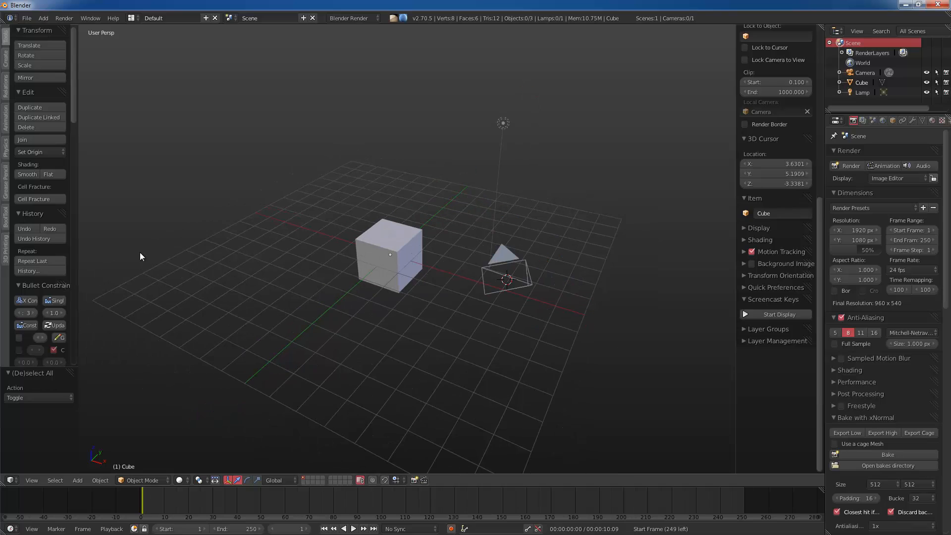
Step: Collapse the expanded add-on sections in the tool shelf and bring up the BoolTool operators
scroll(31, 300, "down", 4)
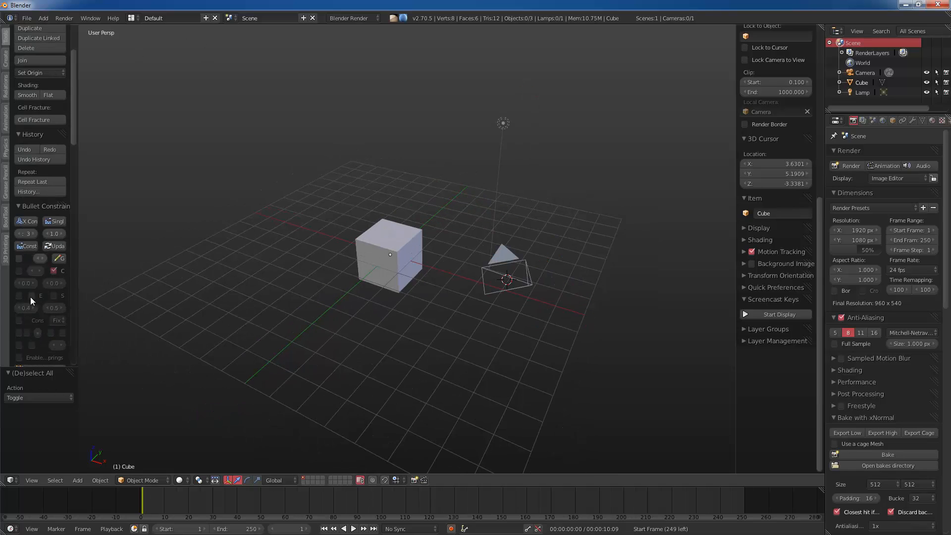
key("a")
key("a")
key("a")
key("a")
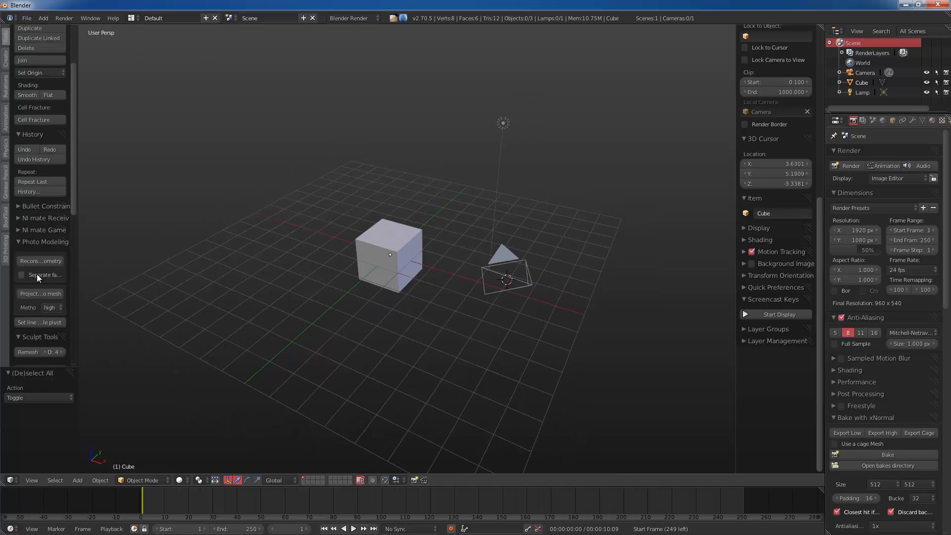
scroll(37, 274, "down", 4)
key("a")
key("a")
key("a")
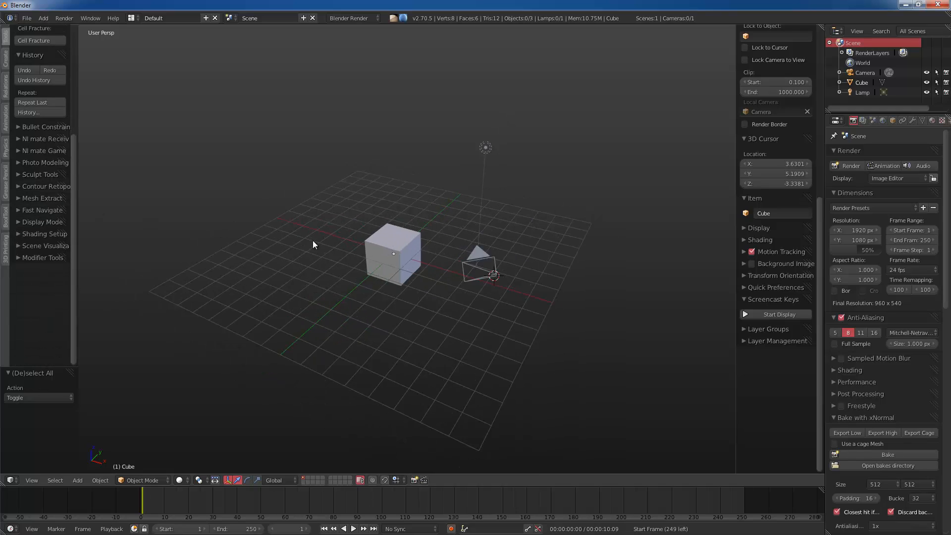
left_click(7, 217)
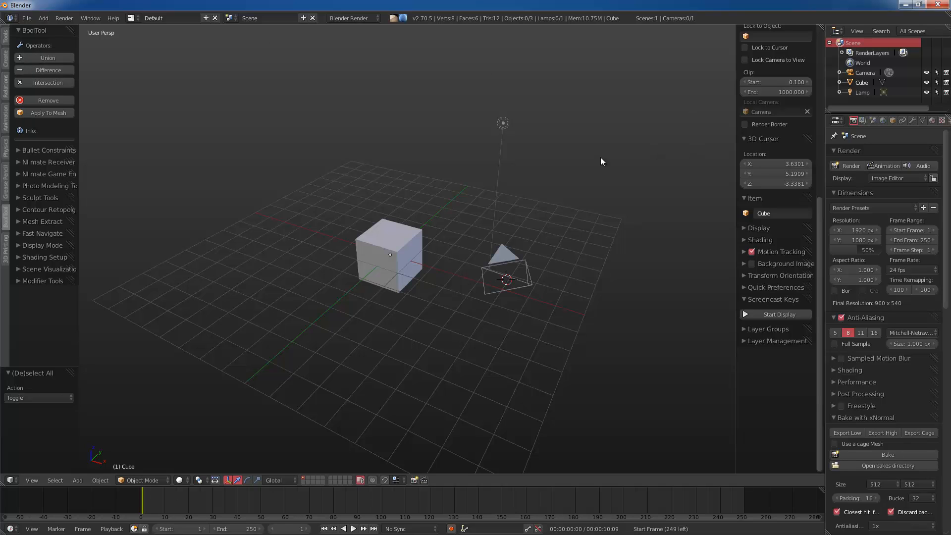
Step: Look up the BoolTool add-on in the user preferences by searching the add-ons for "bool"
key("ctrl+alt+u")
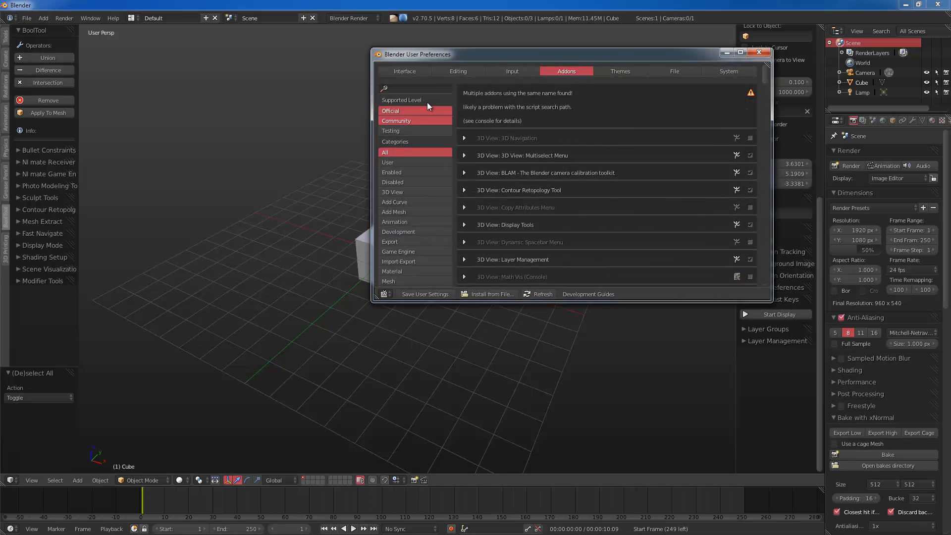
left_click(416, 88)
type("buu")
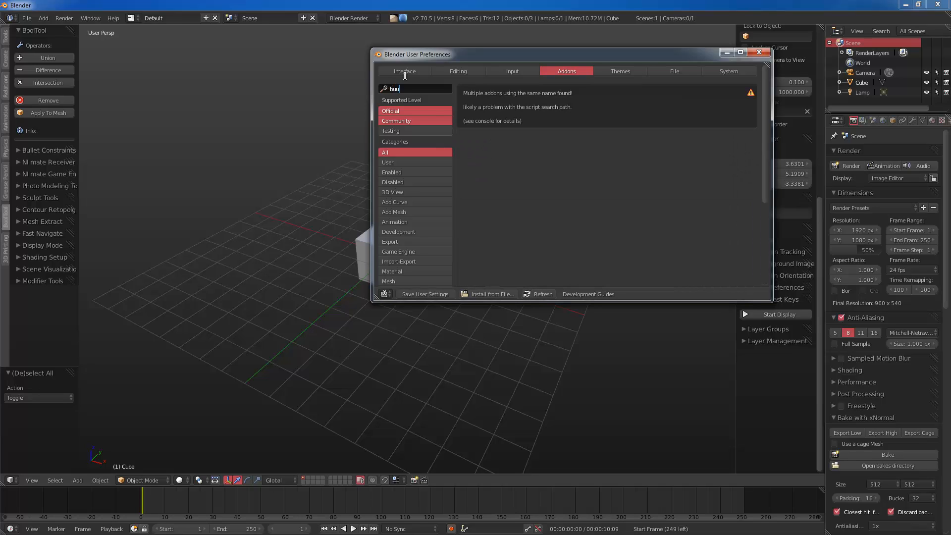
key("BackSpace")
type("ool")
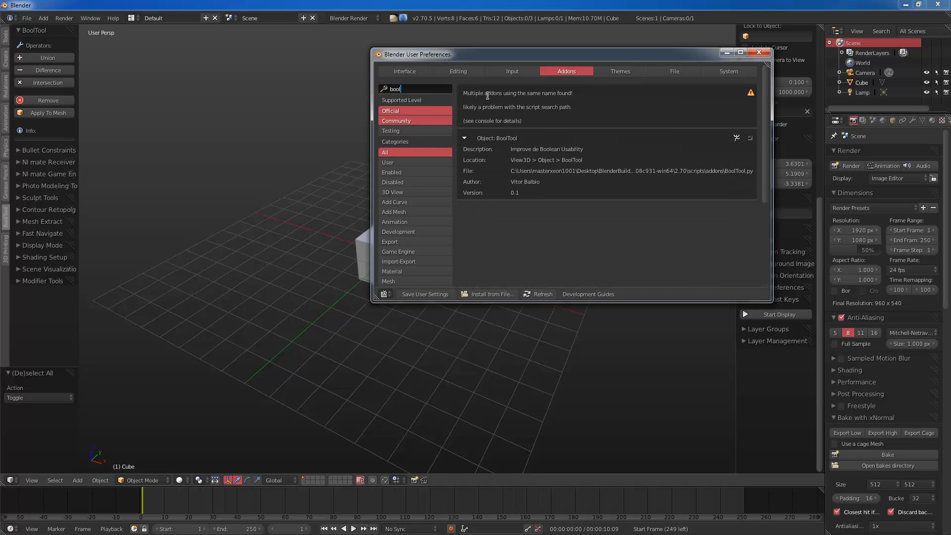
key("Return")
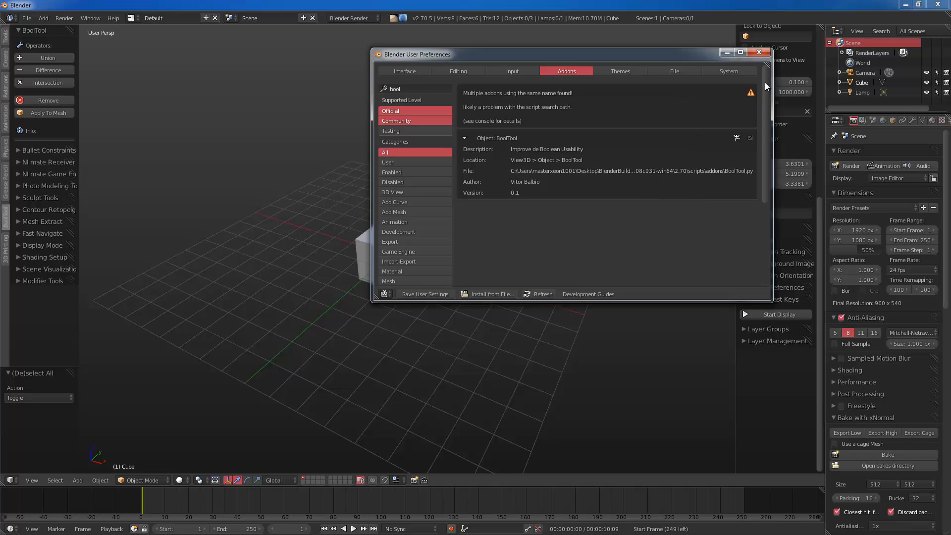
left_click(759, 52)
Step: Start the Screencast Keys display and delete the camera and lamp, keeping only the cube
left_click(765, 315)
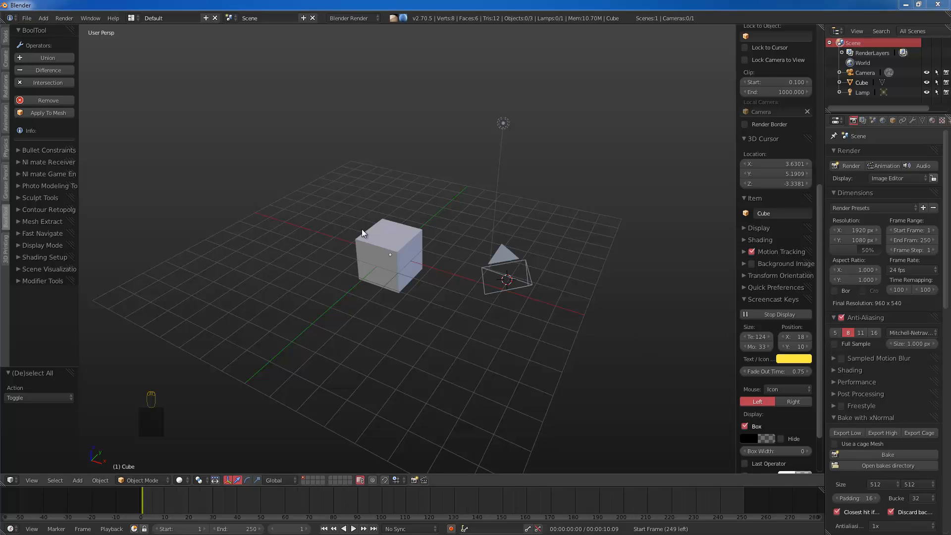
left_click(362, 229)
scroll(376, 251, "up", 3)
middle_click_drag(372, 264, 388, 266)
key("a")
scroll(387, 266, "down", 2)
right_click(386, 265)
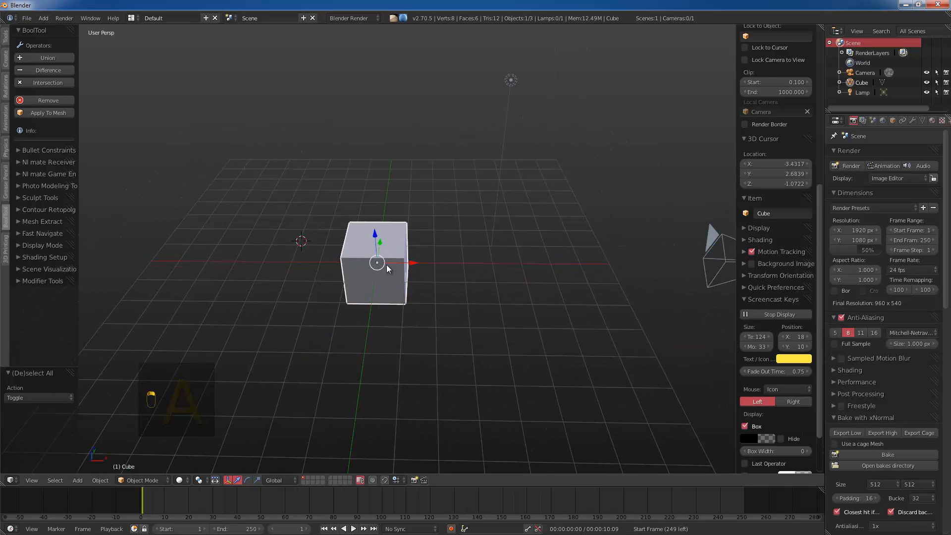
scroll(393, 268, "down", 2)
key("ctrl+i")
key("x")
left_click(393, 269)
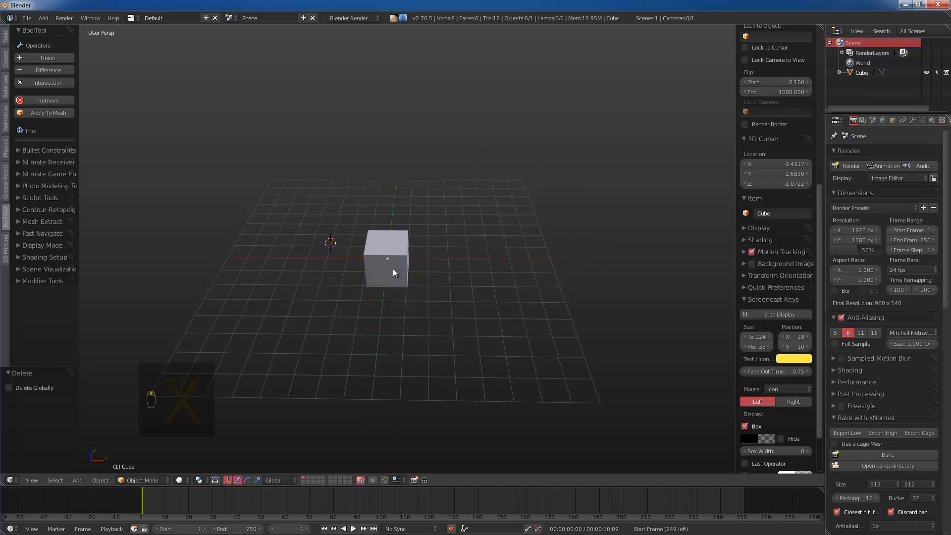
Step: Duplicate the cube upward along Z and scale the copy by about 1.5
scroll(392, 269, "up", 4)
right_click(391, 268)
middle_click_drag(456, 298, 437, 314)
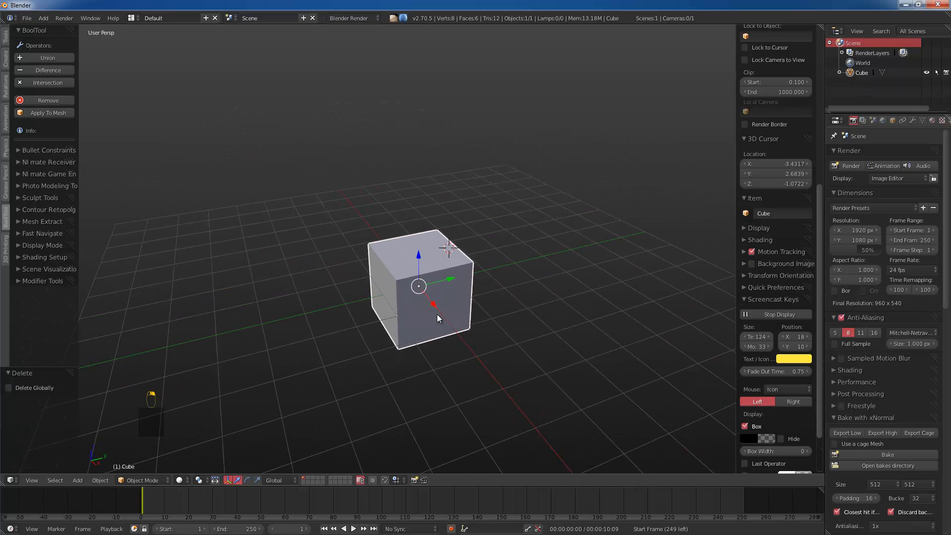
key("shift+d")
key("z")
left_click(449, 261)
middle_click_drag(519, 308, 585, 306)
key("s")
left_click(555, 338)
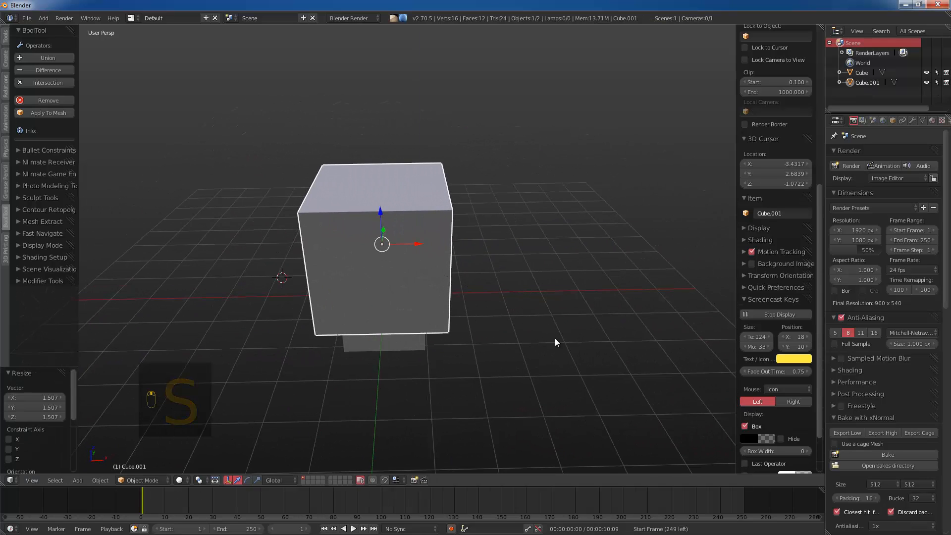
Step: Subtract the enlarged copy from the original cube with a BoolTool Difference and inspect the cut
right_click(431, 346, "shift")
key("ctrl+KP_Subtract")
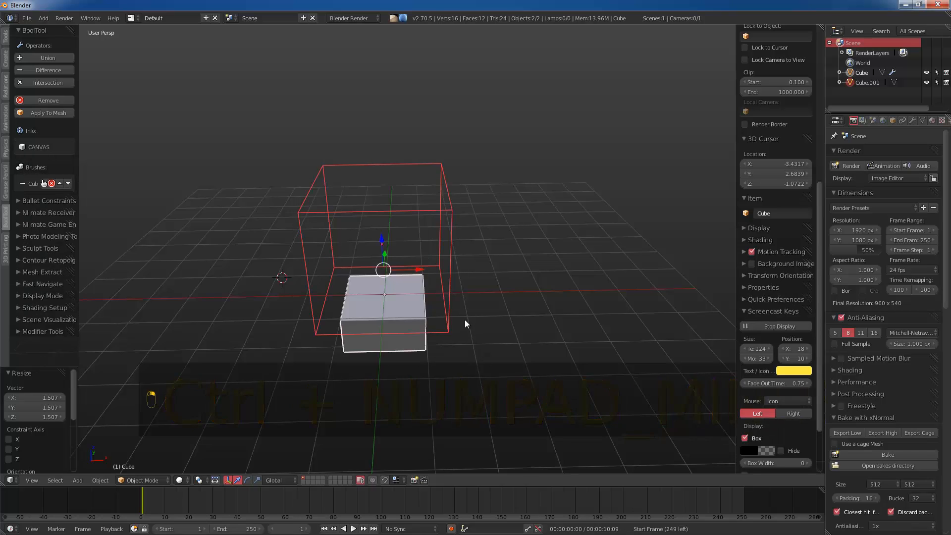
mouse_move(464, 321)
middle_mouse_down()
mouse_move(439, 297)
mouse_move(389, 357)
middle_mouse_up()
right_click(389, 355)
mouse_move(406, 325)
middle_mouse_down()
mouse_move(414, 320)
mouse_move(418, 357)
mouse_move(415, 350)
middle_mouse_up()
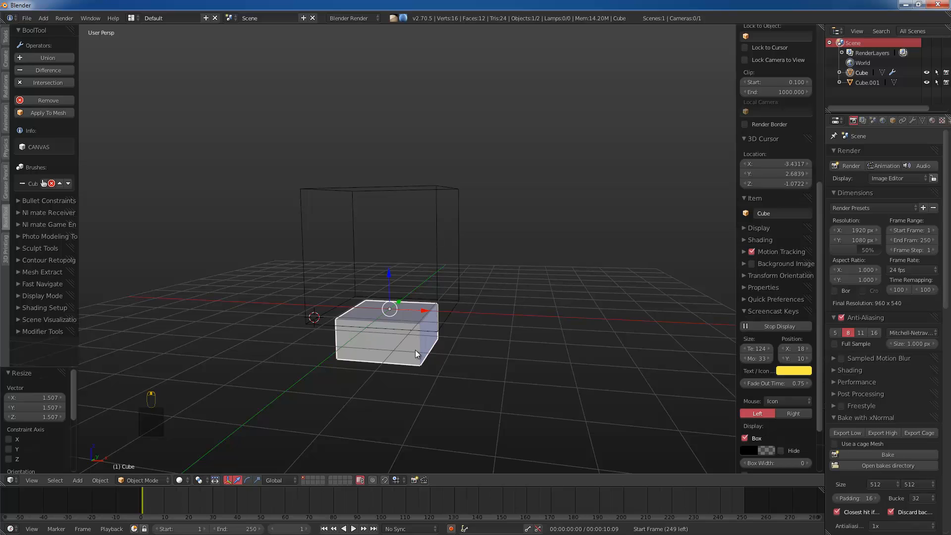
Step: Delete both cubes so the scene is empty
key("a")
key("a")
key("x")
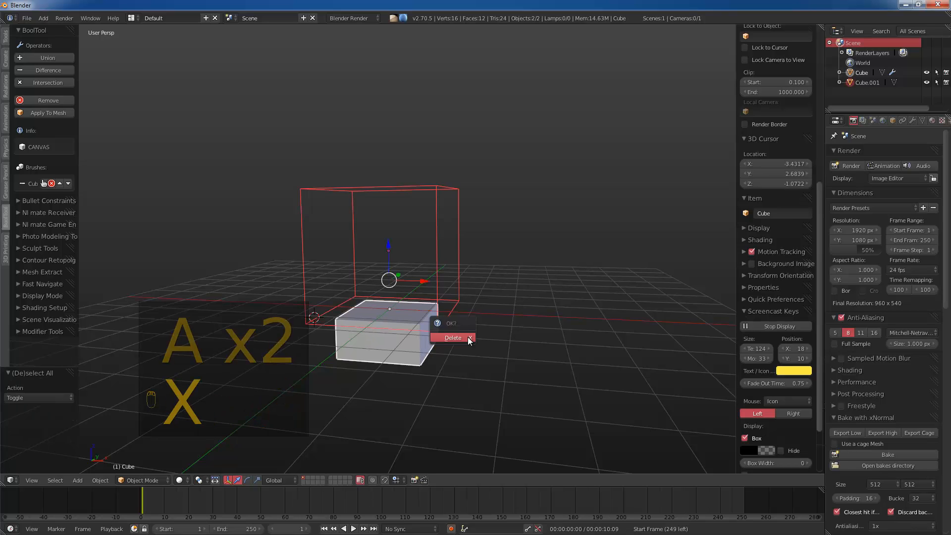
left_click(467, 337)
key("shift+a")
mouse_move(411, 233)
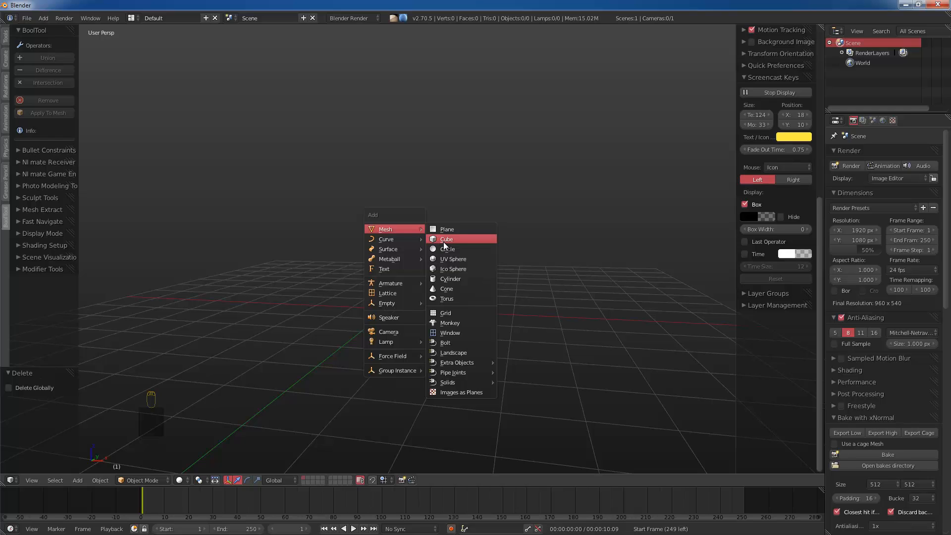
left_click(447, 271)
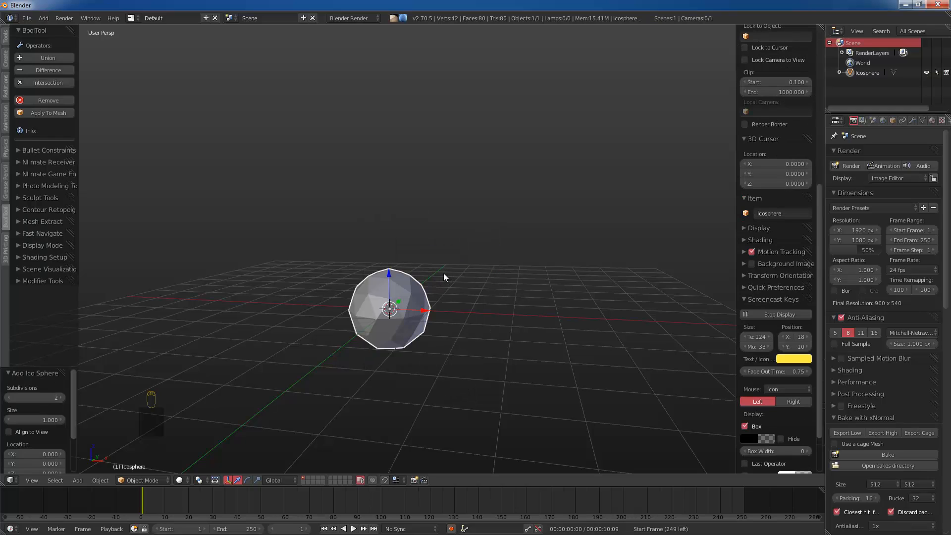
key("x")
left_click(444, 272)
Step: Add a cylinder at the origin, raise it 1 unit along Z, and recentre the 3D cursor
key("shift+a")
mouse_move(444, 273)
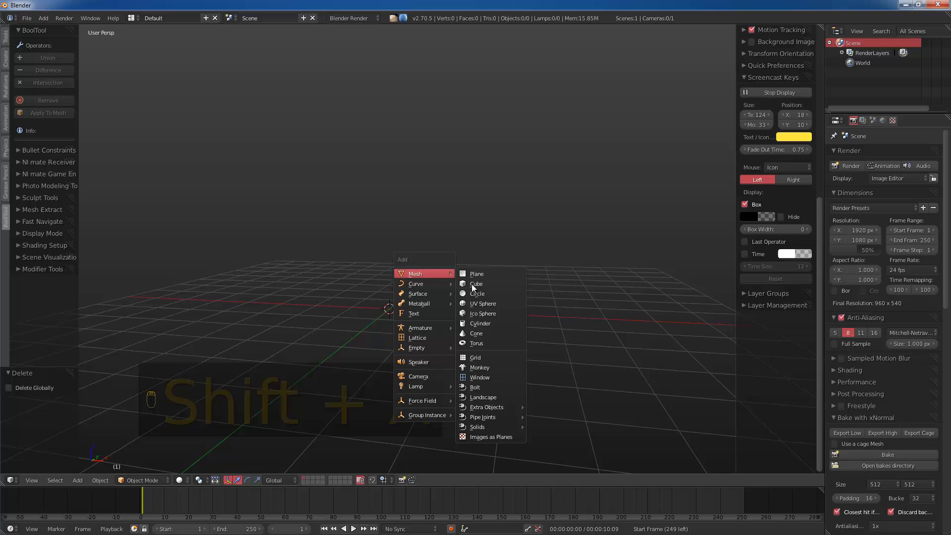
left_click(458, 319)
type("gz1")
left_click(459, 320)
key("shift+c")
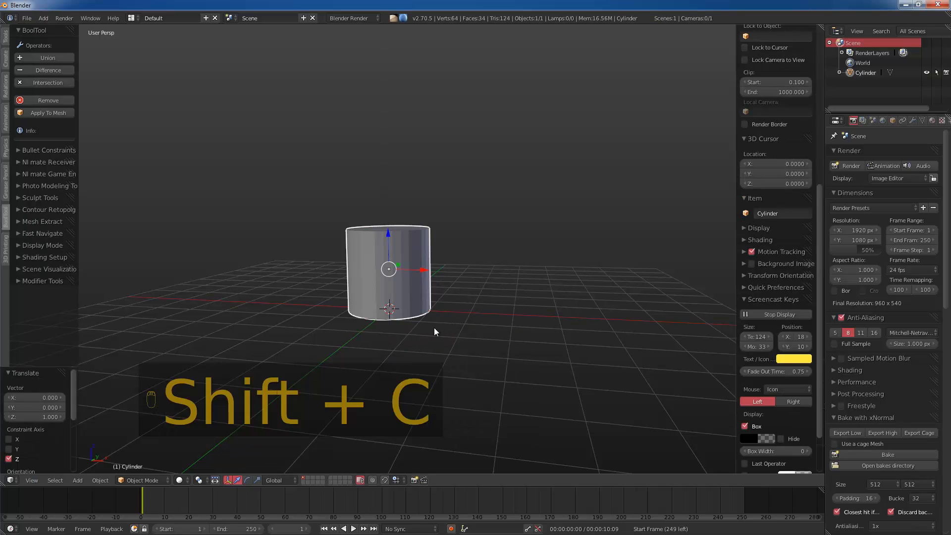
Step: Bevel the rim of the cylinder's top face with 4 segments and an offset of about 0.11
key("Tab")
right_click(425, 181)
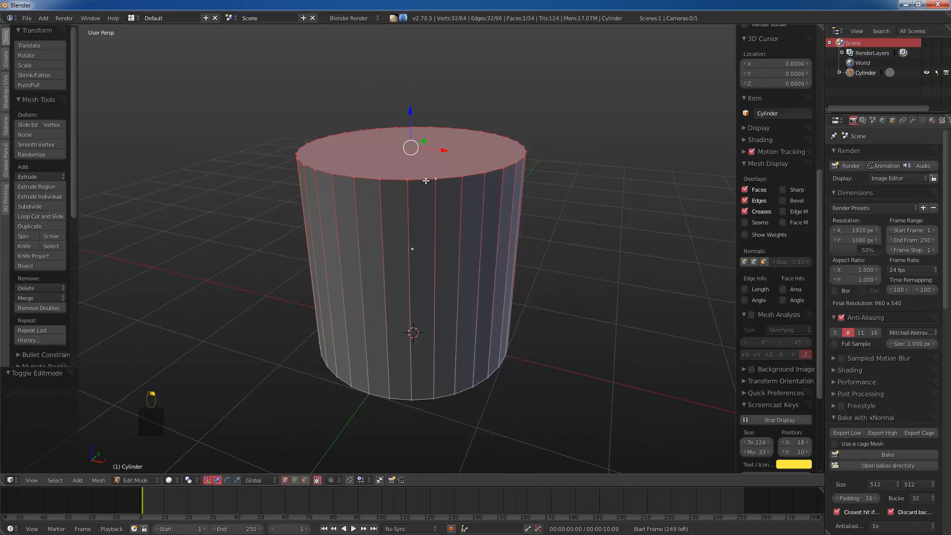
key("ctrl+b")
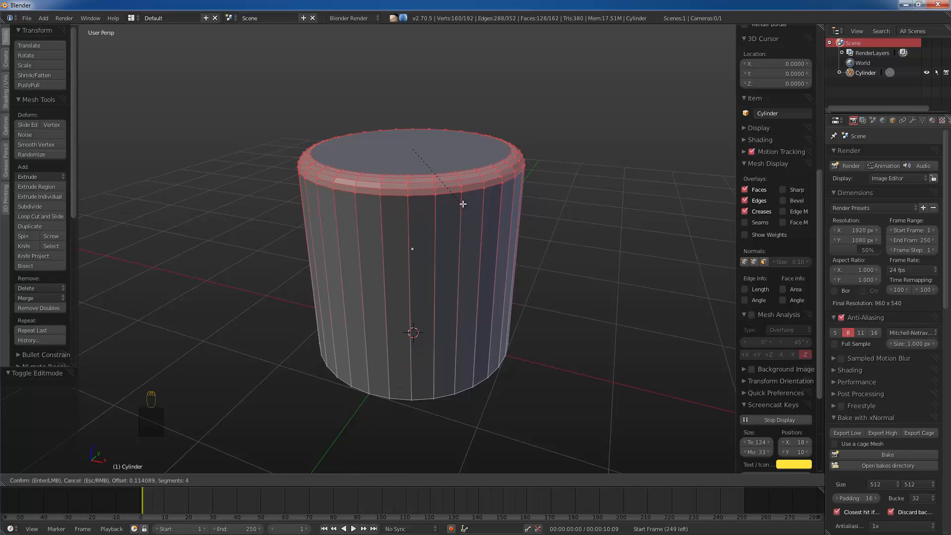
left_click(457, 204)
key("Tab")
Step: Add a torus around the cylinder's base and scale it down slightly
key("shift+a")
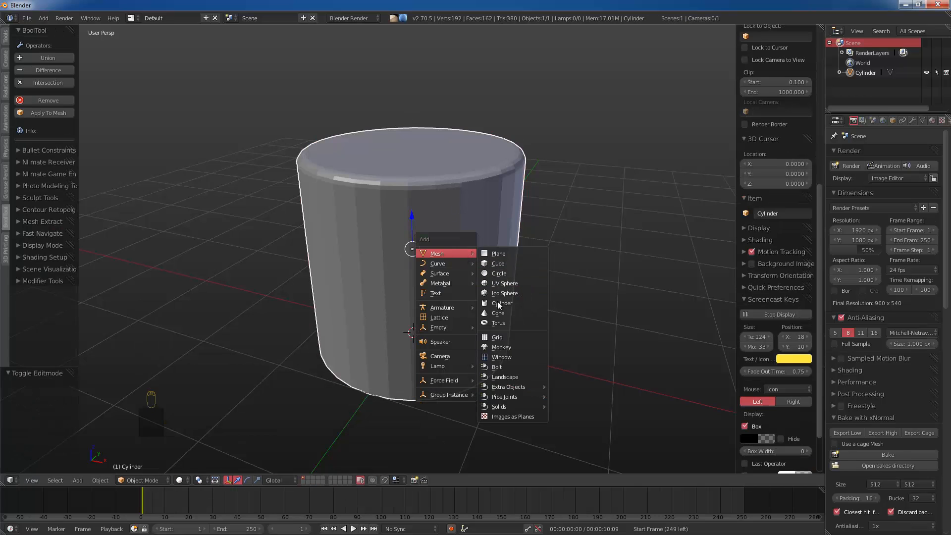
key("shift+a")
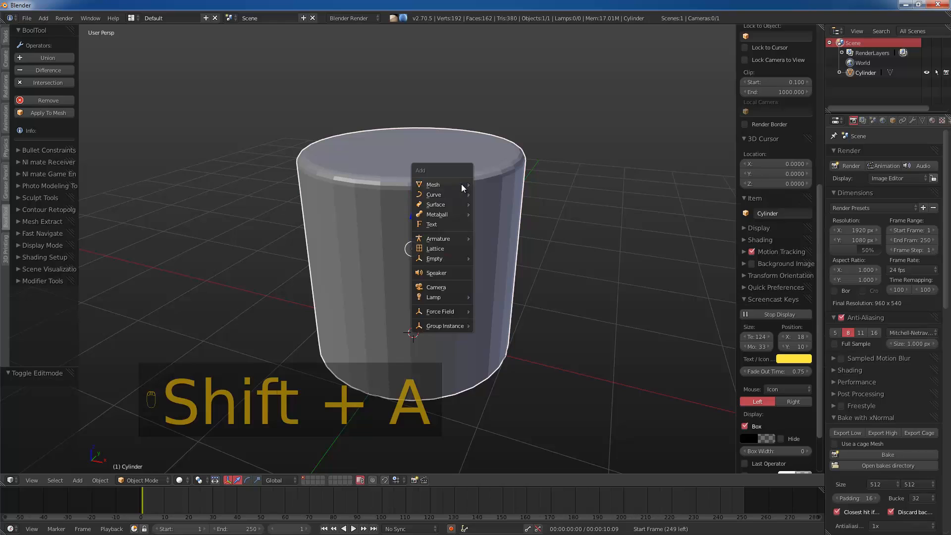
mouse_move(462, 186)
left_click(534, 246)
key("s")
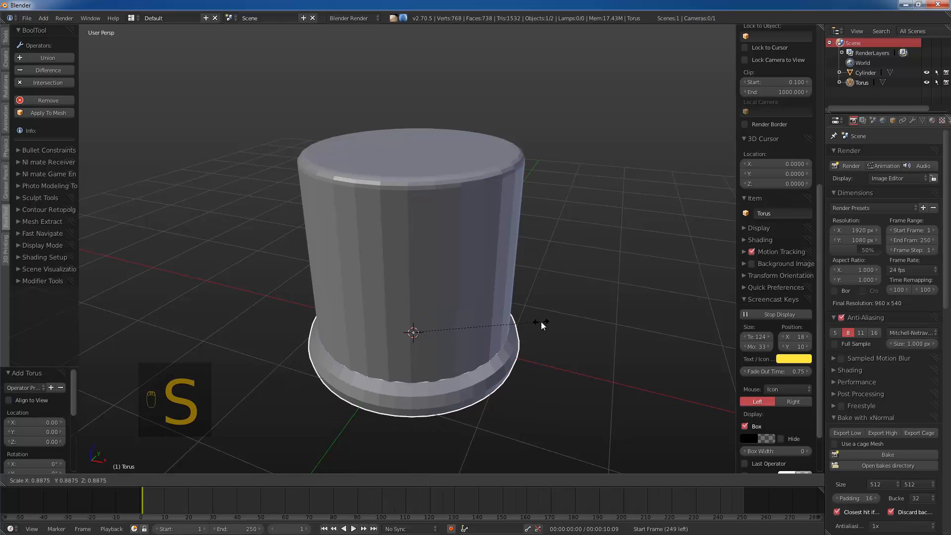
left_click(534, 321)
Step: Thin the torus mesh with a Shrink/Fatten offset of about 0.129, and scale it by about 1.166
key("Tab")
key("alt+s")
left_click(575, 353)
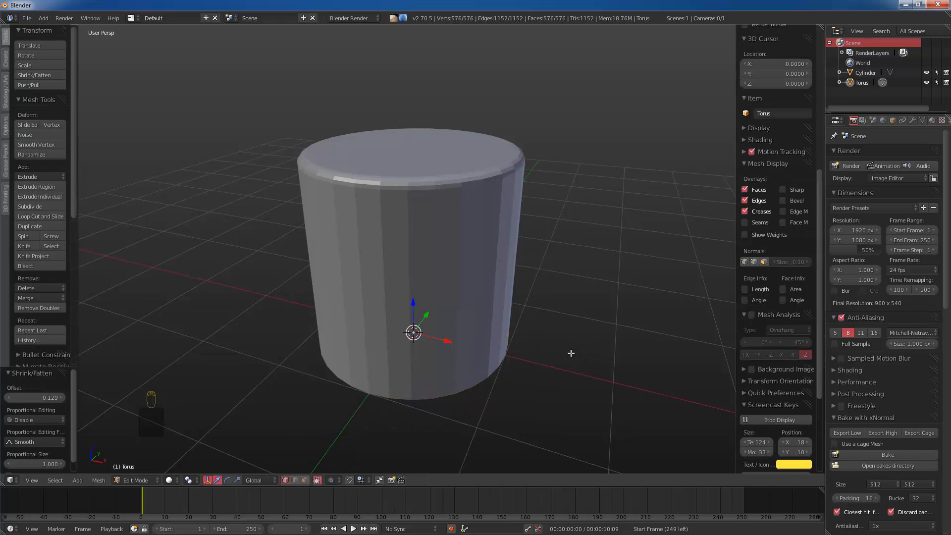
key("s")
left_click(592, 372)
Step: Raise the torus mesh about 1.13 along Z to the cylinder's middle and thin it further with Shrink/Fatten
key("g")
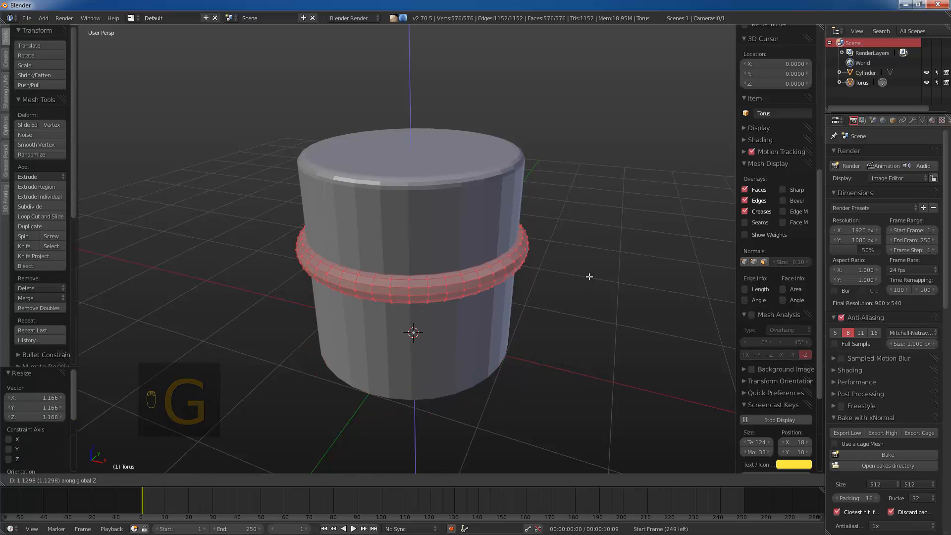
left_click(588, 276)
key("alt+s")
left_click(478, 315)
key("Tab")
Step: Try a Boolean Difference of the torus on the cylinder and switch it to a Union
left_click(462, 317, "shift")
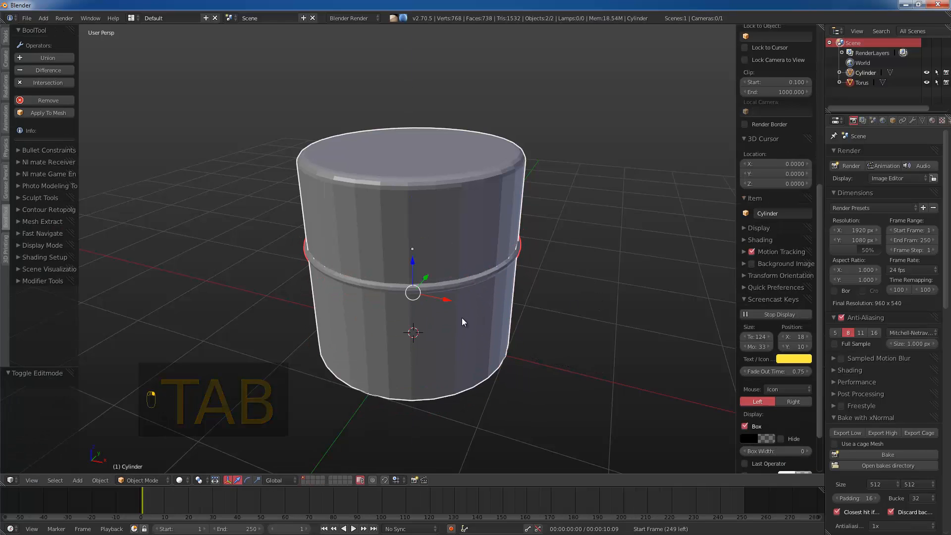
key("ctrl+KP_Subtract")
key("ctrl+KP_Add")
key("a")
Step: Move the torus brush's mesh up along Z to just below the cylinder's top rim
right_click(535, 226)
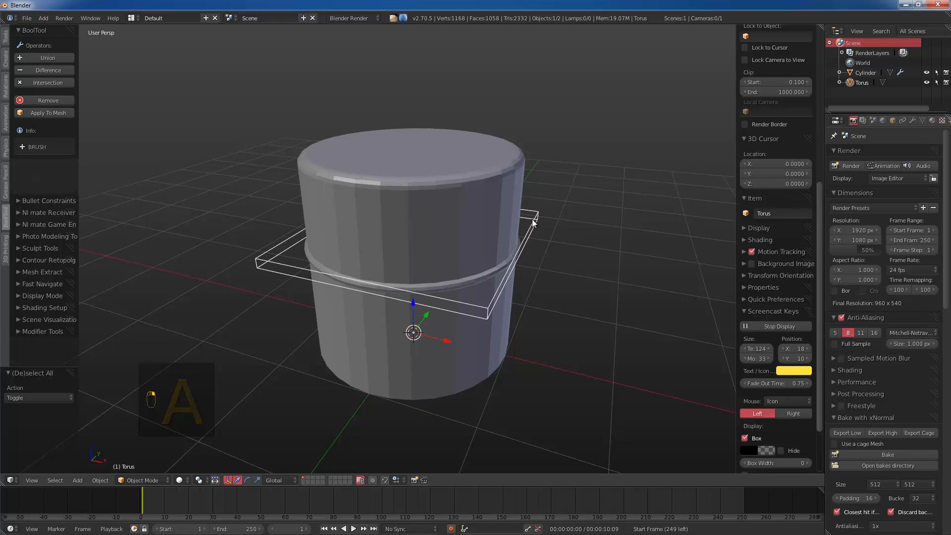
mouse_move(535, 226)
middle_mouse_down()
mouse_move(552, 177)
mouse_move(575, 194)
mouse_move(500, 239)
middle_mouse_up()
key("Tab")
key("g")
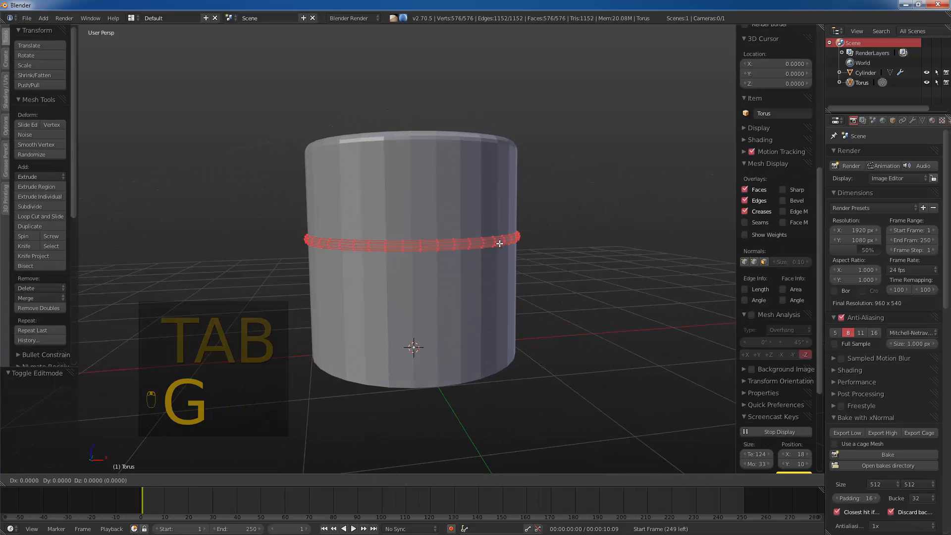
key("z")
left_click(518, 174)
Step: Duplicate the ring about 0.784 down along Z and repeat the duplication to make a third ring near the base
key("shift+d")
key("z")
left_click(502, 257)
scroll(502, 257, "down", 2)
key("shift+r")
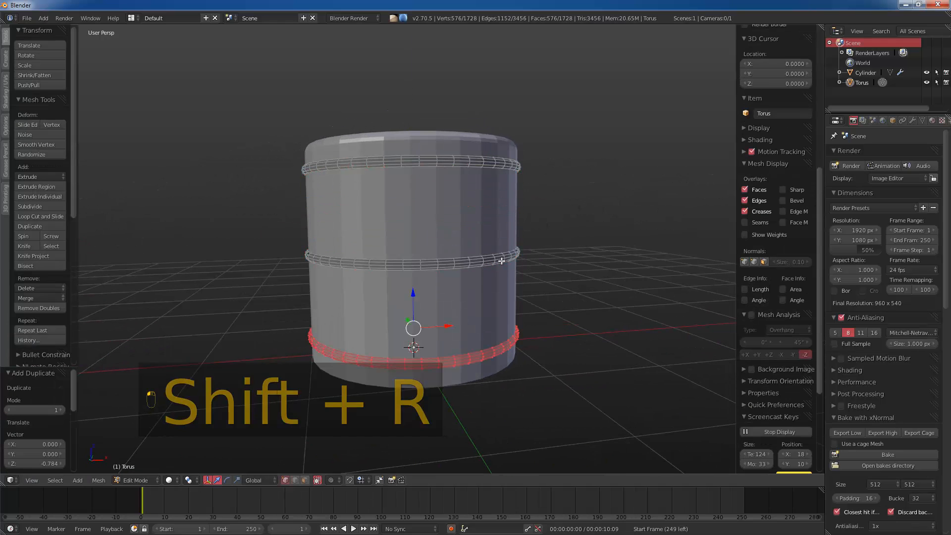
key("z")
key("Escape")
key("Tab")
mouse_move(521, 296)
middle_mouse_down()
mouse_move(442, 268)
mouse_move(555, 232)
middle_mouse_up()
key("z")
key("a")
Step: Recalculate the normals of all three torus rings and thicken them with a Shrink/Fatten offset of about -0.024
right_click(536, 224)
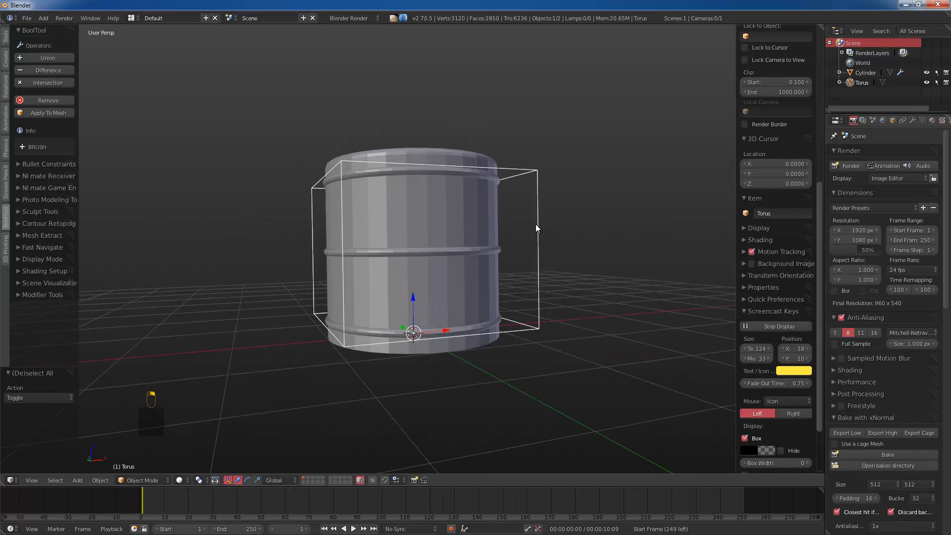
key("Tab")
scroll(536, 224, "up", 3)
key("a")
key("a")
key("a")
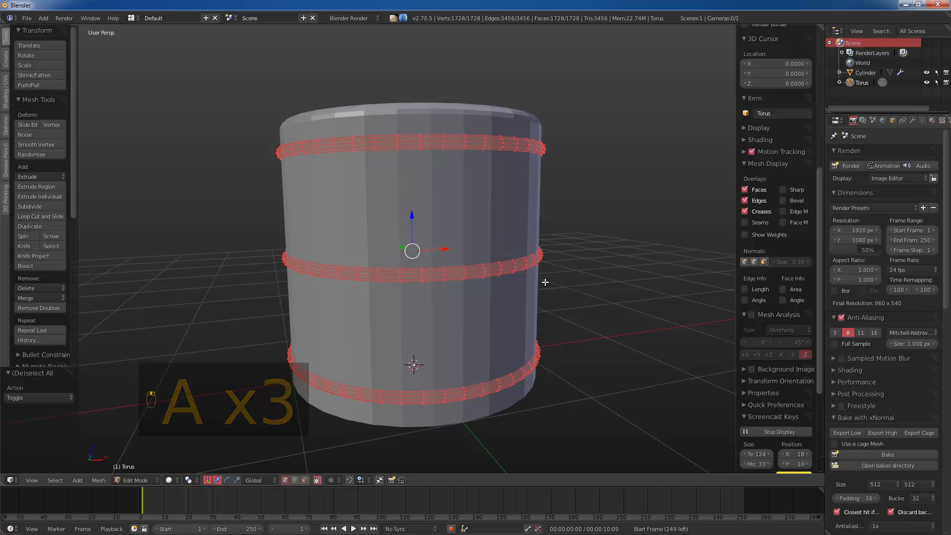
key("ctrl+n")
key("alt+s")
left_click(516, 293)
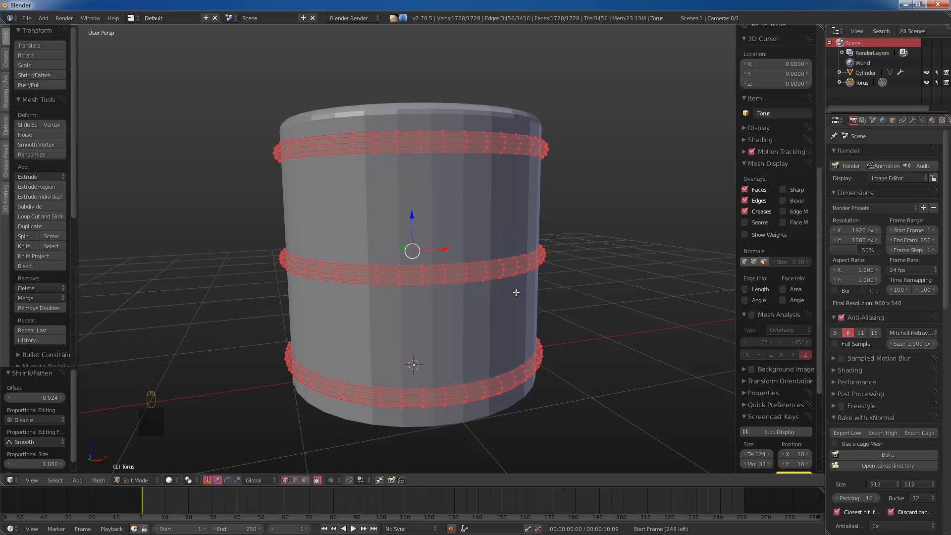
key("Tab")
middle_click_drag(513, 256, 555, 254)
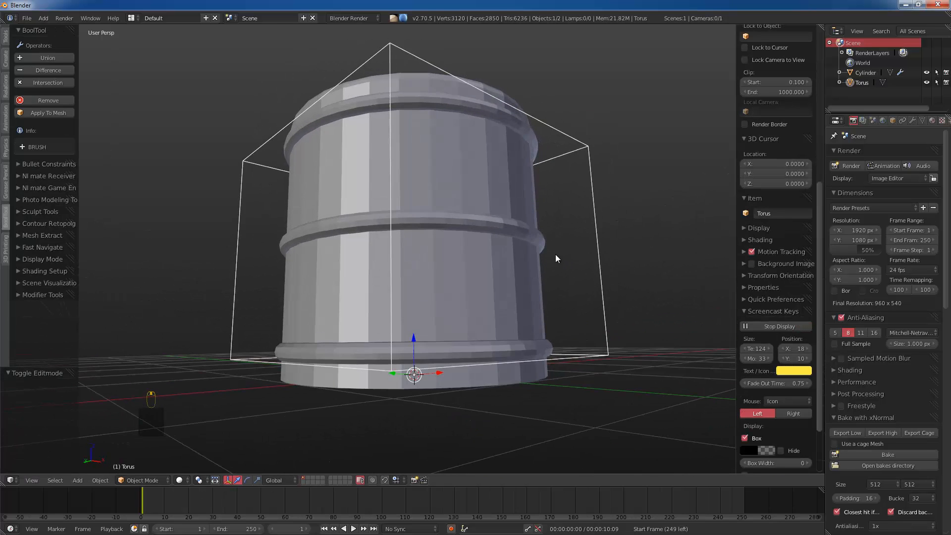
Step: Subtract the three torus rings from the cylinder with a BoolTool Difference to cut grooves around the barrel
right_click(506, 290, "shift")
key("ctrl+KP_Subtract")
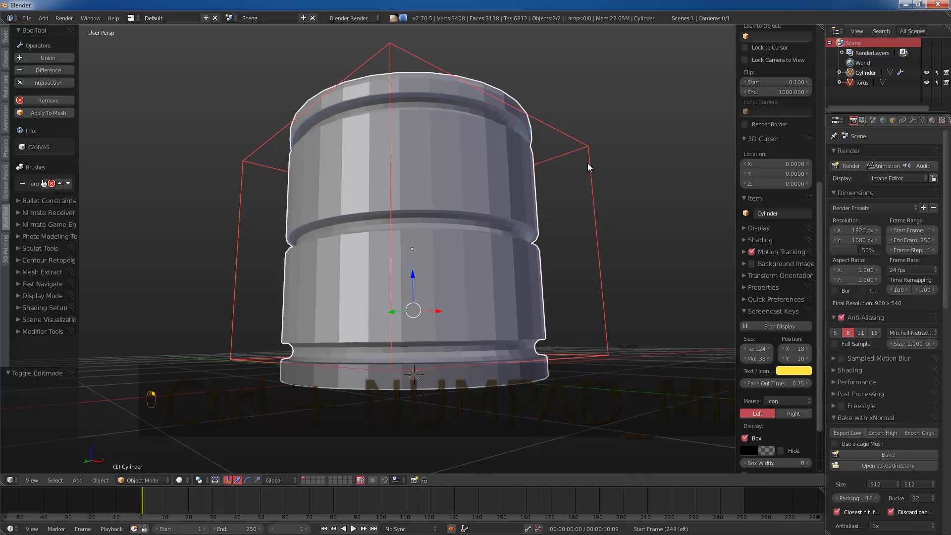
middle_click_drag(586, 157, 460, 165)
key("a")
right_click(445, 165)
Step: Add a mesh circle and raise it along Z by 2 and by about another 0.771, above the barrel's lid
key("shift+a")
mouse_move(459, 165)
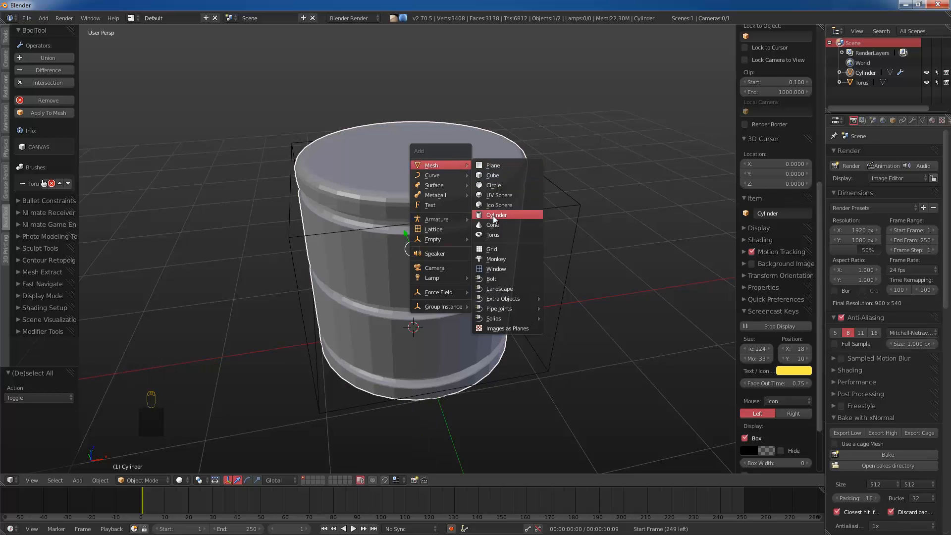
left_click(493, 185)
type("gz2")
key("Return")
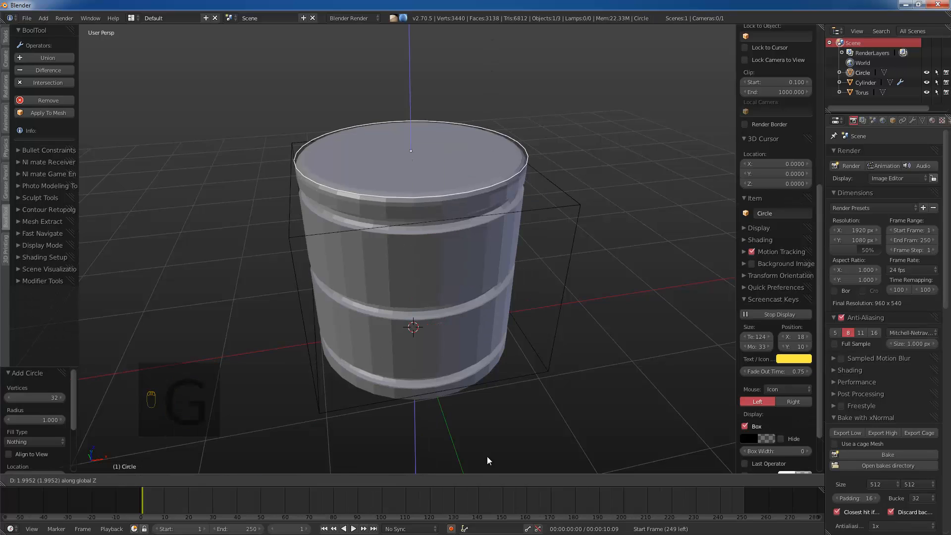
key("g")
key("z")
left_click(550, 194)
middle_click_drag(409, 156, 476, 277, "shift")
Step: Add a Skin modifier to the circle
left_click(920, 121)
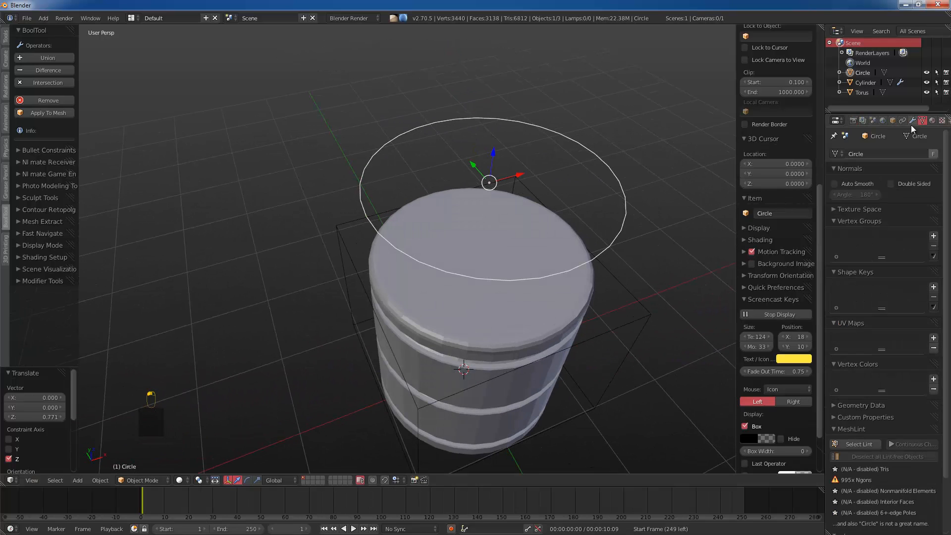
left_click(913, 121)
left_click(877, 154)
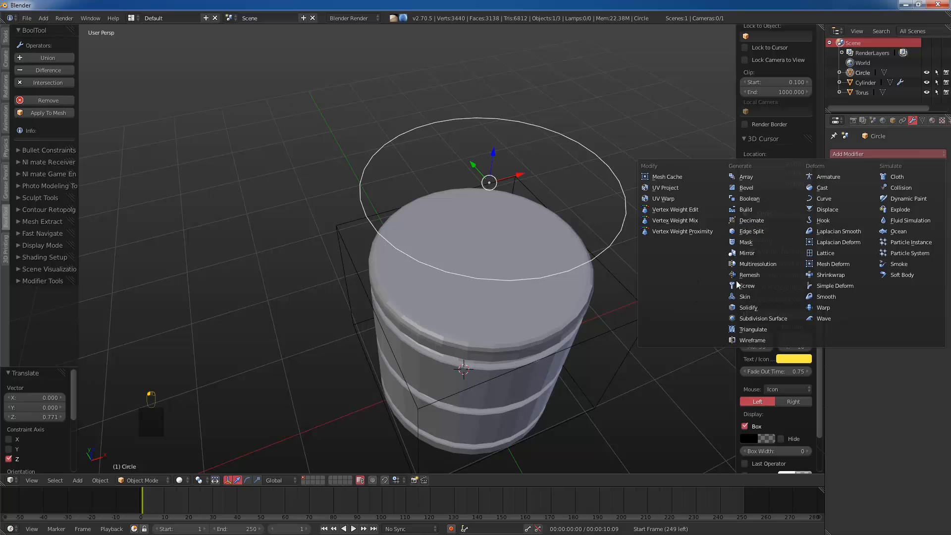
left_click(754, 296)
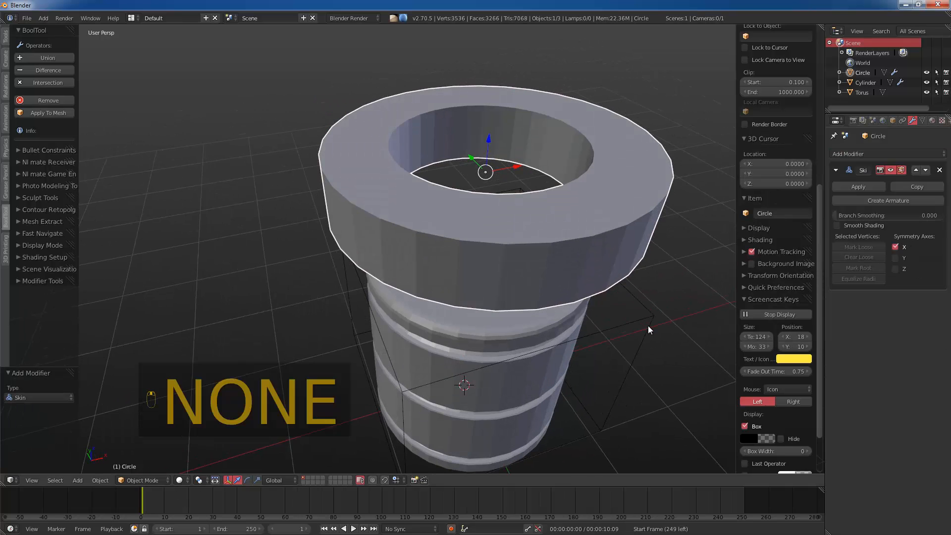
Step: Scale the skin thickness of all the circle's vertices to about 0.479 in Edit Mode
key("Tab")
key("z")
key("a")
key("a")
key("a")
key("ctrl+a")
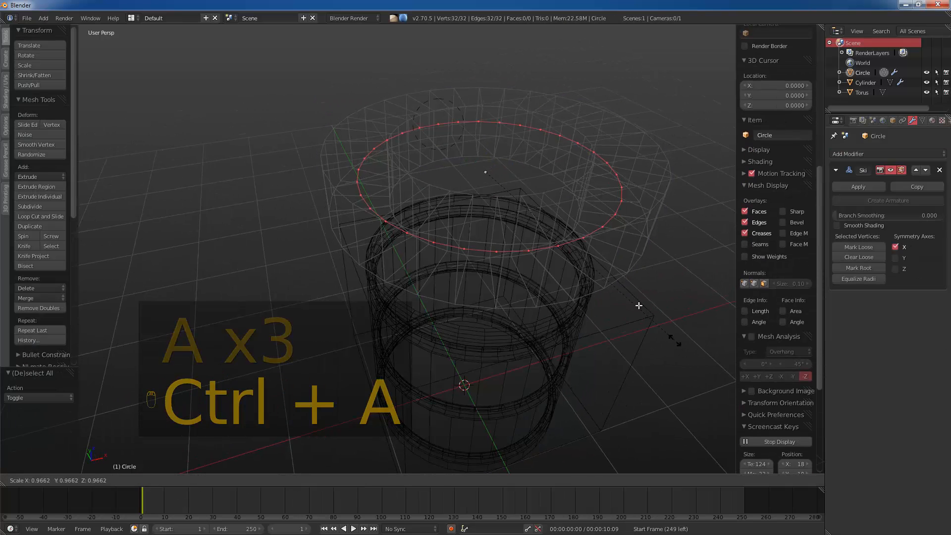
left_click(487, 170)
key("ctrl+a")
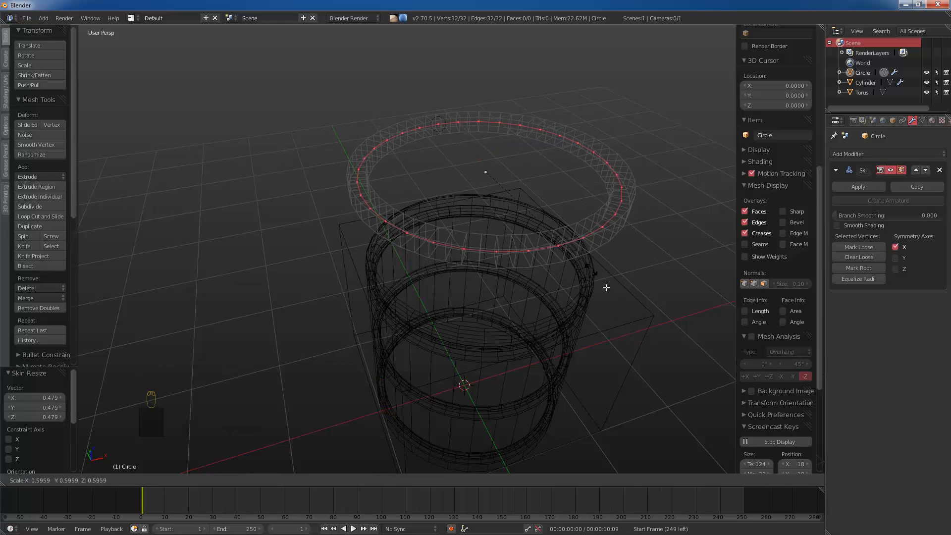
key("x")
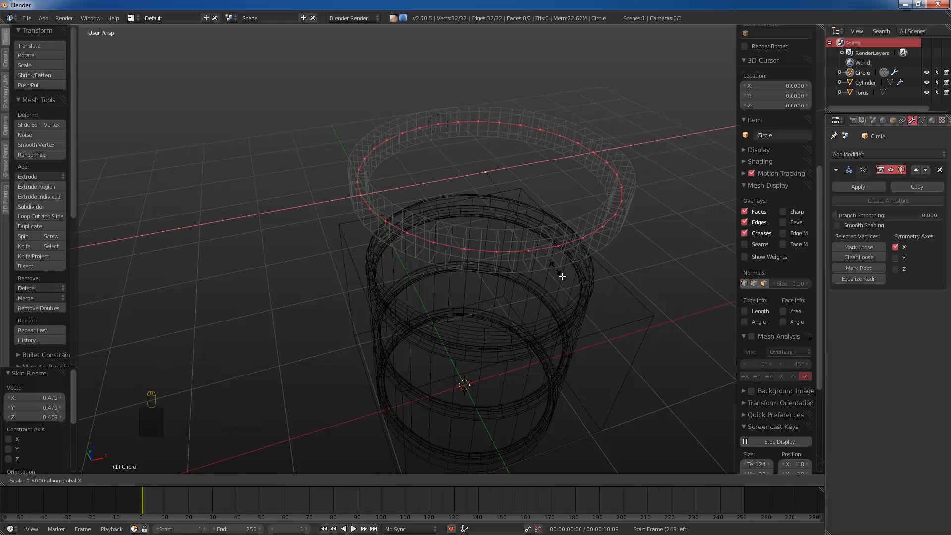
key("y")
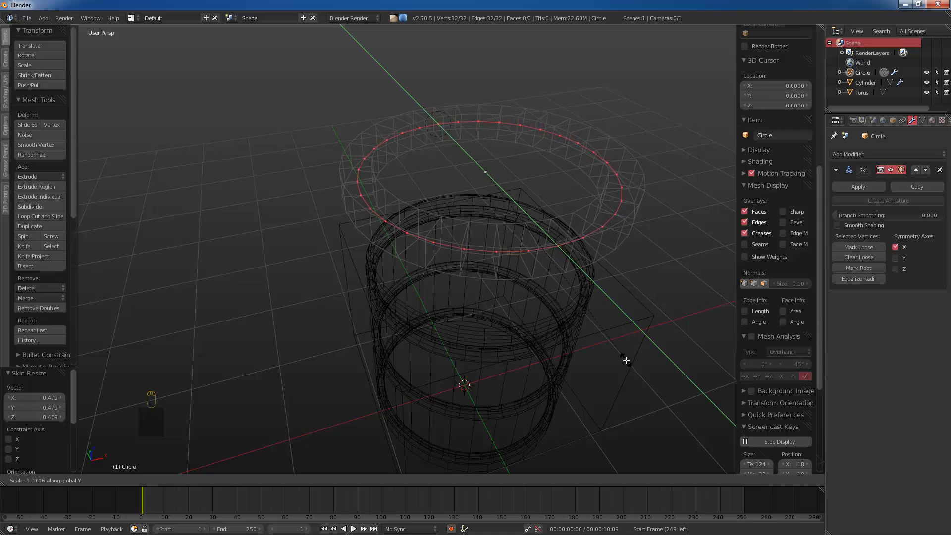
key("z")
right_click(595, 294)
Step: Resize the circle's skin again by about 0.72, scale the circle's vertices by about 0.683 and return to Object Mode
key("ctrl+a")
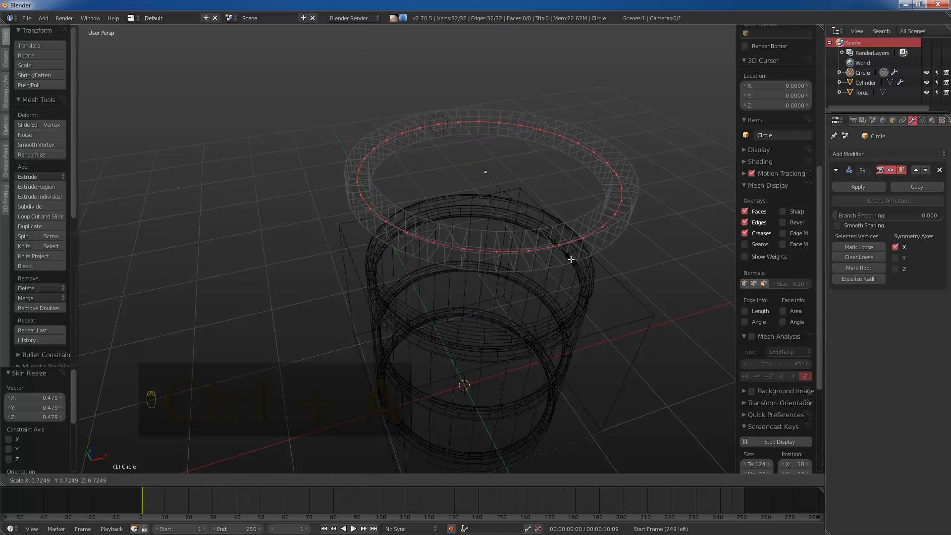
left_click(572, 265)
key("s")
left_click(545, 250)
key("z")
key("z")
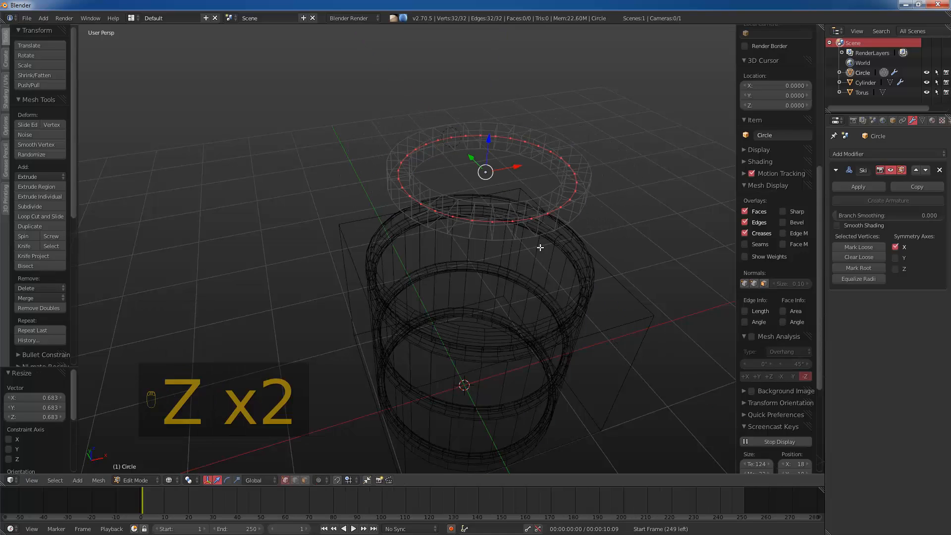
key("z")
key("Tab")
Step: Lower the skinned ring about 0.747 along Z into the barrel's lid and subtract it from the cylinder with a BoolTool Difference
key("g")
key("z")
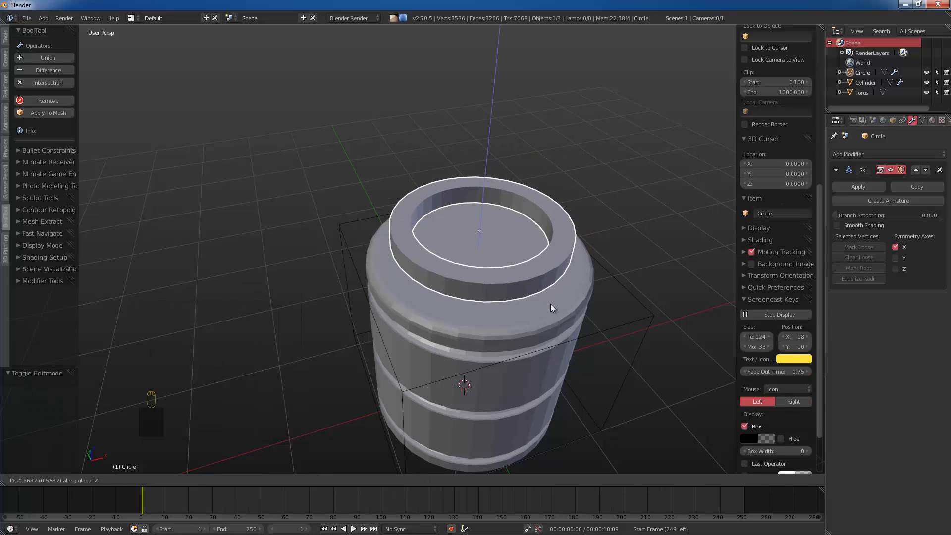
left_click(552, 310)
right_click(551, 310, "shift")
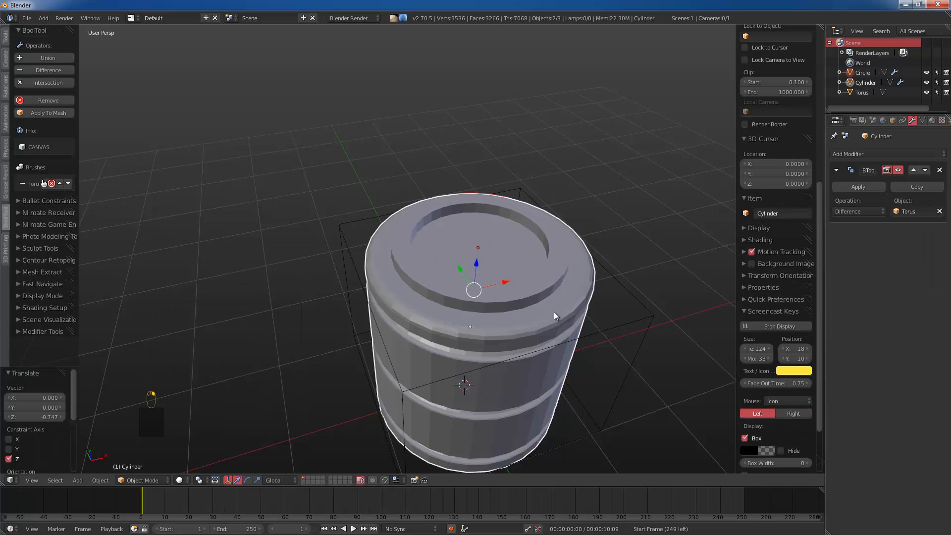
key("ctrl+KP_Subtract")
key("a")
mouse_move(512, 277)
middle_mouse_down()
mouse_move(589, 260)
mouse_move(604, 322)
middle_mouse_up()
Step: Try reshaping the lid's groove by moving a vertex of the circle brush outward along X
right_click(599, 256)
key("Tab")
key("z")
right_click(544, 282)
left_click_drag(577, 277, 598, 272)
right_click(534, 266)
right_click(542, 296, "shift")
key("z")
key("Tab")
mouse_move(582, 283)
middle_mouse_down()
mouse_move(553, 225)
mouse_move(533, 263)
middle_mouse_up()
Step: Undo the vertex edits on the circle brush, return to Object Mode and deselect everything
key("Tab")
key("ctrl+z")
key("ctrl+z")
key("ctrl+z")
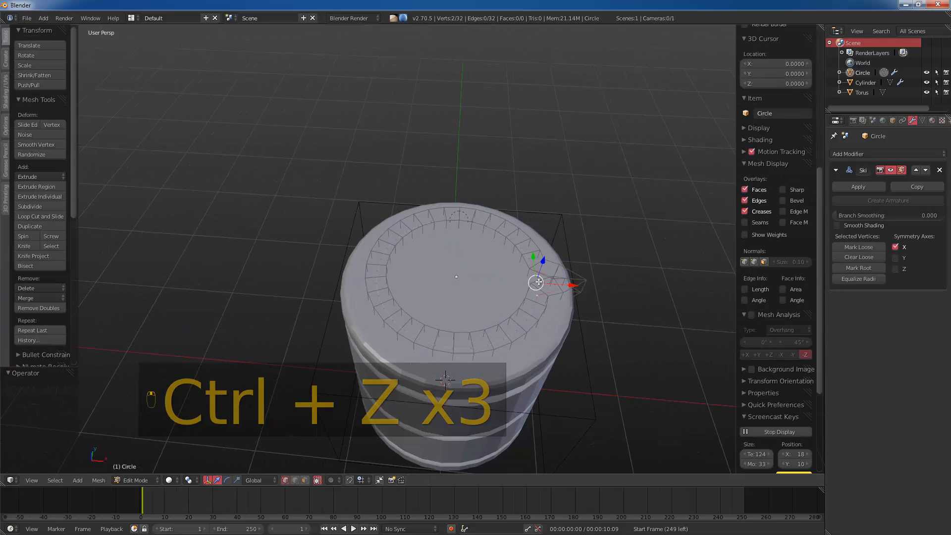
key("ctrl+z")
key("ctrl+z")
key("ctrl+z")
key("ctrl+z")
key("Tab")
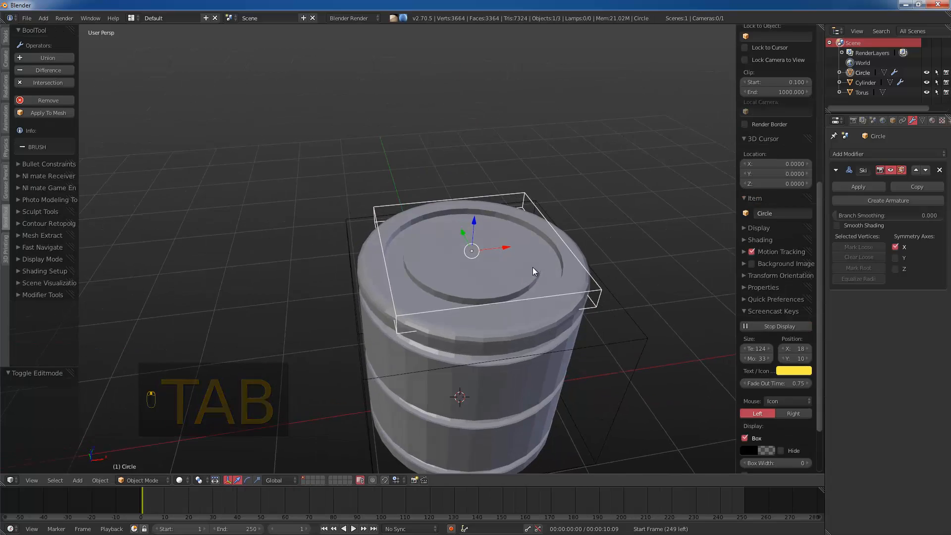
key("a")
middle_click_drag(515, 270, 488, 322)
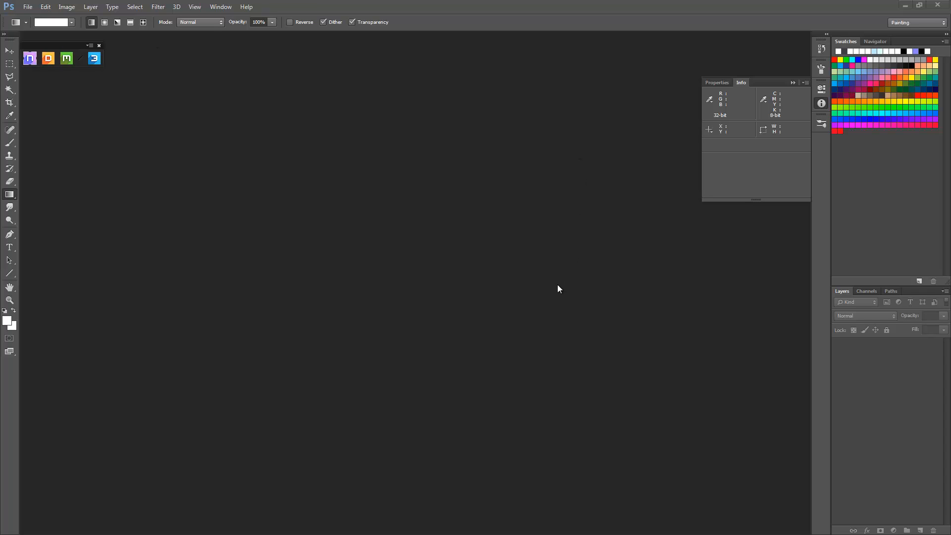
Step: Switch to Photoshop, launch NDO and create a new 1024 x 1024 normal map project, placing the NDO panel beside the canvas
left_click(30, 58)
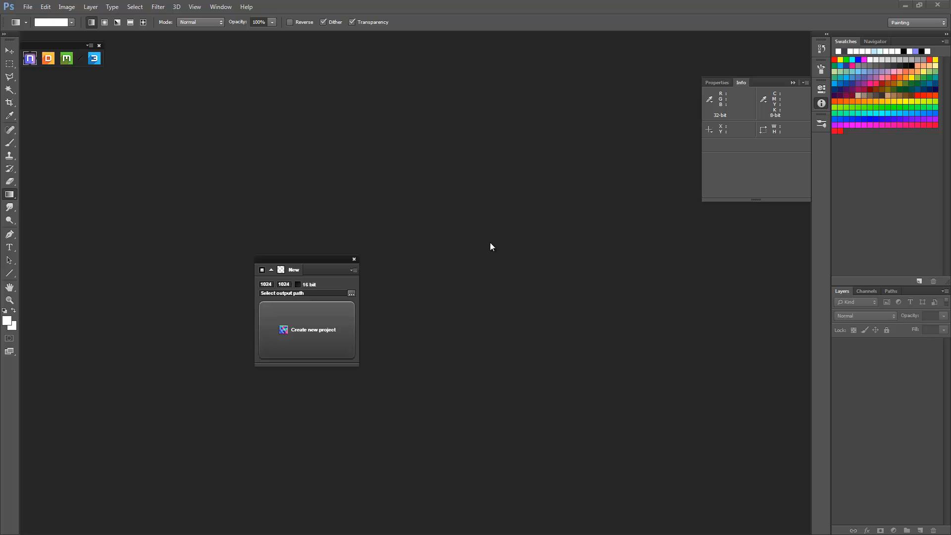
left_click(305, 341)
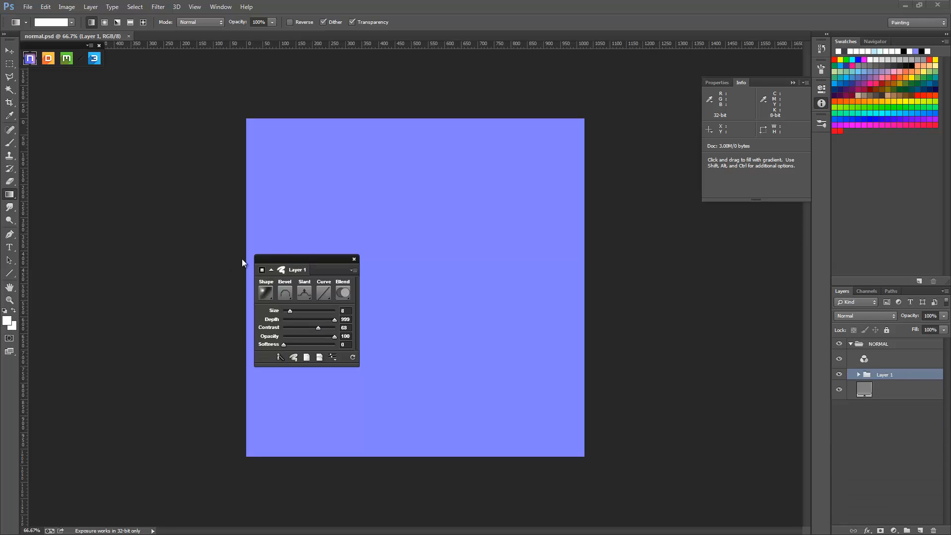
left_click_drag(298, 258, 144, 276)
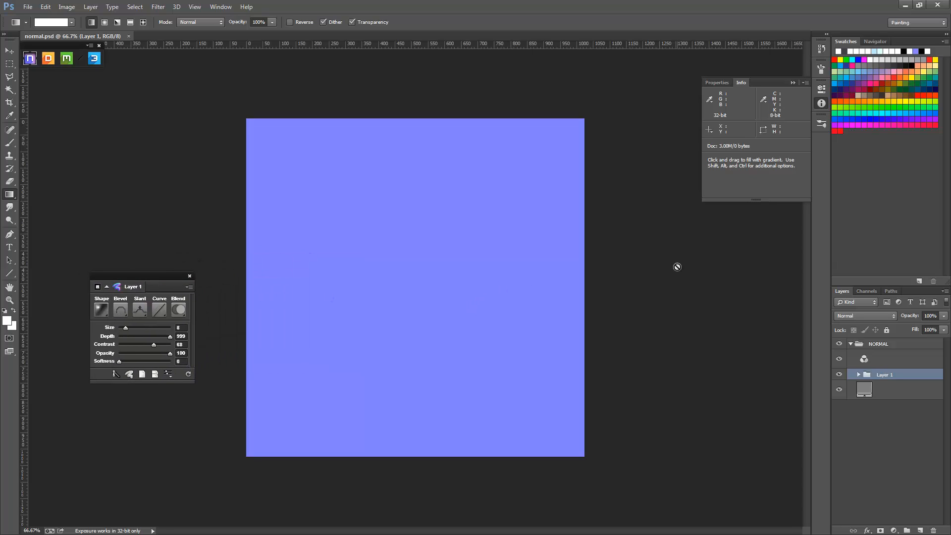
Step: On a new layer, create a circular NDO normal shape about 181 px across and move it to the canvas's upper right
key("ctrl+shift+n")
key("Return")
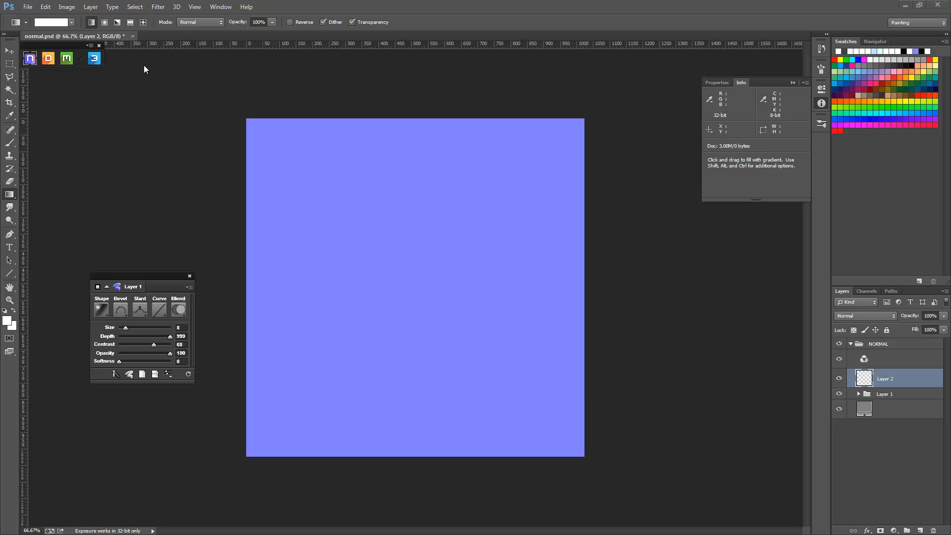
left_click(9, 65)
left_click_drag(8, 68, 66, 72)
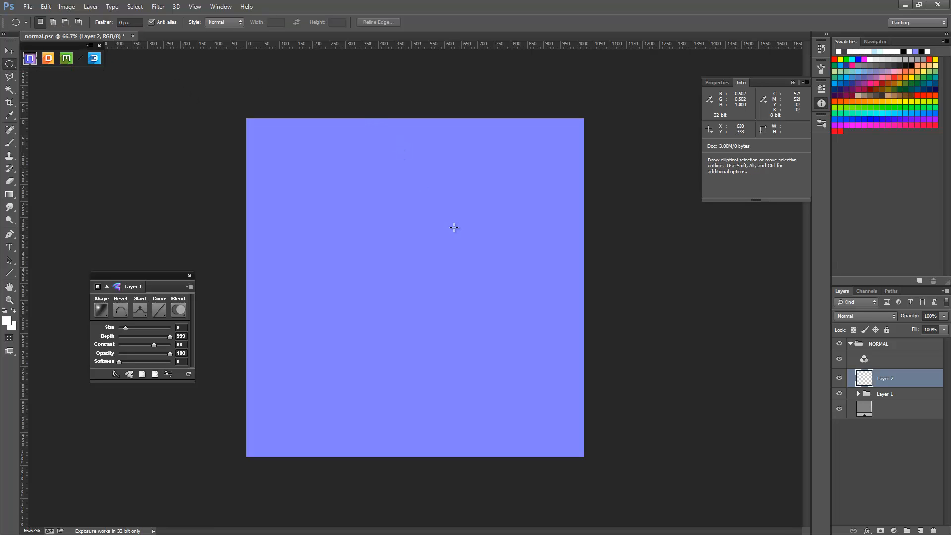
left_click_drag(437, 221, 520, 277, "shift")
left_click(101, 308)
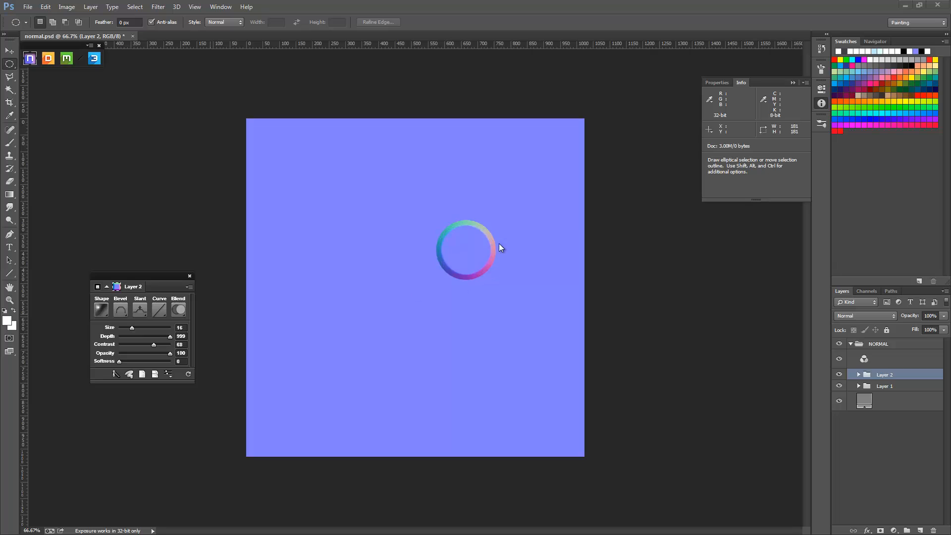
left_click_drag(468, 243, 521, 174)
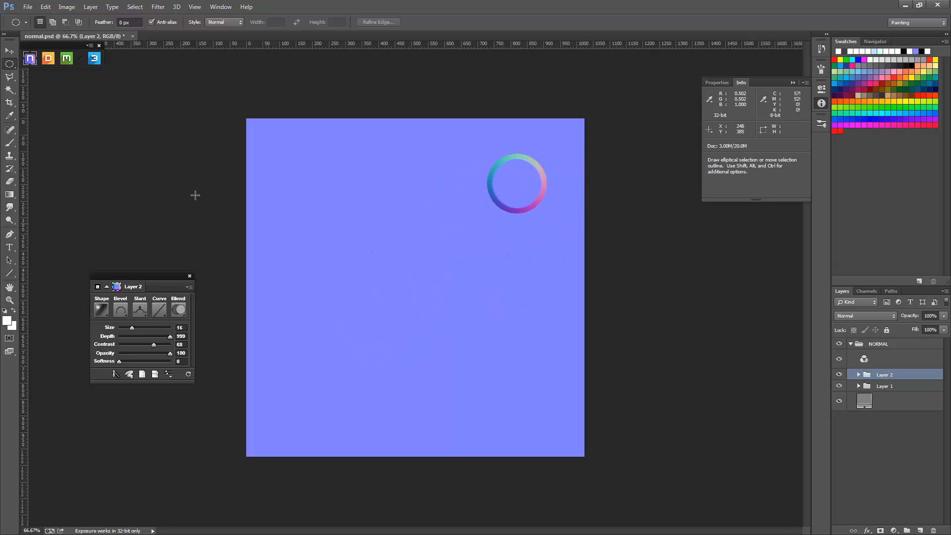
Step: Create a narrow rectangular normal shape about 55 x 294 px over the ring, set its slant to Down and nudge it up
left_click(7, 65)
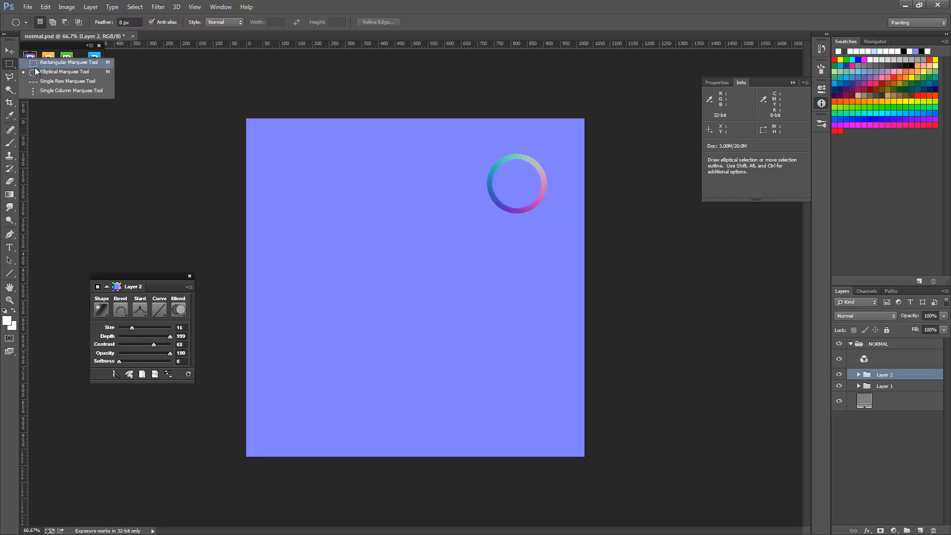
left_click(64, 62)
left_click_drag(507, 179, 526, 275, "shift")
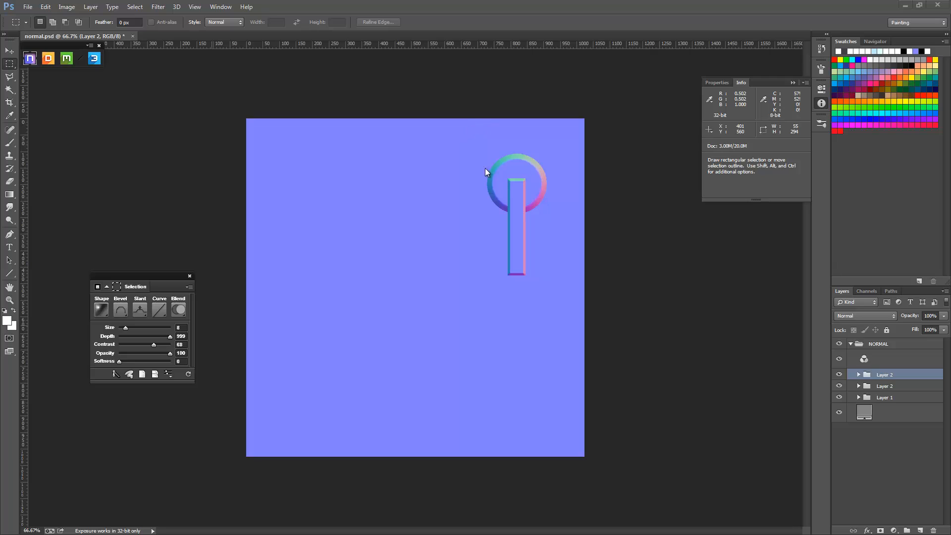
left_click(139, 310)
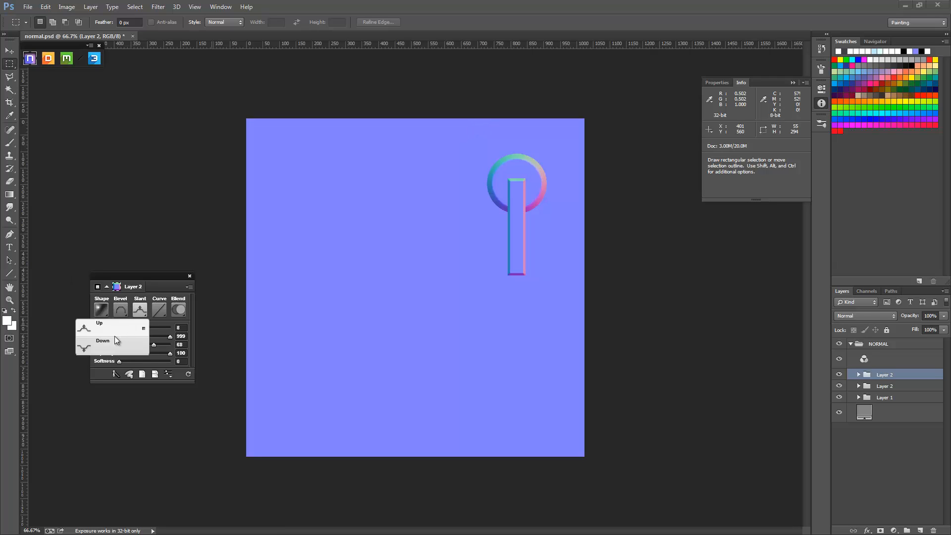
left_click_drag(519, 202, 518, 195, "ctrl")
left_click(157, 310)
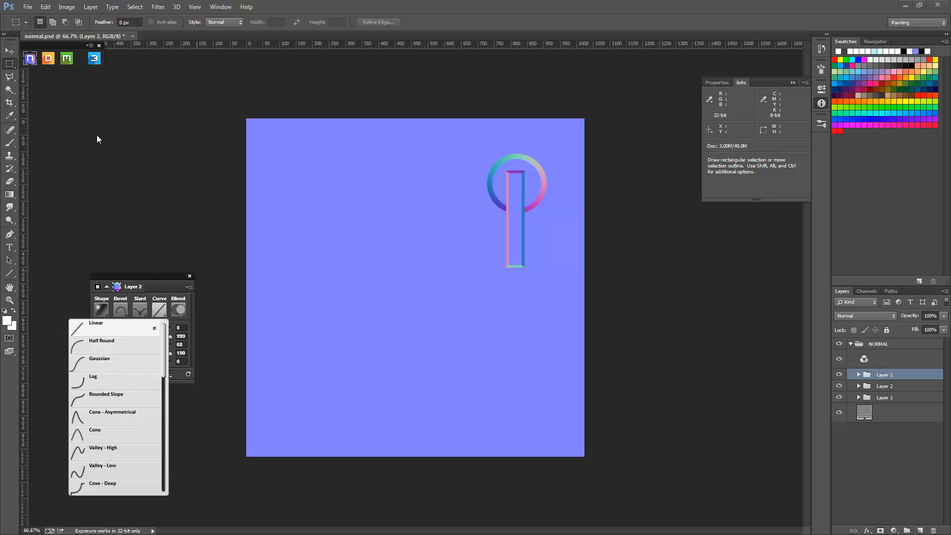
Step: Open the 3DO preview, refresh it with the current normal map and place its window beside the canvas
left_click(95, 56)
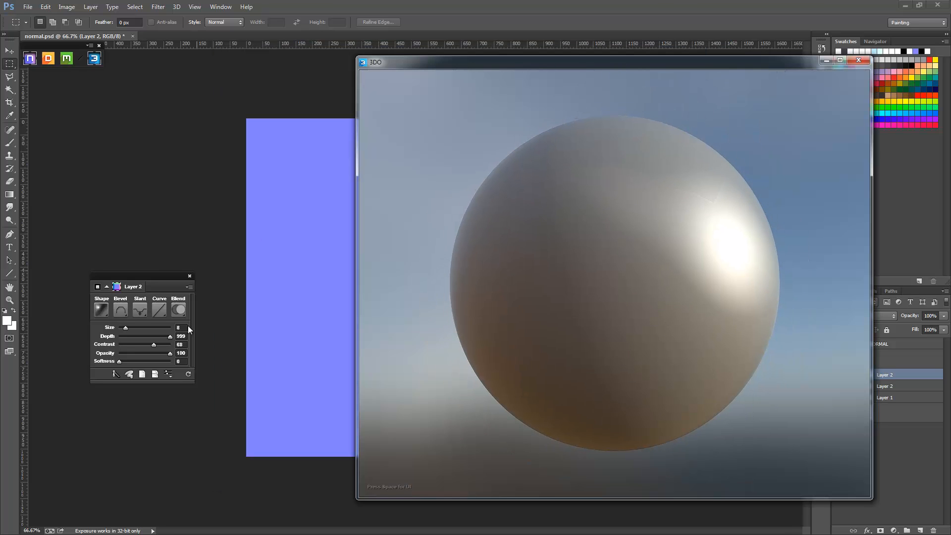
left_click(188, 375)
left_click_drag(673, 274, 626, 275)
right_click_drag(626, 276, 662, 38)
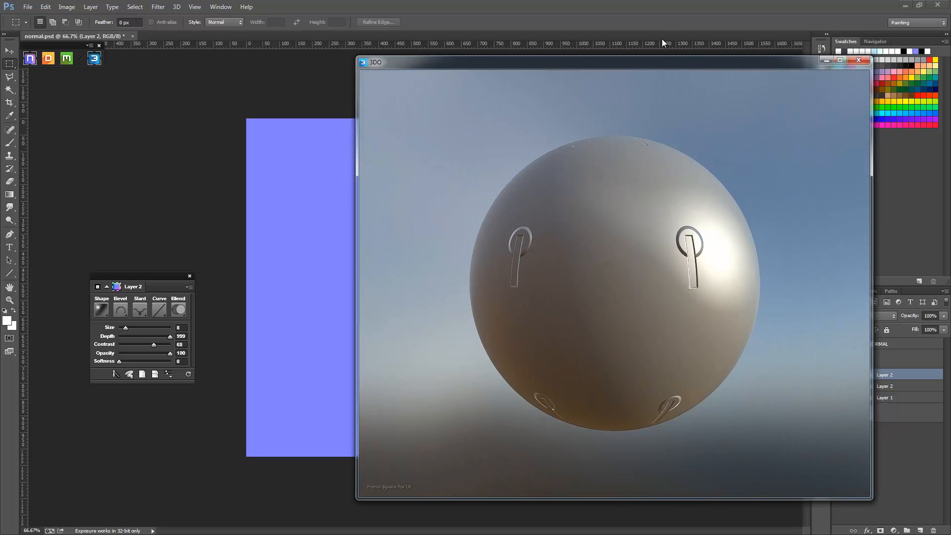
left_click_drag(662, 61, 830, 20)
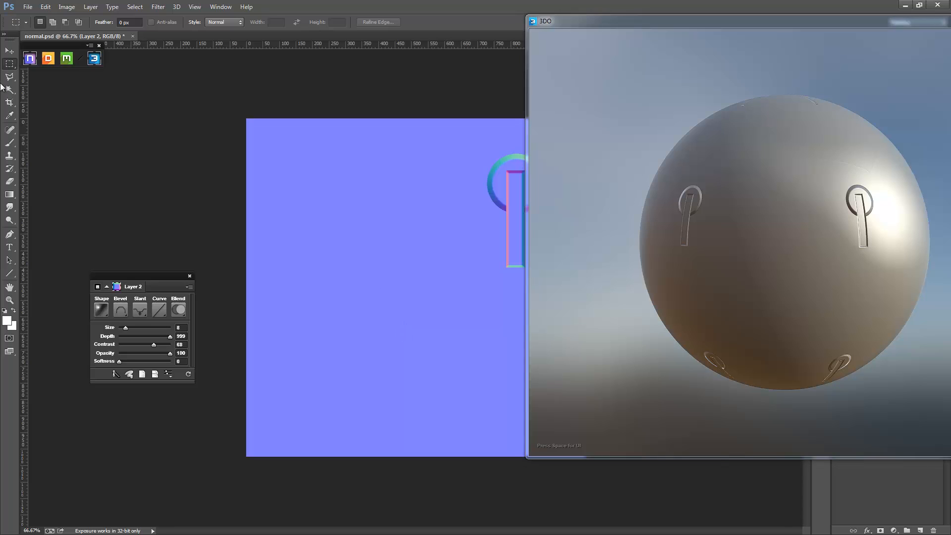
Step: Create a large upright rectangular normal shape on the canvas's left half from a marquee selection with a 15 px feather
right_click(10, 63)
left_click(36, 63)
type("15")
key("Return")
left_click_drag(278, 161, 451, 432)
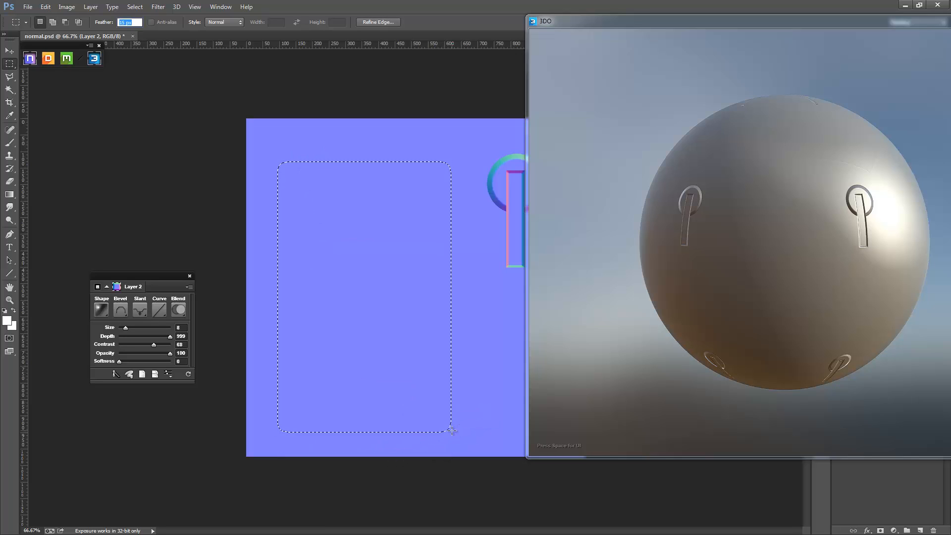
left_click(101, 301)
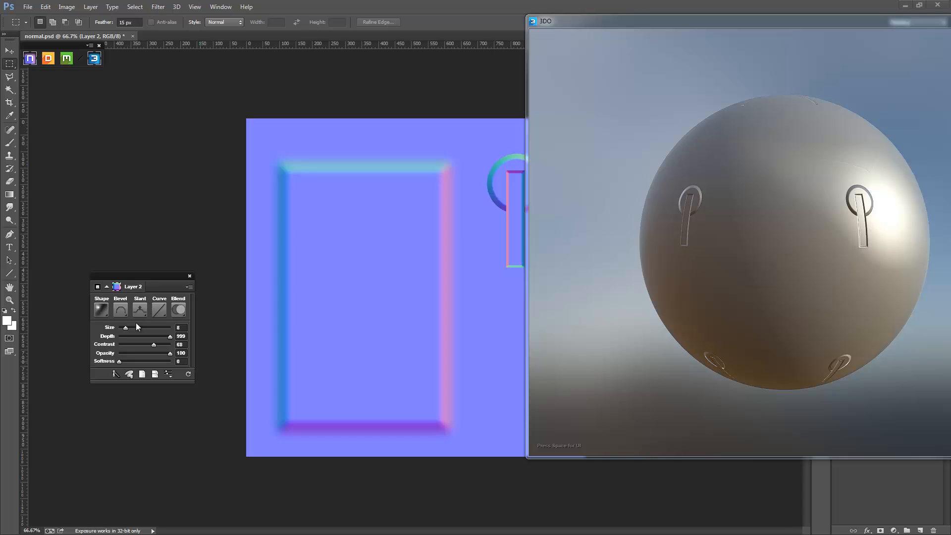
Step: Set the large rectangular normal shape's slant to Down and its curve to Valley - High
left_click(143, 310)
left_click(138, 313)
left_click(115, 345)
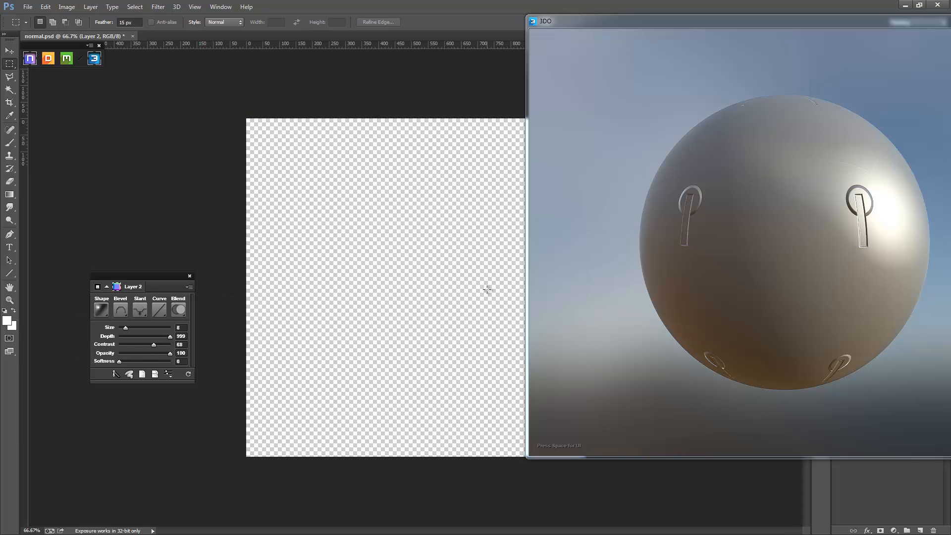
left_click(161, 313)
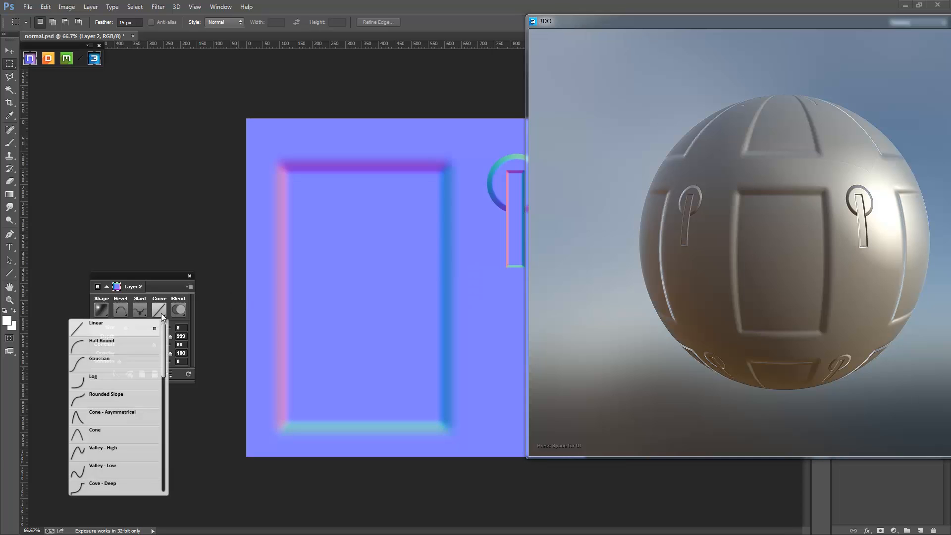
left_click(100, 453)
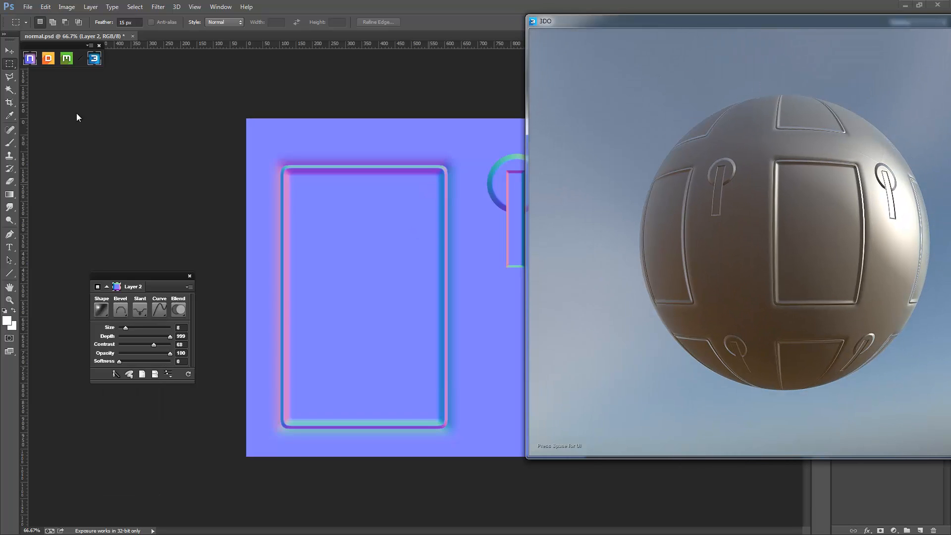
Step: Build a row of four small feathered bumps inside the large rectangle's upper edge by duplicating the first bump, shrinking the 3DO window to reach the layers
left_click(10, 65)
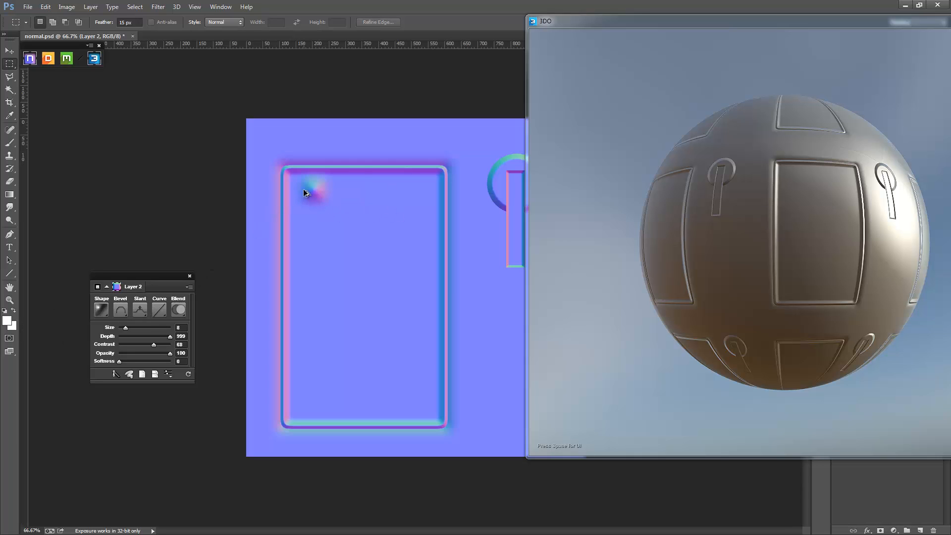
left_click_drag(325, 186, 353, 193, "ctrl+alt")
left_click_drag(875, 22, 770, 13)
left_click_drag(934, 448, 809, 170)
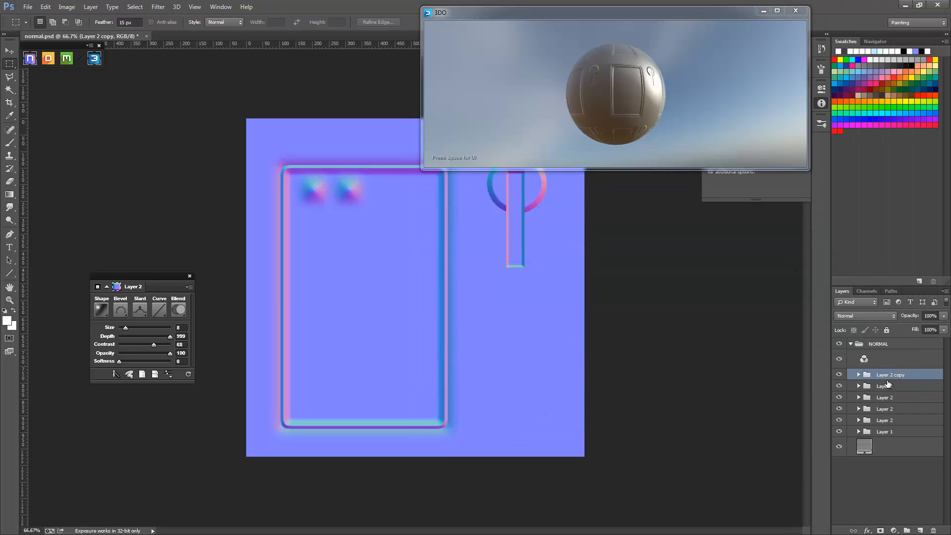
left_click(890, 386)
left_click(890, 378, "shift")
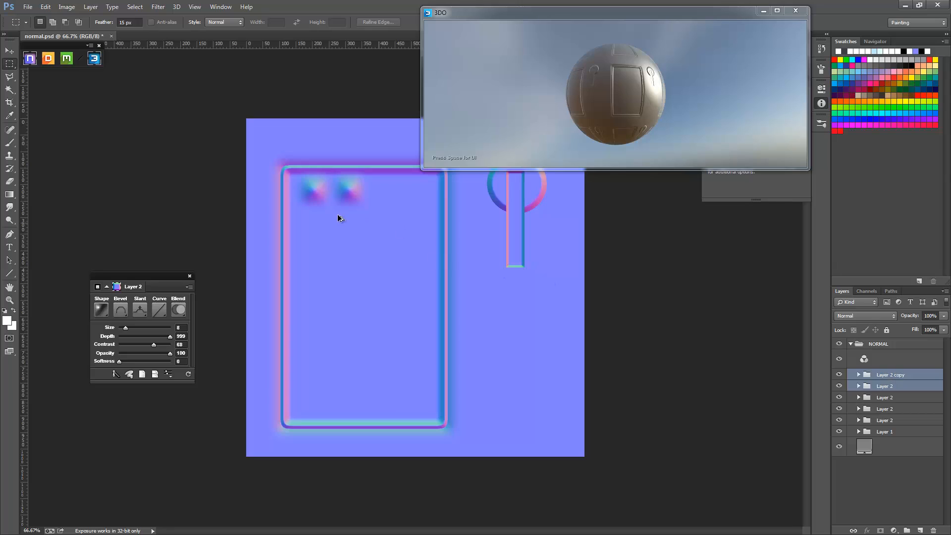
left_click_drag(397, 199, 390, 202, "alt")
Step: Select the four bump layers and duplicate the row down the rectangle to form six rows of four
left_click(885, 401)
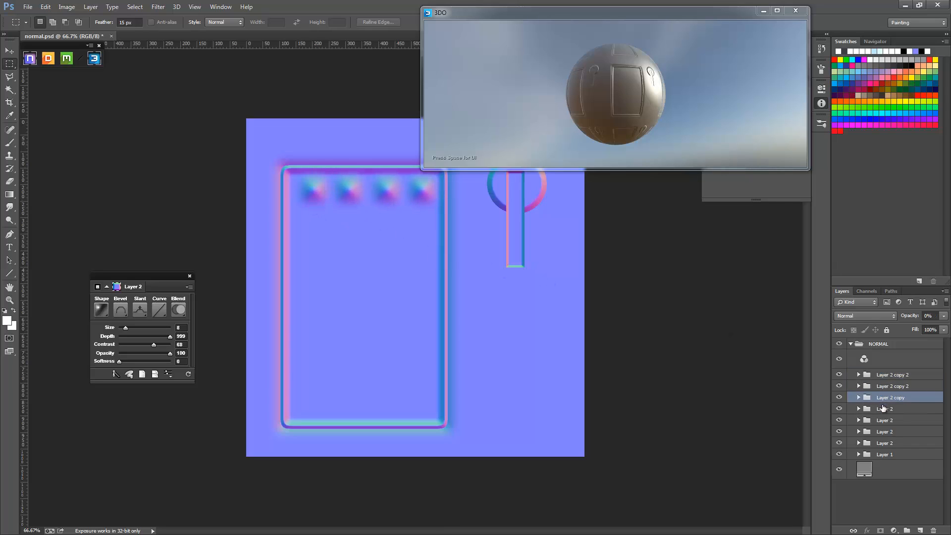
left_click(883, 410, "shift")
left_click(884, 378)
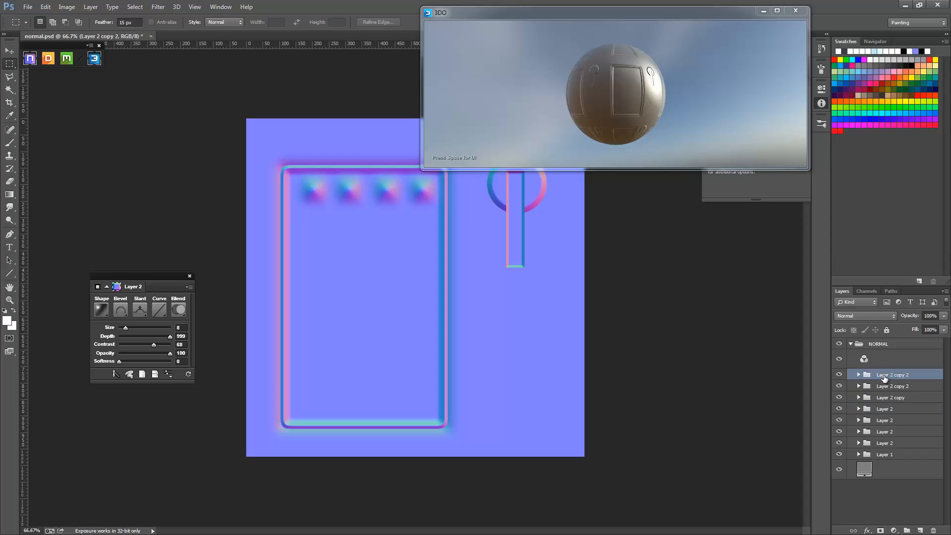
left_click(882, 409, "shift")
left_click_drag(406, 192, 420, 382, "alt")
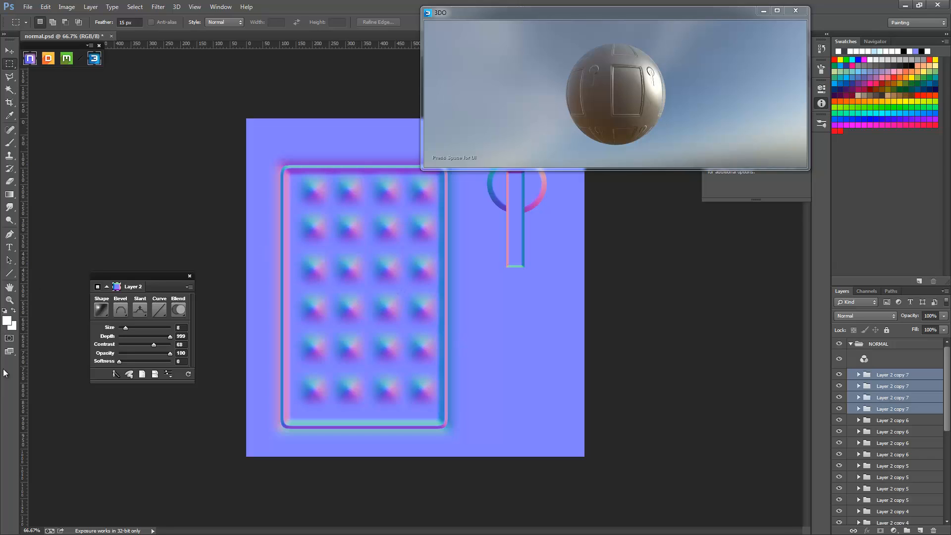
Step: Update the 3DO preview with the current normal map, examine the bump panel on the sphere from closer, and close the preview
left_click(191, 374)
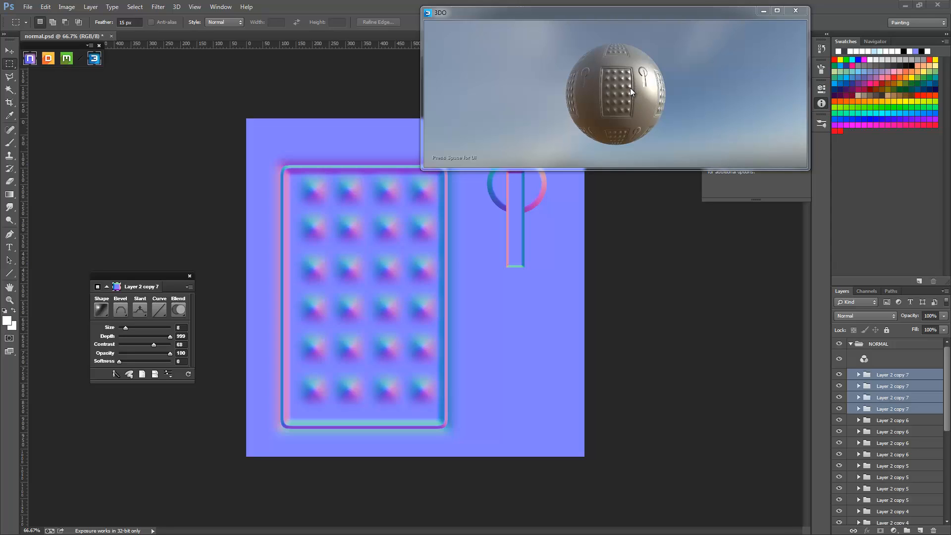
mouse_move(634, 90)
left_mouse_down()
mouse_move(641, 88)
mouse_move(631, 80)
mouse_move(581, 79)
mouse_move(677, 147)
mouse_move(595, 99)
mouse_move(639, 94)
left_mouse_up()
right_click_drag(639, 94, 566, 41)
left_click_drag(567, 41, 592, 55)
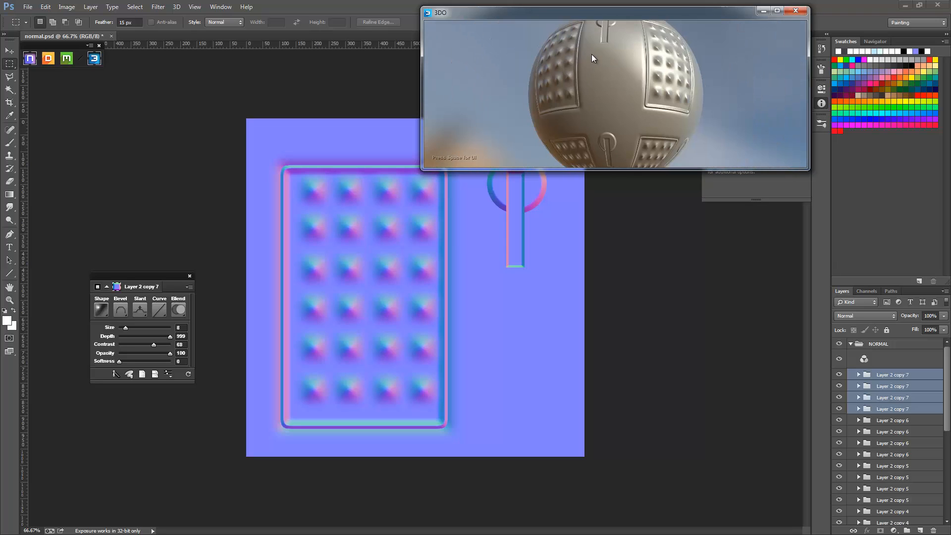
left_click(938, 5)
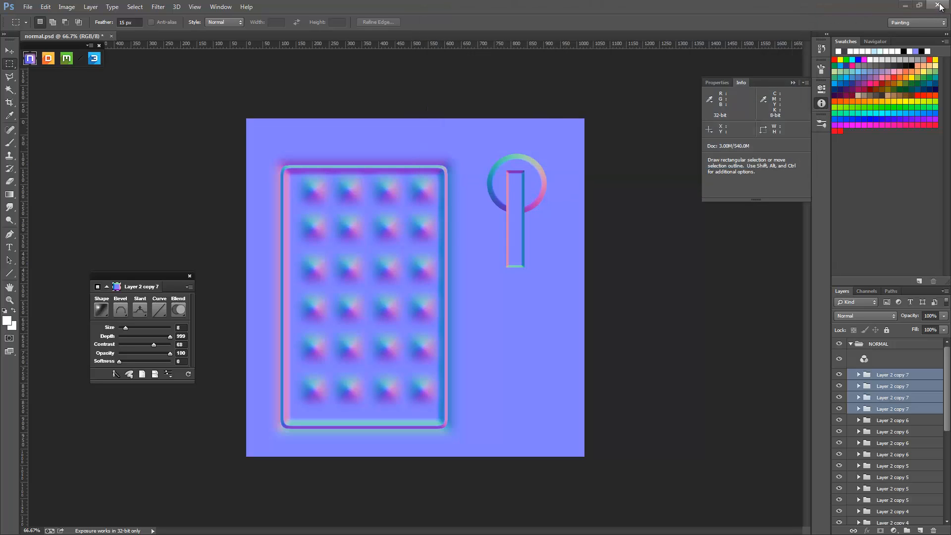
Step: Switch to Blender and delete all the barrel objects, leaving an empty scene with the 3D cursor at the origin
left_click(481, 204)
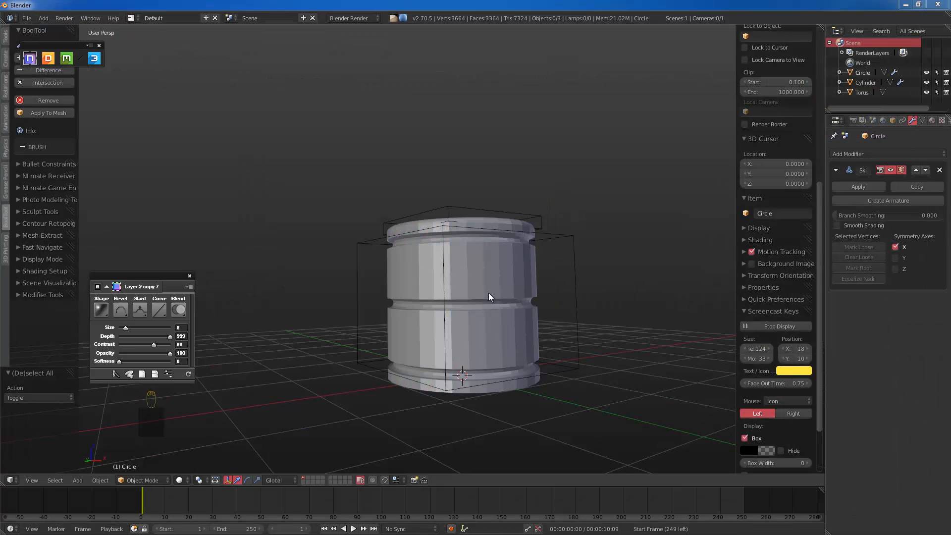
key("a")
key("x")
left_click(483, 322)
key("shift+c")
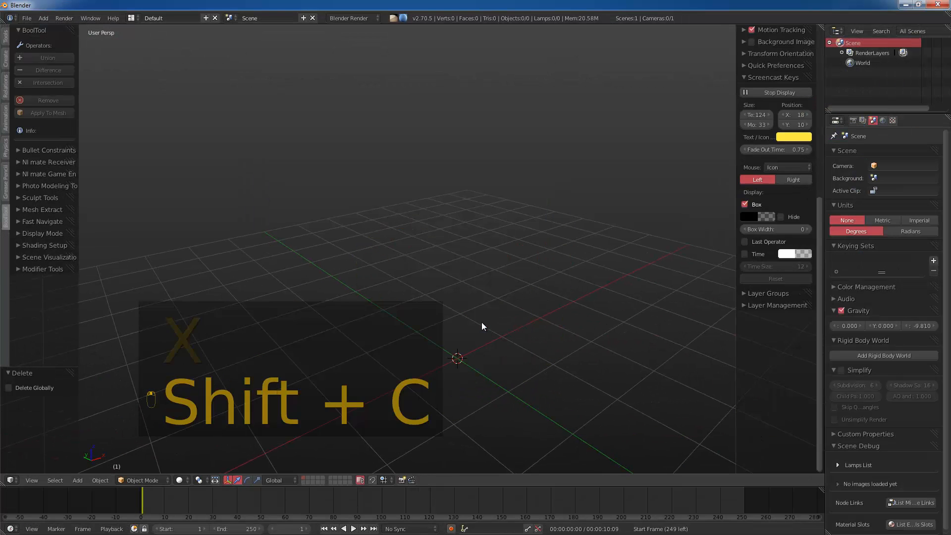
key("alt+h")
Step: Add a cube, flatten it along Z and stretch it by about 6.58 along X
key("shift+a")
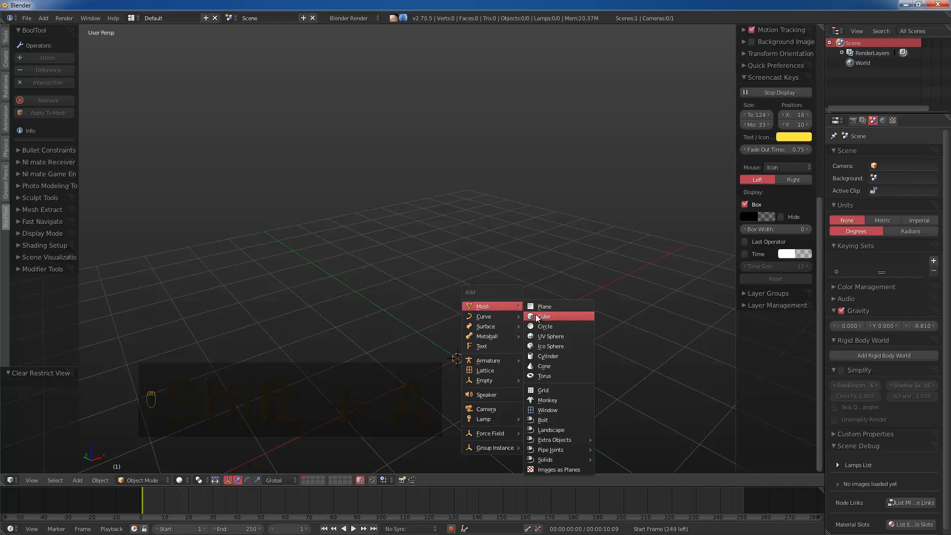
left_click(552, 314)
key("s")
key("z")
left_click(479, 337)
key("s")
key("x")
left_click(604, 249)
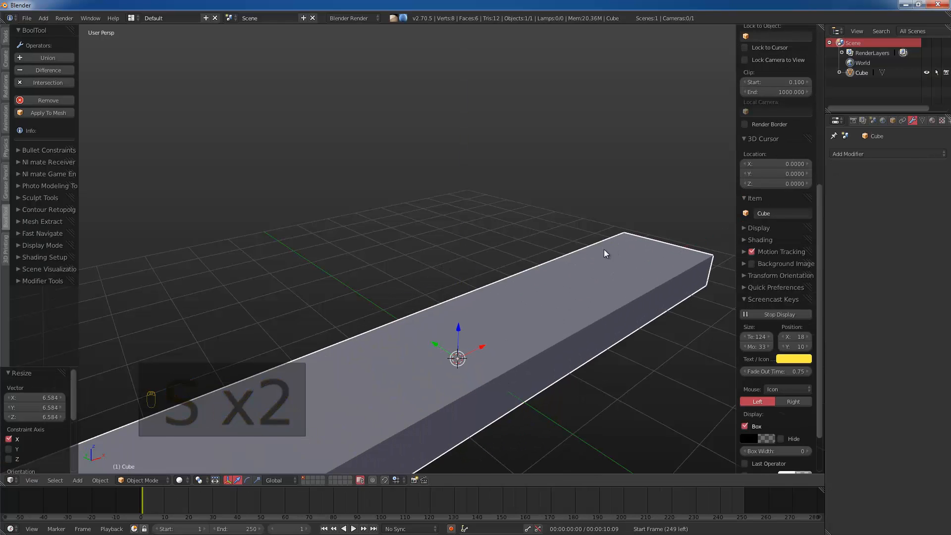
Step: Form a wide thin slab by scaling the cube by about 3.99 along Y and about 0.34 along Z
scroll(560, 278, "down", 2)
key("s")
key("y")
left_click(528, 408)
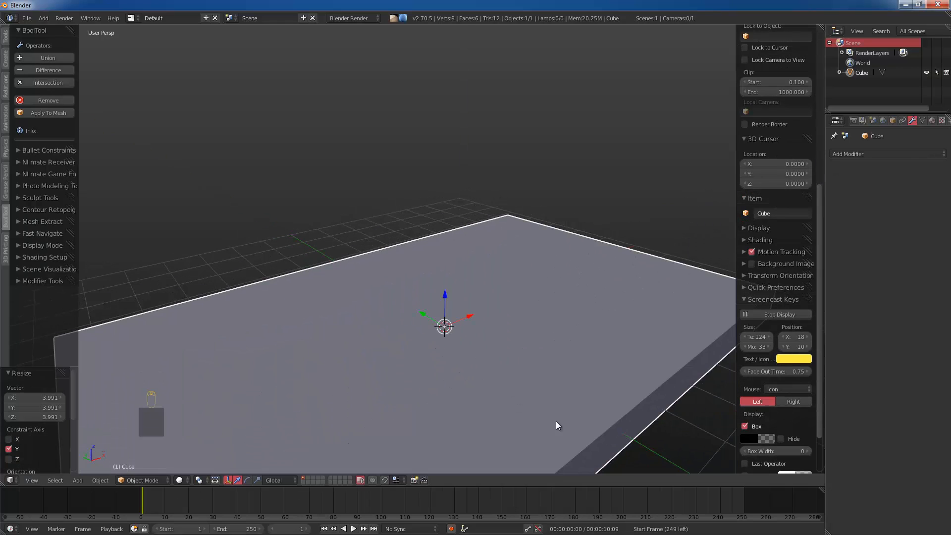
key("s")
key("z")
left_click(452, 379)
scroll(463, 372, "down", 2)
Step: Add a second cube at the slab's centre and raise it about 1.03 along Z
key("shift+a")
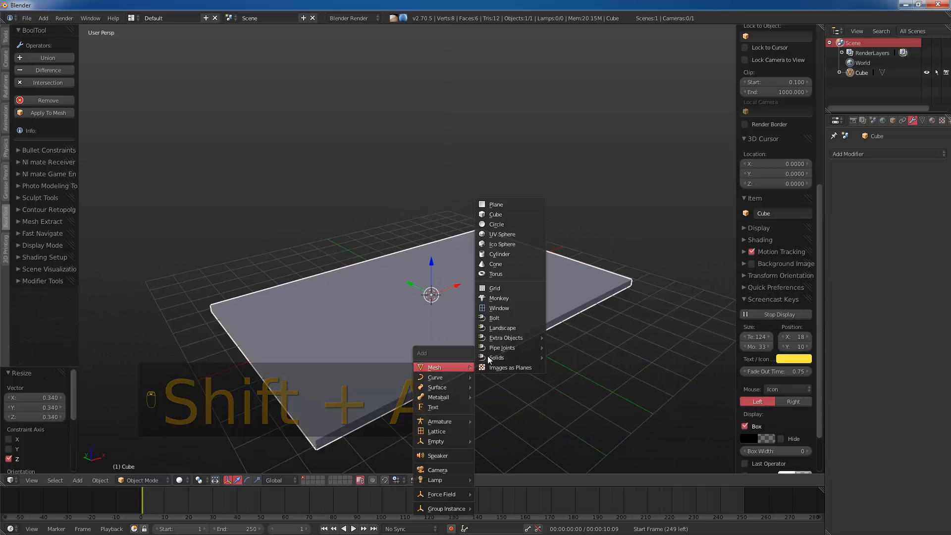
left_click(496, 215)
key("g")
key("z")
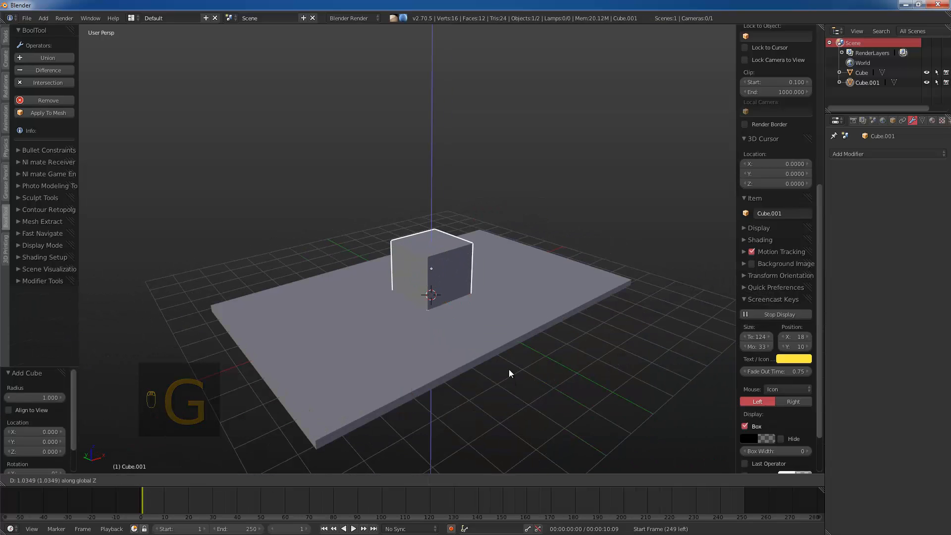
left_click(510, 369)
Step: Turn the second cube into a long thin upright board, scaling it by about -0.085 along Y and 10.06 along X
key("s")
key("x")
key("y")
left_click(428, 266)
key("s")
key("x")
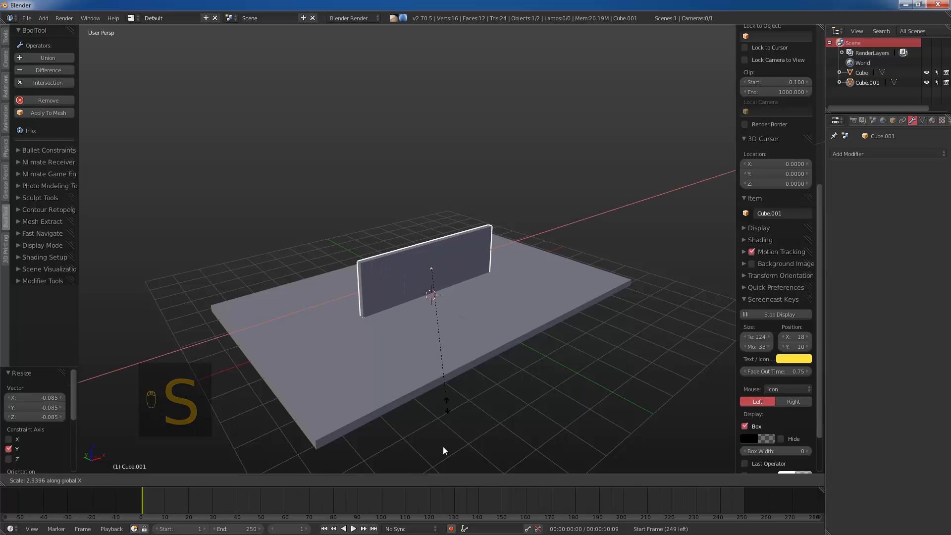
left_click(539, 283)
Step: Apply the Orange Clay lighting preset from Quick Preferences to the viewport
scroll(798, 410, "down", 3)
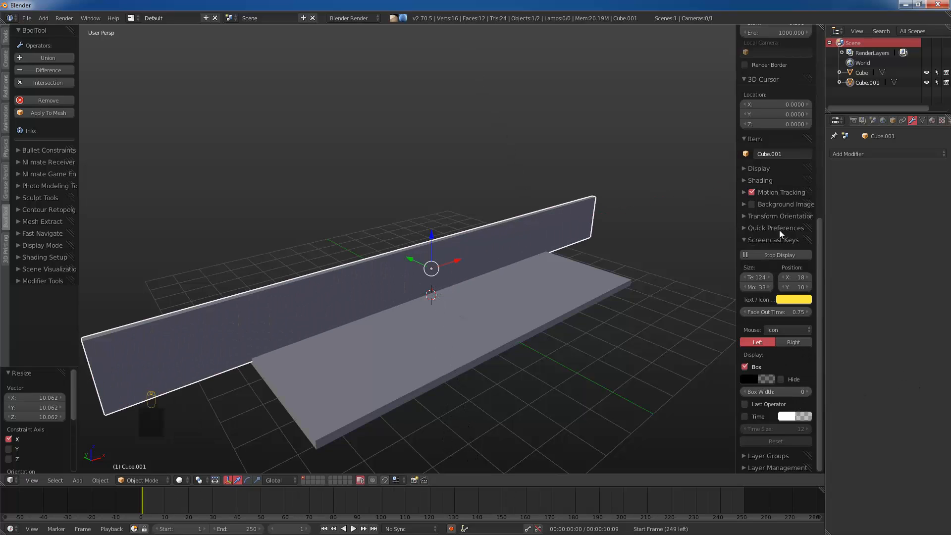
key("a")
key("a")
key("a")
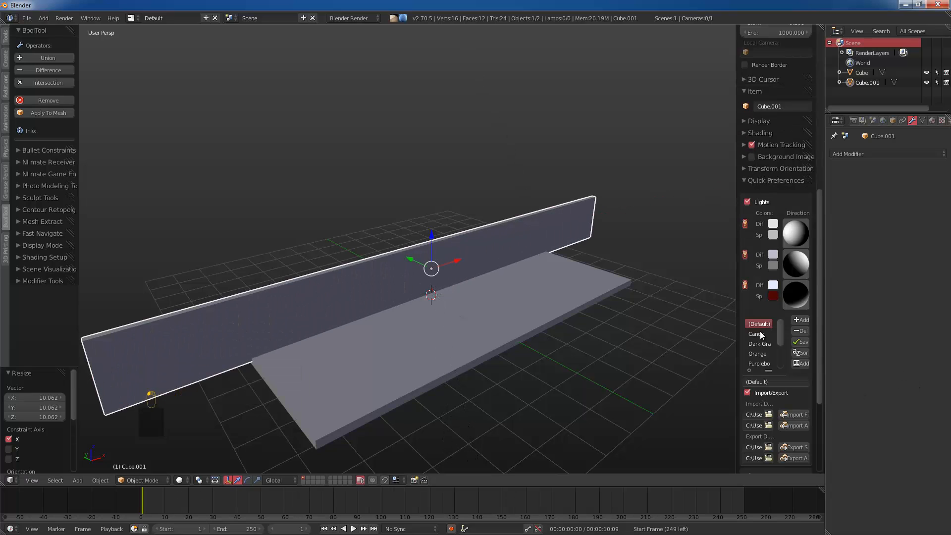
left_click(760, 335)
scroll(760, 338, "up", 2)
left_click(759, 341)
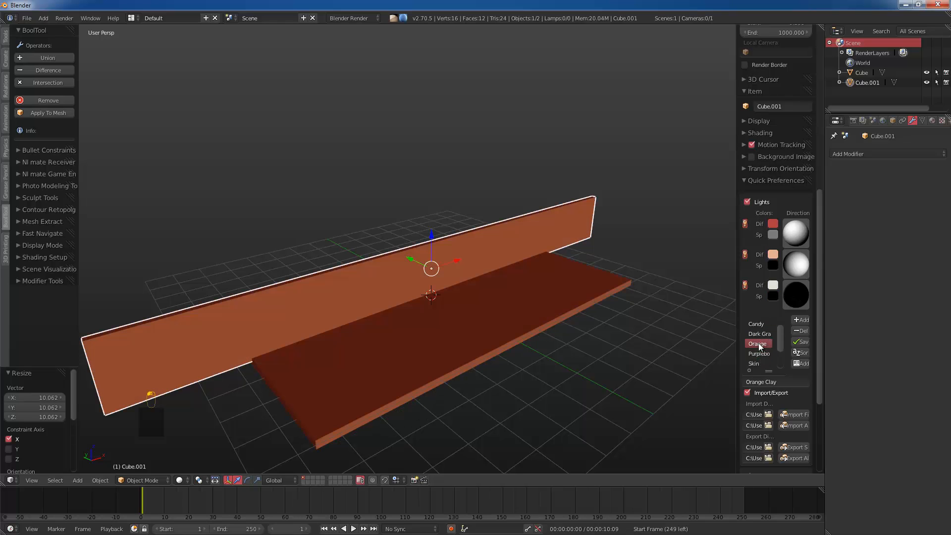
left_click(761, 337)
left_click(760, 343)
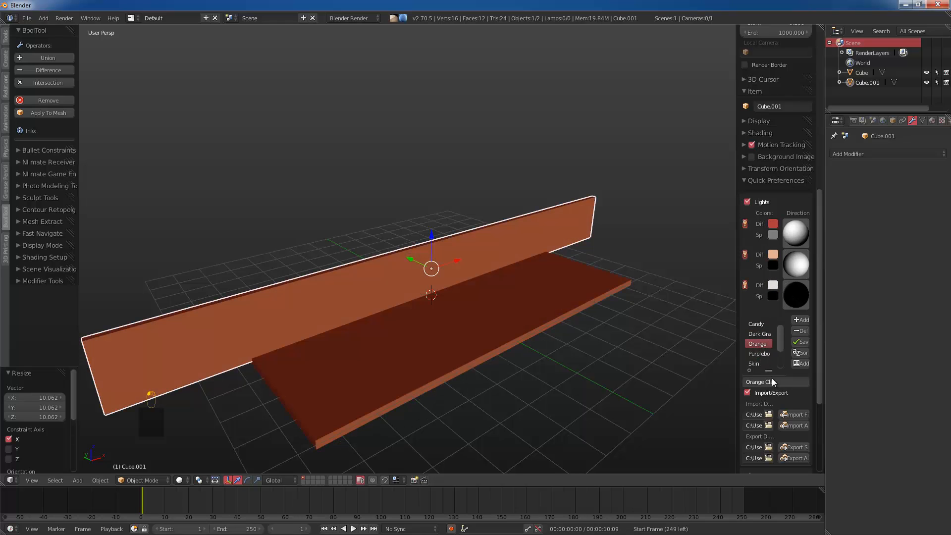
Step: Try a live BoolTool difference with only the upright board selected
mouse_move(560, 269)
middle_mouse_down()
mouse_move(588, 294)
mouse_move(569, 274)
middle_mouse_up()
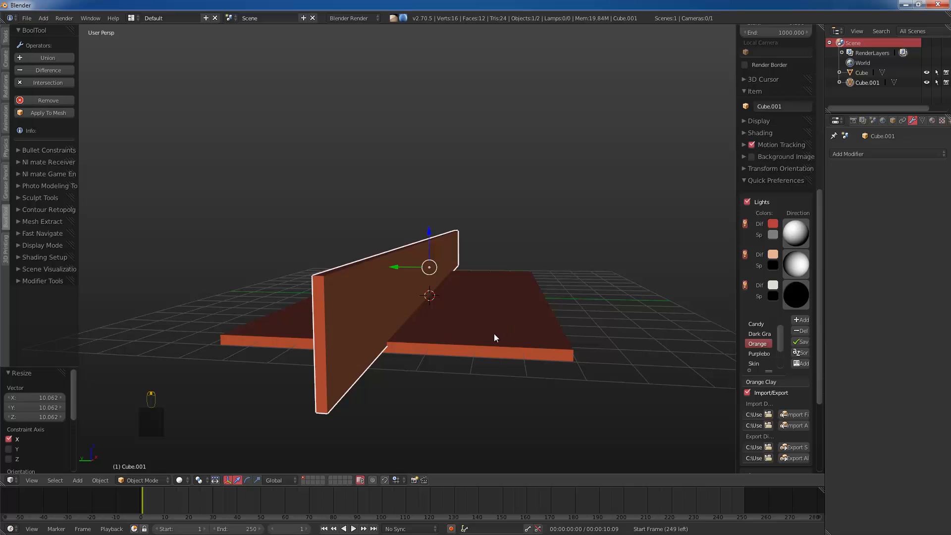
key("ctrl+KP_Subtract")
key("ctrl+z")
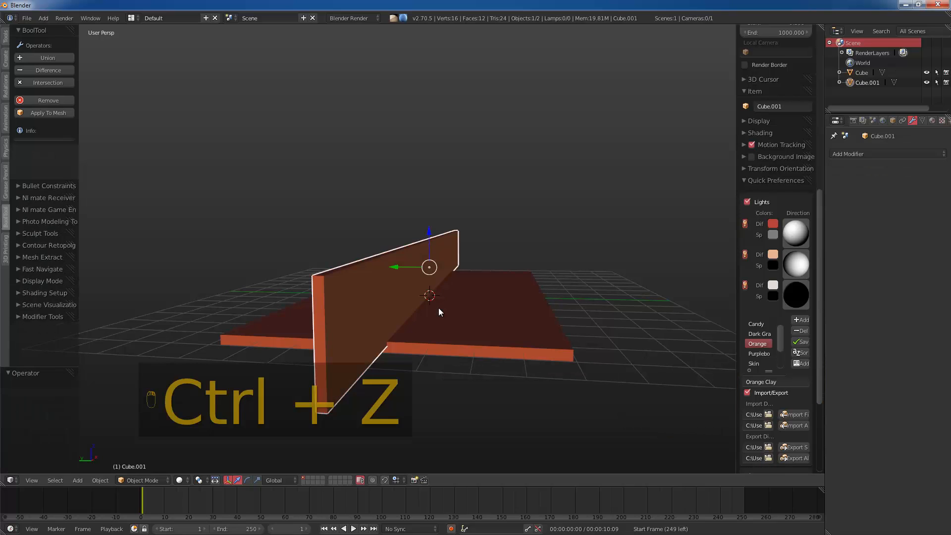
Step: Recalculate the normals of all the upright board's faces in Edit Mode
key("a")
key("Tab")
key("a")
key("a")
key("a")
key("a")
key("ctrl+n")
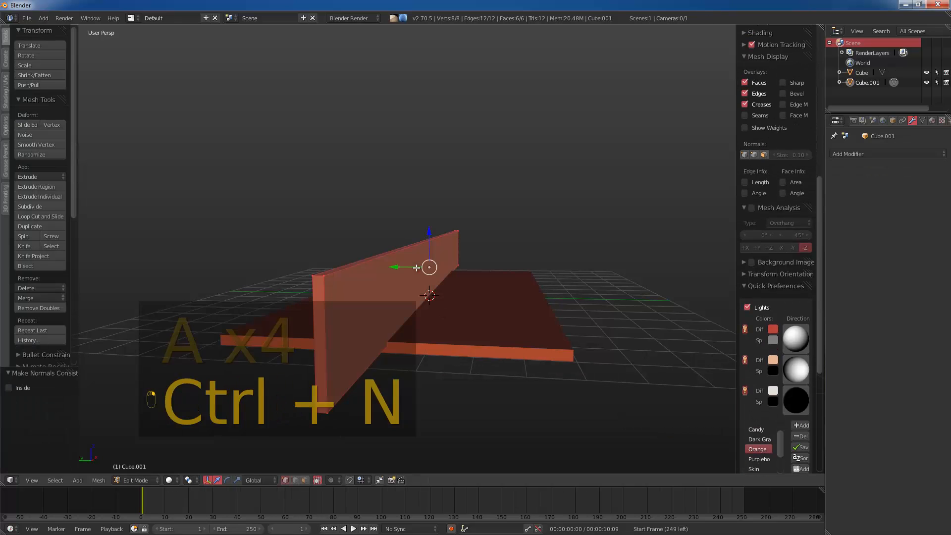
key("Tab")
Step: Subtract the upright board from the slab with a live BoolTool difference
key("ctrl+i")
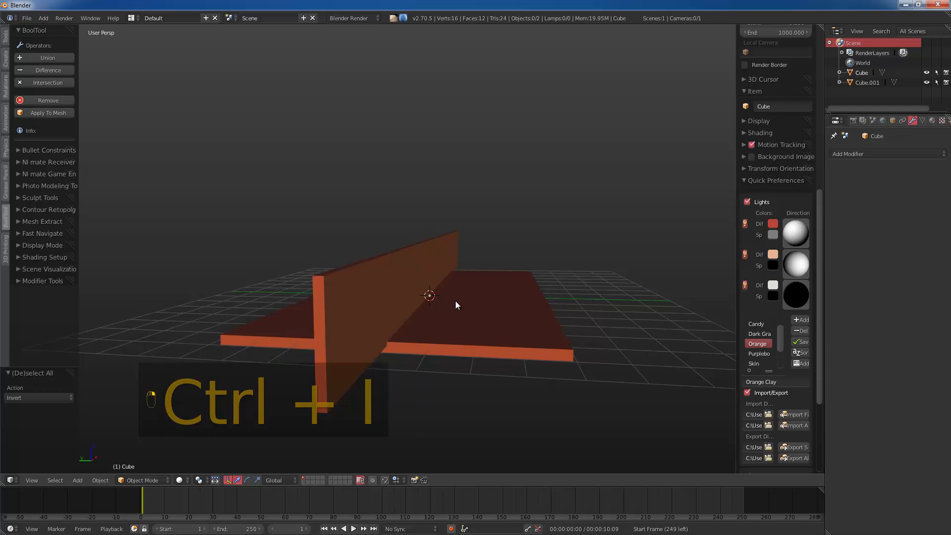
key("a")
right_click(397, 292)
right_click(493, 348, "shift")
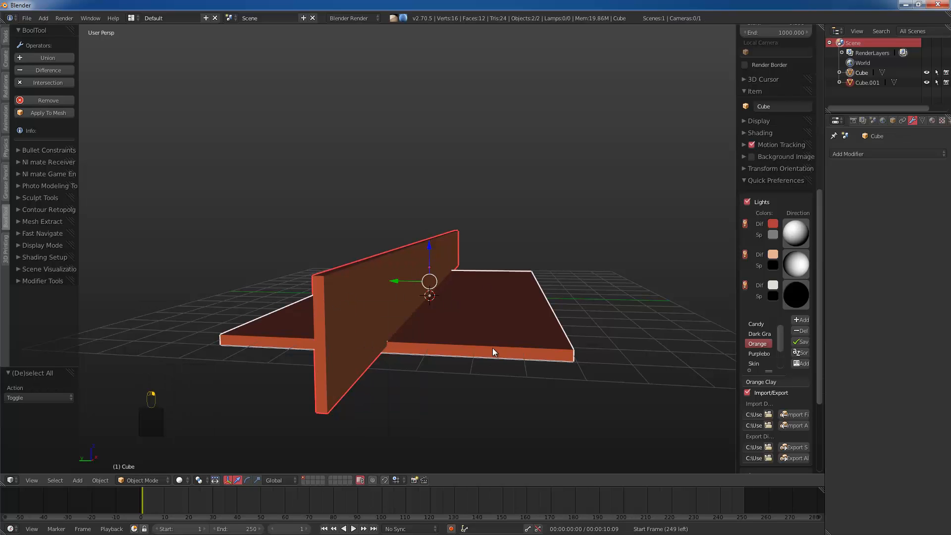
key("ctrl+KP_Subtract")
Step: Select the upright Boolean cutter and lower it along Z through the slab
right_click(366, 269)
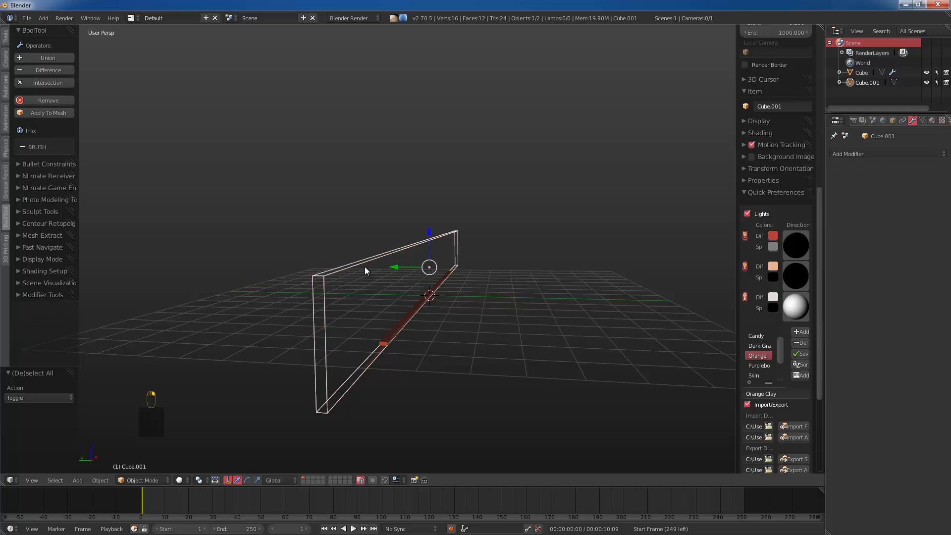
key("g")
key("z")
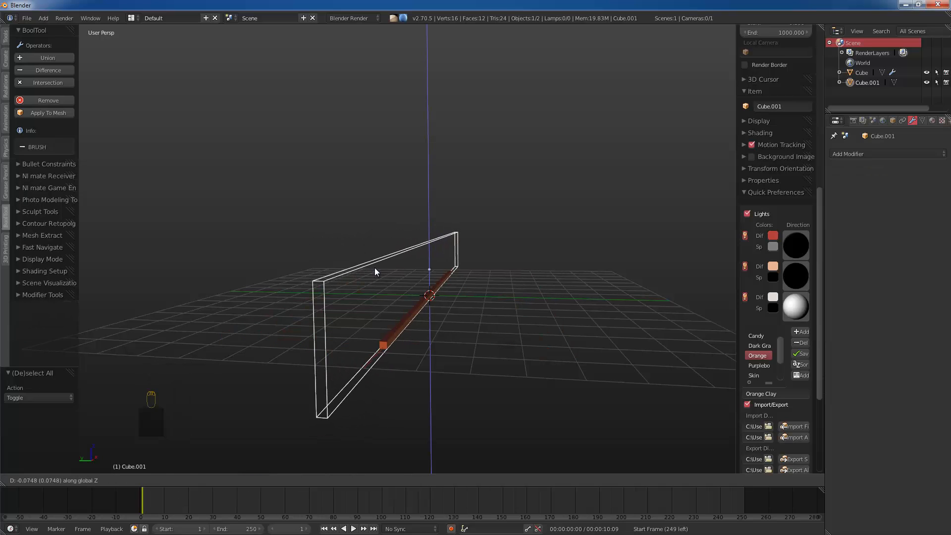
left_click(374, 267)
middle_click_drag(374, 267, 452, 315)
key("g")
key("z")
left_click(409, 315)
Step: Flip the normals of the upright cutter's mesh in Edit Mode
key("Tab")
key("w")
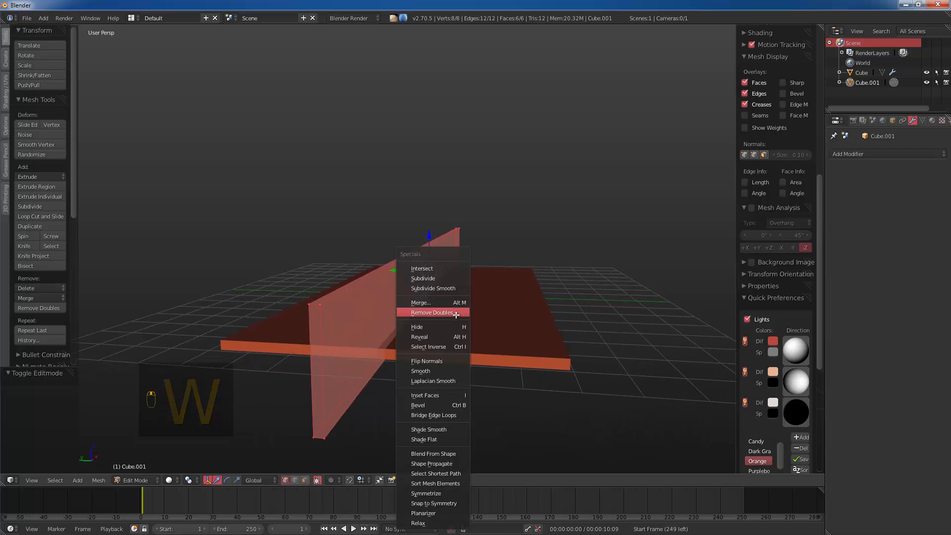
left_click(438, 361)
key("Tab")
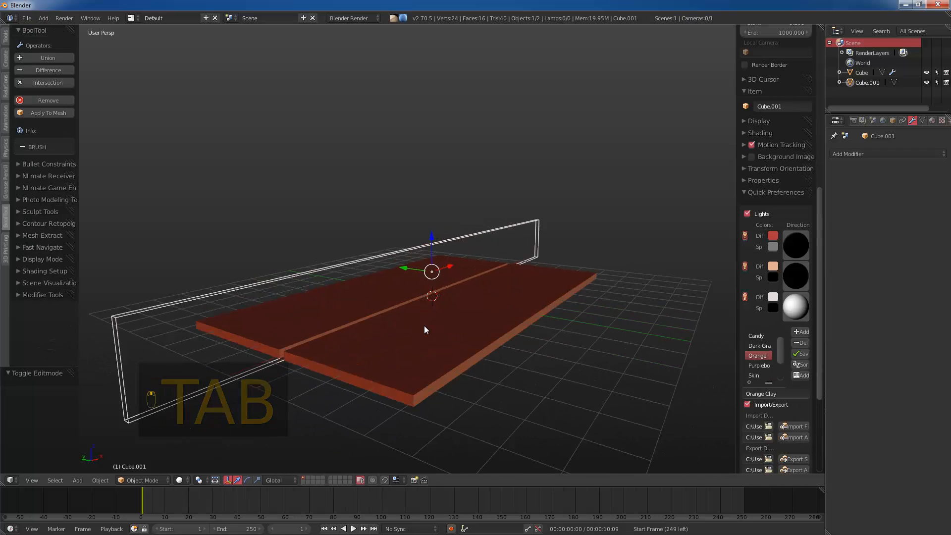
Step: Adjust the cutter's height along Z and move it along Y to the slab's far long edge
key("g")
key("z")
left_click(422, 325)
middle_click_drag(421, 323, 315, 251)
key("g")
key("y")
left_click(423, 278)
Step: Divide the cutter along its length with 12 evenly spaced loop cuts in Edit Mode
key("Tab")
middle_click_drag(423, 277, 436, 297)
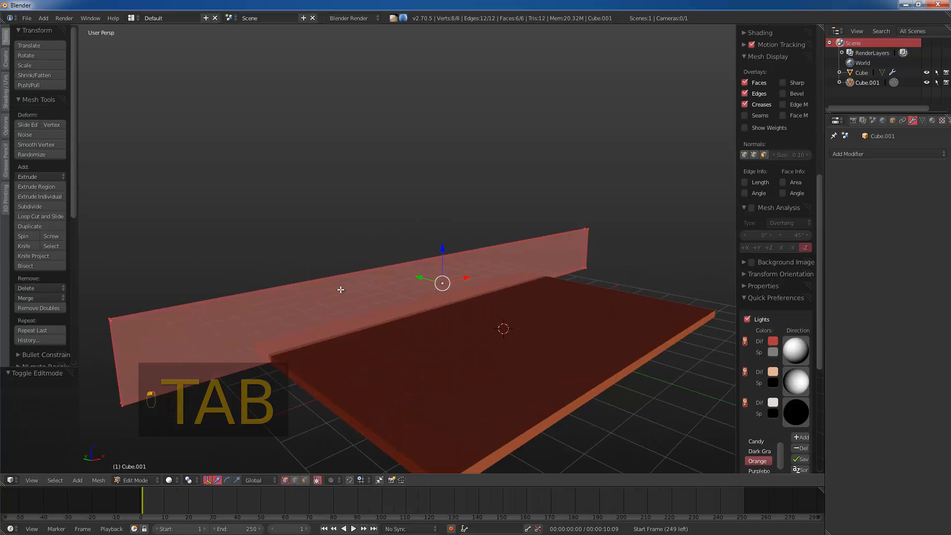
key("ctrl+r")
scroll(416, 264, "up", 8)
scroll(416, 264, "up", 3)
left_click(416, 265)
right_click(416, 265)
Step: Add three evenly spaced lengthwise loop cuts across the height of the upright cutter
key("ctrl+r")
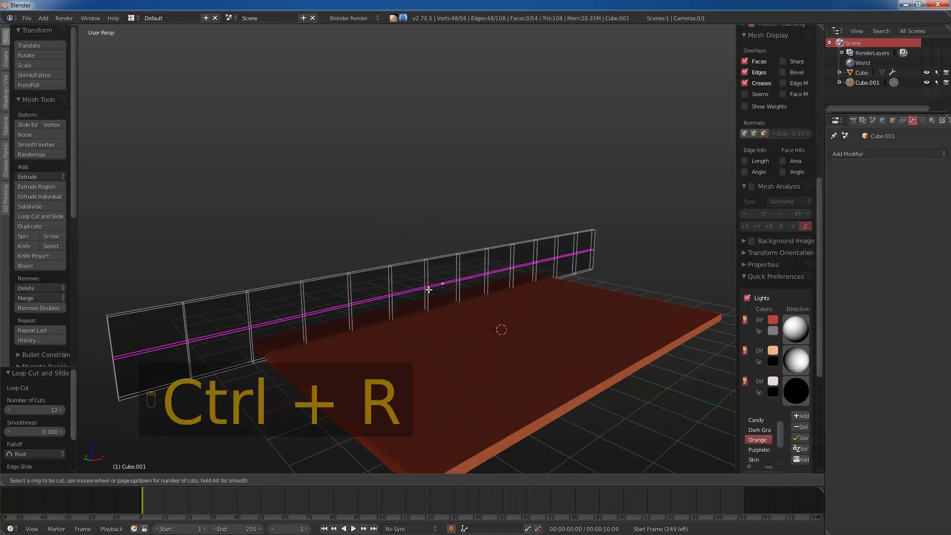
scroll(428, 288, "up", 2)
left_click(428, 289)
right_click(428, 288)
Step: Select the cutter's long lower edges in Edit Mode and bevel them by 0.058 with one segment
key("Tab")
middle_click_drag(428, 288, 481, 256)
key("Tab")
scroll(434, 285, "up", 2)
right_click(467, 234, "alt")
key("ctrl+b")
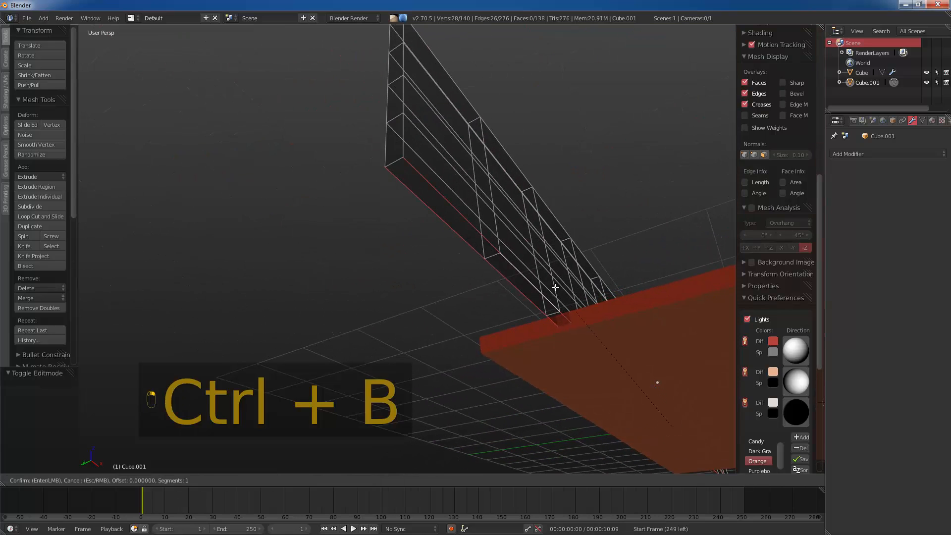
left_click(537, 262)
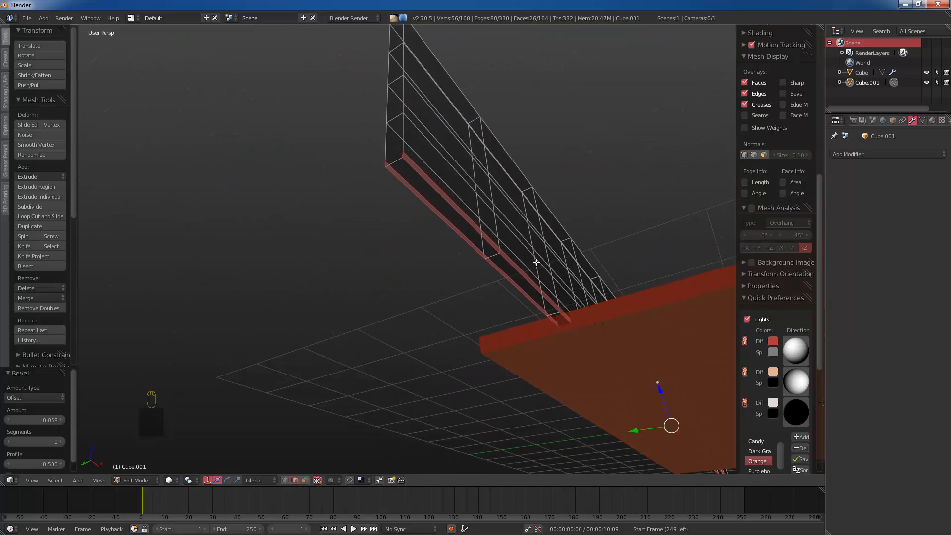
Step: Select the beveled underside's long edges, scale them by 0.589 along Y, and return to Object Mode
right_click(459, 226, "alt")
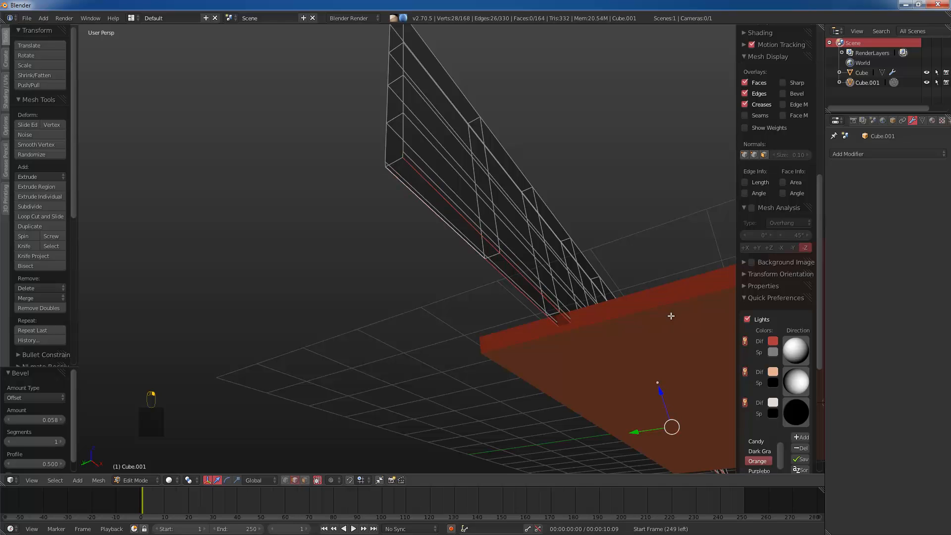
key("s")
key("y")
left_click(697, 361)
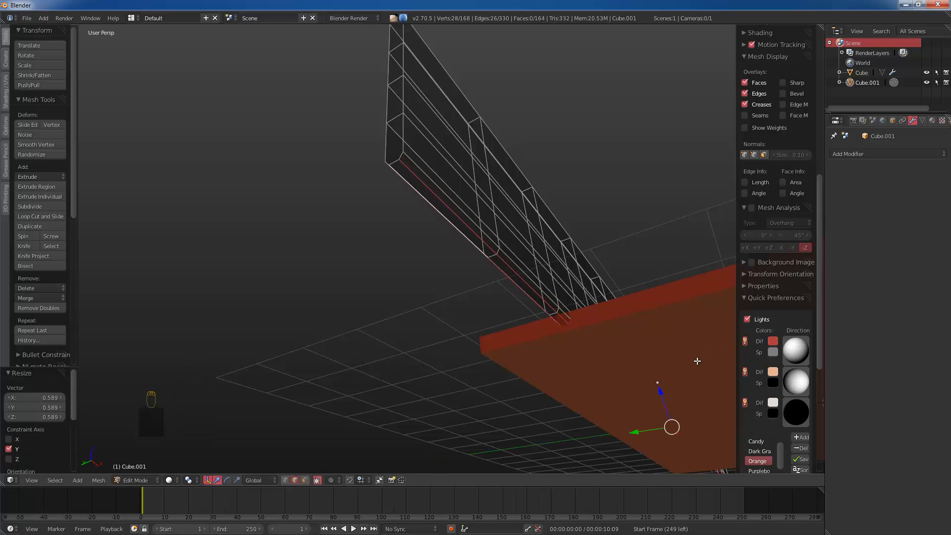
key("Tab")
Step: Hide the cutter temporarily to examine the groove in the slab, and undo the hide
middle_click_drag(578, 309, 388, 176)
key("h")
middle_click_drag(490, 269, 486, 276)
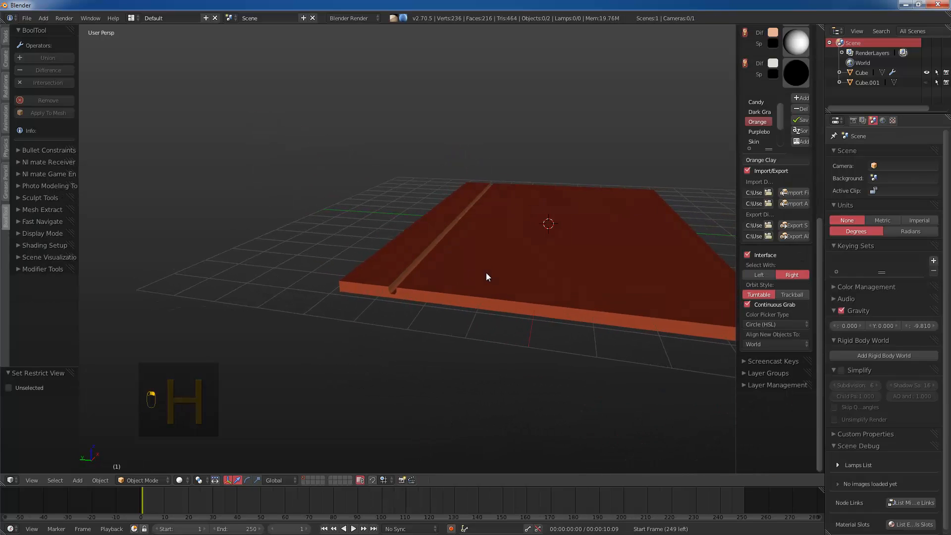
key("ctrl+z")
Step: Duplicate the whole cutter mesh in Edit Mode and offset the copy -6.548 along Y to the slab's opposite long edge
key("Tab")
key("a")
key("a")
key("a")
key("a")
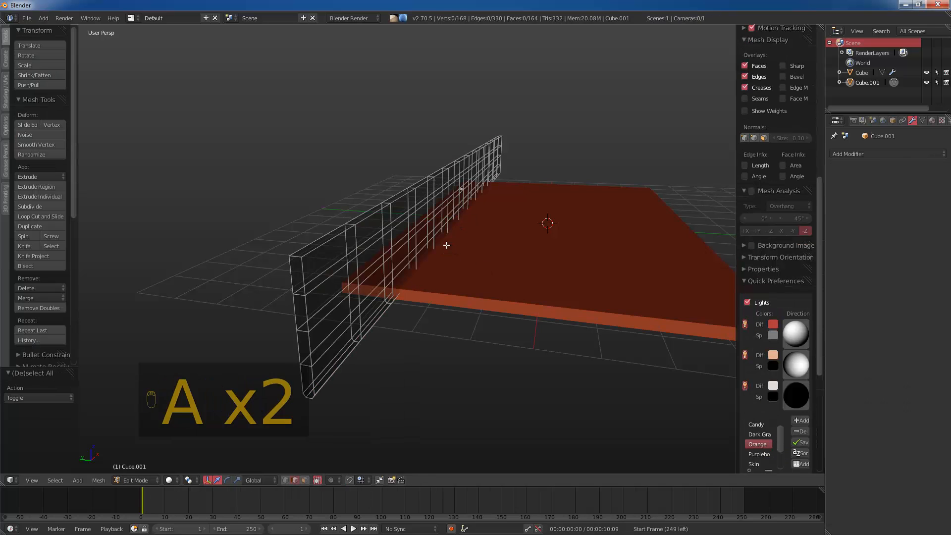
key("shift+d")
key("y")
left_click(653, 305)
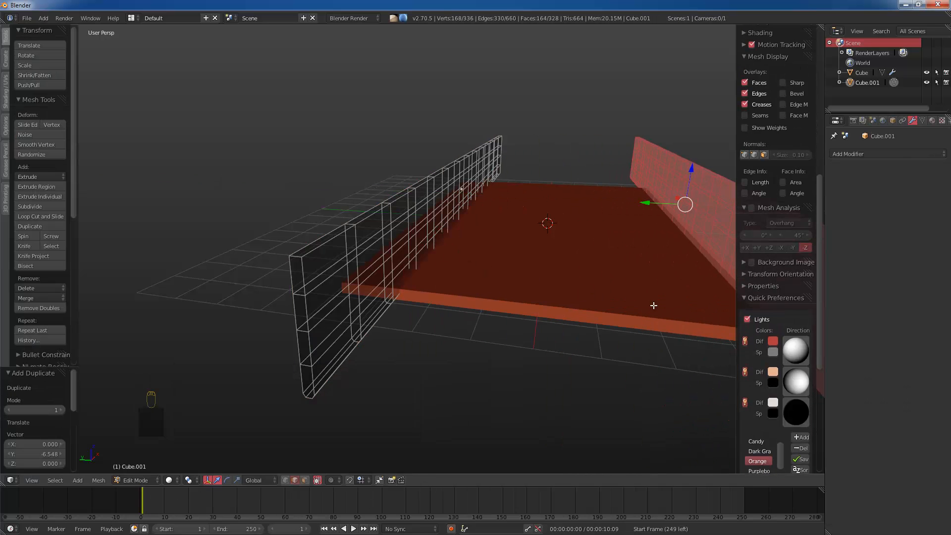
middle_click_drag(653, 305, 652, 274)
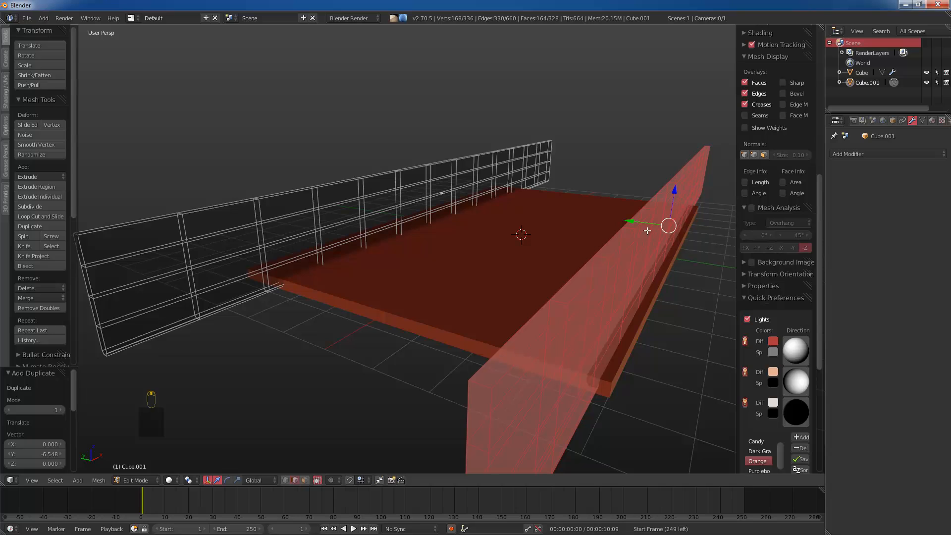
mouse_move(648, 231)
middle_mouse_down()
mouse_move(639, 216)
mouse_move(640, 248)
mouse_move(631, 225)
middle_mouse_up()
key("Tab")
Step: Select the two-sided groove cutter in Object Mode and hide it
key("a")
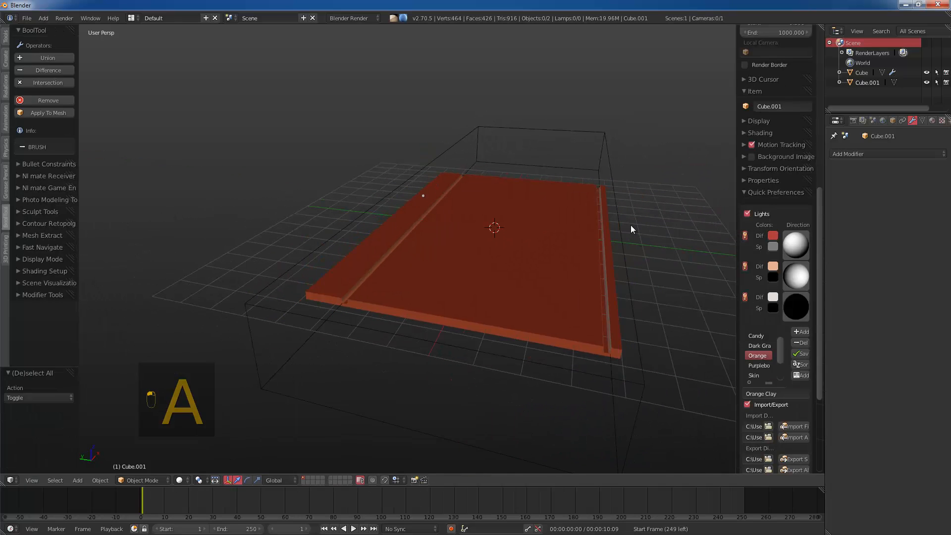
right_click(611, 140)
key("h")
middle_click_drag(611, 147, 545, 159)
Step: Add a cylinder mesh at the slab's center and raise it 0.829 along Z
key("shift+a")
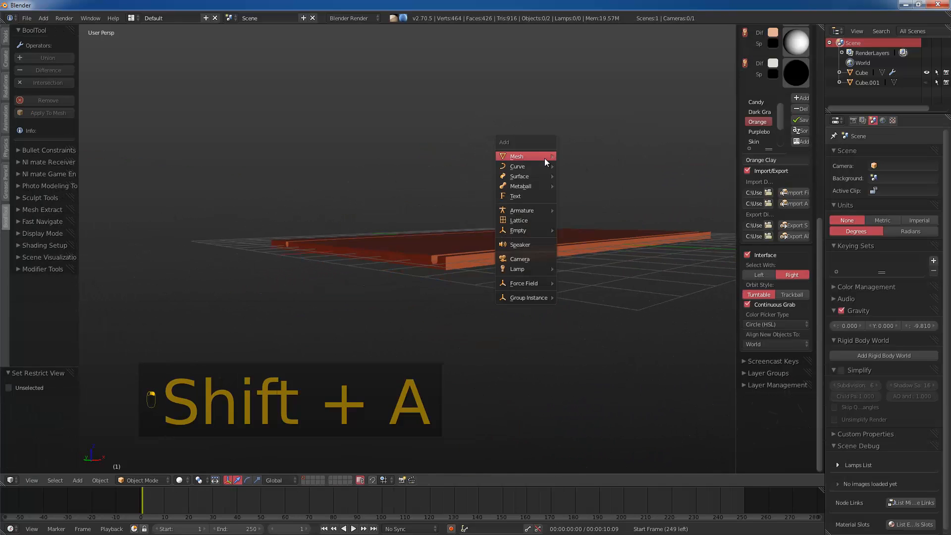
mouse_move(543, 158)
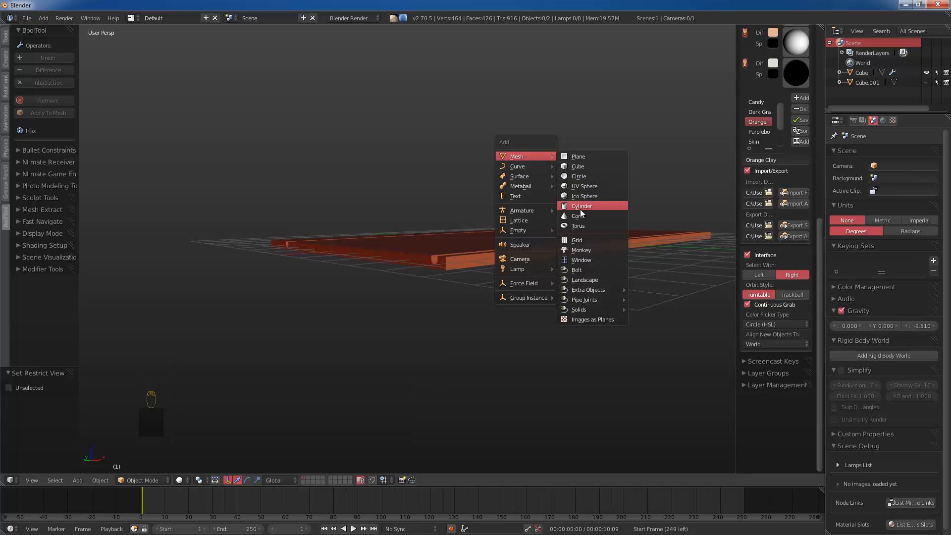
left_click(580, 207)
middle_click_drag(581, 209, 569, 284)
key("g")
key("z")
left_click(570, 265)
key("s")
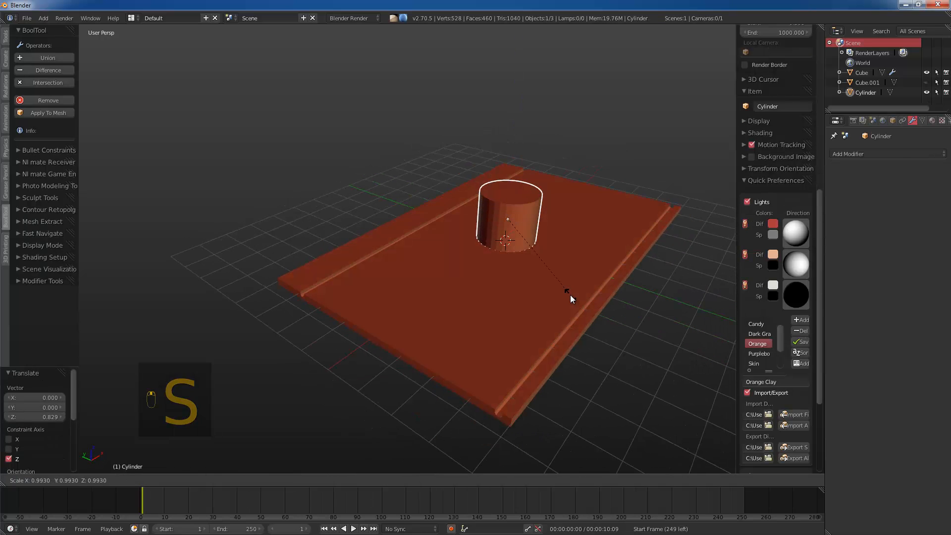
key("shift+z")
right_click(560, 280)
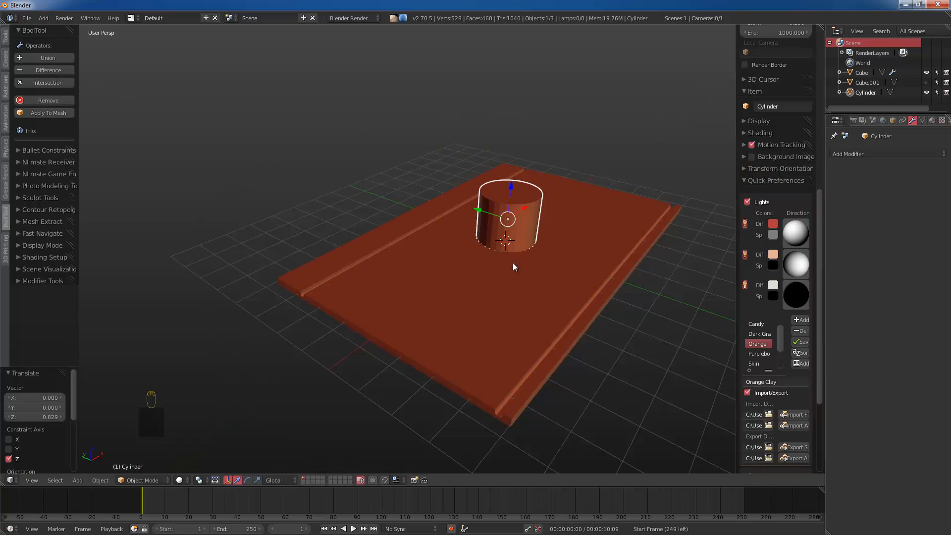
Step: Scale the cylinder by 3.775 in X and Y only, and by 0.788 uniformly
key("s")
key("shift+z")
left_click(603, 335)
key("s")
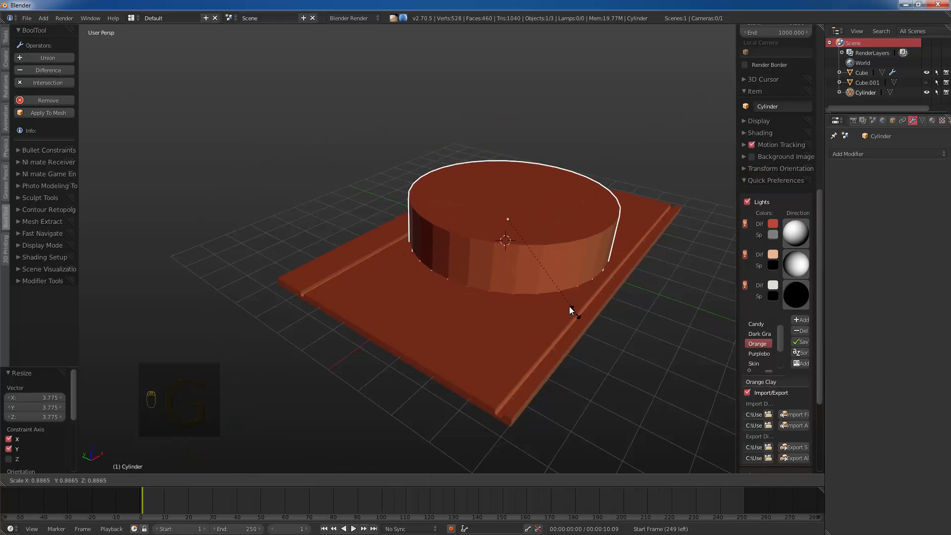
left_click(564, 302)
Step: Shift the cylinder slightly along negative Y and subtract it from the slab with a BoolTool Difference
key("g")
key("x")
key("y")
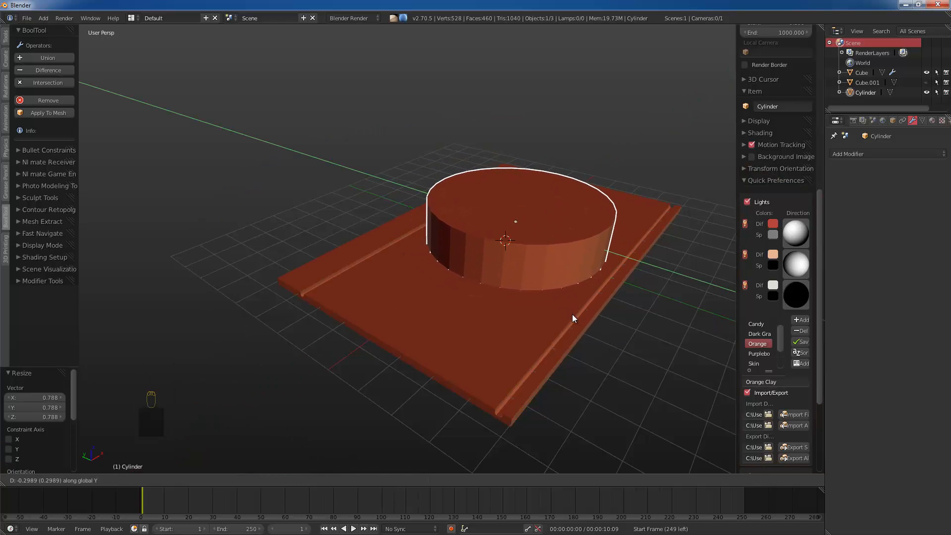
left_click(581, 319)
right_click(567, 319, "shift")
key("ctrl+KP_Subtract")
Step: Select the cylinder cutter and adjust its height along Z in the slab
key("a")
mouse_move(567, 319)
middle_mouse_down()
mouse_move(551, 296)
mouse_move(565, 280)
middle_mouse_up()
right_click(575, 261)
key("g")
key("z")
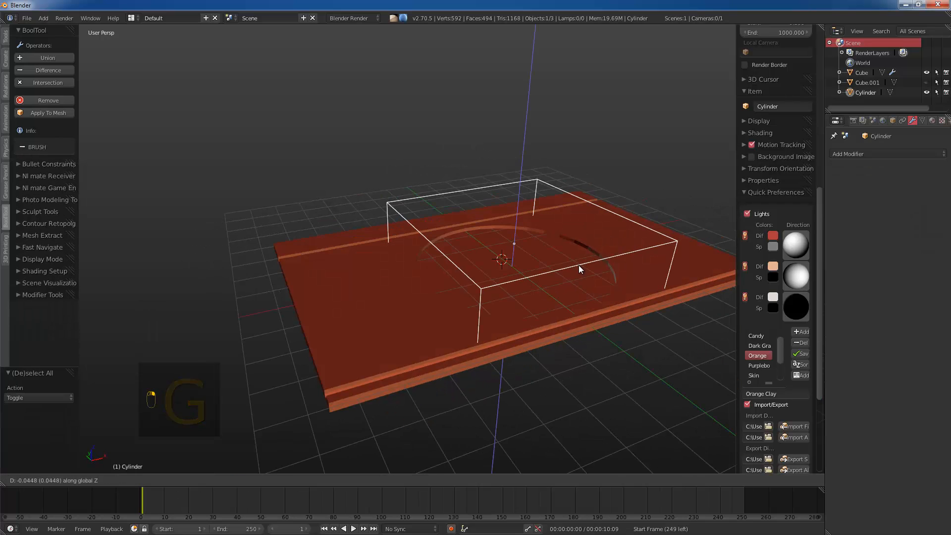
Step: Select the cylinder cutter's bottom face in Edit Mode and bevel its rim by about 0.04 with one segment
key("z")
scroll(572, 264, "up", 2)
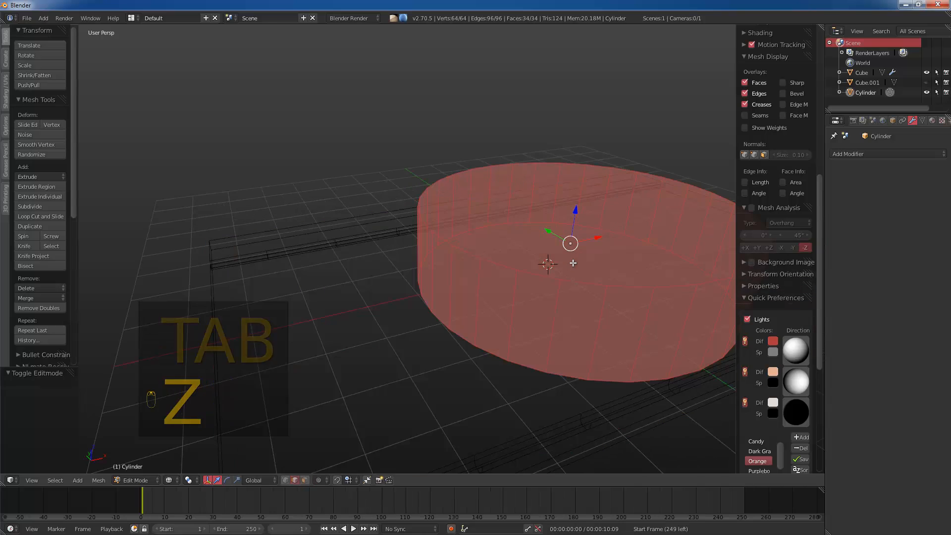
key("ctrl+Tab")
left_click(473, 320)
right_click(536, 280)
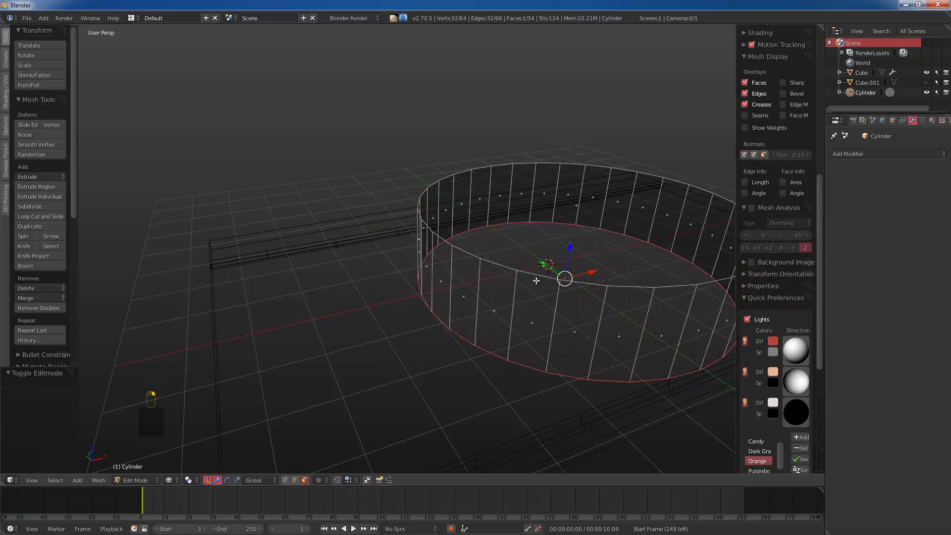
key("ctrl+b")
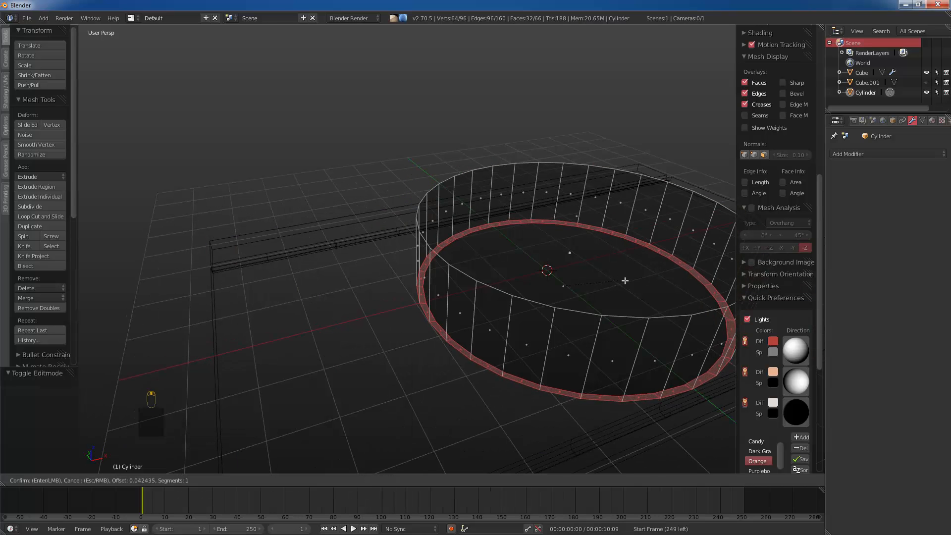
left_click(630, 279)
key("Tab")
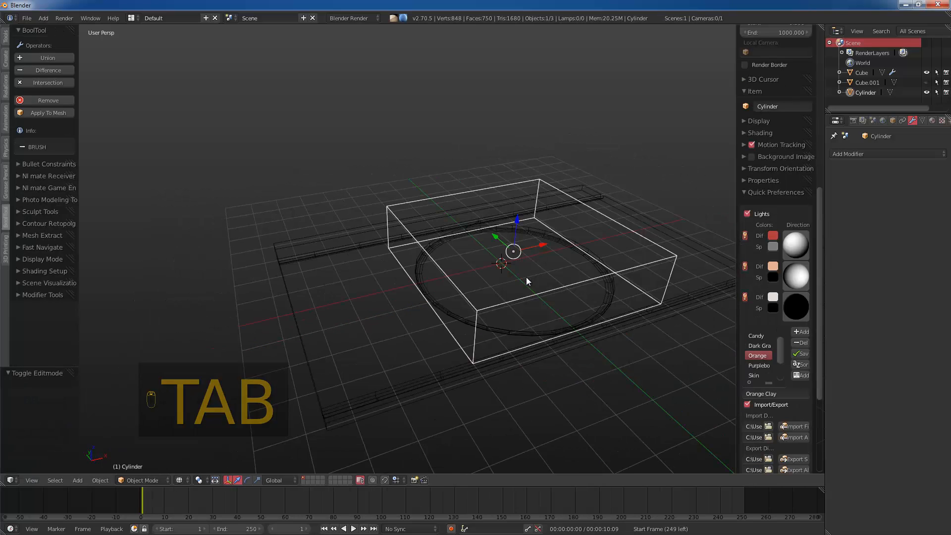
key("z")
Step: Select the cylinder cutter and duplicate it in place
right_click(632, 277)
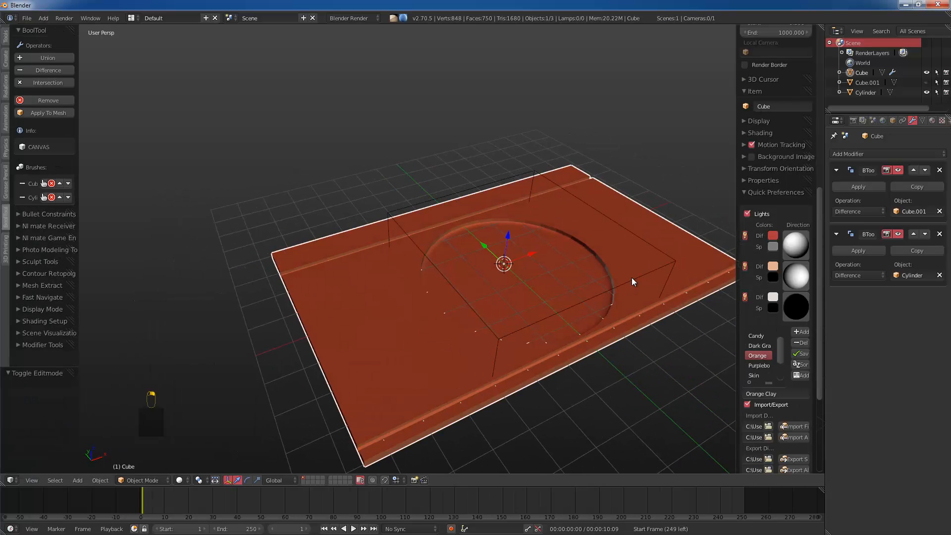
right_click(632, 278)
key("shift+d")
right_click(633, 257)
key("r")
key("x")
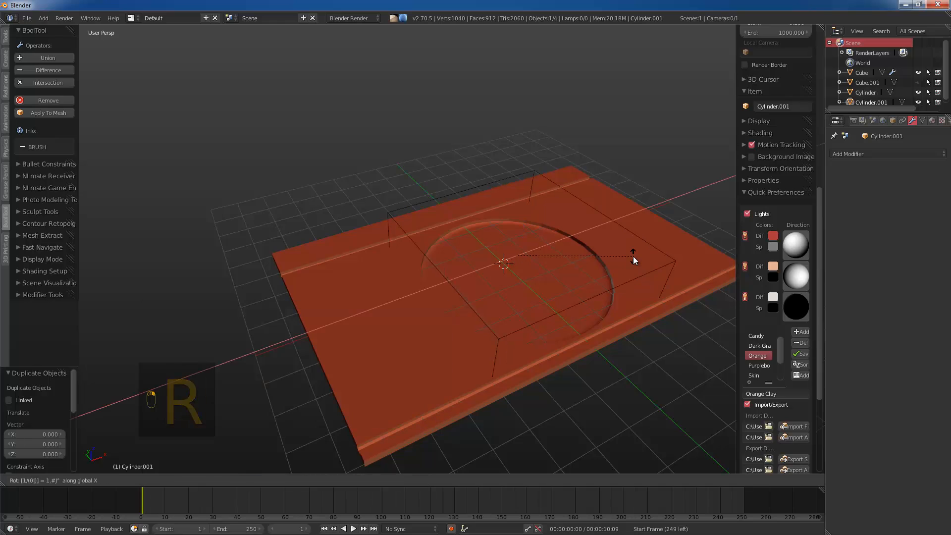
left_click(633, 257)
key("r")
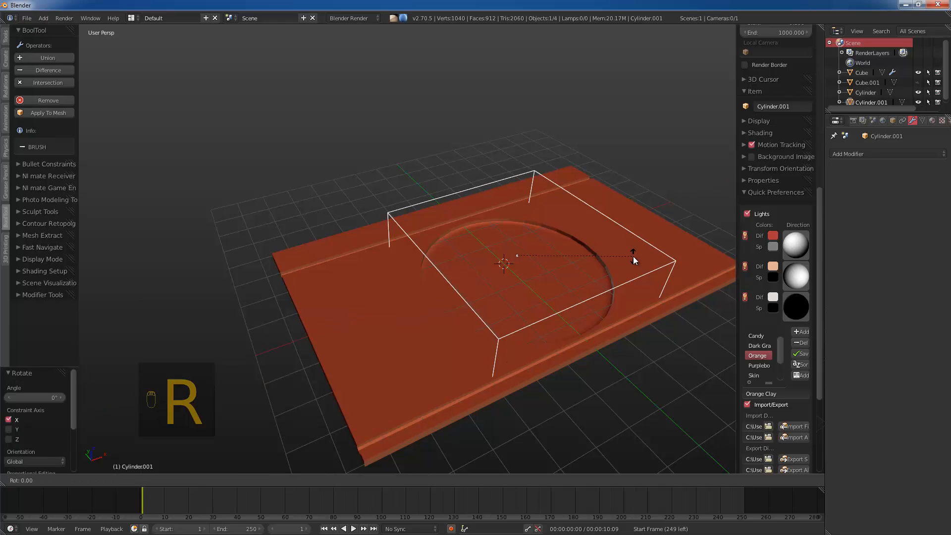
key("x")
left_click(633, 257)
scroll(486, 258, "down", 2)
key("z")
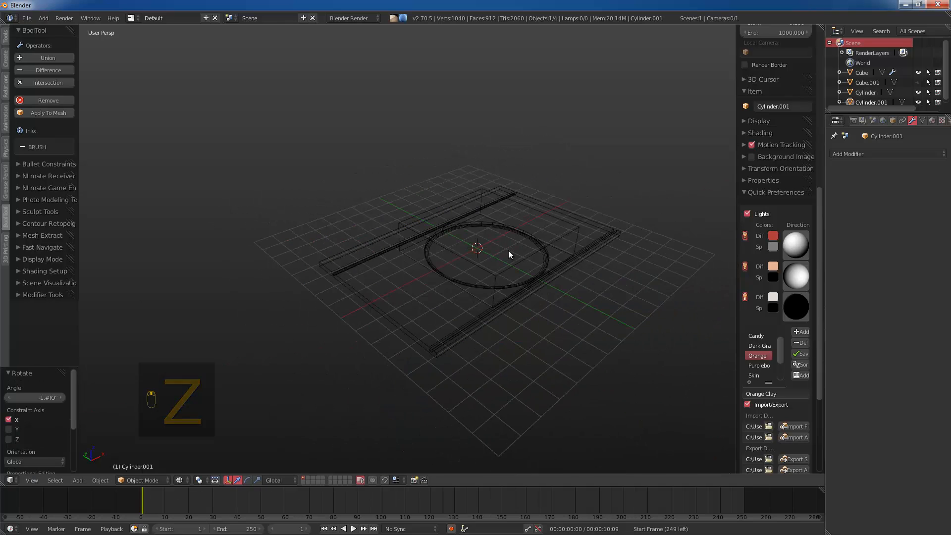
key("ctrl+z")
Step: Rotate the duplicate cylinder 90° about X and repeat the rotation to turn it upside down
key("x")
key("9")
key("0")
left_click(477, 257)
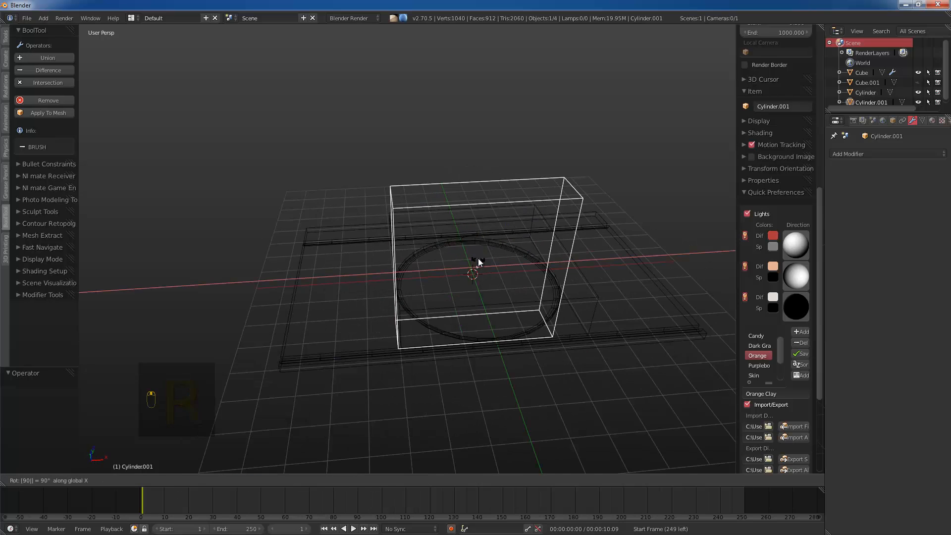
key("shift+r")
key("z")
Step: Scale the flipped cylinder by 0.730 and move it -0.409 along Z into the round recess
key("s")
left_click(563, 285)
key("g")
key("z")
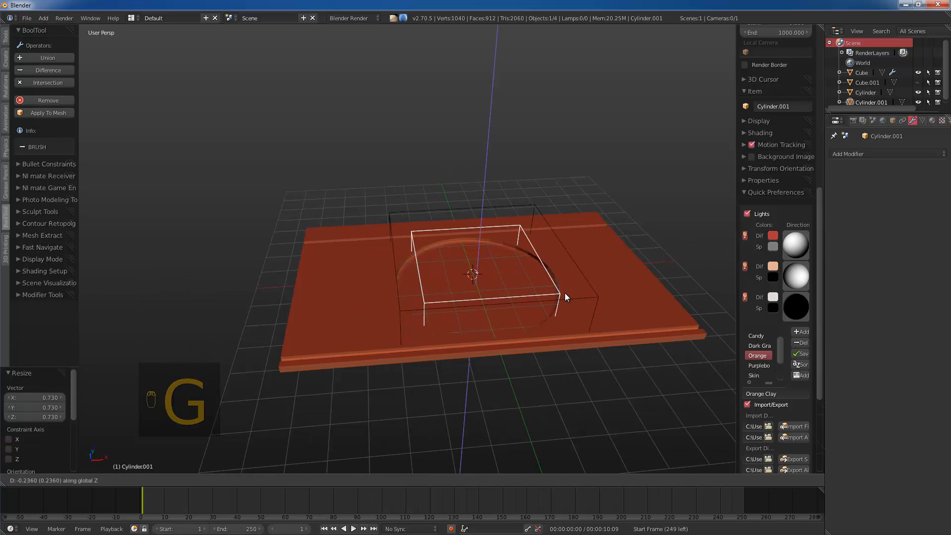
left_click(567, 297)
Step: Join the flipped cylinder to the slab with a BoolTool Union and deselect everything
right_click(640, 311, "shift")
key("ctrl+KP_Add")
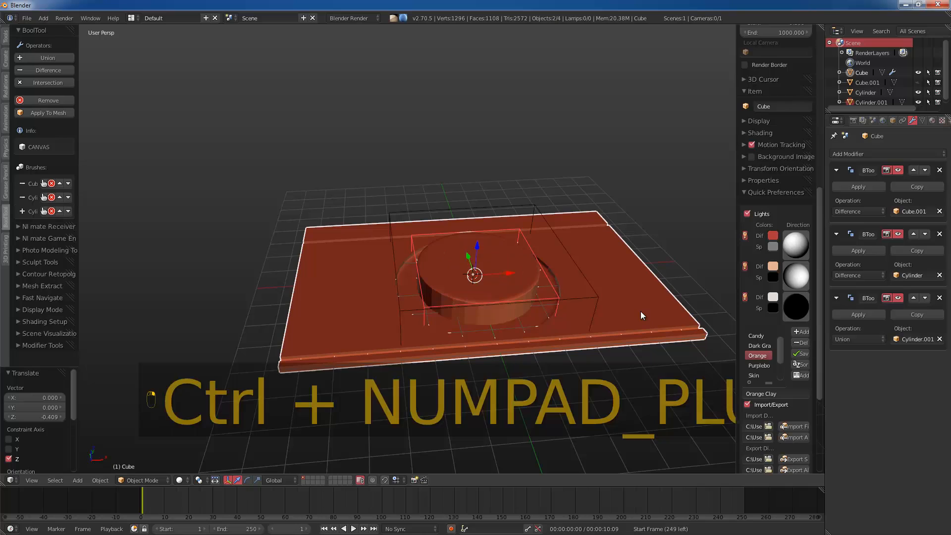
scroll(610, 318, "up", 3)
key("a")
middle_click_drag(573, 243, 590, 224)
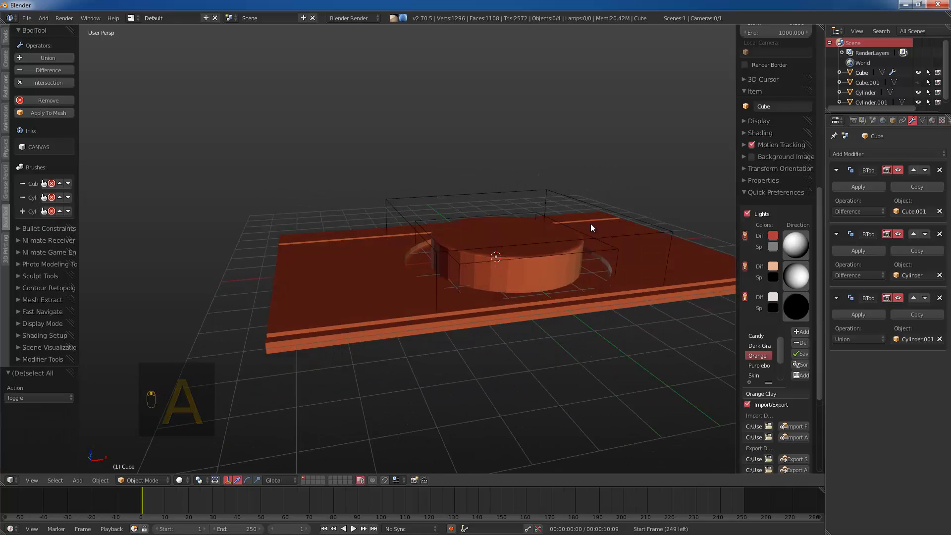
Step: Select the union cylinder, enlarge it uniformly, and move it -0.127 along Z
right_click(587, 195)
middle_click_drag(599, 175, 557, 253)
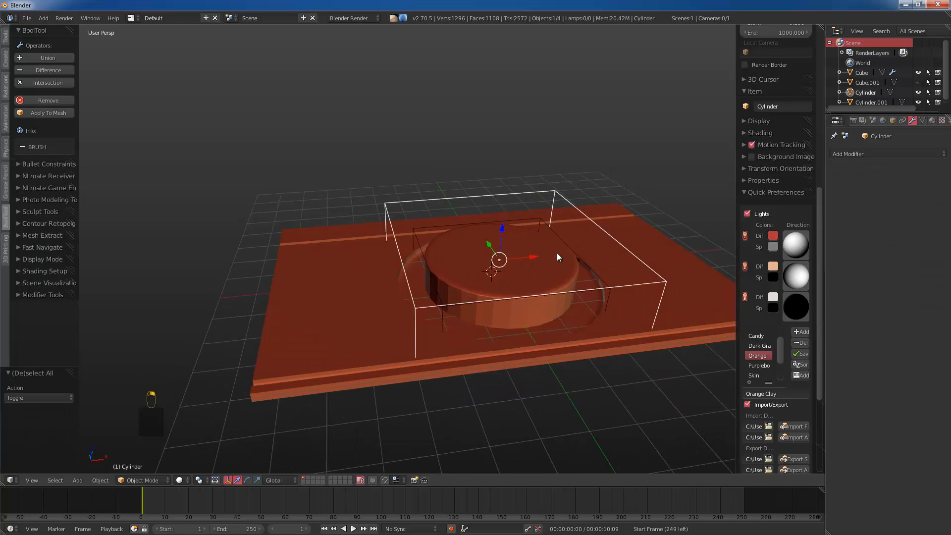
right_click(581, 260)
right_click(581, 261)
key("g")
left_click(603, 277)
key("s")
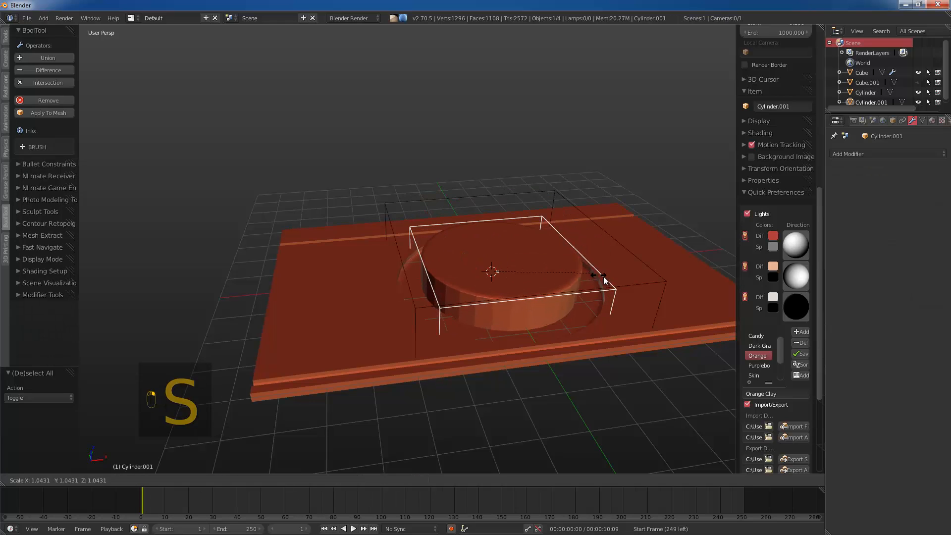
left_click(616, 279)
key("g")
key("z")
left_click(618, 283)
Step: Scale the union cylinder by 1.047 in X and Y, and flatten it along Z
key("s")
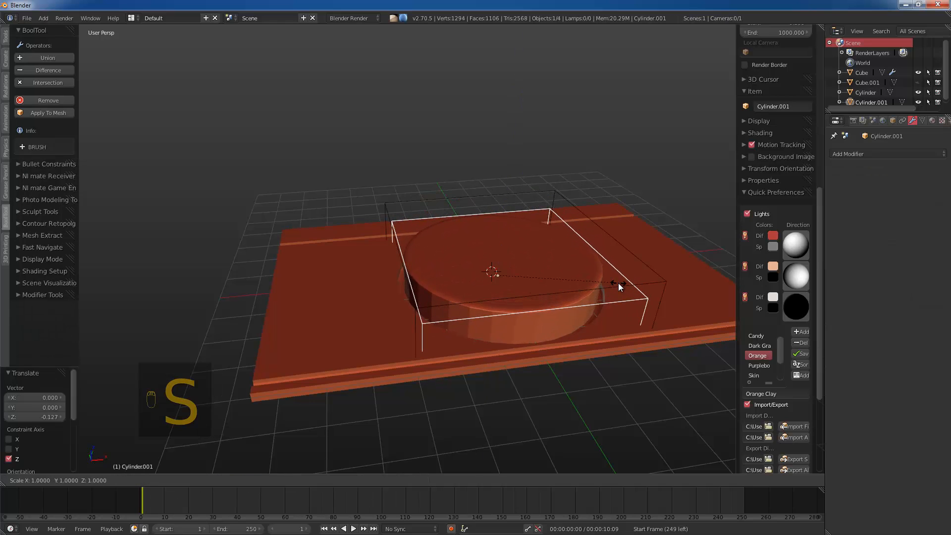
key("shift+z")
left_click(624, 286)
key("s")
key("z")
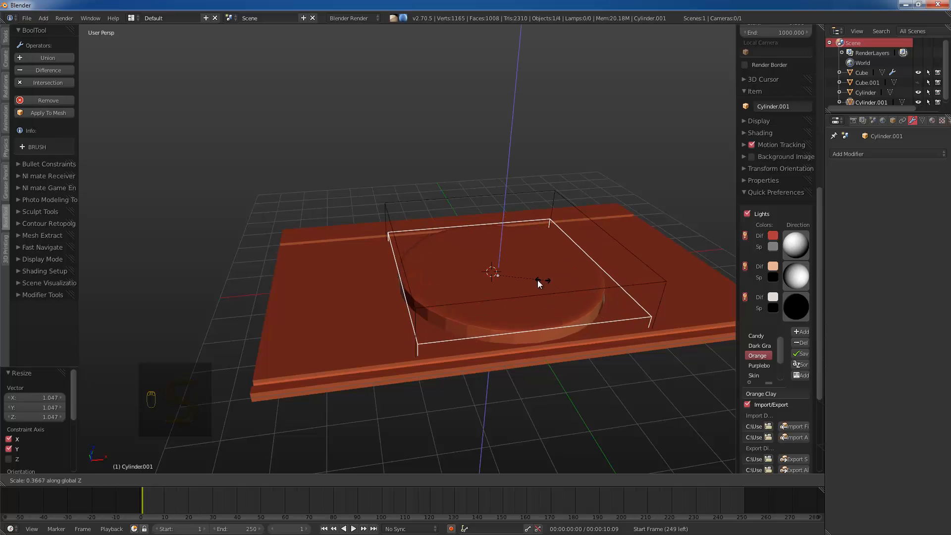
left_click(520, 281)
Step: Move the flattened union cylinder -0.120 along Z into the round recess and deselect everything
key("g")
key("z")
left_click(604, 295)
key("s")
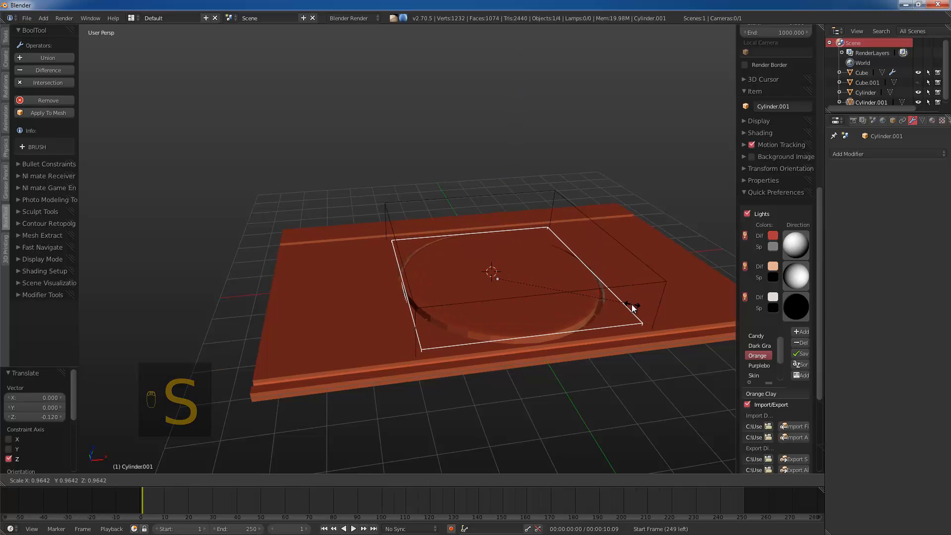
right_click(579, 294)
key("a")
middle_click_drag(579, 293, 448, 308)
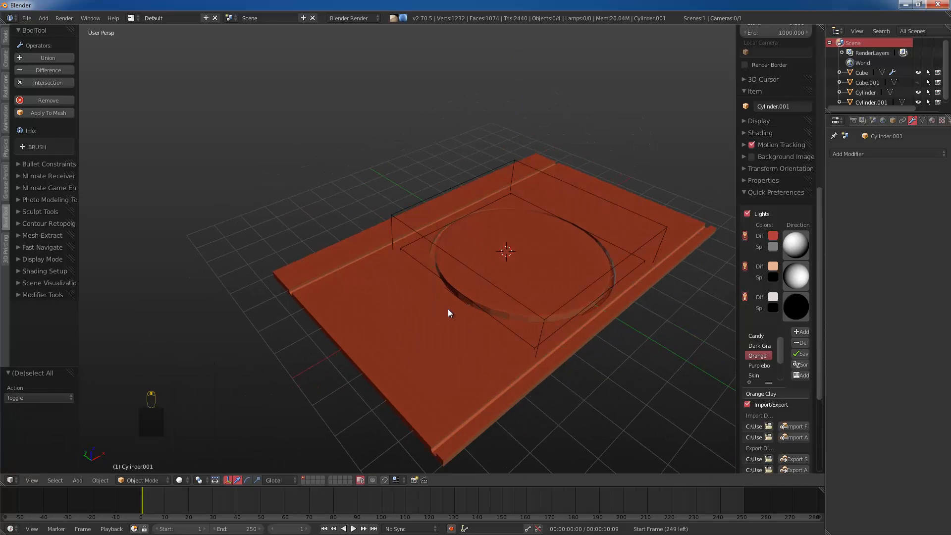
Step: Add a cylinder on the slab and scale it by 2.098 in X and Y only
key("shift+a")
mouse_move(448, 309)
left_click(478, 358)
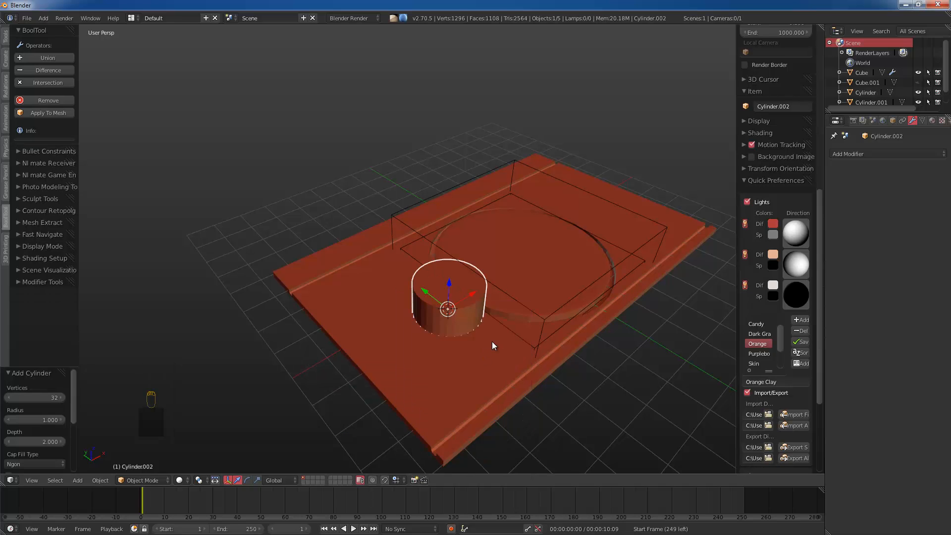
middle_click_drag(491, 341, 489, 313)
key("s")
left_click(551, 308)
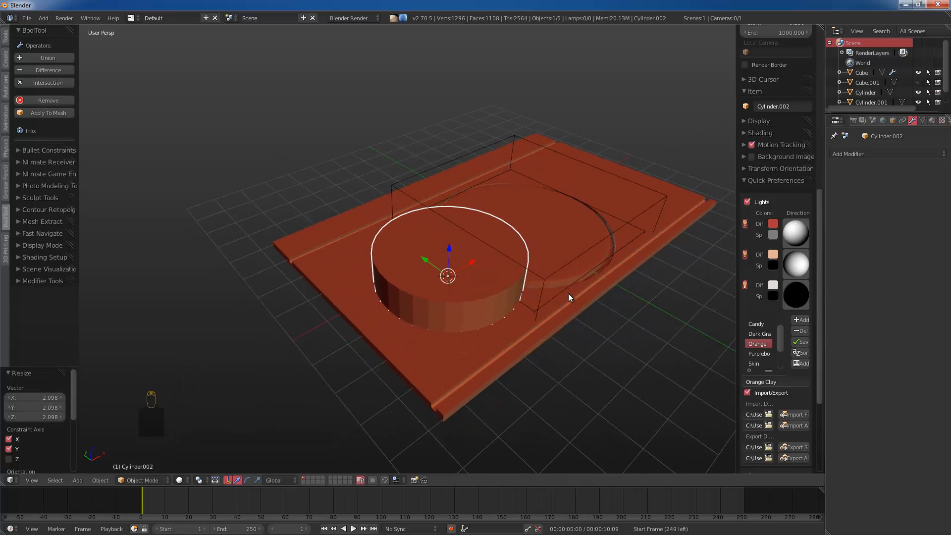
right_click(623, 215)
scroll(622, 213, "up", 1)
middle_click_drag(619, 208, 686, 175)
right_click(705, 166)
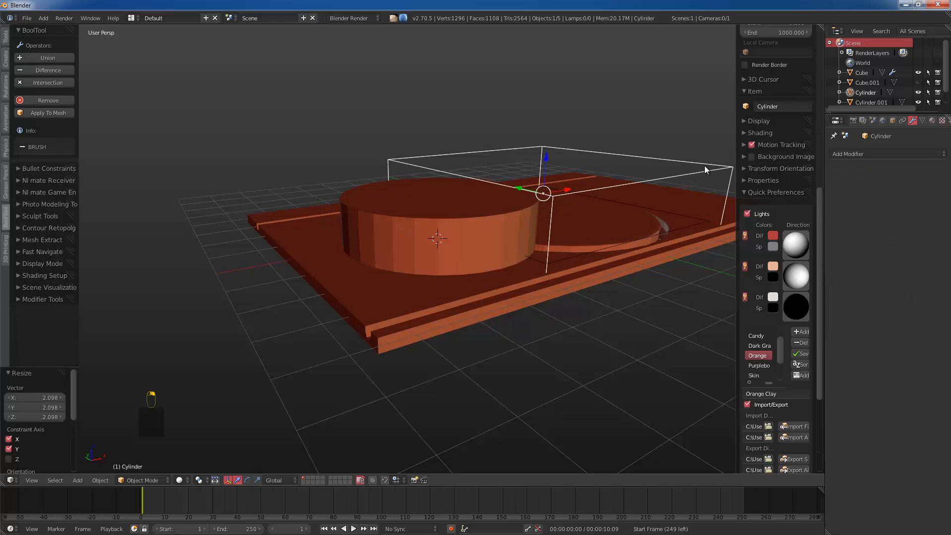
scroll(526, 205, "down", 3)
key("g")
middle_click_drag(519, 206, 518, 271)
right_click(533, 215)
Step: Move the new cylinder 0.605 along Y and subtract it from the slab with a BoolTool Difference
right_click(457, 287)
left_click_drag(420, 268, 404, 251)
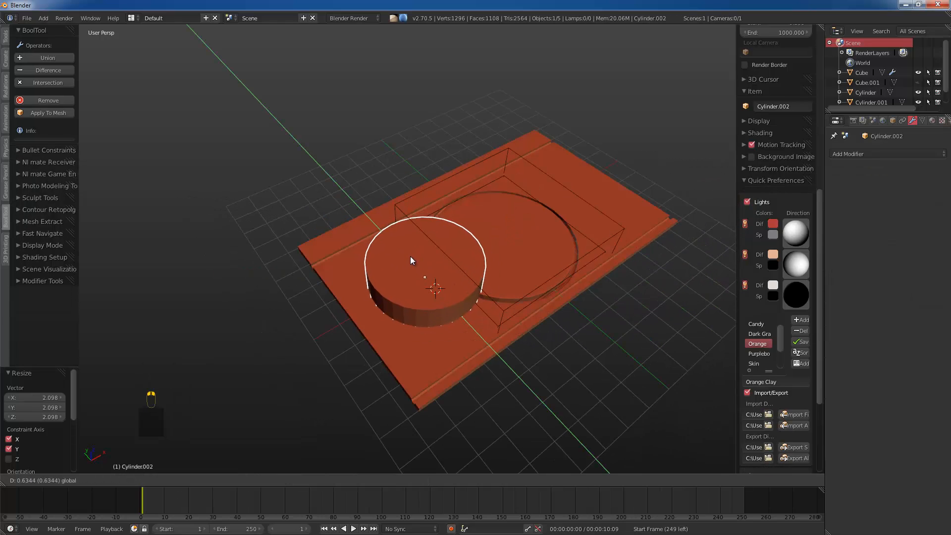
left_click(410, 257)
right_click(454, 308, "shift")
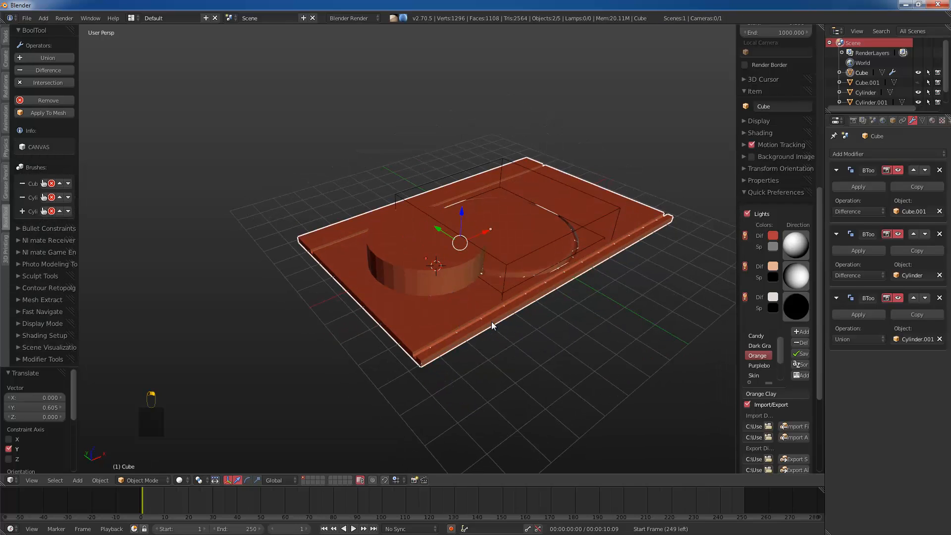
key("ctrl+KP_Subtract")
key("a")
Step: Raise the new difference cylinder 0.749 along Z, followed by another 0.062, making its cut in the slab shallower
right_click(473, 257)
key("g")
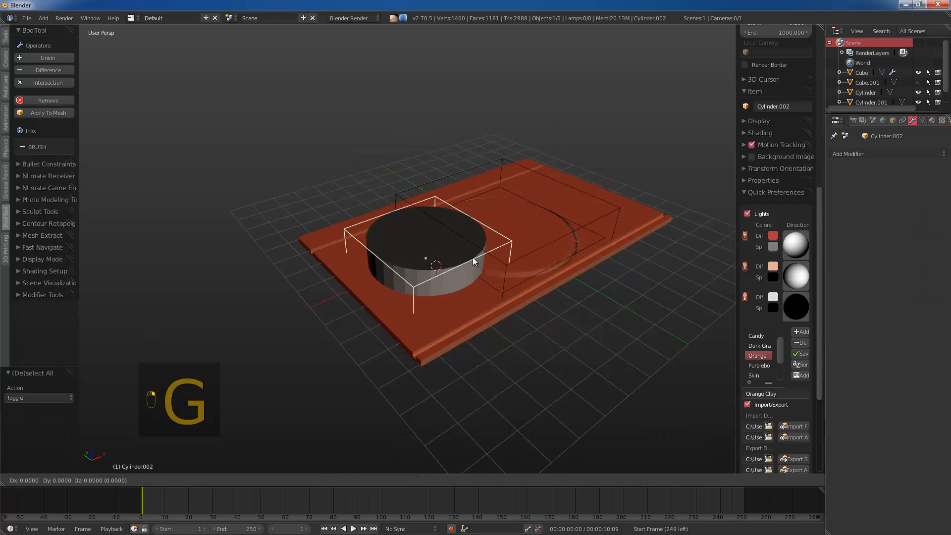
key("z")
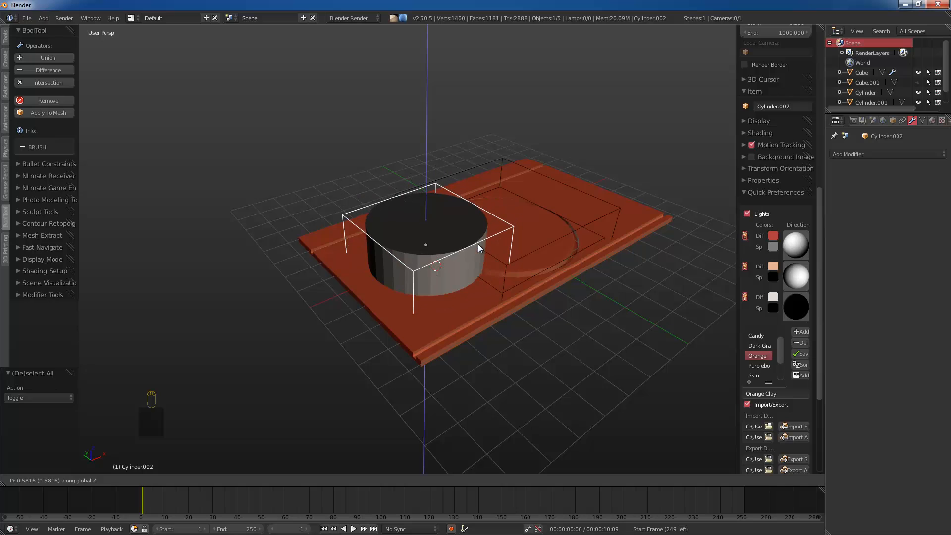
left_click(480, 239)
key("g")
key("z")
left_click(480, 239)
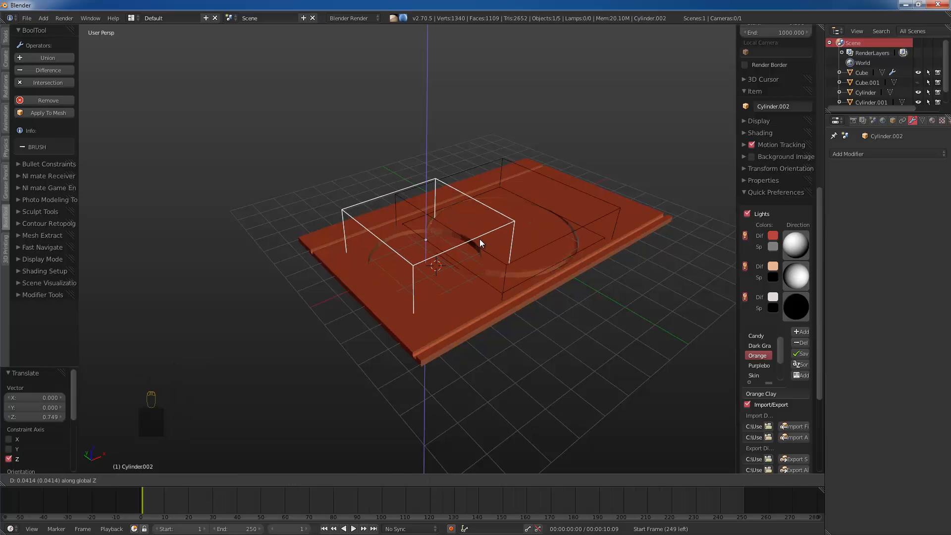
scroll(459, 283, "up", 5)
scroll(419, 260, "down", 5)
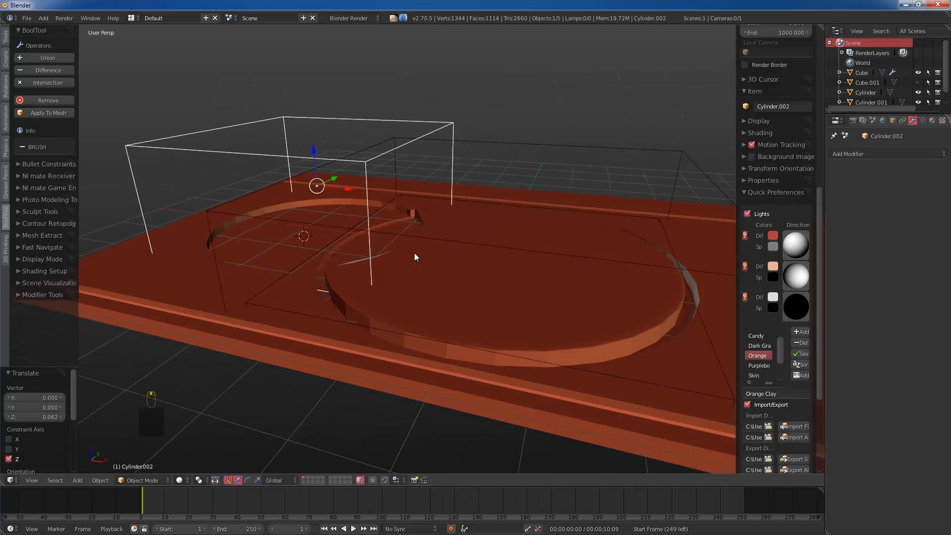
Step: Bevel the difference cylinder's bottom edge loop in Edit Mode with an amount of 0.053 and 4 segments
middle_click_drag(414, 253, 515, 247)
key("Tab")
key("z")
right_click(534, 297)
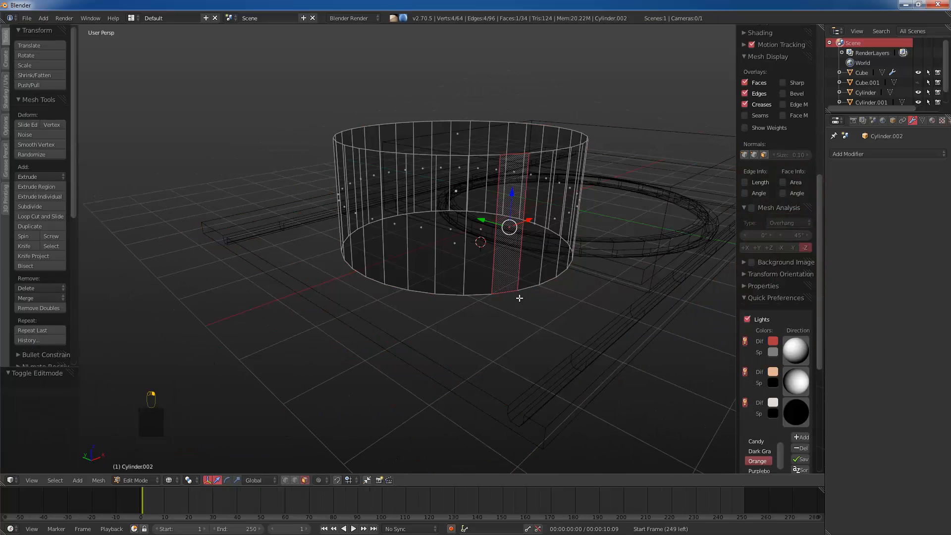
key("ctrl+Tab")
left_click(519, 291)
right_click(525, 294, "alt")
key("ctrl+b")
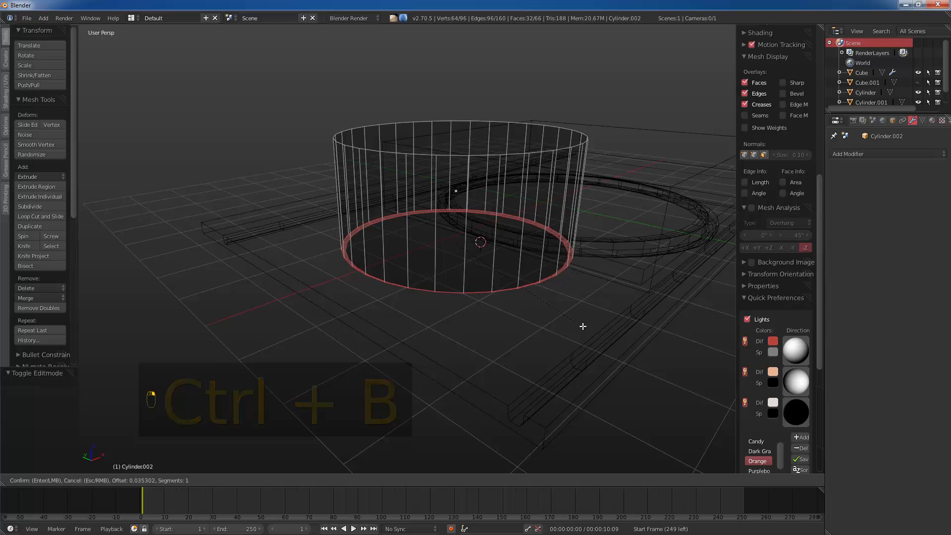
left_click(572, 300)
key("z")
scroll(545, 235, "down", 2)
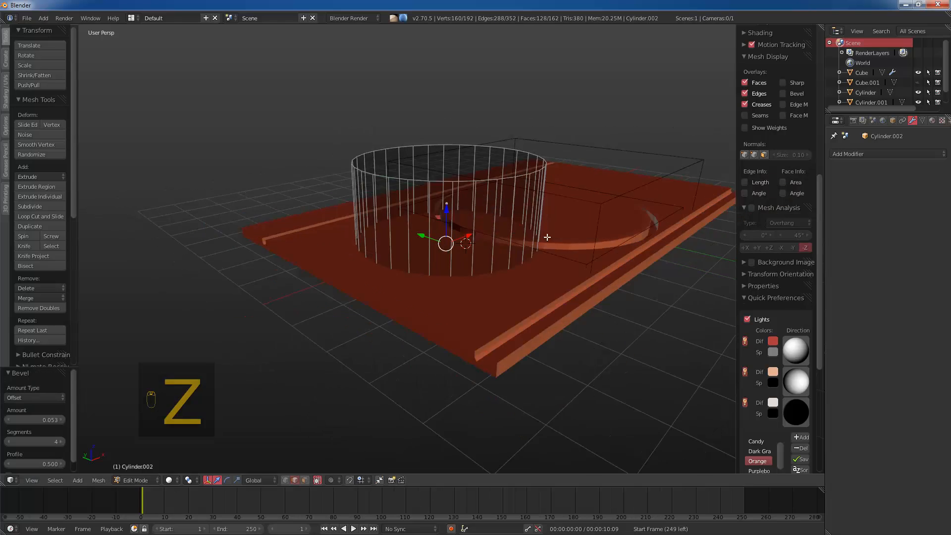
key("Tab")
middle_click_drag(546, 236, 496, 269)
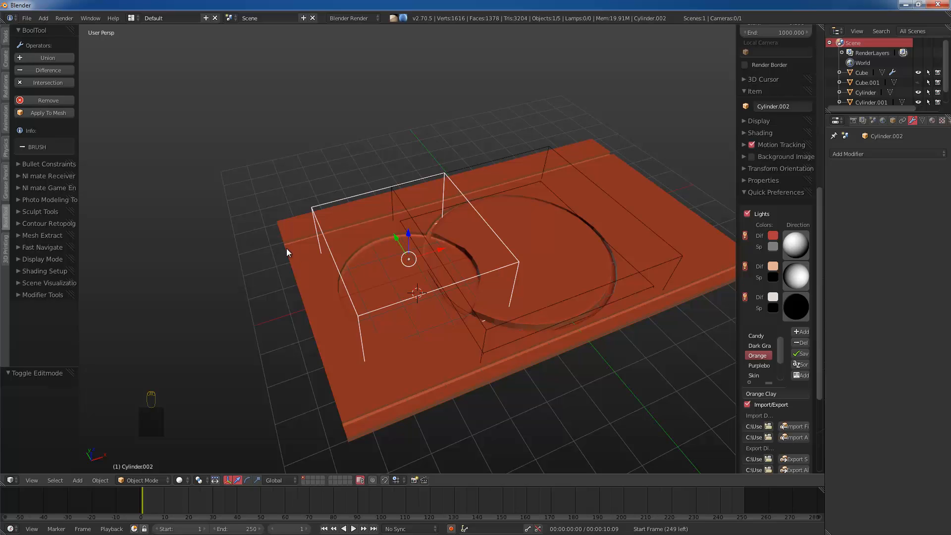
Step: Hide everything except the slab and turn off the viewport's grid floor
mouse_move(286, 253)
middle_mouse_down()
mouse_move(364, 230)
mouse_move(484, 219)
middle_mouse_up()
right_click(532, 346)
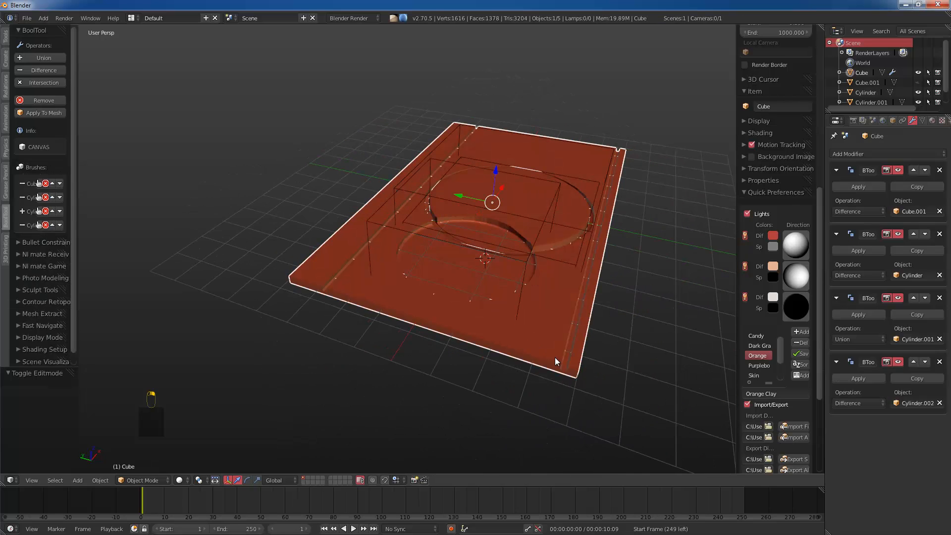
key("shift+h")
middle_click_drag(599, 379, 618, 361)
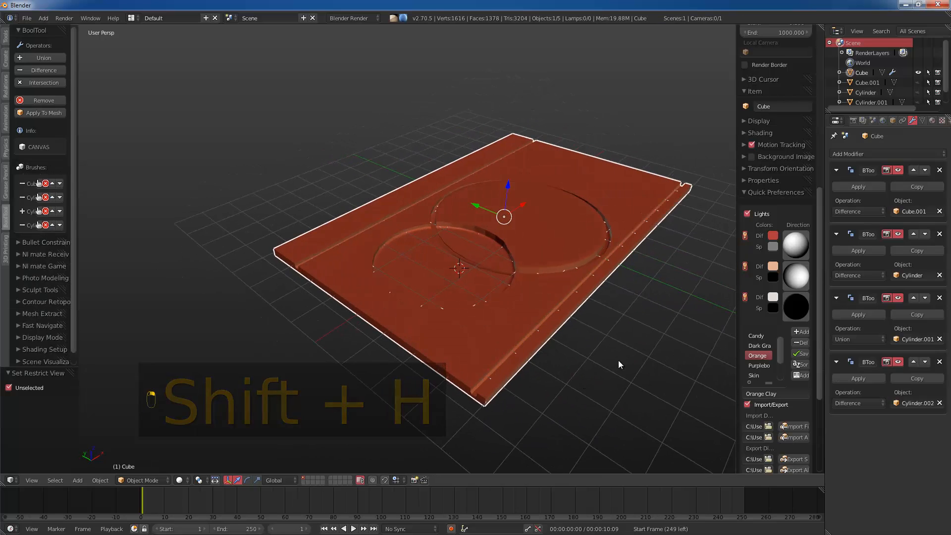
left_click(758, 124)
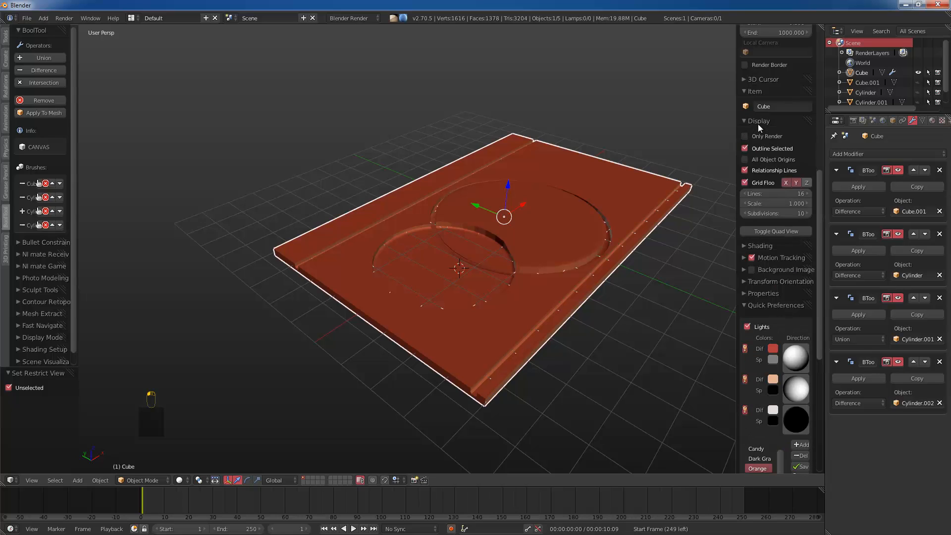
left_click(768, 184)
middle_click_drag(553, 231, 540, 274)
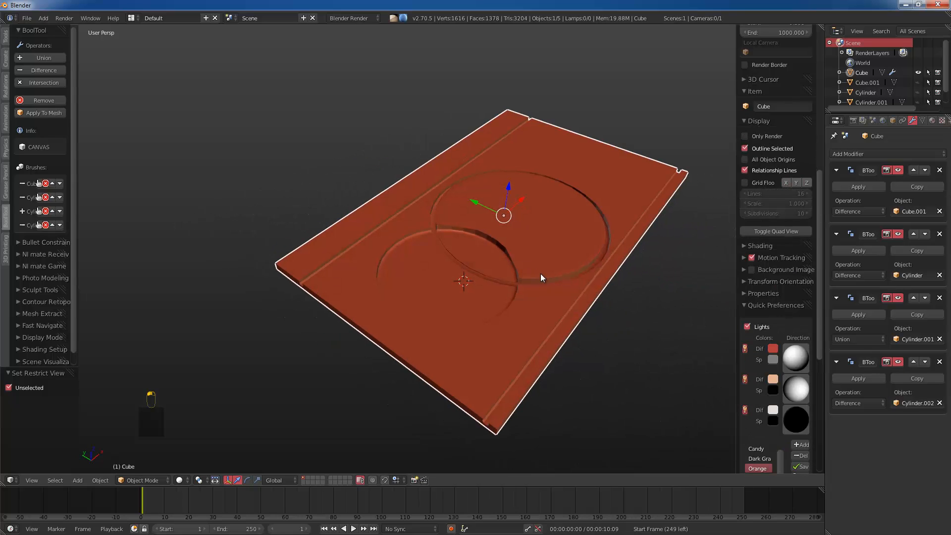
key("shift+a")
mouse_move(538, 277)
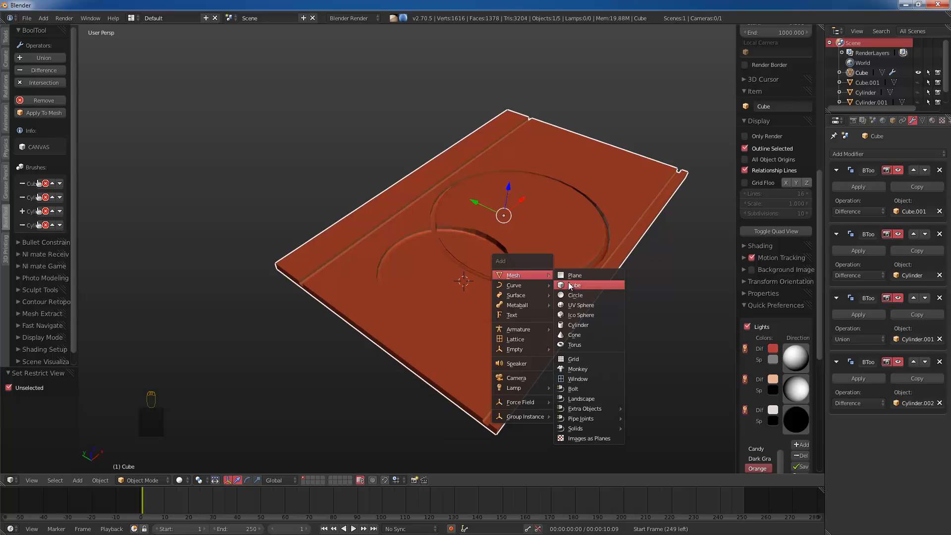
middle_click_drag(565, 171, 537, 274)
scroll(540, 271, "up", 3)
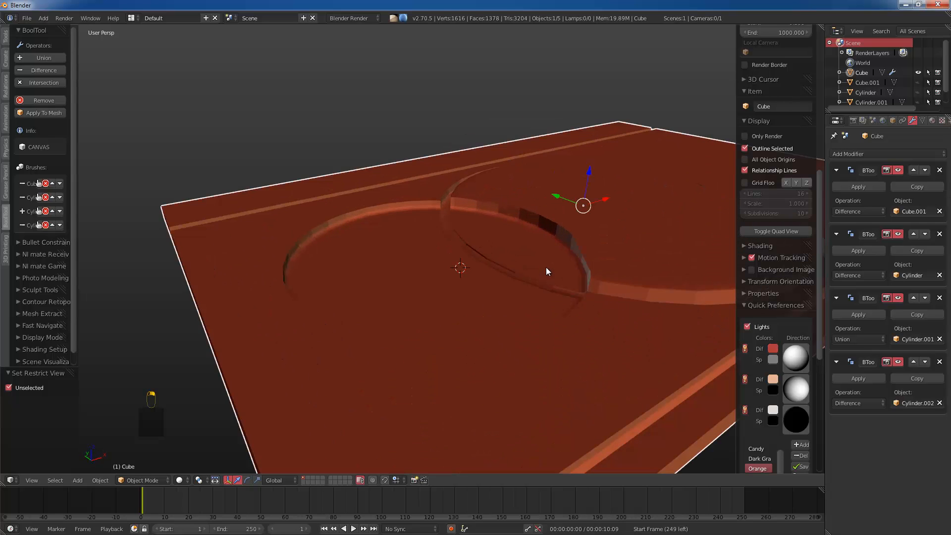
Step: Unhide the boolean brush objects and examine the smaller difference cylinder's mesh in Edit Mode
key("alt+h")
key("Tab")
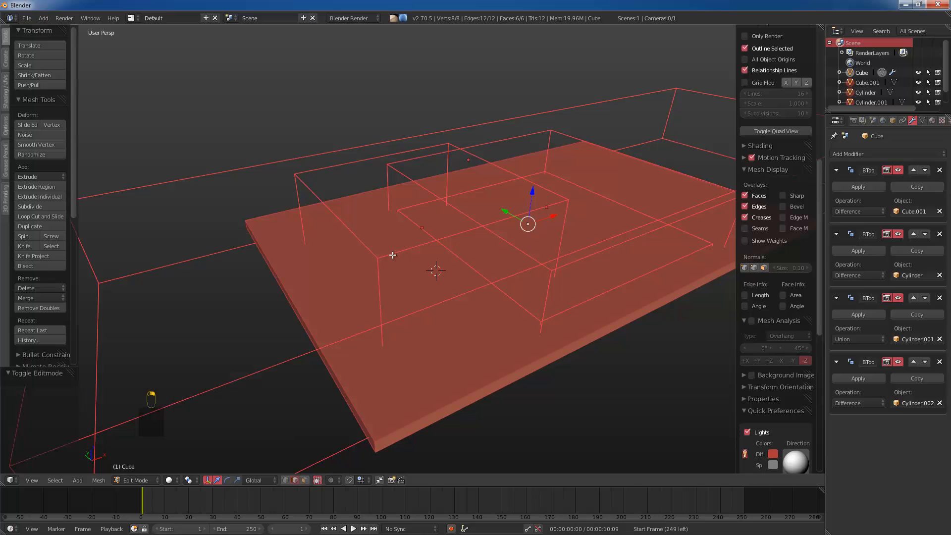
key("Tab")
right_click(429, 252)
middle_click_drag(429, 252, 518, 245)
key("Tab")
scroll(518, 245, "up", 2)
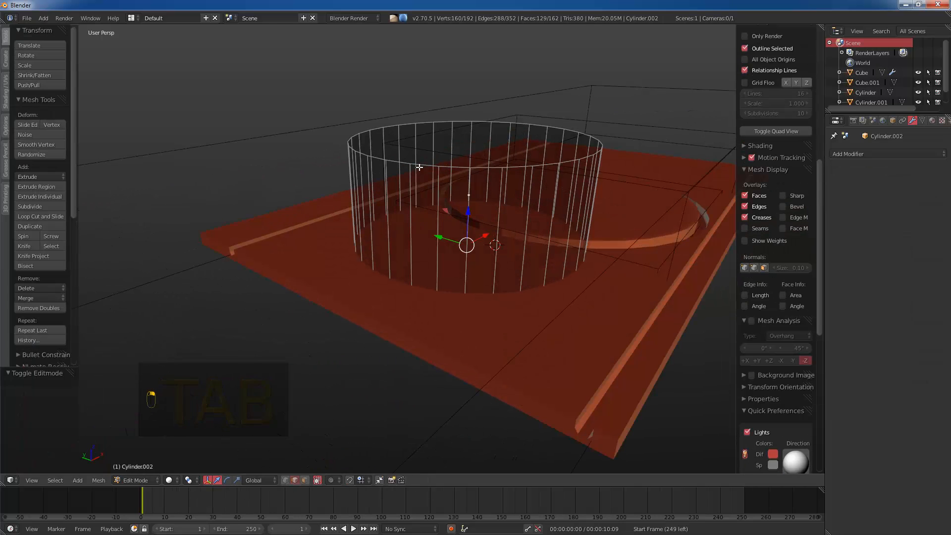
middle_click_drag(536, 113, 473, 211)
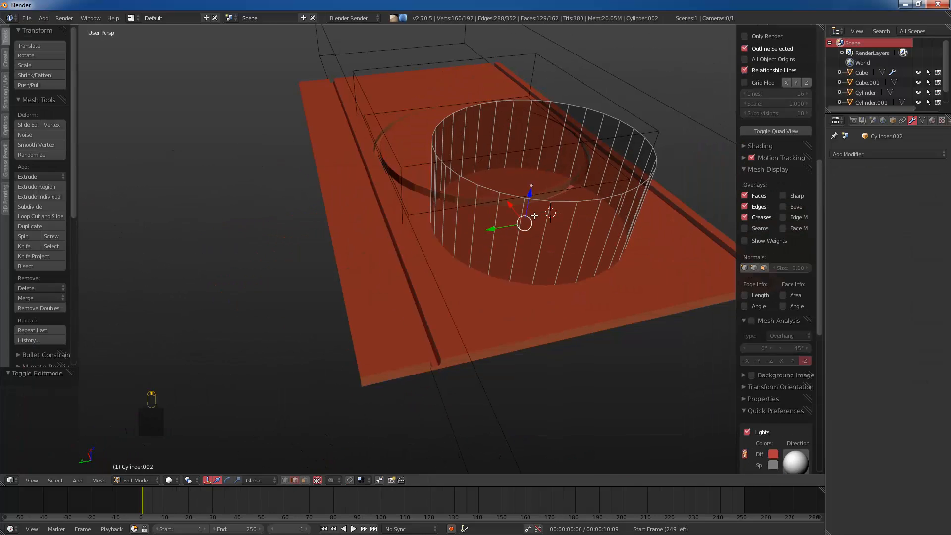
key("Tab")
Step: Add four evenly spaced lengthwise loop cuts to the slab's base mesh in Edit Mode
middle_click_drag(477, 255, 446, 303)
right_click(446, 303)
key("Tab")
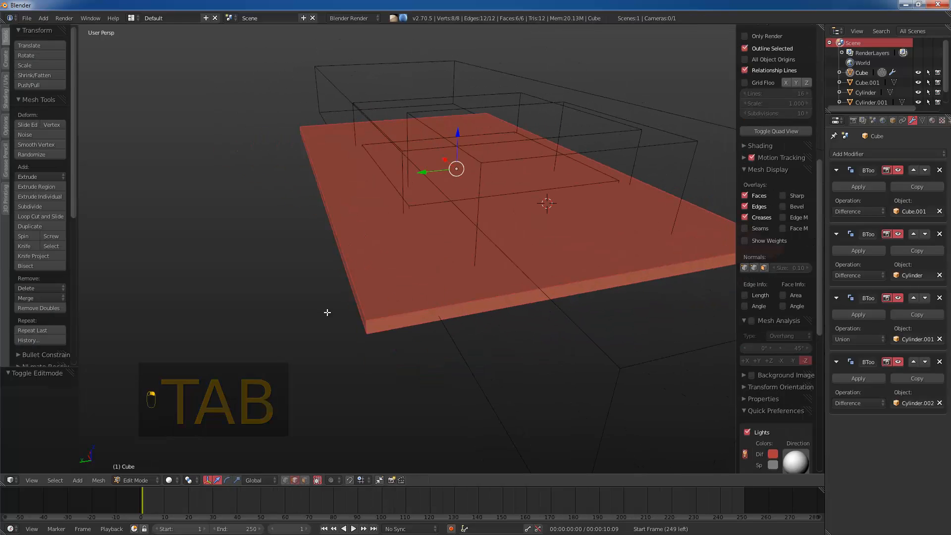
middle_click_drag(379, 318, 424, 278)
key("ctrl+r")
scroll(410, 310, "up", 3)
left_click(410, 310)
right_click(410, 310)
Step: Bevel the slab's two long outer top edges with an amount of 0.012 and 1 segment
right_click(559, 338)
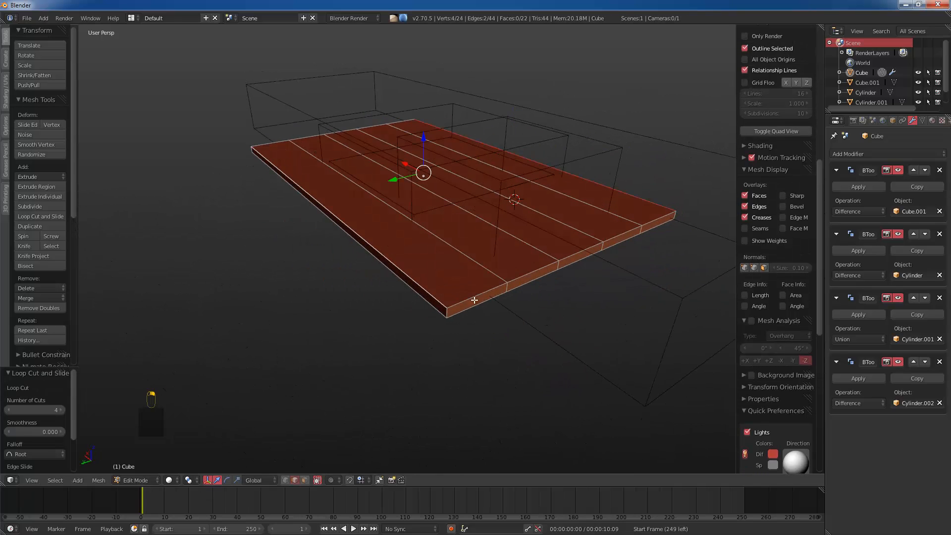
middle_click_drag(474, 300, 489, 319)
key("ctrl+b")
left_click(490, 317)
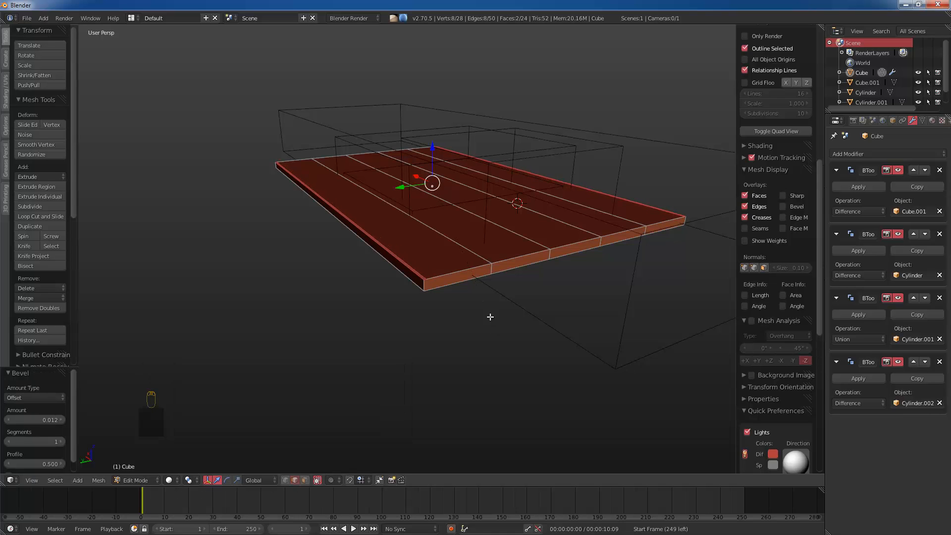
Step: Move two of the slab's long bevel edges -0.144 along Z and scale the selected edges inward along Y
middle_click_drag(438, 293, 513, 326)
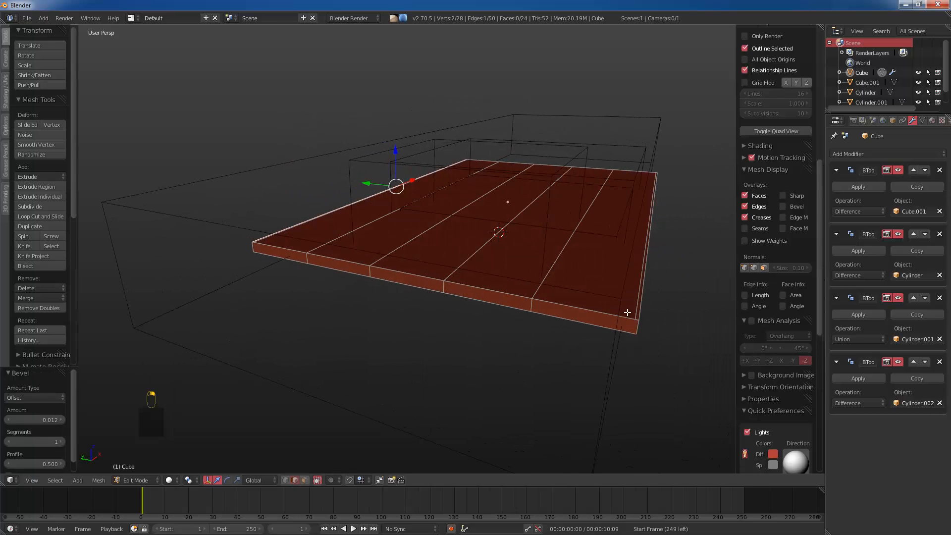
key("g")
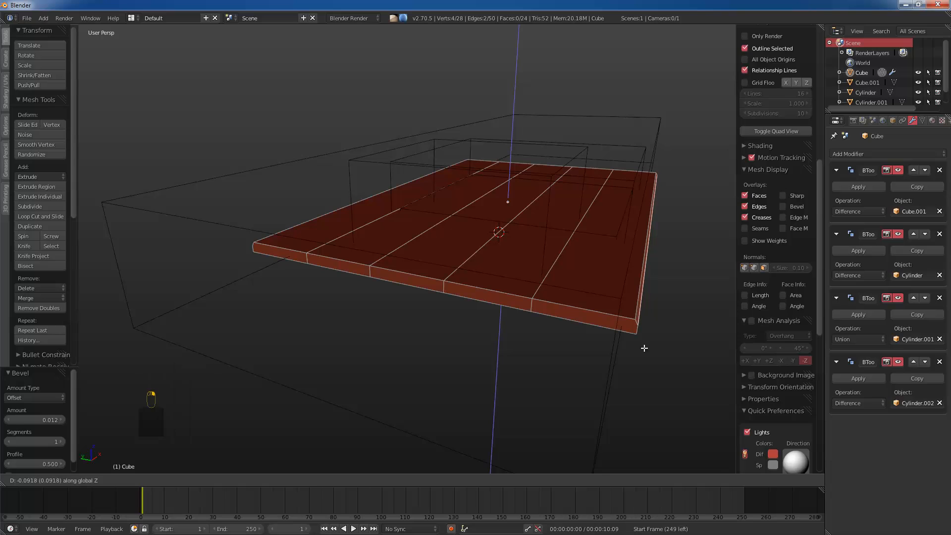
left_click(645, 321)
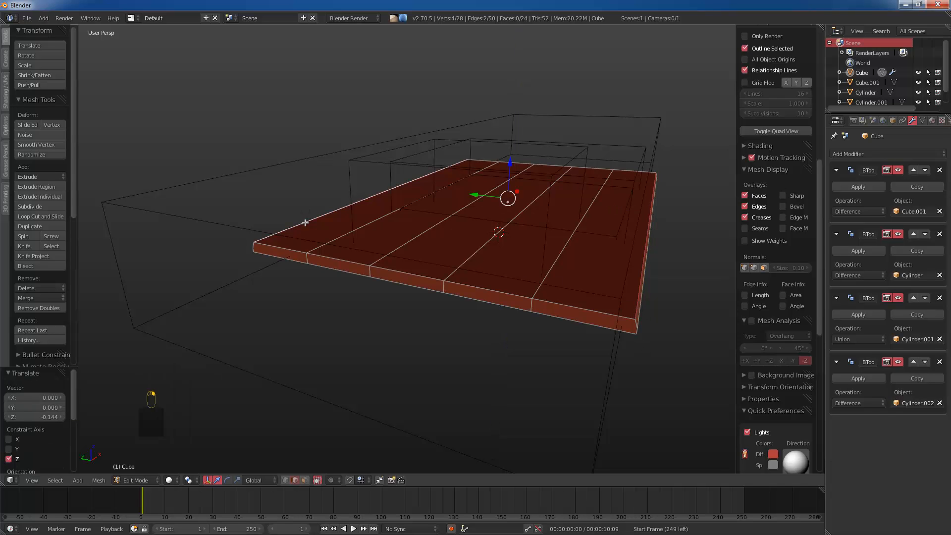
middle_click_drag(304, 223, 555, 320)
key("s")
key("y")
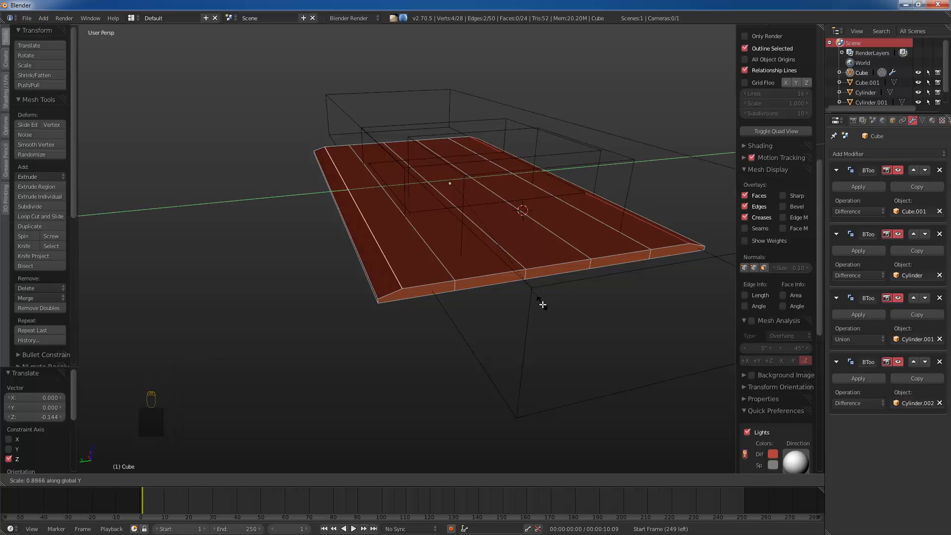
left_click(550, 314)
key("Tab")
Step: Isolate the slab by hiding all the boolean brush objects again, and deselect everything
middle_click_drag(543, 304, 459, 282)
key("a")
right_click(512, 251)
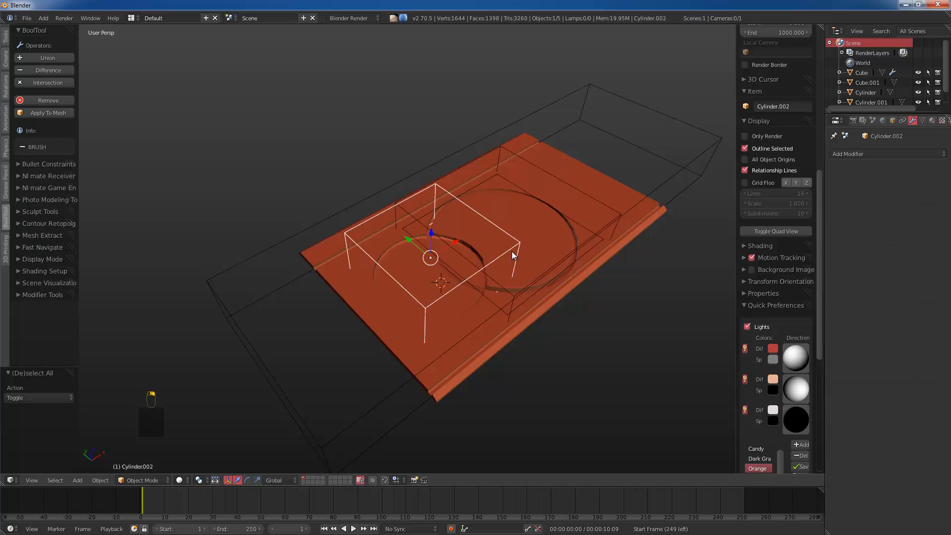
right_click(561, 232)
key("shift+h")
middle_click_drag(549, 227, 524, 245)
key("a")
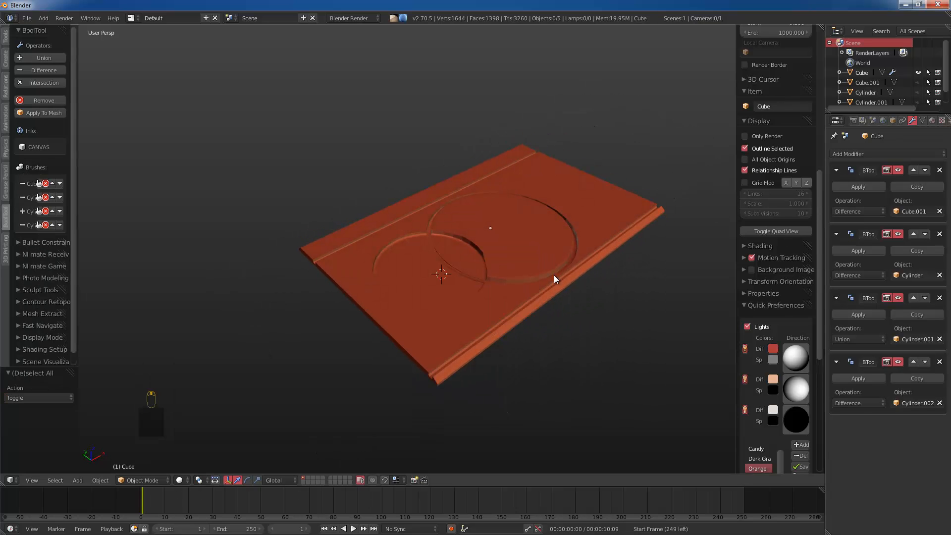
Step: Turn on the Wire display option for the slab object and deselect it
left_click(892, 121)
left_click(849, 389)
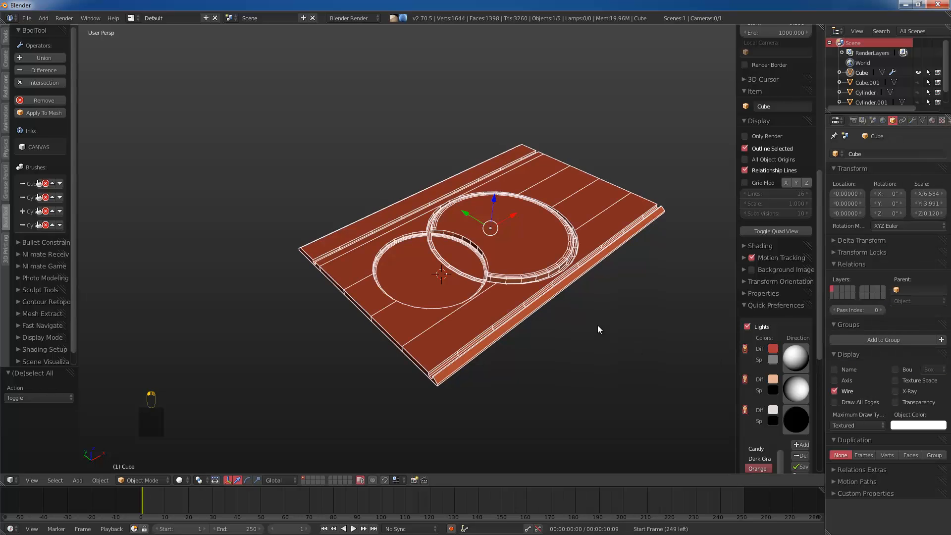
key("a")
middle_click_drag(597, 325, 512, 295)
Step: Reset the 3D cursor to the origin, add a cylinder there, and show the scene from the top
key("shift+a")
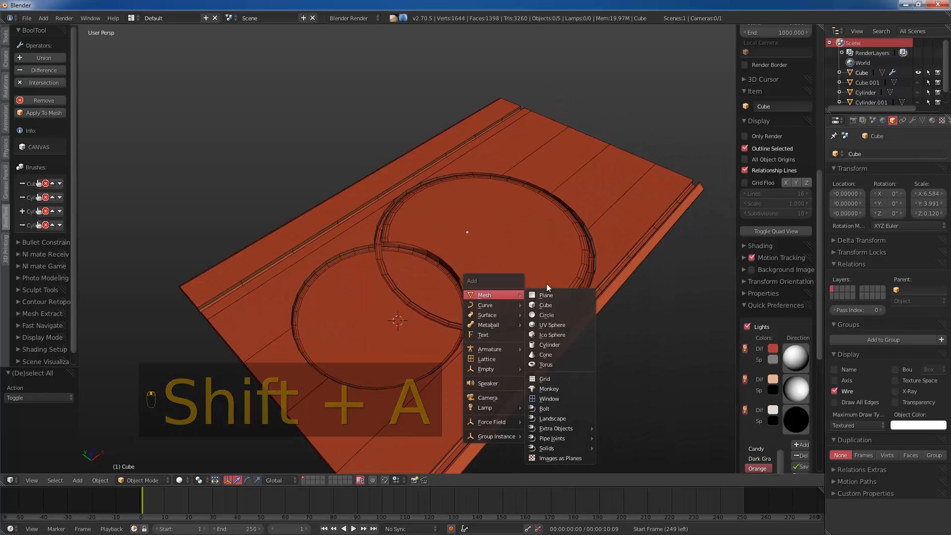
key("shift+c")
key("shift+a")
mouse_move(616, 257)
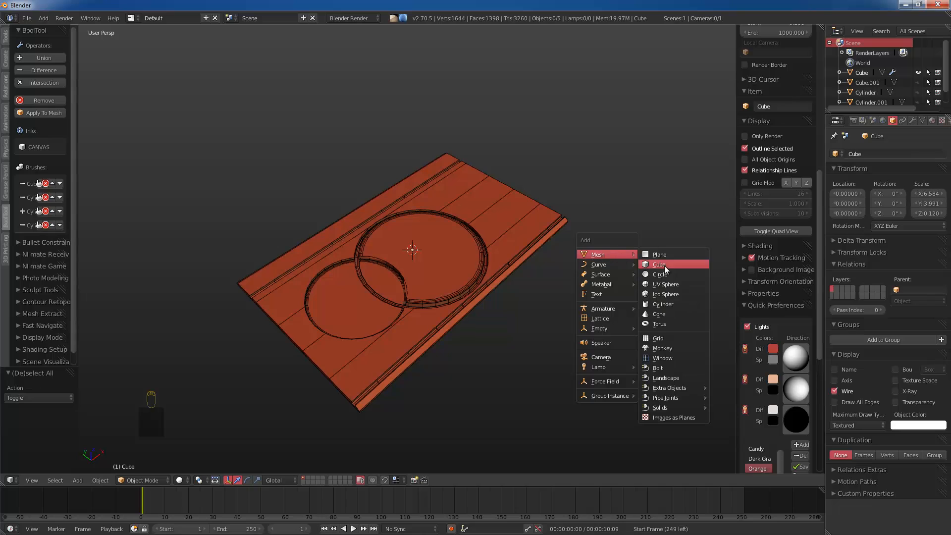
left_click(663, 304)
key("KP_7")
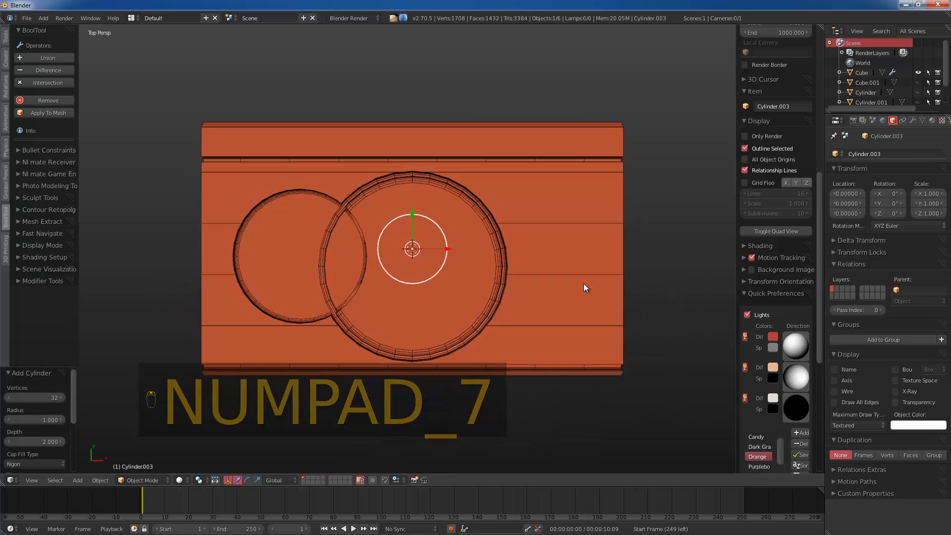
Step: Open the new cylinder for mesh editing in an orthographic wireframe view, with edge selection mode active
key("KP_5")
key("Tab")
key("z")
key("a")
key("ctrl+Tab")
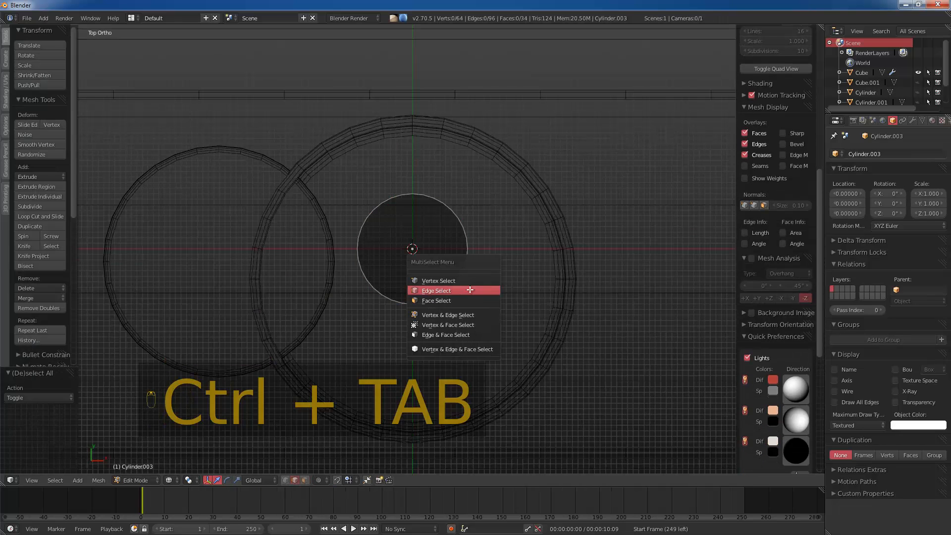
left_click(481, 291)
Step: Extrude the cylinder's negative-Y half along Y and flatten the extruded edges into a straight end, forming an arch shape
key("a")
key("a")
mouse_move(529, 286)
left_mouse_down("ctrl")
mouse_move(487, 262)
mouse_move(361, 249)
mouse_move(402, 335)
mouse_move(471, 314)
left_mouse_up("ctrl")
key("e")
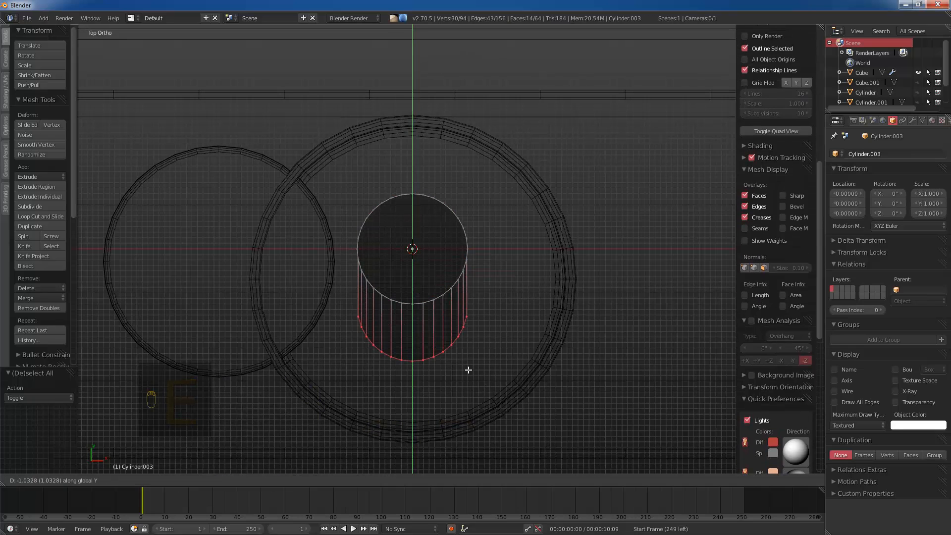
left_click(470, 366)
key("s")
key("Return")
key("Tab")
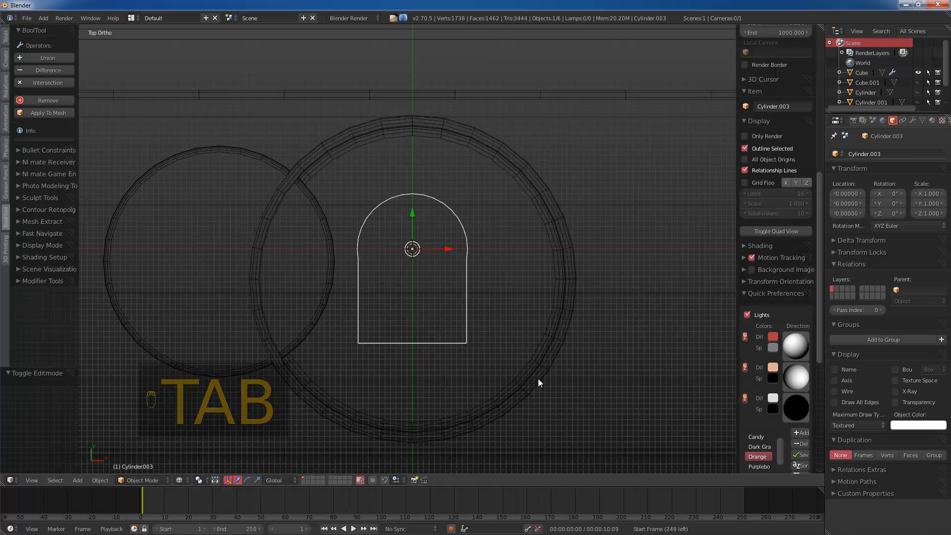
Step: Scale the arch object down to 0.382 and move all of its mesh geometry 1.895 along Y from the origin
key("s")
left_click(476, 309)
key("Tab")
key("a")
key("a")
key("a")
key("a")
key("g")
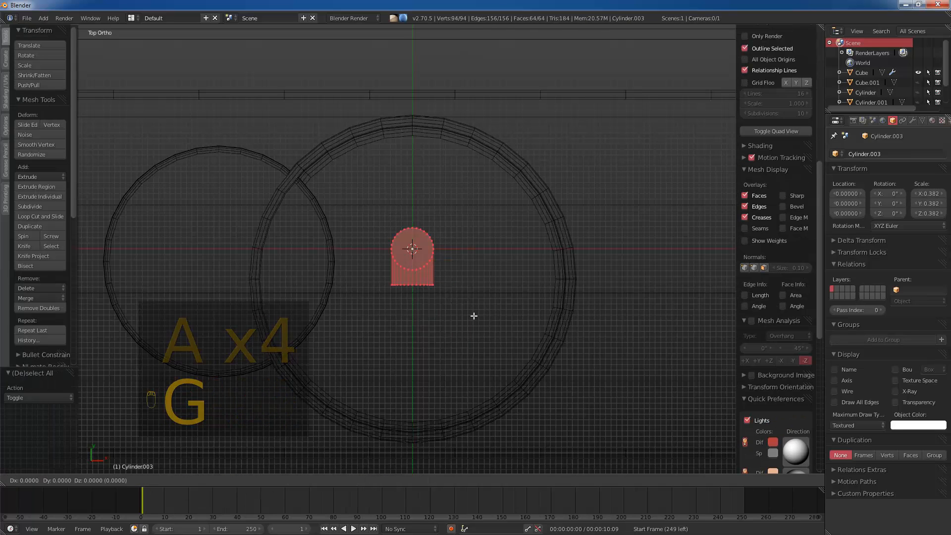
left_click(484, 221)
Step: Scale the arch's mesh by about 0.62 and shift it slightly back toward the origin along Y
key("s")
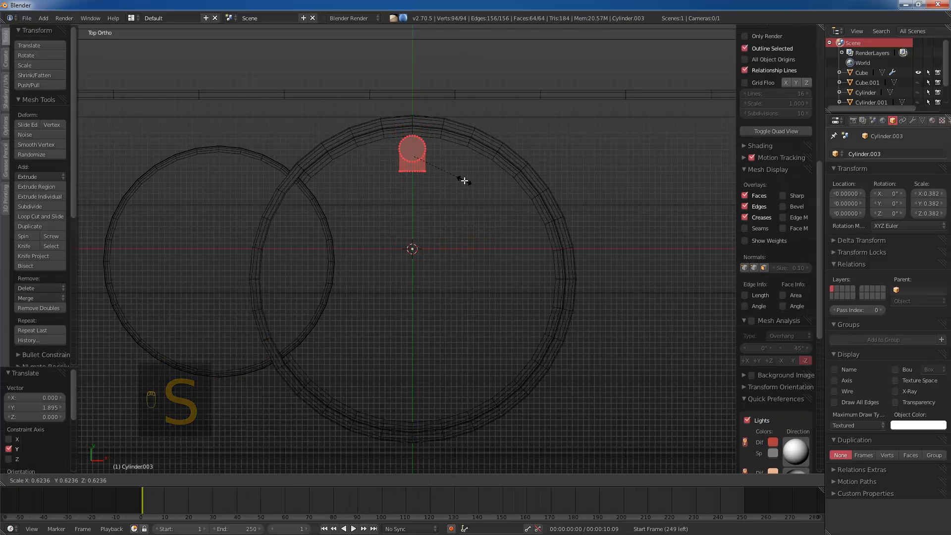
left_click(464, 182)
key("g")
key("z")
left_click(465, 189)
key("Tab")
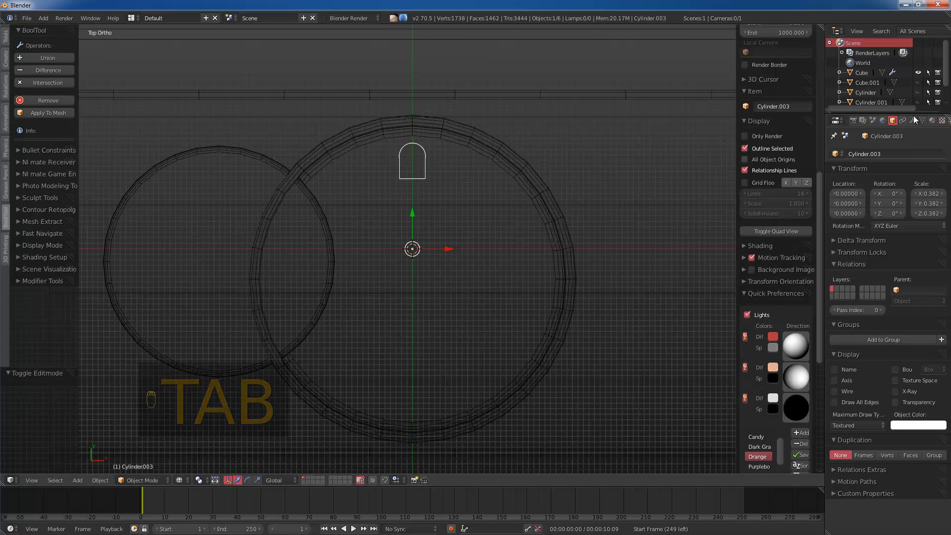
Step: Spin the whole arch mesh into 9 duplicates over 360° around the origin and delete the overlapping original
key("Tab")
key("Tab")
key("a")
key("a")
key("a")
key("a")
key("a")
key("a")
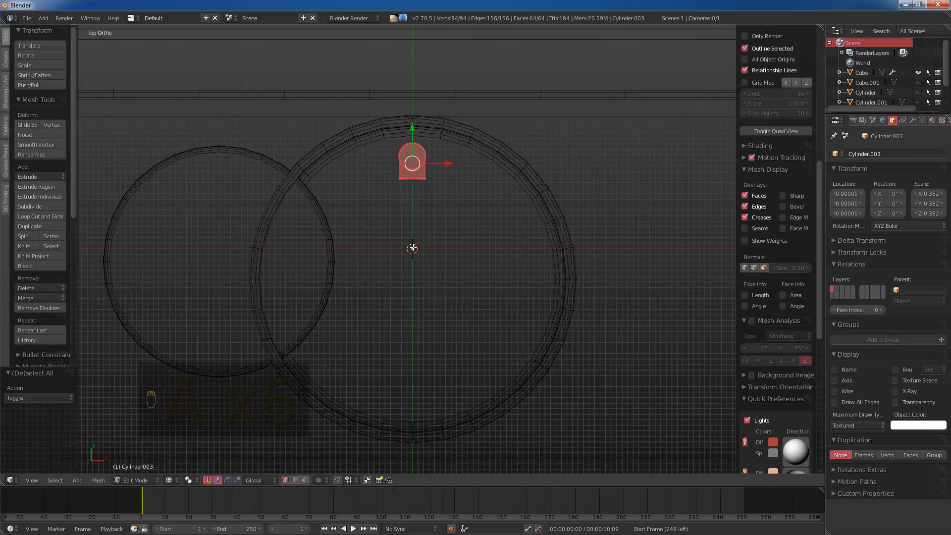
left_click(24, 237)
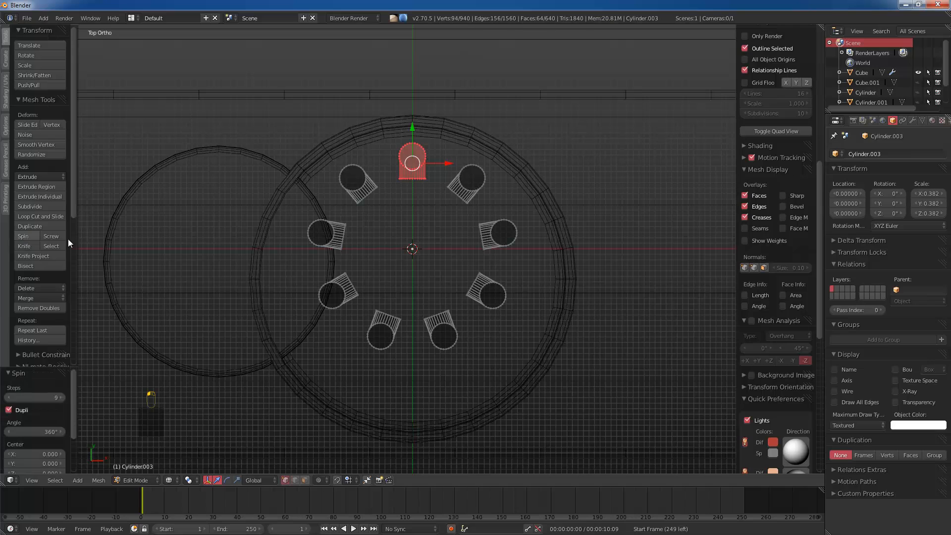
key("x")
left_click(407, 171)
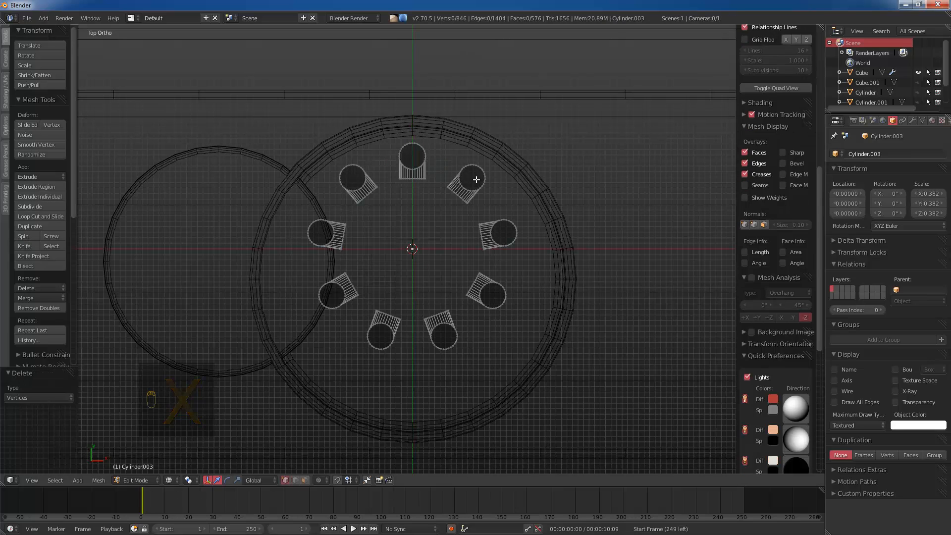
Step: Scale the arch ring by 1.466, move it to Y -0.5119 inside the large round inset, and scale it by 0.902
key("Tab")
key("s")
left_click(569, 190)
key("g")
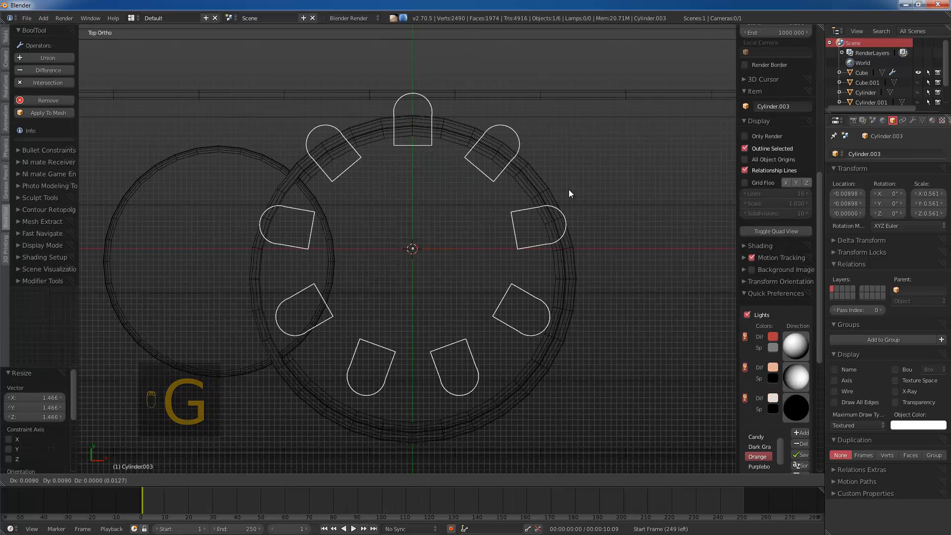
key("y")
left_click(591, 218)
key("s")
left_click(572, 223)
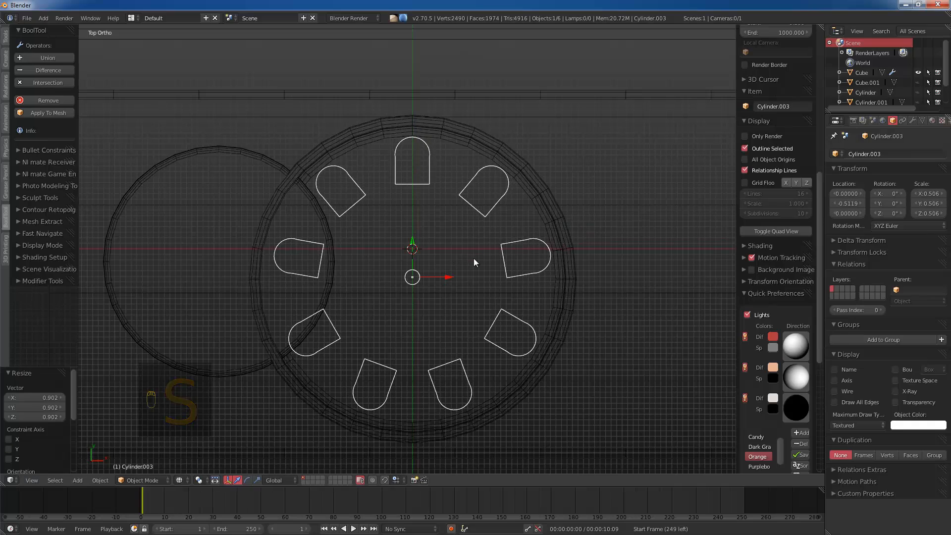
Step: Return to solid shading and raise the arch ring 0.323 along Z
key("z")
middle_click_drag(473, 259, 545, 191)
key("g")
key("z")
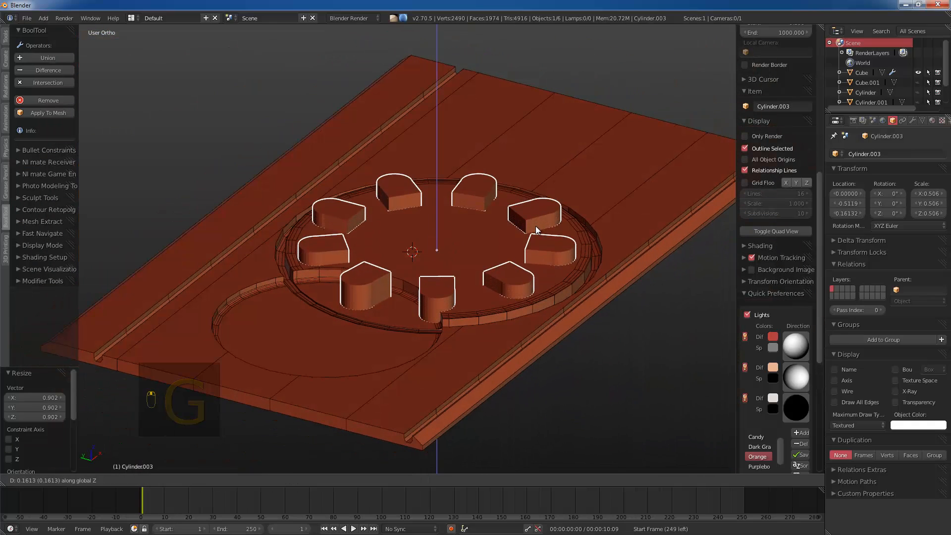
left_click(545, 218)
Step: Duplicate the arch ring 7.550 up along Z as a spare and raise the copy another 8.249
scroll(537, 236, "down", 2)
key("shift+d")
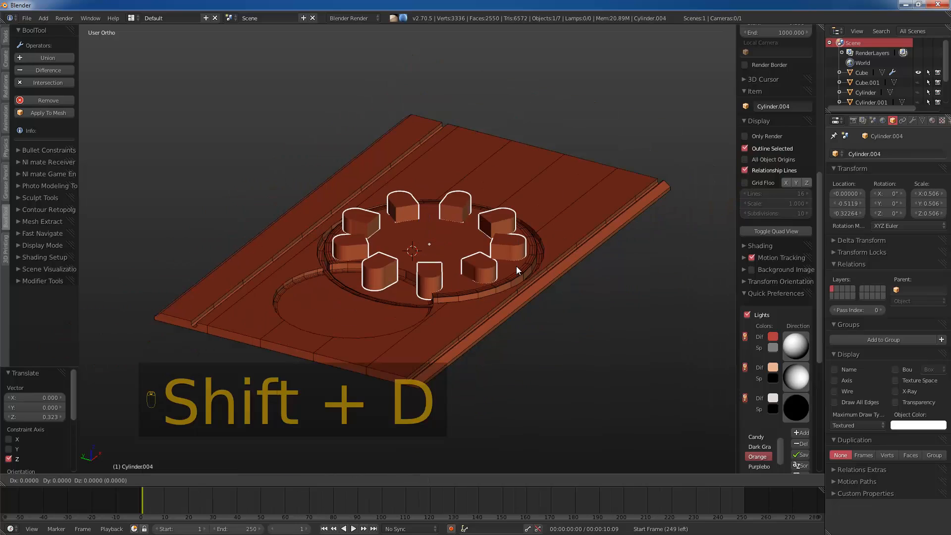
key("z")
left_click(551, 457)
scroll(550, 491, "down", 3)
scroll(513, 323, "down", 2)
key("g")
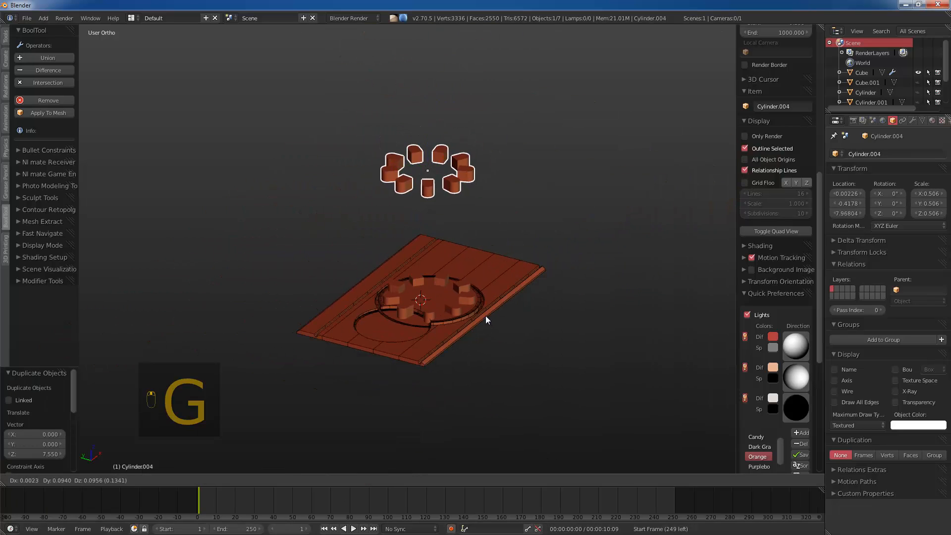
key("z")
left_click(480, 248)
Step: Lower the original arch ring 0.069 along Z and subtract it from the slab with a BoolTool difference
scroll(546, 345, "up", 3)
scroll(545, 345, "down", 1)
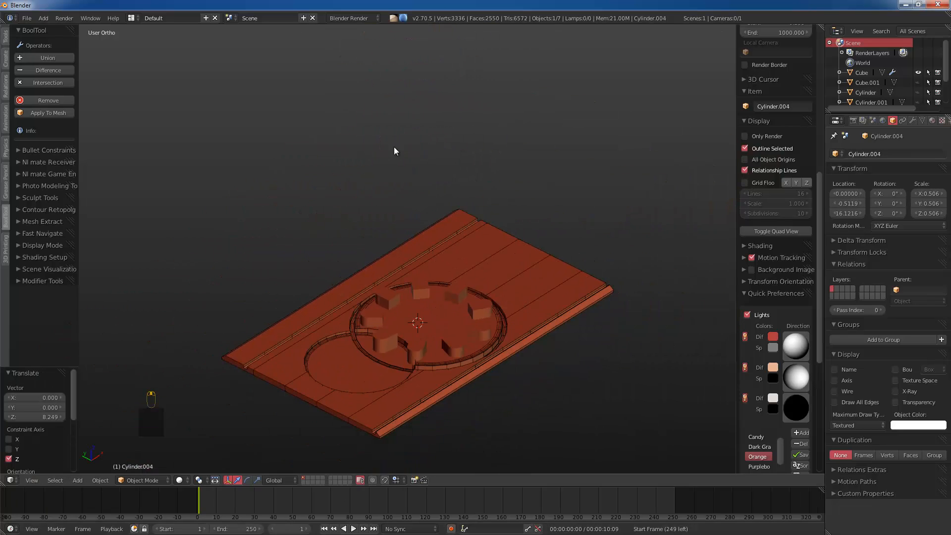
scroll(494, 403, "up", 4)
scroll(523, 329, "up", 2)
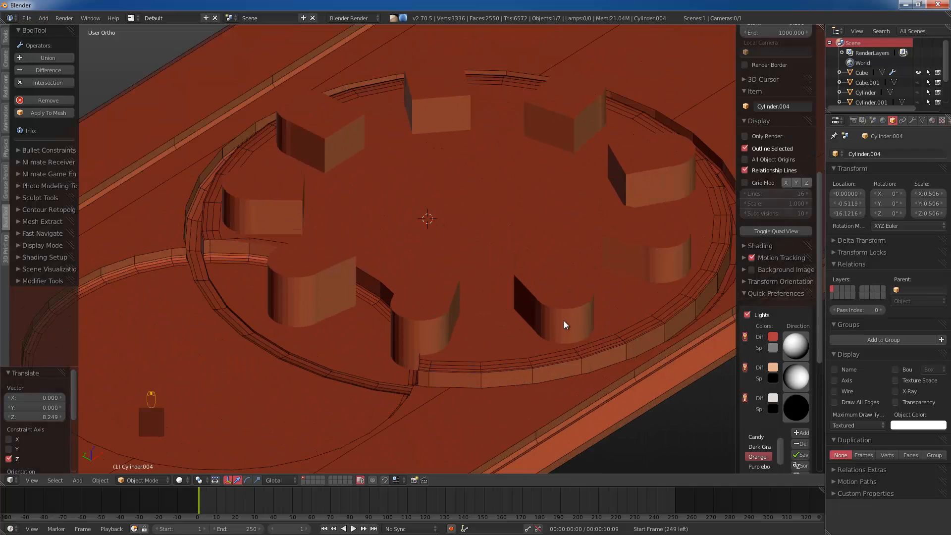
right_click(566, 320)
key("g")
key("z")
left_click(563, 376)
key("ctrl+KP_Subtract")
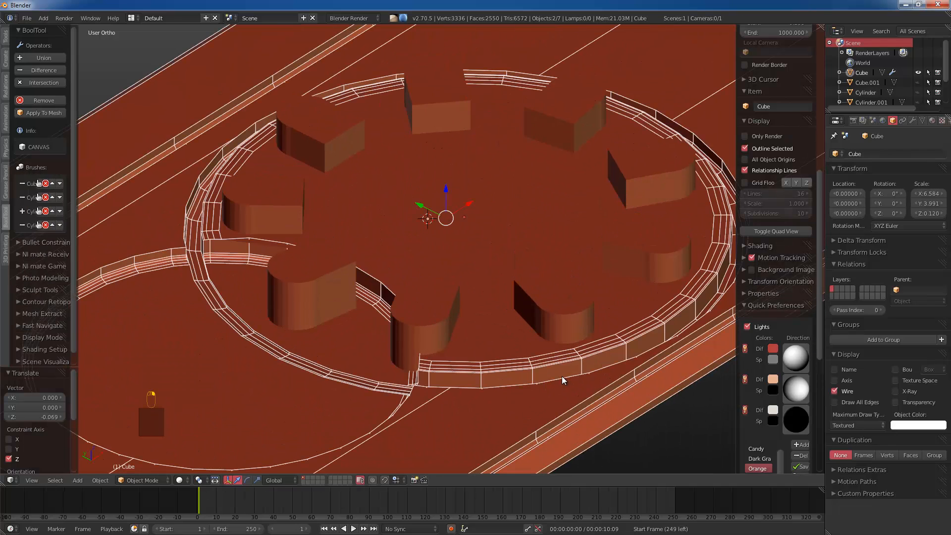
Step: Raise the arch ring brush along Z to about 0.335 to make the cut pockets shallower
key("a")
right_click(573, 267)
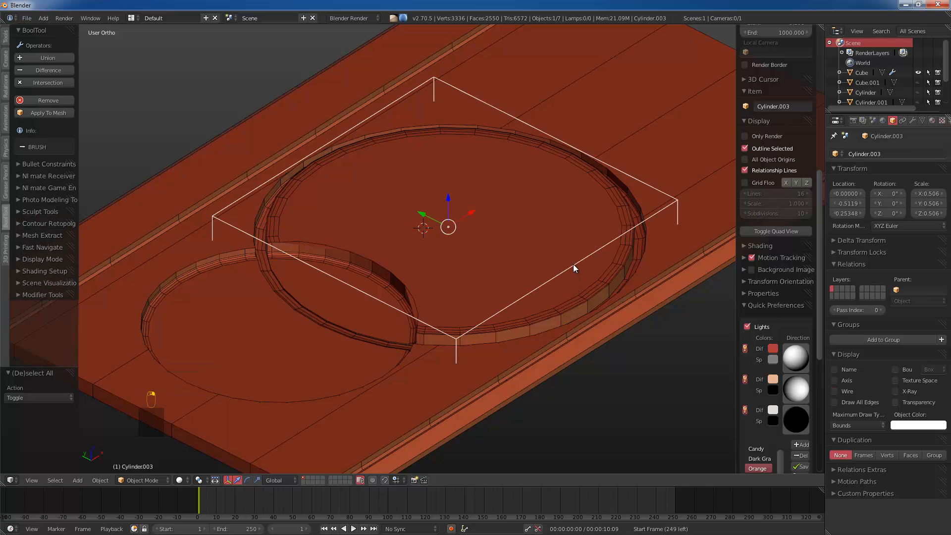
key("g")
key("z")
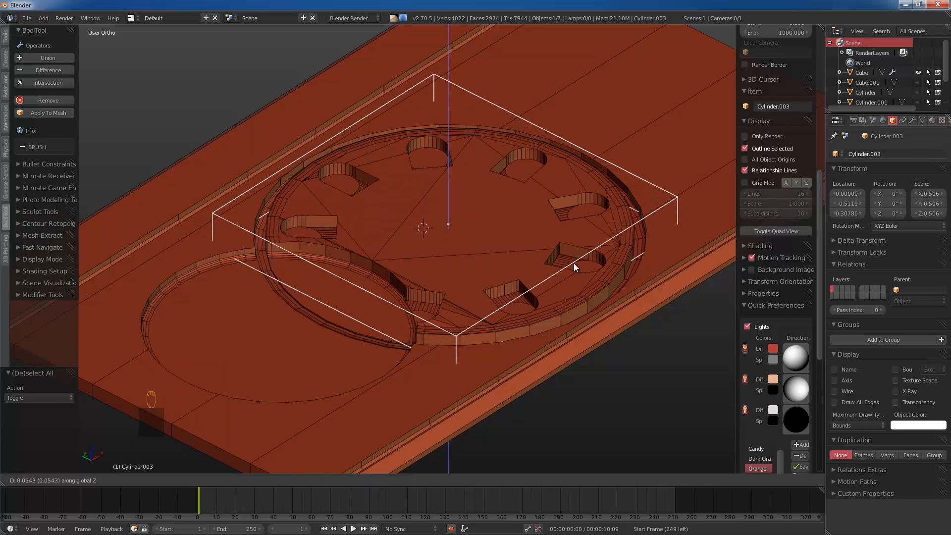
left_click(574, 262)
key("a")
scroll(592, 274, "down", 3)
scroll(506, 296, "up", 2)
middle_click_drag(592, 276, 488, 286)
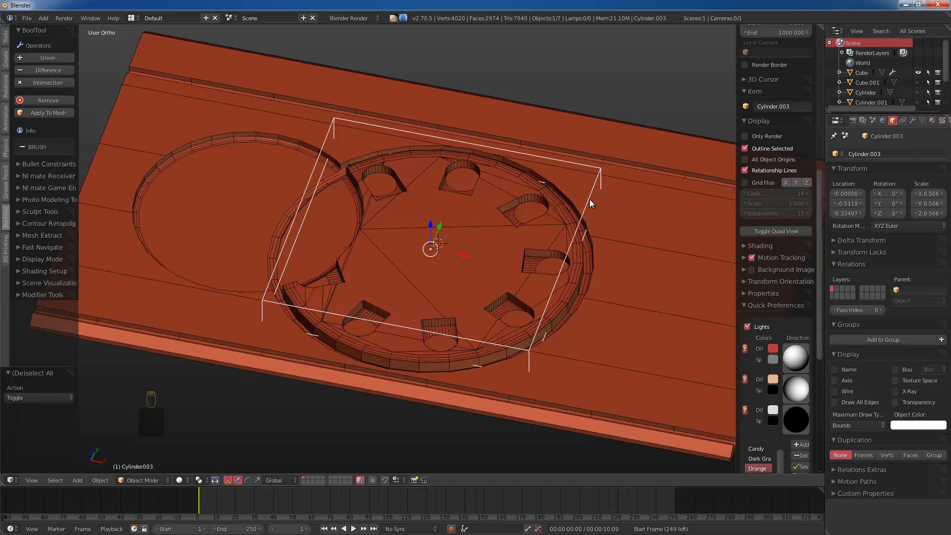
Step: Isolate the slab by hiding every other object, and deselect everything
mouse_move(515, 296)
middle_mouse_down()
mouse_move(537, 297)
mouse_move(574, 329)
mouse_move(542, 296)
mouse_move(480, 289)
middle_mouse_up()
right_click(575, 327)
key("shift+h")
key("a")
Step: Reset the 3D cursor to the origin and add a 32-vertex mesh circle there
key("shift+c")
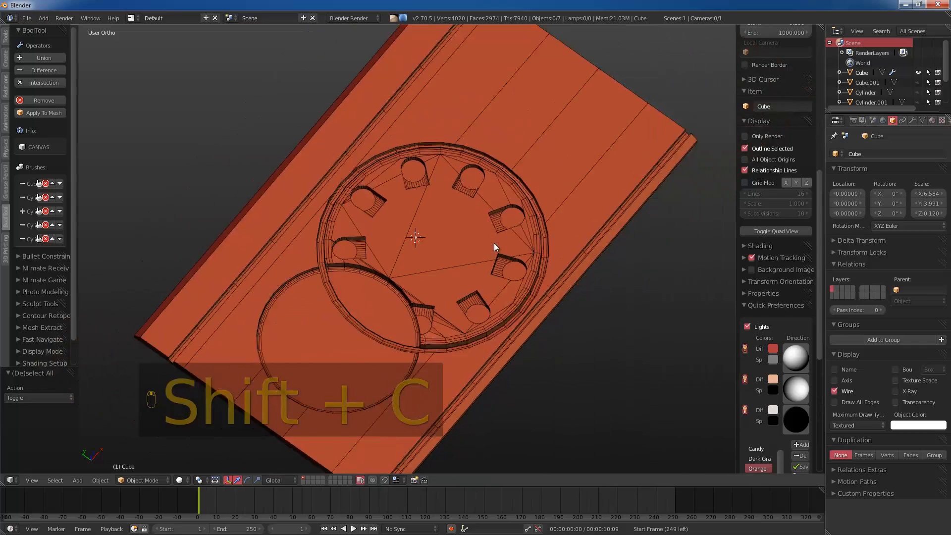
key("shift+a")
mouse_move(494, 243)
left_click(529, 263)
scroll(462, 242, "up", 5)
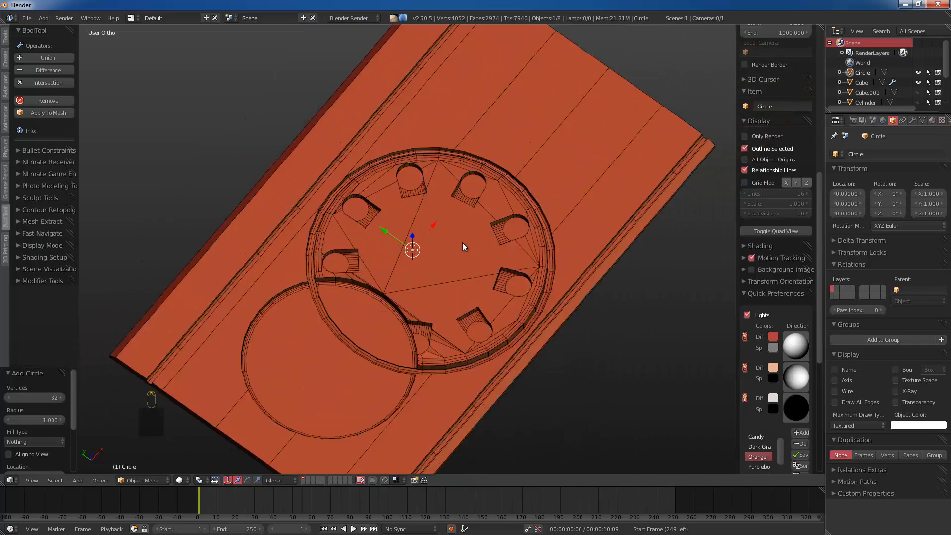
Step: Raise the circle about 0.79 along Z above the slab and scale it by 2.327
middle_click_drag(462, 242, 429, 195)
key("g")
middle_click(431, 204)
left_click(439, 173)
key("s")
left_click(452, 217)
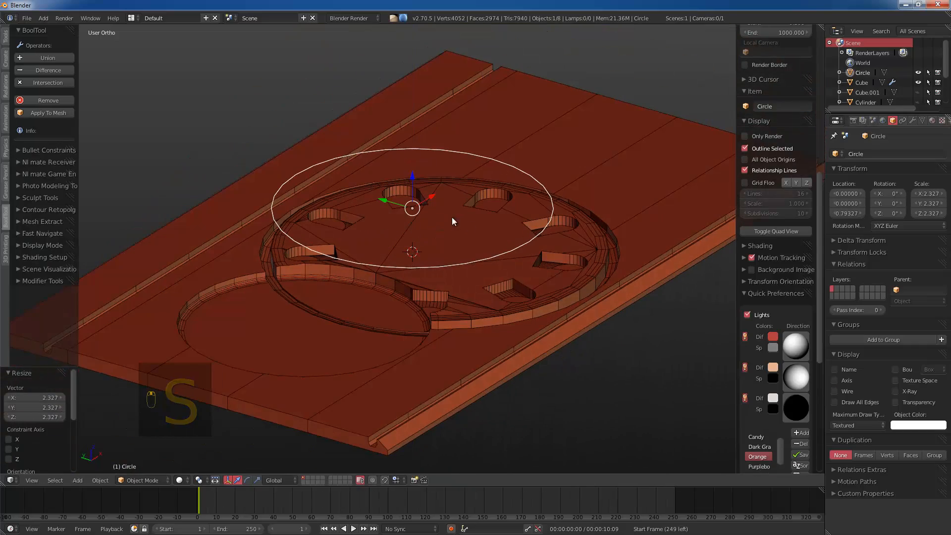
Step: Add a Skin modifier to the circle
scroll(396, 198, "up", 1)
middle_click_drag(327, 171, 360, 210)
key("Tab")
key("Tab")
middle_click_drag(391, 149, 377, 124)
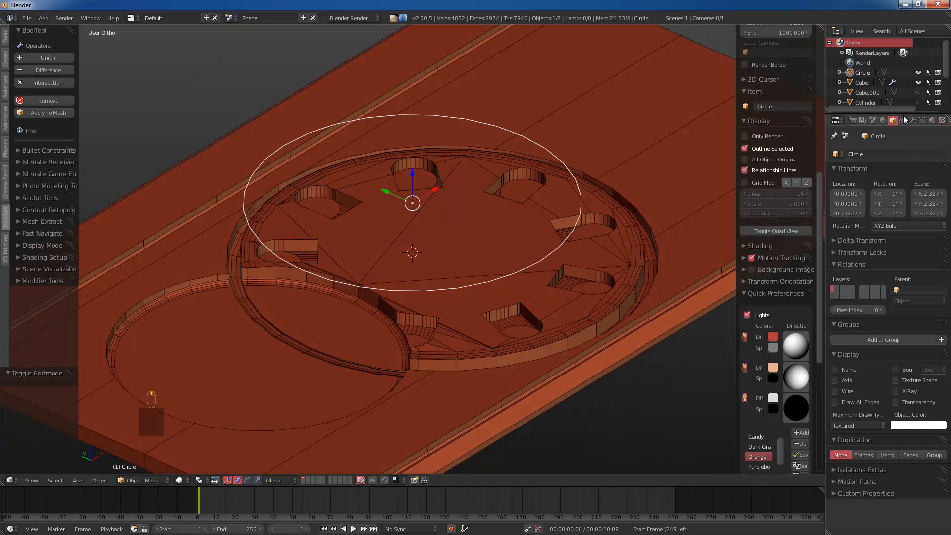
left_click(913, 121)
left_click(863, 154)
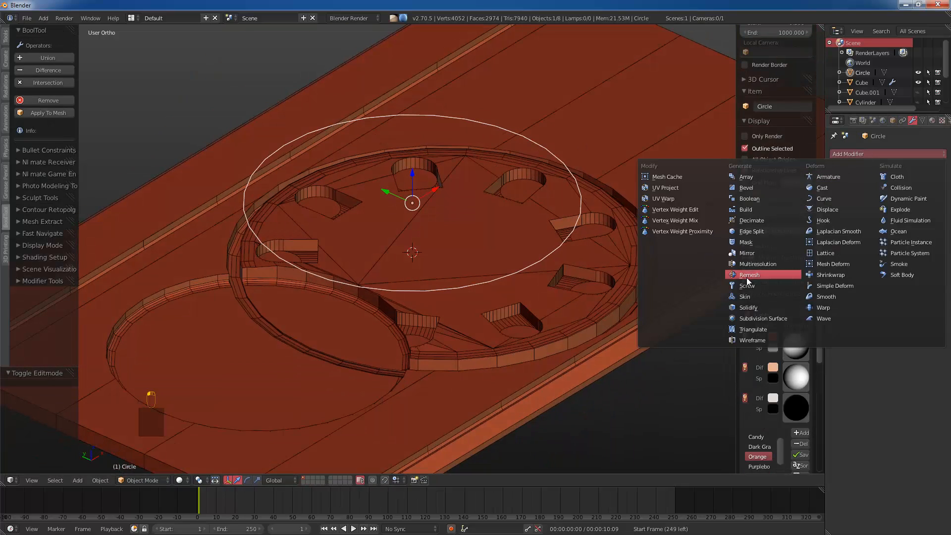
left_click(747, 297)
Step: Select all of the circle's vertices in wireframe edit mode and shrink their skin radius
key("Tab")
key("a")
key("a")
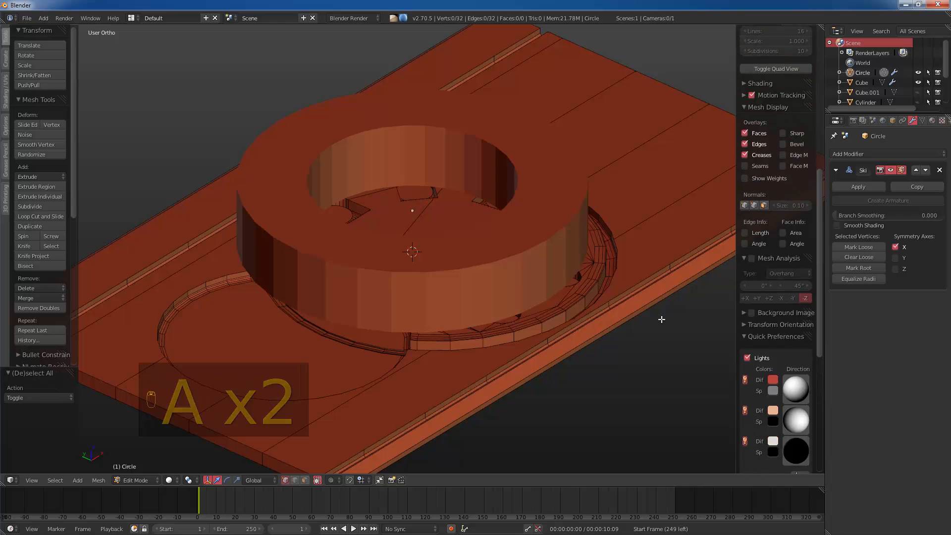
key("a")
key("z")
key("a")
key("a")
key("a")
key("ctrl+a")
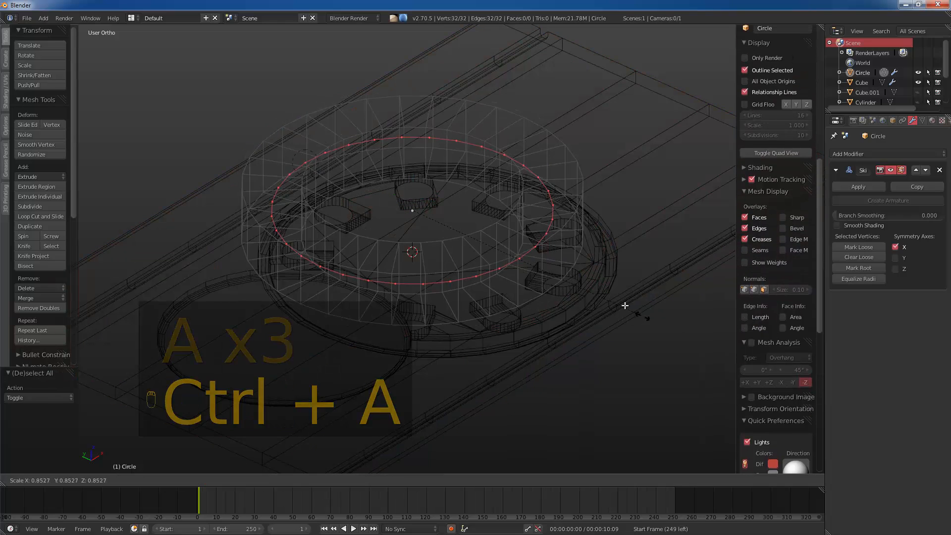
left_click(552, 253)
Step: Resize the circle's skin by 0.630 and 0.653, stretch it about 1.53 along Y, and return to object mode in solid shading
key("ctrl+a")
left_click(565, 270)
key("ctrl+a")
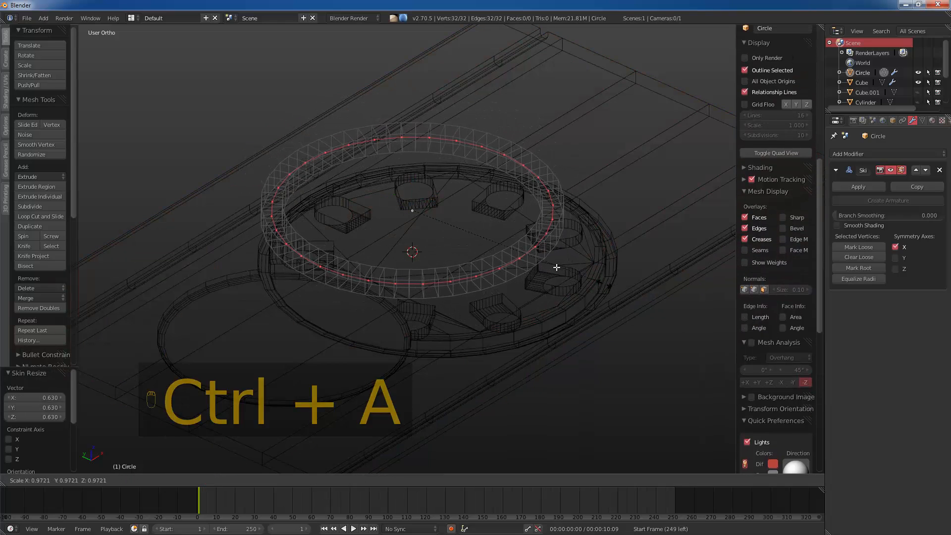
left_click(542, 262)
key("ctrl+a")
key("x")
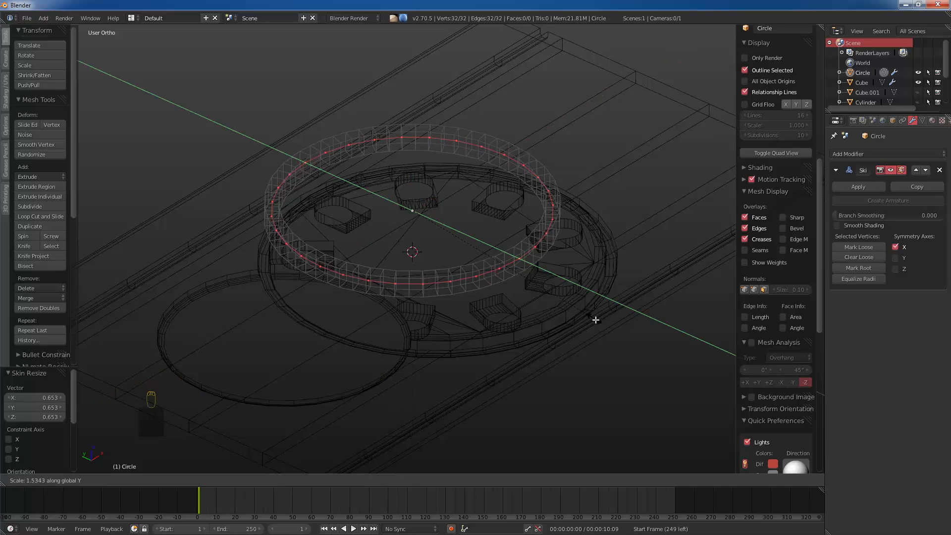
left_click(596, 318)
key("z")
key("Tab")
Step: Scale the skinned ring down by about 0.8, clear its location, and show the scene from the top
key("s")
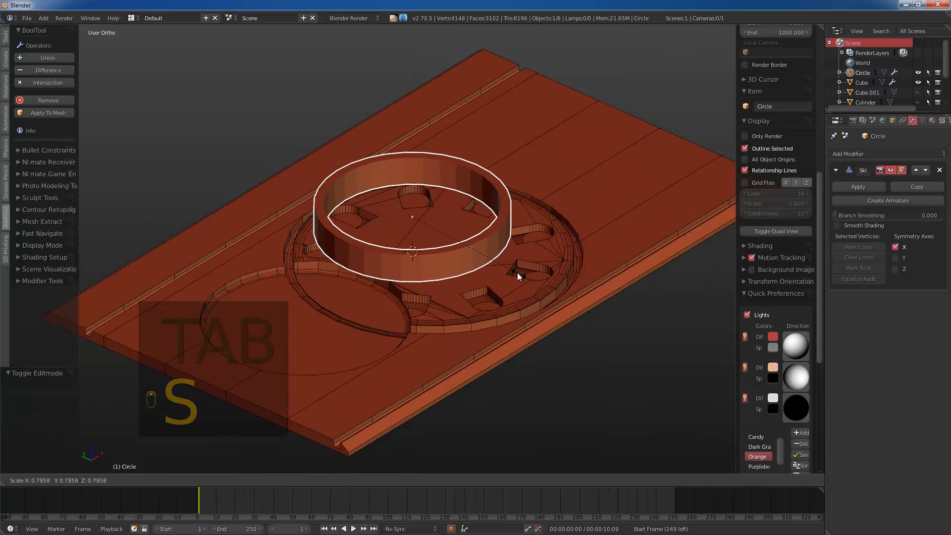
left_click(527, 271)
key("KP_7")
key("alt+g")
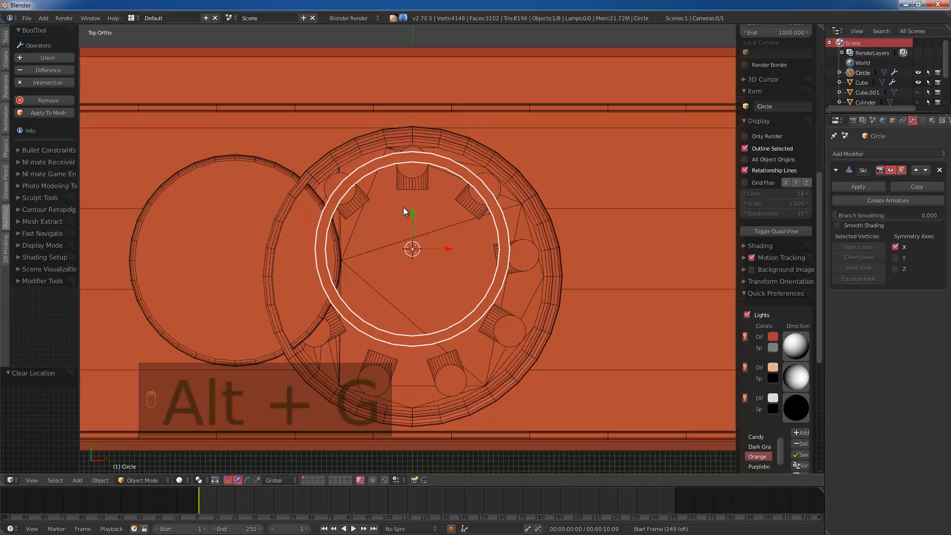
Step: Shift the ring along Y into the arch pockets' centre, scale it by 0.723, and nudge it 0.029 in X and 0.137 in Y
left_click_drag(412, 215, 430, 252)
key("s")
left_click(519, 310)
key("g")
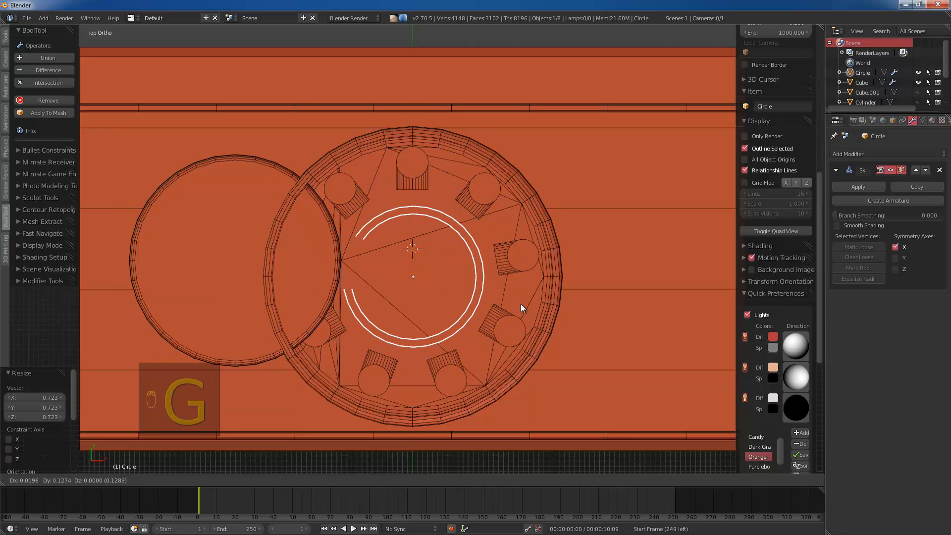
left_click(521, 304)
Step: Raise the ring about 0.41 along Z, subtract it from the slab with a BoolTool difference, and deselect everything
middle_click_drag(463, 330, 539, 273)
key("g")
key("z")
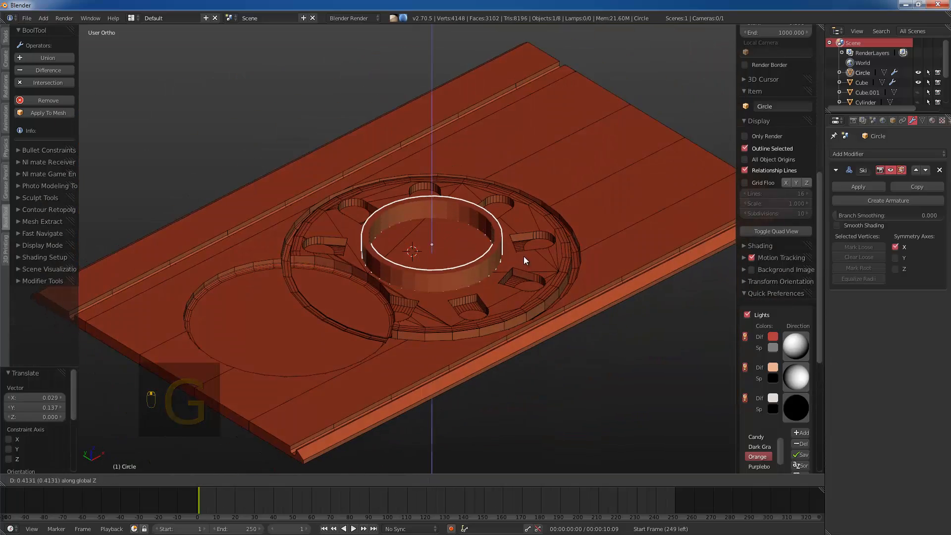
left_click(524, 257)
right_click(644, 234, "shift")
key("ctrl+KP_Subtract")
key("a")
Step: Select the ring cutter and lower it 0.189 along Z to deepen the circular groove
middle_click_drag(643, 233, 667, 254)
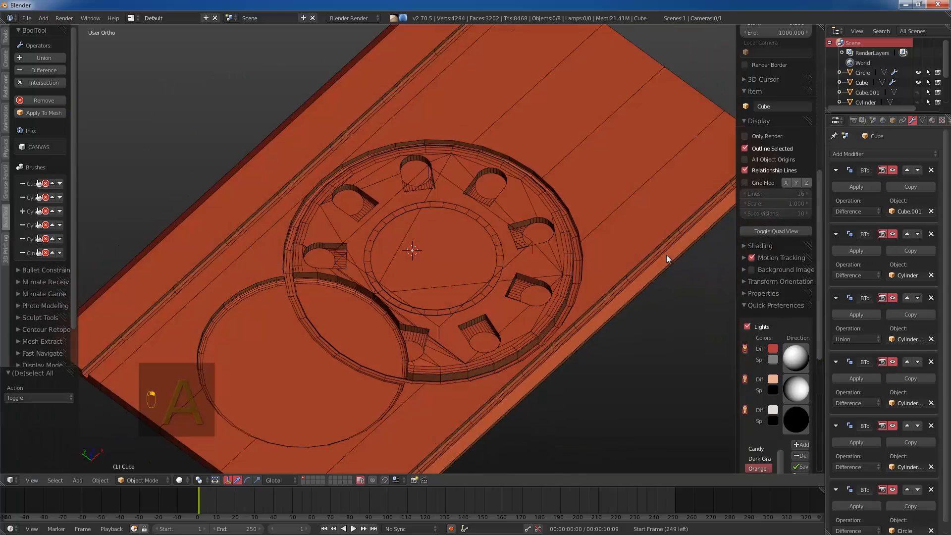
scroll(667, 255, "up", 2)
right_click(569, 251)
middle_click_drag(569, 251, 550, 221)
scroll(550, 220, "down", 2)
key("g")
key("z")
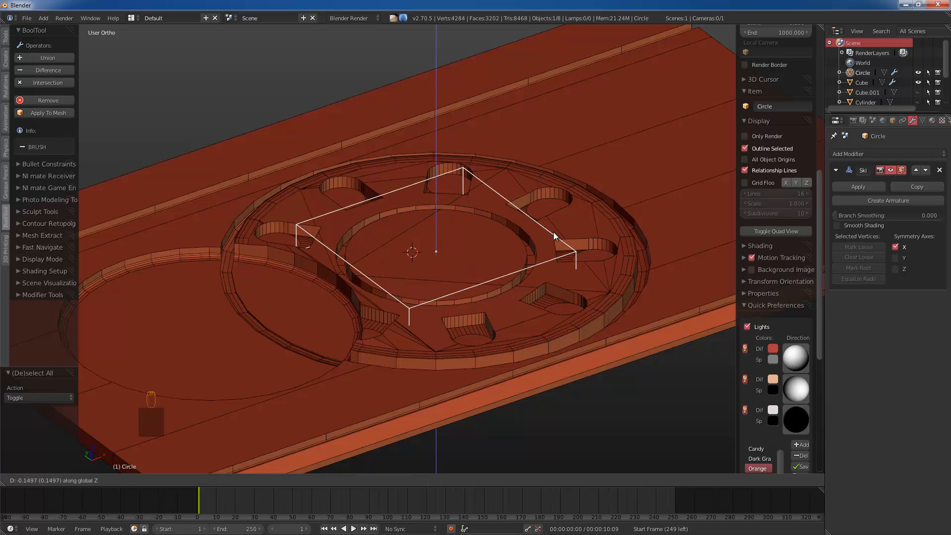
left_click(554, 232)
Step: Examine the walls and floor of the lowered ring groove up close
mouse_move(521, 233)
middle_mouse_down()
mouse_move(534, 268)
mouse_move(536, 238)
middle_mouse_up()
scroll(540, 241, "up", 2)
middle_click_drag(594, 258, 518, 281)
scroll(519, 281, "up", 2)
middle_click_drag(238, 217, 349, 227, "shift")
scroll(367, 198, "down", 1)
scroll(372, 218, "up", 4)
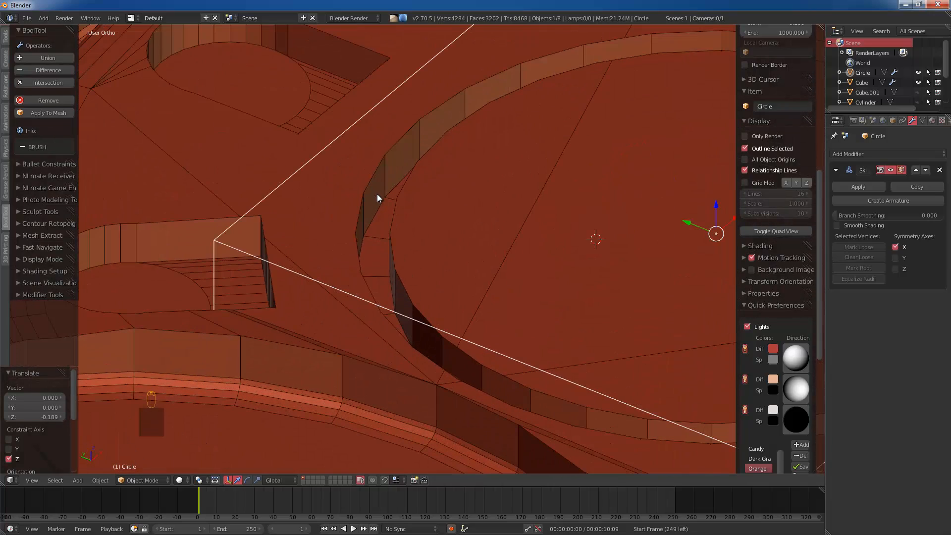
middle_click_drag(378, 218, 414, 242)
scroll(370, 206, "down", 2)
scroll(385, 204, "up", 1)
key("Tab")
key("Tab")
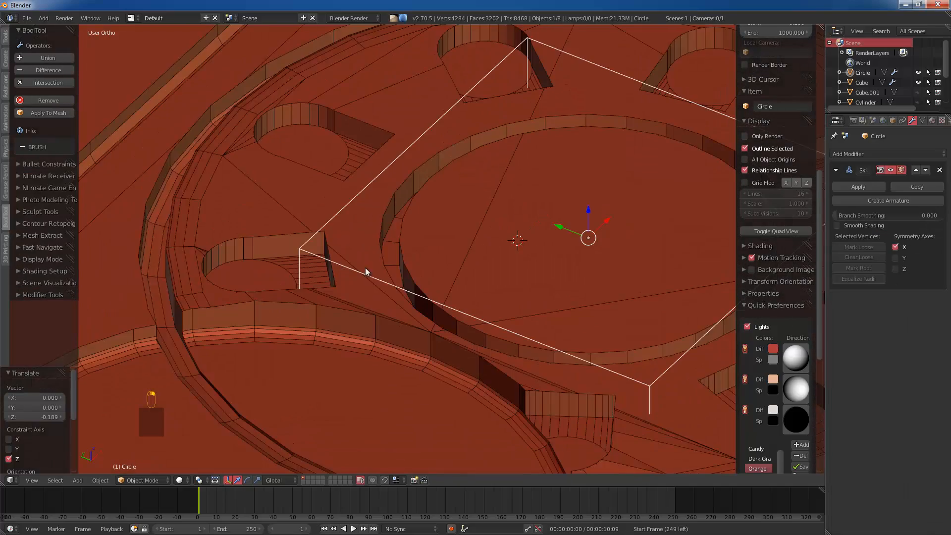
Step: Apply the ring's Skin modifier and bevel its inner lower edge loop in edit mode
left_click(852, 187)
key("Tab")
middle_click_drag(463, 250, 353, 196)
key("z")
left_click(486, 284, "alt")
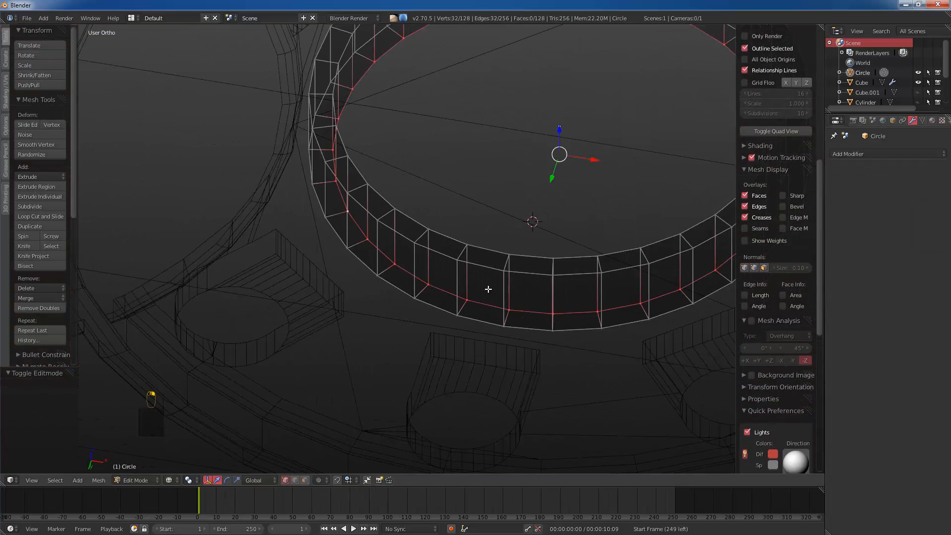
key("ctrl+b")
left_click(487, 310)
middle_click_drag(464, 306, 354, 344)
key("Tab")
key("z")
key("Tab")
key("z")
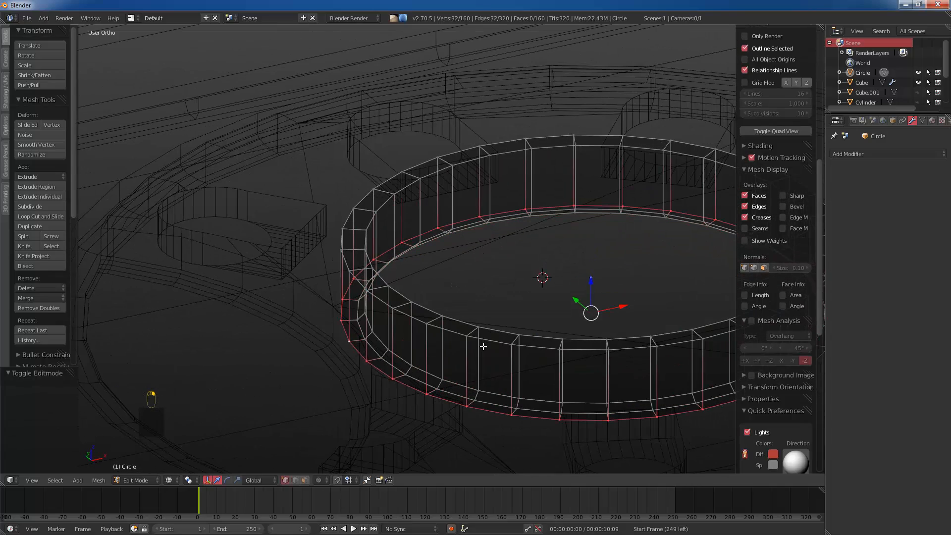
Step: Bevel the ring's outer lower edge loop by 0.021 with one segment
key("ctrl+b")
left_click(466, 387)
scroll(483, 322, "down", 1)
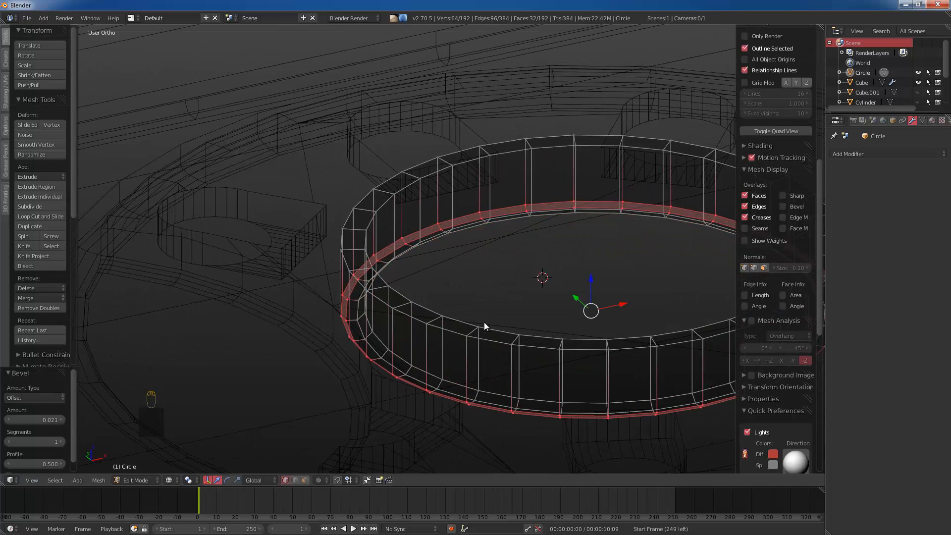
key("Tab")
scroll(425, 299, "up", 3)
key("z")
key("Tab")
scroll(371, 238, "down", 2)
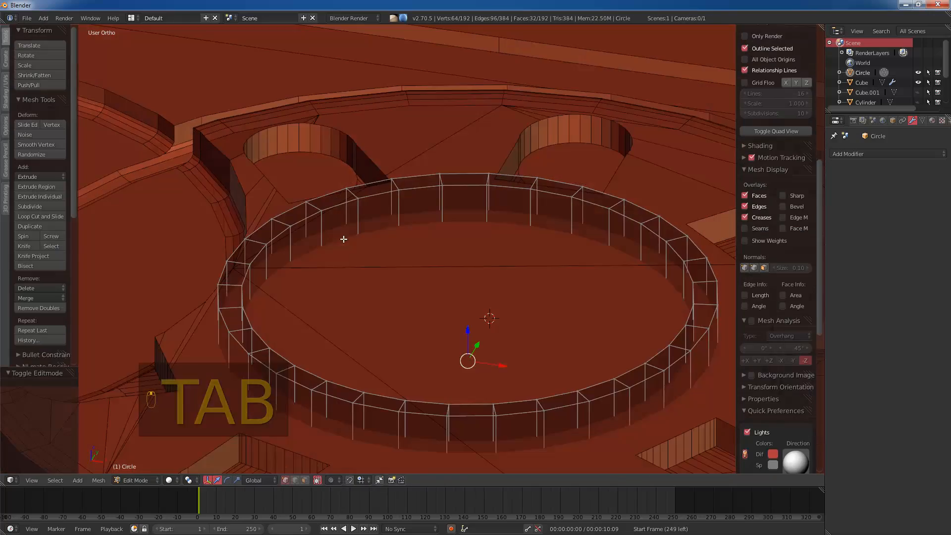
Step: Add a centred loop cut around the ring's outer wall and bevel it by 0.017 with two segments
key("z")
scroll(376, 242, "up", 3)
key("ctrl+r")
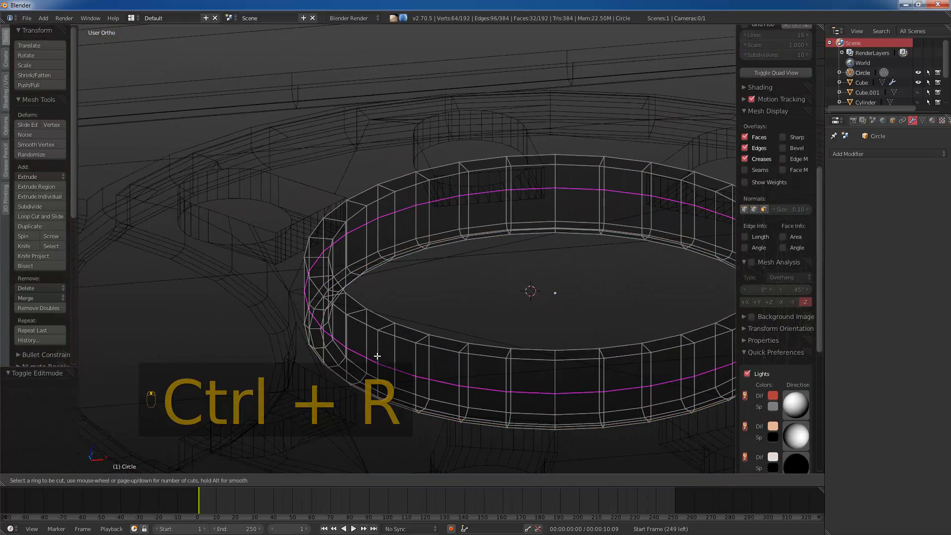
left_click(371, 357)
right_click(378, 361)
key("ctrl+b")
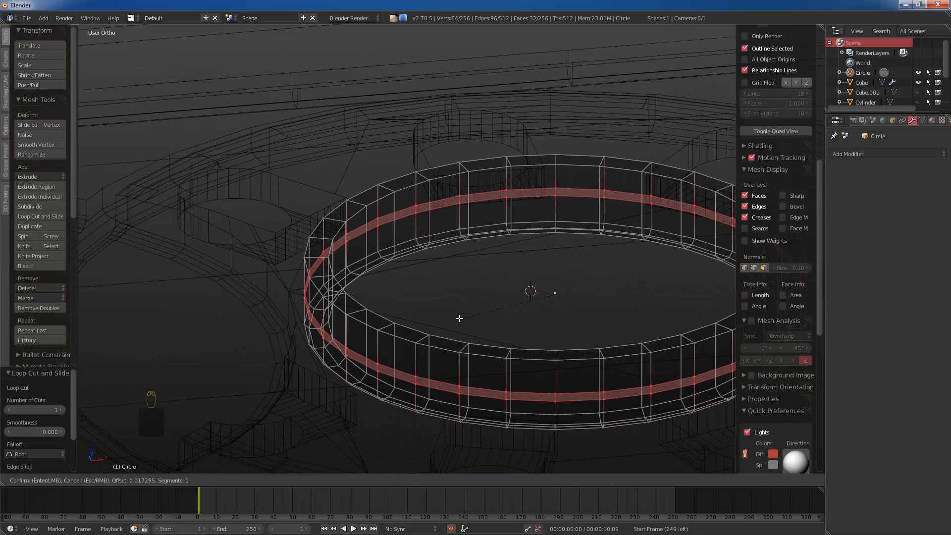
scroll(461, 319, "up", 1)
left_click(462, 324)
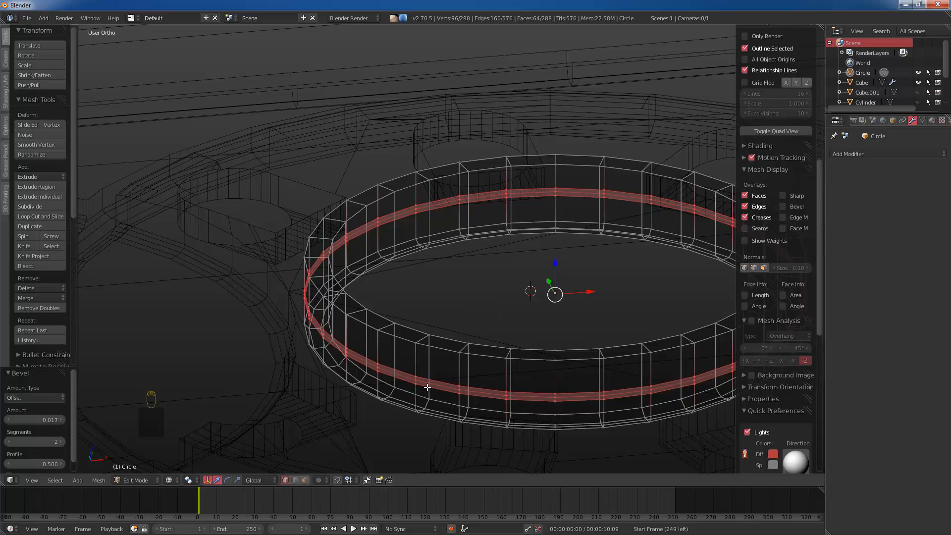
Step: Push the middle loop of the bevelled band outward with a Shrink/Fatten offset of -0.033
right_click(431, 384, "alt")
key("alt+s")
left_click(429, 387)
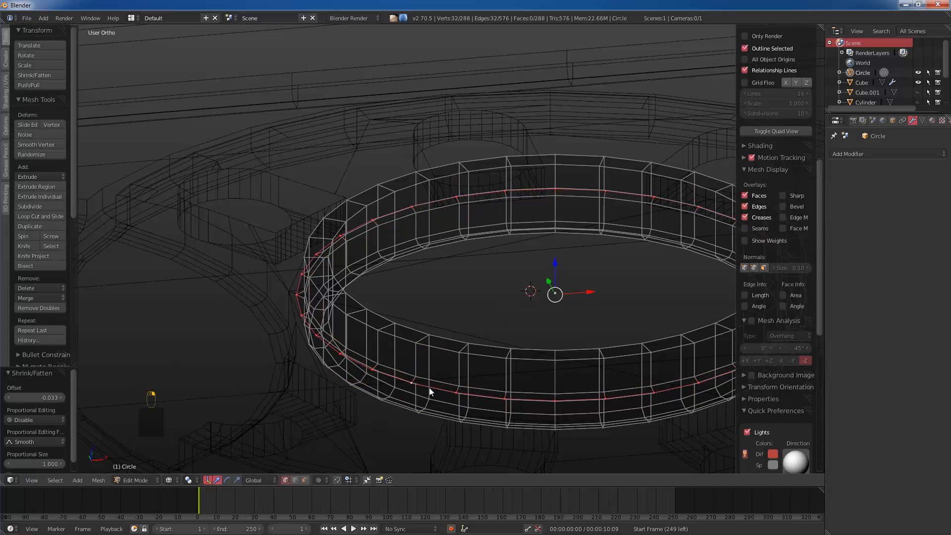
key("Tab")
key("z")
key("Tab")
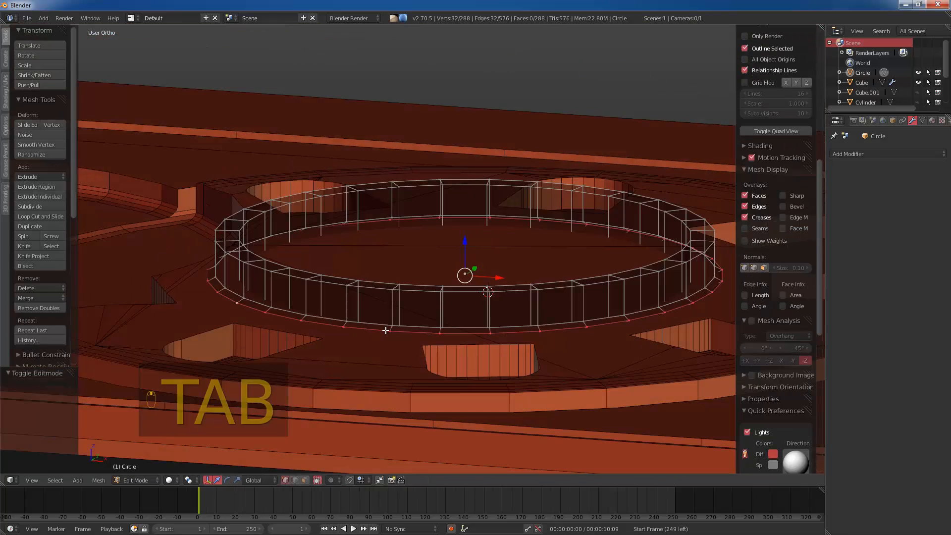
Step: Grow the selection to the whole raised band, move it -0.112 along Z, and return to object mode
key("z")
key("ctrl+KP_Add")
key("z")
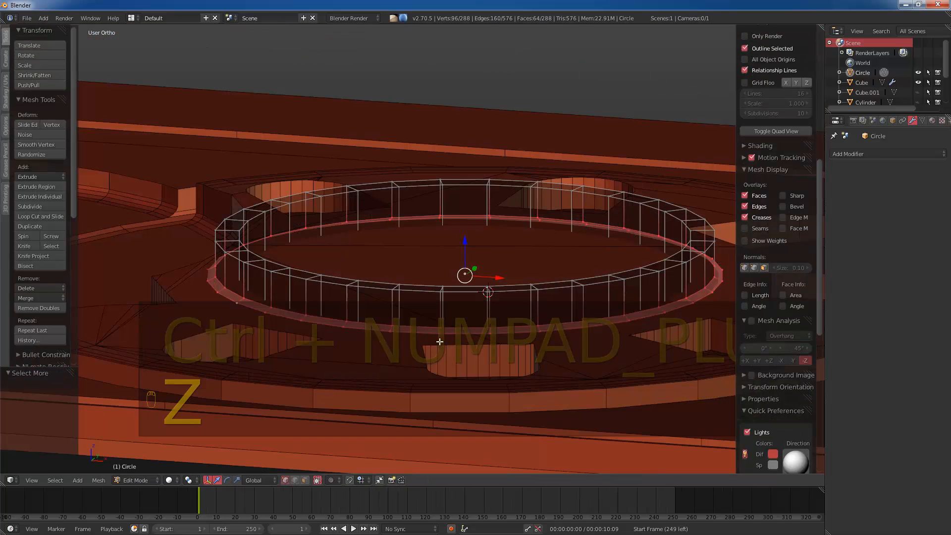
key("g")
key("z")
left_click(436, 317)
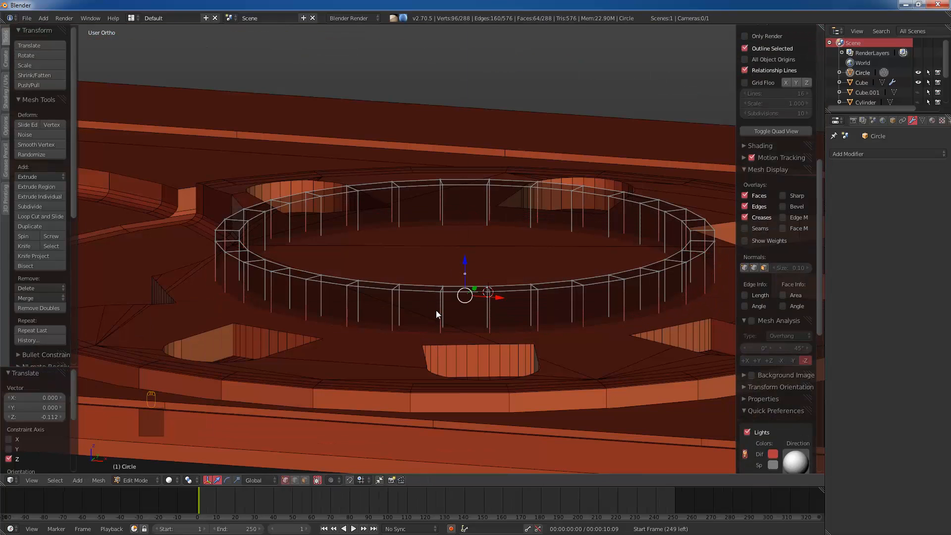
key("Tab")
middle_click_drag(436, 312, 545, 302)
scroll(425, 284, "down", 3)
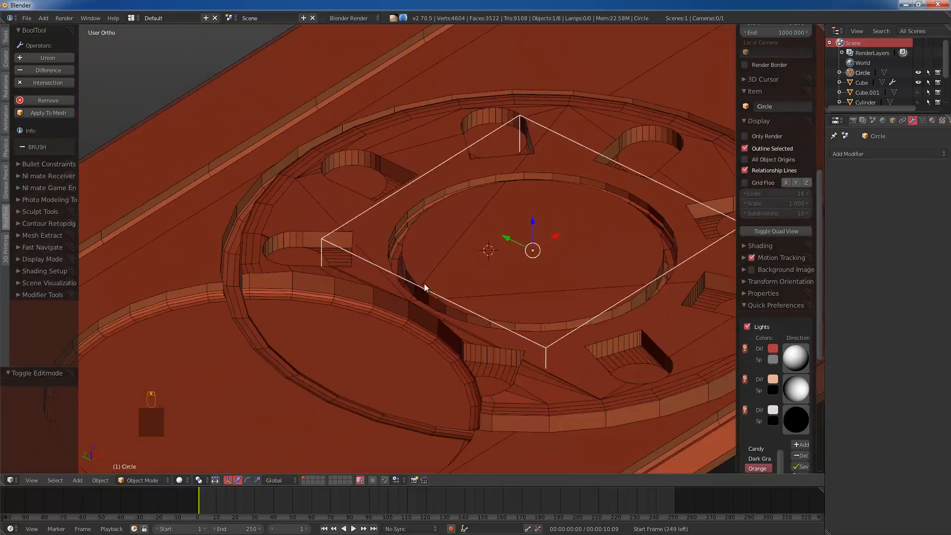
Step: Hide the ring cutter and show the finished slab in perspective view
key("a")
scroll(396, 268, "down", 1)
middle_click_drag(368, 243, 424, 191)
key("a")
right_click(400, 196)
key("h")
scroll(452, 209, "down", 4)
key("KP_8")
key("KP_5")
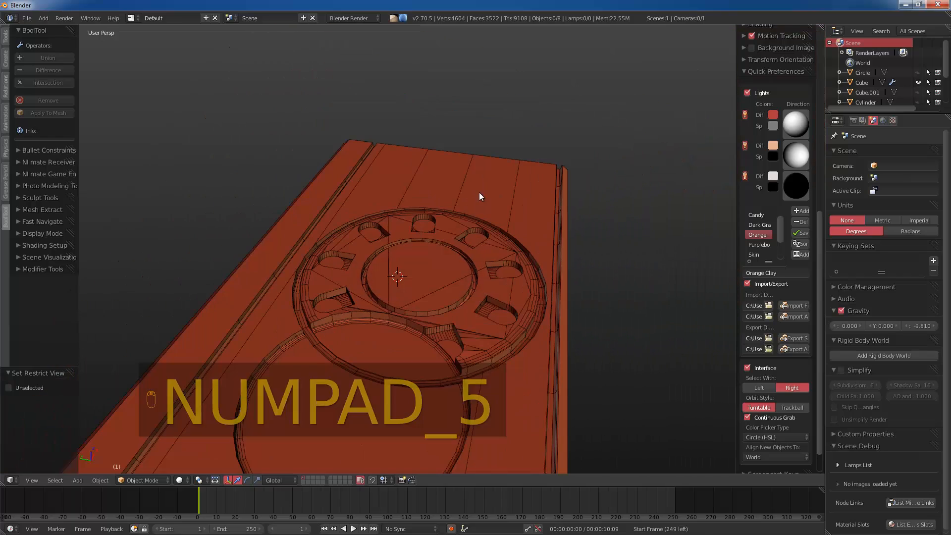
scroll(511, 207, "down", 3)
middle_click_drag(511, 208, 488, 267)
scroll(460, 272, "up", 2)
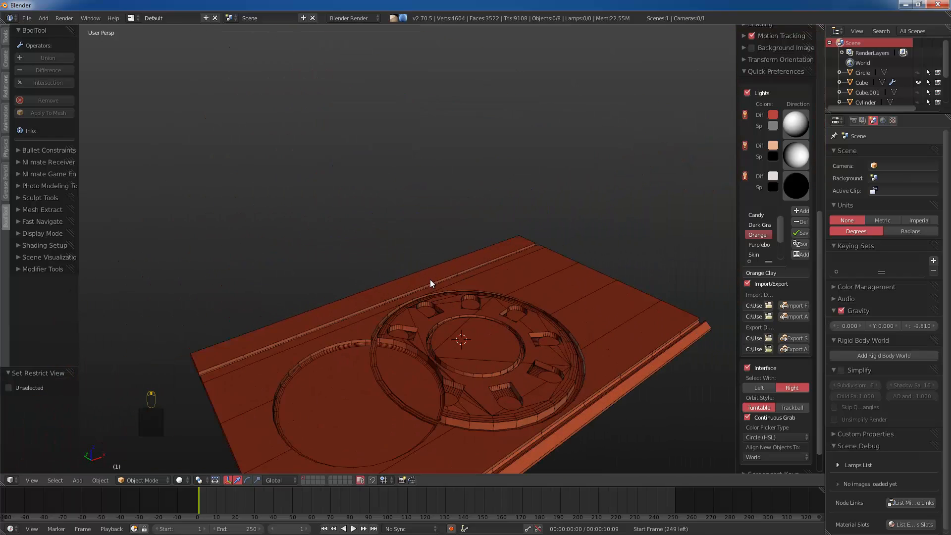
middle_click_drag(431, 277, 424, 217)
key("shift+a")
mouse_move(423, 214)
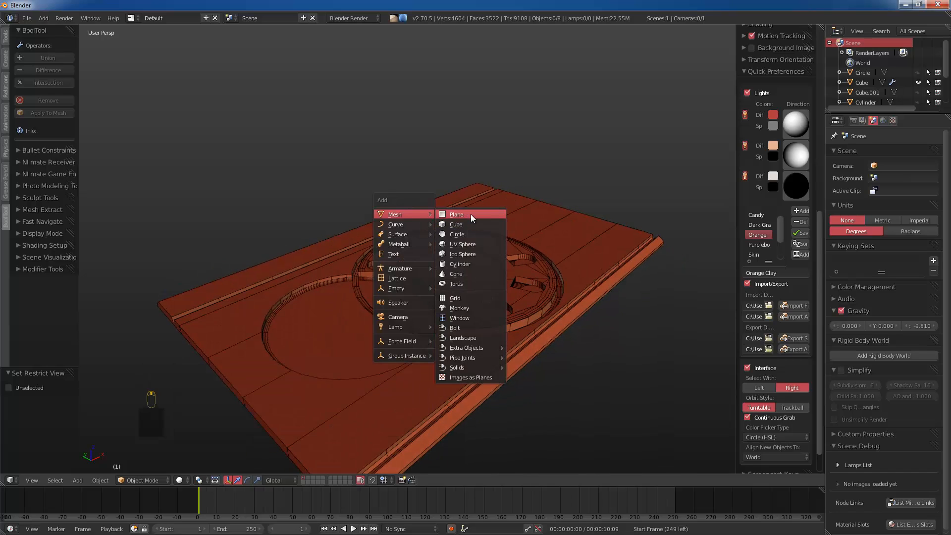
middle_click_drag(540, 263, 491, 244)
scroll(491, 244, "down", 3)
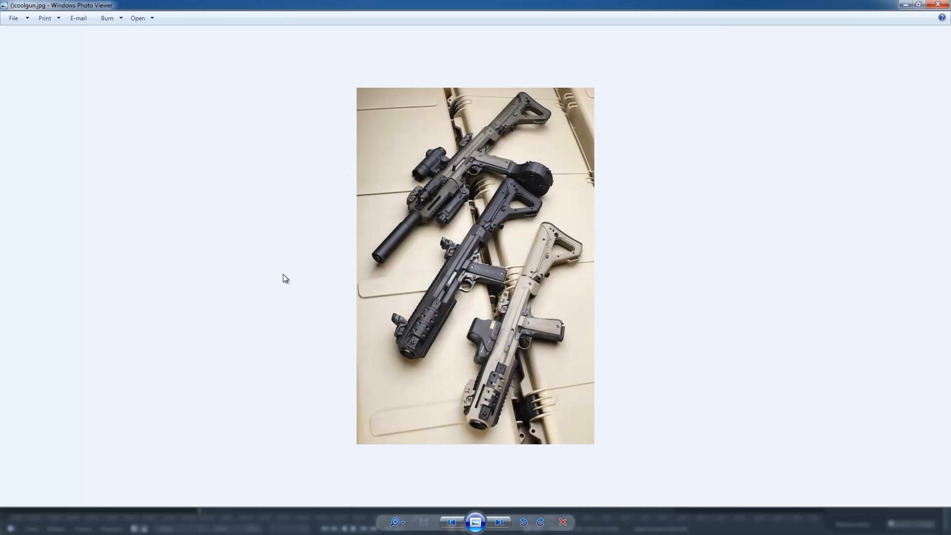
Step: Examine the rifles in the coolgun.jpg reference photo up close in Windows Photo Viewer
scroll(284, 274, "up", 5)
scroll(366, 197, "down", 2)
left_click_drag(367, 229, 389, 81)
left_click_drag(415, 274, 505, 467)
left_click_drag(430, 221, 457, 295)
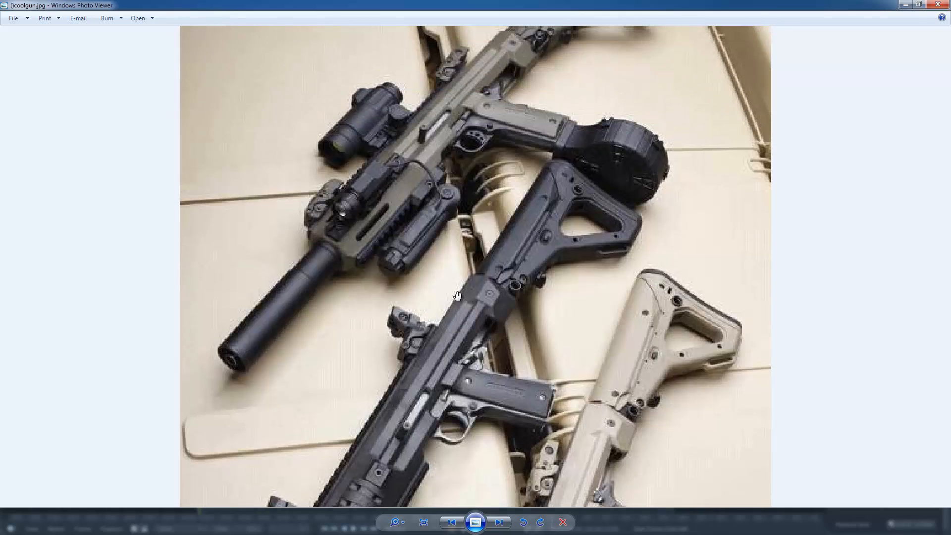
left_click_drag(557, 280, 524, 367)
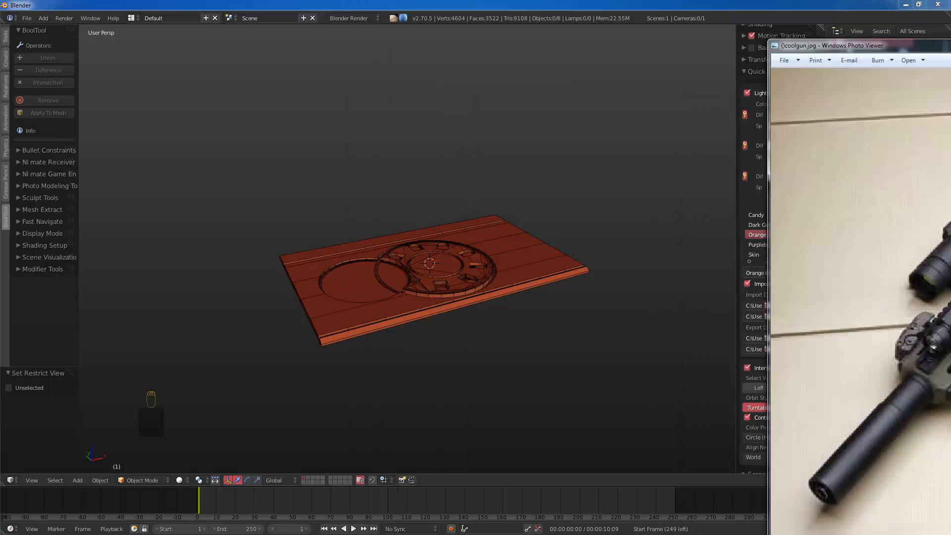
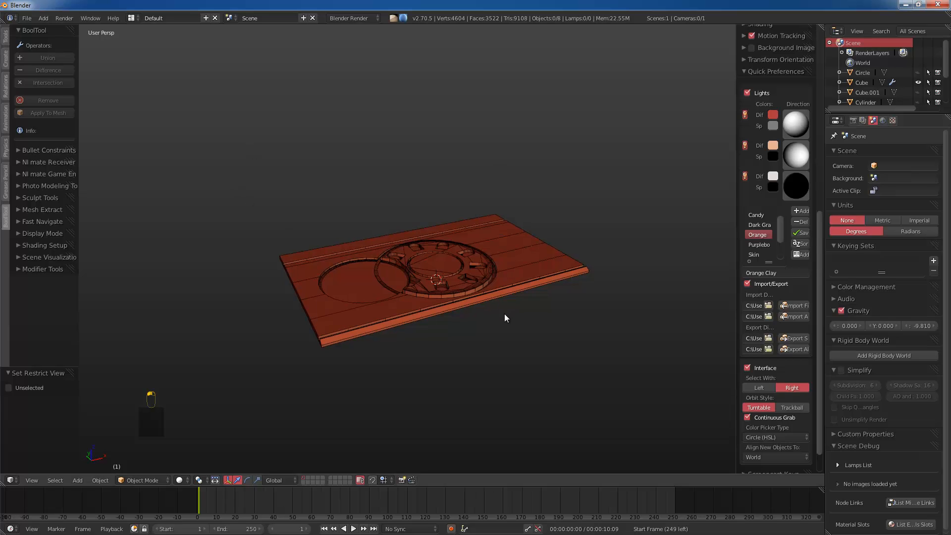
Step: Switch to empty layer 2, turn on the grid floor, and centre the 3D cursor and view
key("2")
key("shift+c")
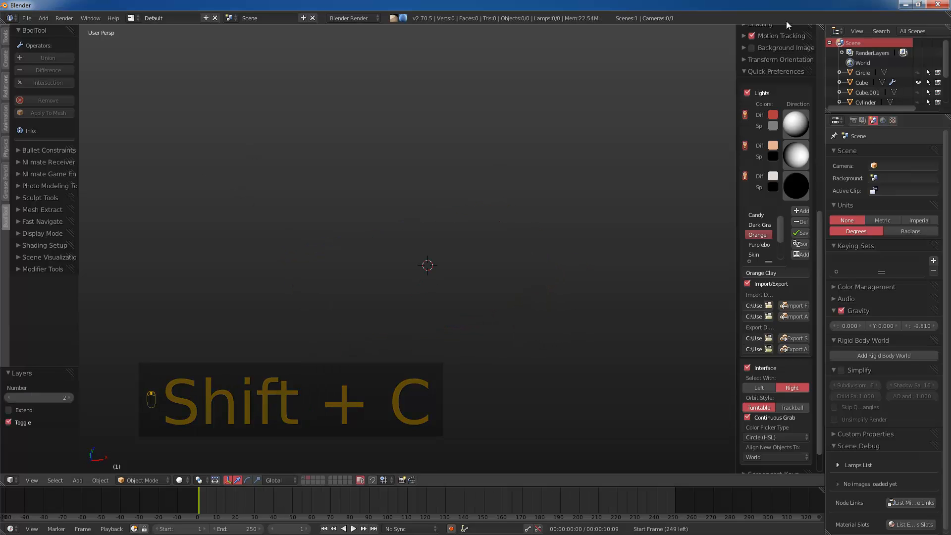
scroll(767, 80, "up", 8)
scroll(765, 103, "up", 1)
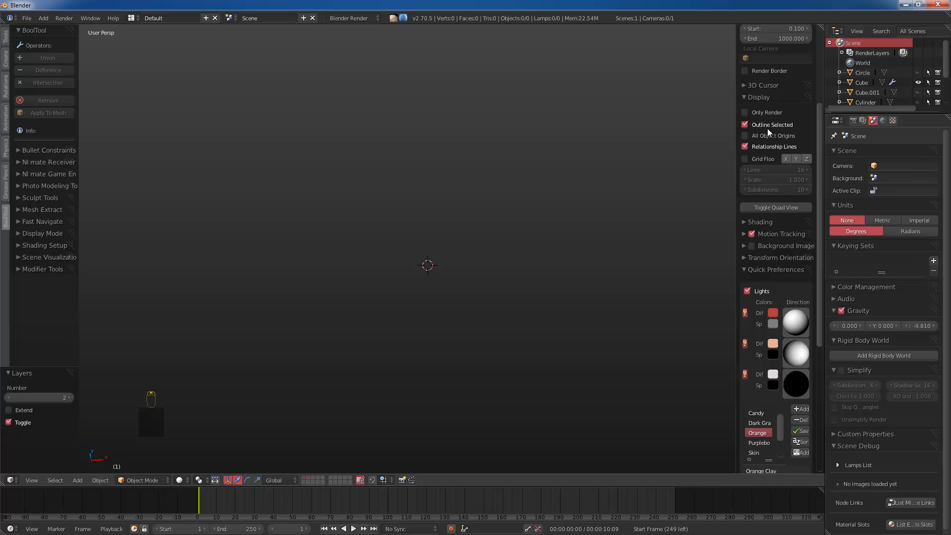
left_click(767, 162)
key("shift+c")
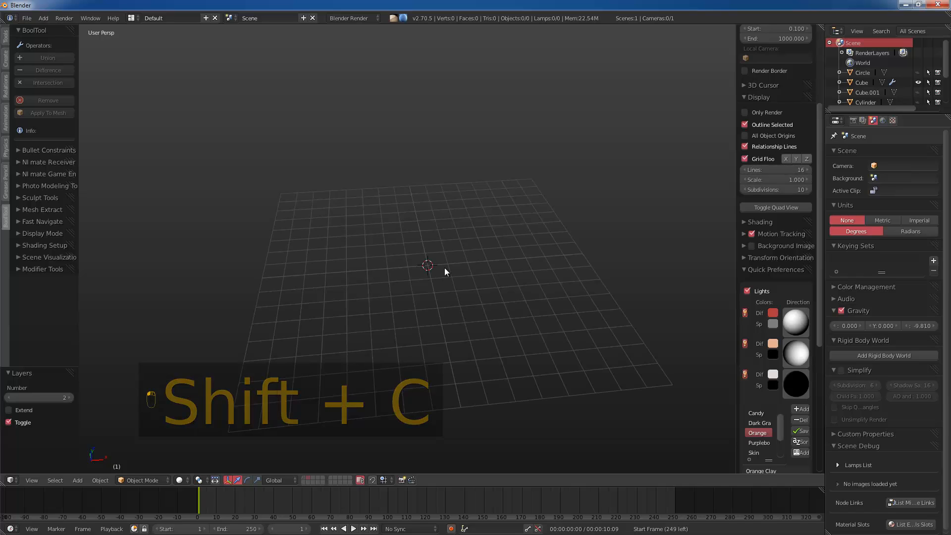
Step: Add a cylinder at the 3D cursor and show it in front orthographic view
key("shift+a")
mouse_move(451, 270)
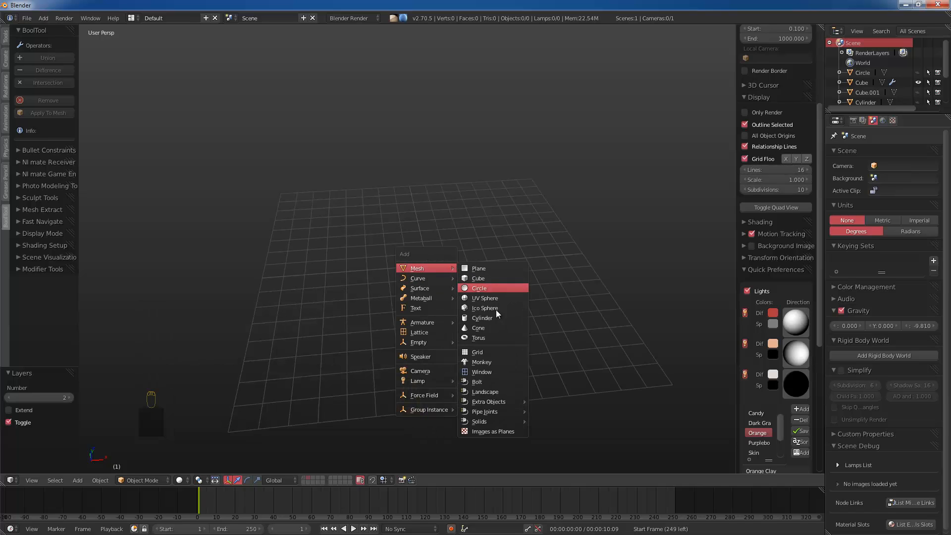
left_click(491, 316)
key("r")
key("x")
left_click(496, 313)
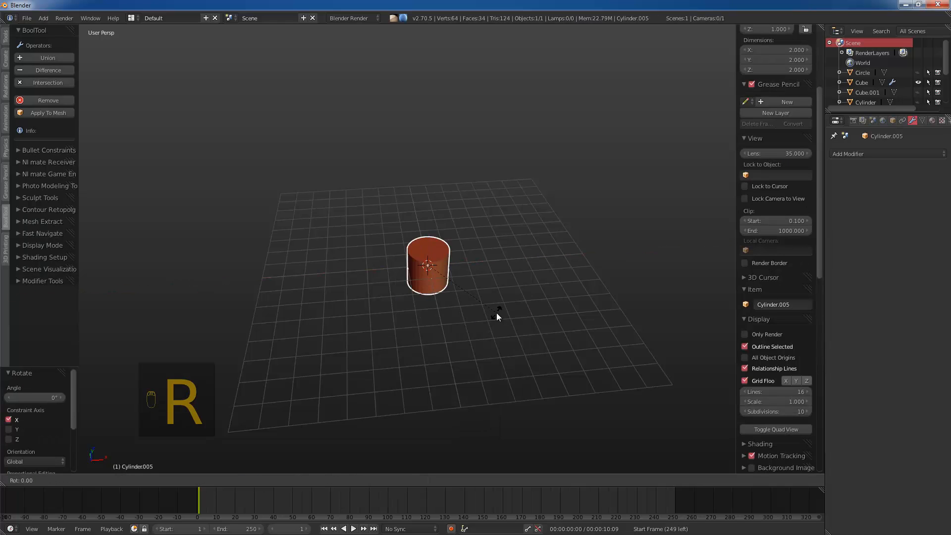
key("KP_1")
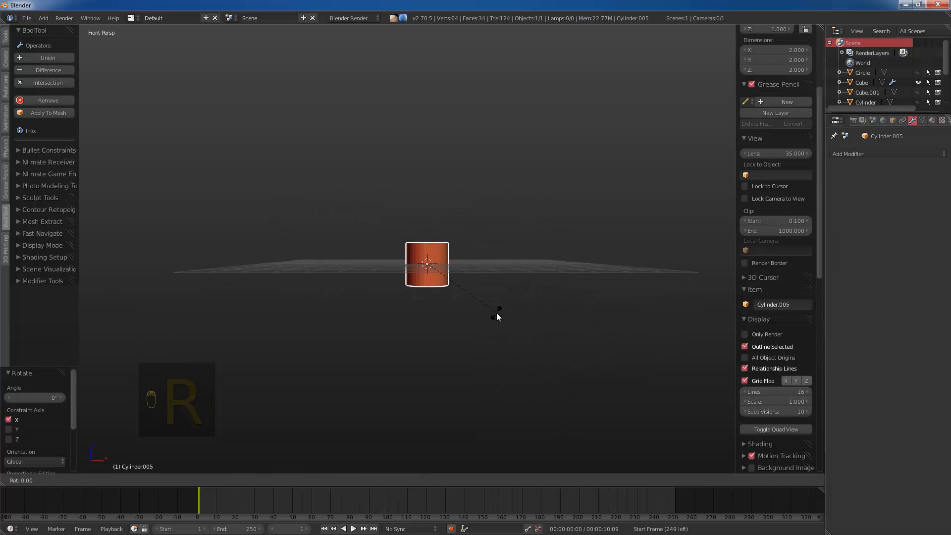
key("KP_5")
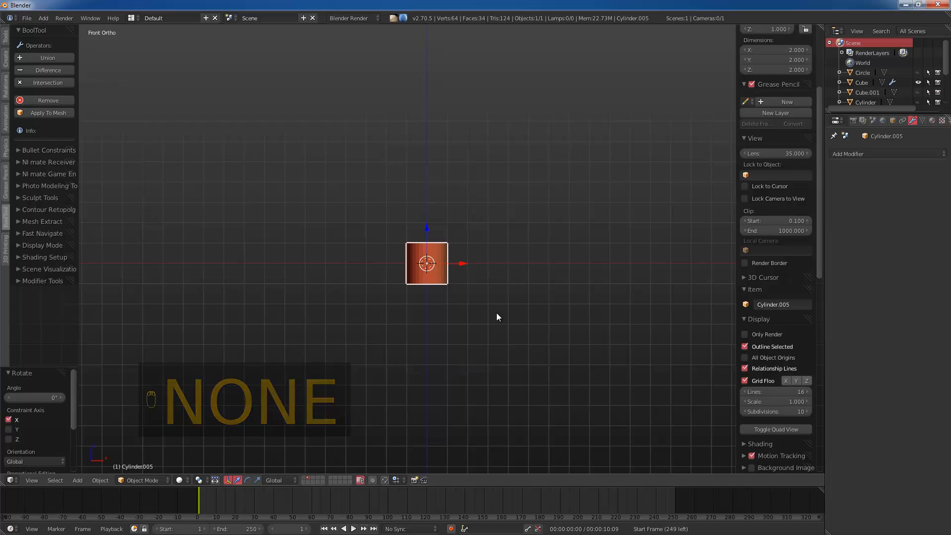
Step: Rotate the cylinder 90° about X and 90° about Z so it lies along the X axis
key("r")
key("x")
key("9")
key("0")
key("Return")
key("r")
key("z")
key("9")
key("0")
key("Return")
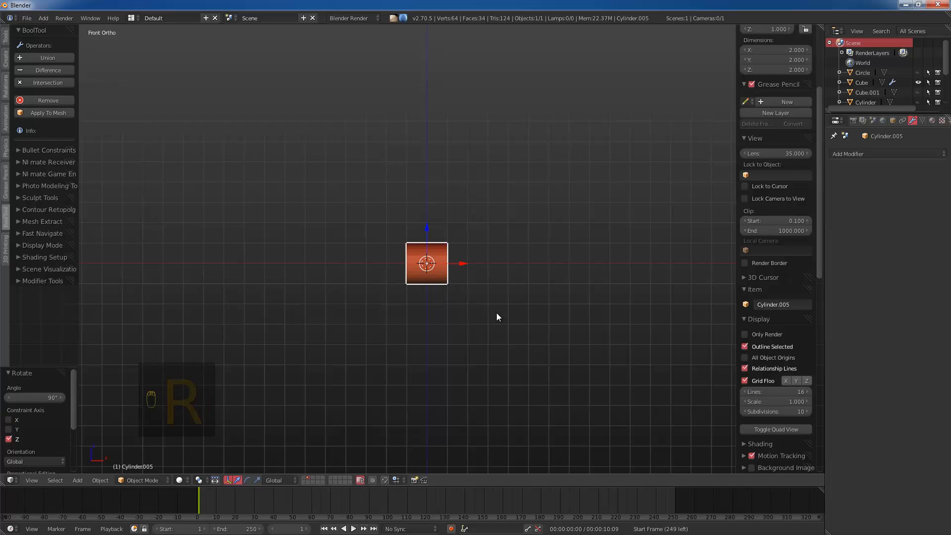
Step: Stretch the cylinder along X by a factor of -4.568
key("s")
key("x")
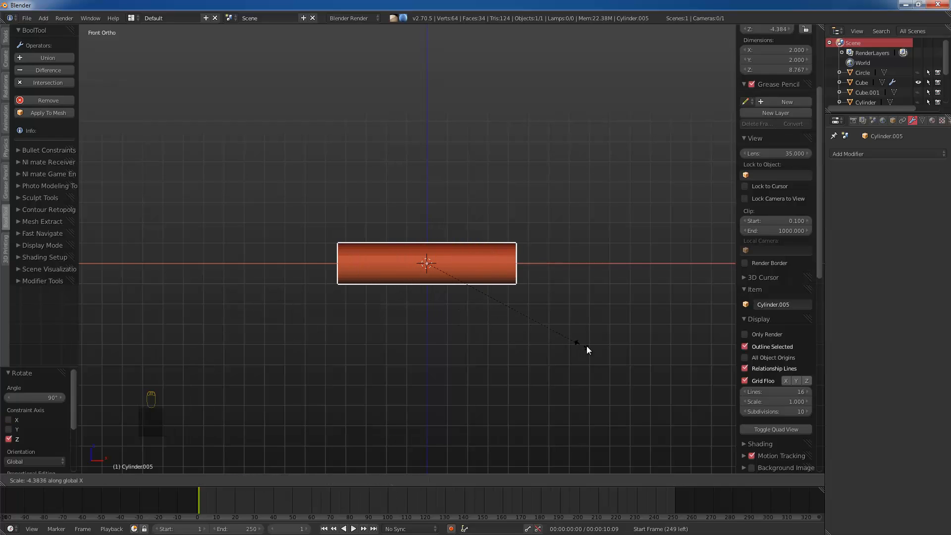
left_click(586, 346)
scroll(518, 326, "up", 3)
key("s")
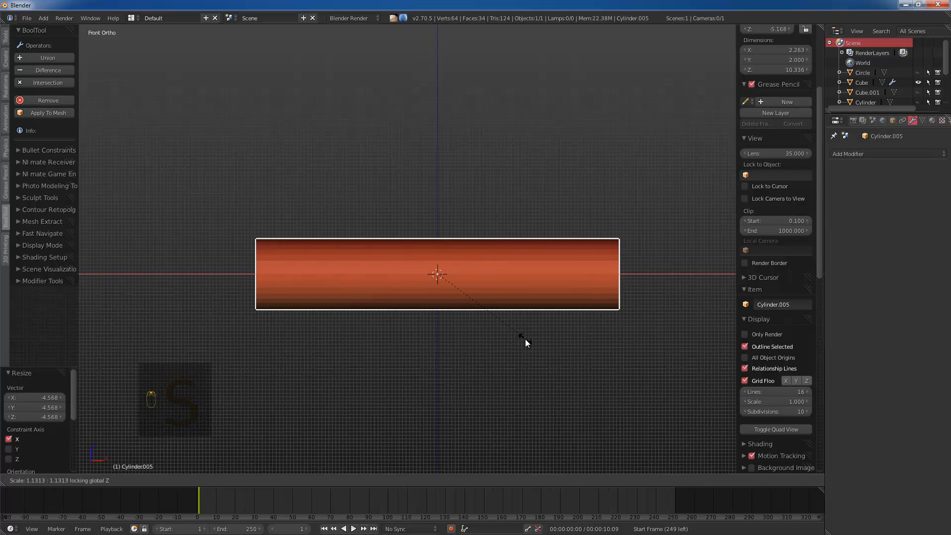
right_click(525, 339)
key("s")
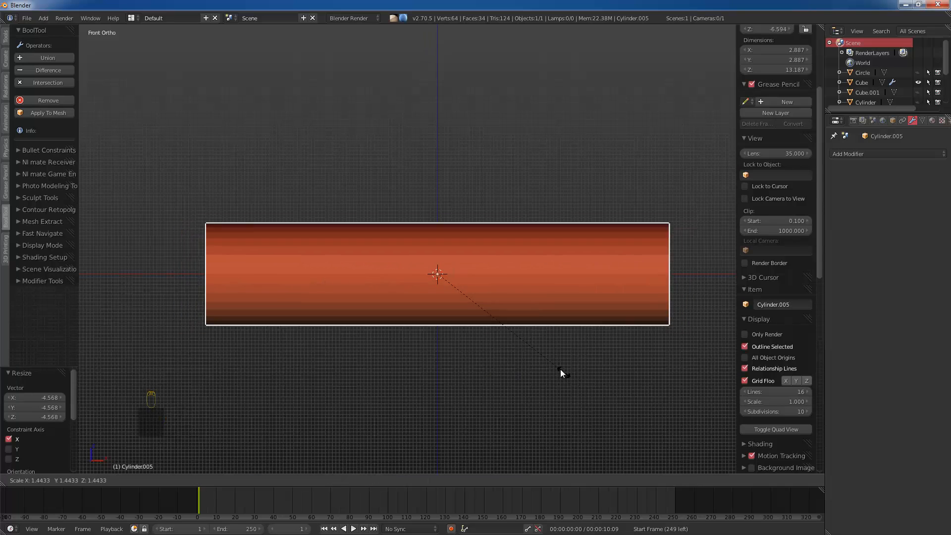
right_click(545, 362)
Step: Scale the cylinder on every axis except X to a diameter of about 2.25, and deselect it
key("s")
key("shift+x")
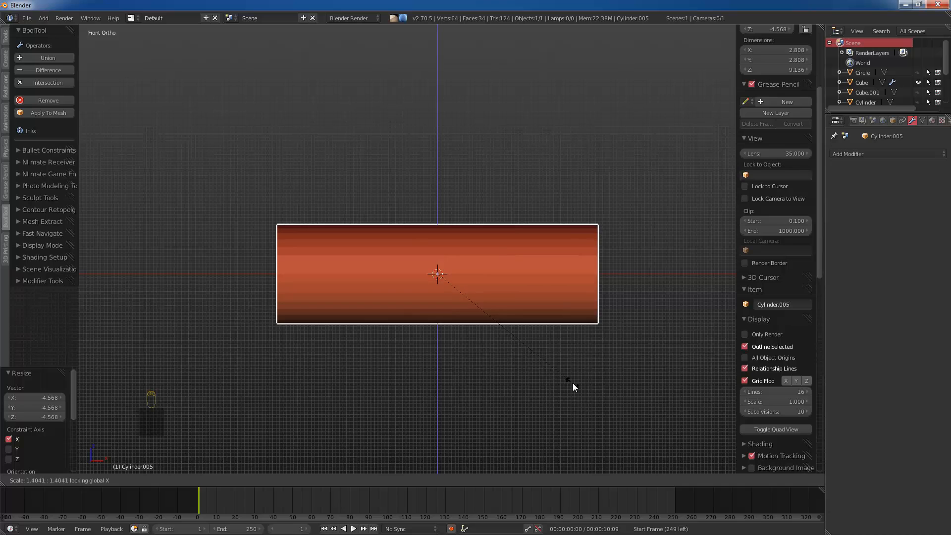
right_click(549, 357)
key("a")
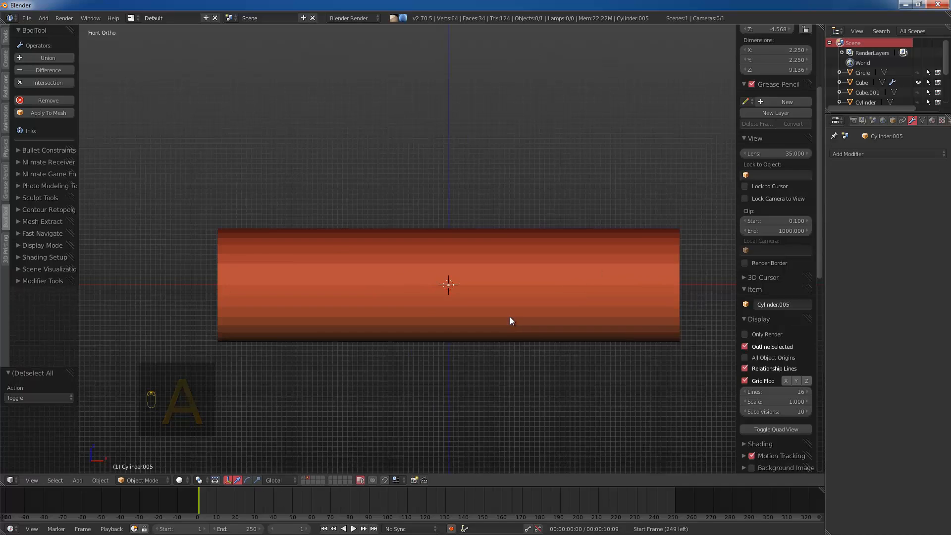
Step: Add a cube and move it -2.470 along X and -1.143 along Z, overlapping the cylinder's lower side
key("shift+a")
mouse_move(462, 278)
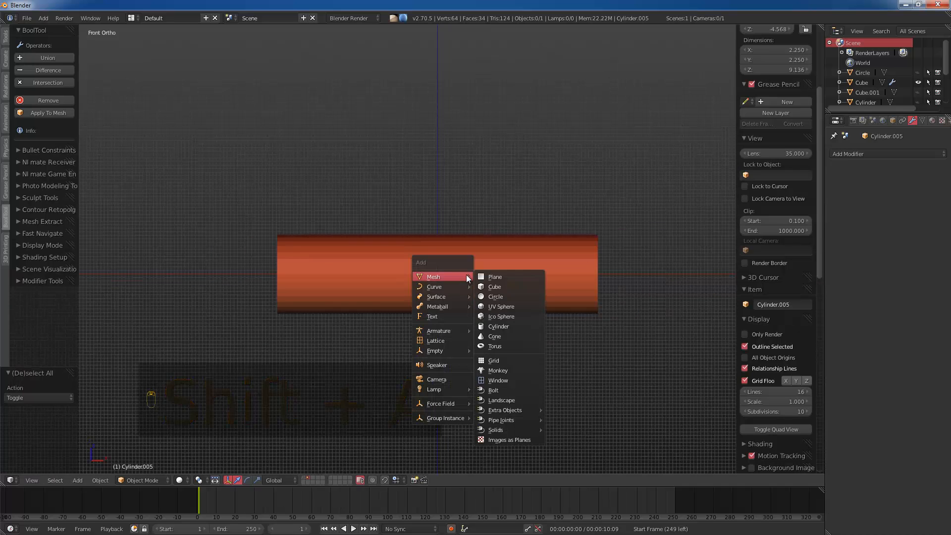
left_click(492, 288)
key("g")
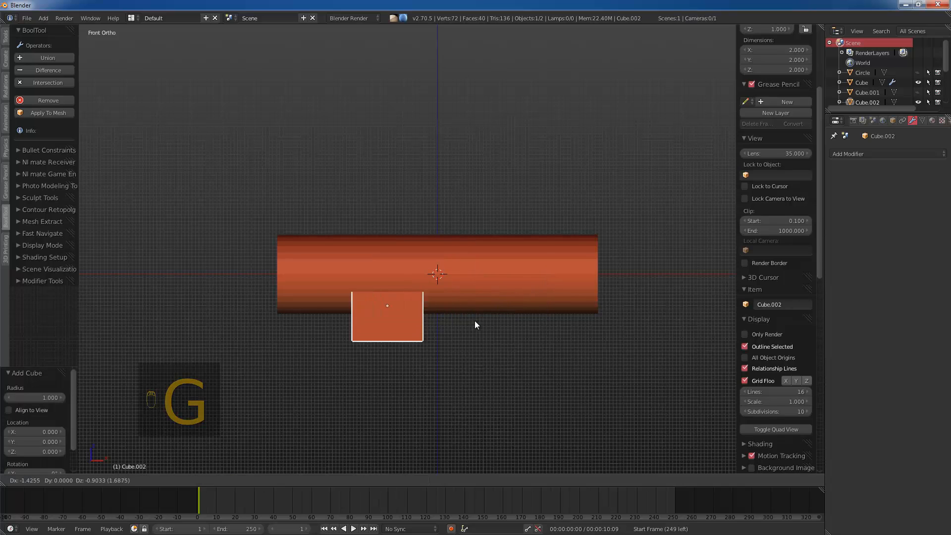
left_click(441, 314)
Step: Add a Mirror modifier to the new cube, mirroring on X with Cube as the mirror object
left_click(893, 153)
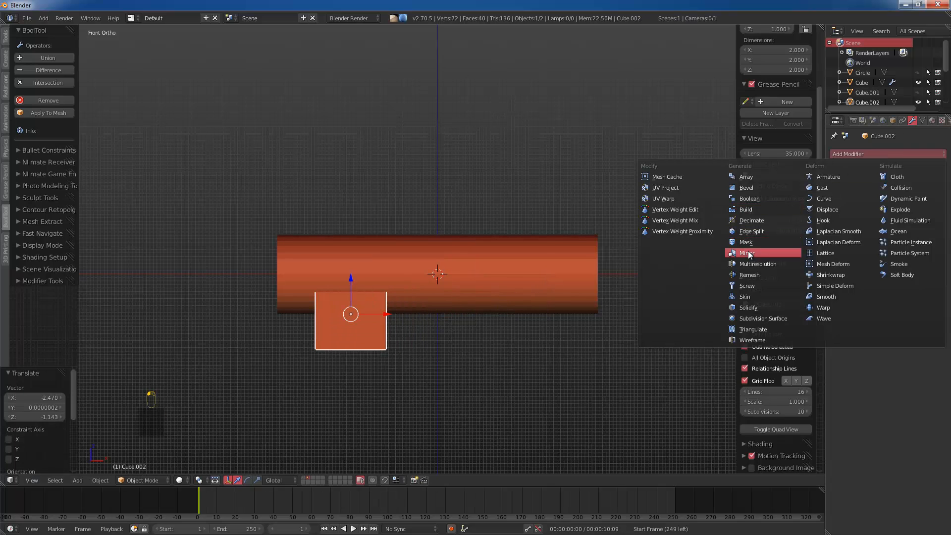
left_click(785, 251)
left_click(883, 265)
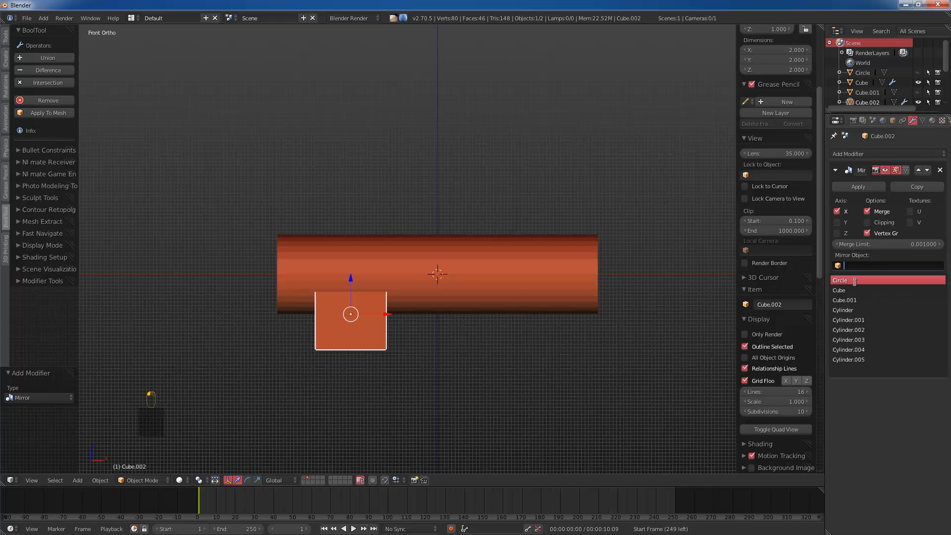
left_click(853, 291)
middle_click_drag(278, 273, 357, 291)
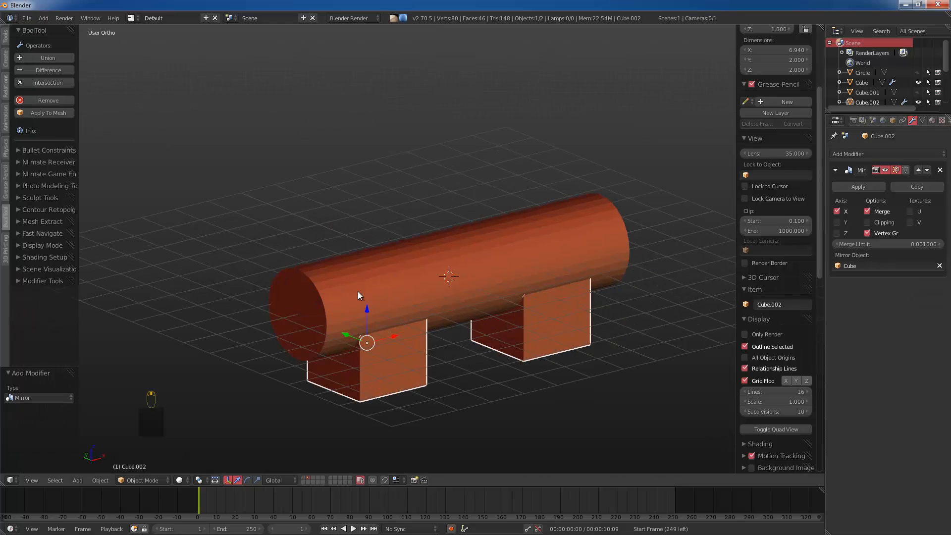
Step: In right wireframe view, move the mirrored cube -0.635 along Y and -0.024 along Z
key("KP_1")
key("KP_3")
key("z")
key("g")
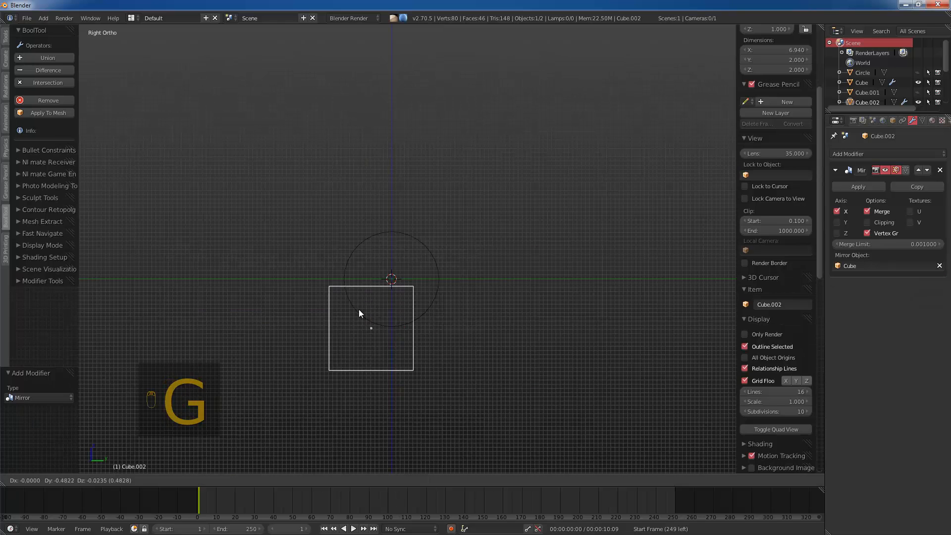
left_click(358, 309)
Step: In solid front view, stretch the mirrored cube along X and move it 0.235 along X
key("z")
key("KP_1")
key("s")
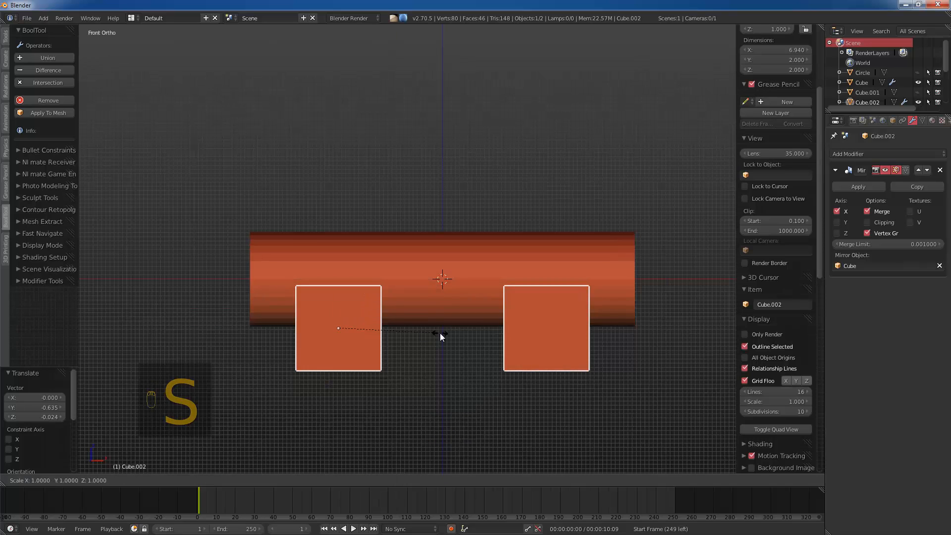
key("x")
left_click(528, 389)
key("g")
left_click(538, 389)
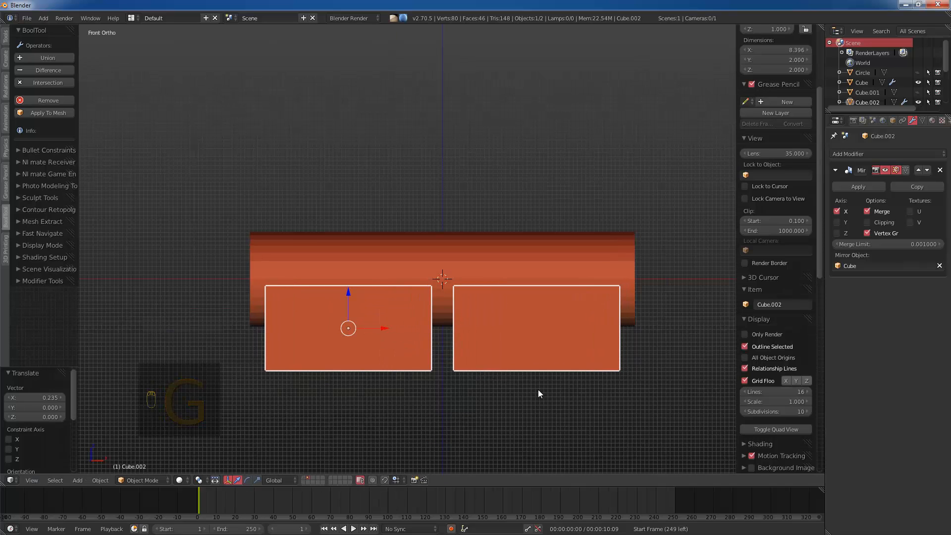
Step: Scale the mirrored cube along X by a factor of 0.940
key("s")
key("x")
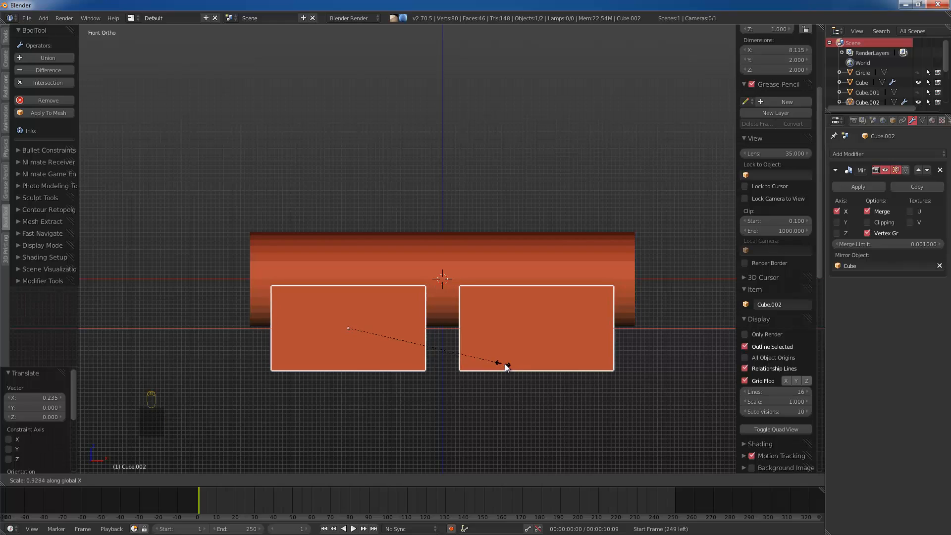
left_click(505, 364)
Step: Duplicate the mirrored cube and place the copy -8.224 along X and 14.428 along Z from the original
scroll(497, 358, "down", 3)
middle_click_drag(489, 339, 498, 345, "shift")
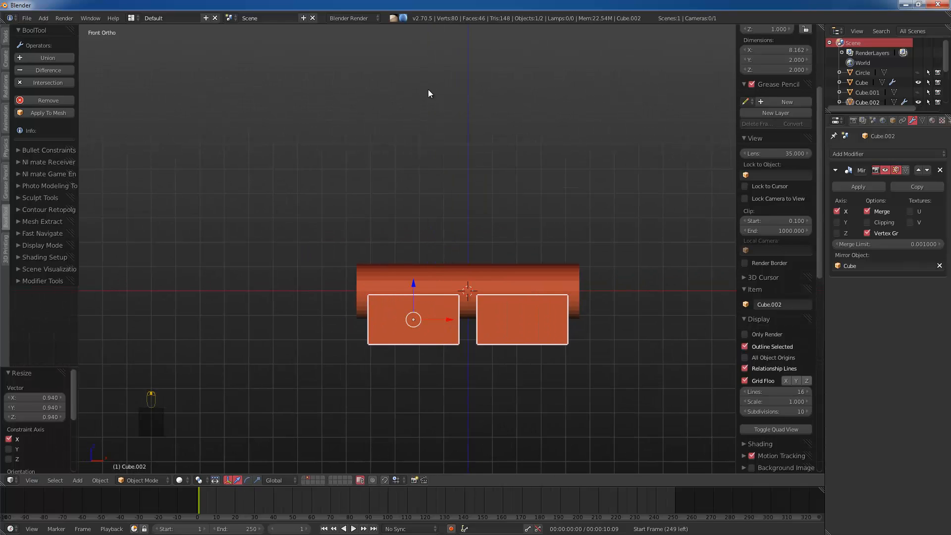
scroll(469, 350, "down", 2)
key("shift+d")
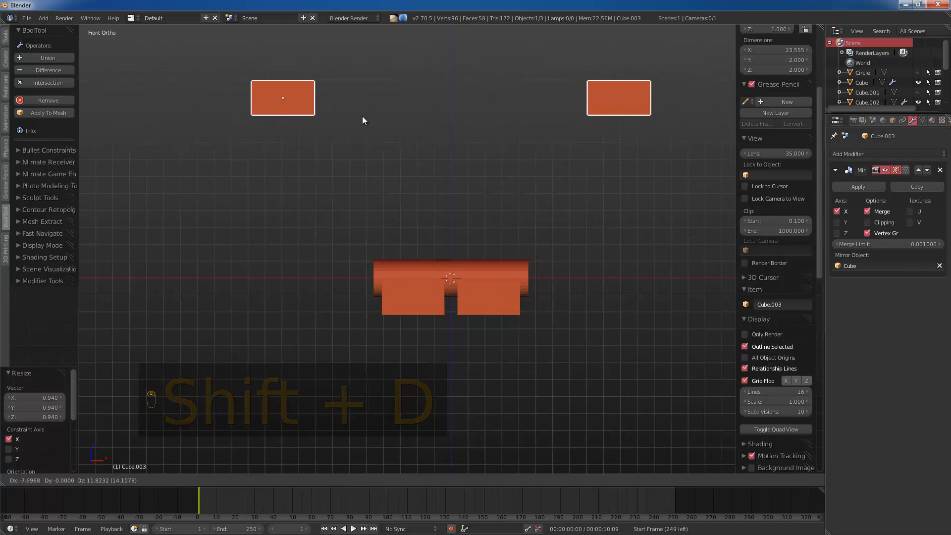
left_click(311, 112)
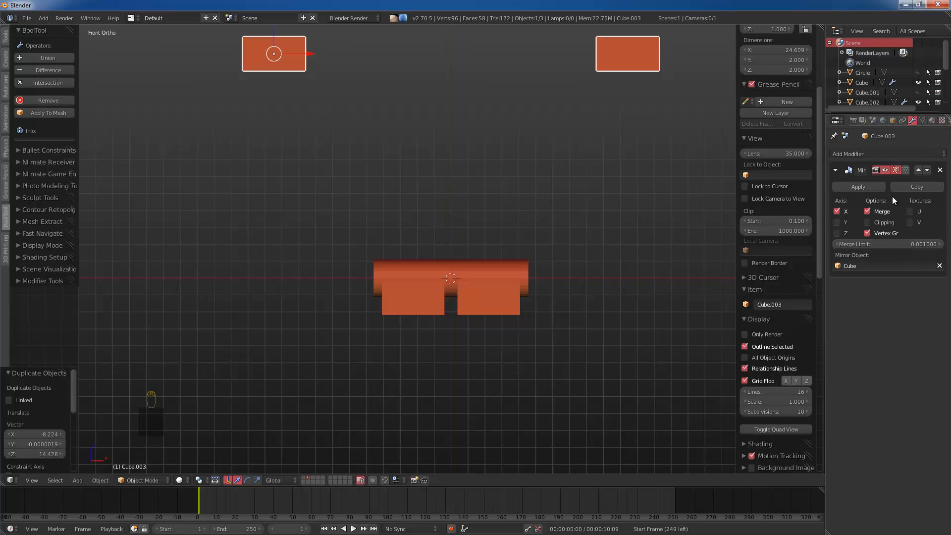
Step: Remove the Mirror modifier from the original cube near the cylinder and delete that cube
right_click(432, 307)
right_click(264, 52)
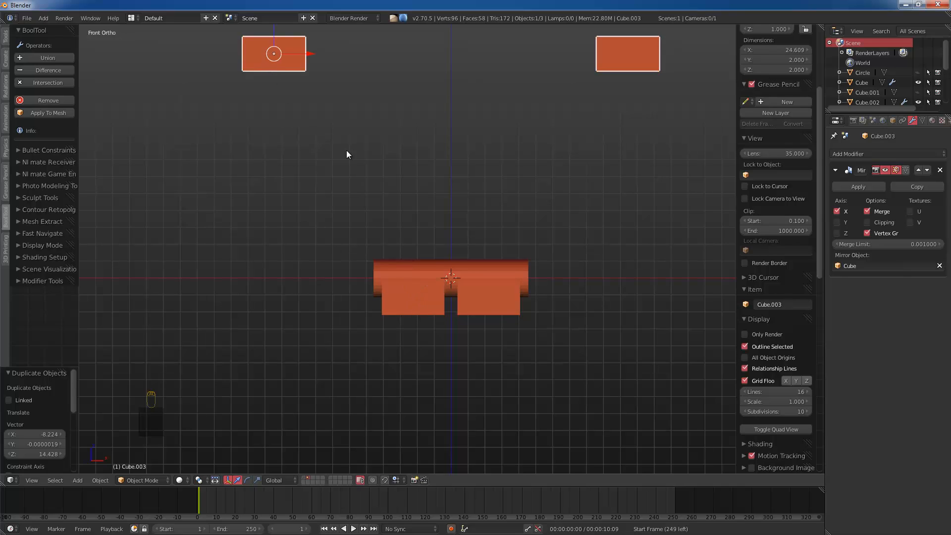
right_click(405, 295)
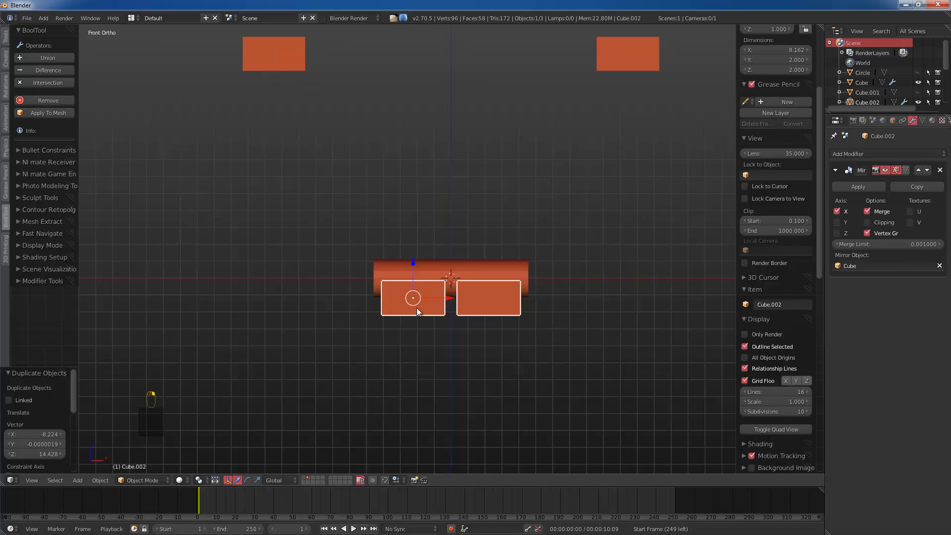
key("g")
left_click(335, 323)
left_click(940, 170)
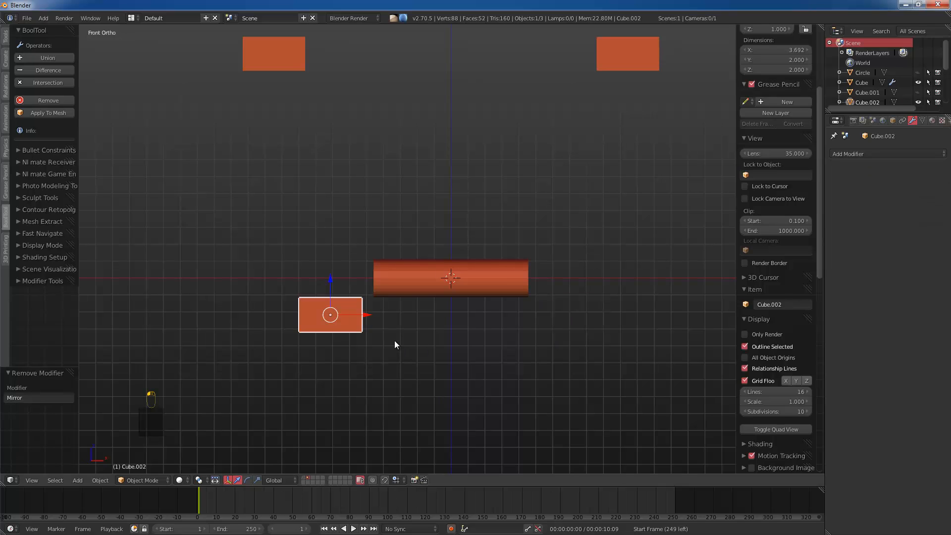
key("x")
left_click(357, 332)
Step: Add a new cube below the cylinder and link the upper mirrored cube's modifiers to it
key("shift+a")
mouse_move(356, 331)
left_click(418, 340)
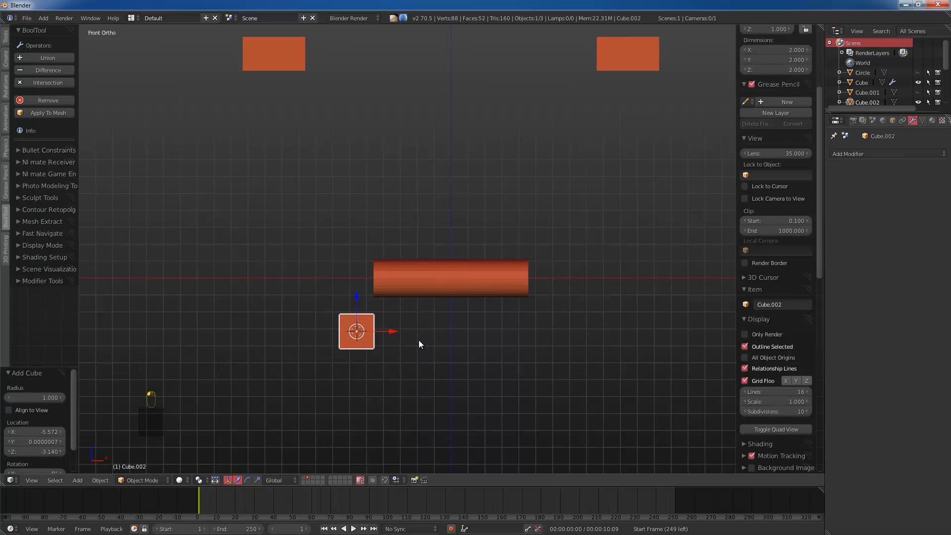
key("g")
left_click(386, 346)
key("ctrl+l")
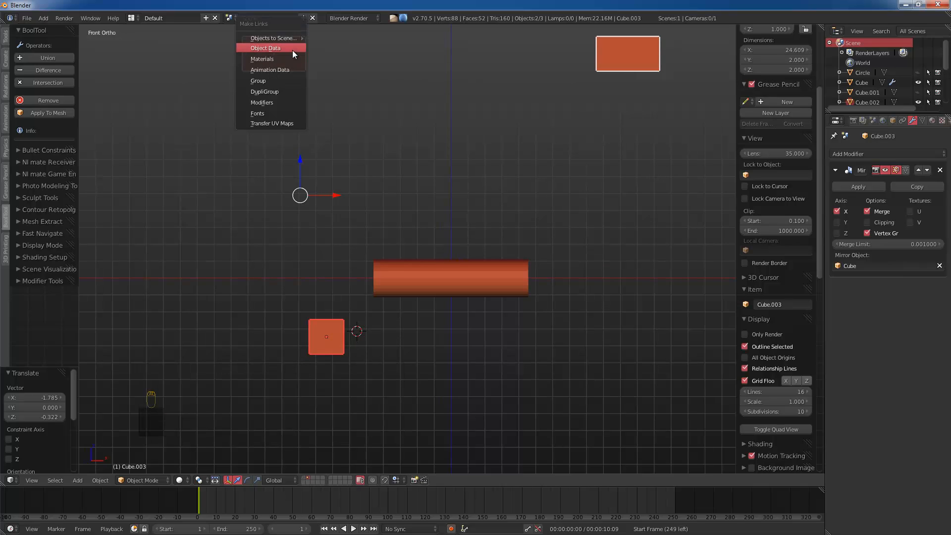
left_click(263, 102)
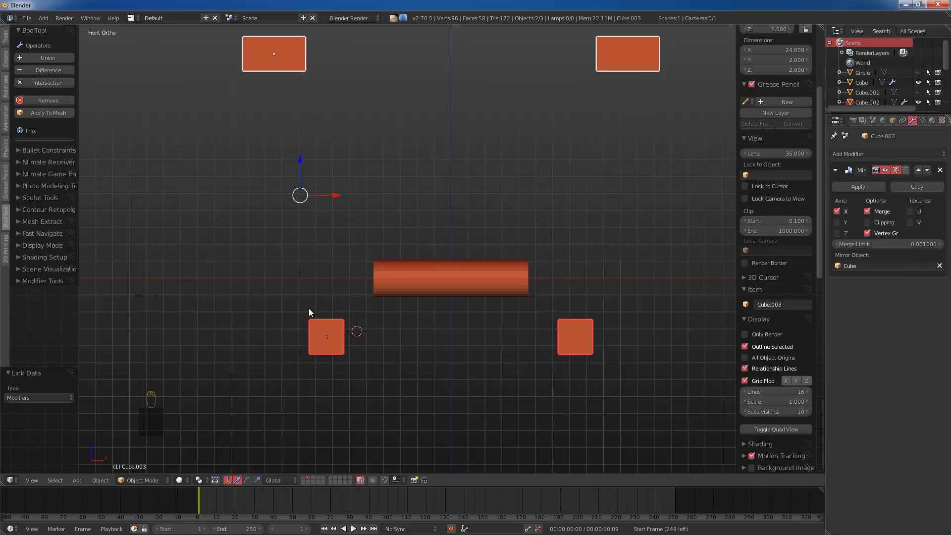
Step: Move the new mirrored cube 5.268 along X and 1.961 along Z, and scale it by 1.543 along X
right_click(322, 324)
key("g")
left_click(411, 290)
key("s")
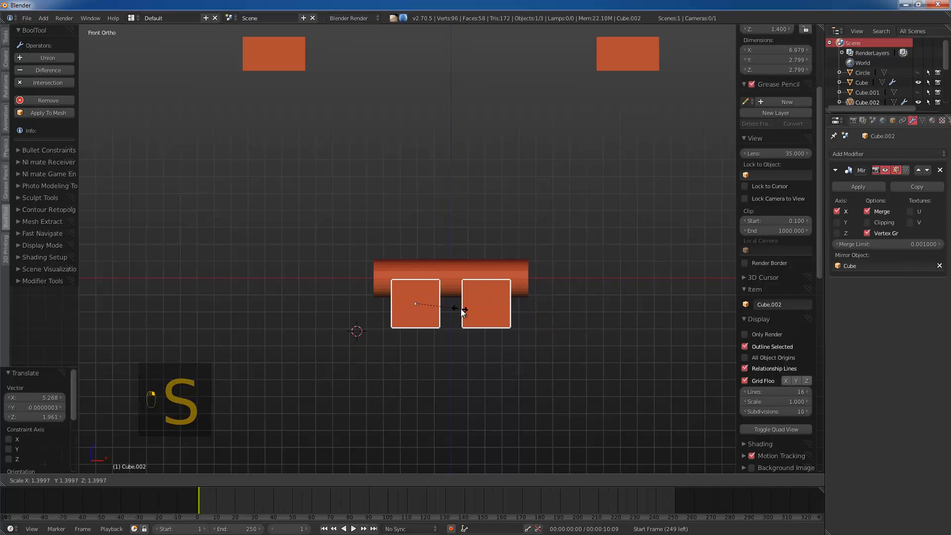
key("x")
left_click(465, 311)
Step: In right wireframe view, move the mirrored cube -0.788 along Y and 0.412 along Z against the cylinder
key("KP_1")
key("KP_3")
key("z")
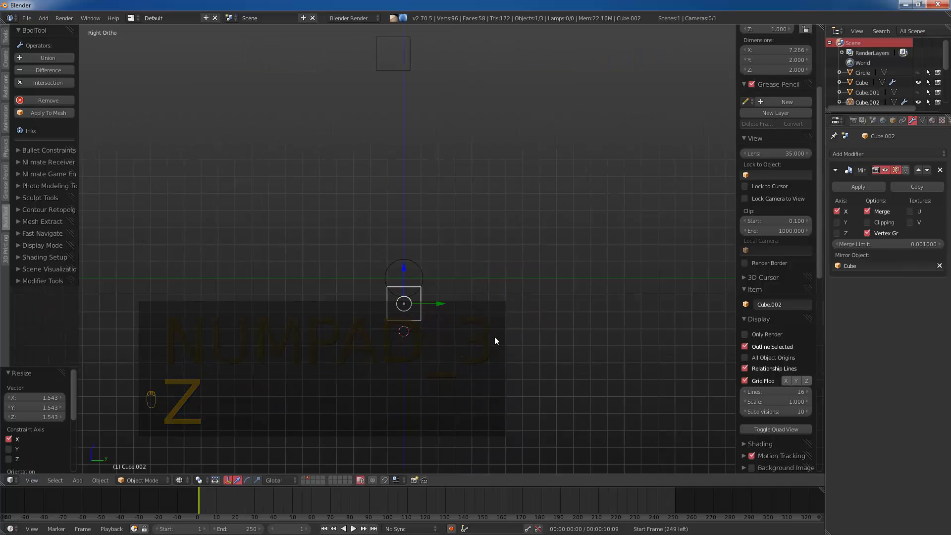
key("g")
left_click(578, 281)
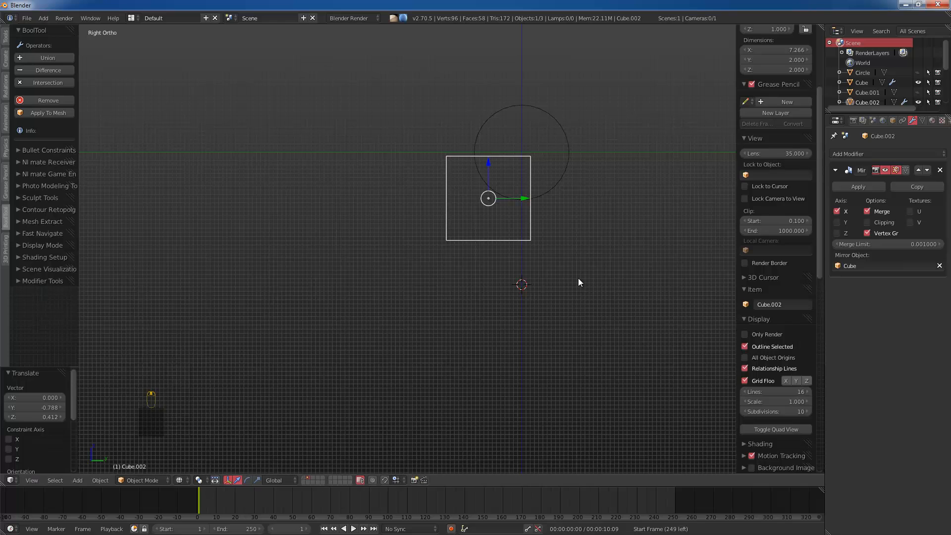
Step: Return to solid front view and scale the mirrored cube uniformly by 1.011
key("z")
key("KP_4")
key("KP_1")
scroll(570, 278, "up", 1)
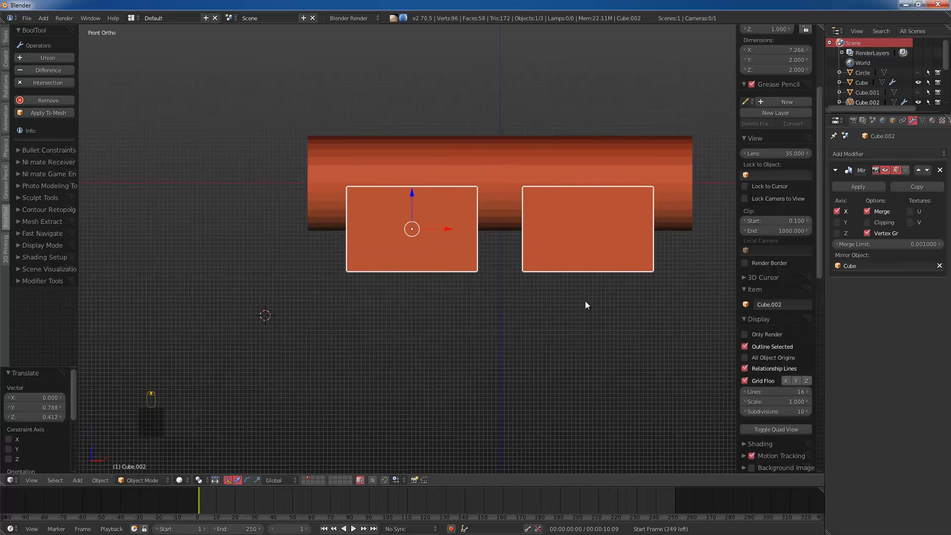
key("s")
left_click(662, 305)
Step: Subtract the mirrored cubes from the cylinder with a BoolTool brush difference, and deselect everything
key("ctrl+KP_Subtract")
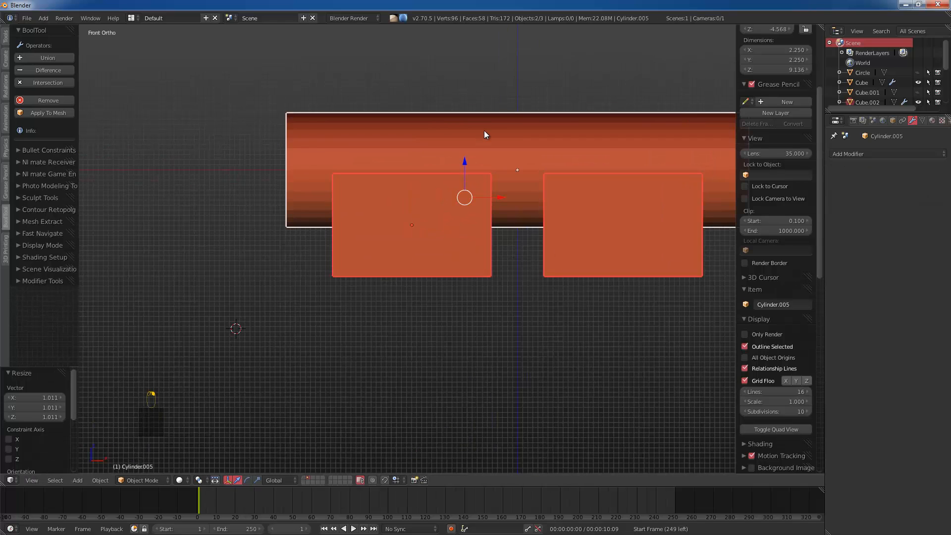
mouse_move(493, 139)
middle_mouse_down()
mouse_move(533, 205)
mouse_move(473, 183)
mouse_move(502, 185)
middle_mouse_up()
key("a")
Step: Move the brush cubes 0.108 along Y and repeat the brush difference on the cylinder
right_click(480, 162)
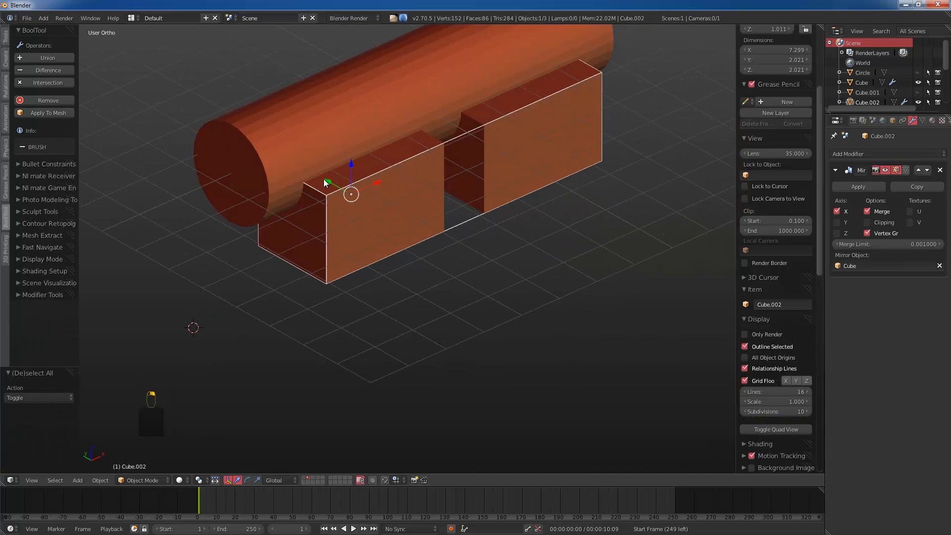
mouse_move(326, 184)
left_mouse_down()
mouse_move(335, 190)
mouse_move(327, 173)
left_mouse_up()
right_click(347, 135)
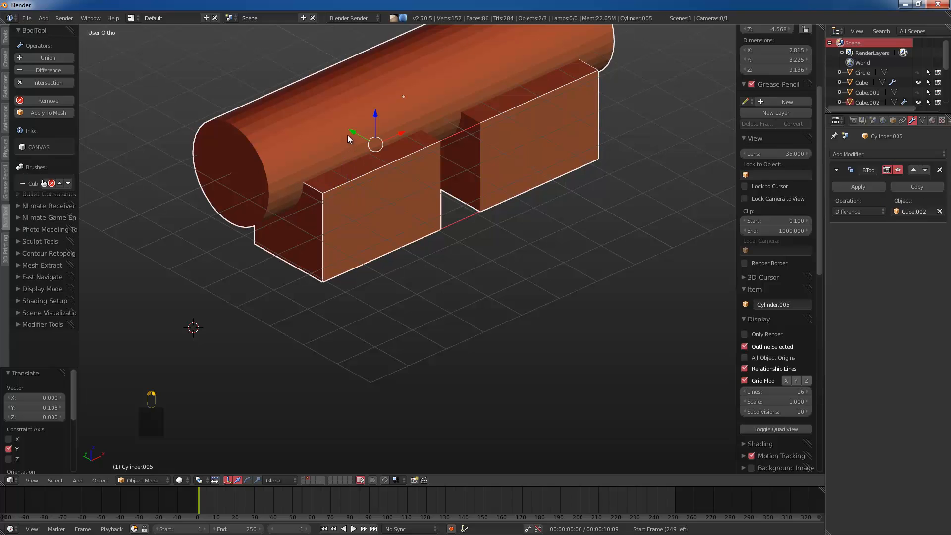
key("ctrl+KP_Subtract")
Step: Flip the normals of all faces in the brush cube's mesh and check the cut
right_click_drag(453, 132, 460, 131)
key("Tab")
key("a")
key("a")
key("a")
key("a")
key("w")
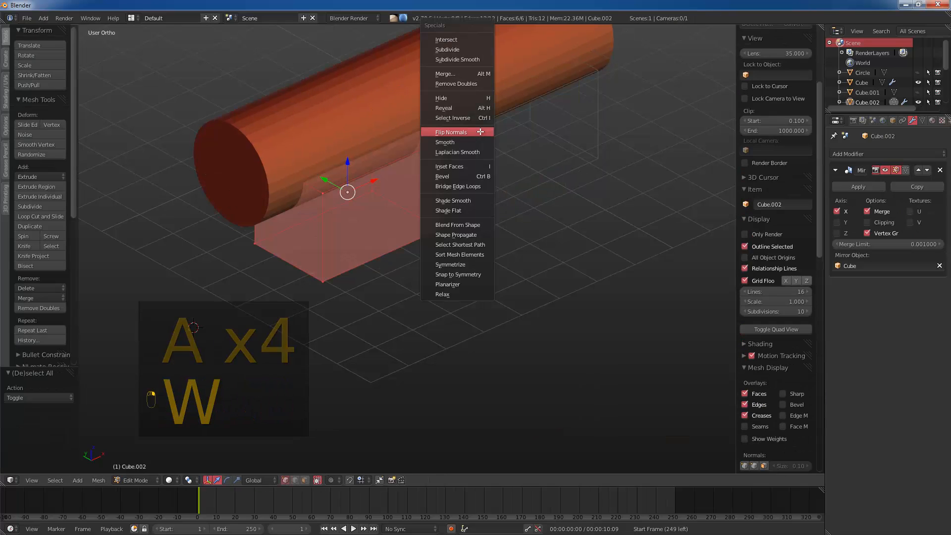
left_click(460, 131)
key("Tab")
mouse_move(510, 198)
middle_mouse_down()
mouse_move(473, 181)
mouse_move(518, 213)
middle_mouse_up()
Step: Flip the brush cube's normals back in Edit Mode
key("Tab")
middle_click_drag(459, 182, 485, 183)
key("w")
left_click(475, 194)
key("Tab")
Step: Select both end faces of the cylinder's mesh in face selection mode, and return to Object Mode
right_click(380, 137)
key("Tab")
middle_click_drag(323, 186, 482, 238)
key("a")
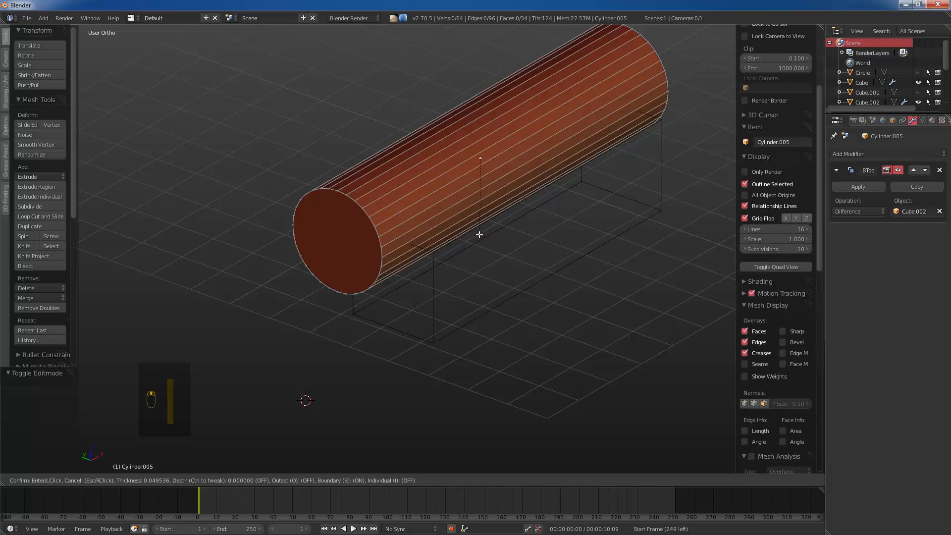
key("a")
key("ctrl+Tab")
left_click(457, 240)
right_click(359, 229)
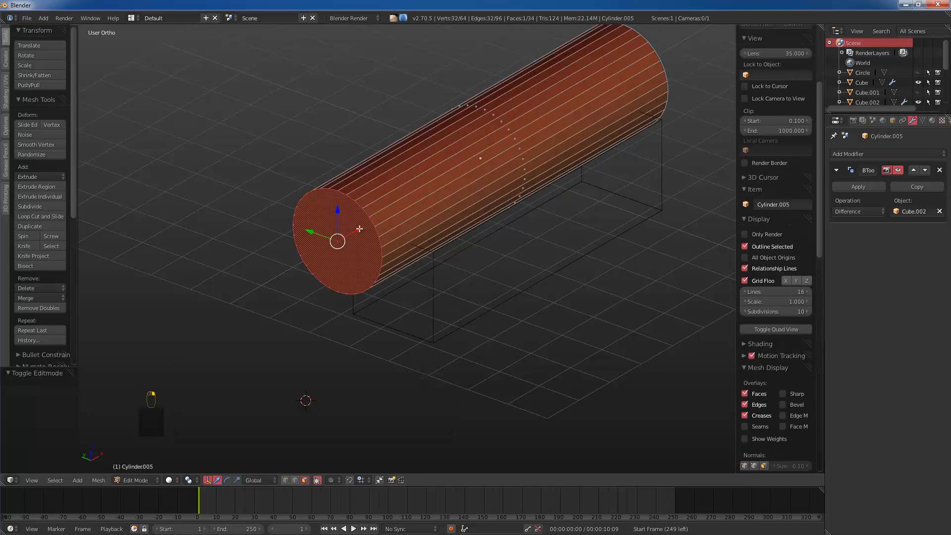
middle_click_drag(597, 224, 397, 164)
right_click(230, 283, "shift")
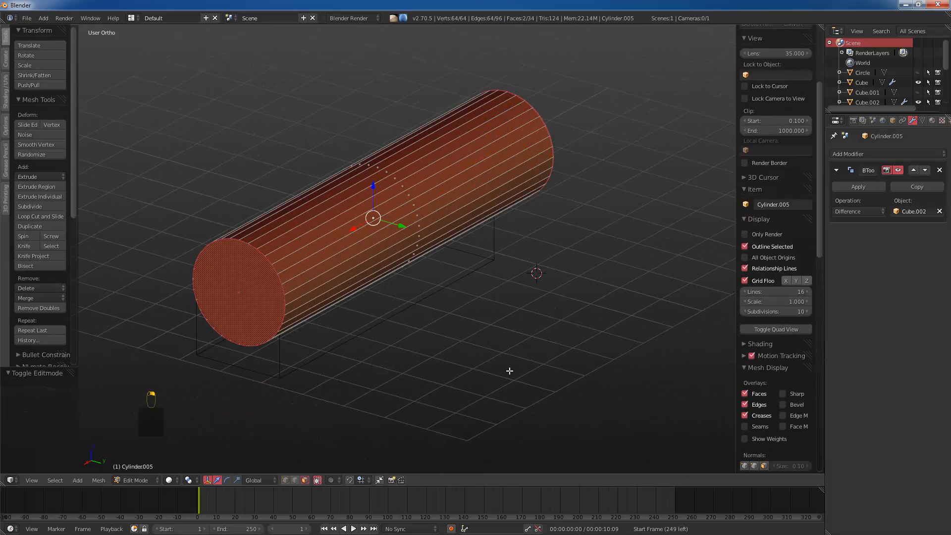
key("Tab")
Step: Try moving the brush cubes against the cylinder to test the boolean cut, cancelling each move
middle_click_drag(477, 353, 597, 337)
scroll(596, 337, "up", 3)
key("a")
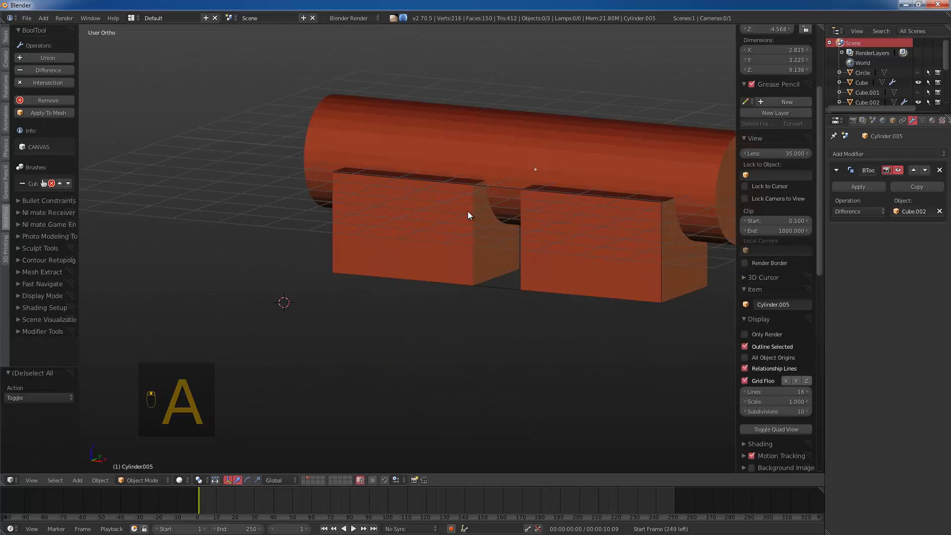
right_click(468, 211)
scroll(467, 214, "up", 1)
middle_click_drag(467, 215, 479, 220)
right_click(480, 219)
key("g")
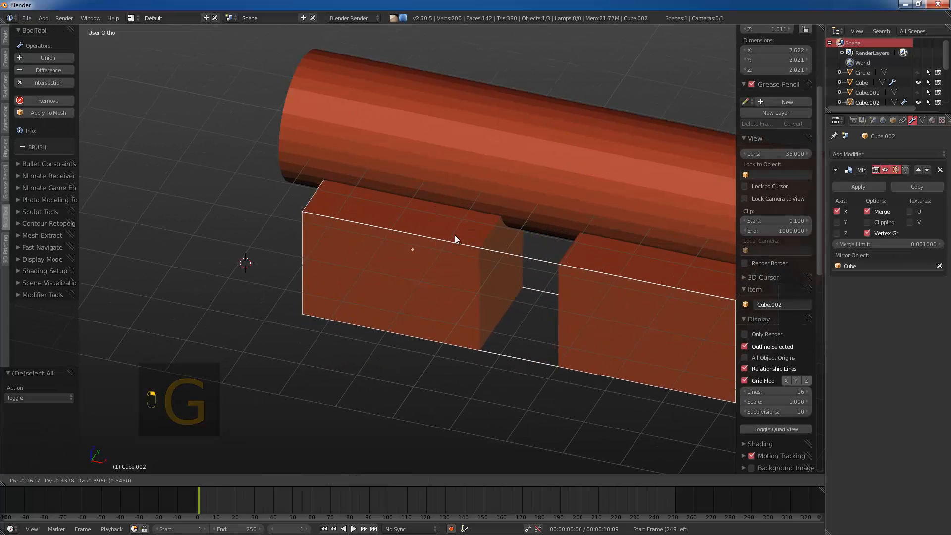
right_click(520, 185)
middle_click_drag(523, 186, 614, 163)
key("g")
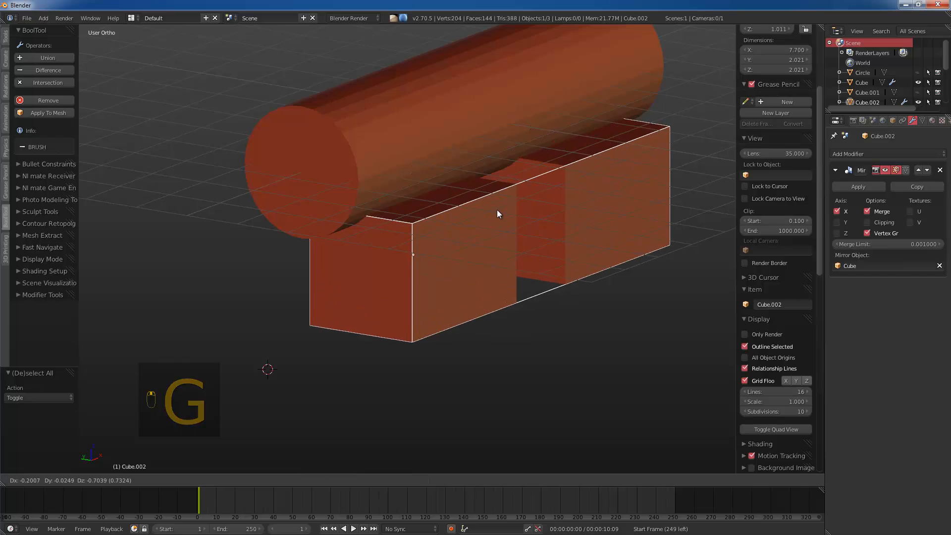
right_click(498, 210)
Step: Set the operation of the cylinder's BoolTool modifier to Intersect
right_click(448, 135)
left_click(851, 213)
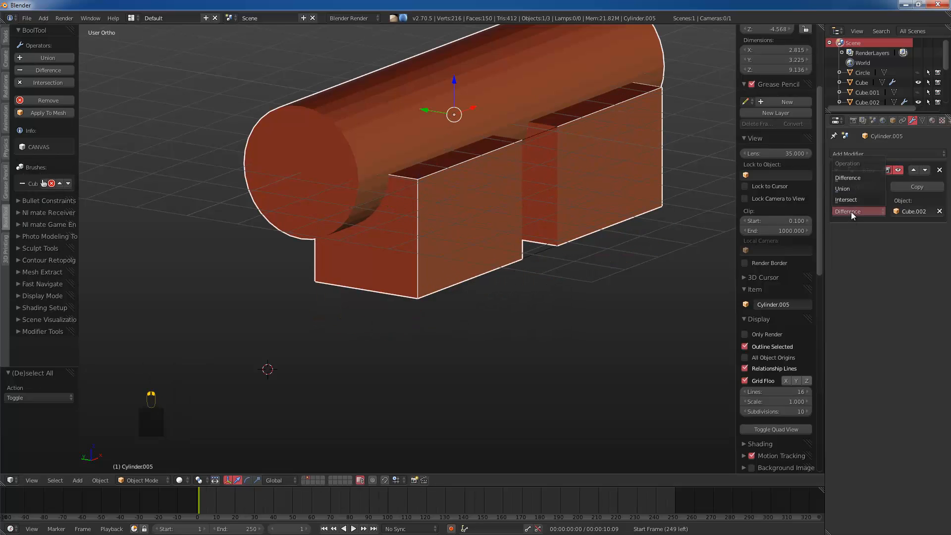
left_click(847, 192)
middle_click_drag(704, 268, 465, 305)
Step: Try flipping the normals of the cylinder's entire mesh in Edit Mode, and undo the flip
key("Tab")
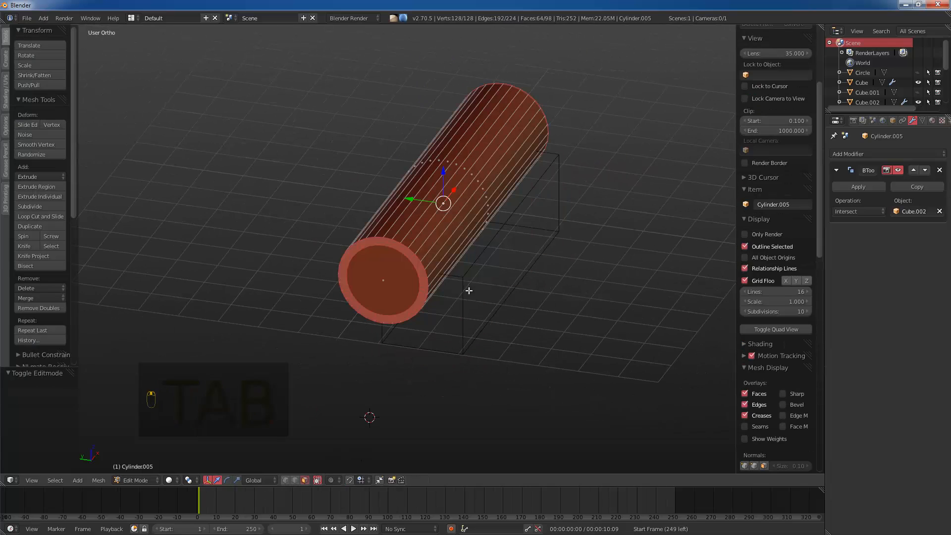
key("a")
key("a")
key("a")
key("w")
left_click(470, 291)
key("Tab")
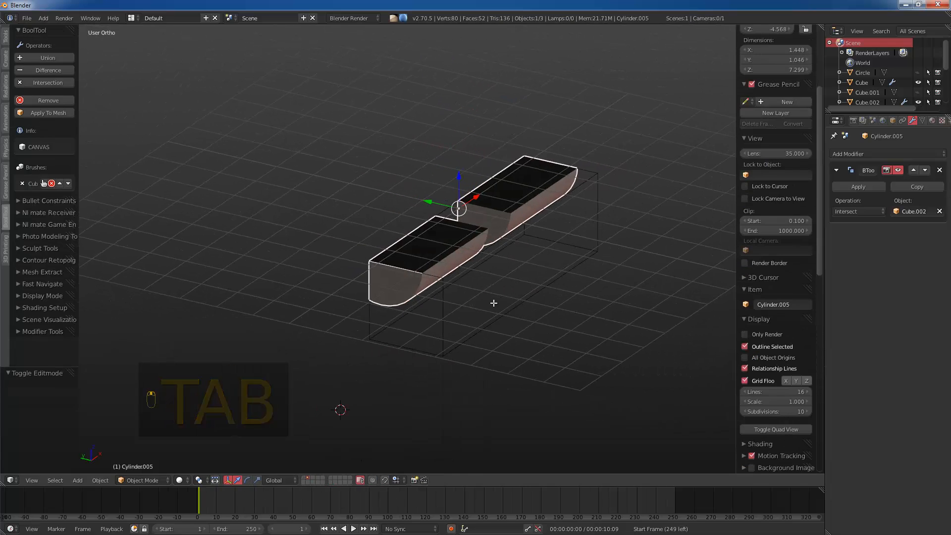
key("Tab")
key("ctrl+z")
key("ctrl+z")
key("ctrl+z")
key("Tab")
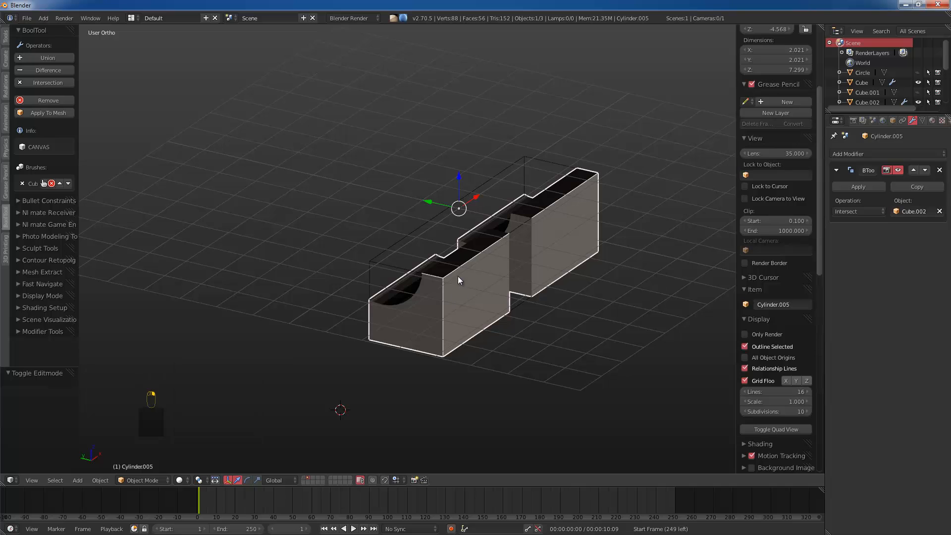
Step: Flip the normals of all faces in the brush cube's mesh and return to Object Mode
right_click(459, 280)
key("Tab")
key("a")
key("a")
key("a")
key("a")
key("w")
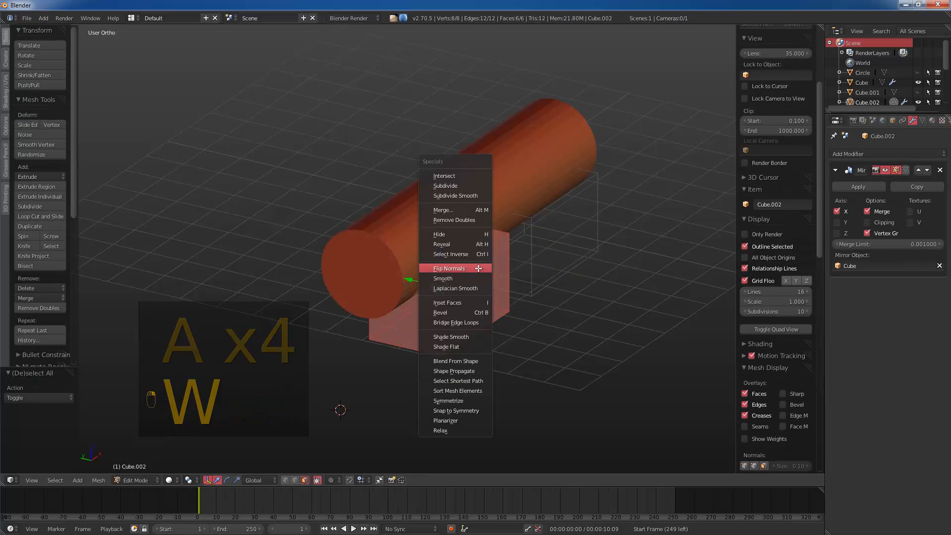
left_click(478, 268)
key("Tab")
Step: Set the cylinder's boolean with the brush cube back to Difference
scroll(501, 301, "up", 2)
right_click(550, 242)
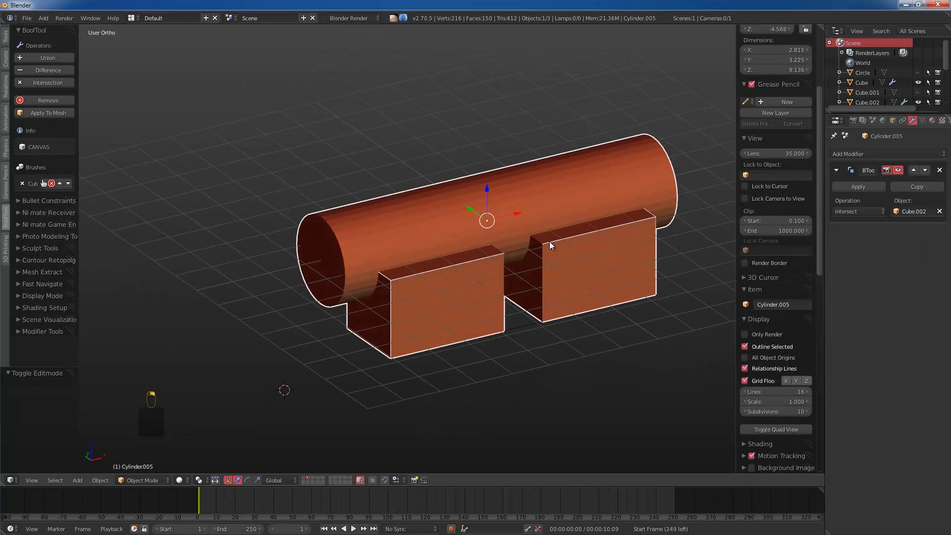
key("ctrl+KP_Subtract")
scroll(593, 248, "down", 1)
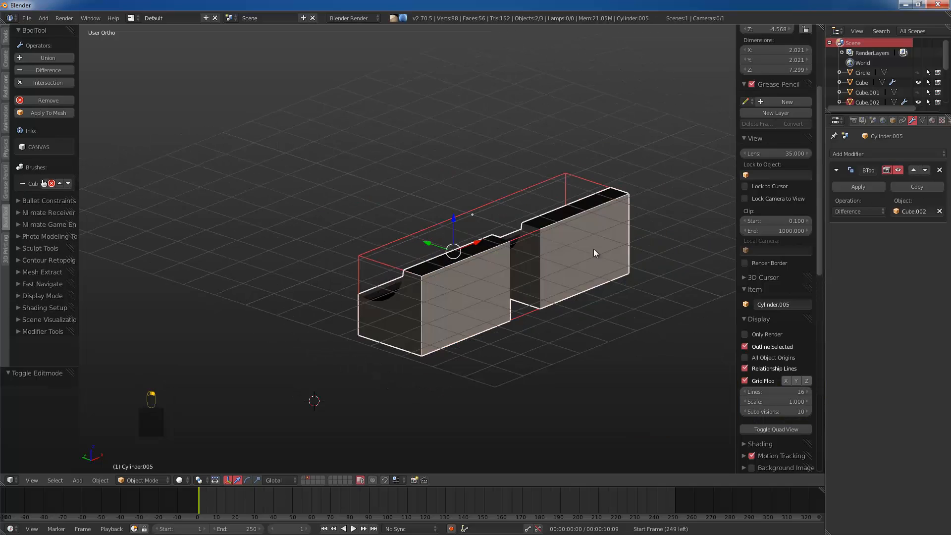
key("a")
key("a")
key("a")
Step: Start a fresh scene by reloading the start-up file
key("ctrl+n")
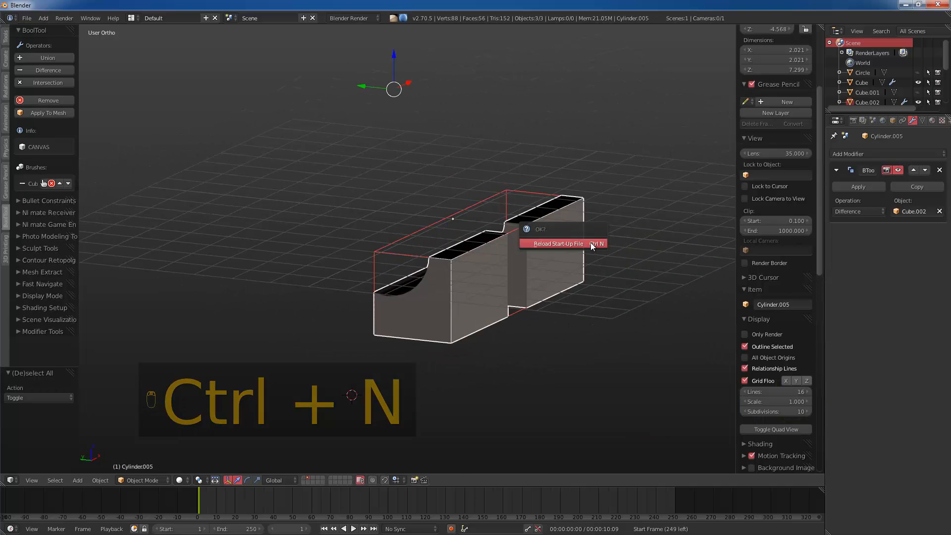
left_click(592, 244)
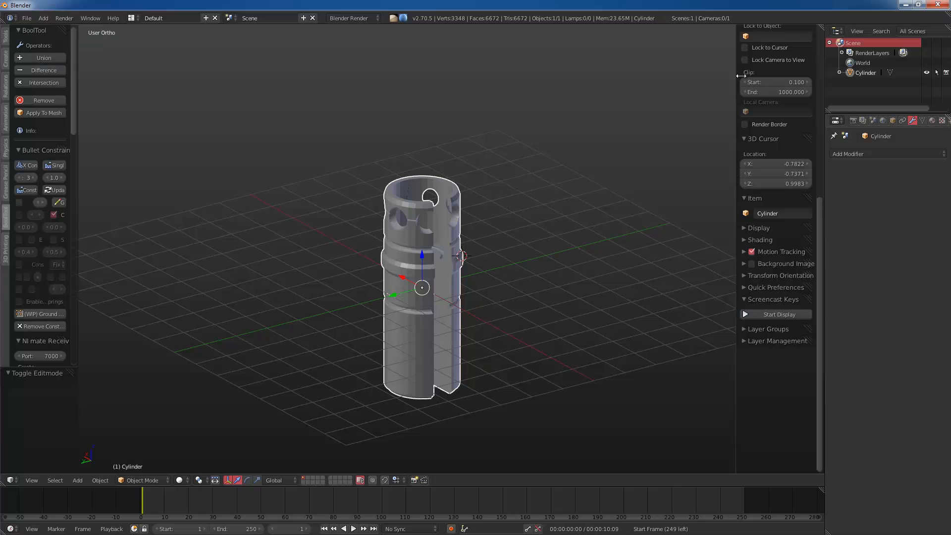
key("ctrl+n")
left_click(539, 237)
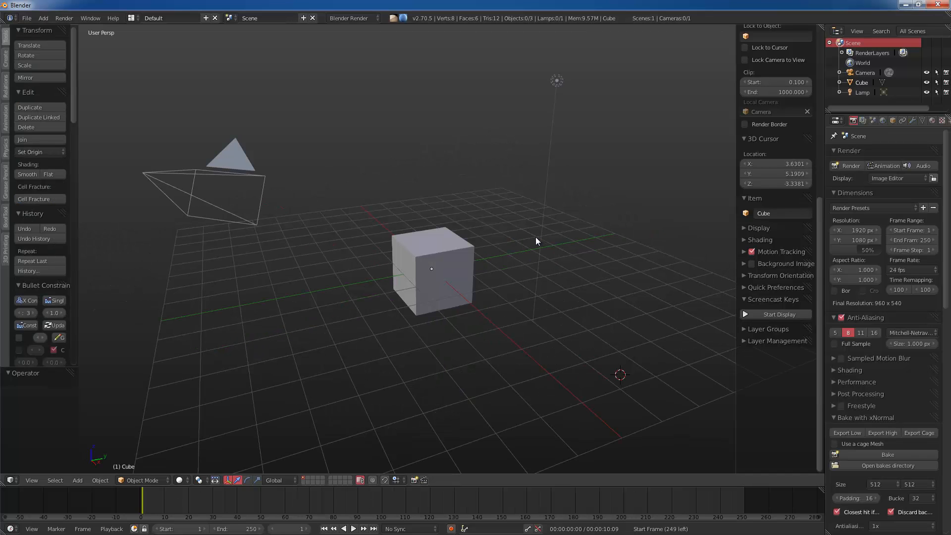
Step: Delete all default objects and switch the viewport lights to the Orange Clay preset
key("a")
key("x")
left_click(527, 233)
left_click(765, 65, "ctrl")
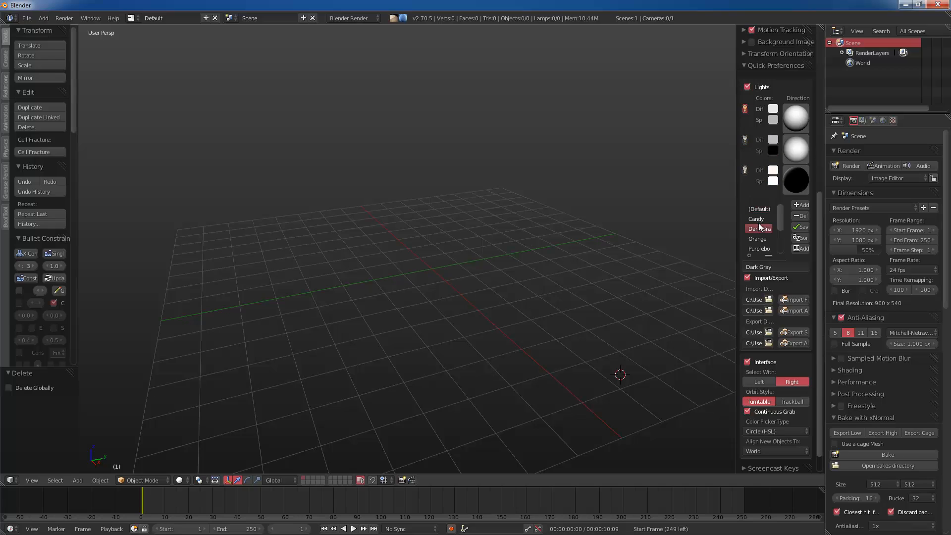
Step: Add a cylinder rotated 90° about X and stretch it about 3.09 times along Y
mouse_move(519, 302)
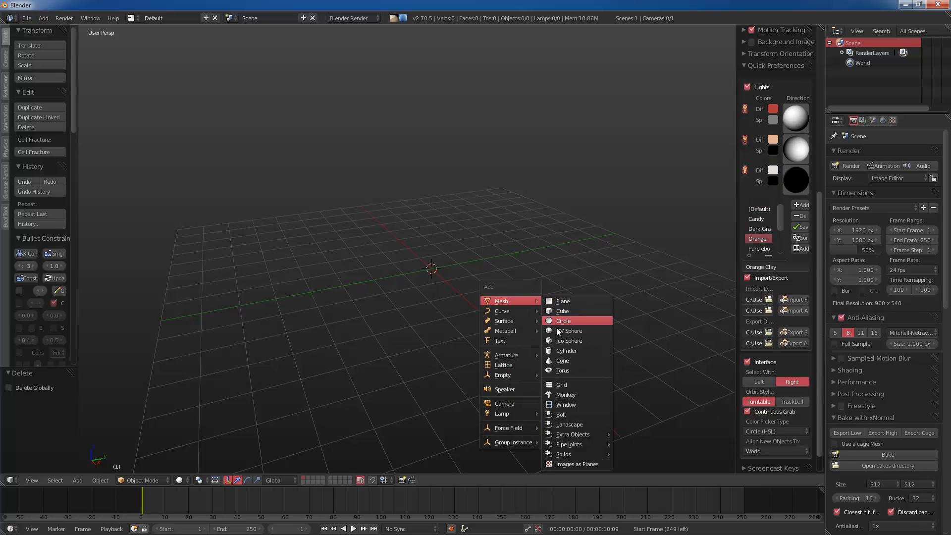
left_click(560, 351)
type("rx90")
key("Return")
key("KP_1")
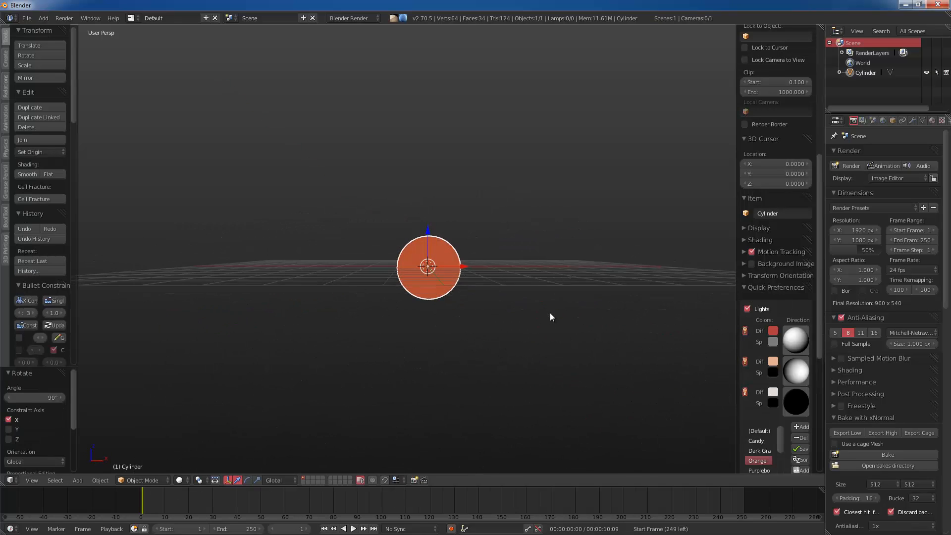
key("KP_3")
key("s")
key("y")
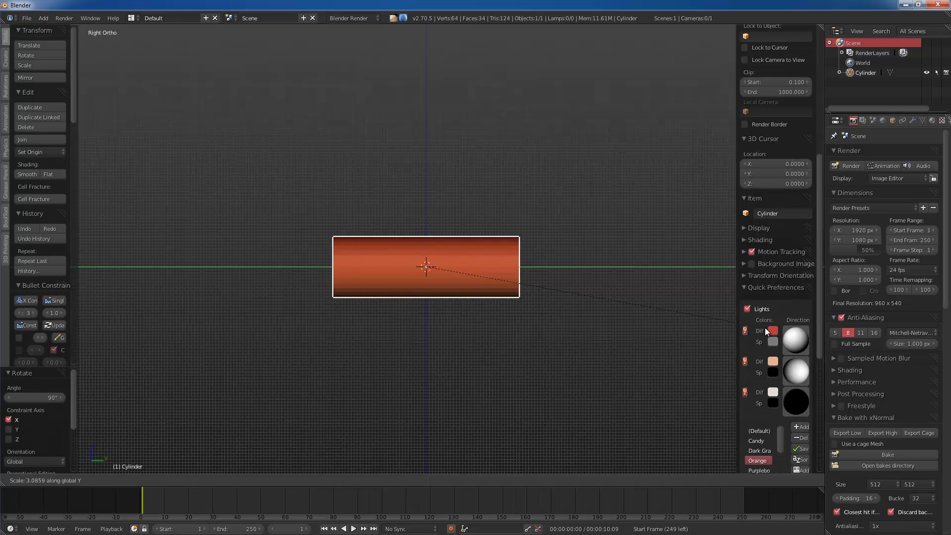
left_click(509, 261)
Step: Add a cube and move it so it overlaps the lower side of the cylinder, off its centre along Y
key("shift+a")
mouse_move(510, 266)
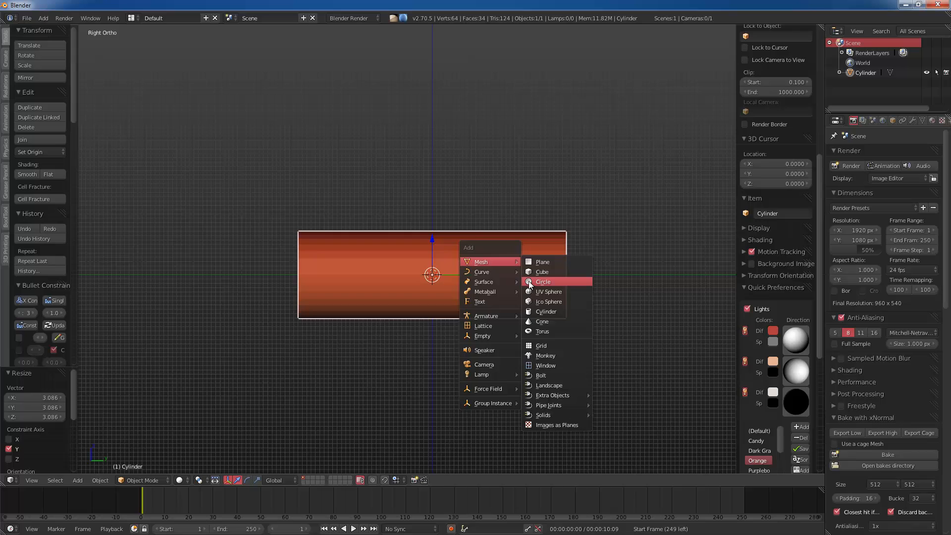
left_click(552, 271)
key("g")
left_click(471, 319)
key("g")
left_click(495, 296)
Step: Subtract the cube from the cylinder as a live BoolTool difference brush
right_click(495, 296, "shift")
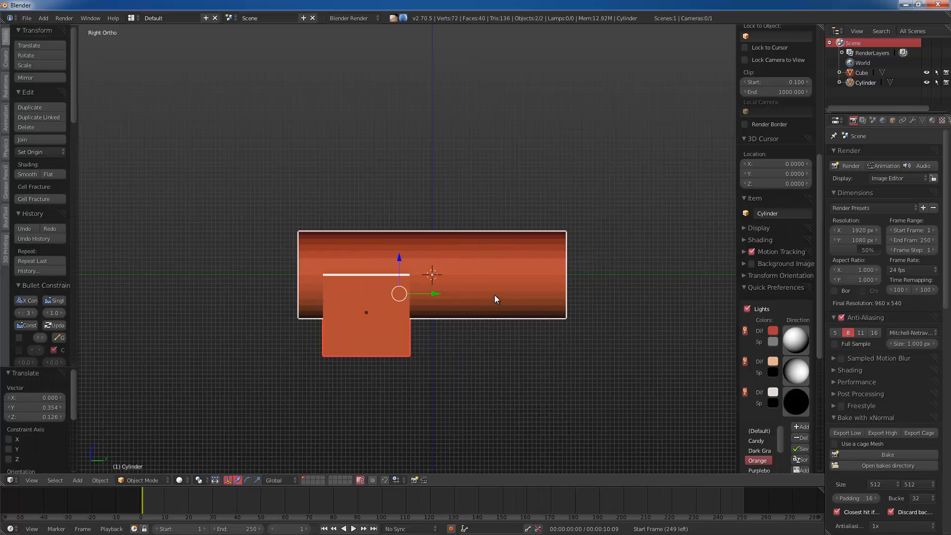
key("ctrl+KP_Subtract")
middle_click_drag(495, 295, 427, 310)
Step: Move the brush cube outward along the X axis so it cuts only one side of the cylinder
key("a")
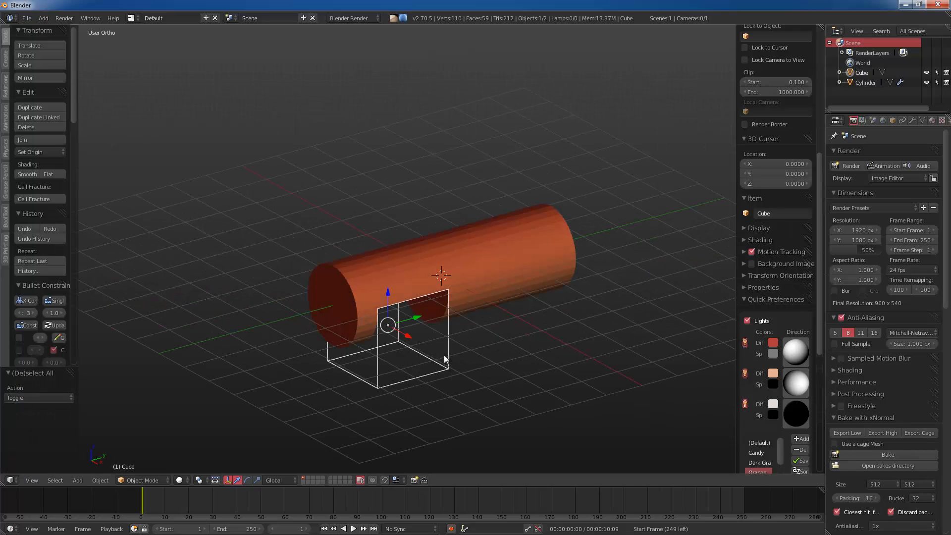
key("g")
key("x")
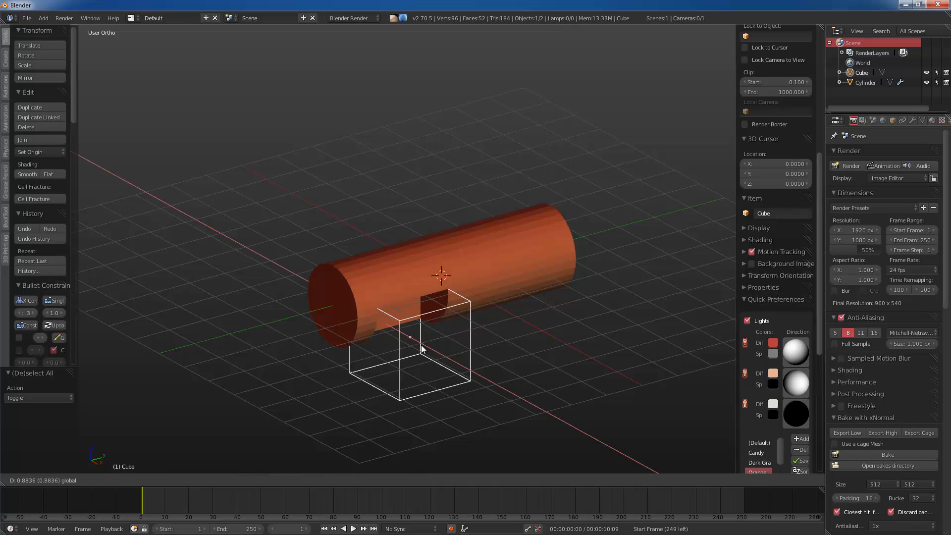
left_click(423, 355)
middle_click_drag(424, 354, 446, 337)
Step: Stretch the brush cube about 1.48 times along Y and shift it about 0.34 along Y
key("s")
key("y")
left_click(483, 343)
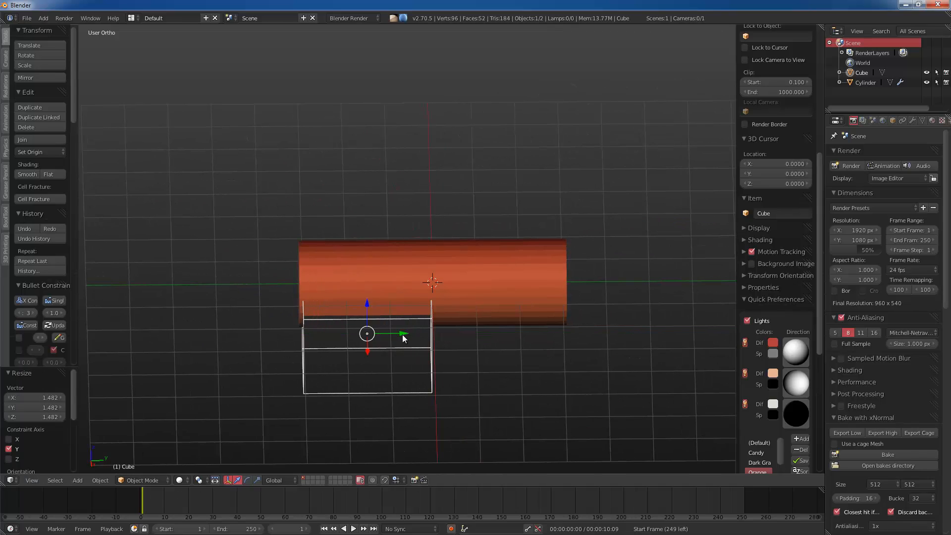
key("g")
key("y")
left_click(419, 331)
Step: Add a second cube at the scene origin, in the middle of the cylinder
right_click(490, 269, "shift")
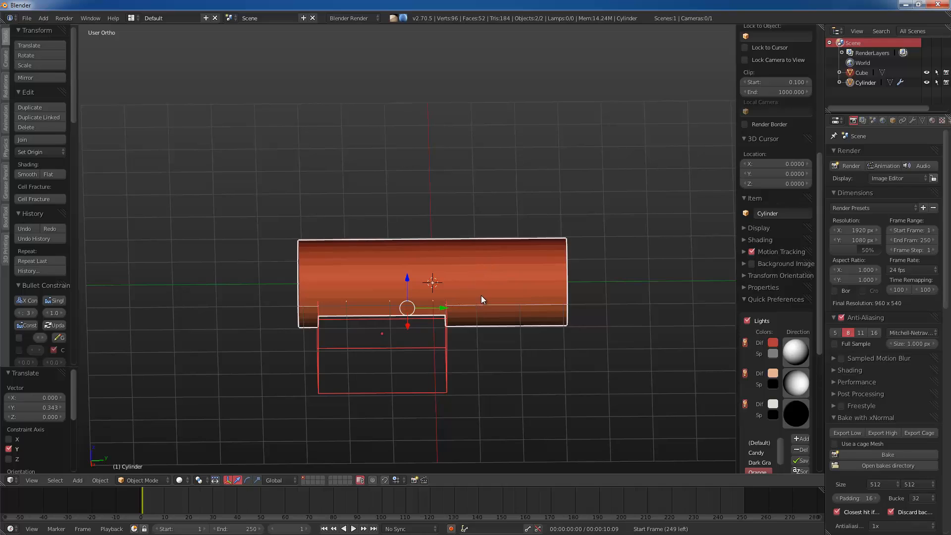
scroll(483, 295, "down", 2)
key("KP_Decimal")
key("shift+a")
mouse_move(486, 296)
left_click(512, 306)
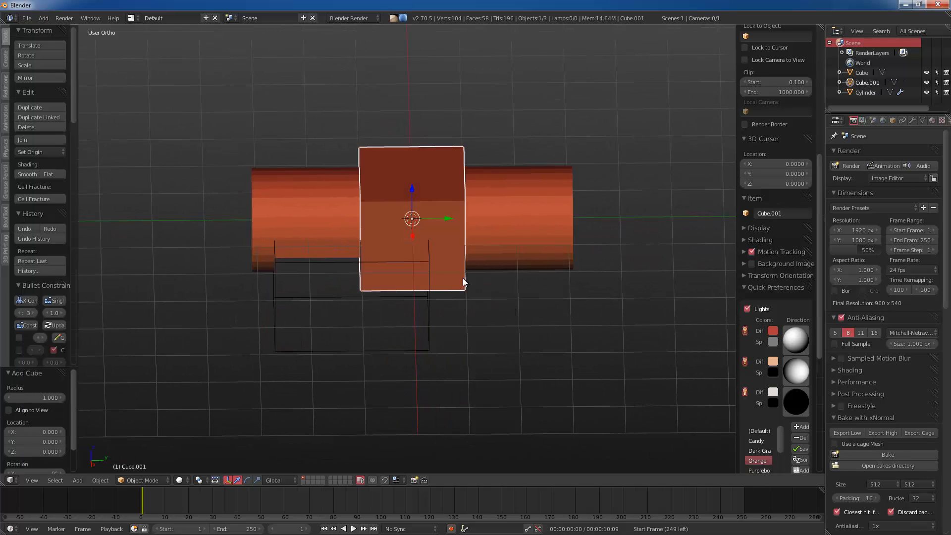
Step: Try moving the second cube away from the cylinder, and undo the move
key("g")
left_click(215, 79)
scroll(396, 208, "down", 3)
middle_click_drag(400, 211, 448, 278, "shift")
key("ctrl+z")
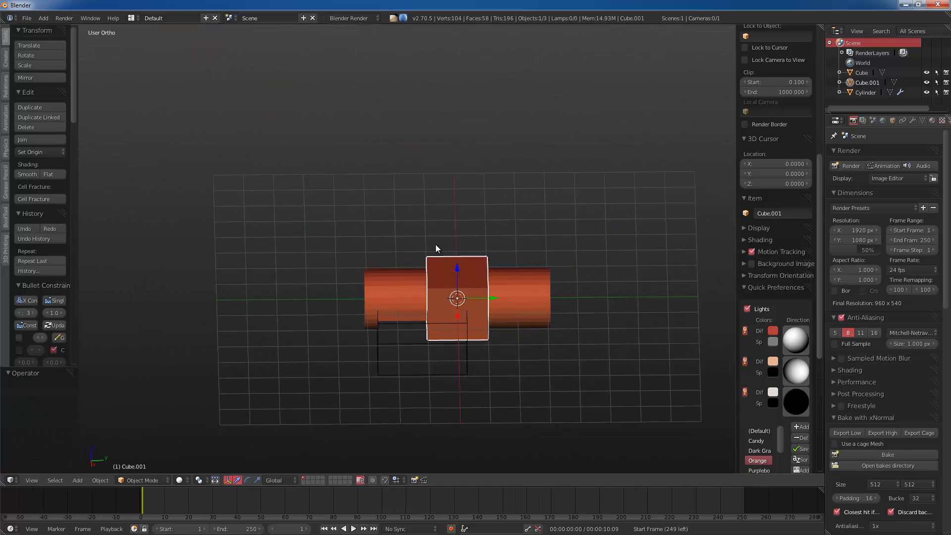
Step: Add a Mirror modifier to the second cube with the cylinder as its mirror object
left_click(902, 121)
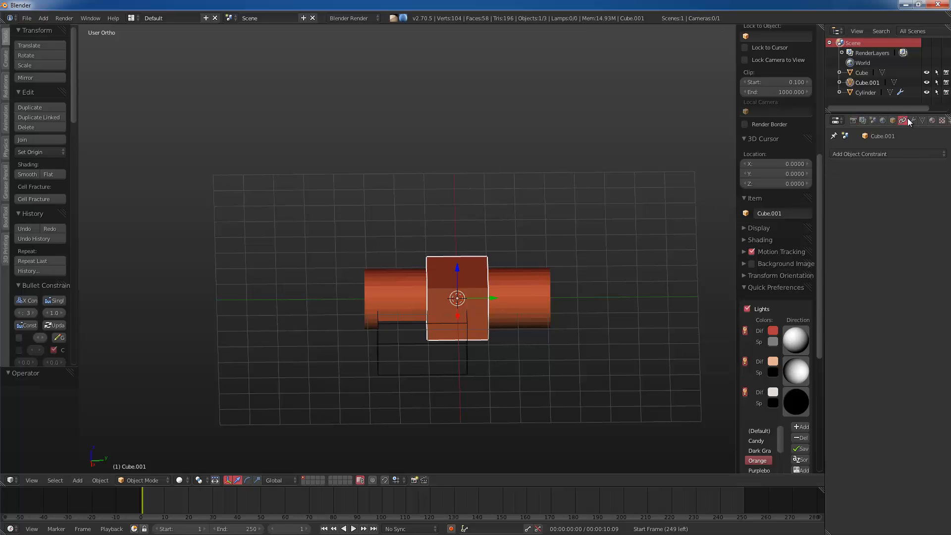
left_click(921, 122)
left_click(912, 121)
left_click(903, 154)
left_click(747, 253)
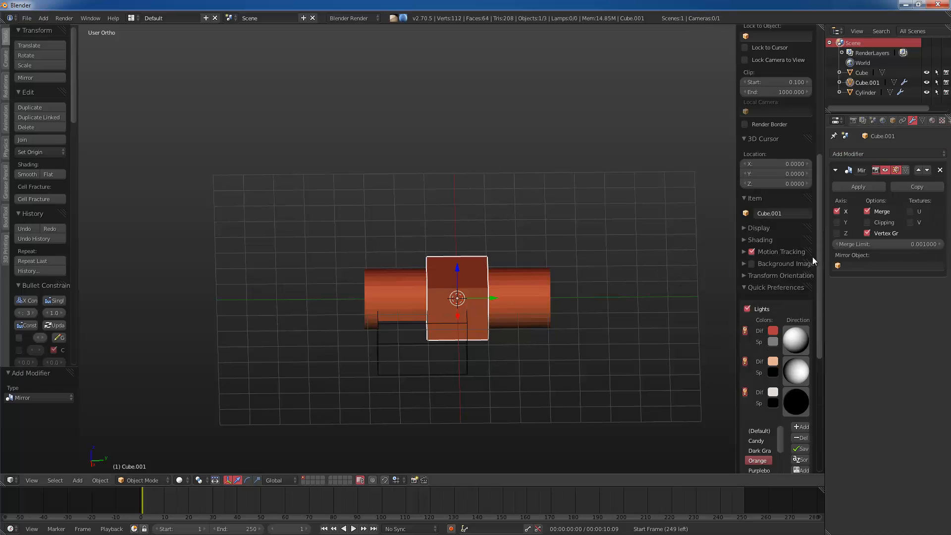
left_click(873, 265)
left_click(842, 289)
Step: Rename the cylinder as 1 and keep it as the second cube's mirror object
scroll(583, 298, "up", 1)
right_click(584, 298)
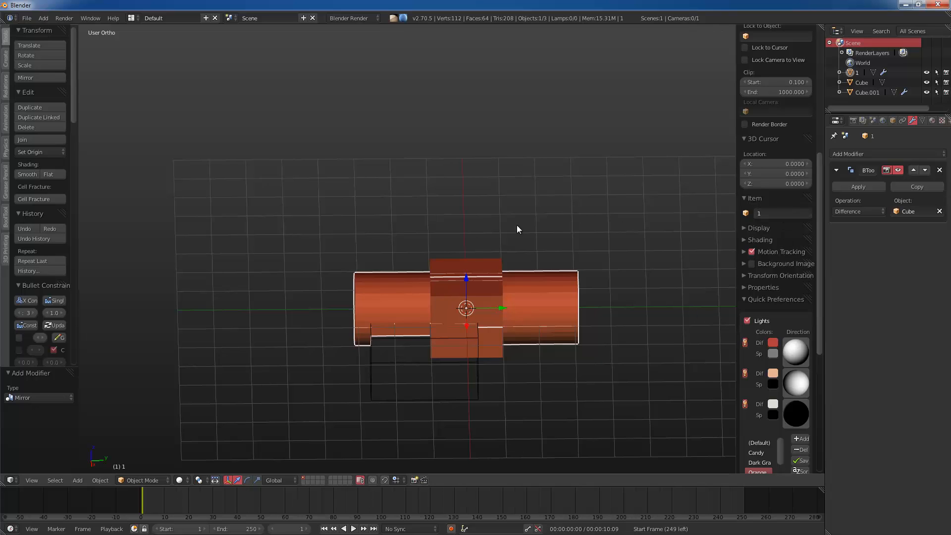
right_click(468, 263)
left_click(862, 265)
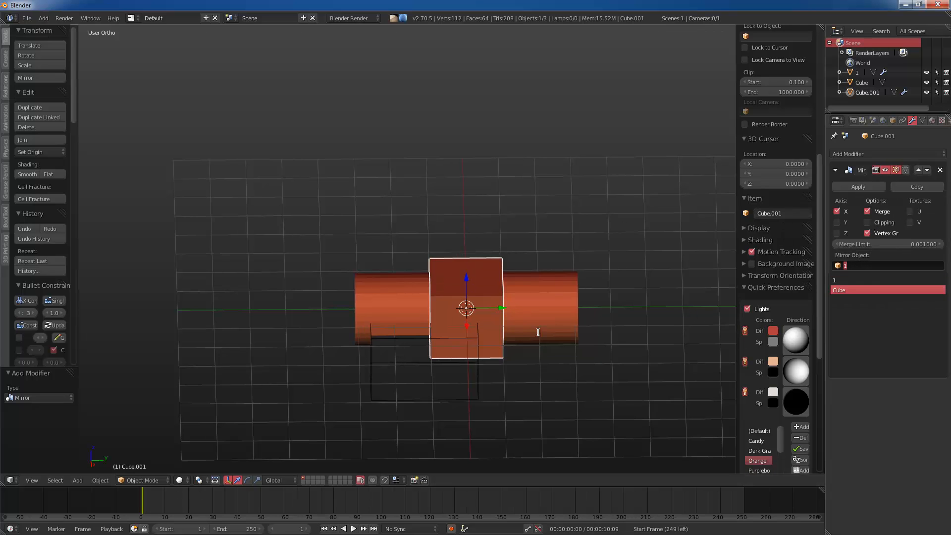
key("Return")
Step: Test the second cube's mirroring on the X and Y axes with trial moves, cancelling each one
key("g")
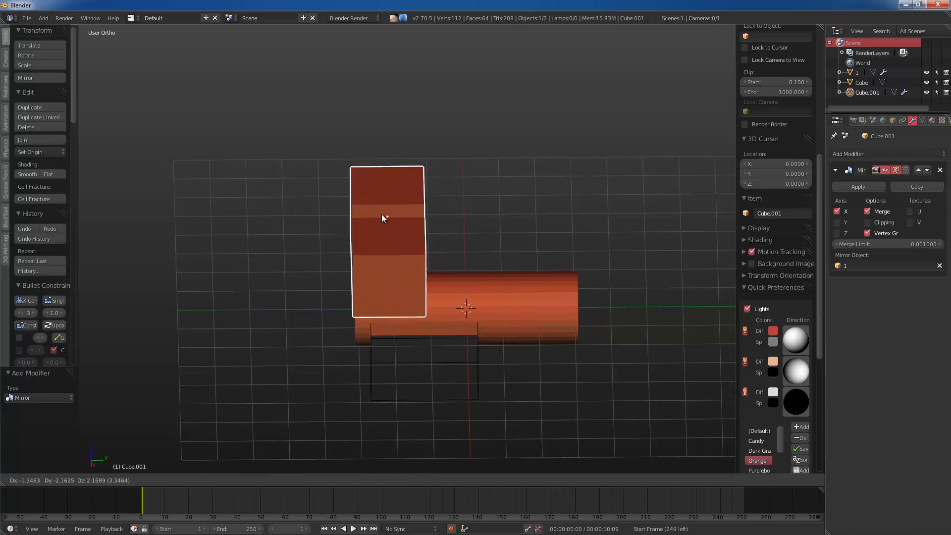
right_click(365, 209)
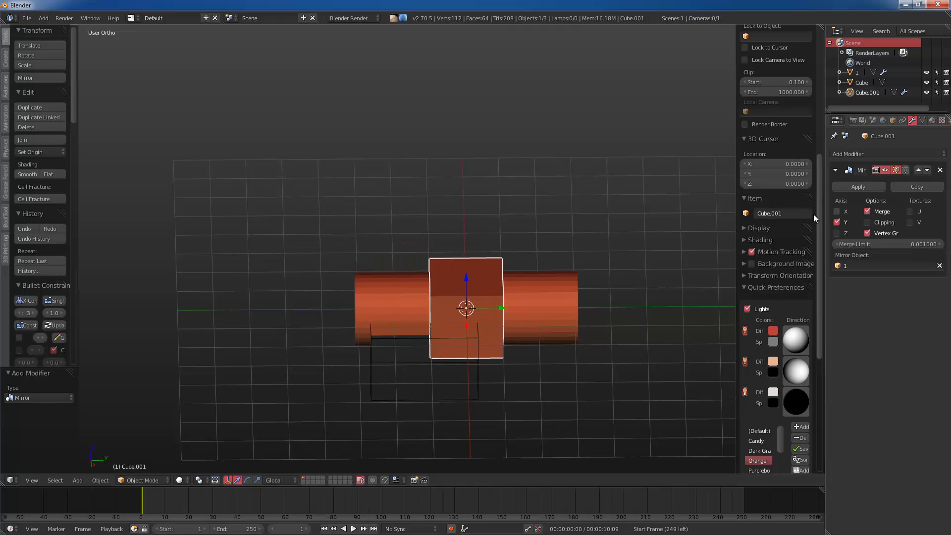
key("g")
right_click(427, 150)
left_click(840, 222)
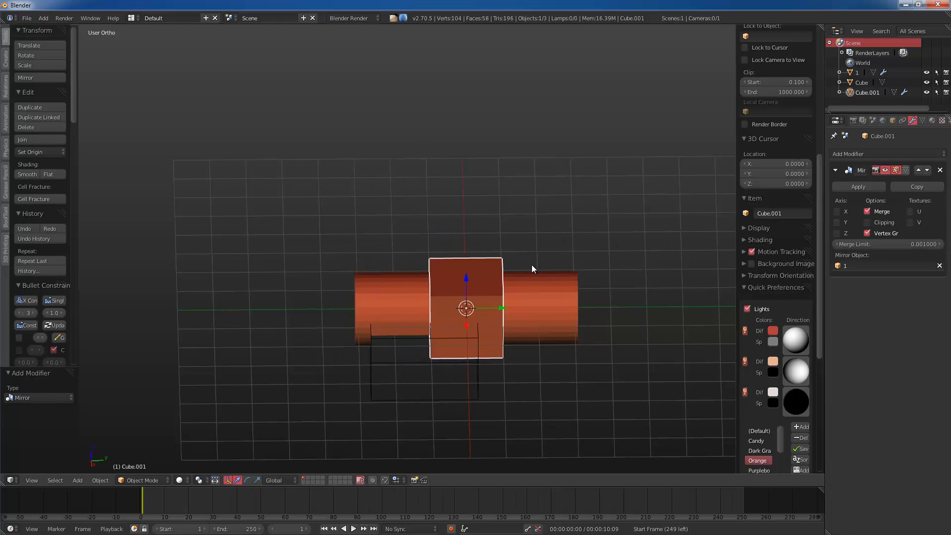
Step: Apply the second cube's rotation and retest its X-axis mirroring with trial moves, cancelling them
key("ctrl+a")
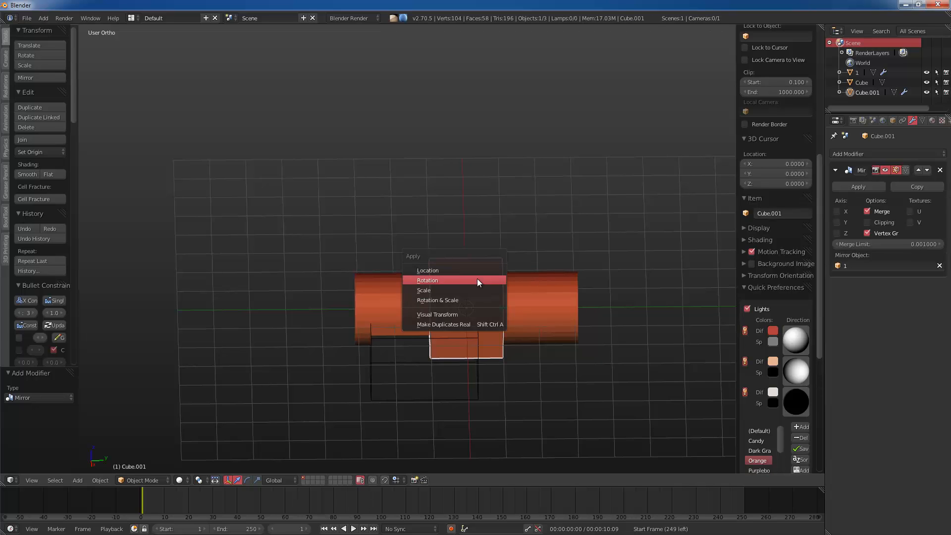
left_click(477, 280)
key("g")
right_click(379, 188)
left_click(837, 211)
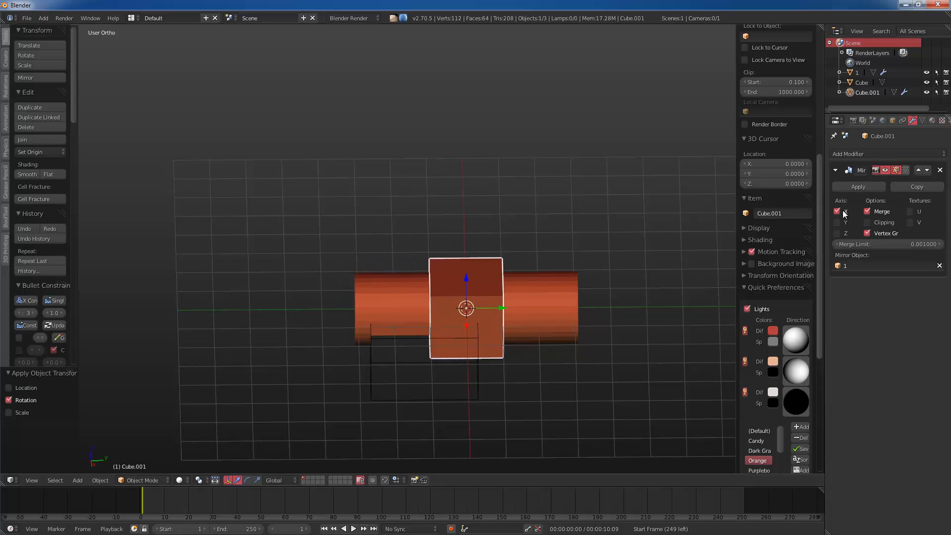
key("g")
right_click(503, 227)
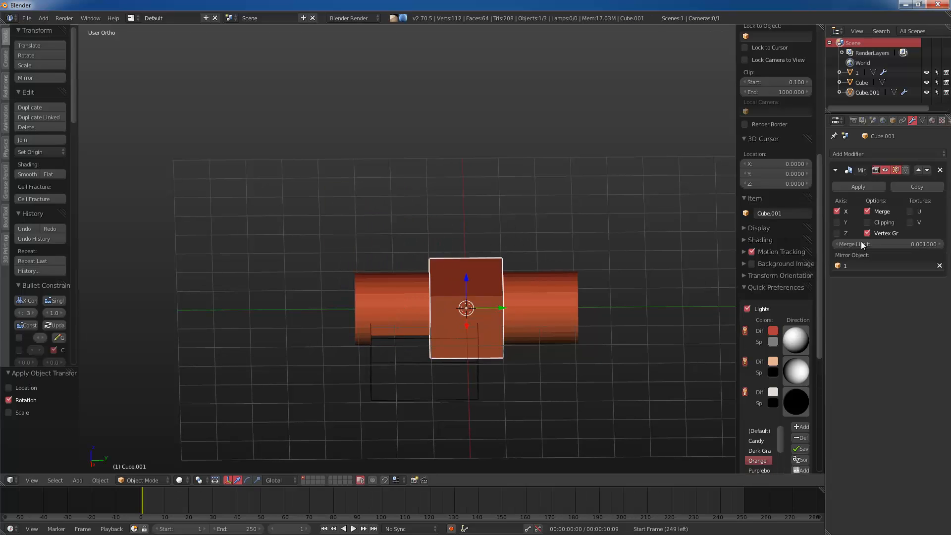
Step: Switch the second cube's Mirror modifier to the Z axis and test it with a cancelled move
left_click(839, 212)
key("g")
right_click(613, 211)
Step: Apply the second cube's transforms and retest its Z-axis mirroring with a trial move, cancelling it
key("KP_1")
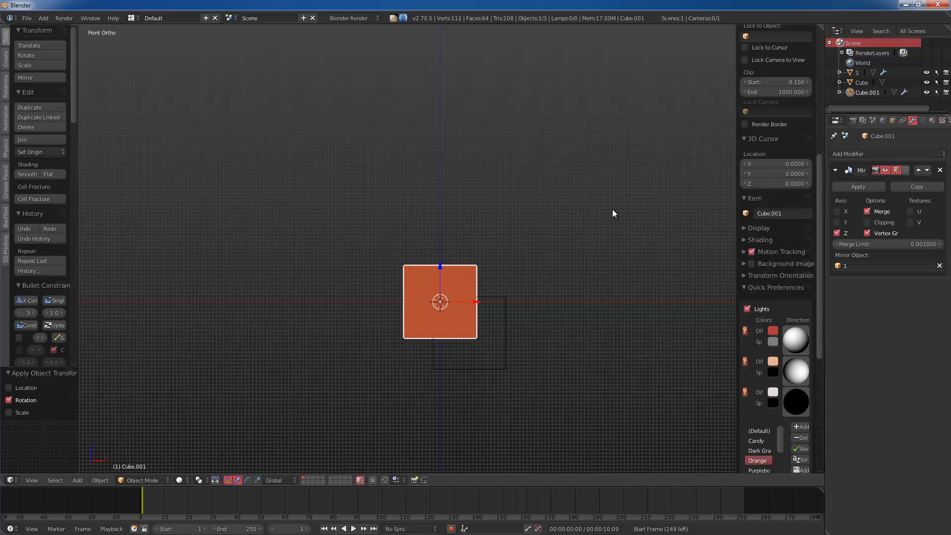
key("KP_3")
key("ctrl+a")
left_click(545, 218)
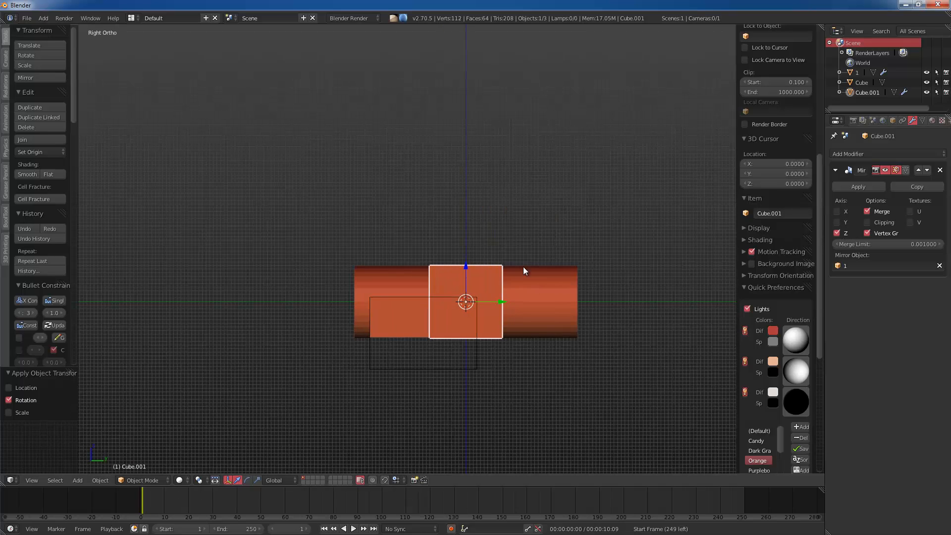
key("ctrl+a")
left_click(531, 288)
middle_click_drag(520, 287, 453, 308)
key("g")
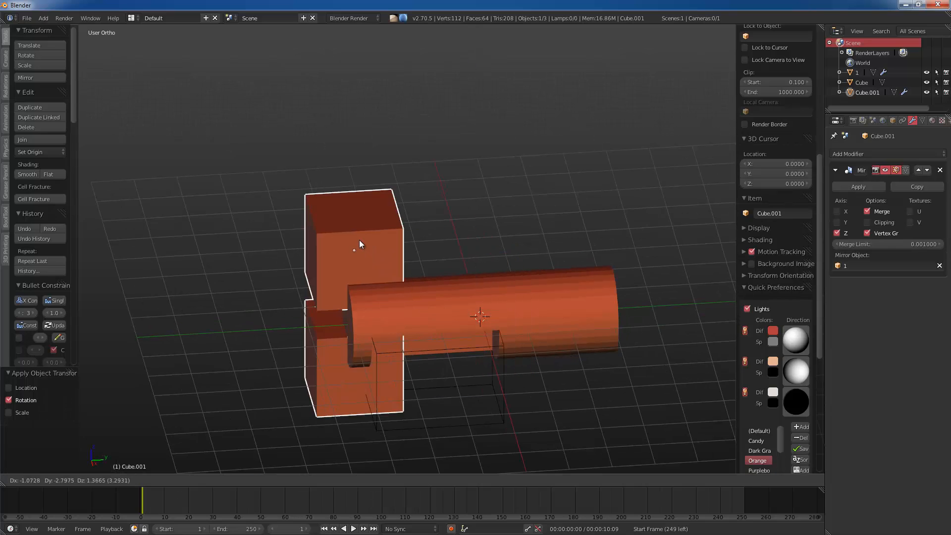
right_click(358, 239)
Step: Switch the second cube's Mirror modifier to the Y axis and move the cube about -2.4 on Y and 1.8 on Z
left_click(837, 232)
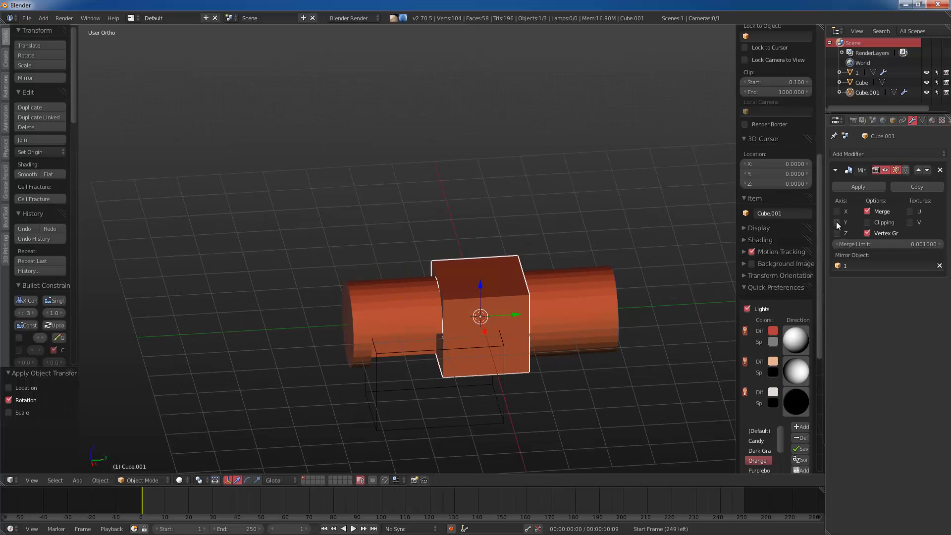
left_click(837, 222)
key("KP_1")
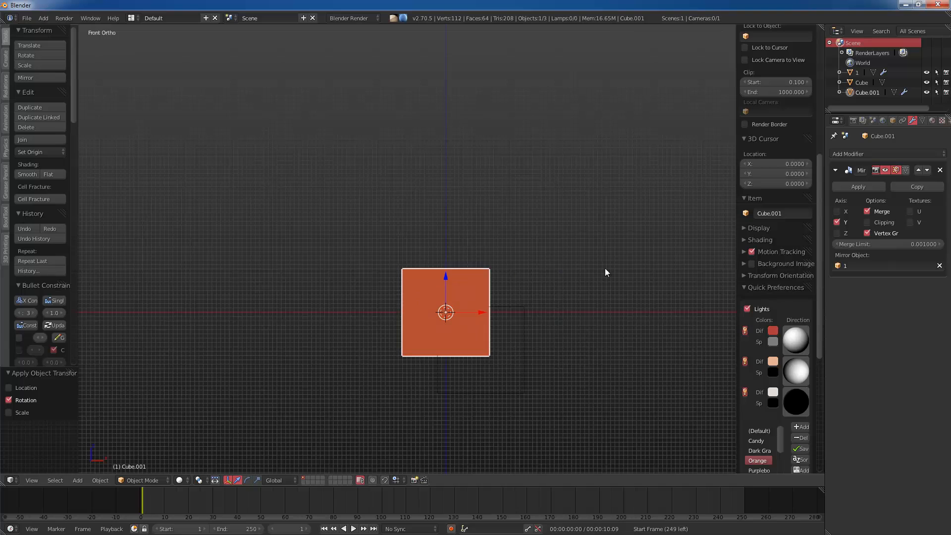
key("KP_3")
key("g")
left_click(482, 199)
Step: Raise the mirrored cube pair about 4.94 units along Z, well above the cylinder
middle_click_drag(495, 226, 436, 242)
key("g")
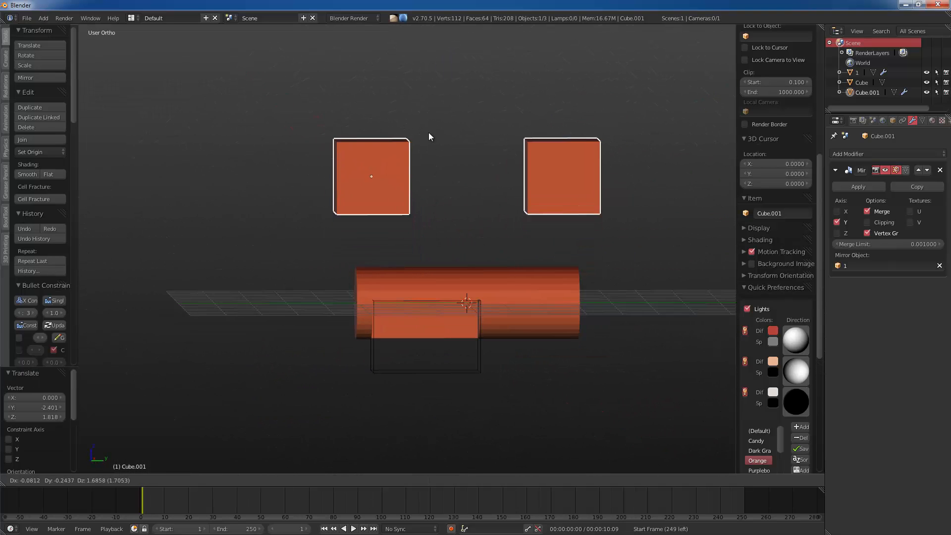
key("z")
left_click(428, 65)
middle_click_drag(428, 65, 504, 317)
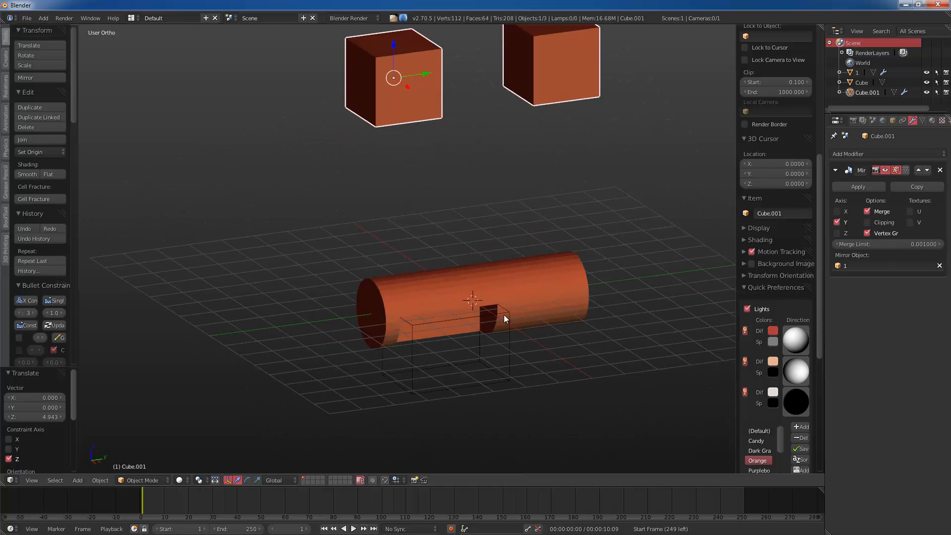
Step: Link the second cube's modifiers to the wireframe cutter cube, making the second cube the active source
right_click(512, 353)
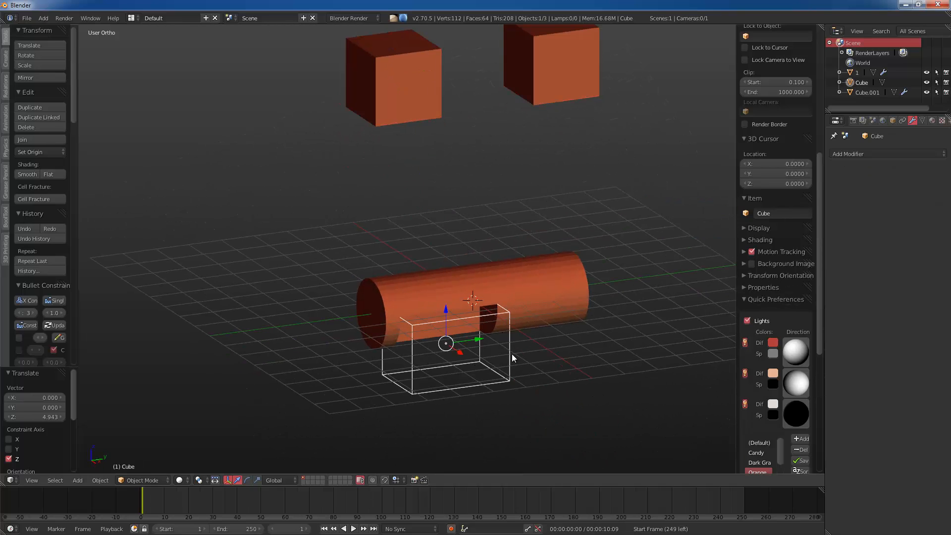
right_click(392, 100, "shift")
key("ctrl+l")
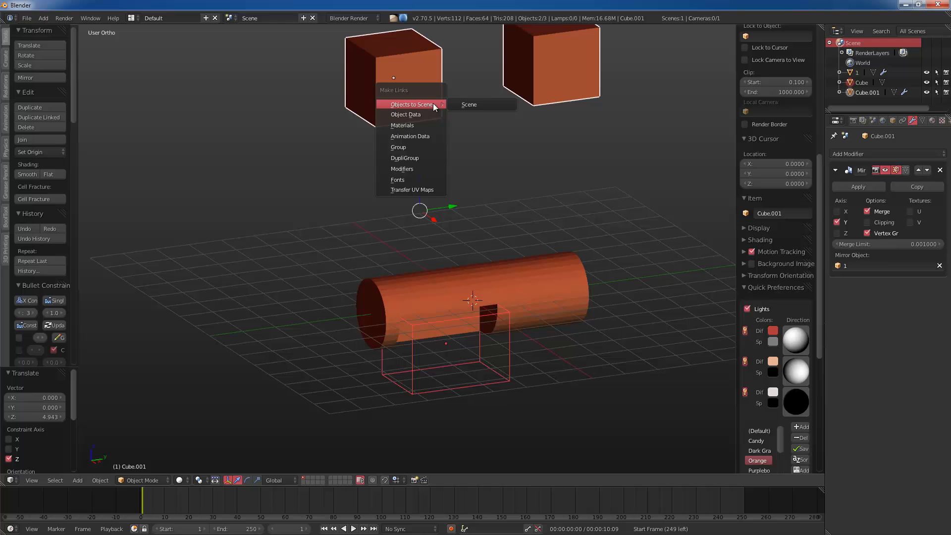
left_click(427, 168)
key("a")
Step: Scale the wireframe cutter cube along Y to about 0.447
right_click(503, 314)
middle_click_drag(604, 327, 580, 340)
key("s")
key("x")
key("y")
left_click(498, 335)
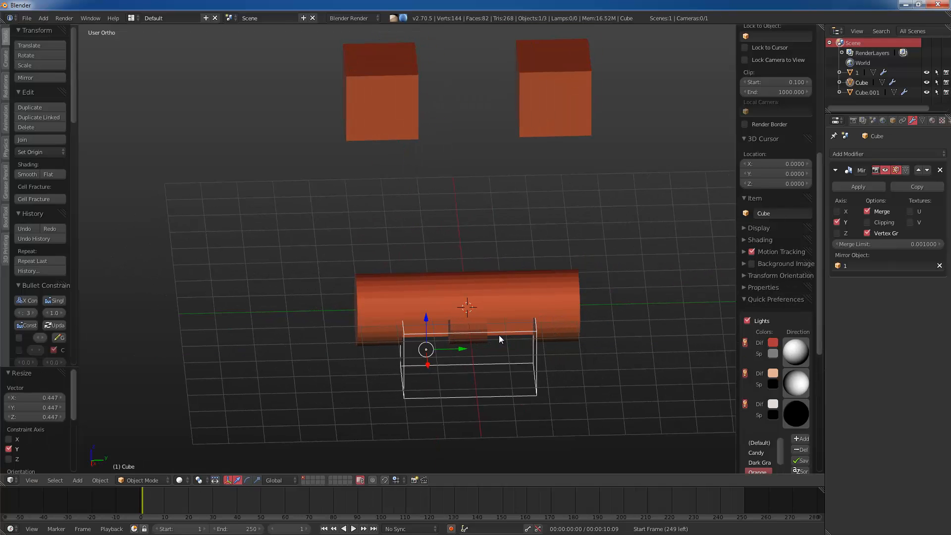
Step: Move the mirrored cutter about -1.11 on Y and 0.07 on Z in right view, and scale it about 1.46 along Y
key("KP_1")
key("KP_3")
key("g")
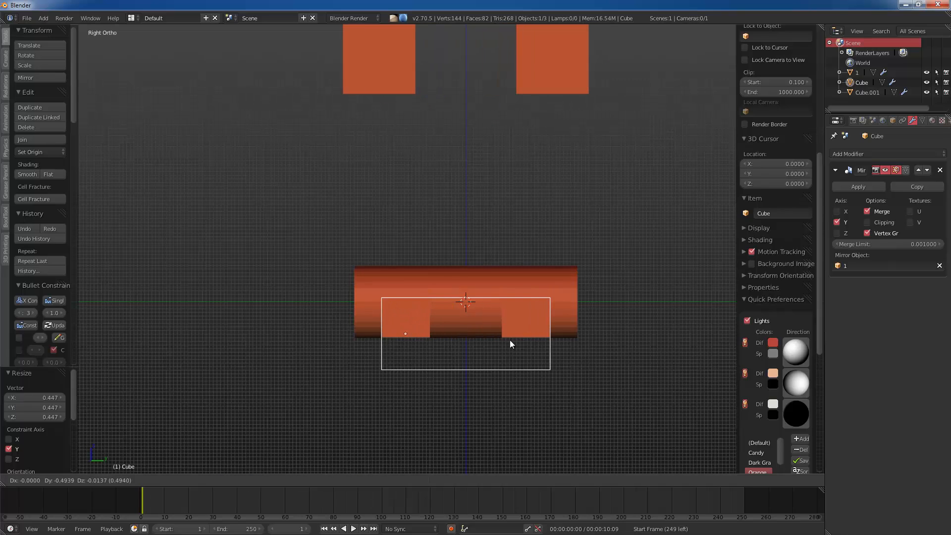
left_click(499, 335)
scroll(481, 286, "up", 4)
middle_click_drag(494, 265, 531, 204, "shift")
key("s")
key("y")
left_click(525, 333)
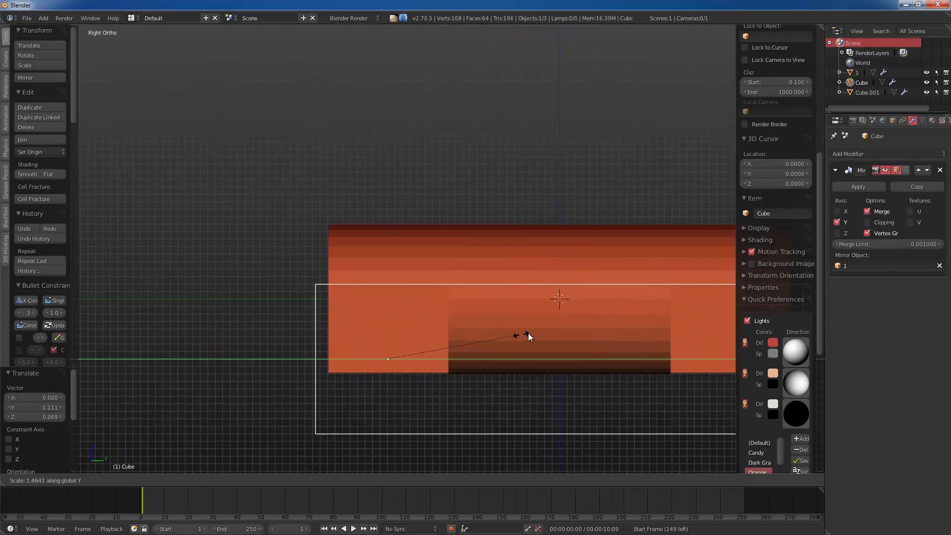
Step: Move the mirrored cutter about 0.73 along Y and scale it about 1.24 along Y
key("g")
key("y")
left_click(593, 338)
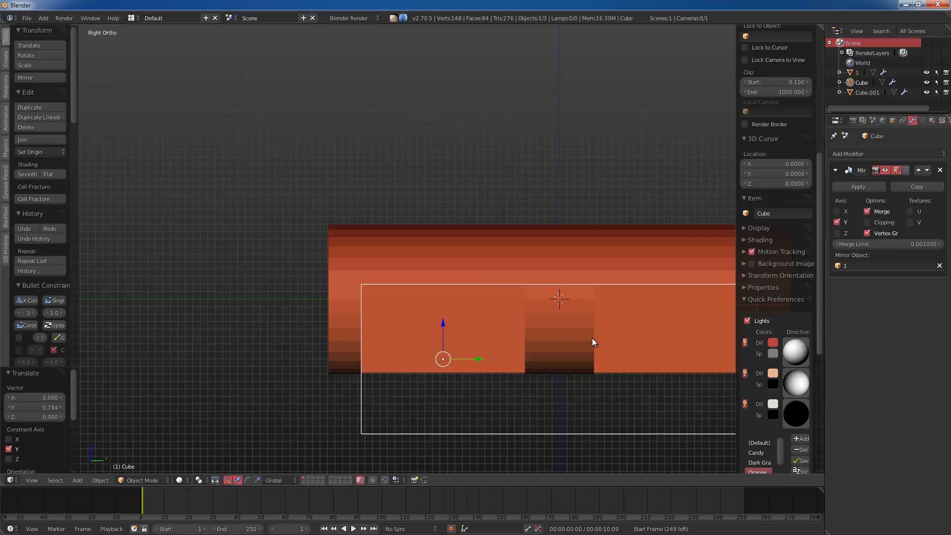
key("s")
key("y")
left_click(628, 340)
key("s")
key("x")
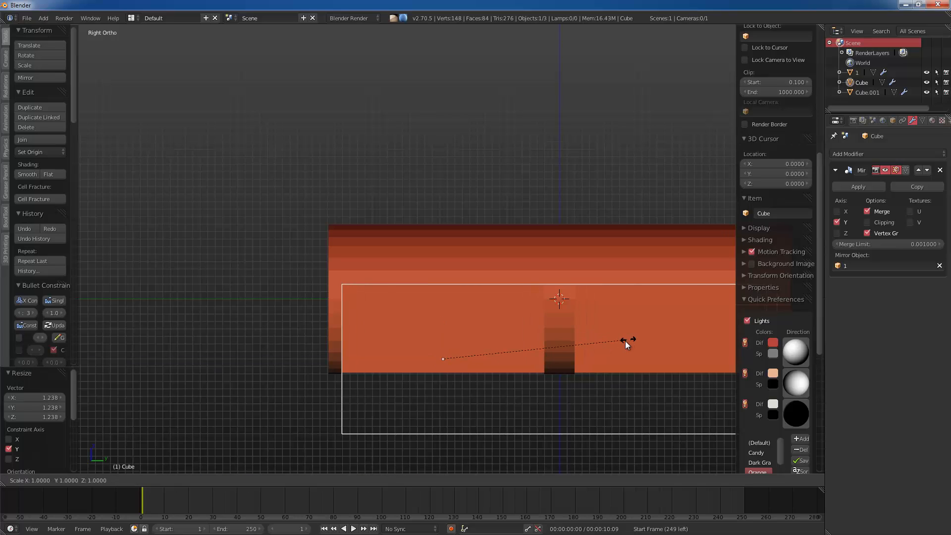
type("y7")
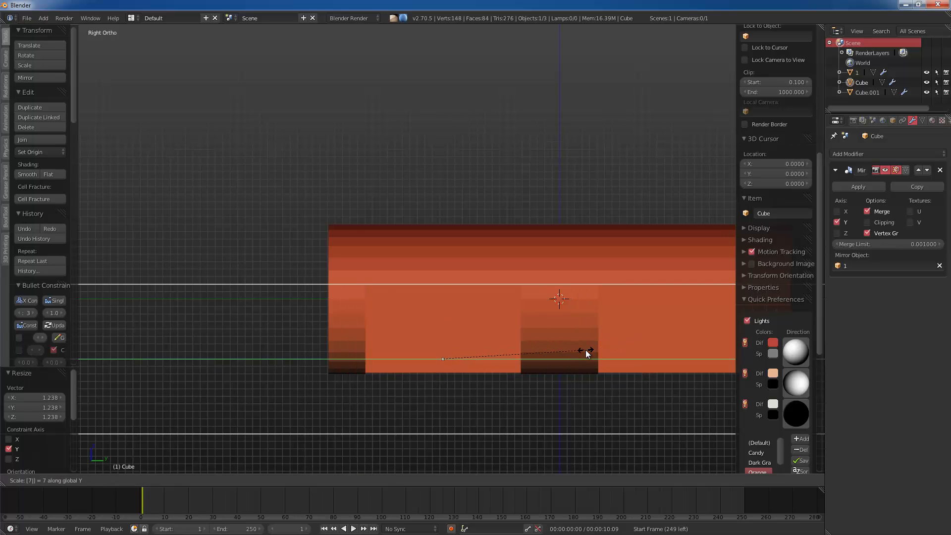
key("Escape")
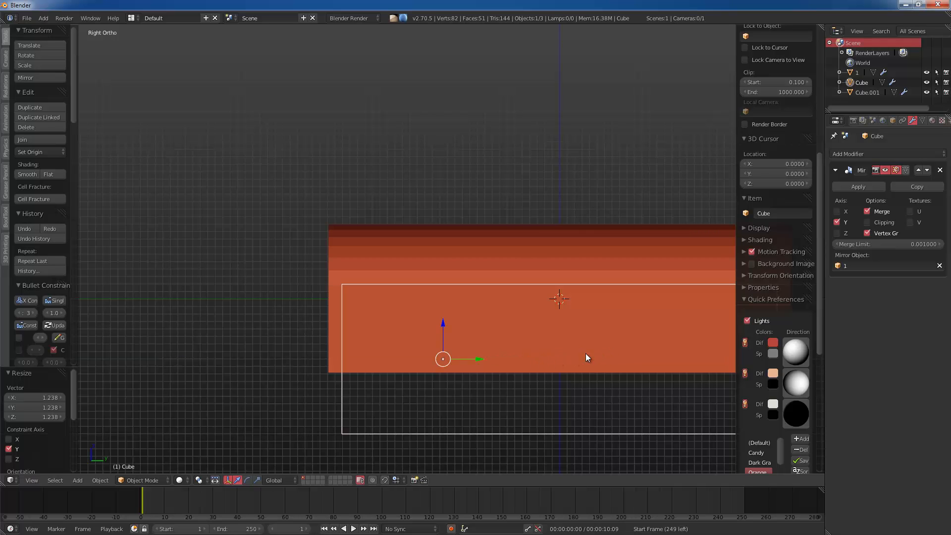
Step: Scale the mirrored cutter along Y to about 0.867
middle_click_drag(600, 357, 509, 340)
key("s")
key("x")
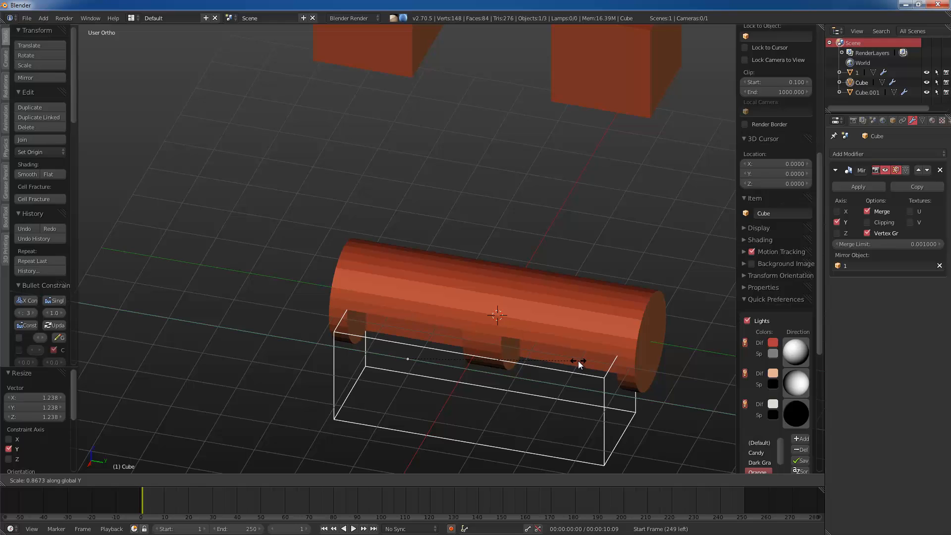
left_click(578, 360)
key("KP_1")
key("KP_3")
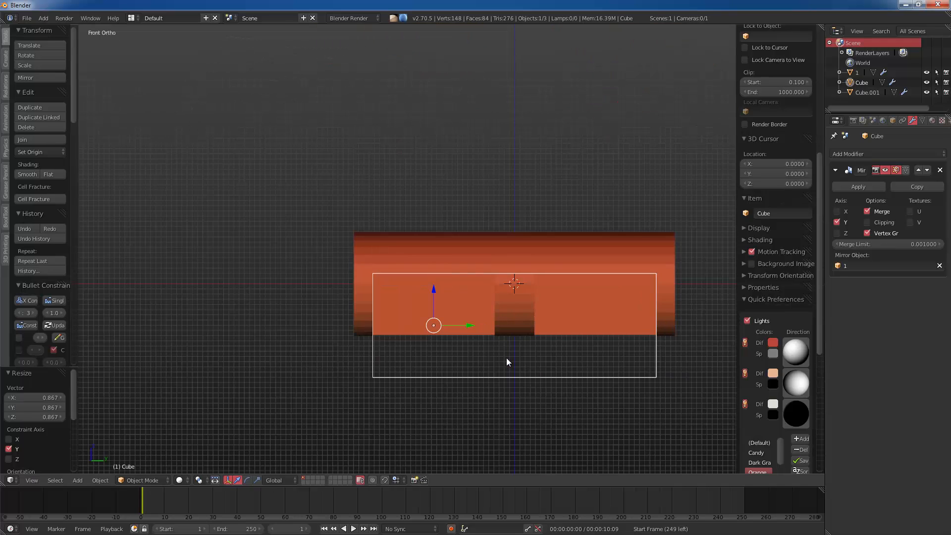
Step: Add a cube at the cylinder's upper edge in back view and move it about 0.5 on X and 0.46 on Z
key("ctrl+KP_1")
key("a")
left_click(348, 246)
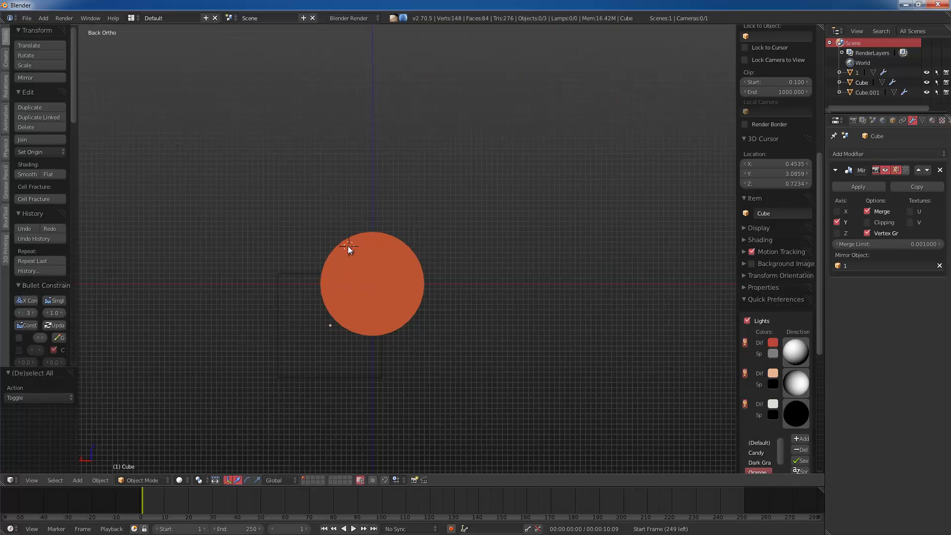
key("shift+a")
mouse_move(352, 247)
left_click(388, 256)
middle_click_drag(458, 319, 548, 338, "shift")
key("g")
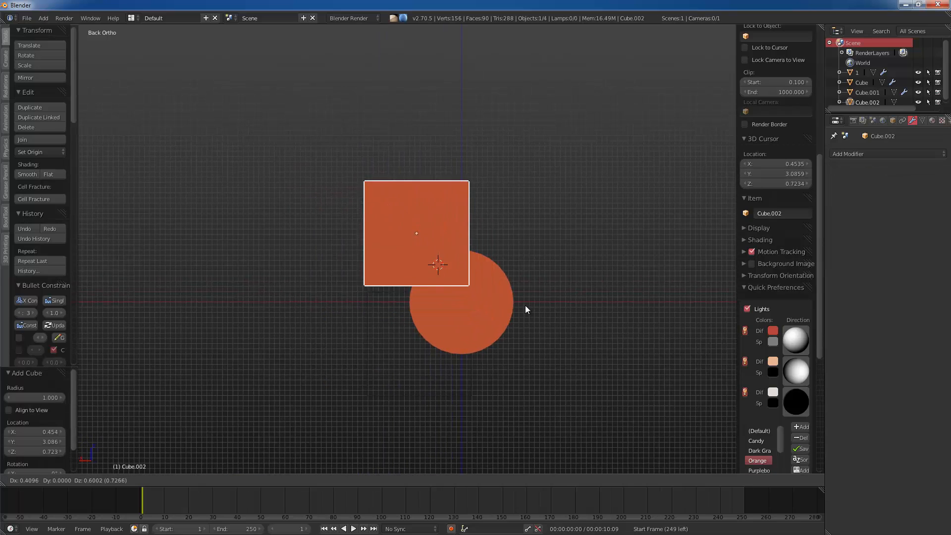
left_click(528, 314)
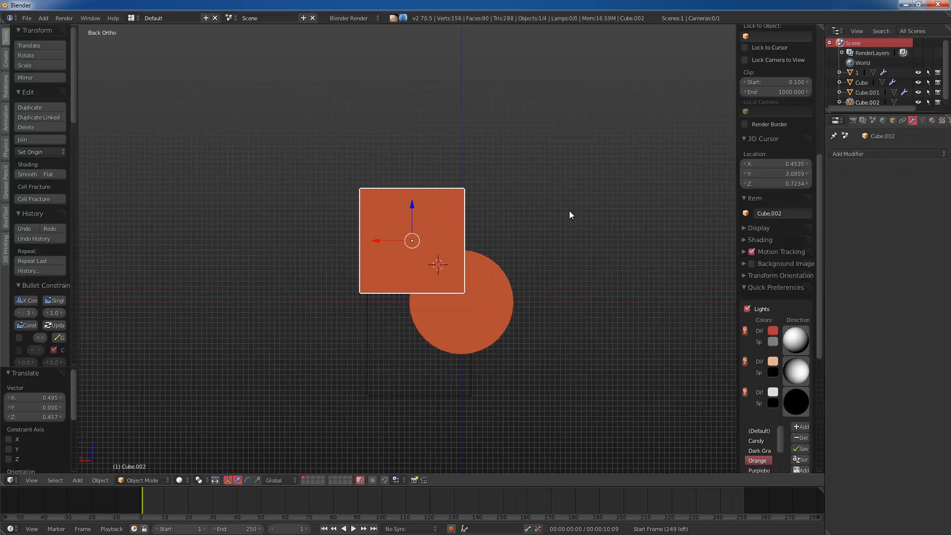
Step: Subtract the new cube from the cylinder with a BoolTool Difference
right_click(490, 303, "shift")
key("ctrl+KP_Subtract")
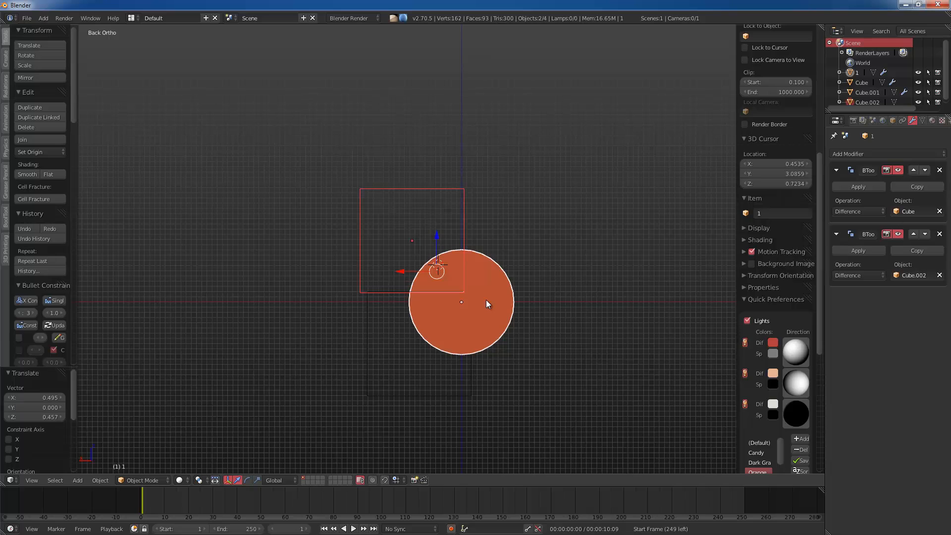
key("KP_1")
key("KP_3")
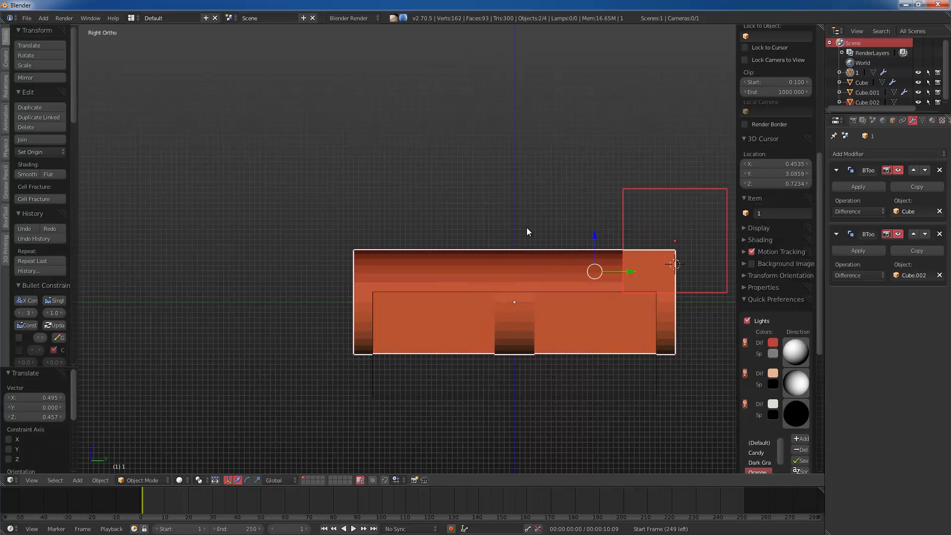
Step: Move the new upper cutter about -2.93 on Y and 0.18 on Z, and scale it about 3.32 along Y
key("a")
right_click(625, 204)
key("g")
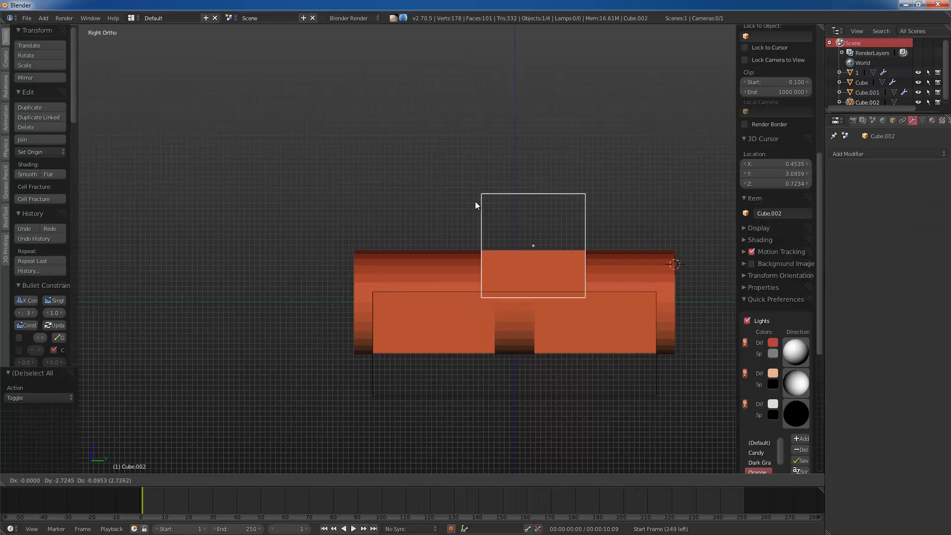
left_click(472, 194)
key("s")
key("y")
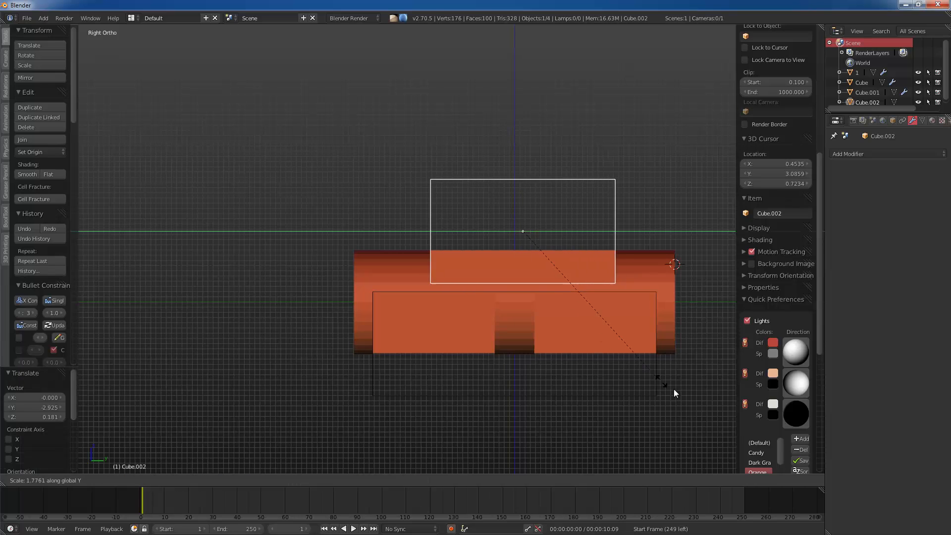
left_click(806, 453)
middle_click_drag(579, 338, 564, 304)
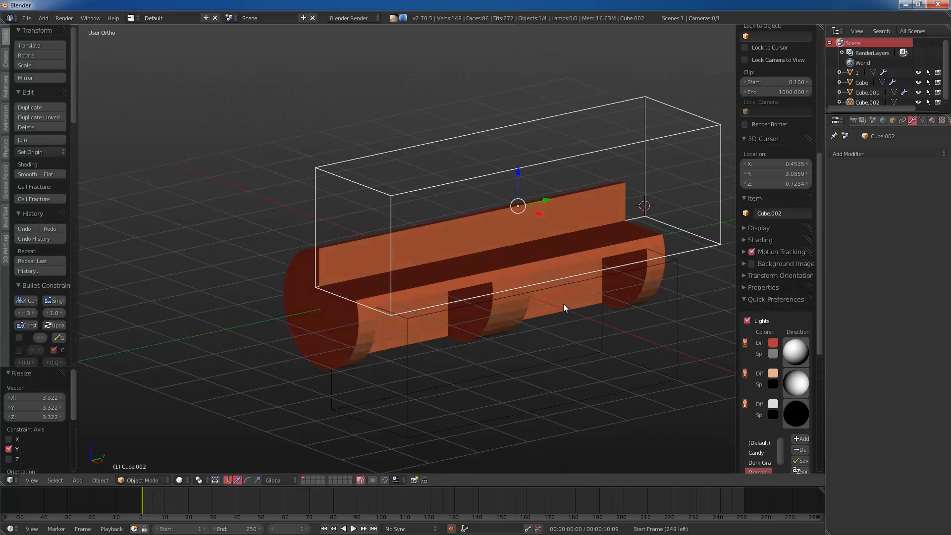
Step: Cut a horizontal loop near the upper cutter's underside and a vertical loop near its inner side in Edit Mode
key("KP_1")
key("Tab")
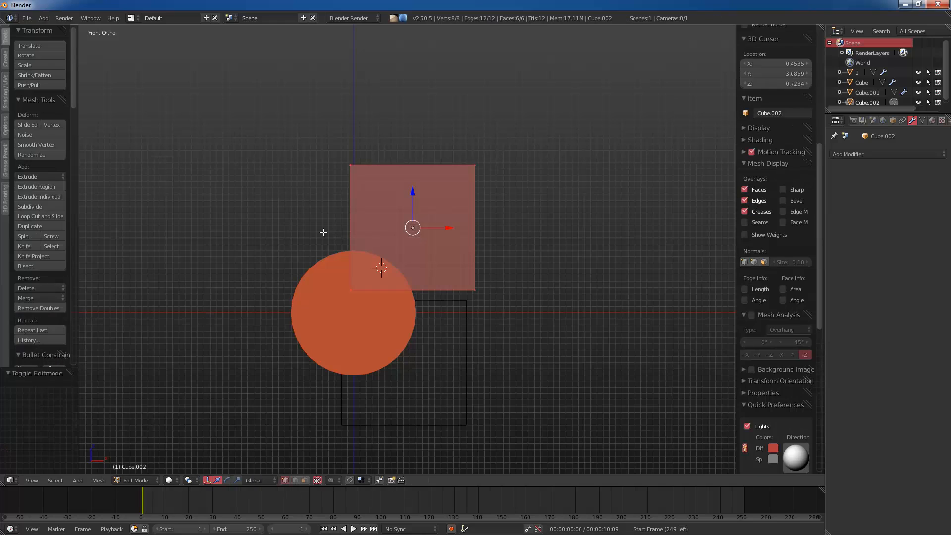
scroll(330, 236, "up", 3)
key("ctrl+r")
left_click(320, 253)
left_click(315, 286)
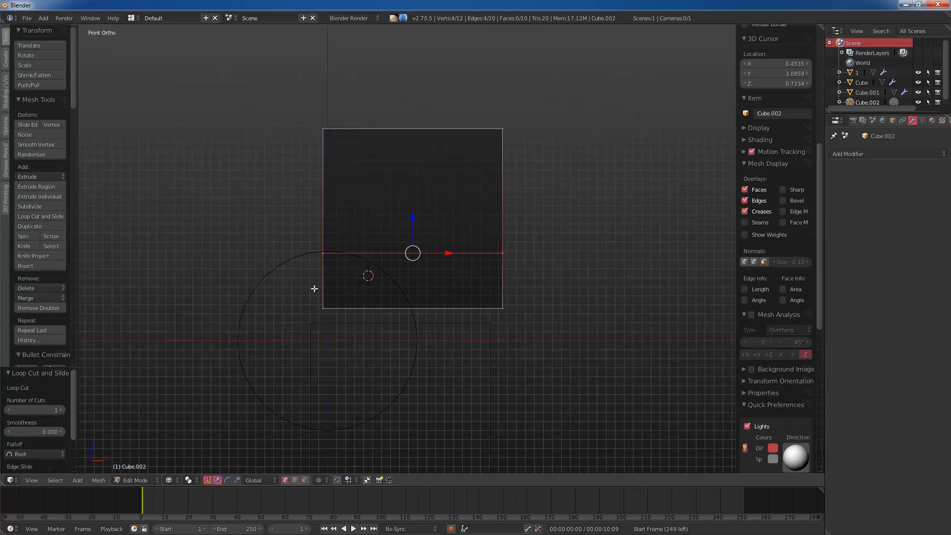
middle_click_drag(320, 301, 360, 296)
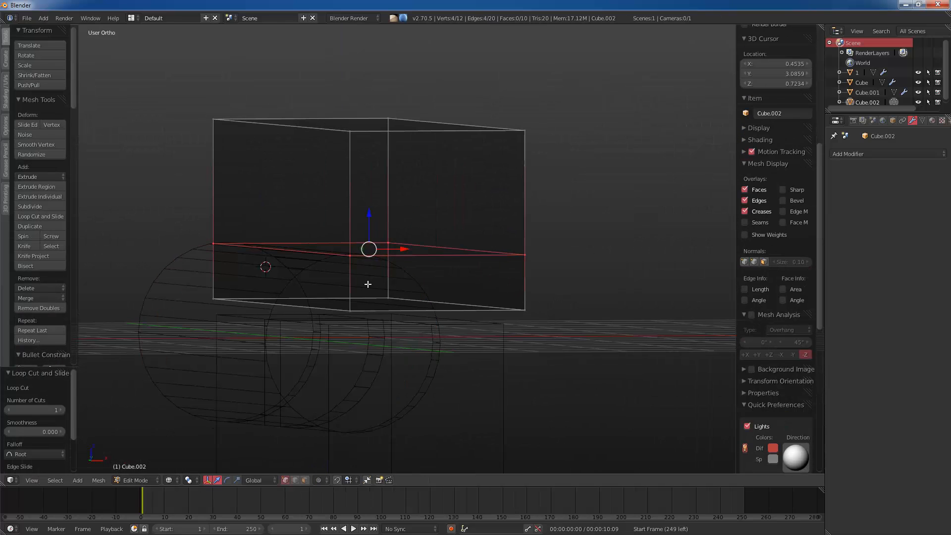
key("ctrl+r")
left_click(370, 265)
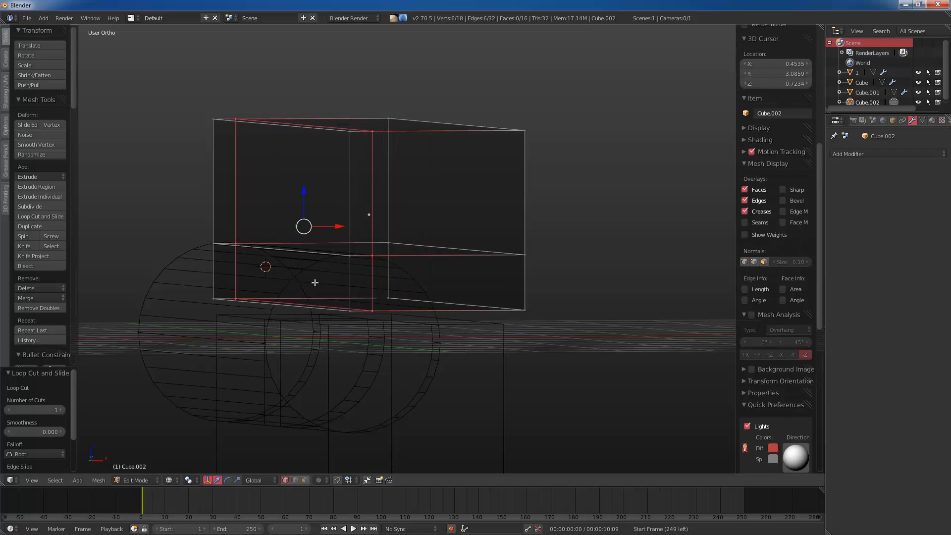
Step: Bevel the upper cutter's lengthwise lower inner edge to chamfer the corner of the cut
middle_click_drag(315, 282, 304, 313)
right_click(389, 346)
key("ctrl+b")
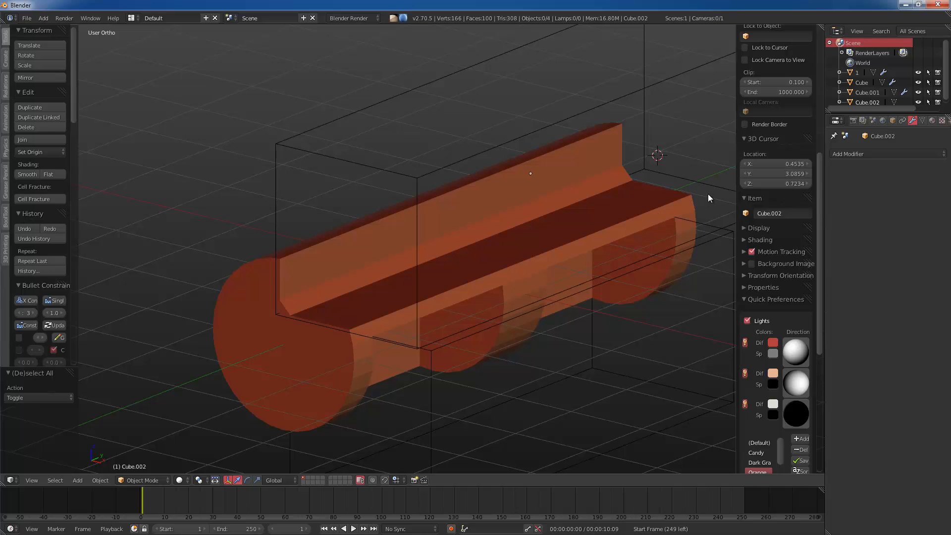
Step: Select the upper cutter cube and hide it
right_click(646, 166)
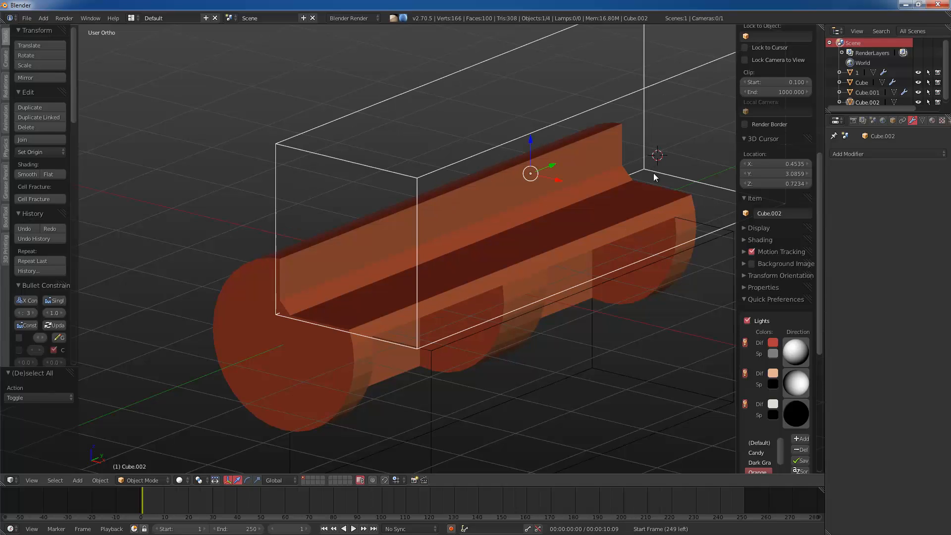
middle_click_drag(653, 173, 600, 181)
scroll(554, 212, "down", 1)
middle_click_drag(554, 212, 612, 200)
key("KP_3")
key("h")
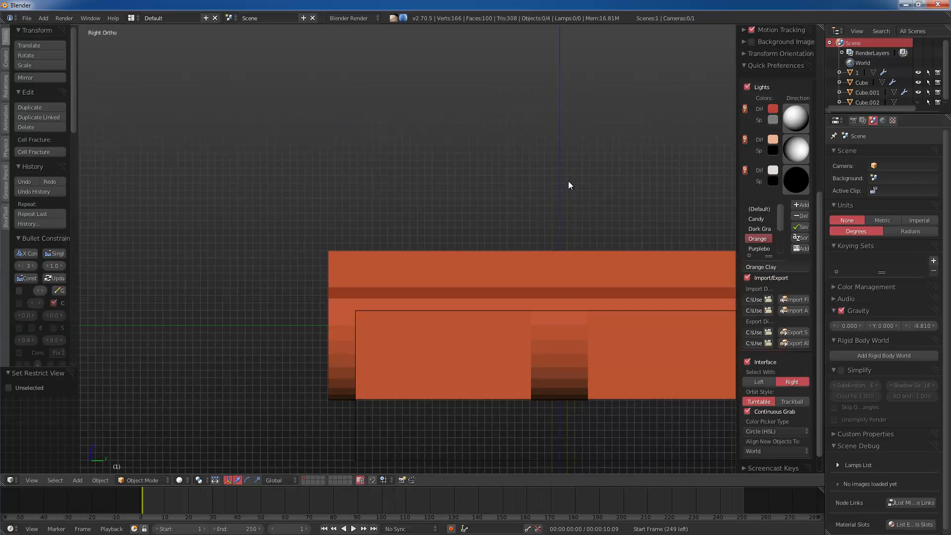
Step: Add another cube above the cylinder's middle in right view and position it on the cylinder's top
key("shift+a")
left_click(577, 229)
key("g")
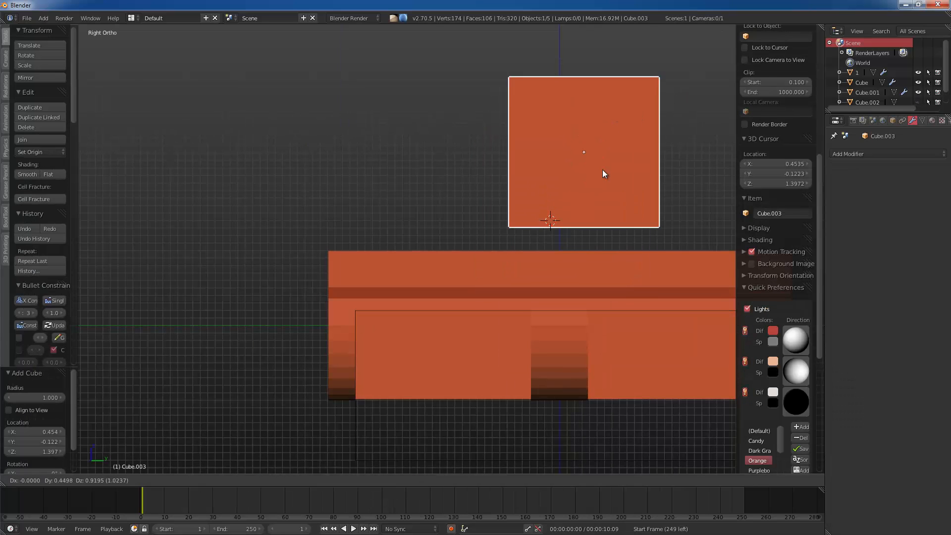
left_click(601, 174)
scroll(596, 180, "down", 3)
key("g")
Step: Stretch the new cube's mesh along Y by about 4.132, past both cylinder ends, and lower it into the cylinder's top
key("Tab")
key("s")
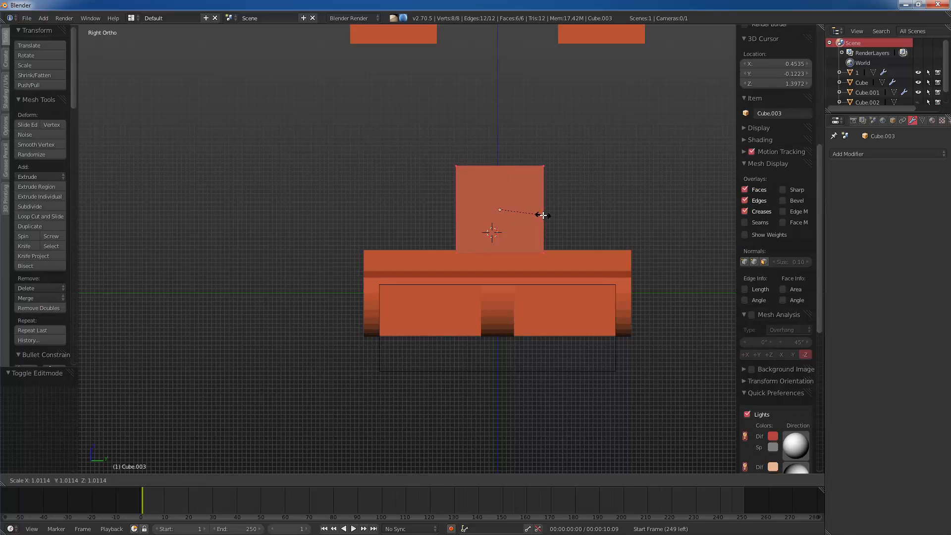
key("y")
left_click(681, 220)
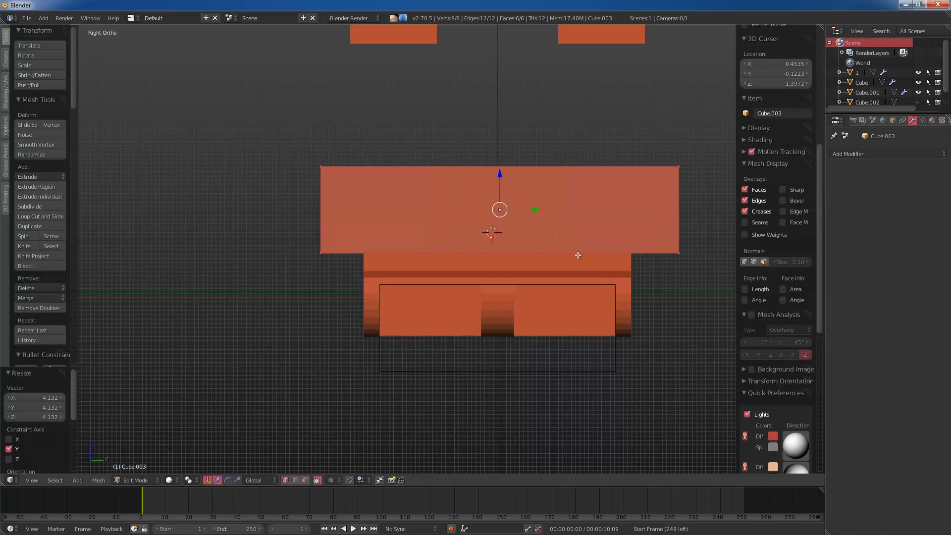
left_click(582, 261)
key("Tab")
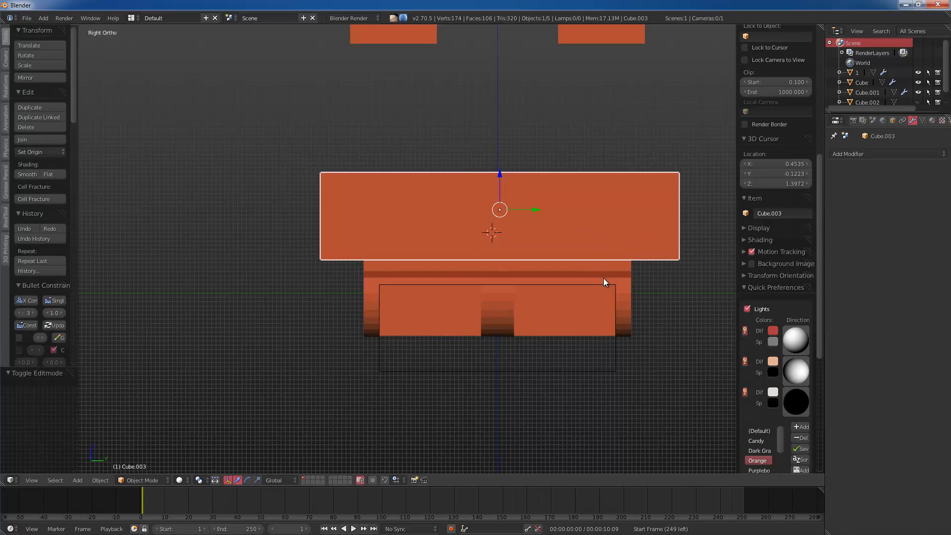
right_click(618, 285, "shift")
key("ctrl+shift+KP_Subtract")
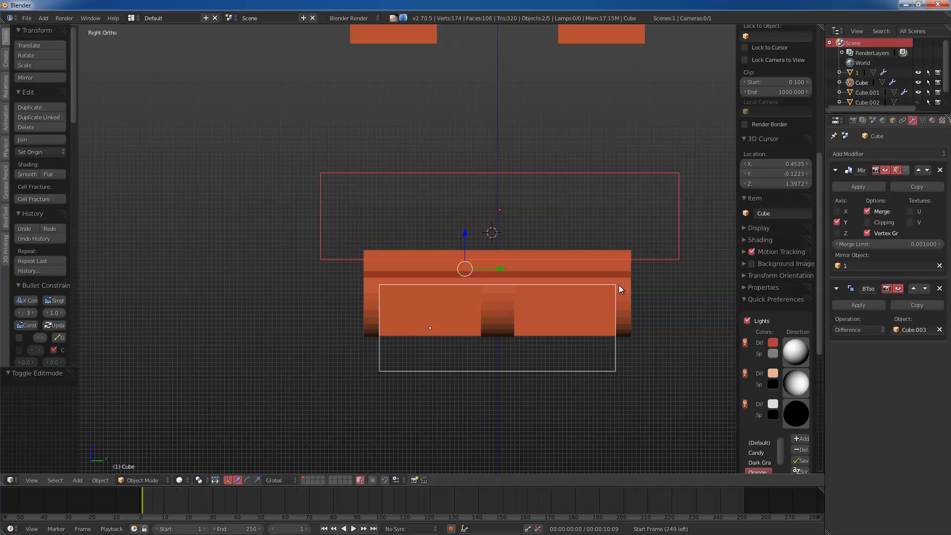
middle_click_drag(619, 285, 435, 283)
Step: Subtract the long upper cube from the cylinder with a BoolTool Difference and clear the selection
right_click(345, 213)
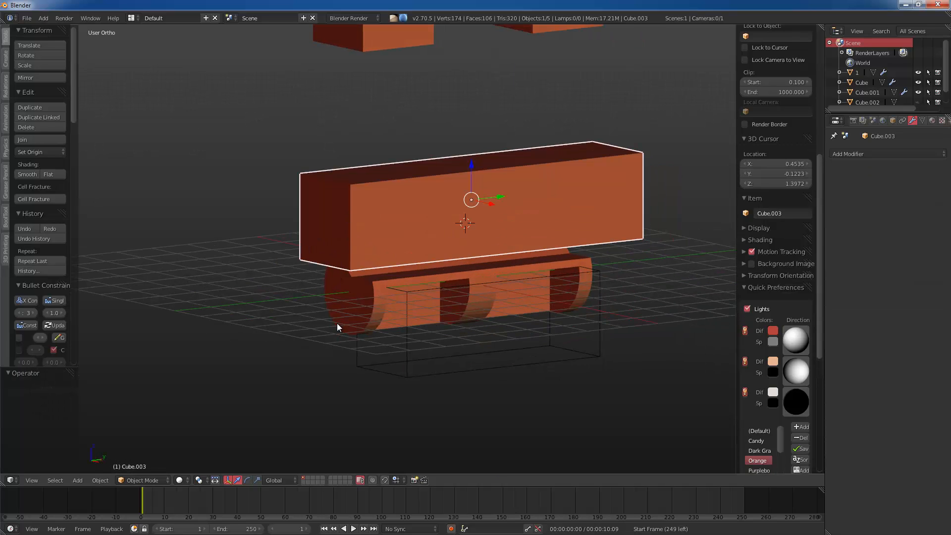
right_click(397, 328, "shift")
key("ctrl+shift+KP_Subtract")
key("a")
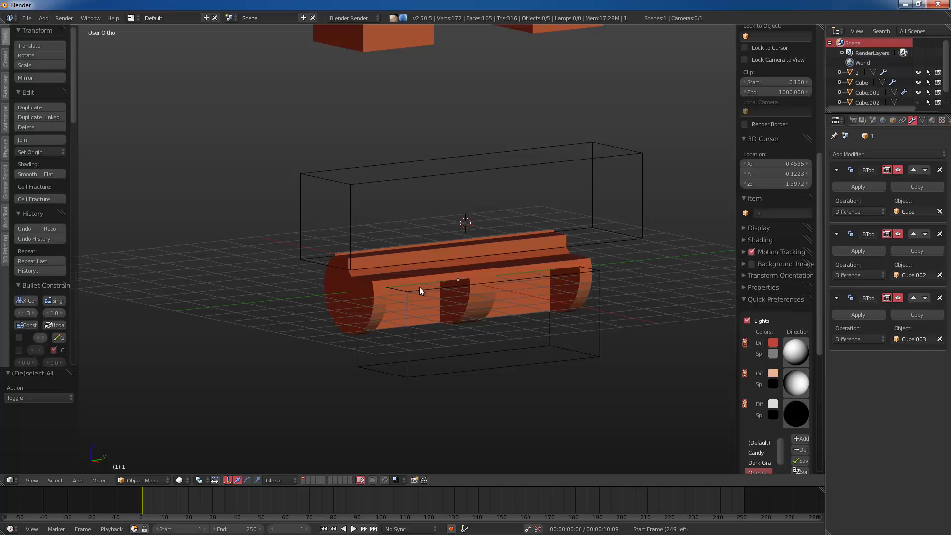
Step: Move the long upper cutter about -0.368 along X and adjust its height so it only shaves the cylinder's top
right_click(420, 176)
key("g")
key("z")
left_click(421, 168)
middle_click_drag(421, 169, 476, 207)
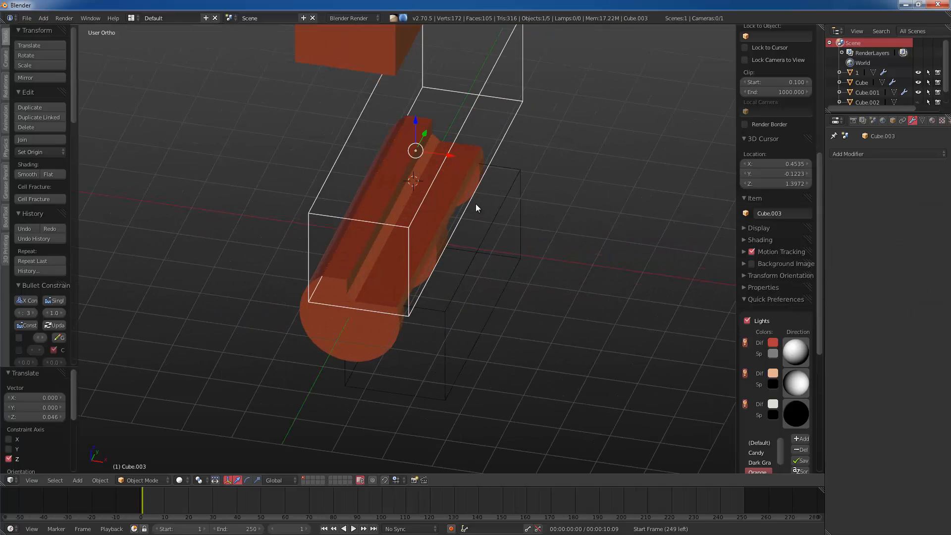
key("g")
key("x")
left_click(430, 151)
key("g")
key("z")
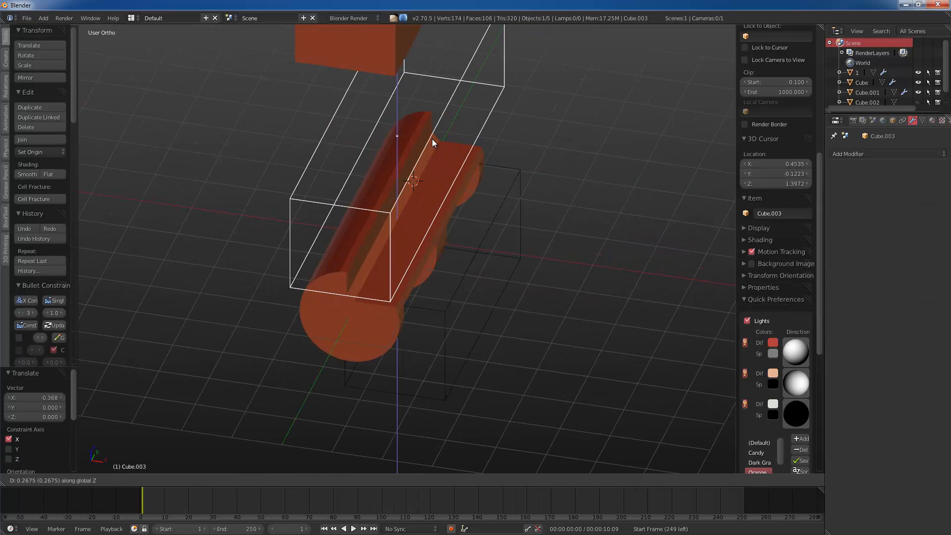
left_click(435, 149)
middle_click_drag(519, 218, 477, 201)
key("a")
key("KP_1")
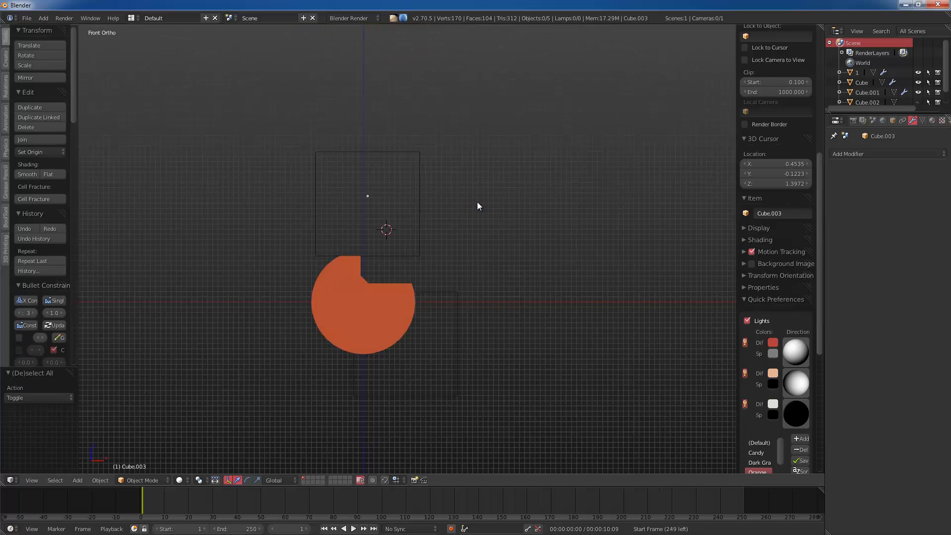
Step: Duplicate the mirrored cube floating above the cylinder and place the copy lower, near the cylinder's ends in right view
key("KP_3")
scroll(367, 344, "down", 3)
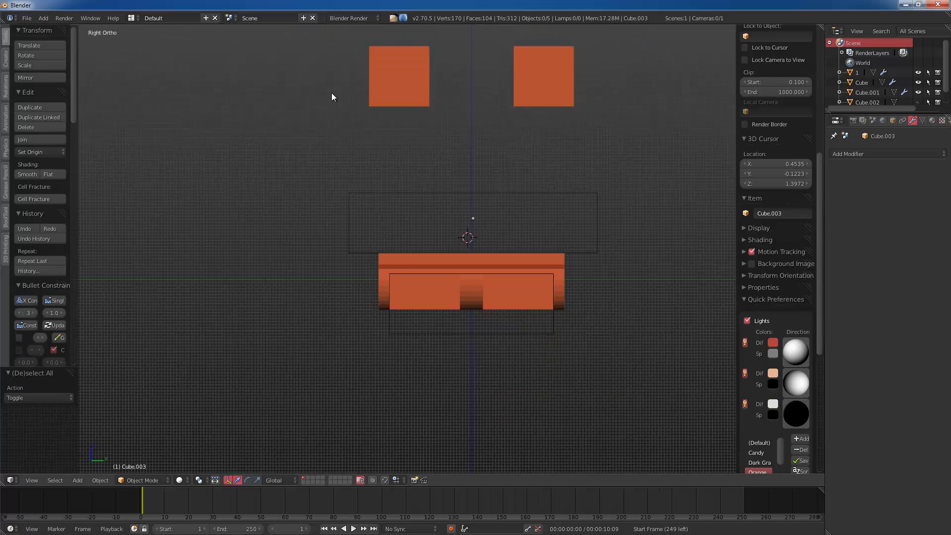
right_click(429, 75)
middle_click_drag(435, 75, 414, 247)
key("KP_3")
key("shift+d")
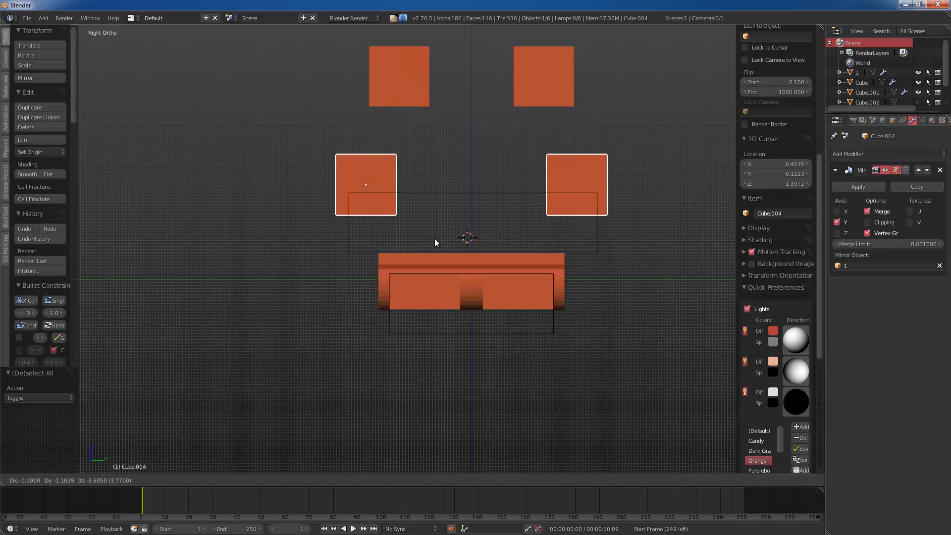
left_click(422, 309)
Step: Scale the duplicate to about 0.419 along Y, move it onto the cylinder's ends and shift it about 0.878 along X
key("s")
left_click(406, 243)
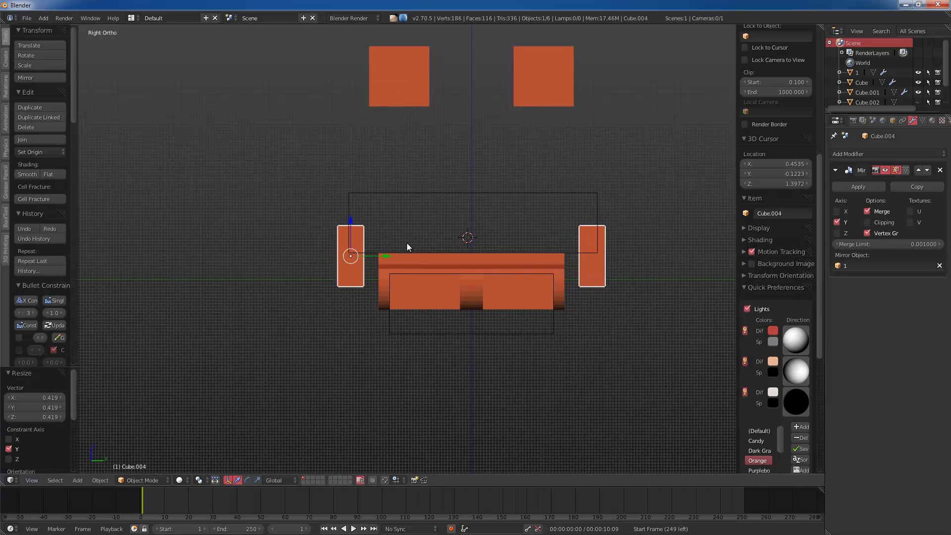
key("g")
left_click(427, 261)
middle_click_drag(427, 261, 317, 275)
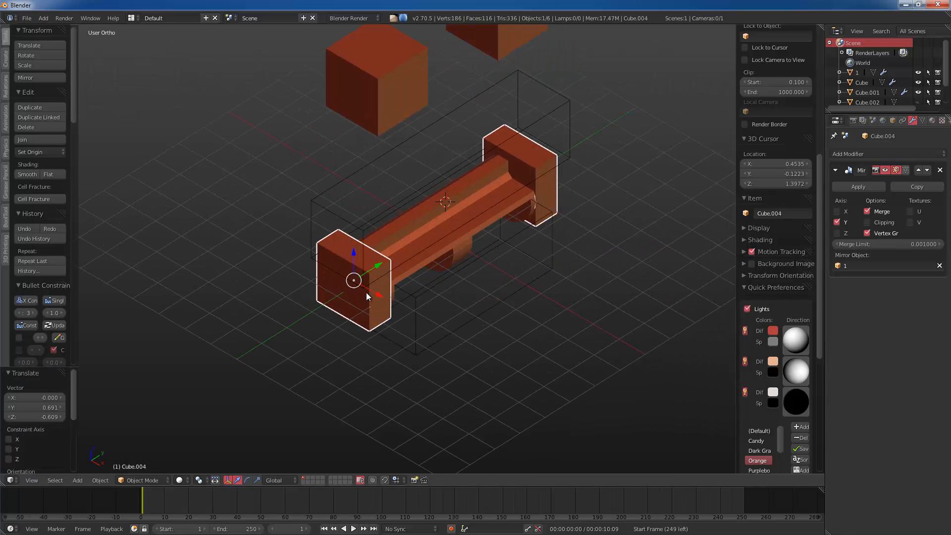
key("g")
key("x")
left_click(397, 291)
Step: Scale the end blocks by about 0.621 along X and 1.574 along Z, positioning them over the cylinder's cut side in front view
key("KP_1")
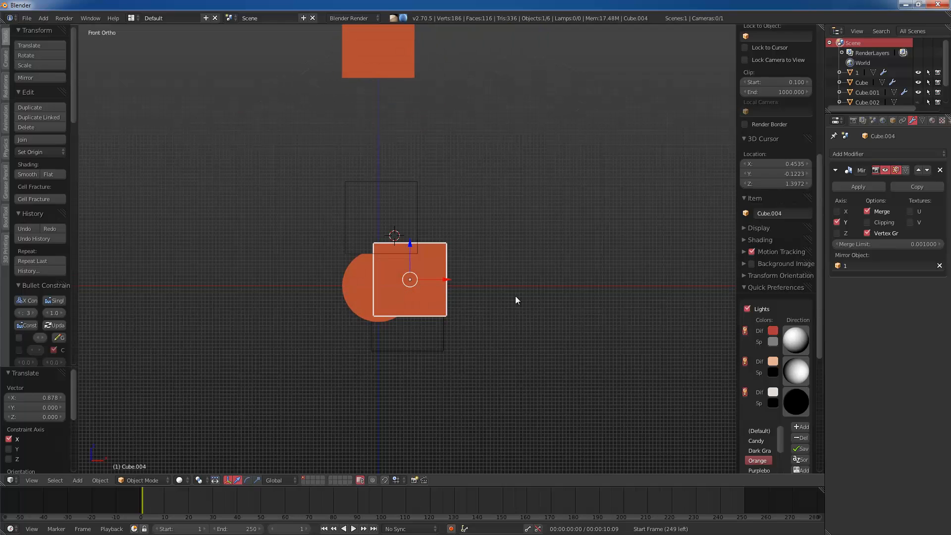
key("s")
key("x")
left_click(471, 278)
key("g")
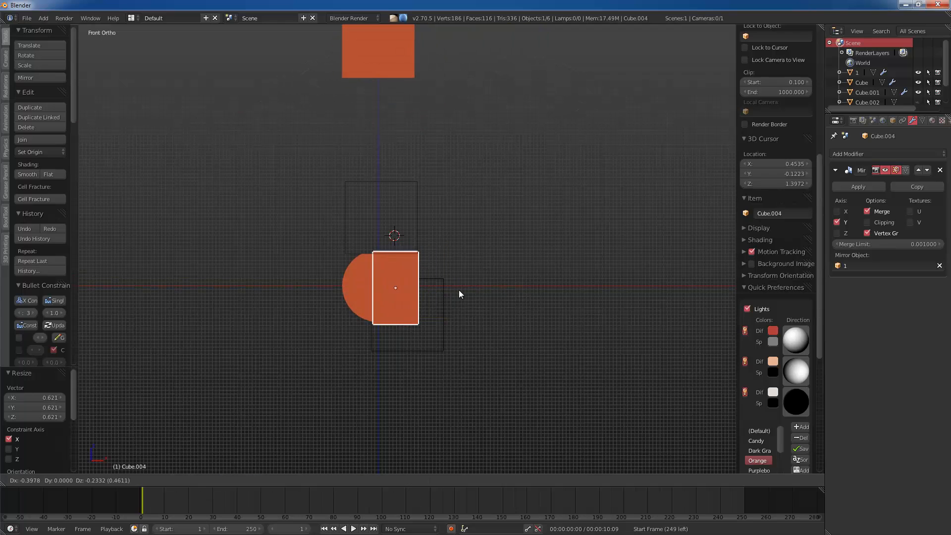
left_click(462, 287)
key("s")
key("z")
left_click(500, 307)
key("KP_6")
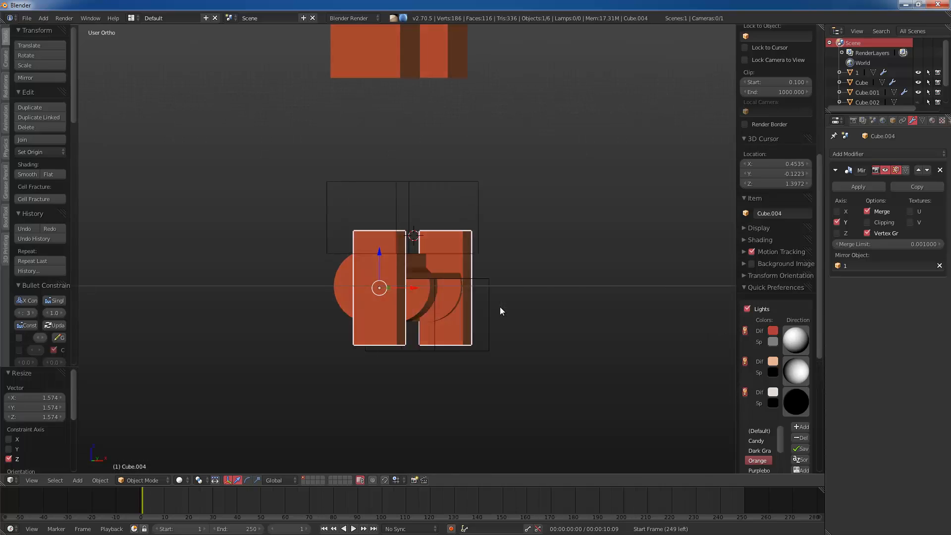
key("KP_3")
scroll(424, 296, "up", 2)
right_click(435, 275)
key("z")
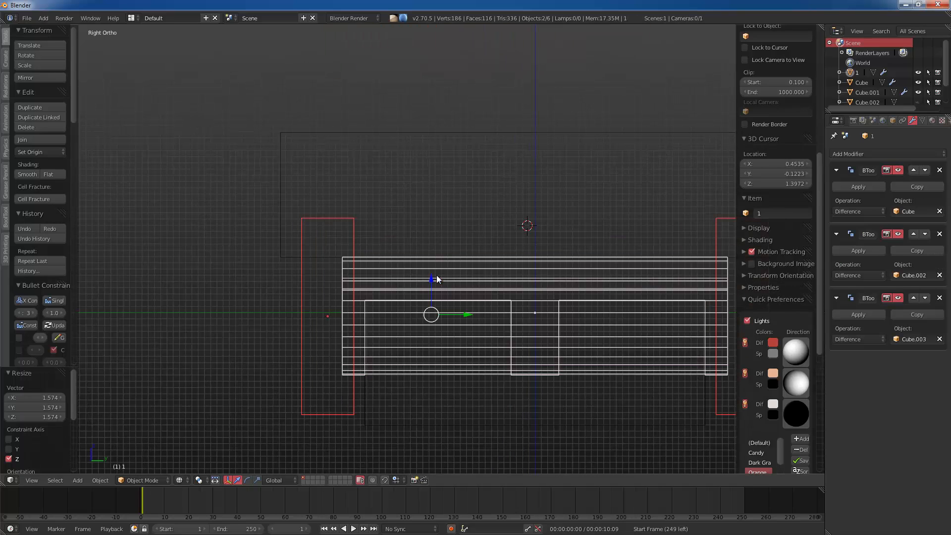
key("shift+h")
key("z")
scroll(430, 279, "down", 4)
key("a")
mouse_move(430, 279)
middle_mouse_down()
mouse_move(445, 290)
mouse_move(441, 283)
middle_mouse_up()
key("ctrl+z")
key("ctrl+z")
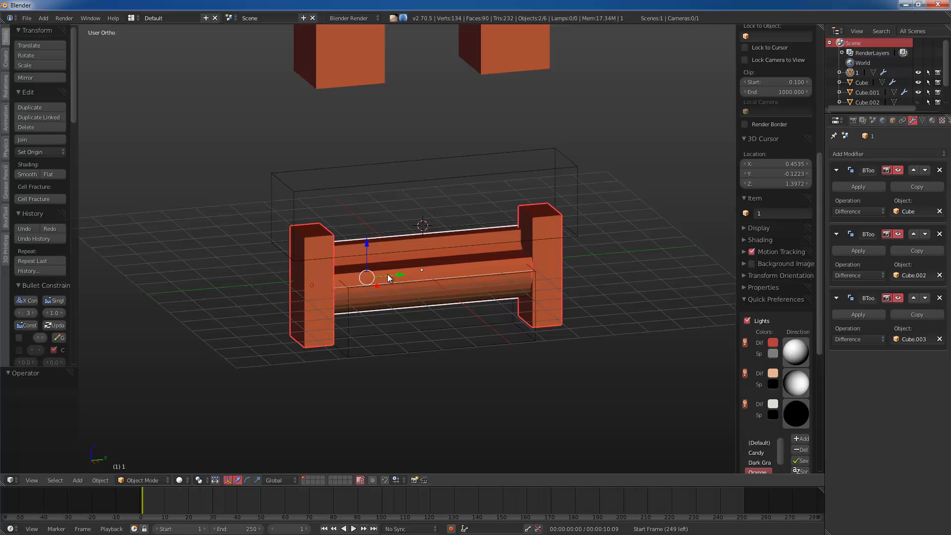
Step: Enter and leave Edit Mode on the cylinder to refresh its Boolean cuts
scroll(419, 243, "up", 1)
middle_click_drag(431, 254, 502, 233)
key("Tab")
key("Tab")
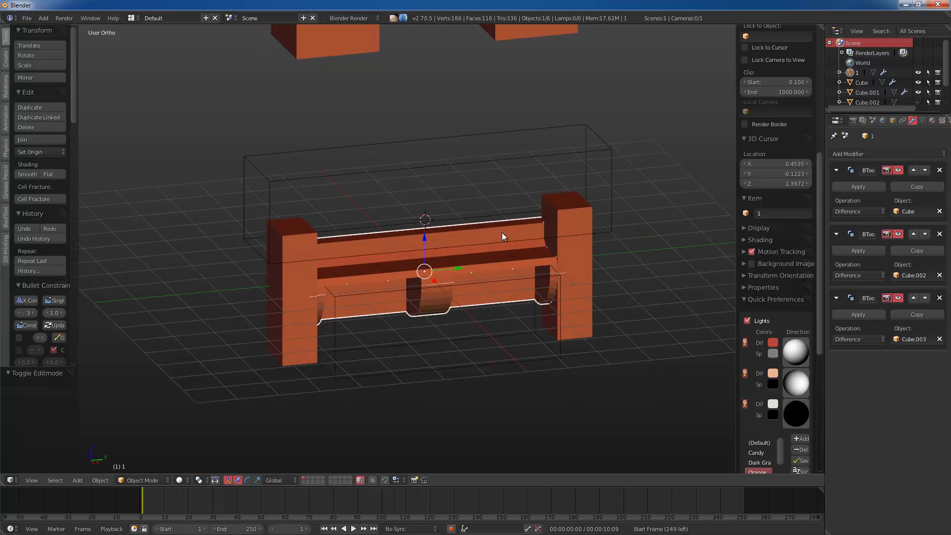
Step: Subtract the mirrored end blocks from the cylinder with a BoolTool Difference and clear the selection
middle_click_drag(388, 224, 284, 266)
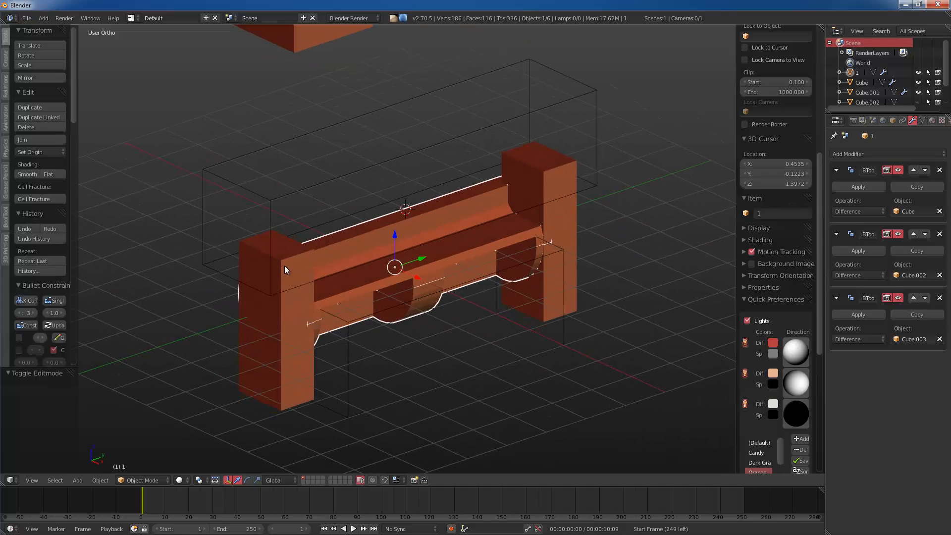
right_click(290, 266, "shift")
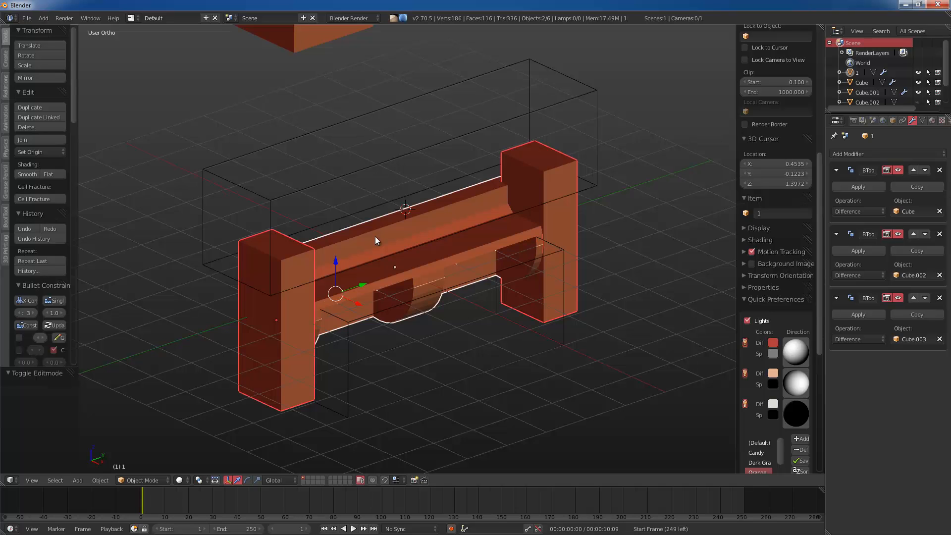
key("ctrl+KP_Subtract")
key("a")
Step: Select the cylinder and the mirrored cube above it and hide all other objects
mouse_move(376, 237)
middle_mouse_down()
mouse_move(345, 245)
mouse_move(361, 263)
mouse_move(232, 269)
middle_mouse_up()
right_click(325, 258)
middle_click_drag(416, 160, 183, 194)
scroll(349, 234, "down", 1)
key("KP_1")
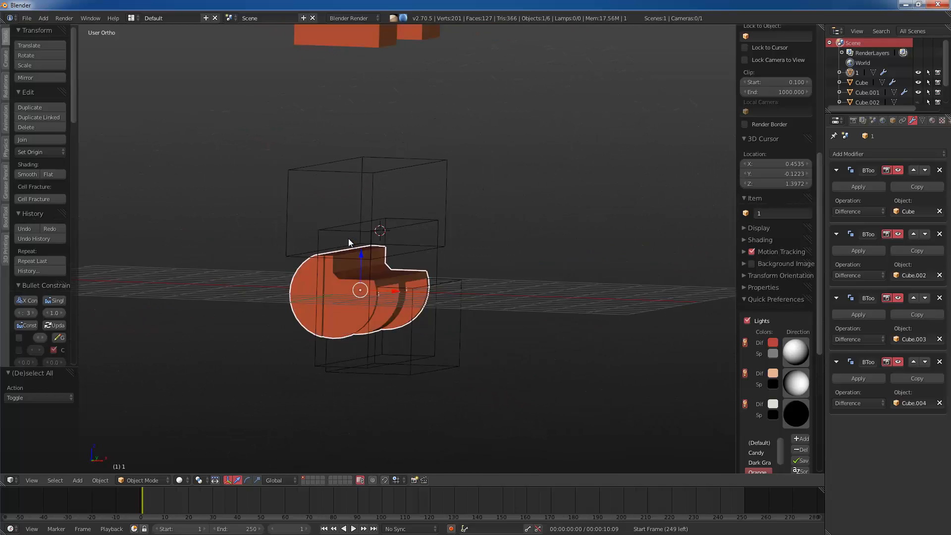
key("KP_3")
middle_click_drag(275, 283, 354, 240)
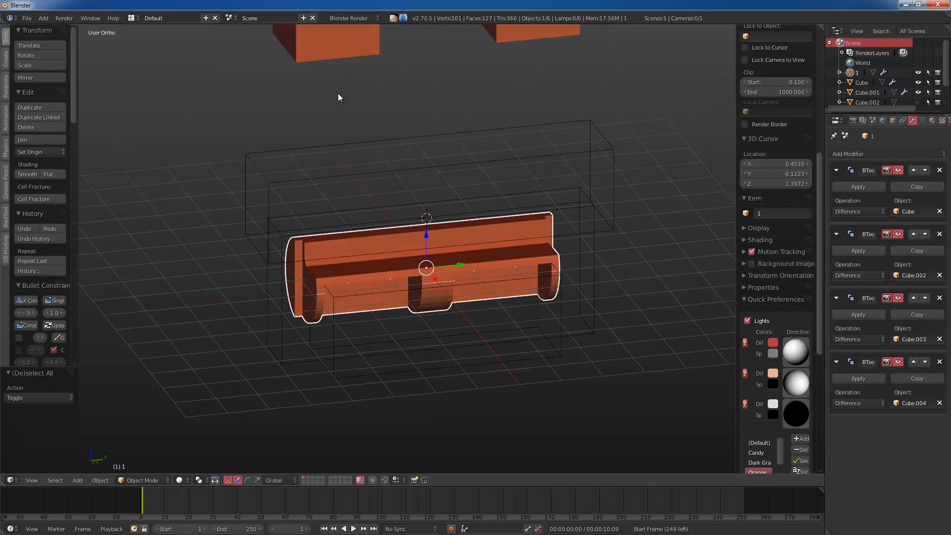
right_click(351, 59, "shift")
key("shift+h")
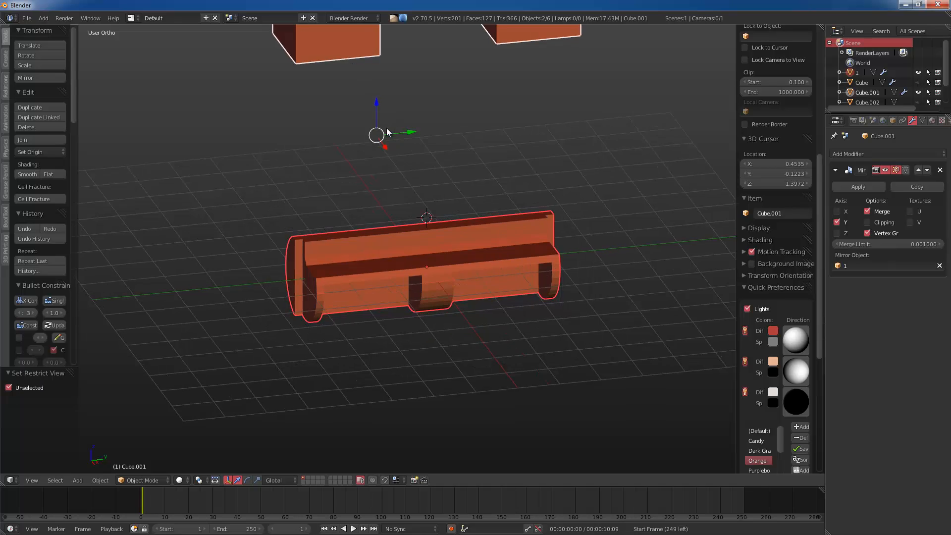
Step: Add a cube over the cylinder's lower half, between its end and middle, at X -0.192, Y -1.602, Z -0.455
key("KP_5")
key("a")
key("KP_1")
key("KP_3")
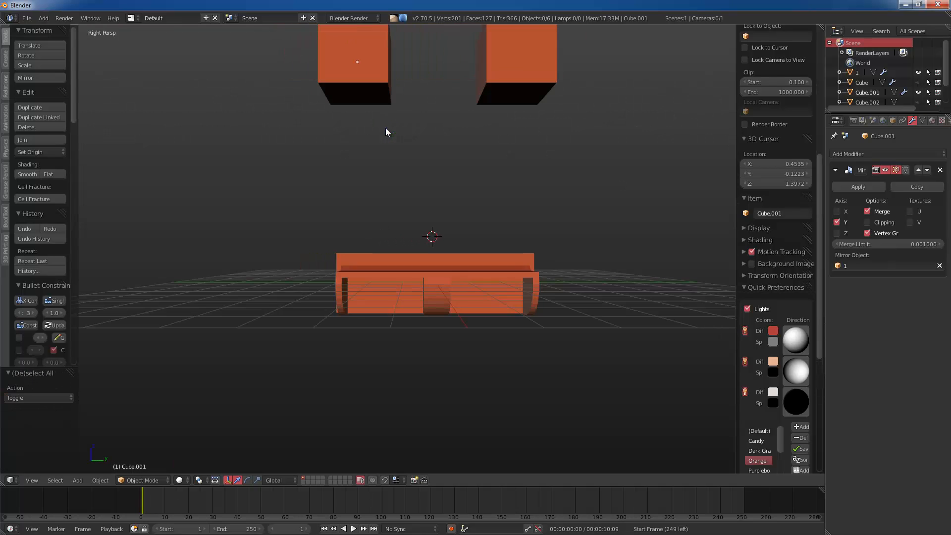
key("KP_5")
key("a")
scroll(400, 144, "up", 4)
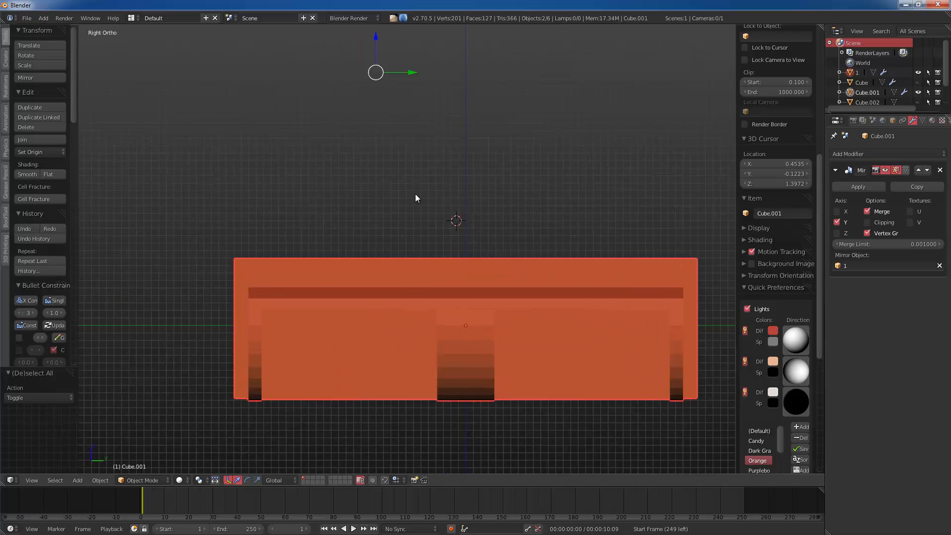
middle_click_drag(360, 349, 379, 277, "shift")
key("a")
key("shift+a")
mouse_move(367, 290)
left_click(411, 300)
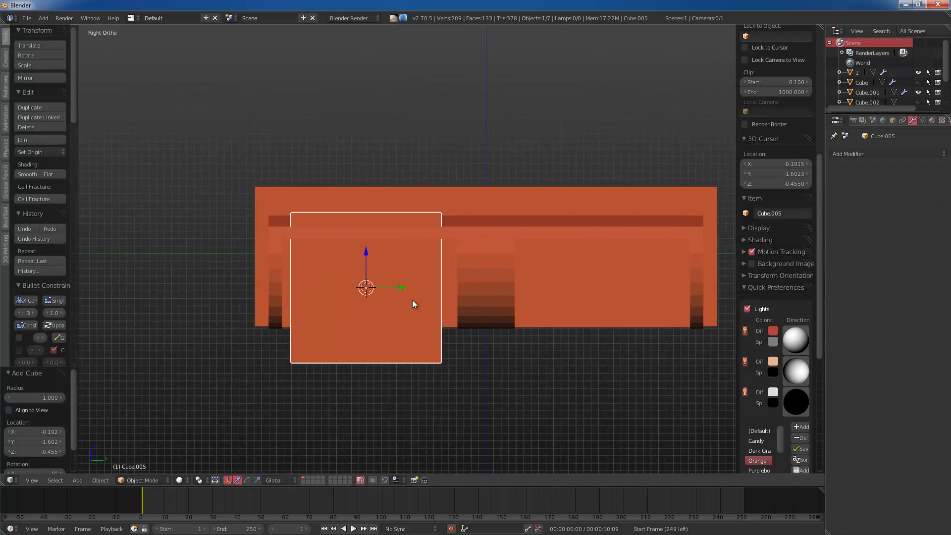
Step: Reposition the new cube on the cylinder's lower edge and scale it uniformly to about 0.487
key("g")
left_click(411, 311)
key("s")
left_click(445, 313)
Step: Link the Mirror modifier from the large cube above the cylinder to the new small cube
scroll(393, 115, "down", 4)
scroll(385, 73, "up", 3, "shift")
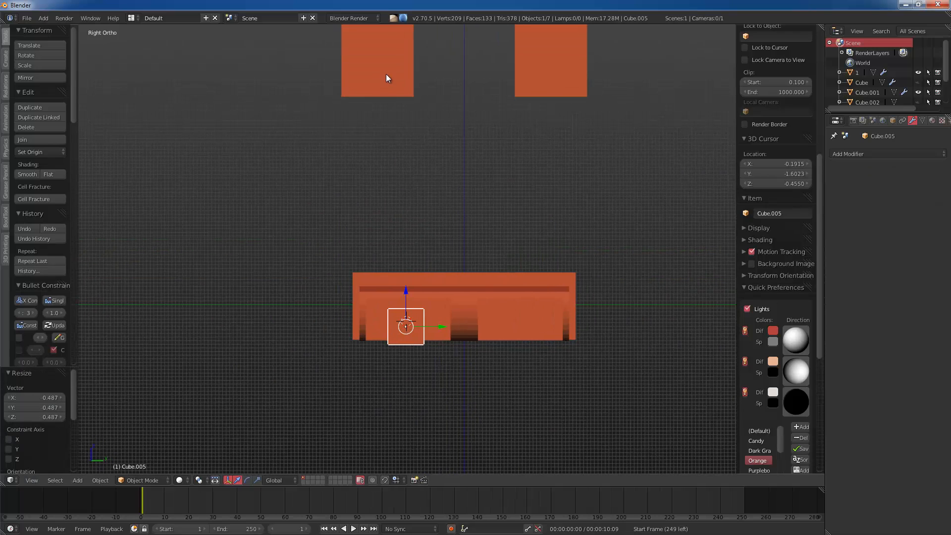
left_click(386, 73, "shift")
key("ctrl+l")
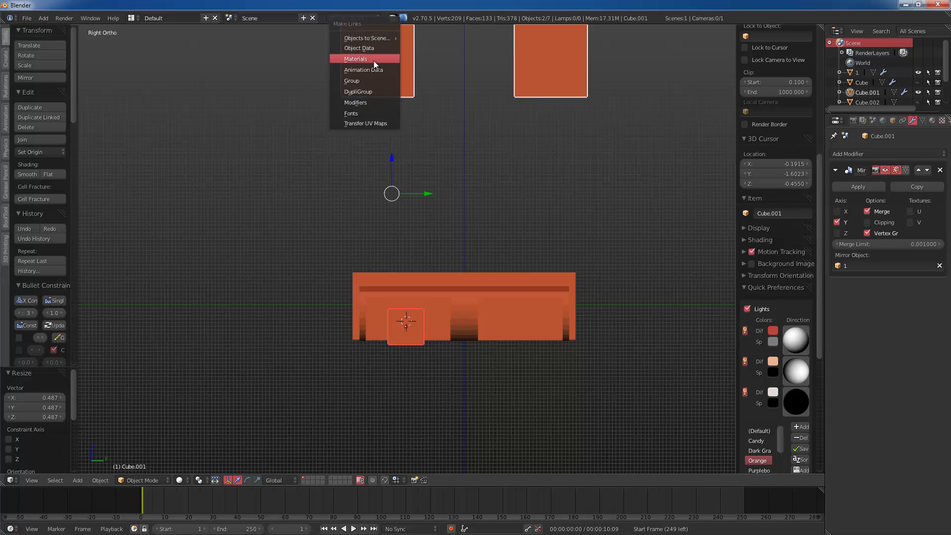
left_click(371, 102)
Step: Move the small mirrored cube over the cylinder's lower recess in right view
scroll(426, 334, "up", 5)
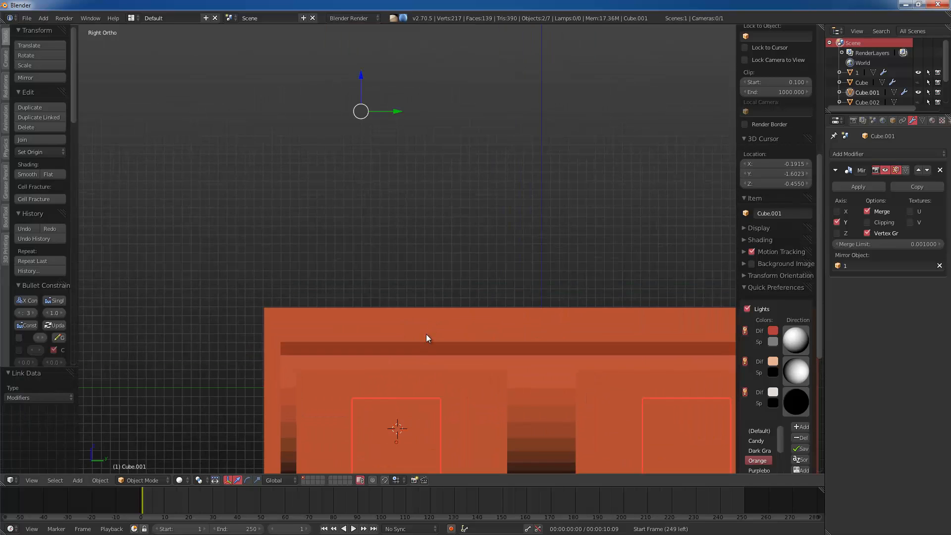
right_click(474, 320)
key("g")
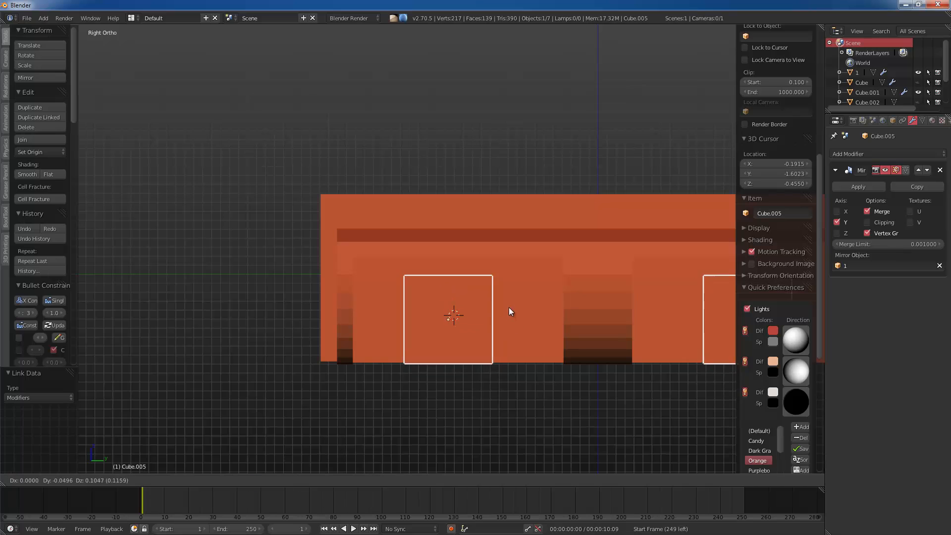
Step: Position the mirrored box over the body's lower recess and widen it along Y, trimming the width back by a factor of 0.645
left_click(508, 297)
key("s")
key("x")
key("y")
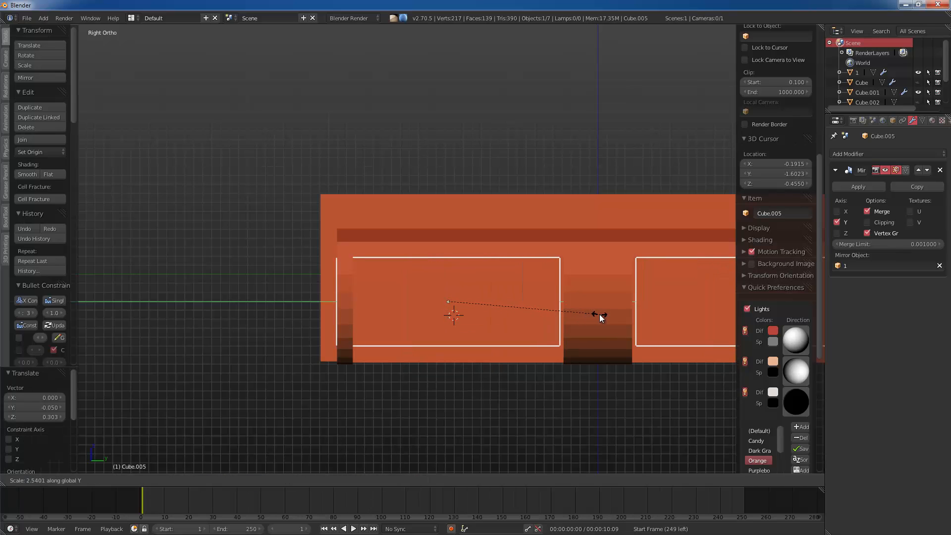
left_click(582, 315)
key("g")
left_click(592, 317)
key("s")
key("x")
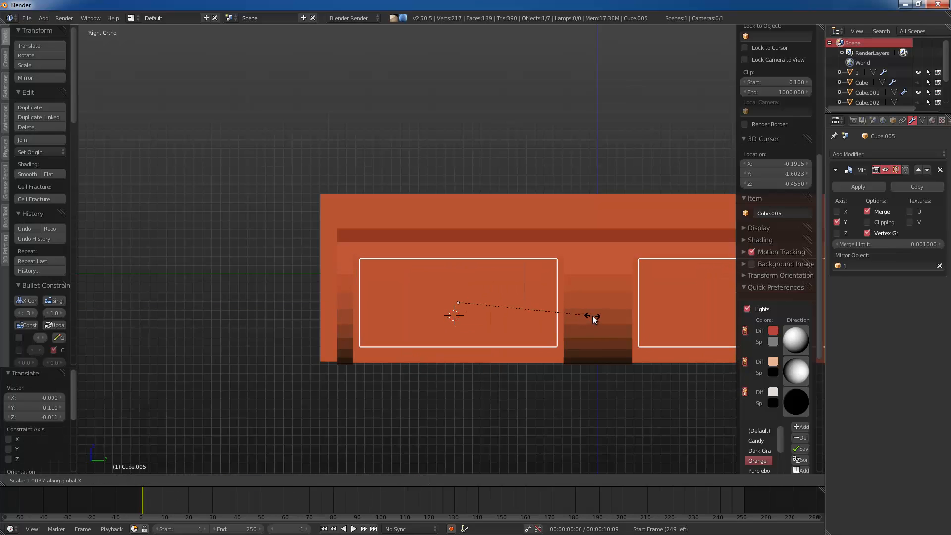
left_click(525, 318)
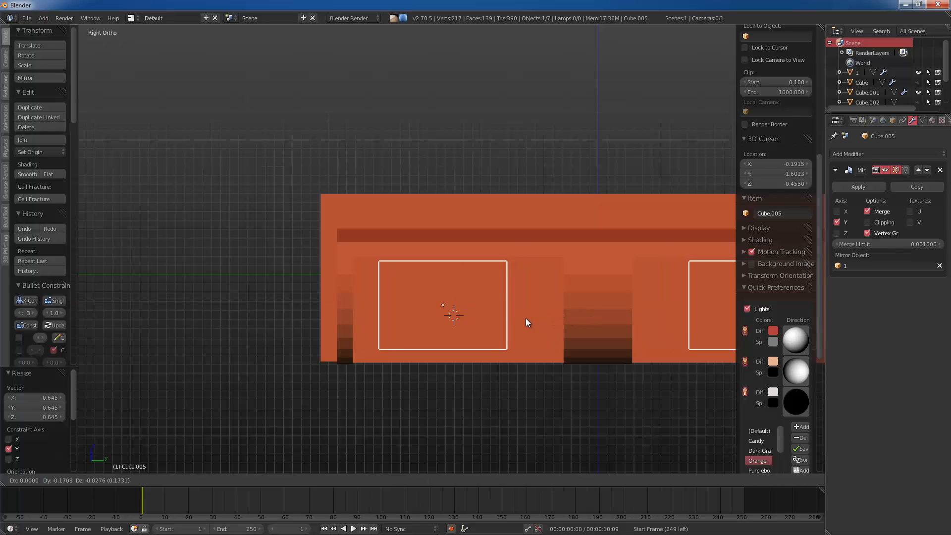
Step: Duplicate the mirrored box, place the copy lower and further outward, and scale it by 1.162
key("shift+d")
left_click(492, 338)
key("s")
left_click(497, 317)
Step: Isolate the two overlapping boxes in local view and subtract the enlarged copy from the original box
key("z")
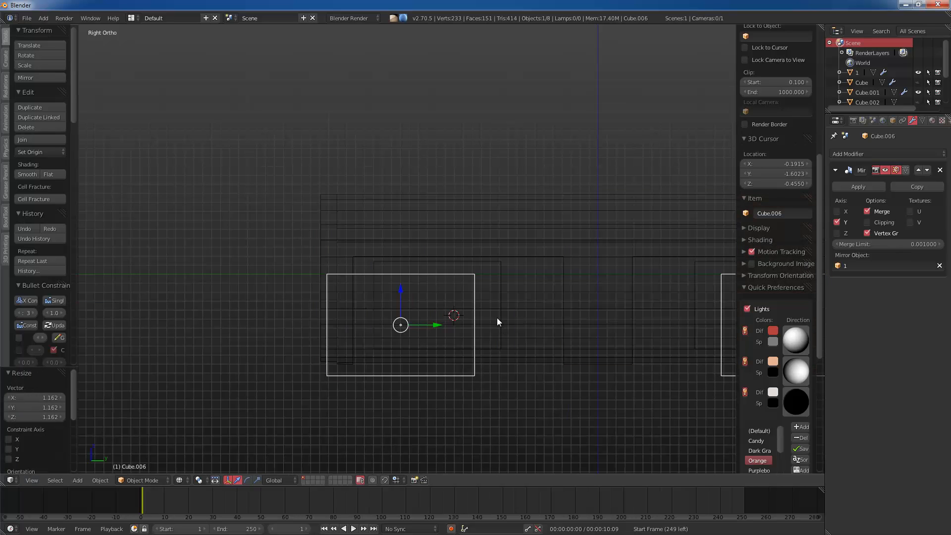
right_click(501, 315, "shift")
key("KP_Divide")
key("z")
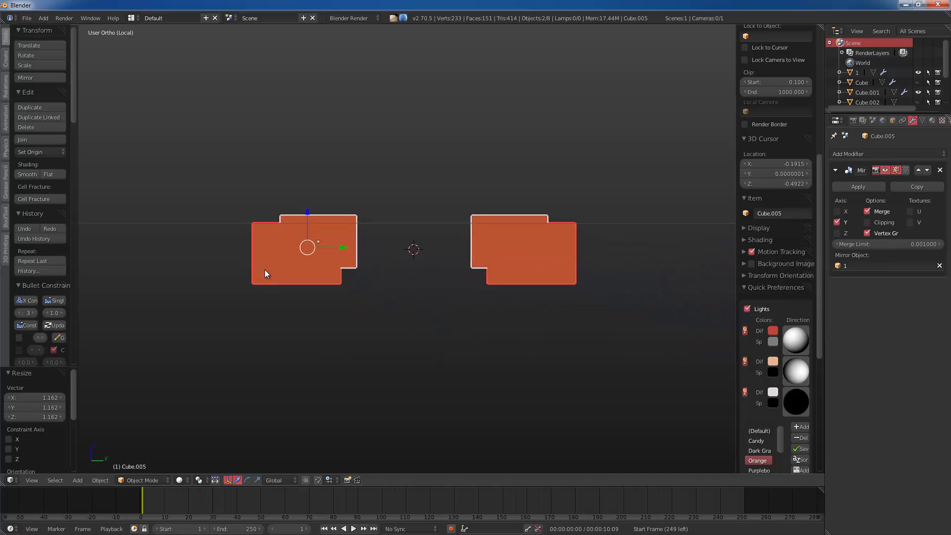
scroll(207, 283, "up", 1)
right_click(335, 272)
right_click(384, 239, "shift")
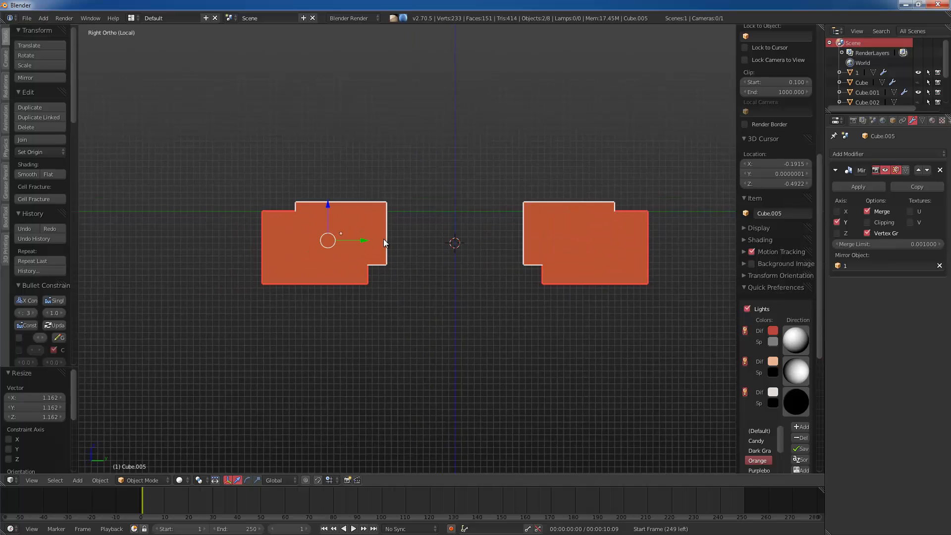
key("ctrl+KP_Subtract")
Step: Reposition the cutting box to leave a thin L-shaped strip, scaling it 1.015 along Z and moving it 0.104 along Z
key("z")
right_click(403, 289)
key("g")
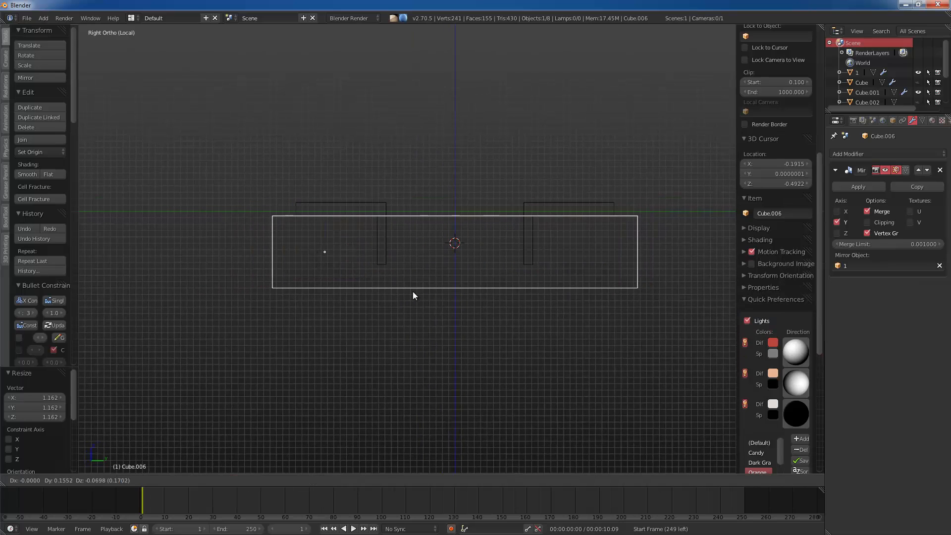
left_click(413, 292)
key("s")
key("z")
left_click(406, 286)
key("z")
middle_click_drag(406, 285, 400, 295)
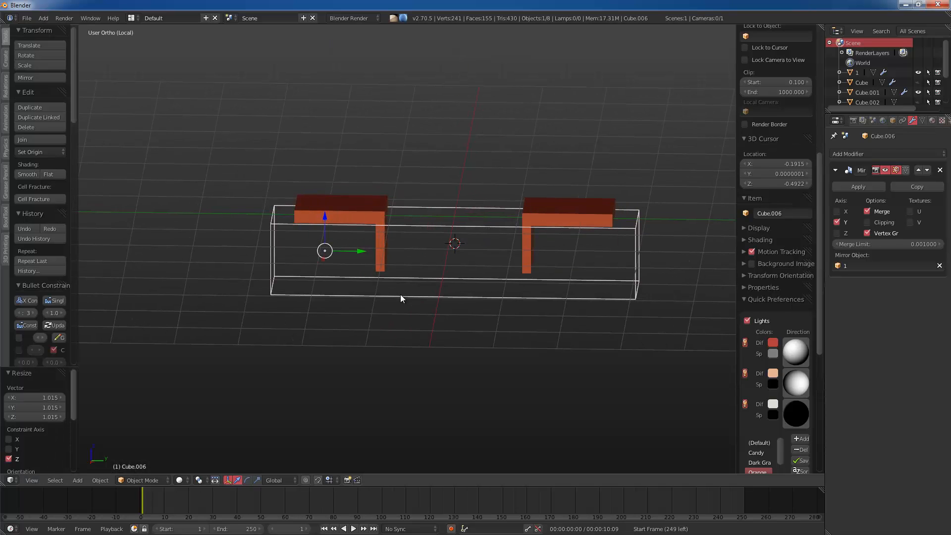
key("g")
key("z")
left_click(404, 289)
Step: Return from local view to the whole model and apply the boolean on the L-shaped strip to its mesh
key("KP_Divide")
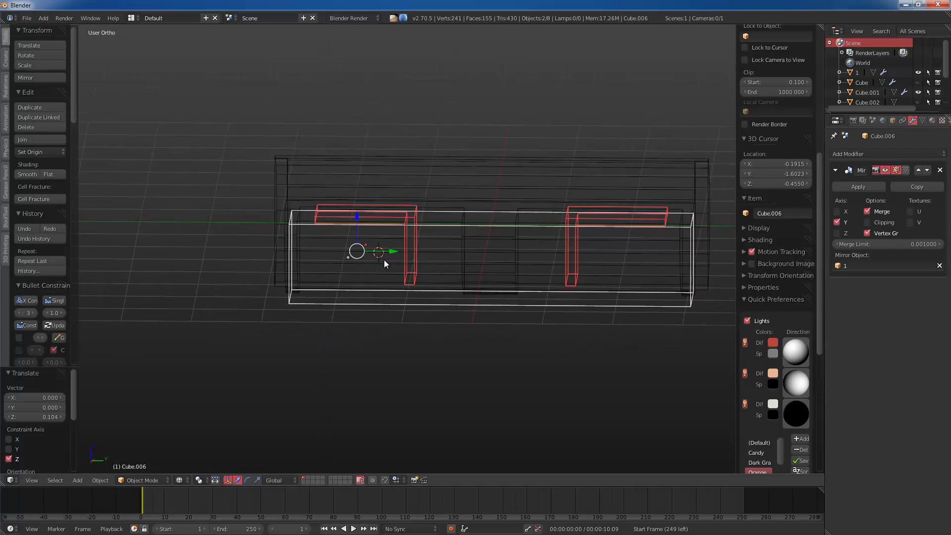
key("KP_Divide")
key("KP_Divide")
key("z")
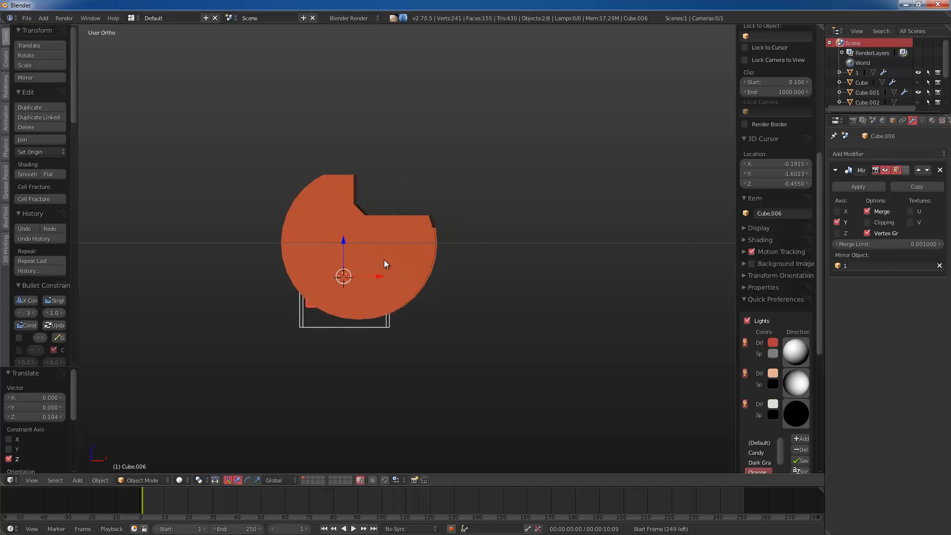
key("KP_3")
key("a")
mouse_move(439, 257)
middle_mouse_down()
mouse_move(480, 272)
mouse_move(438, 269)
middle_mouse_up()
right_click(438, 269)
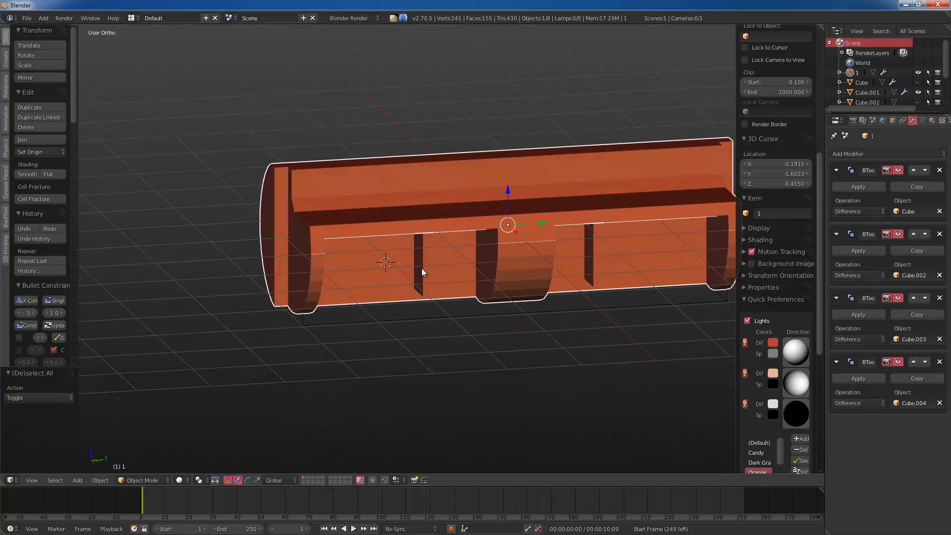
left_click(5, 212)
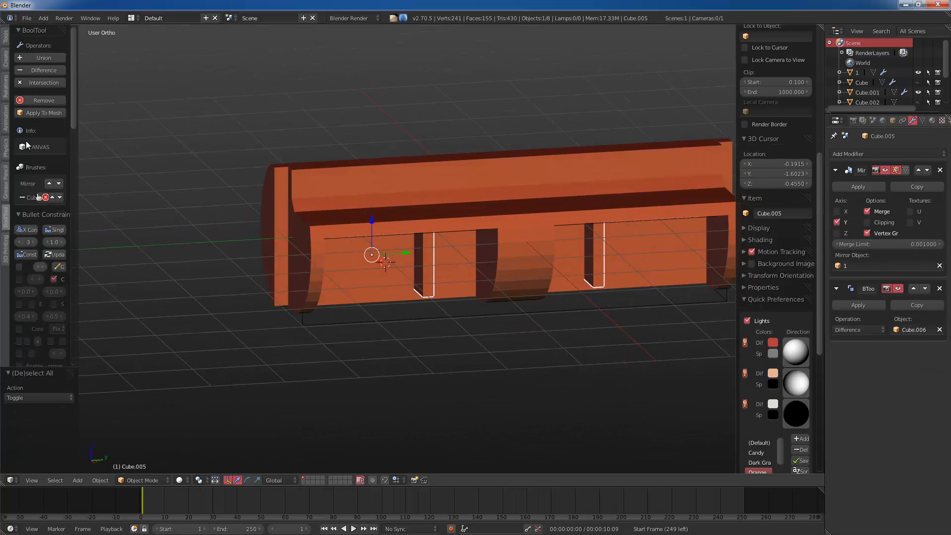
left_click(35, 113)
Step: Extend the L-shaped strip's horizontal arm by moving its outer end vertices along Y in Edit Mode
mouse_move(394, 238)
middle_mouse_down()
mouse_move(440, 260)
mouse_move(467, 219)
mouse_move(468, 193)
mouse_move(459, 206)
middle_mouse_up()
key("Tab")
key("z")
key("a")
left_click_drag(362, 297, 292, 347, "ctrl")
key("g")
key("y")
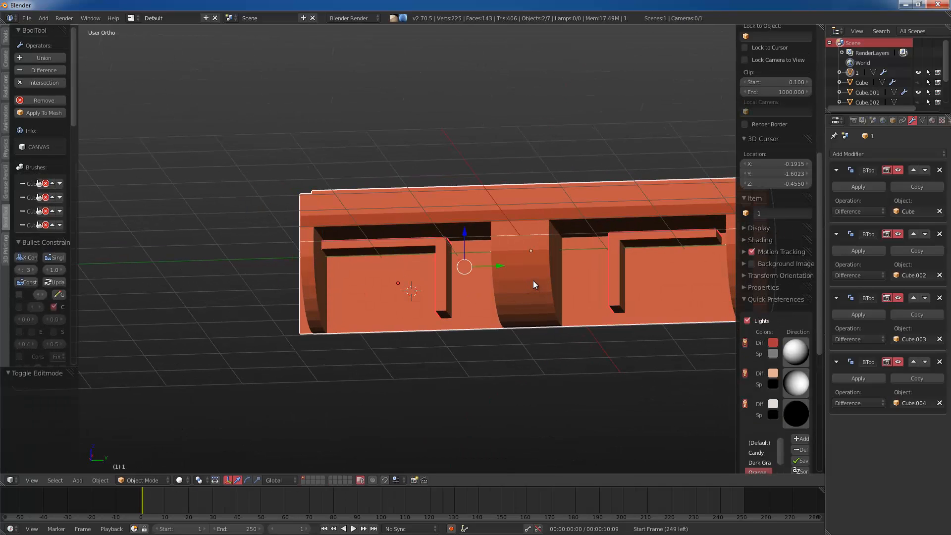
Step: Union the L-shaped strip with the main body using a BoolTool brush
key("ctrl+KP_Add")
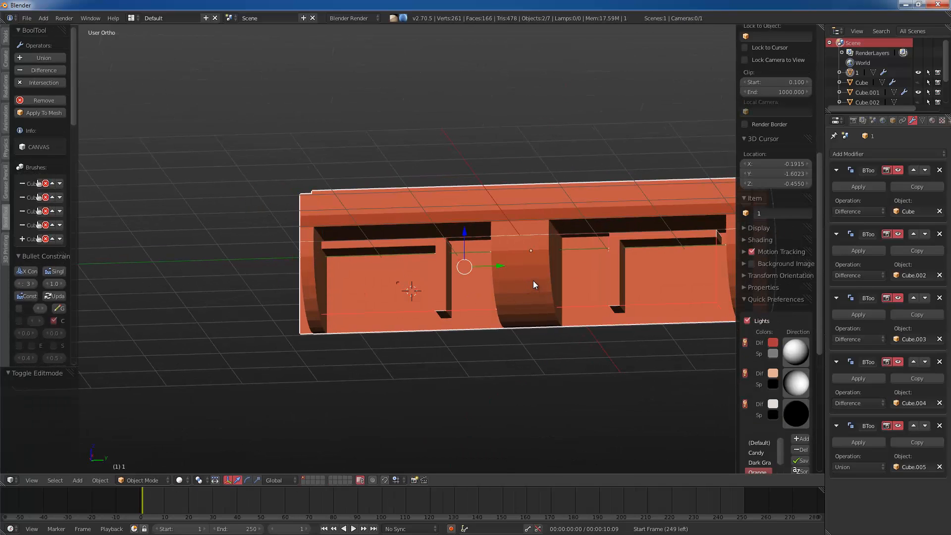
key("a")
mouse_move(533, 280)
middle_mouse_down()
mouse_move(518, 262)
mouse_move(525, 269)
middle_mouse_up()
key("KP_3")
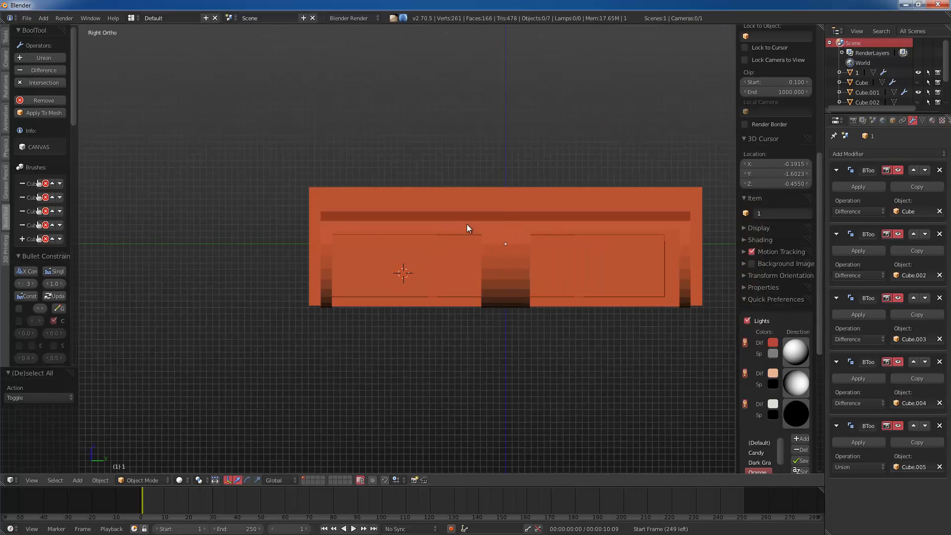
Step: Enable the Wire display option for the main body
right_click(466, 225)
left_click(894, 121)
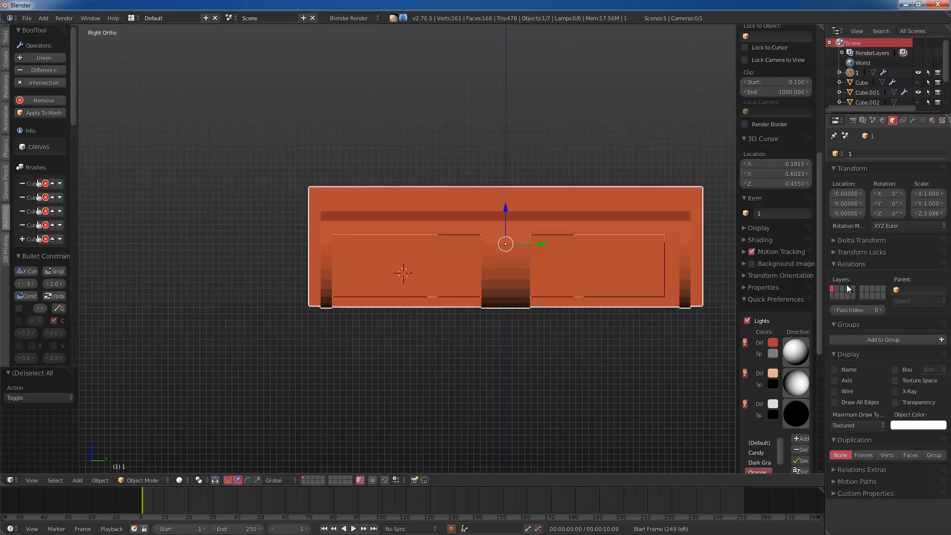
left_click(835, 392)
key("a")
middle_click_drag(506, 272, 697, 221)
Step: Hide the viewport's grid floor, and try the Only Render display before switching it back off
left_click(756, 228)
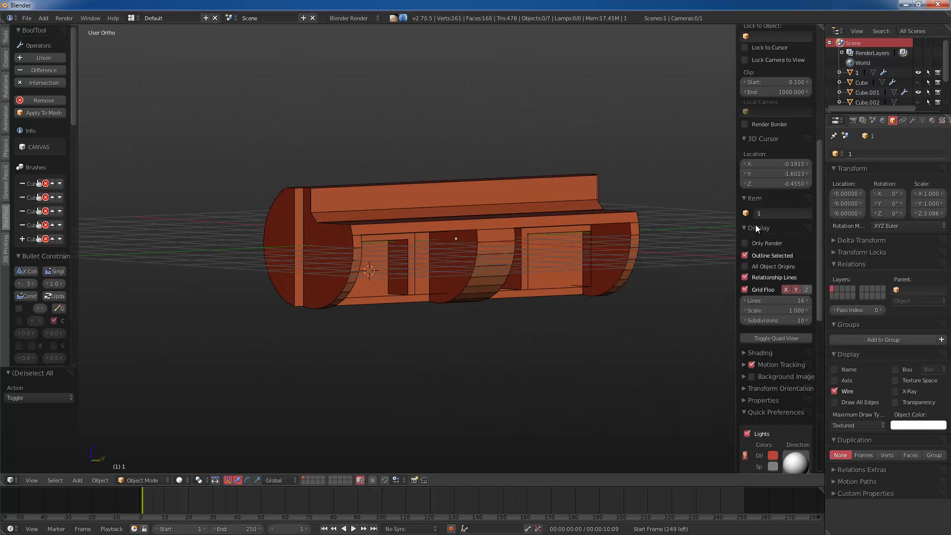
left_click(753, 289)
left_click(762, 239)
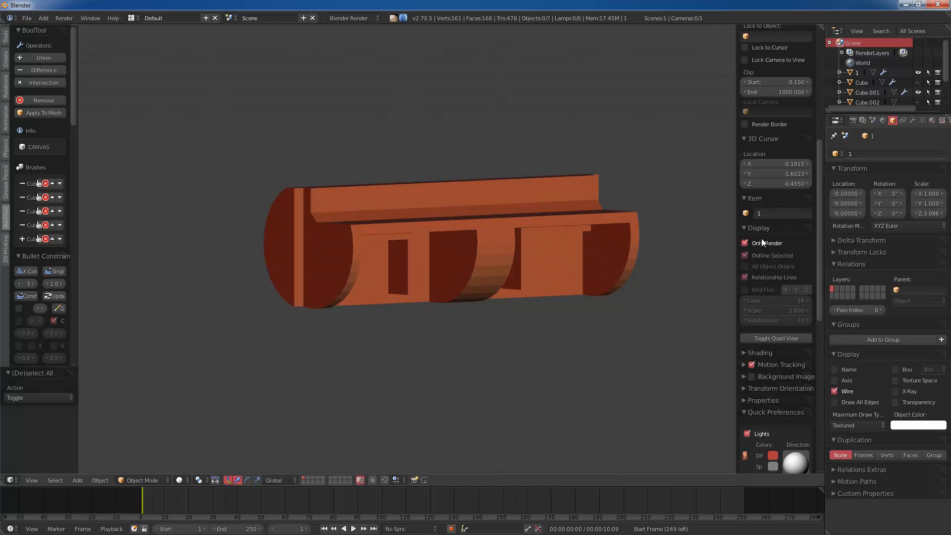
left_click(763, 240)
left_click(764, 239)
left_click(764, 239)
middle_click_drag(551, 267, 551, 267)
key("KP_5")
key("KP_3")
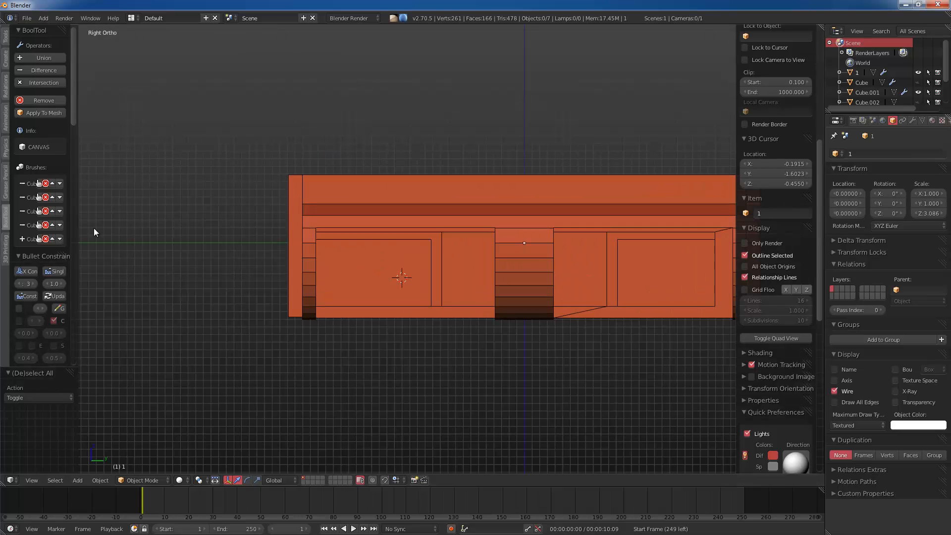
Step: Duplicate the spare mirrored box above the model, place the copy over the main body, and scale it to 0.46
scroll(74, 218, "down", 1)
scroll(129, 198, "down", 6)
key("z")
key("z")
right_click(365, 92)
key("shift+d")
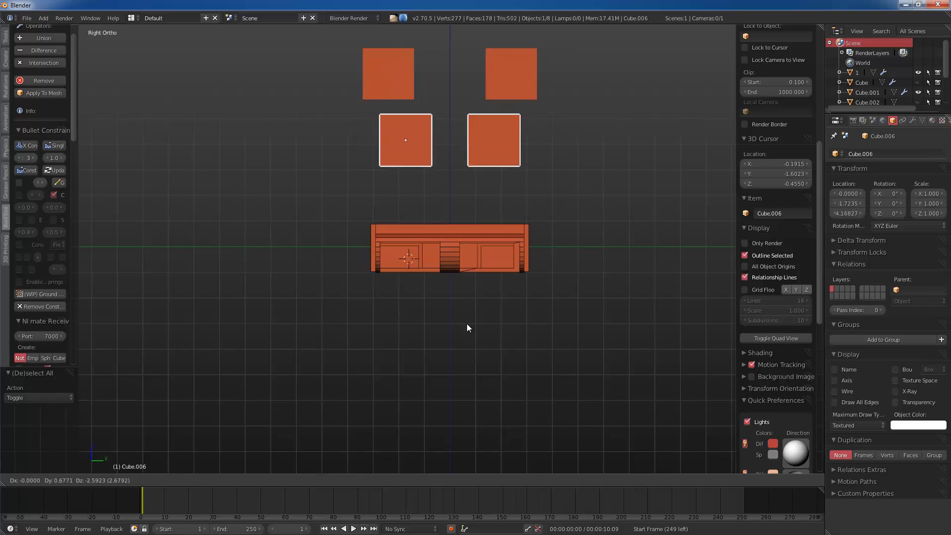
left_click(471, 322)
scroll(498, 293, "up", 5)
key("s")
left_click(486, 228)
Step: Fit the copied box beside the central rib by moving and shrinking it, and stretch it 1.479 along Z
key("g")
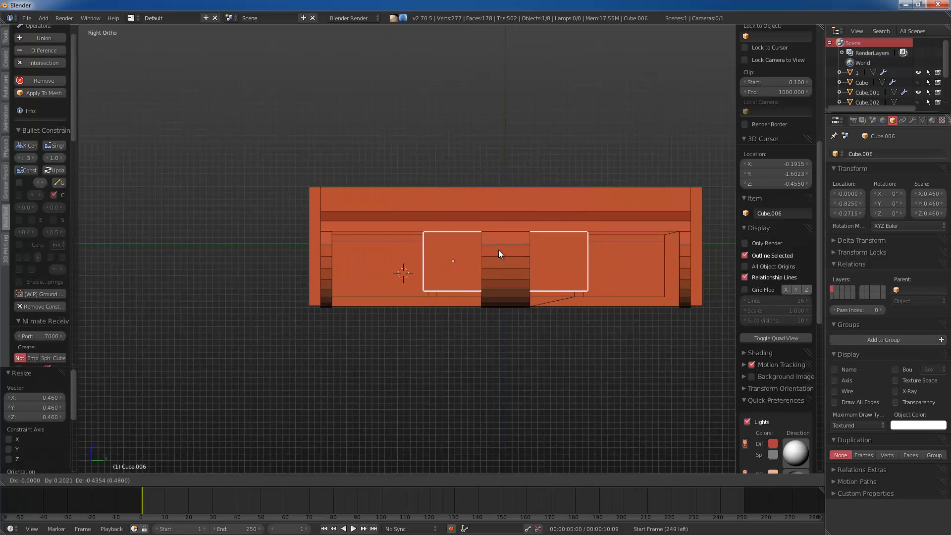
left_click(498, 253)
key("s")
left_click(488, 247)
key("g")
left_click(494, 247)
key("s")
key("z")
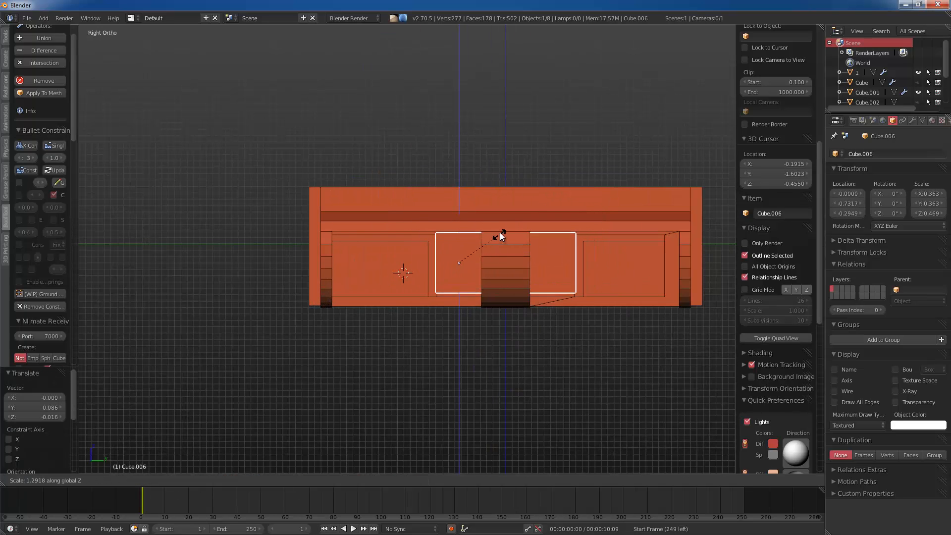
left_click(498, 232)
Step: Move the box about 0.13 along X and shift its front face by -0.041 along X
middle_click_drag(470, 250, 450, 329)
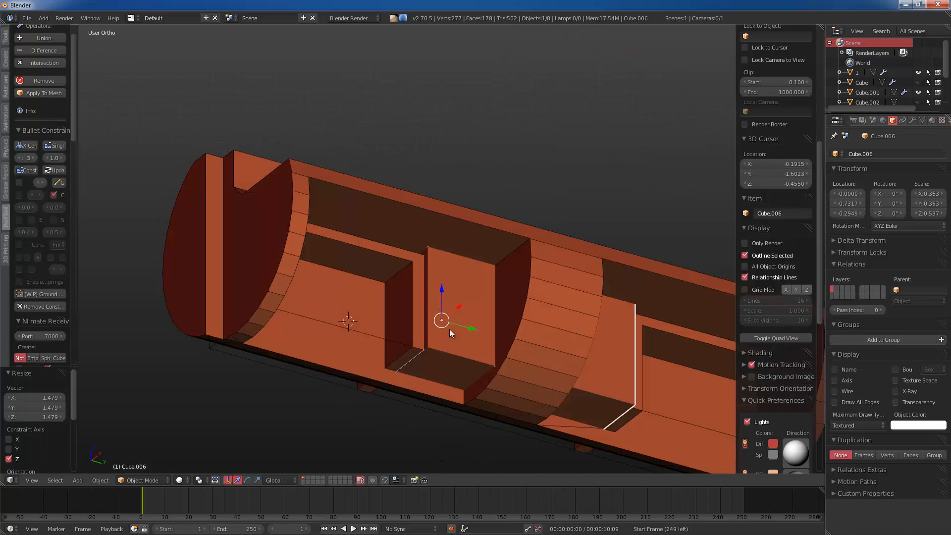
key("g")
key("x")
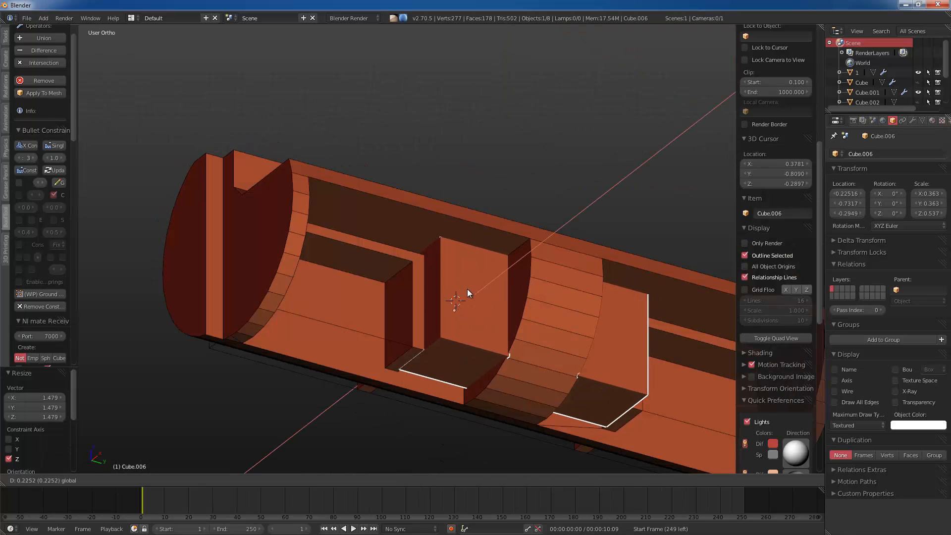
left_click(466, 292)
key("Tab")
key("ctrl+Tab")
left_click(437, 302)
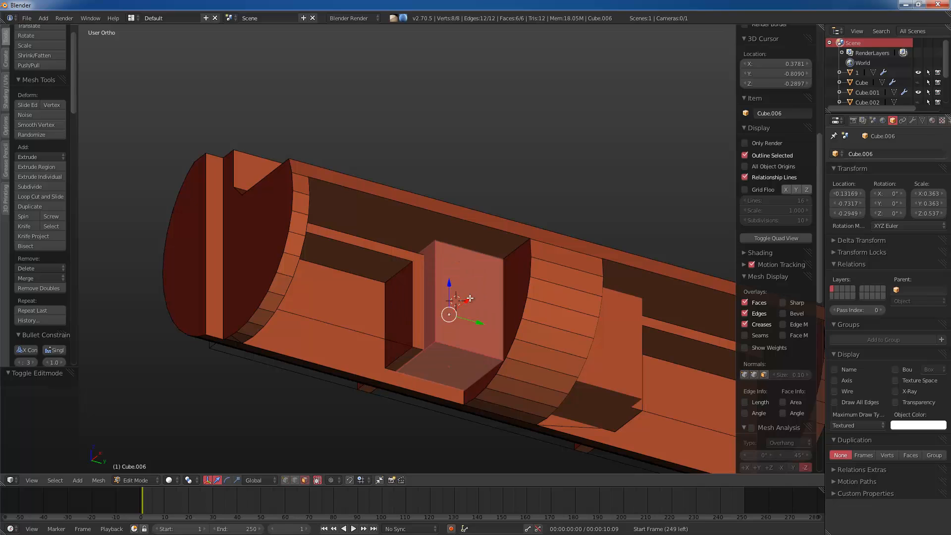
right_click(470, 298)
mouse_move(481, 287)
left_mouse_down()
mouse_move(492, 276)
mouse_move(478, 287)
left_mouse_up()
Step: Bevel the lower edge of the box's front face with an offset of 0.169
key("ctrl+Tab")
left_click(465, 280)
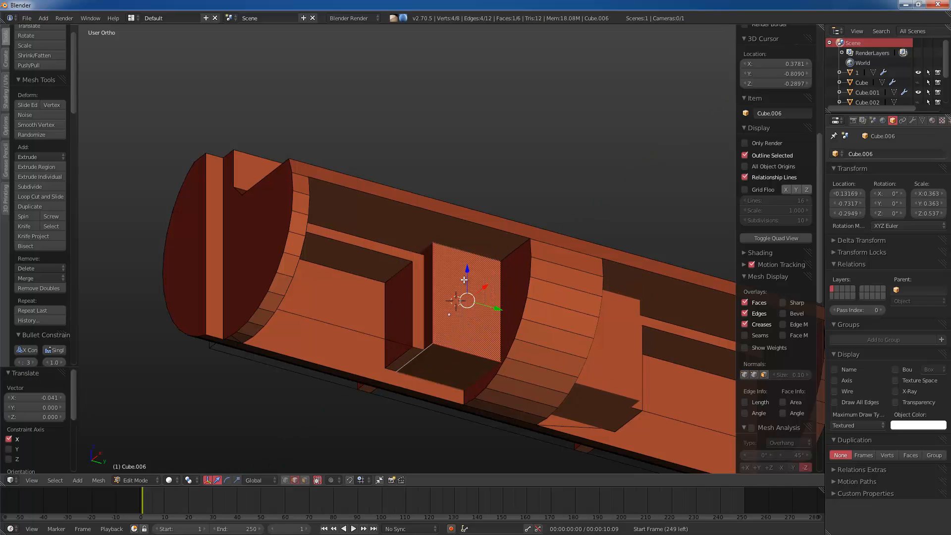
right_click(476, 343)
key("ctrl+b")
left_click(502, 379)
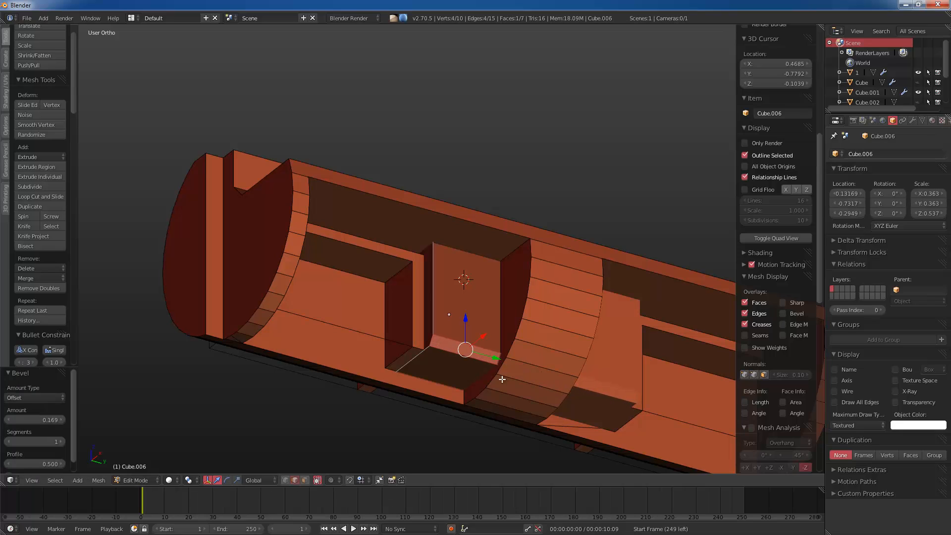
Step: Slide the lower chamfer's bottom edge by a factor of 0.244 and shift it 0.083 along X
key("g")
key("g")
left_click(461, 360)
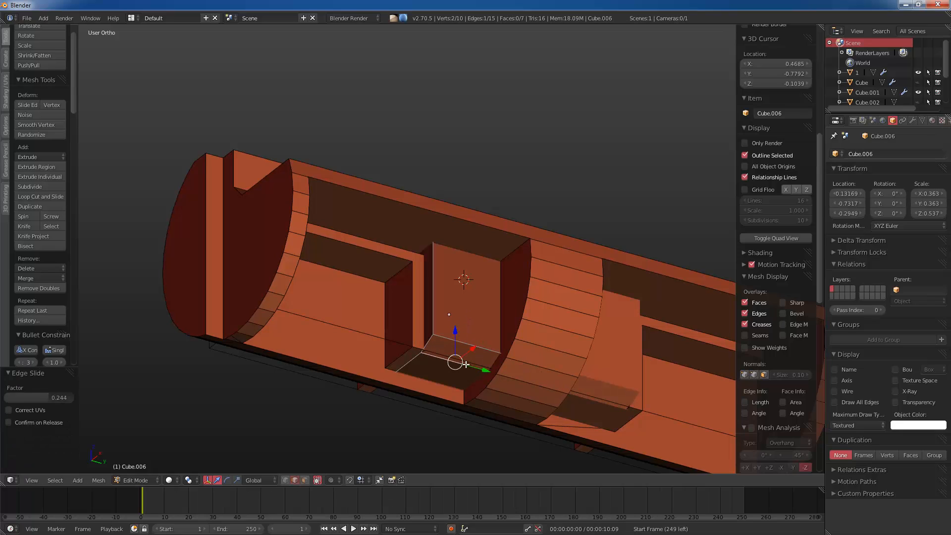
key("g")
key("g")
right_click(474, 362)
left_click_drag(472, 348, 478, 345)
Step: Slide the lower chamfer's upper edge by a factor of about 0.044
right_click(455, 343)
key("g")
key("g")
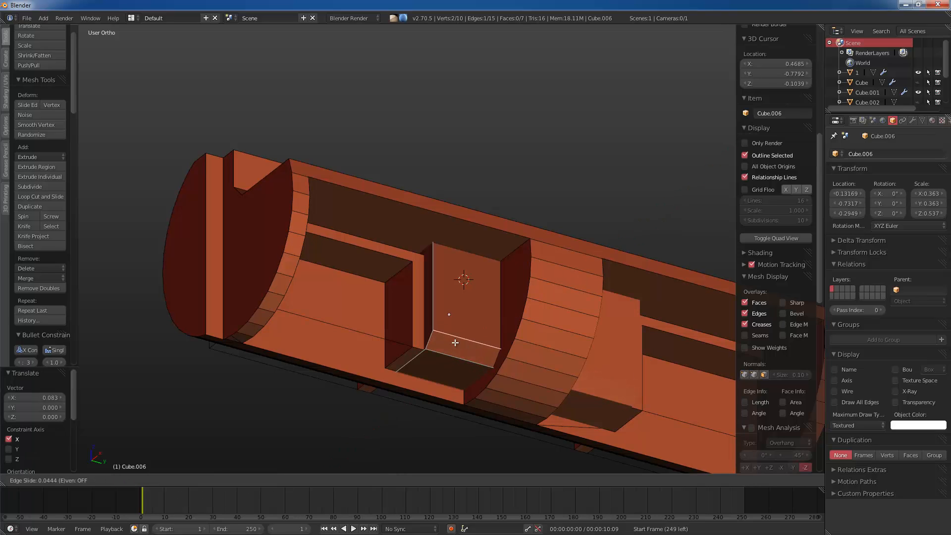
left_click(455, 343)
key("Tab")
key("Tab")
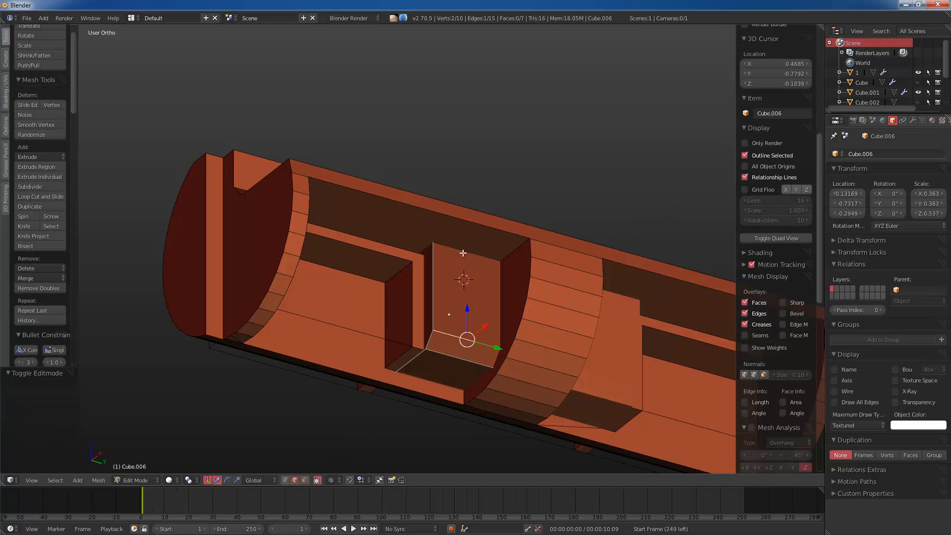
Step: Bevel the upper edge of the box's front face with an offset of about 0.31
right_click(460, 248)
key("z")
key("ctrl+b")
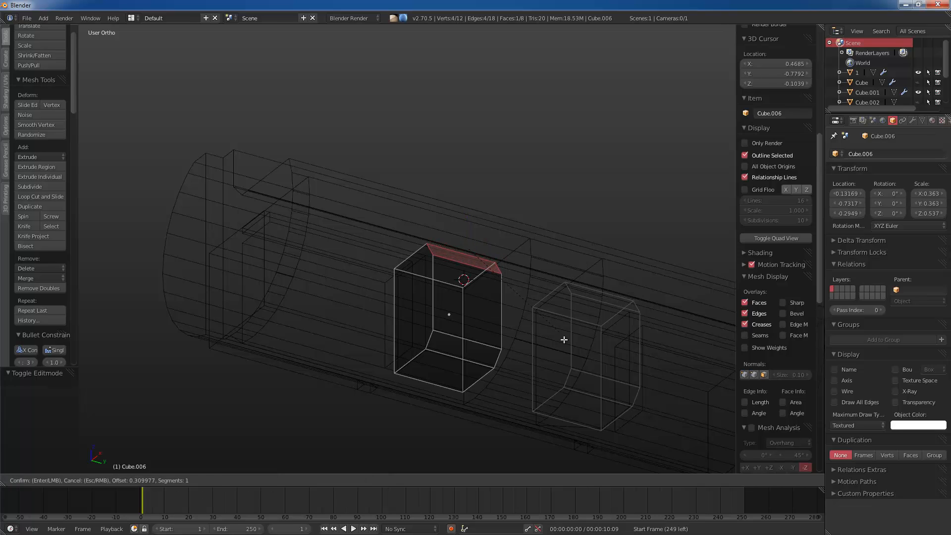
left_click(569, 344)
Step: Move the upper chamfer's top edge back along X and union the finished box with the main body
key("z")
right_click(443, 245)
middle_click_drag(444, 247, 466, 275)
left_click_drag(456, 214, 442, 212)
key("Tab")
right_click(503, 274, "shift")
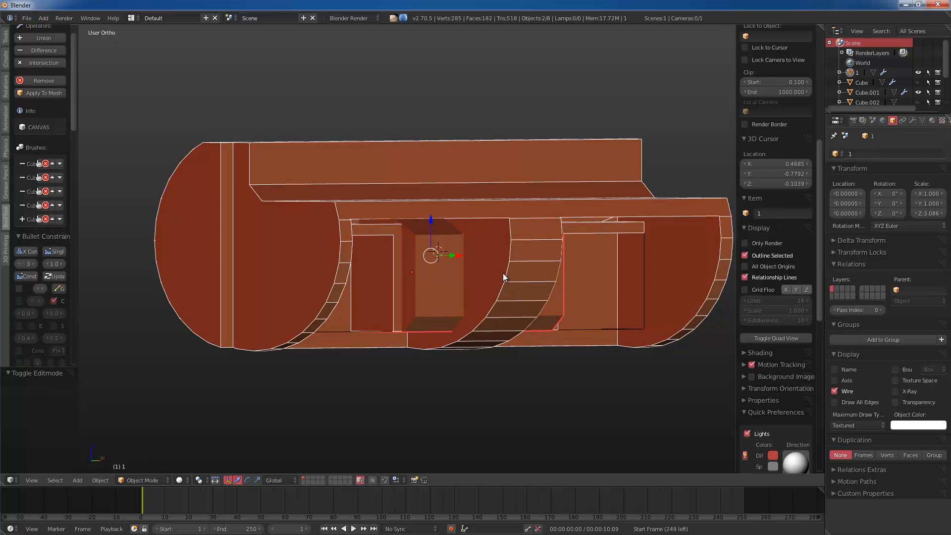
key("ctrl+KP_Add")
Step: Examine the chamfered box's profile inside the main body from the front in wireframe
key("KP_1")
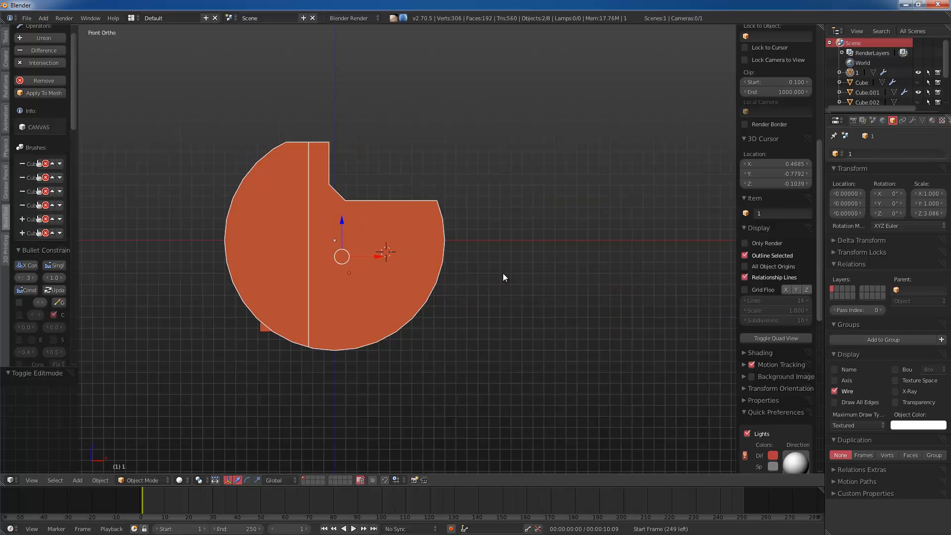
key("z")
right_click(373, 316)
right_click(379, 313)
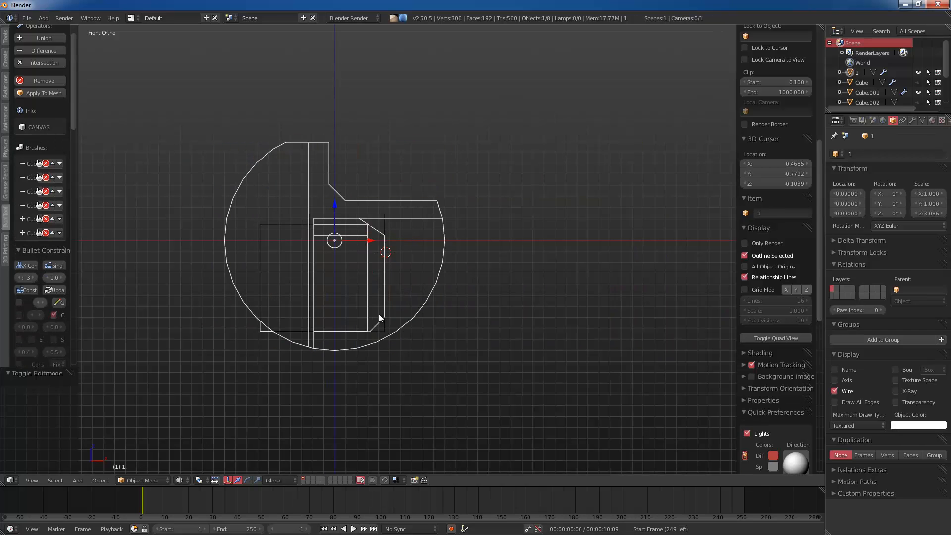
right_click(385, 313)
key("Tab")
key("Tab")
key("z")
Step: Unhide all hidden objects and clear the selection
mouse_move(448, 263)
middle_mouse_down()
mouse_move(406, 278)
mouse_move(437, 245)
mouse_move(328, 325)
middle_mouse_up()
key("alt+h")
key("a")
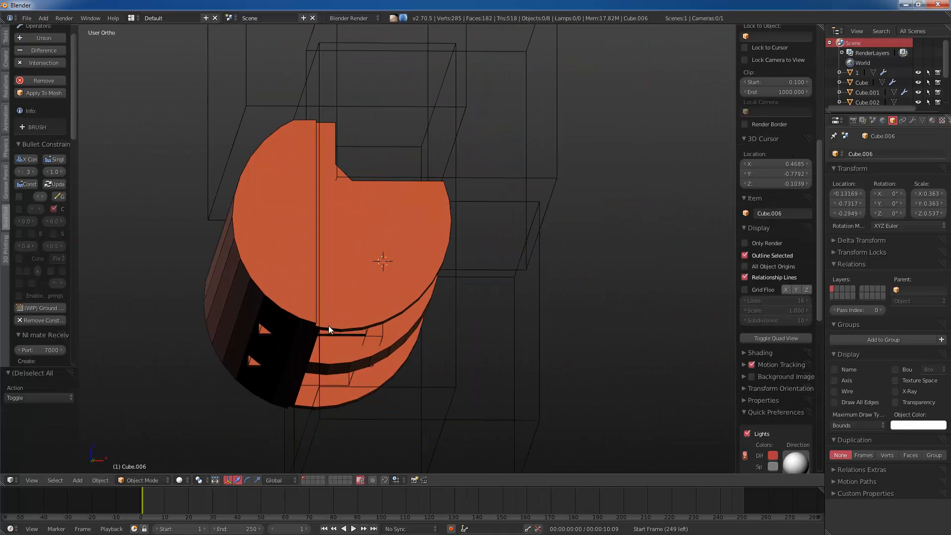
Step: Duplicate the spare mirrored cube above the part and place the copy beside the main body in front view
right_click(268, 337)
key("z")
mouse_move(266, 334)
middle_mouse_down()
mouse_move(315, 321)
mouse_move(301, 341)
mouse_move(377, 352)
middle_mouse_up()
key("z")
key("KP_1")
key("z")
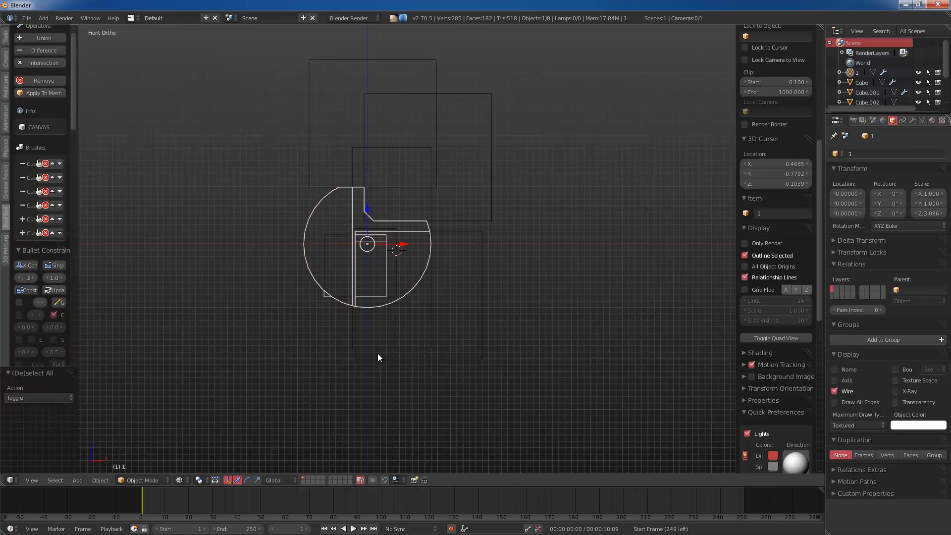
key("a")
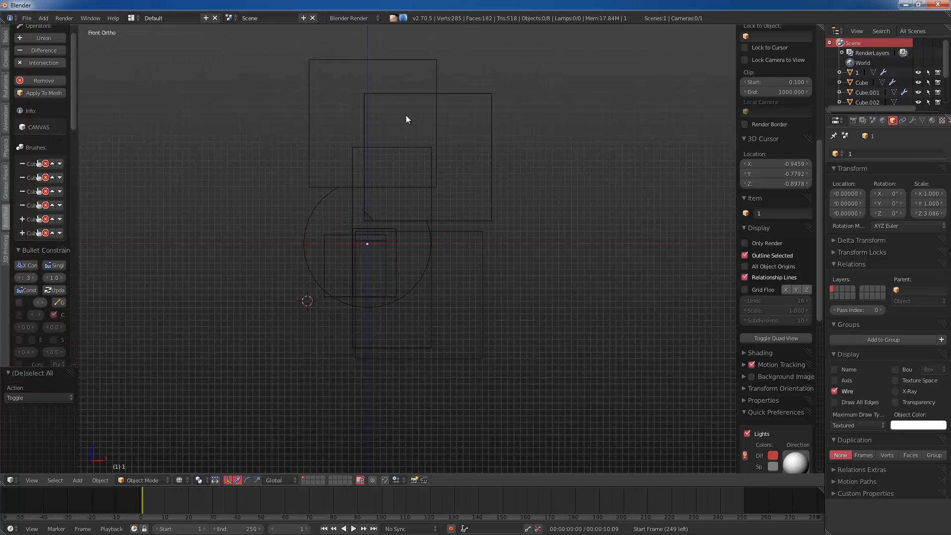
scroll(334, 226, "down", 5)
right_click(384, 126)
key("shift+d")
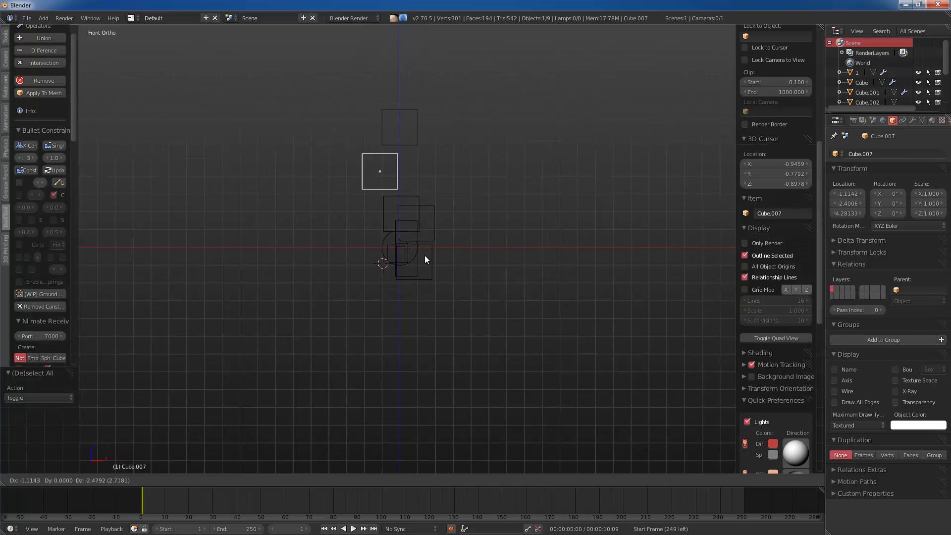
left_click(415, 286)
Step: Rotate the duplicated cube about -27° around Y and move it about 1.52 along X against the body's lower side
key("z")
scroll(403, 303, "up", 4)
key("r")
left_click(480, 250)
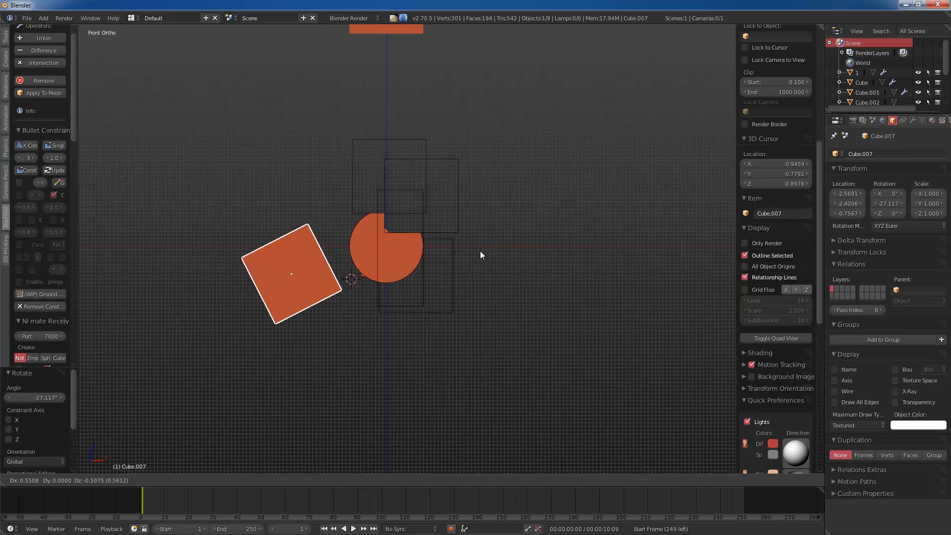
key("g")
left_click(503, 245)
Step: Scale the rotated cube by about 4.91 along Y and subtract it from the main body with a BoolTool difference
middle_click_drag(376, 317, 356, 323)
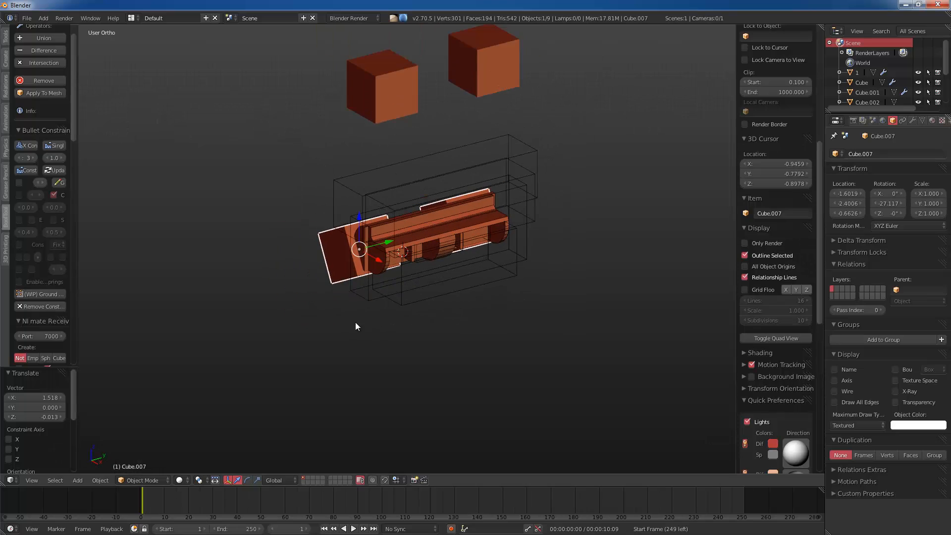
key("s")
key("y")
left_click(444, 19)
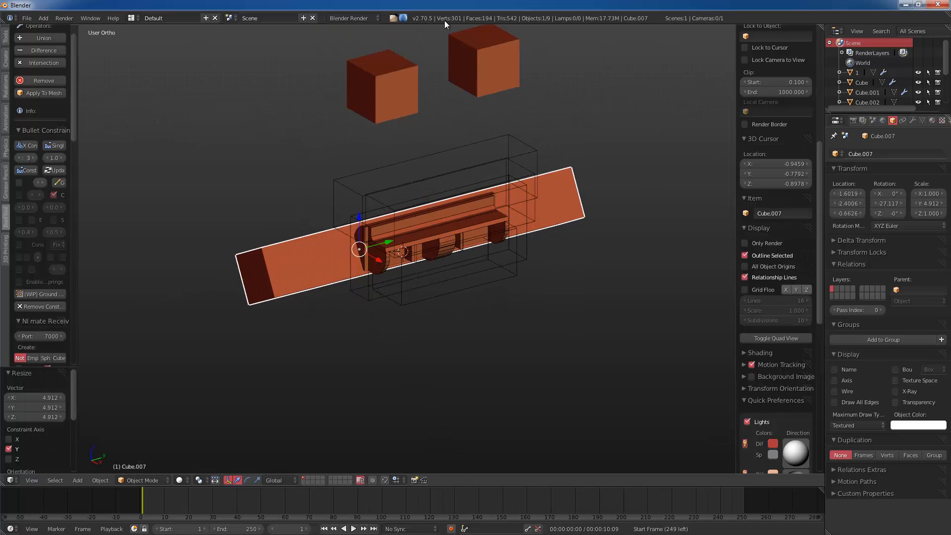
right_click(430, 238, "shift")
key("ctrl+minus")
Step: Move the angled cutter slightly down and away from the body in front view to make its cut shallower
key("KP_1")
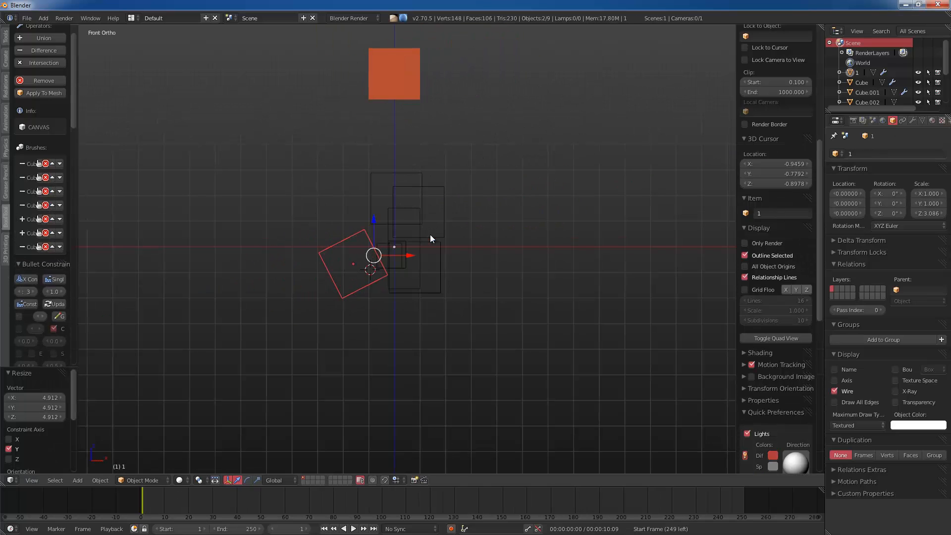
key("g")
right_click(412, 261)
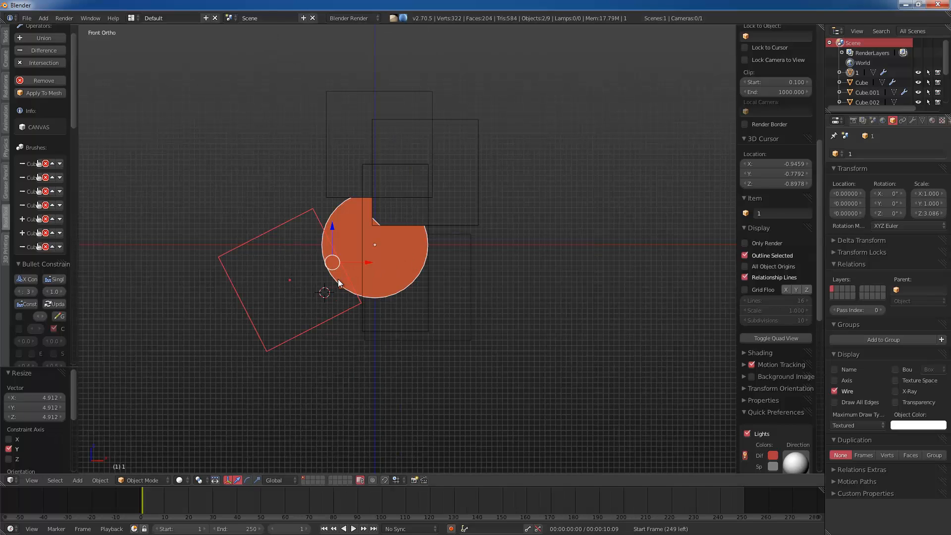
right_click(331, 318)
key("g")
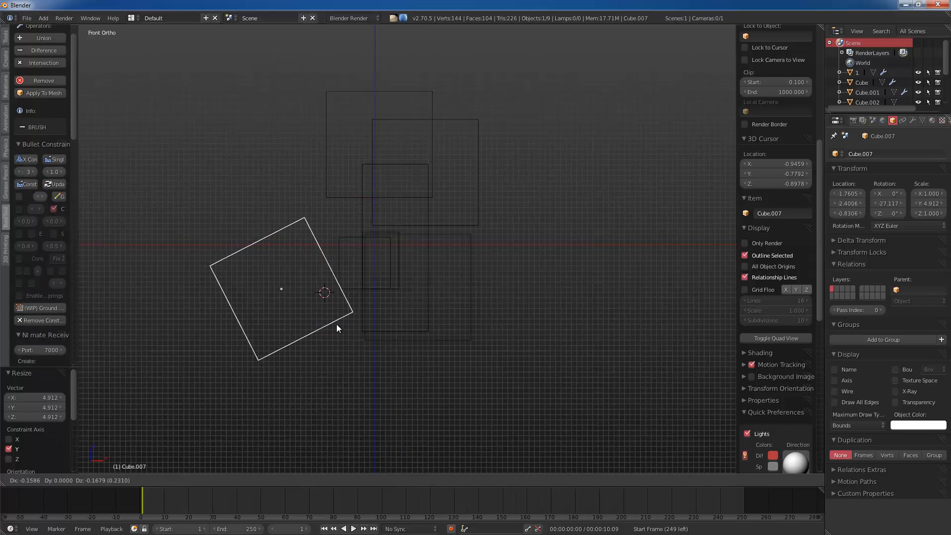
left_click(341, 323)
Step: Remove the Mirror modifier from the angled cutter
middle_click_drag(340, 323, 331, 285)
key("Tab")
key("Tab")
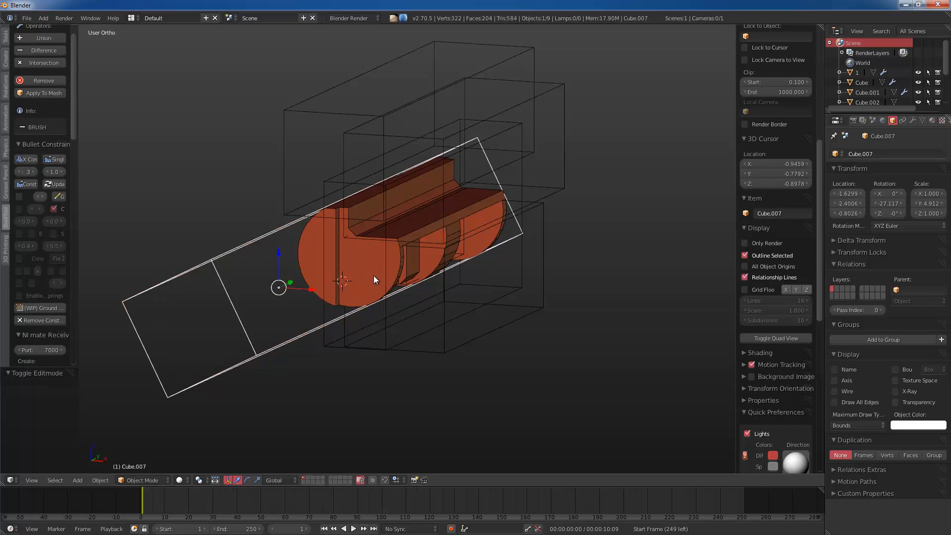
left_click(913, 120)
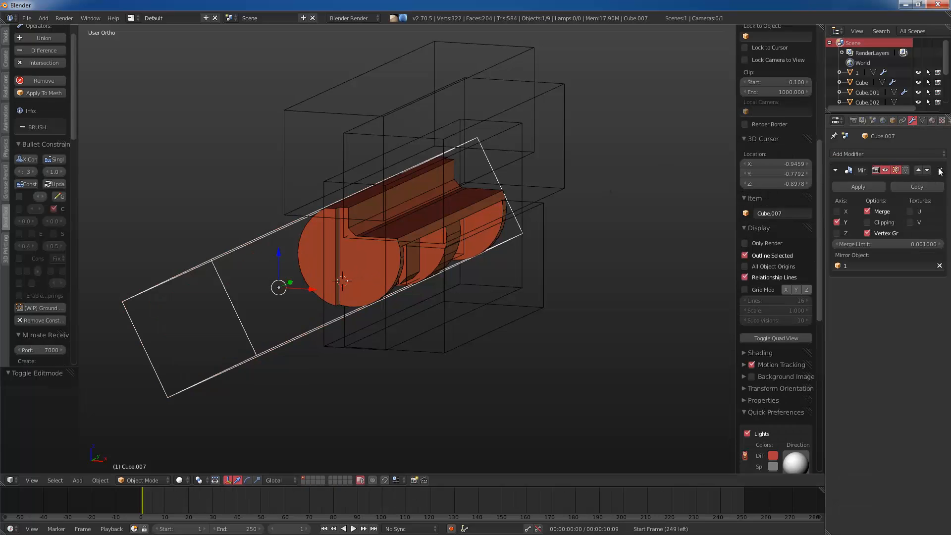
left_click(940, 171)
Step: Lengthen the angled cutter by about 1.2 times along Y and shift it along Y
middle_click_drag(626, 238, 459, 253)
key("s")
key("y")
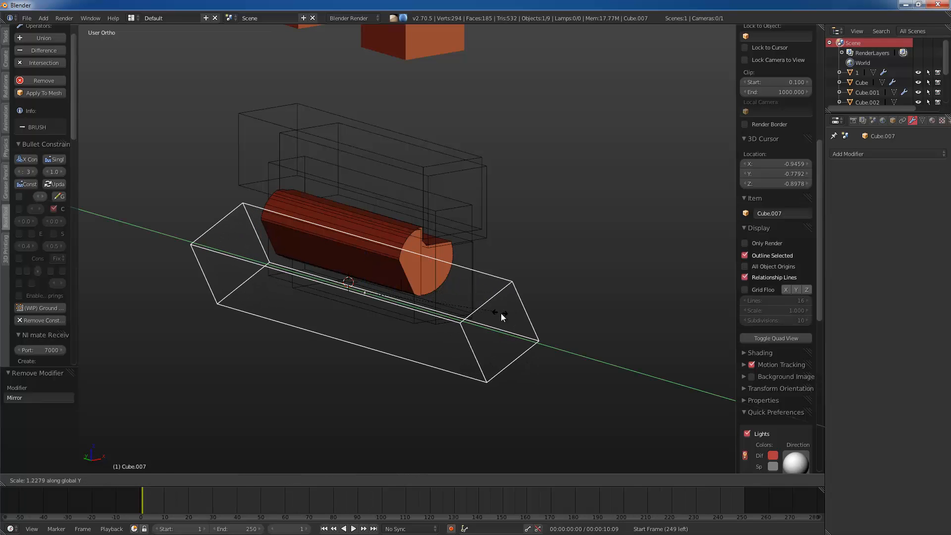
left_click(504, 313)
left_click_drag(346, 286, 322, 264)
Step: Scale the cutter's mesh to about 0.63 along Y and shift it along Y to span the body's length
middle_click_drag(477, 317, 515, 283)
scroll(483, 240, "up", 3)
middle_click_drag(461, 223, 435, 250)
scroll(435, 250, "down", 2)
key("Tab")
middle_click_drag(515, 274, 577, 289)
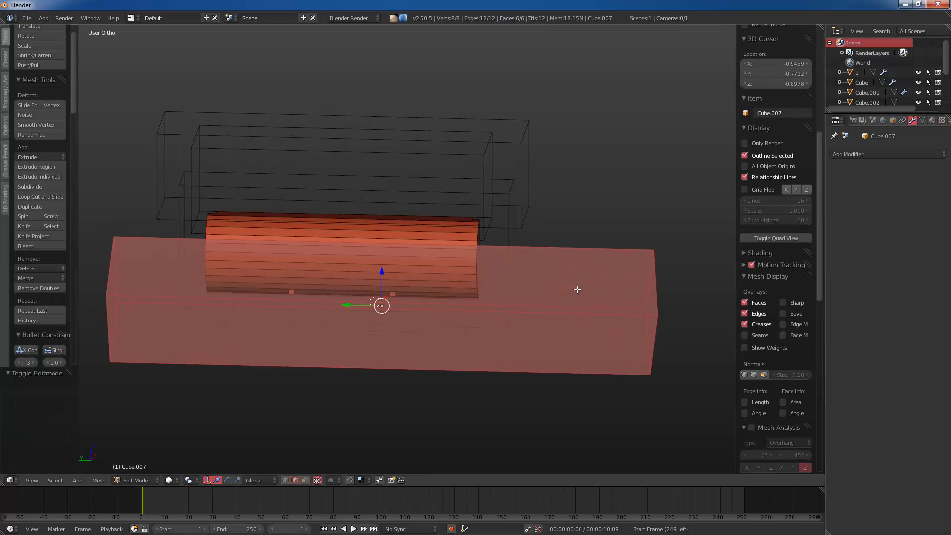
key("y")
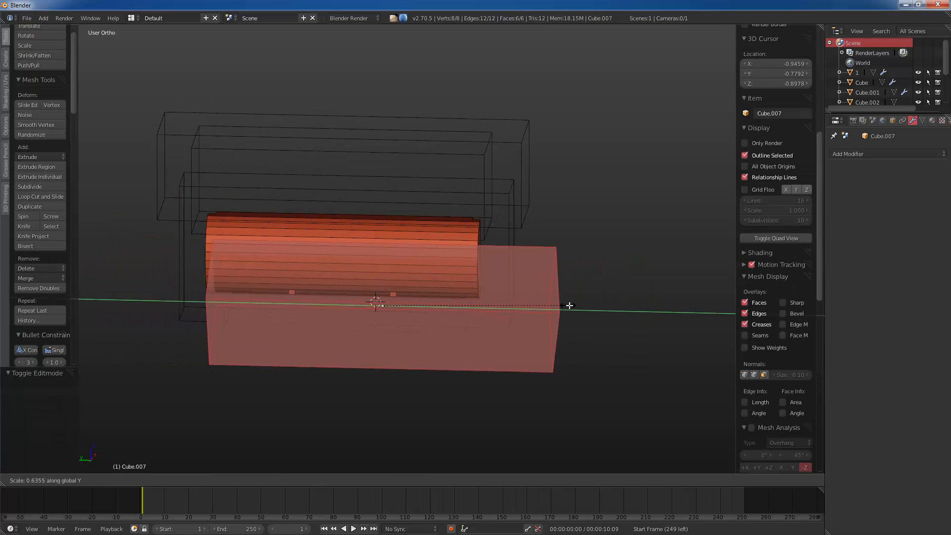
left_click(566, 306)
left_click_drag(393, 288, 305, 296)
key("Tab")
Step: Try insetting the angled cutter's long faces by about 0.2
middle_click_drag(322, 295, 435, 257)
scroll(435, 257, "up", 3)
key("Tab")
key("ctrl+Tab")
left_click(396, 265)
right_click(406, 257)
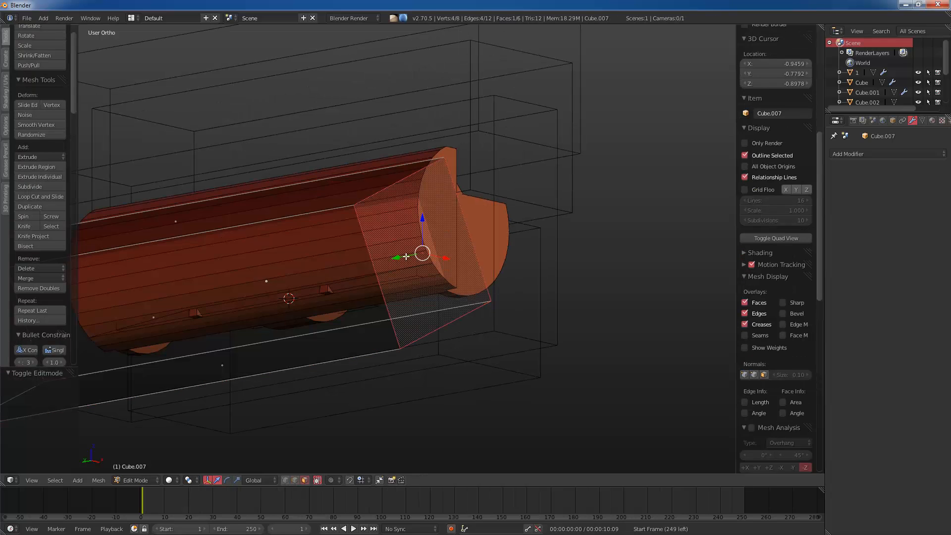
right_click(305, 259)
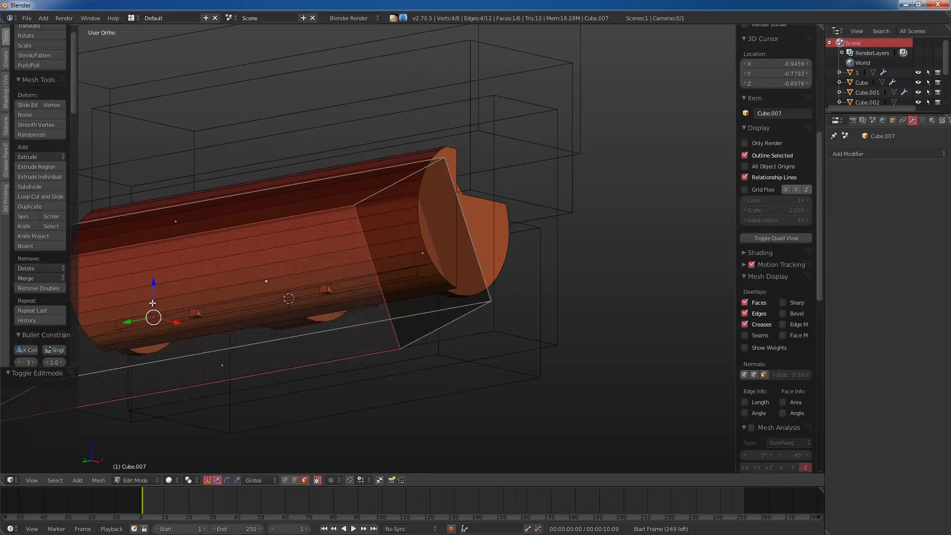
middle_click_drag(242, 358, 565, 299)
key("i")
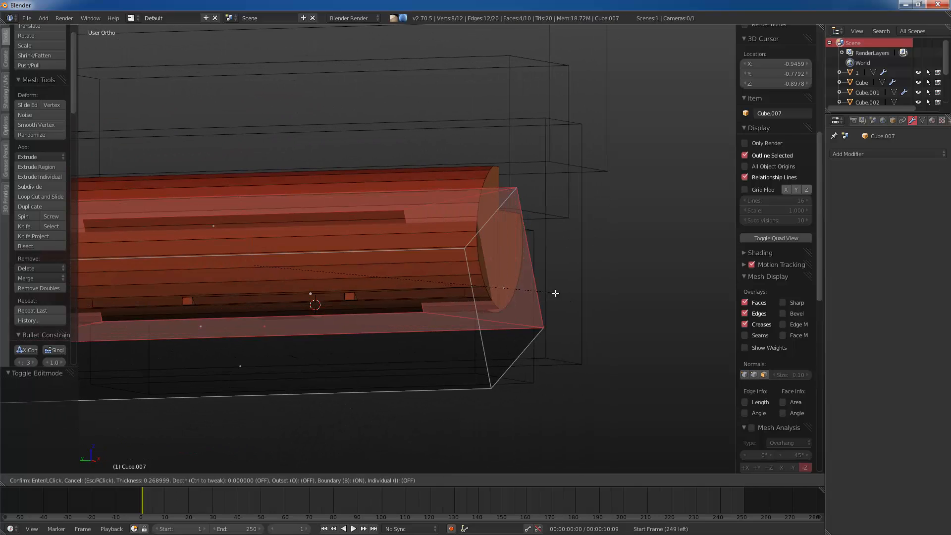
left_click(566, 294)
Step: Try scaling the cutter's inset face by 1.126 along Y and extruding it about 0.17 along its normal
middle_click_drag(472, 268, 556, 253, "shift")
right_click(359, 260)
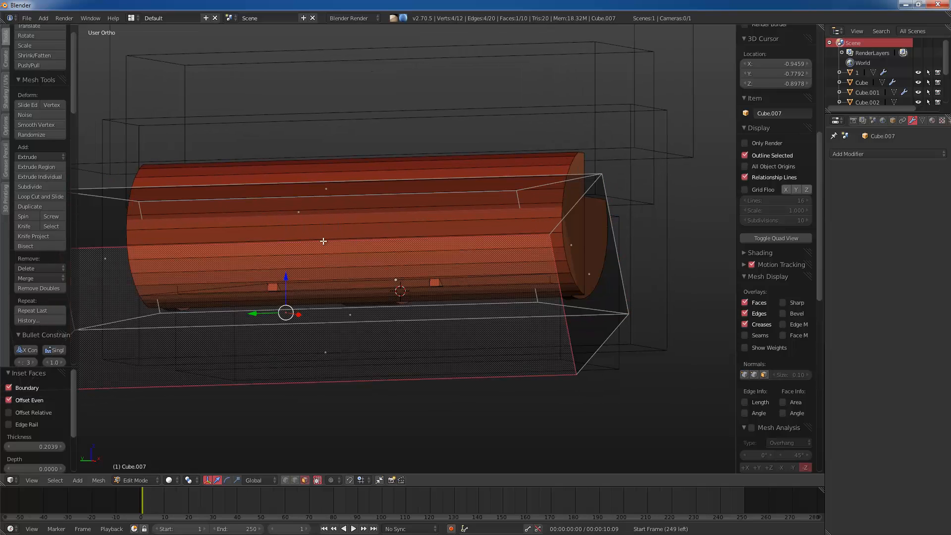
key("z")
right_click(338, 258)
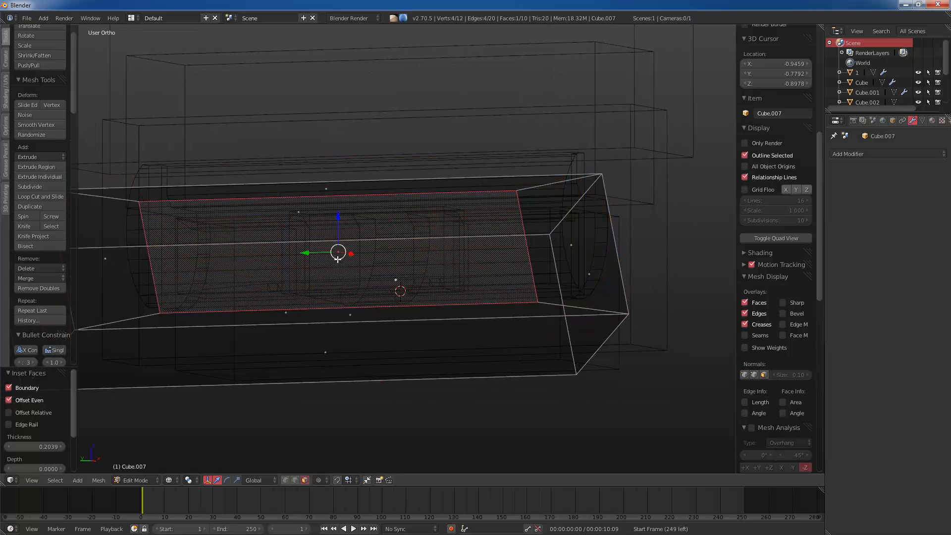
key("y")
left_click(417, 281)
key("e")
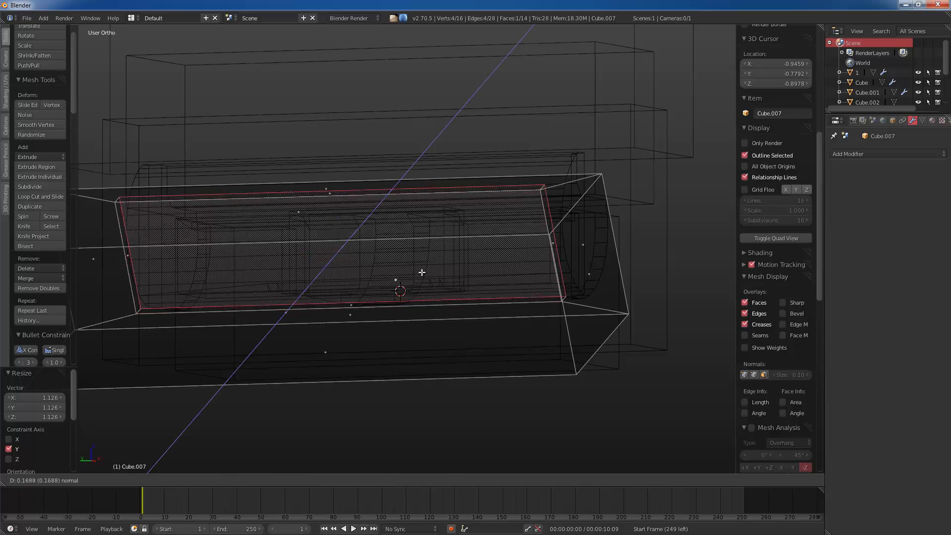
left_click(424, 272)
key("Tab")
mouse_move(426, 272)
middle_mouse_down()
mouse_move(463, 275)
mouse_move(454, 273)
mouse_move(488, 263)
mouse_move(556, 286)
mouse_move(556, 271)
mouse_move(574, 308)
middle_mouse_up()
key("z")
Step: Undo the extrusion, scaling and inset on the angled cutter's faces and leave mesh editing
key("Tab")
key("ctrl+z")
key("ctrl+z")
key("ctrl+z")
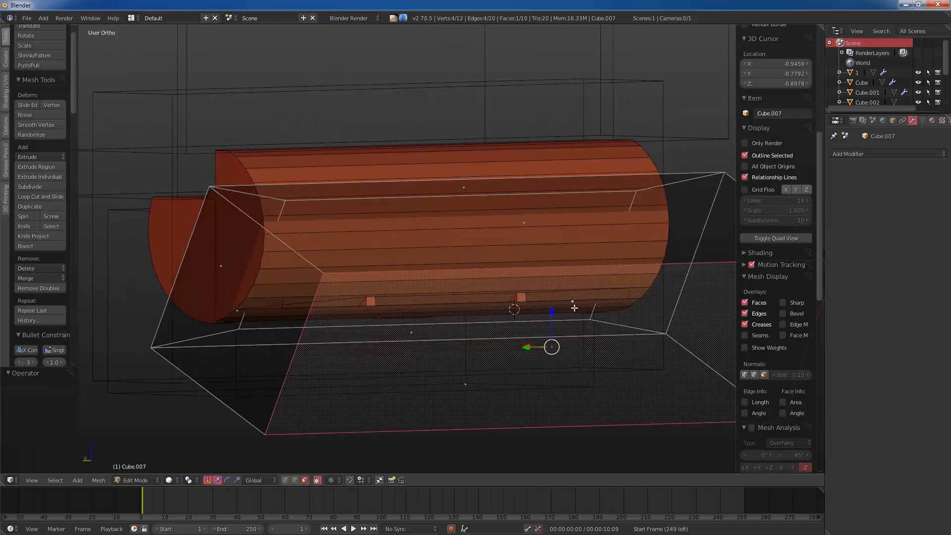
key("ctrl+z")
key("ctrl+z")
key("ctrl+z")
key("Tab")
Step: Add a cylinder at the upper corner of the body's end and turn it 90° so its axis lies along X
middle_click_drag(599, 316, 459, 229)
scroll(472, 314, "down", 2)
key("a")
right_click(411, 271)
key("KP_3")
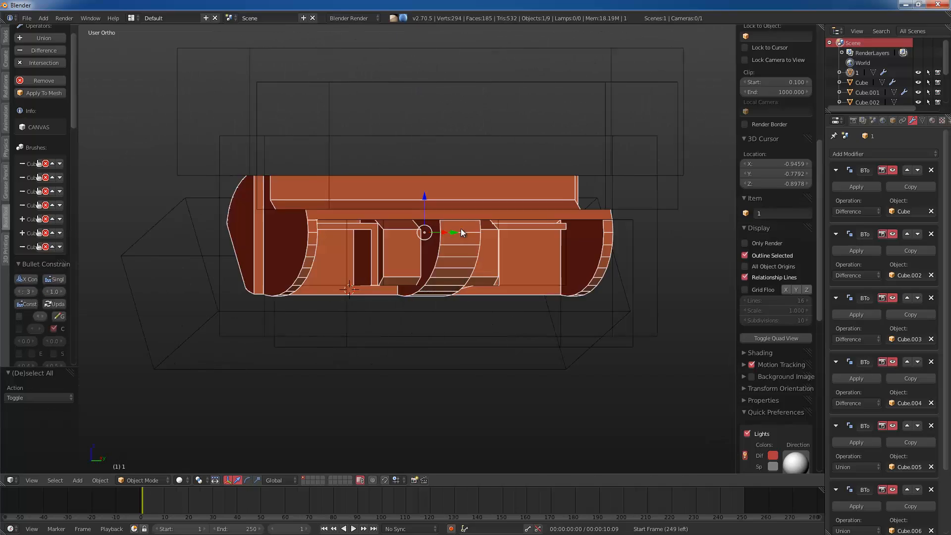
middle_click_drag(432, 224, 559, 300, "shift")
scroll(559, 301, "up", 2)
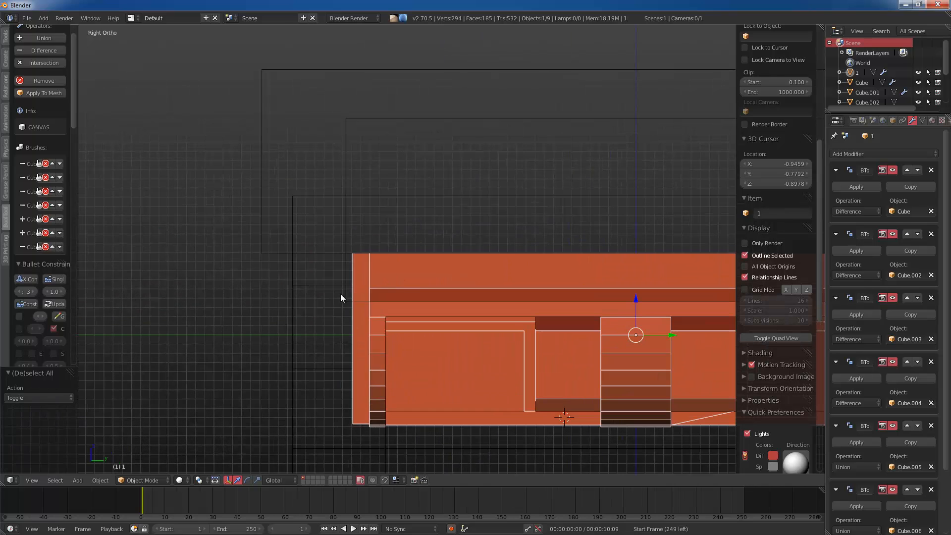
key("shift+a")
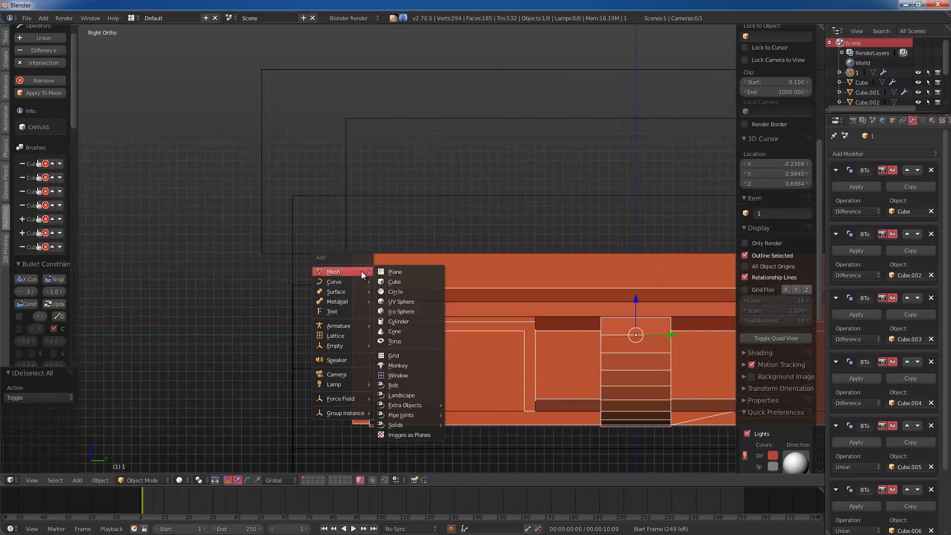
left_click(387, 321)
type("r")
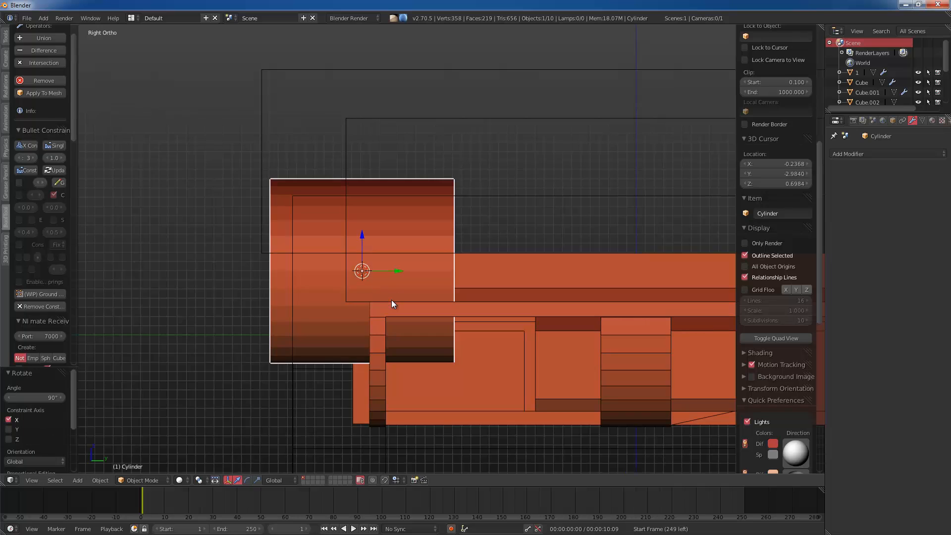
type("x90")
key("Return")
Step: Shrink the cylinder and move it about 0.14 along Y and 0.395 along X onto the body's end corner
key("s")
left_click(363, 284)
key("g")
left_click(377, 288)
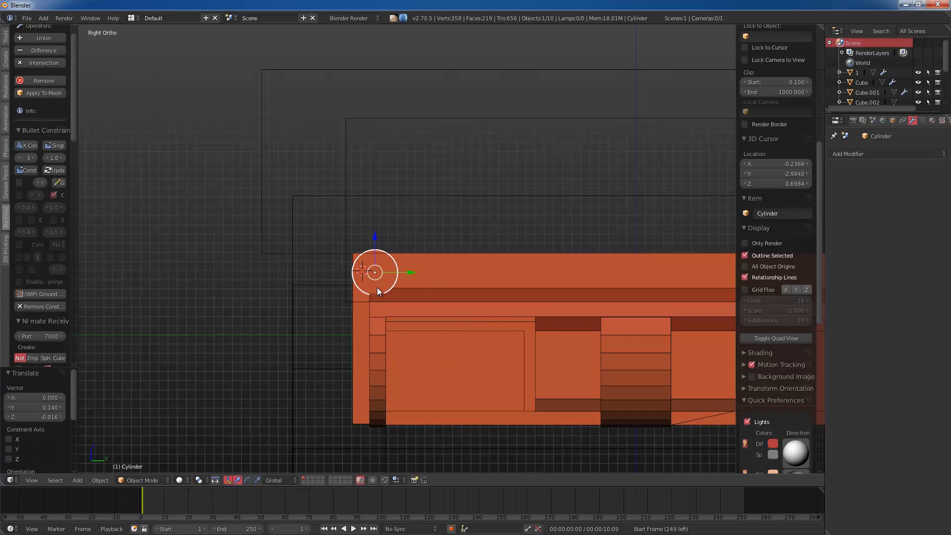
middle_click_drag(376, 287, 408, 299)
key("g")
key("x")
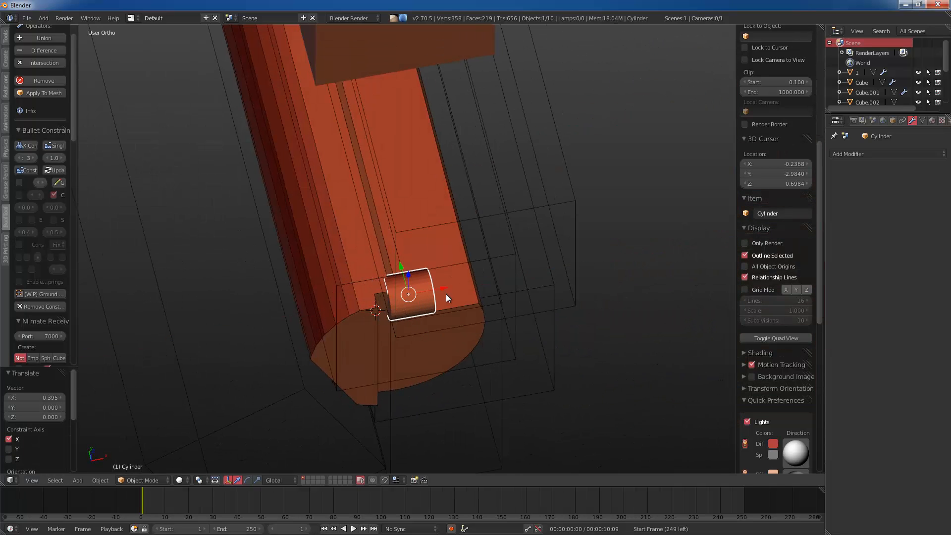
key("s")
key("shift+y")
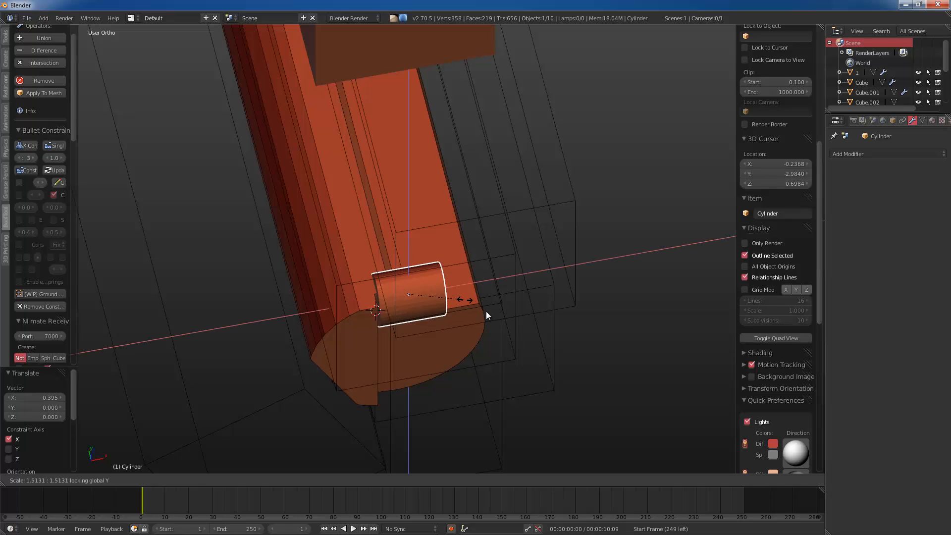
right_click(484, 311)
Step: Enlarge the cylinder's radius while keeping its X length, and scale the whole cylinder by 0.624
key("s")
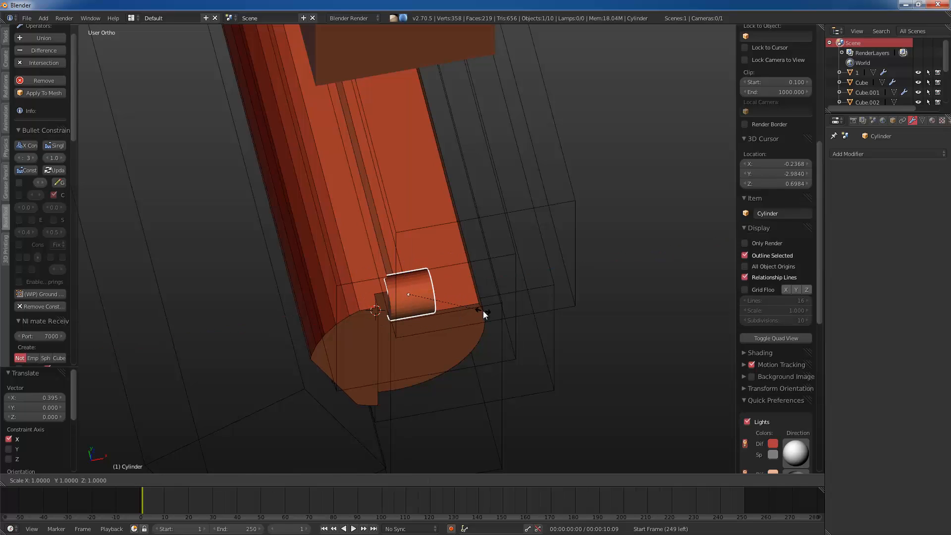
key("shift+x")
left_click(519, 338)
middle_click_drag(519, 338, 461, 306)
key("s")
left_click(438, 291)
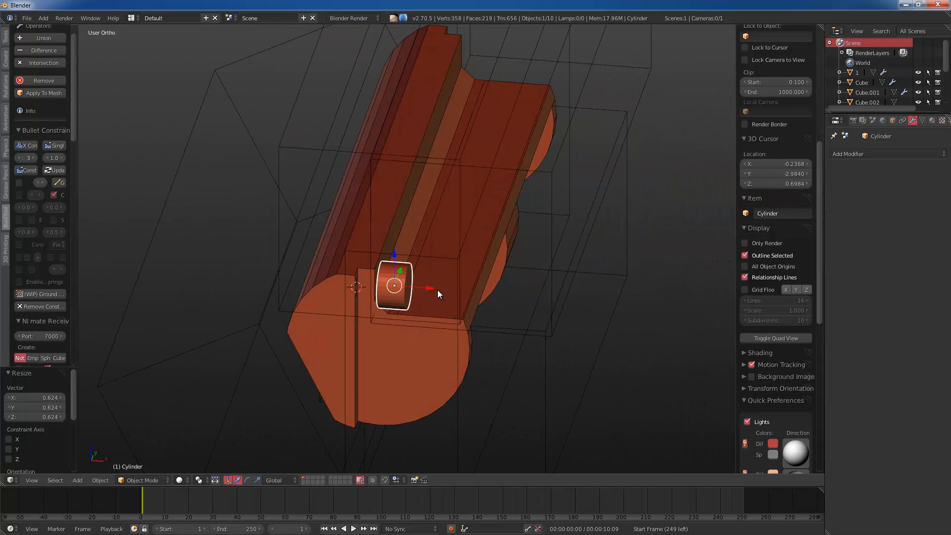
Step: Move the cylinder about -0.133 along X and stretch it by about 2.66 along X into the body
key("g")
key("x")
left_click(411, 285)
key("s")
key("x")
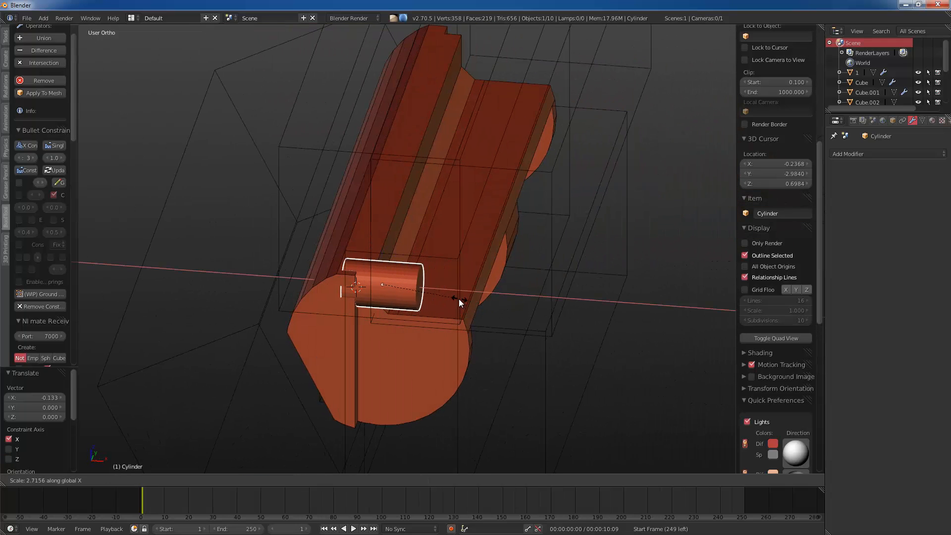
left_click(456, 302)
Step: Link the spare cube's Y-axis Mirror modifier to the cylinder and clear the selection
right_click(437, 329, "shift")
middle_click_drag(404, 287, 409, 174)
right_click(416, 135, "shift")
key("ctrl+l")
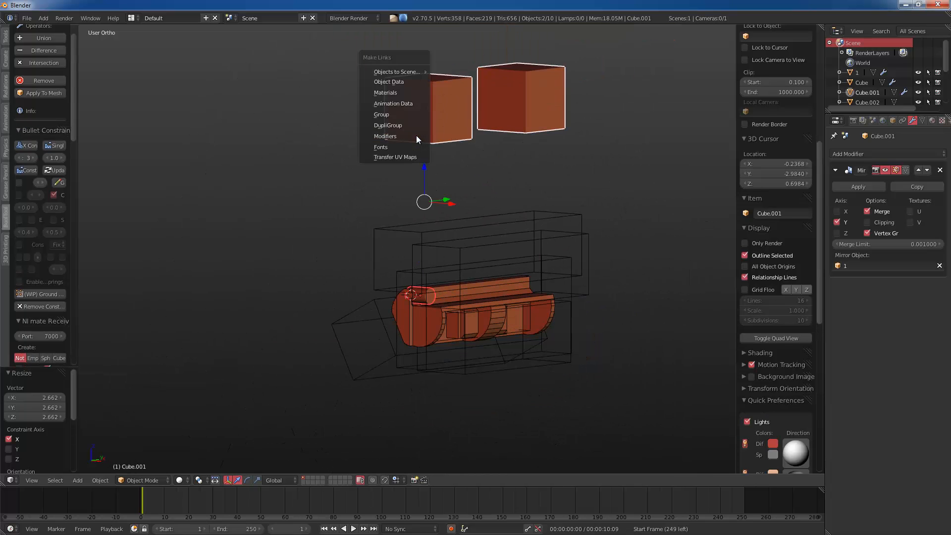
left_click(416, 136)
key("a")
Step: Hide the boolean cutter boxes, keeping the cylinder, main body and spare cubes, and reselect the cylinder
scroll(446, 387, "up", 5)
right_click(447, 389)
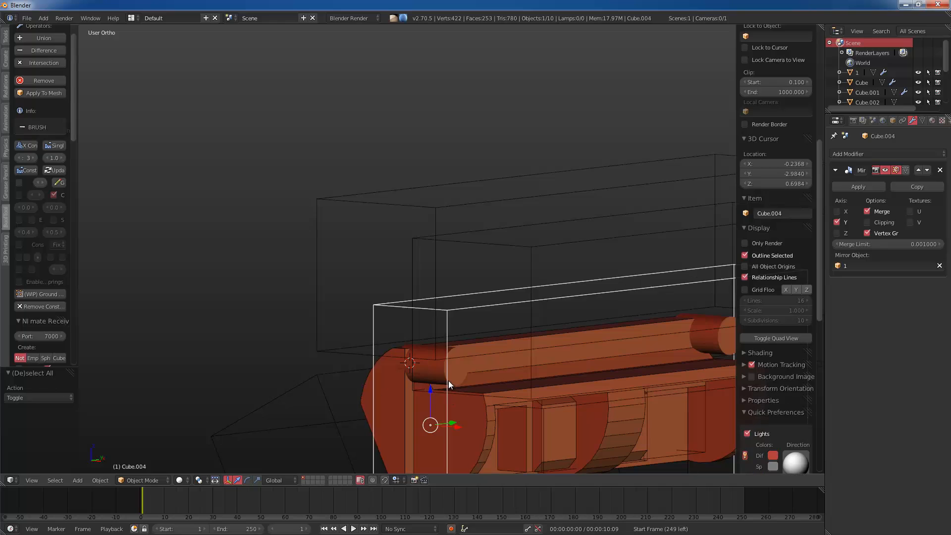
right_click(451, 376)
scroll(451, 376, "down", 3)
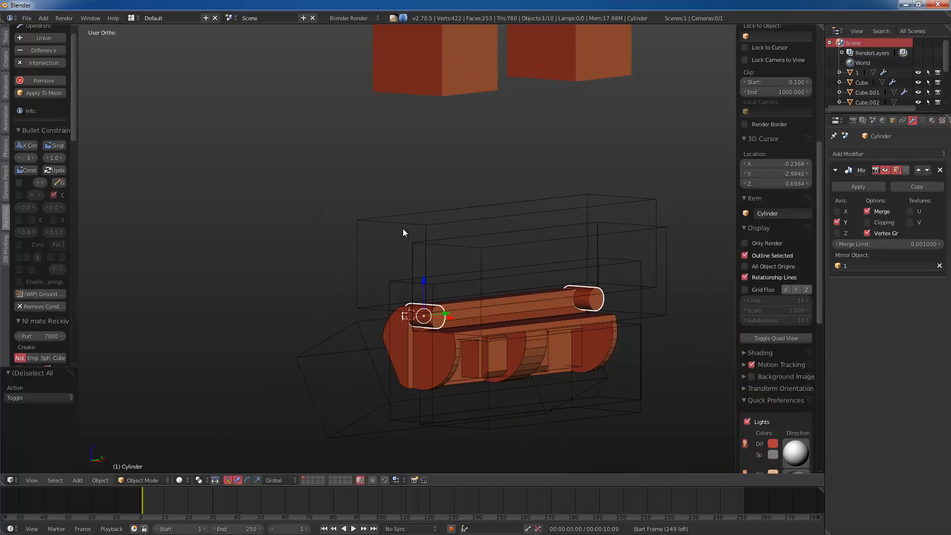
right_click(398, 344, "shift")
key("shift+h")
middle_click_drag(402, 342, 376, 317)
key("a")
right_click(377, 317)
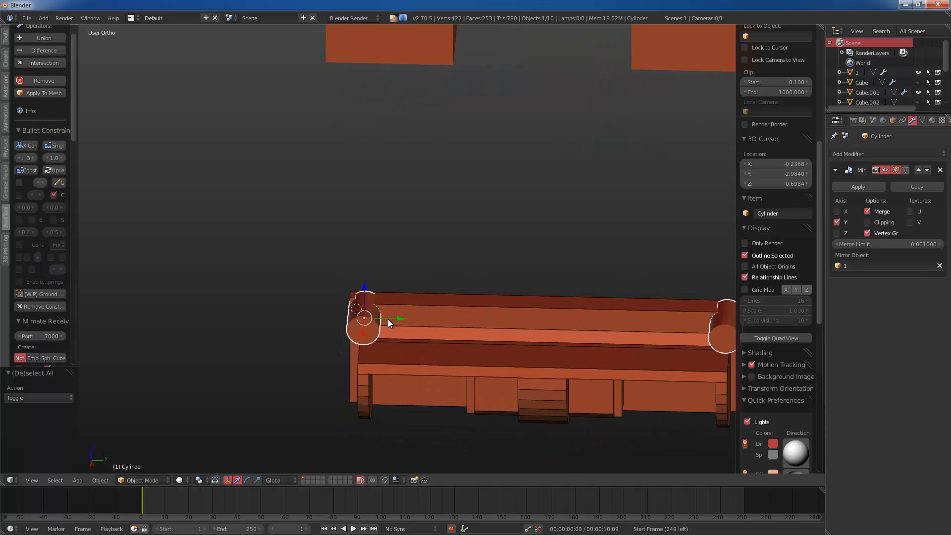
Step: Rescale the mirrored end cylinder and move it -0.130 along Z at the body's upper corner
left_click_drag(388, 319, 396, 316)
key("s")
left_click(435, 347)
middle_click_drag(406, 333, 473, 324)
key("g")
key("z")
left_click(464, 314)
Step: Subtract the end cylinder from the main body with a BoolTool difference and reselect the cylinder cutter
right_click(489, 366, "shift")
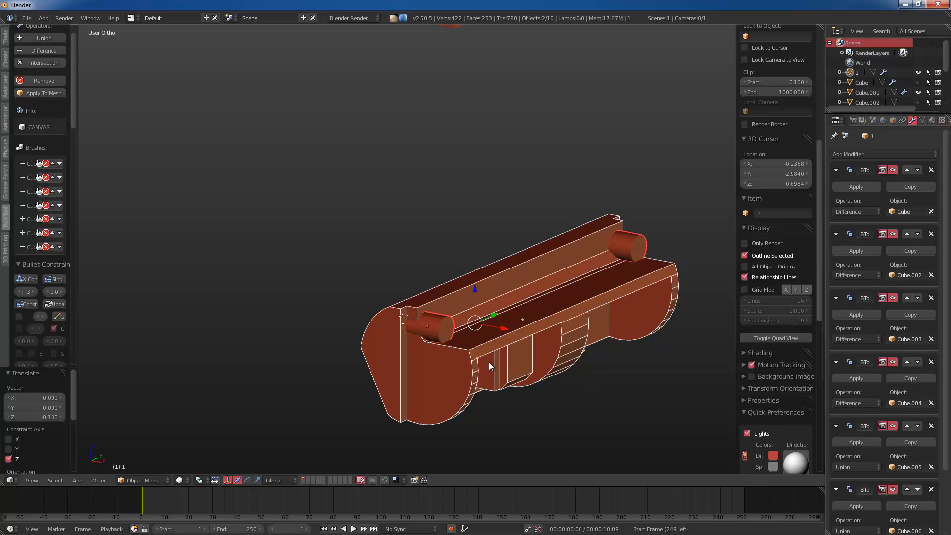
key("KP_1")
key("KP_3")
middle_click_drag(489, 362, 423, 339)
key("a")
right_click(427, 290)
key("shift+f")
left_click(412, 251)
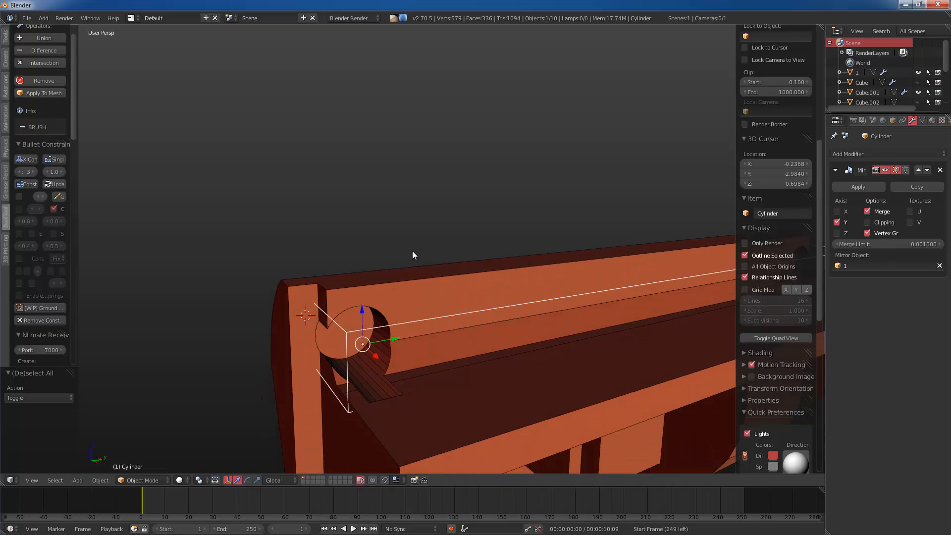
Step: Duplicate the cylinder cutter in place and scale the copy by 0.397 along X
key("shift+d")
right_click(434, 253)
key("s")
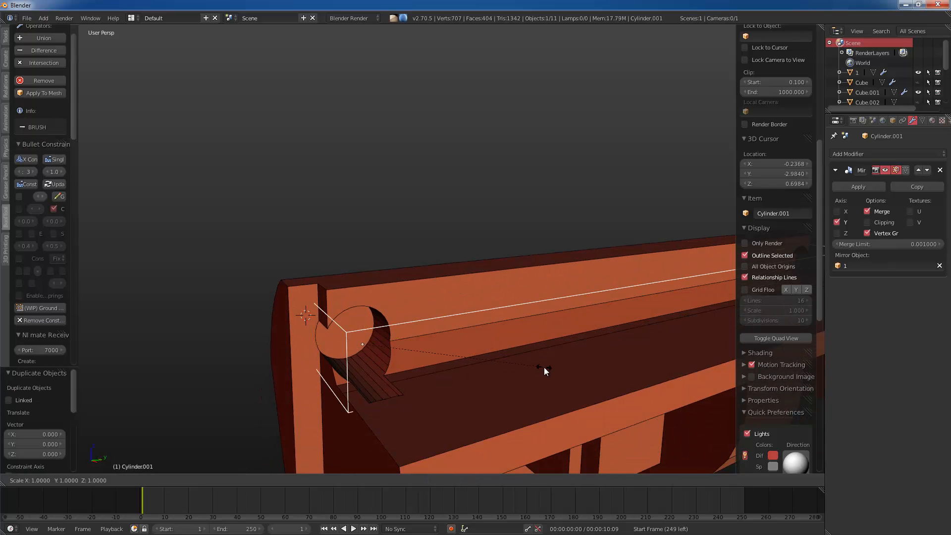
key("y")
key("x")
left_click(435, 333)
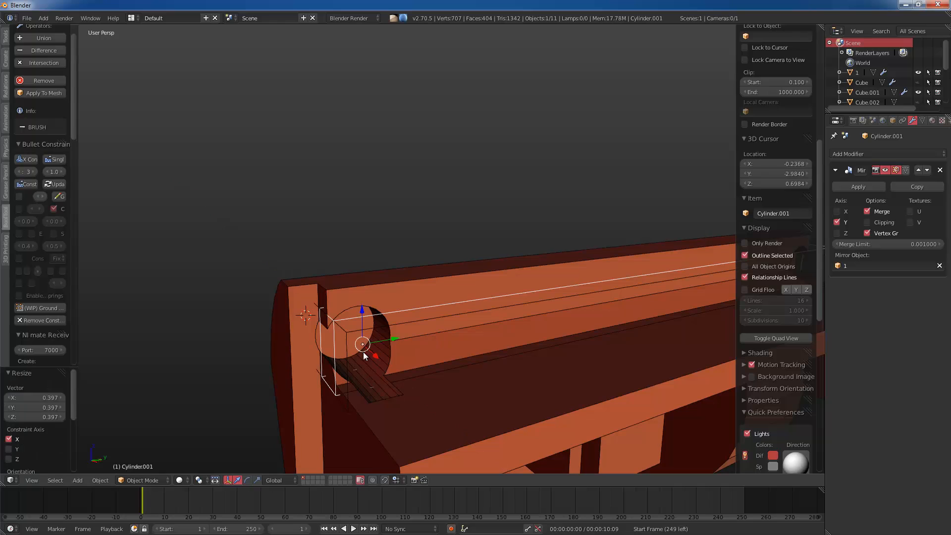
Step: Move the shortened cylinder along X into the round cut and scale it by 0.882
key("g")
key("x")
left_click(362, 342)
key("s")
left_click(445, 376)
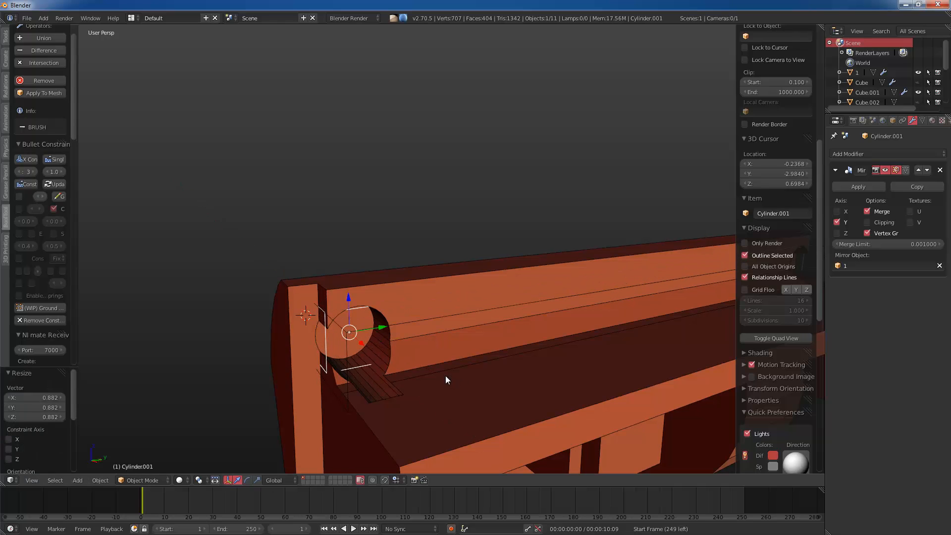
Step: Unite the smaller cylinder with the main body using a BoolTool union, and reselect that inner cylinder
right_click(442, 272, "shift")
key("a")
middle_click_drag(442, 272, 425, 336)
right_click(393, 355)
key("Tab")
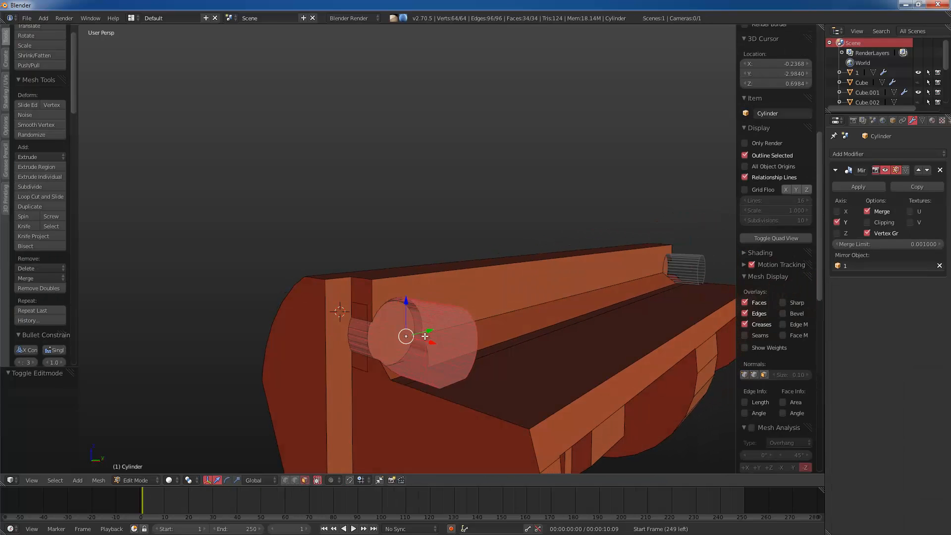
key("Tab")
key("Tab")
key("Tab")
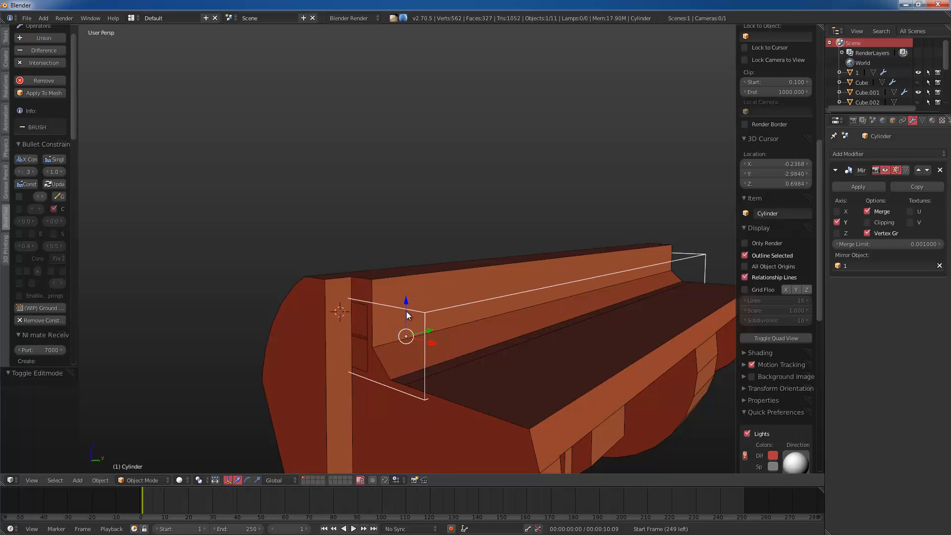
right_click(365, 326)
right_click(365, 326)
key("Tab")
key("Tab")
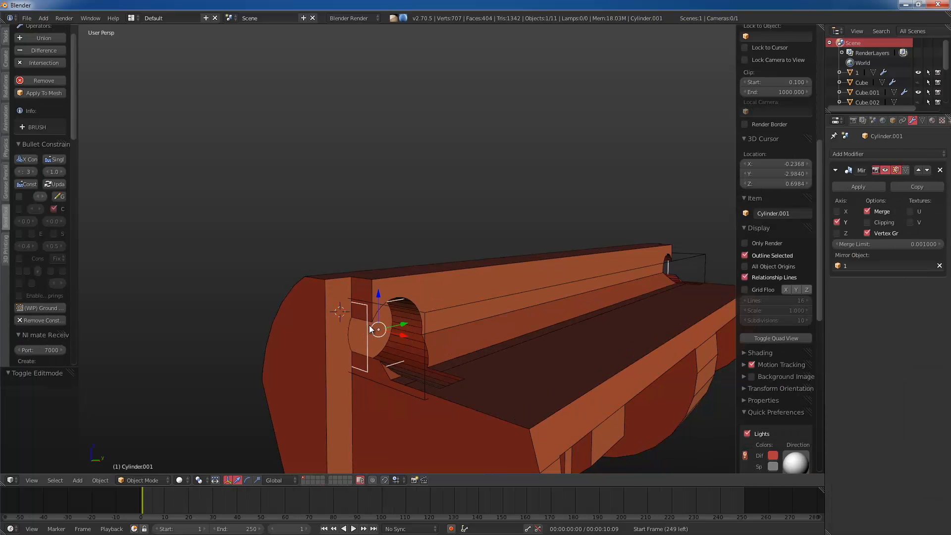
Step: In wireframe Edit Mode, bevel the inner cylinder's outer end face with 3 segments, and return to solid Object Mode
middle_click_drag(375, 329, 459, 320)
key("z")
key("Tab")
scroll(463, 332, "up", 3)
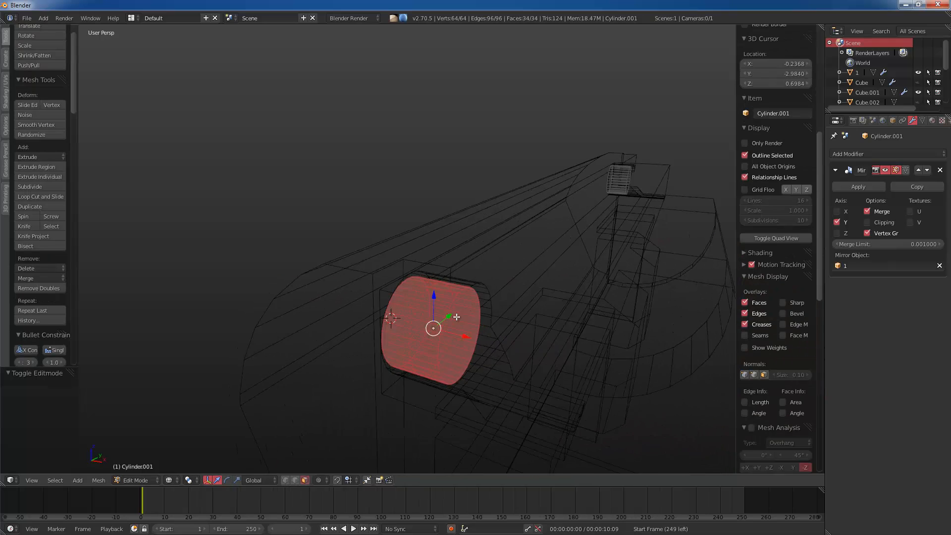
key("ctrl+Tab")
left_click(470, 344)
right_click(484, 341)
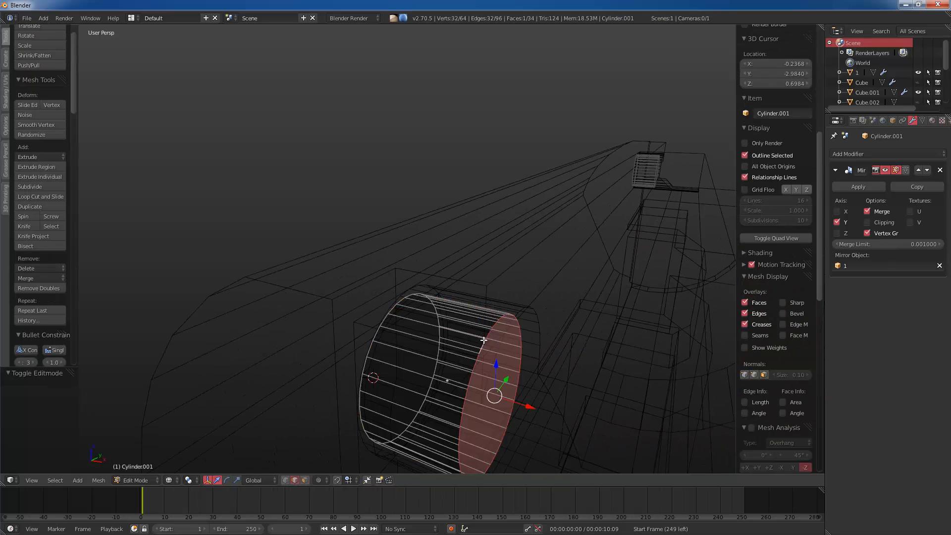
key("ctrl+b")
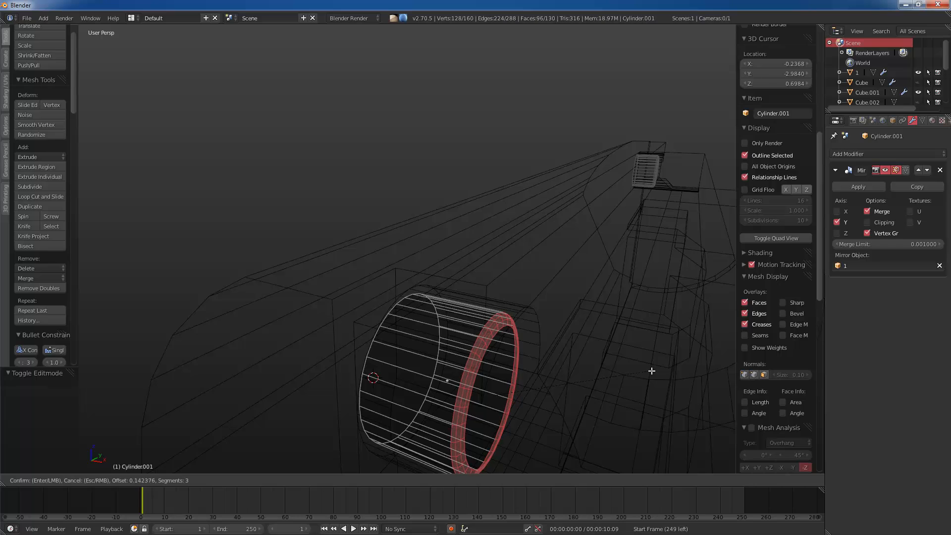
left_click(652, 371)
key("Tab")
mouse_move(652, 372)
middle_mouse_down()
mouse_move(409, 345)
mouse_move(500, 319)
mouse_move(480, 341)
mouse_move(442, 341)
mouse_move(492, 320)
mouse_move(471, 245)
mouse_move(448, 222)
mouse_move(460, 343)
middle_mouse_up()
key("z")
Step: Refresh the main body's booleans by entering and leaving Edit Mode, and hide everything except the body and the spare cubes
scroll(533, 364, "down", 3)
key("a")
right_click(442, 341)
key("ctrl+z")
scroll(492, 320, "down", 4)
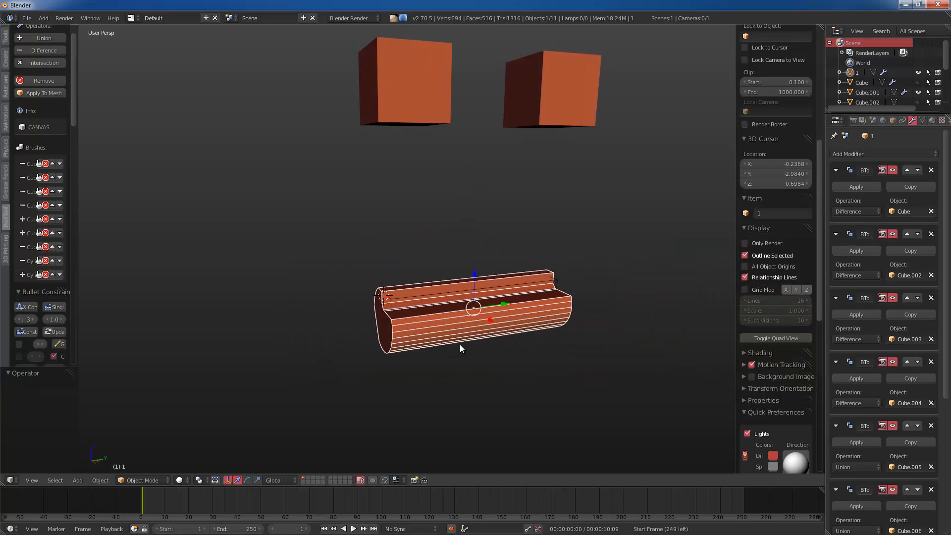
key("Tab")
key("Tab")
right_click(412, 80)
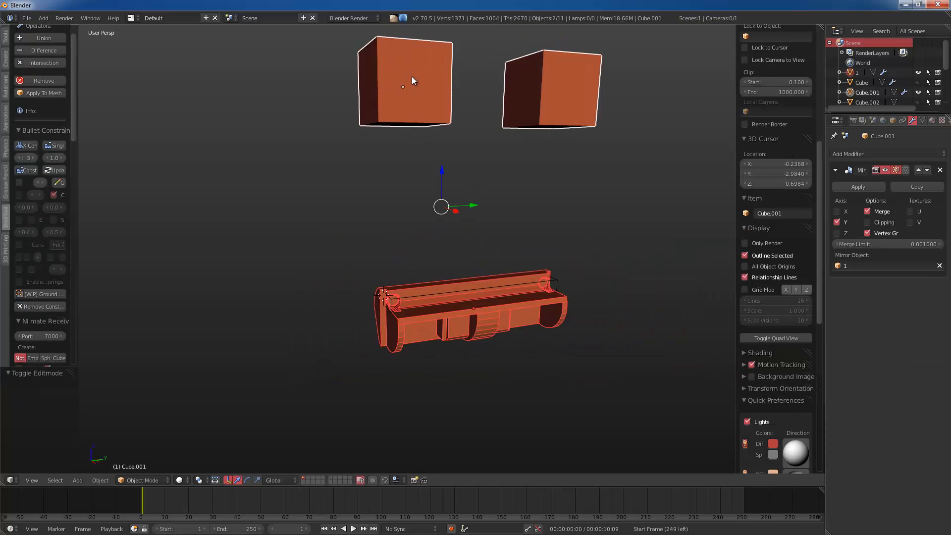
key("KP_3")
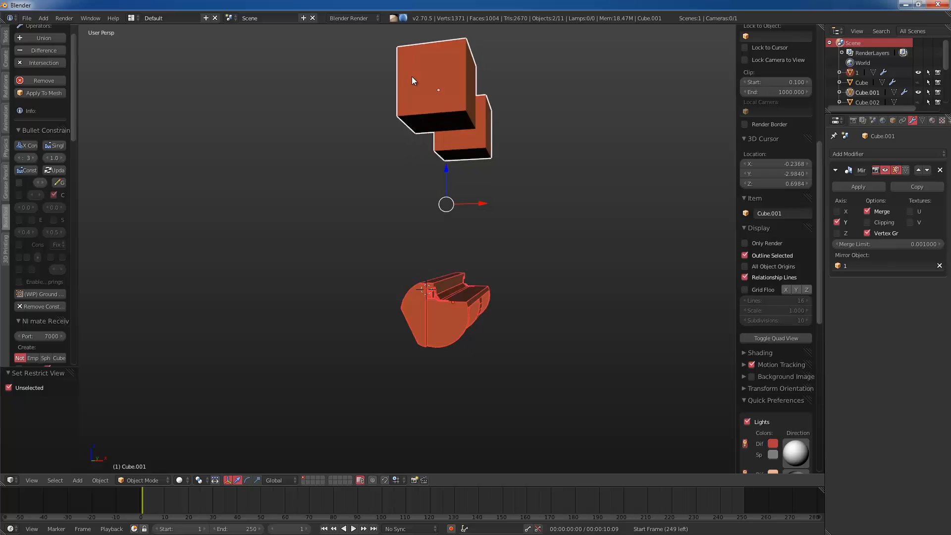
key("a")
Step: Reset the 3D cursor to the origin and add a 32-vertex cylinder with radius 1 and depth 2 there
scroll(523, 274, "up", 2)
scroll(523, 274, "up", 1)
middle_click_drag(565, 352, 520, 223, "shift")
scroll(520, 224, "up", 3)
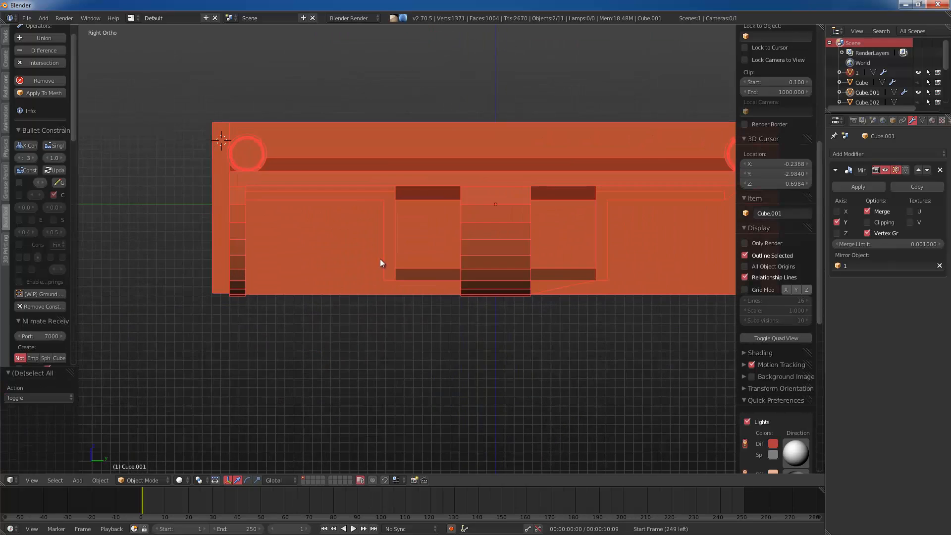
middle_click_drag(340, 208, 456, 286, "shift")
key("KP_3")
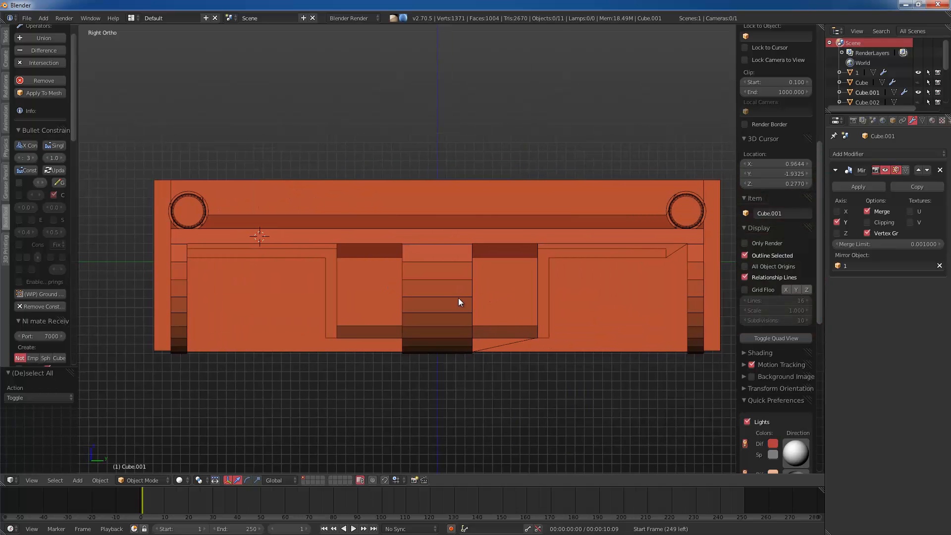
key("shift+c")
key("shift+a")
mouse_move(459, 297)
left_click(494, 346)
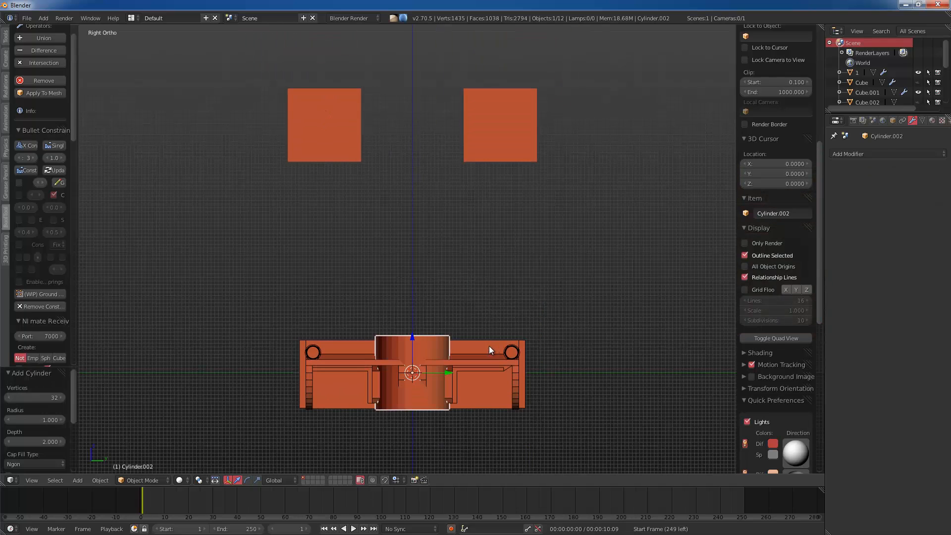
Step: Rotate the new cylinder 90° in side view, scale it by 0.523, and stretch it along Y to nearly the body's length
scroll(480, 342, "down", 2, "shift")
key("r")
key("9")
key("0")
key("Return")
key("s")
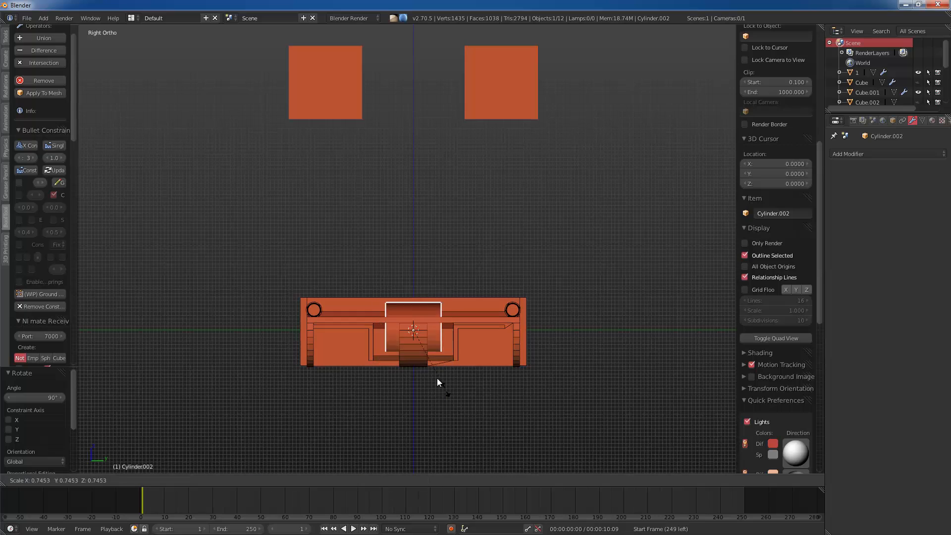
left_click(435, 373)
key("s")
key("y")
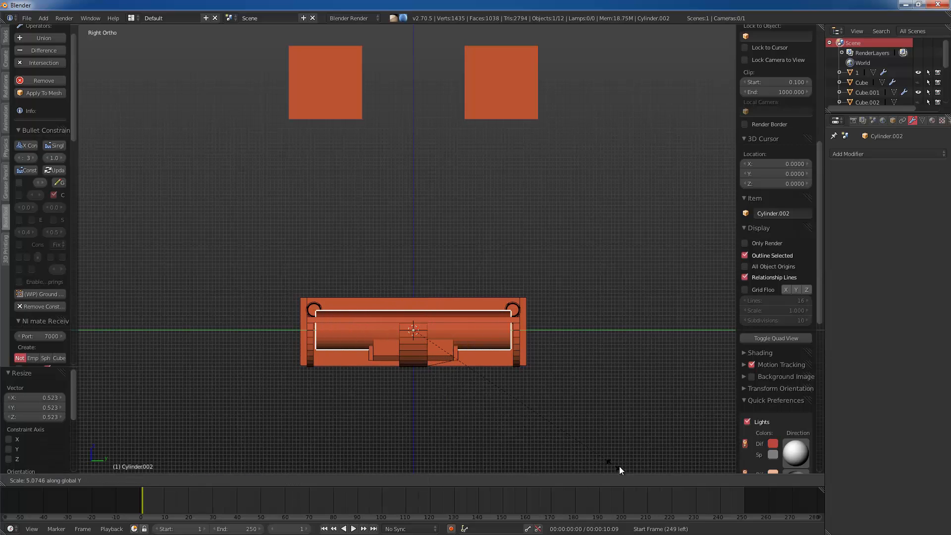
left_click(637, 471)
Step: Move the long cylinder -0.298 along Z and scale it by 0.954 along Y
middle_click_drag(404, 370, 478, 385)
scroll(474, 361, "up", 1)
key("g")
key("z")
left_click(481, 376)
key("s")
key("y")
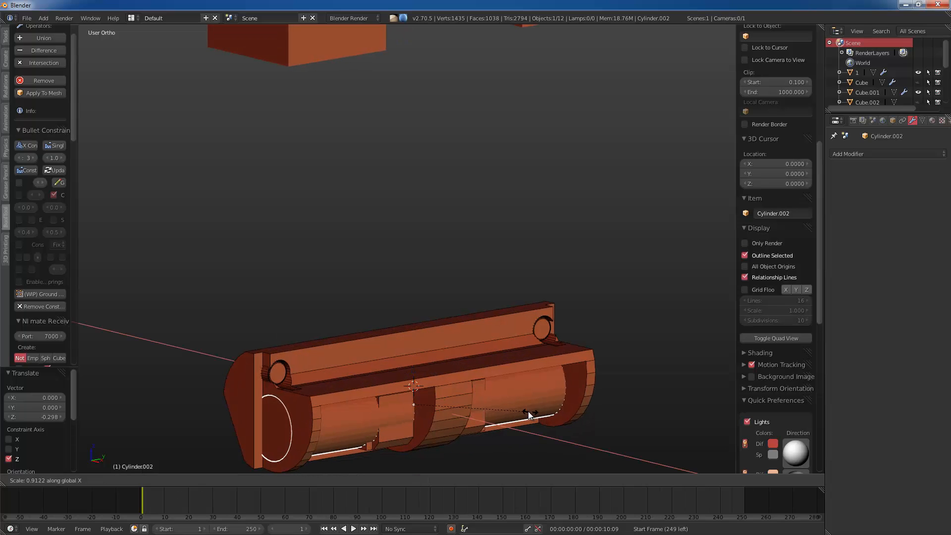
left_click(536, 412)
Step: Move the long cylinder 0.133 along Z and -0.328 along X so it sits inside the body's lower recesses
middle_click_drag(536, 411, 509, 361)
key("KP_1")
key("KP_3")
key("g")
key("z")
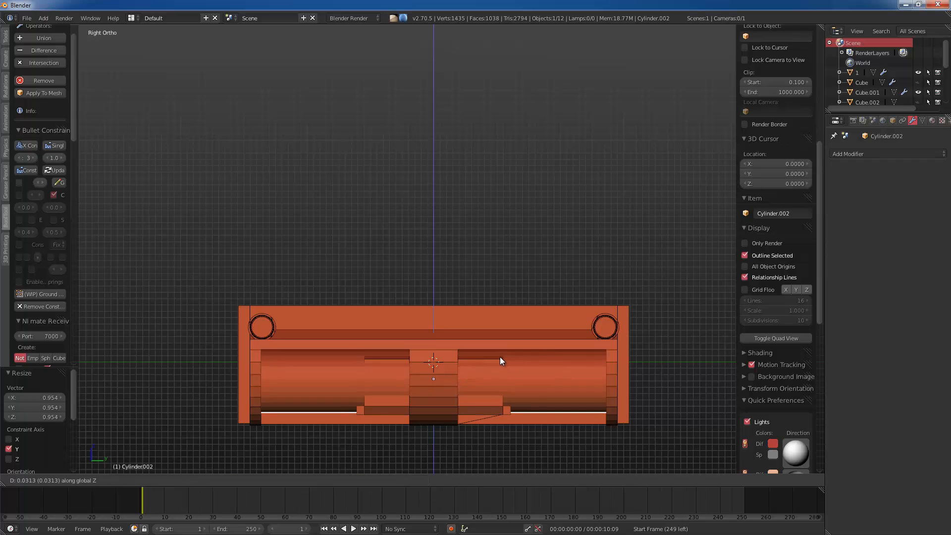
left_click(500, 353)
middle_click_drag(470, 371, 447, 372)
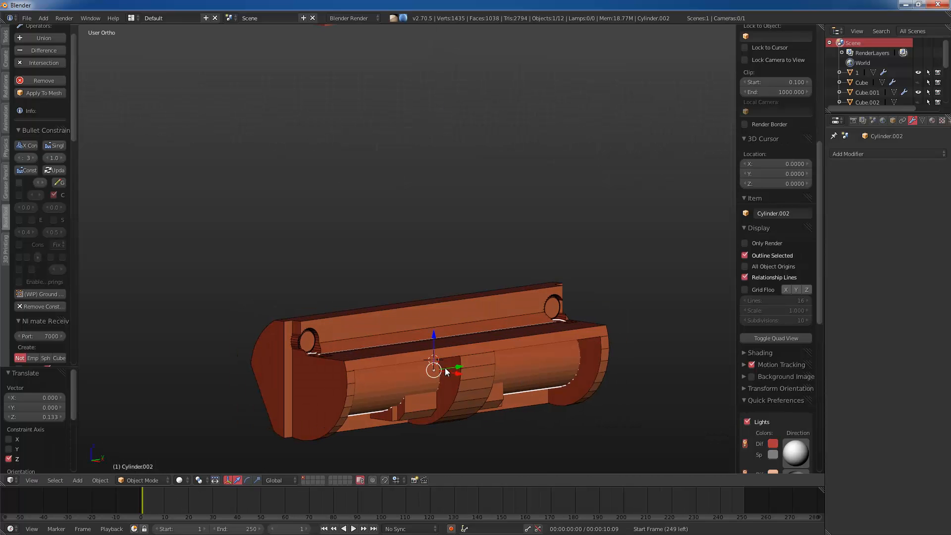
key("g")
key("x")
left_click(440, 372)
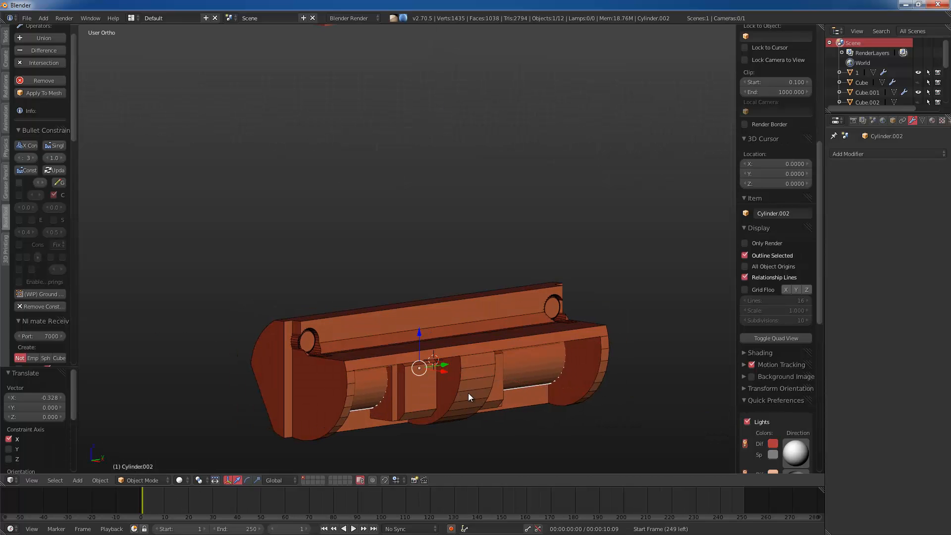
Step: Unite the long cylinder with the main body using a BoolTool union and clear the selection
right_click(468, 396, "shift")
key("KP_3")
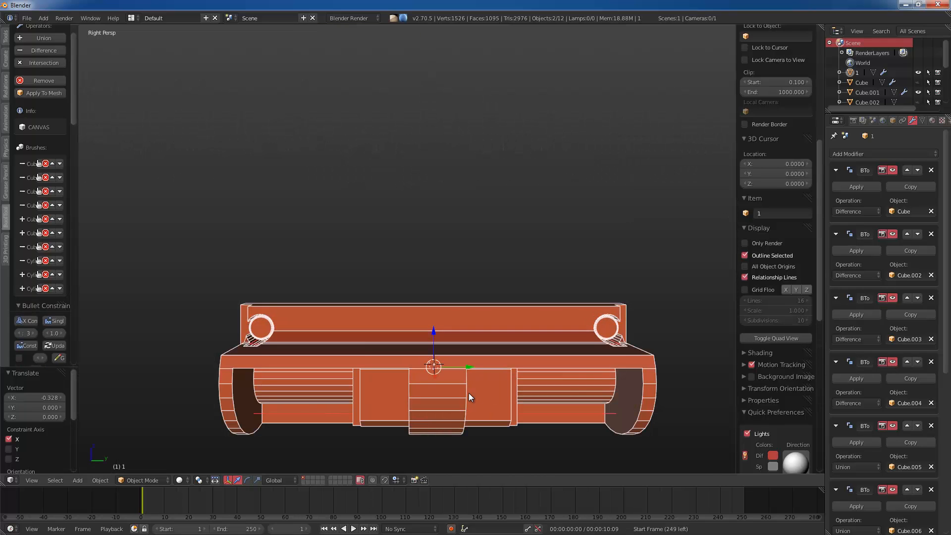
key("a")
middle_click_drag(553, 243, 534, 182, "shift")
middle_click_drag(450, 262, 504, 233, "shift")
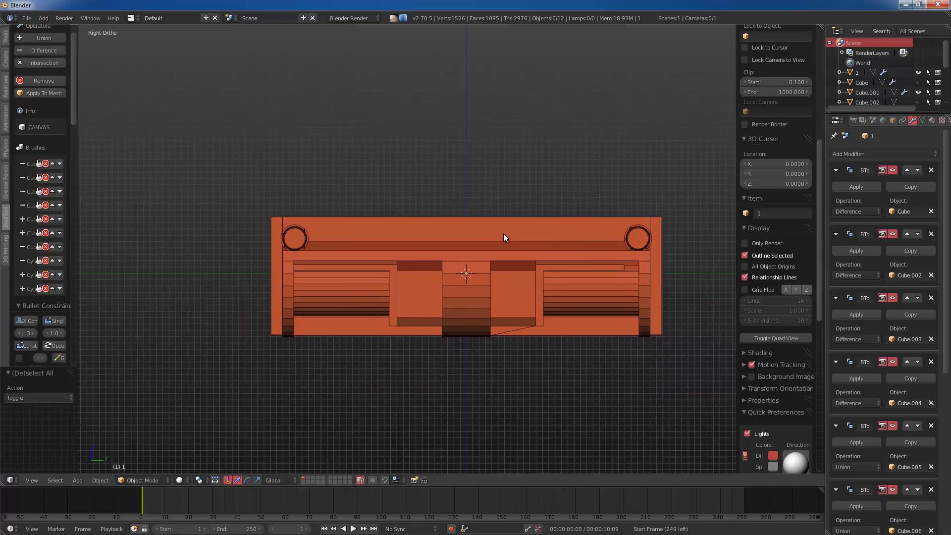
Step: Duplicate the mirrored spare cube in side view and move the copy 2.243 along Y and -6.472 along Z onto the body
scroll(503, 233, "up", 3)
middle_click_drag(298, 374, 384, 319, "shift")
left_click(384, 320)
key("shift+a")
scroll(474, 200, "down", 9)
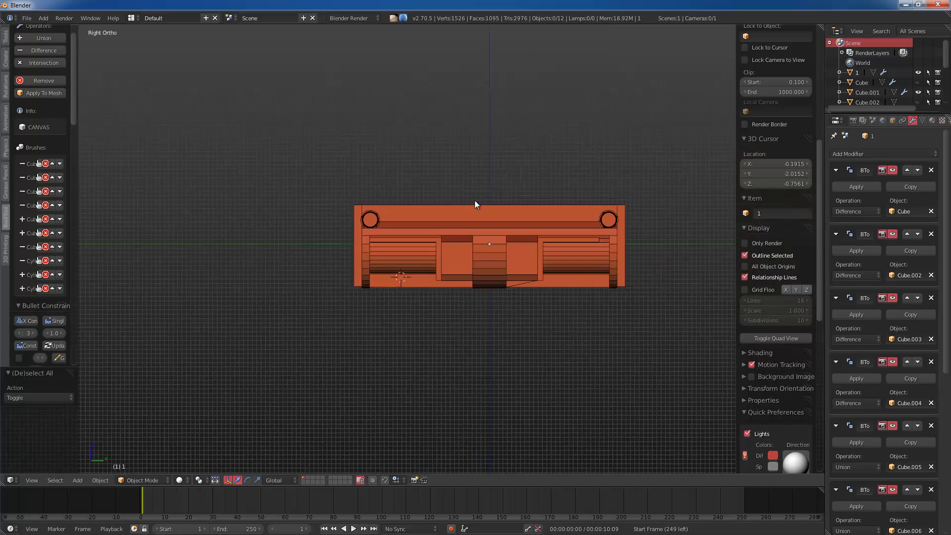
right_click(409, 102)
key("shift+d")
left_click(495, 380)
scroll(512, 240, "up", 5)
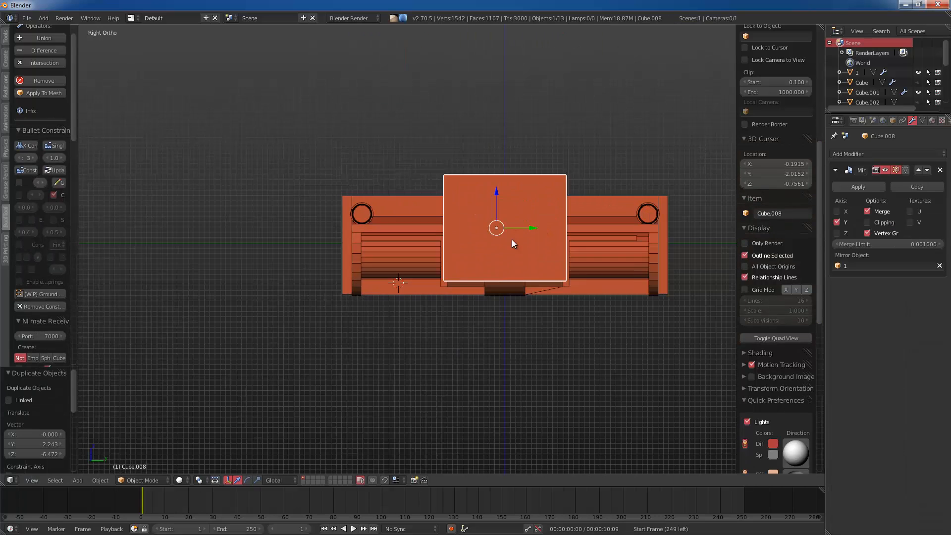
Step: Scale the cube copy by 0.340 and position it over the lower part of the body's recess nearest the -Y end
key("g")
left_click(430, 282)
scroll(476, 296, "up", 5)
key("s")
left_click(441, 277)
key("g")
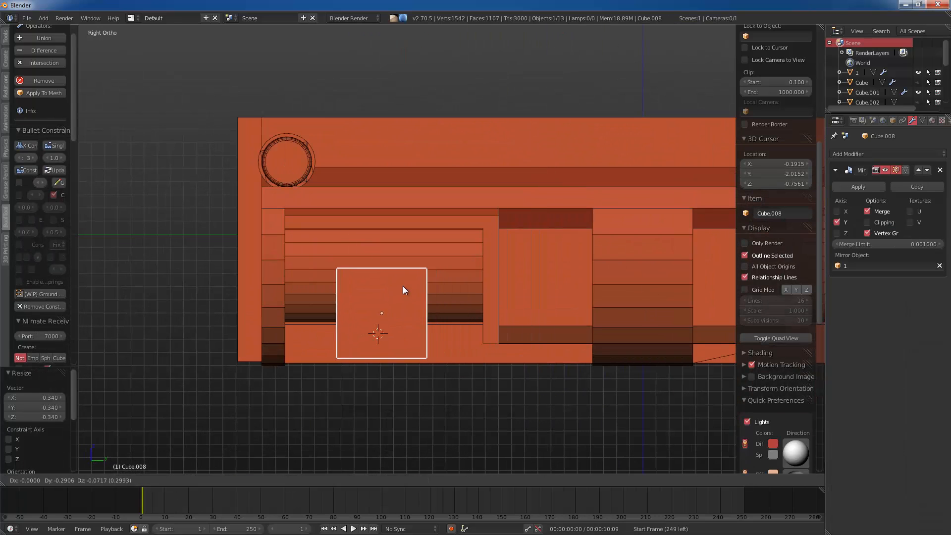
left_click(403, 287)
Step: Scale the small cube by 2.016 along Y and by 0.700 overall to form a wide block
key("s")
key("x")
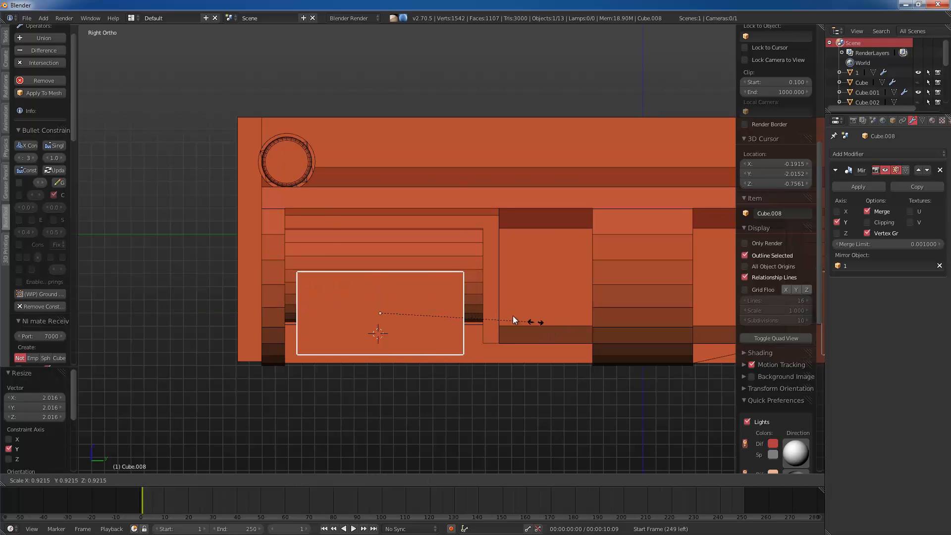
left_click(503, 315)
Step: Scale the block by 0.634 along X and move it -0.060 along X into the recess
middle_click_drag(504, 315, 558, 374)
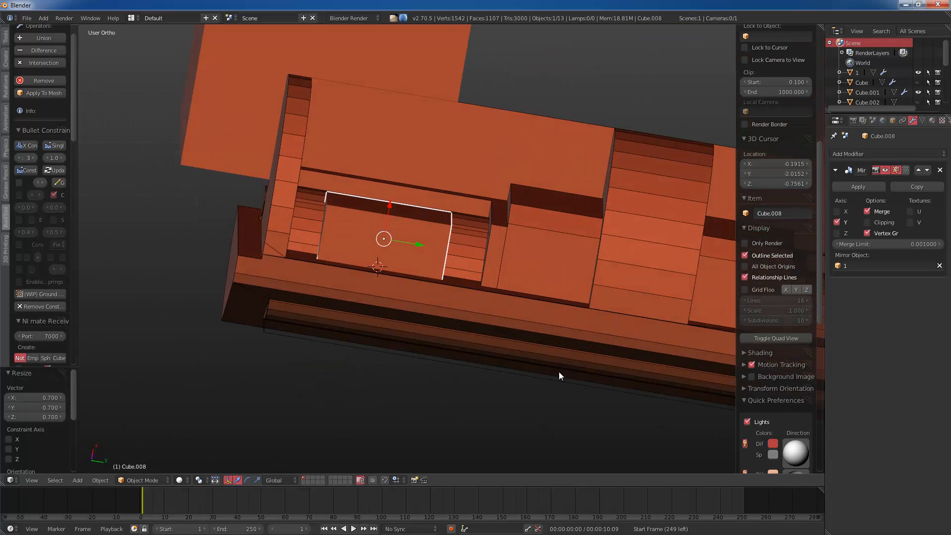
key("s")
key("y")
key("x")
left_click(498, 318)
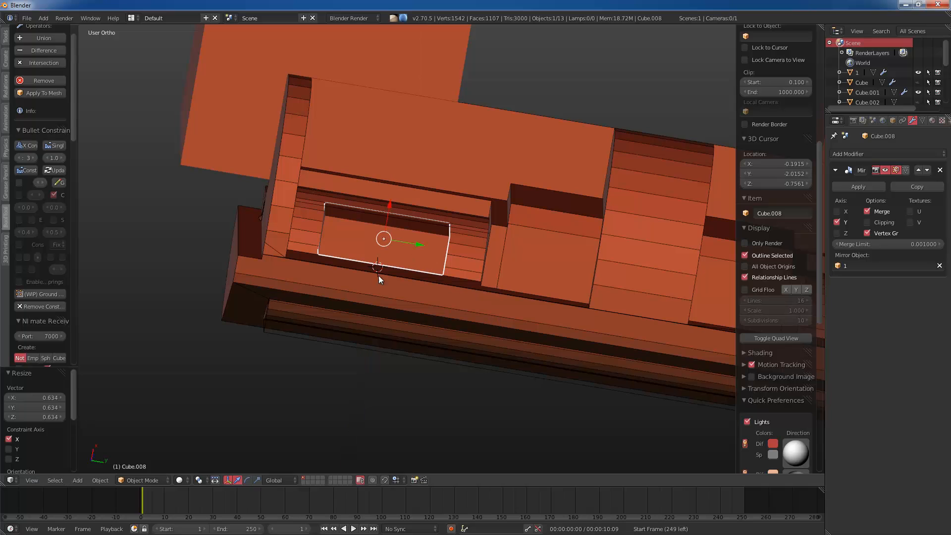
left_click(385, 198)
key("g")
key("x")
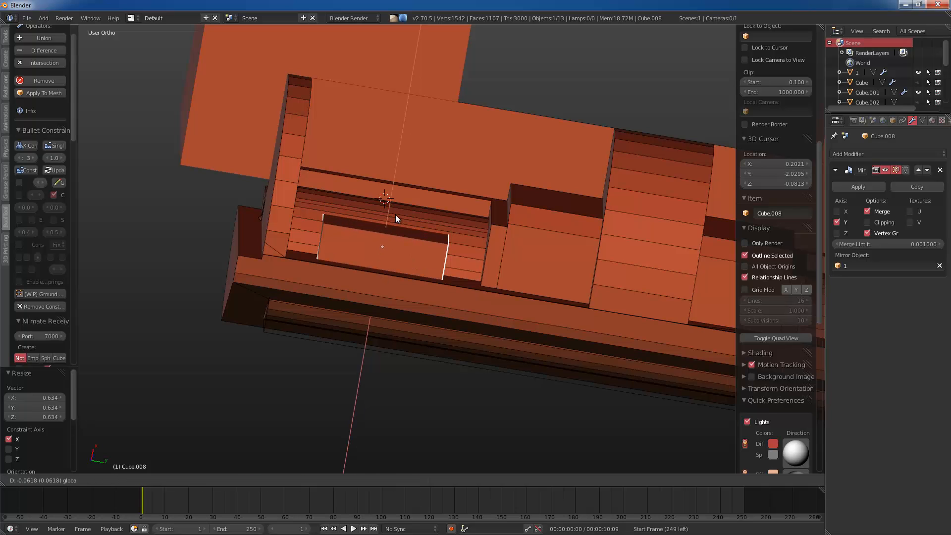
left_click(398, 215)
middle_click_drag(398, 215, 396, 261)
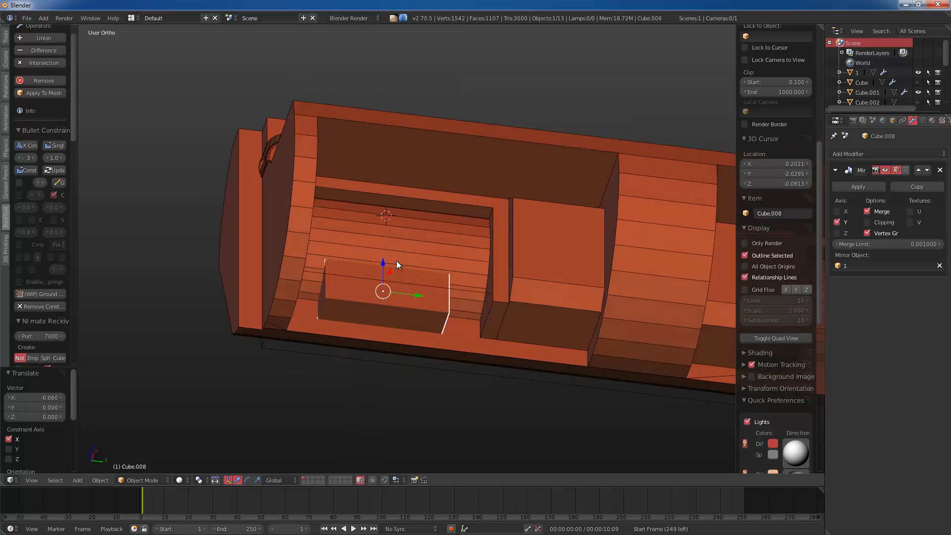
Step: In Edit Mode, bevel the block's lower front edge and slide the bevel's lower edge by a factor of 0.247
key("Tab")
scroll(396, 261, "up", 3)
key("ctrl+Tab")
left_click(399, 295)
right_click(394, 329)
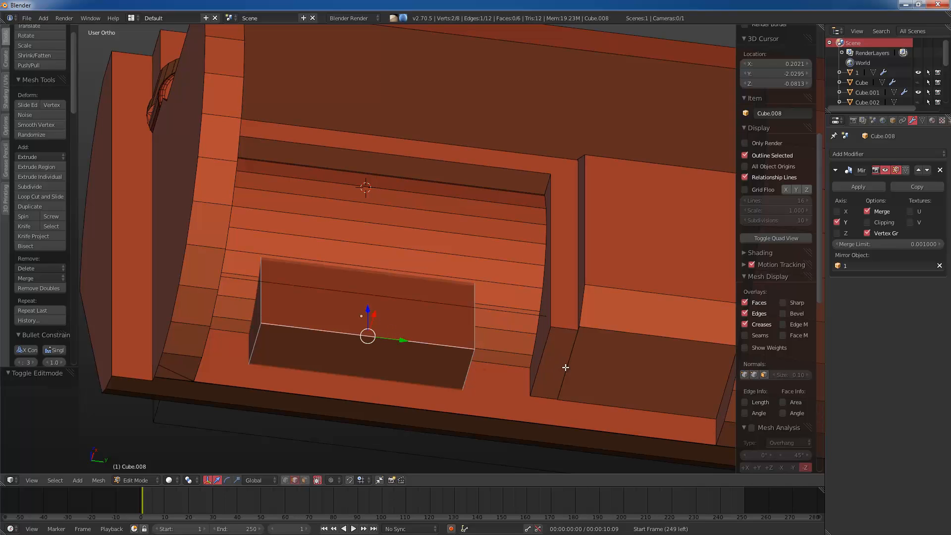
key("ctrl+b")
left_click(446, 348)
left_click(416, 312)
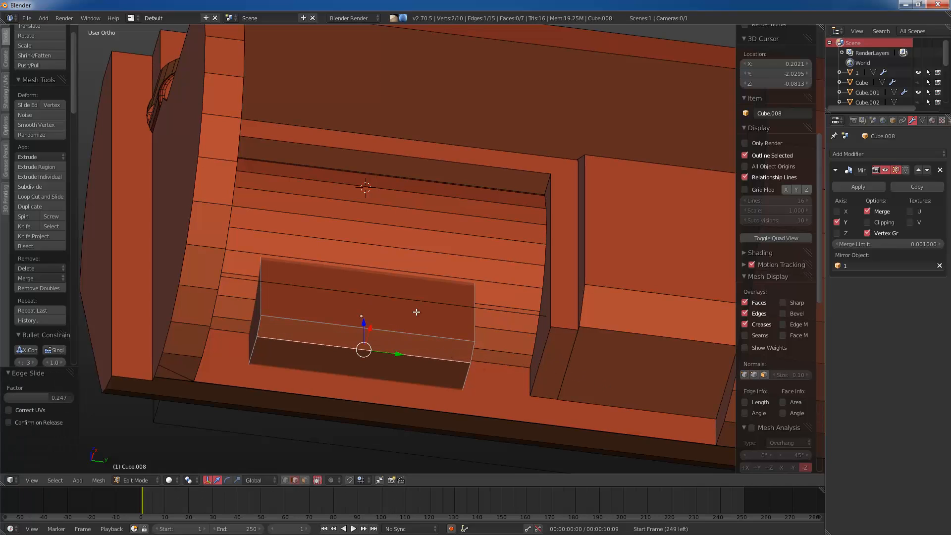
Step: Cut a narrow groove around the middle of the block using a loop cut, a bevel, a 0.900 resize and an edge slide
key("g")
key("g")
left_click(405, 317)
right_click(406, 317)
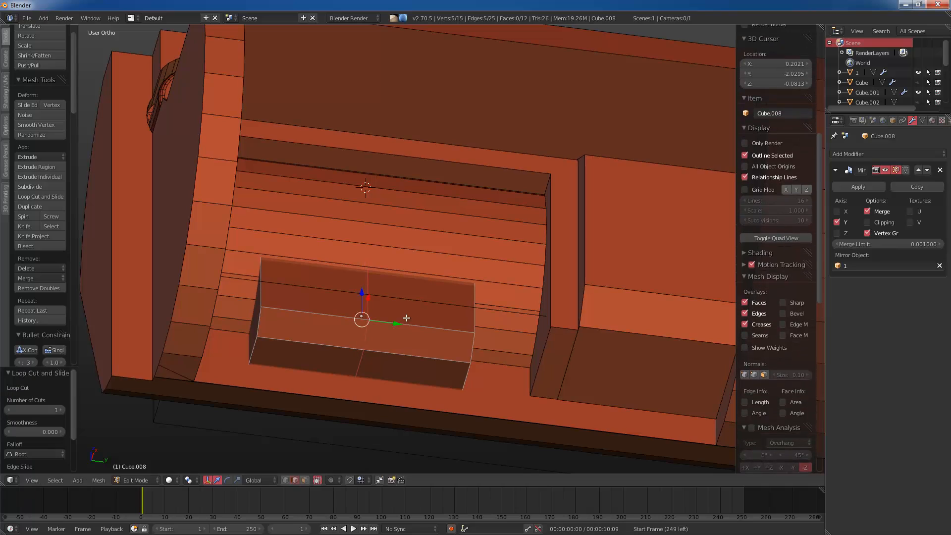
left_click(475, 335)
left_click(449, 339)
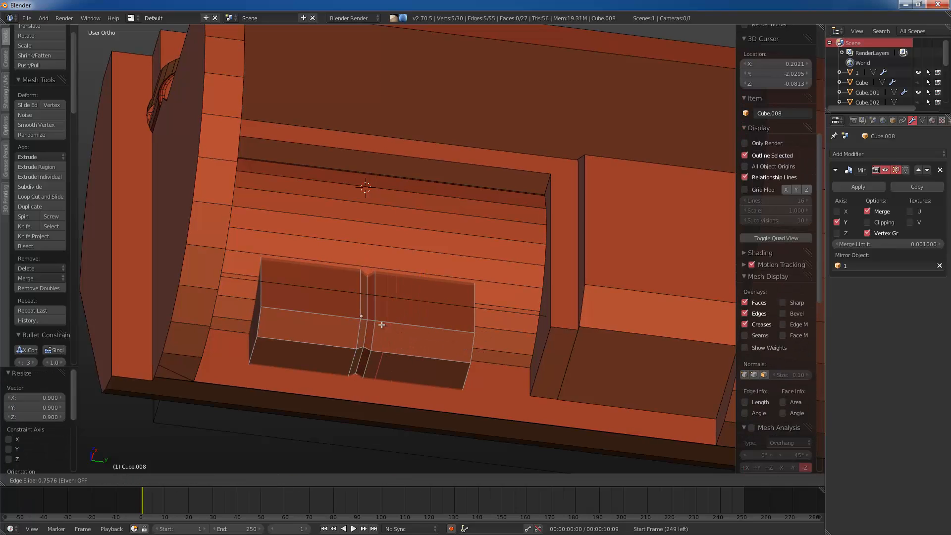
left_click(382, 325)
key("Tab")
Step: Join the grooved block to the main body with a BoolTool union
scroll(387, 317, "down", 3)
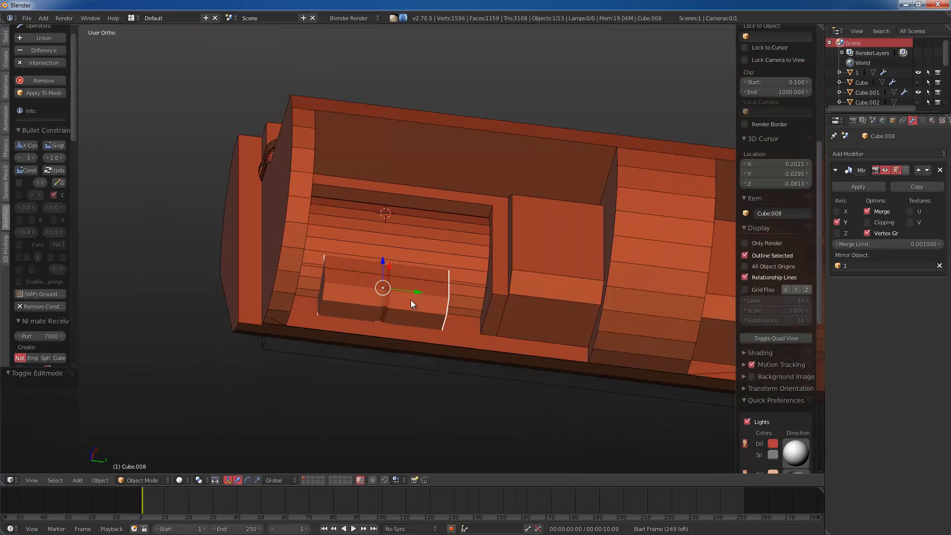
mouse_move(411, 299)
middle_mouse_down()
mouse_move(537, 338)
mouse_move(500, 269)
mouse_move(391, 285)
mouse_move(417, 275)
mouse_move(363, 314)
middle_mouse_up()
right_click(545, 329, "shift")
key("ctrl+KP_Add")
key("a")
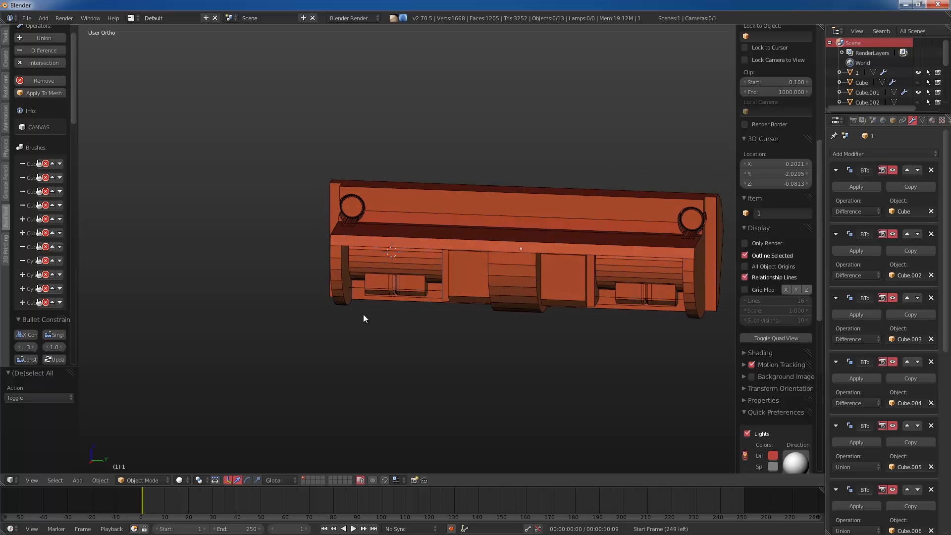
Step: Reset the 3D cursor to the world origin and add a cylinder there, working in front view
key("KP_1")
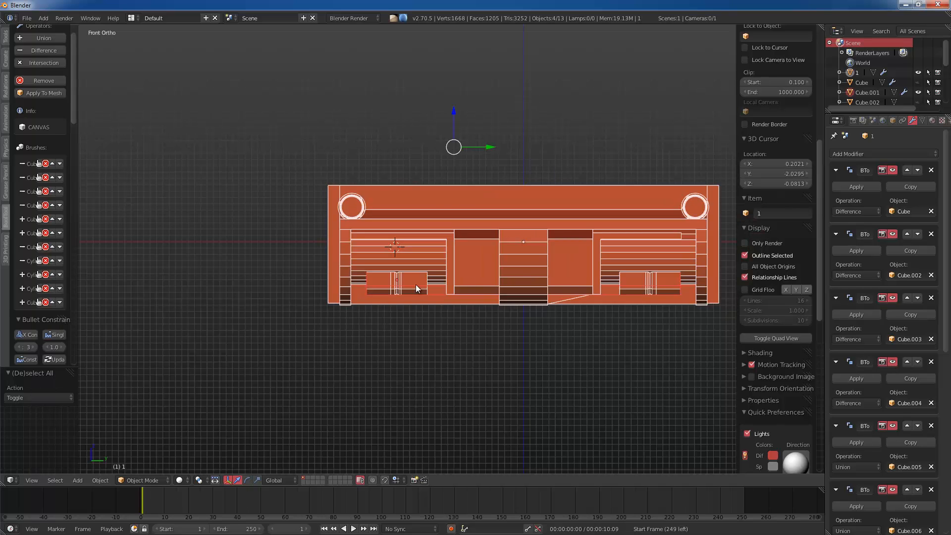
scroll(416, 285, "up", 2)
middle_click_drag(569, 263, 442, 307, "shift")
middle_click_drag(545, 352, 484, 362, "shift")
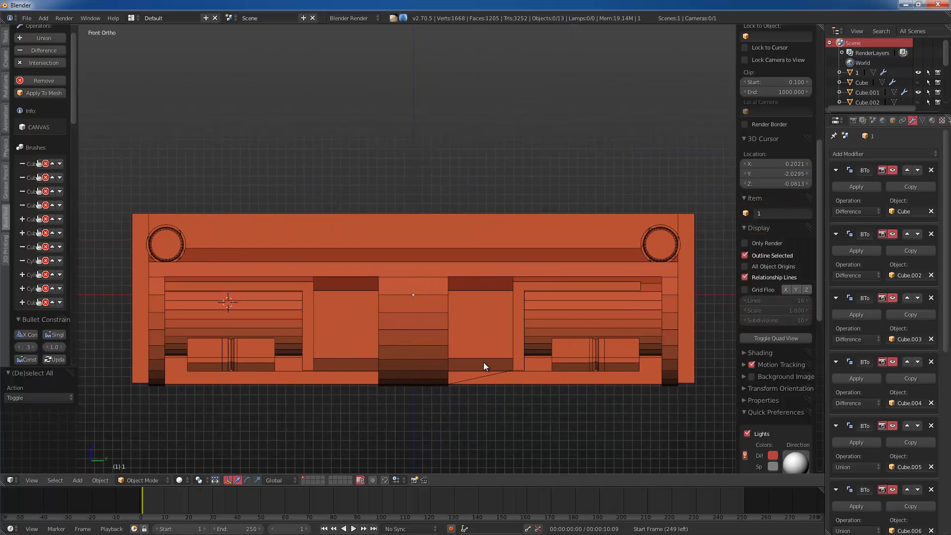
key("shift+c")
key("shift+a")
mouse_move(436, 303)
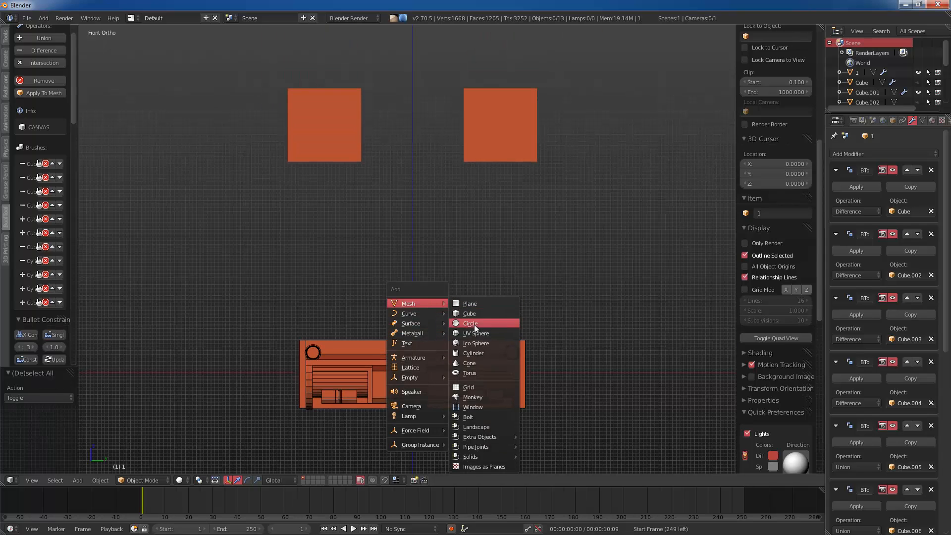
left_click(470, 353)
type("z")
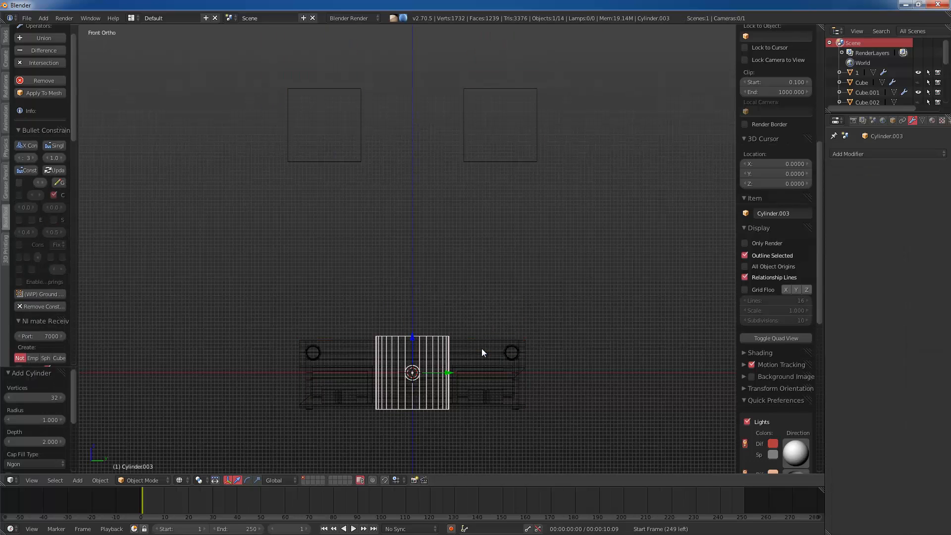
Step: Rotate the cylinder by 90° so its round face points along X, and raise it along Z to overlap the body's upper edge
type("rx90")
key("Return")
key("z")
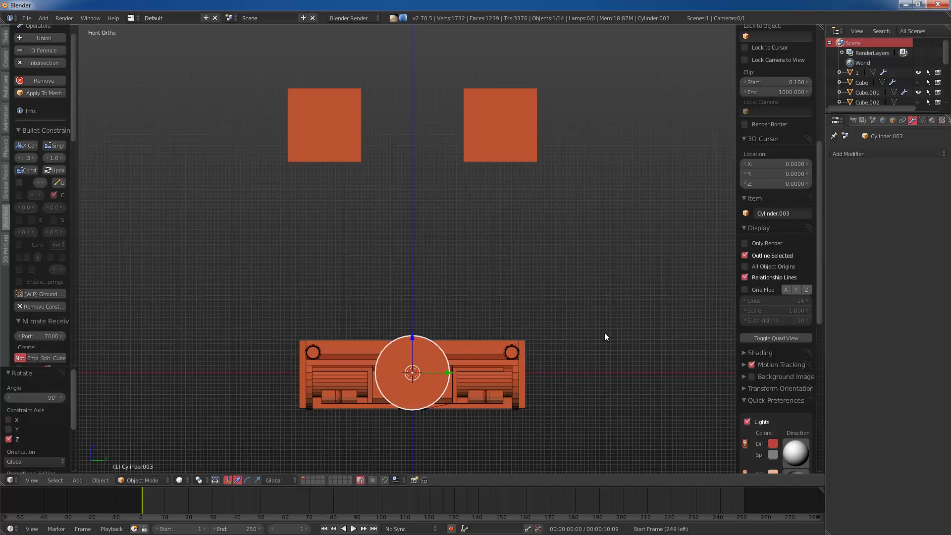
key("g")
key("z")
left_click(495, 345)
Step: In Edit Mode, select the vertices of the cylinder's lower half on both caps and extrude them downward along Z
middle_click_drag(496, 345, 533, 237, "shift")
key("z")
scroll(619, 201, "up", 2)
key("Tab")
scroll(533, 238, "up", 1)
scroll(532, 237, "up", 1)
key("a")
key("ctrl+Tab")
left_click(555, 220)
key("a")
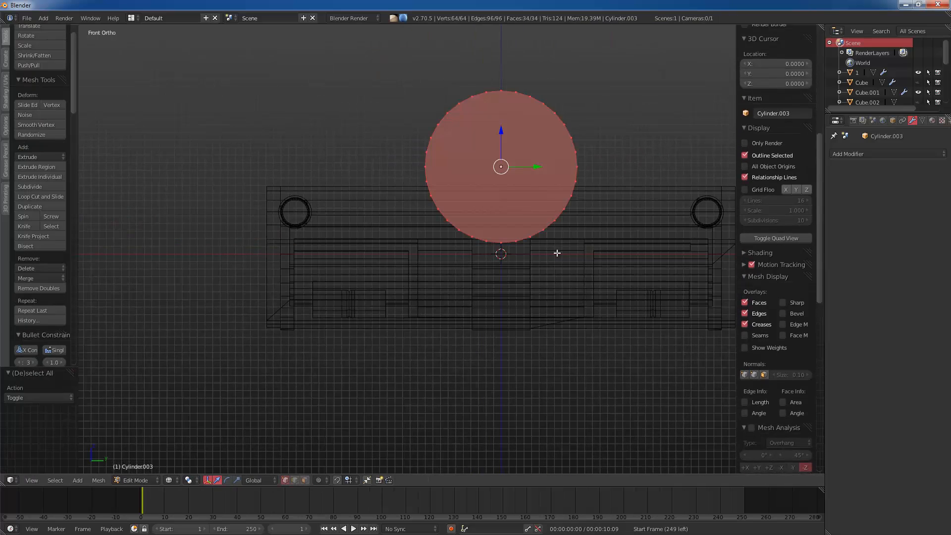
key("a")
key("b")
left_click_drag(621, 327, 388, 173)
right_click(499, 210)
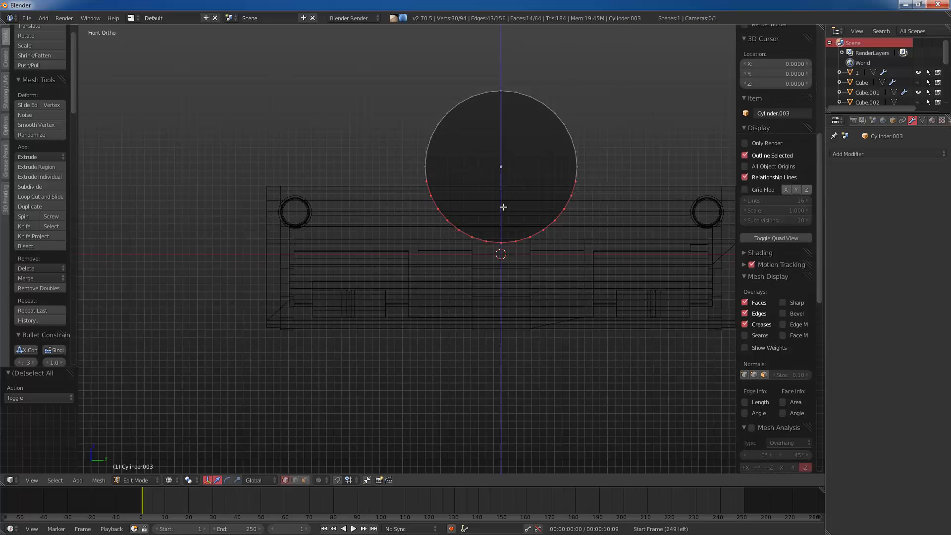
key("e")
left_click(505, 234)
Step: Flatten the extruded vertices by scaling them to 0 along Z and move them -0.613 along Z, forming an arch-shaped solid
key("s")
key("z")
key("0")
key("Return")
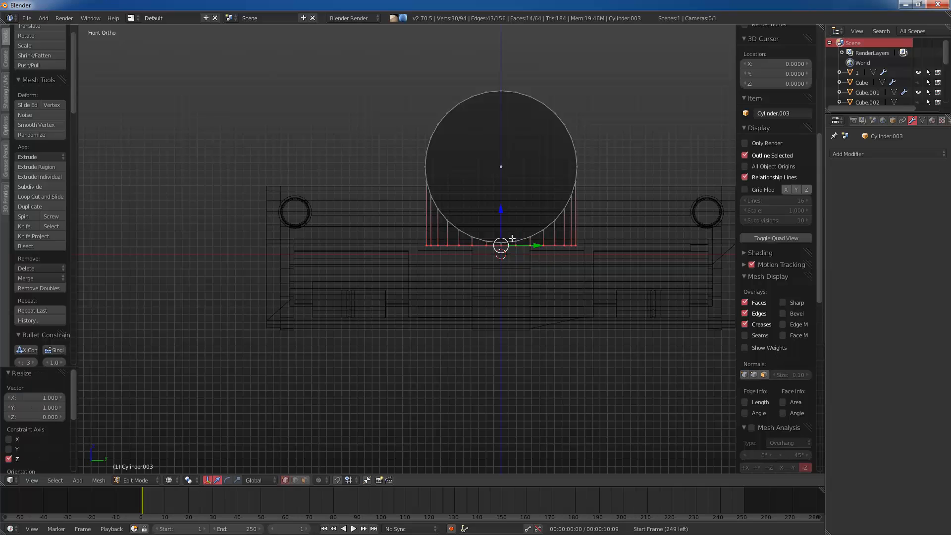
key("z")
left_click(488, 284)
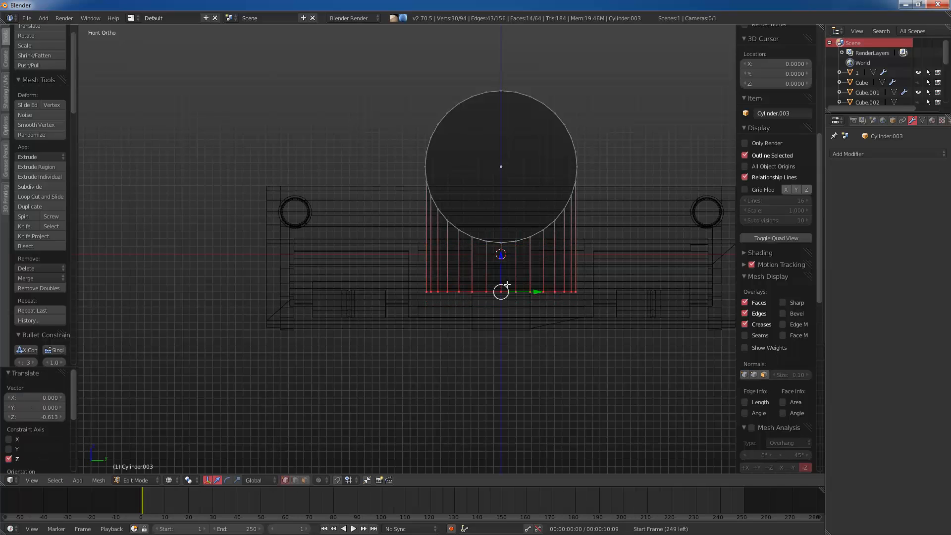
middle_click_drag(508, 273, 501, 324, "shift")
key("Tab")
key("Tab")
key("Tab")
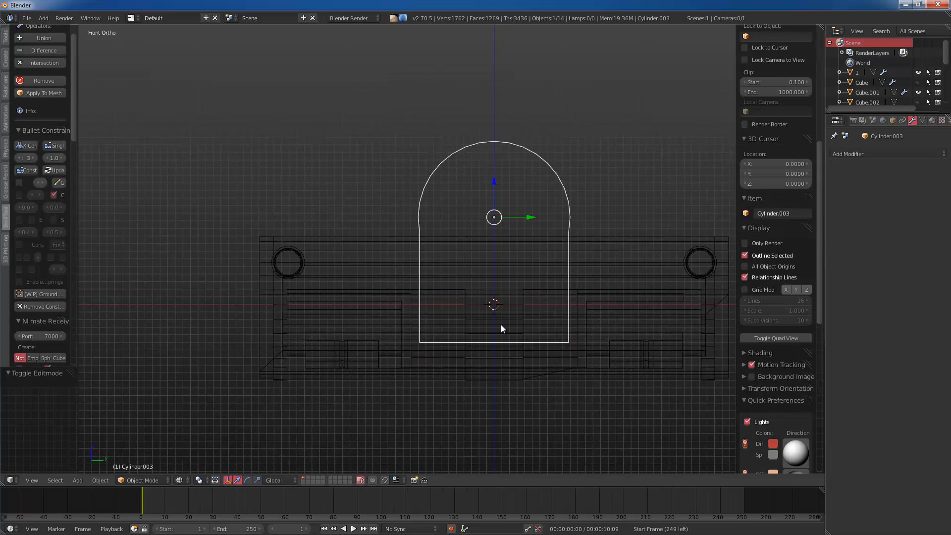
Step: Turn the arch-shaped solid 180° so its round end points down, and move it -0.659 along Z
type("r90")
key("Return")
key("shift+r")
key("g")
key("z")
left_click(535, 360)
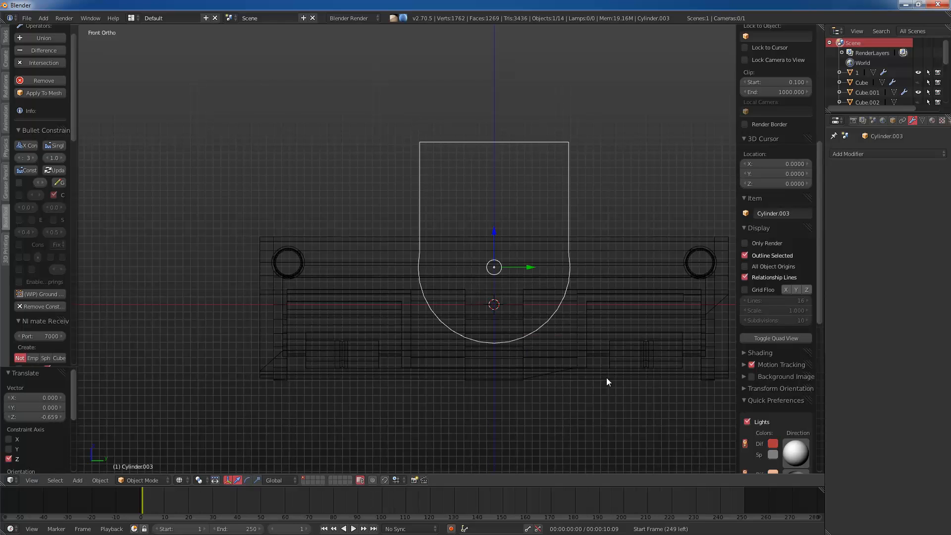
Step: Scale the arch-shaped solid down and move it -0.215 along Z over the body's centre
key("s")
left_click(575, 319)
key("g")
key("z")
left_click(569, 339)
Step: Try moving the arch-shaped solid 0.546 along X and combining it with the body in a BoolTool boolean
key("z")
middle_click_drag(433, 303, 494, 272)
key("g")
key("x")
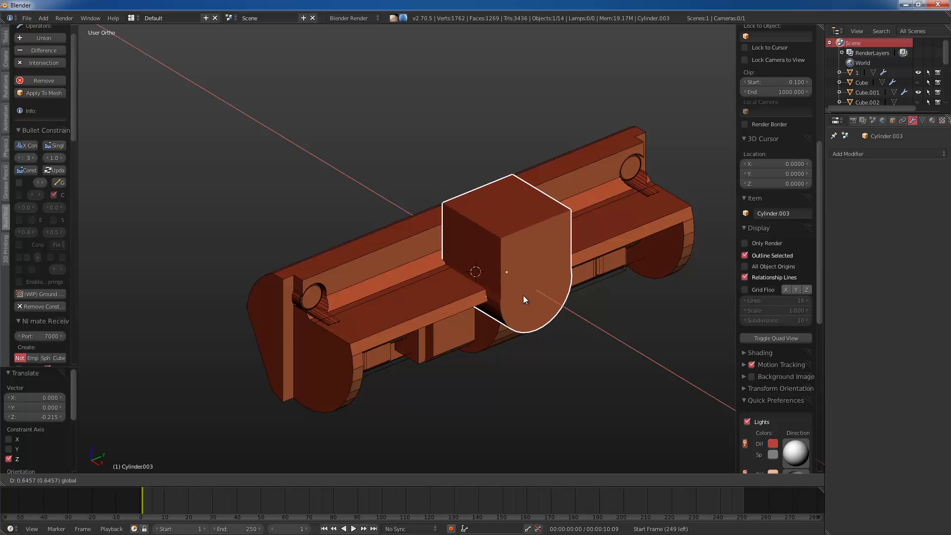
left_click(519, 292)
right_click(447, 317)
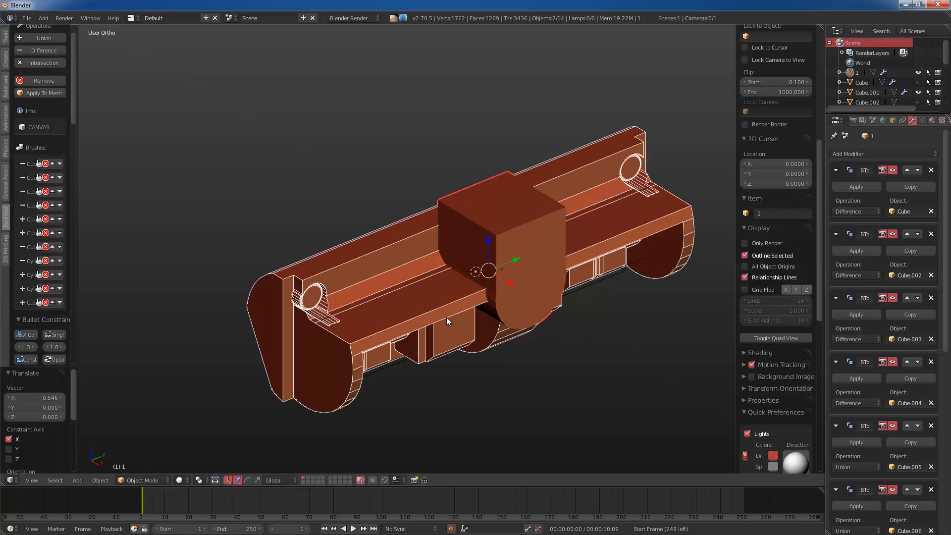
key("ctrl+KP_Add")
key("ctrl+z")
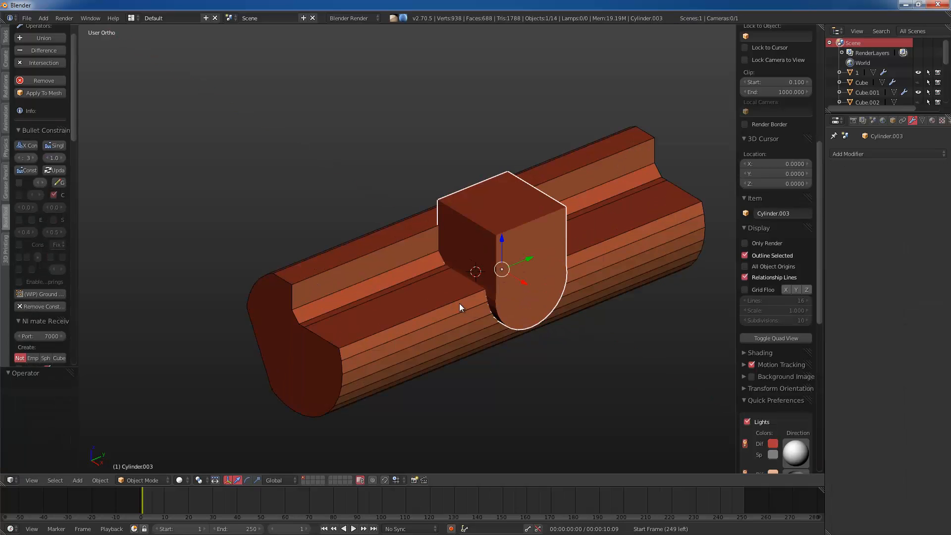
Step: Move the arch-shaped solid 0.528 along X and subtract it from the body with a BoolTool difference
key("KP_5")
key("g")
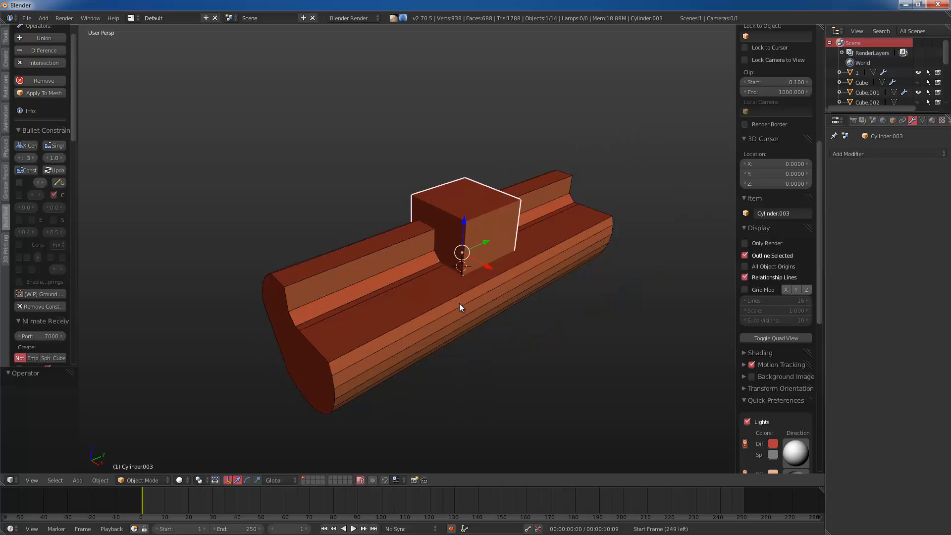
key("x")
left_click(504, 272)
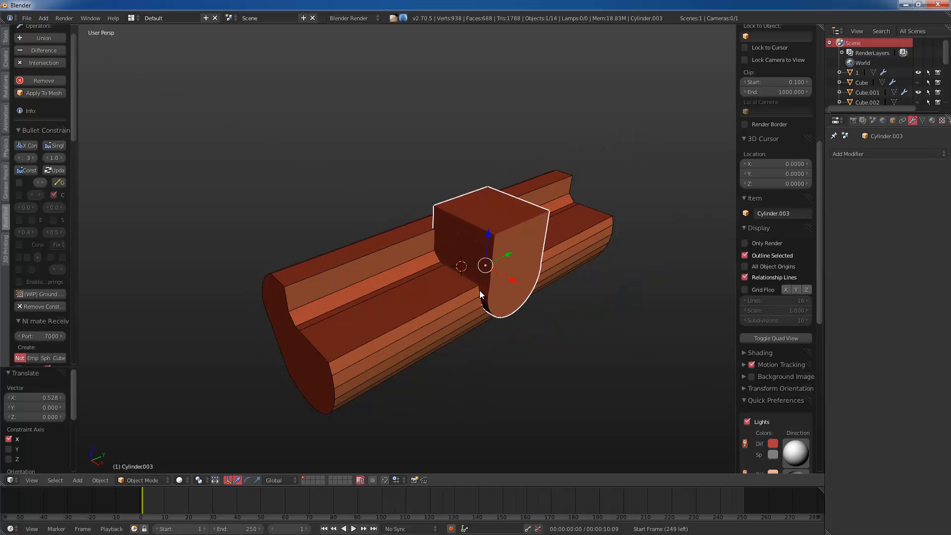
right_click(412, 329, "shift")
key("a")
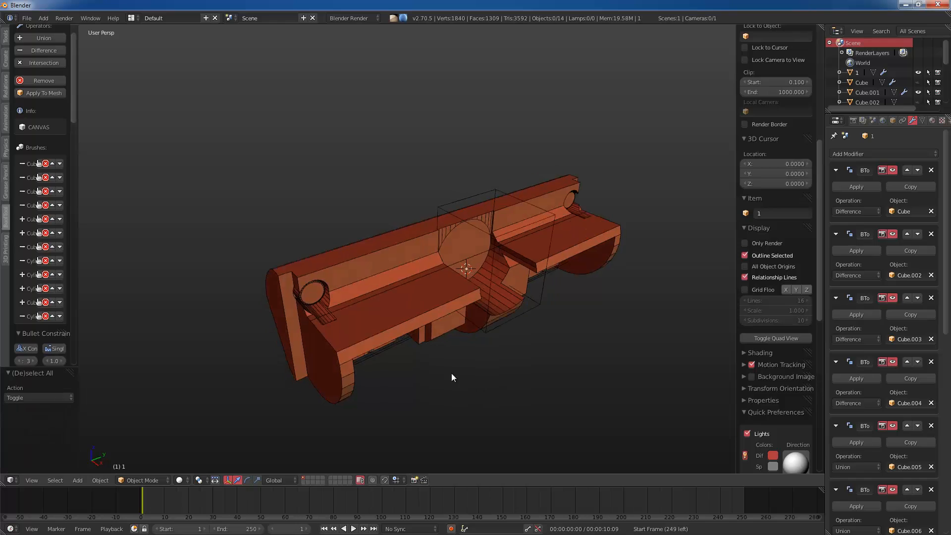
Step: Duplicate the arch-shaped cutter in place and scale the copy down to fit inside the central cutout
scroll(413, 351, "up", 3)
middle_click_drag(451, 373, 369, 339)
right_click(518, 229)
key("shift+d")
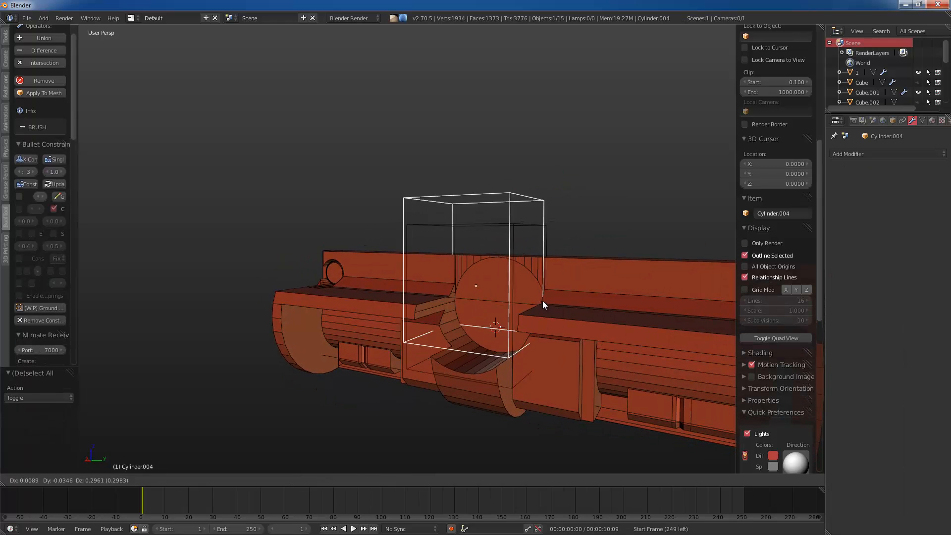
right_click(585, 336)
key("s")
left_click(557, 324)
Step: Move the smaller copy along X and join it to the body with a BoolTool union
mouse_move(556, 324)
middle_mouse_down()
mouse_move(524, 348)
mouse_move(485, 350)
mouse_move(504, 354)
mouse_move(487, 328)
mouse_move(495, 329)
mouse_move(474, 258)
mouse_move(461, 263)
middle_mouse_up()
key("g")
key("x")
left_click(441, 351)
right_click(498, 329, "shift")
key("ctrl+KP_Add")
key("a")
Step: Try lowering the large arch-shaped cutter by -0.103 along Z, undo the move and refresh the body's boolean result
right_click(464, 230)
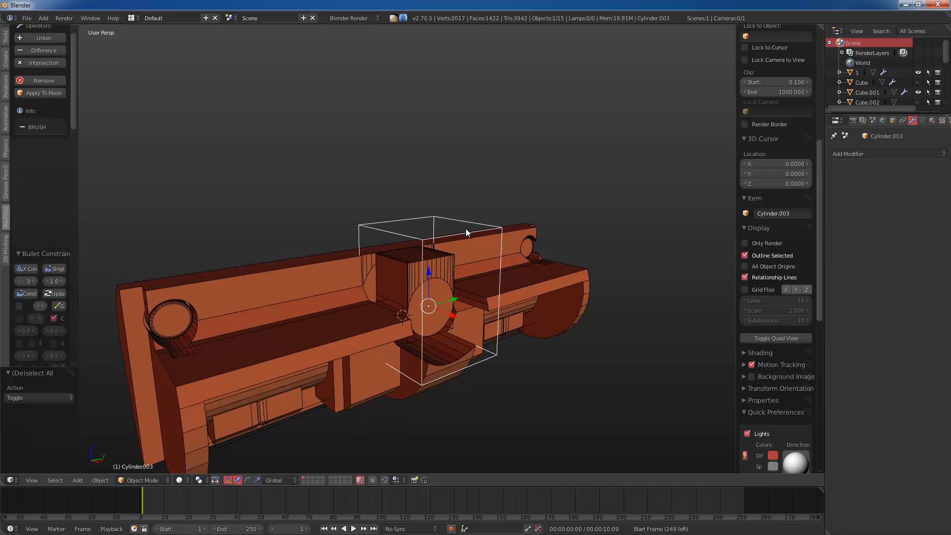
key("g")
key("z")
left_click(473, 238)
key("KP_3")
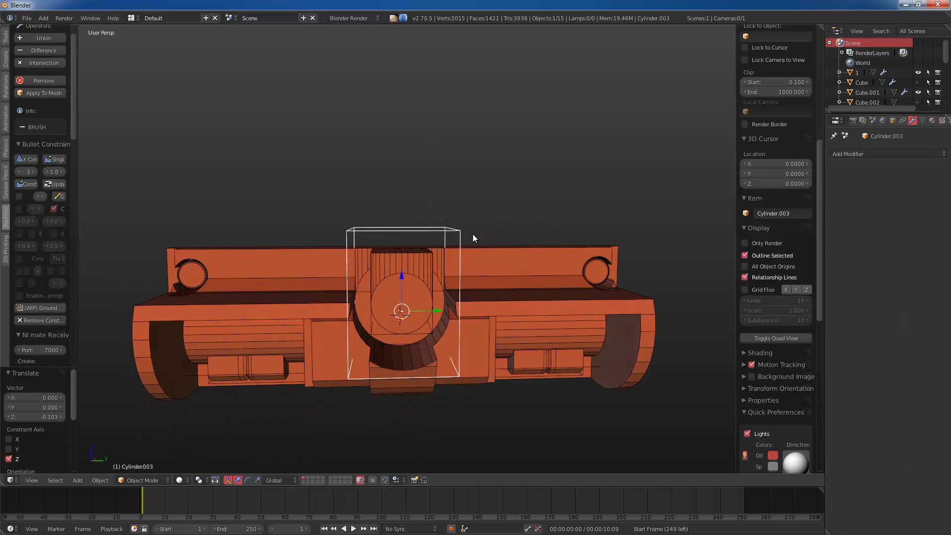
key("ctrl+z")
middle_click_drag(468, 263, 506, 298)
right_click(510, 306)
key("Tab")
key("Tab")
key("a")
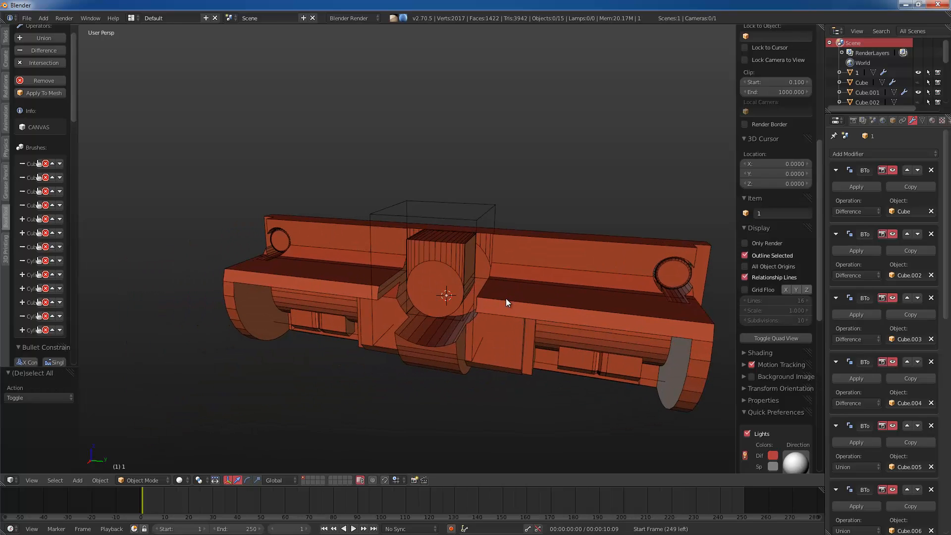
Step: Try adding a UV sphere at the body's centre, undo it and refresh the boolean result
scroll(506, 298, "down", 4)
key("shift+a")
mouse_move(518, 298)
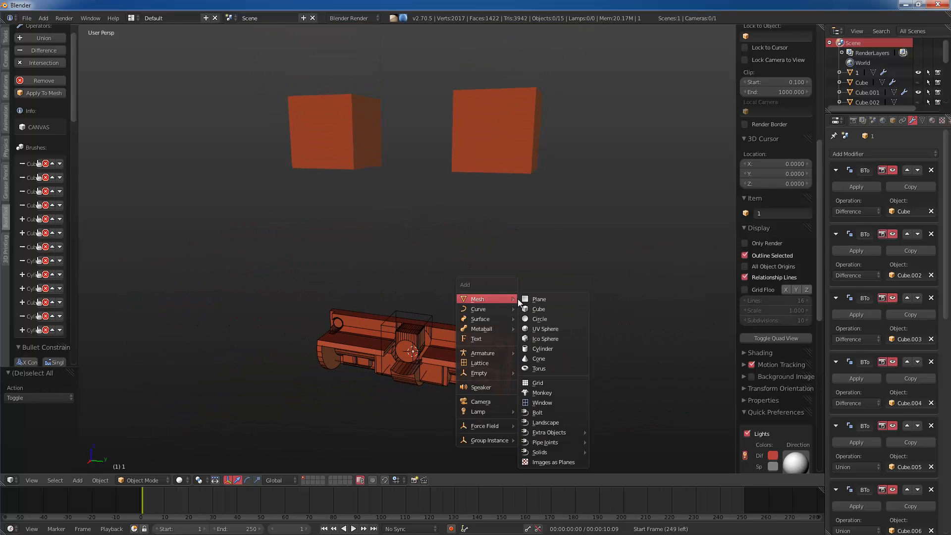
left_click(539, 329)
scroll(486, 338, "up", 2)
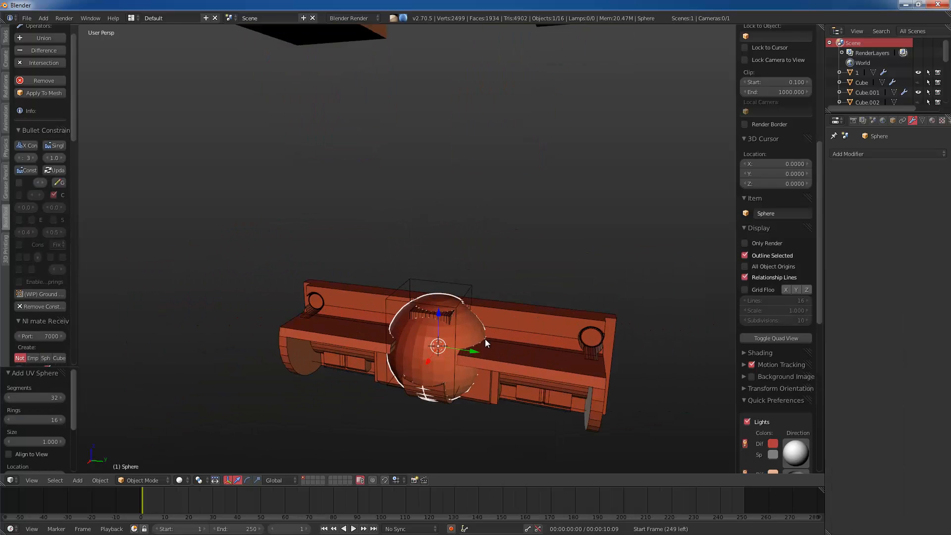
left_click(39, 453)
key("ctrl+z")
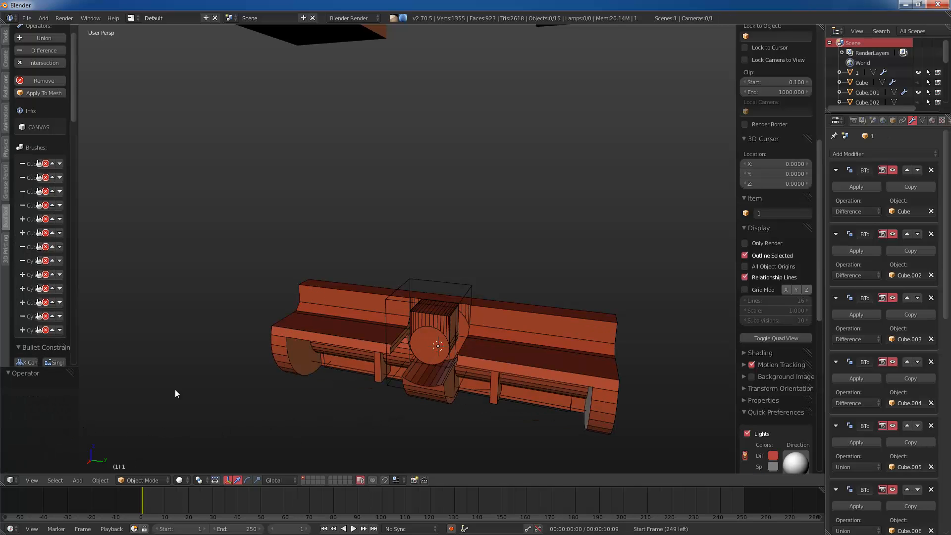
middle_click_drag(403, 344, 448, 338)
scroll(449, 342, "up", 2)
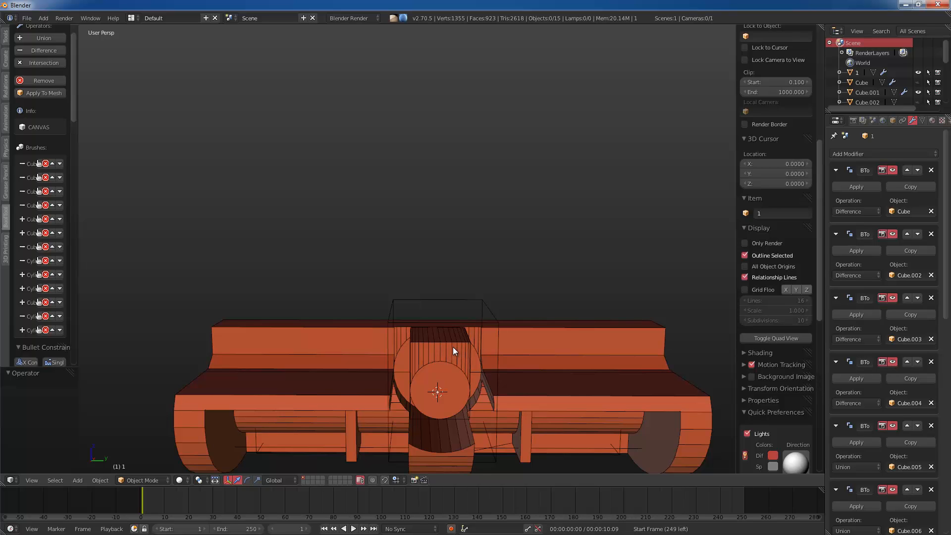
middle_click_drag(403, 360, 492, 284)
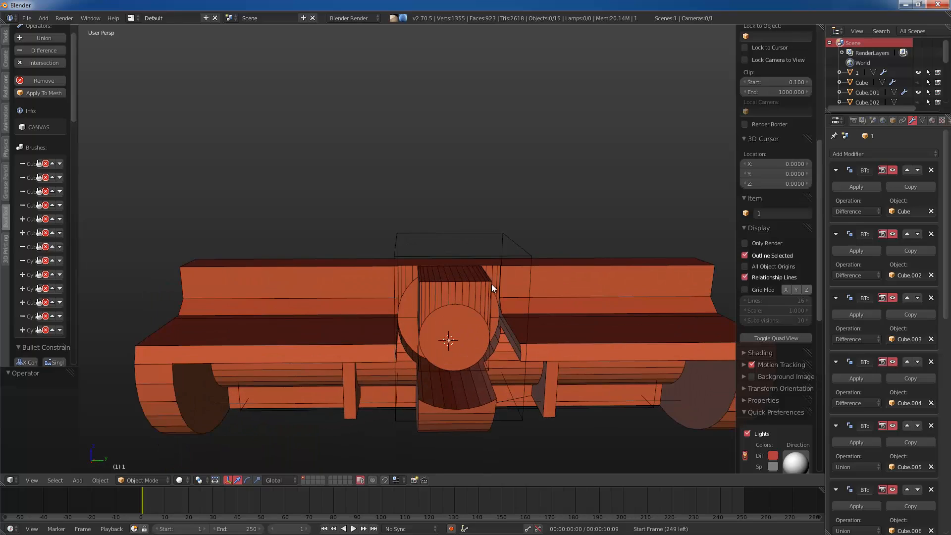
right_click(509, 254)
key("Tab")
key("Tab")
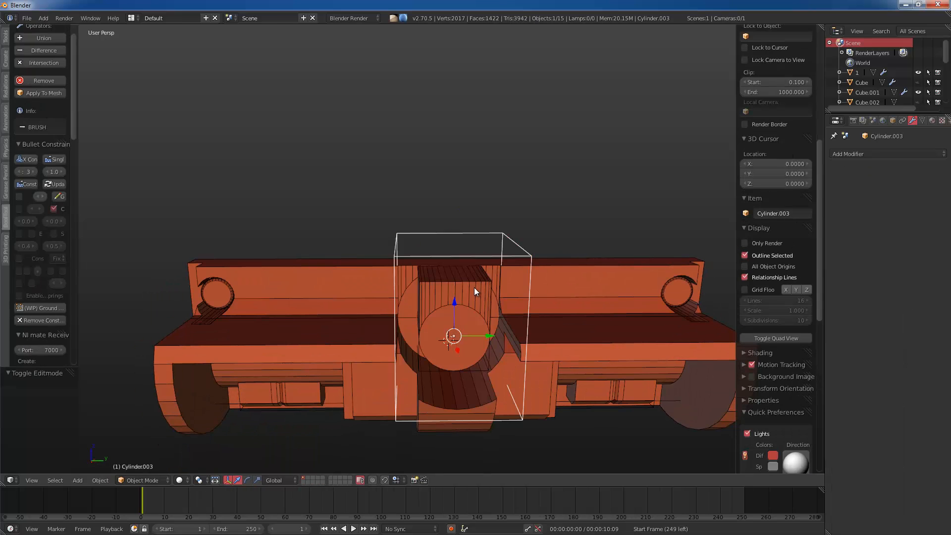
Step: In Edit Mode, bevel the two upper side edges of the smaller arch-shaped solid by 0.031
right_click(474, 288)
right_click(486, 278)
key("Tab")
scroll(467, 304, "up", 2)
middle_click_drag(467, 304, 411, 342)
right_click(454, 331)
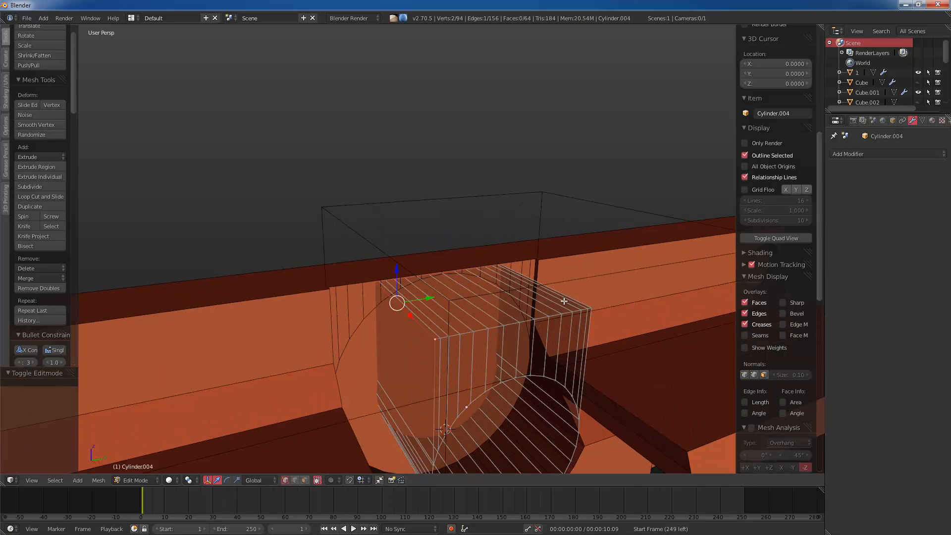
key("ctrl+b")
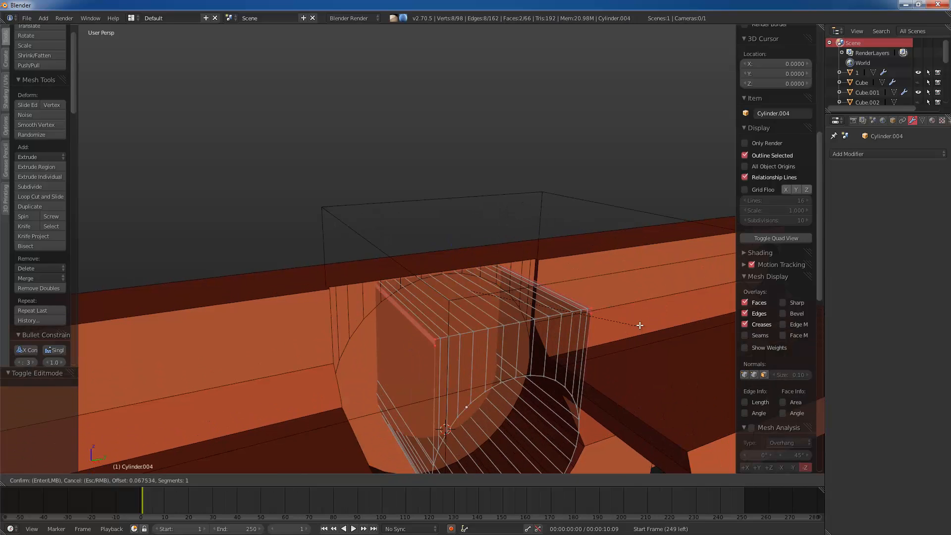
left_click(579, 320)
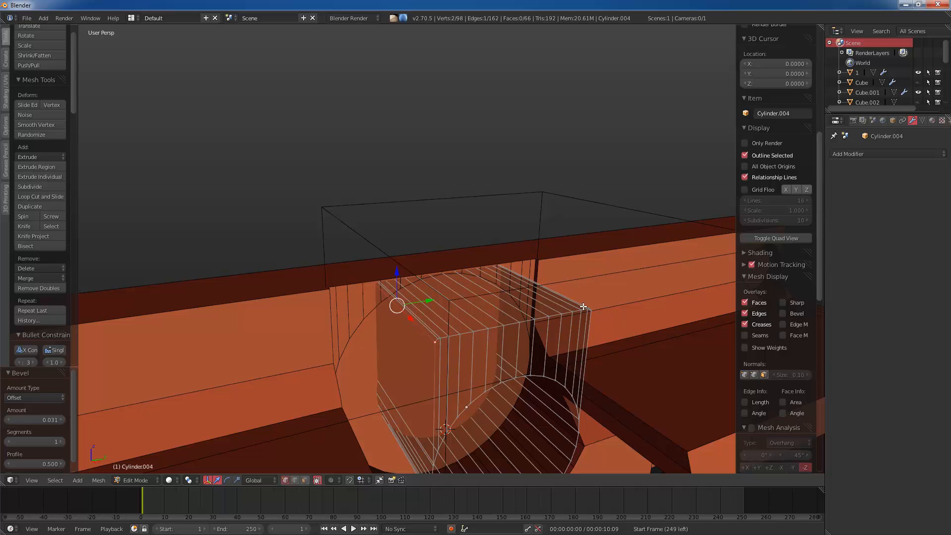
middle_click_drag(636, 337, 462, 361)
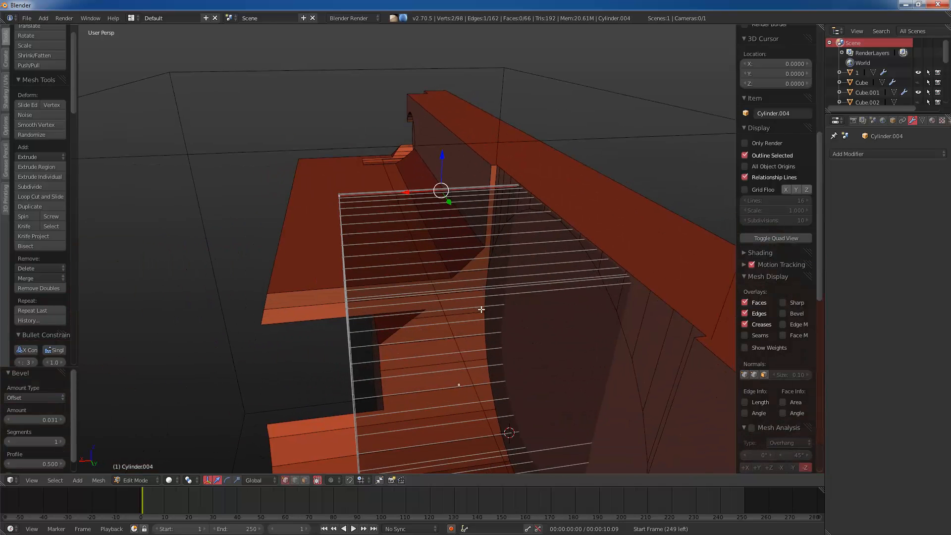
Step: Try adding a loop cut across the bevelled side of the smaller arch-shaped solid
middle_click_drag(481, 310, 534, 310)
key("g")
key("g")
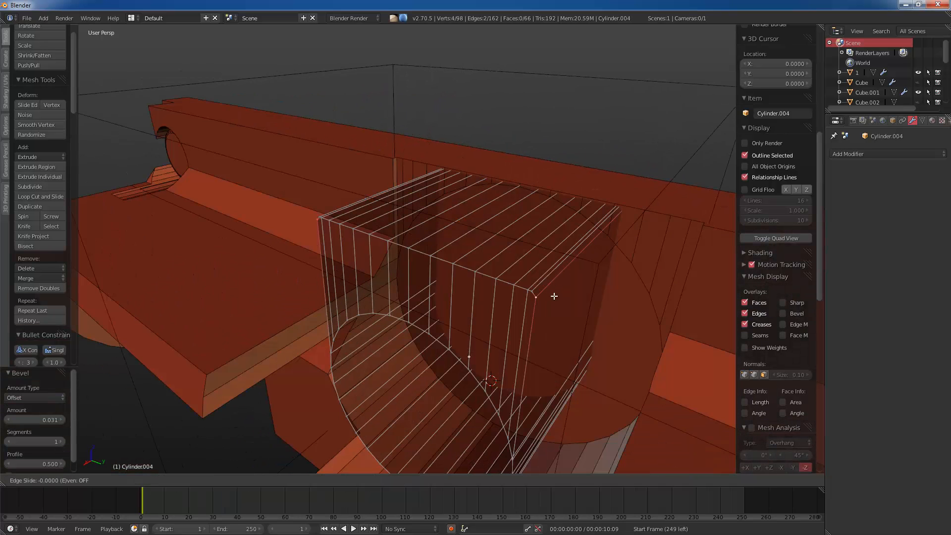
left_click(531, 344)
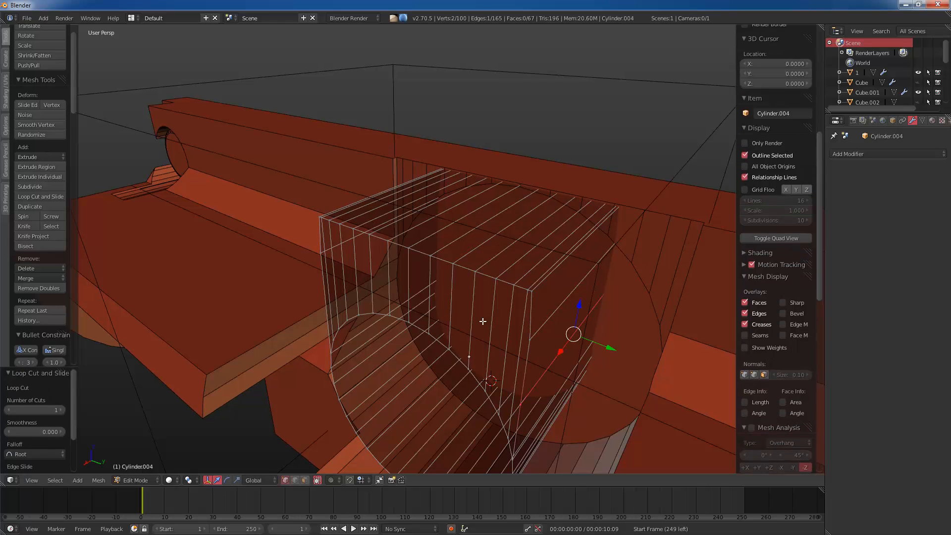
Step: Form a narrow central groove in the smaller arch-shaped solid by bevelling its middle edges and scaling the extruded strip inward
middle_click_drag(437, 283, 482, 307)
right_click(483, 306, "shift")
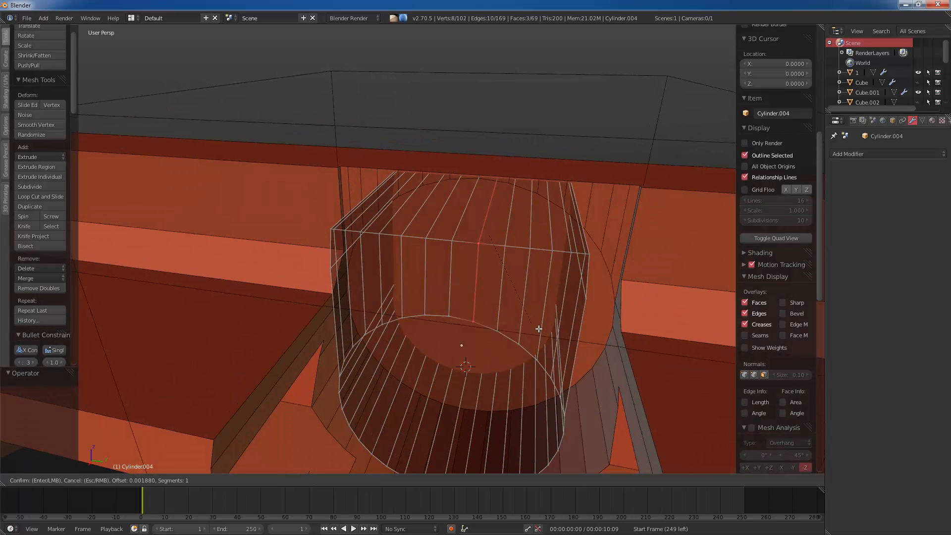
key("ctrl+b")
left_click(574, 330)
key("e")
right_click(572, 329)
key("s")
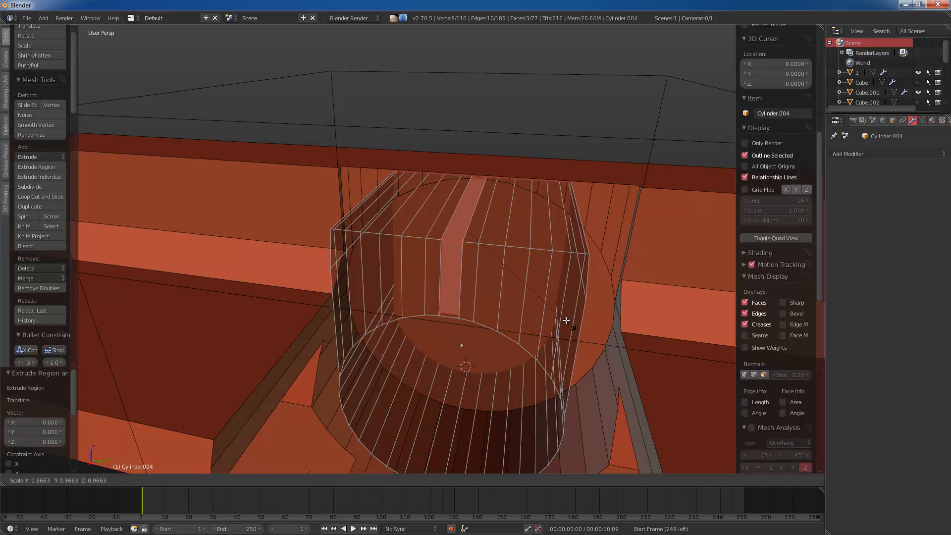
left_click(556, 310)
key("Tab")
Step: Deselect everything and collapse the tool sections from Bullet Constraints through Modifier Tools
scroll(535, 313, "down", 3)
middle_click_drag(435, 343, 430, 183)
key("a")
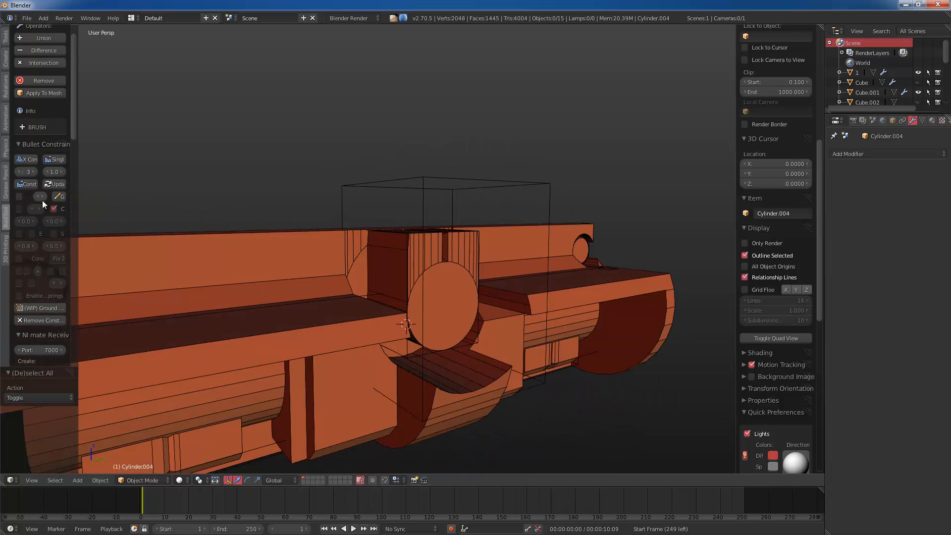
key("a")
key("a")
key("a")
key("a")
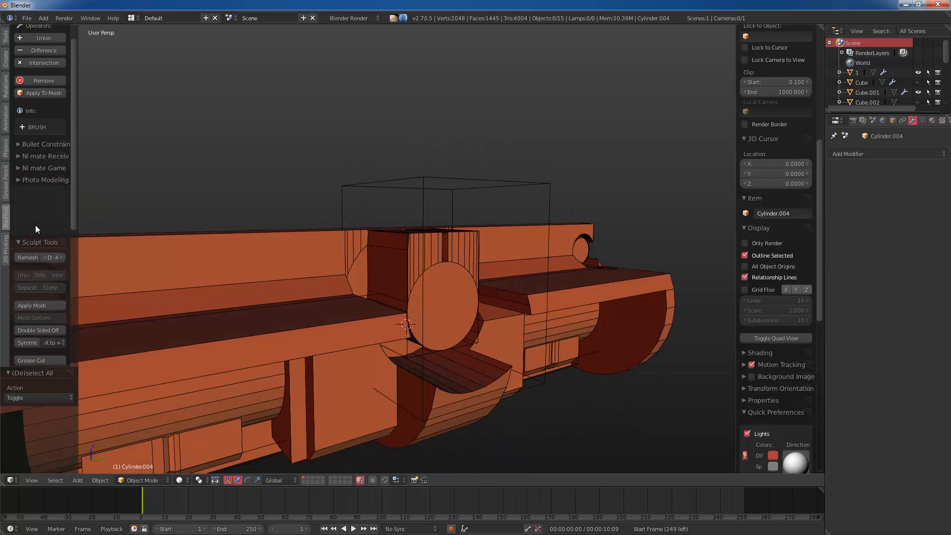
key("a")
key("a")
key("a")
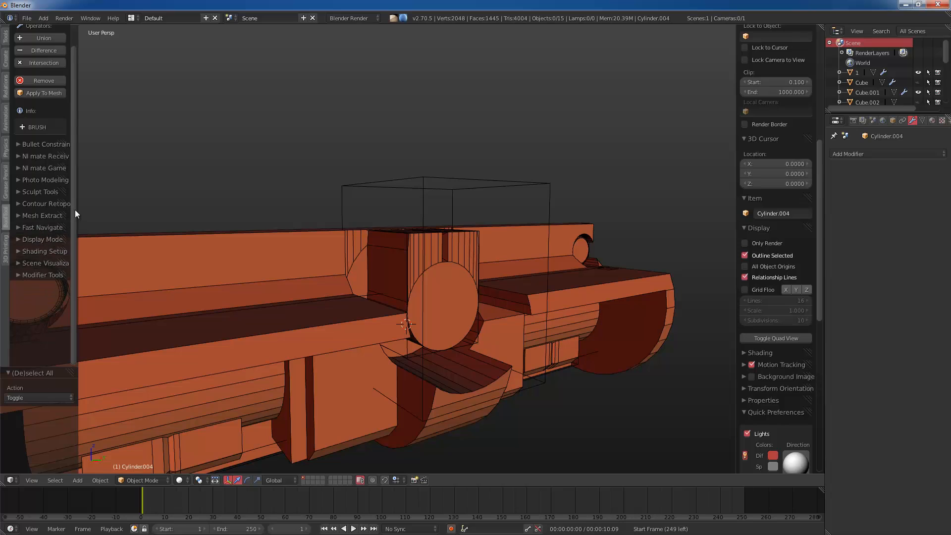
Step: Scale the grooved arch-shaped insert to 0.344 along X and shift it back into the recess along X
middle_click_drag(557, 229, 448, 263)
right_click(453, 256)
right_click(419, 246)
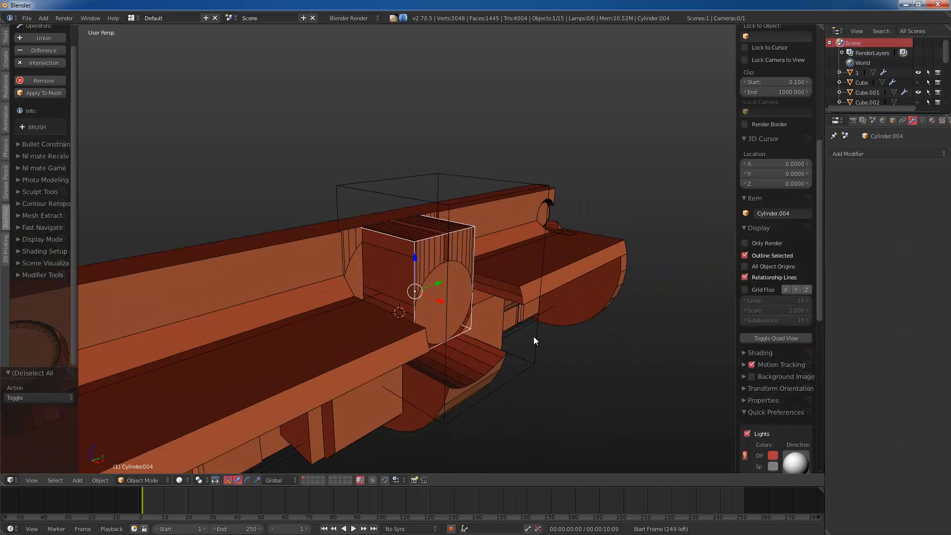
key("s")
key("x")
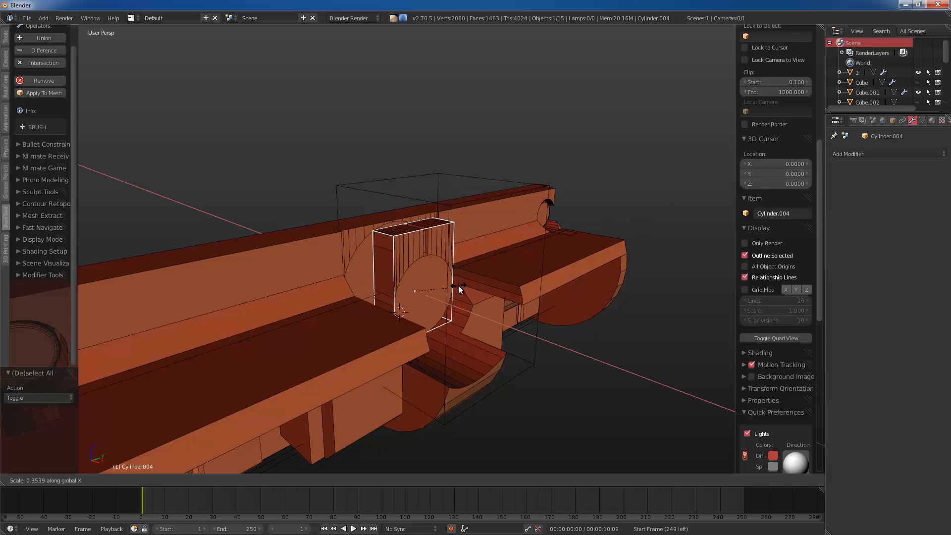
left_click(427, 292)
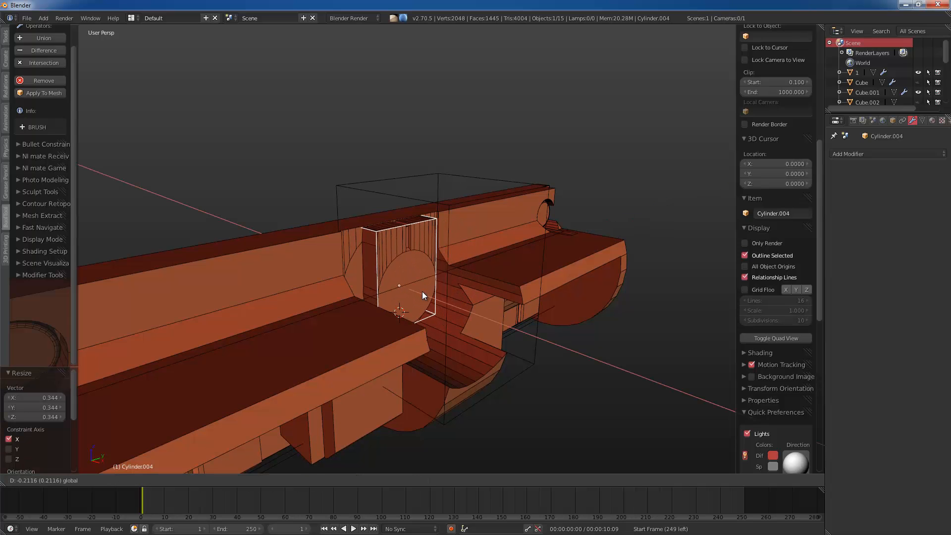
key("a")
Step: Isolate the body and the mirrored cubes floating above it by hiding all unselected objects
middle_click_drag(507, 326, 412, 311)
scroll(412, 311, "down", 2)
right_click(303, 287)
middle_click_drag(303, 286, 332, 227)
scroll(331, 228, "down", 3)
middle_click_drag(354, 148, 444, 275, "shift")
right_click(403, 145, "shift")
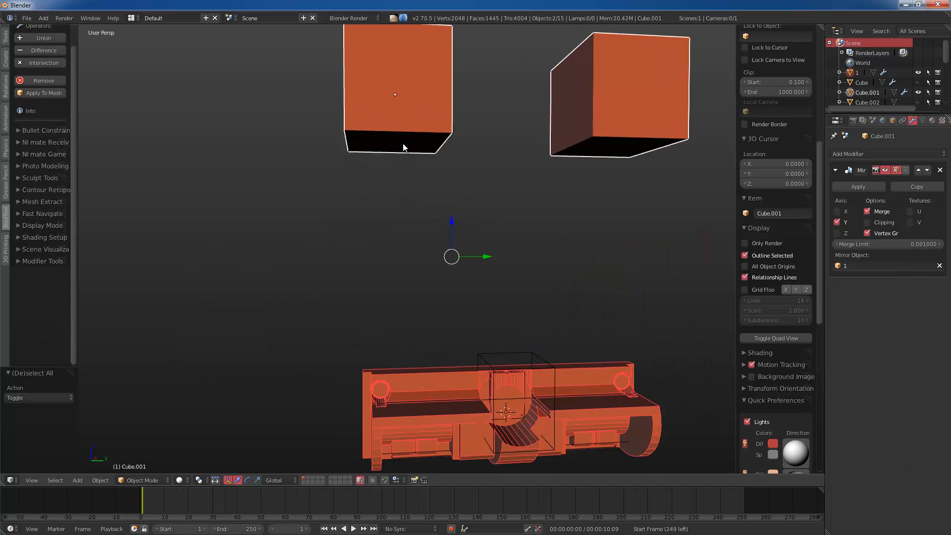
key("shift+h")
middle_click_drag(403, 144, 496, 217)
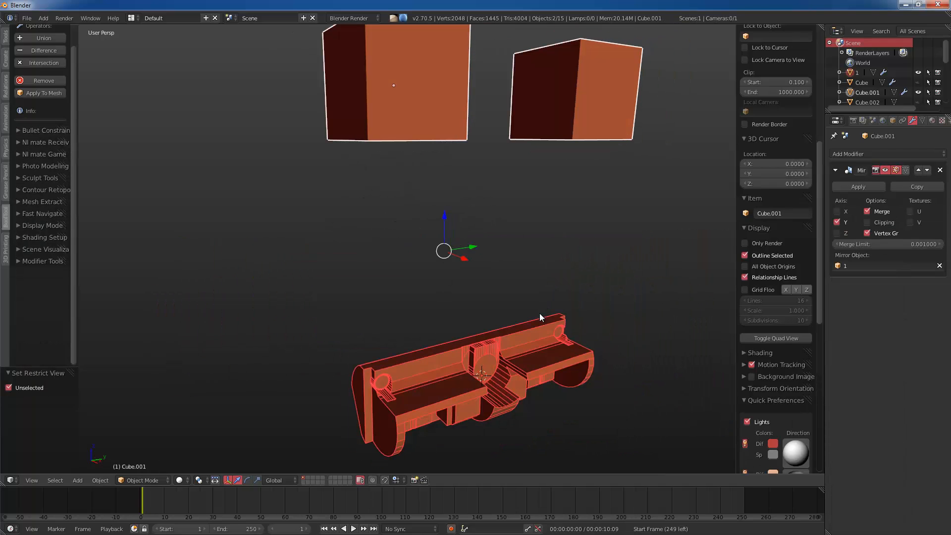
middle_click_drag(540, 313, 531, 156, "shift")
scroll(529, 198, "up", 3)
key("a")
Step: Reset the 3D cursor to the origin and add a torus there
middle_click_drag(526, 252, 488, 238)
middle_click_drag(586, 281, 475, 287, "shift")
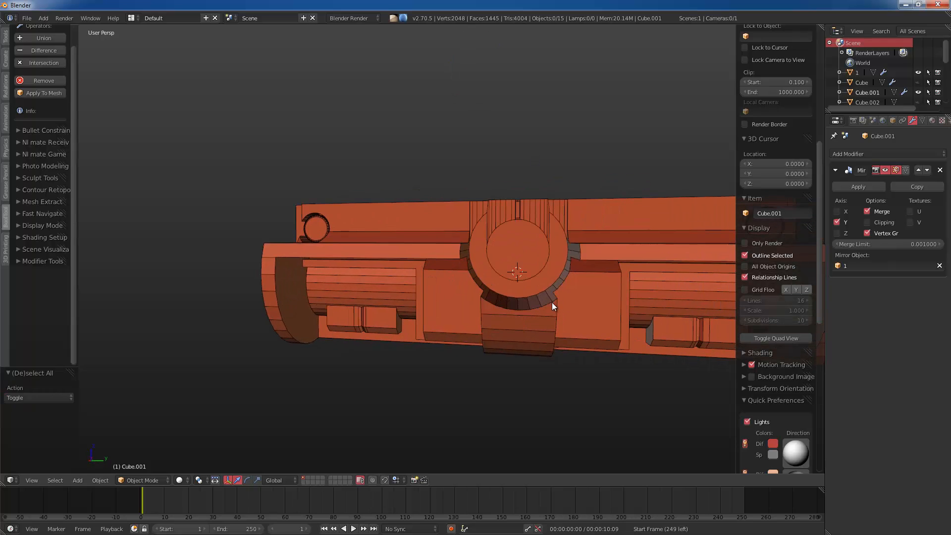
mouse_move(553, 305)
middle_mouse_down()
mouse_move(516, 312)
mouse_move(551, 295)
middle_mouse_up()
key("KP_5")
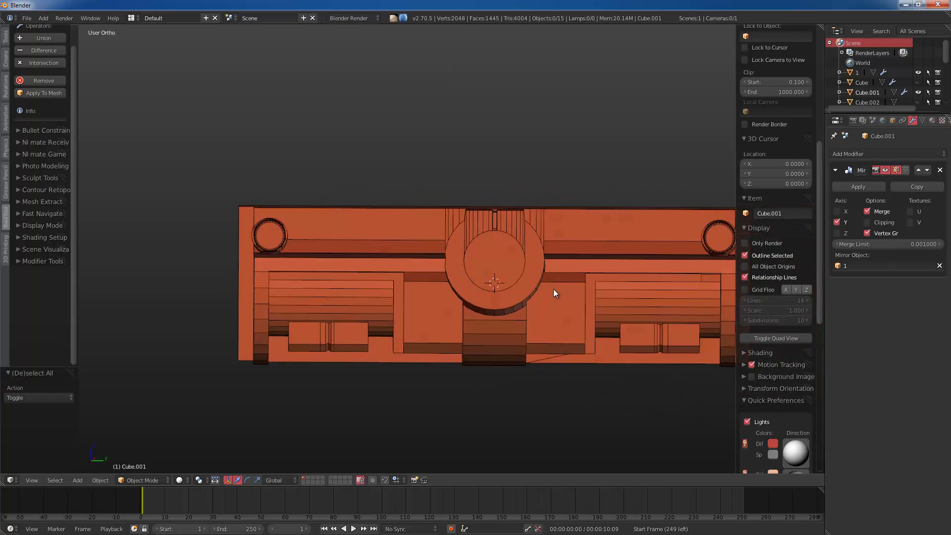
key("KP_1")
key("KP_3")
key("KP_5")
key("KP_5")
key("shift+c")
key("shift+a")
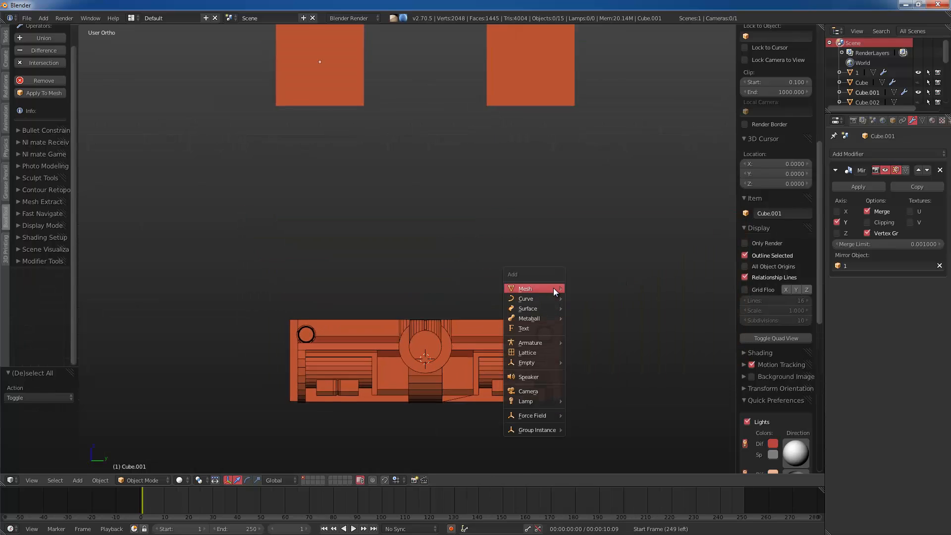
mouse_move(554, 287)
left_click(585, 354)
Step: Rotate the torus 90° about X and 90° about Z
middle_click_drag(572, 310, 538, 189, "shift")
scroll(478, 290, "up", 8)
type("rx90")
key("Return")
type("rz")
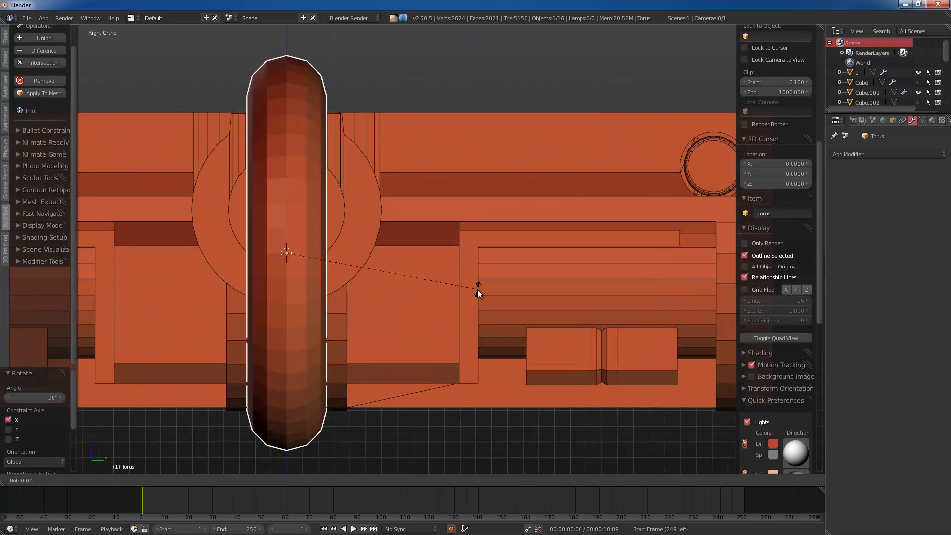
type("90")
key("Return")
Step: Scale the torus to 0.197 and raise it along Z towards the middle of the insert's round face
key("s")
left_click(341, 263)
key("g")
key("z")
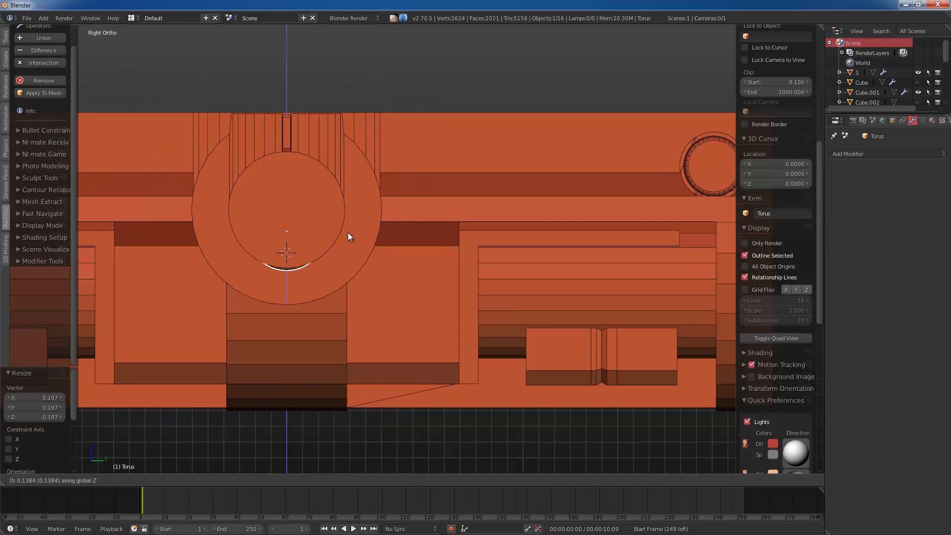
left_click(335, 221)
Step: Adjust the torus's height and move it along X so it sits in the insert's round face
middle_click_drag(336, 222, 379, 267)
key("g")
key("z")
right_click(326, 279)
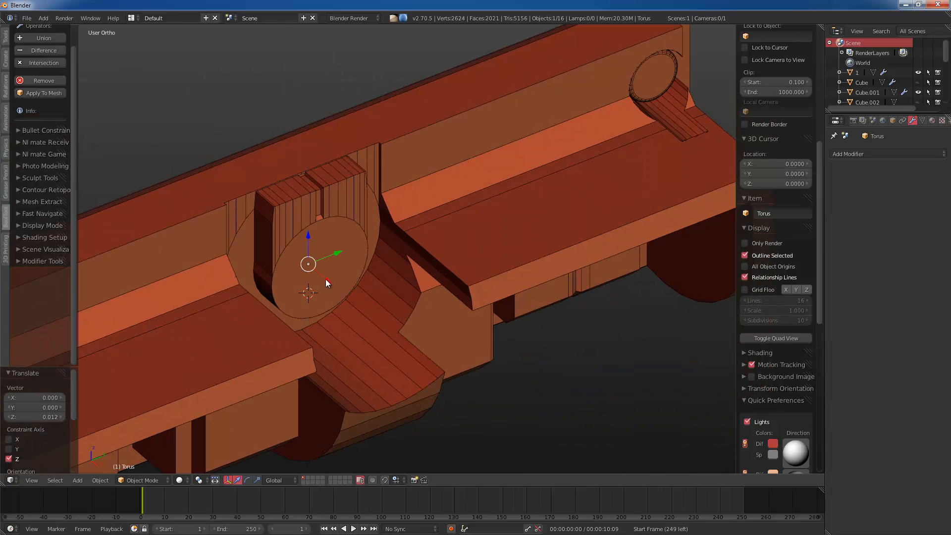
key("g")
key("x")
left_click(335, 291)
Step: In Edit Mode, apply Shrink/Fatten to the whole torus mesh with an offset of 0.047
key("Tab")
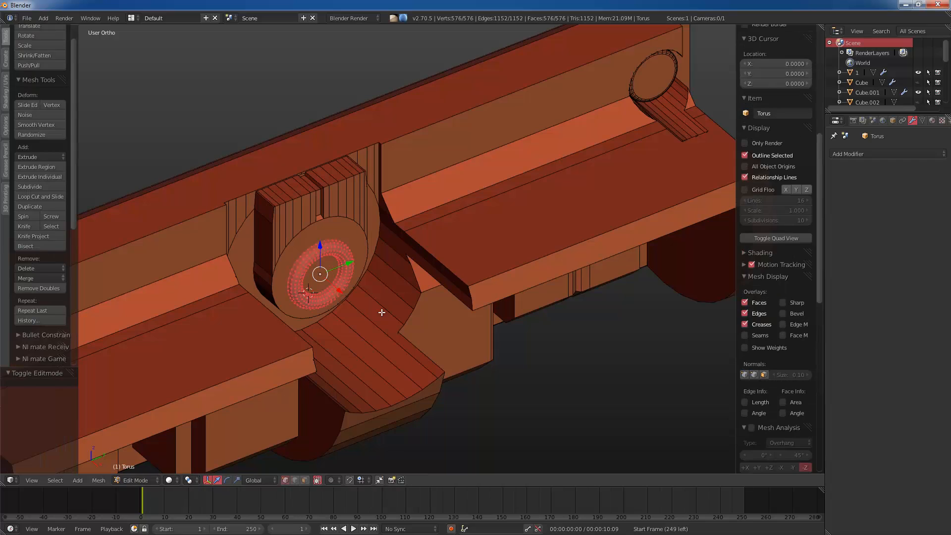
key("alt+s")
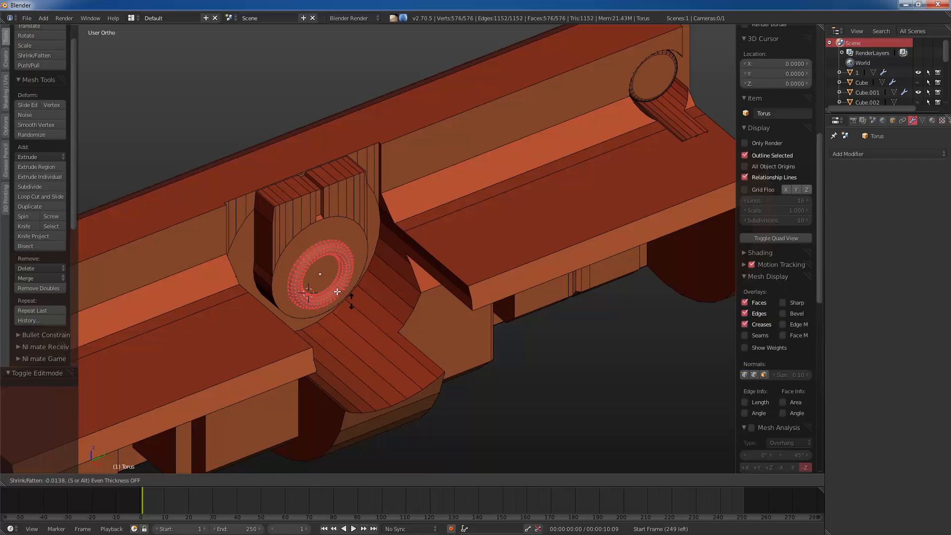
left_click(554, 341)
Step: Turn on the Screencast Keys display
scroll(745, 318, "down", 7)
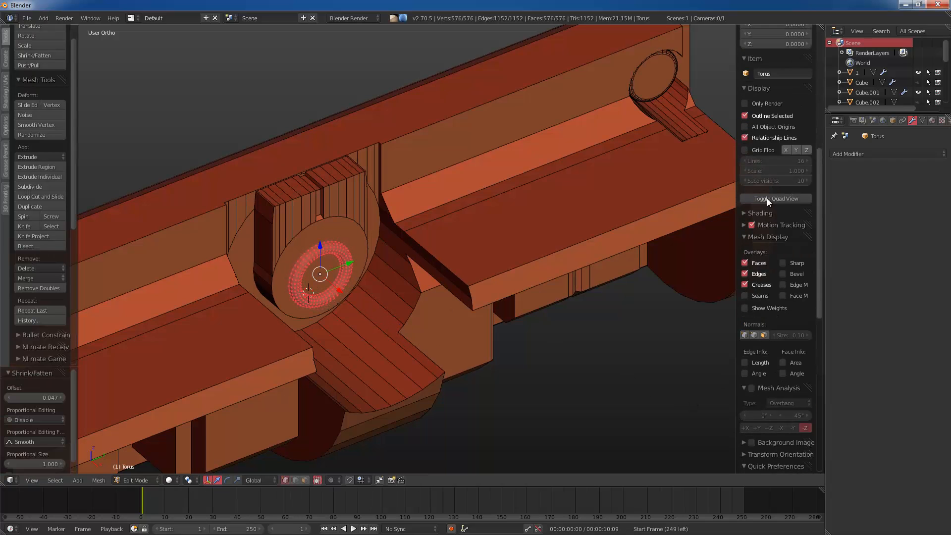
left_click(770, 371)
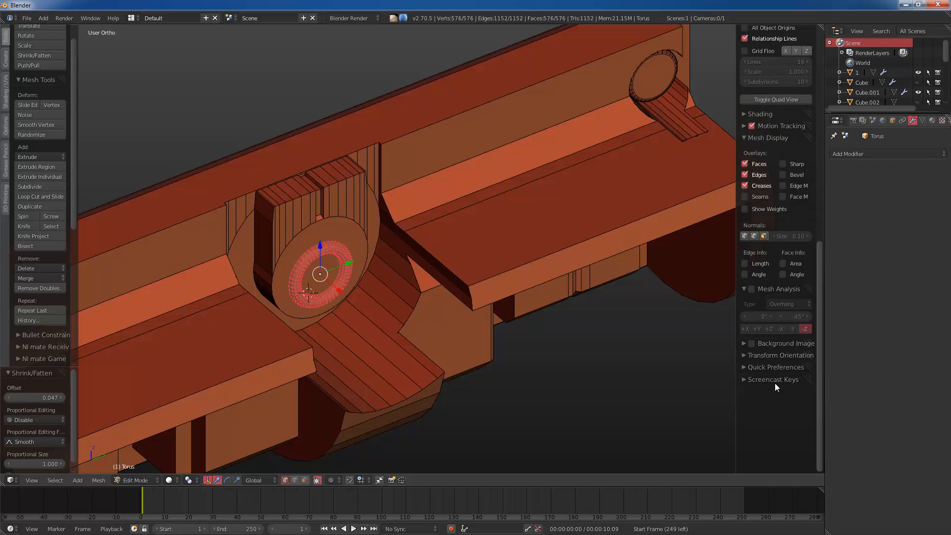
left_click(771, 393)
Step: Return to Object Mode and cut the torus out of the body with a BoolTool difference
key("a")
scroll(517, 391, "down", 2)
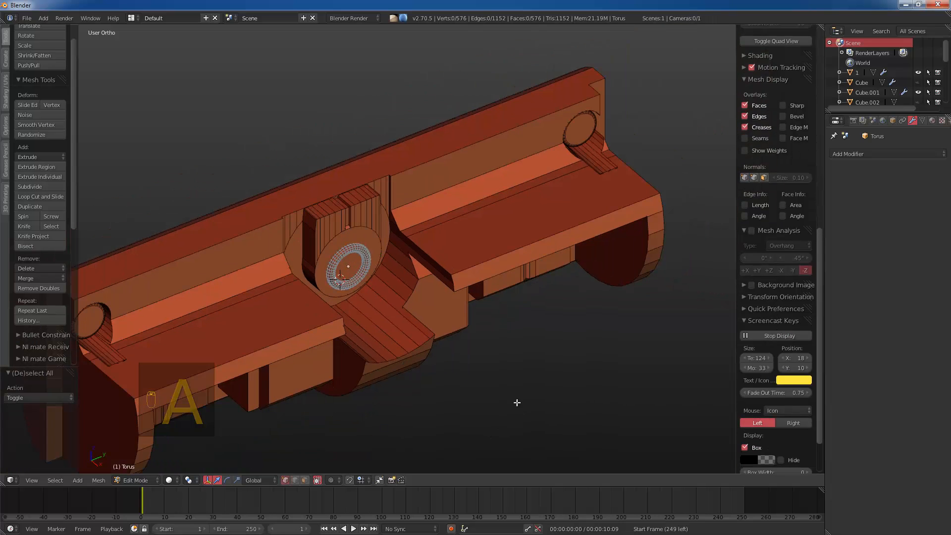
scroll(521, 352, "up", 5)
middle_click_drag(522, 353, 526, 353)
key("Tab")
right_click(454, 237, "shift")
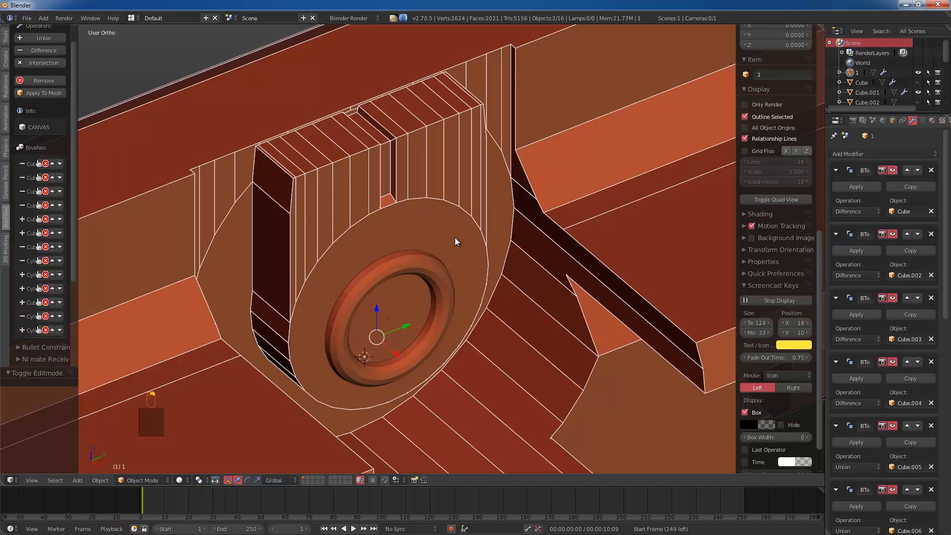
key("ctrl+KP_Subtract")
Step: Deselect everything and add a cylinder at the 3D cursor in the body's centre
key("KP_1")
key("KP_3")
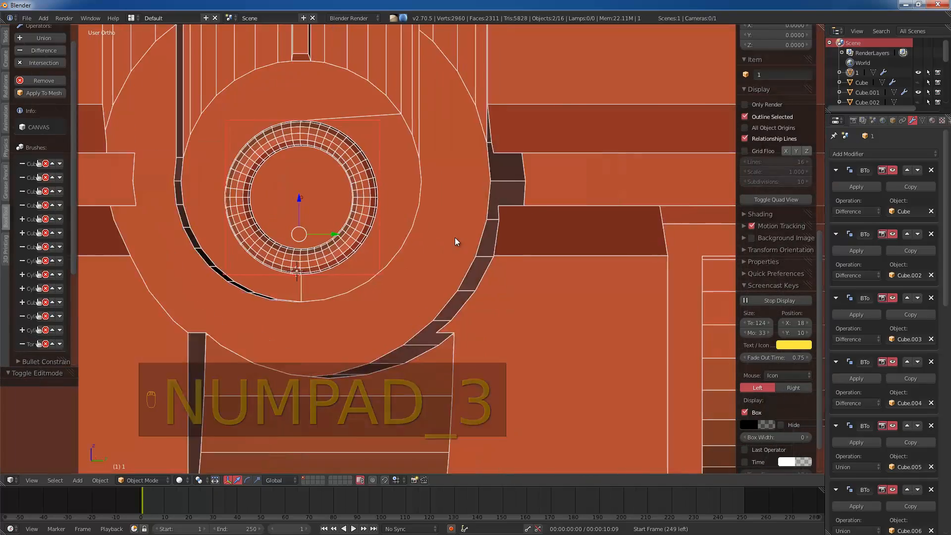
key("KP_5")
key("a")
middle_click_drag(462, 231, 457, 250)
key("a")
key("a")
key("shift+a")
mouse_move(456, 251)
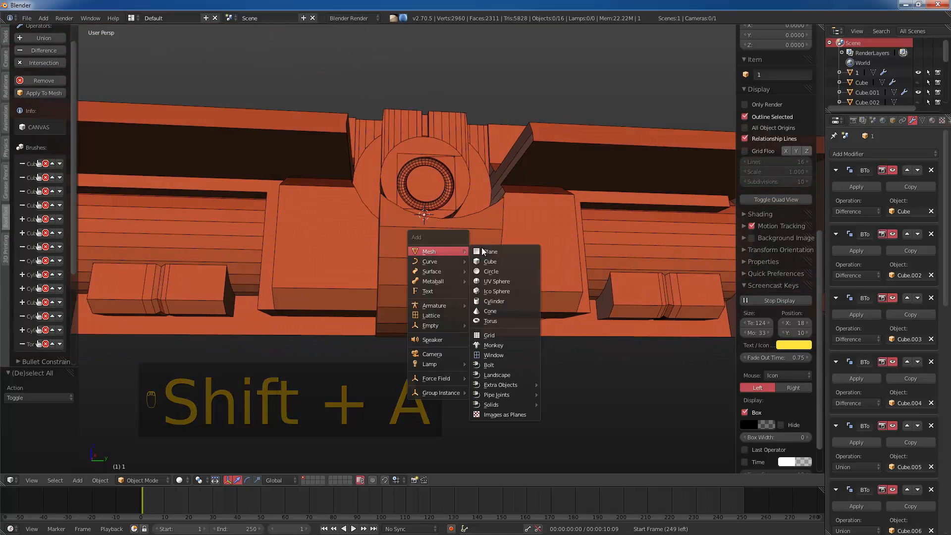
left_click(491, 301)
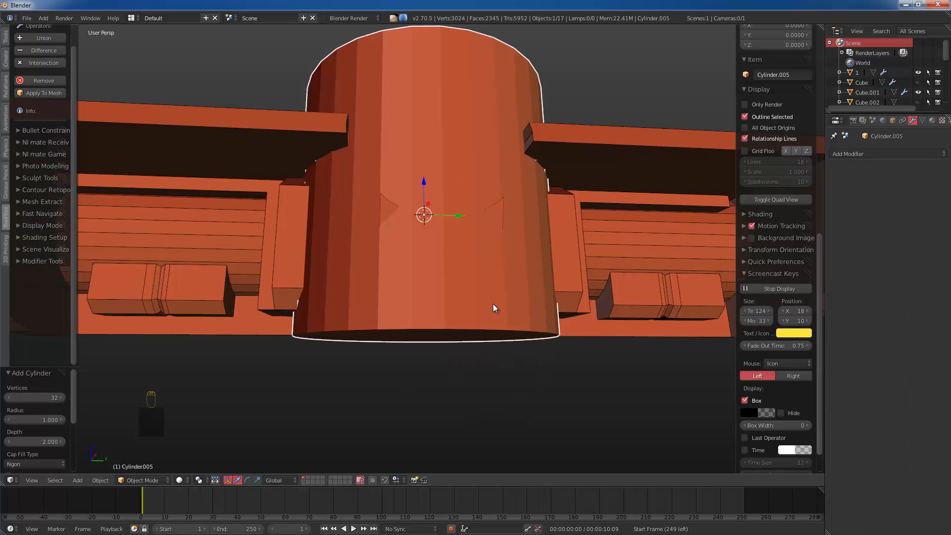
Step: Rotate the cylinder 90° about X and scale it to 0.487
type("rx90")
key("Return")
key("s")
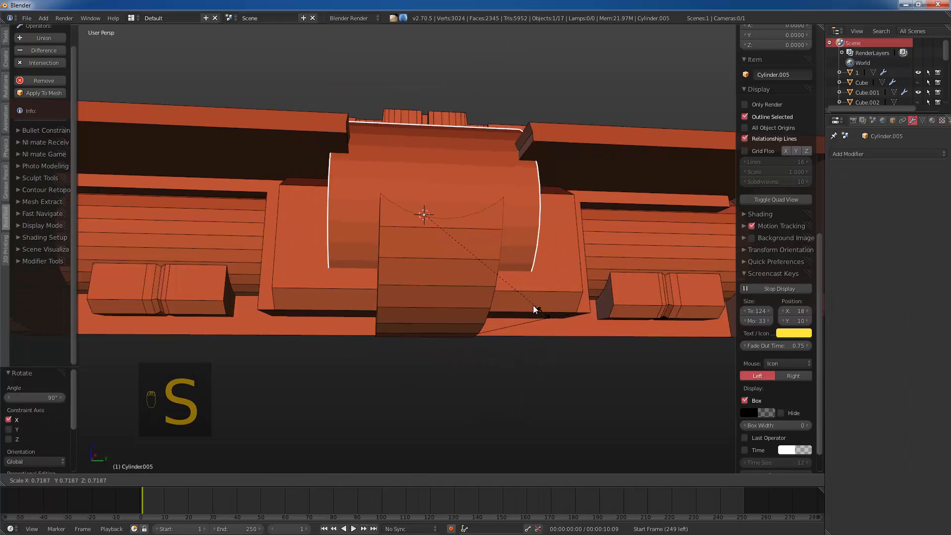
left_click(503, 259)
Step: Stretch the cylinder along Y until its ends extend past the sides of the central block
middle_click_drag(501, 255, 489, 284)
key("s")
key("x")
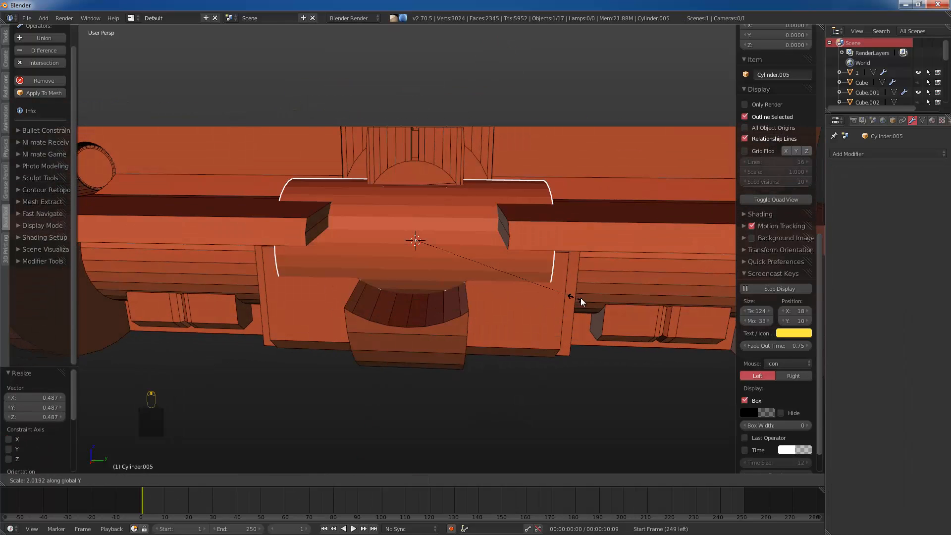
left_click(648, 299)
Step: Lower the cylinder along Z into the central block and move it -0.112 along X
key("g")
key("z")
left_click(382, 322)
middle_click_drag(382, 323, 433, 316)
key("g")
key("x")
left_click(471, 285)
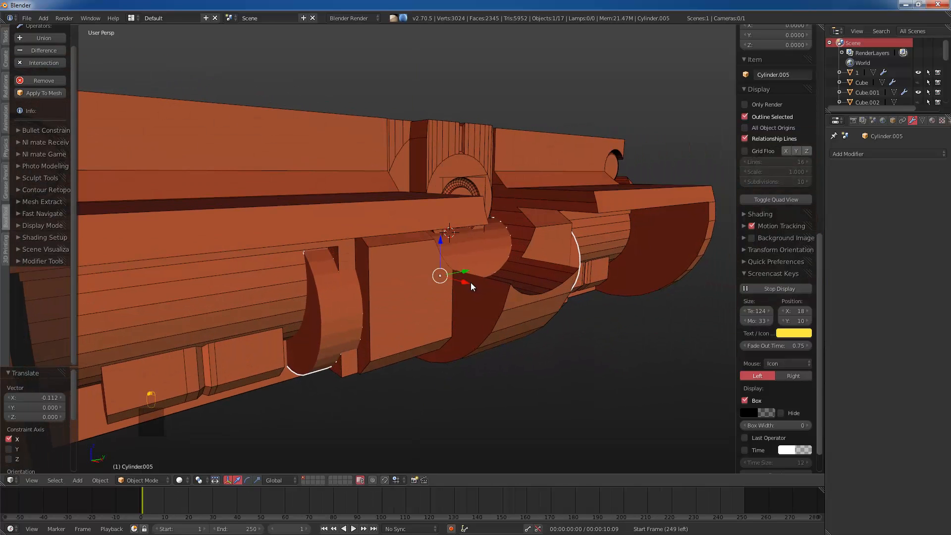
Step: Enlarge the cylinder's cross-section and length by scaling it 1.033 along Y and Z only
middle_click_drag(471, 284, 487, 290)
key("s")
key("shift+x")
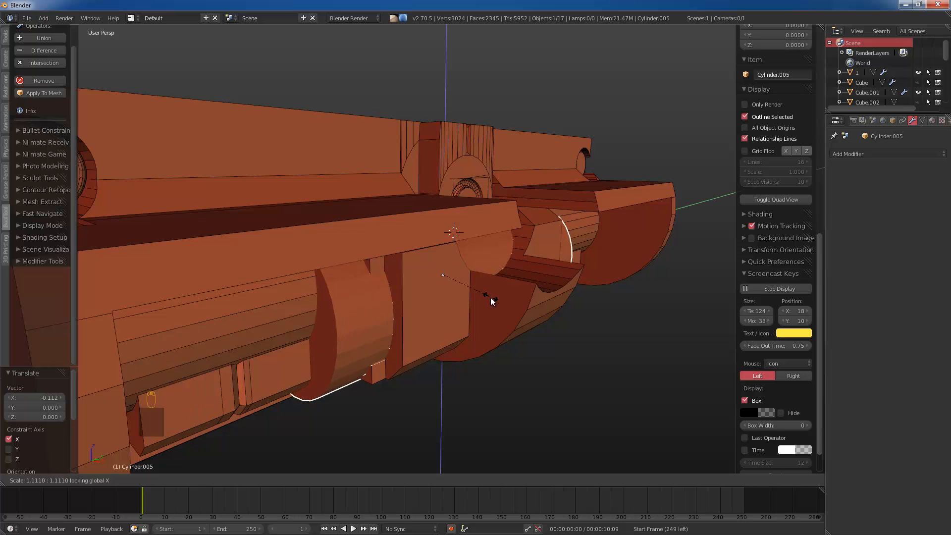
left_click(488, 293)
Step: Join the cylinder to the body with a BoolTool union and deselect everything
right_click(524, 295, "shift")
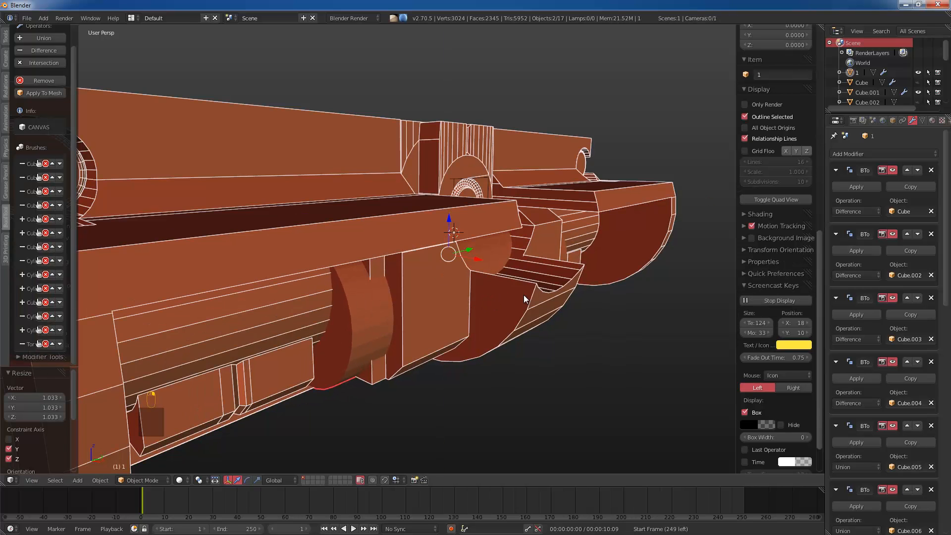
key("ctrl+KP_Add")
key("a")
middle_click_drag(522, 293, 438, 277)
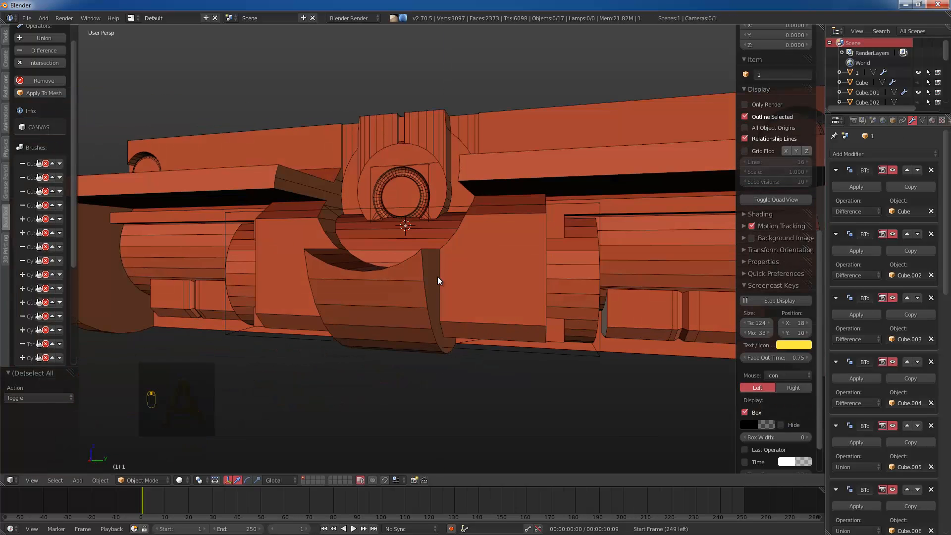
scroll(443, 256, "up", 3)
middle_click_drag(447, 239, 394, 304)
key("a")
left_click(351, 240)
key("shift+a")
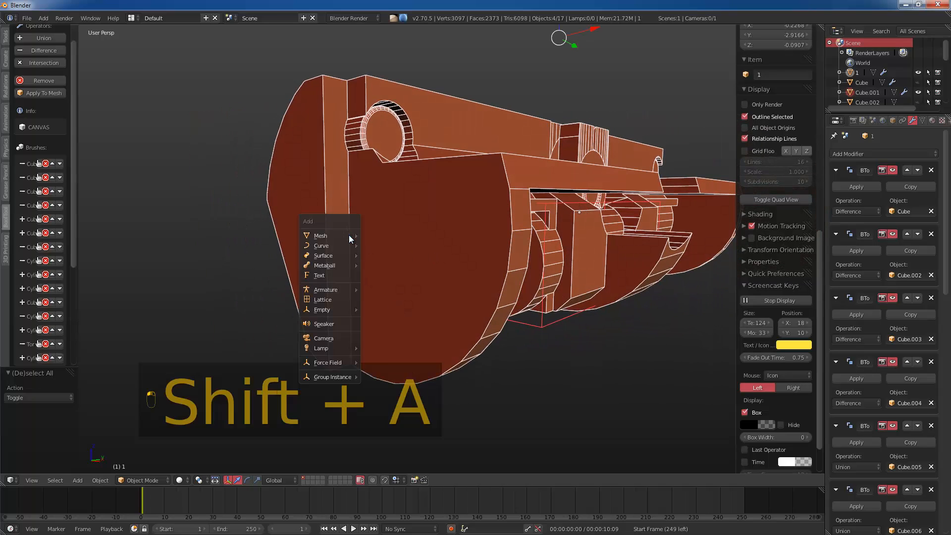
Step: Duplicate the mirrored cube above the part, place the copies at the ends of the body and scale them by 0.356
scroll(564, 210, "down", 2)
key("KP_1")
key("KP_3")
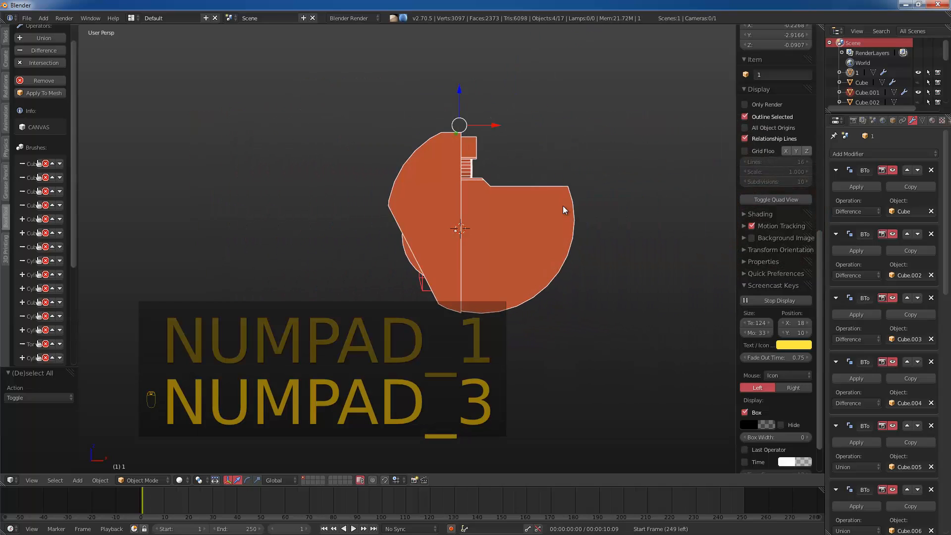
key("KP_5")
scroll(510, 160, "down", 3)
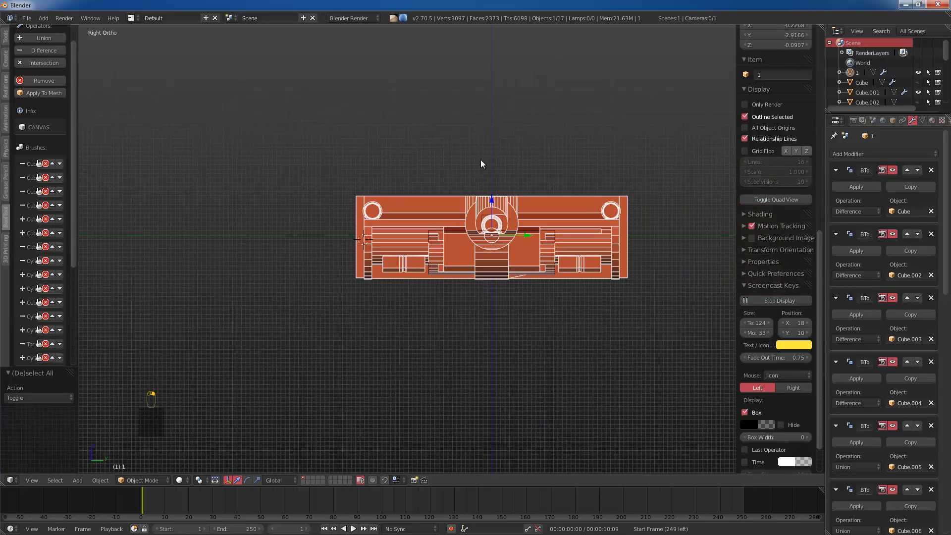
middle_click_drag(481, 159, 539, 297, "shift")
scroll(419, 112, "down", 2)
right_click(424, 116)
key("shift+d")
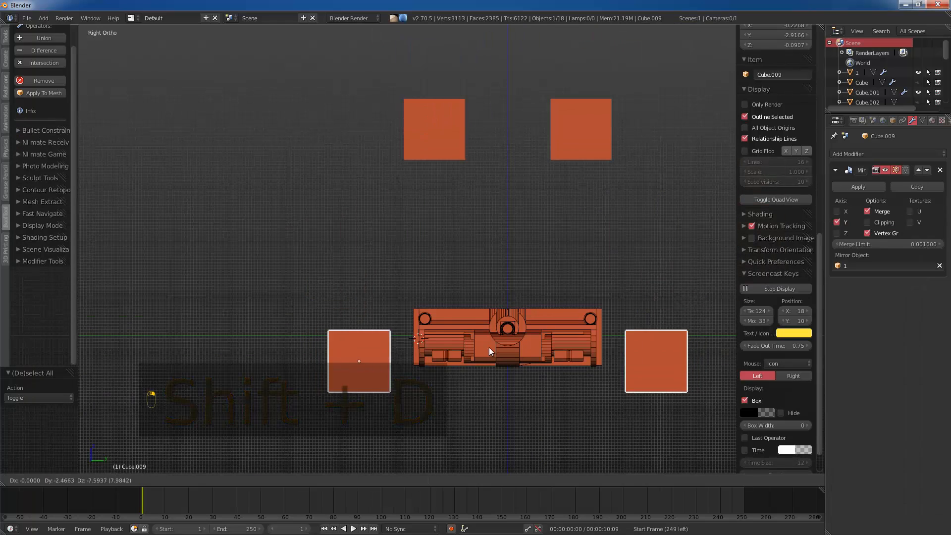
left_click(489, 347)
key("s")
left_click(445, 354)
Step: Stretch the mirrored cubes along X to about three times their width and move them 0.468 along X
middle_click_drag(400, 337, 480, 368)
scroll(480, 368, "up", 1)
key("s")
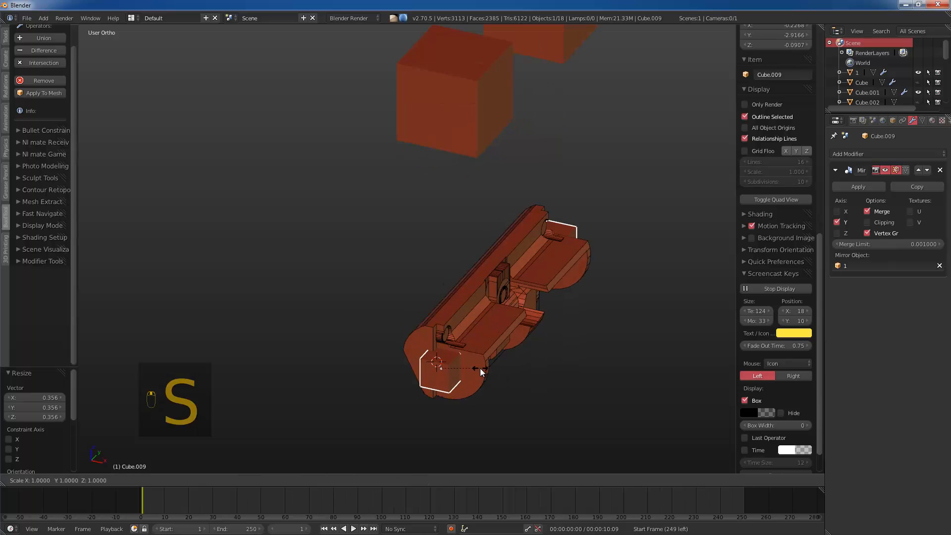
key("x")
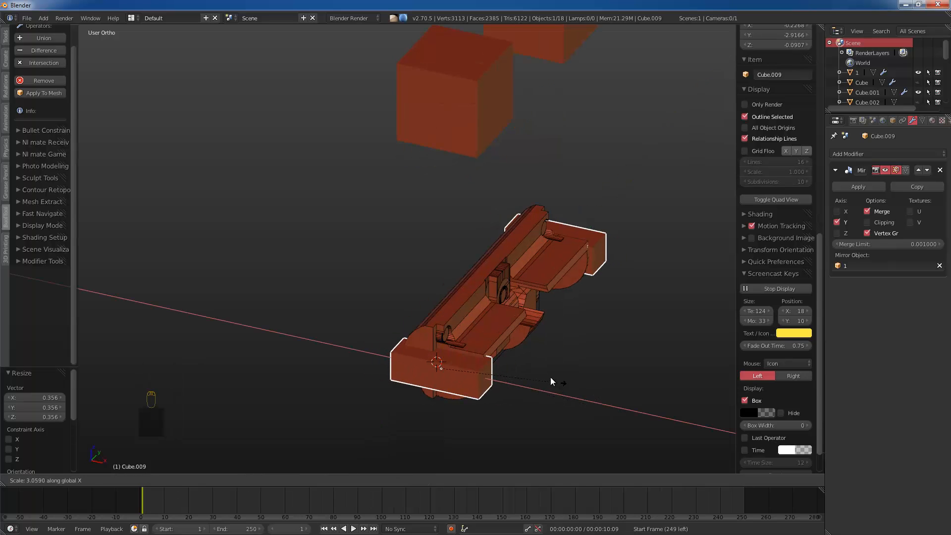
left_click(547, 376)
left_click_drag(477, 373, 499, 376)
Step: Subtract the mirrored cubes from the body's ends with a BoolTool difference and deselect everything
middle_click_drag(499, 375, 474, 325)
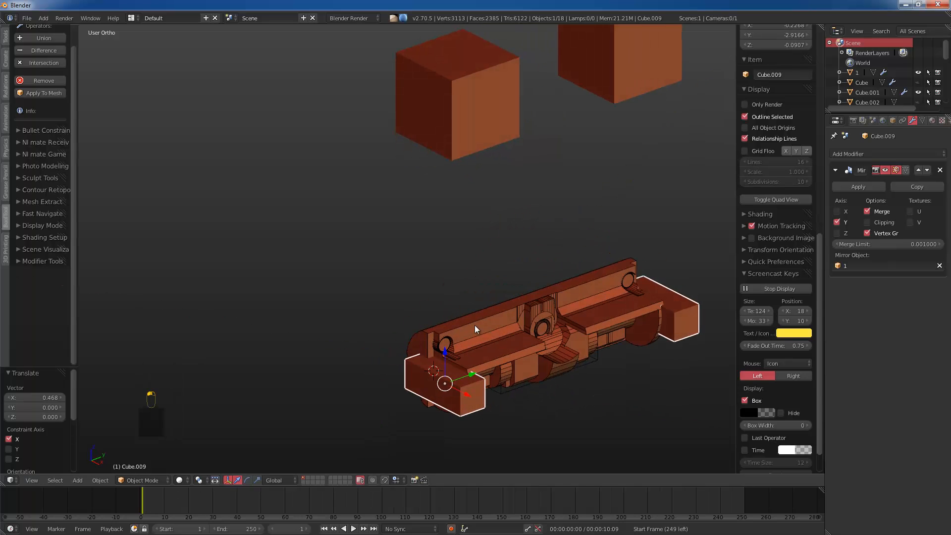
right_click(479, 329, "shift")
key("ctrl+KP_Subtract")
scroll(506, 343, "up", 5)
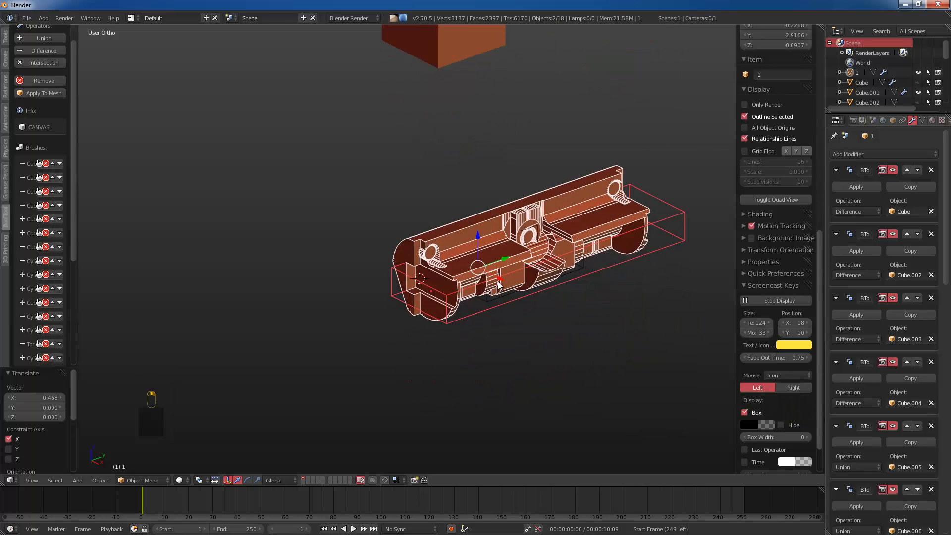
key("a")
key("KP_1")
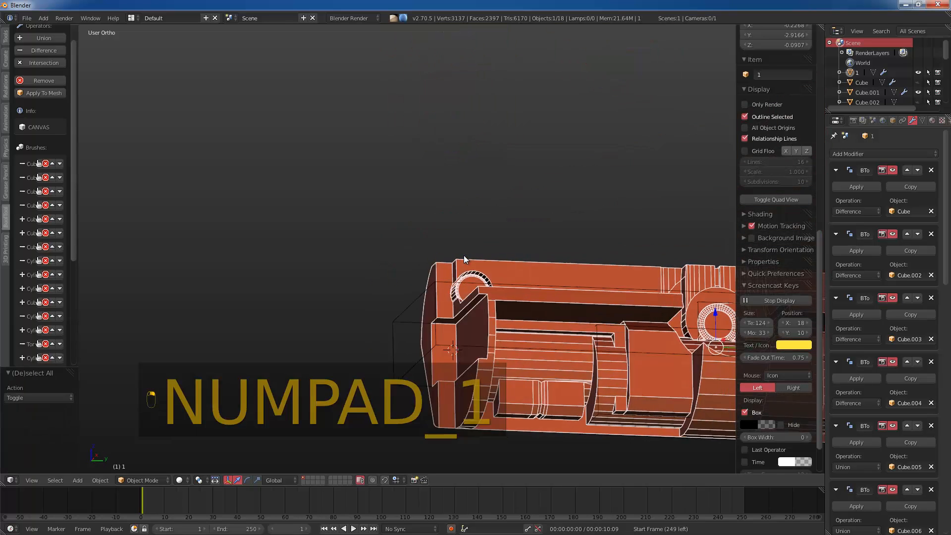
key("KP_3")
key("KP_5")
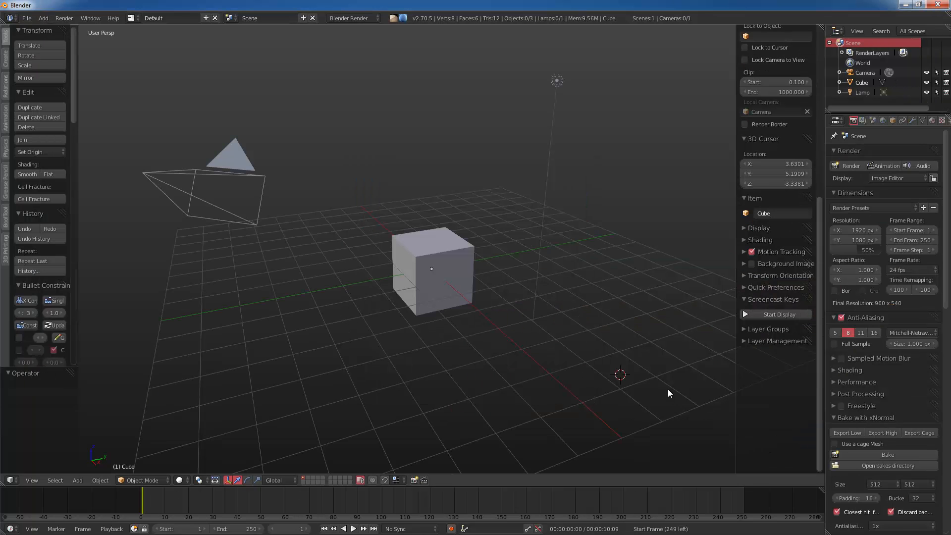
Step: Open the file BoolTool1.blend from the BoolTools folder
scroll(667, 388, "up", 4)
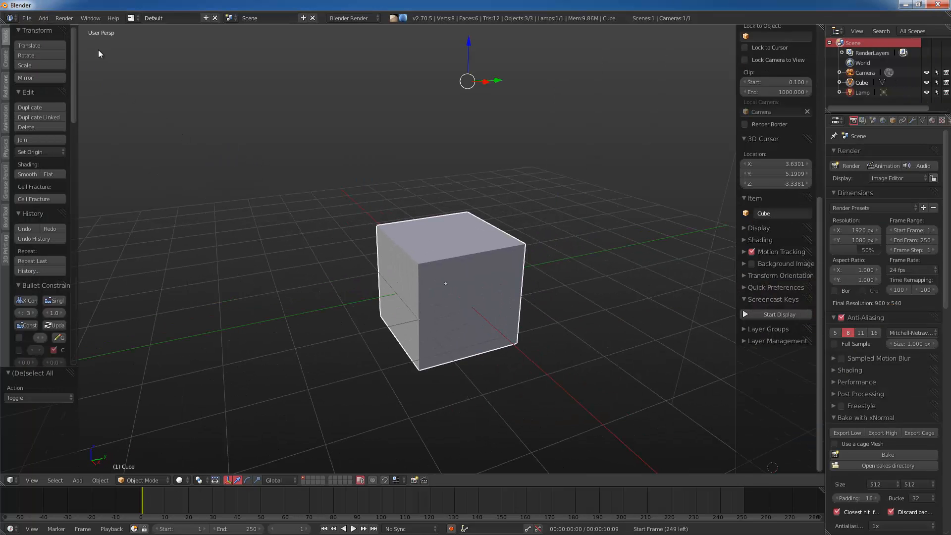
left_click(27, 18)
left_click(42, 41)
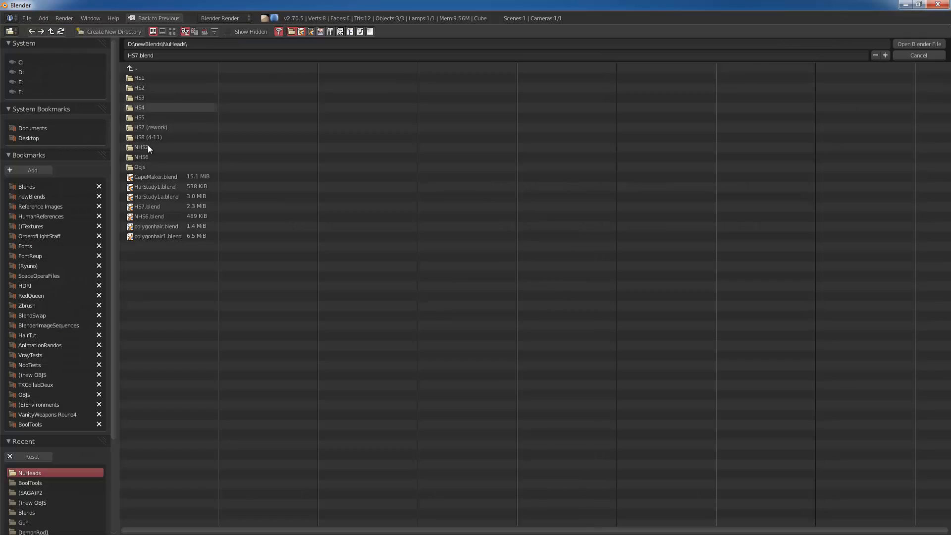
left_click(28, 425)
double_click(147, 78)
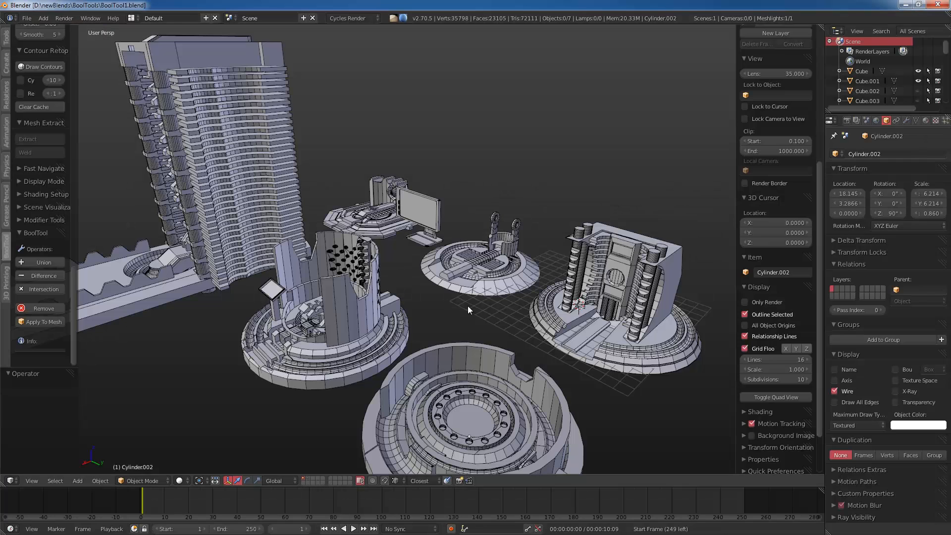
Step: Examine the walled circular arena, the round stepped platform with perforated walls and the tower from close up
scroll(467, 305, "up", 5)
middle_click_drag(462, 301, 387, 186)
scroll(388, 306, "up", 5)
right_click(406, 238)
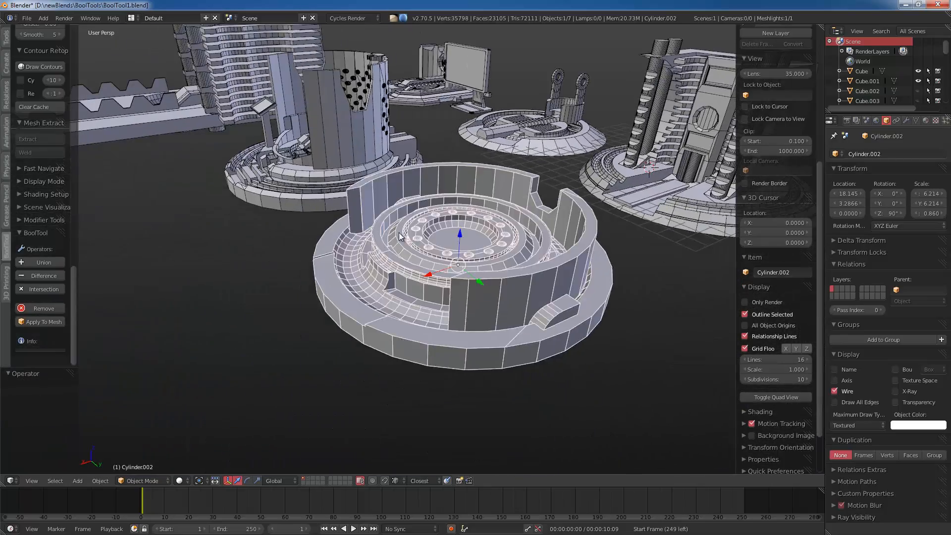
middle_click_drag(406, 241, 421, 253)
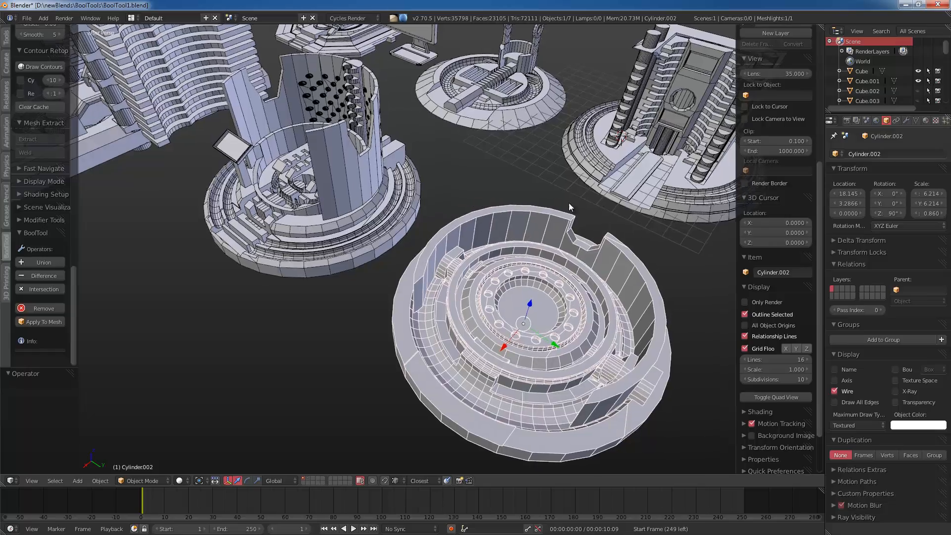
middle_click_drag(569, 203, 476, 283, "shift")
right_click(365, 308)
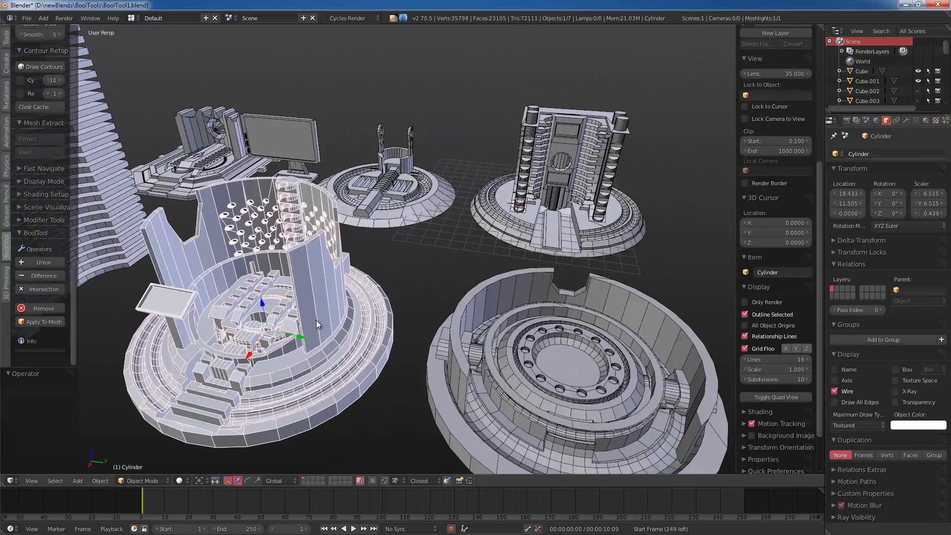
middle_click_drag(316, 320, 584, 287, "shift")
right_click(285, 254)
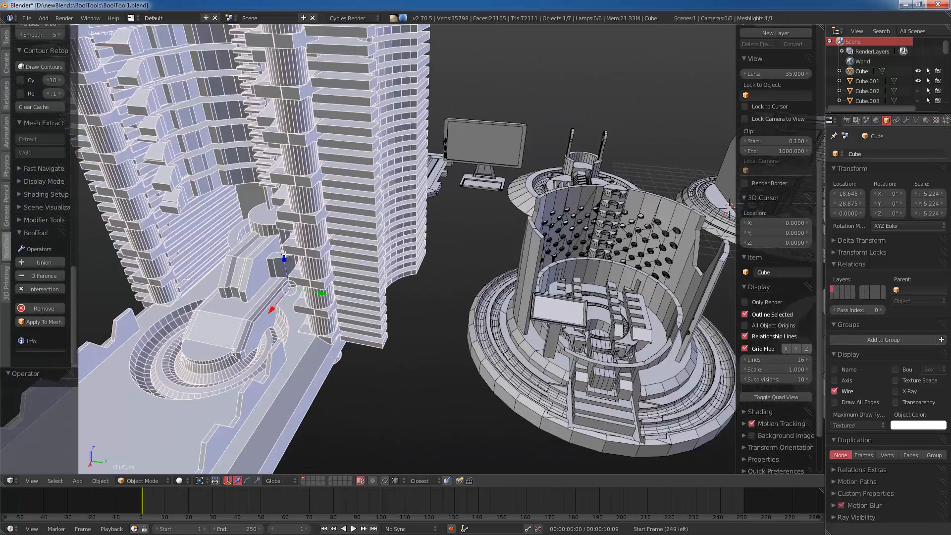
Step: Inspect the tower's mesh in Edit Mode, checking the roof recess, the round base and the faces of the long walkway
key("Tab")
middle_click_drag(286, 254, 303, 275)
middle_click_drag(303, 238, 396, 223, "shift")
middle_click_drag(396, 223, 343, 293)
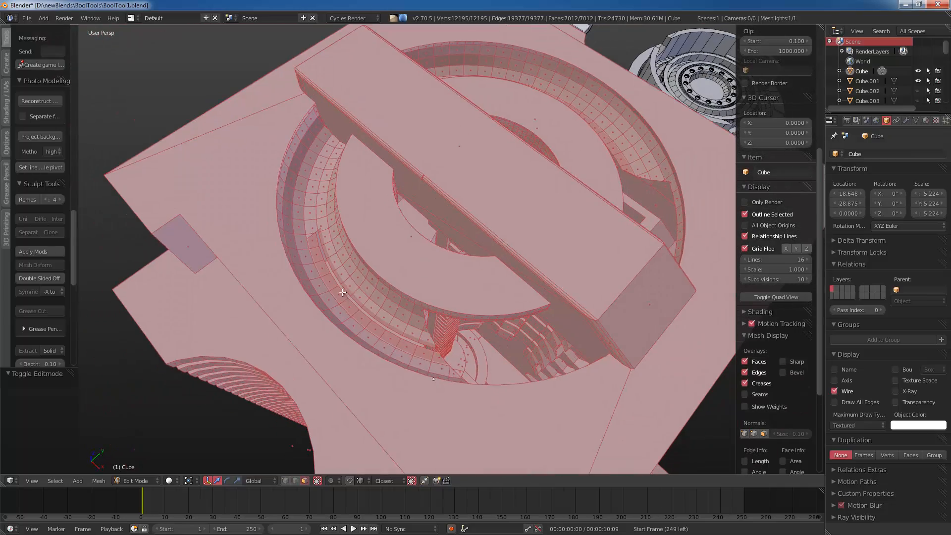
key("a")
right_click(407, 240)
middle_click_drag(379, 233, 366, 187)
scroll(362, 183, "down", 4)
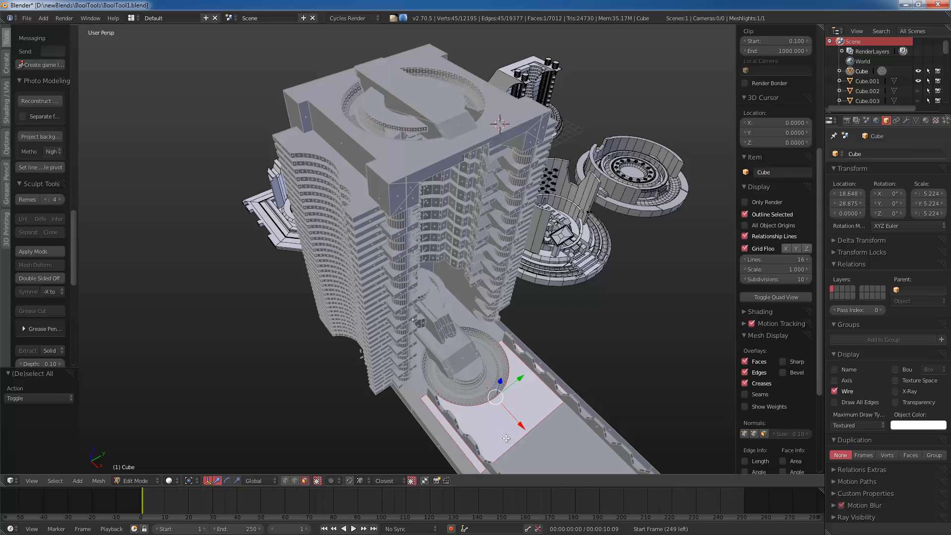
middle_click_drag(518, 440, 460, 370, "shift")
right_click(501, 395, "shift")
middle_click_drag(501, 395, 430, 281, "shift")
right_click(473, 338)
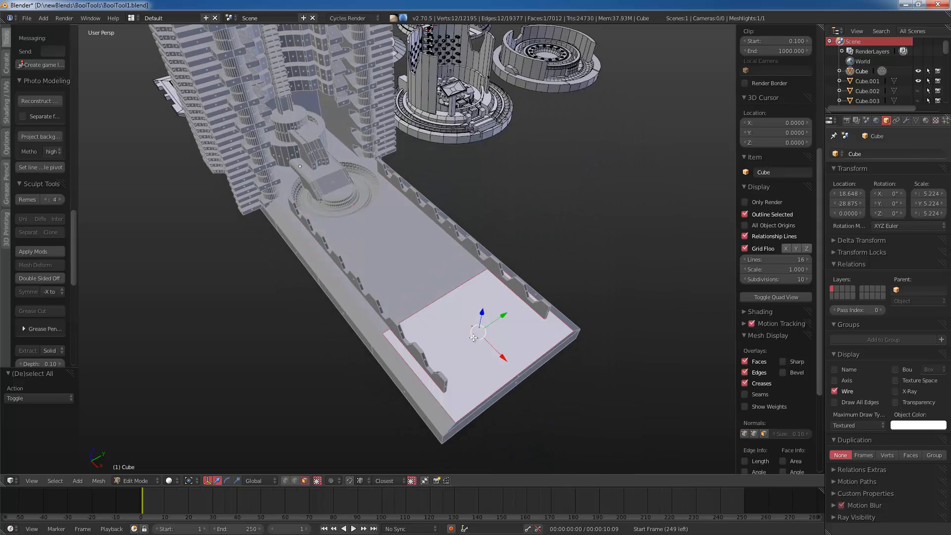
middle_click_drag(473, 337, 463, 230)
key("a")
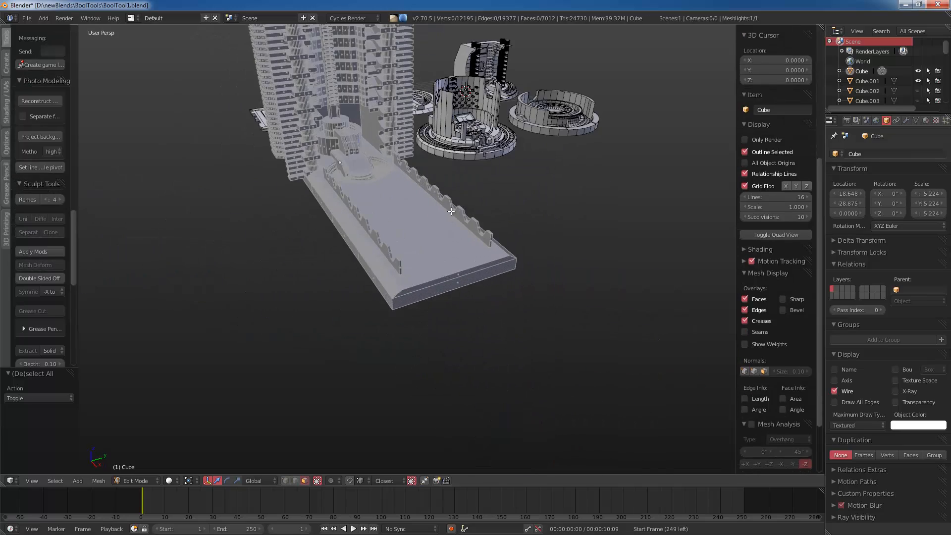
middle_click_drag(402, 171, 446, 253, "shift")
scroll(447, 253, "down", 2)
Step: Isolate the monitor model in local view and examine its screen, stand and mesh in Edit Mode
key("2")
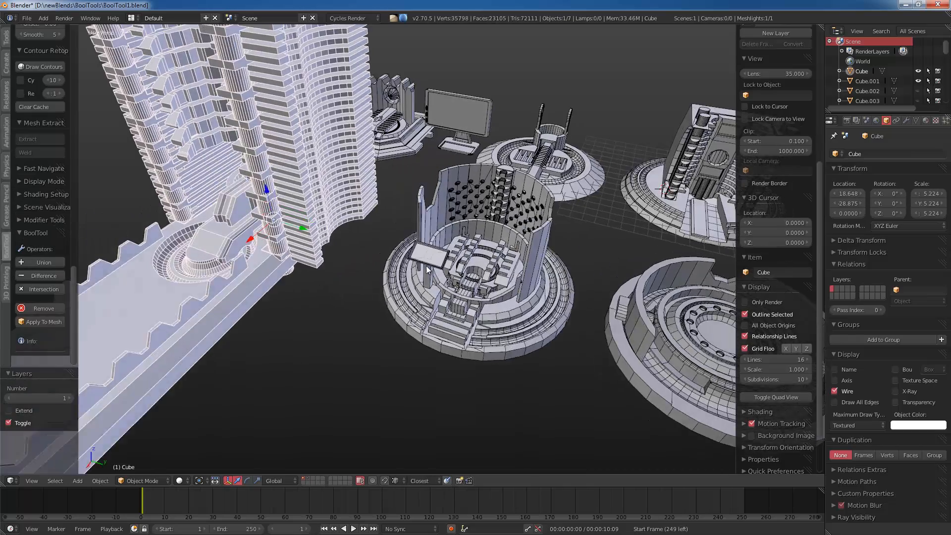
middle_click_drag(347, 267, 266, 195)
scroll(402, 177, "up", 3)
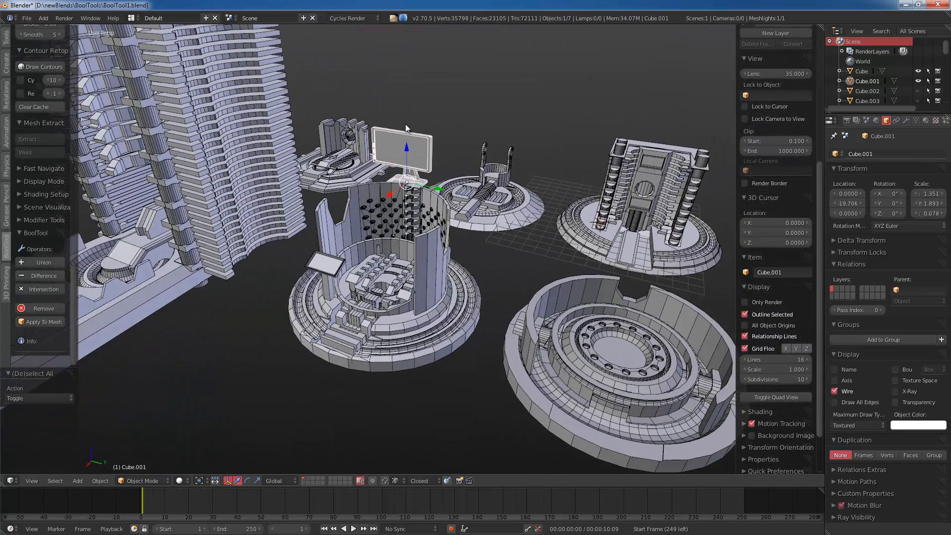
key("KP_Divide")
scroll(370, 254, "up", 8)
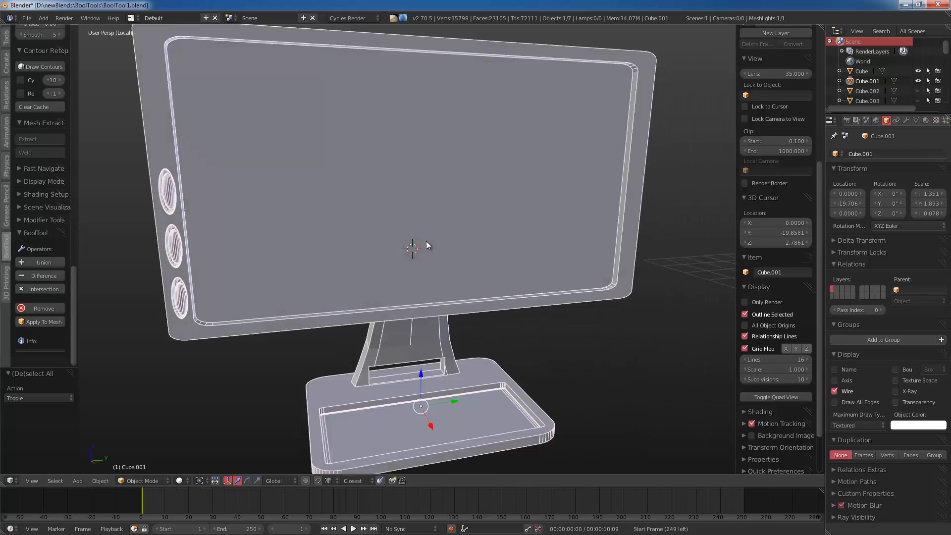
middle_click_drag(427, 246, 490, 269)
key("Tab")
scroll(407, 229, "down", 3)
key("Tab")
key("a")
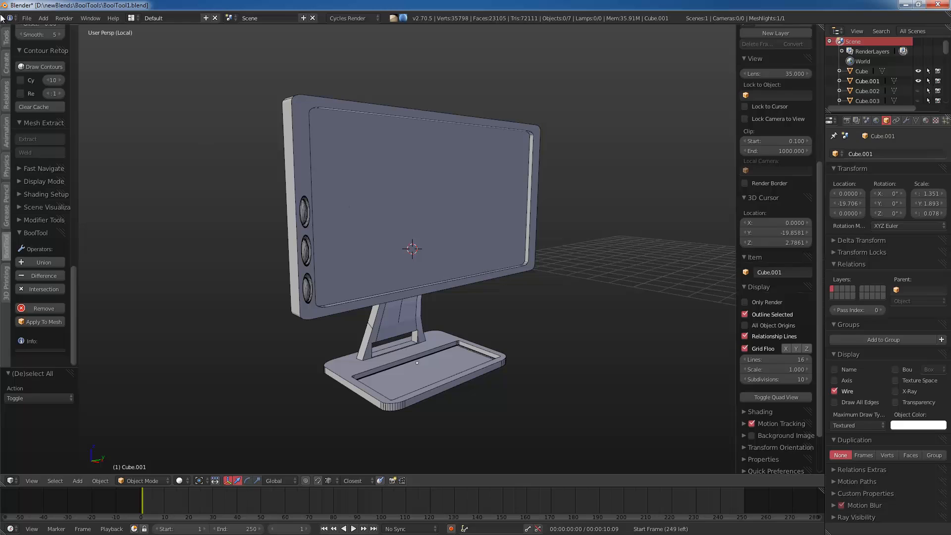
Step: Open the file BoolTool2.blend
left_click(31, 22)
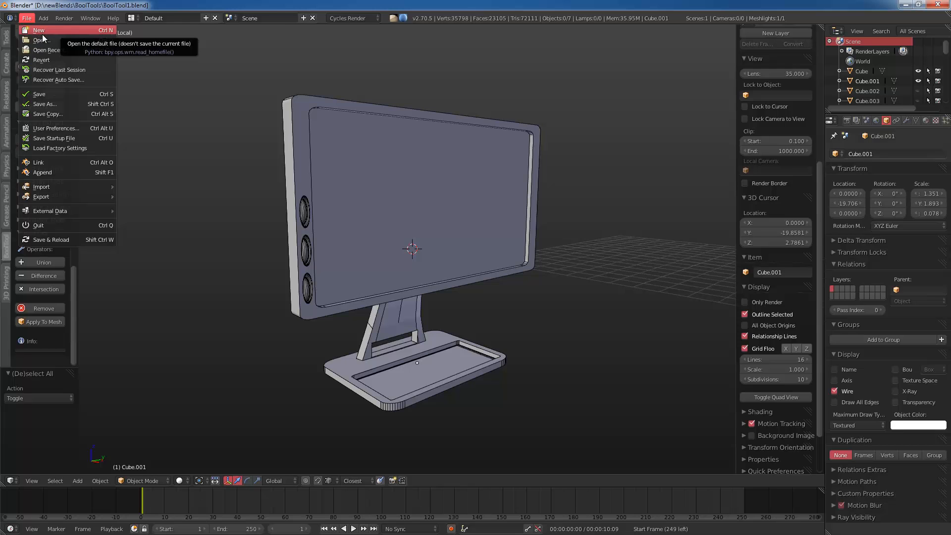
left_click(43, 39)
double_click(186, 84)
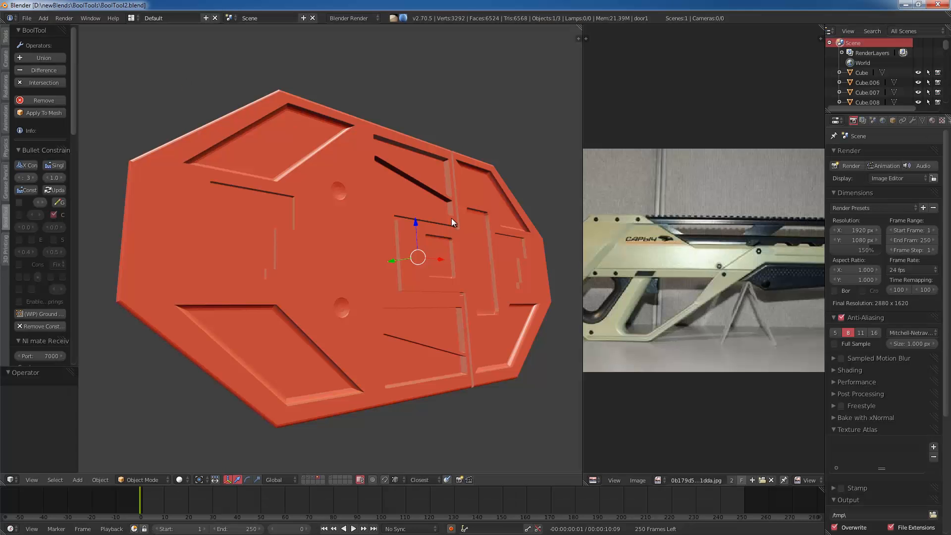
Step: Look over the octagonal door panel and bring up the row of mechanical parts on layer 1
middle_click_drag(451, 218, 360, 262)
scroll(391, 251, "down", 3)
scroll(424, 248, "up", 2)
key("1")
scroll(442, 260, "down", 3)
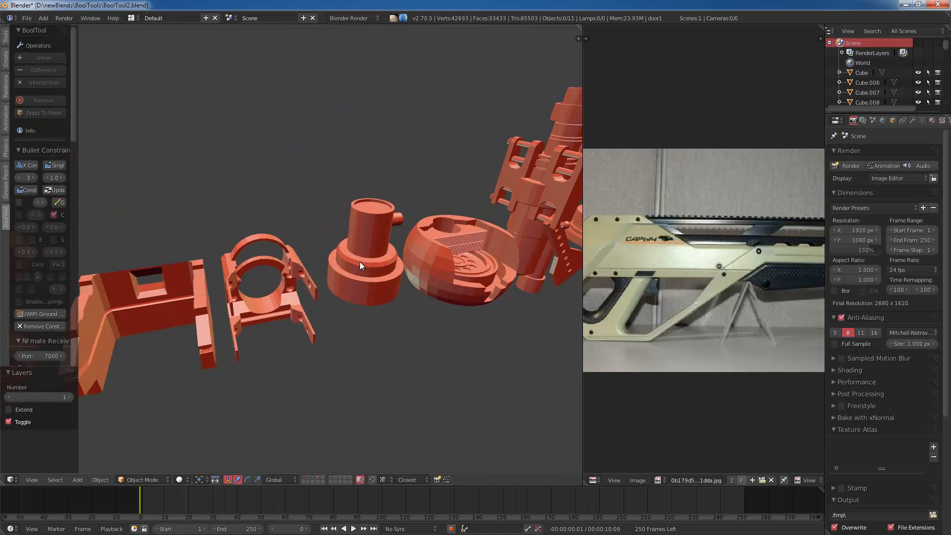
scroll(380, 272, "down", 4)
middle_click_drag(406, 283, 299, 292)
Step: Inspect the wide rounded block at the end of the row up close, checking it in wireframe and solid shading
right_click(411, 277)
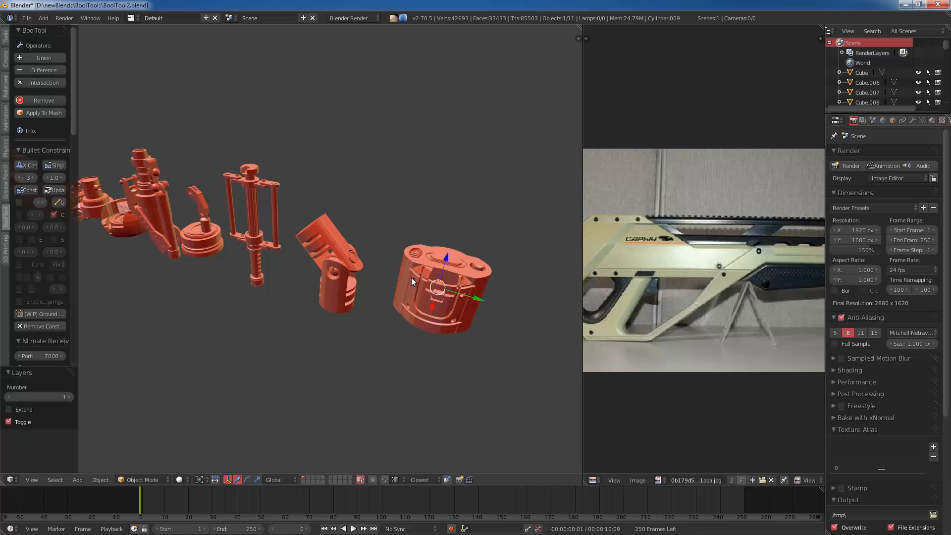
middle_click_drag(411, 277, 308, 266)
key("z")
key("z")
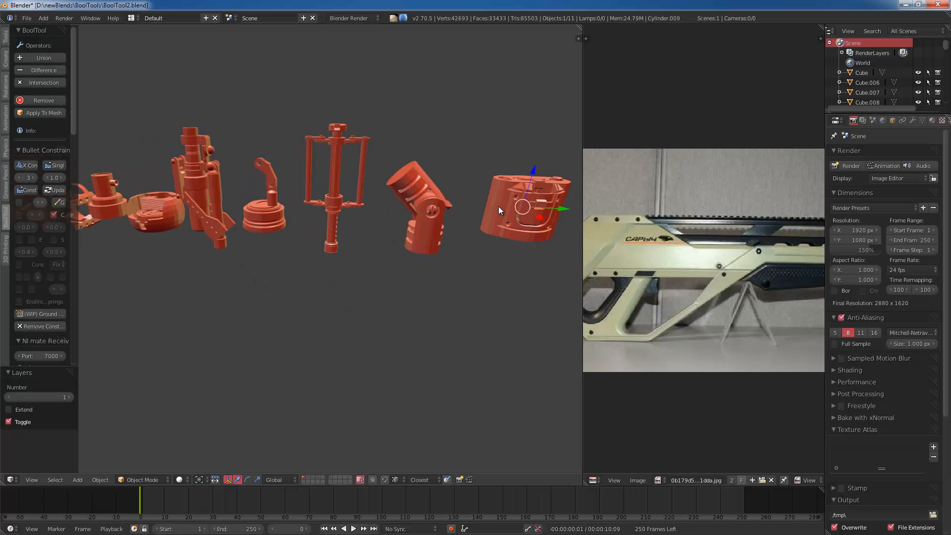
key("KP_Decimal")
middle_click_drag(452, 210, 434, 198)
scroll(292, 250, "down", 2)
middle_click_drag(193, 250, 471, 250, "shift")
middle_click_drag(471, 250, 421, 233)
Step: Examine the jointed cylinder, the twin-rod piston and the hollow sphere along the row of parts
right_click(355, 242)
middle_click_drag(376, 223, 487, 218, "shift")
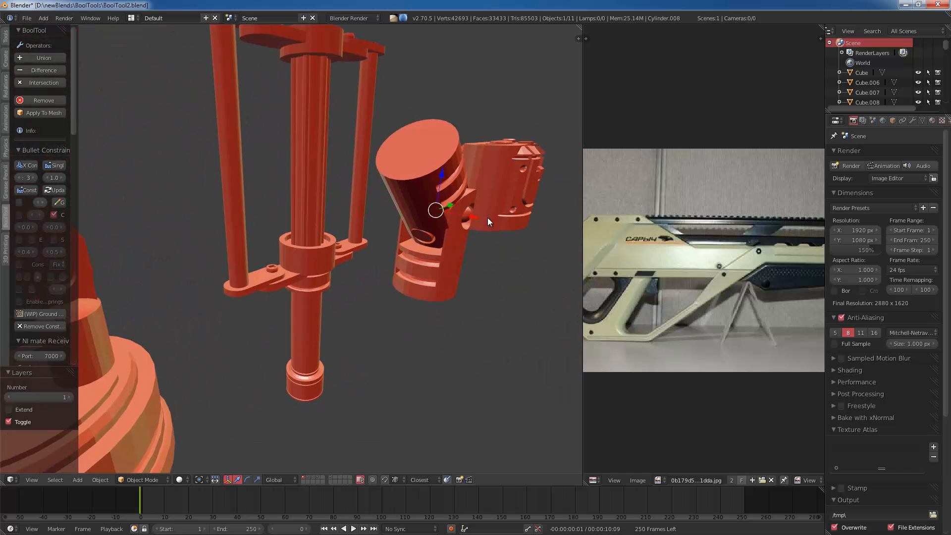
scroll(441, 221, "down", 2)
scroll(440, 221, "down", 2)
right_click(300, 256)
middle_click_drag(300, 257, 409, 278)
right_click(388, 280)
middle_click_drag(296, 277, 344, 260, "shift")
right_click(395, 268)
right_click(342, 262)
scroll(393, 239, "up", 3)
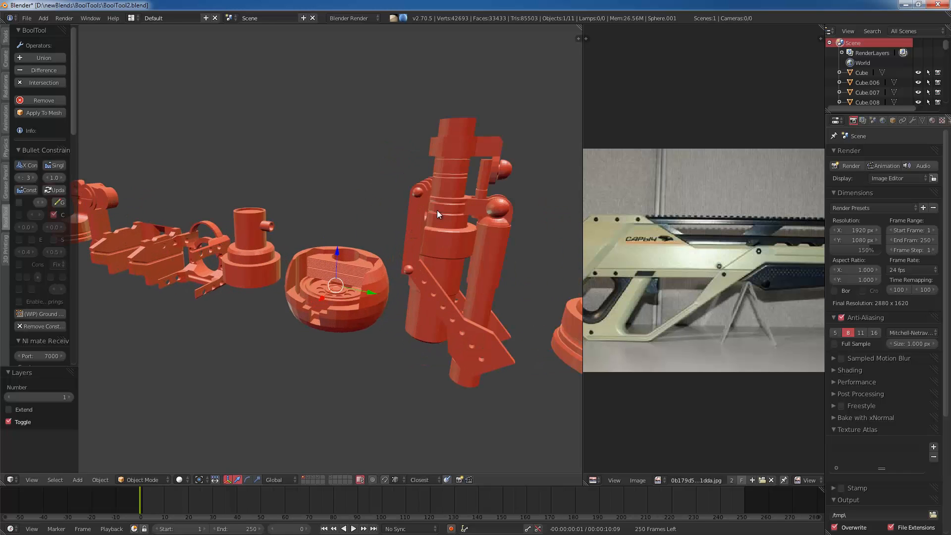
Step: Inspect the mesh of the tall hydraulic cylinder assembly in Edit Mode from several sides
right_click(437, 210)
key("Tab")
middle_click_drag(456, 210, 423, 201)
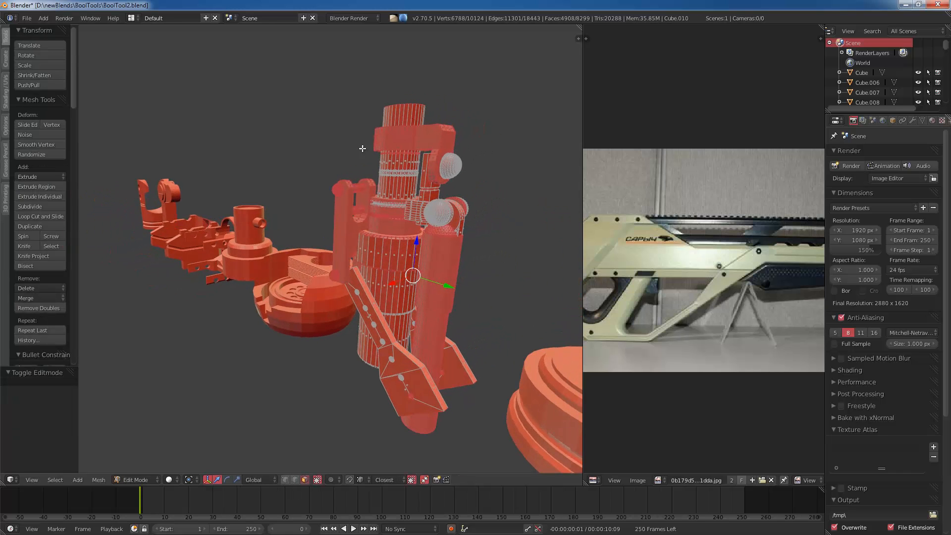
middle_click_drag(304, 172, 365, 174)
key("Tab")
middle_click_drag(329, 218, 456, 198, "shift")
Step: Review the whole row of mechanical parts and switch to the layer with the rifle model
scroll(457, 198, "down", 4)
middle_click_drag(337, 235, 394, 224)
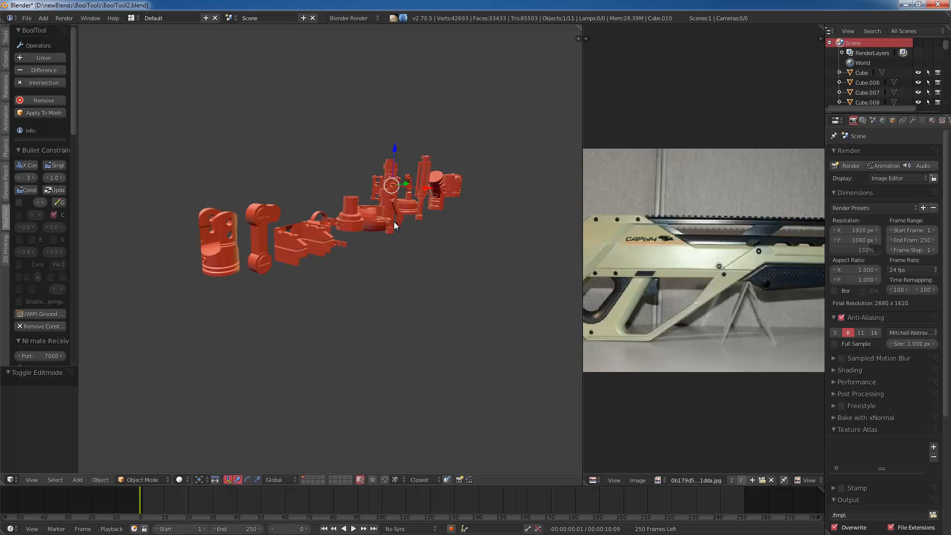
scroll(394, 222, "up", 3)
left_click(311, 478)
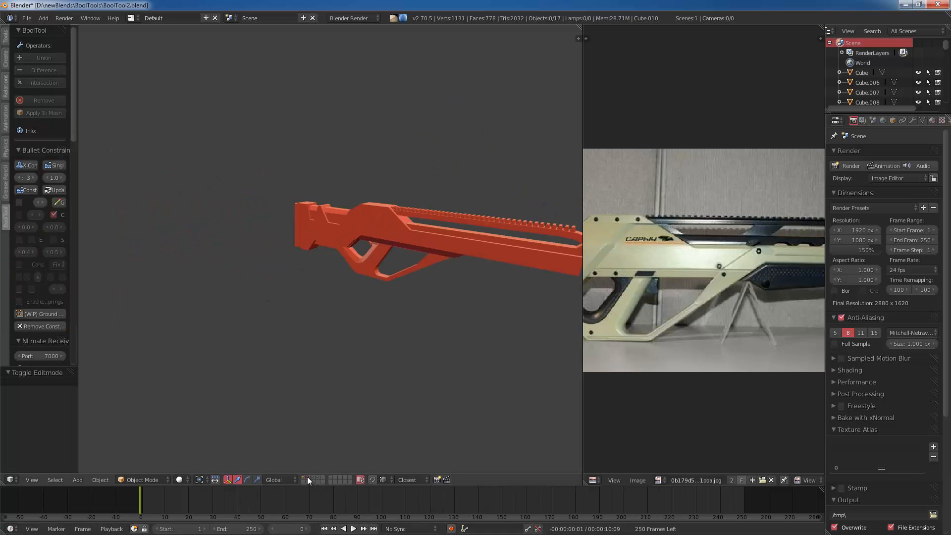
Step: Inspect the whole rifle model, then the stepped block with the embedded sphere on the next layer
scroll(354, 295, "down", 3)
mouse_move(354, 295)
middle_mouse_down()
mouse_move(335, 308)
mouse_move(345, 300)
mouse_move(290, 308)
mouse_move(435, 327)
mouse_move(443, 308)
mouse_move(432, 275)
mouse_move(426, 303)
mouse_move(399, 301)
mouse_move(342, 371)
mouse_move(327, 346)
mouse_move(344, 332)
mouse_move(343, 343)
middle_mouse_up()
scroll(340, 301, "up", 3)
scroll(344, 300, "up", 3)
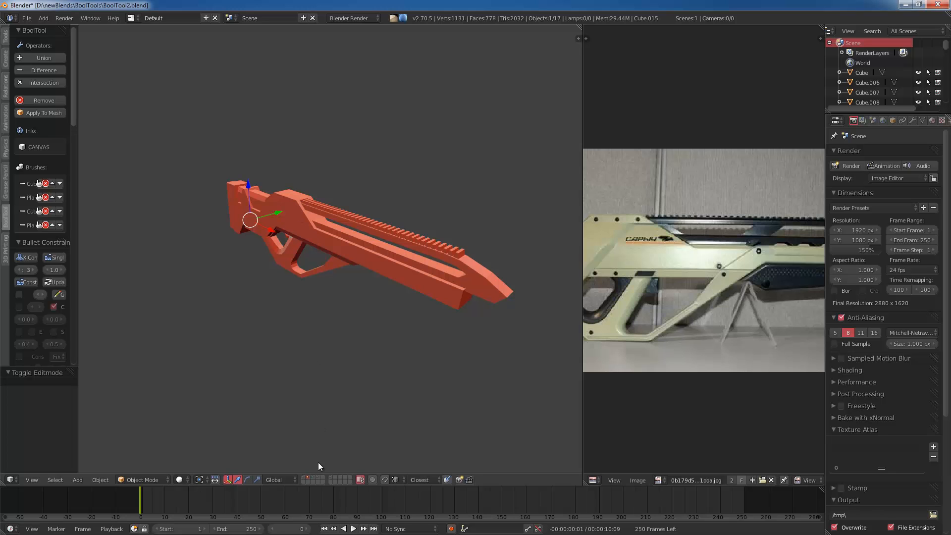
left_click(313, 478)
middle_click_drag(263, 302, 240, 265)
scroll(239, 265, "up", 4)
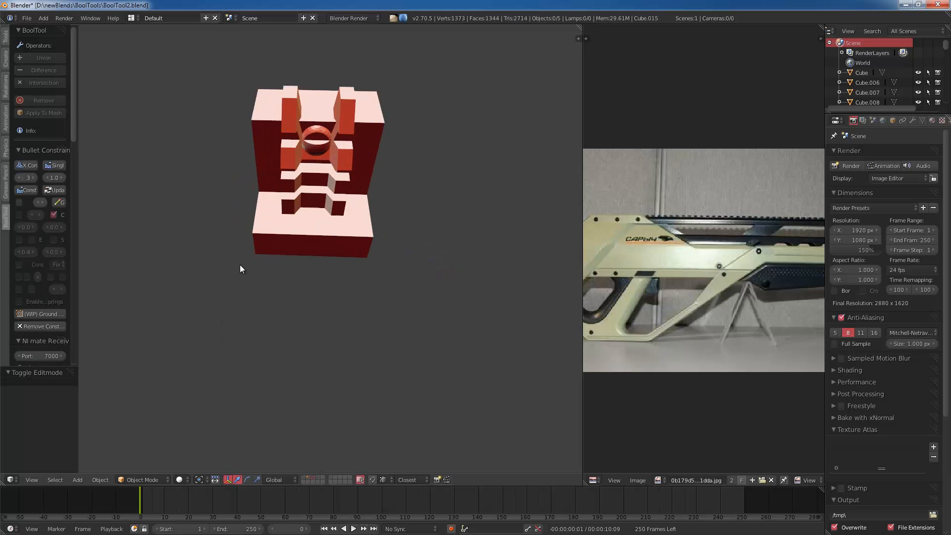
middle_click_drag(377, 211, 345, 216)
scroll(373, 237, "up", 5)
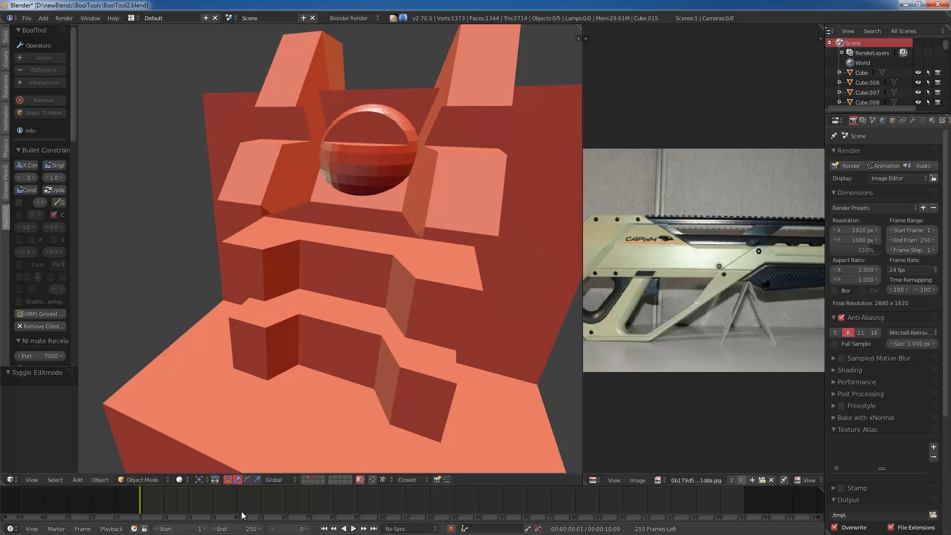
Step: Examine the octagonal door panel's mesh and recessed details up close, and compare it with the models on neighbouring layers
left_click(316, 477)
scroll(372, 271, "down", 3)
middle_click_drag(372, 271, 295, 274)
scroll(287, 266, "down", 3)
right_click(312, 251)
key("Tab")
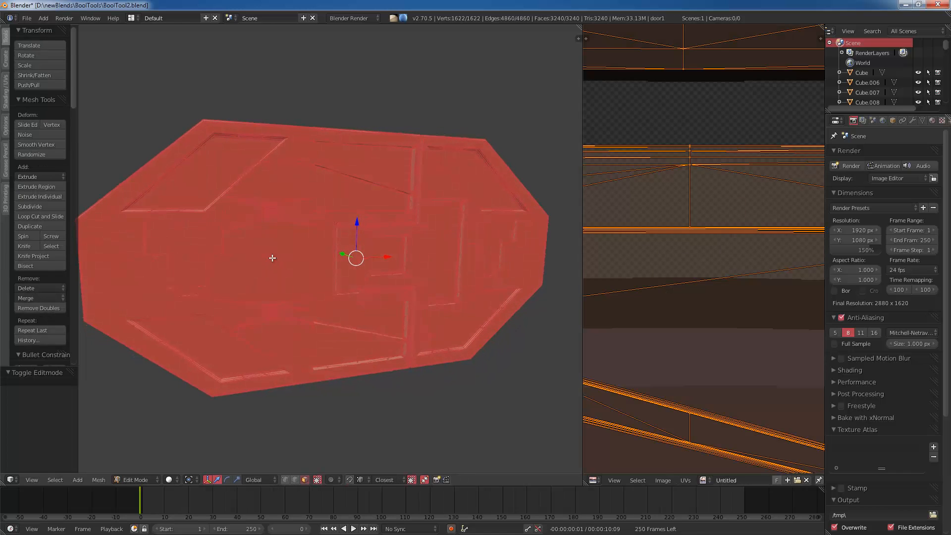
key("Tab")
mouse_move(287, 239)
middle_mouse_down()
mouse_move(321, 239)
mouse_move(291, 198)
mouse_move(346, 309)
middle_mouse_up()
scroll(347, 310, "up", 6)
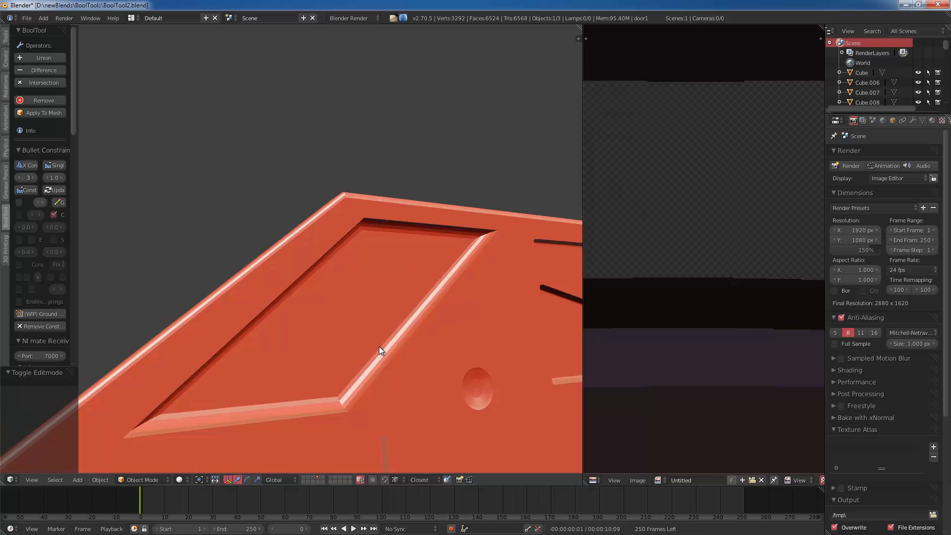
scroll(394, 288, "down", 6)
mouse_move(433, 280)
middle_mouse_down()
mouse_move(375, 292)
mouse_move(382, 311)
middle_mouse_up()
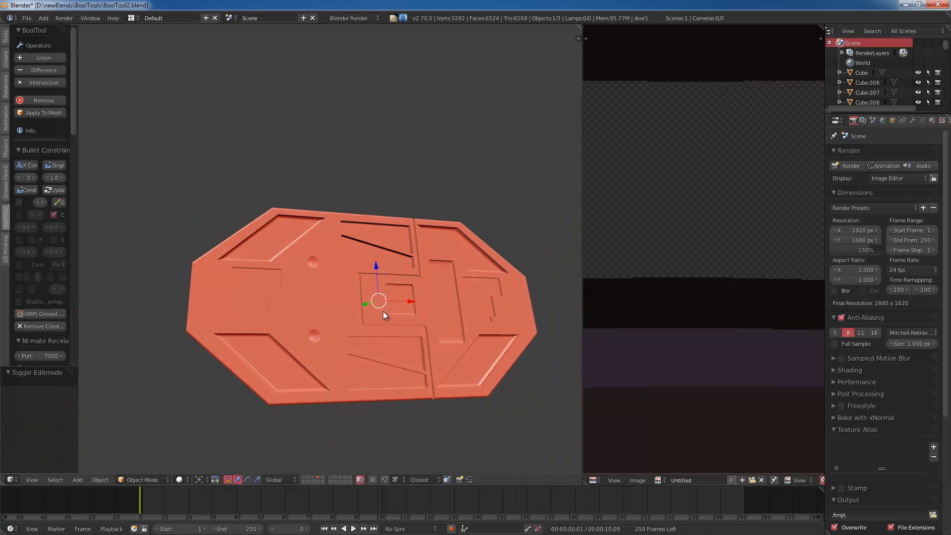
key("2")
key("3")
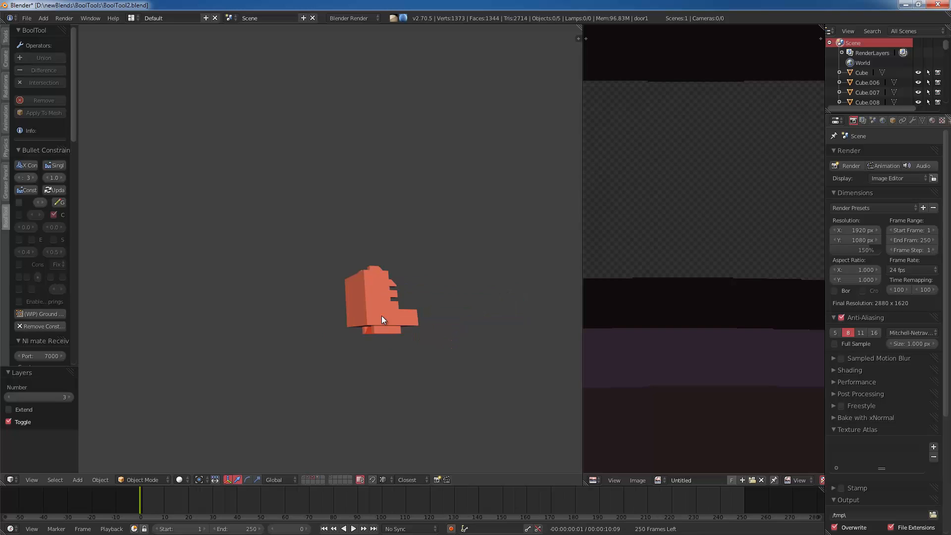
key("4")
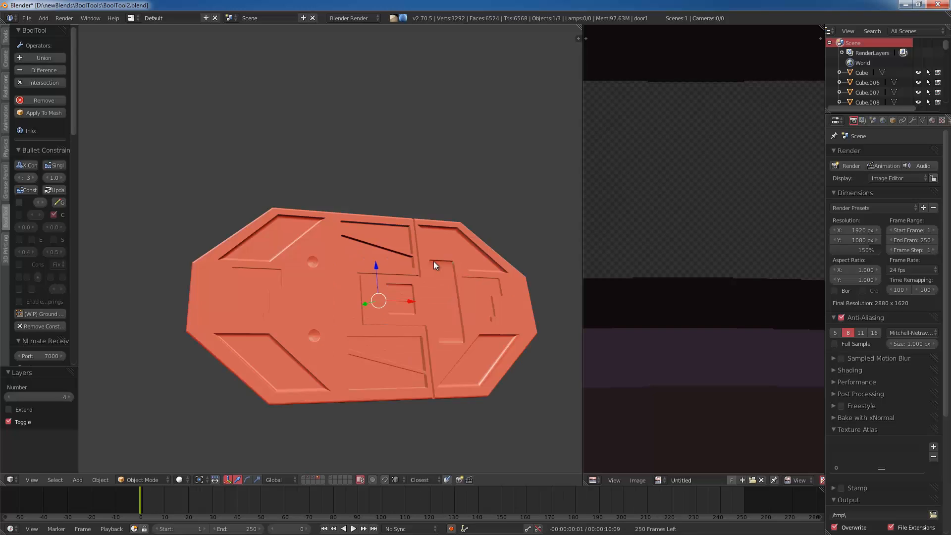
Step: Add a plane on empty layer 5 and rotate it 90° about the X axis
key("5")
key("shift+a")
mouse_move(424, 271)
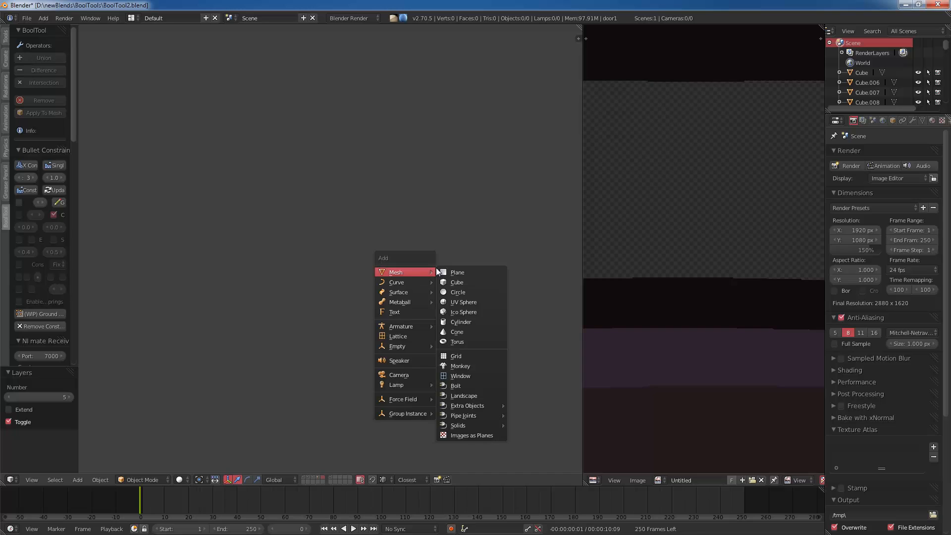
left_click(465, 274)
key("r")
key("x")
key("9")
key("0")
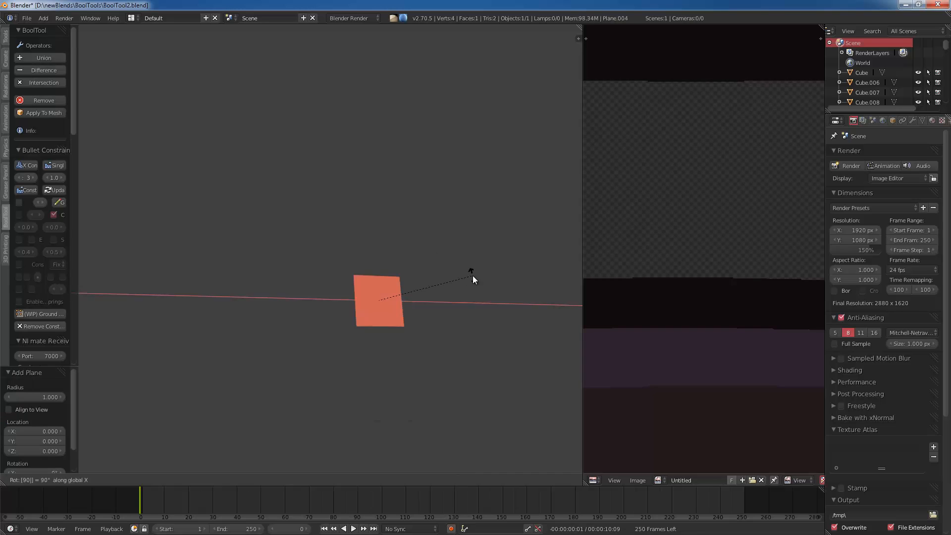
key("Return")
Step: Scale the plane up by about 3.65 and stretch it wider along X
key("s")
left_click(555, 242)
key("s")
key("x")
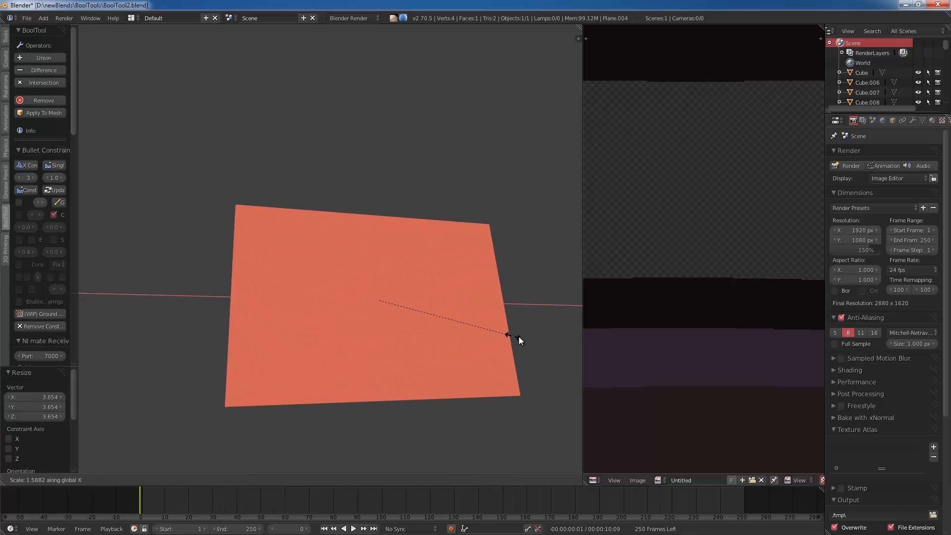
left_click(518, 336)
Step: Cut a centred vertical edge loop through the plane in Edit Mode
key("Tab")
key("ctrl+Tab")
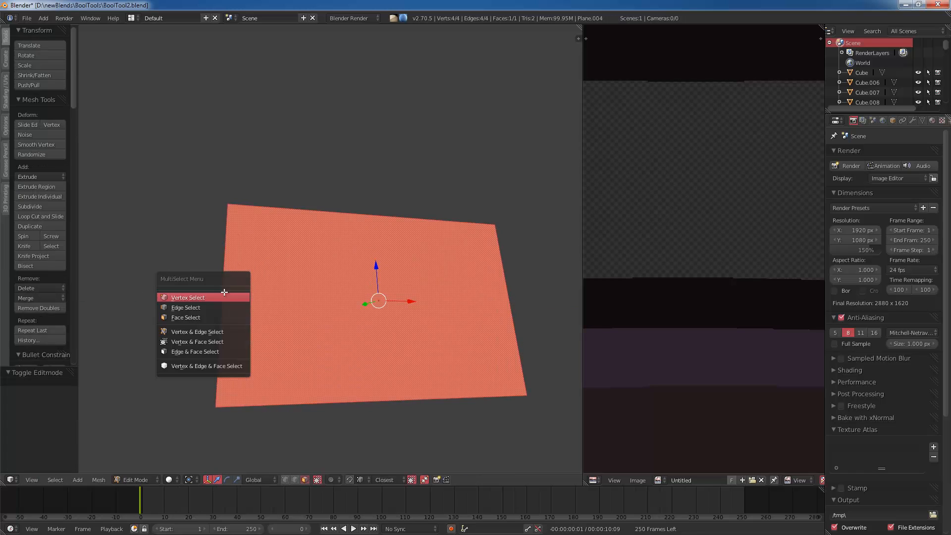
left_click(207, 314)
key("ctrl+Tab")
key("ctrl+r")
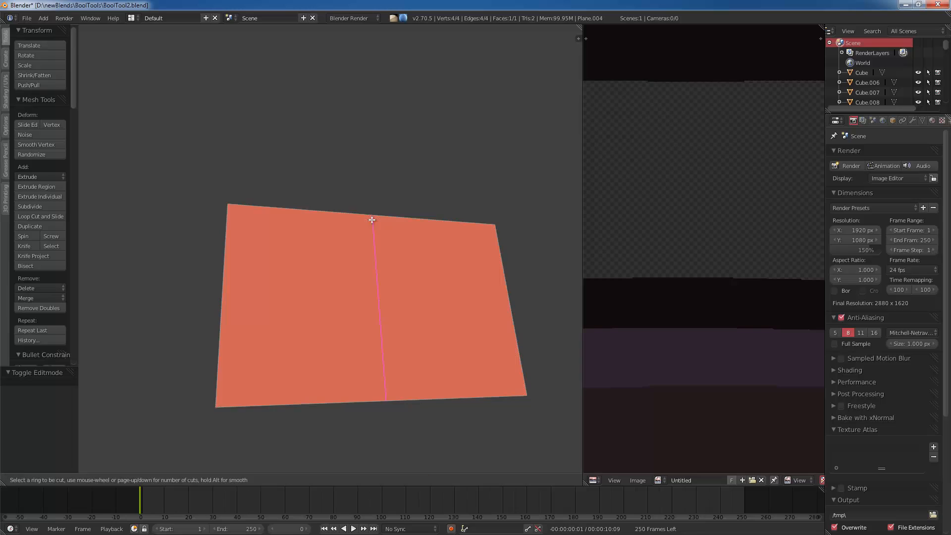
left_click(372, 220)
right_click(380, 220)
Step: Delete the two outer vertices on the plane's +X side to leave only half of it
key("ctrl+Tab")
left_click(366, 201)
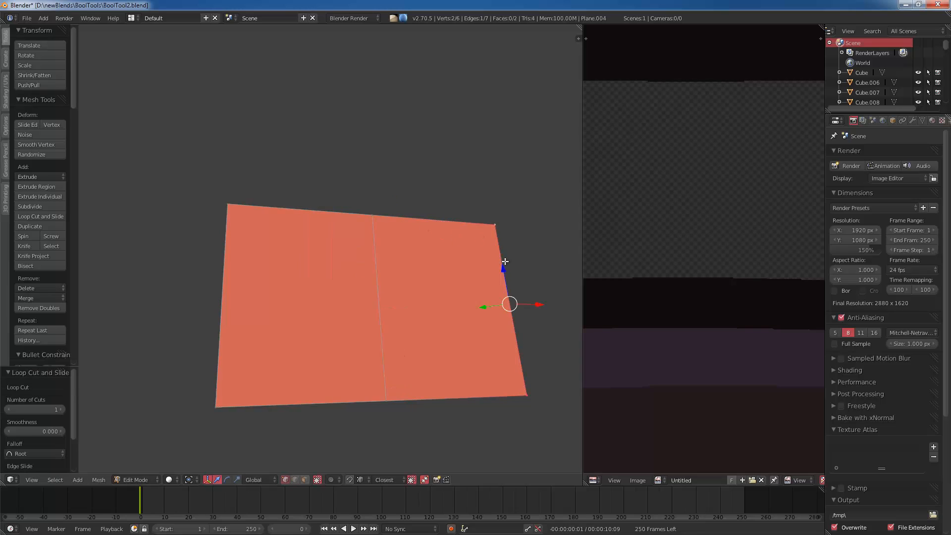
key("x")
left_click(505, 261)
Step: Add a Mirror modifier to the half plane
left_click_drag(912, 114, 912, 120)
left_click(914, 128)
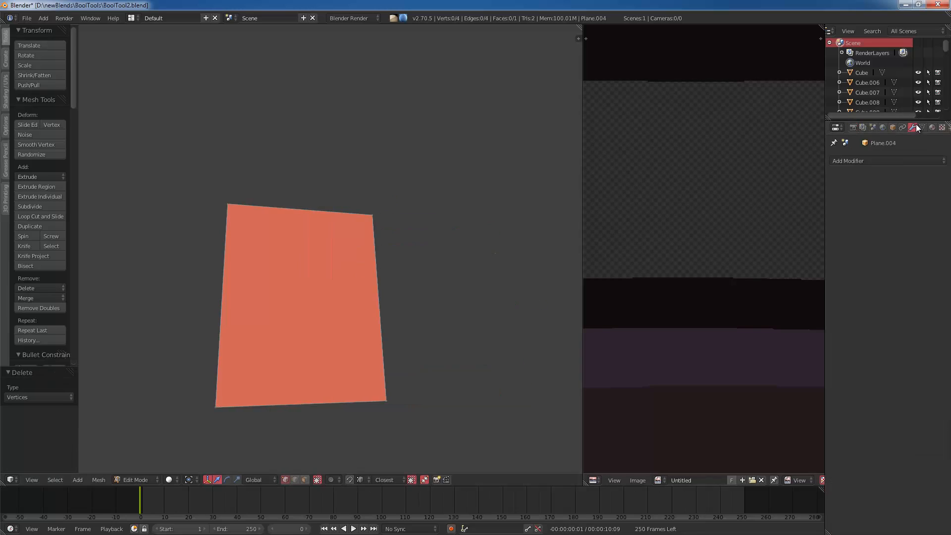
left_click(876, 161)
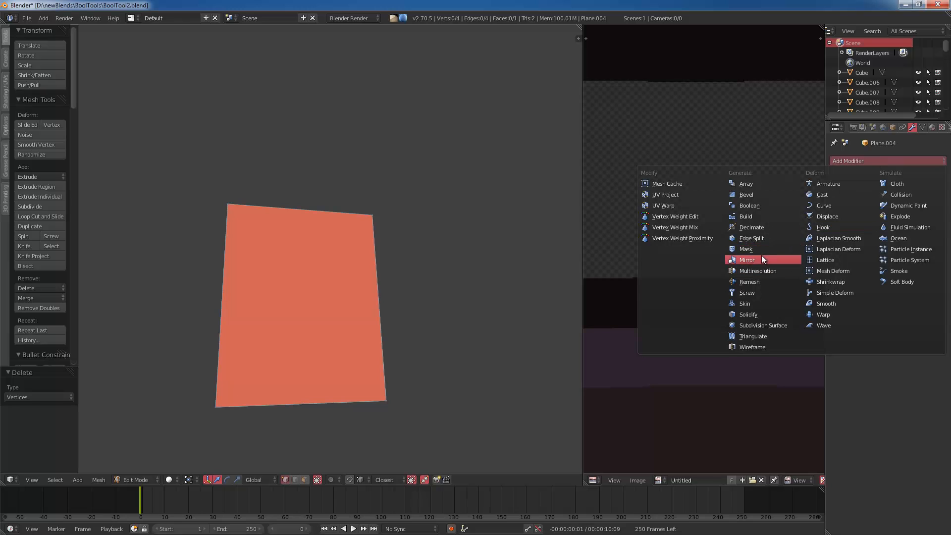
left_click(762, 258)
Step: Extrude the half plane's outer vertical edge outward and scale it to about 0.398 to form a tapered end
key("e")
key("x")
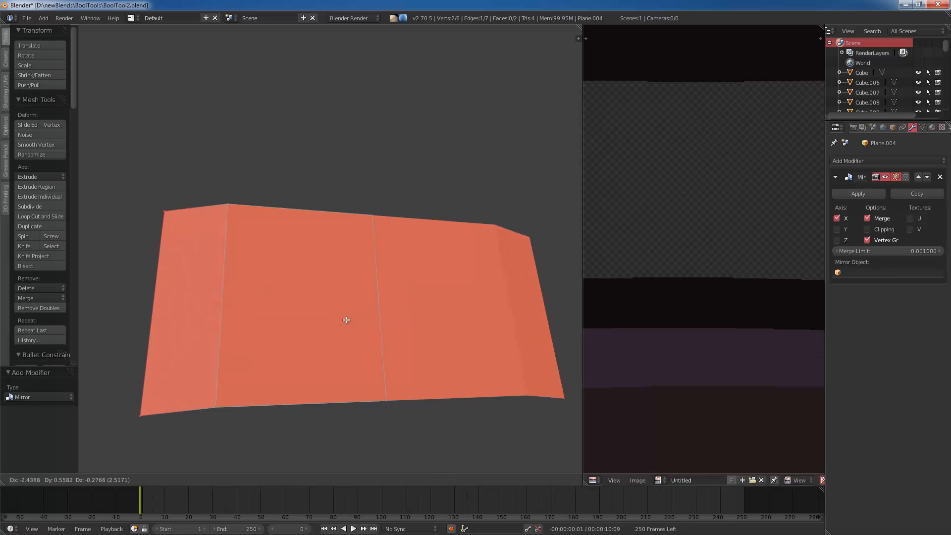
left_click(329, 319)
key("s")
left_click(252, 294)
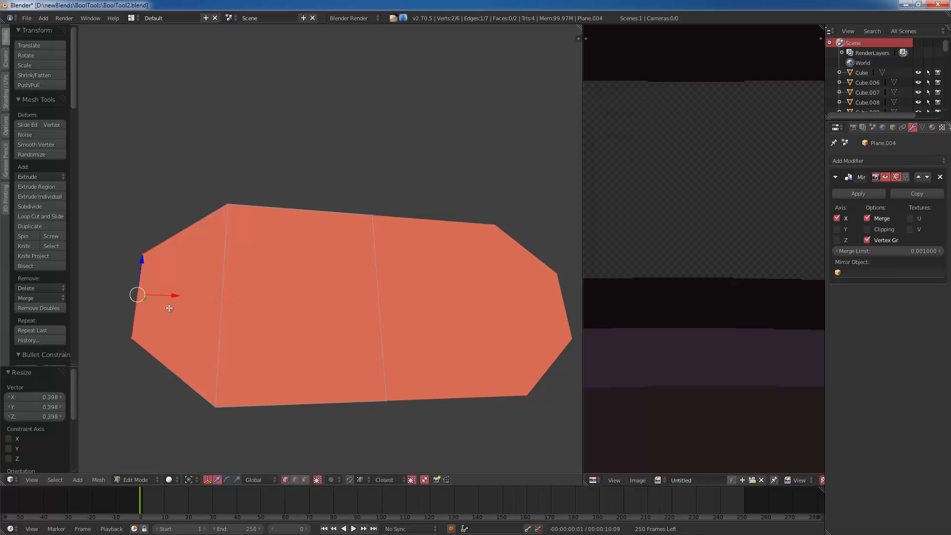
Step: Leave Edit Mode and hide the pedestal model on layer 6
key("Tab")
middle_click_drag(293, 298, 325, 314)
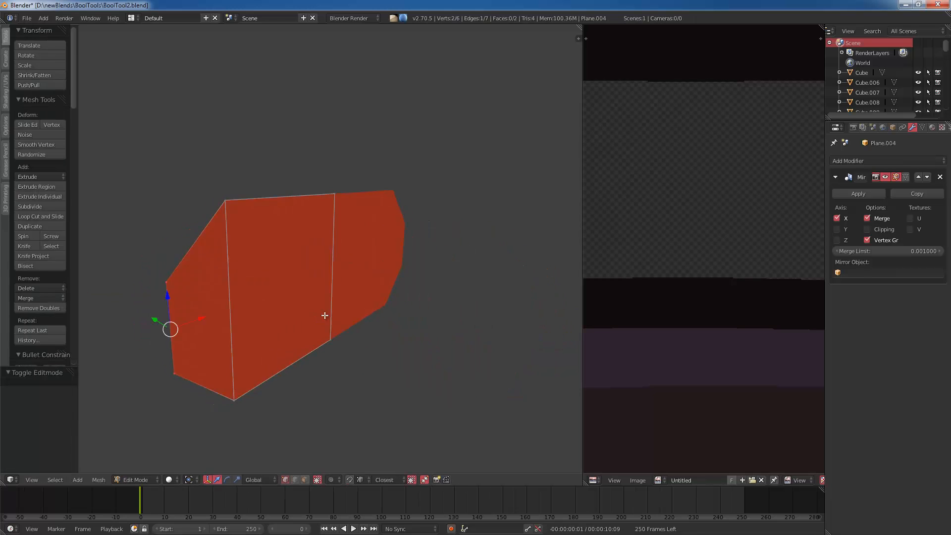
left_click(332, 480)
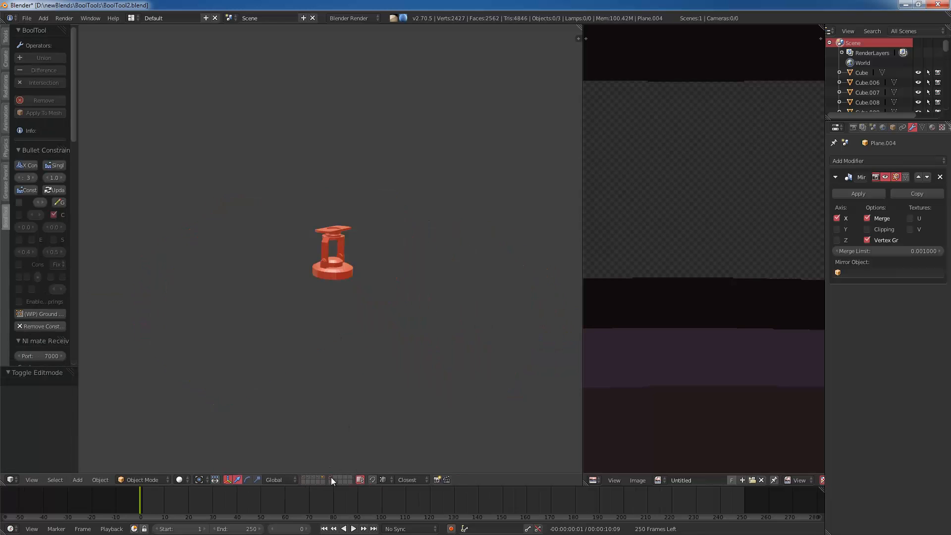
right_click(322, 271)
key("h")
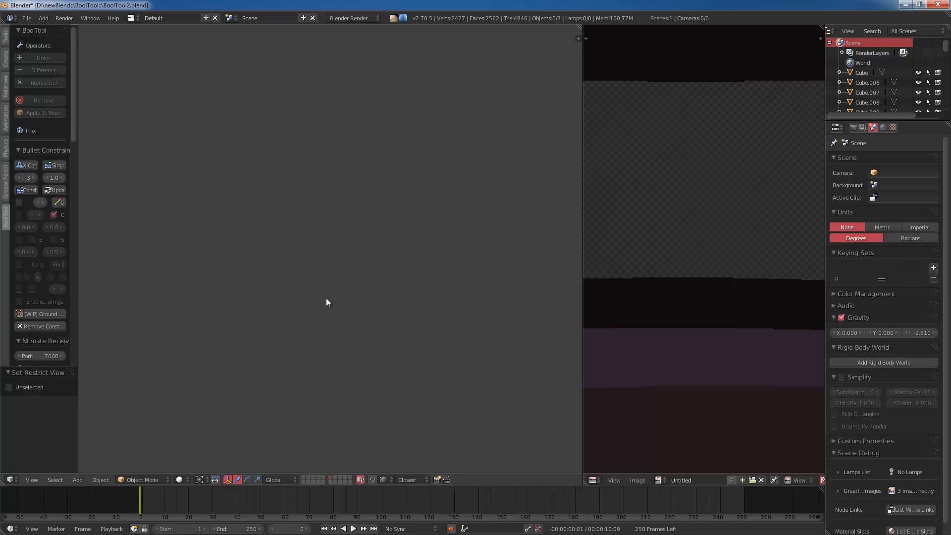
Step: Duplicate the octagonal plane on layer 5 in place and move the copy to layer 6
left_click(320, 477)
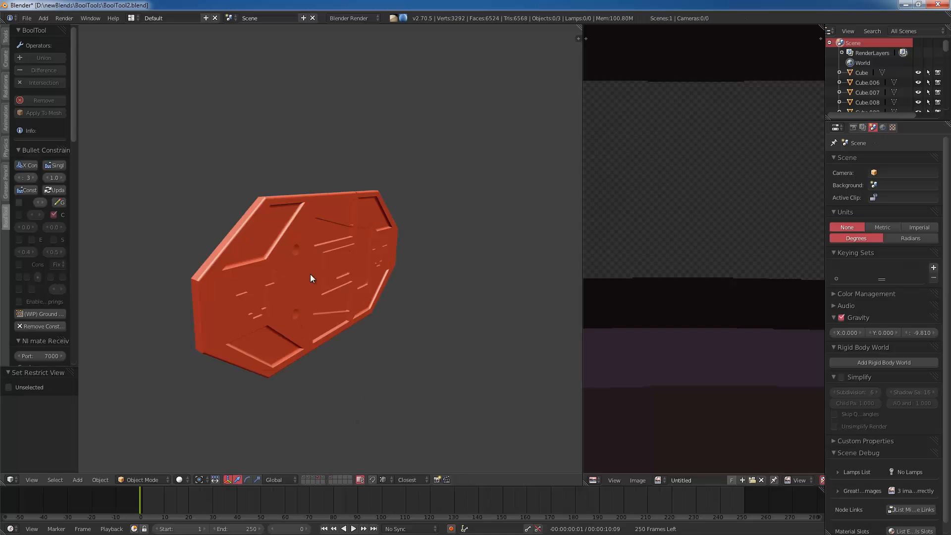
left_click(324, 478)
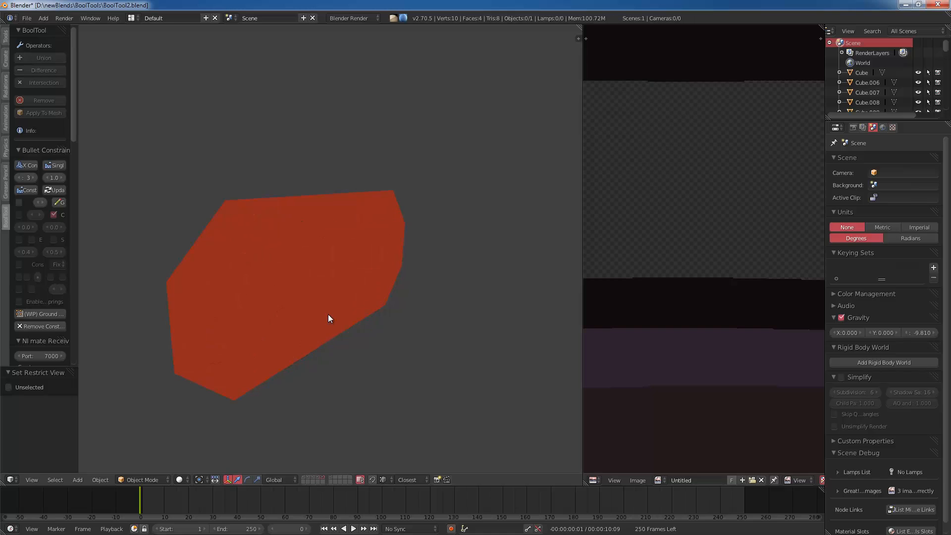
right_click(327, 315)
key("shift+d")
right_click(410, 235)
key("m")
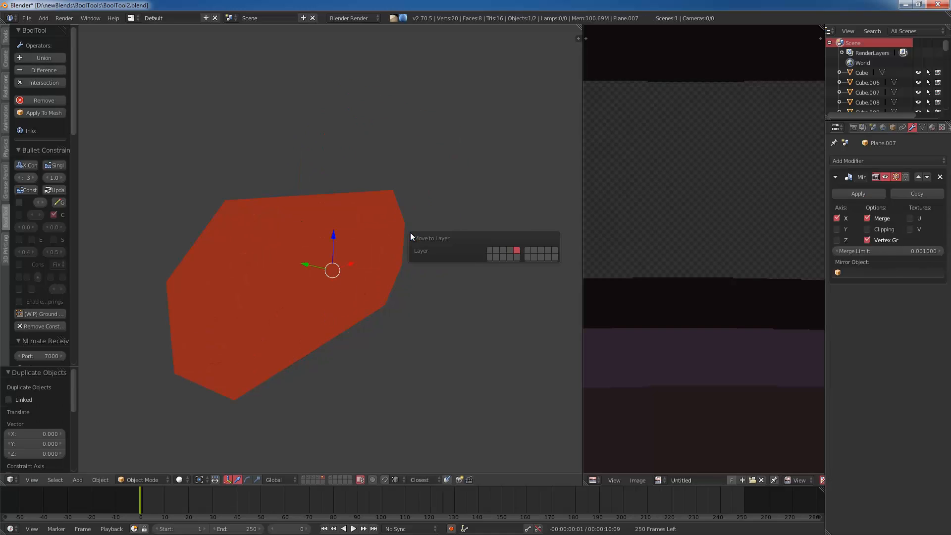
left_click(528, 252)
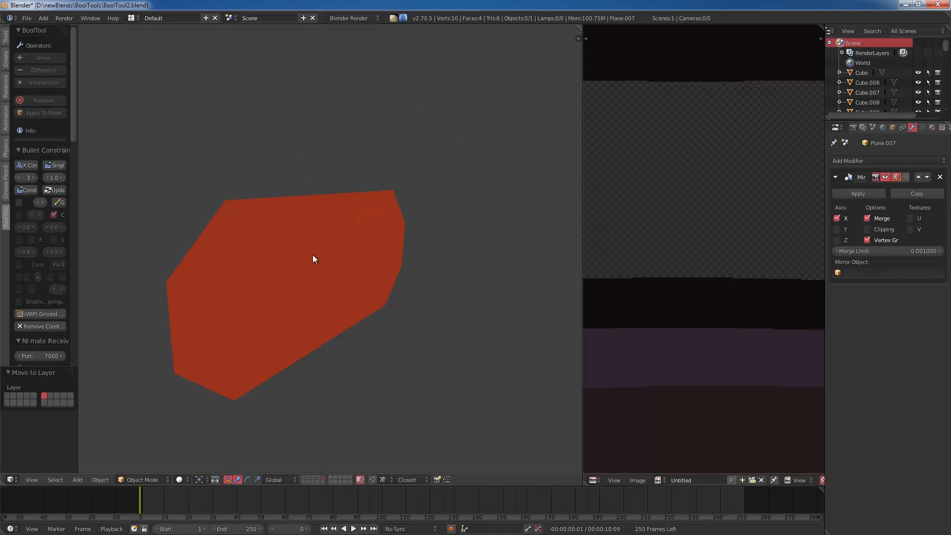
Step: Select the remaining octagonal plane and turn off Only Render in the 3D view's display settings
right_click(312, 254)
key("n")
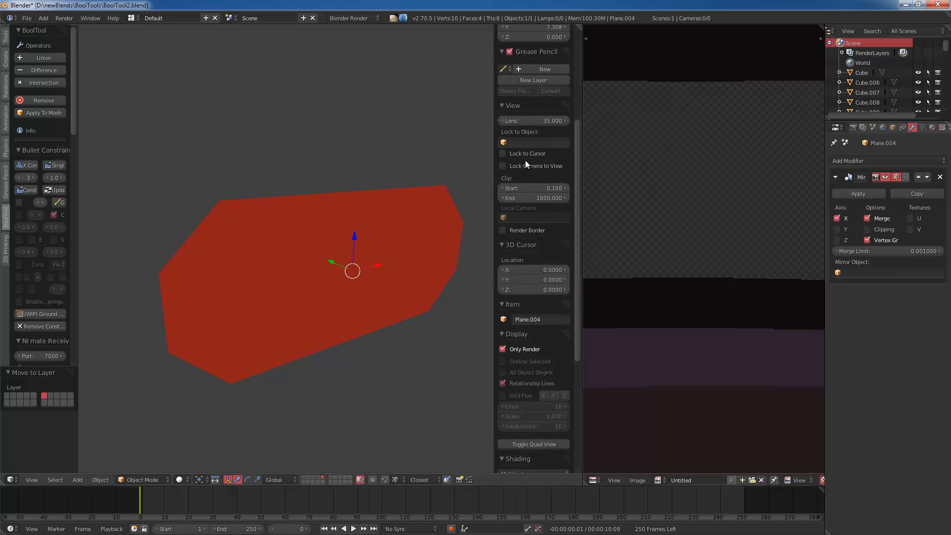
left_click(520, 349)
key("n")
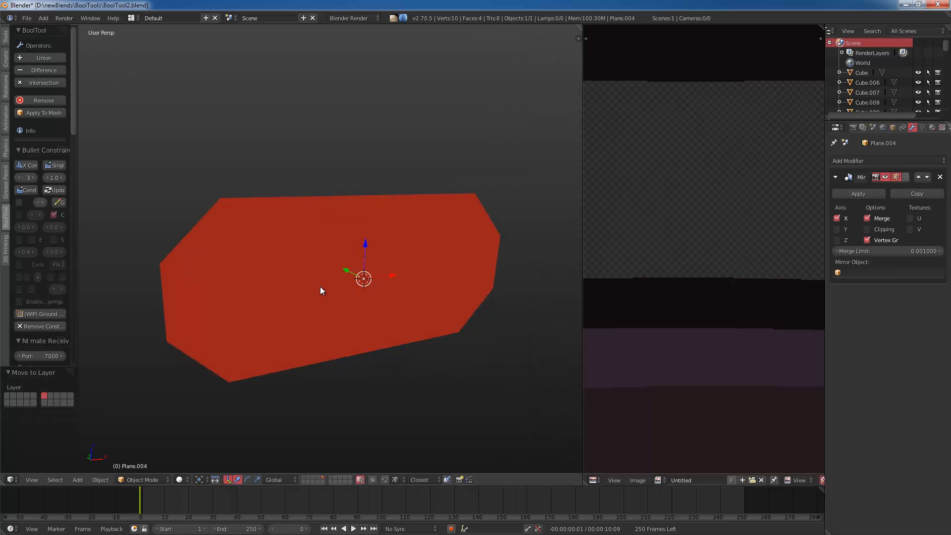
Step: Add a lengthwise loop cut across the half plate in Edit Mode and slide it close to the upper edge
middle_click_drag(320, 286, 369, 319)
key("Tab")
key("a")
key("a")
middle_click_drag(295, 293, 241, 281)
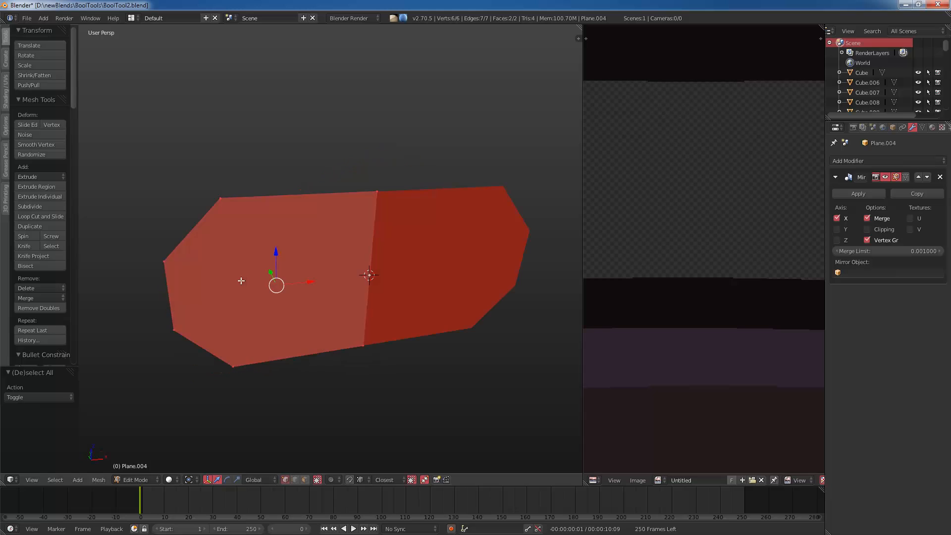
key("ctrl+r")
left_click(231, 284)
right_click(230, 285)
key("g")
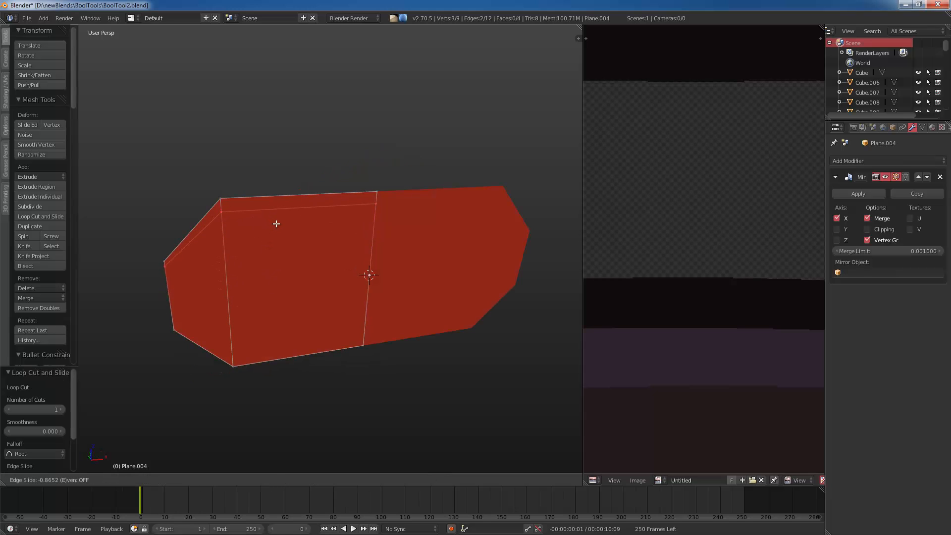
left_click(276, 227)
Step: Add a second lengthwise loop cut through the lower part of the half plate and clear the selection
key("ctrl+r")
left_click(234, 260)
left_click(233, 275)
key("a")
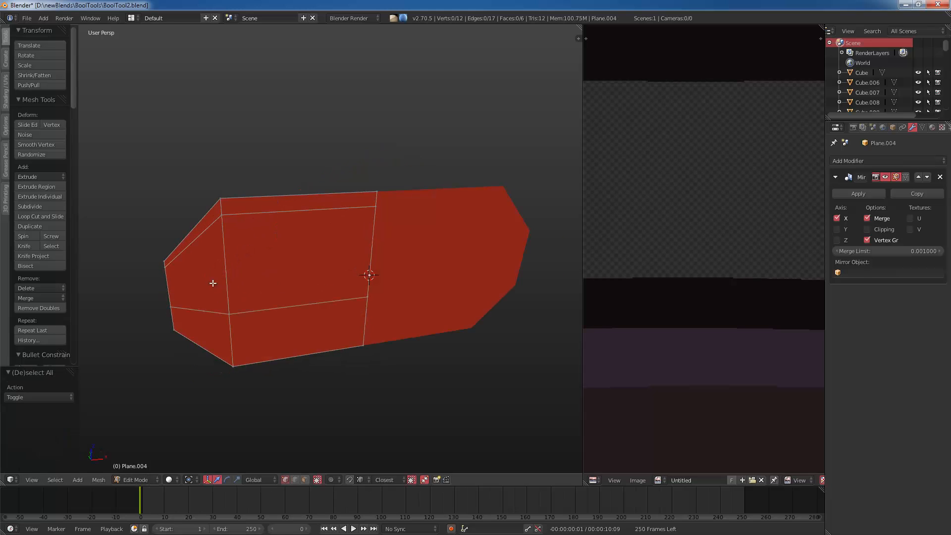
Step: In front wireframe view, knife a diagonal cut from the inner vertical edge up to the plate's upper edge
key("KP_1")
key("a")
key("z")
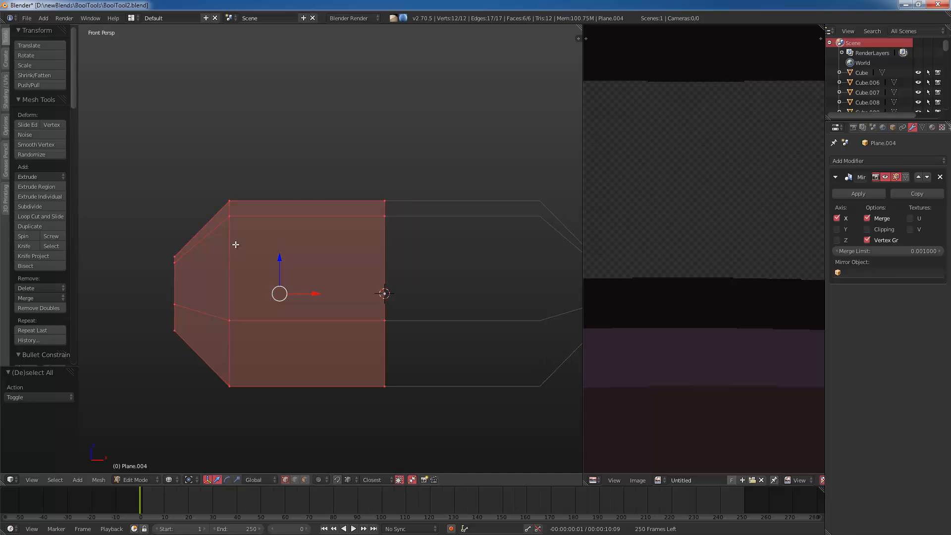
key("a")
key("k")
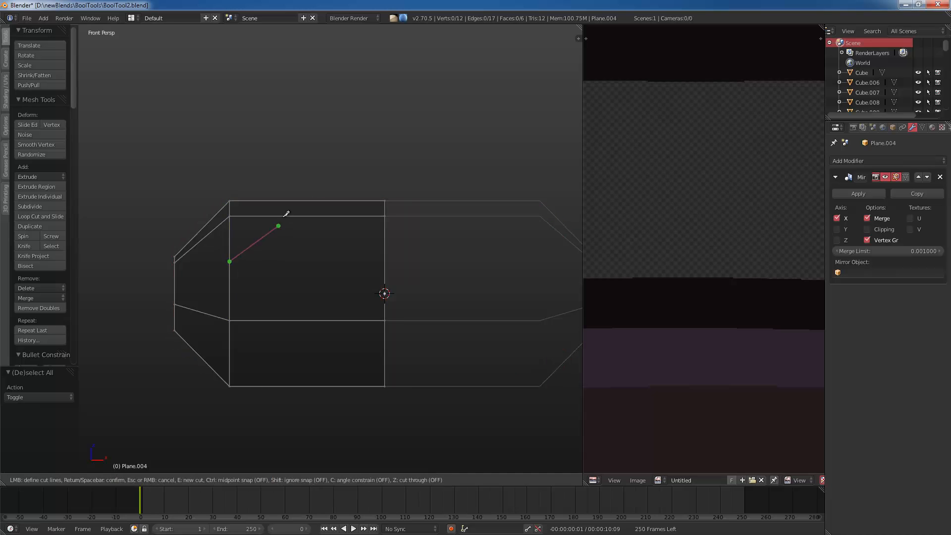
key("Return")
Step: Knife a horizontal cut from the inner vertical edge to the centre line and a second diagonal parallel to the first, ending at the upper edge
key("k")
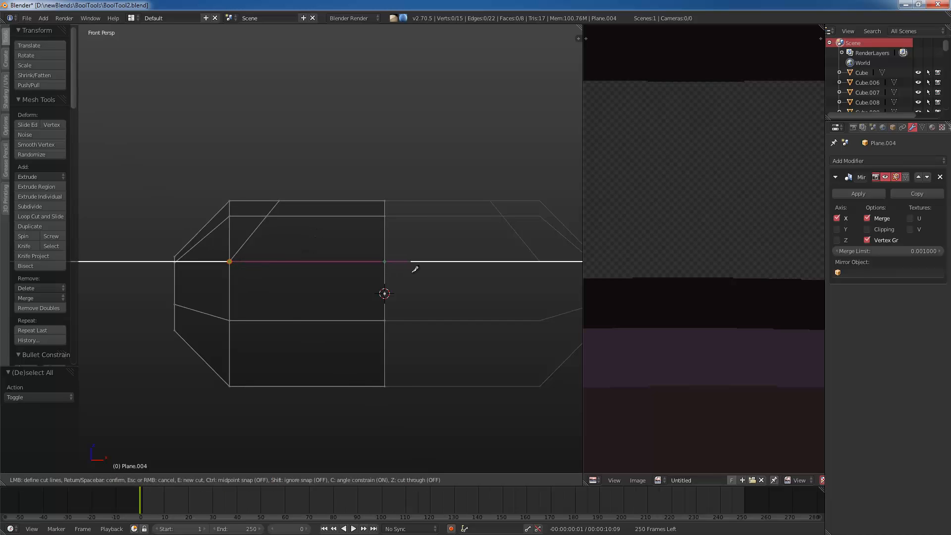
key("Return")
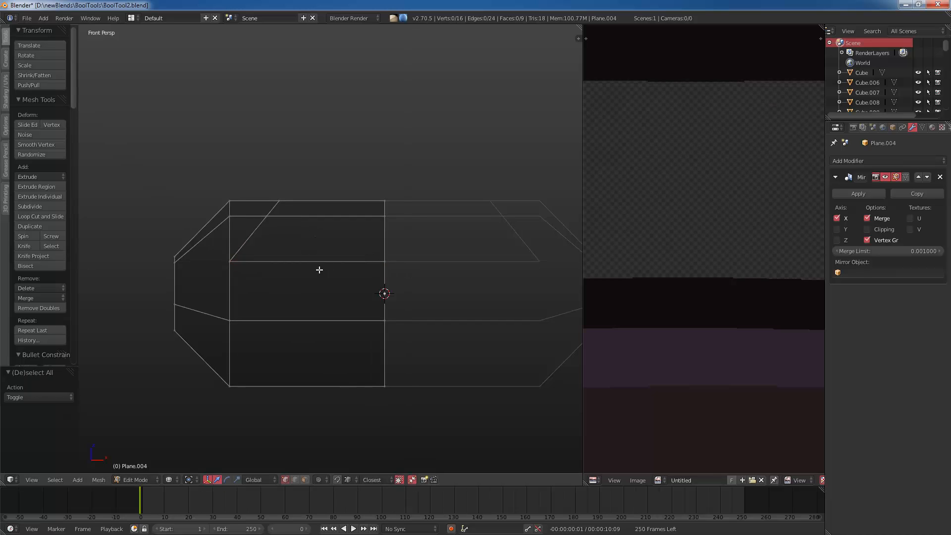
key("k")
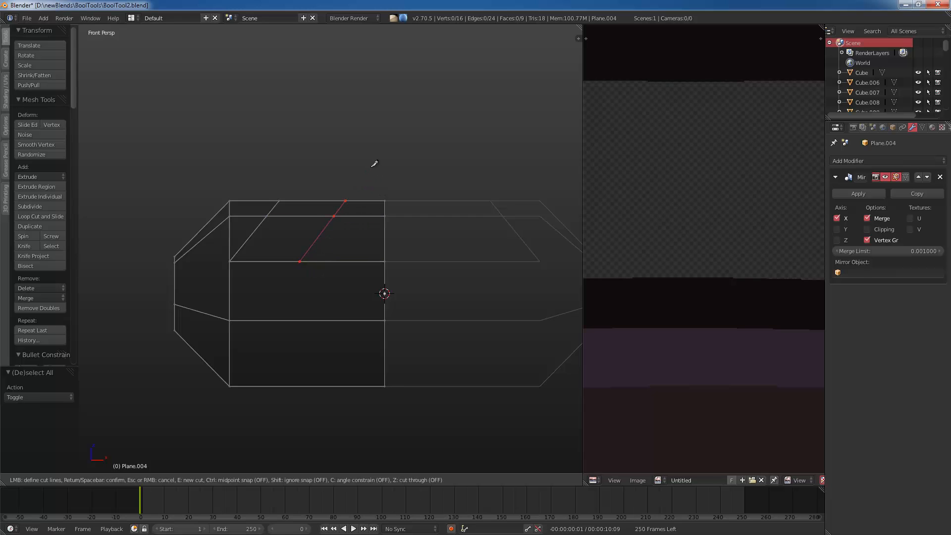
key("Return")
key("a")
Step: Extrude the parallelogram face between the two diagonal cuts into the plate by about 0.323 along Y
scroll(308, 318, "up", 4)
key("ctrl+Tab")
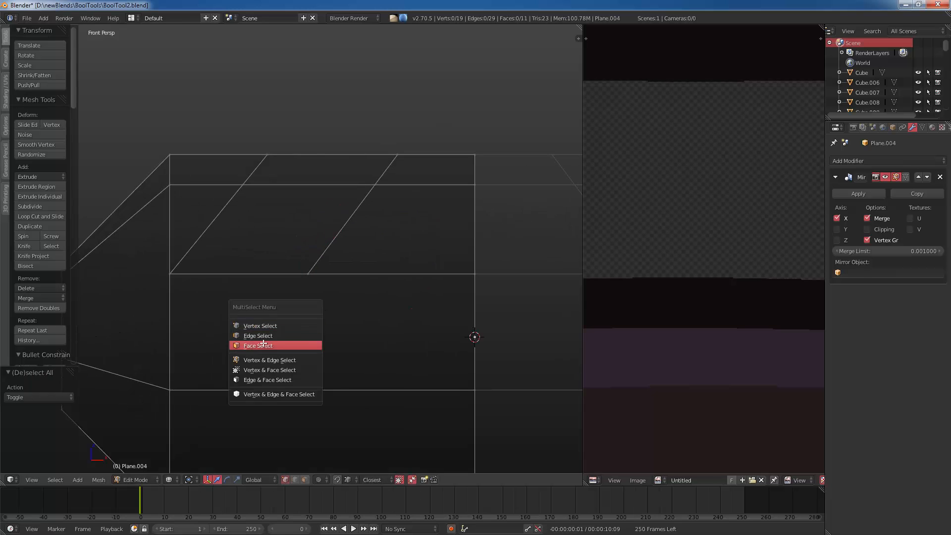
left_click(263, 345)
right_click(274, 251)
middle_click_drag(274, 251, 419, 273)
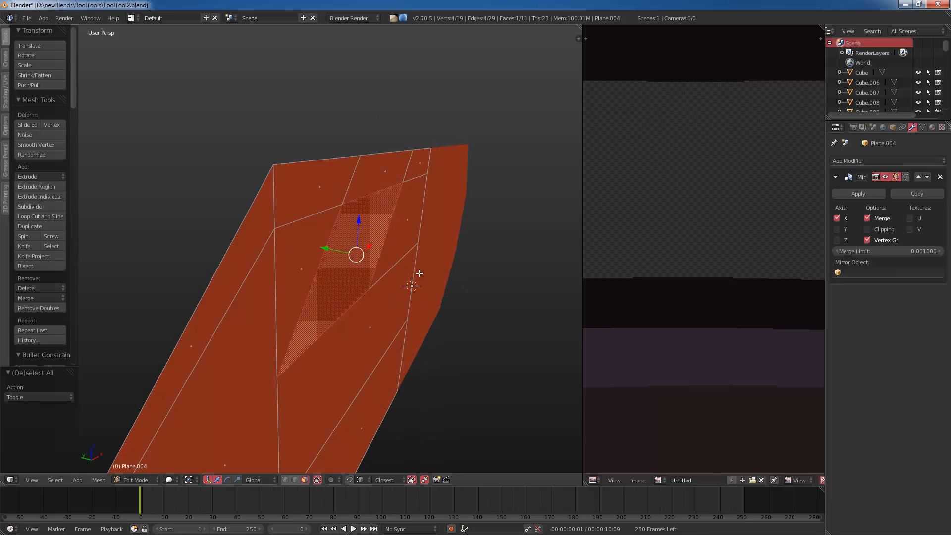
key("e")
left_click(405, 271)
Step: Bevel the recess's inner face and corner edges with 5 segments and an offset of about 0.026, and return to Object Mode
scroll(404, 272, "up", 3)
key("ctrl+Tab")
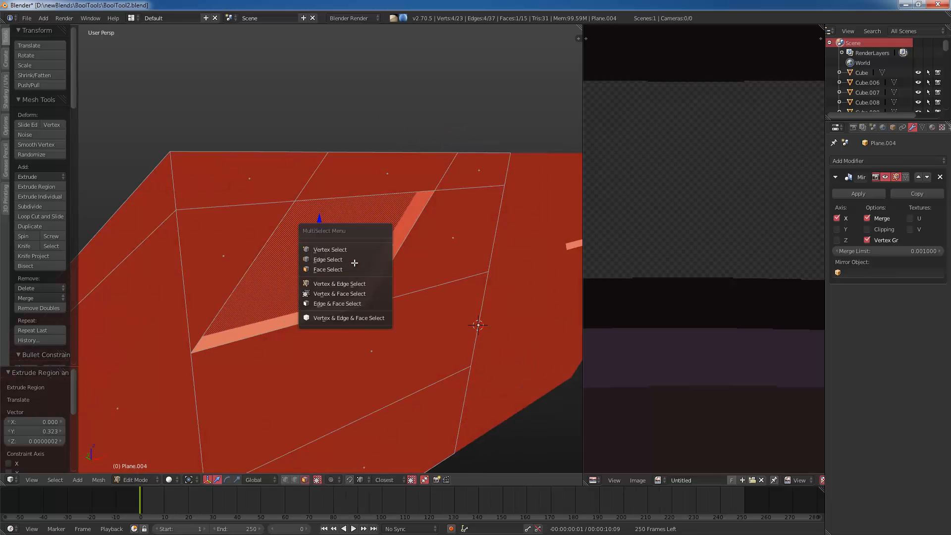
left_click(352, 260)
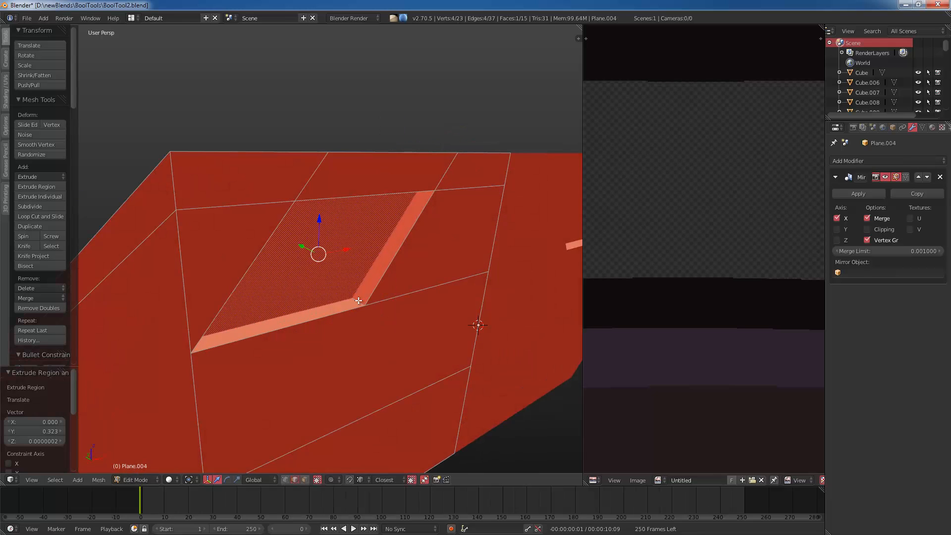
right_click(359, 301)
right_click(316, 313, "shift")
middle_click_drag(316, 312, 329, 164)
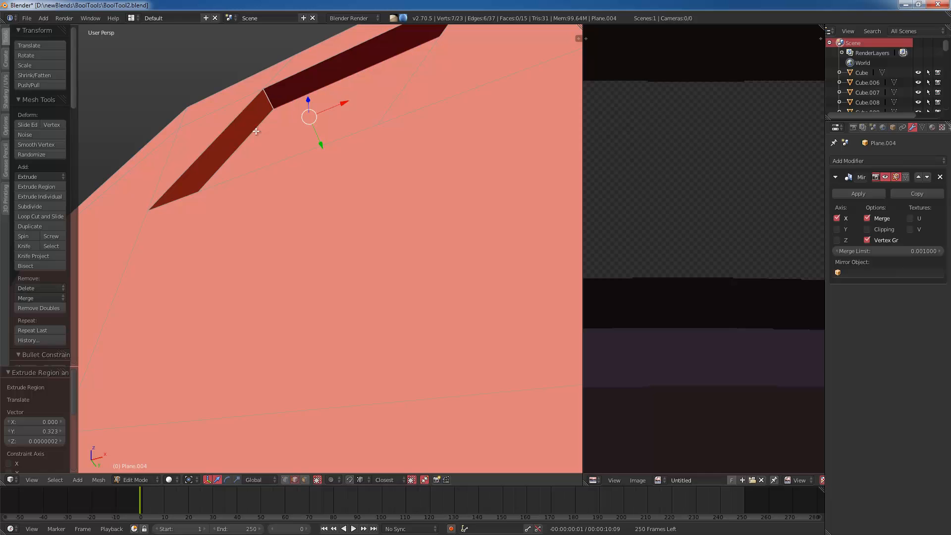
middle_click_drag(248, 132, 207, 299)
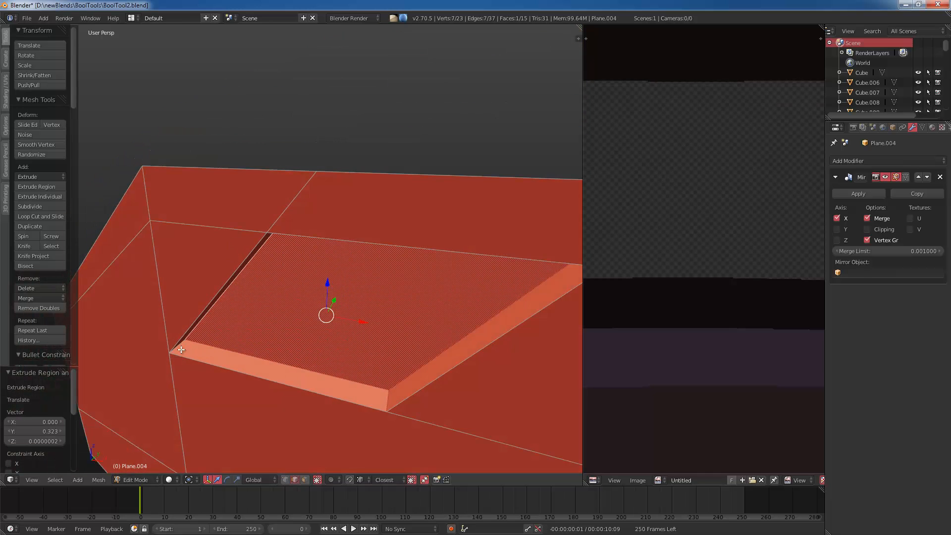
key("ctrl+b")
left_click(548, 403)
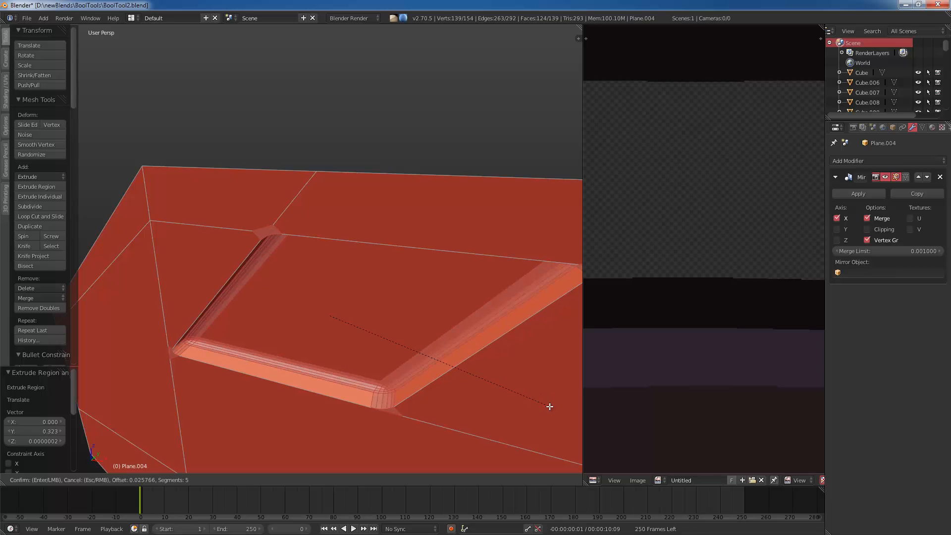
key("Tab")
middle_click_drag(510, 395, 437, 317)
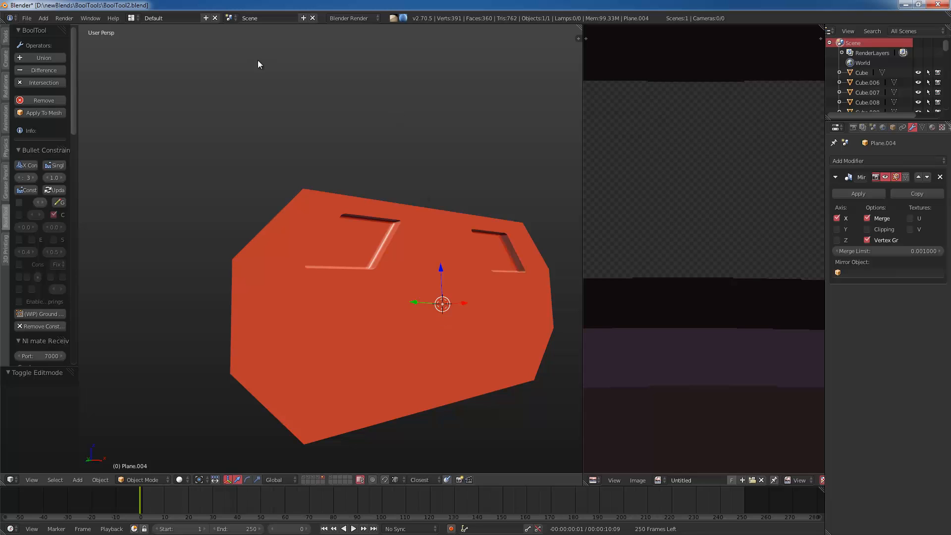
Step: Delete the knife-cut panel and show the layer containing the plain octagonal plate
middle_click_drag(383, 186, 373, 197)
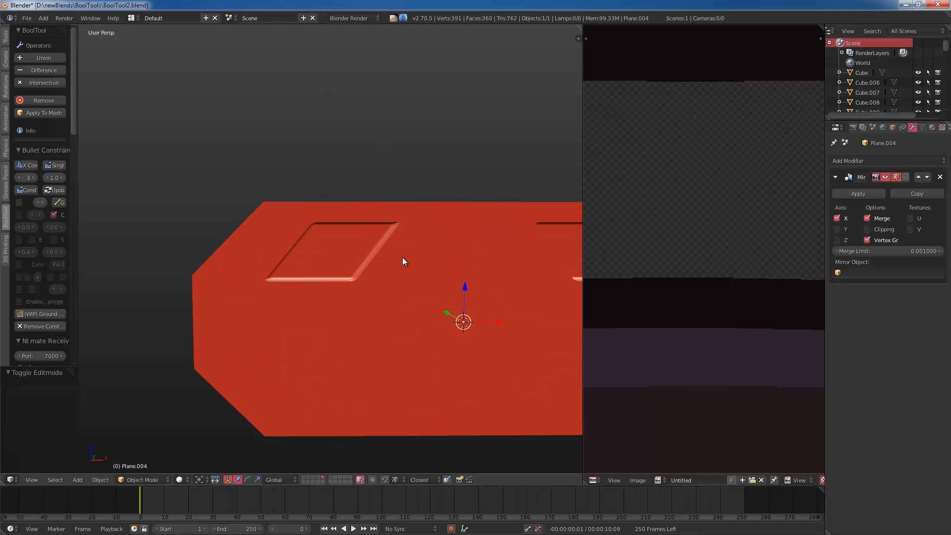
mouse_move(403, 257)
middle_mouse_down()
mouse_move(414, 264)
mouse_move(403, 264)
middle_mouse_up()
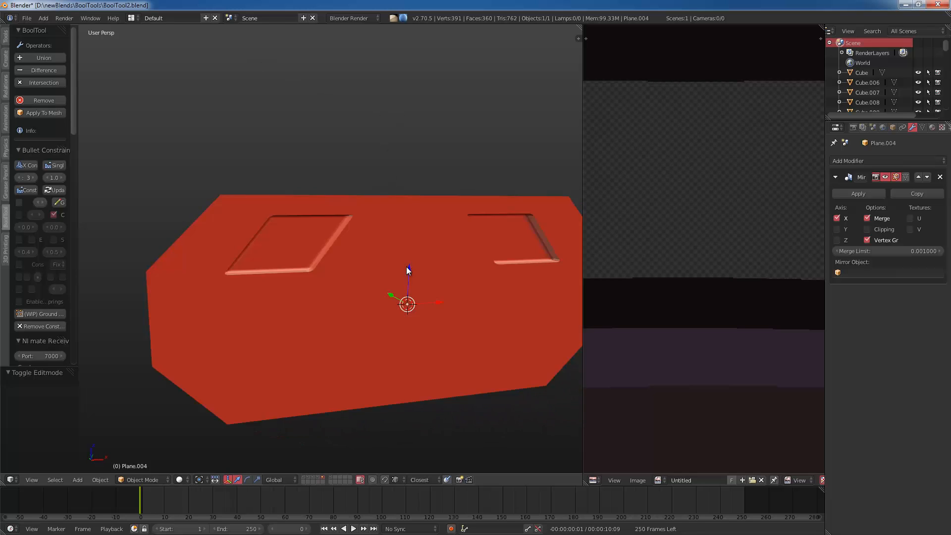
key("x")
key("Return")
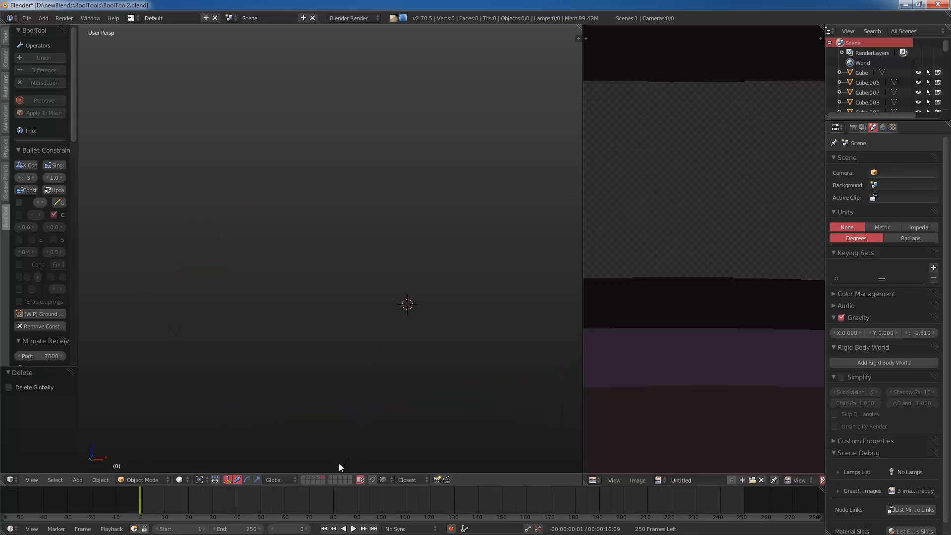
key("ctrl+z")
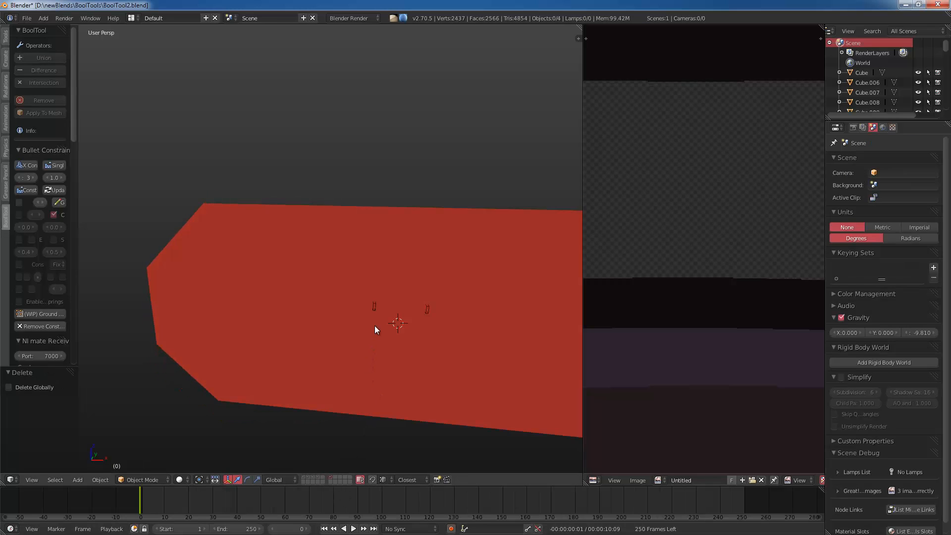
Step: Select the plain octagonal plate and extrude its entire half mesh in Edit Mode to give it thickness
right_click(375, 327)
key("Tab")
key("z")
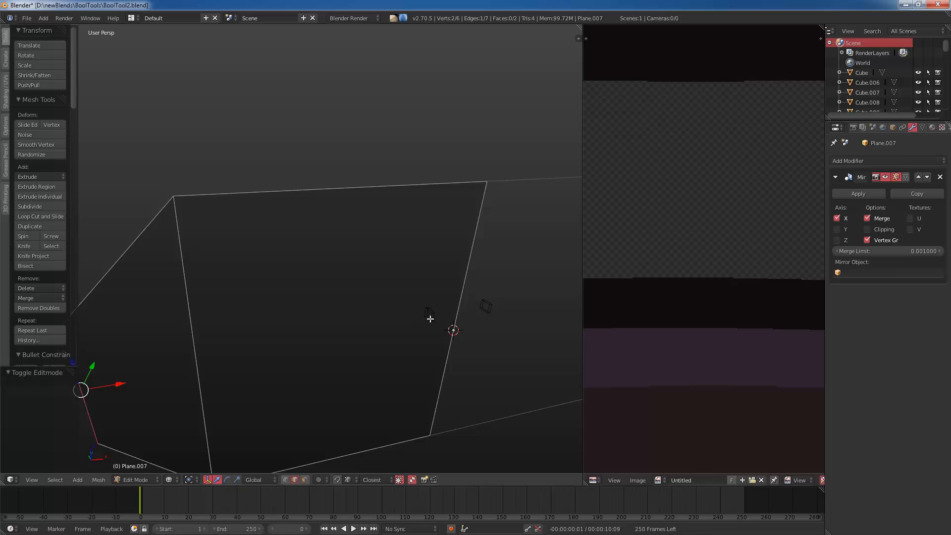
key("Tab")
key("z")
key("shift+a")
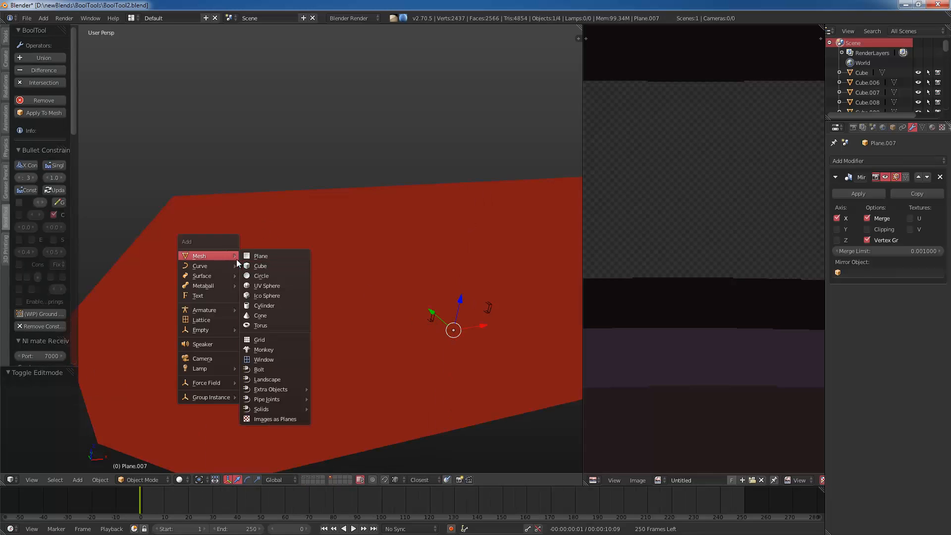
middle_click_drag(318, 280, 371, 298)
key("Tab")
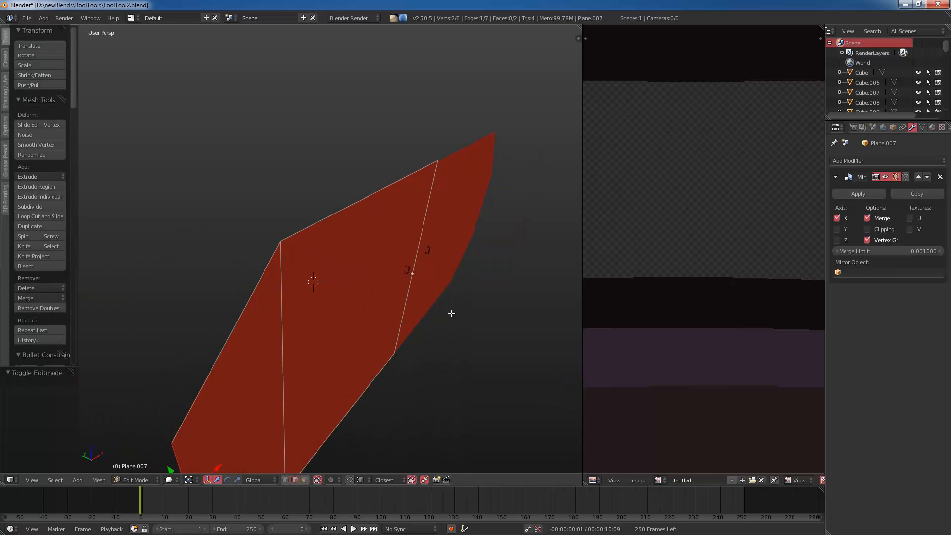
key("a")
key("e")
left_click(427, 306)
key("Tab")
Step: Recalculate the thickened plate's normals to face outward, return to Object Mode and clear the selection
middle_click_drag(427, 306, 329, 261)
key("Tab")
key("a")
key("a")
key("ctrl+n")
key("Tab")
key("a")
Step: Add a cube at the 3D cursor on the plate and scale it to about 1.748 along X
mouse_move(327, 258)
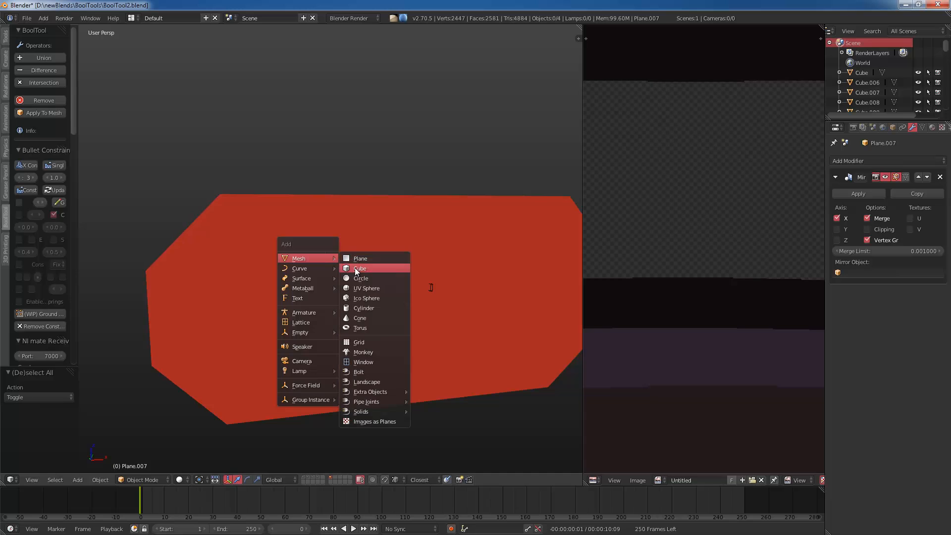
left_click(355, 267)
key("z")
middle_click_drag(346, 263, 343, 316)
key("z")
key("s")
key("x")
left_click(381, 308)
Step: Reposition the cube over one half of the plate, including moves of about -0.913 along X and -0.690 along Z
key("g")
key("z")
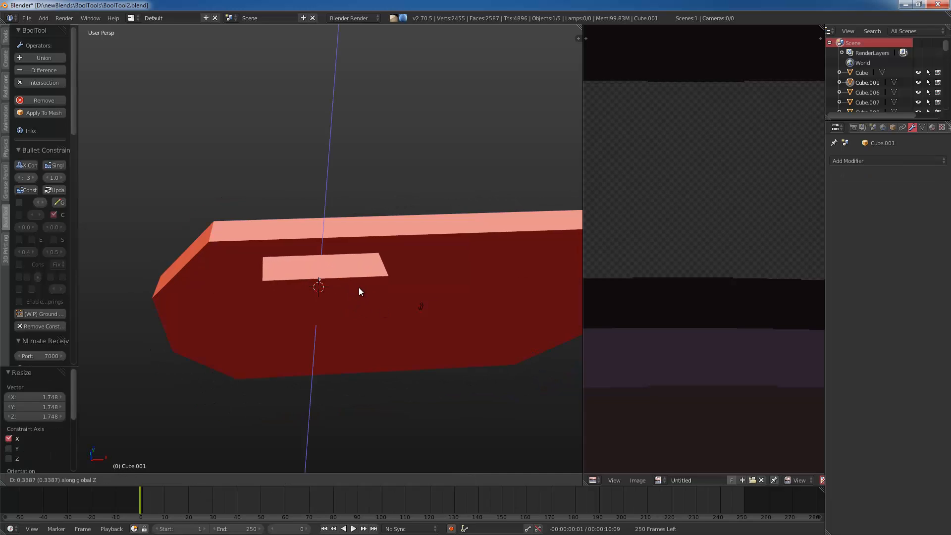
left_click(363, 282)
key("g")
key("x")
key("z")
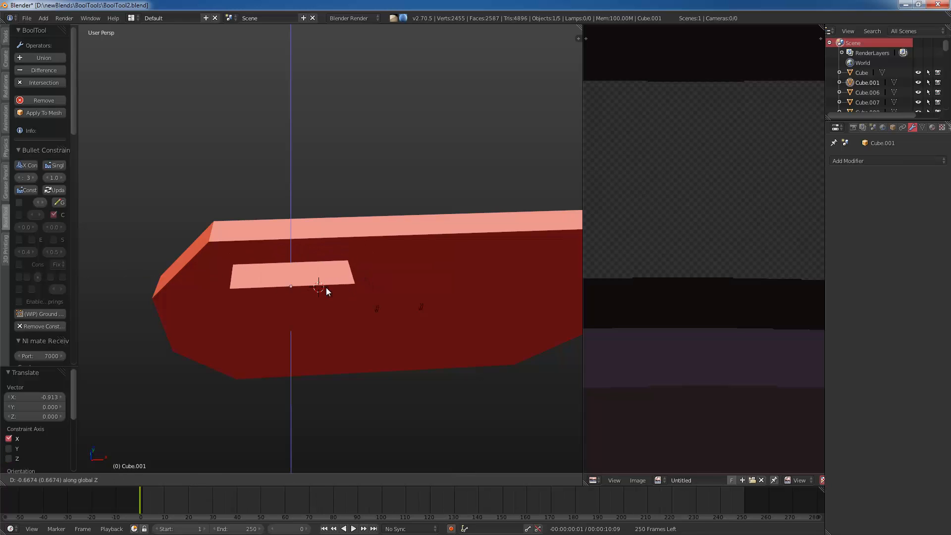
left_click(327, 288)
Step: Scale the cube to about 0.586 along Y and shift it along Y so it sits partly inside the plate's front face
key("z")
middle_click_drag(356, 292, 434, 303)
key("z")
key("z")
key("s")
key("y")
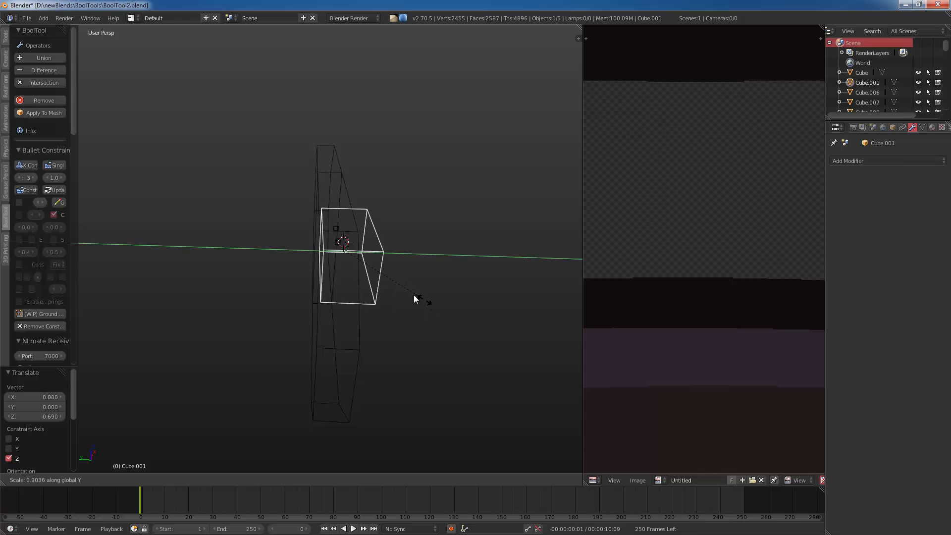
left_click(394, 286)
key("z")
key("g")
key("y")
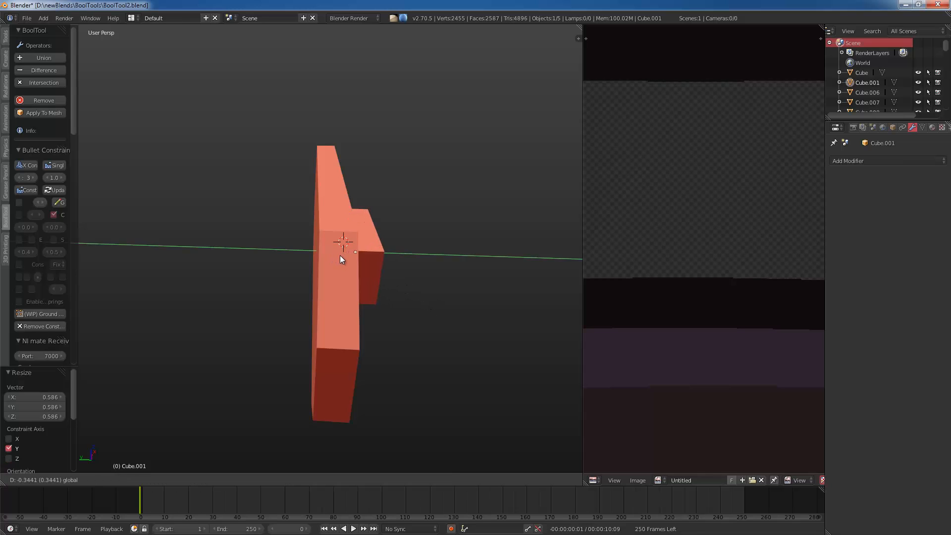
left_click(340, 254)
Step: Raise the cube along Z toward the plate's upper edge
middle_click_drag(381, 248, 348, 283)
key("g")
key("z")
left_click(284, 224)
Step: Bevel the cube's four depth edges and the edges of its inner face with 5 segments and an offset of about 0.149
key("z")
key("Tab")
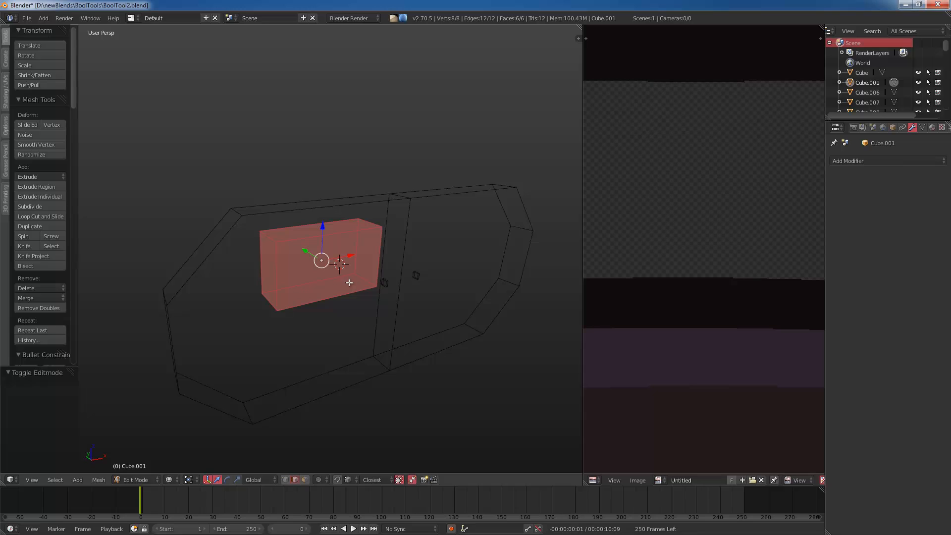
right_click(258, 300)
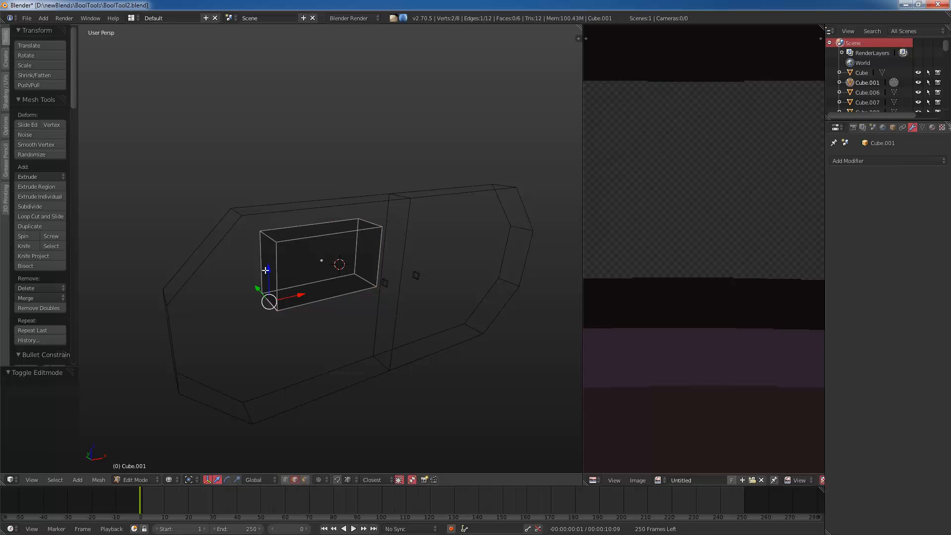
right_click(279, 233, "shift")
right_click(378, 219, "shift")
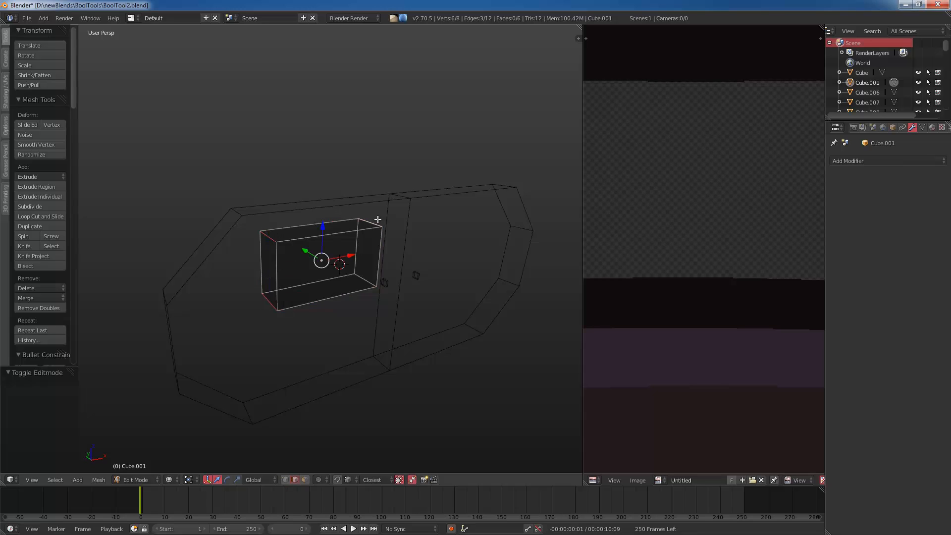
right_click(362, 274, "shift")
right_click(352, 263, "shift")
right_click(317, 278, "shift")
right_click(253, 270, "shift")
right_click(283, 222, "shift")
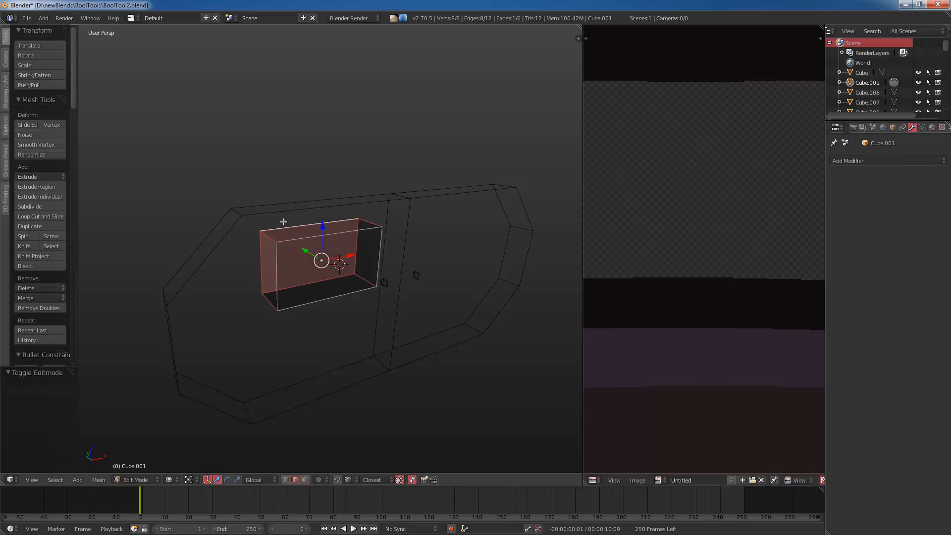
key("ctrl+b")
scroll(423, 299, "up", 4)
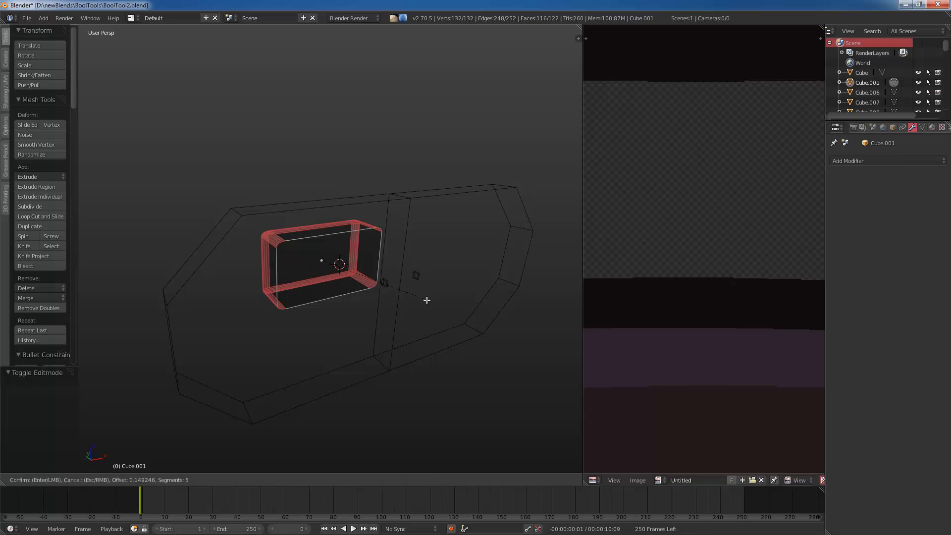
left_click(427, 300)
key("Tab")
key("z")
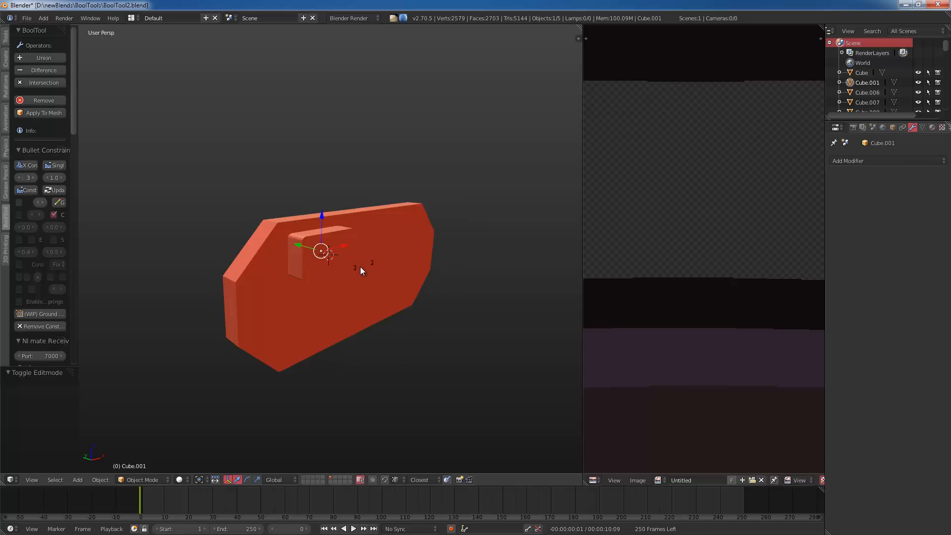
Step: In front orthographic wireframe view, slant the bevelled cube into a parallelogram by moving its lower vertices toward the plate's outer end
scroll(360, 268, "up", 3)
key("KP_1")
key("Tab")
key("z")
key("KP_5")
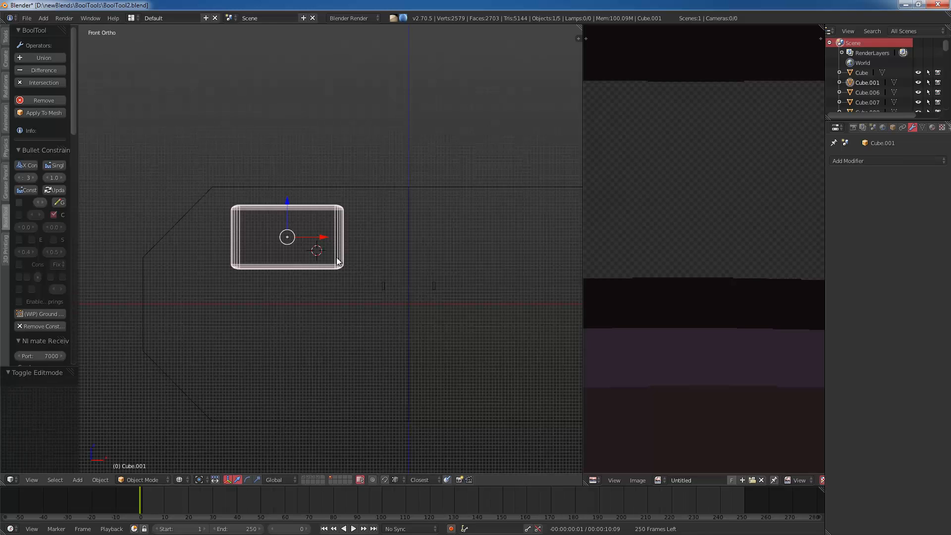
key("a")
key("ctrl+Tab")
left_click(392, 287)
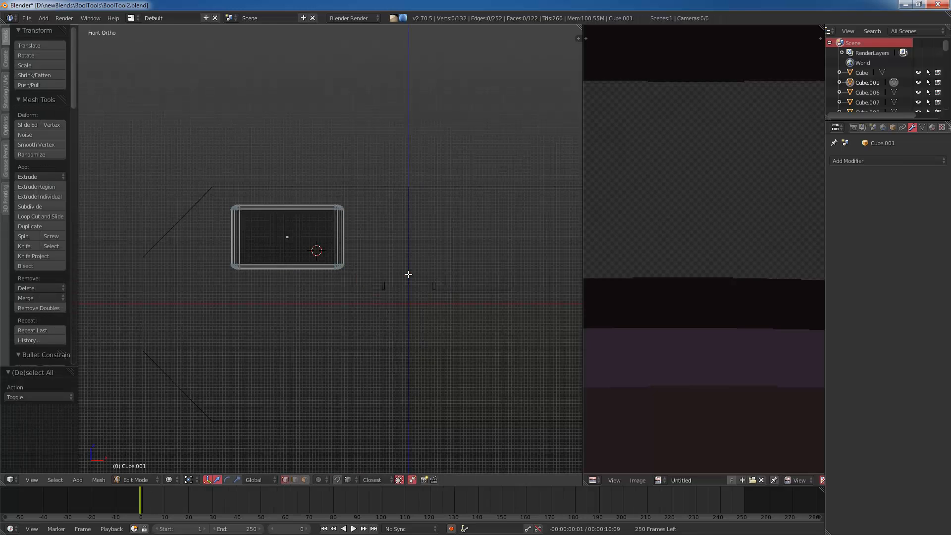
mouse_move(394, 251)
left_mouse_down("ctrl")
mouse_move(204, 261)
mouse_move(367, 272)
mouse_move(276, 260)
left_mouse_up("ctrl")
key("Tab")
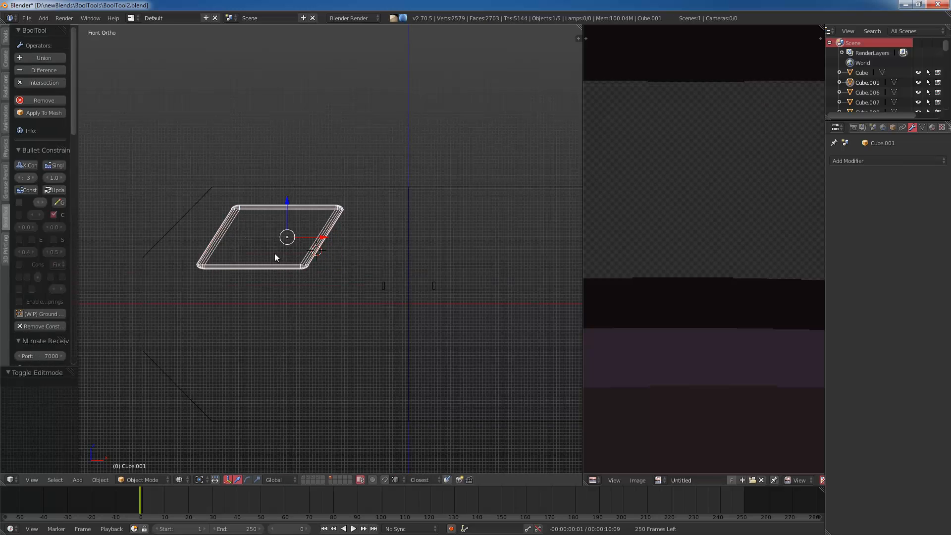
Step: Subtract the slanted cube from the octagonal plate as a BoolTool brush difference and reselect the cube in front view
key("z")
mouse_move(274, 254)
middle_mouse_down()
mouse_move(336, 272)
mouse_move(358, 210)
middle_mouse_up()
right_click(379, 184, "shift")
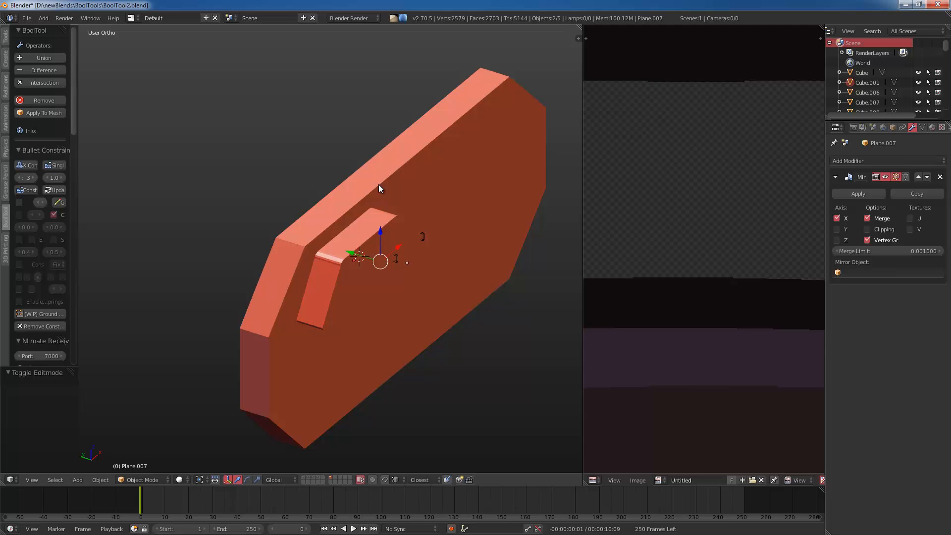
key("ctrl+KP_Subtract")
key("a")
key("KP_1")
right_click(353, 225)
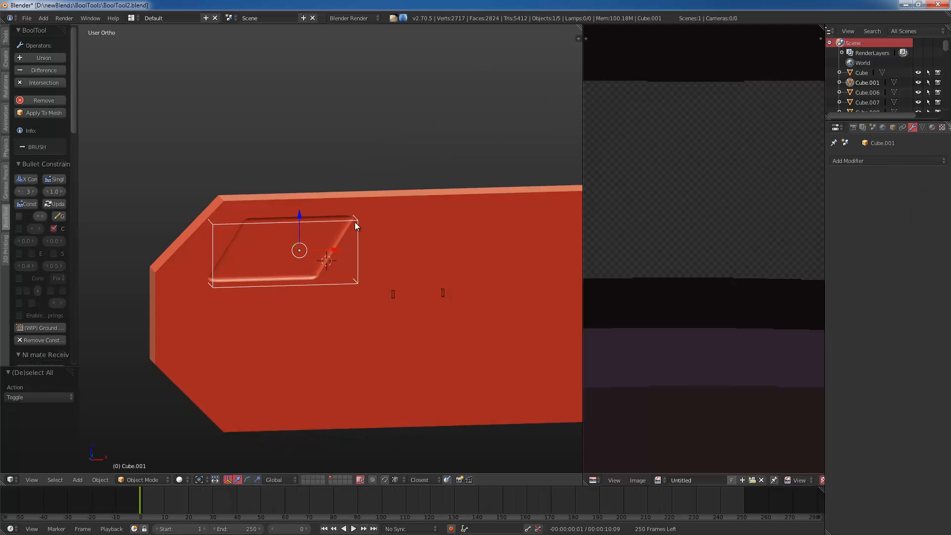
scroll(276, 214, "up", 2)
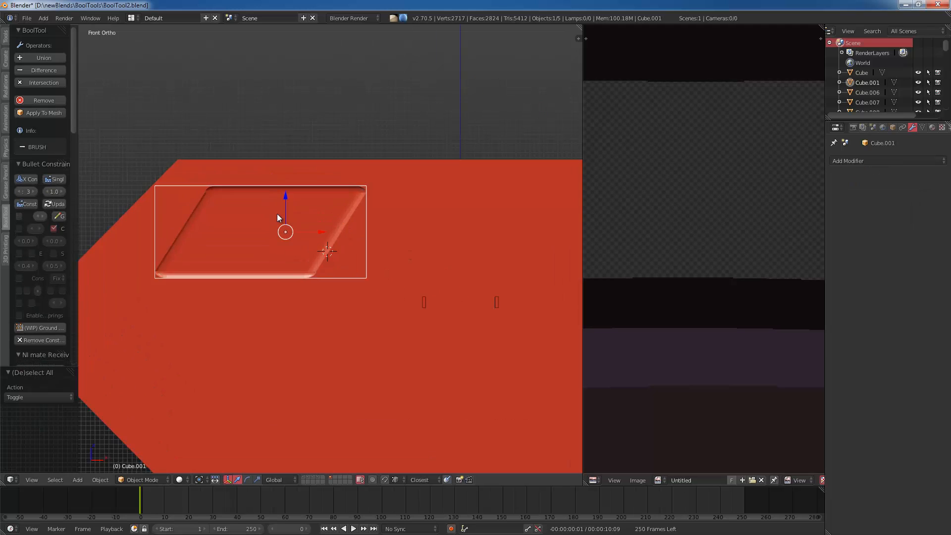
Step: Try duplicating the slanted brush's mesh within the same object, moving the copy about 2.884 down along Z
scroll(287, 213, "down", 2)
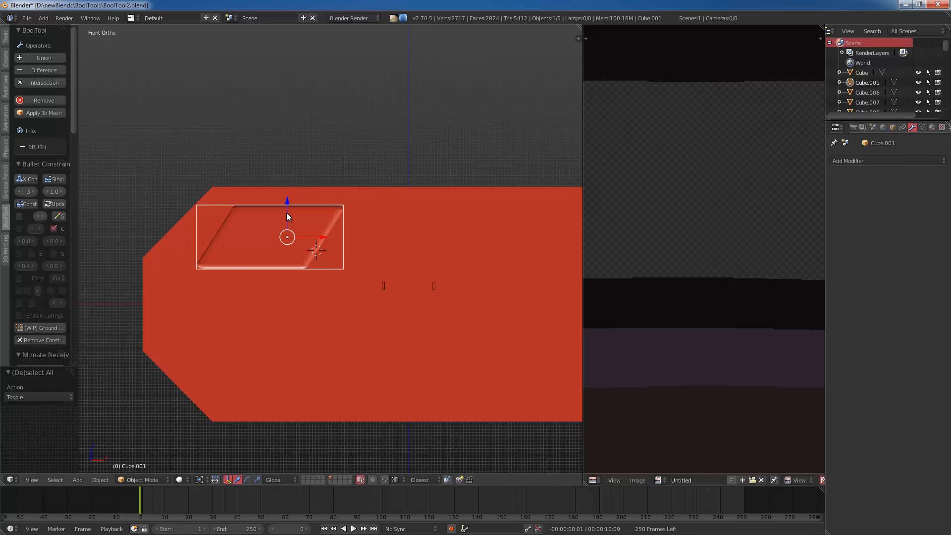
key("Tab")
key("a")
key("shift+d")
key("z")
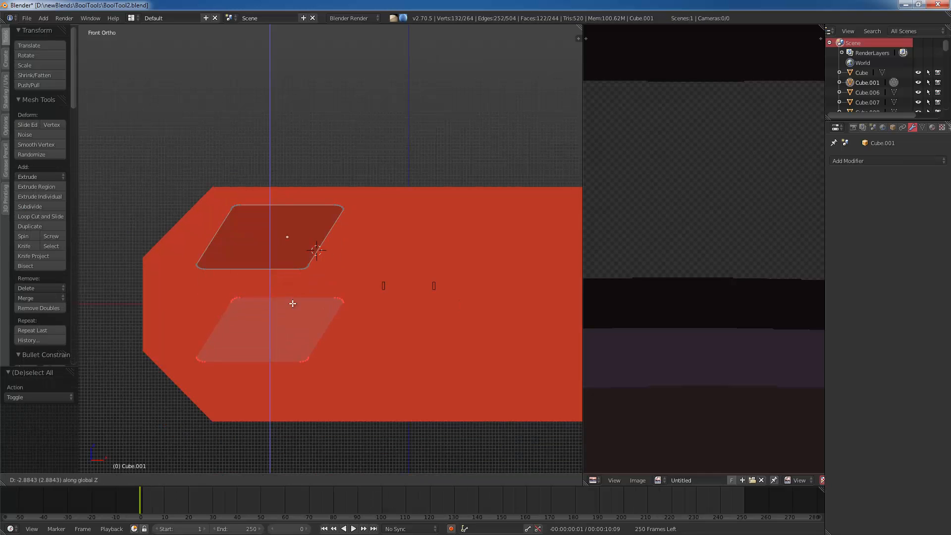
left_click(295, 308)
key("z")
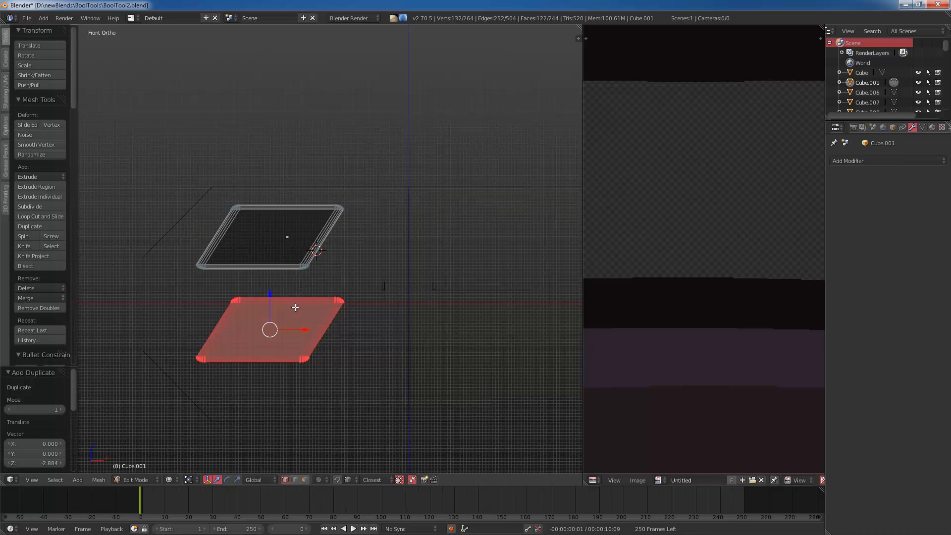
scroll(319, 321, "up", 3)
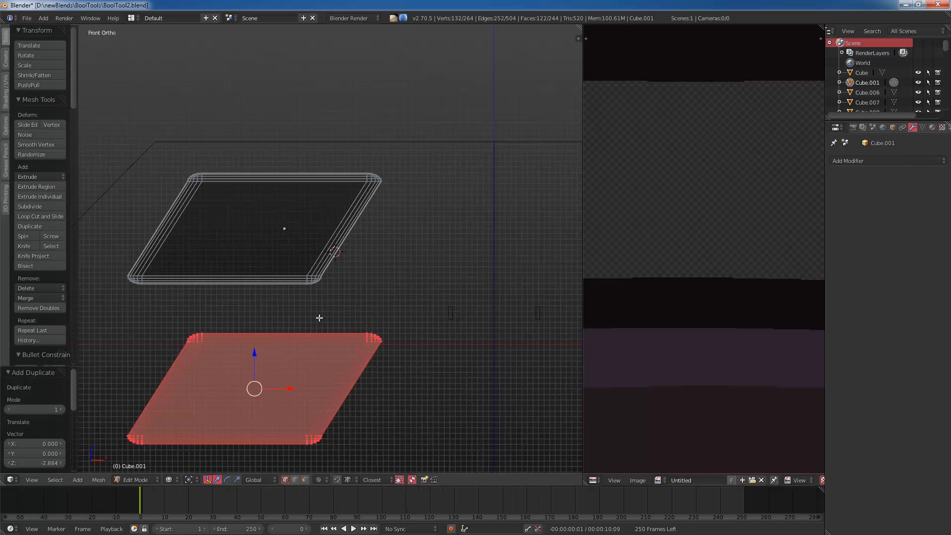
scroll(330, 322, "down", 2)
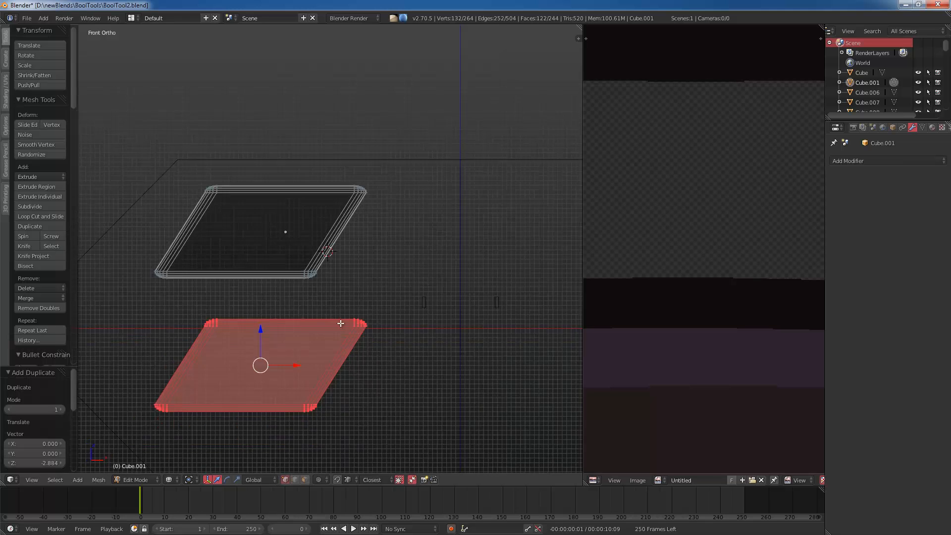
Step: Try rotating the duplicated slanted mesh by 90 degrees
scroll(329, 323, "up", 2)
key("r")
key("9")
key("0")
key("Return")
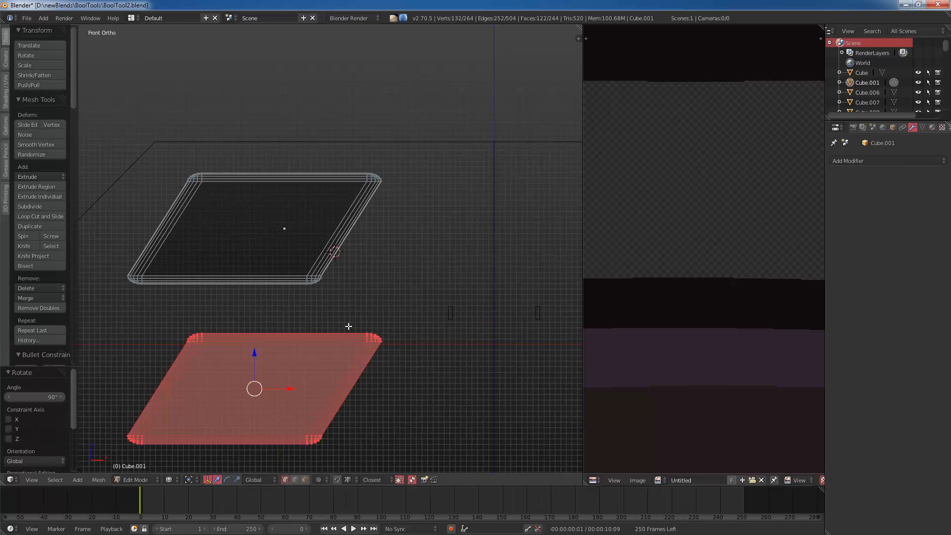
Step: Delete the duplicated mesh's vertices and return to object mode with solid shading
scroll(304, 308, "down", 2)
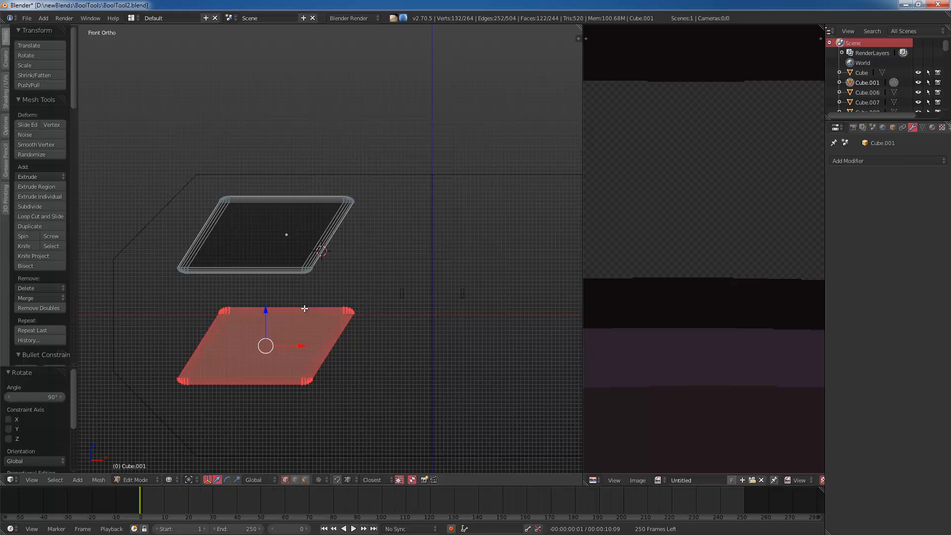
key("w")
key("Escape")
key("x")
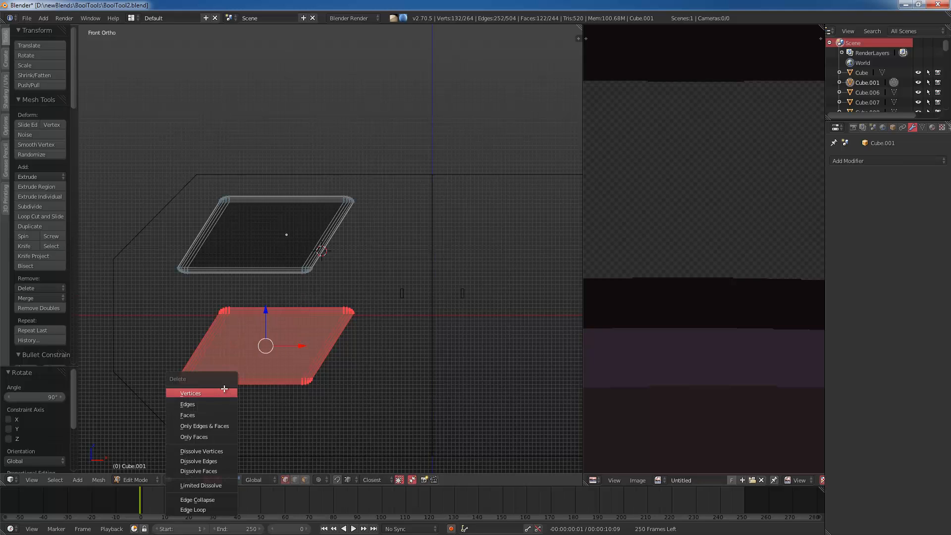
left_click(225, 391)
key("Tab")
key("z")
Step: Duplicate the slanted brush as a separate object and move the copy about 1.799 down along Z
right_click(298, 271)
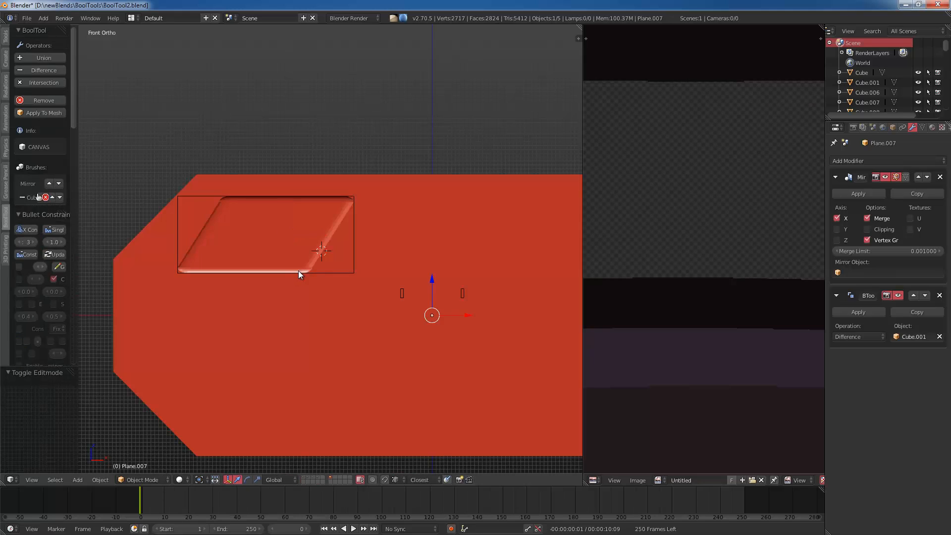
right_click(299, 271)
key("shift+d")
key("z")
left_click(321, 344)
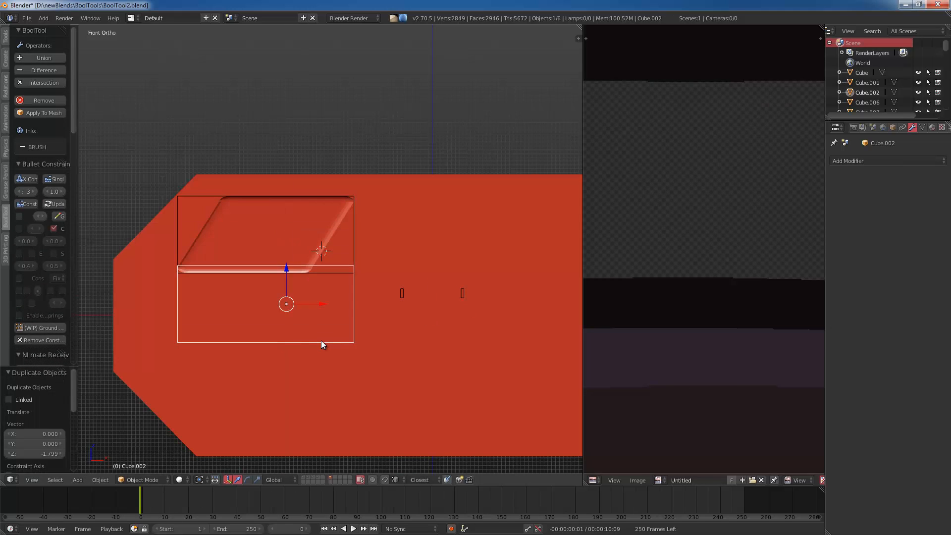
key("z")
key("z")
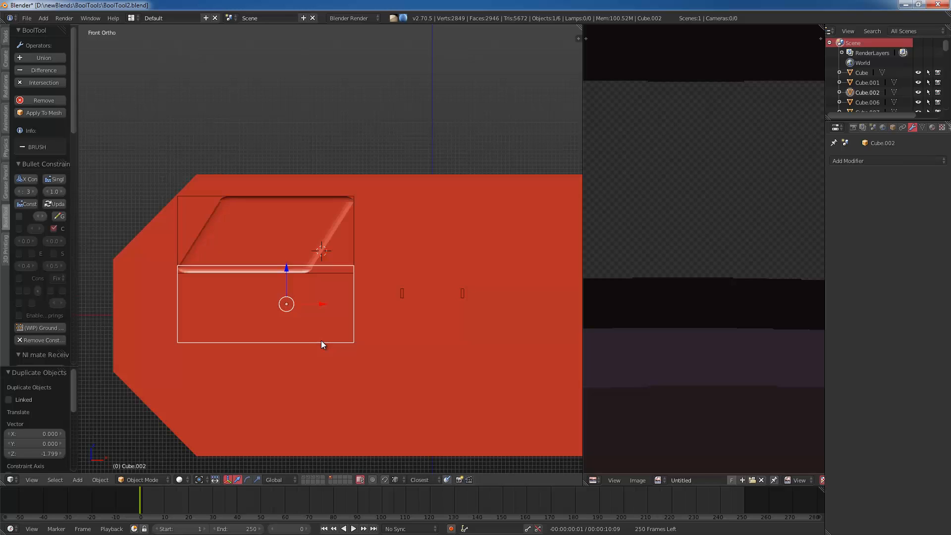
Step: Flip the duplicated brush's entire mesh vertically by scaling it -1 along Z
key("Tab")
key("a")
key("a")
type("s")
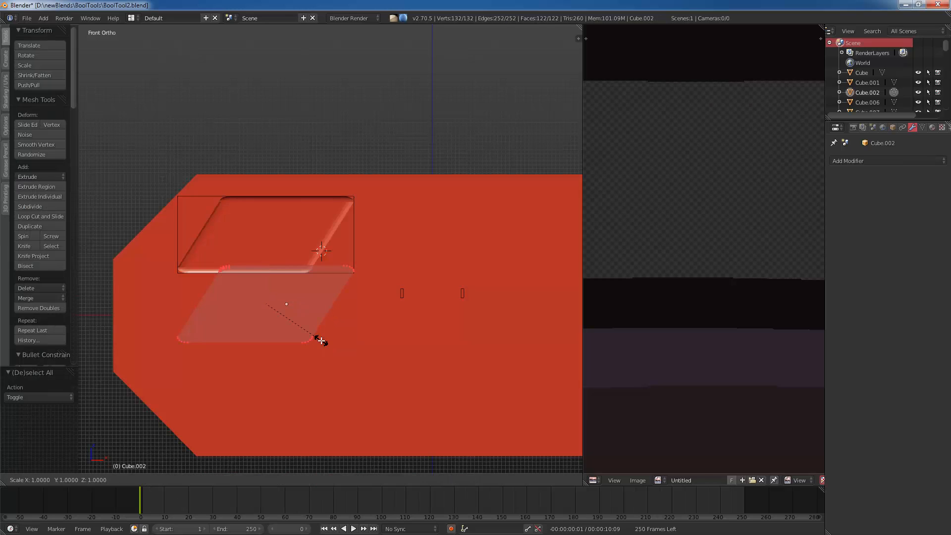
type("z")
type("-1")
key("Return")
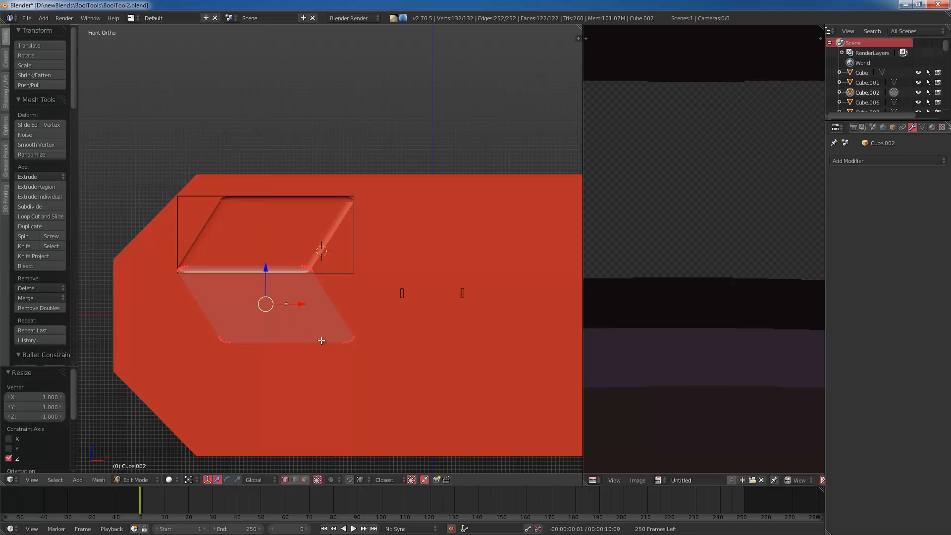
Step: Move the flipped mesh about 2.506 down along Z to the plate's lower edge and return to object mode
key("g")
key("z")
left_click(351, 437)
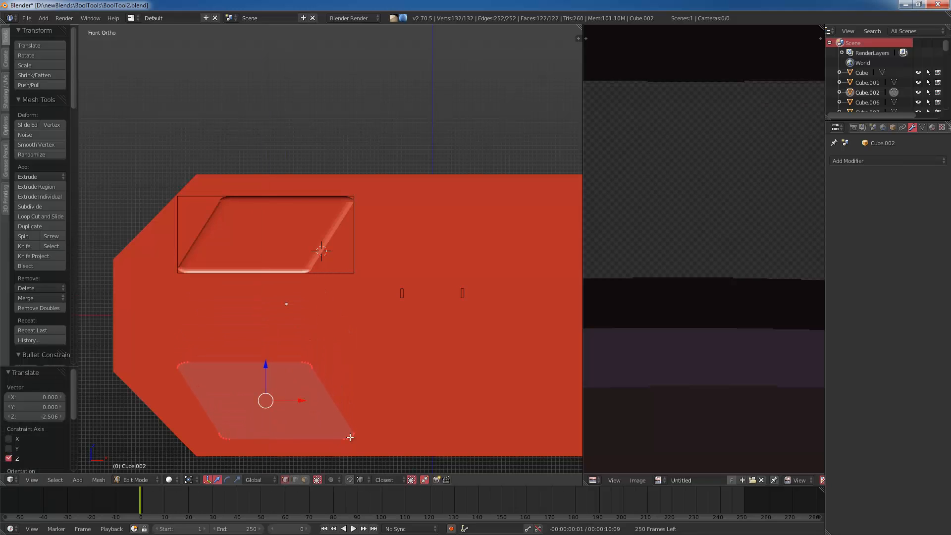
key("Tab")
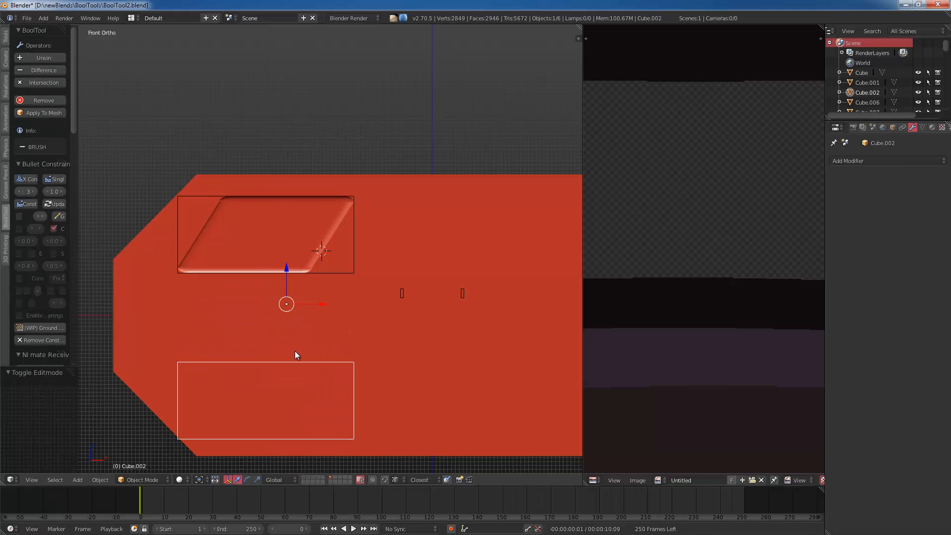
Step: Subtract the flipped lower brush from the octagonal plate with a BoolTool brush difference
middle_click_drag(295, 353, 433, 353)
right_click(436, 351, "shift")
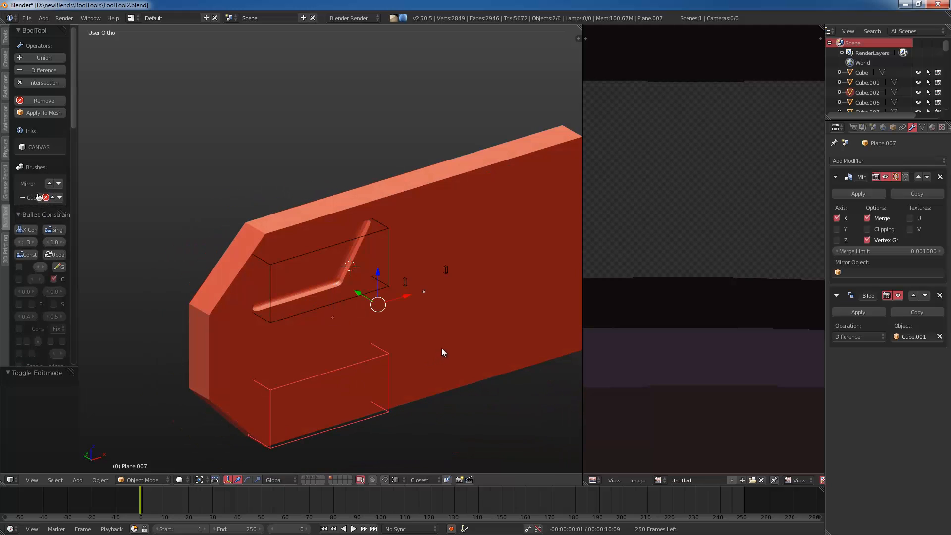
key("ctrl+shift+KP_Subtract")
key("a")
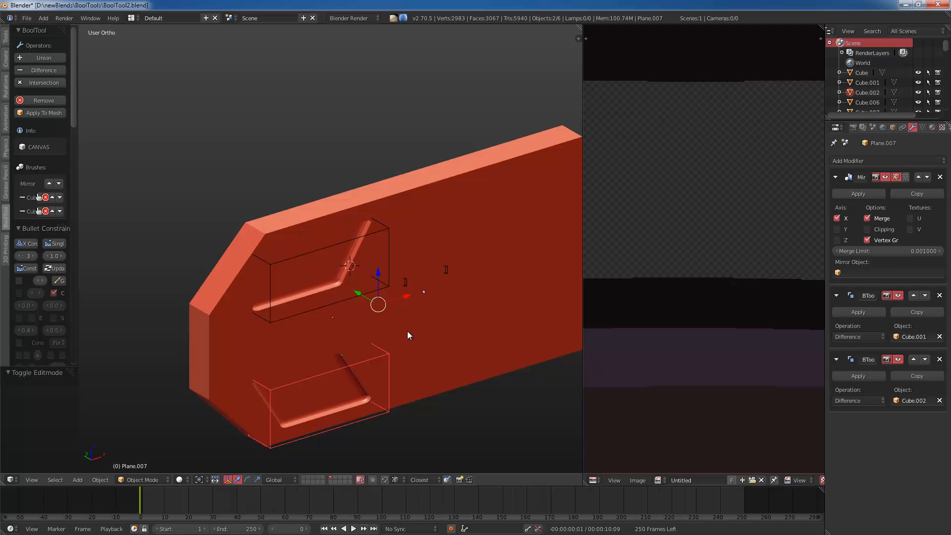
Step: Move the plate's Mirror modifier below both Boolean difference modifiers so that both recesses are mirrored
mouse_move(407, 331)
middle_mouse_down()
mouse_move(350, 305)
mouse_move(360, 329)
middle_mouse_up()
right_click(360, 328)
key("Tab")
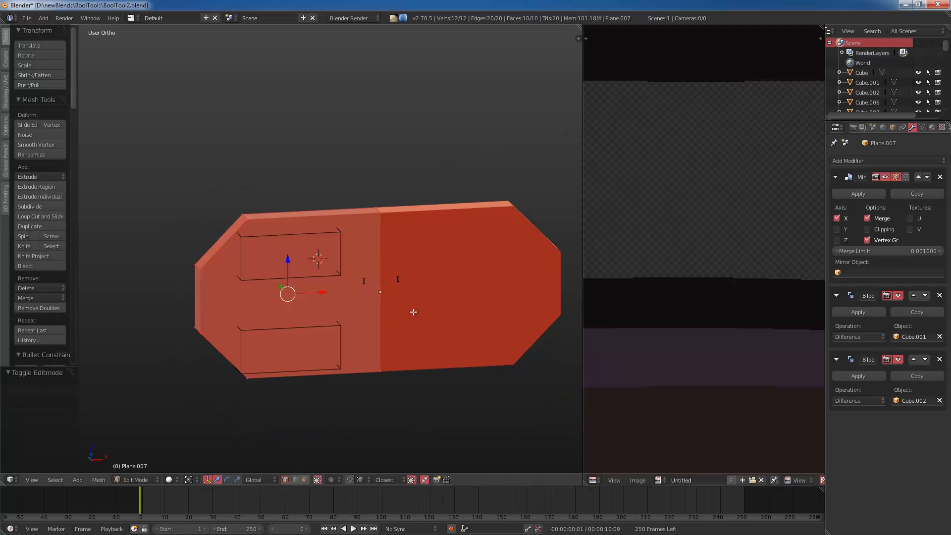
key("Tab")
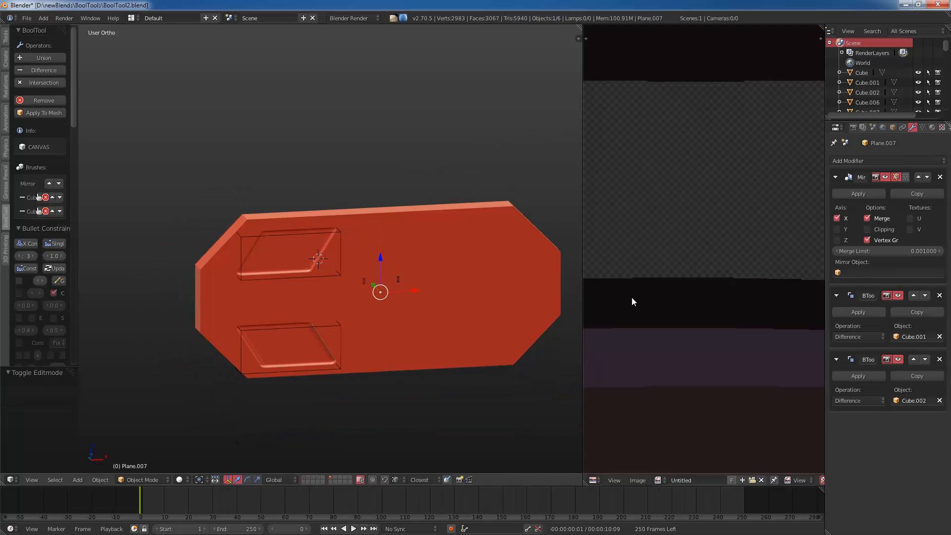
left_click(926, 177)
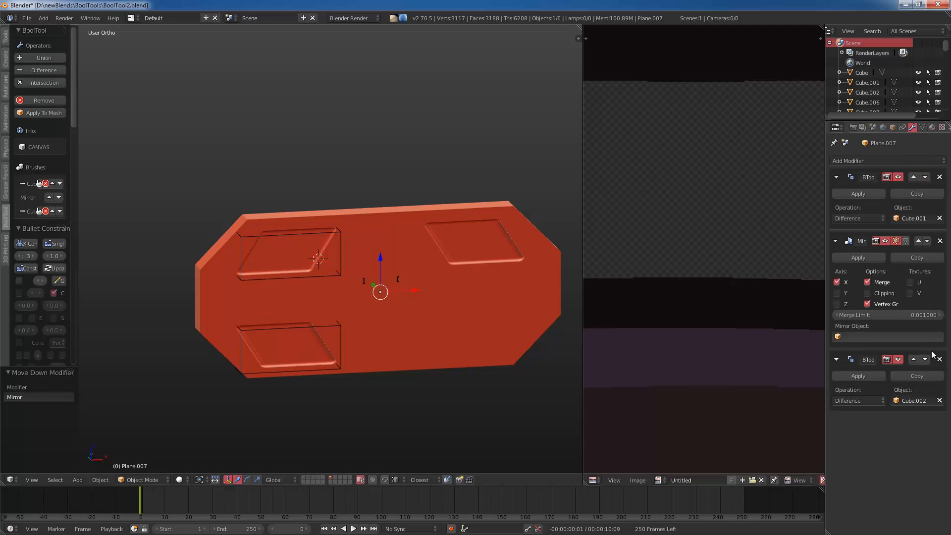
left_click(927, 241)
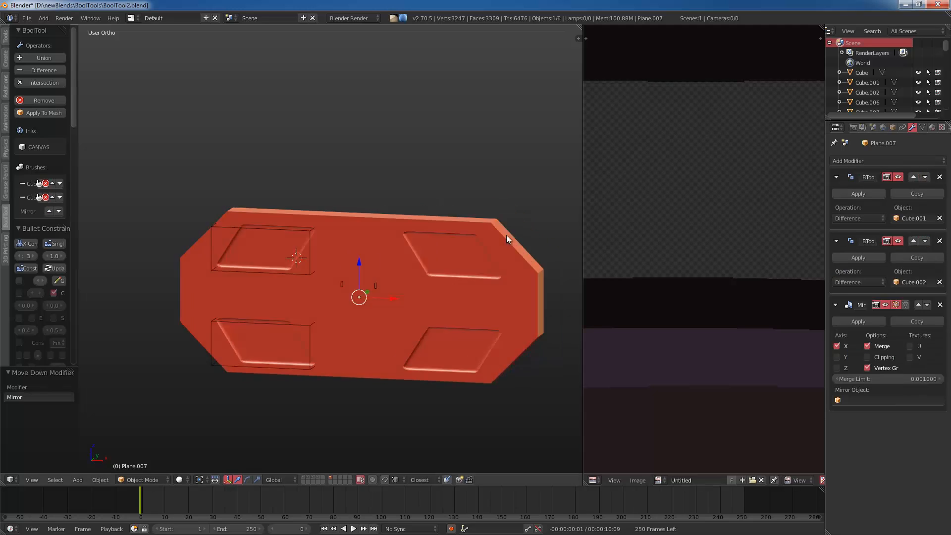
Step: Apply both Boolean modifiers and the Mirror modifier on the plate
key("a")
middle_click_drag(338, 305, 415, 251)
scroll(415, 250, "up", 6)
right_click(415, 251)
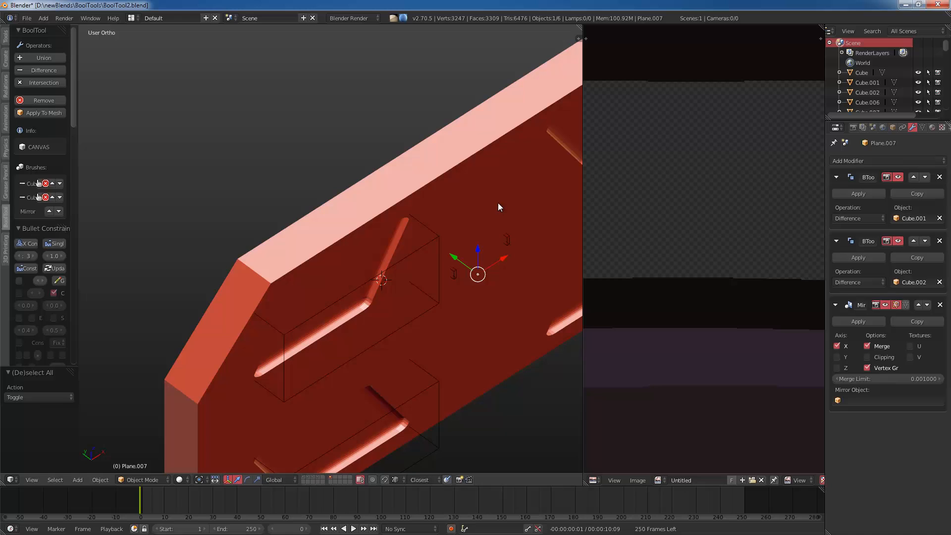
left_click(867, 197)
left_click(867, 197)
left_click(868, 197)
Step: Enter the plate's edit mode, switch to face selection and select the large front face around the recesses
middle_click_drag(527, 235, 416, 270)
key("Tab")
key("a")
middle_click_drag(425, 312, 360, 327)
key("ctrl+Tab")
left_click(386, 343)
right_click(384, 341)
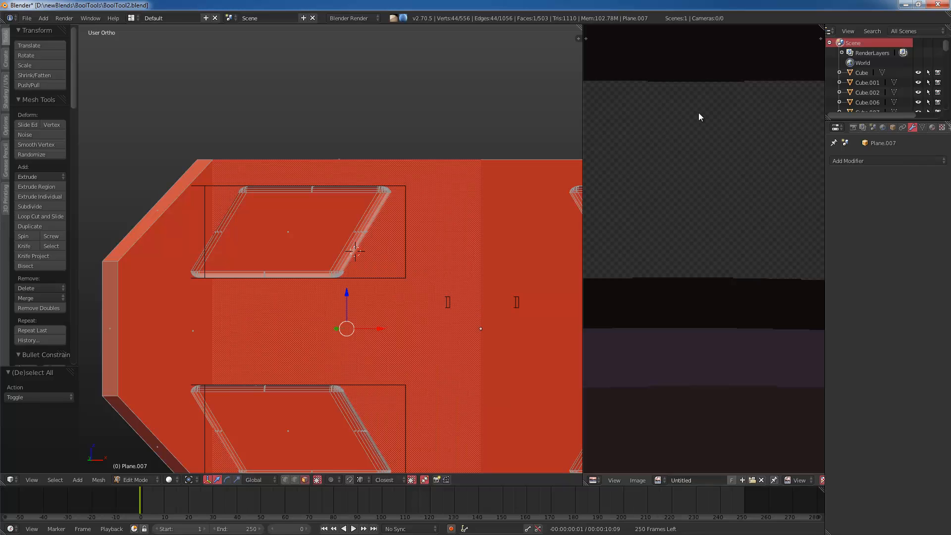
Step: Examine the plate's bevelled recesses from several angles, comparing their shading in object and edit mode
middle_click_drag(347, 212, 320, 239)
key("a")
key("a")
middle_click_drag(290, 322, 357, 250)
key("Tab")
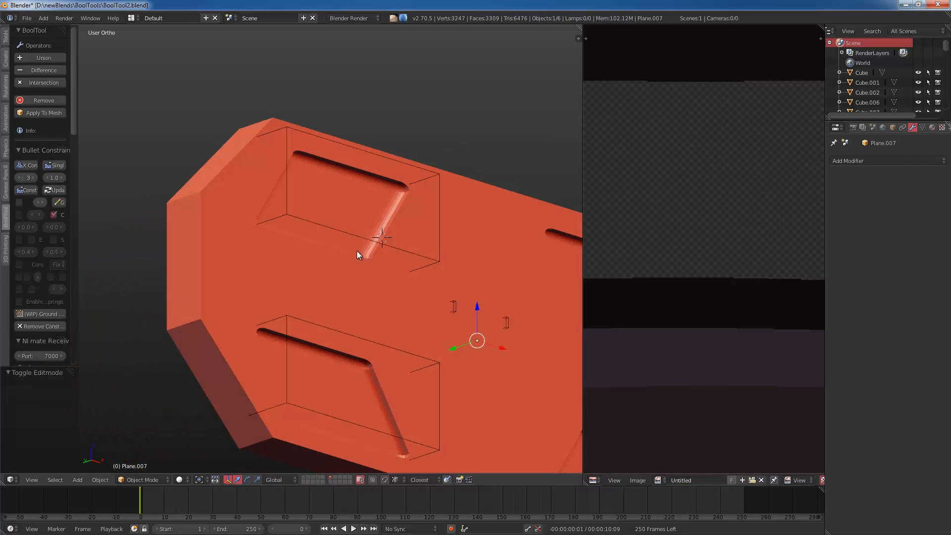
key("Tab")
key("Tab")
middle_click_drag(412, 237, 425, 204)
key("a")
key("a")
key("Tab")
key("Tab")
Step: Try triangulating all faces of the plate and view the resulting topology in edit mode
key("Tab")
key("a")
key("a")
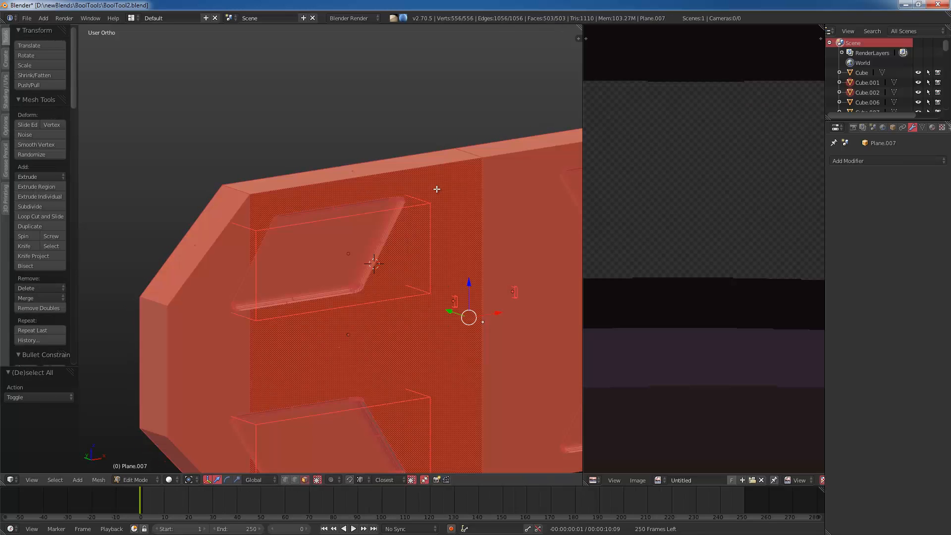
key("Tab")
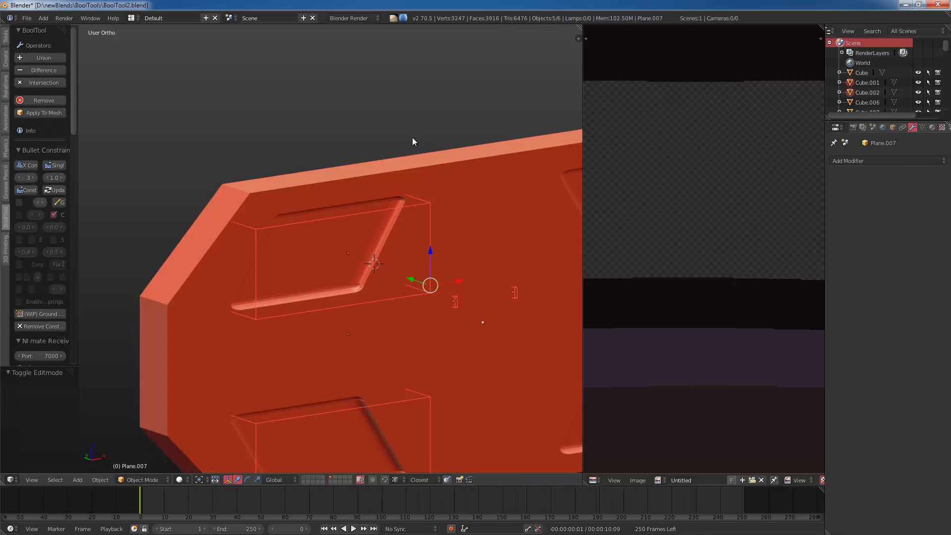
middle_click_drag(412, 138, 174, 223)
key("Tab")
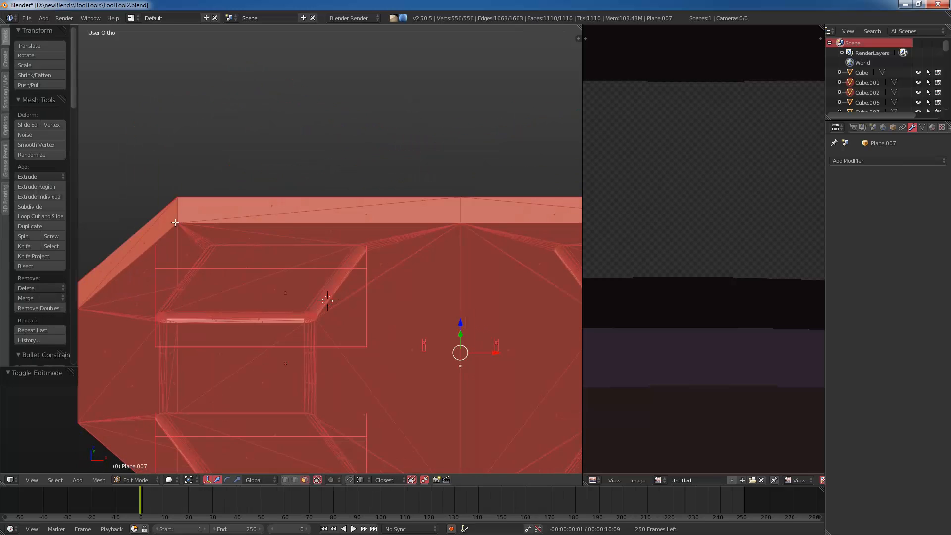
Step: Try converting the plate's triangles to quads, restore the untriangulated faces and deselect everything
middle_click_drag(364, 256, 323, 295)
key("alt+j")
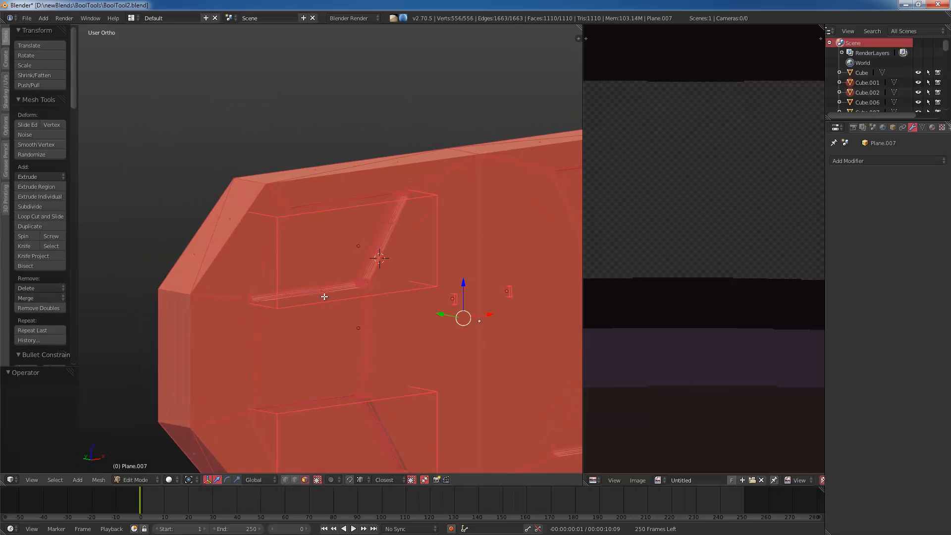
key("a")
middle_click_drag(378, 316, 411, 238)
scroll(321, 310, "down", 3)
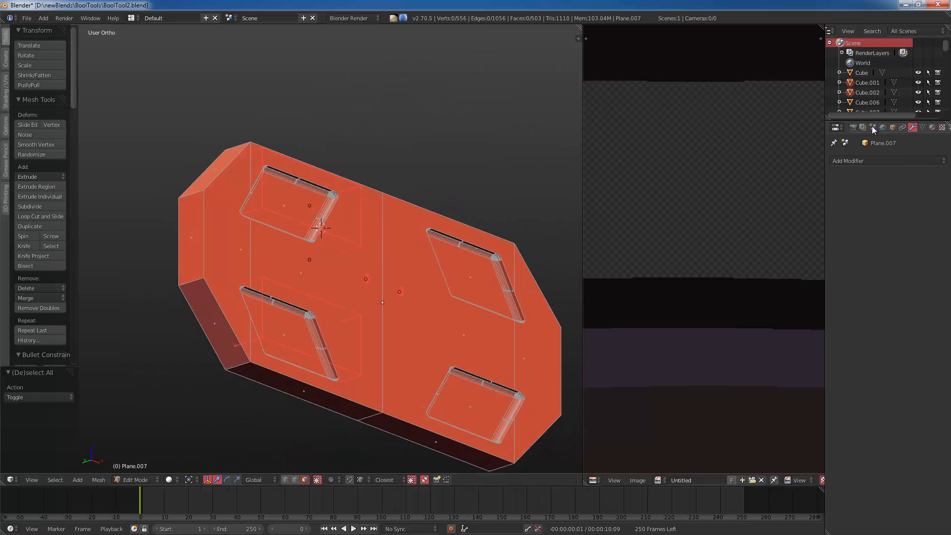
Step: Limit MeshLint to checking Ngons by disabling Tris, Nonmanifold Elements and Interior Faces, and select the lint on the plate
left_click(922, 128)
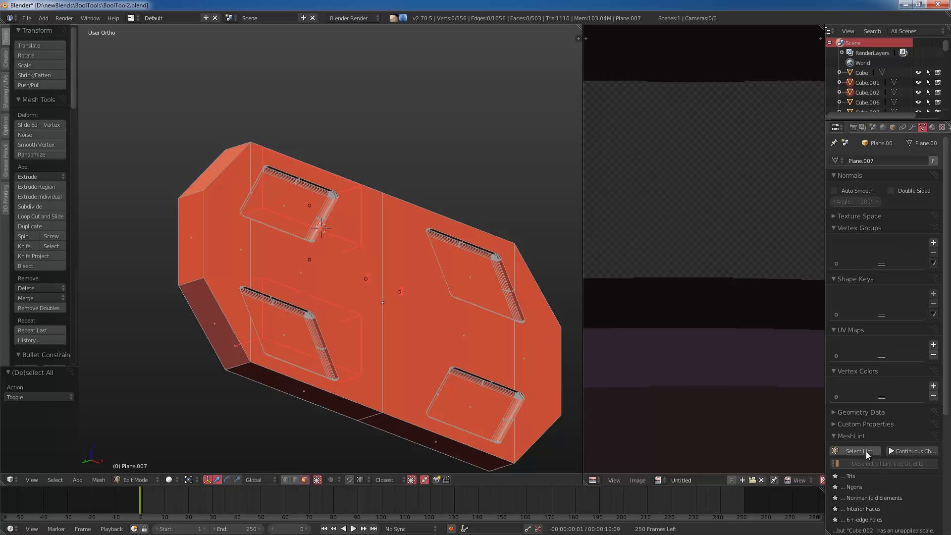
scroll(872, 477, "down", 6)
scroll(857, 470, "down", 2)
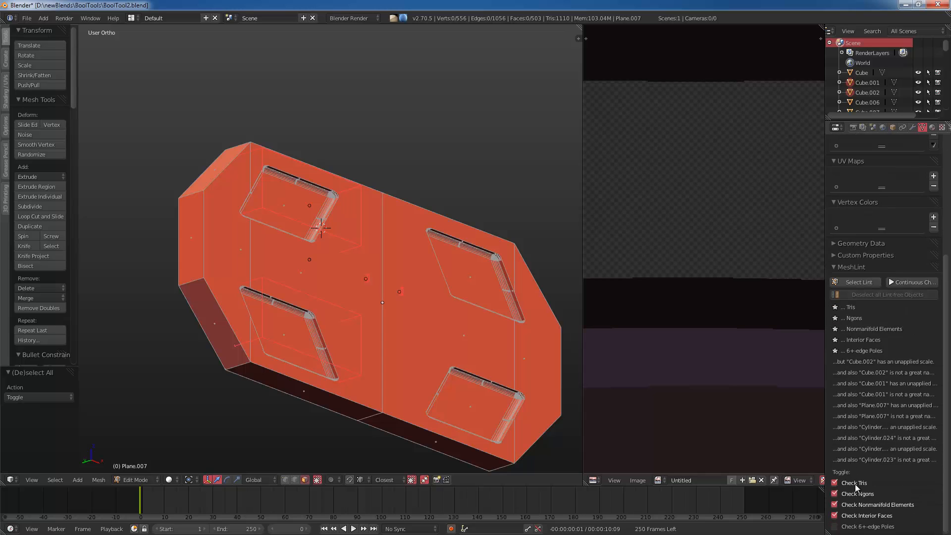
left_click(855, 484)
left_click(866, 505)
left_click(867, 517)
left_click(858, 282)
middle_click_drag(537, 215, 443, 271)
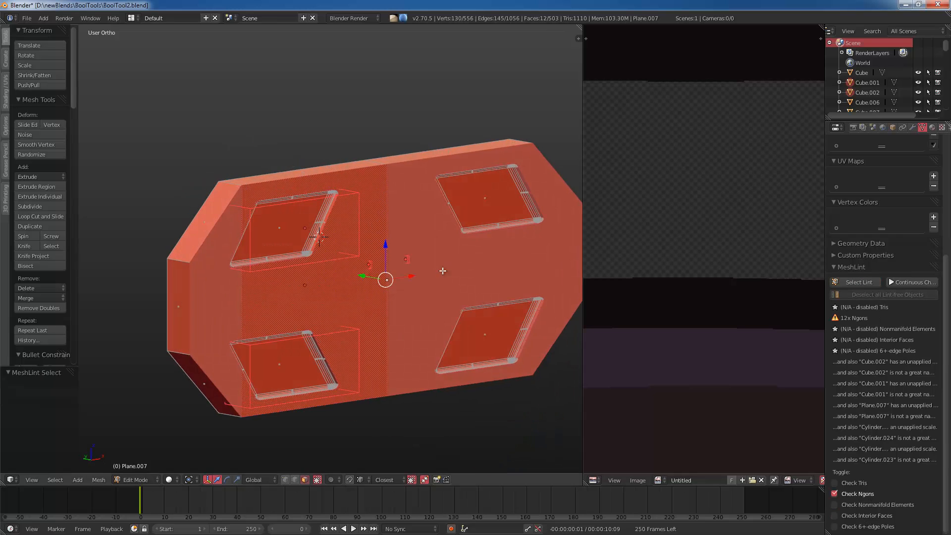
Step: Select the boundary loops of the plate's selected ngon faces and mark those edges as seams
middle_click_drag(234, 267, 251, 260)
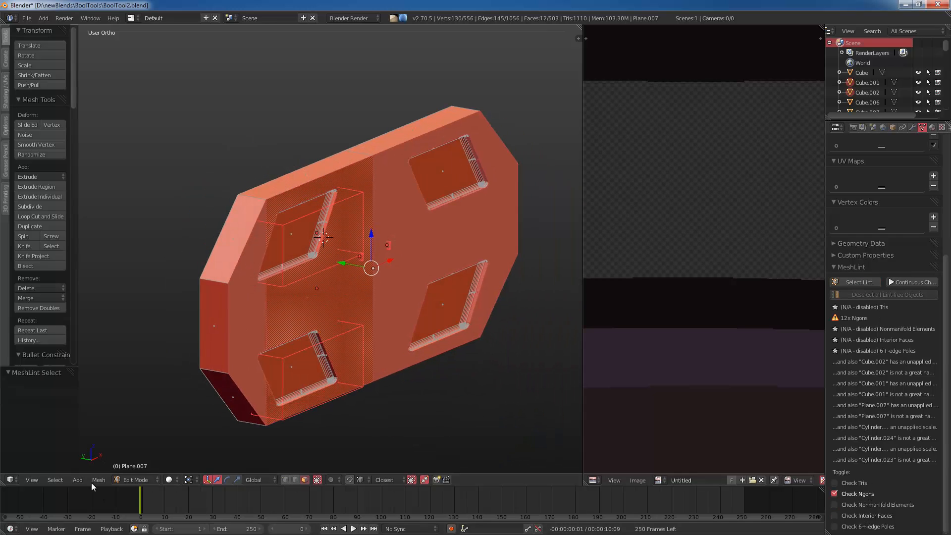
left_click(104, 479)
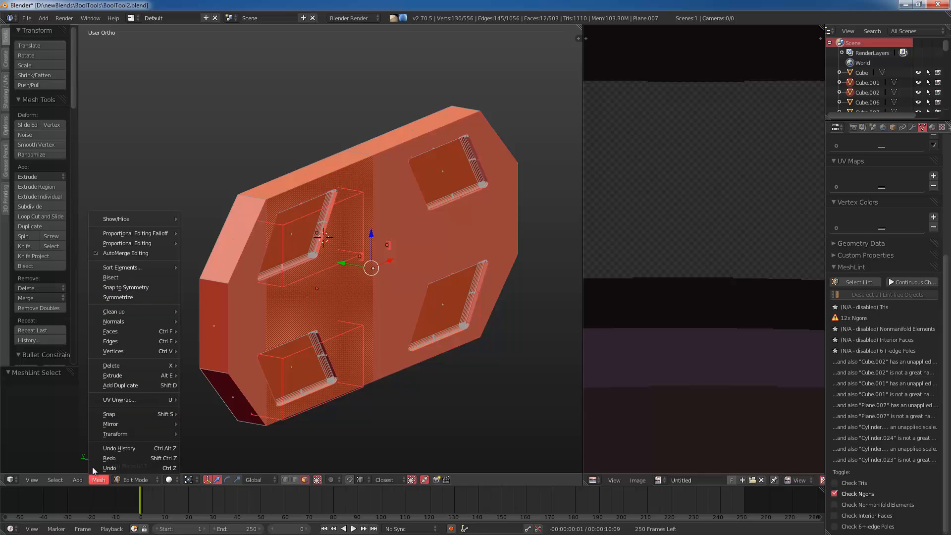
left_click(55, 480)
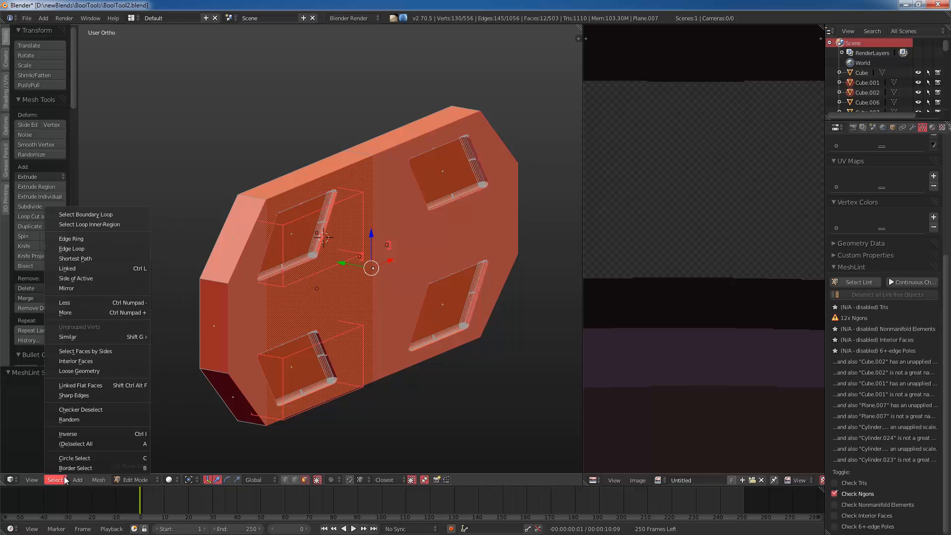
left_click(110, 212)
key("ctrl+e")
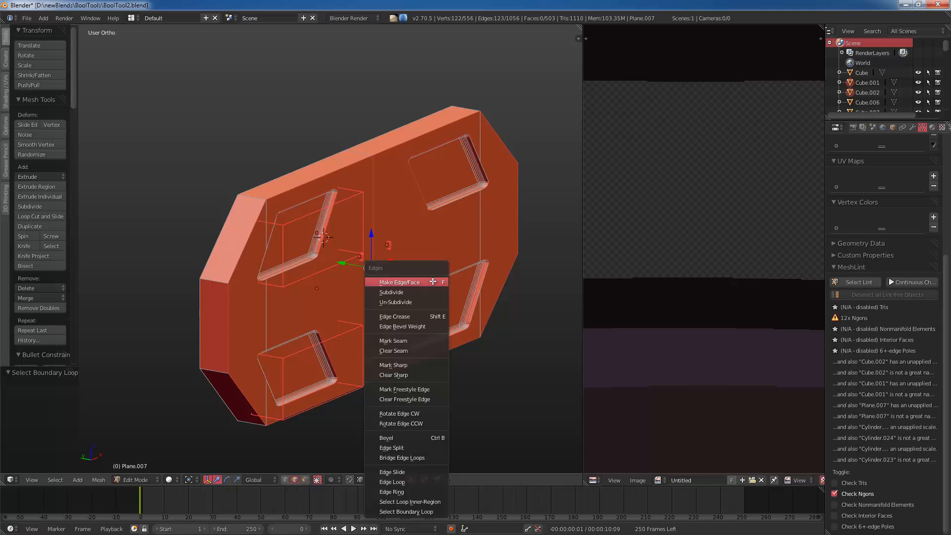
left_click(431, 333)
Step: Triangulate all of the plate's faces and leave everything deselected
middle_click_drag(431, 333, 414, 320)
key("a")
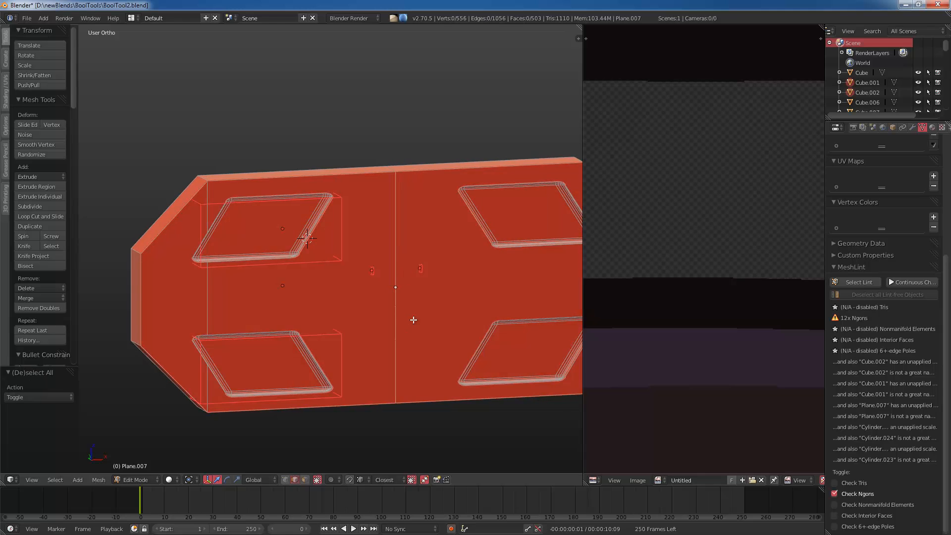
key("ctrl+t")
key("a")
middle_click_drag(395, 322, 291, 286)
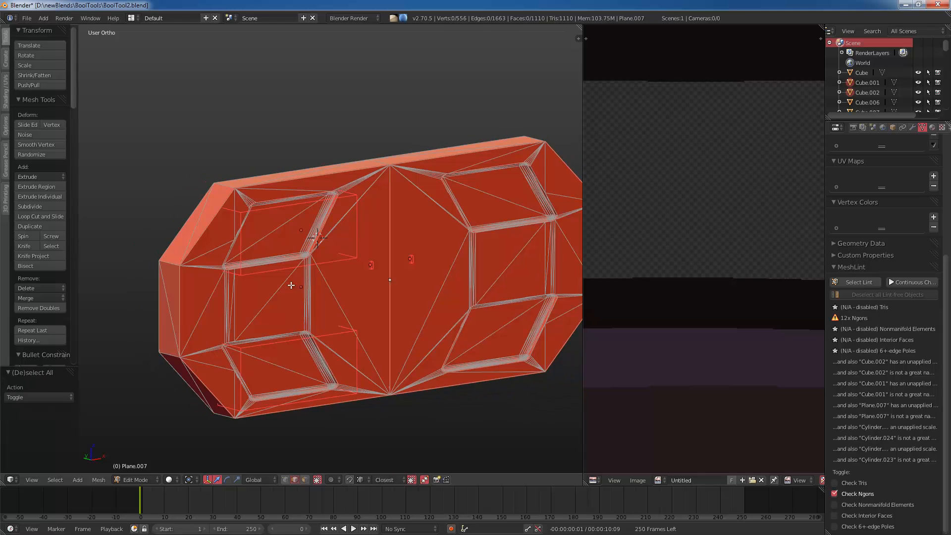
Step: Unwrap all of the plate's faces and view the resulting islands in the UV editor
key("a")
key("u")
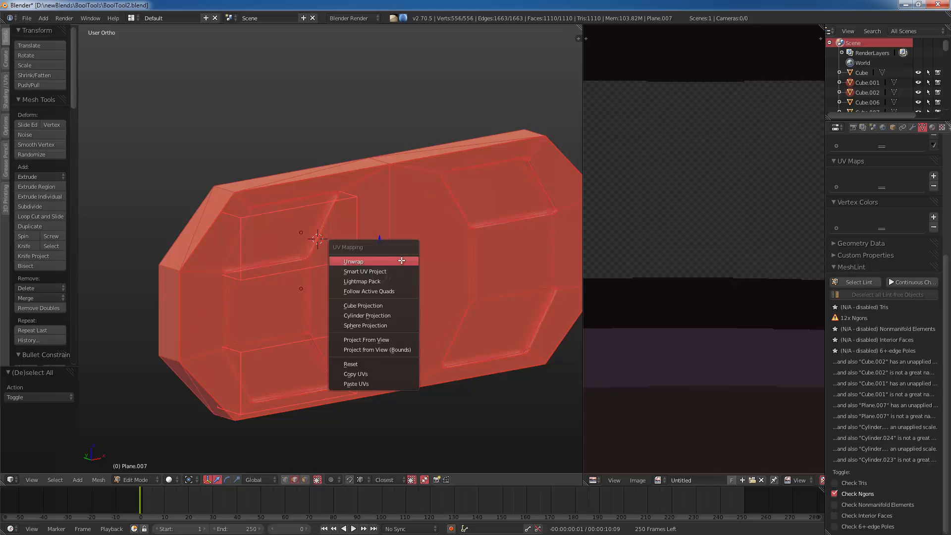
left_click(354, 256)
scroll(682, 269, "down", 8)
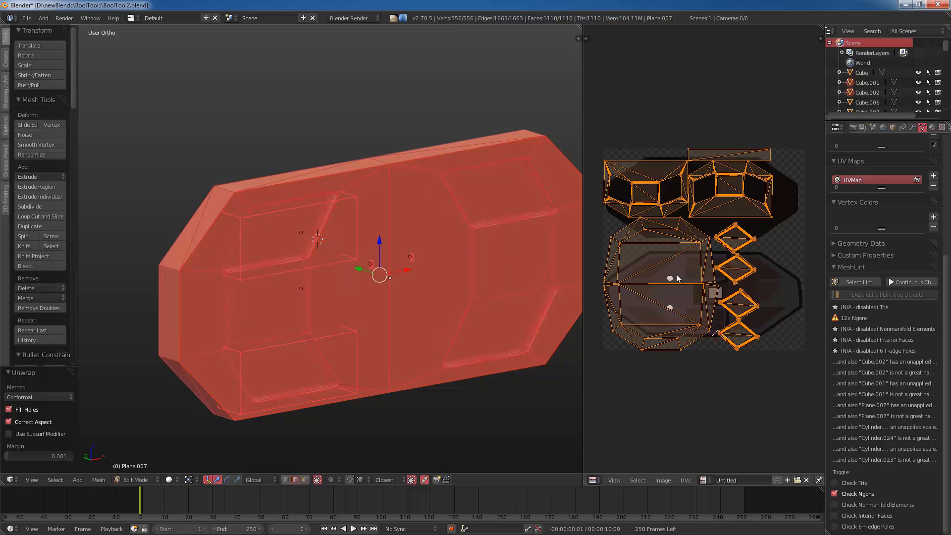
middle_click_drag(649, 278, 629, 278)
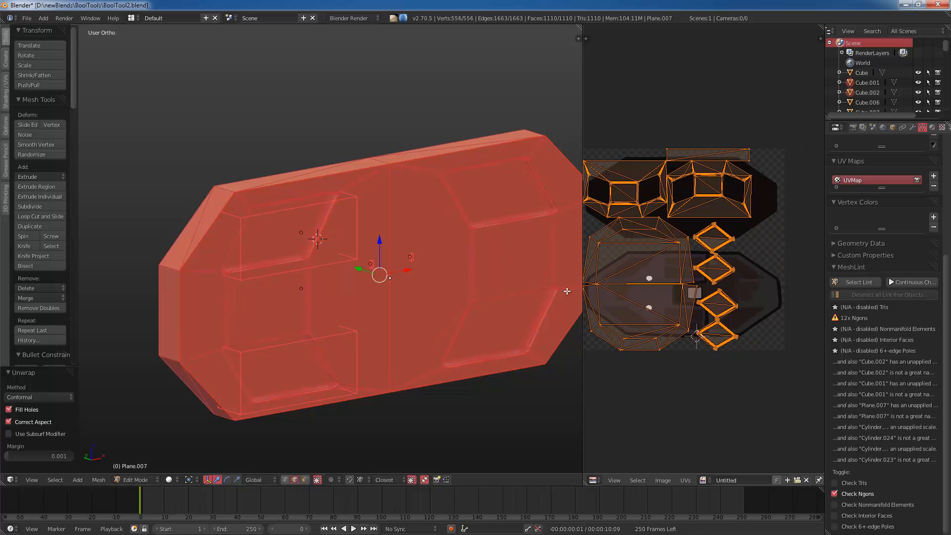
Step: Leave edit mode and thin the plate by scaling it along Y to a factor of 0.532
middle_click_drag(546, 301, 503, 290)
scroll(413, 292, "down", 1)
mouse_move(414, 292)
middle_mouse_down()
mouse_move(427, 296)
mouse_move(364, 282)
mouse_move(414, 306)
middle_mouse_up()
key("Tab")
key("a")
key("z")
key("z")
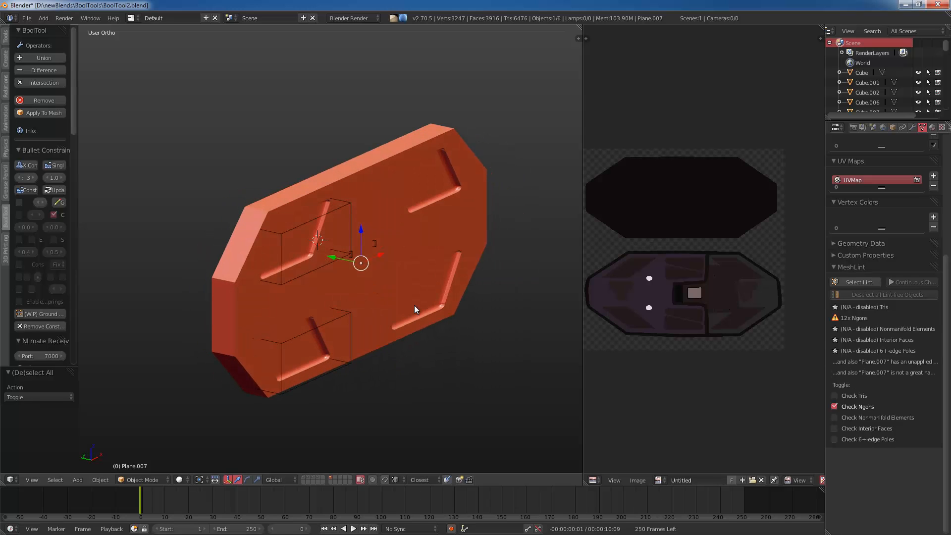
key("s")
key("y")
left_click(381, 284)
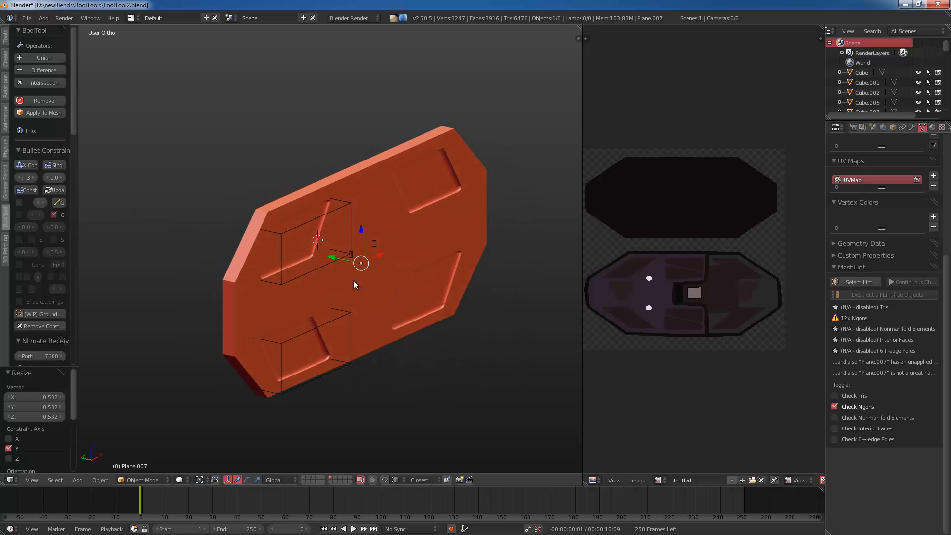
Step: Delete the two box-shaped cutter objects over the plate's recesses
right_click(329, 267)
right_click(346, 311)
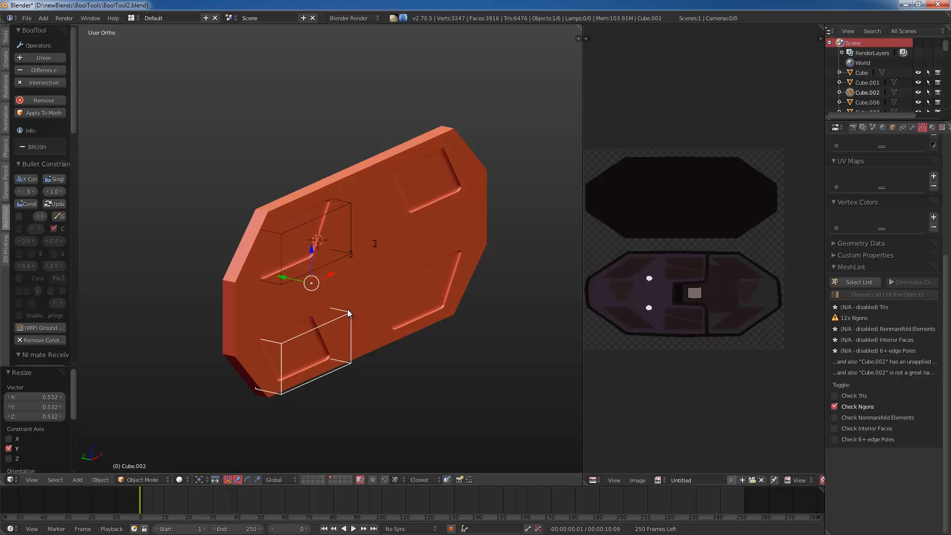
right_click(342, 254, "shift")
key("x")
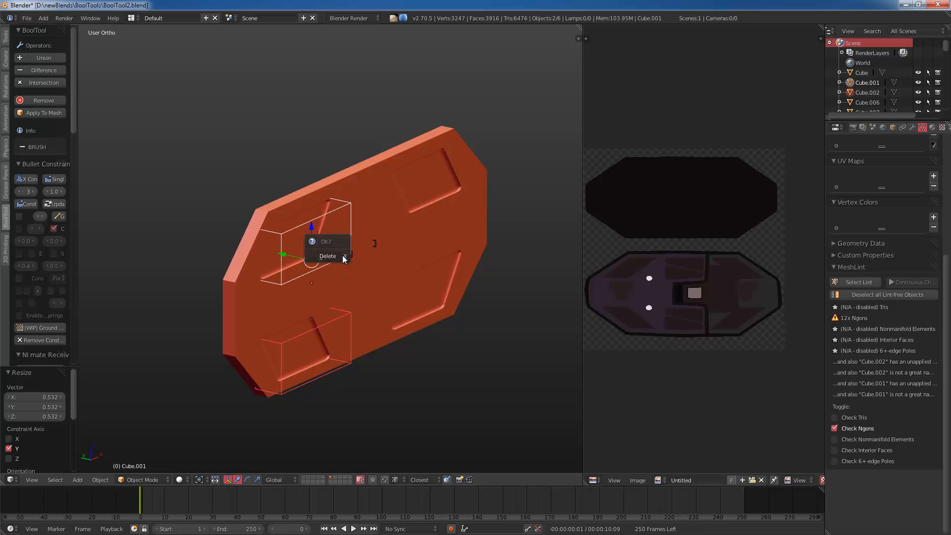
left_click(347, 262)
Step: Show the scene in wireframe and delete the two small cylinder brushes near the plate's centre
right_click(354, 258)
right_click(354, 258)
key("z")
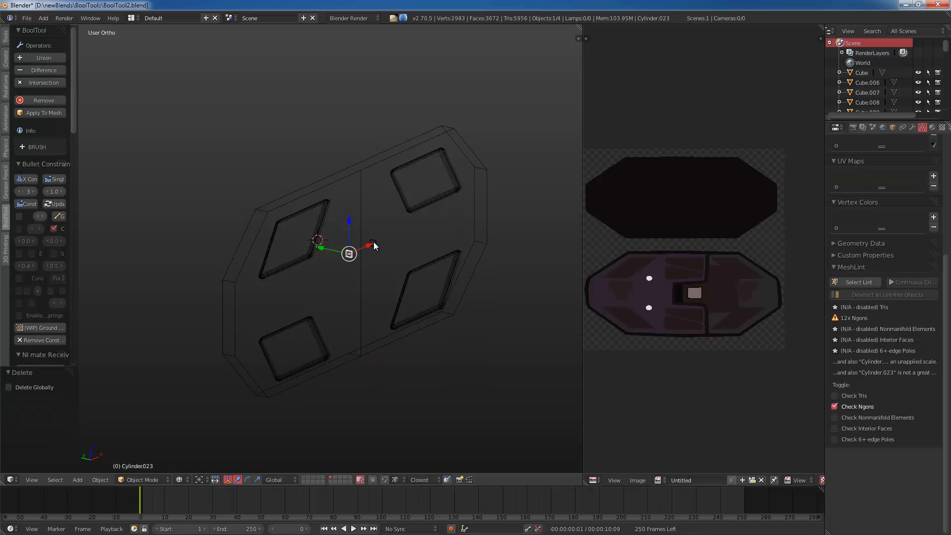
right_click(374, 242, "shift")
key("x")
left_click(385, 254)
Step: Select the plate, enter edit mode with nothing selected and switch to face select mode
middle_click_drag(382, 283, 336, 281)
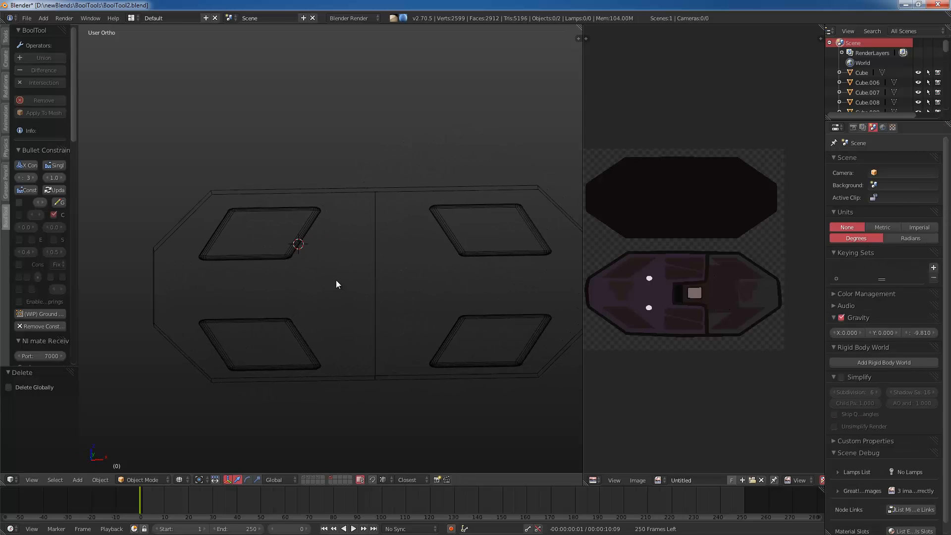
scroll(518, 262, "up", 3)
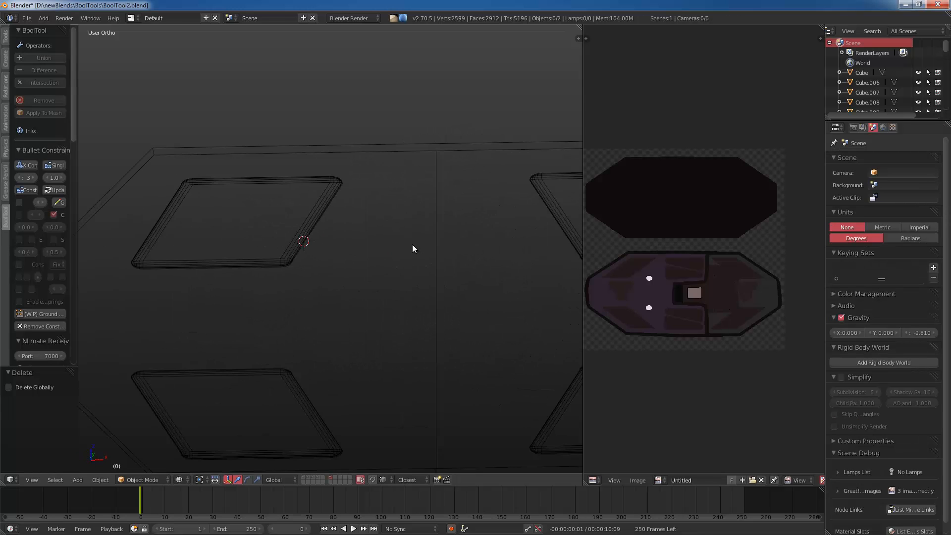
scroll(413, 238, "down", 2)
right_click(435, 186)
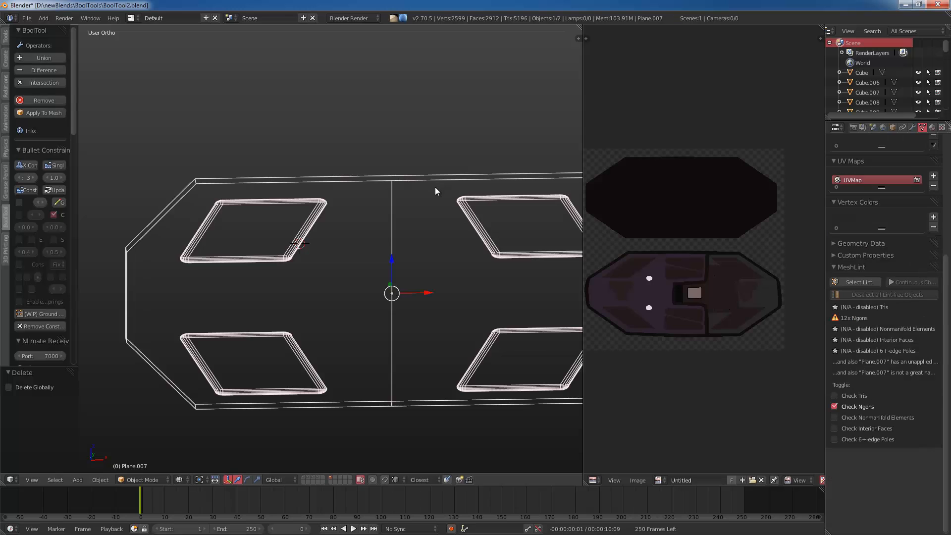
key("Tab")
key("a")
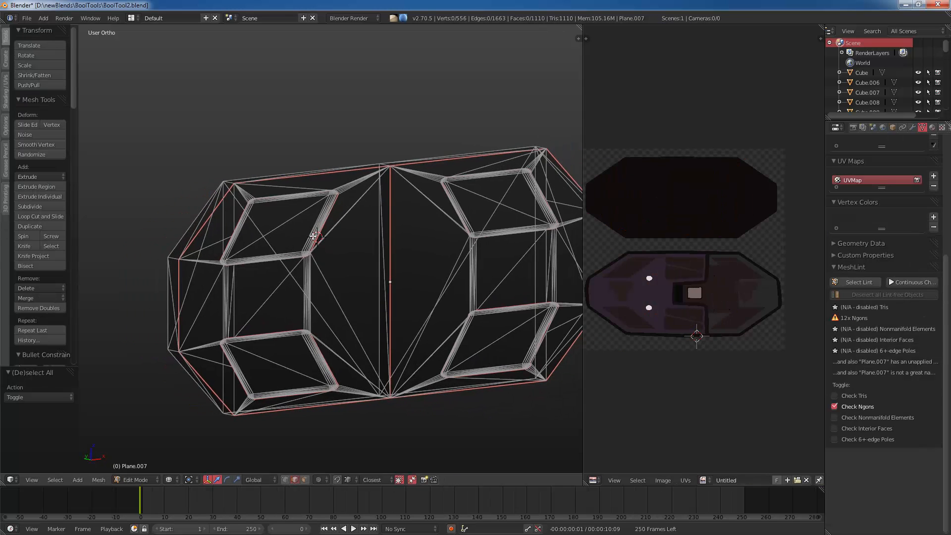
scroll(342, 234, "up", 4)
key("ctrl+Tab")
left_click(349, 255)
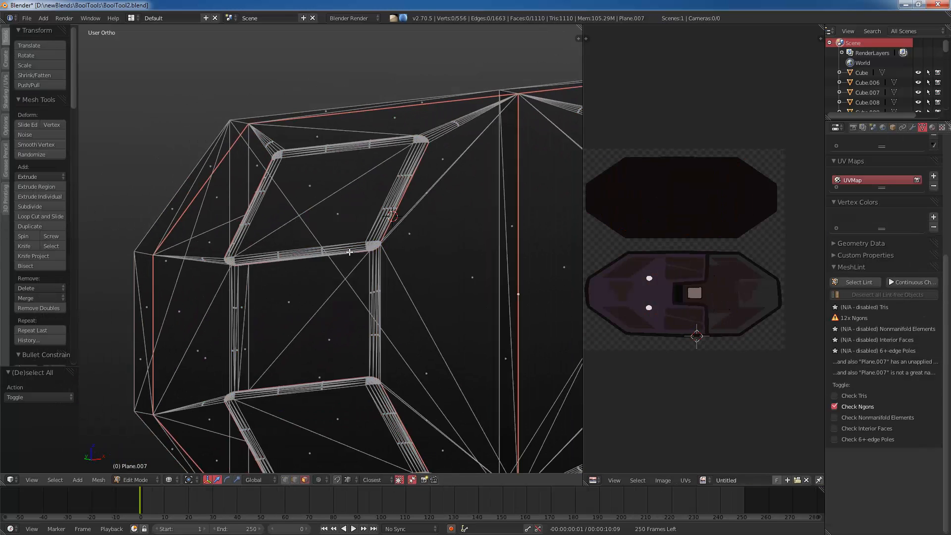
Step: In solid shading, select the seam-bounded face region around the left pair of recesses and hide the unselected faces
key("z")
key("a")
key("a")
key("l")
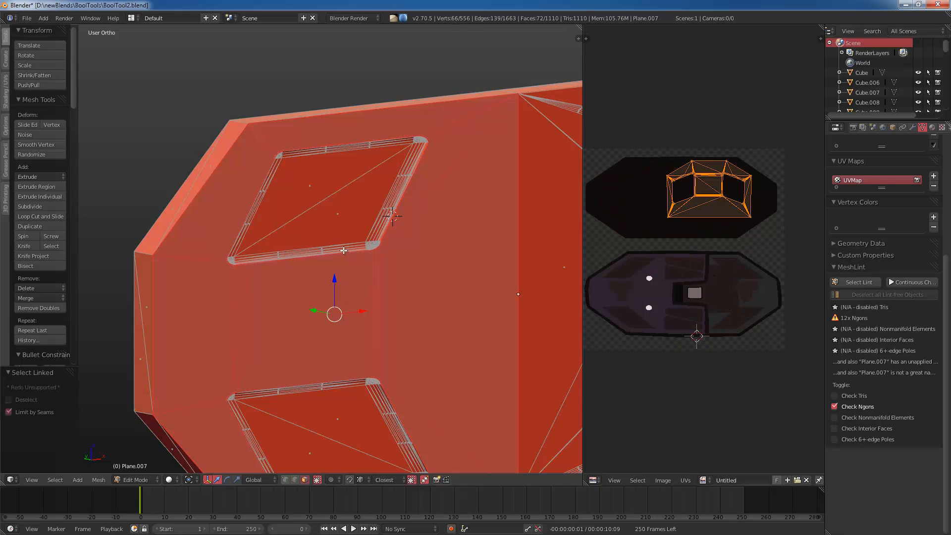
scroll(348, 301, "down", 2)
key("shift+h")
scroll(365, 227, "down", 2)
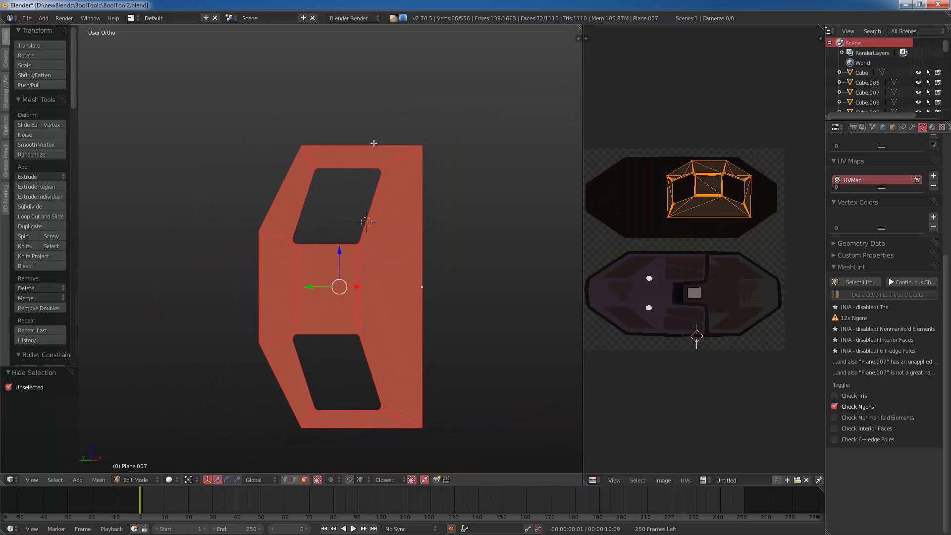
Step: Compare the isolated face region with its UV island and with the whole plate in object mode
middle_click_drag(364, 186, 342, 185)
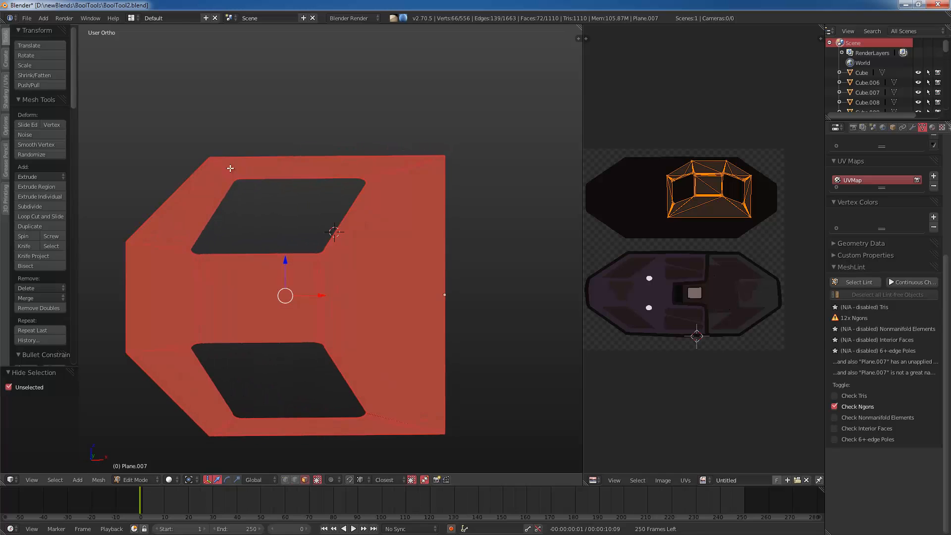
scroll(753, 150, "up", 3)
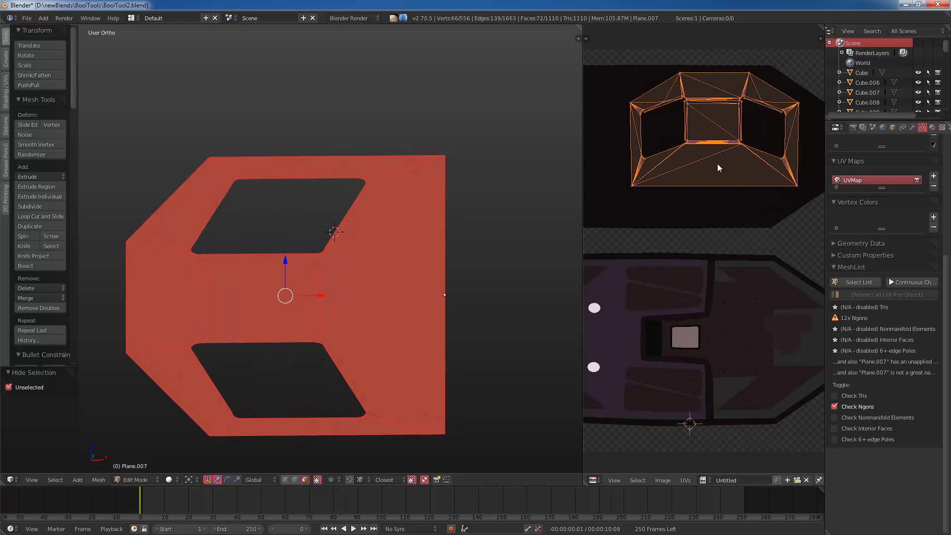
key("Tab")
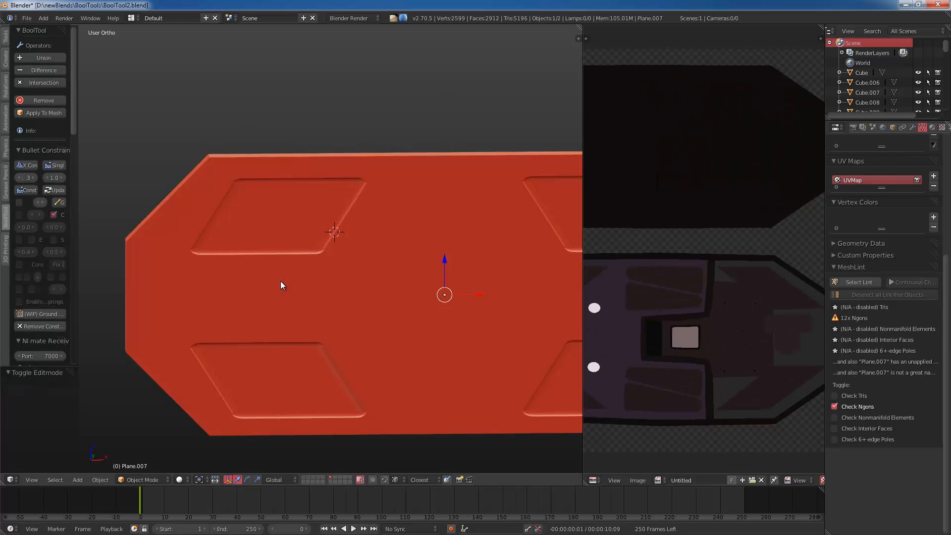
mouse_move(280, 286)
middle_mouse_down()
mouse_move(346, 312)
mouse_move(415, 318)
mouse_move(338, 318)
mouse_move(359, 307)
mouse_move(336, 339)
middle_mouse_up()
key("z")
key("z")
key("Tab")
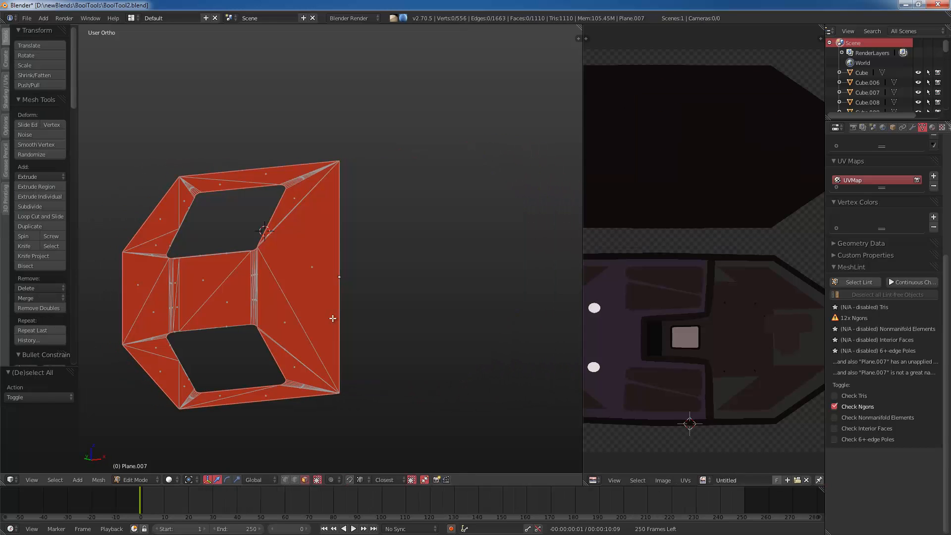
key("KP_1")
key("Tab")
scroll(332, 318, "up", 1)
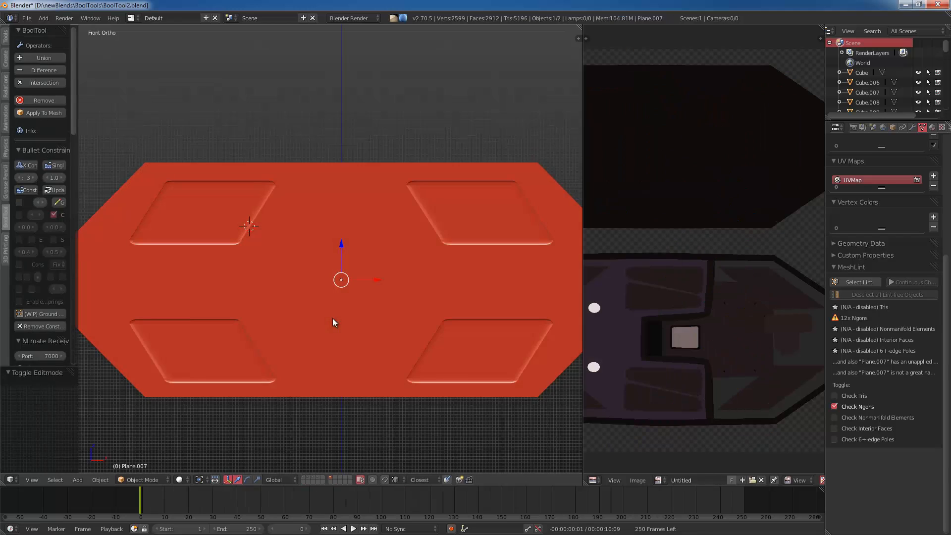
scroll(335, 305, "down", 3)
scroll(341, 284, "up", 2)
Step: Return the plate to edit mode in wireframe with all hidden faces revealed and everything selected
key("z")
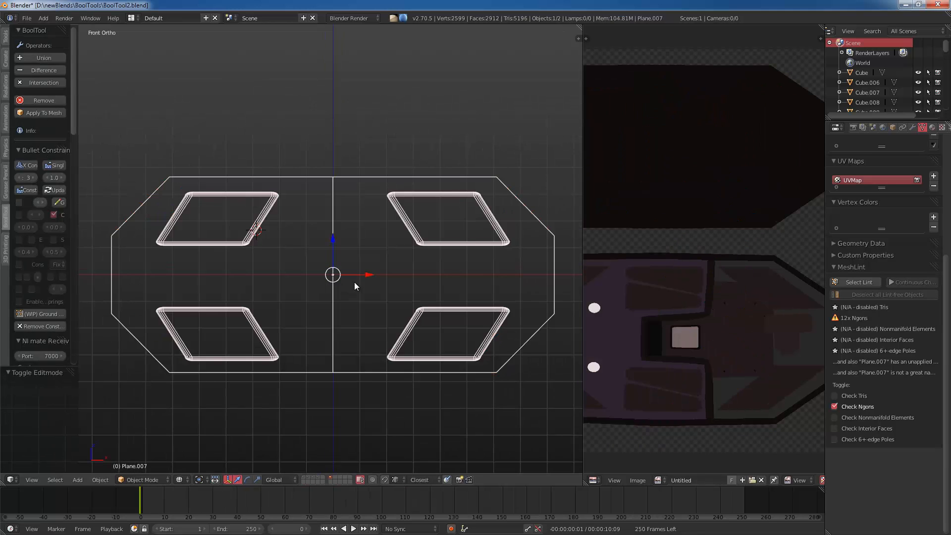
key("Tab")
scroll(676, 177, "down", 5)
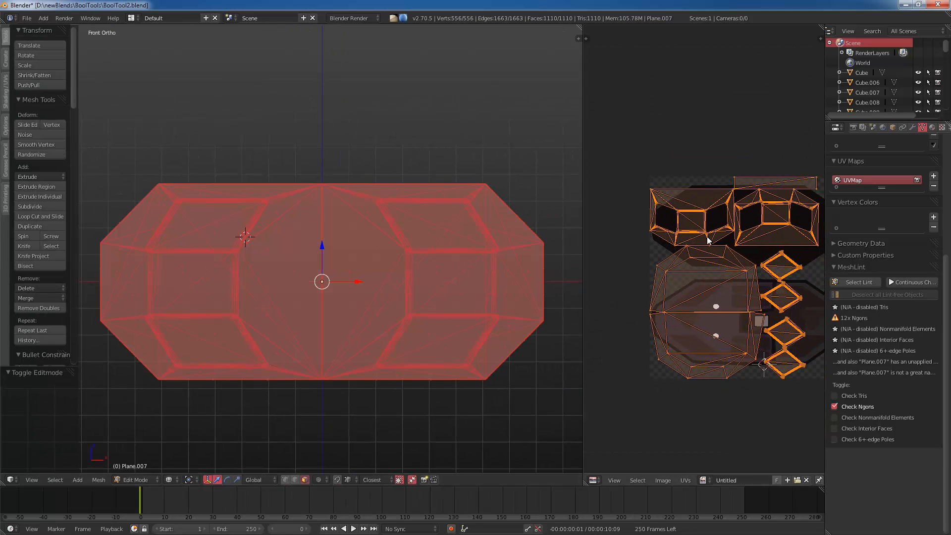
Step: Unlink the background image from the UV editor and pack the plate's UV islands
left_click(807, 480)
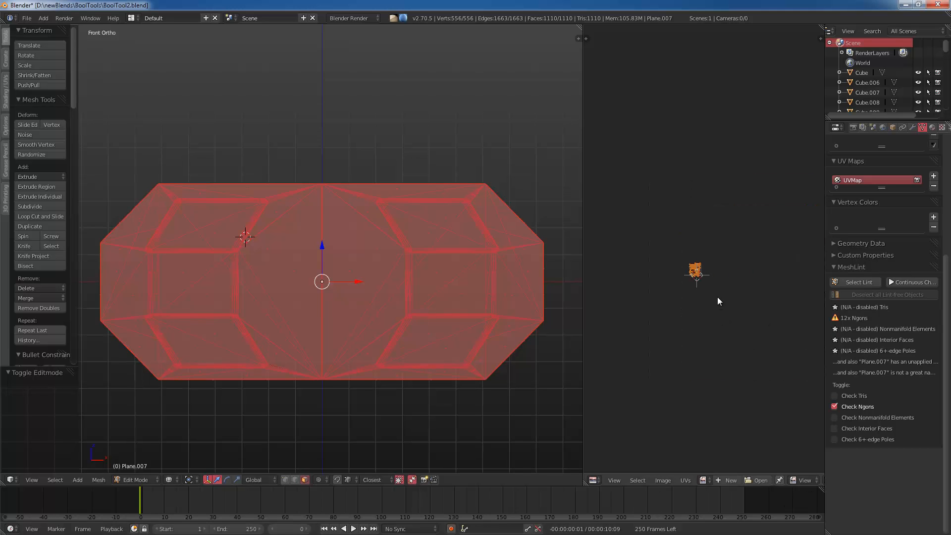
scroll(718, 296, "up", 8)
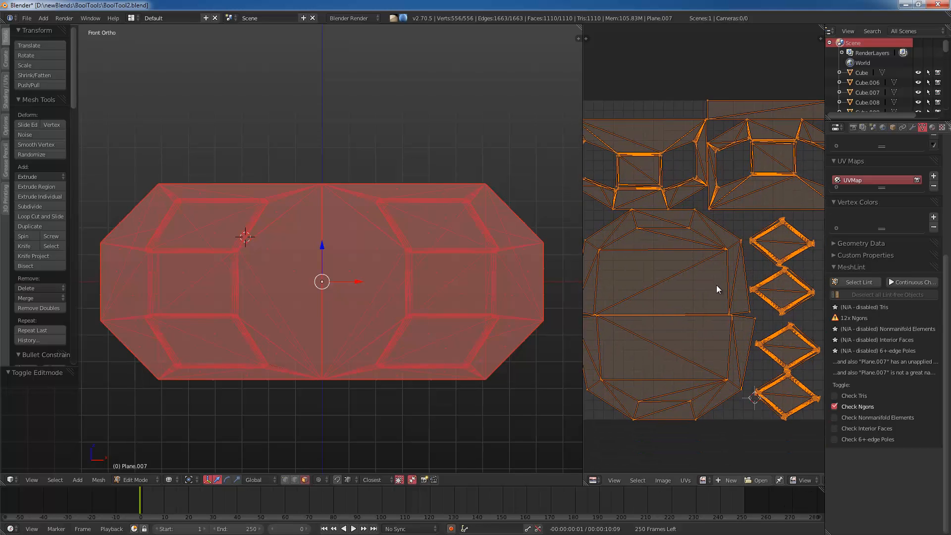
key("ctrl+p")
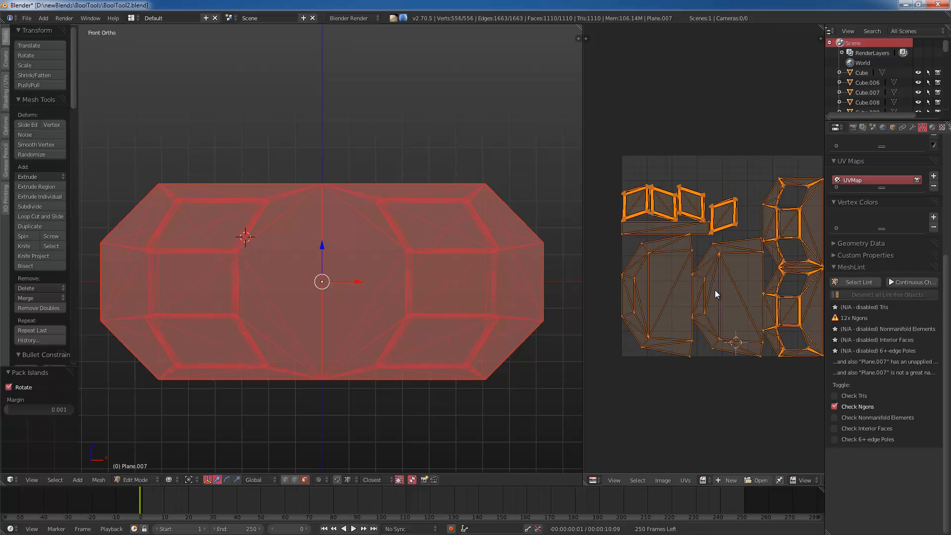
Step: Maximize the UV editor and create a 1024 by 1024 px Color Grid image with 32 bit Float enabled
key("shift+space")
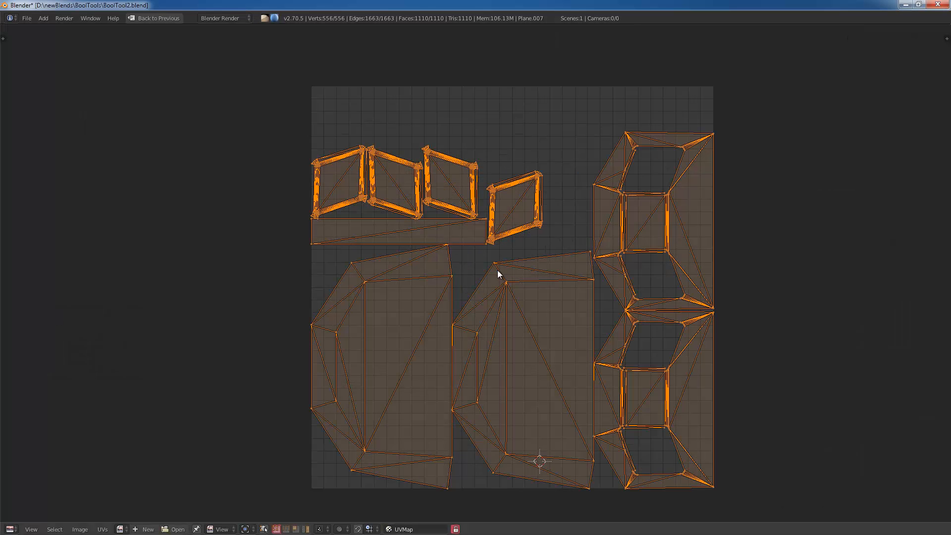
scroll(498, 270, "down", 1)
left_click(148, 529)
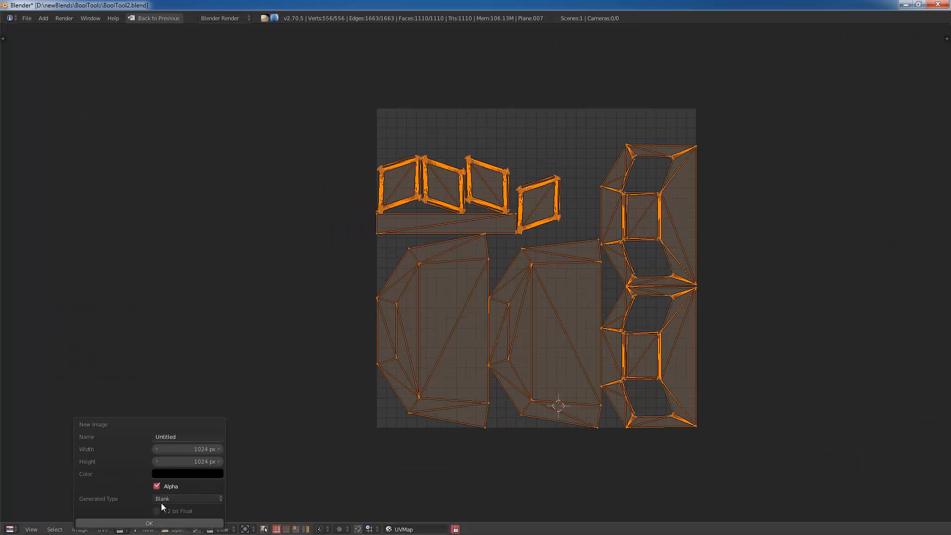
left_click(176, 507)
left_click(177, 499)
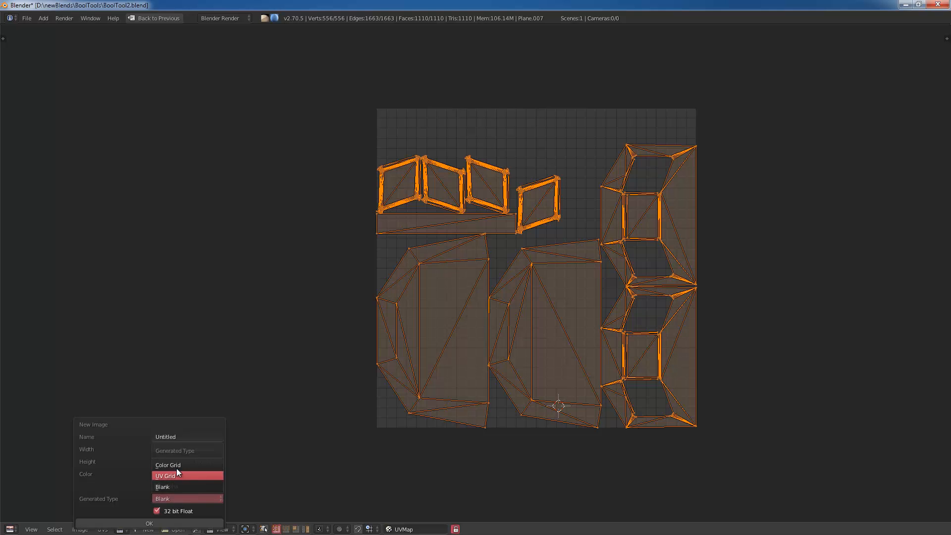
left_click(171, 465)
left_click(149, 523)
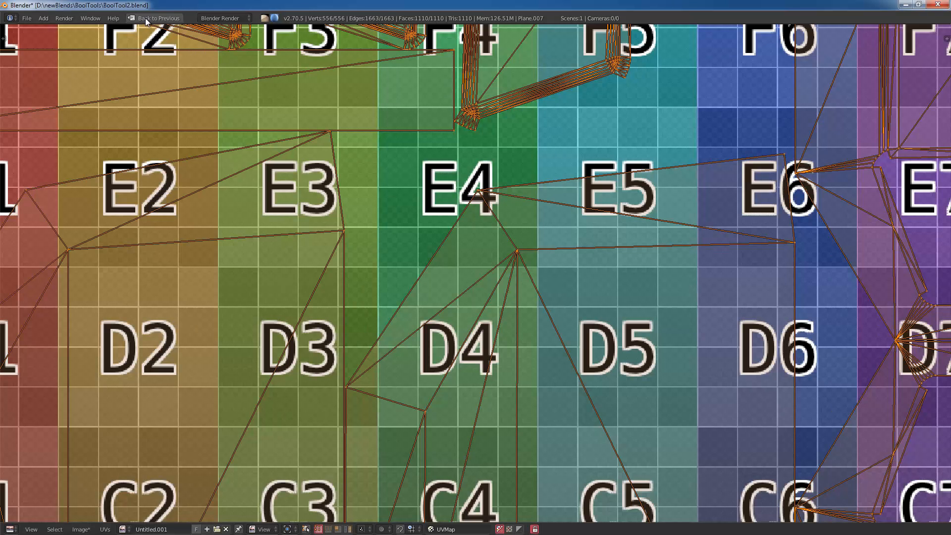
Step: Restore the split 3D and UV layout and examine the colour grid on the plate in textured shading
left_click(146, 20)
key("Tab")
key("alt+z")
mouse_move(335, 277)
middle_mouse_down()
mouse_move(323, 317)
mouse_move(390, 293)
mouse_move(380, 320)
mouse_move(460, 259)
mouse_move(316, 265)
mouse_move(327, 290)
middle_mouse_up()
scroll(323, 318, "up", 4)
key("a")
key("a")
key("alt+z")
key("Tab")
key("a")
scroll(644, 322, "down", 6)
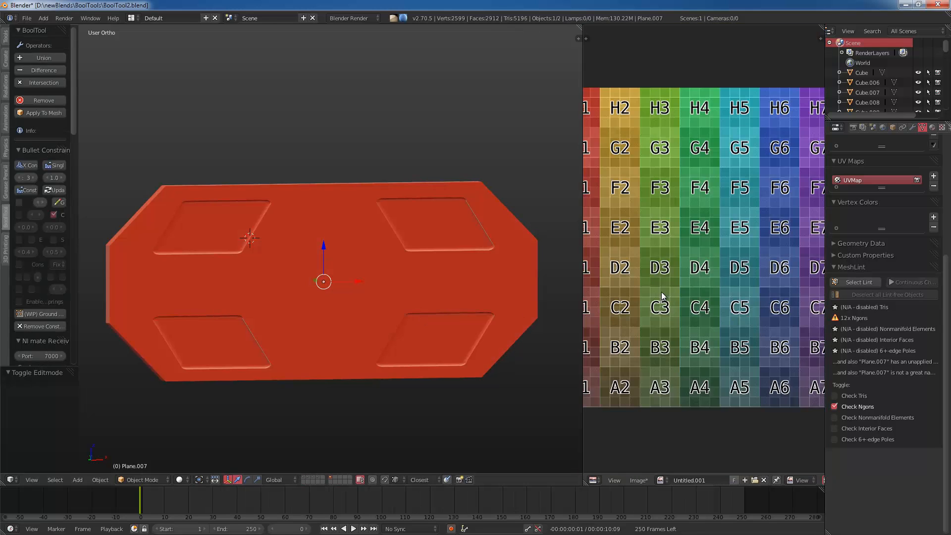
Step: Start a UV layout export of the fully selected plate and go to the (SAGA)P2 folder
key("a")
key("a")
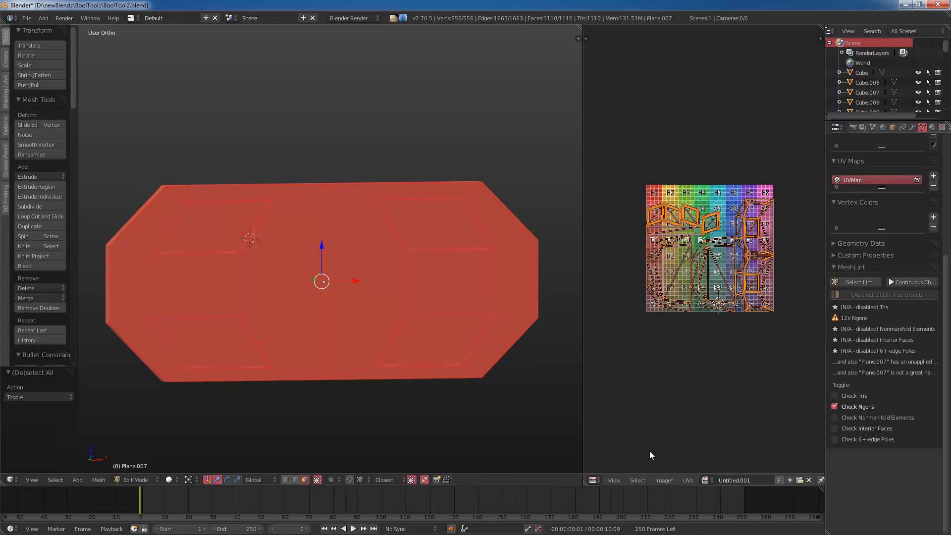
left_click(688, 480)
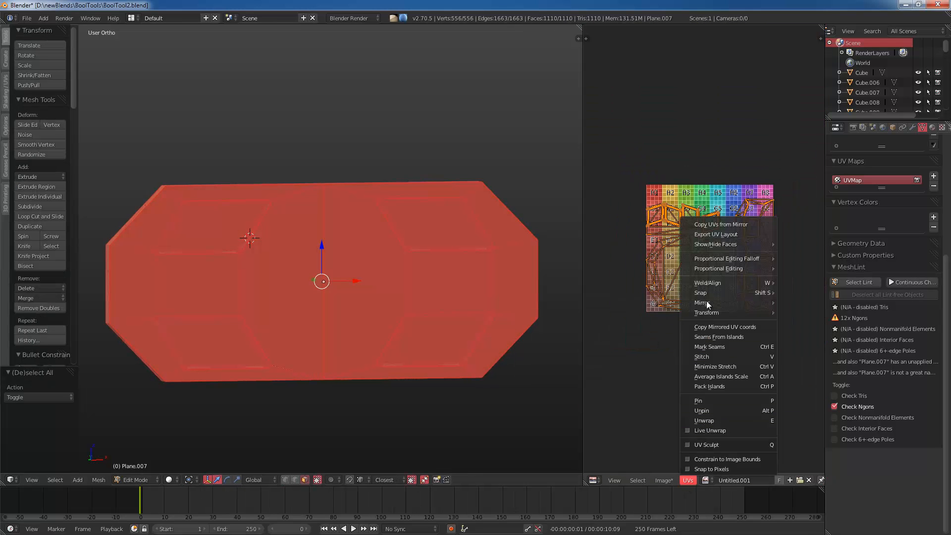
left_click(713, 239)
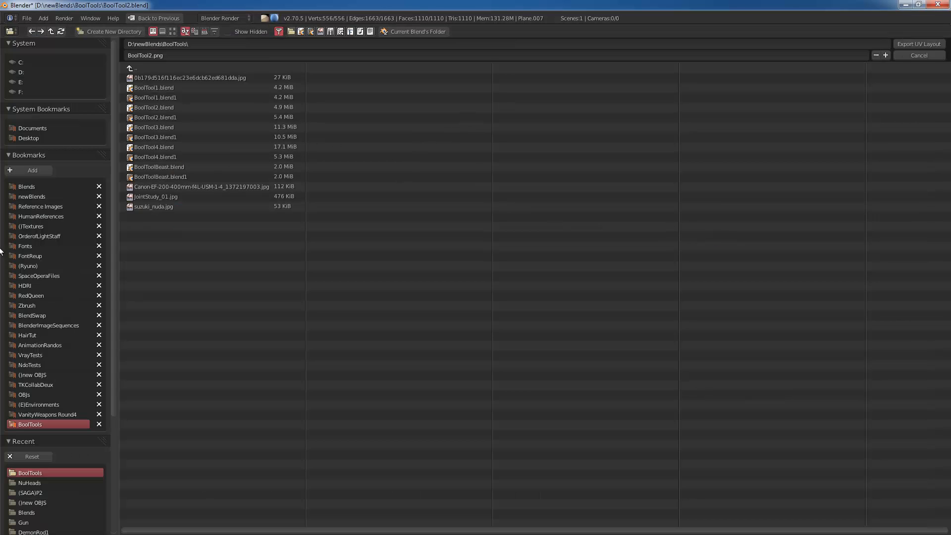
left_click(32, 492)
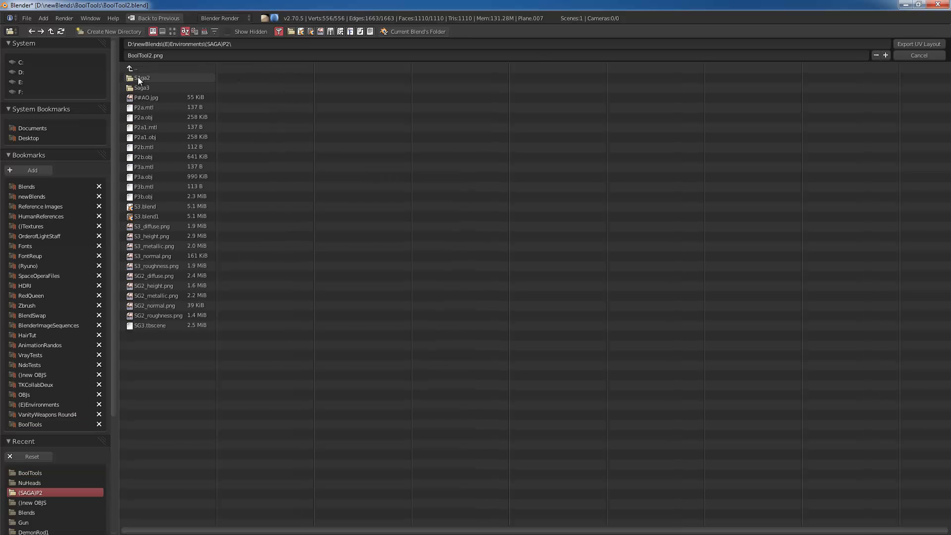
Step: Name the UV layout file SG4UV.png and export it
left_click(139, 54)
type("S")
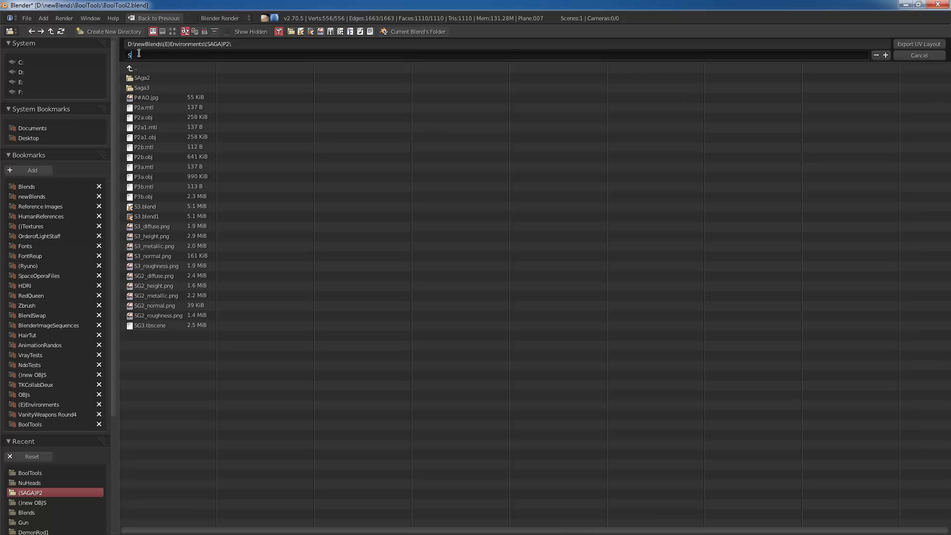
type("G4.png")
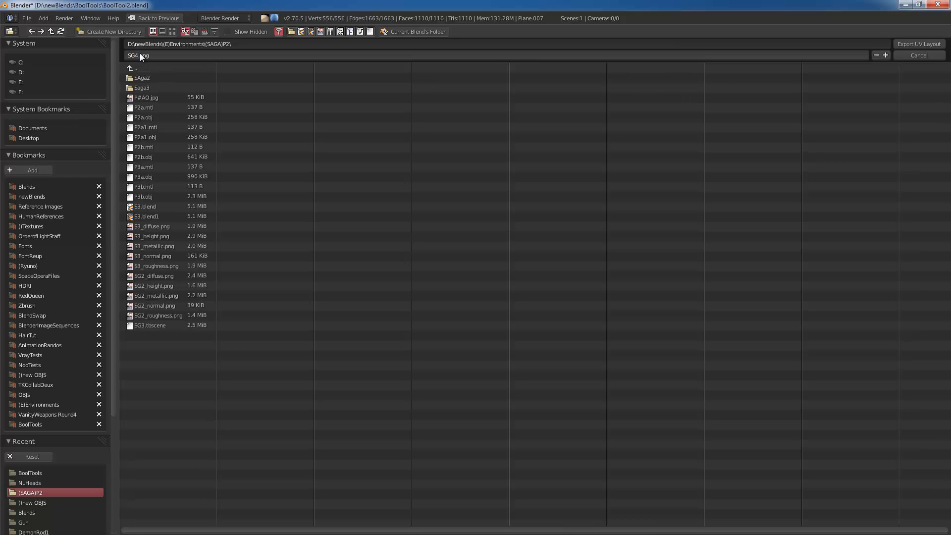
key("Return")
left_click(157, 57)
left_click(135, 55)
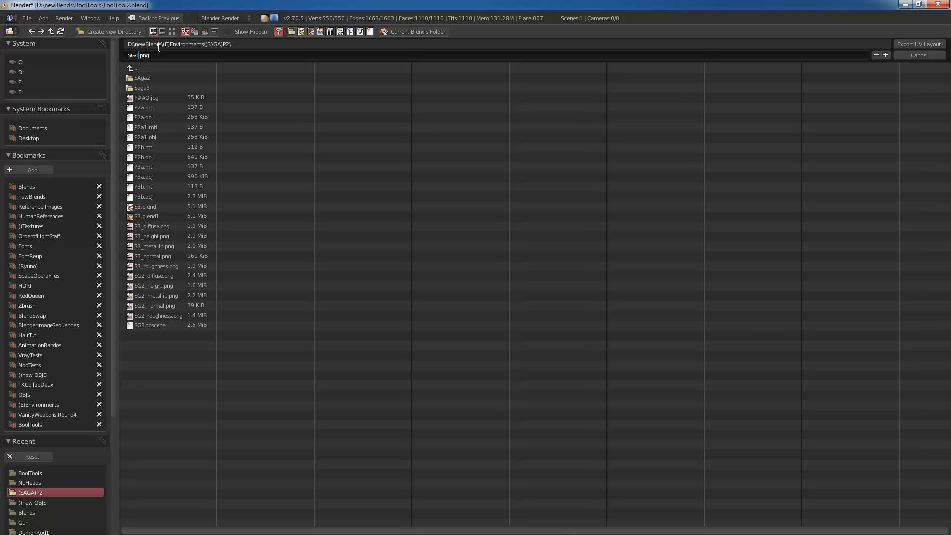
type("UV")
key("Return")
key("Return")
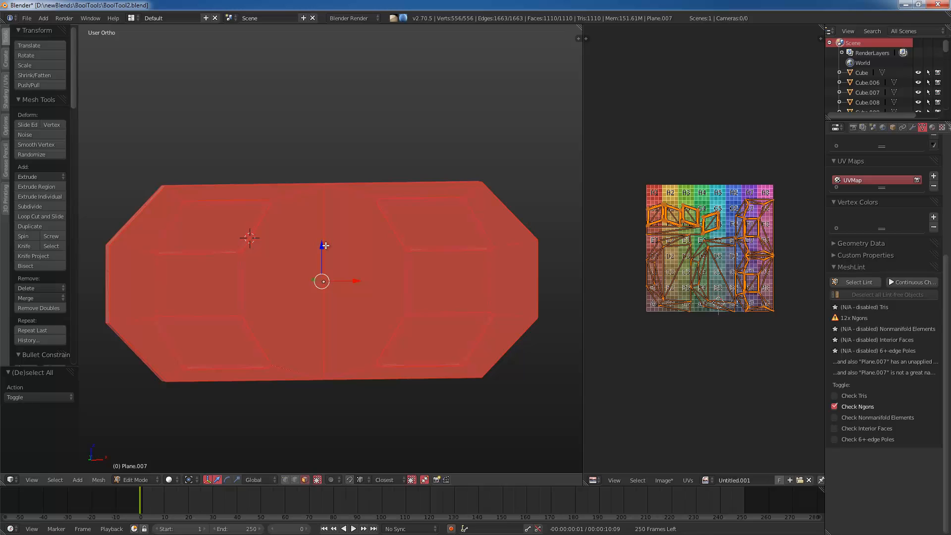
Step: Put the plate in object mode and bake its Ambient Occlusion onto the Untitled.001 image in the render settings
middle_click_drag(325, 246, 337, 254)
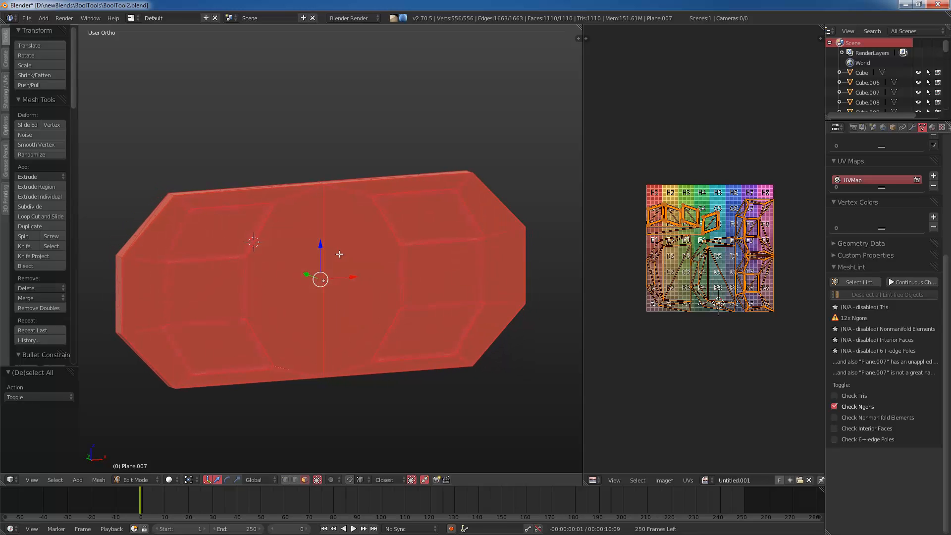
key("Tab")
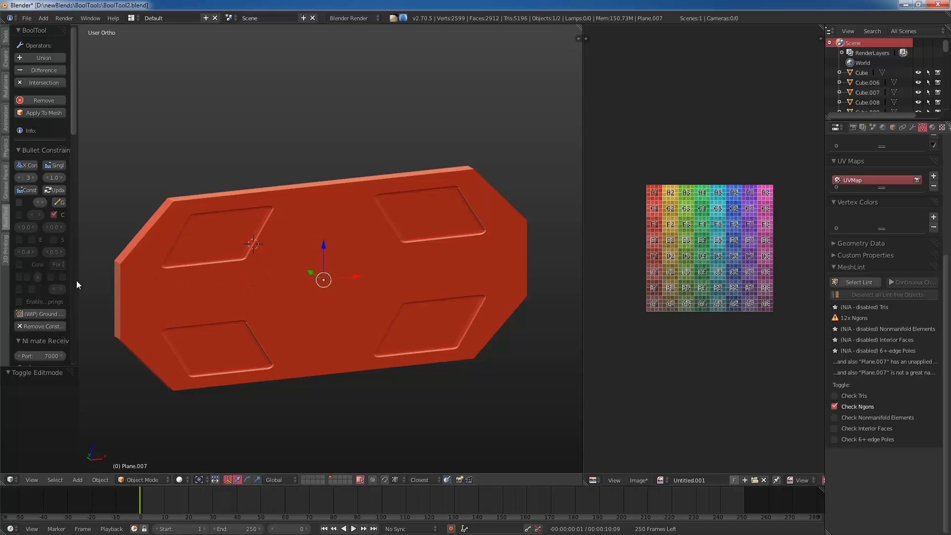
middle_click_drag(201, 253, 220, 263)
key("Tab")
key("Tab")
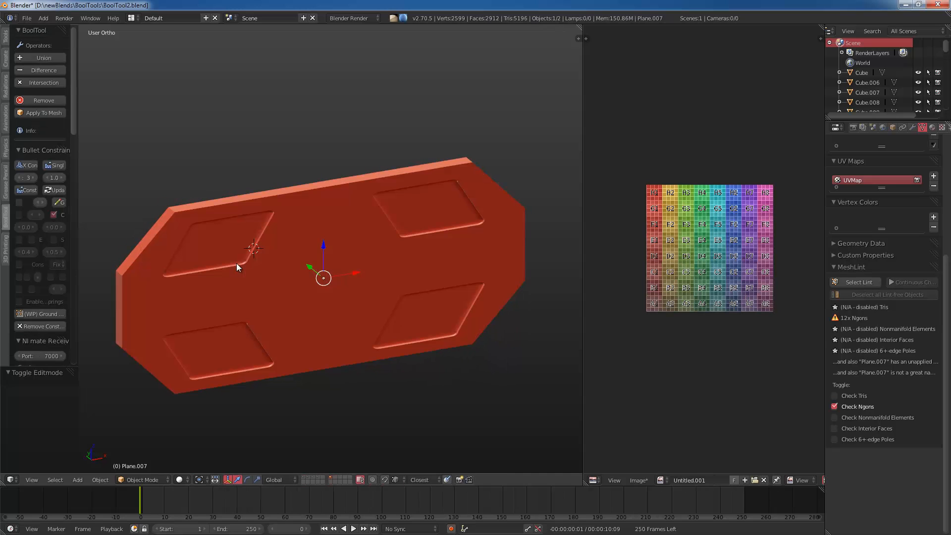
left_click(853, 128)
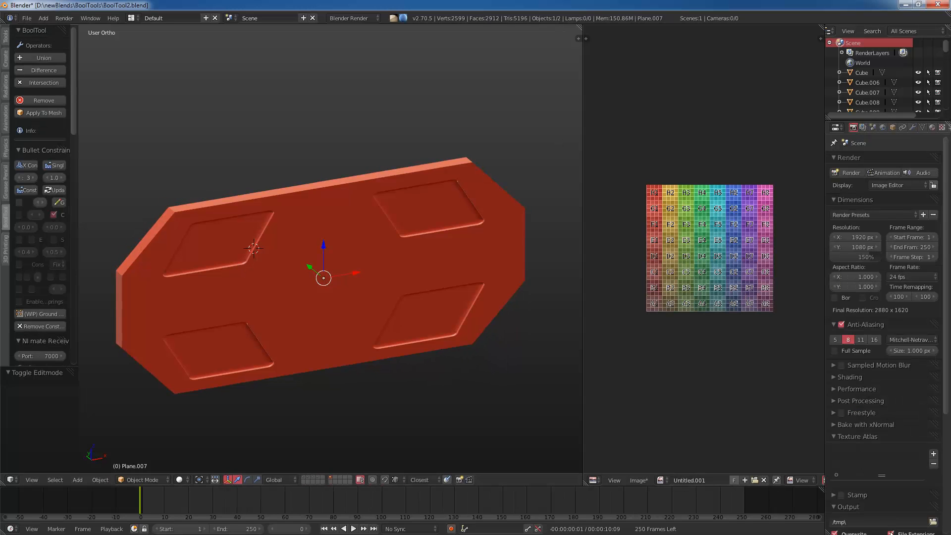
scroll(876, 507, "down", 3)
scroll(877, 507, "down", 3)
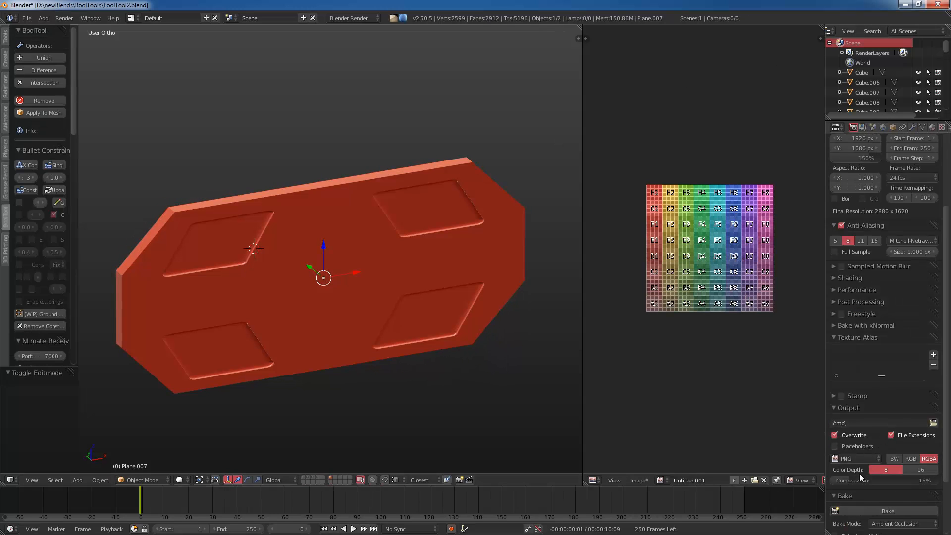
left_click(890, 512)
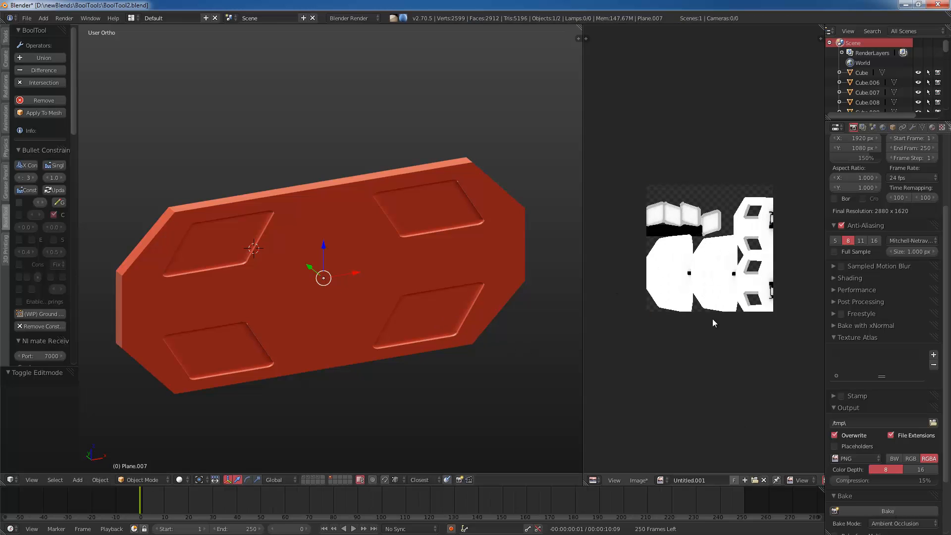
Step: Examine the baked ambient occlusion in the UV image and on the plate's centre in textured shading
scroll(755, 305, "up", 3)
scroll(877, 478, "down", 4)
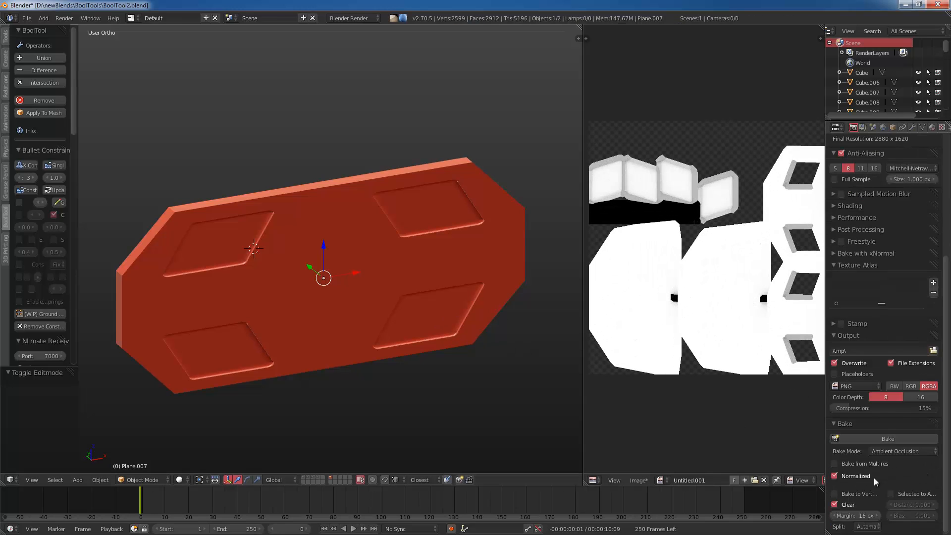
key("alt+z")
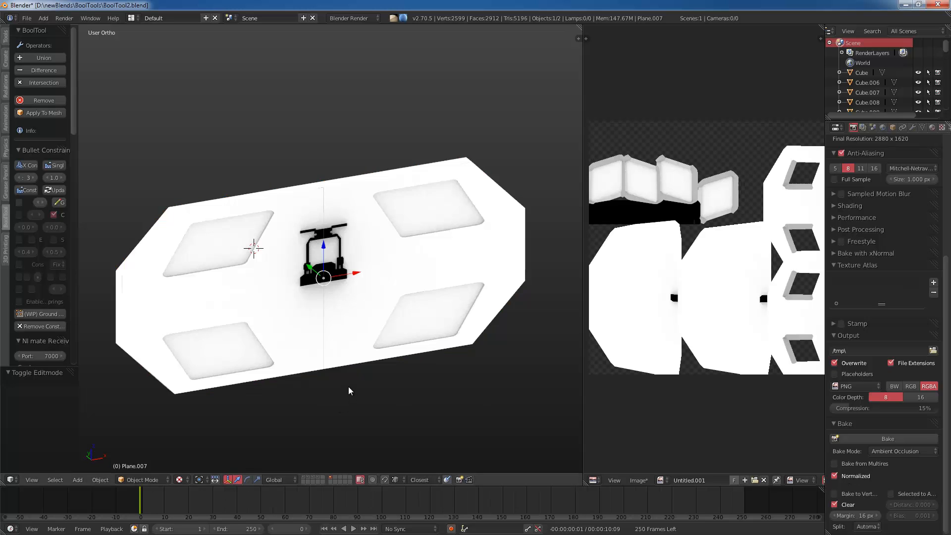
scroll(350, 337, "up", 6)
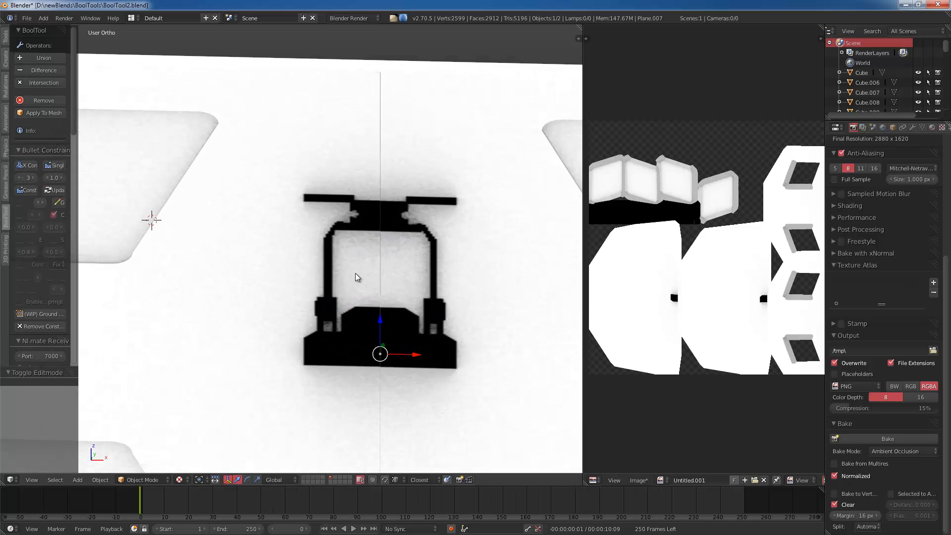
middle_click_drag(386, 253, 357, 295)
key("alt+z")
scroll(328, 299, "down", 4)
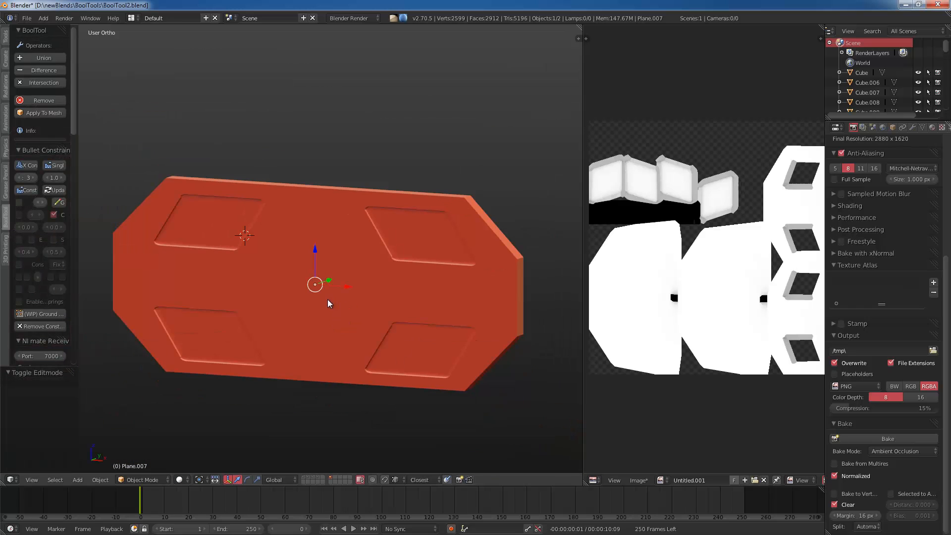
Step: Move the separate cylindrical fixture at the plate's centre to layer 7 and check the remaining plate in wireframe
key("alt+h")
key("a")
right_click(295, 286)
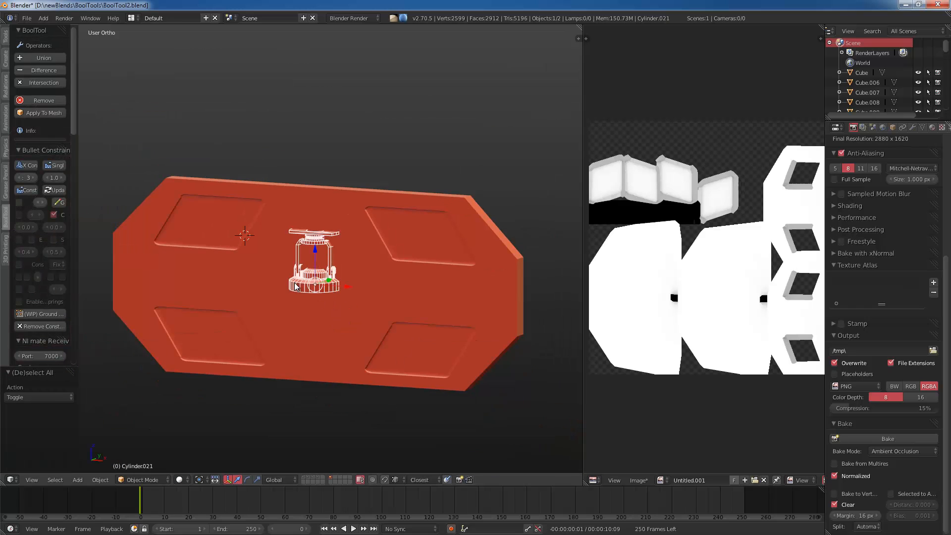
key("m")
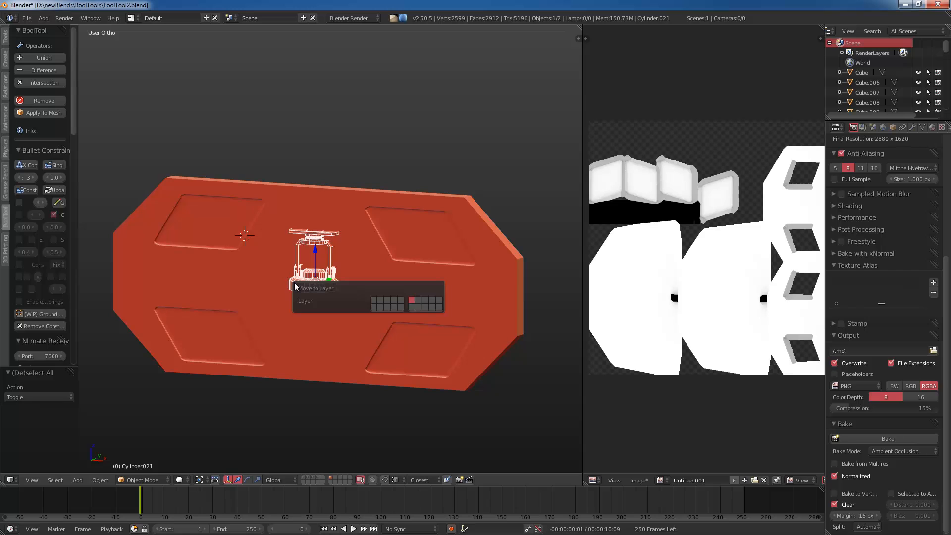
left_click(418, 301)
key("z")
middle_click_drag(294, 252, 341, 251)
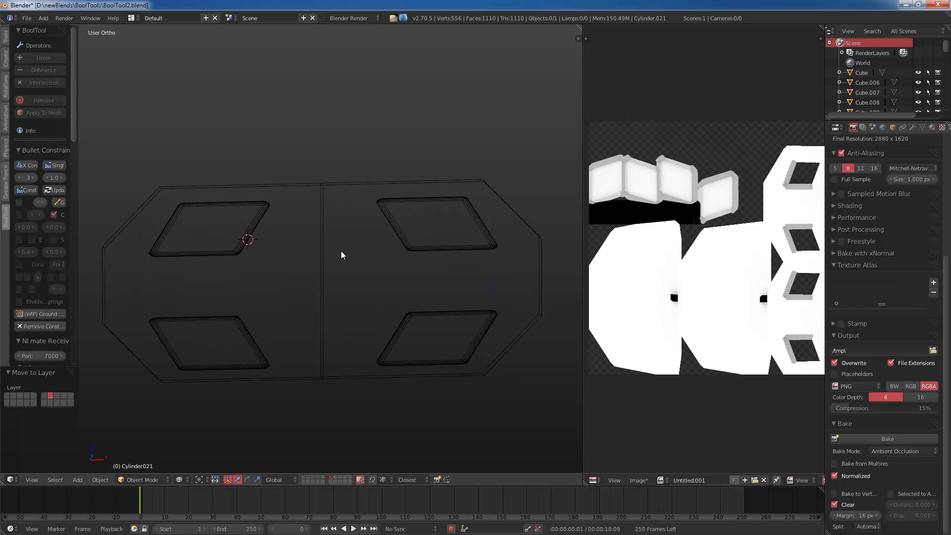
Step: Select the octagonal plate and bake its Ambient Occlusion again without the fixture
key("z")
scroll(342, 253, "up", 3)
key("a")
right_click(356, 263)
key("z")
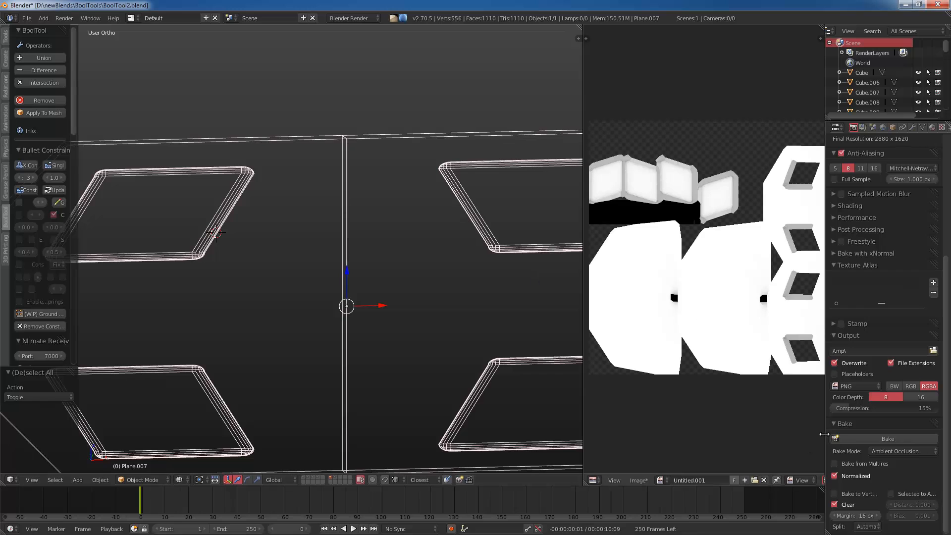
left_click(844, 439)
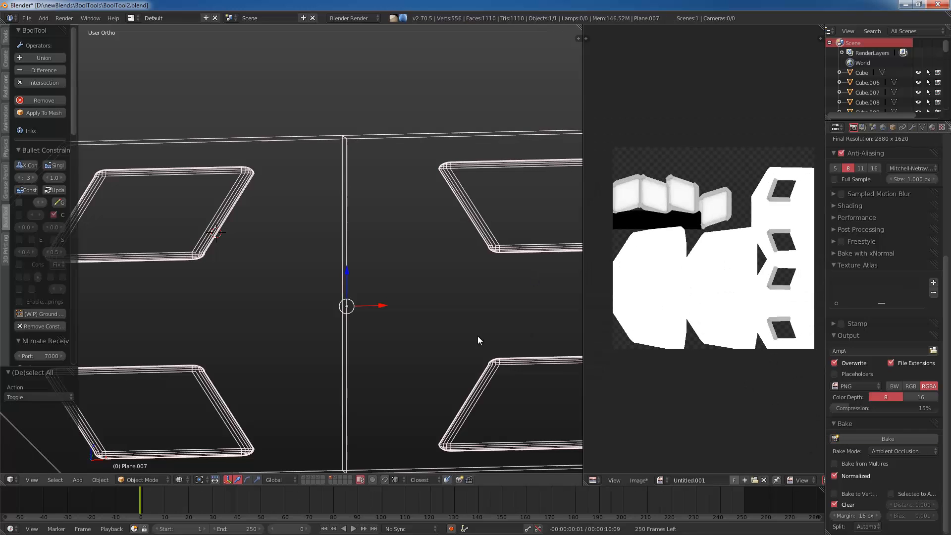
Step: Inspect the new ambient occlusion bake around the plate's recesses in textured shading, including from the front view
scroll(379, 332, "down", 2)
key("alt+z")
middle_click_drag(341, 322, 373, 318)
scroll(367, 315, "up", 3)
key("a")
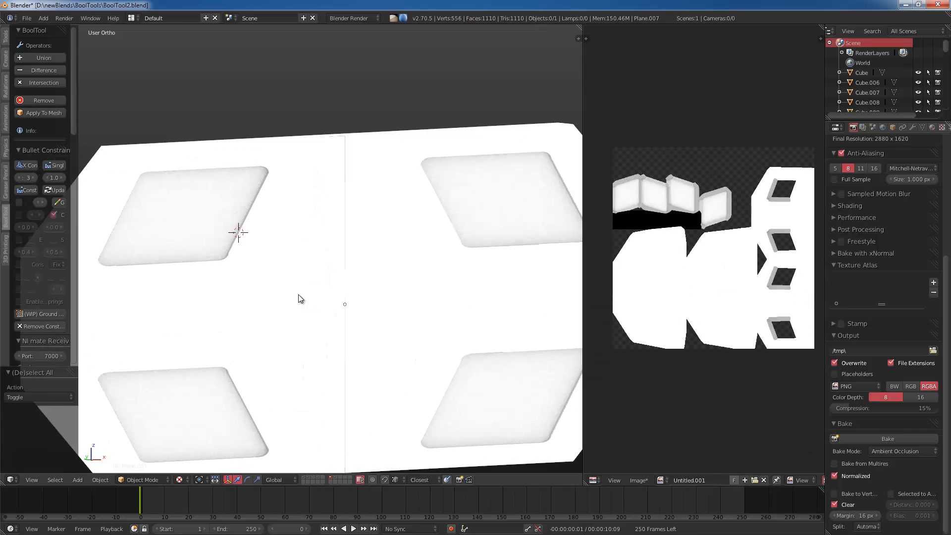
mouse_move(287, 296)
middle_mouse_down()
mouse_move(437, 299)
mouse_move(277, 302)
mouse_move(284, 263)
middle_mouse_up()
scroll(290, 139, "down", 2)
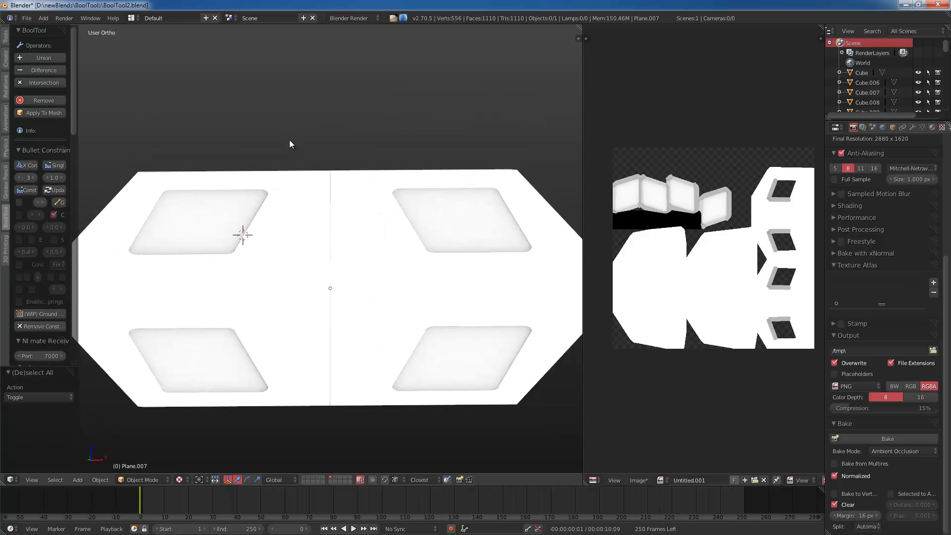
middle_click_drag(289, 140, 300, 240)
scroll(379, 221, "up", 1)
key("KP_1")
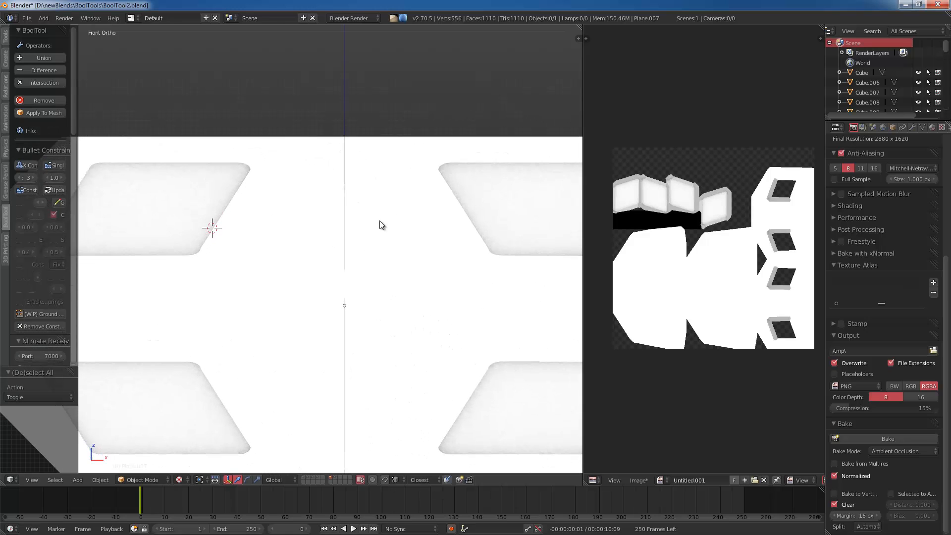
Step: Return the viewport to solid shading and select the panel object
scroll(675, 276, "down", 3)
scroll(860, 226, "up", 3)
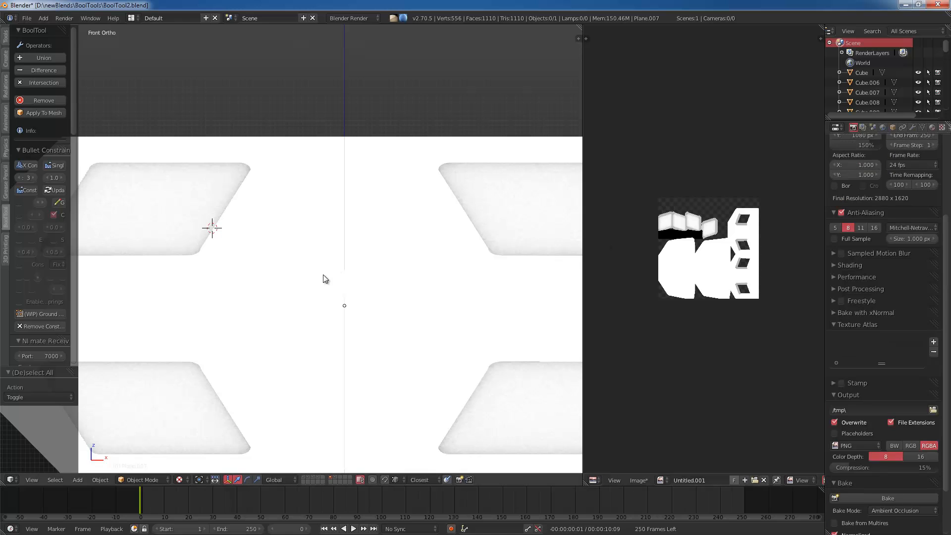
key("z")
scroll(317, 296, "down", 2)
key("z")
key("a")
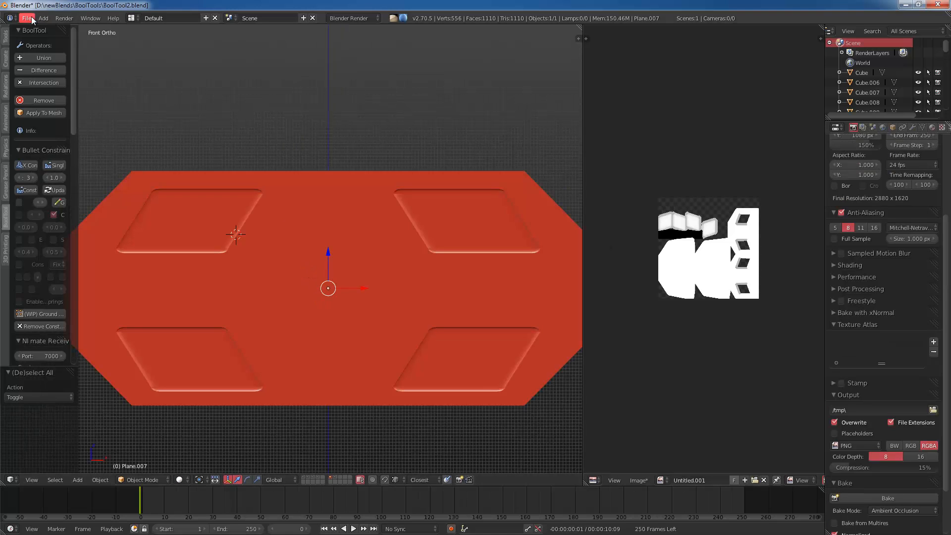
Step: Start an OBJ export of the panel into the (SAGA)P2 folder under the file name SG4.obj
left_click(26, 18)
mouse_move(71, 197)
left_click(174, 249)
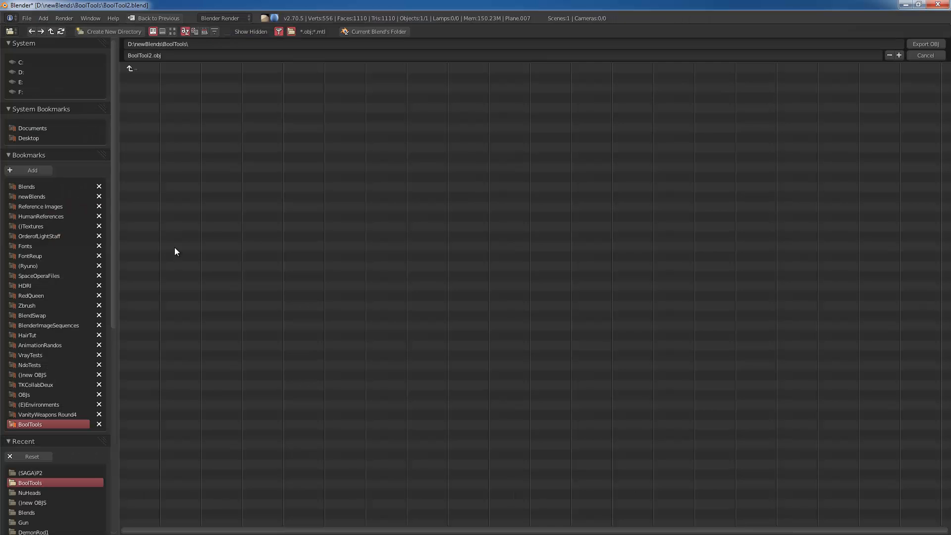
left_click(28, 473)
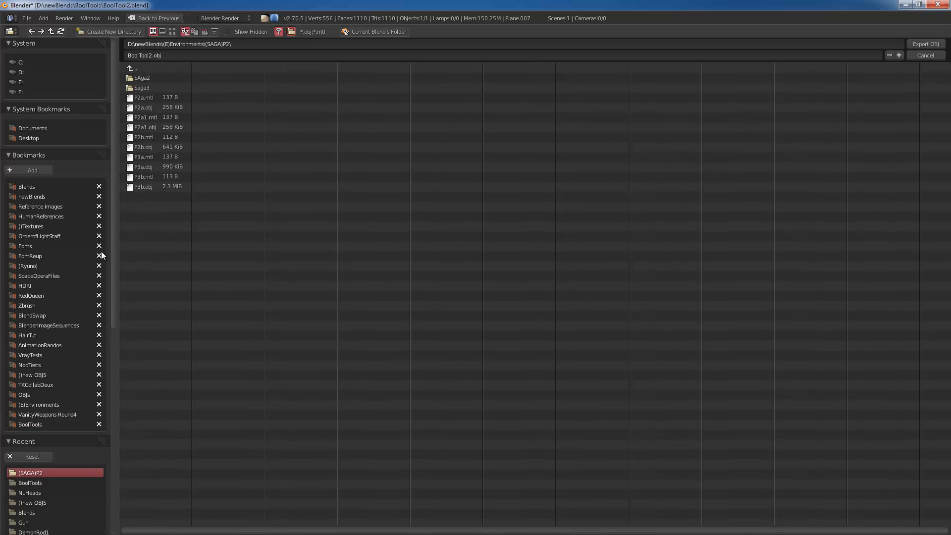
left_click(161, 55)
type("S")
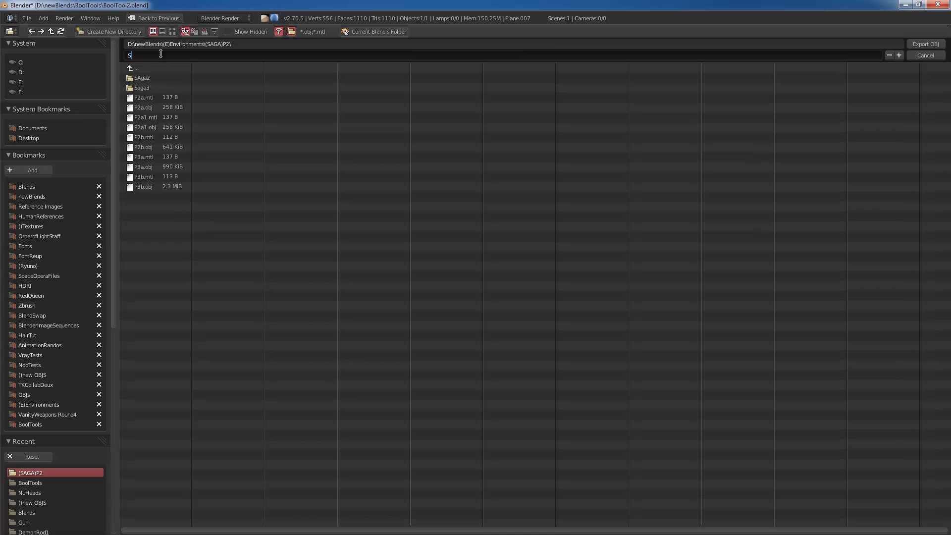
type("G4.obj")
key("Return")
Step: Enable Selection Only and export the OBJ, leaving the panel deselected in the scene
scroll(61, 314, "down", 7)
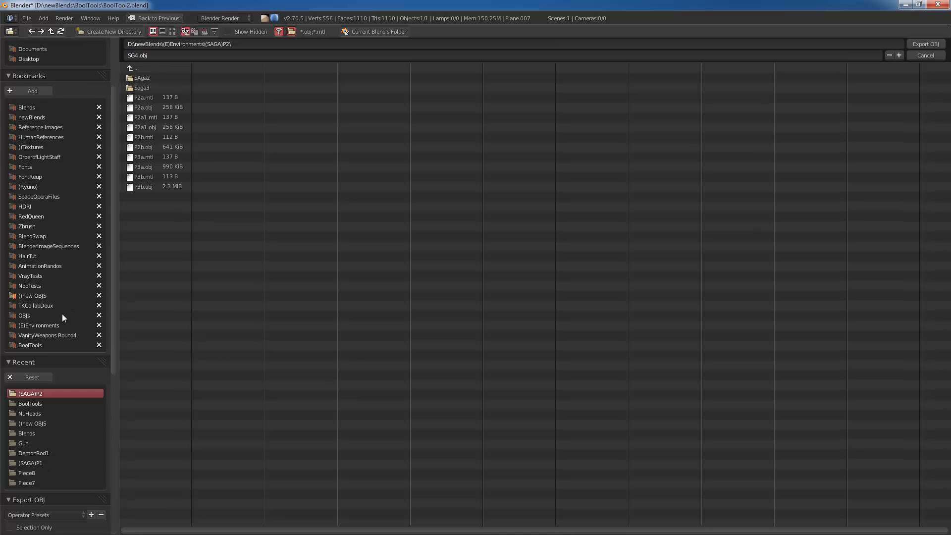
scroll(28, 444, "down", 4)
left_click(28, 387)
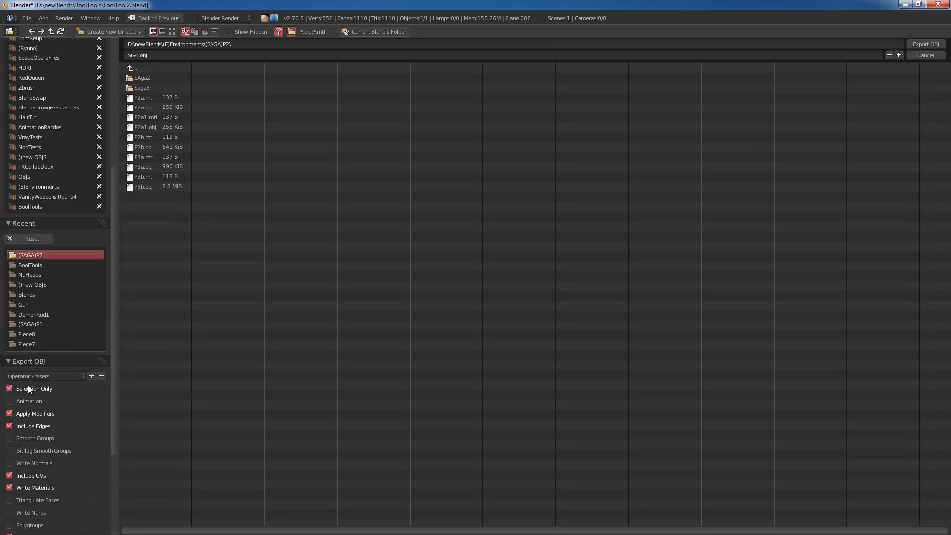
scroll(40, 513, "down", 7)
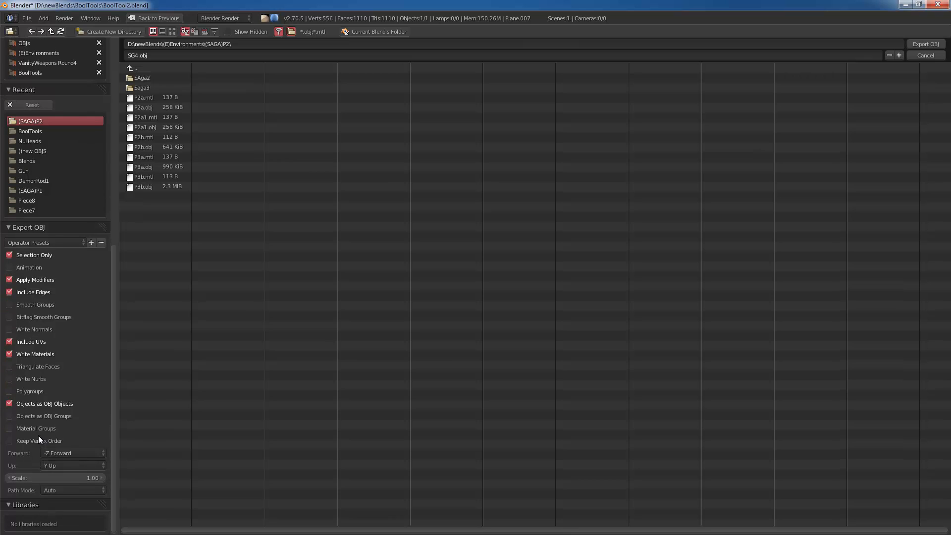
left_click(925, 43)
scroll(414, 276, "up", 2)
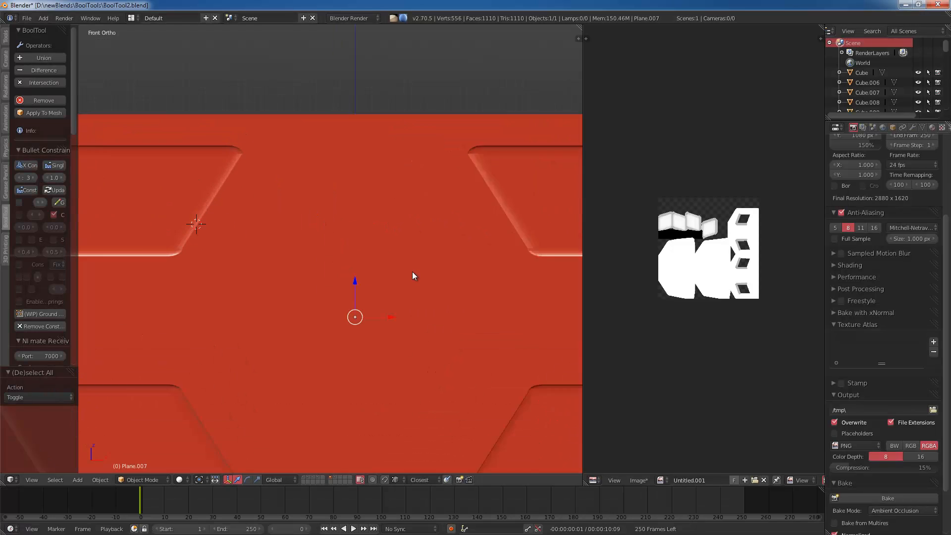
scroll(414, 275, "down", 2)
key("a")
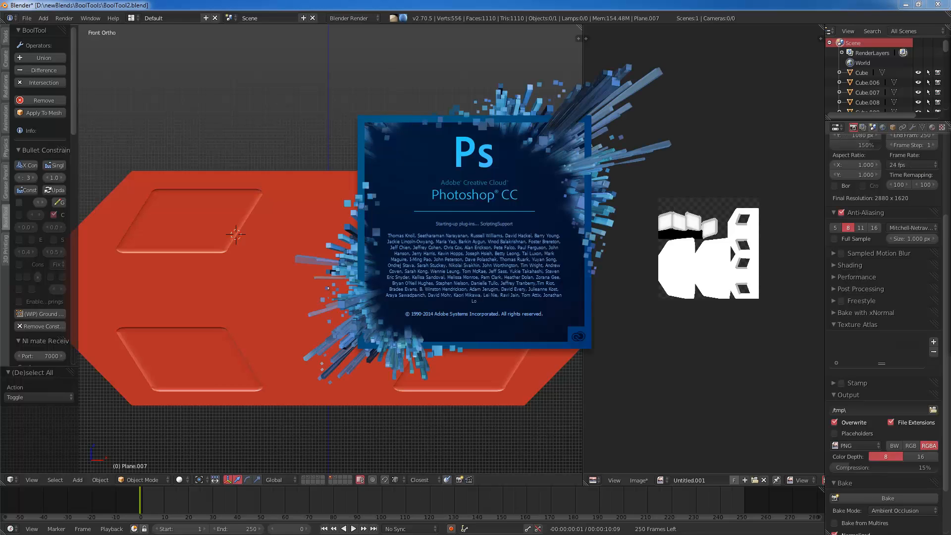
Step: Switch to Photoshop, launch Quixel's 3DO previewer and move its window clear of the workspace
key("i")
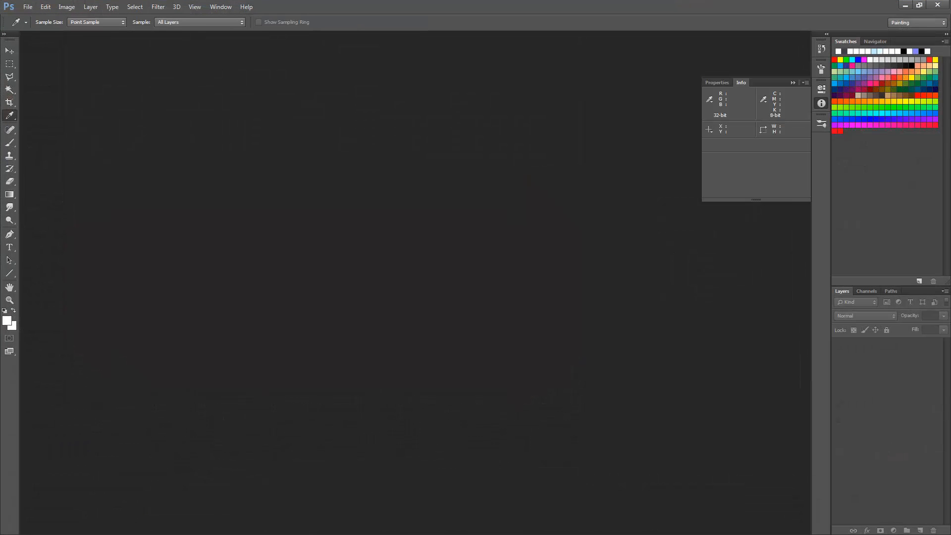
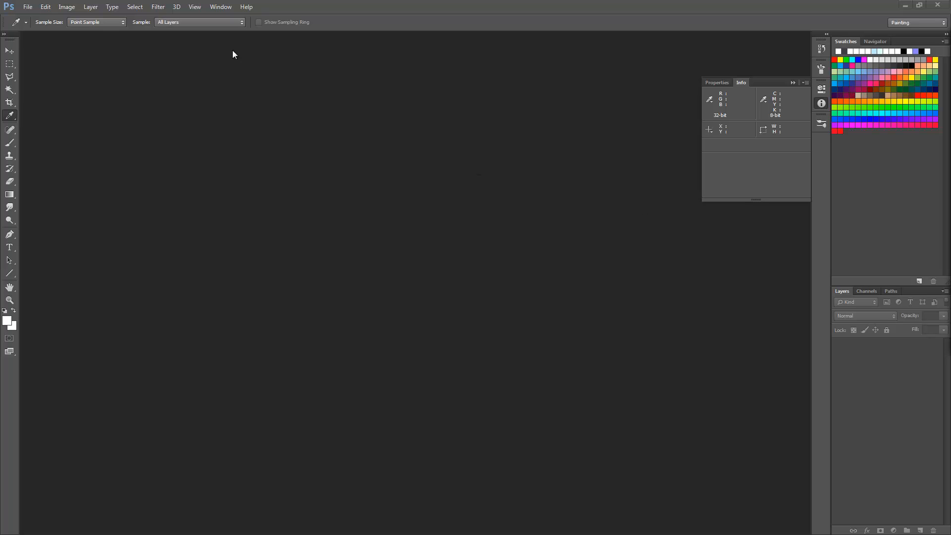
left_click(938, 5)
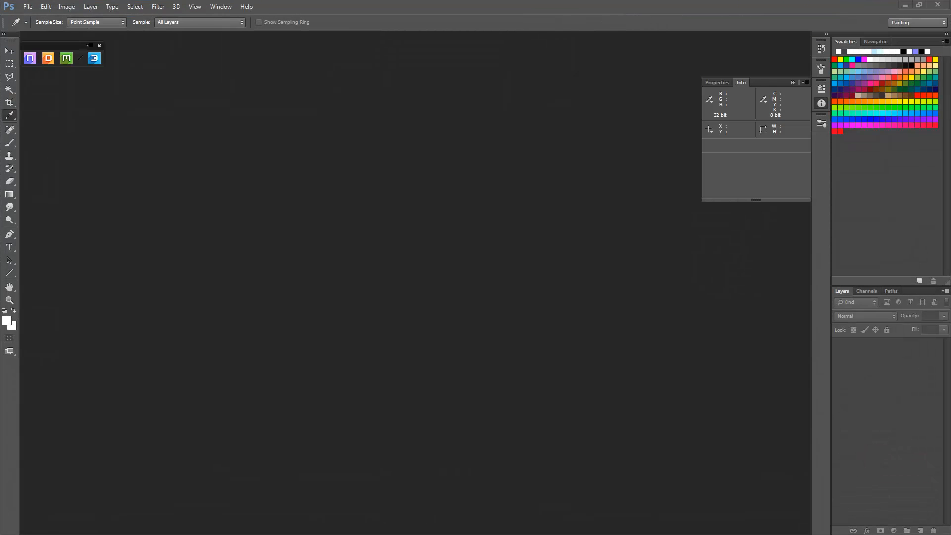
left_click(92, 59)
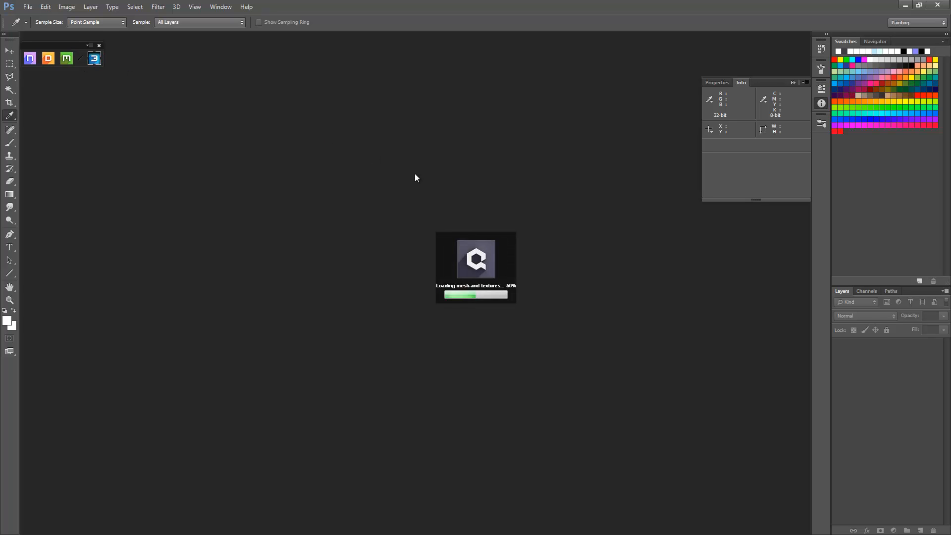
left_click_drag(496, 186, 788, 16)
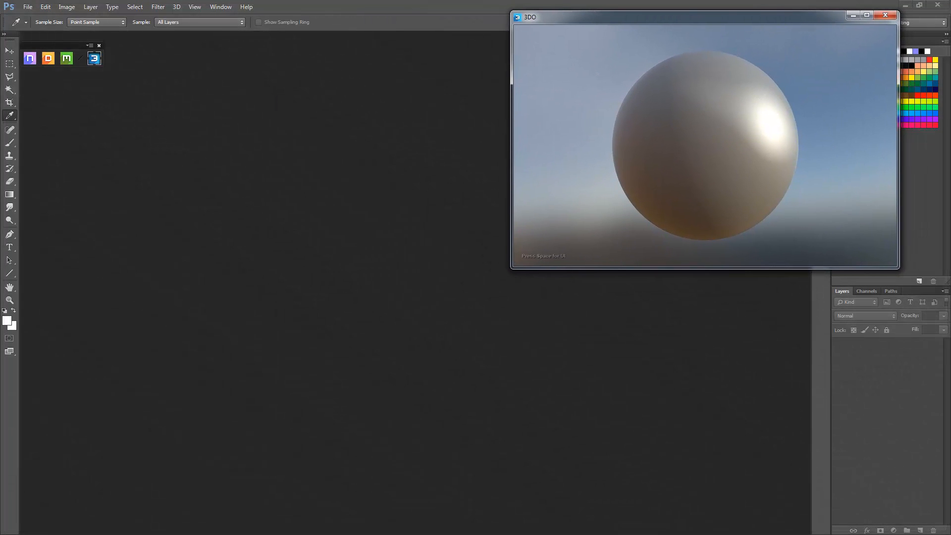
Step: Load SG4.obj from the (SAGA)P2 folder as the preview mesh through the 3DO custom loader
left_click(90, 44)
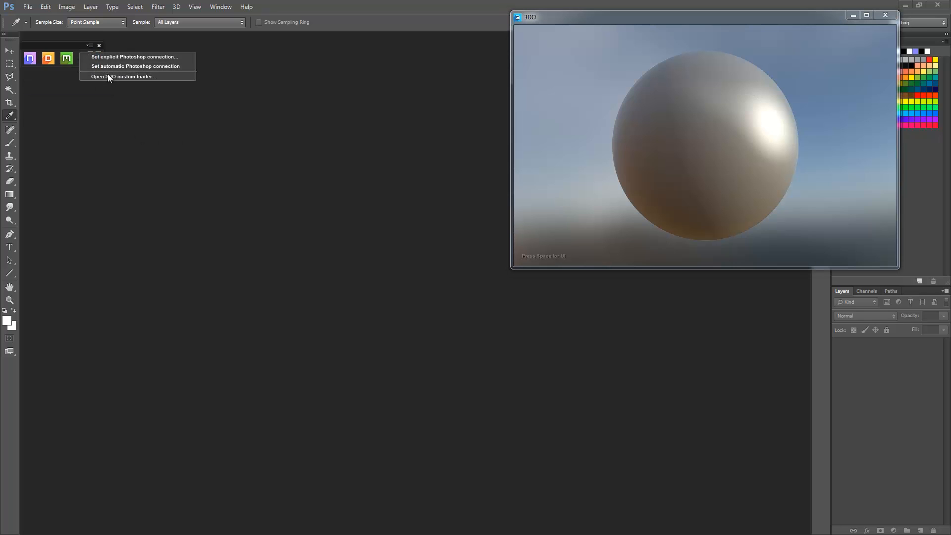
left_click(108, 76)
left_click_drag(130, 84, 244, 144)
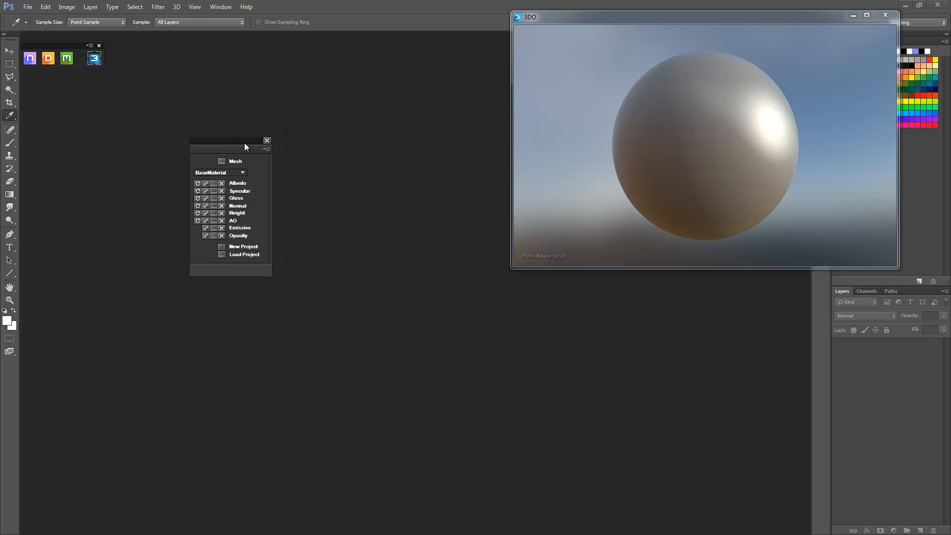
left_click(221, 162)
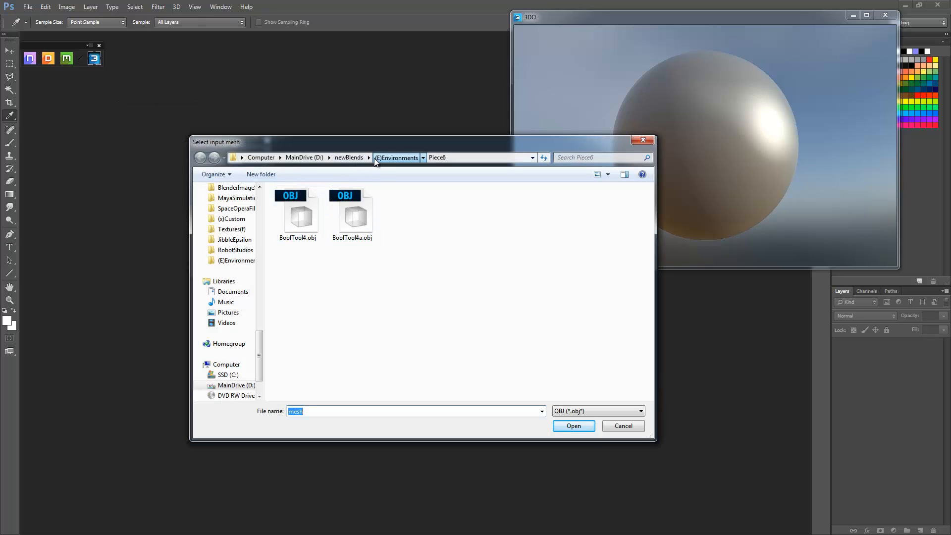
left_click(374, 158)
double_click(340, 208)
left_click(300, 268)
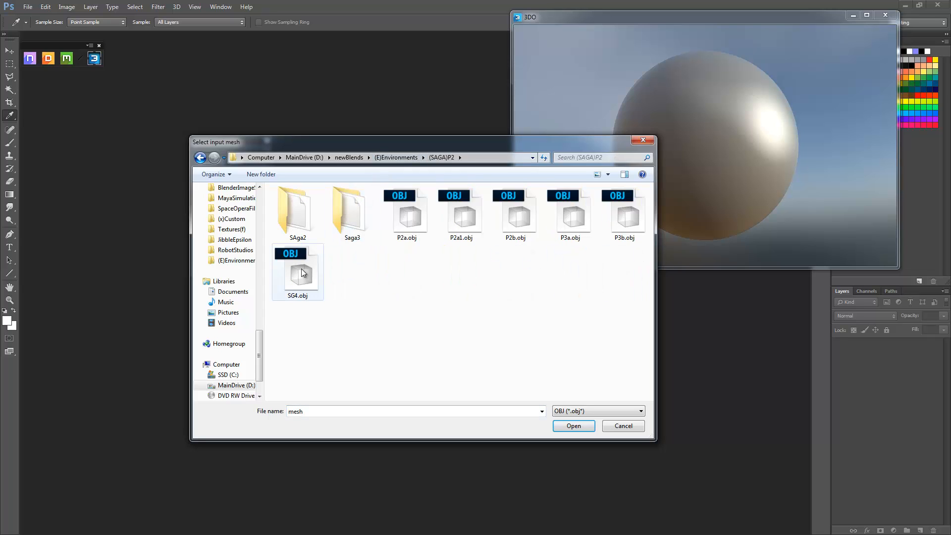
double_click(301, 268)
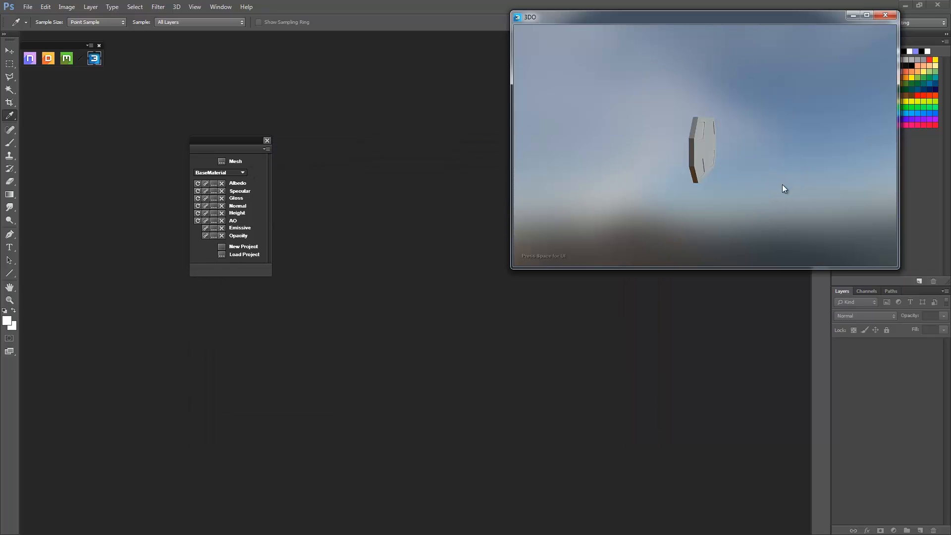
Step: Examine the panel's shading and recessed insets in the 3DO preview from several angles, keeping the loader palette out of the way
left_click_drag(783, 184, 641, 175)
scroll(690, 176, "up", 5)
middle_click_drag(684, 192, 711, 186)
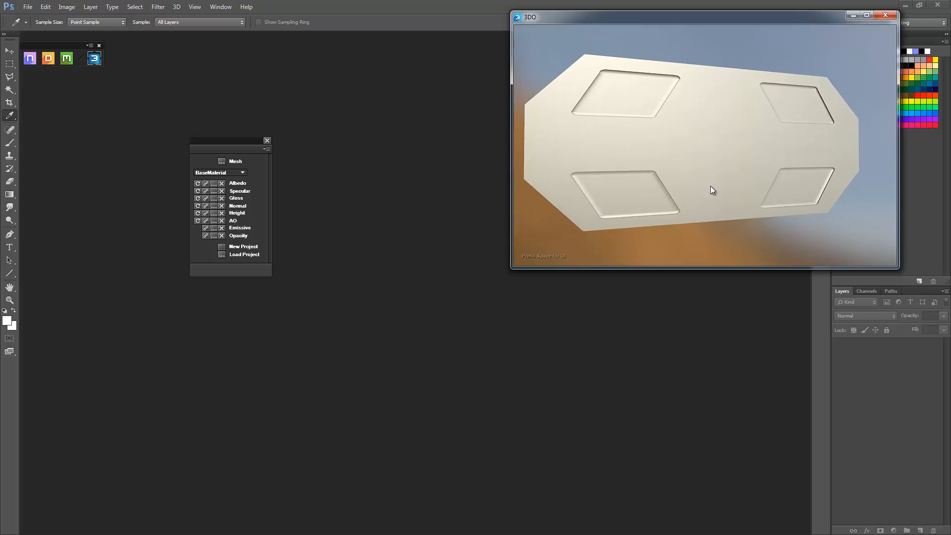
left_click_drag(711, 186, 723, 200)
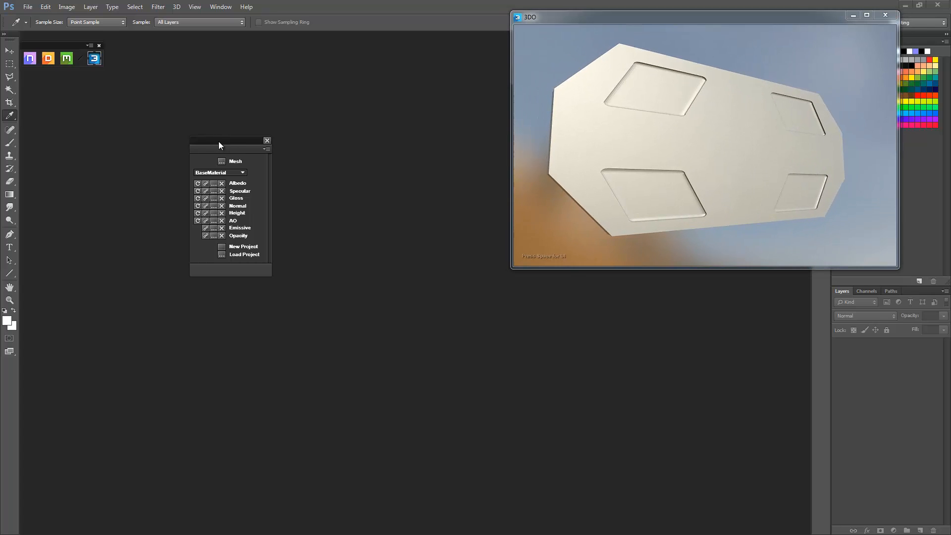
left_click_drag(222, 145, 83, 132)
left_click_drag(585, 184, 743, 76)
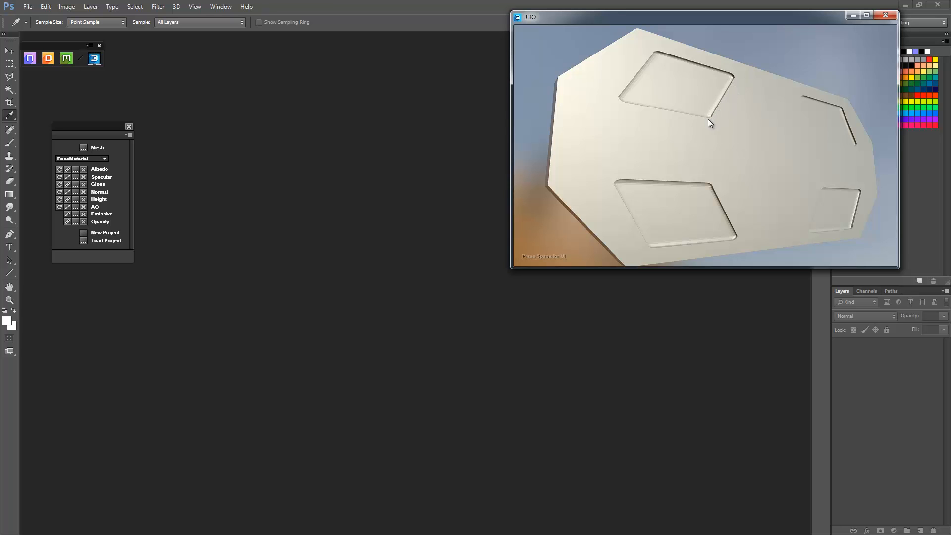
mouse_move(738, 200)
left_mouse_down()
mouse_move(701, 201)
mouse_move(756, 214)
mouse_move(725, 195)
left_mouse_up()
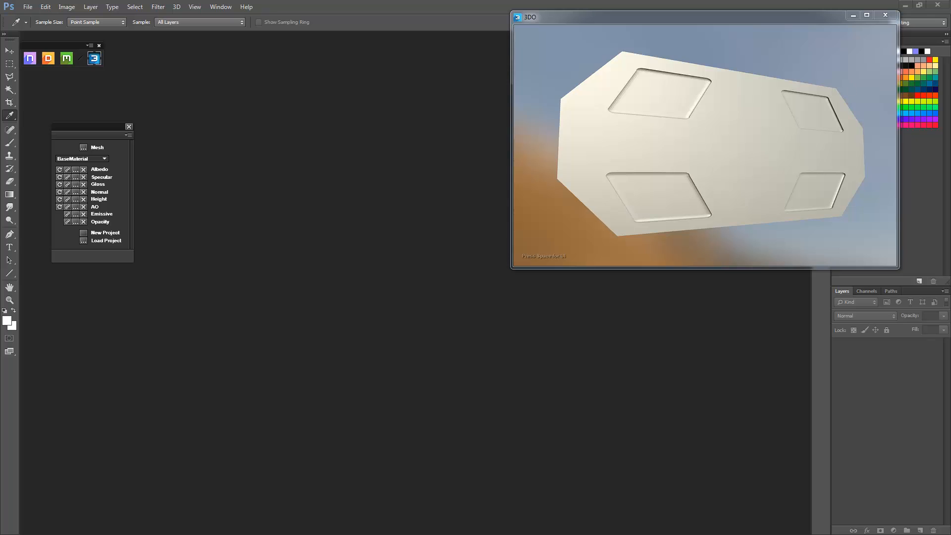
Step: Switch to Substance Painter
mouse_move(950, 5)
left_mouse_down()
mouse_move(490, 113)
mouse_move(500, 0)
left_mouse_up()
left_click(10, 17)
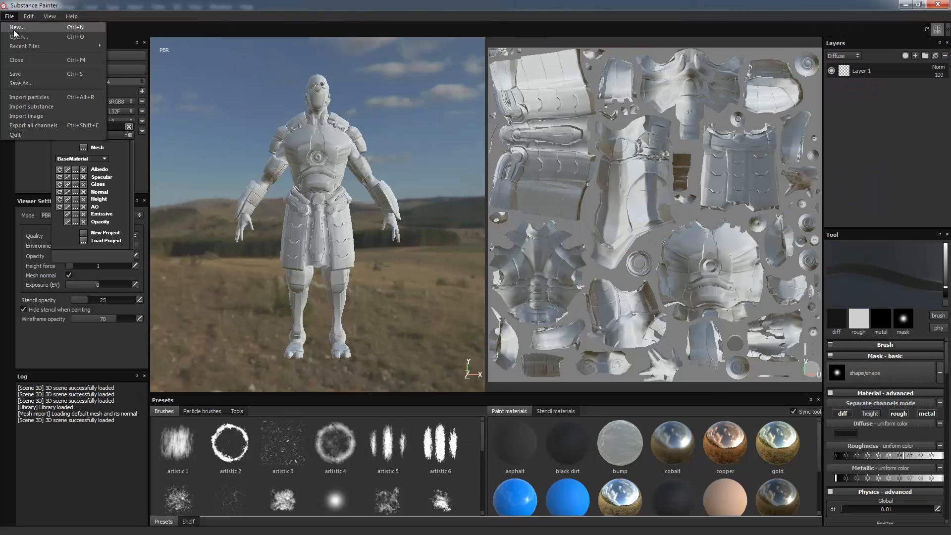
left_click(19, 36)
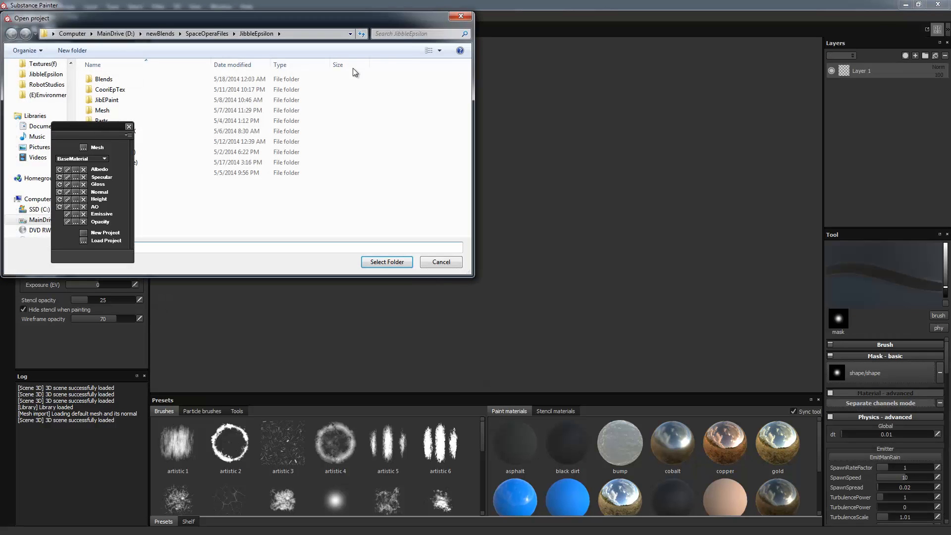
left_click(454, 17)
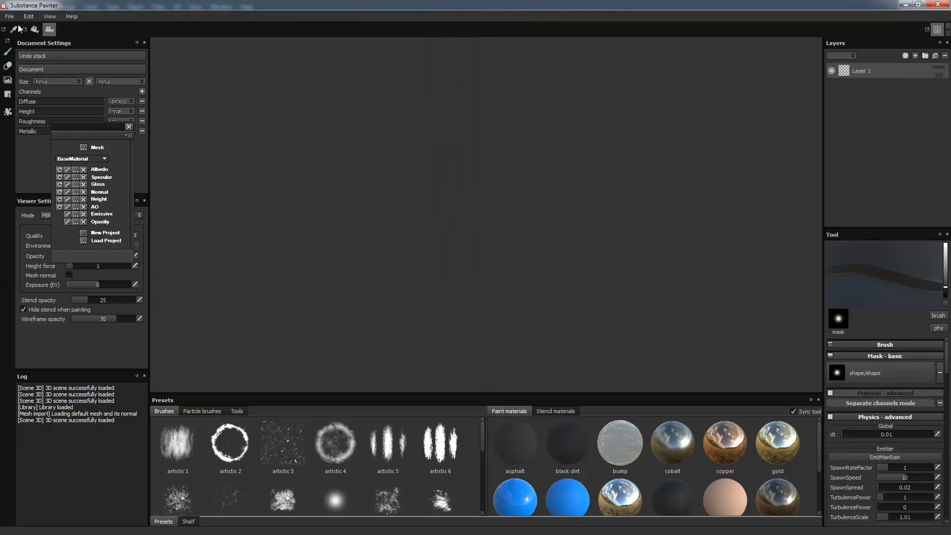
Step: Create a new project at 1024 document resolution using SG4.obj from the (SAGA)P2 folder as its mesh
left_click(10, 19)
left_click(15, 26)
left_click(11, 20)
left_click(15, 27)
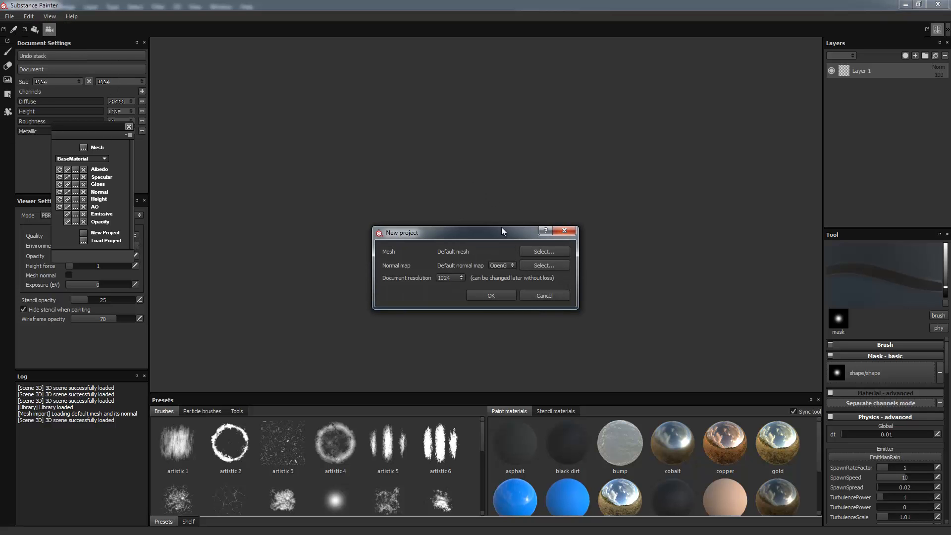
left_click(528, 251)
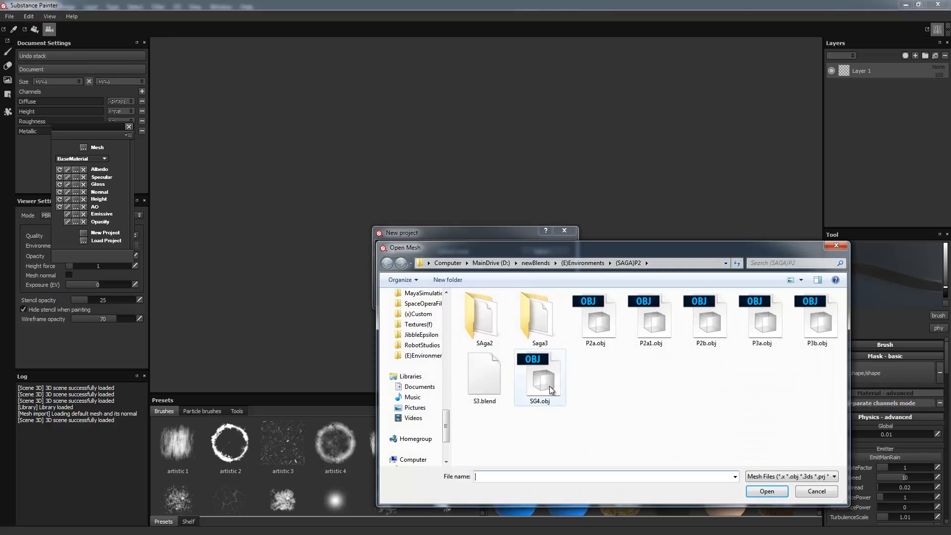
double_click(545, 380)
left_click(489, 296)
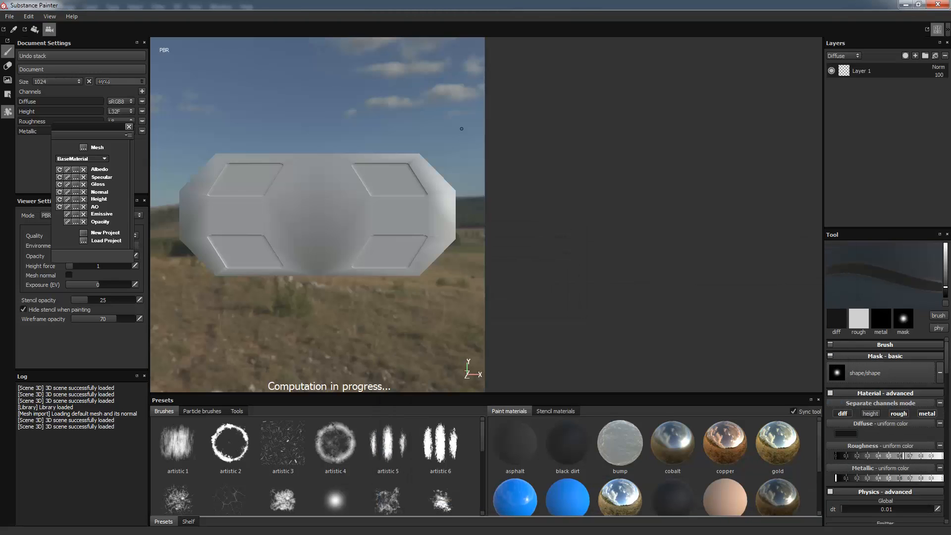
Step: Move the 3DO loader palette off the viewer settings and set the environment opacity to 0
mouse_move(229, 302)
left_mouse_down()
mouse_move(319, 294)
mouse_move(293, 312)
left_mouse_up()
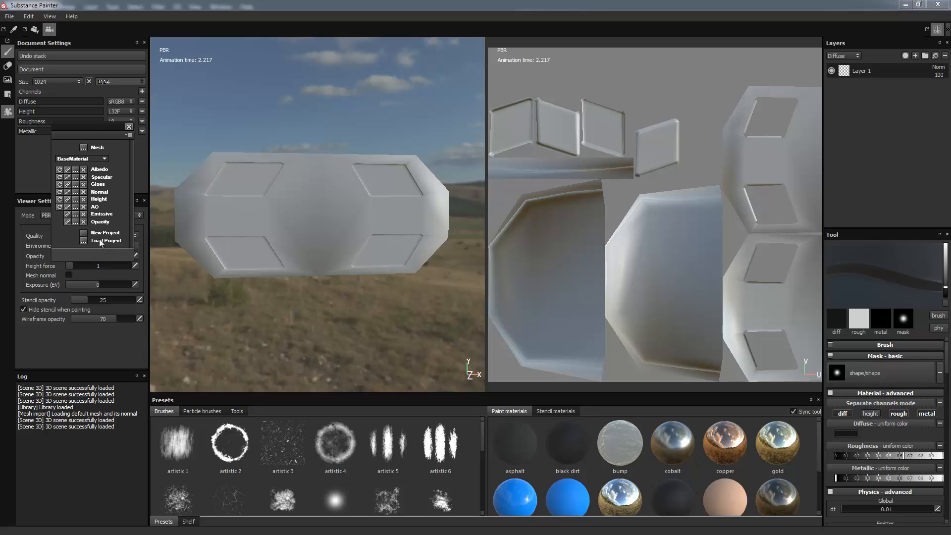
left_click_drag(89, 127, 216, 91)
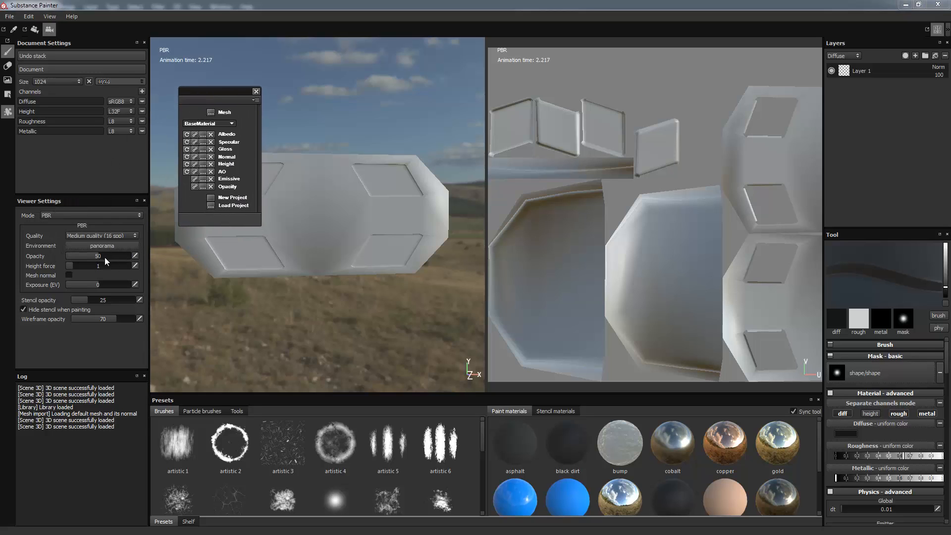
left_click_drag(103, 255, 32, 257)
Step: Inspect the smooth shading across the panel's faces and edges in the 3D view without the background environment
left_click_drag(253, 319, 396, 340, "alt")
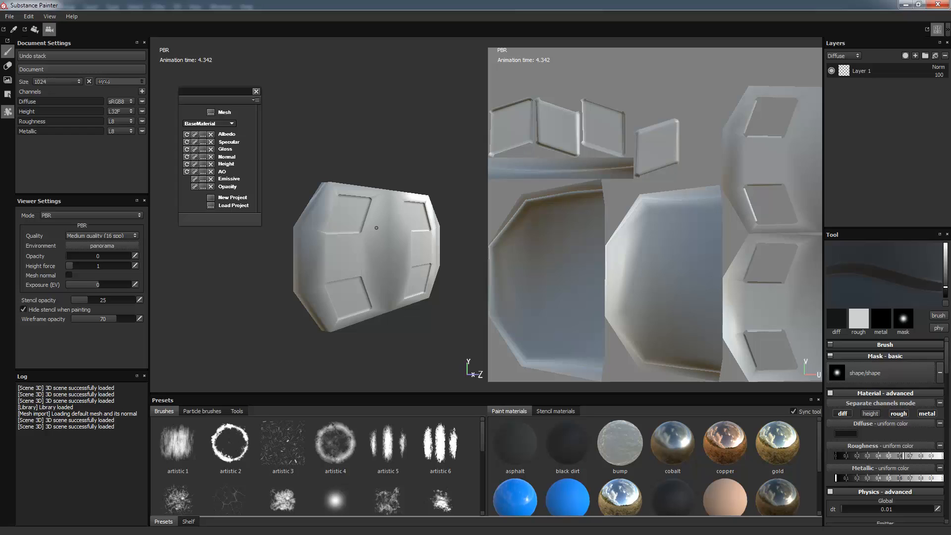
key("alt")
mouse_move(344, 368)
left_mouse_down("alt")
mouse_move(329, 365)
mouse_move(331, 355)
left_mouse_up("alt")
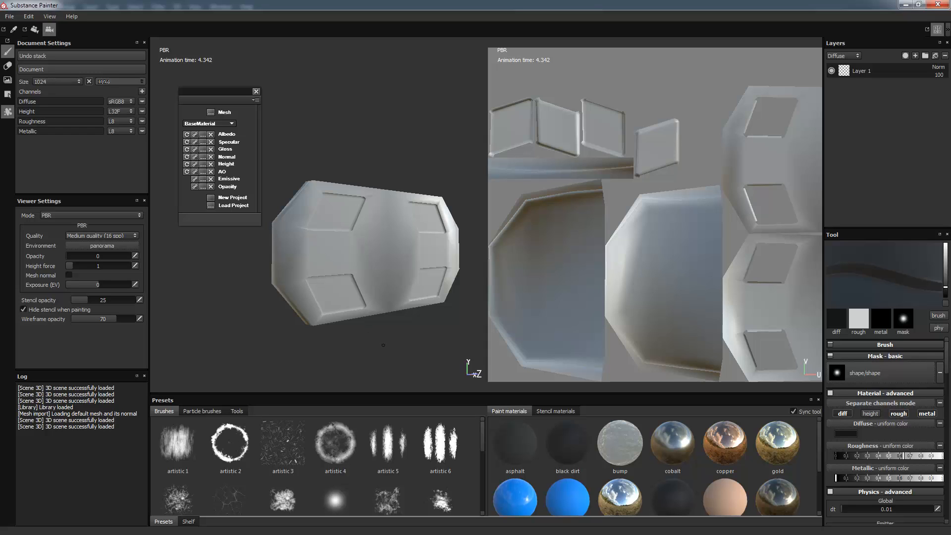
left_click_drag(403, 365, 396, 361, "alt")
middle_click_drag(397, 361, 354, 350, "alt")
left_click_drag(354, 350, 376, 348, "alt")
right_click_drag(376, 348, 376, 353, "alt")
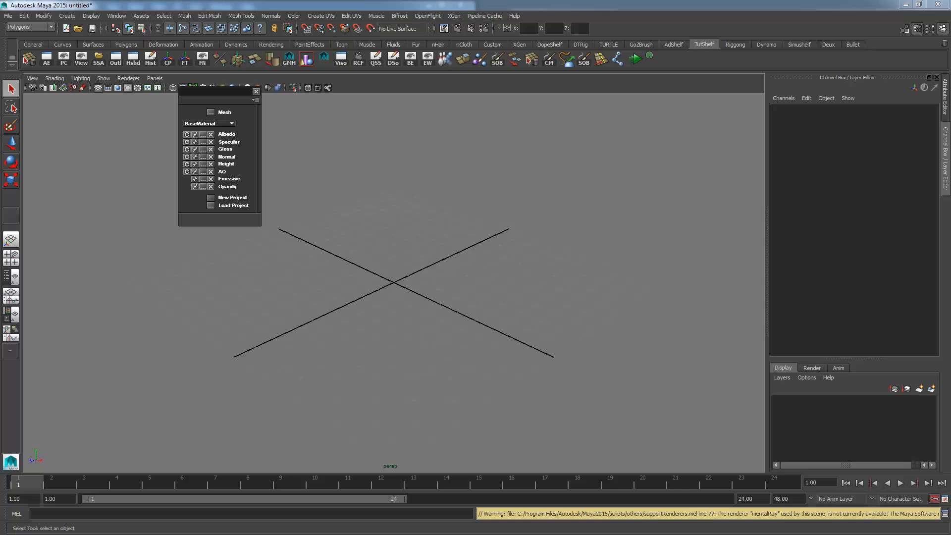
Step: Bring the SG4 mesh into the empty Maya scene and harden all of its edges
left_click_drag(539, 304, 471, 278, "alt")
left_click(478, 176)
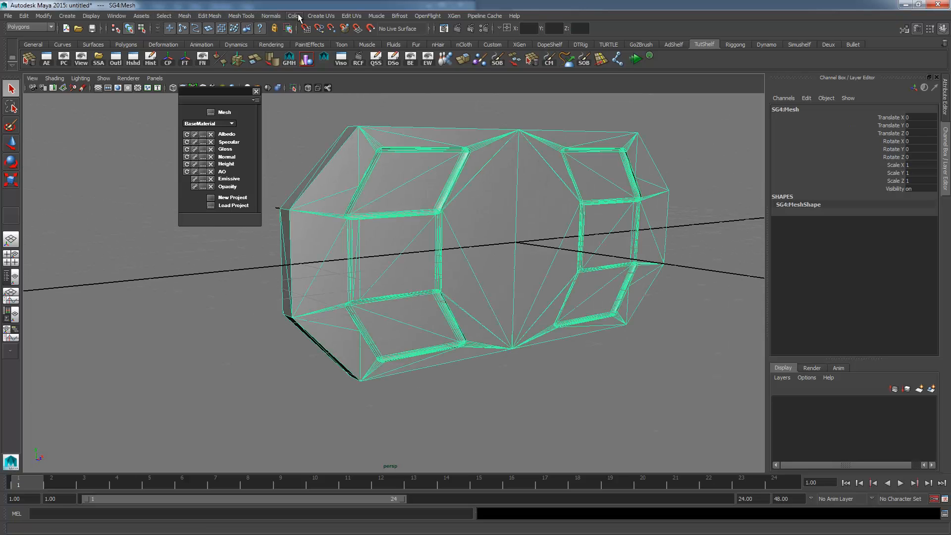
left_click(30, 27)
left_click(271, 16)
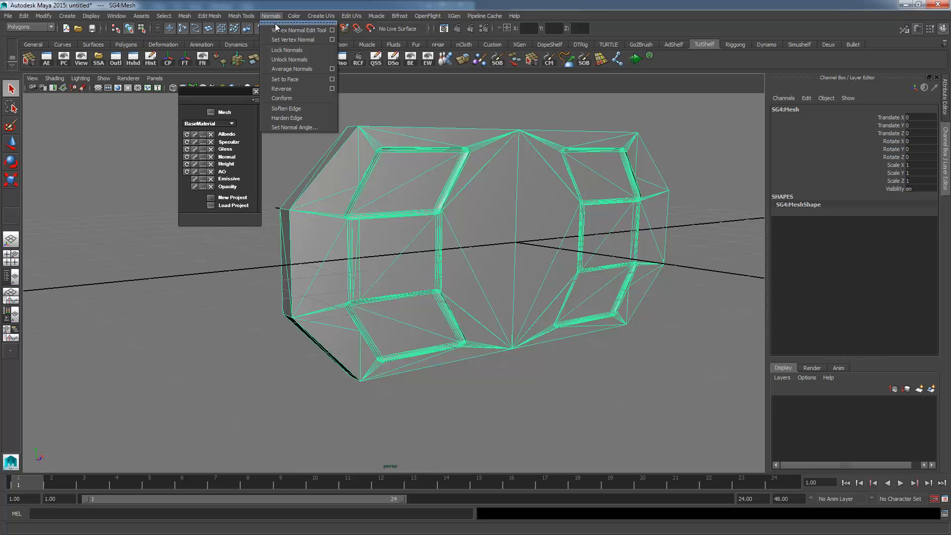
left_click(299, 117)
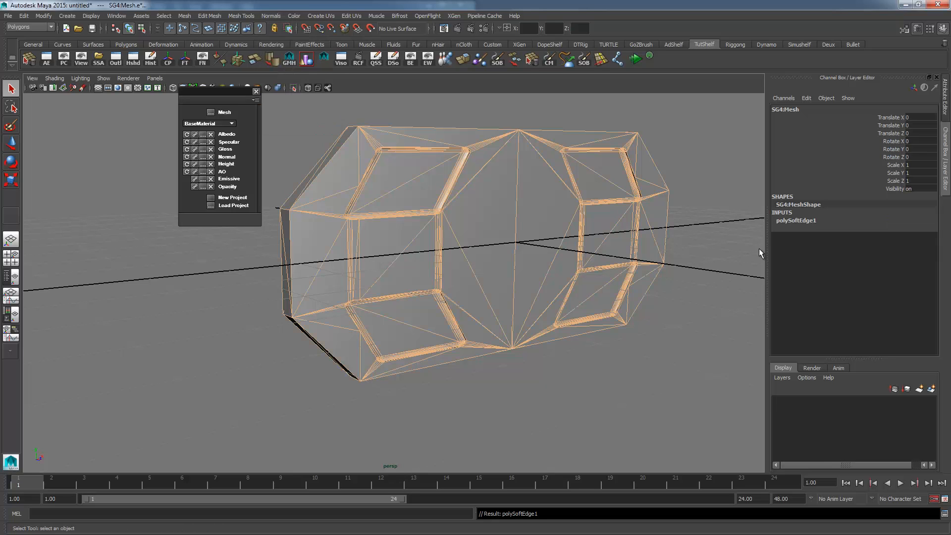
Step: Export the selected mesh in OBJ format as SG4a.obj to D:\newBlends\(E)Environments\(SAGA)P2, then deselect it
left_click(8, 16)
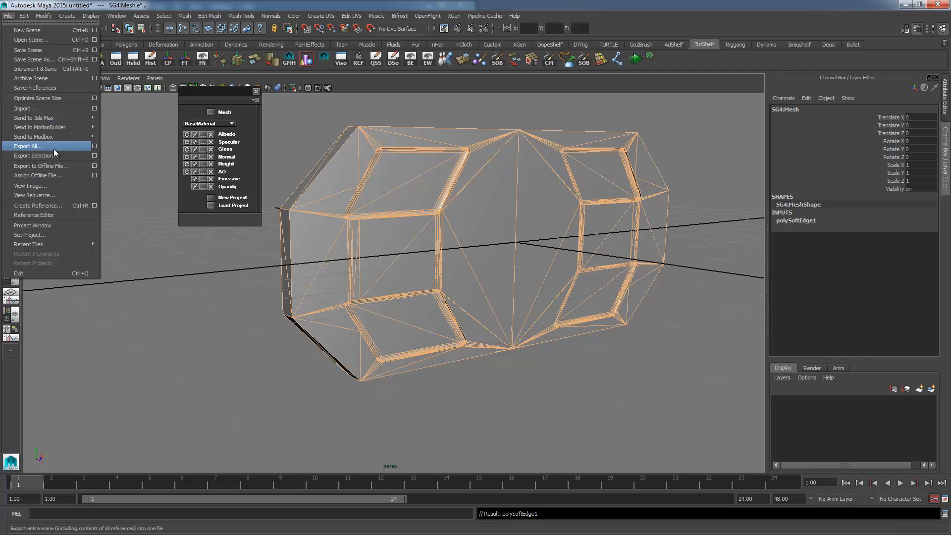
left_click(35, 156)
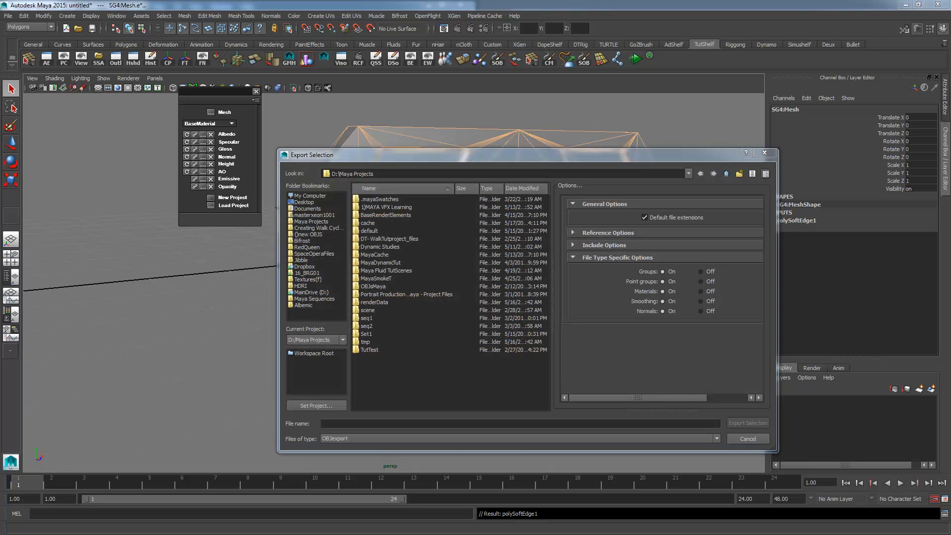
type("D:\\newBlends\\(E)Environments\\(SAGA)P2")
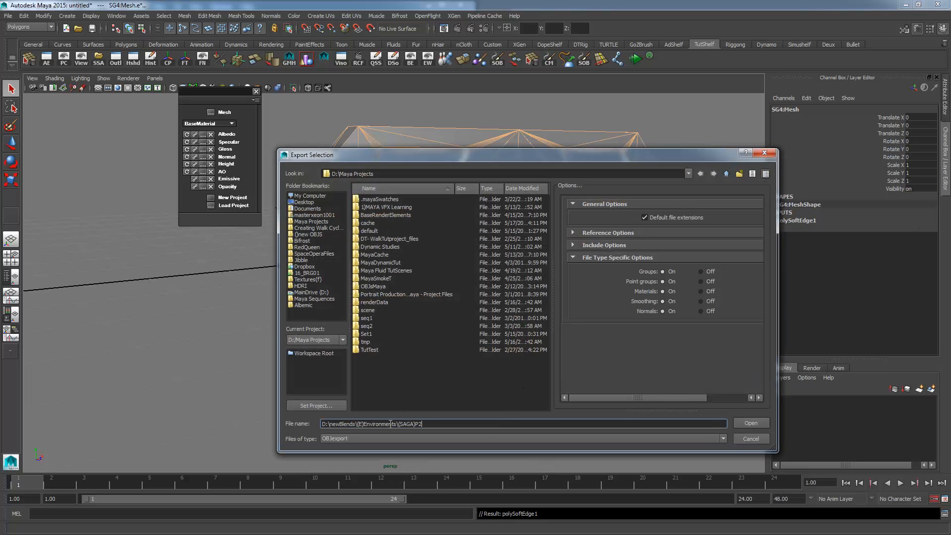
key("Return")
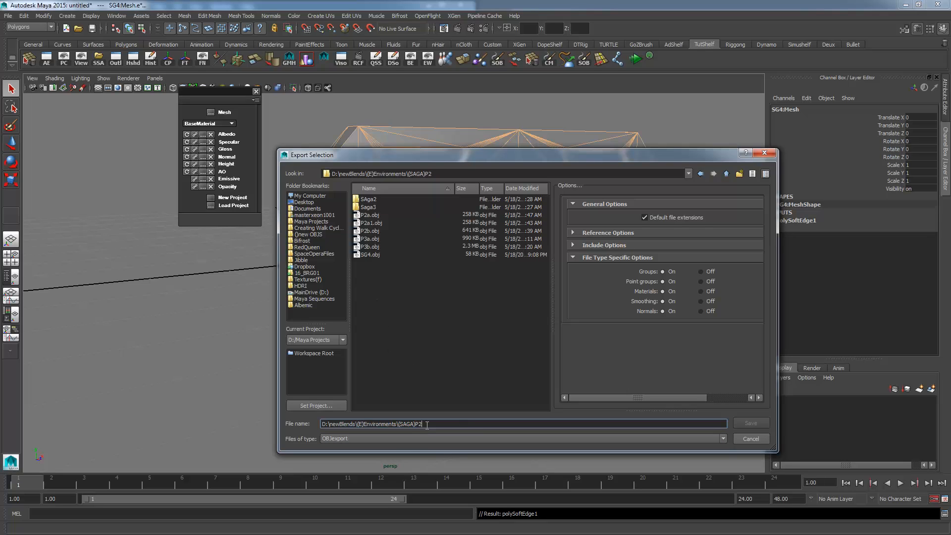
left_click(377, 255)
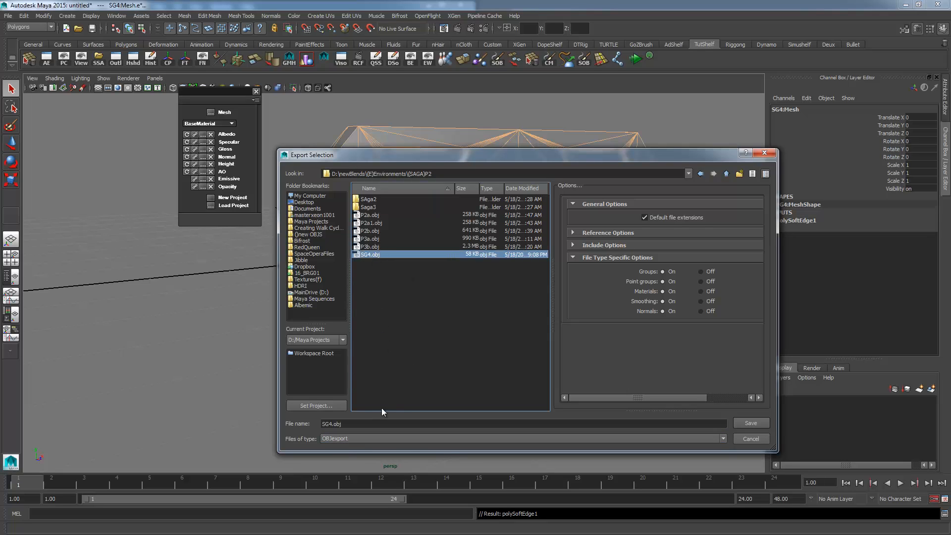
left_click(388, 423)
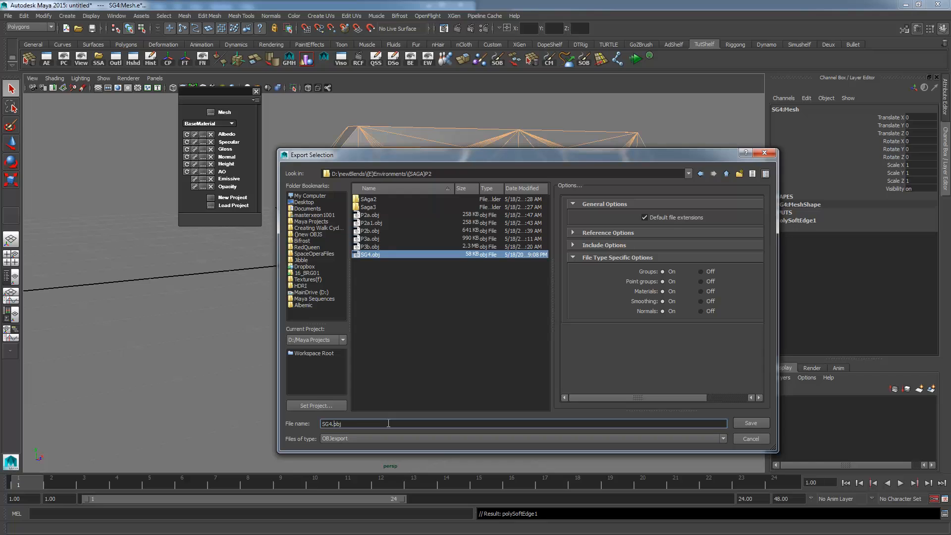
type("a")
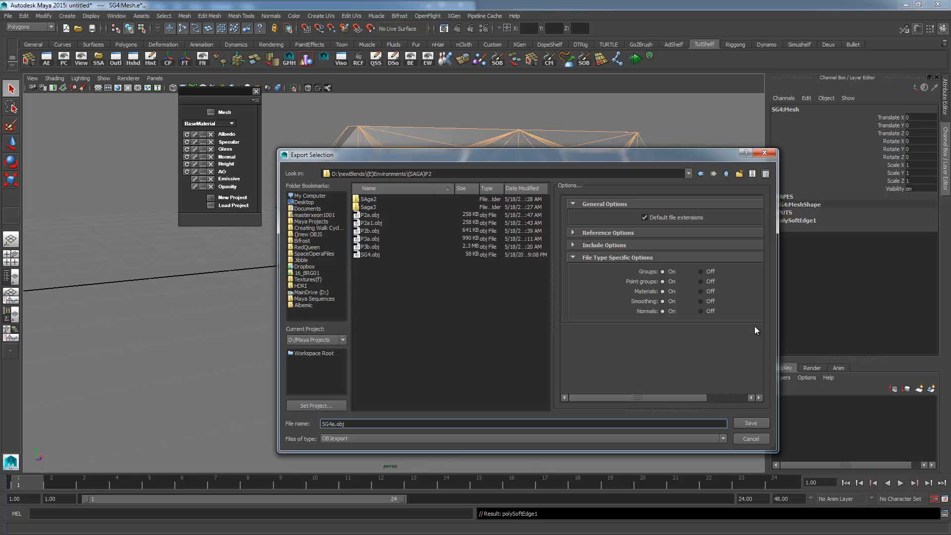
left_click(752, 426)
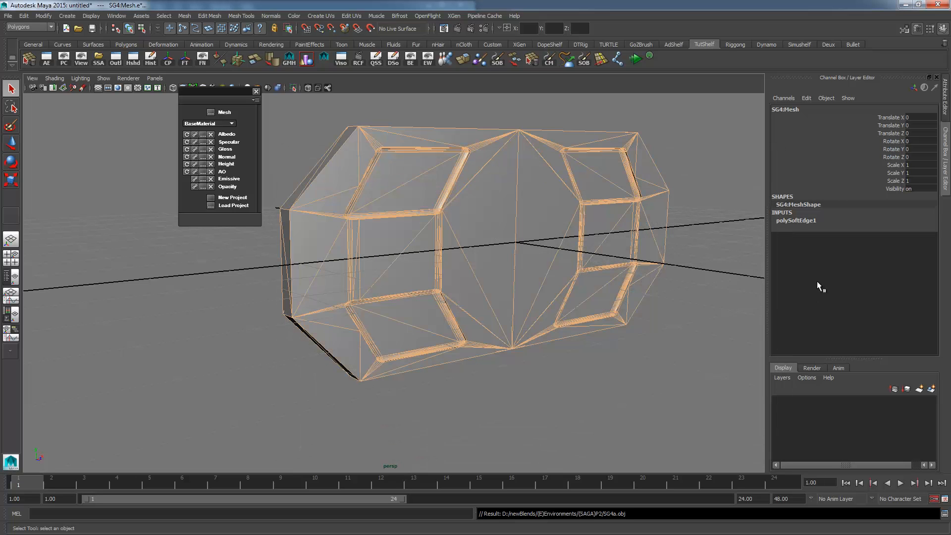
left_click(701, 232)
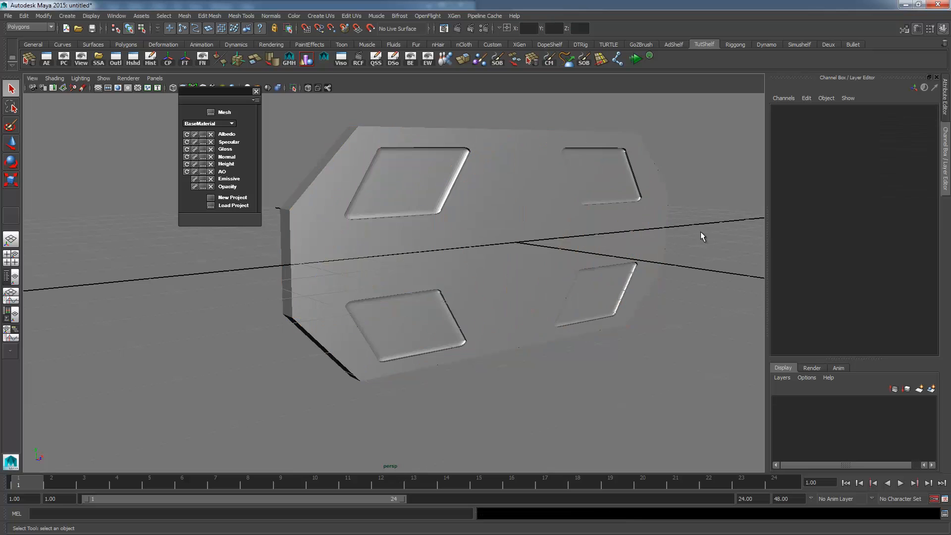
Step: Switch back to Substance Painter and move the 3DO loader palette clear of the panel model
left_click(905, 4)
left_click(369, 314)
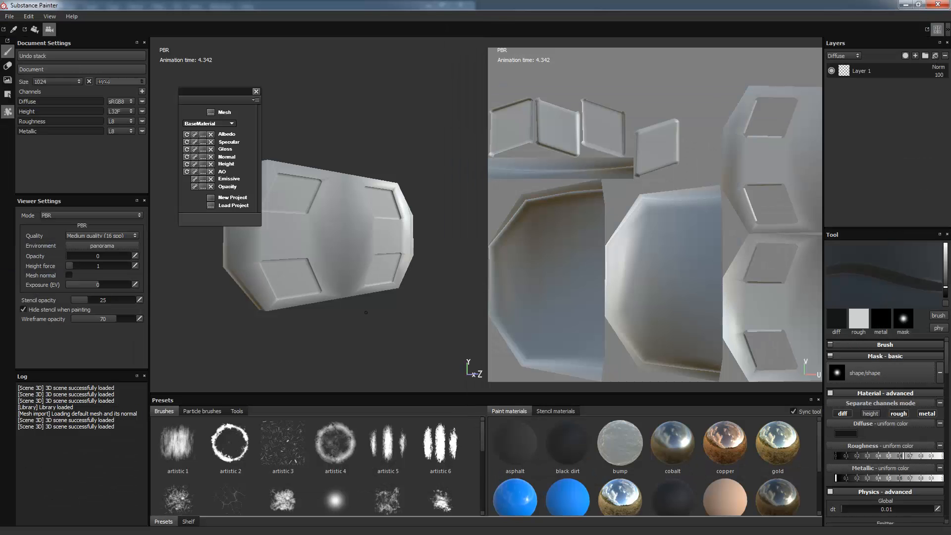
left_click(346, 291)
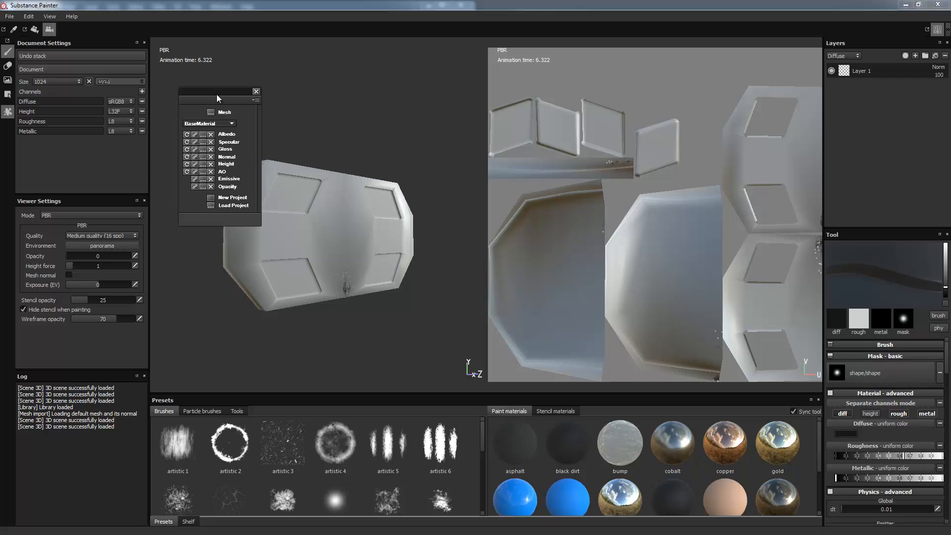
left_click_drag(218, 91, 175, 31)
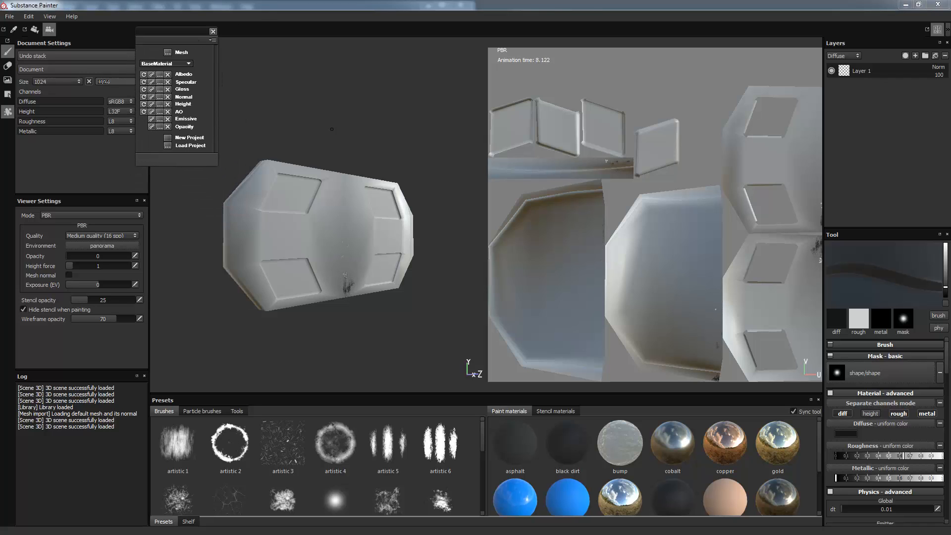
left_click_drag(343, 152, 356, 170, "alt")
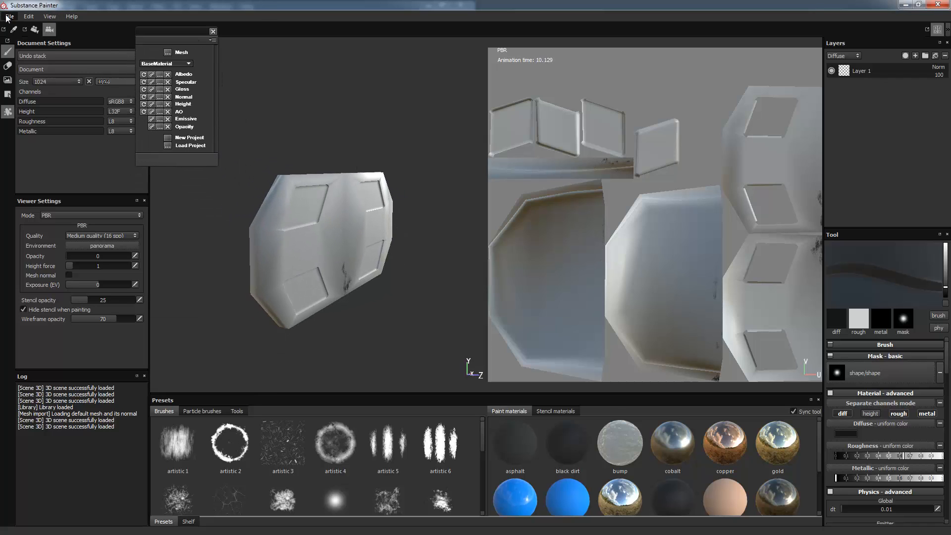
Step: Discard the modified project and create a new one at 1024 resolution with SG4a.obj as its mesh, and check its shading
left_click(9, 17)
left_click(16, 27)
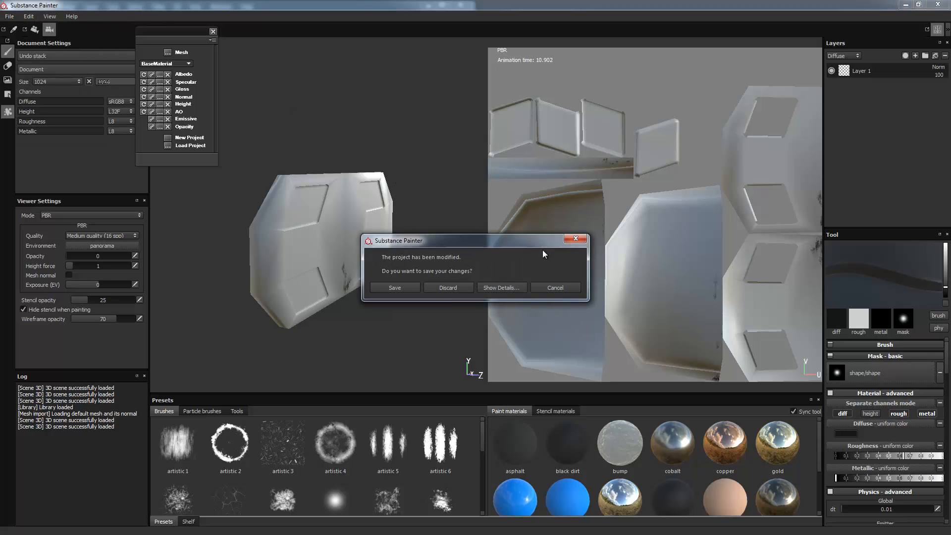
left_click(442, 285)
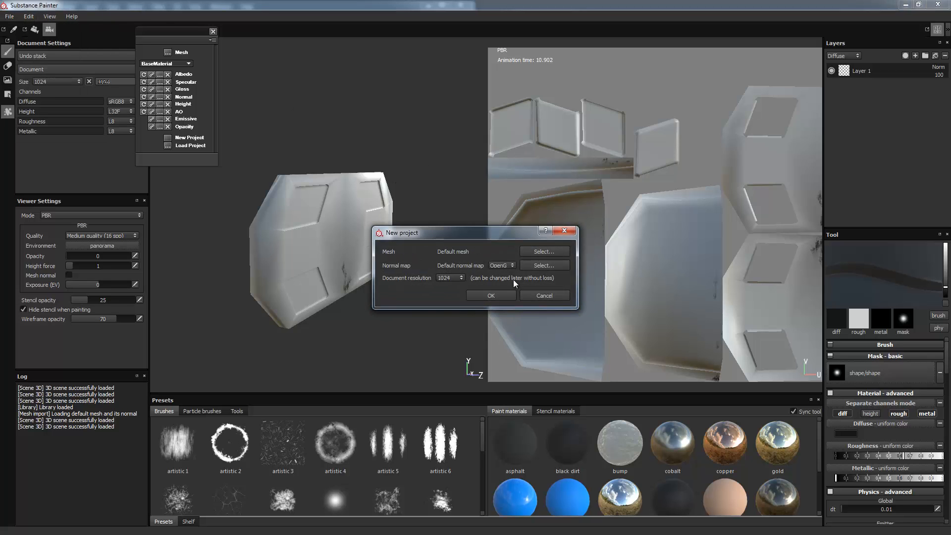
left_click(543, 252)
double_click(598, 361)
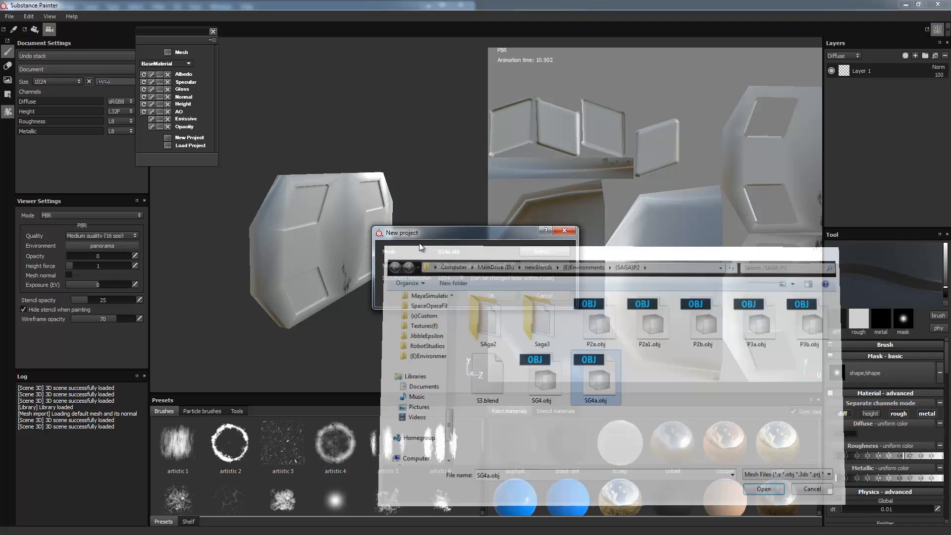
left_click(491, 296)
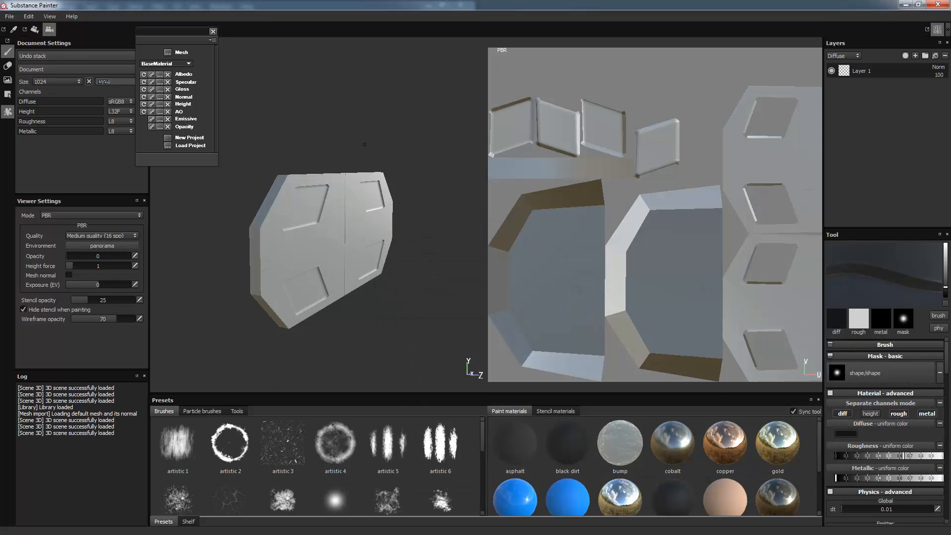
left_click_drag(301, 112, 318, 117, "alt")
mouse_move(333, 154)
left_mouse_down("alt")
mouse_move(360, 178)
mouse_move(329, 172)
left_mouse_up("alt")
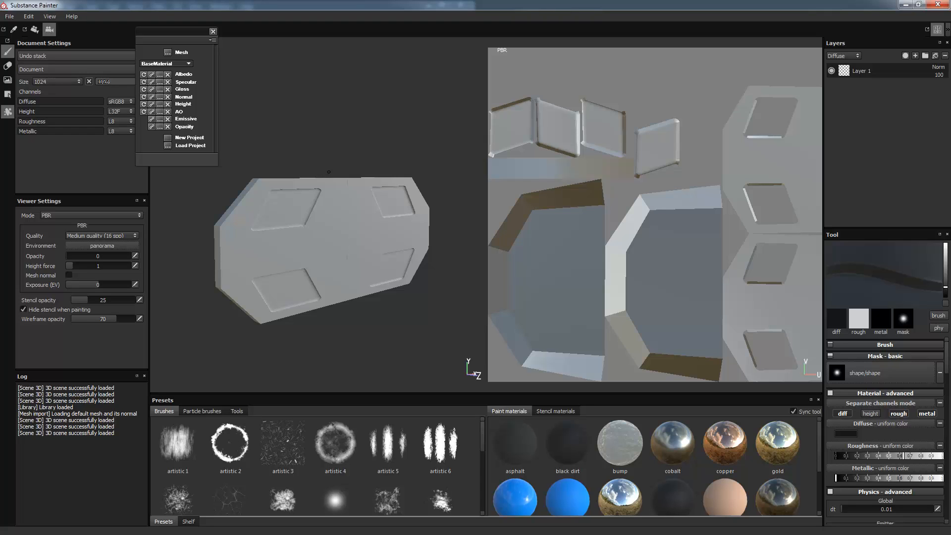
Step: Paint particle strokes of the cobalt material across the panel's front face and lower edges, enlarging the presets area
left_click(664, 440)
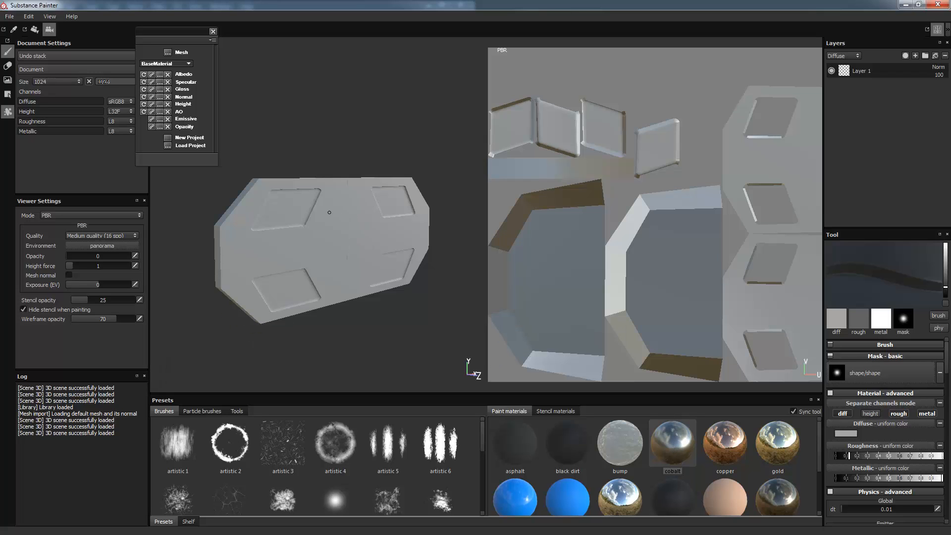
mouse_move(330, 212)
left_mouse_down()
mouse_move(328, 244)
mouse_move(292, 211)
mouse_move(251, 280)
mouse_move(237, 248)
mouse_move(248, 208)
mouse_move(278, 196)
mouse_move(297, 238)
mouse_move(382, 264)
mouse_move(421, 214)
left_mouse_up()
left_click_drag(351, 393, 350, 364)
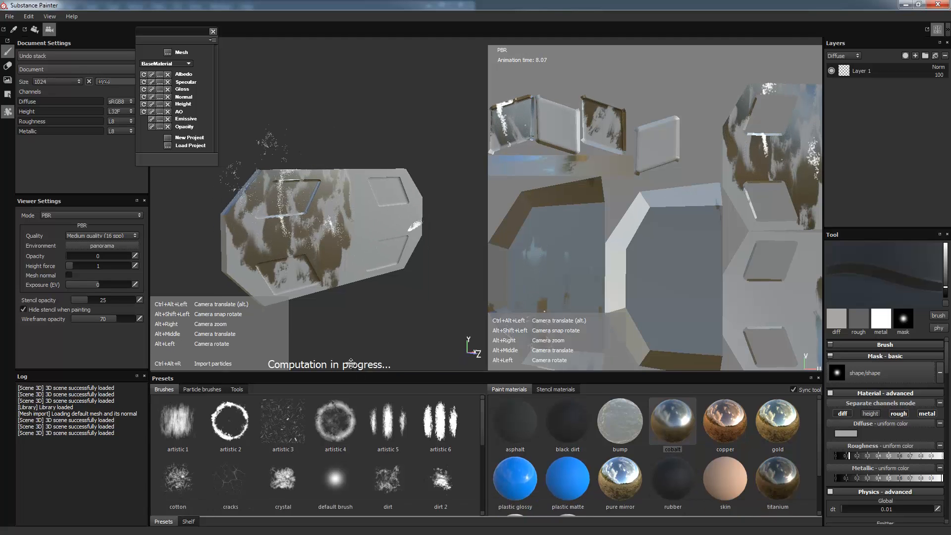
left_click_drag(408, 298, 331, 277, "alt")
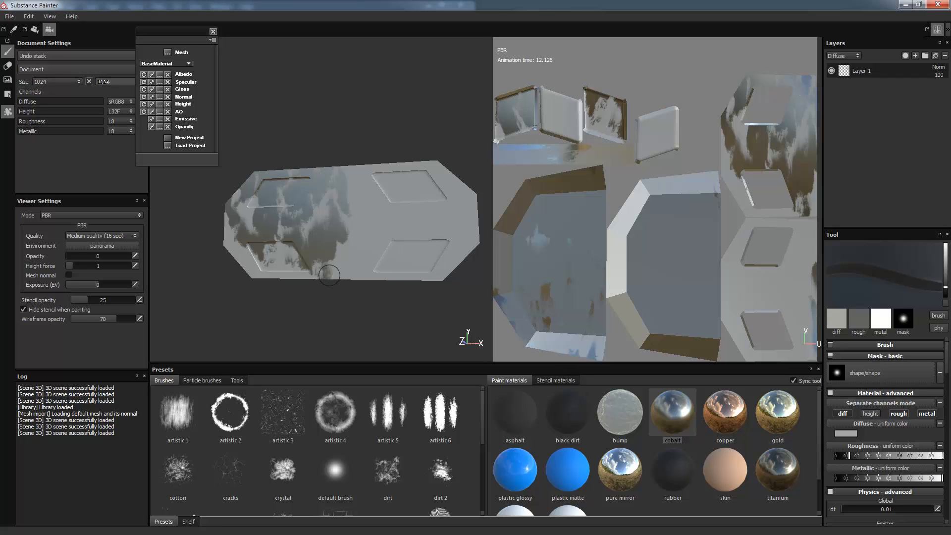
mouse_move(380, 279)
left_mouse_down()
mouse_move(462, 260)
mouse_move(416, 282)
mouse_move(307, 272)
mouse_move(242, 201)
left_mouse_up()
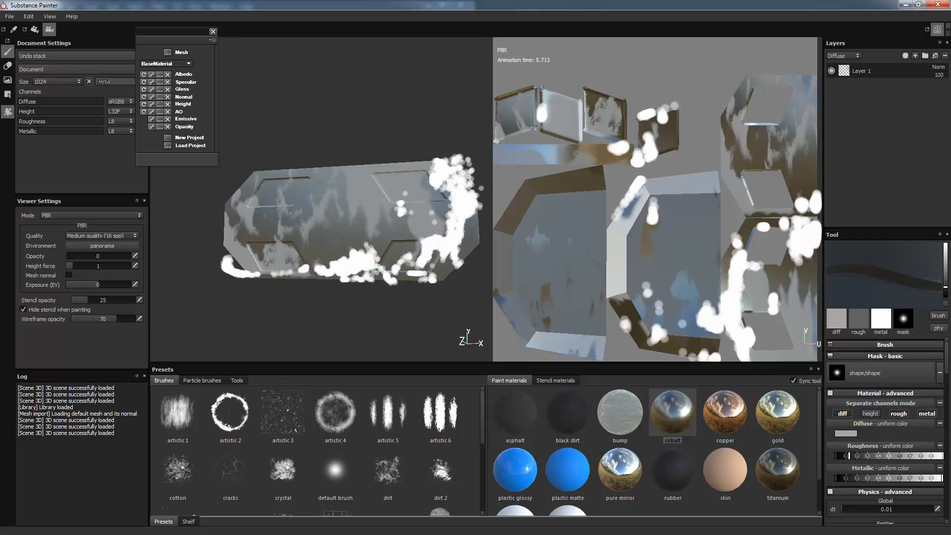
mouse_move(221, 319)
left_mouse_down("alt")
mouse_move(277, 334)
mouse_move(212, 259)
mouse_move(218, 277)
mouse_move(267, 297)
mouse_move(326, 283)
left_mouse_up("alt")
mouse_move(389, 329)
left_mouse_down("alt")
mouse_move(344, 314)
mouse_move(416, 322)
mouse_move(391, 323)
left_mouse_up("alt")
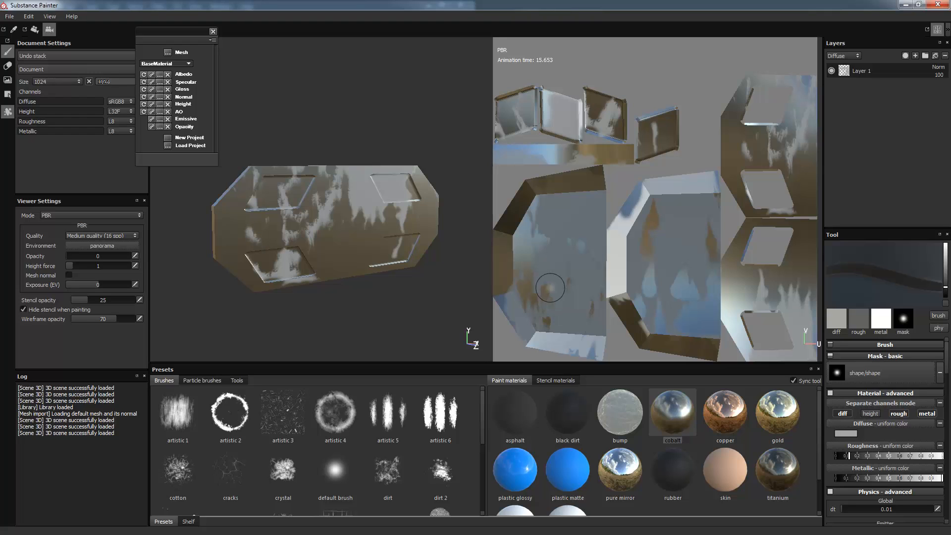
Step: Add a second paint layer and brush rubber material strokes over the panel with the artistic 5 brush
left_click(916, 56)
mouse_move(866, 83)
left_mouse_down()
mouse_move(878, 95)
mouse_move(875, 69)
left_mouse_up()
left_click(682, 495)
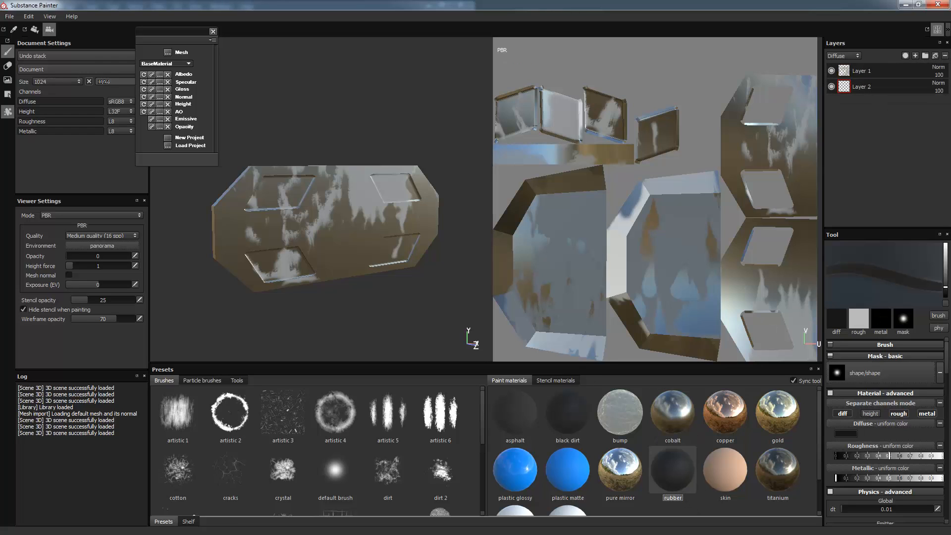
left_click(393, 427)
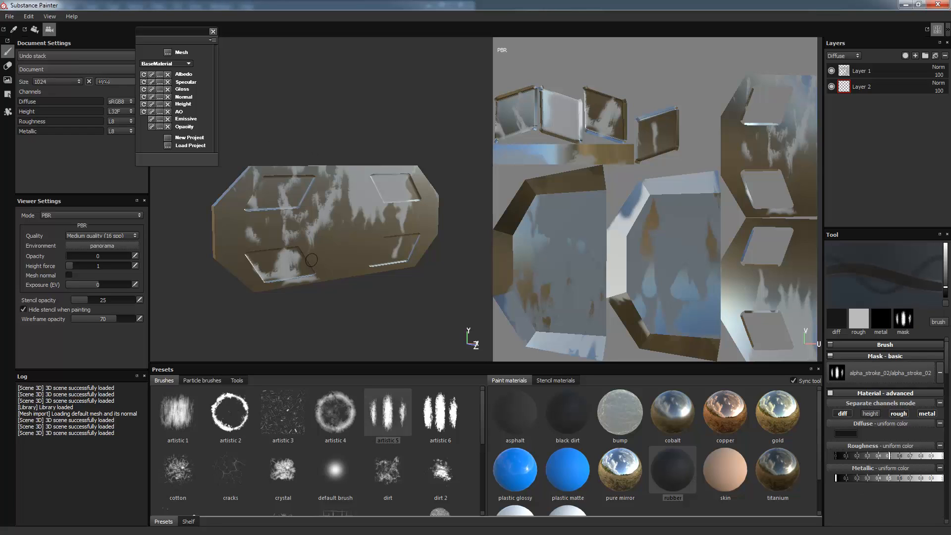
mouse_move(297, 234)
left_mouse_down()
mouse_move(307, 242)
mouse_move(324, 227)
mouse_move(318, 200)
mouse_move(331, 194)
mouse_move(330, 181)
left_mouse_up()
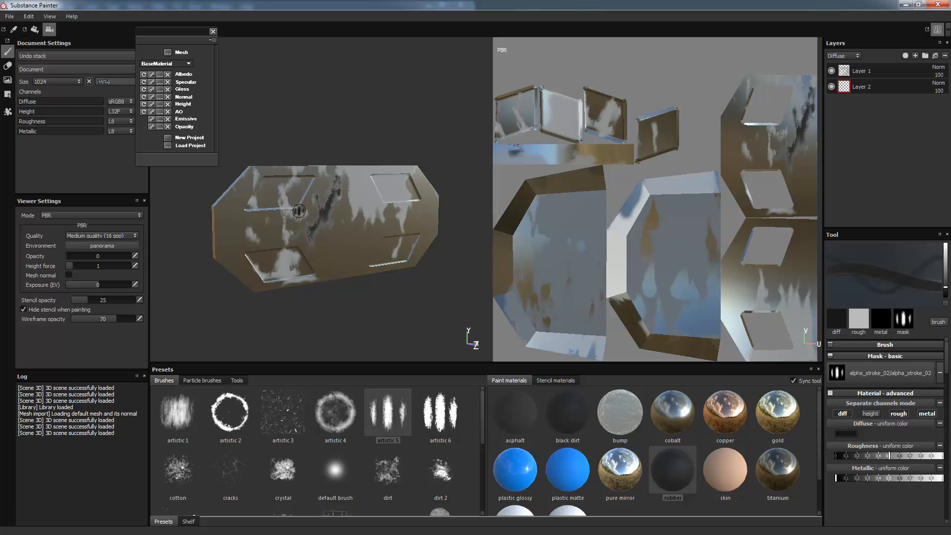
mouse_move(299, 213)
left_mouse_down()
mouse_move(279, 208)
mouse_move(298, 176)
mouse_move(287, 218)
mouse_move(313, 219)
mouse_move(283, 232)
mouse_move(297, 268)
mouse_move(258, 271)
mouse_move(277, 284)
mouse_move(306, 274)
mouse_move(250, 260)
mouse_move(239, 228)
mouse_move(261, 246)
mouse_move(245, 201)
mouse_move(262, 189)
mouse_move(255, 166)
mouse_move(355, 210)
mouse_move(394, 173)
mouse_move(411, 183)
mouse_move(404, 171)
mouse_move(352, 169)
mouse_move(401, 210)
mouse_move(405, 241)
mouse_move(393, 252)
left_mouse_up()
mouse_move(414, 324)
left_mouse_down("alt")
mouse_move(345, 310)
mouse_move(333, 268)
left_mouse_up("alt")
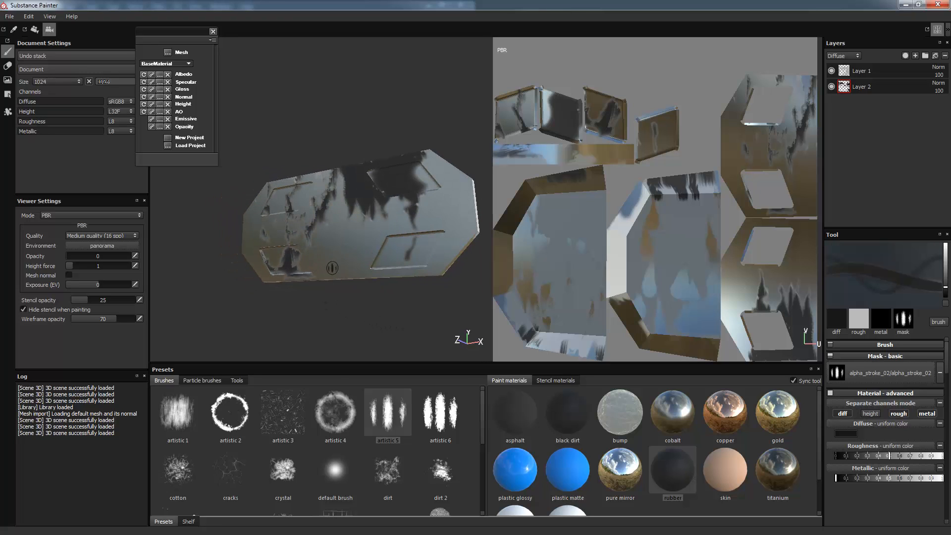
Step: Try to reorder the paint layers and dismiss the Substance Painter bug report without submitting it
mouse_move(879, 73)
left_mouse_down()
mouse_move(894, 71)
mouse_move(893, 55)
left_mouse_up()
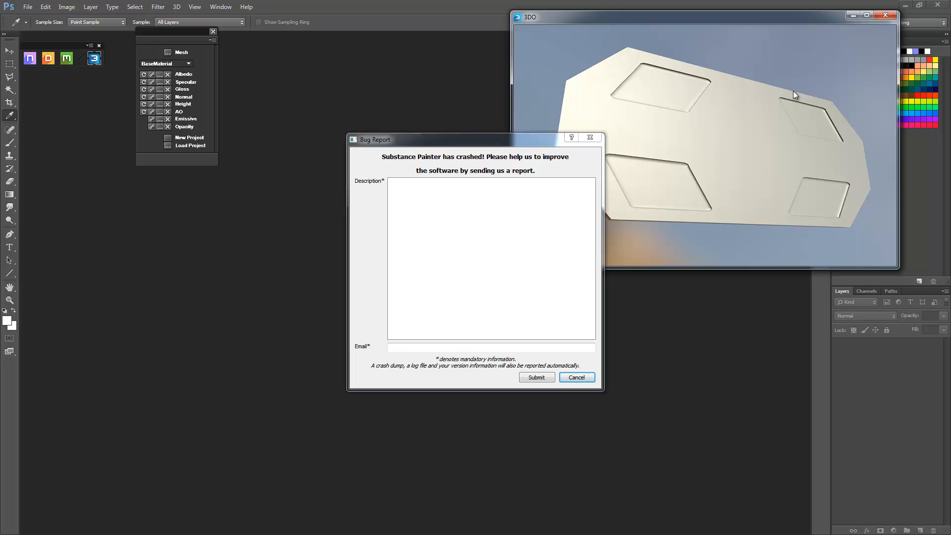
left_click(576, 377)
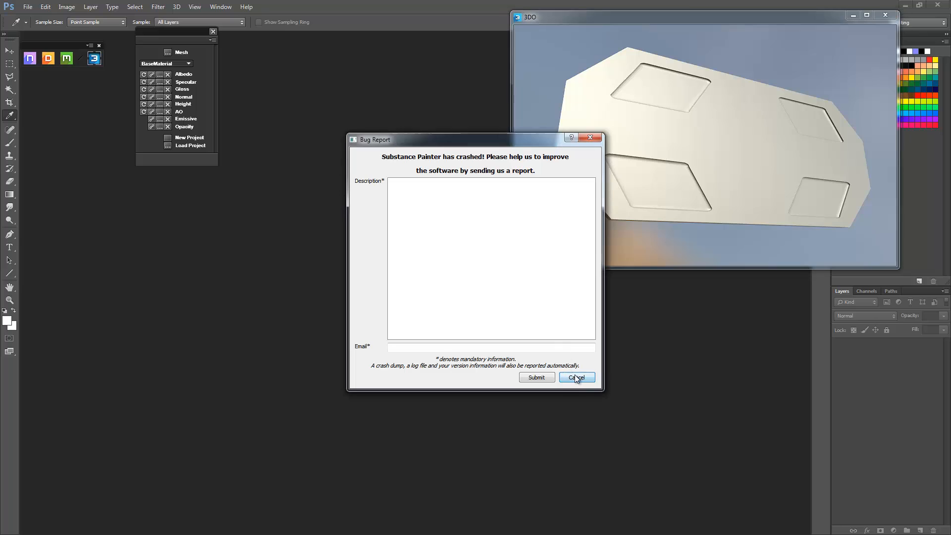
left_click(576, 377)
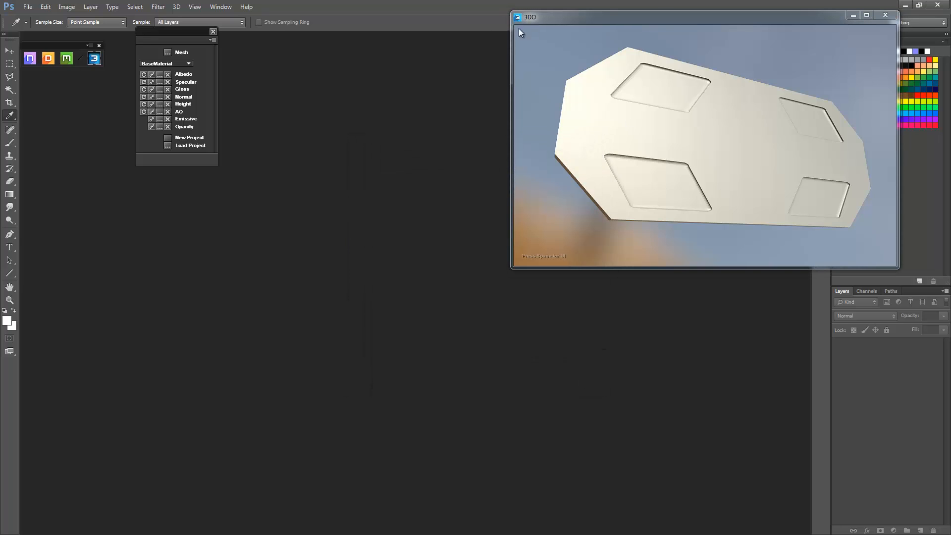
Step: Create a new 1024 by 1024 NDO normal map project in Photoshop
left_click(30, 61)
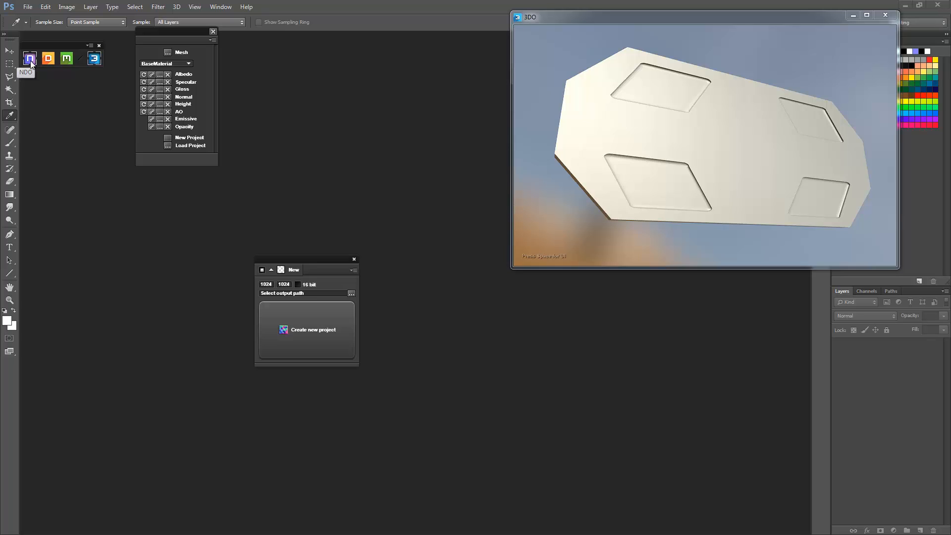
left_click(298, 318)
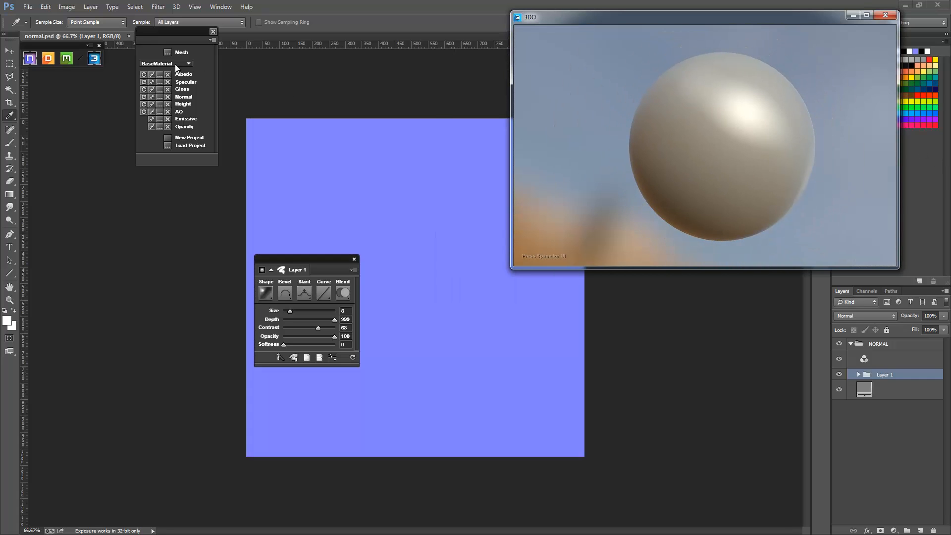
Step: Load the SG4 panel mesh into the 3DO preview and move the NDO settings clear of the canvas
left_click(171, 53)
double_click(296, 164)
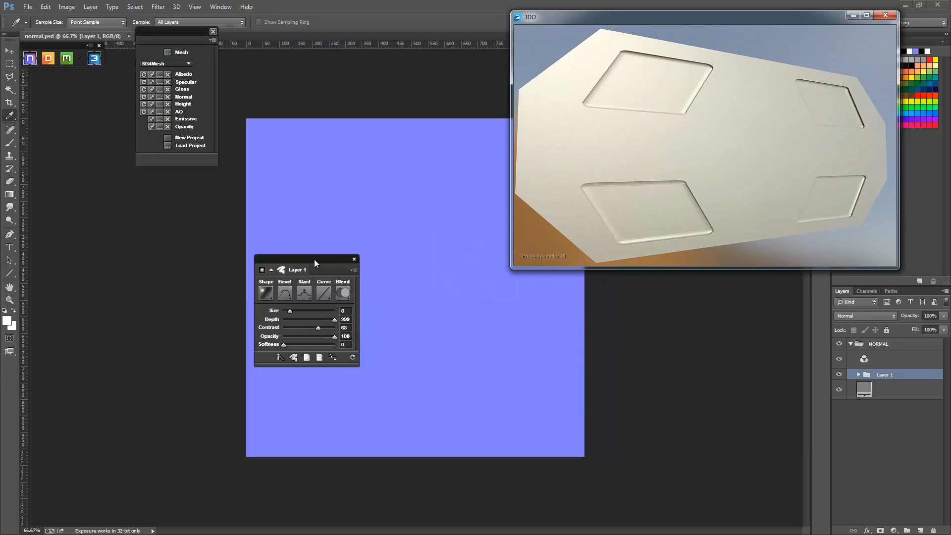
left_click_drag(282, 263, 90, 208)
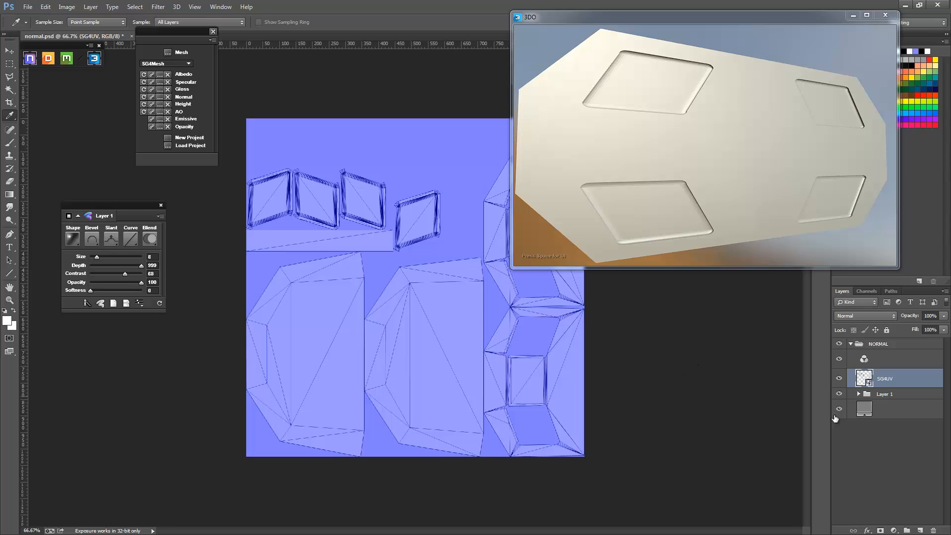
Step: Put the SG4UV layer at the top of the NORMAL group and set its blend mode to Multiply
left_click_drag(884, 378, 867, 352)
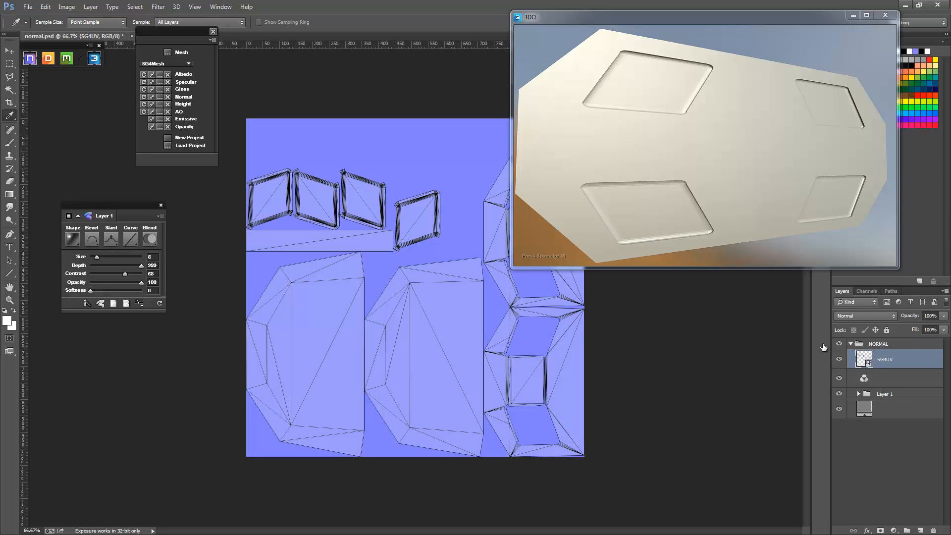
left_click(873, 313)
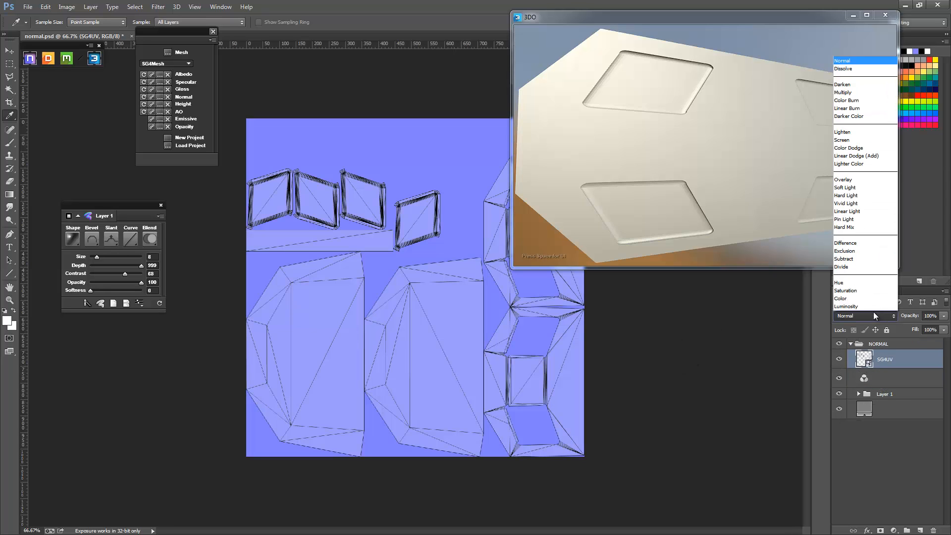
left_click(869, 92)
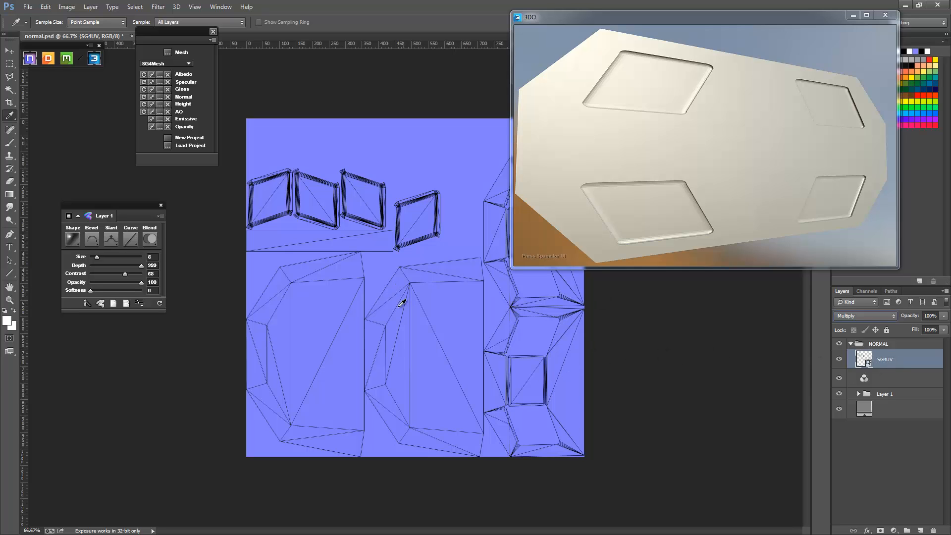
Step: Examine the UV wireframe around the recess islands up close, toggling the SG4UV overlay off and on
key("ctrl+plus")
key("ctrl+plus")
key("ctrl+minus")
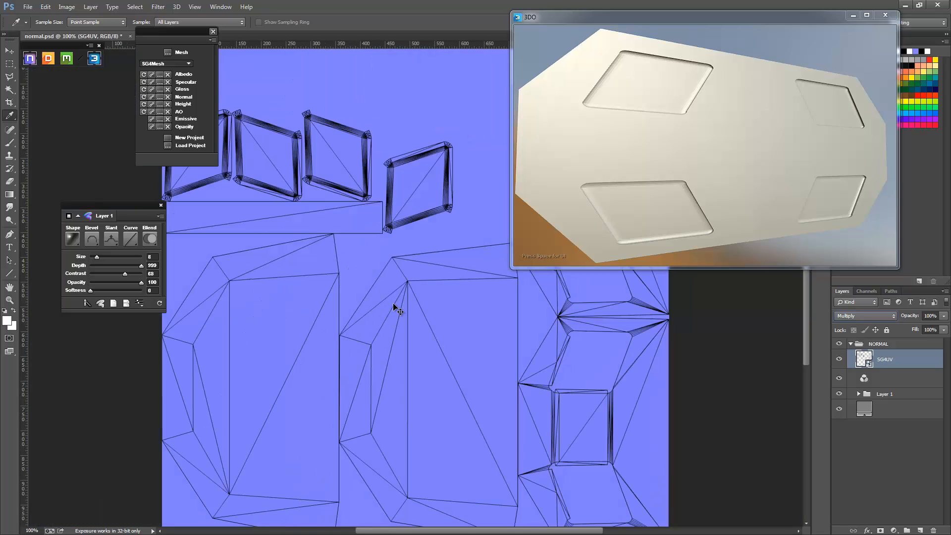
key("ctrl+minus")
key("ctrl+plus")
left_click_drag(527, 417, 373, 344)
key("ctrl+plus")
left_click_drag(457, 378, 391, 285)
left_click_drag(412, 257, 439, 280)
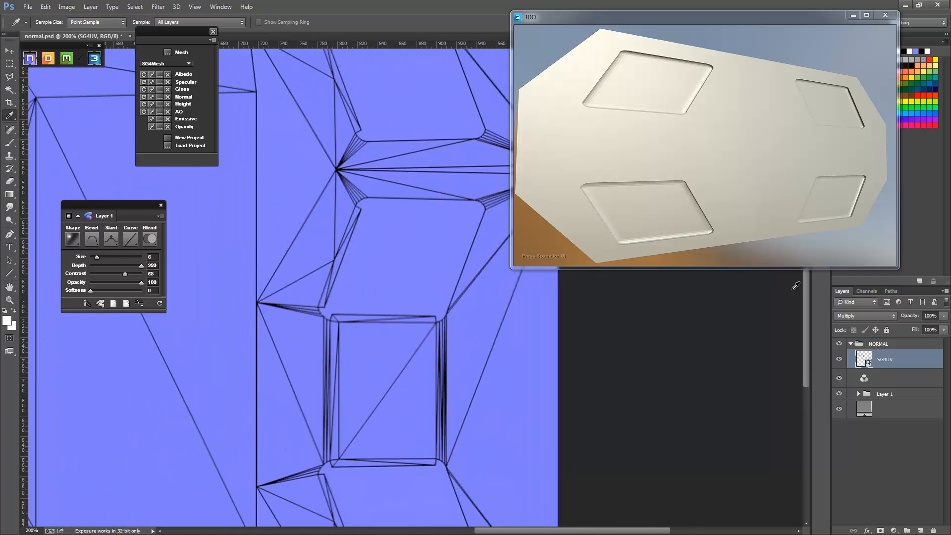
left_click(838, 359)
left_click(838, 360)
Step: Place the Eat3d_Bolt_Alpha_62 image above Layer 1 and move it over the two large UV islands
left_click(881, 394)
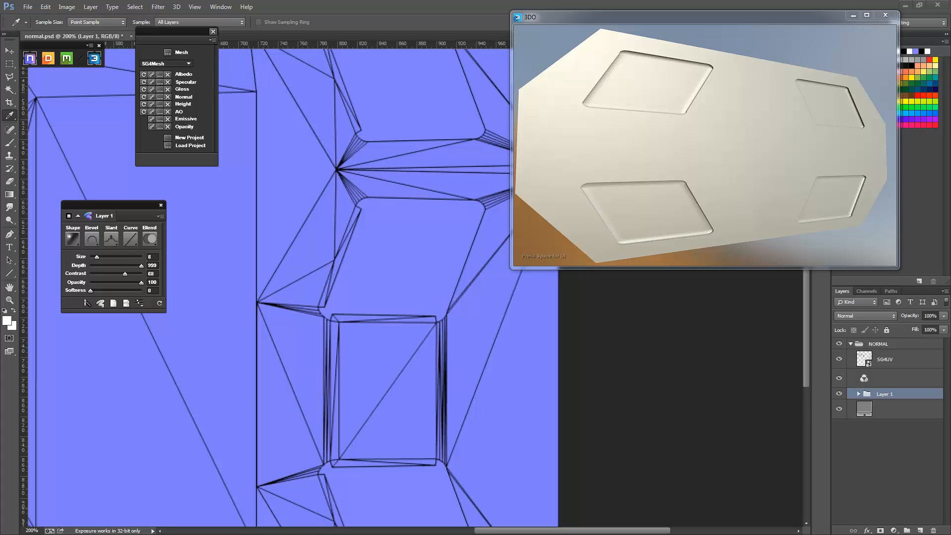
left_click_drag(565, 219, 391, 350)
key("Return")
key("i")
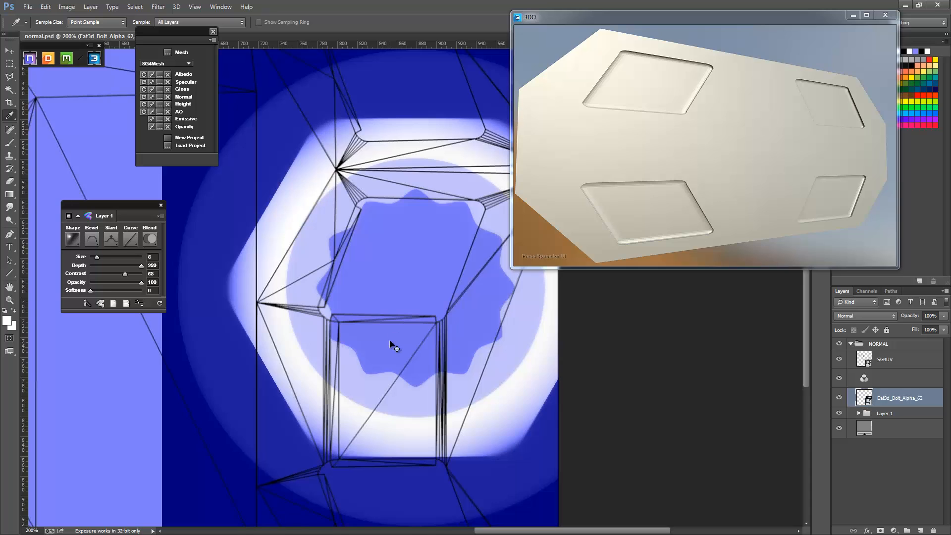
key("ctrl+0")
left_click_drag(649, 421, 457, 403, "ctrl")
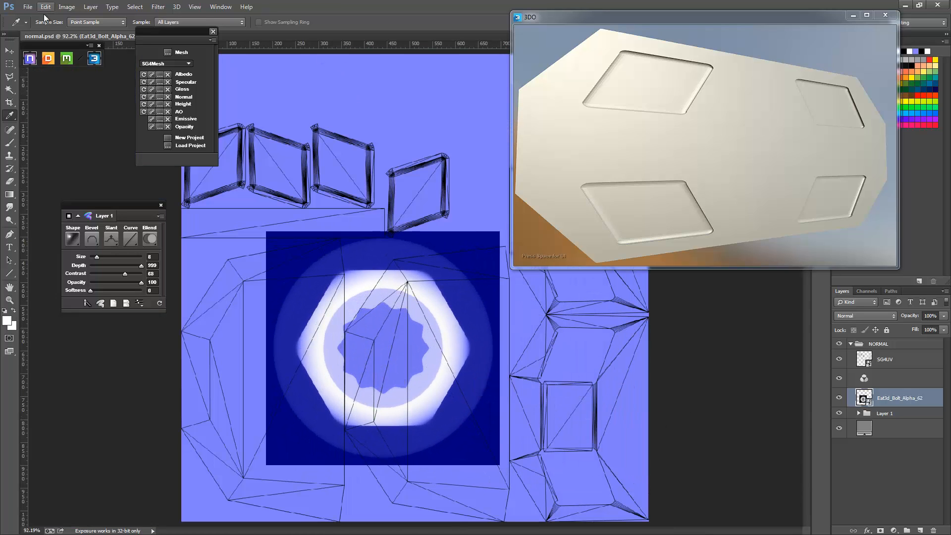
Step: Rasterize the bolt layer and delete everything outside a circular selection drawn around the hexagon
left_click(8, 63)
left_click(35, 69)
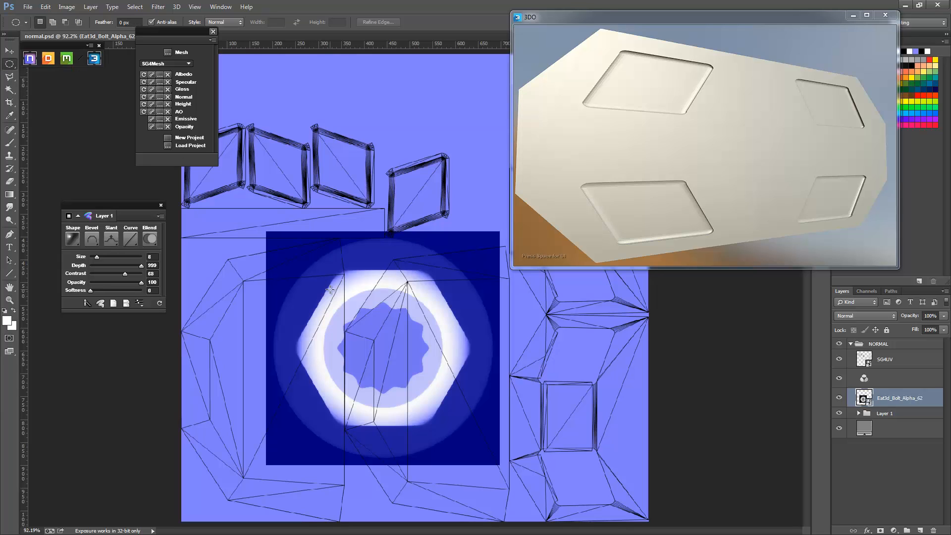
left_click_drag(330, 289, 476, 454, "shift")
right_click(865, 398)
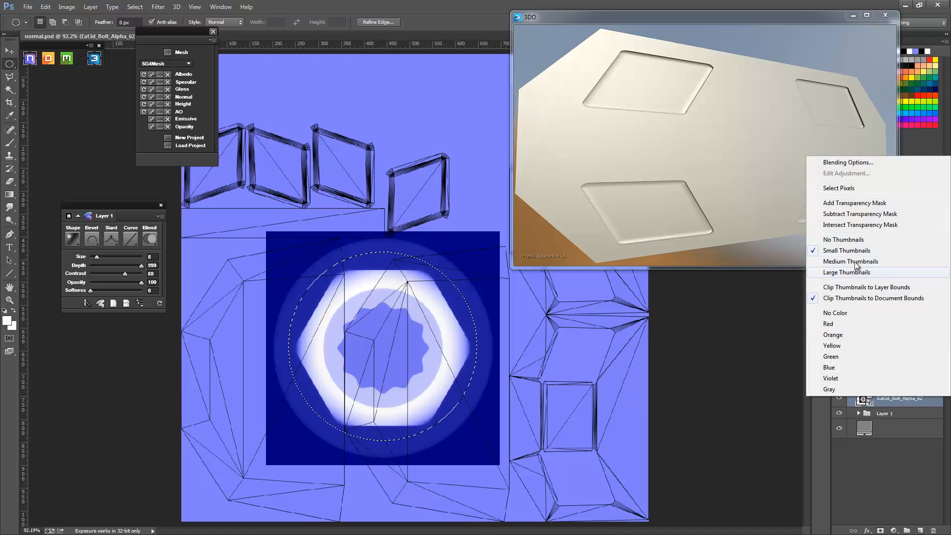
key("Escape")
right_click(888, 397)
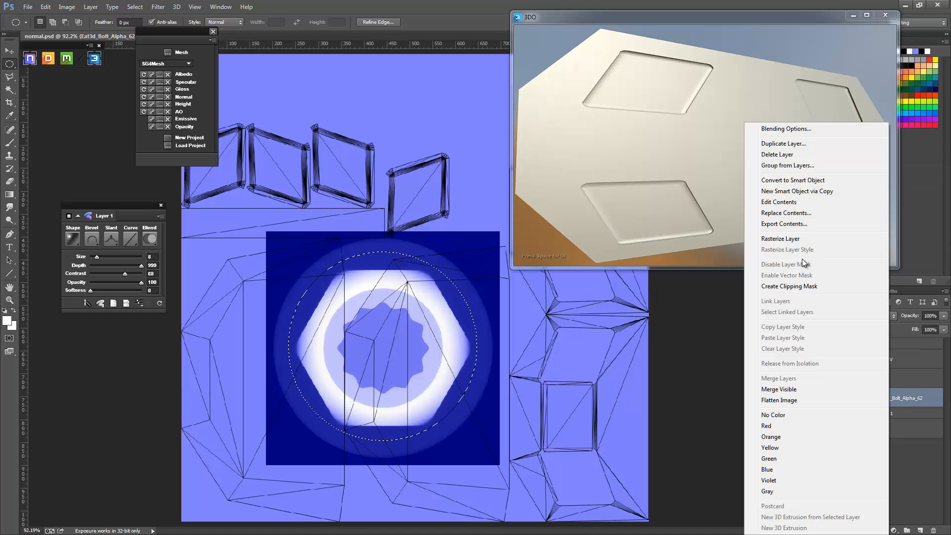
left_click(793, 239)
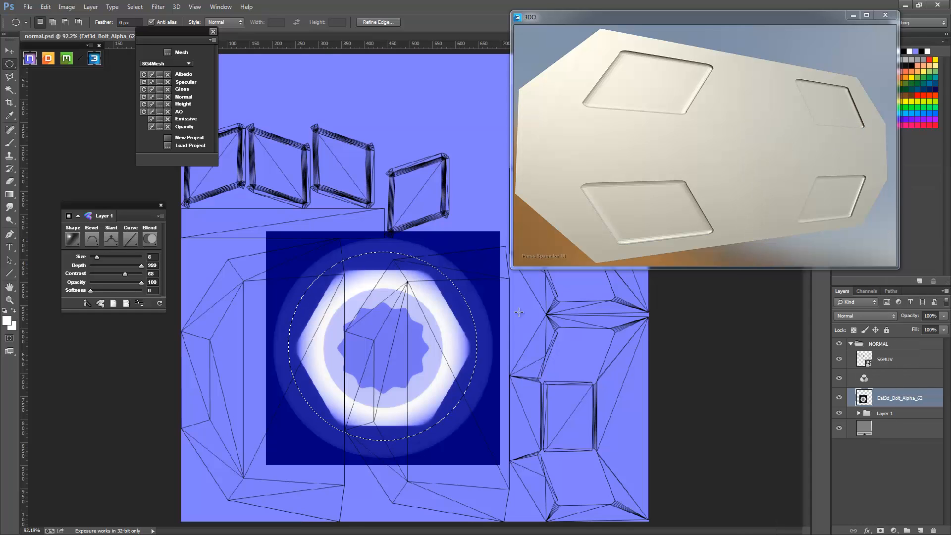
key("ctrl+shift+i")
key("Delete")
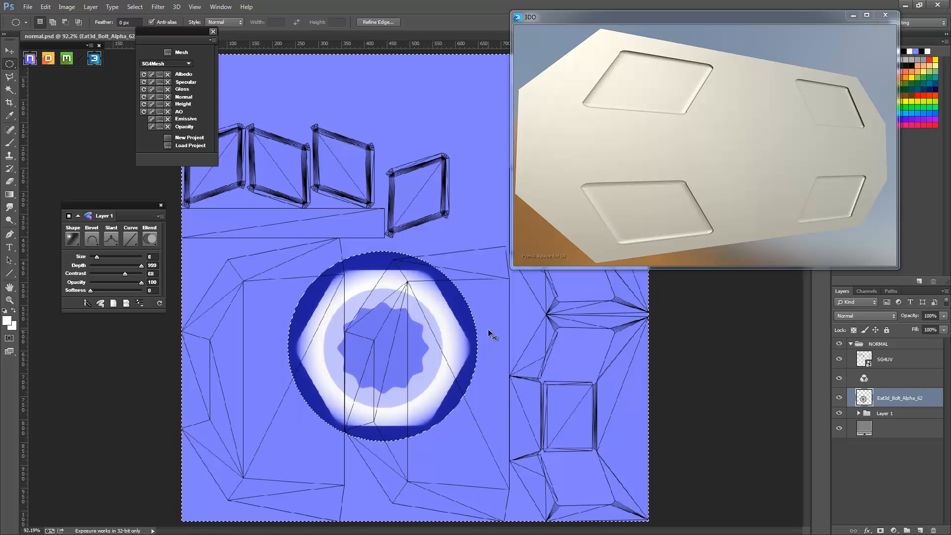
key("ctrl+d")
Step: Scale the bolt down and place two copies on the slanted recess faces above and below the lower square UV island
key("ctrl+t")
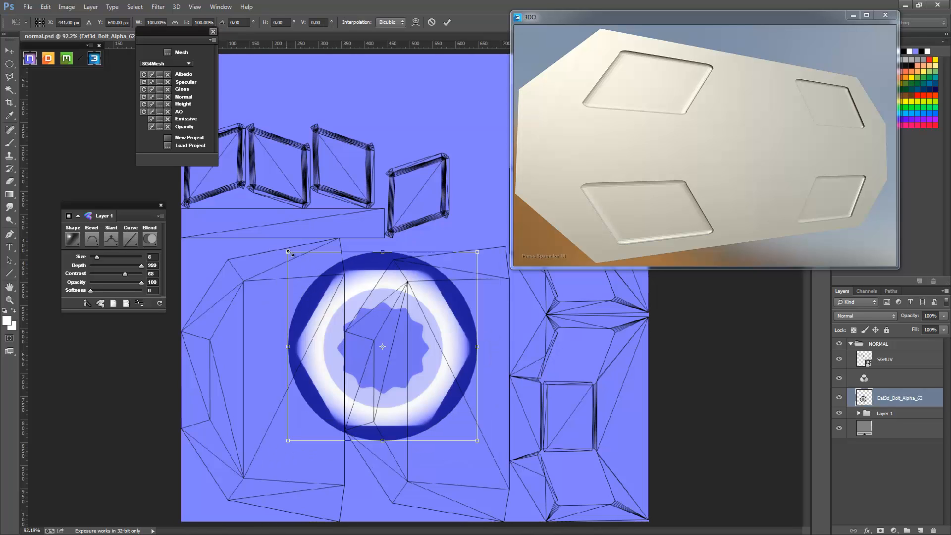
left_click_drag(290, 253, 574, 485, "shift")
key("Return")
key("m")
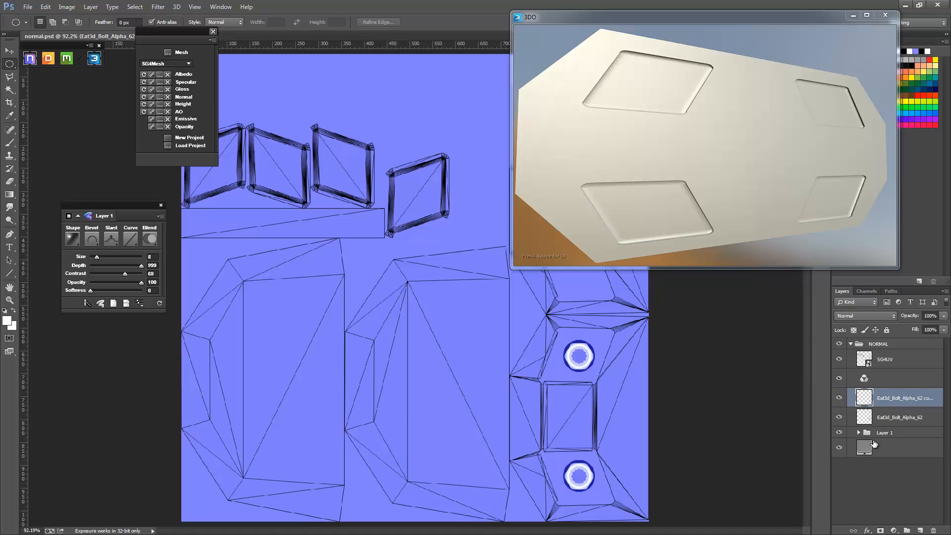
Step: Hide the SG4UV overlay, merge the two bolt layers and convert the merged layer to an NDO normal effect
left_click(838, 359)
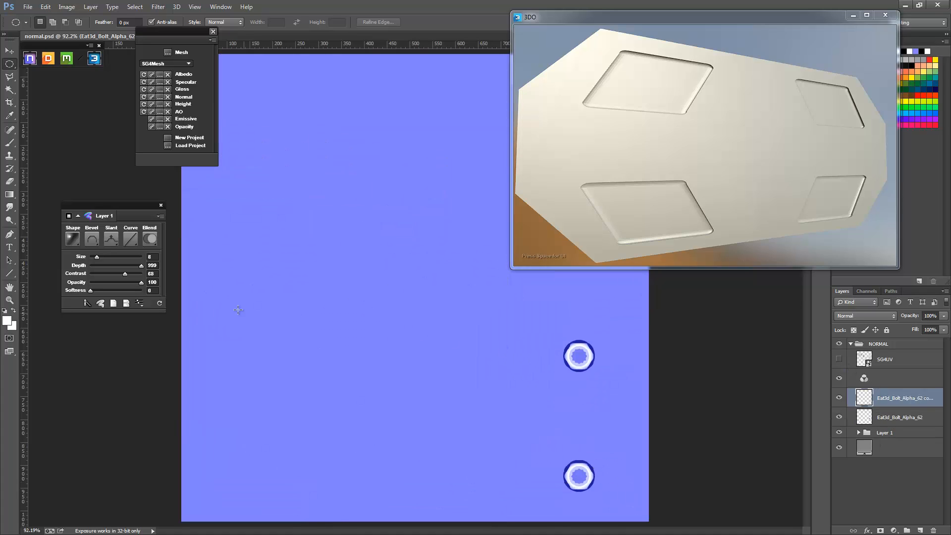
left_click(100, 303)
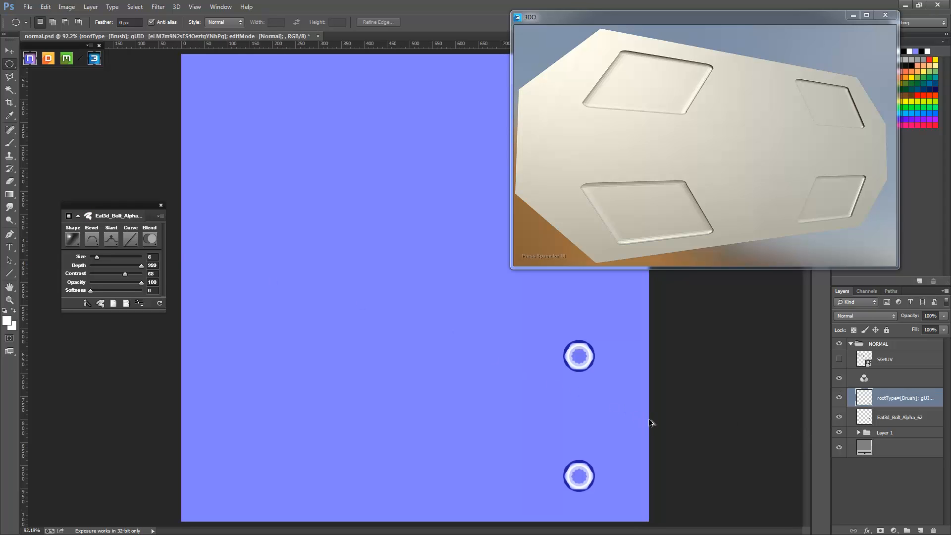
left_click(900, 423)
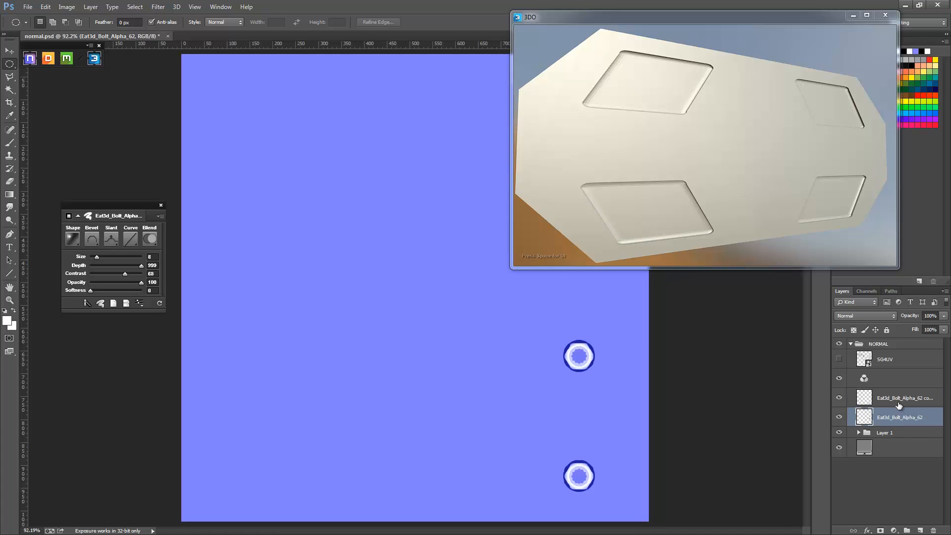
left_click(900, 403, "shift")
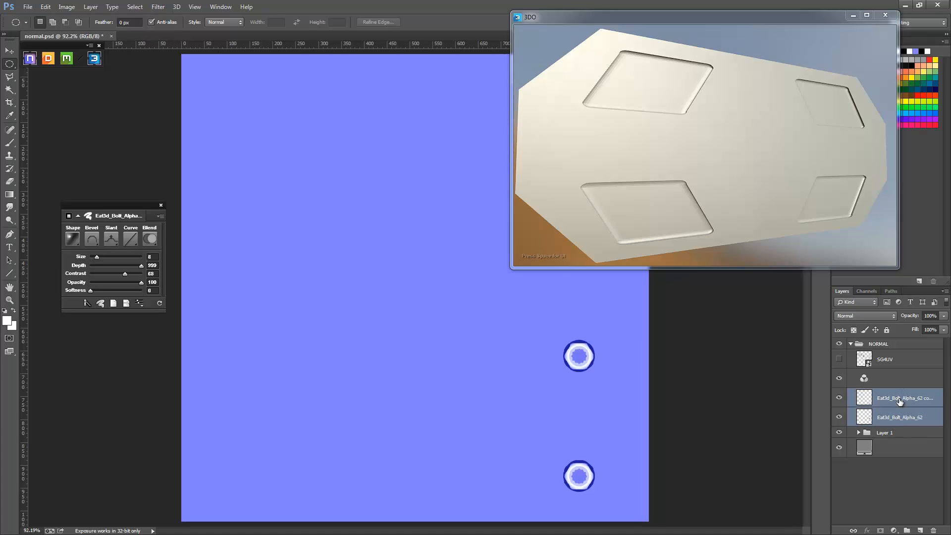
key("ctrl+e")
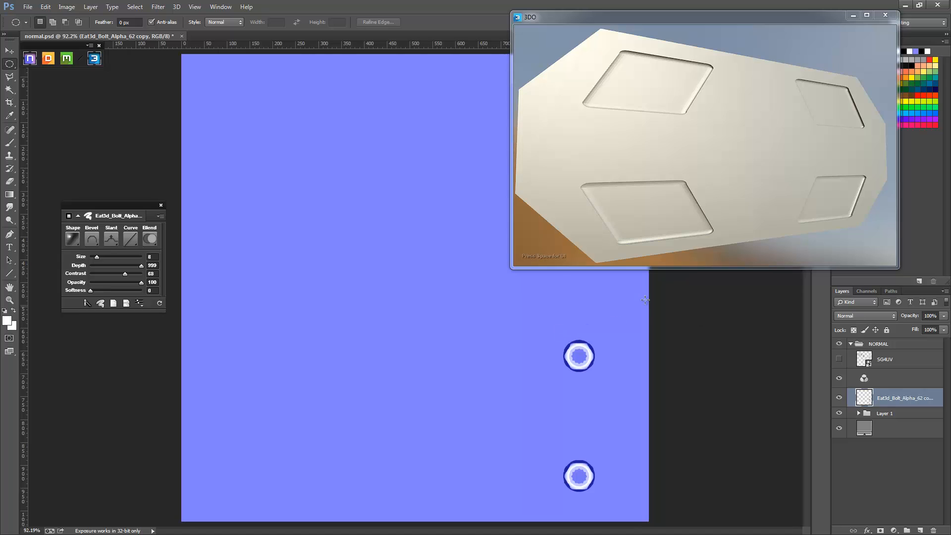
left_click(101, 303)
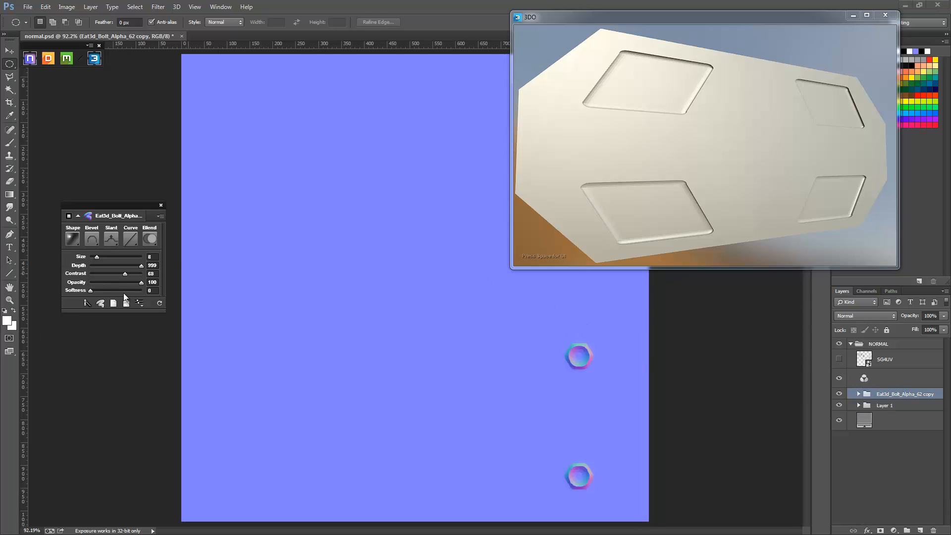
Step: Give the bolt normal effect the Valley - High curve and a size of 5
left_click(128, 229)
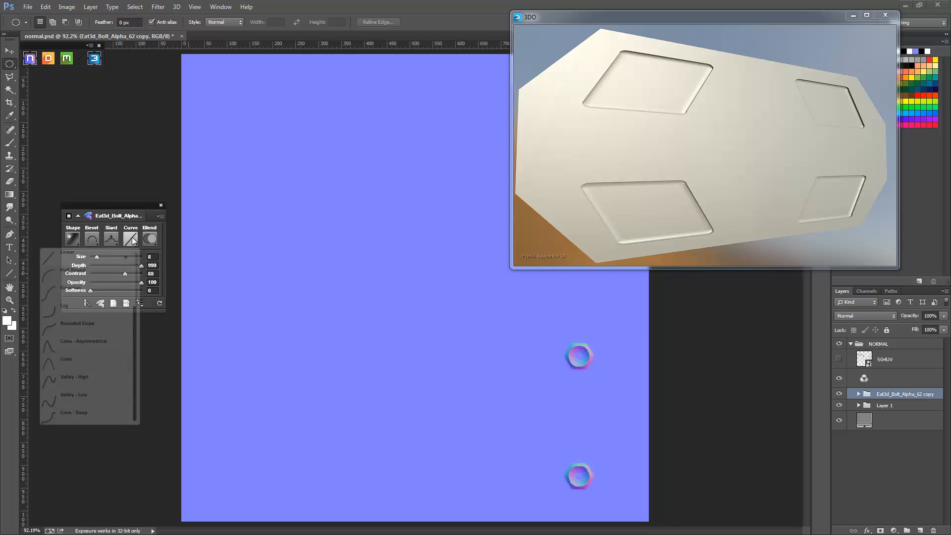
left_click(65, 381)
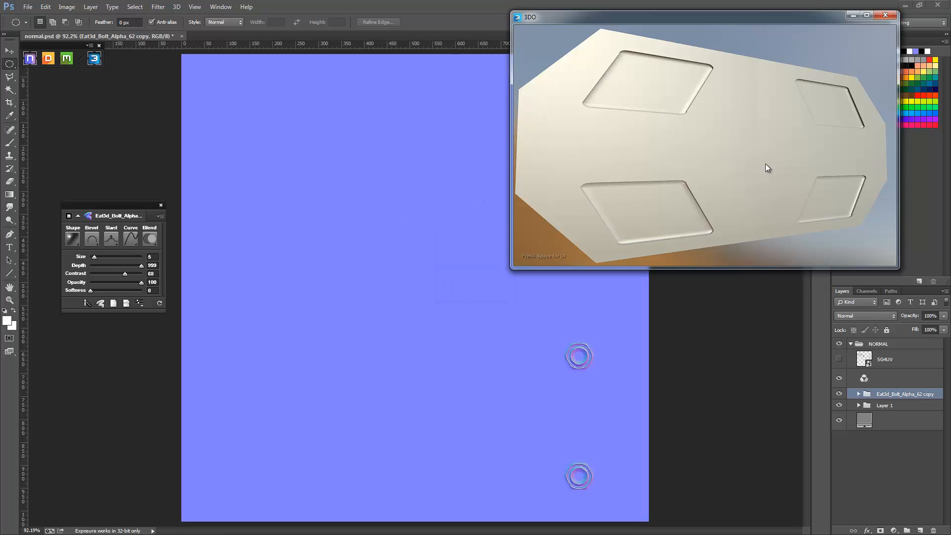
Step: Show the SG4UV overlay again and duplicate the bolt pair onto the matching recess faces in the upper half of the UV strip
left_click_drag(766, 164, 685, 171)
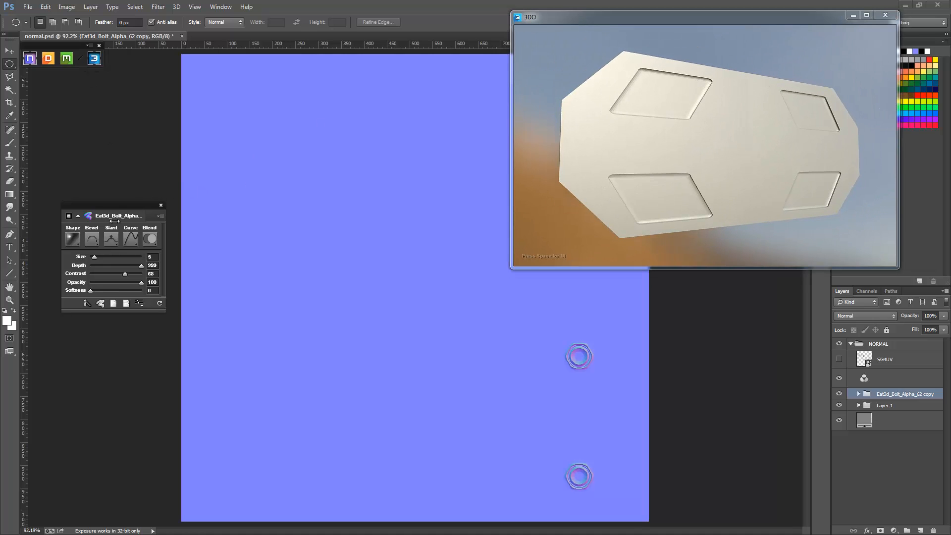
left_click(840, 360)
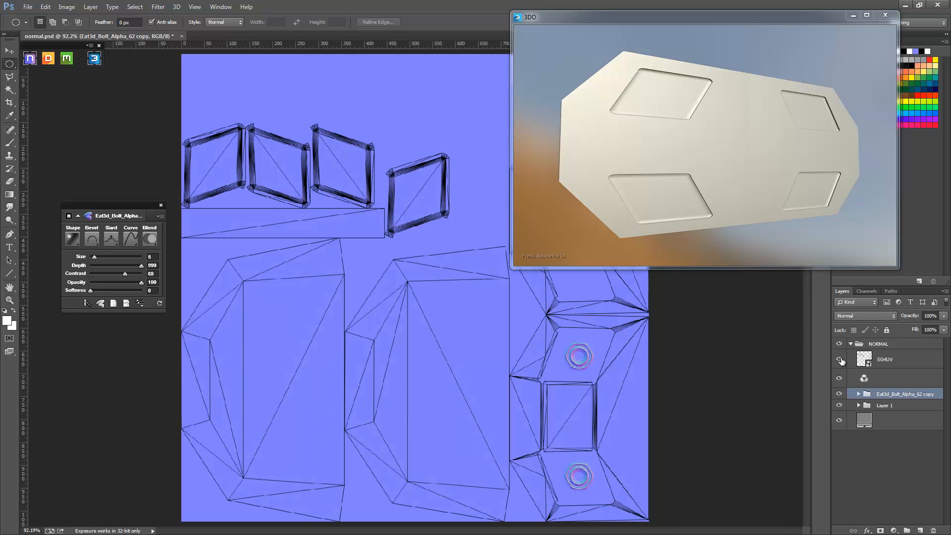
left_click_drag(611, 223, 647, 186)
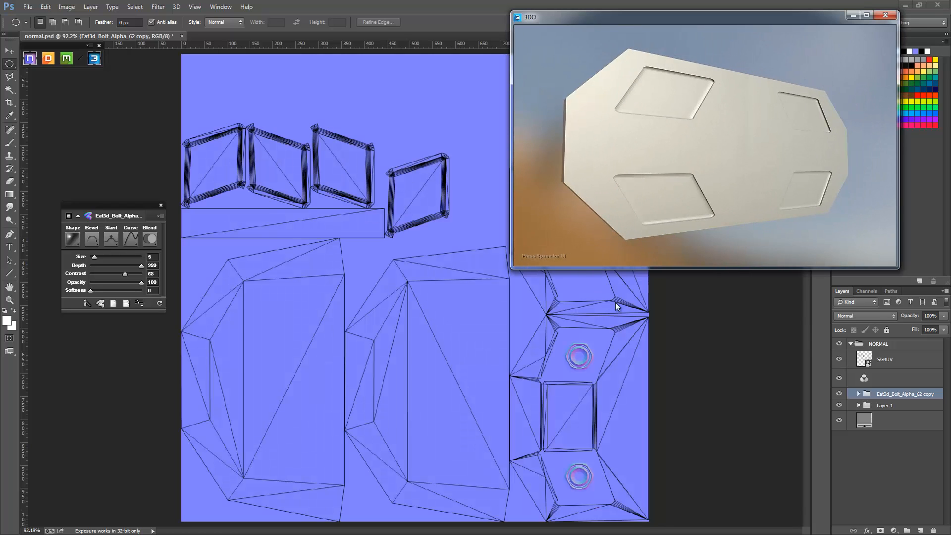
key("space")
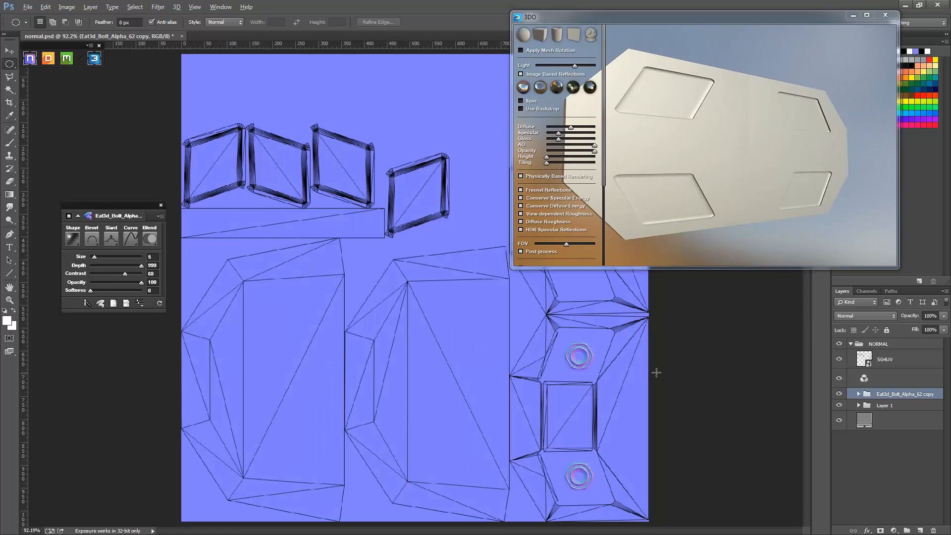
left_click_drag(665, 17, 775, 26)
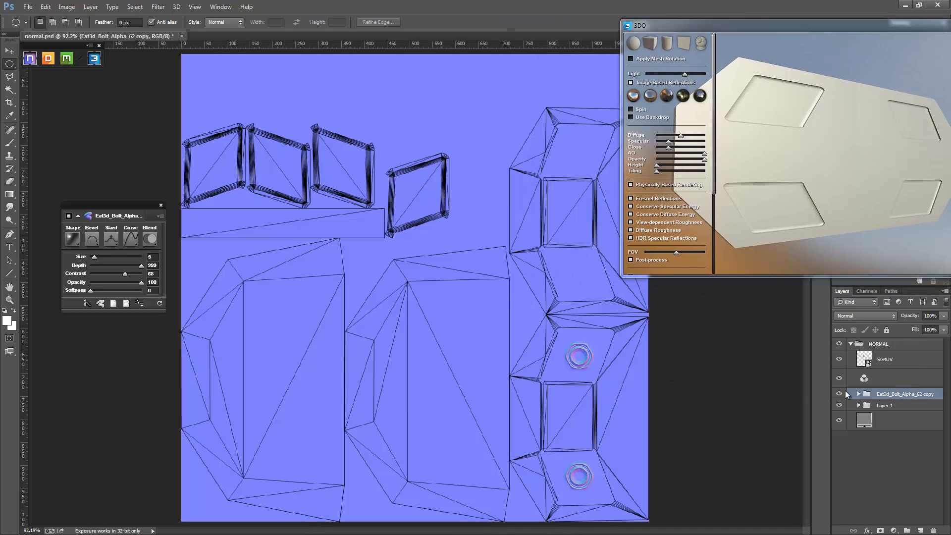
left_click_drag(576, 358, 584, 156, "ctrl+alt+shift")
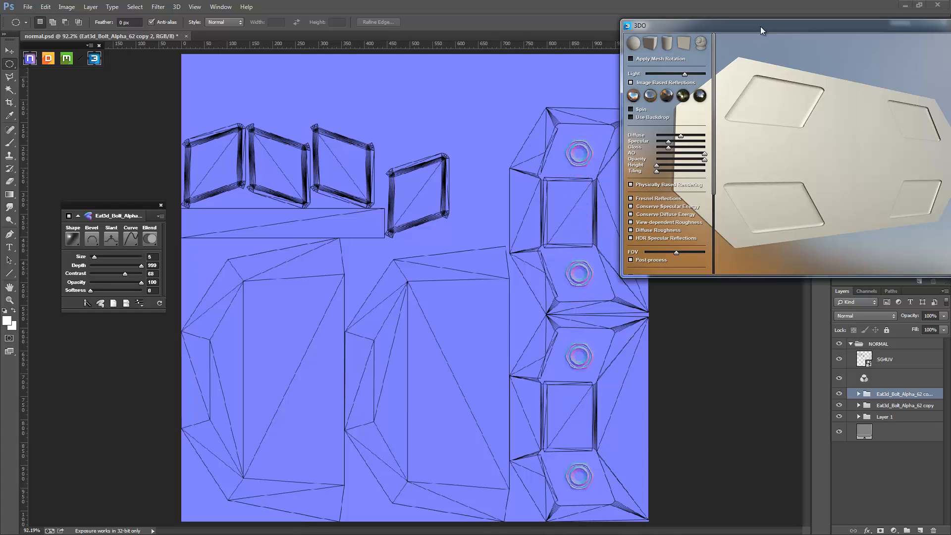
Step: Refresh the 3DO preview and orbit the panel to check how the normal map and UV wireframe land on it
left_click_drag(760, 26, 667, 26)
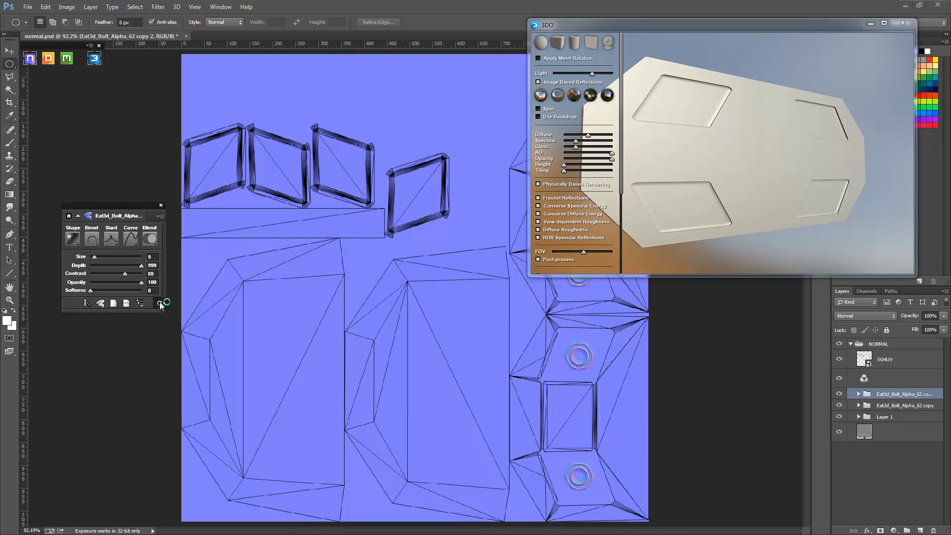
left_click_drag(791, 188, 763, 196)
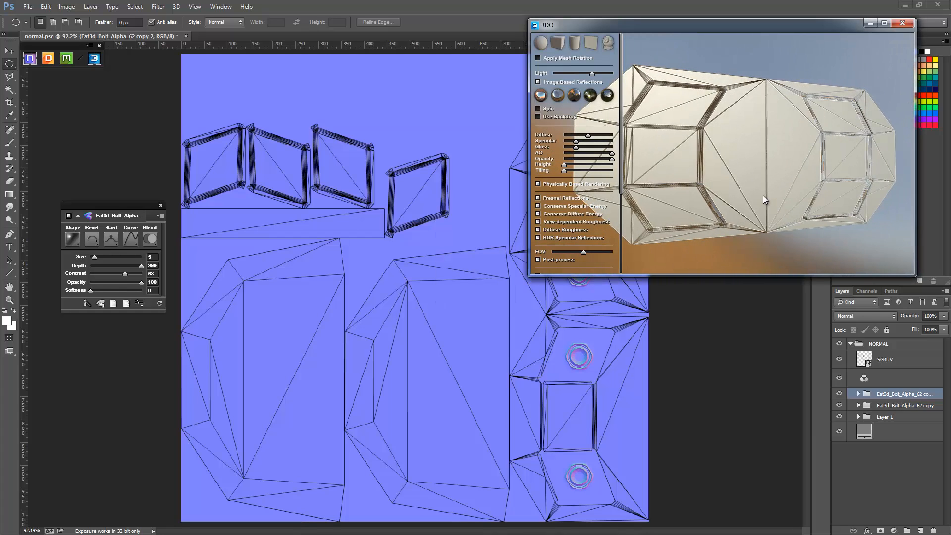
left_click_drag(824, 228, 670, 188)
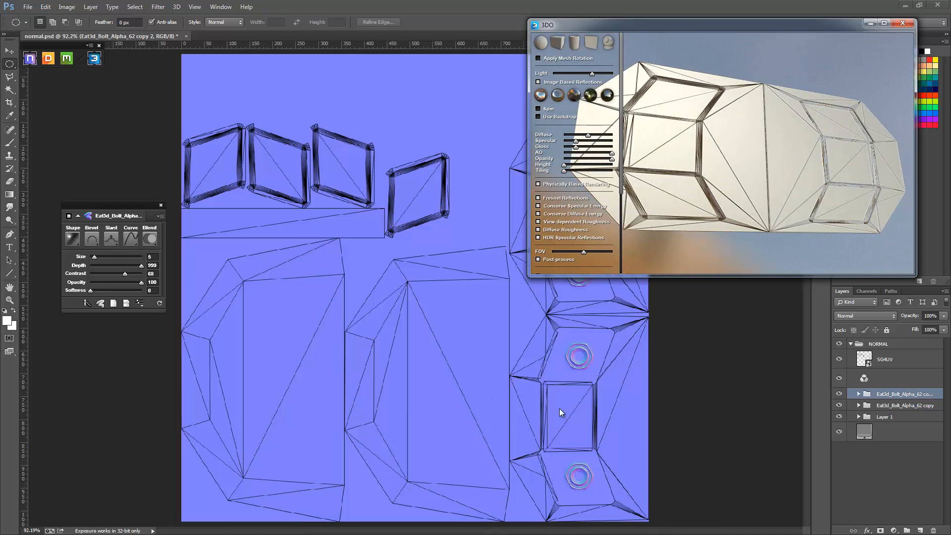
Step: Move both bolt pairs across to the outer faces at the right edge of the UV strip and refresh the 3DO preview
left_click_drag(583, 365, 637, 372, "ctrl")
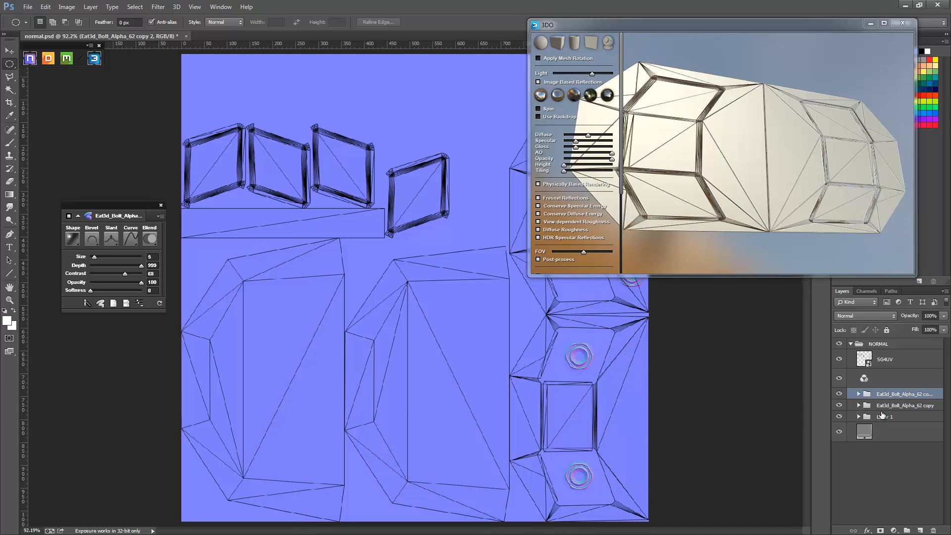
left_click(874, 405)
left_click_drag(581, 364, 635, 366, "ctrl")
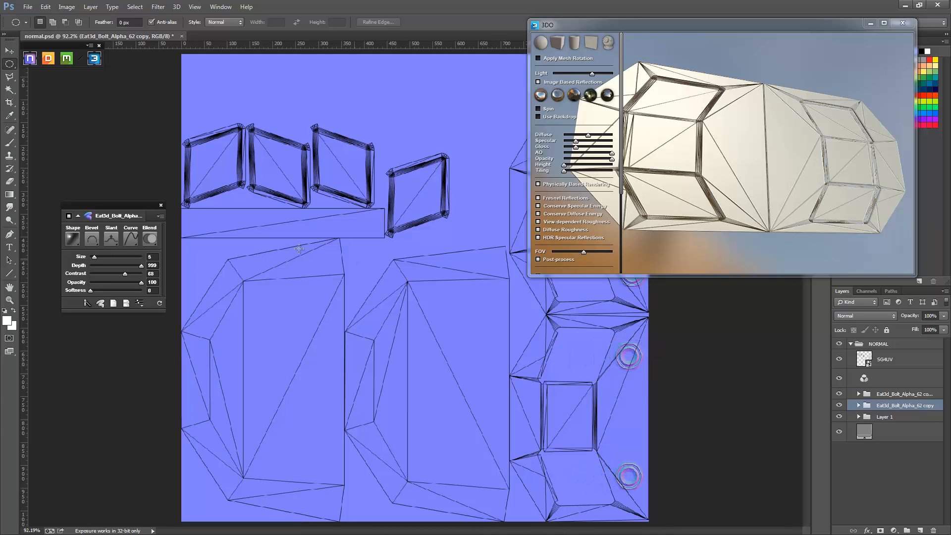
left_click(160, 307)
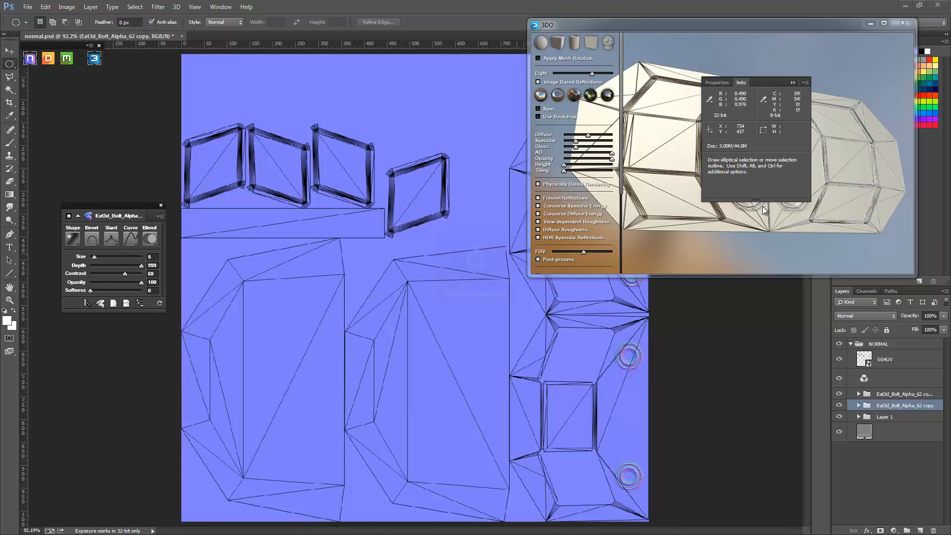
left_click_drag(763, 207, 738, 212)
left_click(793, 83)
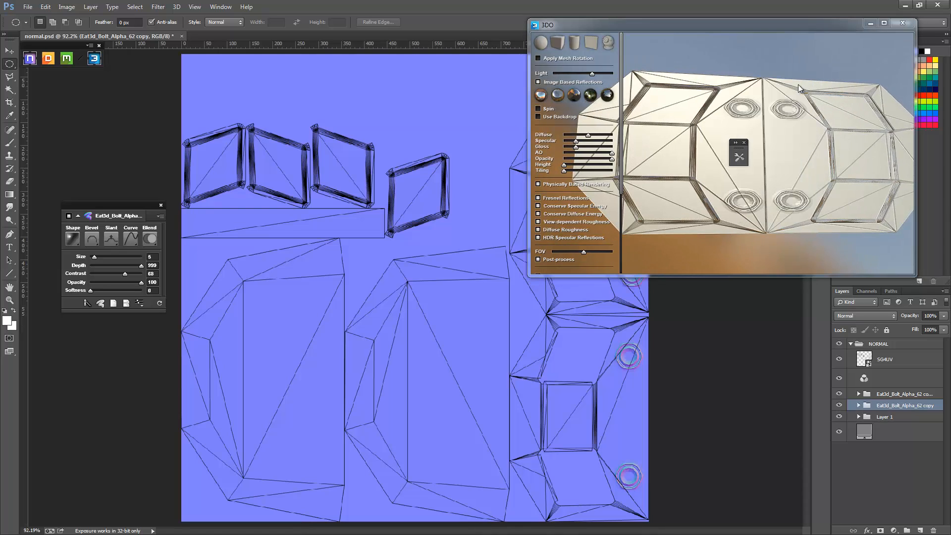
Step: Hide the SG4UV overlay, refresh the 3DO preview and orbit the panel to inspect the four bolts without the wireframe
left_click(839, 359)
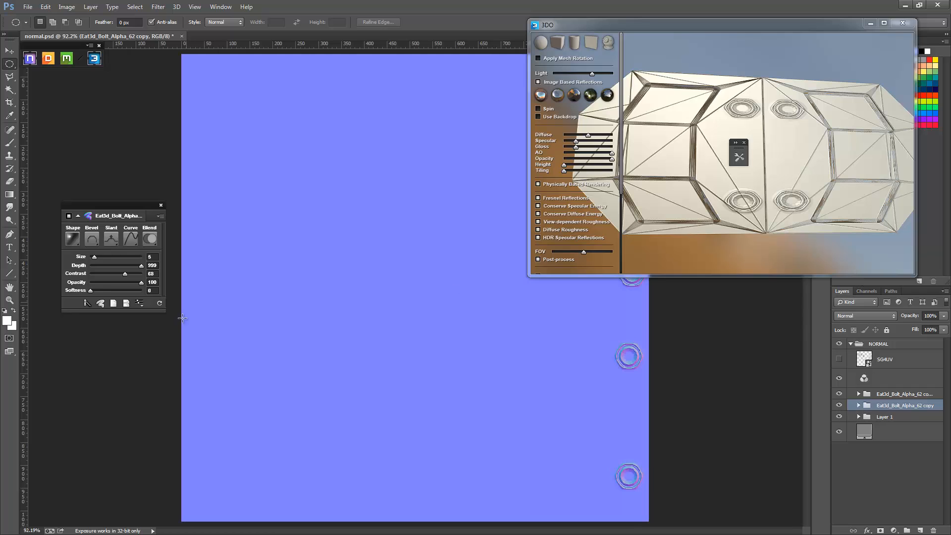
left_click(159, 304)
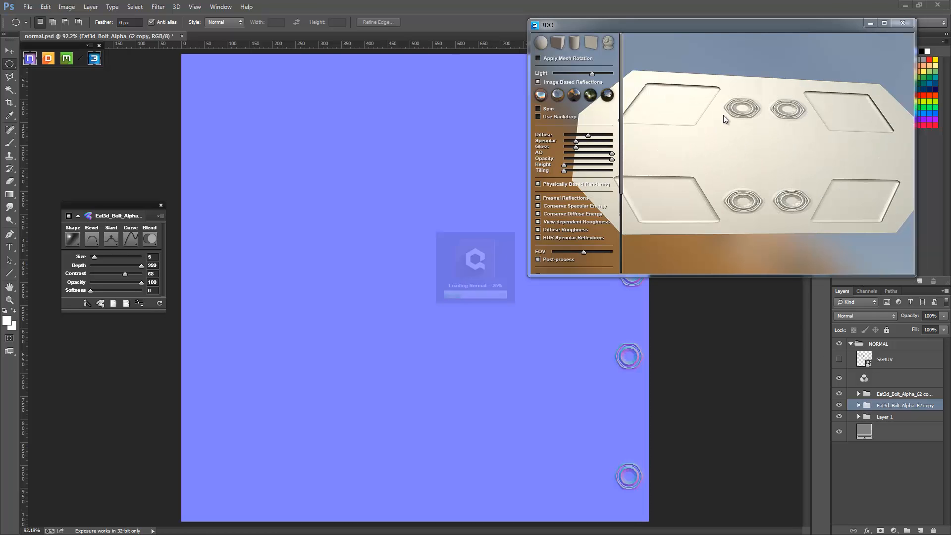
left_click_drag(759, 171, 675, 168)
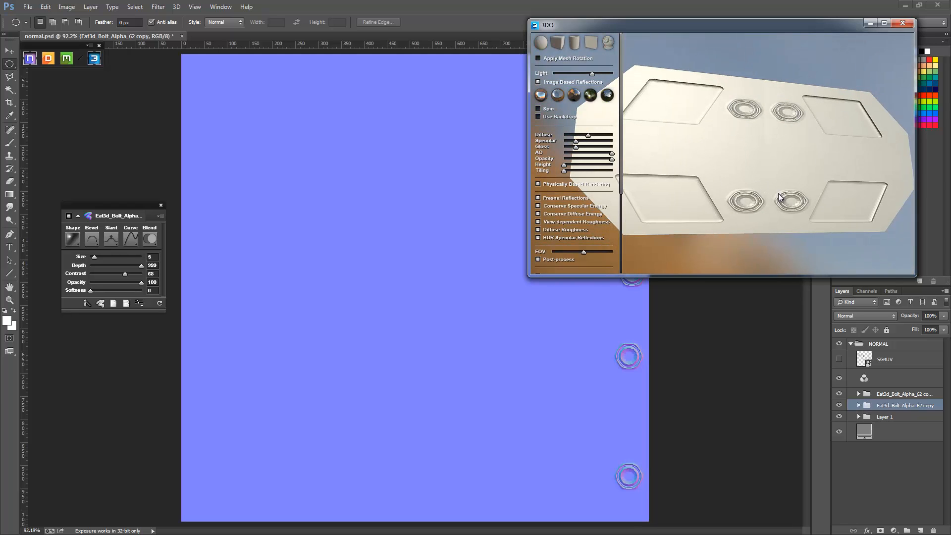
left_click_drag(830, 176, 810, 178)
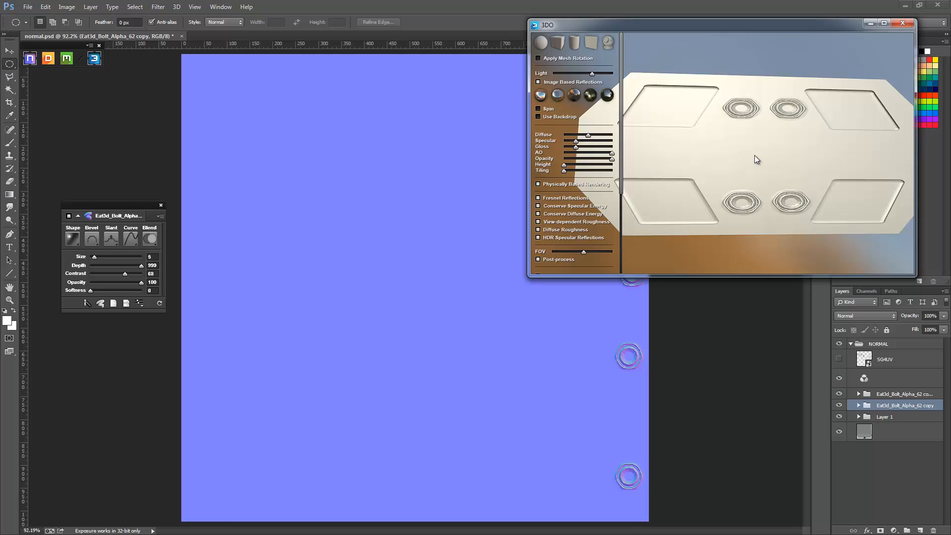
left_click_drag(723, 144, 741, 150)
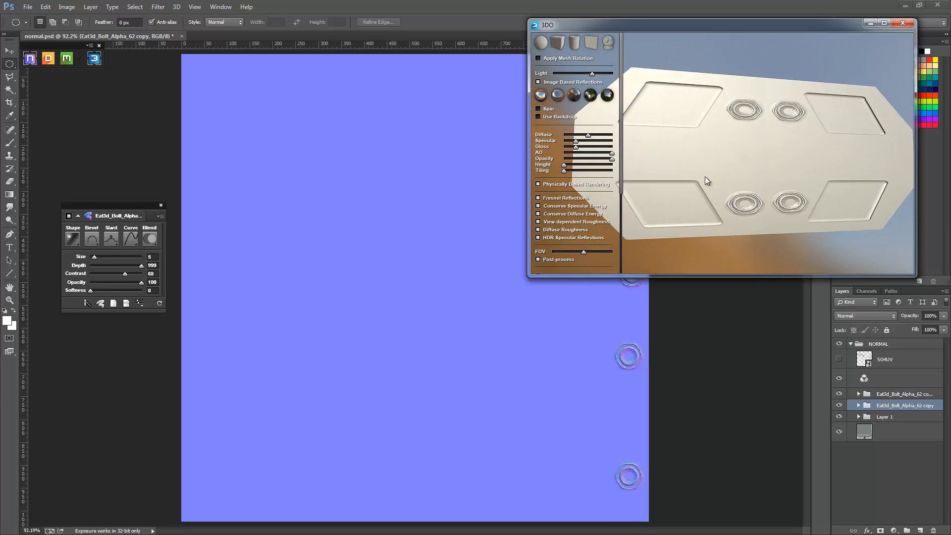
Step: Show the SG4UV overlay again over the framed recess islands in the upper part of the UV layout
left_click(839, 359)
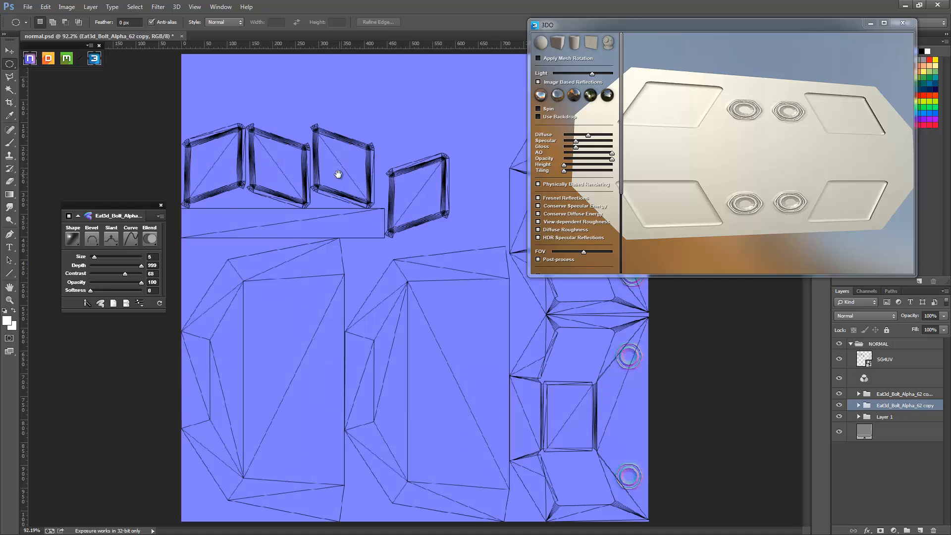
scroll(479, 270, "up", 2, "alt")
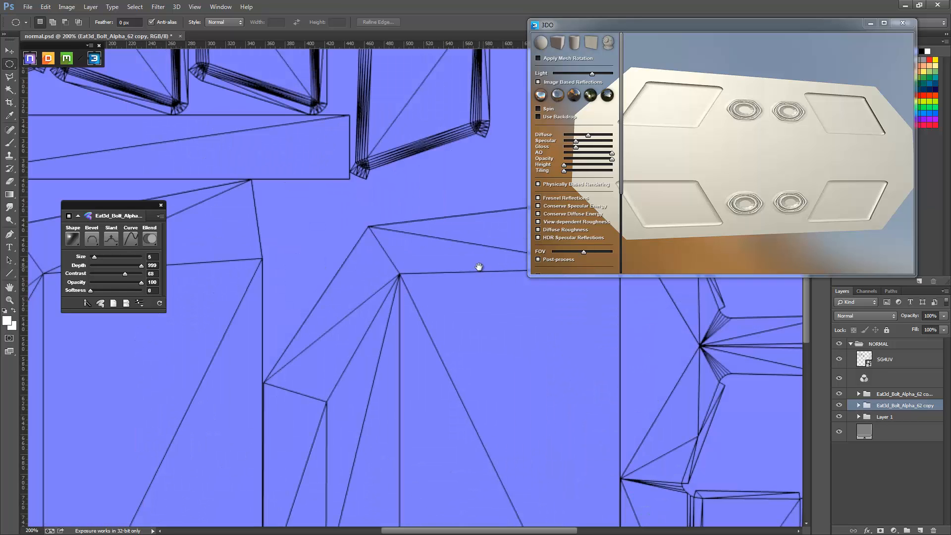
left_click_drag(408, 92, 411, 347)
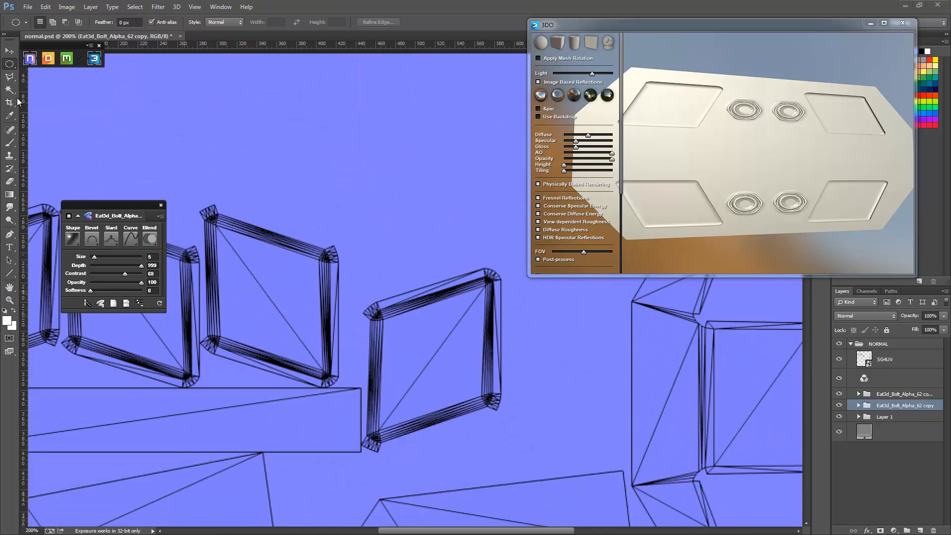
left_click(14, 73)
left_click(31, 80)
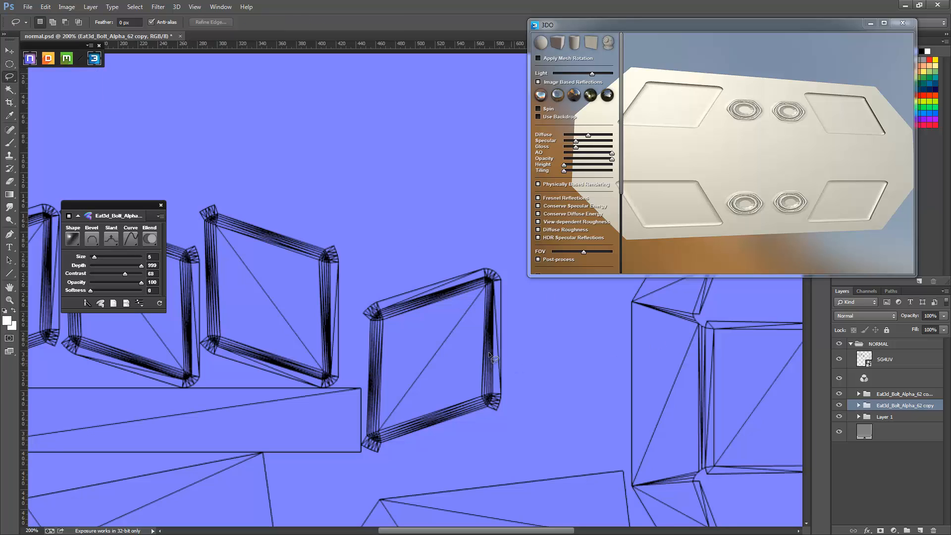
left_click_drag(359, 315, 364, 315)
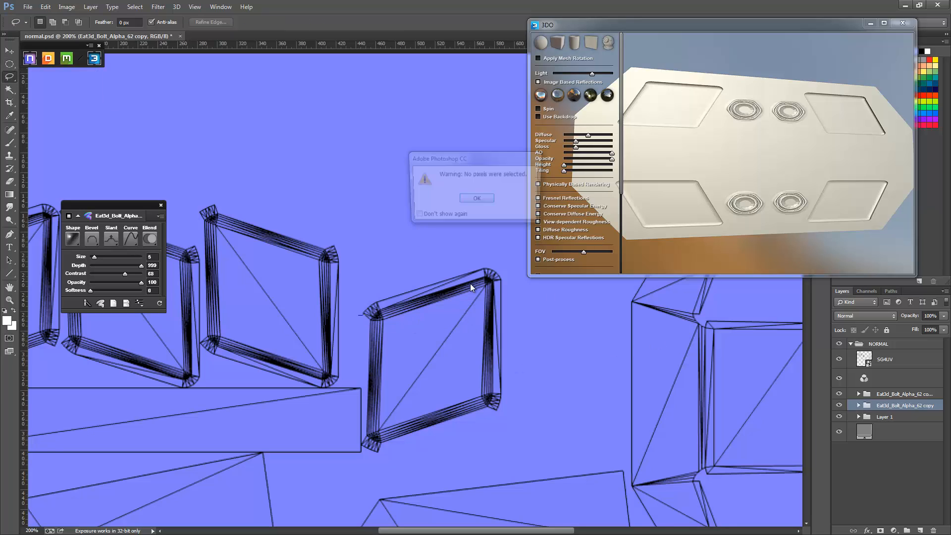
left_click(476, 200)
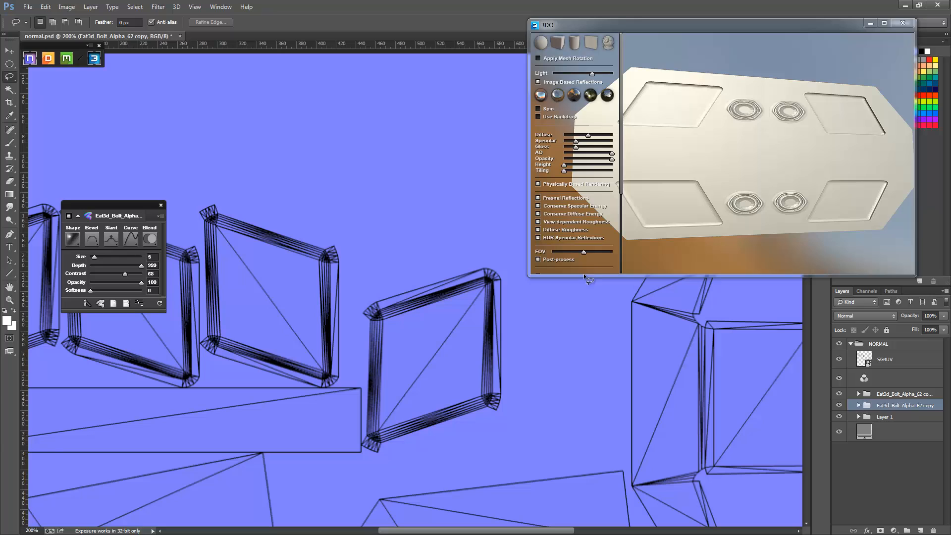
Step: Add a new layer above the bolt groups and outline the inner face of the rightmost slanted recess island with the Polygonal Lasso
left_click(888, 397)
key("ctrl+shift+alt+n")
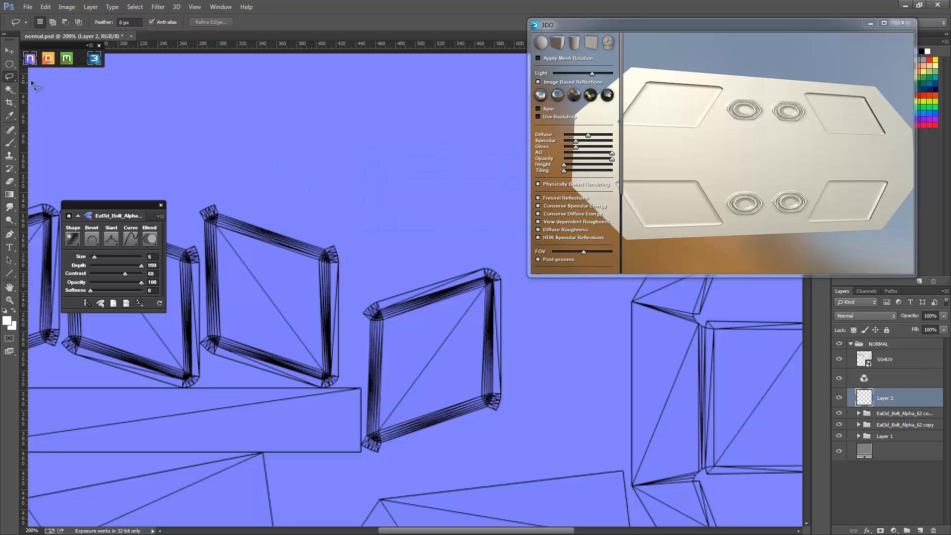
right_click(13, 79)
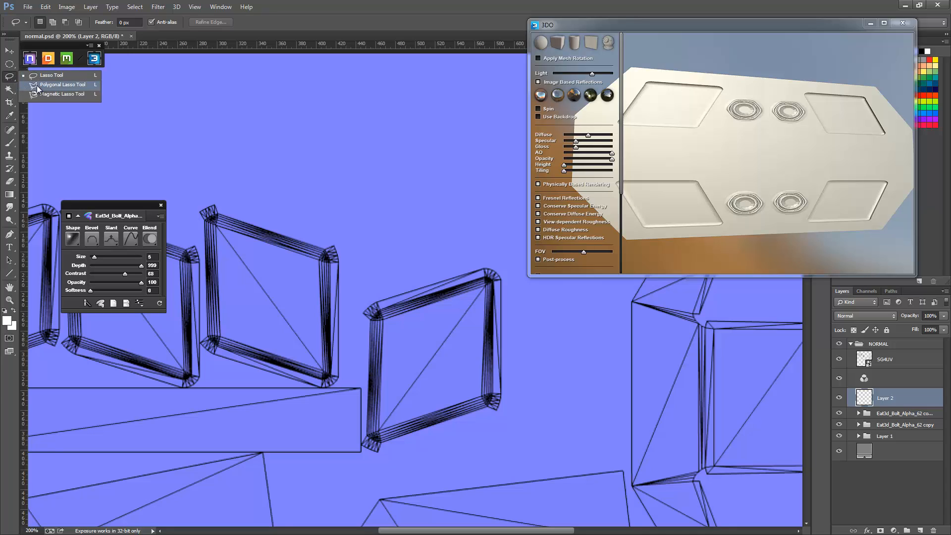
left_click(62, 84)
left_click(372, 315)
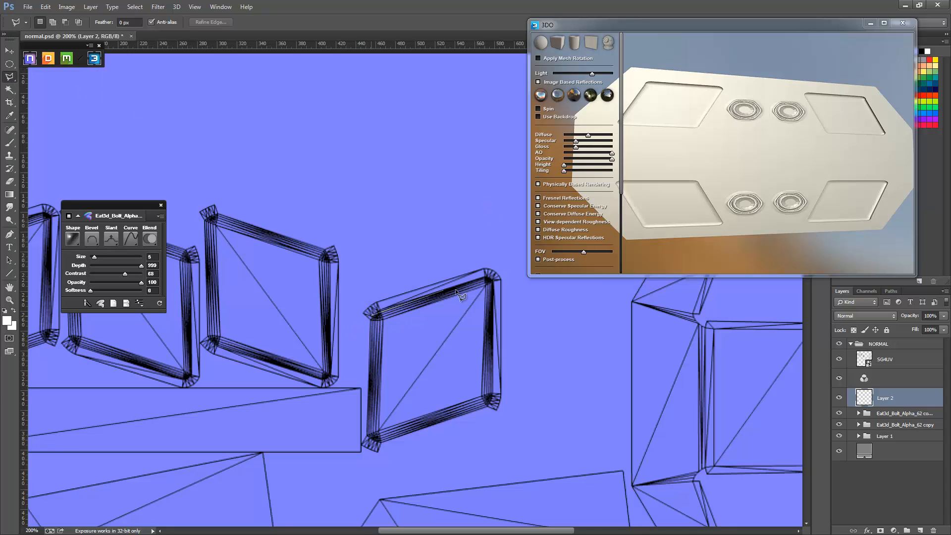
left_click(488, 280)
left_click(491, 398)
double_click(375, 439)
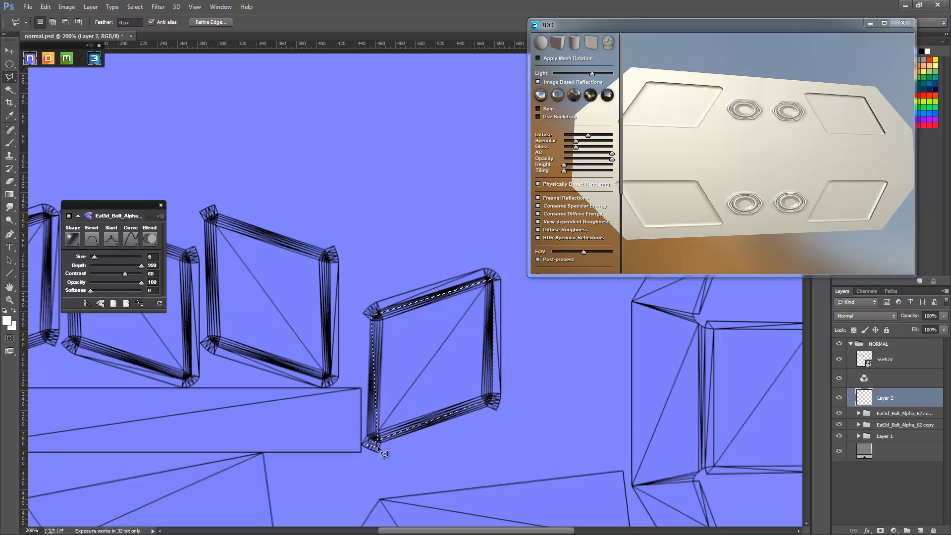
Step: Fill the selected recess face with the white foreground color, deselect, hide the SG4UV overlay and erase the stray sliver at the lower-left corner
key("shift+F5")
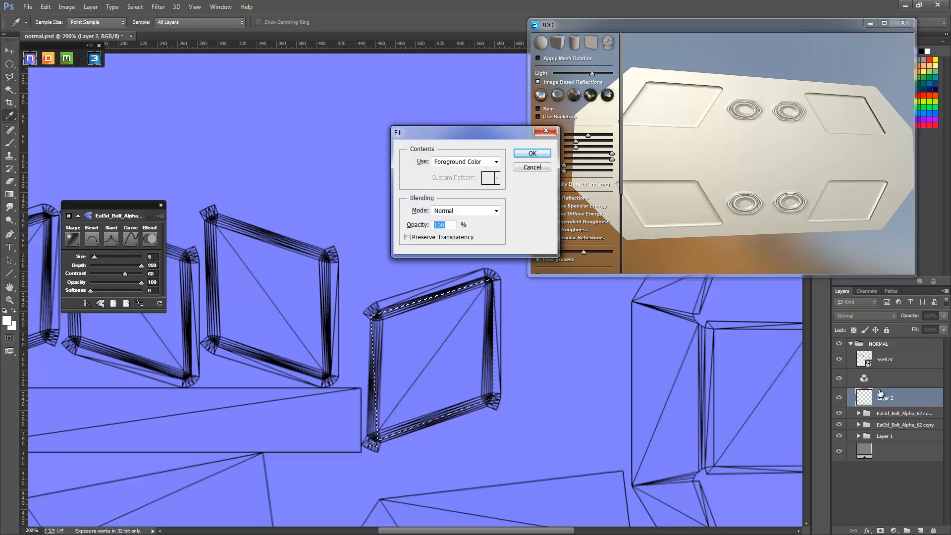
key("Return")
key("ctrl+d")
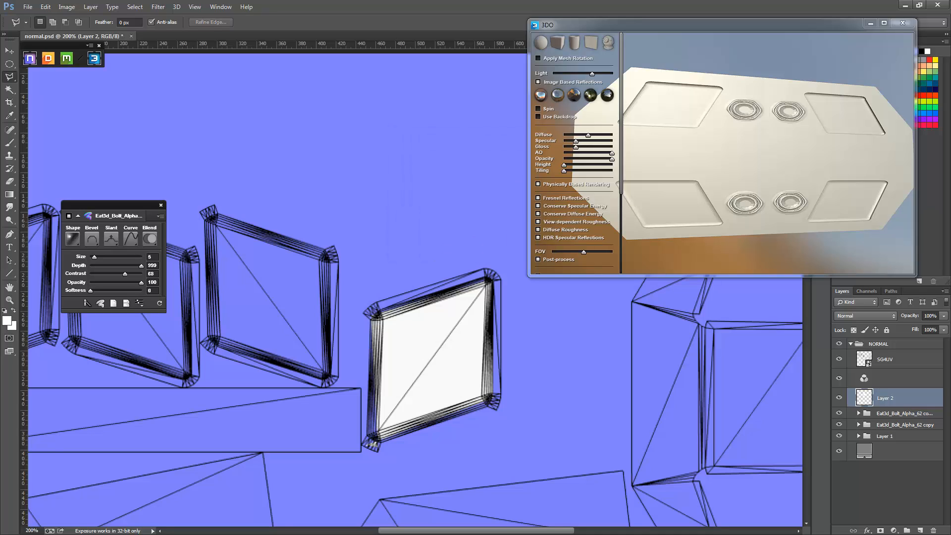
left_click(839, 359)
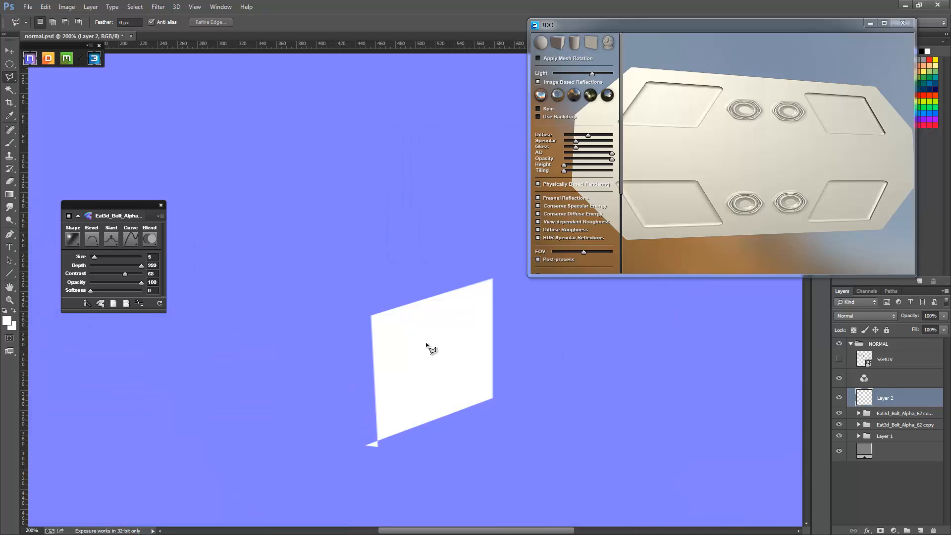
key("e")
left_click_drag(367, 445, 375, 446)
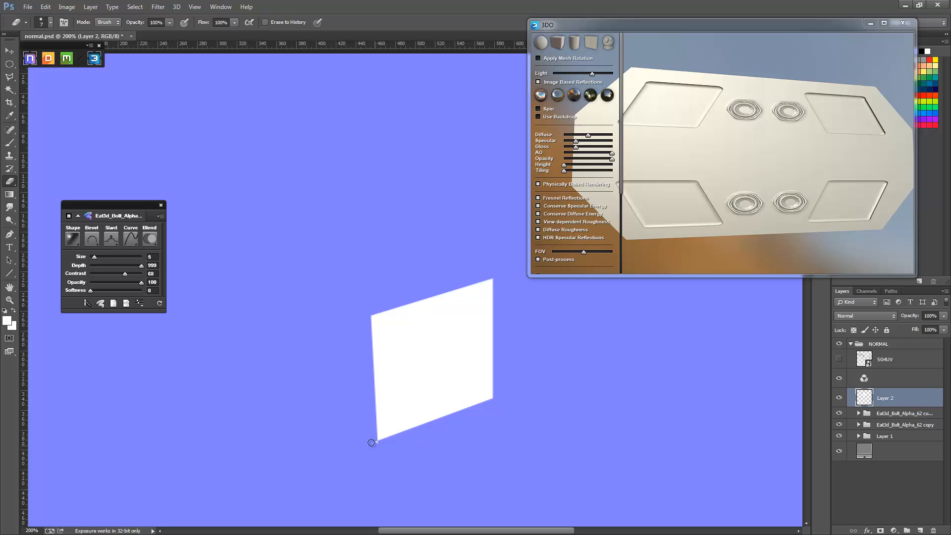
Step: Load the white recess face as a selection and sample the blue normal background as the foreground color for the Gradient tool
left_click(873, 398, "ctrl")
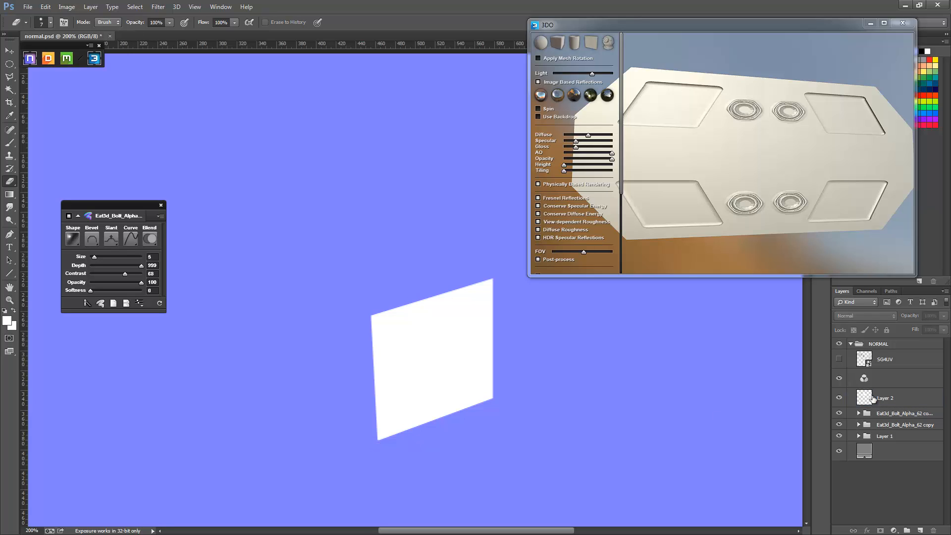
left_click(871, 399, "ctrl")
key("g")
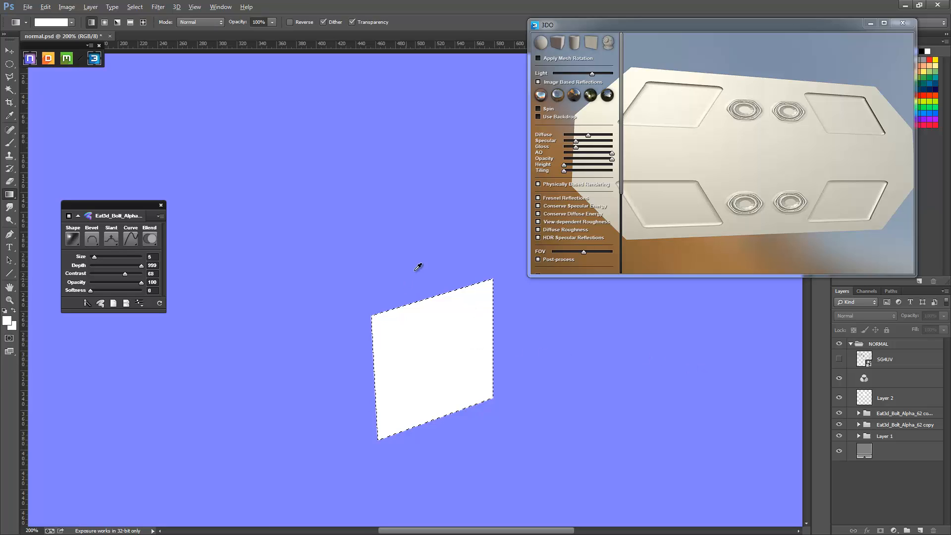
left_click(431, 424, "alt")
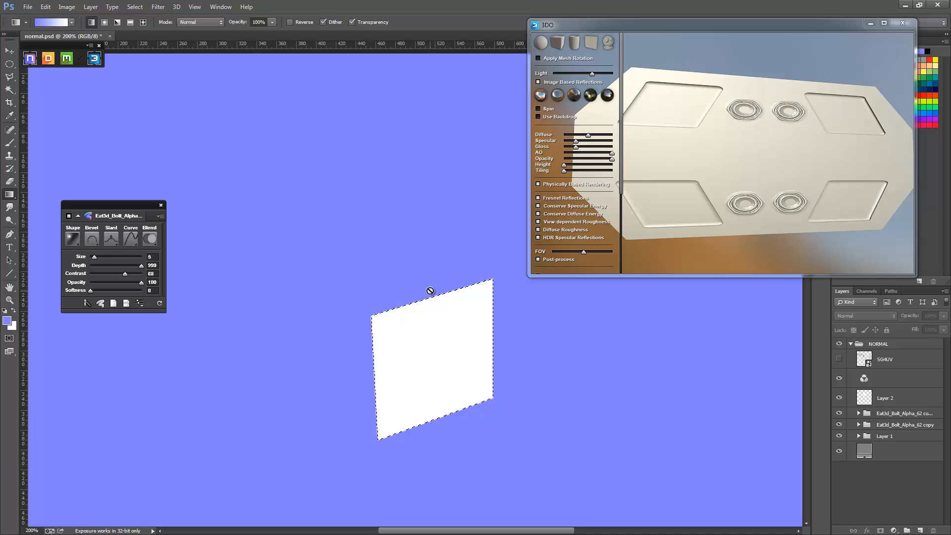
left_click(430, 290)
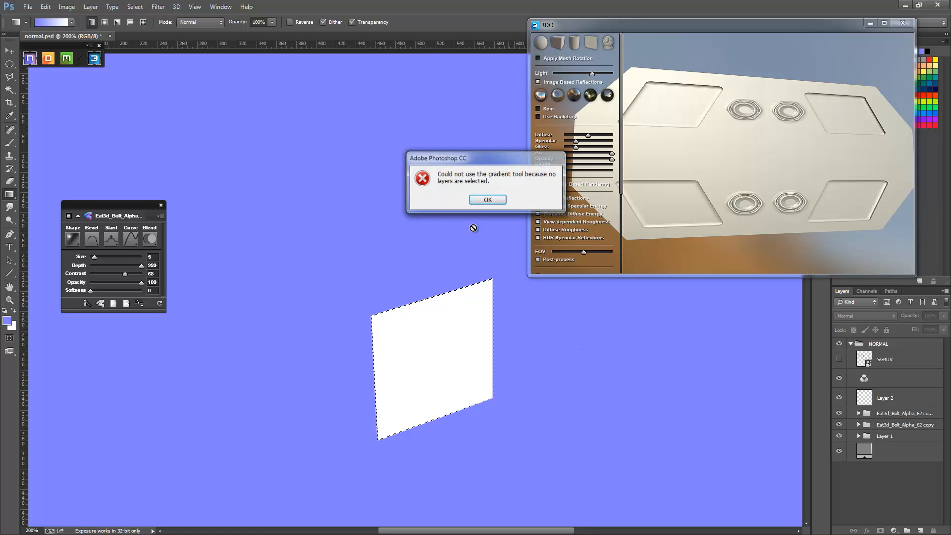
left_click(488, 200)
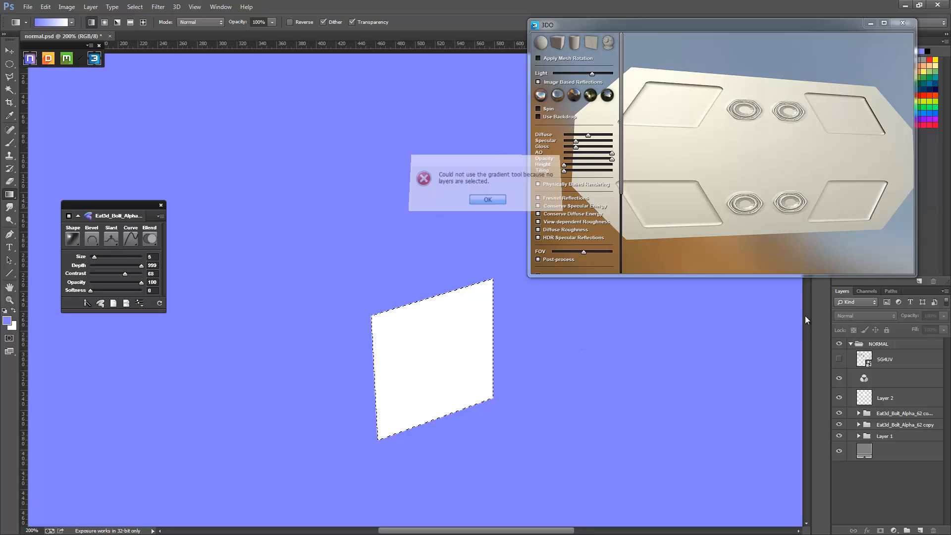
Step: Apply a vertical linear gradient to the selected recess face, from normal blue at its upper edge to white below, and deselect
left_click(872, 401)
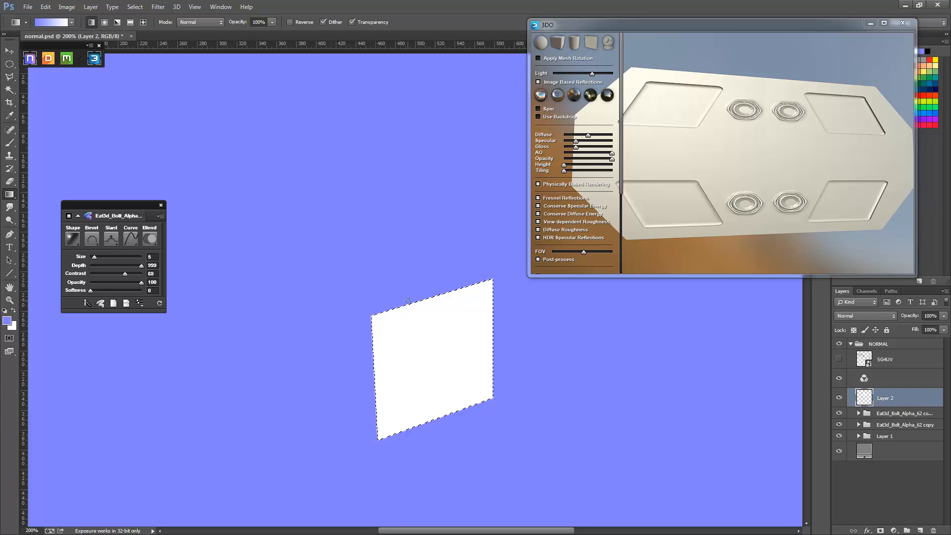
left_click_drag(429, 292, 430, 402)
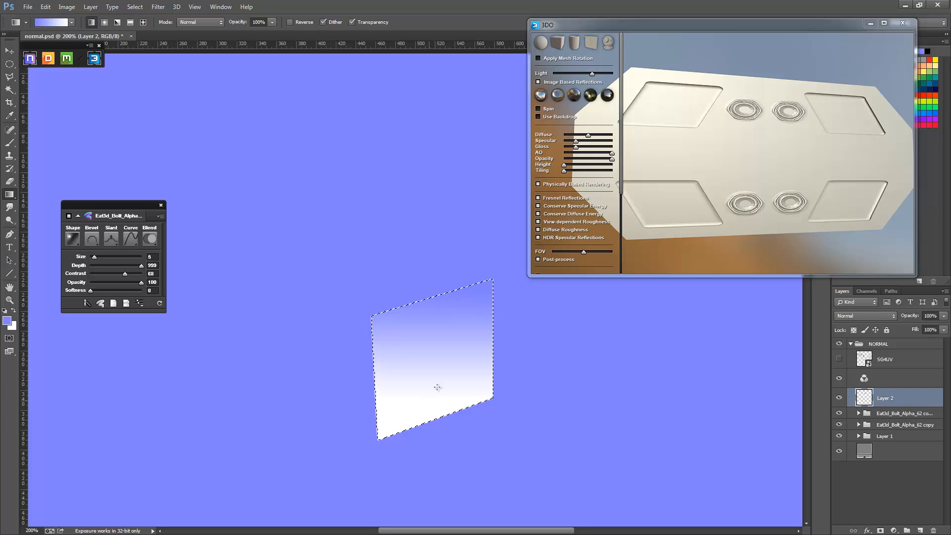
key("ctrl+z")
left_click_drag(439, 288, 439, 496)
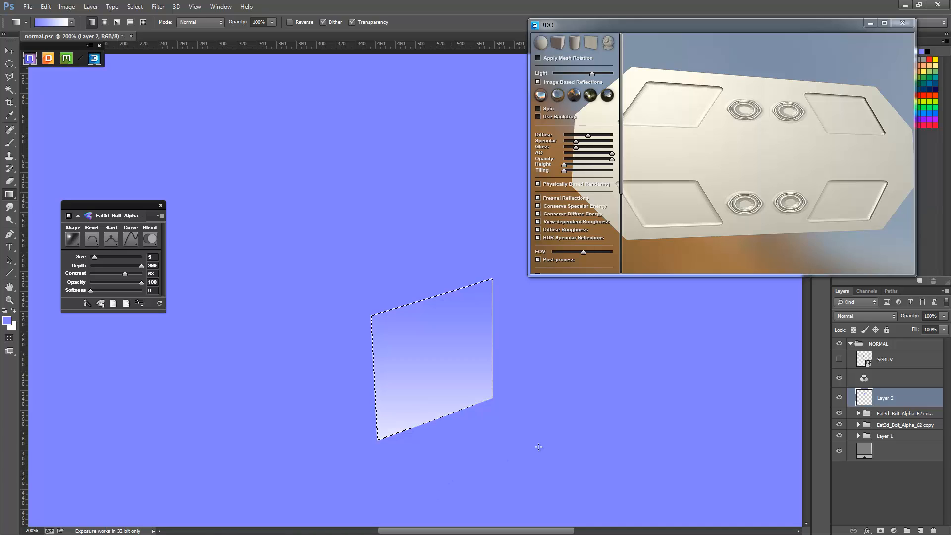
left_click_drag(452, 444, 454, 454)
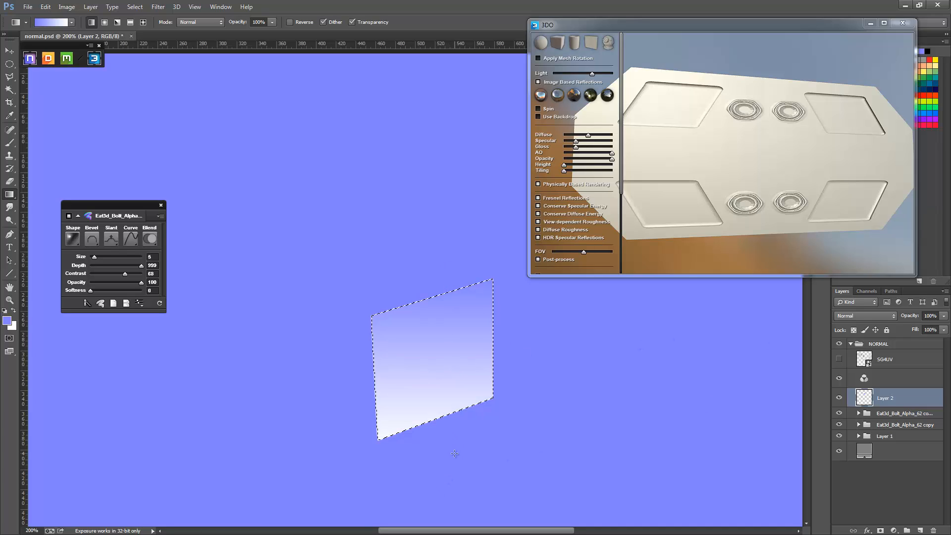
key("ctrl+d")
Step: Convert the gradient recess face to an NDO normal effect with a size of 14 and check it on the panel in 3DO
left_click(108, 242)
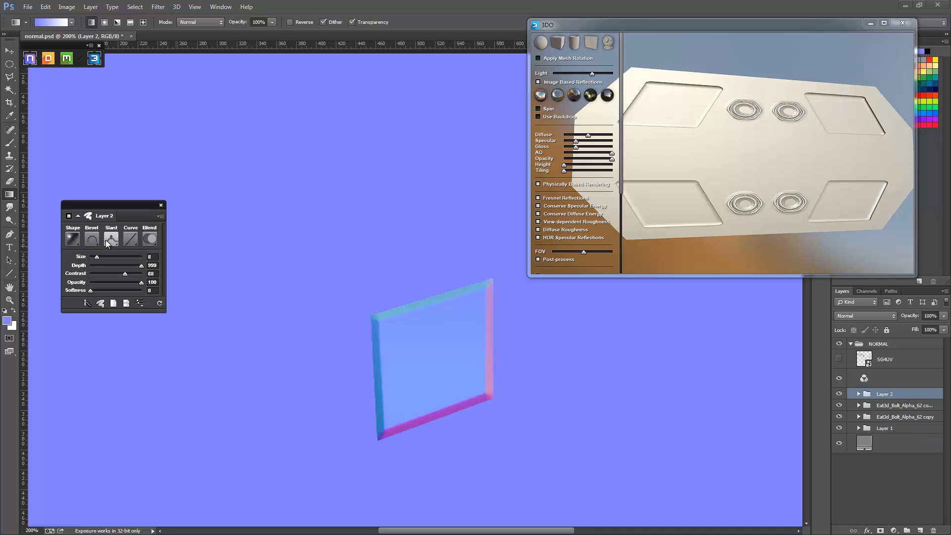
left_click_drag(723, 170, 759, 198)
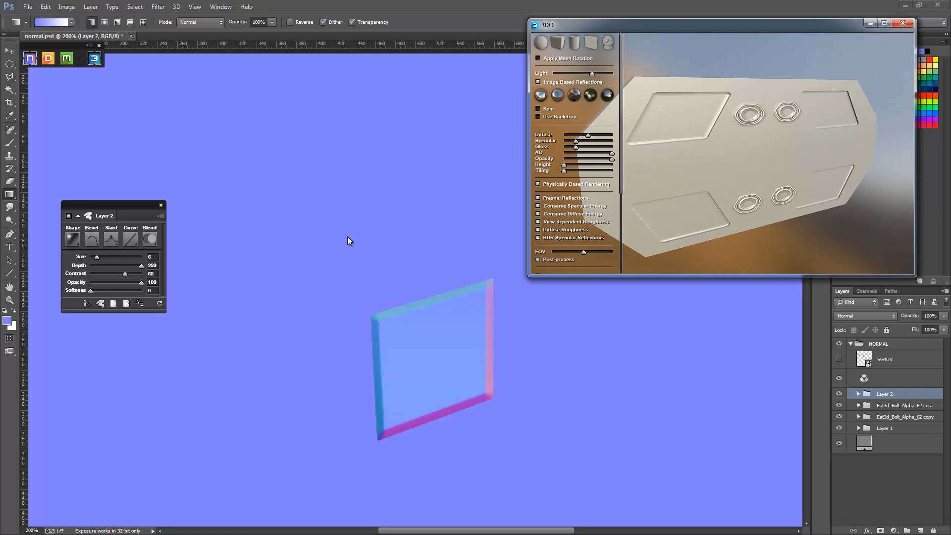
left_click(658, 440)
key("ctrl+z")
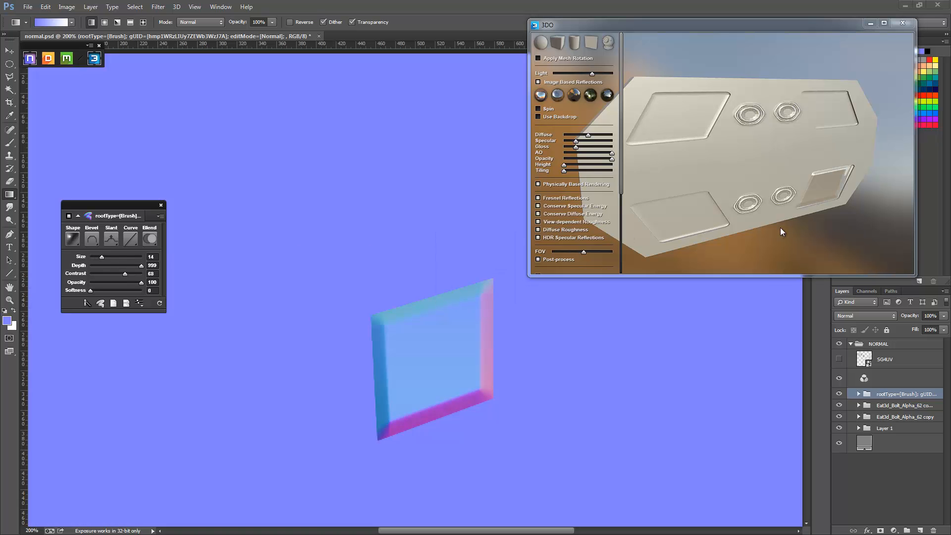
Step: Inspect the bolt and recess normal details on the panel under different 3DO reflection environments and close the preview
left_click_drag(780, 228, 712, 88)
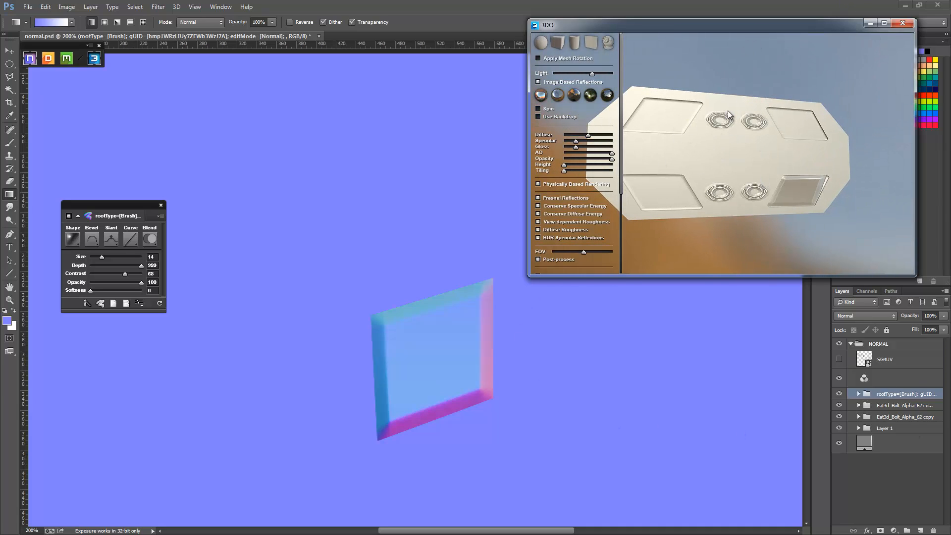
left_click(573, 94)
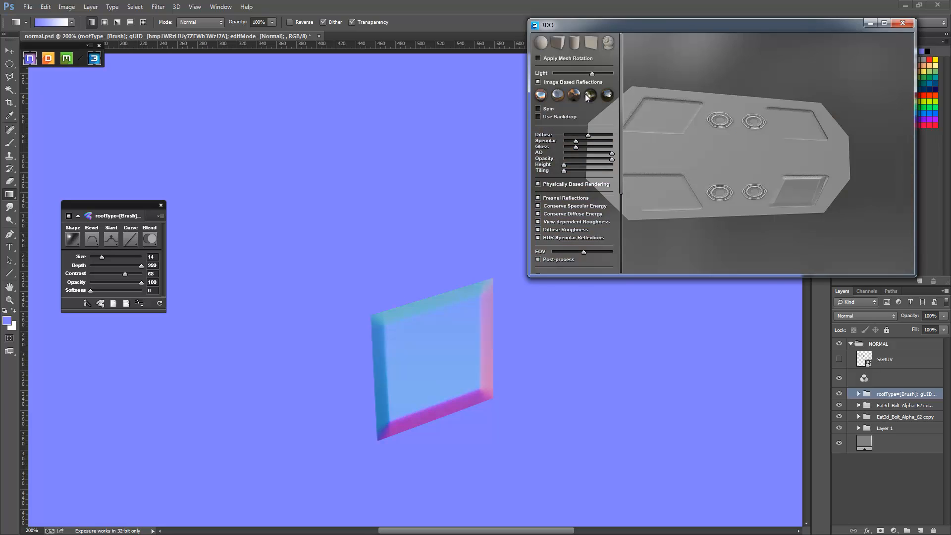
mouse_move(780, 24)
left_mouse_down()
mouse_move(794, 76)
mouse_move(794, 16)
left_mouse_up()
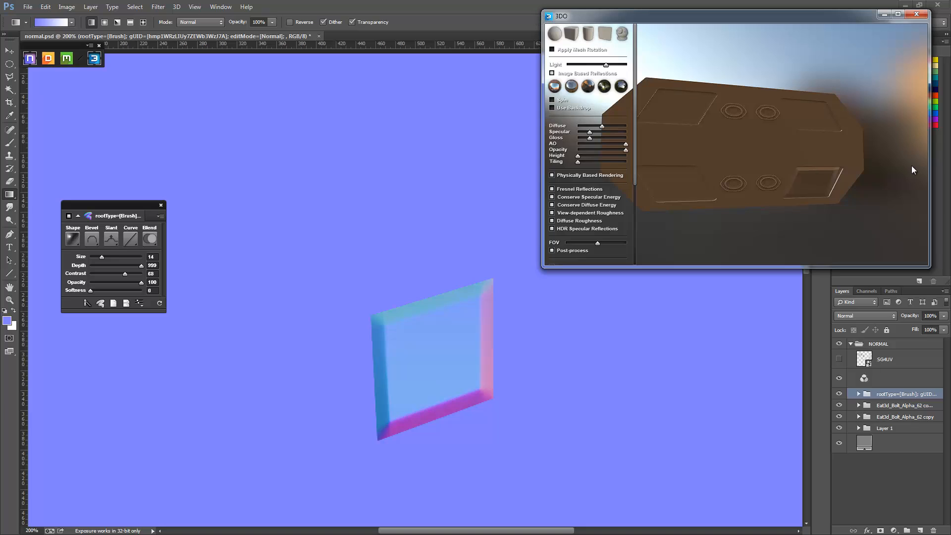
left_click_drag(767, 119, 760, 112)
scroll(760, 112, "up", 5)
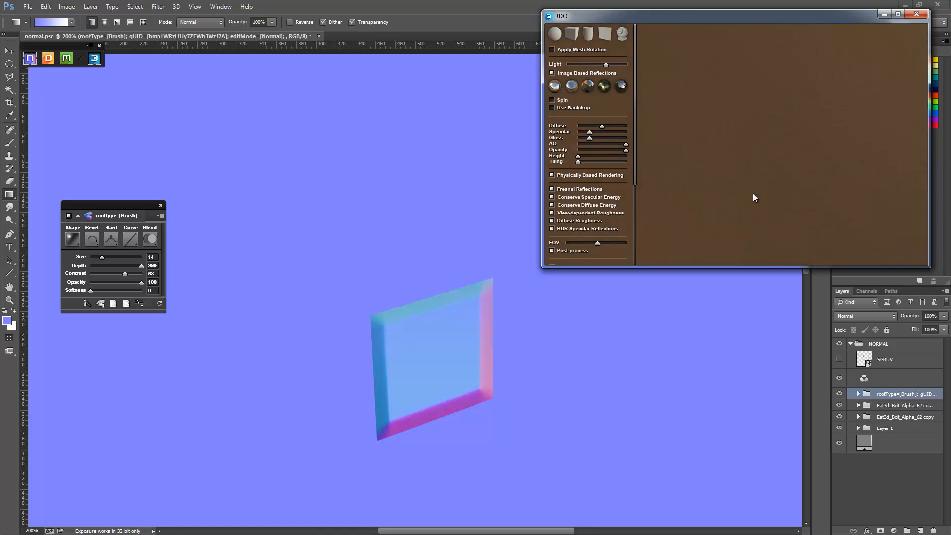
right_click_drag(769, 211, 748, 71)
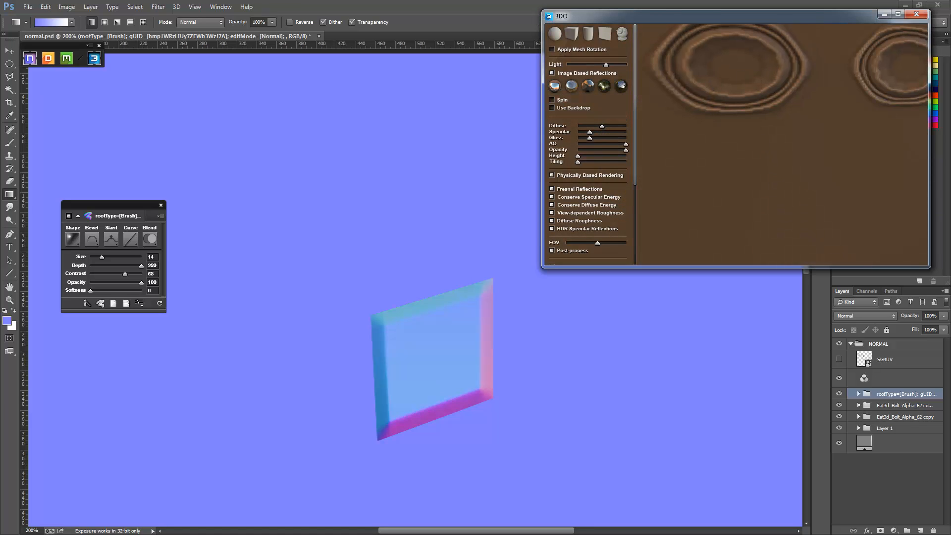
left_click(916, 13)
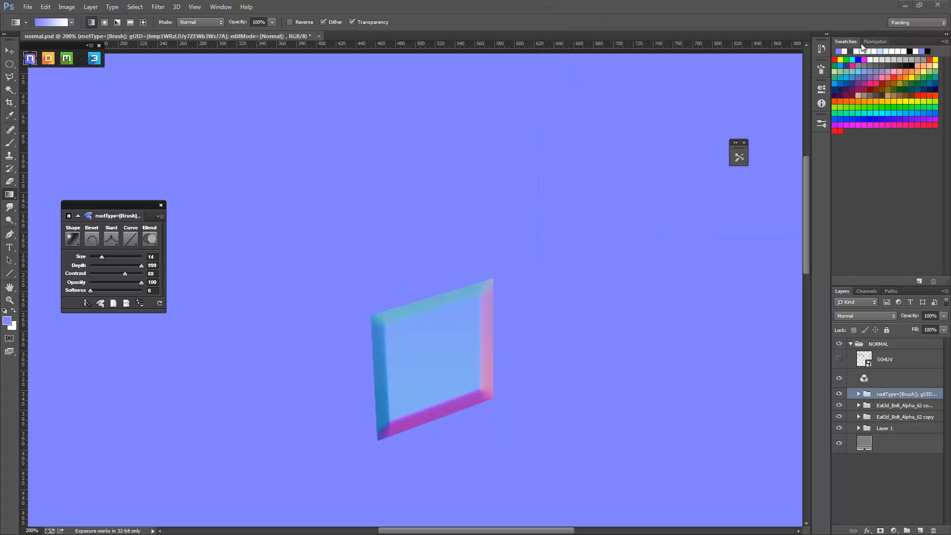
Step: Switch to Blender and examine the recessed panel model from several angles in shaded and wireframe display
left_click(945, 5)
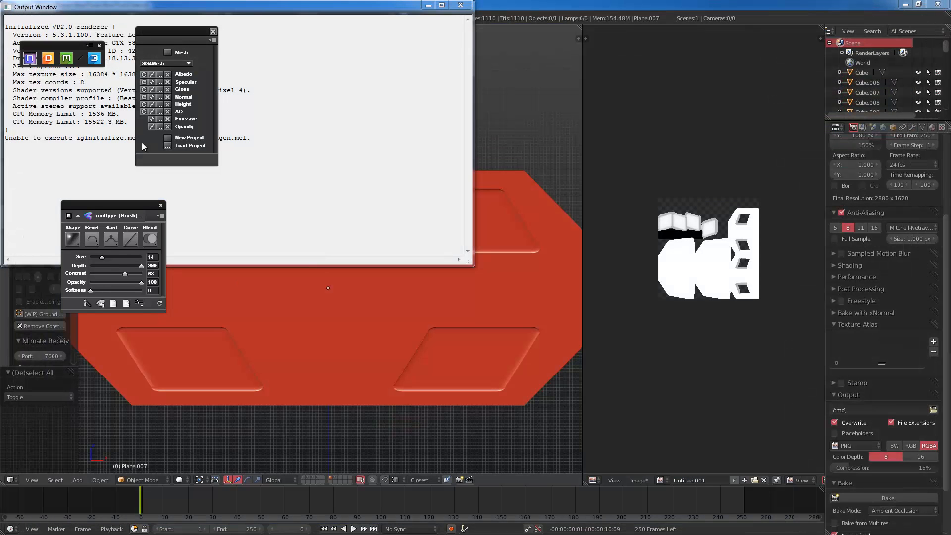
left_click(521, 189)
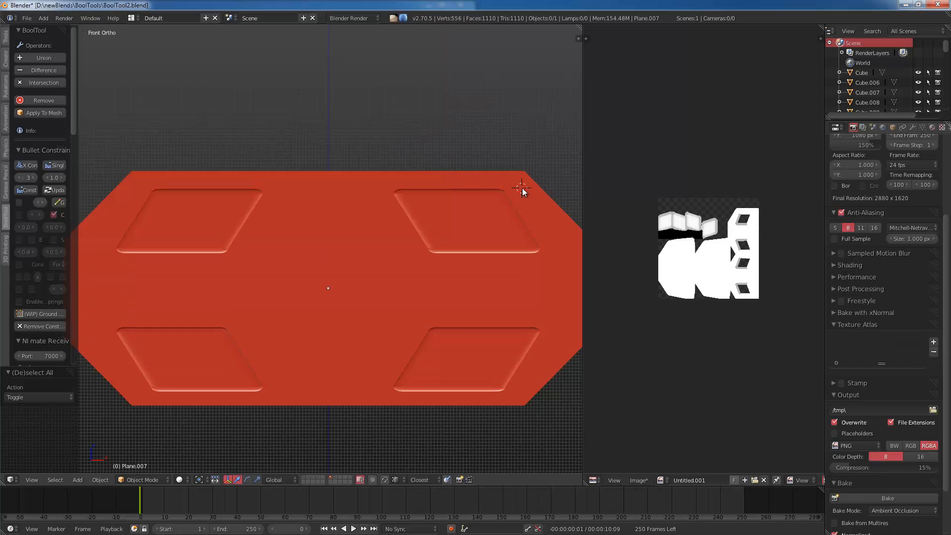
middle_click_drag(521, 190, 526, 217)
scroll(446, 228, "down", 4)
middle_click_drag(241, 243, 388, 236)
scroll(294, 251, "up", 3)
scroll(388, 236, "down", 3)
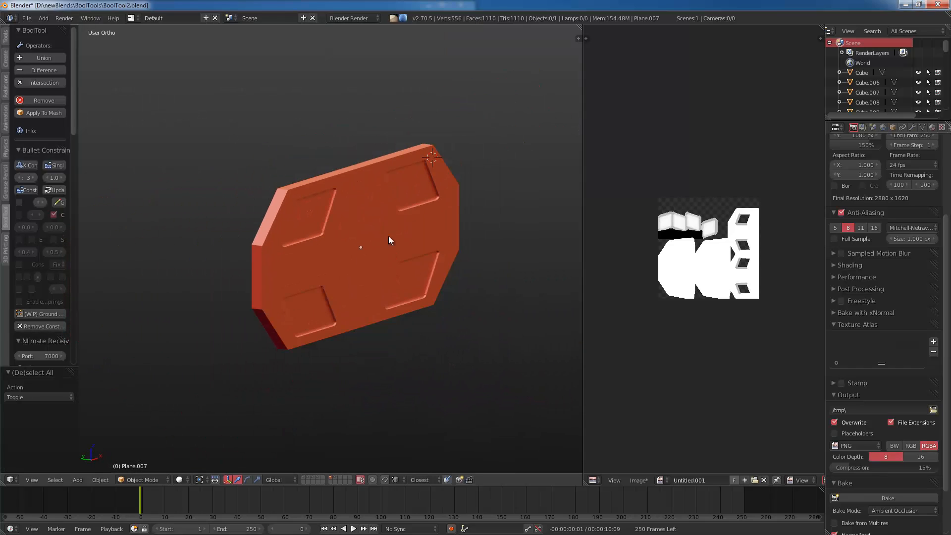
left_click(548, 214)
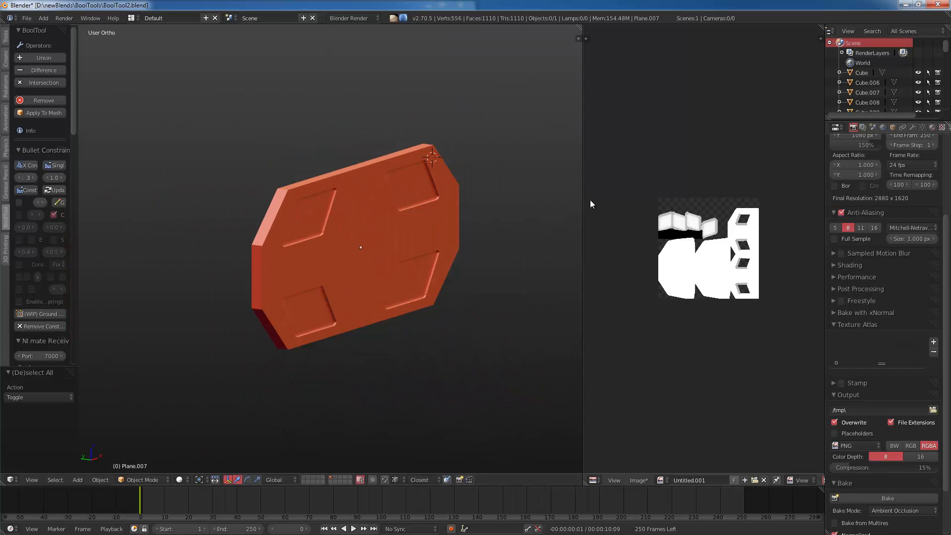
middle_click_drag(574, 213, 415, 253)
scroll(281, 263, "up", 3)
key("z")
middle_click_drag(281, 263, 351, 243)
key("z")
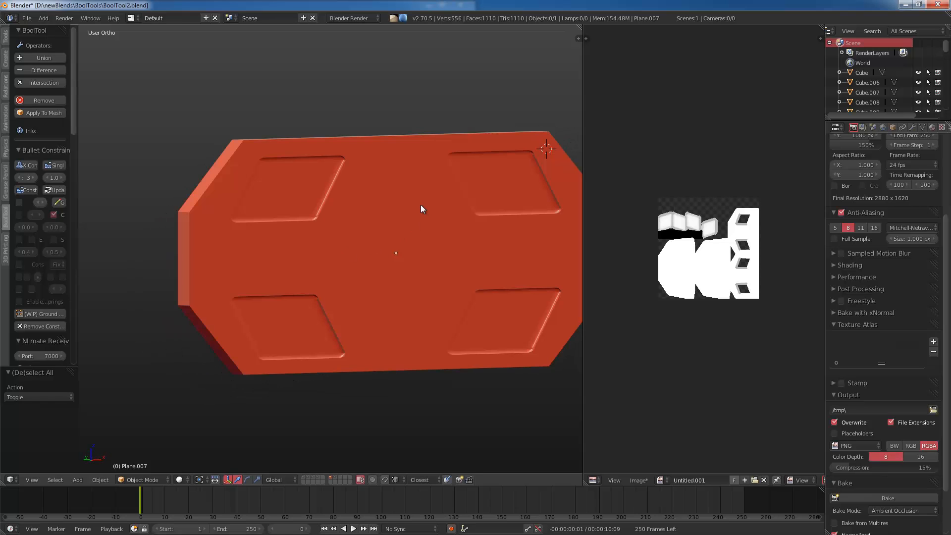
right_click(423, 204)
middle_click_drag(422, 204, 421, 230)
Step: Browse through the scene layers and make an empty layer the active one
key("Tab")
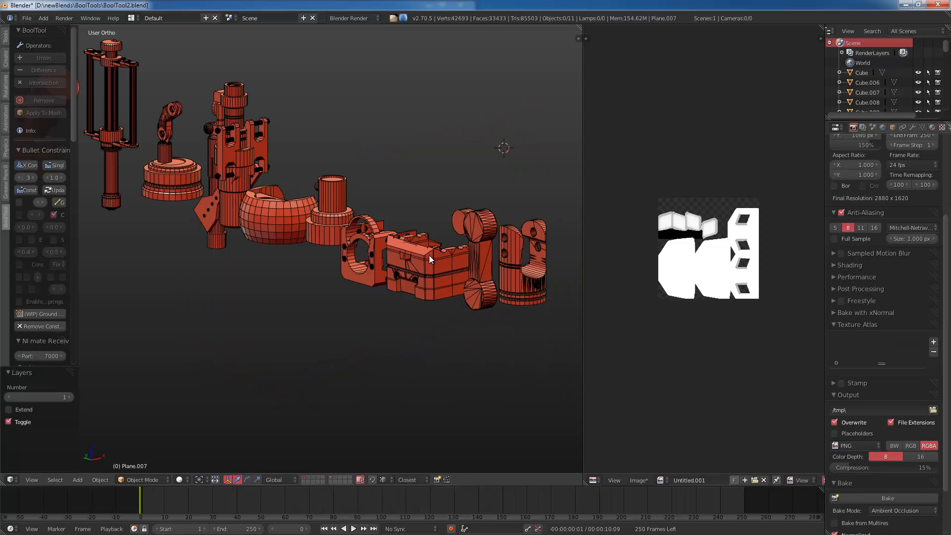
key("2")
key("3")
key("4")
key("5")
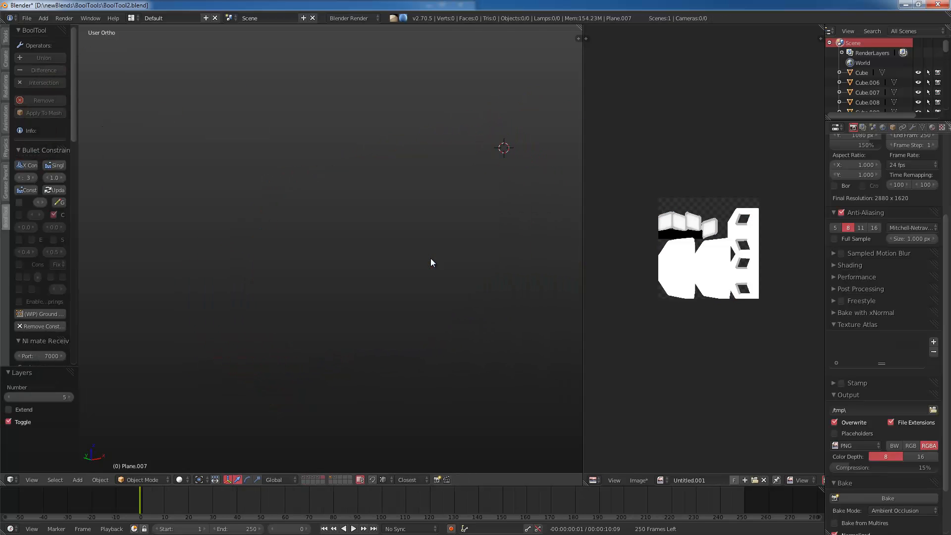
key("4")
key("3")
middle_click_drag(432, 259, 357, 277)
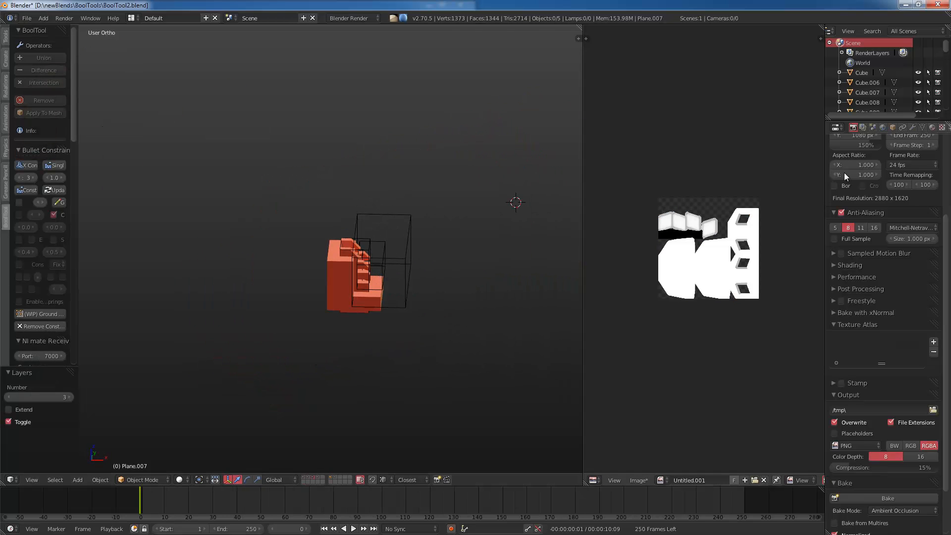
middle_click_drag(366, 398, 349, 392, "shift")
left_click(344, 476)
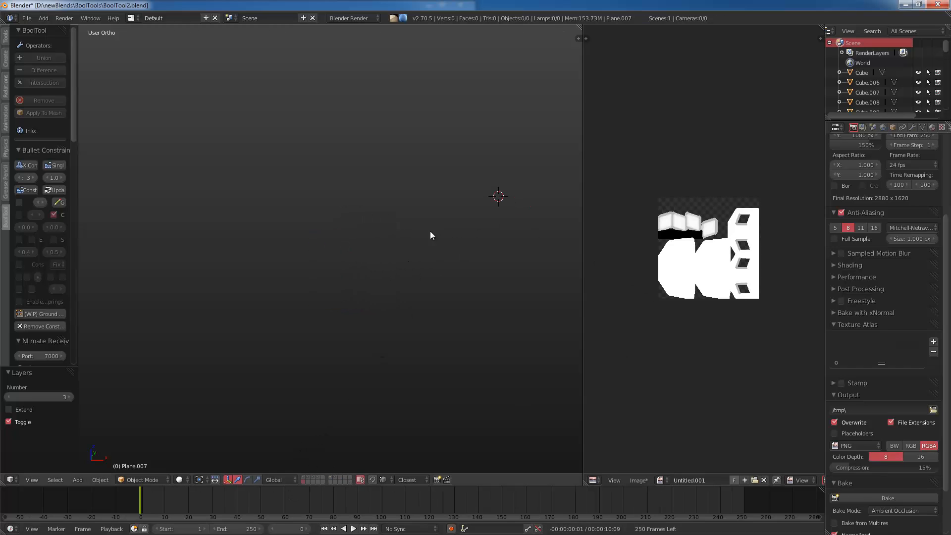
Step: Reset the 3D cursor to the origin, add a plane in top view and scale it up by about 2.32 and 1.88
key("shift+c")
key("KP_7")
key("shift+a")
mouse_move(430, 231)
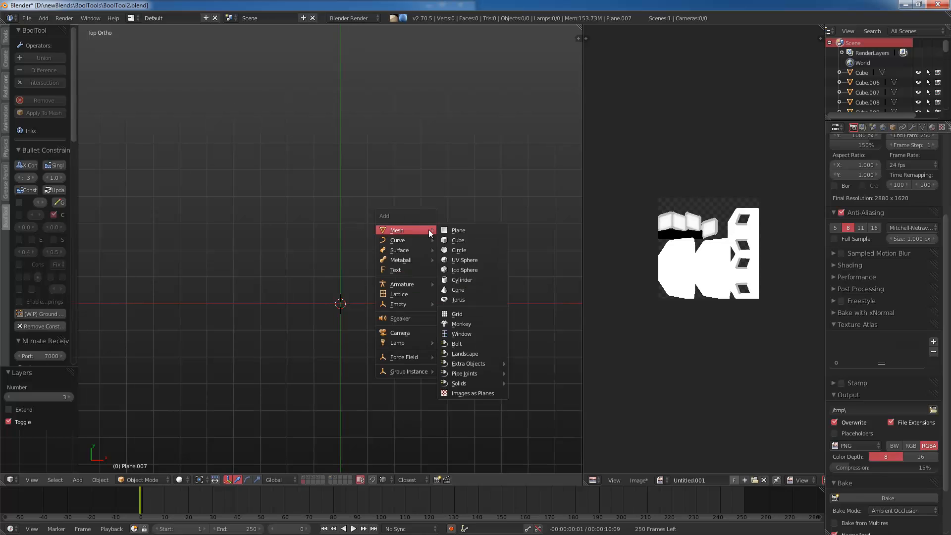
left_click(471, 230)
key("s")
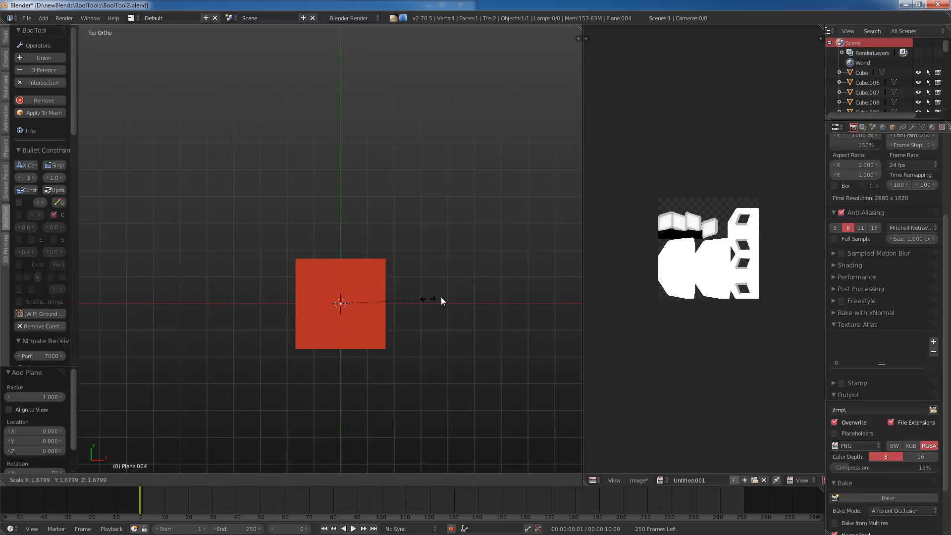
left_click(461, 299)
scroll(416, 297, "down", 1)
scroll(377, 294, "up", 2)
middle_click_drag(375, 286, 348, 218, "shift")
key("s")
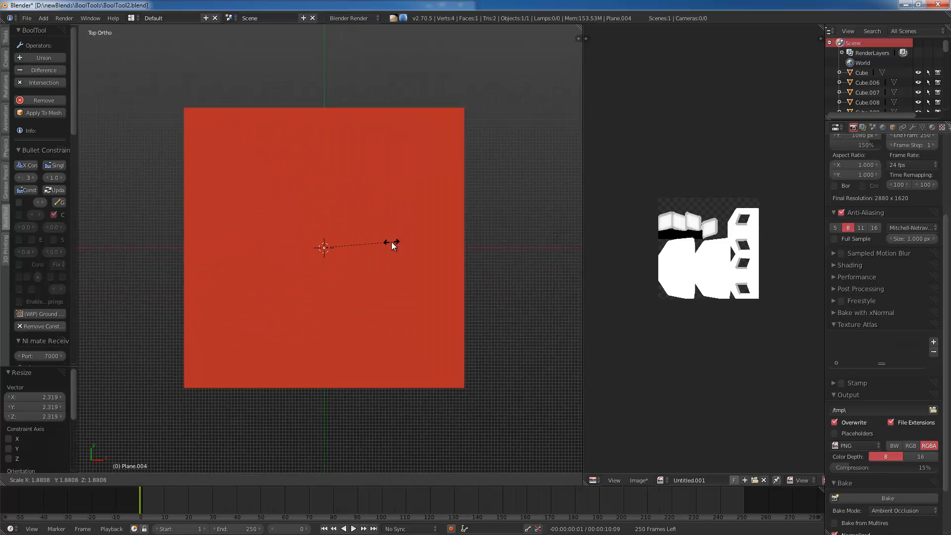
left_click(391, 243)
Step: Duplicate the plane about 8.975 units along X and repeat the duplication to form a row of five planes
key("shift+d")
key("x")
key("x")
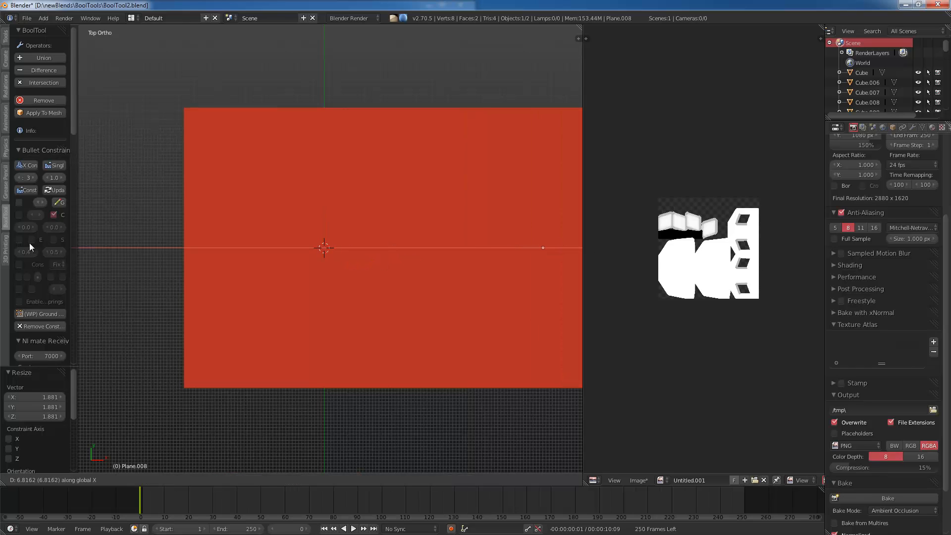
left_click(56, 242)
scroll(290, 209, "down", 1)
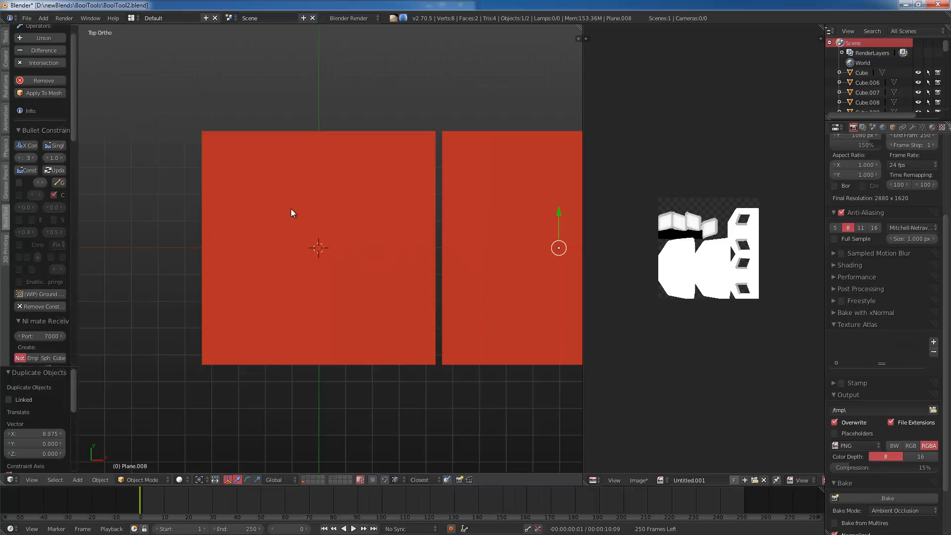
scroll(405, 208, "down", 4)
middle_click_drag(405, 208, 262, 220, "shift")
key("shift+r")
key("shift+r")
key("shift+r")
scroll(262, 231, "down", 4)
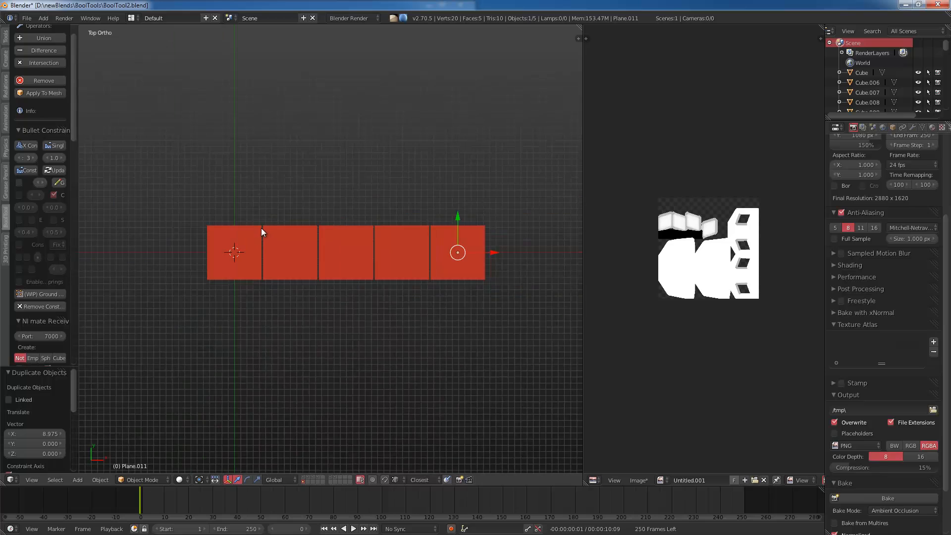
Step: Apply the normal-map-colored matcap to the viewport and maximize the 3D view with its side panels hidden
scroll(259, 225, "up", 2)
key("n")
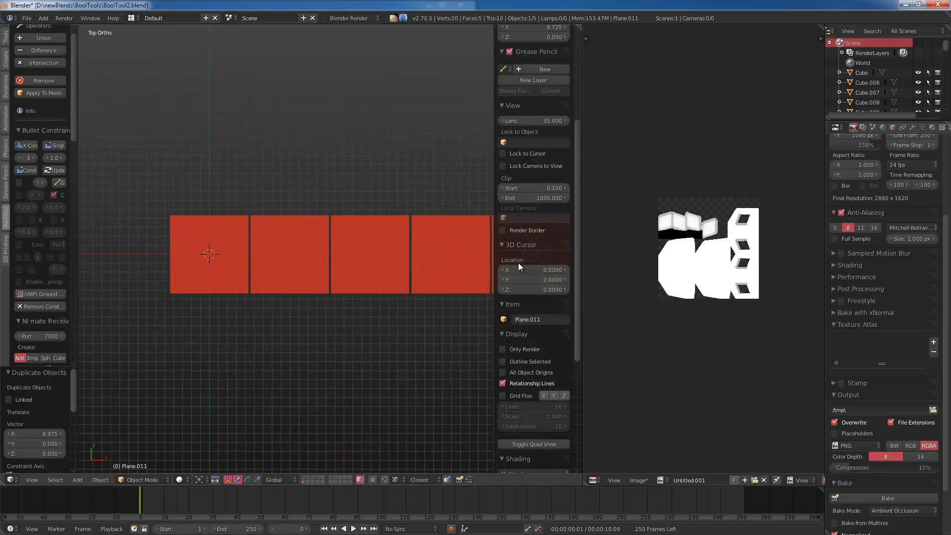
scroll(525, 432, "down", 3)
left_click(522, 433)
left_click(522, 433)
left_click(528, 456)
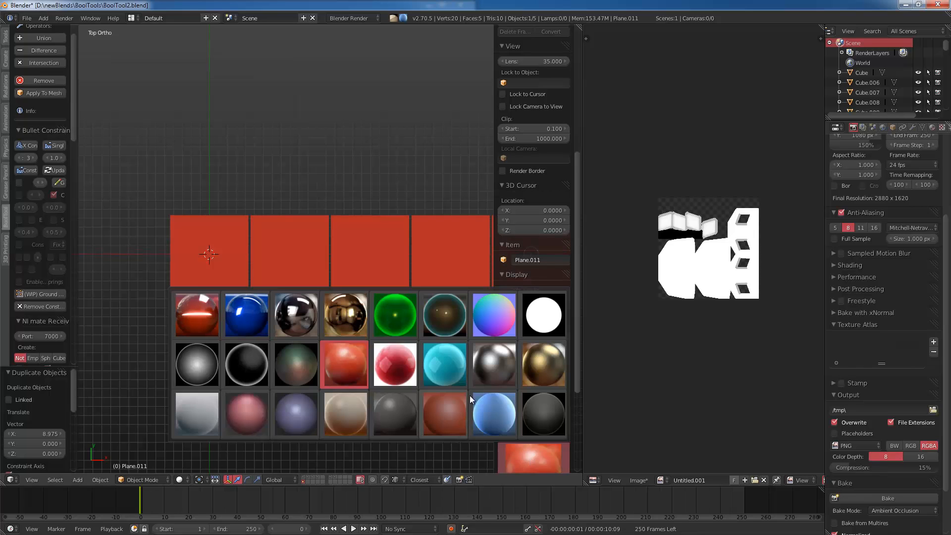
left_click(498, 322)
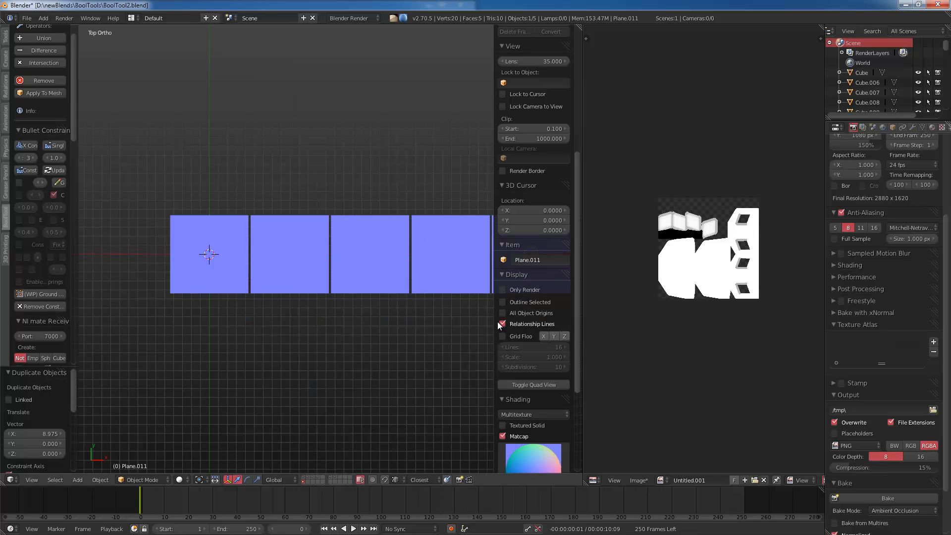
scroll(303, 290, "up", 4)
key("t")
key("n")
key("shift+space")
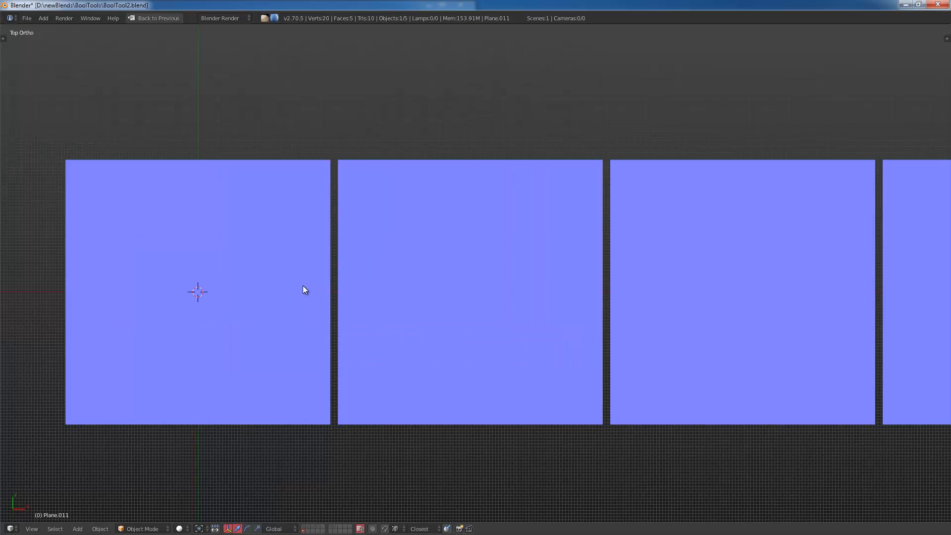
Step: Cut a vertical center loop in the first plane of the row and bevel it into a wide central strip
right_click(233, 306)
middle_click_drag(228, 311, 490, 266, "shift")
key("Tab")
key("a")
key("ctrl+r")
left_click(503, 117)
right_click(503, 117)
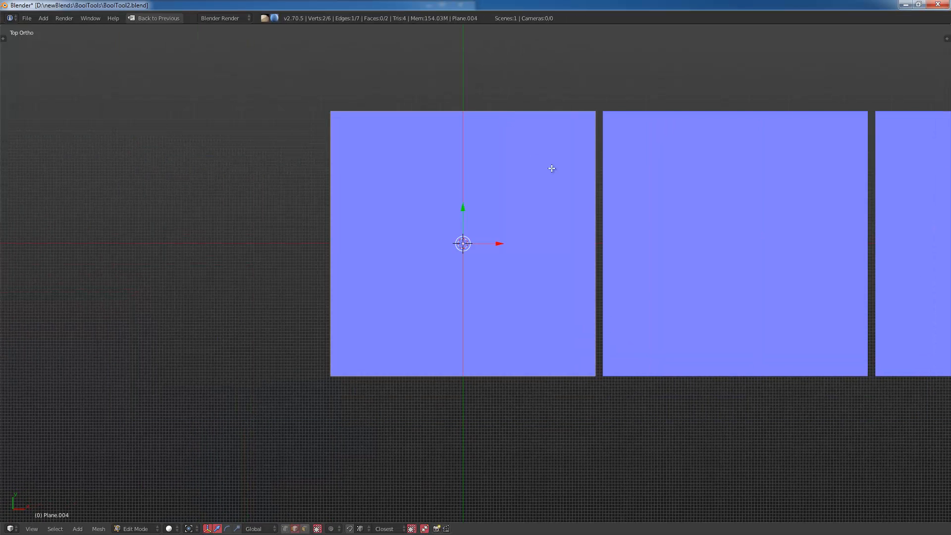
key("ctrl+b")
left_click(583, 177)
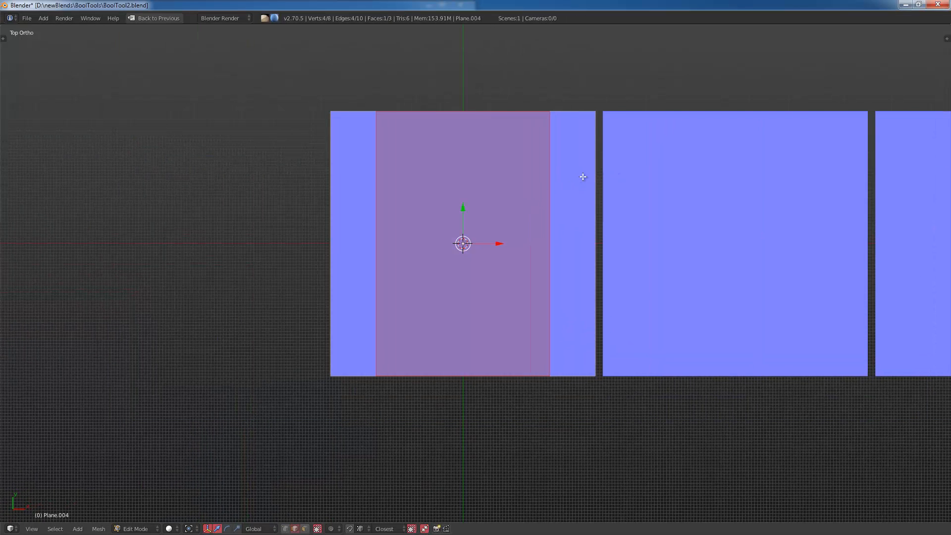
Step: Bevel both long edges of the first plane's central strip into narrow vertical bands
right_click(543, 187)
right_click(375, 185, "shift")
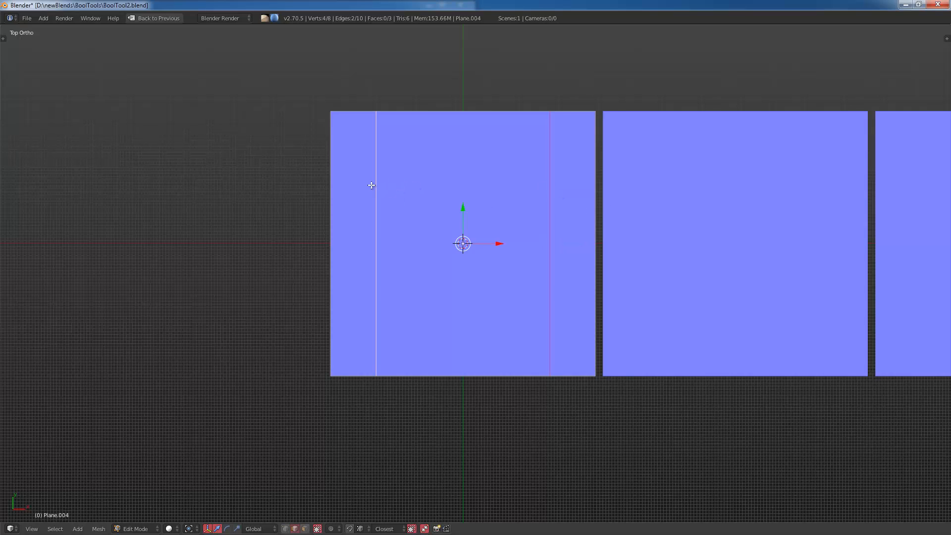
key("ctrl+b")
left_click(718, 204)
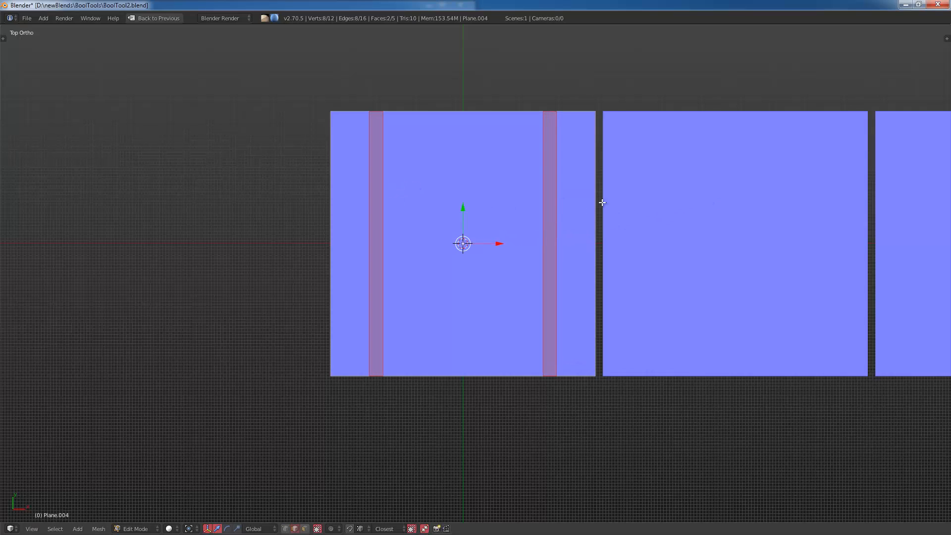
Step: Add a centered edge loop inside each of the two narrow bands
key("ctrl+r")
left_click(552, 111)
right_click(552, 111)
key("ctrl+r")
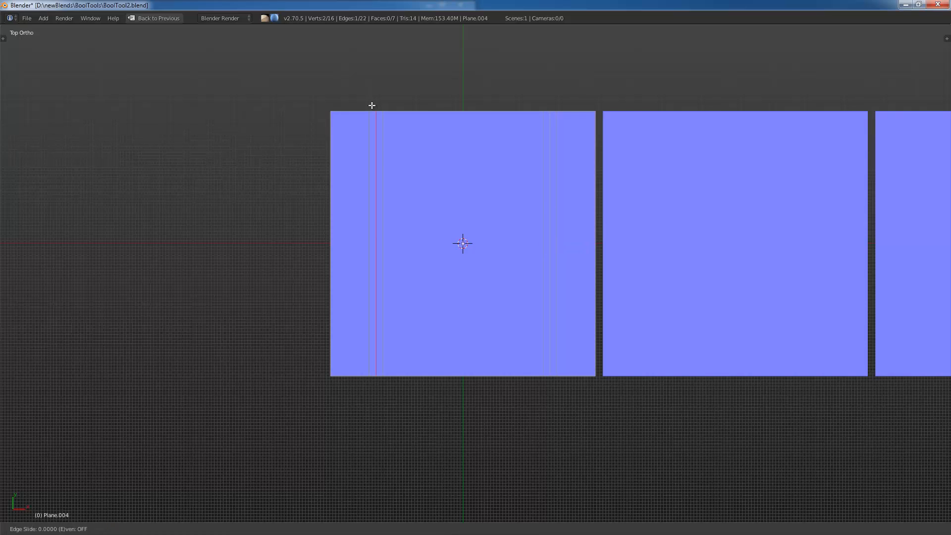
left_click(372, 105)
right_click(372, 105)
Step: Move the center edges of both narrow bands down about 0.28 along Z to form V-shaped grooves
right_click(549, 148, "shift")
right_click(550, 155)
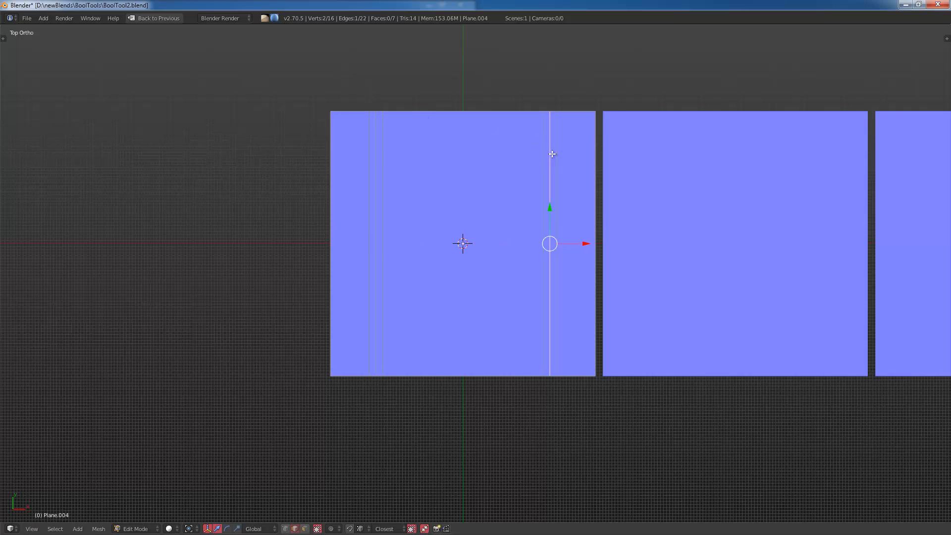
right_click(374, 155, "shift")
middle_click_drag(505, 272, 524, 233)
key("z")
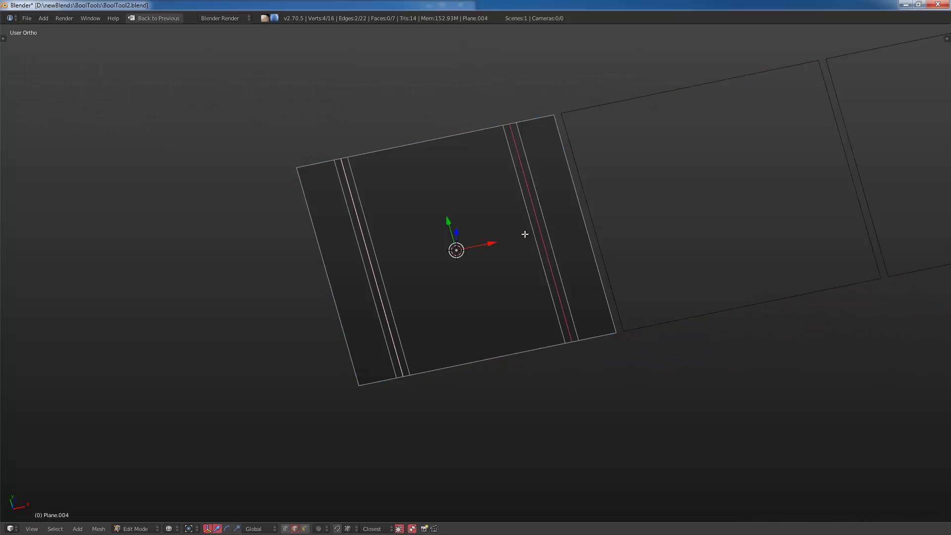
key("z")
key("g")
key("z")
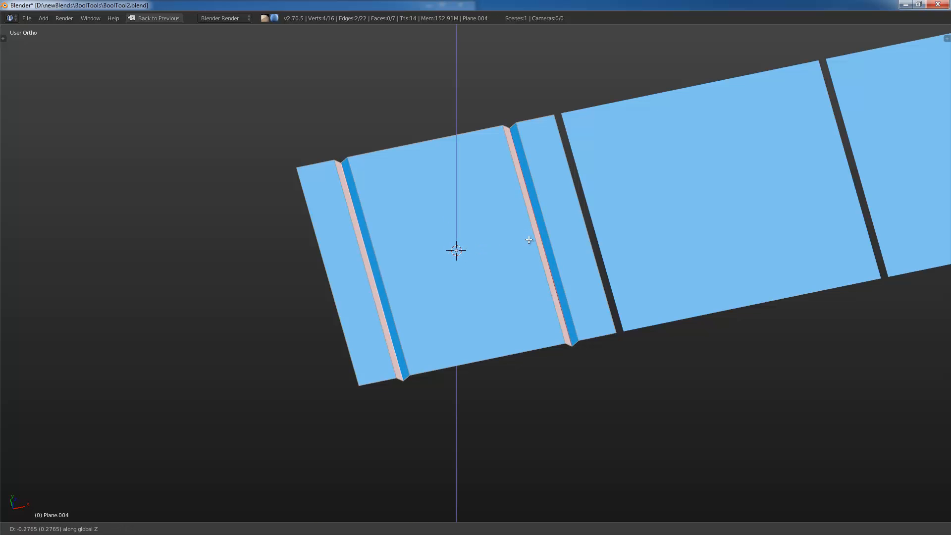
left_click(533, 241)
Step: Cut a vertical center loop in the strip between the first plane's two grooves and bevel it out almost to the grooves
key("Tab")
key("KP_7")
key("Tab")
scroll(561, 259, "up", 1)
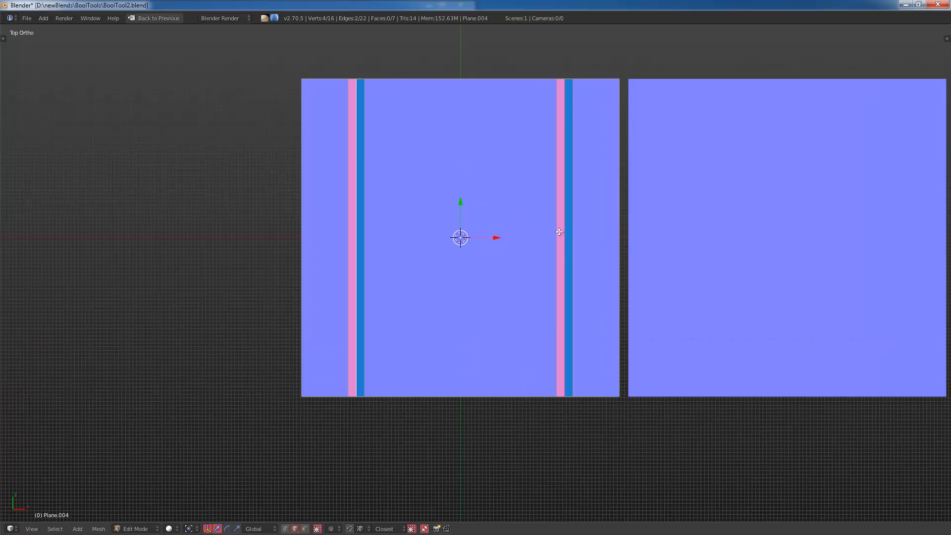
scroll(545, 238, "down", 1)
key("ctrl+r")
left_click(624, 157)
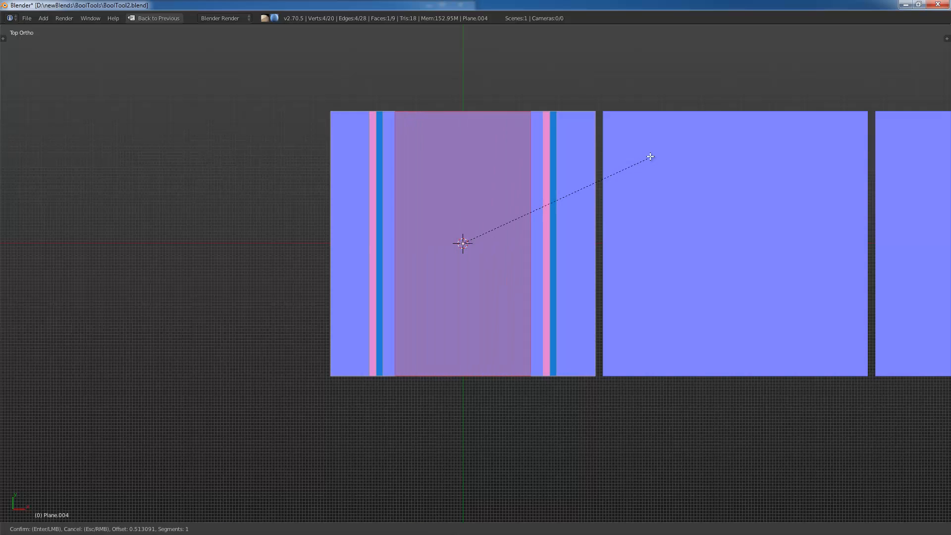
left_click(642, 162)
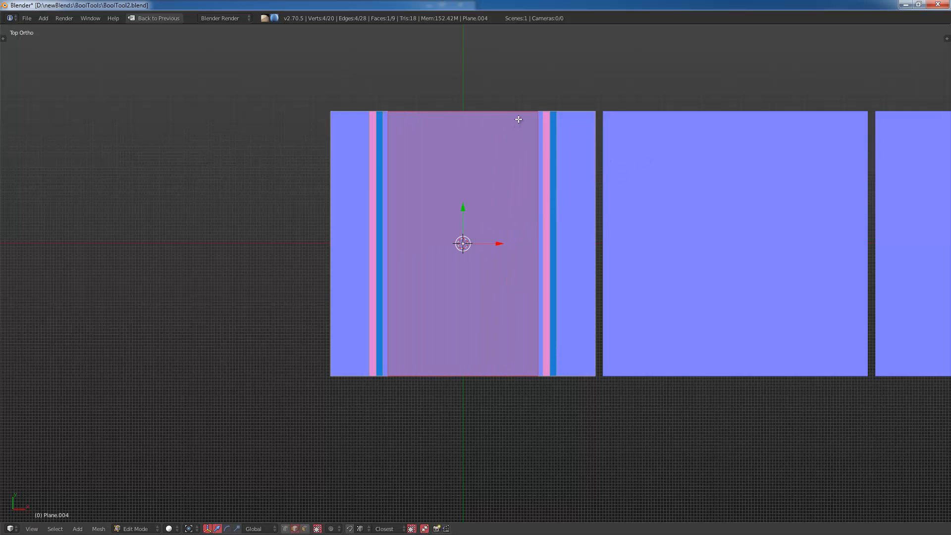
Step: Cut another vertical center loop in the widened strip and bevel it by about 0.56 to form a slightly narrower inner strip
right_click(519, 113)
key("ctrl+z")
key("ctrl+r")
left_click(515, 108)
right_click(514, 108)
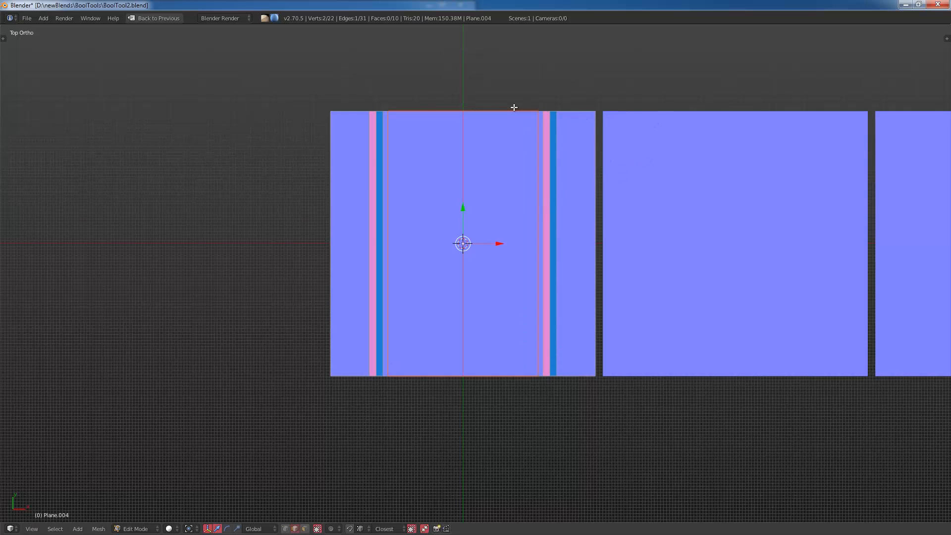
key("ctrl+b")
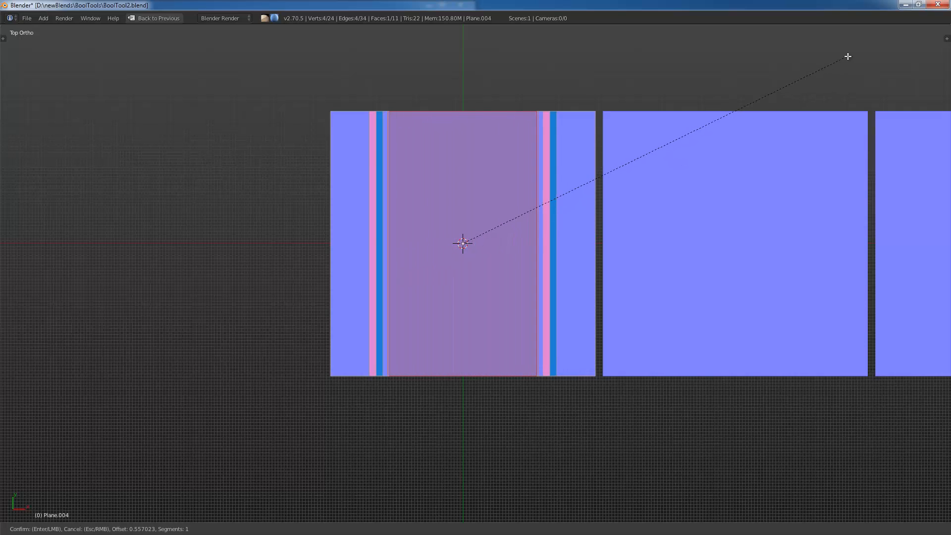
left_click(841, 59)
Step: Raise the first plane's inner central strip slightly along Z to form a stepped panel
middle_click_drag(645, 191, 654, 123)
key("g")
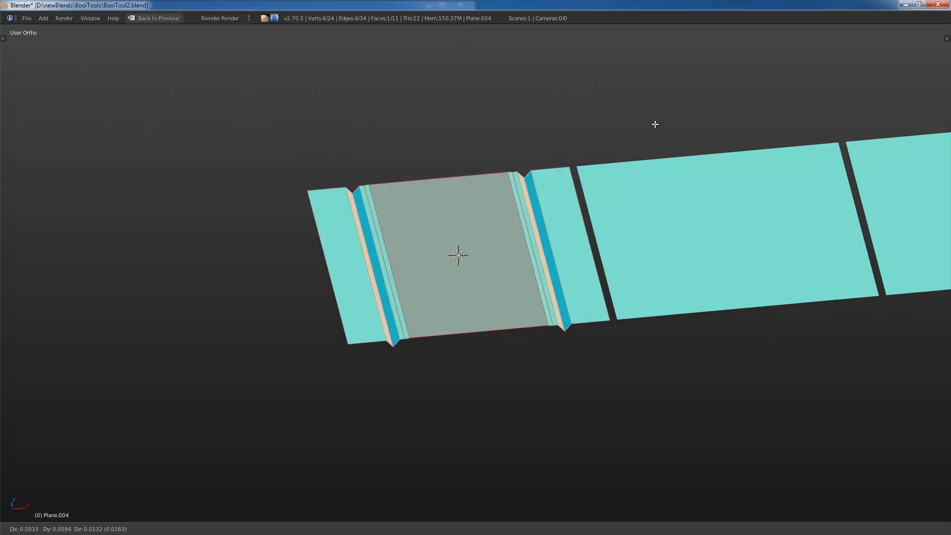
key("z")
left_click(656, 117)
key("Tab")
middle_click_drag(586, 160, 540, 206)
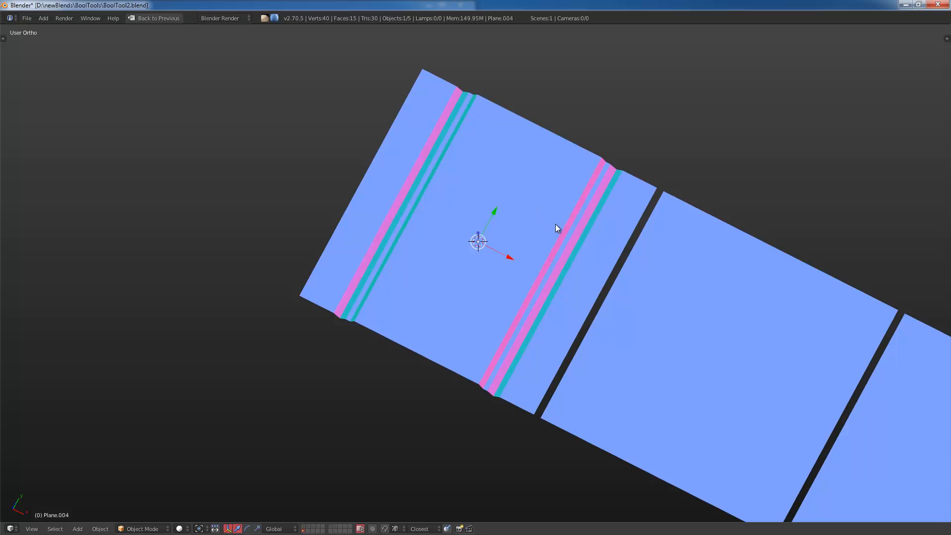
Step: Bevel the outer edges of both grooves on the first plane with four segments to round them
key("KP_7")
key("Tab")
right_click(561, 216)
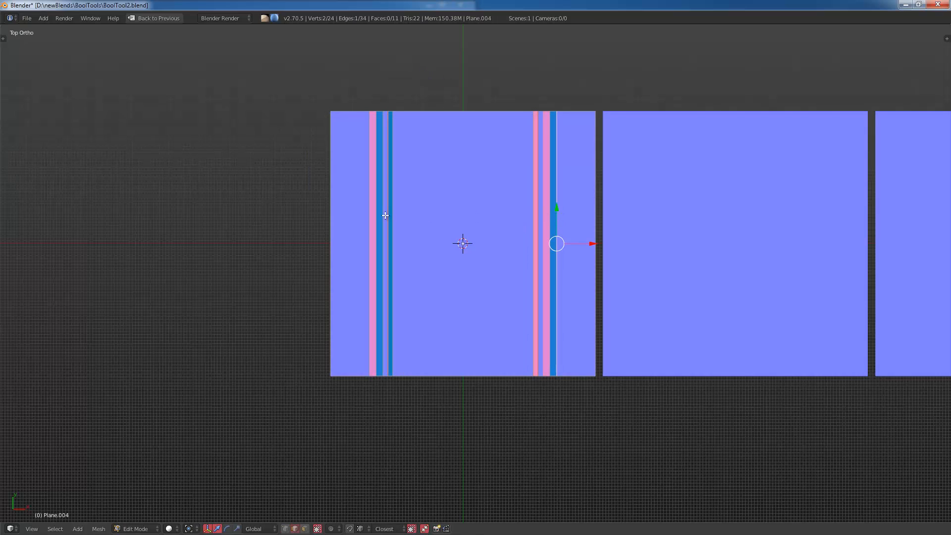
right_click(367, 213, "shift")
key("ctrl+b")
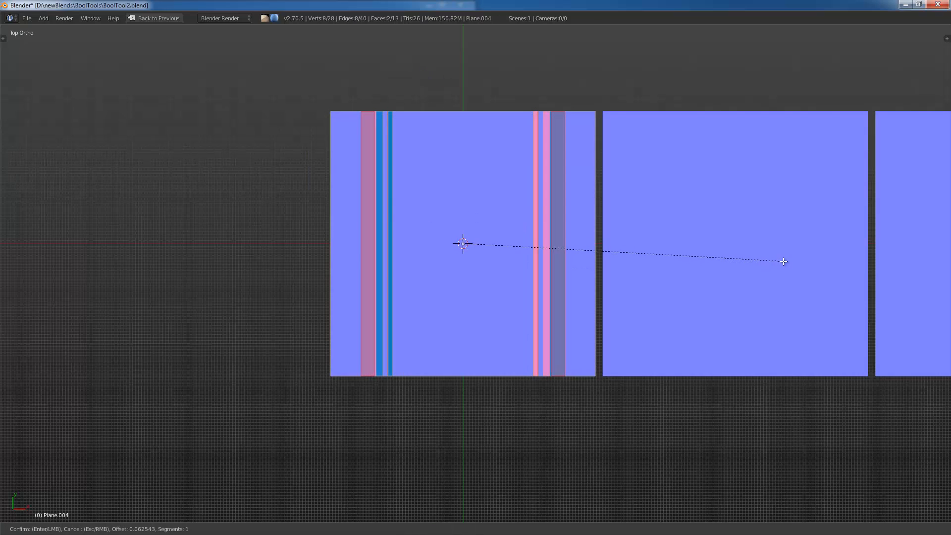
left_click(774, 261)
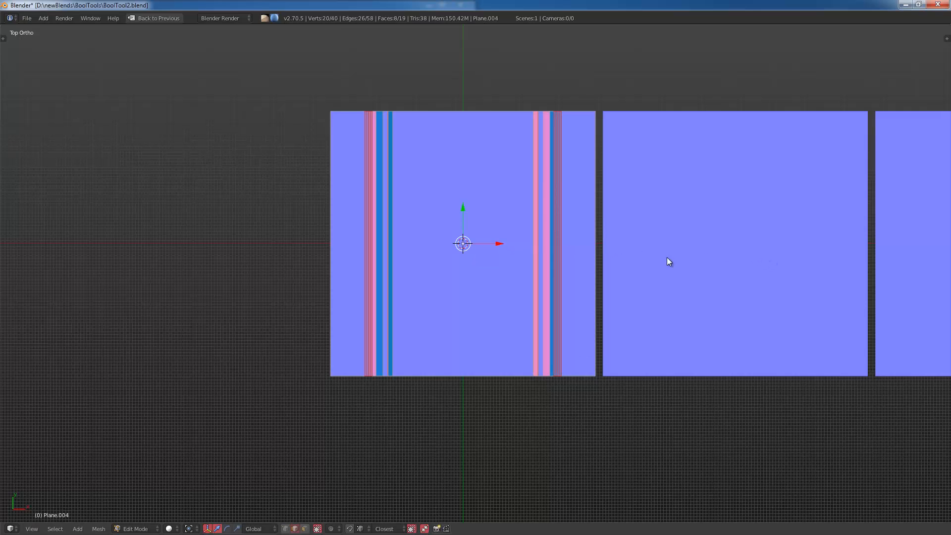
key("Tab")
Step: Subdivide the second plane in the row twice into a 4 by 4 grid
scroll(626, 259, "down", 3)
scroll(673, 269, "up", 2)
scroll(672, 270, "up", 1)
middle_click_drag(673, 280, 497, 281, "shift")
right_click(579, 281)
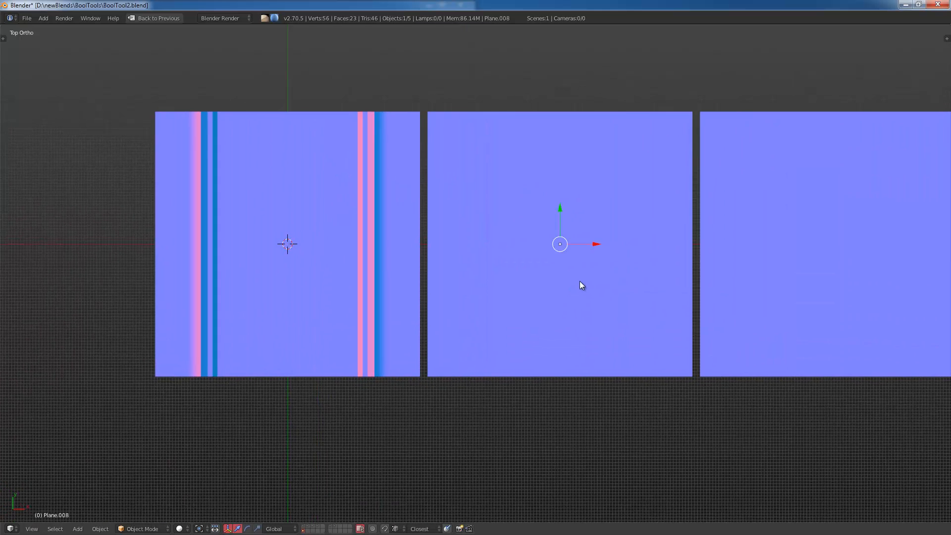
middle_click_drag(581, 282, 582, 299, "shift")
key("Tab")
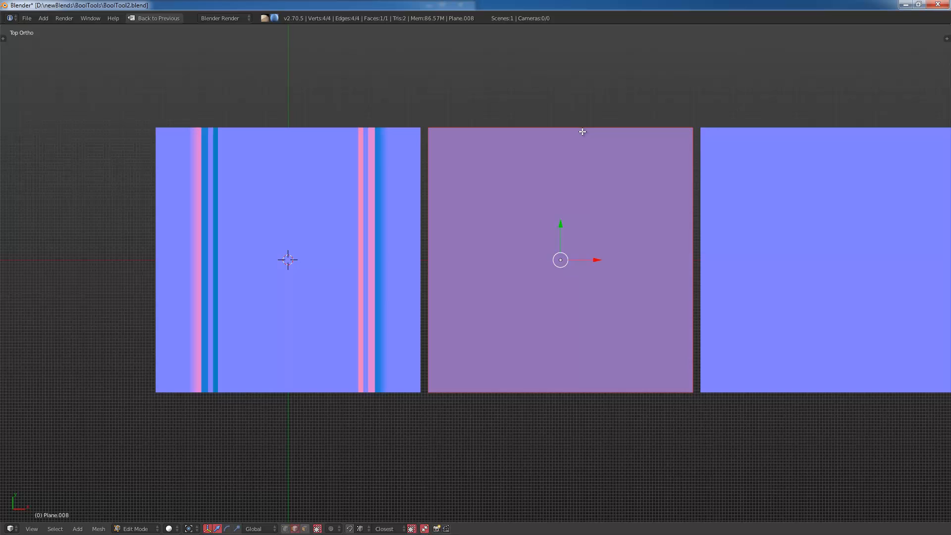
key("w")
left_click(582, 132)
key("w")
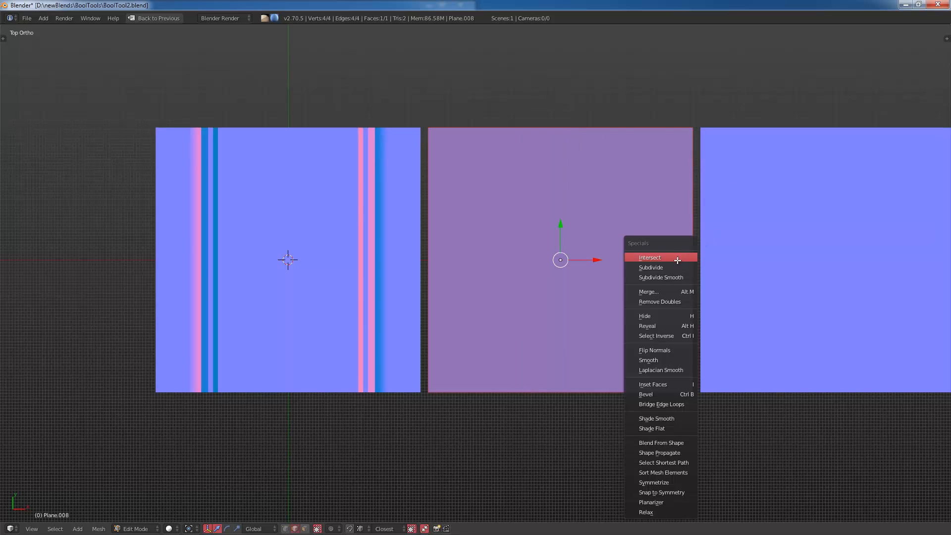
left_click(673, 268)
key("w")
left_click(672, 268)
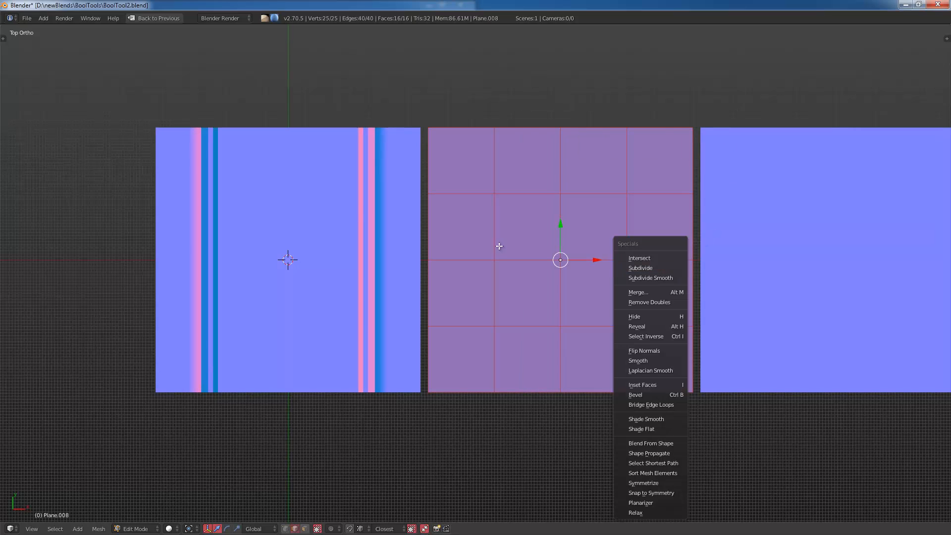
key("w")
key("Escape")
Step: Delete the second plane's center vertex to open a square hole, and select the hole's border loop in vertex mode
right_click(569, 257)
key("x")
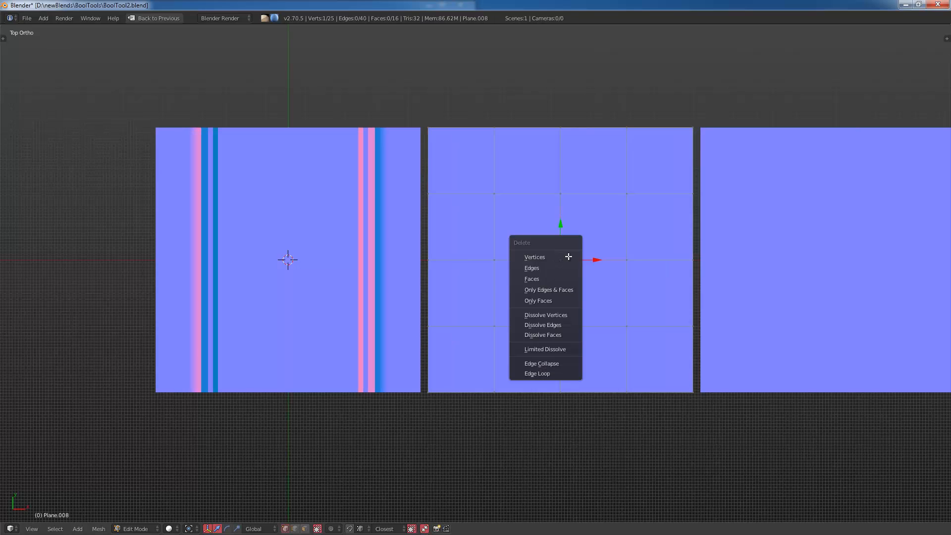
left_click(569, 257)
key("ctrl+Tab")
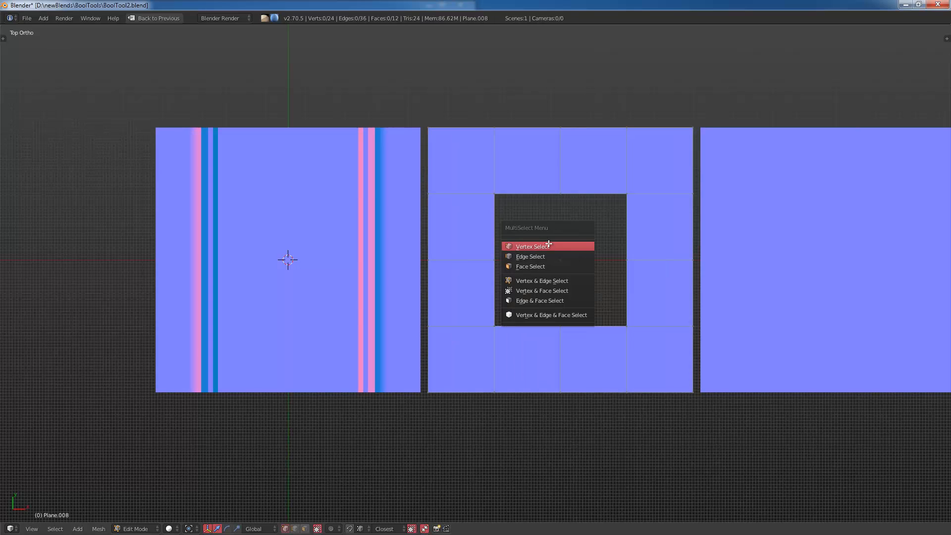
left_click(549, 244)
right_click(624, 240, "alt")
Step: Try to extrude the square hole's border inward and partly round it with To Sphere
key("e")
right_click(675, 272)
key("s")
left_click(643, 268)
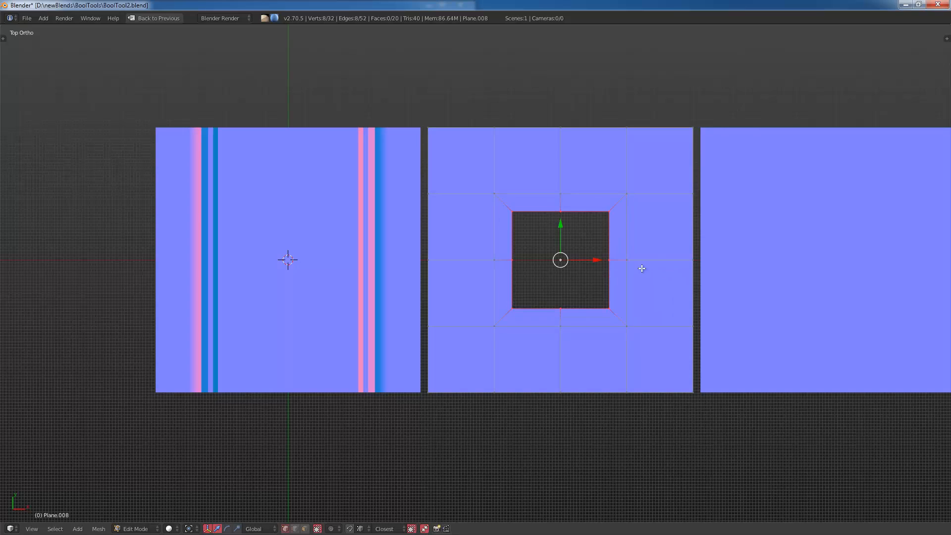
key("alt+shift+s")
left_click(649, 267)
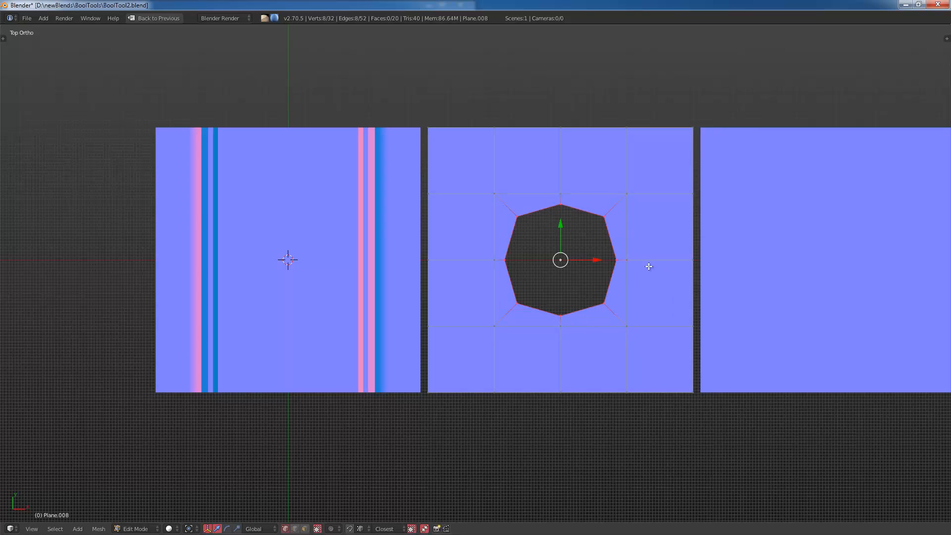
key("s")
left_click(655, 269)
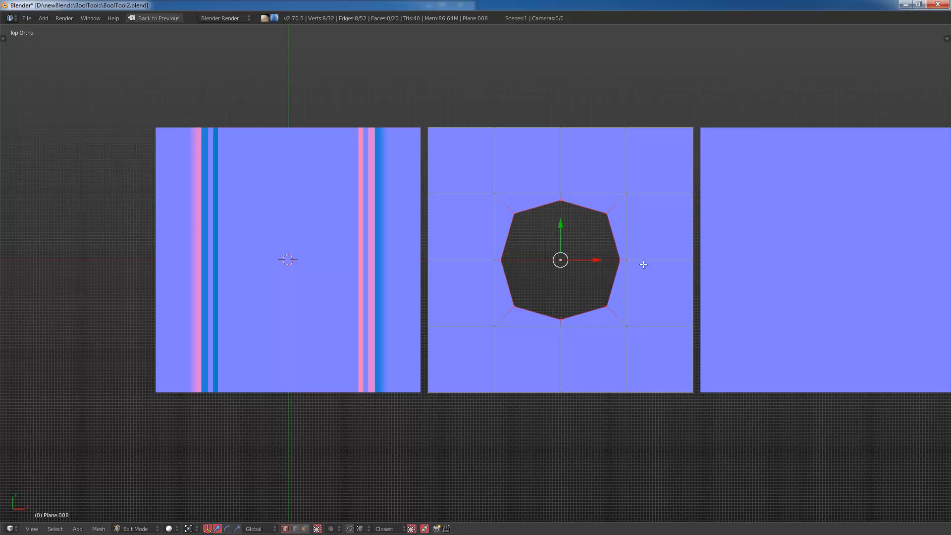
key("ctrl+z")
key("ctrl+z")
key("ctrl+z")
key("ctrl+z")
Step: Enlarge the square hole's border and turn it into an octagon using To Sphere with a factor of 1
key("s")
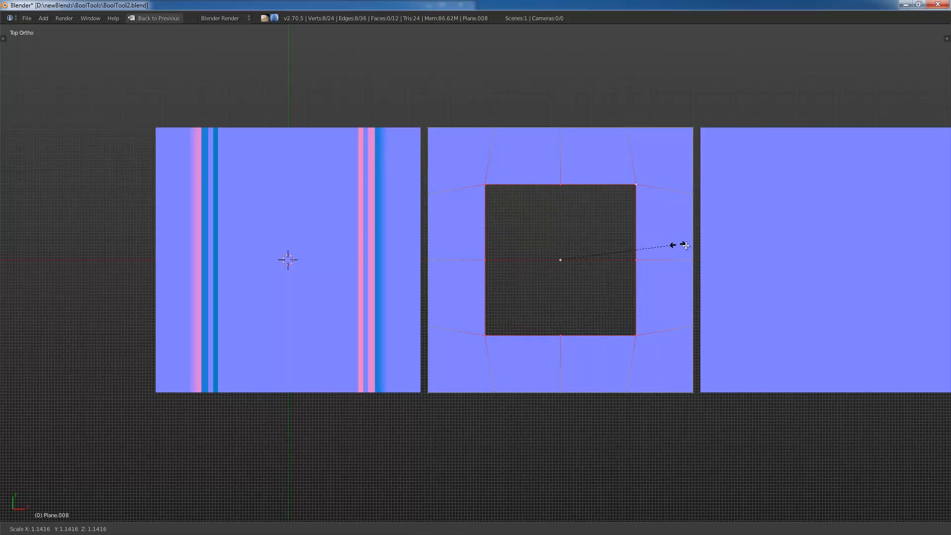
left_click(710, 255)
key("alt+shift+s")
key("1")
left_click(710, 254)
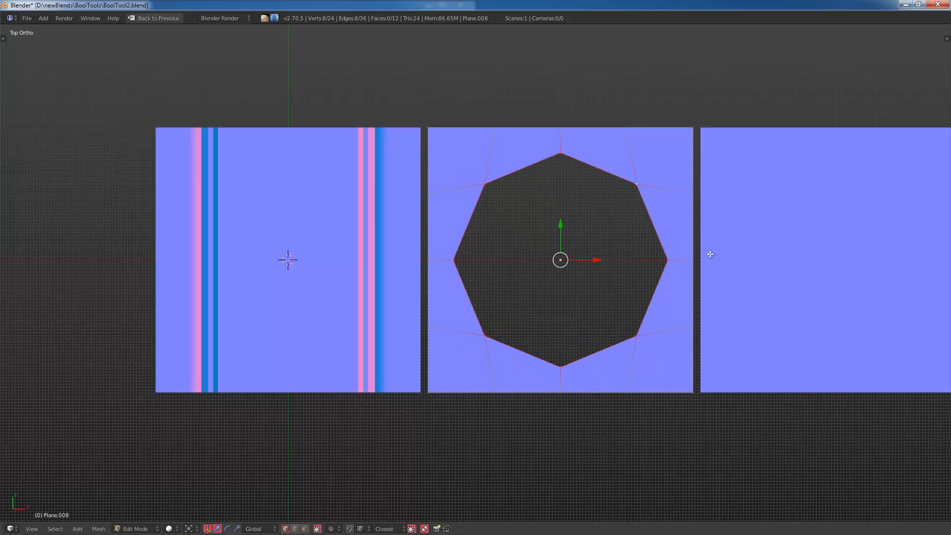
Step: Subdivide the octagonal border into 32 edges and round it into a circle using To Sphere with a factor of 1
key("w")
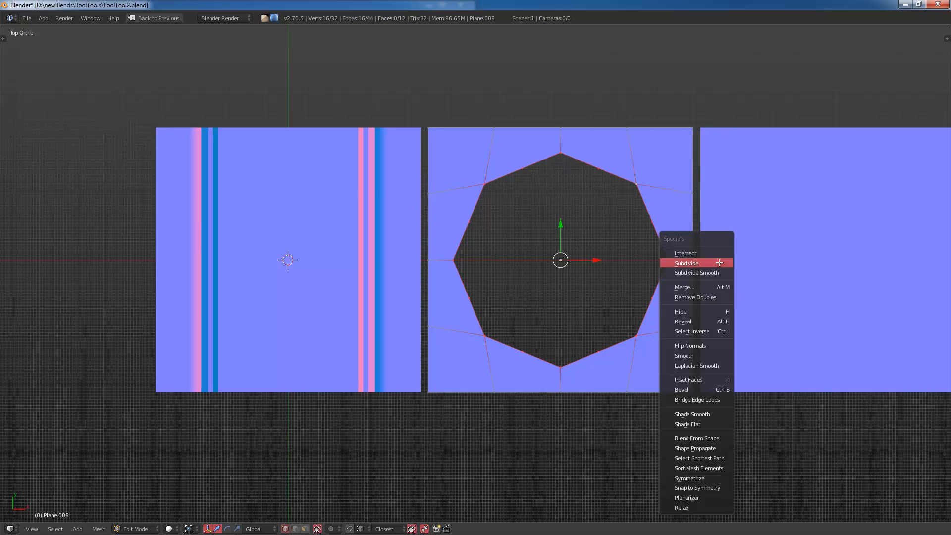
left_click(720, 262)
key("alt+shift+s")
key("1")
left_click(717, 261)
Step: Extrude the circular border slightly inward as a narrow rim, and extrude it down along Z to form the recess wall
key("e")
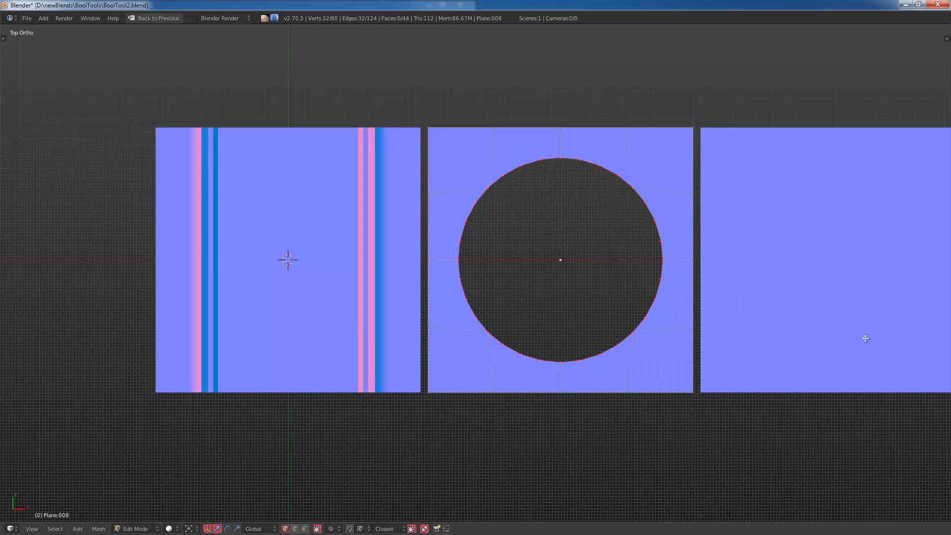
key("s")
left_click(832, 325)
middle_click_drag(674, 308, 673, 256)
key("e")
key("z")
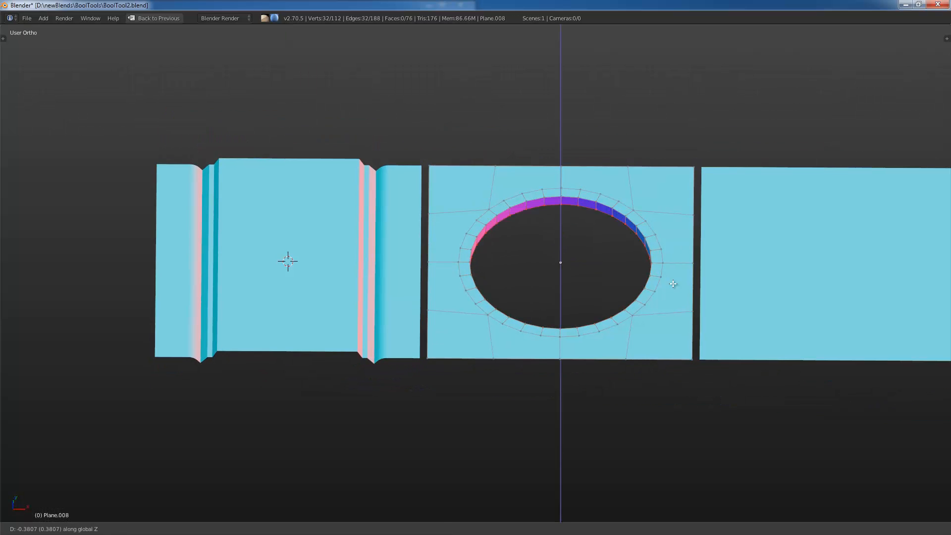
left_click(673, 295)
Step: Extrude the bottom edge of the recess wall and scale it inward to form a flat floor ring
key("e")
key("s")
left_click(658, 304)
key("KP_7")
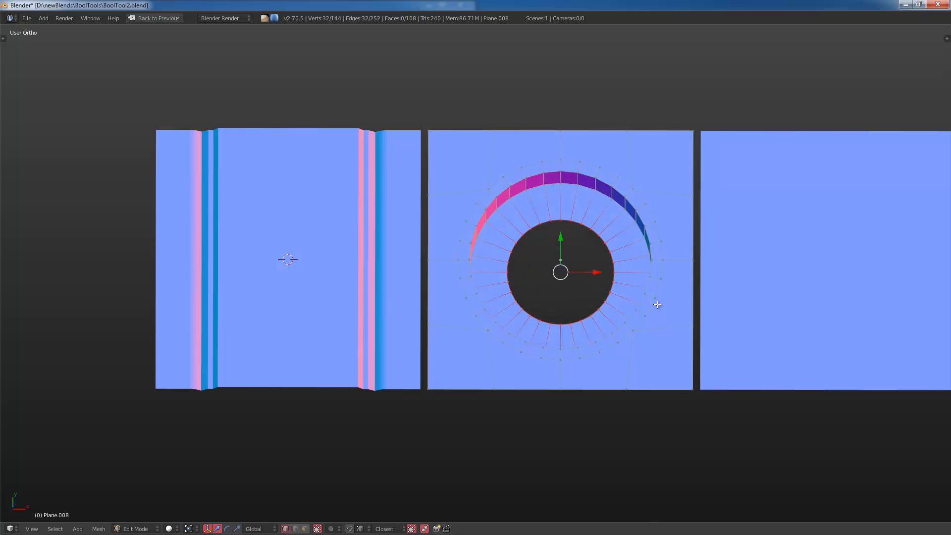
scroll(657, 304, "up", 2)
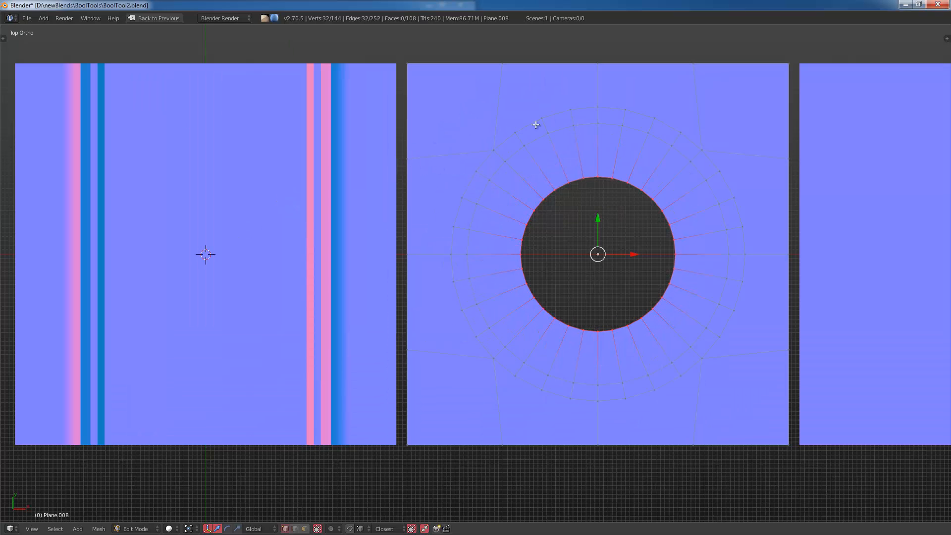
key("Tab")
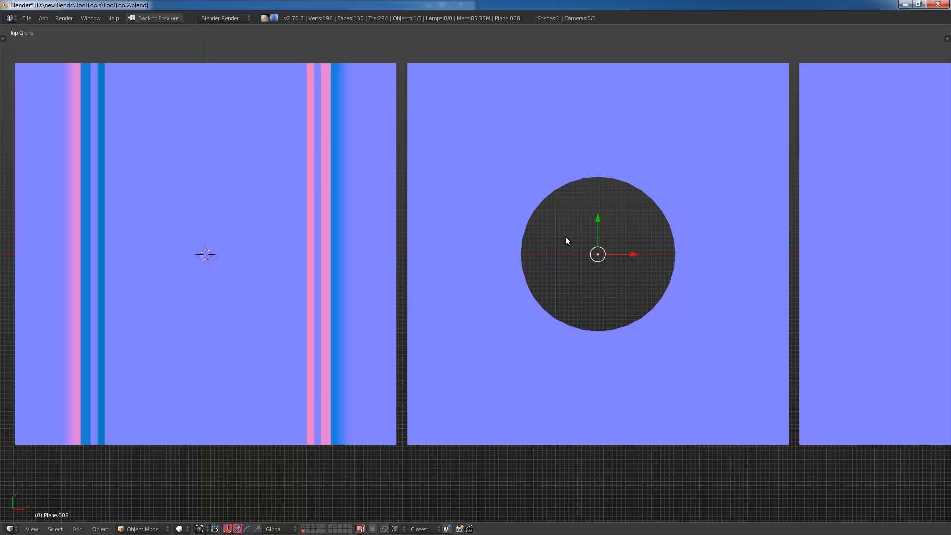
Step: Bevel the edge loop where the recess wall meets the floor ring with two segments
right_click(590, 333)
key("Tab")
middle_click_drag(590, 333, 600, 248)
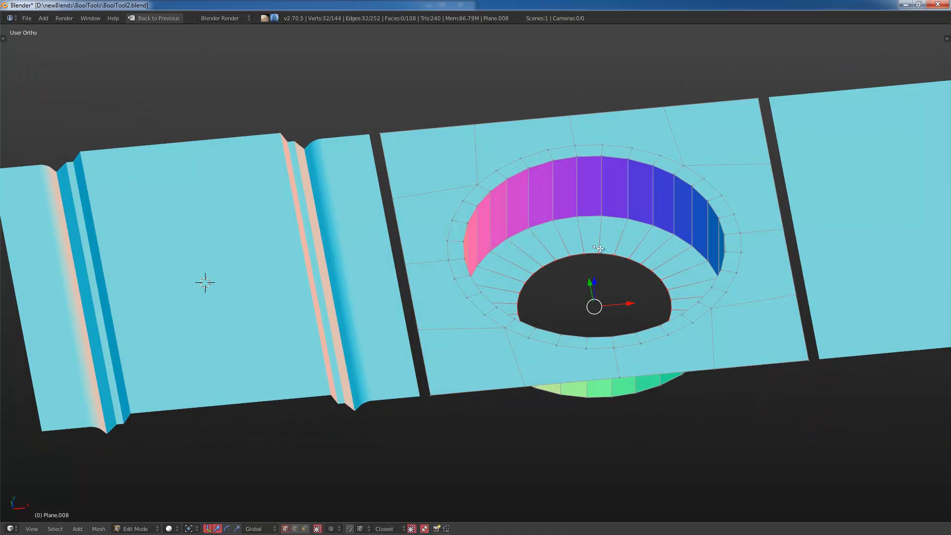
right_click(585, 213, "alt")
key("ctrl+b")
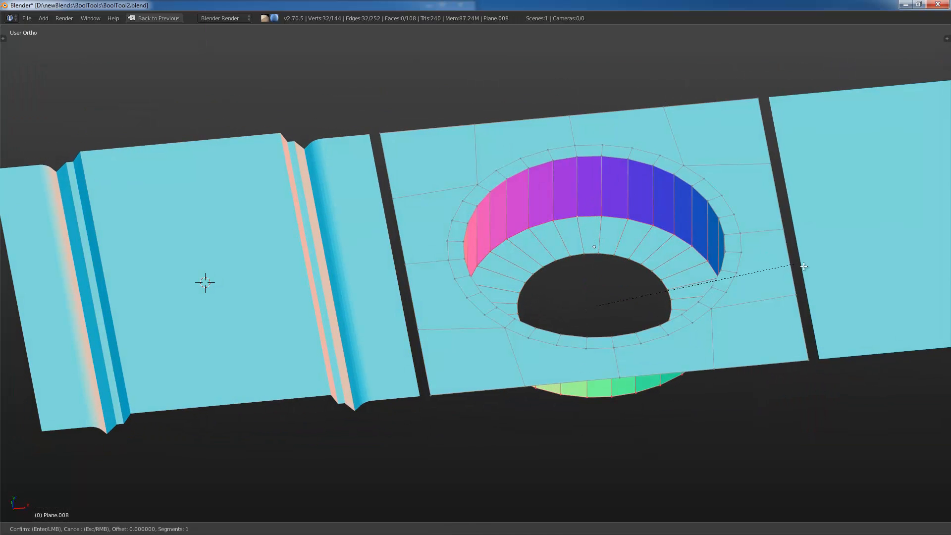
key("Escape")
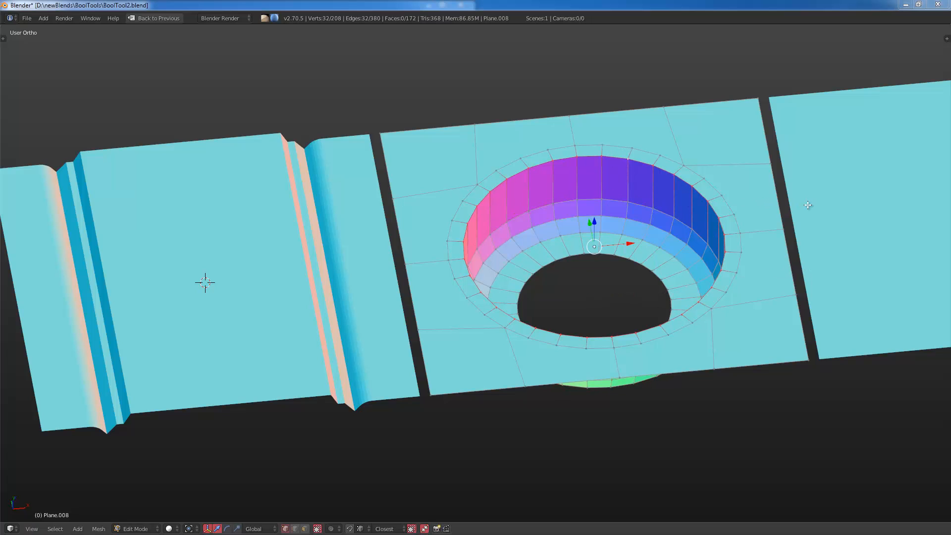
Step: Bevel the upper edge loop of the circular recess with three segments and an offset of about 0.06
key("ctrl+b")
scroll(793, 202, "up", 2)
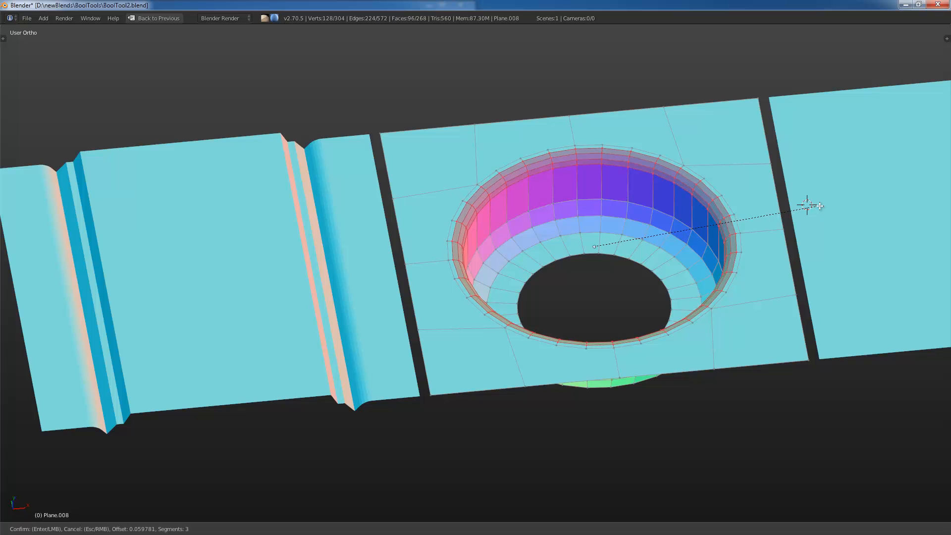
left_click(777, 198)
key("Tab")
middle_click_drag(776, 197, 705, 216)
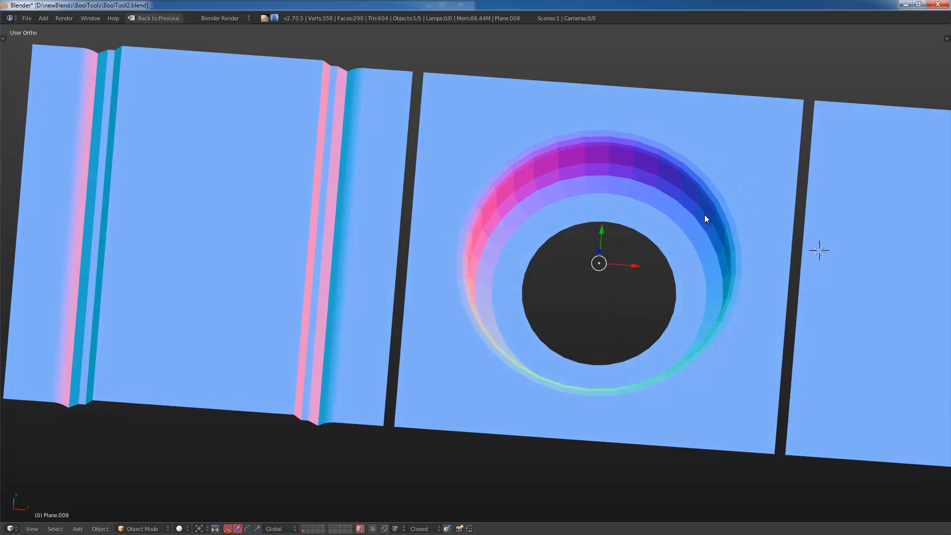
key("KP_7")
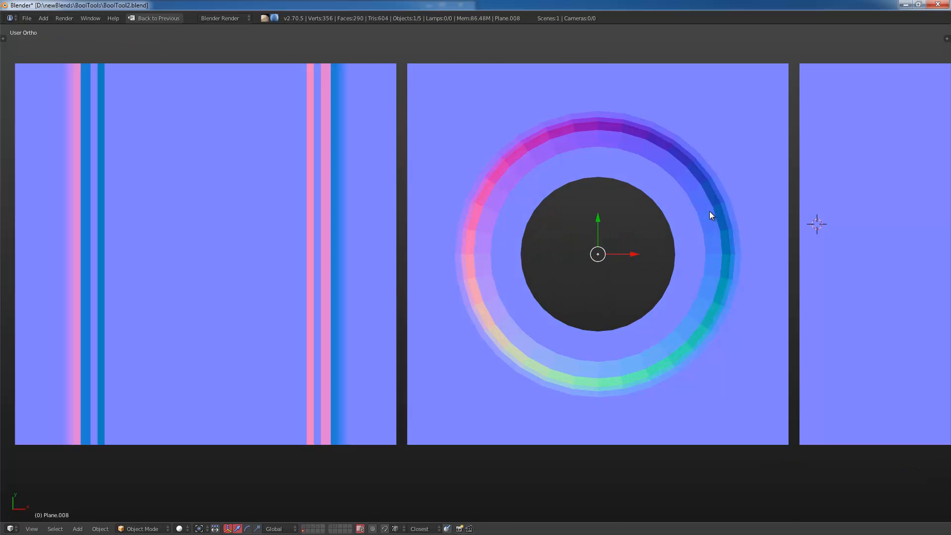
Step: Fill the remaining hole in the recess floor with successive faces, starting from one edge of the inner circle
key("Tab")
right_click(636, 189)
right_click(630, 184, "shift")
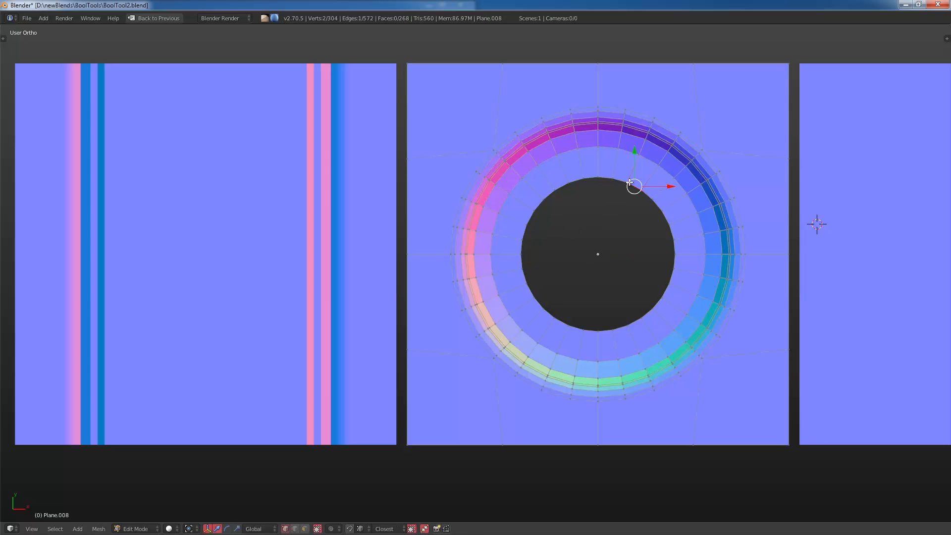
key("f")
key("f")
key("f")
key("f")
key("f")
key("f")
key("f")
key("f")
key("f")
key("f")
key("f")
key("f")
key("f")
key("f")
key("f")
key("Tab")
scroll(671, 225, "down", 4)
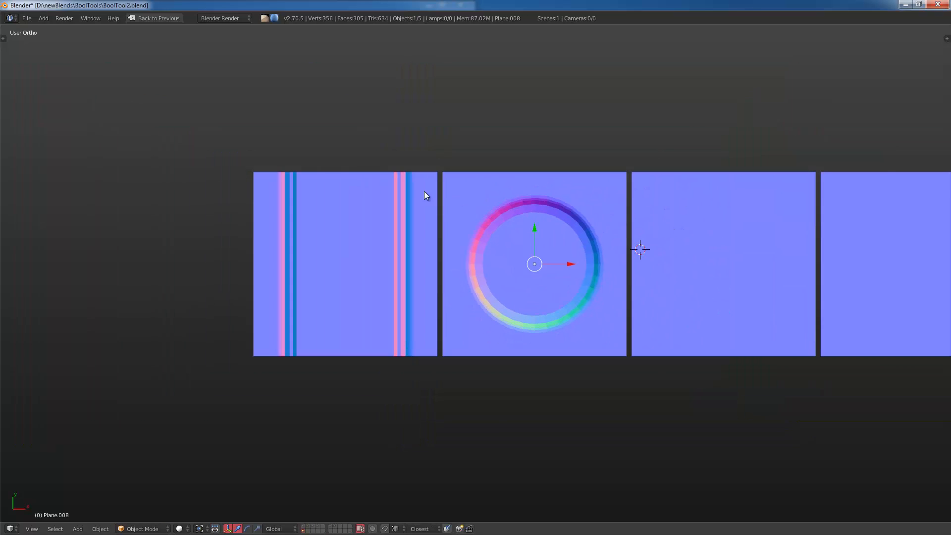
Step: Apply smooth shading to the circular recess tile
scroll(551, 199, "up", 3)
key("t")
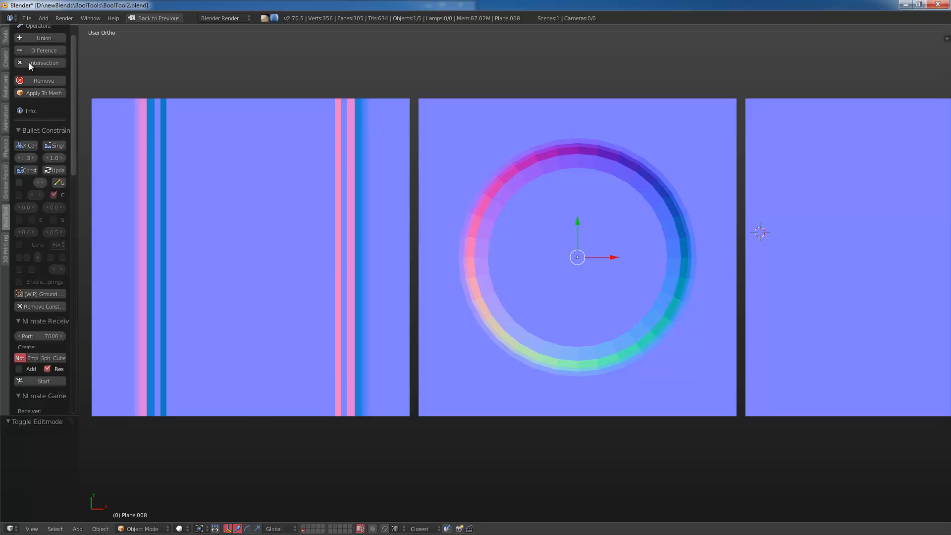
left_click(7, 42)
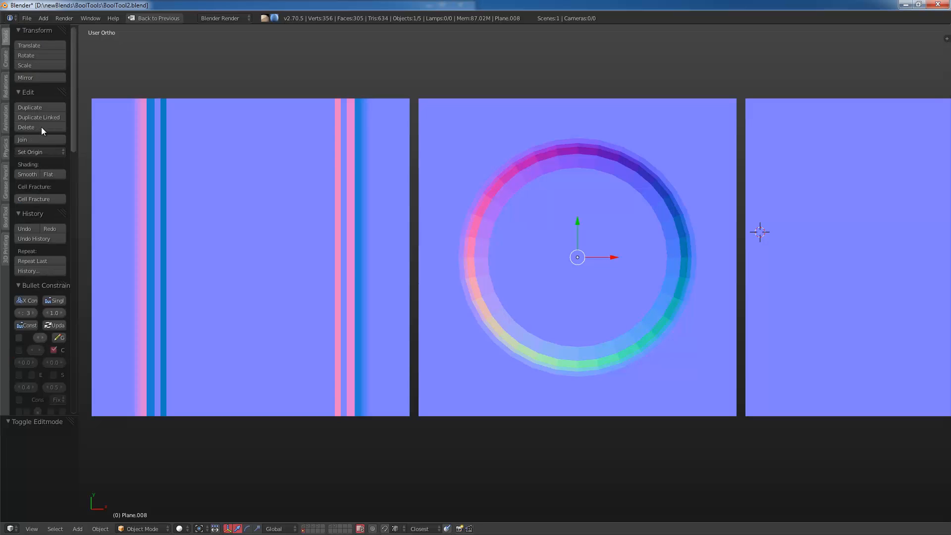
left_click(29, 172)
Step: Subdivide the third plane in the row repeatedly into an 8 by 8 grid of faces
scroll(663, 283, "down", 1)
middle_click_drag(798, 270, 571, 248, "shift")
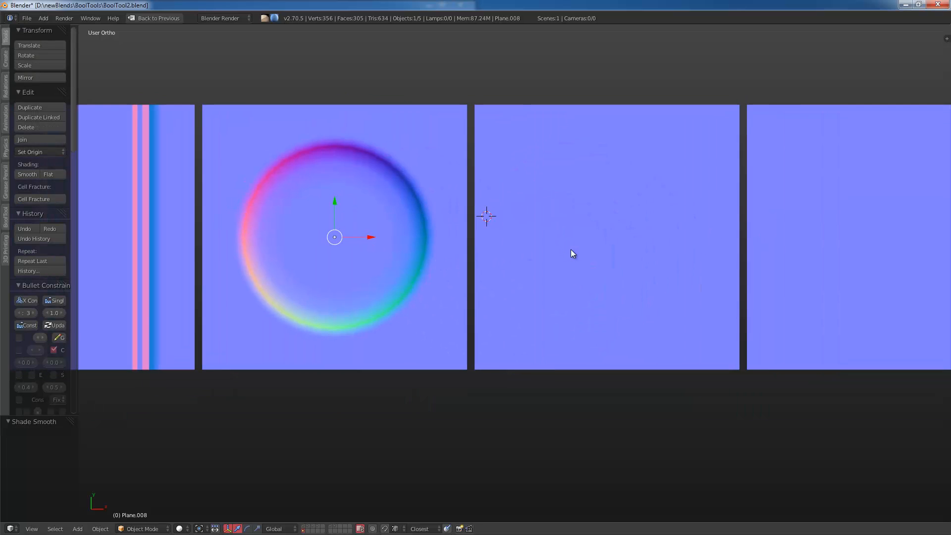
right_click(571, 249)
scroll(679, 201, "up", 2)
key("Tab")
scroll(678, 201, "down", 2)
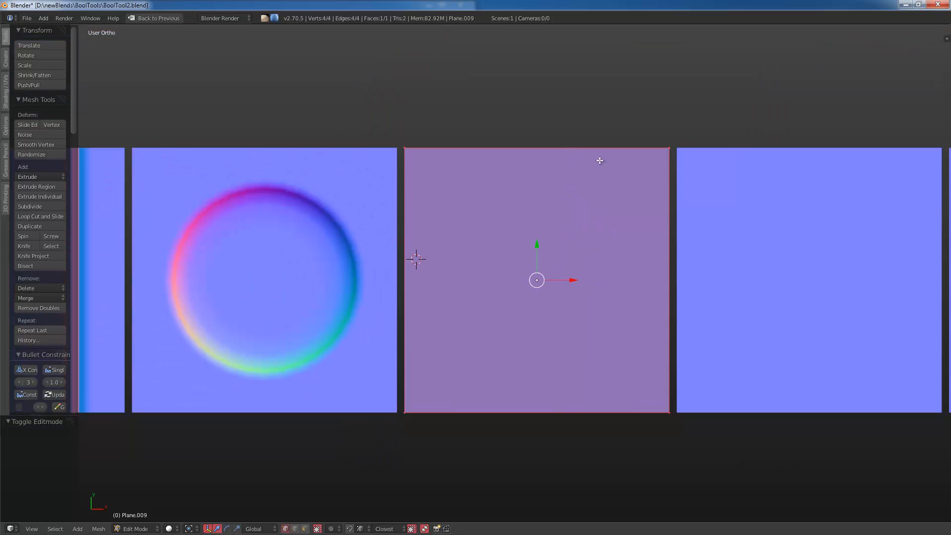
key("a")
key("a")
key("w")
left_click(605, 165)
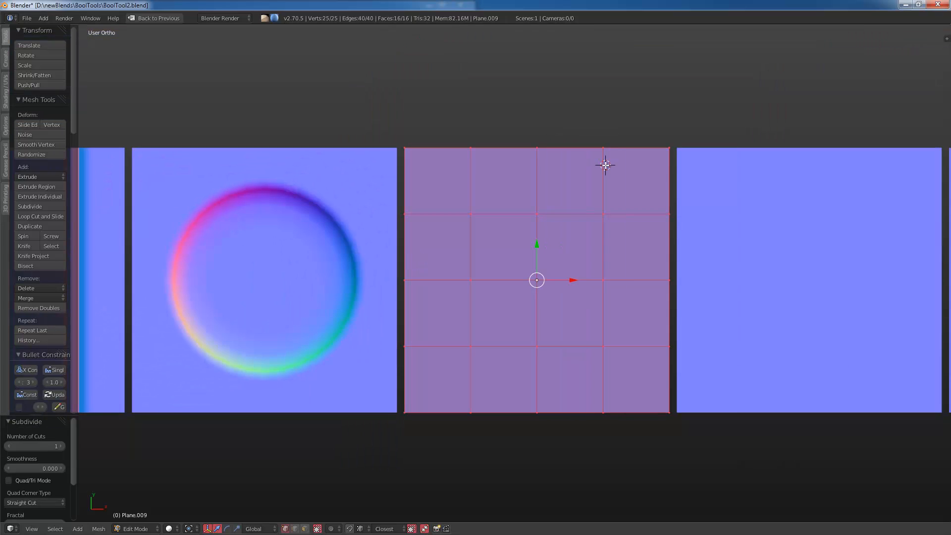
key("w")
left_click(605, 165)
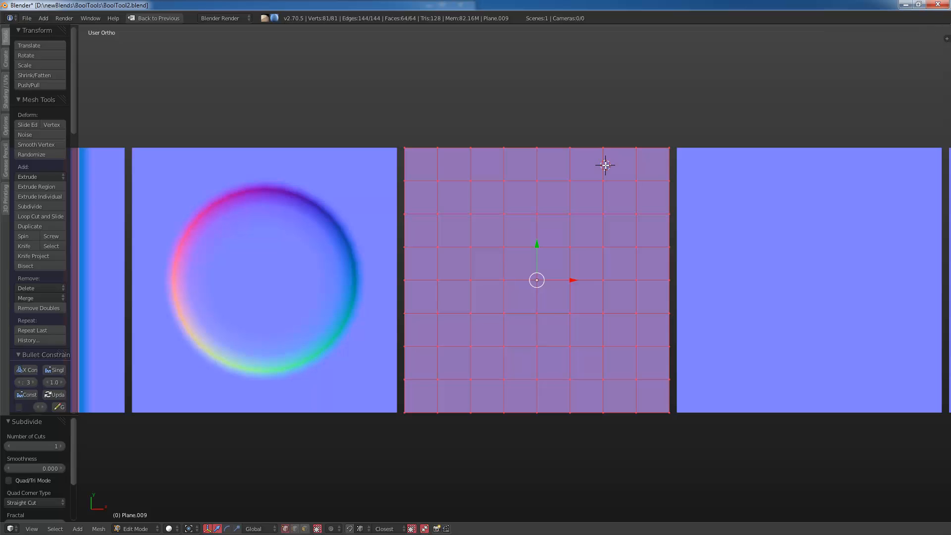
Step: Turn the third plane's grid into a diamond pattern with Poke Faces and Tris to Quads, and inset each face individually
key("alt+p")
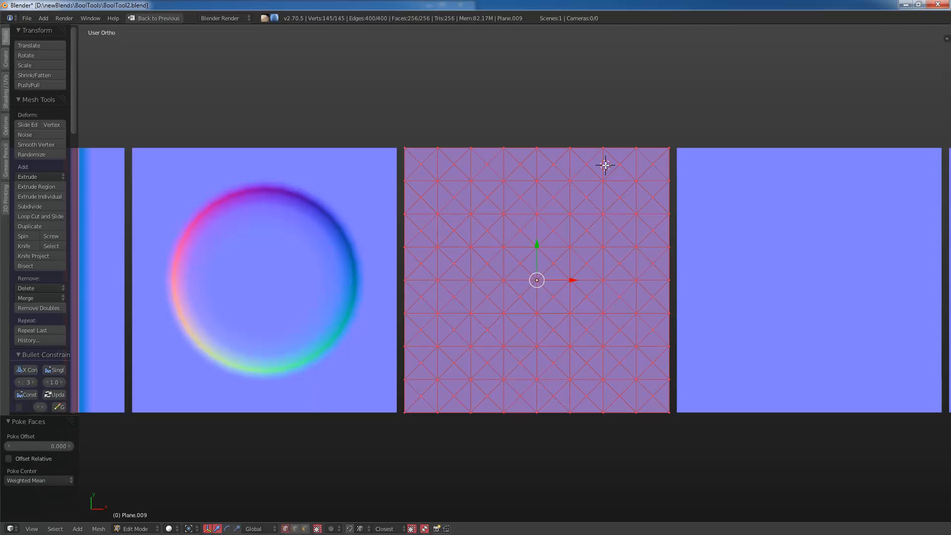
key("alt+j")
key("i")
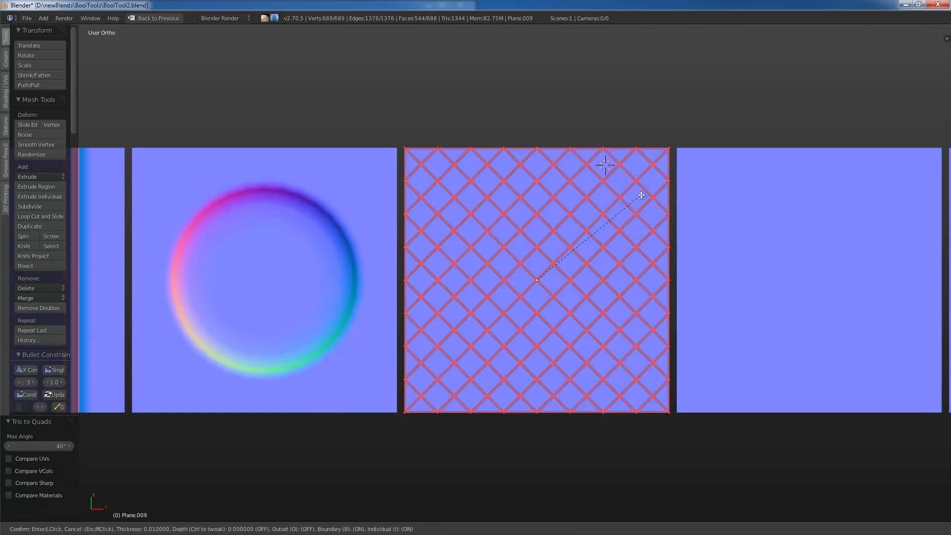
left_click(636, 194)
Step: Extrude the inner diamond faces below the surface and taper them with a Shrink/Fatten offset of about -0.055
key("ctrl+i")
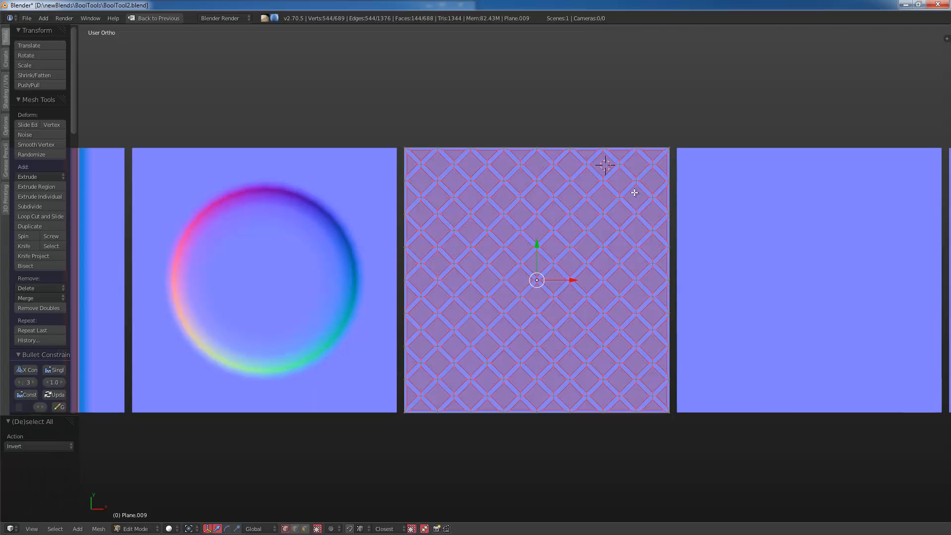
middle_click_drag(634, 193, 652, 156)
key("e")
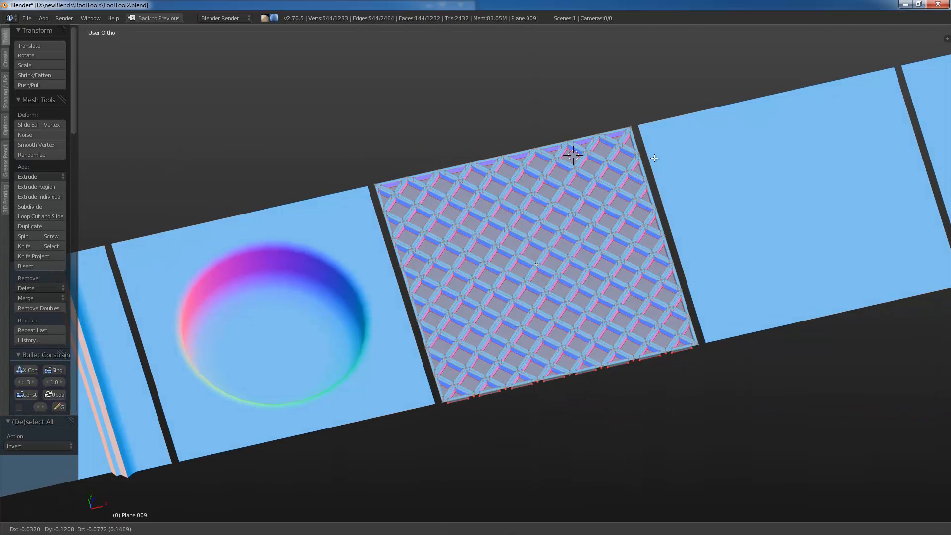
left_click(654, 159)
key("alt+s")
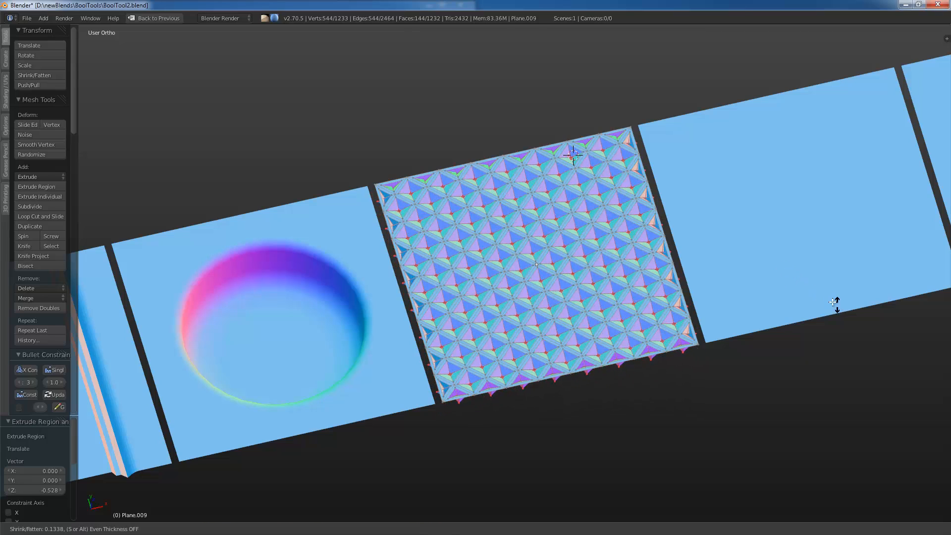
left_click(813, 293)
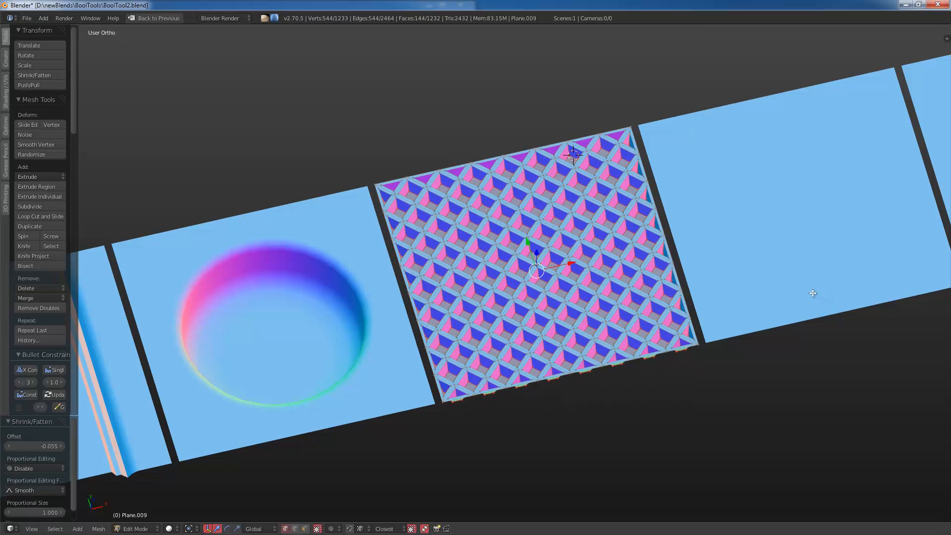
key("Tab")
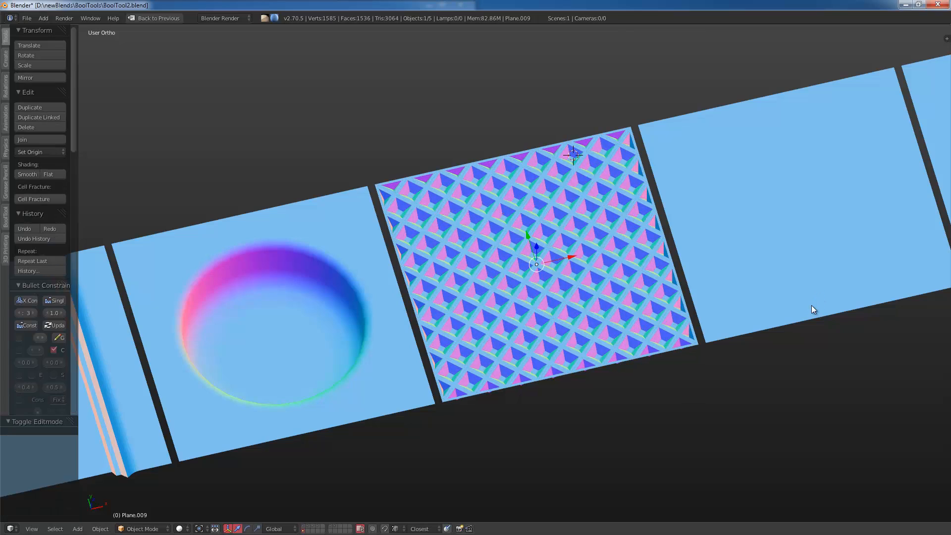
Step: Put the fourth plane in the row into Edit Mode, seen from the top
key("KP_7")
key("a")
scroll(857, 194, "down", 5)
middle_click_drag(656, 256, 581, 196, "shift")
right_click(539, 213)
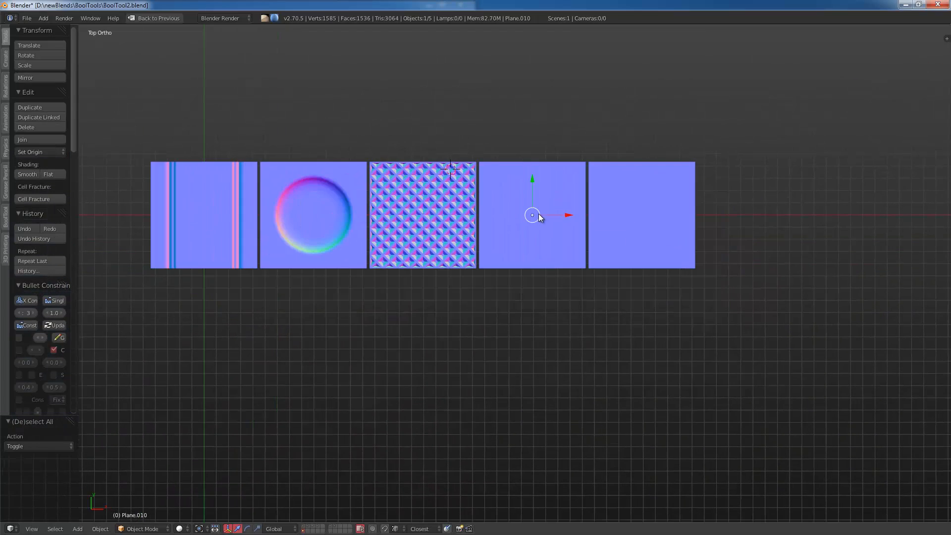
scroll(539, 213, "up", 4)
key("Tab")
middle_click_drag(605, 135, 605, 193, "shift")
key("ctrl+r")
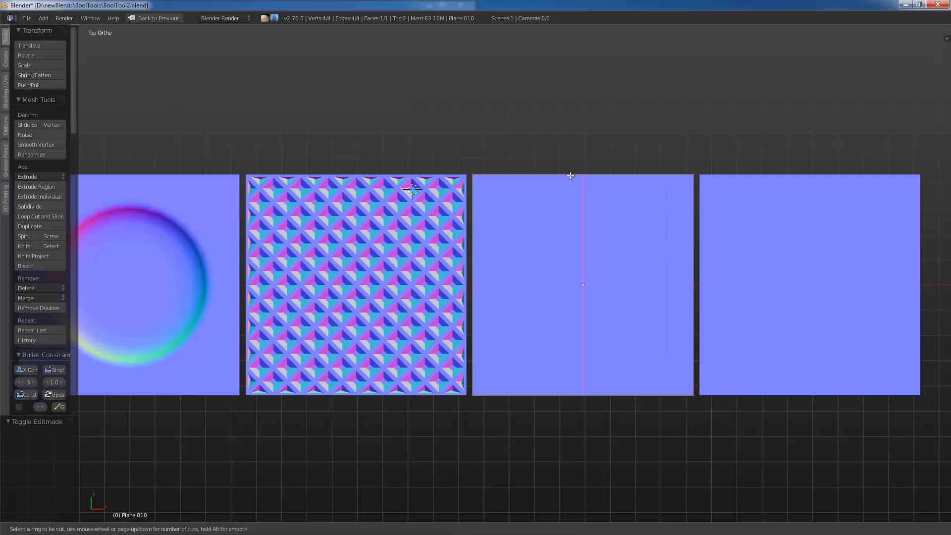
key("Escape")
Step: Subdivide the fourth plane repeatedly into an 8 by 8 grid and poke all its faces
key("a")
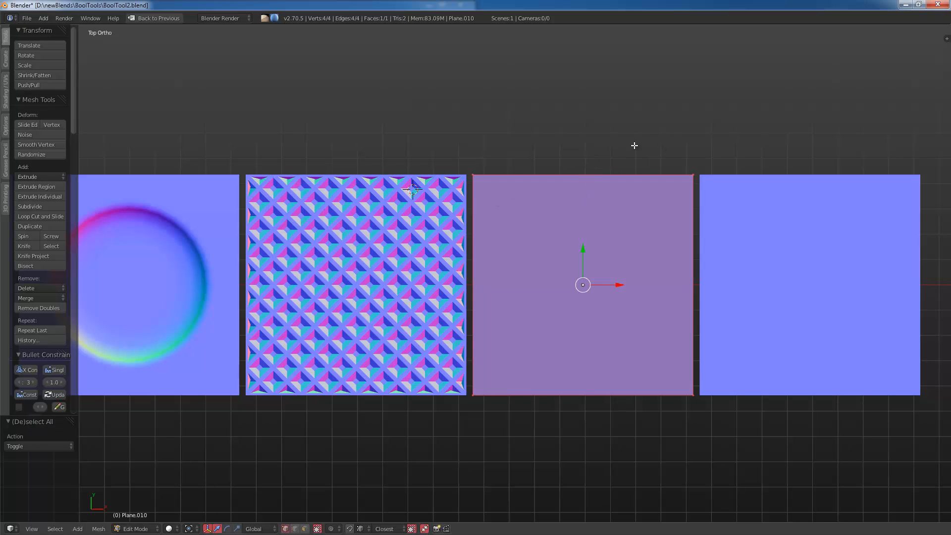
key("w")
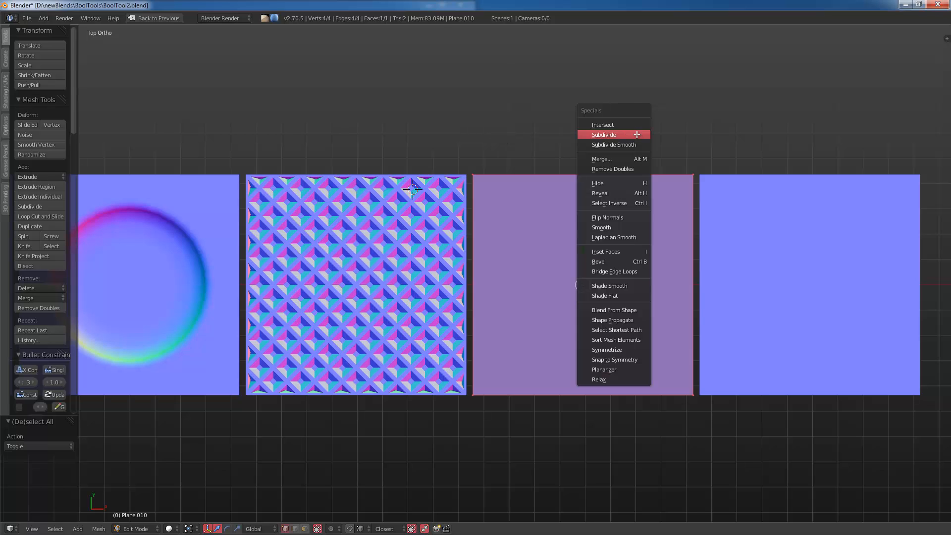
key("Escape")
key("w")
left_click(637, 134)
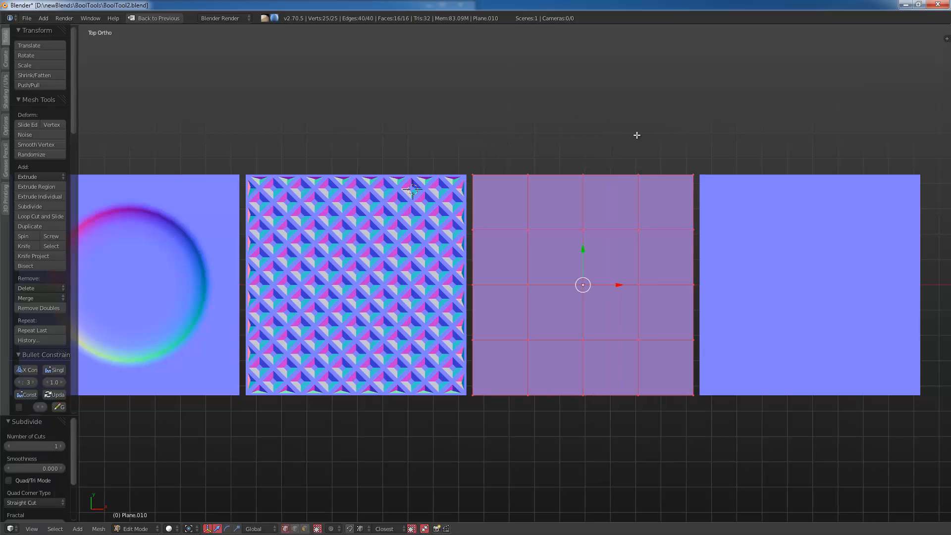
key("w")
left_click(637, 135)
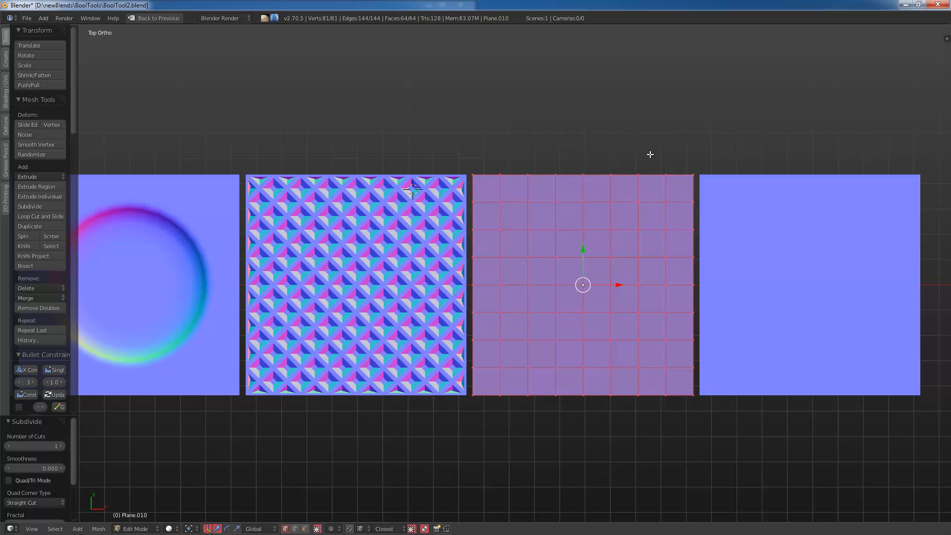
key("alt+p")
Step: Turn on the Screencast Keys display and convert the fourth plane's triangles to quads to form a diamond grid
key("n")
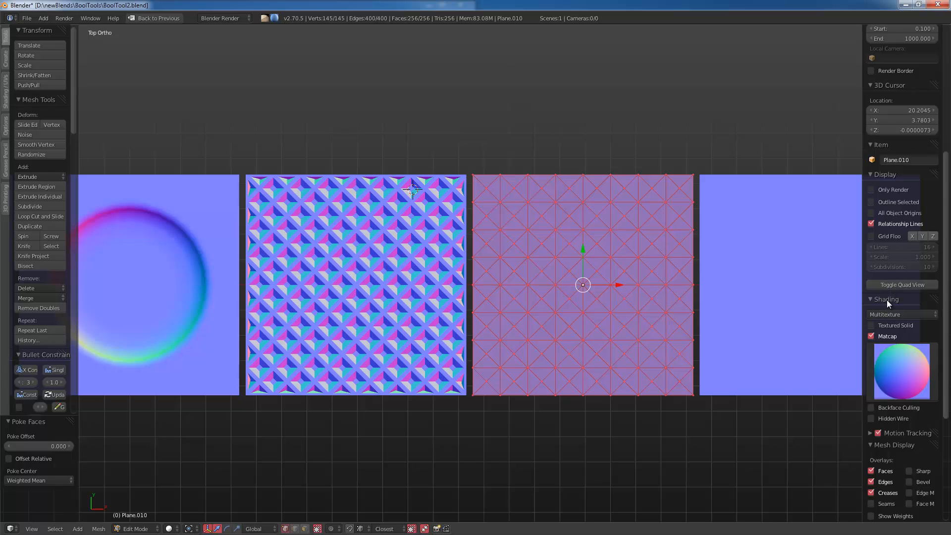
scroll(904, 342, "down", 4)
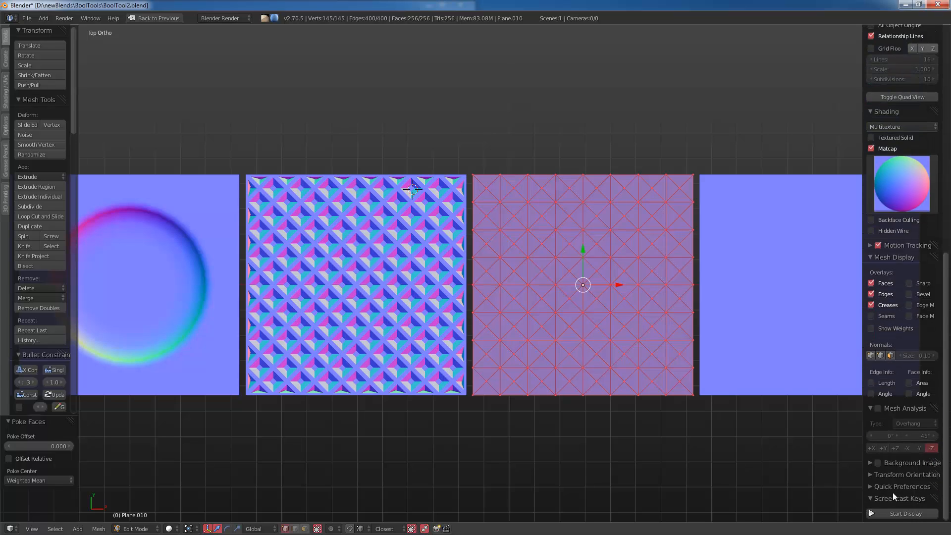
left_click(900, 514)
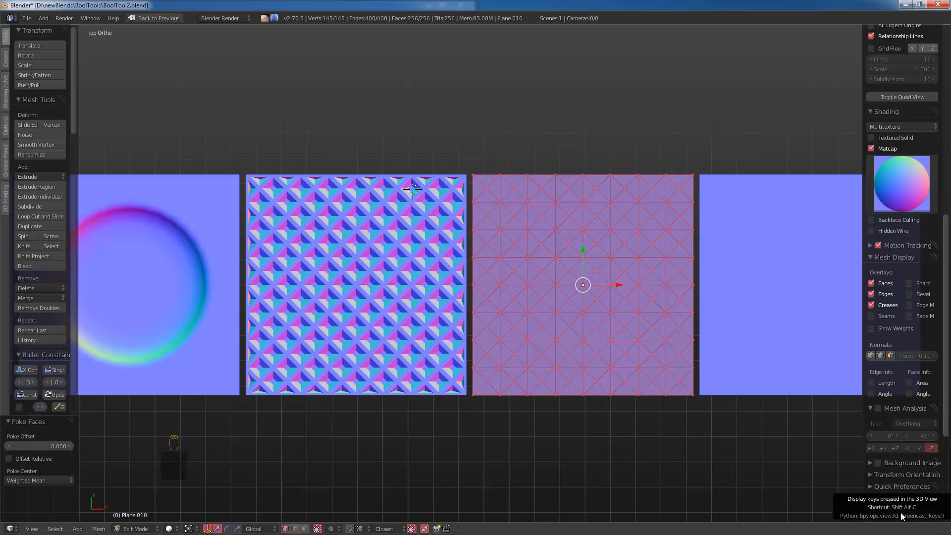
scroll(584, 302, "up", 2)
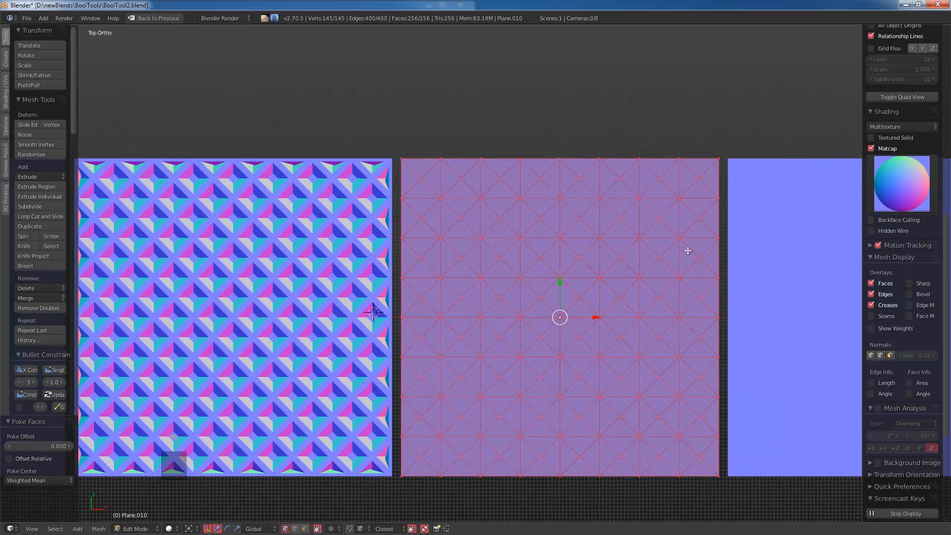
key("alt+j")
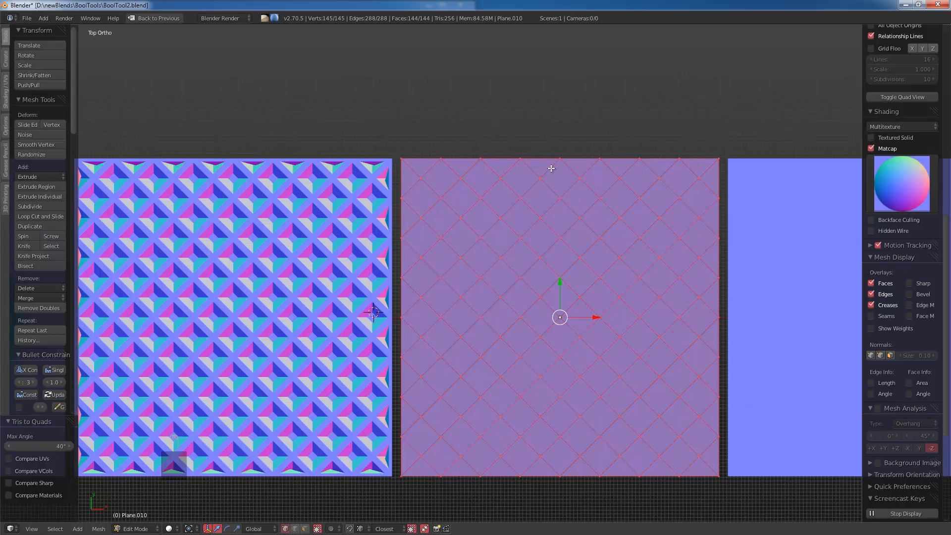
Step: Try an individual inset of about 0.018 on the diamond faces, and try a one-segment bevel of about 0.019 on their edges
key("i")
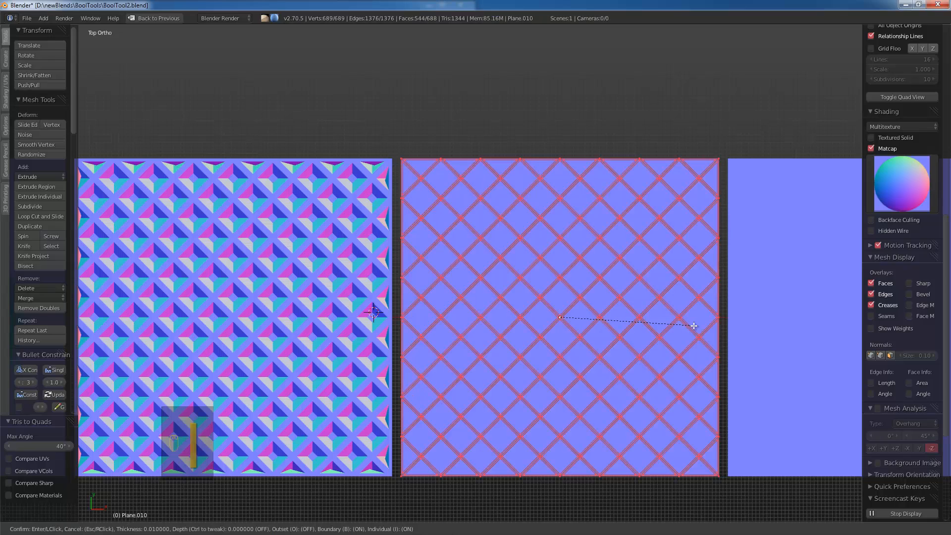
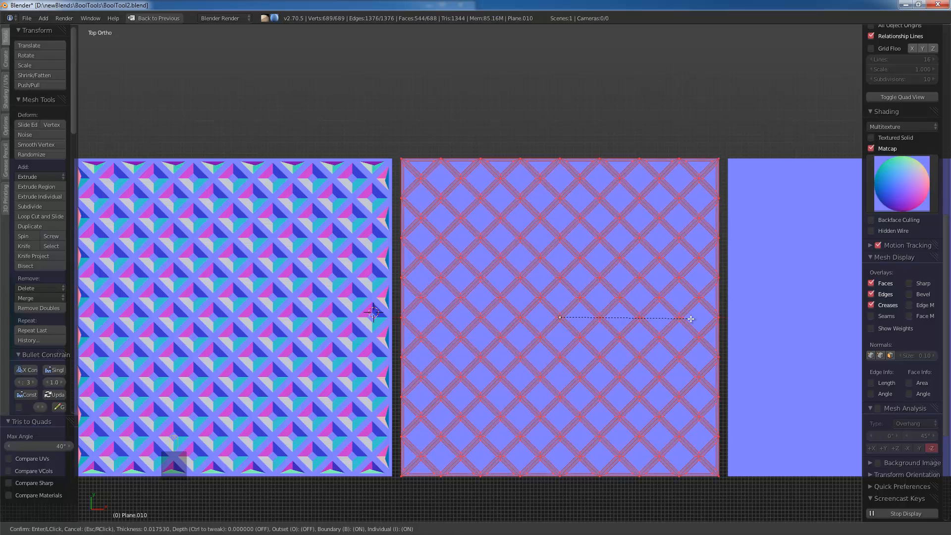
left_click(691, 319)
key("ctrl+z")
key("ctrl+b")
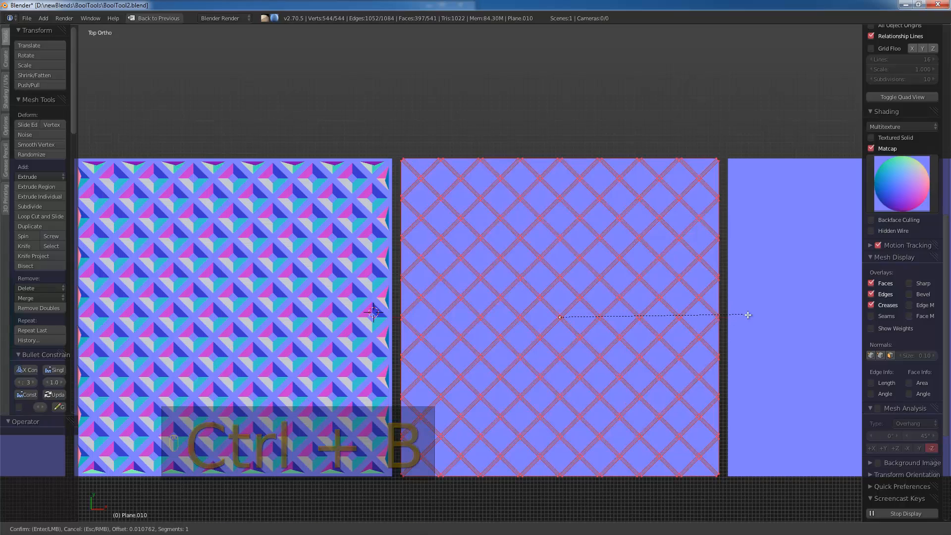
left_click(686, 316)
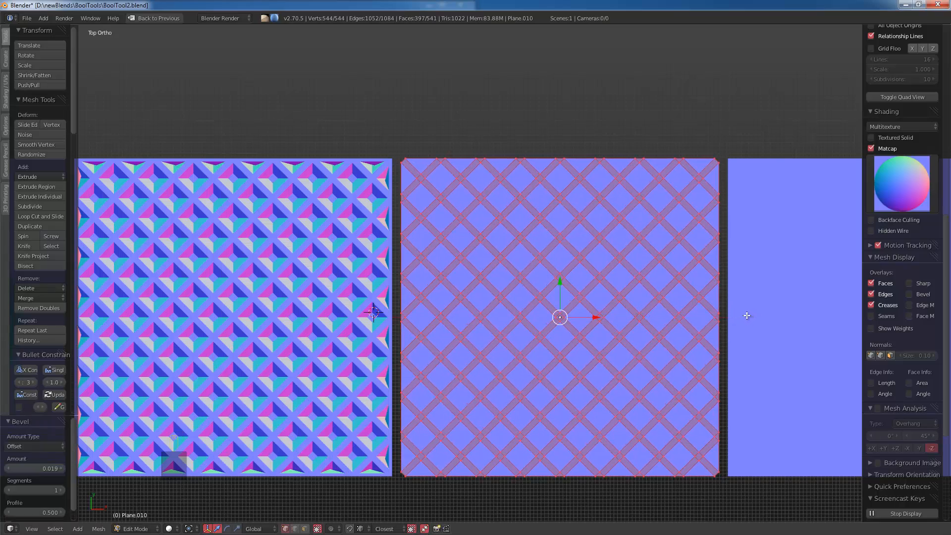
scroll(655, 274, "up", 10)
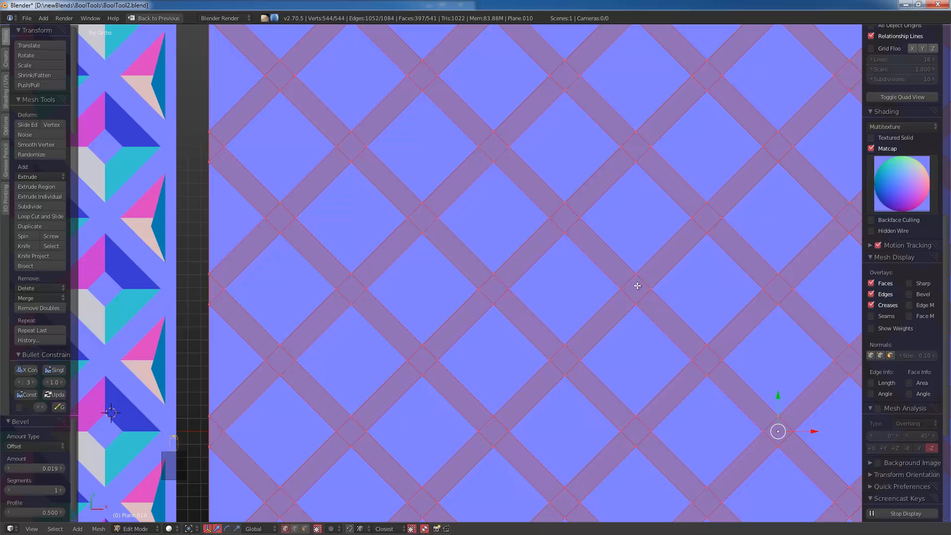
key("ctrl+z")
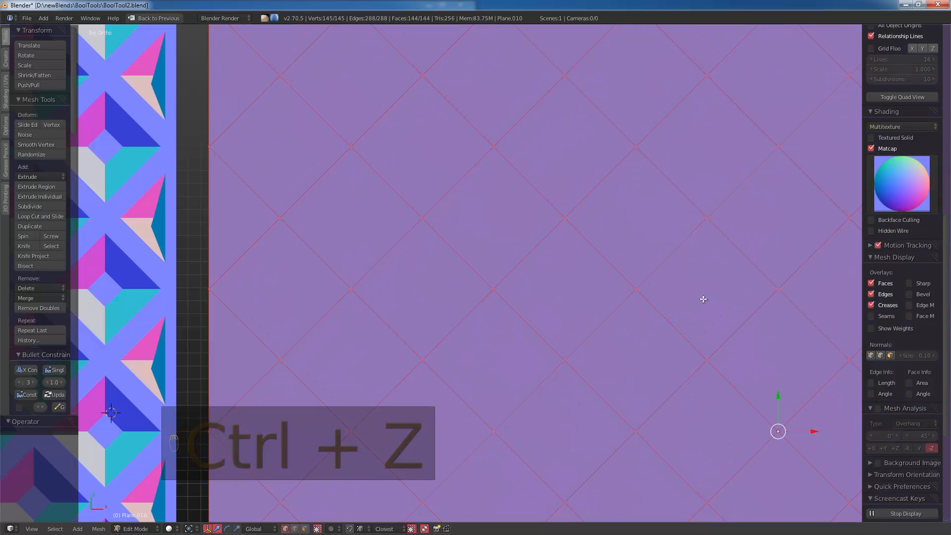
Step: Inset each face of the fourth plane's diamond grid individually by about 0.019
key("i")
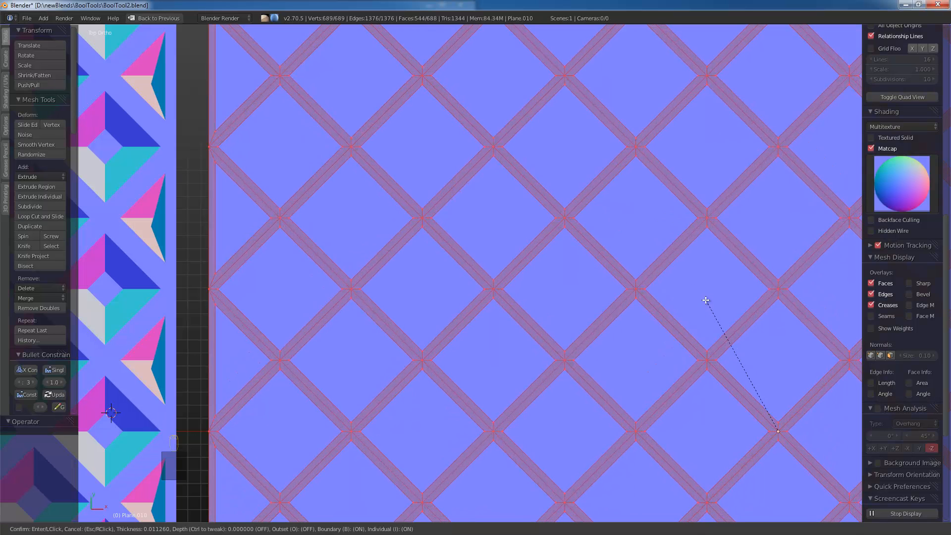
left_click(710, 309)
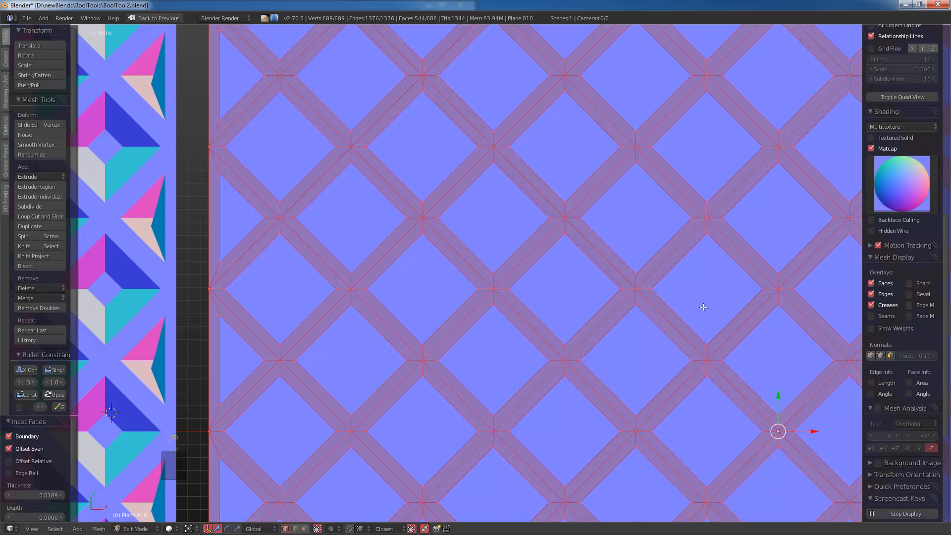
Step: Switch to face selection, invert the selection to the fourth plane's inner diamond faces, and extrude them in place
key("ctrl+Tab")
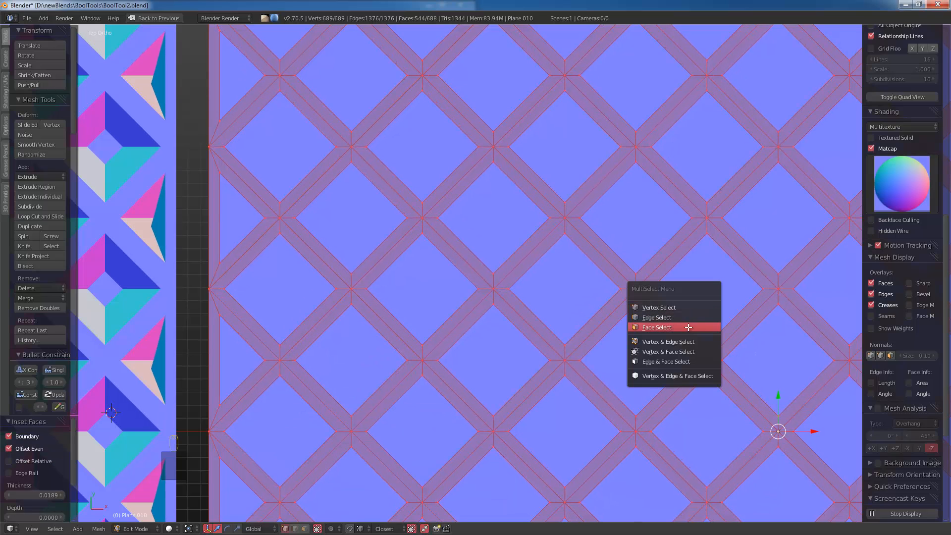
left_click(688, 328)
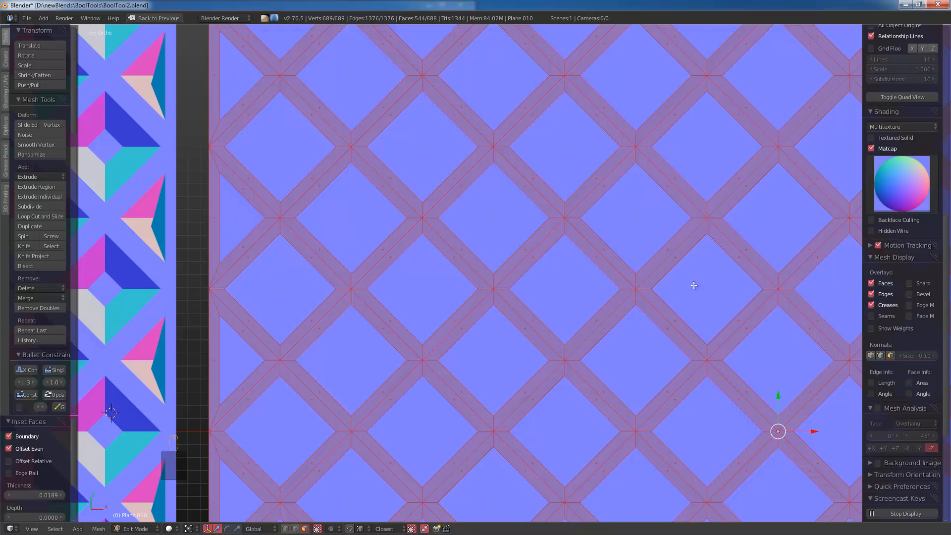
key("ctrl+i")
key("e")
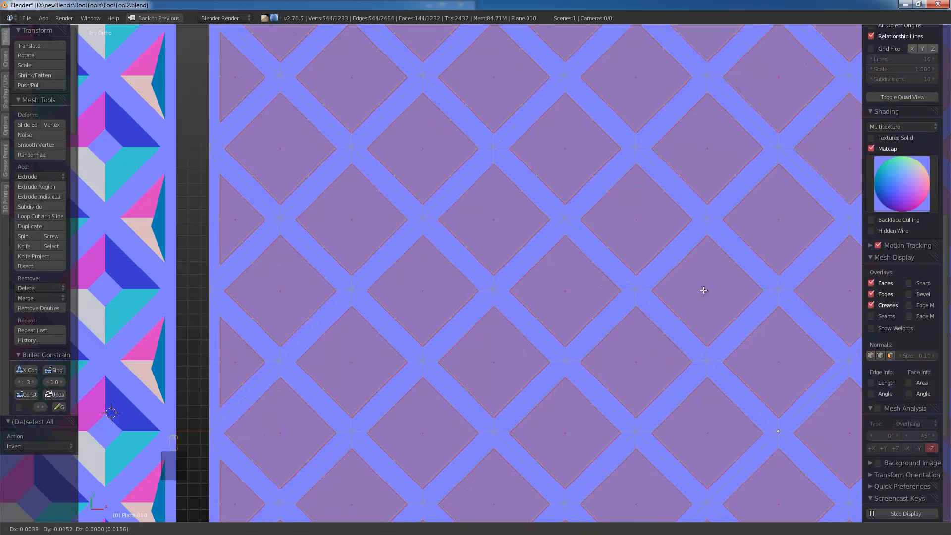
right_click(718, 219)
scroll(631, 316, "down", 2)
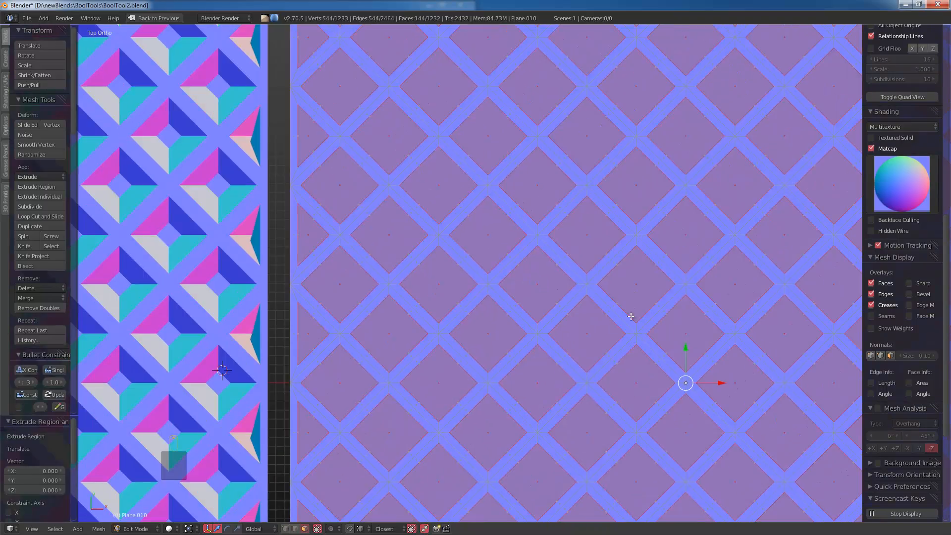
Step: Lower the extruded diamond faces by about 0.171 along Z and taper them inward with Shrink/Fatten
middle_click_drag(630, 316, 647, 265)
key("g")
key("z")
left_click(642, 297)
scroll(642, 296, "down", 2)
key("alt+s")
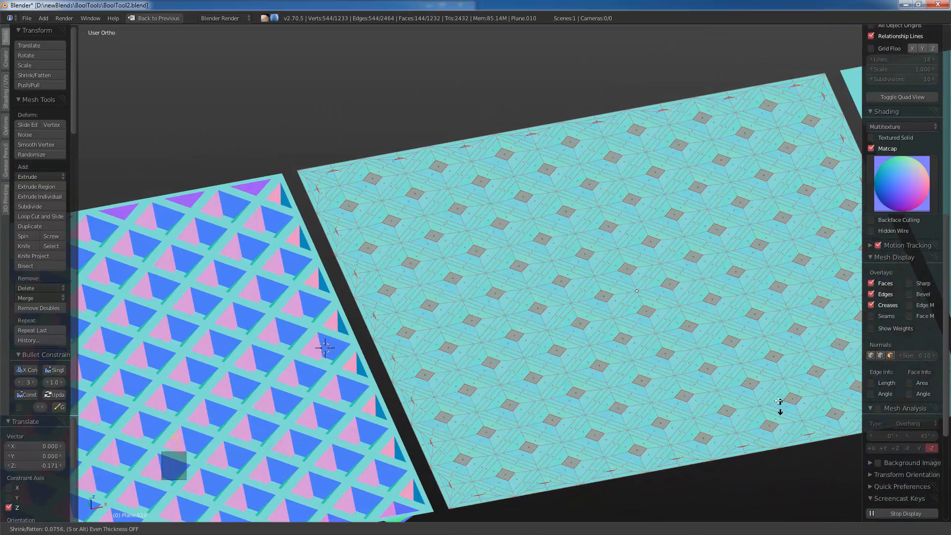
left_click(775, 394)
key("Tab")
Step: Add a mesh circle with 32 vertices and a radius of 1
scroll(619, 285, "down", 2)
middle_click_drag(620, 284, 606, 325)
key("shift+a")
mouse_move(609, 325)
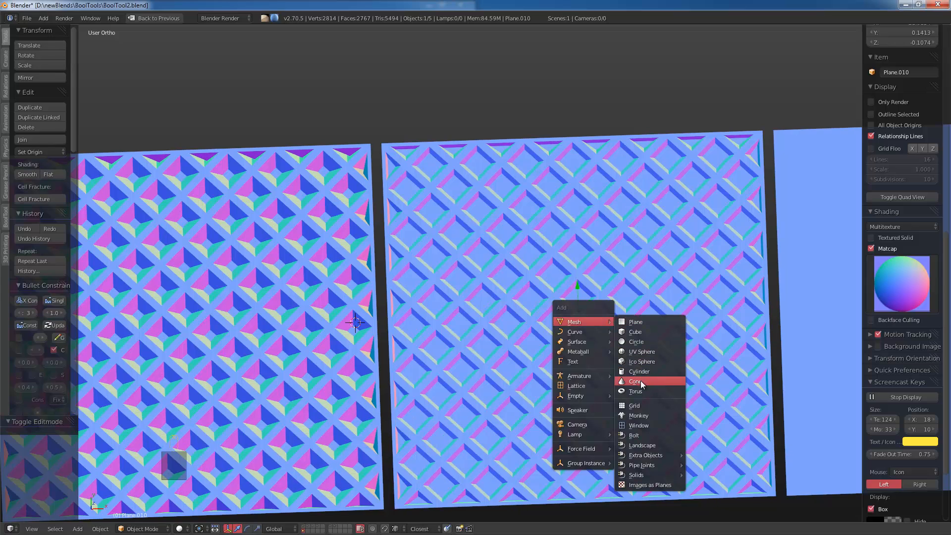
left_click(644, 342)
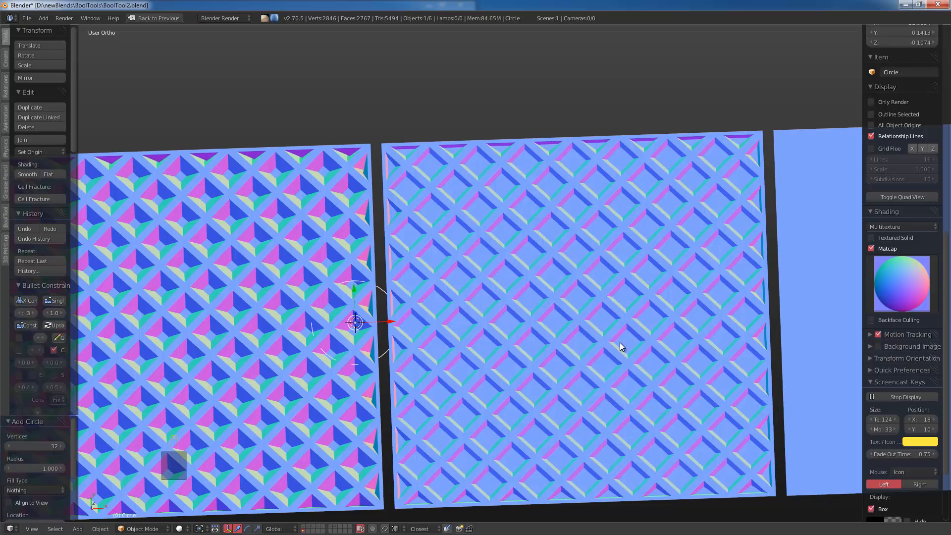
scroll(620, 343, "down", 2)
Step: Snap the 3D cursor to the fourth plane and move the circle onto the cursor
key("shift+s")
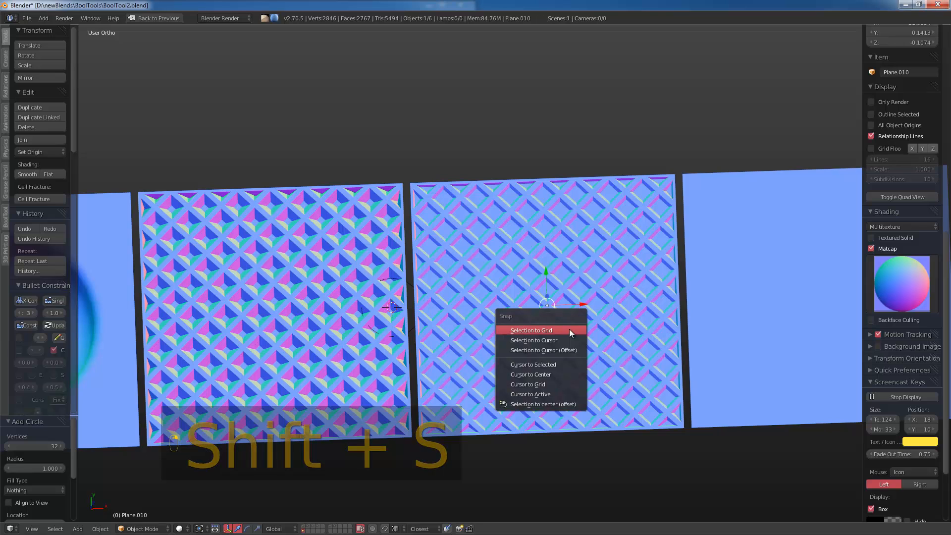
left_click(547, 365)
key("z")
right_click(394, 322)
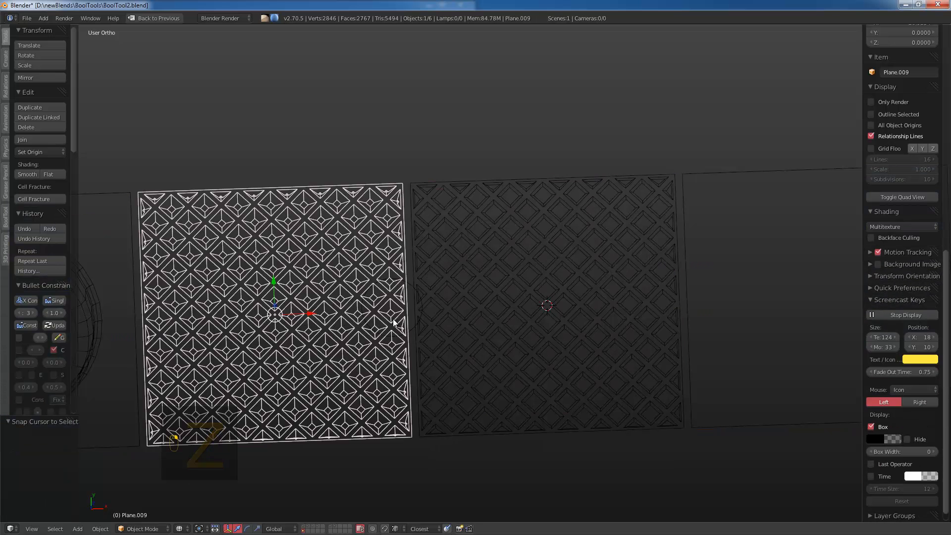
right_click(413, 309)
right_click(415, 286)
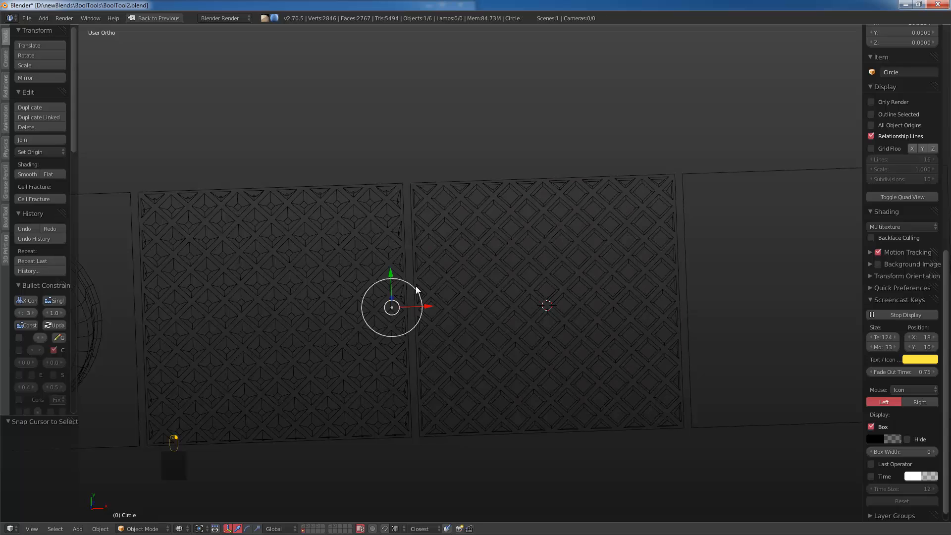
key("shift+s")
left_click(430, 274)
key("z")
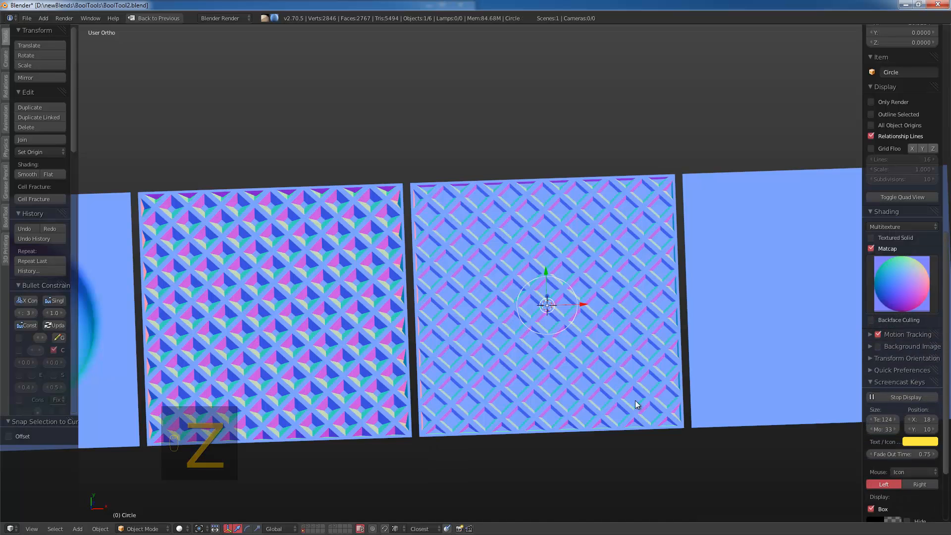
Step: Scale the circle up by about 3.22 and slightly more to nearly fill the tile, and raise it about 2.7 along Z
key("s")
left_click(683, 441)
key("s")
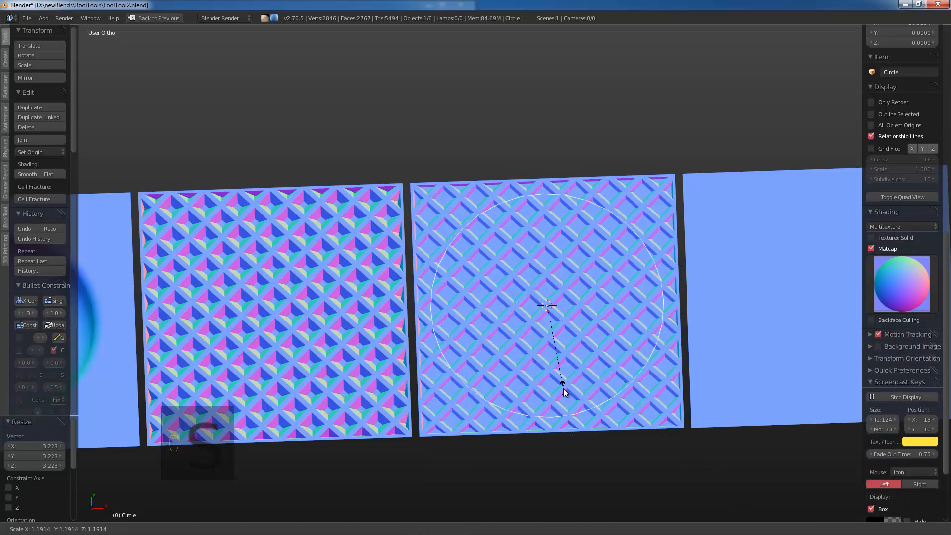
left_click(570, 391)
middle_click_drag(569, 391, 570, 350)
key("g")
key("z")
left_click(572, 285)
Step: Knife-project the circle from the top view onto the whole mesh of the fourth plane
right_click(575, 352, "shift")
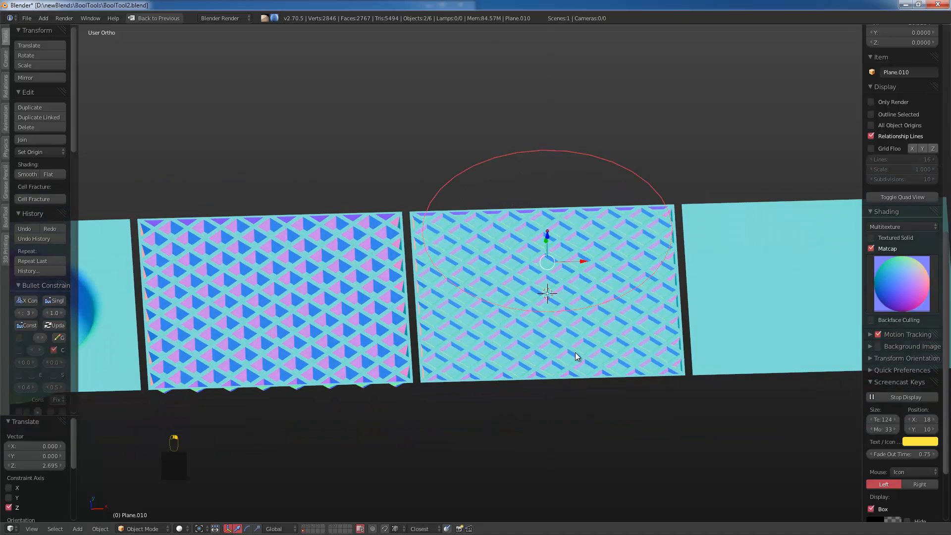
key("KP_7")
key("Tab")
key("a")
key("a")
key("a")
key("a")
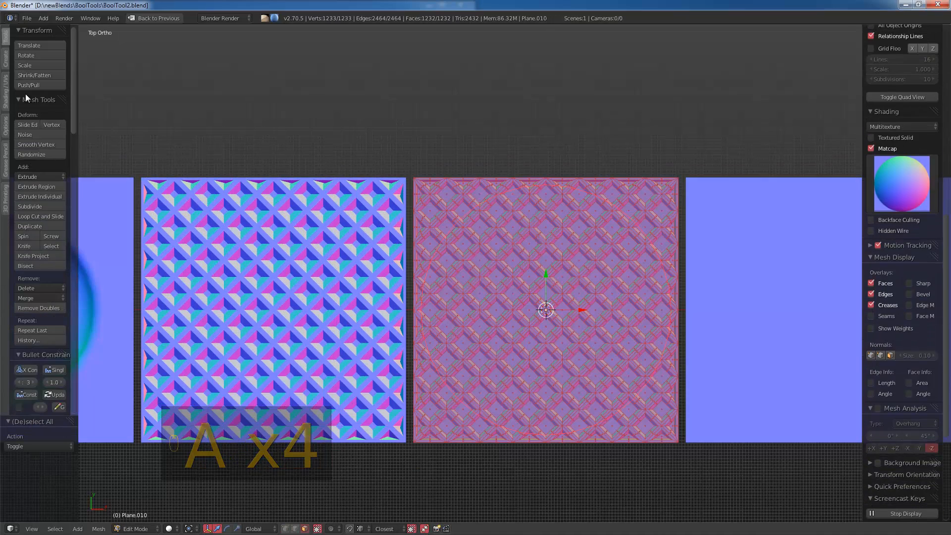
left_click(37, 255)
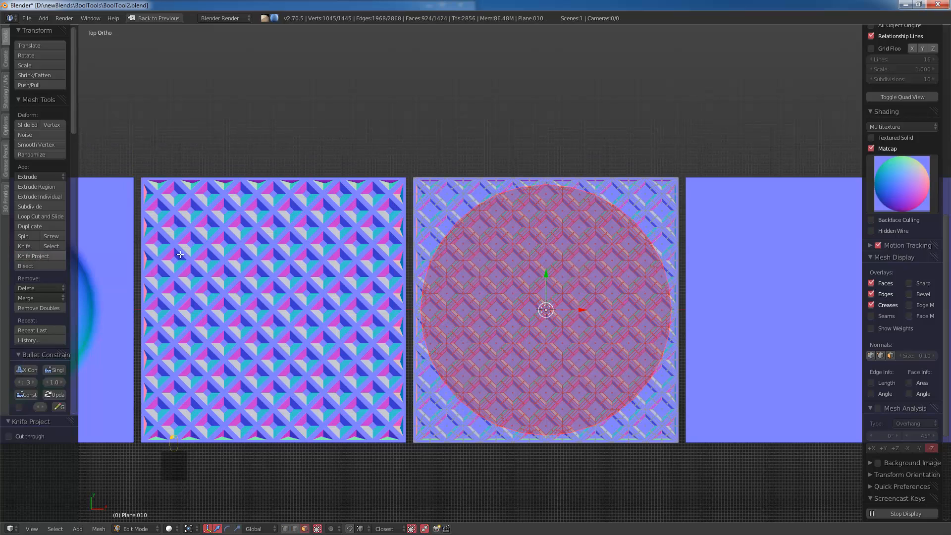
Step: Separate the circular section of the fourth plane into its own object and delete the remaining outer piece
key("p")
left_click(533, 232)
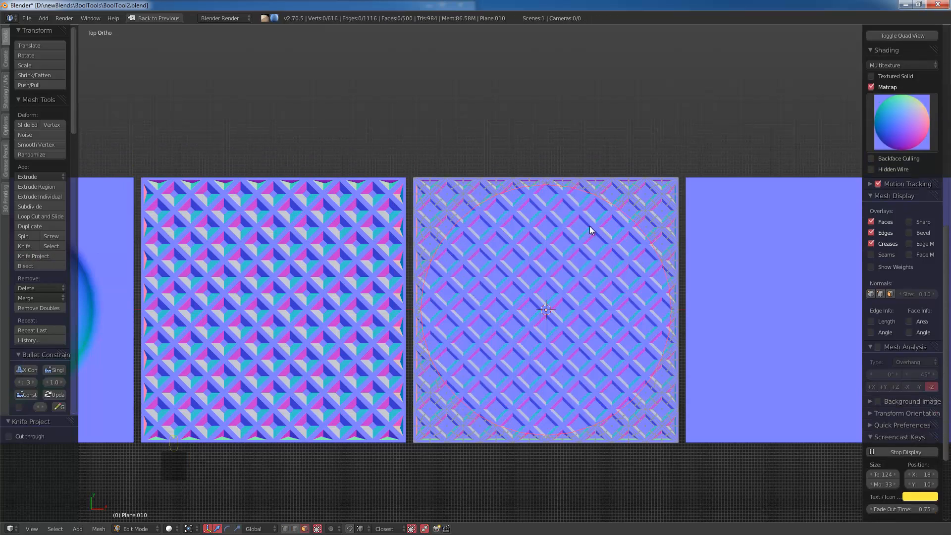
key("Tab")
key("x")
left_click(618, 243)
Step: Delete the circle used as the cutter above the diamond grid disc
middle_click_drag(619, 243, 641, 163)
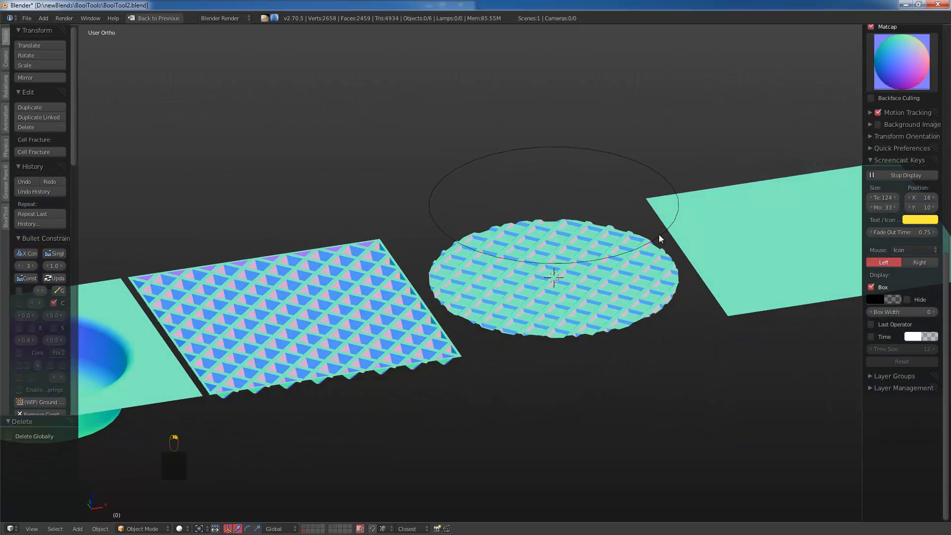
right_click(675, 221)
key("x")
left_click(641, 263)
Step: Snap the 3D cursor to the third plane's centre and add a mesh cylinder there
middle_click_drag(641, 265, 444, 309)
right_click(444, 309)
key("shift+s")
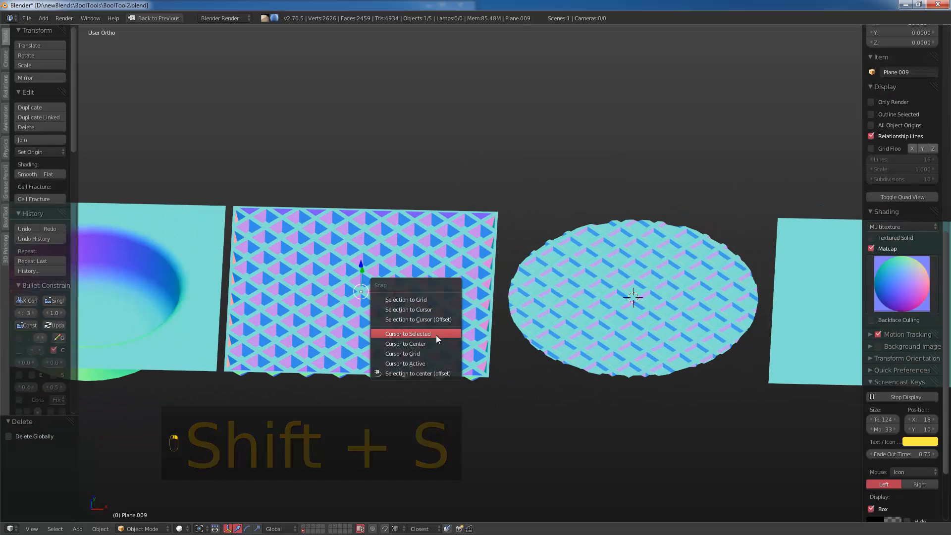
left_click(436, 334)
key("shift+a")
mouse_move(440, 332)
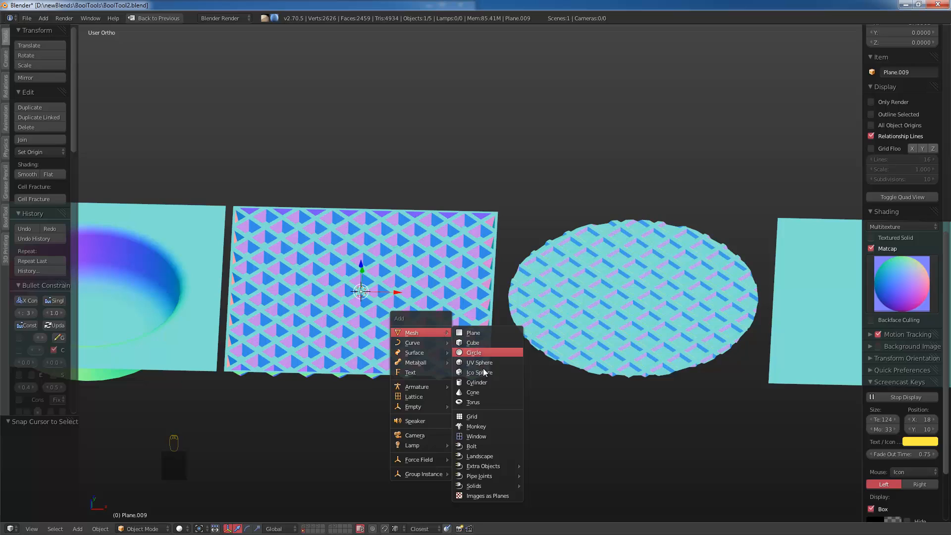
left_click(477, 383)
Step: Scale the cylinder by about 3.75 and a further 1.125, and use it as a Bool Tool intersection brush on the third plane
key("s")
left_click(713, 405)
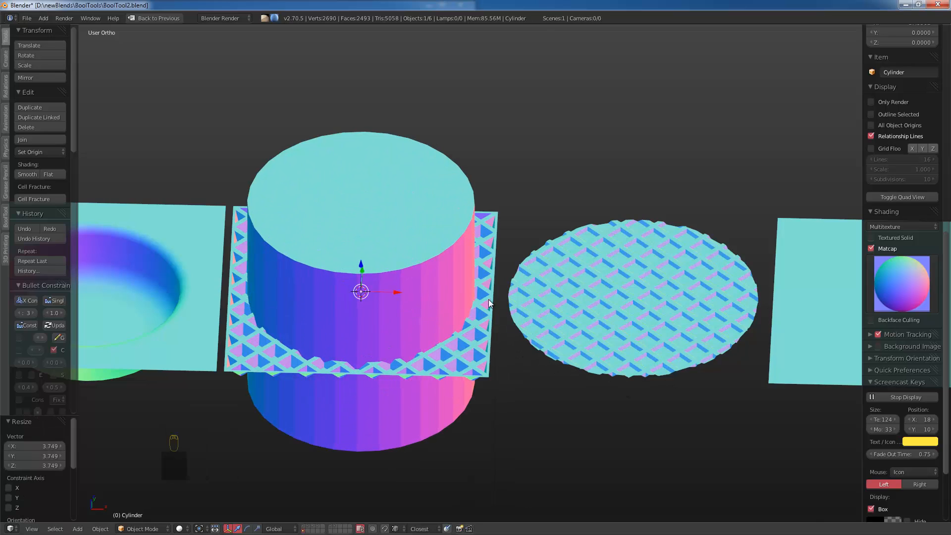
key("s")
left_click(505, 320)
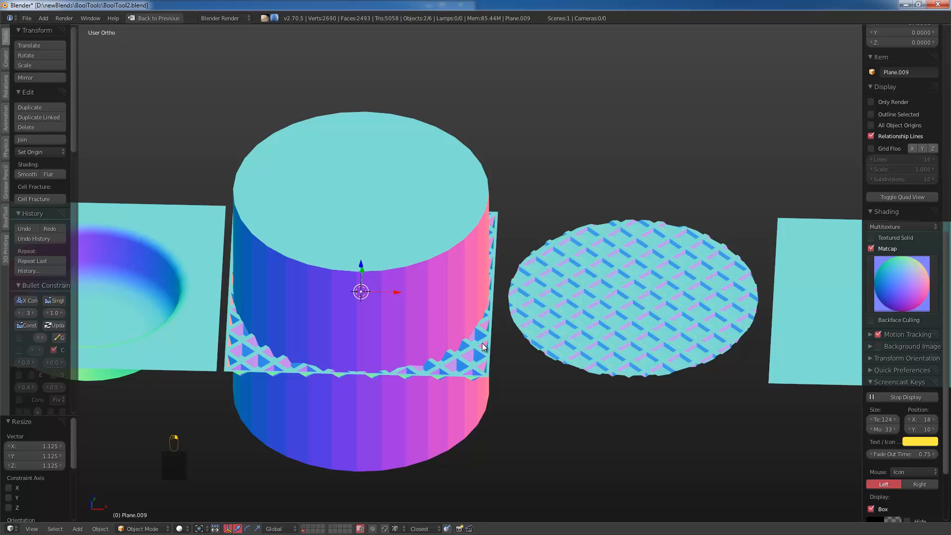
key("ctrl+KP_Multiply")
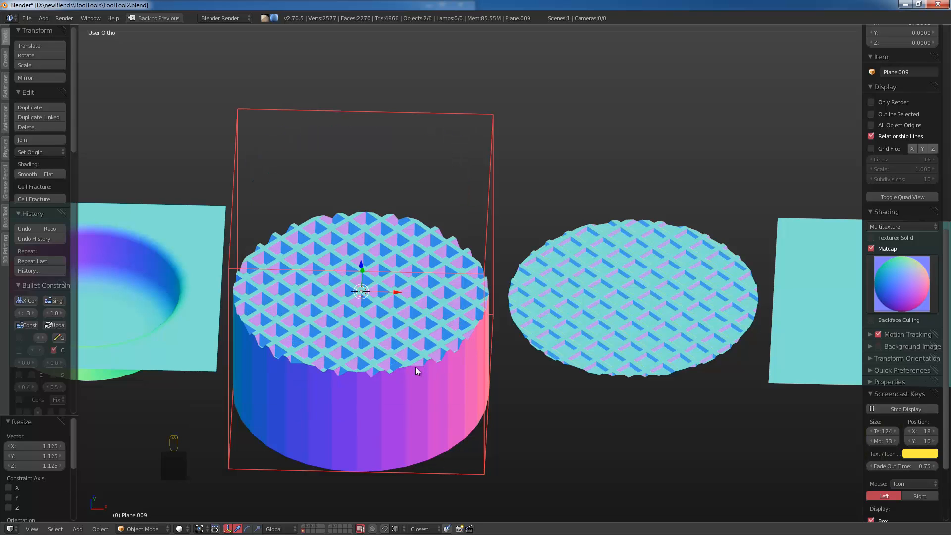
Step: Flatten the brush cylinder along Z, first to about 0.22, so the third tile becomes a thin disc
middle_click_drag(416, 367, 496, 233)
right_click(526, 184)
key("s")
key("z")
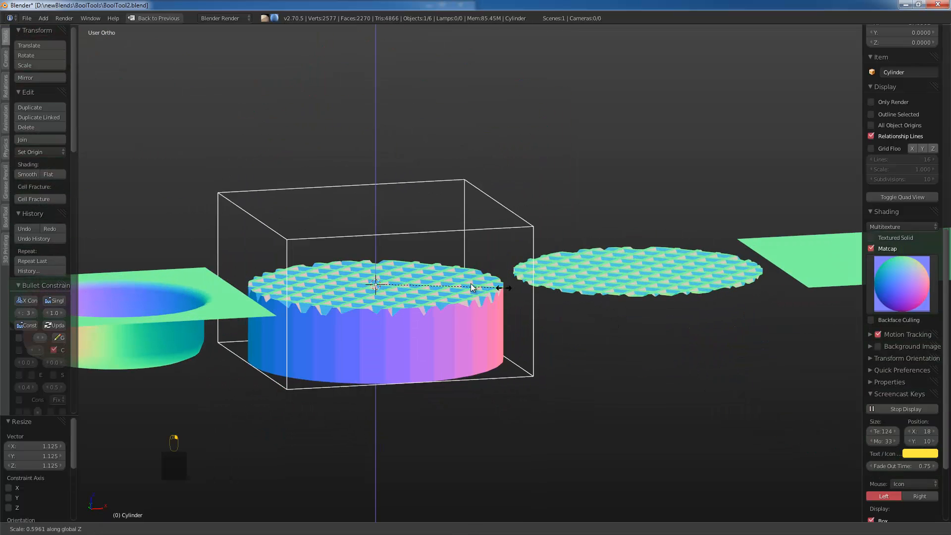
left_click(422, 271)
key("s")
key("z")
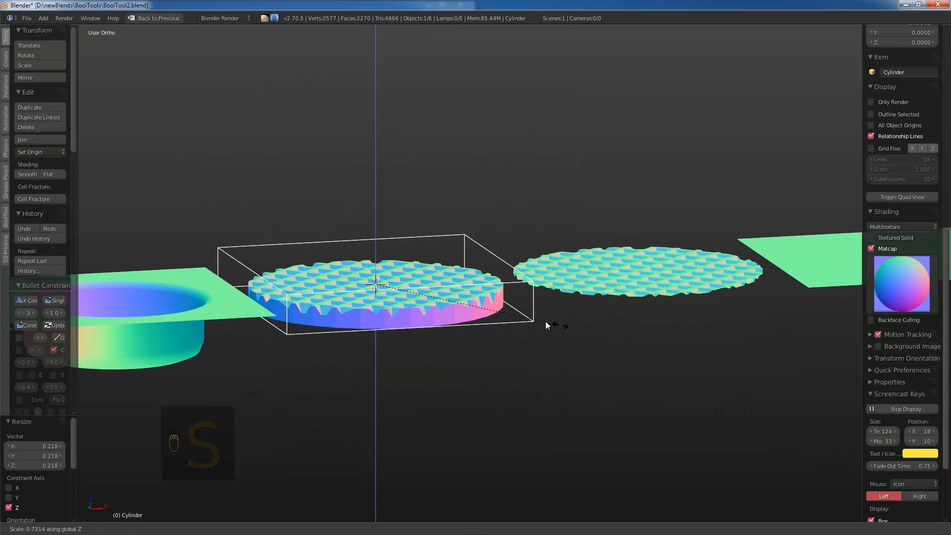
left_click(472, 307)
middle_click_drag(473, 307, 480, 332)
key("a")
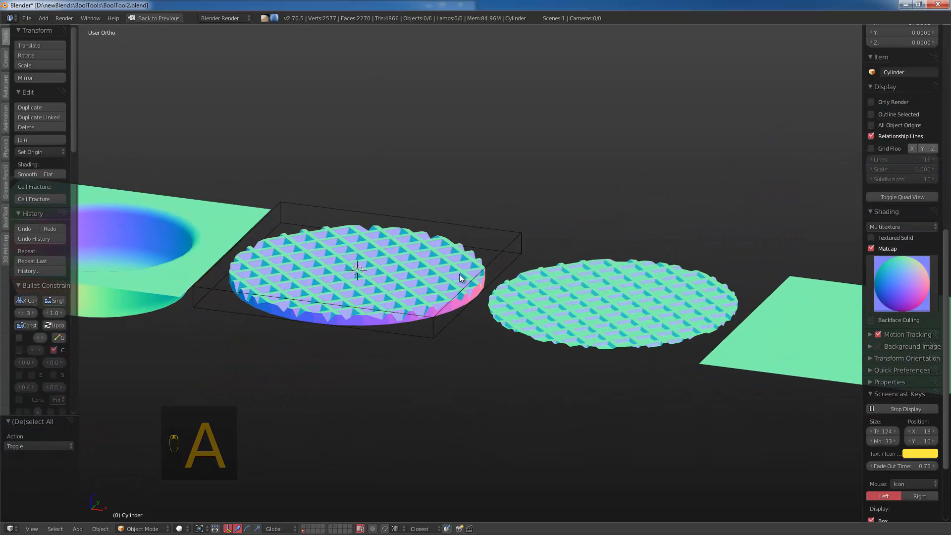
Step: Extrude all faces of the fourth tile's disc downward and scale the extruded base flat to give it thickness
middle_click_drag(643, 315, 709, 336)
middle_click_drag(525, 382, 569, 325)
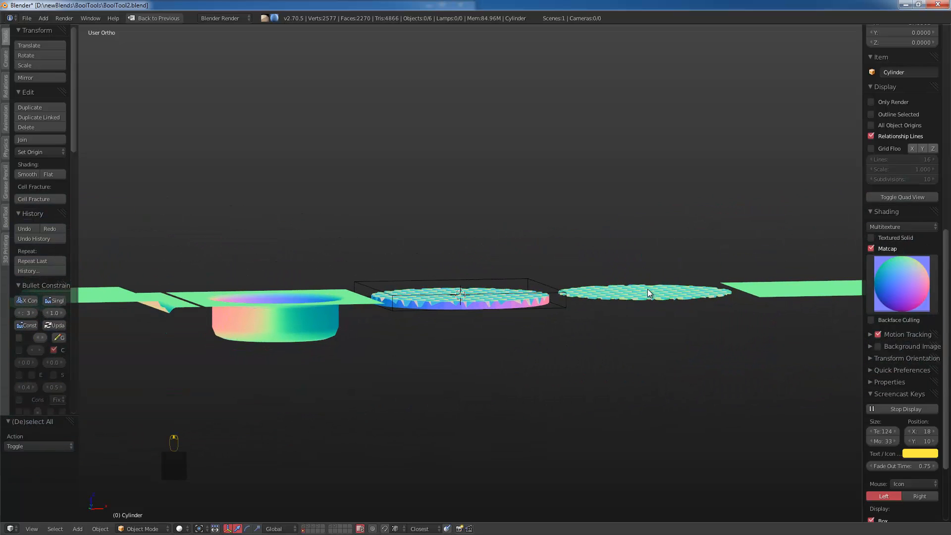
right_click(658, 321)
key("Tab")
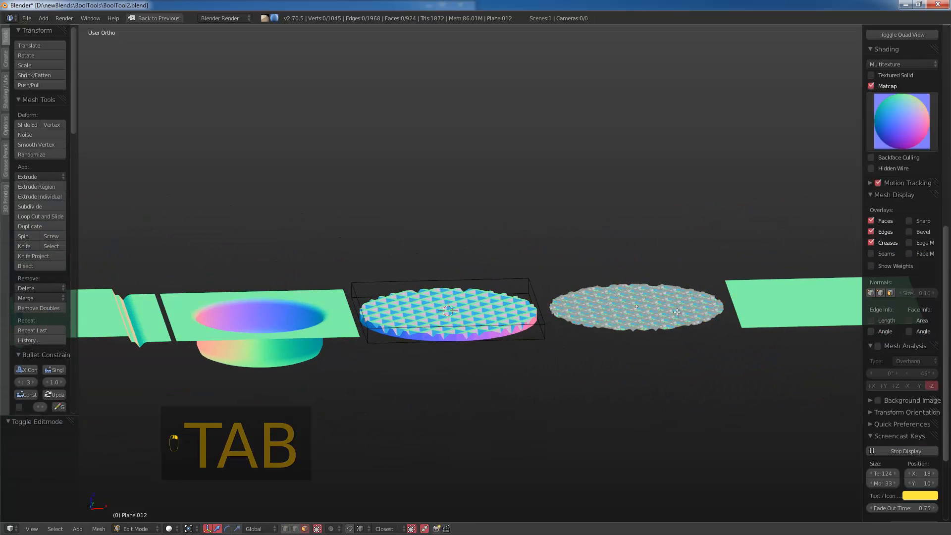
key("a")
key("a")
key("a")
key("a")
key("e")
key("a")
key("e")
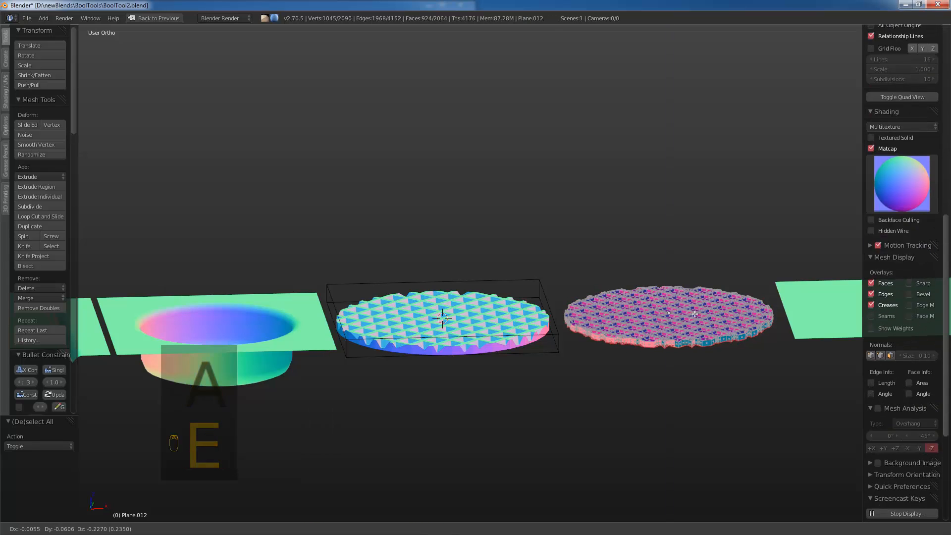
left_click(700, 319)
key("s")
left_click(700, 319)
key("Tab")
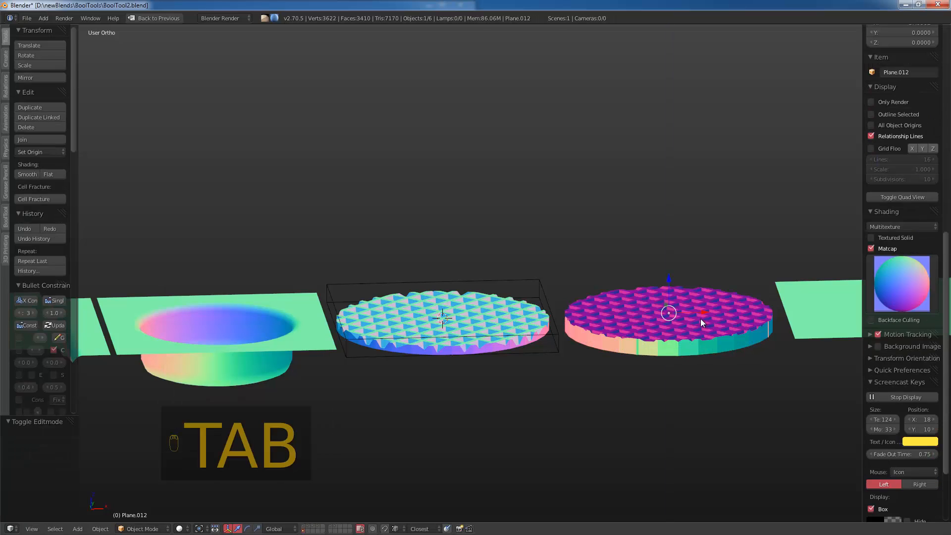
Step: Move the fourth disc's extruded base up by about 0.43 along Z to thin the disc
middle_click_drag(700, 319, 661, 331)
key("Tab")
key("g")
key("z")
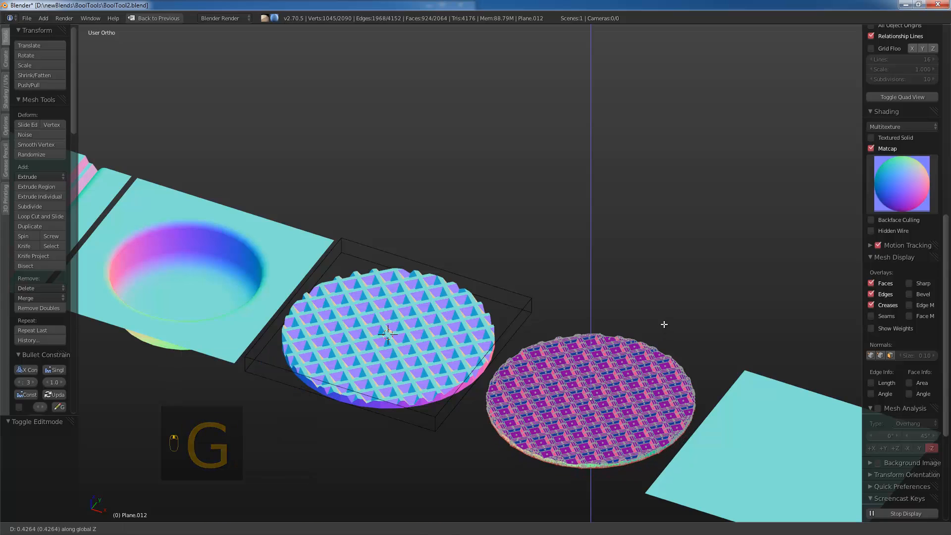
left_click(665, 324)
key("Tab")
middle_click_drag(671, 369, 568, 284, "shift")
key("shift+s")
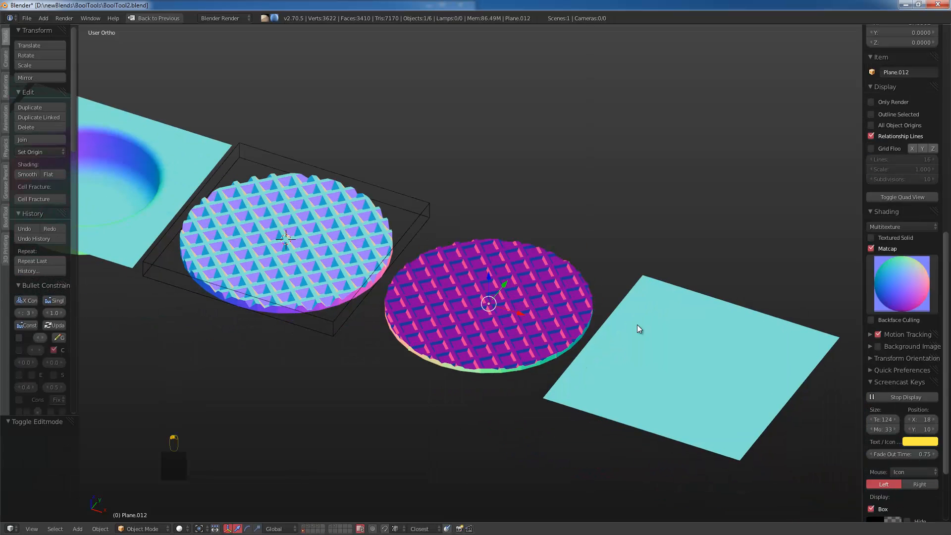
scroll(386, 282, "down", 3)
middle_click_drag(262, 307, 574, 348, "shift")
scroll(626, 272, "up", 3)
middle_click_drag(708, 84, 438, 302, "shift")
Step: Add a centre loop cut to the fifth plane and bevel it by about 0.812 with one segment
right_click(701, 228)
key("Tab")
middle_click_drag(701, 228, 842, 336, "shift")
scroll(545, 278, "up", 4)
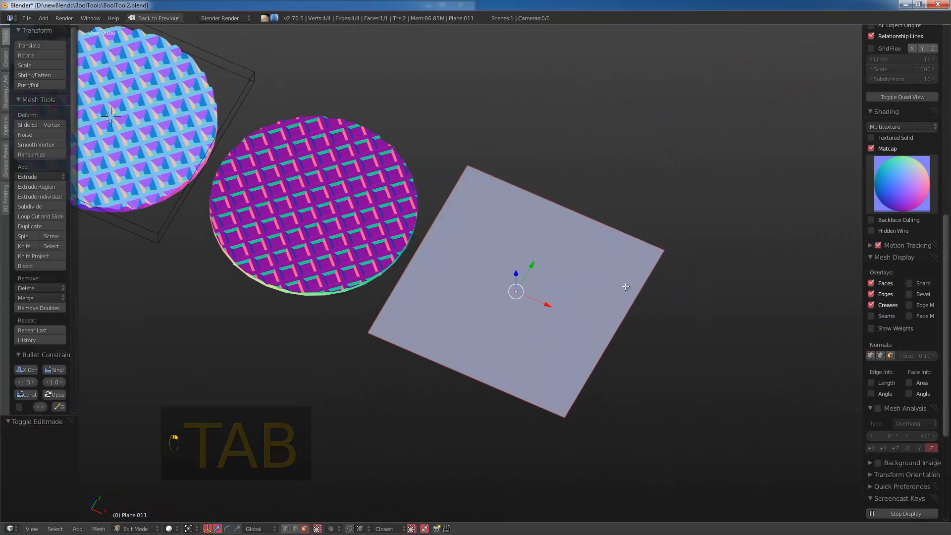
key("a")
key("a")
key("a")
key("a")
key("ctrl+r")
left_click(626, 166)
right_click(626, 166)
key("ctrl+b")
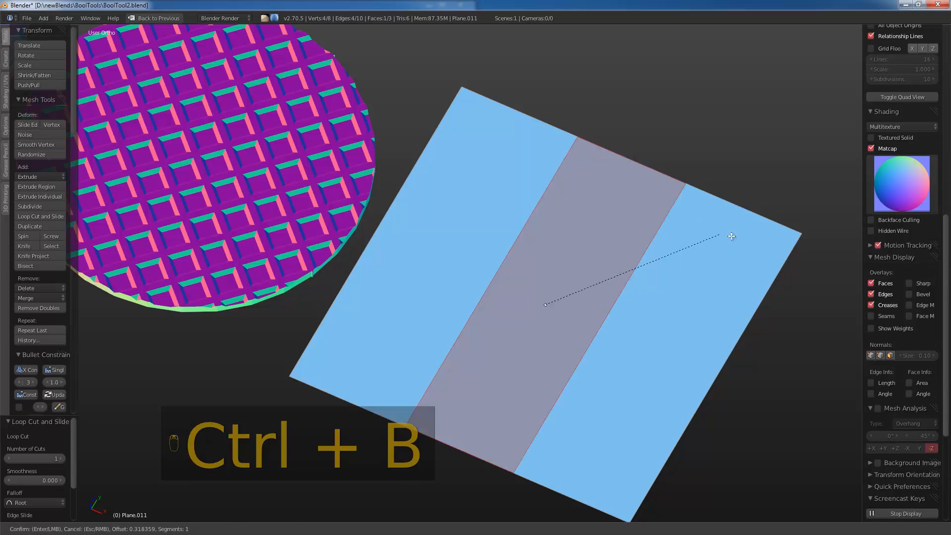
left_click(707, 186)
Step: Add three evenly spaced loop cuts along the wide middle strip of the fifth plane
key("a")
key("ctrl+r")
scroll(675, 167, "up", 2)
left_click(676, 168)
right_click(675, 168)
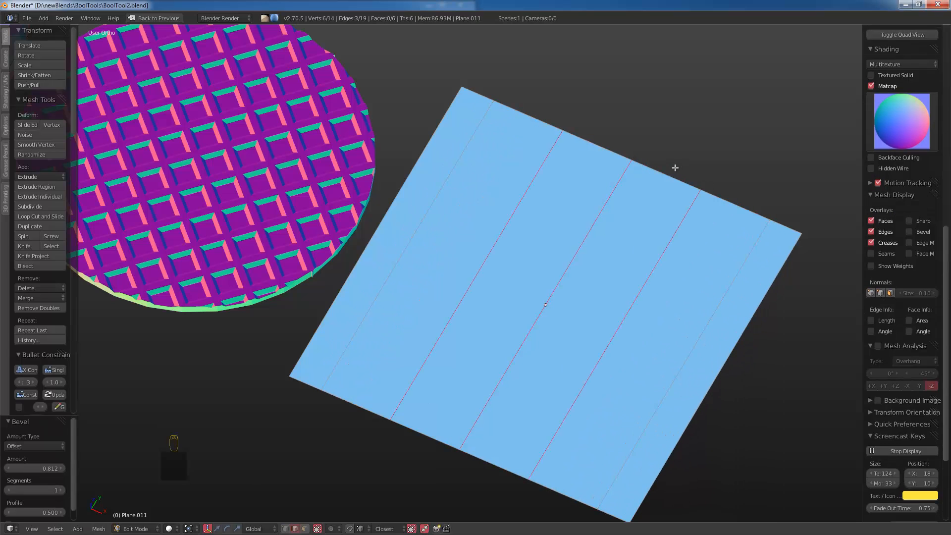
Step: Add two crosswise loop cuts to the fifth plane, one near each of the two opposite outer edges
key("ctrl+r")
left_click(575, 268)
left_click(612, 202)
key("ctrl+r")
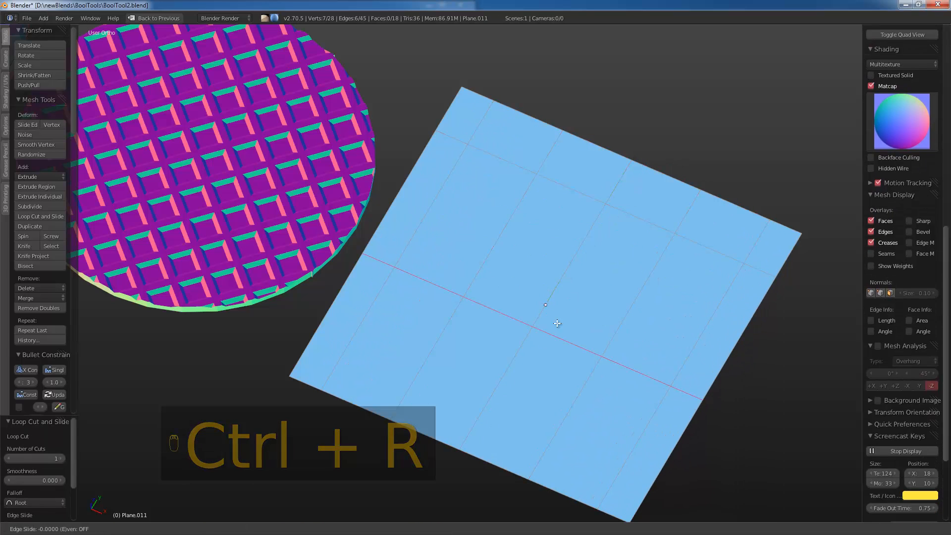
left_click(550, 322)
left_click(547, 341)
key("a")
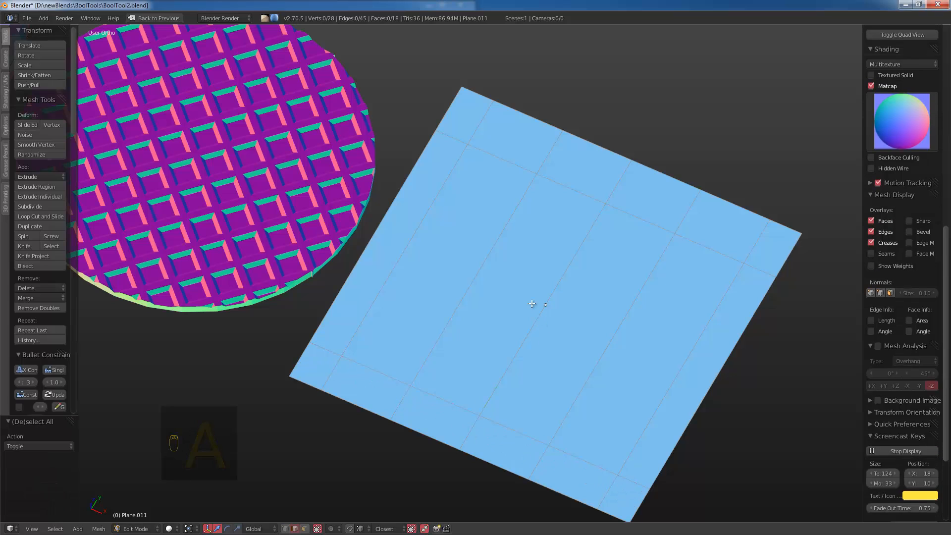
Step: Try a diagonal knife cut between opposite inner corners of the fifth plane, and undo it
key("k")
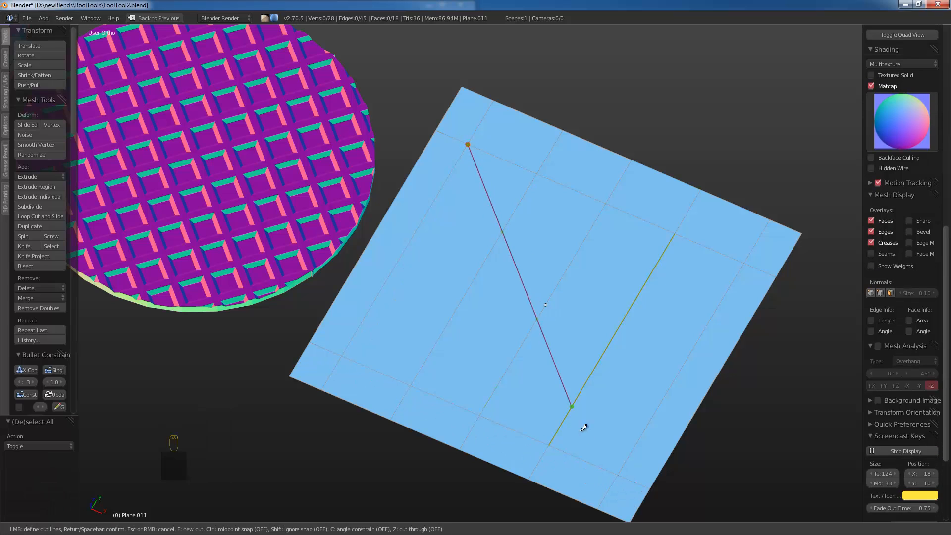
key("Return")
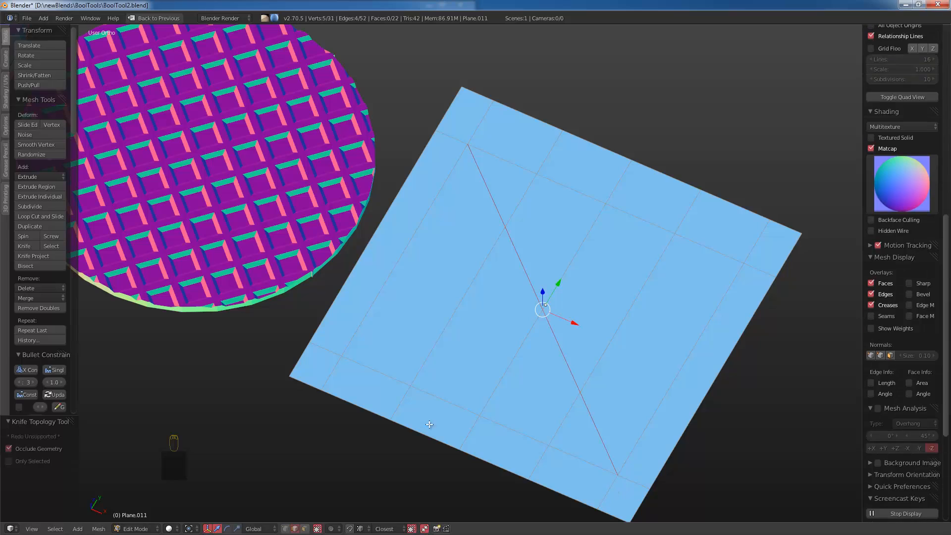
key("ctrl+z")
key("ctrl+super+Tab")
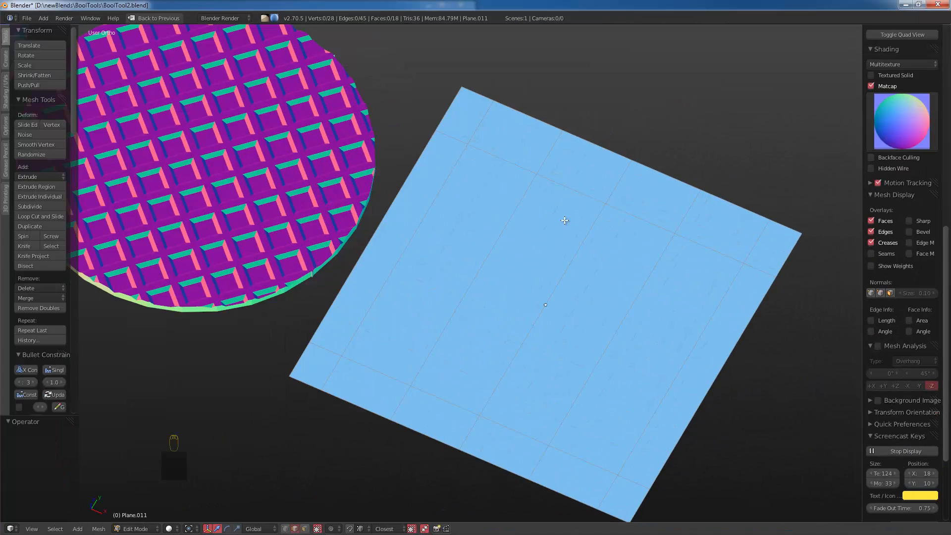
Step: Try connecting opposite inner corner vertices of the fifth plane along each diagonal in Vertex Select mode, undoing each connection
key("ctrl+Tab")
left_click(542, 204)
right_click(476, 150)
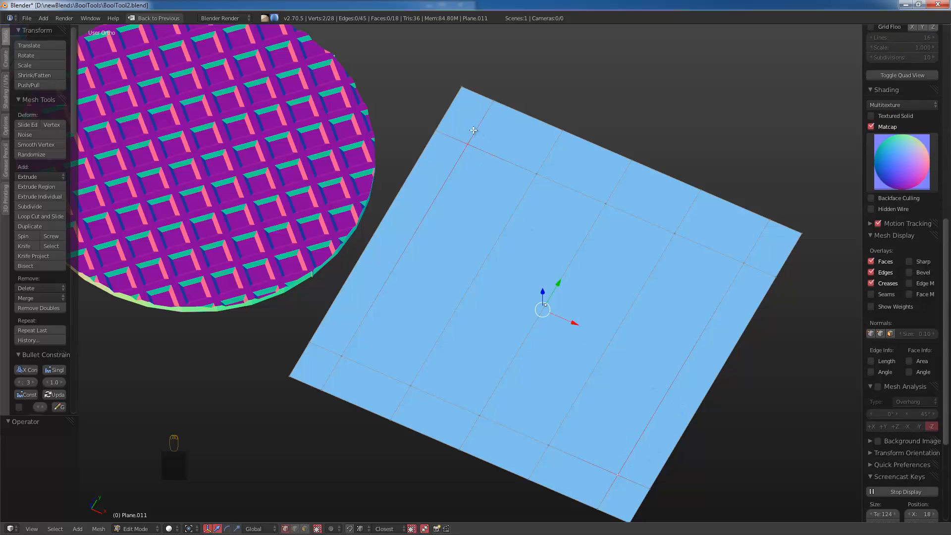
key("j")
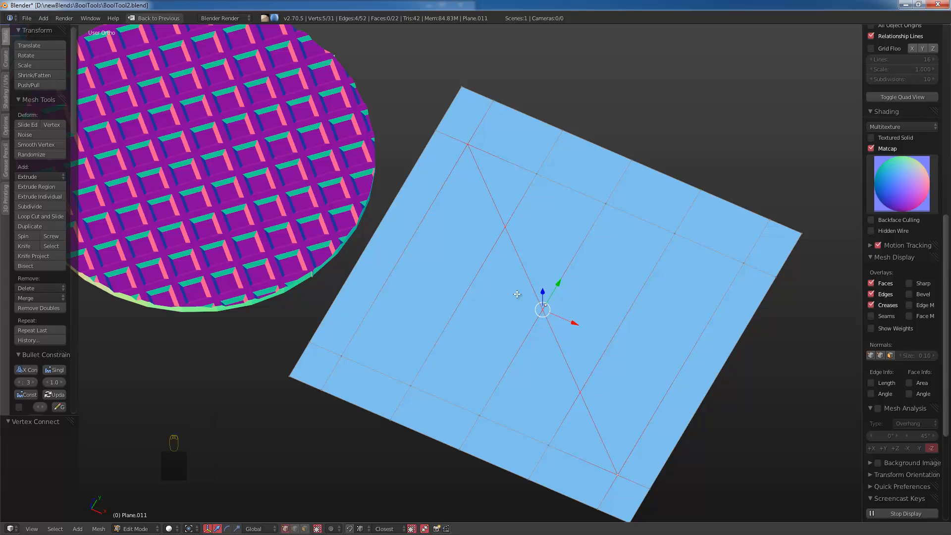
key("ctrl+z")
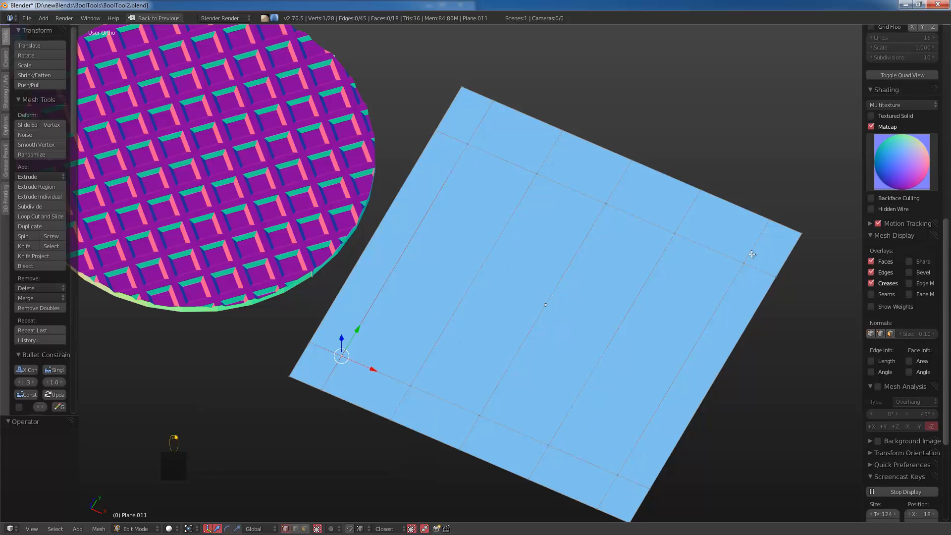
key("j")
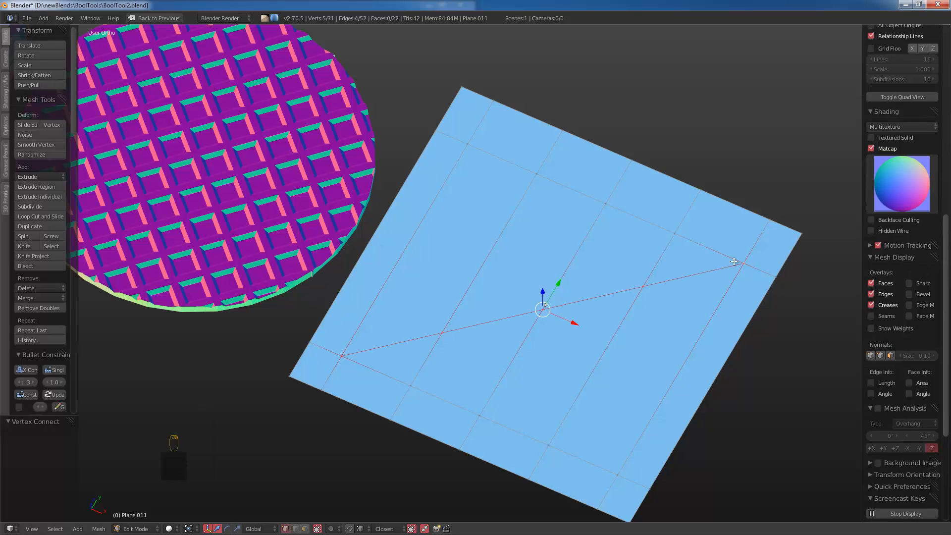
key("ctrl+z")
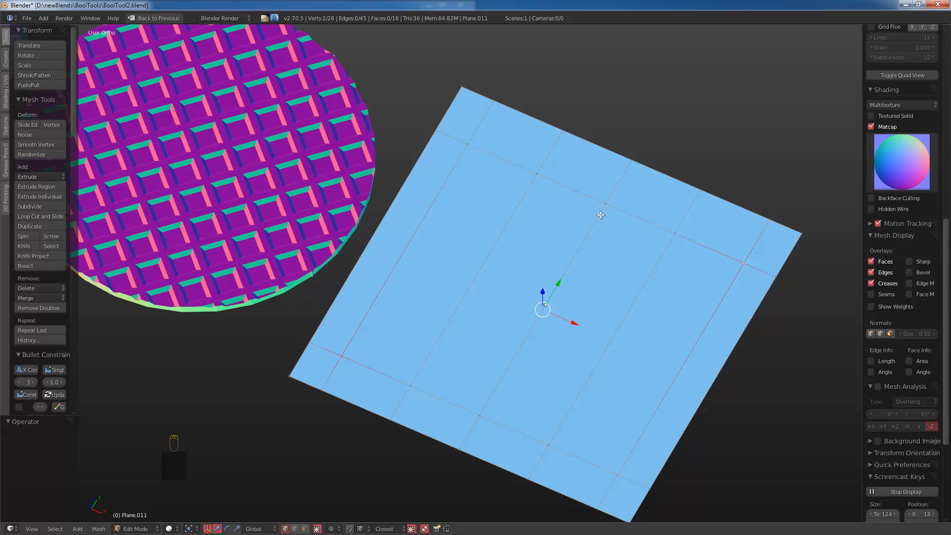
Step: Try scaling the two opposite inner corner vertices of the fifth plane inward, and undo the scaling
key("k")
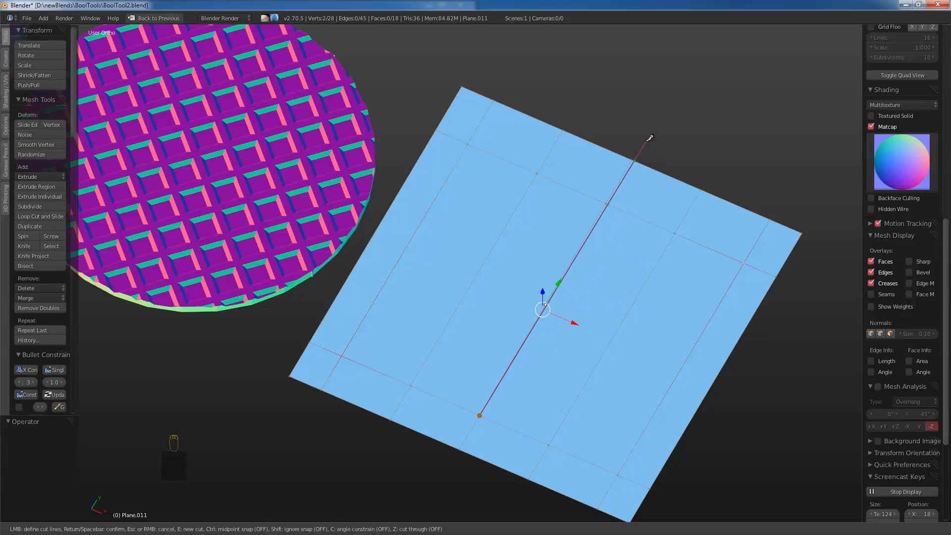
key("Escape")
key("s")
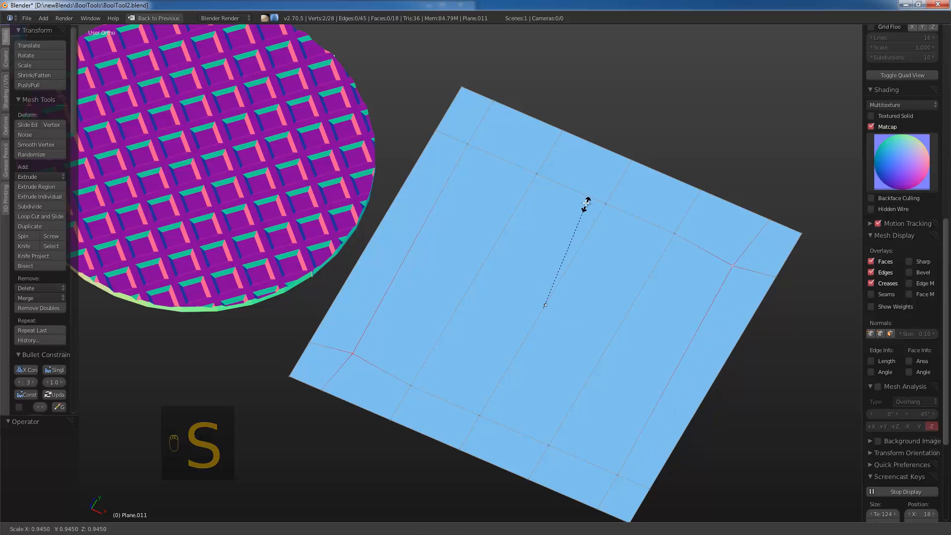
left_click(587, 199)
key("s")
right_click(634, 203)
key("ctrl+z")
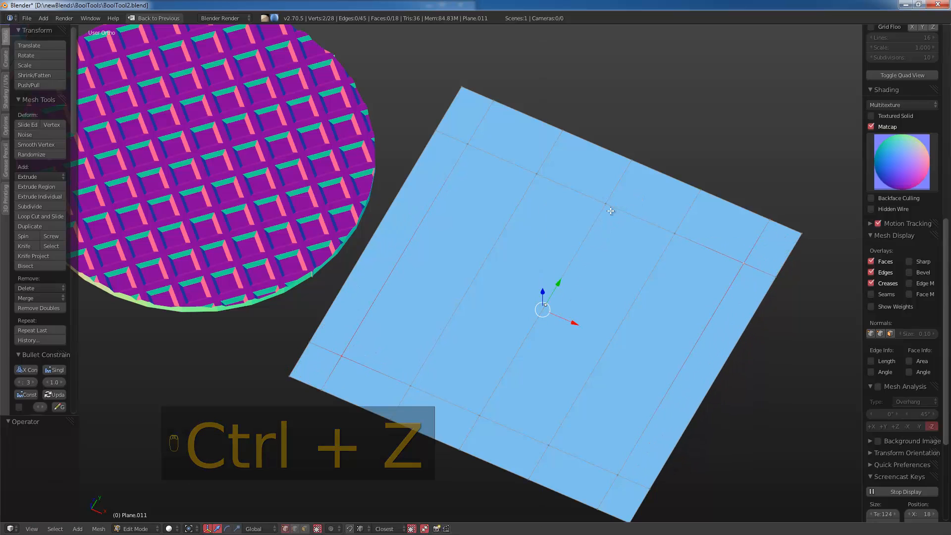
Step: Sketch a loop and a long centre line over the fifth plane with Grease Pencil, and delete that layer
key("d")
left_click_drag(587, 213, 575, 240)
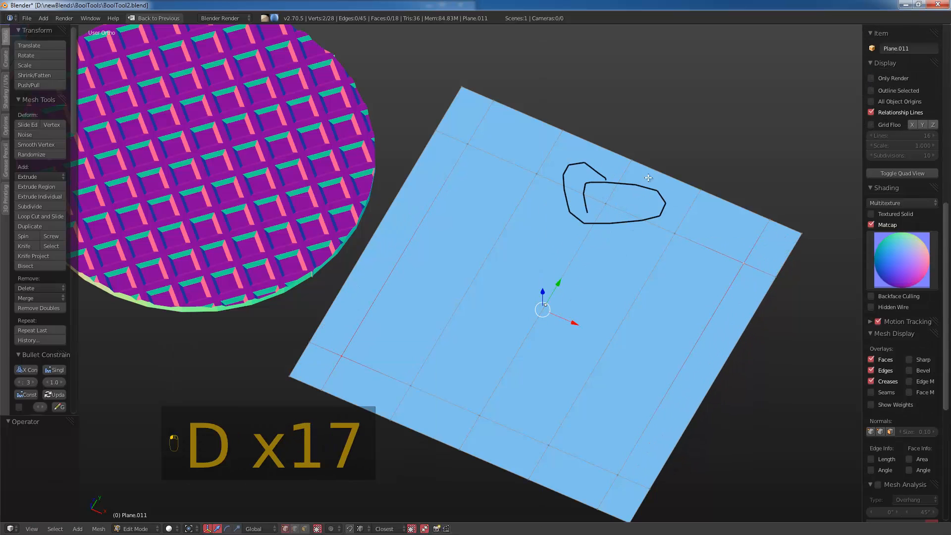
left_click_drag(478, 409, 667, 123)
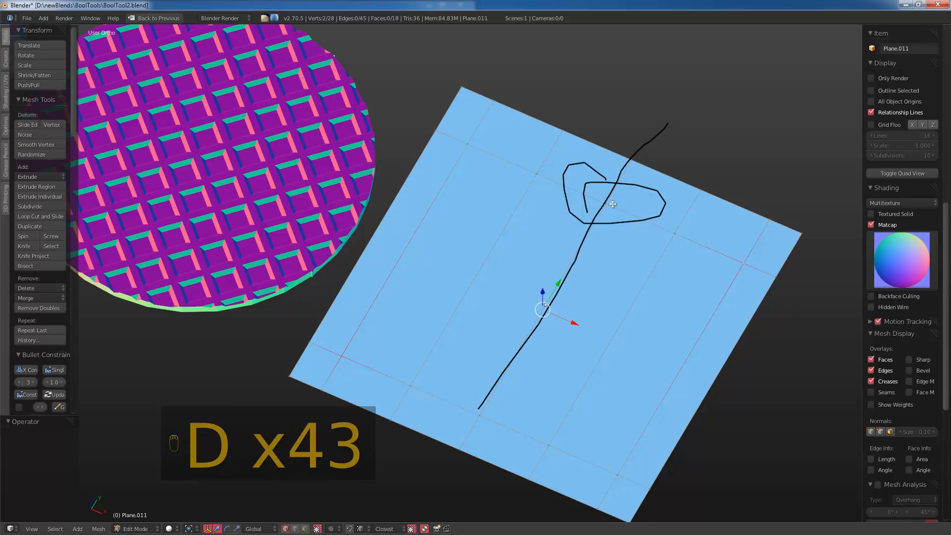
scroll(875, 118, "up", 8)
scroll(876, 117, "up", 9)
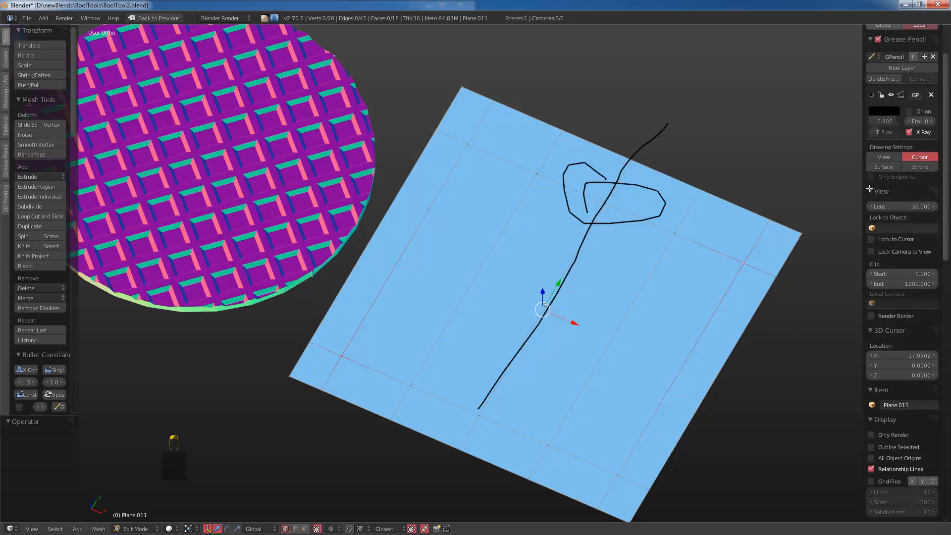
left_click(931, 95)
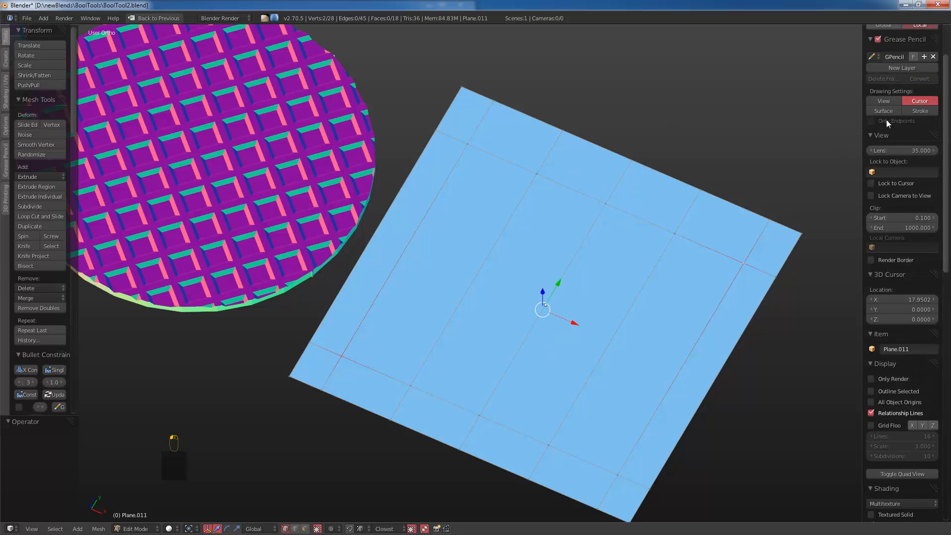
Step: Add four evenly spaced loop cuts across the wide middle strip of the fifth plane
scroll(457, 233, "up", 2)
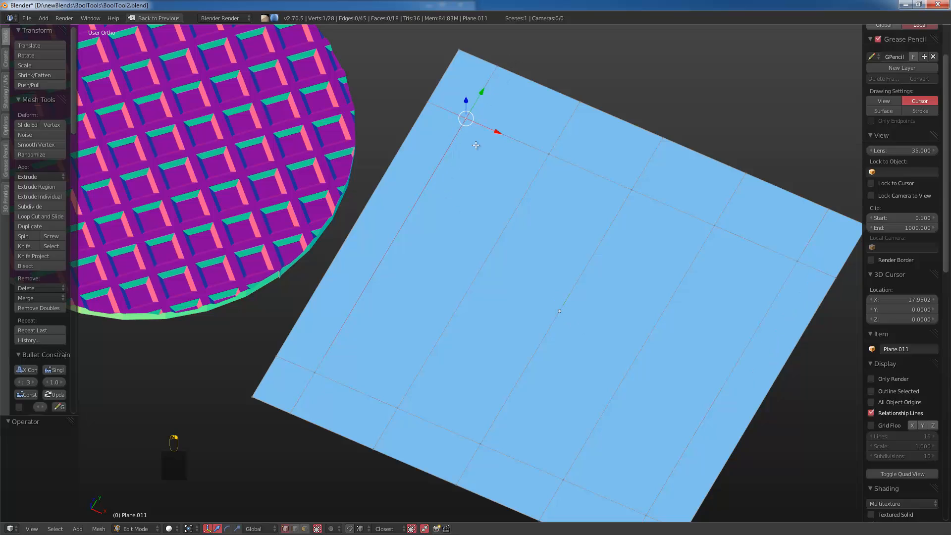
key("ctrl+r")
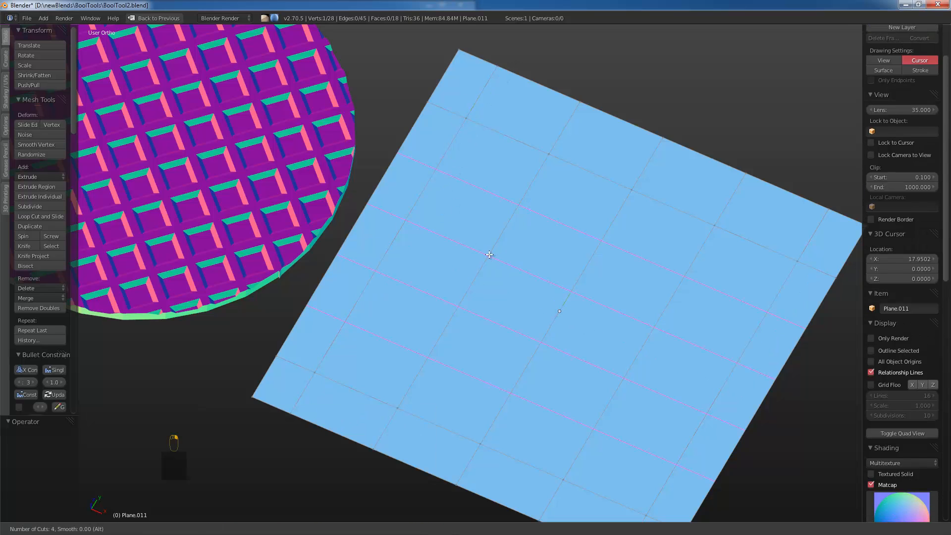
left_click(490, 255)
Step: Connect each of the fifth plane's four inner corner vertices to the diagonally adjacent grid vertex toward the centre
right_click(480, 99)
key("ctrl+Tab")
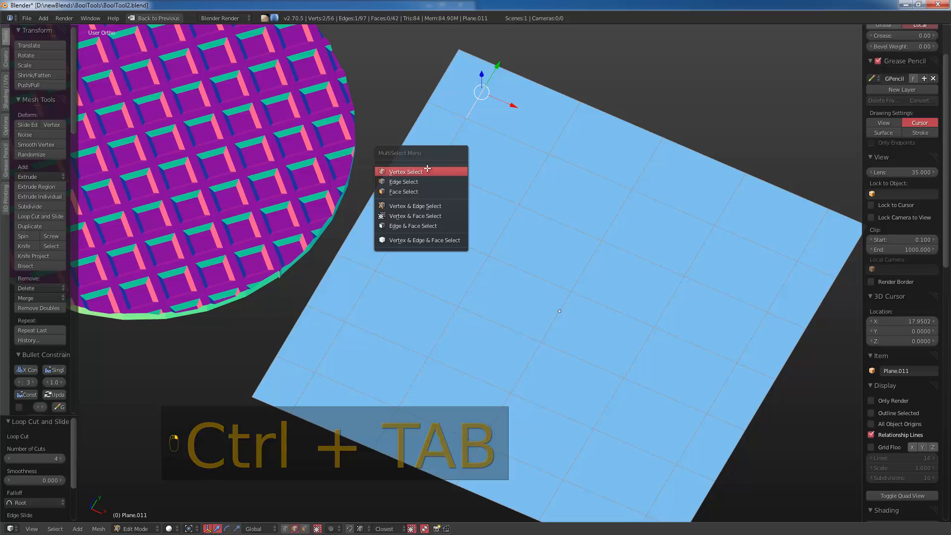
left_click(450, 171)
right_click(466, 119)
key("j")
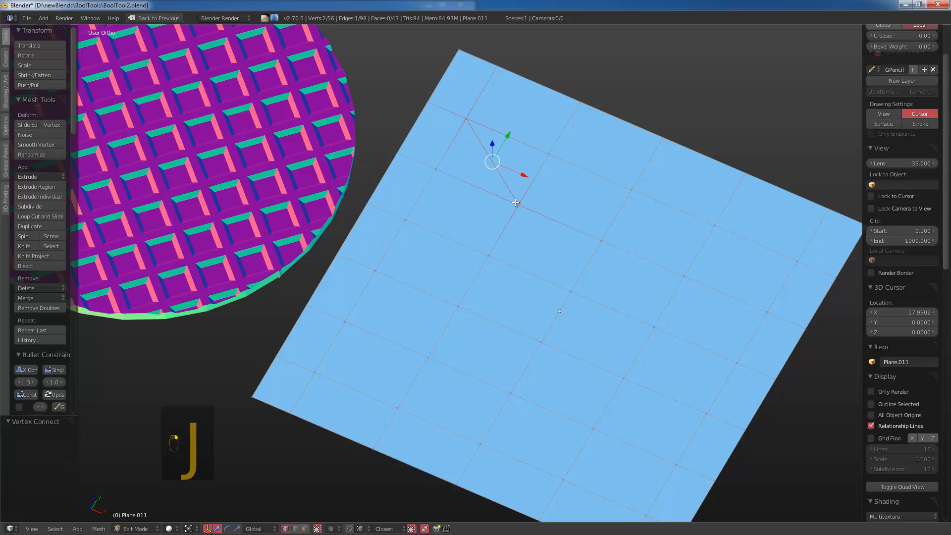
right_click(426, 359)
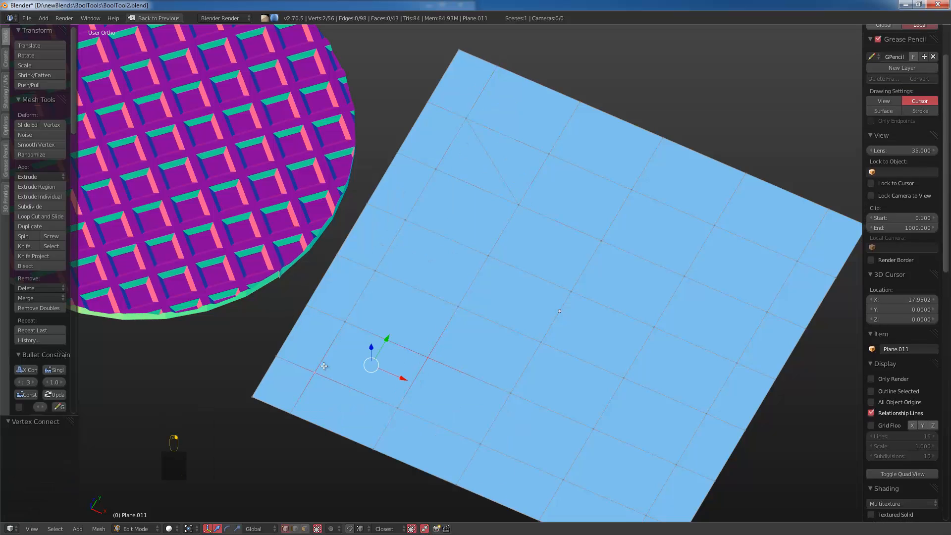
key("j")
right_click(798, 261)
key("j")
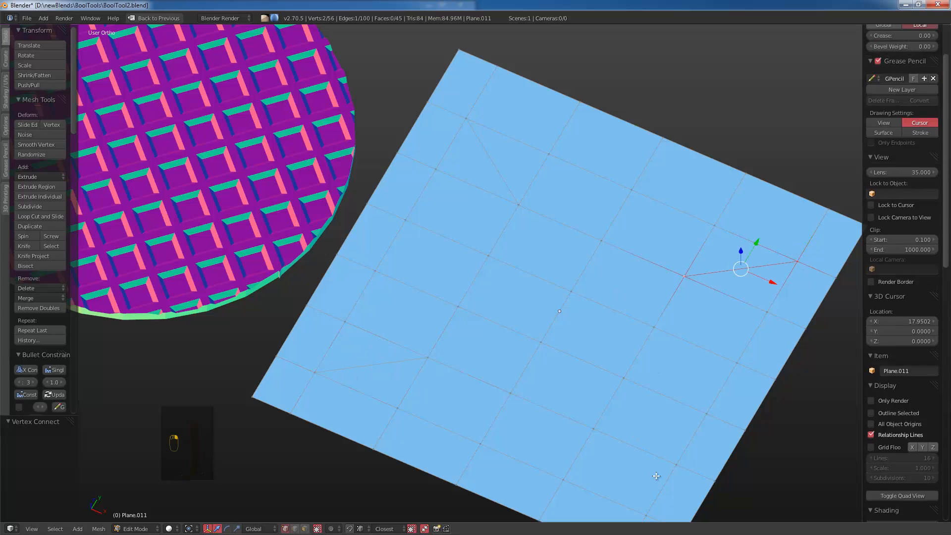
right_click(666, 463)
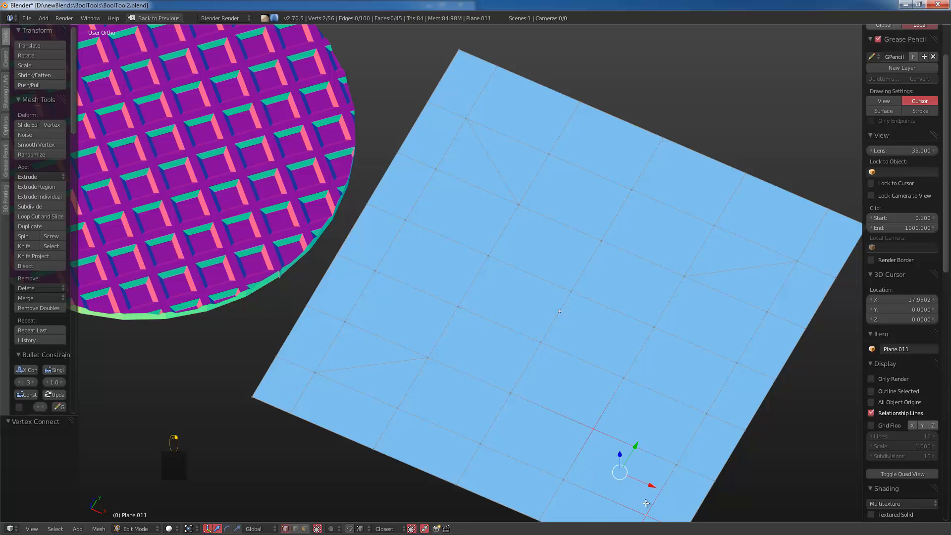
scroll(629, 494, "down", 1)
key("j")
Step: Select the two bent edge paths running through the corner diagonals and bevel them by about 0.008 with two segments
right_click(604, 500)
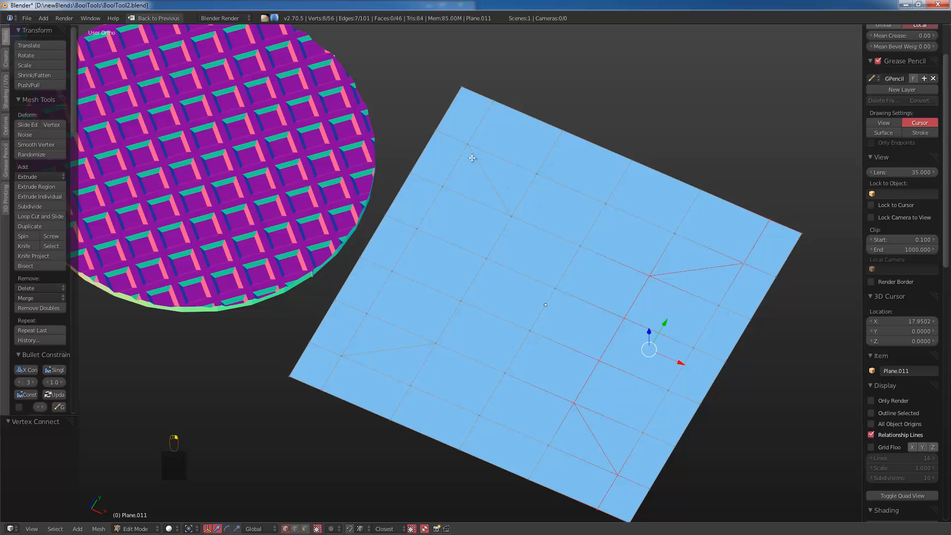
right_click(483, 139, "shift")
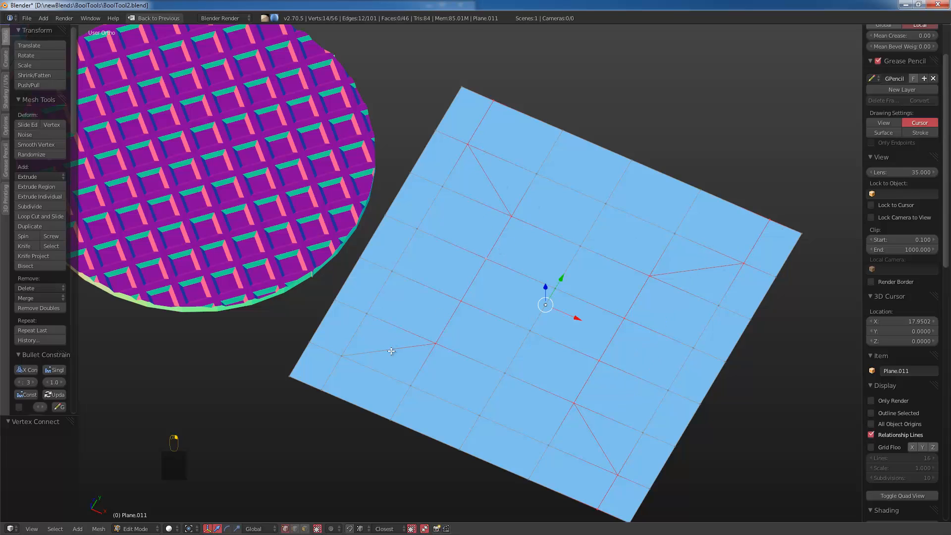
key("ctrl+b")
scroll(558, 389, "up", 1)
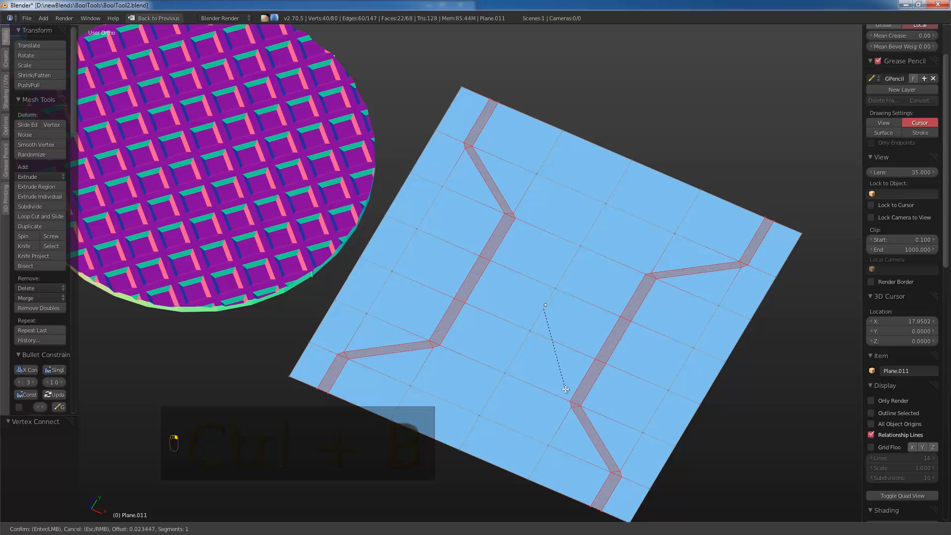
left_click(581, 379)
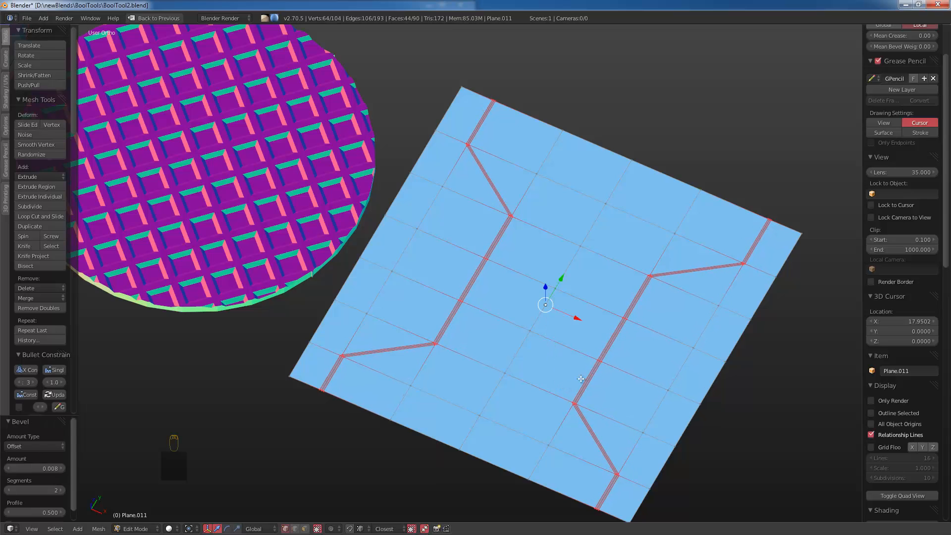
Step: Lower the centre edges of both bevelled paths by about 0.131 along Z to form grooves
right_click(605, 352, "alt")
scroll(641, 348, "up", 4)
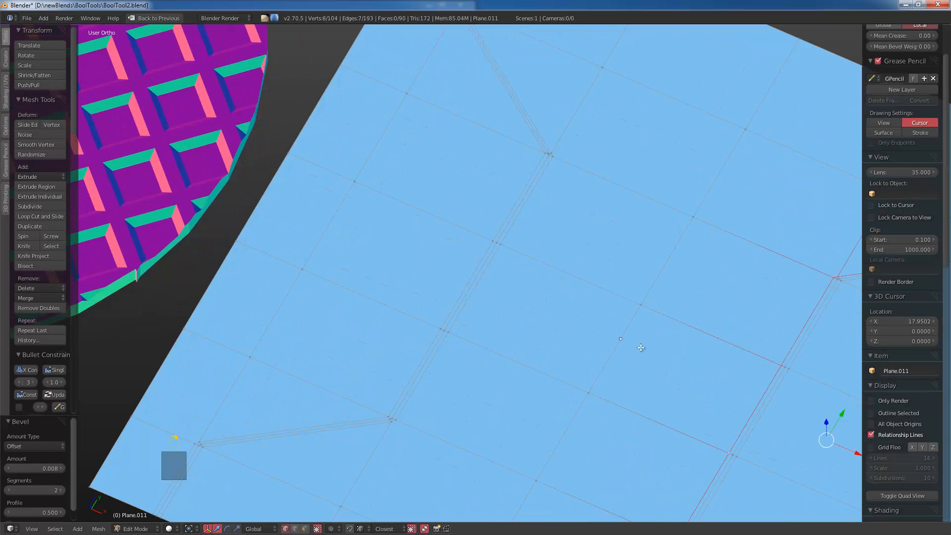
right_click(750, 414, "alt")
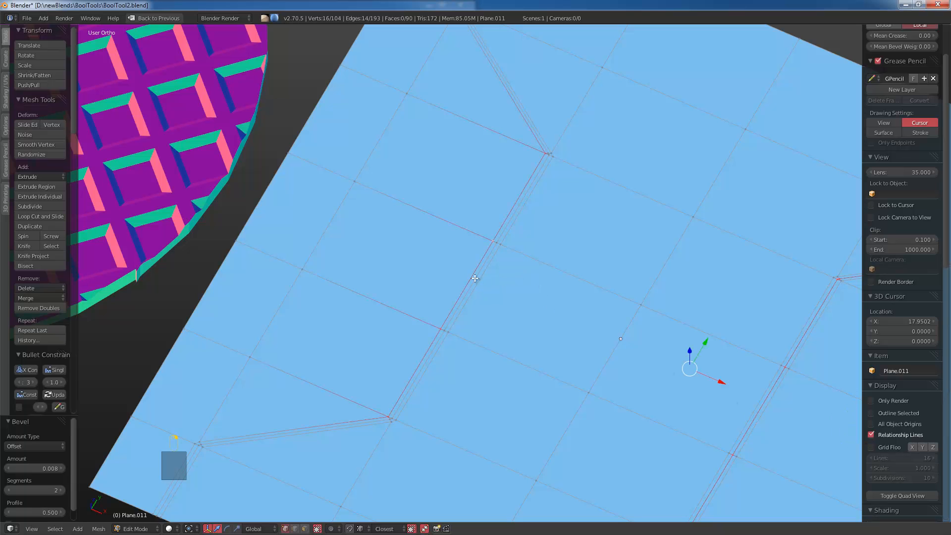
key("ctrl+z")
scroll(515, 297, "down", 8)
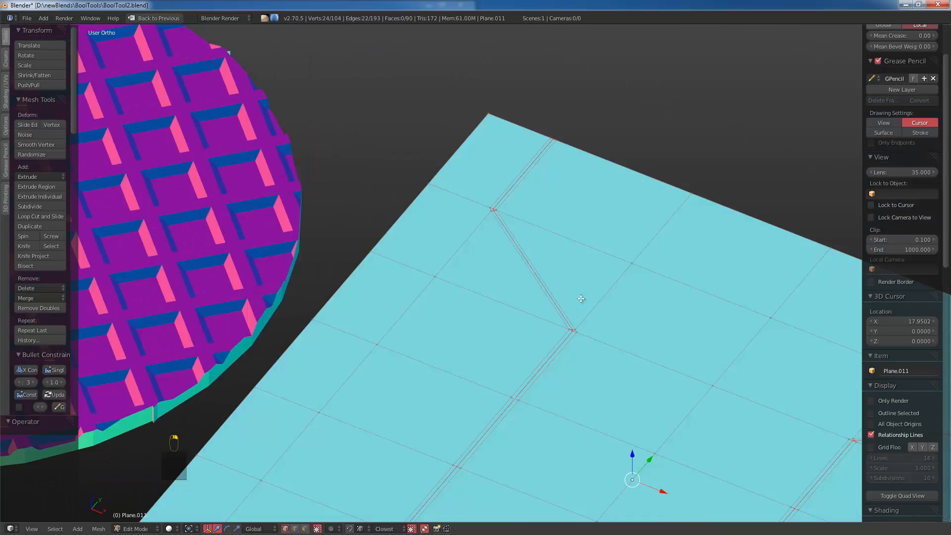
key("g")
left_click(590, 330)
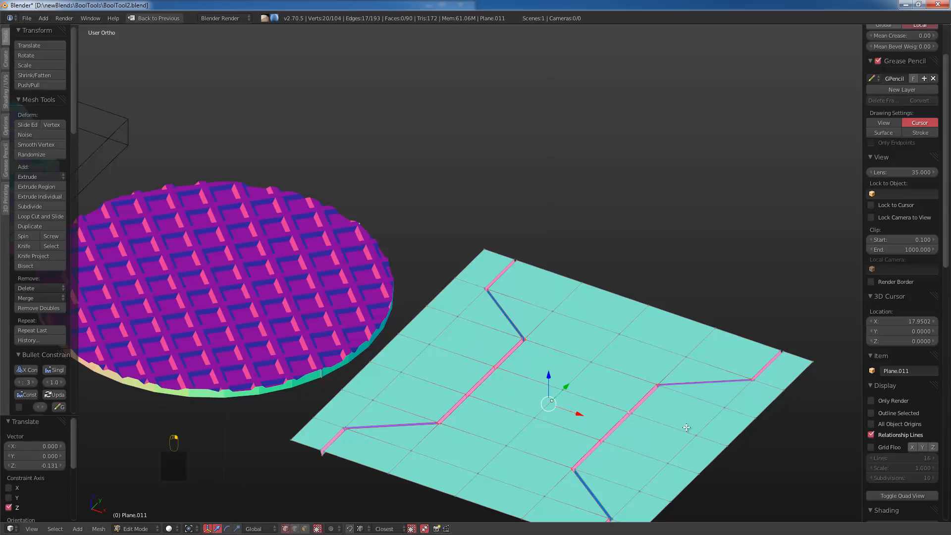
Step: Bevel the lowered groove edges by about 0.027 with one segment and return to Object Mode
key("ctrl+b")
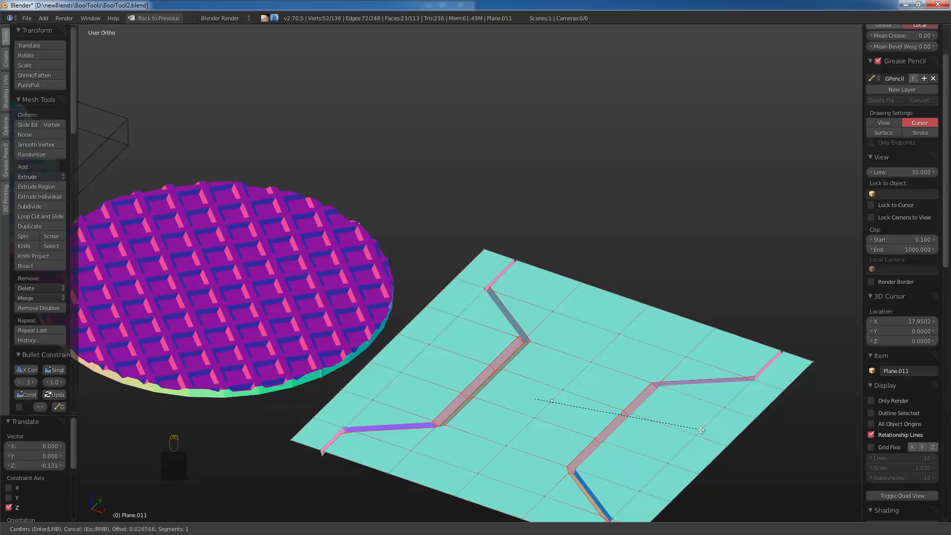
left_click(701, 430)
key("Tab")
middle_click_drag(560, 391, 543, 344)
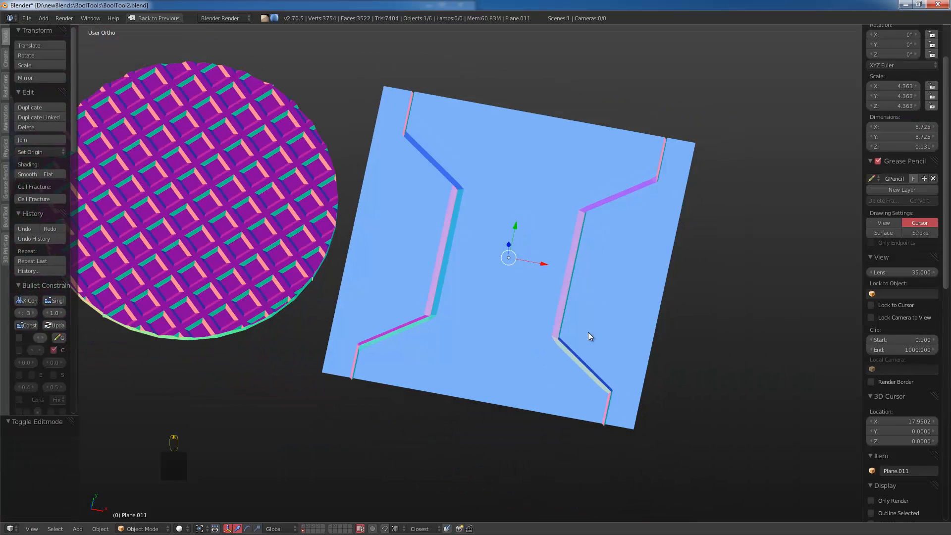
key("KP_4")
key("KP_1")
key("KP_7")
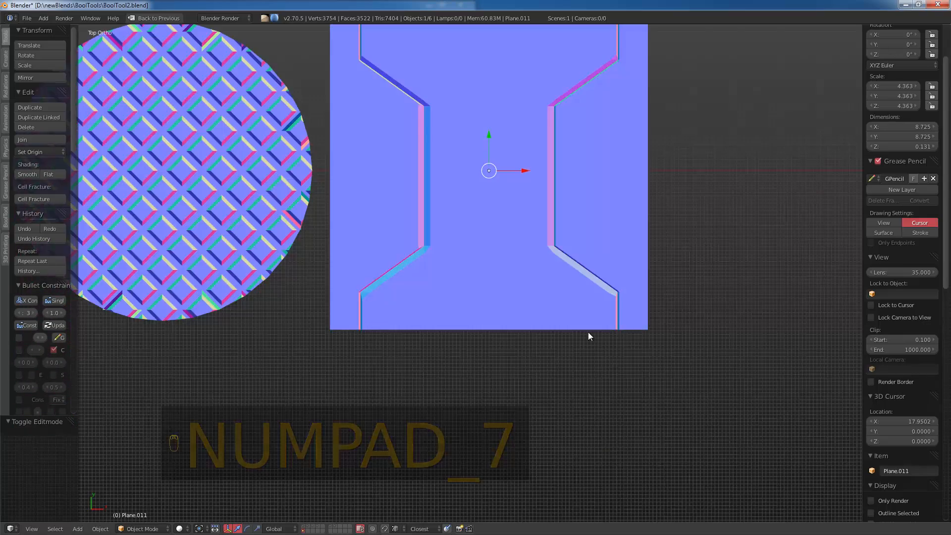
Step: Set the world's horizon colour by sampling the flat blue surface of the bent panel-line tile
scroll(587, 332, "down", 3)
scroll(465, 324, "down", 3)
middle_click_drag(424, 347, 533, 383, "shift")
middle_click_drag(460, 392, 578, 400, "shift")
scroll(635, 358, "up", 2)
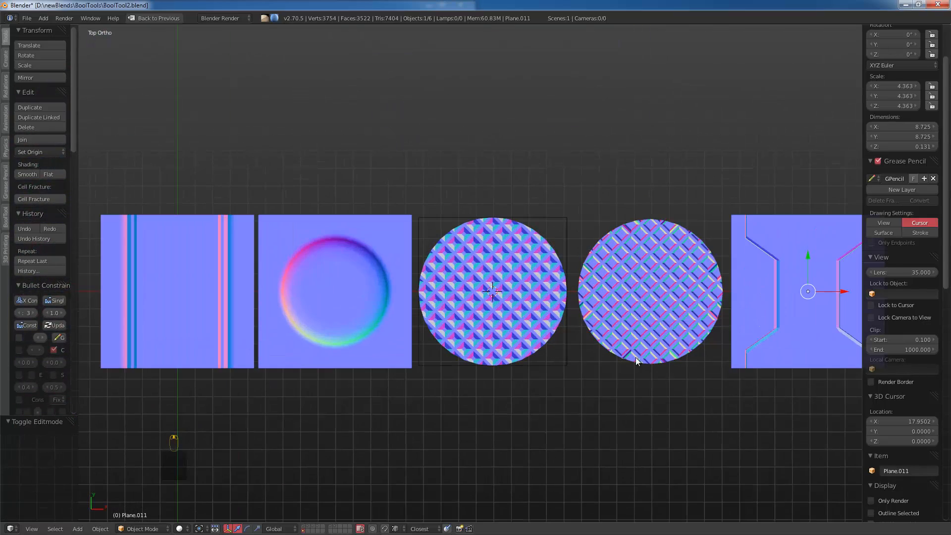
scroll(636, 357, "down", 1)
key("ctrl+Up")
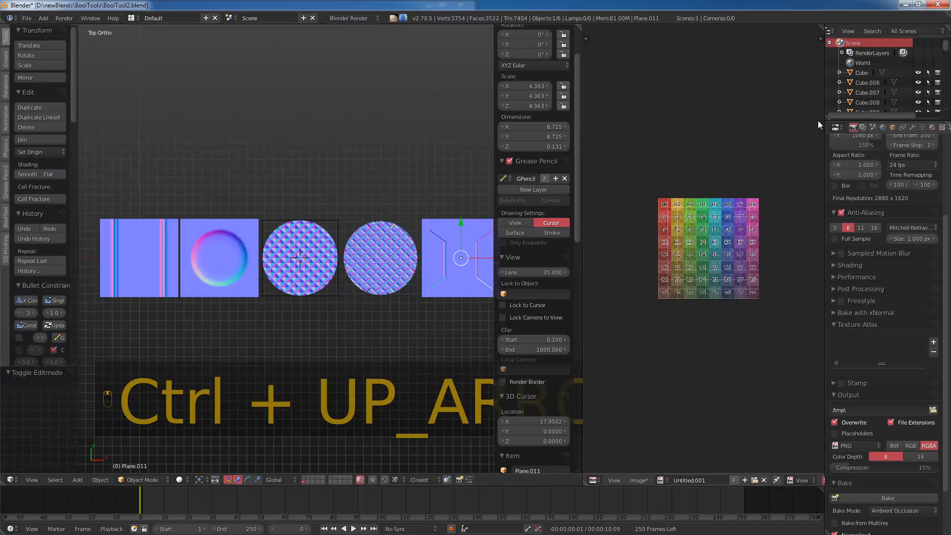
left_click(883, 127)
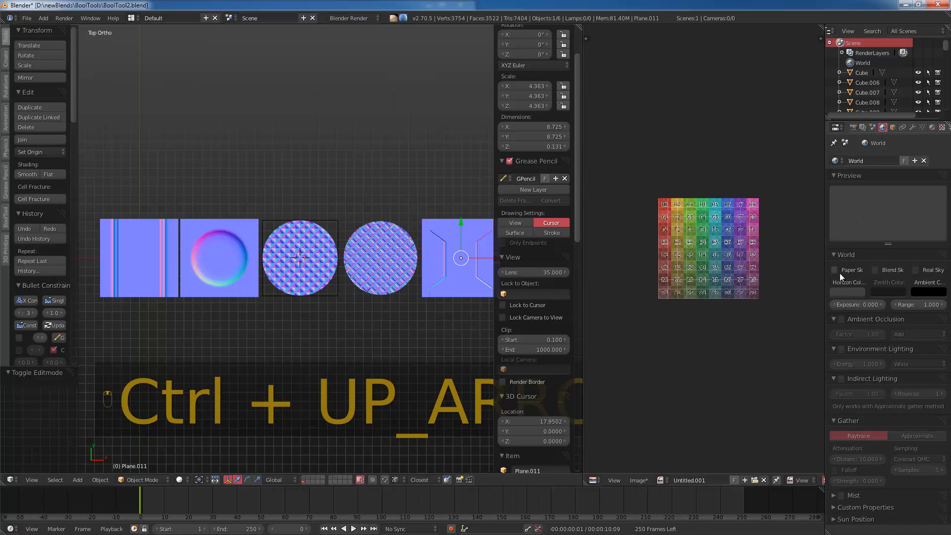
left_click(846, 291)
left_click(855, 257)
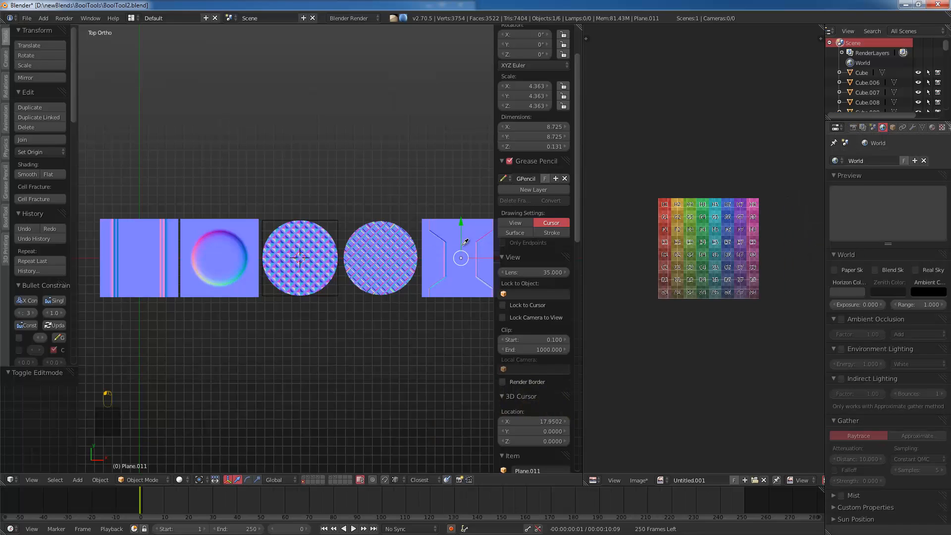
left_click(448, 234)
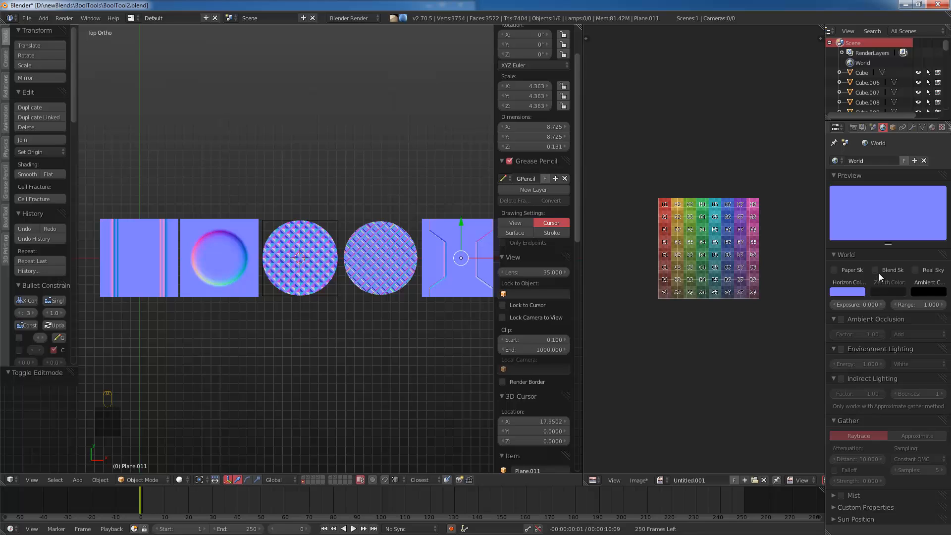
Step: Restrict the 3D view to renderable content and hide its side panels and transform manipulator
scroll(512, 418, "down", 2)
left_click(515, 460)
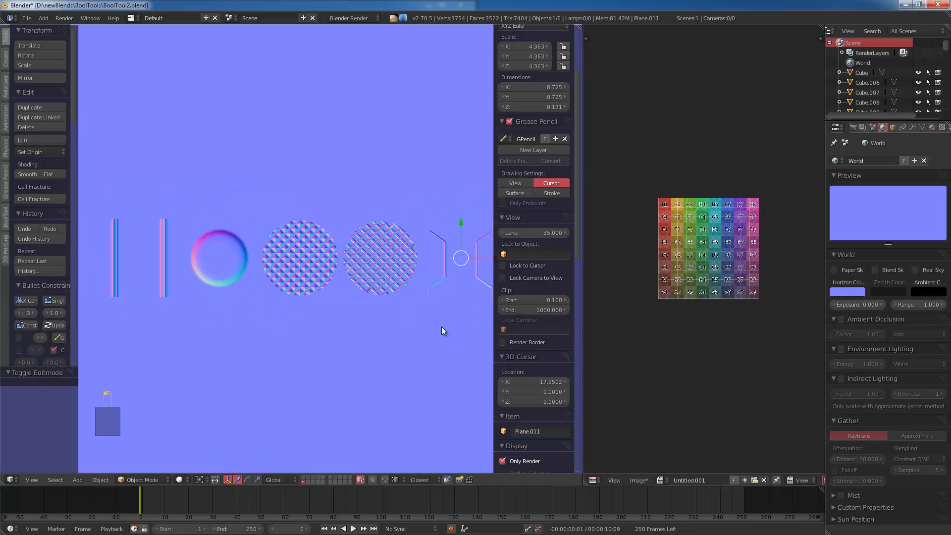
key("t")
key("n")
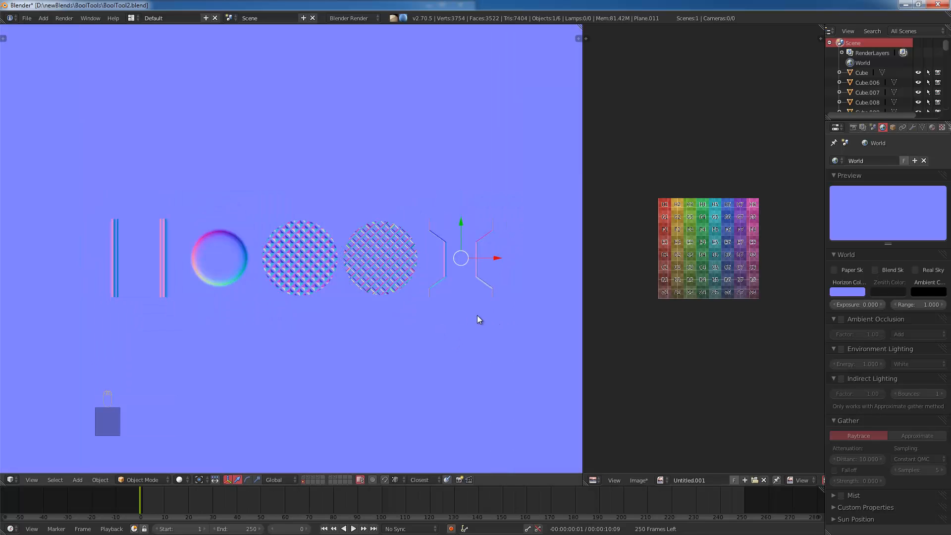
key("ctrl+space")
scroll(477, 308, "up", 3)
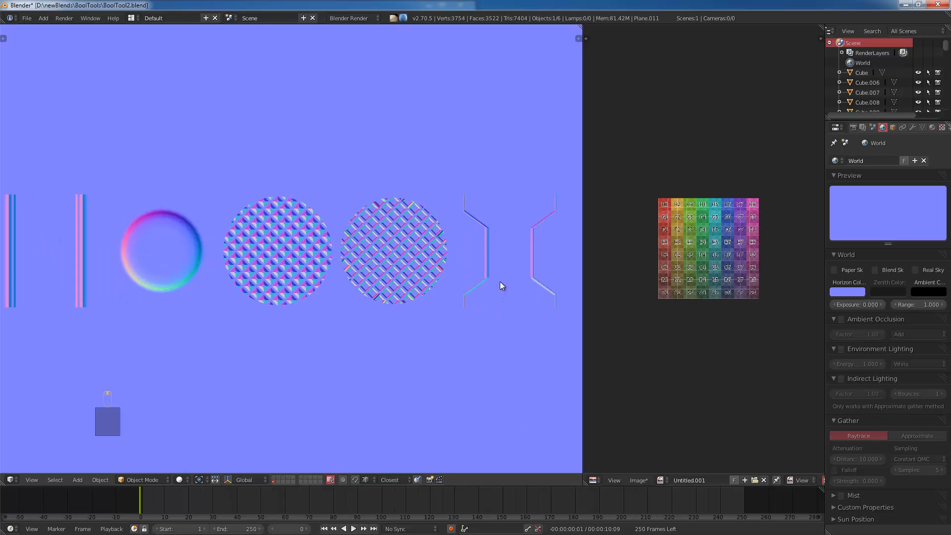
Step: Frame the entire tile row in the maximized 3D view and make an OpenGL render of it
key("ctrl+Up")
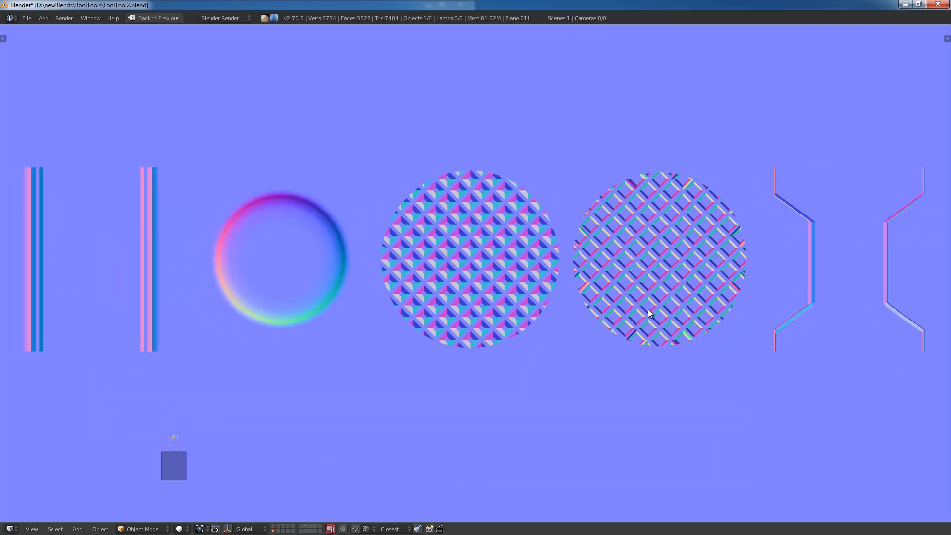
middle_click_drag(666, 306, 734, 302, "ctrl")
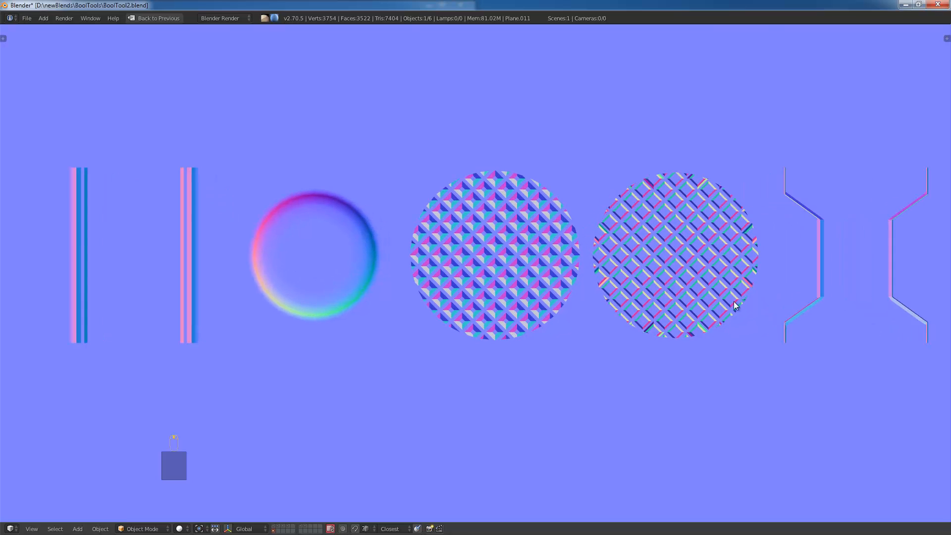
middle_click_drag(680, 340, 655, 355, "shift")
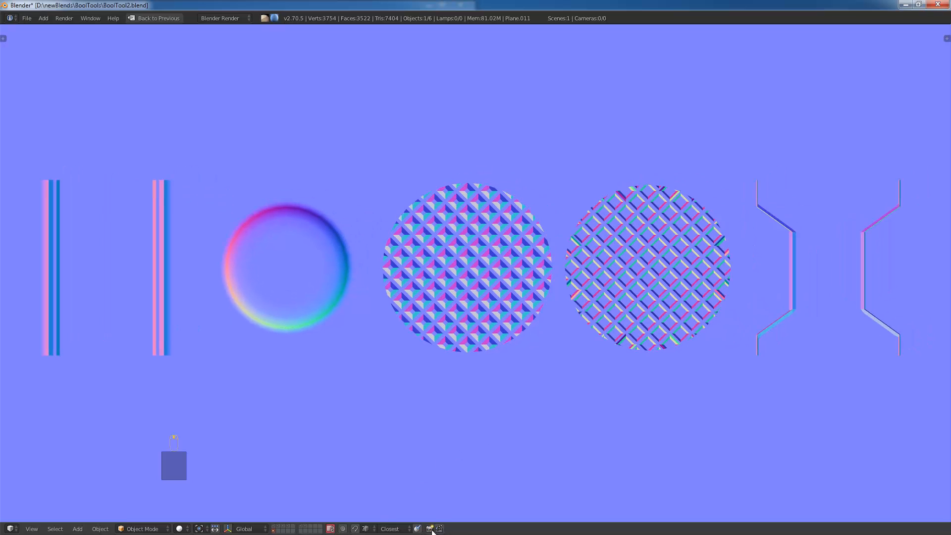
left_click(429, 529)
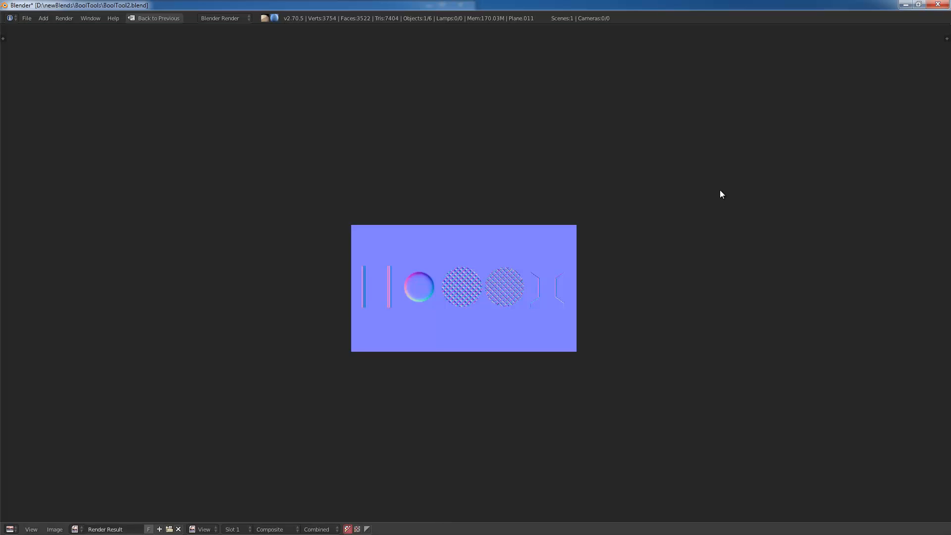
scroll(563, 257, "up", 10)
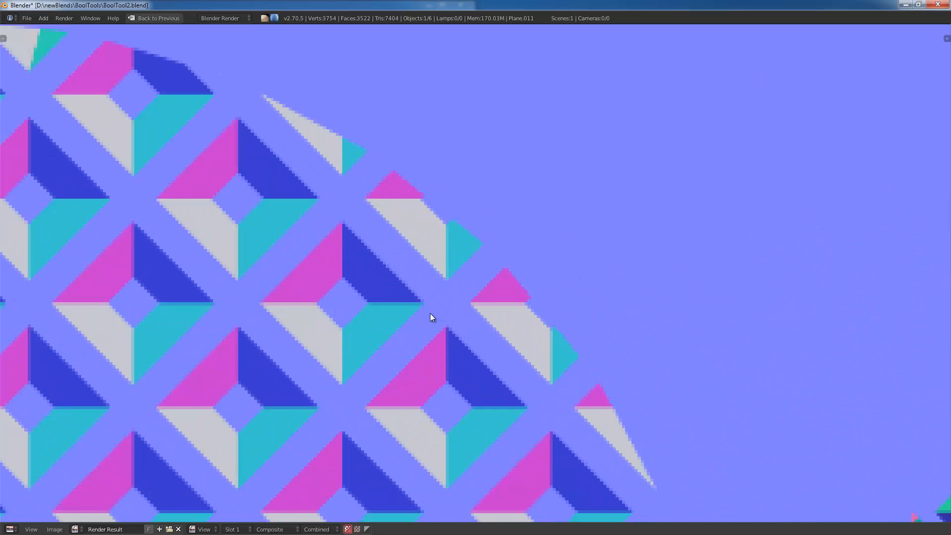
key("Escape")
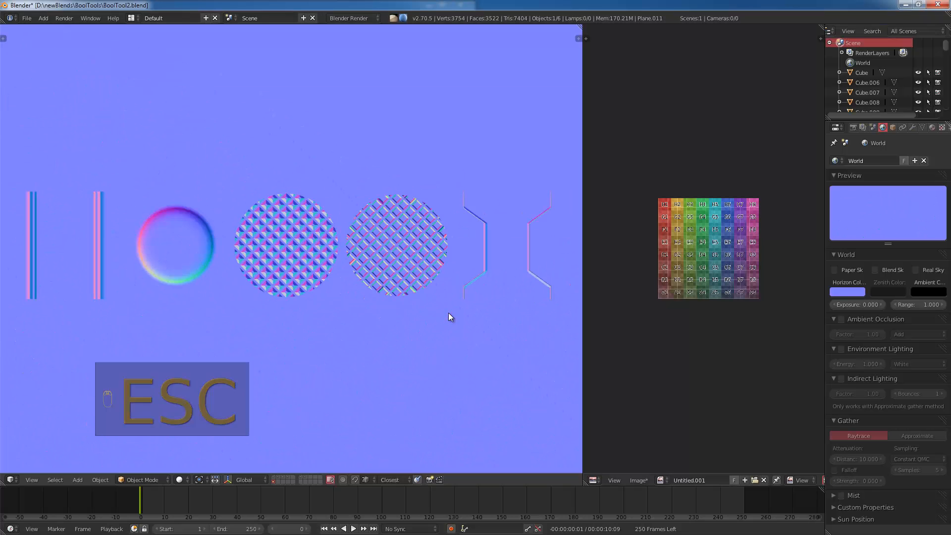
Step: Set the render resolution to 1920 by 1102 px at 200% and repeat the OpenGL render
left_click(853, 128)
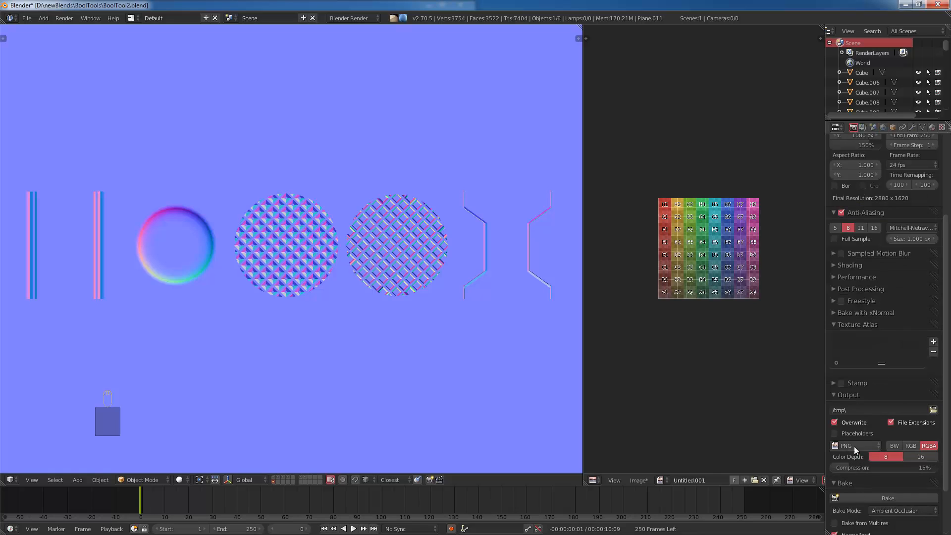
scroll(876, 492, "down", 2)
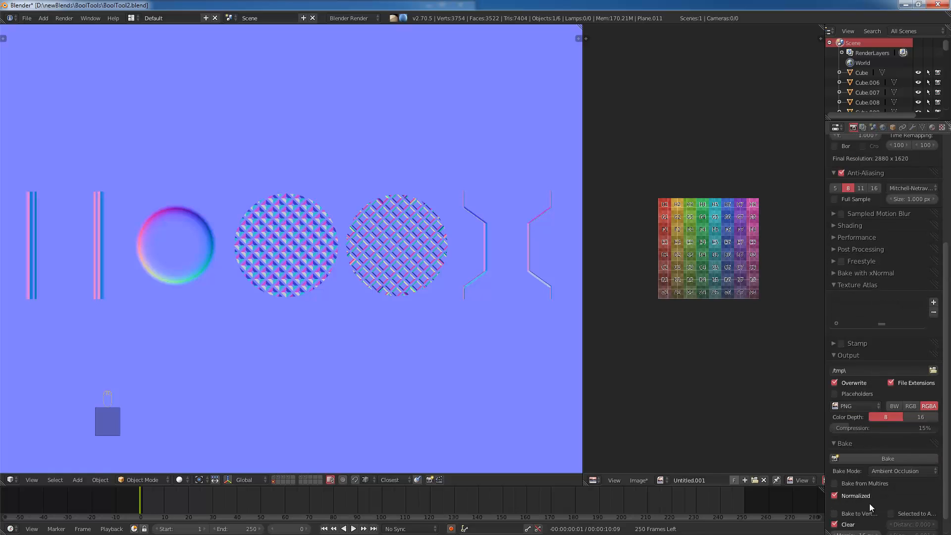
scroll(864, 193, "up", 5)
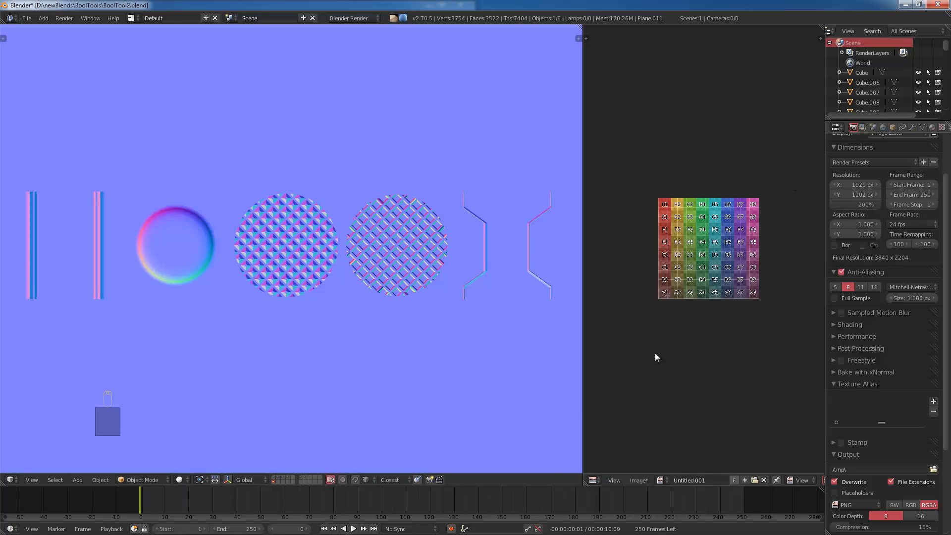
left_click(429, 481)
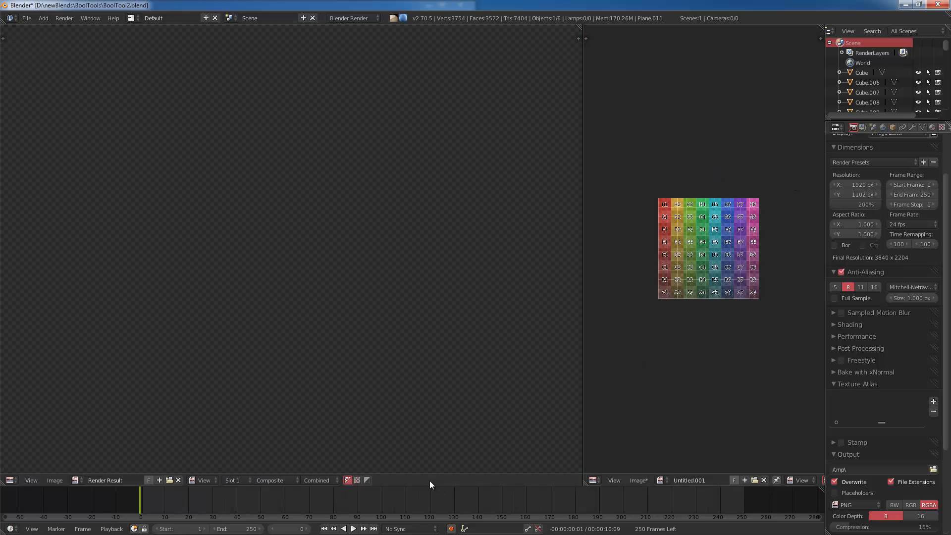
Step: Examine the rendered edges and shading of the diamond-grid discs, circular recess, grooved strip and panel-line tile, then close the render
scroll(382, 276, "up", 3)
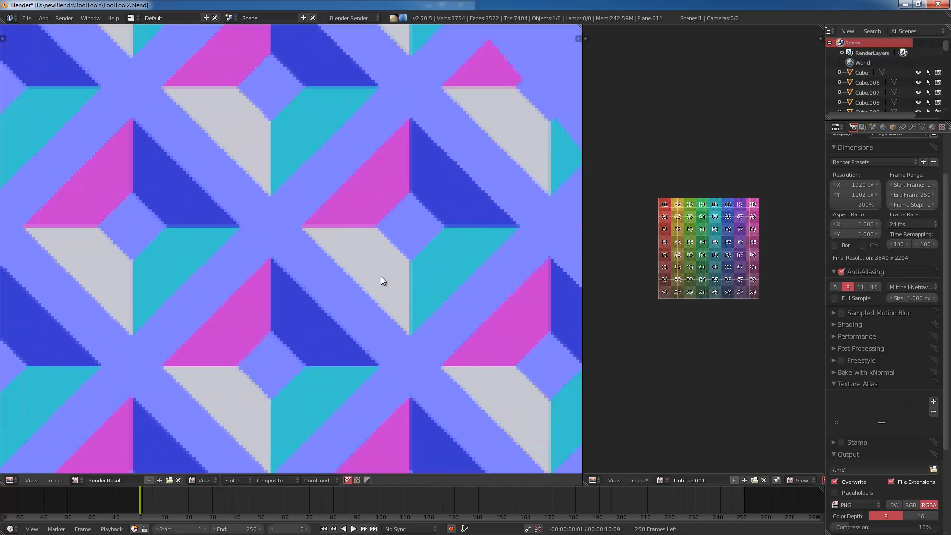
scroll(376, 263, "up", 1)
middle_click_drag(367, 243, 446, 259)
scroll(318, 260, "down", 3)
middle_click_drag(129, 260, 199, 263)
scroll(297, 240, "down", 3)
middle_click_drag(342, 236, 521, 190)
scroll(520, 191, "down", 2)
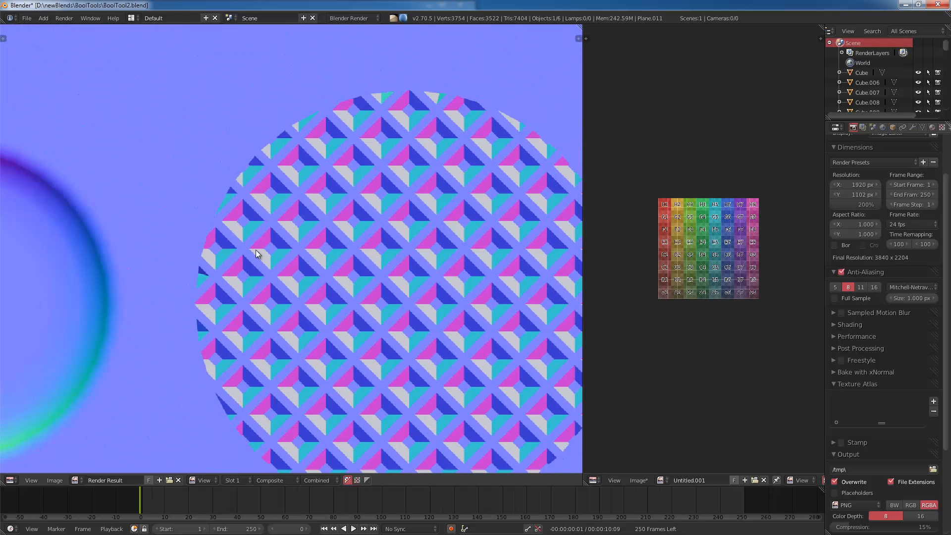
middle_click_drag(243, 251, 446, 216)
middle_click_drag(194, 258, 448, 253)
middle_click_drag(303, 245, 472, 237)
scroll(297, 267, "down", 3)
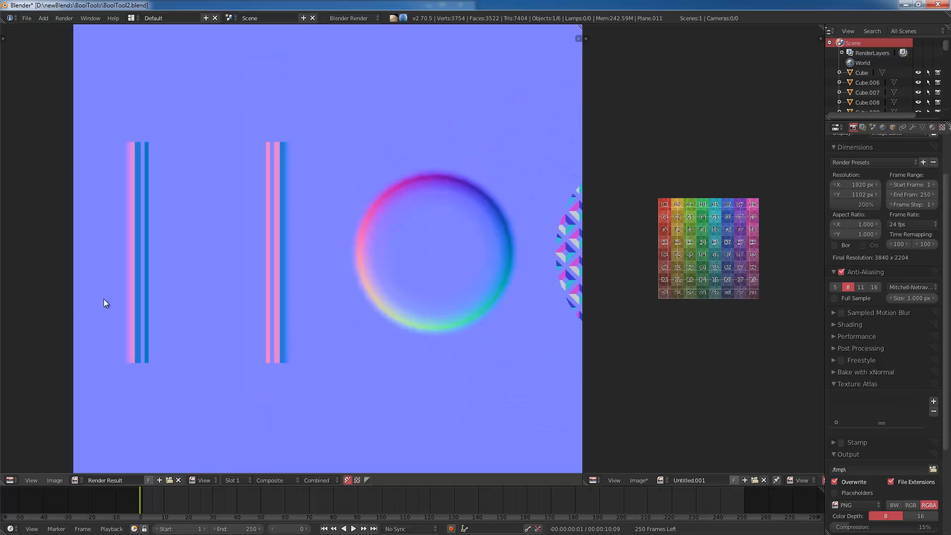
scroll(272, 310, "down", 3)
middle_click_drag(294, 307, 120, 322)
middle_click_drag(343, 274, 261, 292)
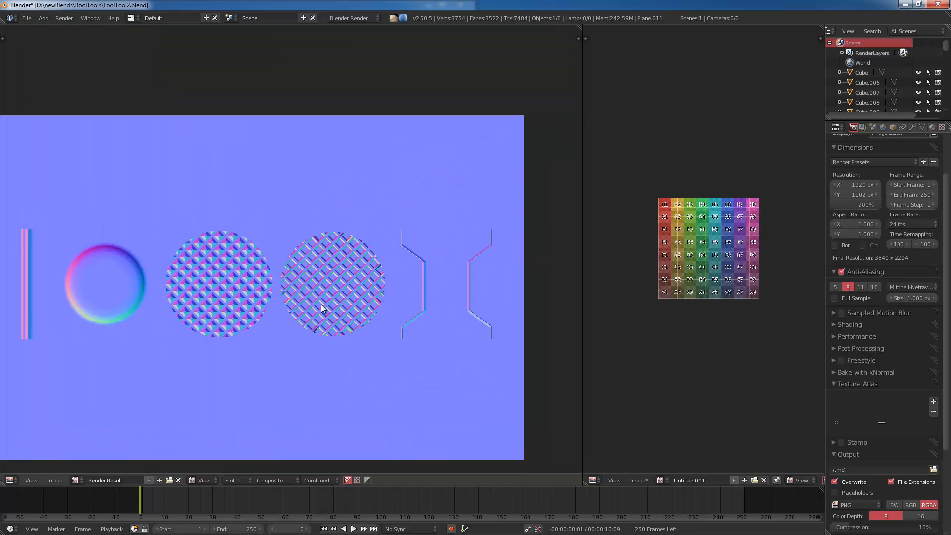
key("Escape")
Step: Inspect the tile row's geometry in wireframe and solid display from angled, front and top views
scroll(244, 288, "down", 2)
scroll(269, 280, "up", 5)
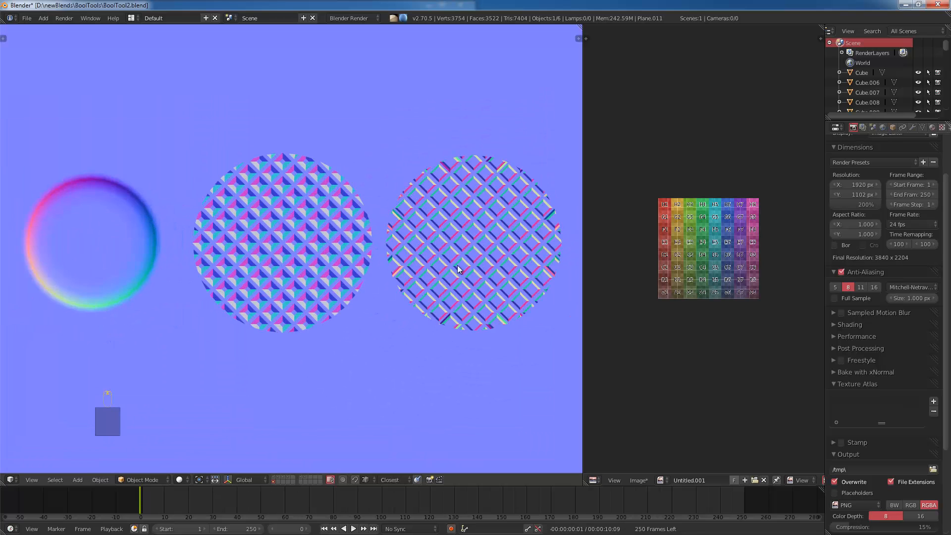
middle_click_drag(269, 281, 193, 281, "shift")
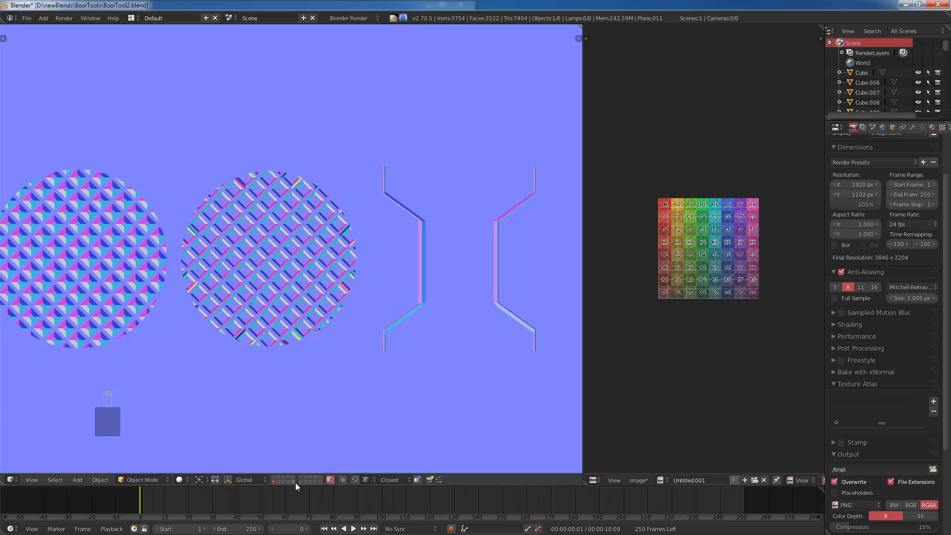
scroll(210, 361, "down", 3)
middle_click_drag(166, 340, 358, 343, "shift")
key("Escape")
key("z")
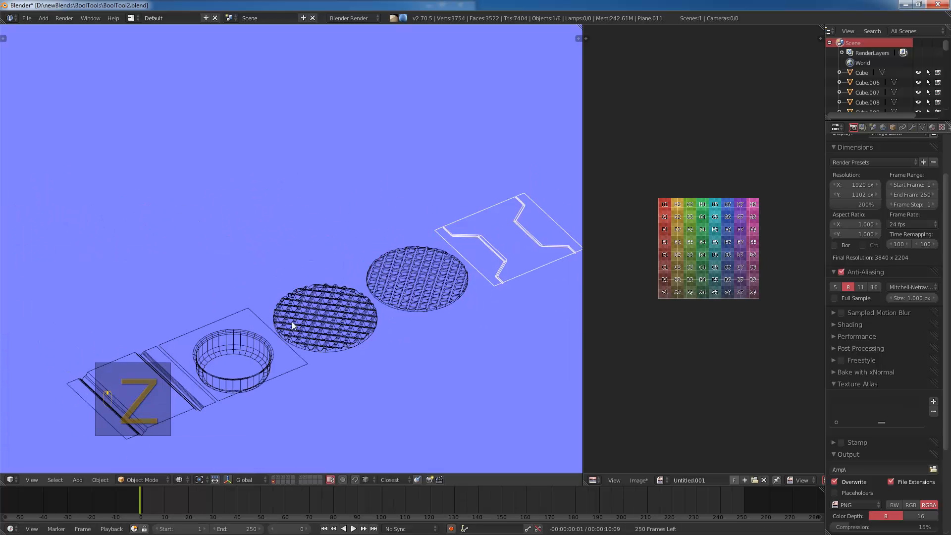
key("z")
scroll(326, 363, "up", 4)
key("KP_1")
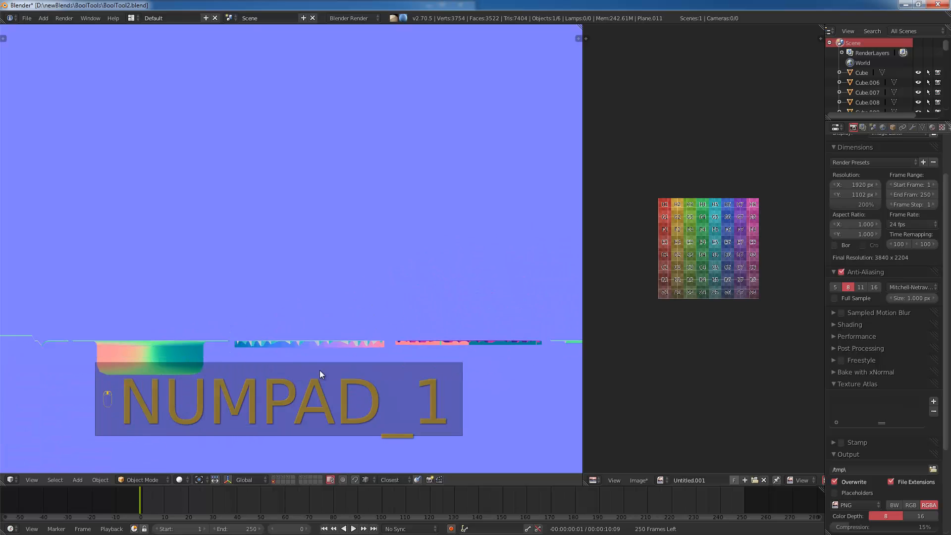
key("KP_7")
scroll(240, 368, "down", 5)
Step: Deselect everything and add a UV sphere at the 3D cursor near the circular-recess tile
key("a")
scroll(296, 323, "up", 7)
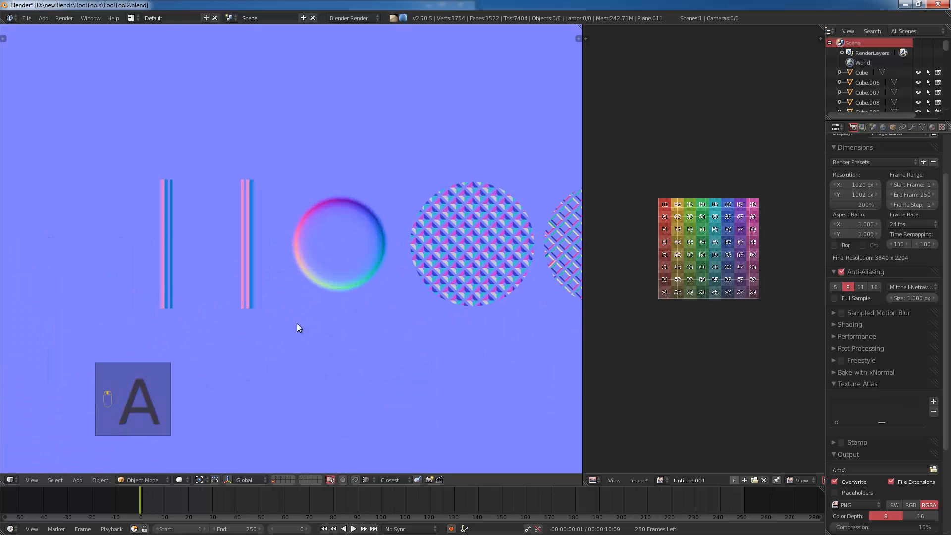
key("shift+a")
mouse_move(304, 258)
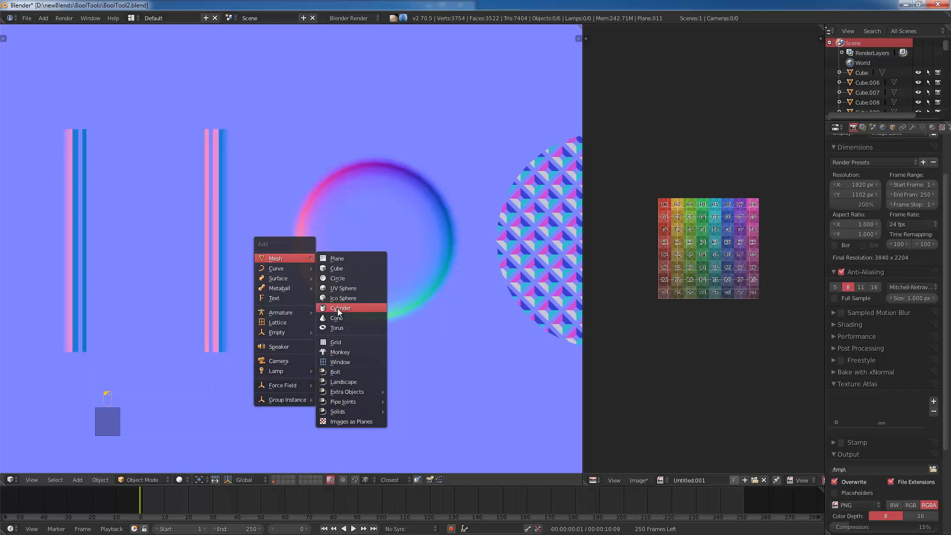
left_click(334, 289)
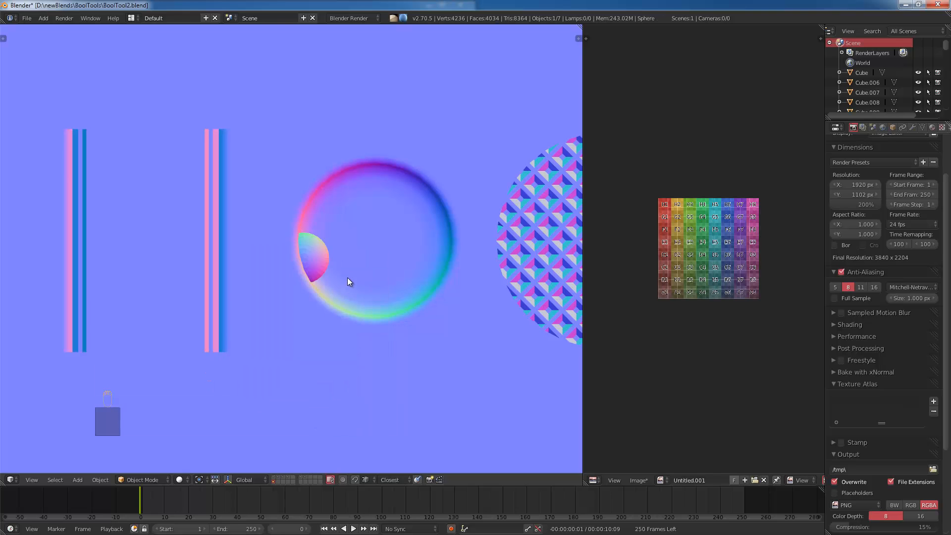
Step: In Edit Mode, select the upper half of the sphere in orthographic front view and delete it
key("z")
key("Tab")
key("KP_5")
key("KP_1")
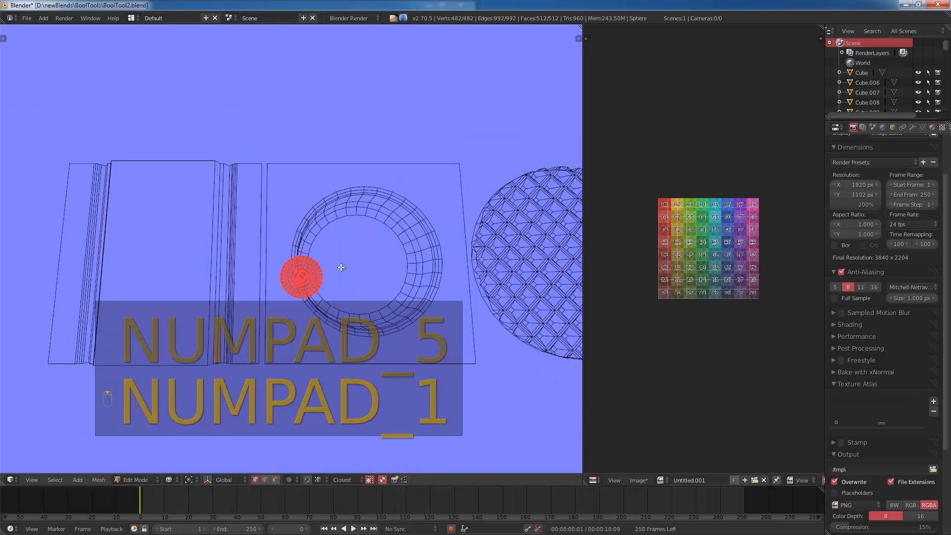
key("KP_5")
key("a")
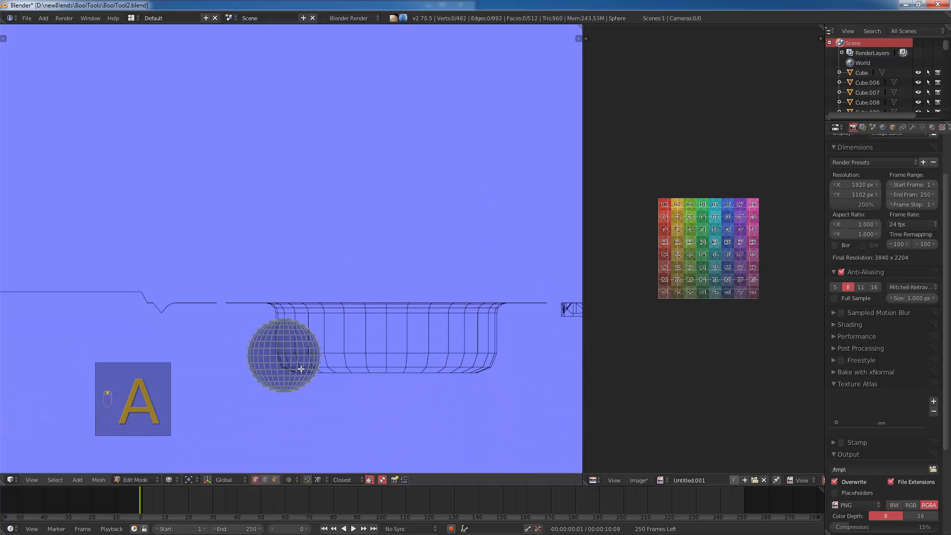
key("b")
left_click_drag(213, 272, 375, 351)
key("z")
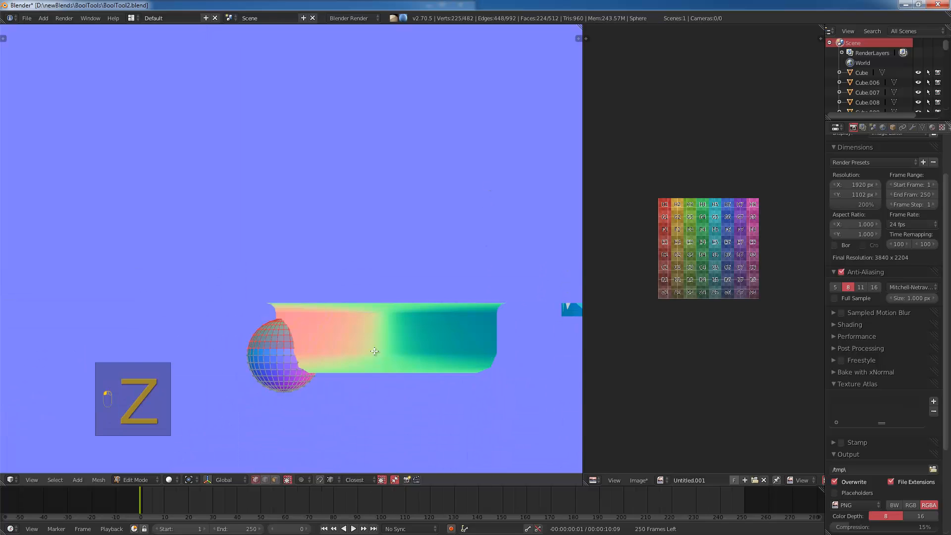
key("z")
key("x")
left_click(340, 397)
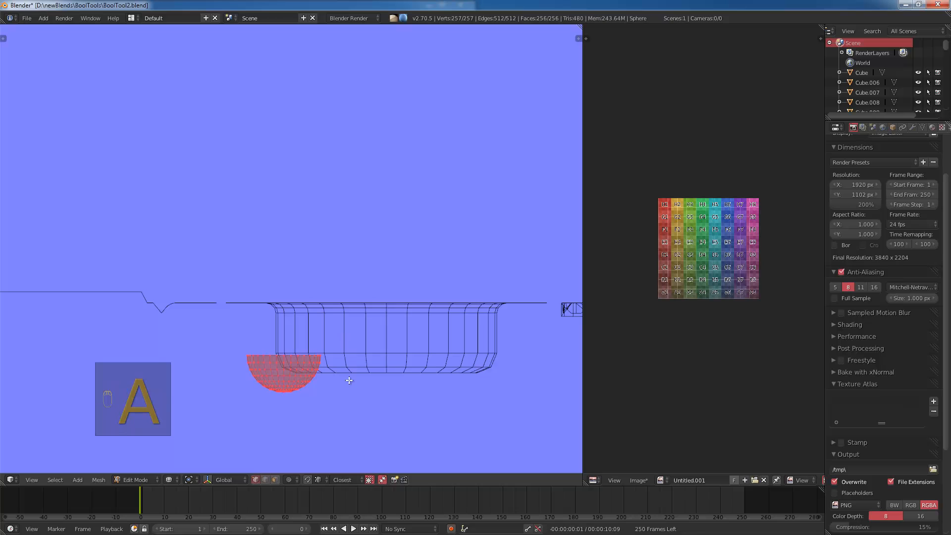
Step: Raise the whole hemisphere above the circular-recess tile and return to Object Mode in orthographic top view
key("a")
key("a")
key("a")
key("g")
left_click(381, 231)
key("Tab")
key("KP_5")
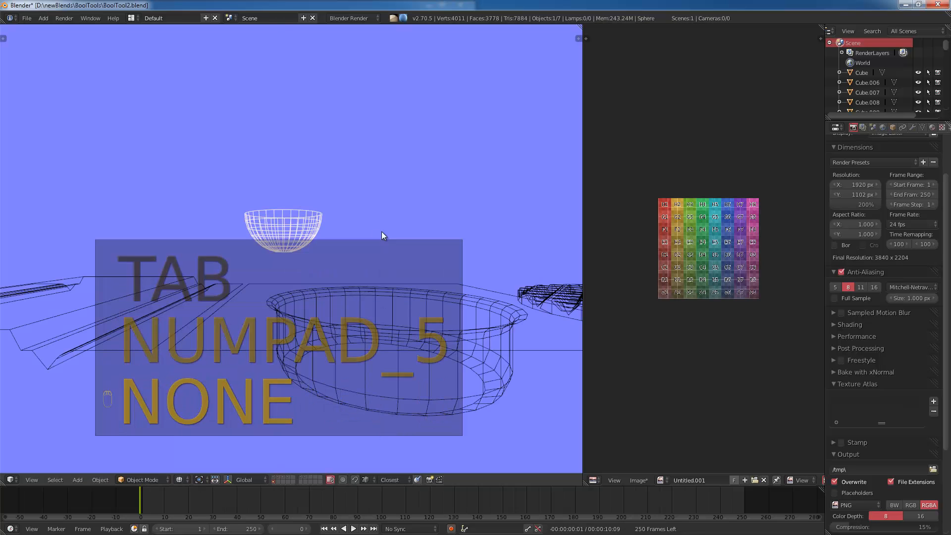
key("KP_4")
key("KP_1")
key("KP_7")
key("KP_5")
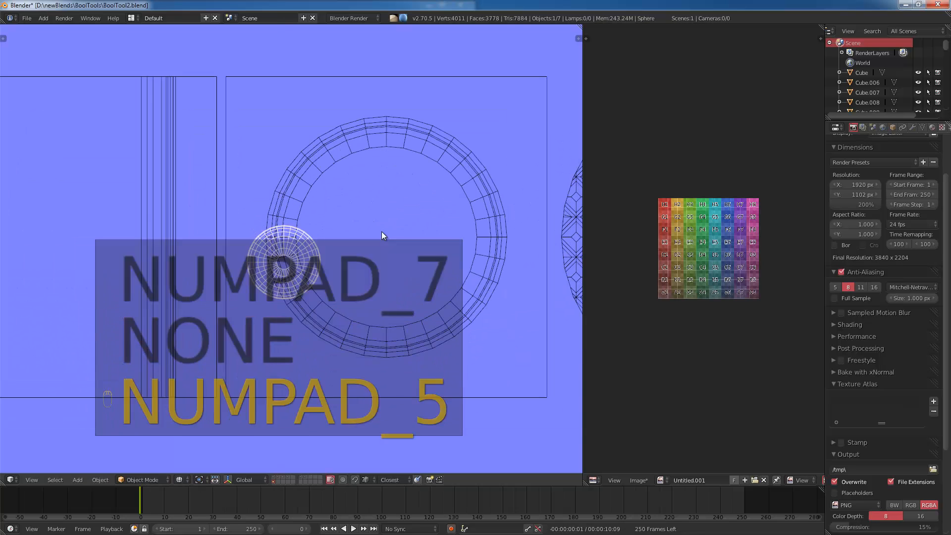
Step: Return the view to solid display and apply smooth shading to the hemisphere in Object Mode
key("z")
key("Tab")
key("a")
key("a")
scroll(299, 282, "up", 2)
key("a")
key("a")
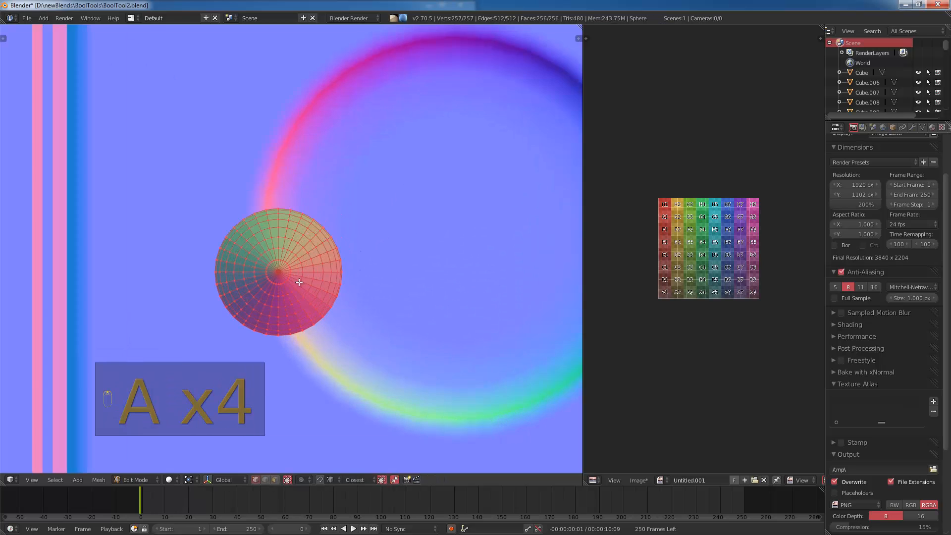
middle_click_drag(299, 282, 333, 272)
key("KP_7")
key("Tab")
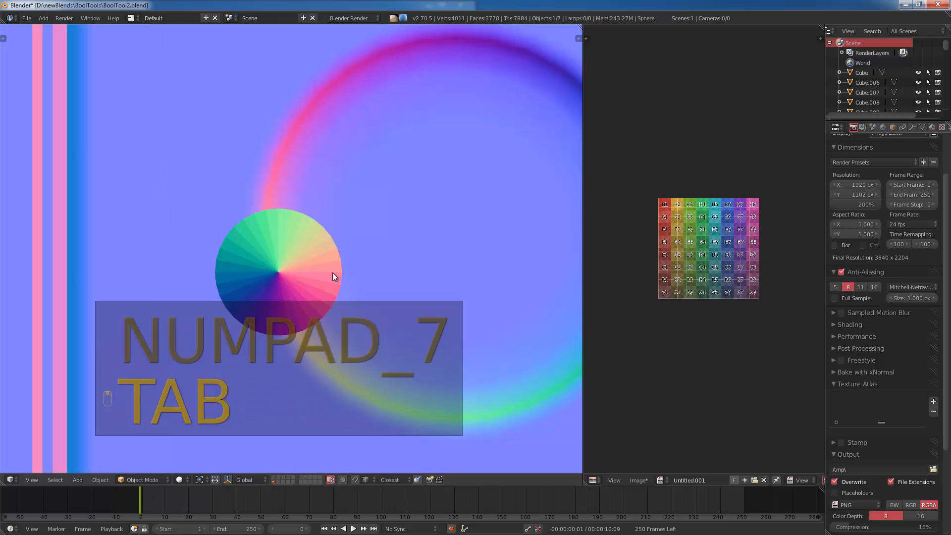
key("t")
left_click(37, 175)
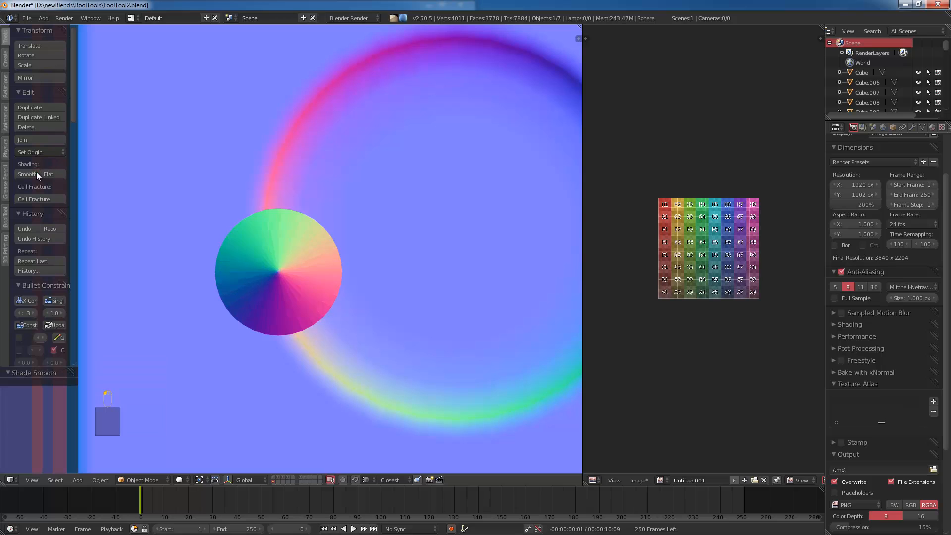
Step: In Edit Mode, scale the whole hemisphere down and move it to the upper-left corner of the circular-recess tile
scroll(349, 275, "down", 6)
key("Tab")
key("a")
key("a")
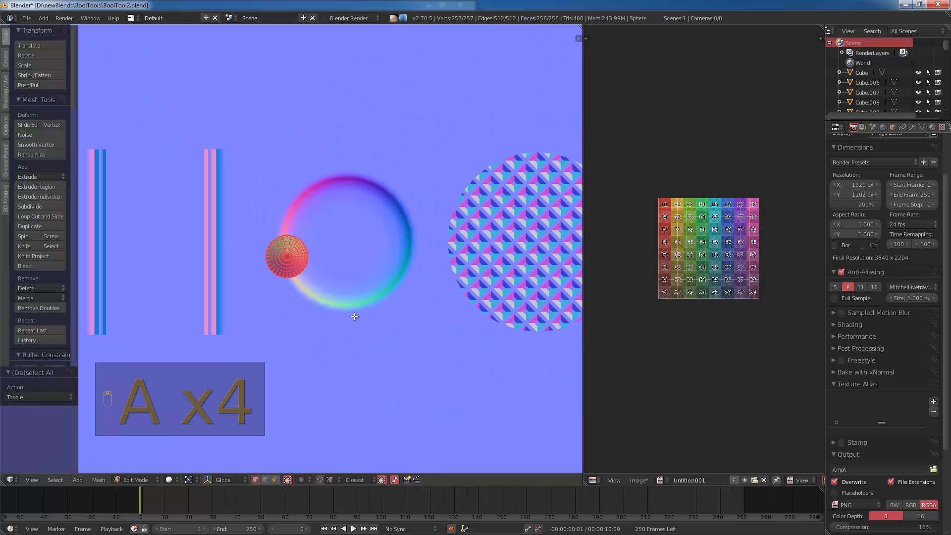
key("s")
left_click(327, 267)
key("g")
left_click(299, 207)
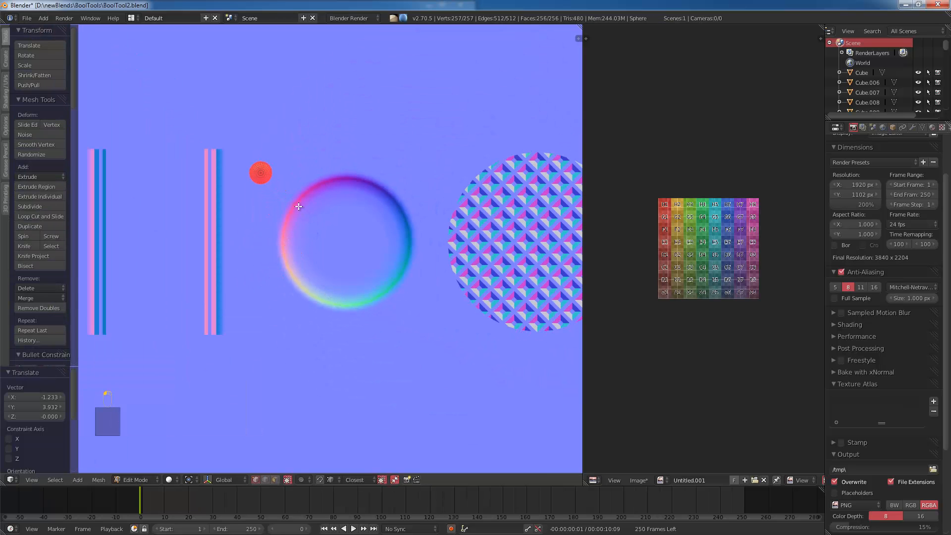
Step: Duplicate the hemisphere to the tile's upper-right corner, then copy the pair to the lower corners and return to Object Mode
key("shift+d")
left_click(463, 208)
key("a")
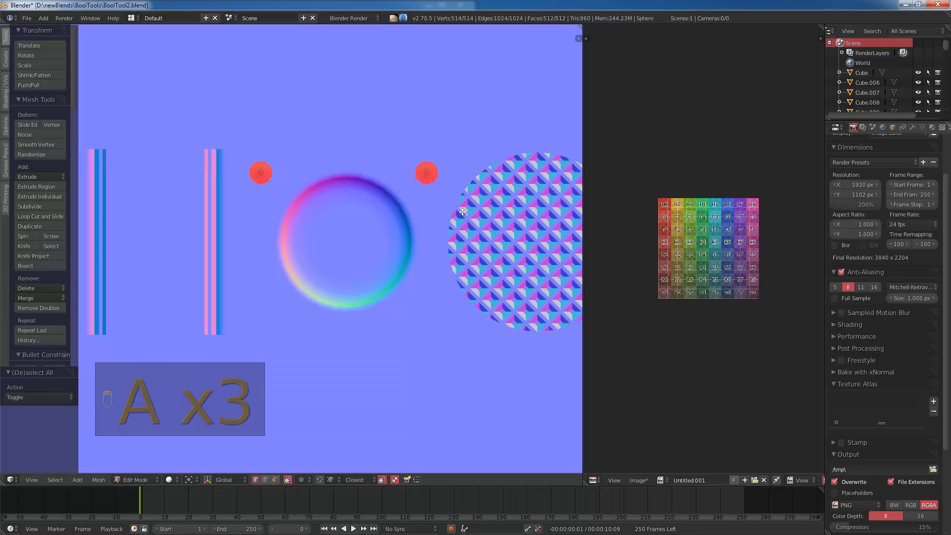
key("shift+d")
left_click(459, 342)
key("Tab")
key("a")
key("a")
scroll(472, 274, "up", 3)
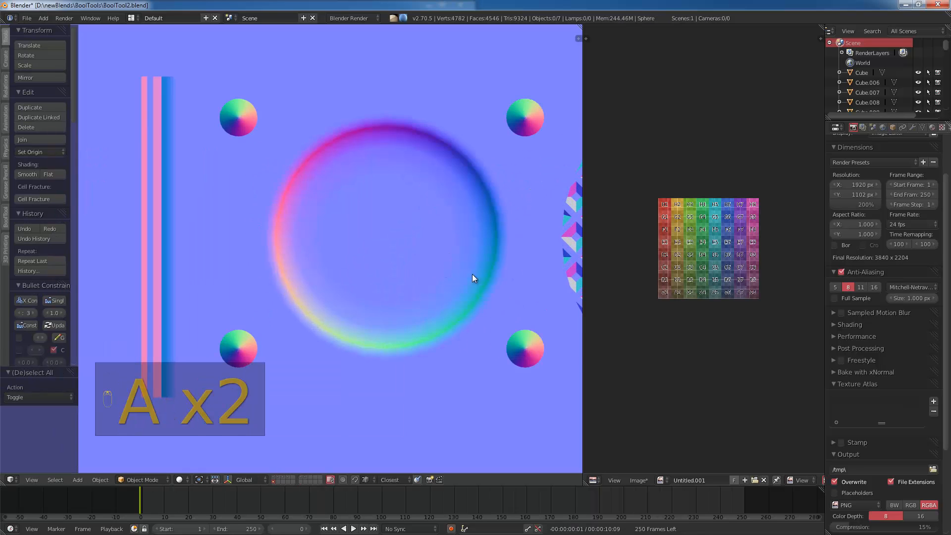
middle_click_drag(466, 148, 431, 182, "shift")
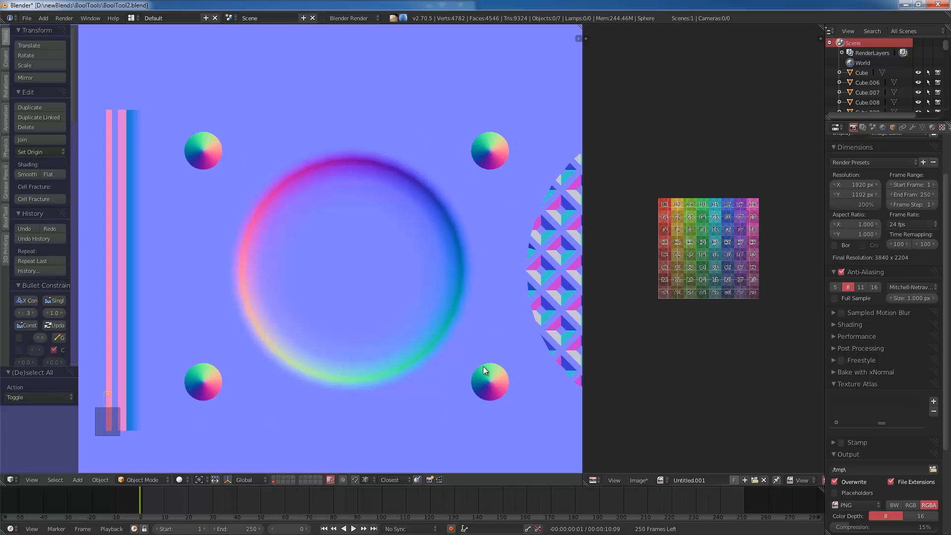
Step: In Edit Mode, select the linked geometry of the upper-left hemisphere and snap the 3D cursor to it
middle_click_drag(224, 138, 334, 225, "shift")
scroll(339, 248, "up", 4)
key("Tab")
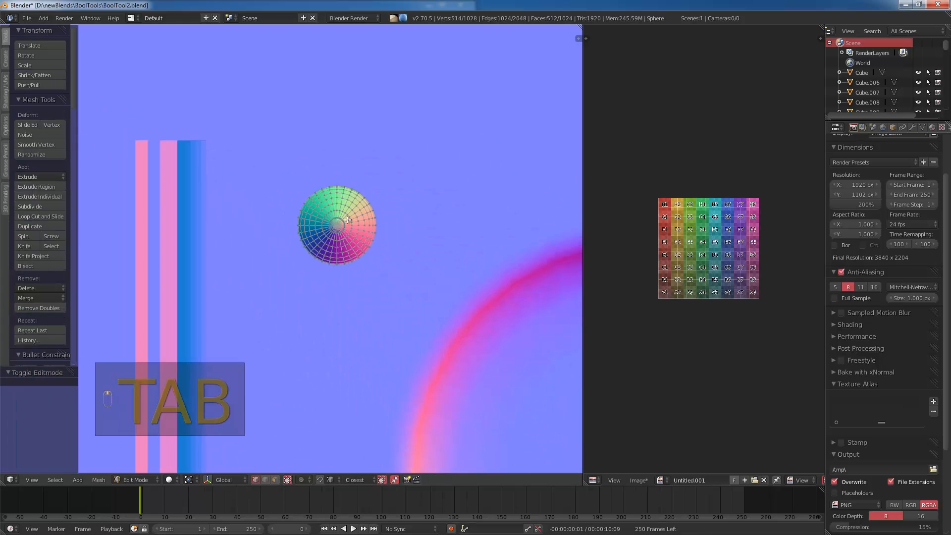
key("a")
key("a")
key("l")
key("shift+s")
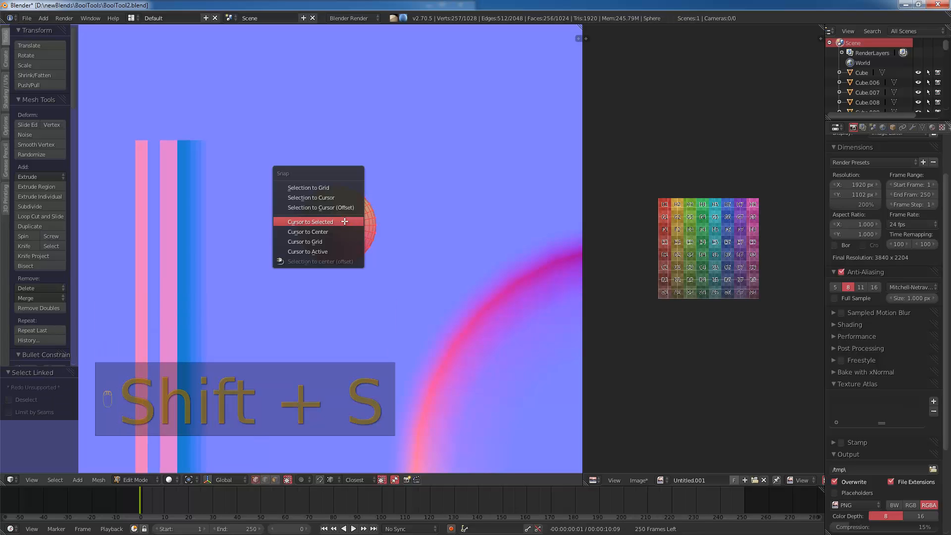
left_click(346, 216)
Step: Add a 32-vertex circle around the upper-left hemisphere, shrink it, and extrude it outward into a flat ring with scale 1.555
key("shift+a")
left_click(330, 243)
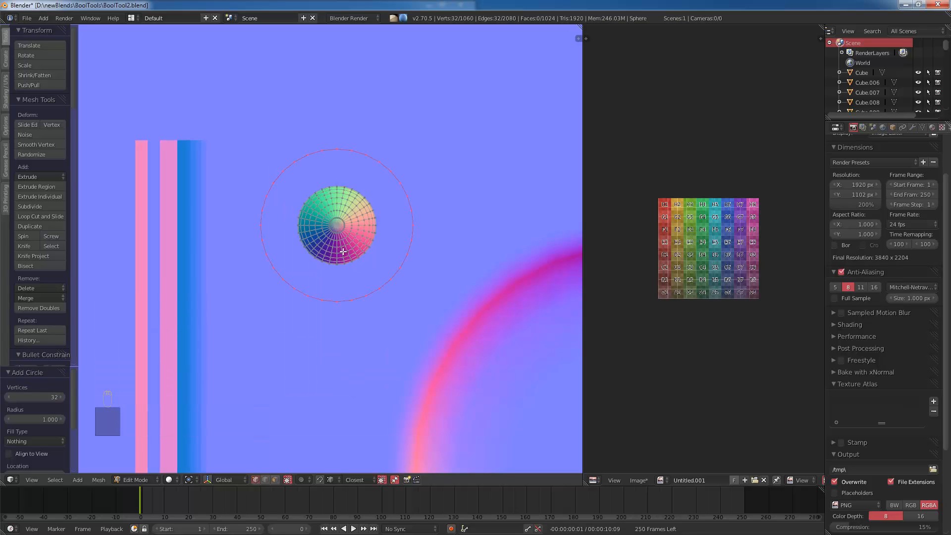
key("s")
left_click(334, 240)
key("e")
right_click(358, 260)
key("s")
left_click(393, 249)
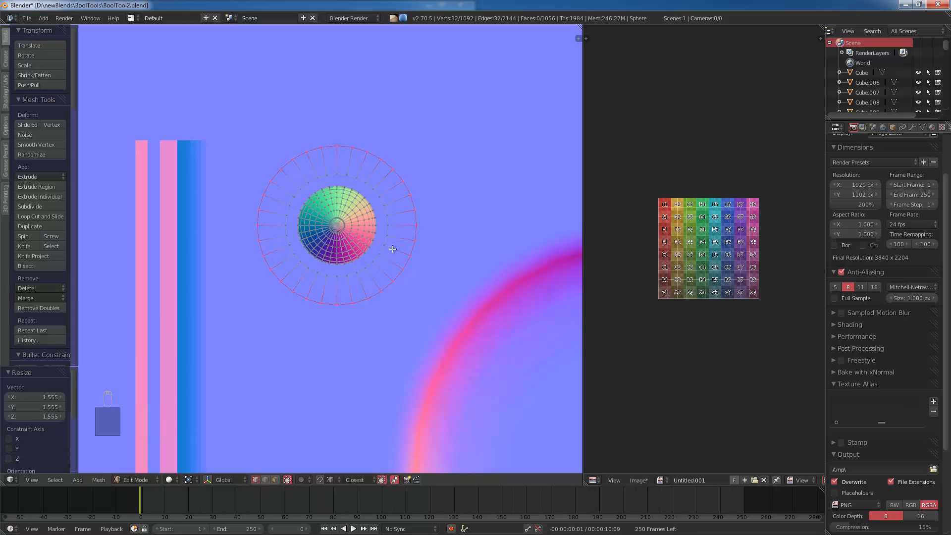
Step: Cut a centred edge loop around the flat ring and bevel it into a narrower band
key("ctrl+r")
left_click(407, 216)
right_click(407, 216)
key("ctrl+b")
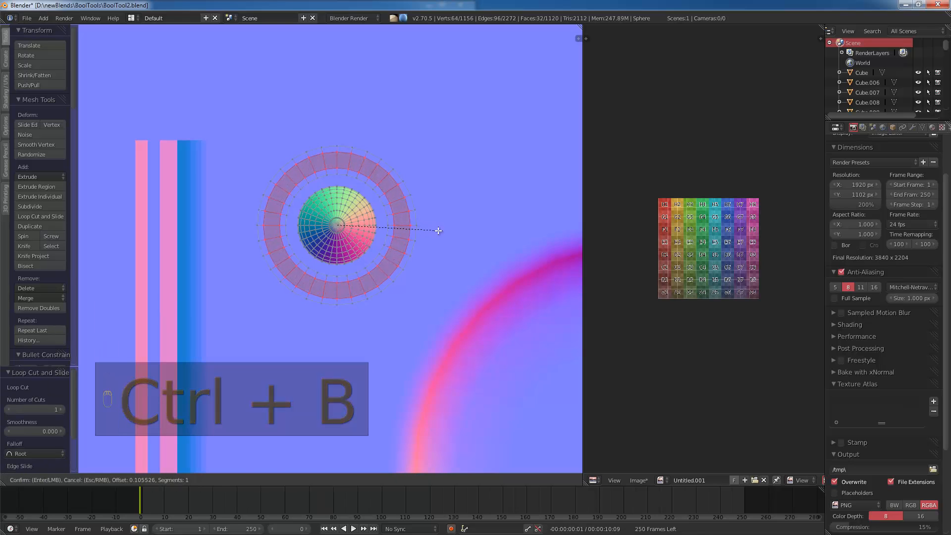
left_click(405, 212)
Step: Cut a centred edge loop in the beveled band, offset it by 0.182 with Shrink/Fatten, and leave Edit Mode
key("ctrl+r")
left_click(403, 210)
right_click(402, 210)
key("alt+s")
left_click(429, 228)
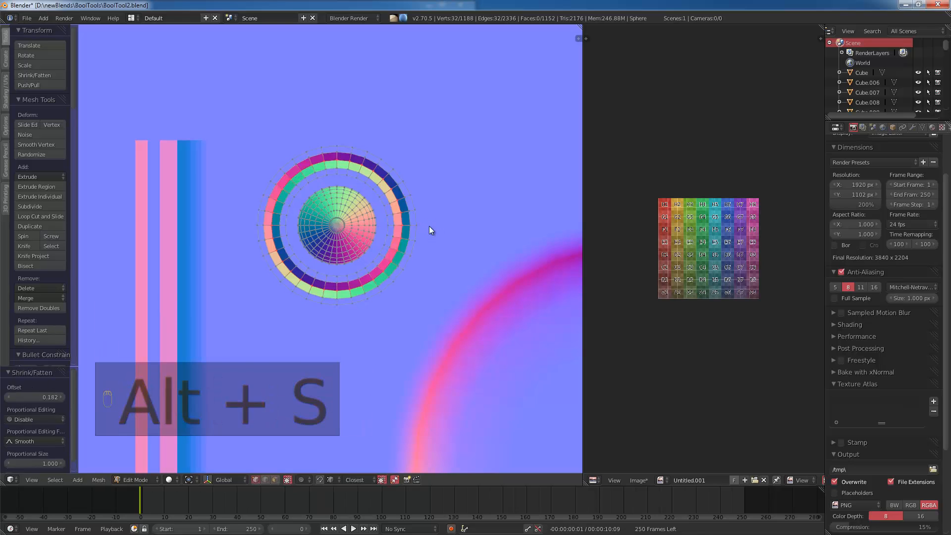
key("Tab")
scroll(415, 249, "down", 3)
key("a")
key("a")
Step: Select the upper-left hemisphere with its ring, duplicate them in place, and separate the copy into its own object
key("Tab")
key("a")
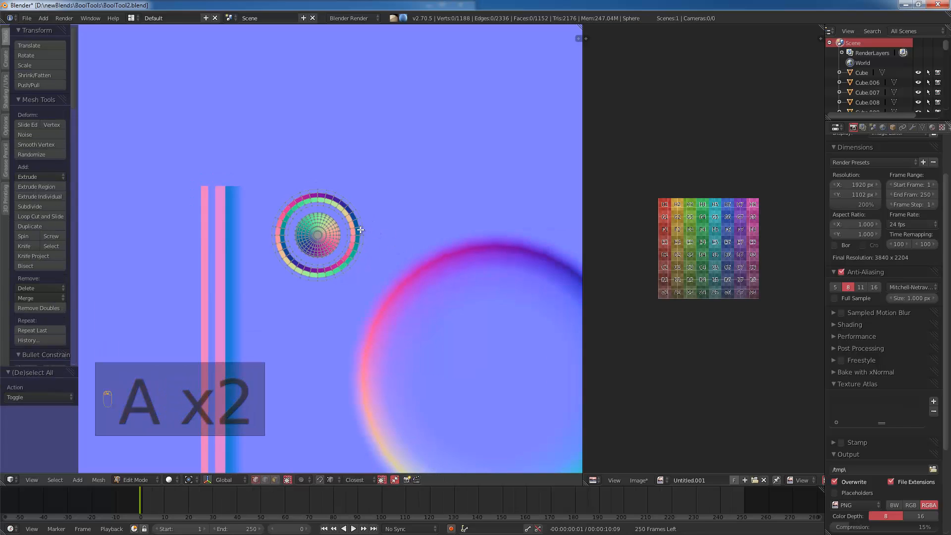
scroll(350, 233, "down", 3)
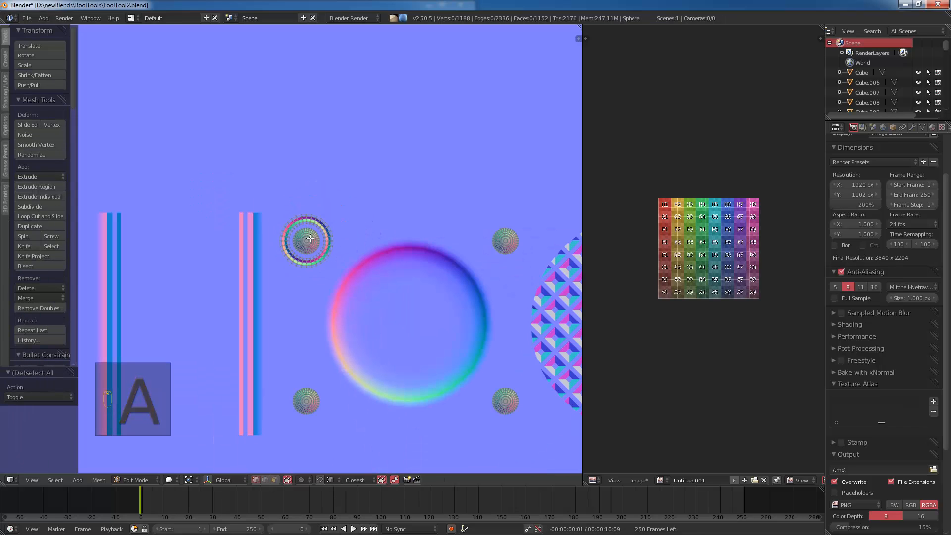
key("l")
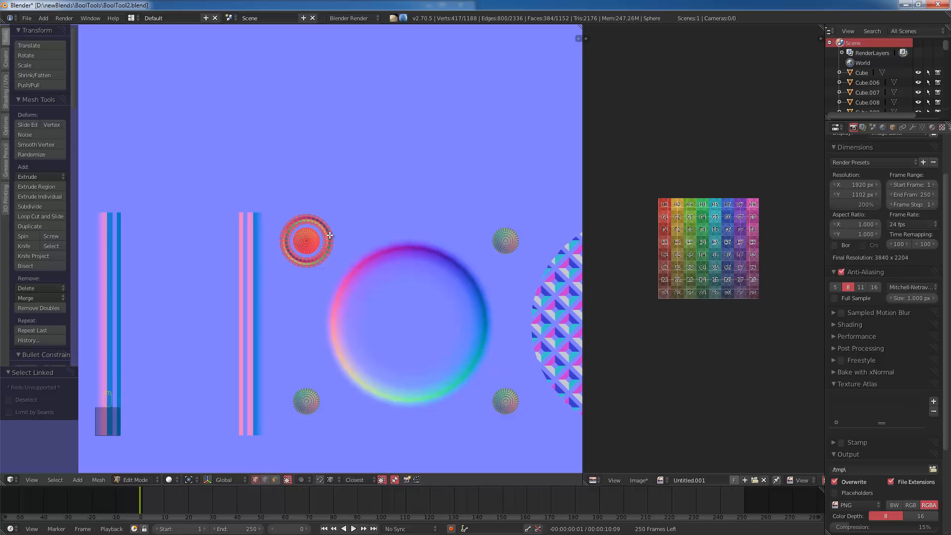
key("shift+d")
right_click(352, 181)
key("p")
left_click(356, 182)
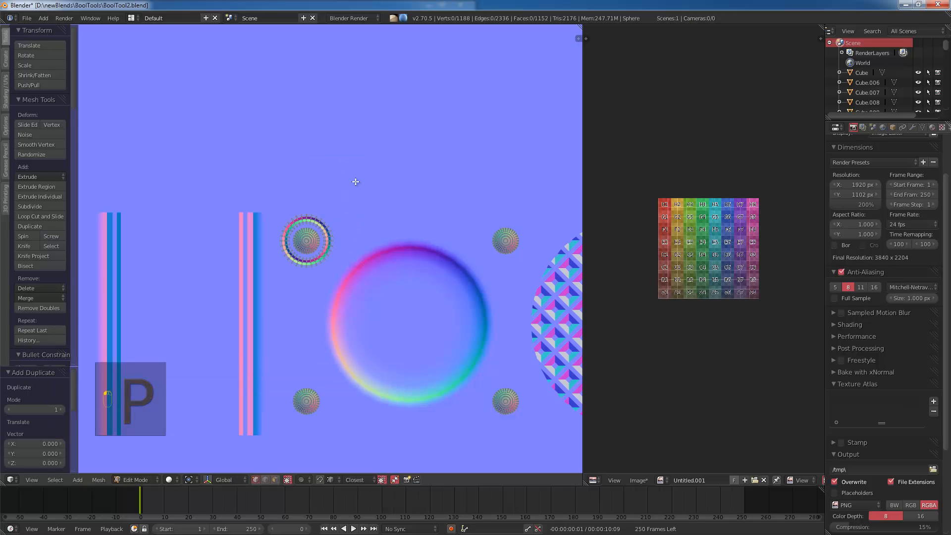
Step: In Object Mode, select the separated ringed hemisphere and move it between the two groups of vertical stripes
key("Tab")
key("z")
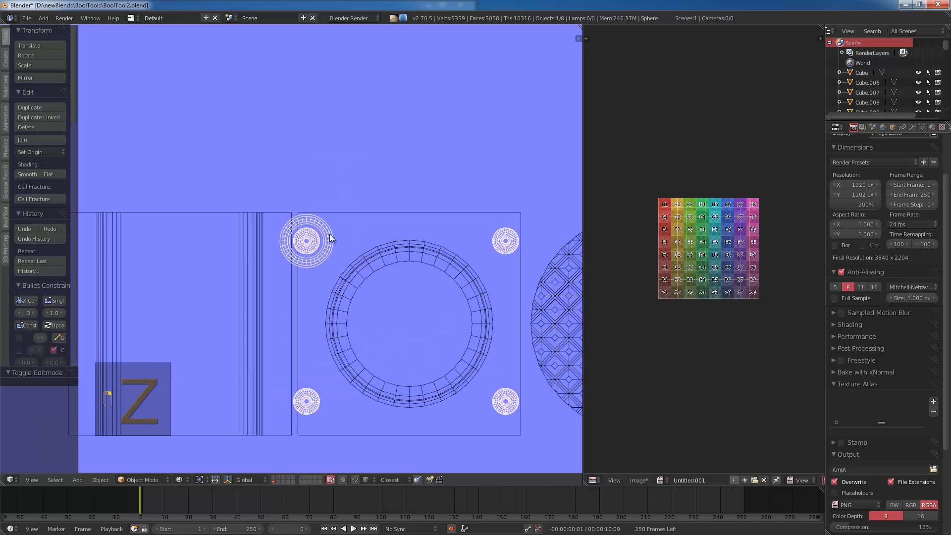
middle_click_drag(369, 253, 465, 224, "shift")
key("z")
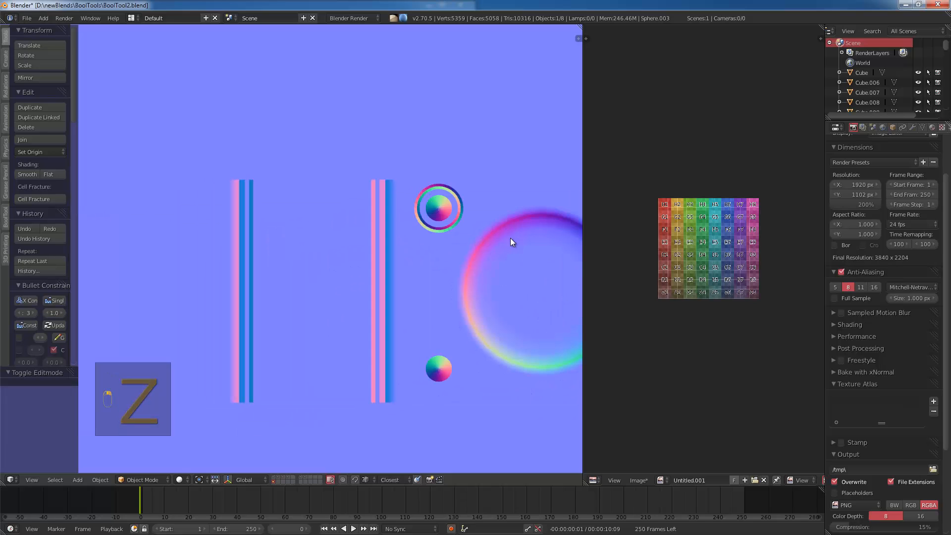
key("g")
left_click(403, 232)
key("s")
right_click(374, 224)
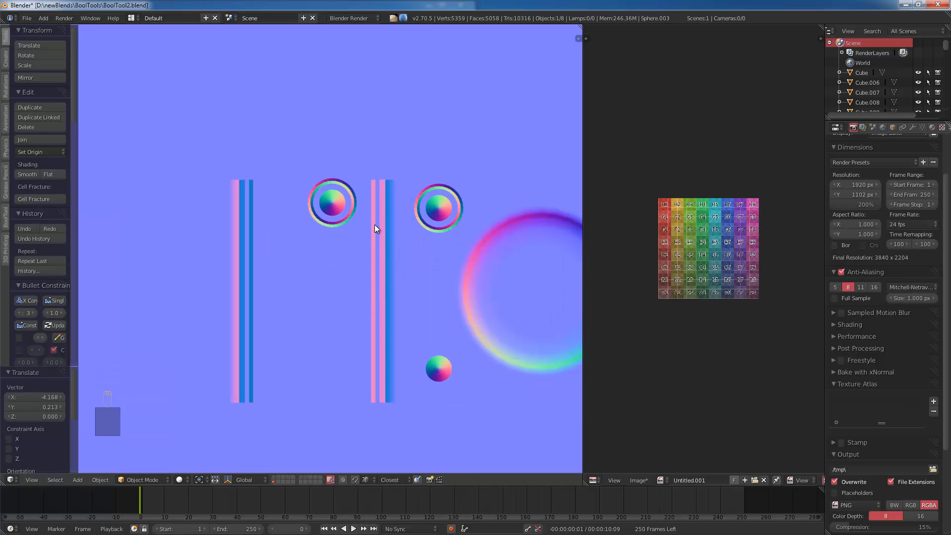
Step: Set the separated copy's origin to its geometry, scale it down, and place it beside the top of the right-hand stripes
key("ctrl+alt+shift+c")
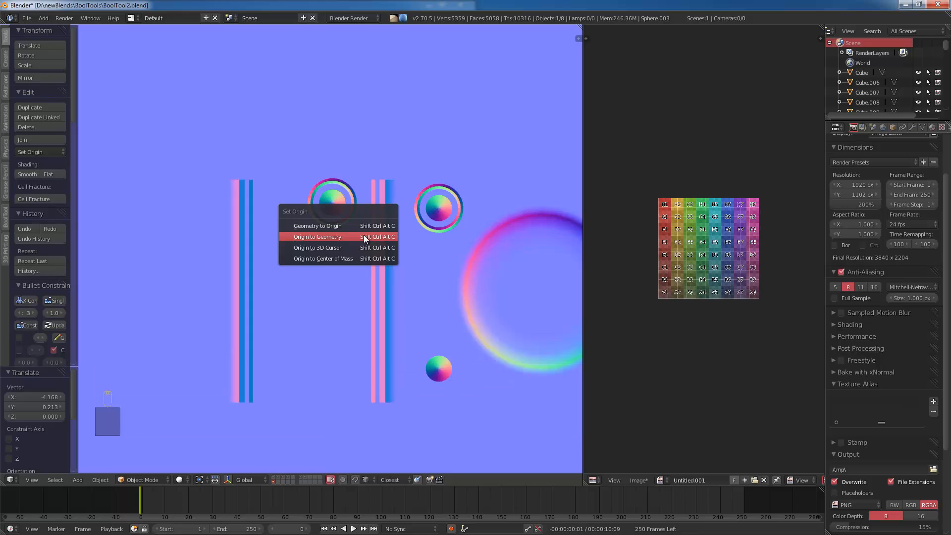
left_click(364, 235)
key("s")
left_click(376, 231)
key("g")
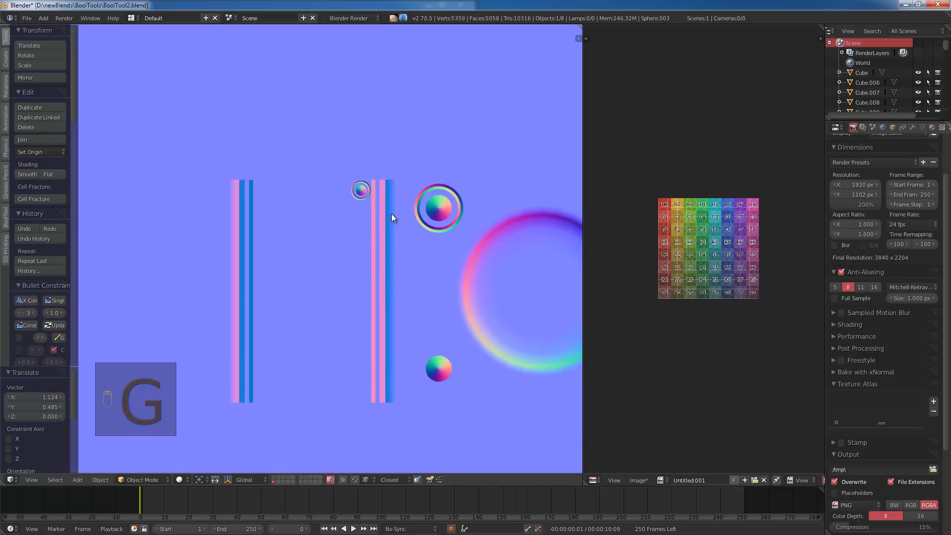
left_click(385, 213)
Step: Duplicate the small ringed hemisphere by -1.202 along Y and repeat the duplication to form a column of eight
key("shift+d")
key("y")
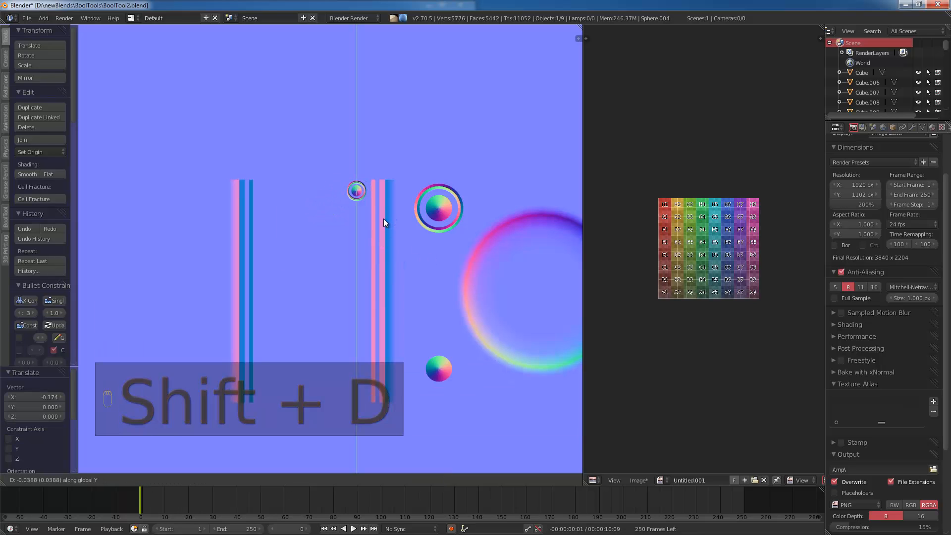
left_click(386, 245)
key("shift+r")
key("shift+r")
key("shift+r")
key("shift+r")
key("shift+r")
key("shift+r")
key("shift+r")
key("shift+r")
key("shift+r")
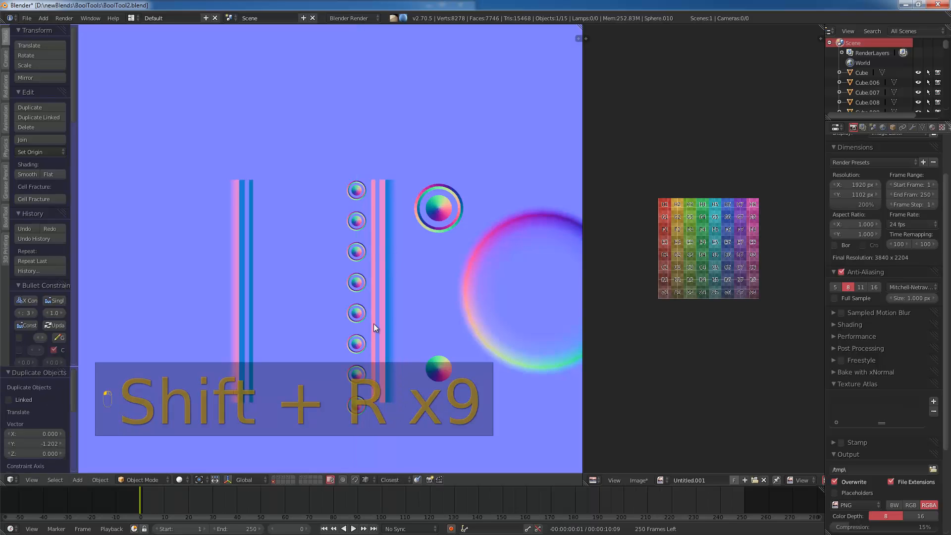
Step: Select the whole column of ringed hemispheres and duplicate it about -5.5 along X beside the left-hand stripes
key("z")
key("z")
right_click(359, 346, "shift")
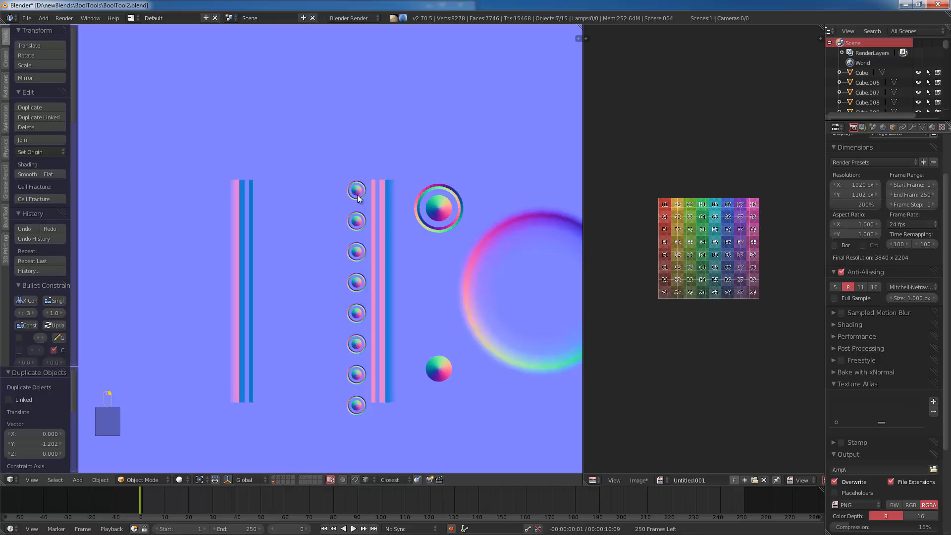
key("shift+d")
key("x")
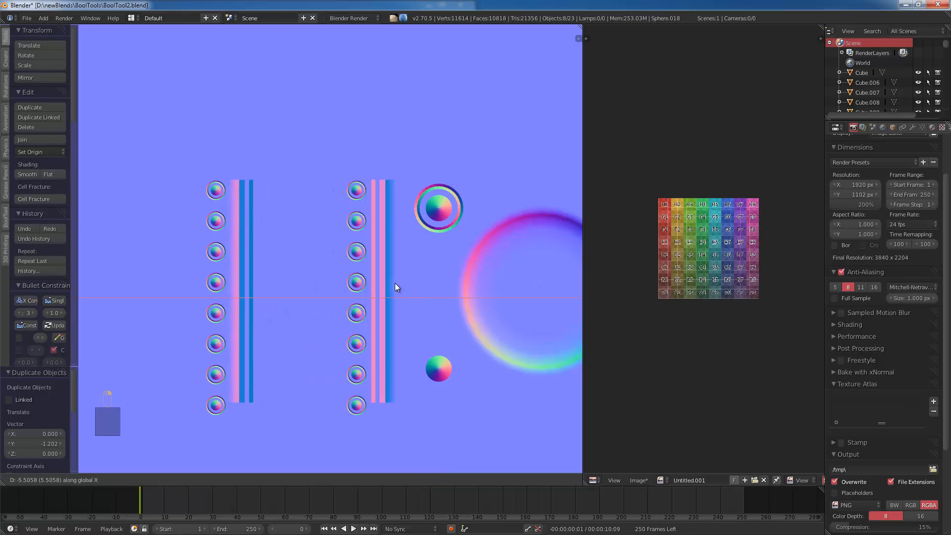
Step: Place the duplicated stud column 5.622 units toward negative X, beside the leftmost striped bar
left_click(395, 284)
scroll(297, 287, "down", 5)
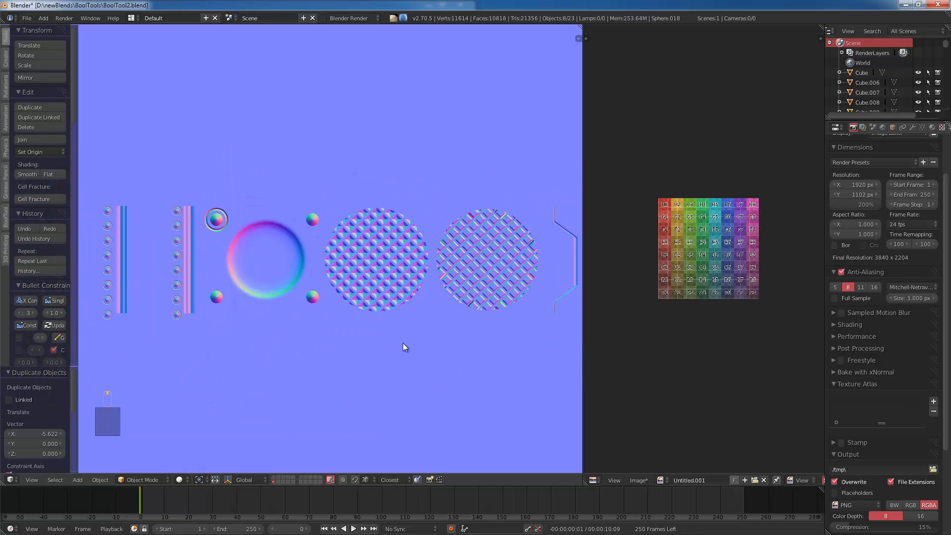
Step: Duplicate the stud column 19.457 units along X and move the copy another 16.257 units, beside the first angled outline
key("shift+d")
key("x")
left_click(10, 348)
middle_click_drag(569, 324, 522, 344, "shift")
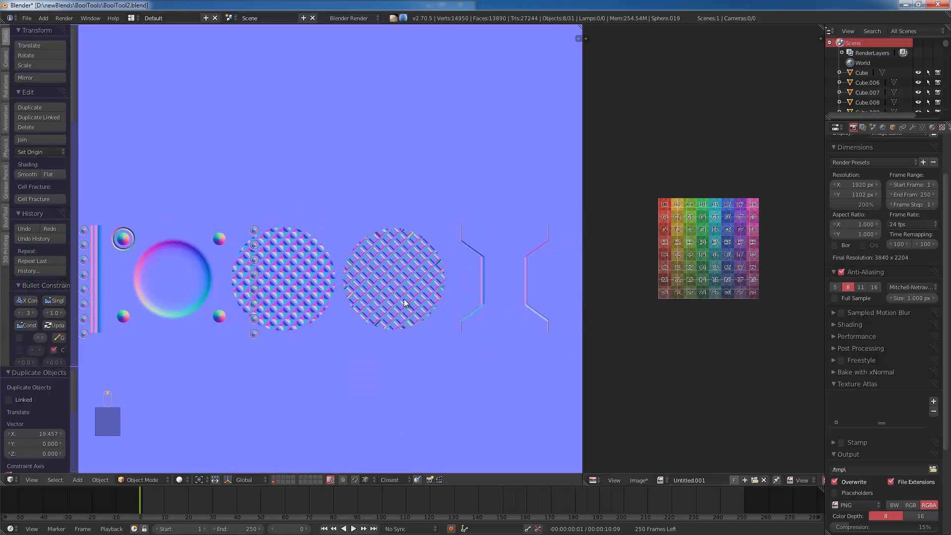
scroll(321, 311, "down", 1)
key("g")
left_click(489, 311)
middle_click_drag(489, 311, 443, 304, "shift")
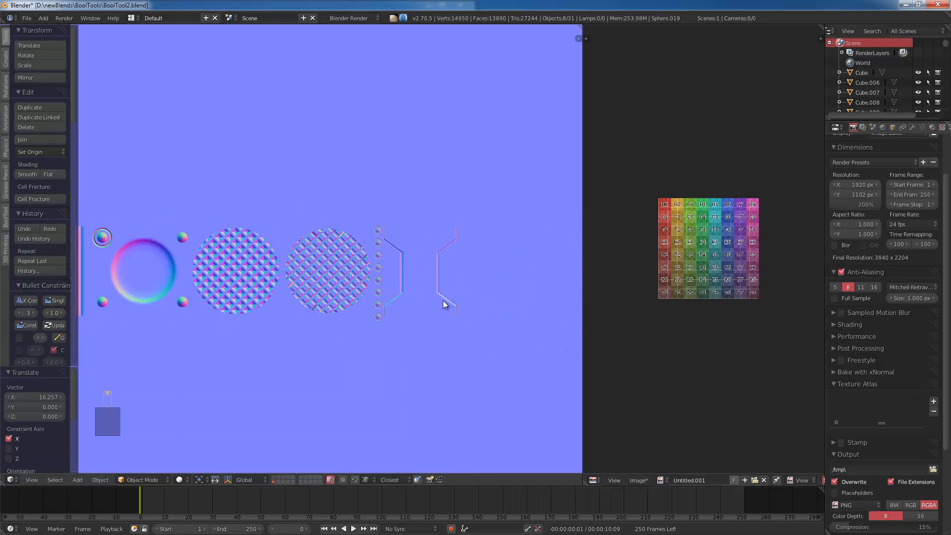
Step: Resize the copied stud column to fit the height of the angled outline, finishing with a scale of 0.951
scroll(498, 298, "up", 3)
middle_click_drag(499, 299, 446, 310, "shift")
scroll(570, 364, "up", 3)
key("s")
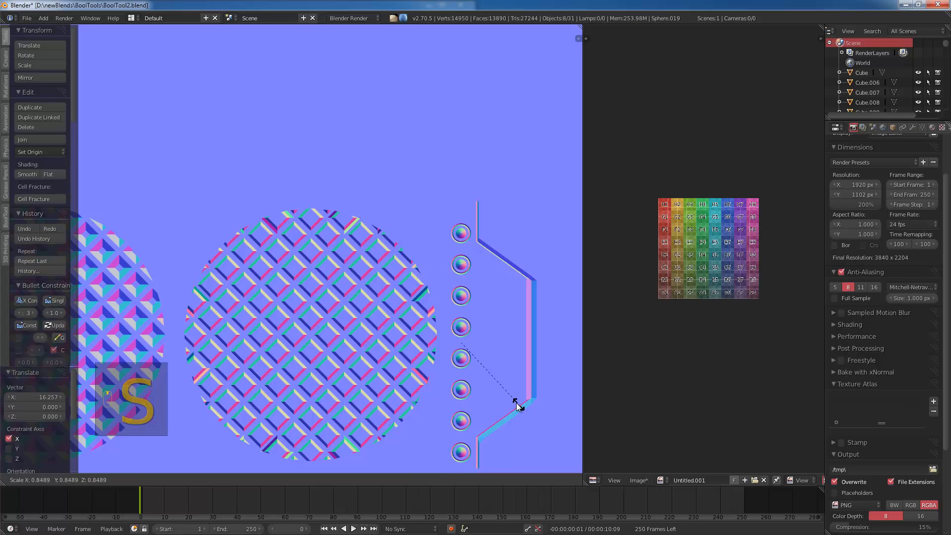
left_click(512, 405)
key("s")
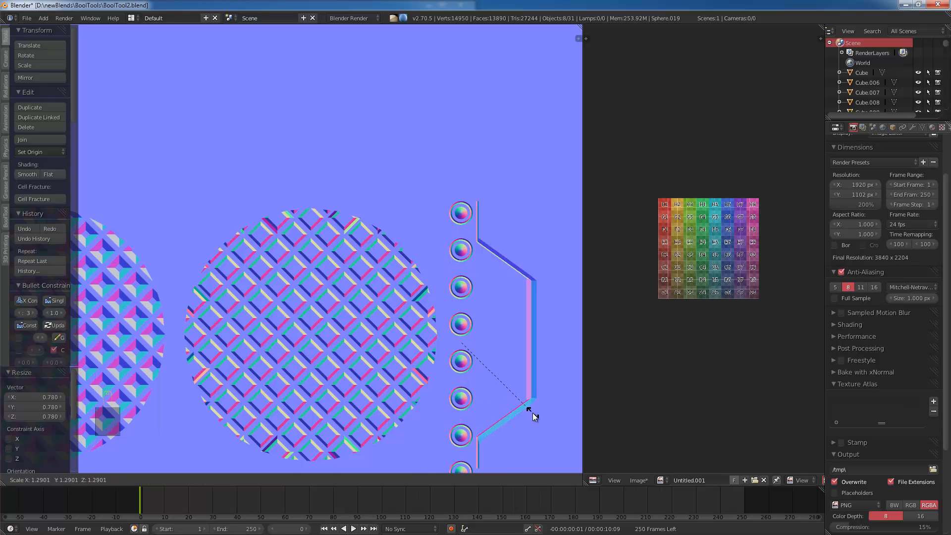
left_click(531, 410)
middle_click_drag(531, 410, 428, 379, "shift")
scroll(480, 402, "down", 2)
key("s")
left_click(439, 386)
key("shift+s")
left_click(427, 380)
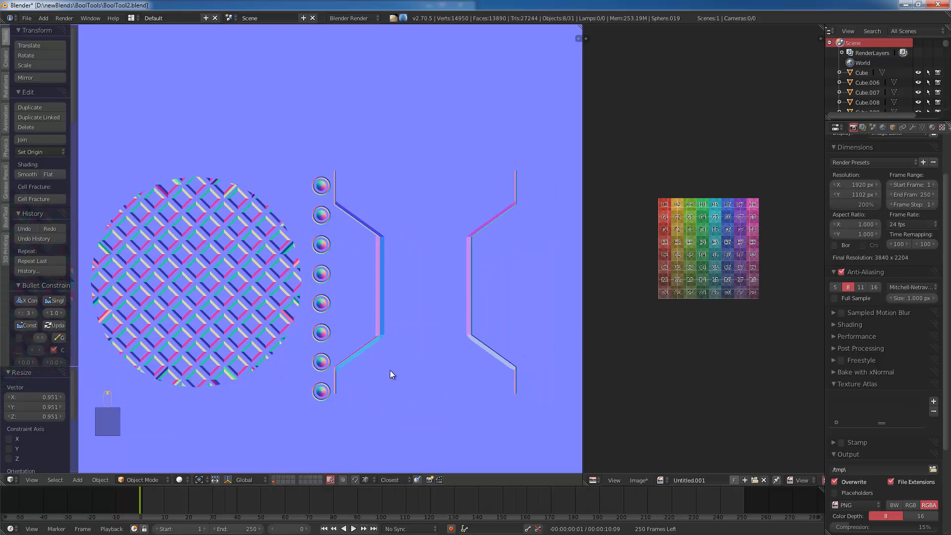
Step: Duplicate the resized stud column 8.433 units along X to the mirrored outline and shift the copy back by 0.302 units
key("shift+d")
key("x")
key("x")
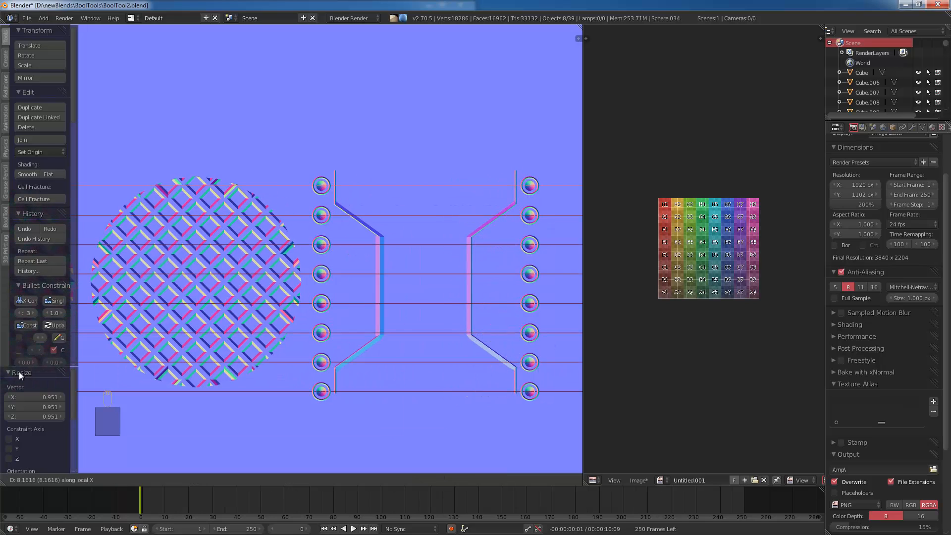
left_click(25, 373)
scroll(222, 356, "down", 1)
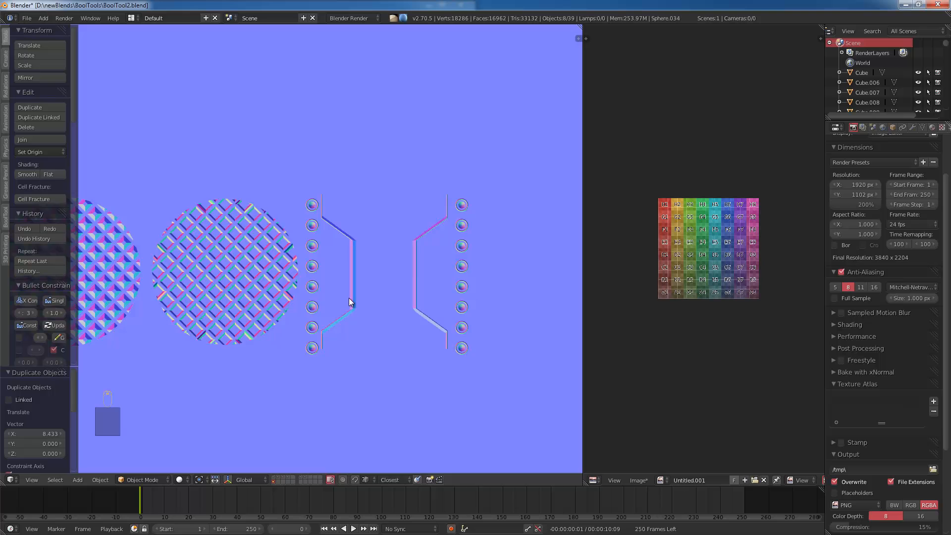
key("g")
key("x")
left_click(510, 370)
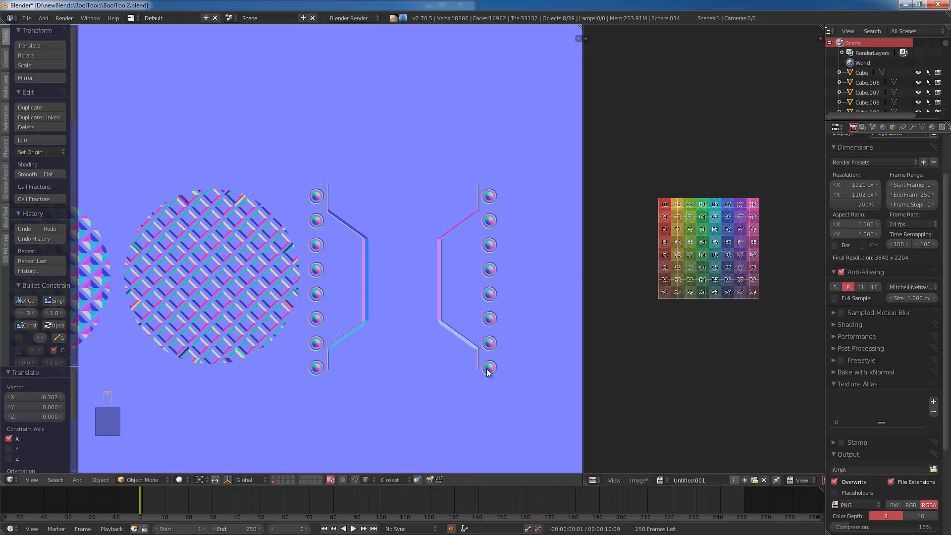
Step: Deselect everything and hide the viewport's tool shelf
key("a")
scroll(340, 322, "down", 2)
middle_click_drag(168, 285, 372, 257, "shift")
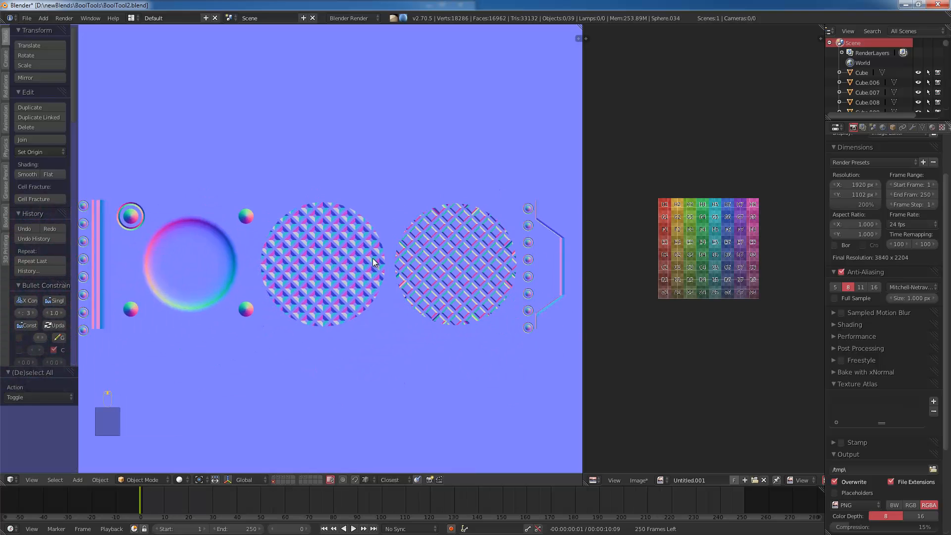
scroll(317, 263, "down", 2)
middle_click_drag(196, 292, 202, 317, "shift")
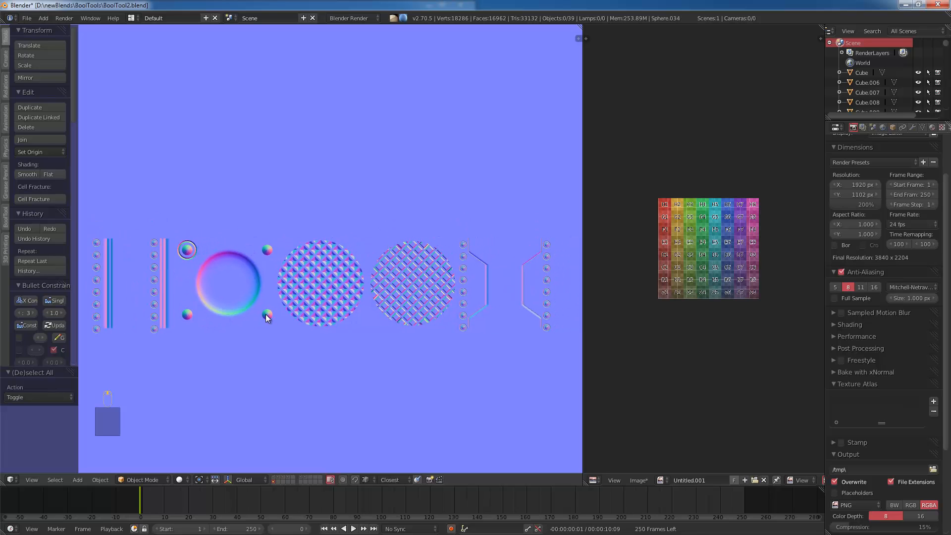
key("n")
key("n")
key("t")
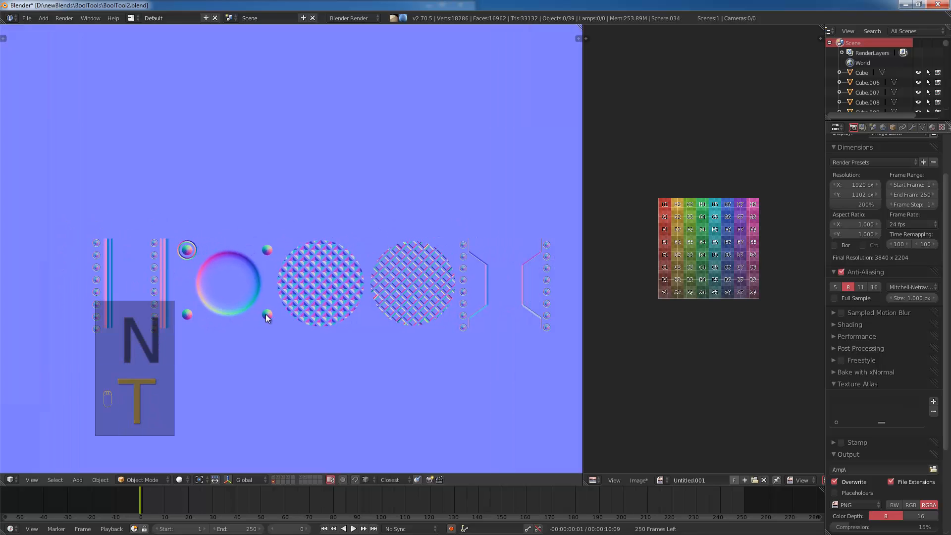
Step: Examine the crosshatched circular grille and its neighbouring details up close in the normal map view
scroll(315, 341, "up", 1)
scroll(313, 338, "up", 1)
mouse_move(329, 352)
middle_mouse_down("shift")
mouse_move(400, 356)
mouse_move(335, 338)
middle_mouse_up("shift")
scroll(442, 301, "up", 4)
middle_click_drag(442, 302, 206, 324, "shift")
scroll(264, 299, "up", 6)
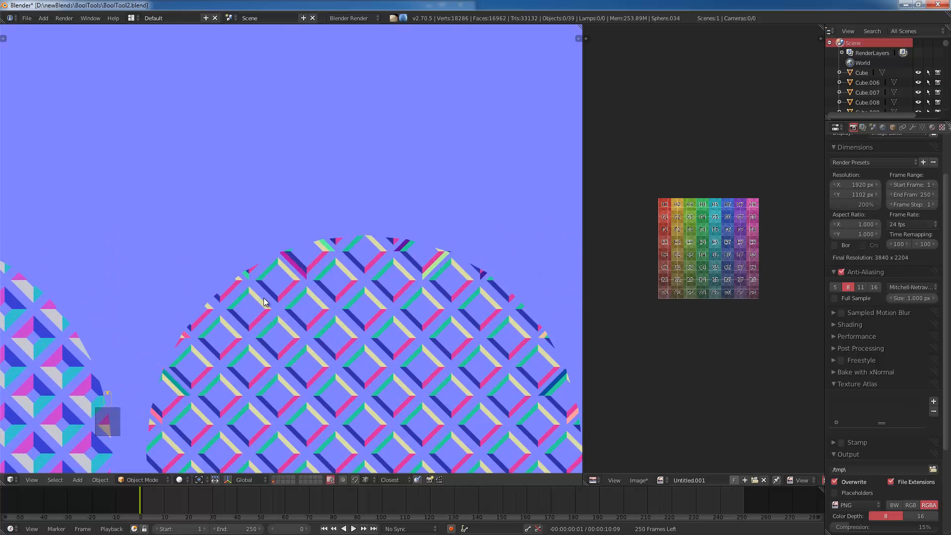
scroll(293, 302, "down", 3)
scroll(293, 302, "down", 4)
scroll(198, 350, "down", 2)
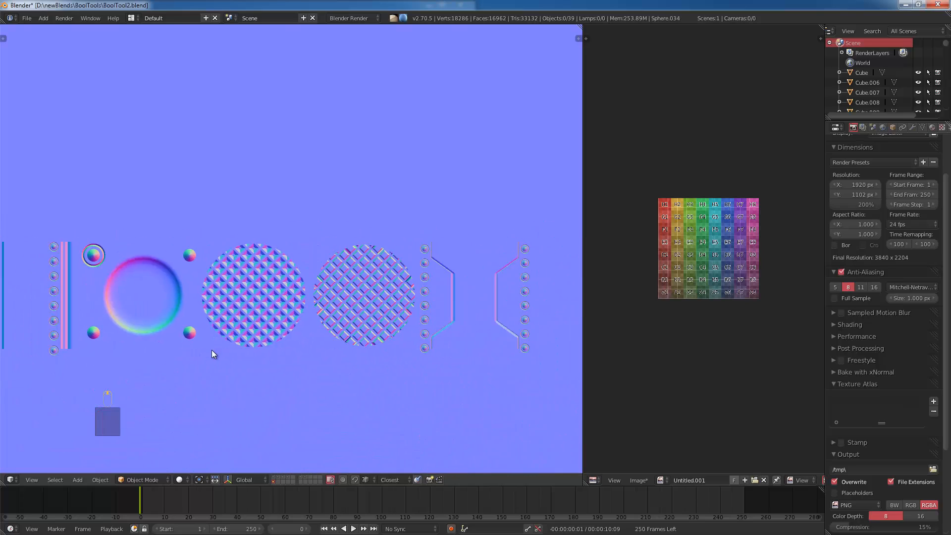
Step: Maximize the 3D viewport, frame the whole row of normal map details and make an OpenGL render of the view
key("ctrl+Up")
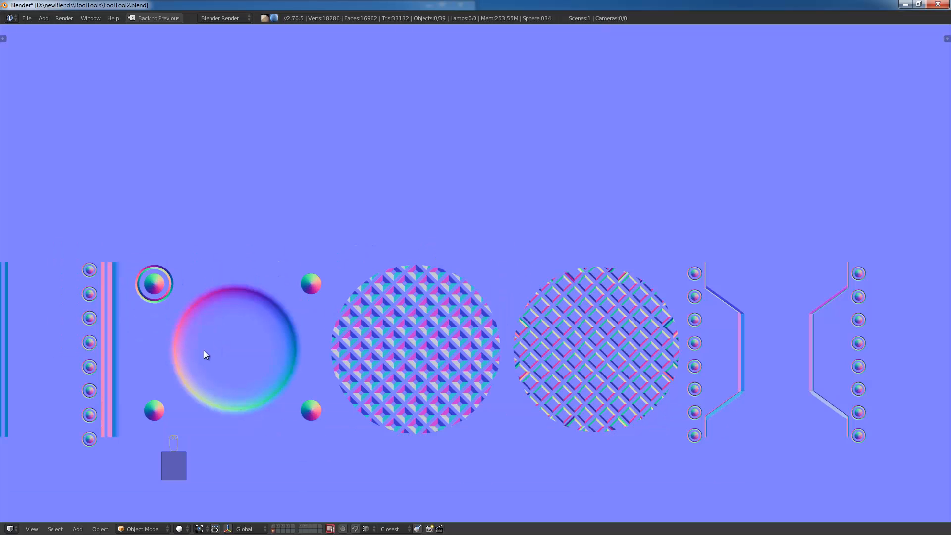
middle_click_drag(227, 349, 289, 343, "shift")
middle_click_drag(290, 359, 306, 299, "ctrl")
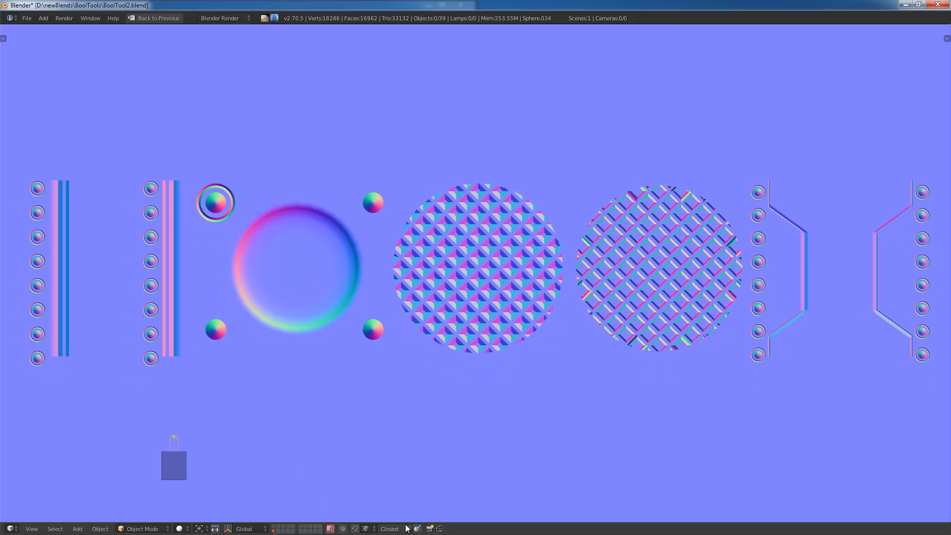
left_click(430, 530)
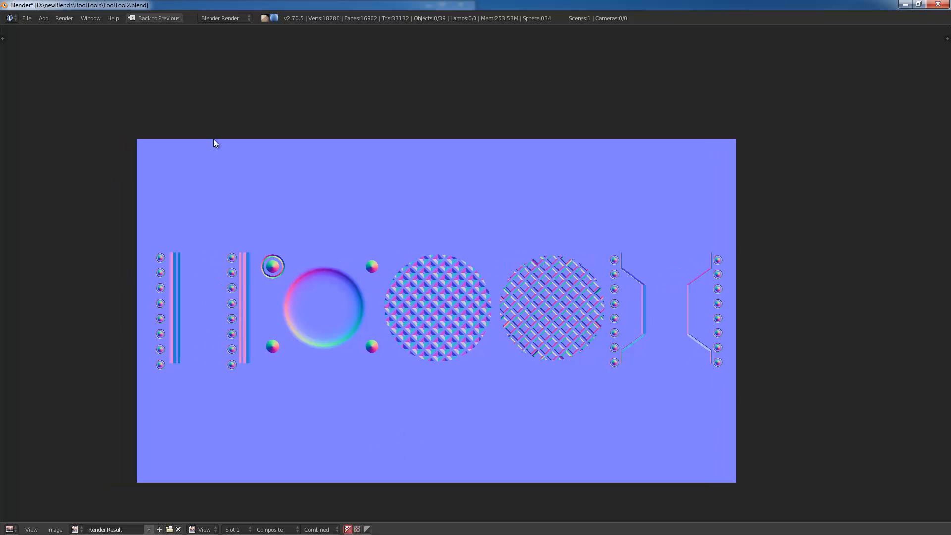
Step: Start saving the render as an image with the path D:\newBlends\(E)Environments\(SAGA)P2 and the JPEG format
key("F3")
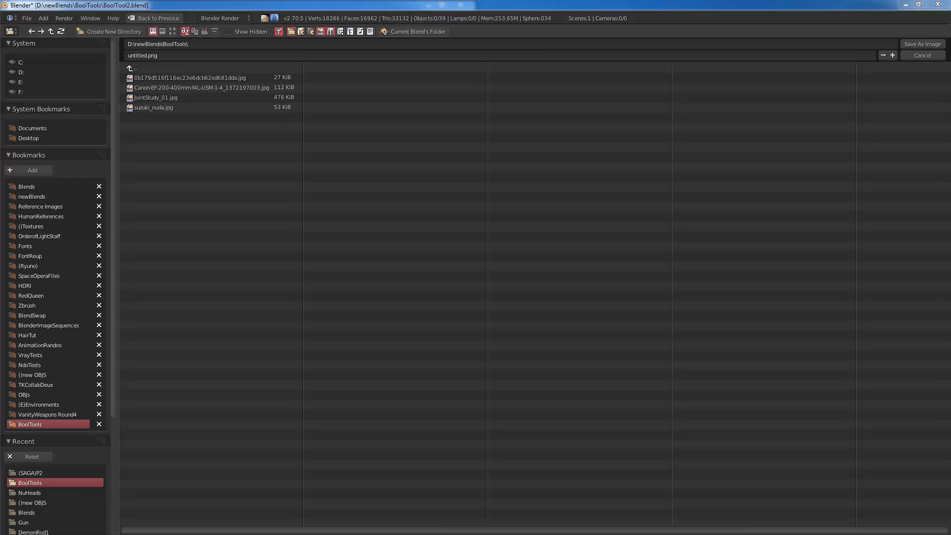
left_click(276, 55)
type("D:\\newBlends\\(E)Environments\\(SAGA)P2")
key("Return")
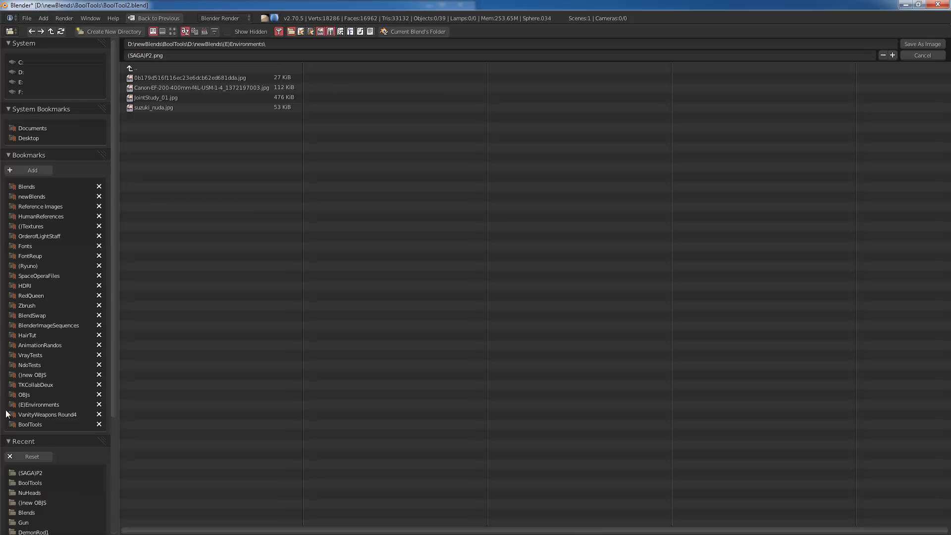
scroll(18, 410, "down", 7)
left_click(29, 456)
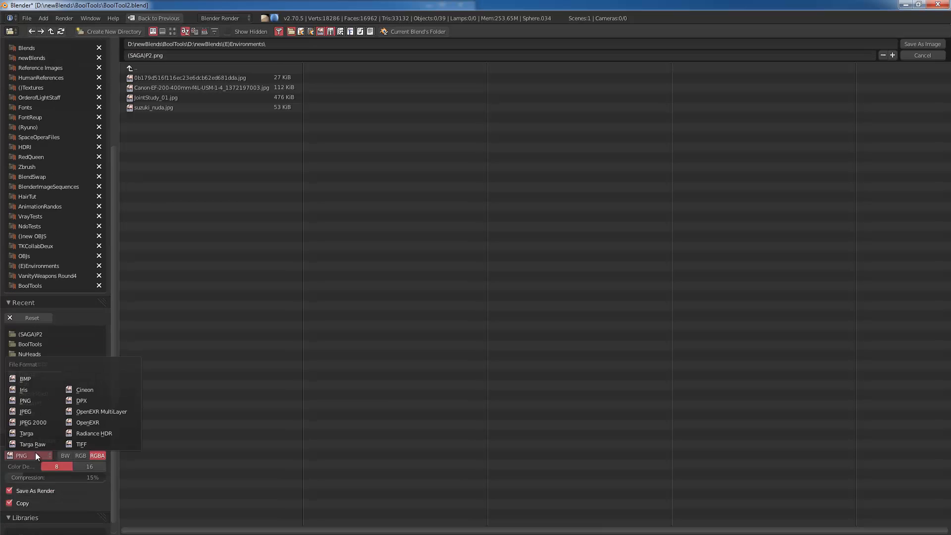
left_click(28, 412)
Step: Name the image NorTest and try to save it
left_click(160, 56)
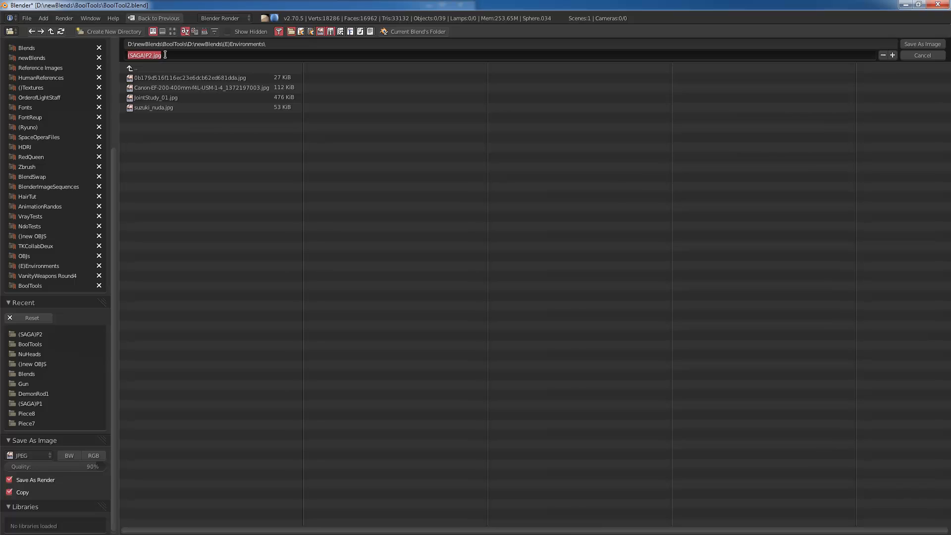
double_click(159, 55)
left_click_drag(160, 55, 126, 52)
type("NorTest")
key("Return")
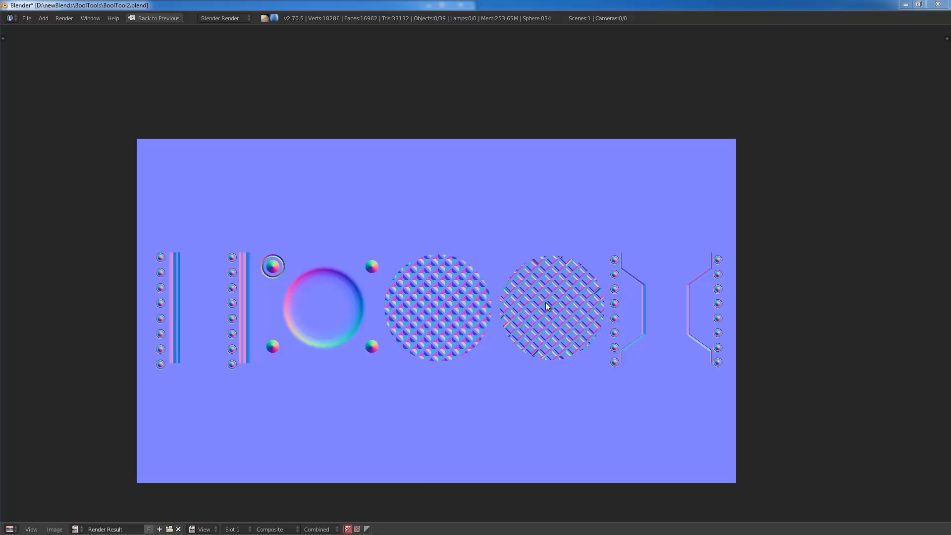
Step: Examine the anti-aliased pixel edges of the pyramid-patterned circle in the rendered image
scroll(431, 333, "up", 15)
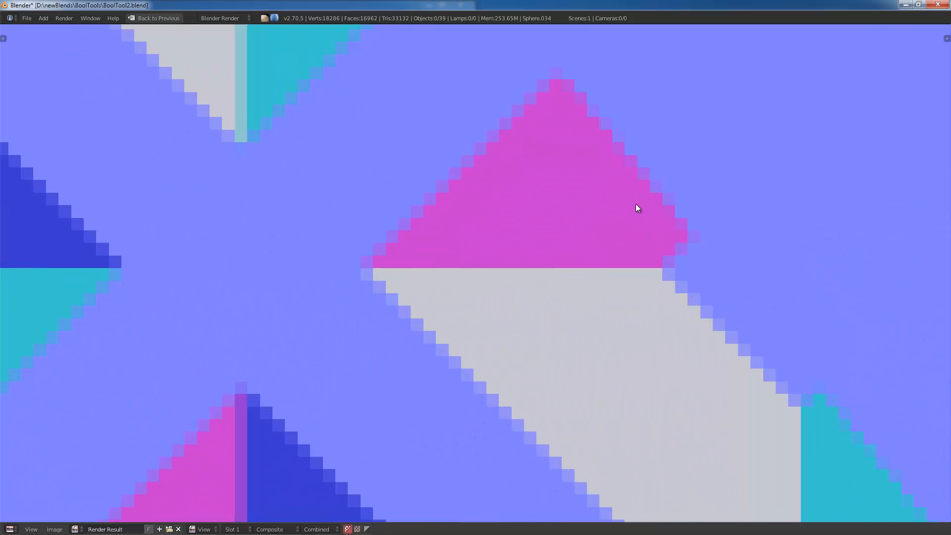
middle_click_drag(636, 204, 547, 308)
scroll(558, 306, "up", 5)
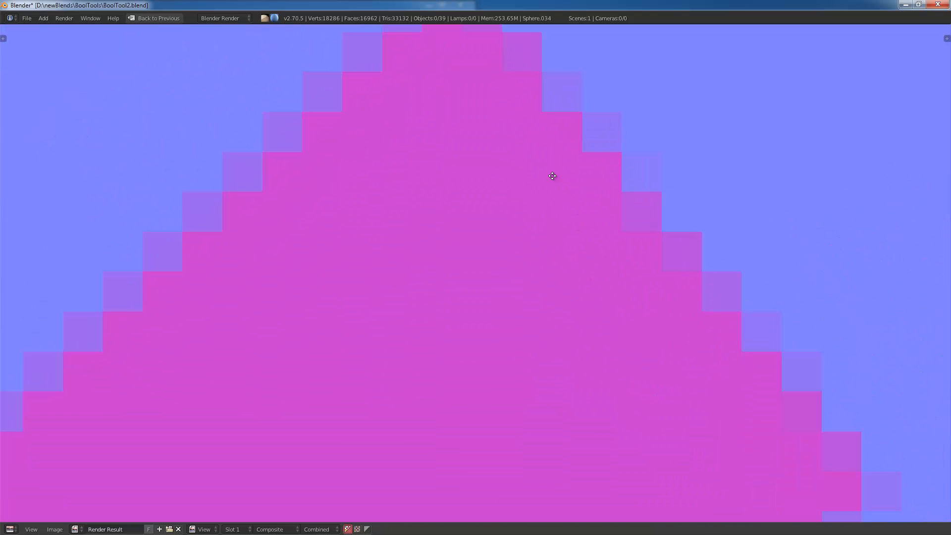
middle_click_drag(551, 176, 522, 300)
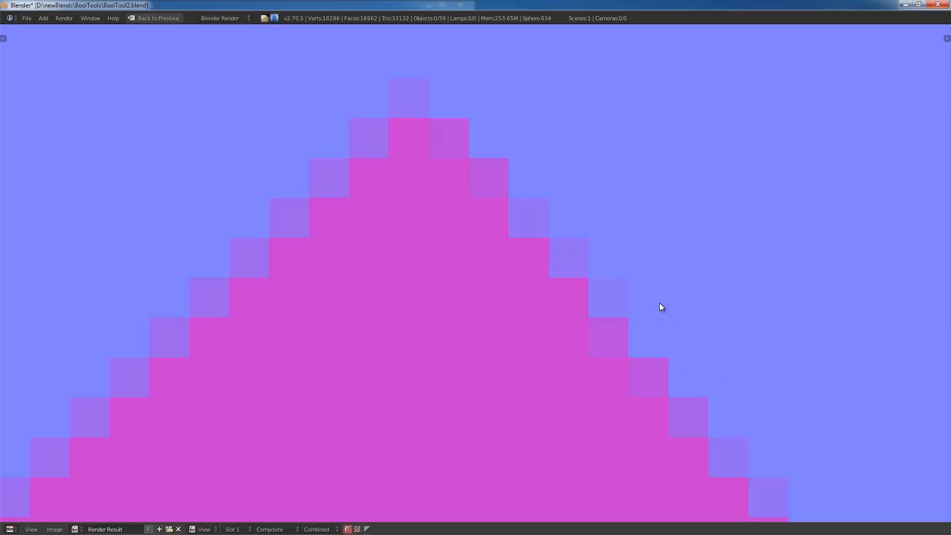
scroll(574, 309, "down", 6)
scroll(537, 349, "up", 3)
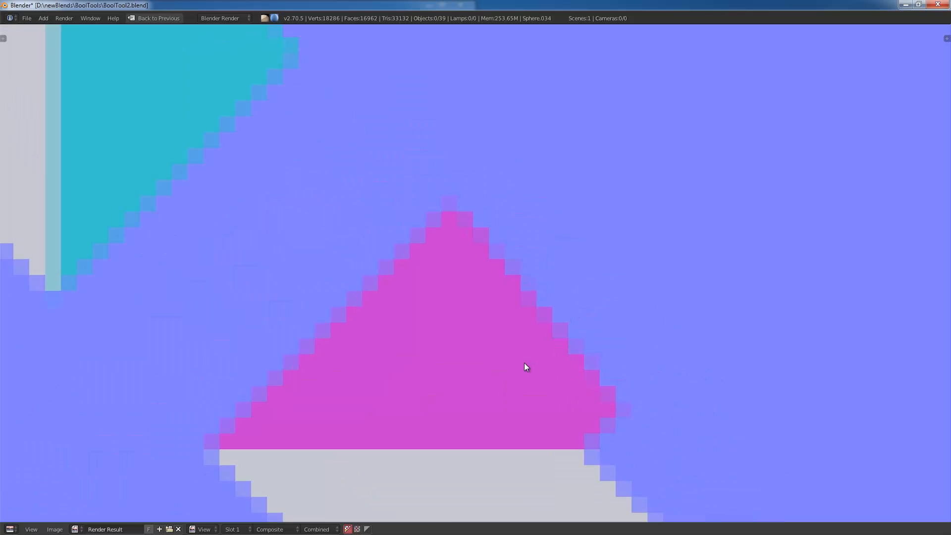
middle_click_drag(509, 363, 838, 210)
middle_click_drag(577, 343, 614, 307)
scroll(614, 307, "down", 6)
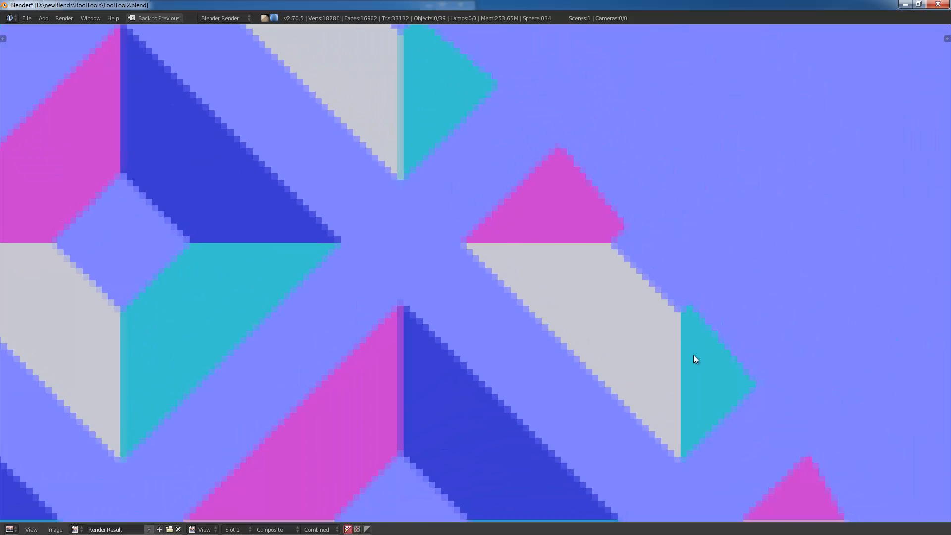
scroll(694, 354, "up", 3)
middle_click_drag(815, 266, 674, 276)
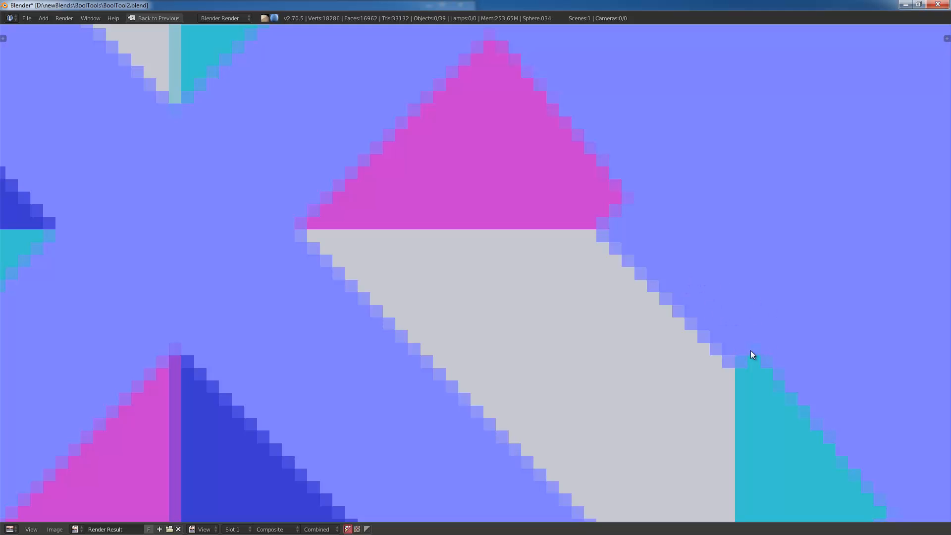
scroll(819, 406, "down", 5)
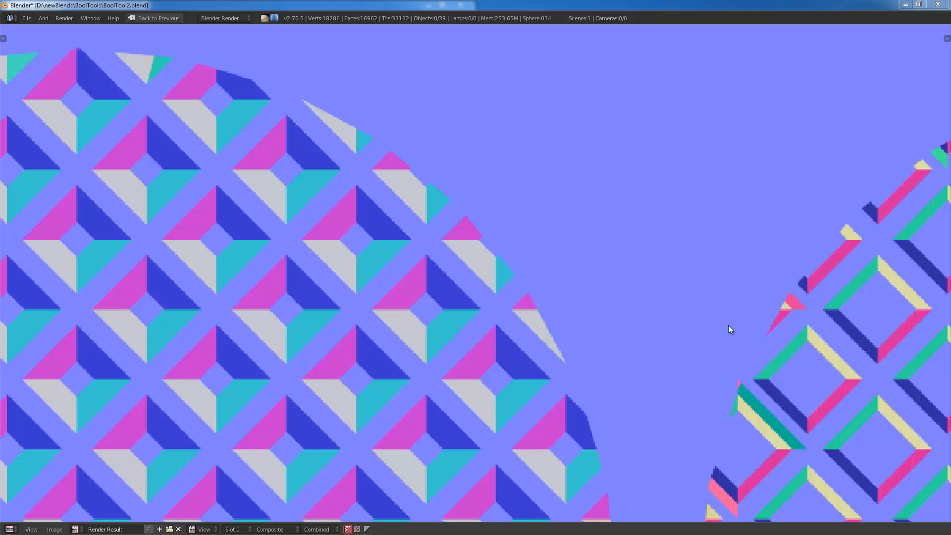
scroll(454, 320, "down", 6)
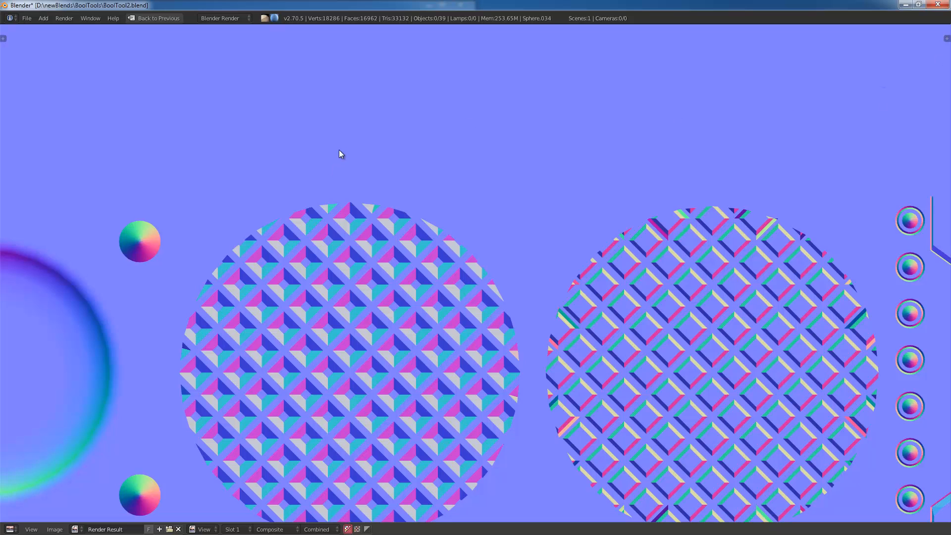
Step: Save the render as NorTest.png in D:\newBlends\(E)Environments and switch to the saved image in Paint
key("F3")
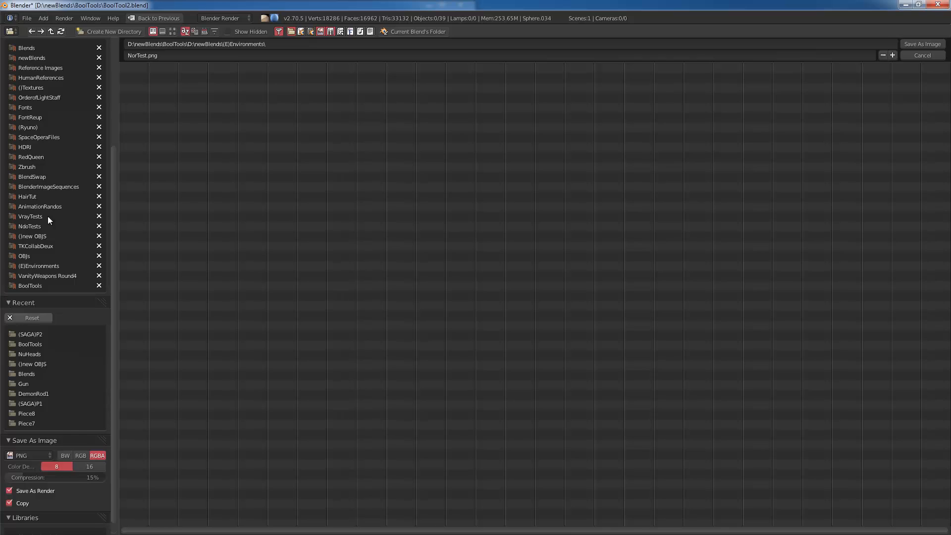
left_click(31, 334)
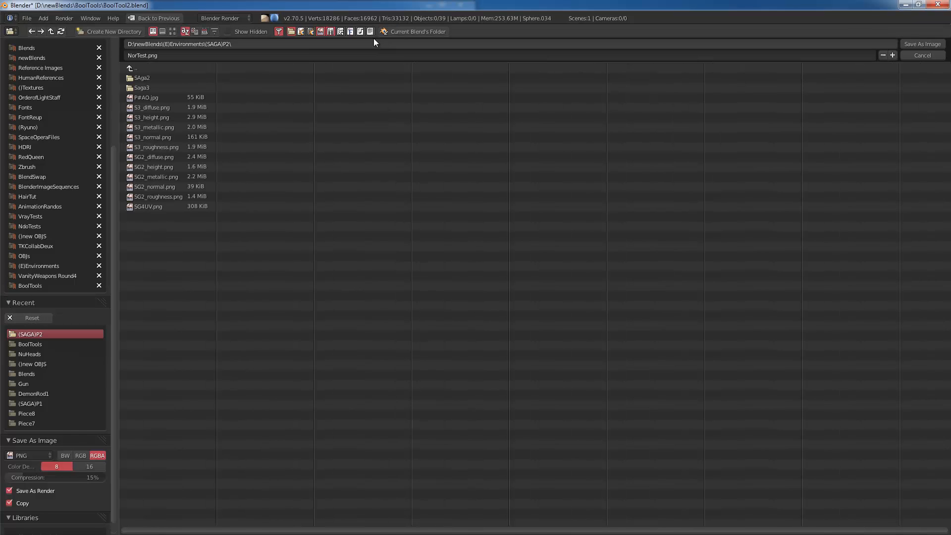
left_click(137, 70)
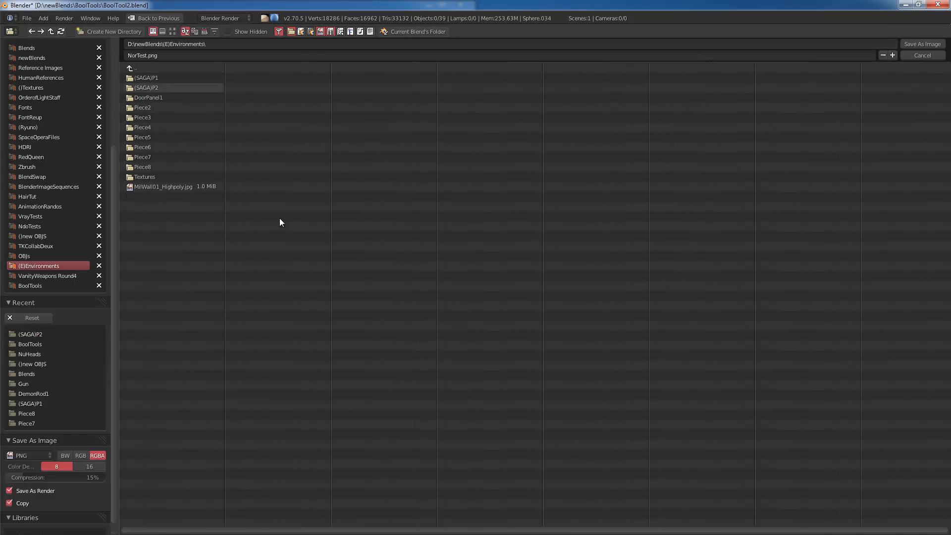
left_click(908, 46)
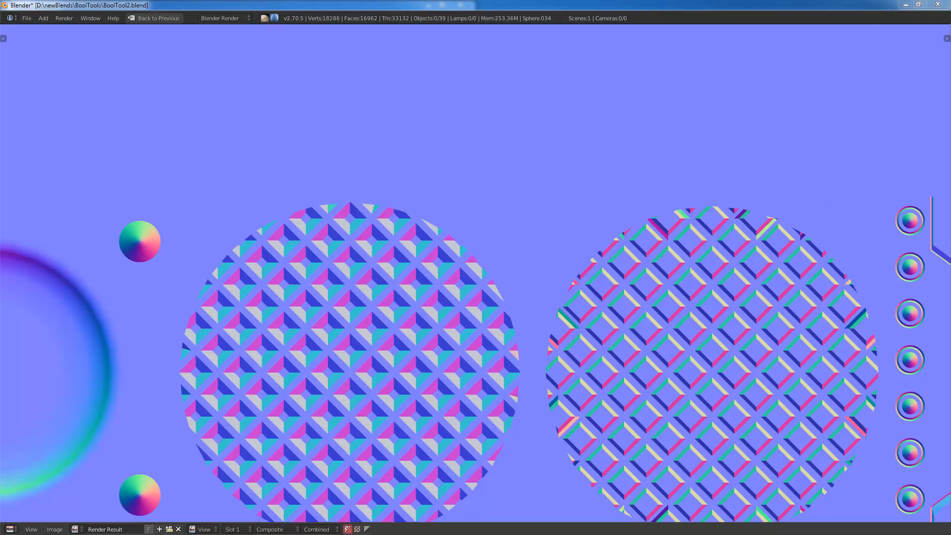
mouse_move(950, 45)
left_mouse_down()
mouse_move(571, 41)
mouse_move(554, 1)
left_mouse_up()
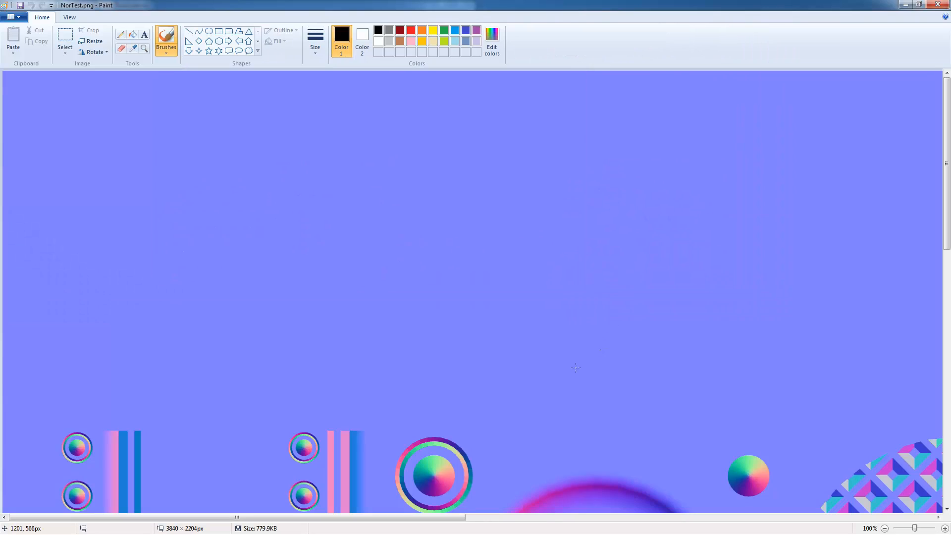
Step: Crop NorTest.png to the band holding the detail shapes, about 3807 × 853 px, and close the image
scroll(562, 380, "down", 3, "ctrl")
scroll(562, 385, "up", 2, "ctrl")
scroll(562, 385, "down", 1, "ctrl")
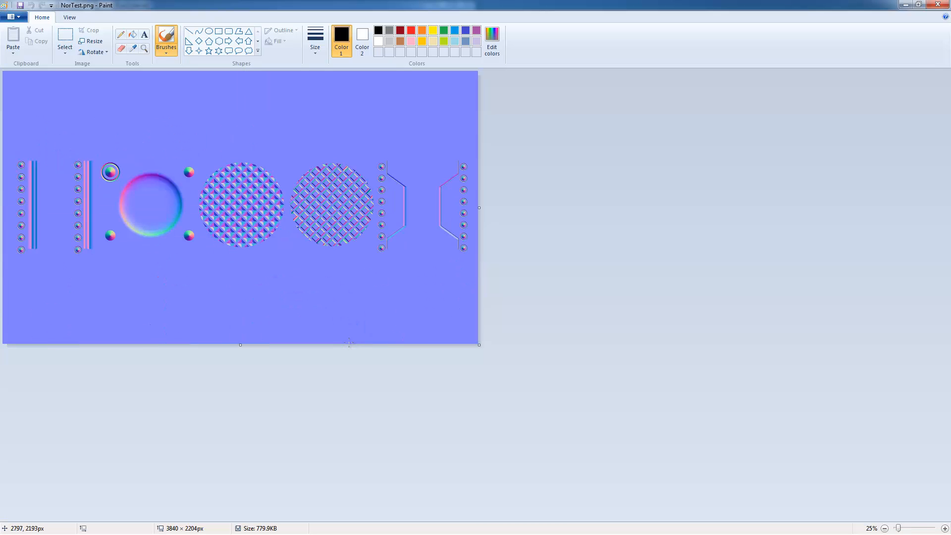
left_click(64, 37)
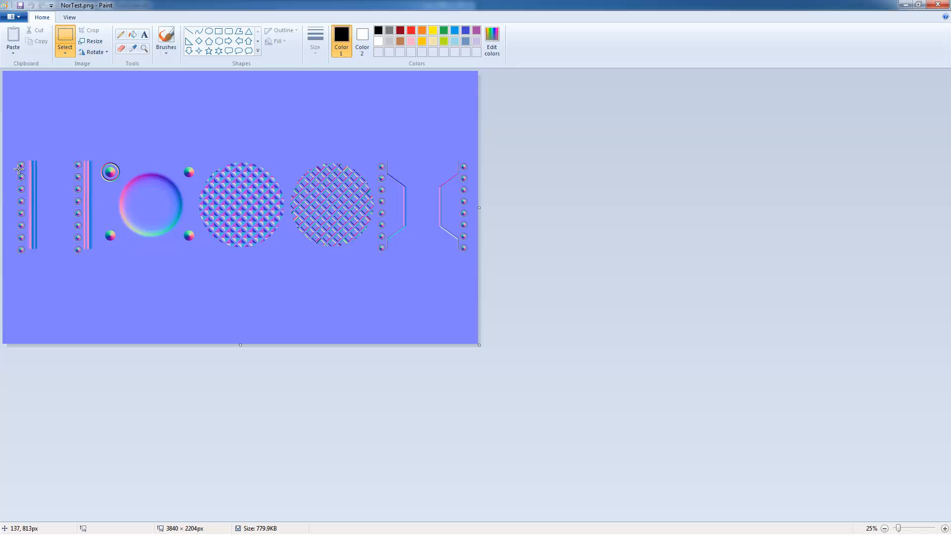
left_click_drag(6, 153, 519, 260)
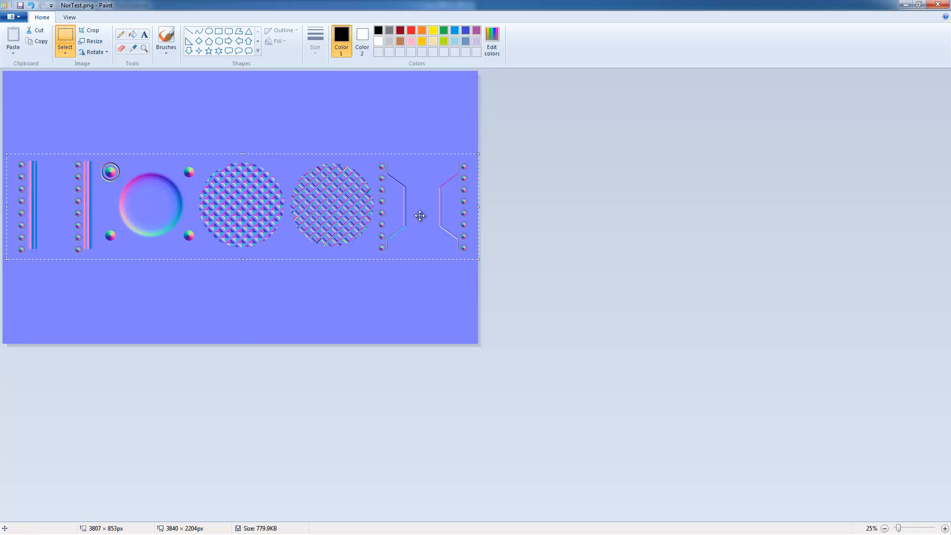
left_click(94, 32)
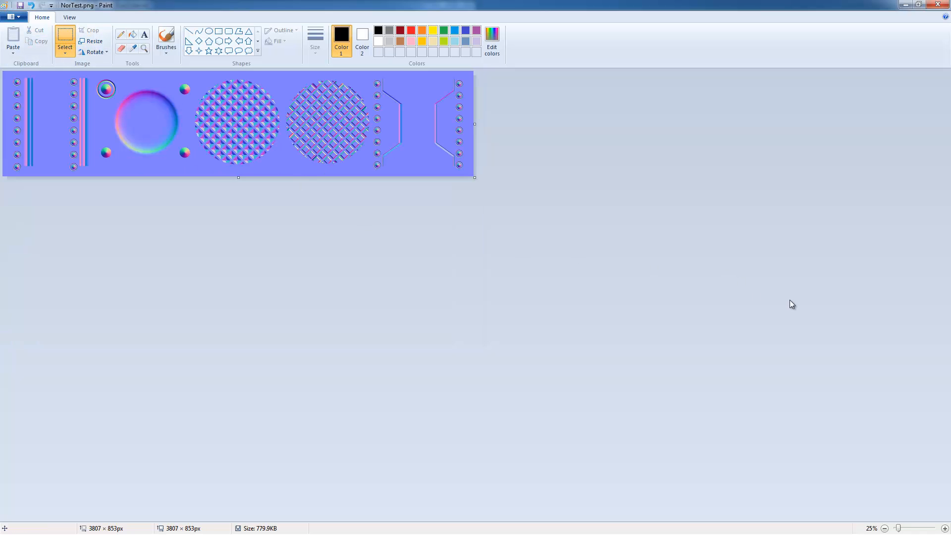
left_click(937, 4)
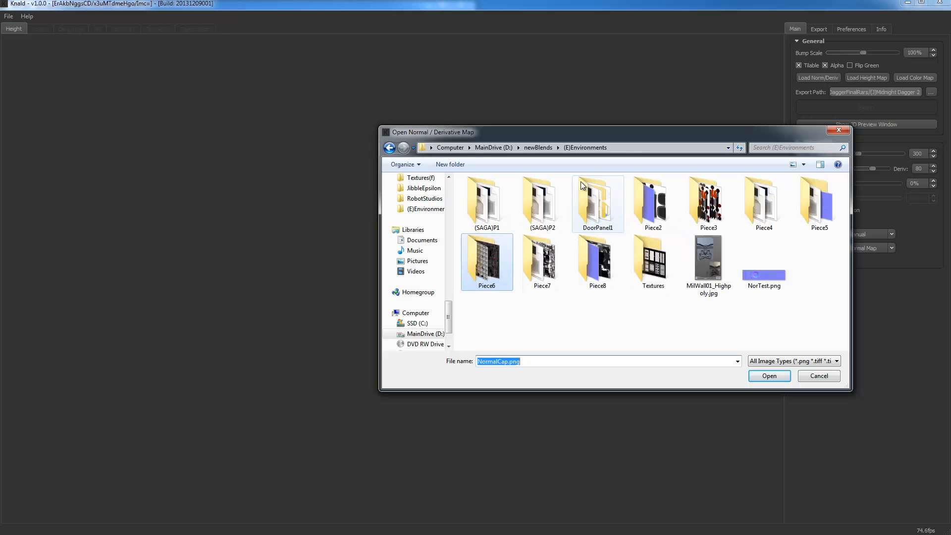
Step: Load NorTest.png from (E)Environments as the normal map in Knald and inspect it on the 3D preview cylinder
double_click(764, 275)
left_click_drag(38, 216, 115, 219)
scroll(116, 216, "up", 3)
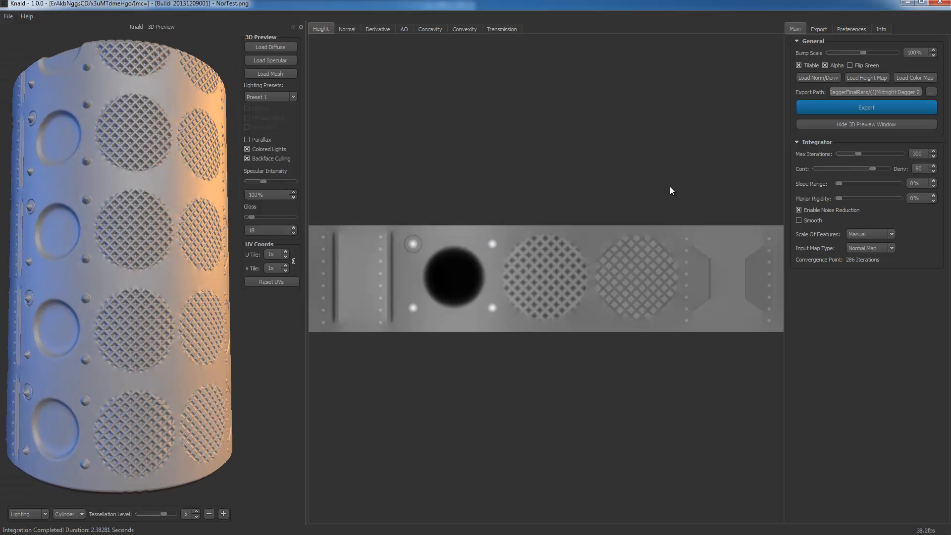
Step: Switch back to Blender and examine the dished circle, round studs and both patterned circles in the rendered normal map
key("alt+Tab")
key("alt+Tab")
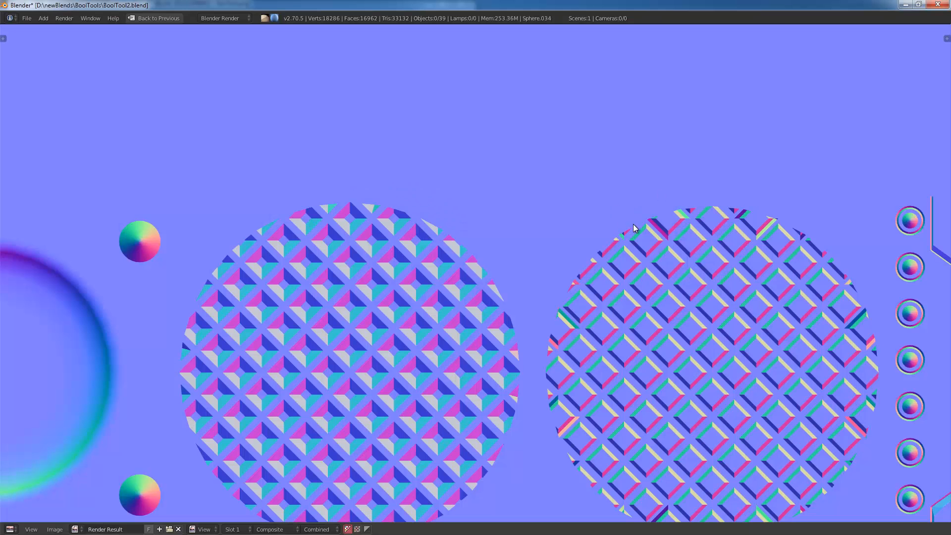
scroll(633, 224, "down", 3)
middle_click_drag(370, 266, 656, 218)
scroll(346, 200, "up", 5)
middle_click_drag(551, 236, 486, 306)
scroll(528, 272, "down", 3)
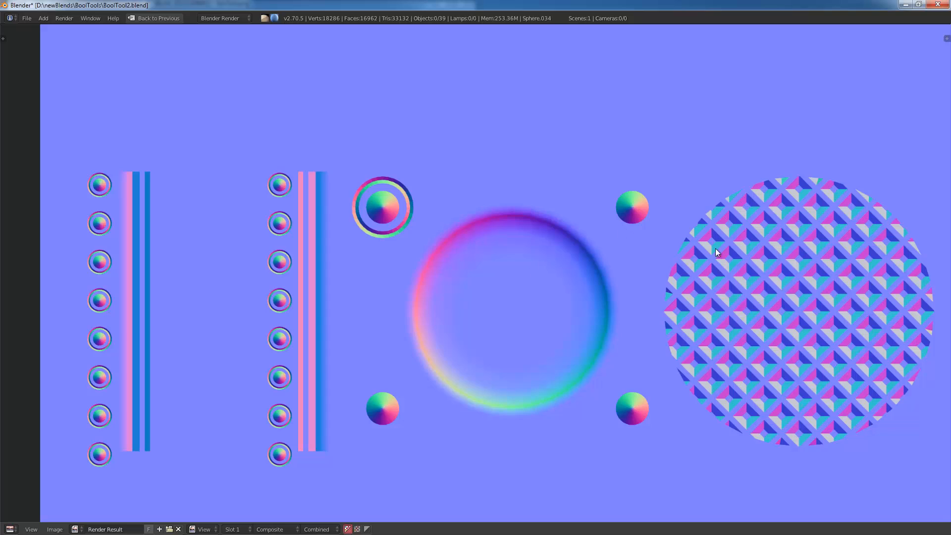
middle_click_drag(664, 245, 504, 226)
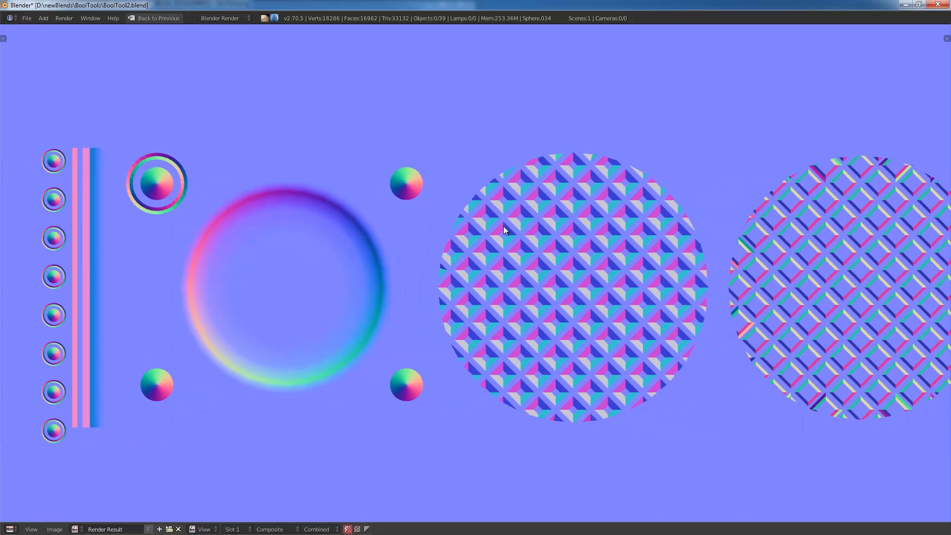
scroll(741, 239, "up", 4)
middle_click_drag(719, 233, 588, 223)
scroll(730, 146, "down", 2)
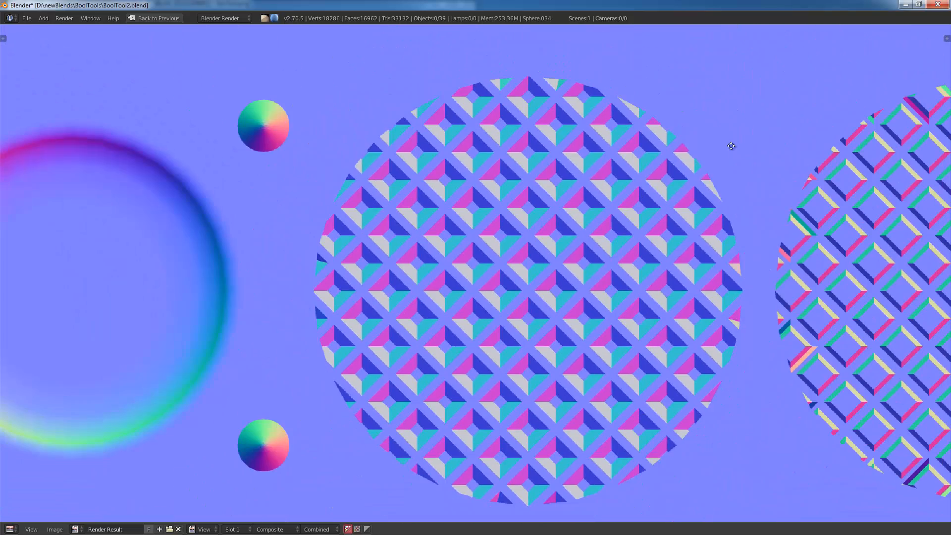
middle_click_drag(730, 147, 654, 153)
middle_click_drag(810, 224, 717, 219)
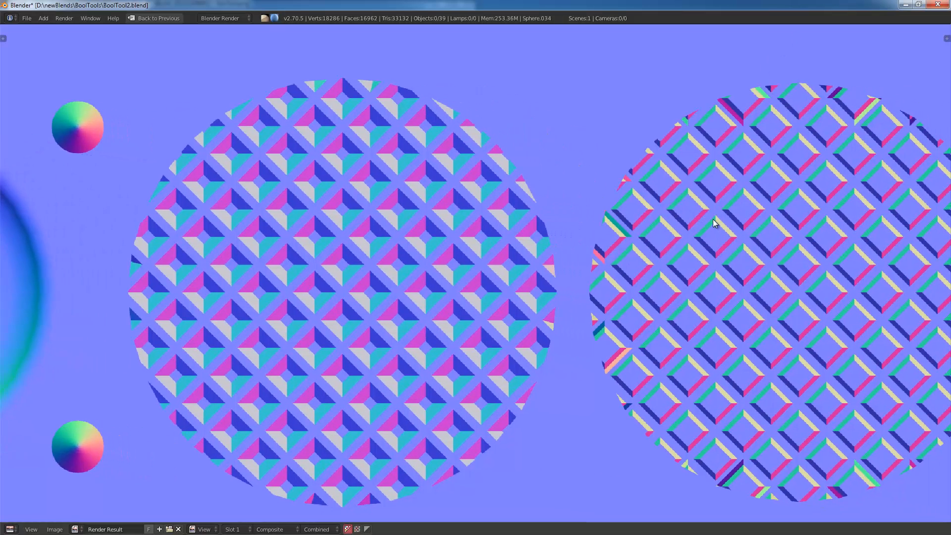
scroll(714, 221, "down", 1)
Step: Leave the full-screen render view and set the bake mode to Normals
key("Escape")
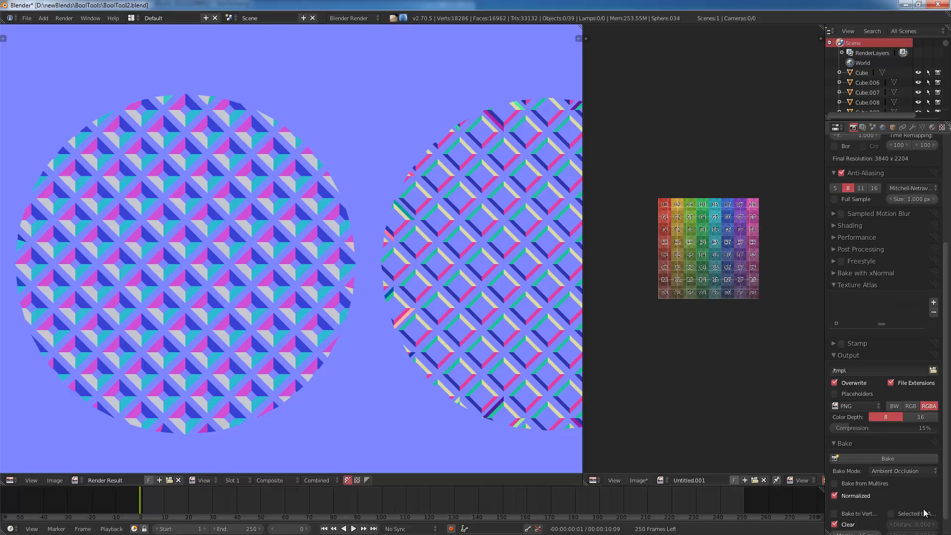
scroll(891, 471, "down", 1)
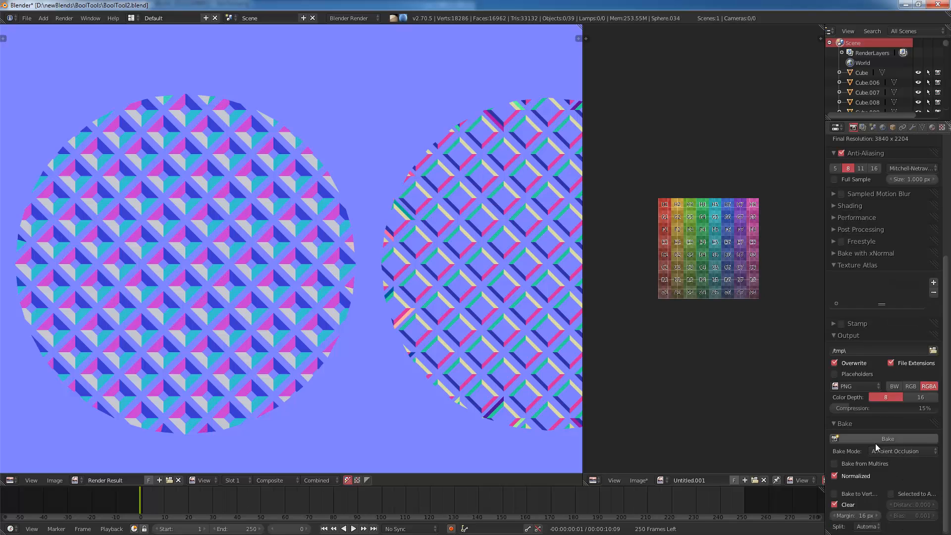
left_click(885, 448)
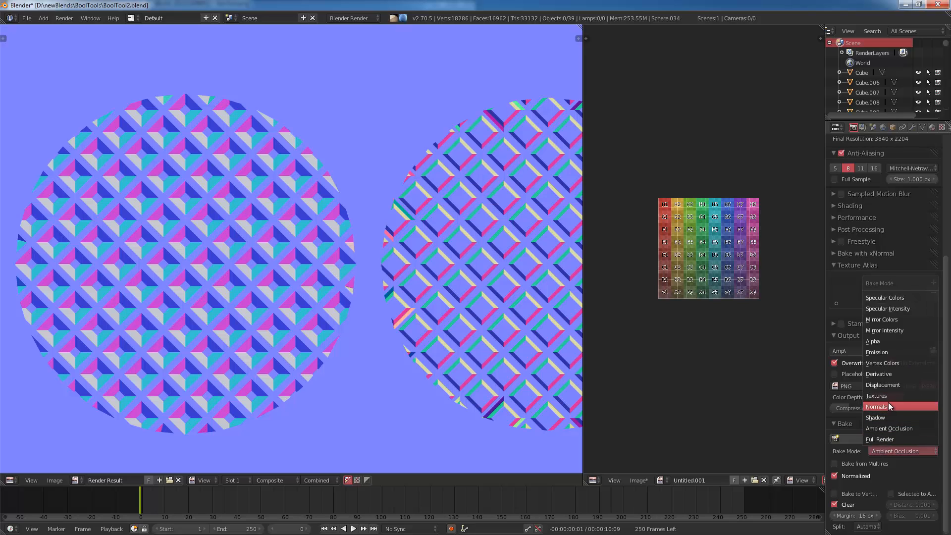
left_click(887, 406)
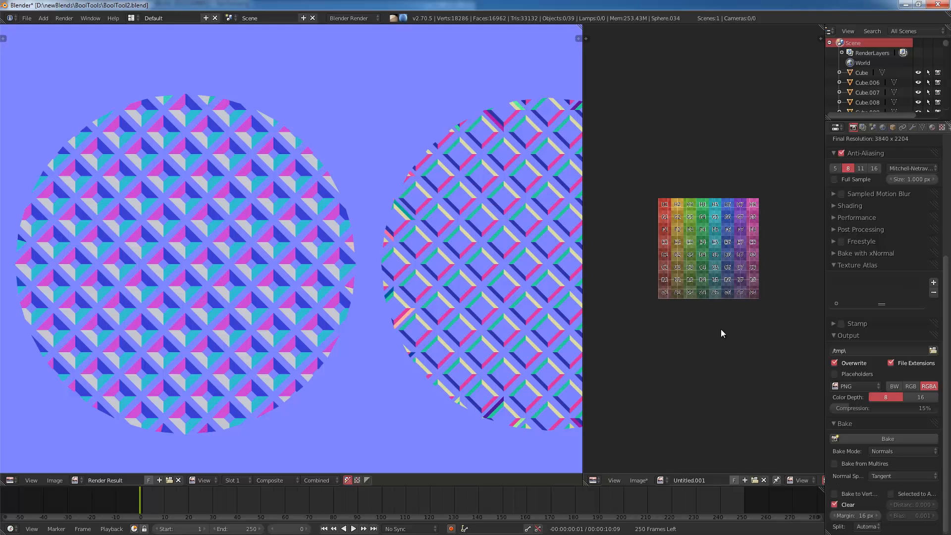
Step: Examine the whole row of detail shapes in the render result
left_click(120, 170)
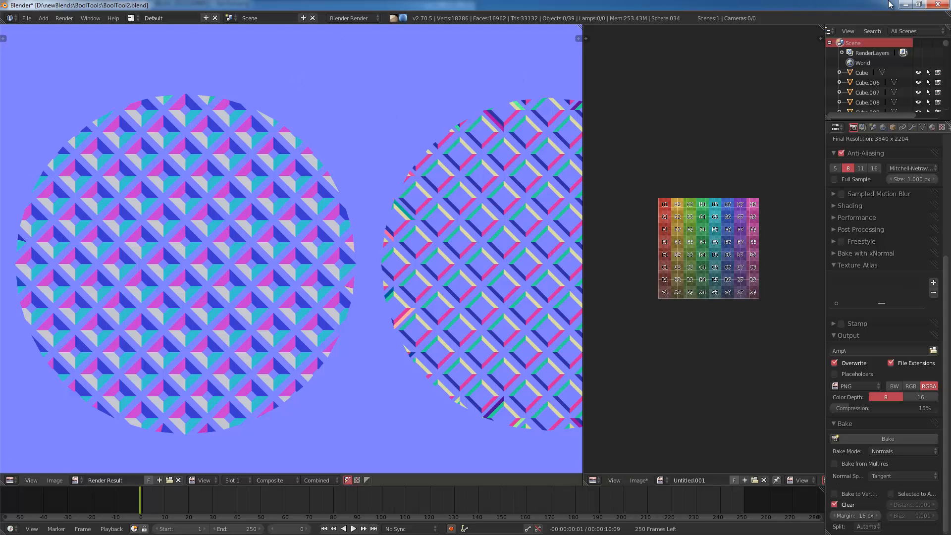
scroll(354, 241, "down", 2)
middle_click_drag(267, 293, 330, 226)
scroll(324, 254, "down", 1)
scroll(323, 254, "down", 1)
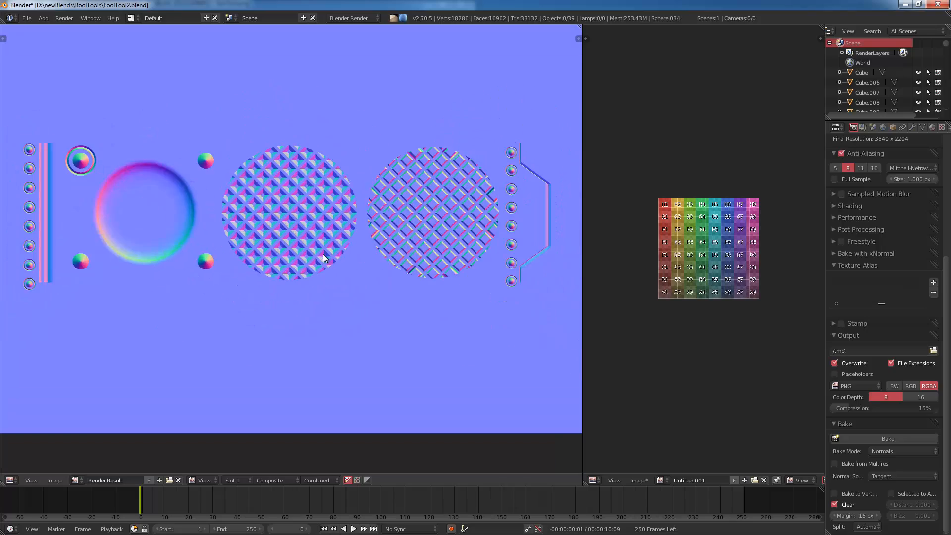
key("Escape")
middle_click_drag(374, 184, 557, 162)
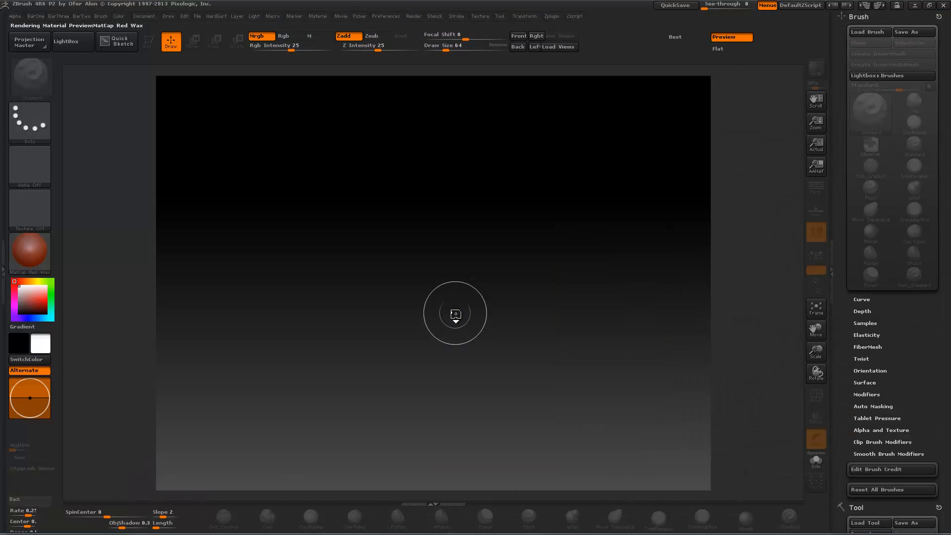
Step: Load the DynaWax128 sphere project in ZBrush
key("comma")
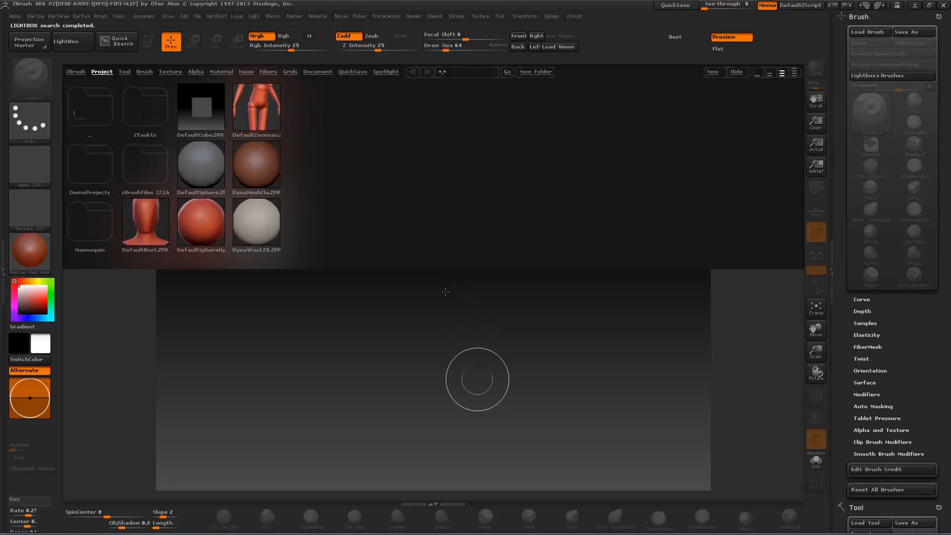
left_click_drag(235, 215, 114, 214)
double_click(104, 213)
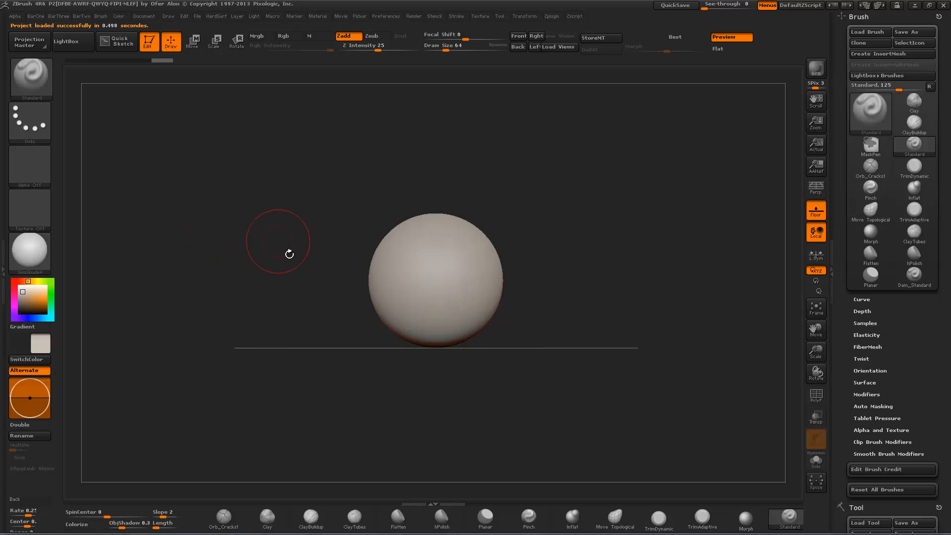
Step: Load the red DefaultSphereHyp project and clip the sphere to flat faces on opposite sides with the ClipCurve brush
key("comma")
double_click(201, 219)
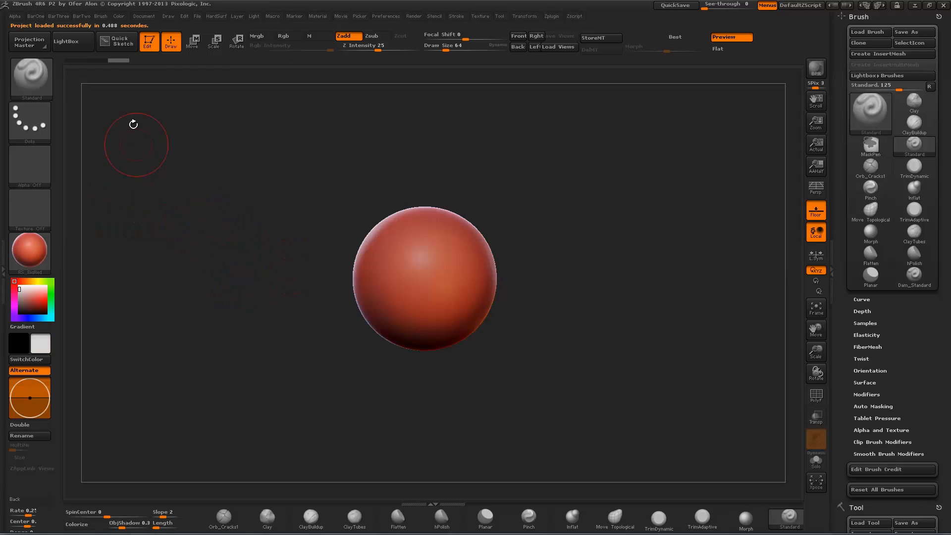
left_click(50, 79, "ctrl+shift")
left_click(175, 128)
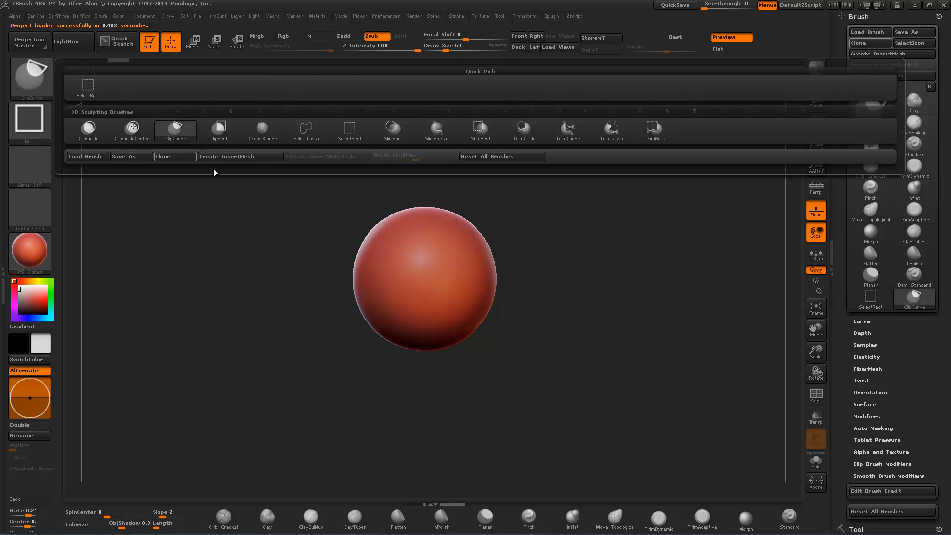
left_click_drag(376, 362, 367, 175)
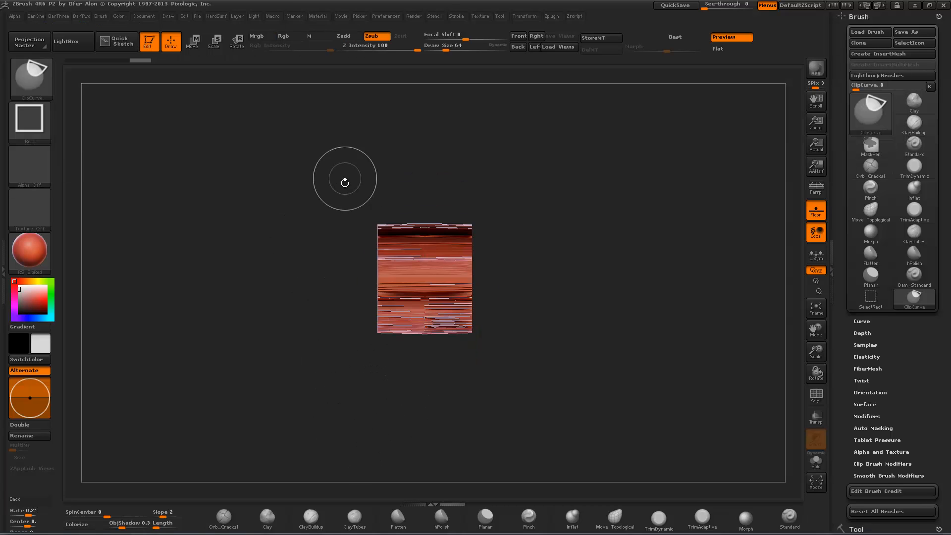
left_click_drag(370, 346, 375, 173, "ctrl+shift")
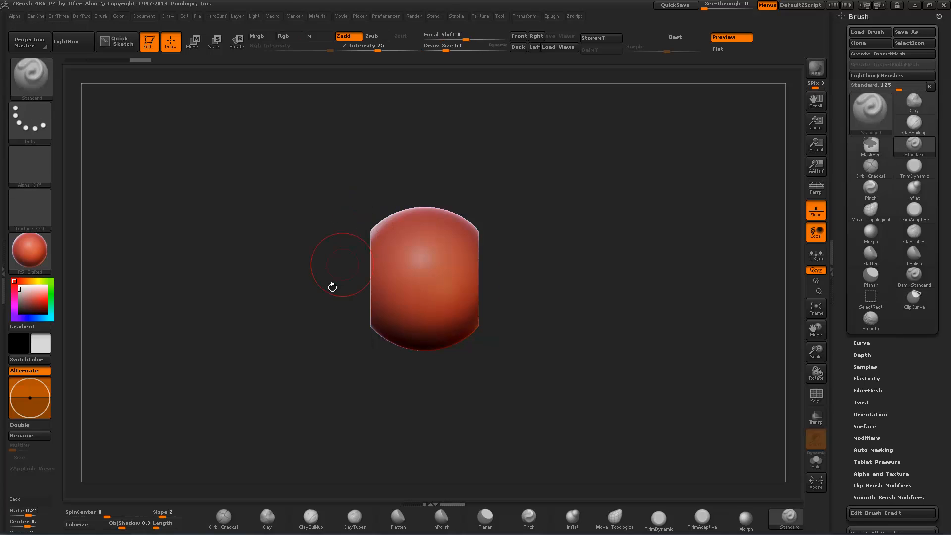
mouse_move(331, 287)
left_mouse_down()
mouse_move(372, 330)
mouse_move(371, 317)
left_mouse_up()
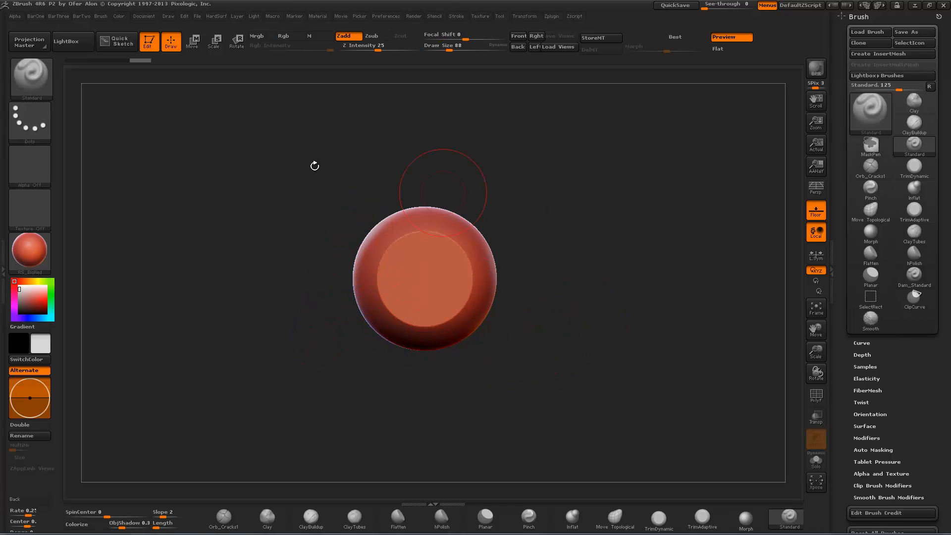
Step: Apply the Cecrle_Normal.ZMT material to the clipped sphere and enlarge the sphere in view with its flat face forward
key("comma")
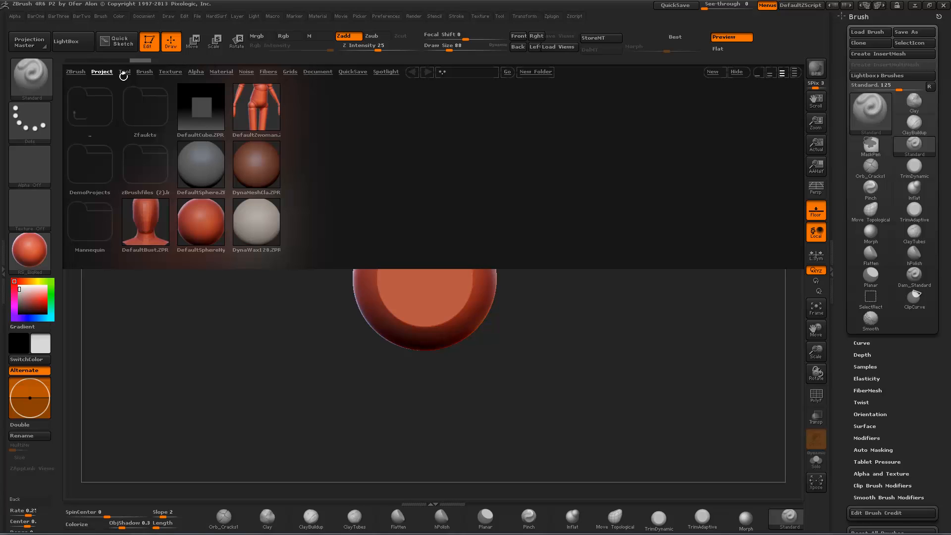
left_click(219, 72)
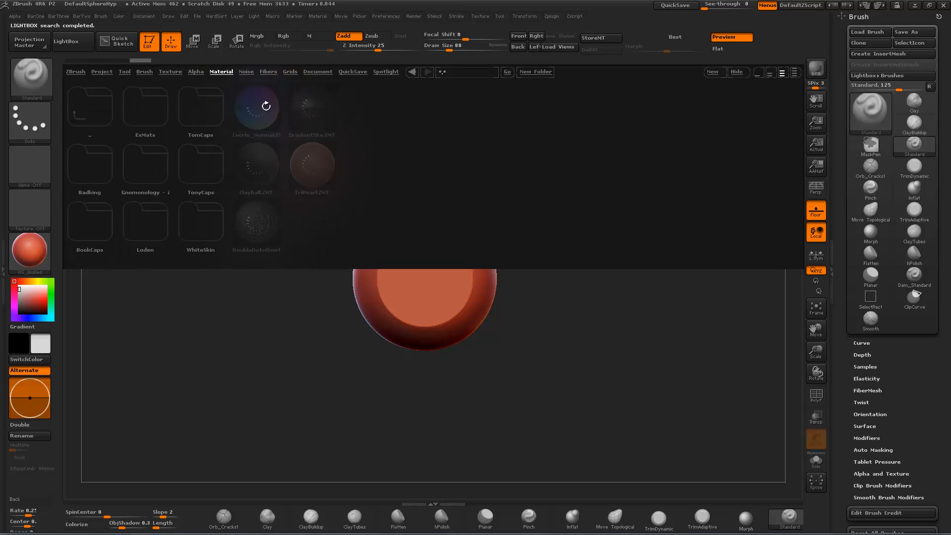
double_click(266, 114)
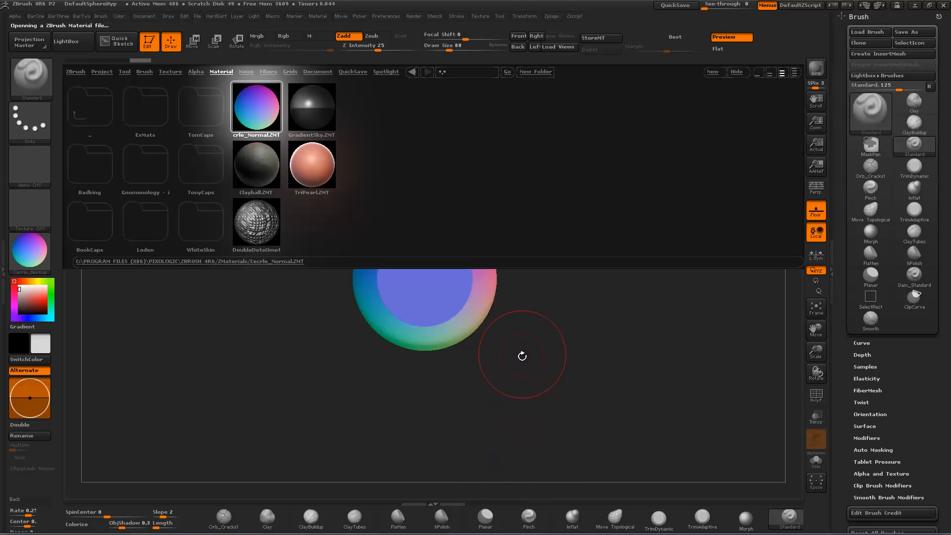
key("comma")
left_click_drag(524, 368, 565, 428)
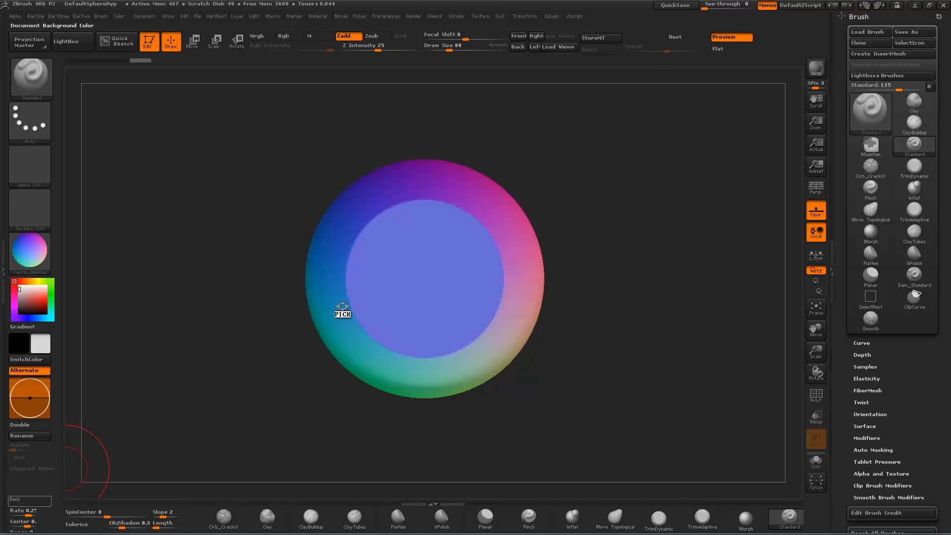
Step: Set the document background to the light blue-violet of the normal material and increase the draw size to 128
left_click_drag(342, 306, 31, 253)
left_click_drag(251, 444, 296, 422)
left_click_drag(300, 374, 346, 366, "alt")
key("bracketright")
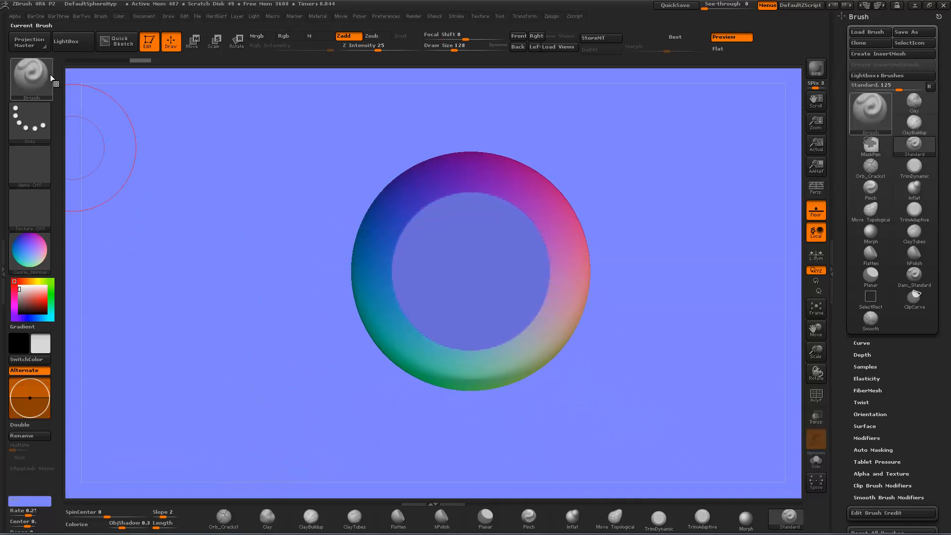
Step: Choose the 2-21-2013 (MechStamp01) brush and subdivide the sphere's geometry
left_click(42, 74)
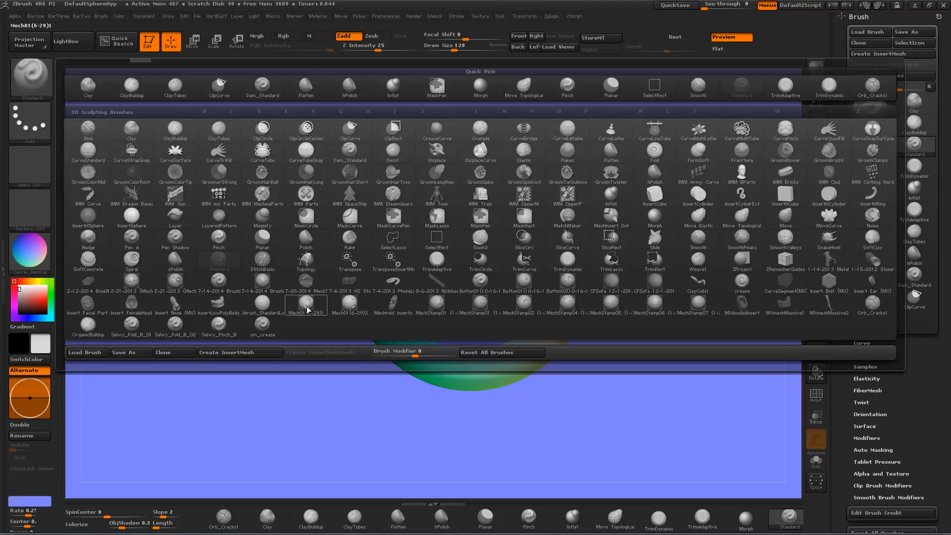
mouse_move(255, 283)
mouse_move(182, 287)
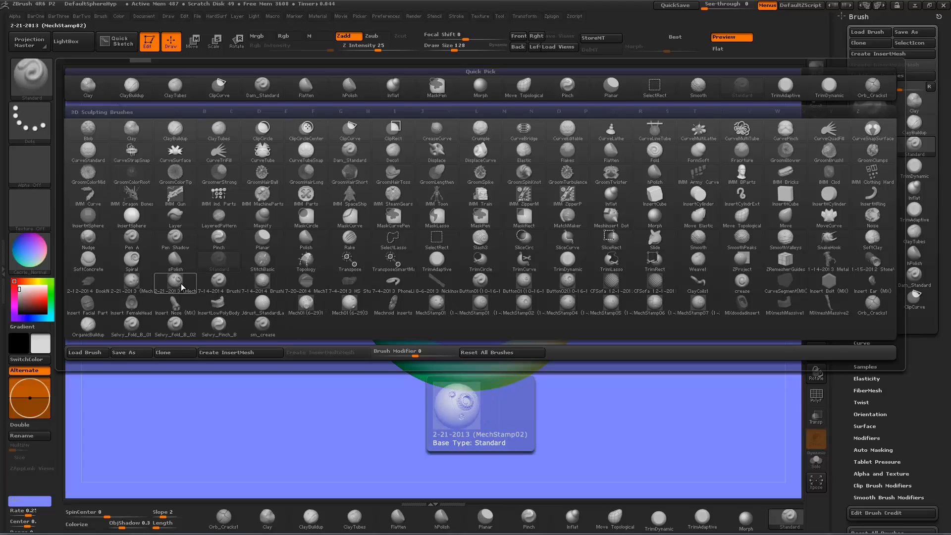
left_click(139, 282)
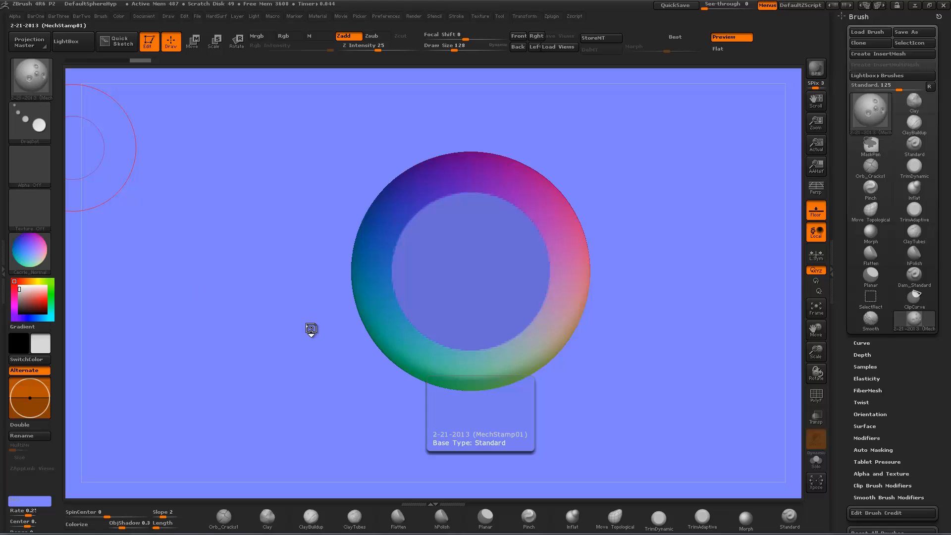
key("ctrl")
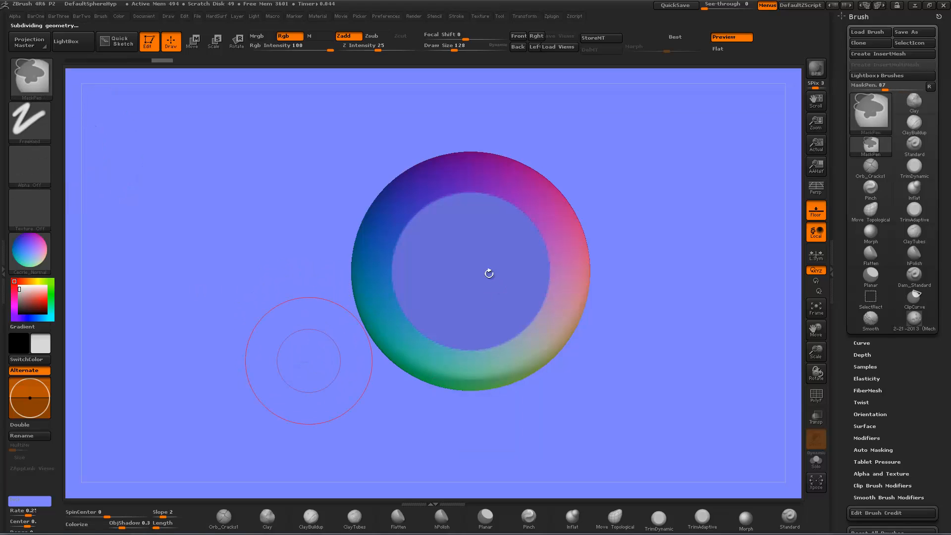
Step: Stamp four round ringed details of varying sizes onto the sphere's flat face, arranged in two rows of two
left_click_drag(430, 237, 436, 240)
left_click_drag(512, 238, 514, 237)
left_click_drag(502, 297, 505, 306)
left_click_drag(435, 319, 438, 308)
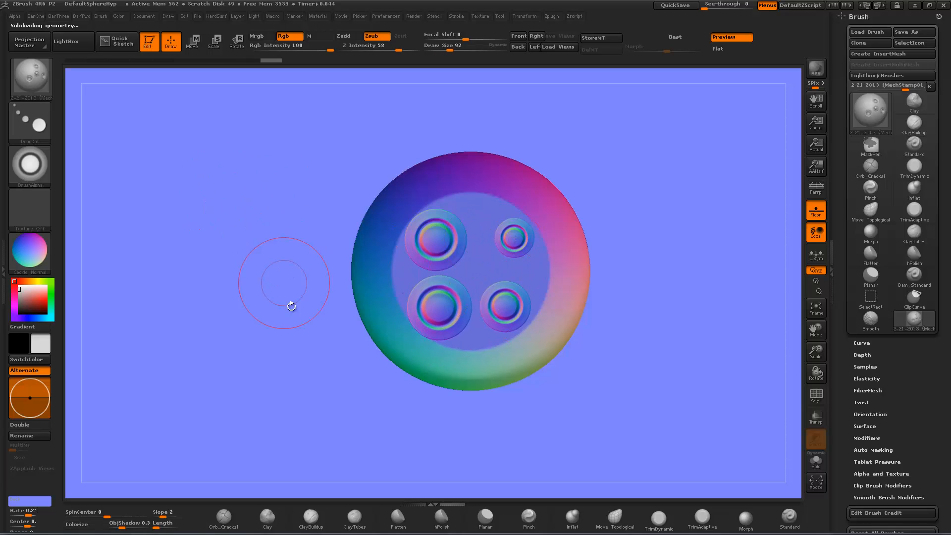
Step: Leave a small snapshot of the four-detail sphere in the canvas's upper-right corner and move the enlarged live sphere clear of it
mouse_move(291, 303)
left_mouse_down("alt")
mouse_move(274, 251)
mouse_move(314, 266)
mouse_move(541, 126)
left_mouse_up("alt")
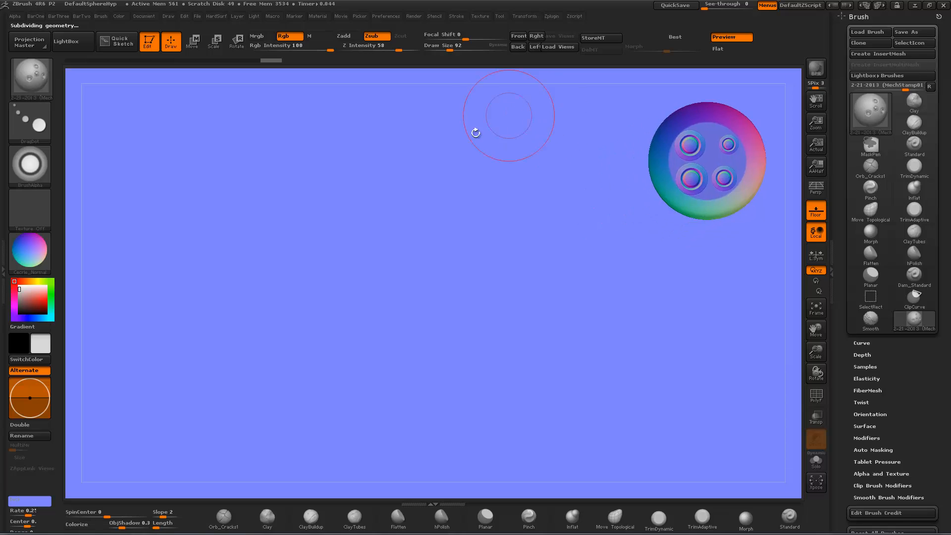
key("shift")
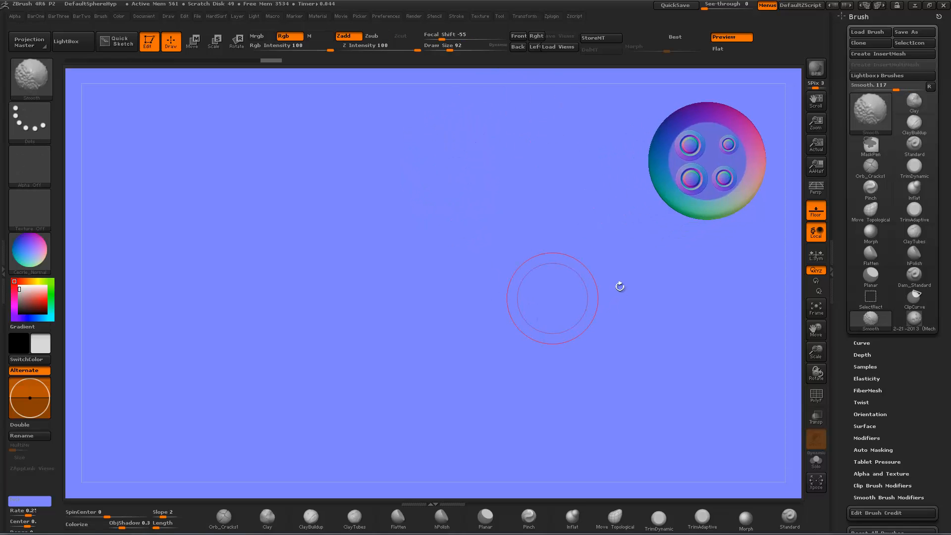
key("shift+s")
left_click_drag(553, 299, 417, 340, "alt")
left_click_drag(498, 304, 570, 384, "alt")
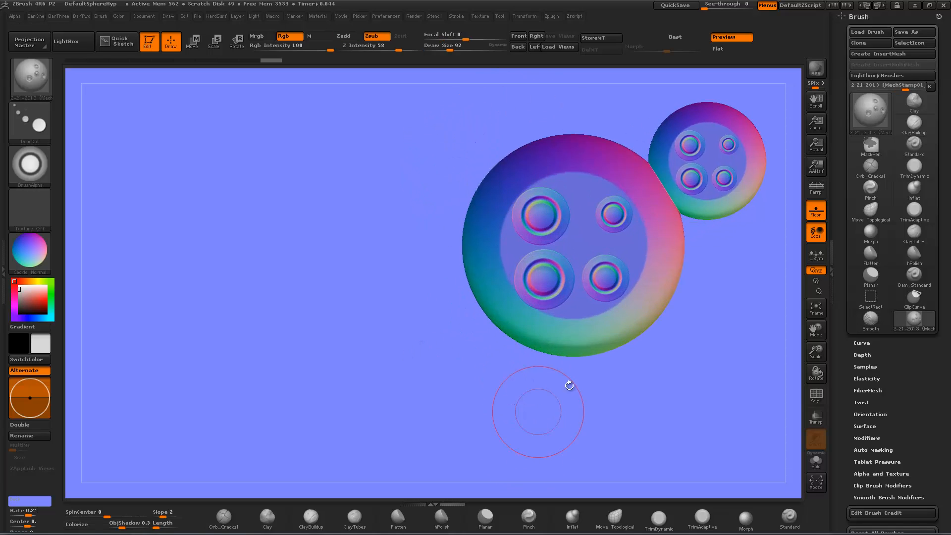
Step: Undo the stamped details on the live sphere, back to the plain clipped shape
left_click_drag(648, 385, 612, 384, "alt")
key("ctrl+z")
key("ctrl+z")
key("ctrl+z")
key("ctrl+z")
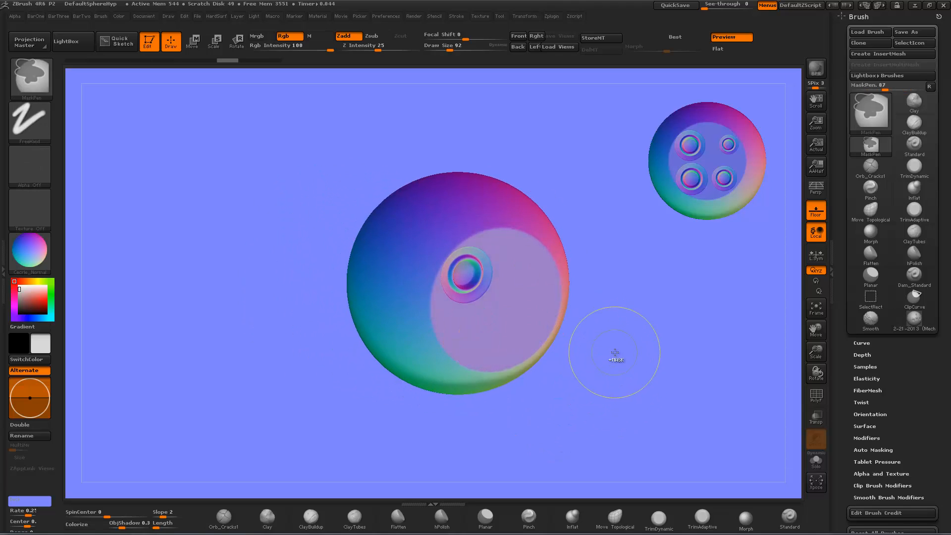
key("ctrl+z")
key("ctrl+z")
key("ctrl+z")
key("ctrl+z")
key("ctrl+z")
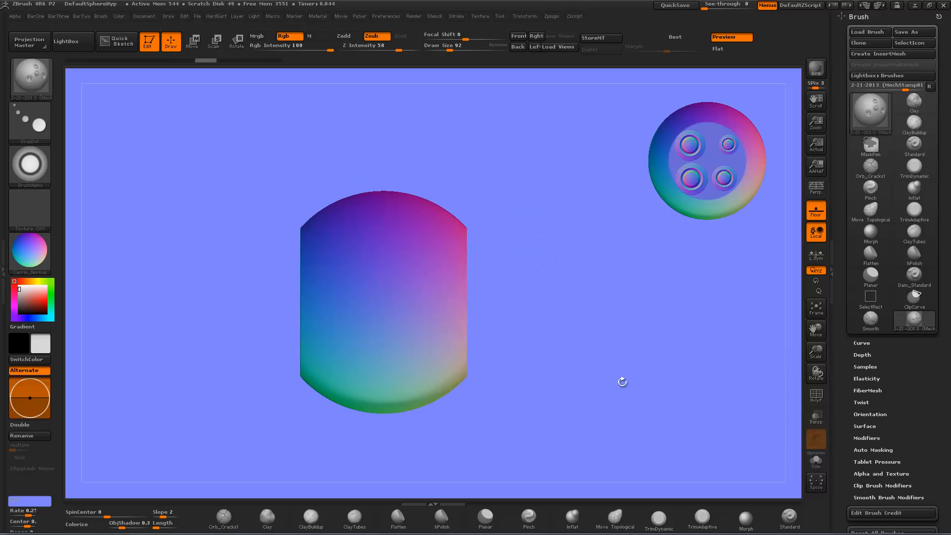
Step: Mask a thin band parallel to each flat face, invert the mask and inflate the exposed bands inward as grooves
left_click_drag(432, 170, 440, 420, "ctrl")
left_click(500, 416, "ctrl")
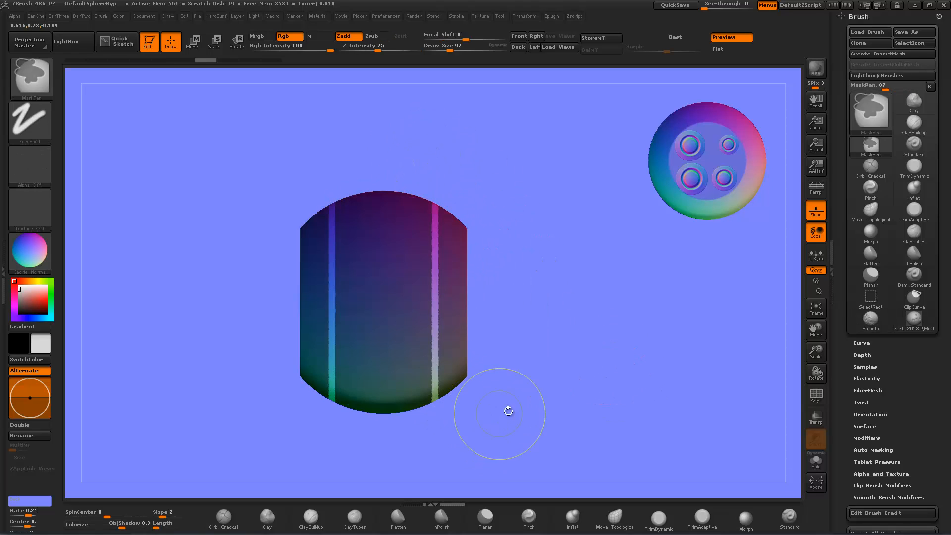
key("alt+i")
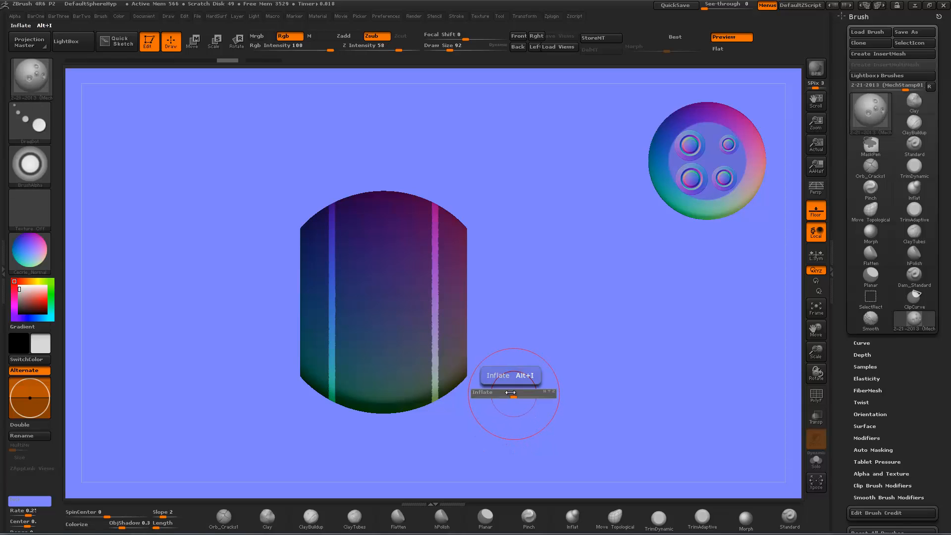
left_click_drag(515, 395, 498, 397)
mouse_move(599, 364)
left_mouse_down("ctrl")
mouse_move(617, 390)
mouse_move(565, 213)
left_mouse_up("ctrl")
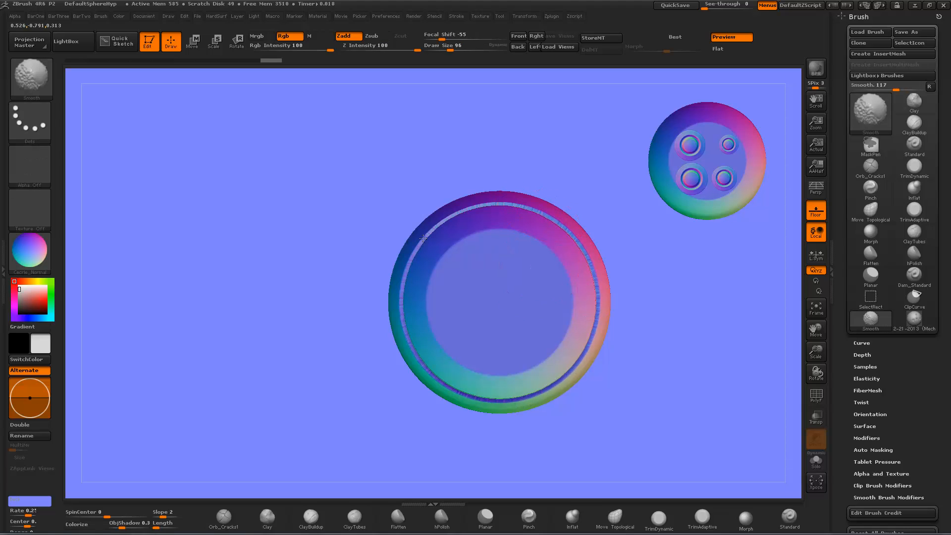
Step: Shrink the grooved sphere and leave a snapshot of it beside the four-detail one
mouse_move(618, 429)
left_mouse_down("alt")
mouse_move(626, 321)
mouse_move(626, 348)
mouse_move(478, 475)
left_mouse_up("alt")
key("shift")
key("shift+s")
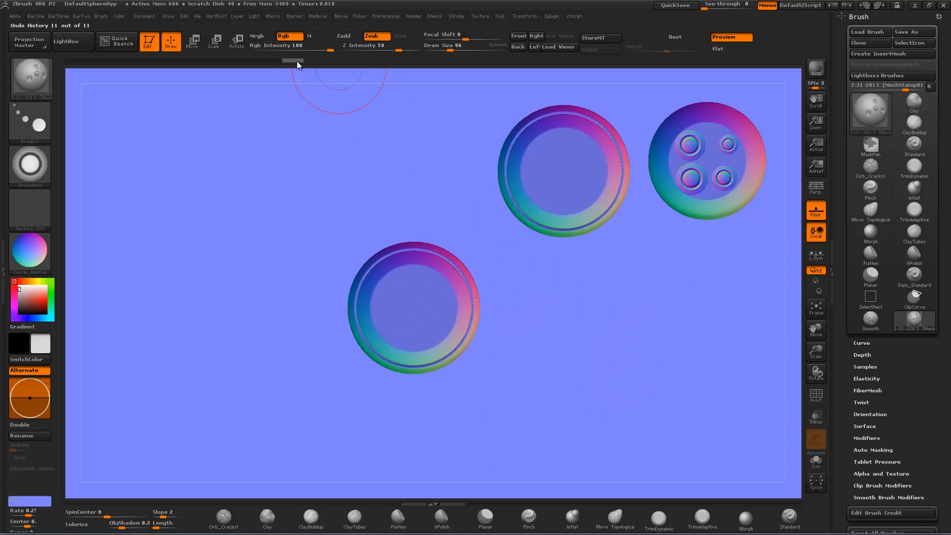
Step: Step the live sphere back in its undo history to before the grooves and enlarge it
left_click_drag(261, 62, 175, 63)
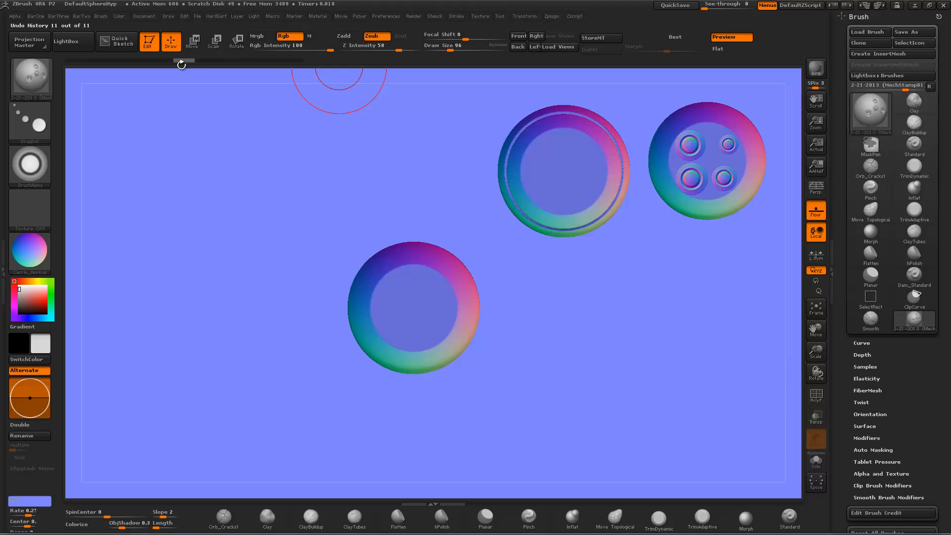
left_click_drag(291, 423, 314, 415)
left_click_drag(520, 390, 564, 406, "alt")
Step: Try to stamp three ringed details around the sphere's curved rim, then undo them
left_click_drag(371, 344, 403, 342)
key("ctrl+z")
left_click_drag(679, 323, 636, 364)
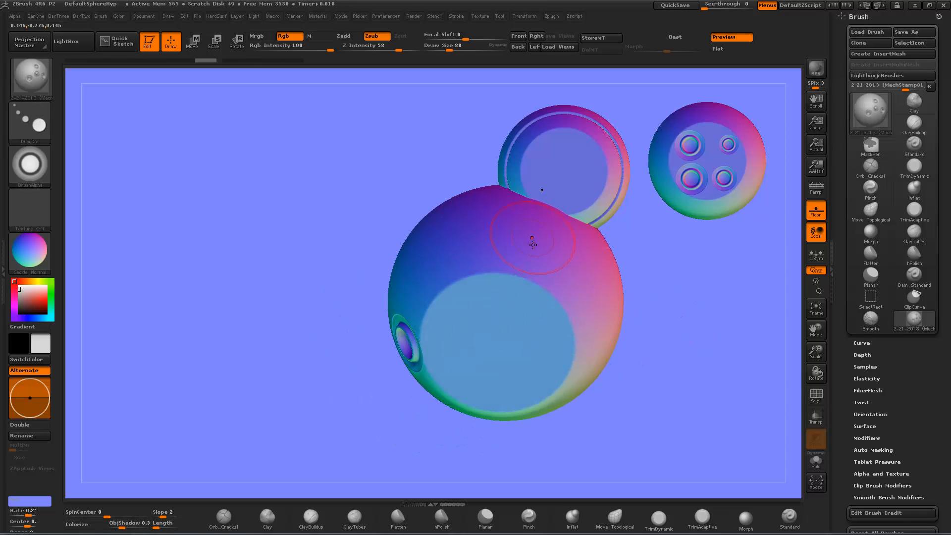
left_click_drag(527, 245, 528, 255)
left_click_drag(646, 470, 644, 369)
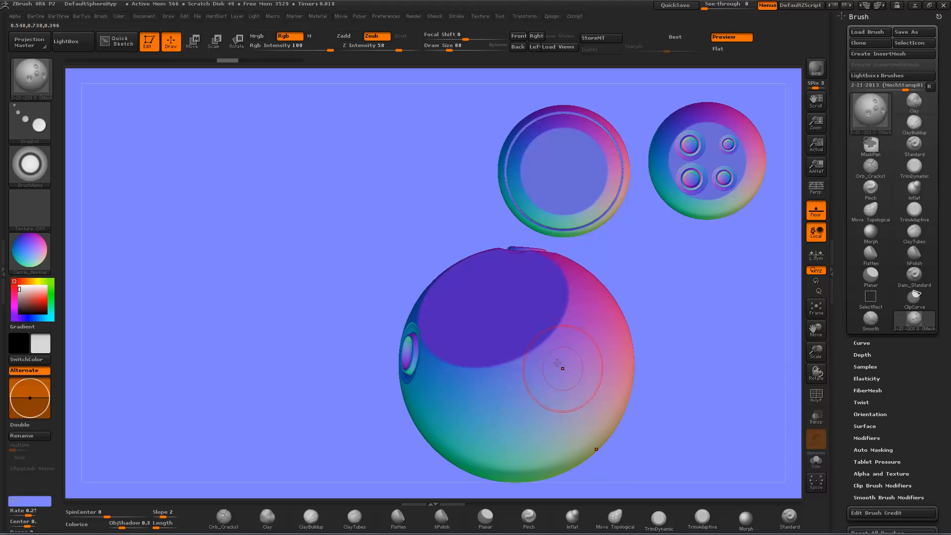
left_click_drag(561, 368, 560, 358)
left_click_drag(446, 263, 391, 294)
key("ctrl+z")
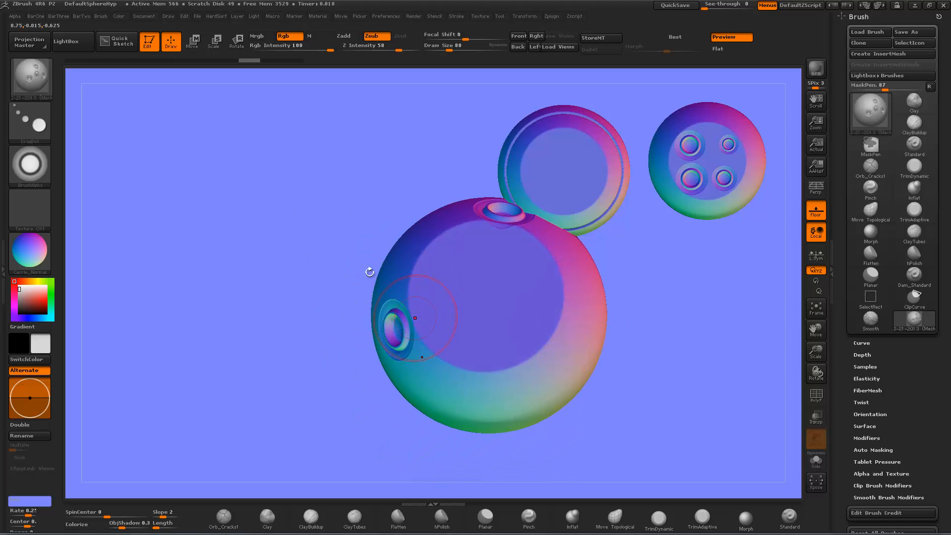
key("ctrl+z")
key("ctrl+z")
Step: Stamp three ringed details spaced around the sphere's curved rim and turn its flat face forward at a smaller size
left_click_drag(403, 347, 403, 332)
mouse_move(335, 206)
left_mouse_down()
mouse_move(367, 243)
mouse_move(329, 250)
mouse_move(314, 265)
mouse_move(466, 301)
mouse_move(458, 295)
left_mouse_up()
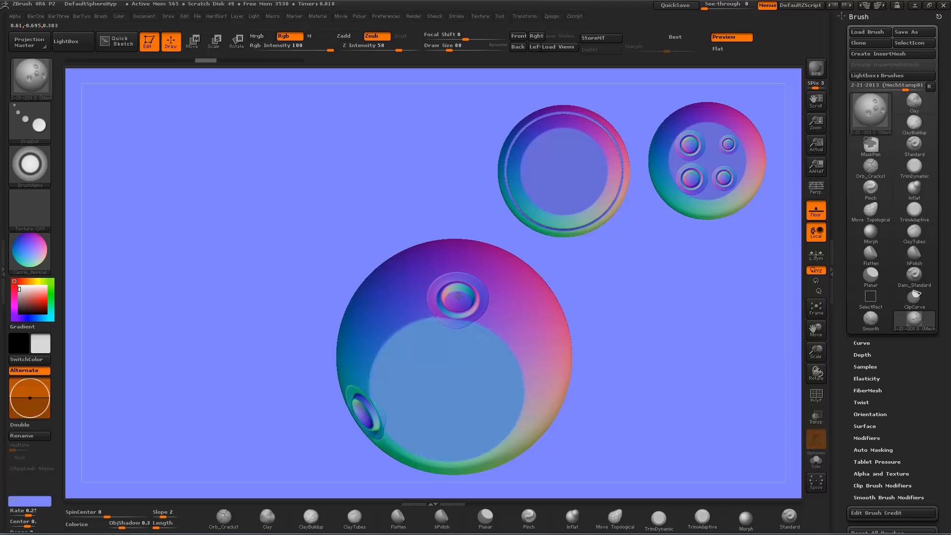
left_click_drag(297, 296, 353, 270)
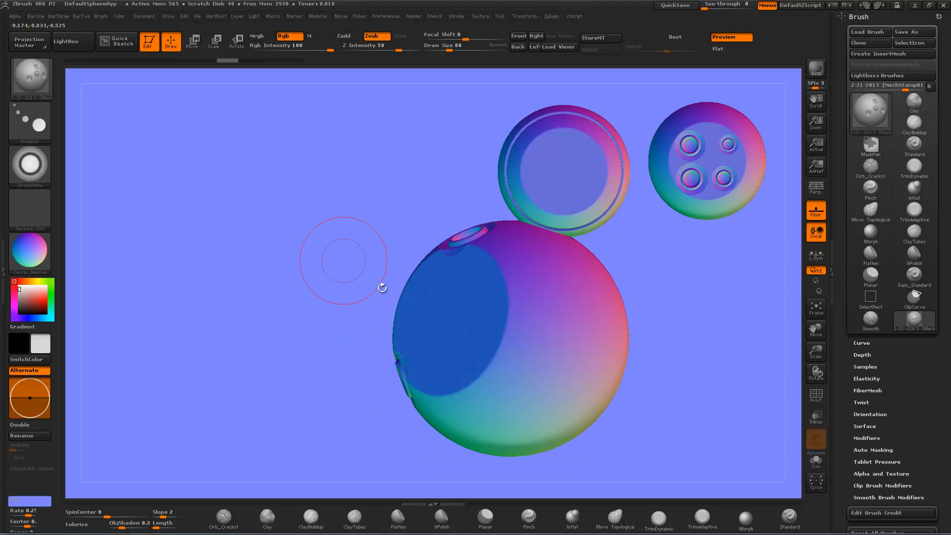
left_click_drag(496, 358, 518, 356)
mouse_move(333, 250)
left_mouse_down()
mouse_move(637, 436)
mouse_move(526, 394)
mouse_move(518, 374)
mouse_move(491, 360)
left_mouse_up()
left_click_drag(526, 366, 571, 363, "alt")
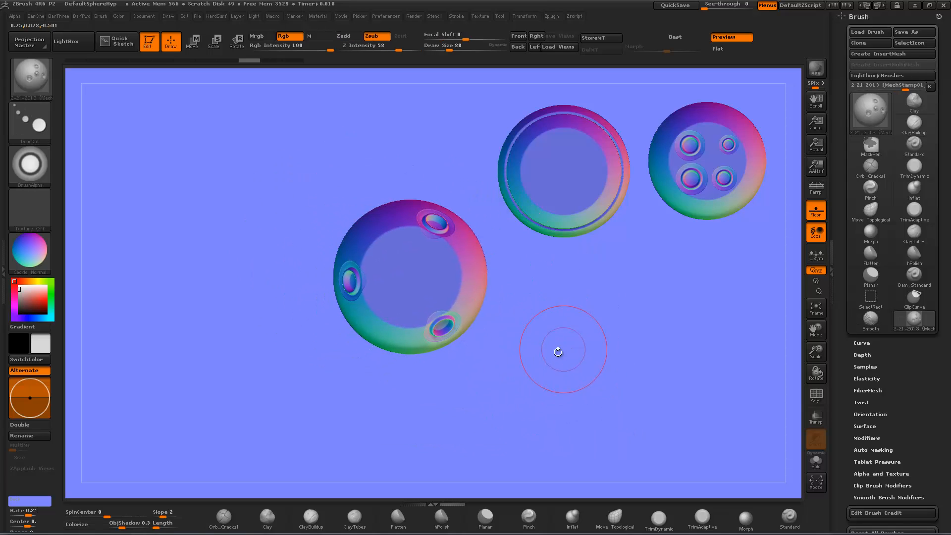
Step: Examine the LightCap section of the light settings
left_click_drag(520, 340, 587, 338)
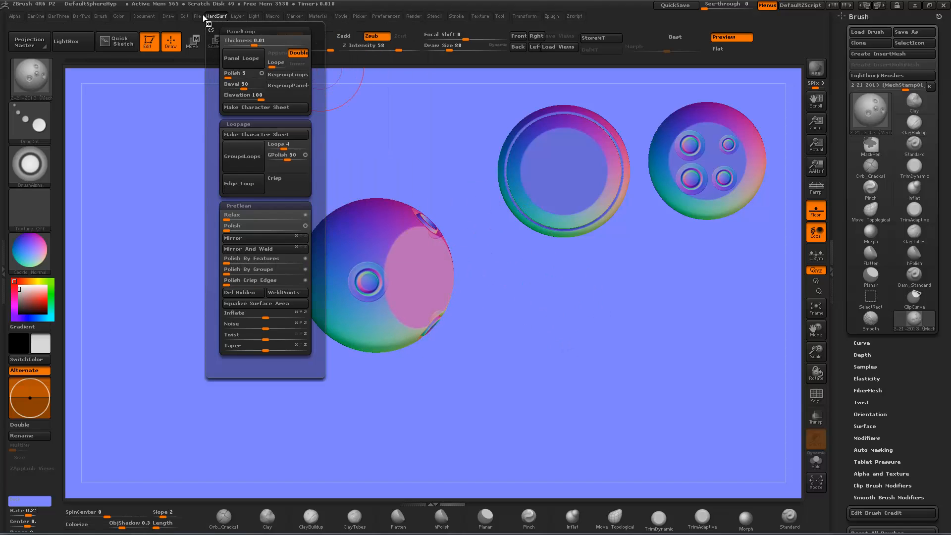
mouse_move(238, 16)
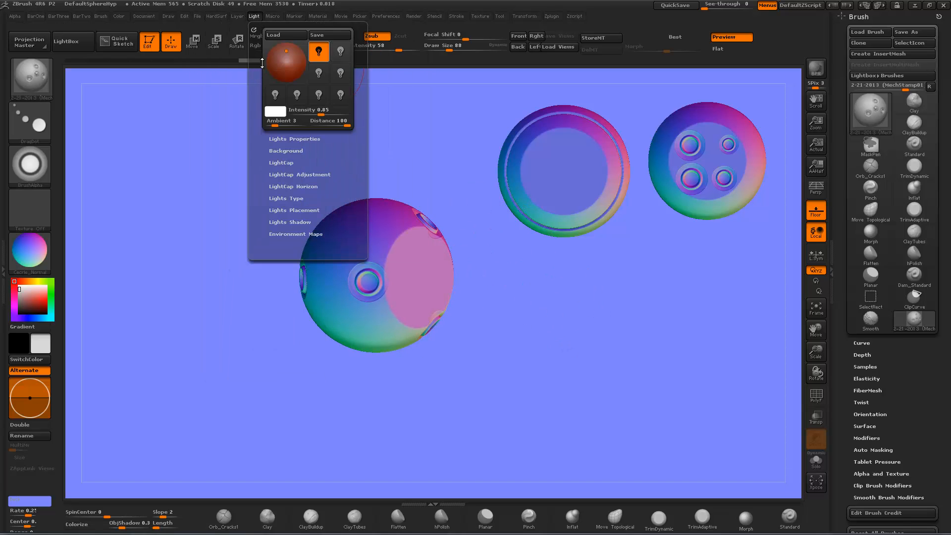
left_click(286, 163)
left_click_drag(260, 90, 264, 168)
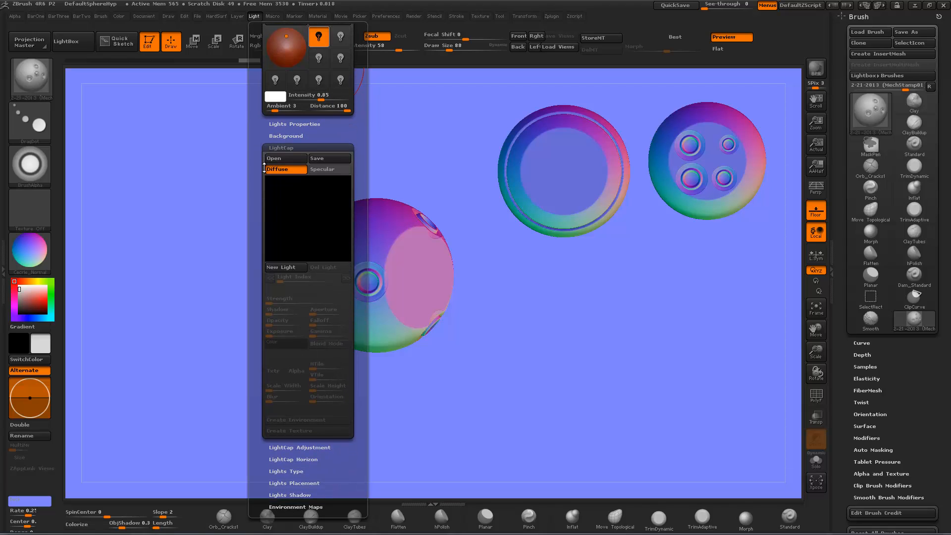
Step: Leave a snapshot of the three-detail sphere beneath the four-detail one and revert the relocated live sphere to its plain clipped state
mouse_move(595, 371)
left_mouse_down()
mouse_move(562, 365)
mouse_move(518, 321)
left_mouse_up()
mouse_move(513, 390)
left_mouse_down("alt")
mouse_move(755, 417)
mouse_move(552, 381)
mouse_move(564, 379)
left_mouse_up("alt")
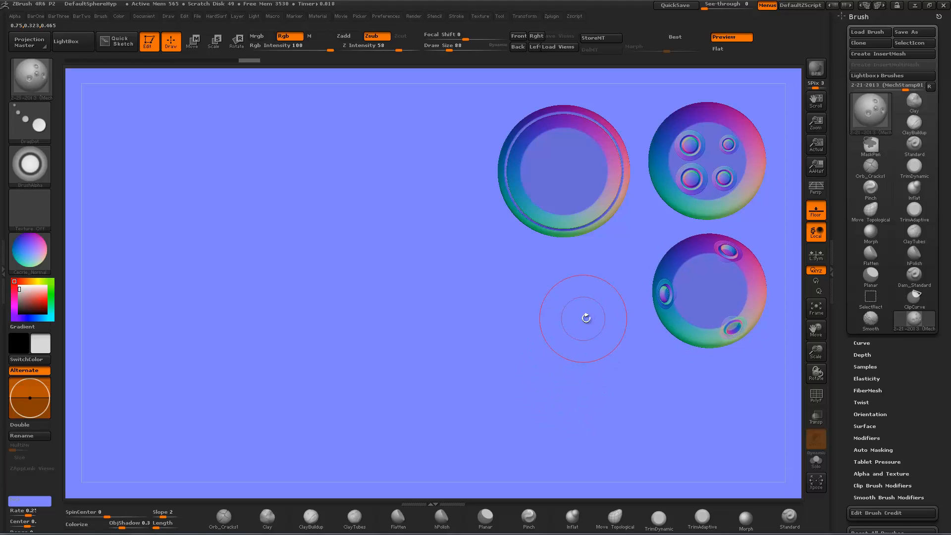
key("shift")
key("shift+s")
left_click_drag(634, 371, 432, 391, "alt")
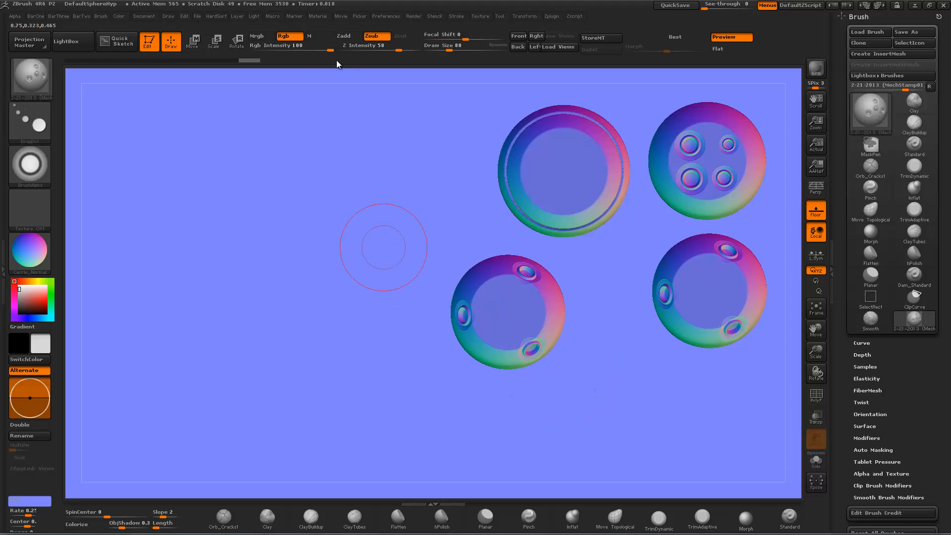
left_click(207, 62)
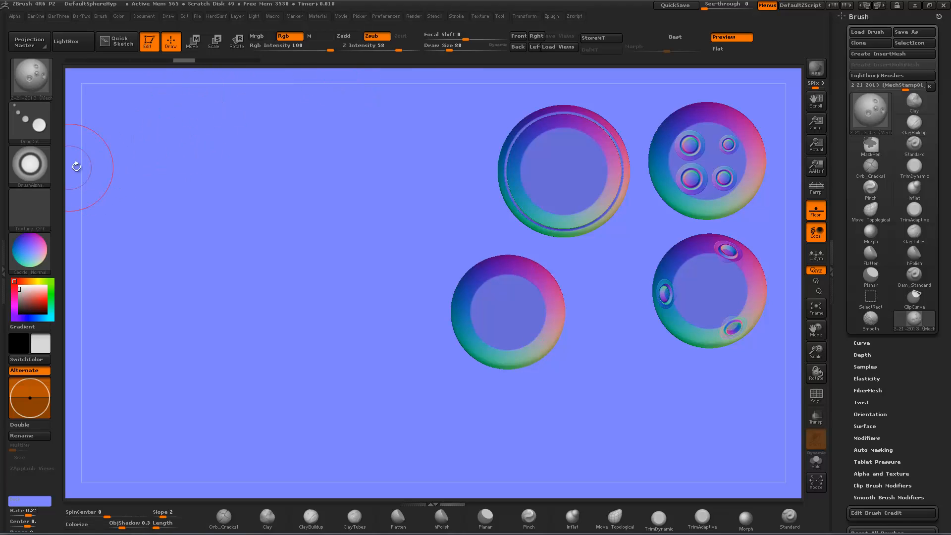
Step: With the MechStamp06 (1-27) brush, stamp two parallel vertical bars near opposite edges of the sphere's flat face
left_click(46, 74)
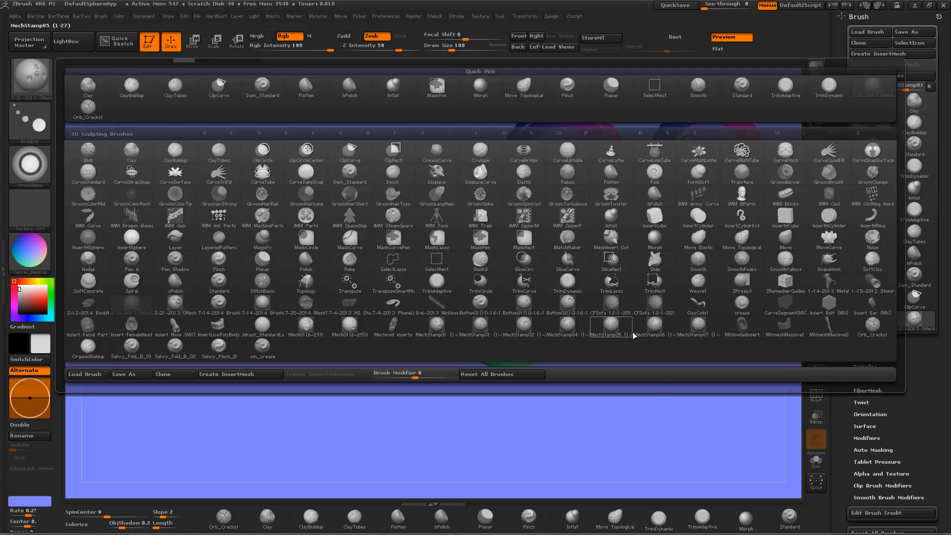
left_click(653, 327)
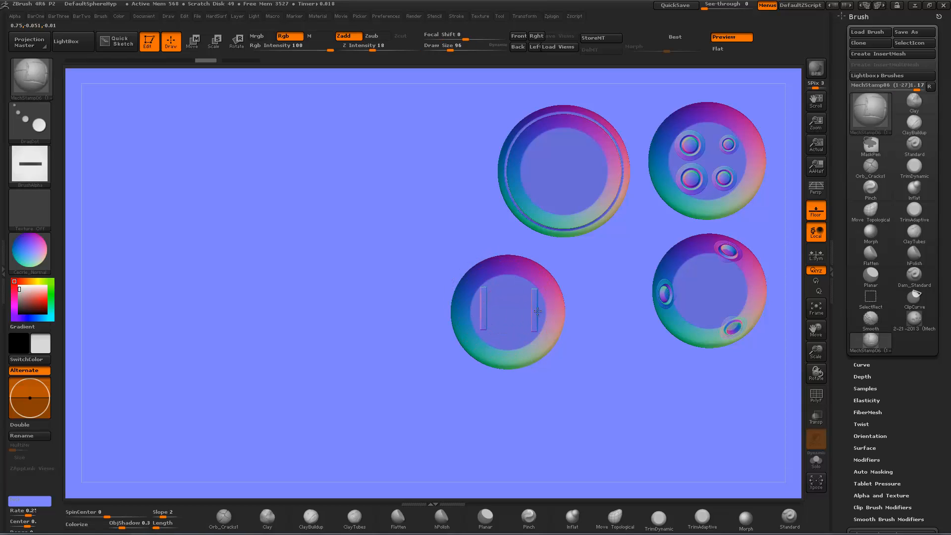
left_click_drag(538, 311, 539, 311)
key("ctrl+z")
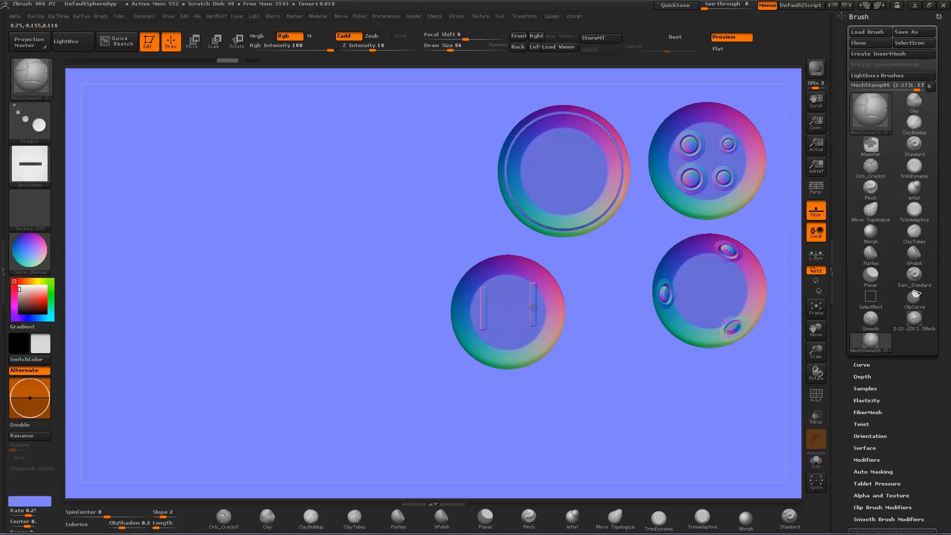
key("ctrl+z")
key("ctrl+z")
Step: With the MechStamp01 (1-27) brush at draw size 156, stamp one round detail centred between the two bars
left_click(31, 77)
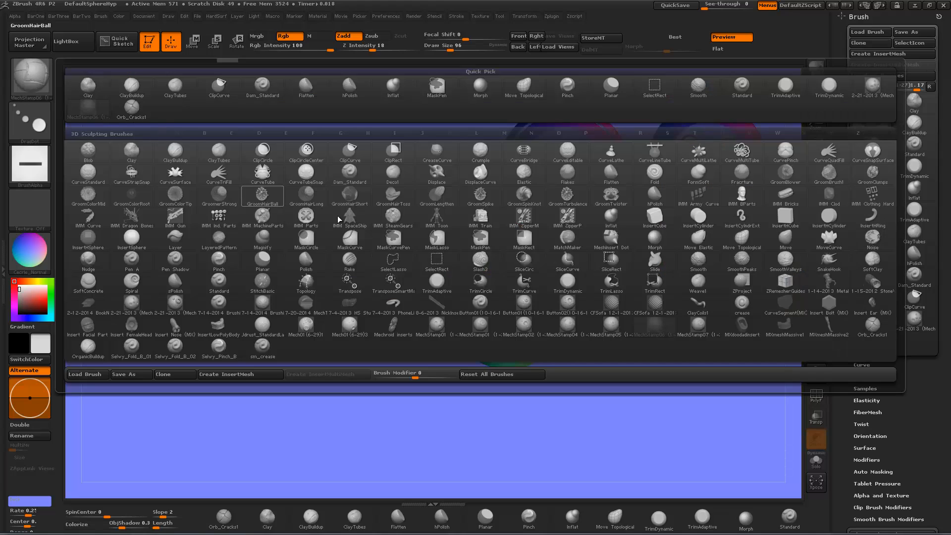
left_click(496, 324)
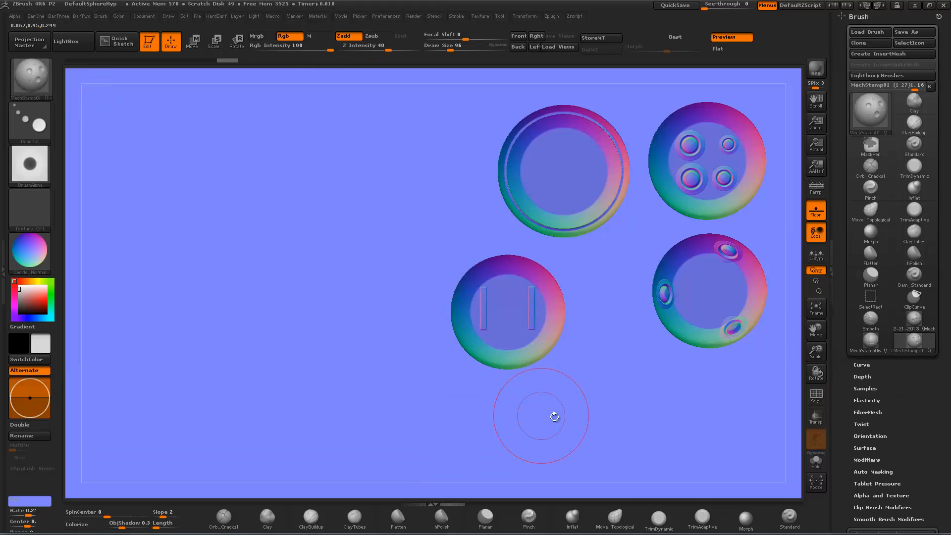
left_click_drag(560, 423, 563, 446, "alt")
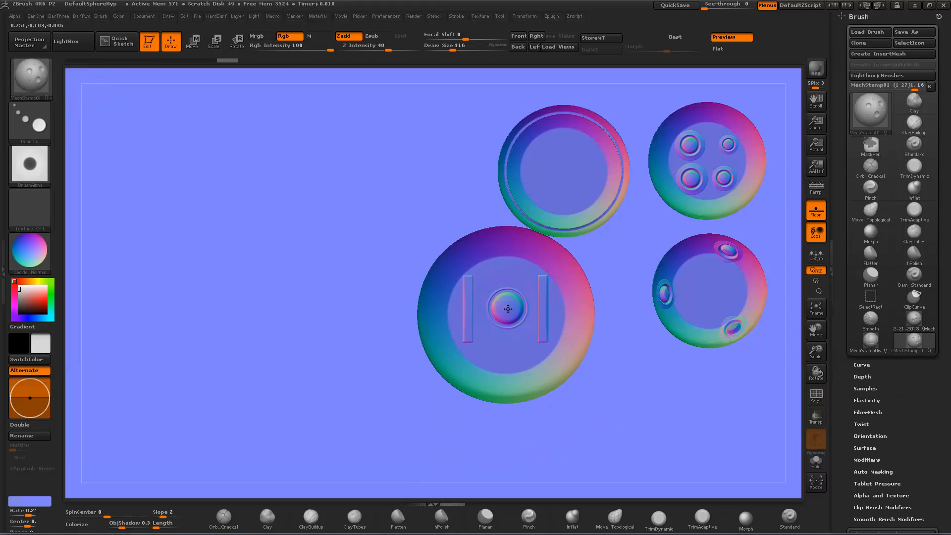
key("ctrl+z")
key("]")
left_click(508, 305)
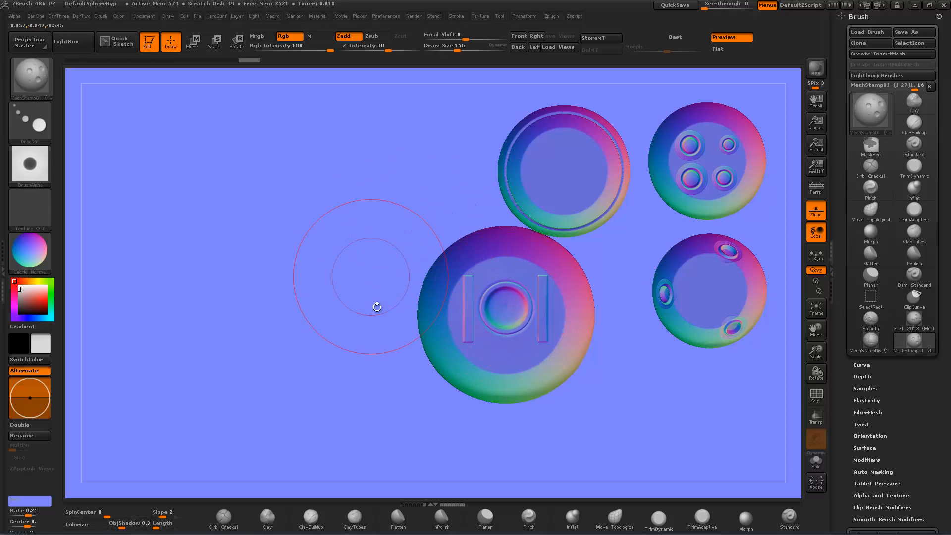
Step: Shrink the sphere with the bars and round detail and place it beneath the grooved snapshot
mouse_move(378, 306)
left_mouse_down("alt")
mouse_move(372, 293)
mouse_move(441, 397)
mouse_move(460, 381)
mouse_move(480, 423)
mouse_move(475, 405)
mouse_move(478, 414)
left_mouse_up("alt")
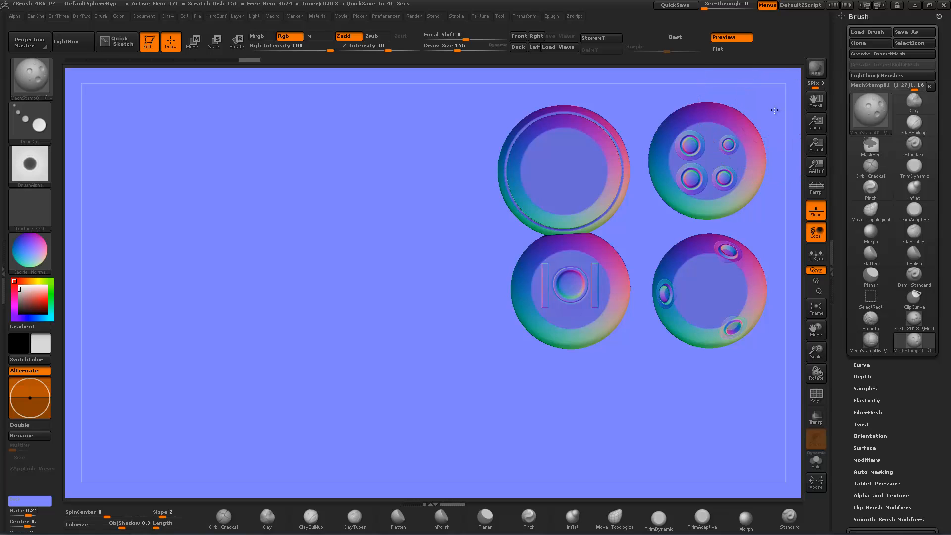
mouse_move(775, 110)
left_mouse_down()
mouse_move(752, 114)
mouse_move(781, 112)
left_mouse_up()
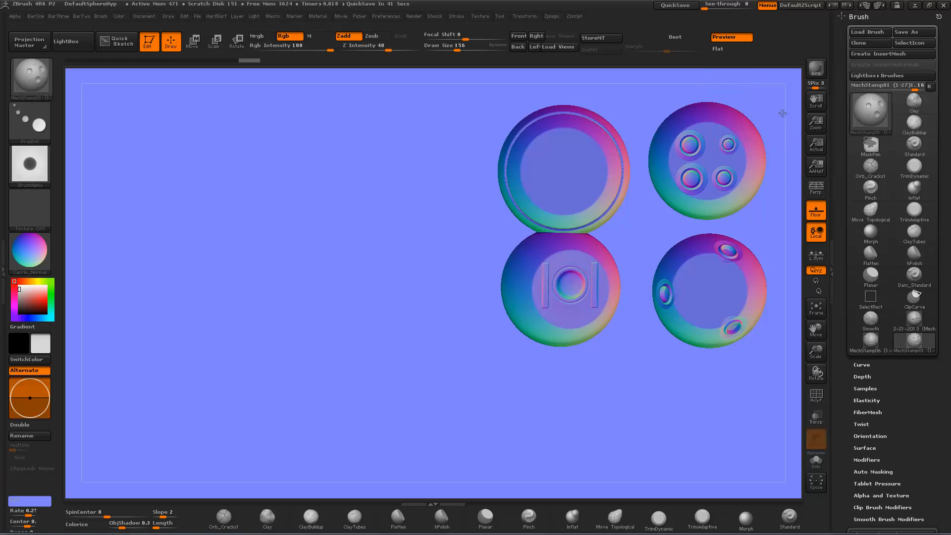
Step: Switch to Blender and open the matcap choices in the 3D view's shading settings
left_click(918, 5)
middle_click_drag(353, 294, 310, 303)
scroll(315, 324, "down", 2)
key("n")
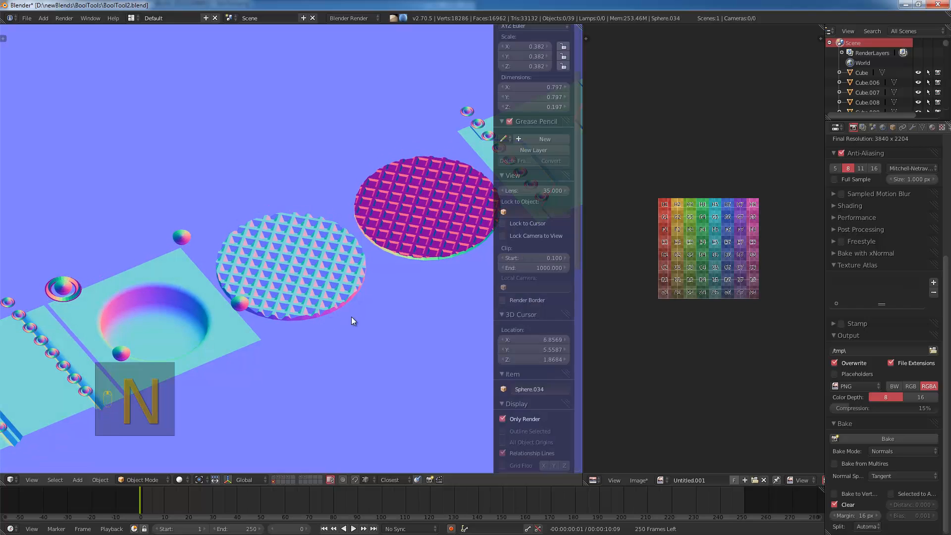
scroll(523, 393, "down", 5)
scroll(526, 405, "down", 4)
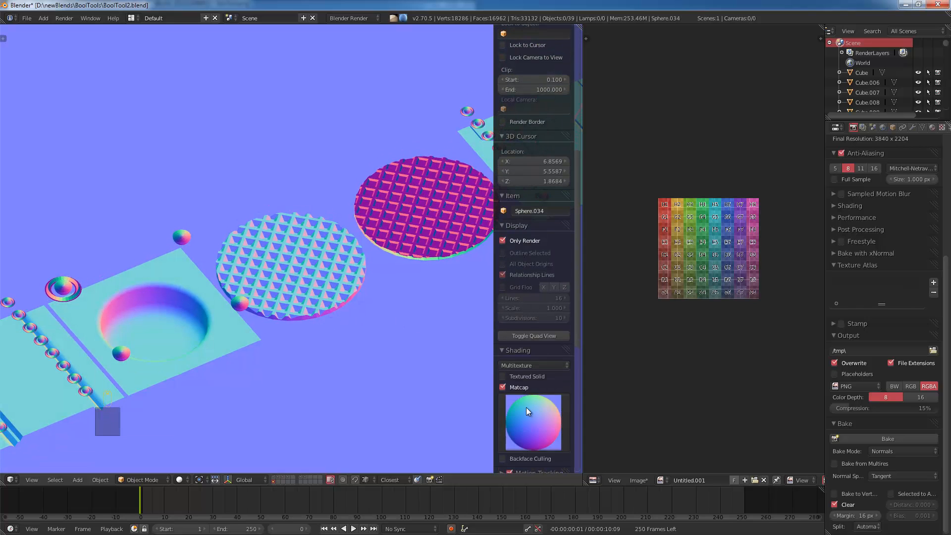
left_click(526, 409)
left_click(524, 414)
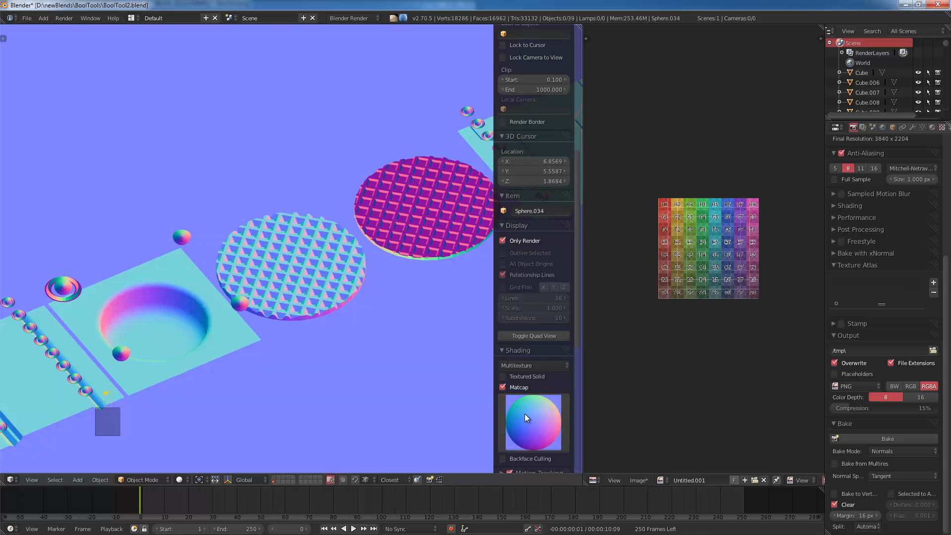
left_click(525, 415)
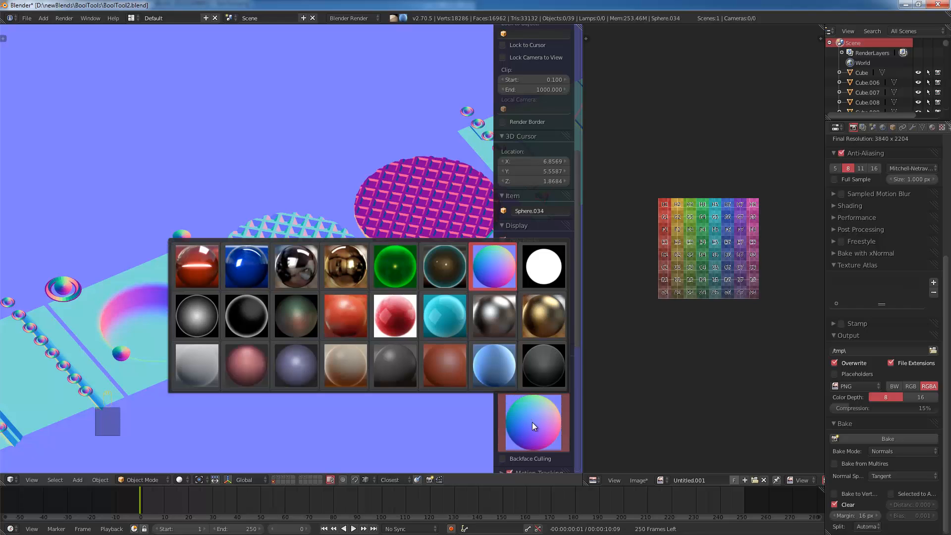
Step: Keep the normal-coloured matcap, close its choices, and view the modelled details from directly above
left_click(532, 422)
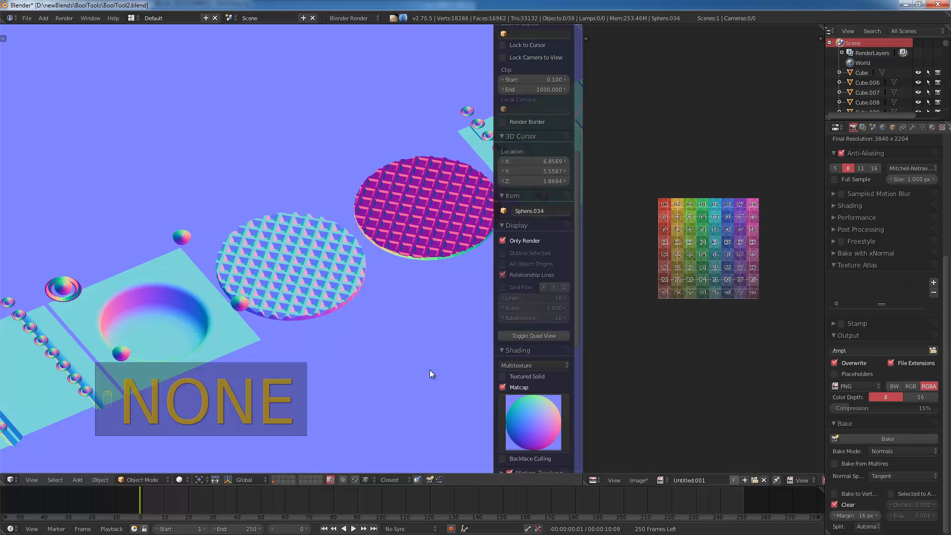
key("KP_7")
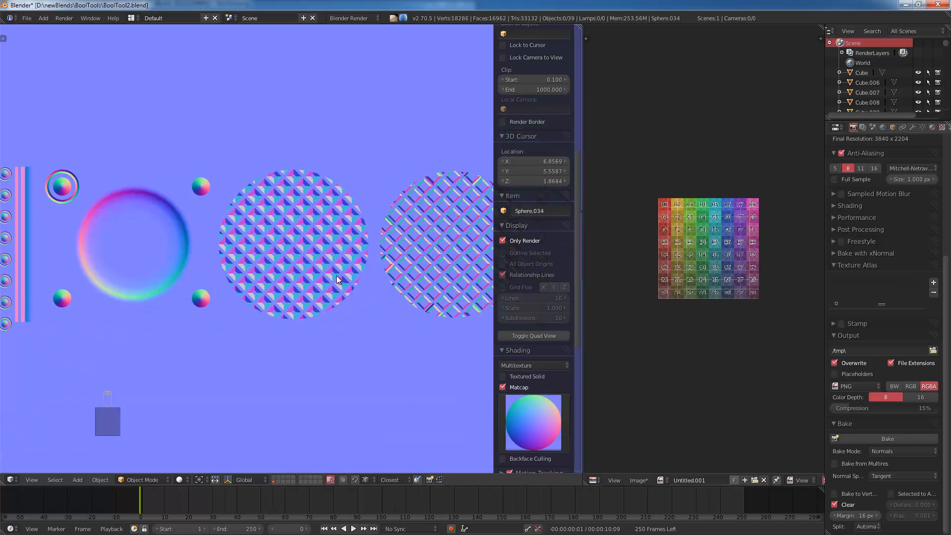
scroll(338, 276, "up", 3)
scroll(340, 280, "down", 2)
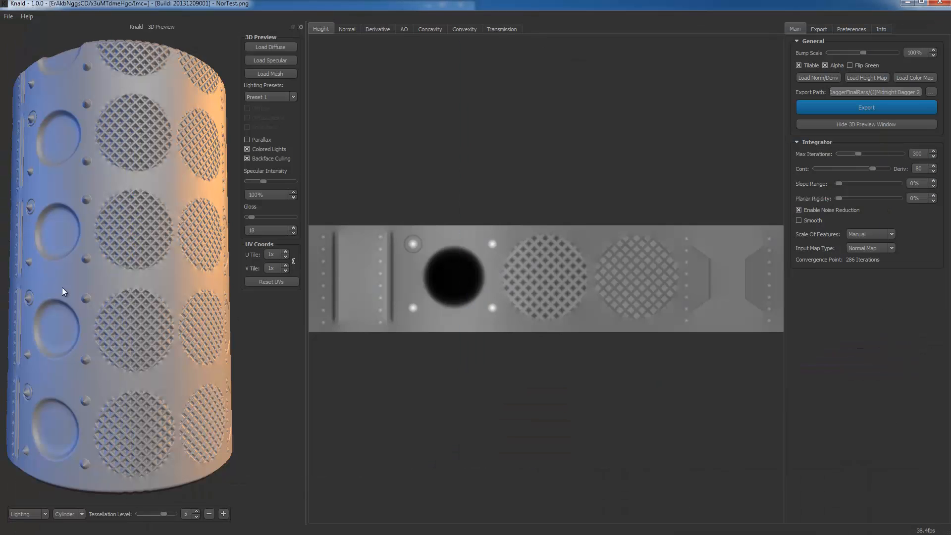
Step: Switch to Knald and examine the recesses, rivets and grates of the normal map on the cylinder in the 3D preview
left_click_drag(62, 287, 123, 266)
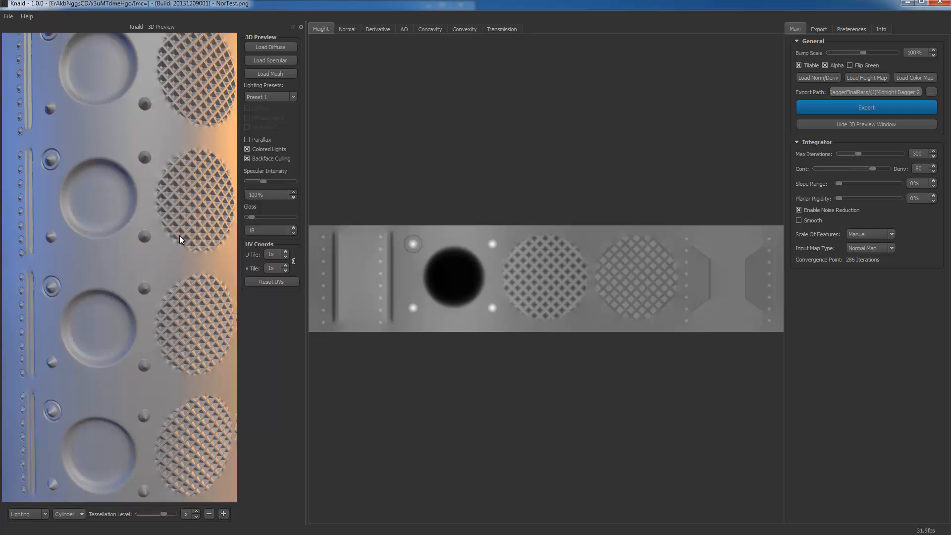
left_click_drag(180, 236, 152, 237)
scroll(152, 237, "up", 5)
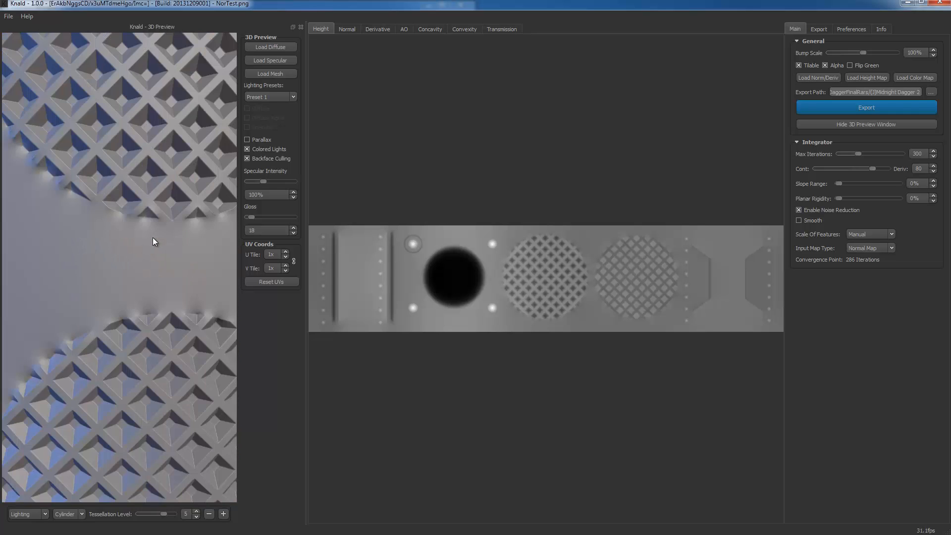
left_click_drag(90, 267, 117, 218)
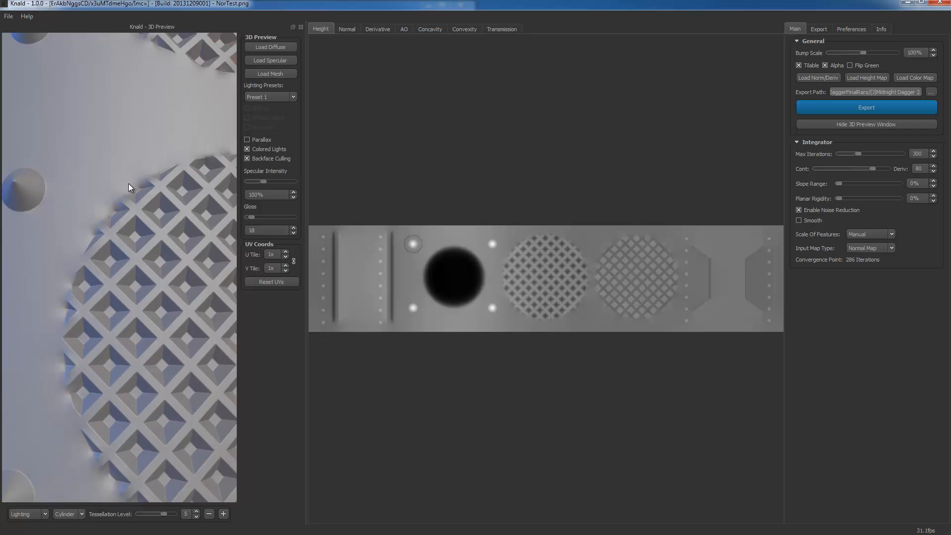
scroll(128, 191, "down", 6)
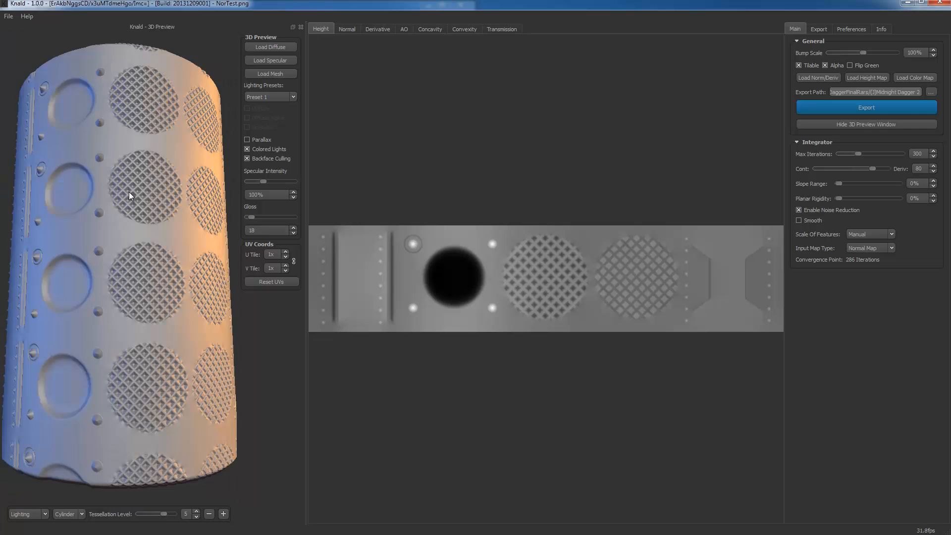
scroll(129, 193, "up", 3)
left_click_drag(117, 195, 106, 197)
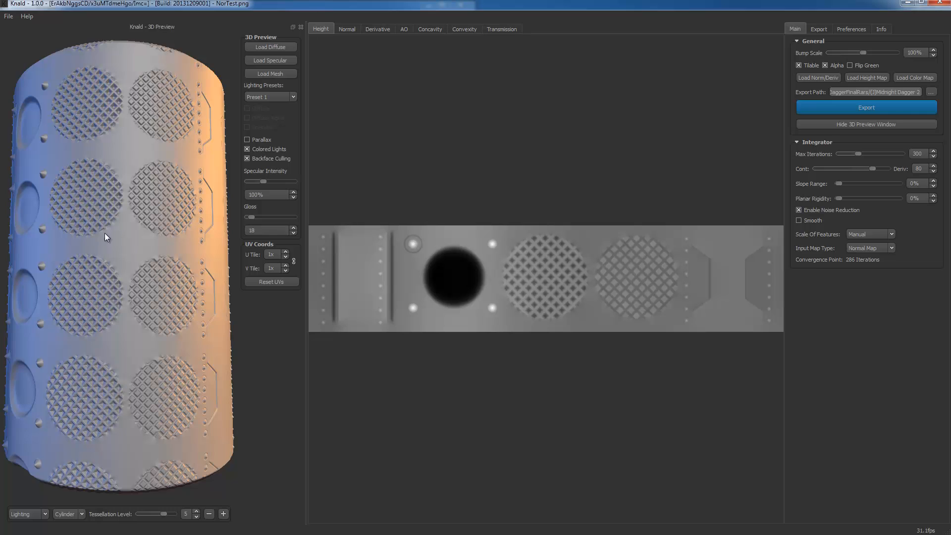
left_click_drag(105, 233, 163, 246)
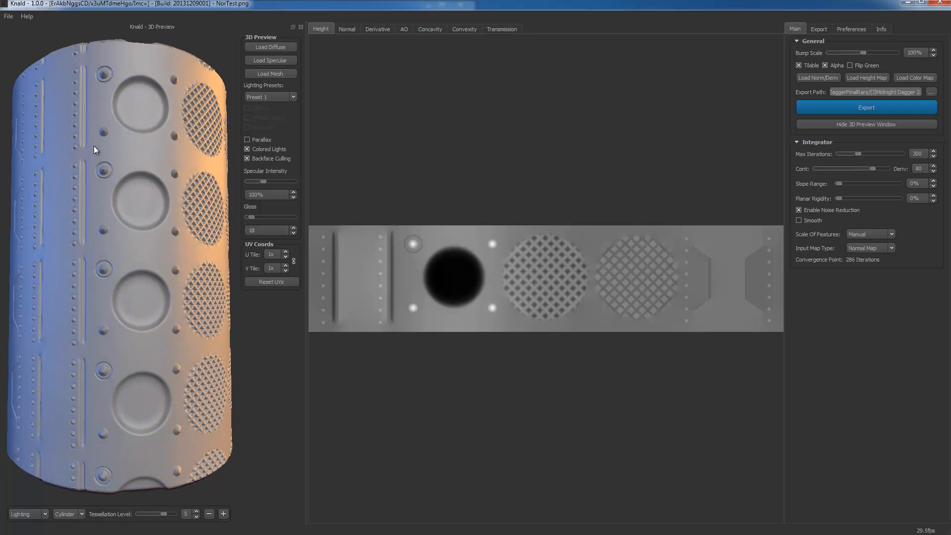
Step: Examine the two round grates and the dark circular recess in the height map
scroll(629, 289, "up", 5)
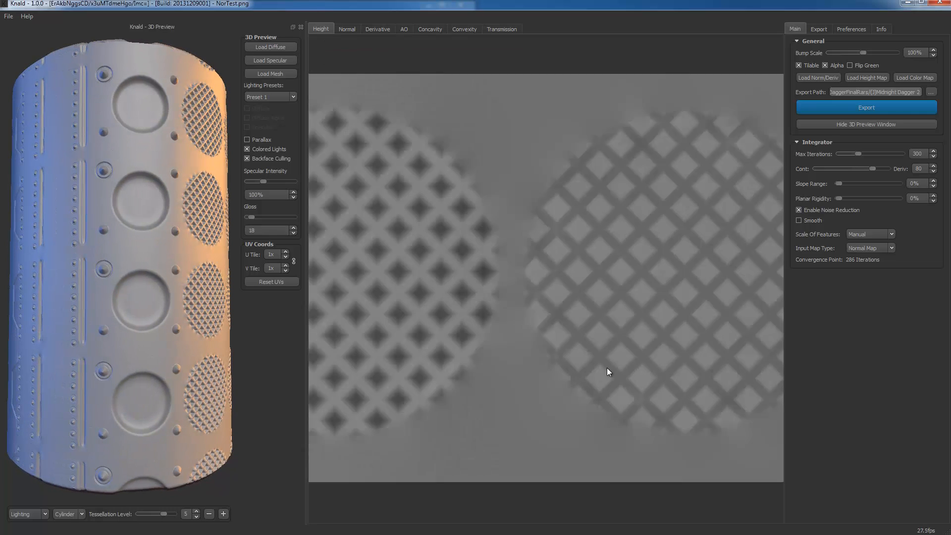
scroll(609, 371, "down", 5)
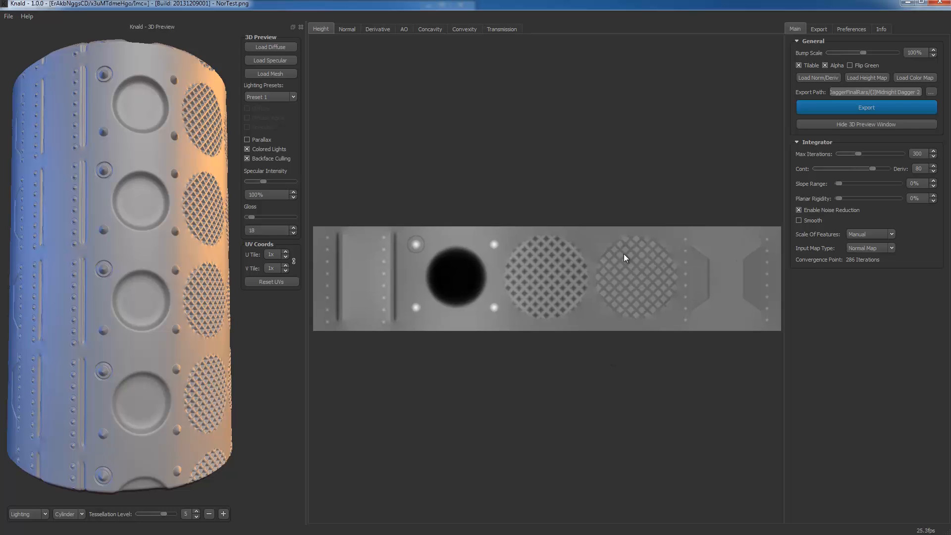
scroll(625, 259, "up", 2)
scroll(397, 261, "down", 2)
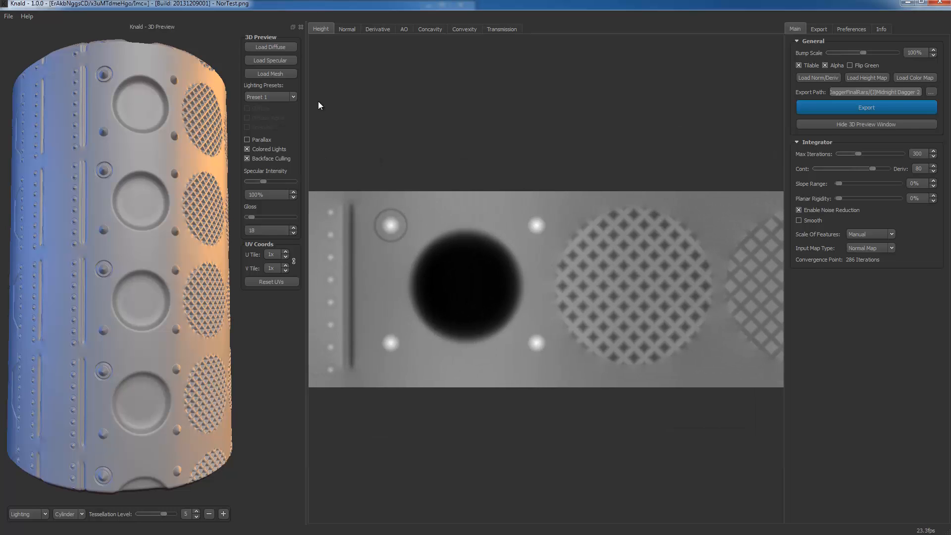
Step: Display the normal map, enable the Integrator's Smooth option, and inspect the edges of the round grates
left_click(346, 29)
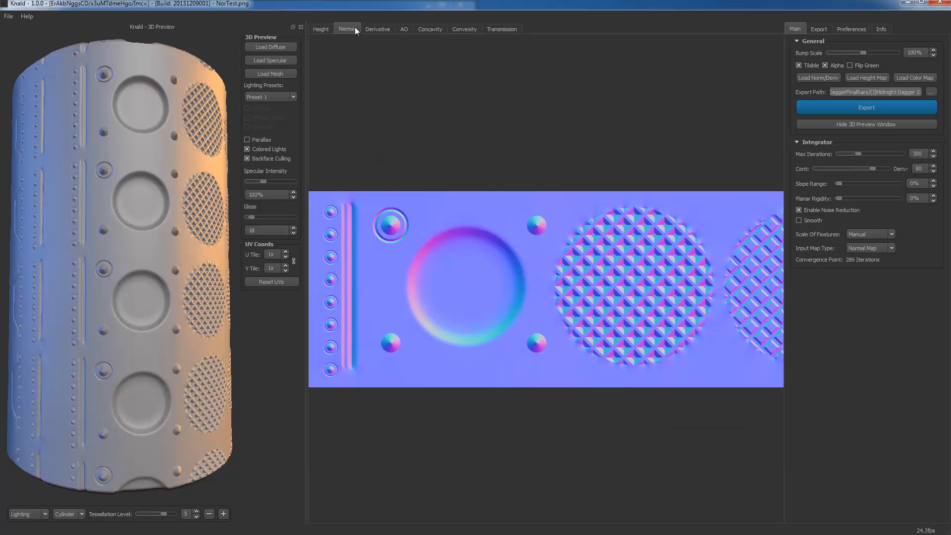
left_click(799, 221)
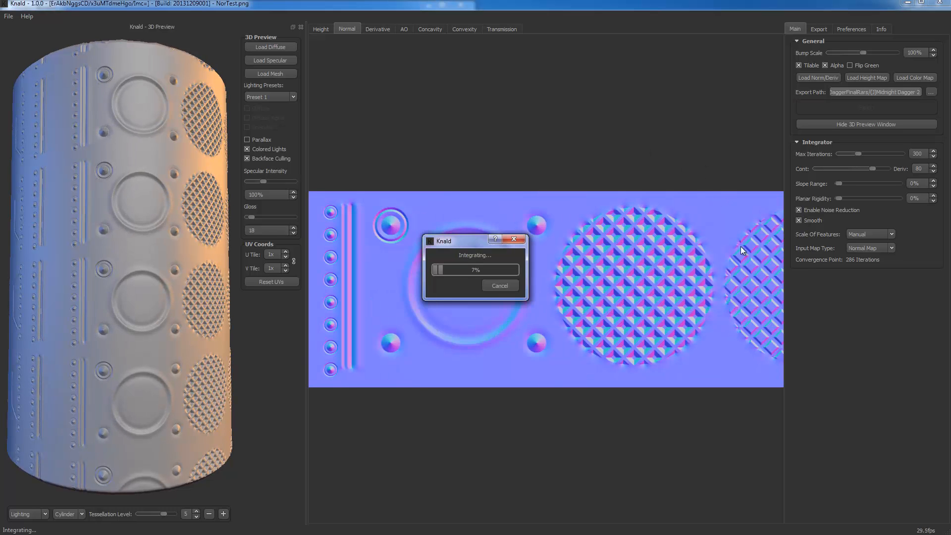
left_click_drag(660, 323, 574, 355)
right_click_drag(677, 344, 692, 305)
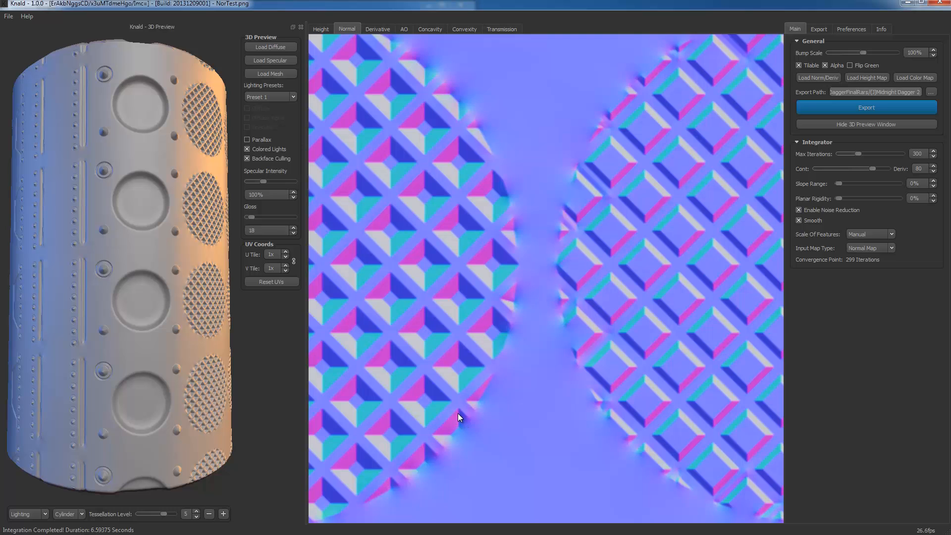
right_click_drag(457, 413, 433, 433)
left_click_drag(433, 433, 664, 289)
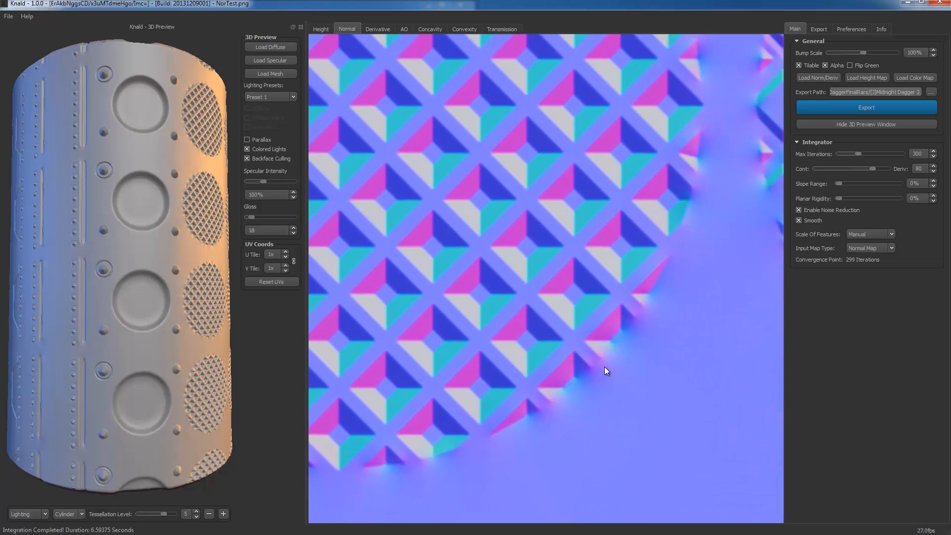
left_click_drag(604, 367, 599, 342)
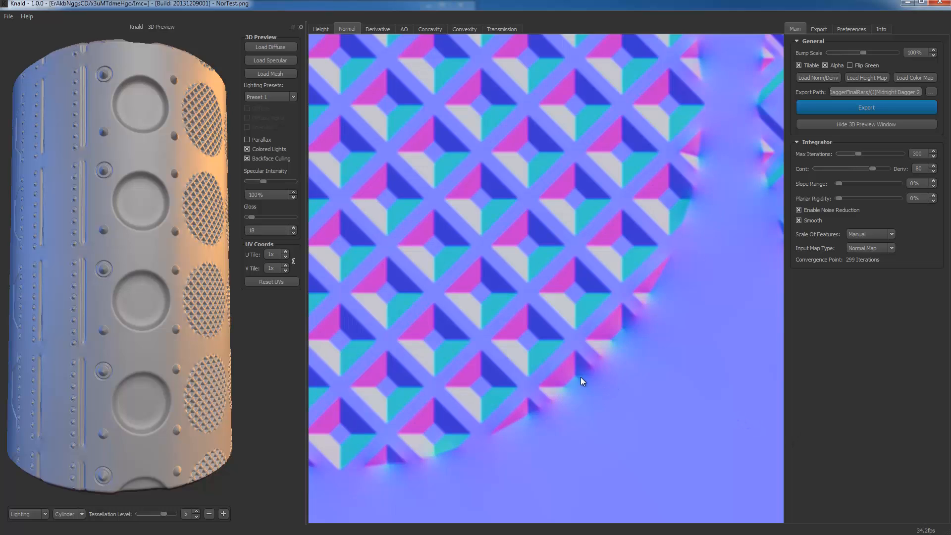
scroll(584, 402, "down", 4)
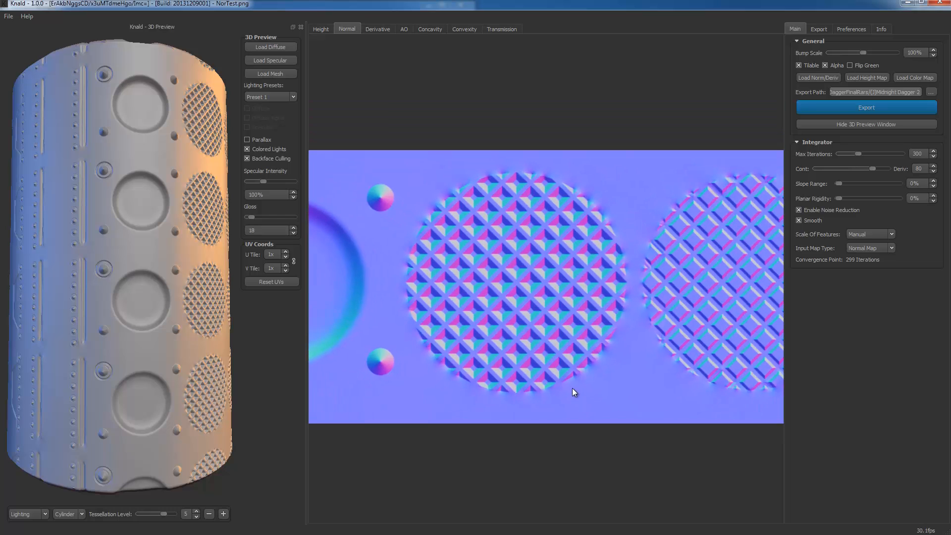
left_click_drag(569, 390, 566, 421)
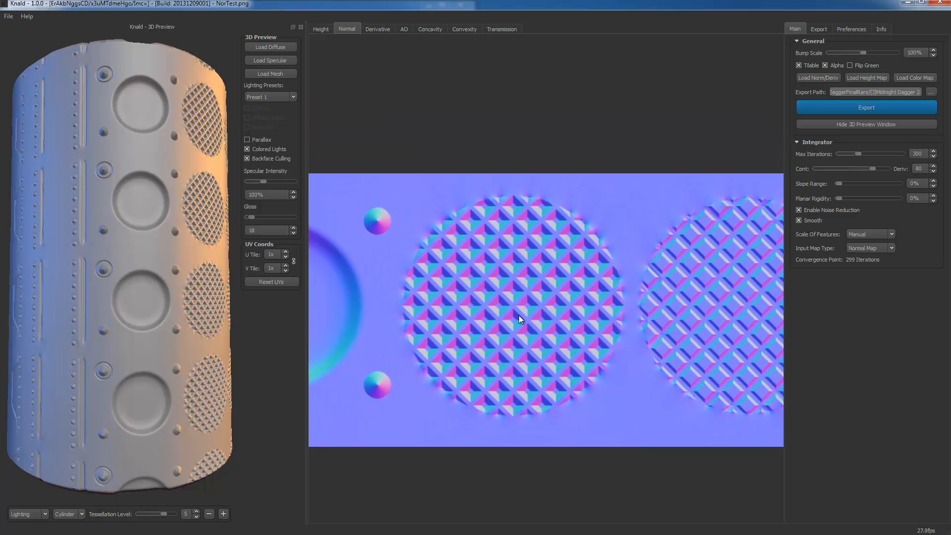
Step: Display the derivative map and examine its circular recess, rivets and grates
left_click(381, 30)
scroll(574, 284, "down", 3)
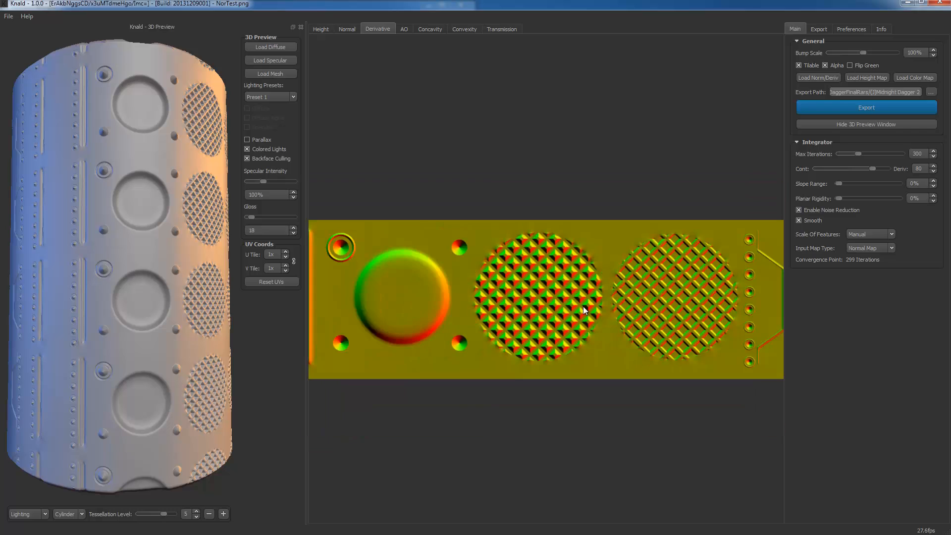
scroll(570, 321, "up", 3)
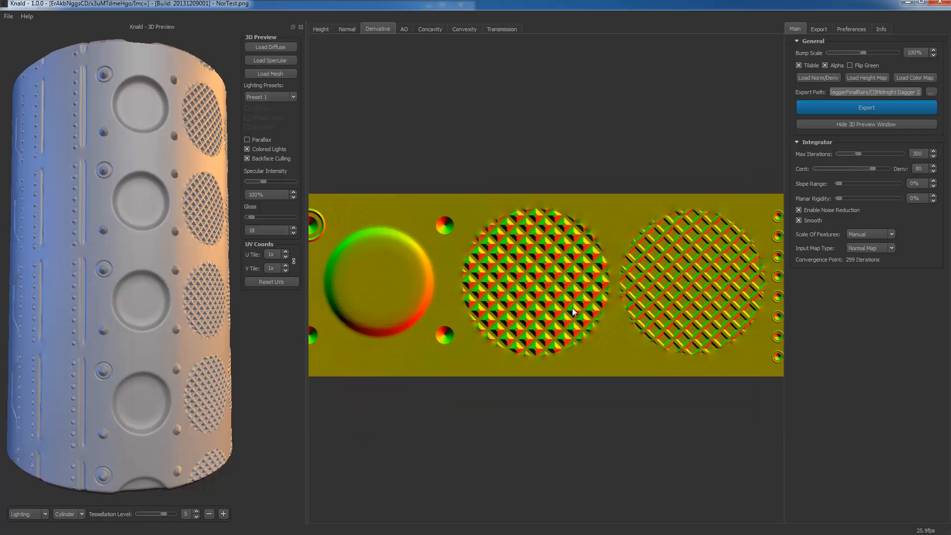
left_click_drag(453, 305, 657, 336)
scroll(626, 332, "up", 2)
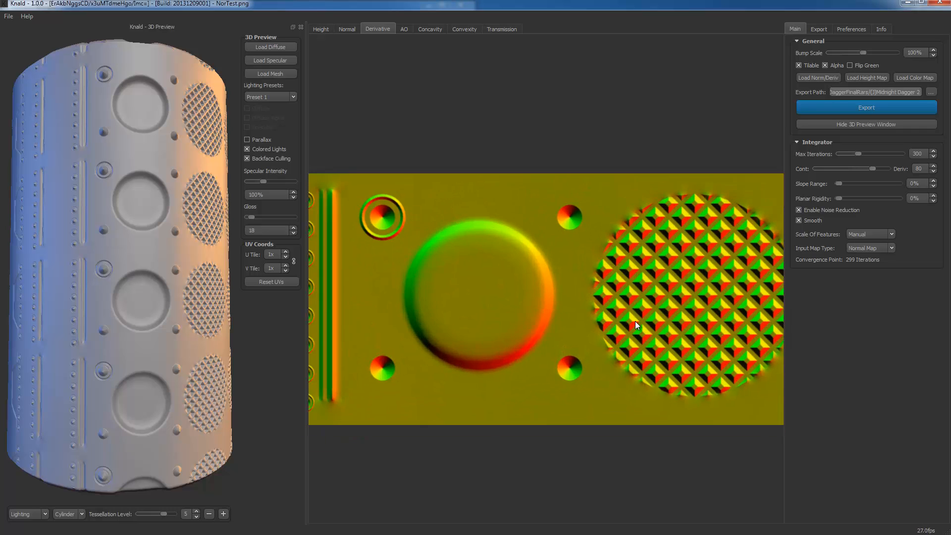
scroll(638, 325, "down", 2)
scroll(642, 335, "down", 1)
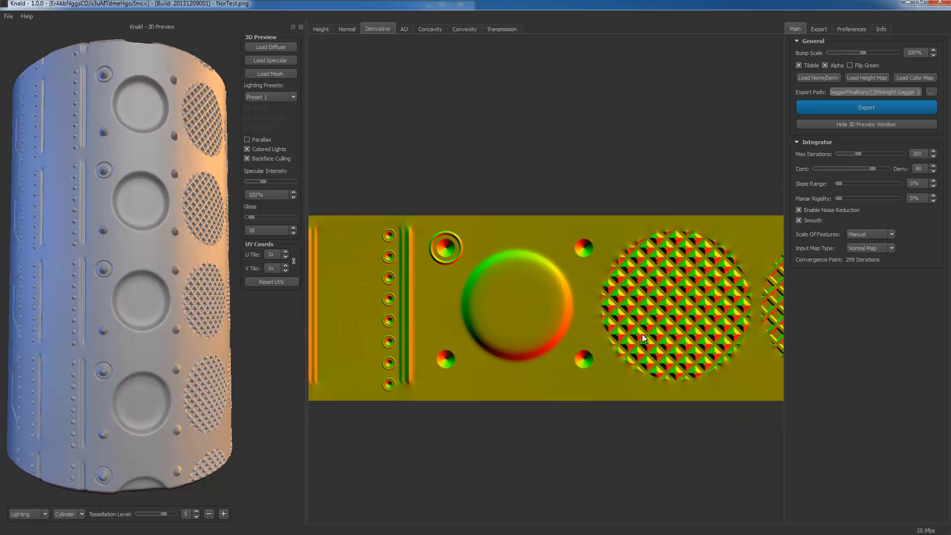
Step: Display the ambient occlusion map and set its AO Scale to 158%
left_click(405, 29)
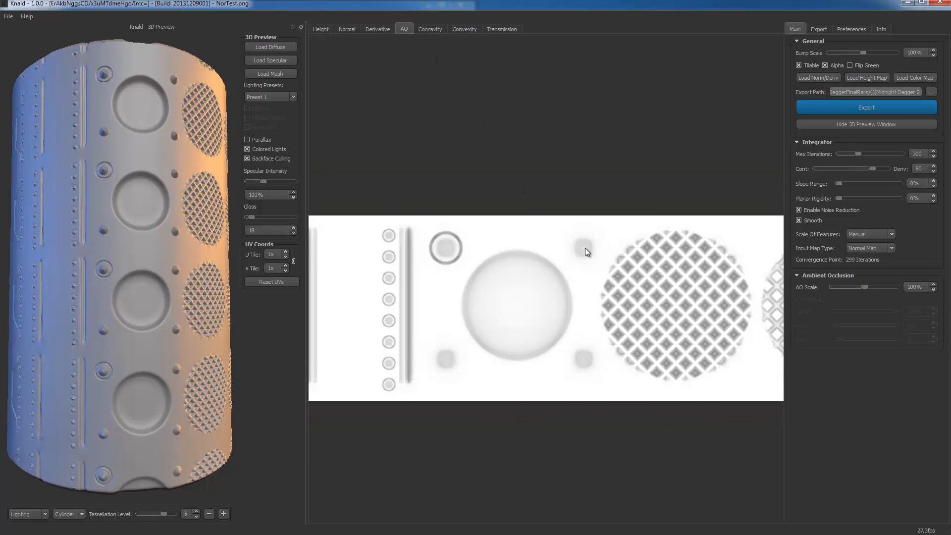
scroll(587, 248, "up", 2)
scroll(595, 263, "down", 3)
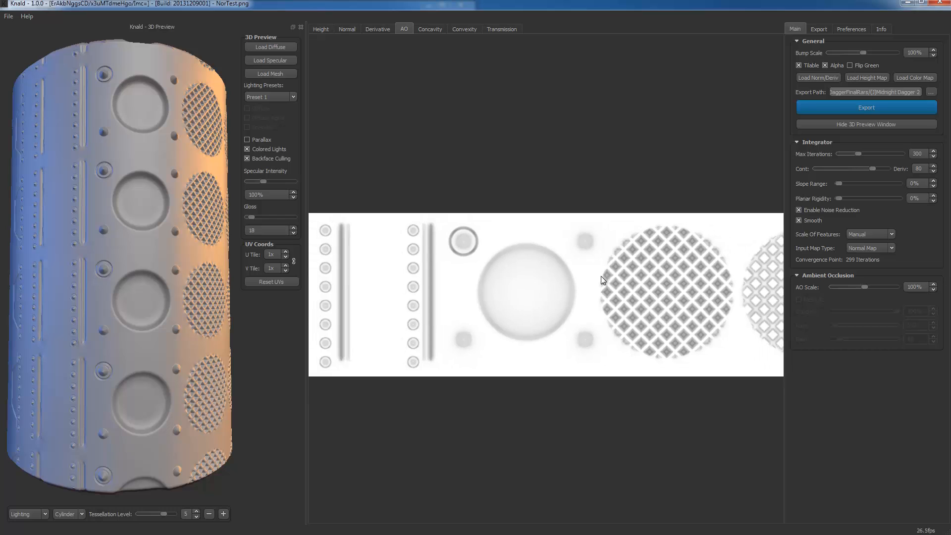
scroll(601, 276, "down", 2)
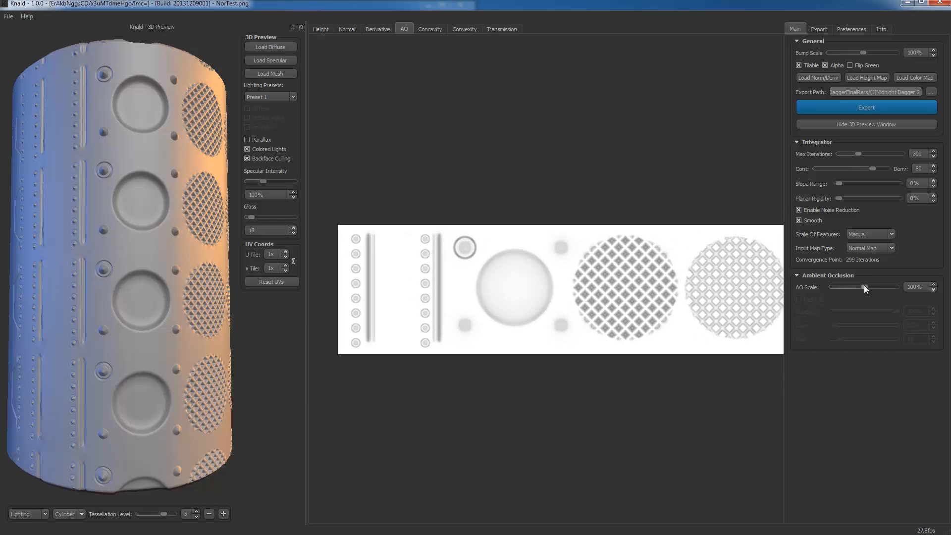
mouse_move(865, 287)
left_mouse_down()
mouse_move(846, 287)
mouse_move(900, 287)
mouse_move(865, 296)
left_mouse_up()
mouse_move(811, 299)
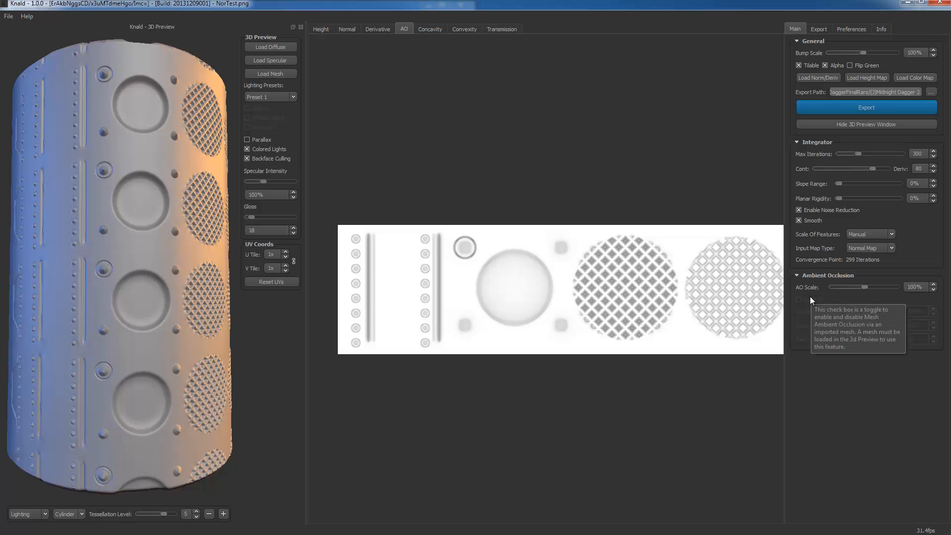
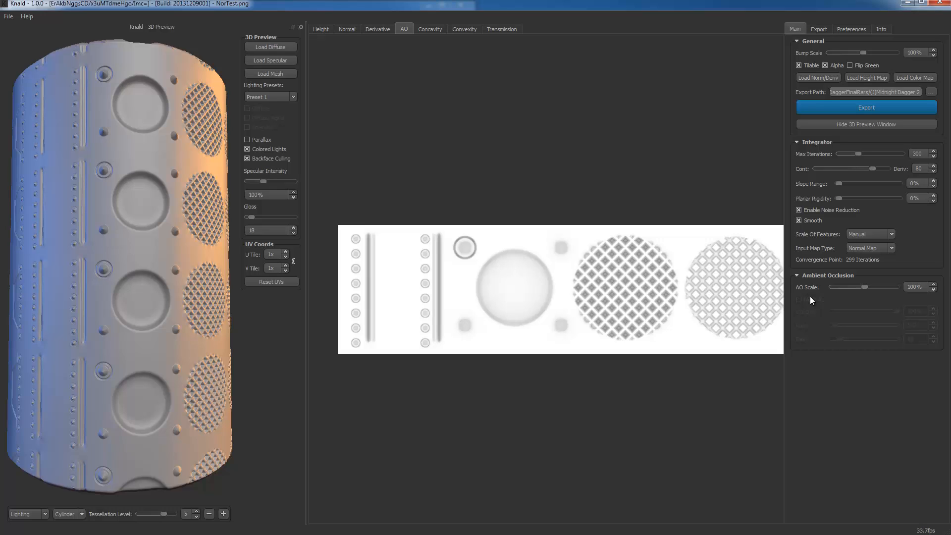
mouse_move(864, 287)
left_mouse_down()
mouse_move(840, 286)
mouse_move(900, 290)
mouse_move(867, 291)
left_mouse_up()
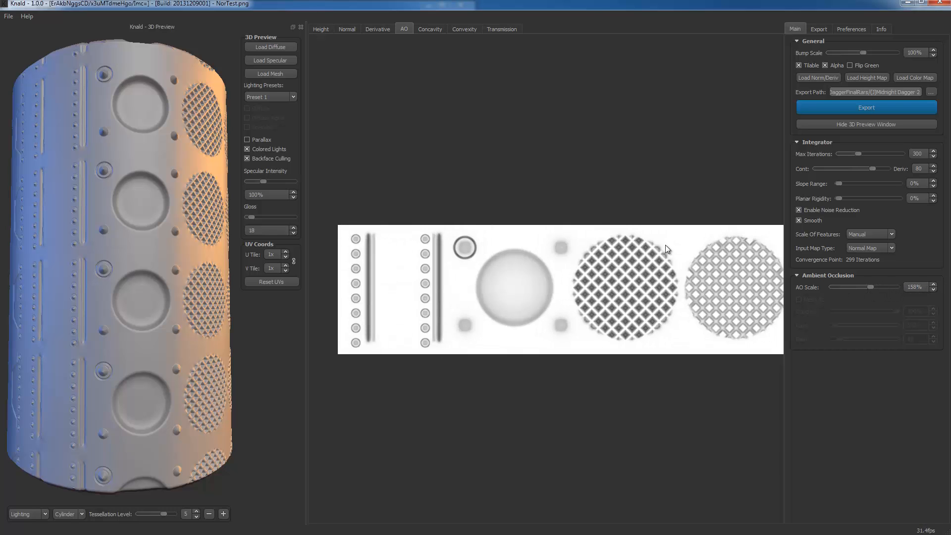
scroll(623, 263, "up", 5)
scroll(618, 183, "down", 6)
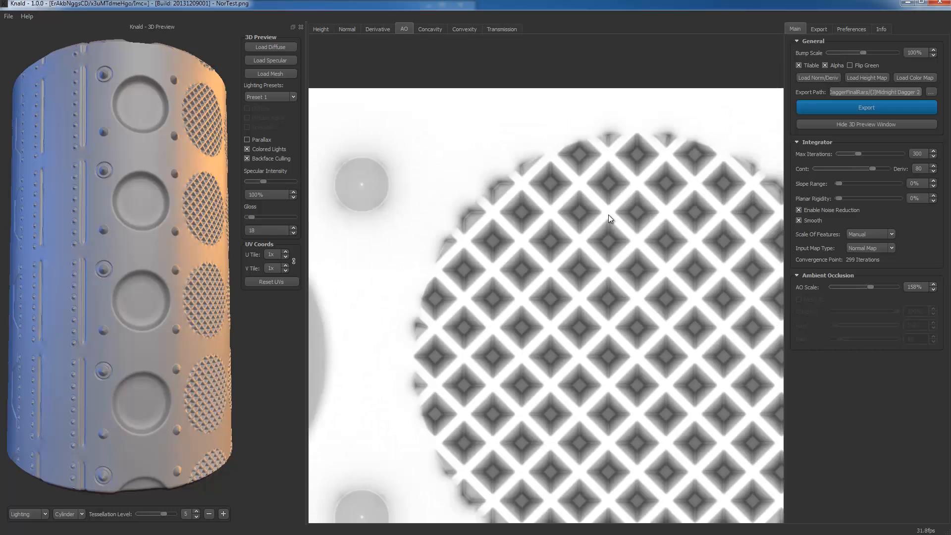
Step: Display the concavity map and raise its Cavity Scale to 1000%
left_click(430, 30)
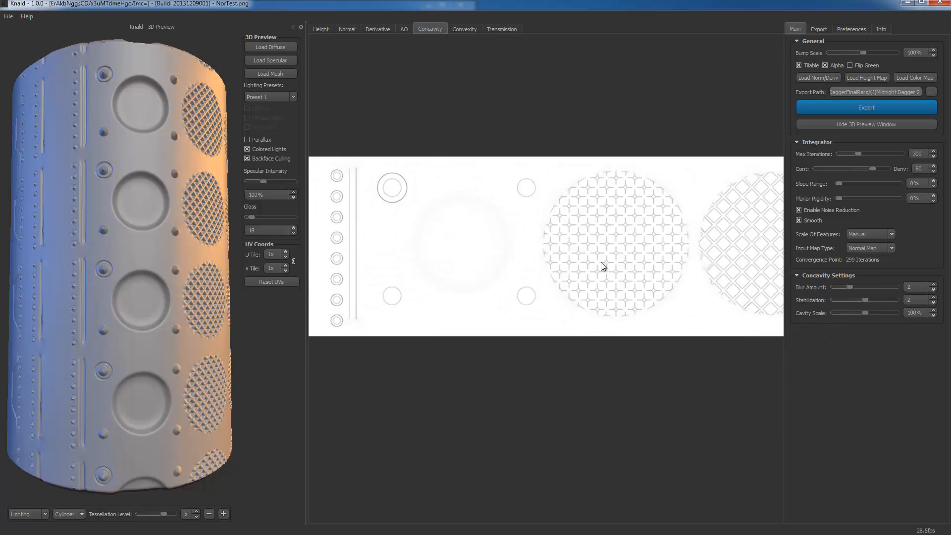
scroll(603, 266, "up", 1)
scroll(501, 249, "up", 4)
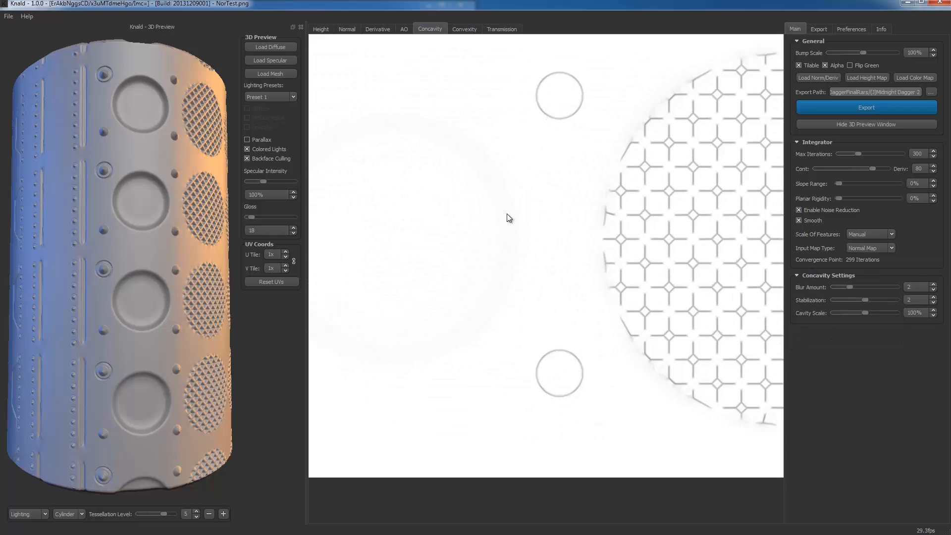
left_click_drag(865, 313, 897, 312)
scroll(644, 282, "down", 5)
scroll(648, 277, "up", 2)
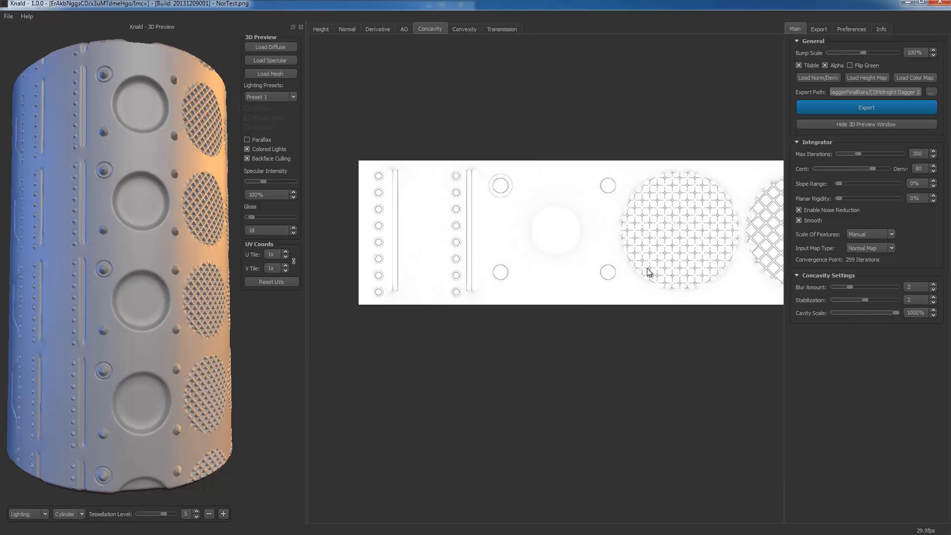
Step: Display the convexity map and examine the edge lines around the round grates
left_click(466, 29)
scroll(683, 223, "up", 4)
scroll(687, 208, "up", 3)
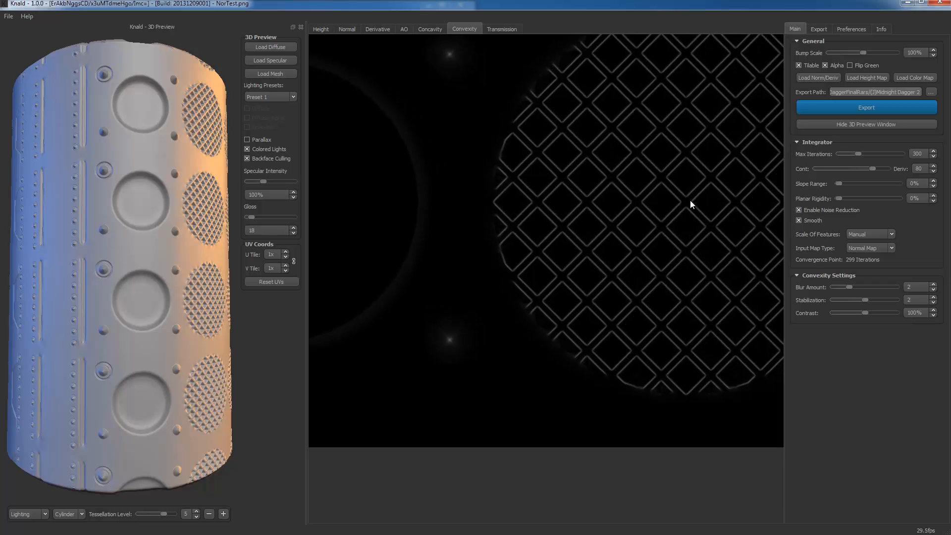
scroll(694, 213, "down", 4)
scroll(693, 274, "up", 1)
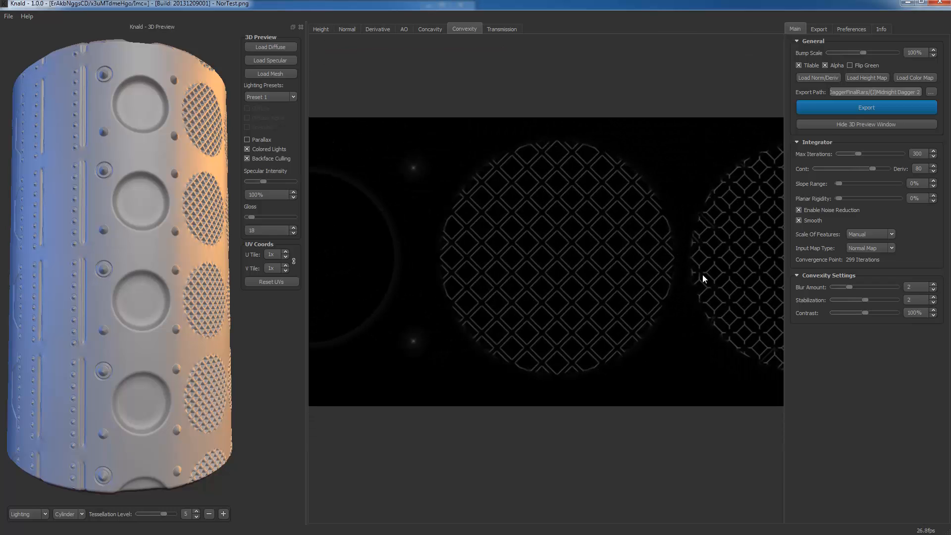
Step: Examine the rest of the convexity map, including the rivets and angled trim lines, and display the transmission map
left_click_drag(704, 279, 414, 303)
scroll(708, 334, "down", 5)
scroll(693, 345, "up", 1)
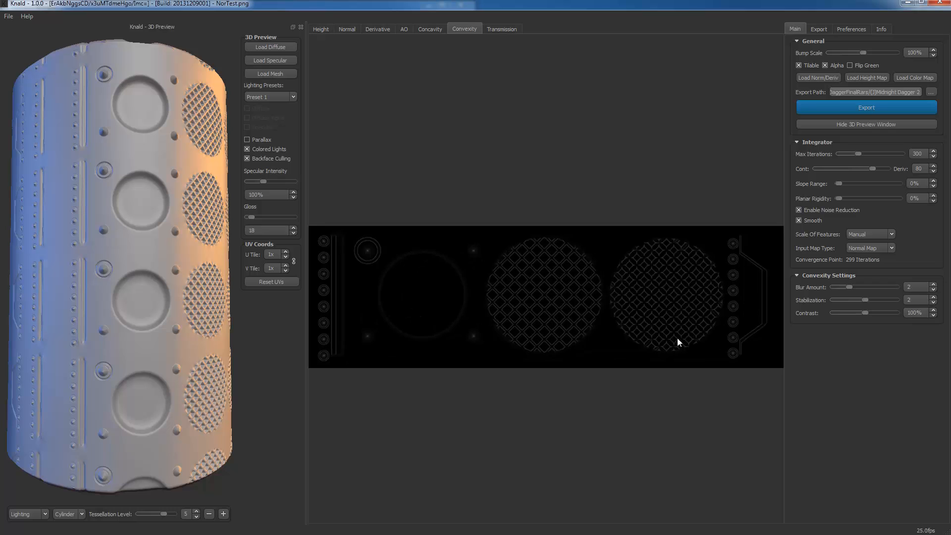
left_click_drag(678, 339, 665, 338)
mouse_move(498, 341)
left_mouse_down()
mouse_move(753, 365)
mouse_move(512, 344)
left_mouse_up()
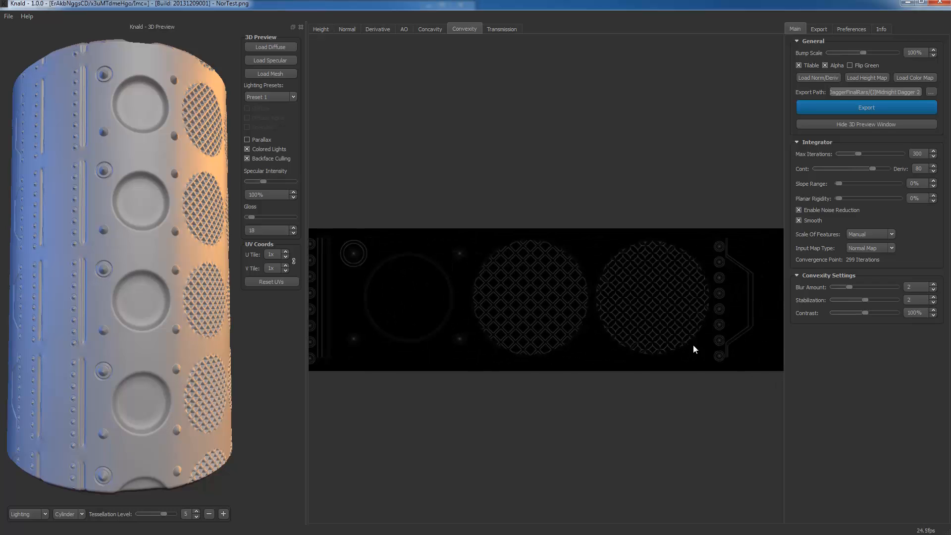
left_click_drag(694, 344, 525, 370)
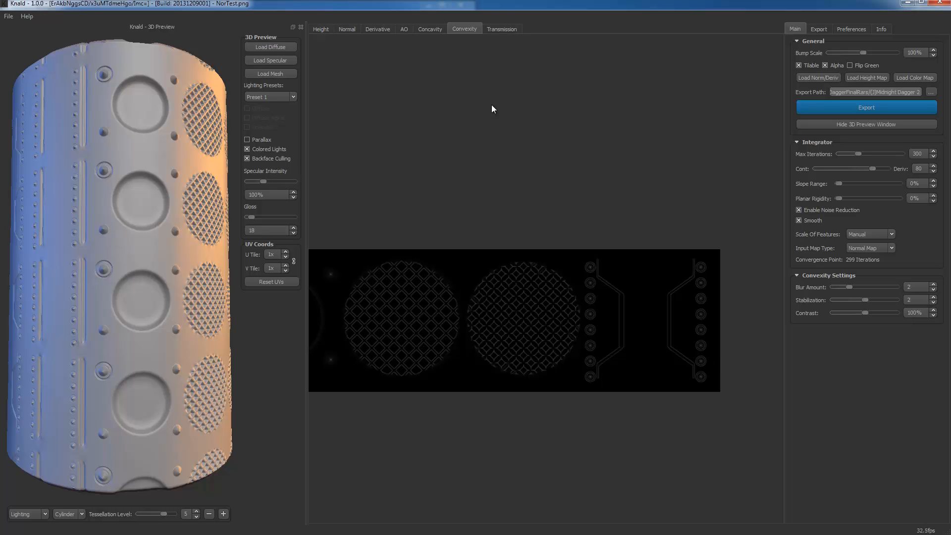
left_click(502, 29)
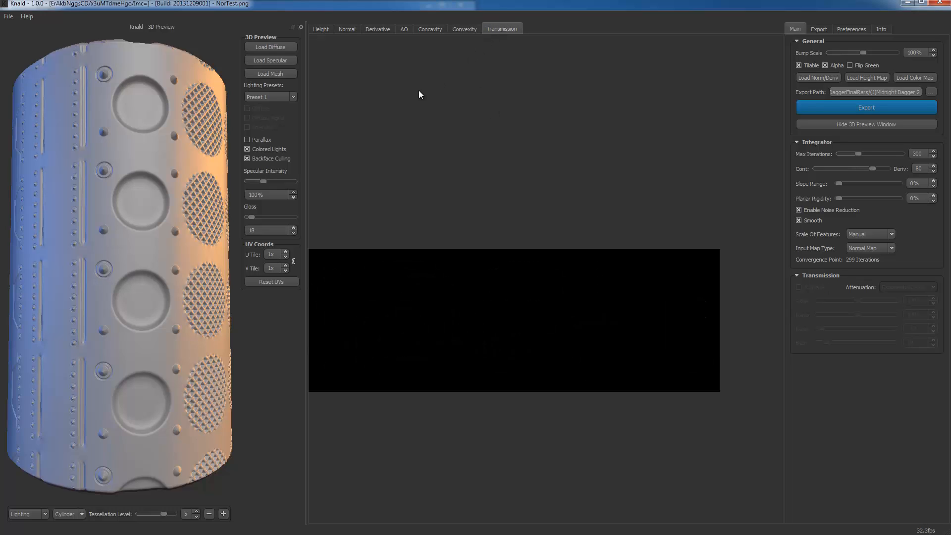
mouse_move(165, 204)
left_mouse_down()
mouse_move(57, 197)
mouse_move(92, 206)
mouse_move(156, 198)
left_mouse_up()
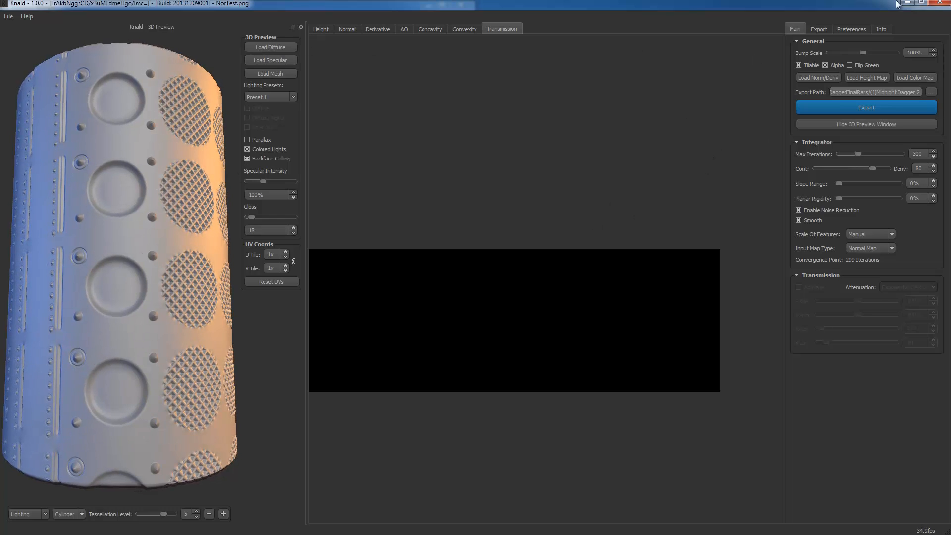
Step: Switch to ZBrush and open the DefaultSphereHyp.ZPR project, discarding changes to the current project
mouse_move(677, 4)
left_mouse_down()
mouse_move(687, 58)
mouse_move(682, 4)
left_mouse_up()
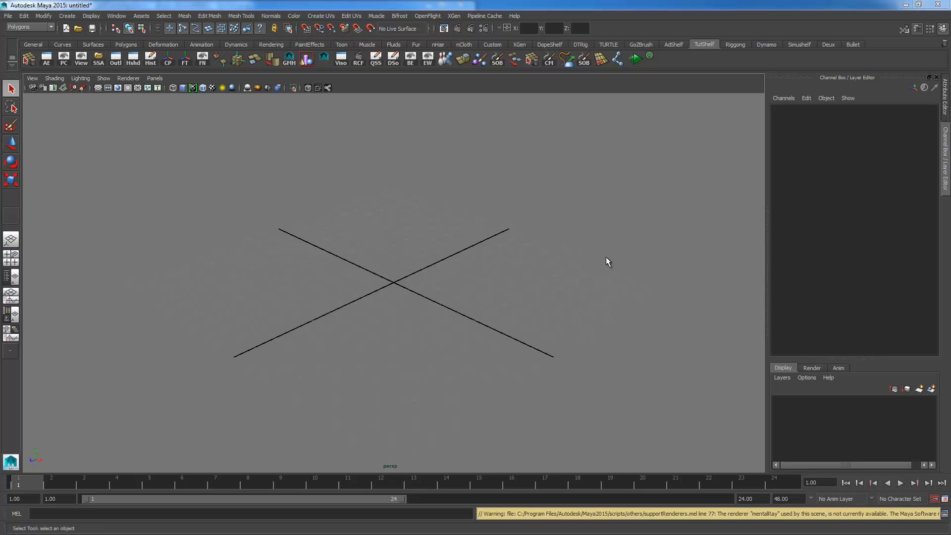
left_click(904, 5)
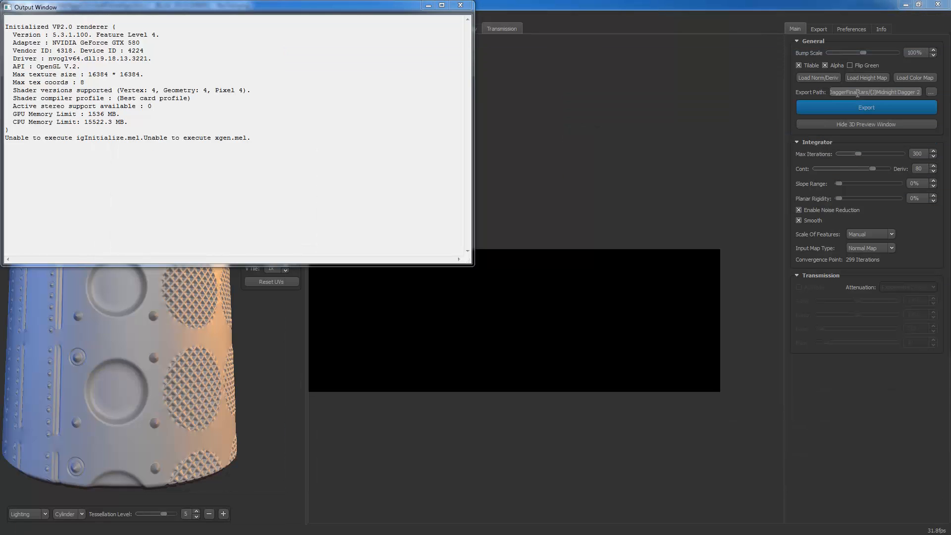
left_click(569, 268)
left_click_drag(38, 293, 180, 304)
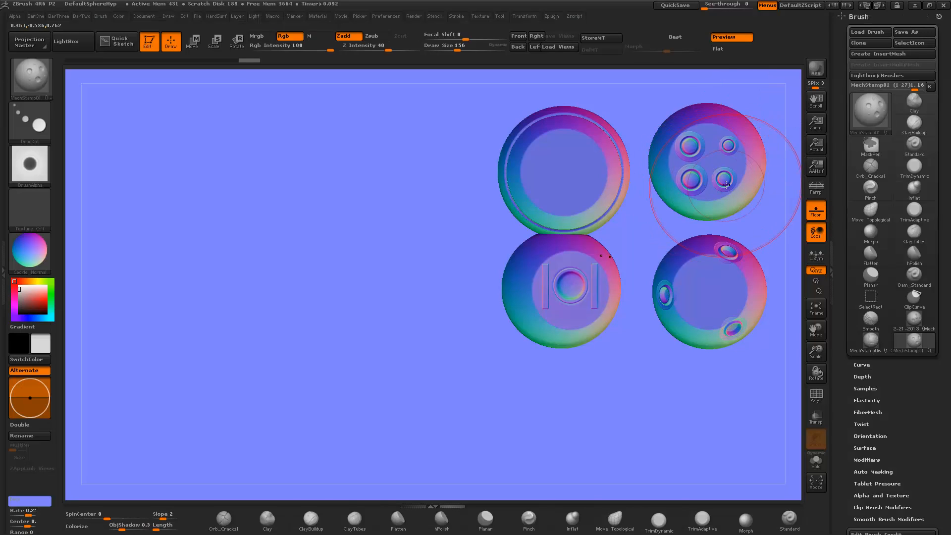
key("comma")
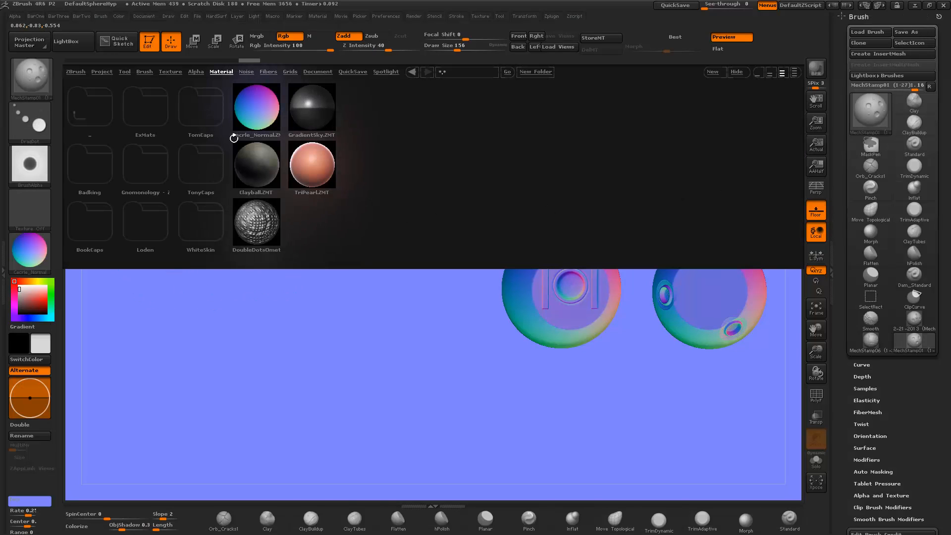
left_click(99, 72)
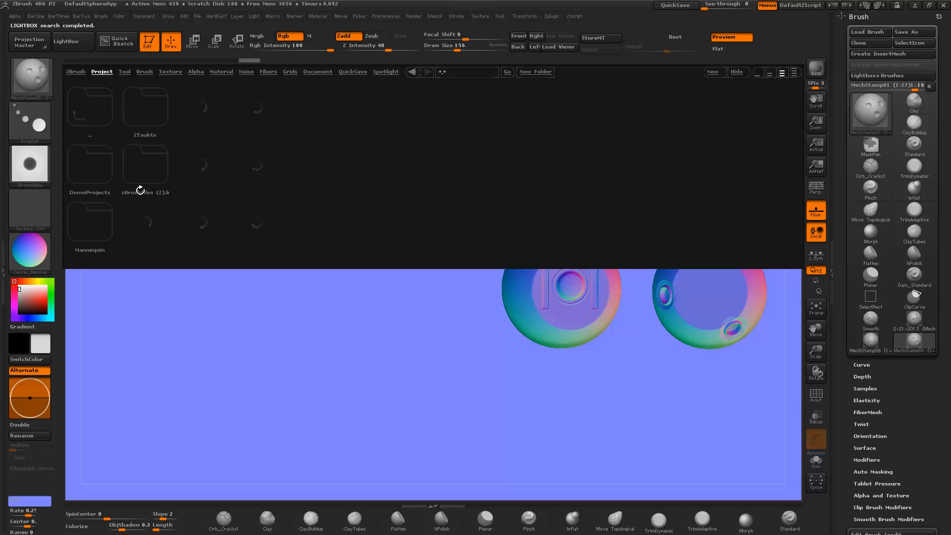
double_click(194, 226)
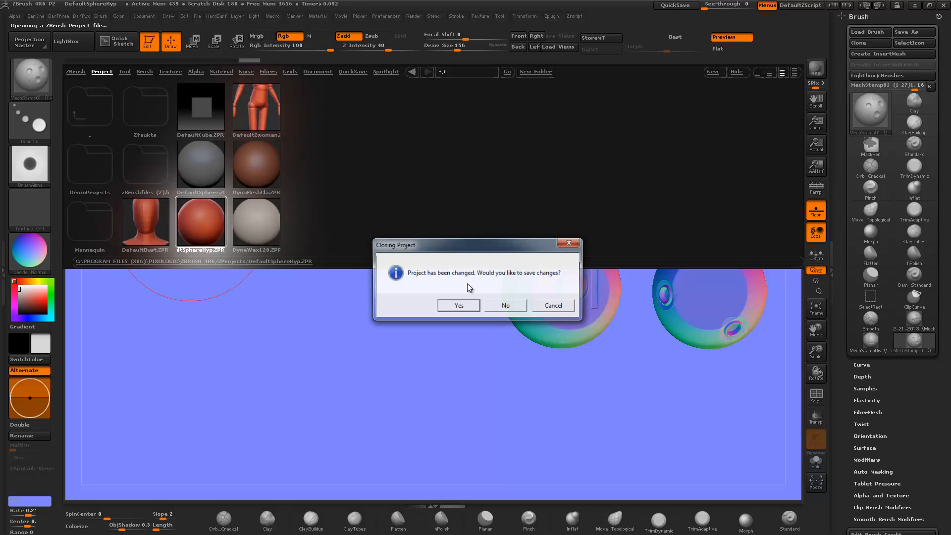
left_click(494, 306)
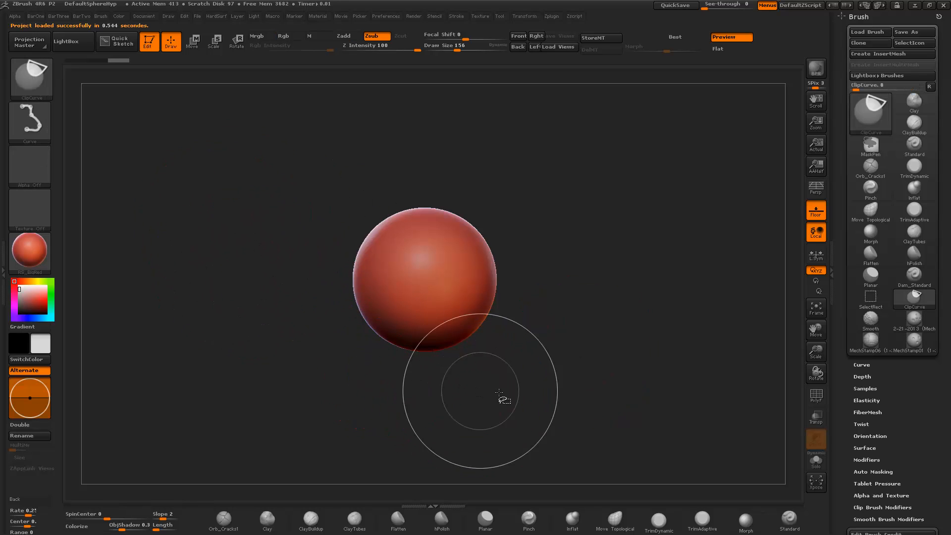
Step: Clip both sides of the sphere flat with ClipCurve and stretch its profile into a tapered teardrop with Move Topological
left_click_drag(380, 349, 380, 181, "ctrl+shift")
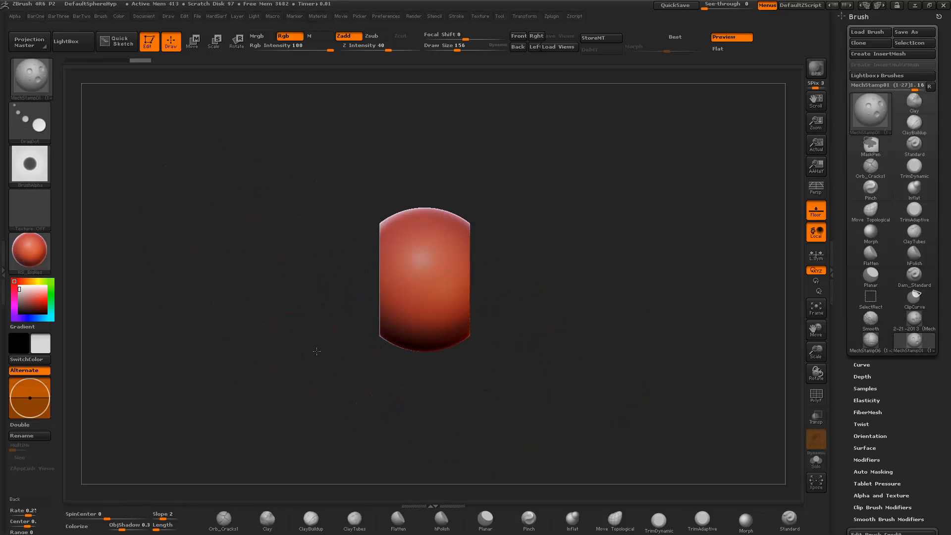
left_click_drag(317, 350, 466, 369, "shift")
left_click(613, 529)
key("bracketright")
left_click_drag(468, 310, 533, 418)
key("bracketright")
left_click_drag(506, 305, 590, 239)
left_click_drag(545, 303, 570, 302)
mouse_move(535, 367)
left_mouse_down()
mouse_move(548, 371)
mouse_move(548, 403)
left_mouse_up()
left_click_drag(526, 434, 505, 466)
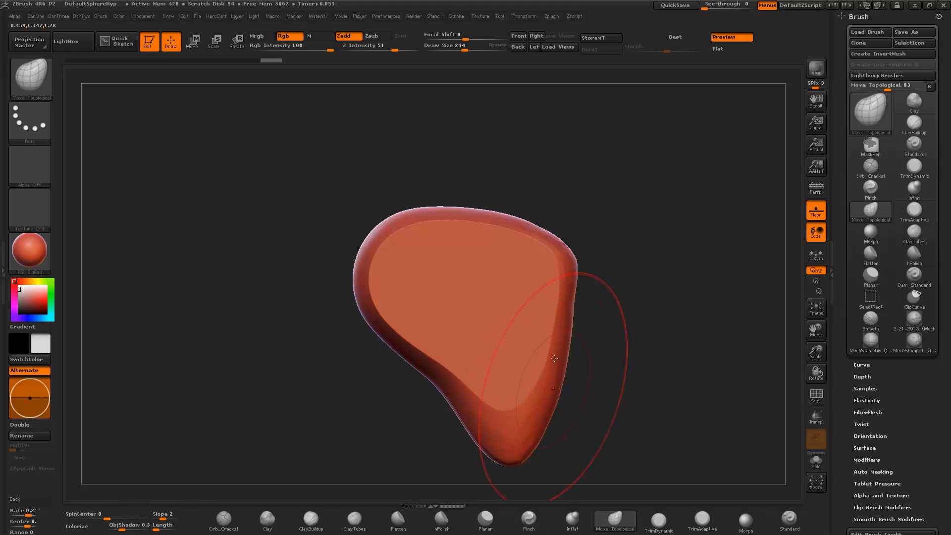
Step: Clip angular edges around the teardrop profile with ClipCurve, cut a wide notch in its top, and remesh
left_click_drag(511, 164, 584, 312, "ctrl+shift")
mouse_move(574, 243)
left_mouse_down("ctrl+shift")
mouse_move(570, 384)
mouse_move(514, 466)
left_mouse_up("ctrl+shift")
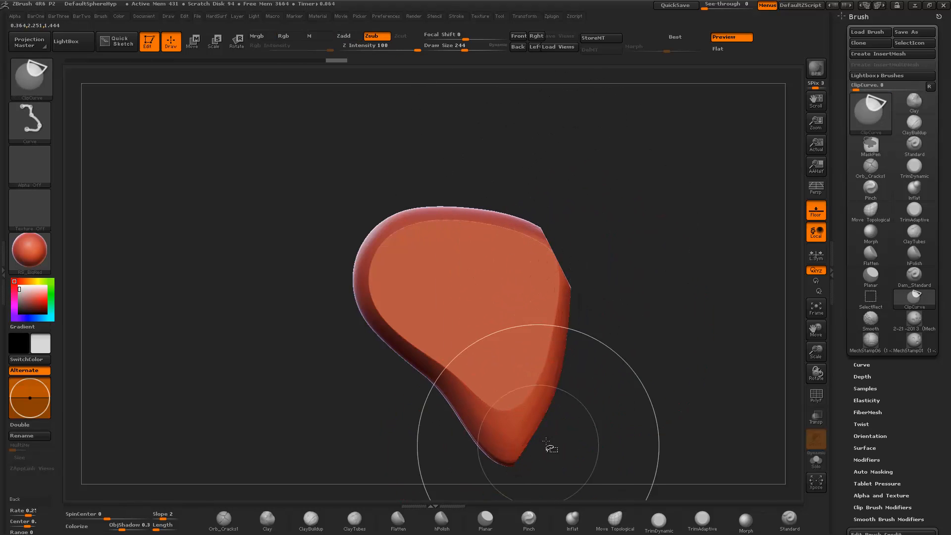
left_click_drag(547, 436, 324, 303, "ctrl+shift")
mouse_move(415, 367)
left_mouse_down("ctrl+shift")
mouse_move(365, 283)
mouse_move(369, 179)
left_mouse_up("ctrl+shift")
mouse_move(433, 389)
left_mouse_down()
mouse_move(409, 413)
mouse_move(446, 201)
left_mouse_up()
mouse_move(425, 157)
left_mouse_down("ctrl+shift")
mouse_move(441, 221)
mouse_move(517, 243)
mouse_move(579, 197)
left_mouse_up("ctrl+shift")
left_click_drag(652, 301, 554, 280, "shift")
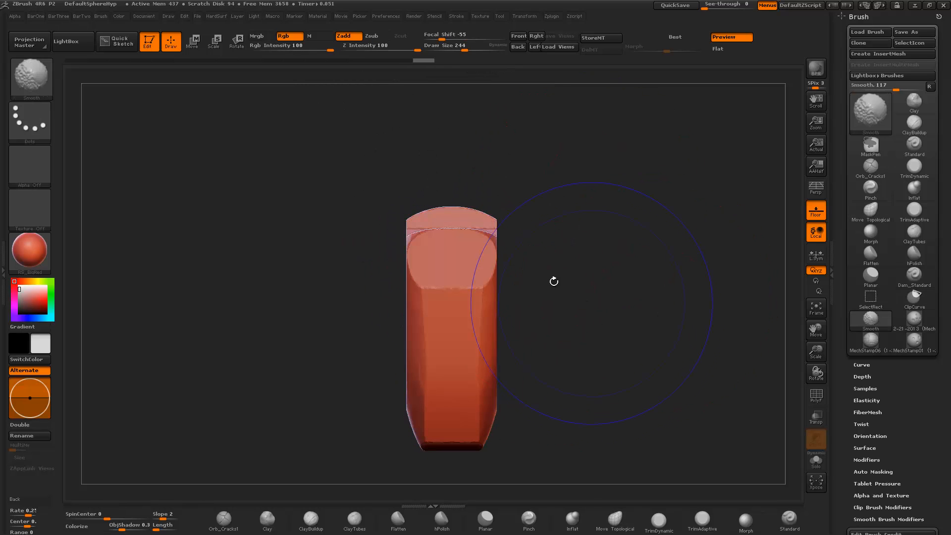
left_click_drag(338, 319, 388, 315)
mouse_move(342, 385)
left_mouse_down("ctrl")
mouse_move(376, 429)
mouse_move(380, 372)
left_mouse_up("ctrl")
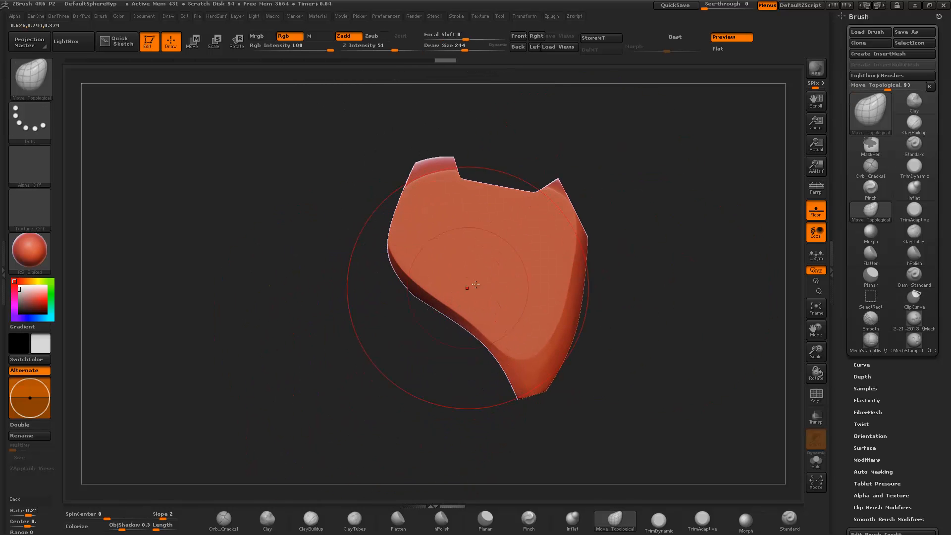
Step: Insert a large sphere at the middle of each side face with InsertSphere and clip it into a flat raised disc
key("b")
key("i")
left_click(122, 376)
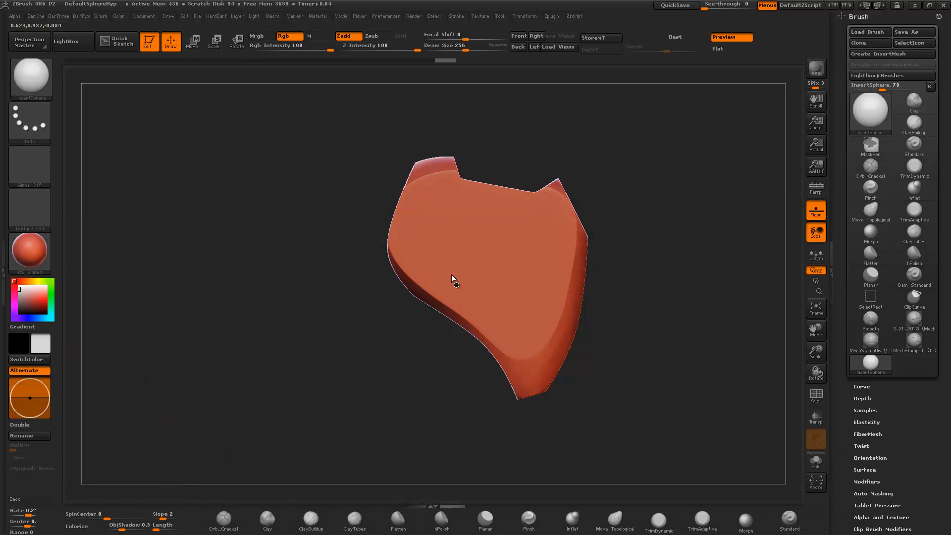
left_click_drag(486, 307, 492, 334)
left_click_drag(644, 370, 550, 313, "shift")
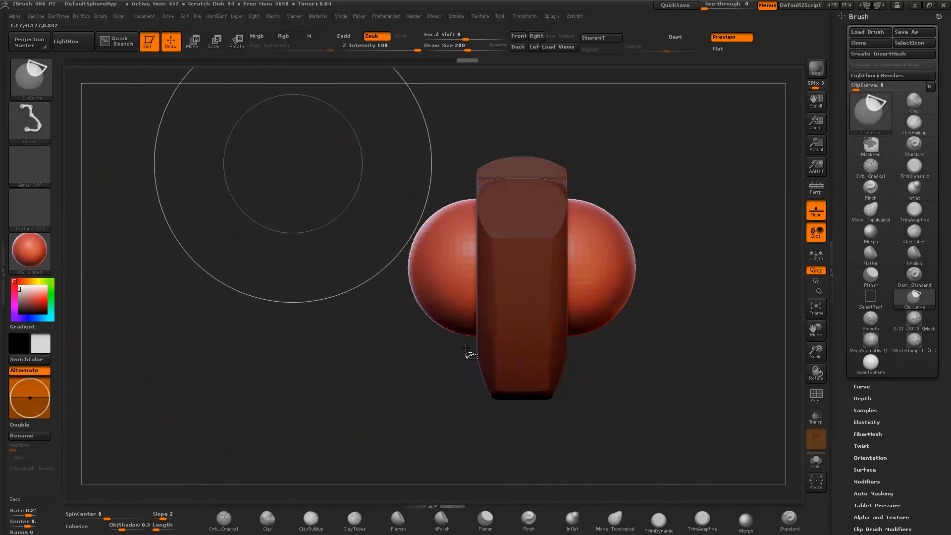
left_click_drag(450, 348, 449, 164, "ctrl+shift")
mouse_move(337, 313)
left_mouse_down("ctrl")
mouse_move(378, 370)
mouse_move(456, 396)
left_mouse_up("ctrl")
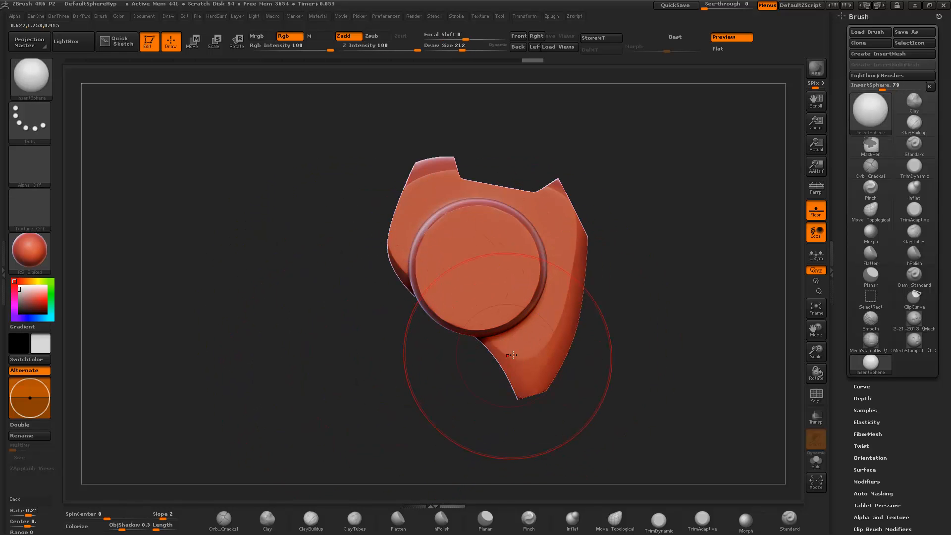
Step: Add a smaller flattened disc below the large disc on both sides, near the tapered lower end
left_click_drag(523, 343, 535, 375)
mouse_move(637, 403)
left_mouse_down("shift")
mouse_move(554, 387)
mouse_move(495, 293)
left_mouse_up("shift")
left_click(459, 383, "ctrl")
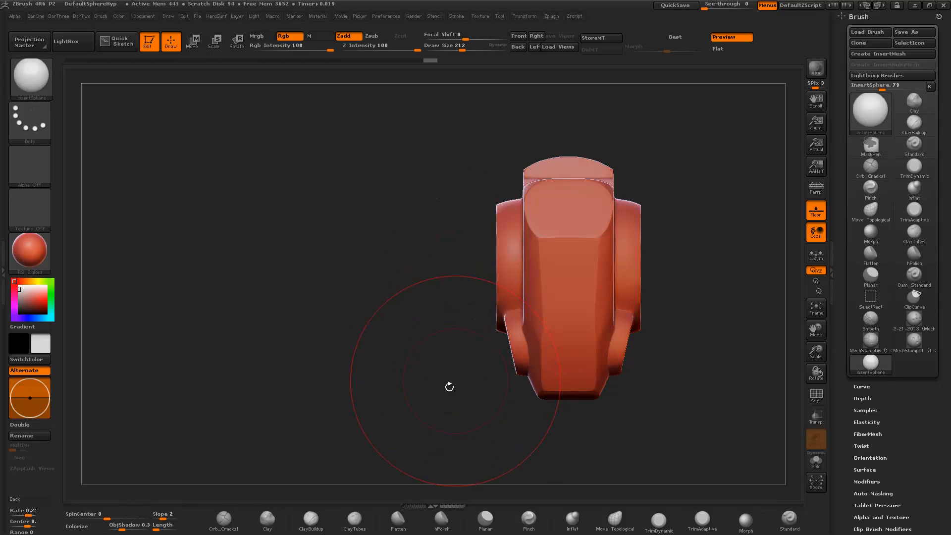
left_click_drag(444, 382, 488, 381)
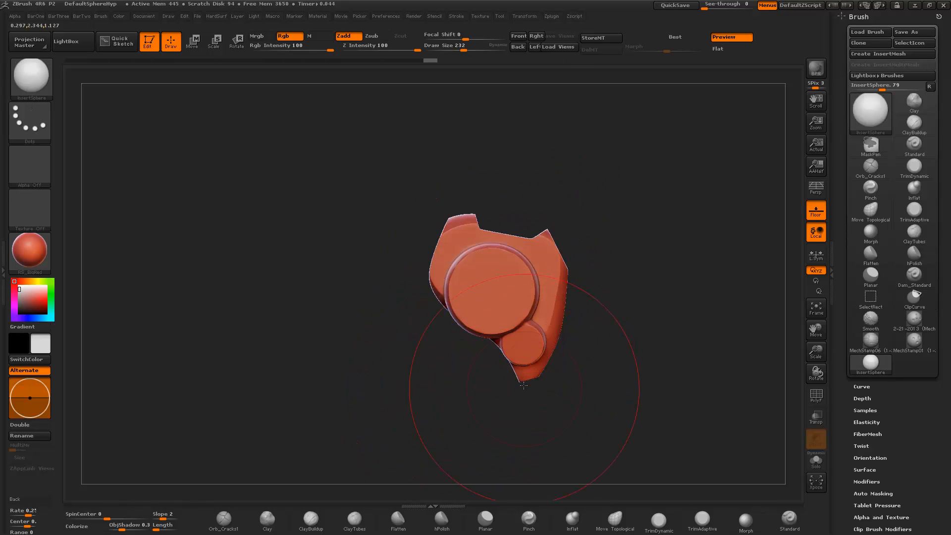
Step: Insert a subtractive sphere at the centre of the large disc and remesh to hollow it out on both sides
key("b")
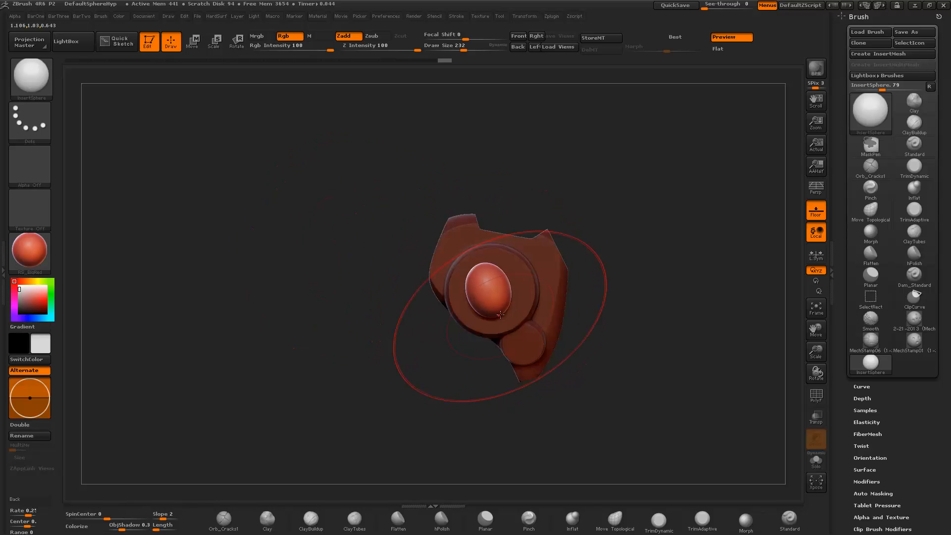
left_click_drag(497, 291, 507, 322)
left_click_drag(616, 356, 635, 384, "ctrl")
left_click_drag(622, 323, 611, 339, "ctrl")
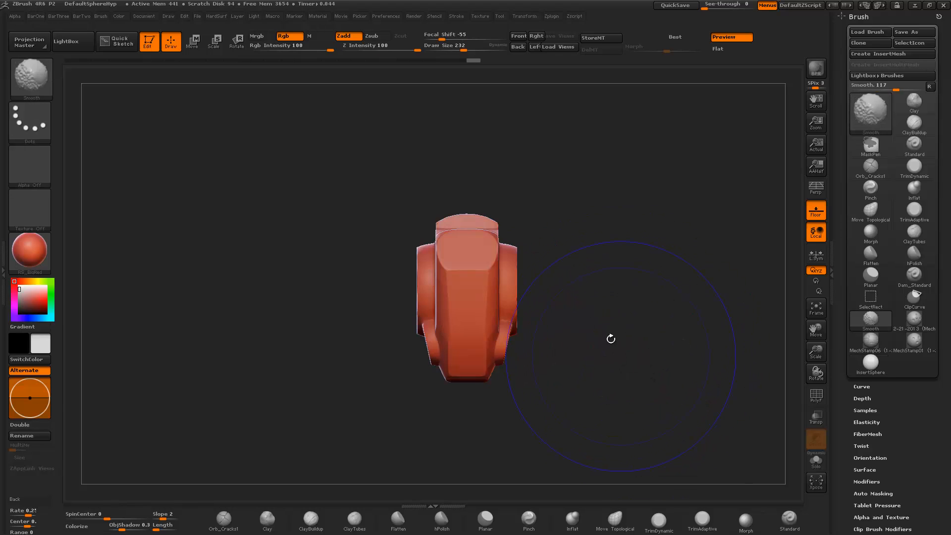
Step: Carve two round hollows into each side, beside the large and small discs, using subtractive spheres and a remesh
left_click_drag(425, 276, 366, 312)
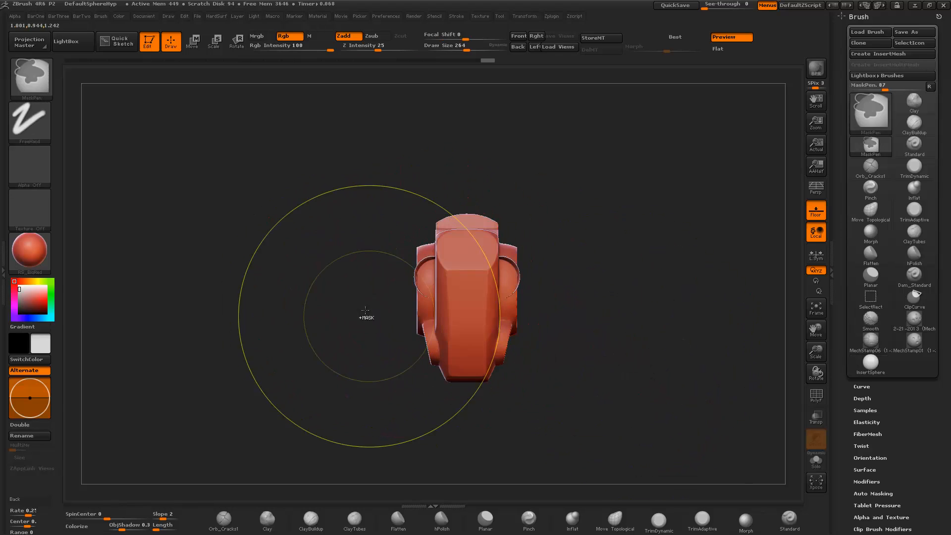
left_click_drag(352, 361, 439, 358)
mouse_move(398, 404)
left_mouse_down("ctrl")
mouse_move(421, 445)
mouse_move(436, 429)
mouse_move(439, 378)
left_mouse_up("ctrl")
left_click_drag(454, 339, 423, 200, "shift")
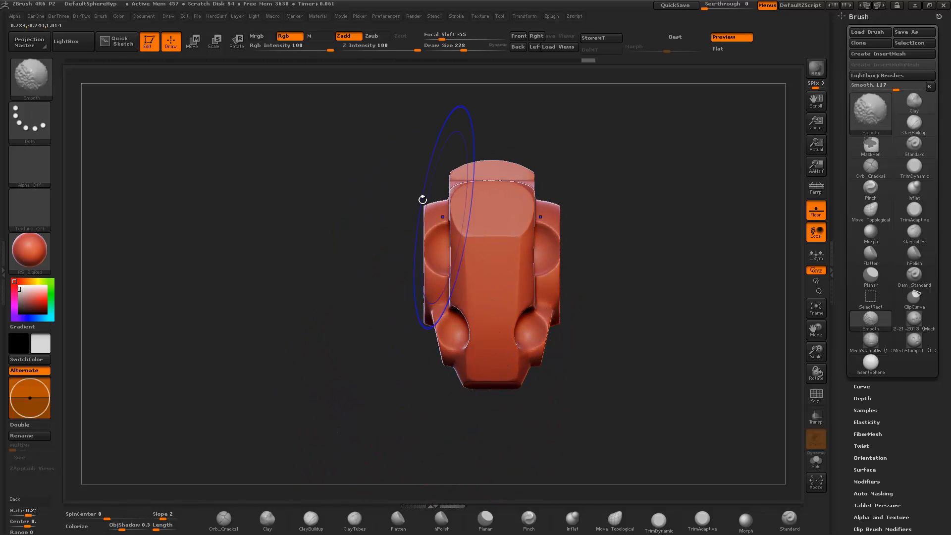
mouse_move(396, 278)
left_mouse_down()
mouse_move(525, 351)
mouse_move(557, 392)
mouse_move(577, 394)
mouse_move(573, 378)
left_mouse_up()
left_click_drag(602, 300, 595, 338, "alt")
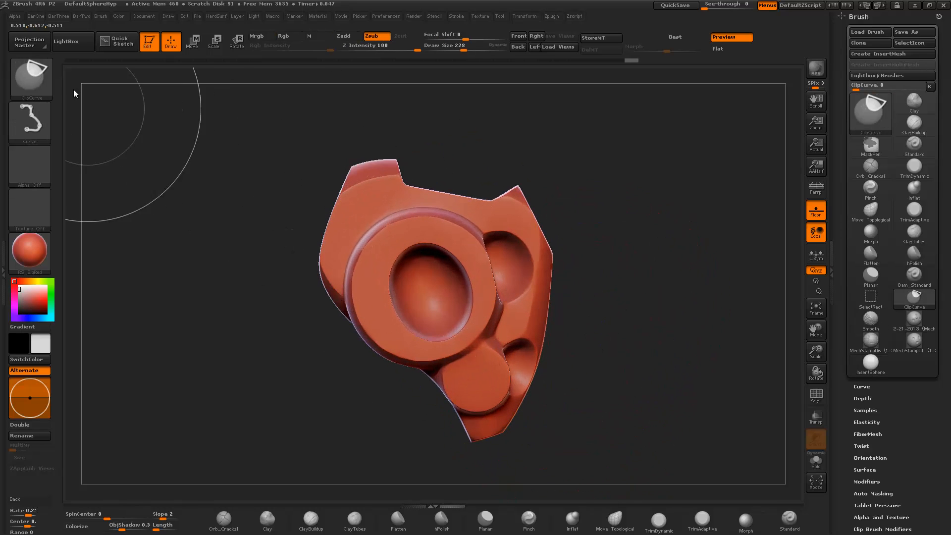
Step: Show the polyframe, group the whole mesh as one polygroup, and slice off a strip along the front edge with SliceCurve
left_click(31, 79, "ctrl+shift")
left_click(432, 131)
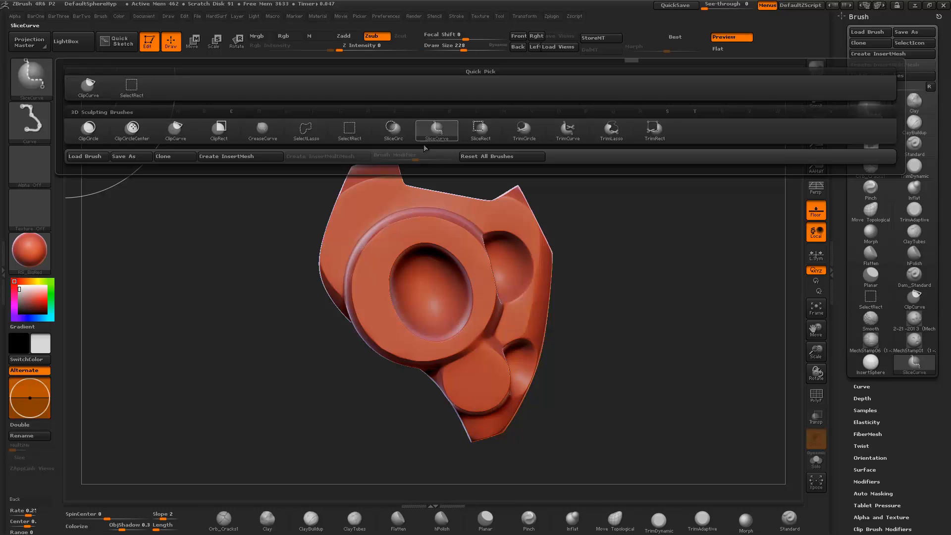
key("shift+f")
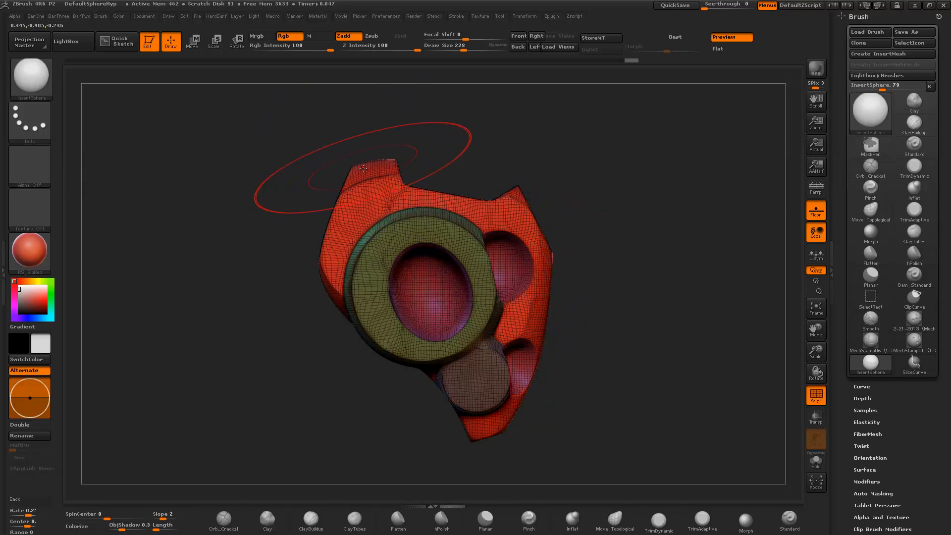
key("ctrl+w")
mouse_move(466, 163)
left_mouse_down("ctrl+shift")
mouse_move(515, 250)
mouse_move(526, 342)
mouse_move(504, 410)
mouse_move(425, 431)
mouse_move(431, 440)
left_mouse_up("ctrl+shift")
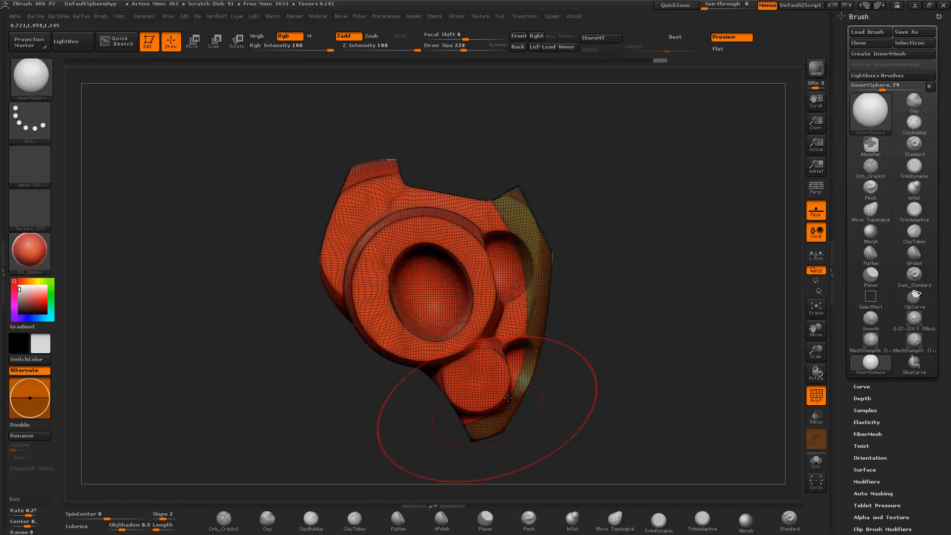
Step: Inspect the topology along the slice line and isolate the front strip's polygroup
left_click(529, 272, "ctrl+shift")
left_click(632, 280, "ctrl+shift")
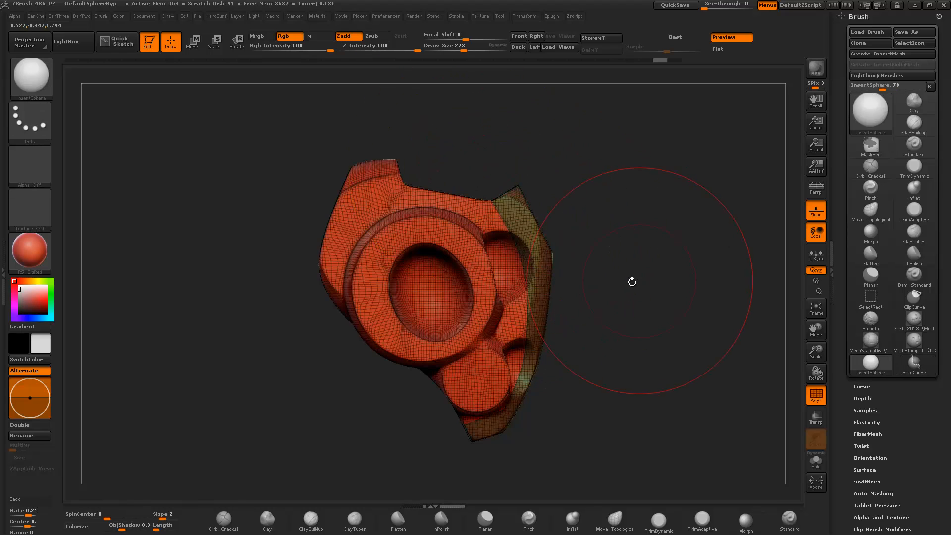
mouse_move(632, 281)
left_mouse_down()
mouse_move(535, 303)
mouse_move(639, 317)
mouse_move(631, 310)
mouse_move(618, 503)
left_mouse_up()
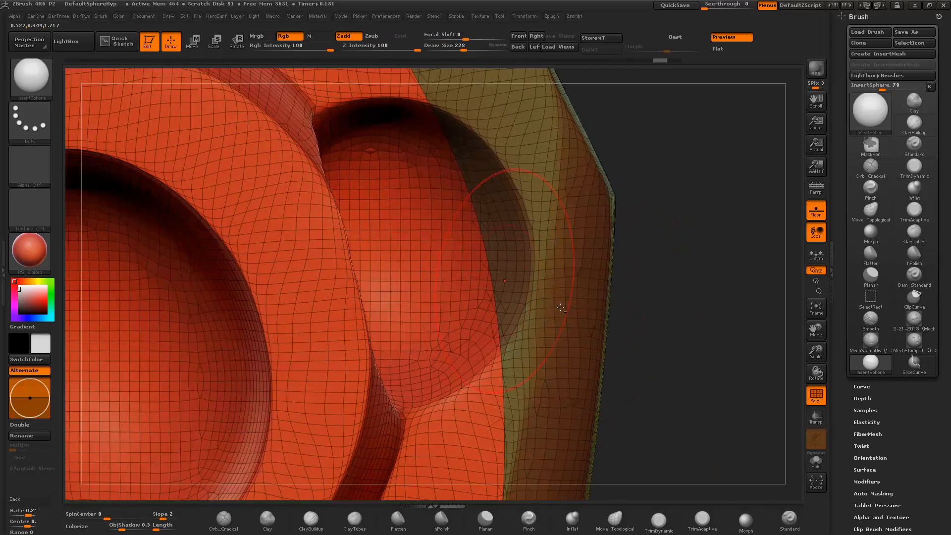
left_click_drag(651, 303, 662, 485, "alt")
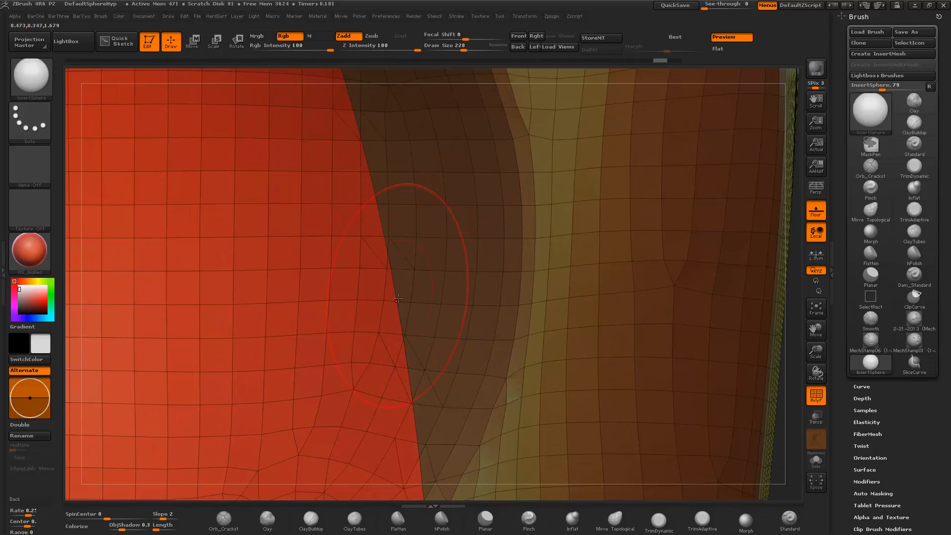
key("f")
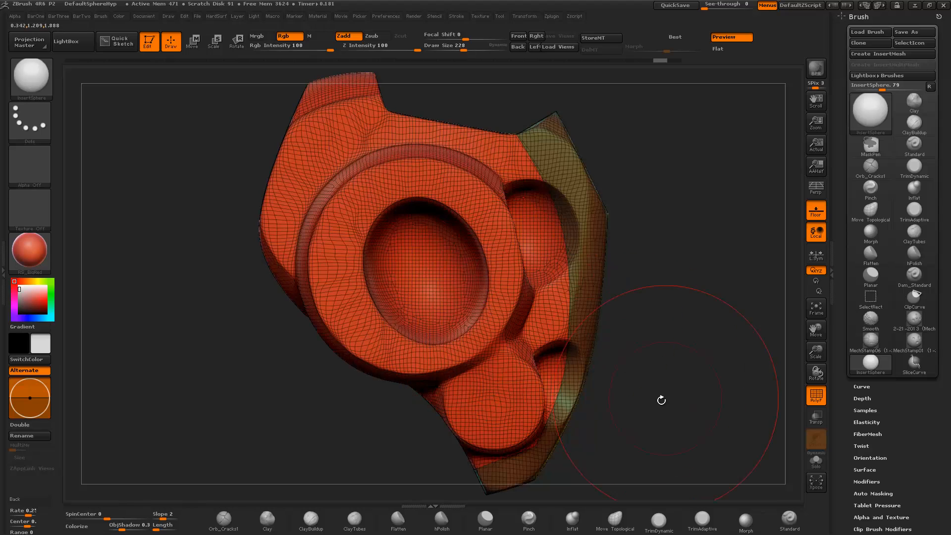
left_click_drag(663, 399, 609, 281)
left_click(615, 292, "ctrl+shift")
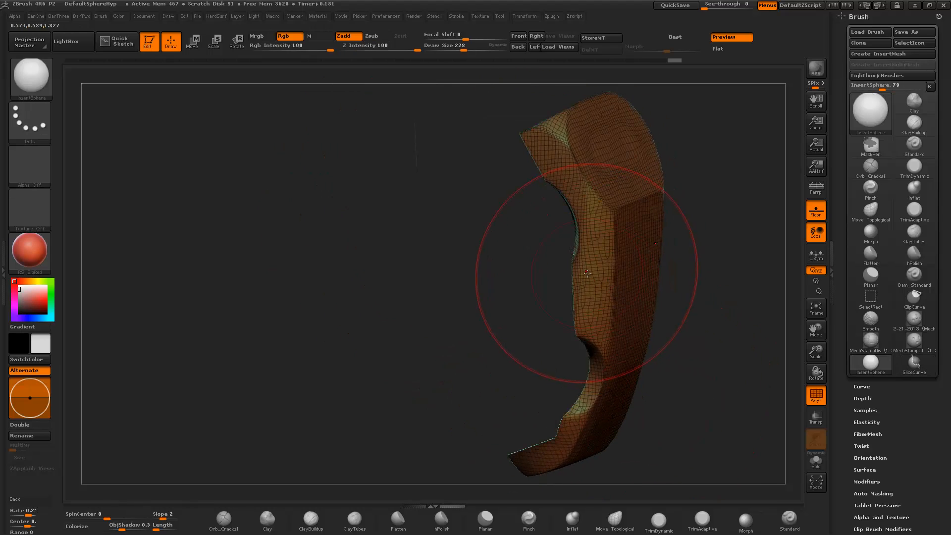
Step: Bring back the whole mesh without the polyframe display and remesh it
key("h")
left_click(620, 217)
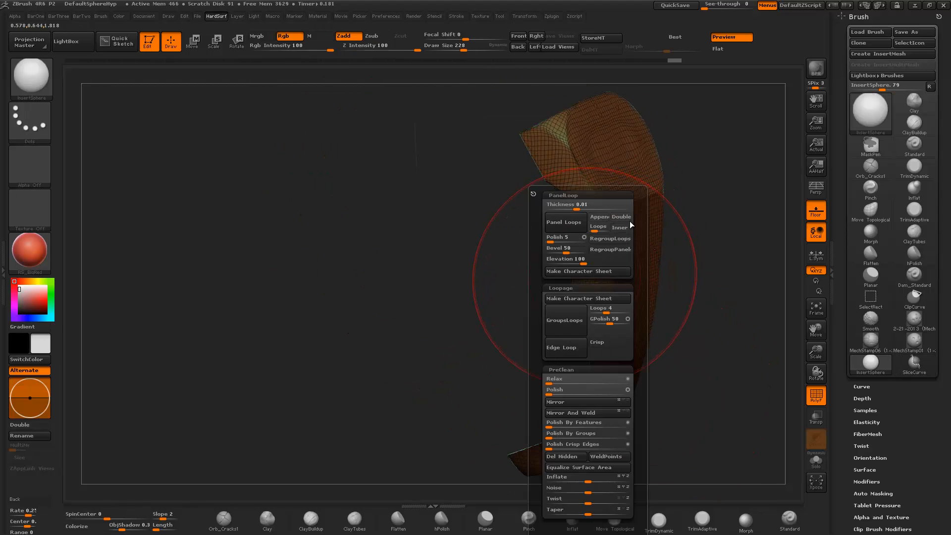
key("ctrl+z")
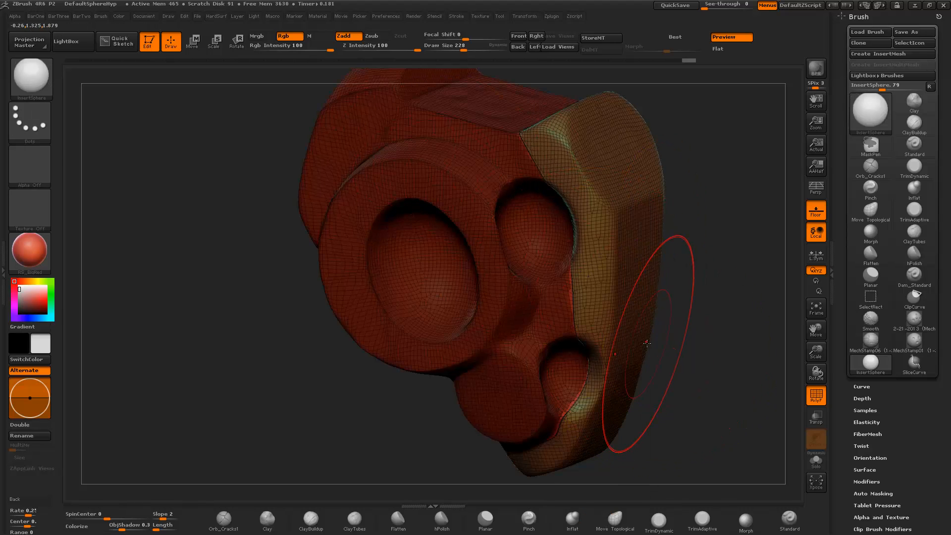
key("shift+f")
mouse_move(677, 336)
left_mouse_down("ctrl")
mouse_move(699, 370)
mouse_move(679, 340)
mouse_move(624, 393)
mouse_move(587, 377)
mouse_move(592, 326)
left_mouse_up("ctrl")
Step: Isolate the ring-shaped side piece beside the central body to inspect it, and show the whole model again
left_click_drag(587, 229, 594, 167, "ctrl+shift")
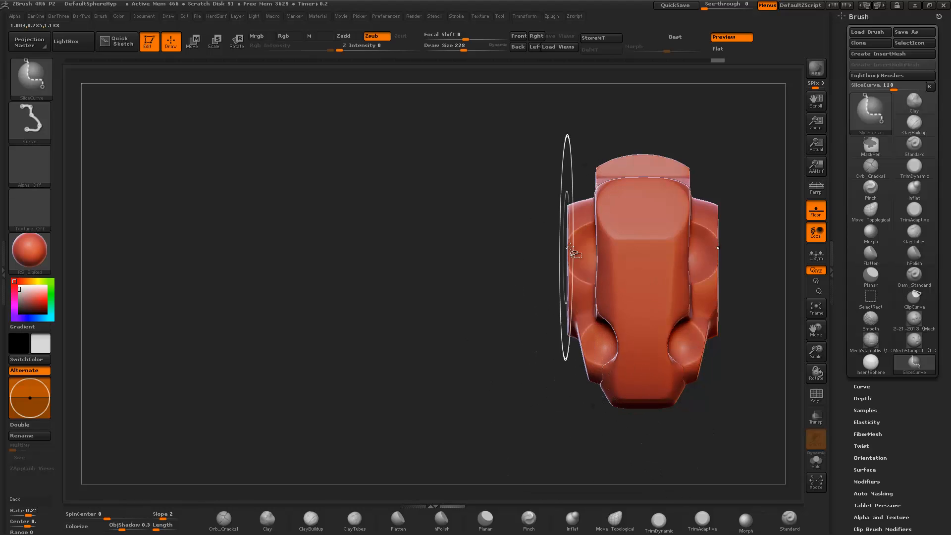
left_click(573, 253, "ctrl+shift")
mouse_move(500, 298)
left_mouse_down()
mouse_move(527, 318)
mouse_move(516, 310)
left_mouse_up()
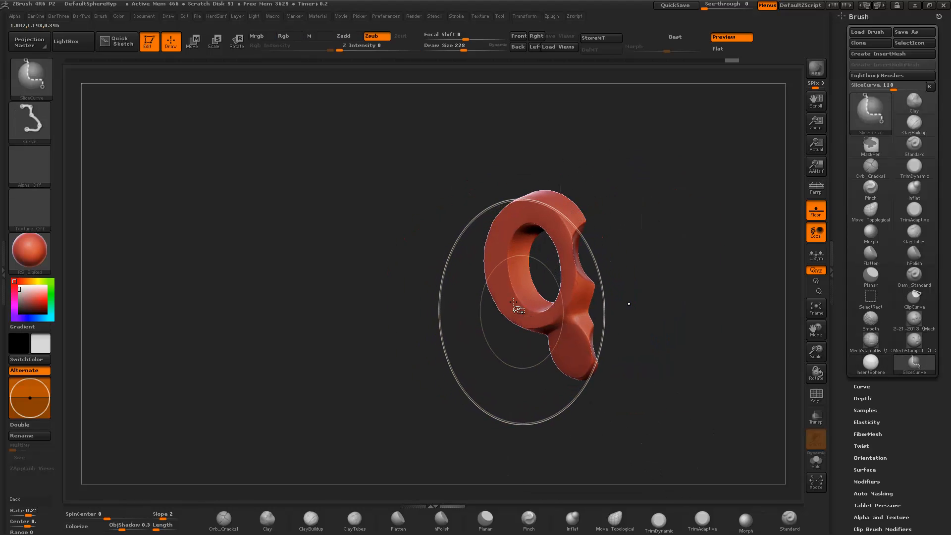
left_click(458, 330, "ctrl+shift")
mouse_move(448, 324)
left_mouse_down()
mouse_move(468, 309)
mouse_move(480, 330)
mouse_move(458, 398)
mouse_move(492, 361)
left_mouse_up()
key("ctrl")
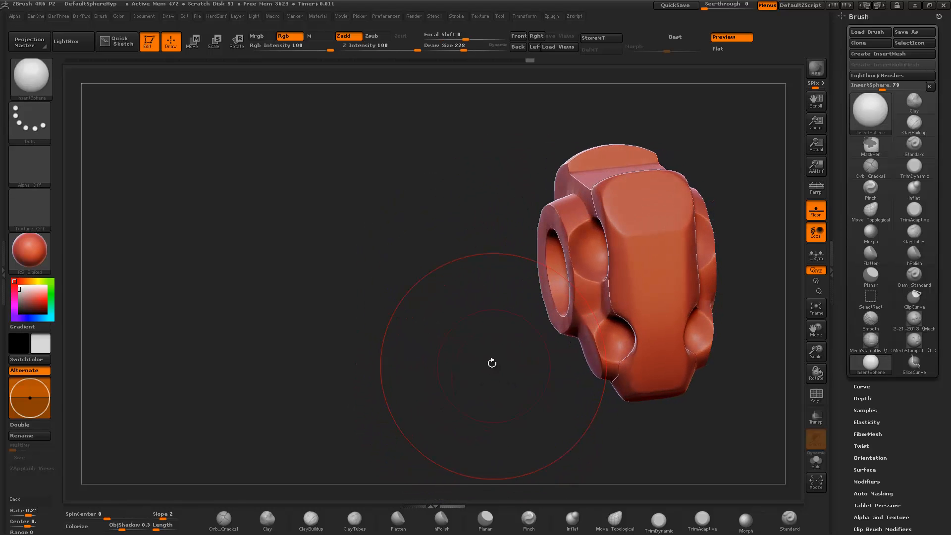
key("ctrl")
key("ctrl+shift")
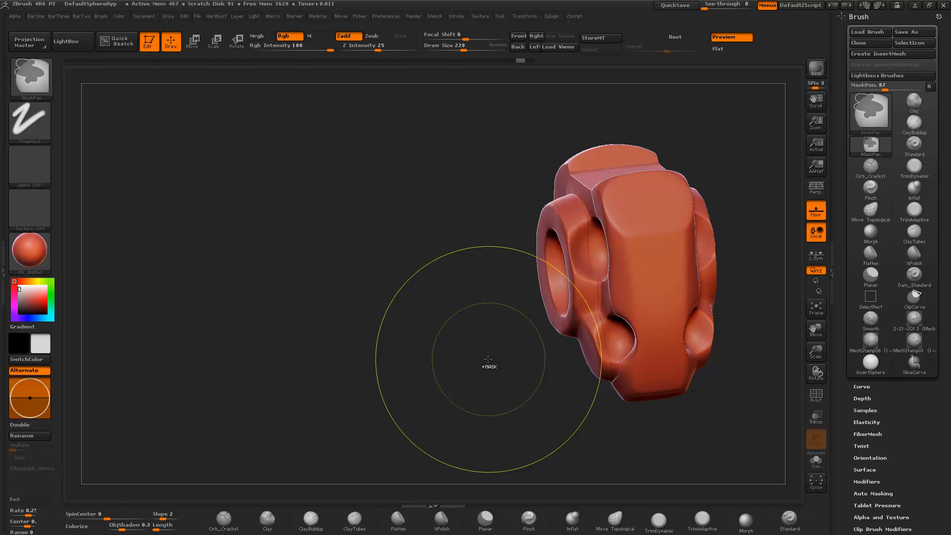
key("ctrl+shift")
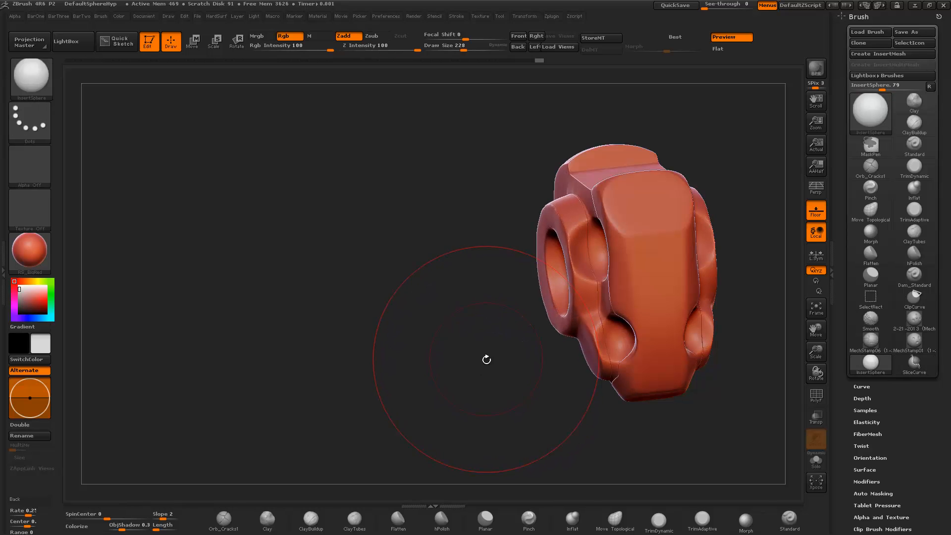
mouse_move(486, 359)
left_mouse_down()
mouse_move(484, 342)
mouse_move(461, 370)
mouse_move(494, 374)
left_mouse_up()
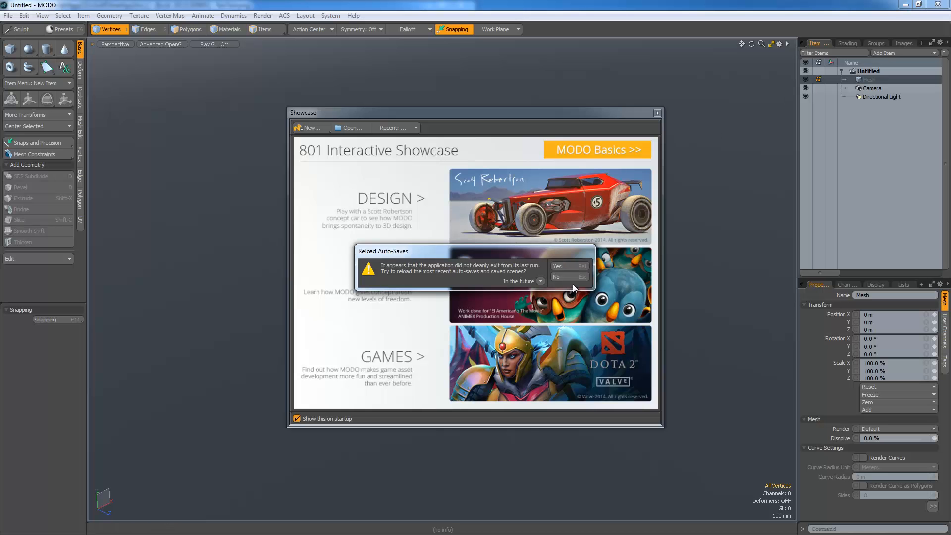
Step: Switch to MODO, decline reloading the auto-saved scenes, and close the startup showcase
left_click(570, 280)
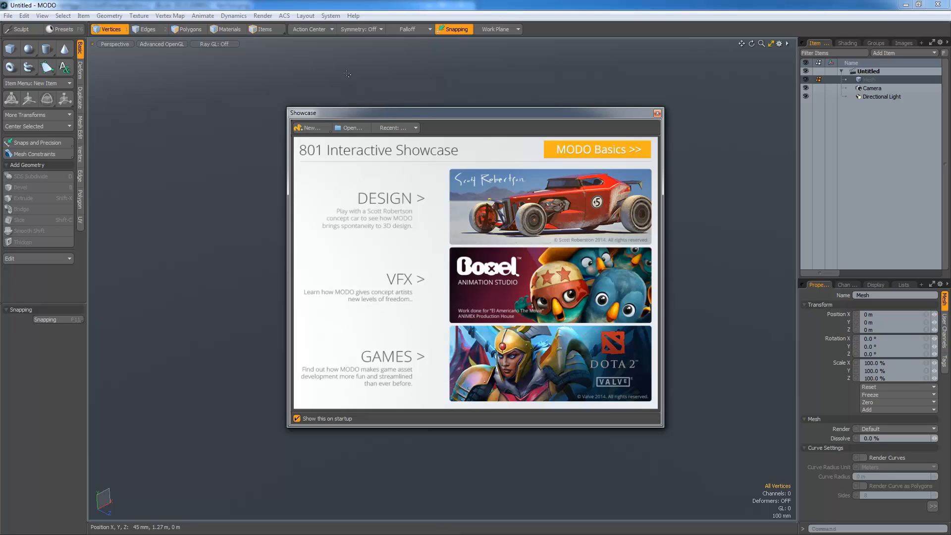
left_click(657, 113)
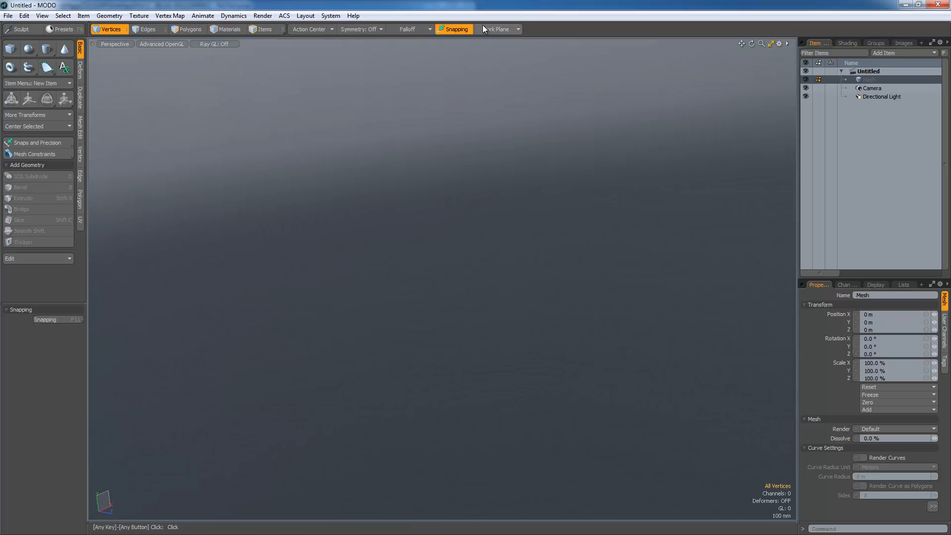
left_click(485, 29)
left_click(487, 25)
Step: Change the workspace layout to Model Fusion
key("alt")
left_click_drag(477, 373, 504, 307, "alt")
key("ctrl+Tab")
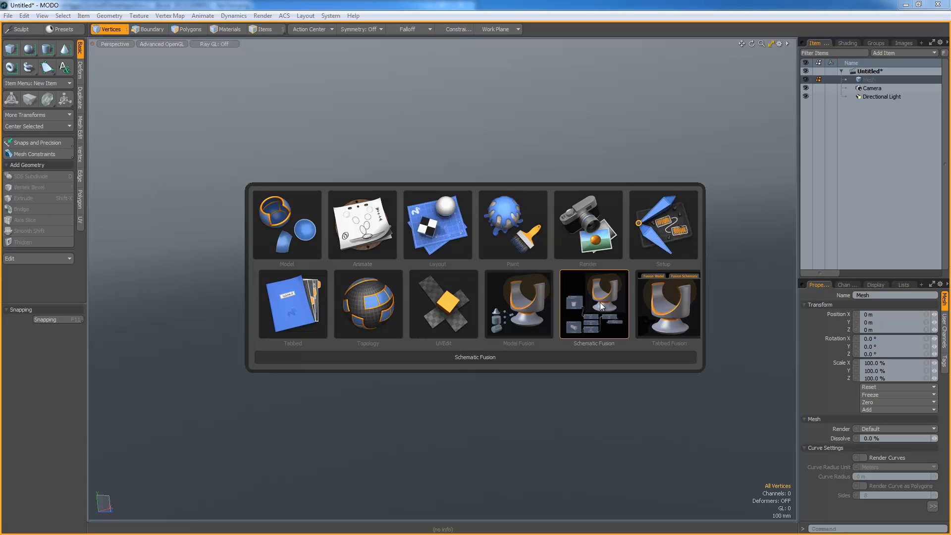
left_click(519, 304)
key("alt")
left_click_drag(432, 283, 506, 426, "alt")
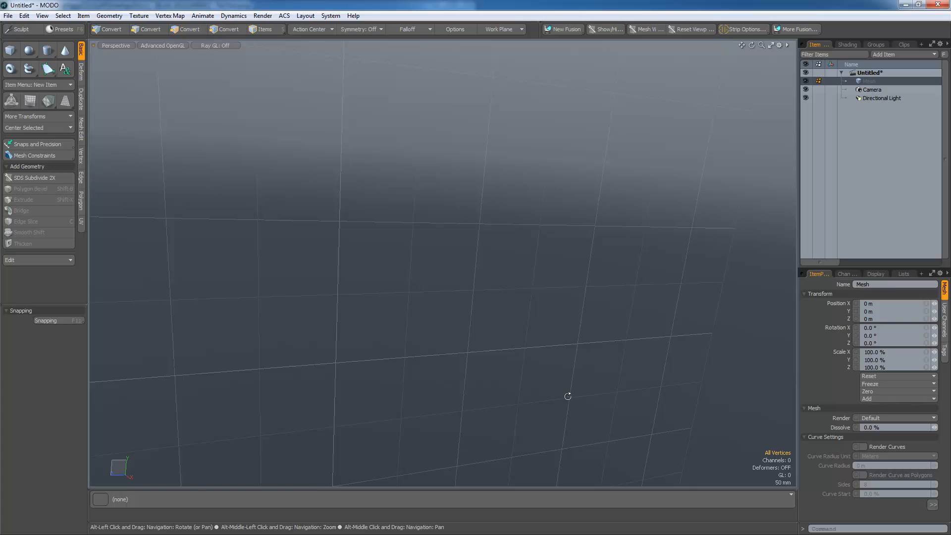
left_click_drag(567, 396, 275, 363, "alt")
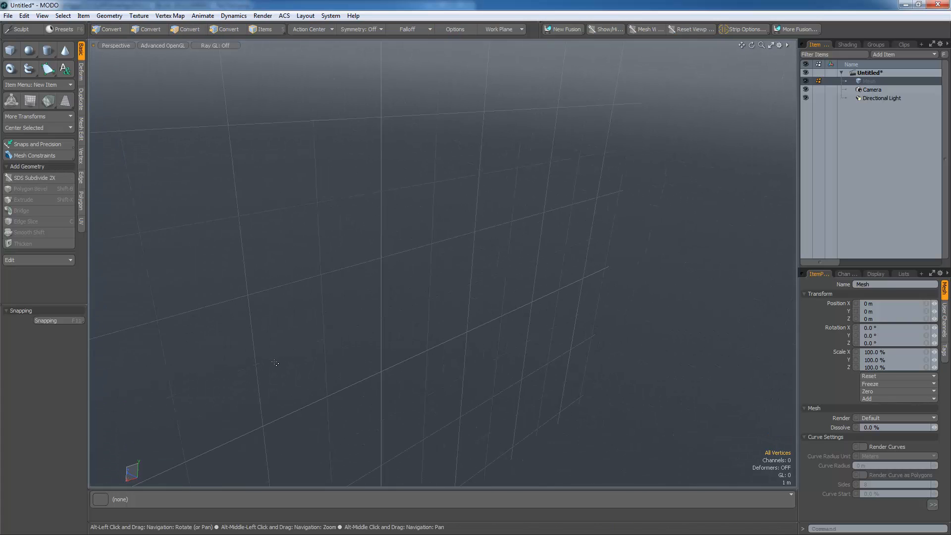
left_click_drag(383, 363, 418, 293, "alt")
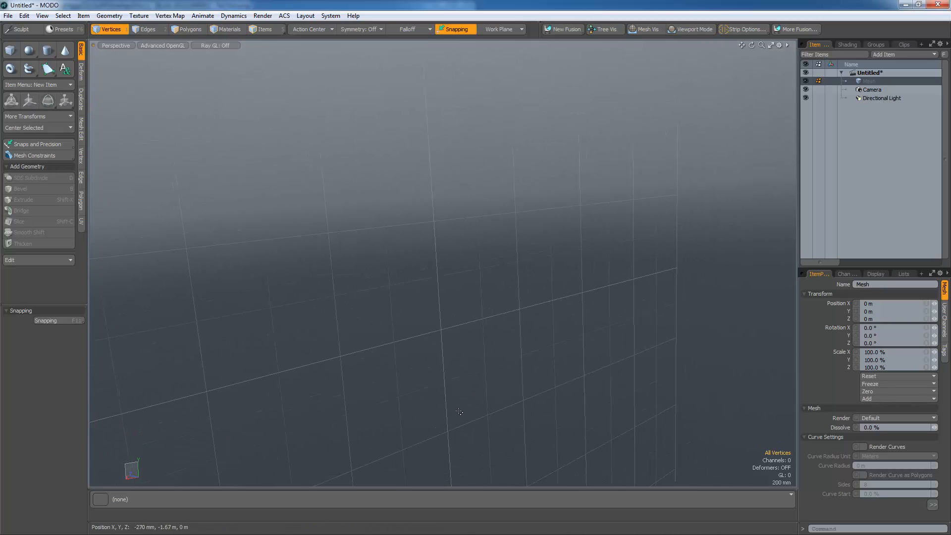
Step: Open the preset browser and look through ACS Assemblies and the Assets folders, from Assemblies to Meshes
key("F6")
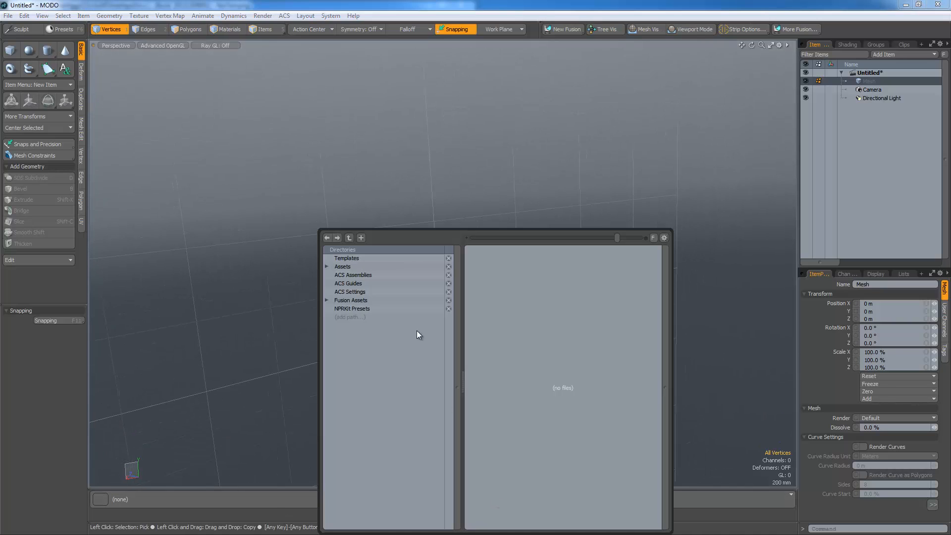
left_click(358, 276)
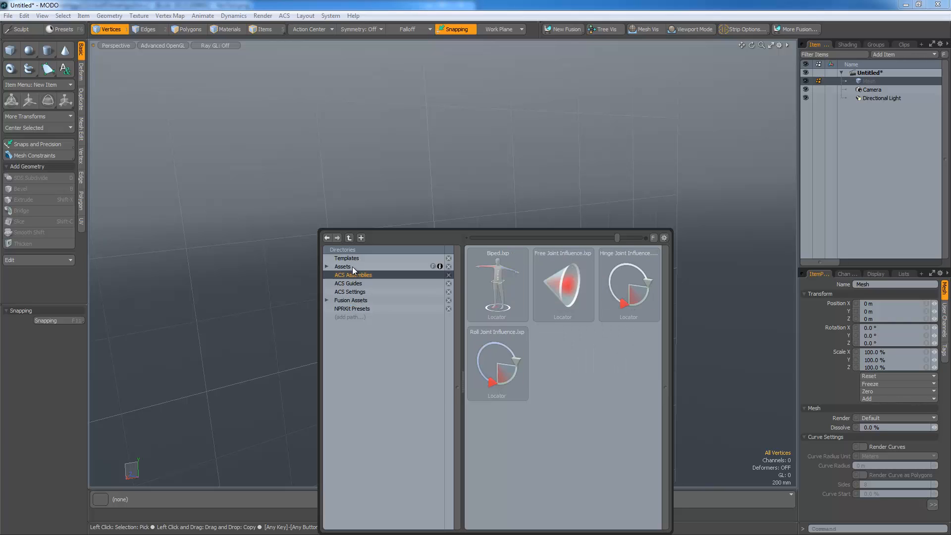
left_click(355, 268)
left_click(327, 267)
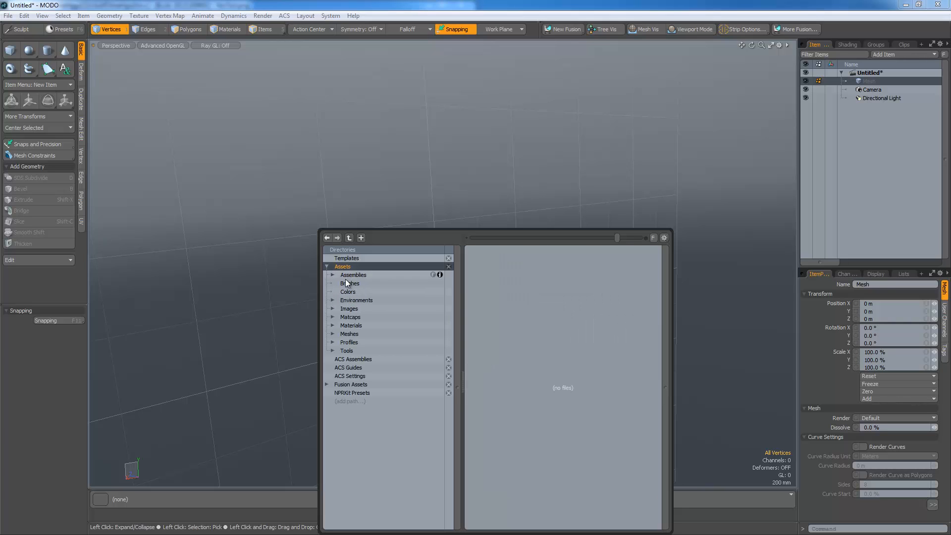
left_click(350, 283)
left_click(352, 275)
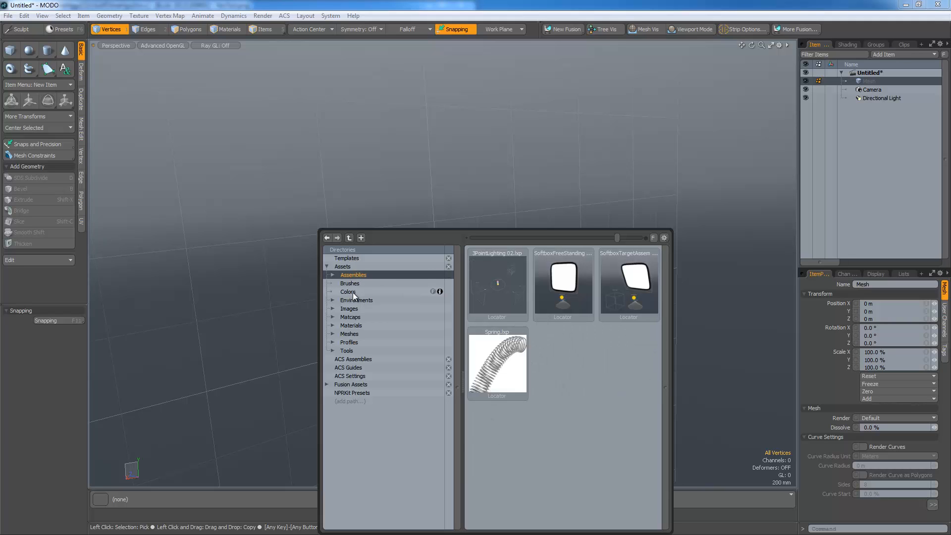
left_click(353, 292)
left_click(354, 308)
left_click(354, 334)
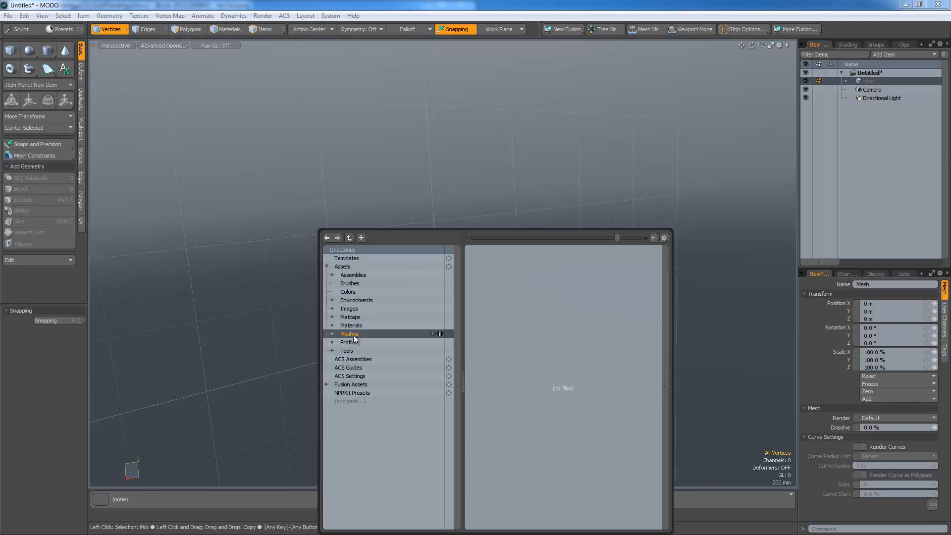
Step: Expand the Meshes presets and browse Animals, Basic and Interior, as well as Profiles, Tools and ACS Guides
double_click(355, 334)
left_click(355, 343)
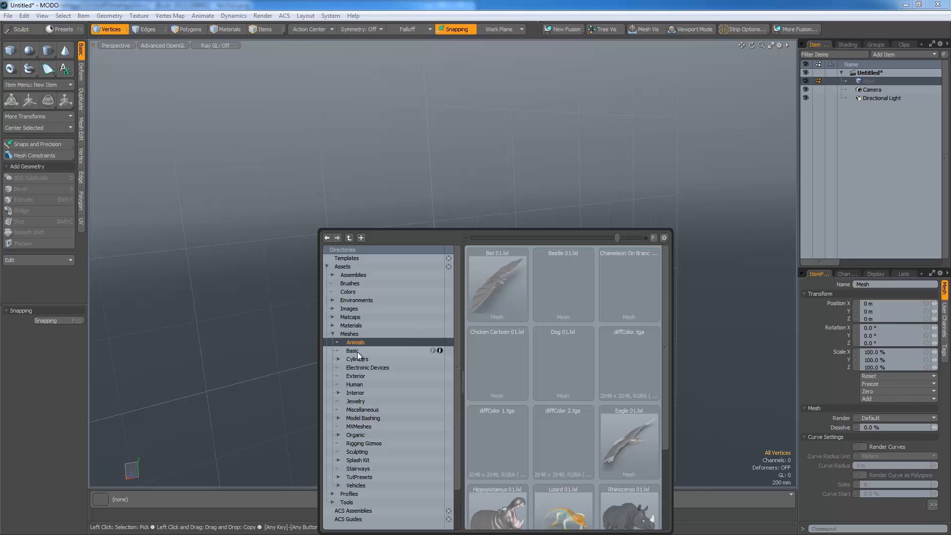
left_click(358, 350)
left_click(361, 394)
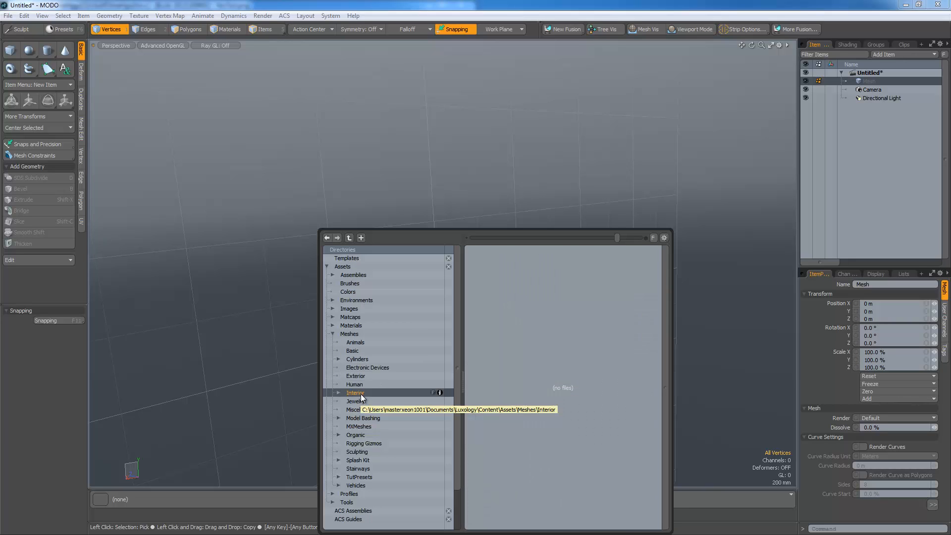
left_click(349, 494)
left_click(346, 503)
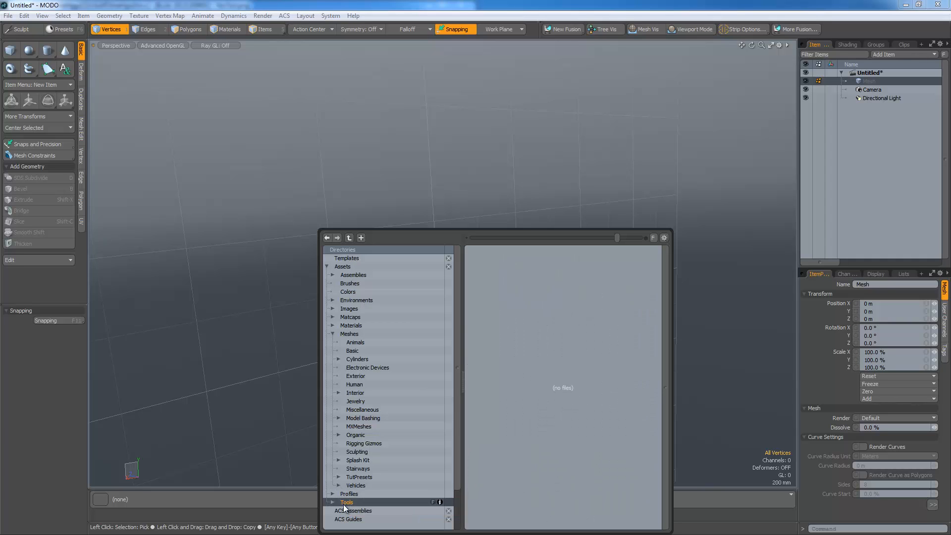
left_click(346, 519)
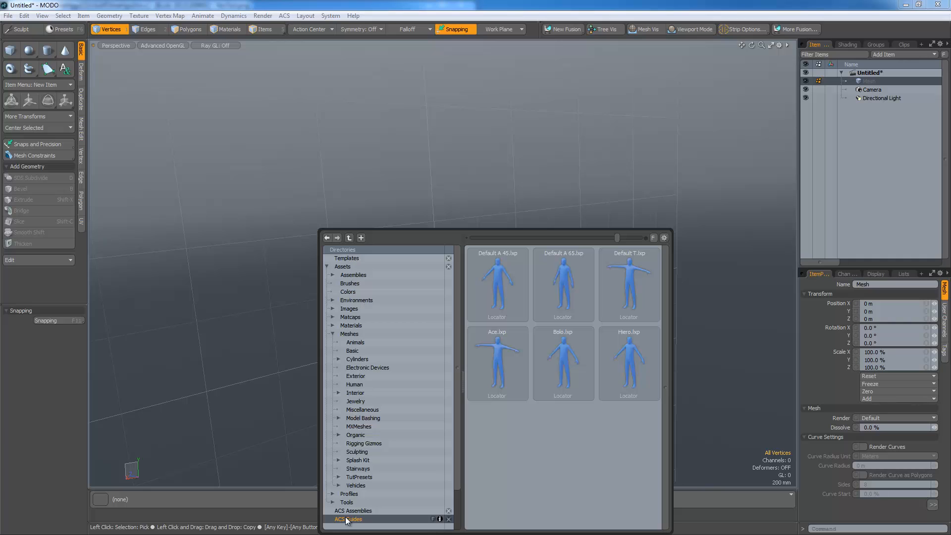
Step: Expand Fusion Assets, check the Fusion Materials and Fusion Meshes folders, and dismiss the preset browser
scroll(384, 473, "down", 2)
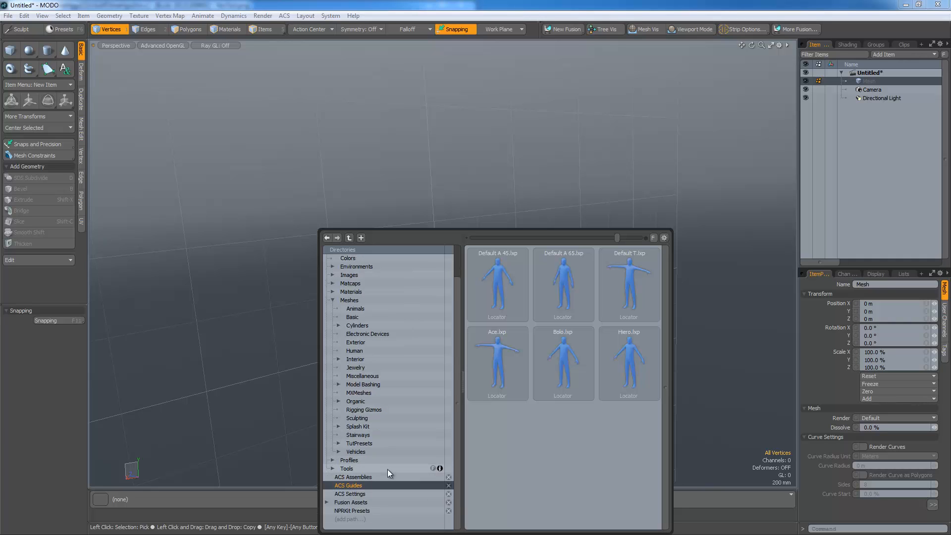
left_click(358, 509)
left_click(355, 502)
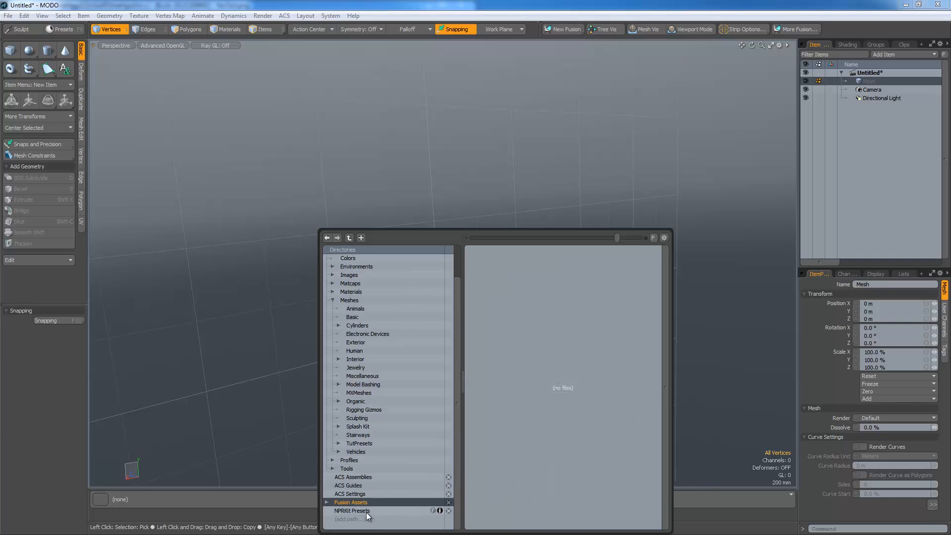
left_click(328, 502)
left_click(356, 510)
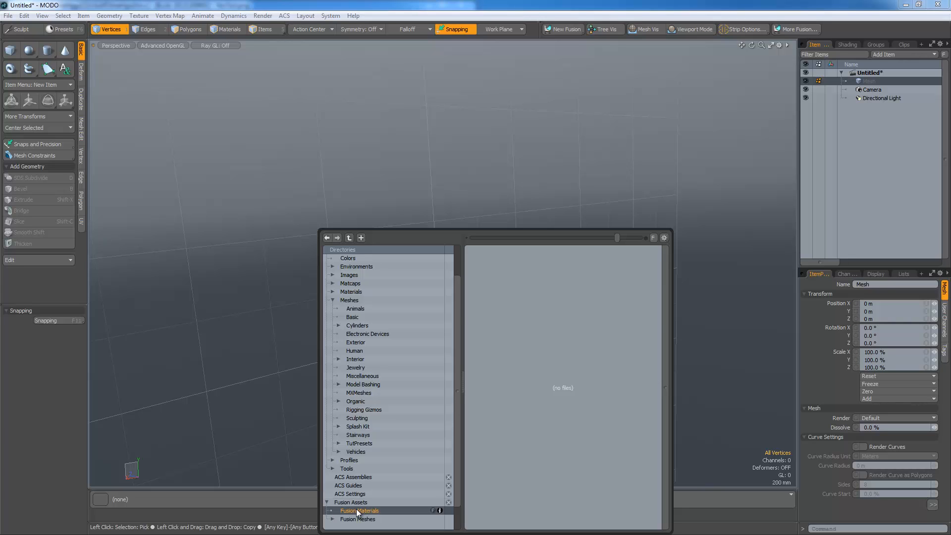
left_click(357, 518)
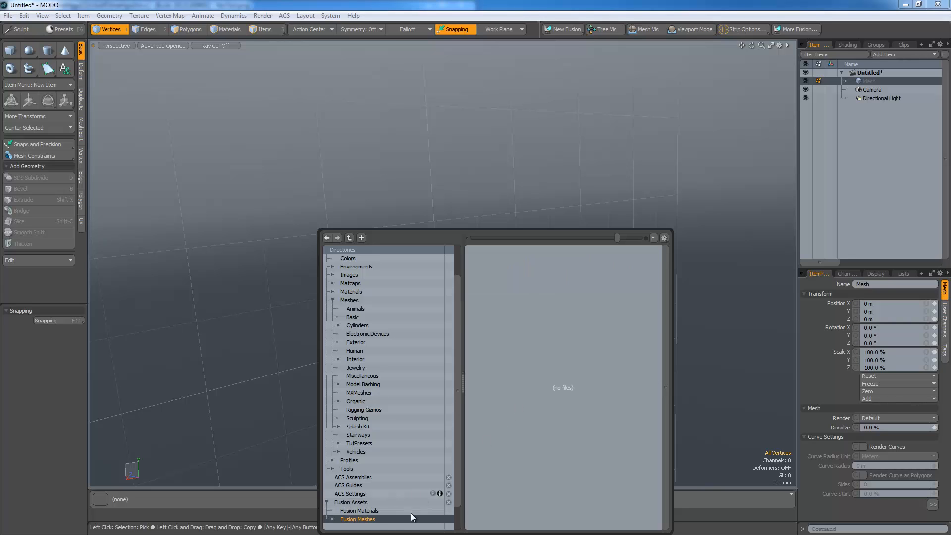
scroll(381, 523, "down", 1)
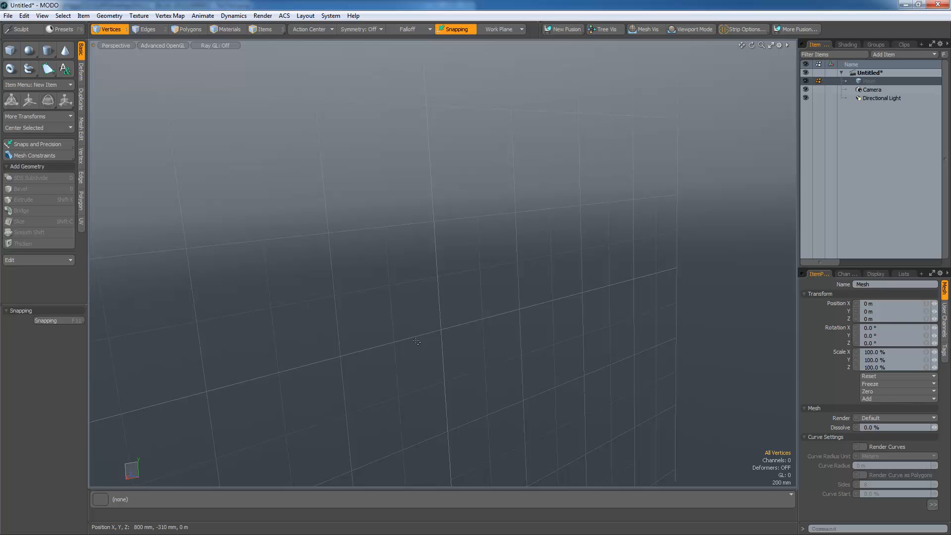
Step: Add two default unit cylinders at the origin as separate mesh items
key("shift")
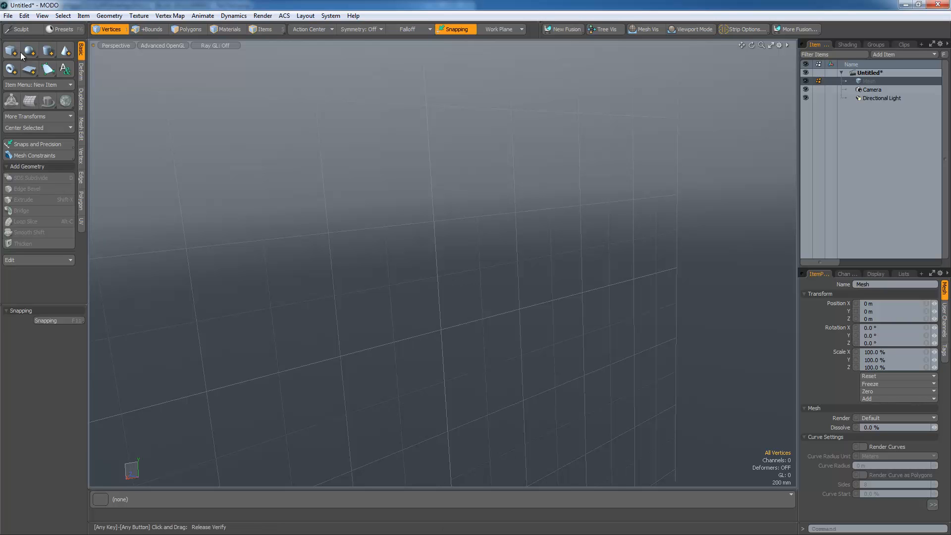
left_click(47, 50, "shift")
key("a")
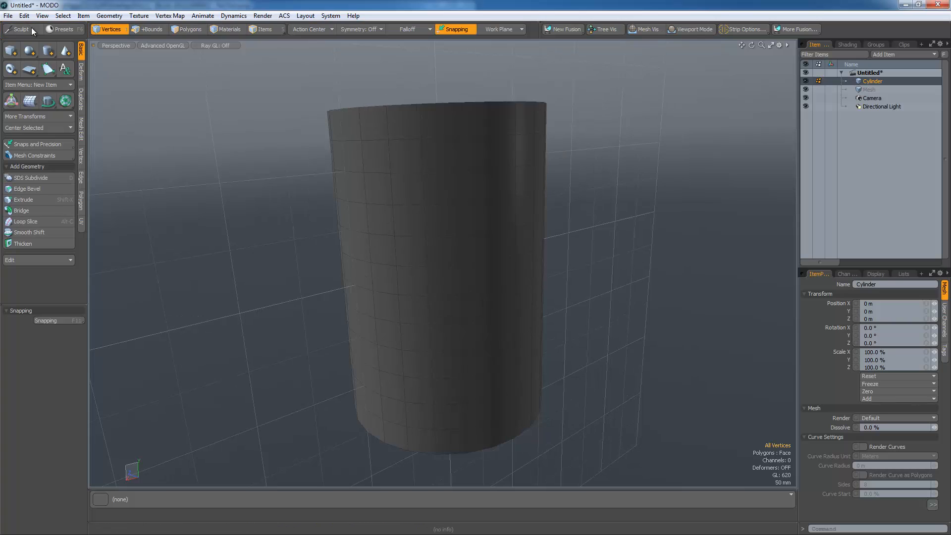
left_click(47, 51, "shift")
Step: Move the second cylinder about 850 mm along X so it overlaps the first, and turn snapping off
scroll(460, 196, "down", 5)
key("w")
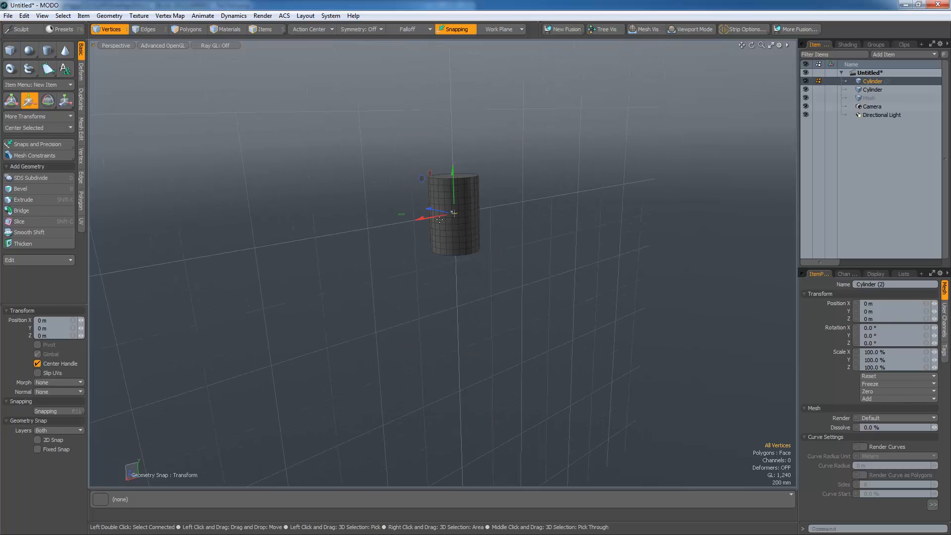
left_click_drag(429, 220, 394, 225)
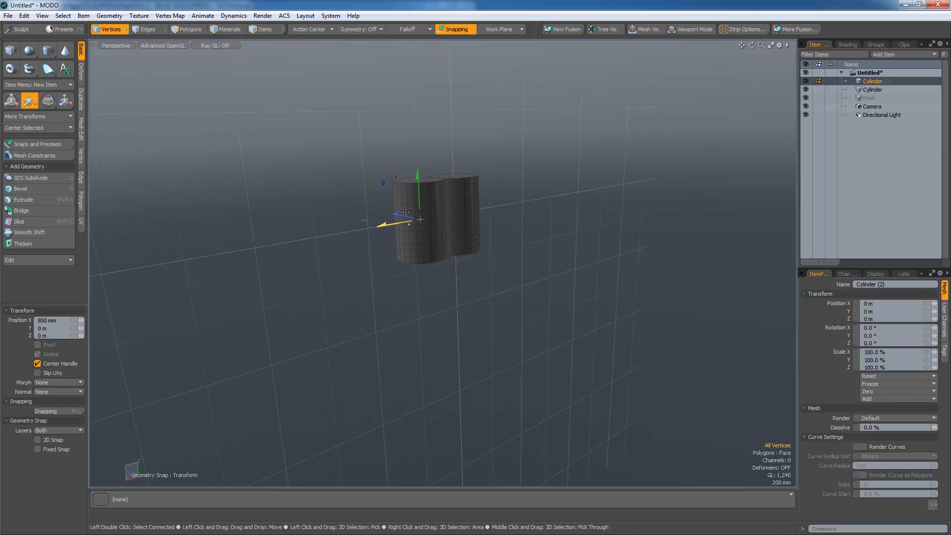
left_click(454, 30)
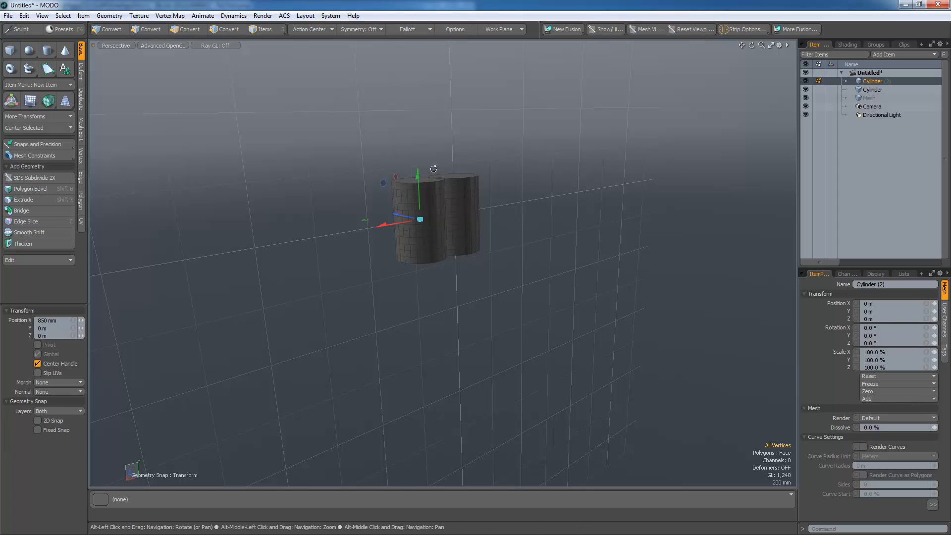
left_click_drag(433, 169, 565, 214, "alt")
scroll(480, 204, "up", 6)
scroll(317, 201, "down", 2)
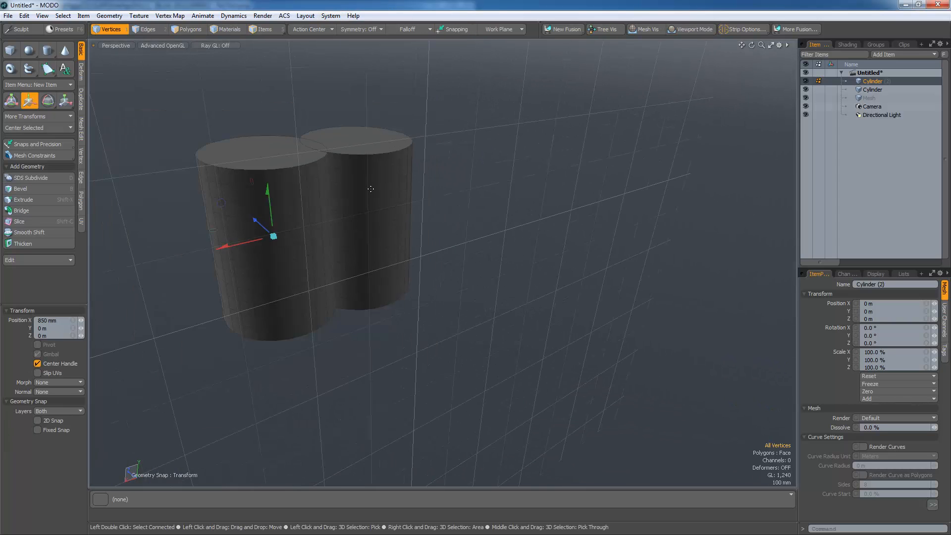
Step: Rotate the second cylinder about 90.5° around Z so it lies horizontally through the upright cylinder
key("space")
key("e")
key("w")
key("e")
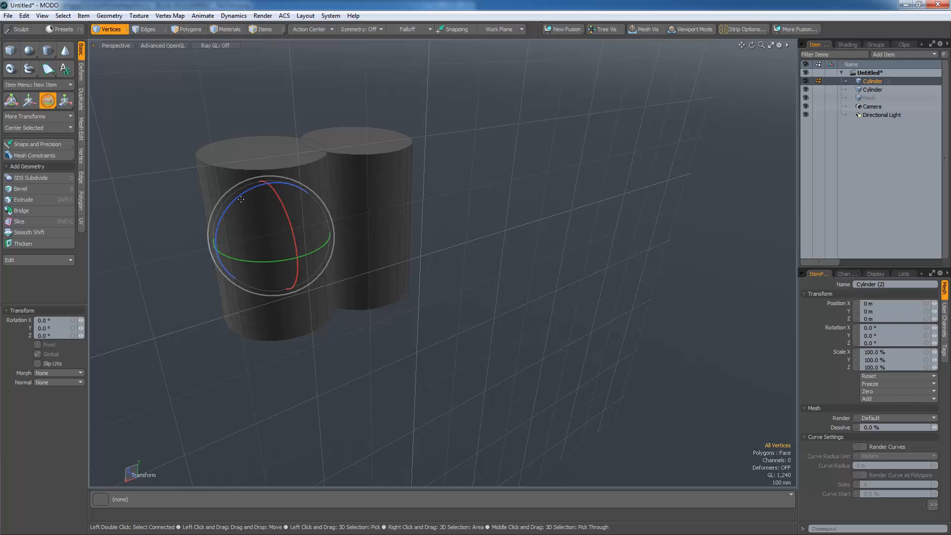
left_click_drag(231, 206, 233, 283)
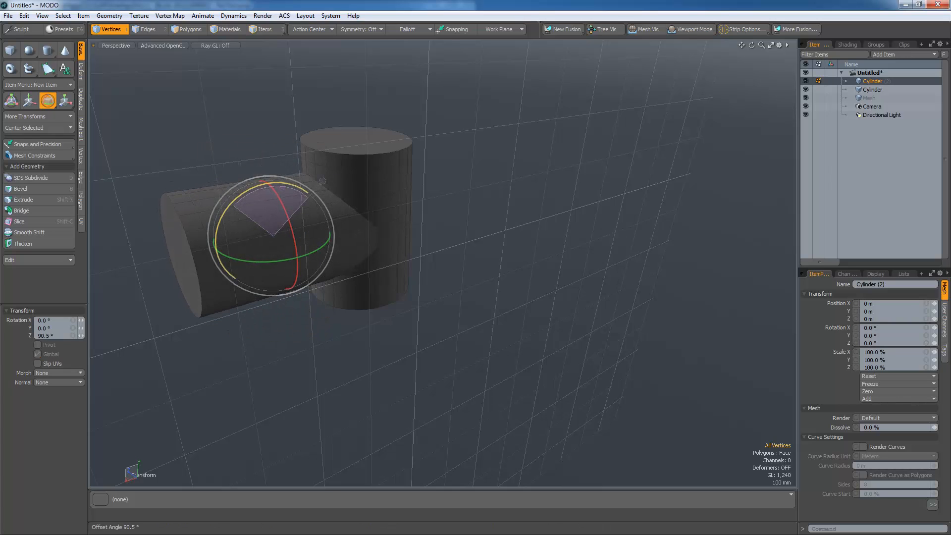
left_click(347, 160)
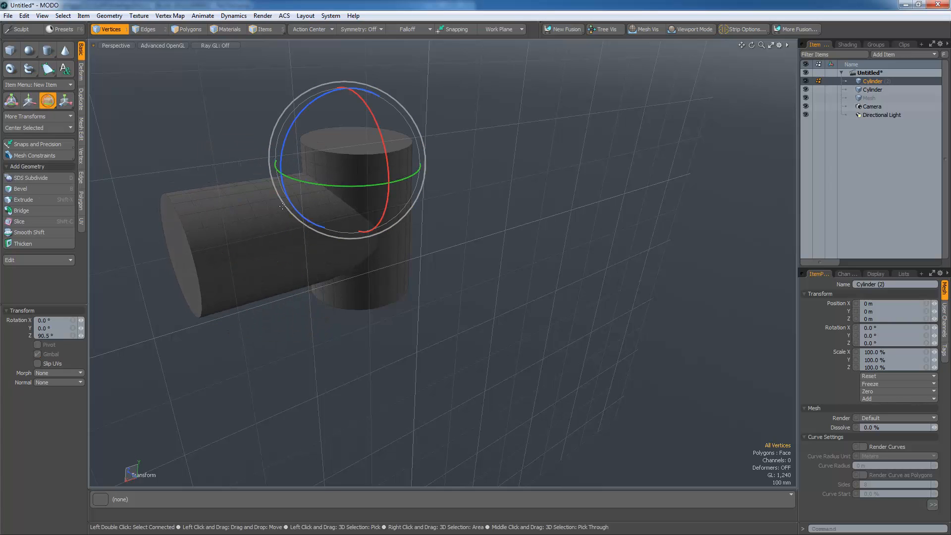
key("space")
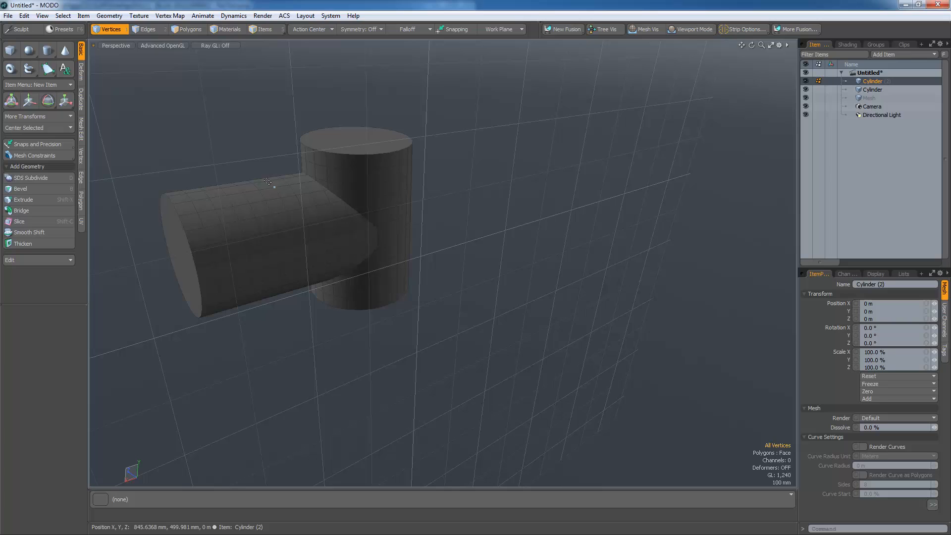
Step: Try to create a 3D tree fusion from the two cylinders using Union of Meshes
left_click(265, 32)
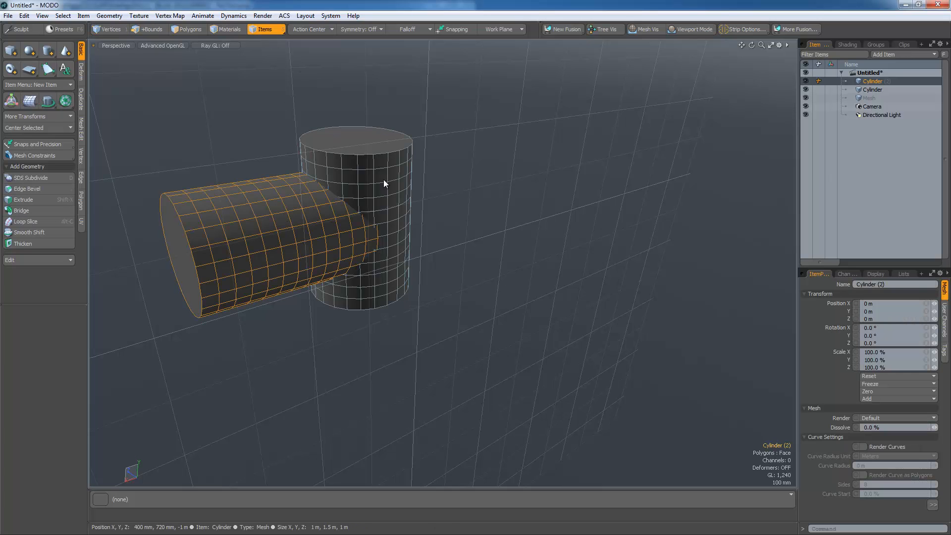
left_click(570, 30)
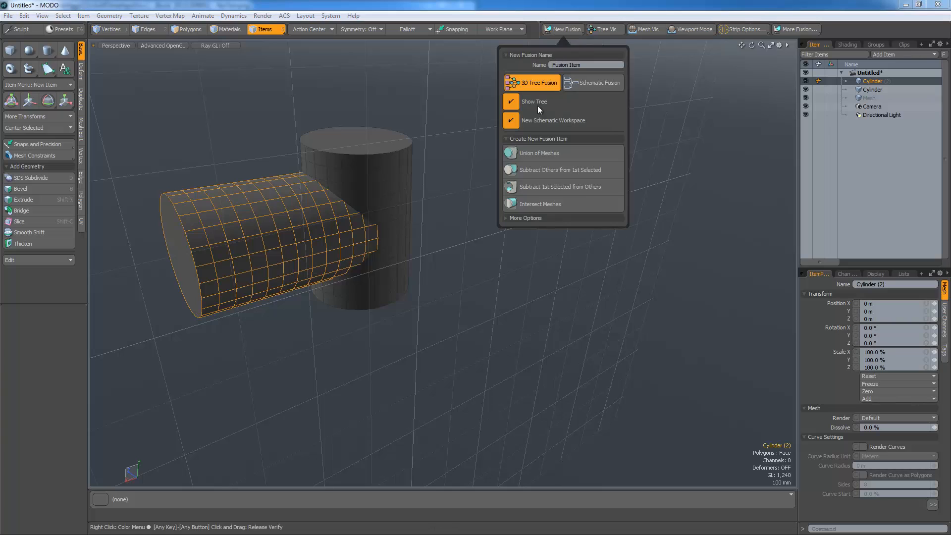
left_click(347, 204, "shift")
left_click(561, 29)
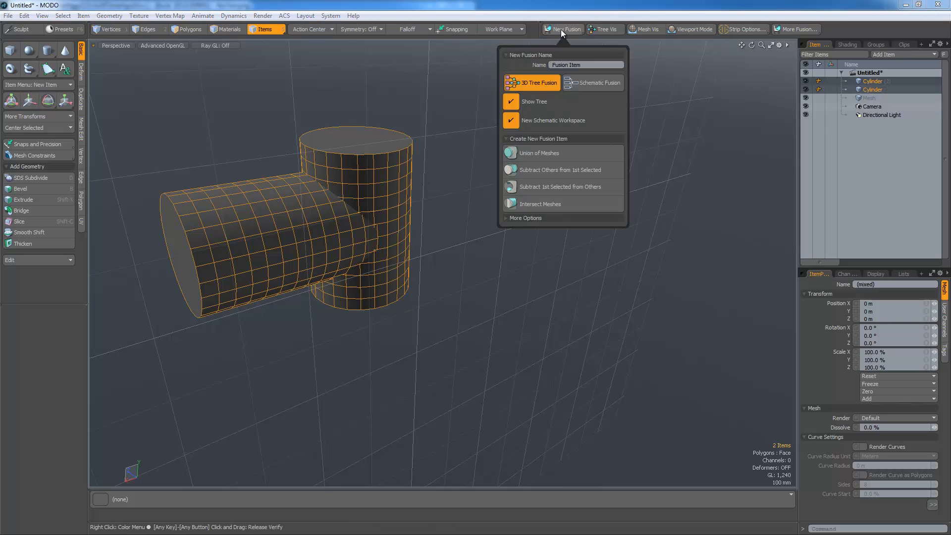
left_click(545, 153)
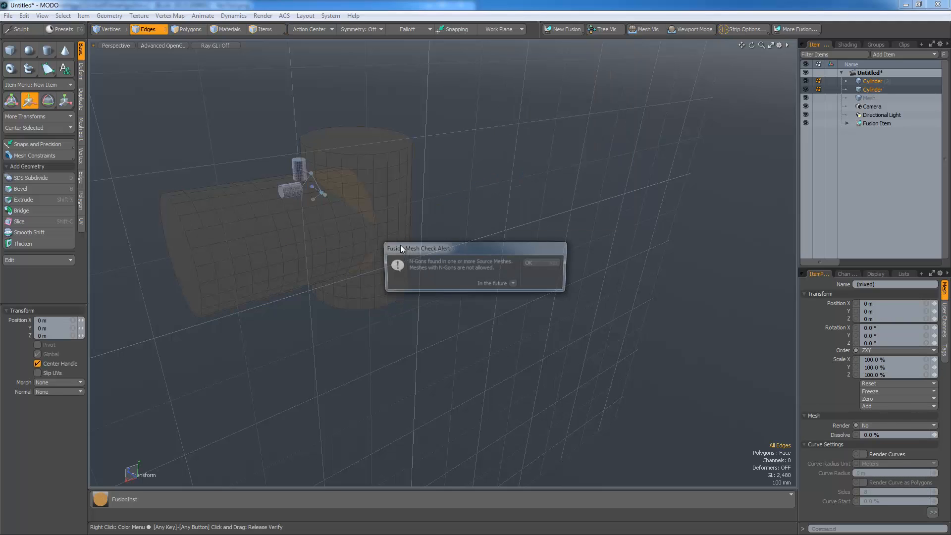
left_click(532, 263)
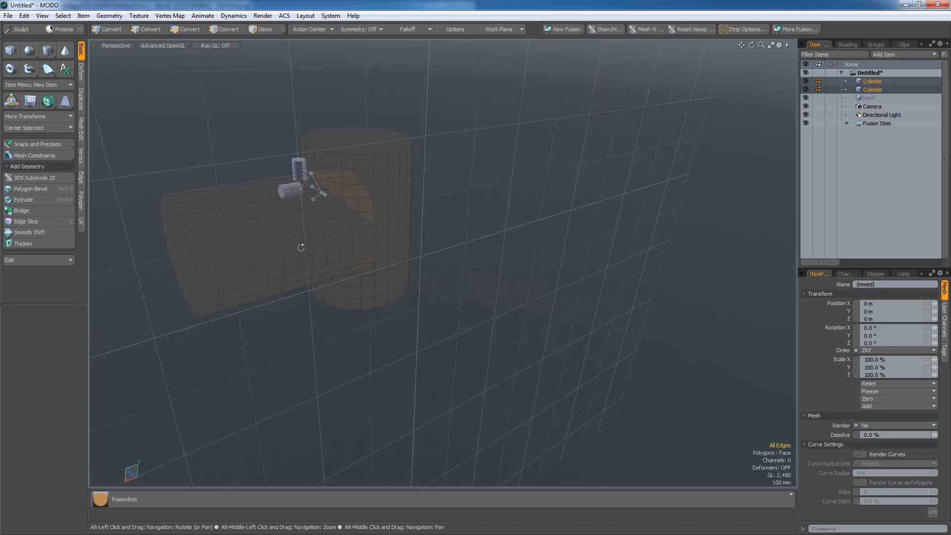
Step: Undo the cylinder fusion and close the scene without saving it
left_click_drag(299, 246, 398, 171, "alt")
key("ctrl+z")
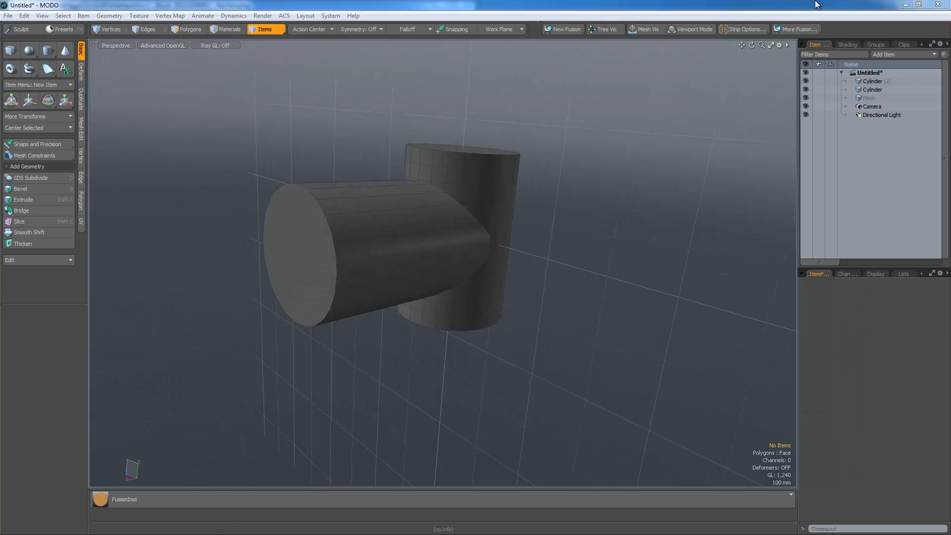
left_click(941, 5)
left_click(545, 273)
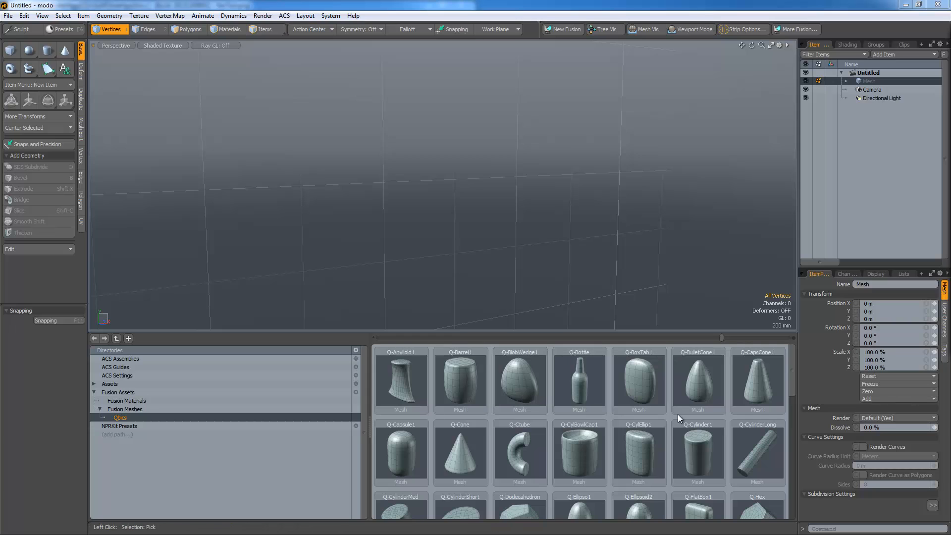
Step: Add the Q-Cylinder1 mesh from the Qbics presets to the empty scene and enlarge the 3D view over the preset browser
left_click(685, 444)
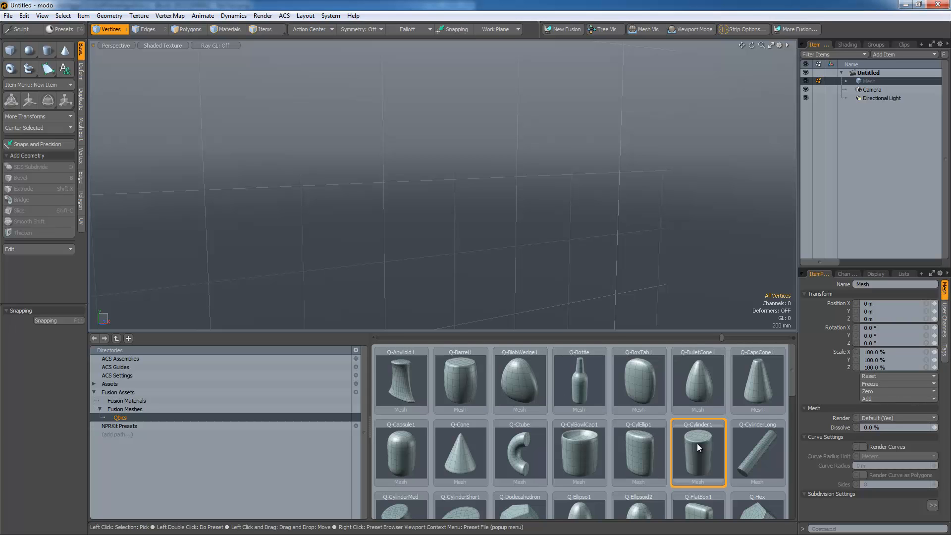
double_click(698, 448)
left_click_drag(621, 72, 590, 174, "alt")
key("a")
left_click_drag(510, 178, 478, 245, "alt")
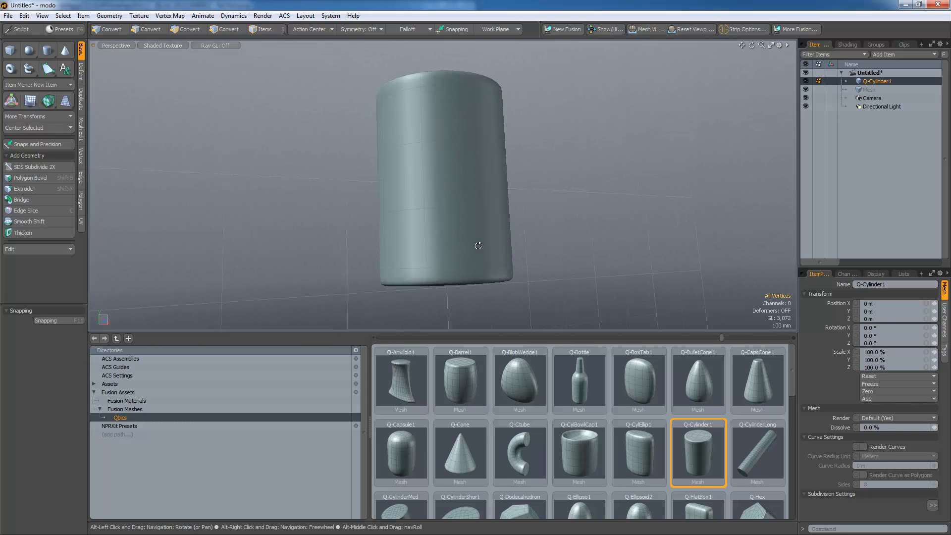
left_click_drag(475, 343, 475, 383)
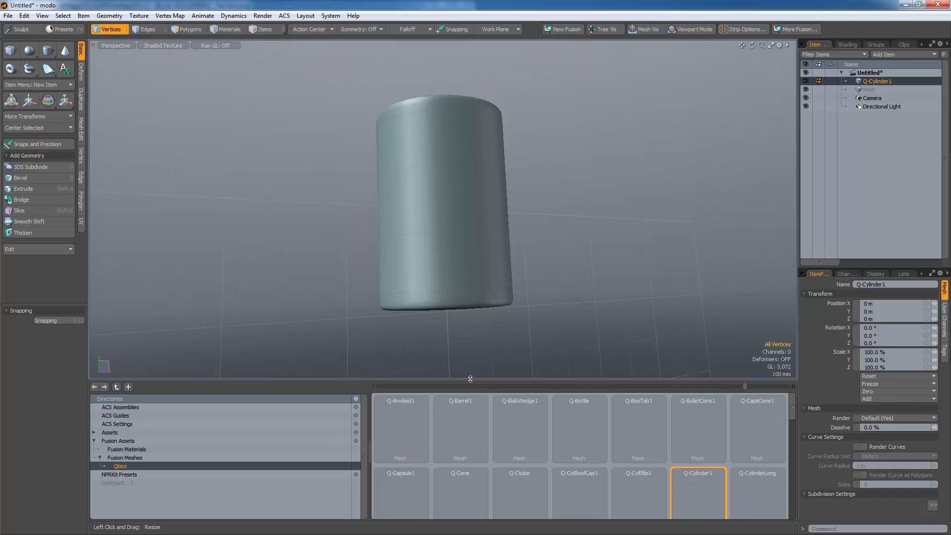
Step: Add the Q-Bottle preset beside the cylinder and move it about 790 mm in X and -975 mm in Z to overlap it
left_click_drag(465, 179, 704, 214, "alt")
left_click_drag(705, 214, 644, 159, "alt")
left_click_drag(578, 429, 425, 276)
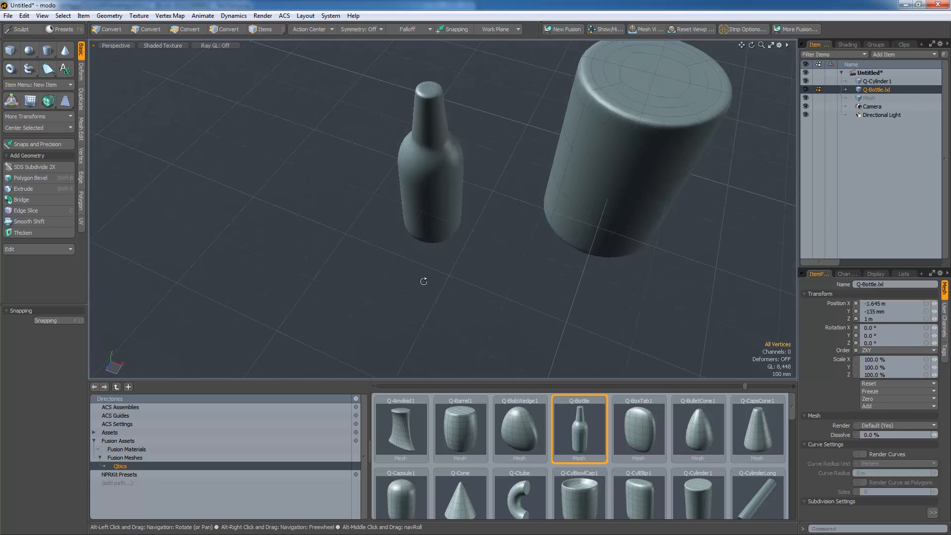
key("y")
left_click_drag(436, 161, 566, 239)
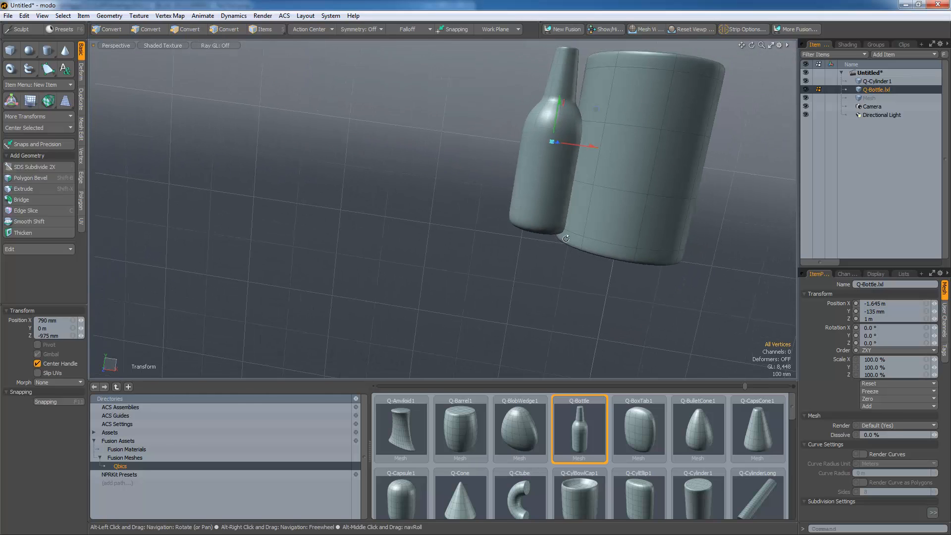
left_click_drag(572, 154, 544, 250, "alt")
left_click_drag(529, 182, 510, 247, "alt")
Step: Tilt the bottle about 55° around Z so its neck points away from the cylinder
key("q")
key("e")
key("r")
key("w")
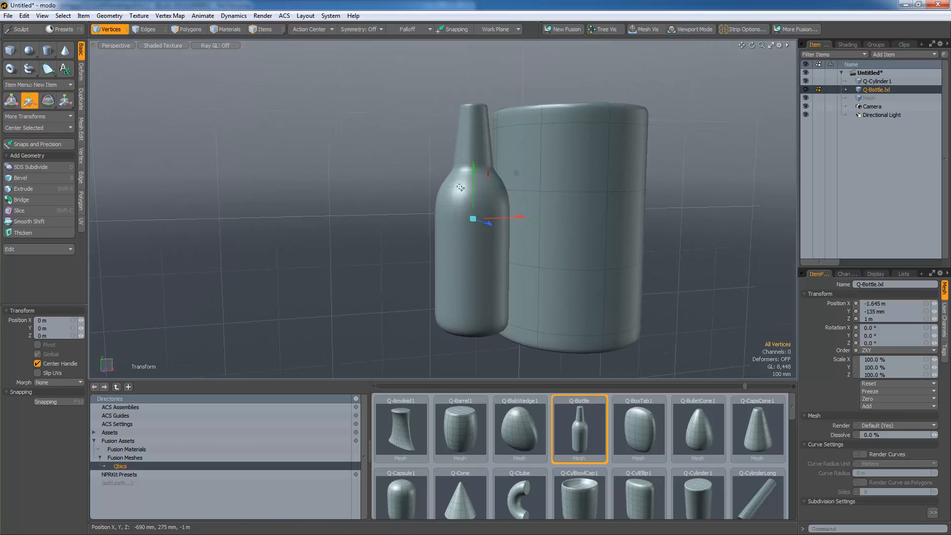
key("e")
left_click_drag(440, 174, 421, 211)
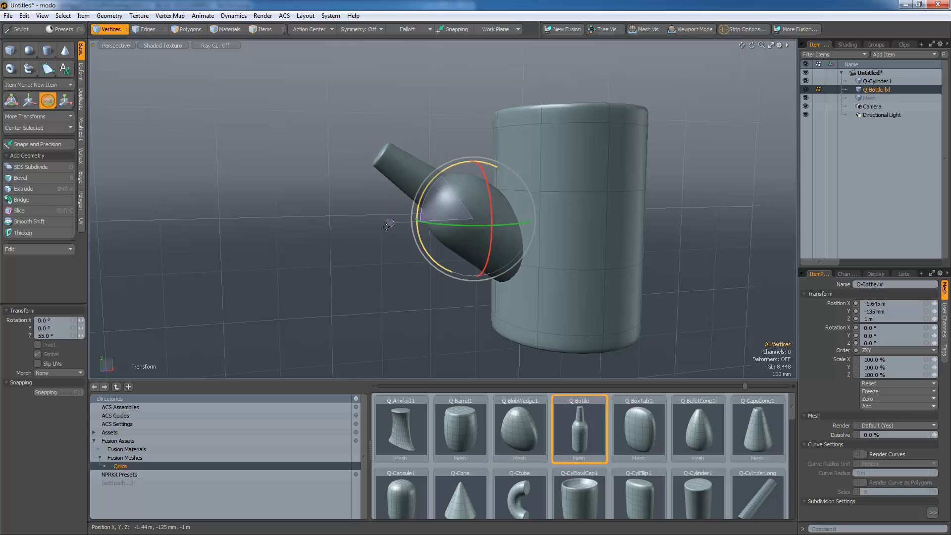
Step: Scale the bottle up and move it about -320 mm in X and 510 mm in Y, keeping its base inside the cylinder
key("r")
left_click_drag(521, 182, 427, 162)
key("e")
key("w")
Step: Create a 3D tree fusion from the cylinder and the bottle using Union of Meshes
left_click(558, 30)
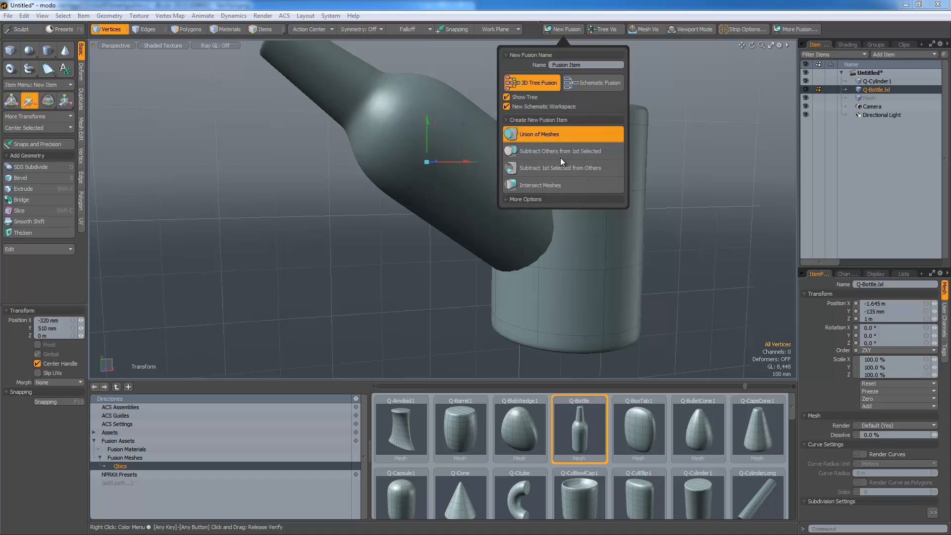
key("w")
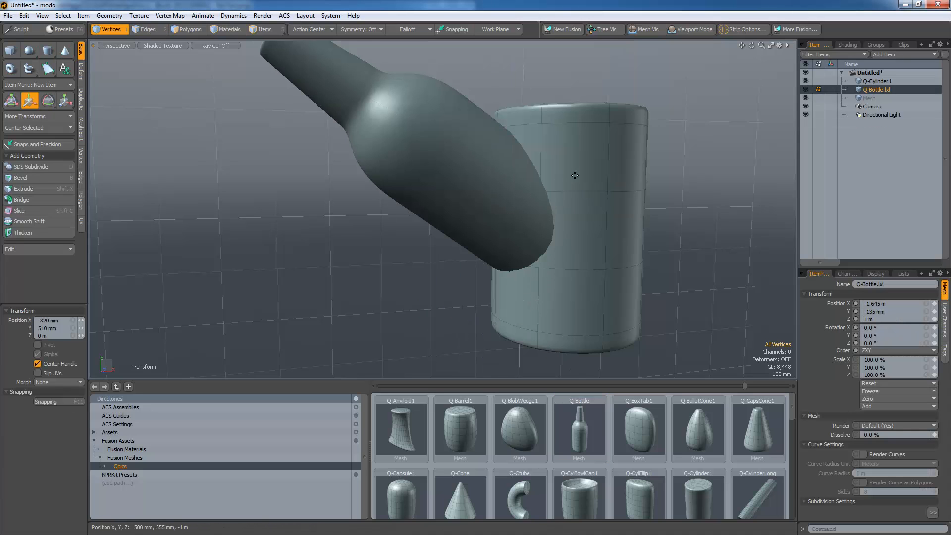
key("5")
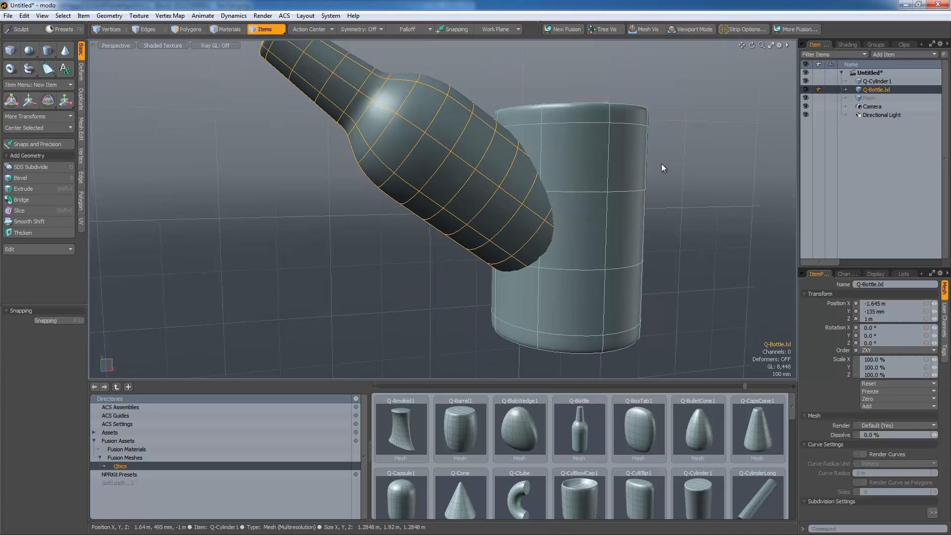
left_click(602, 162)
left_click(502, 169, "shift")
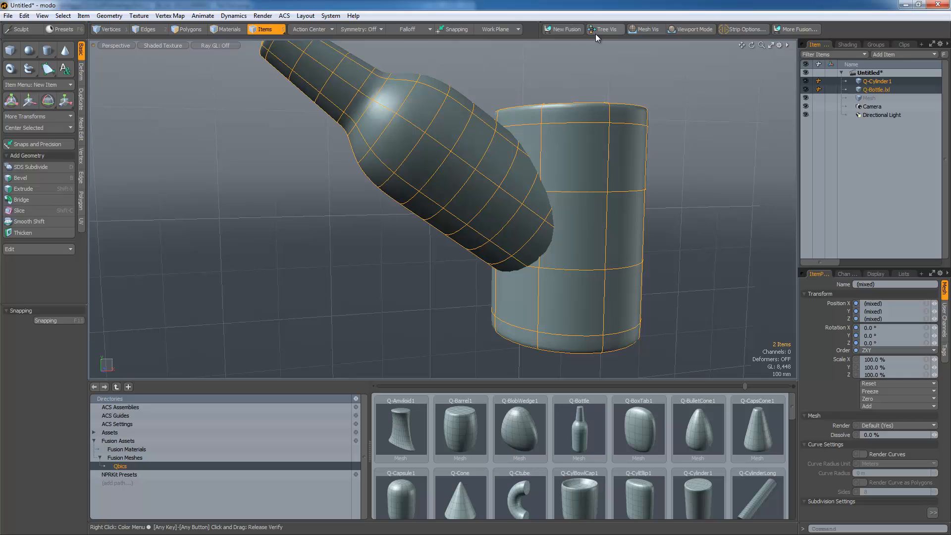
left_click(564, 29)
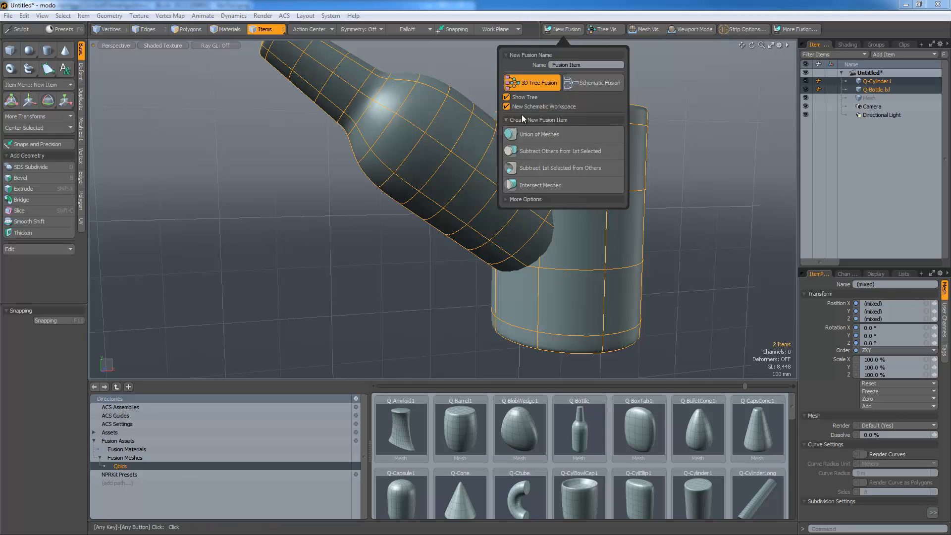
left_click(541, 135)
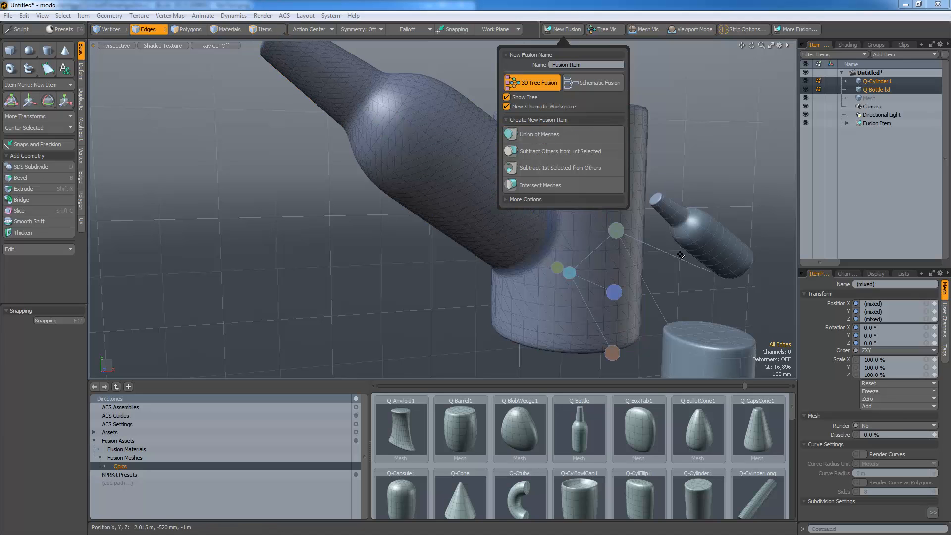
Step: Select the fusion strip where the bottle meets the cylinder and set its Strip_Width to 28%
left_click_drag(649, 293, 570, 317, "alt")
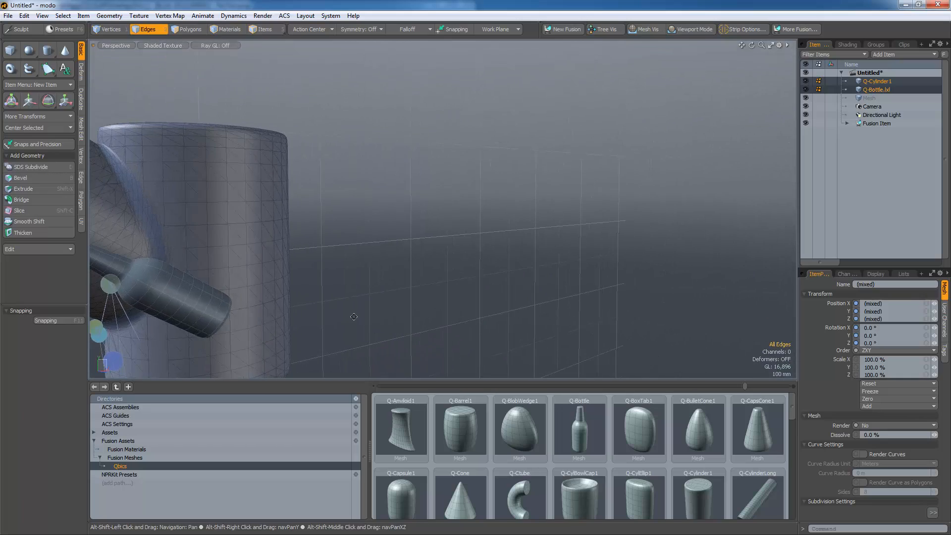
left_click_drag(406, 213, 494, 259, "alt+shift")
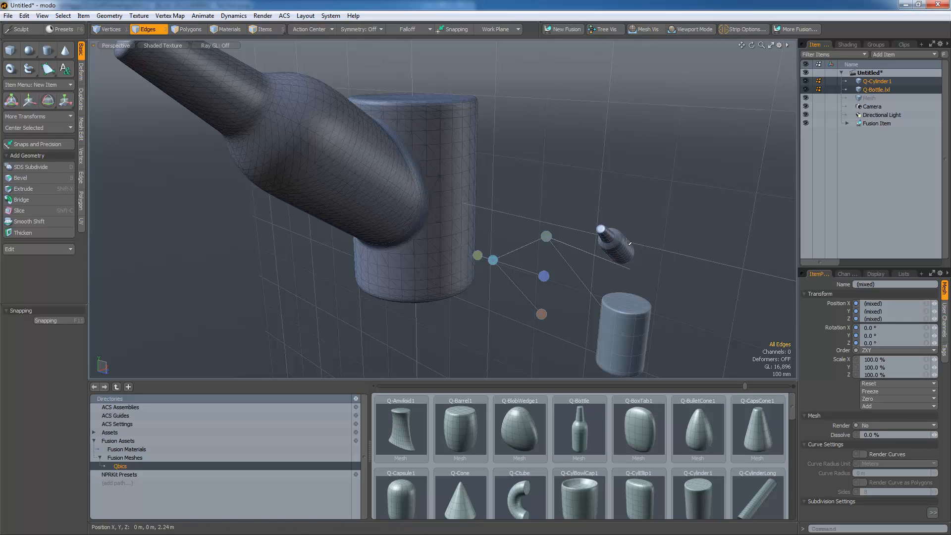
left_click(261, 30)
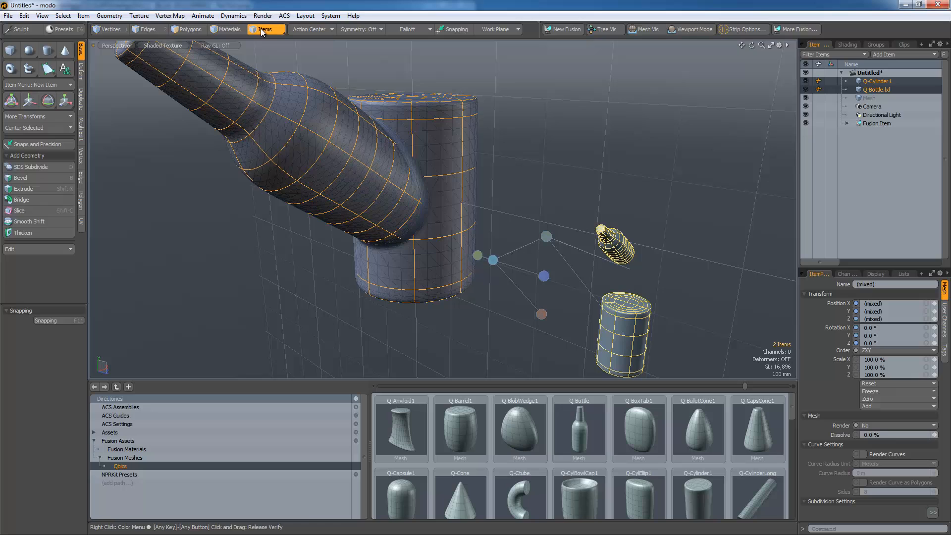
left_click(420, 186)
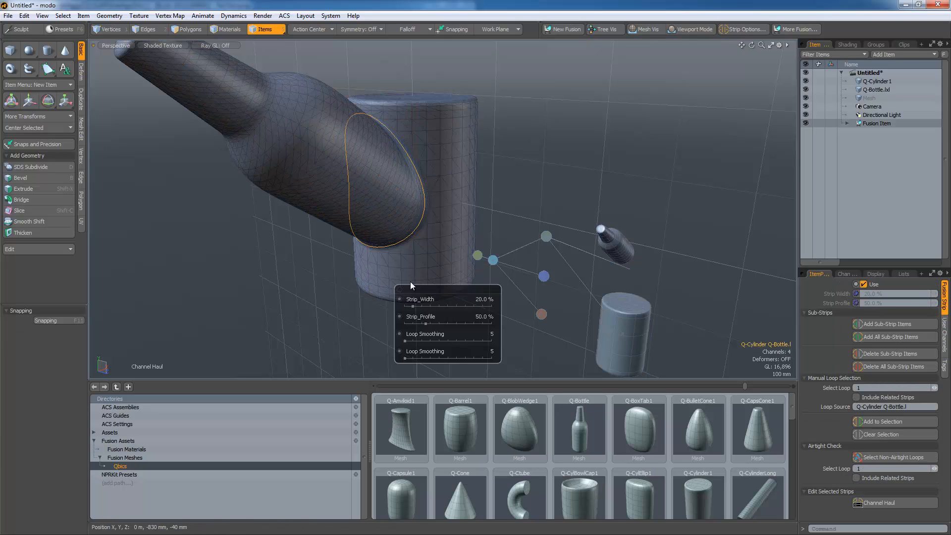
mouse_move(414, 305)
left_mouse_down()
mouse_move(445, 306)
mouse_move(416, 306)
left_mouse_up()
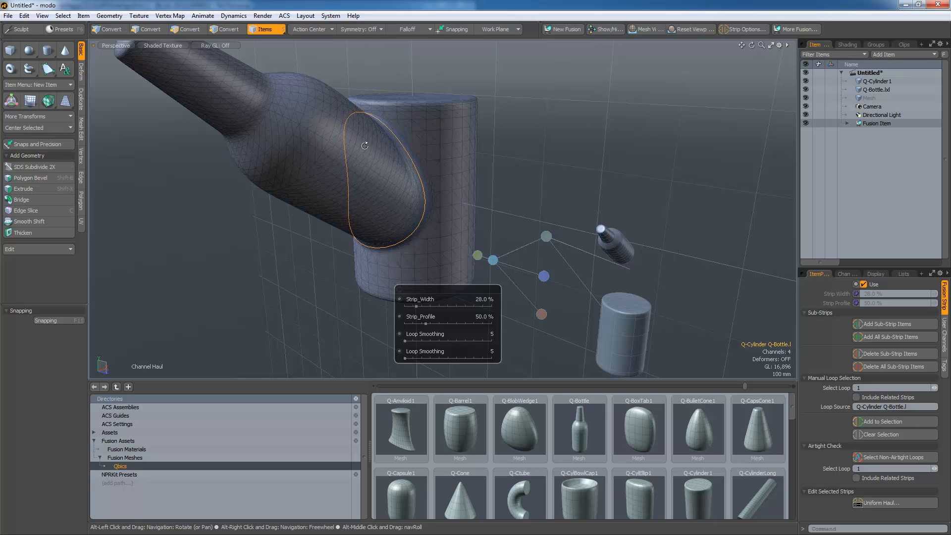
Step: Try a Strip_Width of 64% on the bottle-cylinder strip and settle on 36%
left_click_drag(429, 253, 381, 211, "alt")
scroll(349, 147, "up", 1)
scroll(352, 206, "down", 3)
scroll(382, 211, "up", 3)
scroll(407, 197, "down", 3)
scroll(408, 197, "up", 3)
scroll(411, 198, "up", 4)
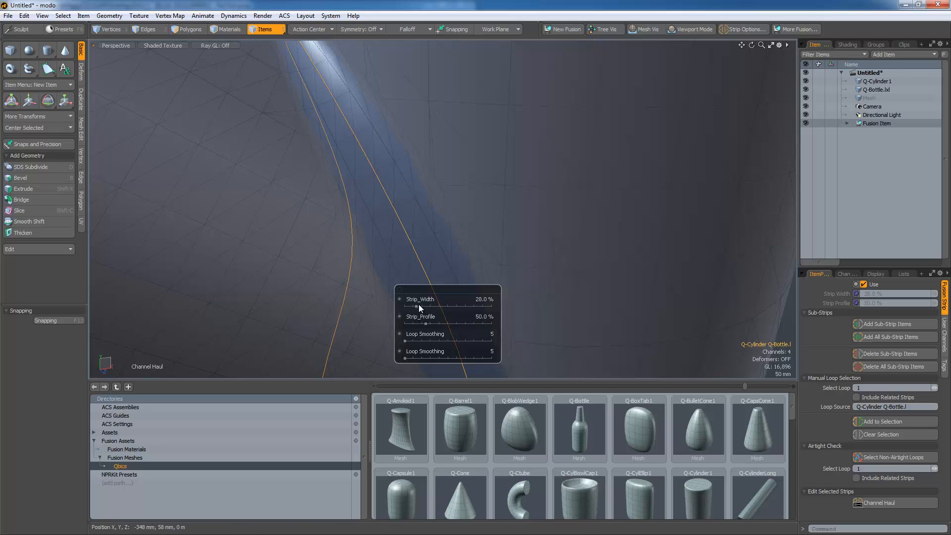
left_click_drag(418, 304, 435, 305)
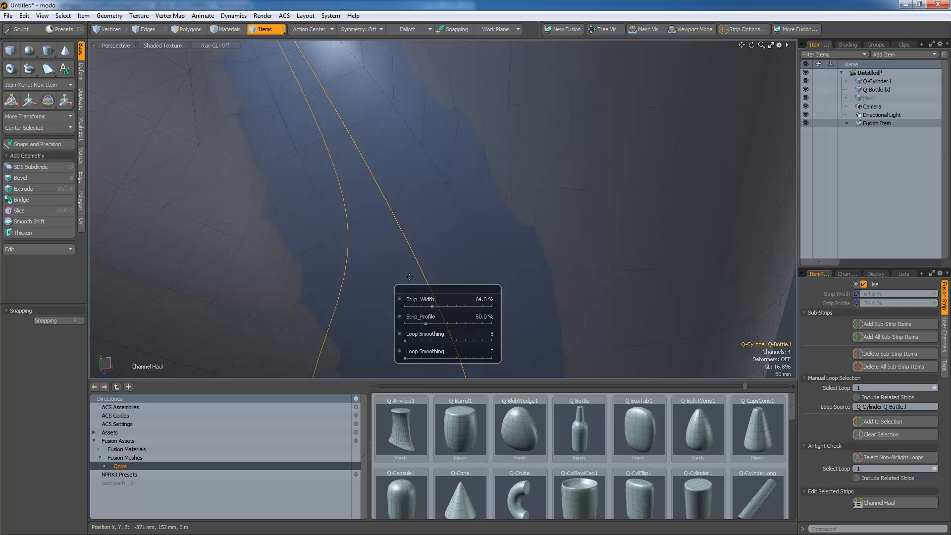
left_click_drag(431, 307, 419, 307)
scroll(483, 218, "down", 5)
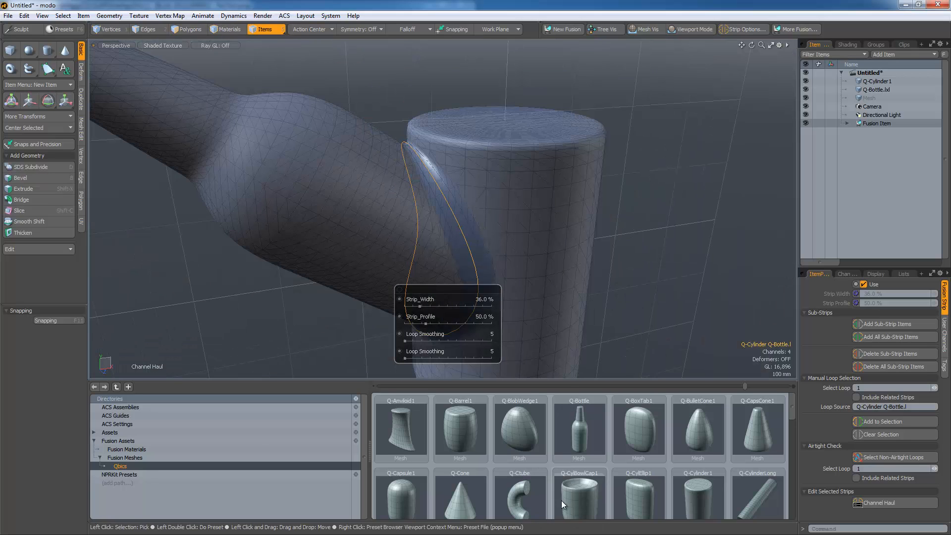
Step: Add the Q-Ctube preset as a handle opposite the bottle and move it about -180 mm in X and -290 mm in Y
left_click_drag(517, 500, 561, 180)
left_click_drag(629, 214, 701, 142)
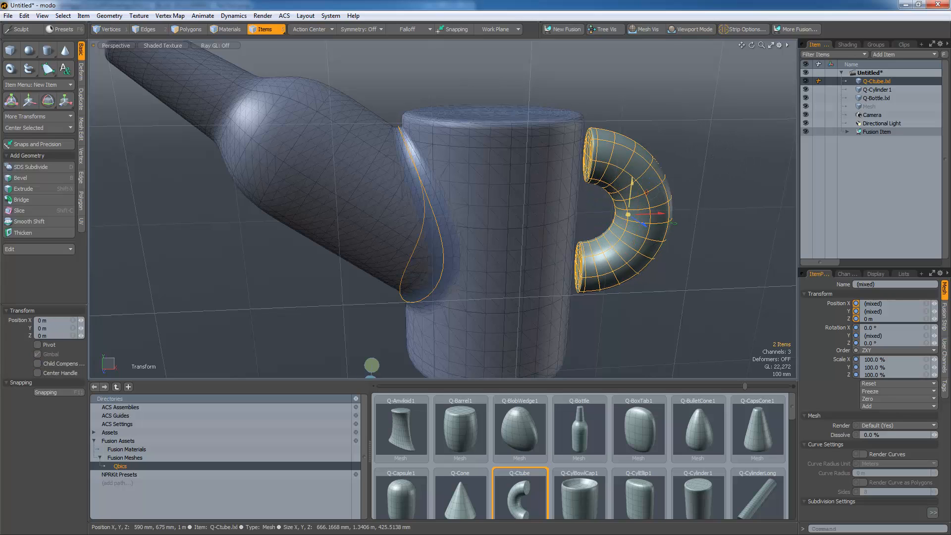
left_click_drag(632, 186, 500, 74)
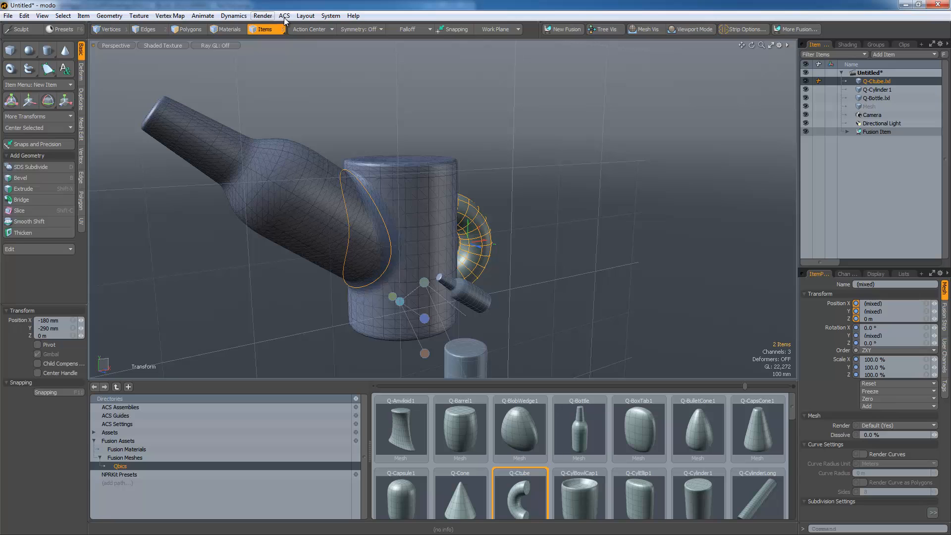
Step: Examine the mouse input presets and input device options in the Remapping preferences, including Cinema 4D and Maya
left_click(329, 16)
left_click(250, 27)
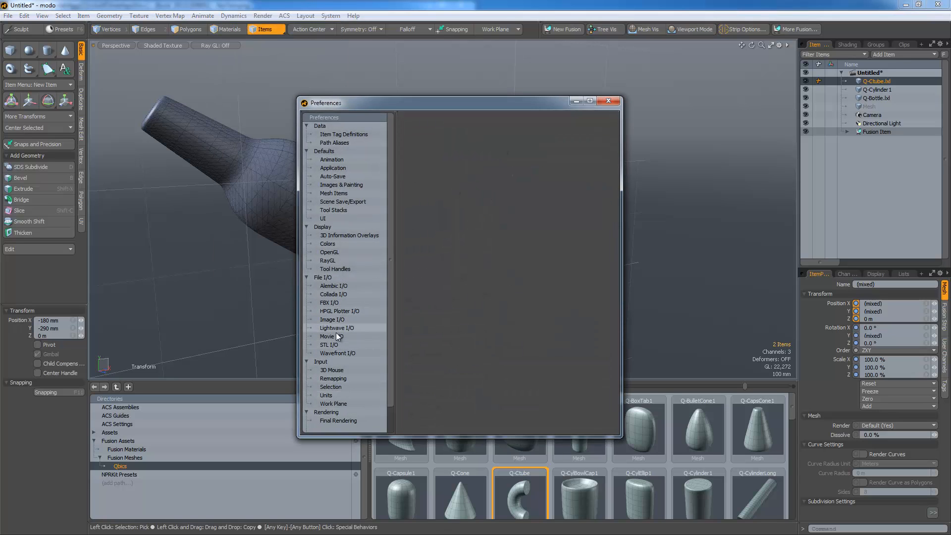
left_click(331, 379)
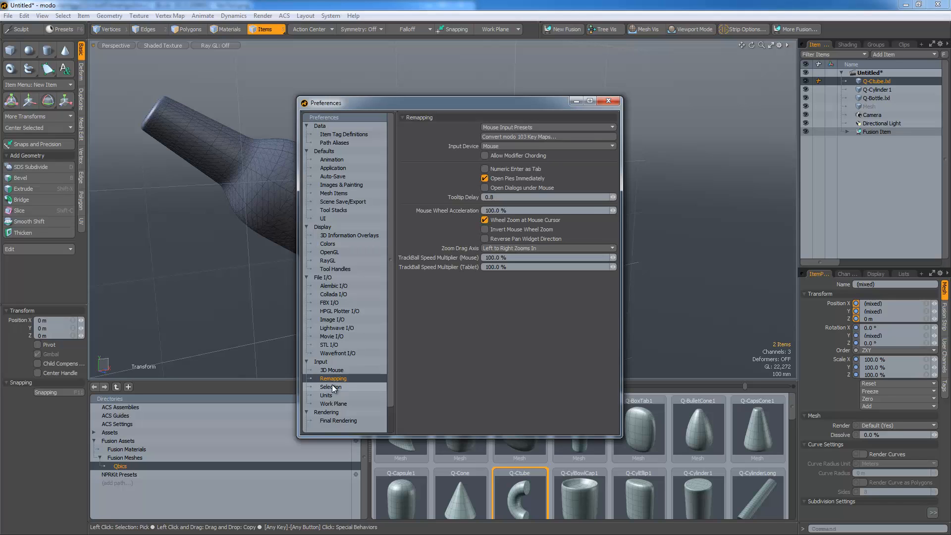
left_click(513, 127)
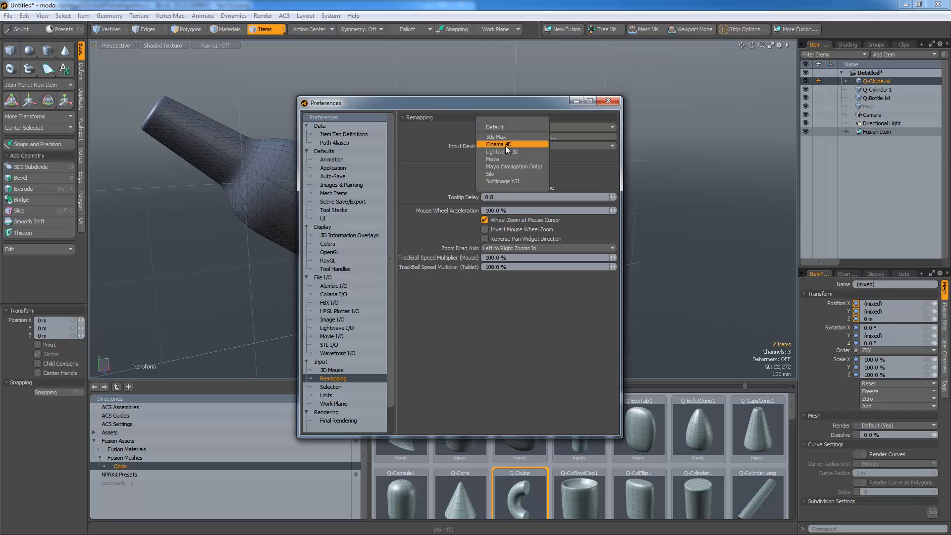
left_click(505, 144)
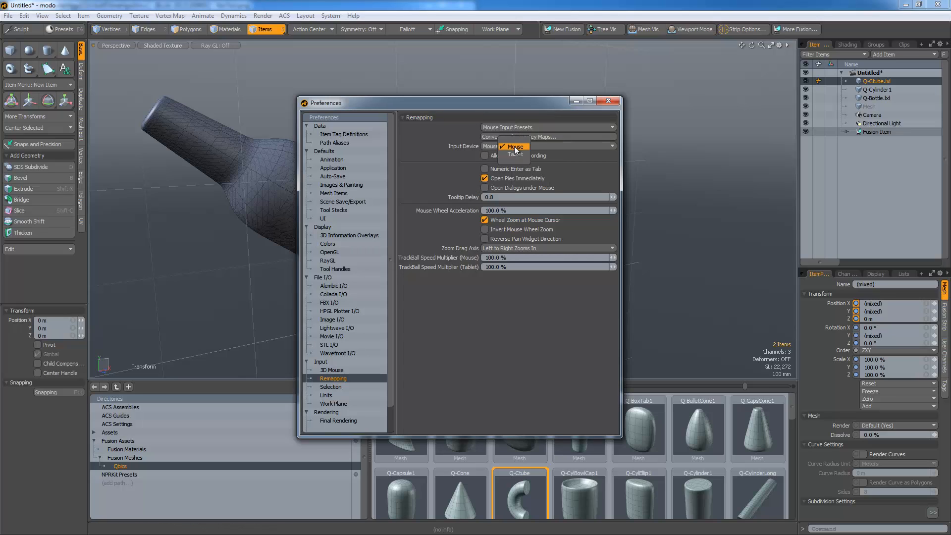
left_click(518, 129)
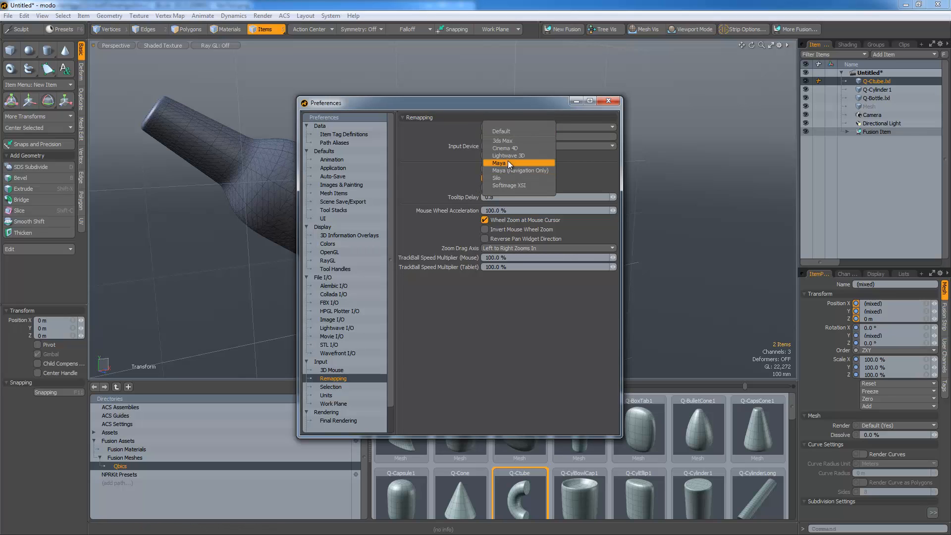
left_click(509, 164)
left_click(757, 200)
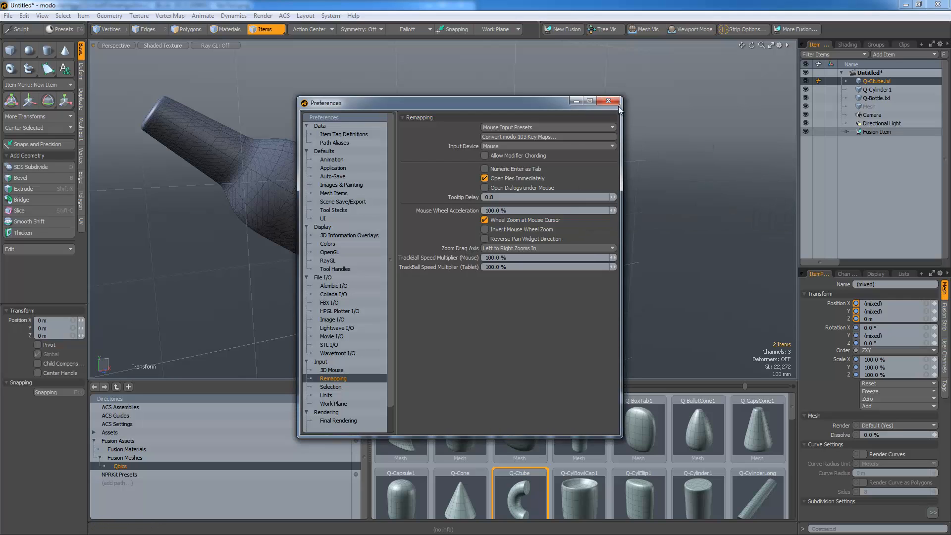
left_click(609, 101)
left_click_drag(629, 174, 450, 238, "alt")
left_click_drag(501, 256, 497, 180, "alt")
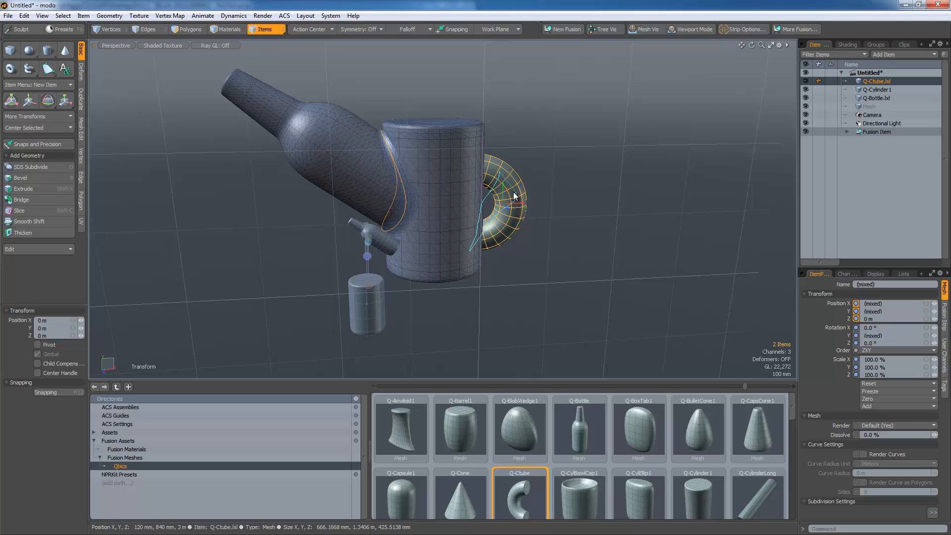
right_click_drag(513, 192, 517, 193)
left_click_drag(544, 204, 544, 203)
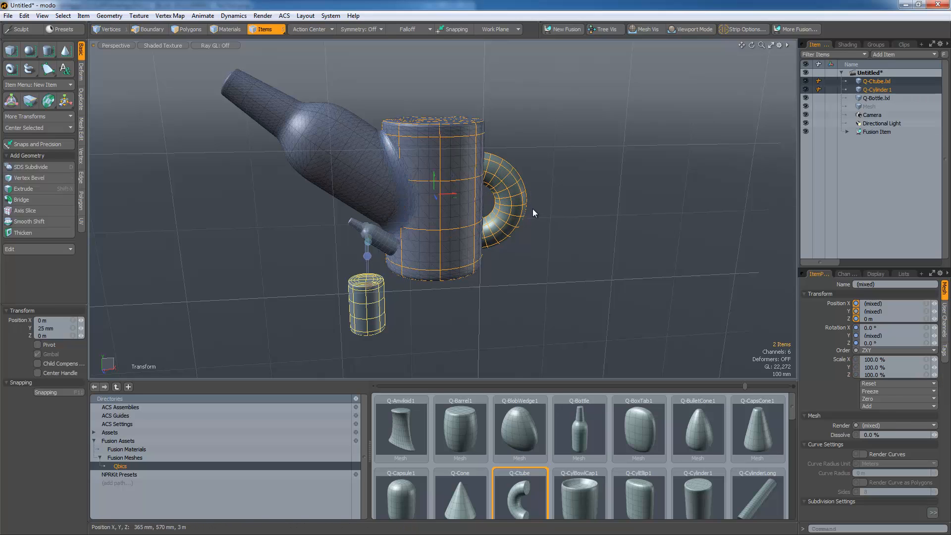
left_click(533, 209)
left_click(520, 195)
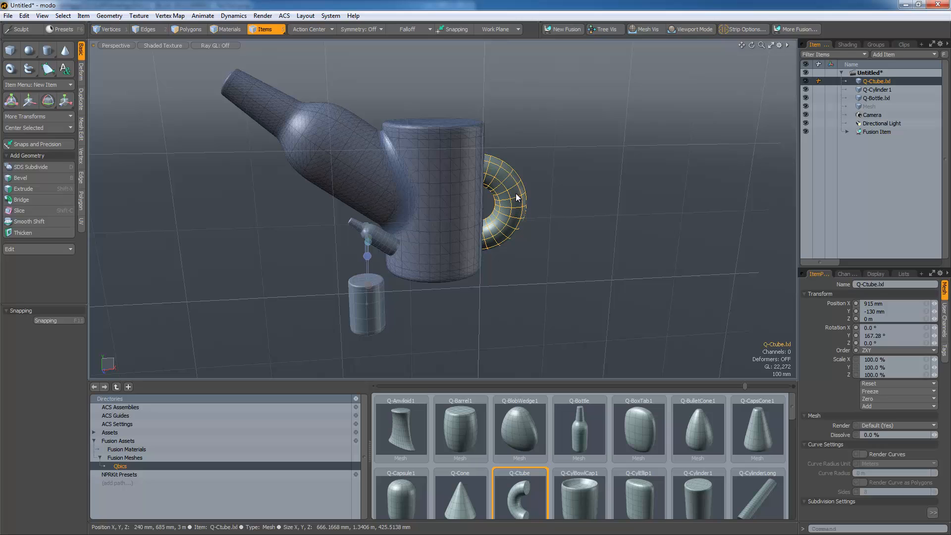
left_click_drag(516, 193, 396, 302)
right_click_drag(535, 257, 535, 259)
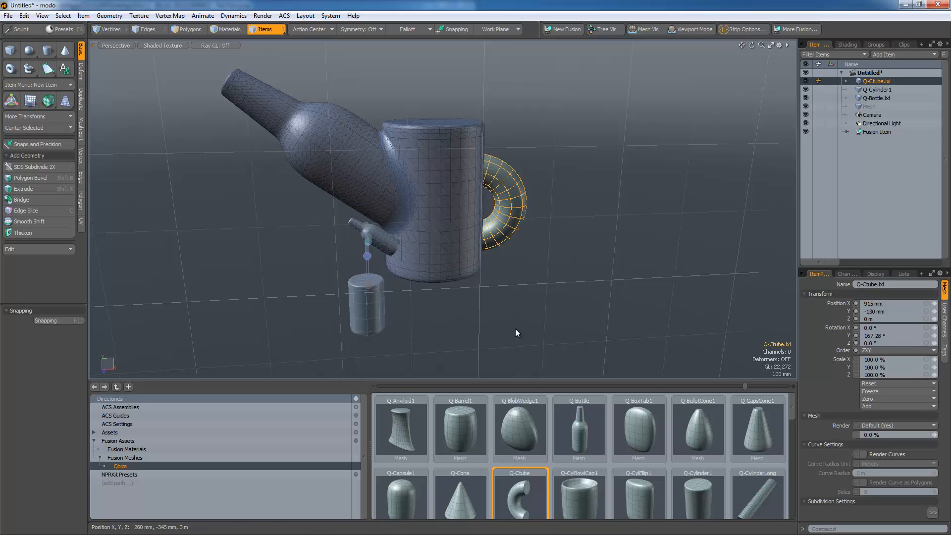
left_click(516, 329)
mouse_move(515, 331)
left_mouse_down("alt")
mouse_move(591, 316)
mouse_move(578, 330)
left_mouse_up("alt")
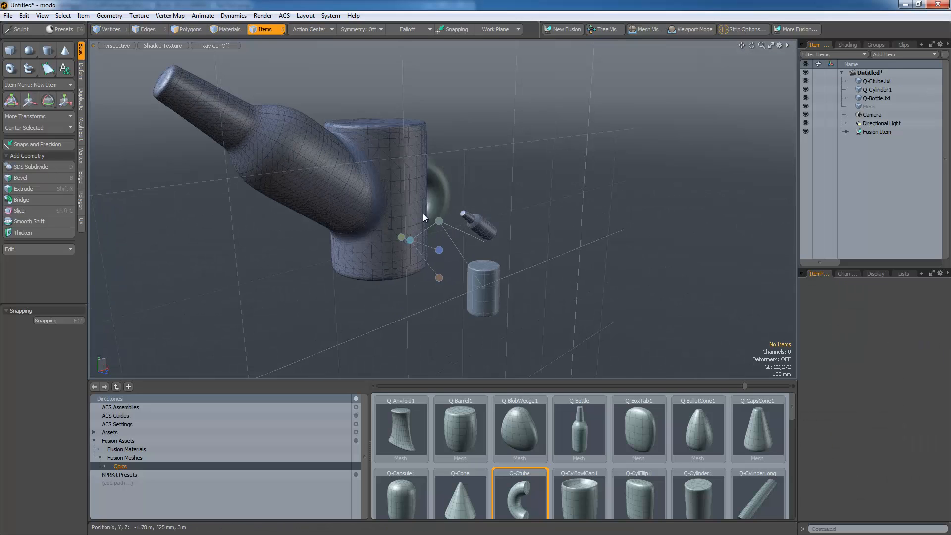
Step: Add the Q-Ctube mesh to the fusion tree's subtraction node so it cuts into the cylinder
left_click(880, 82)
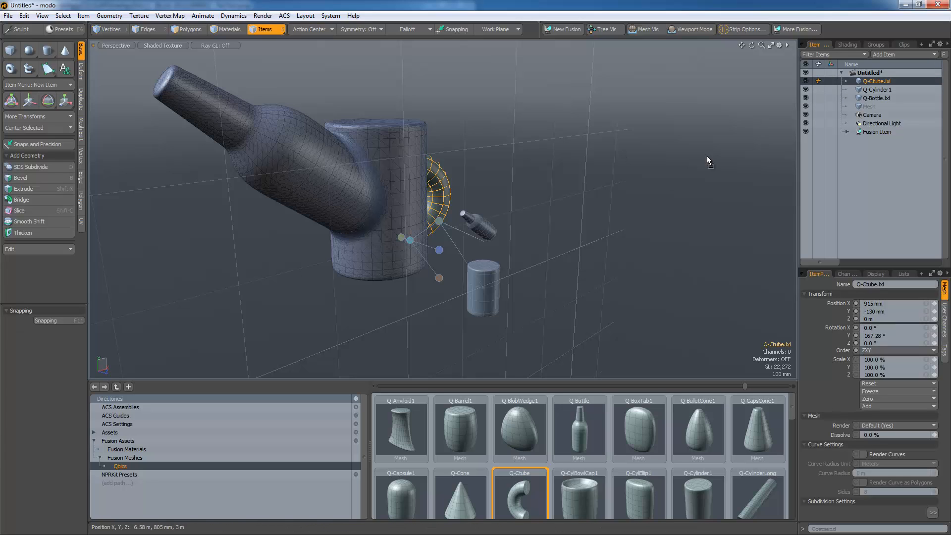
left_click_drag(441, 277, 440, 278)
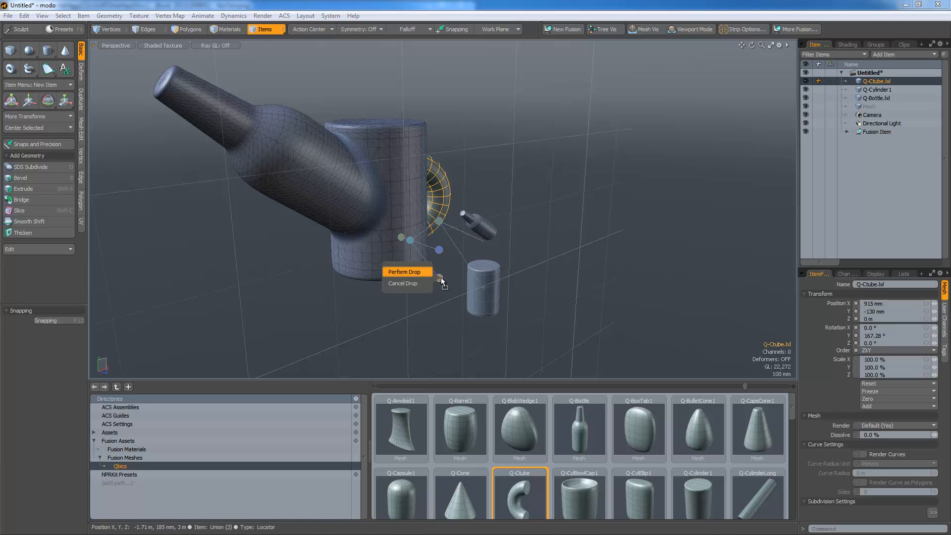
left_click(425, 273)
Step: Move the subtracted Q-Ctube into the cylinder's side, to X 675 mm and Y -120 mm
left_click_drag(628, 243, 692, 315, "alt")
left_click(575, 240)
middle_click_drag(691, 315, 729, 301, "alt")
middle_click_drag(560, 304, 498, 327)
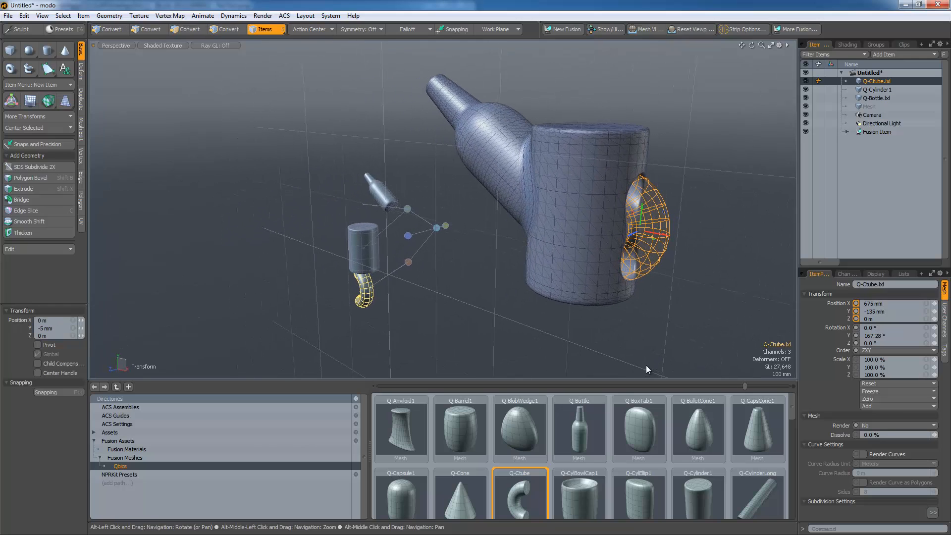
middle_click_drag(646, 365, 658, 337)
key("space")
left_click(708, 300)
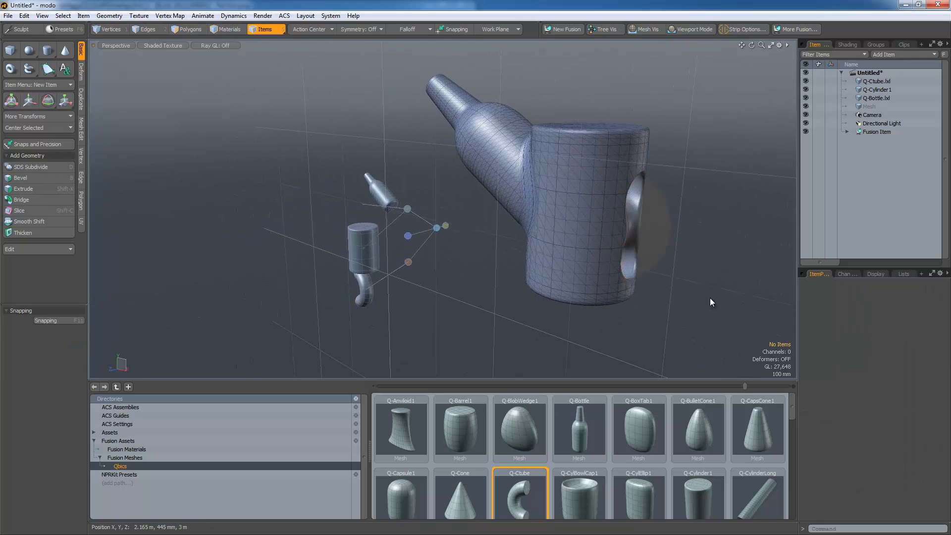
left_click_drag(709, 298, 564, 295, "alt")
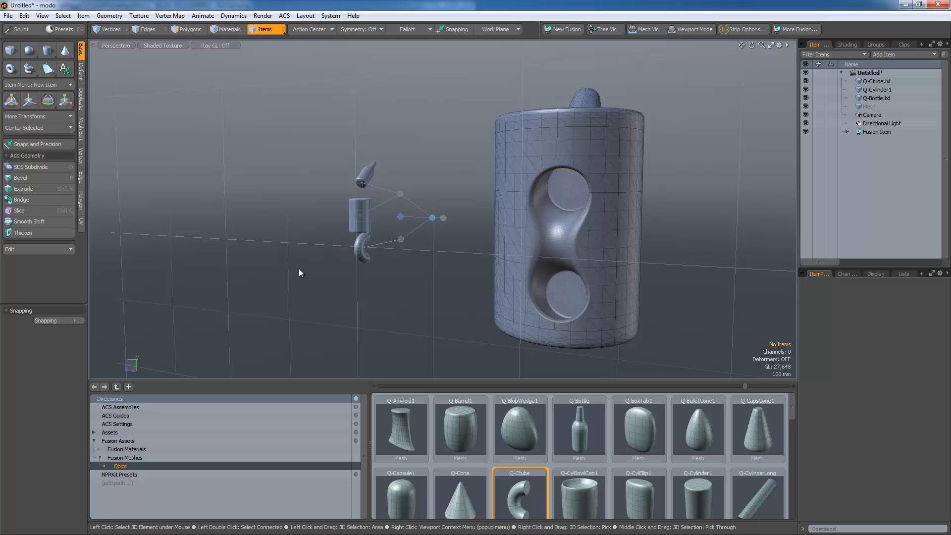
left_click(515, 234)
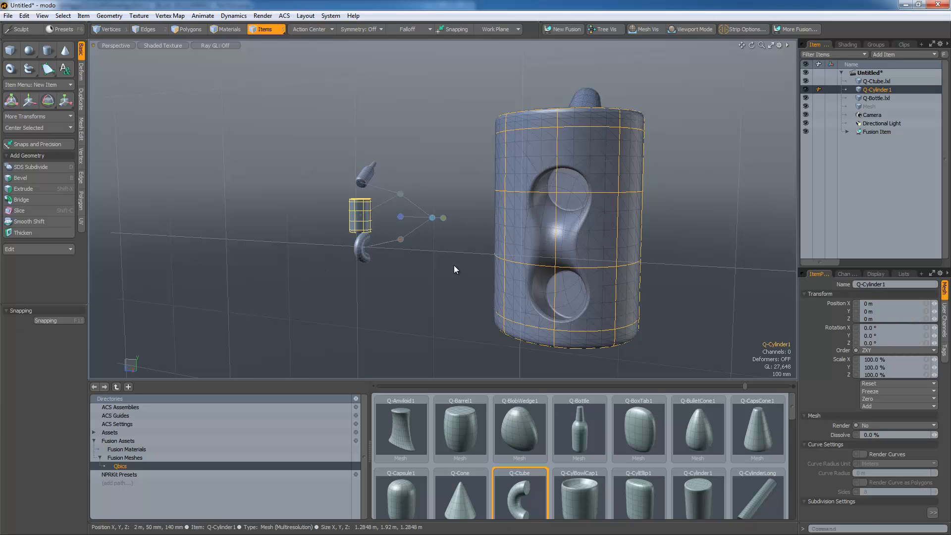
left_click(436, 293)
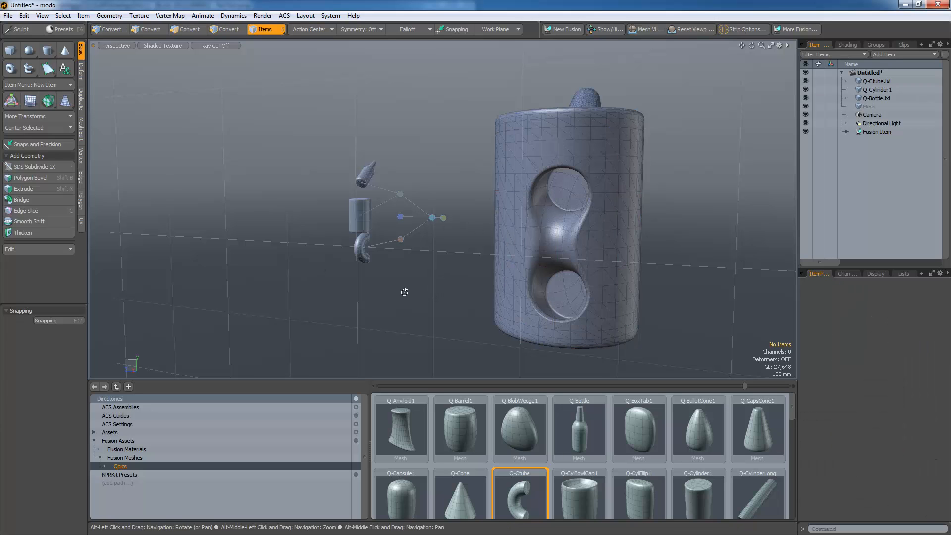
Step: Reassign the Q-Ctube from the subtraction node to the fusion tree's union node
left_click_drag(414, 292, 618, 305, "alt")
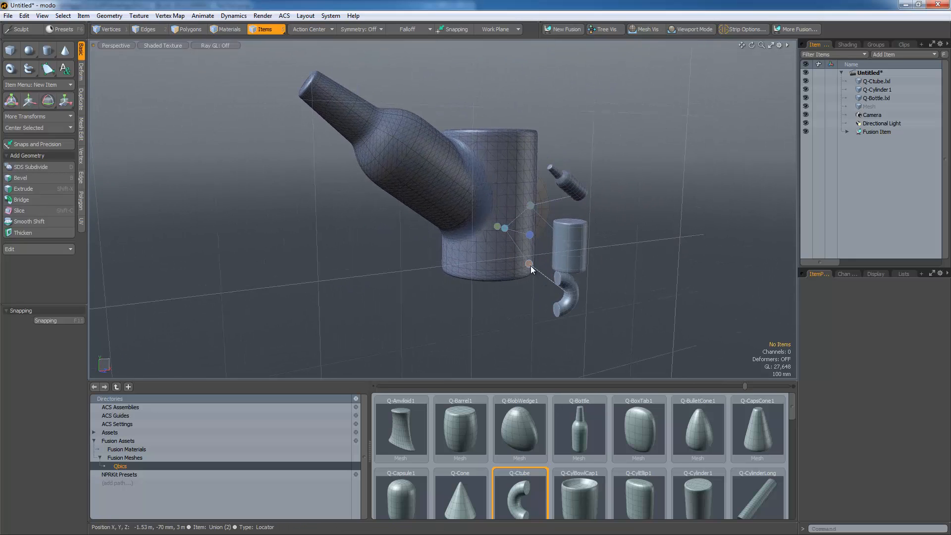
right_click_drag(545, 262, 553, 273)
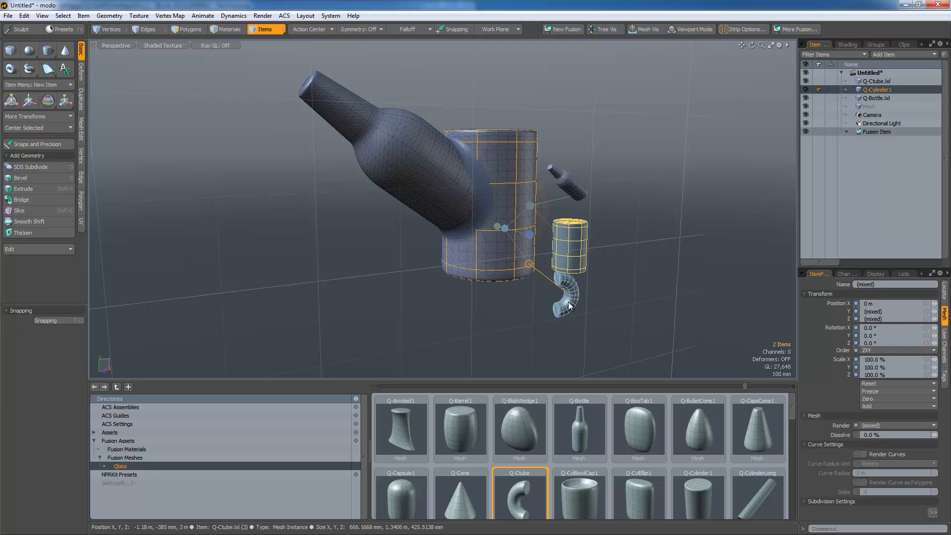
left_click(569, 300)
right_click_drag(572, 305, 565, 233)
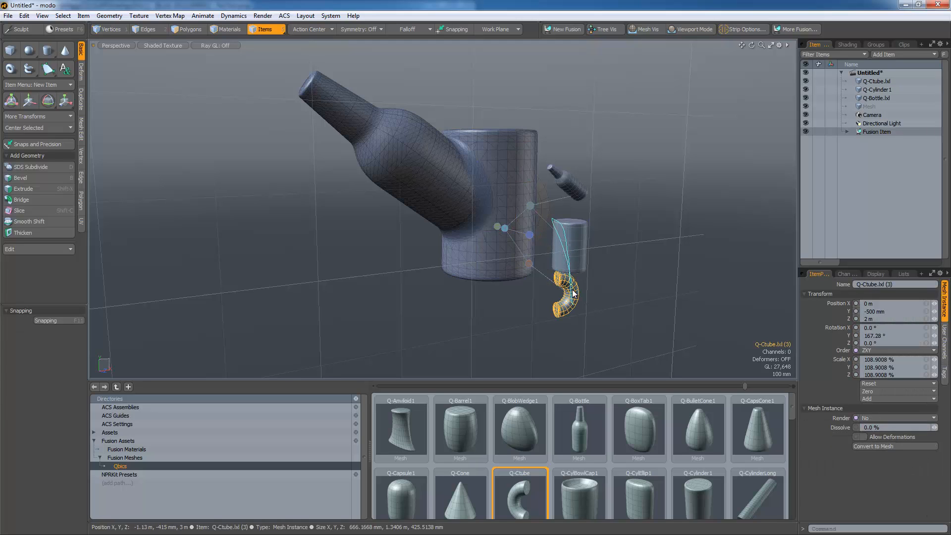
left_click(538, 215)
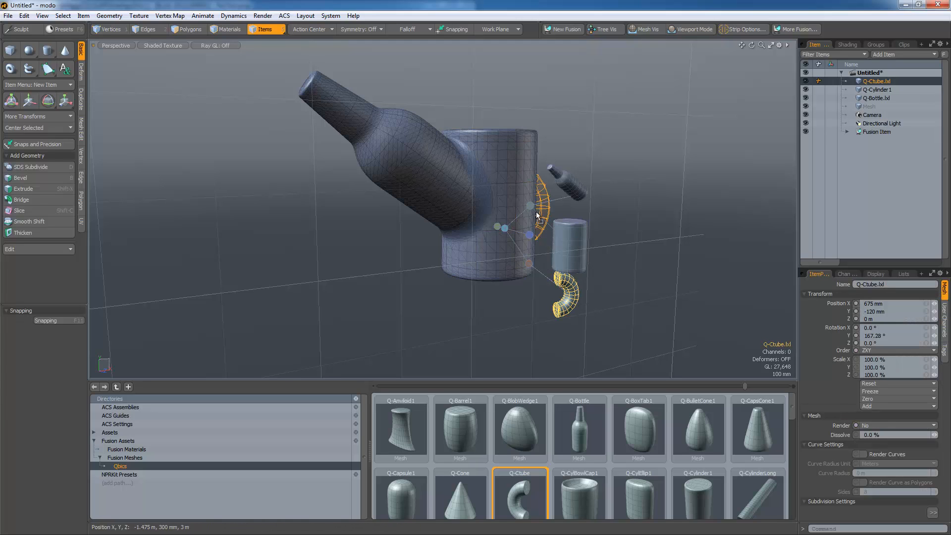
left_click_drag(530, 204, 531, 204)
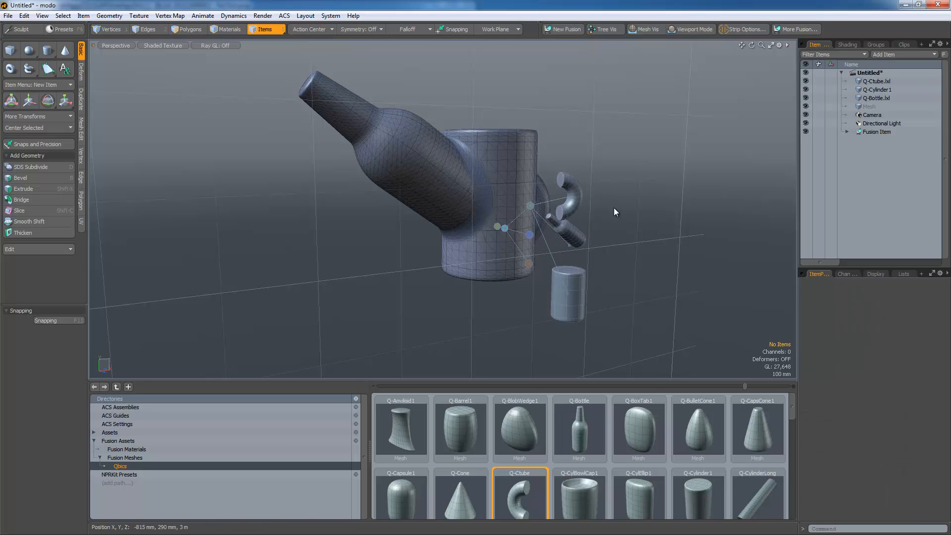
Step: Move the fused Q-Ctube 260 mm outward in X to form an open handle on the cylinder
left_click_drag(646, 231, 587, 242, "alt")
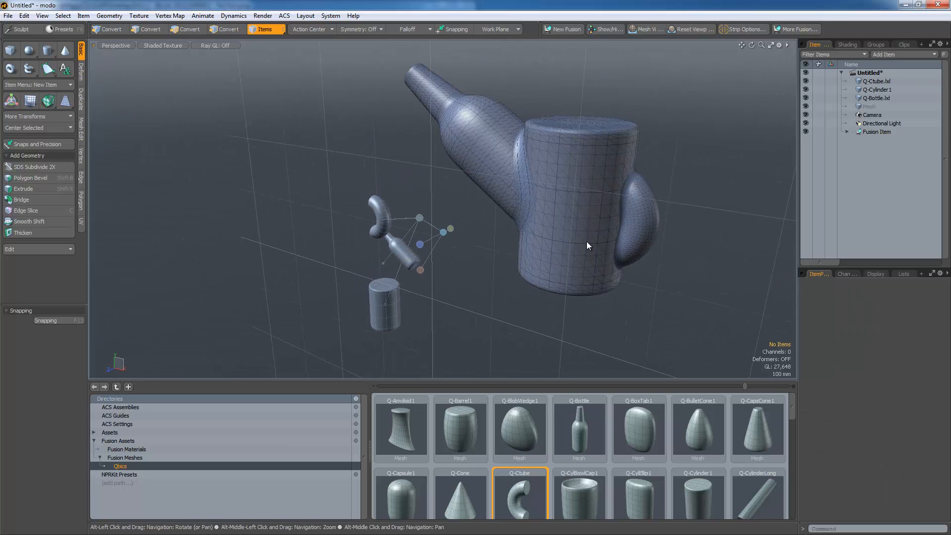
left_click(642, 216)
key("w")
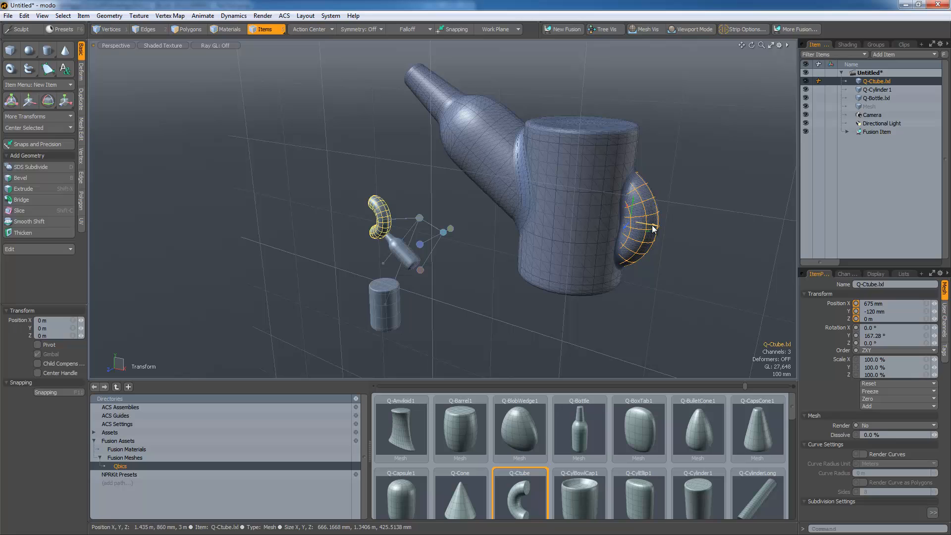
left_click_drag(667, 227, 671, 228)
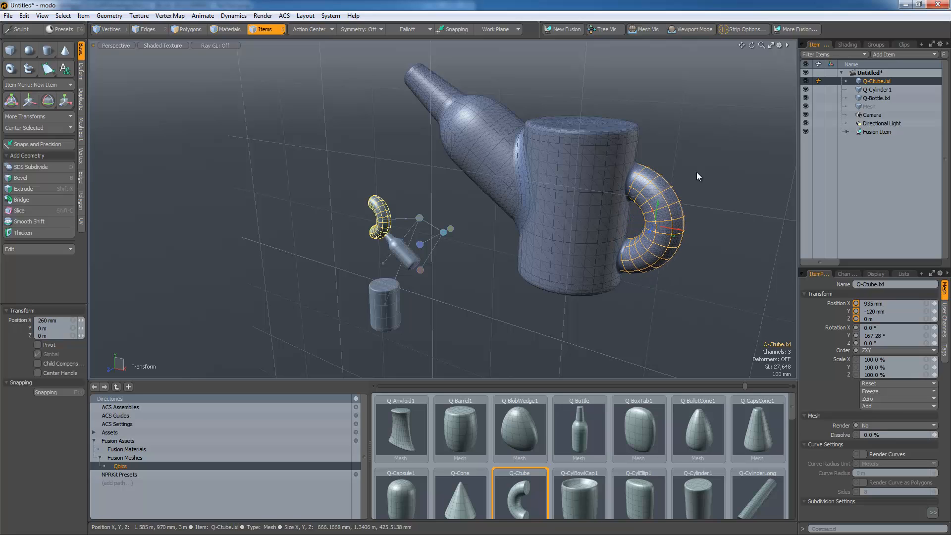
left_click(456, 434)
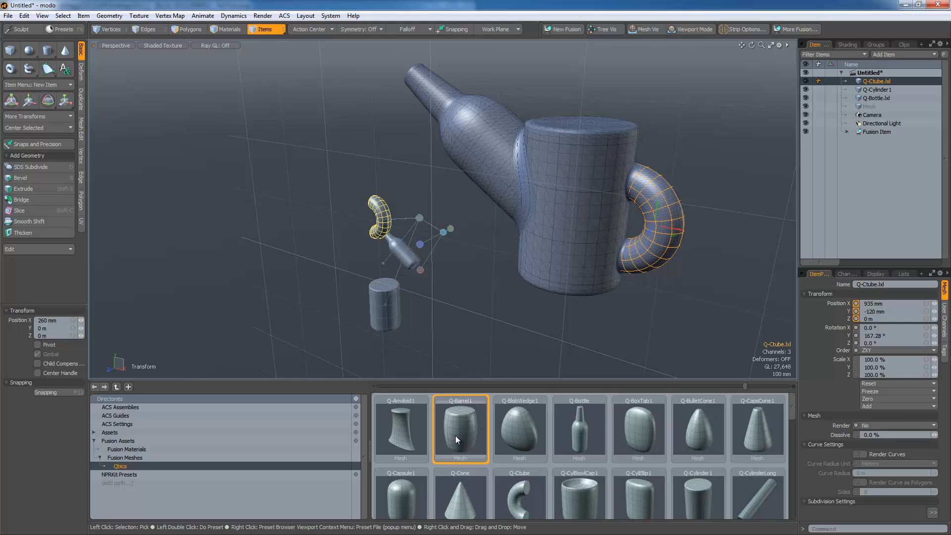
left_click(516, 430)
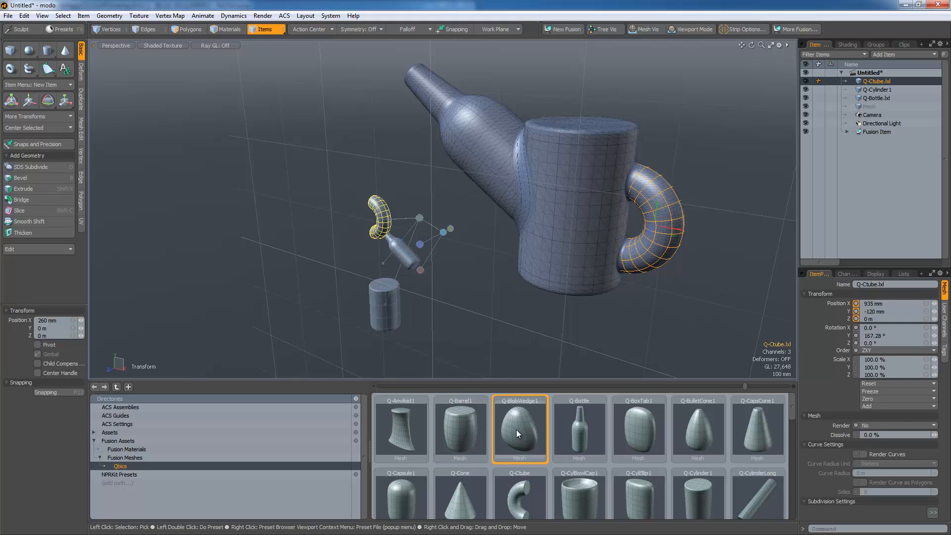
left_click(487, 336)
left_click(585, 491)
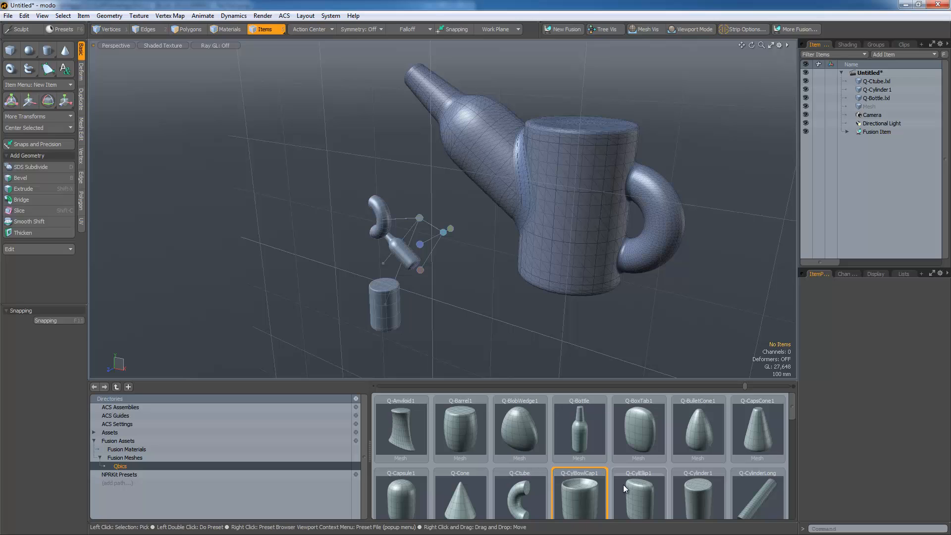
left_click(679, 493)
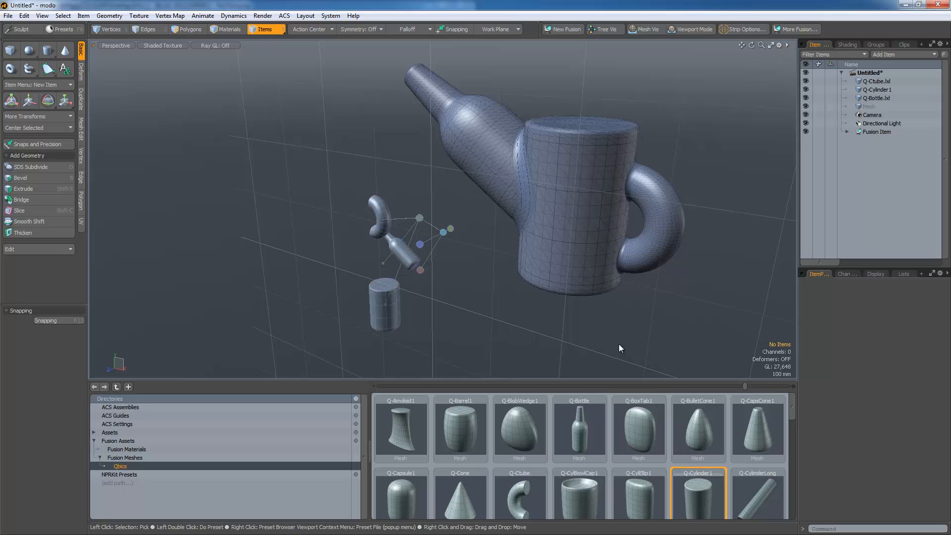
Step: Load another Q-Cylinder1 preset and import its mesh into the Untitled scene, below the Q-Bottle item
scroll(543, 364, "down", 5)
left_click_drag(535, 349, 580, 317, "alt")
left_click(875, 89)
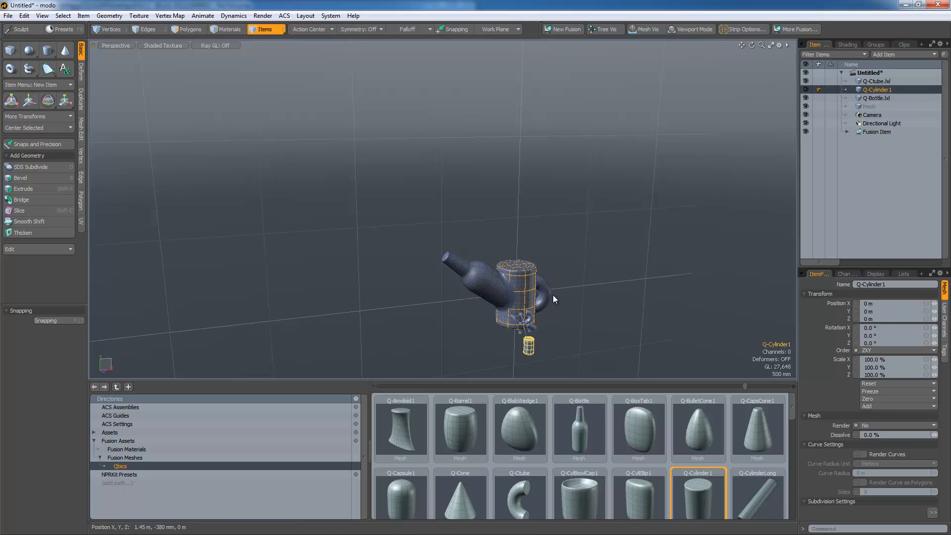
scroll(553, 295, "up", 3)
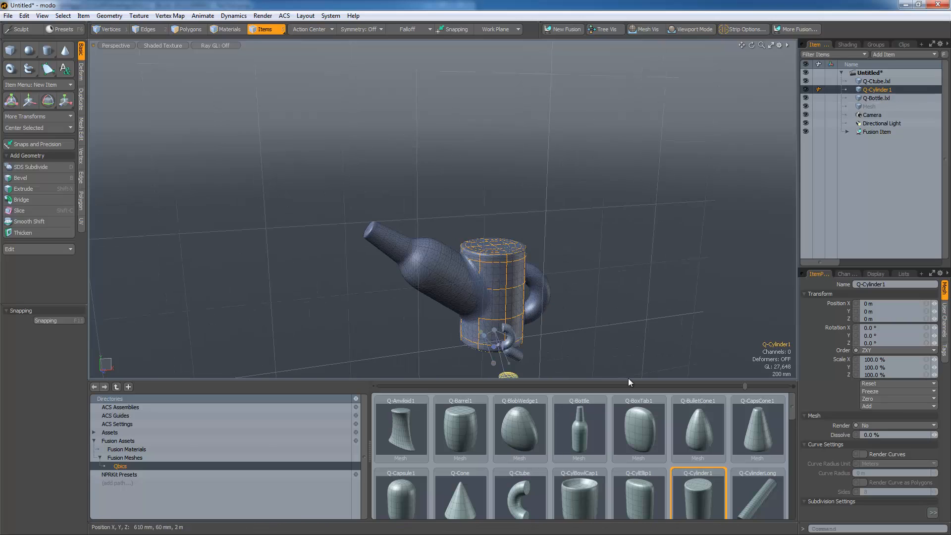
double_click(698, 497)
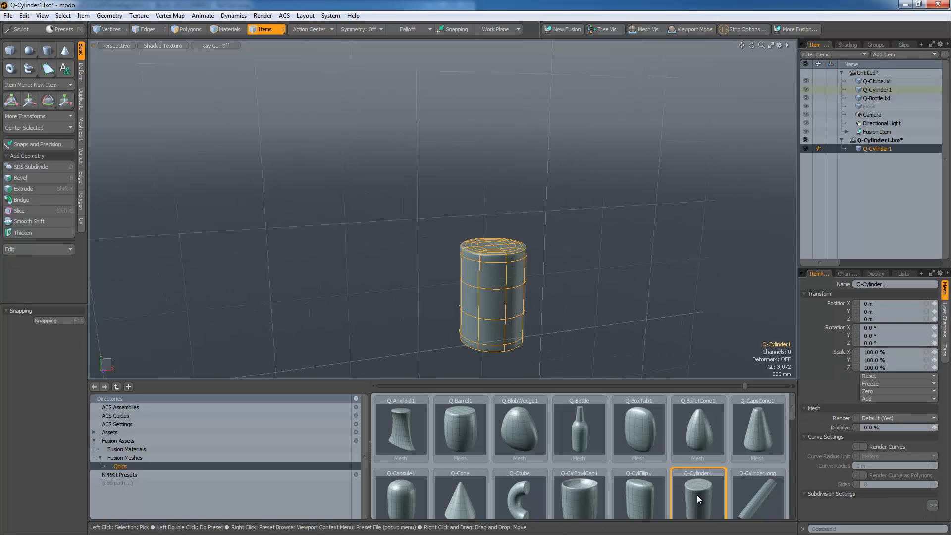
left_click_drag(872, 149, 875, 101)
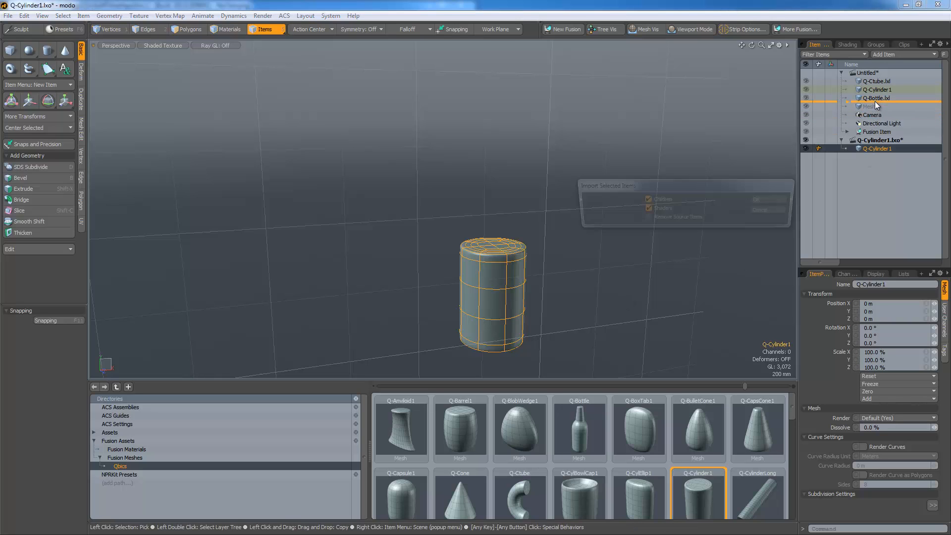
left_click(768, 200)
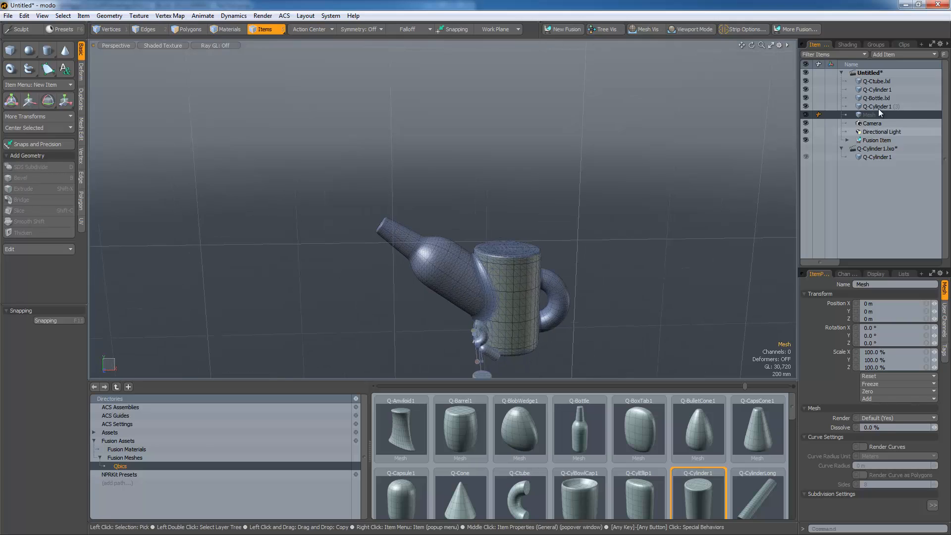
Step: Raise the newly imported Q-Cylinder1 to Y 875 mm and scale it to 75% in X and Z and 144% in Y
left_click(872, 107)
key("y")
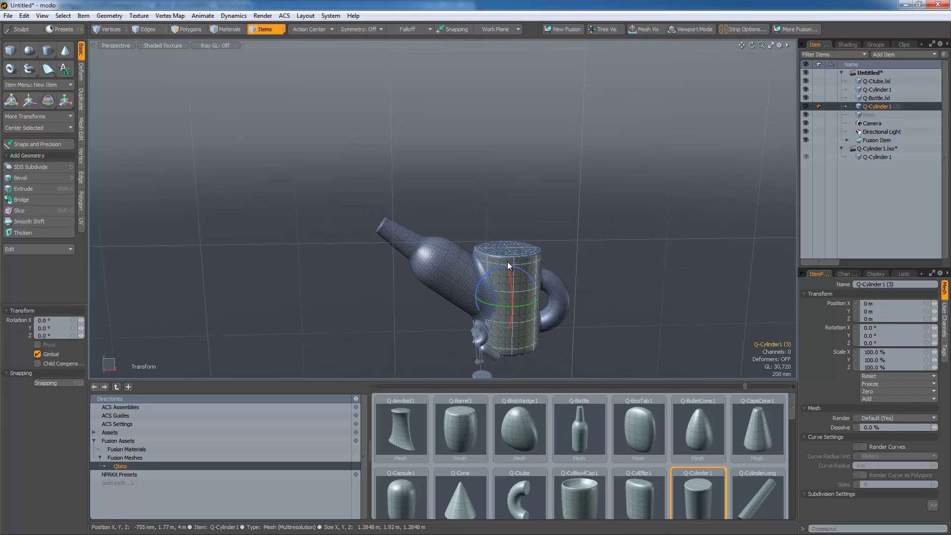
left_click_drag(508, 267, 507, 228)
key("e")
key("r")
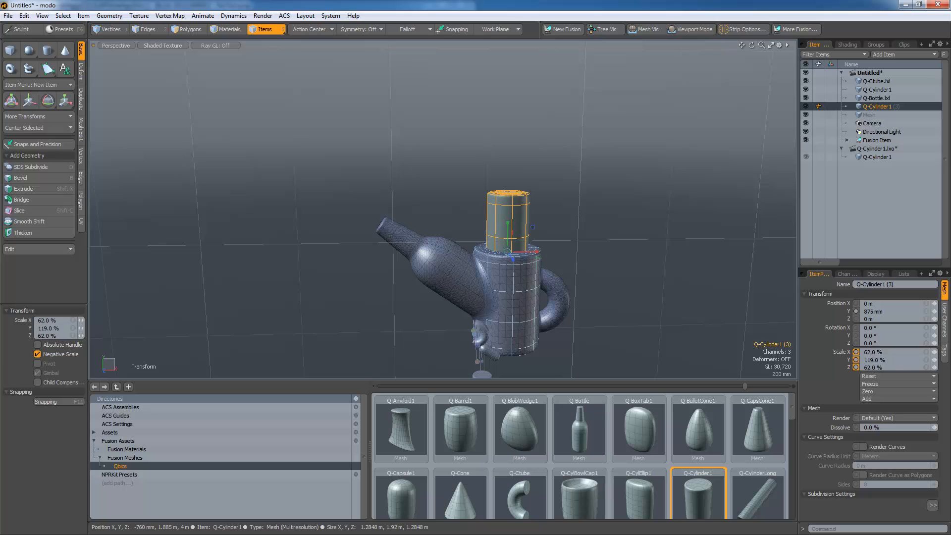
left_click_drag(538, 253, 523, 251)
key("w")
Step: Assign the raised cylinder to the fusion tree's subtraction to hollow out the jug body from its upper end
left_click_drag(418, 314, 579, 294, "alt")
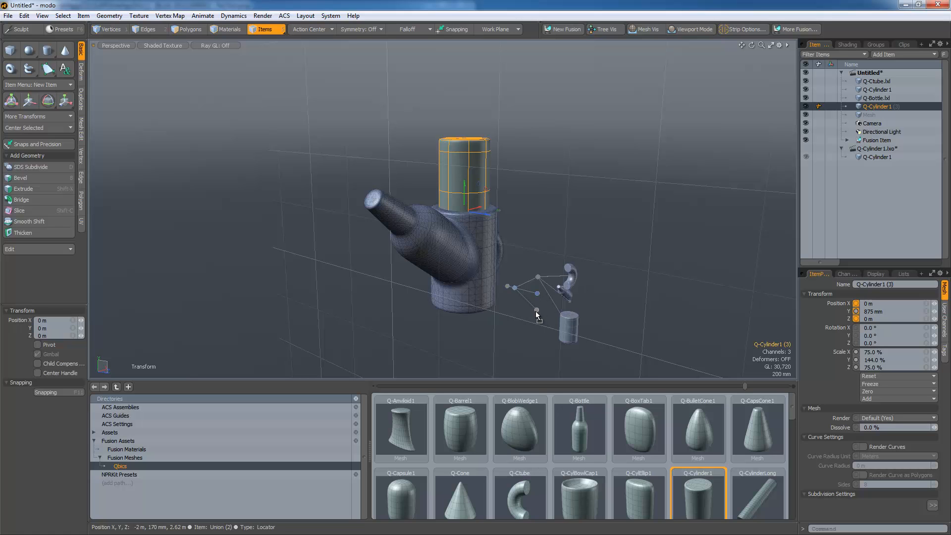
left_click_drag(536, 311, 537, 309)
left_click_drag(515, 204, 521, 269, "alt")
left_click(542, 278)
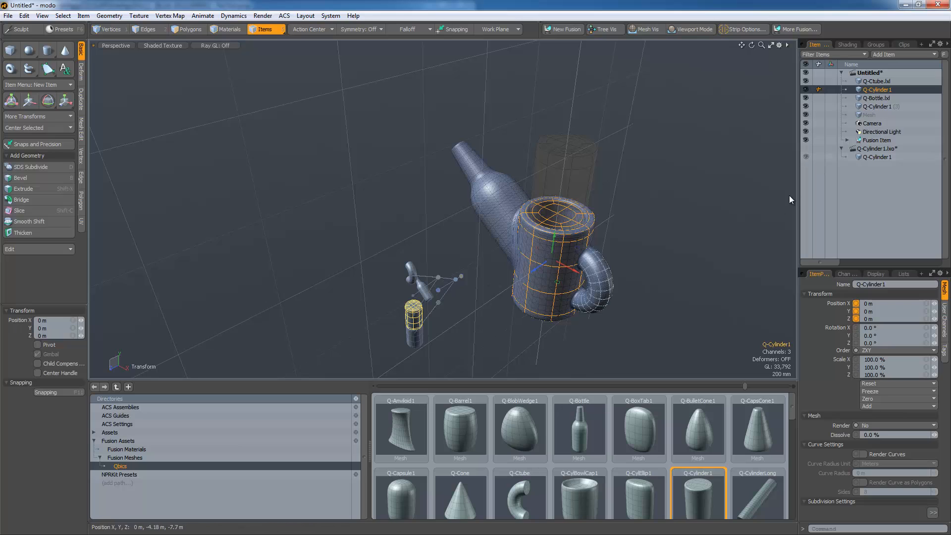
Step: Convert the jug's Fusion Item to a mesh item, replacing the original Fusion Item
left_click(878, 139)
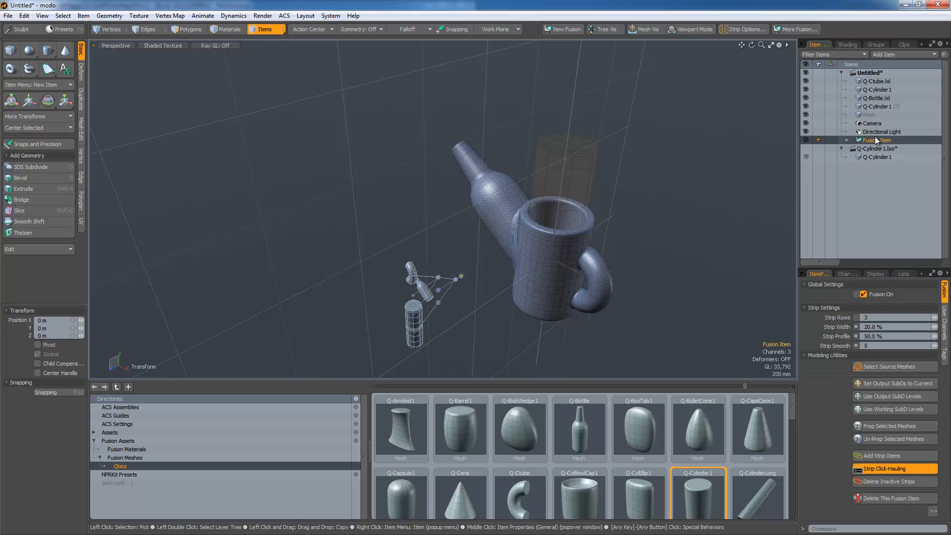
left_click(933, 511)
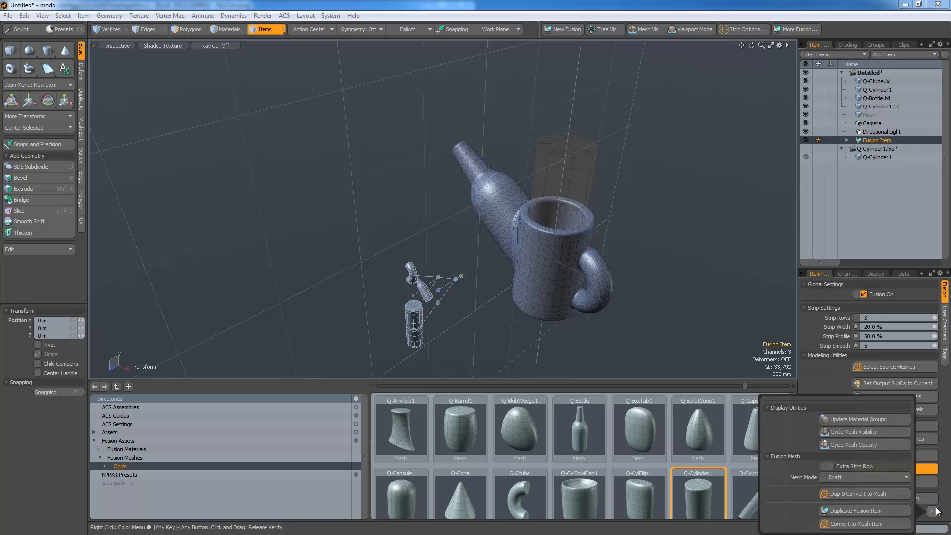
left_click(850, 524)
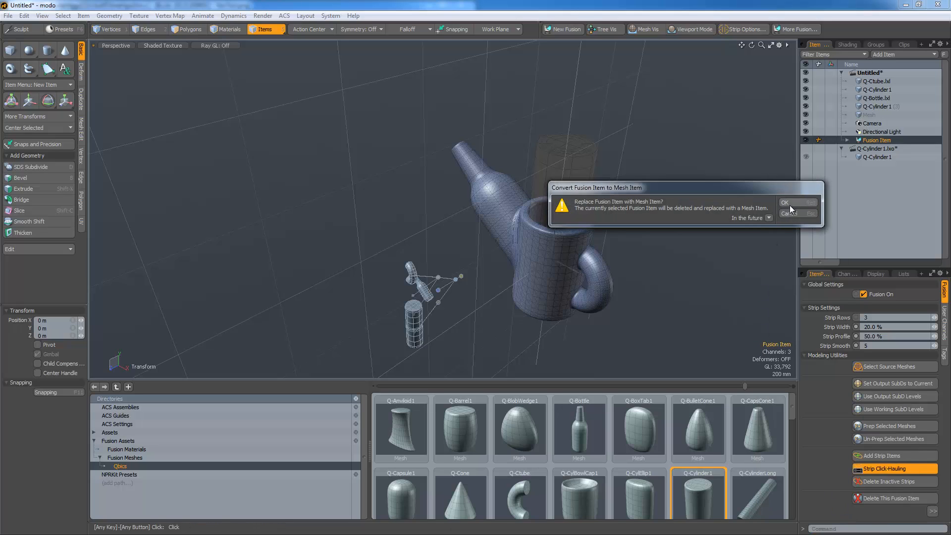
left_click(790, 206)
left_click(763, 203)
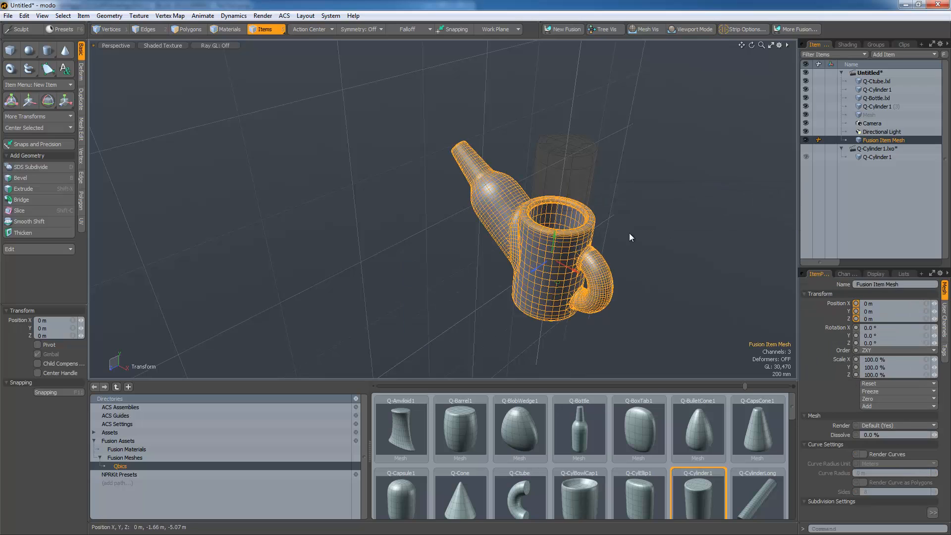
Step: Examine the converted jug mesh's wireframe from several sides, including the blends at the bottle spout and handle
left_click_drag(619, 262, 602, 330, "alt")
left_click_drag(522, 283, 596, 261, "alt")
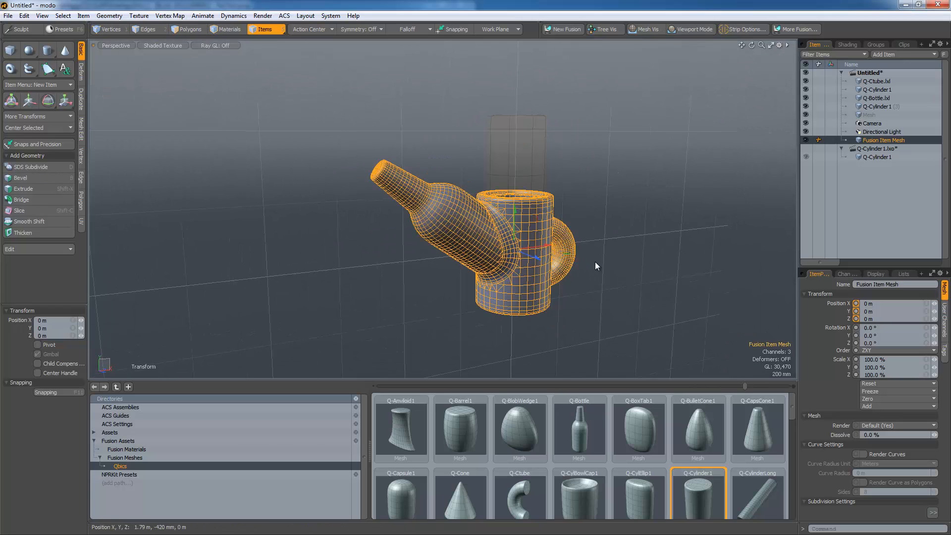
left_click(521, 237)
scroll(537, 240, "up", 4)
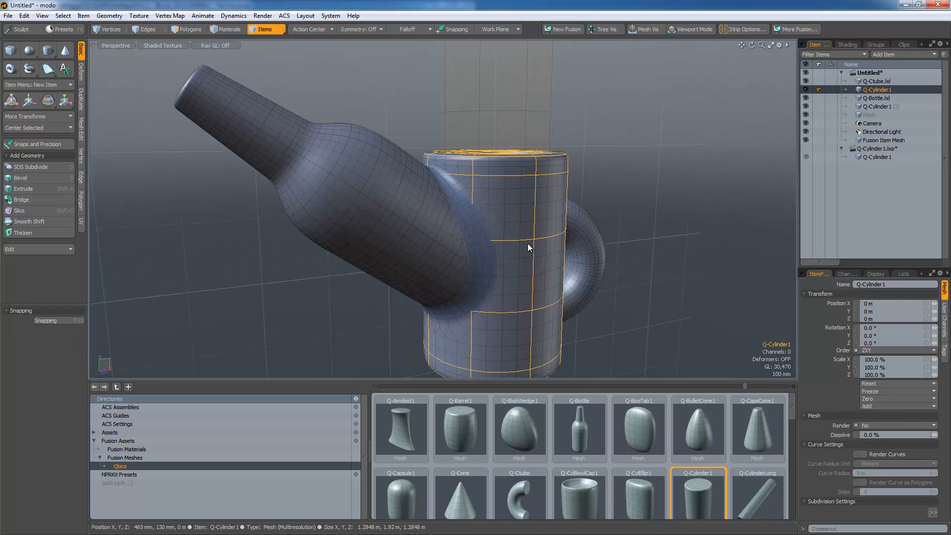
left_click(877, 139)
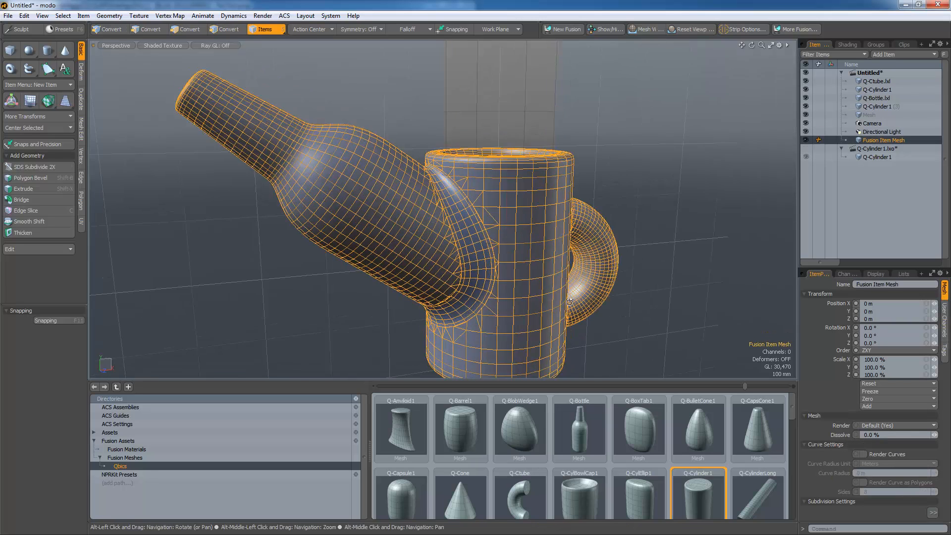
left_click_drag(569, 301, 644, 257, "alt")
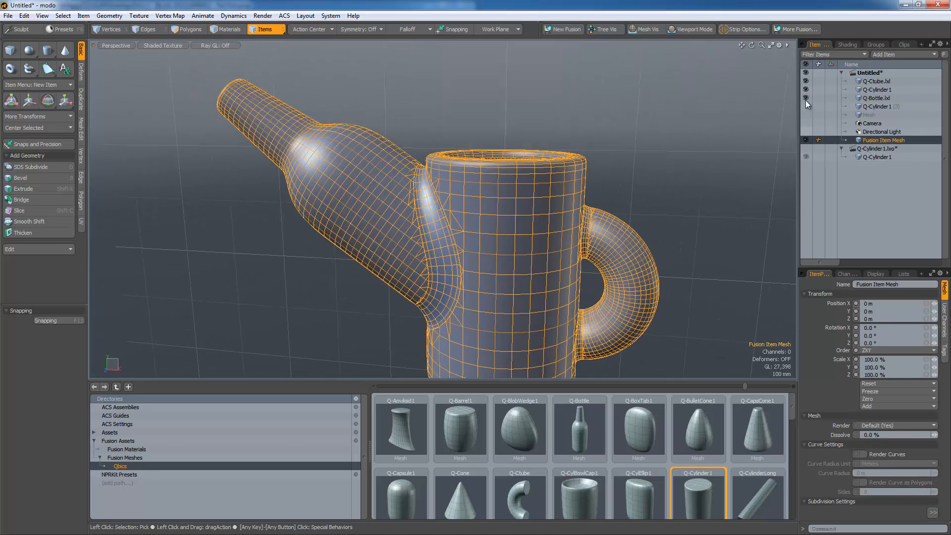
left_click_drag(654, 296, 604, 357, "alt")
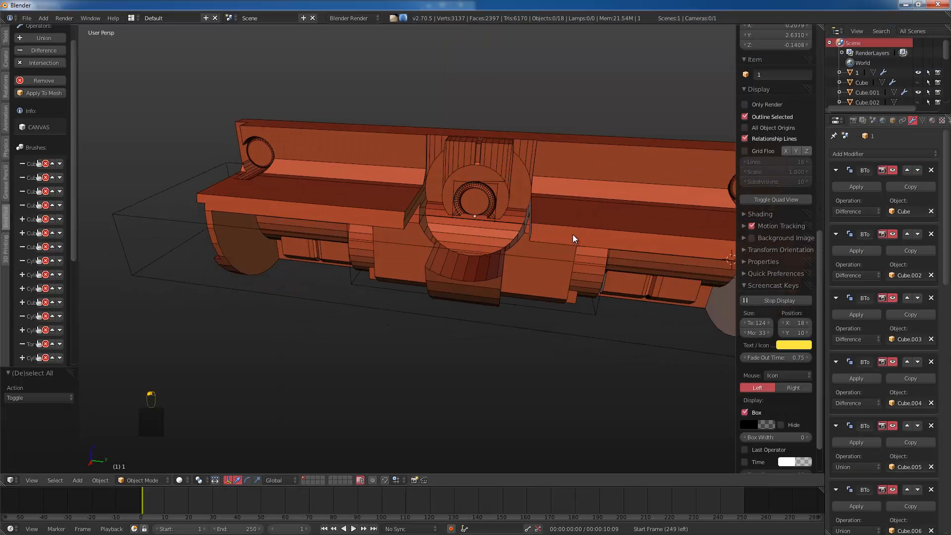
Step: Deselect the boolean model in Blender and switch the view to scene layer 2
key("a")
key("a")
middle_click_drag(432, 248, 464, 268)
key("a")
key("2")
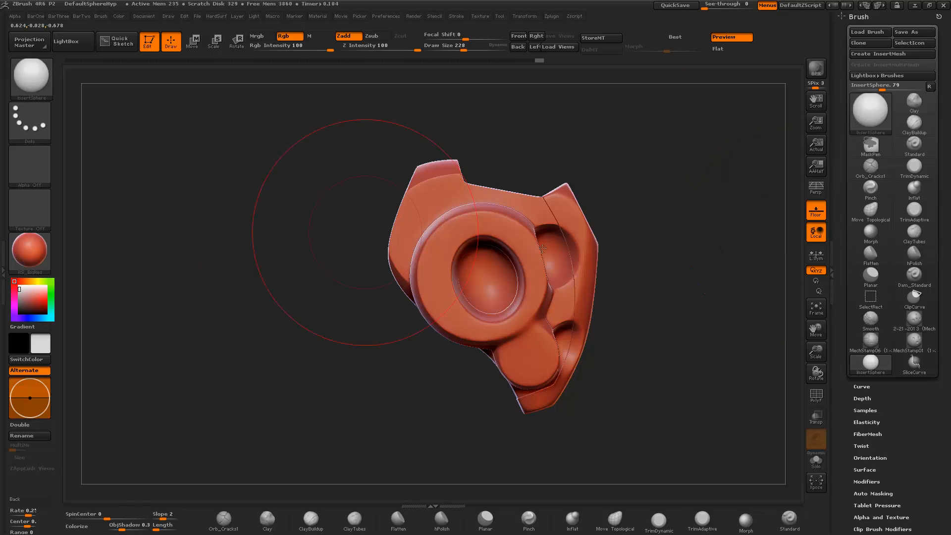
Step: Switch to ZBrush, carve a spherical cavity into the upper side recess with InsertSphere, and remesh the model with DynaMesh
left_click_drag(728, 270, 459, 253)
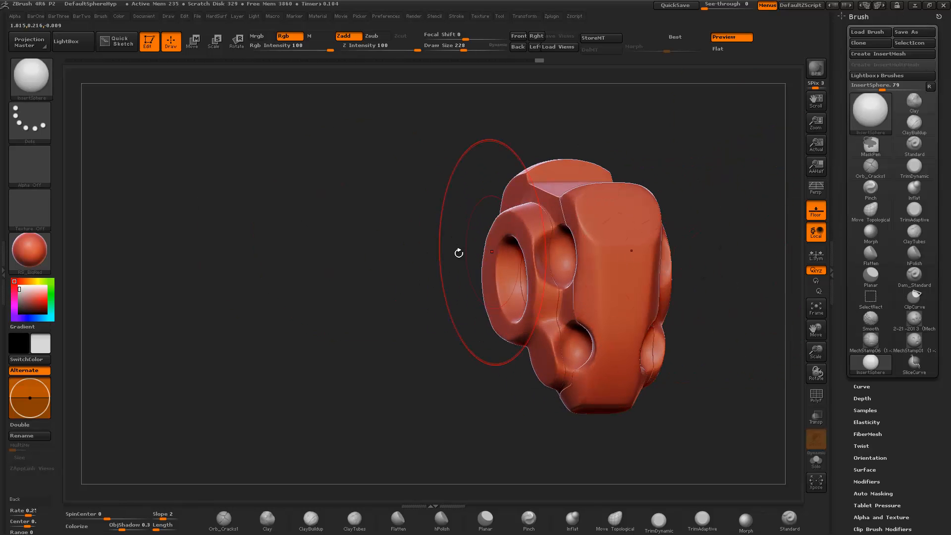
left_click_drag(568, 266, 564, 296)
left_click_drag(696, 200, 705, 238, "ctrl")
left_click_drag(699, 165, 708, 252, "ctrl")
Step: Cut the inserted sphere out of the upper flange beside the large ring by remeshing with DynaMesh
mouse_move(713, 183)
left_mouse_down()
mouse_move(709, 204)
mouse_move(491, 202)
left_mouse_up()
left_click_drag(254, 198, 355, 296, "ctrl")
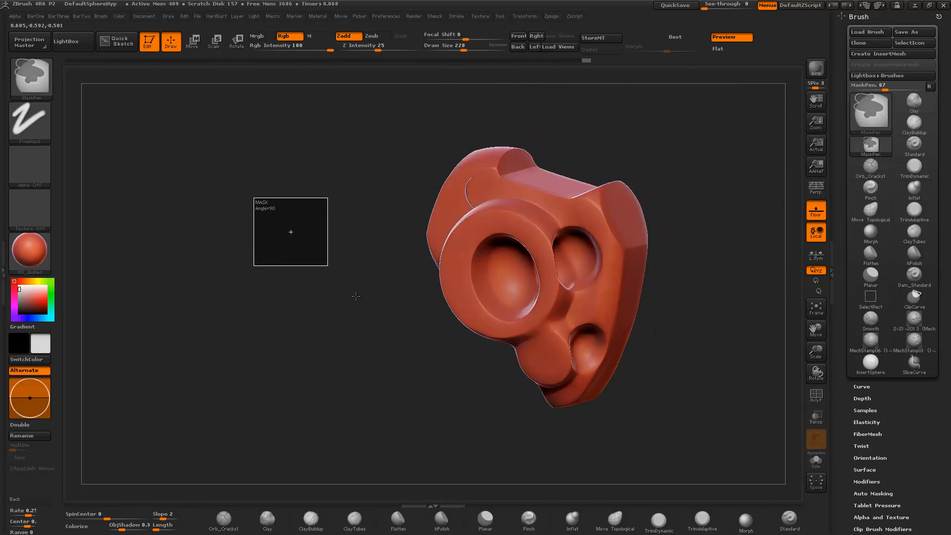
mouse_move(296, 308)
left_mouse_down()
mouse_move(307, 316)
mouse_move(289, 312)
left_mouse_up()
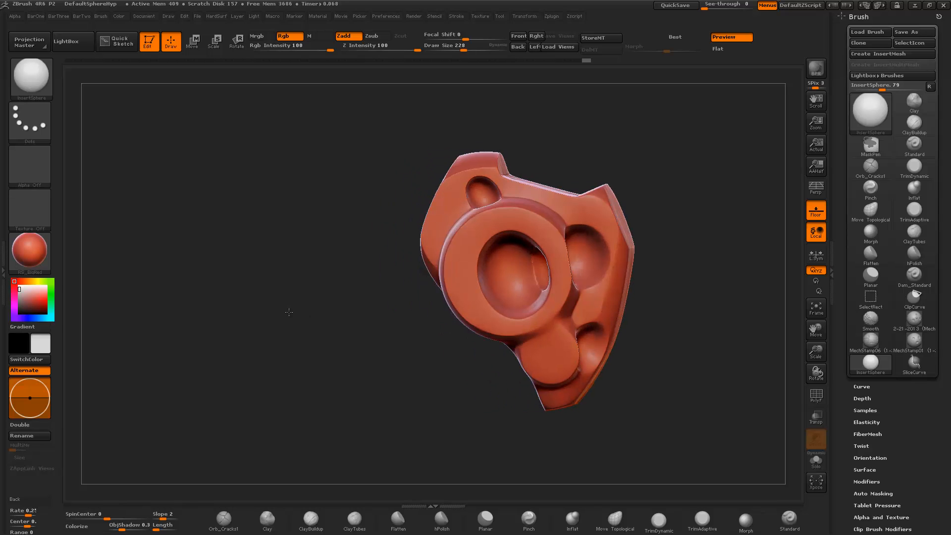
Step: Insert a sphere bump on the flange beside the large ring and fuse it into the model with DynaMesh
left_click_drag(464, 248, 464, 249)
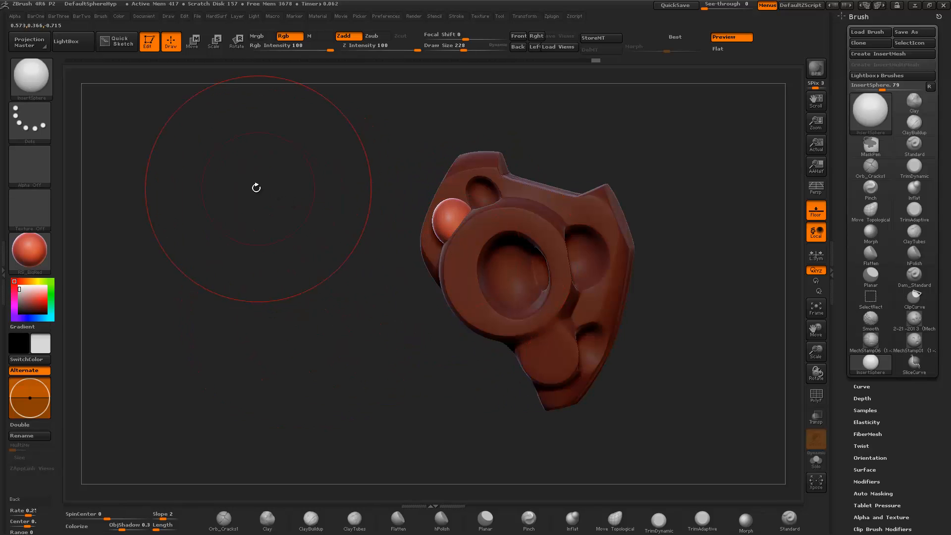
mouse_move(257, 188)
left_mouse_down("ctrl")
mouse_move(278, 246)
mouse_move(224, 269)
mouse_move(257, 255)
left_mouse_up("ctrl")
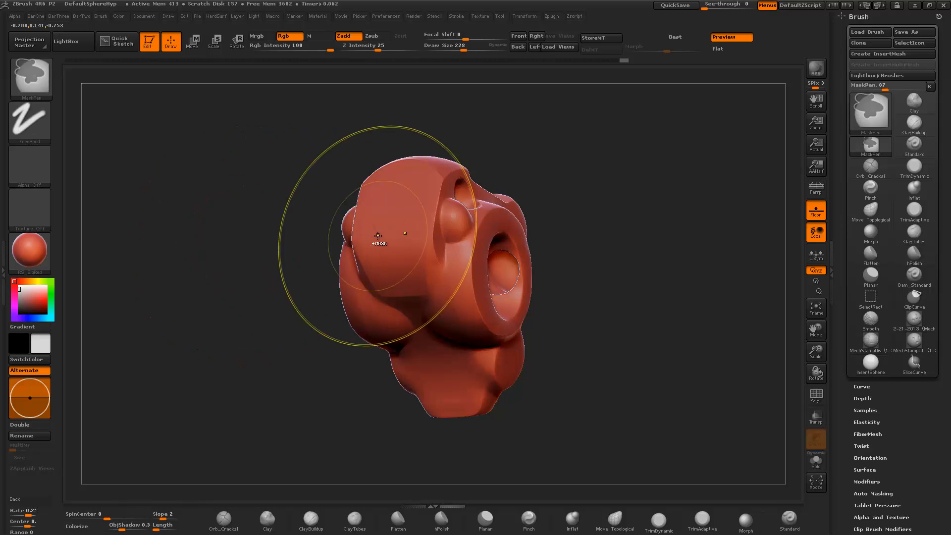
left_click_drag(396, 229, 407, 268, "ctrl")
left_click_drag(608, 239, 649, 325, "ctrl")
left_click_drag(581, 249, 630, 326, "ctrl")
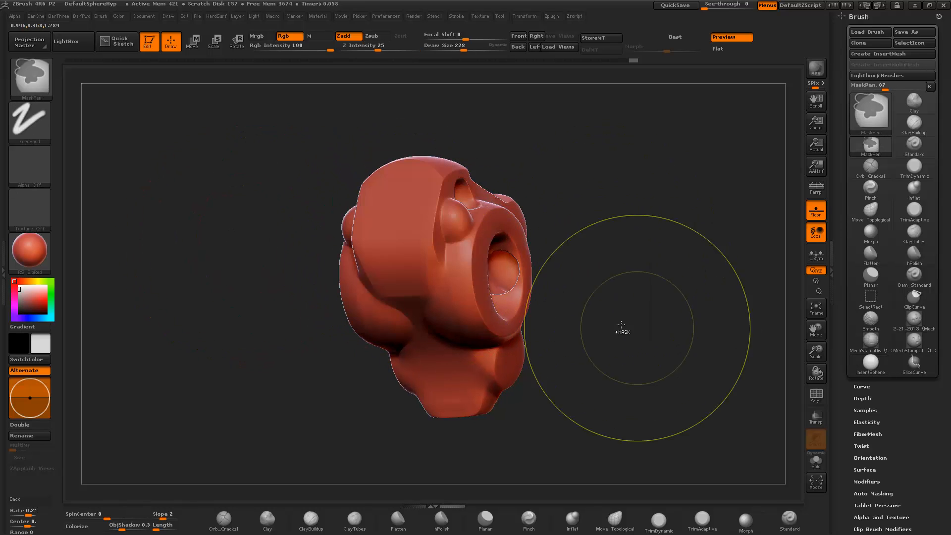
Step: Insert a sphere bump beside the lower side hole, turn on the polyframe display, and remesh with DynaMesh
left_click_drag(689, 319, 608, 322)
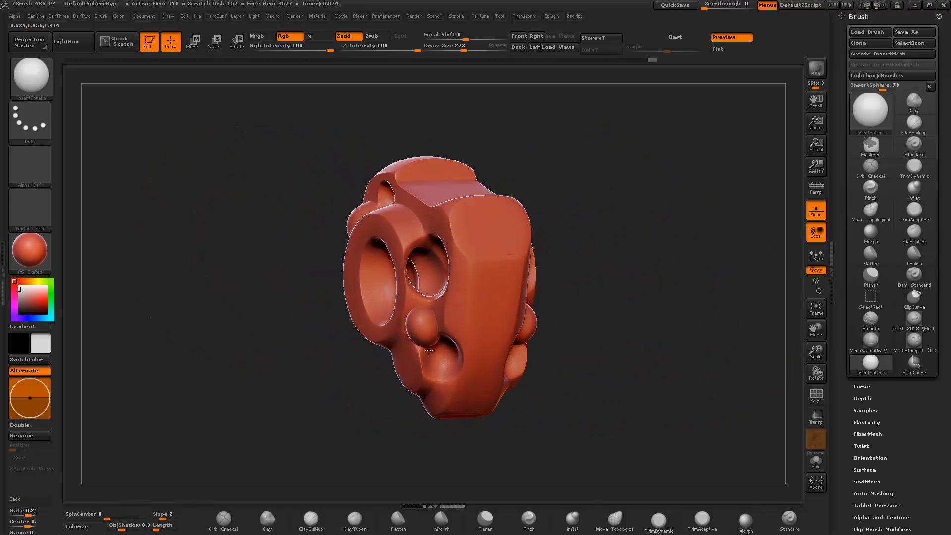
left_click_drag(429, 350, 431, 355)
key("shift+f")
left_click_drag(610, 244, 618, 298, "ctrl")
left_click_drag(609, 268, 650, 359, "ctrl")
left_click_drag(325, 361, 336, 376)
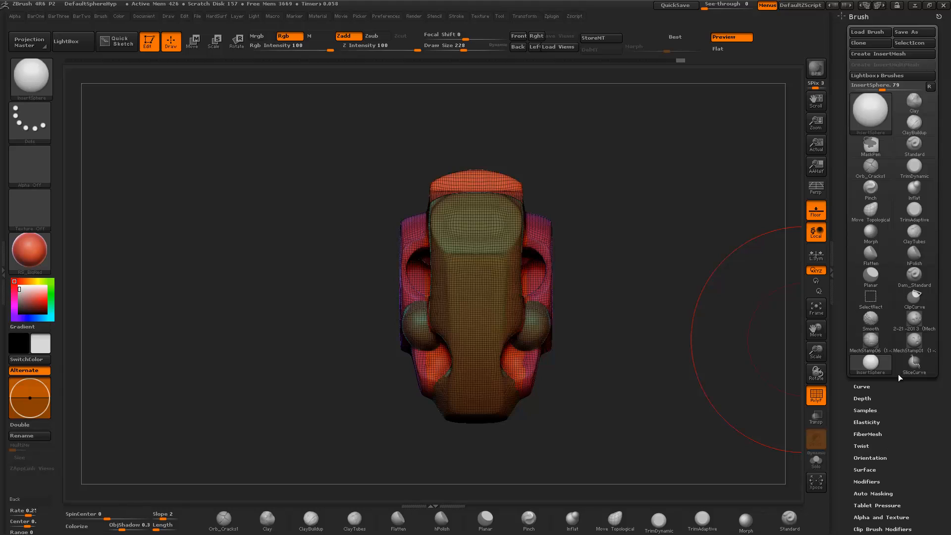
Step: Open the DynaMesh settings in the current tool's geometry options
left_click(941, 18)
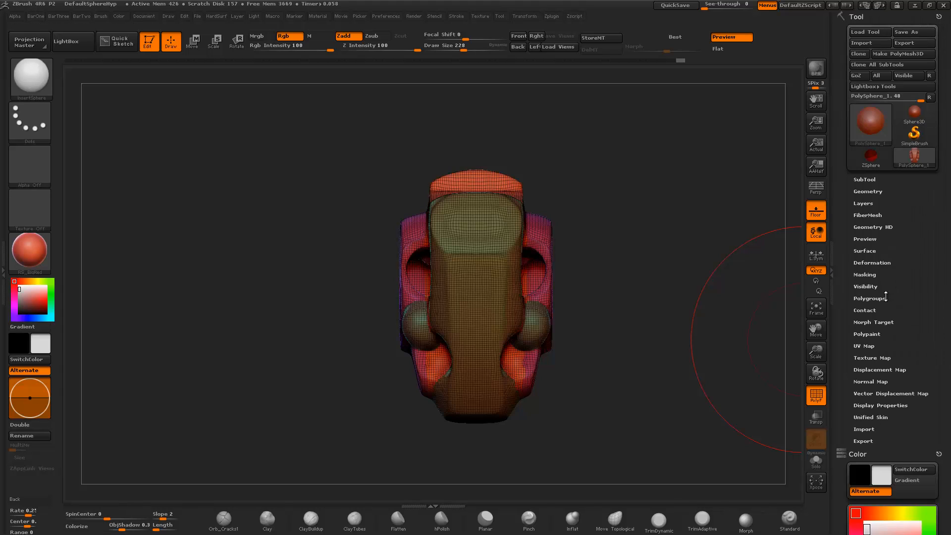
left_click(868, 192)
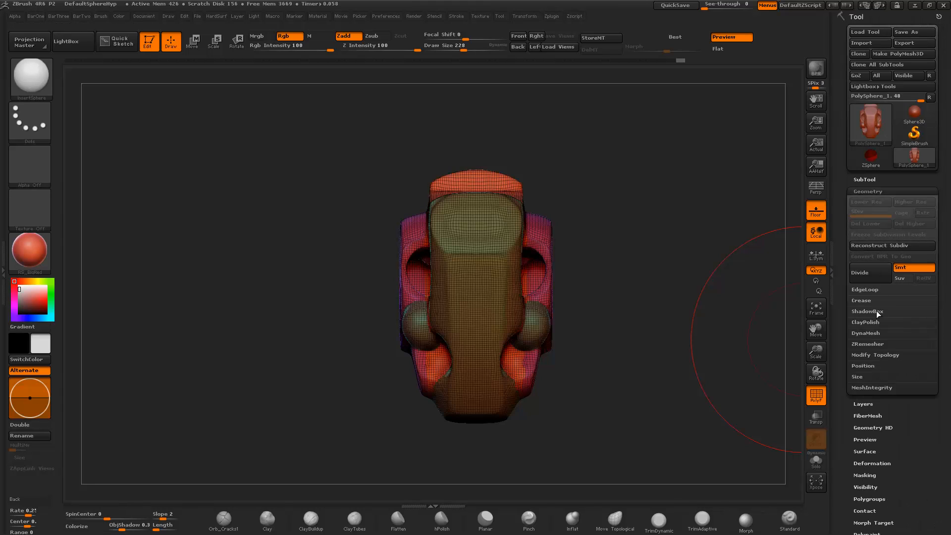
left_click(866, 334)
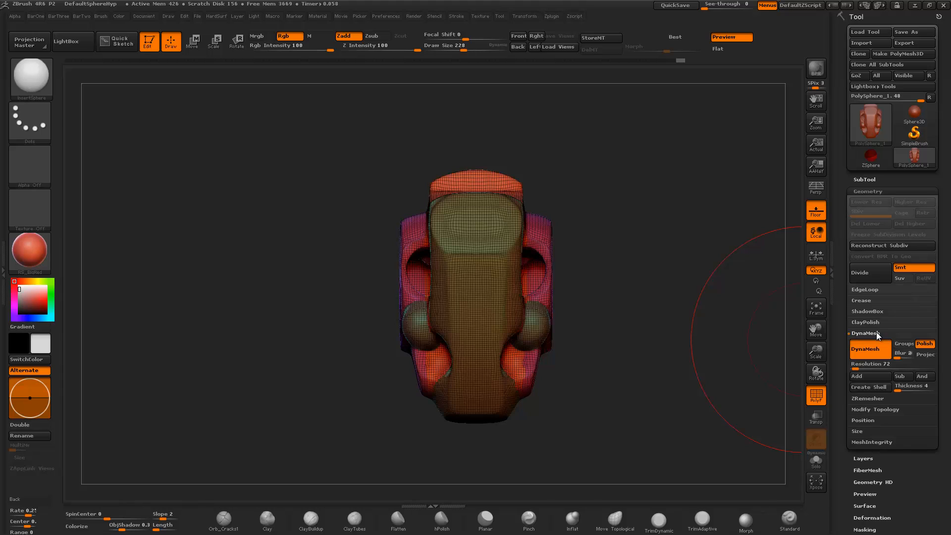
Step: Switch to Blender, set a front orthographic view on the empty layer, and reset the 3D cursor to the origin
left_click(915, 6)
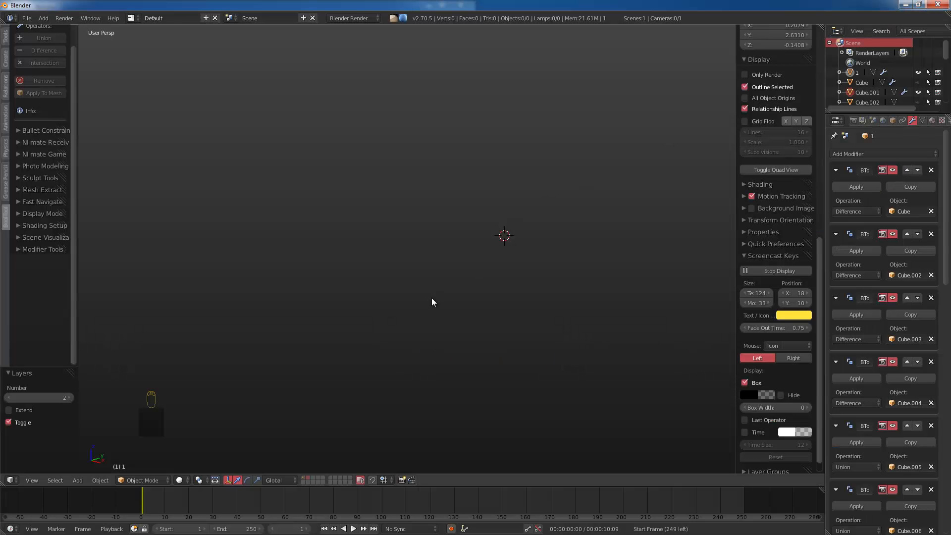
key("shift+c")
key("KP_1")
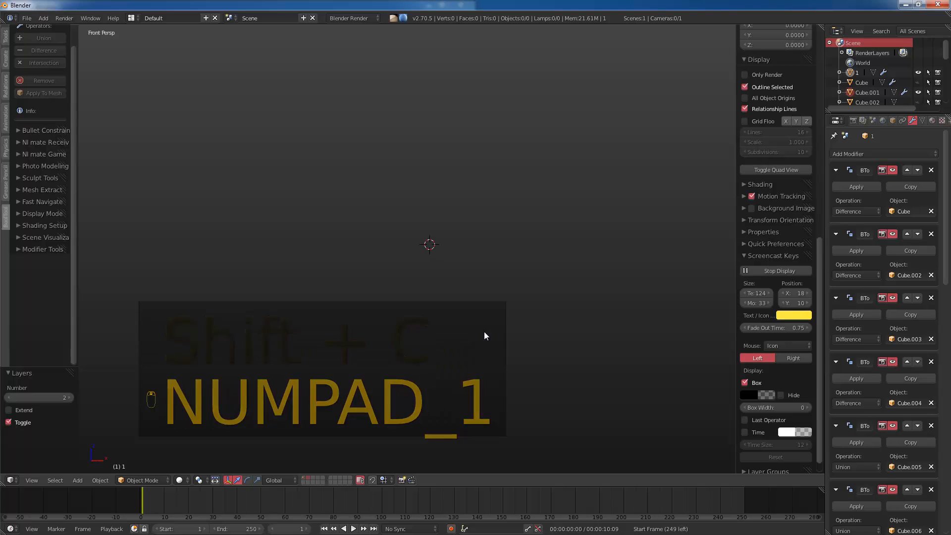
key("KP_5")
key("2")
key("2")
key("2")
key("super")
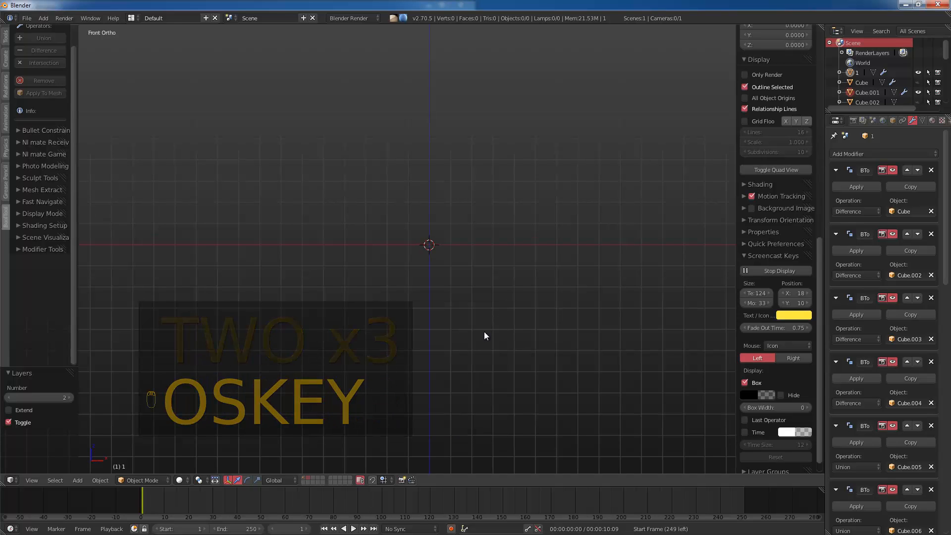
left_click(483, 334)
key("shift+c")
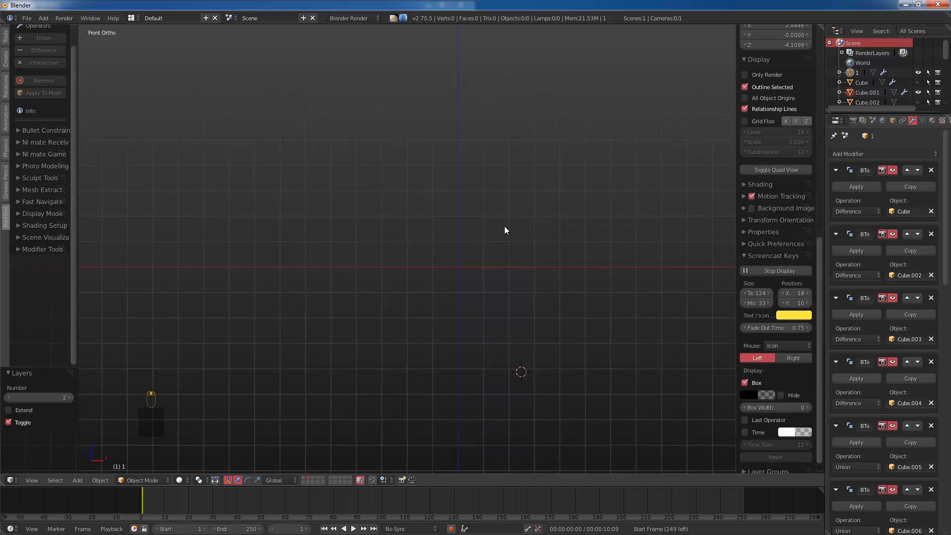
key("shift+c")
Step: Add a cube at the origin and subdivide its mesh twice in Edit Mode
key("shift+a")
left_click(542, 237)
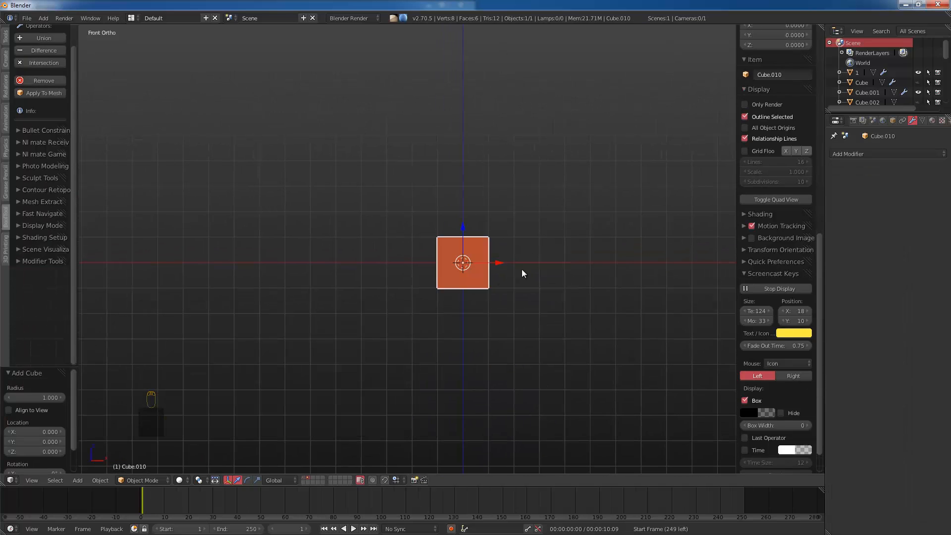
key("Tab")
key("w")
left_click(515, 278)
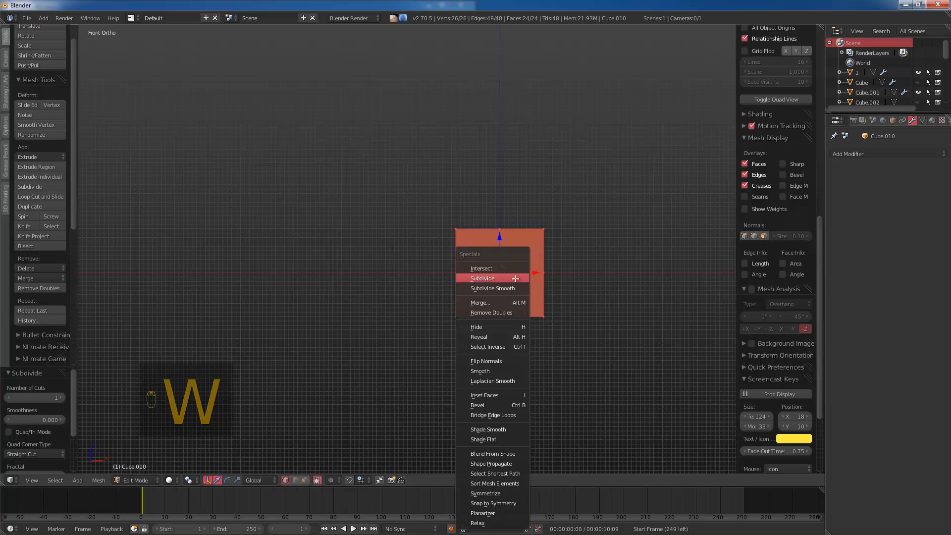
key("alt+shift+s")
left_click(516, 278)
Step: Round the subdivided cube with To Sphere at factor 0.656, and apply it again at factor 0.740
key("alt+shift+s")
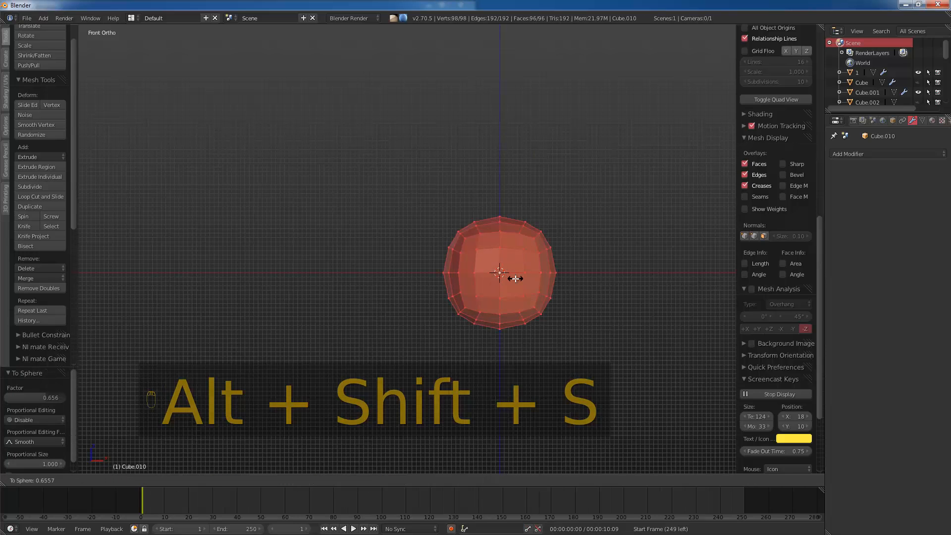
left_click(516, 279)
key("a")
key("a")
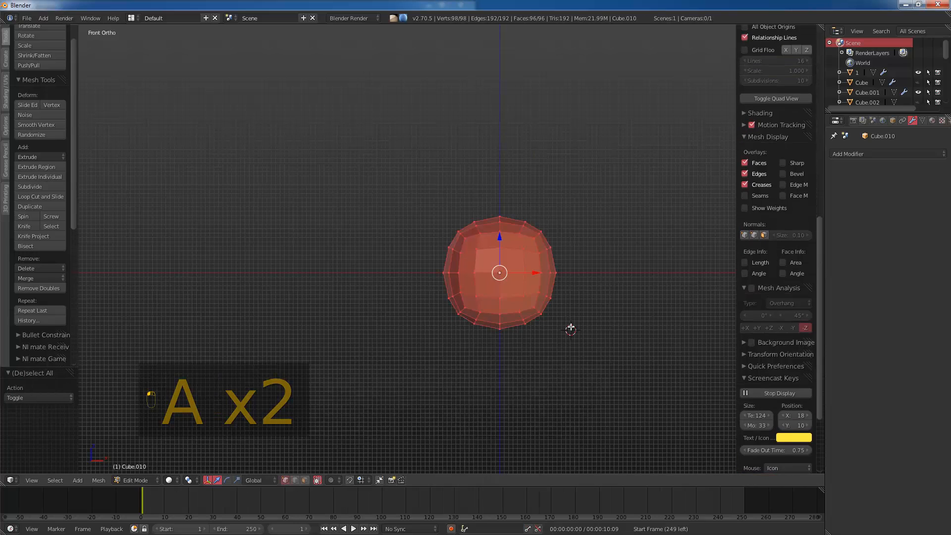
left_click(569, 326)
scroll(570, 325, "up", 3)
key("alt+shift+s")
left_click(571, 323)
scroll(594, 302, "down", 2)
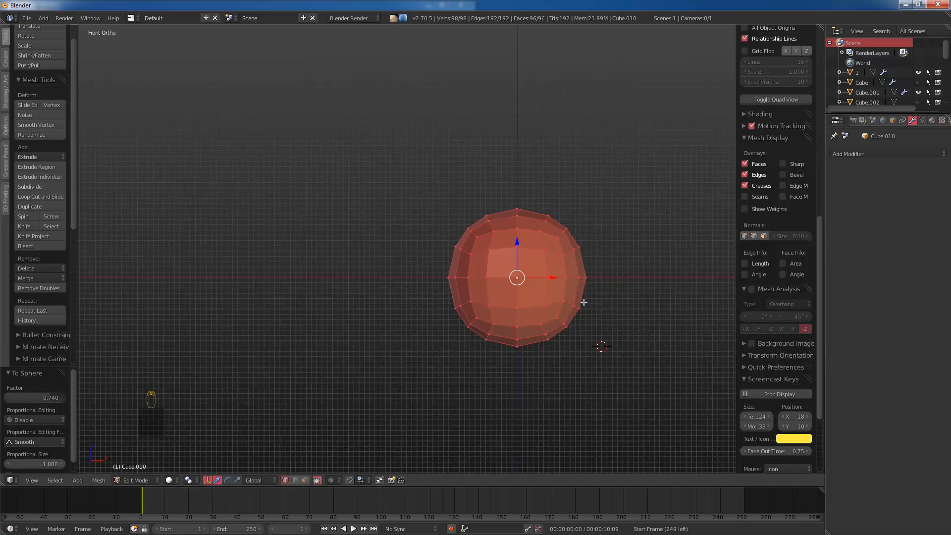
Step: Scale the rounded mesh by 1.536 and select the vertex at the centre of its front face
key("s")
left_click(614, 336)
middle_click_drag(558, 316, 507, 307, "shift")
scroll(507, 307, "up", 2)
right_click(486, 277)
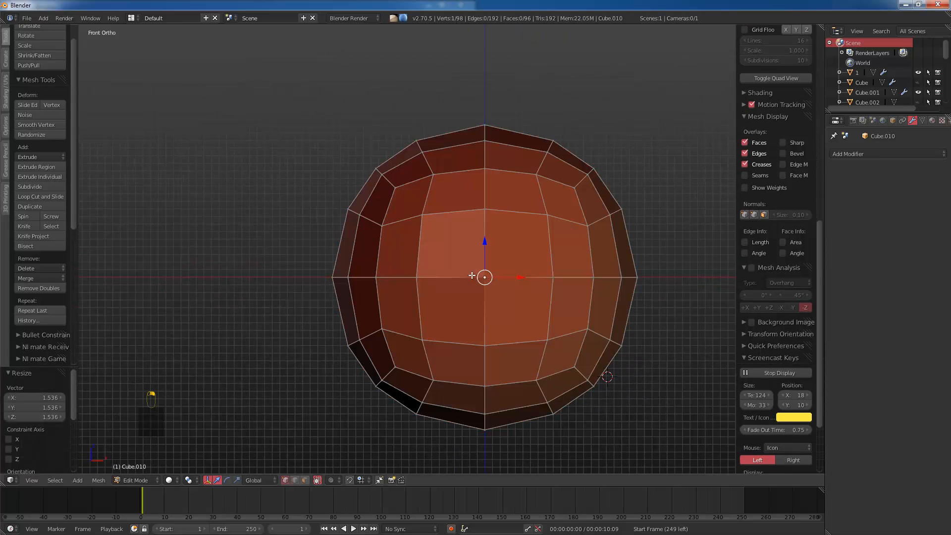
right_click(409, 273, "shift")
right_click(550, 283, "shift")
middle_click_drag(484, 318, 465, 311)
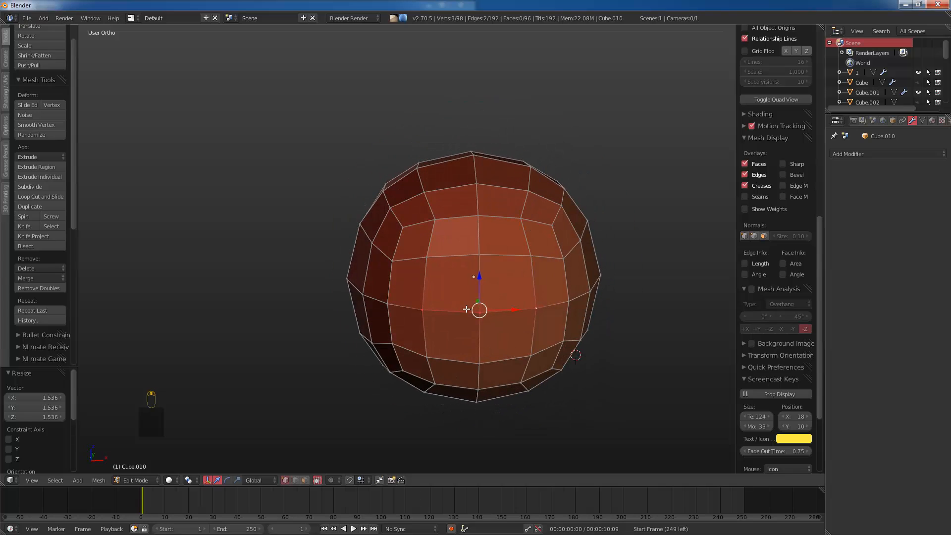
key("KP_1")
scroll(461, 258, "up", 1)
key("a")
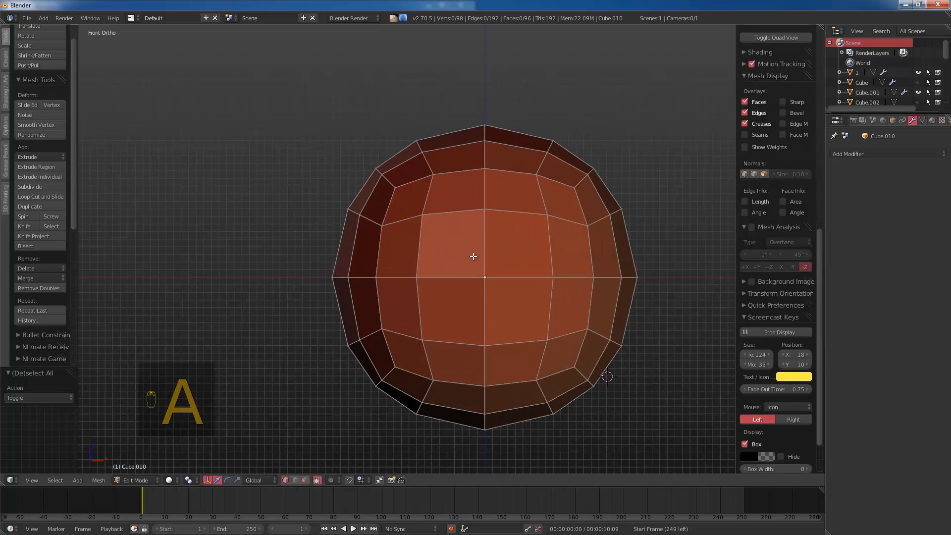
Step: Select the whole mesh and apply To Sphere at factor 0.843
key("a")
key("w")
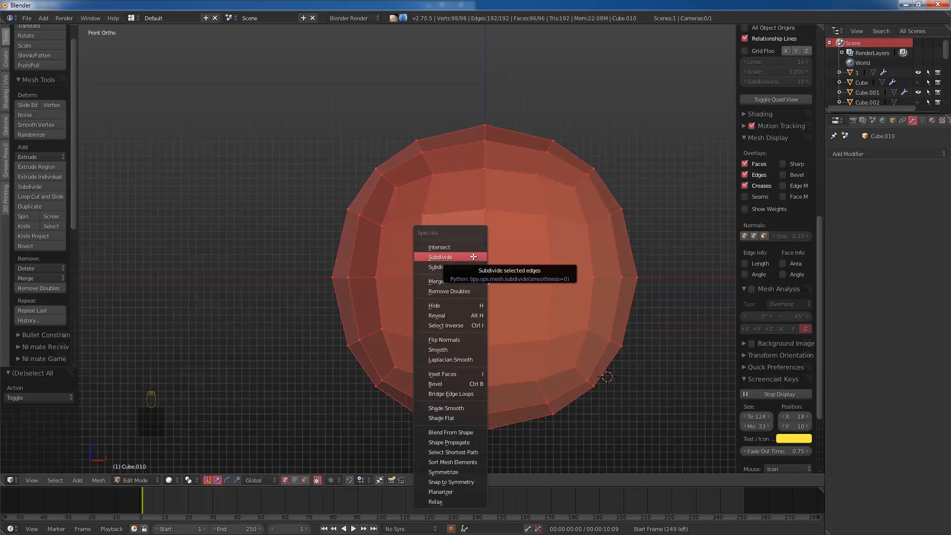
left_click(473, 257)
key("alt+shift+s")
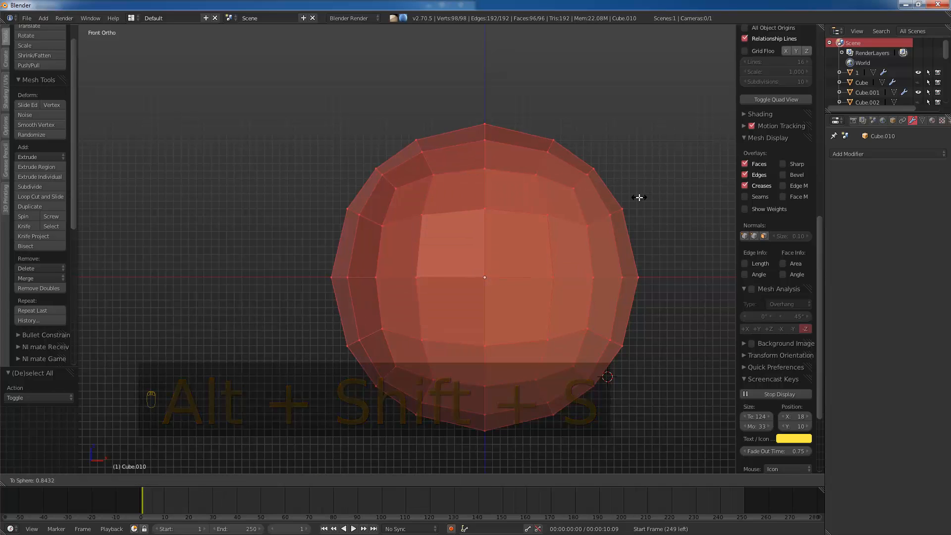
left_click(639, 197)
scroll(566, 270, "down", 1)
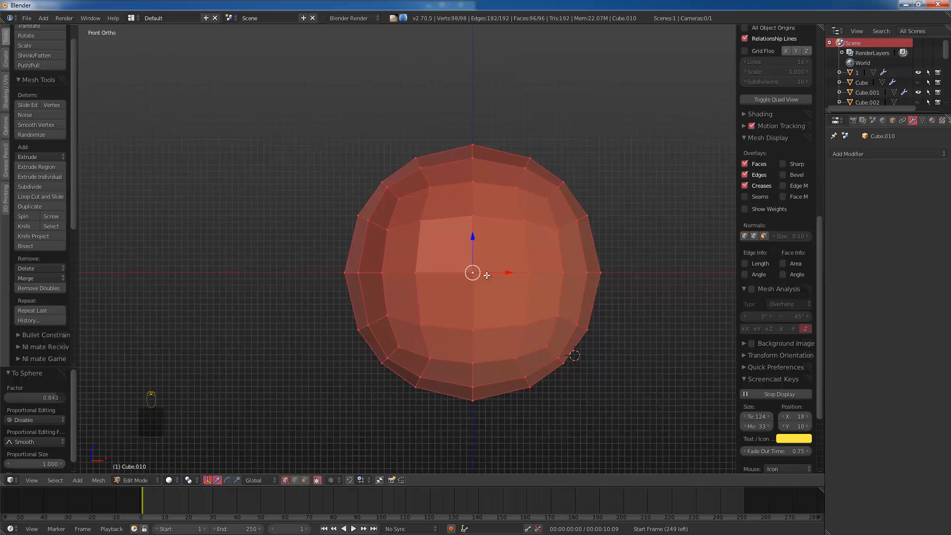
Step: Select the vertices along the horizontal middle row of the front and bevel those edges with an offset of 0.617
right_click(425, 268)
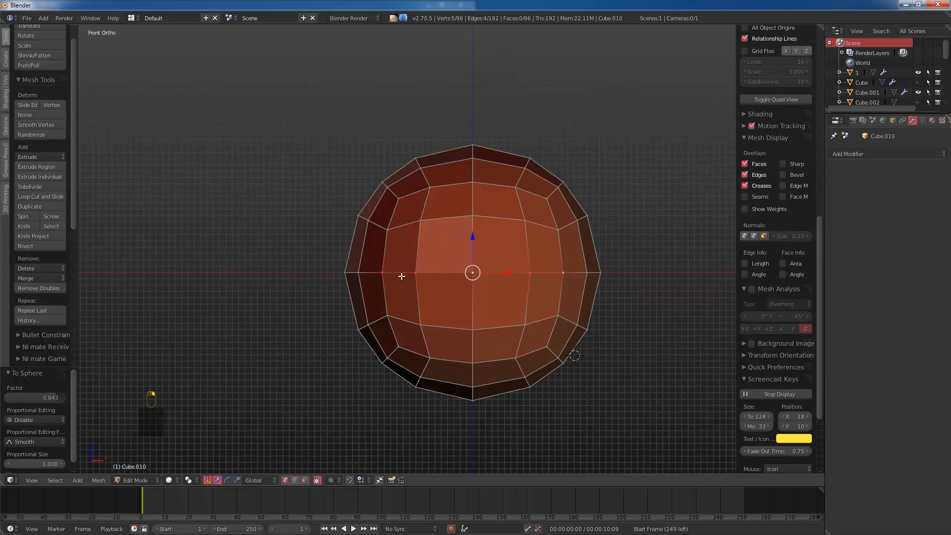
key("ctrl+b")
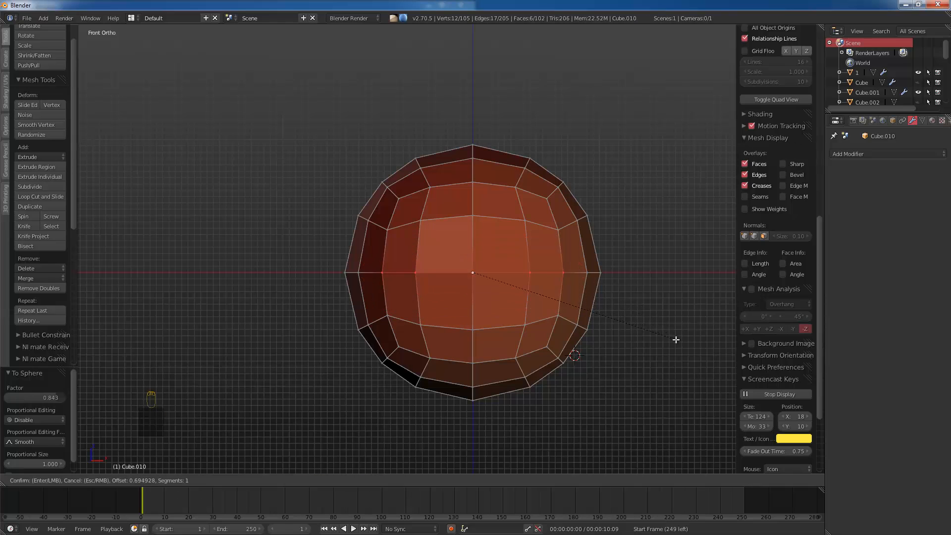
left_click(672, 335)
Step: Edge-slide the upper bevelled edges at the centre of the front upwards by a factor of 0.794
right_click(453, 234)
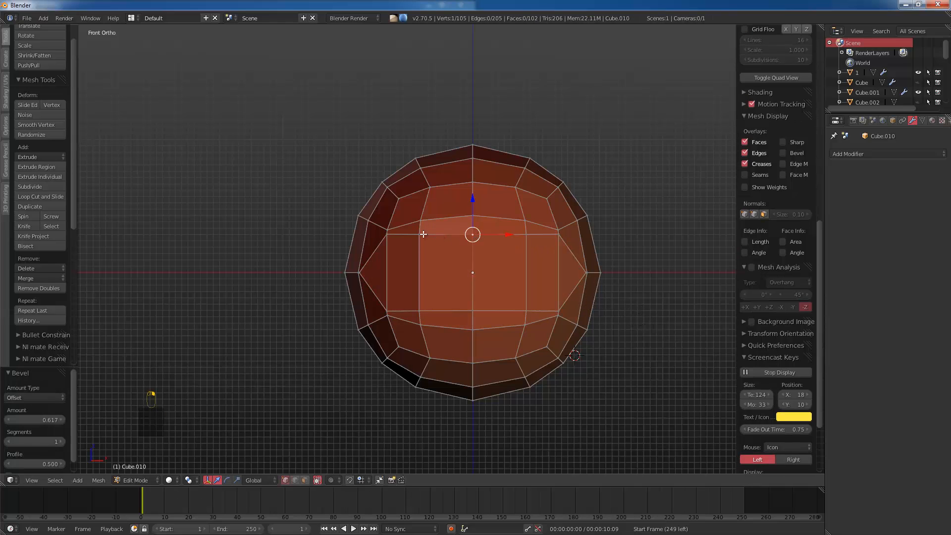
key("g")
key("g")
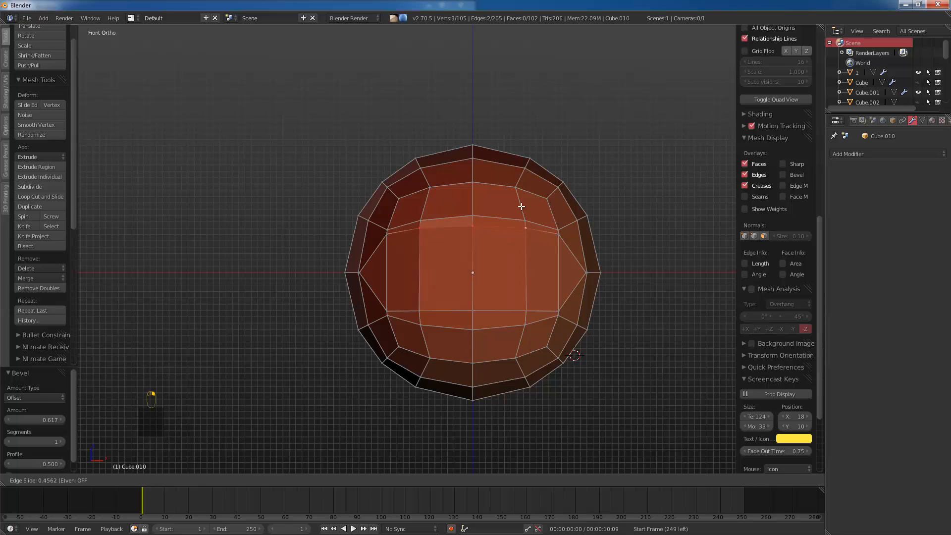
left_click(521, 198)
Step: Edge-slide the lower bevelled edges downwards by a factor of 0.392 and slide the row's centre vertex along its edges
right_click(455, 301)
right_click(421, 309, "shift")
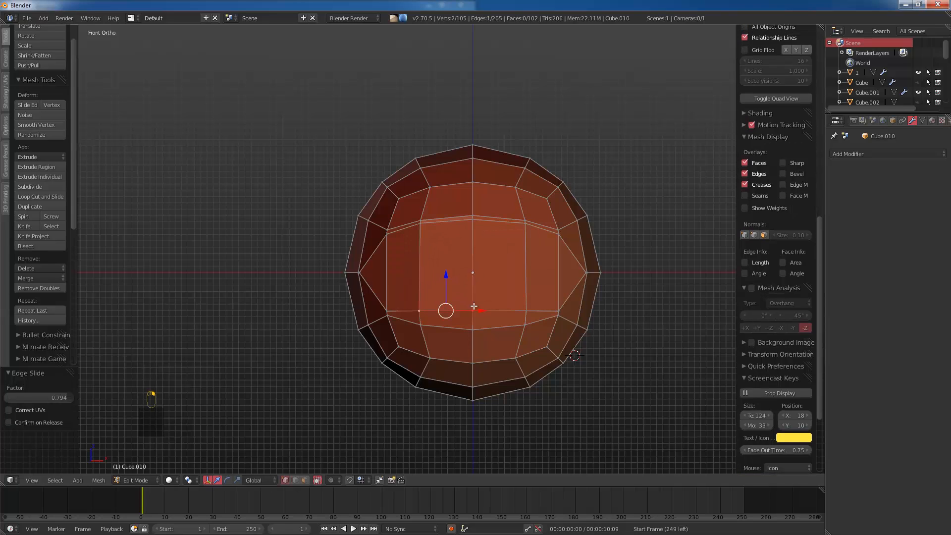
right_click(526, 306, "shift")
key("g")
key("g")
left_click(530, 327)
right_click(469, 311)
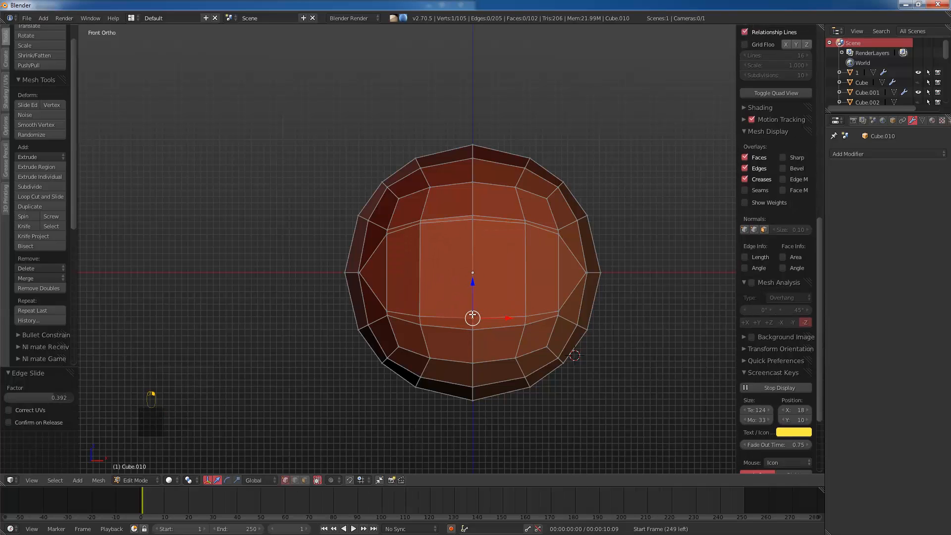
key("g")
key("g")
left_click(467, 312)
key("Tab")
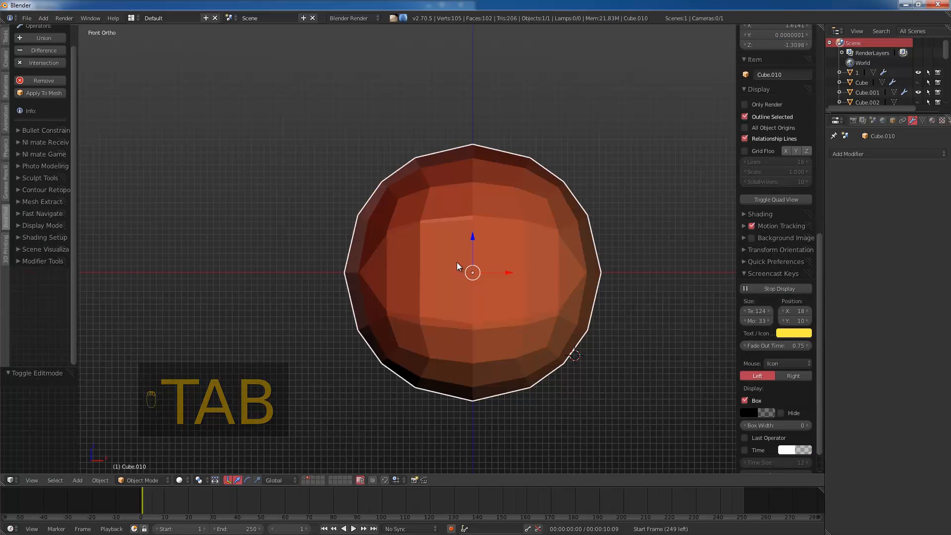
Step: Switch the mesh editing to face selection and select the six faces across the front between the bevelled edges
key("Tab")
key("ctrl+Tab")
left_click(440, 283)
left_click(439, 284)
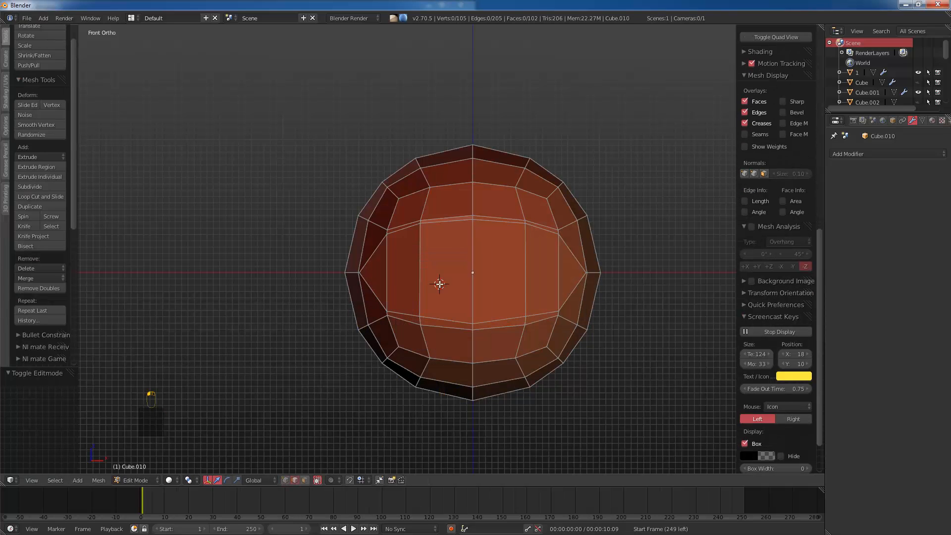
key("ctrl+Tab")
left_click(409, 291)
right_click(380, 273)
right_click(408, 267, "shift")
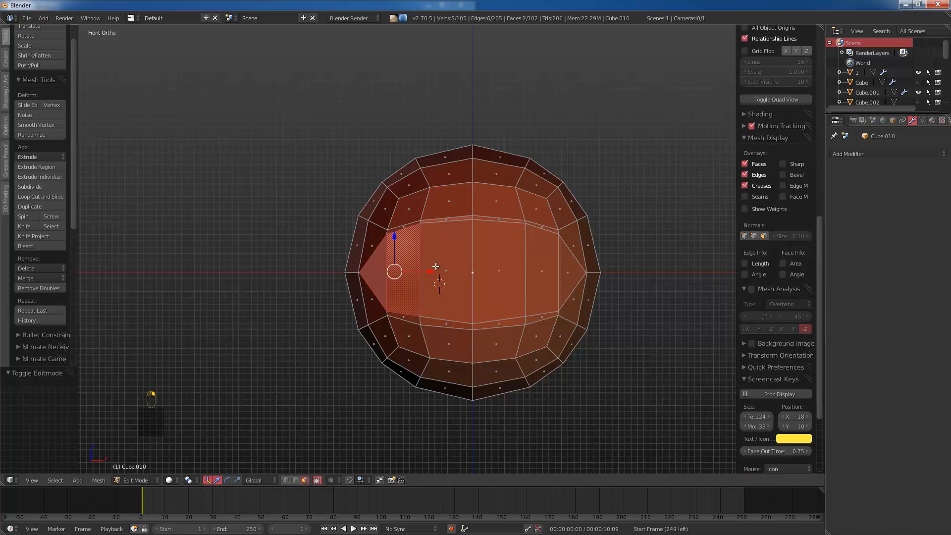
right_click(436, 266, "shift")
right_click(483, 269, "shift")
right_click(549, 268, "shift")
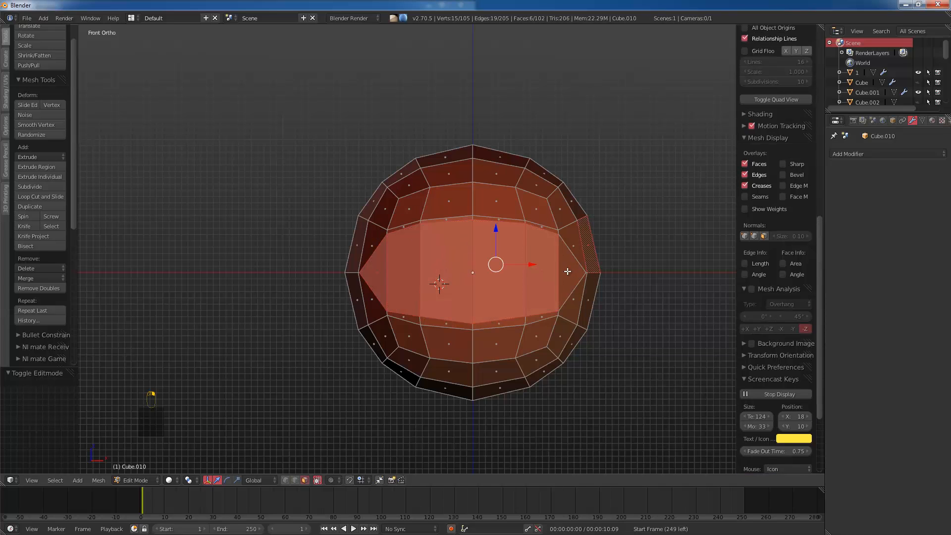
key("ctrl+z")
Step: Extrude the selected front faces inwards to form a socket and scale the inner faces by 0.770
middle_click_drag(567, 272, 495, 287)
key("e")
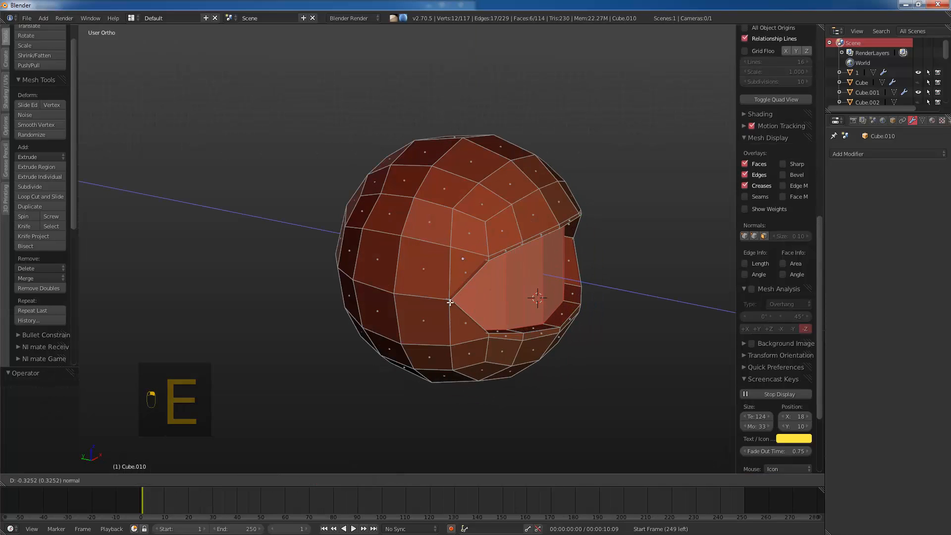
left_click(421, 281)
key("s")
left_click(556, 335)
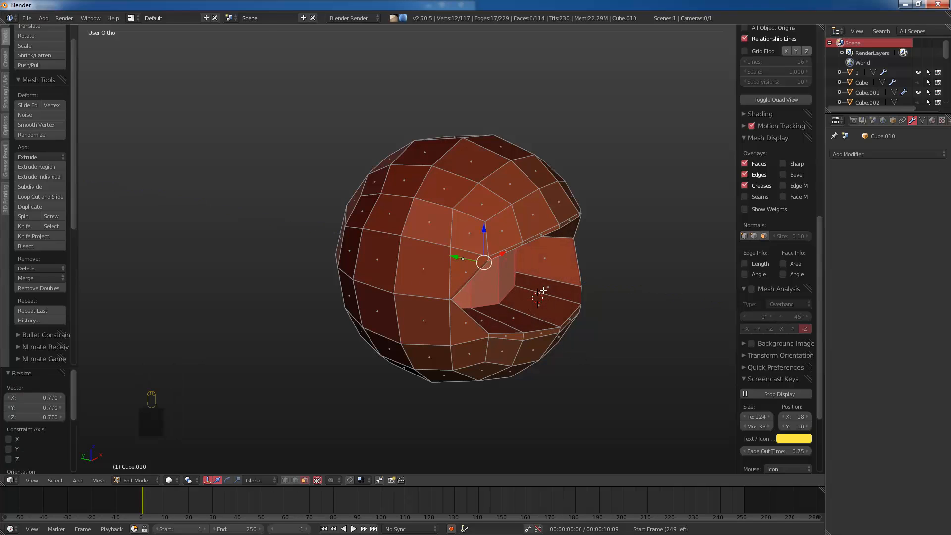
Step: Add a loop cut around the socket walls, scale it up along Z, and bevel the loop
key("ctrl+r")
left_click(538, 291)
left_click(539, 297)
key("s")
key("z")
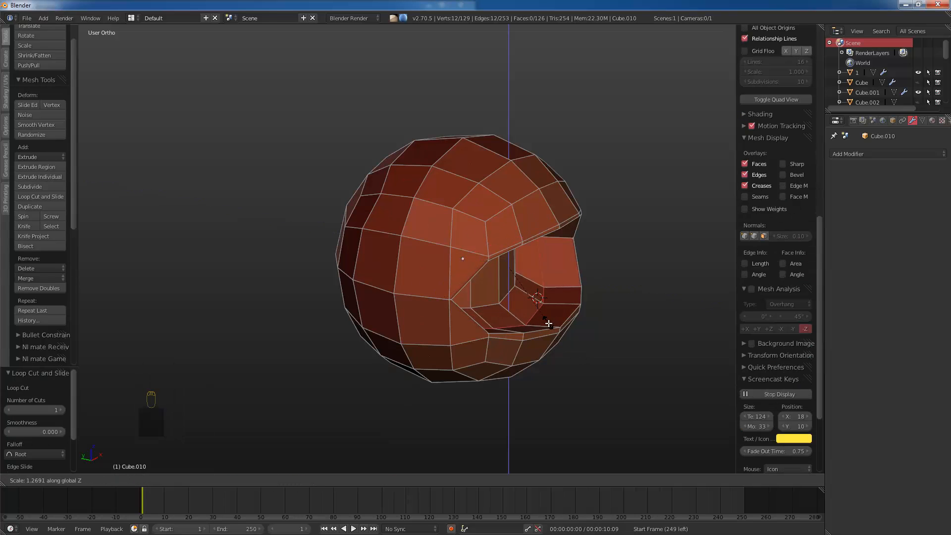
left_click(558, 304)
key("ctrl+b")
left_click(588, 318)
key("Tab")
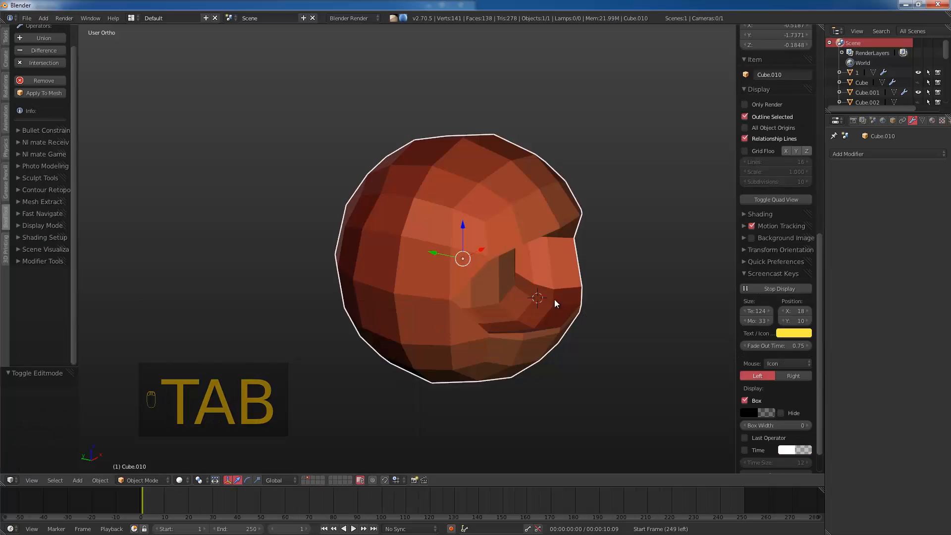
Step: Try sliding the edge loop just above the socket opening, and undo the slide
middle_click_drag(556, 300, 486, 266)
key("Tab")
right_click(510, 239, "alt")
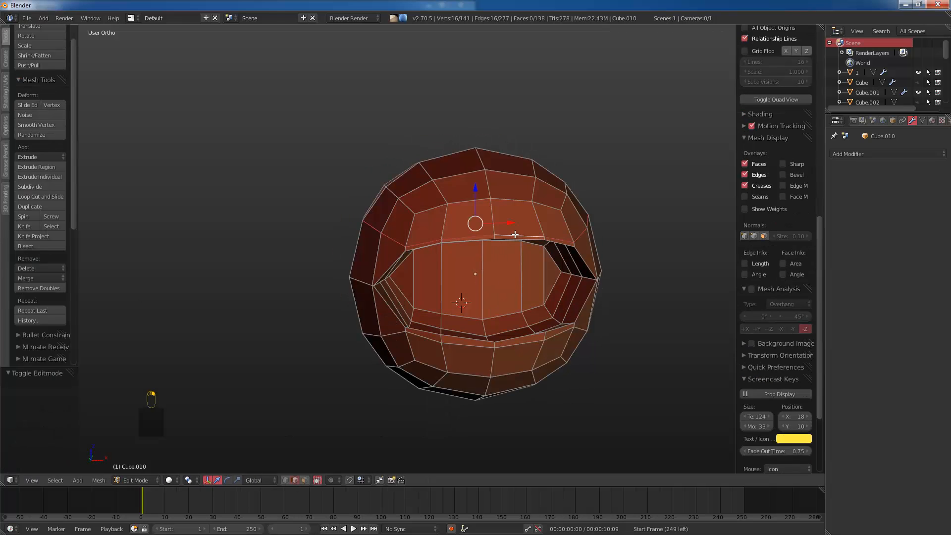
key("g")
key("g")
left_click(513, 227)
middle_click_drag(514, 228, 495, 280)
key("ctrl+z")
key("Tab")
key("Tab")
Step: Snap the 3D cursor to the centre edge on the socket's back wall
right_click(473, 282)
key("shift+s")
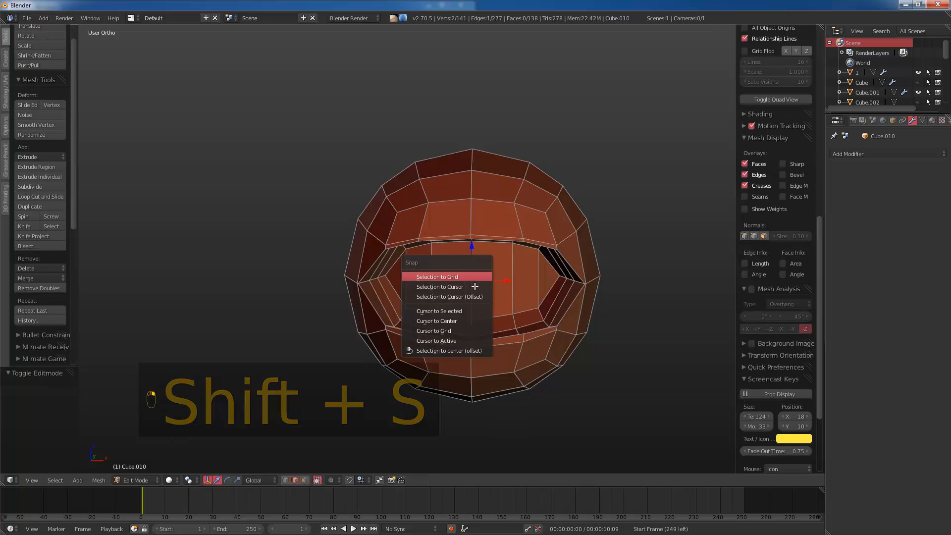
left_click(439, 311)
Step: Add a UV sphere at the 3D cursor in Object Mode and align it to the front view
key("shift+a")
key("Tab")
key("shift+a")
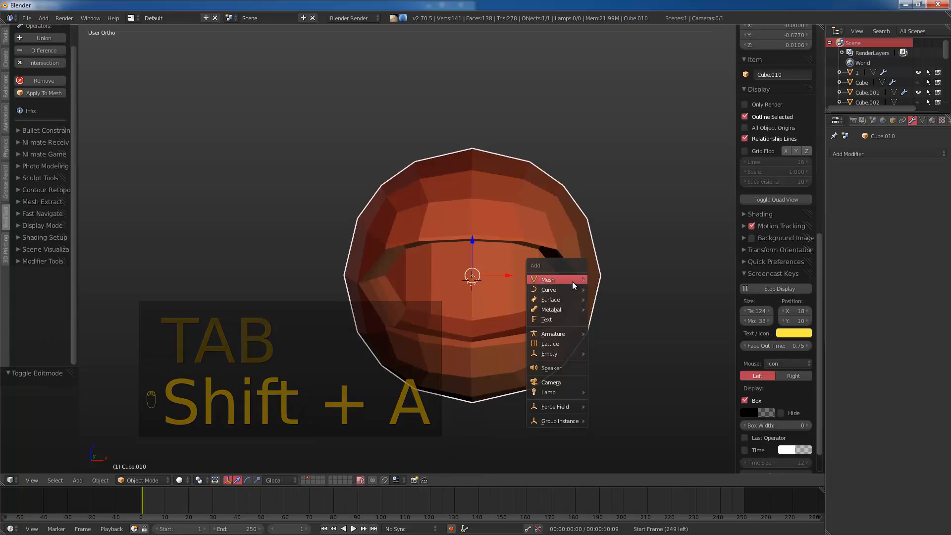
mouse_move(572, 282)
left_click(611, 306)
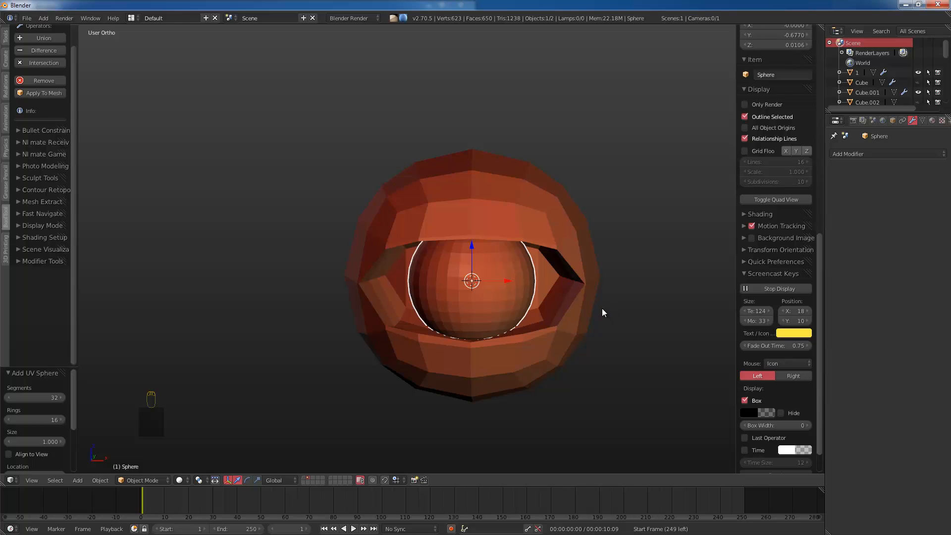
key("KP_1")
left_click(32, 454)
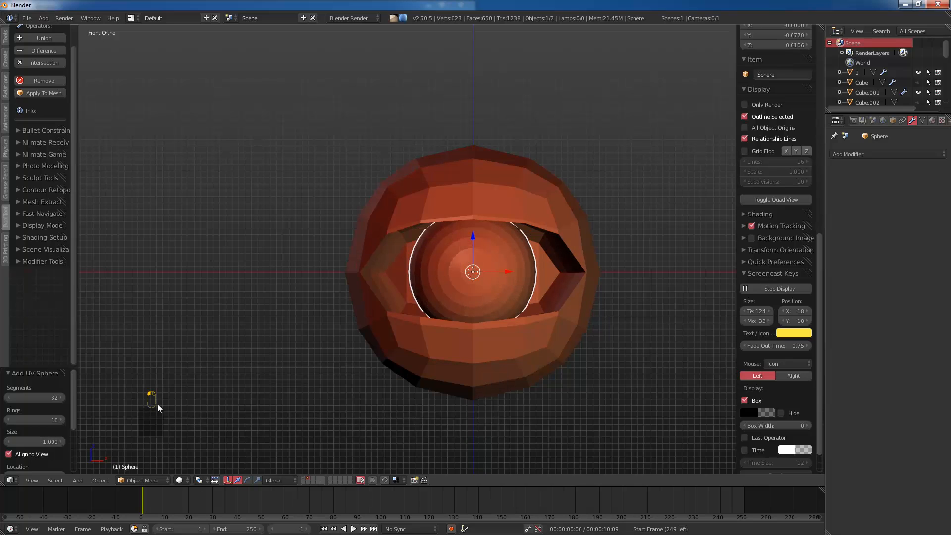
Step: Scale the sphere up by about 1.46 to fill the socket, then adjust its depth and size as an eyeball
key("s")
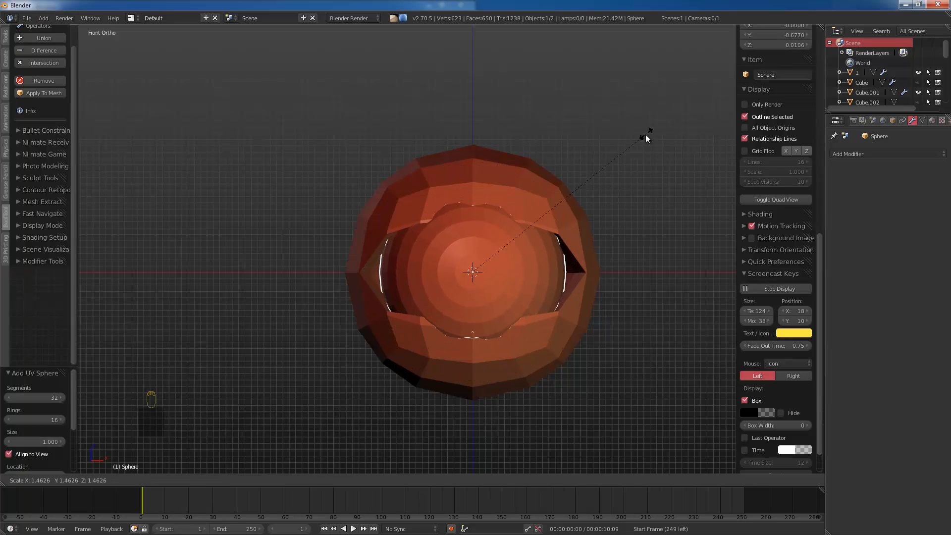
left_click(646, 135)
middle_click_drag(459, 165, 529, 233)
left_click_drag(483, 273, 462, 263)
key("s")
left_click(469, 261)
Step: Add two loop cuts around the front of the eyeball and shrink/fatten the new loop to form a circular iris rim
key("Tab")
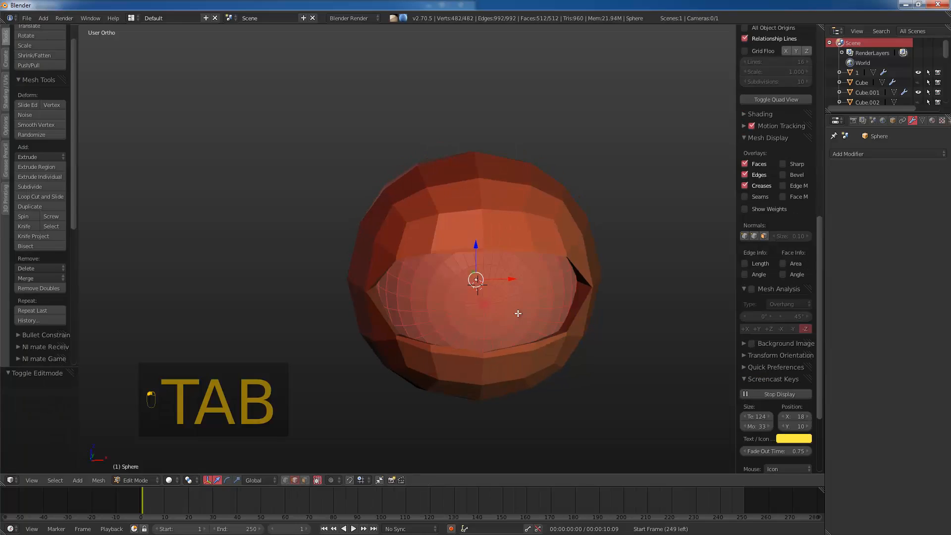
scroll(521, 297, "up", 4)
key("ctrl+r")
left_click(580, 297)
left_click(580, 297)
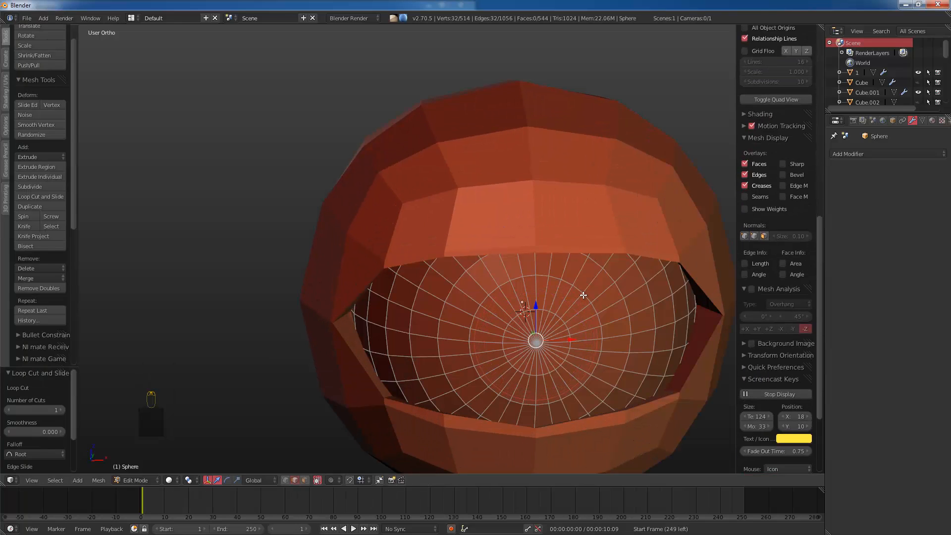
key("ctrl+r")
left_click(582, 295)
key("alt+s")
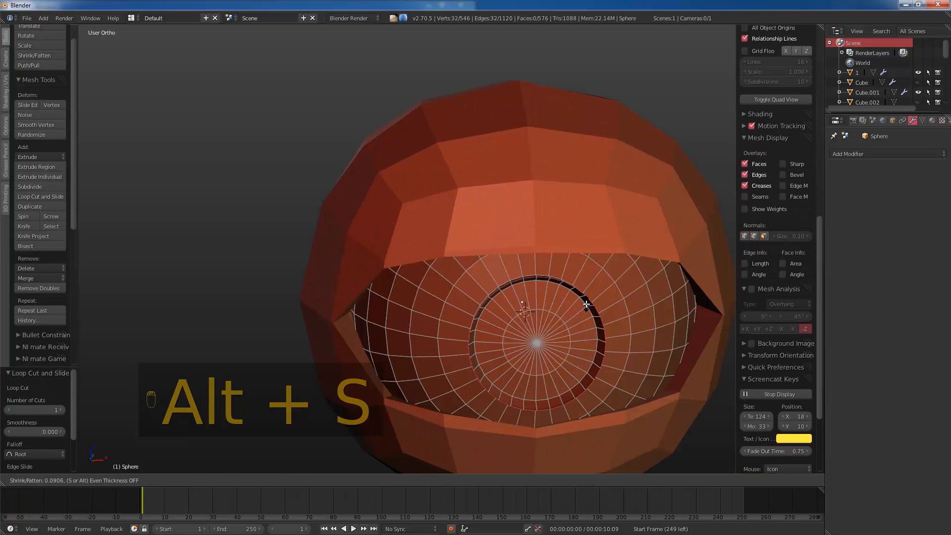
left_click(563, 261)
Step: Give the eyeball a level 1 Subdivision Surface modifier and smooth shading
key("Tab")
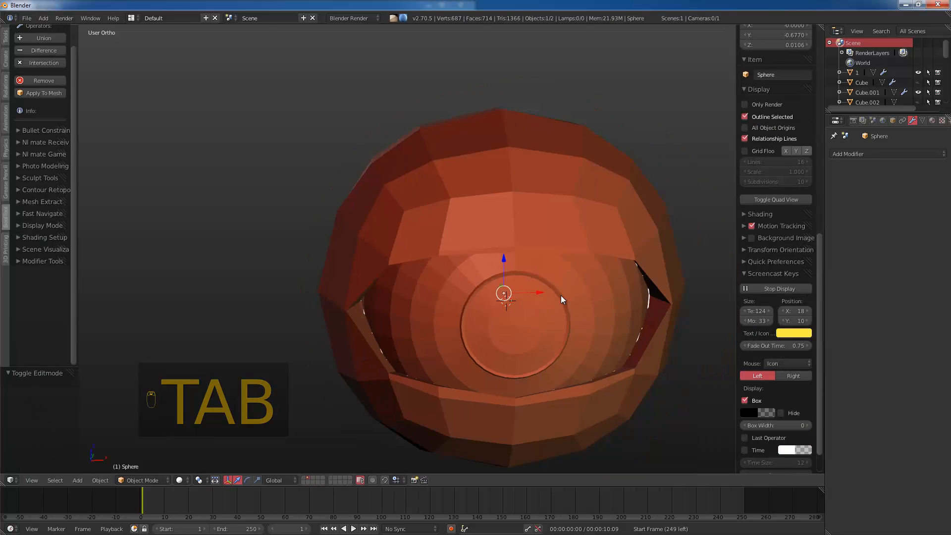
key("ctrl+1")
middle_click_drag(532, 286, 442, 285)
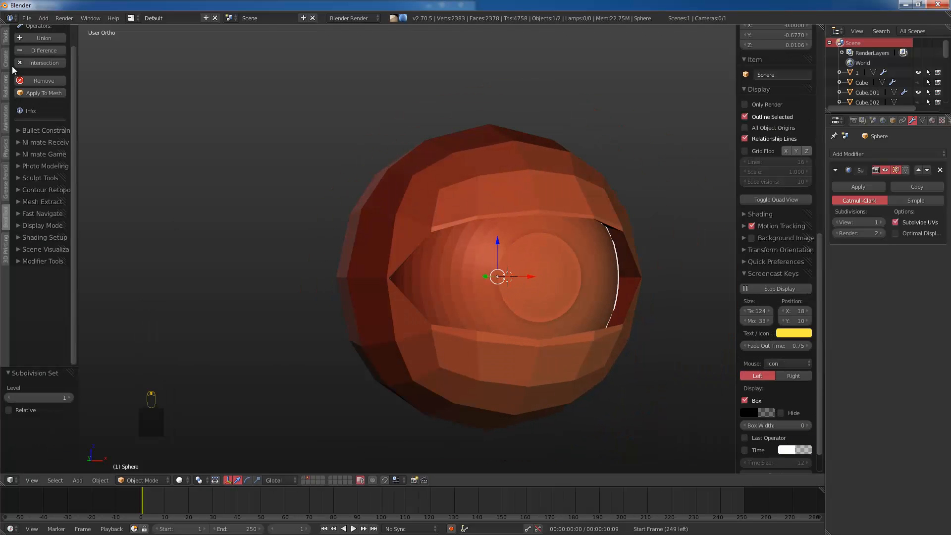
left_click(6, 44)
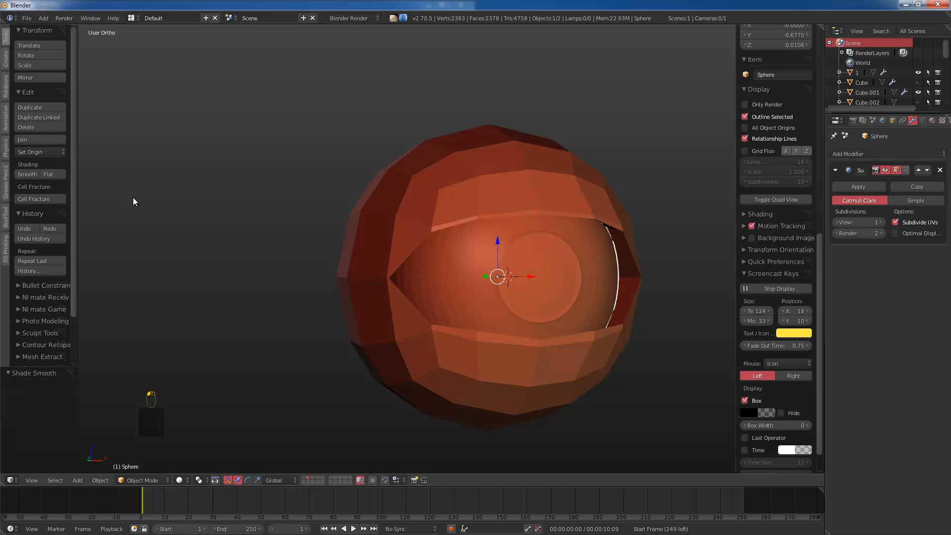
Step: Add a loop cut around the pupil ring inside the eyeball's iris
middle_click_drag(632, 238, 585, 248)
scroll(525, 272, "down", 2)
key("a")
scroll(467, 297, "up", 4)
key("Tab")
scroll(505, 322, "up", 3)
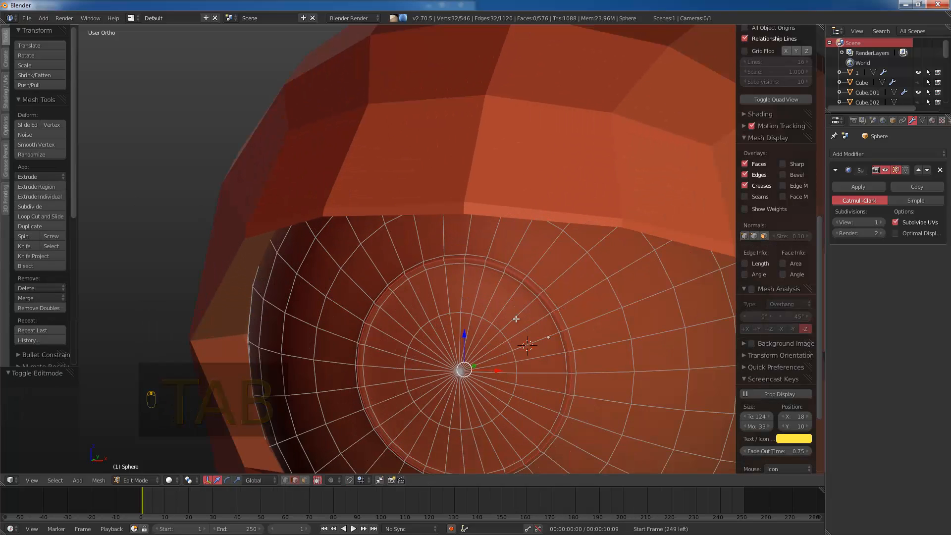
key("ctrl+r")
left_click(504, 334)
left_click(502, 338)
key("ctrl+r")
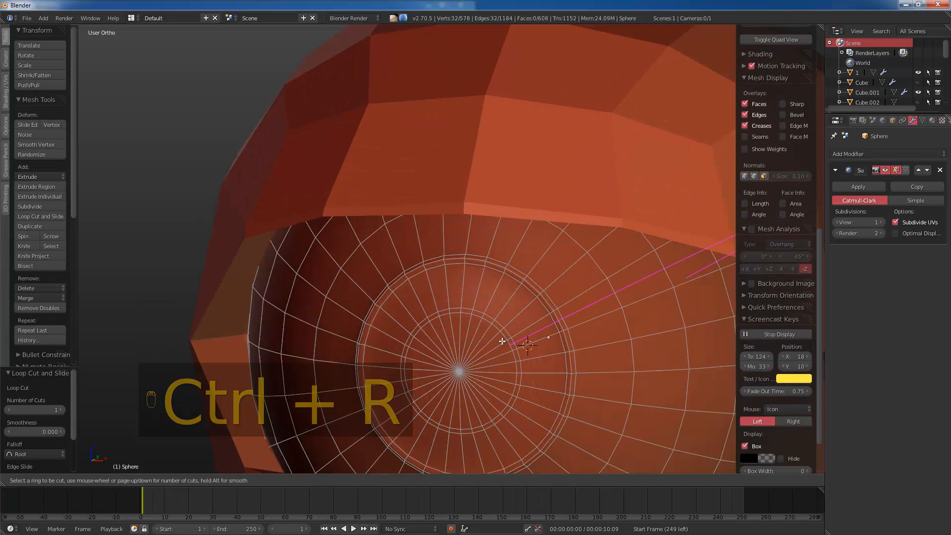
right_click(501, 340)
Step: Switch to face select mode and select the disc of pupil faces at the centre of the eyeball
key("ctrl+Tab")
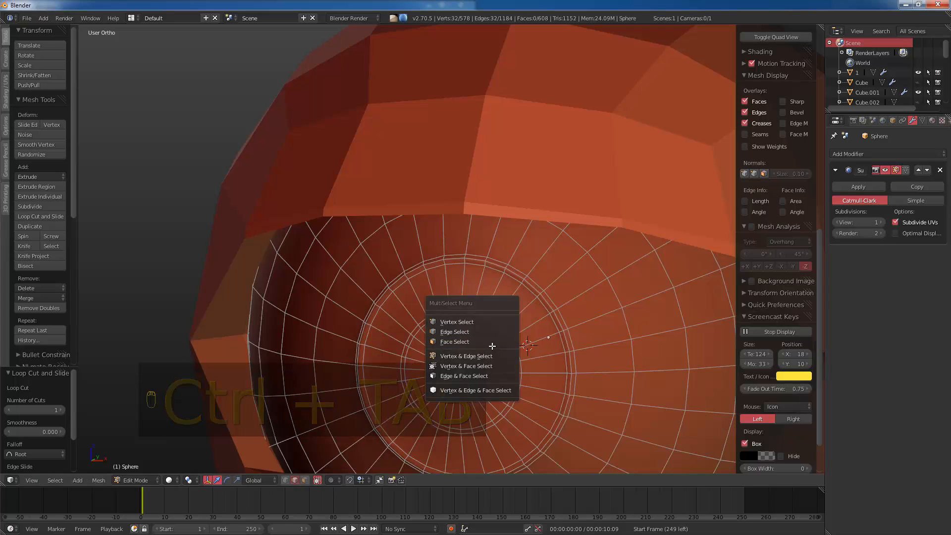
left_click(492, 343)
key("a")
key("a")
key("a")
key("c")
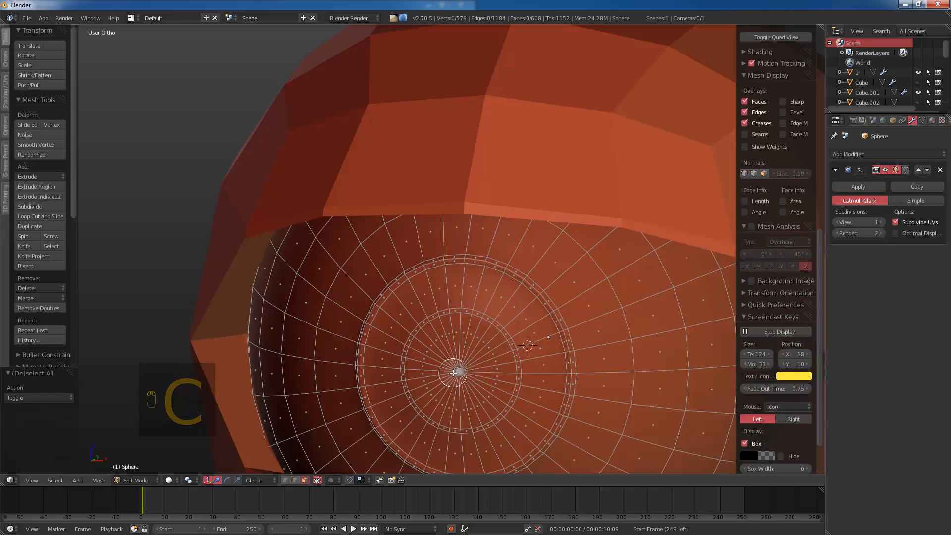
left_click_drag(458, 372, 461, 372)
right_click(462, 372)
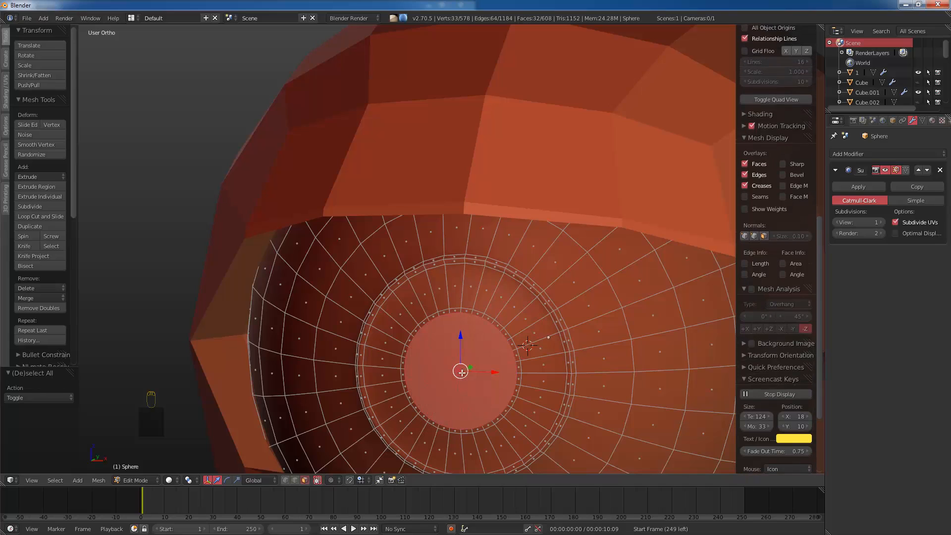
Step: Extrude the pupil faces, scale them to 0.95, and shrink/fatten them by -0.026 to form a groove around the pupil
key("e")
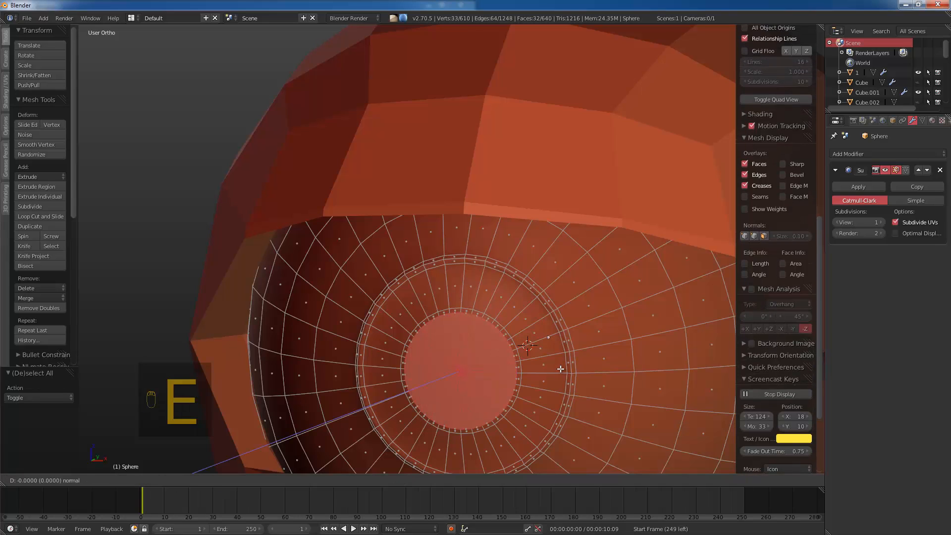
right_click(560, 370)
left_click(556, 370)
key("alt+s")
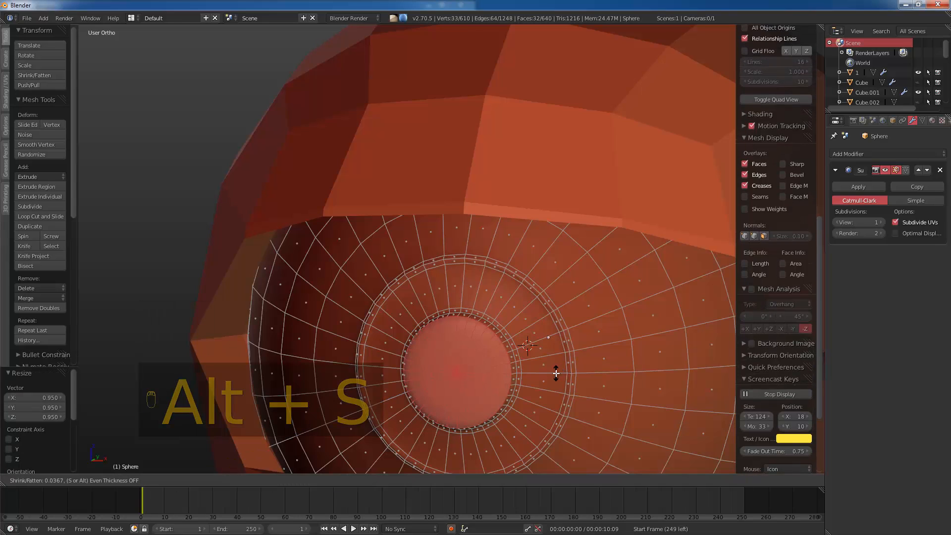
left_click(557, 373)
key("s")
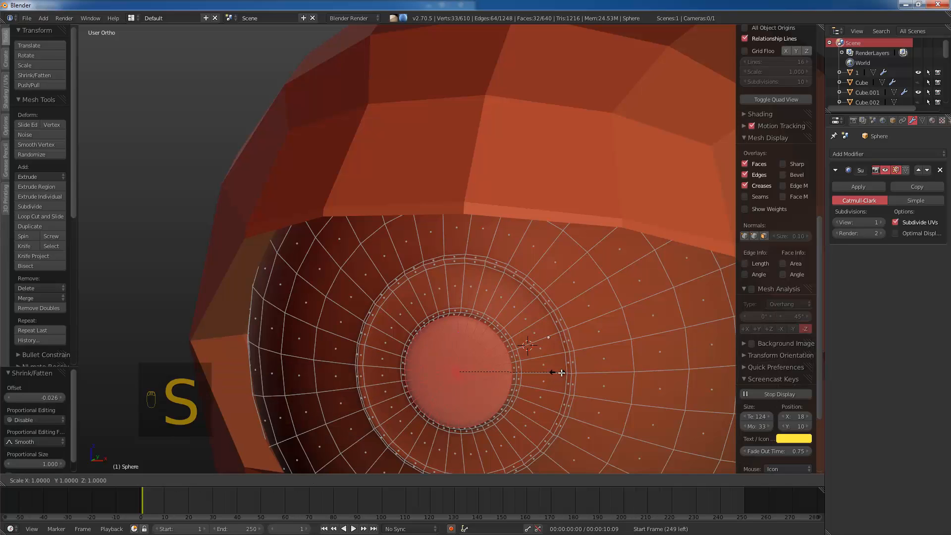
left_click(567, 372)
key("Tab")
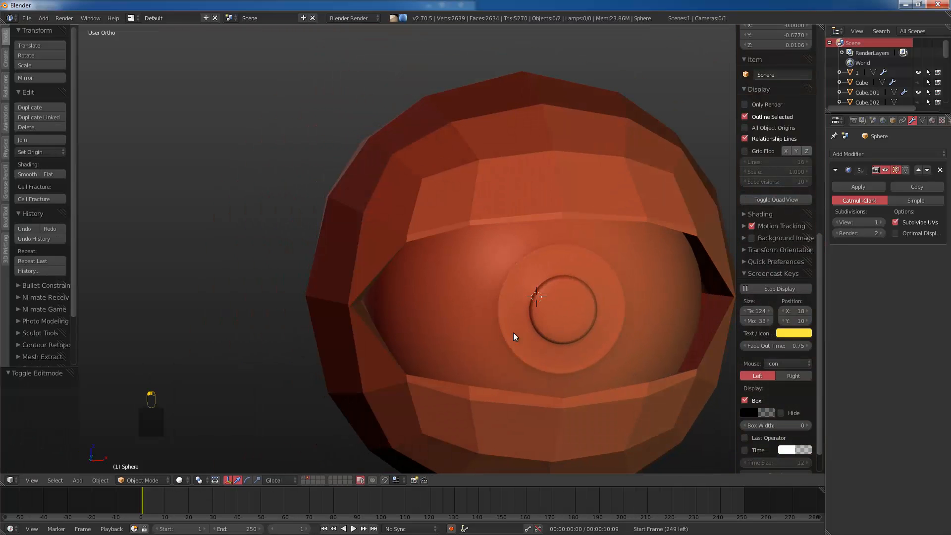
Step: Add a loop cut around the iris between pupil and rim, and shrink/fatten it by -0.045
key("Tab")
scroll(414, 258, "up", 5)
scroll(414, 259, "down", 5)
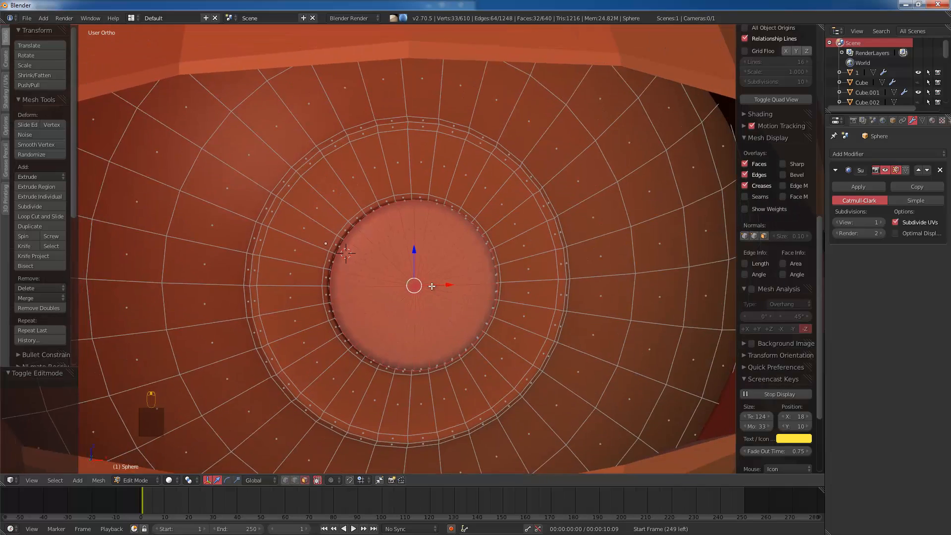
key("KP_1")
key("Tab")
scroll(418, 214, "down", 1)
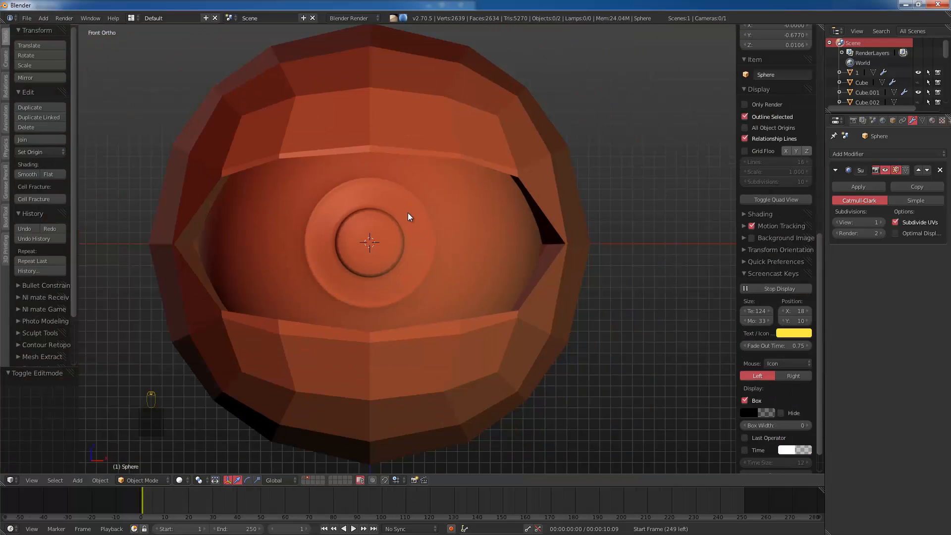
key("ctrl+r")
key("Tab")
key("ctrl+r")
left_click(406, 214)
left_click(406, 214)
key("alt+s")
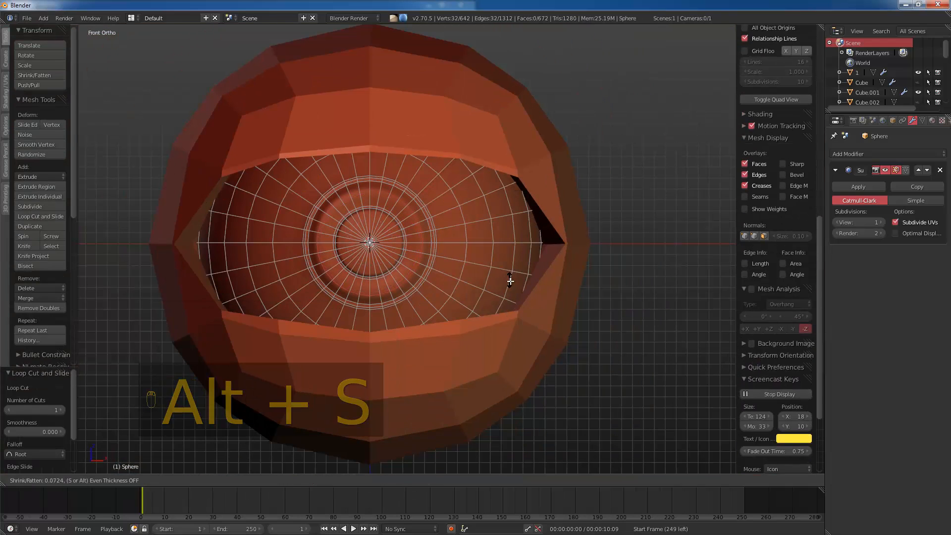
left_click(510, 279)
Step: Bevel the iris loop with 3 segments at an offset of about 0.057
key("ctrl+b")
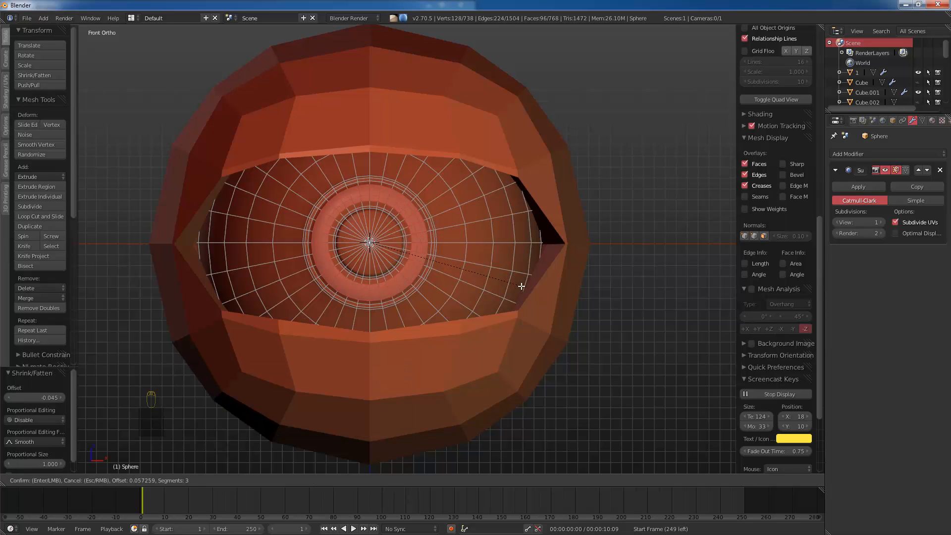
left_click(521, 286)
key("Tab")
key("KP_1")
key("KP_4")
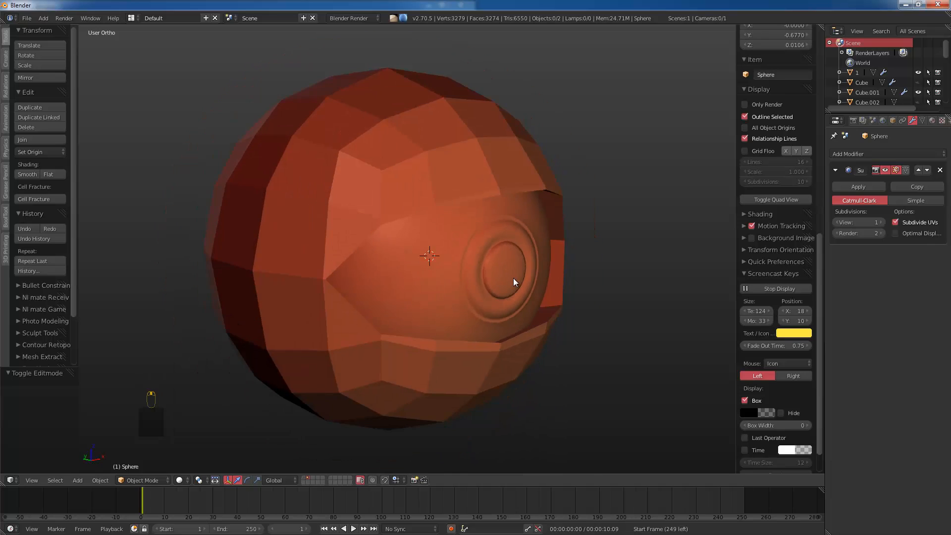
key("KP_3")
key("KP_Decimal")
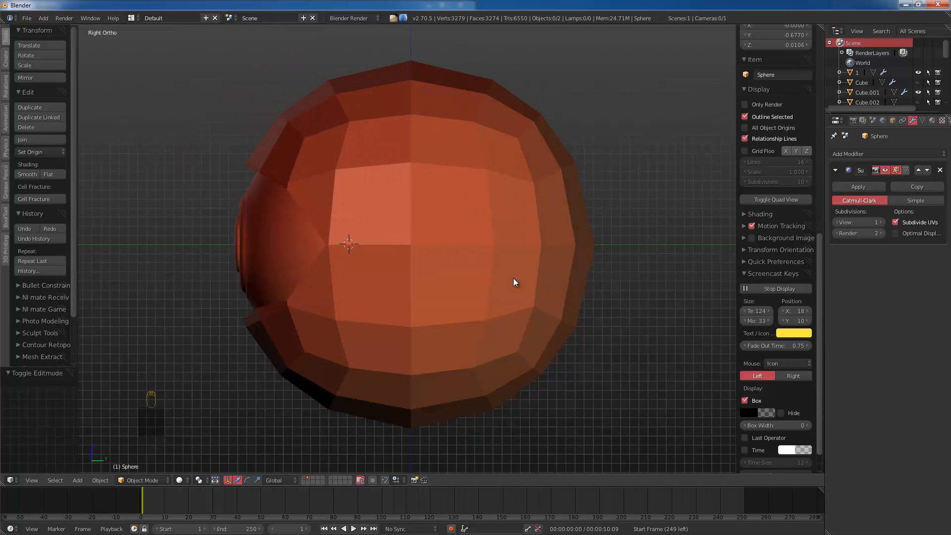
Step: Put the faceted socket sphere into Sculpt Mode and choose the Grab brush
key("KP_1")
left_click(513, 144)
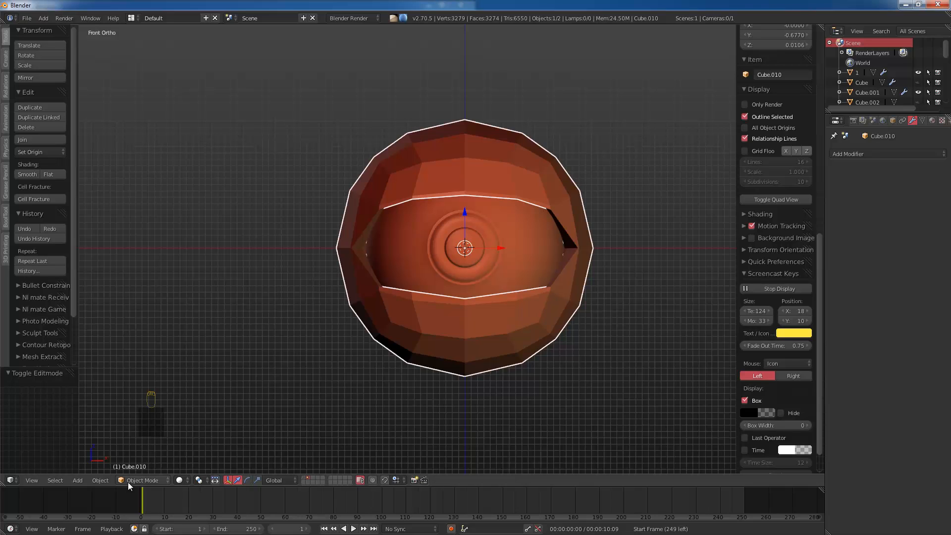
left_click(146, 446)
mouse_move(339, 353)
middle_mouse_down()
mouse_move(378, 307)
mouse_move(382, 334)
middle_mouse_up()
key("g")
mouse_move(420, 259)
middle_mouse_down()
mouse_move(440, 249)
mouse_move(405, 230)
middle_mouse_up()
Step: Enlarge the Grab brush to about 531 px and nudge the left corner of the eye opening
key("bracketright")
key("bracketright")
key("bracketright")
key("bracketright")
key("bracketright")
key("bracketright")
key("bracketright")
key("bracketright")
key("bracketright")
key("bracketright")
key("bracketright")
key("bracketright")
left_click_drag(385, 250, 390, 260)
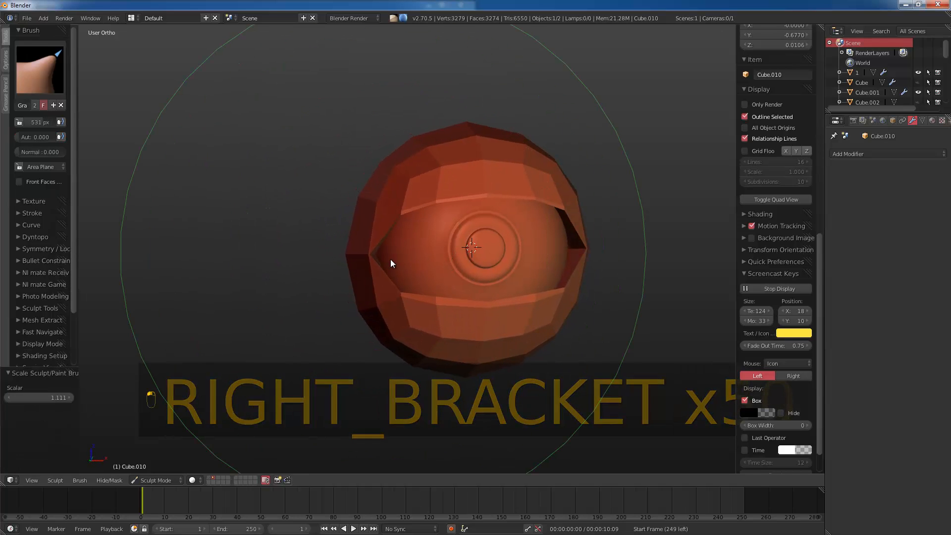
Step: Reduce the Grab brush to 226 px and pull the middle of the upper eyelid edge upward
key("bracketleft")
key("bracketleft")
key("bracketleft")
key("bracketleft")
key("bracketleft")
key("bracketleft")
key("bracketleft")
key("bracketleft")
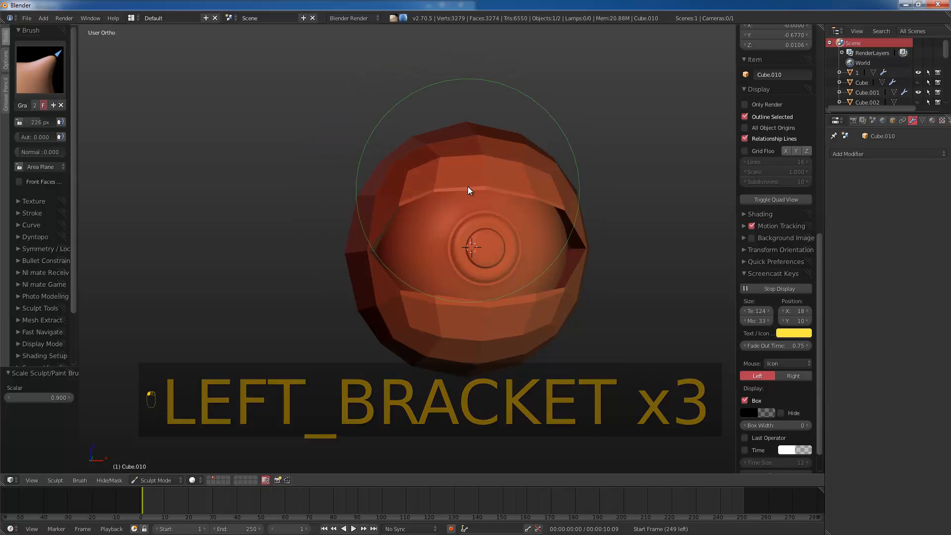
Step: Reduce the Grab brush to 163 px and reshape the lids towards the right corner of the eye opening
mouse_move(504, 205)
middle_mouse_down()
mouse_move(459, 206)
mouse_move(487, 222)
middle_mouse_up()
key("bracketleft")
key("bracketleft")
key("bracketleft")
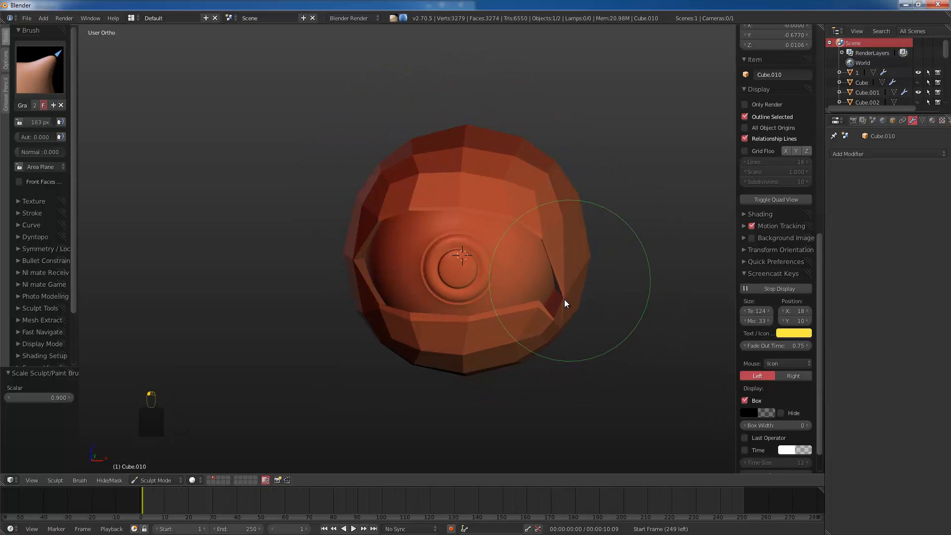
Step: Enlarge the Grab brush to 201 px and push the lower eyelid back towards the eyeball in side profile
mouse_move(564, 300)
middle_mouse_down()
mouse_move(500, 295)
mouse_move(385, 349)
middle_mouse_up()
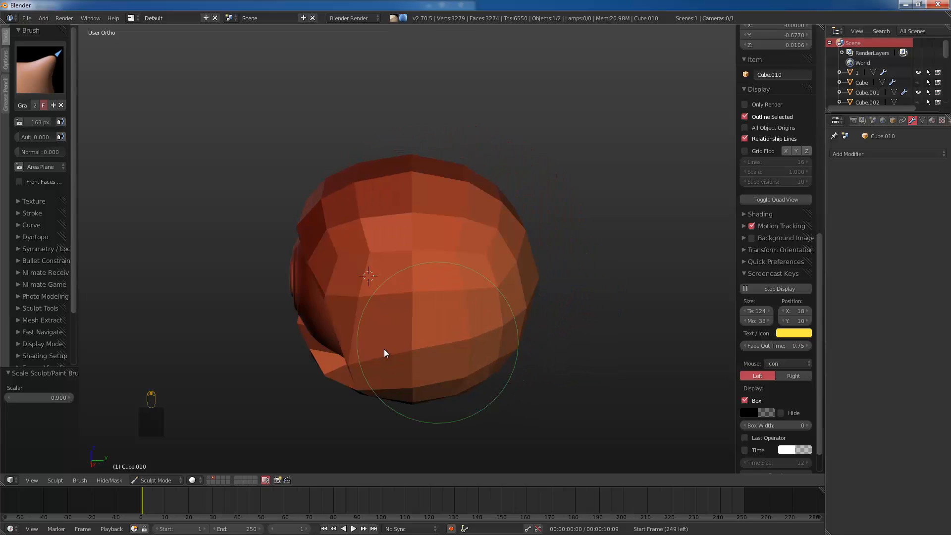
key("bracketright")
key("bracketright")
key("bracketright")
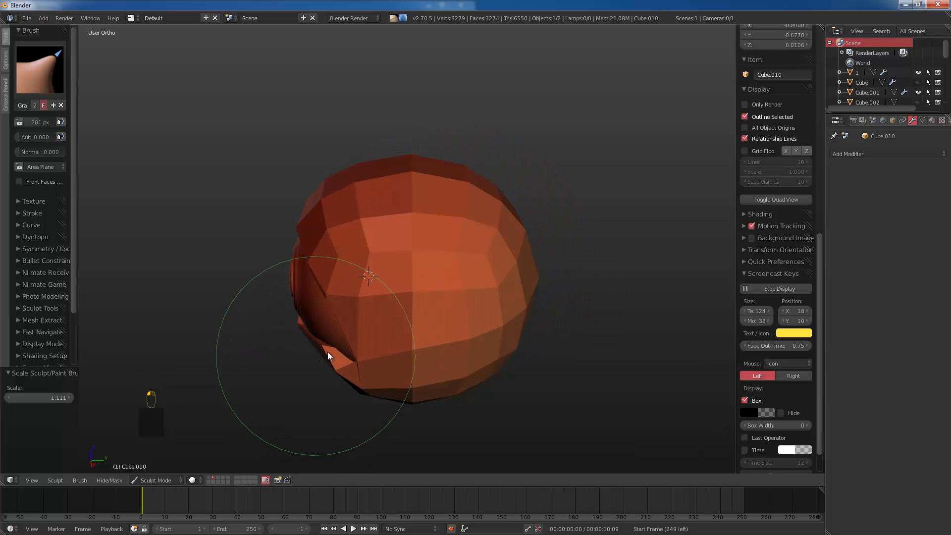
Step: Set the Grab brush to 246 px and reshape the lower lid at the left side of the eye
key("bracketleft")
key("bracketleft")
key("bracketleft")
mouse_move(342, 343)
middle_mouse_down()
mouse_move(361, 349)
mouse_move(345, 293)
middle_mouse_up()
key("bracketright")
key("bracketright")
key("bracketright")
key("bracketright")
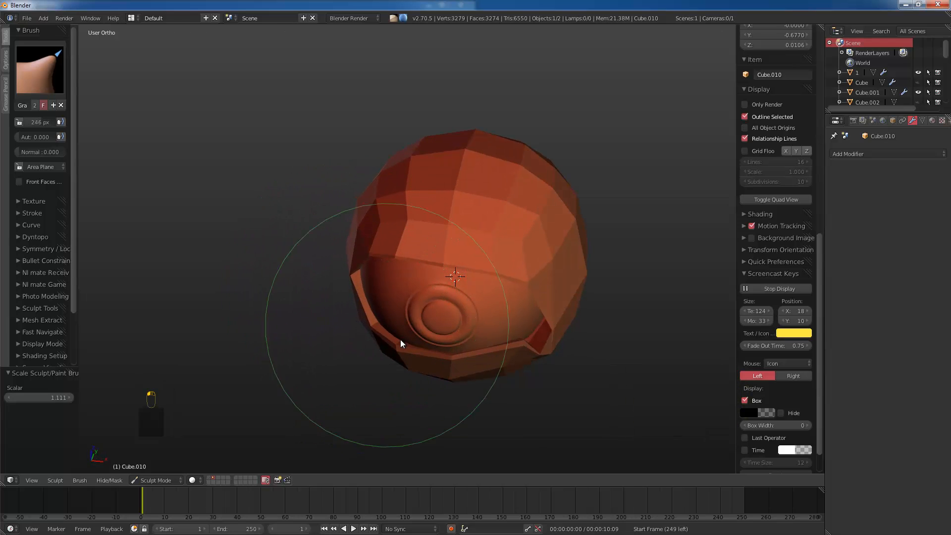
Step: Reduce the Grab brush to 160 px and reshape the upper eyelid edge above the iris
mouse_move(441, 355)
middle_mouse_down()
mouse_move(433, 325)
mouse_move(484, 318)
mouse_move(533, 248)
middle_mouse_up()
key("bracketleft")
key("bracketleft")
key("bracketleft")
key("bracketleft")
key("bracketleft")
key("bracketleft")
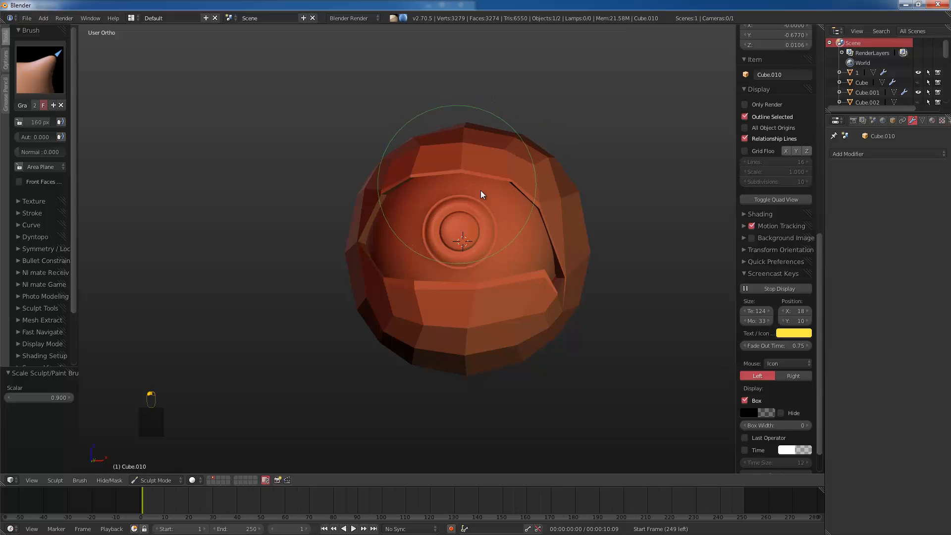
Step: Set the Grab brush to 177 px and refine the left eye corner and upper lid
middle_click_drag(480, 193, 460, 210)
key("bracketright")
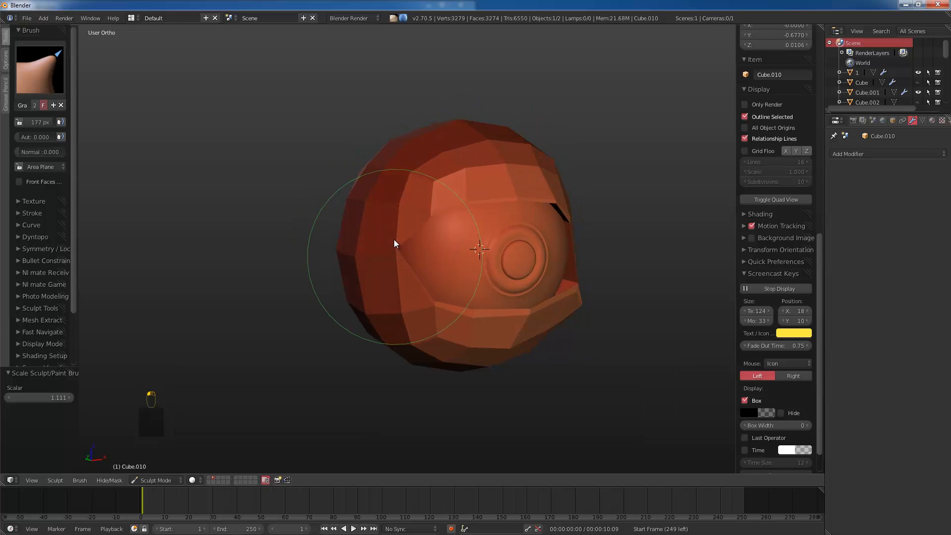
mouse_move(402, 239)
middle_mouse_down()
mouse_move(443, 273)
mouse_move(429, 250)
mouse_move(451, 236)
middle_mouse_up()
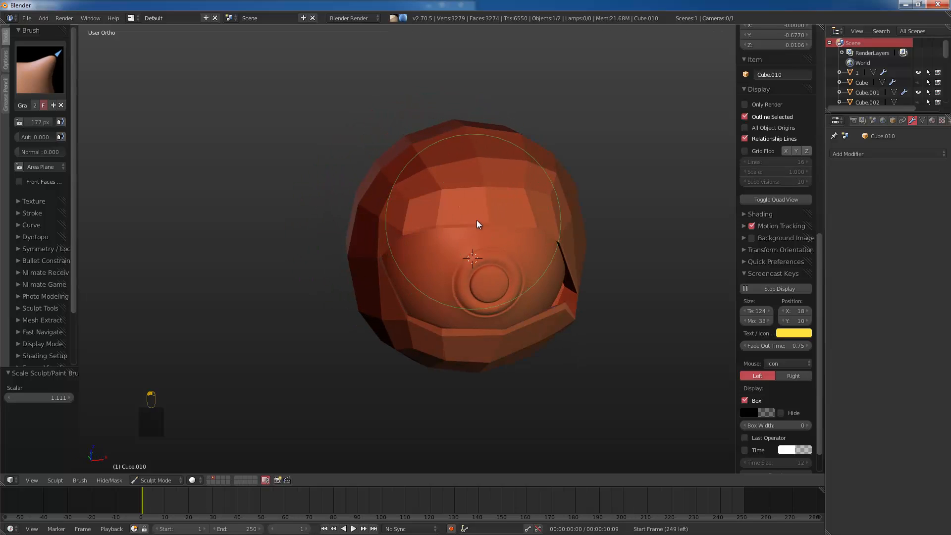
Step: Add a level 1 Multiresolution modifier to the eyelid mesh and reshape the lid opening with the Grab brush at 115 px
mouse_move(548, 228)
middle_mouse_down()
mouse_move(489, 227)
mouse_move(509, 222)
mouse_move(426, 277)
middle_mouse_up()
key("ctrl+1")
mouse_move(426, 278)
left_mouse_down()
mouse_move(393, 237)
mouse_move(420, 252)
left_mouse_up()
key("bracketleft")
key("bracketleft")
key("bracketleft")
mouse_move(419, 253)
middle_mouse_down()
mouse_move(447, 293)
mouse_move(538, 287)
mouse_move(510, 317)
middle_mouse_up()
key("bracketleft")
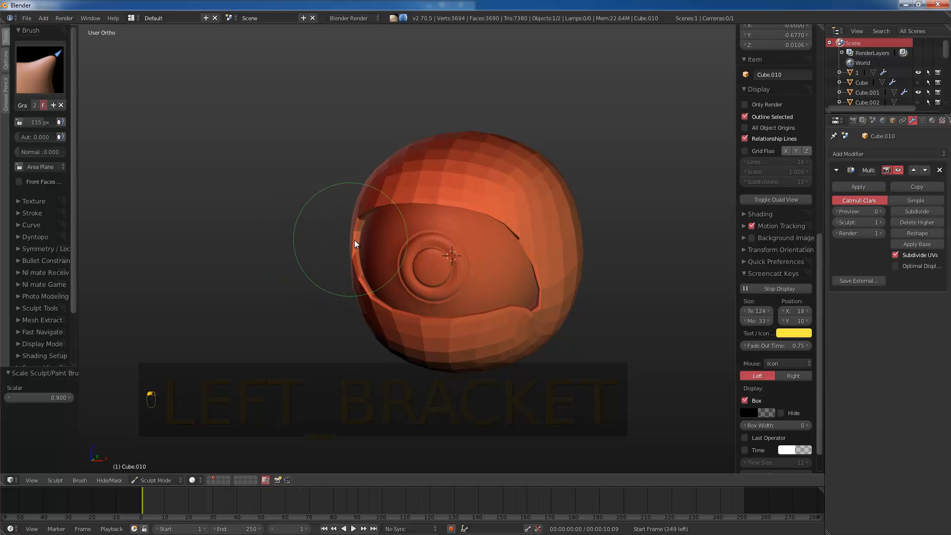
mouse_move(365, 259)
middle_mouse_down()
mouse_move(358, 311)
mouse_move(369, 319)
middle_mouse_up()
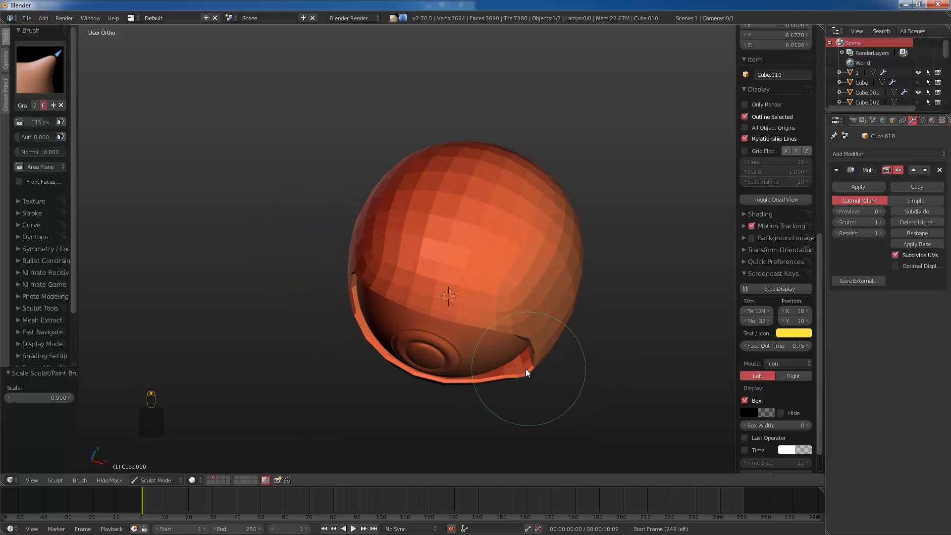
Step: Shape the lower lid's rim around the eyeball using the Grab brush at 173 px, finishing with the size at 139 px
mouse_move(524, 361)
middle_mouse_down()
mouse_move(531, 272)
mouse_move(558, 233)
mouse_move(542, 194)
middle_mouse_up()
key("bracketright")
key("bracketright")
key("bracketright")
key("bracketright")
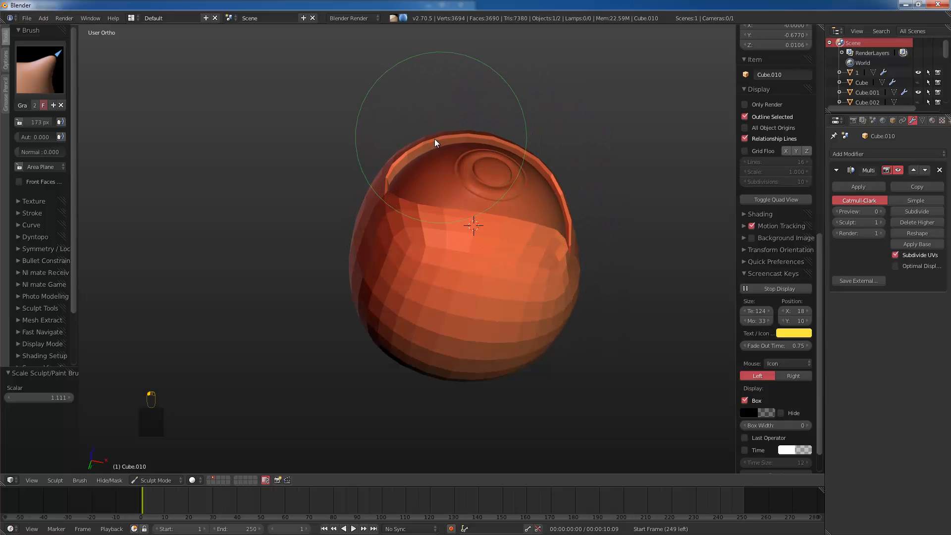
left_click_drag(401, 156, 404, 159)
left_click_drag(459, 131, 498, 135)
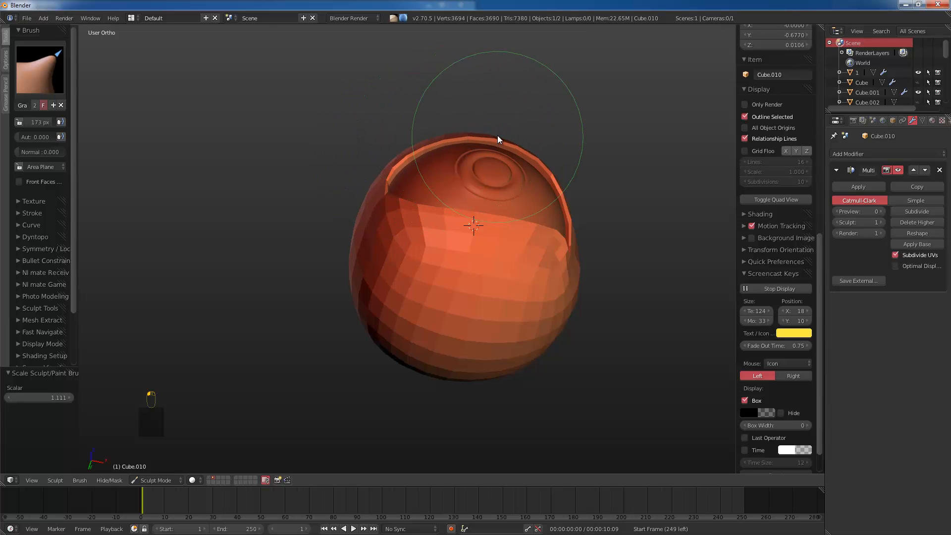
mouse_move(552, 193)
middle_mouse_down()
mouse_move(551, 265)
mouse_move(572, 296)
mouse_move(537, 314)
mouse_move(541, 276)
mouse_move(532, 265)
middle_mouse_up()
key("bracketleft")
key("bracketleft")
key("bracketleft")
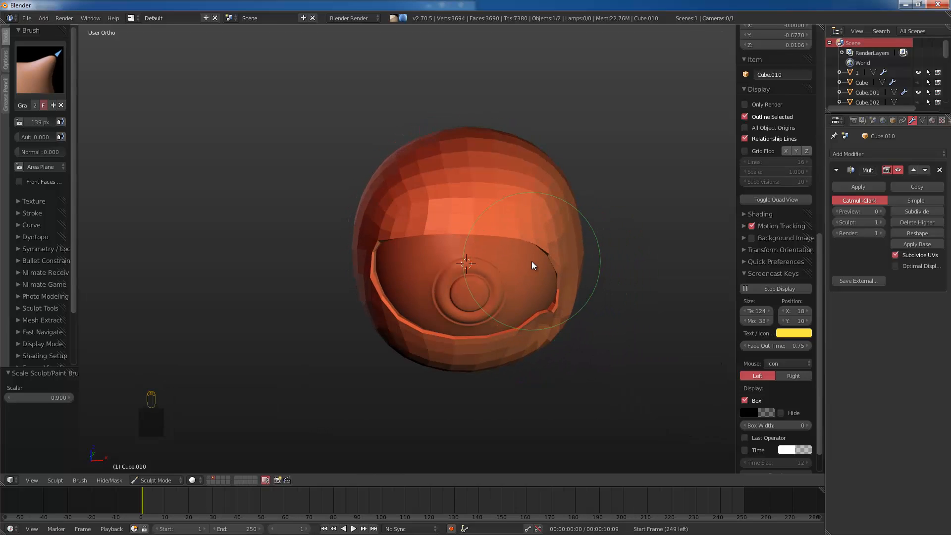
Step: In Edit Mode, cut a centred edge loop through the thickness of the eyelid opening and scale it to 0.933
scroll(532, 260, "up", 3)
key("Tab")
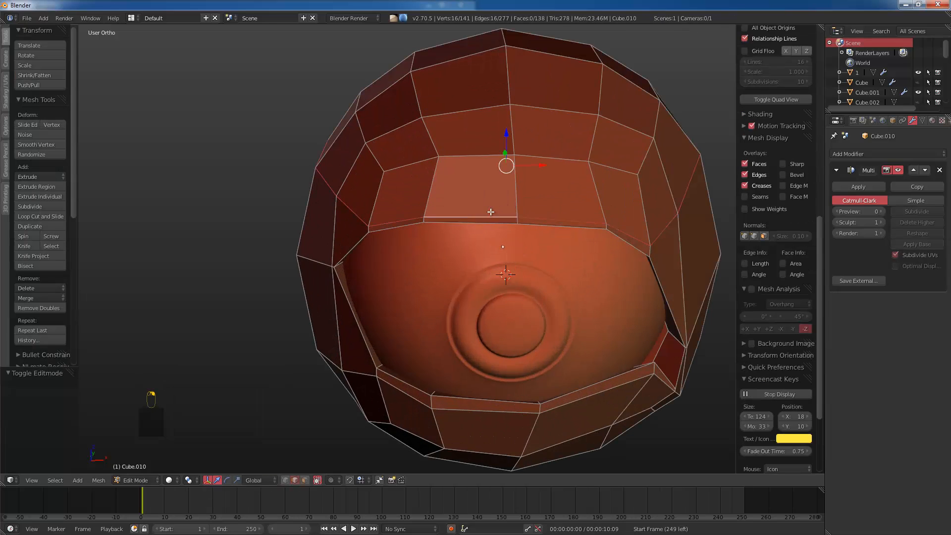
middle_click_drag(490, 211, 471, 143)
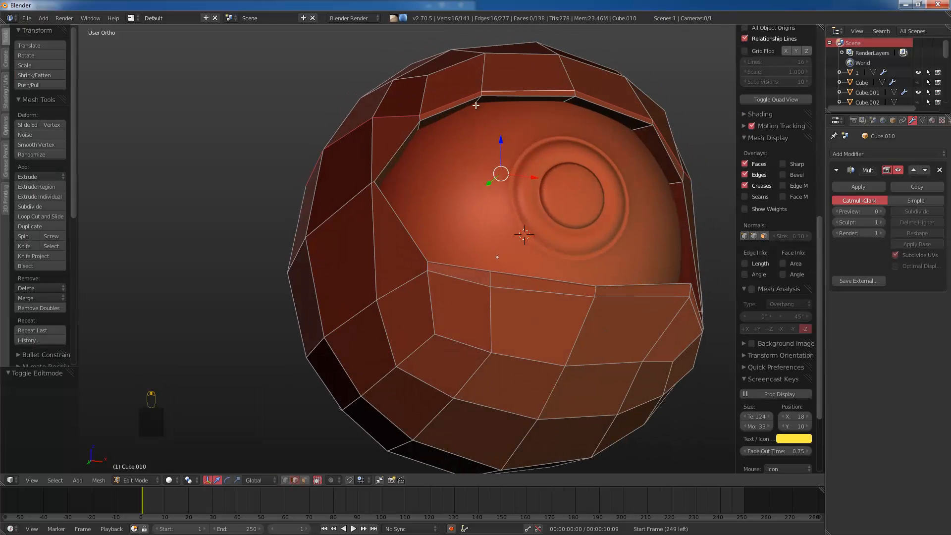
key("ctrl+r")
left_click(477, 102)
right_click(477, 101)
key("s")
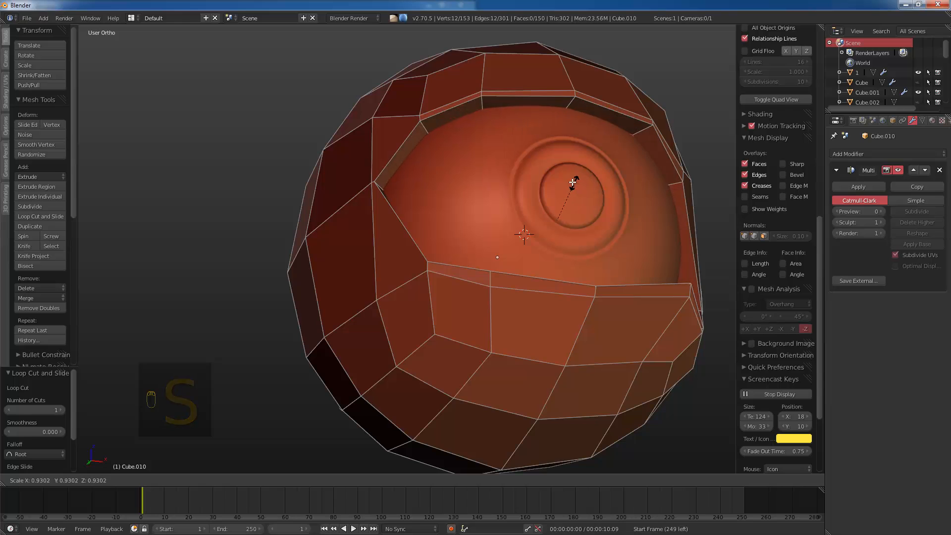
left_click(573, 184)
Step: Scale the eyelid's inner rim loop to 0.774 along Z and move it about -0.113 along Y
middle_click_drag(574, 186, 559, 259)
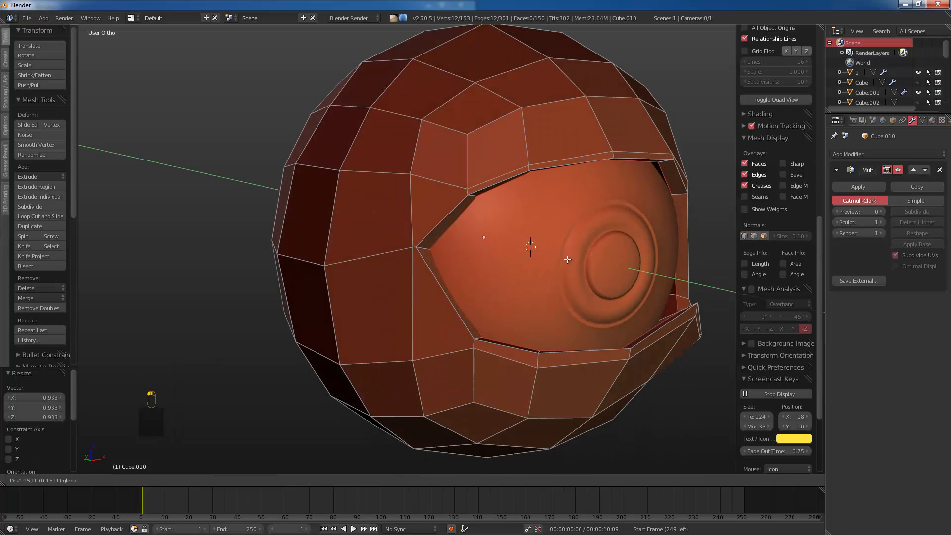
key("s")
left_click(636, 337)
middle_click_drag(636, 337, 561, 263)
left_click_drag(561, 263, 569, 263)
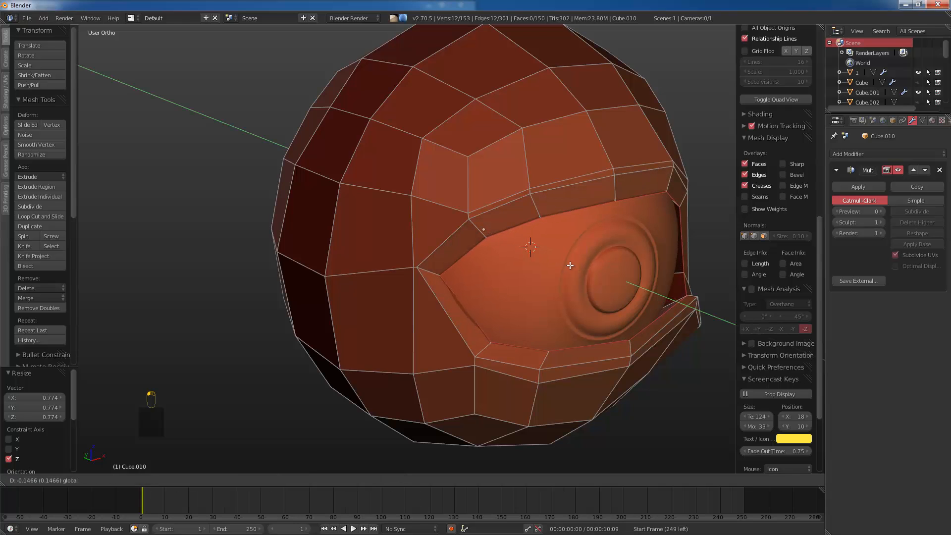
Step: Try a one-segment bevel on the eyelid's inner rim loop and check the subdivided shape in Sculpt Mode
key("ctrl+b")
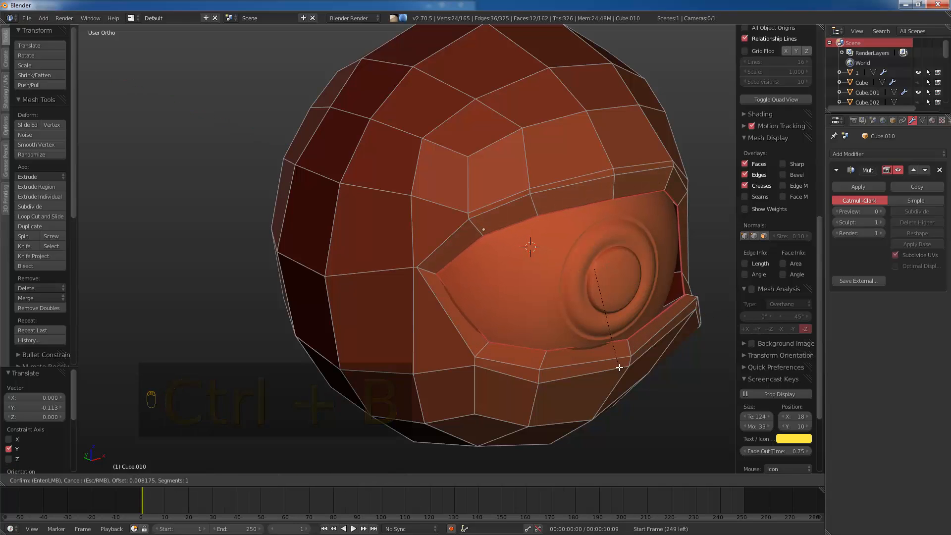
left_click(620, 367)
key("Tab")
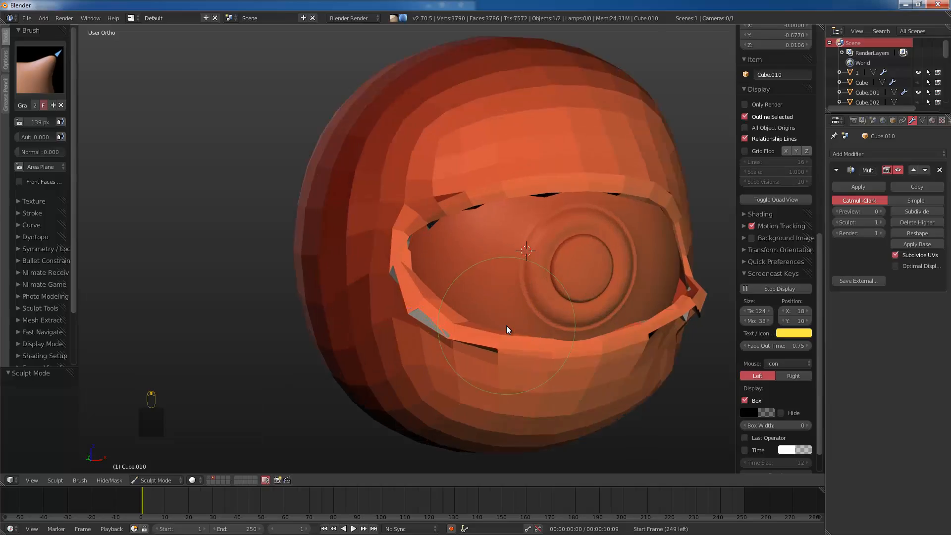
key("Tab")
key("ctrl+z")
key("ctrl+z")
key("ctrl+z")
Step: Examine the eyelid's subdivided topology around the opening in wireframe and solid shading
key("z")
key("Tab")
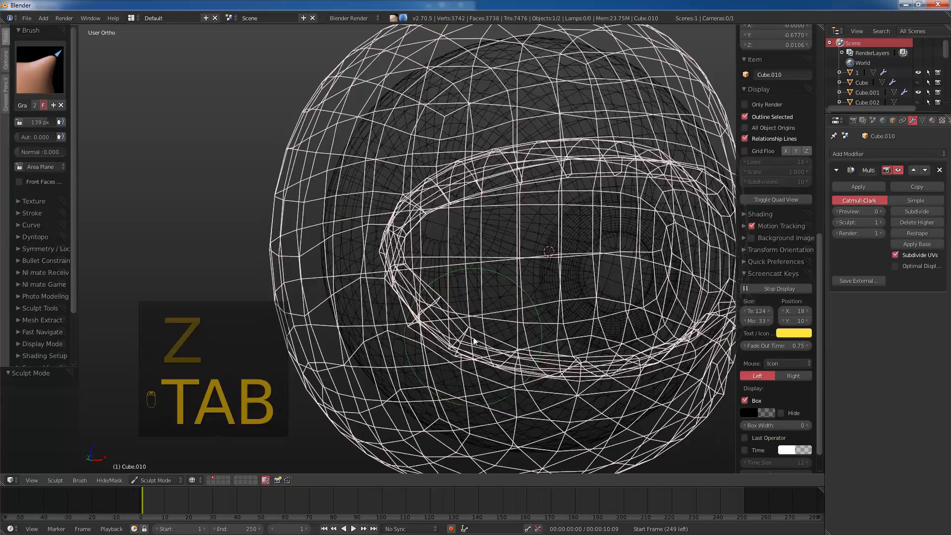
key("z")
key("Tab")
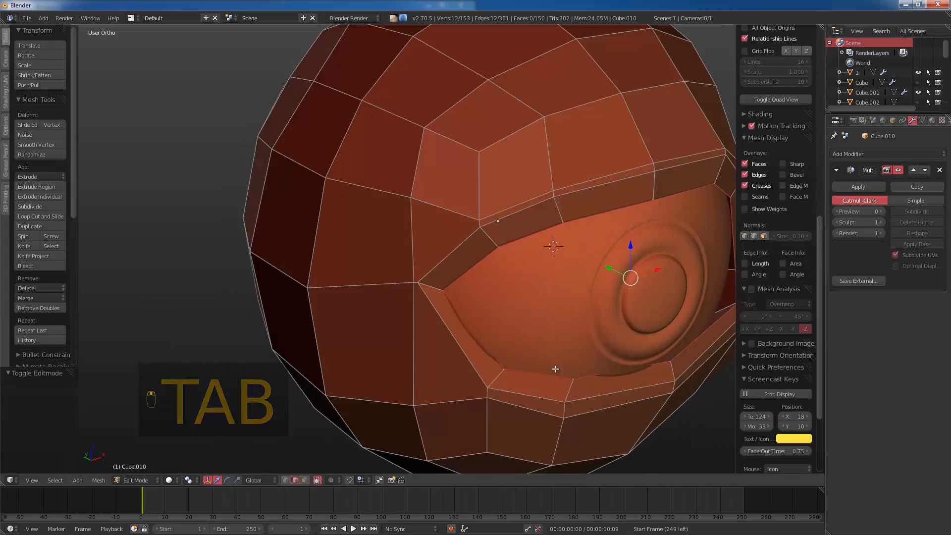
key("Tab")
key("Tab")
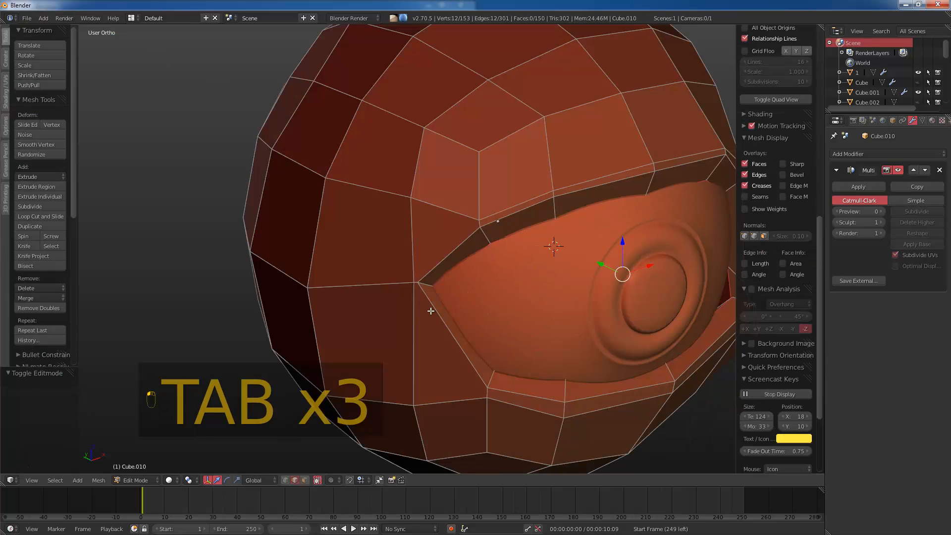
Step: Add a loop cut across the lid rim below the eye's outer corner and matching cuts across the adjoining side faces
key("ctrl+r")
left_click(430, 330)
right_click(429, 335)
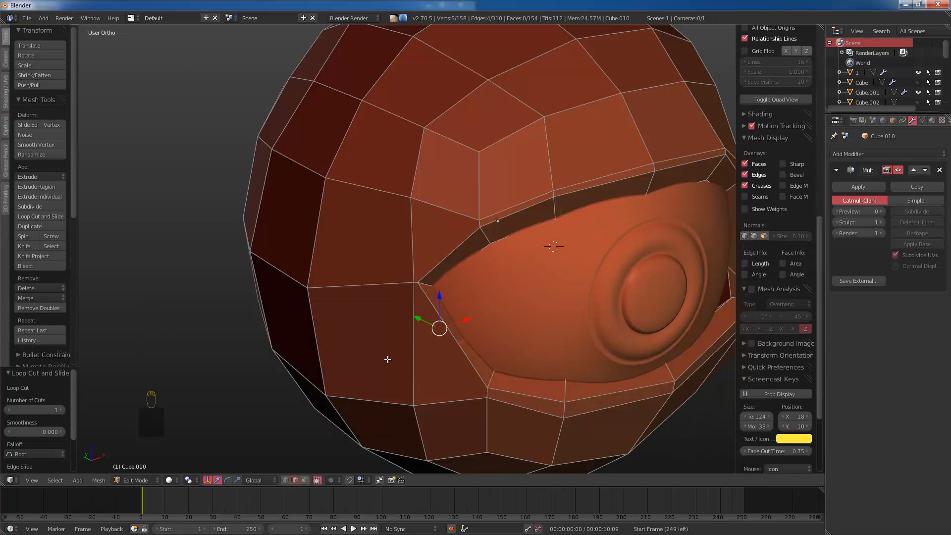
key("ctrl+r")
key("ctrl+r")
left_click(403, 360)
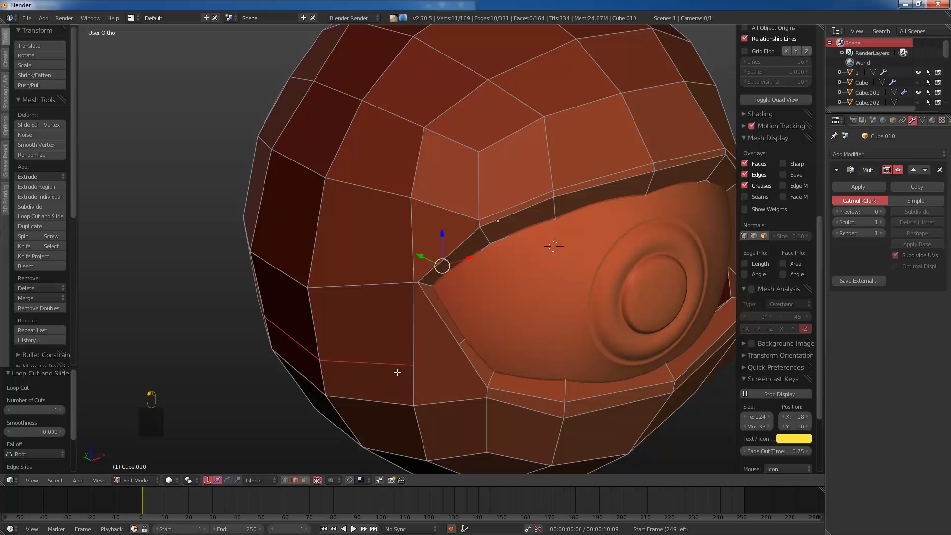
Step: Slide the edge loop running below the eye opening downward by a factor of 0.280
key("g")
key("g")
left_click(383, 426)
Step: Switch to vertex selection and connect the side loop's end vertex to the lid rim vertex at both eye corners
key("ctrl+Tab")
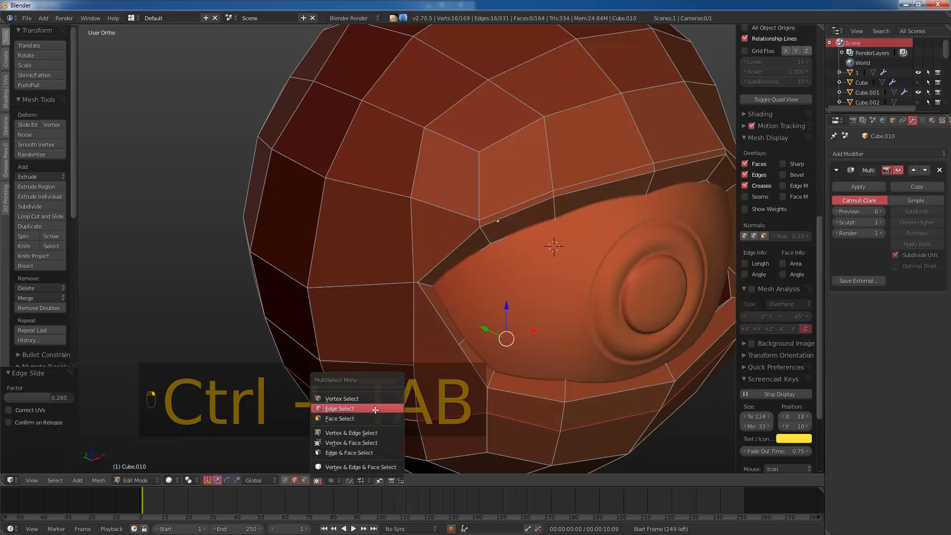
left_click(372, 398)
right_click(414, 365)
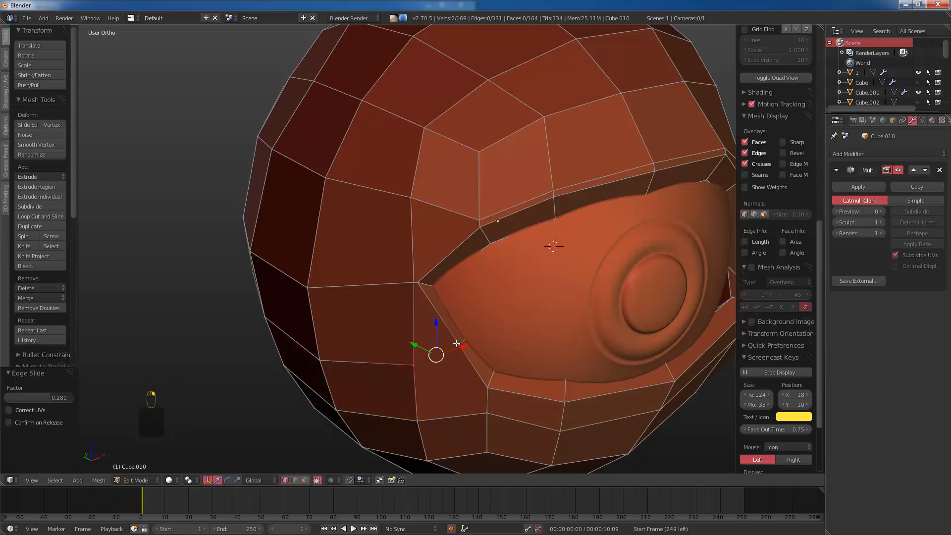
key("j")
middle_click_drag(573, 373, 459, 384)
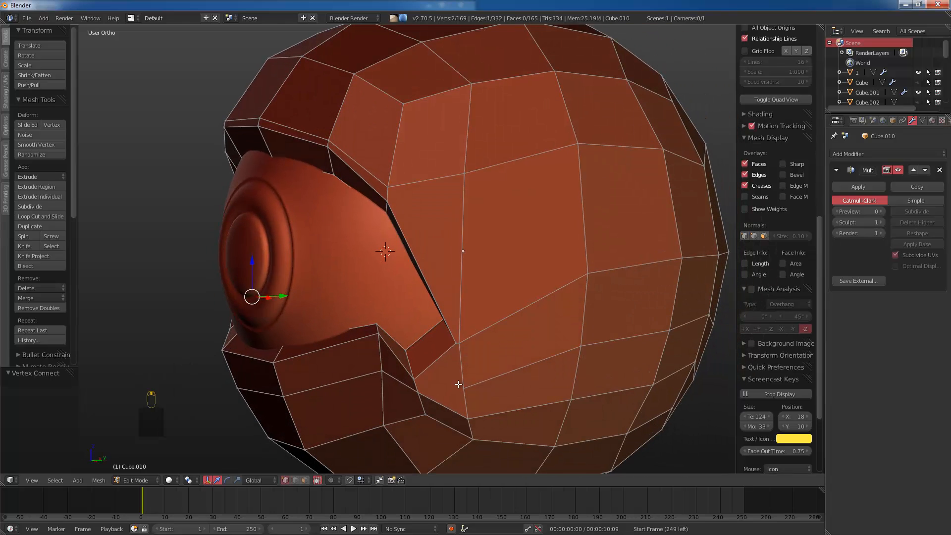
right_click(459, 385)
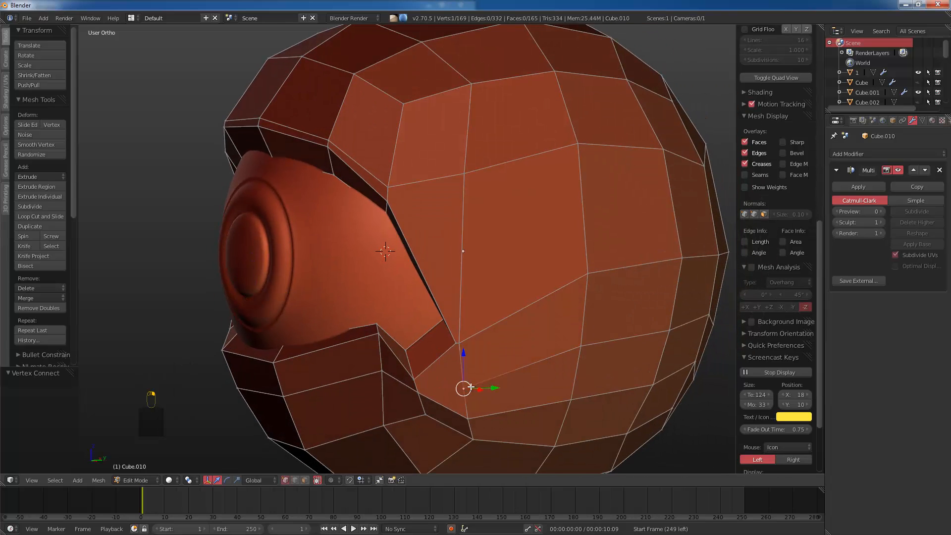
key("j")
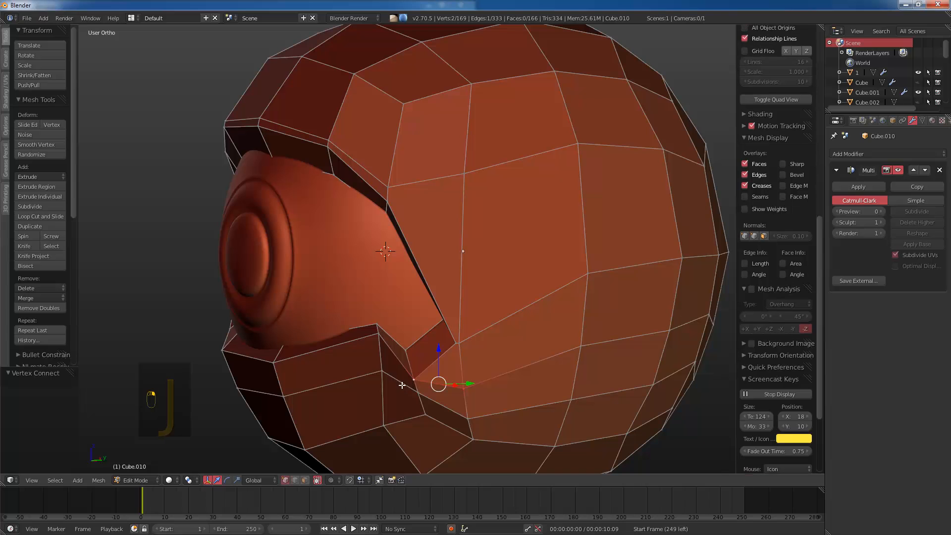
Step: Slide the edge loop around the lower lid by a factor of 0.262 and delete that loop
right_click(361, 377, "alt")
key("g")
key("g")
right_click(364, 386)
key("x")
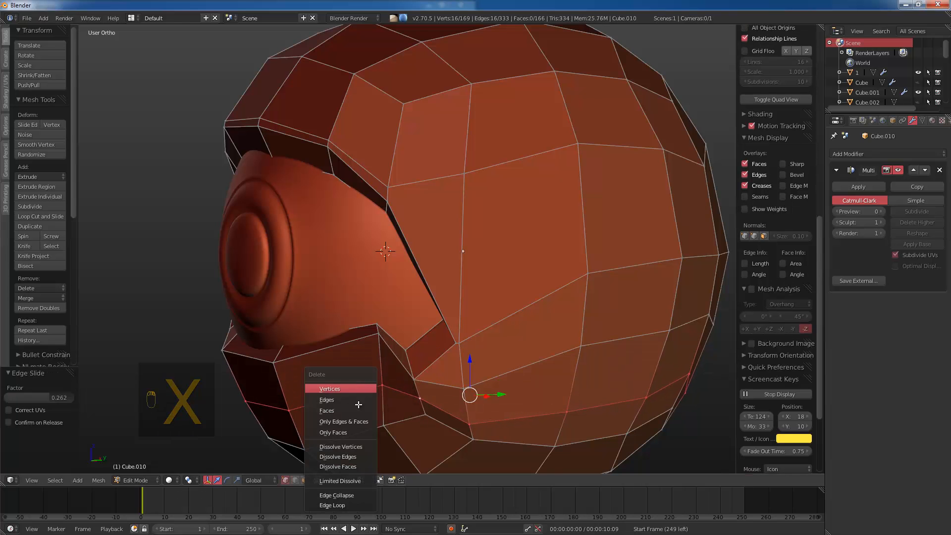
left_click(353, 505)
Step: Slide the edge loop along the lower lid's rim slightly downward
middle_click_drag(407, 437, 475, 421)
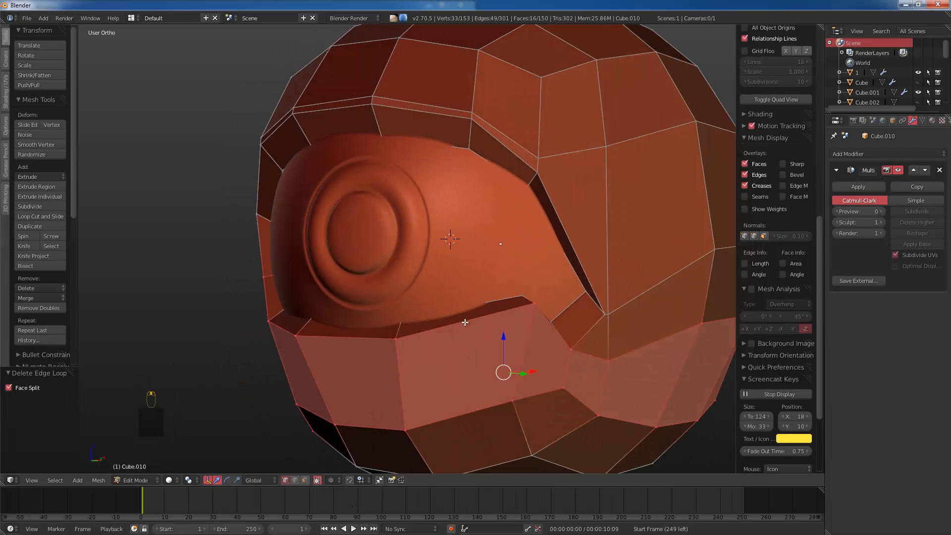
right_click(464, 322, "alt")
key("g")
key("g")
left_click(453, 331)
Step: Return to Sculpt Mode and reshape the lower lid's front edge and corner with the Grab brush
key("Tab")
middle_click_drag(444, 331, 335, 328)
left_click_drag(341, 320, 345, 321)
left_click_drag(438, 387, 438, 397)
scroll(442, 398, "down", 2)
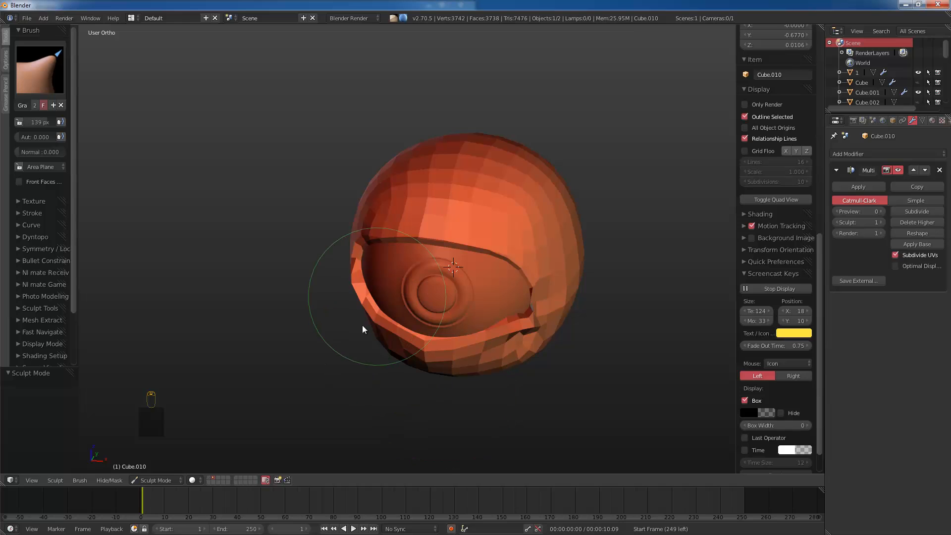
mouse_move(363, 325)
middle_mouse_down()
mouse_move(398, 317)
mouse_move(441, 329)
middle_mouse_up()
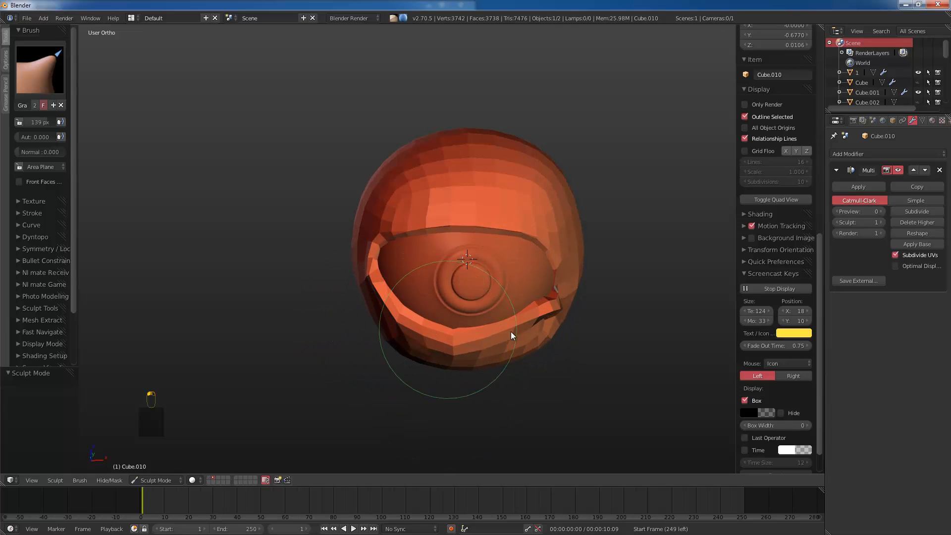
key("bracketleft")
Step: Enlarge the Grab brush to 170 px and reshape the lid's side around the outer corner
mouse_move(542, 307)
middle_mouse_down()
mouse_move(521, 263)
mouse_move(537, 202)
mouse_move(510, 295)
mouse_move(486, 329)
mouse_move(575, 280)
mouse_move(393, 281)
middle_mouse_up()
key("bracketright")
key("bracketright")
key("bracketright")
key("bracketright")
key("bracketright")
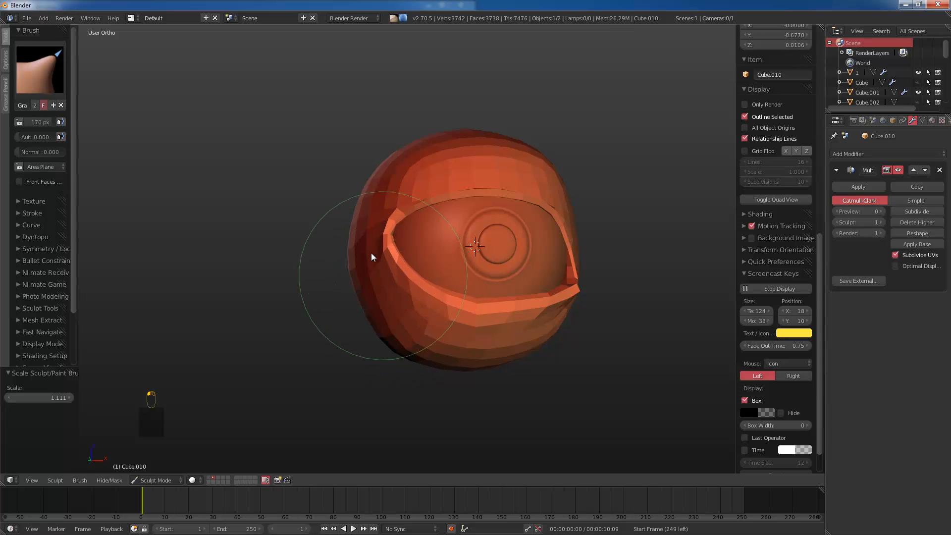
Step: Adjust the eyelid's side profile and opening with the Grab brush enlarged to 208 px, then 231 px
mouse_move(378, 218)
middle_mouse_down()
mouse_move(419, 256)
mouse_move(485, 233)
middle_mouse_up()
key("bracketright")
key("bracketright")
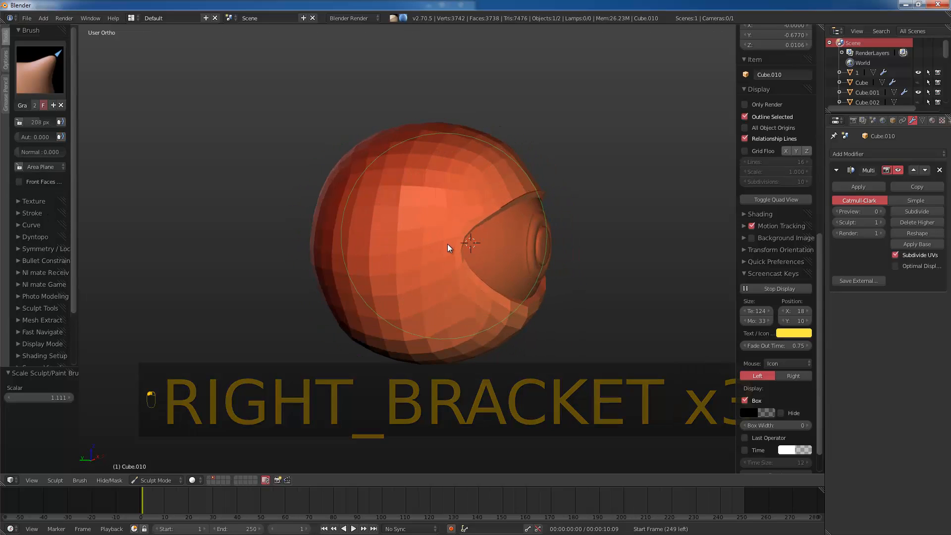
mouse_move(489, 201)
middle_mouse_down()
mouse_move(420, 185)
mouse_move(489, 191)
mouse_move(553, 335)
middle_mouse_up()
key("bracketright")
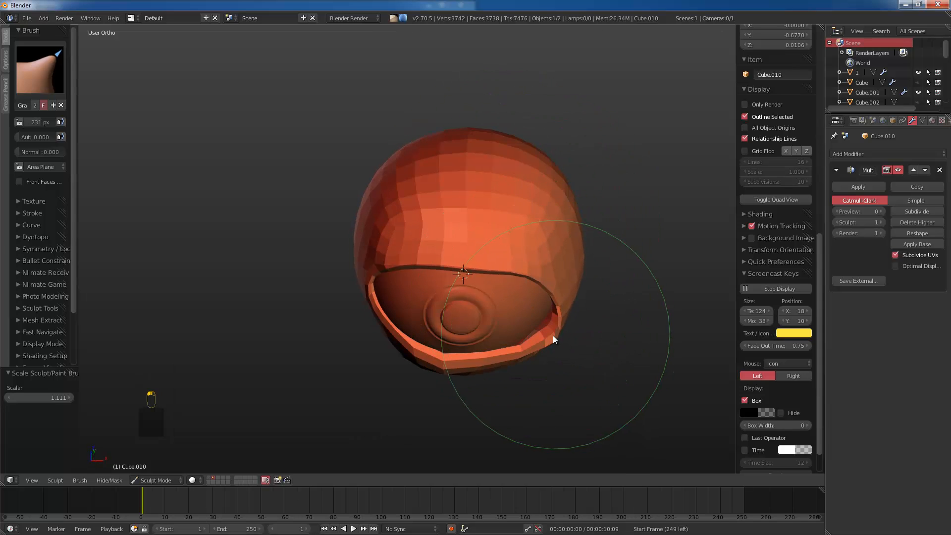
Step: Round the middle of the lower lid's rim with the Grab brush reduced to 150 px and then 97 px
key("bracketleft")
key("bracketleft")
key("bracketleft")
key("bracketleft")
key("bracketleft")
key("bracketleft")
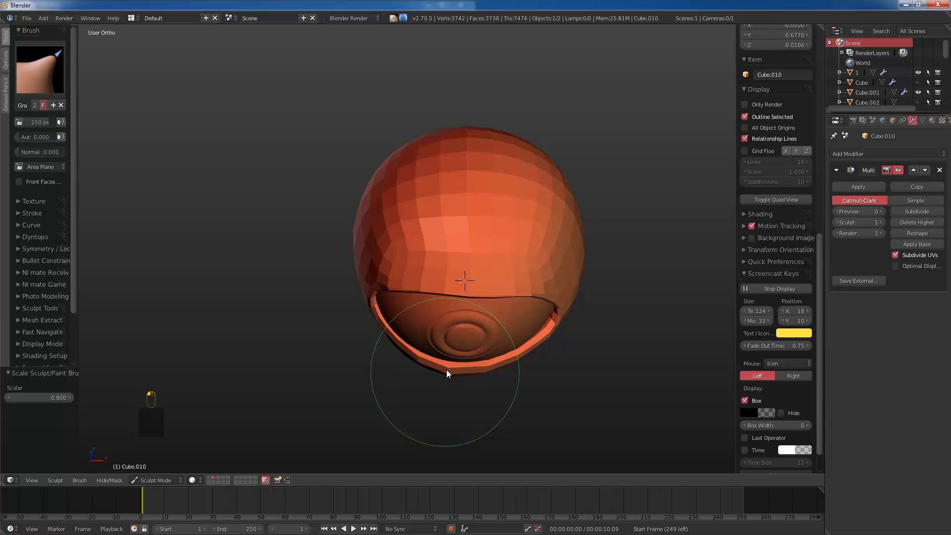
key("bracketleft")
key("bracketleft")
key("bracketleft")
key("bracketleft")
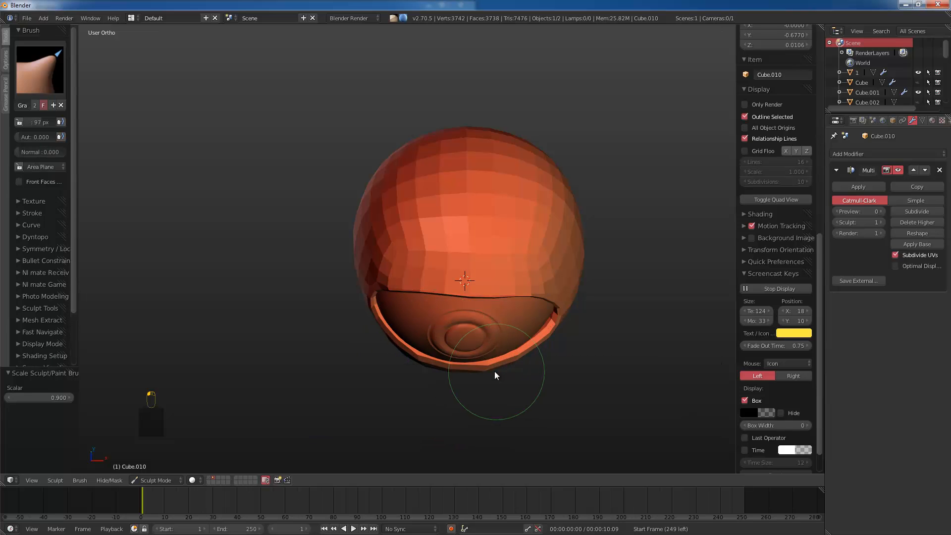
Step: Even out the eye opening's contour at the corners with the Grab brush enlarged to 197 px
mouse_move(494, 375)
middle_mouse_down()
mouse_move(495, 305)
mouse_move(501, 326)
mouse_move(481, 364)
mouse_move(412, 330)
middle_mouse_up()
key("bracketright")
key("bracketright")
key("bracketright")
key("bracketright")
key("bracketright")
key("bracketright")
key("bracketright")
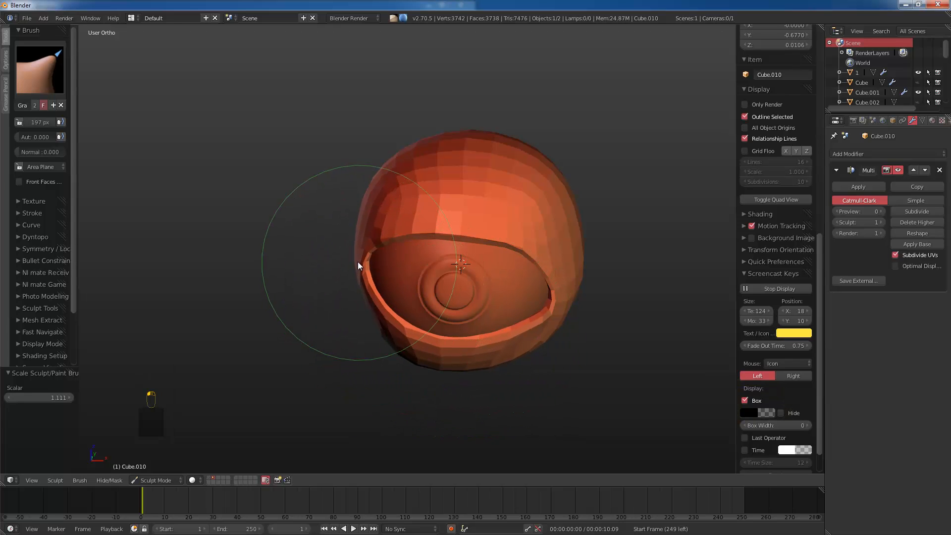
Step: From the side, pull the eye opening's corner slightly backward with the Grab brush
mouse_move(358, 261)
middle_mouse_down()
mouse_move(429, 243)
mouse_move(416, 248)
mouse_move(456, 215)
middle_mouse_up()
key("bracketright")
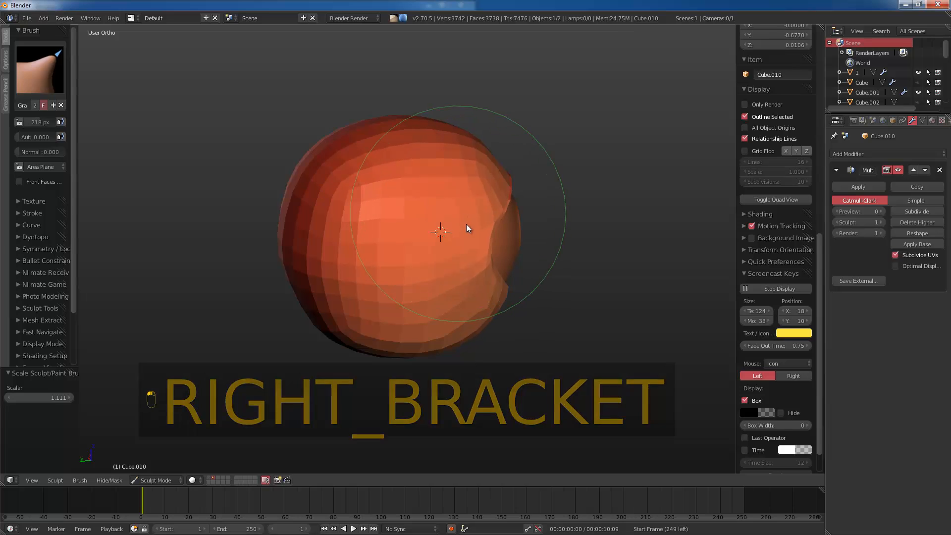
key("bracketleft")
key("bracketleft")
key("bracketleft")
left_click_drag(477, 265, 467, 262)
Step: Refine the lower lid and its outer corner from the front with the Grab brush enlarged to 213 px
mouse_move(496, 262)
middle_mouse_down()
mouse_move(386, 277)
mouse_move(414, 271)
mouse_move(446, 317)
mouse_move(399, 313)
middle_mouse_up()
key("bracketleft")
key("bracketleft")
key("bracketright")
key("bracketright")
key("bracketright")
key("bracketright")
key("bracketright")
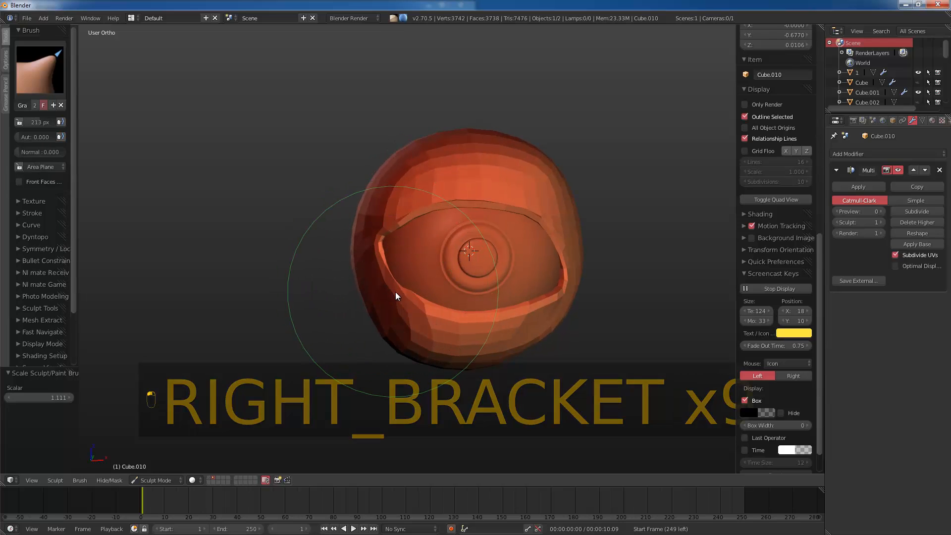
Step: Reduce the Grab brush to 123 px and align the view to the front of the eyelid
key("bracketleft")
key("bracketleft")
key("bracketleft")
key("bracketleft")
key("bracketleft")
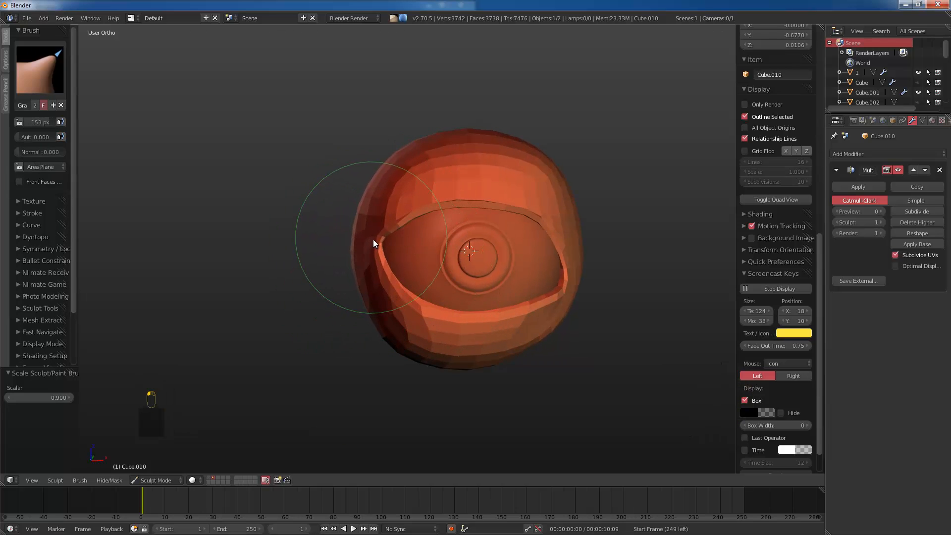
key("bracketleft")
key("bracketleft")
key("KP_1")
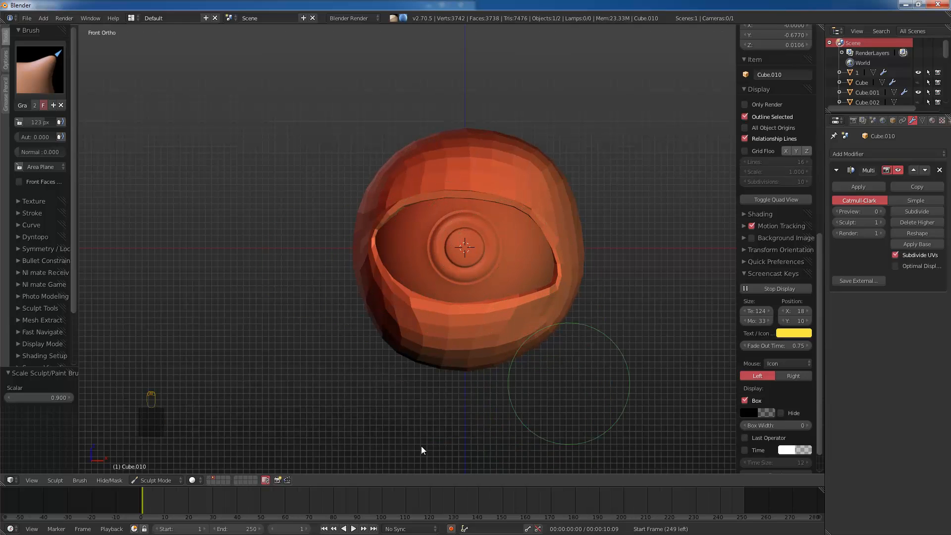
Step: Join the eyeball and eyelid into one object in Object Mode and remove its Multiresolution modifier
left_click(164, 468)
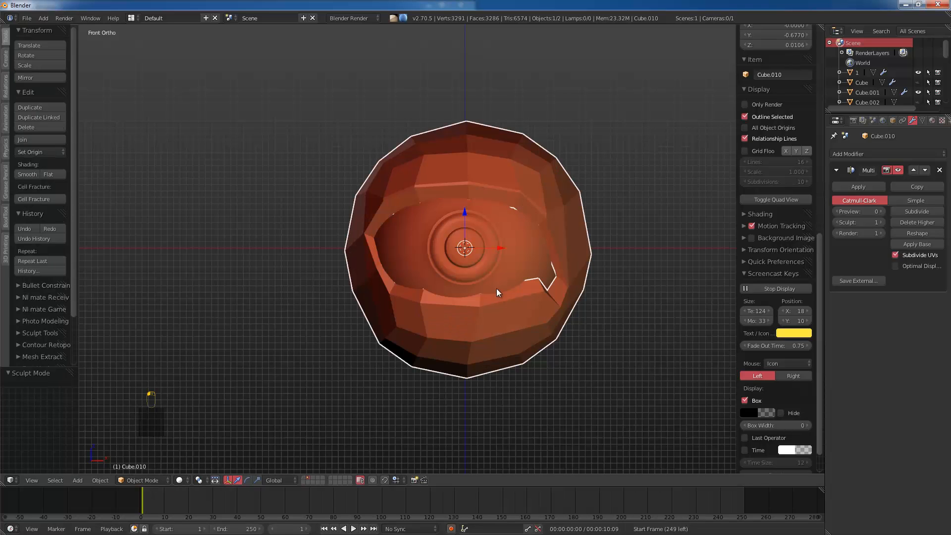
key("z")
key("z")
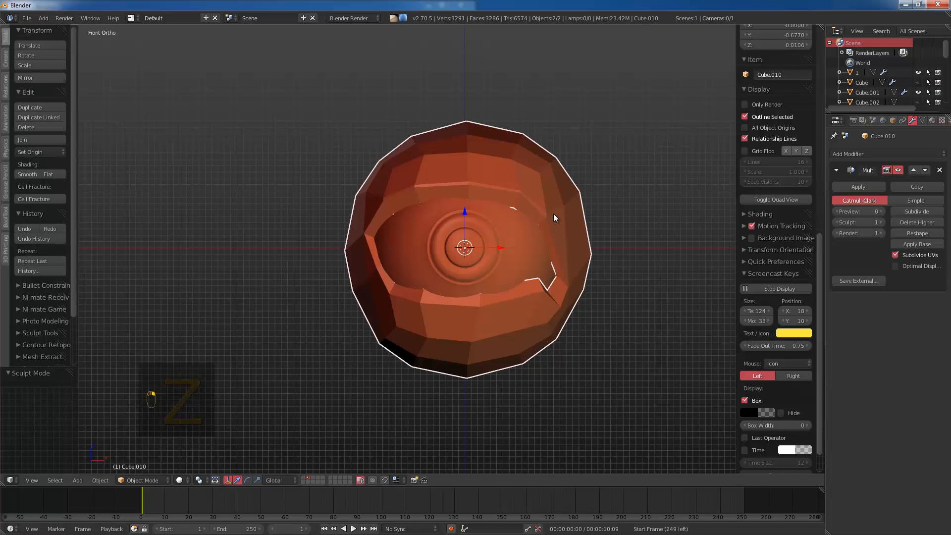
key("ctrl+j")
key("a")
key("a")
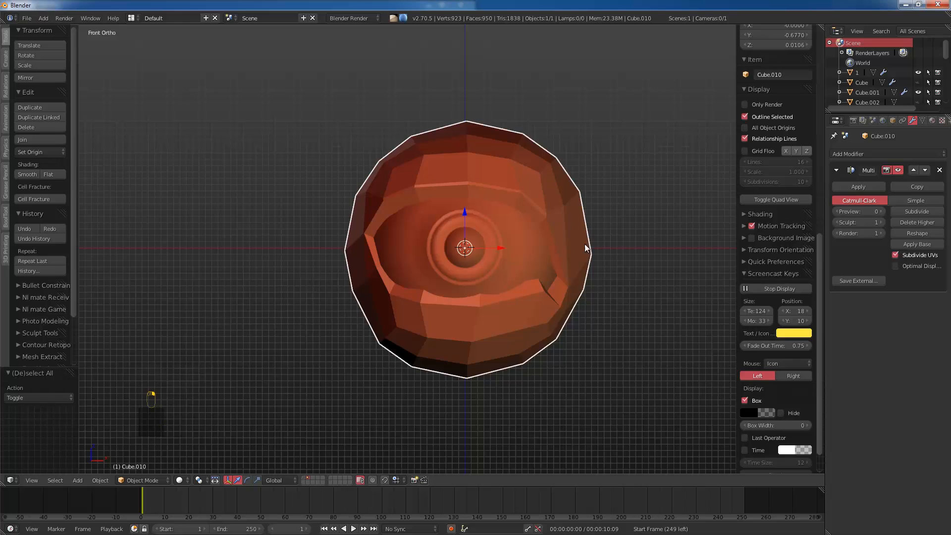
scroll(584, 243, "down", 3)
left_click(939, 170)
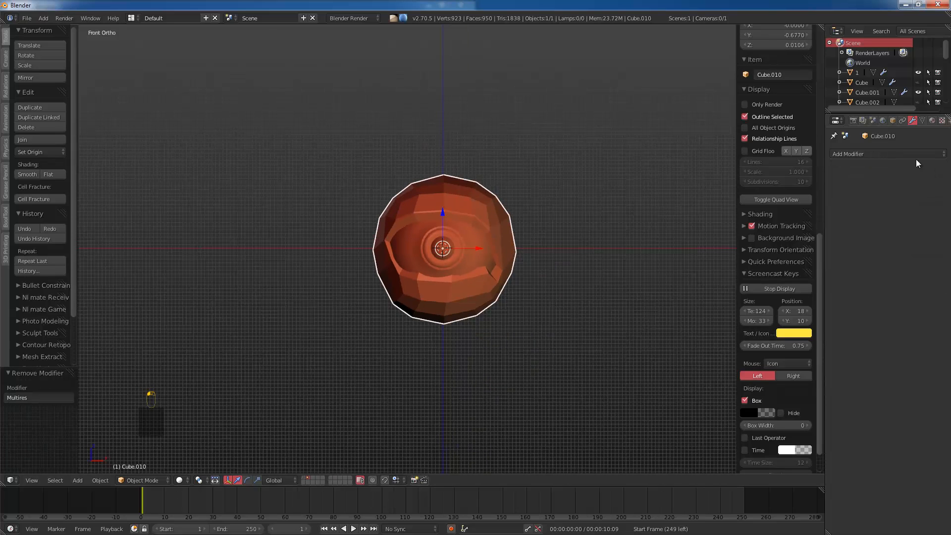
Step: Reset the 3D cursor to the scene's centre and add a Plain Axes empty there
left_click(854, 154)
key("shift+c")
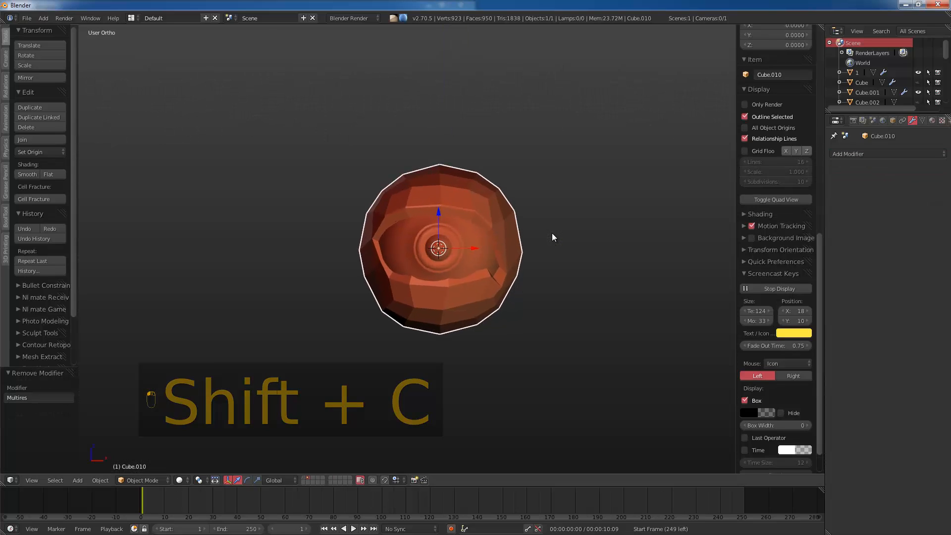
key("shift+a")
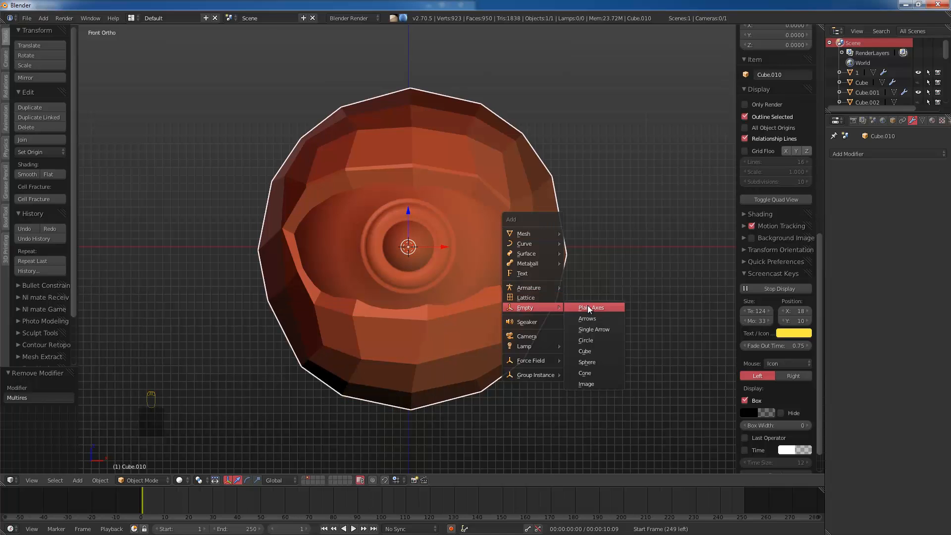
left_click(588, 308)
Step: Move the joined eye away from the empty, about -2.72 along X and 0.31 along Z
key("z")
right_click(506, 270)
key("g")
left_click(283, 245)
key("z")
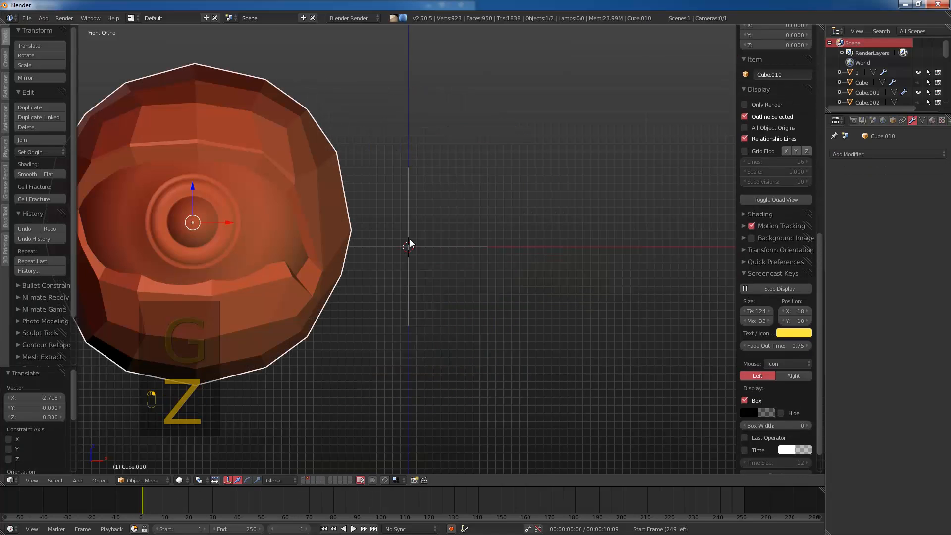
Step: Add a Mirror modifier to the eye, using object 1 as the mirror object
left_click(870, 154)
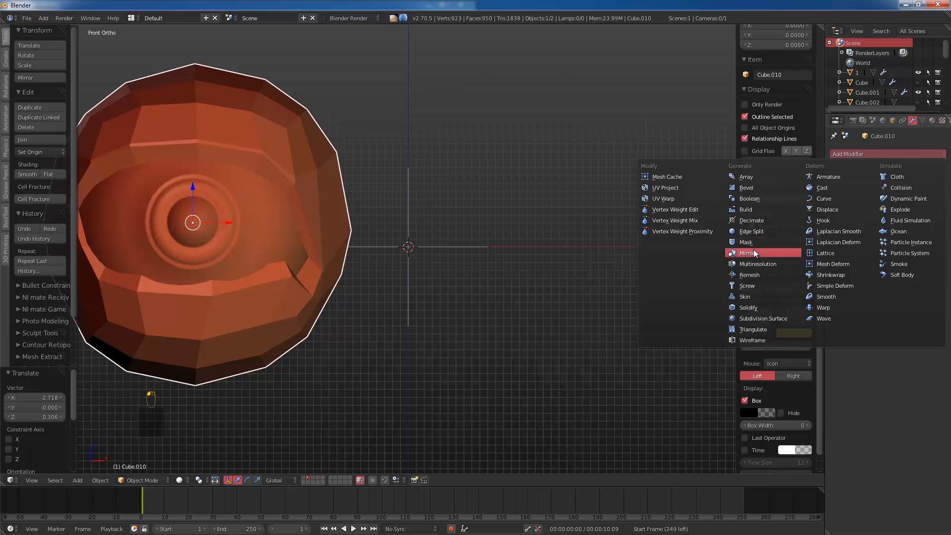
left_click(753, 253)
left_click(849, 266)
left_click(842, 281)
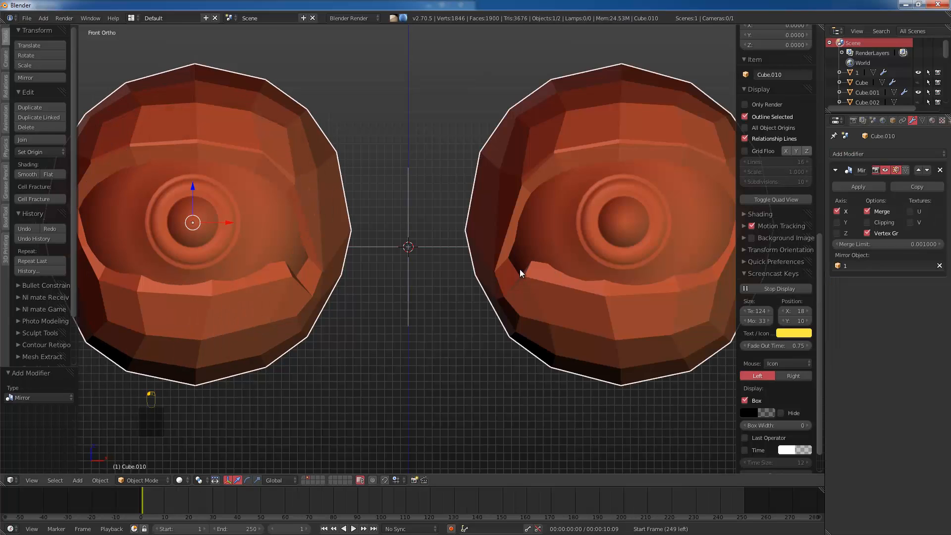
Step: Spread the mirrored eyes farther apart by moving the original about -0.81 along X and 0.13 along Z
scroll(376, 261, "down", 3)
right_click(323, 260)
key("g")
left_click(287, 255)
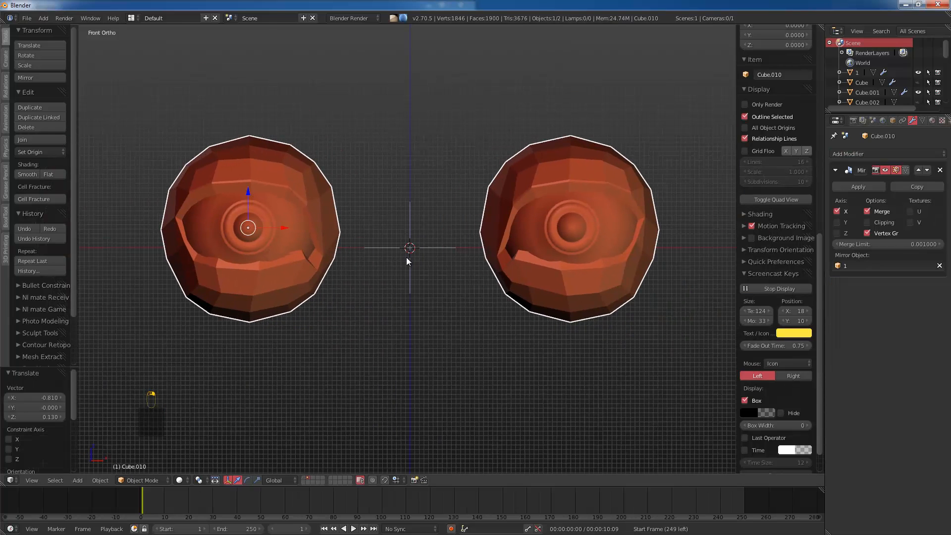
Step: Add a cube at the scene's centre between the eyes and scale it up about 3.175 times in Edit Mode
key("shift+a")
key("shift+c")
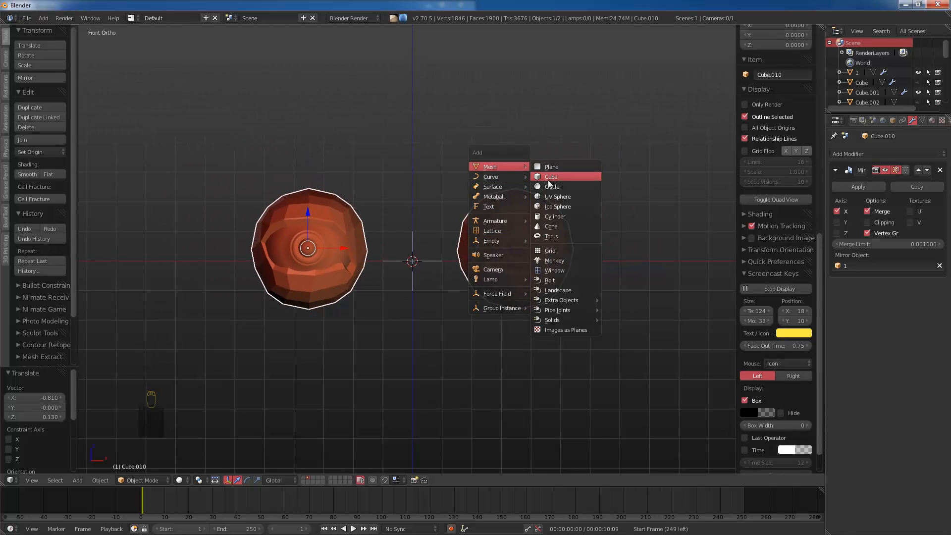
left_click(550, 179)
key("Tab")
Step: Subdivide the whole cube three times
key("w")
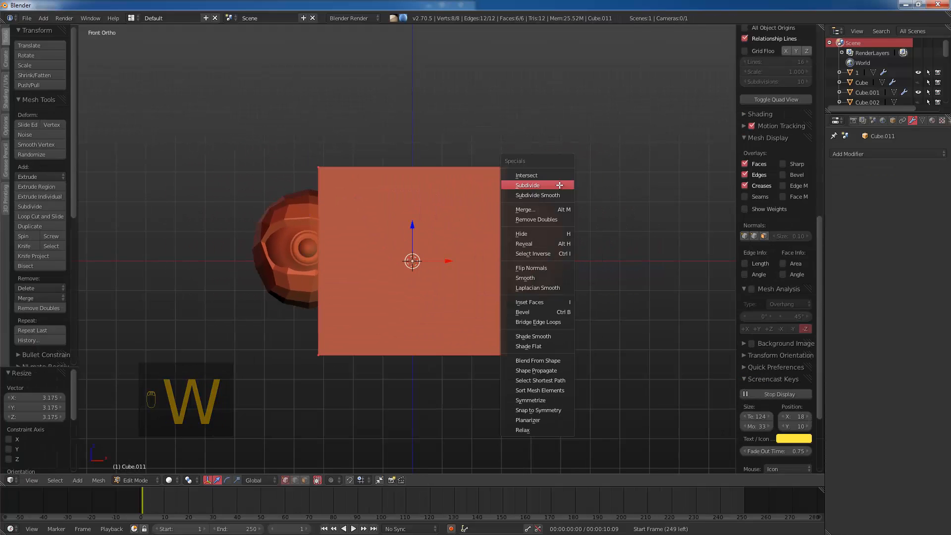
left_click(561, 185)
key("w")
left_click(560, 185)
key("w")
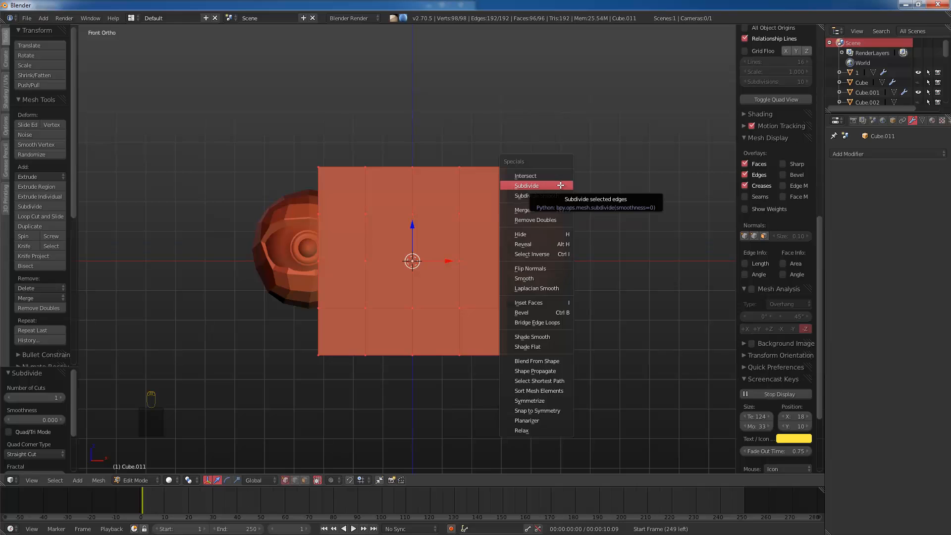
left_click(560, 185)
Step: Round the subdivided cube by applying To Sphere three times with a factor of about 0.724
key("alt+shift+s")
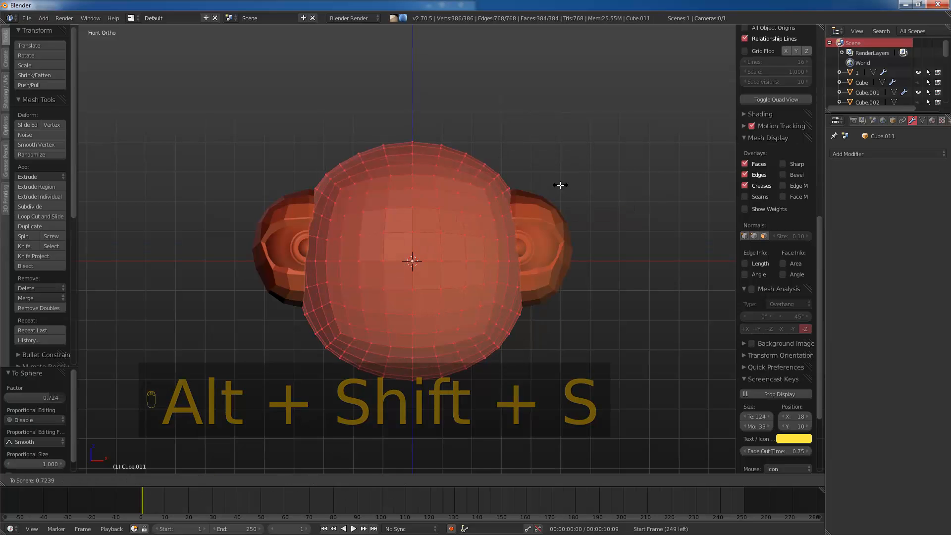
left_click(560, 186)
key("alt+shift+s")
left_click(561, 186)
key("alt+shift+s")
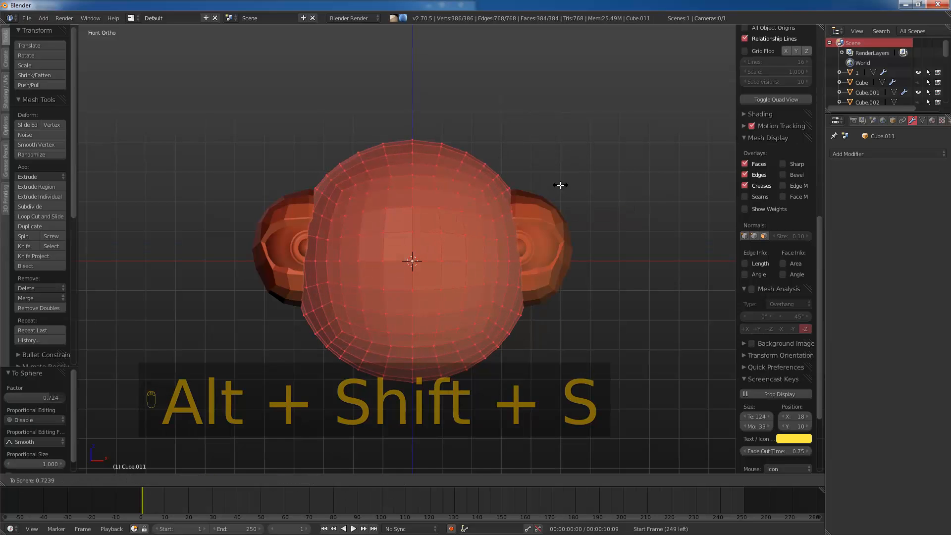
left_click(560, 185)
Step: Scale the rounded head mesh up by about 1.436 and narrow it slightly along X
key("s")
left_click(694, 237)
key("s")
key("x")
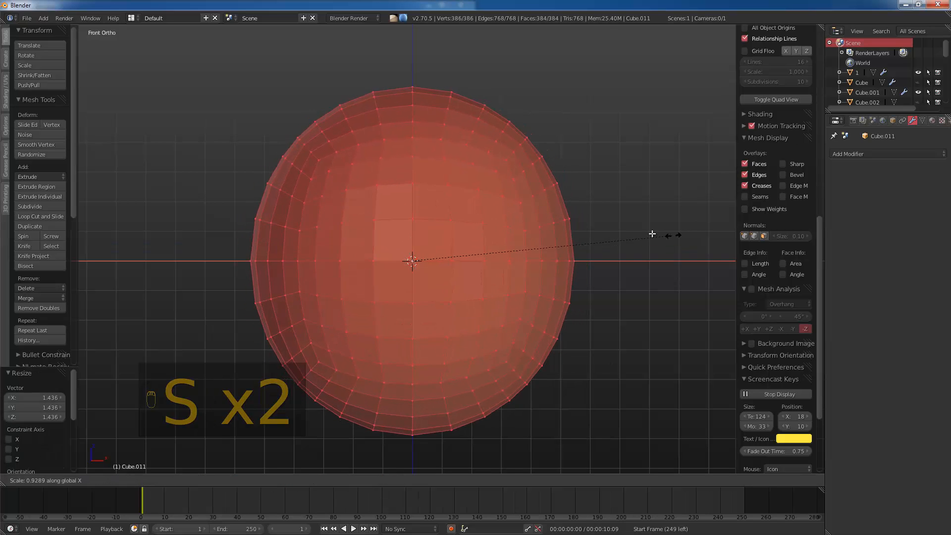
left_click(670, 263)
Step: Show the head mesh as wireframe from the right side in Object Mode and switch it to Sculpt Mode
key("KP_1")
key("KP_3")
key("Tab")
key("z")
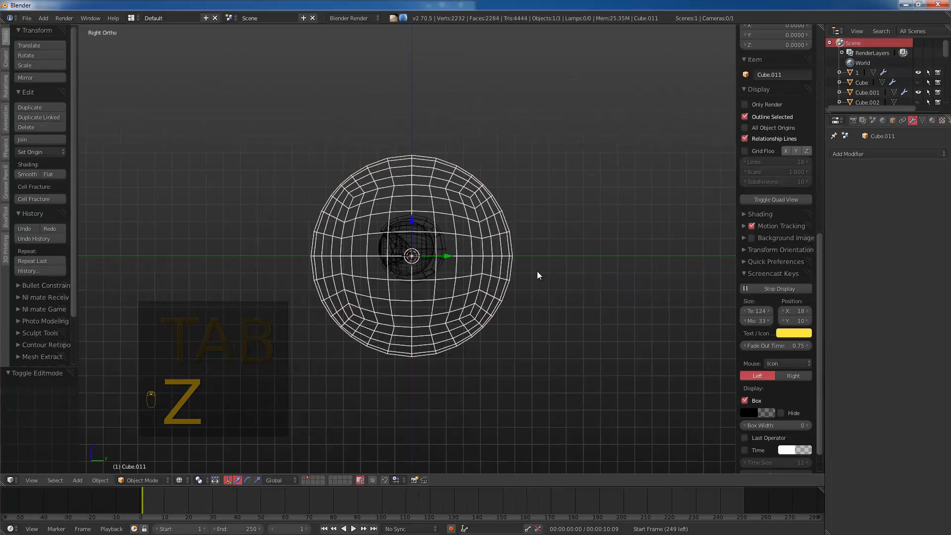
scroll(538, 275, "up", 3)
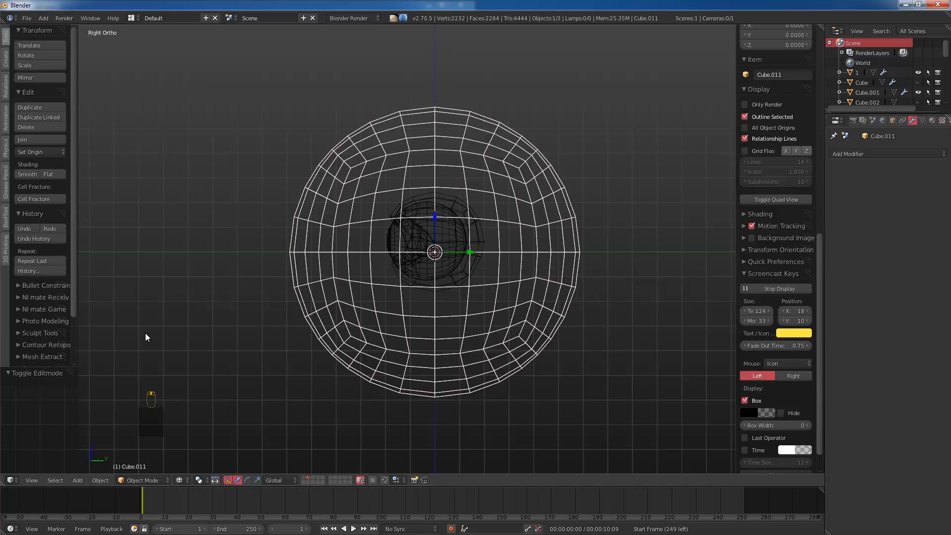
left_click(143, 480)
left_click(138, 447)
Step: Pull the lower front of the head downward toward a chin with an enlarged Grab brush
key("bracketright")
key("bracketright")
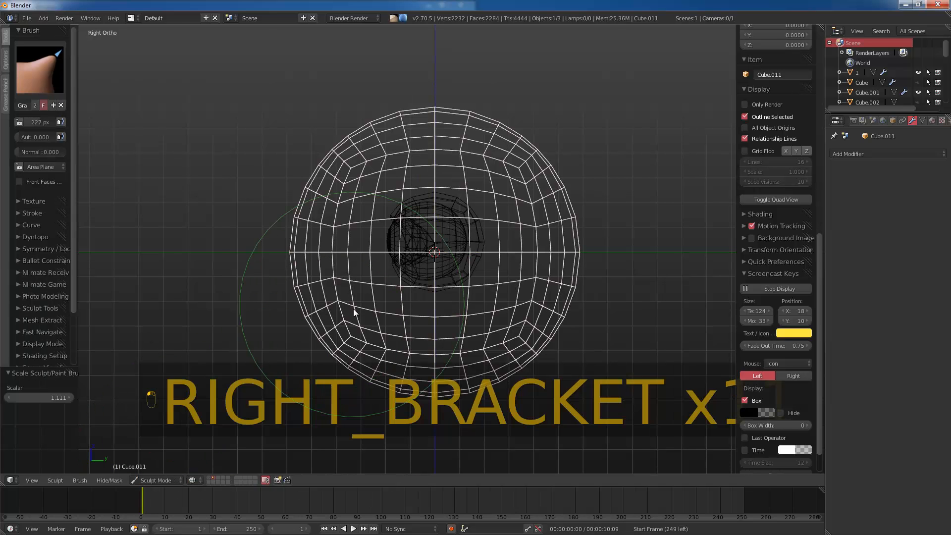
mouse_move(362, 349)
left_mouse_down()
mouse_move(382, 381)
mouse_move(392, 435)
left_mouse_up()
Step: Pull the back of the head and the rear crown outward and upward with a larger Grab brush
key("bracketright")
key("bracketright")
key("bracketright")
key("bracketright")
key("bracketright")
left_click_drag(526, 367, 584, 298)
left_click_drag(537, 180, 559, 144)
Step: Push the upper forehead slightly backward with a smaller Grab brush
key("bracketleft")
key("bracketleft")
key("bracketleft")
key("bracketleft")
key("bracketleft")
key("bracketleft")
key("bracketleft")
left_click_drag(328, 199, 362, 203)
Step: Push the front of the face backward and extend the chin farther down with an enlarged Grab brush
key("bracketright")
key("bracketright")
key("bracketright")
key("bracketright")
key("bracketright")
left_click_drag(304, 278, 344, 295)
left_click_drag(382, 400, 412, 441)
Step: Bring the face forward at cheek level and nudge the chin with the Grab brush reduced to 243 px
key("bracketleft")
left_click_drag(354, 292, 324, 294)
key("bracketleft")
key("bracketleft")
key("bracketleft")
key("bracketleft")
key("bracketleft")
key("bracketleft")
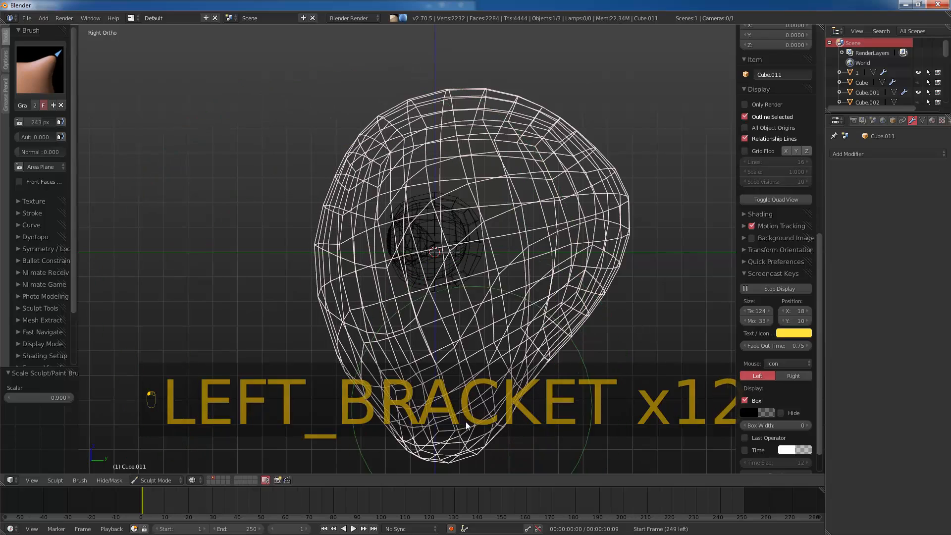
left_click_drag(467, 425, 458, 418)
Step: Fill out the lower back of the head, the rear crown and the forehead with the Grab brush at 370 px
key("bracketright")
key("bracketright")
key("bracketright")
key("bracketright")
left_click_drag(550, 376, 564, 366)
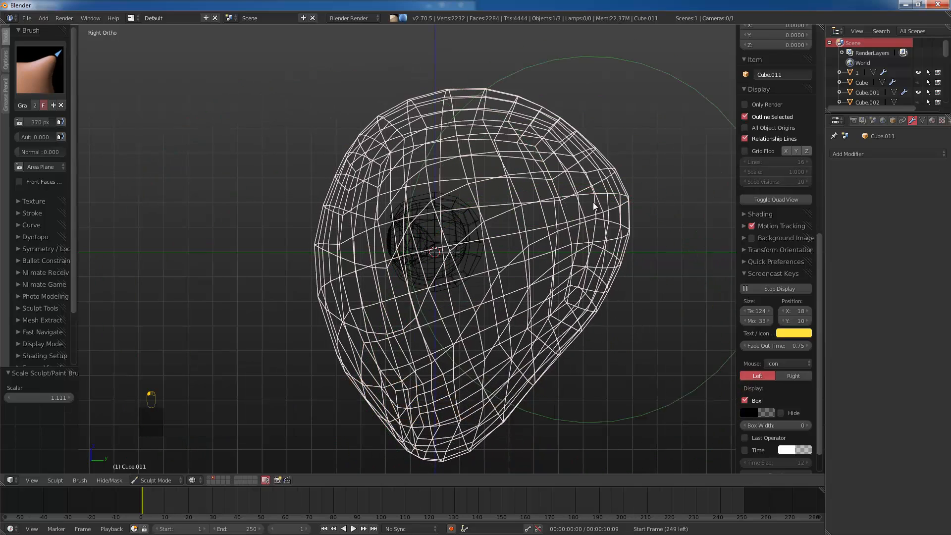
mouse_move(578, 123)
left_mouse_down()
mouse_move(583, 110)
mouse_move(539, 107)
left_mouse_up()
left_click_drag(390, 144, 374, 140)
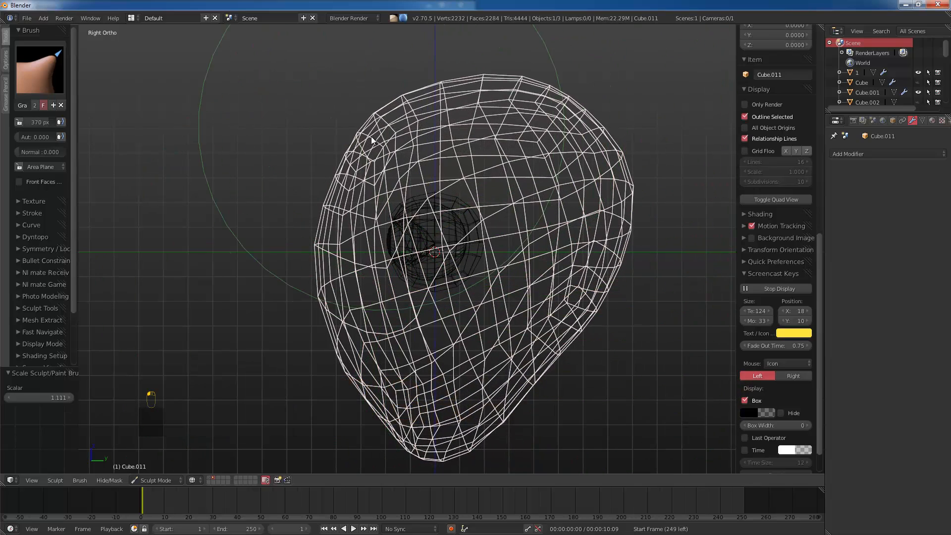
Step: Refine the forehead curve and raise the crown with the Grab brush adjusted to 217 px and 296 px
key("bracketleft")
key("bracketleft")
key("bracketleft")
key("bracketleft")
key("bracketleft")
key("bracketleft")
key("bracketleft")
key("bracketleft")
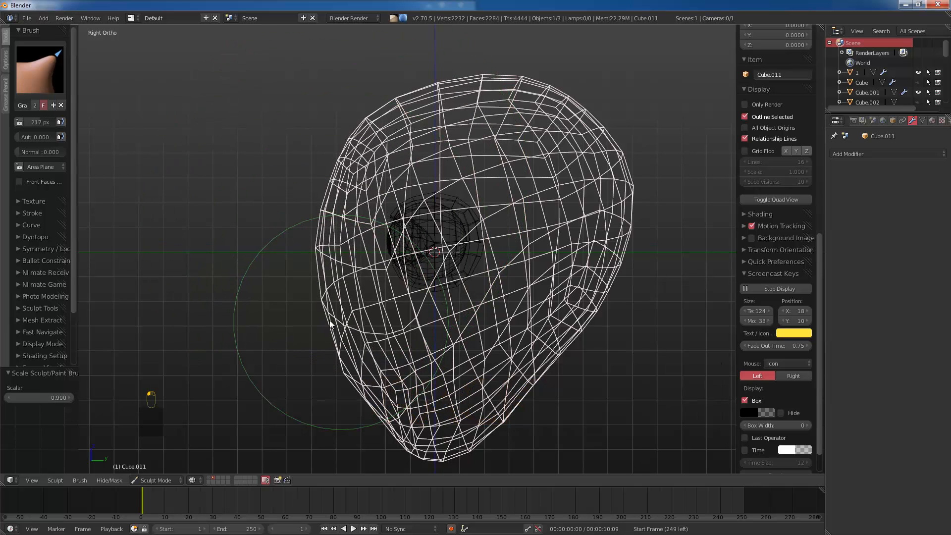
key("bracketright")
key("bracketright")
key("bracketright")
key("bracketright")
key("bracketright")
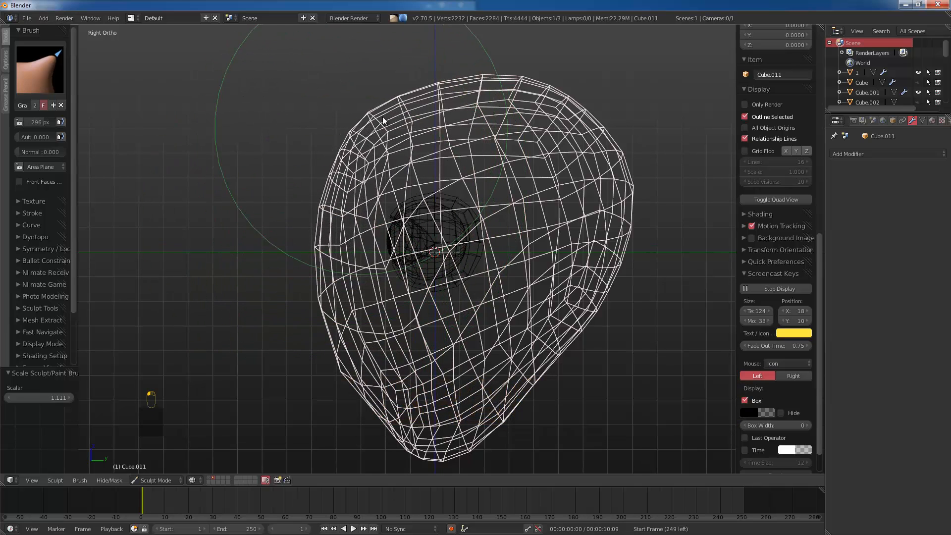
left_click_drag(387, 108, 392, 114)
left_click_drag(550, 93, 560, 86)
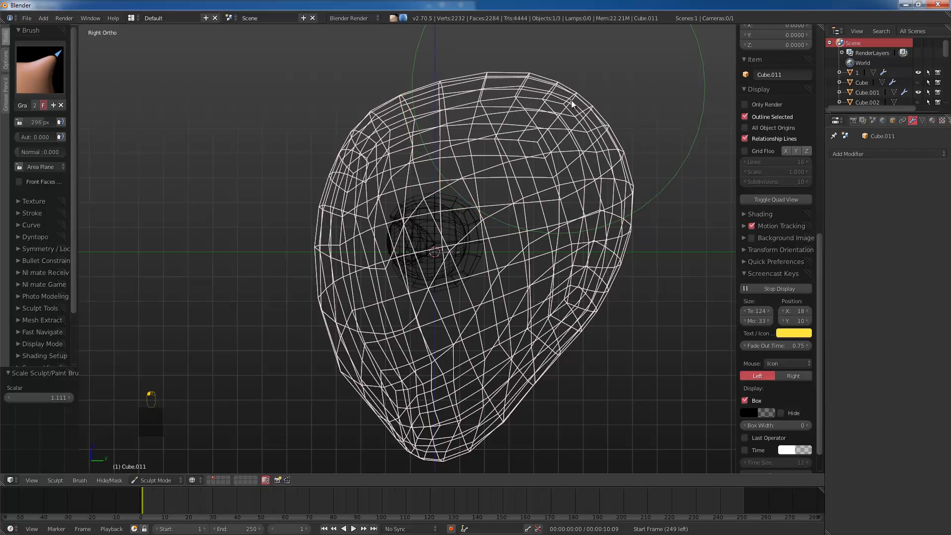
left_click_drag(498, 91, 500, 81)
Step: Round out the lower back of the skull with the Grab brush set to 293 px
key("bracketleft")
key("bracketleft")
key("bracketleft")
key("bracketleft")
key("bracketleft")
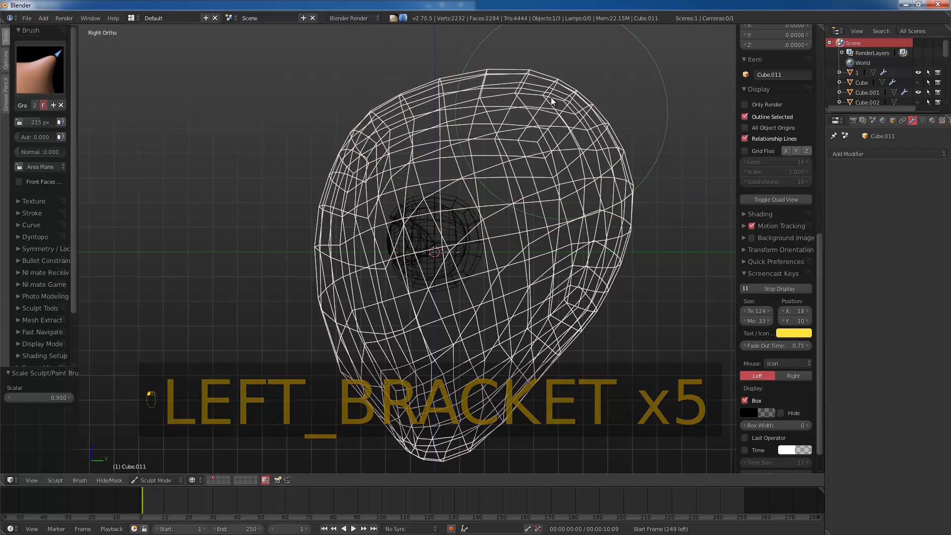
key("bracketright")
key("bracketright")
key("bracketright")
key("bracketright")
key("bracketright")
left_click_drag(583, 236, 569, 325)
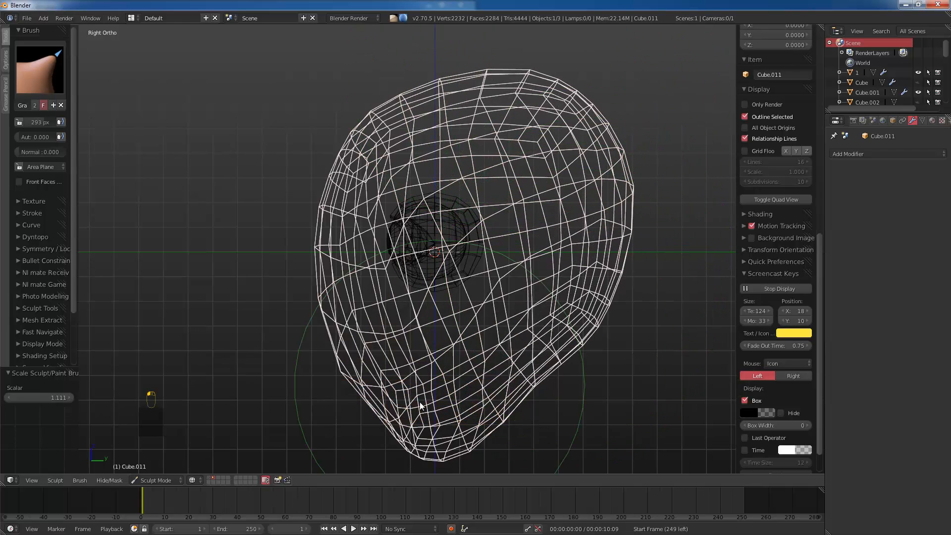
Step: Pull the chin and jaw forward with a slightly larger Grab brush
key("bracketright")
key("bracketright")
mouse_move(420, 417)
left_mouse_down()
mouse_move(392, 417)
mouse_move(340, 388)
mouse_move(349, 379)
mouse_move(396, 403)
left_mouse_up()
Step: Push the tip of the chin slightly backward with the Grab brush reduced to 256 px
key("bracketleft")
key("bracketleft")
key("bracketleft")
key("bracketleft")
key("bracketleft")
key("bracketleft")
key("bracketleft")
key("bracketleft")
key("bracketleft")
key("bracketleft")
key("bracketleft")
key("bracketleft")
key("bracketleft")
key("bracketright")
key("bracketright")
key("bracketright")
key("bracketright")
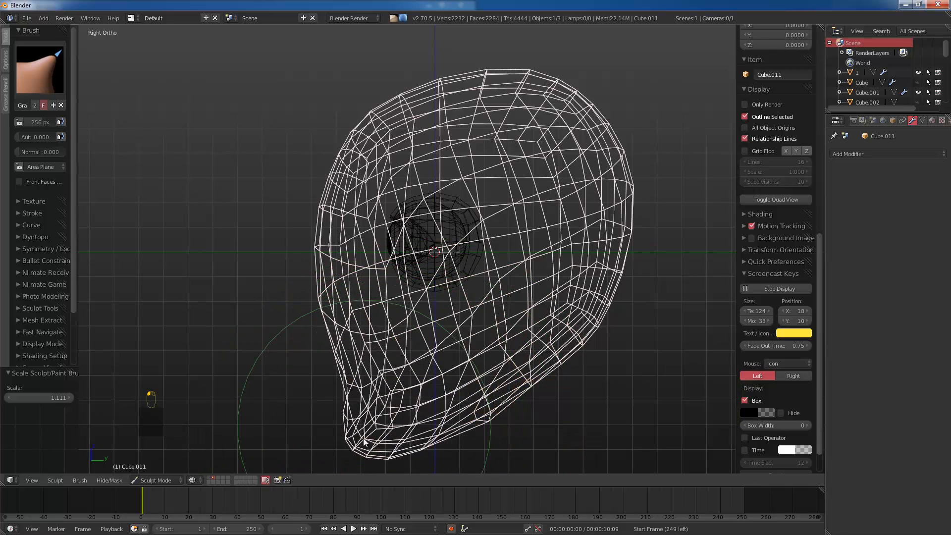
mouse_move(362, 438)
left_mouse_down()
mouse_move(380, 442)
mouse_move(446, 416)
left_mouse_up()
Step: Pull the area behind the jaw up and back with a resized Grab brush to hollow the underside of the skull
key("bracketright")
key("bracketright")
key("bracketright")
key("bracketright")
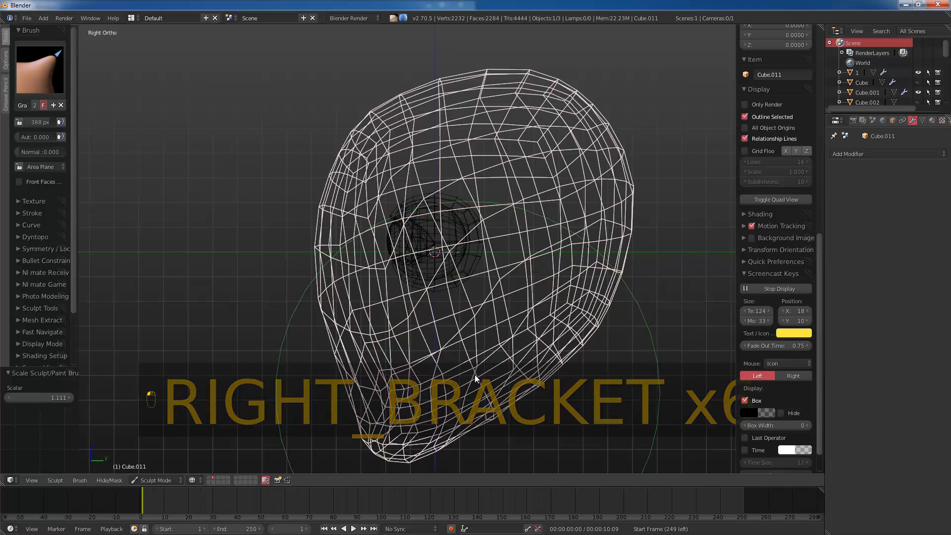
key("z")
key("bracketleft")
key("bracketleft")
key("bracketleft")
key("bracketleft")
key("bracketleft")
key("bracketleft")
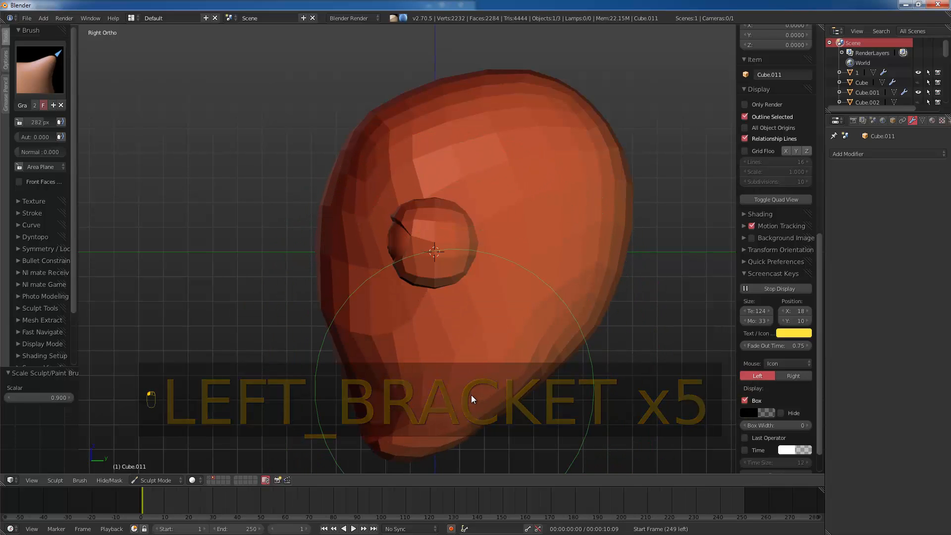
mouse_move(480, 378)
left_mouse_down()
mouse_move(513, 315)
mouse_move(489, 357)
mouse_move(493, 302)
mouse_move(533, 275)
mouse_move(507, 277)
mouse_move(562, 340)
mouse_move(568, 287)
left_mouse_up()
key("bracketleft")
Step: Hide the head's centre edge loop in Edit Mode and delete the linked vertices of the half on the negative X side
key("KP_1")
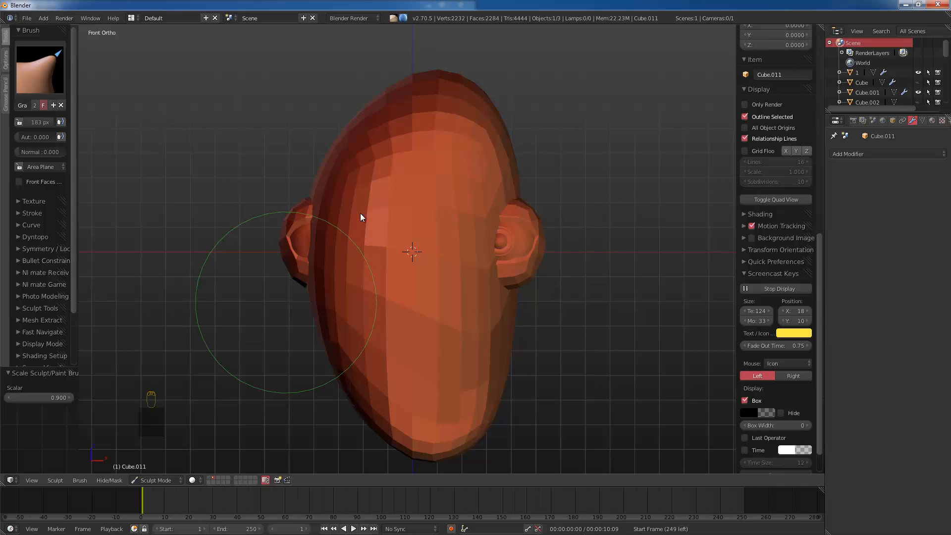
key("Tab")
key("z")
key("z")
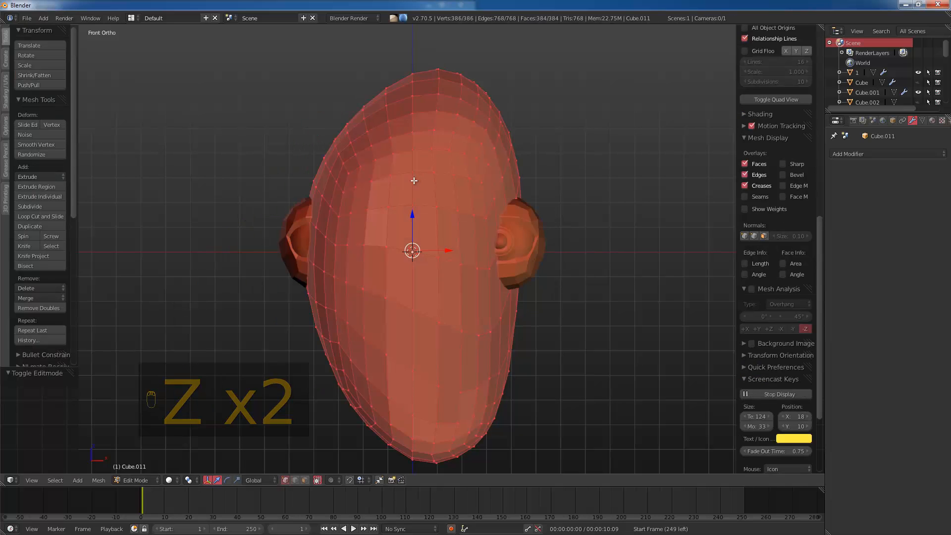
right_click(411, 183, "alt")
key("g")
right_click(360, 205)
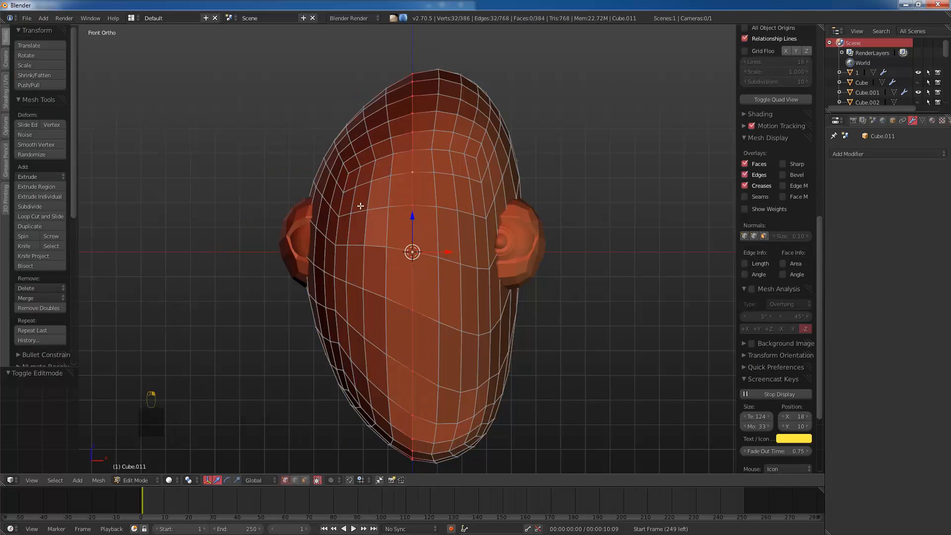
key("h")
key("l")
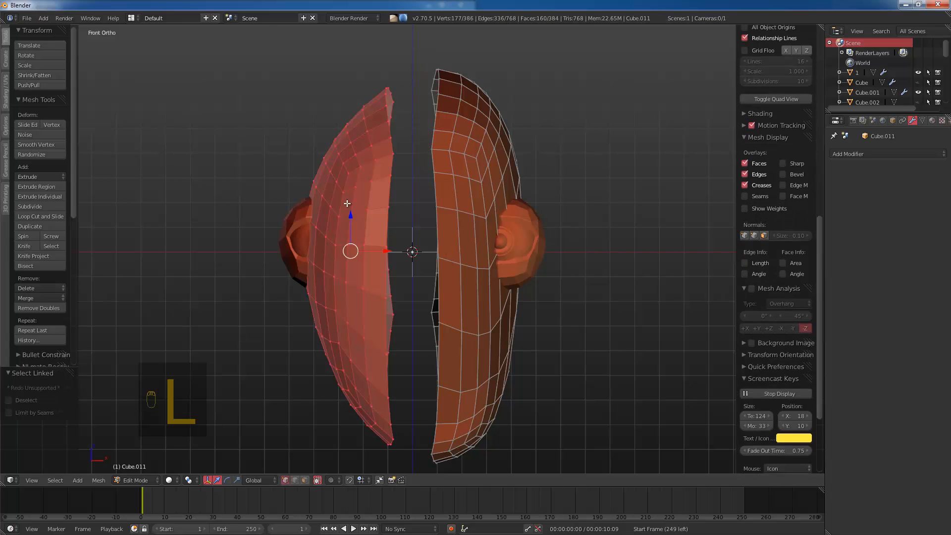
key("x")
left_click(313, 88)
Step: Add a Mirror modifier on X with Clipping to the remaining head half and reveal the hidden centre loop
scroll(784, 142, "down", 3)
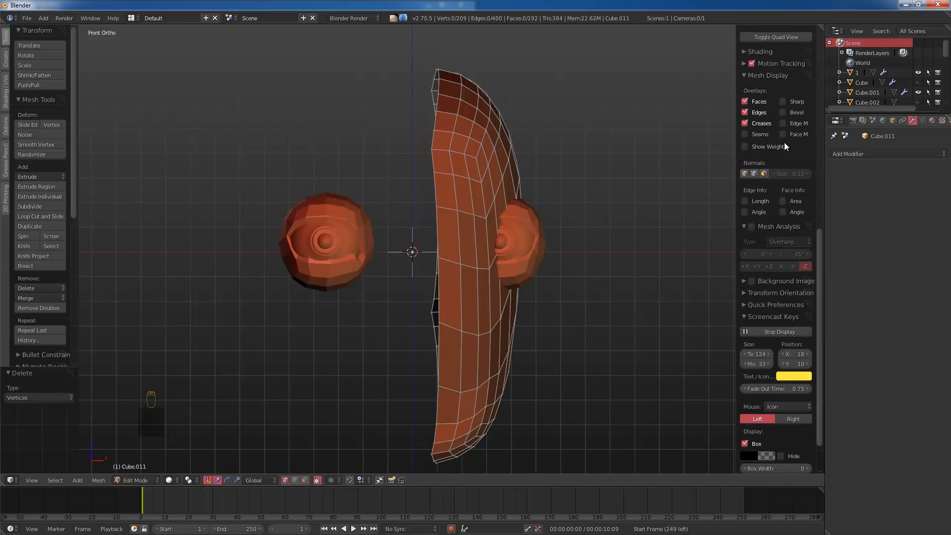
left_click(842, 154)
left_click(752, 251)
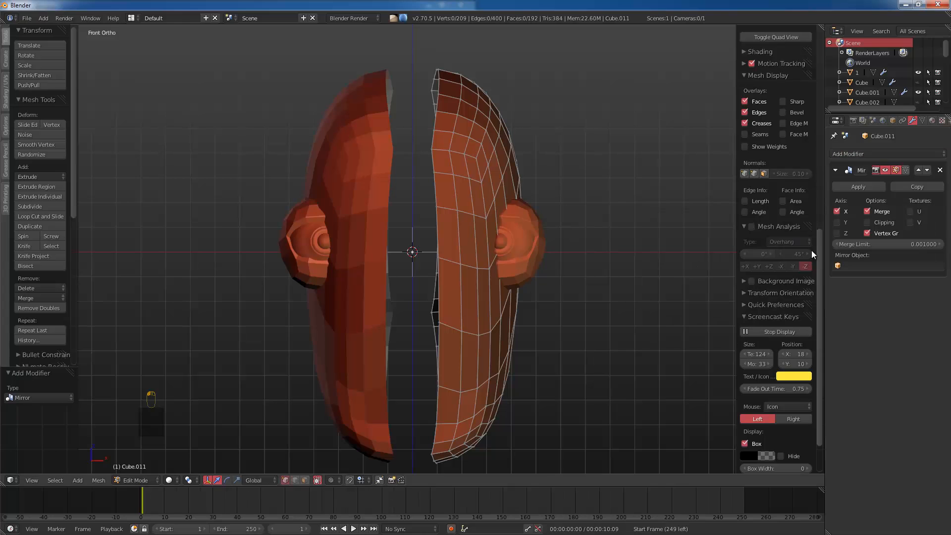
left_click(867, 222)
scroll(778, 208, "up", 3)
key("alt+h")
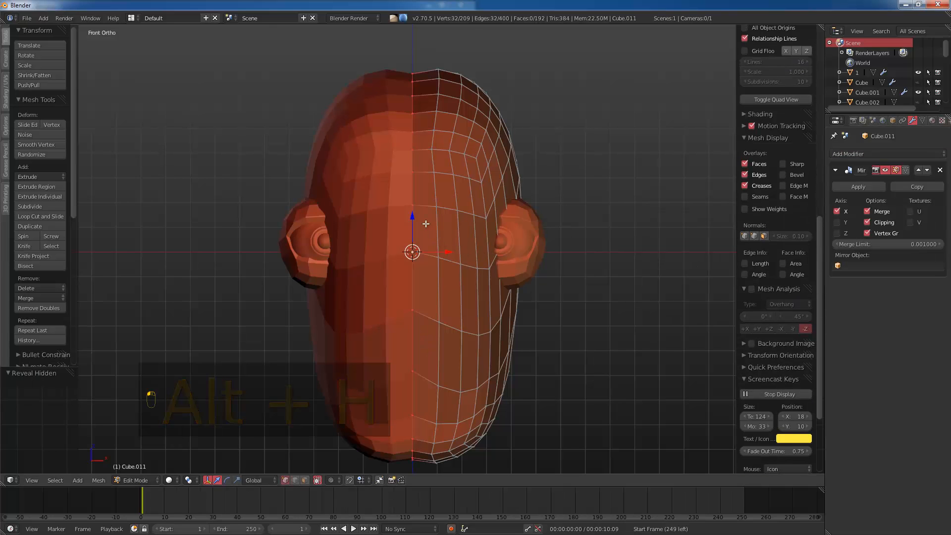
Step: Scale the head's centre edge loop slightly outward and return the head to Object Mode
key("Tab")
key("Tab")
key("s")
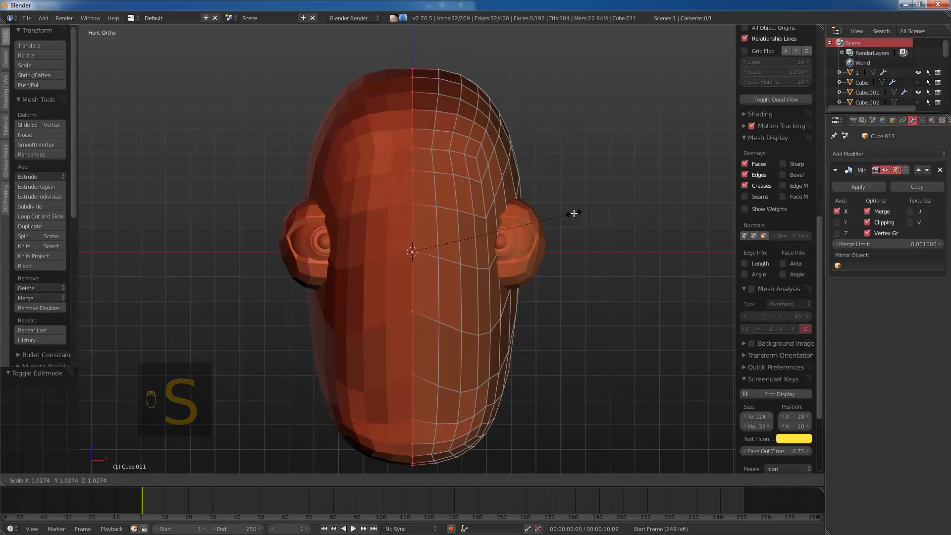
left_click(575, 214)
key("Tab")
scroll(427, 241, "down", 1)
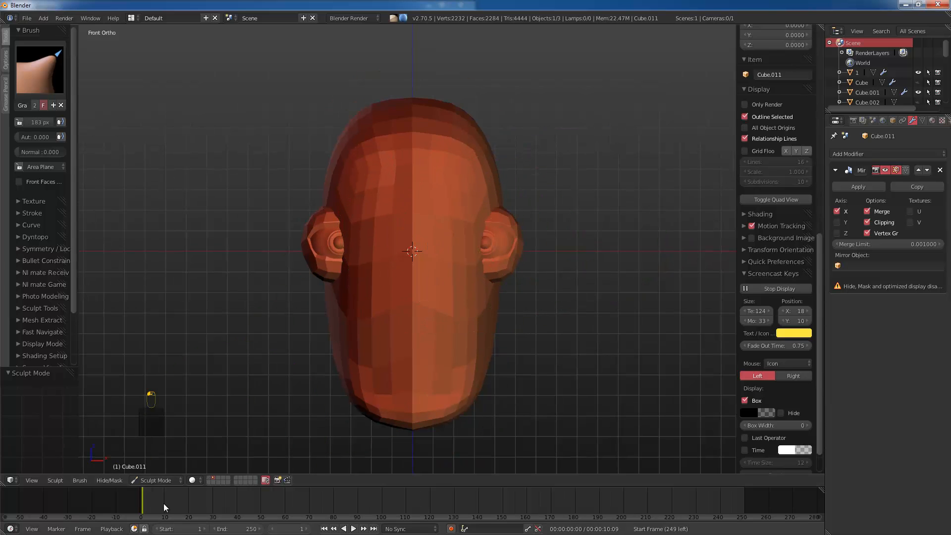
left_click(160, 479)
left_click(171, 464)
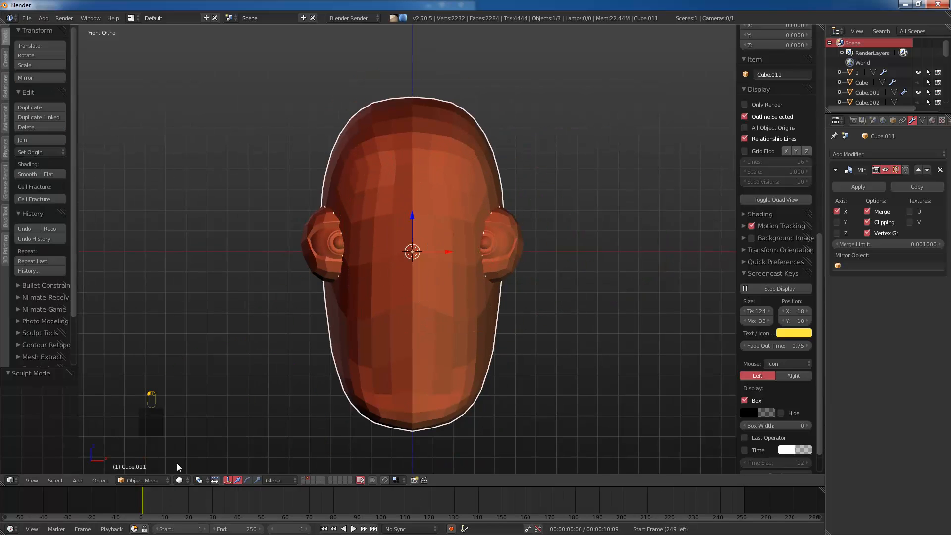
Step: Select the mirrored eye object and scale it down in the front wireframe view
key("z")
key("z")
mouse_move(466, 255)
middle_mouse_down()
mouse_move(391, 272)
mouse_move(352, 263)
mouse_move(443, 270)
mouse_move(520, 253)
middle_mouse_up()
right_click(520, 253)
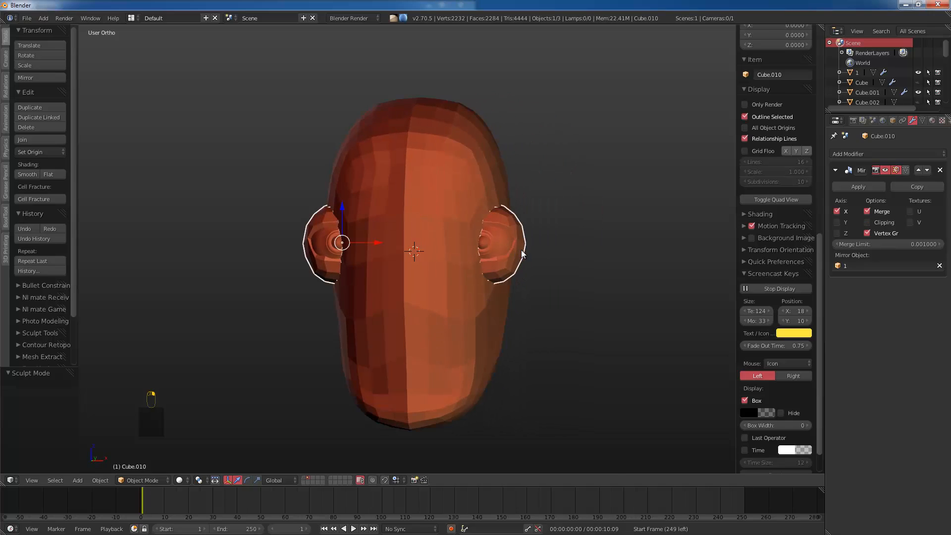
key("KP_1")
key("z")
scroll(525, 272, "up", 4)
key("s")
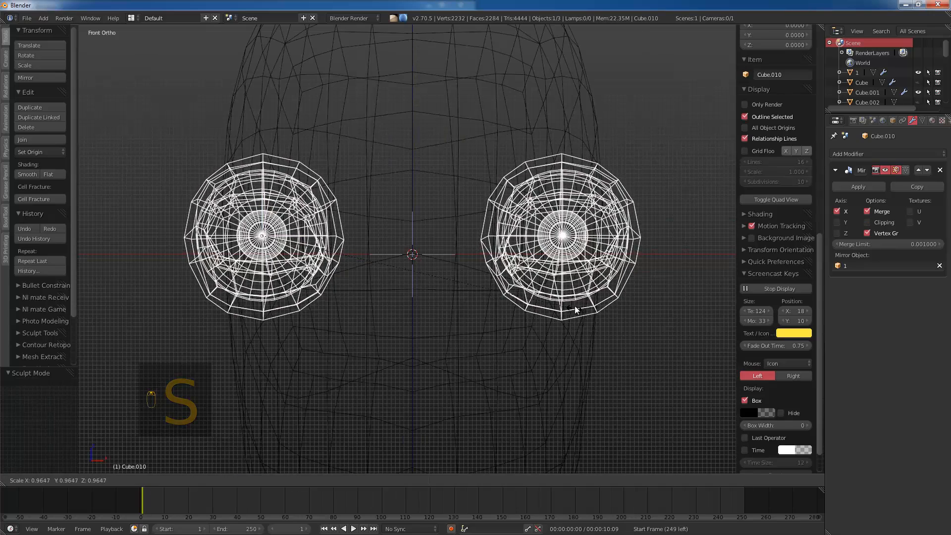
left_click(545, 289)
Step: Move the eyes closer together by 0.999 along X and 0.070 along Z, plus another 0.209 along X
key("g")
left_click(573, 287)
key("z")
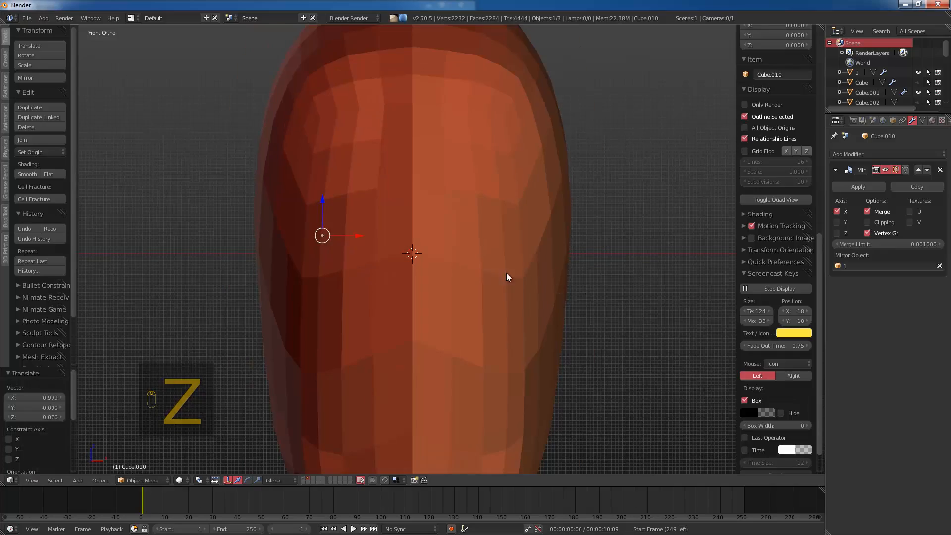
key("g")
left_click(450, 272)
Step: Enlarge the eyes in side view and move them towards the face by -2.367 along Y and -1.043 along Z
key("z")
key("KP_1")
key("KP_3")
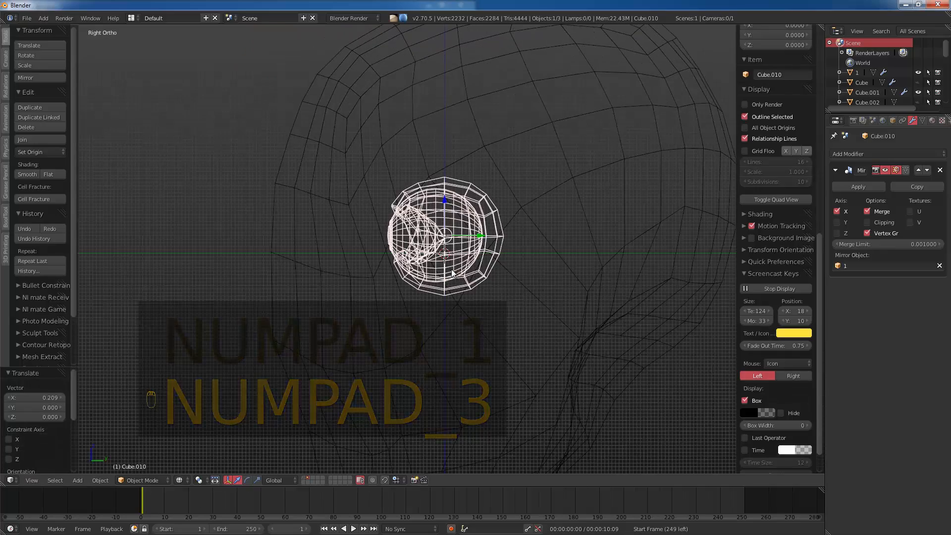
scroll(495, 248, "down", 2)
key("z")
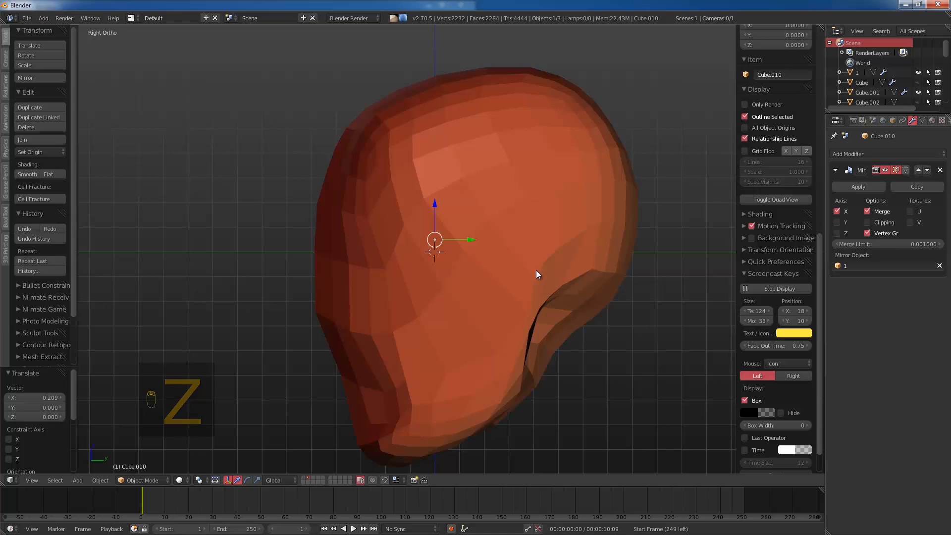
key("z")
key("s")
left_click(559, 295)
key("g")
left_click(506, 316)
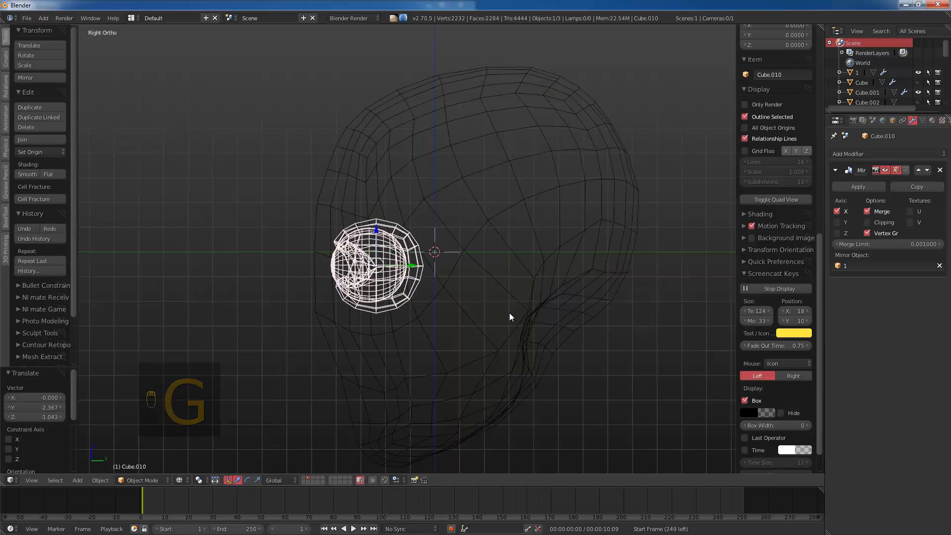
Step: Refine the eyes' placement in the head, scaling them by 1.036 and moving them -0.461 in Y and -0.181 in Z, and select the head
key("g")
key("s")
key("g")
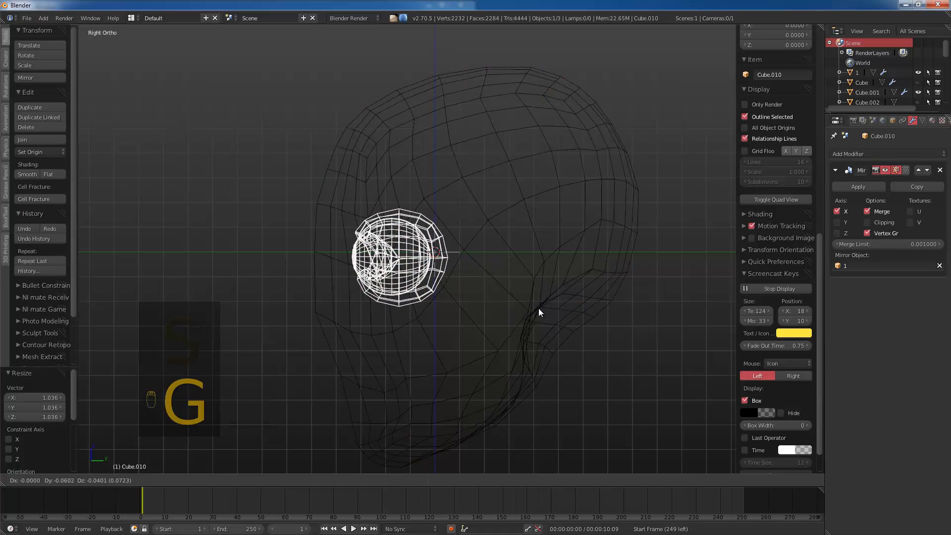
left_click(539, 308)
key("z")
right_click(352, 334)
middle_click_drag(352, 334, 429, 119)
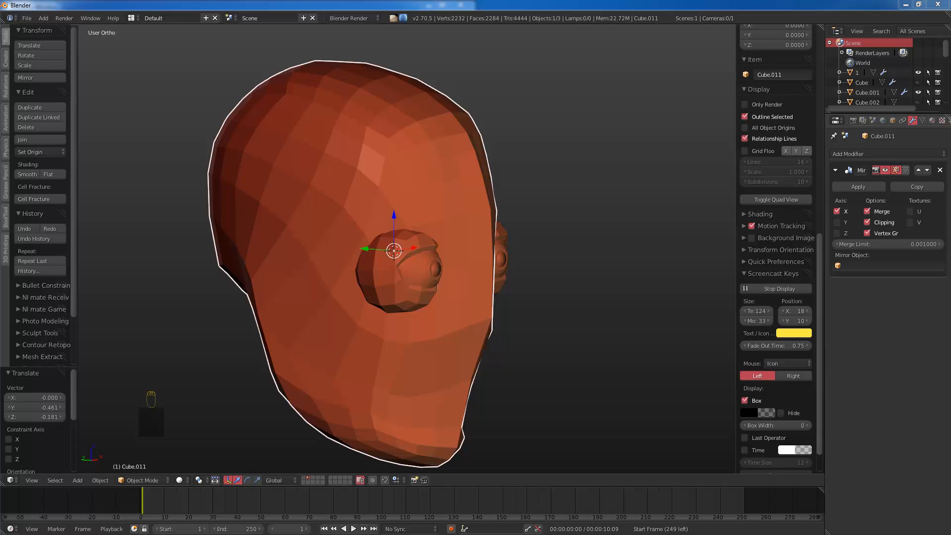
Step: Switch to PlanarHeads.jpg in Windows Photo Viewer and examine the planar construction of the grey heads, red Loomis sketches and plaster head
key("alt+Tab")
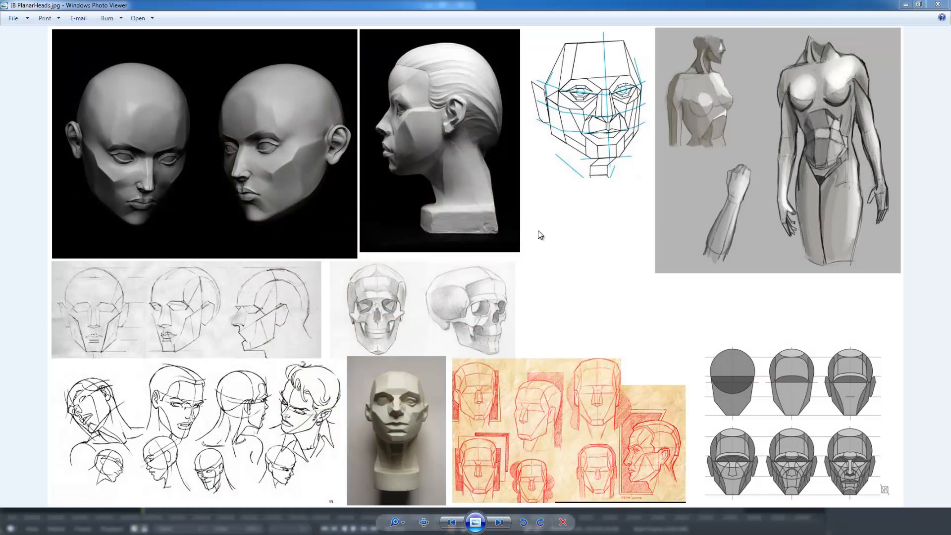
scroll(793, 436, "up", 5)
left_click_drag(806, 438, 611, 240)
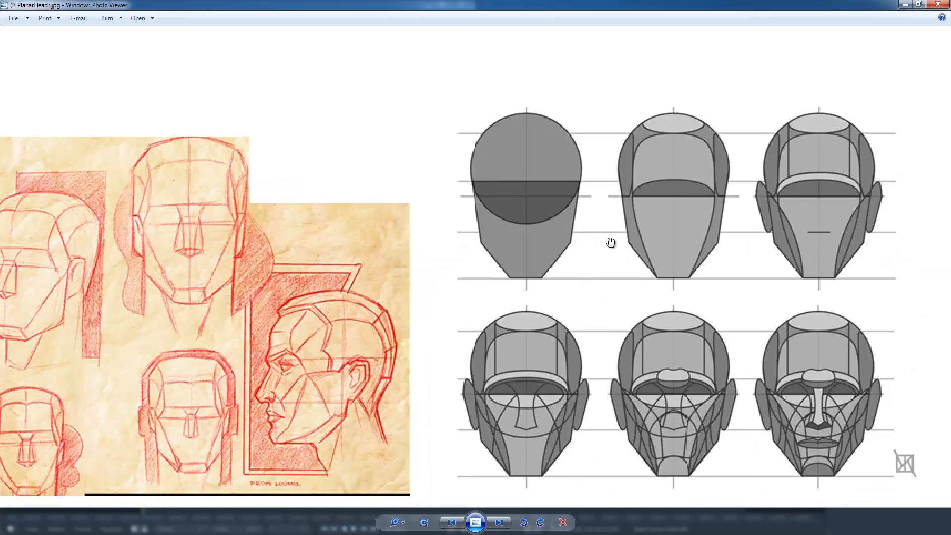
scroll(548, 295, "up", 5)
scroll(580, 276, "down", 2)
left_click_drag(550, 276, 673, 103)
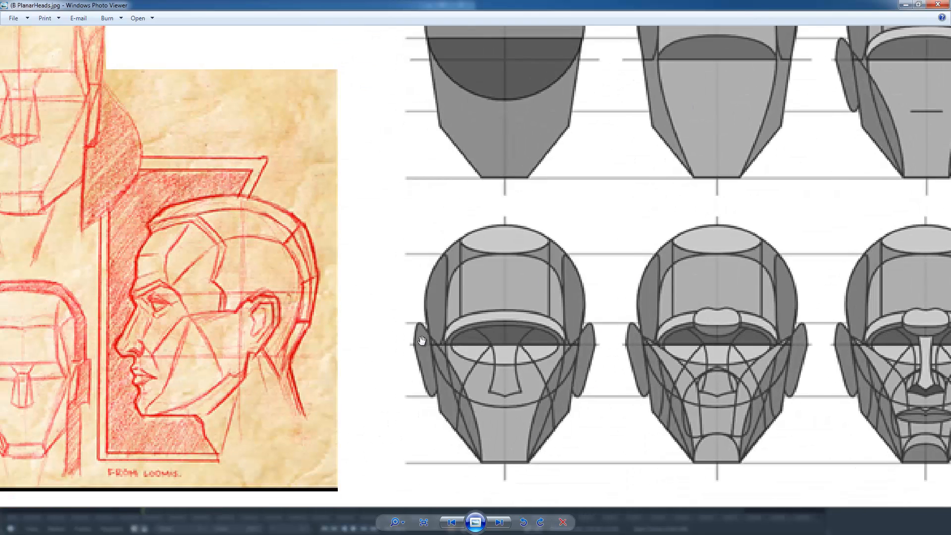
left_click_drag(748, 304, 612, 326)
scroll(761, 291, "down", 3)
left_click_drag(469, 296, 487, 319)
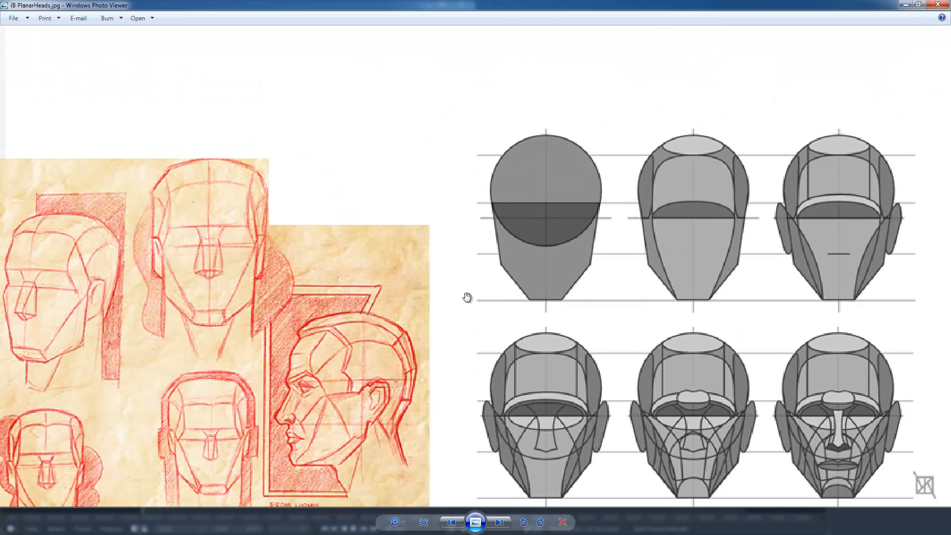
left_click_drag(413, 299, 657, 258)
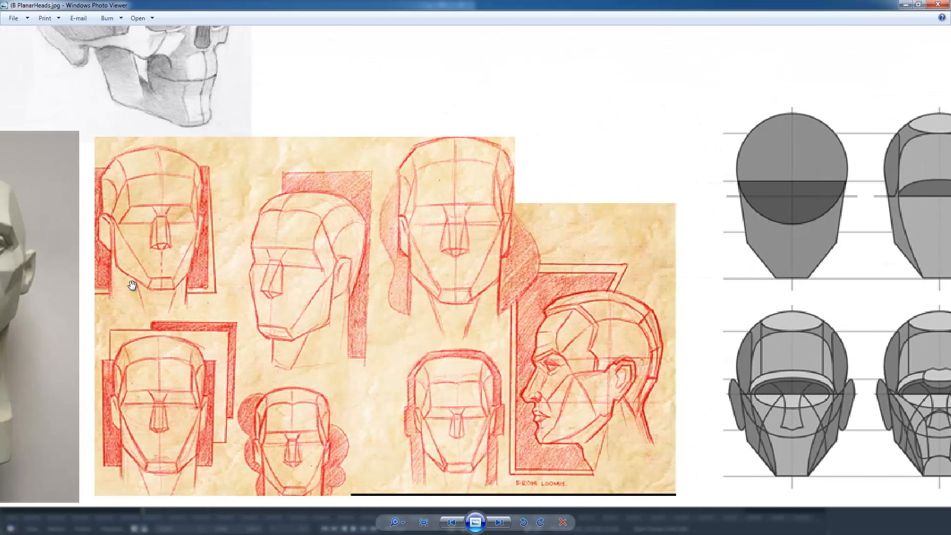
left_click_drag(167, 288, 393, 243)
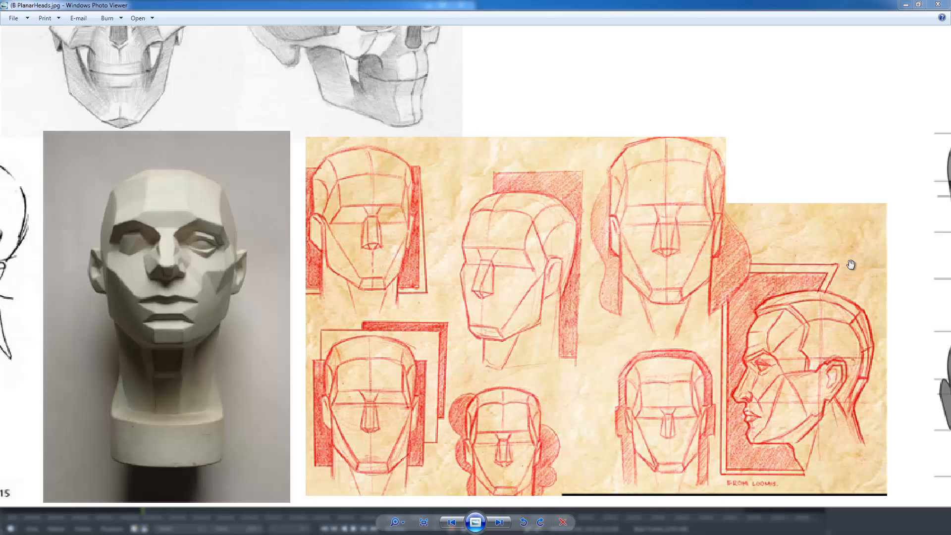
Step: Place the reference image window beside the model and examine the pencil head proportions and the brow planes of the plaster head
left_click_drag(764, 4, 690, 32)
scroll(624, 335, "up", 5)
scroll(585, 314, "down", 9)
scroll(545, 295, "up", 6)
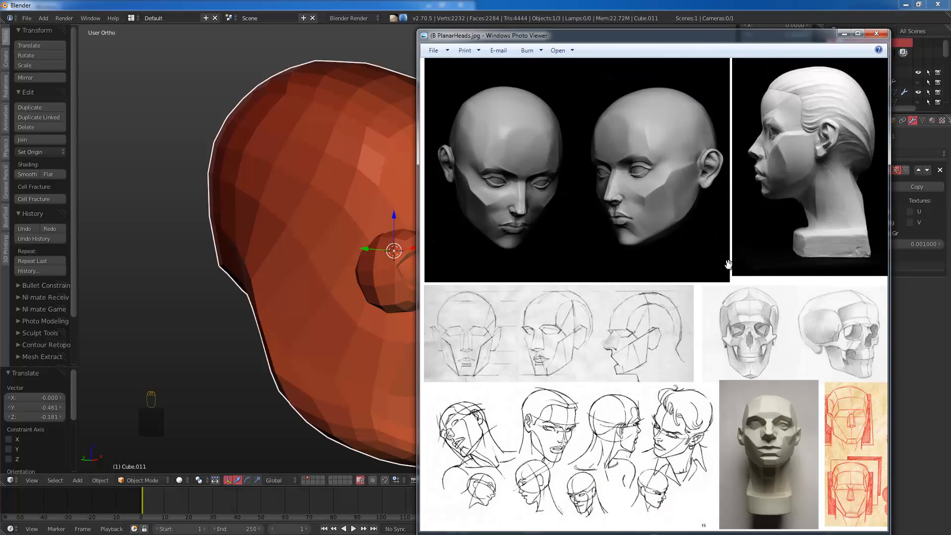
left_click_drag(478, 320, 710, 293)
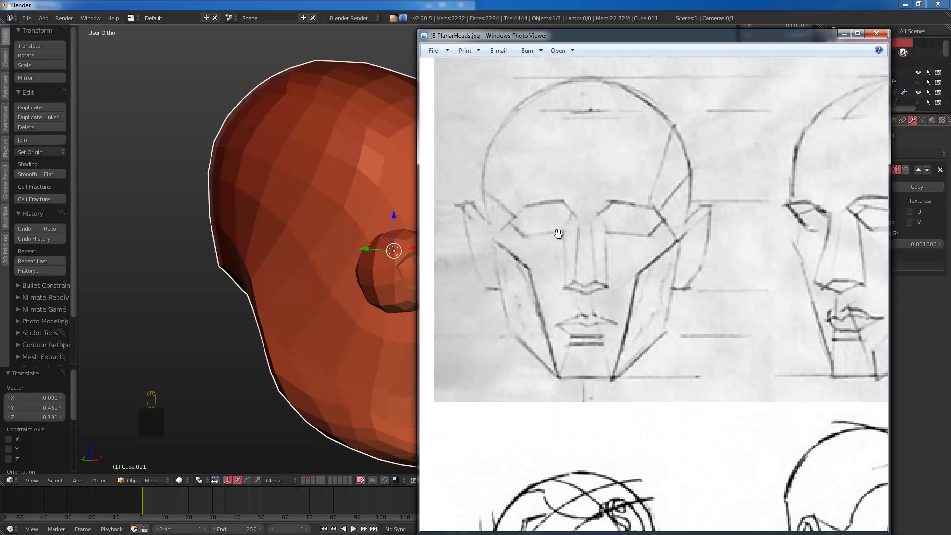
scroll(652, 228, "down", 4)
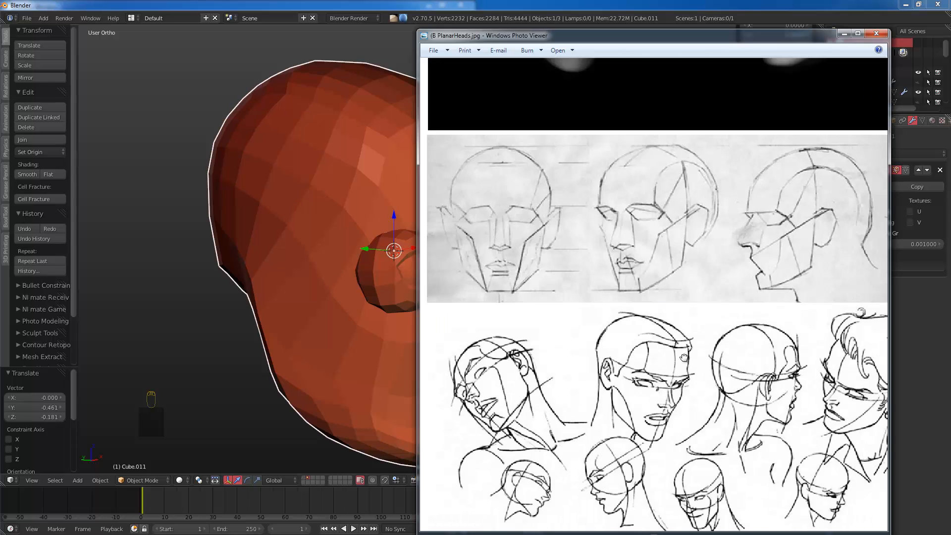
left_click_drag(685, 358, 584, 268)
left_click_drag(721, 361, 498, 335)
scroll(547, 347, "up", 2)
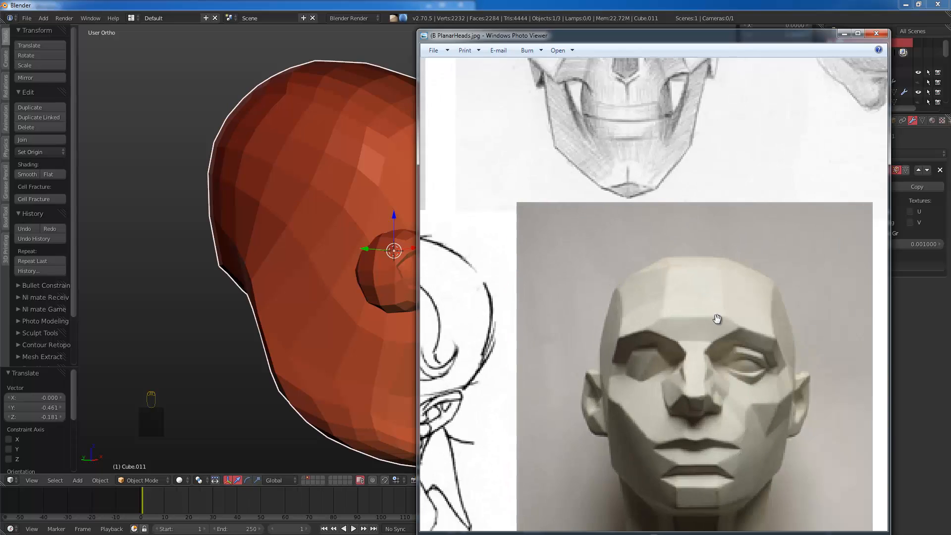
scroll(663, 294, "up", 2)
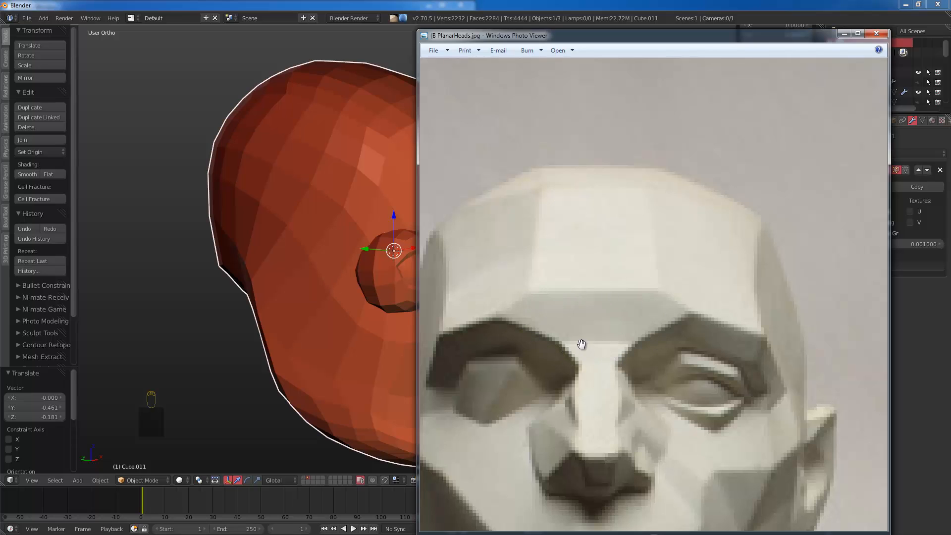
scroll(598, 306, "down", 2)
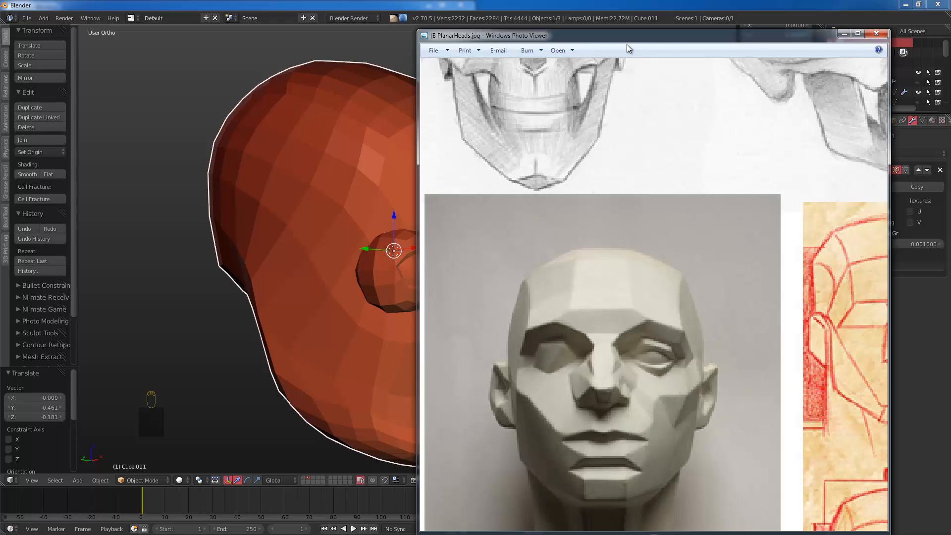
Step: Move the reference image window off the head model
left_click_drag(662, 39, 950, 38)
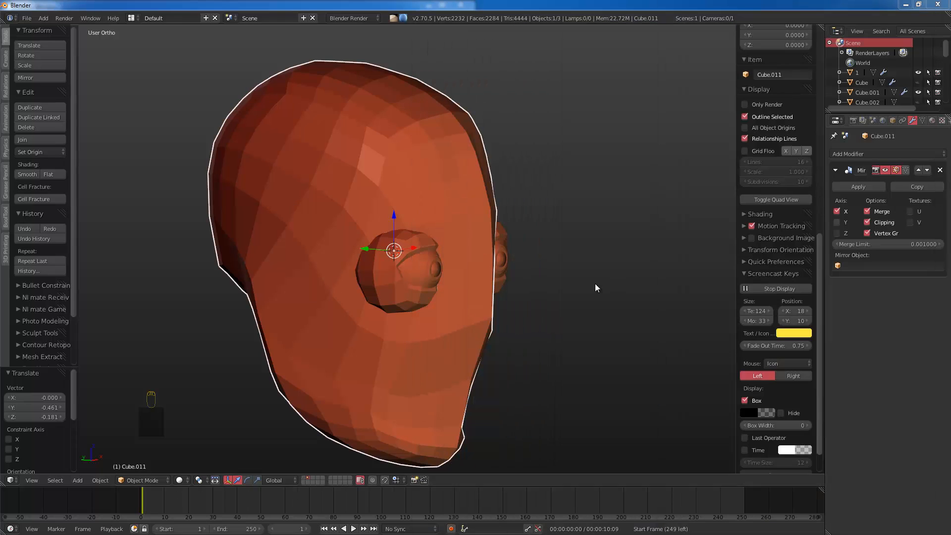
left_click(530, 298)
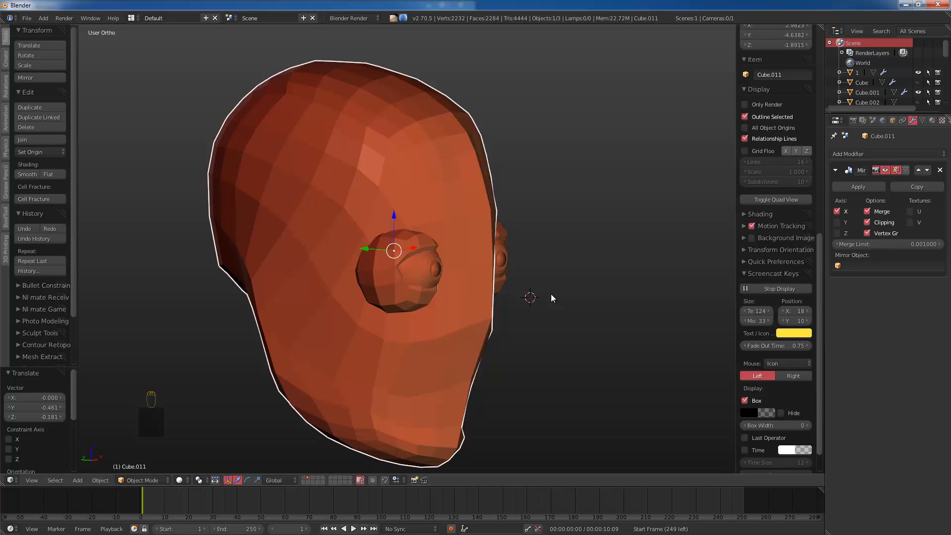
Step: Try Sculpt Mode on the head with a 277 px Draw brush and return to Object Mode
left_click(145, 480)
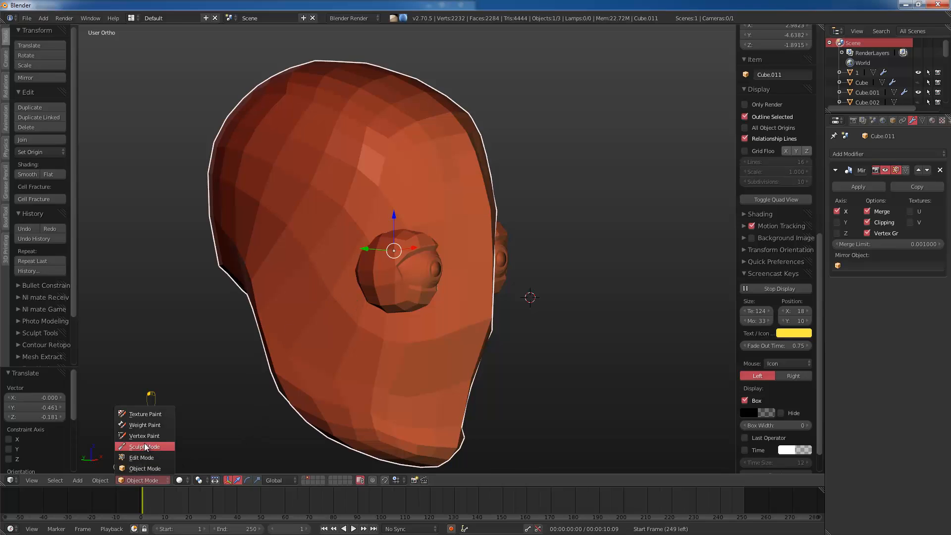
left_click(150, 441)
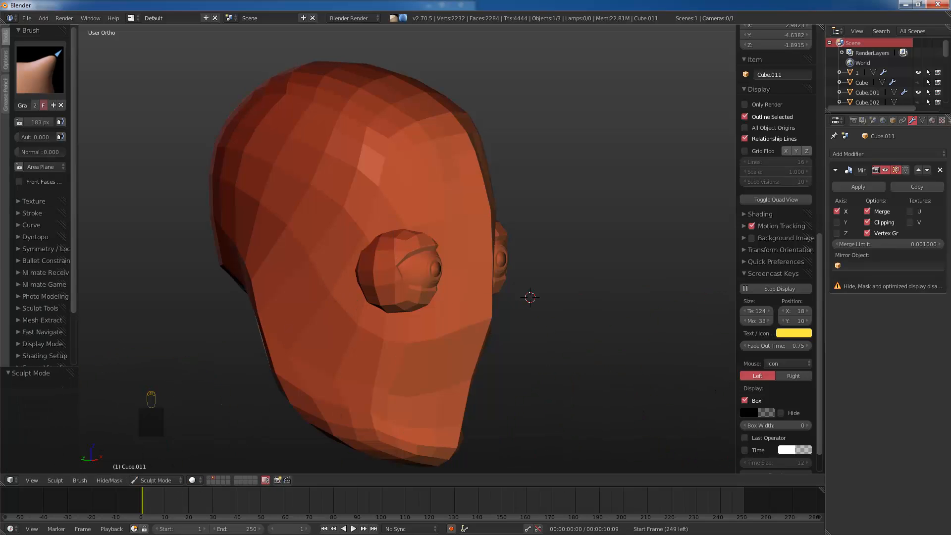
middle_click_drag(467, 288, 444, 269)
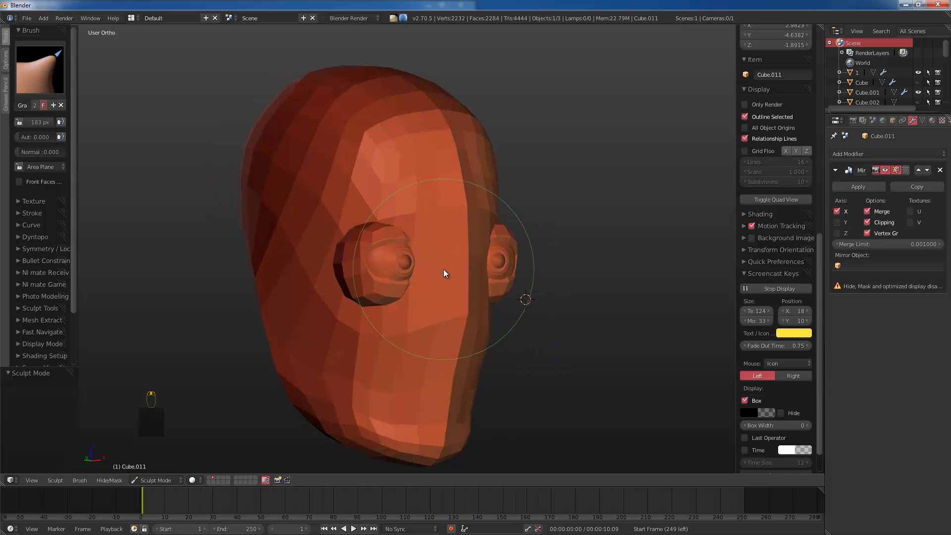
key("KP_1")
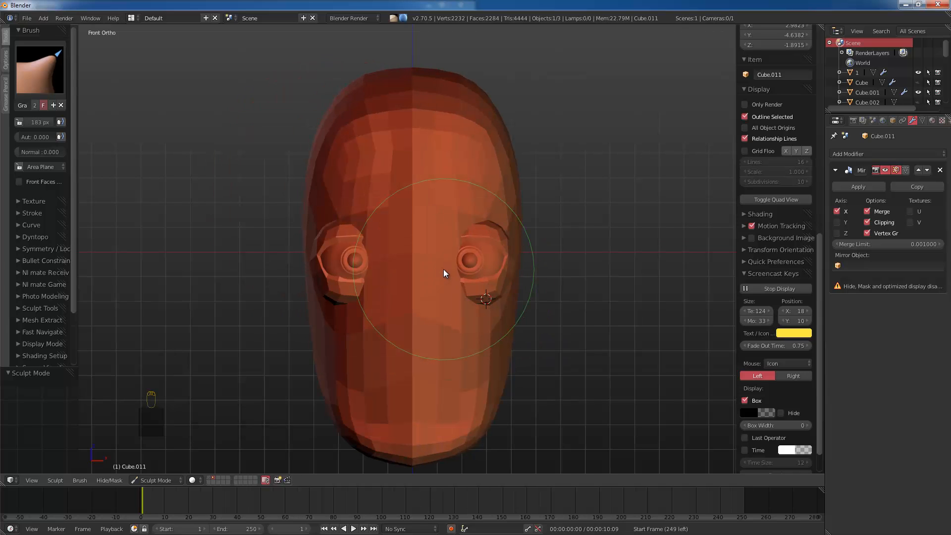
mouse_move(340, 336)
middle_mouse_down()
mouse_move(361, 332)
mouse_move(350, 384)
mouse_move(313, 401)
mouse_move(353, 386)
middle_mouse_up()
key("bracketright")
key("bracketright")
key("bracketright")
key("Tab")
key("Tab")
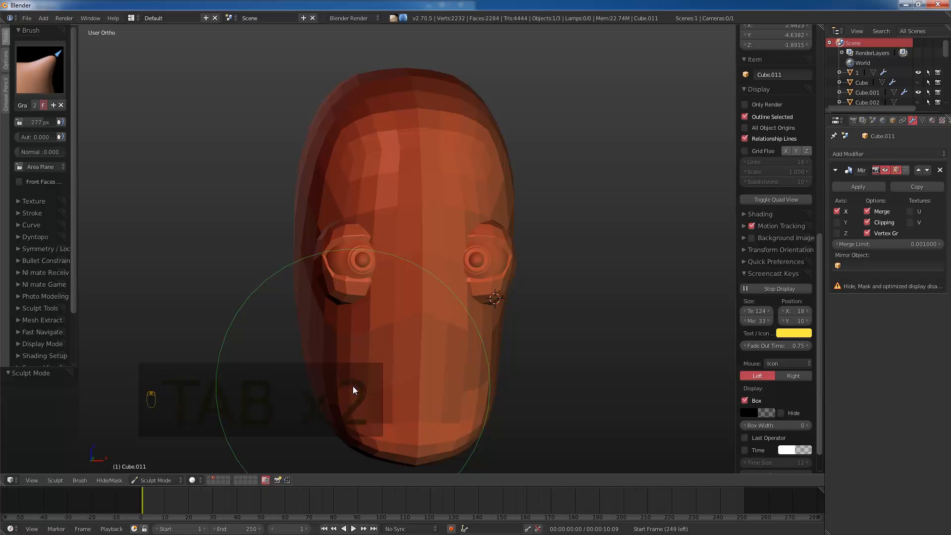
key("x")
key("Return")
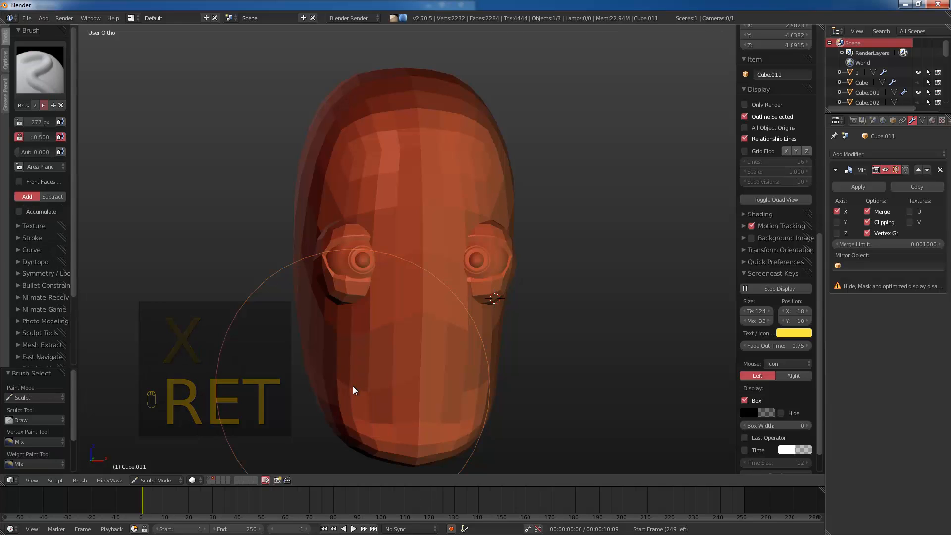
left_click(157, 479)
left_click(158, 469)
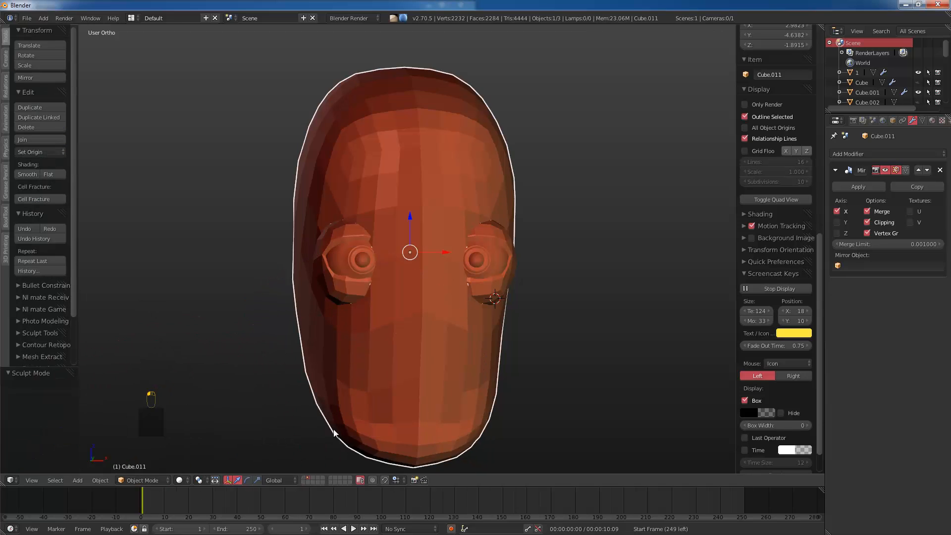
key("x")
left_click(421, 393)
key("ctrl+z")
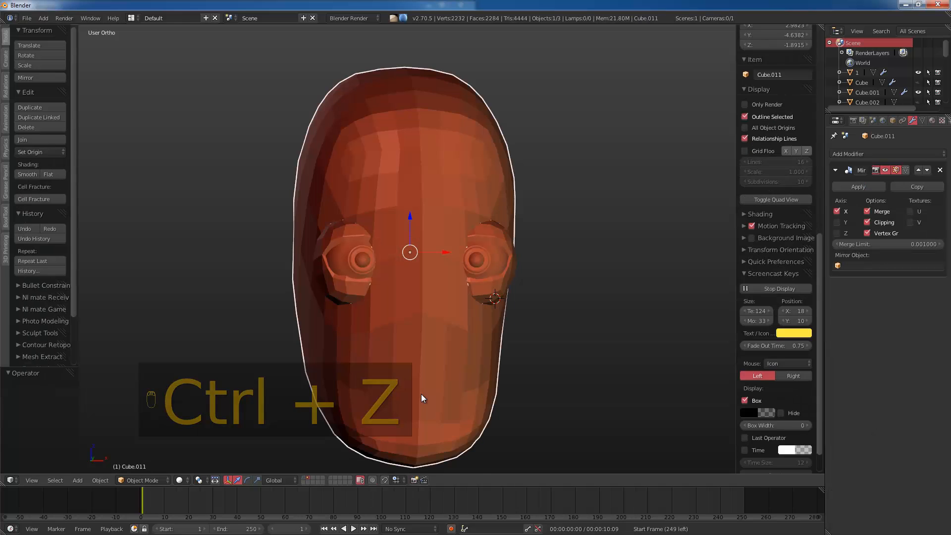
key("Tab")
key("Tab")
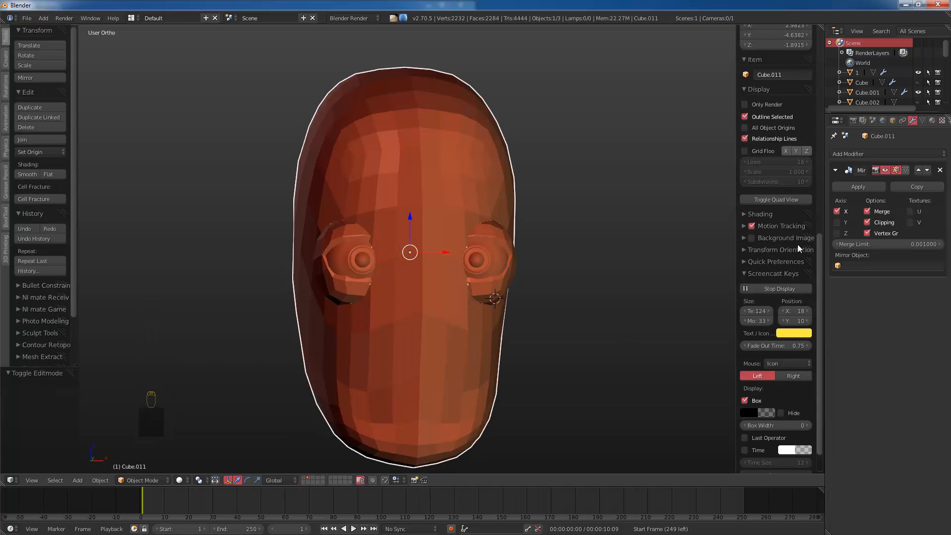
Step: Apply the head's Mirror modifier and delete the whole head object, keeping the eyes
left_click(842, 187)
key("KP_1")
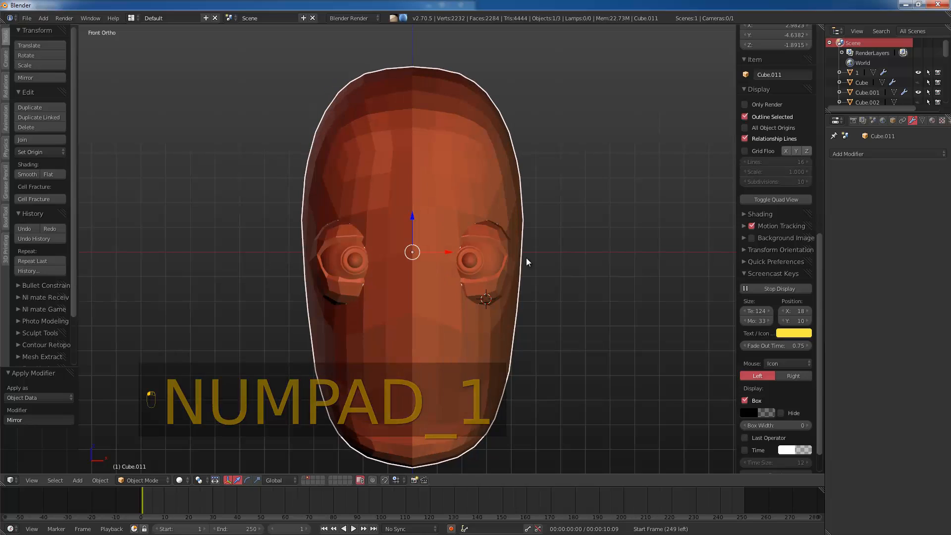
key("Tab")
key("Tab")
key("x")
left_click(511, 259)
Step: Recentre the 3D cursor, add a cube at the scene origin and enlarge it between the eyes in front view
key("shift+c")
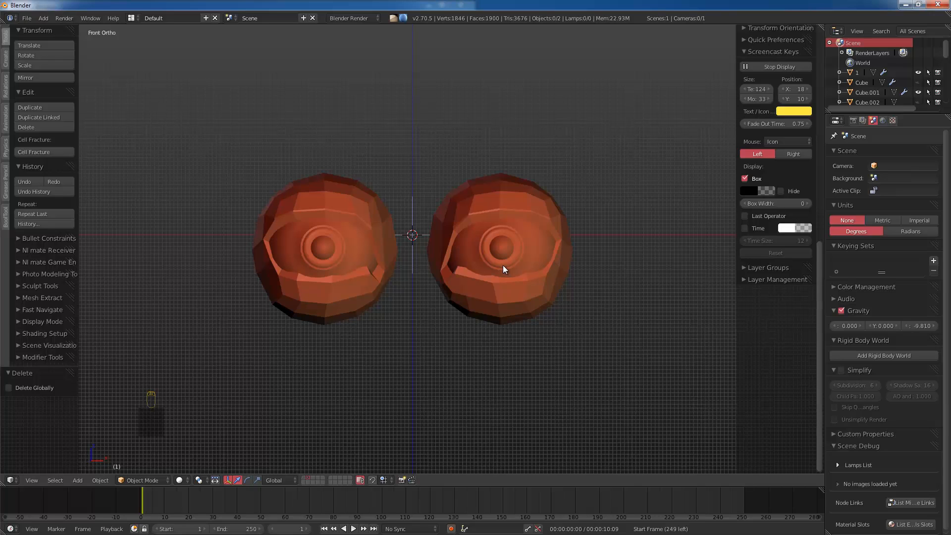
scroll(551, 307, "down", 2)
key("shift+a")
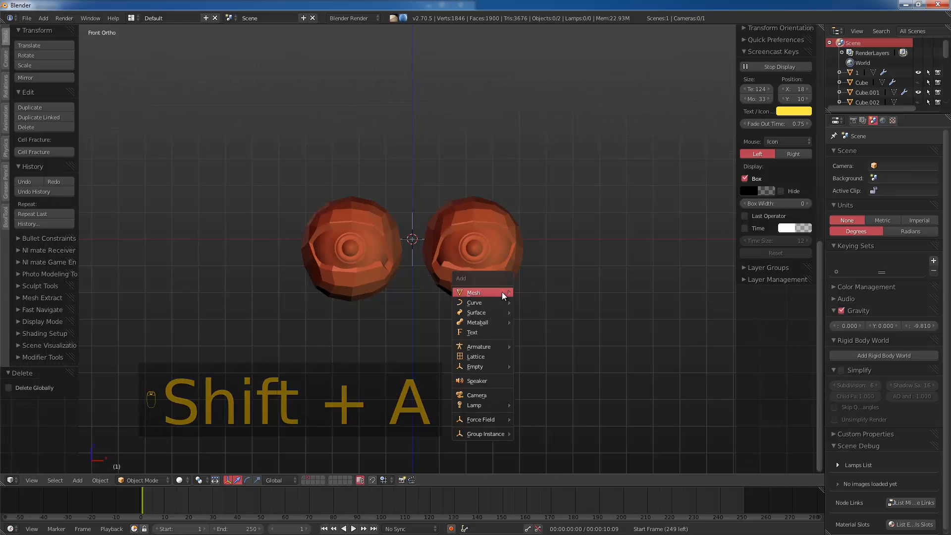
key("shift+c")
key("KP_1")
key("shift+a")
mouse_move(539, 293)
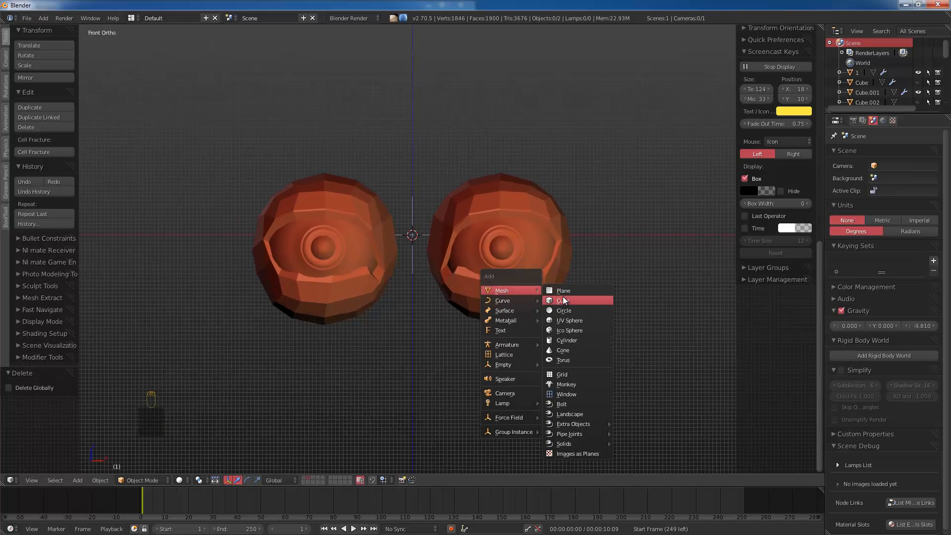
left_click(600, 298)
key("s")
left_click(524, 307)
Step: Subdivide all faces of the new cube twice in Edit Mode
key("Tab")
key("w")
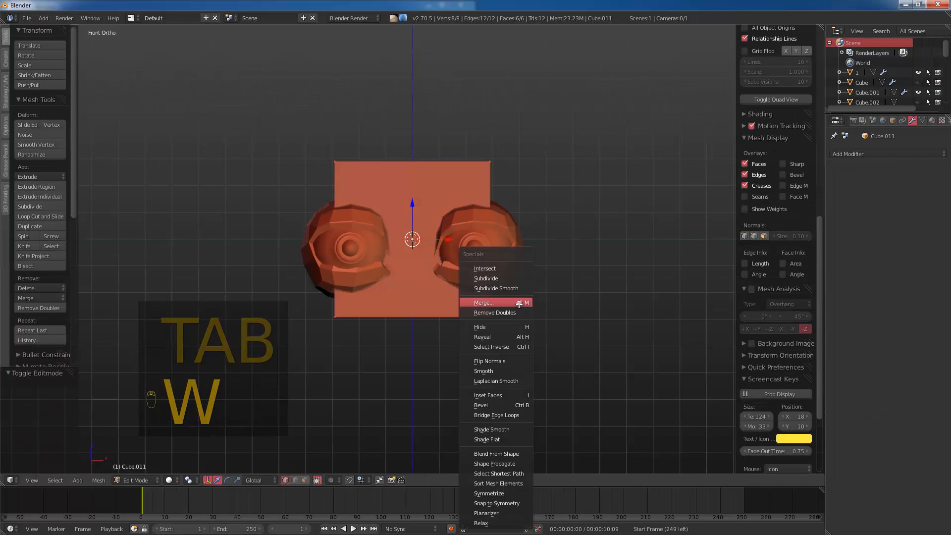
left_click(513, 274)
key("w")
left_click(513, 274)
Step: Round the subdivided cube into a ball with two To Sphere passes, each with a factor of about 0.653
key("alt+shift+s")
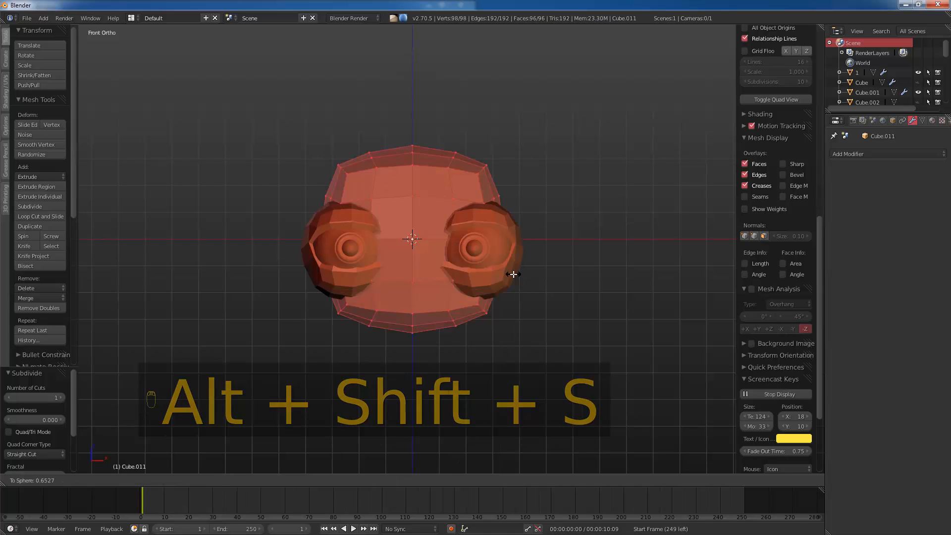
left_click(514, 275)
key("alt+s")
left_click(513, 274)
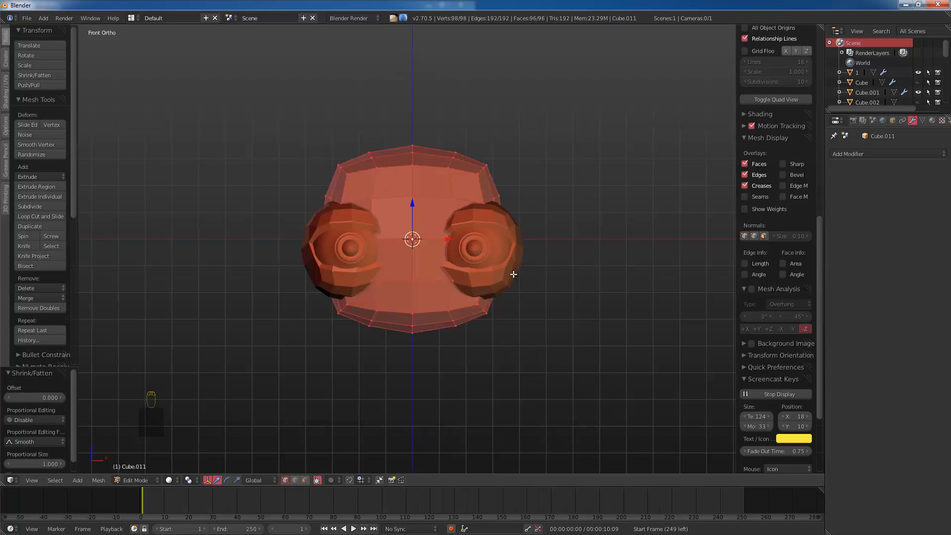
key("alt+shift+s")
left_click(513, 275)
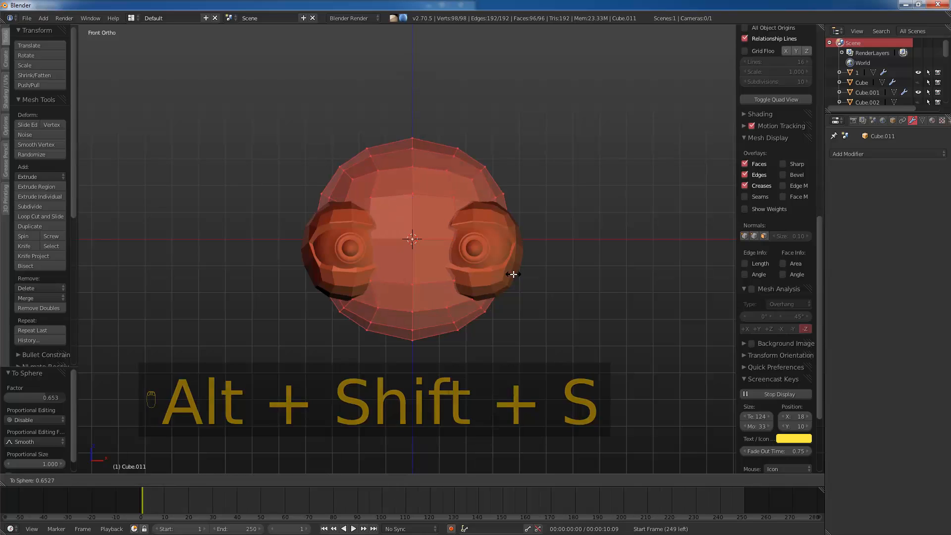
Step: Scale the ball by 1.401 around the eyes in the right side wireframe view
key("z")
key("KP_1")
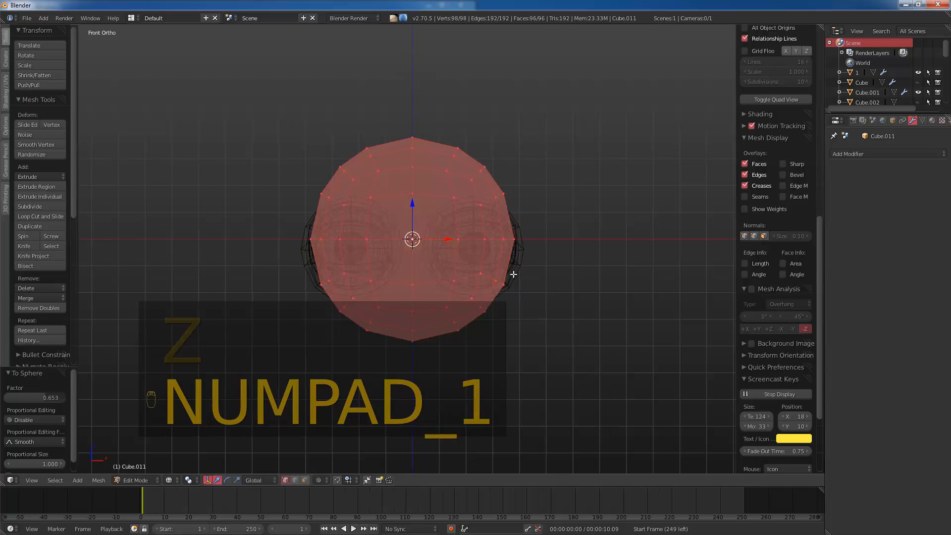
key("KP_3")
key("s")
left_click(522, 309)
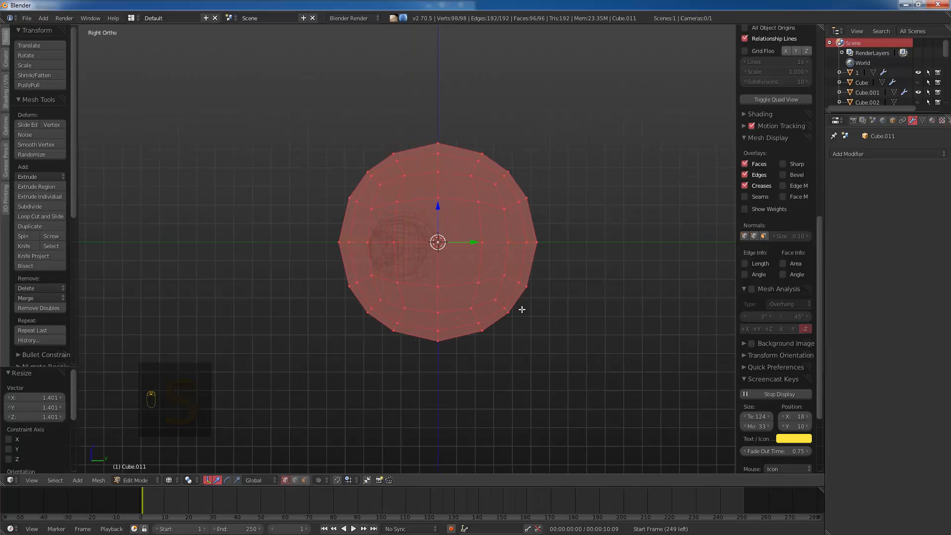
Step: Pull the lower front edge loop down into a jaw with smooth proportional editing, by 0.240 in Y and -4.989 in Z
right_click(368, 302, "alt")
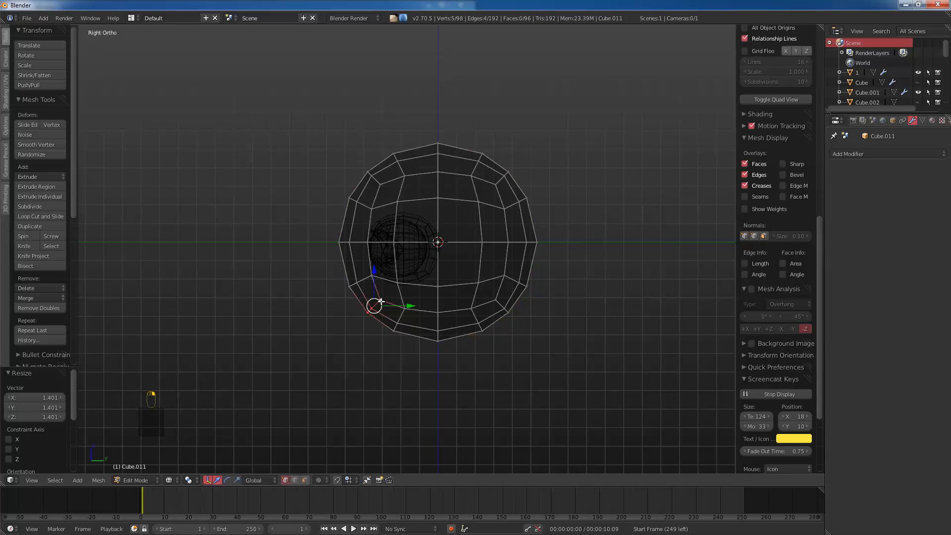
key("g")
scroll(424, 355, "down", 15)
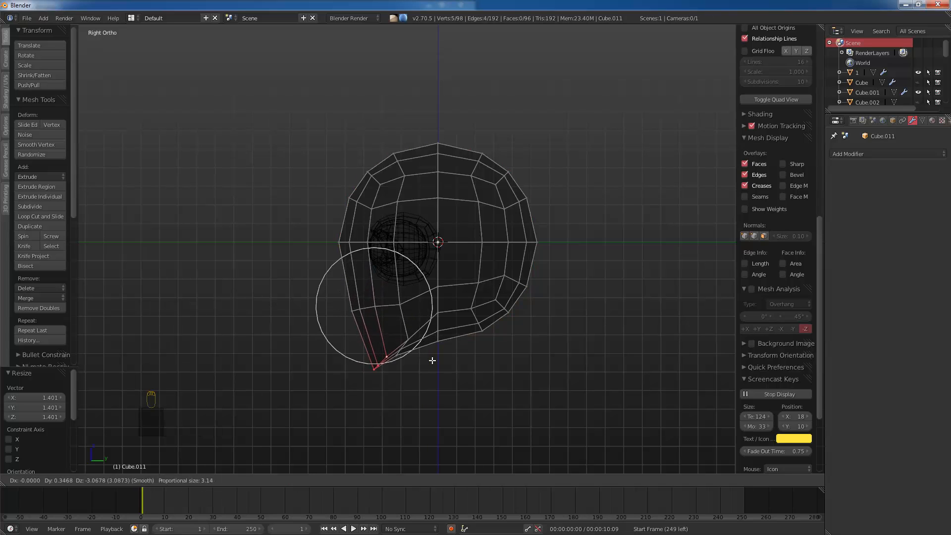
scroll(434, 384, "up", 3)
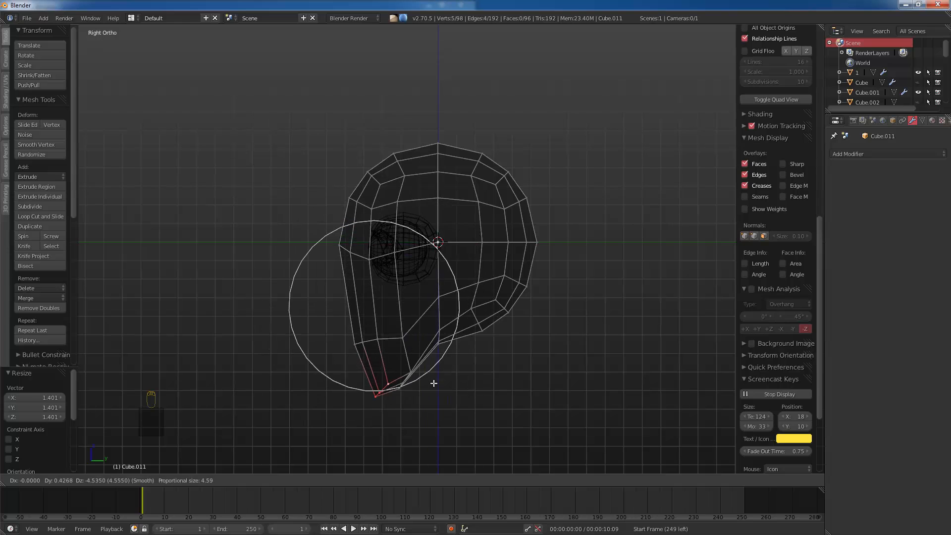
left_click(430, 392)
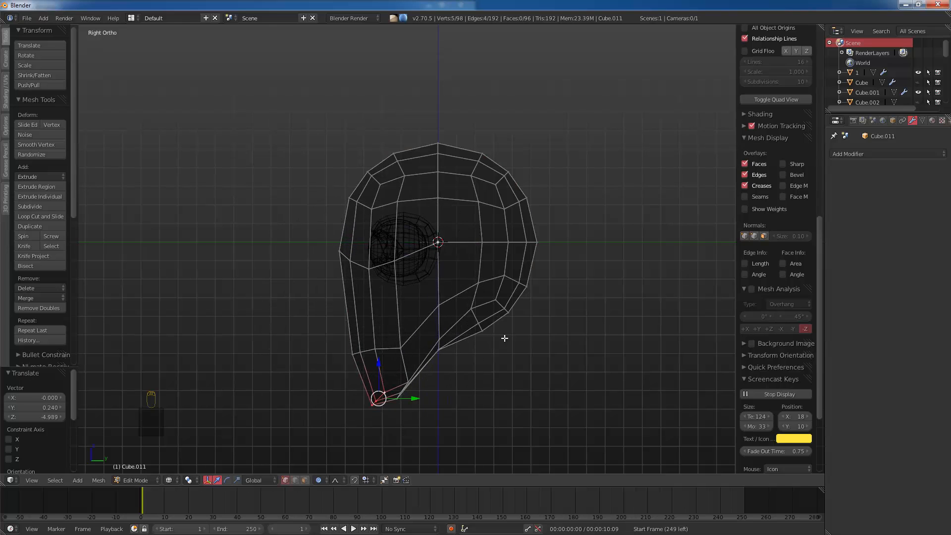
Step: Move the vertex on the underside behind the jaw by 0.560 in Y and -0.293 in Z in solid shading
key("z")
key("z")
key("z")
right_click(444, 333)
key("g")
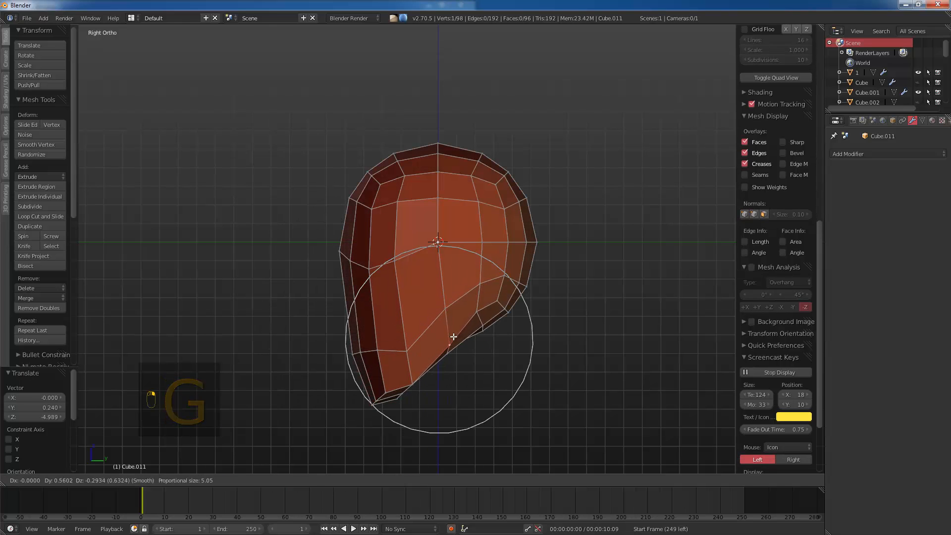
left_click(453, 337)
Step: Move the two-vertex edge at the lower rear side of the head about -1.547 along Y with smooth proportional editing
right_click_drag(473, 304, 476, 293)
right_click(476, 292)
right_click(475, 286, "shift")
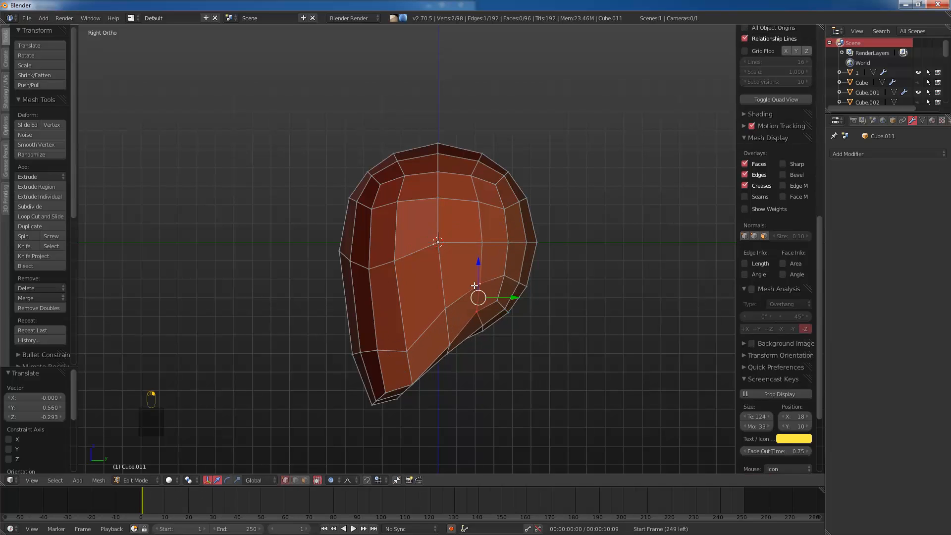
key("h")
key("ctrl+z")
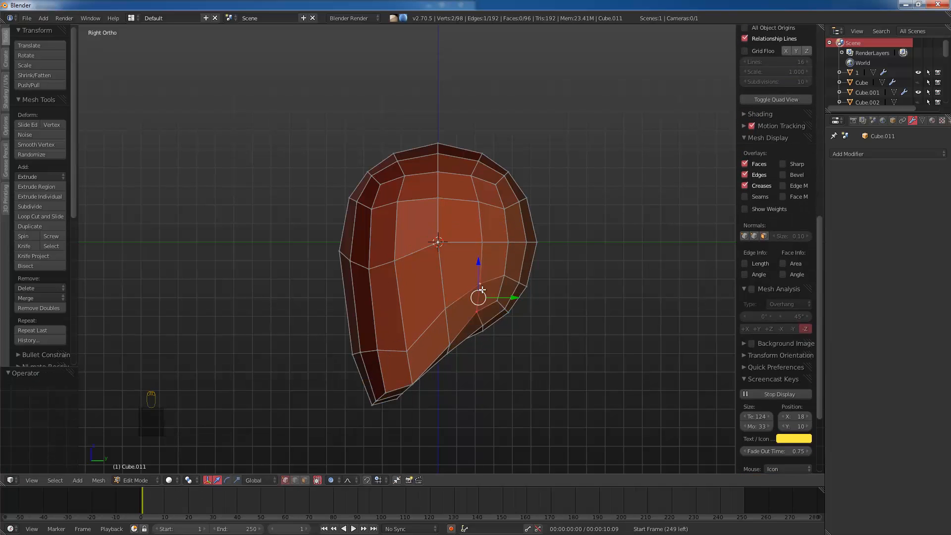
key("g")
key("y")
scroll(455, 287, "up", 5)
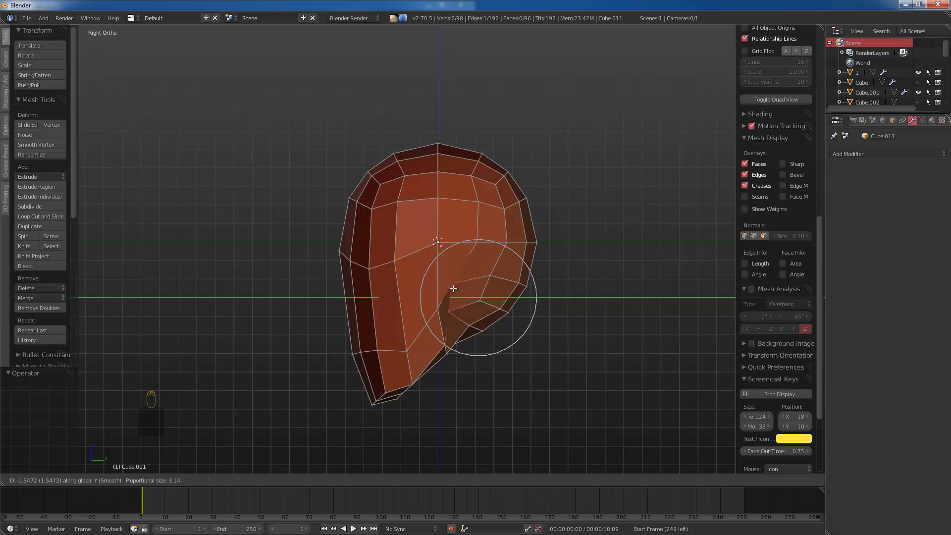
left_click(453, 288)
Step: Delete the vertices of the head's negative-X half in front view and add a Mirror modifier
key("Tab")
key("KP_1")
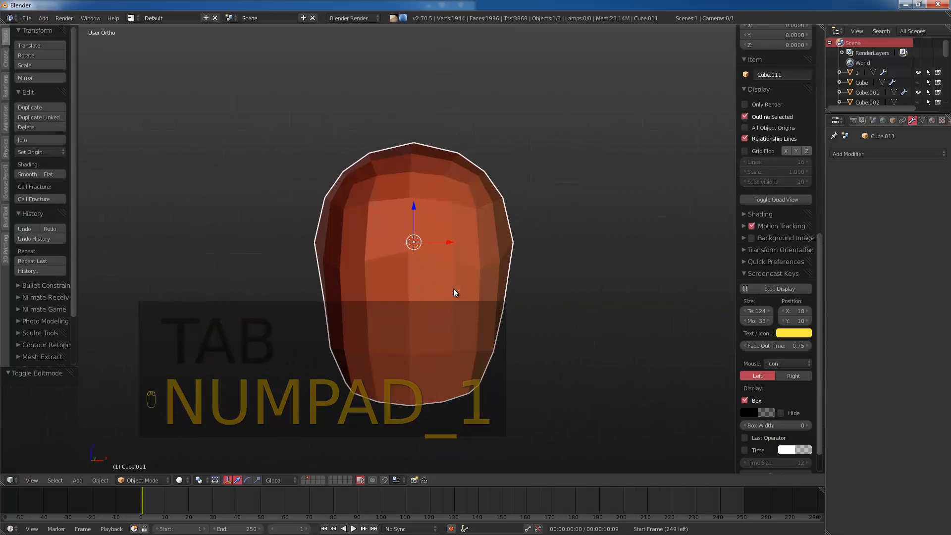
key("Tab")
key("z")
key("a")
key("a")
key("a")
key("a")
key("b")
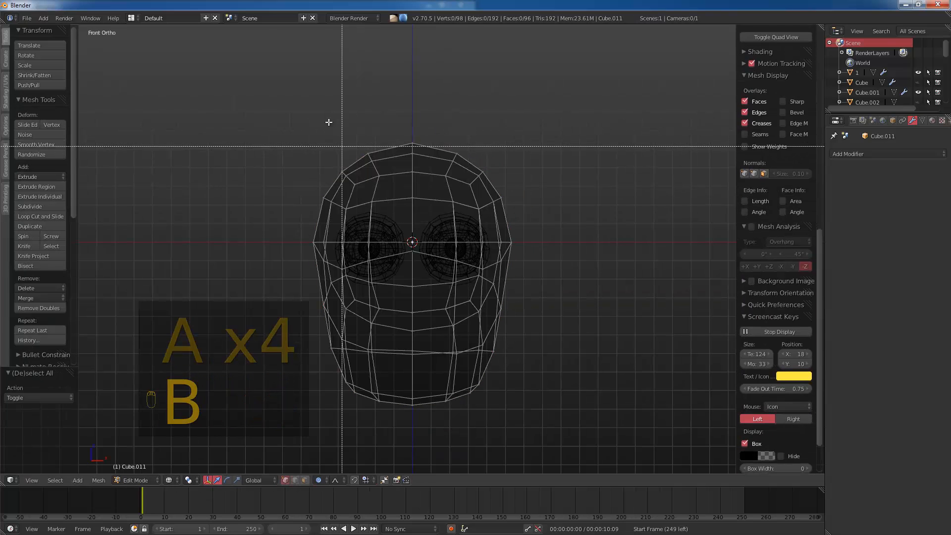
left_click_drag(273, 90, 396, 428)
key("x")
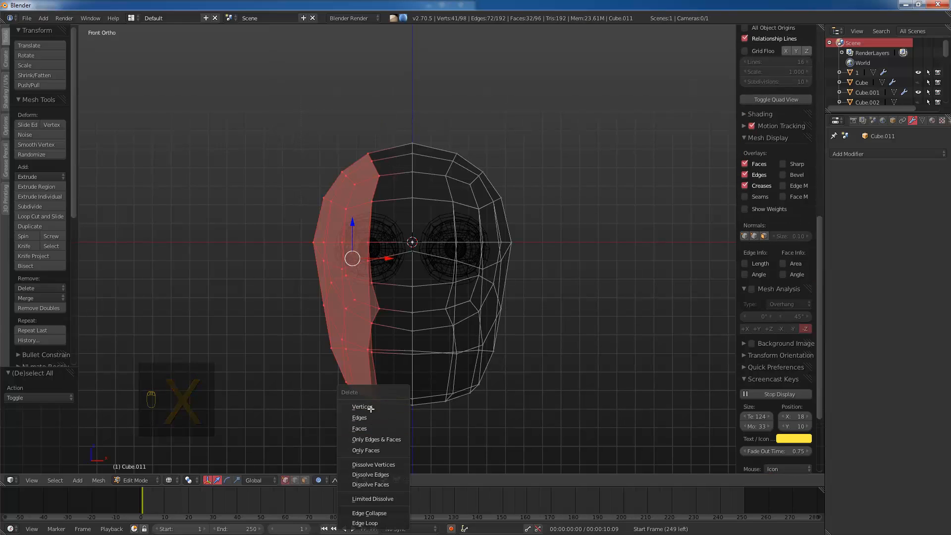
left_click(362, 407)
left_click(857, 152)
left_click(754, 251)
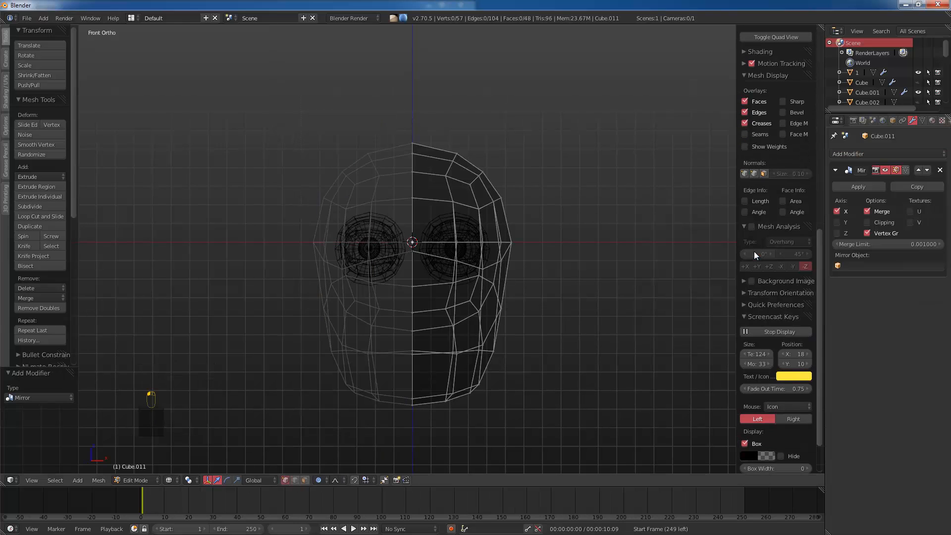
Step: Pull the vertex on the side of the jaw inward along X by -0.320, and again by -0.854 with a larger smooth proportional radius
key("z")
key("z")
key("z")
key("z")
right_click(494, 351)
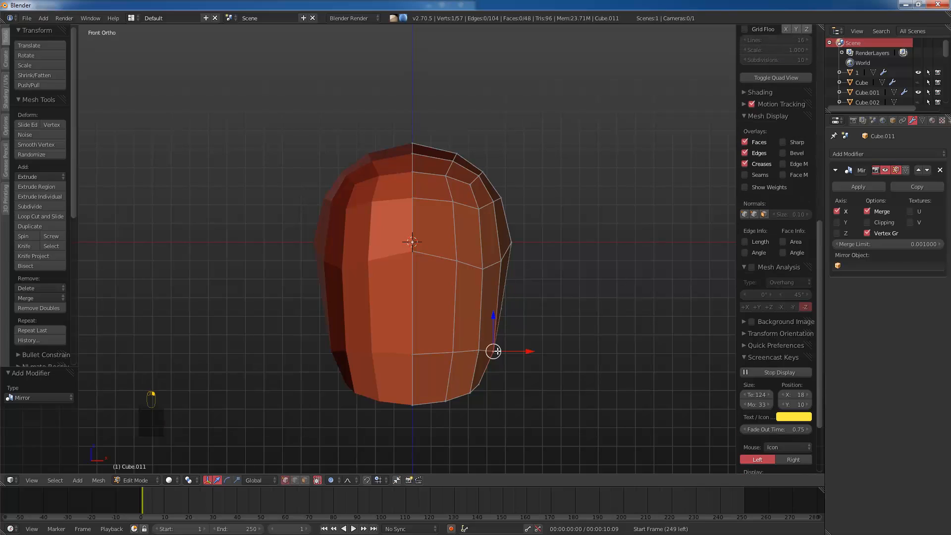
key("g")
key("x")
left_click(501, 349)
key("g")
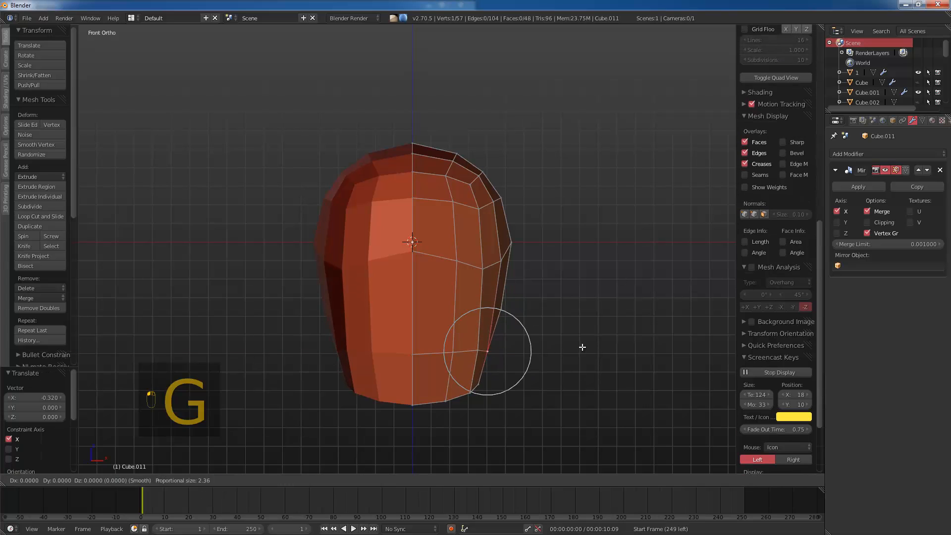
scroll(565, 346, "down", 6)
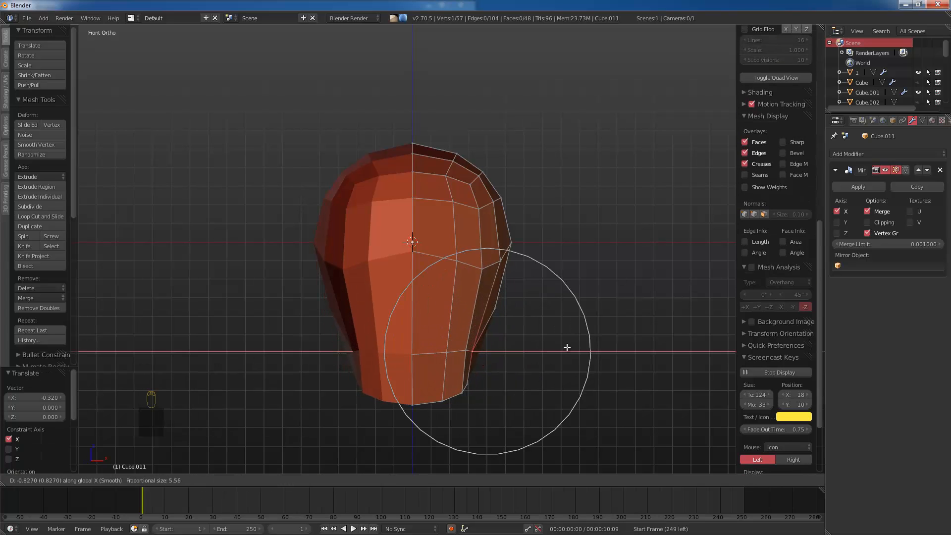
left_click(567, 347)
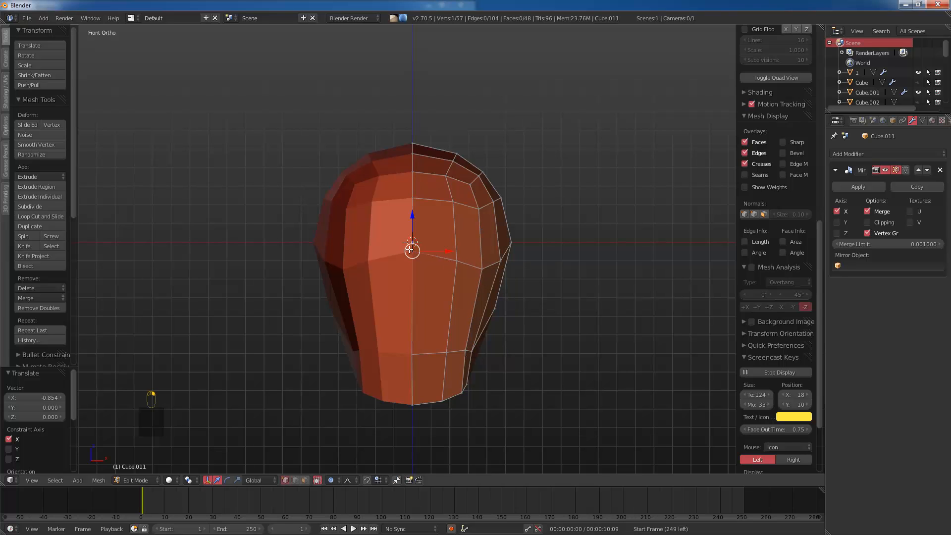
Step: Slide the three front vertices of the brow row along their edges by factors of 0.172, 0.069 and 0.233
key("g")
key("g")
left_click(411, 269)
key("g")
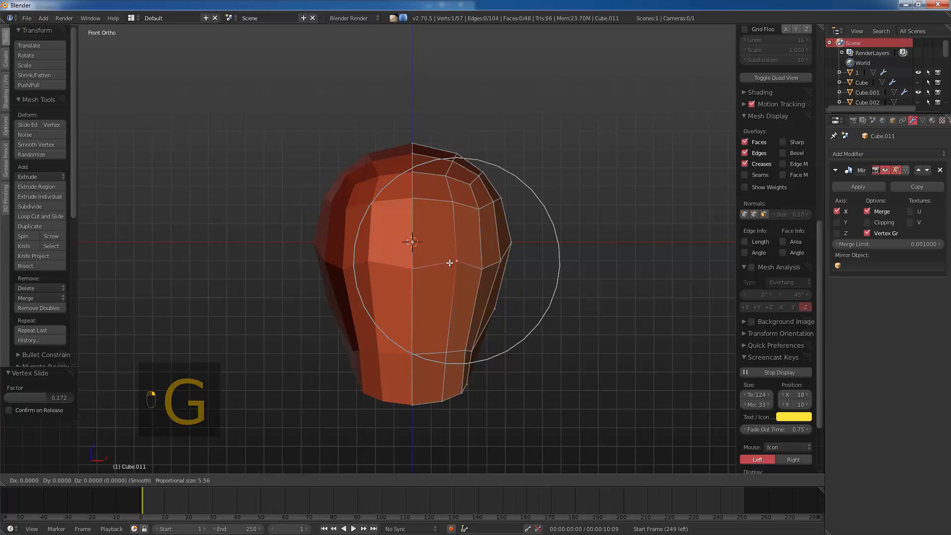
left_click(456, 267)
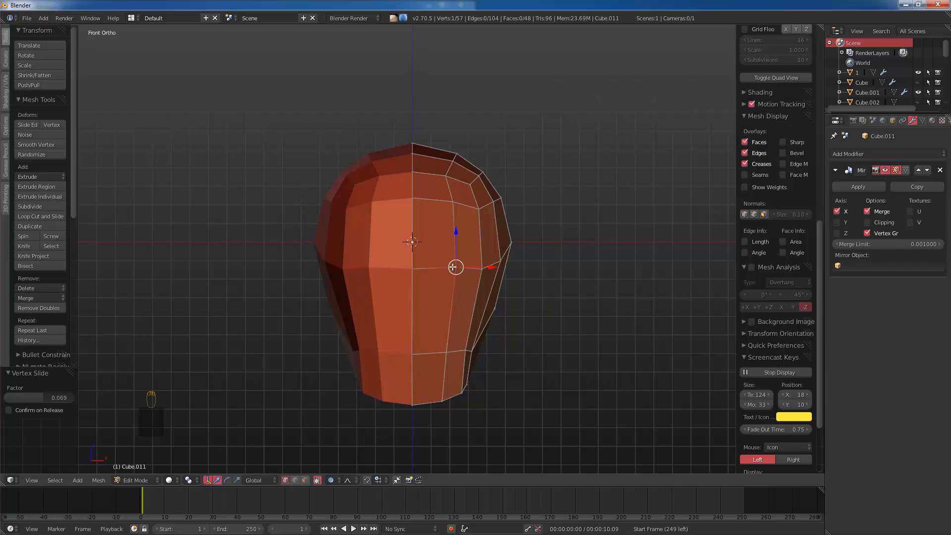
key("g")
key("g")
left_click(480, 255)
key("g")
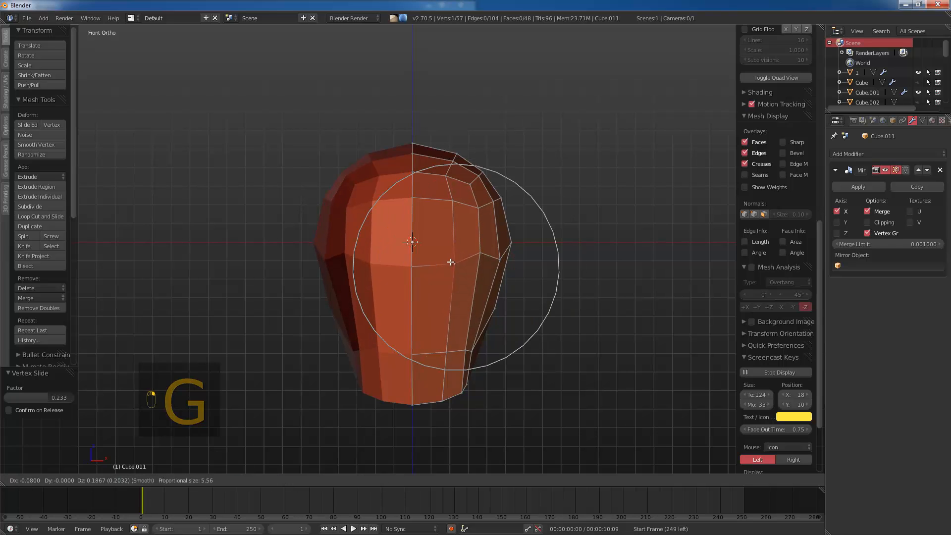
right_click(444, 255)
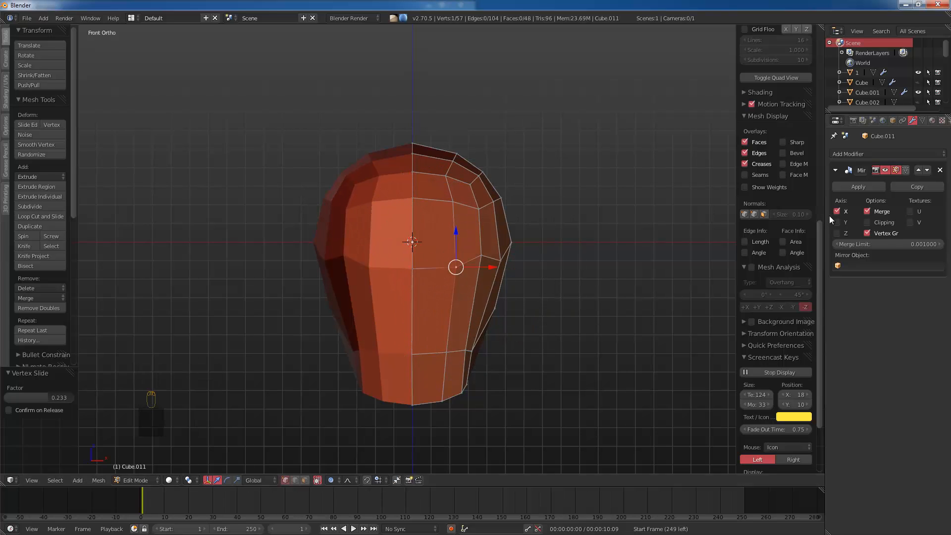
Step: Enable Clipping on the Mirror modifier and slide the middle brow-row vertex upward by a factor of 0.160
right_click(413, 214, "alt")
scroll(778, 248, "up", 2)
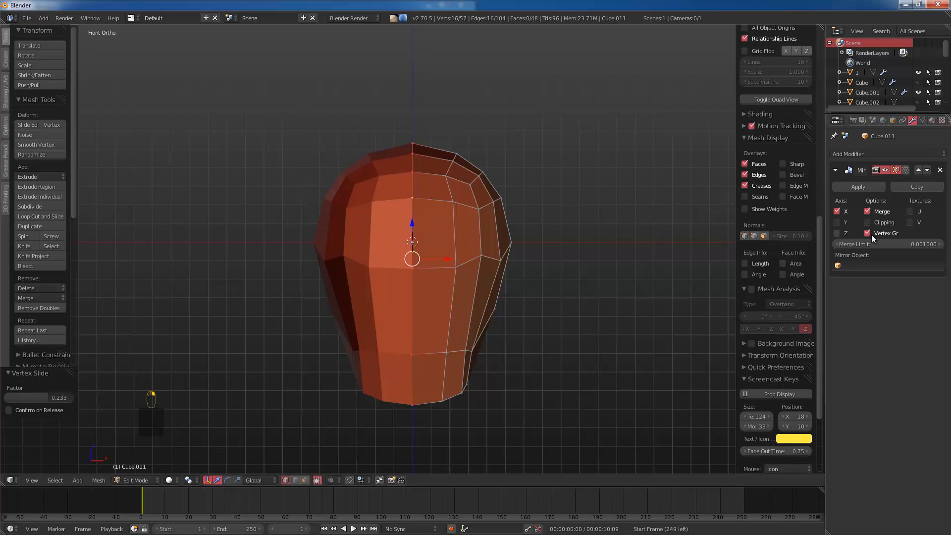
right_click(456, 267)
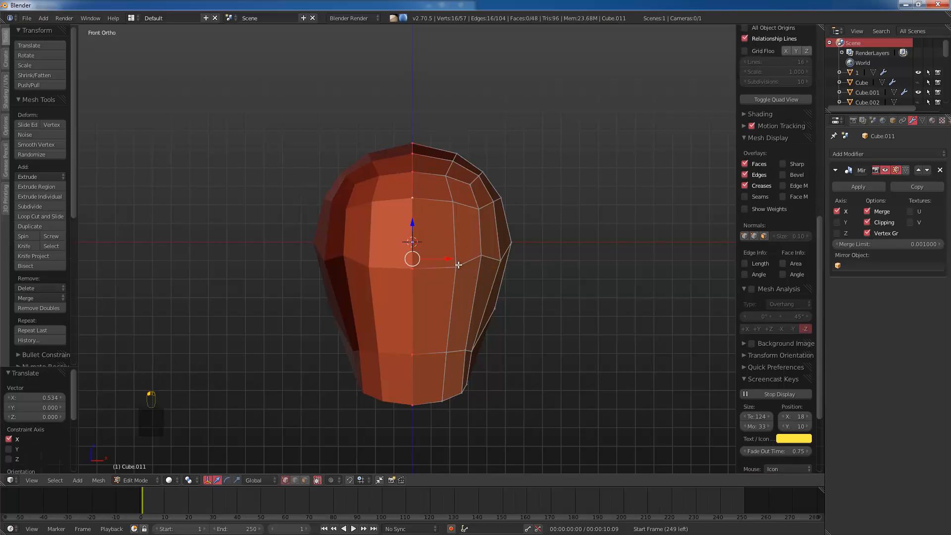
left_click(455, 258)
right_click(477, 249, "shift")
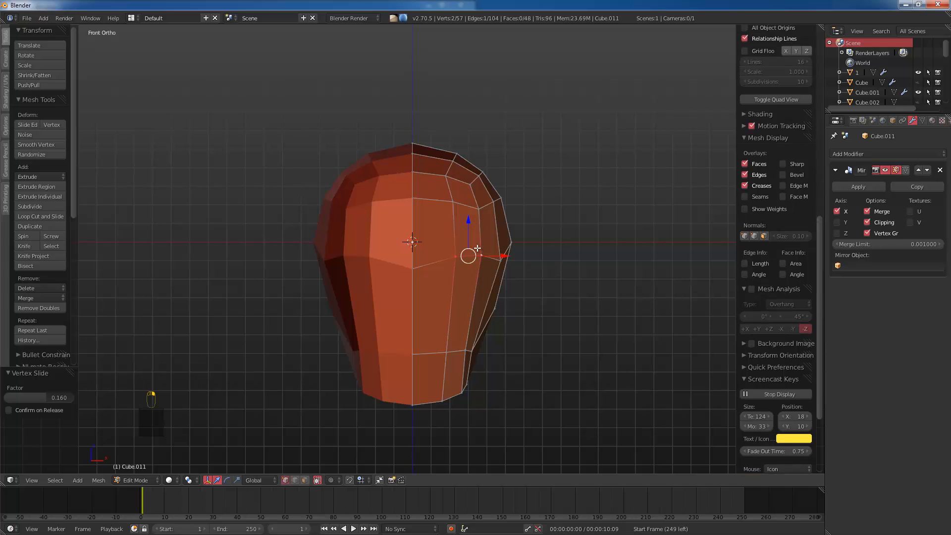
Step: Move the eye object towards the front of the face in side wireframe view, by -0.934 in Y and -0.889 in Z
key("KP_1")
key("KP_3")
key("z")
middle_click_drag(376, 257, 414, 246, "shift")
scroll(413, 246, "up", 1)
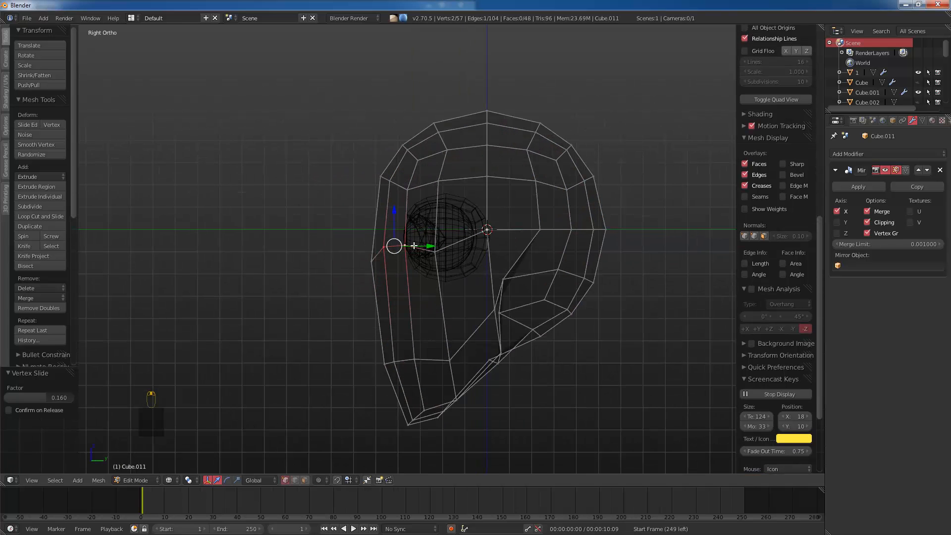
key("Tab")
key("g")
left_click(469, 241)
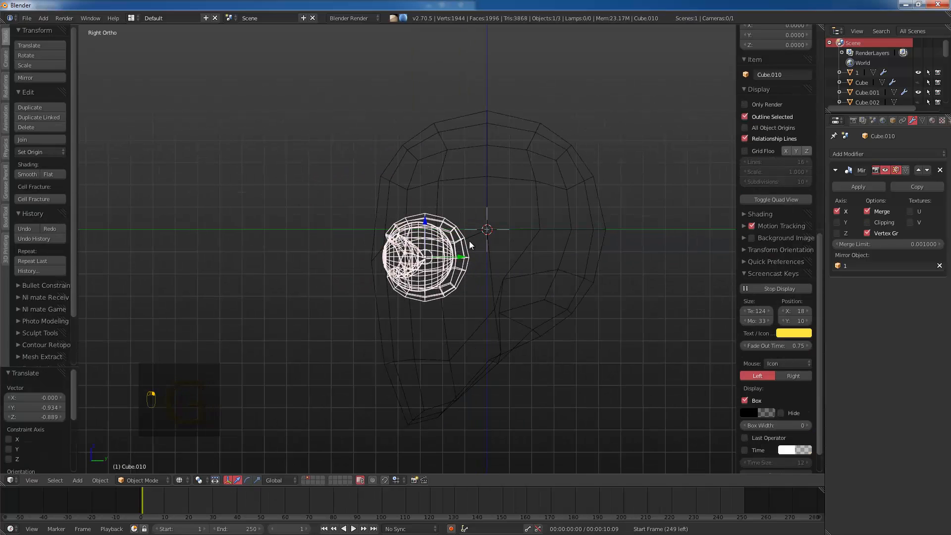
Step: Raise the head mesh's brow-row vertices slightly in side view, moving the one over the front of the eye by 0.067 in Y and 0.111 in Z
key("z")
key("Tab")
key("z")
key("a")
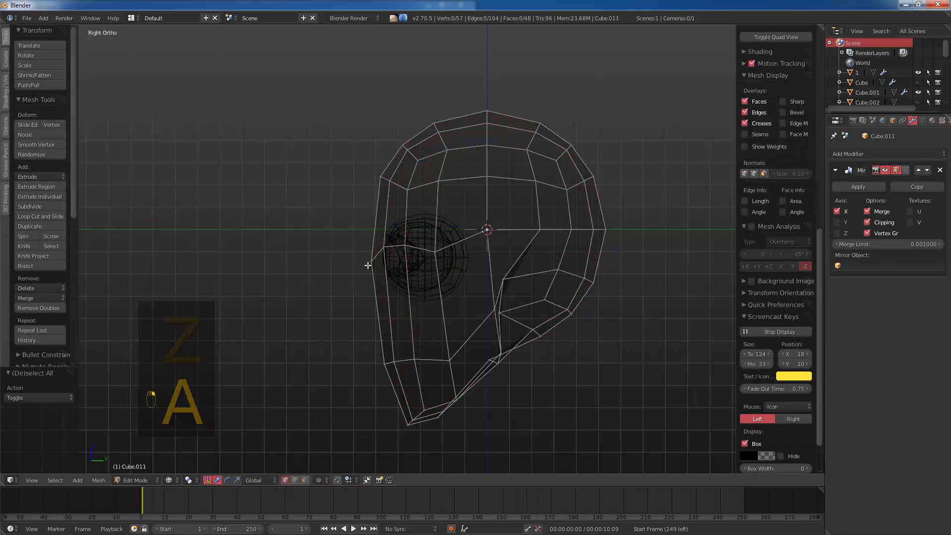
key("g")
left_click(380, 236)
right_click(411, 247)
key("g")
left_click(412, 244)
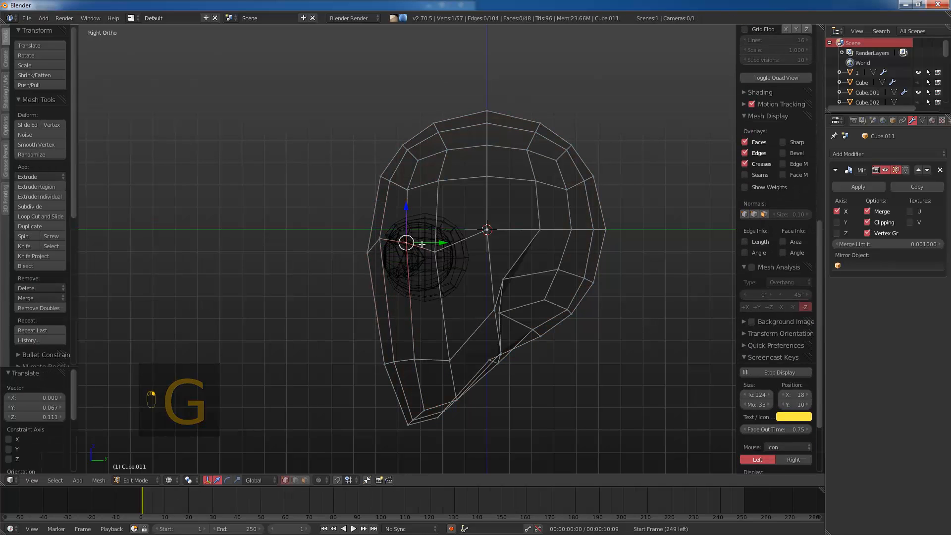
right_click(431, 247)
key("g")
left_click(431, 242)
Step: Knife-cut a horizontal row of edges across the front and side of the face just below the eye
key("a")
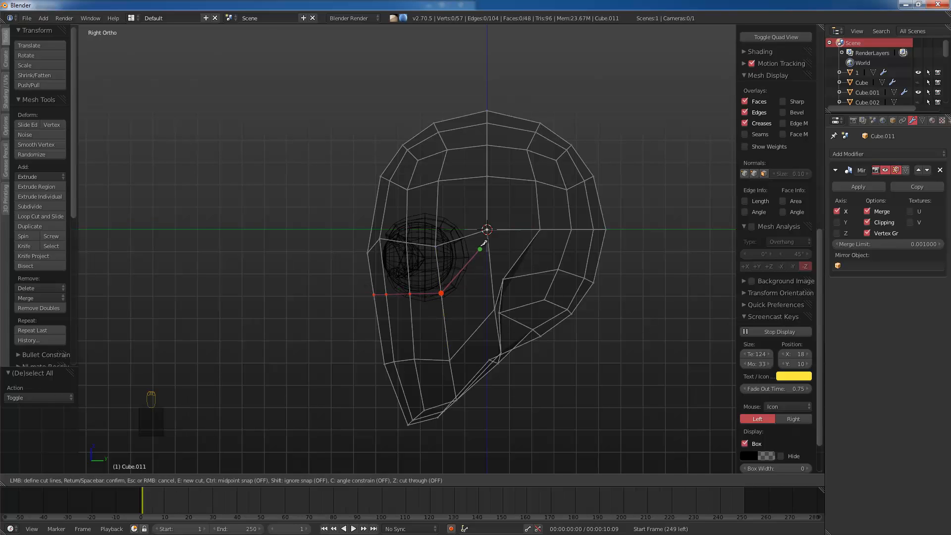
key("Return")
key("z")
key("KP_1")
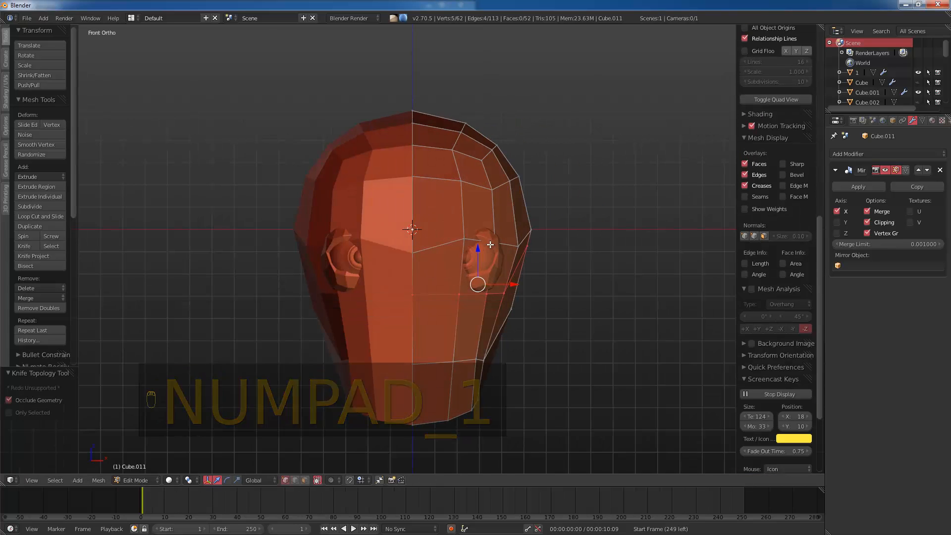
Step: Slide the two innermost vertices of the new under-eye edge row slightly downward in front view
key("z")
right_click(412, 293)
key("z")
right_click(460, 293, "shift")
key("g")
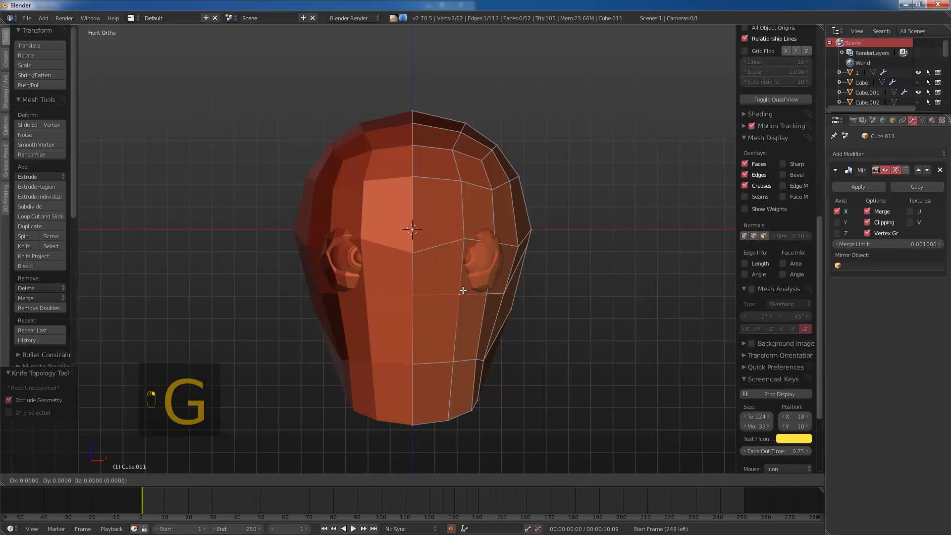
key("g")
left_click(459, 303)
Step: Raise the centre brow vertex by 0.911 in Z and move the inner brow vertex by -1.178 in X and 0.489 in Z
right_click(419, 248)
key("g")
left_click(418, 222)
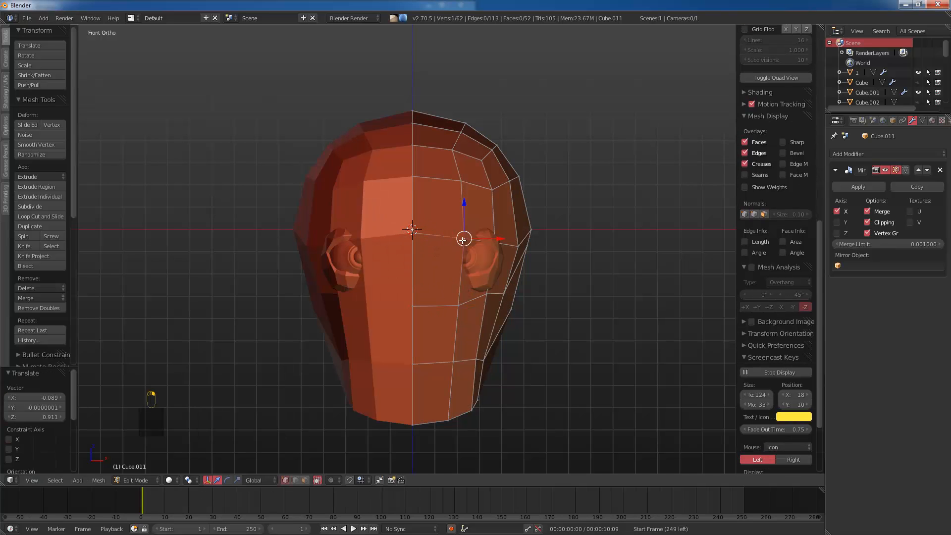
left_click(438, 228)
Step: Move the inner under-eye vertex towards the nose and the outer one by -0.222 in X and -0.422 in Z
right_click(451, 303)
key("g")
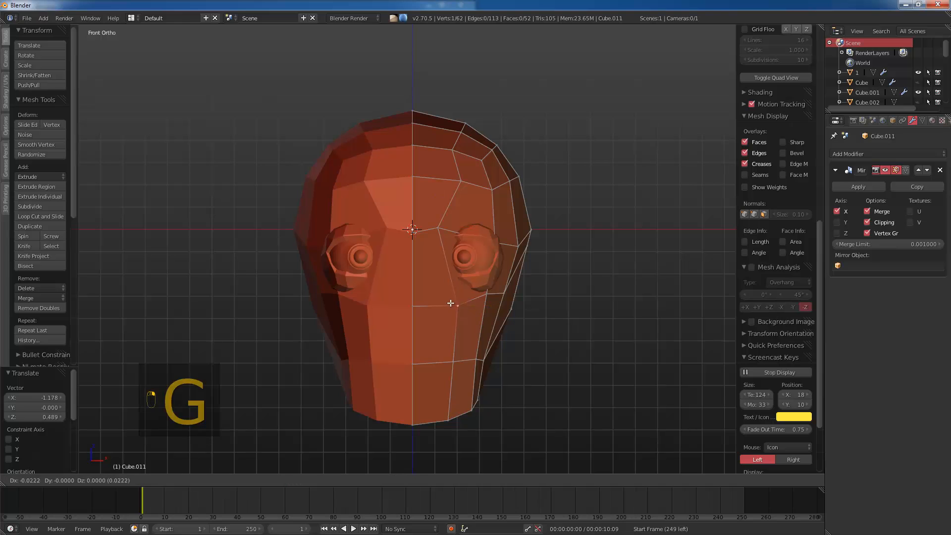
left_click(440, 302)
right_click(484, 296)
key("g")
left_click(478, 305)
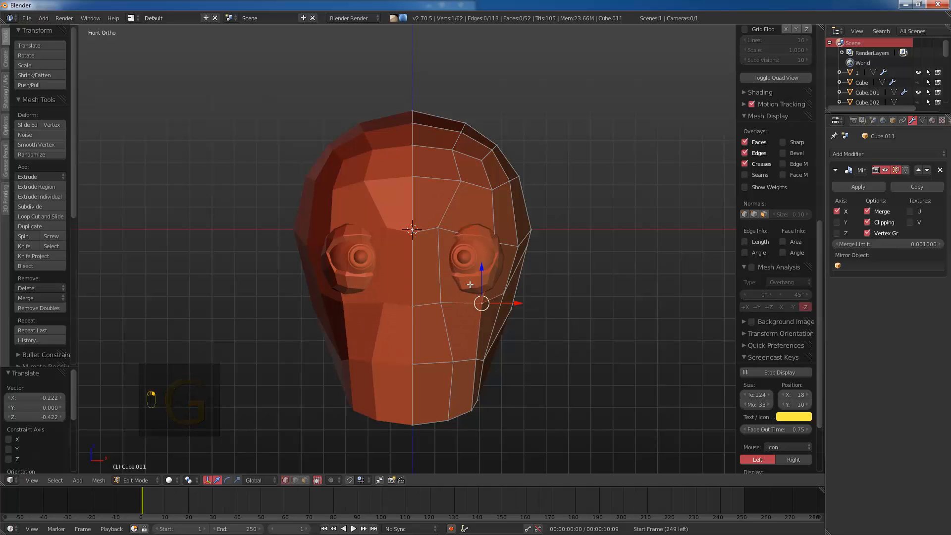
Step: Knife-cut a horizontal edge line at the eye's mid-height from the face centre to the side of the head
key("z")
mouse_move(470, 285)
middle_mouse_down()
mouse_move(422, 296)
mouse_move(460, 276)
middle_mouse_up()
key("a")
key("z")
scroll(427, 275, "up", 1)
key("k")
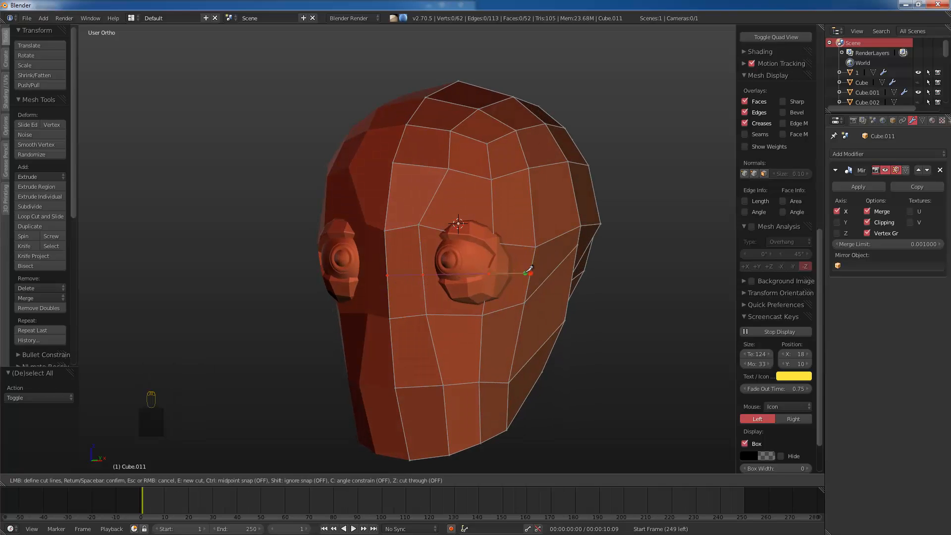
key("Return")
key("z")
key("z")
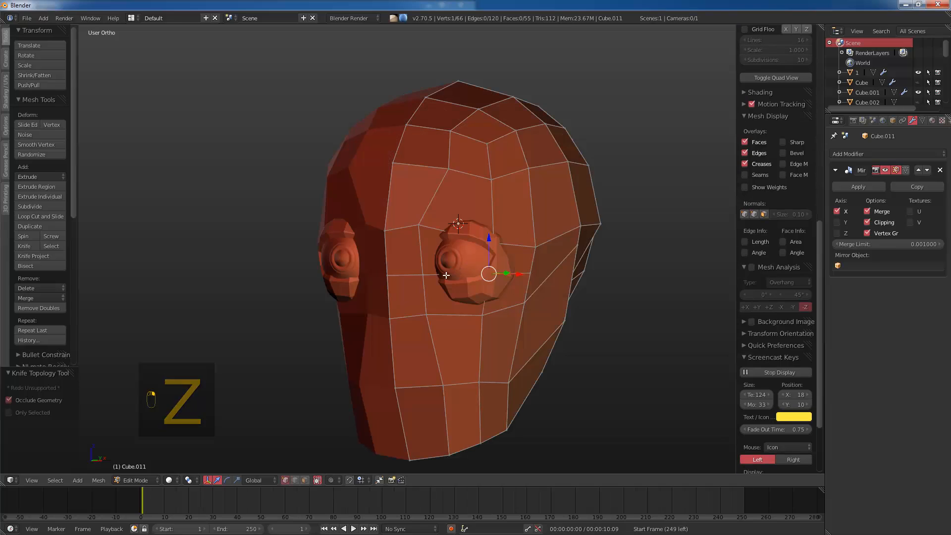
Step: Knife-cut an edge beside the nose from the inner under-eye vertex through the mid-height line to the inner brow vertex
right_click(441, 278)
key("z")
key("a")
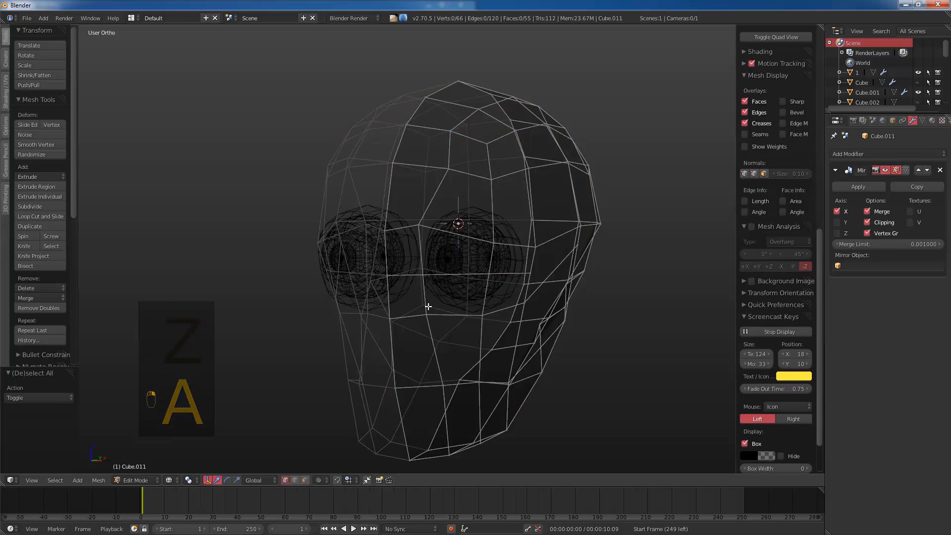
key("k")
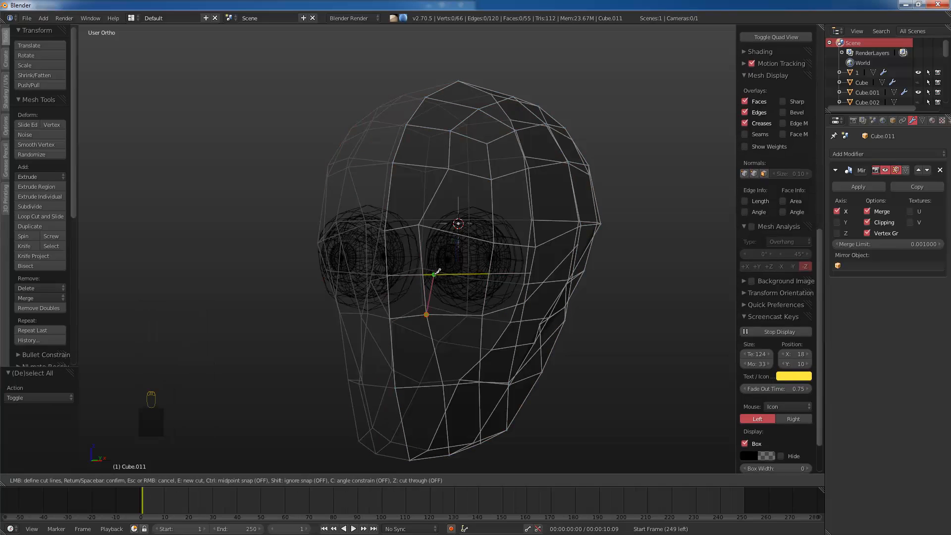
left_click(419, 224)
key("space")
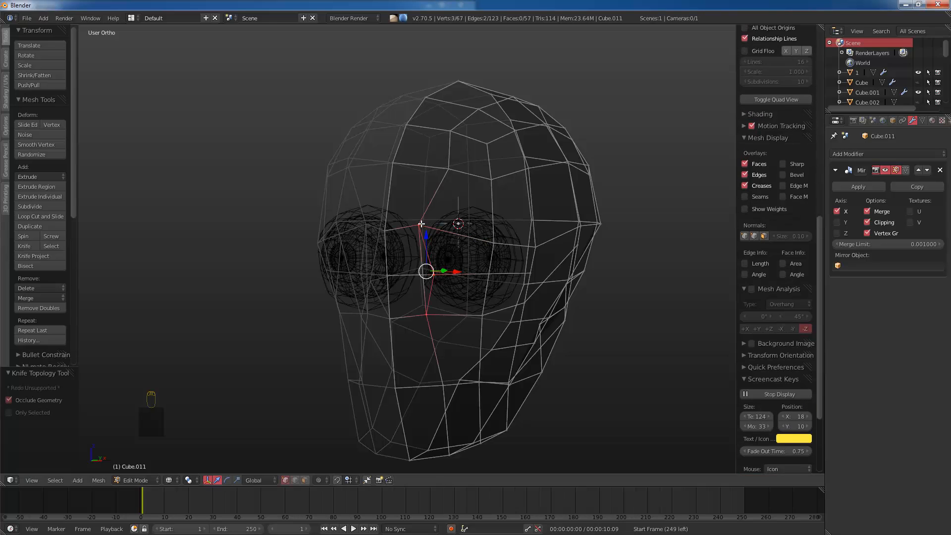
Step: Push the two mid-height vertices inside the eye area back into the head by 1.155 along Y to form a socket
key("a")
right_click(437, 271)
right_click(491, 269, "shift")
key("z")
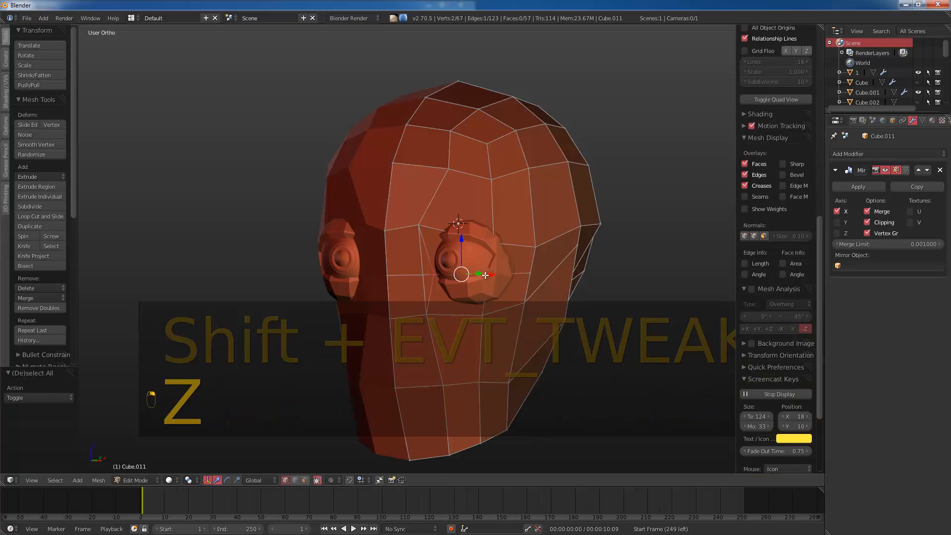
middle_click_drag(492, 268, 472, 277)
key("z")
key("z")
left_click_drag(469, 278, 489, 269)
key("z")
Step: Move the two mid-height vertices beside the nose bridge towards the nose by about -0.53 in X and 0.26 in Z
key("KP_1")
key("z")
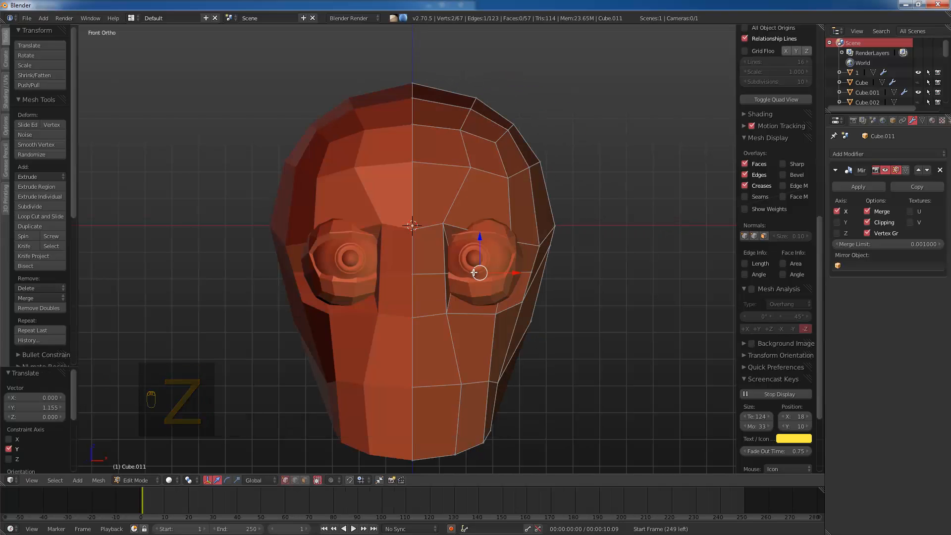
key("z")
key("z")
scroll(507, 289, "up", 2)
key("z")
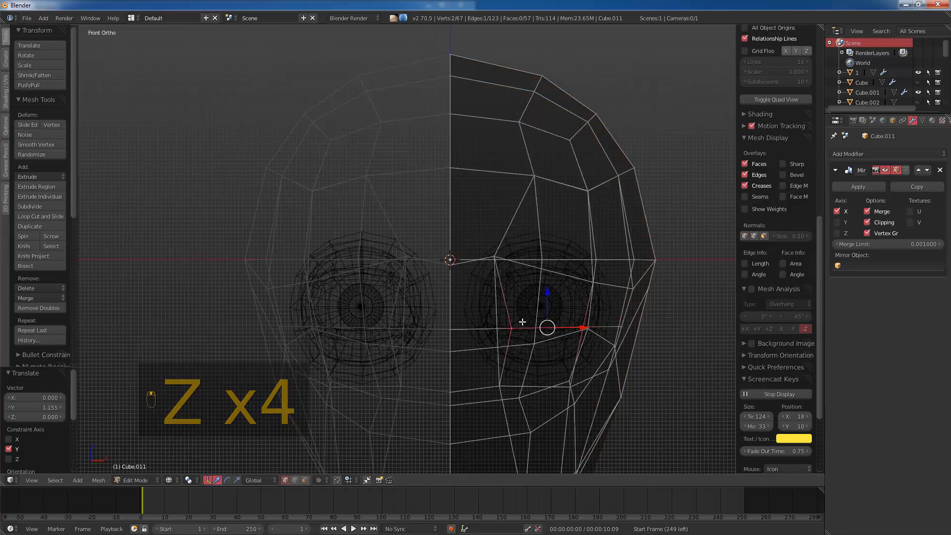
right_click(493, 328)
key("z")
right_click(513, 325, "shift")
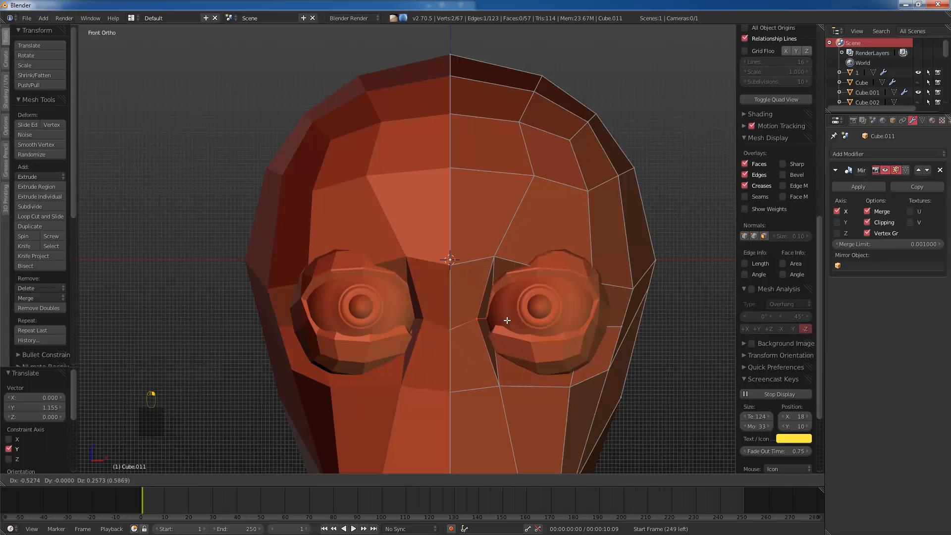
Step: Raise the inner brow vertex by 0.051 in Z and move the outer brow vertex by -0.180 in X and 1.029 in Z
right_click(498, 259)
key("g")
left_click(496, 255)
key("z")
right_click(594, 278)
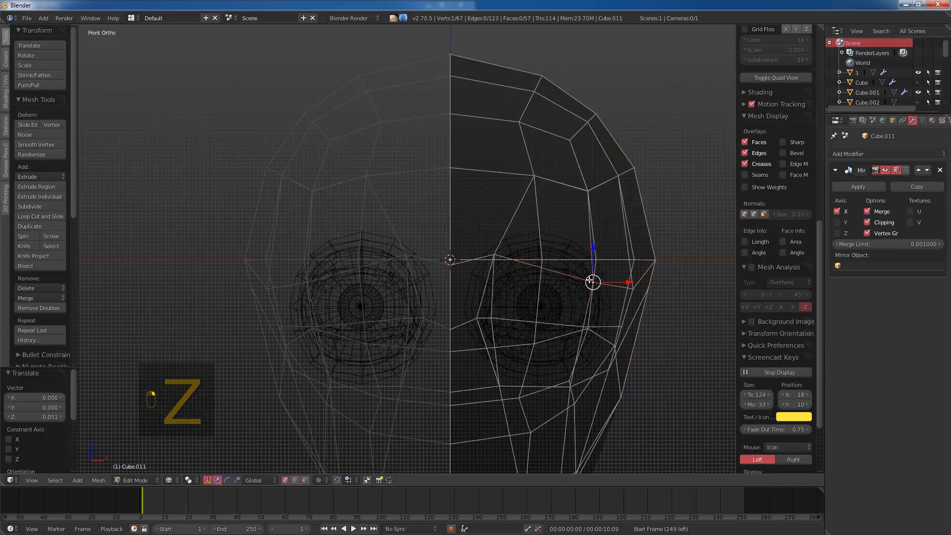
key("z")
key("g")
left_click(600, 259)
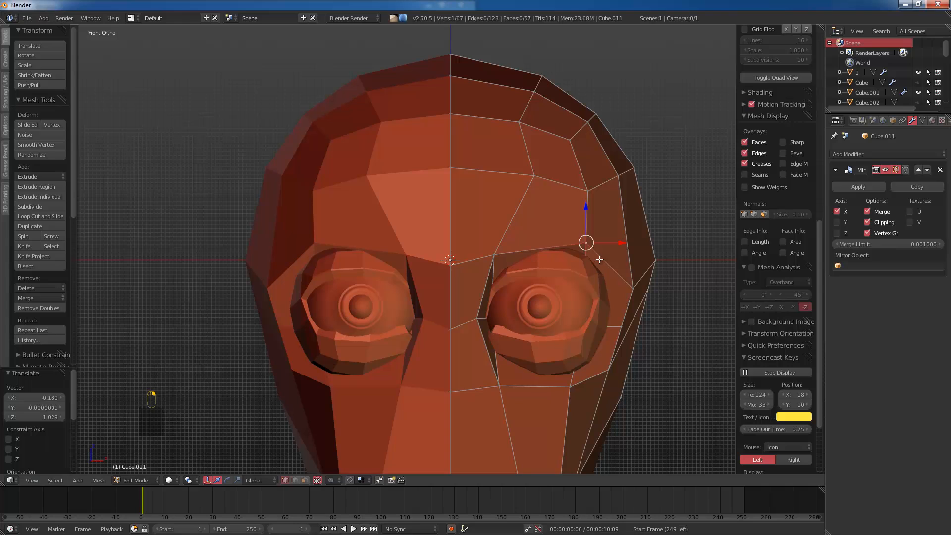
Step: Move the inner brow vertex by 0.180 in X and 0.051 in Z, and nudge the recessed inner socket vertex outward and down
right_click(495, 259)
key("g")
left_click(502, 256)
key("z")
key("z")
right_click(498, 318)
key("z")
key("g")
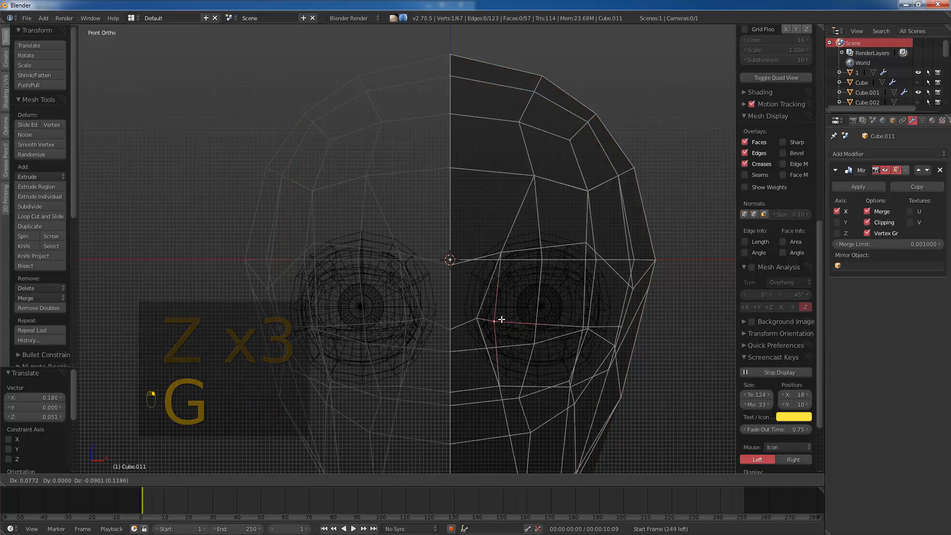
left_click(501, 320)
Step: Move the inner vertex of the lower socket rim by -0.167 in X and 0.360 in Z
key("z")
right_click(501, 386)
key("g")
left_click(495, 373)
Step: Adjust the next lower-rim vertex below the eye and move the outer rim vertex by 0.090 in X and 0.270 in Z
right_click(569, 383)
key("g")
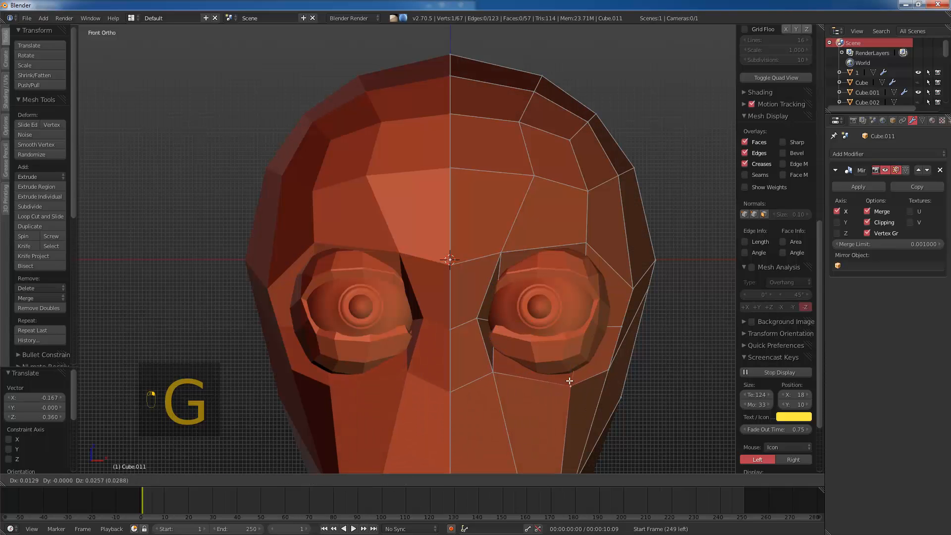
key("g")
left_click(574, 390)
right_click(608, 373)
key("g")
left_click(611, 362)
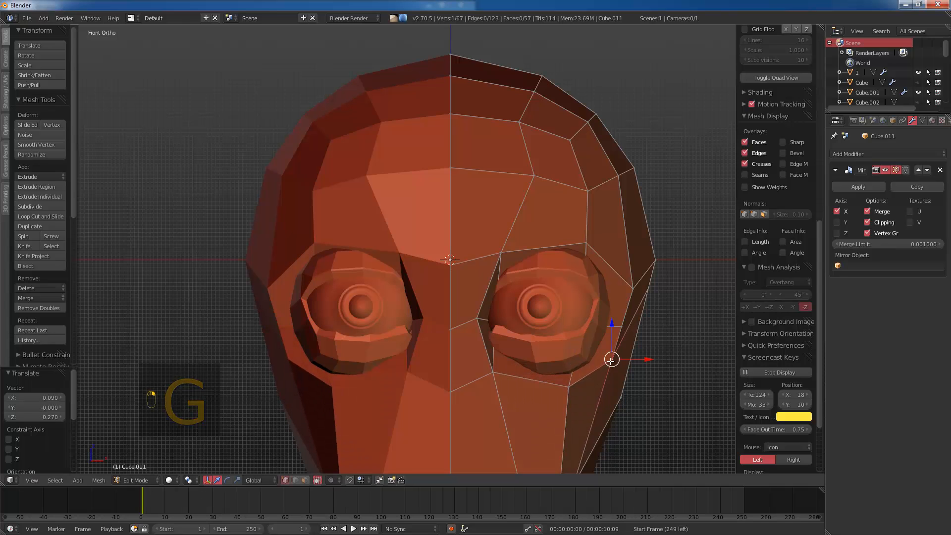
Step: Reposition the outer socket rim vertex in the front view and move the temple vertex by -0.193 in X and 0.386 in Z
key("g")
left_click(619, 304)
key("g")
left_click(616, 273)
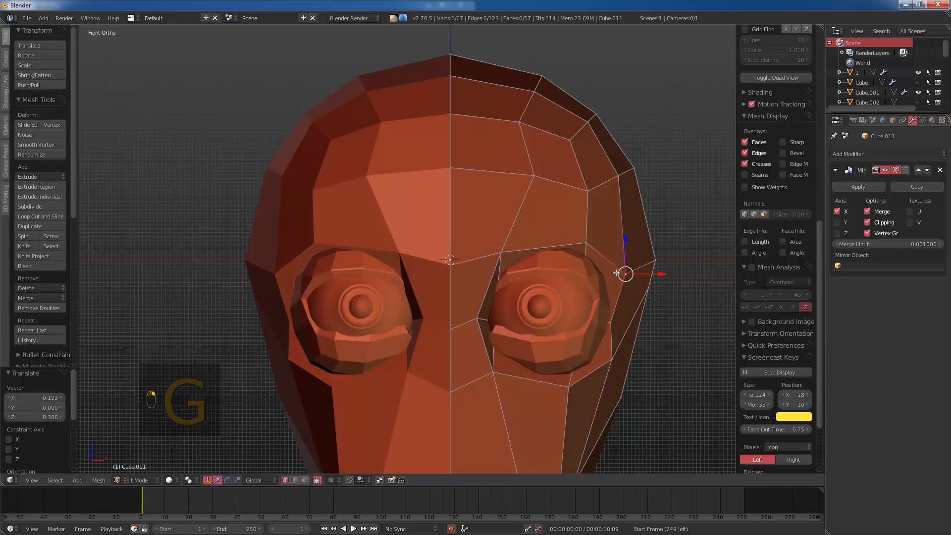
Step: In the side view, move the outer corner vertex of the eye socket by 0.262 in Y and 0.170 in Z
middle_click_drag(600, 324, 585, 335)
key("KP_1")
key("KP_3")
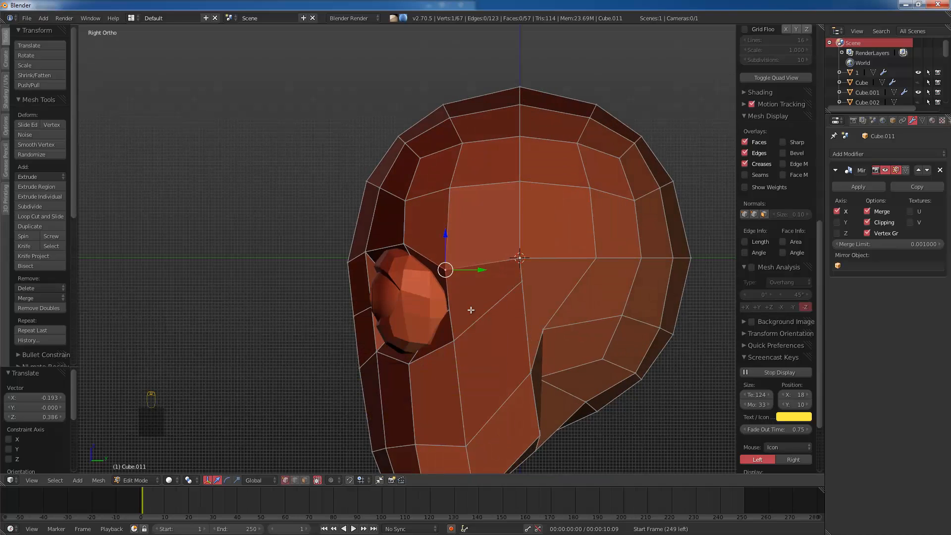
key("g")
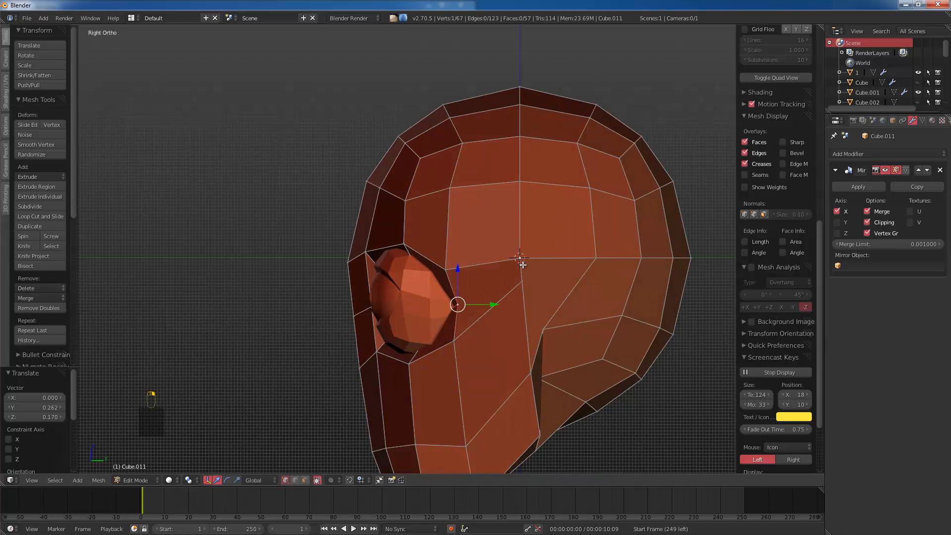
Step: Slide the vertex behind the eye down its edge by a factor of 0.209 and connect it to the outer socket corner
key("h")
key("ctrl+z")
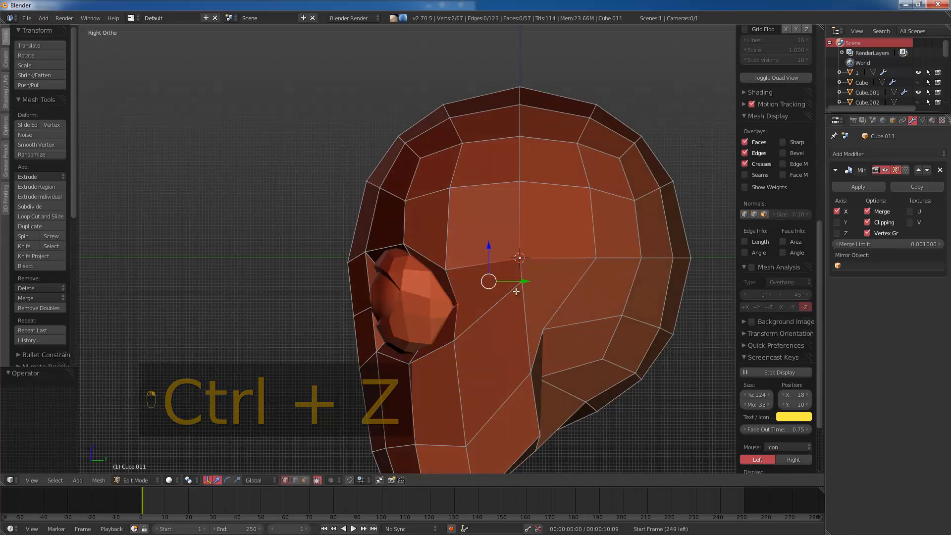
key("g")
key("g")
left_click(470, 303)
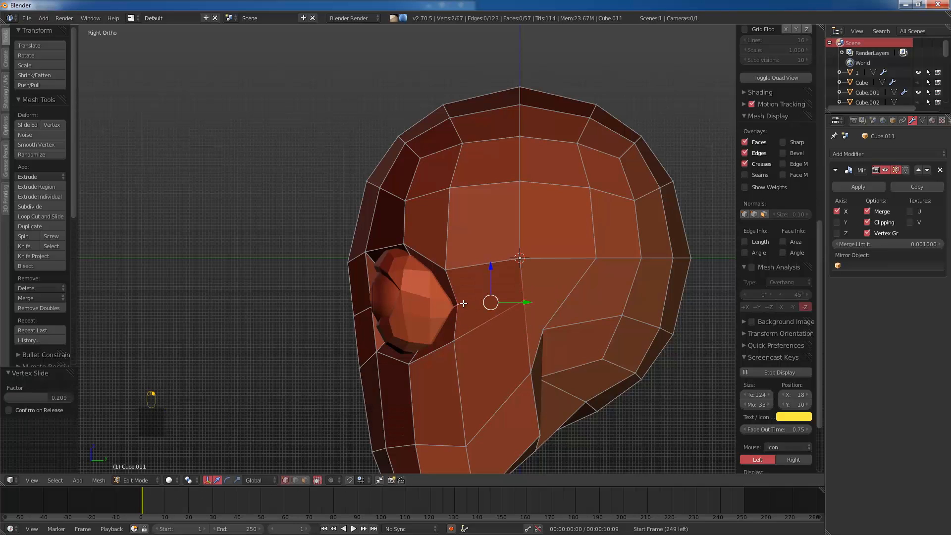
middle_click_drag(464, 303, 537, 314)
key("a")
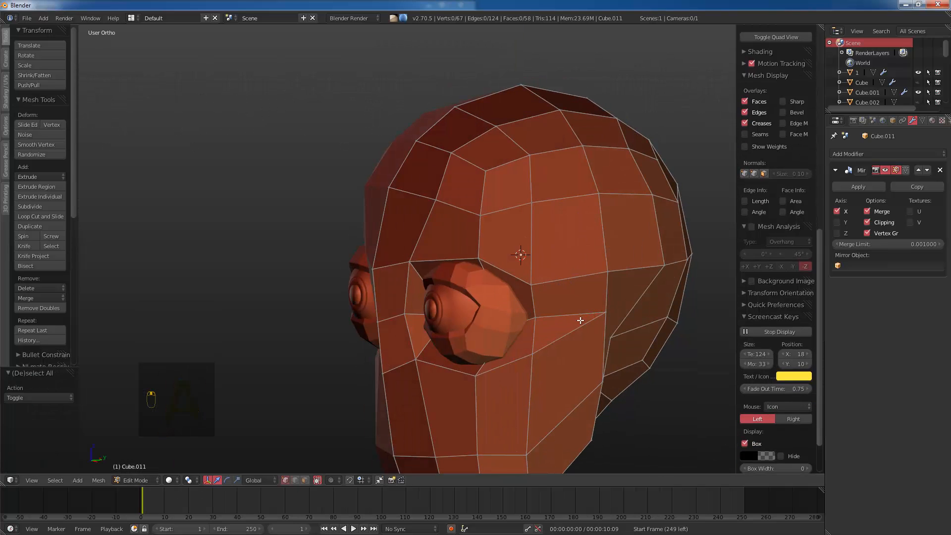
Step: In the side view, move the upper socket rim vertex by -0.216 in Y and the inner brow vertex by -0.046 in Y
key("KP_1")
key("KP_4")
key("KP_3")
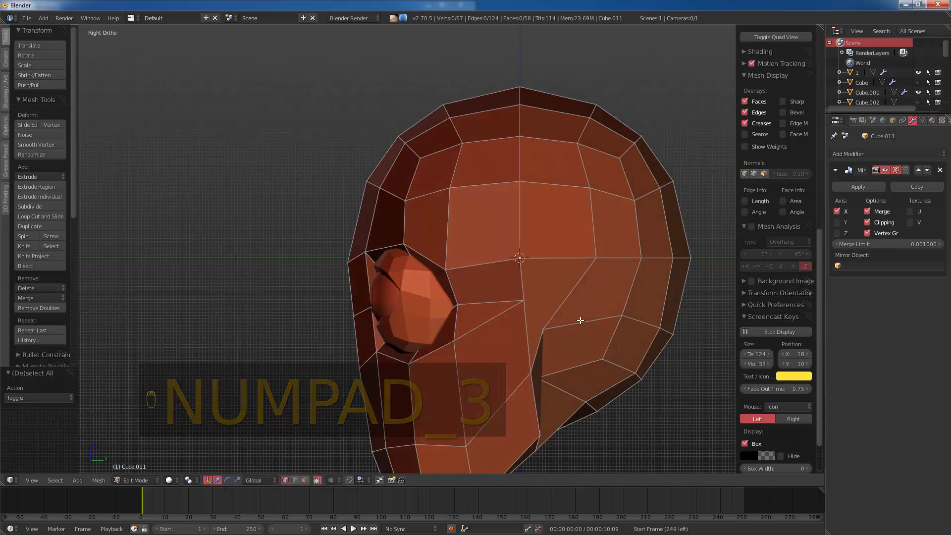
key("z")
key("z")
right_click(403, 245)
key("g")
left_click(375, 243)
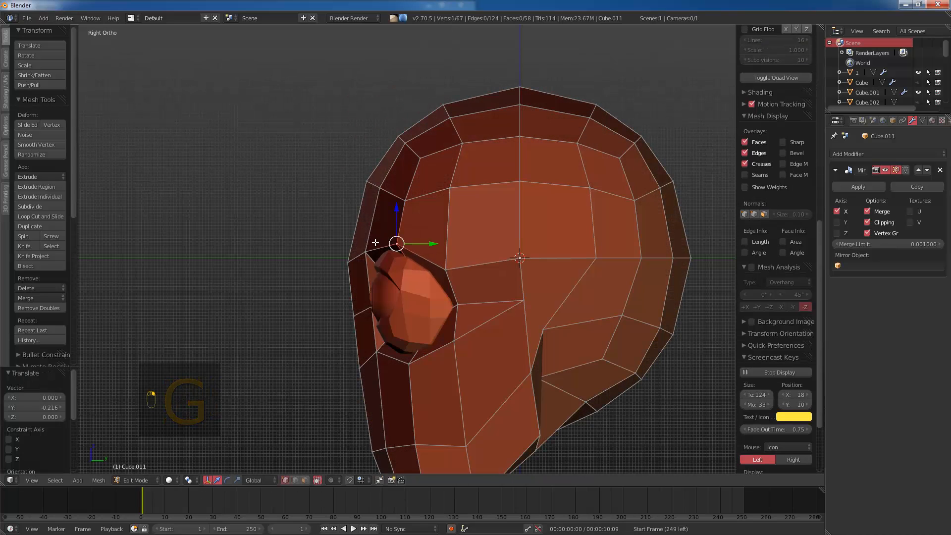
left_click(371, 243)
key("g")
left_click(369, 244)
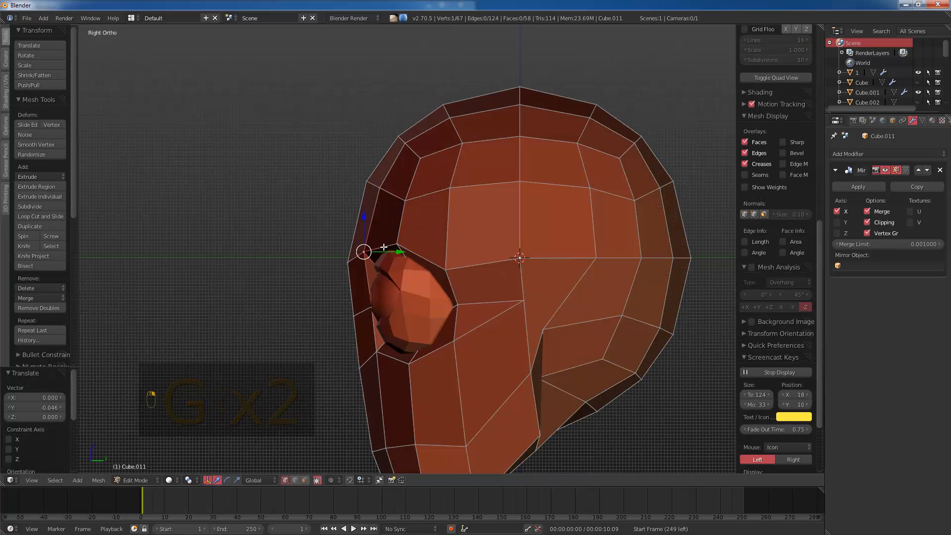
Step: Raise the upper socket rim vertex above the eye and shift it by -0.093 in Y
right_click(389, 242)
key("g")
left_click(391, 233)
key("g")
left_click(395, 234)
Step: Raise the outer brow vertex and move the outer socket corner vertex by 0.124 in Y and 0.154 in Z
right_click(448, 270)
key("g")
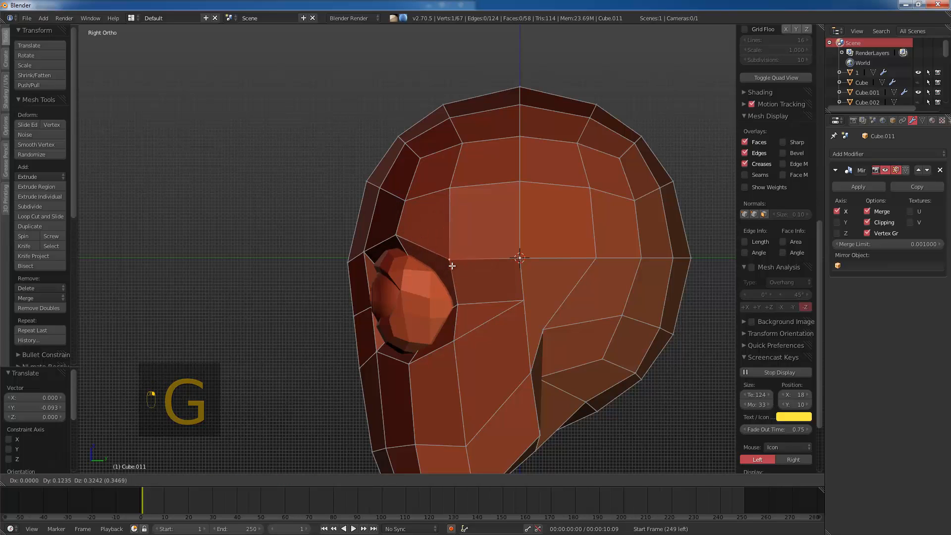
key("g")
left_click(460, 299)
Step: Move the recessed outer socket vertex upward and shift the lower outer rim vertex by -0.309 in Y and 0.015 in Z
key("z")
right_click(434, 320)
key("z")
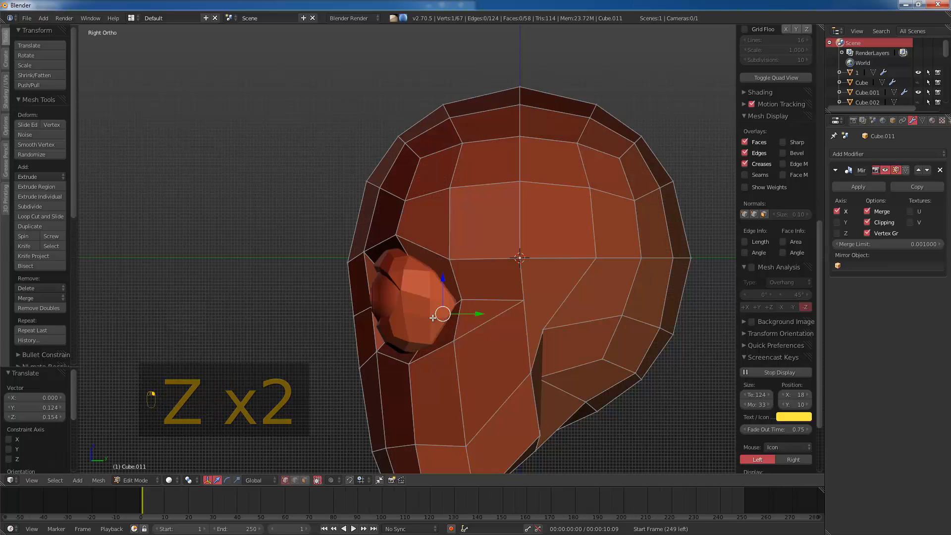
key("g")
left_click(440, 302)
key("g")
left_click(452, 336)
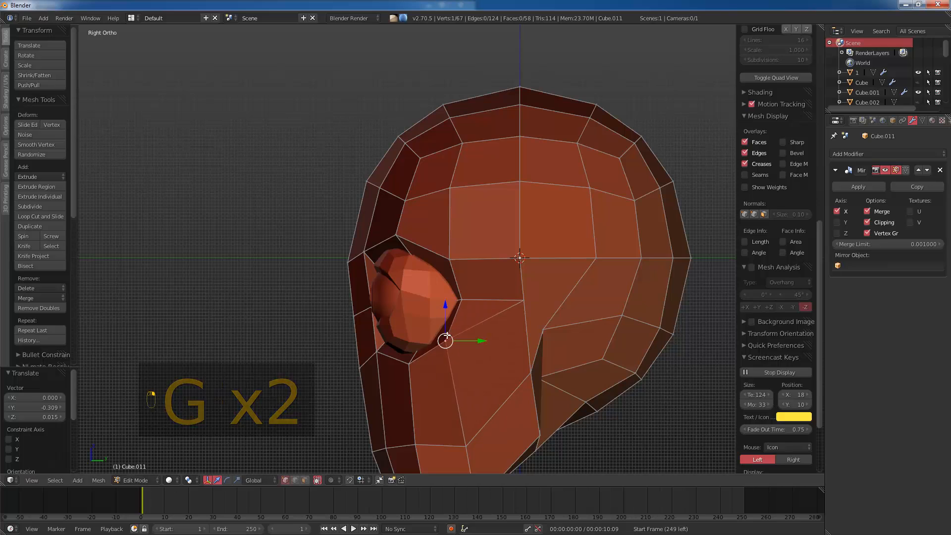
Step: Nudge the lower socket rim vertex below the eye slightly forward and up in the side view
right_click(410, 363)
key("g")
left_click(408, 362)
right_click(376, 350)
key("g")
left_click(381, 346)
key("z")
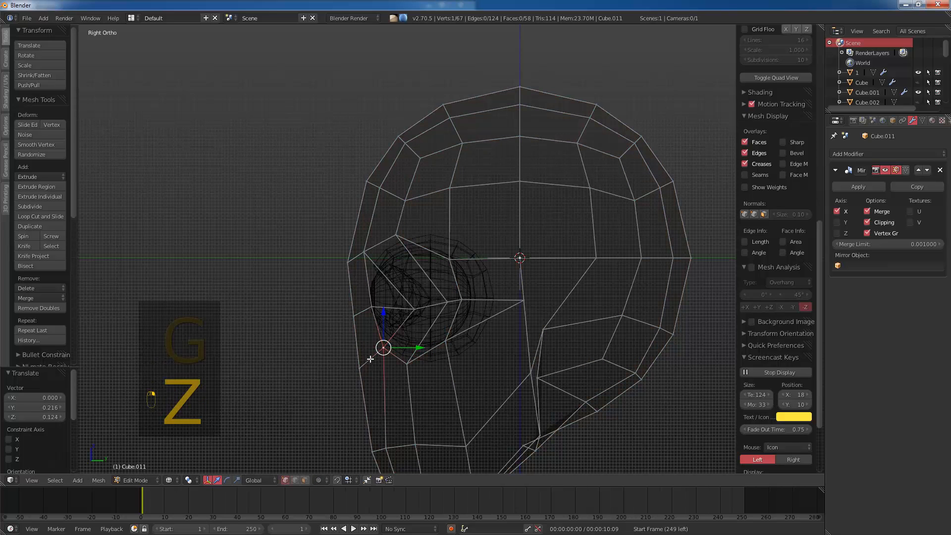
key("ctrl+z")
Step: Pull the lower nose vertex pair forward by -1.034 in Y and 0.139 in Z, and move the nose-bridge pair by -0.015 in Y and 0.031 in Z
key("g")
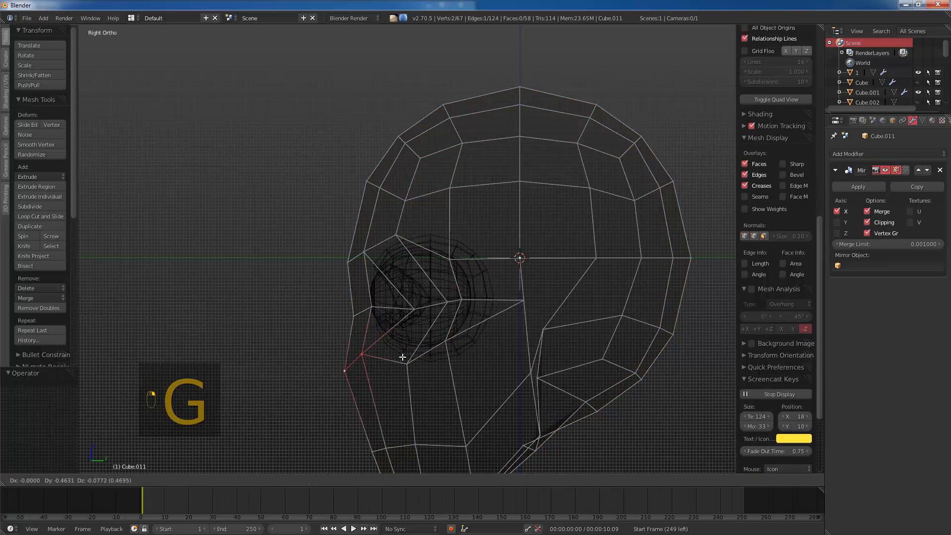
left_click(388, 349)
right_click(372, 307)
key("g")
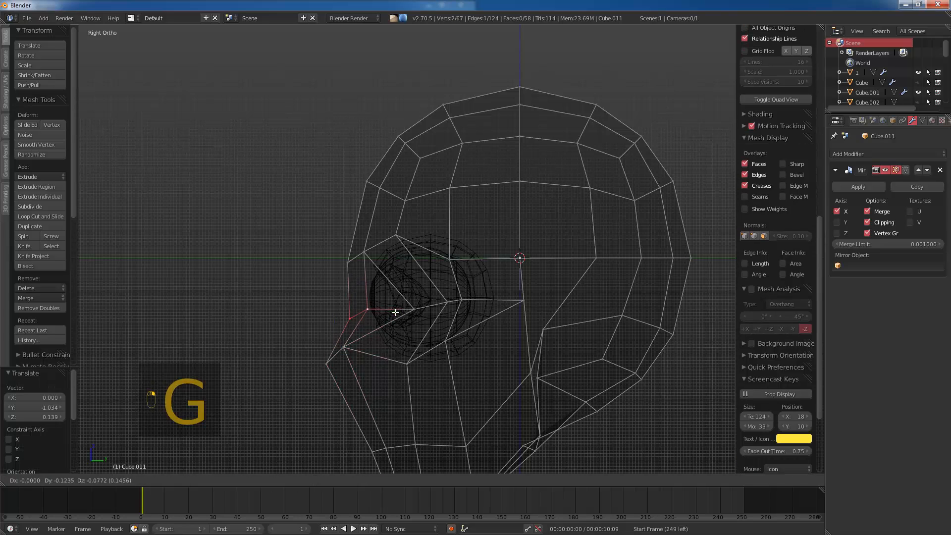
left_click(391, 303)
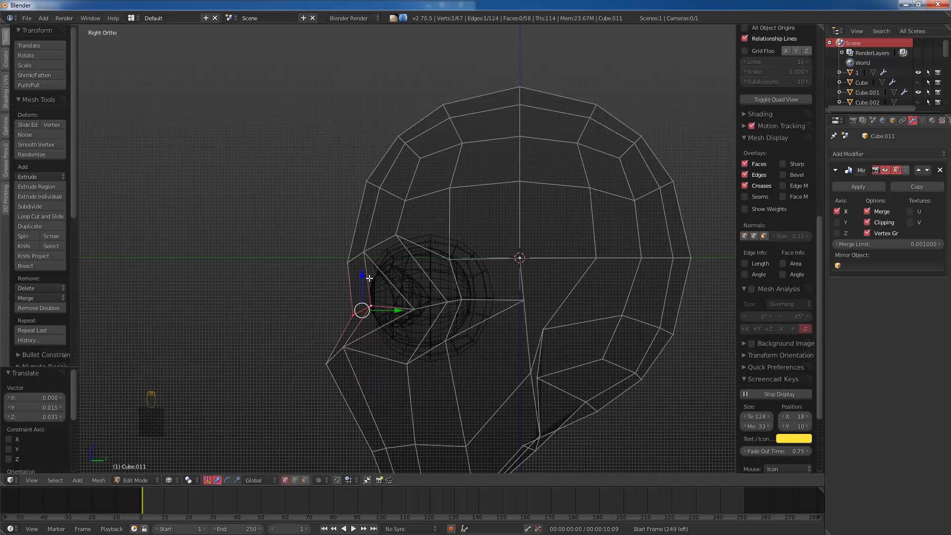
Step: Knife a new edge across the nose bridge just below the brow
key("a")
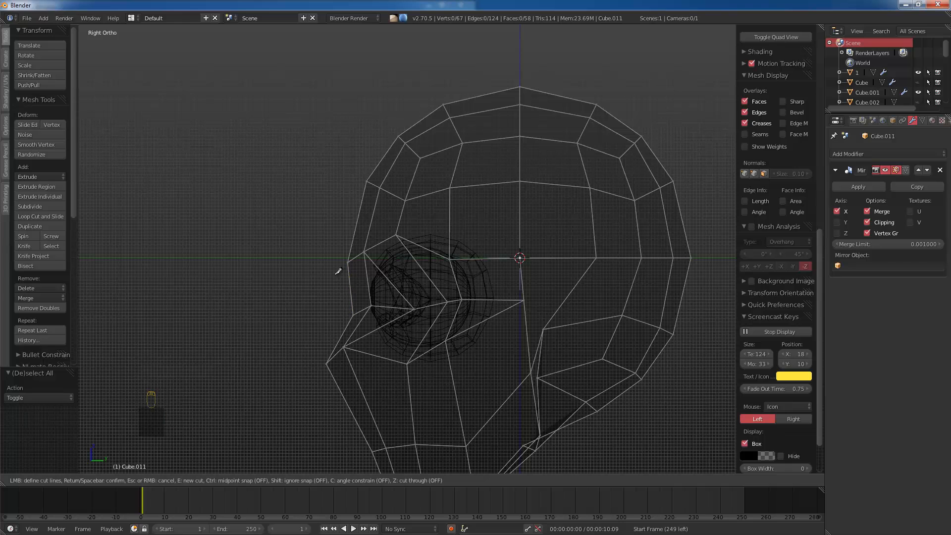
left_click(367, 266)
key("Return")
key("z")
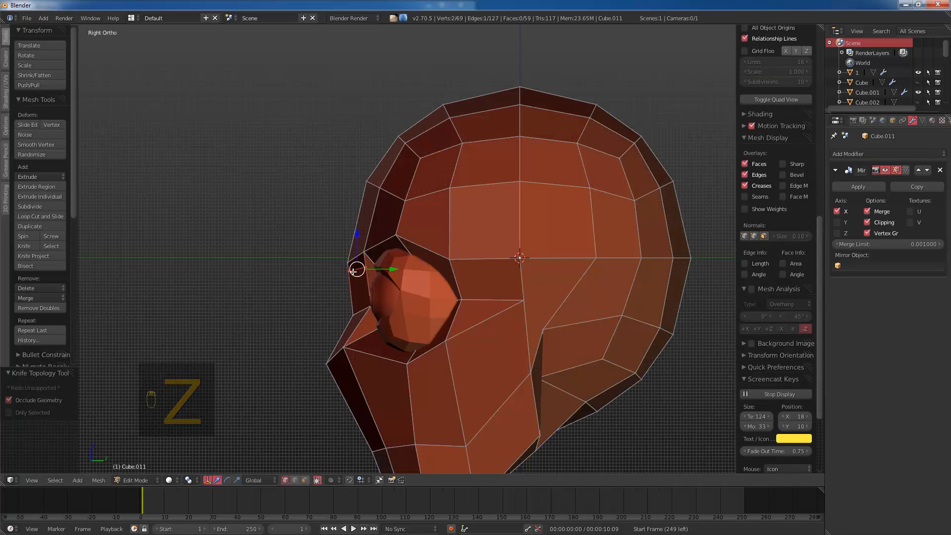
Step: Move the new nose-bridge edge back by 0.309 in Y and 0.031 in Z
key("g")
left_click(367, 270)
key("z")
middle_click_drag(388, 278, 474, 283)
key("z")
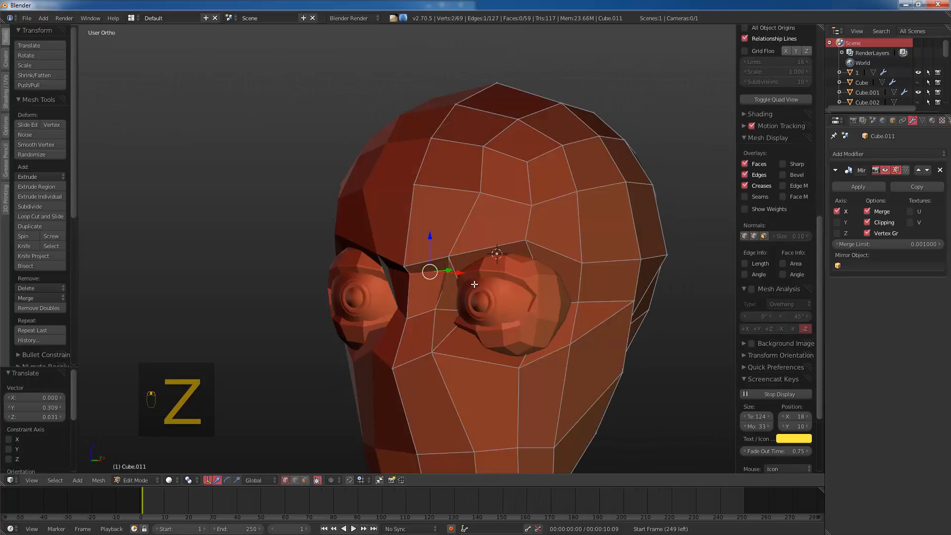
Step: In the front view, raise the centre brow vertex slightly and move the side vertex of the new bridge edge by -0.232 in X
key("KP_1")
right_click(444, 258)
key("g")
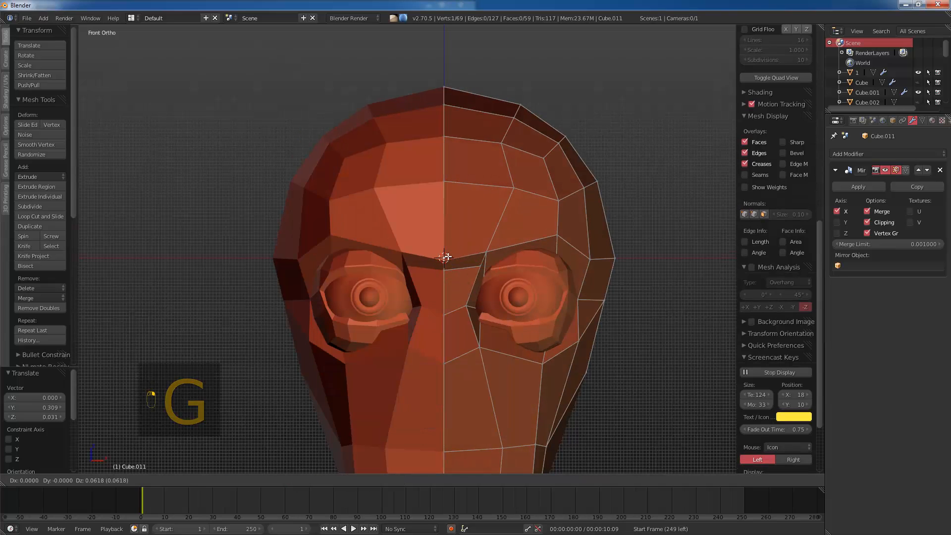
key("g")
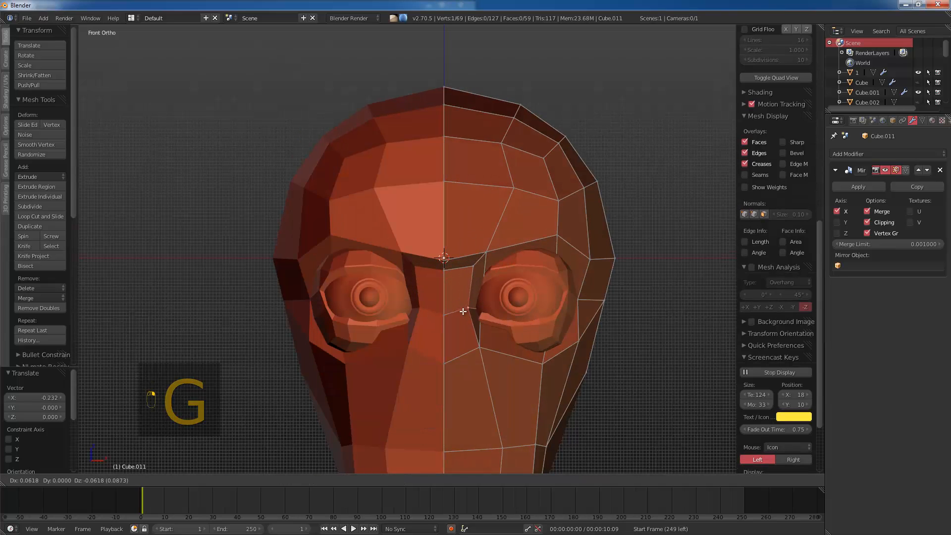
Step: Raise the nose-bridge vertex by 0.247 in Z and move the lower inner socket vertex inward and down beside the nose
key("g")
left_click(476, 339)
key("g")
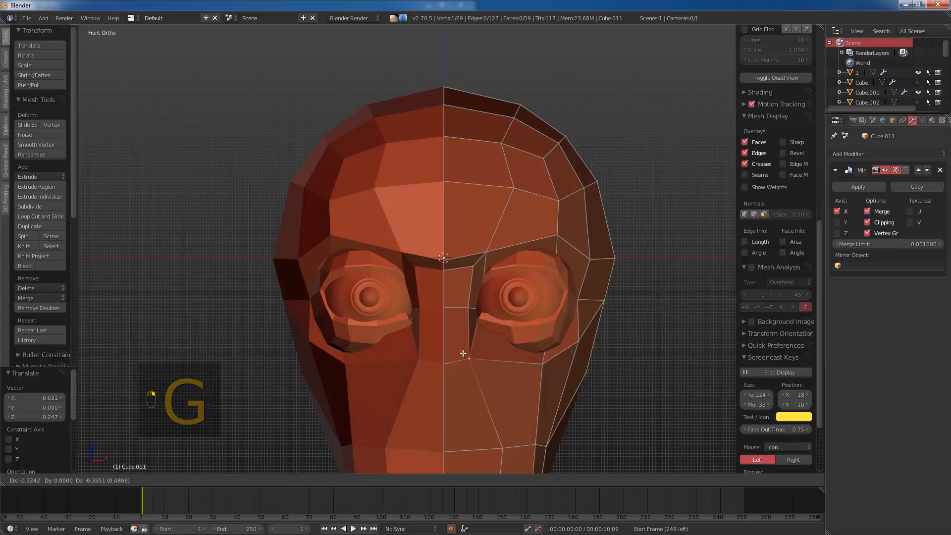
Step: Bevel the horizontal edge row midway down the lower face by an amount of 0.587 with 2 segments
key("KP_1")
key("KP_3")
key("z")
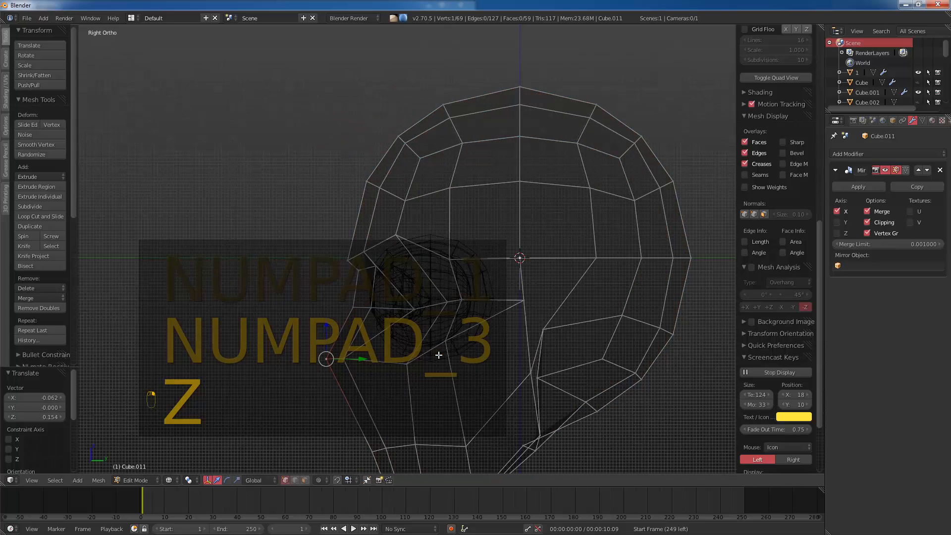
key("a")
right_click(421, 362)
right_click(438, 358, "shift")
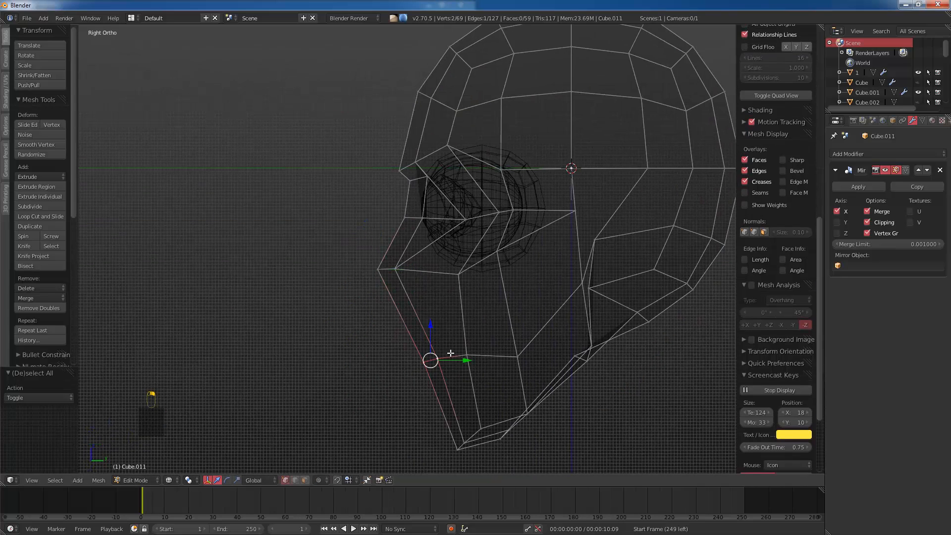
right_click(466, 355, "shift")
key("ctrl+b")
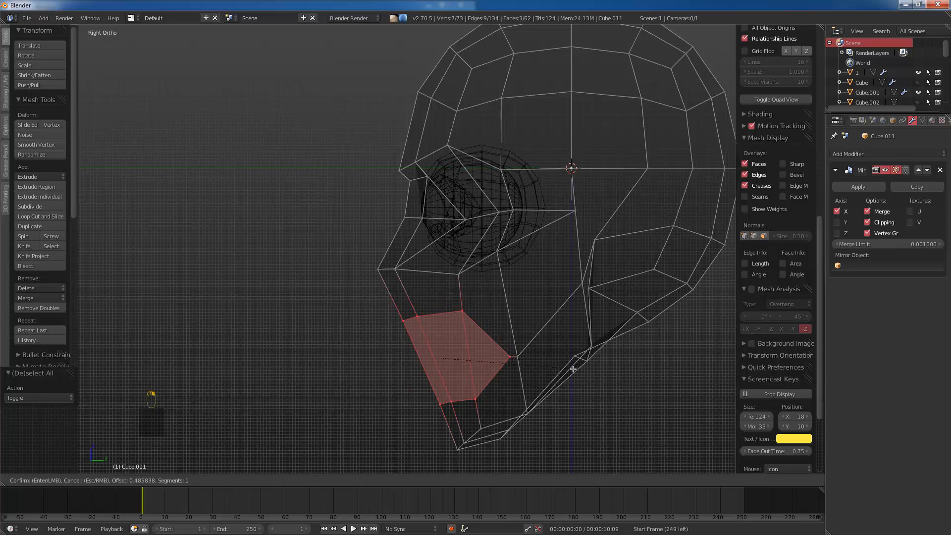
left_click(574, 368)
key("ctrl+z")
key("ctrl+b")
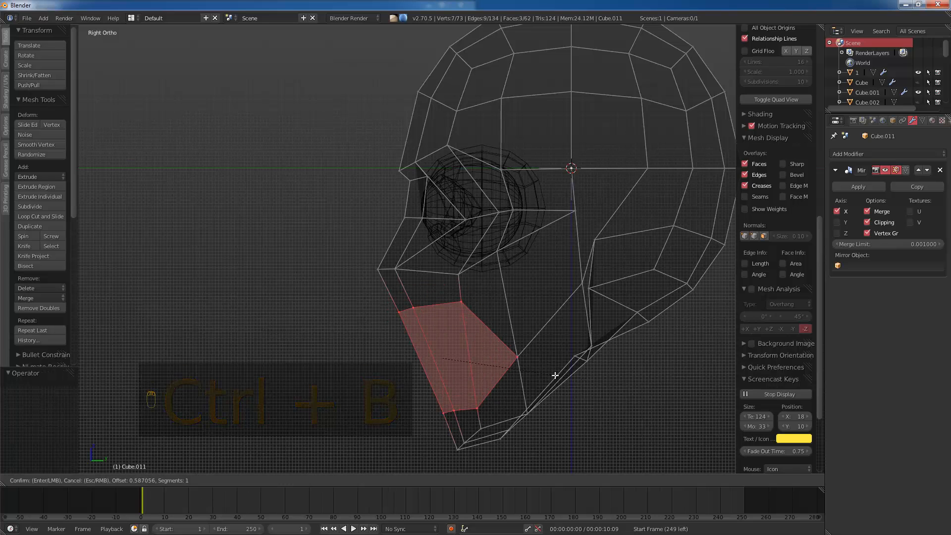
left_click(556, 374)
Step: Move the front vertex pair under the nose back and up, and move the neighbouring side vertex by 0.108 in Y and 0.108 in Z
right_click(399, 311)
right_click(413, 308, "shift")
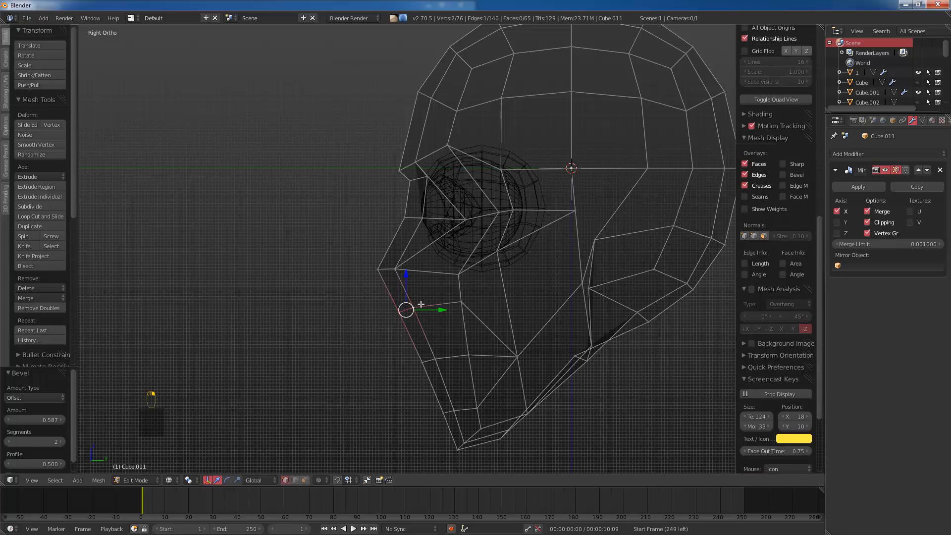
key("g")
left_click(438, 293)
right_click(462, 303)
key("g")
left_click(465, 299)
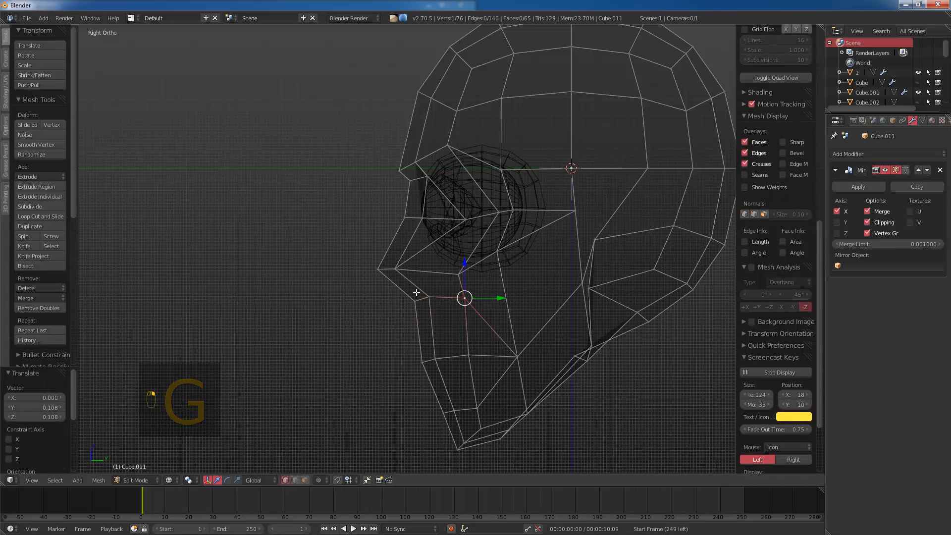
Step: Move the front vertex pair under the nose by 0.232 in Y and 0.170 in Z
right_click(429, 296, "shift")
key("g")
left_click(439, 291)
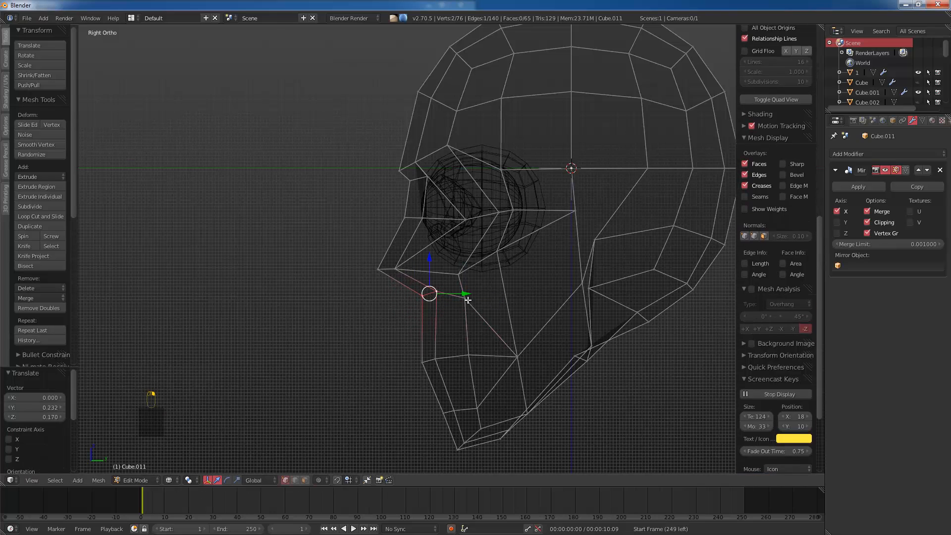
Step: Nudge the side vertex under the cheek further back and move the rear mouth-row vertex by 0.232 in Y and 0.232 in Z
right_click(468, 299)
key("g")
left_click(474, 297)
right_click(513, 355)
key("g")
left_click(522, 349)
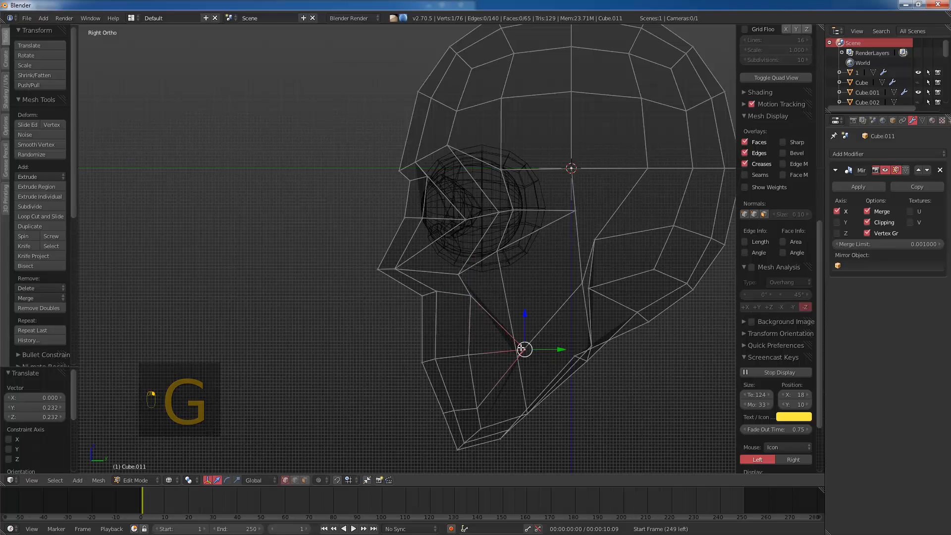
Step: Bevel the horizontal edge row above the chin by 0.074 with 1 segment
right_click(444, 409)
right_click(477, 407, "shift")
key("ctrl+b")
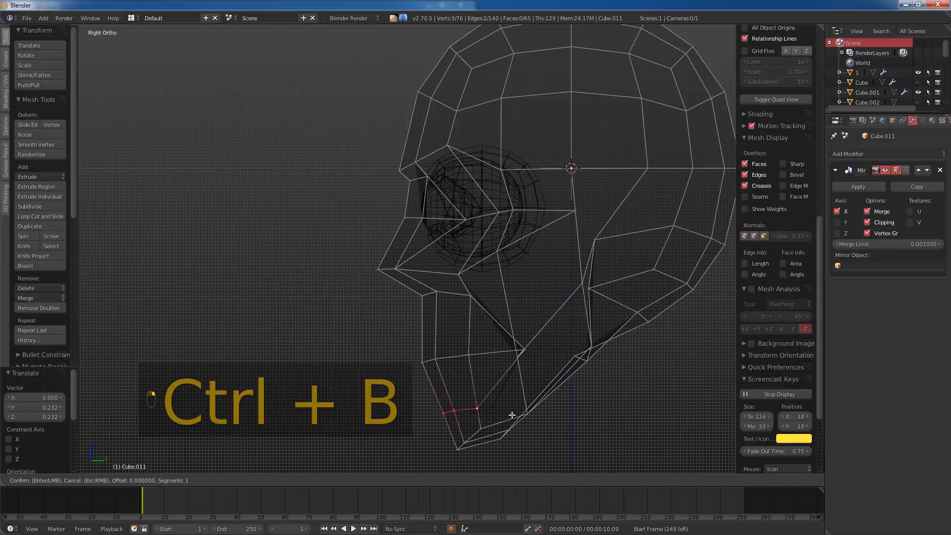
left_click(511, 417)
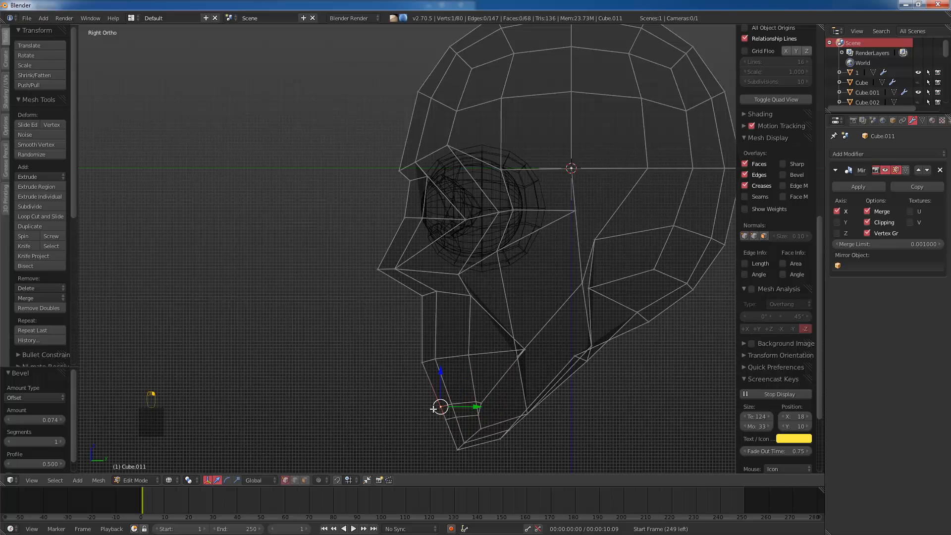
Step: Move the upper row of the chin bevel back, and shift its outer vertex by 0.046 in Y and -0.062 in Z
right_click(449, 400, "shift")
right_click(474, 396, "shift")
key("g")
left_click(492, 400)
right_click(488, 399)
key("g")
left_click(489, 402)
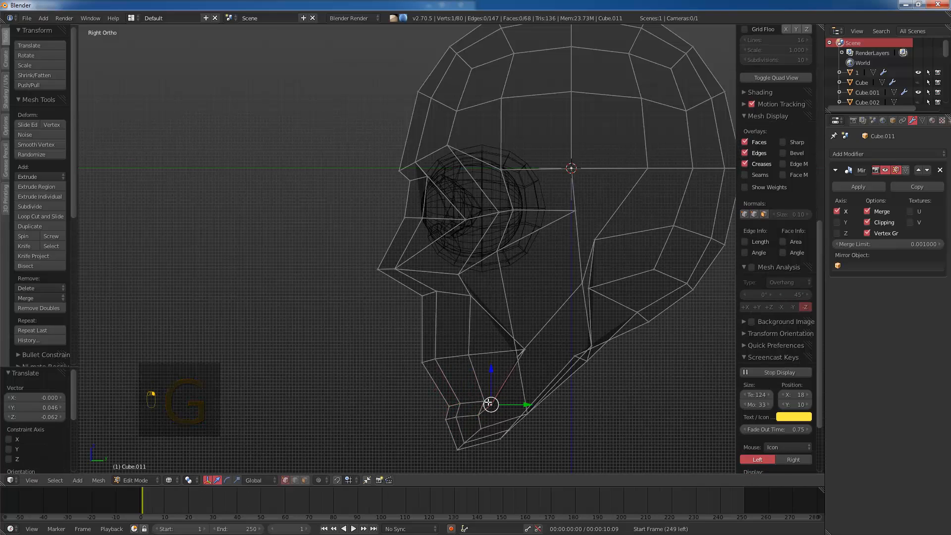
Step: Move the outer upper-mouth vertex below the cheek inward by -0.797 in X
key("z")
key("KP_1")
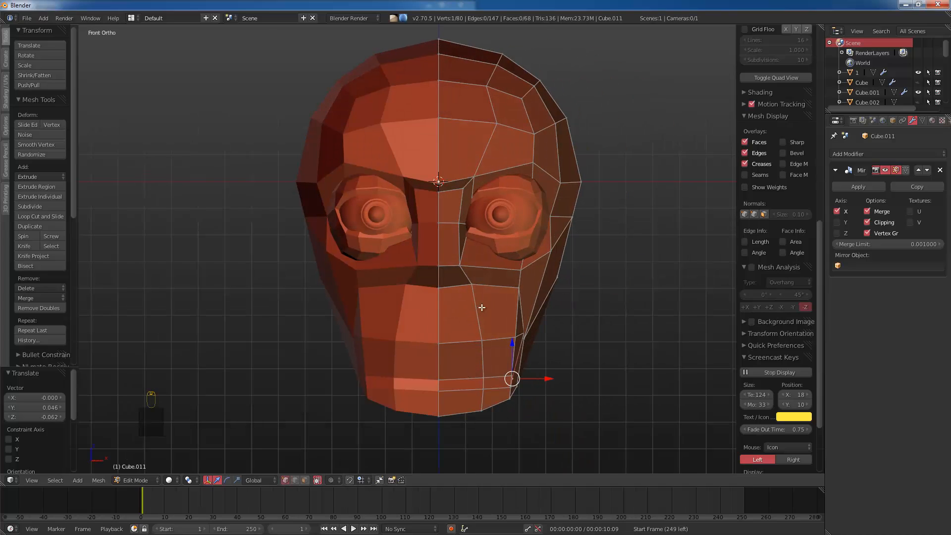
left_click_drag(543, 286, 531, 289)
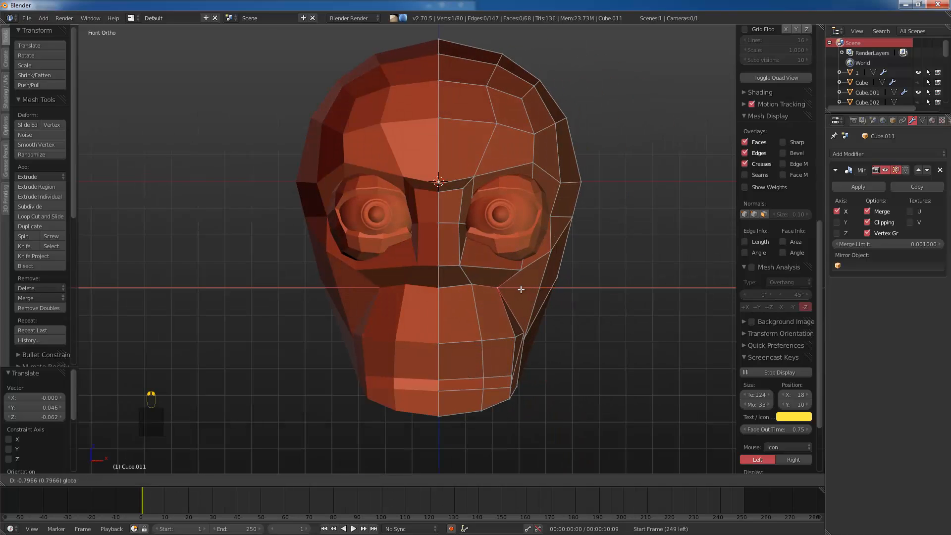
left_click(521, 290)
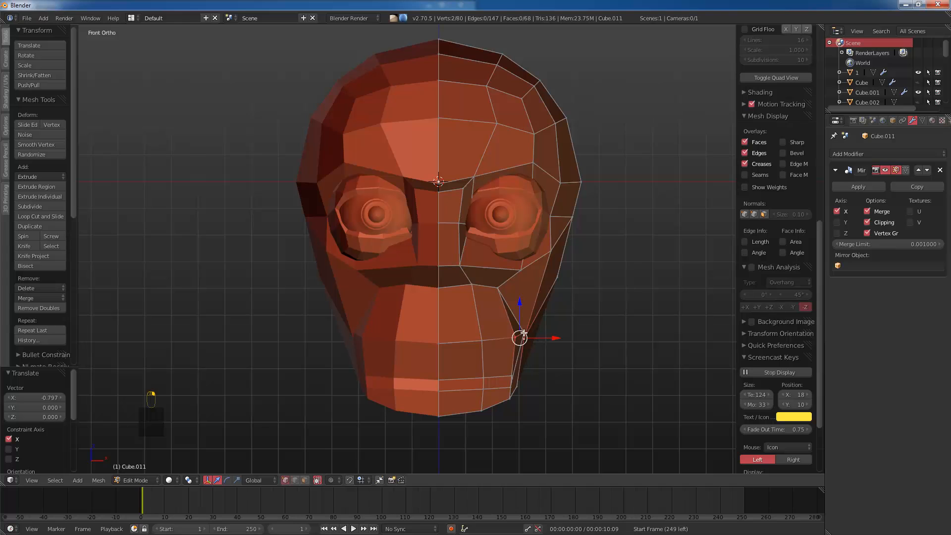
Step: Select the mouth-corner vertex and its outer neighbour, and move the pair by -0.542 in X
mouse_move(504, 337)
middle_mouse_down()
mouse_move(480, 346)
mouse_move(520, 340)
middle_mouse_up()
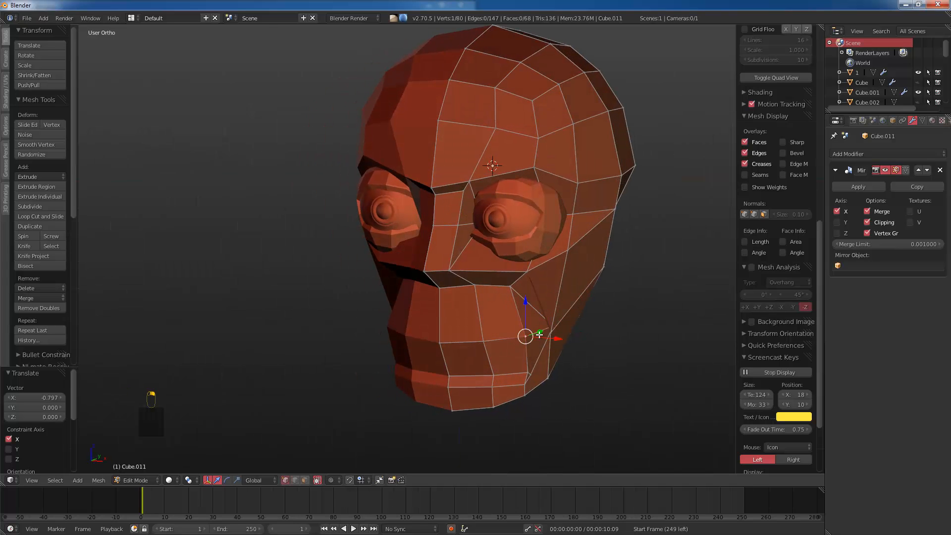
key("z")
key("z")
right_click(526, 336, "shift")
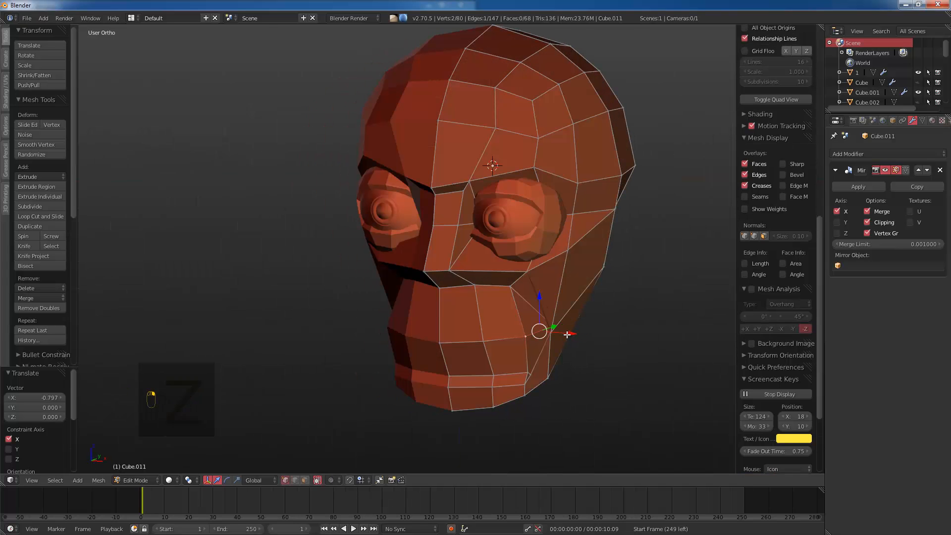
left_click_drag(566, 333, 556, 331)
Step: Nudge the vertex beside the mouth corner, and slide the jaw vertex behind it by a factor of 0.124
right_click(537, 325)
key("g")
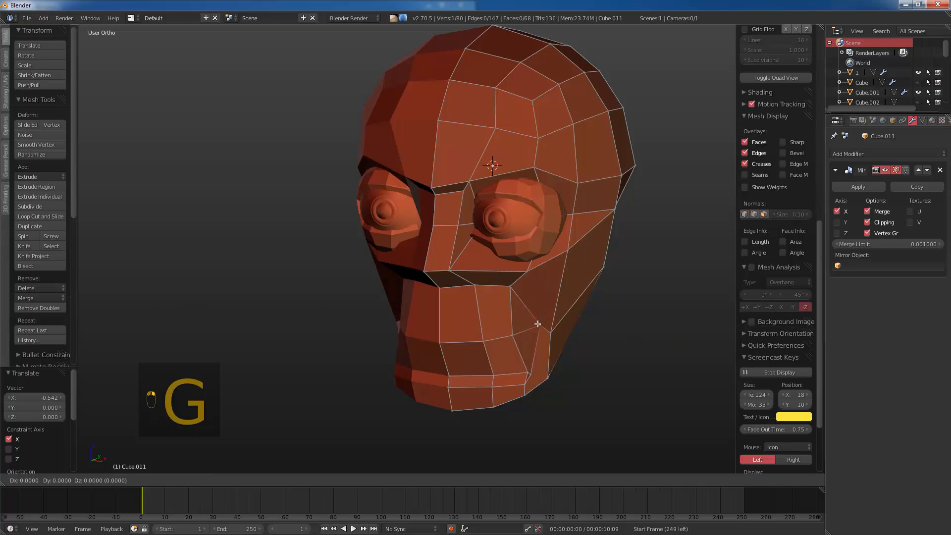
left_click(536, 329)
right_click(551, 331)
key("g")
key("g")
left_click(555, 325)
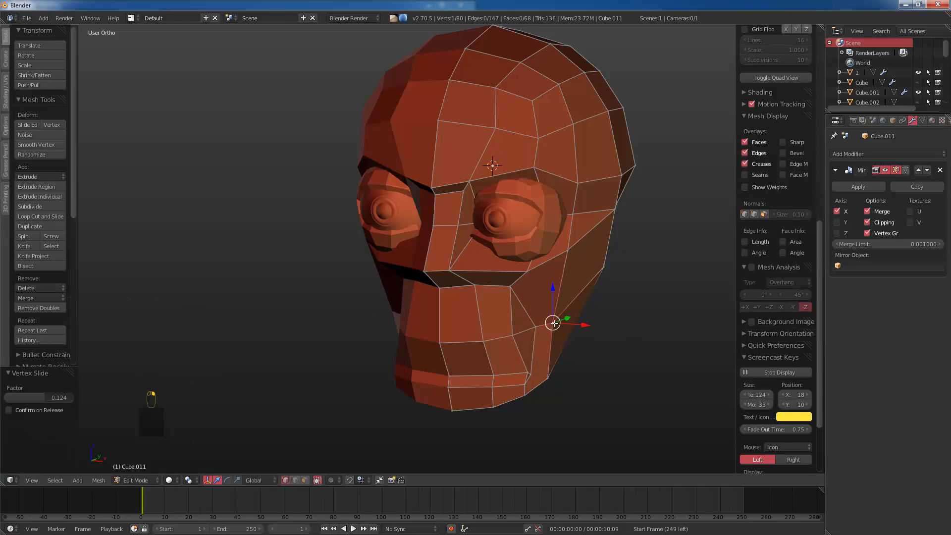
Step: Connect the chin's outer bevel vertex to the lower jaw vertex with a new edge
middle_click_drag(523, 329, 533, 366)
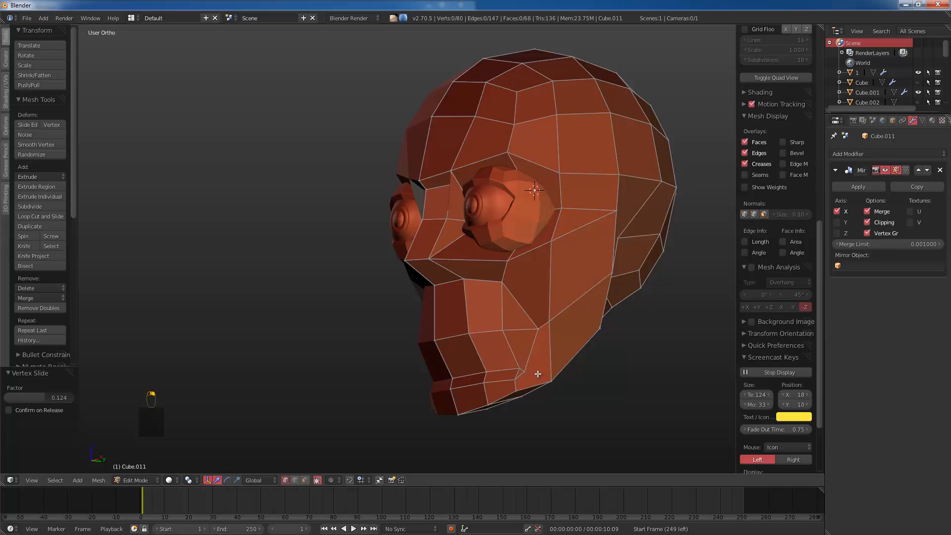
right_click(538, 374)
key("j")
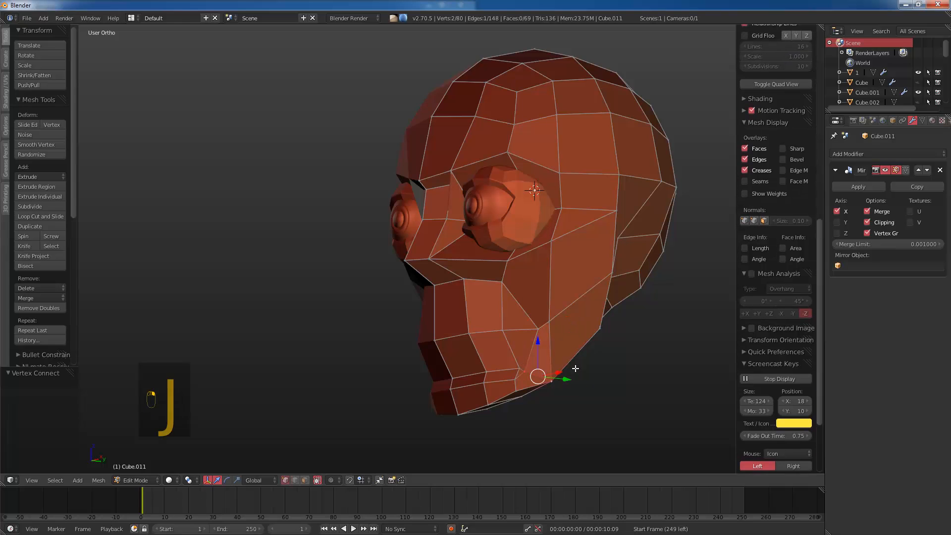
Step: Move the lower jaw edge inward by -0.227 in X
middle_click_drag(542, 372, 576, 308)
right_click(576, 308)
right_click(594, 303, "shift")
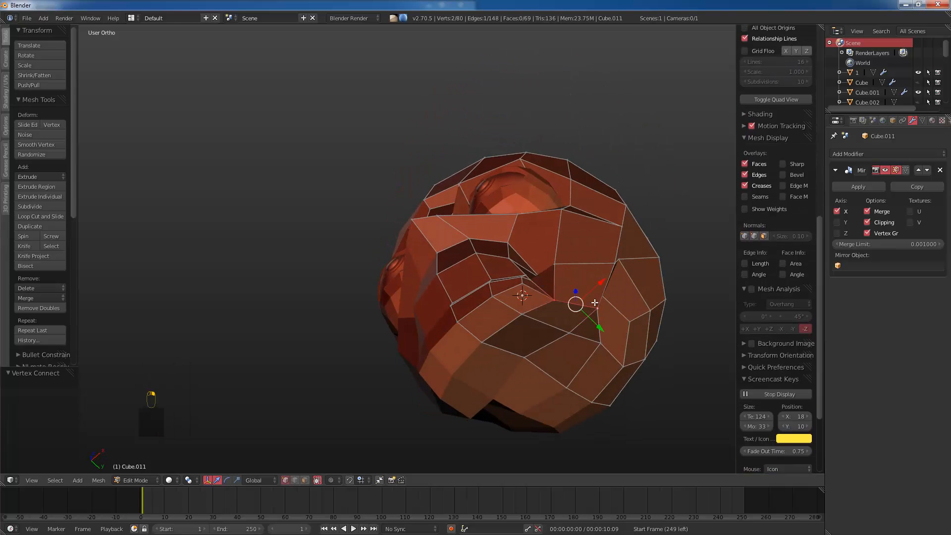
left_click_drag(601, 283, 592, 282)
Step: Pull the rear jaw vertex inward, and move the side-of-head edge at eye level by -0.175 in X
middle_click_drag(592, 281, 441, 341)
right_click(508, 281)
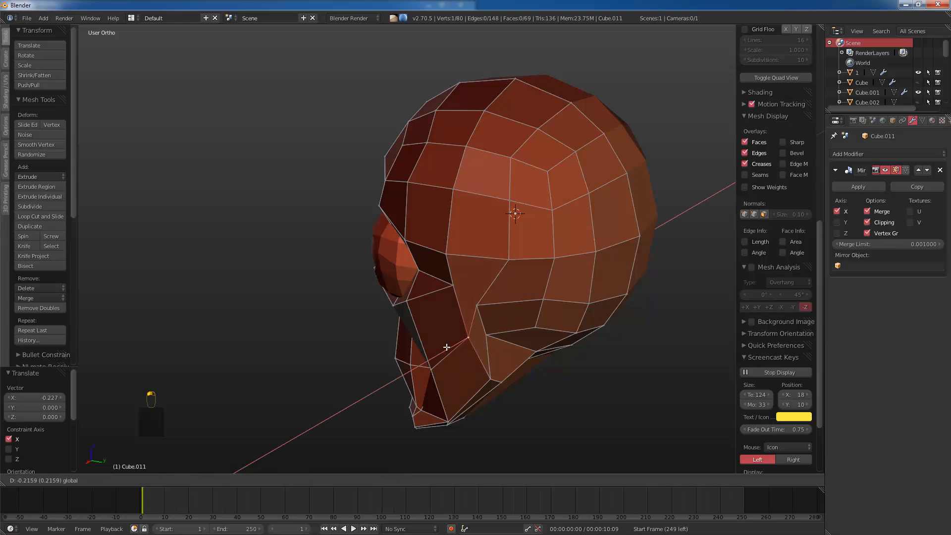
left_click_drag(433, 278, 438, 277)
middle_click_drag(438, 277, 537, 269)
Step: Raise the upper centre vertex between the brows by 0.286 in Z and the one below it by 0.080 in Z
key("KP_1")
key("KP_4")
key("KP_1")
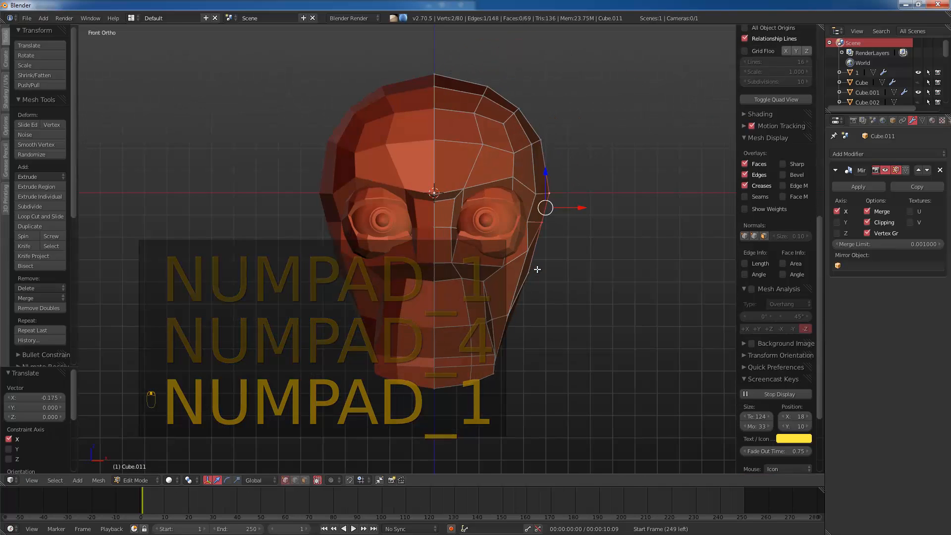
key("z")
key("z")
scroll(411, 288, "up", 5)
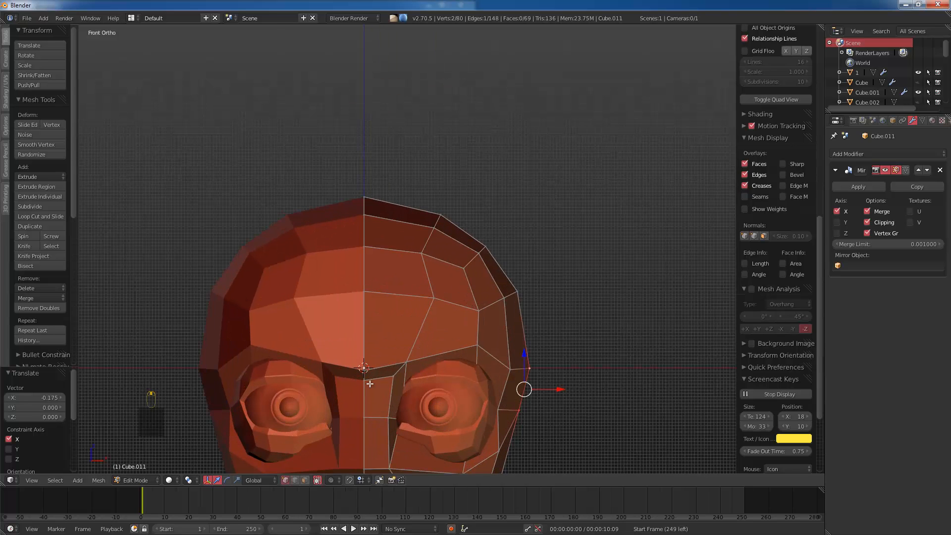
right_click(412, 288)
key("g")
key("z")
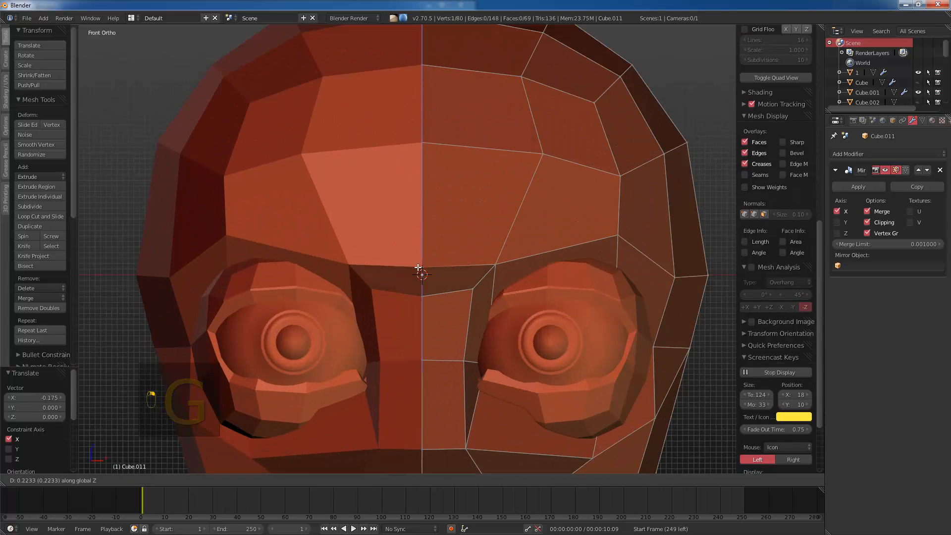
left_click(437, 295)
key("z")
key("z")
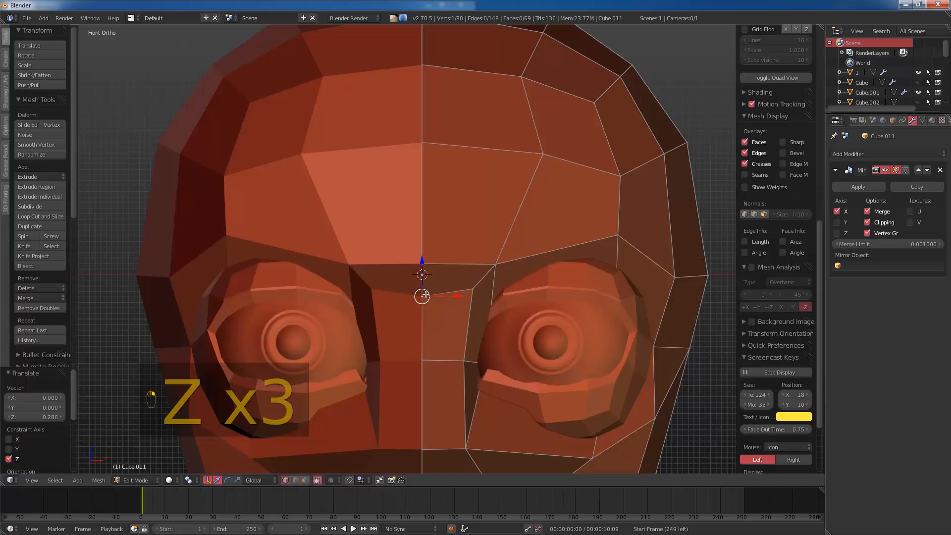
key("g")
key("z")
left_click(426, 290)
Step: Shift the inner brow vertex outward and up, and raise the centre brow vertex by 0.348 in Z
right_click(487, 261)
key("g")
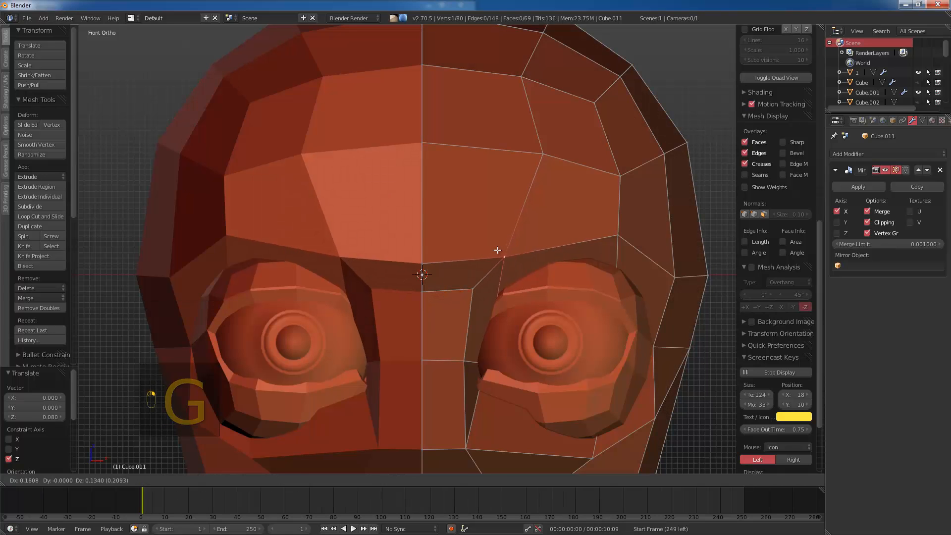
left_click(506, 255)
right_click(422, 264)
key("g")
left_click(422, 245)
Step: Move the outer vertex pair of the chin bevel inward by -0.814 in X
scroll(423, 248, "down", 5)
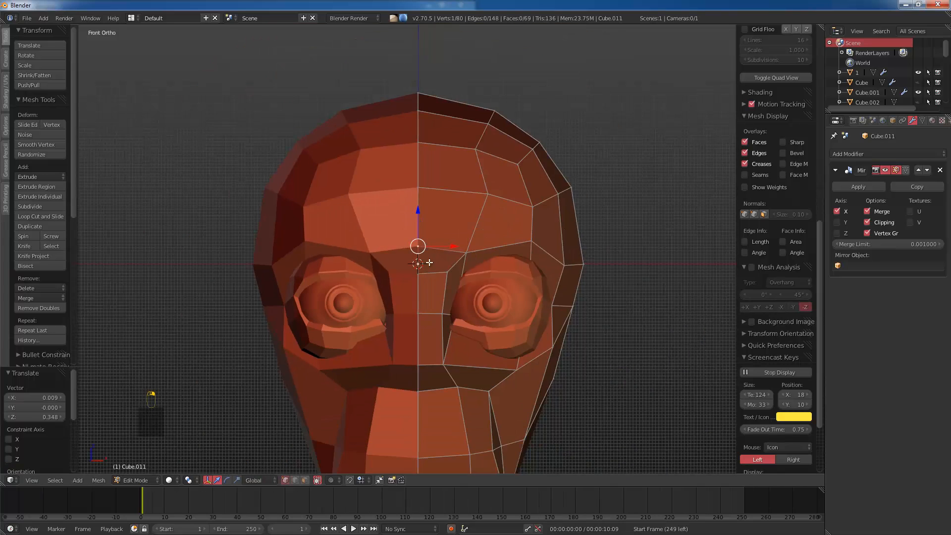
key("Tab")
key("KP_1")
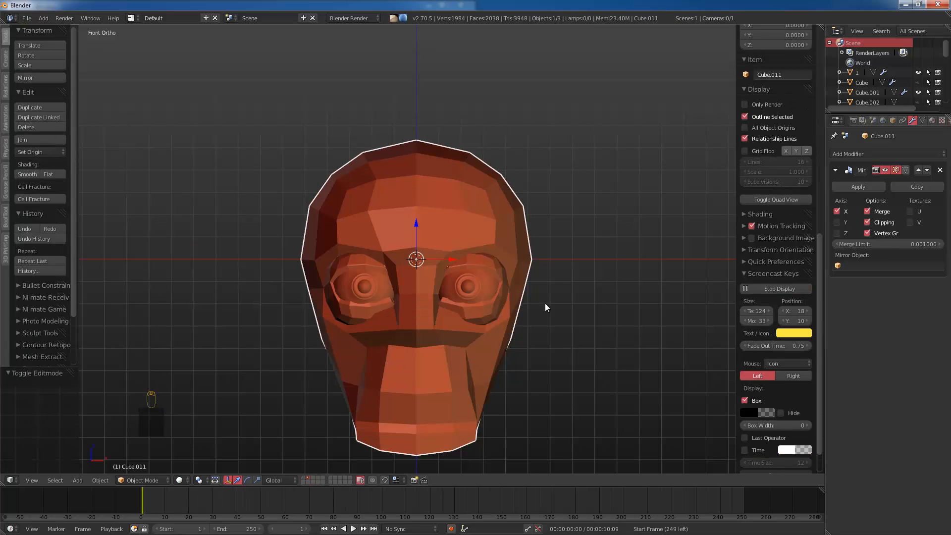
scroll(545, 308, "up", 3)
key("Tab")
middle_click_drag(545, 307, 587, 298)
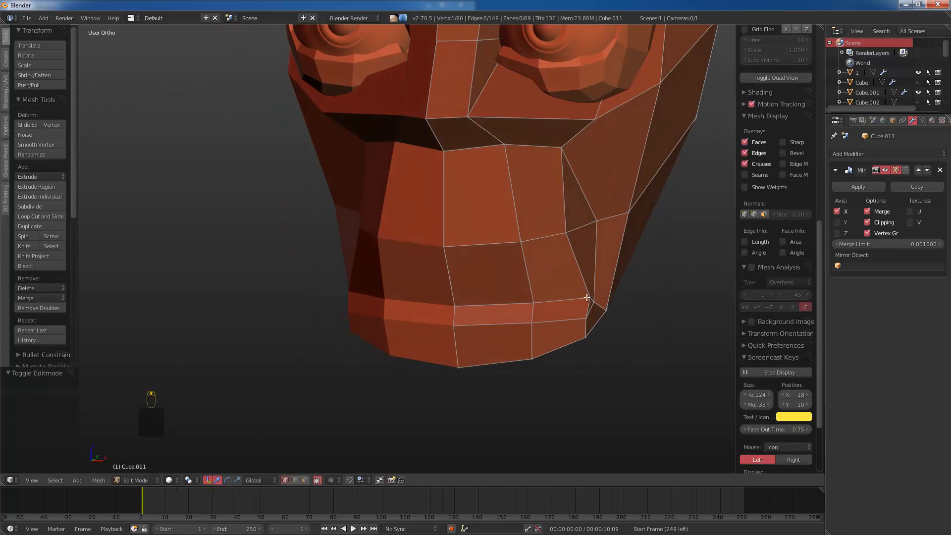
right_click(594, 303, "shift")
right_click(586, 320, "shift")
left_click_drag(614, 308, 579, 309)
Step: Slide the chin's middle vertical edges towards the centre line, and slide the mouth vertex above them by a factor of 0.258
right_click(534, 303)
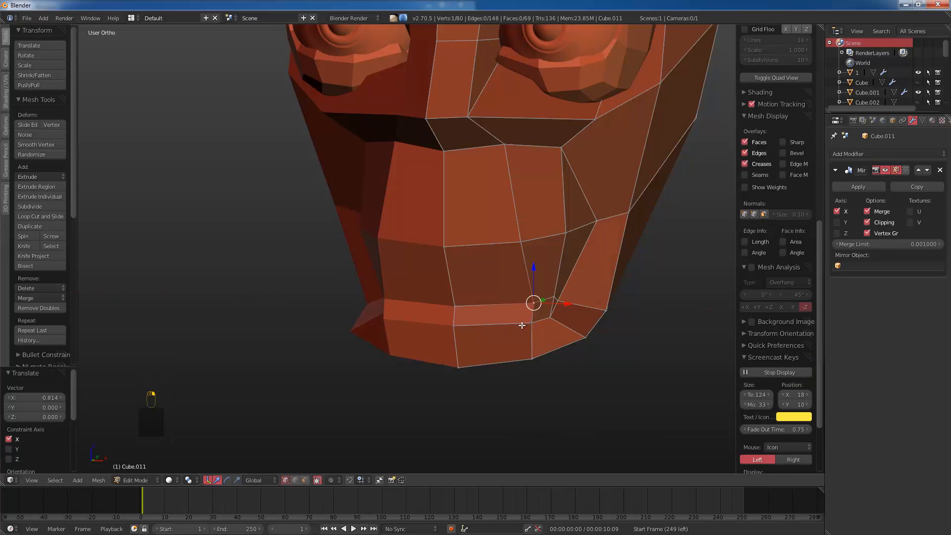
right_click(526, 327, "shift")
key("g")
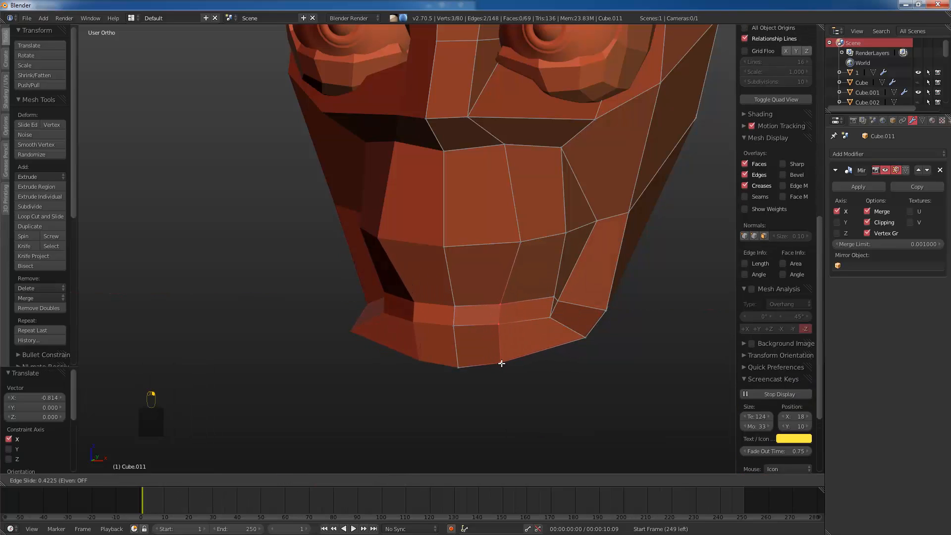
left_click(501, 363)
right_click(521, 242)
key("g")
key("g")
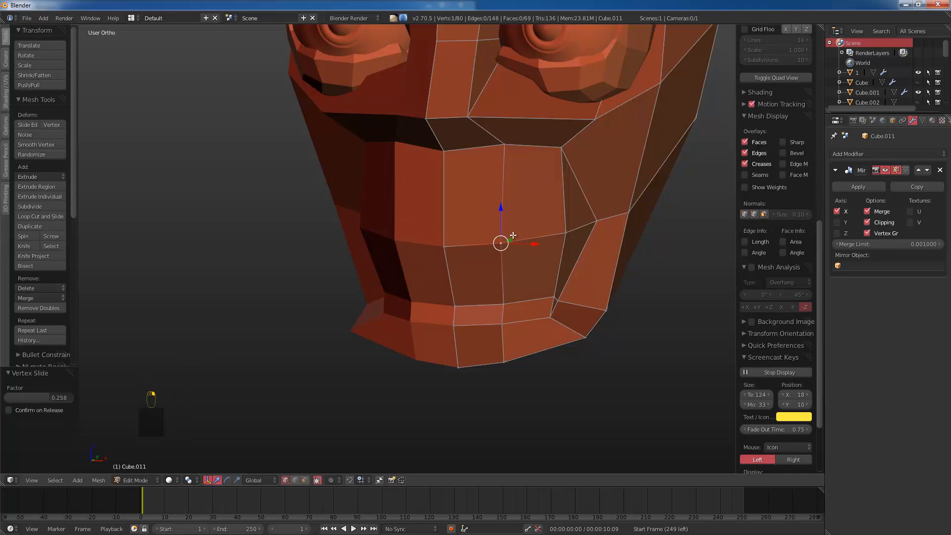
Step: Pull the side mouth vertices inward, slide the upper lip's middle vertex by a factor of 0.235 and lower it by 0.075 in Z
left_click_drag(603, 227, 597, 227)
right_click(554, 146)
left_click(544, 148)
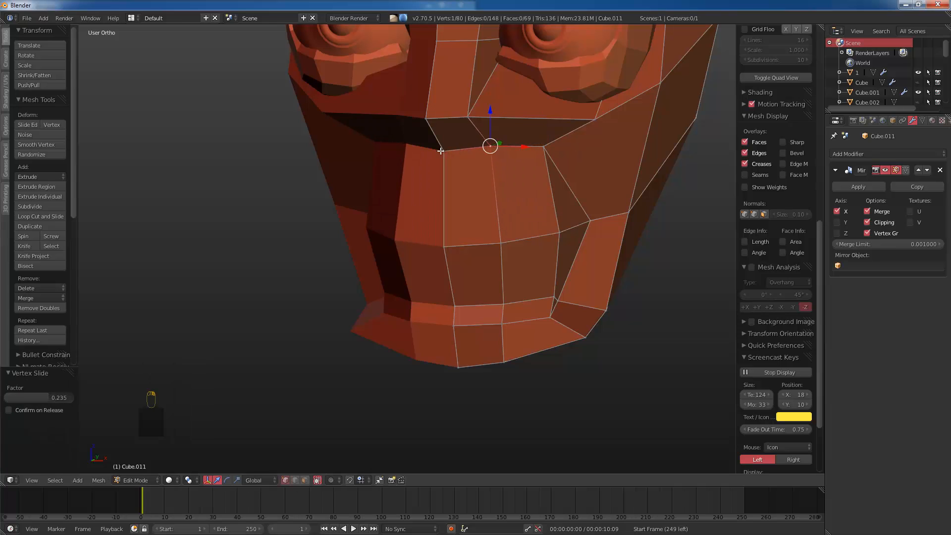
left_click(443, 147)
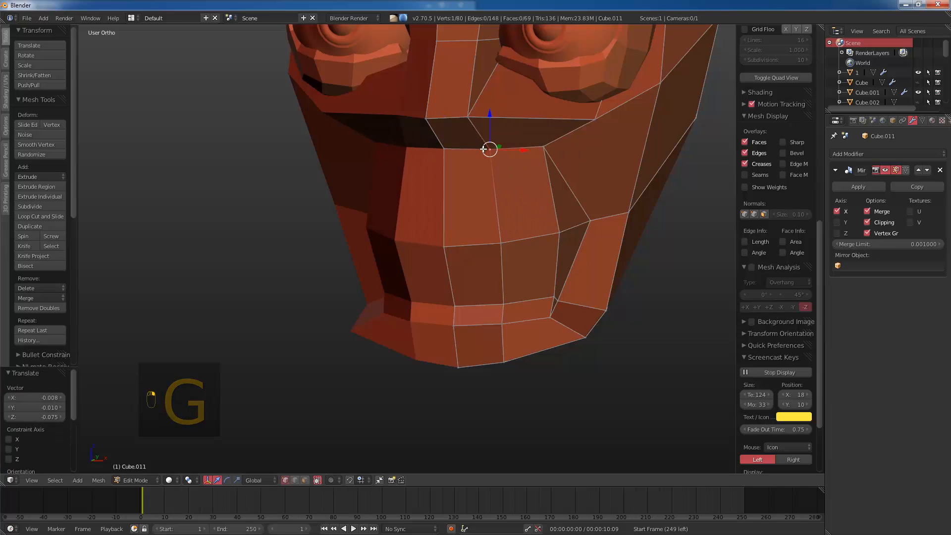
Step: Check the lower face in Object Mode and nudge a side jaw vertex slightly inward in Edit Mode
scroll(483, 149, "down", 3)
key("Tab")
middle_click_drag(531, 254, 530, 361)
key("Tab")
right_click(512, 298)
key("g")
left_click(503, 299)
Step: Try to move the jaw's outer side vertex further inward
key("Tab")
key("KP_1")
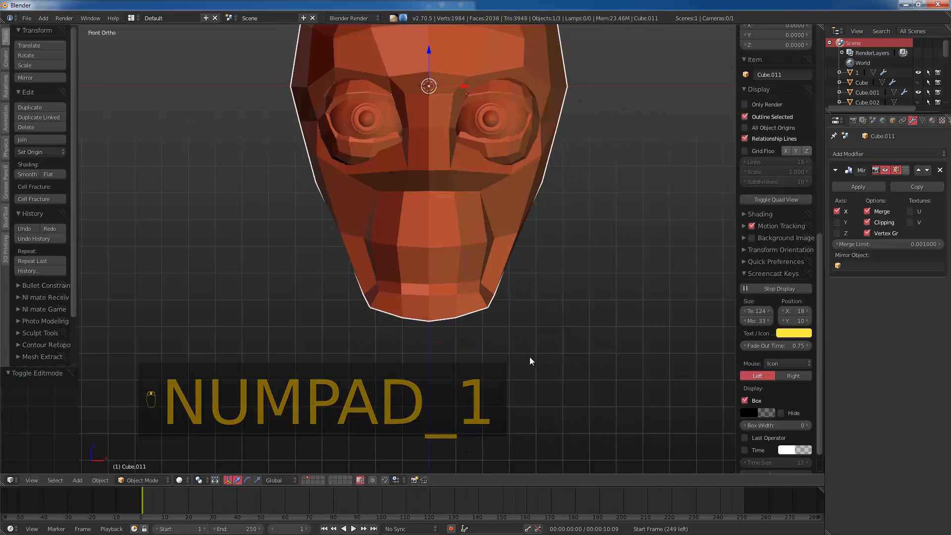
key("Tab")
scroll(545, 317, "up", 2)
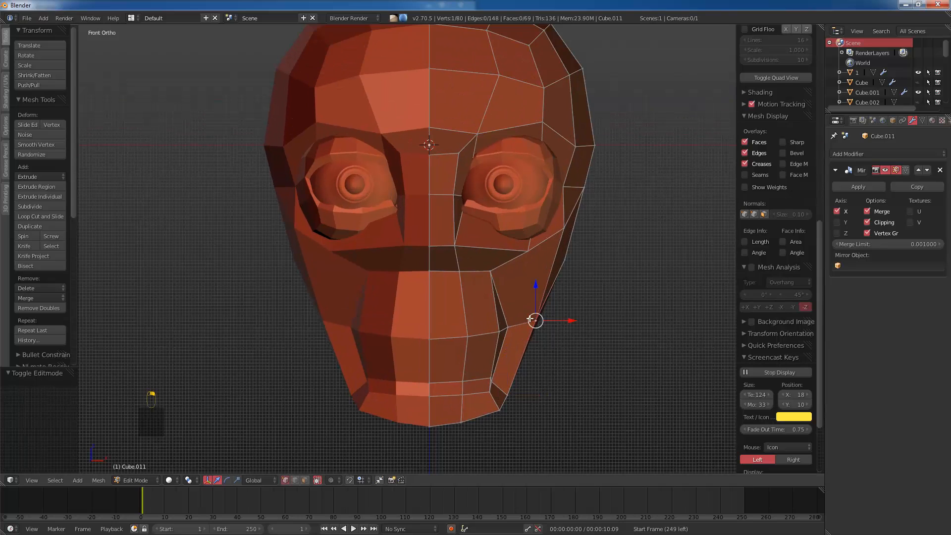
key("g")
left_click(527, 319)
key("ctrl+z")
Step: Connect the upper lip's middle vertex to the inner eye-socket vertex, cutting across the edge at the nose base
mouse_move(489, 250)
middle_mouse_down("shift")
mouse_move(528, 341)
mouse_move(486, 355)
middle_mouse_up("shift")
left_click(503, 336)
key("z")
key("a")
key("z")
right_click(506, 362)
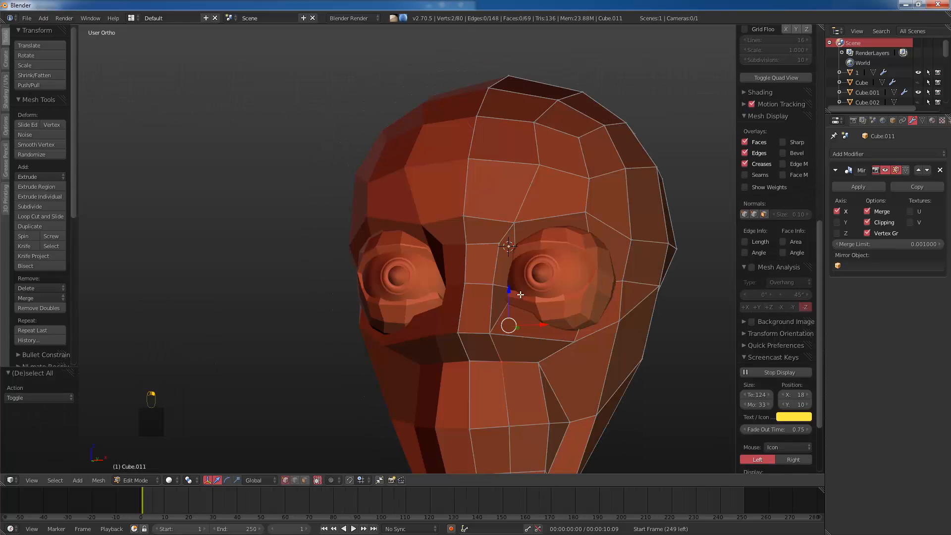
key("j")
key("z")
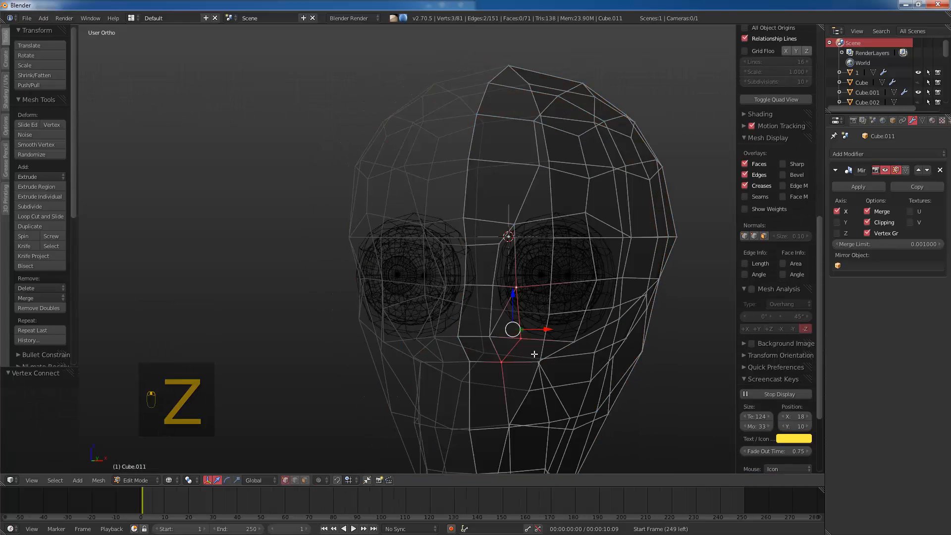
Step: Move the new vertex beside the nose base by -0.528 in X
key("z")
key("z")
right_click(540, 339)
key("z")
key("g")
key("x")
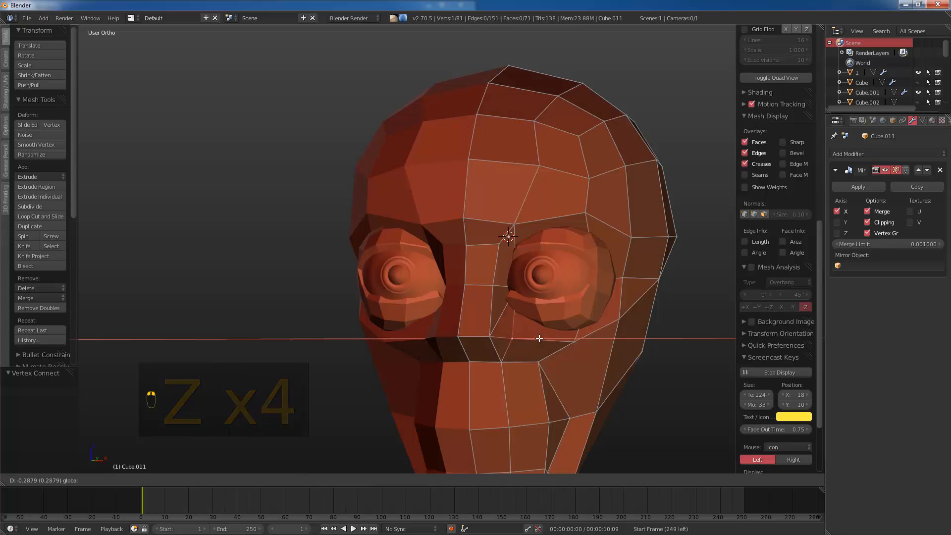
left_click(531, 337)
Step: Shift the nose-side vertex by 0.401 in Y and 0.015 in Z, and pull it slightly inward in X
key("KP_1")
key("KP_3")
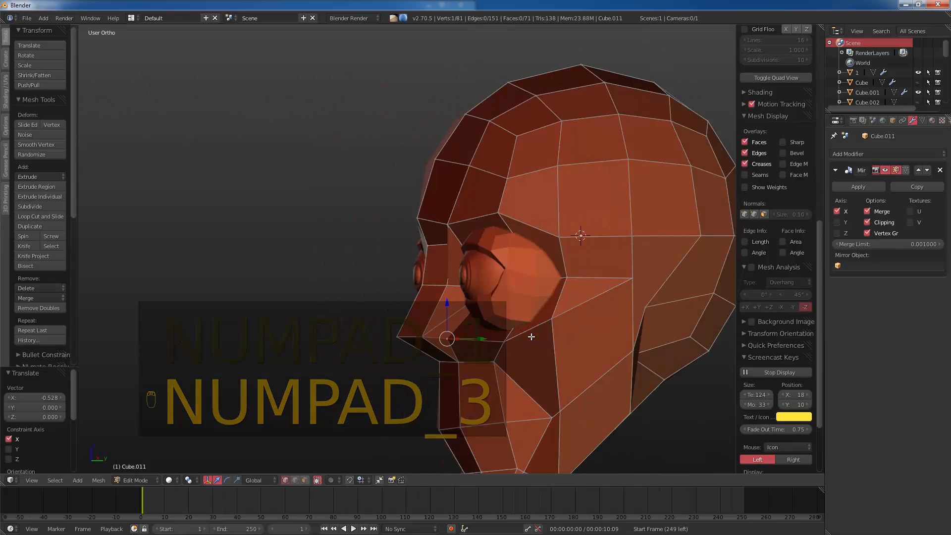
key("z")
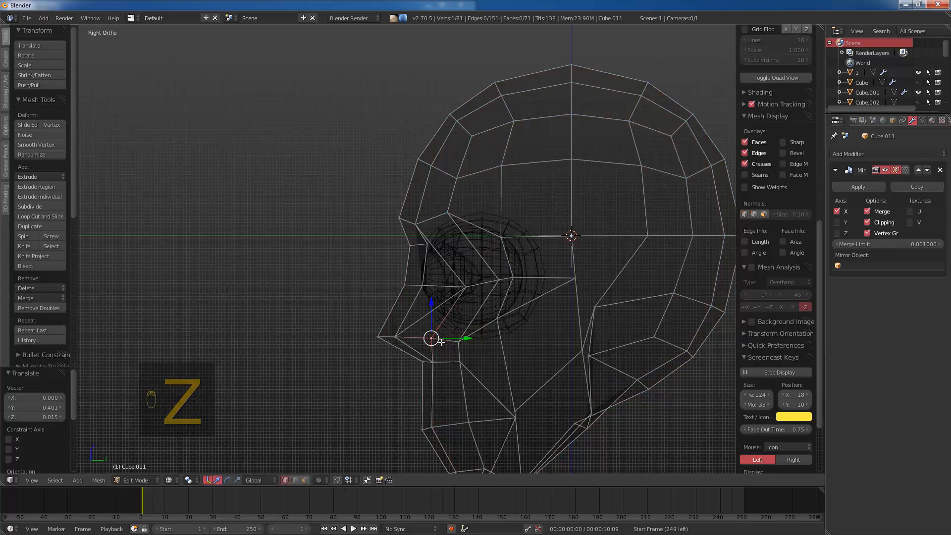
key("z")
middle_click_drag(476, 344, 538, 341)
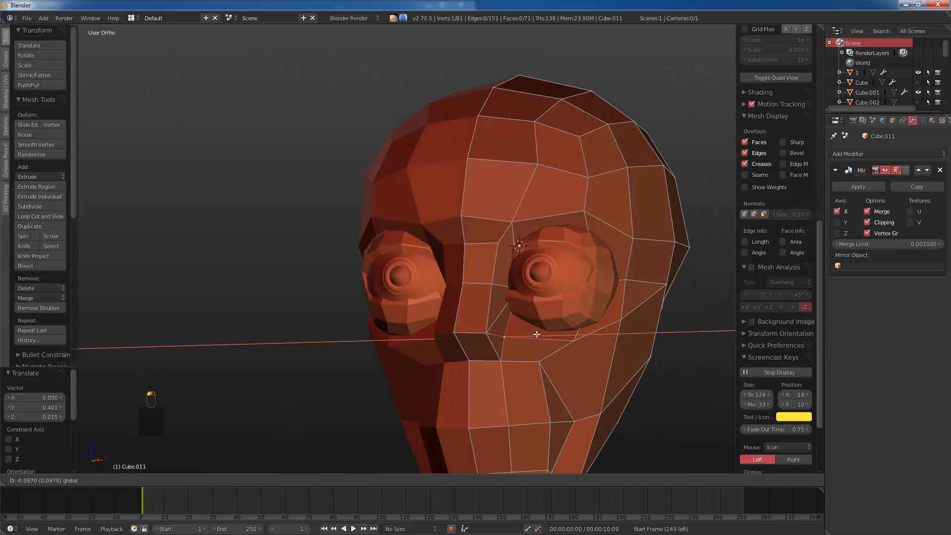
left_click(537, 335)
Step: Pull the inner eye-socket vertex towards the nose bridge, and move it with the neighbouring bridge vertex by -0.172 in X
key("Tab")
key("KP_1")
key("z")
key("Tab")
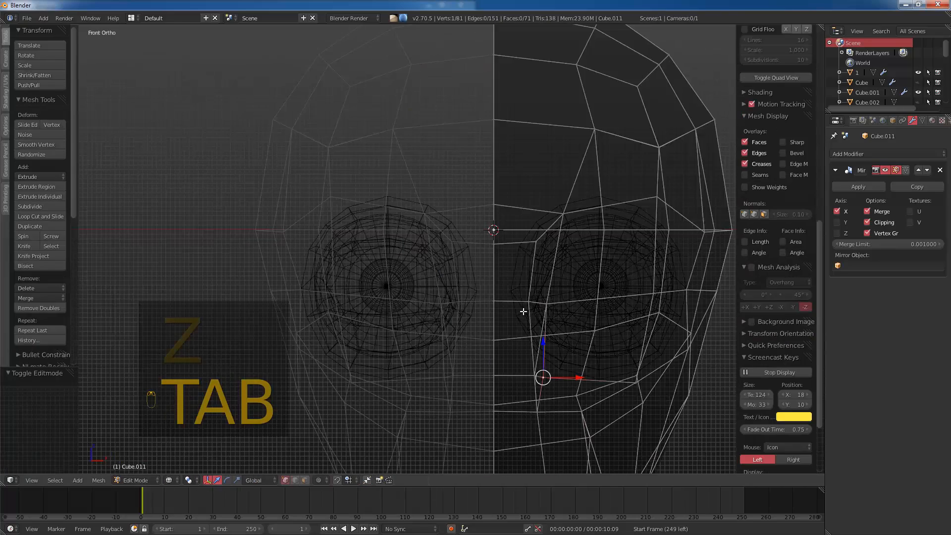
key("z")
right_click(533, 299)
key("z")
right_click(552, 301)
key("z")
left_click_drag(572, 303, 543, 302)
right_click(520, 302, "shift")
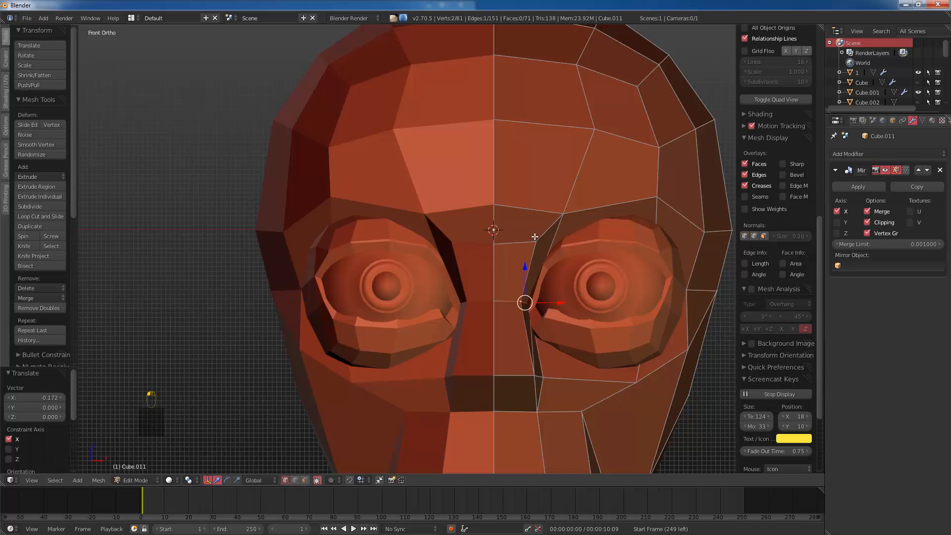
Step: Move the inner brow vertex and the upper nose-bridge side vertex by -0.268 in X
right_click(536, 241)
right_click(562, 214, "shift")
left_click_drag(572, 230, 563, 230)
Step: Slide the top nose-bridge edge up towards the brow and move its centre vertex by 0.011 in X and 0.043 in Z
right_click(494, 249)
right_click(519, 240, "shift")
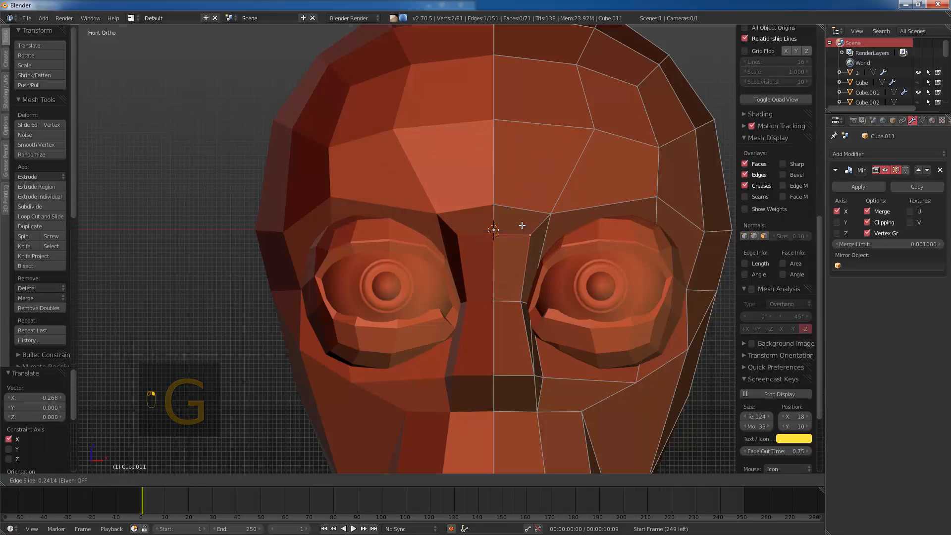
left_click(522, 221)
right_click(499, 223)
key("g")
left_click(500, 222)
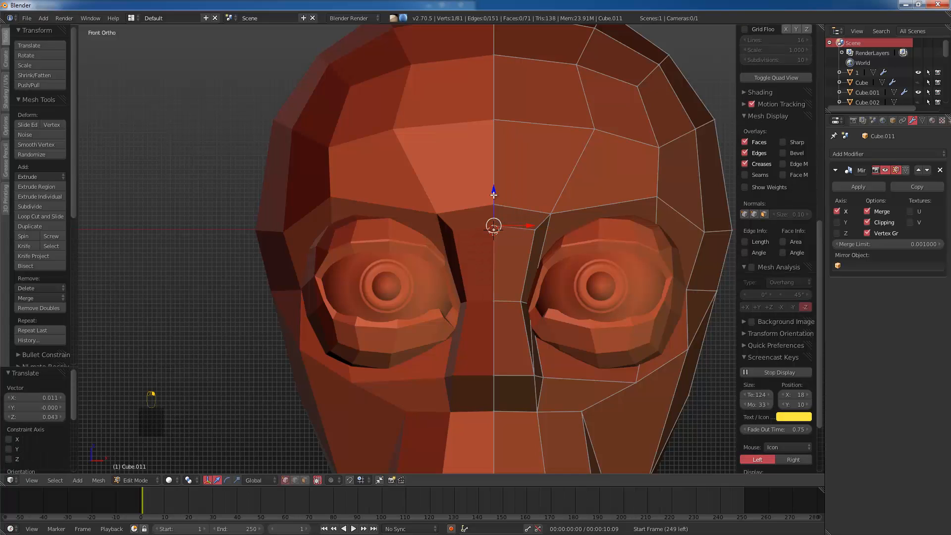
Step: Slide the central brow edge above the nose bridge upward by a factor of about 0.11
key("g")
right_click(496, 192)
right_click(551, 210, "shift")
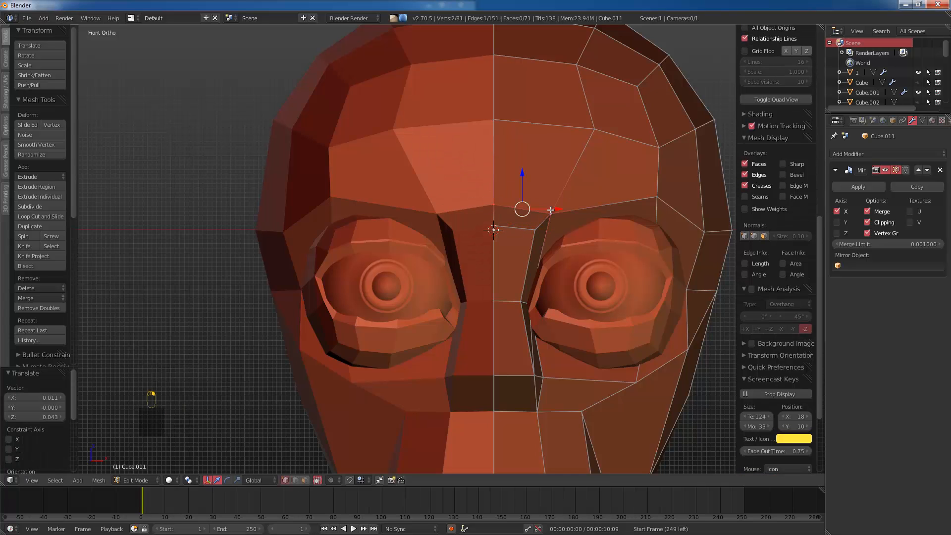
key("g")
key("g")
right_click(560, 207)
key("g")
key("g")
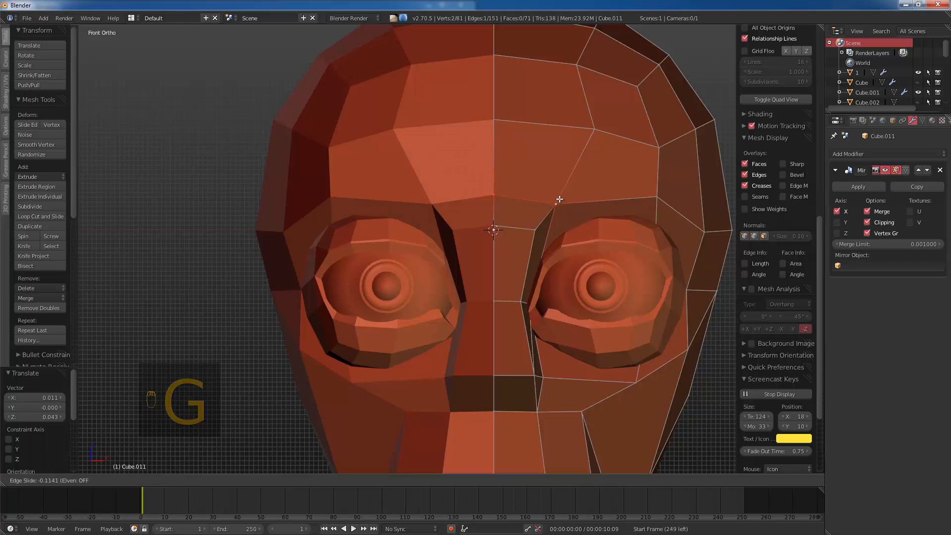
left_click(560, 199)
Step: Vertex-slide the inner brow vertex outward along the brow by 0.244 and the centre brow vertex up the forehead by 0.270
right_click(559, 200)
key("g")
key("g")
left_click(572, 211)
right_click(496, 197)
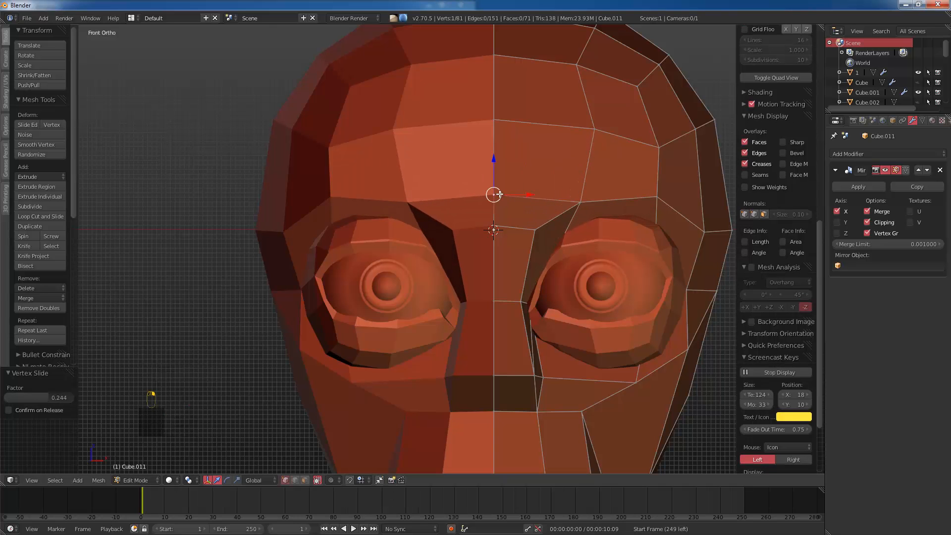
key("g")
key("g")
left_click(499, 176)
Step: Edge-slide the top nose-bridge edge by a factor of 0.071 and adjust it slightly along its normals with Shrink/Fatten
scroll(562, 236, "down", 2)
middle_click_drag(562, 237, 453, 233)
right_click(452, 232, "shift")
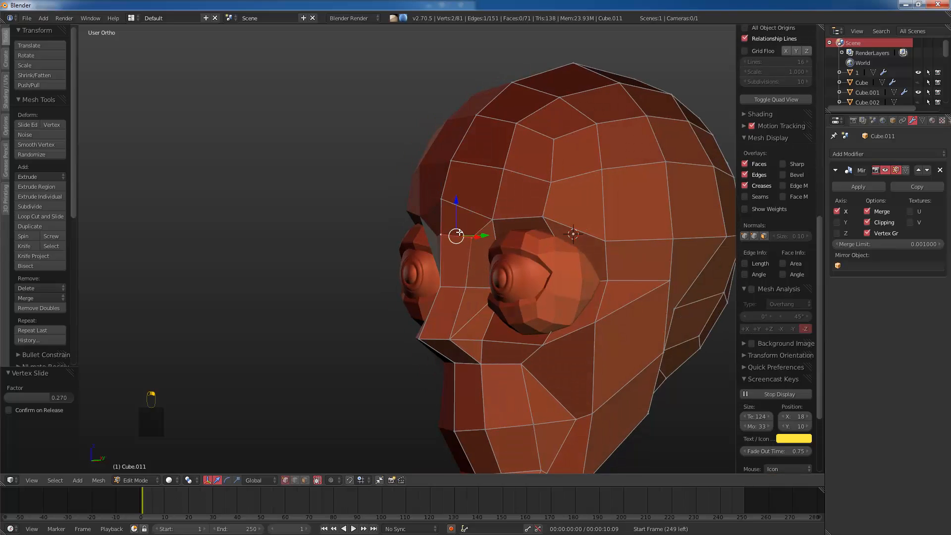
key("g")
key("g")
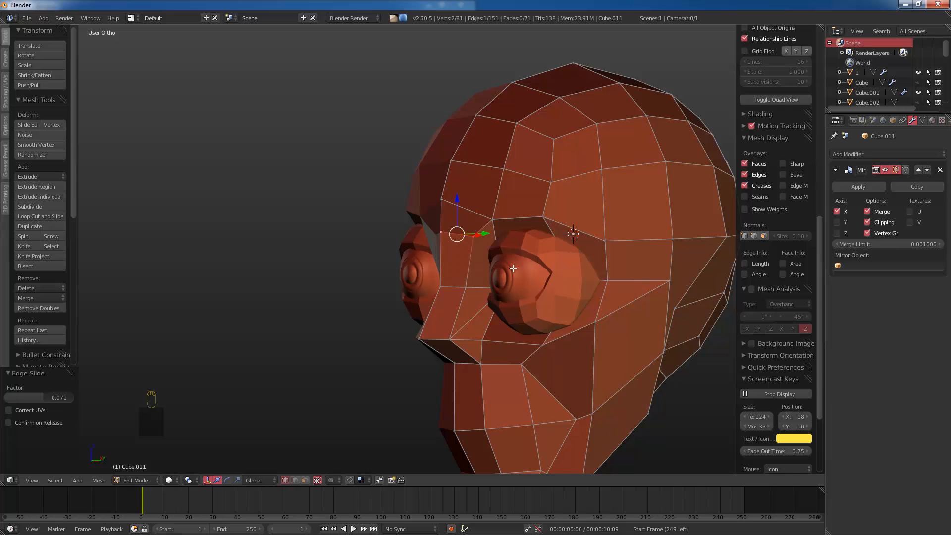
key("alt+s")
middle_click_drag(495, 244, 499, 265)
left_click(494, 238)
key("Tab")
key("KP_1")
key("KP_3")
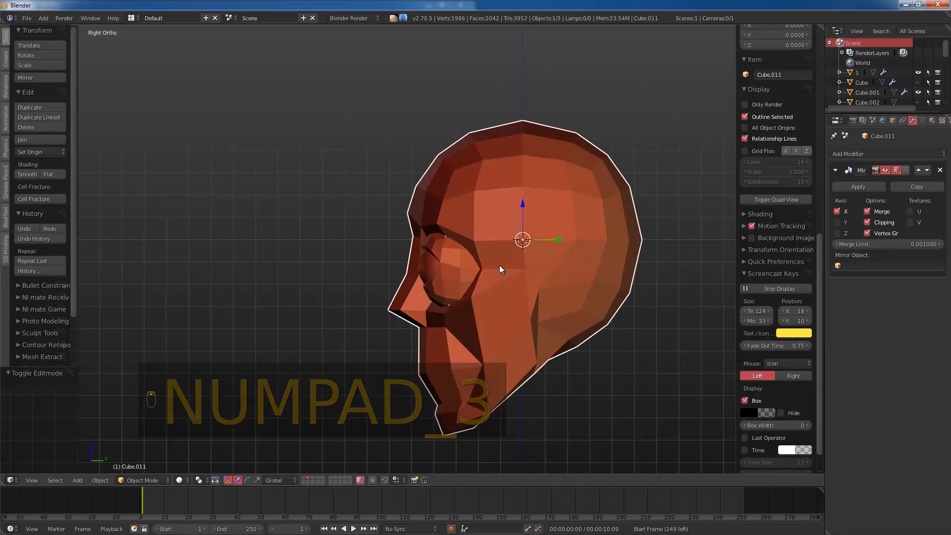
Step: Scale the mirrored eyelid shell uniformly by 0.886
scroll(495, 277, "up", 3)
middle_click_drag(484, 243, 606, 257)
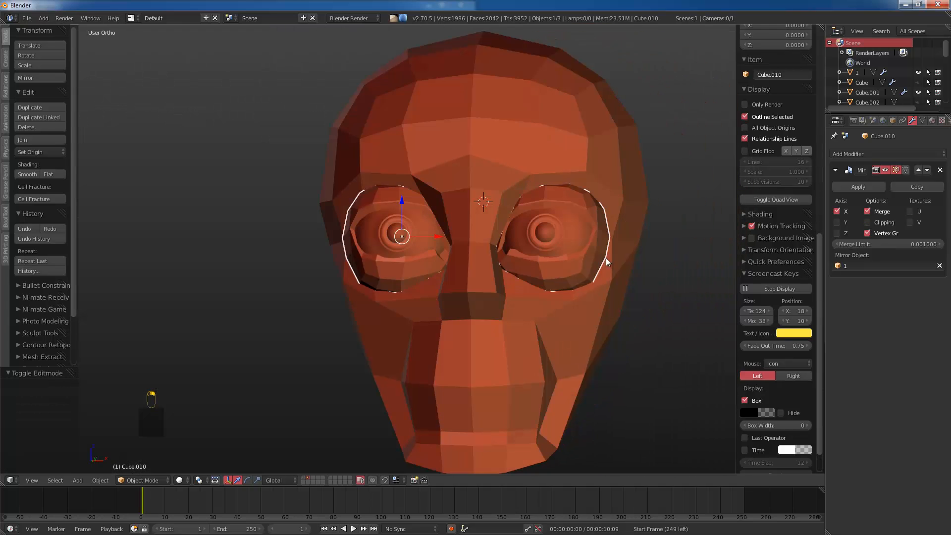
key("s")
left_click(486, 278)
key("KP_1")
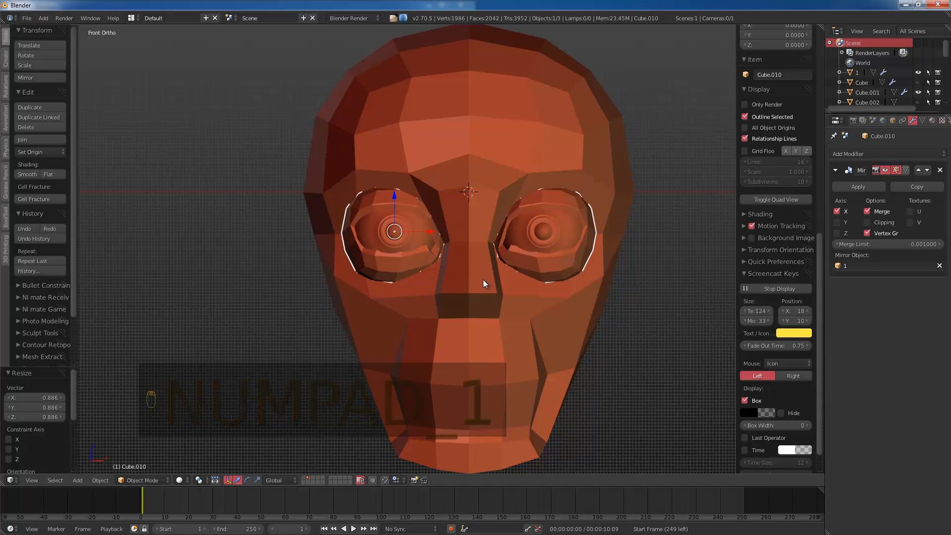
Step: Shrink the eyelid shell further by a uniform scale of 0.888
key("s")
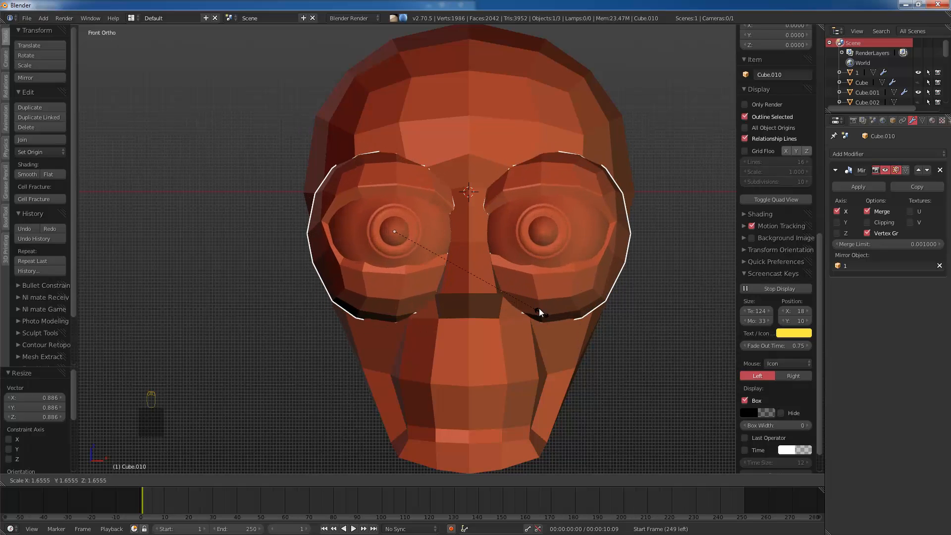
right_click(484, 255)
scroll(495, 268, "up", 2)
key("s")
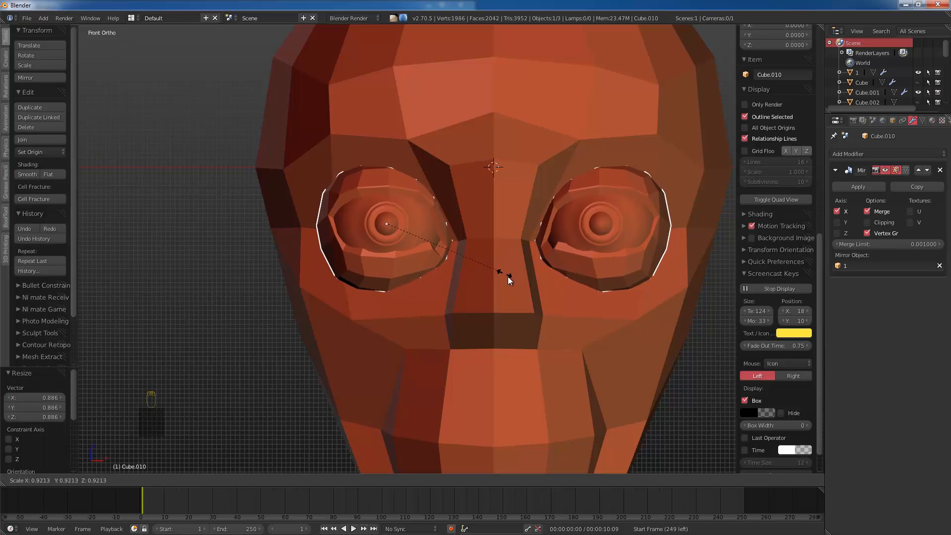
left_click(501, 266)
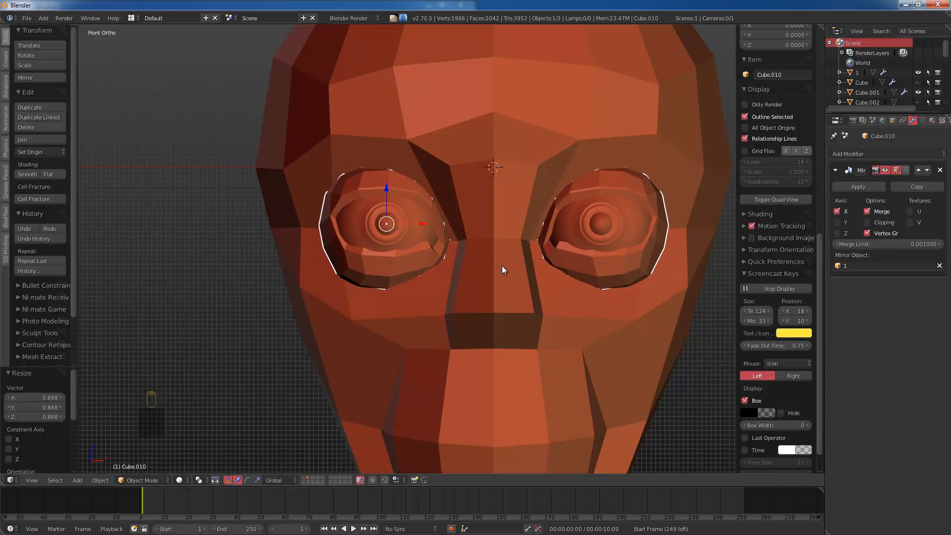
Step: Move the eyelid shell towards the nose by 0.139 in X and 0.021 in Z
key("g")
left_click(508, 265)
key("r")
key("r")
right_click(503, 266)
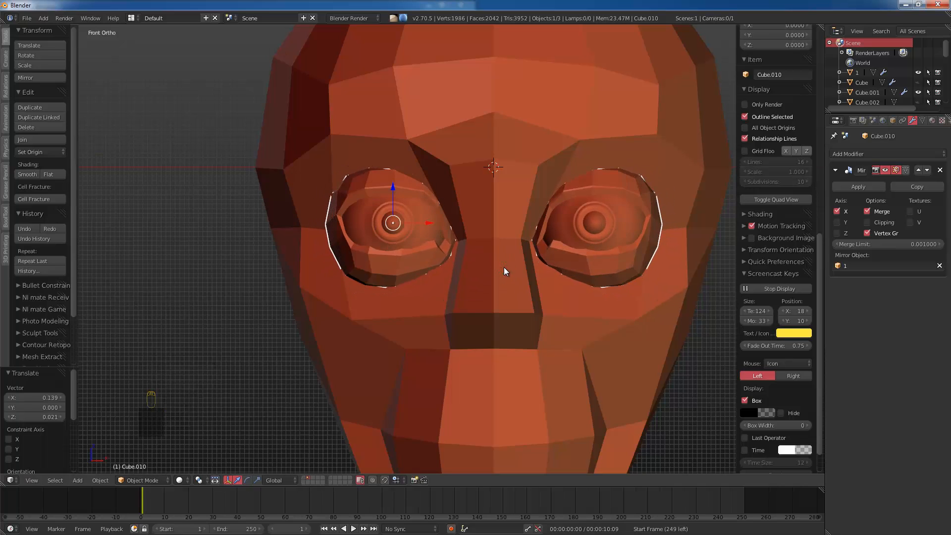
Step: Edit the head mesh and slide the horizontal edges across the mouth upward by a factor of -0.253
scroll(474, 324, "down", 2)
middle_click_drag(471, 330, 466, 272, "shift")
key("a")
left_click(467, 313)
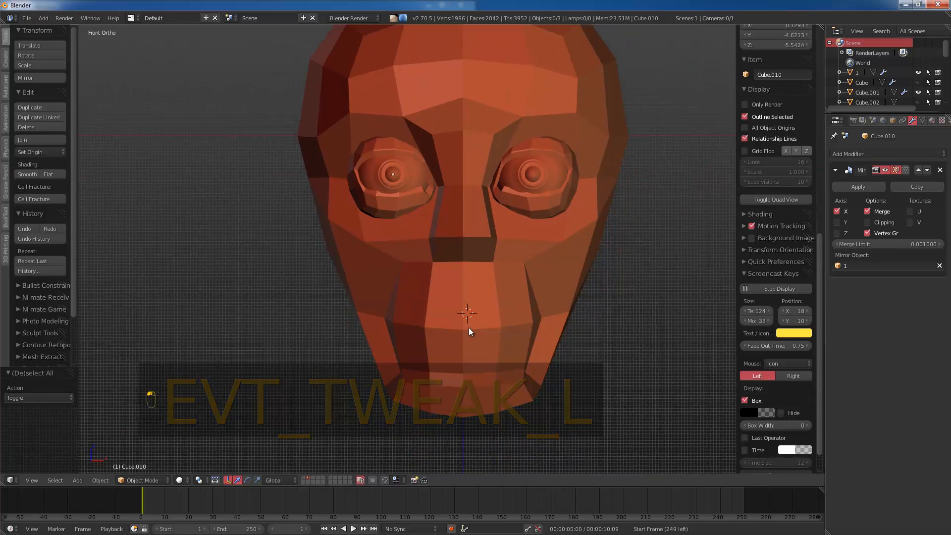
right_click(470, 320)
key("Tab")
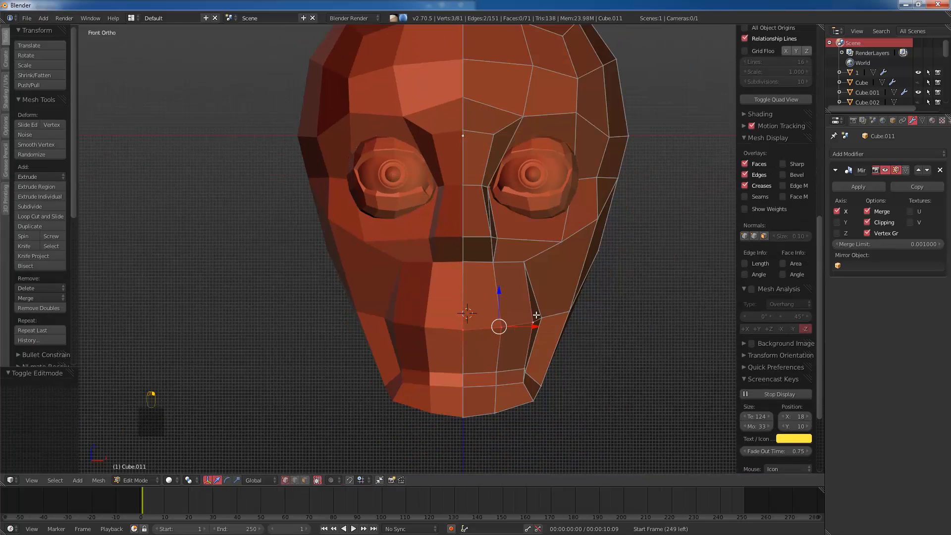
left_click(539, 296)
Step: Slide the edge at the mouth corner downward by a factor of 0.298
right_click(532, 306)
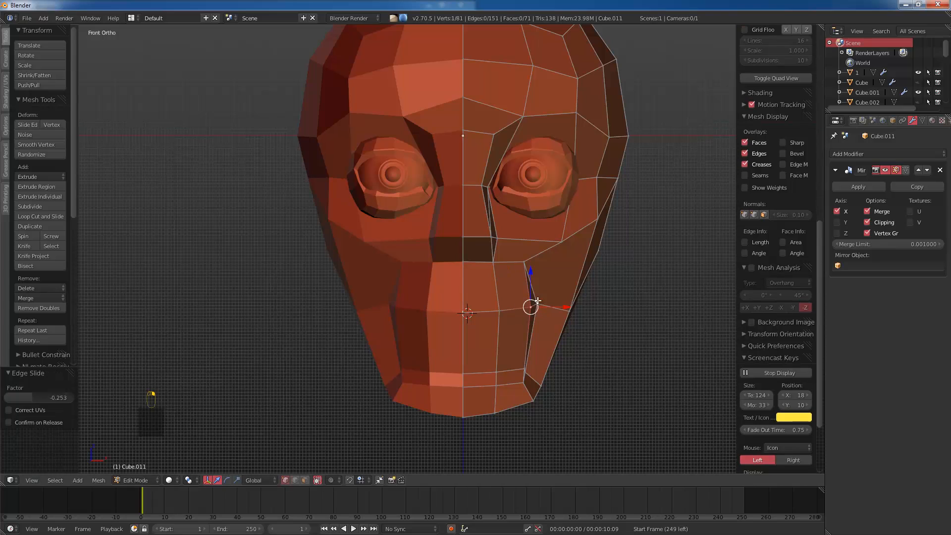
right_click(538, 302, "shift")
key("g")
Step: Lower the inner mouth-line vertex slightly and move the mouth-corner vertex by -0.077 in X and 0.062 in Z
right_click(503, 314)
key("g")
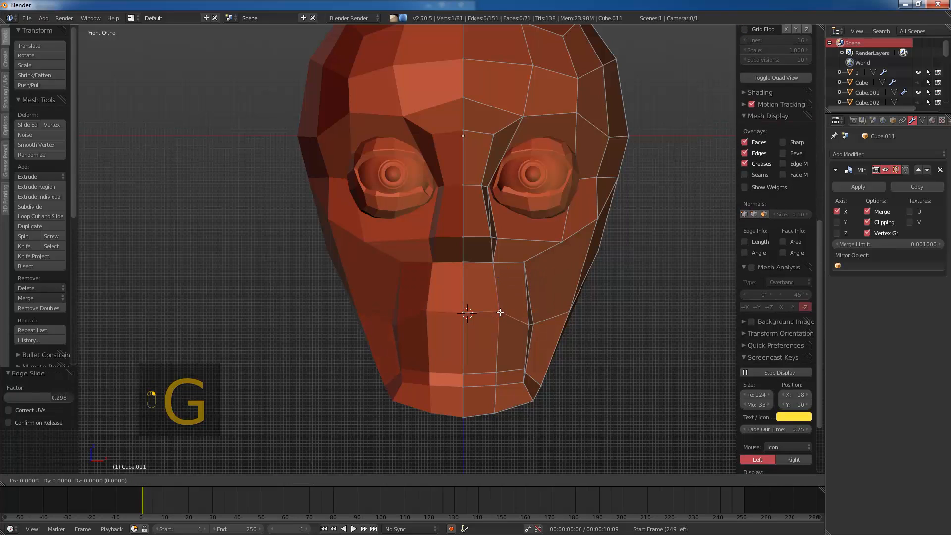
left_click(528, 323)
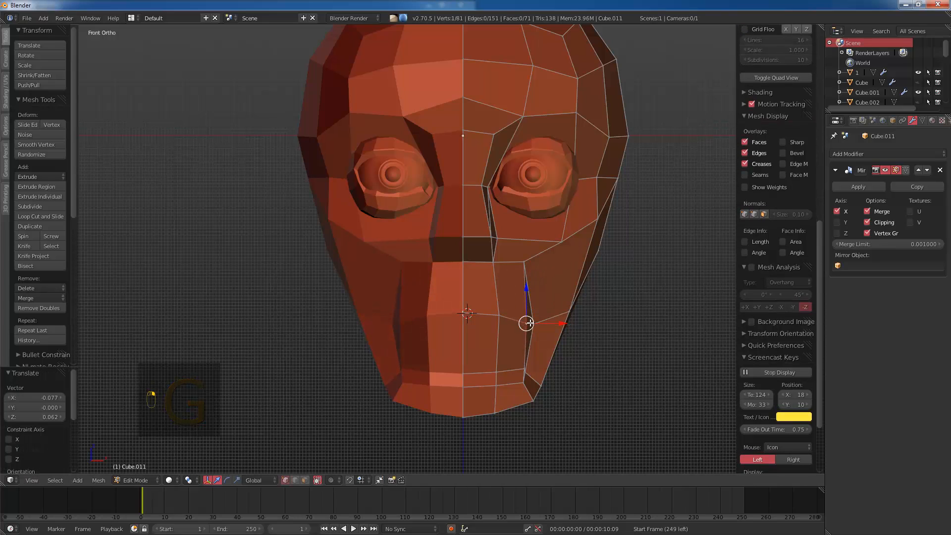
Step: Select the lower jaw-corner vertices through the mesh and raise them by about 0.43 in Z
key("z")
key("a")
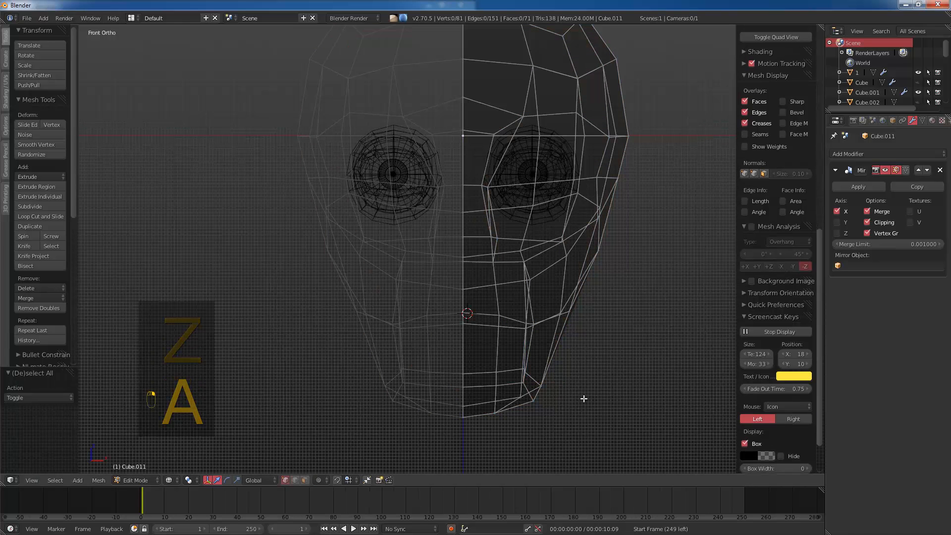
mouse_move(582, 389)
left_mouse_down("ctrl")
mouse_move(515, 354)
mouse_move(536, 422)
mouse_move(543, 403)
left_mouse_up("ctrl")
key("z")
key("g")
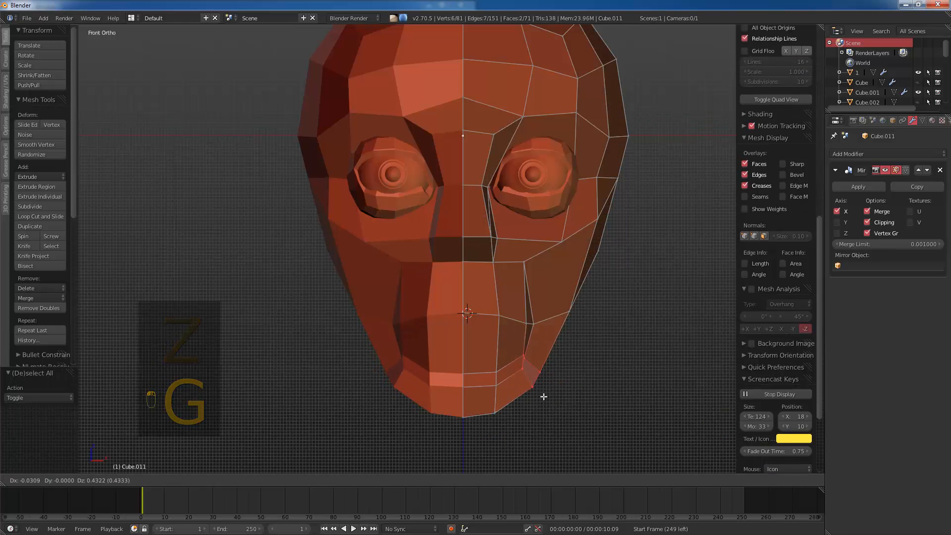
left_click(530, 374)
key("Tab")
key("Tab")
Step: Snap the 3D cursor to the centre mouth vertex and add a cube there in Object Mode
right_click(464, 312)
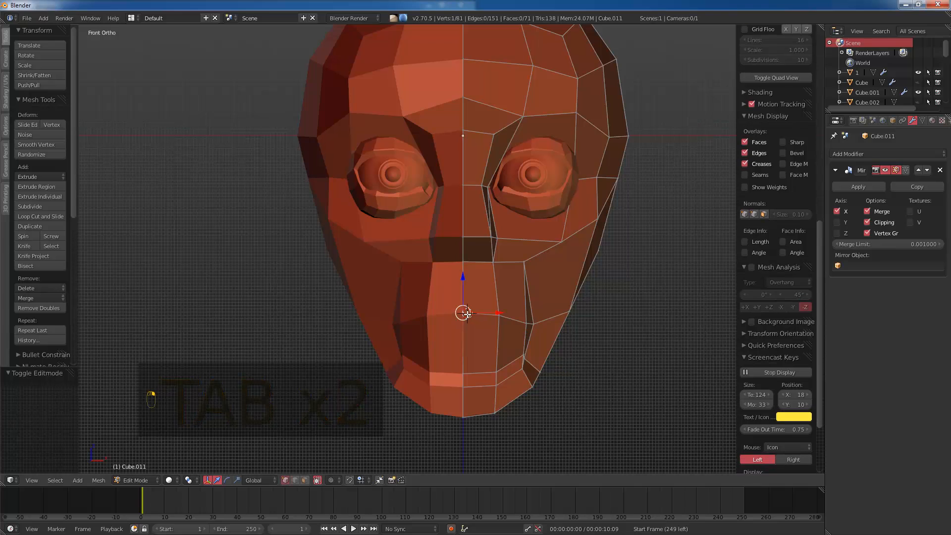
key("shift+s")
left_click(468, 314)
key("Tab")
key("shift+a")
mouse_move(468, 314)
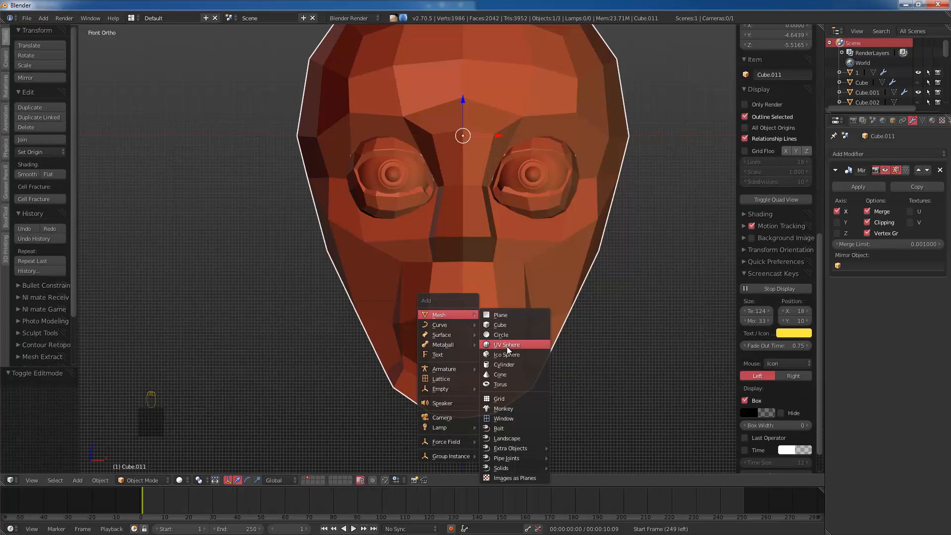
left_click(500, 326)
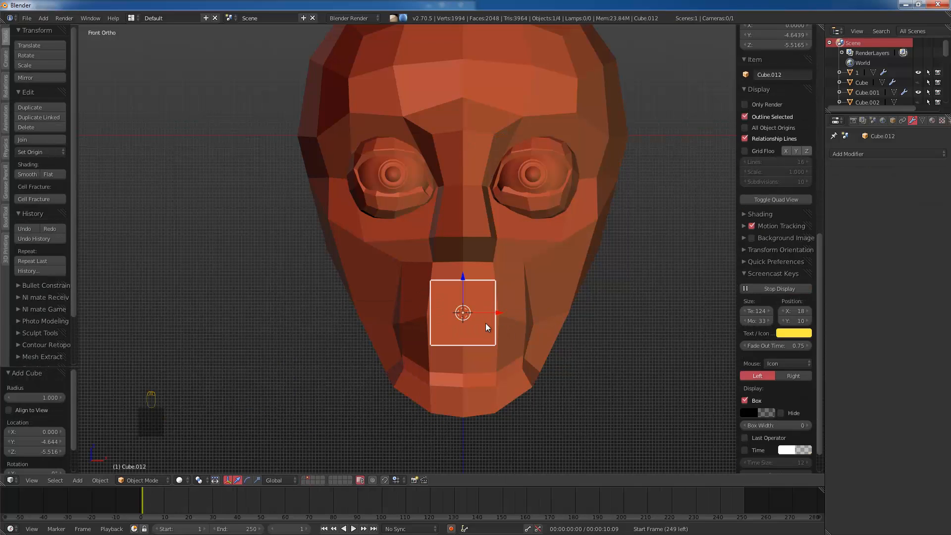
Step: Scale the mouth cube by 2.188 in X and 1.432 in Z
key("s")
key("x")
left_click(521, 323)
key("s")
key("z")
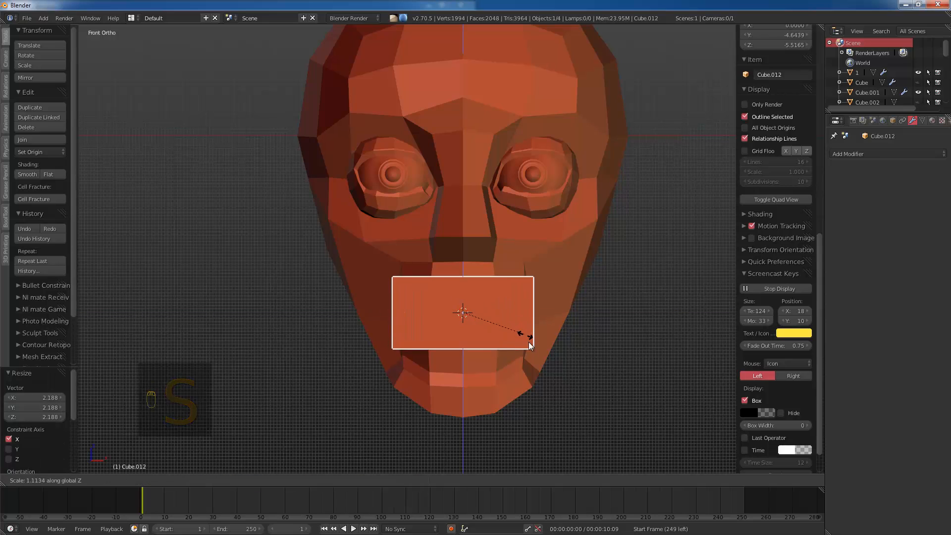
left_click(536, 356)
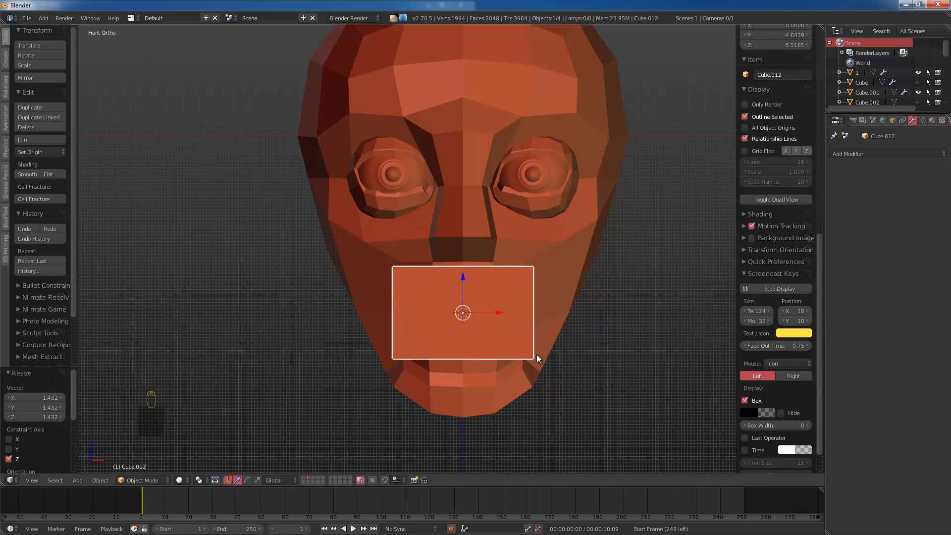
Step: Cut a vertical loop through the middle of the mouth cube and delete the vertices of its +X half
middle_click_drag(525, 352, 477, 355)
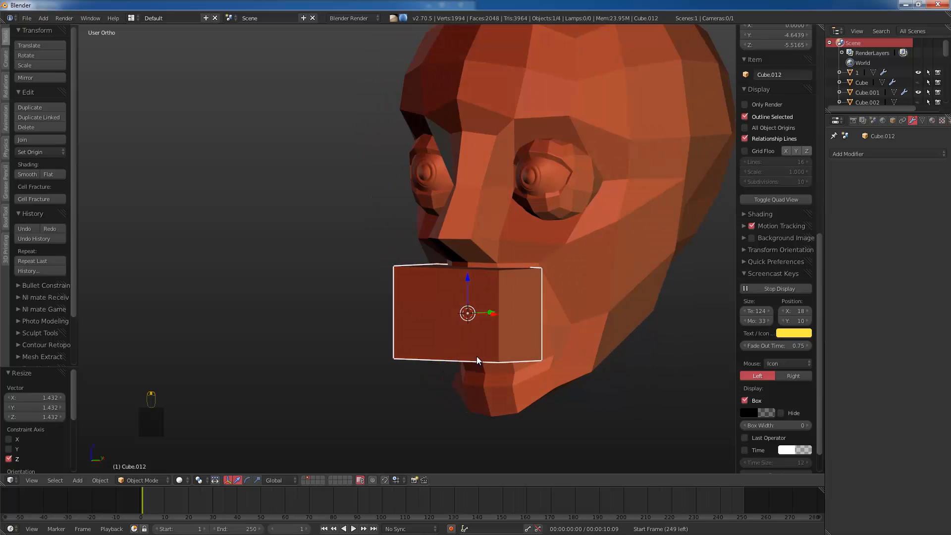
key("KP_1")
key("KP_3")
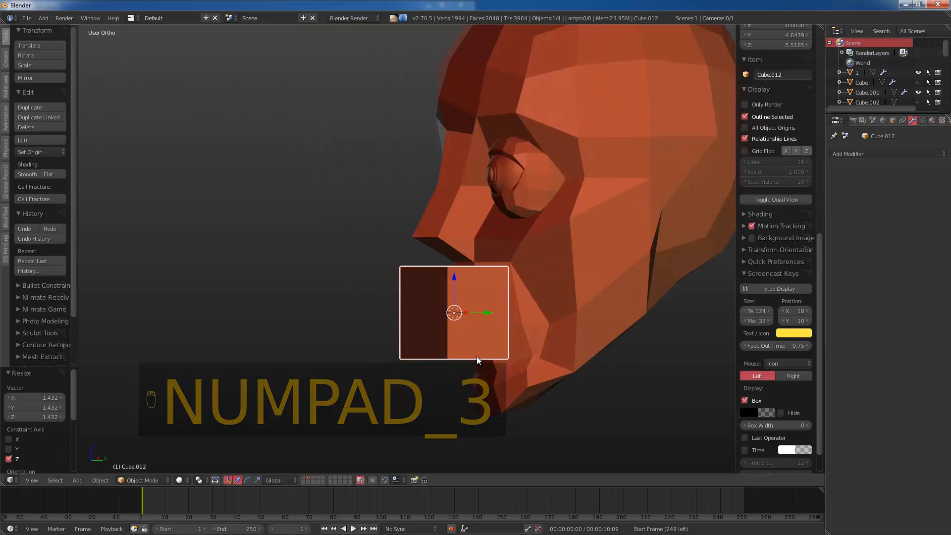
key("Tab")
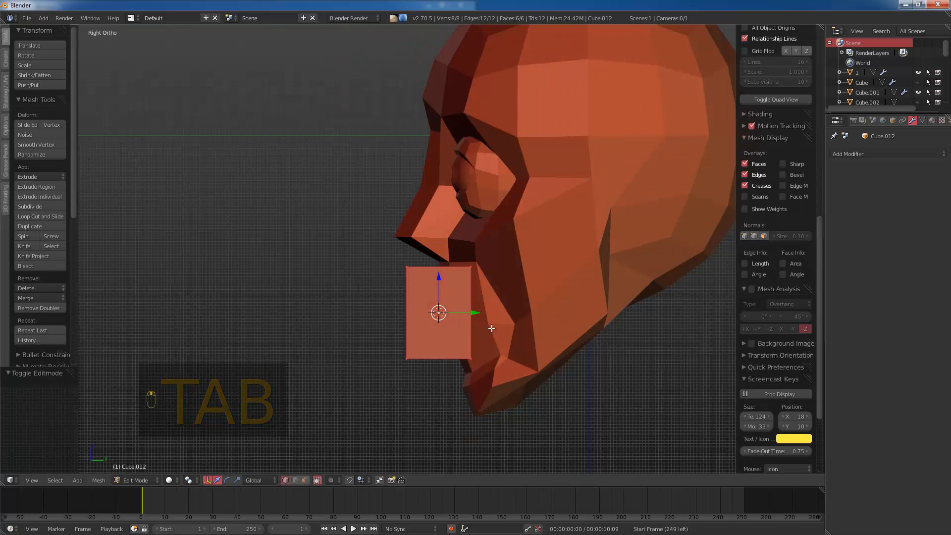
key("z")
mouse_move(492, 328)
middle_mouse_down()
mouse_move(484, 282)
mouse_move(499, 302)
mouse_move(516, 296)
middle_mouse_up()
key("ctrl+r")
double_click(460, 275)
key("z")
key("z")
key("a")
mouse_move(591, 273)
left_mouse_down("ctrl")
mouse_move(492, 282)
mouse_move(548, 371)
mouse_move(560, 349)
left_mouse_up("ctrl")
key("x")
left_click(562, 353)
Step: Add a Mirror modifier to the half cube and enable Clipping
scroll(776, 247, "down", 3)
left_click(835, 155)
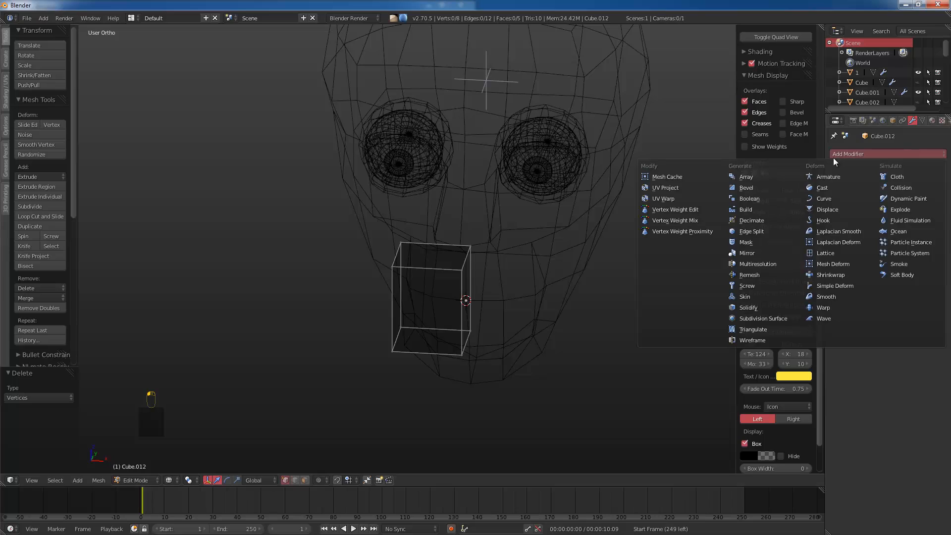
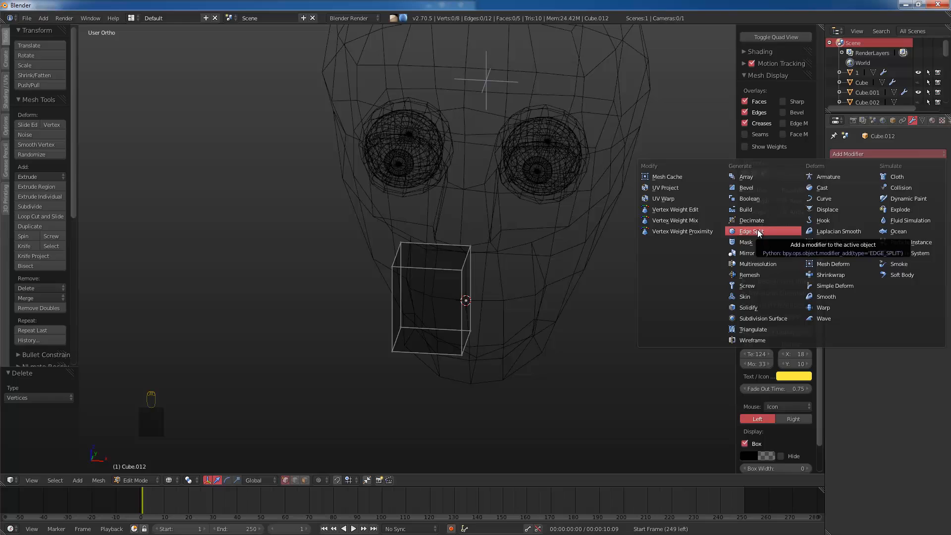
left_click(754, 255)
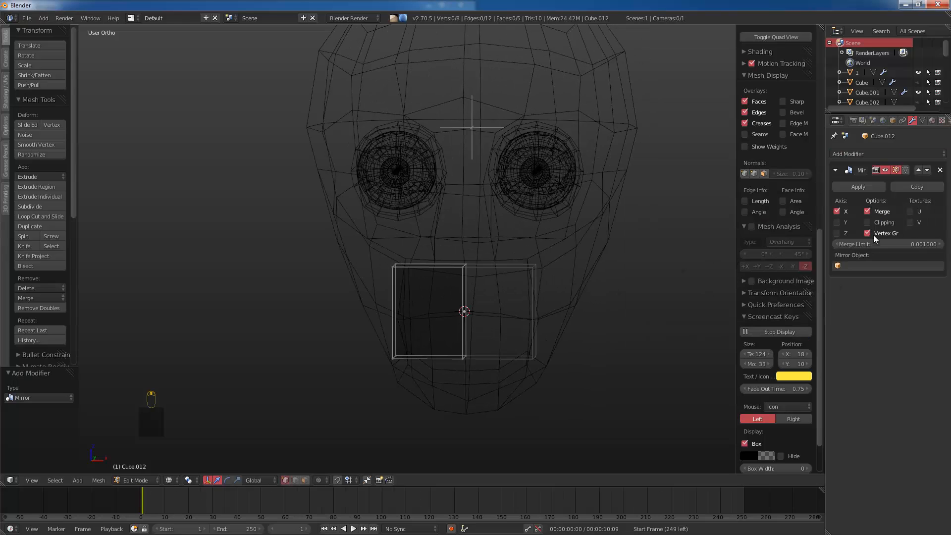
left_click(867, 222)
Step: Slide the top front edge of the mouth box back towards the face by a factor of -0.319
mouse_move(609, 268)
middle_mouse_down()
mouse_move(679, 310)
mouse_move(446, 297)
middle_mouse_up()
key("z")
scroll(404, 284, "up", 3)
right_click(427, 271)
key("g")
key("g")
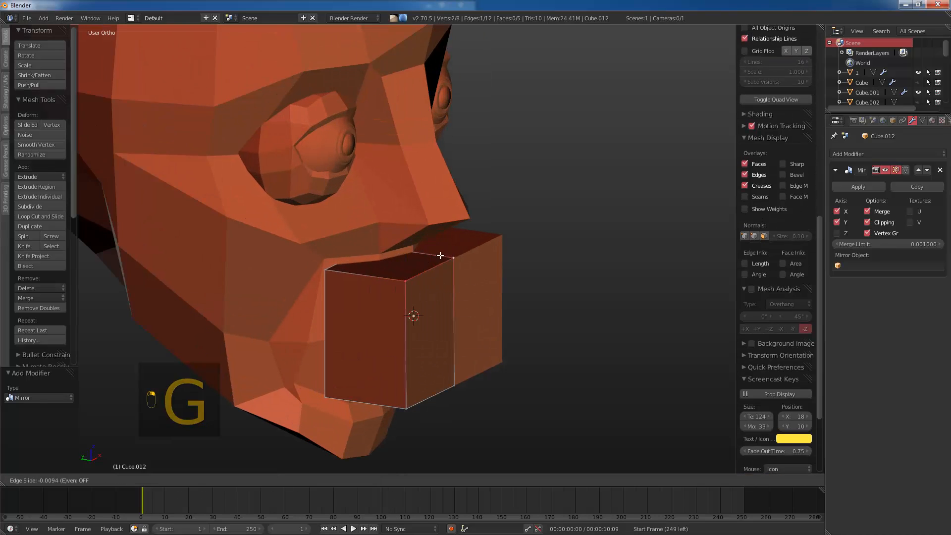
left_click(456, 263)
Step: Set the mouth box's Mirror modifier to mirror across the X axis only
left_click(838, 213)
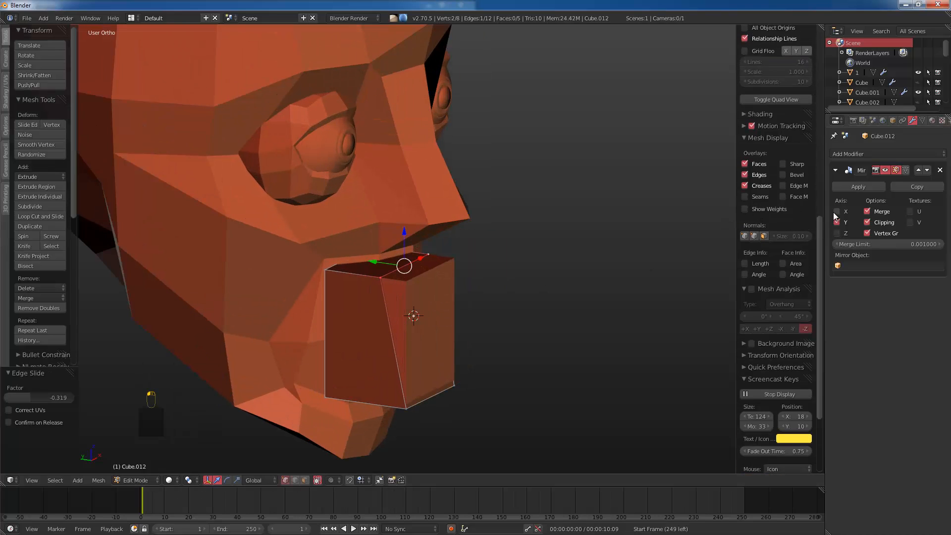
left_click(837, 214)
left_click(837, 222)
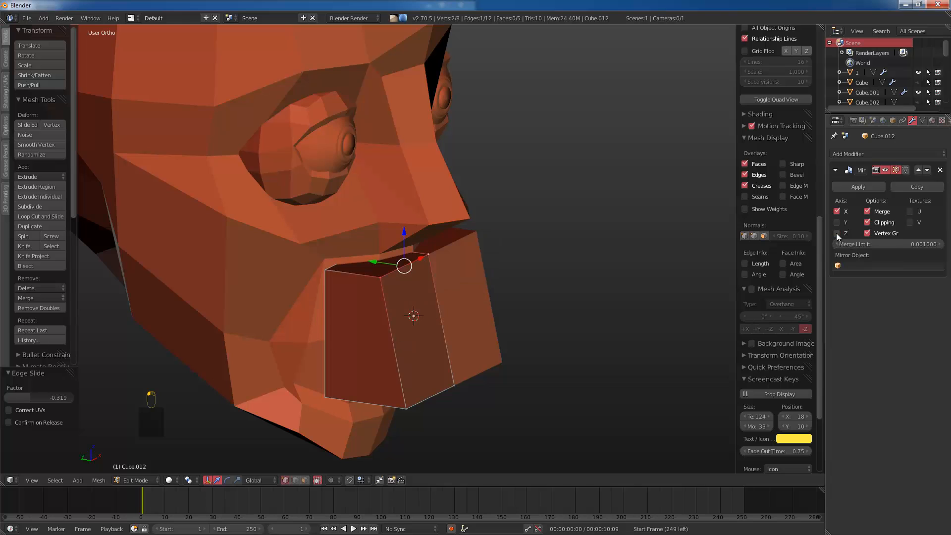
Step: Add a centered horizontal loop cut around the mouth box
key("ctrl+r")
left_click(394, 337)
right_click(394, 337)
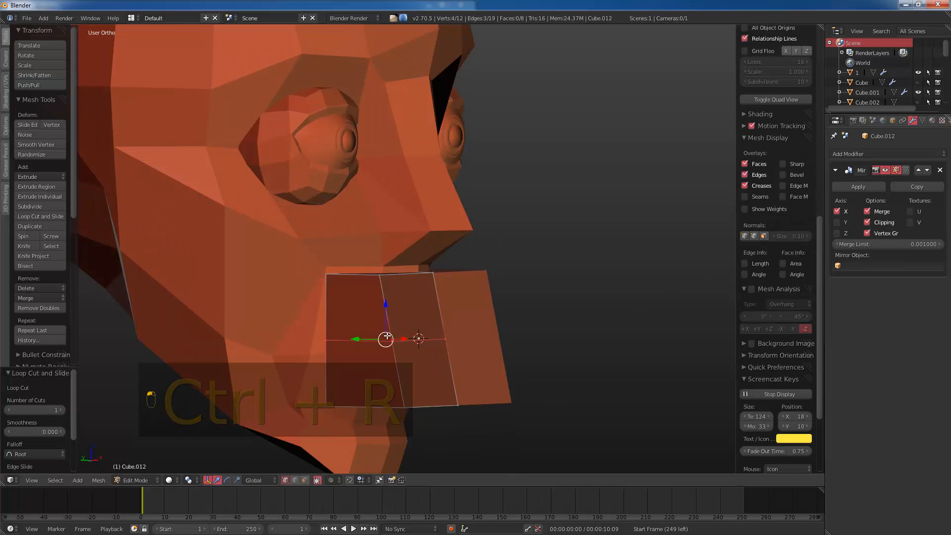
Step: Slide the bottom front edge of the mouth box back towards the face by a factor of -0.631
right_click(400, 408)
right_click(451, 408, "shift")
middle_click_drag(450, 376, 448, 328)
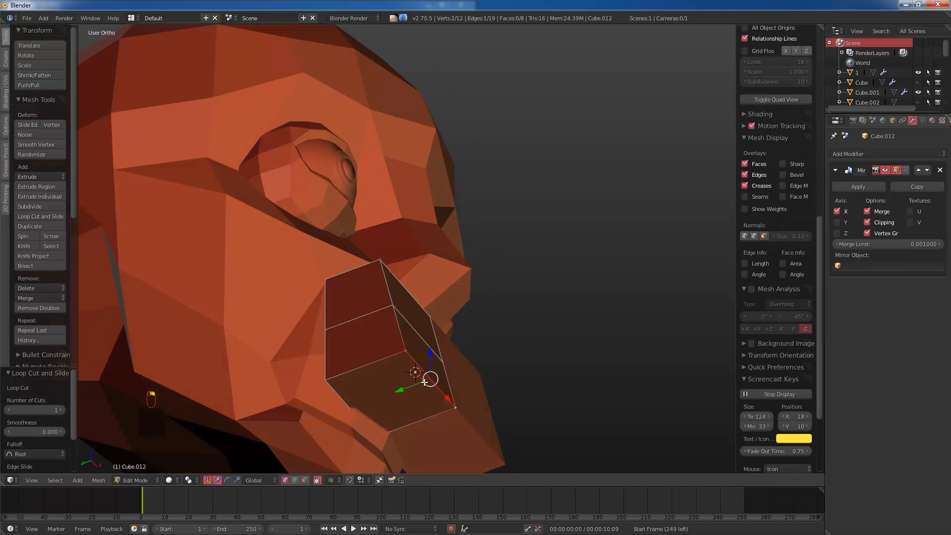
key("g")
key("g")
left_click(379, 394)
middle_click_drag(379, 395, 375, 355)
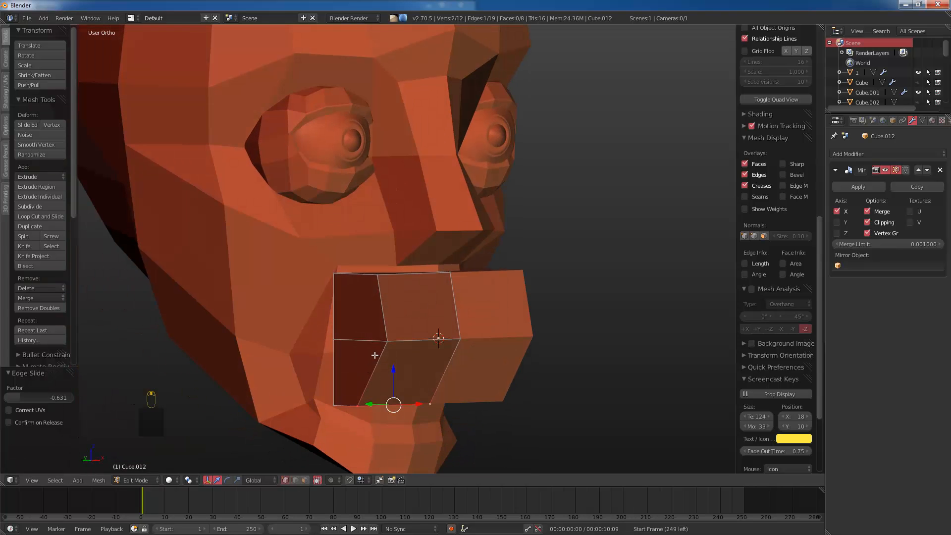
Step: Slide the mouth box's outer vertical front edges back along its side by a factor of 0.644
middle_click_drag(359, 314, 432, 336)
key("g")
key("g")
Step: Cut a vertical loop near the mouth box's center and move its middle front vertex by 0.274 on Z and -0.363 on Y
key("ctrl+r")
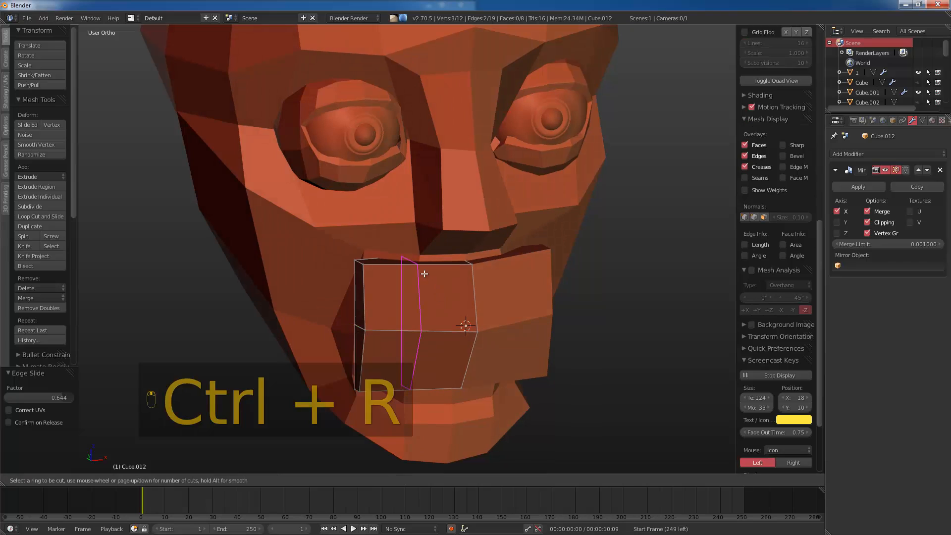
left_click(439, 328)
key("g")
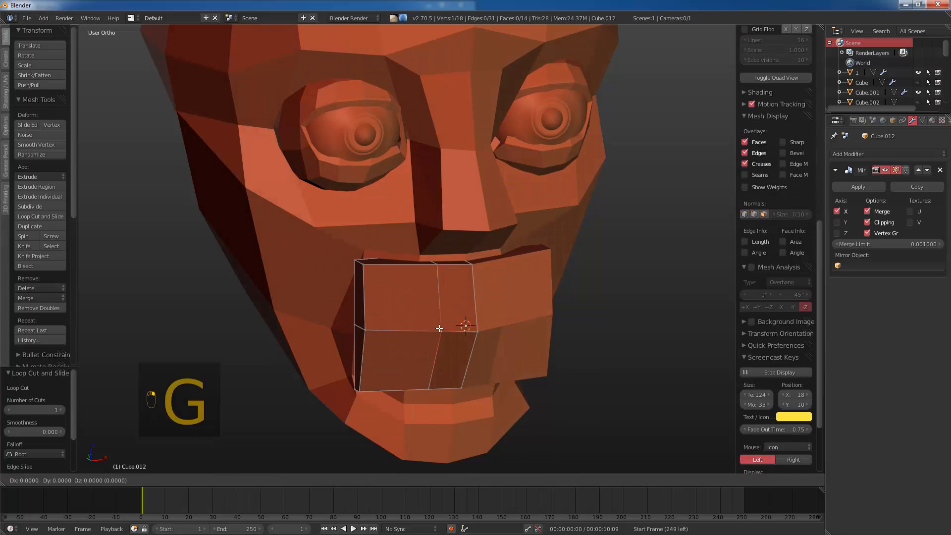
left_click(438, 316)
middle_click_drag(439, 316, 484, 352)
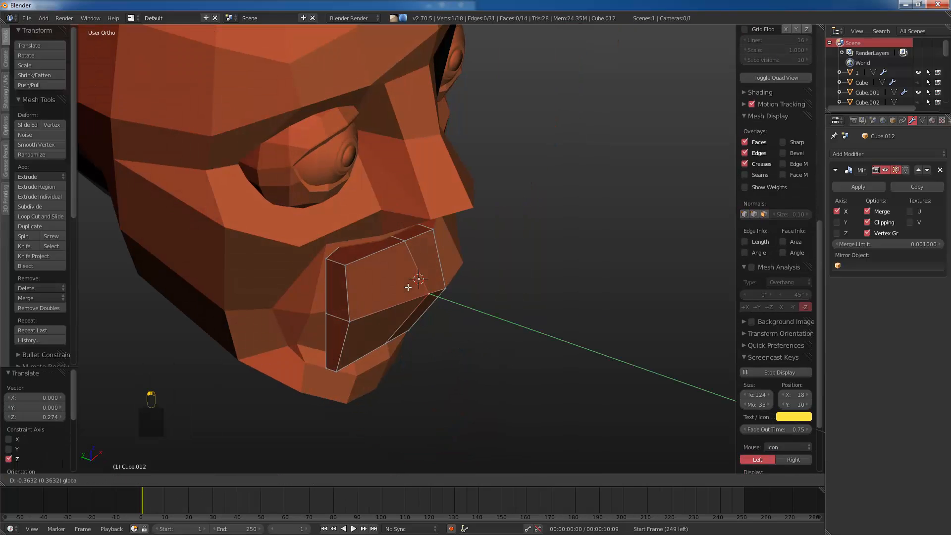
Step: Move the outer side faces of the mouth box inward by 0.398 along X
left_click(323, 318, "shift")
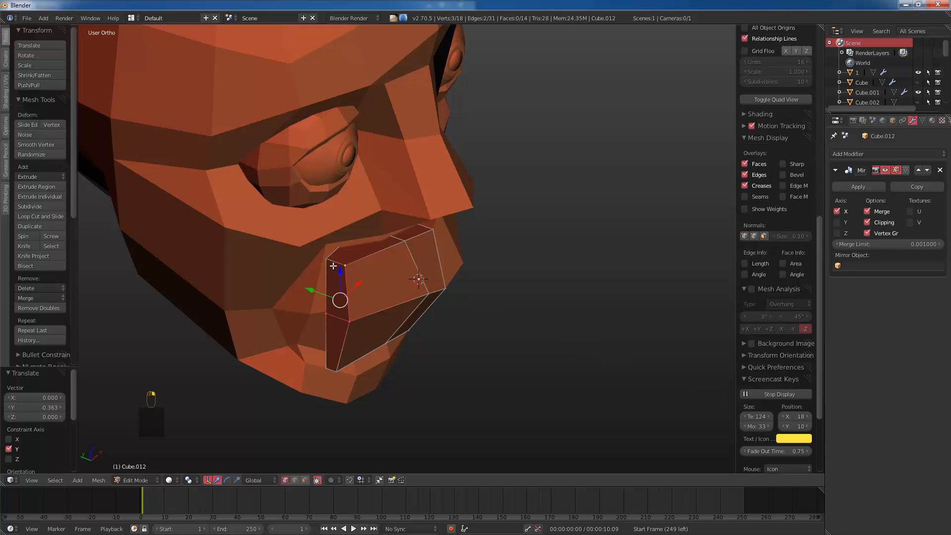
right_click(317, 308)
left_click_drag(319, 309, 345, 286)
left_click(343, 286)
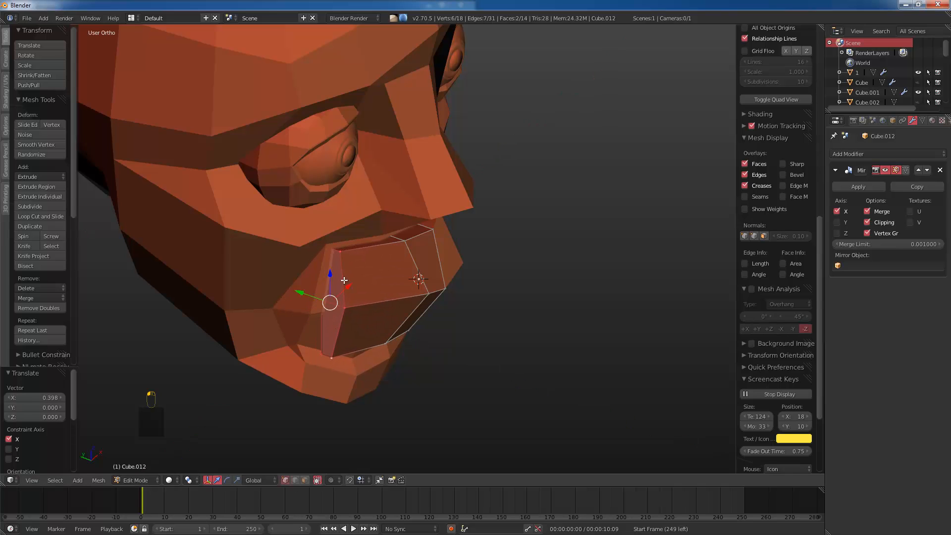
Step: Add a vertical loop cut between the mouth's outer corner and the inner loop, and move it -0.152 along Y
key("ctrl+r")
left_click(338, 287)
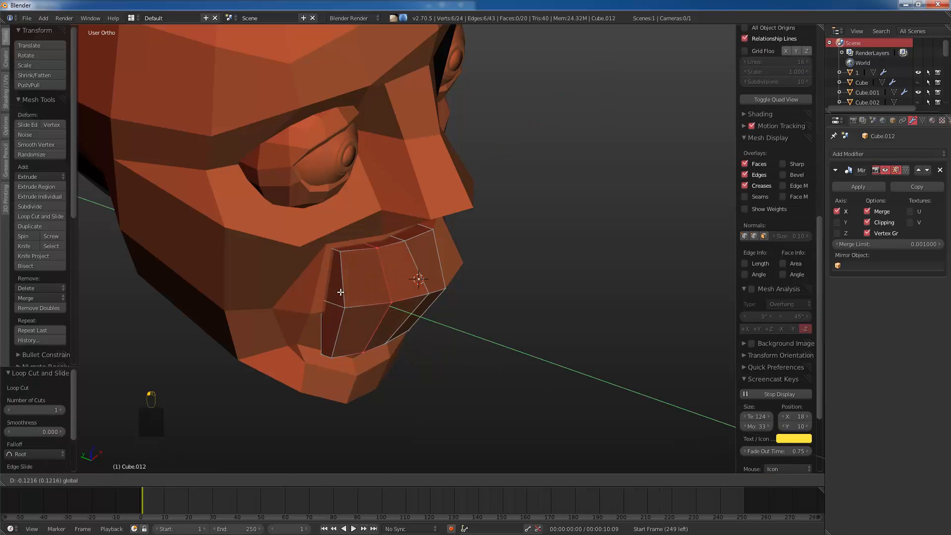
left_click_drag(341, 293, 340, 293)
right_click(393, 298)
middle_click_drag(393, 297, 361, 275)
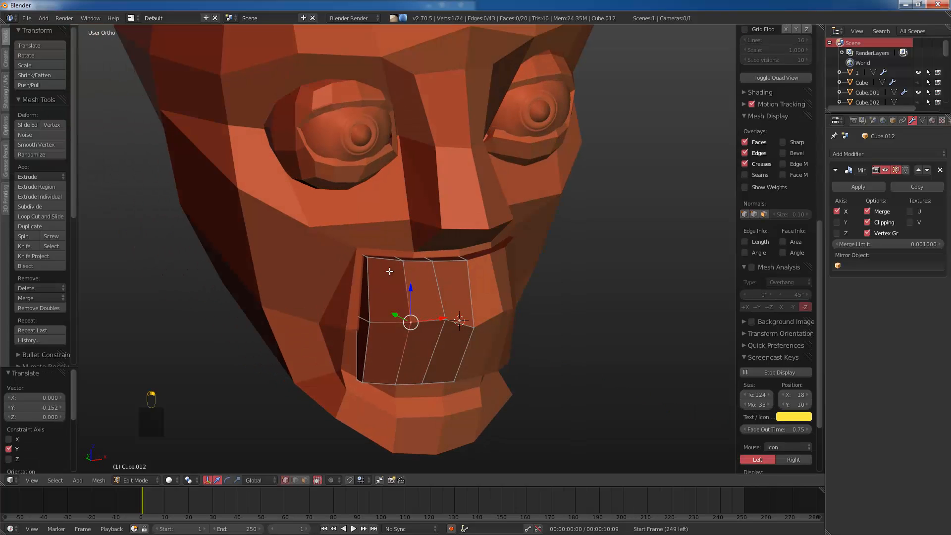
Step: In front view, move the outer mouth-line vertices of the box by 0.021 on X and -0.096 on Z
key("KP_1")
key("z")
key("a")
mouse_move(415, 350)
left_mouse_down("ctrl")
mouse_move(392, 325)
mouse_move(401, 356)
left_mouse_up("ctrl")
key("g")
left_click(403, 360)
key("z")
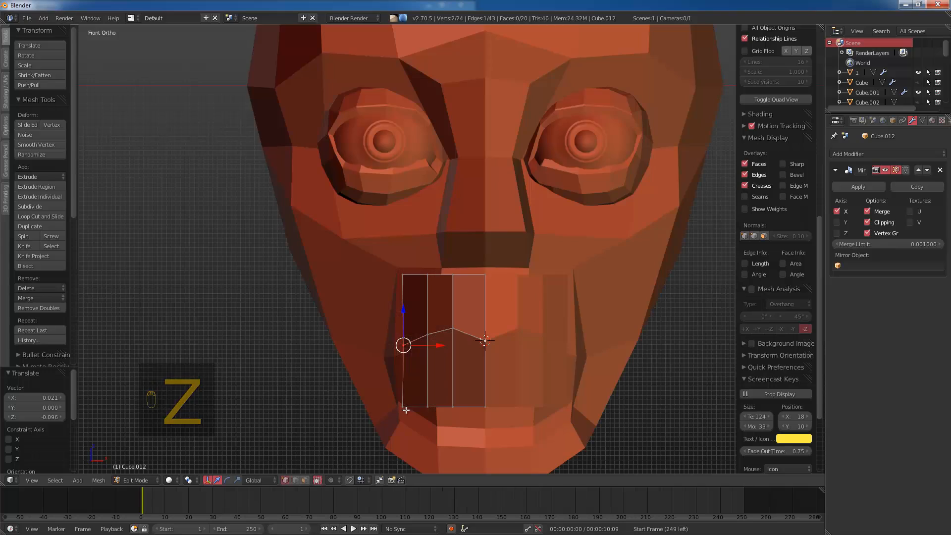
Step: Pull the lower outer corner vertices of the mouth box inward, adjusting them from below by X 0.101, Y 0.195, Z 0.096
key("a")
key("z")
key("a")
mouse_move(415, 422)
left_mouse_down("ctrl")
mouse_move(408, 399)
mouse_move(398, 409)
mouse_move(395, 395)
mouse_move(390, 416)
left_mouse_up("ctrl")
key("a")
key("g")
left_click(401, 414)
key("z")
middle_click_drag(402, 414, 502, 409)
middle_click_drag(369, 408, 346, 351)
key("g")
left_click(381, 422)
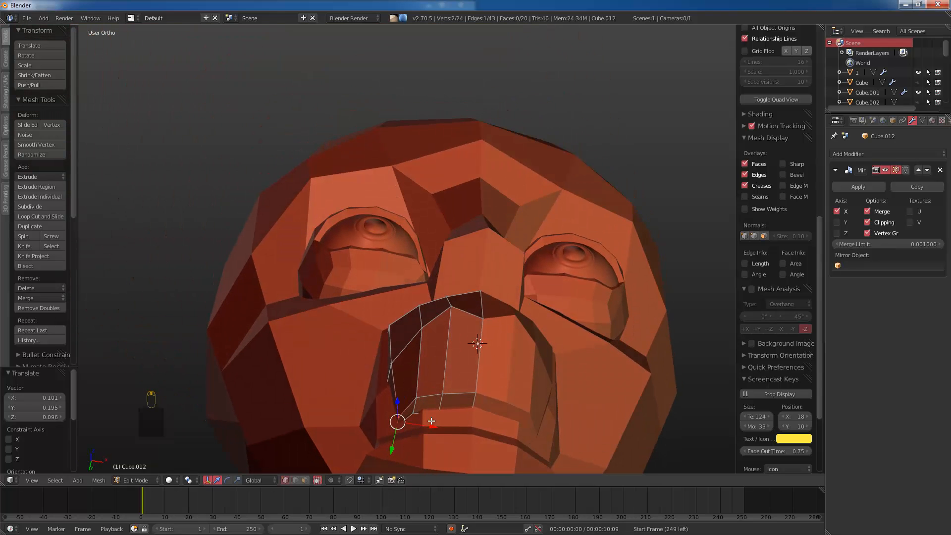
Step: Rotate and move the two inner edges on the underside of the mouth box so they follow the curve of the jaw
right_click(417, 408)
right_click(430, 412, "shift")
left_click(453, 412)
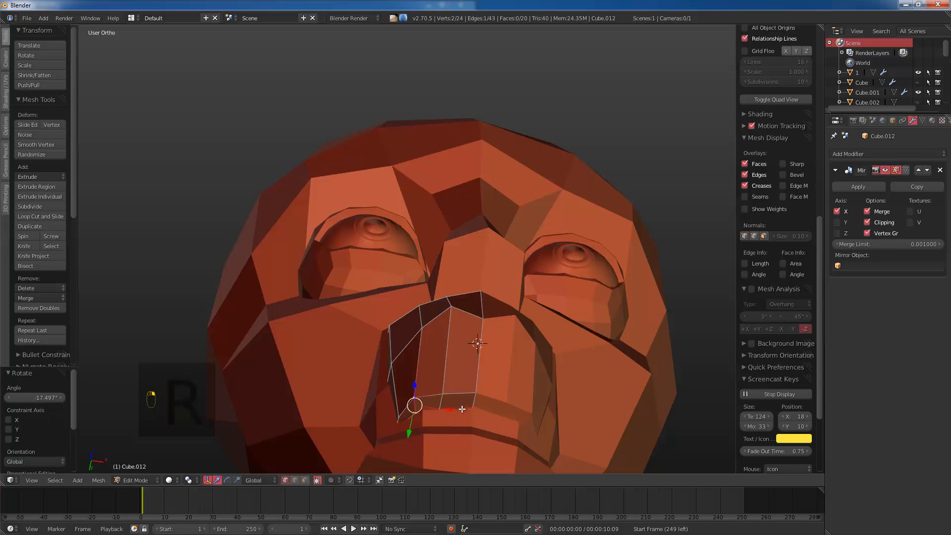
key("g")
left_click(446, 407)
key("r")
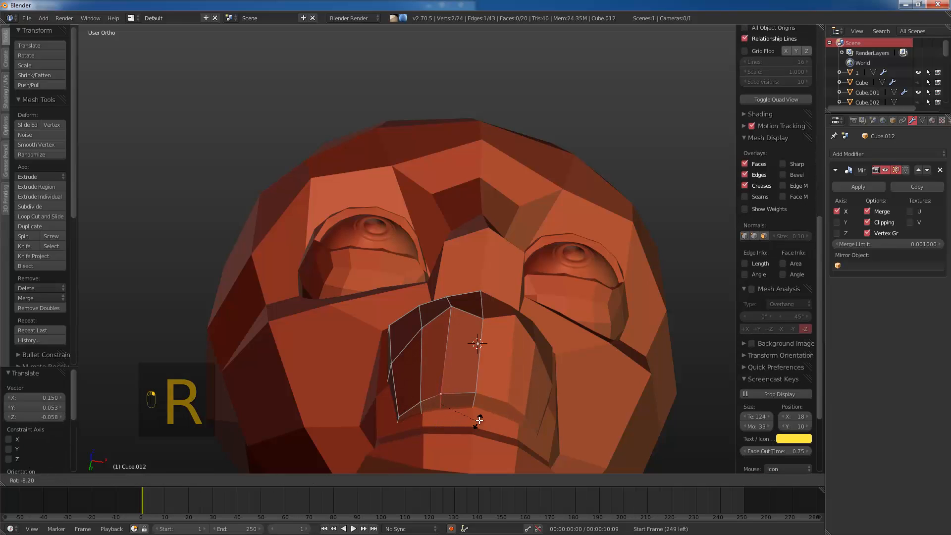
key("g")
left_click(490, 419)
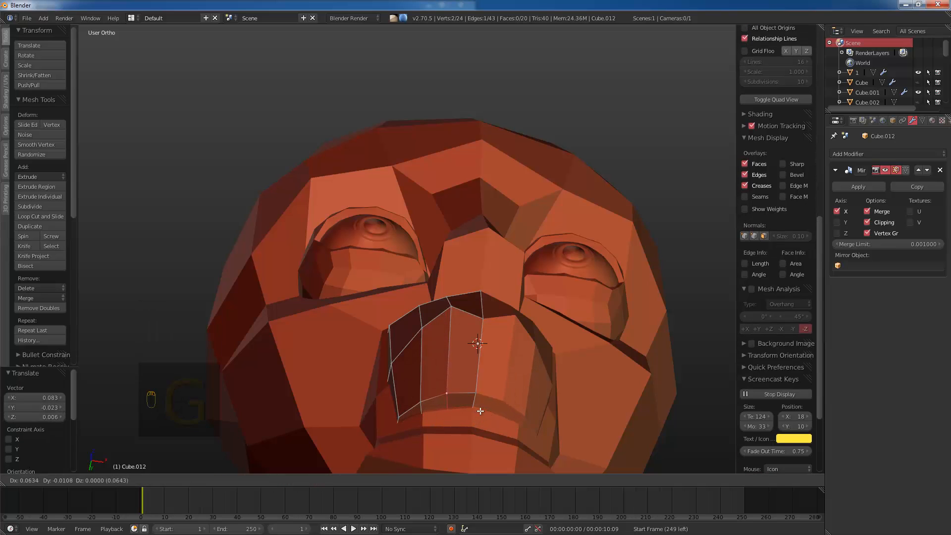
left_click(483, 412)
key("g")
left_click(485, 416)
middle_click_drag(430, 381, 457, 422)
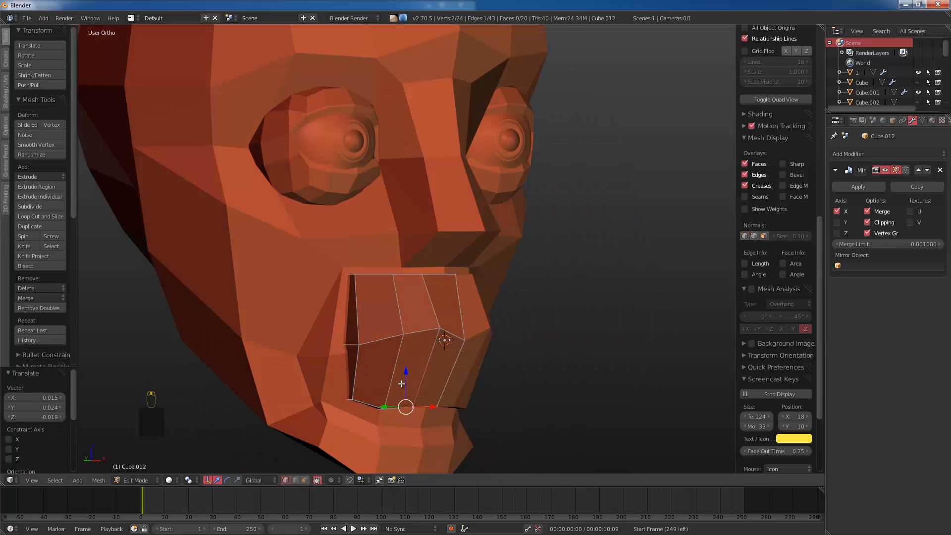
Step: Bevel the horizontal mouth-line edges around the box with 2 segments and an amount of 0.233
middle_click_drag(402, 384, 407, 380)
right_click(438, 330)
right_click(402, 335, "shift")
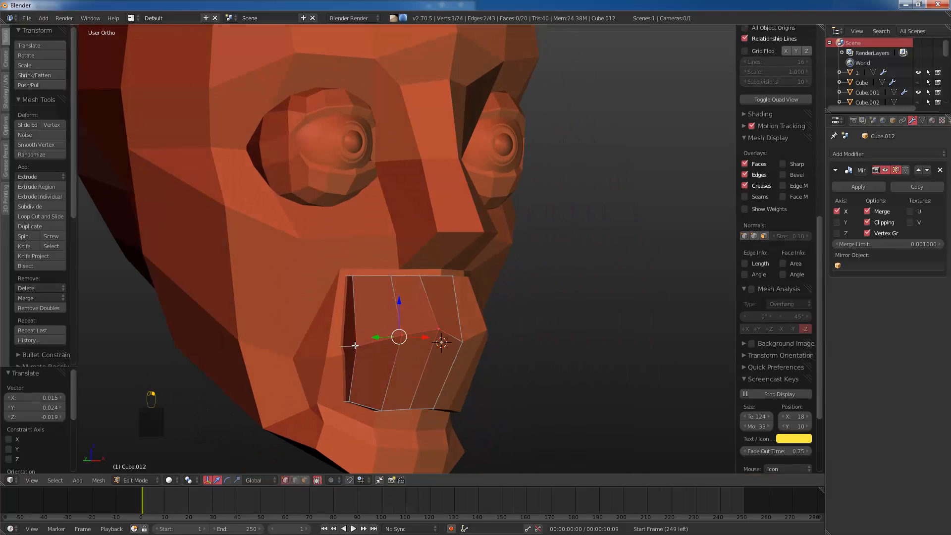
key("z")
key("z")
mouse_move(444, 329)
middle_mouse_down()
mouse_move(467, 340)
mouse_move(464, 350)
middle_mouse_up()
key("z")
middle_click_drag(346, 313, 361, 334)
right_click(314, 344)
right_click(340, 339, "shift")
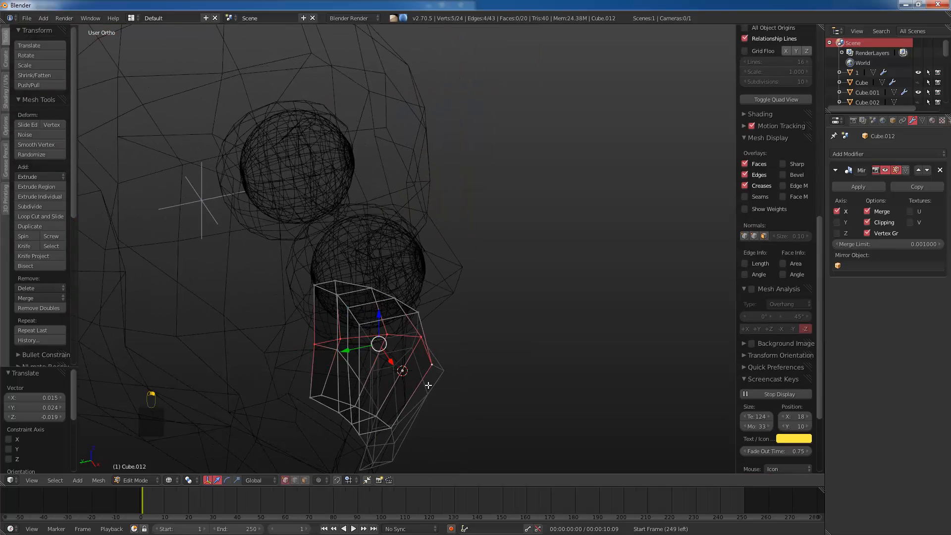
key("z")
middle_click_drag(428, 385, 451, 397)
key("ctrl+b")
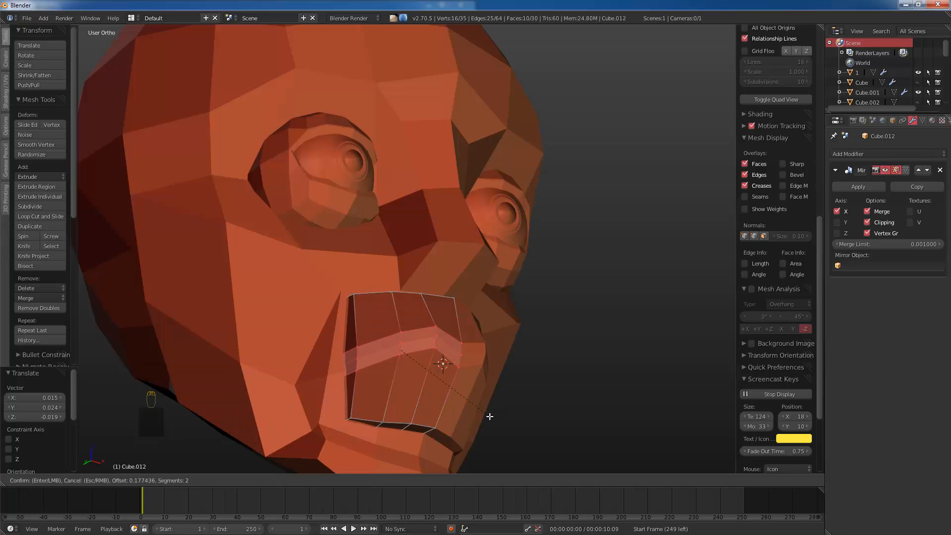
left_click(491, 419)
middle_click_drag(392, 373, 415, 359)
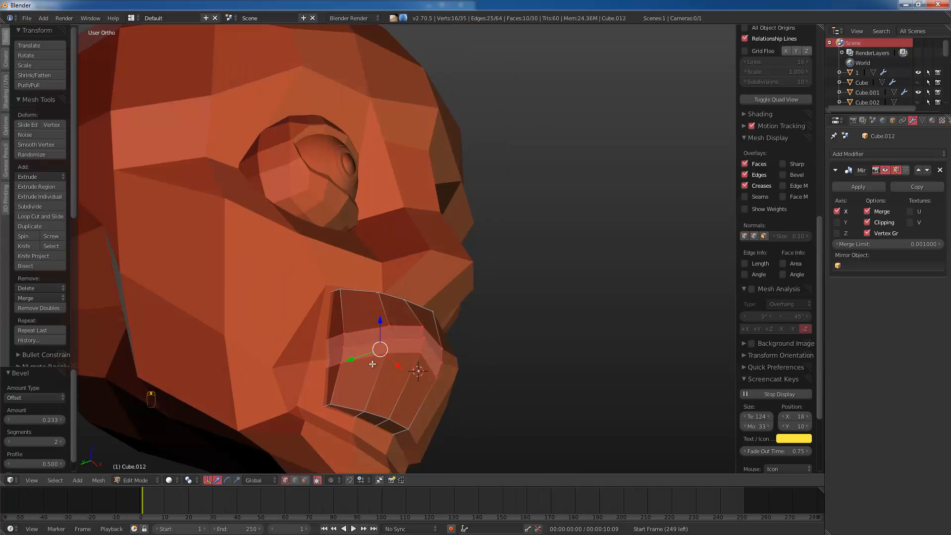
Step: Merge the upper and lower bevel vertices at the back of the mouth's side into the middle one by vertex sliding
key("z")
right_click(341, 362)
mouse_move(341, 362)
middle_mouse_down()
mouse_move(448, 389)
mouse_move(391, 402)
mouse_move(335, 354)
middle_mouse_up()
key("z")
key("z")
right_click(332, 353)
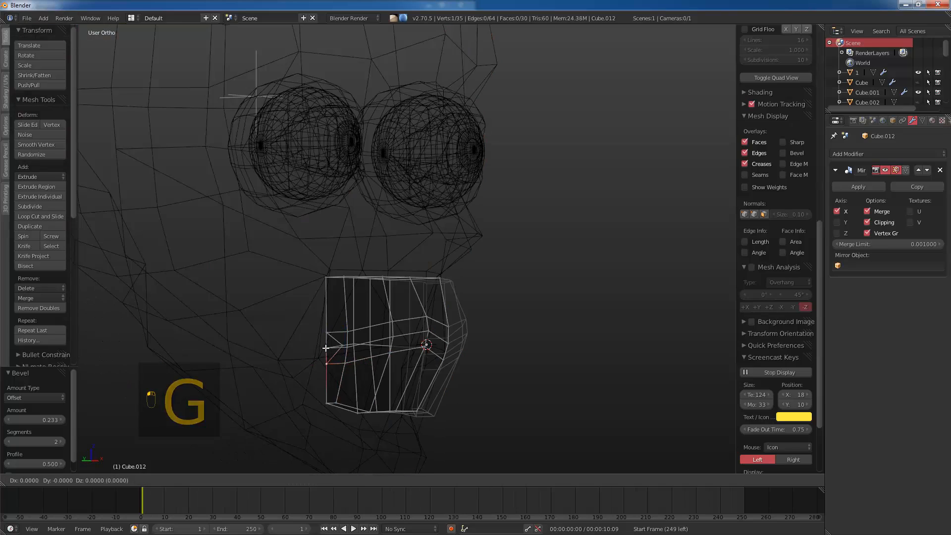
key("g")
left_click(325, 307)
left_click(327, 347)
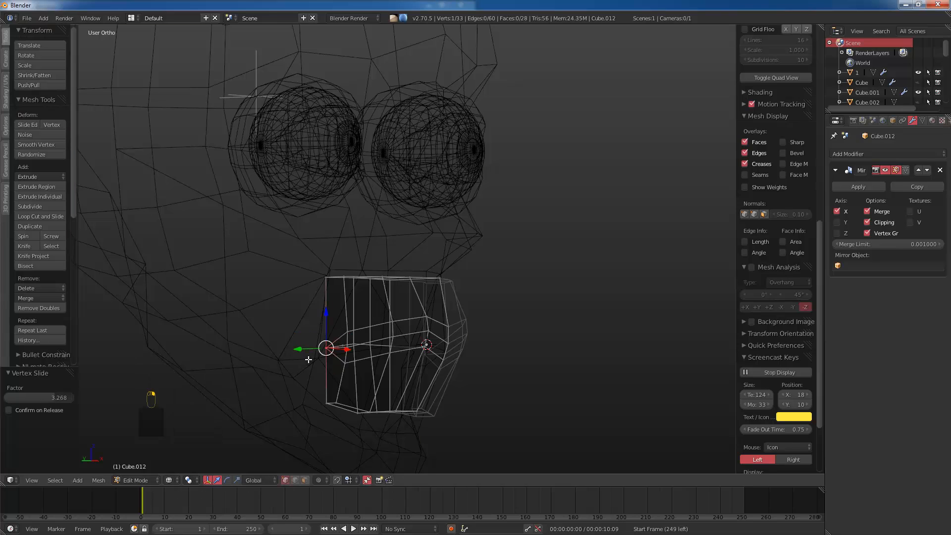
Step: Scale the middle row of mouth-line vertices by 0.779 and push it inward by 0.346 along Y to part the lips
key("z")
right_click(393, 336, "shift")
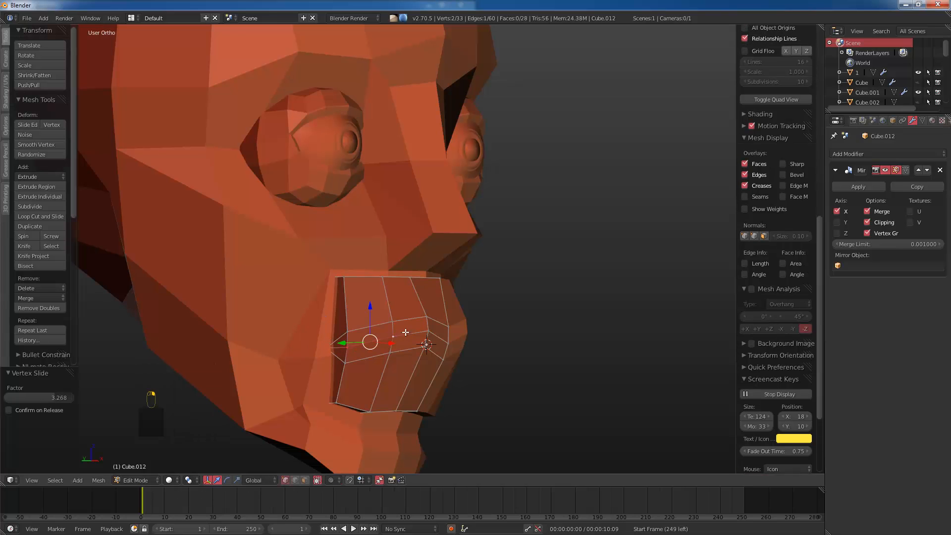
left_click(454, 334)
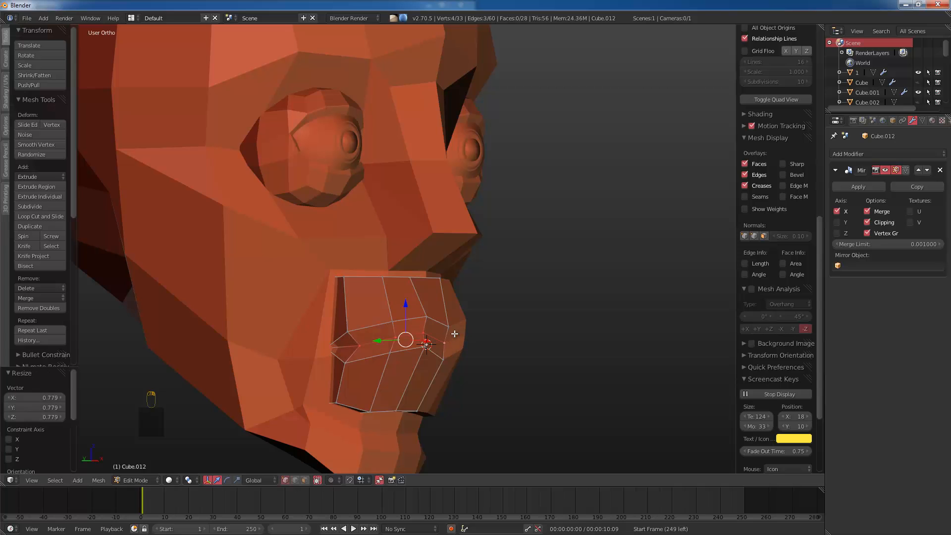
key("Escape")
middle_click_drag(454, 334, 478, 332)
left_click_drag(378, 329, 364, 328)
left_click(365, 328)
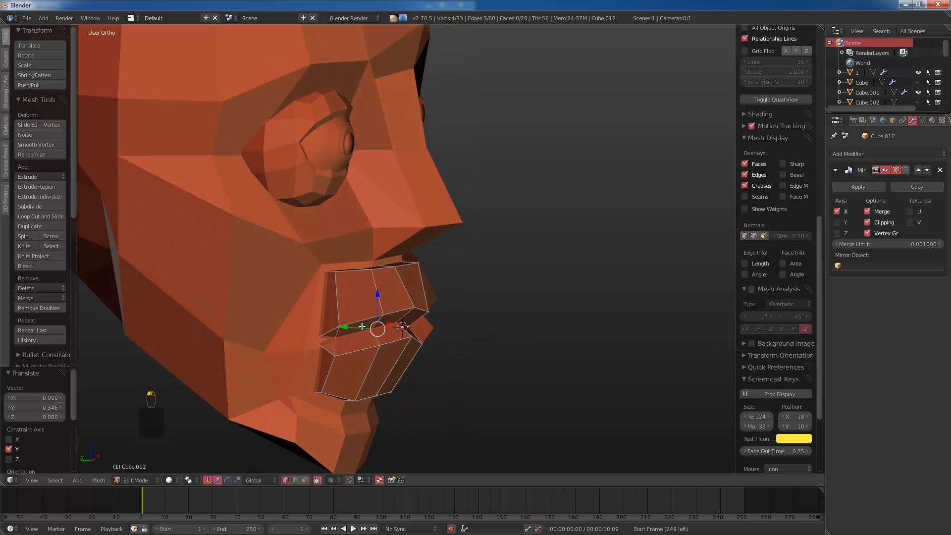
Step: In front view, lower the inner vertex of the lower lip's edge and raise its middle and outer vertices slightly
key("Tab")
key("KP_1")
key("Tab")
scroll(451, 305, "up", 2)
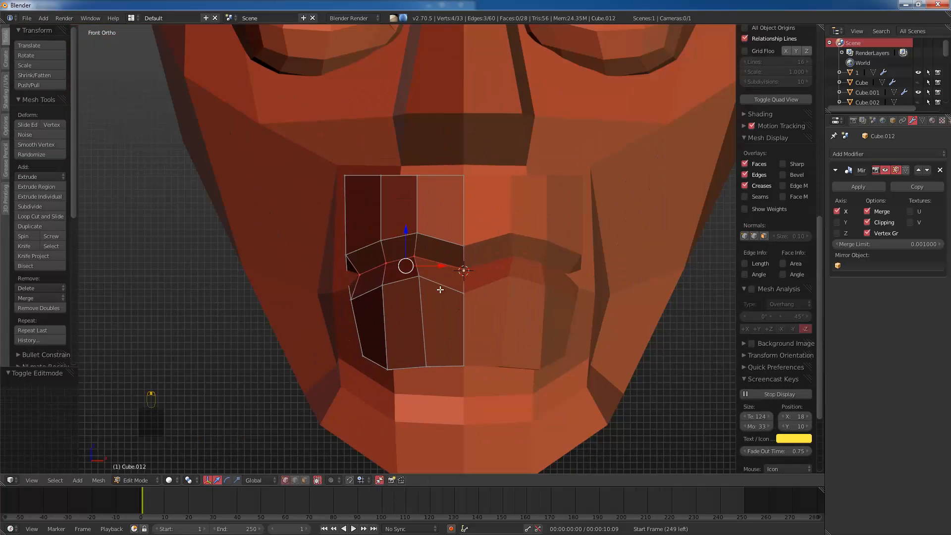
right_click(419, 273)
key("g")
left_click(387, 293)
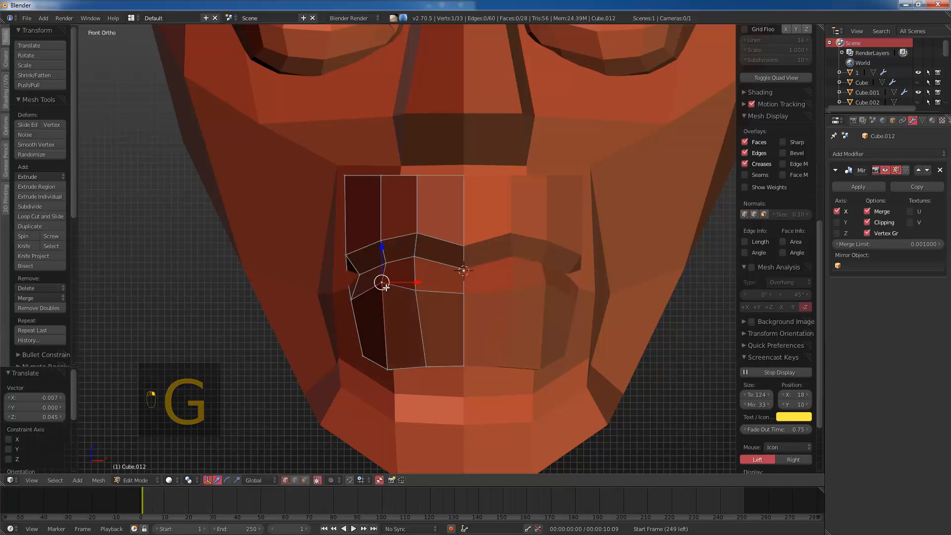
key("g")
Step: Reshape the upper lip's edge by moving its outer vertices down and raising its inner and center vertices
key("g")
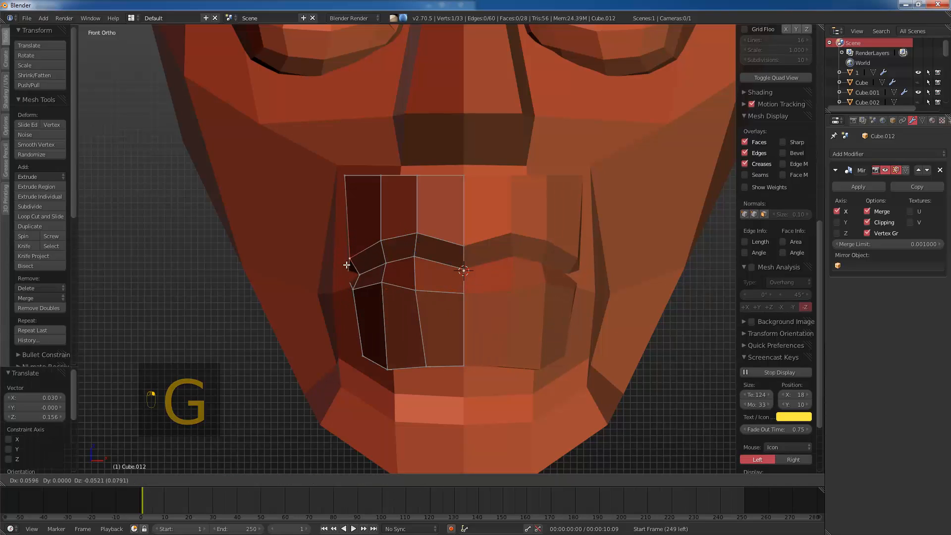
left_click(348, 266)
right_click(379, 247)
key("g")
right_click(416, 239)
key("g")
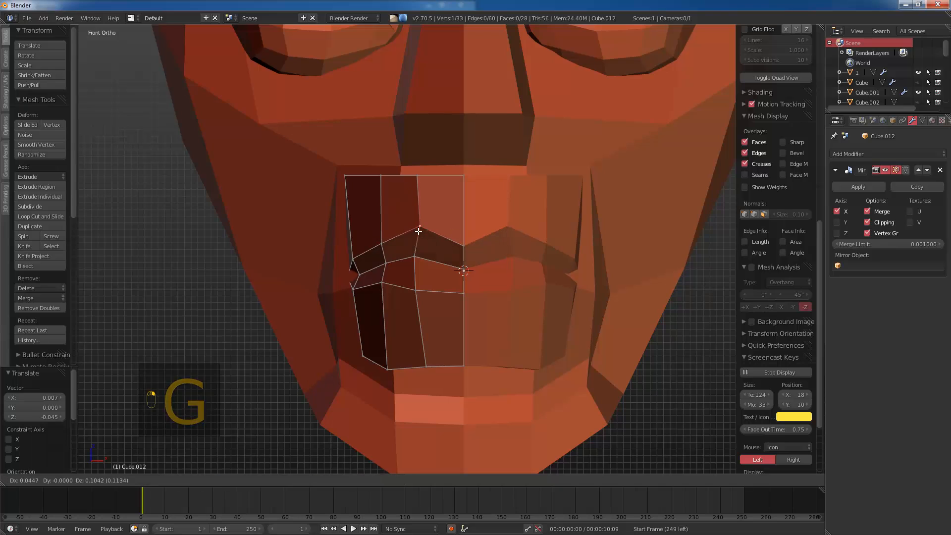
Step: Move the top outer corner vertices of the mouth block inward in wireframe view
key("z")
middle_click_drag(387, 205, 418, 240, "shift")
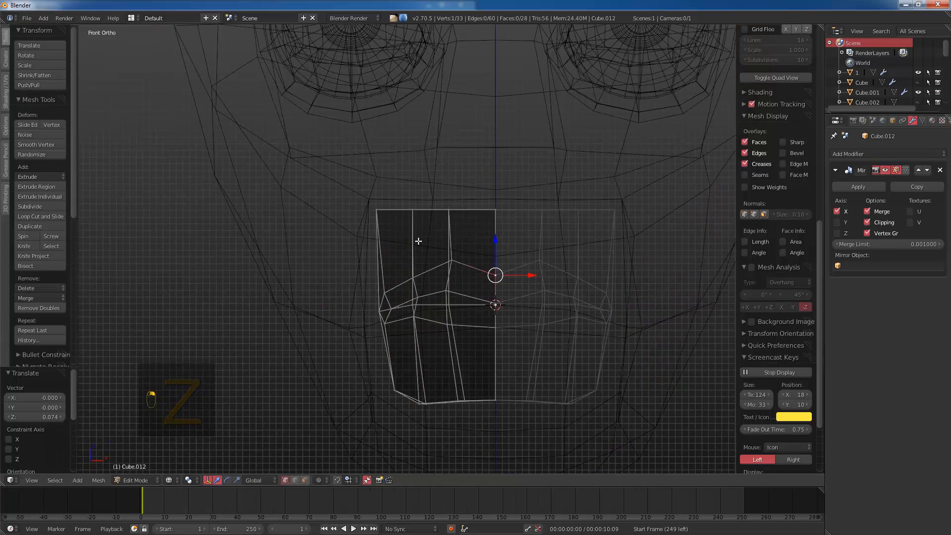
key("a")
mouse_move(399, 228)
left_mouse_down("ctrl")
mouse_move(371, 246)
mouse_move(376, 240)
left_mouse_up("ctrl")
key("g")
left_click(399, 229)
key("Tab")
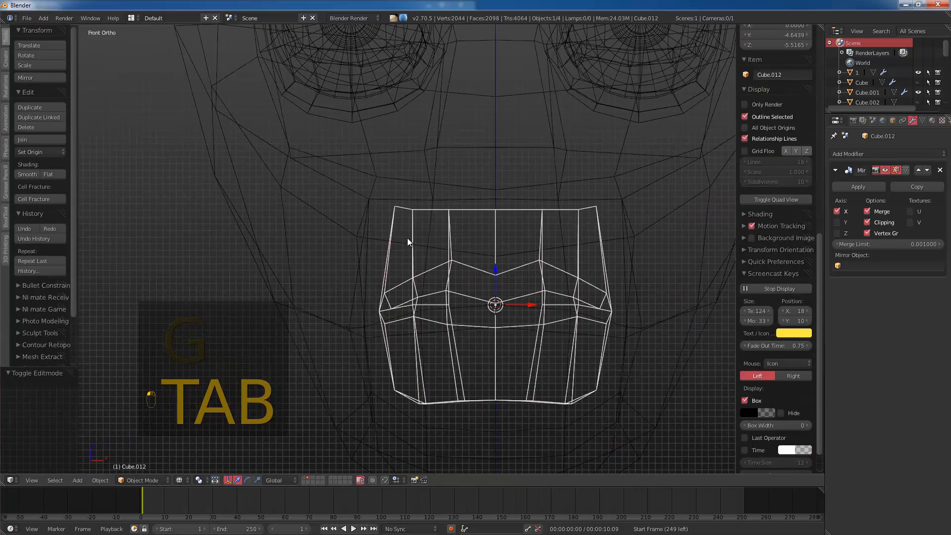
Step: Move the mouth block's top back edge row by 0.547 and its top front row by 0.292 along Y, towards the face
scroll(404, 241, "down", 2)
key("a")
key("a")
key("z")
middle_click_drag(446, 251, 475, 373)
right_click(426, 245)
key("Tab")
key("z")
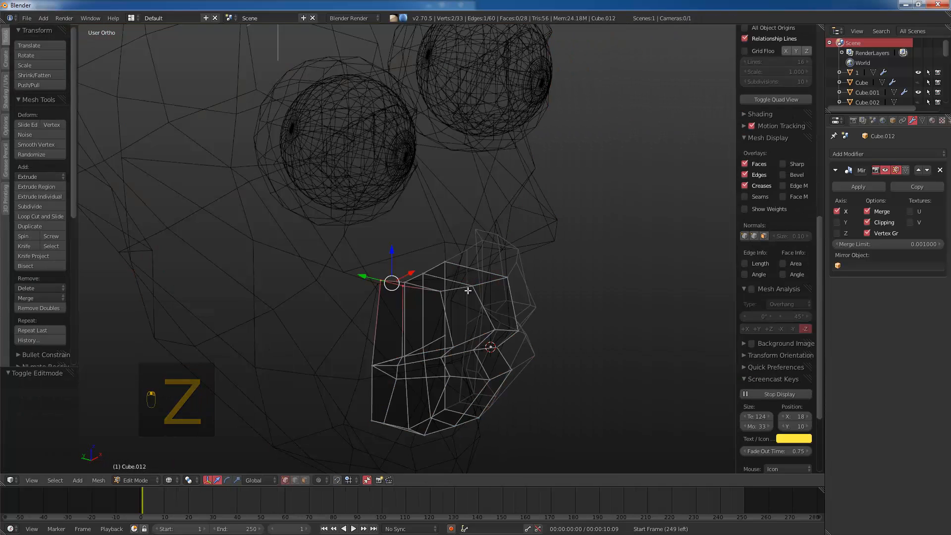
key("z")
key("z")
key("z")
right_click(421, 278, "alt")
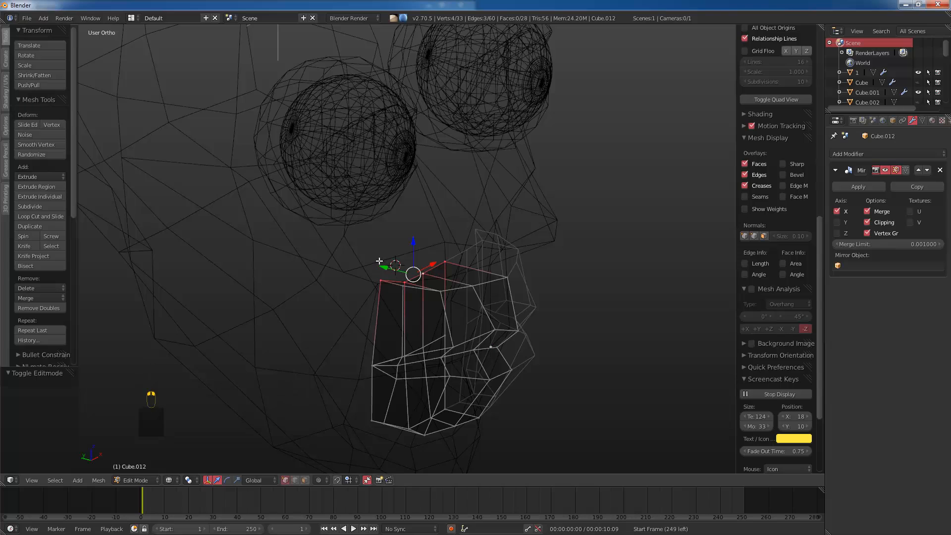
key("g")
key("y")
left_click(453, 308)
key("z")
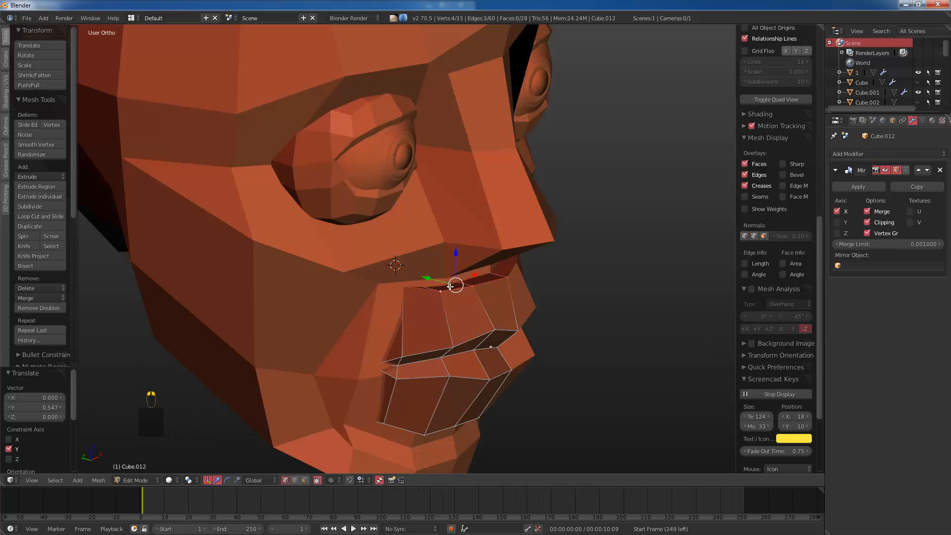
left_click_drag(426, 278, 425, 278)
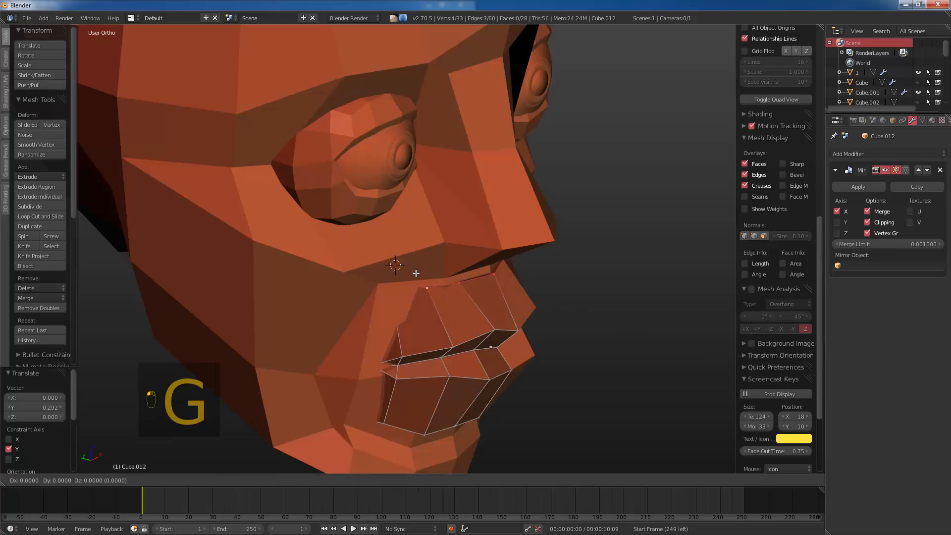
Step: Raise the mouth block's top front row by 0.336 along Z, towards the nose
left_click(415, 256)
middle_click_drag(512, 312, 517, 363)
key("KP_1")
key("g")
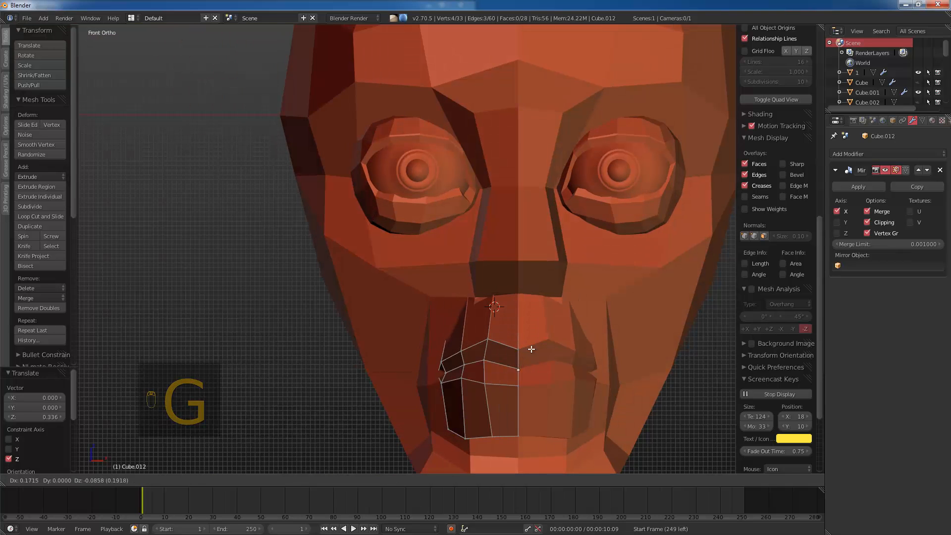
key("Tab")
scroll(479, 346, "down", 1)
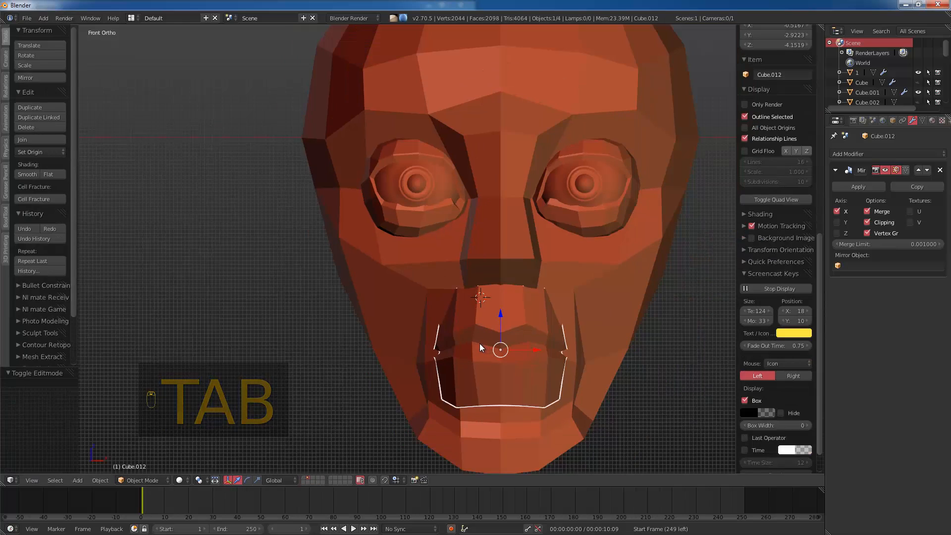
Step: Lower the mouth block's bottom vertices by 0.407 along Z and move them back towards the face along Y
middle_click_drag(482, 403, 486, 389)
key("Tab")
left_click(480, 409)
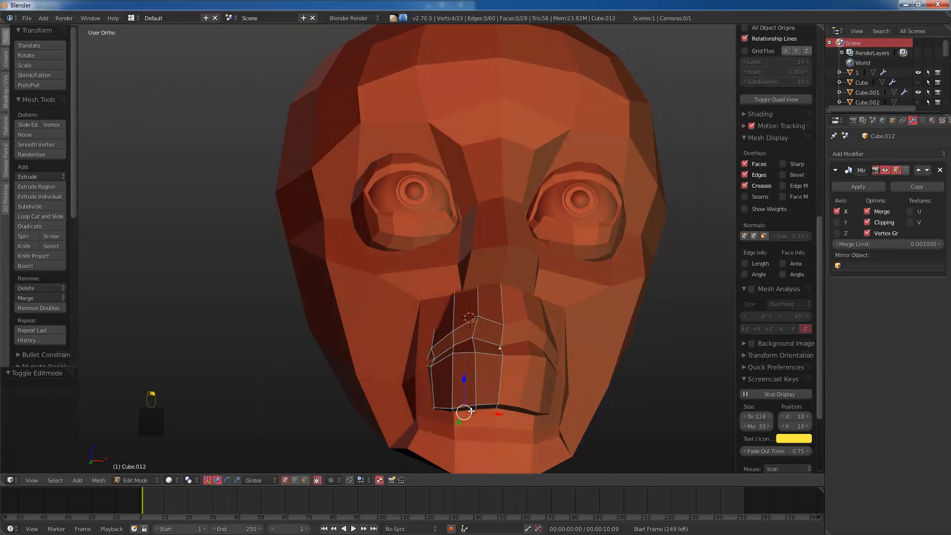
key("z")
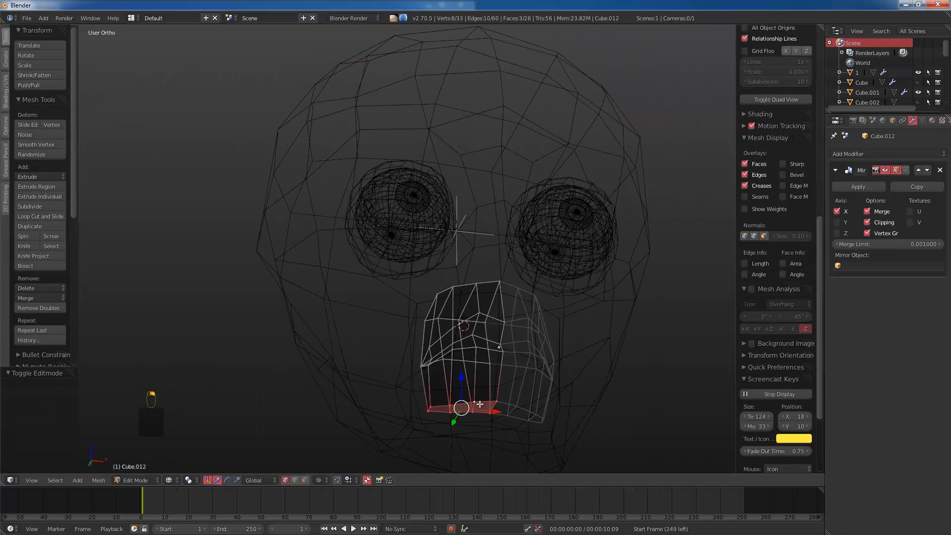
key("z")
key("g")
key("z")
left_click(480, 401)
mouse_move(481, 401)
middle_mouse_down()
mouse_move(532, 406)
mouse_move(442, 406)
middle_mouse_up()
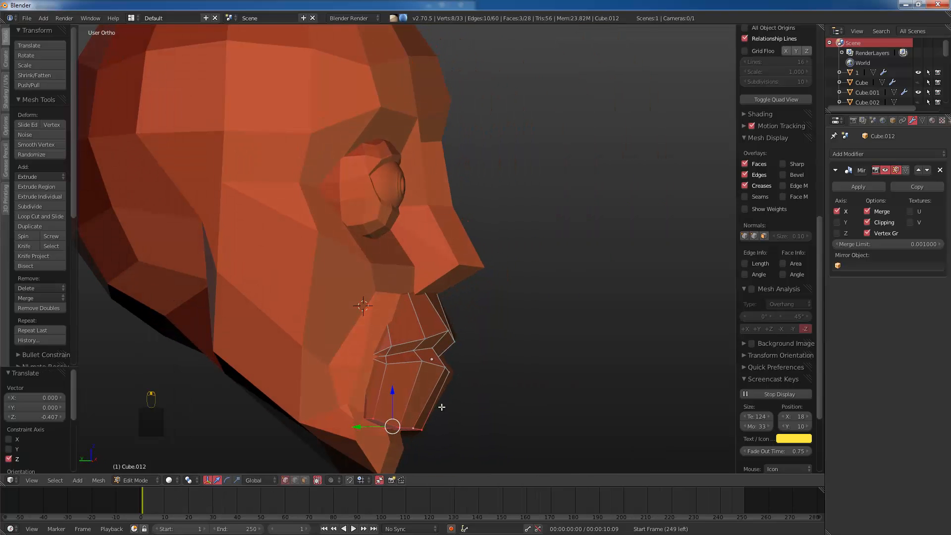
left_click(358, 429)
key("Tab")
key("KP_1")
key("KP_3")
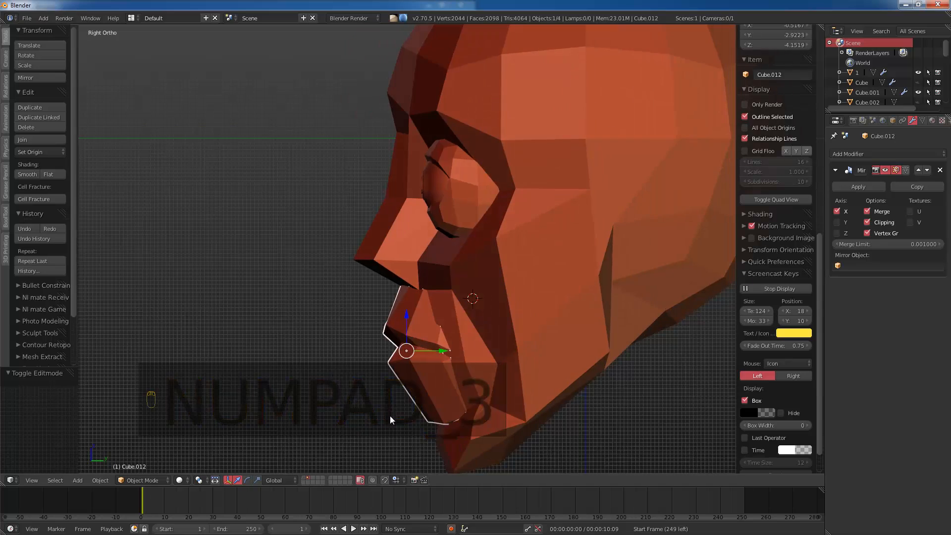
Step: Lasso-select the head's chin vertices in side wireframe view and shift them forward and slightly up
key("z")
right_click(448, 435)
key("Tab")
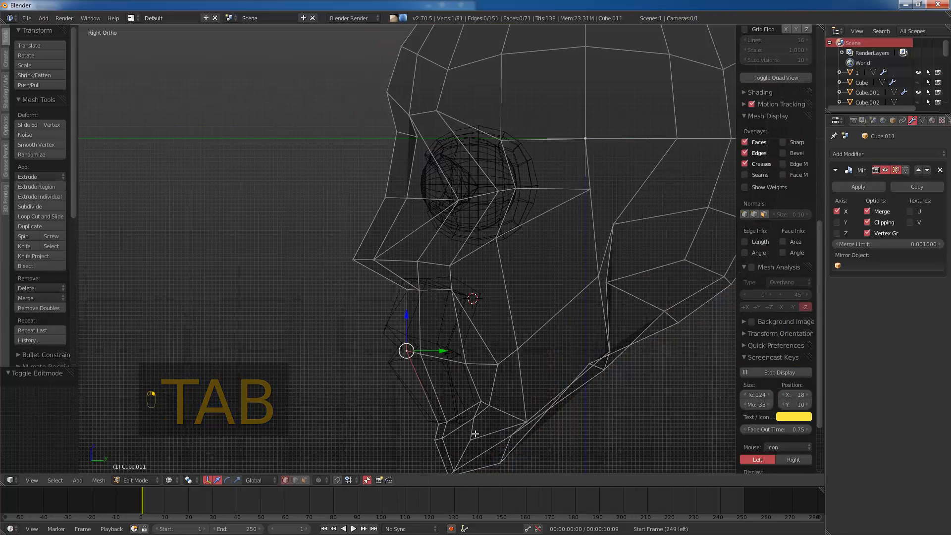
key("a")
key("a")
key("a")
key("a")
mouse_move(570, 389)
left_mouse_down("ctrl")
mouse_move(530, 356)
mouse_move(390, 376)
mouse_move(471, 456)
mouse_move(560, 423)
left_mouse_up("ctrl")
key("z")
key("g")
right_click(545, 414)
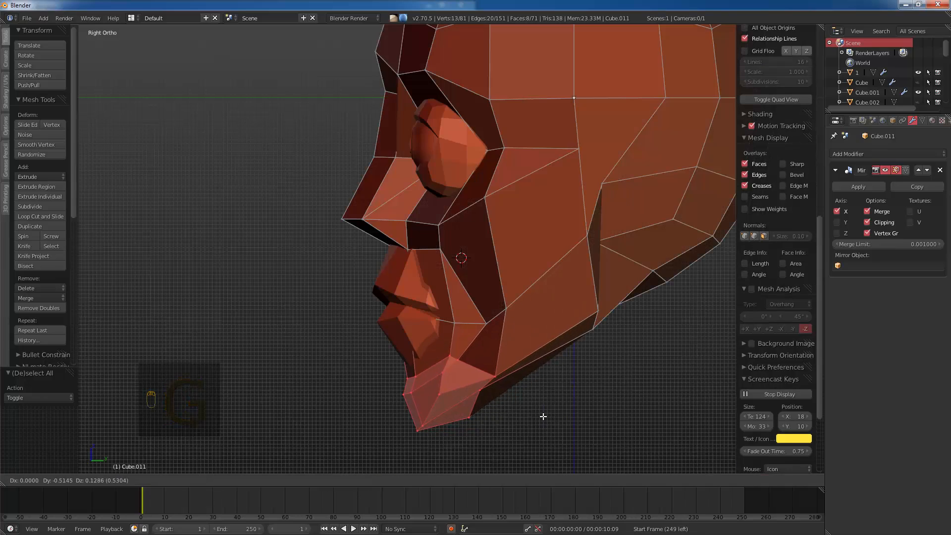
key("Tab")
key("KP_1")
scroll(496, 392, "down", 1)
middle_click_drag(492, 281, 490, 356, "shift")
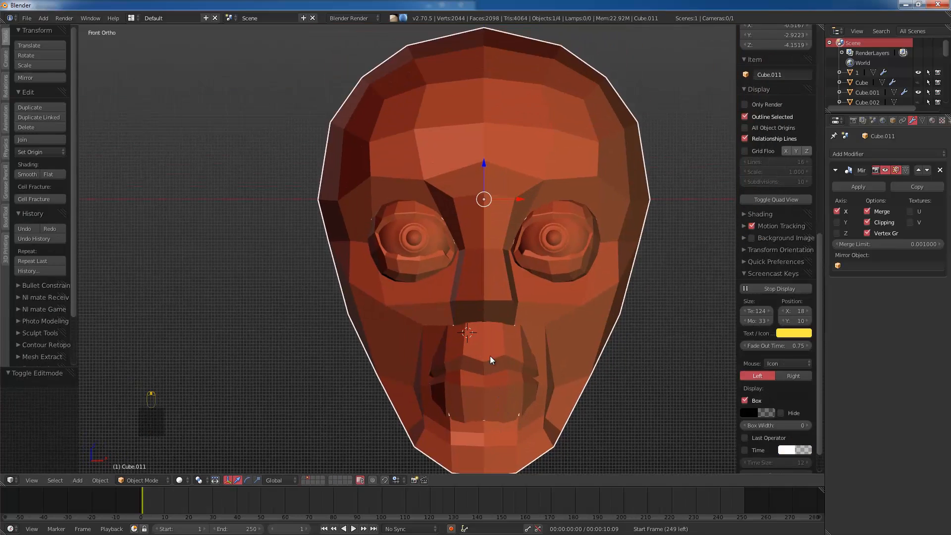
Step: Lasso-select the head's outer side vertices in front wireframe view and flatten them by scaling to 0.284 along X
key("a")
right_click(374, 195)
key("Tab")
key("z")
middle_click_drag(375, 195, 339, 230, "shift")
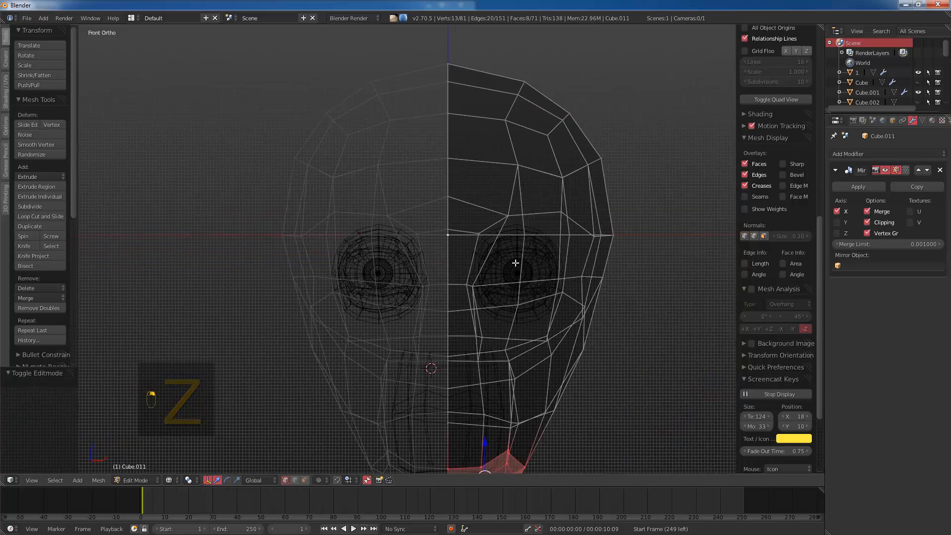
key("a")
mouse_move(671, 263)
left_mouse_down("ctrl")
mouse_move(665, 142)
mouse_move(573, 84)
mouse_move(550, 112)
left_mouse_up("ctrl")
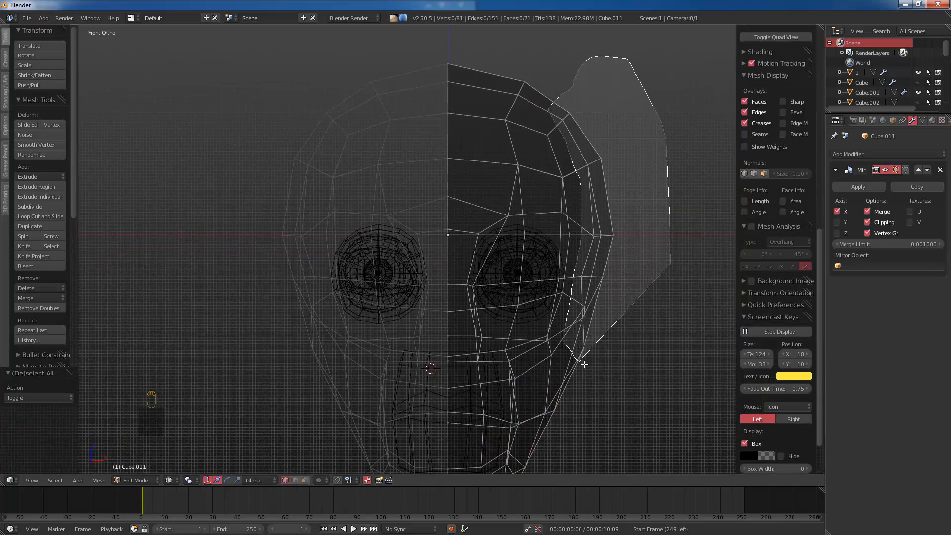
left_click_drag(585, 364, 587, 361, "ctrl")
key("z")
key("s")
key("x")
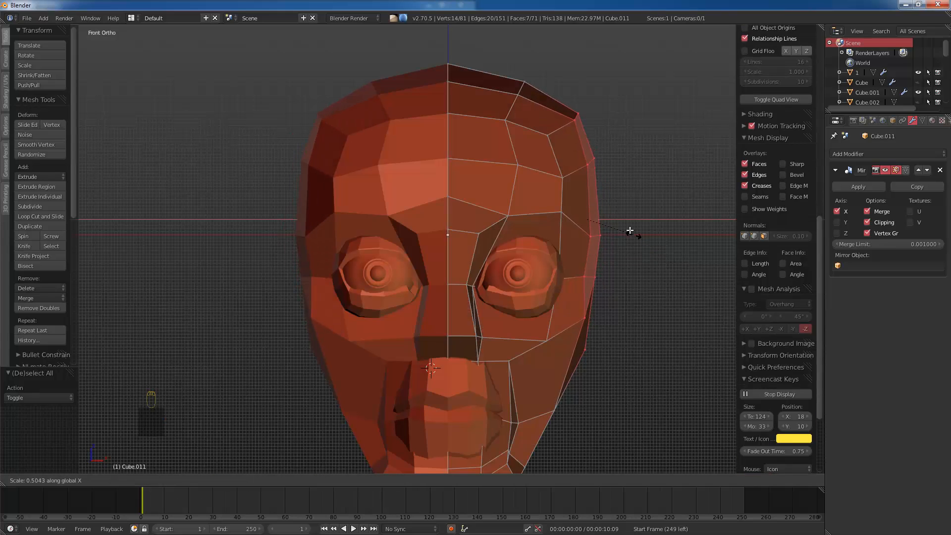
left_click(615, 222)
Step: Move the flattened side vertices inward by about 0.2 along X to narrow the head
key("g")
key("x")
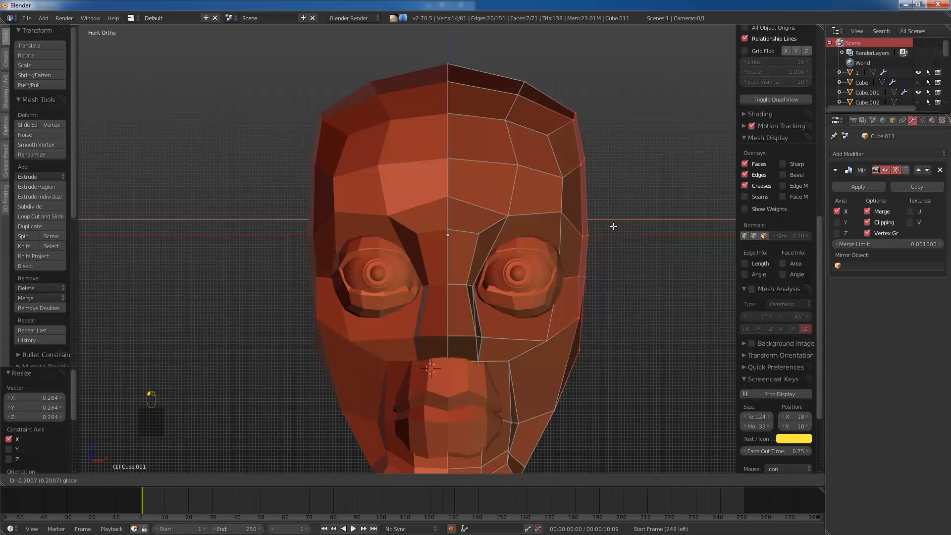
left_click(614, 227)
middle_click_drag(572, 211, 598, 238, "shift")
key("Tab")
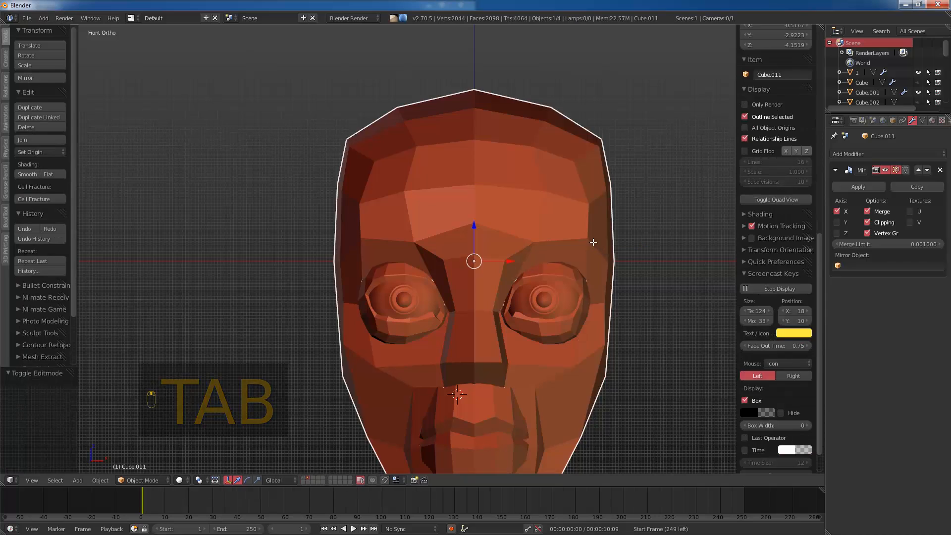
Step: In front view, lower the two brow-edge vertices by 0.324, the outer brow vertex by 0.247 and the temple vertex by 0.463
key("Tab")
right_click(584, 240)
right_click(533, 242, "shift")
key("g")
left_click(549, 252)
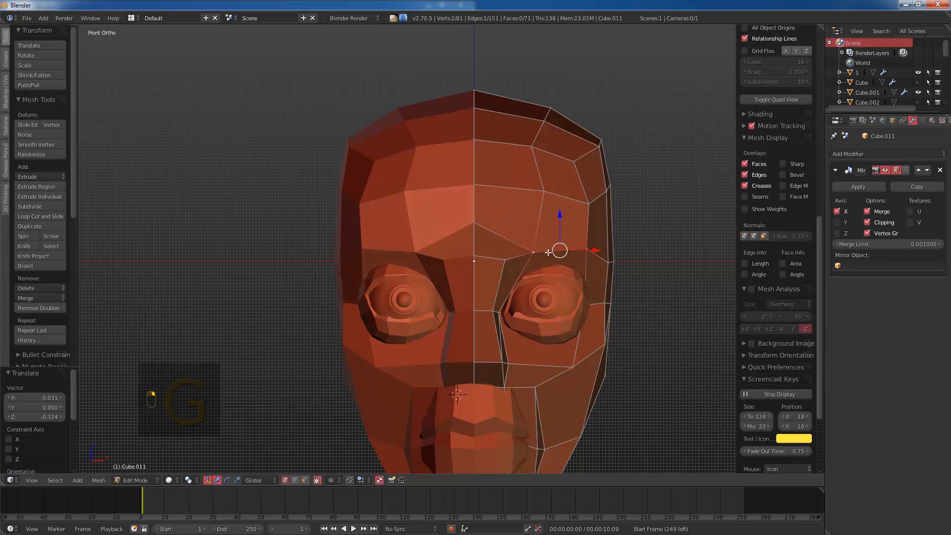
key("g")
left_click(587, 257)
key("g")
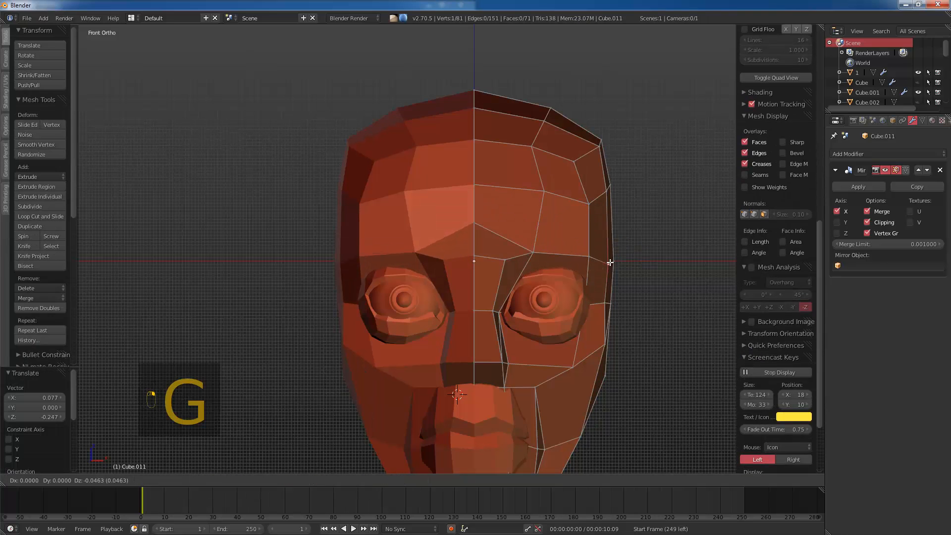
left_click(609, 274)
Step: Connect the outer eye-corner vertex with new edges to the temple vertex above and the cheekbone vertex below
middle_click_drag(610, 274, 578, 295)
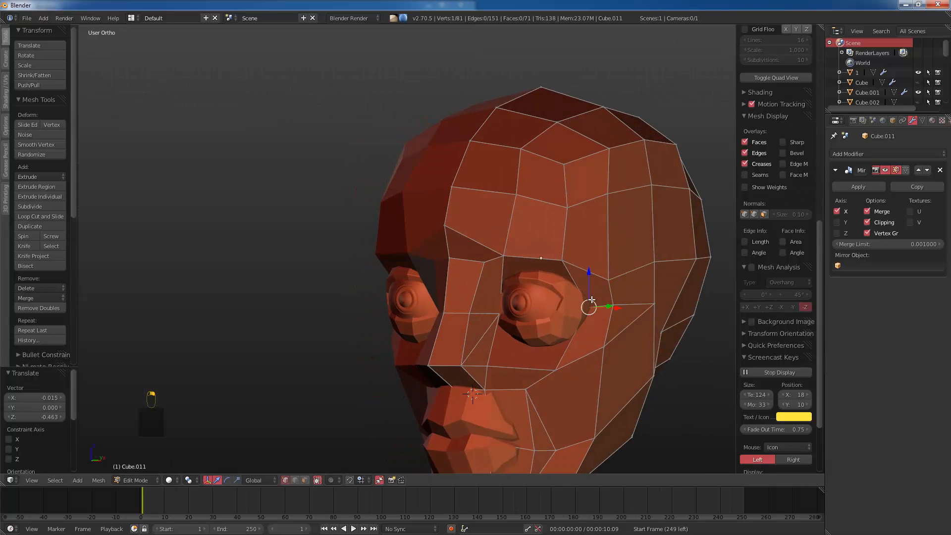
key("j")
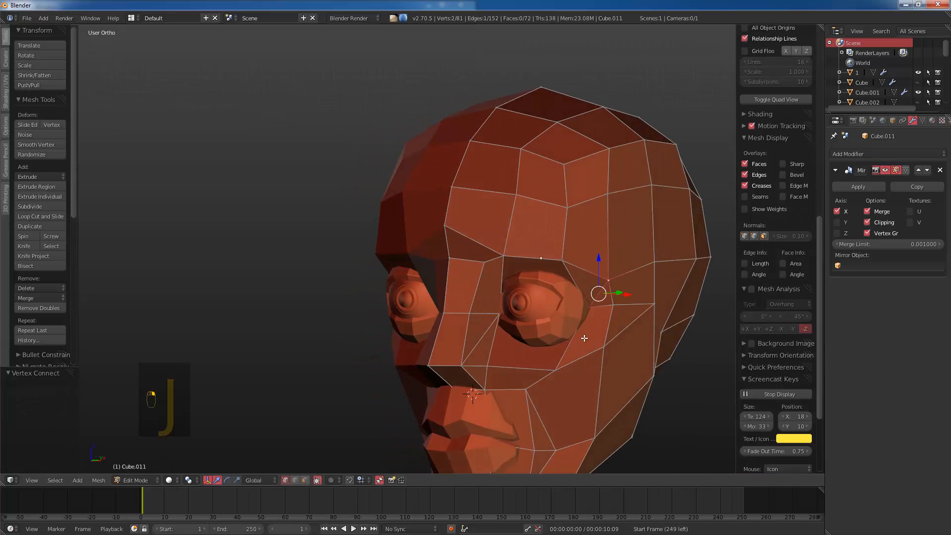
key("z")
left_click(608, 338, "shift")
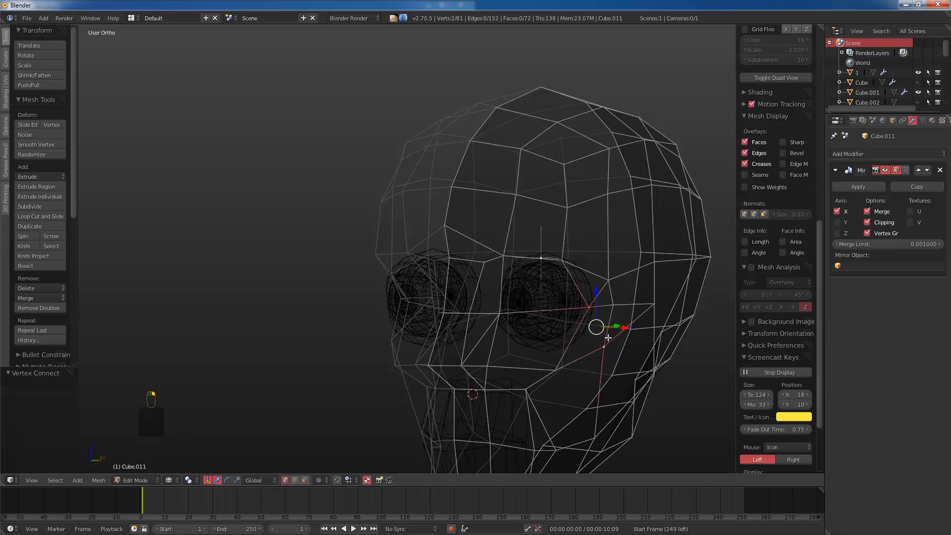
key("j")
key("z")
Step: Raise the cheekbone and lower eye-socket vertices by 0.339 along Z, and slide the nose-side vertex along its edge with factor 0.388
right_click(604, 344)
key("g")
left_click(602, 334)
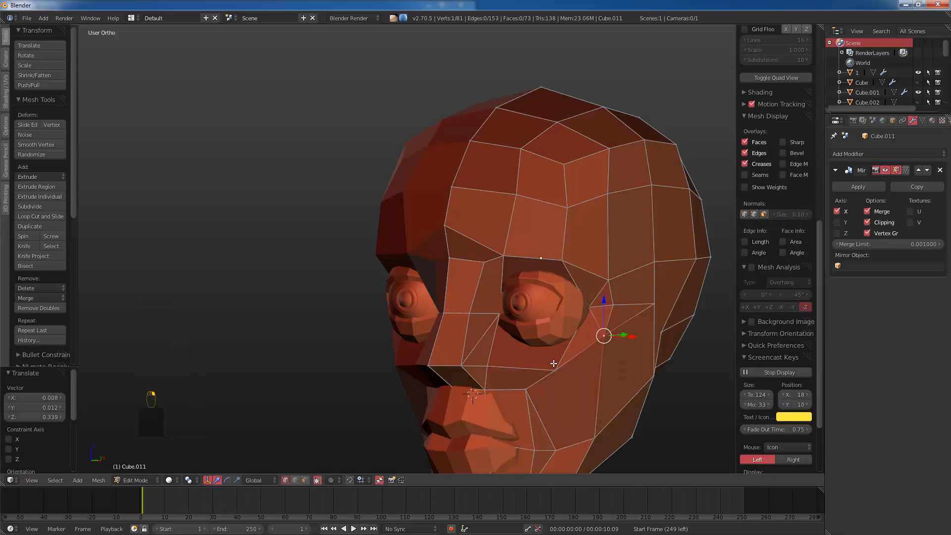
right_click(554, 364)
key("g")
left_click(506, 355)
key("g")
key("g")
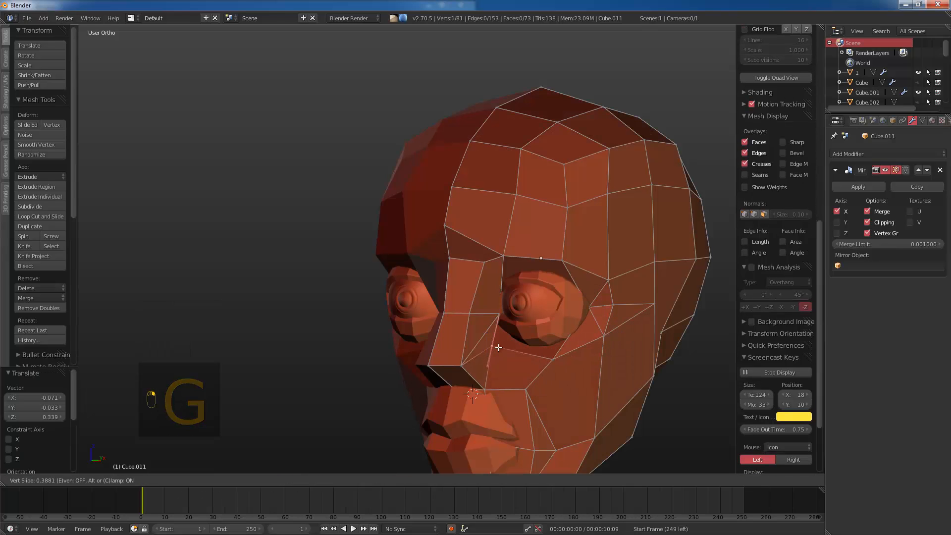
left_click(490, 362)
middle_click_drag(490, 362, 457, 359)
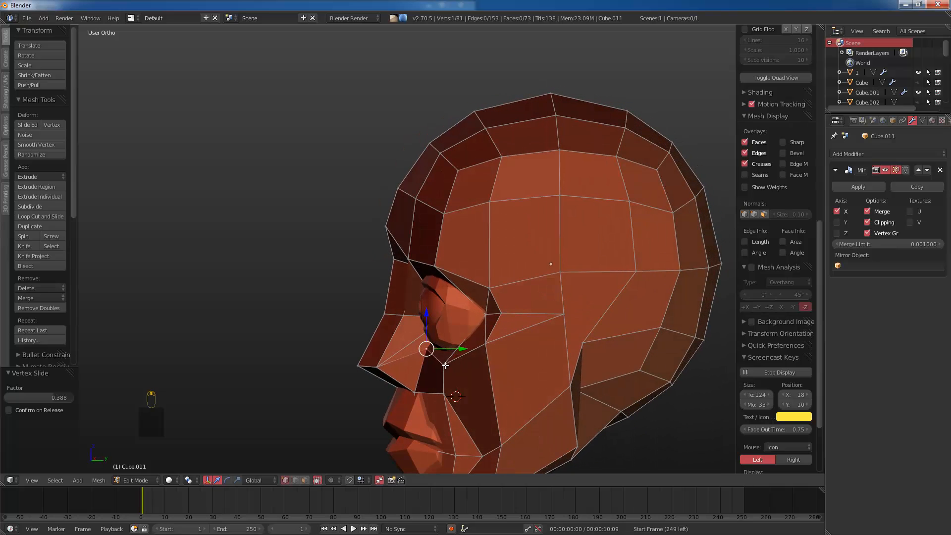
Step: Pull the lower socket vertices forward along Y, slide the outer under-eye vertex with factor 0.323, and nudge the cheekbone vertex
right_click(445, 365, "shift")
left_click_drag(468, 356, 460, 356)
right_click(436, 365)
middle_click_drag(455, 368, 588, 342)
right_click(561, 359)
key("g")
key("g")
left_click(568, 351)
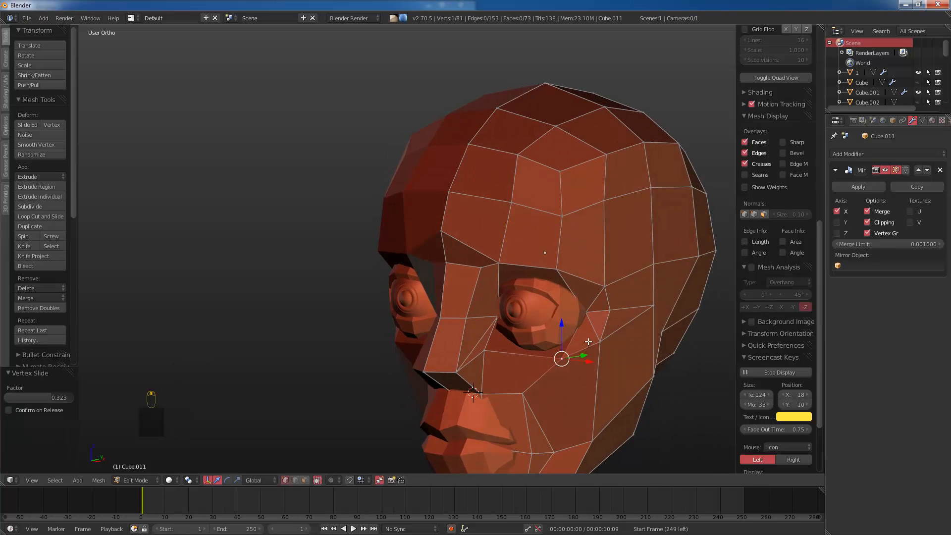
right_click(604, 338)
key("g")
left_click(604, 336)
Step: Merge the triangles below and beside the outer eye corner into quad faces
key("z")
right_click(562, 356, "shift")
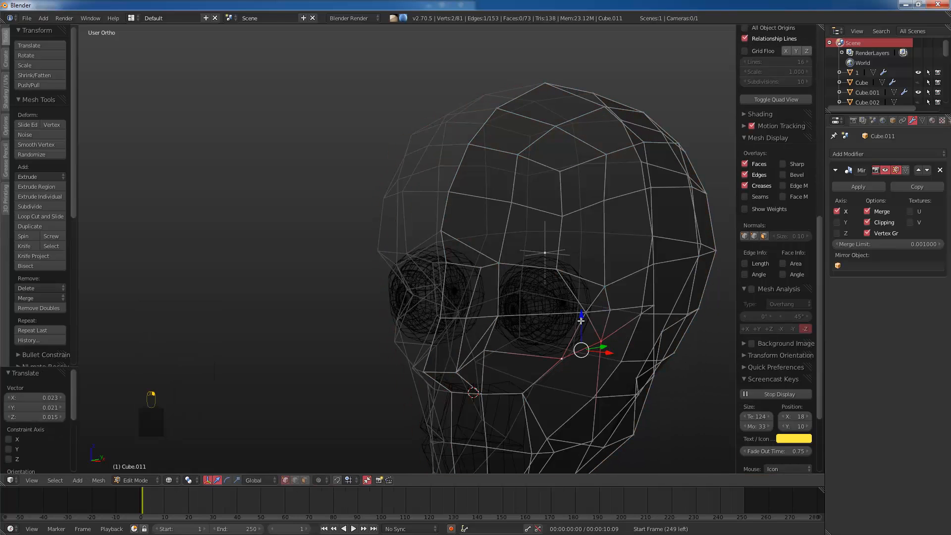
right_click(605, 311, "shift")
key("f")
right_click(587, 312)
right_click(559, 270, "shift")
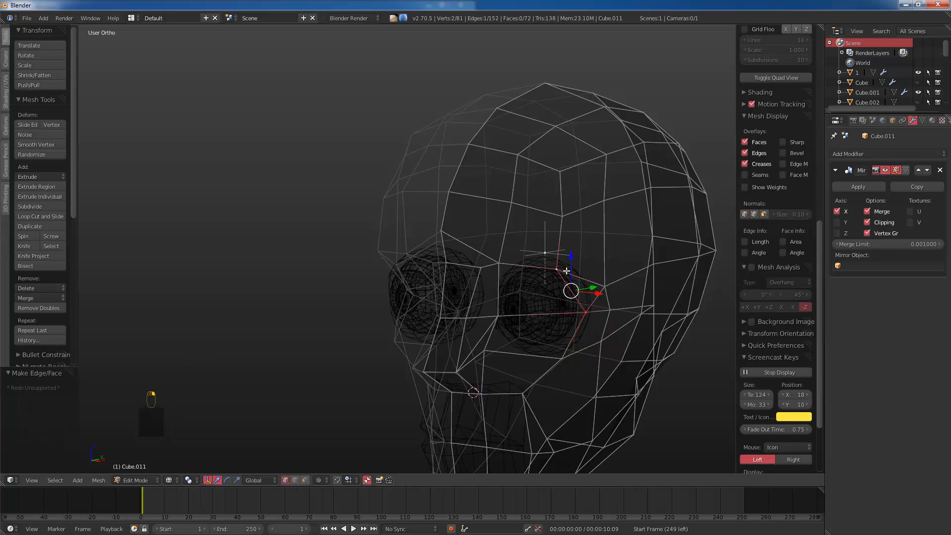
key("f")
middle_click_drag(611, 307, 597, 303)
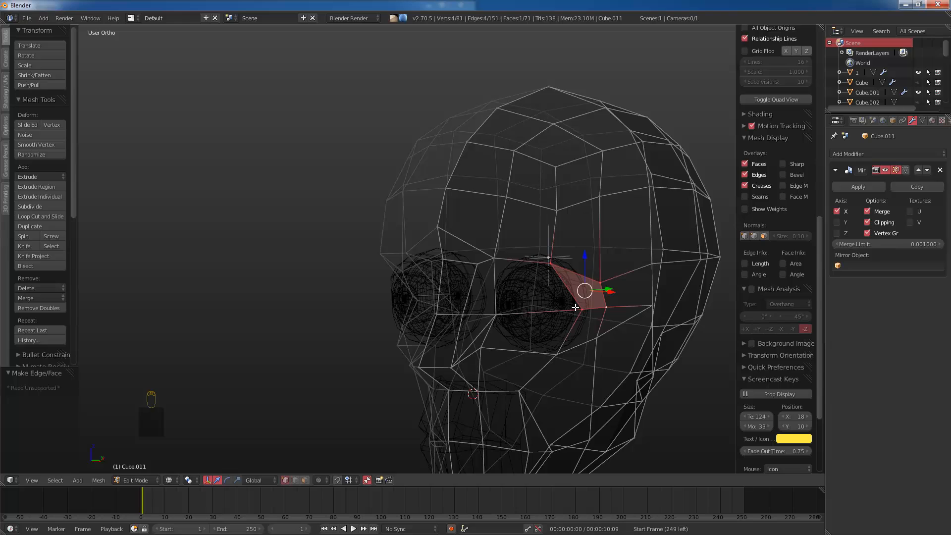
key("z")
Step: Examine the reshaped head from the front and from several angles, with and without its mesh edges
key("Tab")
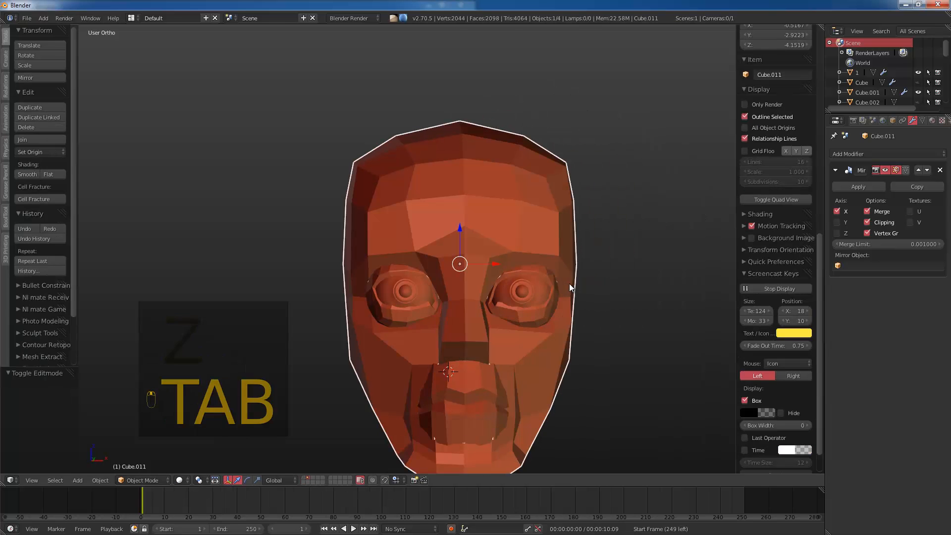
key("KP_1")
key("z")
key("Tab")
key("z")
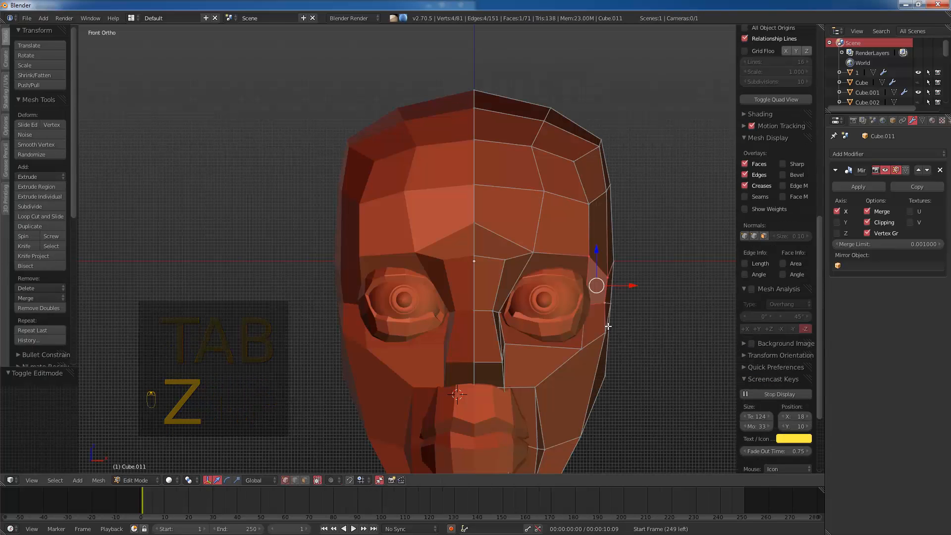
mouse_move(607, 278)
middle_mouse_down()
mouse_move(578, 269)
mouse_move(603, 251)
middle_mouse_up()
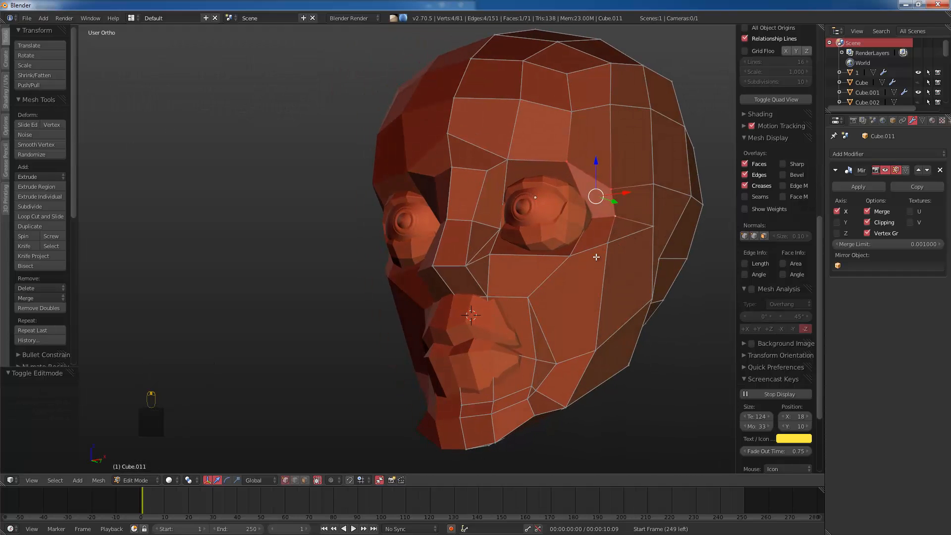
key("Tab")
middle_click_drag(518, 301, 552, 325)
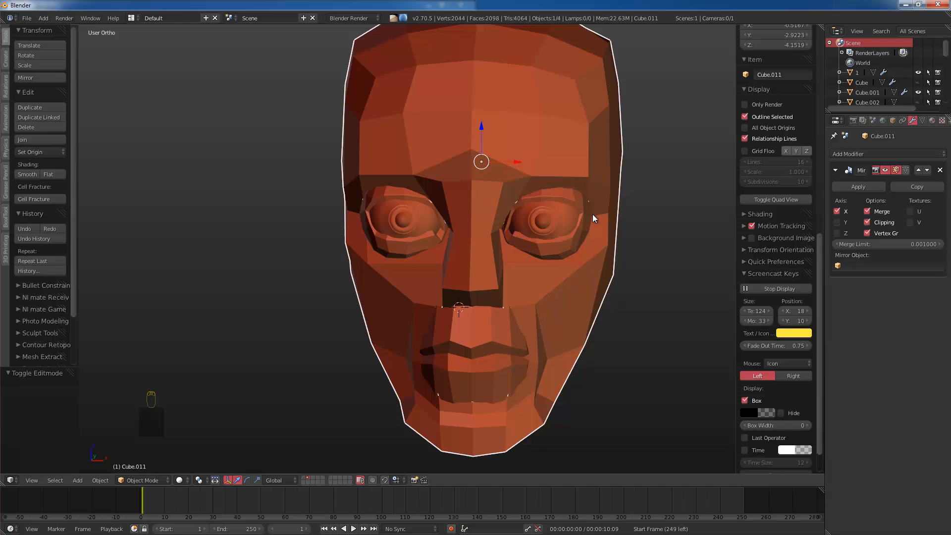
middle_click_drag(573, 259, 519, 270)
Step: Slightly adjust the vertices of the eye socket's lower edge, at the nose side and under the eye
key("Tab")
left_click(525, 275)
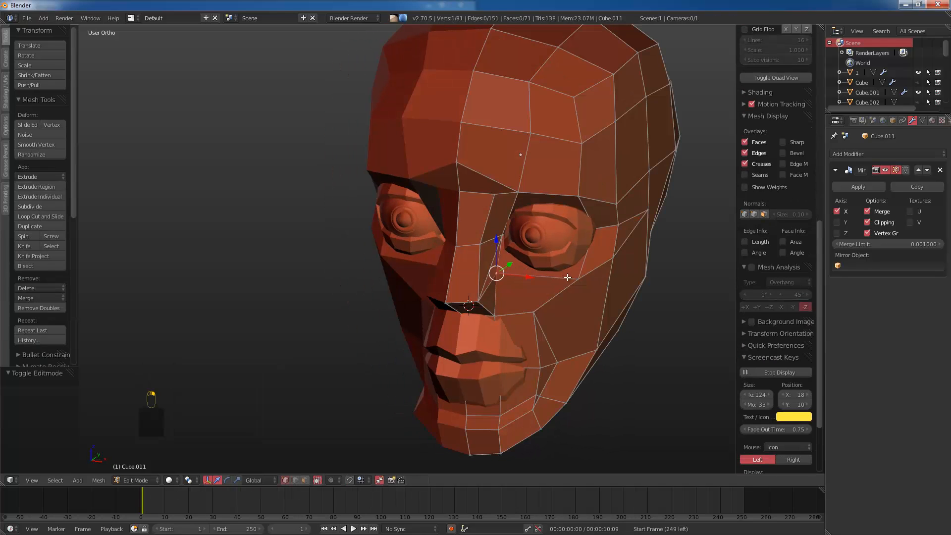
left_click_drag(575, 259, 569, 262)
key("Tab")
middle_click_drag(570, 261, 545, 254)
Step: Merge the triangles on the side of the nose into one quad face
key("Tab")
right_click(500, 237)
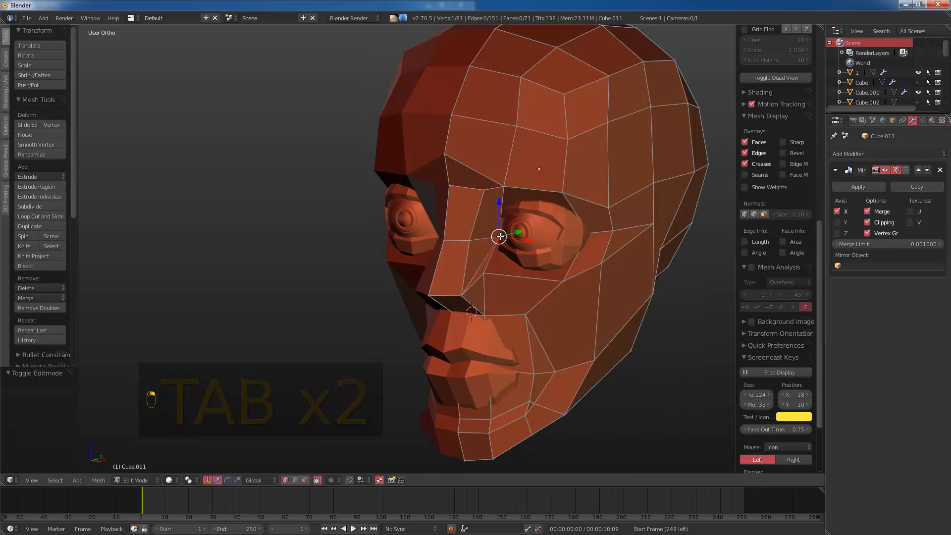
middle_click_drag(478, 264, 467, 261)
right_click(461, 234, "shift")
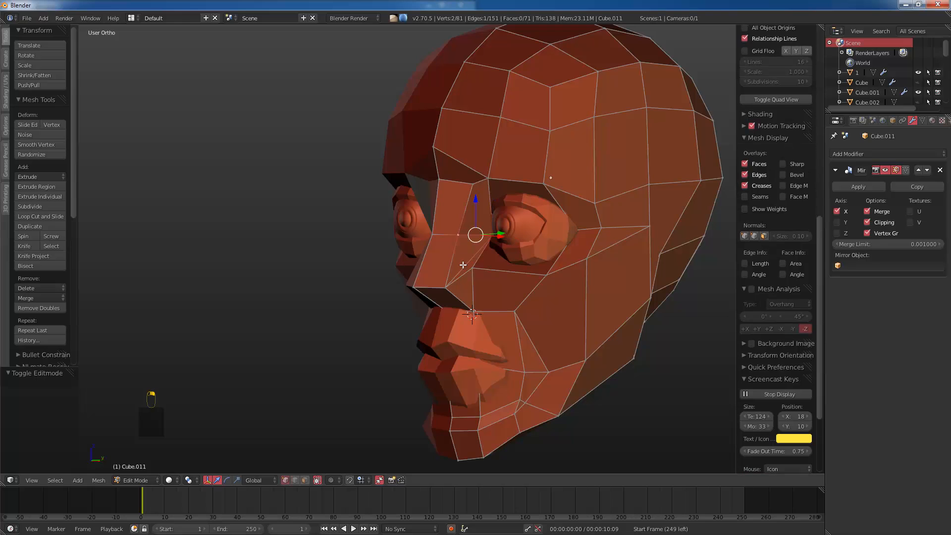
middle_click_drag(471, 269, 542, 268)
key("Tab")
key("KP_1")
key("Tab")
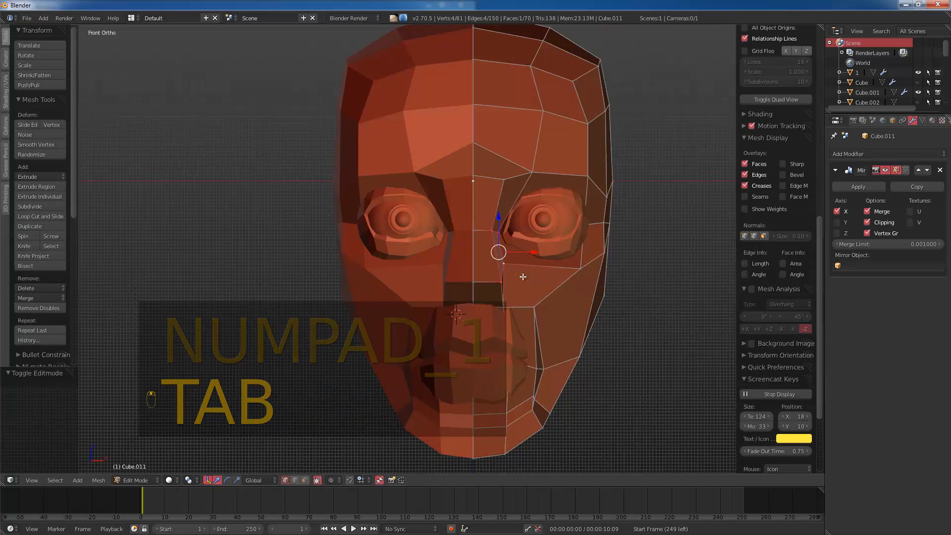
Step: Slide the brow's center vertex down the head's midline with factor 0.682
key("g")
left_click(474, 163)
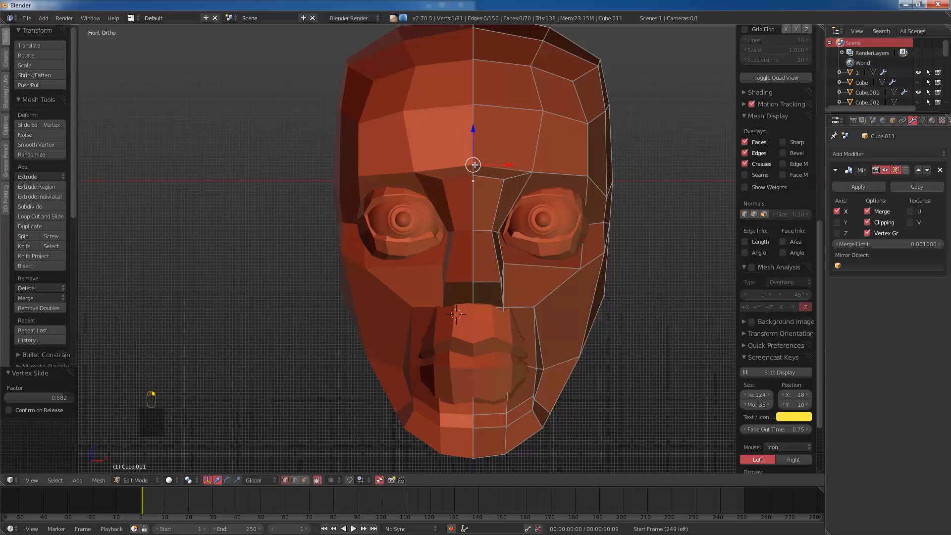
Step: Move the inner brow vertices closer to the head's midline, above the nose bridge and the eye's inner corner
key("Tab")
scroll(504, 203, "down", 1)
middle_click_drag(504, 204, 471, 245, "shift")
key("Tab")
scroll(485, 223, "up", 2)
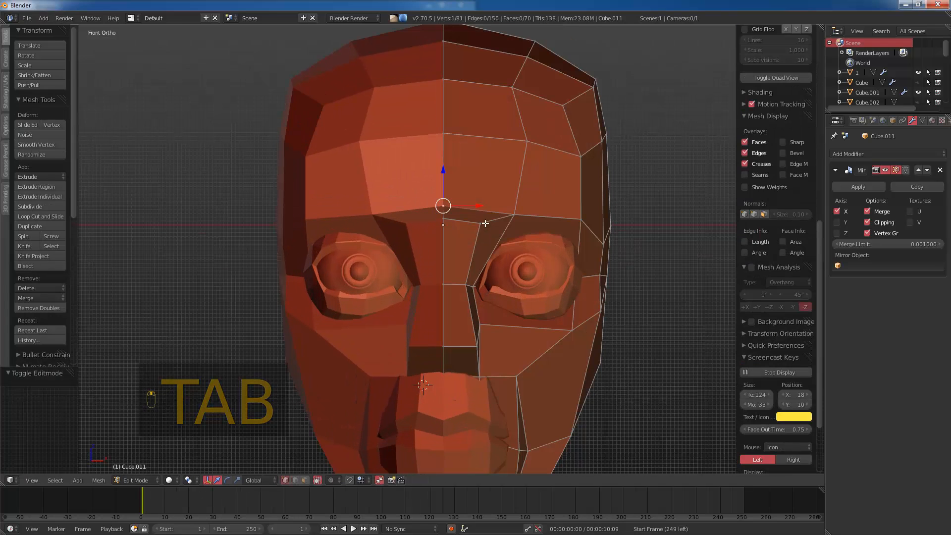
key("g")
left_click(473, 219)
key("g")
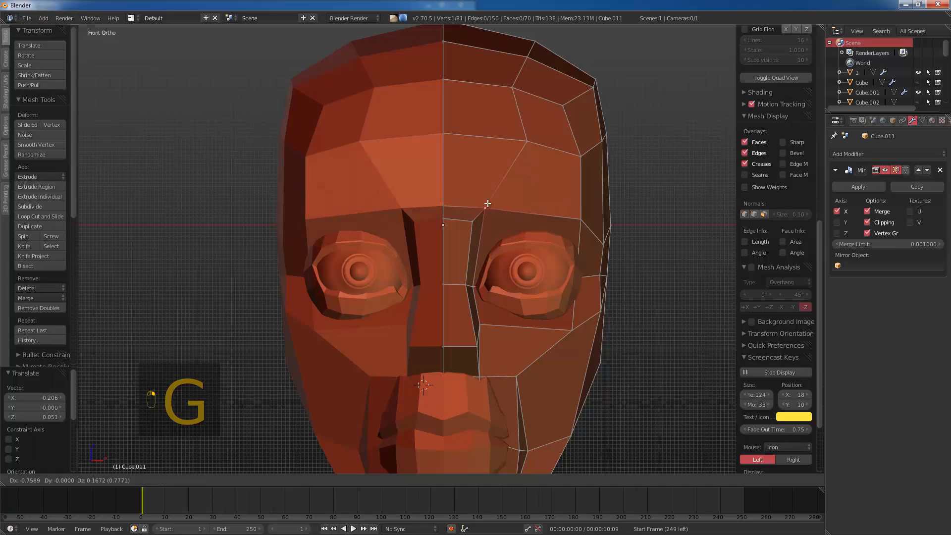
left_click(496, 207)
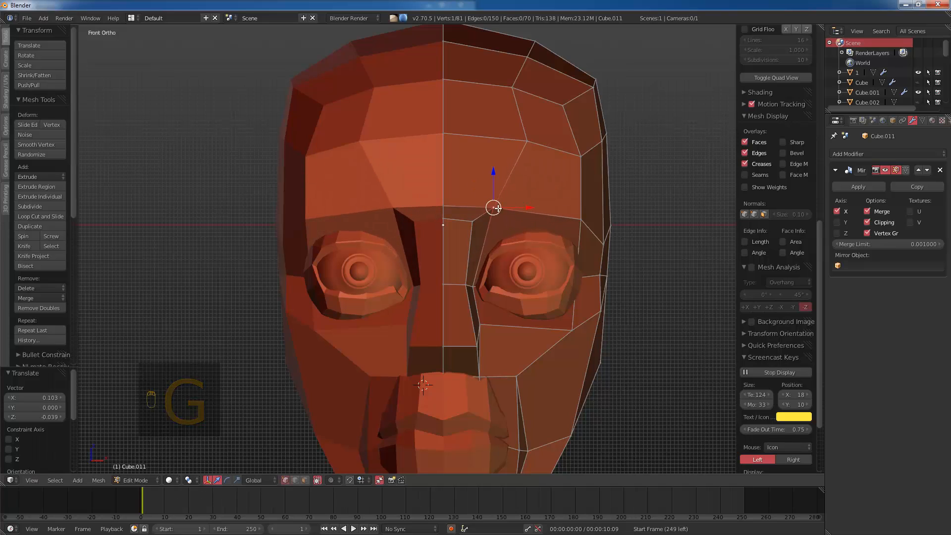
Step: Shift the forehead vertices above the inner brow toward the midline, forming a straight vertical edge line up to the crown
key("g")
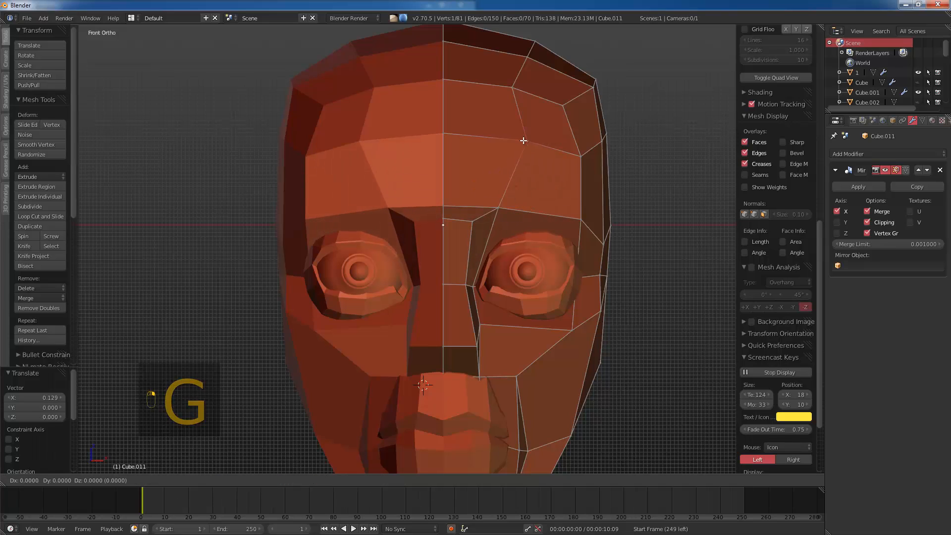
left_click(498, 141)
key("g")
key("g")
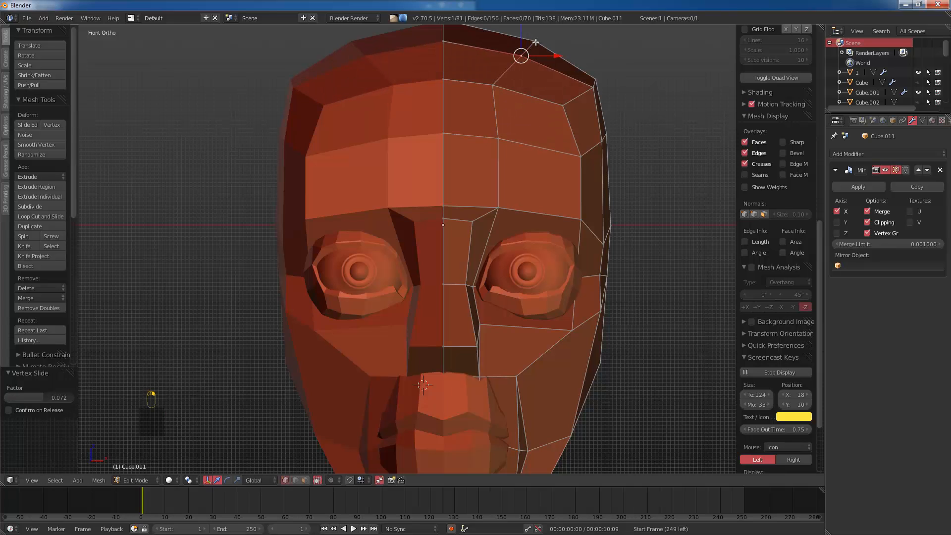
Step: Select the four crown vertices beside the midline in wireframe, move them inward and upward, and rotate them slightly
middle_click_drag(536, 42, 537, 168, "shift")
key("z")
key("a")
mouse_move(564, 150)
left_mouse_down("ctrl")
mouse_move(515, 172)
mouse_move(514, 226)
left_mouse_up("ctrl")
key("g")
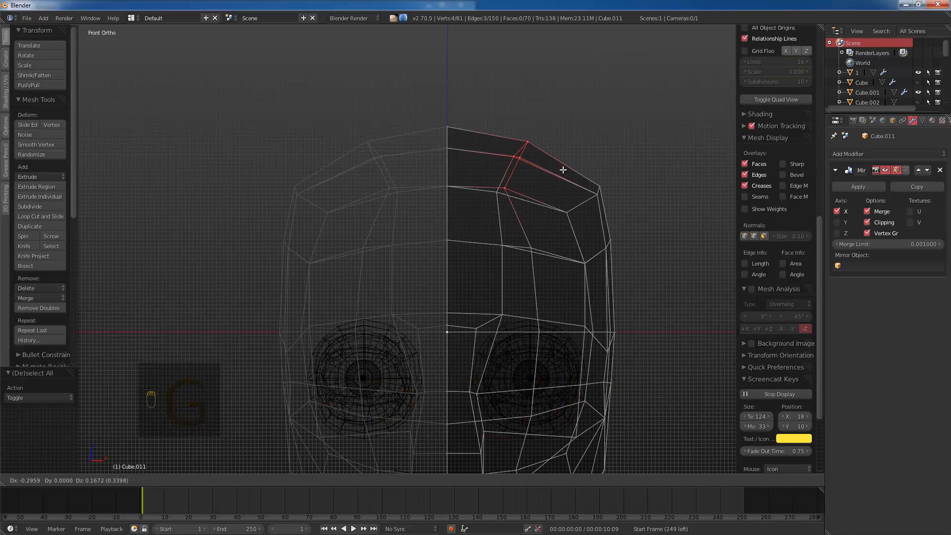
left_click(564, 169)
key("r")
left_click(562, 161)
key("g")
left_click(560, 159)
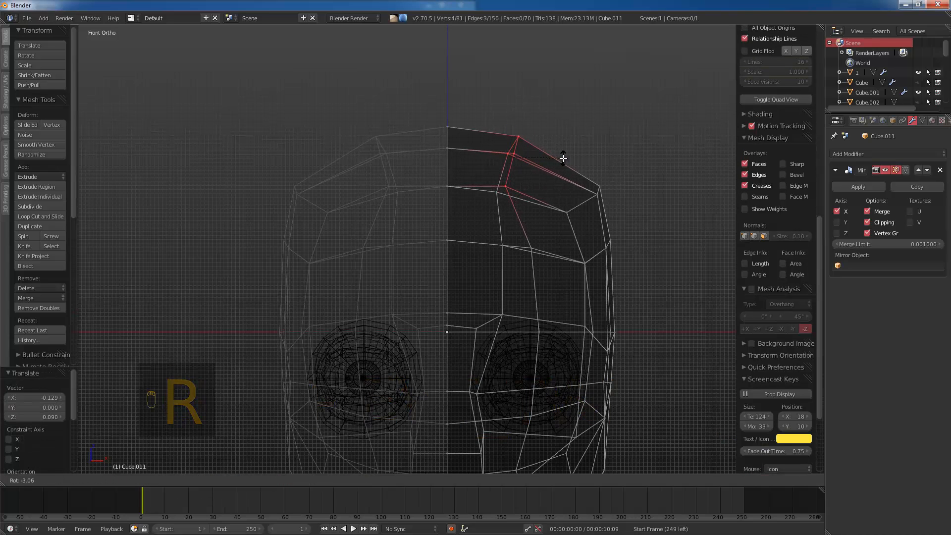
left_click(563, 158)
key("g")
left_click(563, 159)
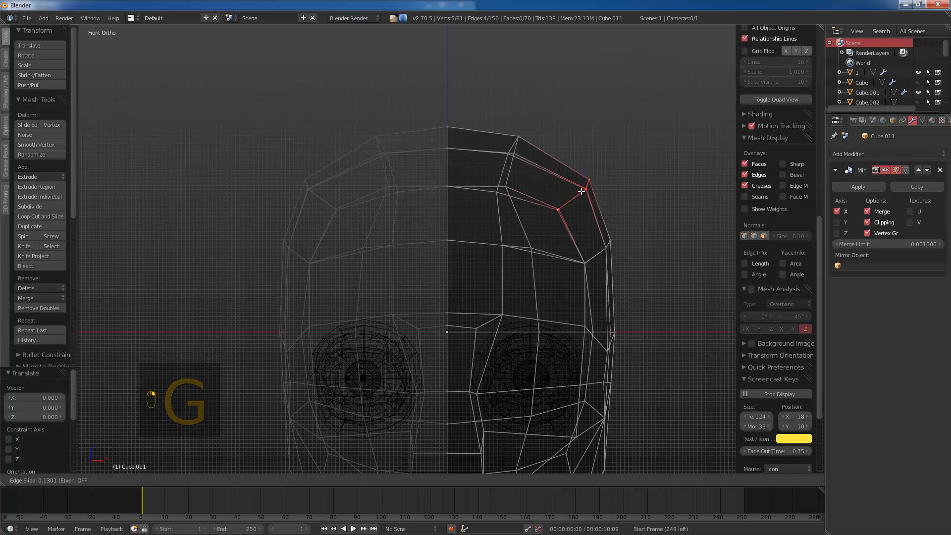
Step: Slide the edges at the skull's upper side corner inward and nudge them into a rounder outline
left_click(583, 192)
key("z")
key("g")
left_click(583, 189)
Step: Slide the short edge at the chin's side corner with factor -0.188
key("Tab")
scroll(522, 238, "down", 3)
middle_click_drag(499, 218, 506, 156, "shift")
scroll(488, 397, "up", 1)
middle_click_drag(489, 407, 496, 316, "shift")
middle_click_drag(501, 280, 483, 245, "shift")
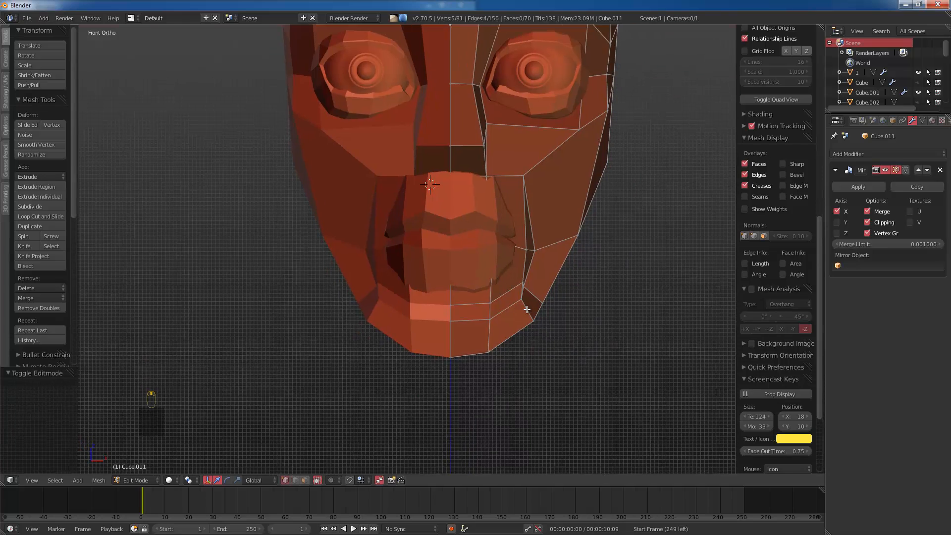
key("g")
right_click(506, 305)
right_click(519, 300)
right_click(533, 322, "shift")
left_click(517, 319)
middle_click_drag(517, 319, 379, 292)
key("g")
key("g")
left_click(411, 261)
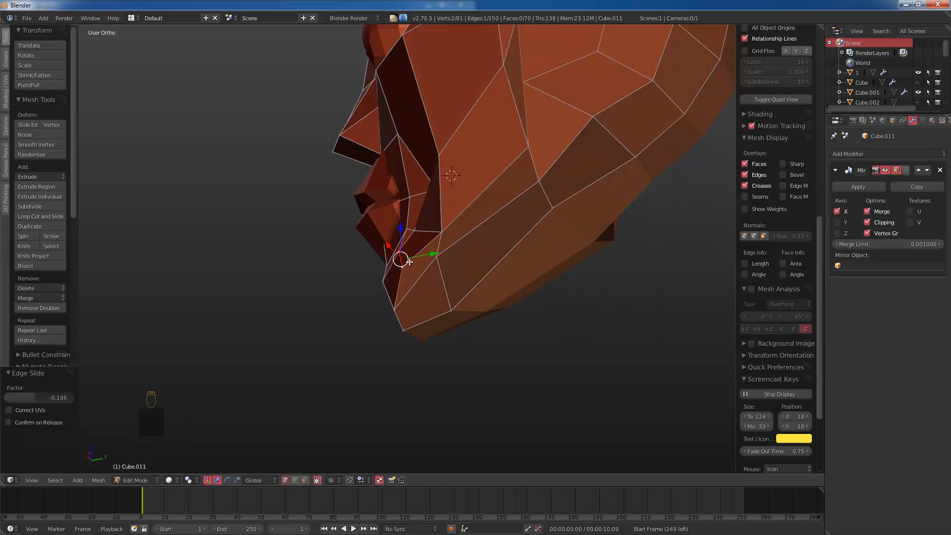
Step: Pull the outer vertex on the side of the jaw slightly inward along the X axis
middle_click_drag(412, 259, 595, 299)
key("KP_1")
key("Tab")
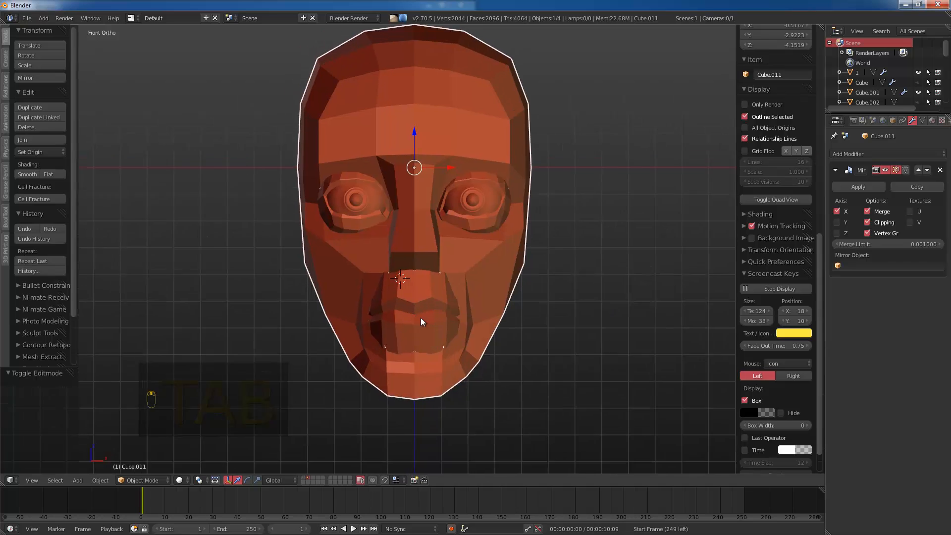
key("Tab")
left_click(545, 268)
left_click_drag(551, 272, 547, 273)
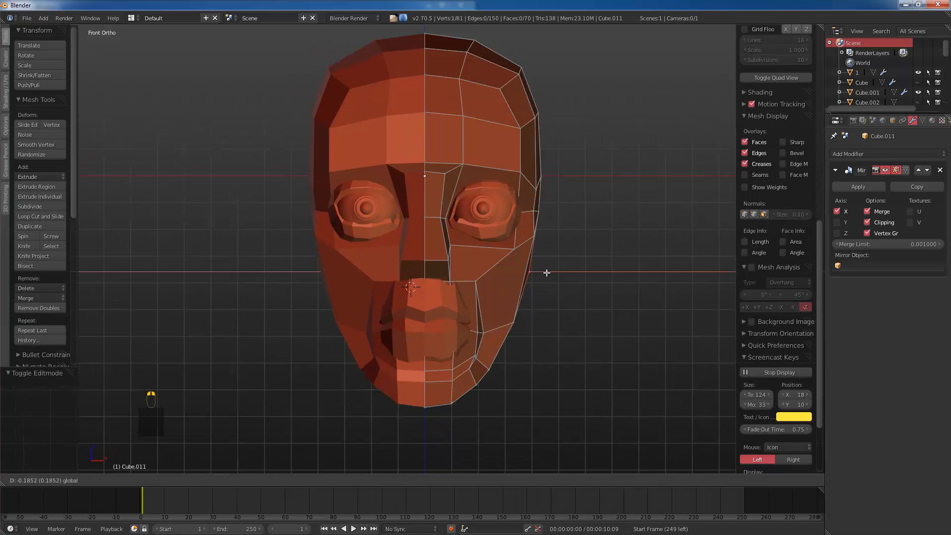
key("Tab")
key("Tab")
Step: Delete the midline vertex on the underside of the head to open a hole for the neck
middle_click_drag(520, 259, 457, 313)
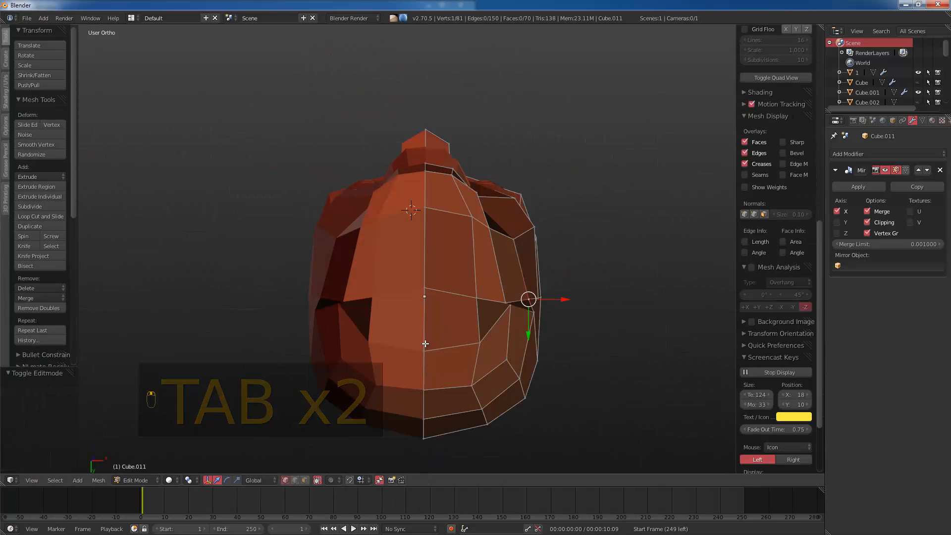
right_click(425, 344)
key("x")
left_click(425, 344)
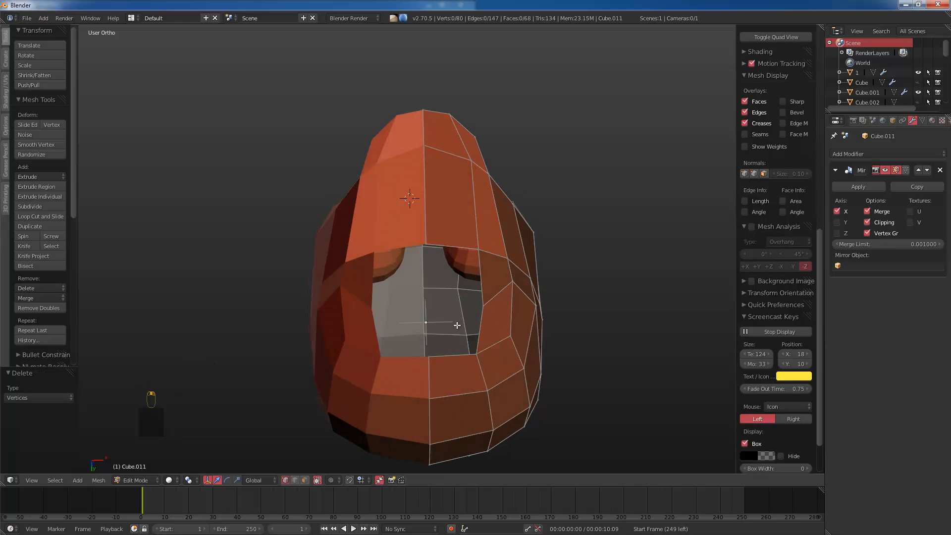
Step: Slide the neck opening's side vertex outward by 0.389, its front midline vertex forward by 0.211, and adjust the front corner vertex
right_click(487, 300)
key("g")
key("g")
left_click(454, 267)
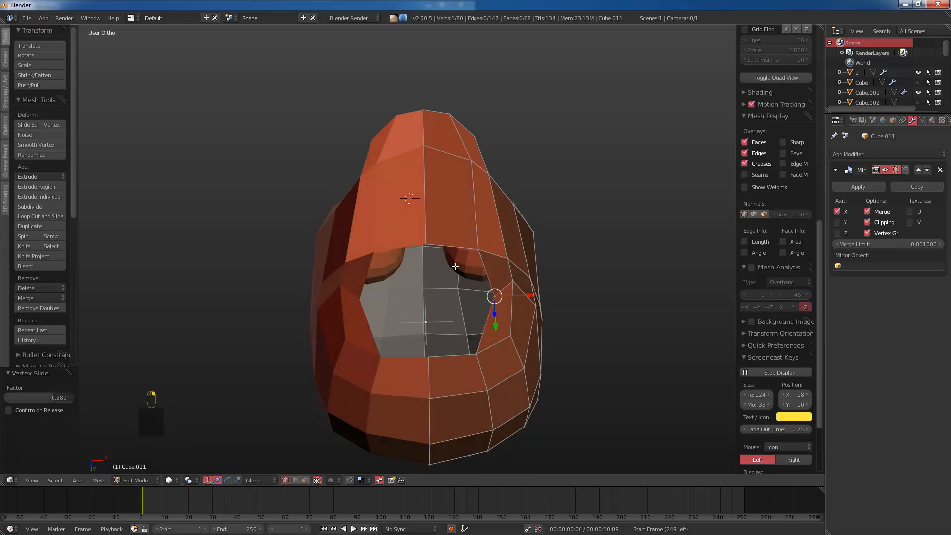
left_click(425, 223)
right_click(476, 247)
key("g")
key("g")
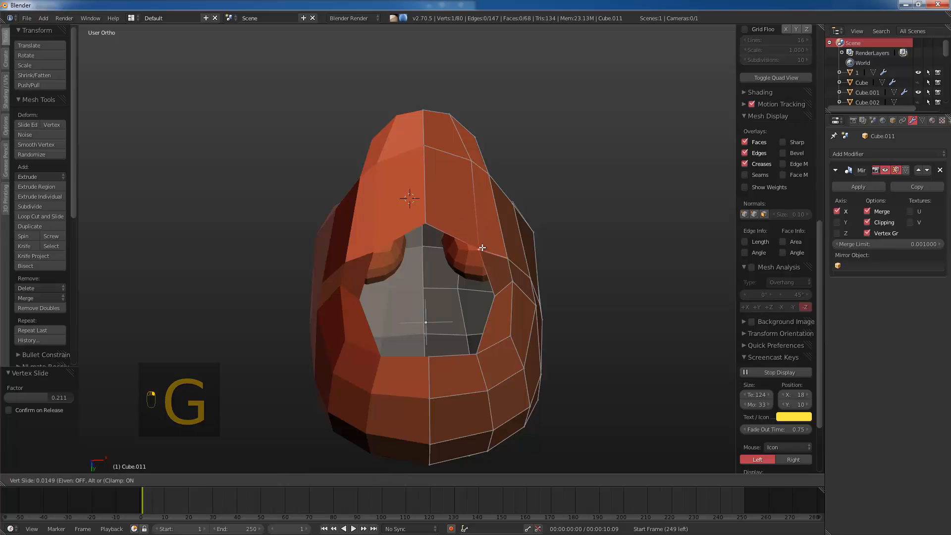
left_click(485, 248)
Step: Slide the neck opening's rear corner vertex by 0.283 and its rear midline vertex backward by 0.608
right_click(480, 355)
key("g")
key("g")
left_click(440, 353)
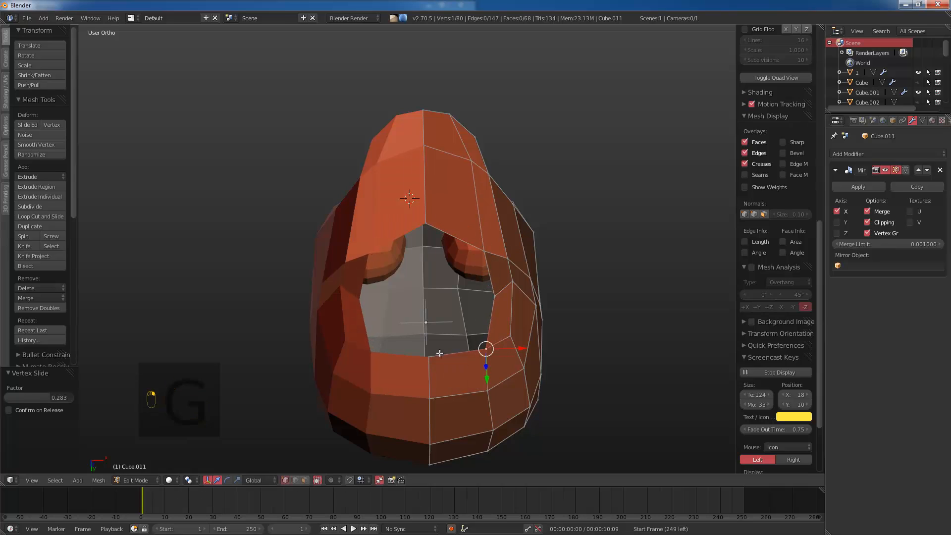
key("g")
key("g")
left_click(429, 382)
Step: Select the neck opening's border loop and extrude it straight down to form the neck
right_click(459, 344, "alt")
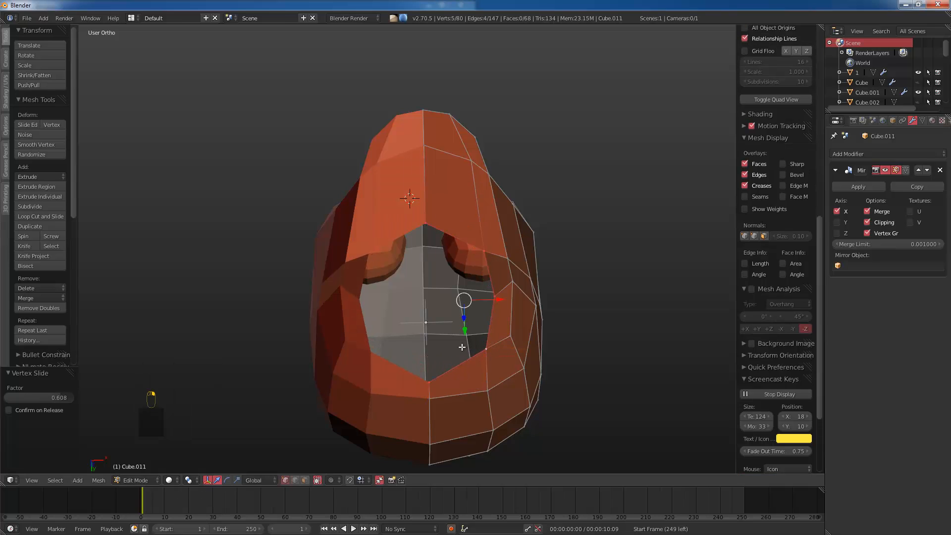
key("z")
key("KP_1")
key("z")
key("e")
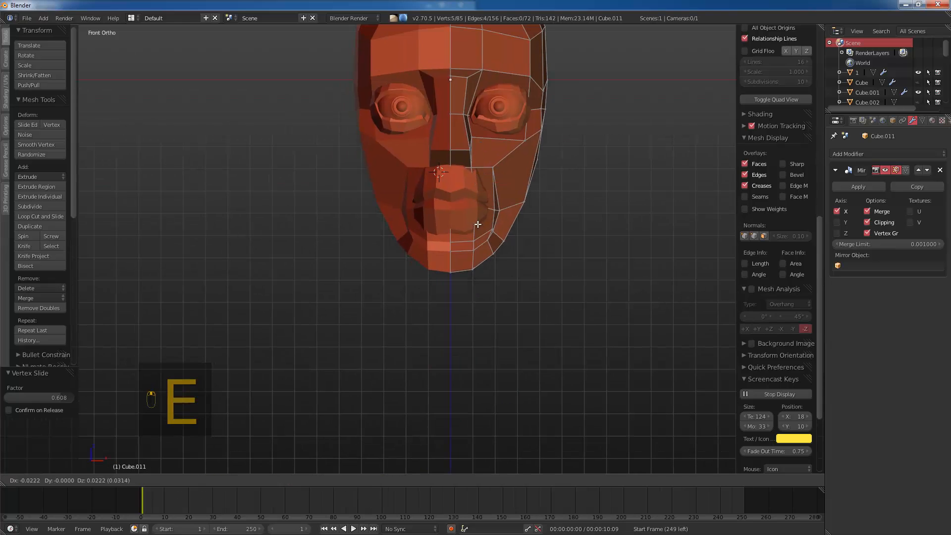
left_click(475, 348)
key("s")
middle_click(475, 348)
left_click(475, 349)
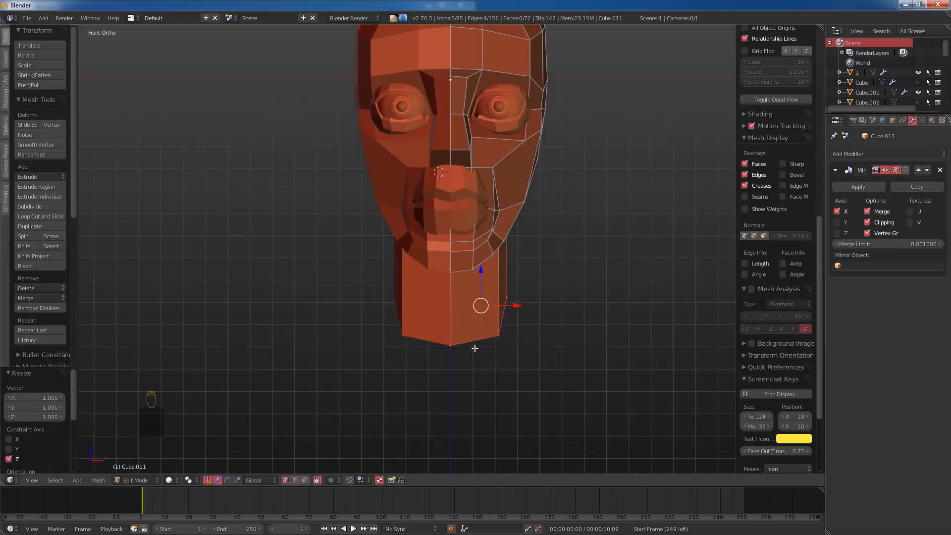
Step: Extrude the neck's lower border downward and scale it by 2.607 to flare into the shoulders
key("KP_1")
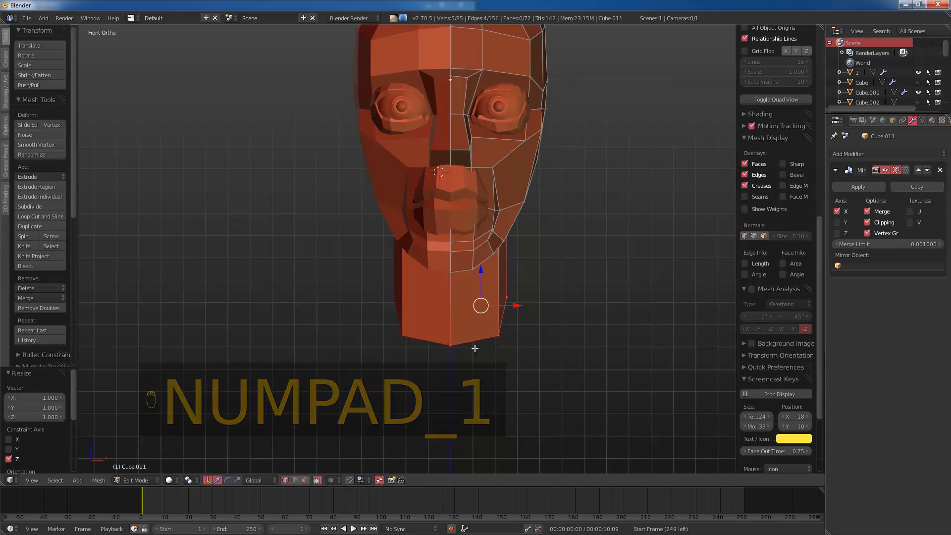
key("e")
left_click(480, 380)
key("s")
left_click(576, 408)
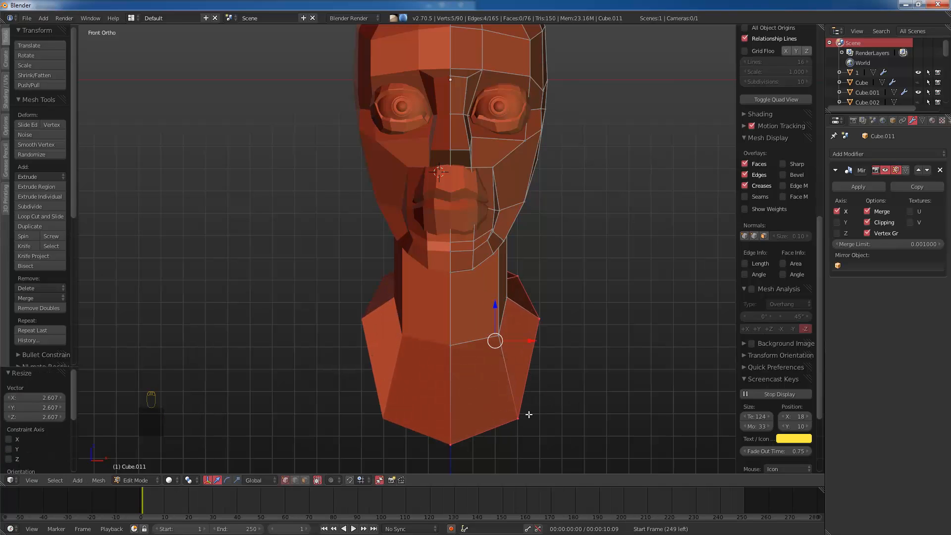
Step: Move the chest's front corner outward, its midline vertex down, and the shoulder's side vertex by 1.600 in X and -0.533 in Z
right_click(527, 416)
key("g")
left_click(585, 444)
right_click(439, 431)
key("g")
left_click(440, 460)
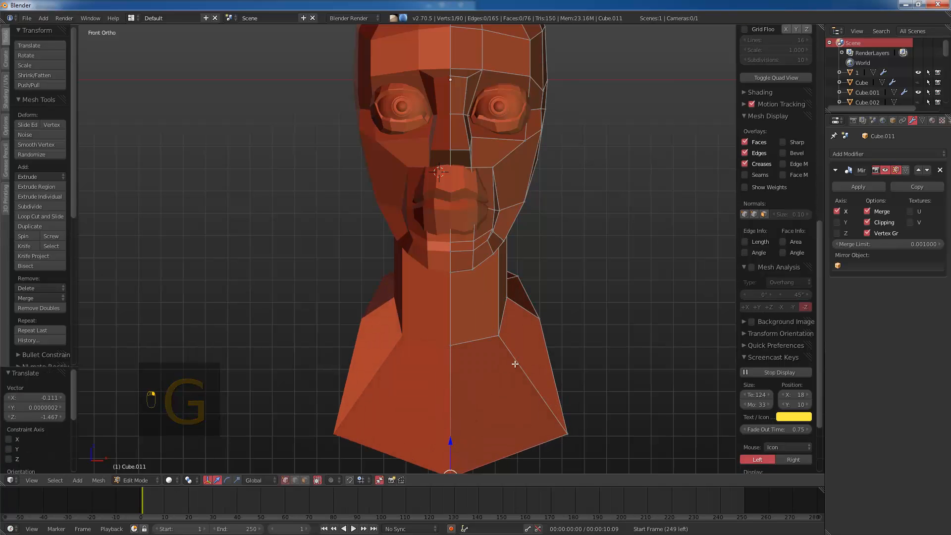
key("g")
left_click(575, 331)
Step: Reposition the side and rear vertices of the neck's base further back and down in the side view
middle_click_drag(575, 330, 499, 312)
key("KP_1")
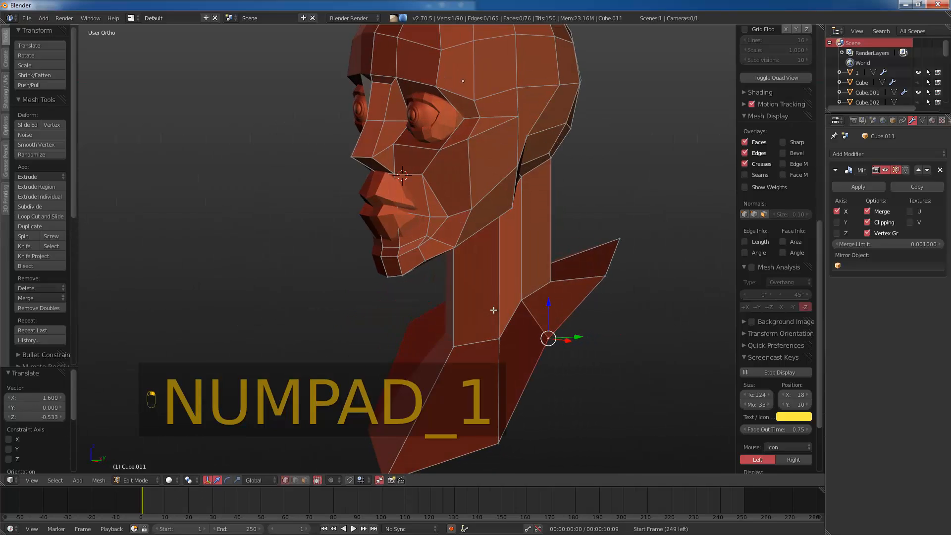
key("KP_3")
key("g")
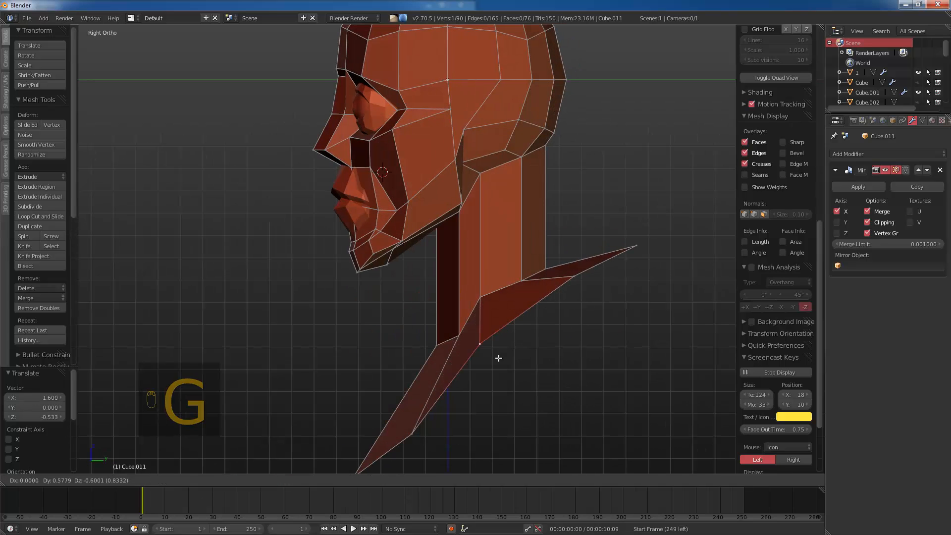
left_click(477, 298)
right_click(478, 299)
key("g")
left_click(493, 308)
right_click(528, 274)
key("g")
left_click(535, 278)
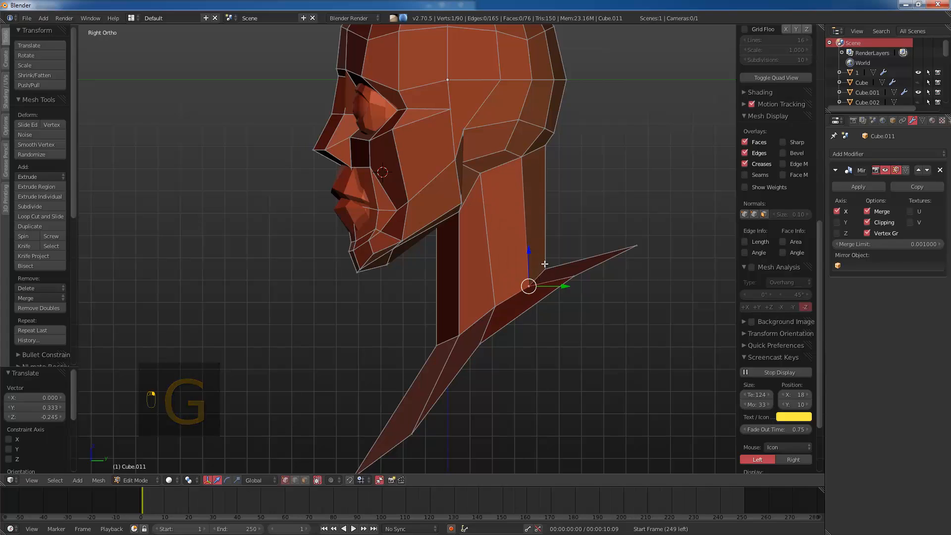
right_click(546, 265)
key("g")
Step: Pull the shoulder rim's rear vertices in close behind the neck and move its side vertex slightly backward
right_click(563, 283)
key("g")
left_click(549, 297)
right_click(638, 250)
key("g")
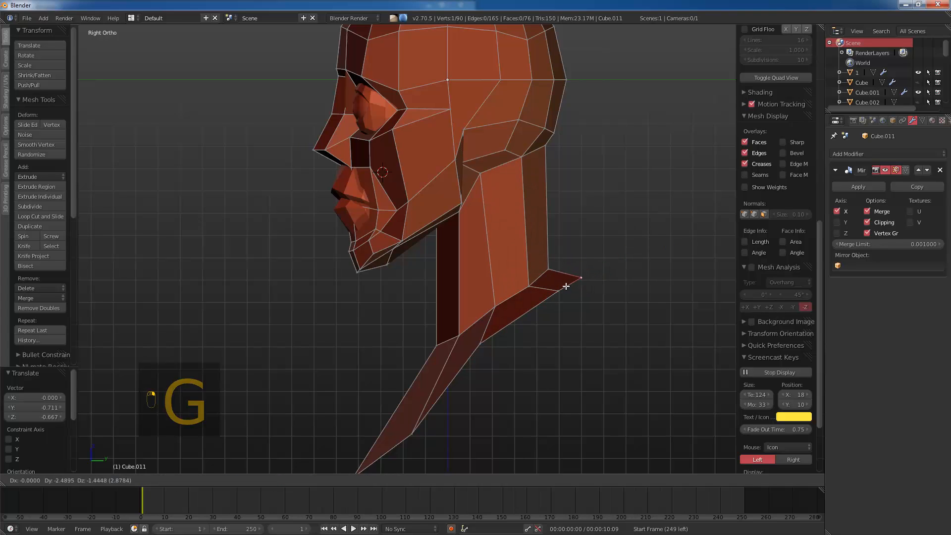
left_click(566, 282)
right_click(562, 299)
key("g")
left_click(556, 297)
right_click(486, 340)
key("g")
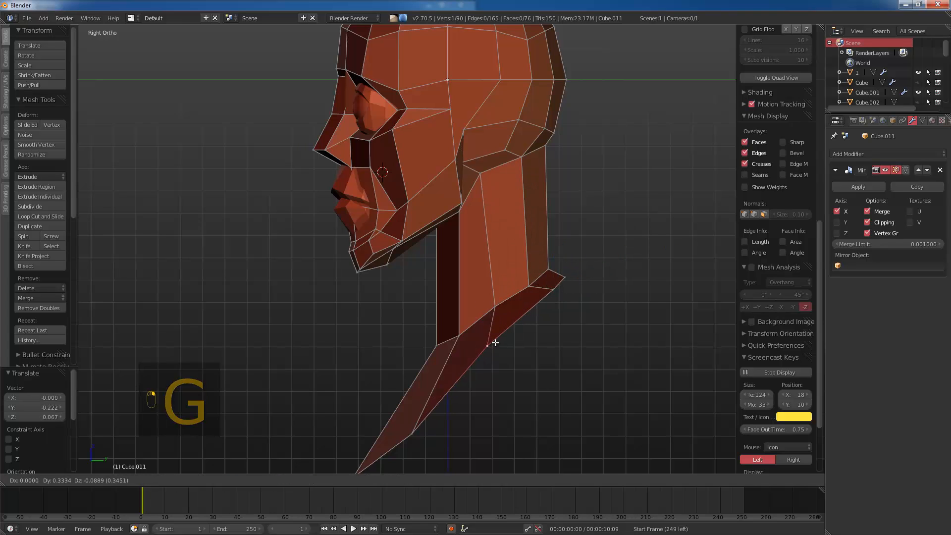
left_click(495, 343)
Step: Add one horizontal loop cut around the middle of the neck
key("KP_1")
key("KP_3")
key("z")
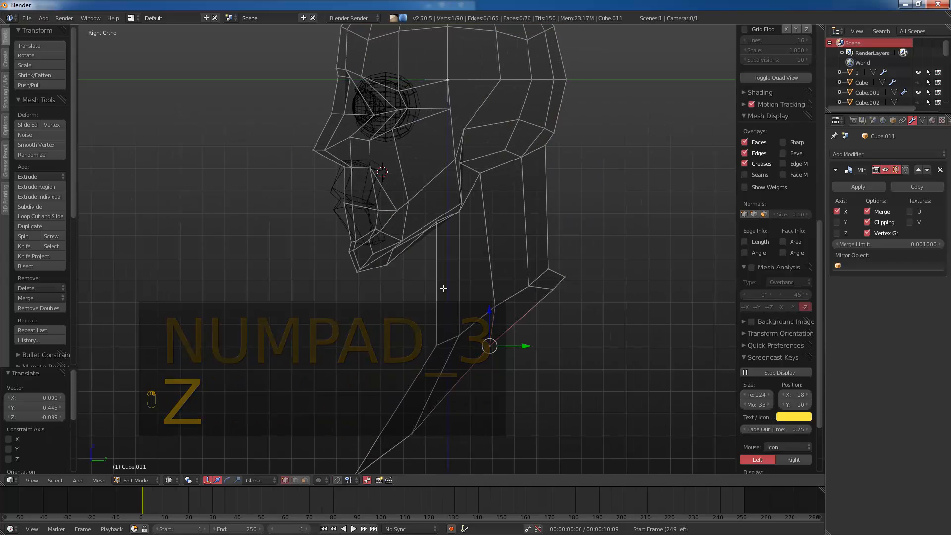
key("ctrl+r")
left_click(443, 245)
key("z")
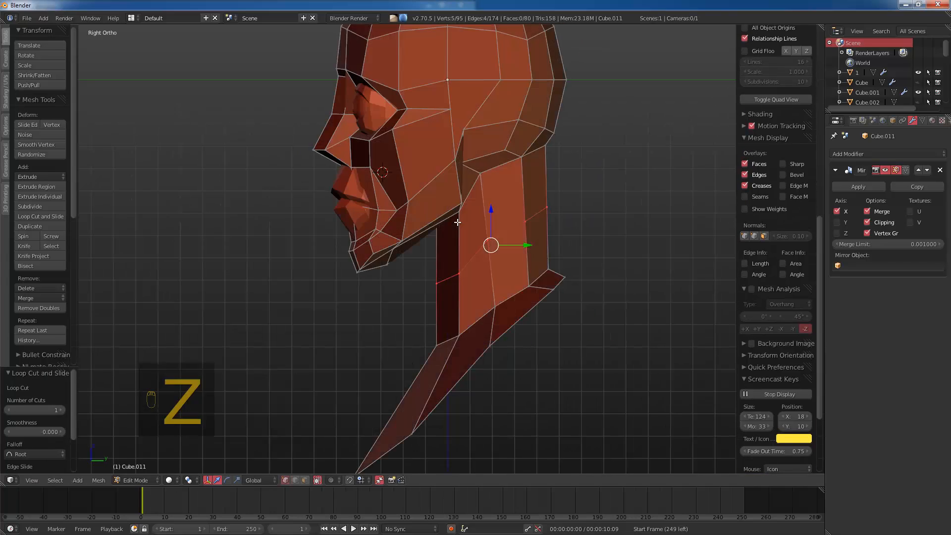
Step: Move the vertices where the neck meets the underside of the jaw forward and down, including the pair at the jaw corner
scroll(455, 215, "up", 5)
key("z")
key("a")
right_click(472, 181)
key("g")
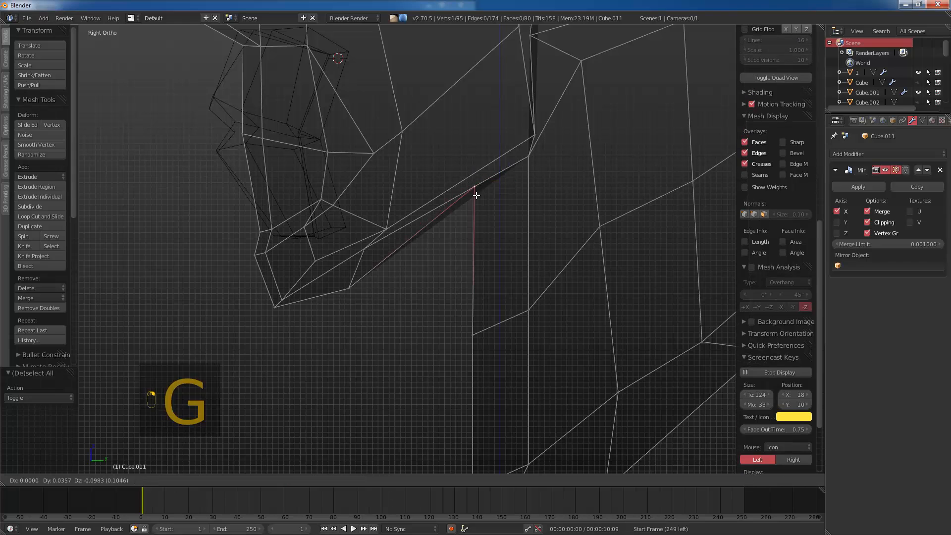
left_click(442, 219)
key("a")
mouse_move(552, 170)
left_mouse_down("ctrl")
mouse_move(480, 180)
mouse_move(551, 161)
left_mouse_up("ctrl")
key("g")
left_click(504, 192)
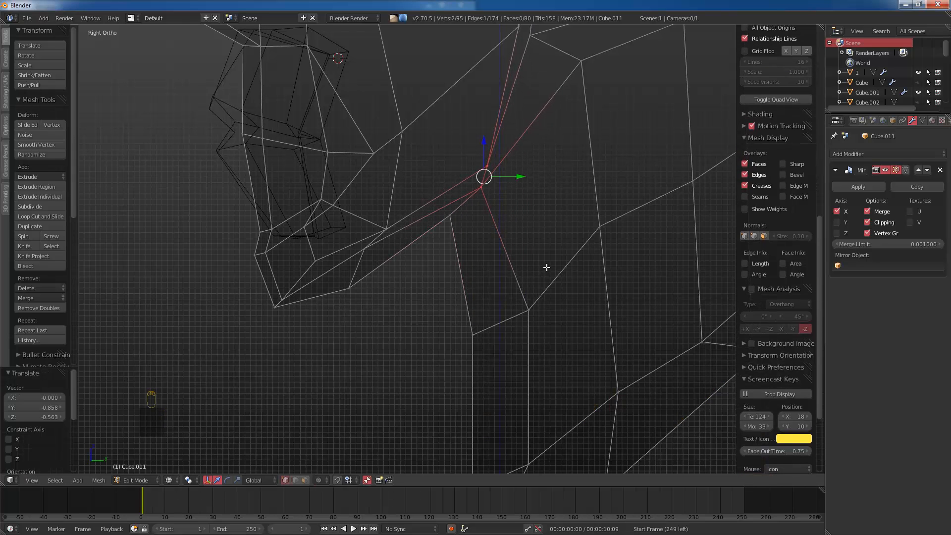
Step: Move the neck's front side vertices slightly forward along Y at the middle loop and at the base
scroll(547, 267, "down", 4)
key("z")
key("g")
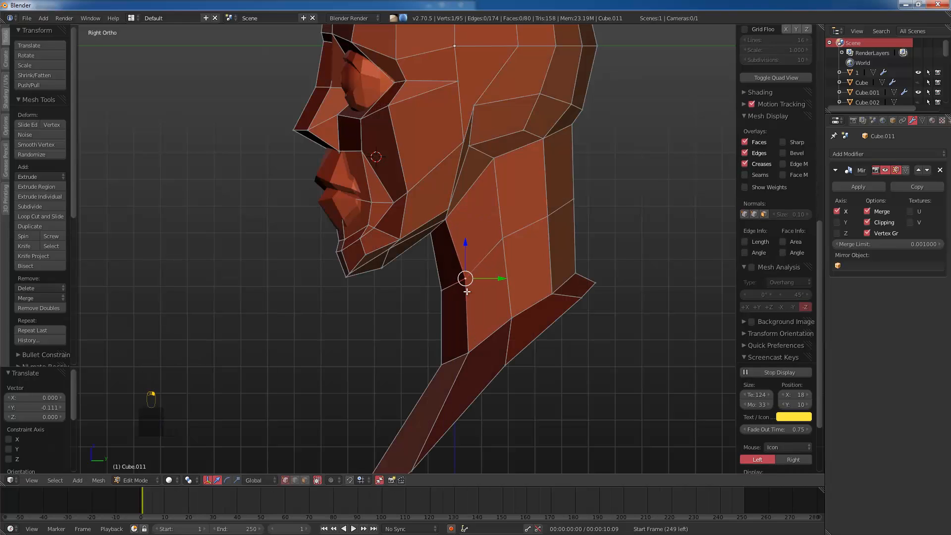
left_click(462, 288)
left_click(457, 350)
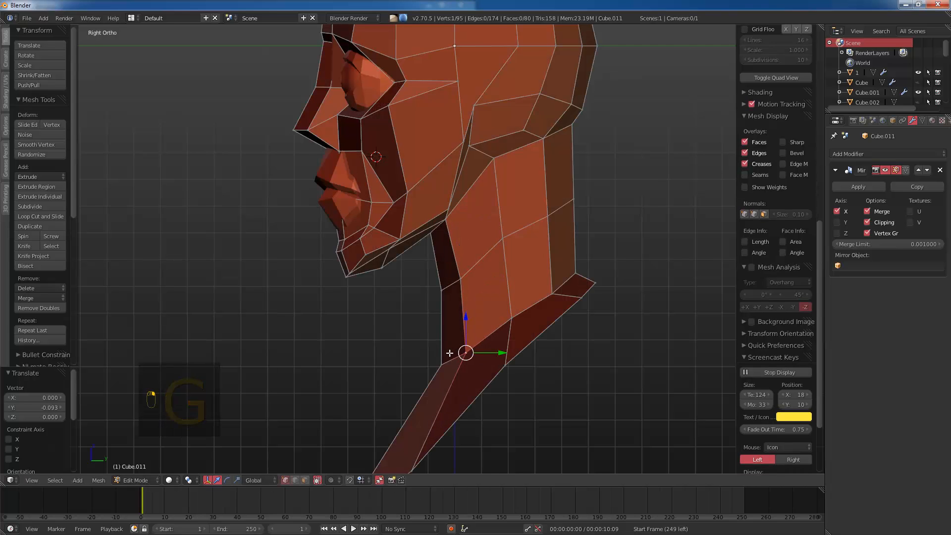
Step: Pull the front tip of the neck base up and back, and adjust the vertices along its lower edge to shorten the flap
scroll(442, 348, "down", 3)
key("g")
right_click(418, 365)
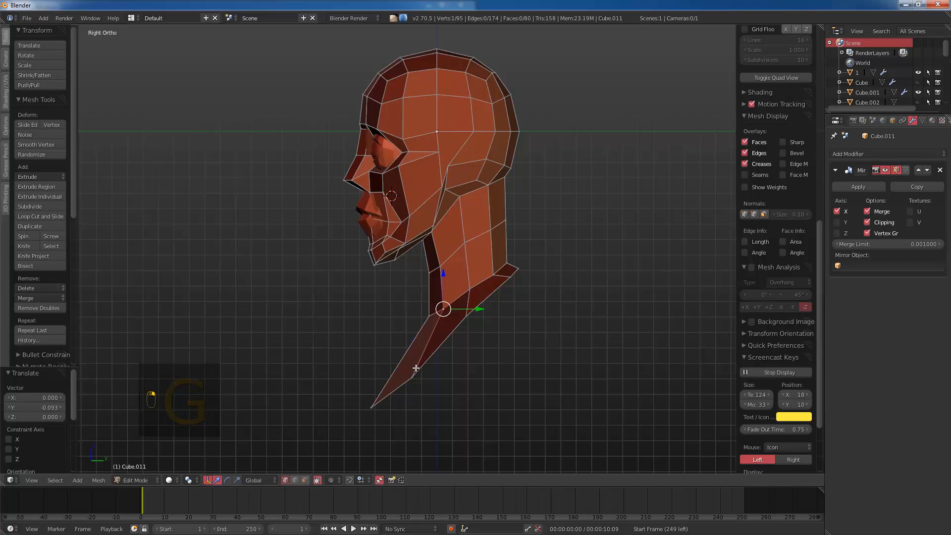
key("g")
key("g")
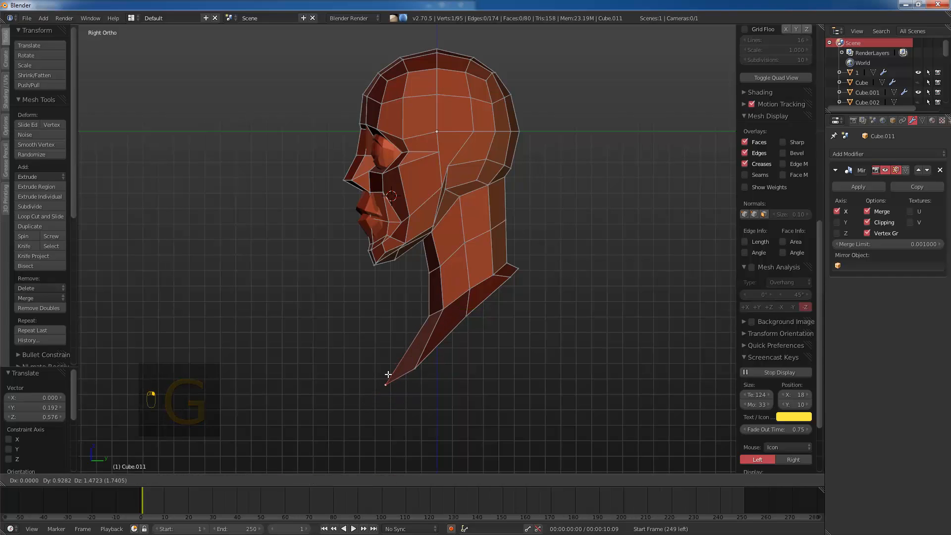
left_click(395, 374)
key("g")
right_click(428, 368)
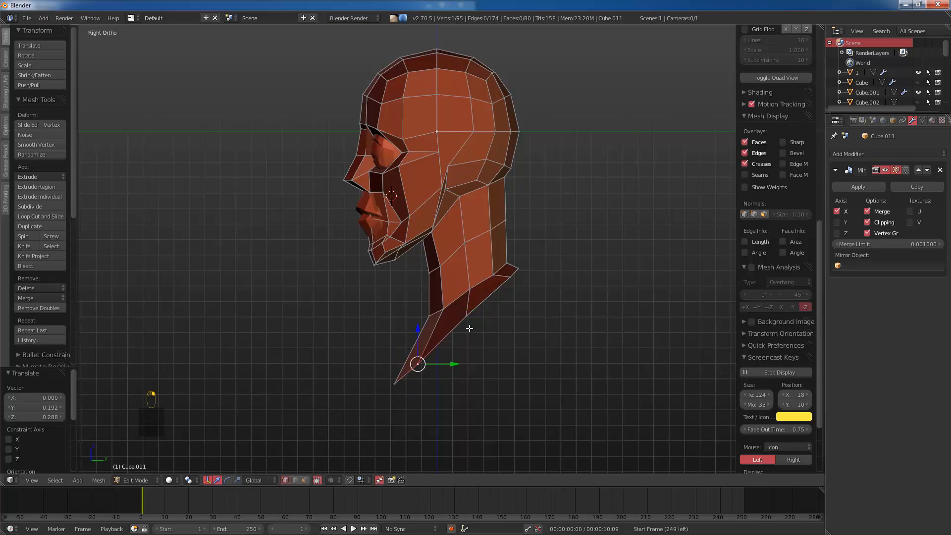
key("g")
left_click(484, 309)
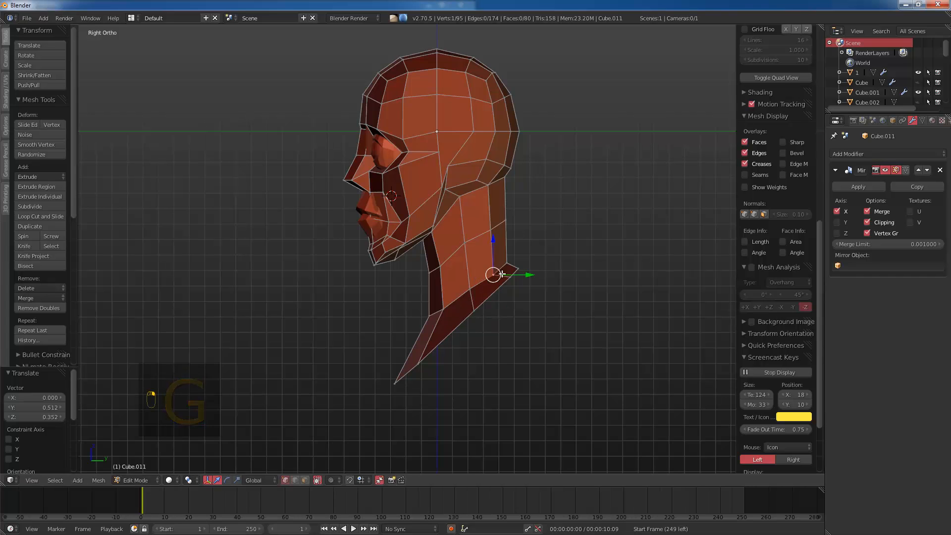
Step: Slide the rear base vertex of the side neck toward the nape and adjust the side vertices midway up the neck
key("g")
right_click(499, 268)
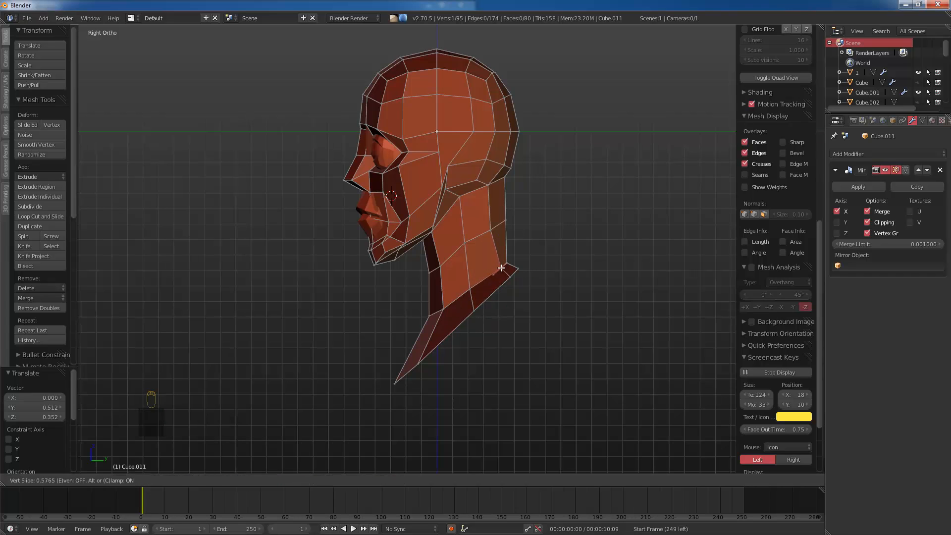
key("g")
left_click(493, 225)
right_click(468, 243)
key("g")
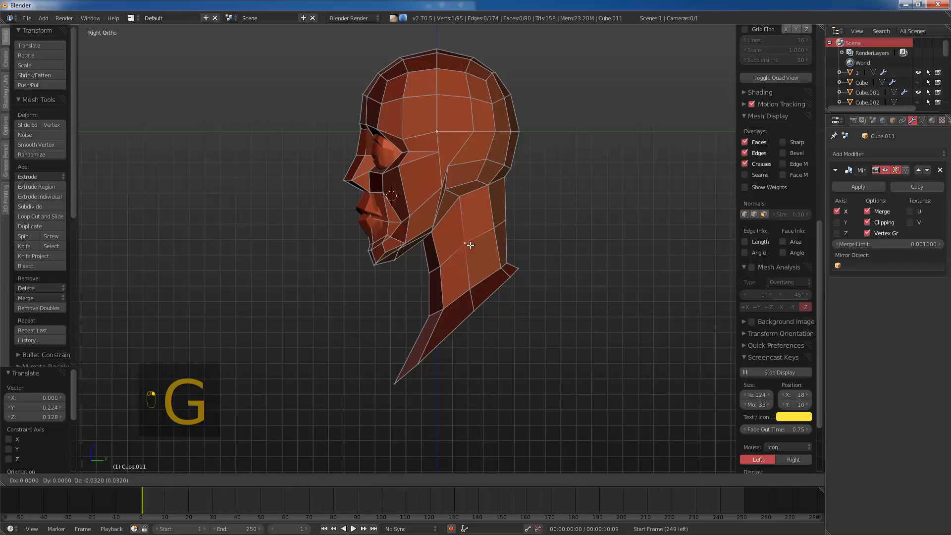
left_click(470, 245)
Step: In wireframe, lasso-select the mid-nape vertices and move them forward about 0.62 and down about 0.42
key("z")
key("a")
scroll(492, 241, "up", 2)
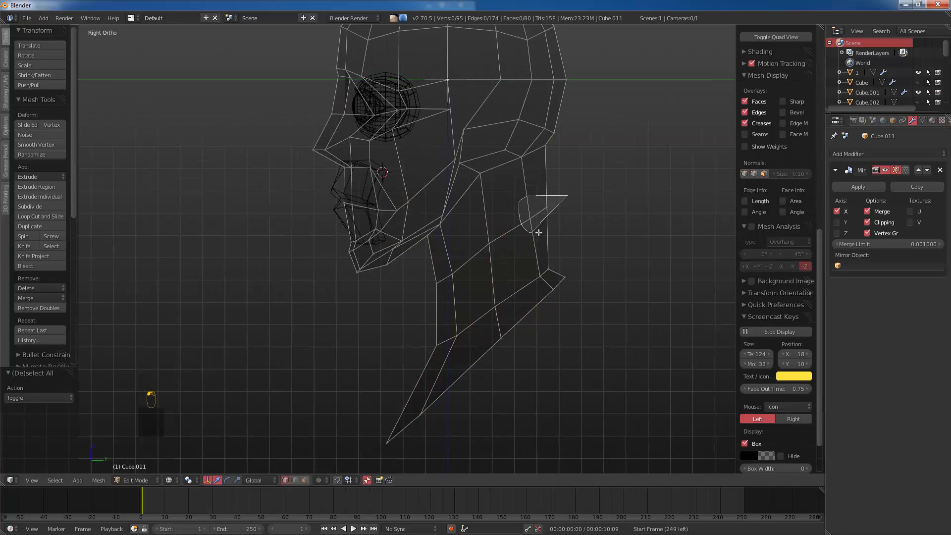
left_click_drag(538, 233, 537, 210, "ctrl")
key("g")
left_click(546, 208)
Step: Move the upper side-neck vertex behind the jaw forward and down, and return to solid shading with nothing selected
middle_click_drag(546, 208, 512, 265, "shift")
right_click(432, 242)
key("g")
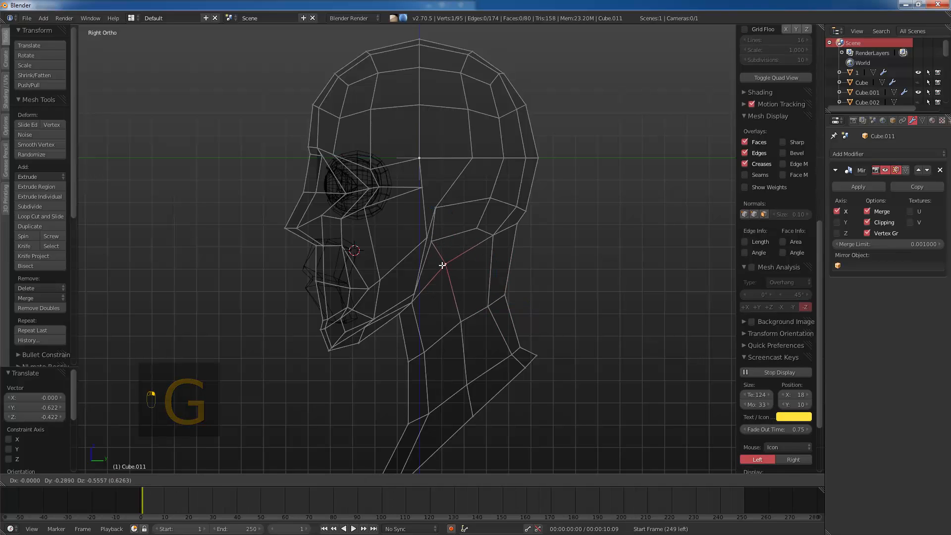
key("a")
scroll(502, 234, "up", 1)
key("z")
Step: Move the two vertices under the back of the skull forward about 1.02 and down about 0.54, and lower the outer one further
right_click(507, 230)
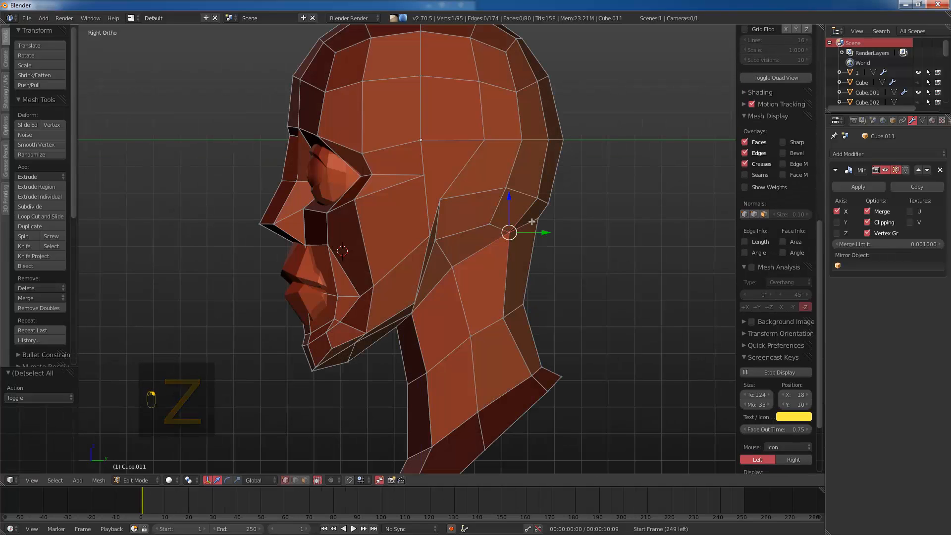
right_click(541, 221, "shift")
key("g")
left_click(516, 241)
key("z")
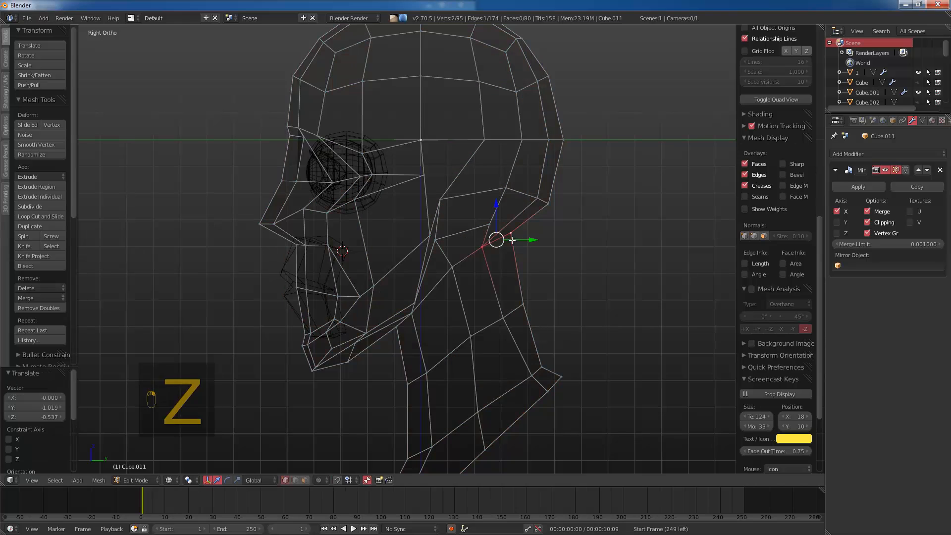
right_click(511, 235)
key("g")
left_click(505, 244)
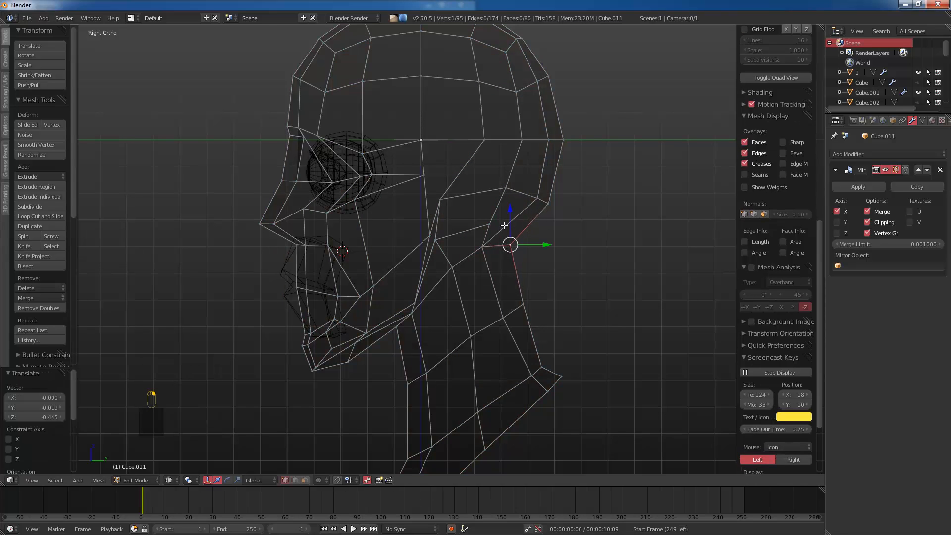
Step: Connect the vertices under the back of the skull with a new edge and nudge the upper side-neck vertex beside it
key("j")
scroll(480, 219, "up", 2)
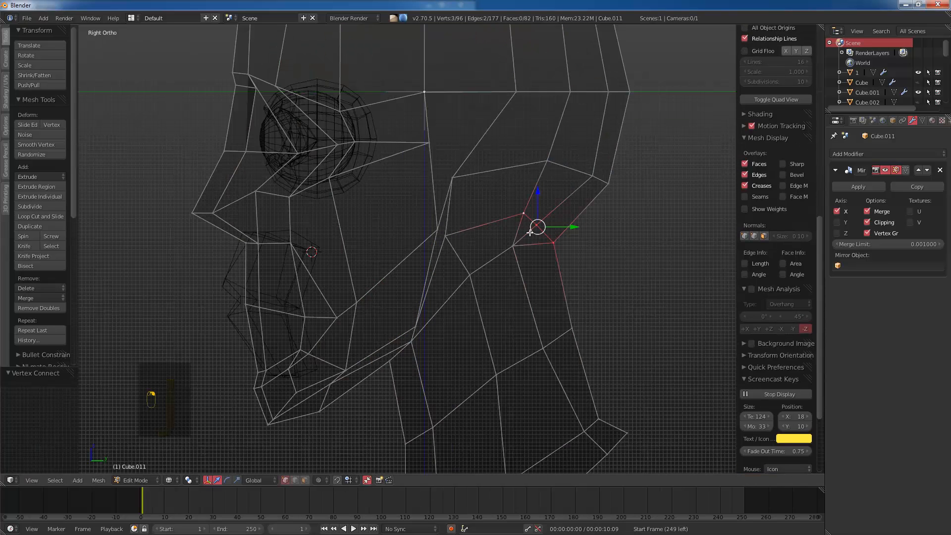
right_click(515, 241)
key("z")
key("z")
key("z")
key("g")
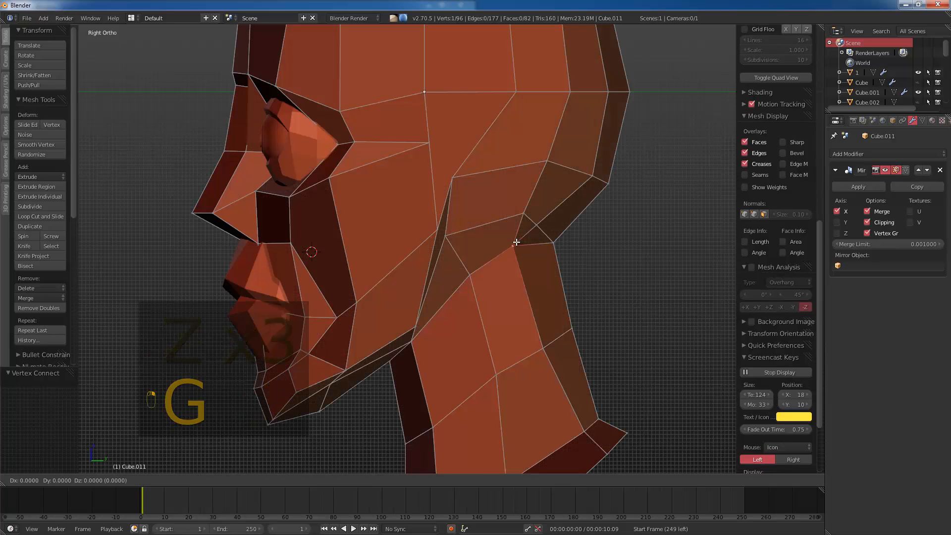
left_click(518, 241)
Step: Slide the side vertex at the skull-neck crease forward and shift the skull vertex above it forward about 0.17
key("g")
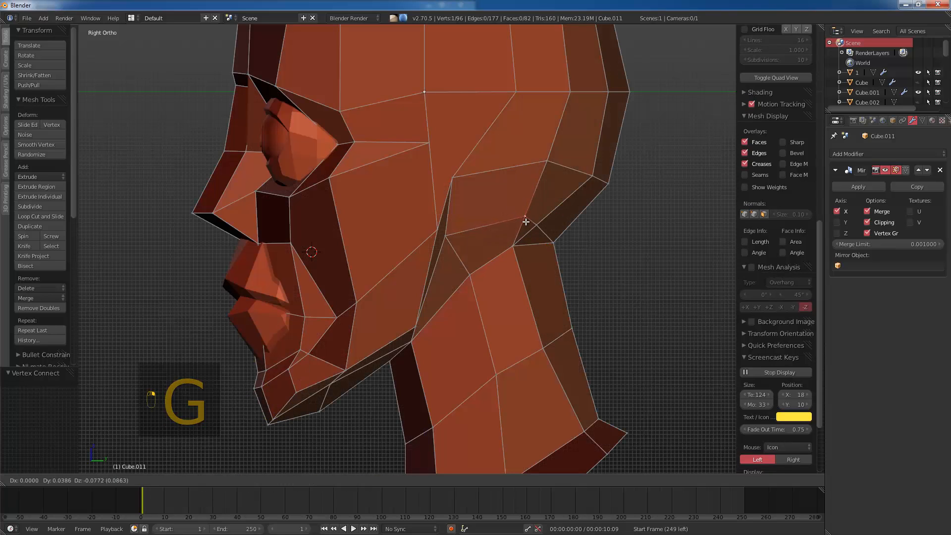
left_click(526, 218)
left_click(509, 221)
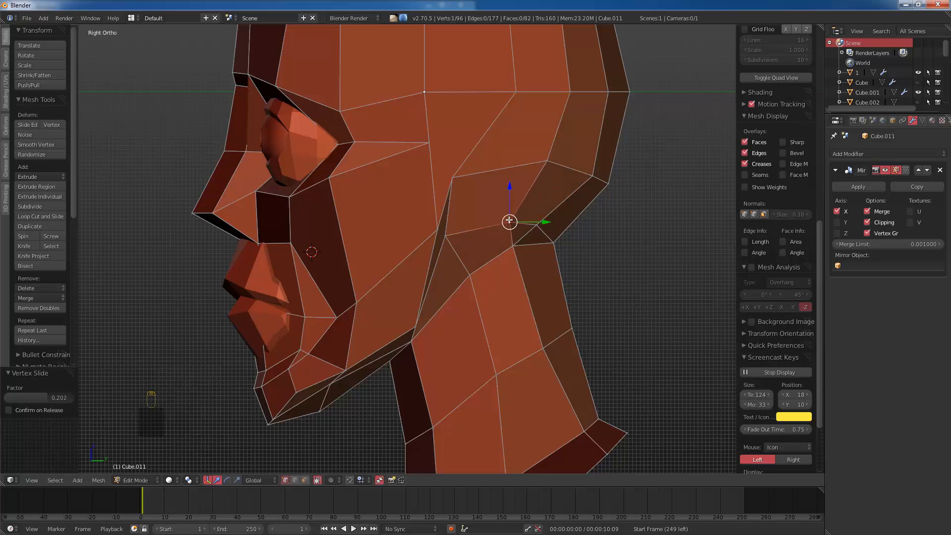
left_click(510, 215)
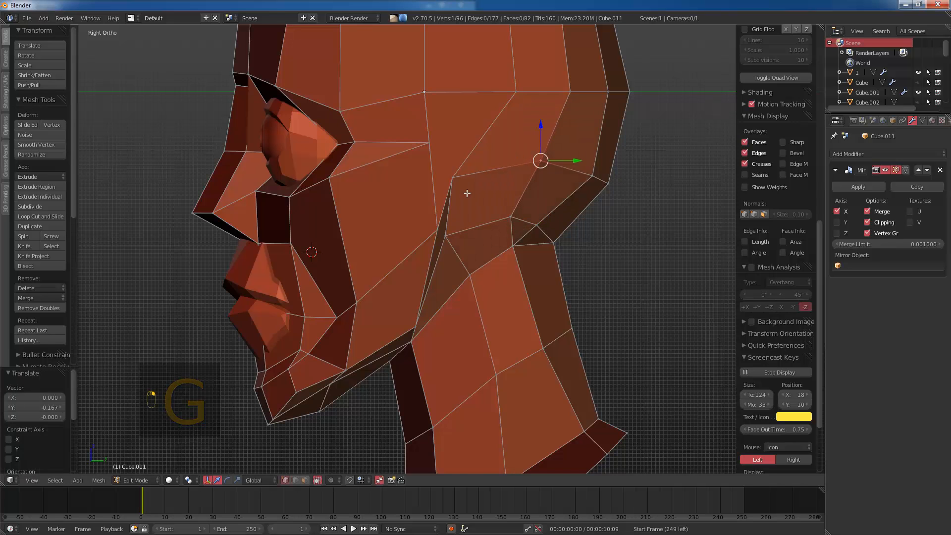
Step: Adjust the vertices behind the jaw, join the two at the ear's base with an edge, and shift the ear-top vertex
scroll(467, 194, "down", 1)
key("g")
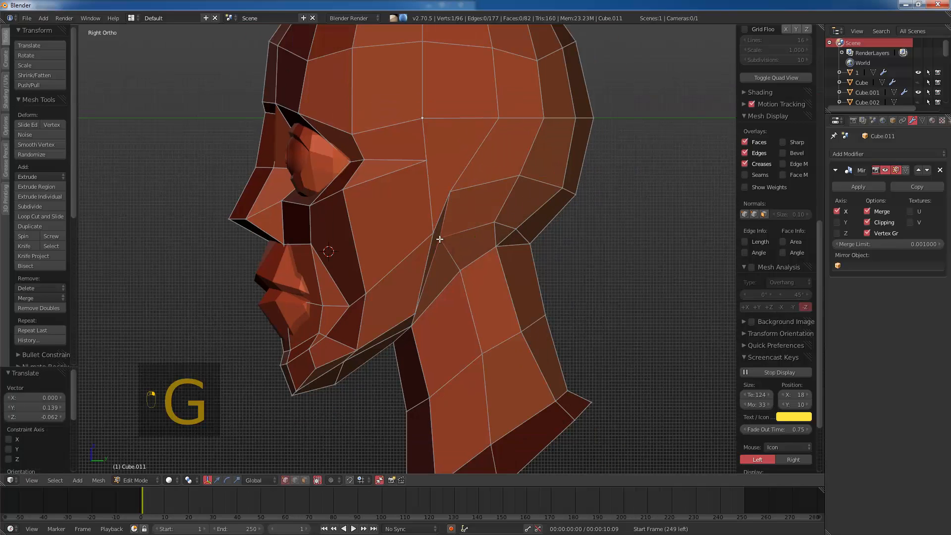
left_click(447, 239)
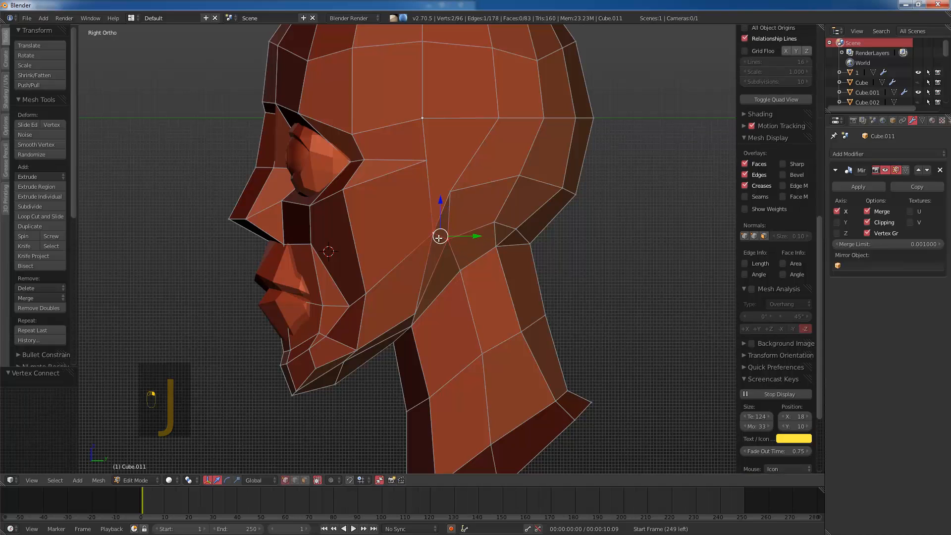
scroll(435, 238, "up", 2)
key("g")
left_click(452, 226)
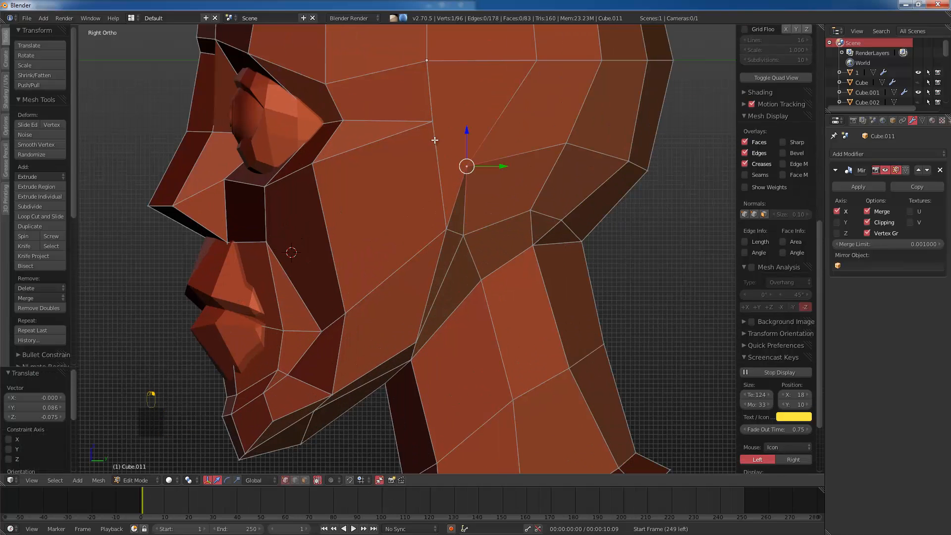
Step: Connect the ear-top vertex to the temple vertex and slide the temple vertex forward toward the eye
key("j")
right_click(433, 121)
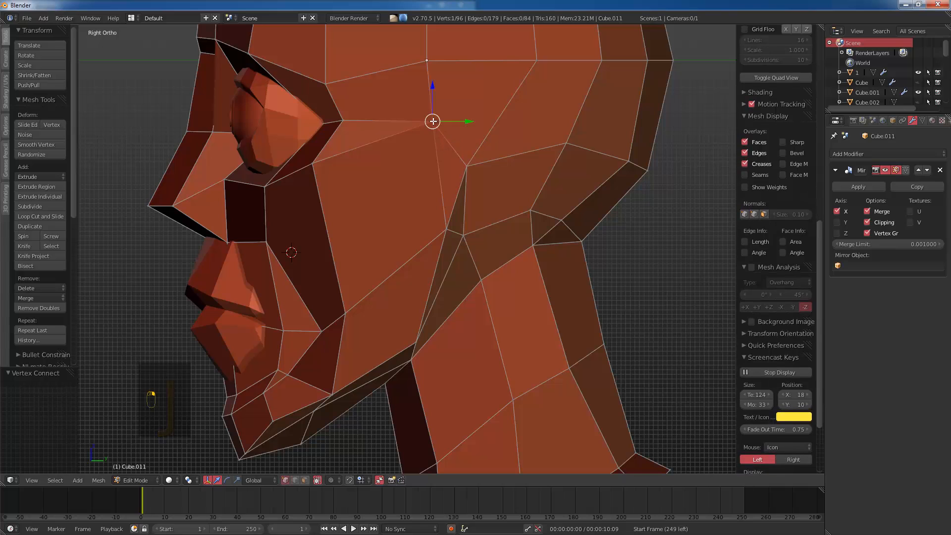
key("g")
key("g")
left_click(409, 118)
scroll(423, 82, "down", 1)
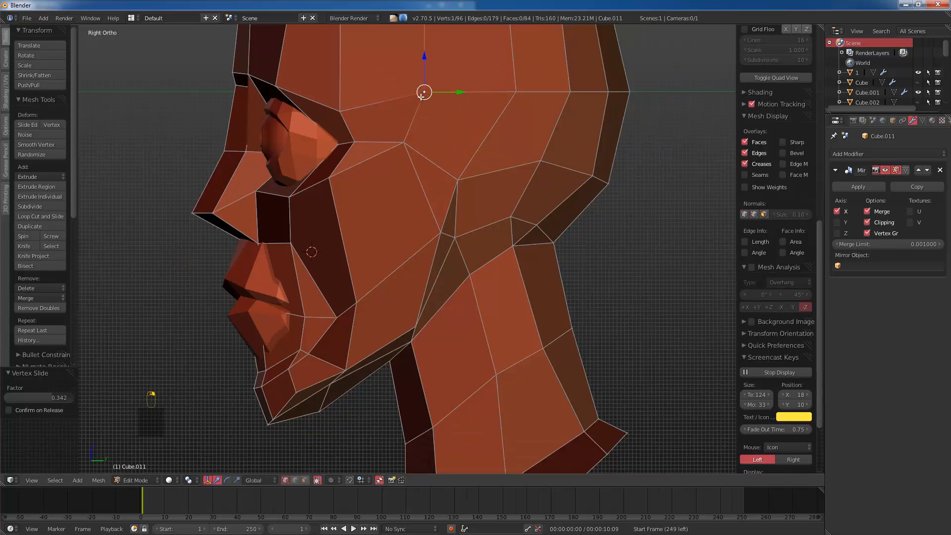
Step: Move the upper temple vertex forward about 0.63 and down about 0.19, and raise the vertex above the outer eye corner
middle_click_drag(417, 86, 474, 153, "shift")
key("g")
left_click(449, 158)
key("g")
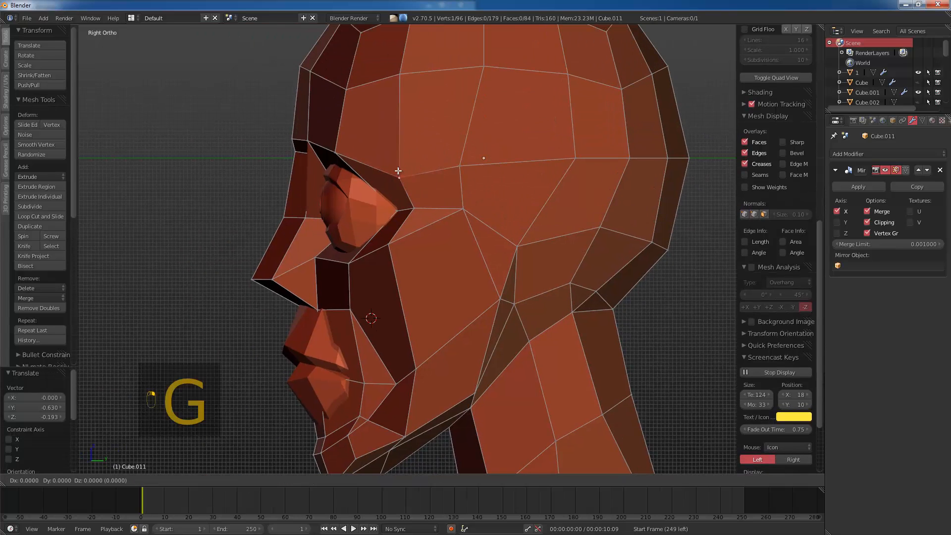
left_click(398, 149)
Step: Move the outer eye corner vertex forward over the side of the eyeball
key("g")
left_click(394, 210)
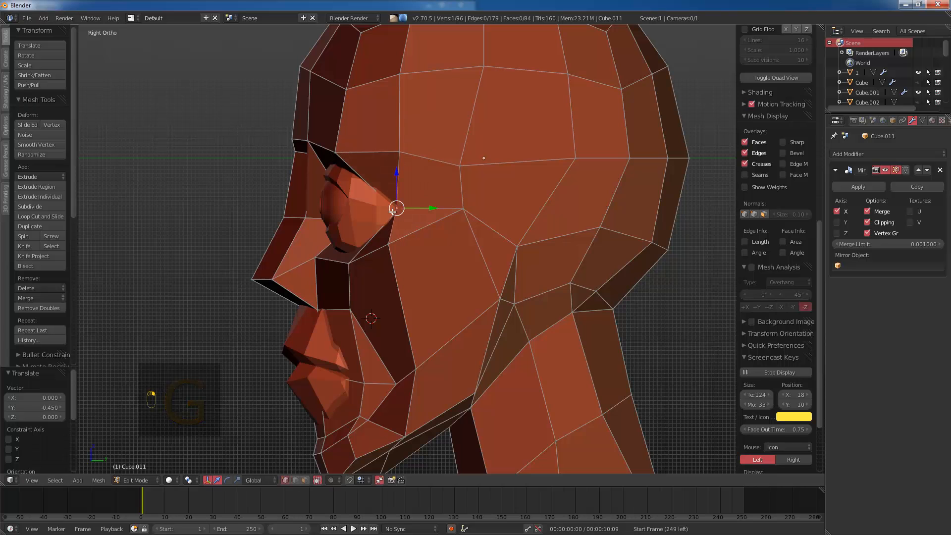
key("z")
key("z")
key("g")
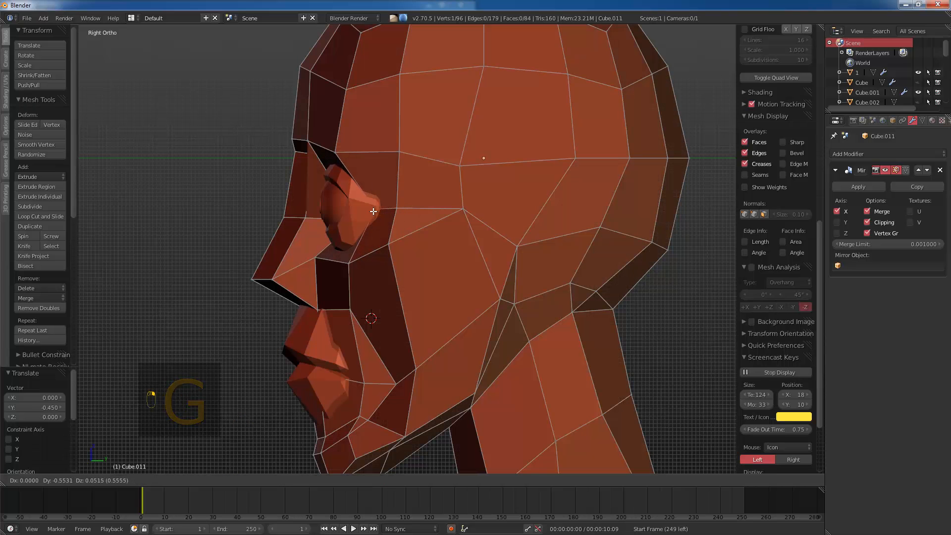
Step: Shift the outer eye corner vertex along the X axis and check the face from the front in object mode
middle_click_drag(363, 218, 570, 264)
key("g")
key("x")
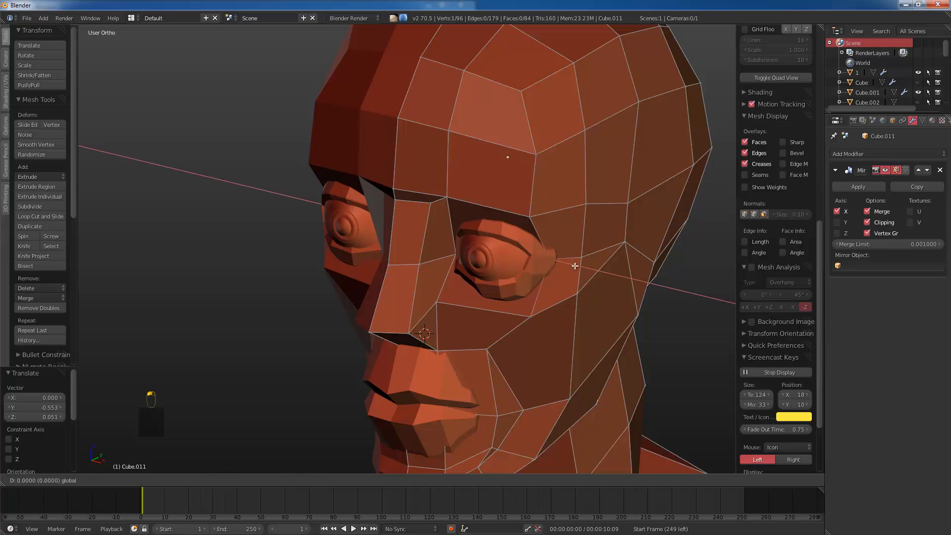
left_click(579, 266)
key("Tab")
key("KP_1")
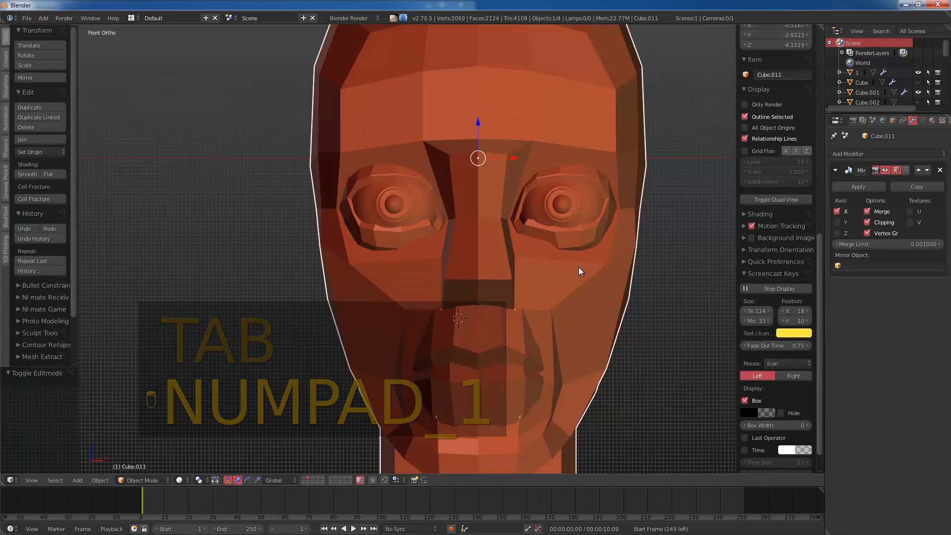
Step: Resume mesh editing in the right side view and reposition the cheekbone, mouth-side and jaw-side vertices
key("KP_3")
key("Tab")
scroll(578, 266, "down", 1)
right_click(396, 244)
key("g")
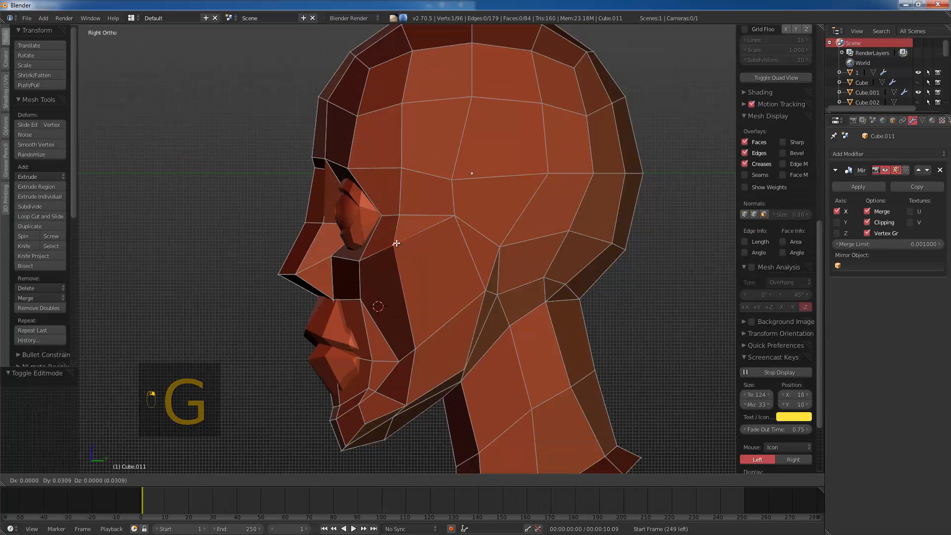
left_click(396, 244)
key("g")
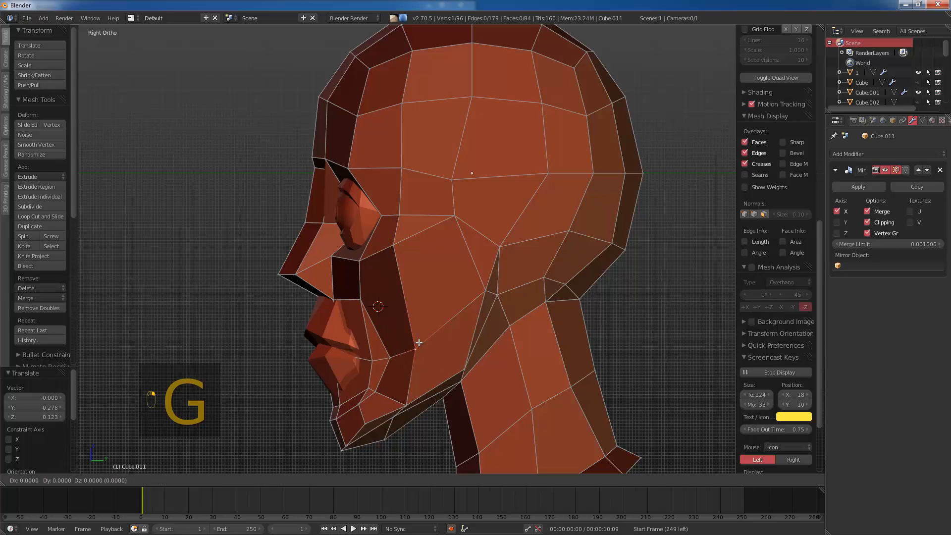
left_click(416, 341)
Step: Lower the rear jaw vertex, adjust the upper neck vertex behind it, and move the ear-top vertex backward
right_click(494, 292, "shift")
key("g")
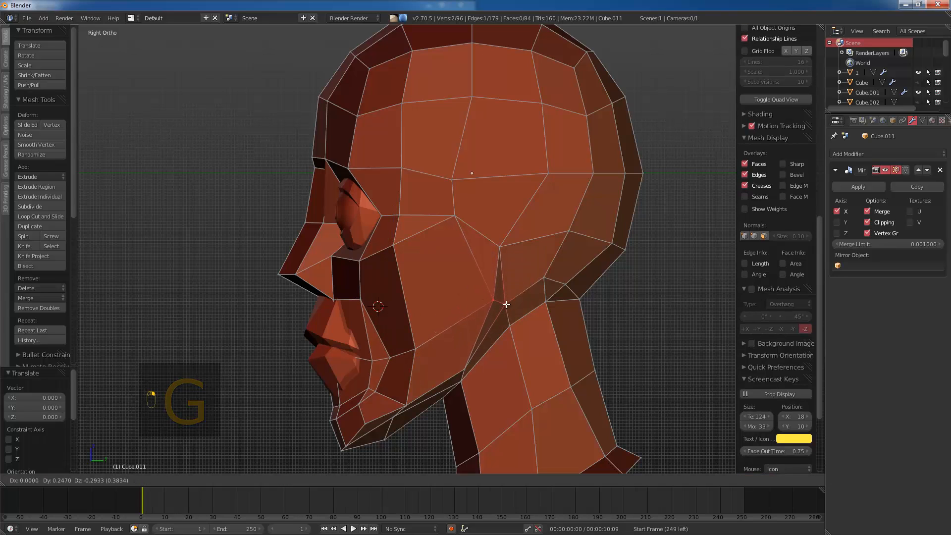
right_click(512, 329)
key("g")
left_click(517, 321)
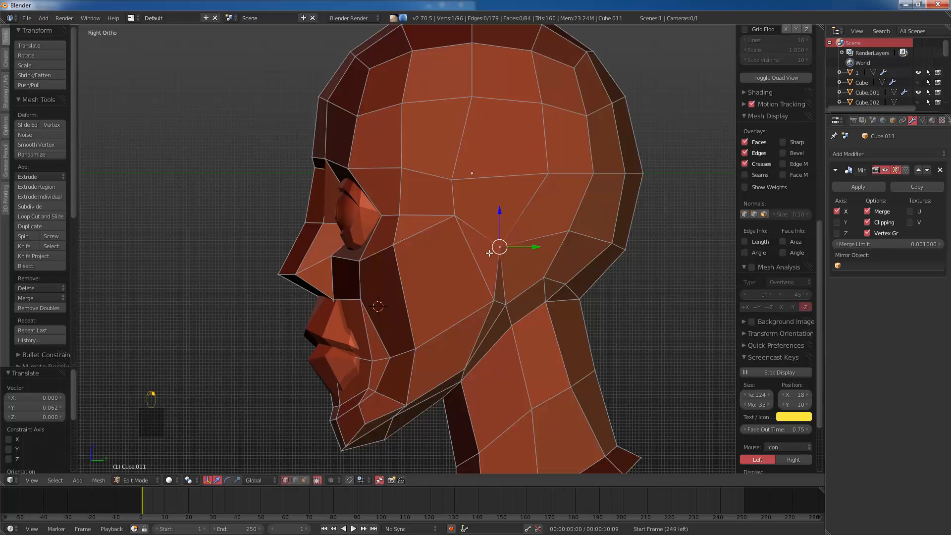
key("g")
left_click(506, 254)
Step: Move the temple vertex back and slightly down, and shift the vertex above it back to align with the head's centre column
right_click(451, 218)
key("g")
left_click(458, 210)
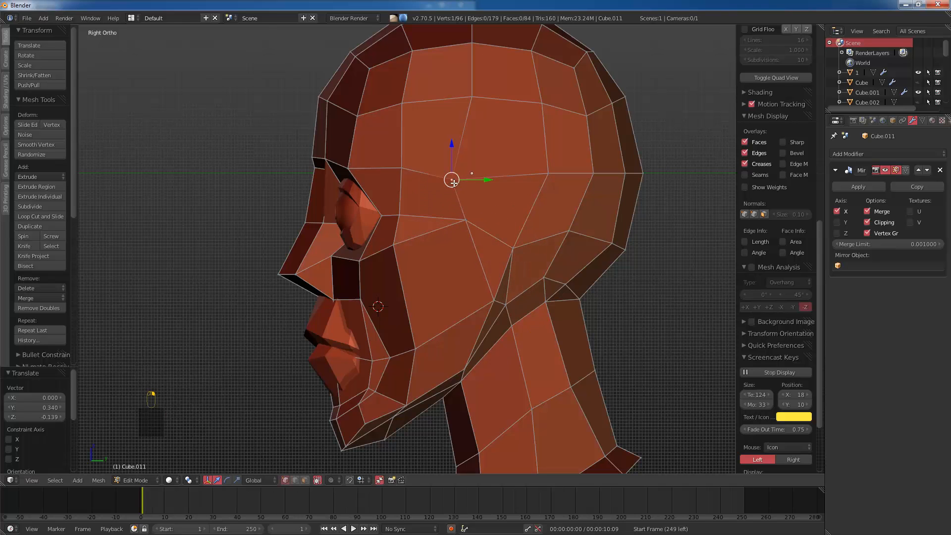
key("g")
left_click(490, 180)
Step: Lasso-select the forehead vertices in wireframe, move them slightly forward, and review the head's shape in object mode before resuming mesh editing
scroll(491, 180, "down", 3)
key("z")
key("a")
scroll(436, 244, "up", 3)
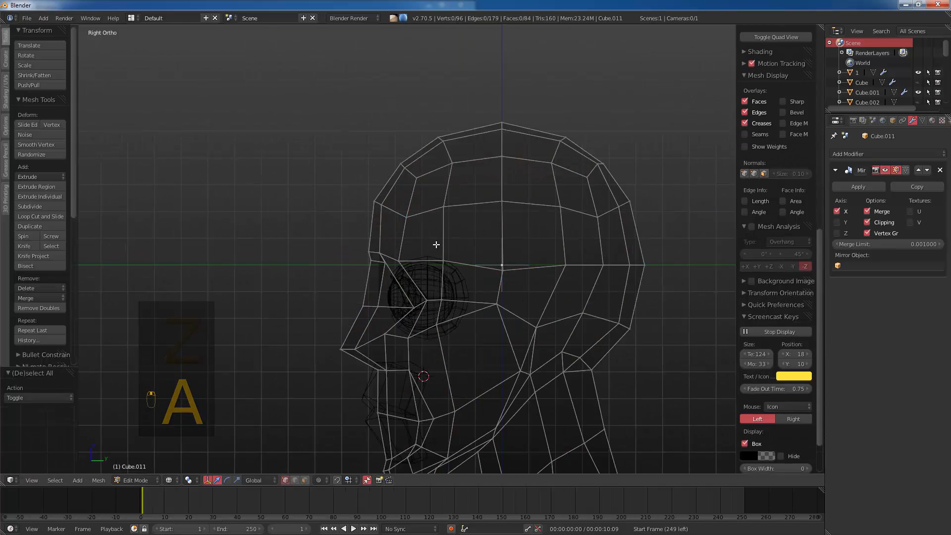
mouse_move(381, 217)
left_mouse_down("ctrl")
mouse_move(347, 151)
mouse_move(469, 157)
left_mouse_up("ctrl")
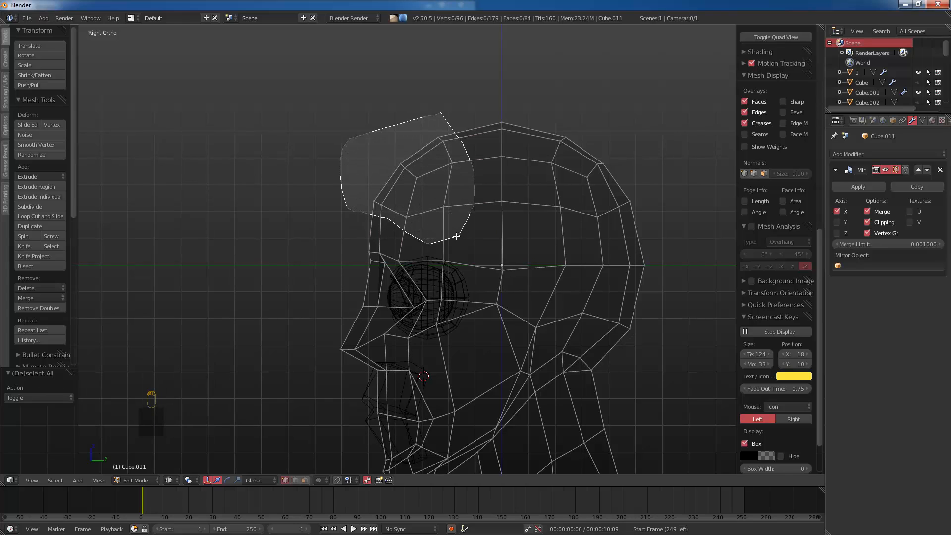
mouse_move(457, 236)
left_mouse_down("ctrl")
mouse_move(411, 239)
mouse_move(426, 262)
left_mouse_up("ctrl")
key("g")
left_click(423, 258)
key("z")
scroll(424, 265, "down", 1)
key("Tab")
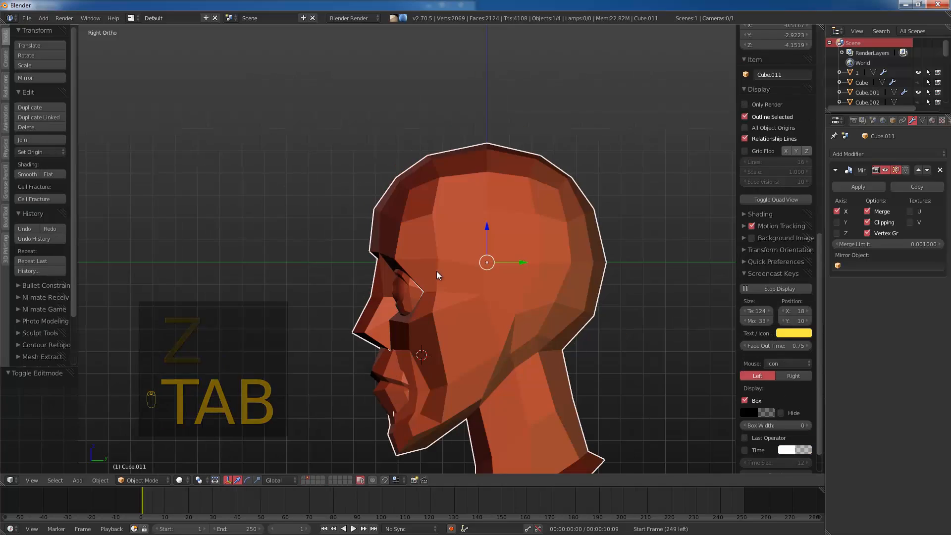
middle_click_drag(436, 271, 499, 286)
key("KP_1")
key("Tab")
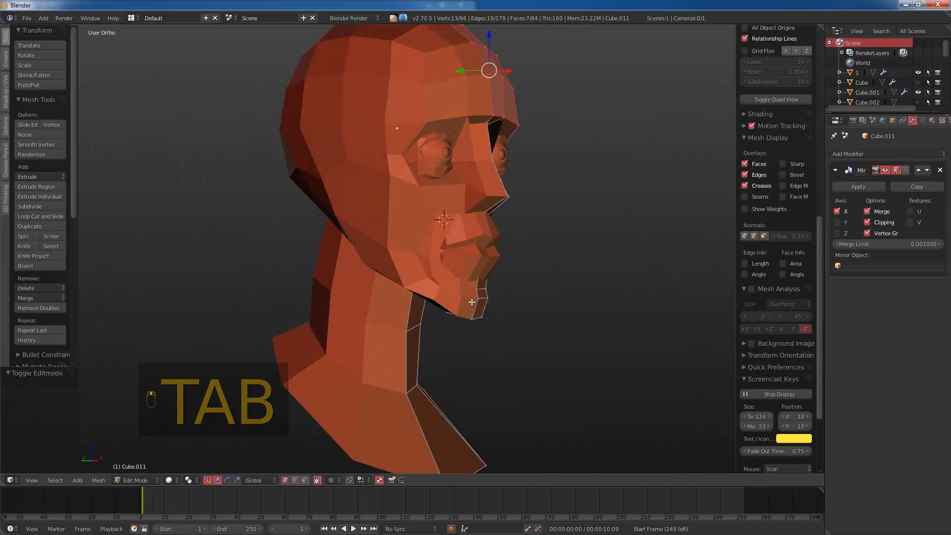
Step: Extrude the neck's bottom border edges downward, scale the new ring by 1.28 and move it about 0.59 outward along X
key("KP_1")
key("KP_3")
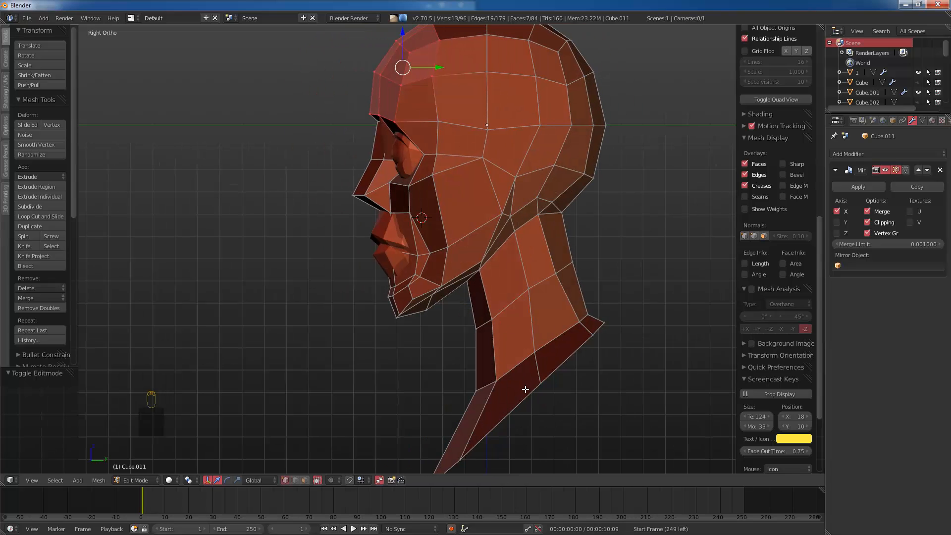
right_click(525, 392, "alt")
key("KP_1")
key("e")
left_click(519, 409)
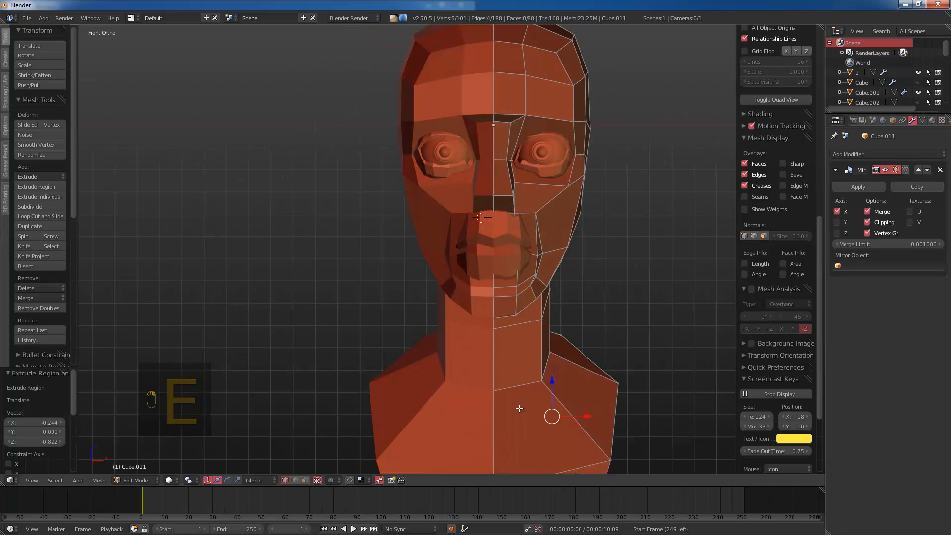
scroll(586, 390, "down", 1)
key("s")
key("g")
left_click(607, 388)
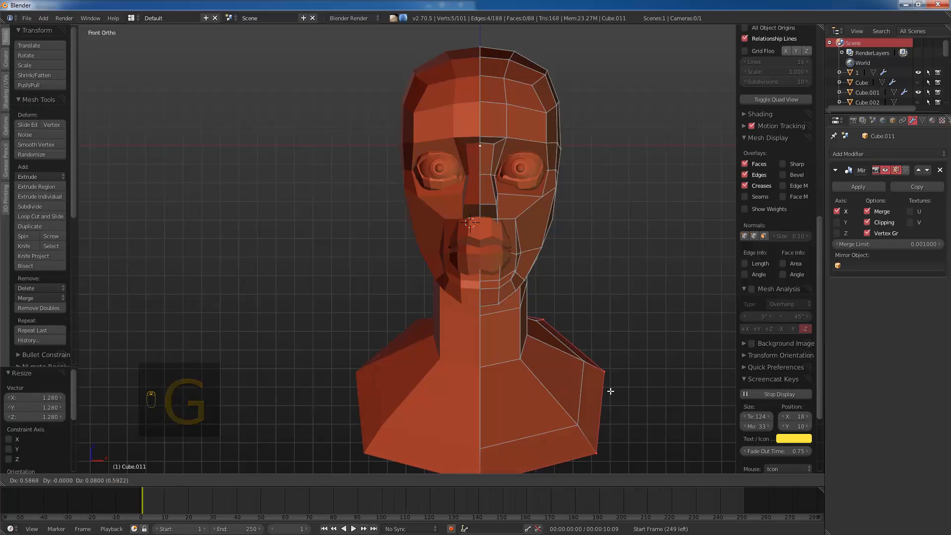
Step: Raise the front corner vertices of the shoulder base and lower the rear shoulder vertices behind the neck
middle_click_drag(598, 377, 567, 427)
right_click(567, 427)
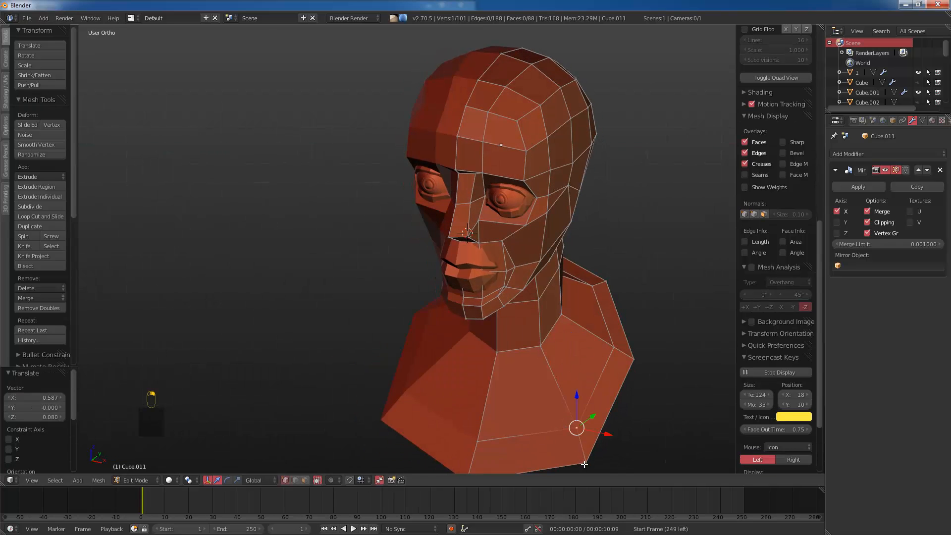
key("g")
left_click(603, 443)
key("g")
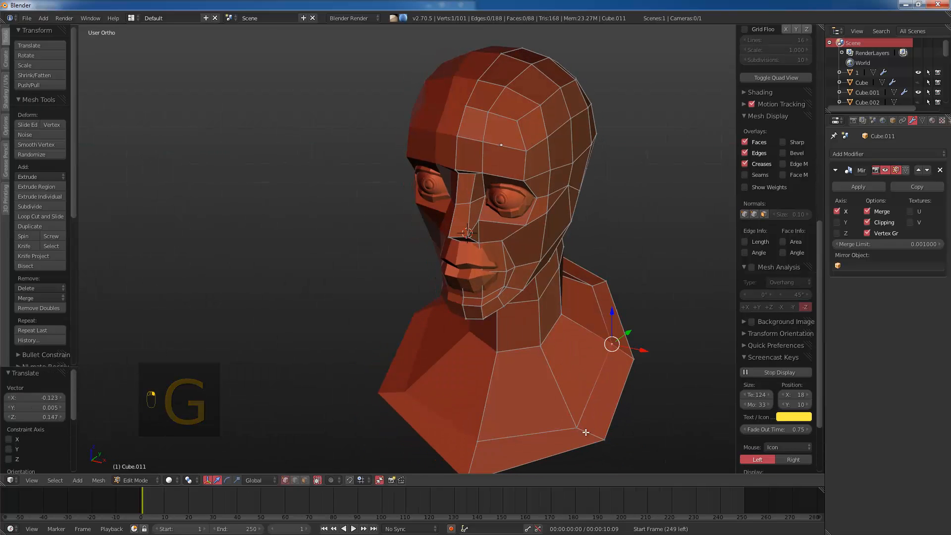
left_click(577, 424)
middle_click_drag(606, 319, 590, 306)
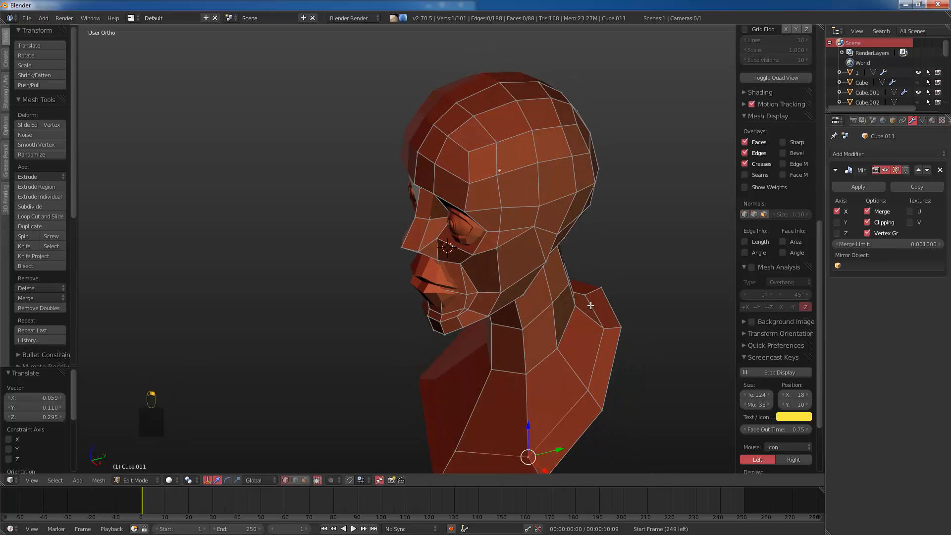
key("g")
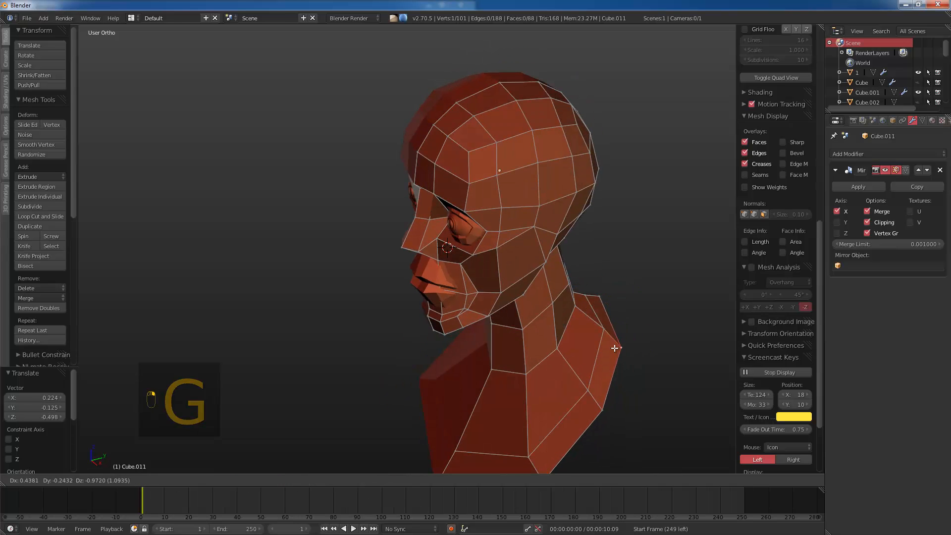
middle_click_drag(585, 299, 629, 292)
Step: Edge-slide the front neck-base edge outward by a factor of 0.294 and vertex-slide the neck-base centre vertex down by 0.390
key("KP_1")
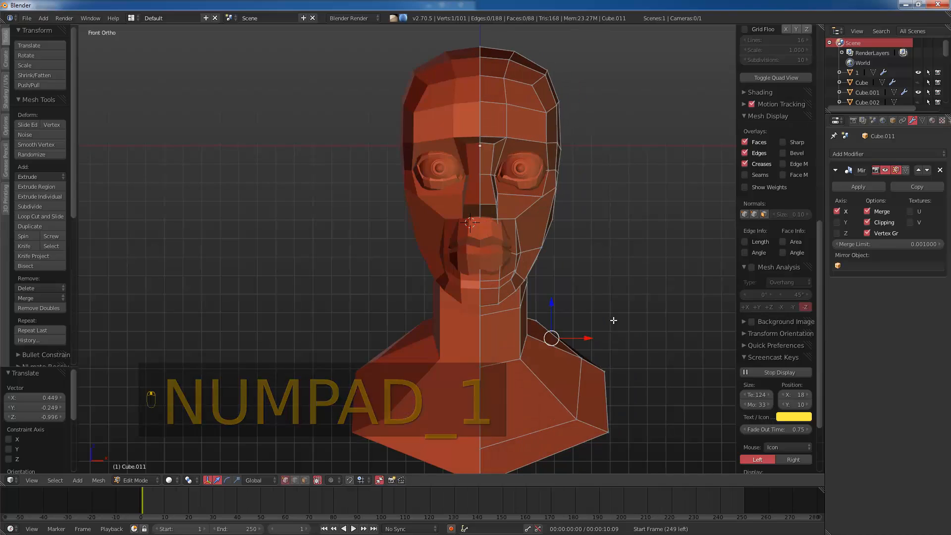
right_click(520, 353, "shift")
key("g")
key("g")
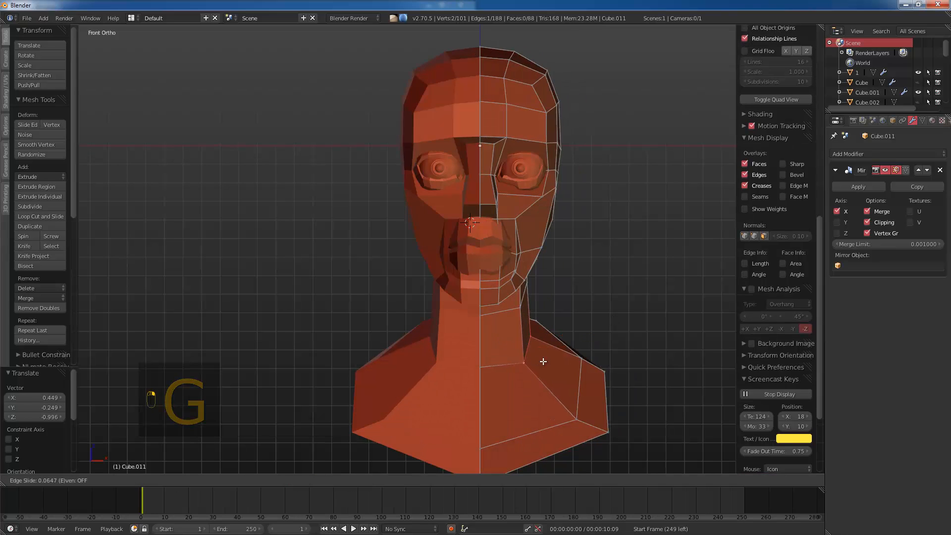
left_click(561, 366)
right_click(484, 374)
key("g")
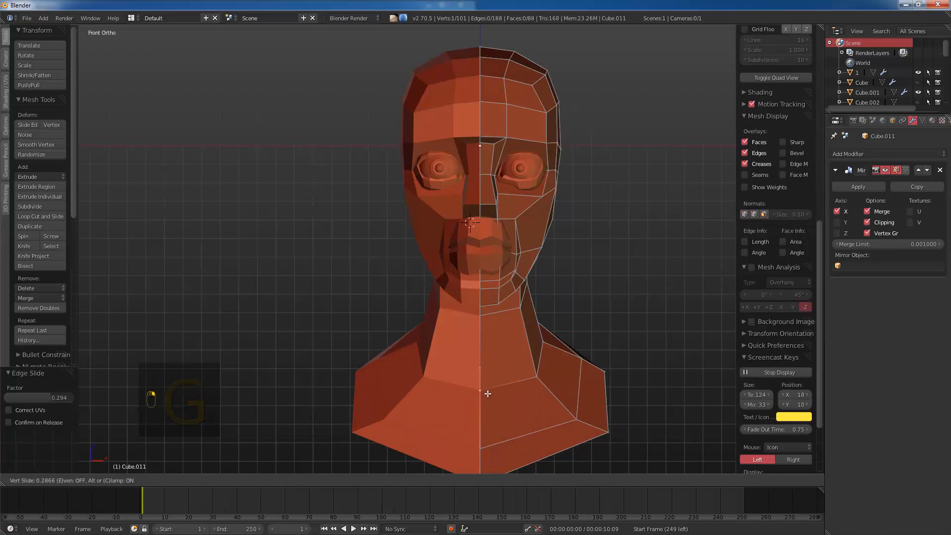
left_click(497, 402)
Step: Raise the centre vertices along the lower chest border in front view to shorten the bust
middle_click_drag(491, 369, 480, 303, "shift")
key("g")
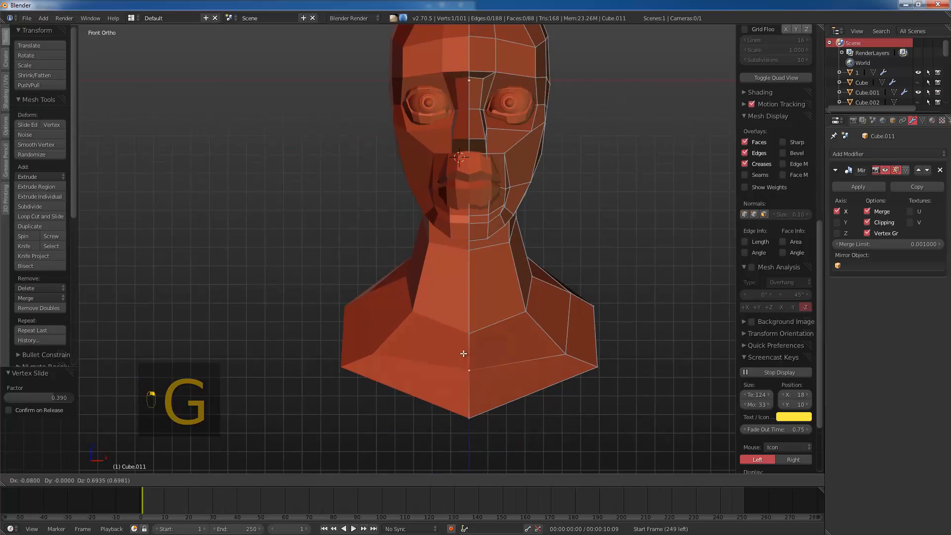
left_click(480, 417)
key("g")
left_click(475, 359)
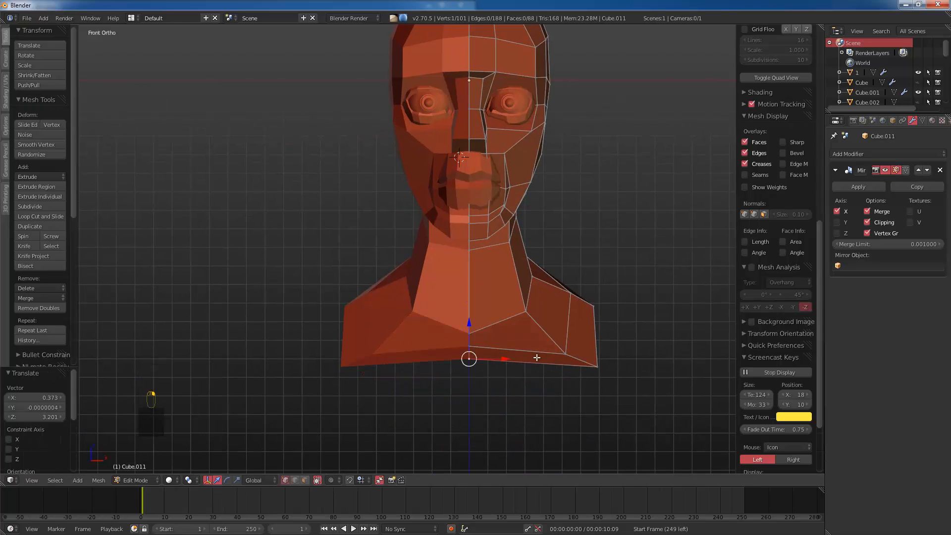
Step: Move the front chest corner vertices up and inward, and shift the outer shoulder vertex slightly inward and about 0.64 up
right_click(566, 354)
key("g")
key("g")
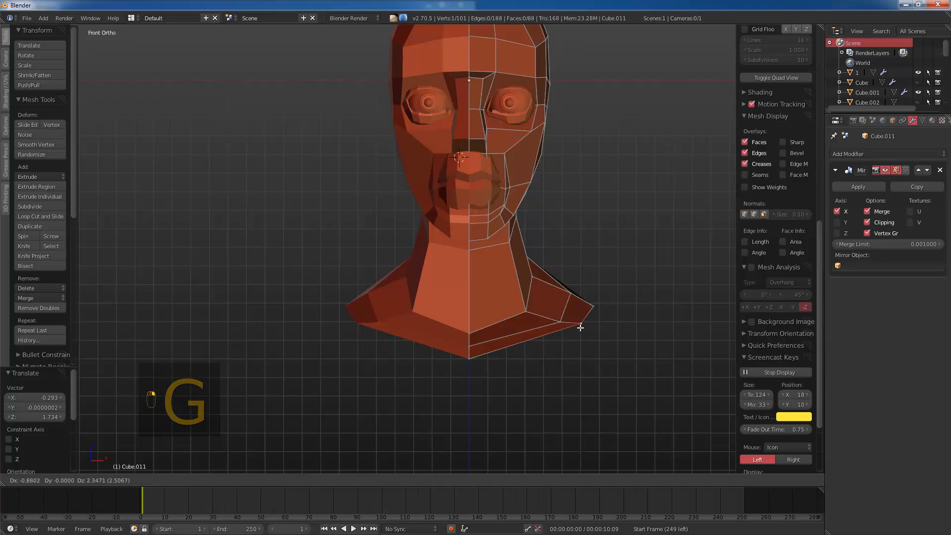
left_click(574, 316)
key("g")
left_click(566, 308)
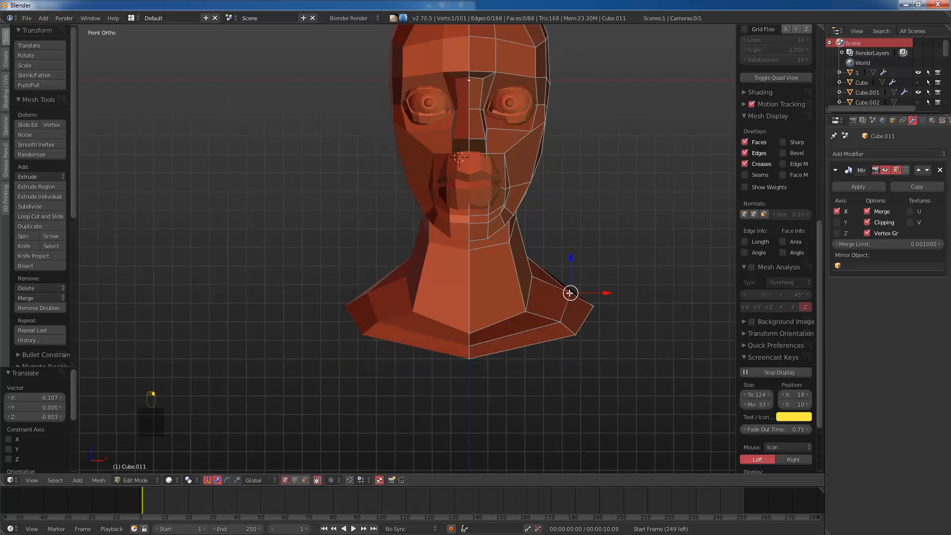
key("g")
key("g")
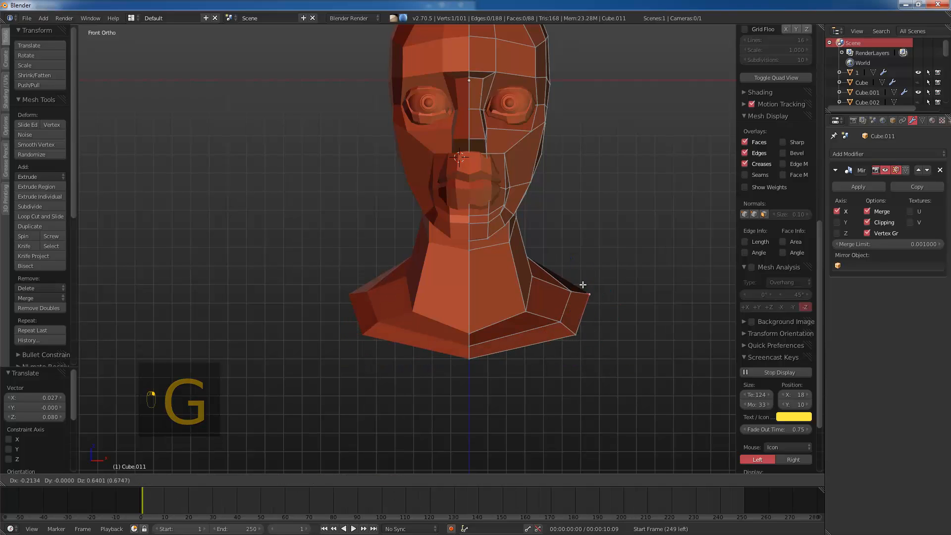
left_click(582, 285)
Step: Select the rear shoulder vertices in wireframe and move them about 1.19 outward along X
middle_click_drag(582, 284, 538, 298)
key("z")
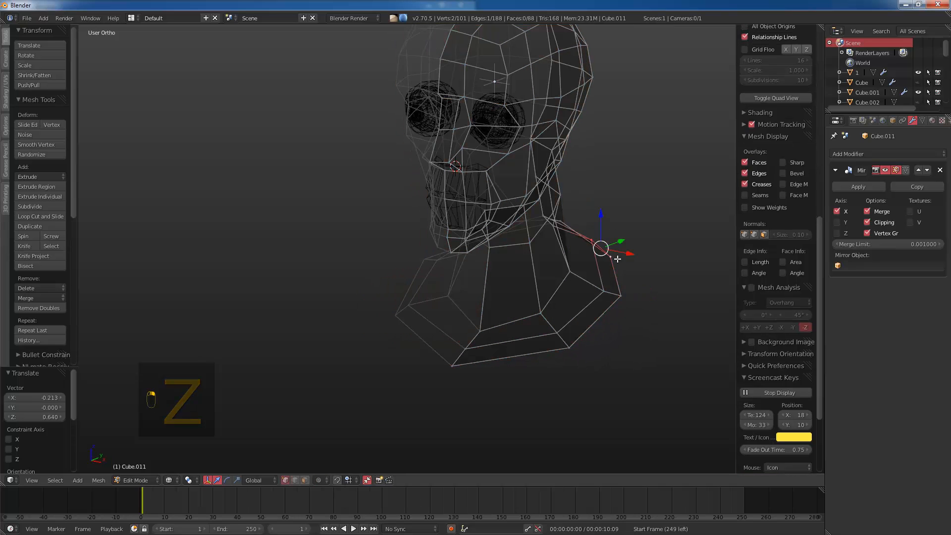
right_click(622, 256, "shift")
key("z")
left_click_drag(632, 252, 647, 270)
Step: Vertex-slide the rear side vertex at the neck base, and slide the mid-neck side vertex by a factor of 0.295
middle_click_drag(617, 274, 564, 290)
right_click(558, 291)
right_click(532, 297)
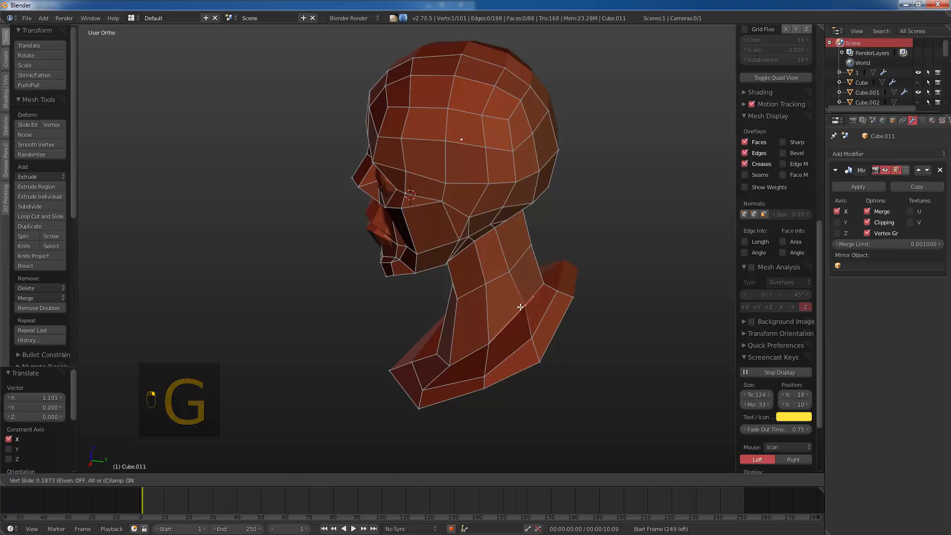
left_click(517, 311)
right_click(509, 268)
key("g")
key("g")
left_click(503, 271)
middle_click_drag(501, 270, 457, 186)
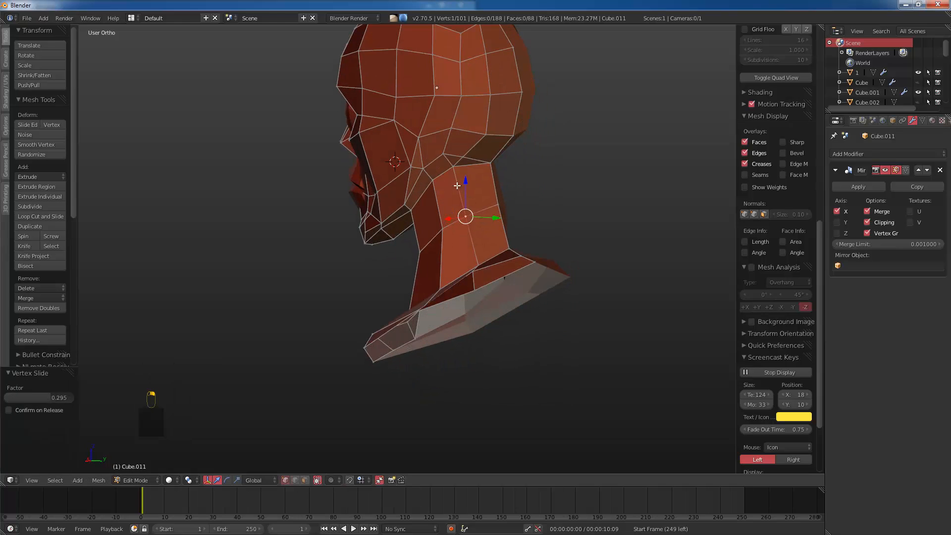
Step: Edge-slide the vertical side-neck edges and vertex-slide the top neck vertex onto its neighbour at the skull base
right_click(452, 165, "shift")
key("g")
key("g")
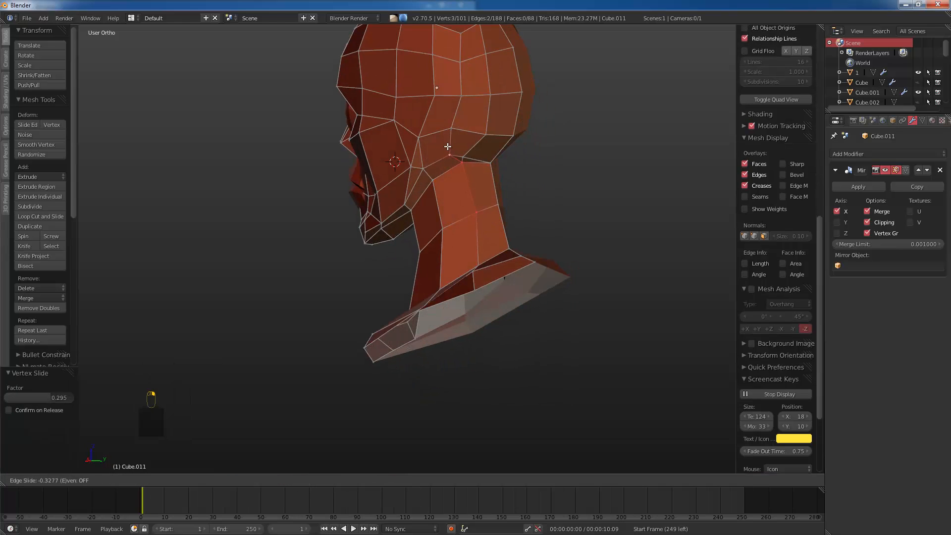
left_click(441, 148)
key("g")
key("g")
left_click(452, 158)
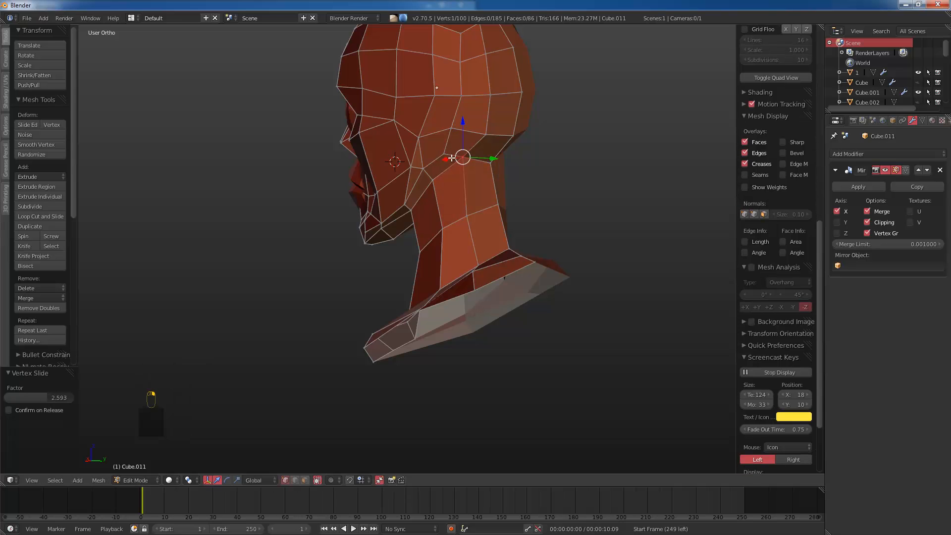
Step: Vertex-slide the skull-base vertex by a factor of 0.495, and check the bust in object mode from the front
key("g")
key("g")
left_click(446, 141)
middle_click_drag(446, 141, 506, 165)
scroll(505, 166, "down", 2)
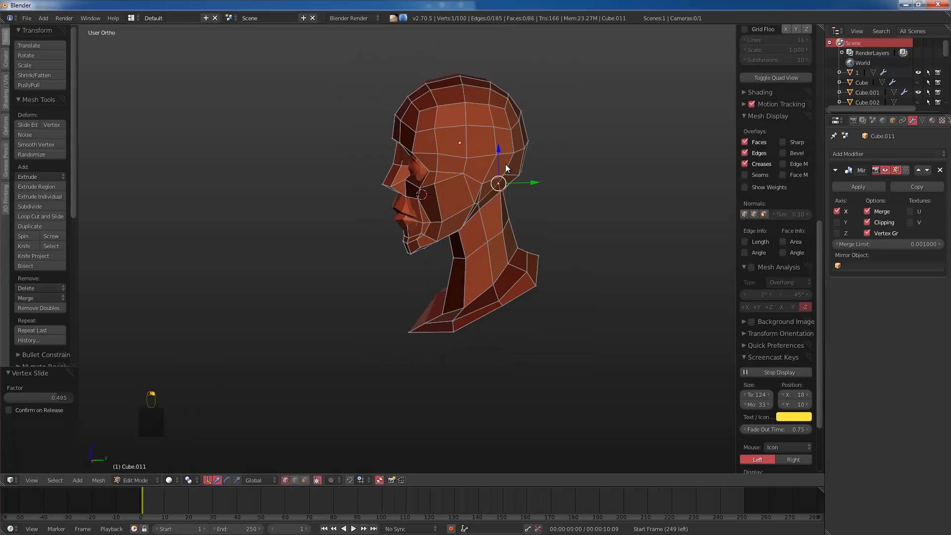
key("Tab")
key("KP_1")
scroll(480, 289, "up", 3)
key("Tab")
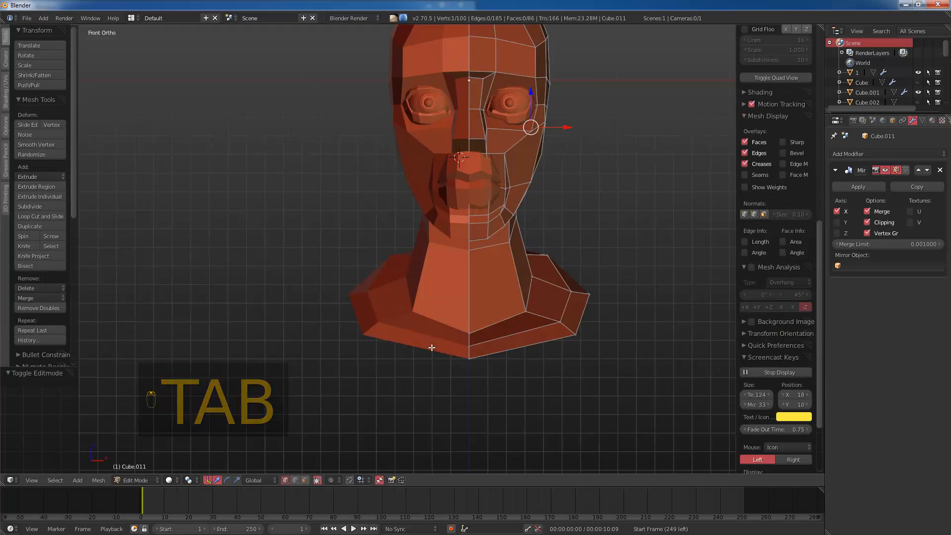
Step: Move the inner chest edge loop slightly down, and lower and enlarge the outer border loop of the shoulders
right_click(484, 343, "alt")
key("g")
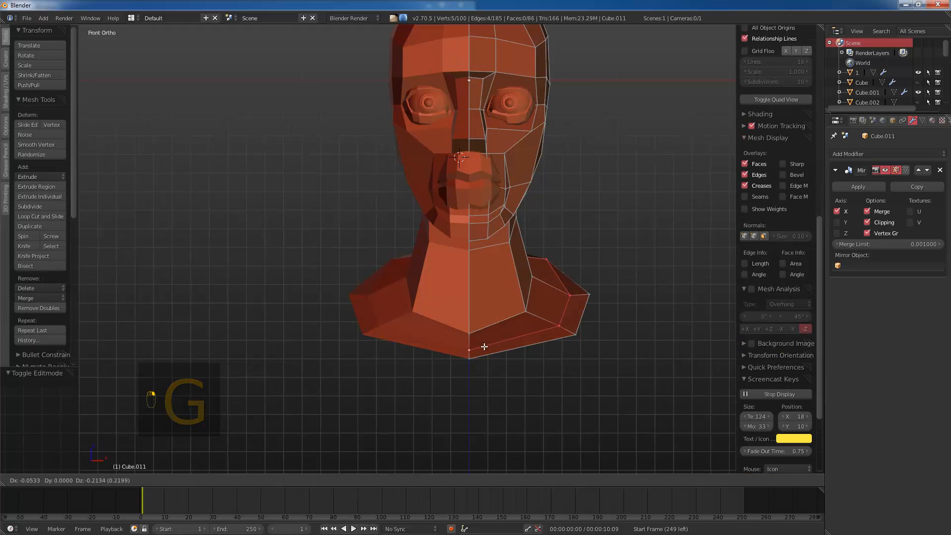
left_click(485, 348)
left_click(499, 360)
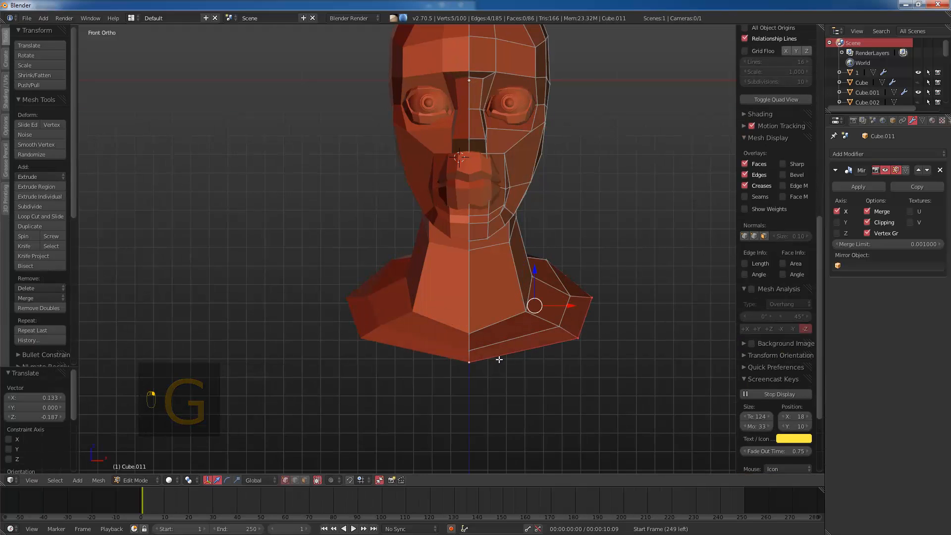
key("s")
left_click(558, 382)
key("g")
left_click(560, 385)
key("Tab")
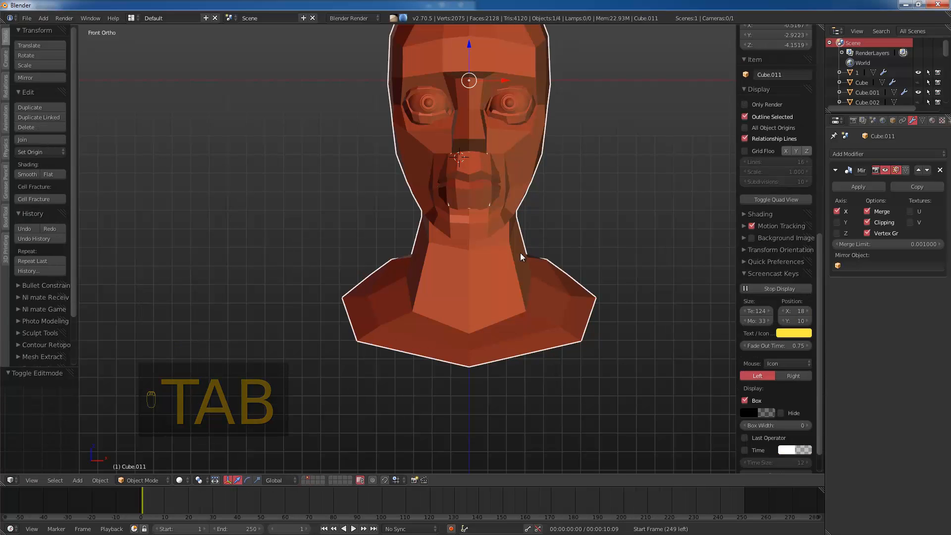
Step: Add a horizontal loop cut around the lower neck and check the result
key("Tab")
key("Tab")
key("ctrl+r")
left_click(512, 321)
middle_click_drag(496, 311, 475, 319)
key("Tab")
key("Tab")
Step: Select the vertical edge line down the side of the neck and bevel it by about 0.34 with one segment
right_click(519, 318)
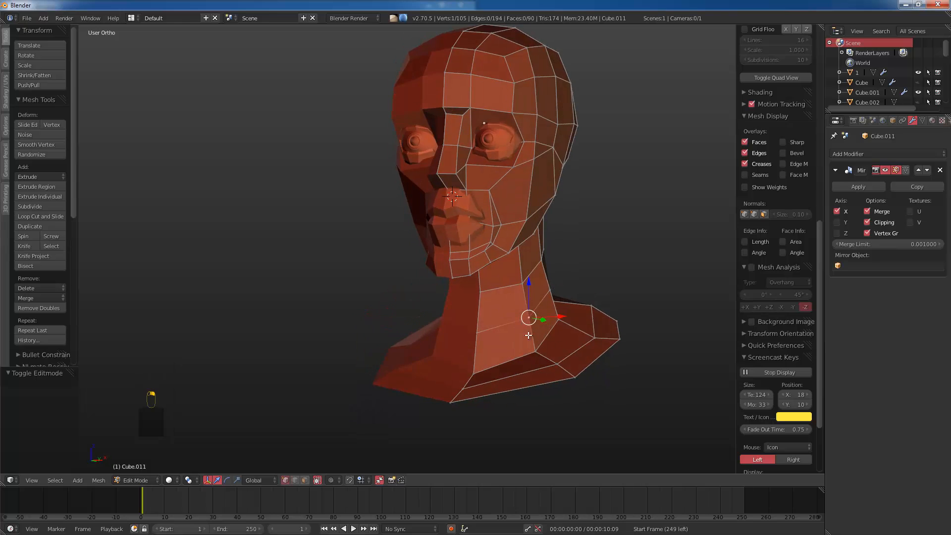
right_click(535, 349, "shift")
right_click(526, 281, "shift")
middle_click_drag(520, 280, 515, 243)
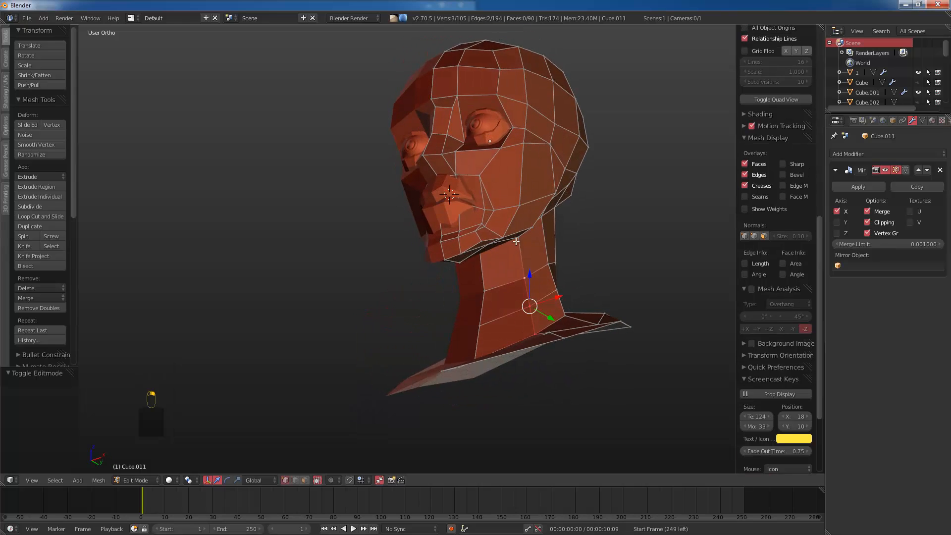
middle_click_drag(539, 310, 513, 356)
key("ctrl+b")
left_click(592, 337)
Step: Loop-cut the front chest border strip once and connect the cut to the neck-base vertex above it
key("ctrl+r")
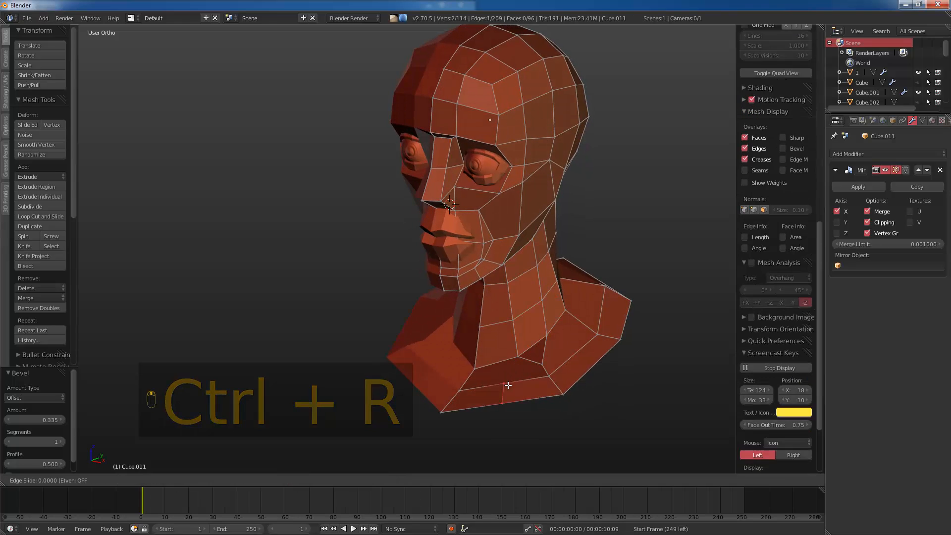
left_click(508, 386)
key("k")
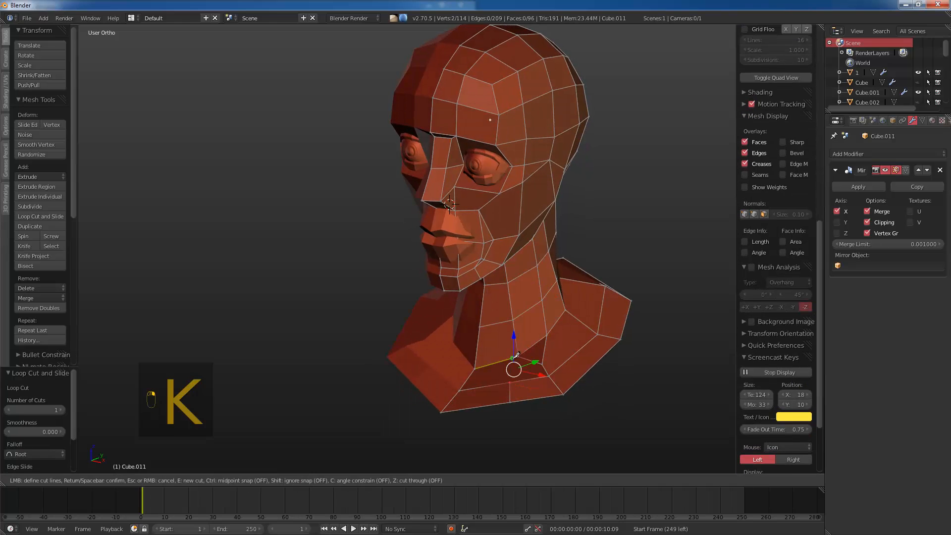
right_click(514, 357)
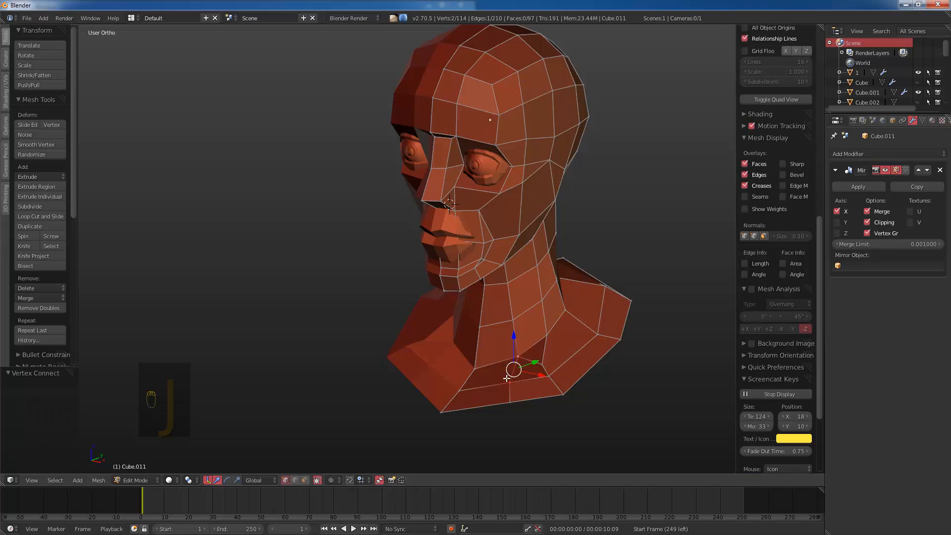
key("a")
middle_click_drag(513, 359, 509, 388)
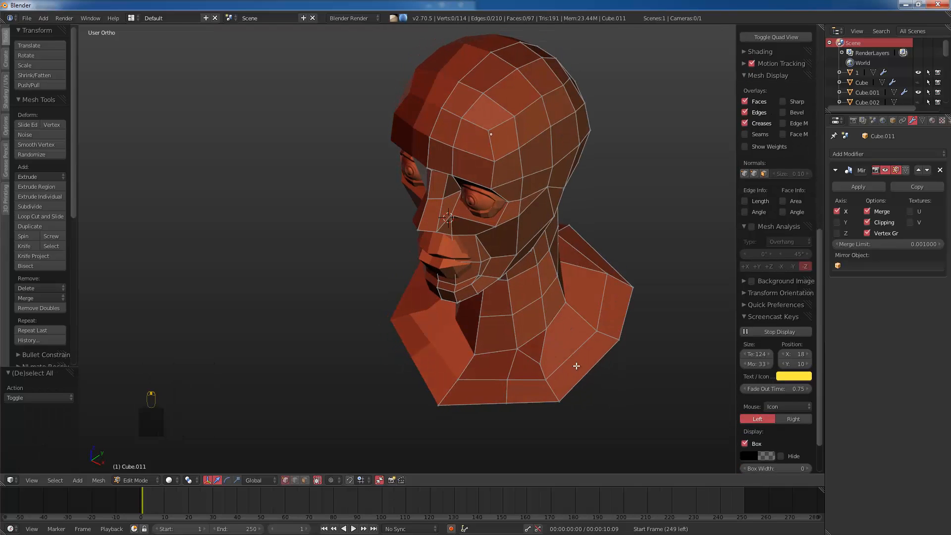
Step: Loop-cut the side shoulder strip, connect it to the neck base, and slide the leftover bevel vertex fully onto the chest corner vertex
key("ctrl+r")
left_click(550, 337)
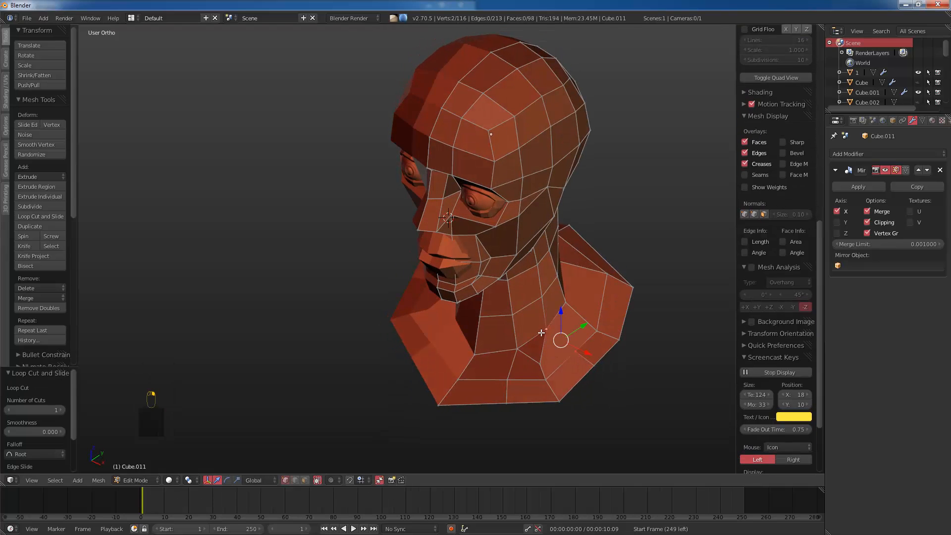
key("j")
right_click(535, 364)
key("g")
key("g")
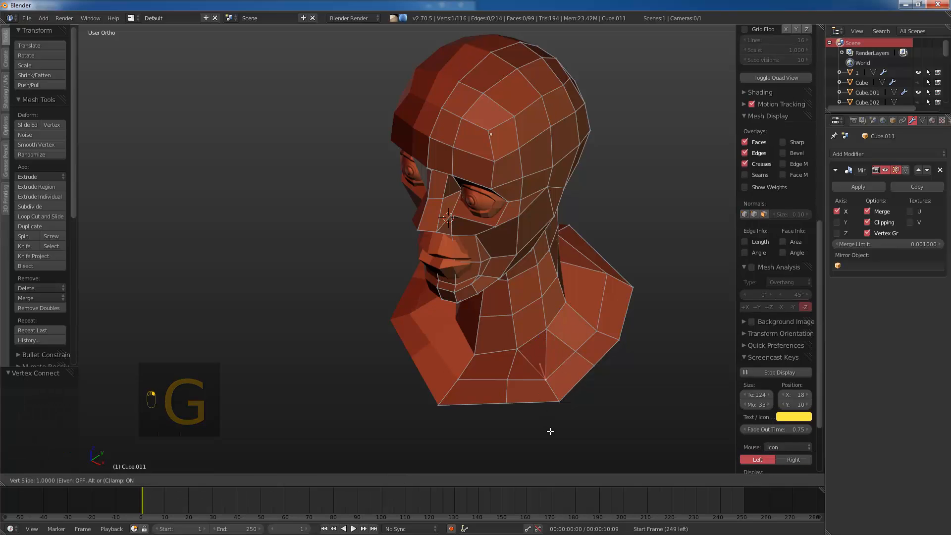
left_click(550, 432)
Step: Examine the neck and shoulder topology from below and in front view, checking the shape in object mode
right_click(533, 390)
middle_click_drag(534, 390, 533, 282)
key("a")
key("KP_1")
key("KP_4")
key("KP_1")
key("KP_1")
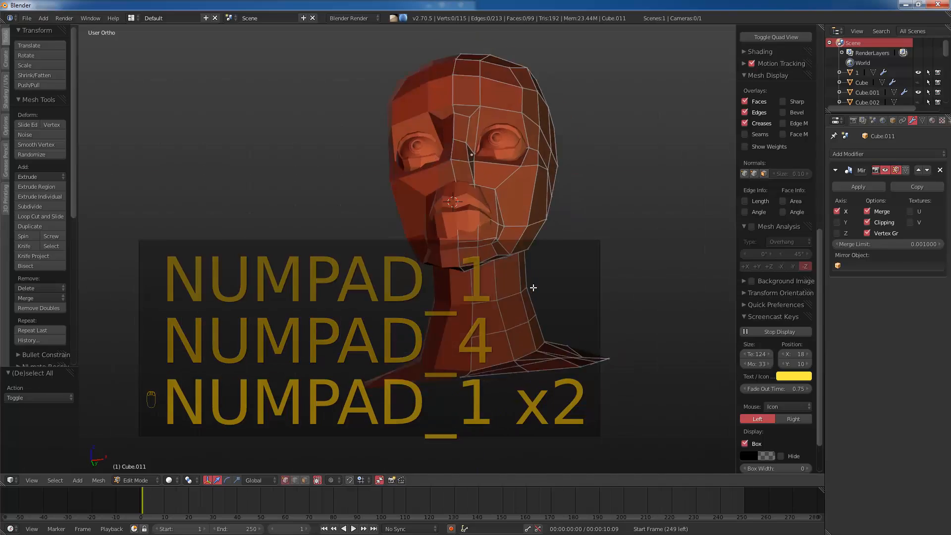
key("Tab")
key("Tab")
scroll(506, 294, "up", 4)
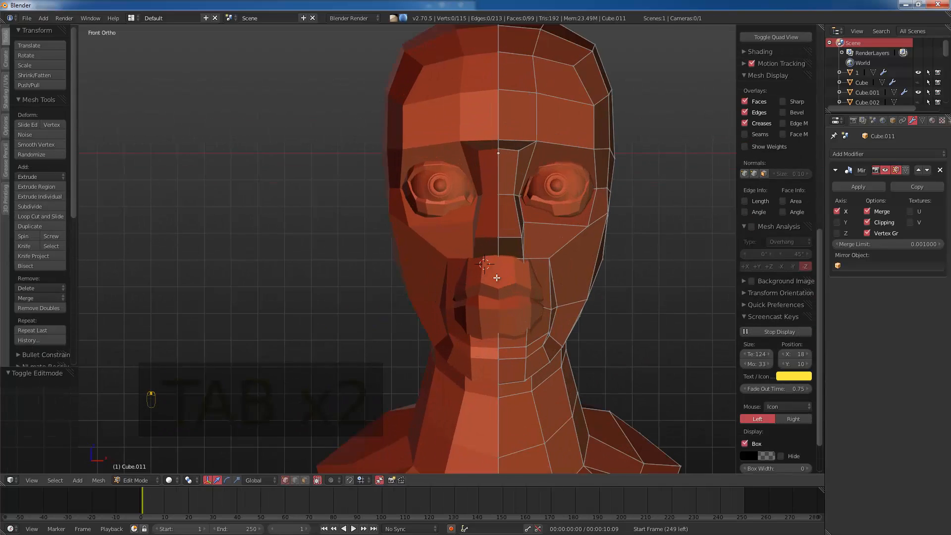
Step: Leave the head mesh and select the separate mouth object in front view
key("Tab")
right_click(563, 300)
middle_click_drag(567, 310, 506, 293, "shift")
key("Tab")
key("Tab")
key("Tab")
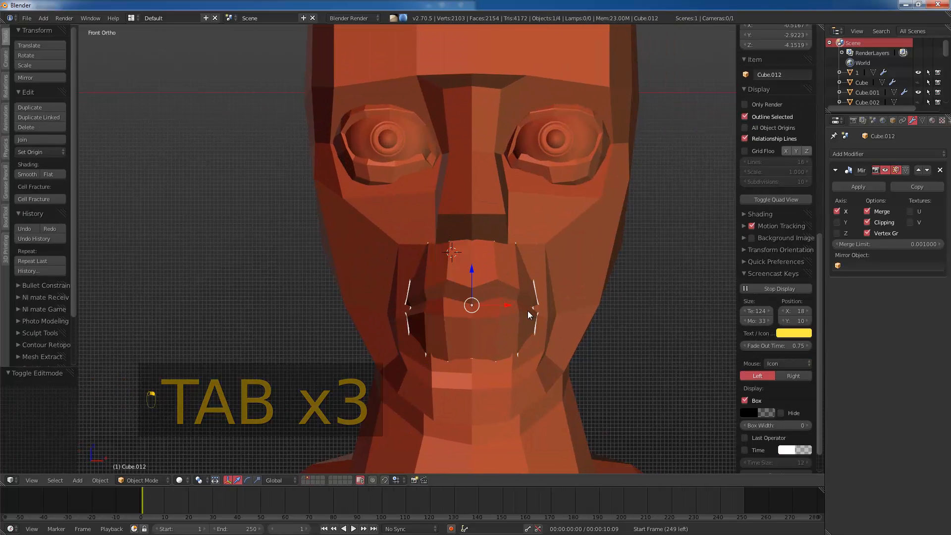
key("s")
middle_click(536, 312)
left_click(544, 311)
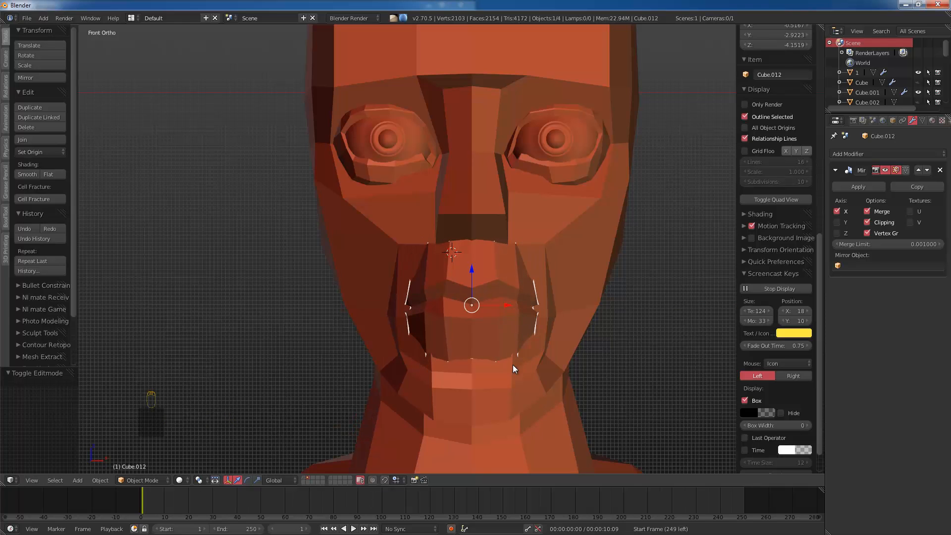
Step: Edit the mouth mesh and move the upper lip's peak vertex -0.107 along X and -0.018 along Z
key("Tab")
scroll(469, 289, "up", 2)
right_click(455, 287)
key("g")
left_click(451, 289)
Step: Select the vertex row where the two lips meet and push it back 0.078 along Y
right_click(448, 308)
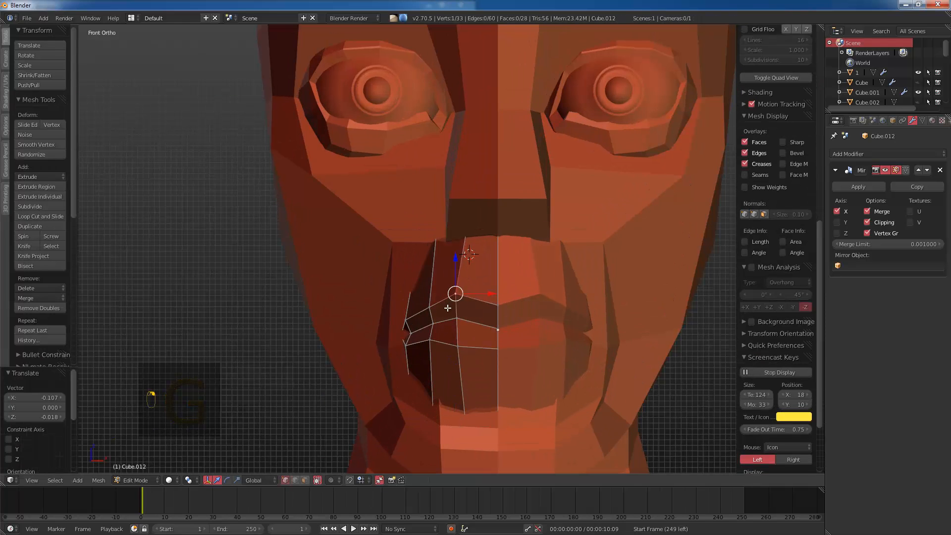
right_click(434, 325, "shift")
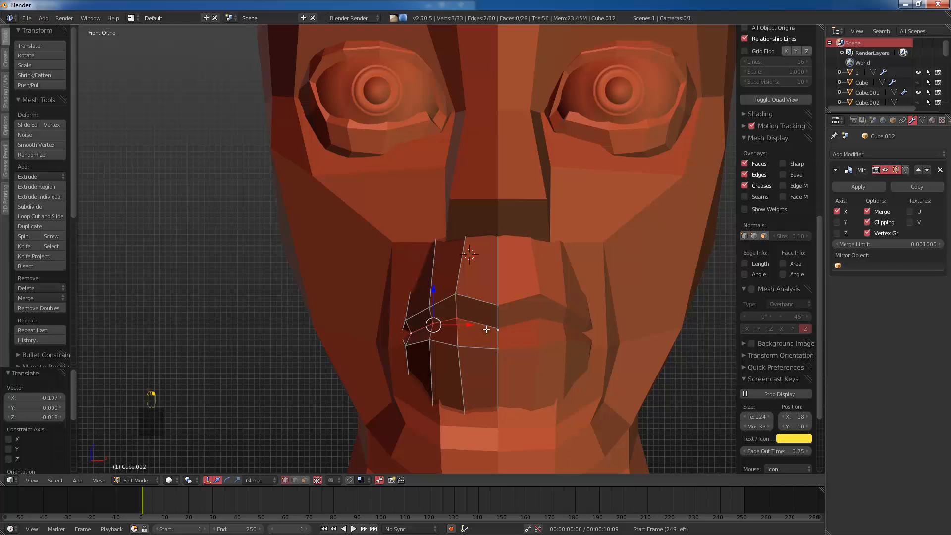
right_click(456, 318, "shift")
middle_click_drag(456, 318, 489, 306)
key("g")
key("y")
left_click(444, 305)
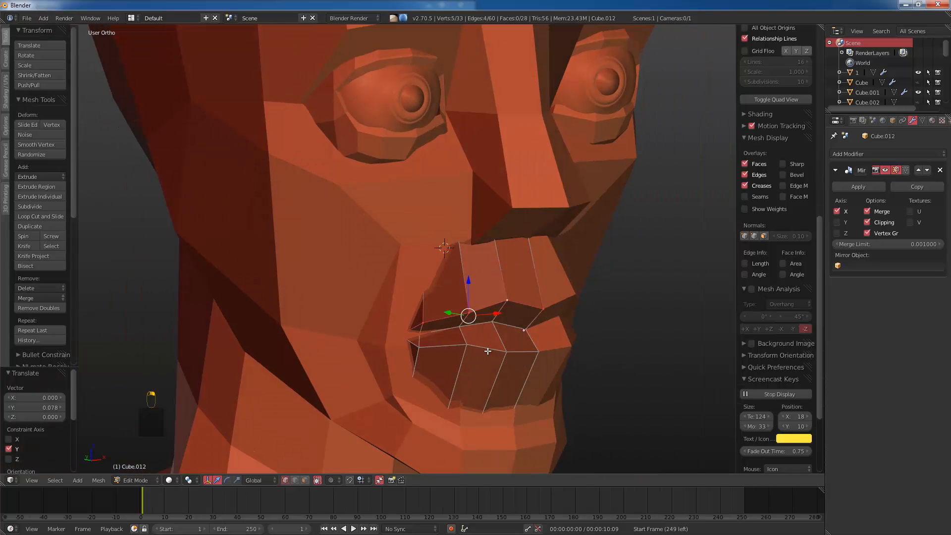
Step: Bevel the outline edges of the upper and lower lips by about 0.024 with one segment and check the result
key("ctrl+b")
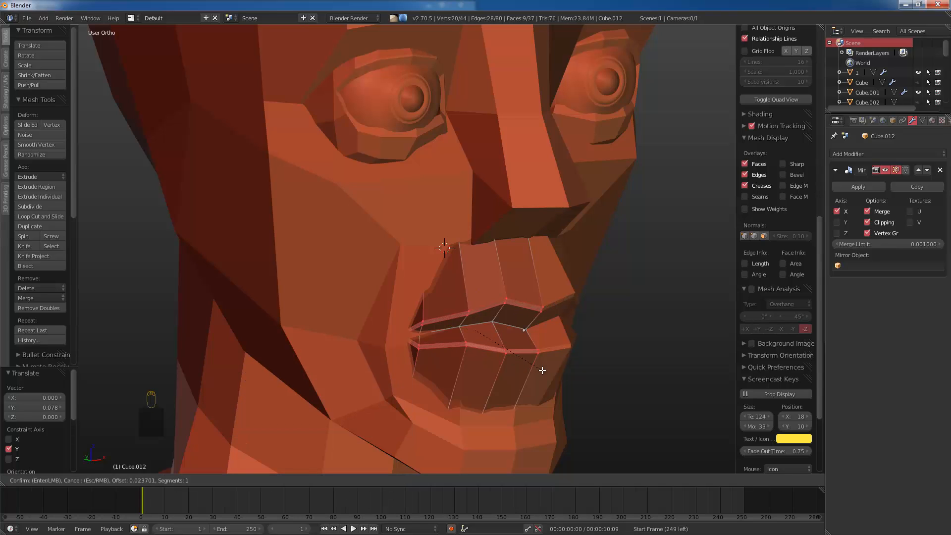
left_click(542, 370)
key("Tab")
middle_click_drag(542, 370, 529, 364)
key("KP_1")
key("Tab")
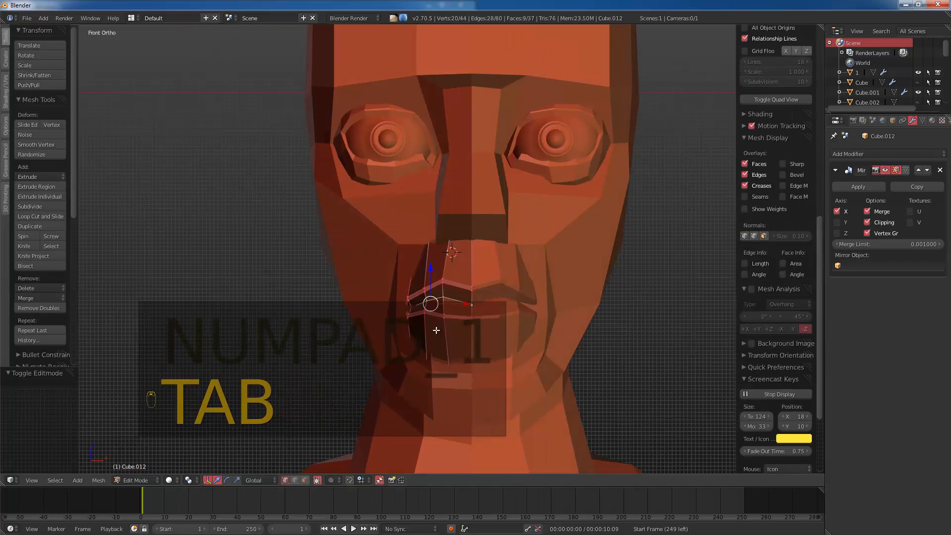
Step: Add two single loop cuts above the upper lip, one near the lip outline and one just under the nose
scroll(436, 330, "up", 2)
key("ctrl+r")
left_click(473, 287)
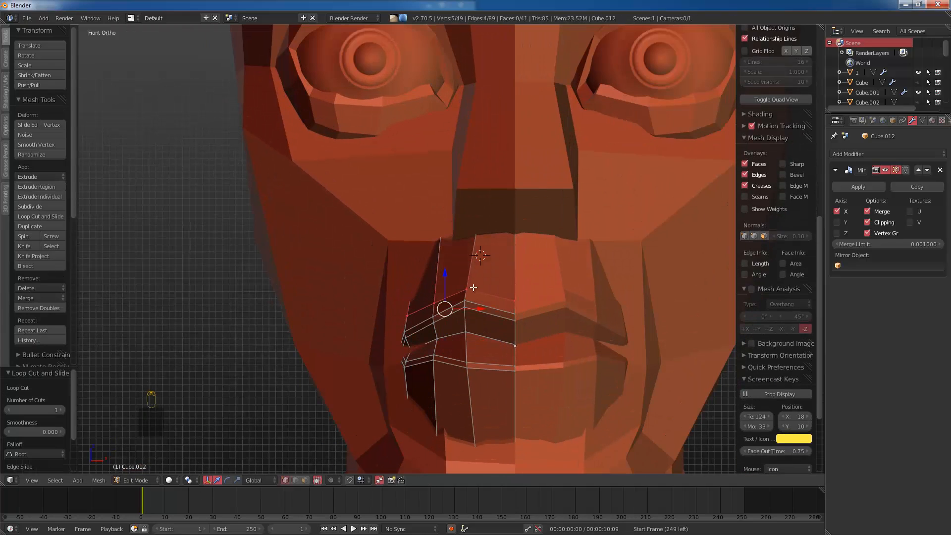
key("ctrl+r")
left_click(452, 247)
Step: Extrude the central face under the nose, scale it to 0.768 and move it 0.112 along X toward the centre line
key("ctrl+Tab")
left_click(493, 262)
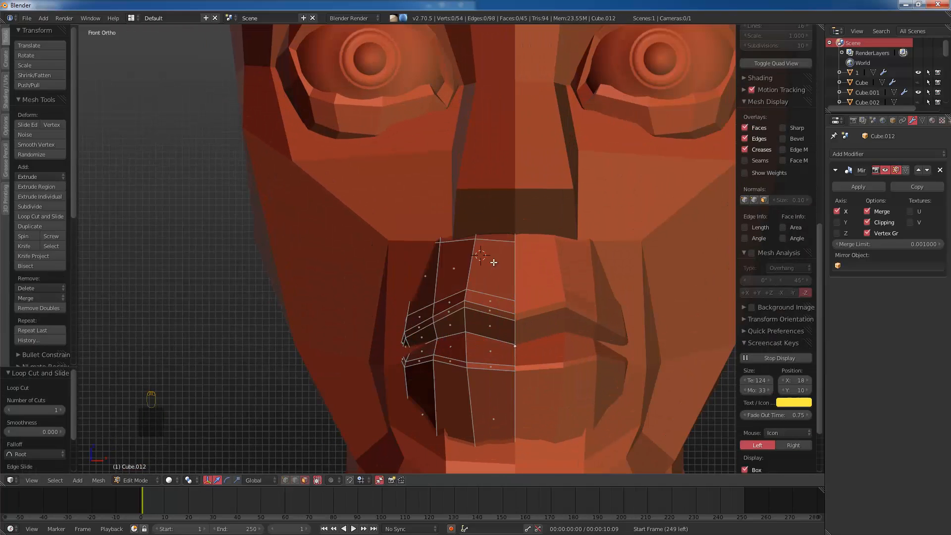
right_click(493, 262)
key("e")
key("s")
left_click(566, 309)
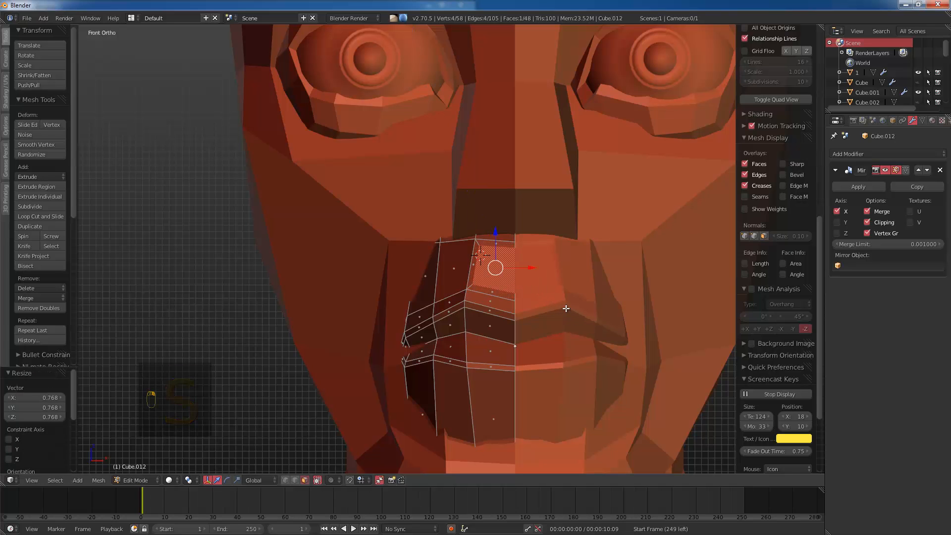
left_click(574, 309)
Step: Recess and lower the extruded philtrum face, resize it, and shift it 0.052 along X toward the centre line
middle_click_drag(573, 309, 548, 310)
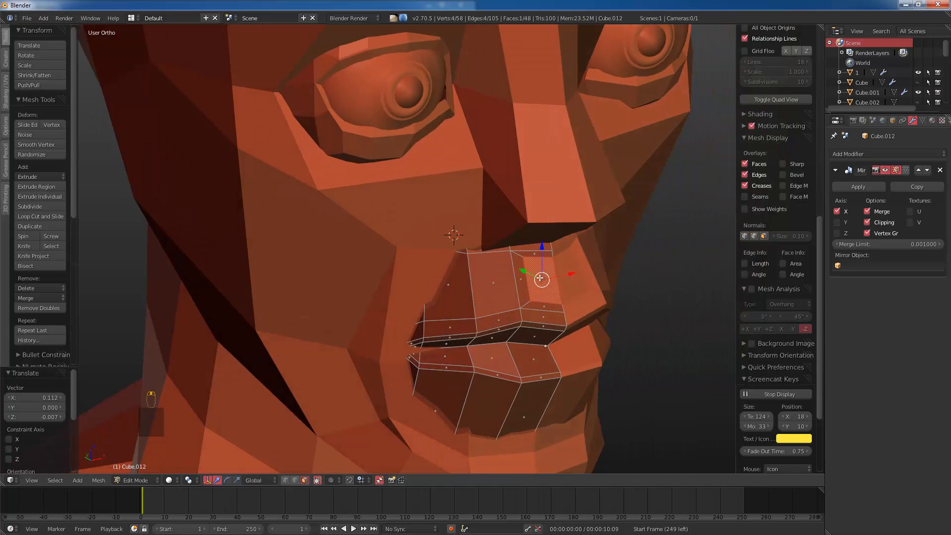
left_click_drag(522, 270, 518, 272)
key("g")
left_click(532, 290)
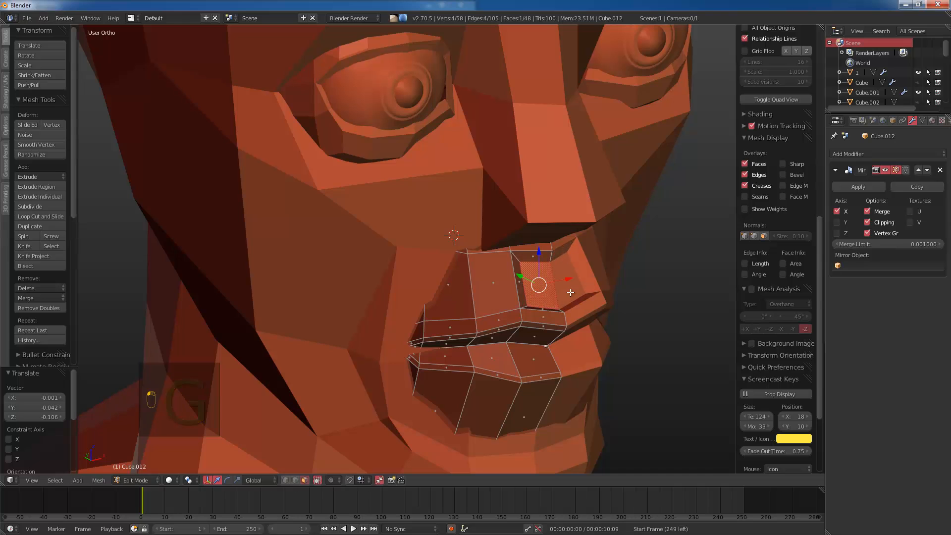
key("s")
left_click(533, 291)
scroll(533, 290, "down", 4)
left_click_drag(540, 303, 544, 304)
Step: Move the upper and lower outer corner vertices around the philtrum inward to narrow its ridge
key("ctrl+Tab")
left_click(480, 275)
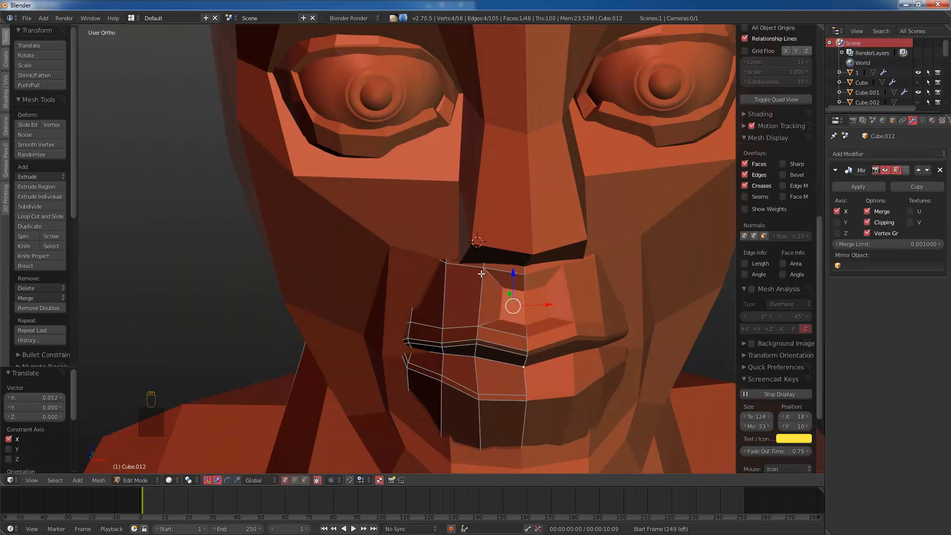
right_click(482, 275)
key("g")
left_click(498, 283)
right_click(482, 322)
key("g")
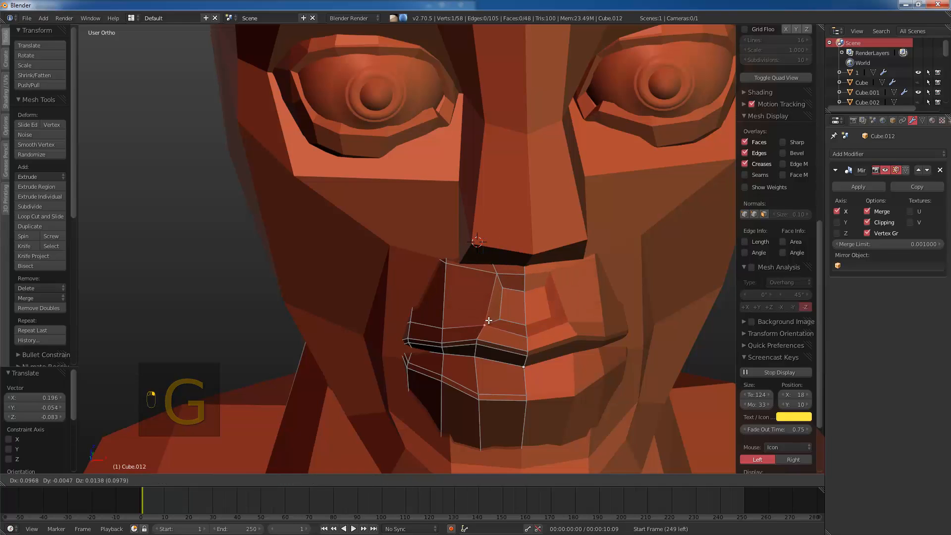
left_click(492, 321)
key("g")
left_click(490, 328)
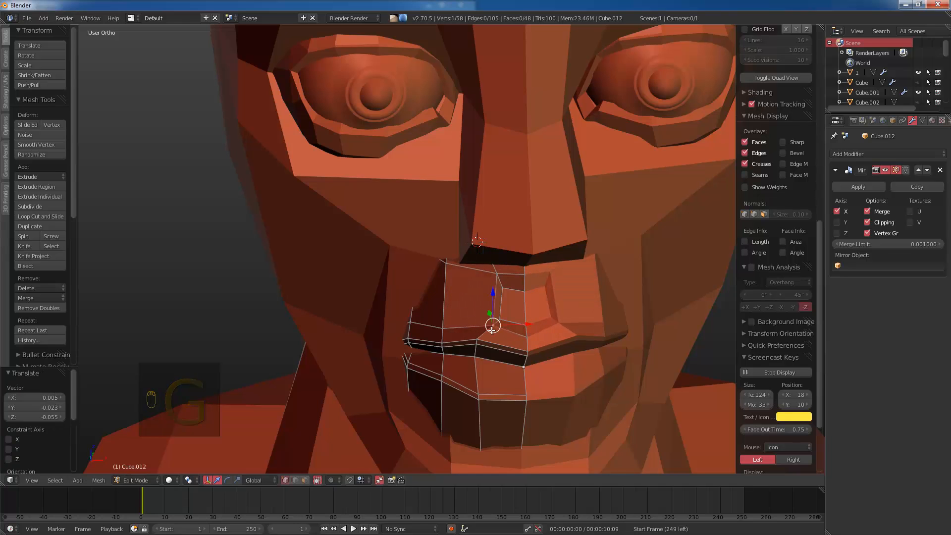
Step: Check the whole face in front view, then reopen the head mesh for editing
key("Tab")
key("KP_1")
scroll(489, 330, "down", 2)
middle_click_drag(443, 290, 498, 302, "shift")
scroll(435, 277, "down", 2)
key("a")
right_click(429, 319)
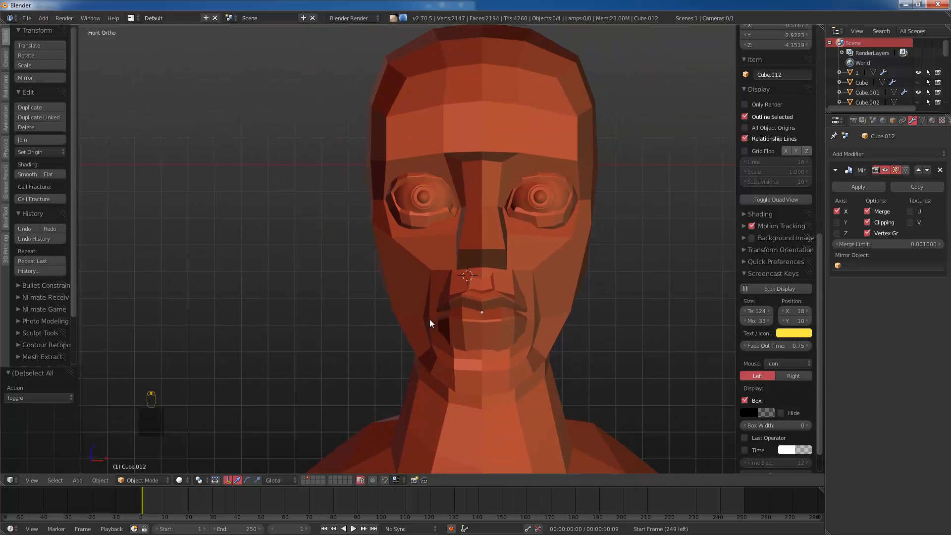
key("Tab")
Step: Adjust the side cheek vertices of the head mesh, raising the vertex below the outer eye 0.222 along Z
right_click(565, 310)
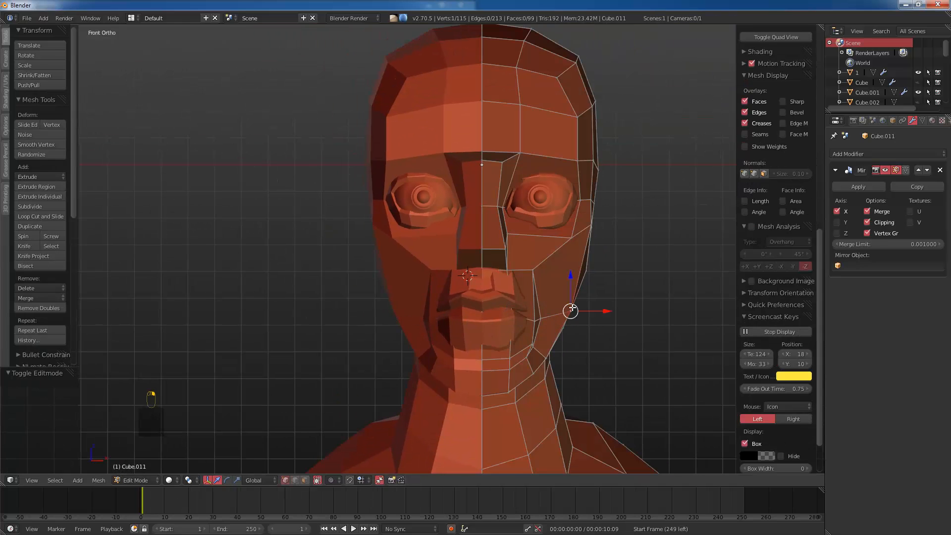
key("g")
left_click(567, 304)
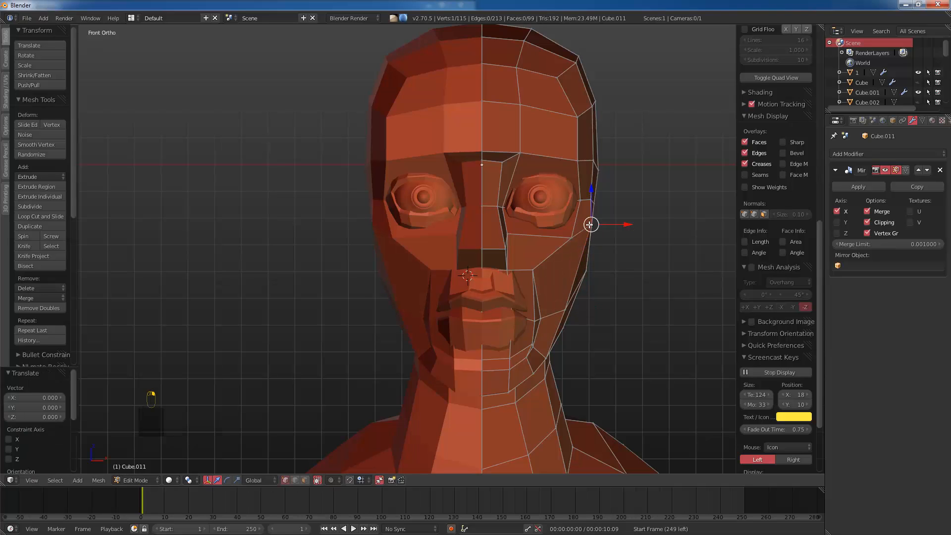
key("g")
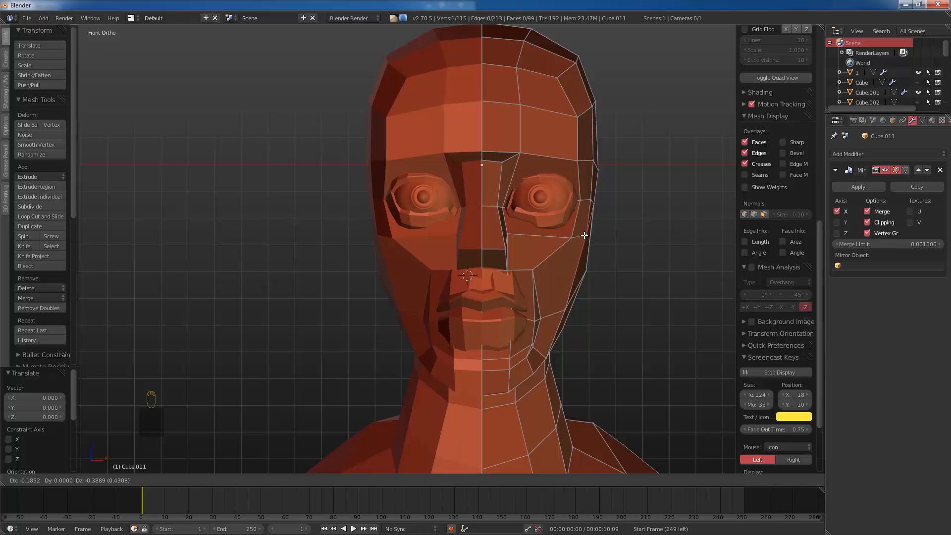
left_click(585, 235)
right_click(571, 237)
key("g")
left_click(569, 231)
Step: Inspect the eye-socket topology, try shifting the socket's side vertices, and undo the move
key("z")
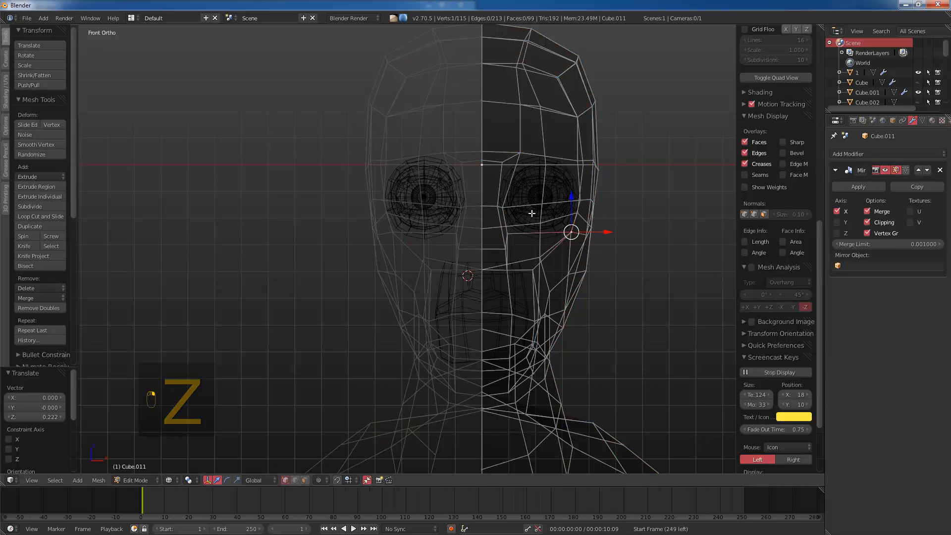
key("z")
key("z")
mouse_move(543, 204)
middle_mouse_down()
mouse_move(530, 218)
mouse_move(552, 218)
middle_mouse_up()
key("z")
key("z")
key("z")
right_click(554, 216)
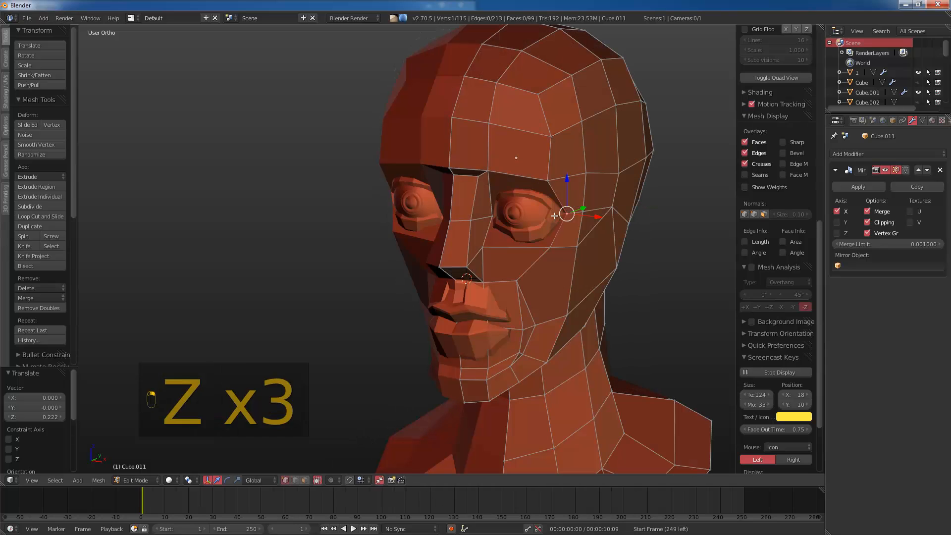
right_click(496, 215, "shift")
left_click_drag(531, 197, 529, 203)
key("ctrl+z")
key("KP_1")
key("a")
key("a")
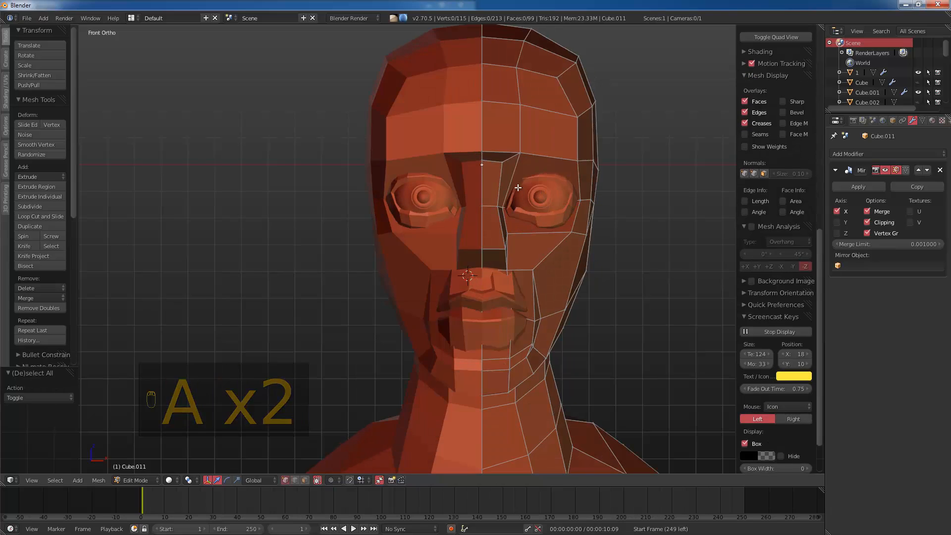
Step: Shift the vertices beside the nose bridge 0.074 along X and the inner brow vertex -0.519 along X
right_click(499, 204)
key("z")
right_click(504, 206, "shift")
key("z")
left_click_drag(523, 208, 523, 206)
right_click(519, 154)
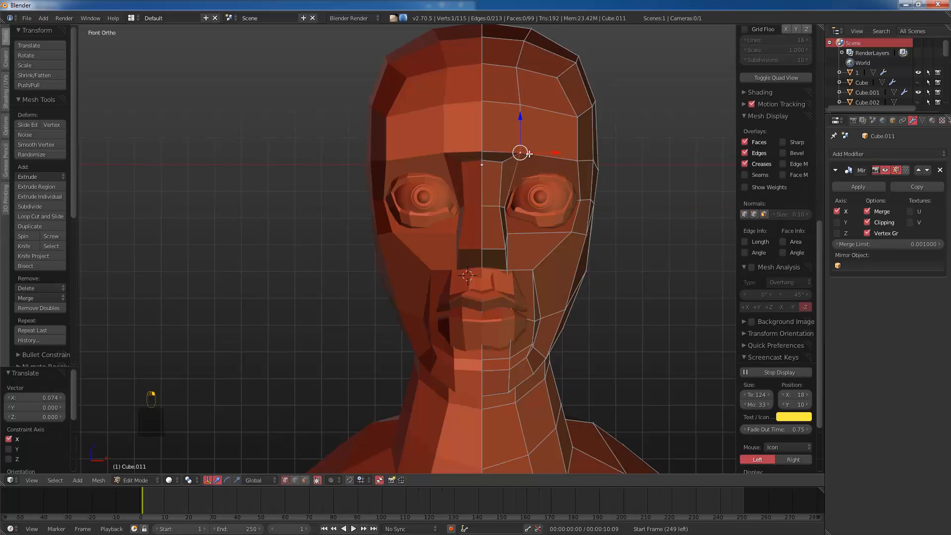
left_click_drag(531, 153, 520, 150)
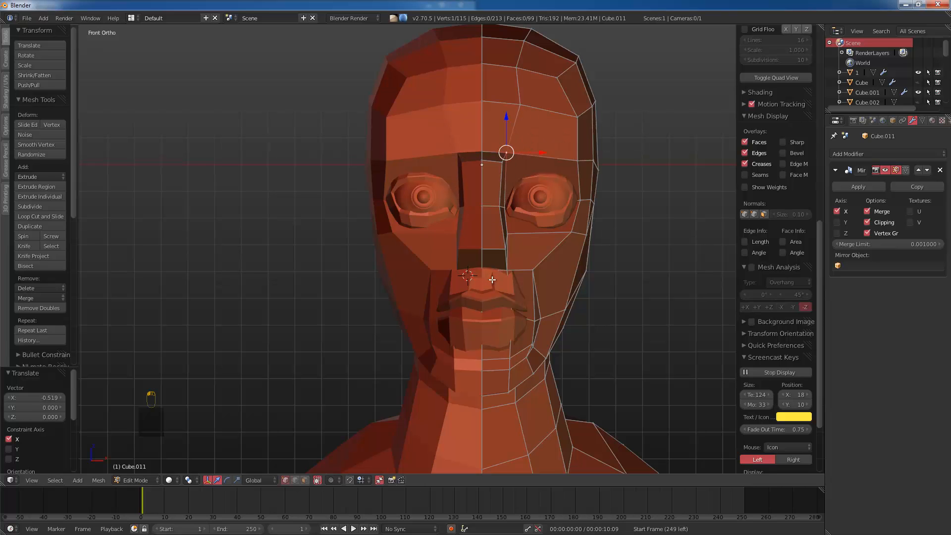
Step: Bevel the nose-tip edge by 0.384 with one segment
middle_click_drag(485, 272, 466, 239)
scroll(475, 241, "up", 2)
scroll(466, 238, "up", 4)
scroll(462, 233, "down", 3)
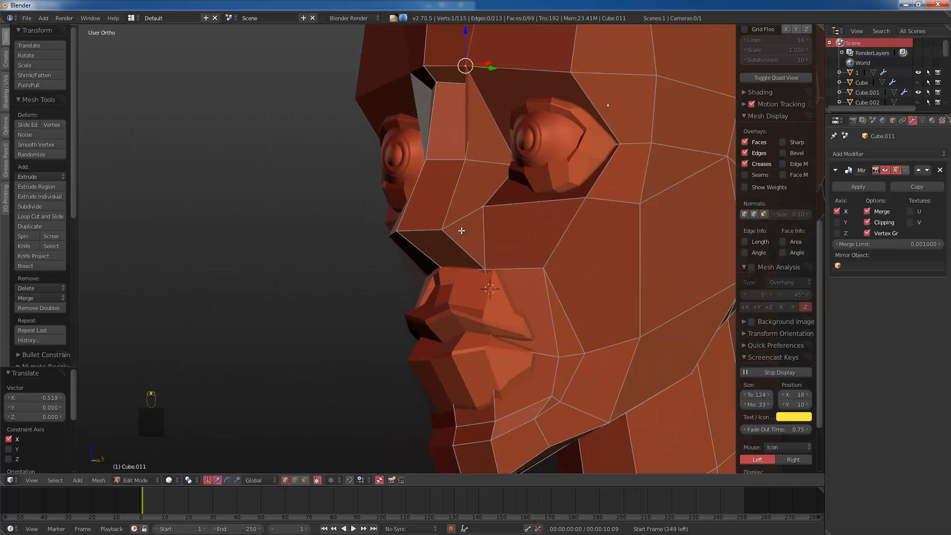
right_click(409, 230, "shift")
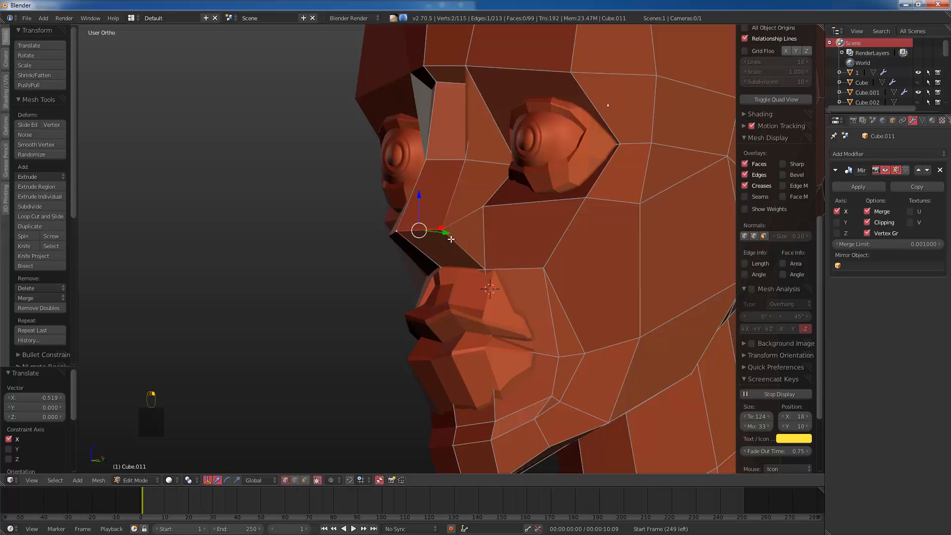
key("ctrl+b")
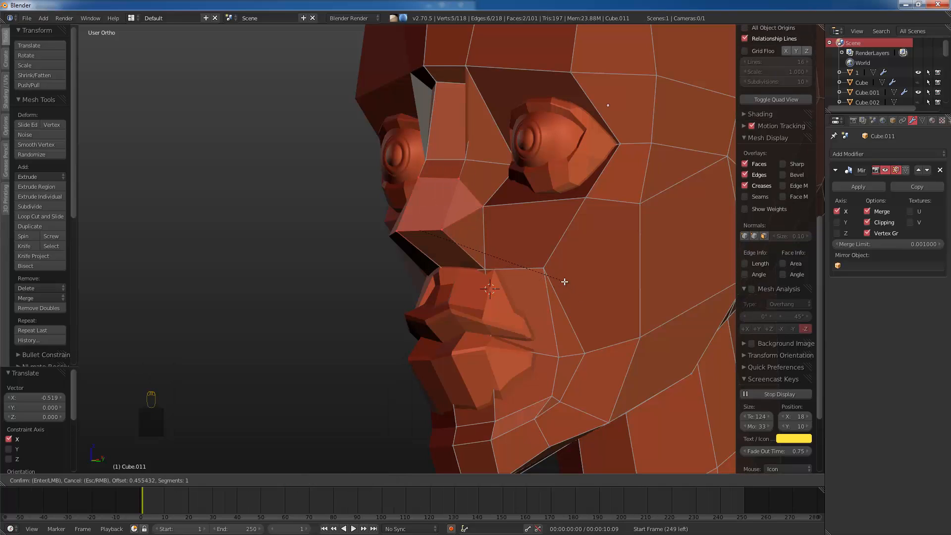
left_click(557, 273)
Step: Slide the bevel's upper vertex up the nose toward the bridge and check the shape in object mode
right_click(442, 187)
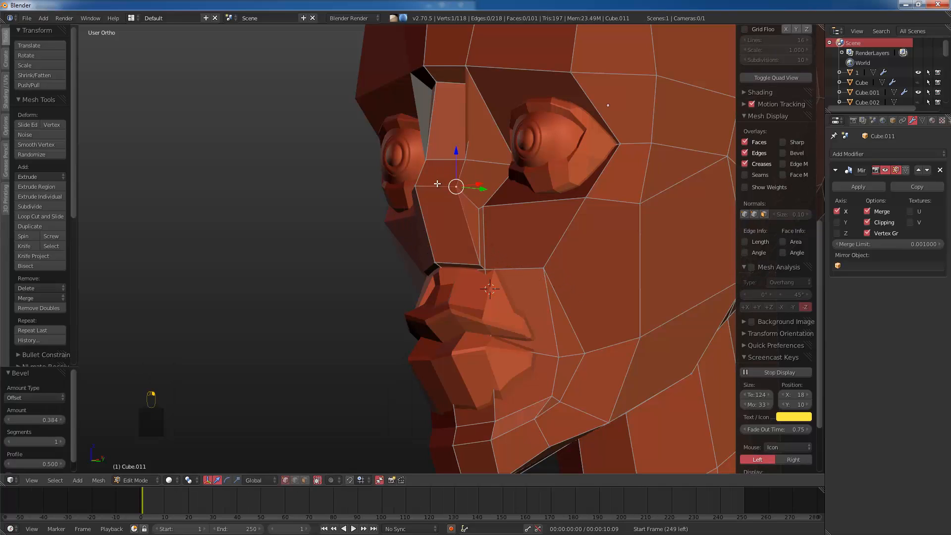
key("g")
key("g")
left_click(454, 143)
key("Tab")
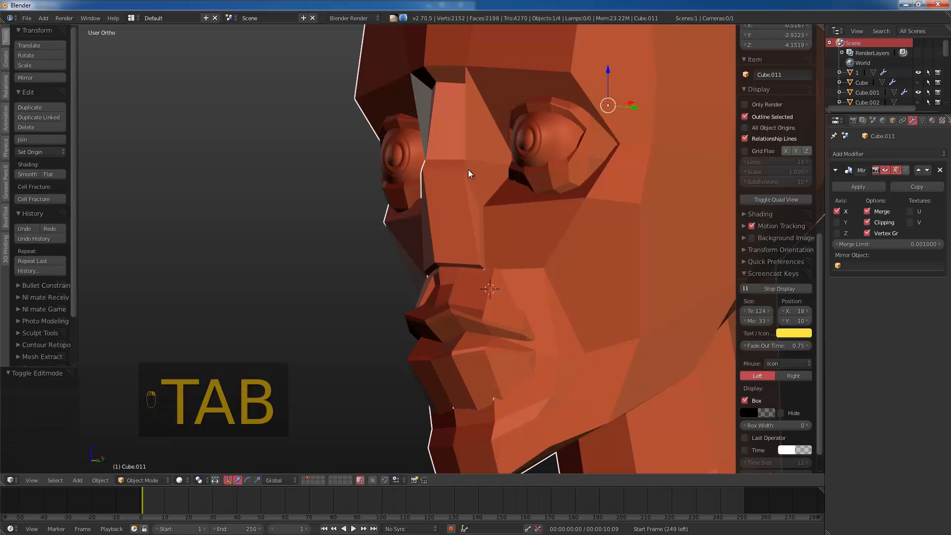
middle_click_drag(468, 170, 468, 188)
key("KP_1")
key("a")
key("a")
Step: Snap the 3D cursor to the selected edge on the nose and add a UV sphere there in object mode
scroll(585, 311, "up", 2)
middle_click_drag(570, 308, 523, 301)
key("Tab")
key("shift+s")
left_click(495, 317)
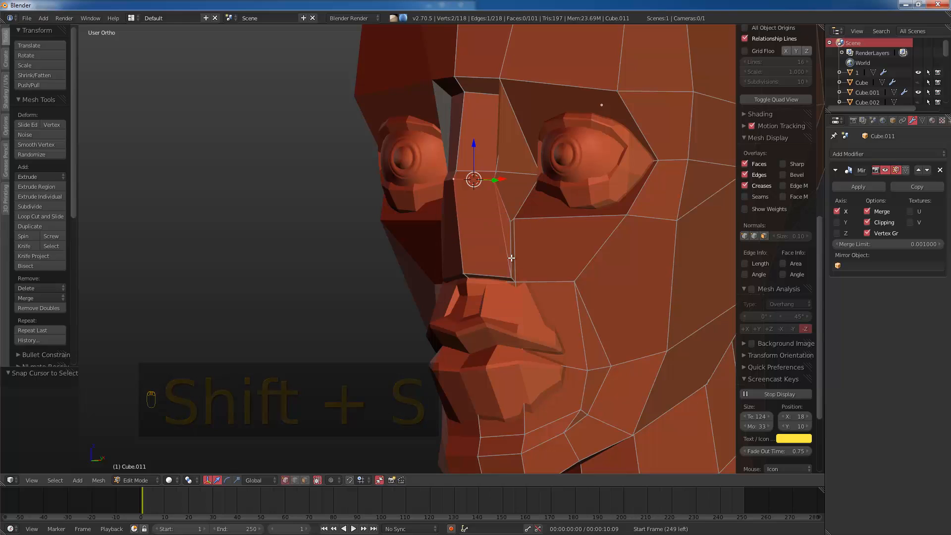
key("Tab")
key("shift+a")
mouse_move(512, 259)
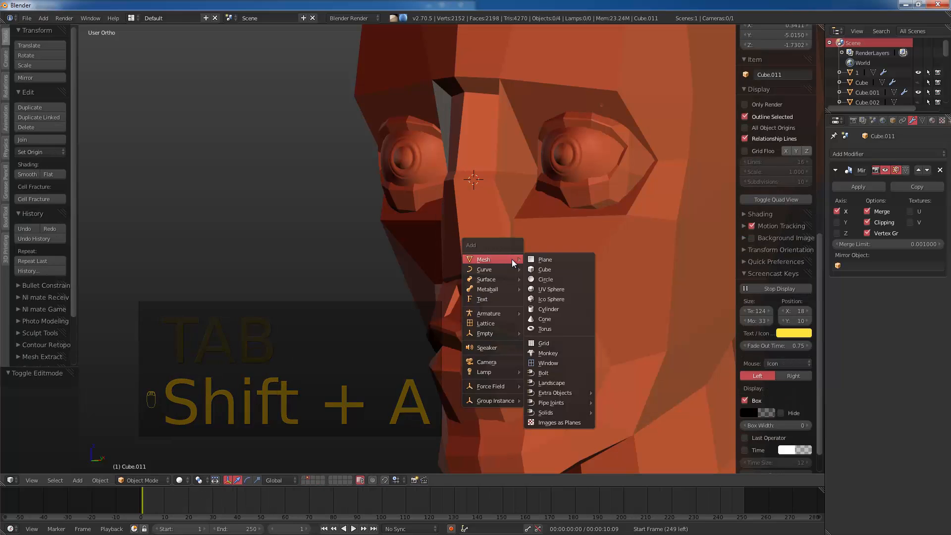
left_click(548, 289)
key("g")
key("z")
left_click(537, 243)
Step: Clear the sphere's location and lower it 2.856 along Z to nose height
key("alt+g")
scroll(536, 278, "down", 2)
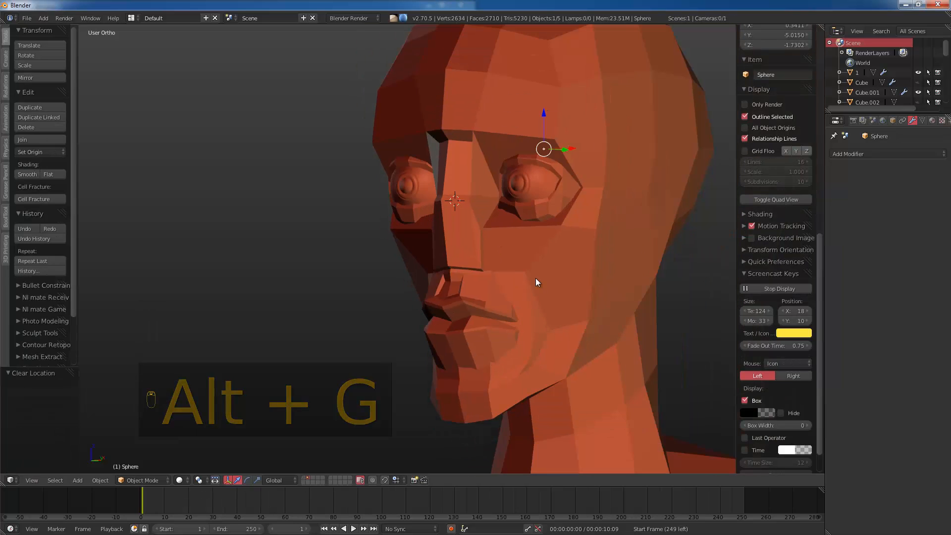
key("g")
key("z")
left_click(533, 356)
Step: Move the sphere forward about 4.79 along Y to the nose tip and view it from the front
middle_click_drag(533, 356, 586, 279)
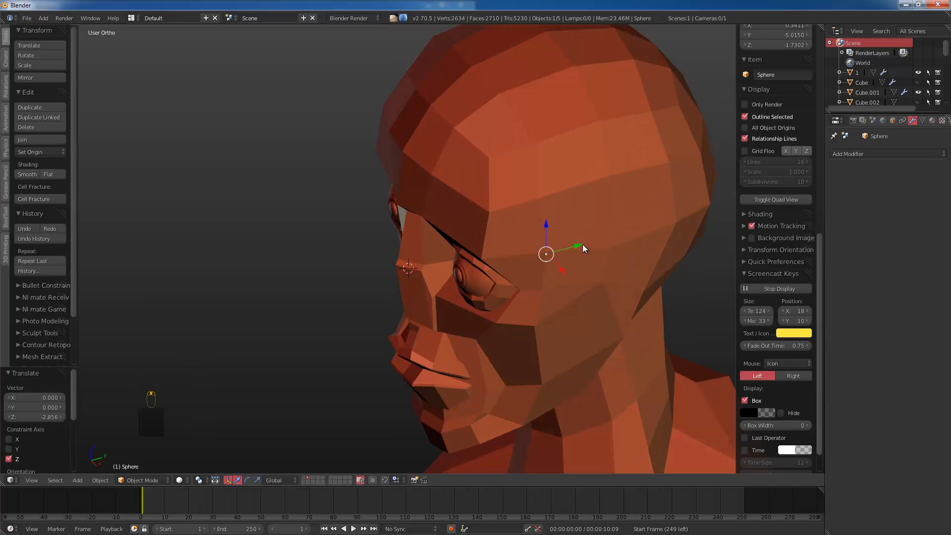
key("g")
key("y")
left_click(457, 305)
key("KP_1")
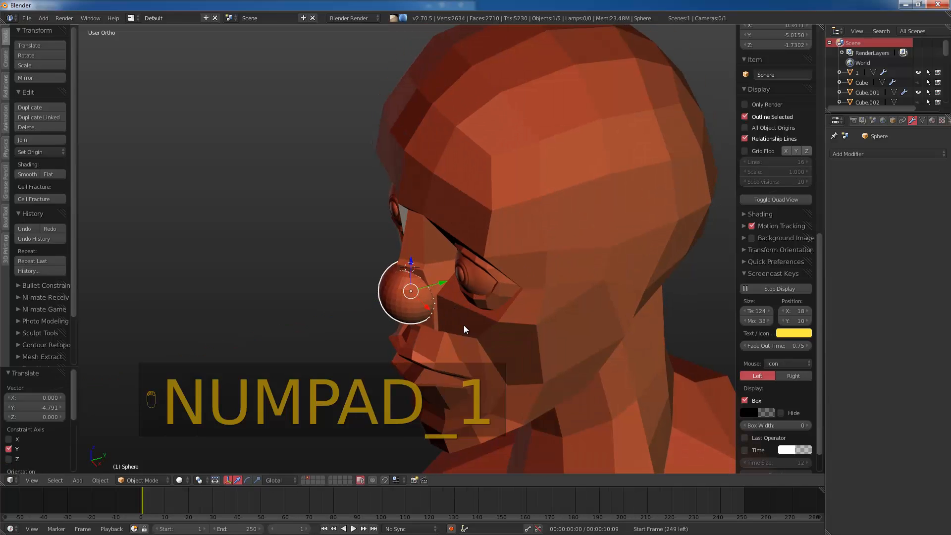
key("r")
key("x")
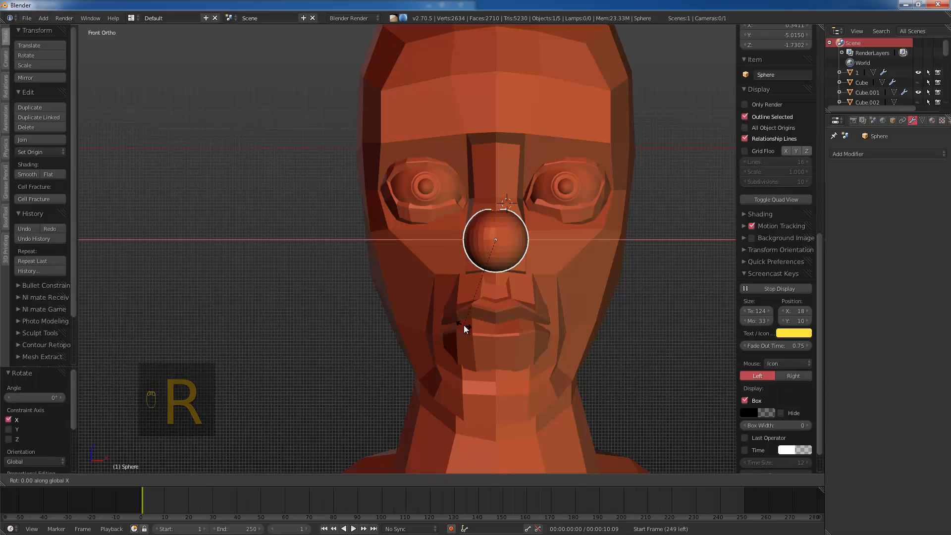
left_click(464, 325)
key("r")
key("x")
left_click(463, 325)
key("r")
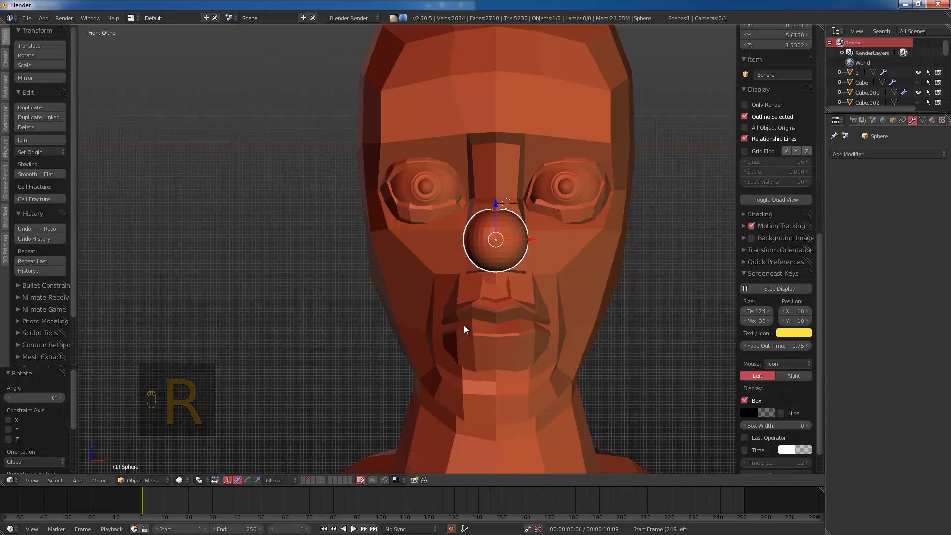
left_click(464, 325)
scroll(497, 335, "up", 2)
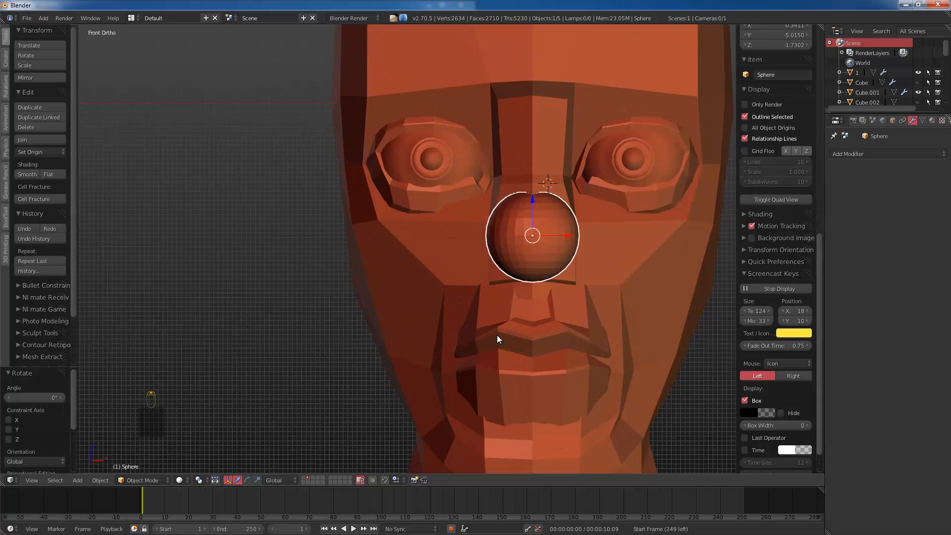
key("shift+Tab")
key("r")
left_click(521, 349)
key("z")
key("z")
scroll(501, 343, "up", 2)
mouse_move(508, 317)
middle_mouse_down()
mouse_move(479, 340)
mouse_move(459, 338)
middle_mouse_up()
scroll(459, 338, "up", 1)
key("shift+Tab")
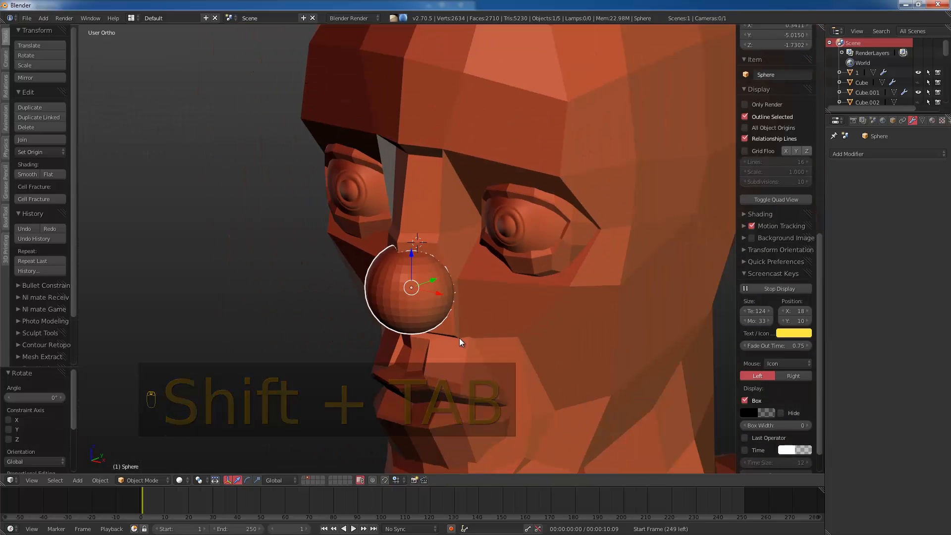
key("r")
right_click(459, 338)
key("KP_1")
key("r")
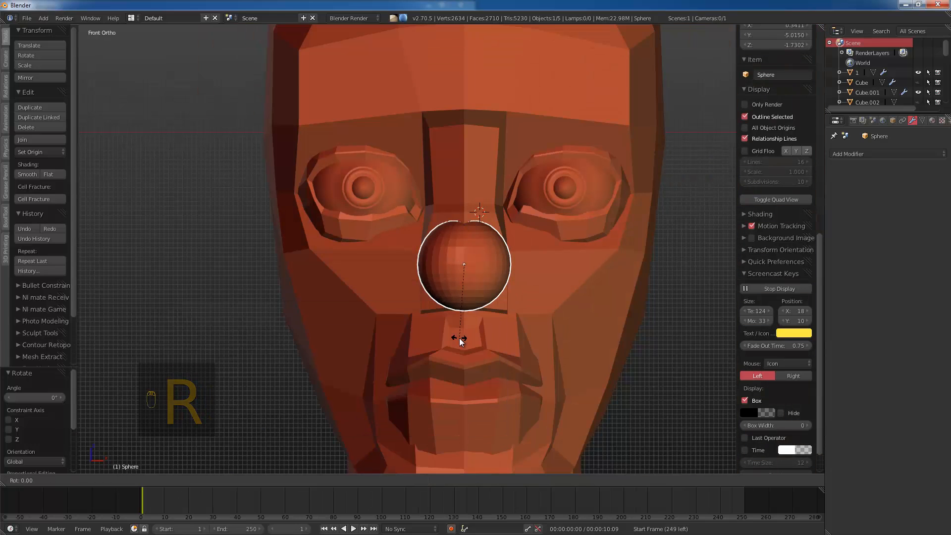
right_click(459, 338)
Step: Rotate the nose-tip sphere 90° about the Z axis
key("r")
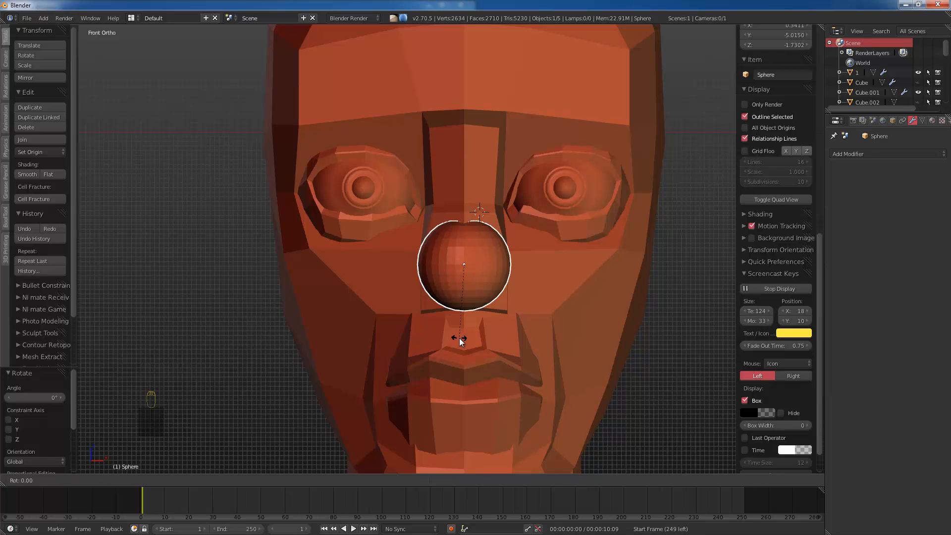
key("r")
left_click(460, 338)
type("rz90")
key("Return")
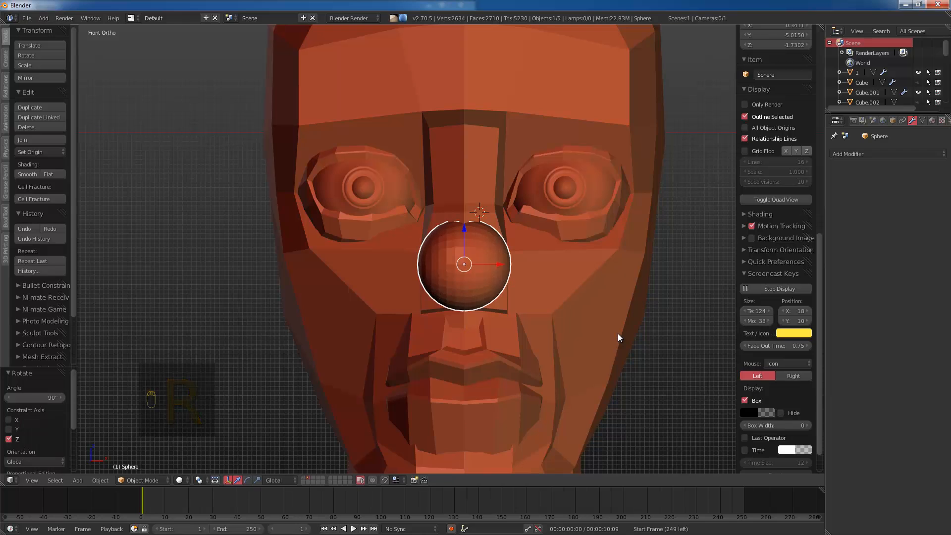
Step: Duplicate the nose-tip sphere, scale the copy down to about 0.6 and place it beside the lower part of the original
key("shift+d")
key("s")
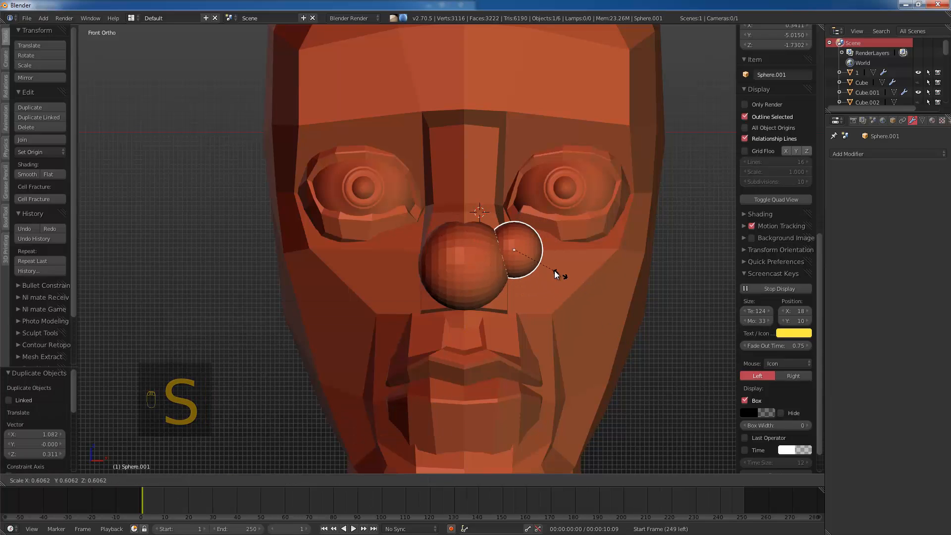
key("g")
left_click(540, 284)
middle_click_drag(542, 287, 471, 296)
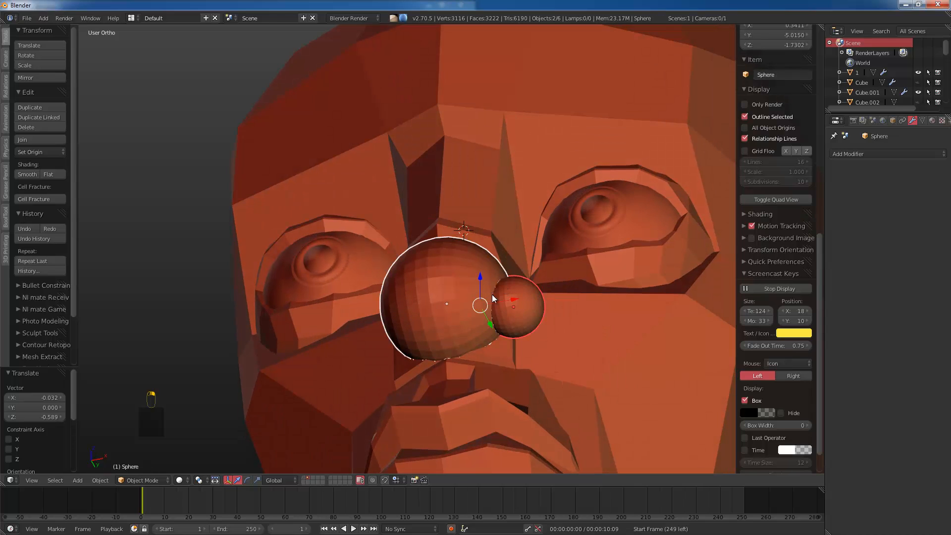
Step: Add a Mirror modifier to the large nose sphere with object 1 as the mirror object
left_click(855, 157)
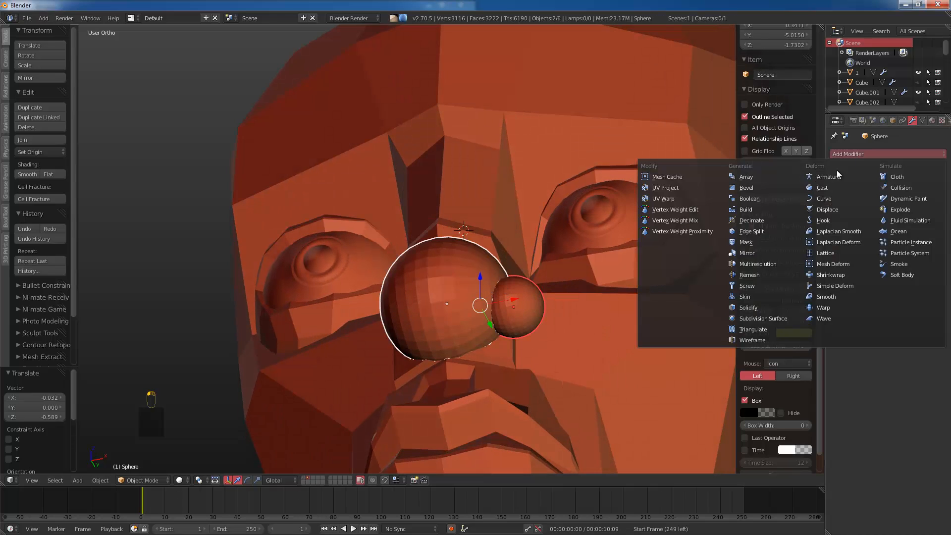
left_click(743, 254)
left_click(855, 266)
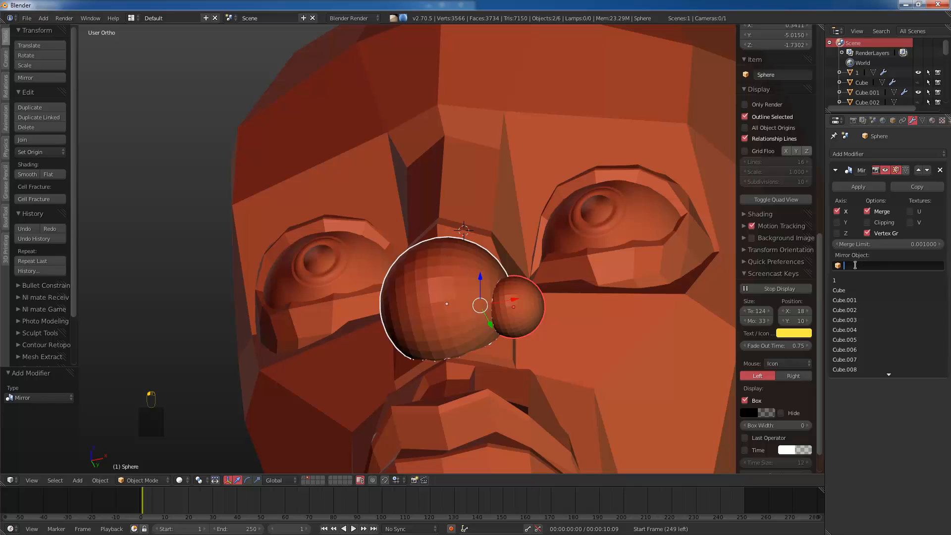
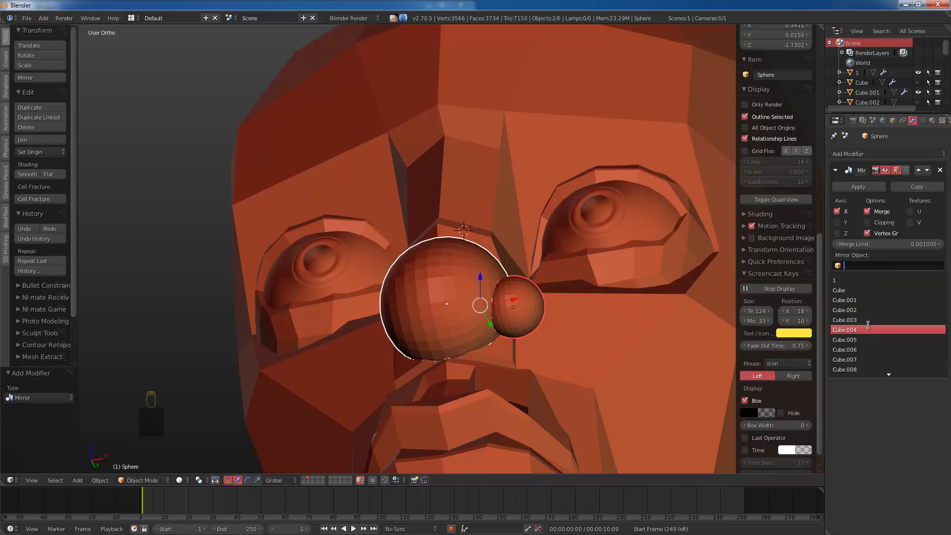
left_click(843, 282)
Step: Remove the Mirror modifier from the large nose sphere and select the small sphere
middle_click_drag(500, 308, 531, 317)
right_click(537, 332)
key("z")
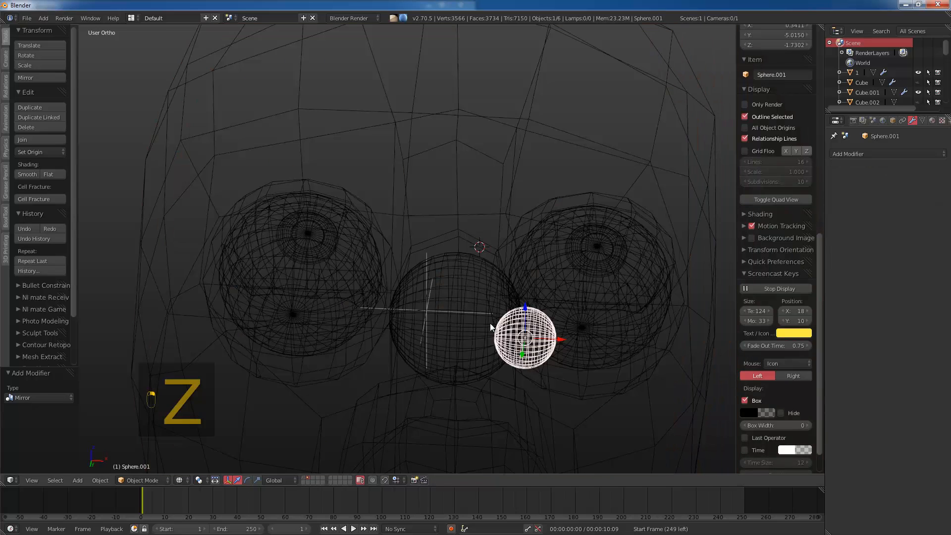
right_click(460, 314)
right_click(470, 292)
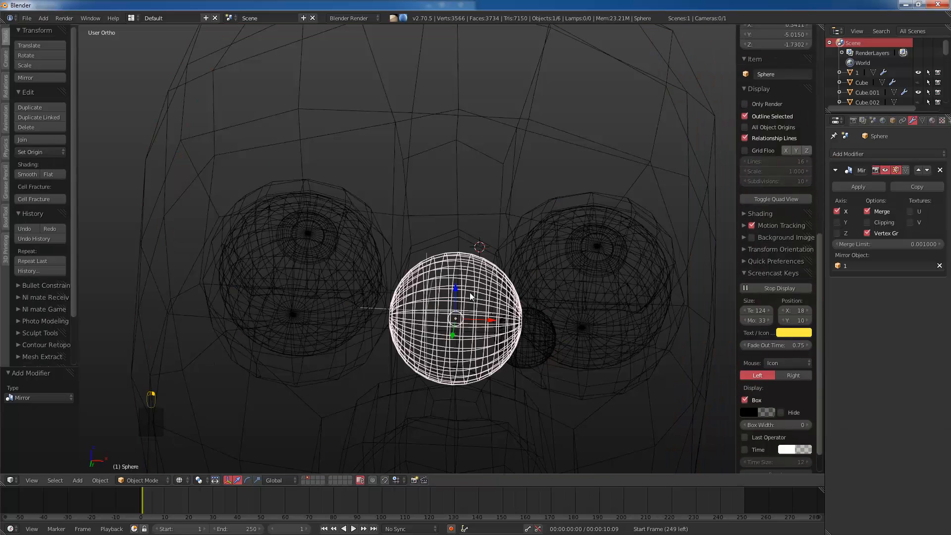
left_click(940, 171)
key("z")
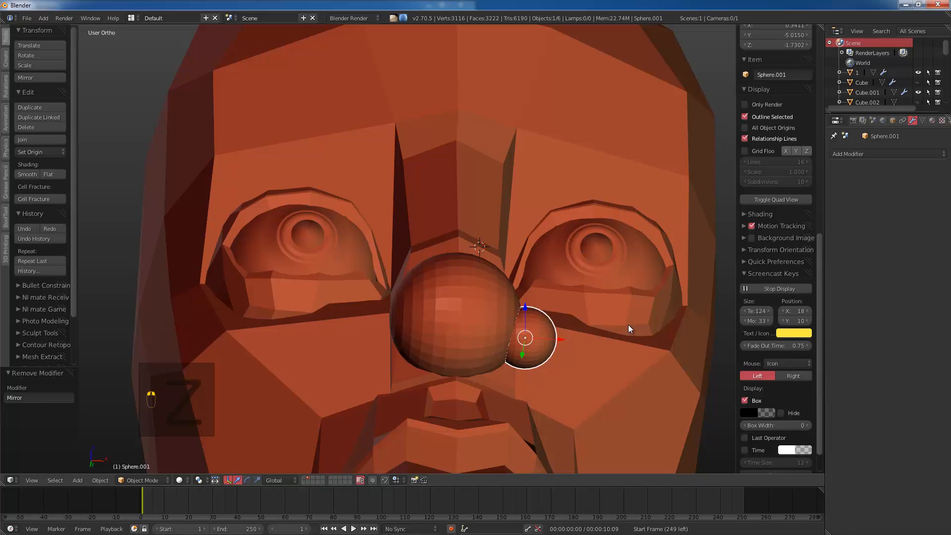
Step: Add a Mirror modifier to the small nostril sphere with object 1 as the mirror object
left_click(872, 156)
left_click(789, 264)
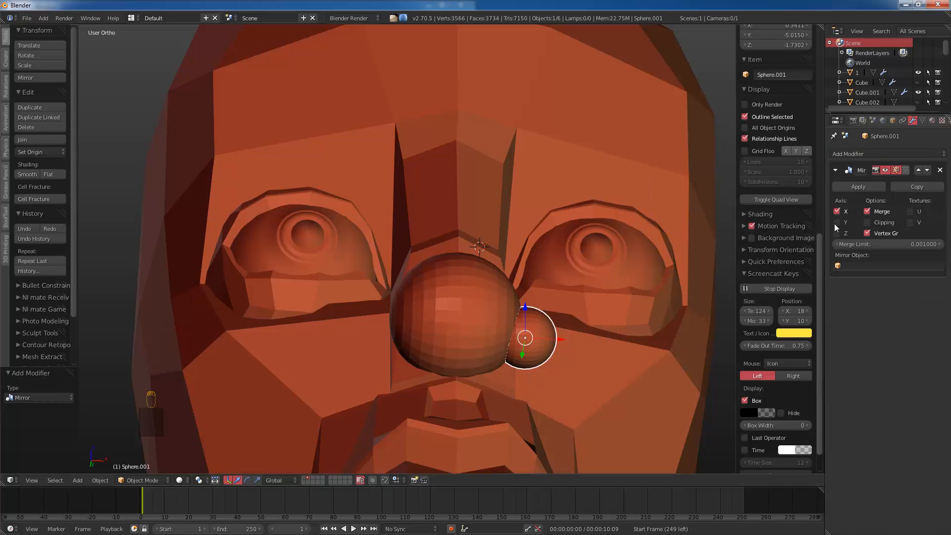
left_click(854, 262)
left_click(842, 278)
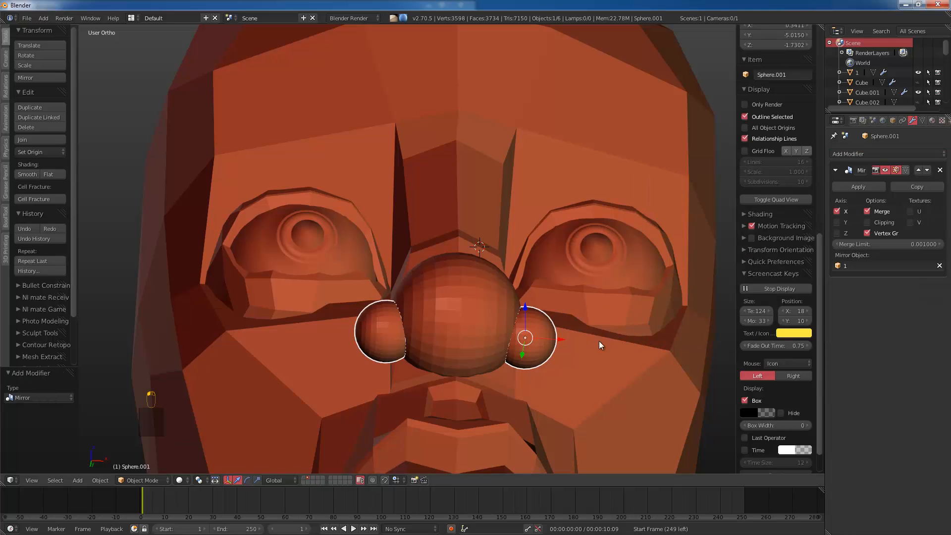
Step: Move the small sphere back about 0.28 along Y and down about 0.18 along Z in the side view
key("KP_1")
key("KP_3")
key("g")
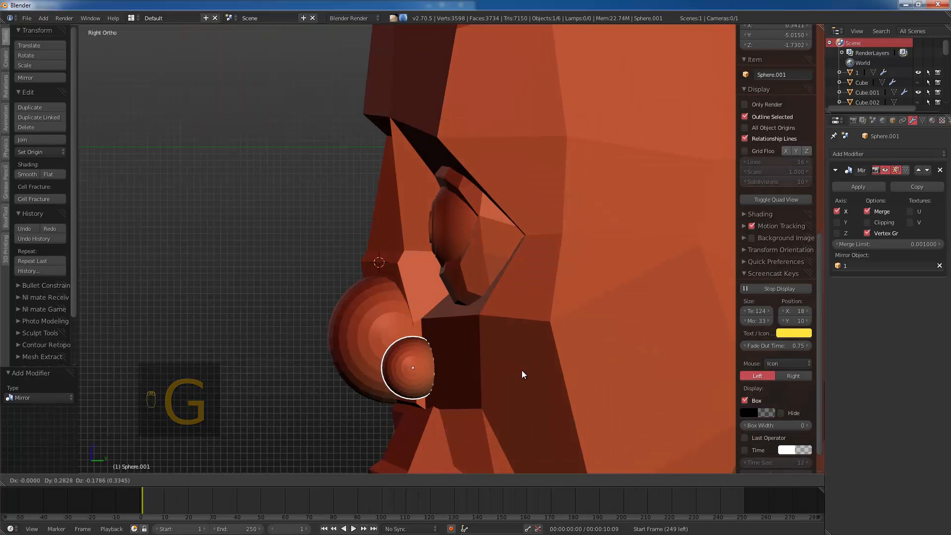
left_click(522, 370)
Step: Move the large nose sphere 0.662 forward along Y and 0.186 up along Z
left_click_drag(394, 337, 528, 302, "shift")
middle_click_drag(528, 302, 533, 300, "shift")
right_click(498, 287)
key("g")
left_click(497, 275)
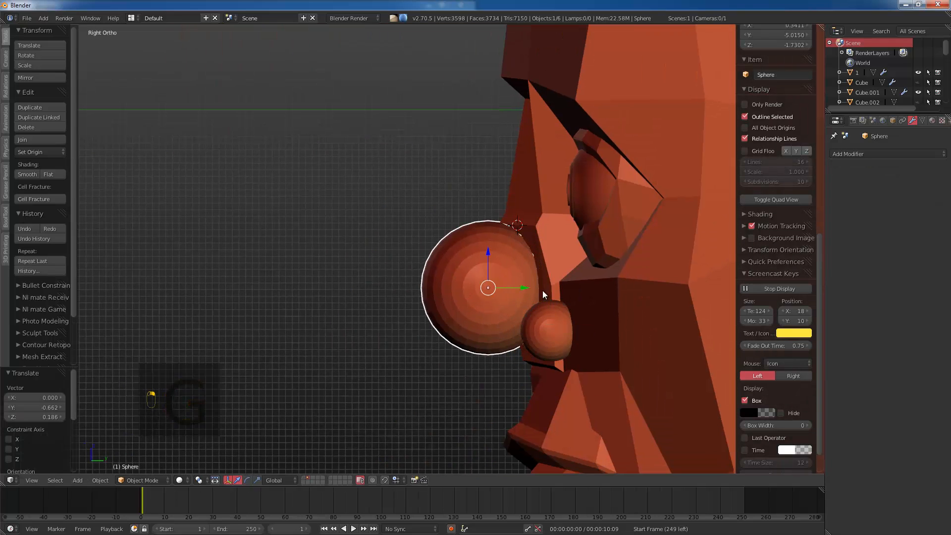
Step: Scale the large sphere by 0.825, move it further forward and fine-tune its size and position in front of the nose
key("s")
left_click(535, 290)
key("g")
left_click(494, 278)
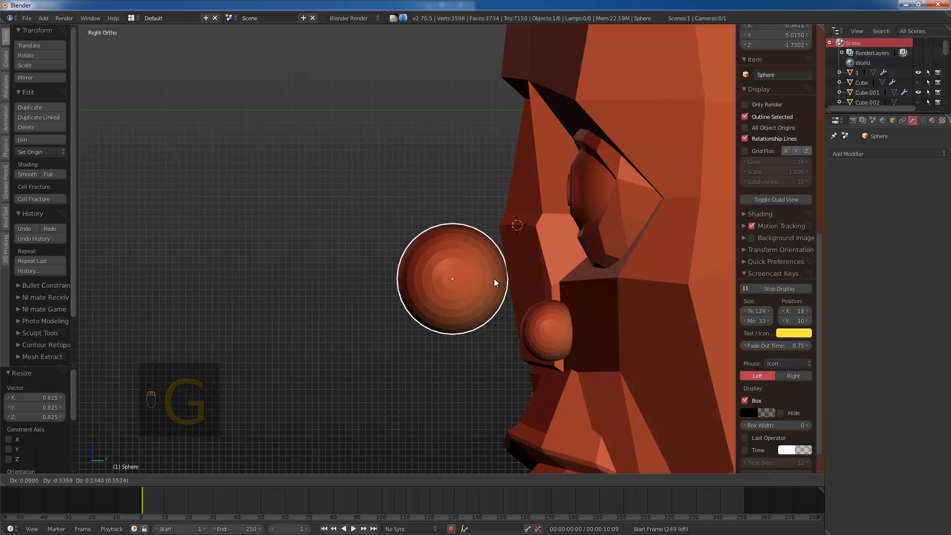
key("s")
left_click(528, 291)
key("g")
left_click(537, 296)
Step: Move the small sphere forward, up and inward against the large sphere, and scale it by 1.085
right_click(552, 328)
key("g")
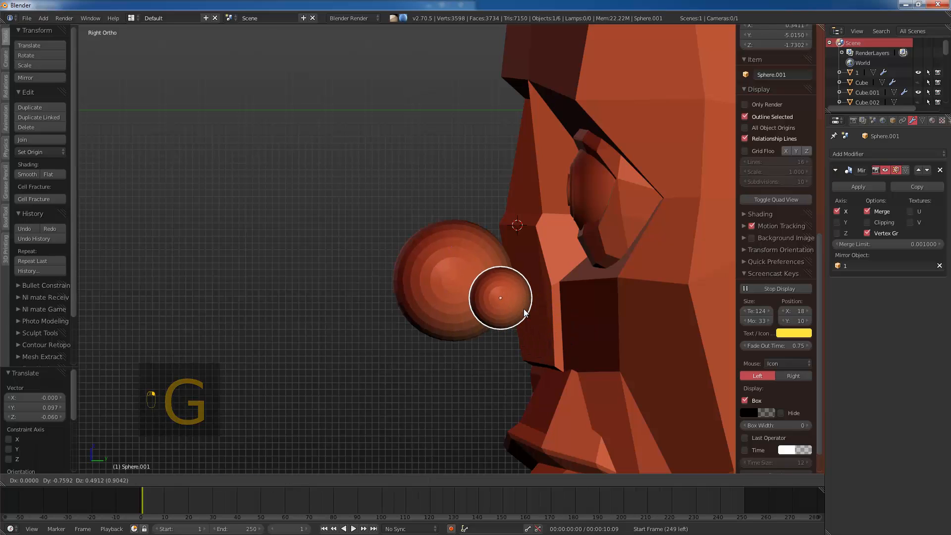
key("KP_1")
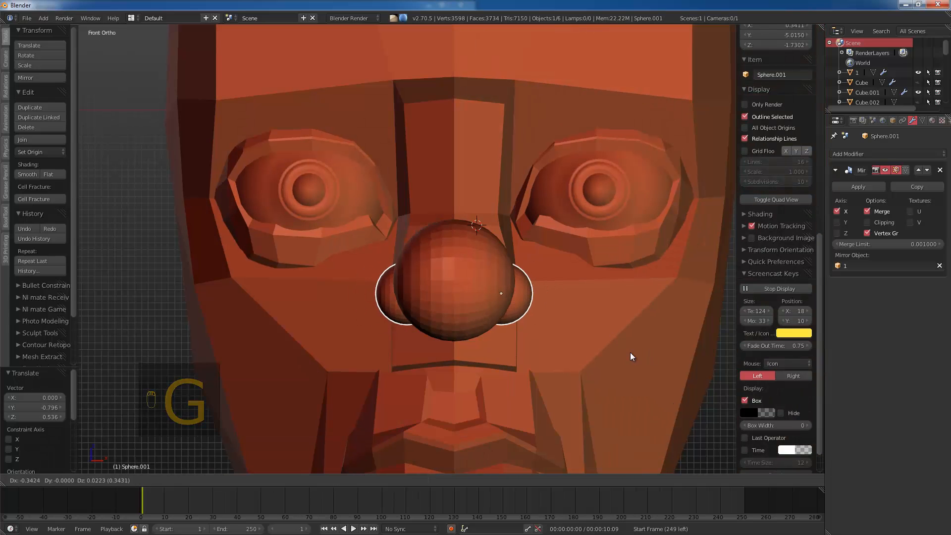
left_click(622, 349)
key("s")
left_click(637, 363)
Step: Scale the small sphere by 1.220 and move it 0.267 forward along Y in the side view
key("KP_1")
key("KP_3")
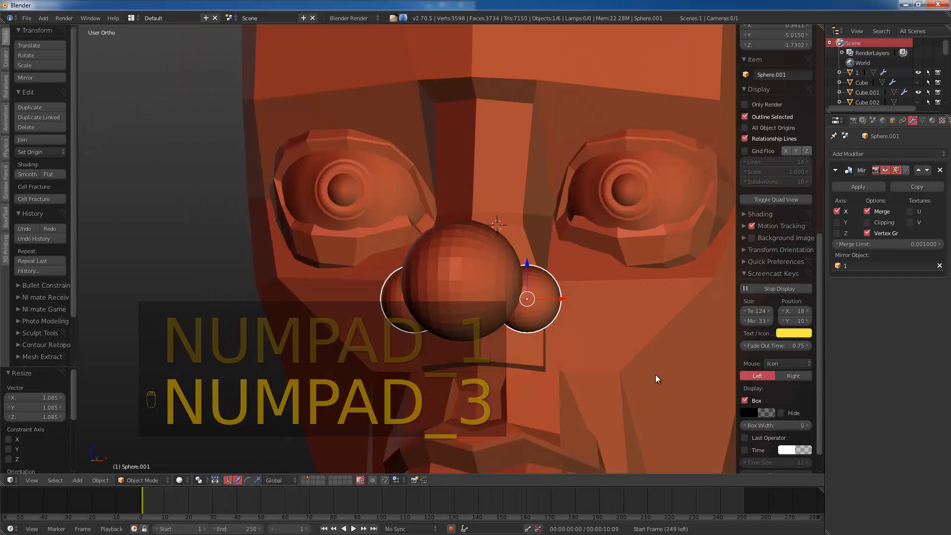
scroll(615, 251, "up", 3)
key("s")
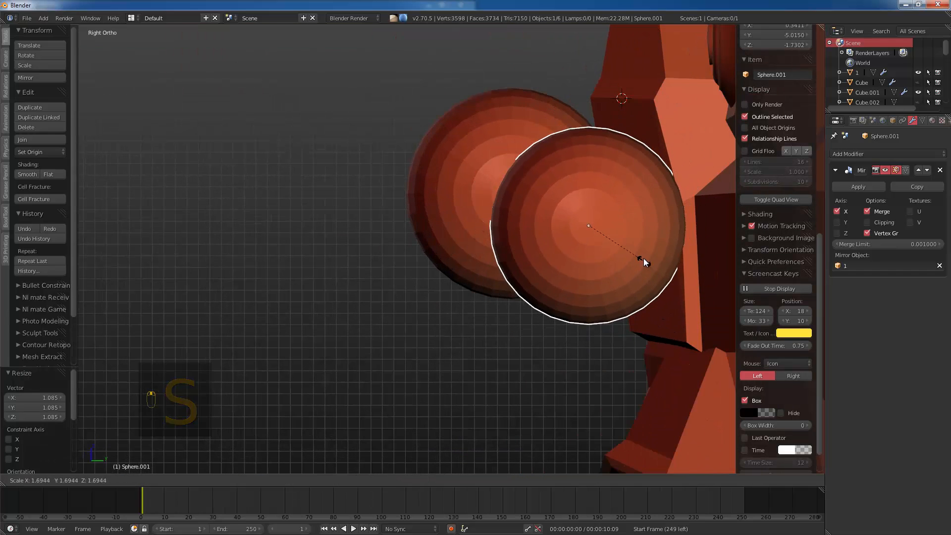
left_click(628, 237)
key("s")
key("g")
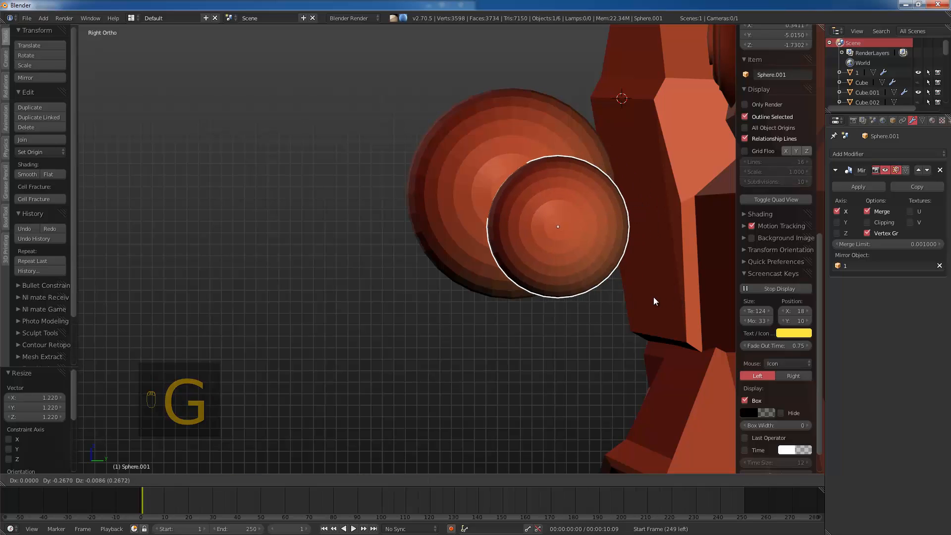
left_click(653, 296)
Step: Move the small sphere 0.124 inward along X so the mirrored pair sits closer to the large sphere
key("KP_1")
key("KP_3")
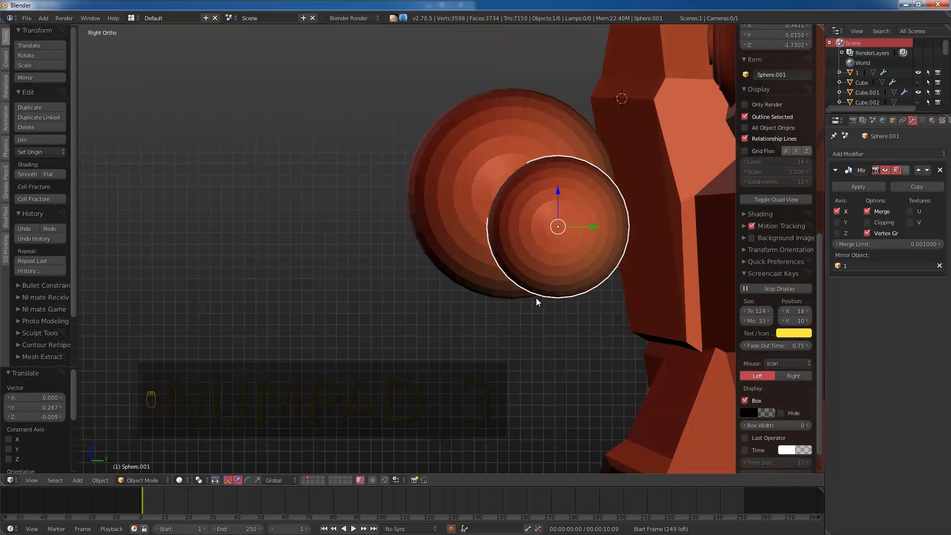
middle_click_drag(536, 299, 690, 324)
key("g")
key("x")
left_click(664, 343)
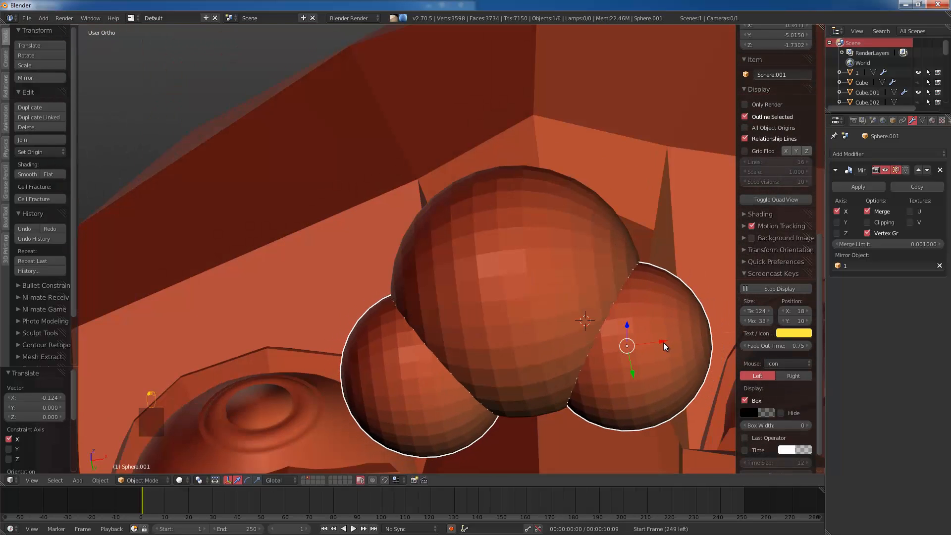
Step: Put the small sphere in Sculpt Mode in the side view and choose the Grab brush
key("KP_1")
key("KP_3")
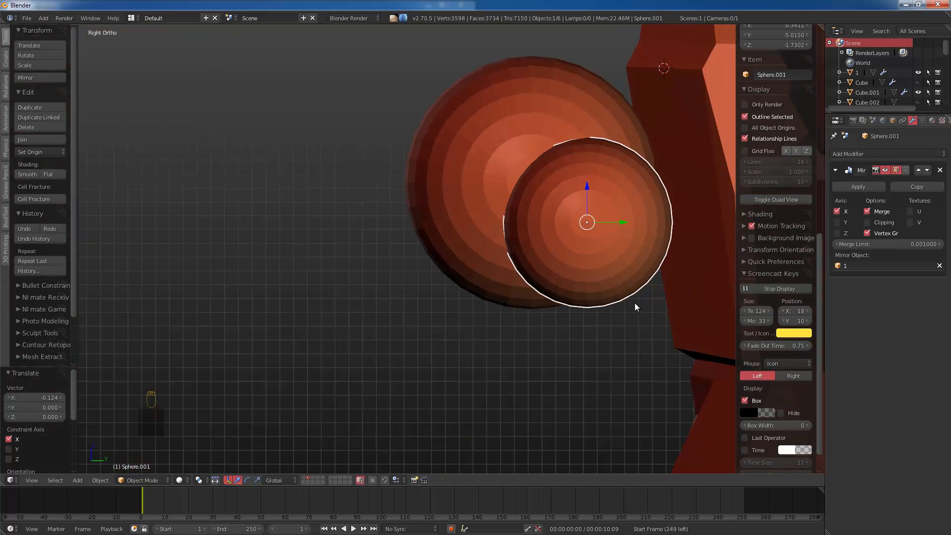
left_click(149, 480)
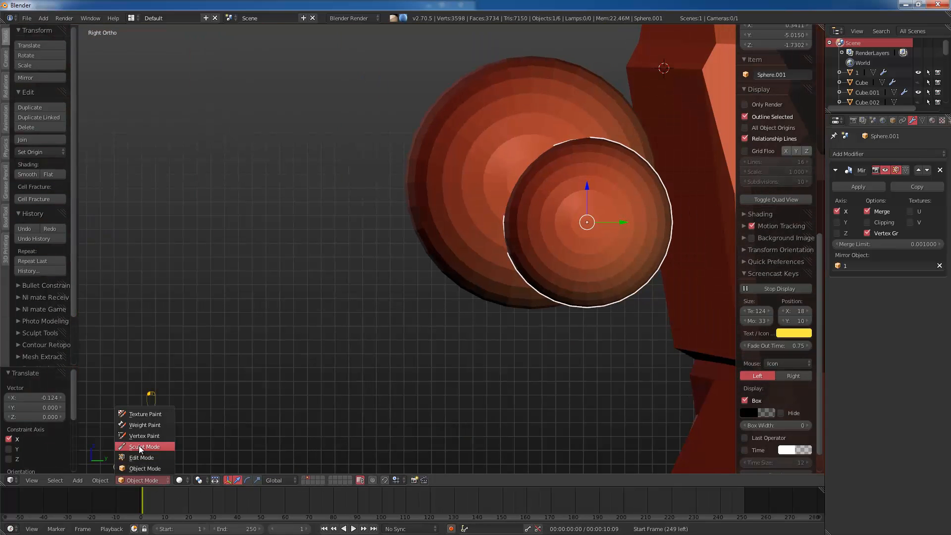
left_click(140, 448)
scroll(485, 271, "down", 3)
key("g")
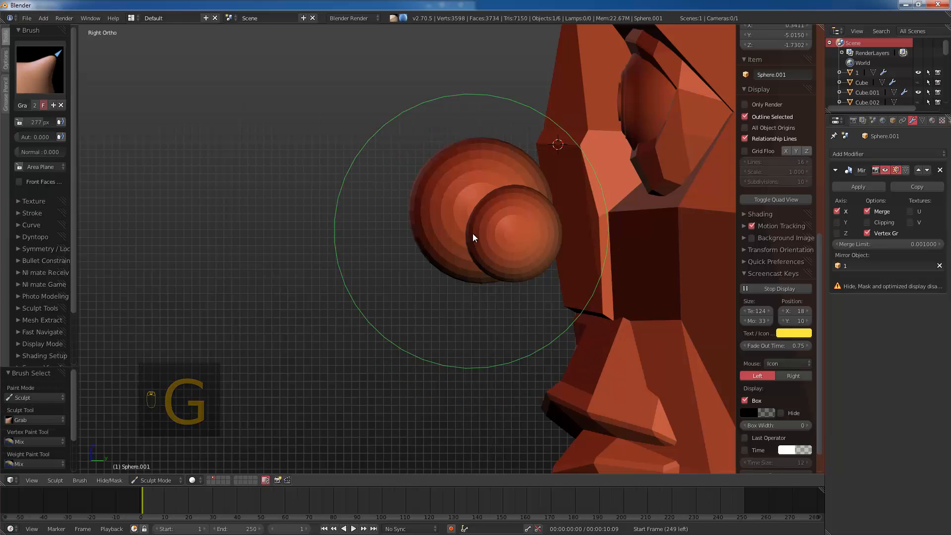
Step: Grab-sculpt the small sphere into a nostril wing, pulling its front edge forward, its top upward and its rear toward the face
scroll(472, 234, "up", 3)
left_click_drag(535, 231, 471, 215)
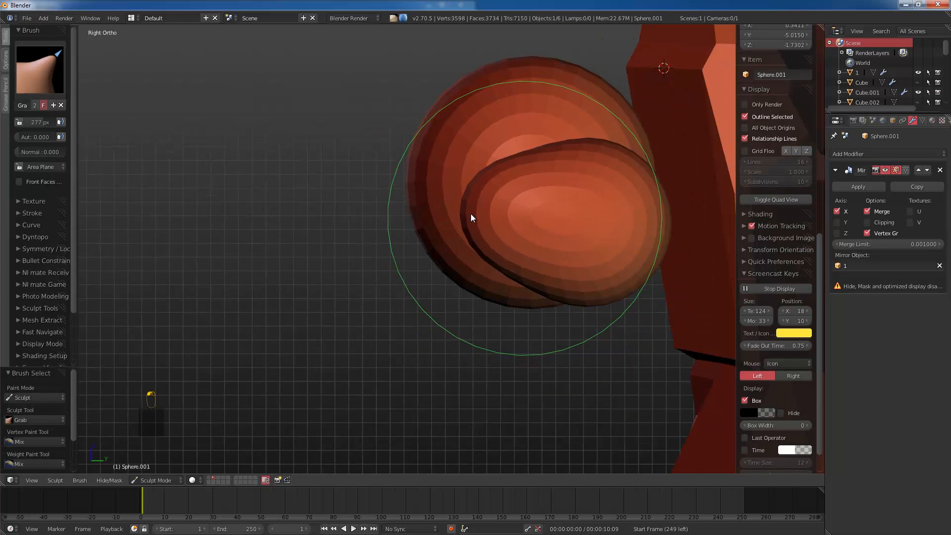
mouse_move(526, 161)
left_mouse_down()
mouse_move(548, 134)
mouse_move(629, 153)
mouse_move(639, 144)
left_mouse_up()
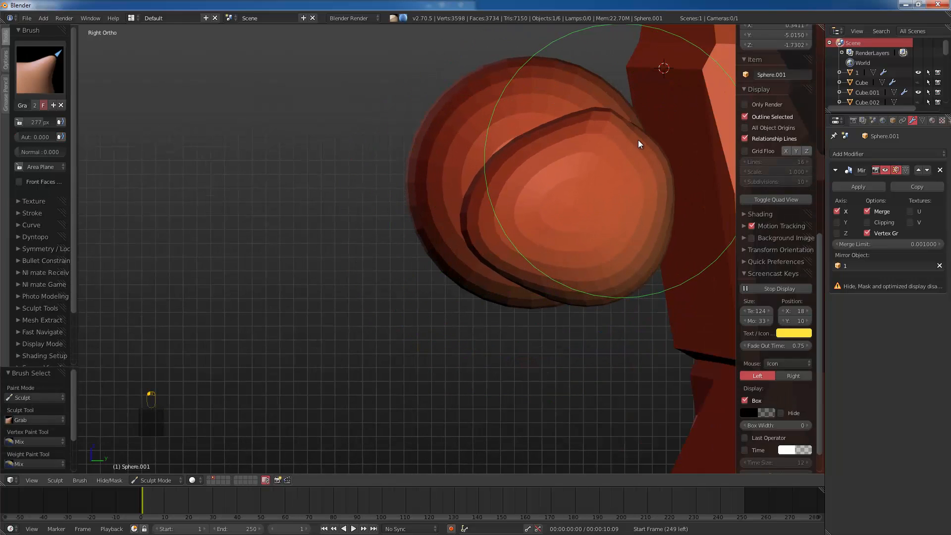
mouse_move(626, 299)
left_mouse_down()
mouse_move(650, 289)
mouse_move(643, 233)
left_mouse_up()
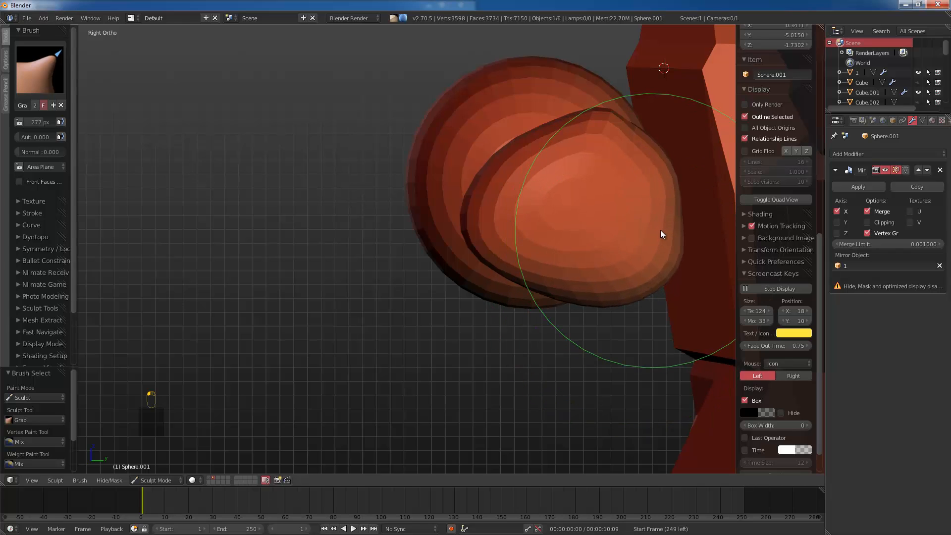
left_click_drag(625, 145, 643, 163)
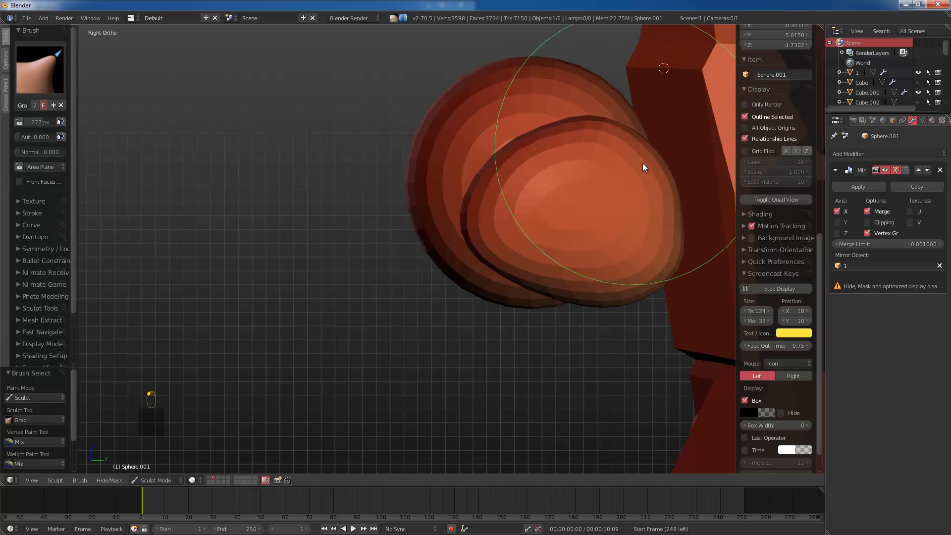
mouse_move(684, 198)
left_mouse_down()
mouse_move(677, 204)
mouse_move(630, 134)
left_mouse_up()
left_click_drag(550, 142, 548, 133)
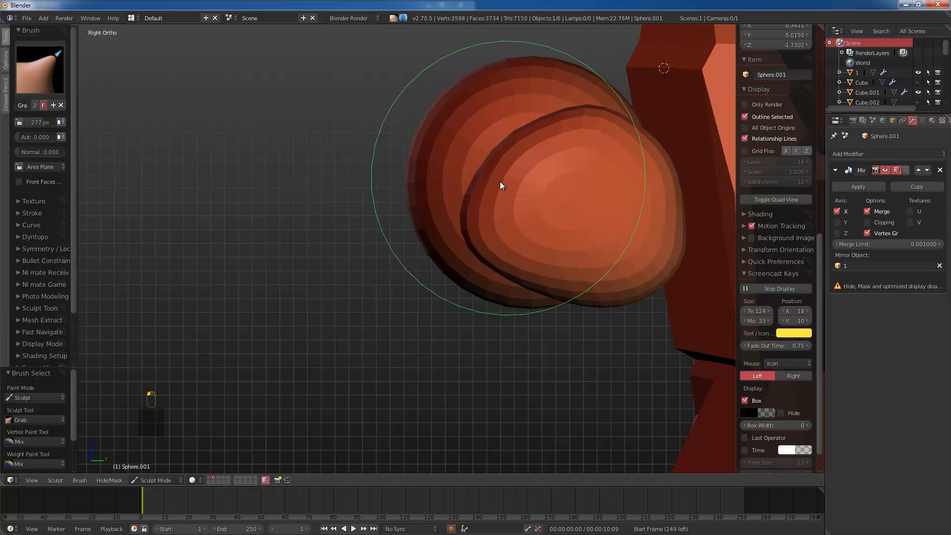
Step: Grab-sculpt the nostril wing's front edge slightly forward and its upper outer edge inward so the shape tapers toward the top
left_click_drag(489, 185, 485, 182)
middle_click_drag(484, 182, 577, 197)
key("KP_1")
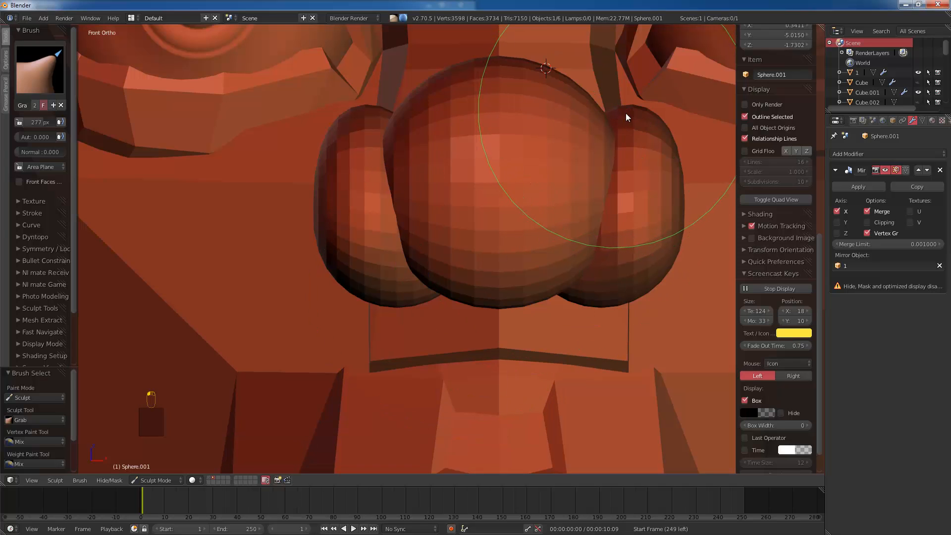
left_click_drag(627, 115, 610, 119)
mouse_move(666, 165)
middle_mouse_down()
mouse_move(649, 195)
mouse_move(683, 121)
middle_mouse_up()
left_click_drag(658, 122, 625, 117)
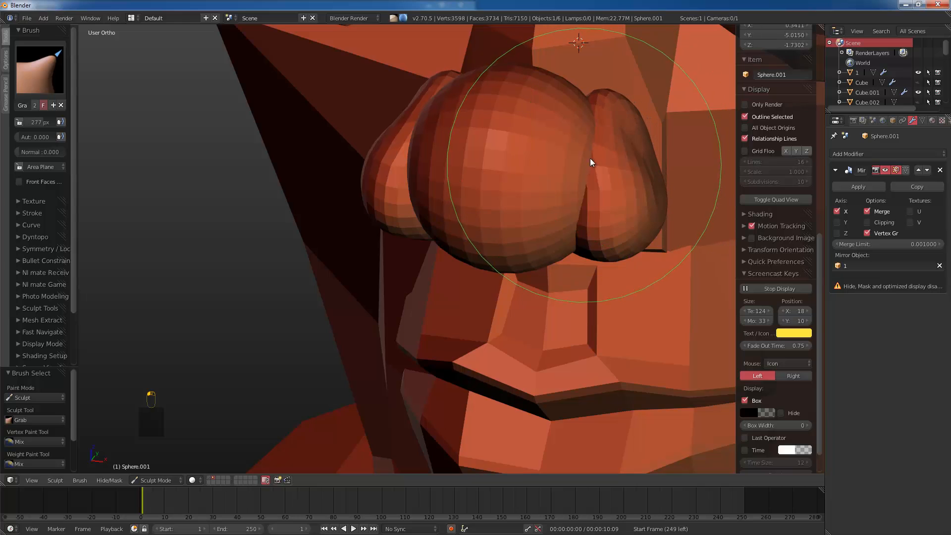
left_click_drag(590, 159, 628, 115)
mouse_move(608, 147)
left_mouse_down()
mouse_move(615, 154)
mouse_move(620, 144)
left_mouse_up()
Step: Grab-sculpt the nostril wing from below, pulling its rear and front portions inward so it hugs the tip sphere
key("KP_1")
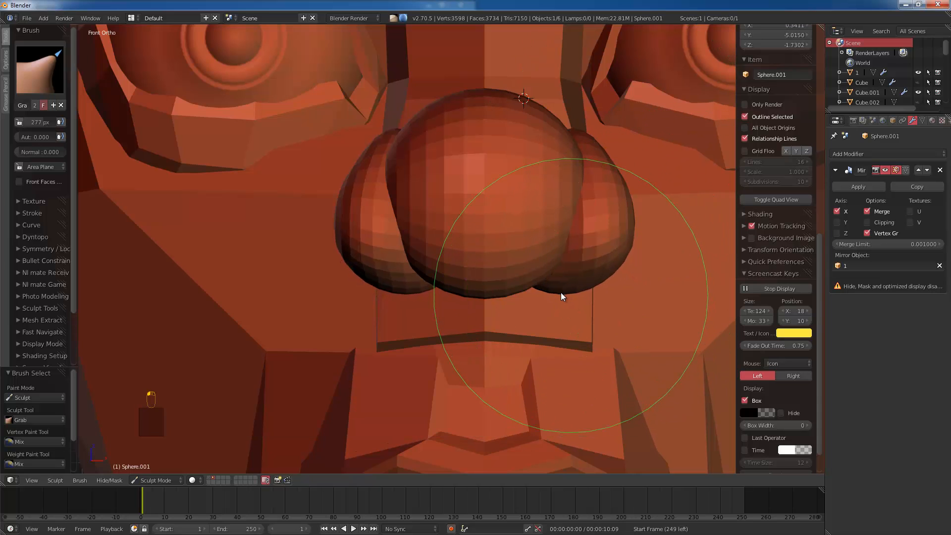
middle_click_drag(564, 293, 561, 422)
left_click_drag(560, 419, 540, 405)
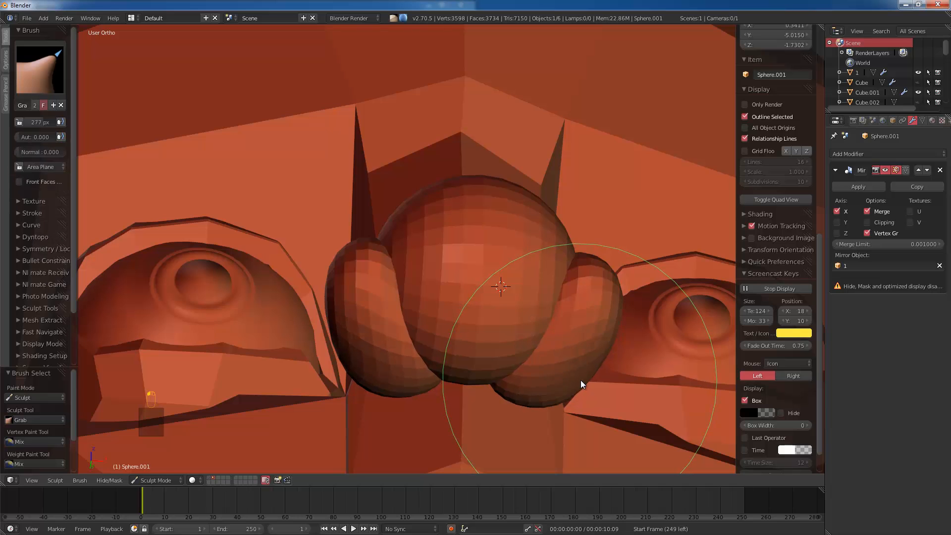
middle_click_drag(567, 323, 578, 300)
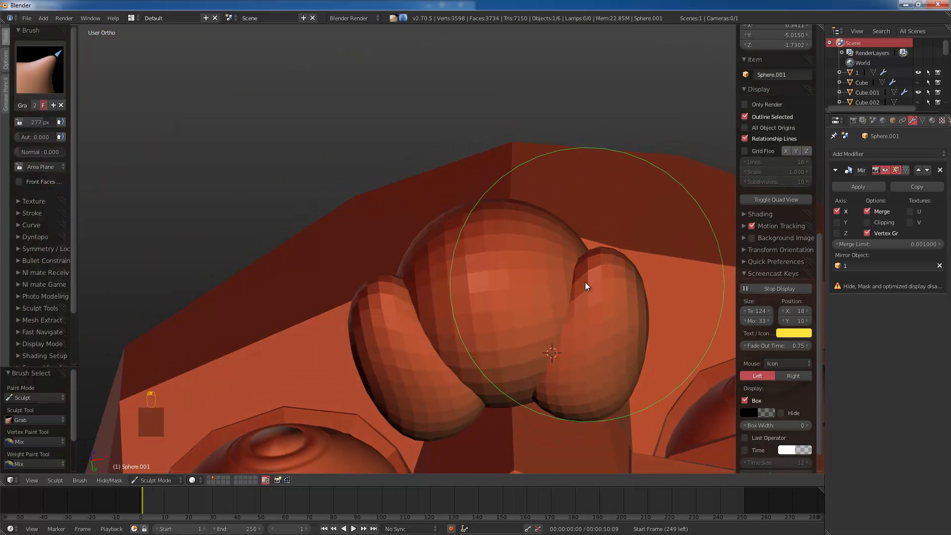
left_click_drag(581, 277, 571, 274)
middle_click_drag(587, 246, 588, 259)
left_click_drag(588, 259, 570, 239)
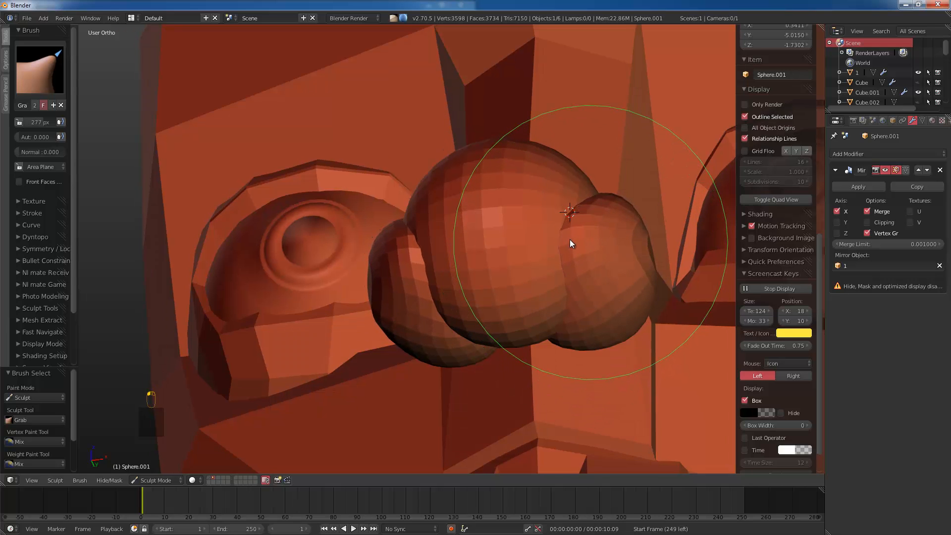
mouse_move(552, 243)
middle_mouse_down()
mouse_move(540, 245)
mouse_move(564, 252)
mouse_move(569, 276)
mouse_move(548, 268)
middle_mouse_up()
Step: Put the large tip sphere in Sculpt Mode and grab its underside up to the nostril's lower edge and its rear toward the face
key("KP_1")
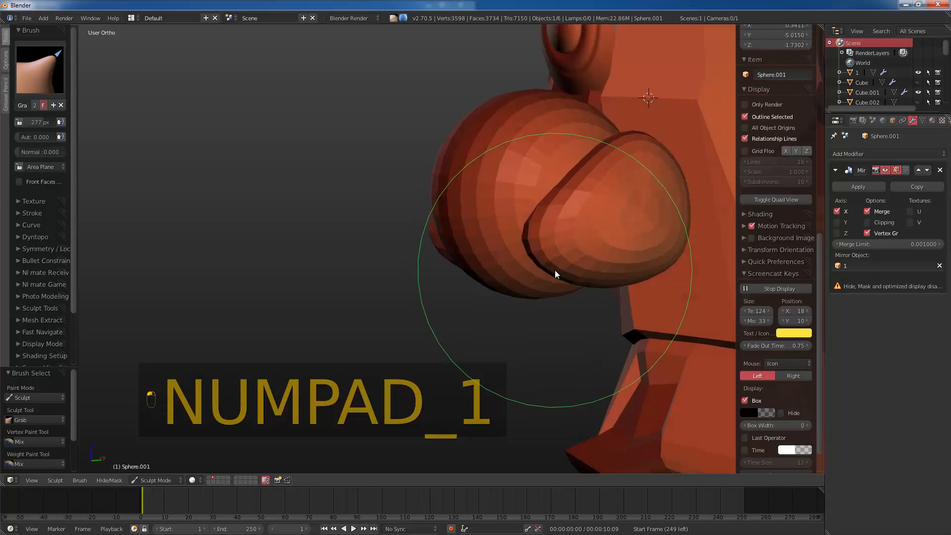
key("KP_3")
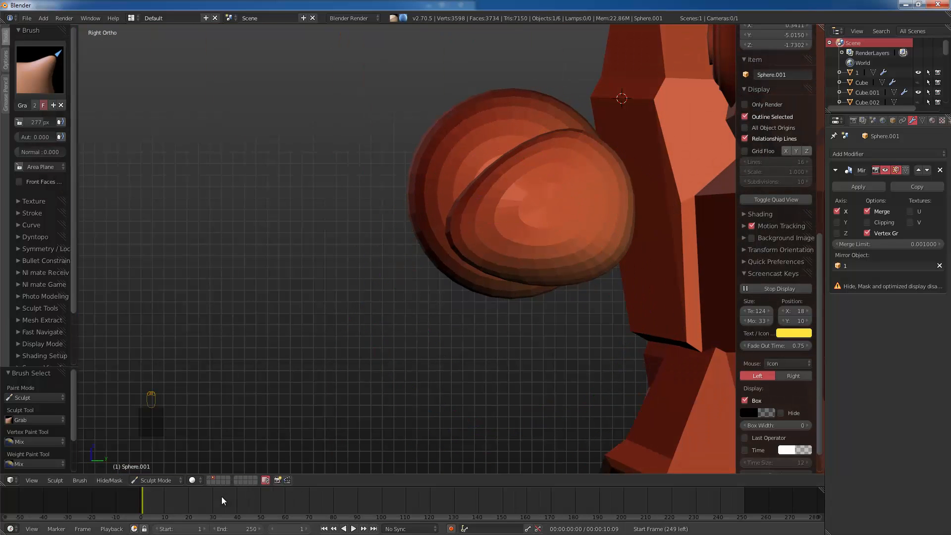
right_click(460, 165)
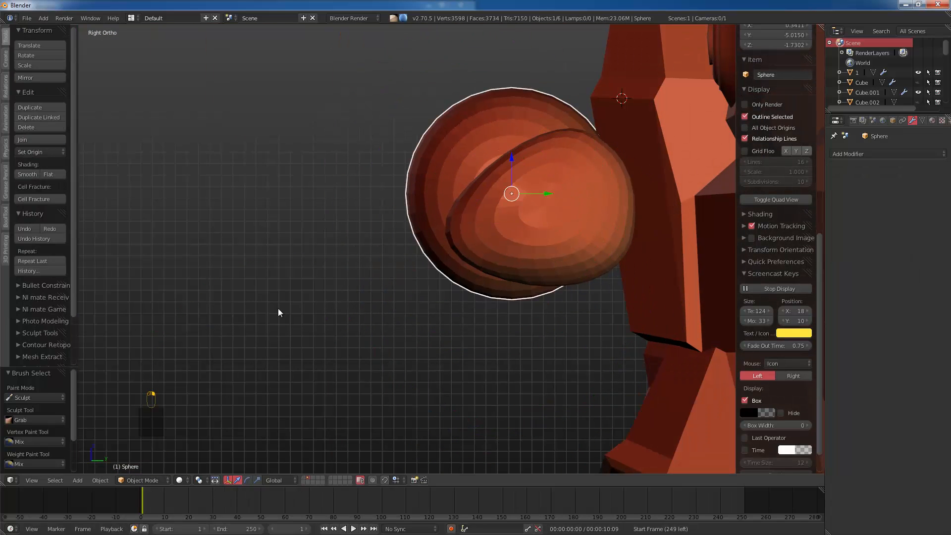
left_click(128, 481)
left_click(132, 447)
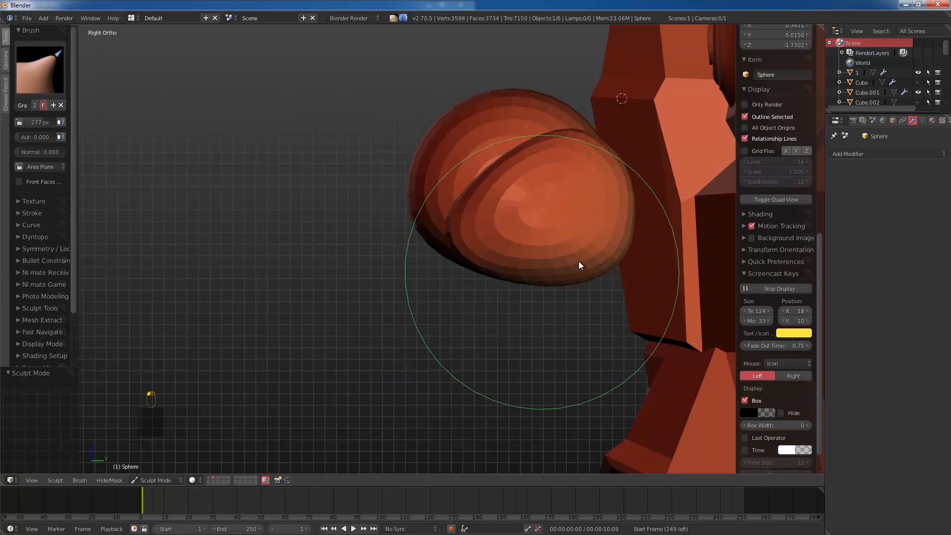
key("z")
mouse_move(586, 244)
left_mouse_down()
mouse_move(618, 248)
mouse_move(616, 156)
mouse_move(575, 100)
left_mouse_up()
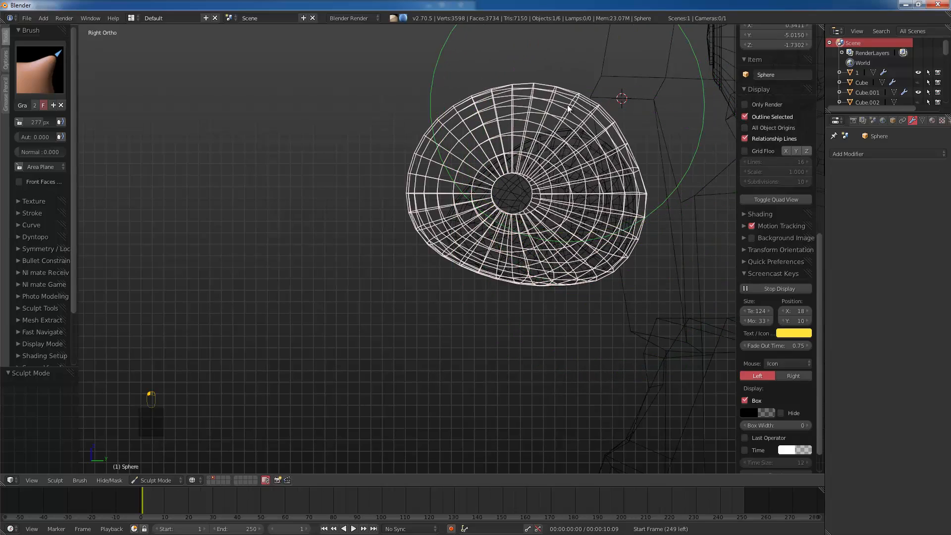
key("KP_1")
key("z")
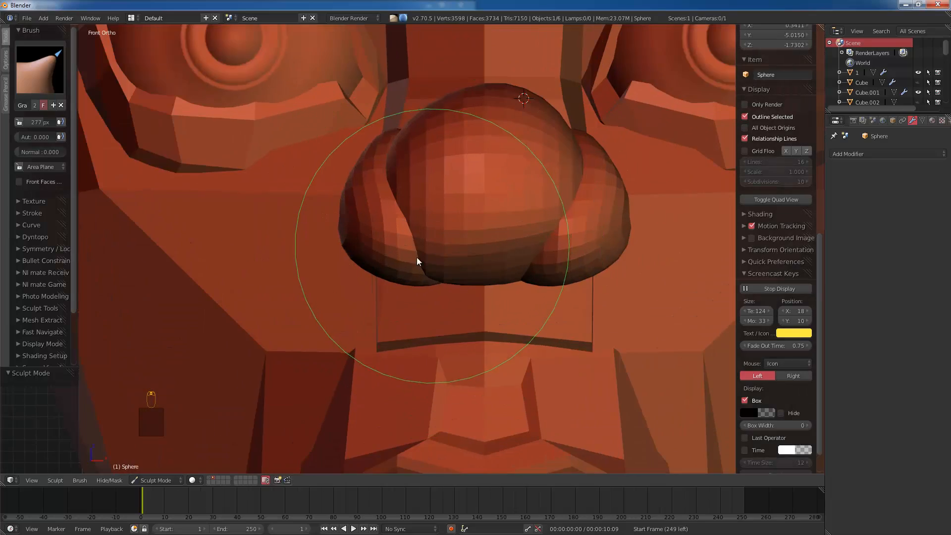
Step: Grab one side of the tip sphere inward at its lower and upper edge in the front view
mouse_move(417, 257)
left_mouse_down()
mouse_move(433, 254)
mouse_move(442, 269)
left_mouse_up()
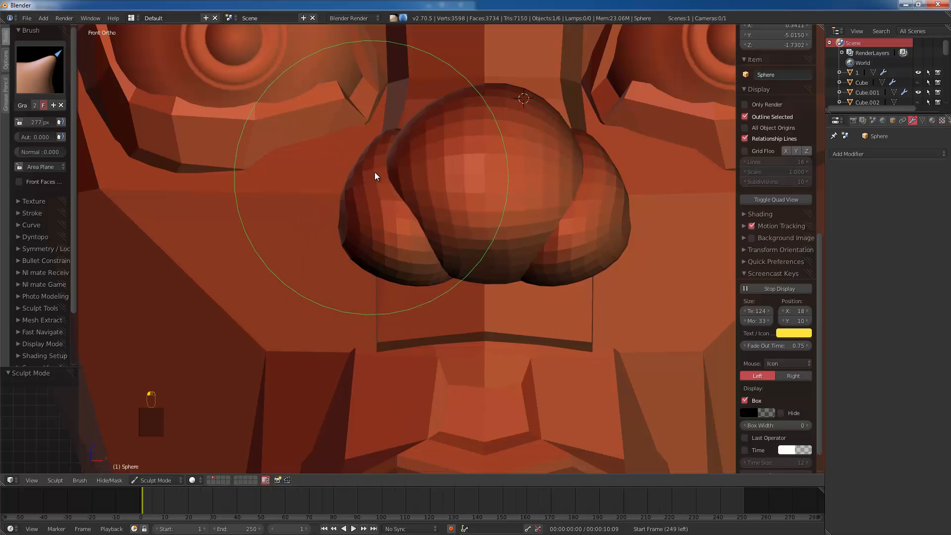
left_click_drag(375, 176, 395, 171)
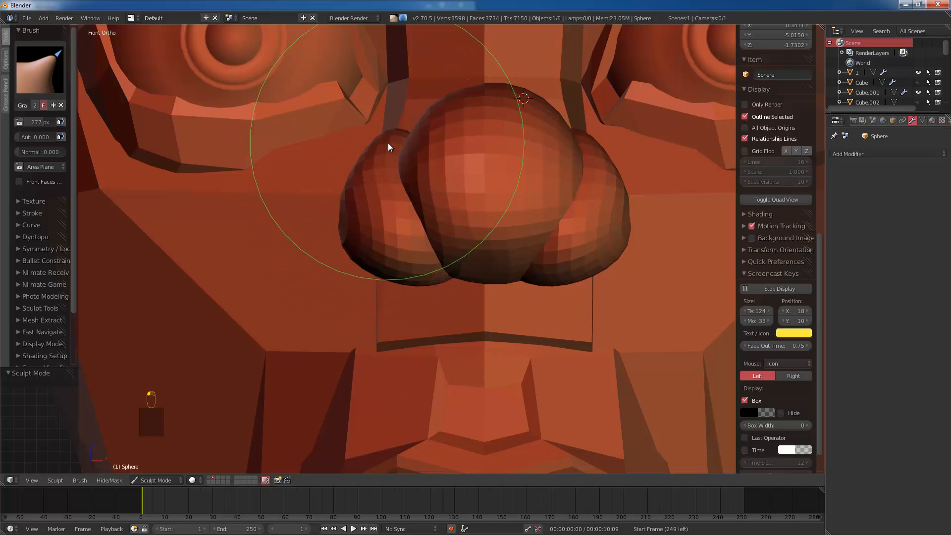
Step: Select the nostril sphere again and grab its top inward and its underside into shape against the tip sphere
right_click(593, 204)
left_click_drag(590, 139, 581, 137)
mouse_move(577, 248)
middle_mouse_down()
mouse_move(567, 213)
mouse_move(575, 230)
middle_mouse_up()
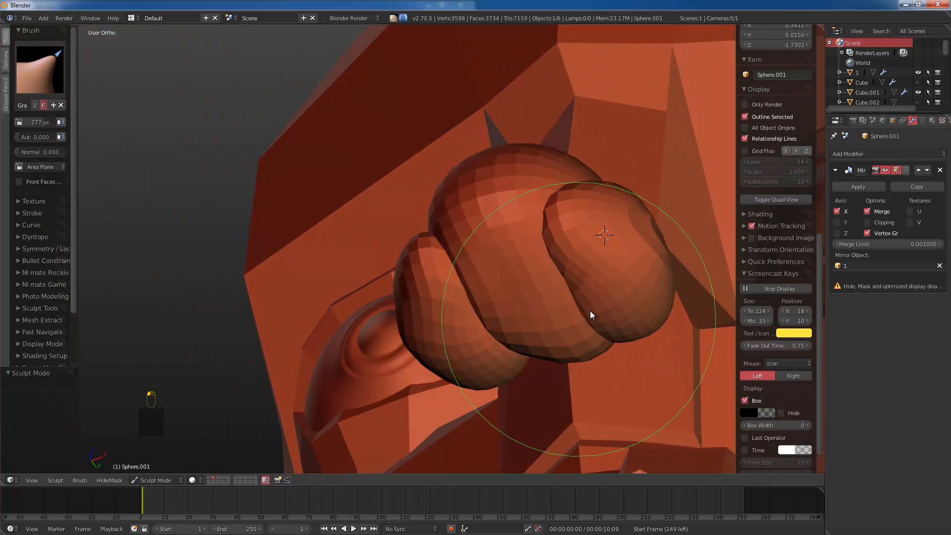
mouse_move(590, 310)
middle_mouse_down()
mouse_move(587, 329)
mouse_move(516, 315)
mouse_move(524, 317)
middle_mouse_up()
key("KP_1")
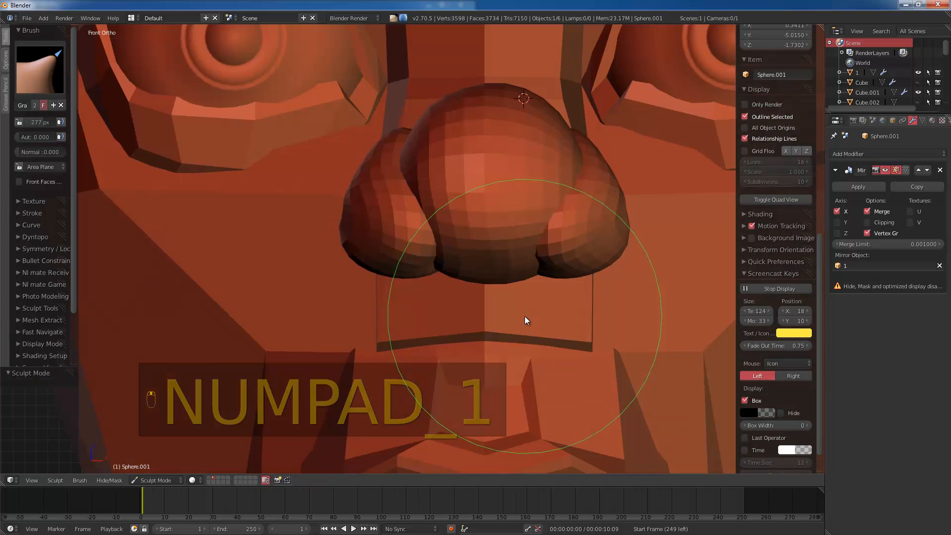
Step: Delete the tip sphere's half on the head's -X side in Edit Mode, isolating it by hiding the vertical edge loop near the centre and revealing that loop again
key("Tab")
key("Tab")
right_click(493, 219)
key("Tab")
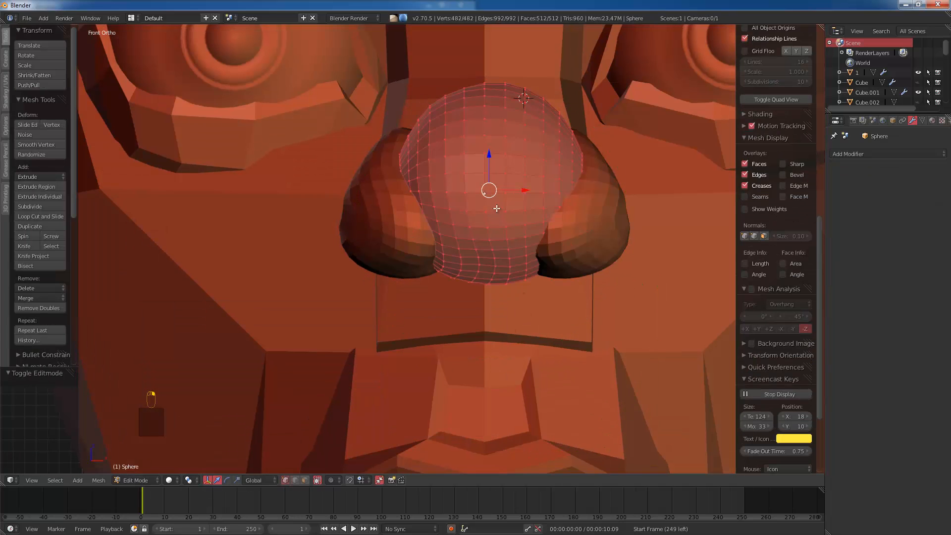
right_click(492, 197, "alt")
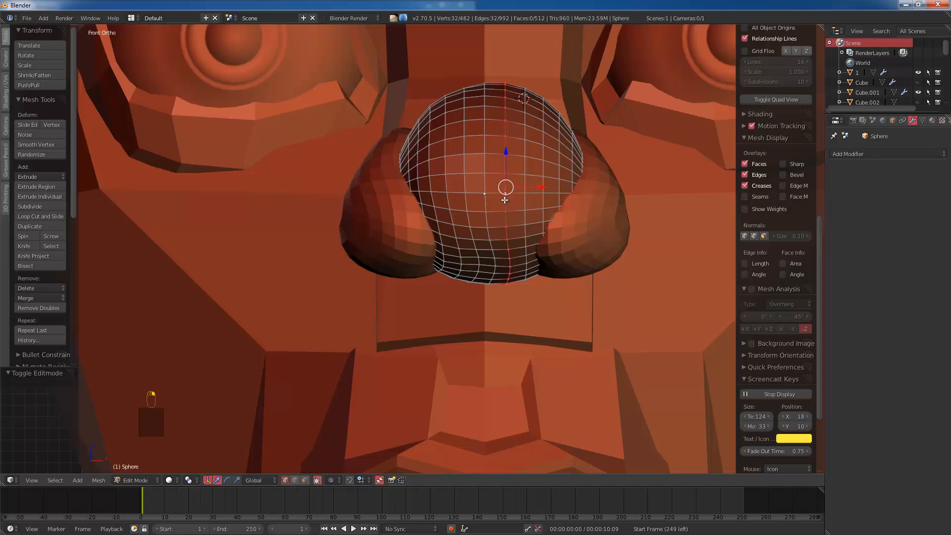
key("h")
key("l")
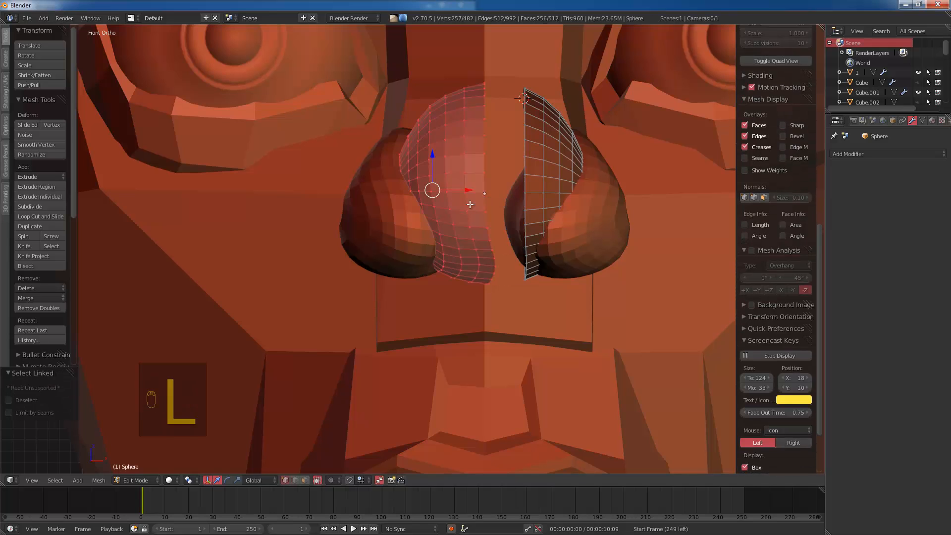
key("x")
left_click(471, 203)
key("alt+h")
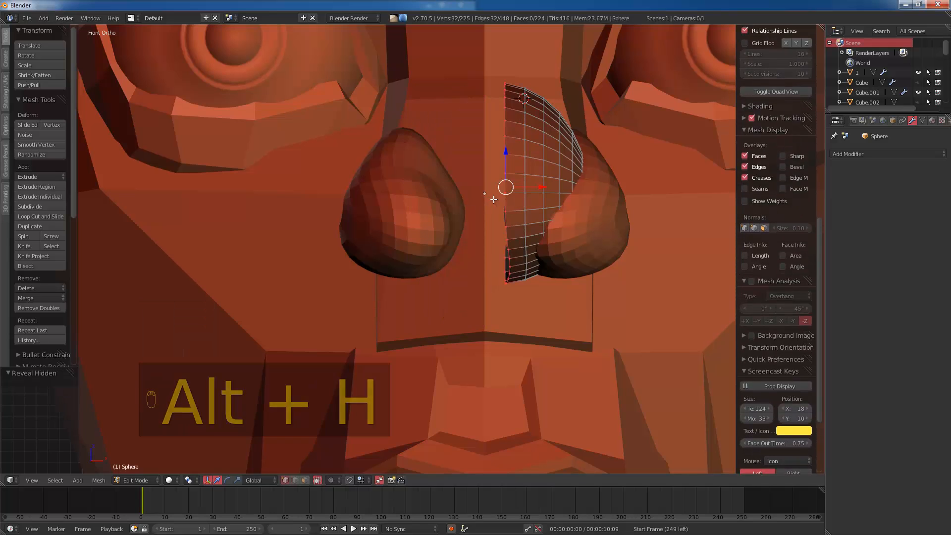
Step: Add a Mirror modifier to the remaining half of the tip sphere and set its axis to Z only
key("Tab")
left_click(837, 154)
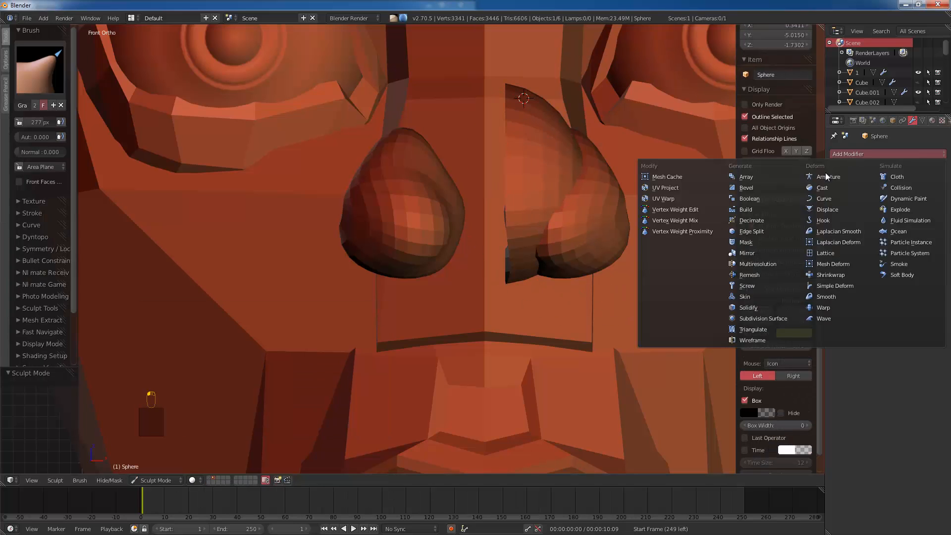
left_click(747, 254)
left_click(837, 222)
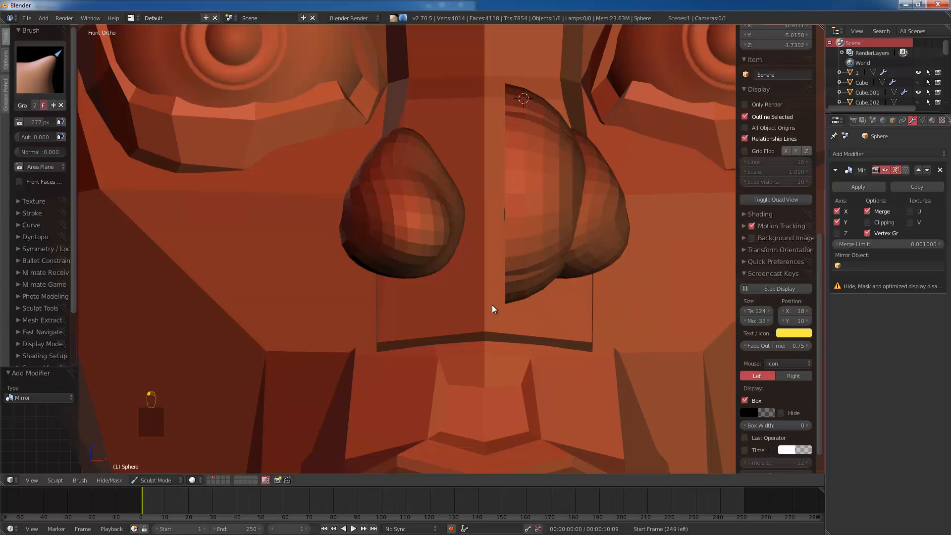
left_click(150, 467)
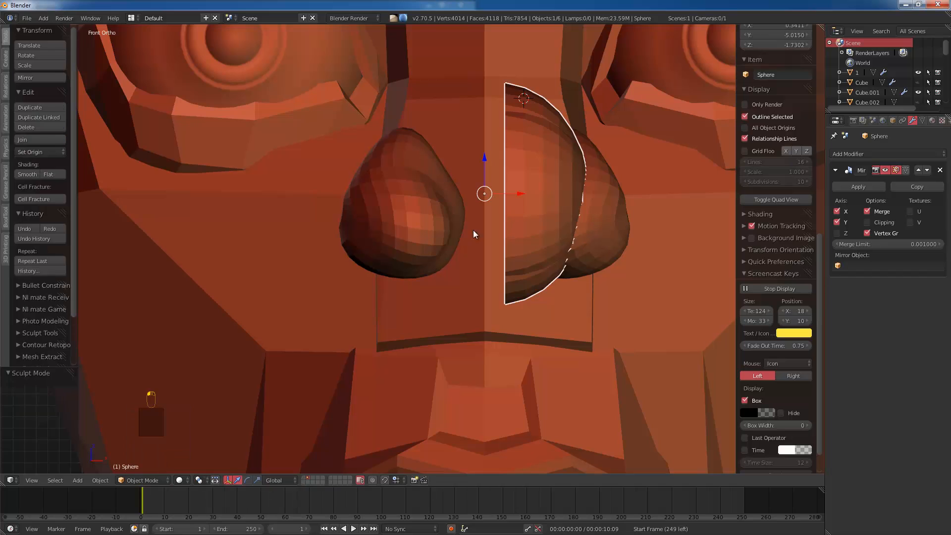
left_click(837, 222)
left_click(837, 211)
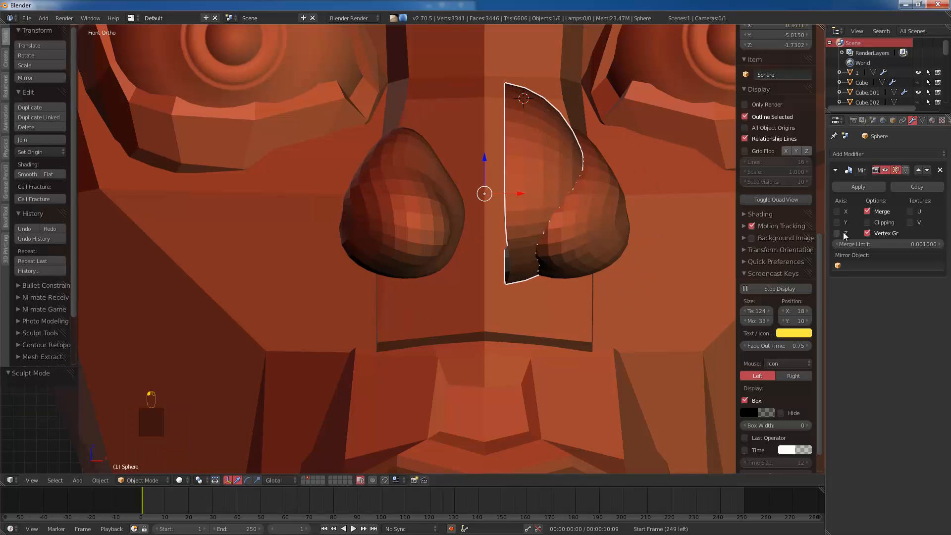
left_click(837, 233)
Step: Move the half-sphere's open edge loop along X to the centre line and enable Clipping in its Mirror modifier
key("Tab")
left_click_drag(533, 187, 491, 188)
left_click(867, 222)
key("Tab")
Step: Move the tip's half-mesh slightly inward along X to narrow the nose tip, and return to Object Mode
key("Tab")
key("a")
key("a")
key("a")
key("a")
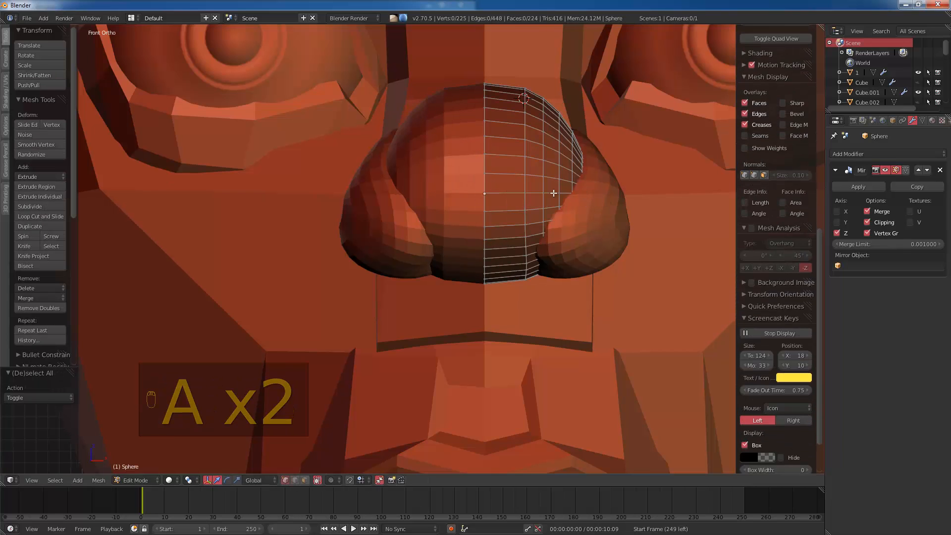
key("g")
key("x")
left_click_drag(577, 189, 567, 187)
key("Tab")
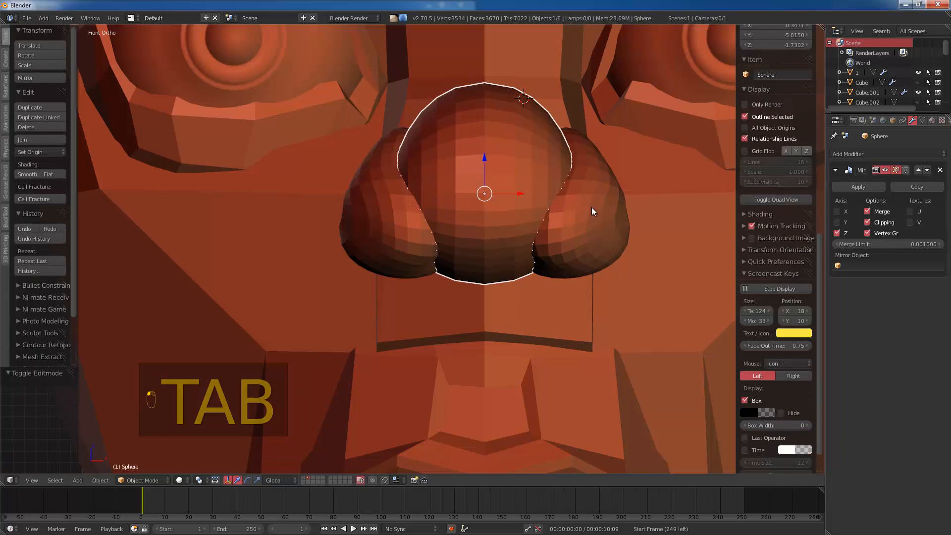
Step: Select the nostril sphere and reshape its underside with the Grab brush, fitting it to the narrowed tip
right_click(597, 208)
key("g")
key("x")
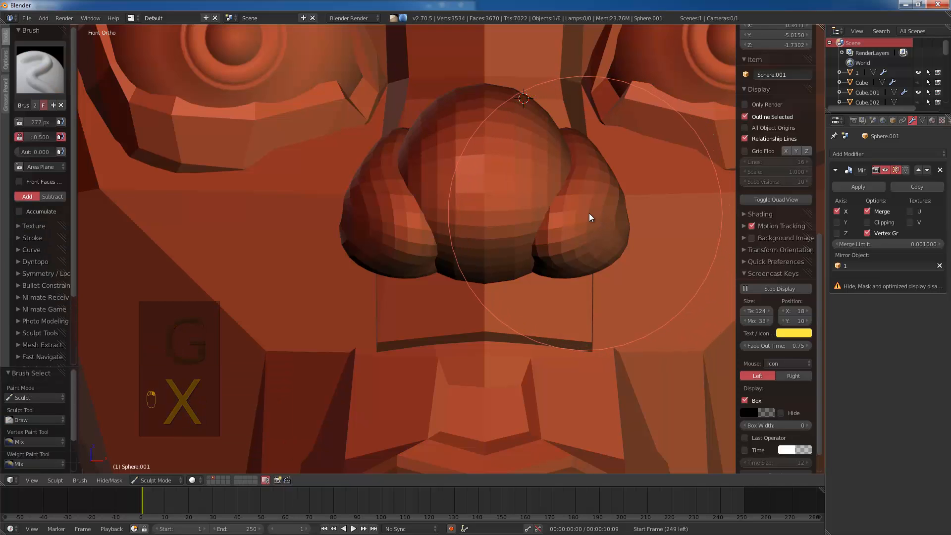
middle_click_drag(581, 247, 581, 268)
mouse_move(578, 265)
left_mouse_down()
mouse_move(568, 259)
mouse_move(597, 315)
left_mouse_up()
key("g")
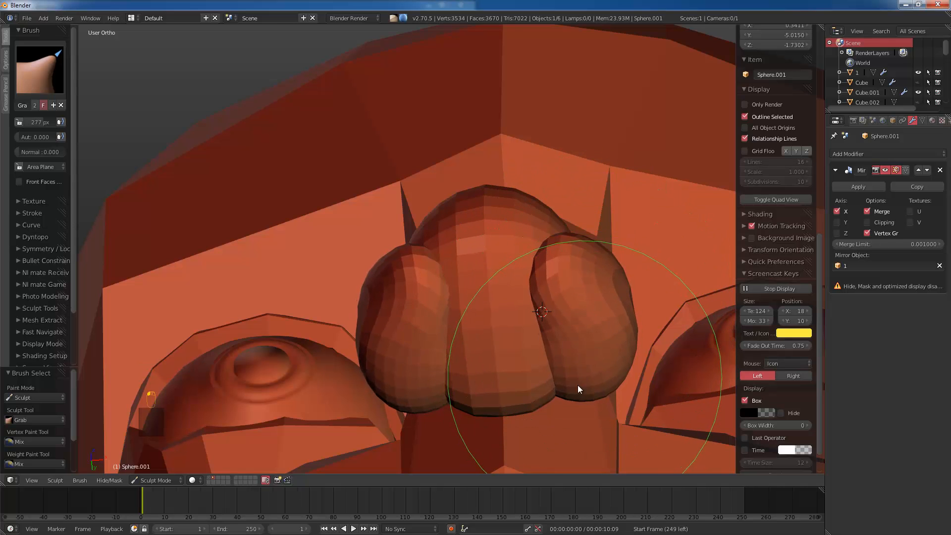
mouse_move(578, 388)
middle_mouse_down()
mouse_move(531, 408)
mouse_move(553, 315)
mouse_move(580, 297)
mouse_move(465, 271)
middle_mouse_up()
key("KP_1")
left_click_drag(465, 272, 486, 243)
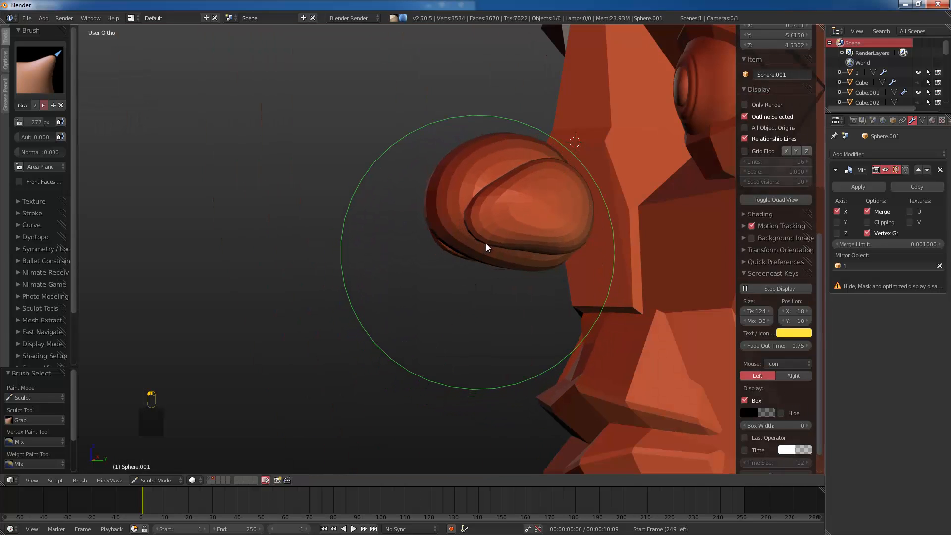
Step: Switch to Object Mode and join the nostril sphere to the tip sphere with a Union boolean, keeping the tip as the active object
left_click(165, 481)
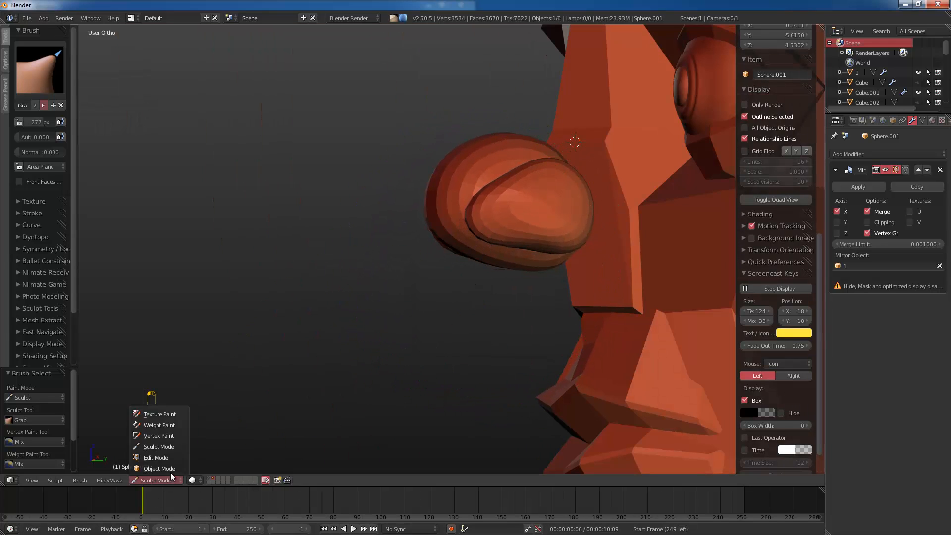
left_click(170, 471)
middle_click_drag(379, 342, 492, 271)
left_click(489, 269, "shift")
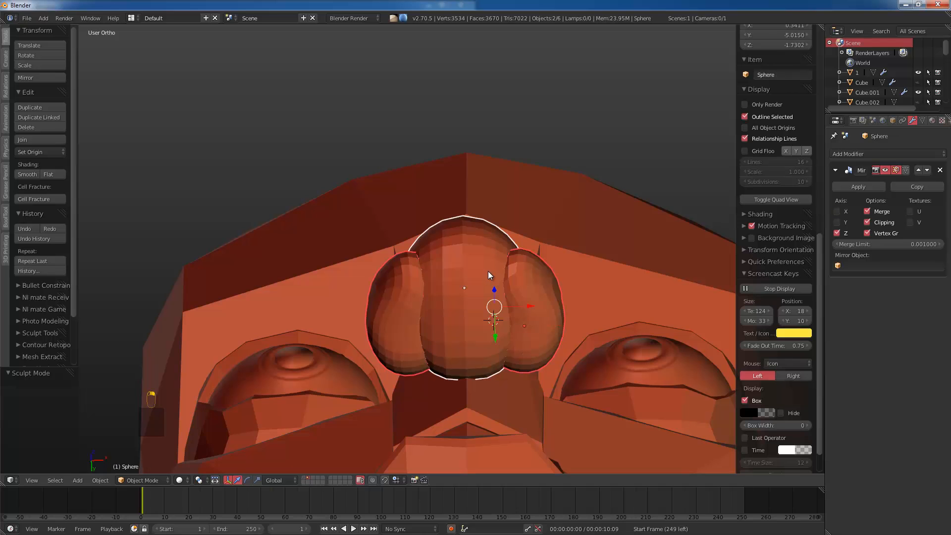
key("ctrl+KP_Add")
key("KP_1")
key("KP_3")
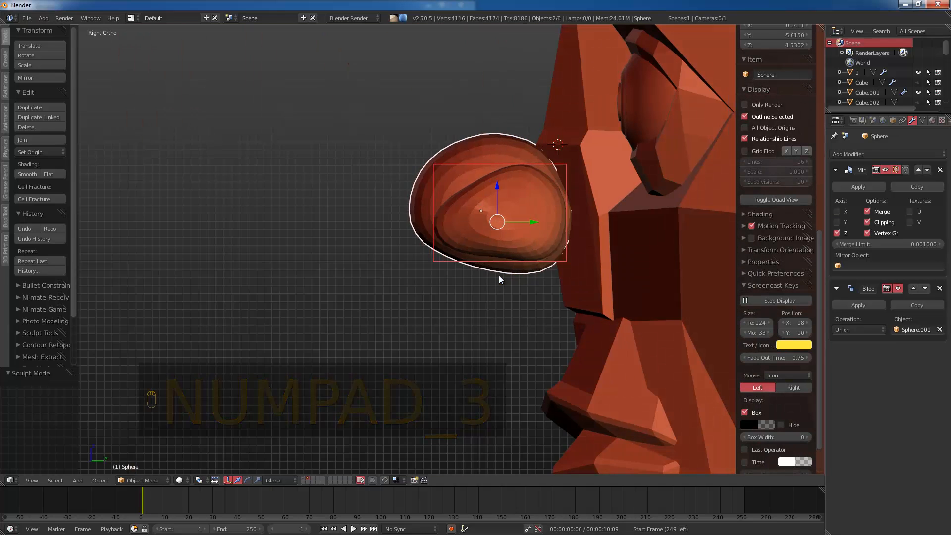
middle_click_drag(498, 275, 560, 230)
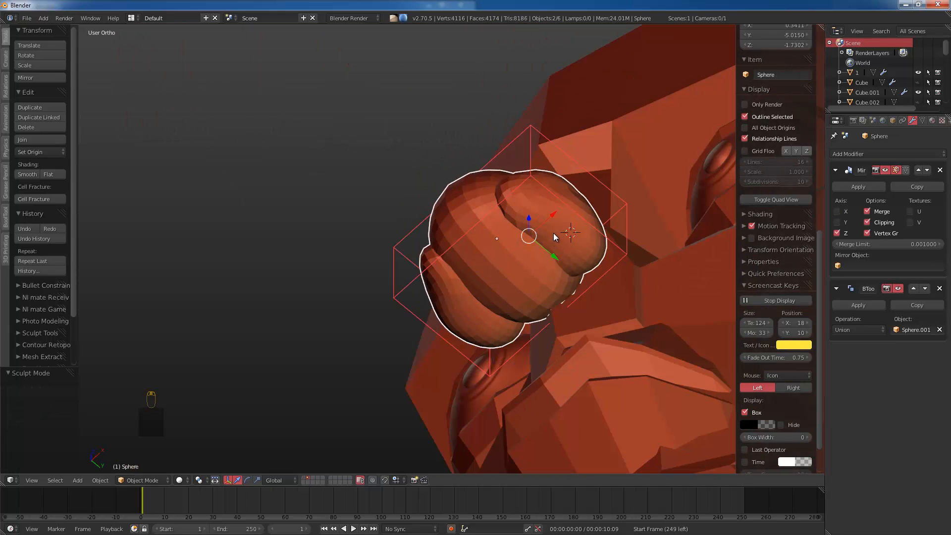
Step: Place the 3D cursor on the underside of the nose and add a cylinder mesh there
left_click(545, 243)
key("shift+a")
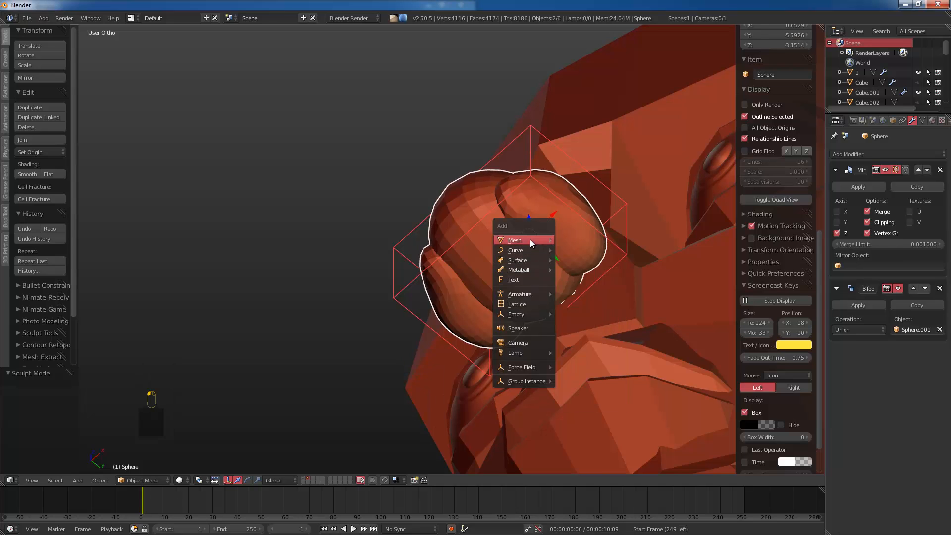
mouse_move(530, 240)
left_click(581, 291)
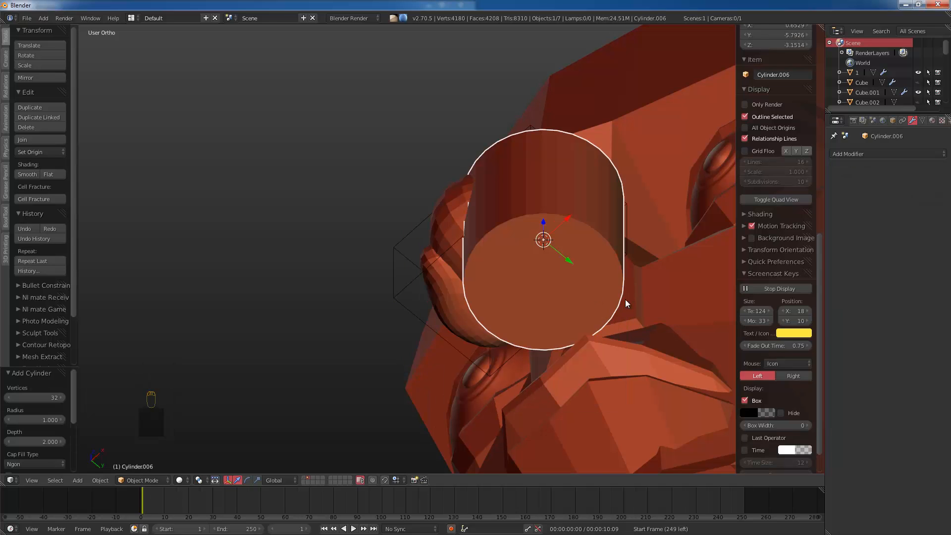
Step: Scale the cylinder to 0.328, stretch it to 1.948 along Y, and move it over the nostril's underside
key("s")
left_click(578, 250)
key("s")
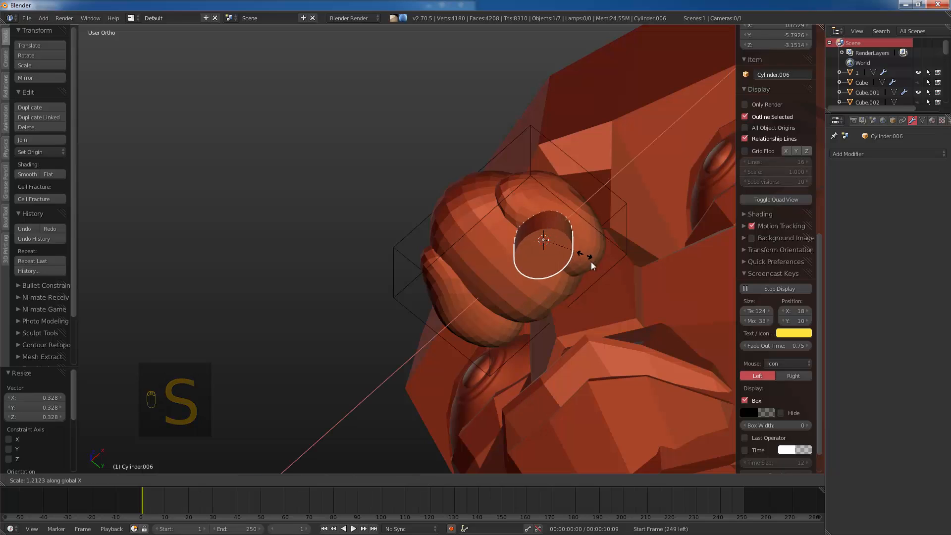
key("y")
key("g")
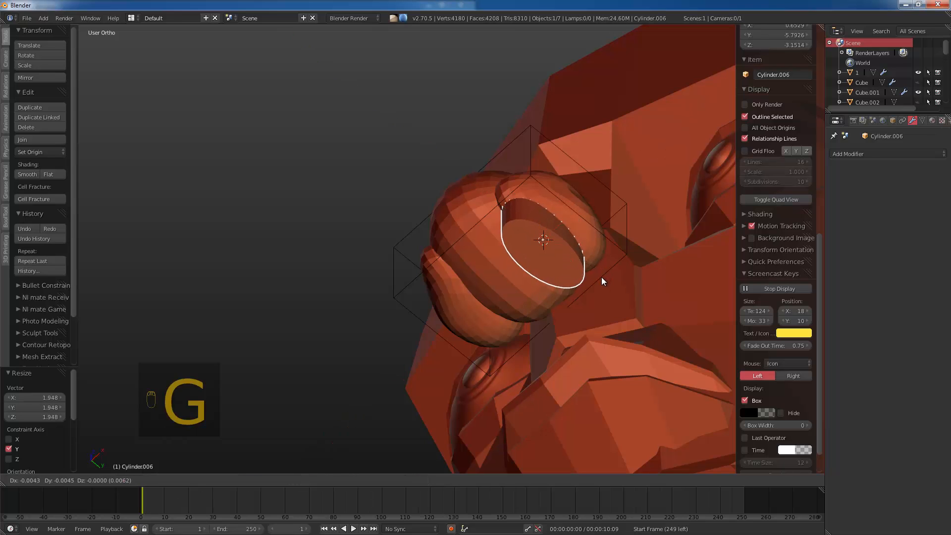
left_click(594, 282)
right_click(561, 219, "shift")
key("ctrl+KP_Subtract")
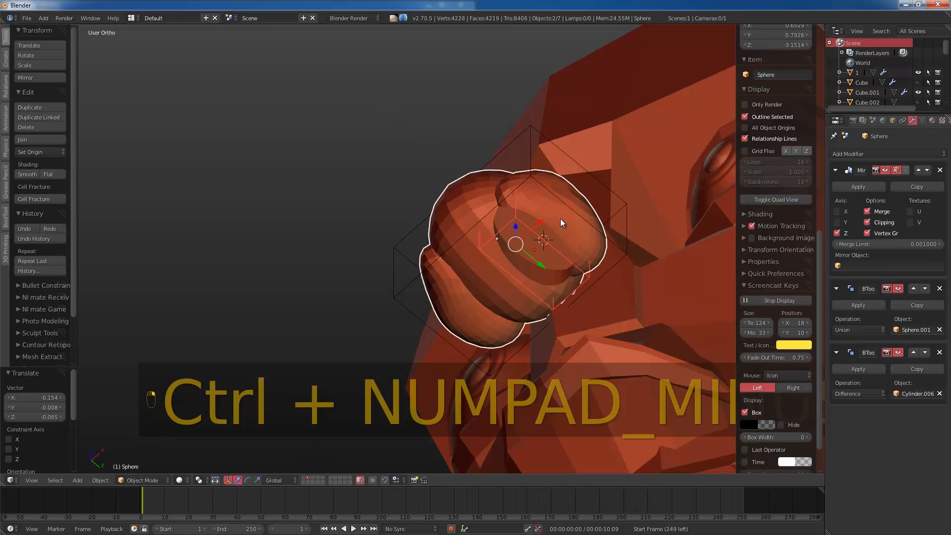
key("ctrl+KP_Multiply")
key("ctrl+z")
middle_click_drag(556, 243, 525, 240)
key("a")
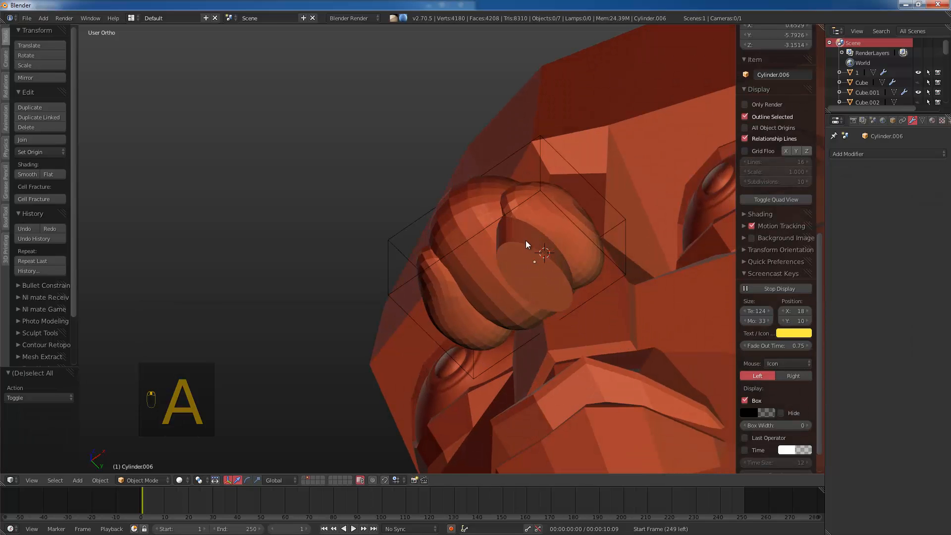
Step: Subtract the cylinder from the nose tip sphere with a Difference boolean, and move the cylinder 0.091 along X
right_click(540, 218, "shift")
key("ctrl+KP_Subtract")
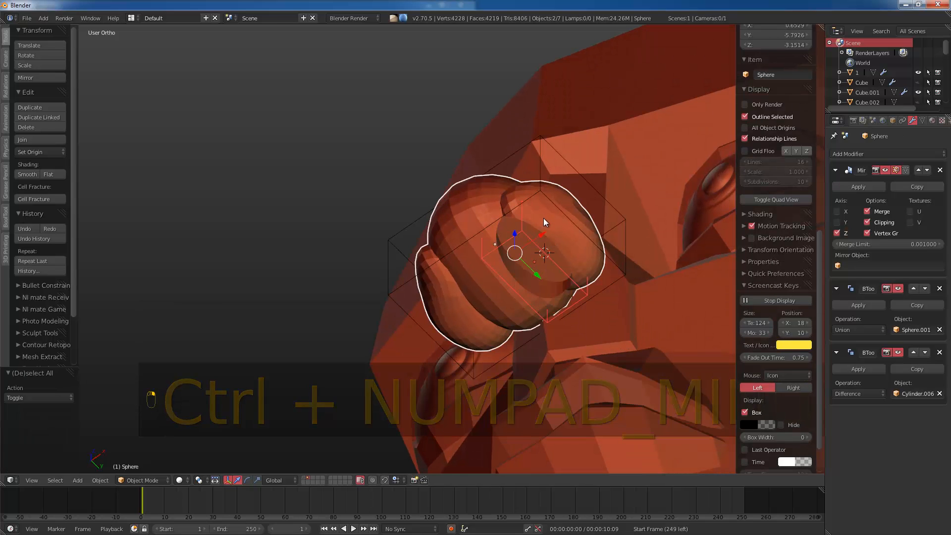
middle_click_drag(551, 221, 528, 280)
right_click(528, 279)
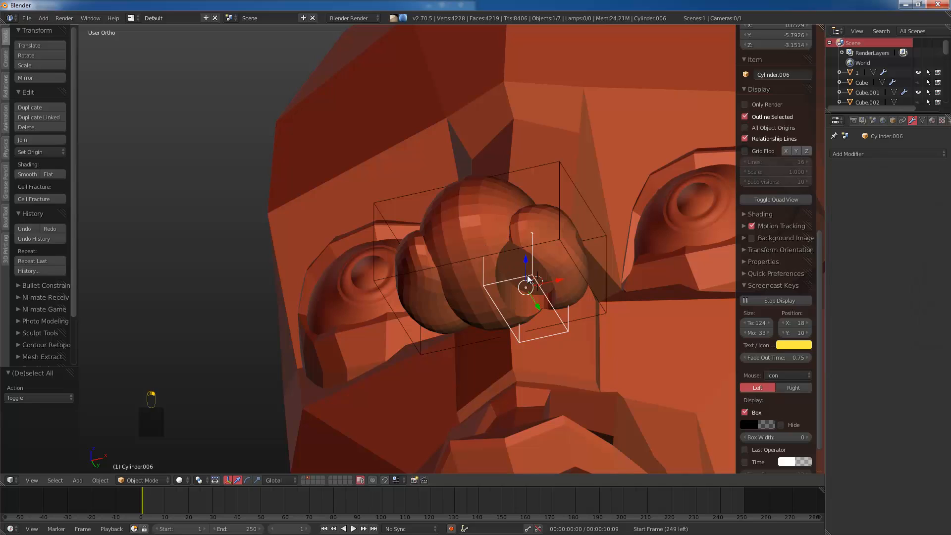
key("g")
key("x")
left_click(563, 280)
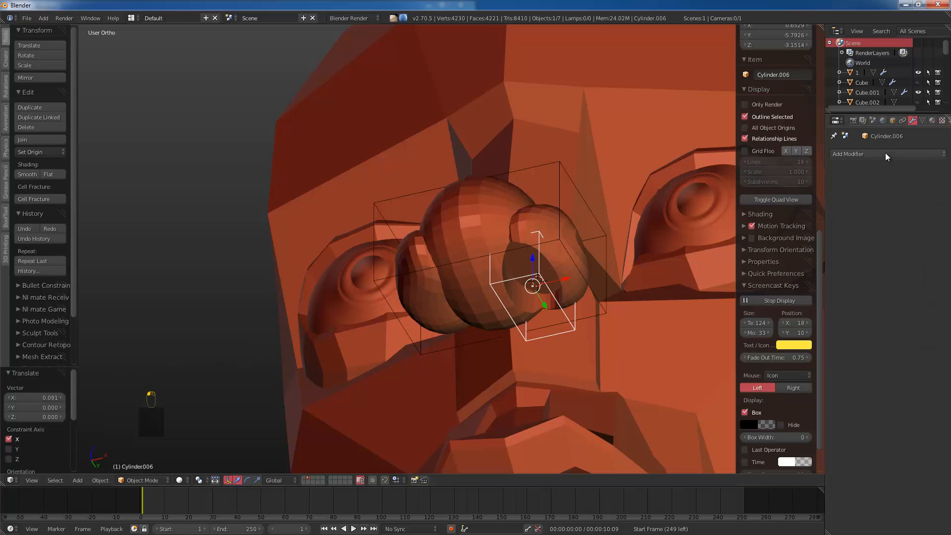
Step: Add a Mirror modifier to the cylinder, using object 1 as the mirror object
left_click(885, 153)
left_click(754, 253)
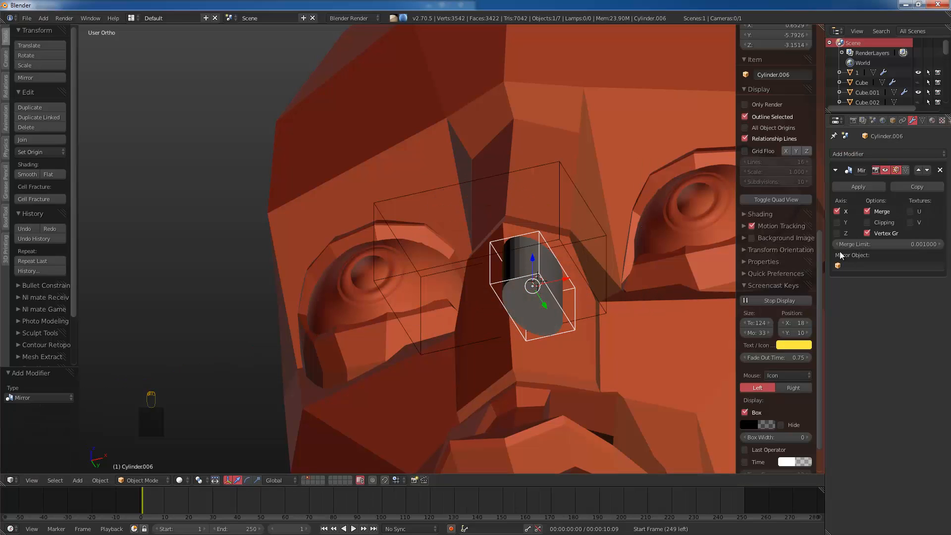
left_click(855, 266)
left_click(834, 282)
Step: Reselect the mirrored cylinder, shrink it slightly along Y and scale it to 1.044 along X
middle_click_drag(578, 266, 623, 324)
key("a")
right_click(542, 281)
key("s")
key("y")
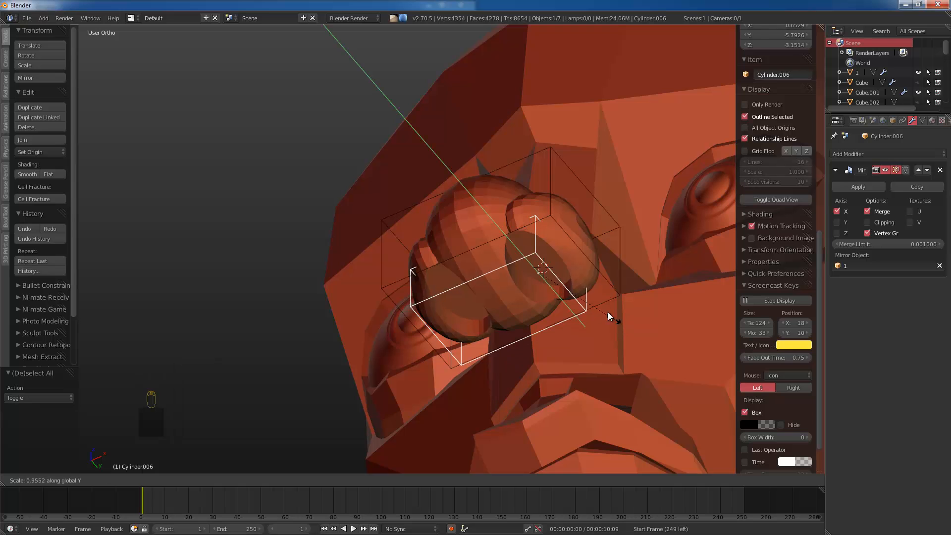
left_click(613, 317)
middle_click_drag(613, 317, 622, 257)
key("s")
key("x")
left_click(628, 259)
Step: Shift the mirrored cylinder 0.069 along X to move the nostril openings outward
middle_click_drag(622, 299, 554, 303)
key("g")
left_click(578, 284)
key("g")
key("x")
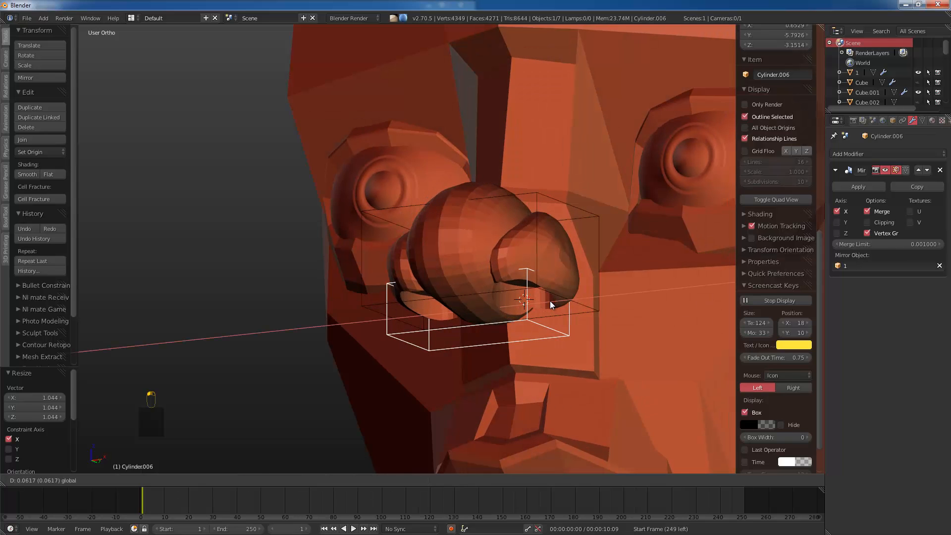
left_click(551, 300)
middle_click_drag(551, 300, 602, 311)
Step: In front view, move the cylinder by 0.025 in X and 0.068 in Z, leaving its rotation as is
key("KP_1")
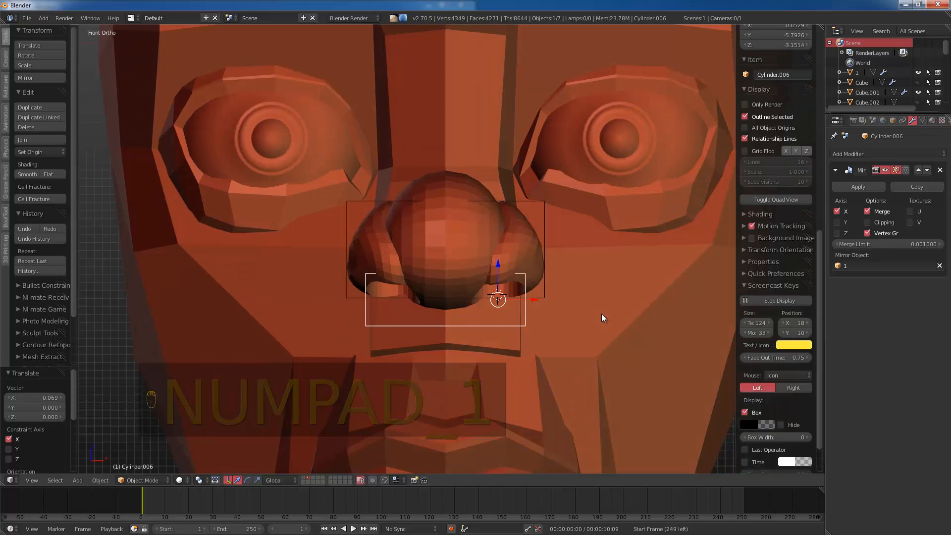
key("g")
left_click(604, 308)
key("r")
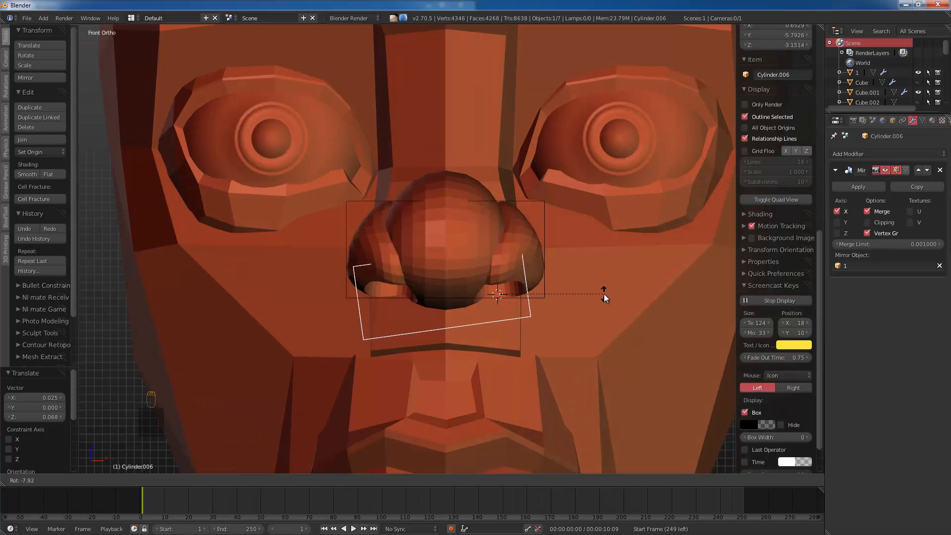
right_click(559, 323)
scroll(558, 326, "up", 1)
scroll(558, 328, "down", 3)
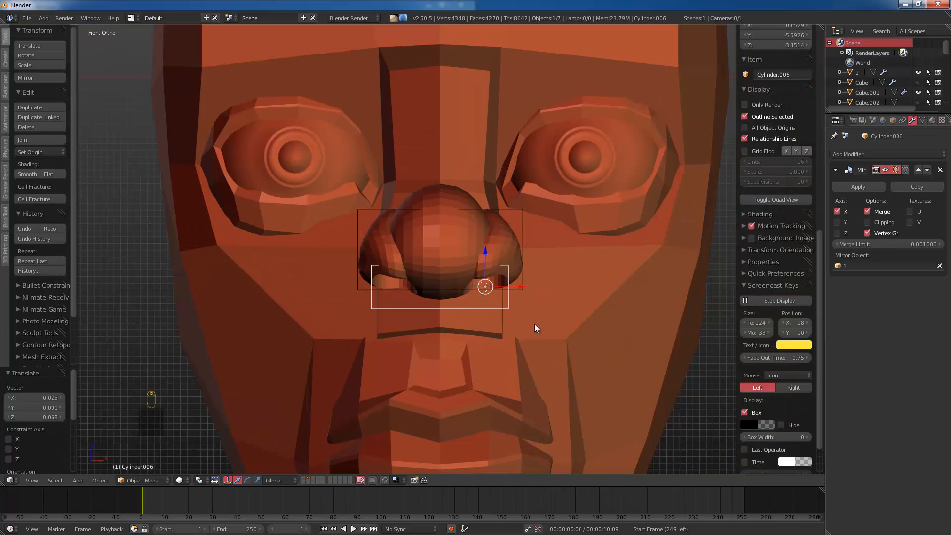
Step: Hide the cylinder, select the nose sphere and apply its Mirror, Union and Difference modifiers
middle_click_drag(534, 324, 494, 266)
key("h")
right_click(516, 246)
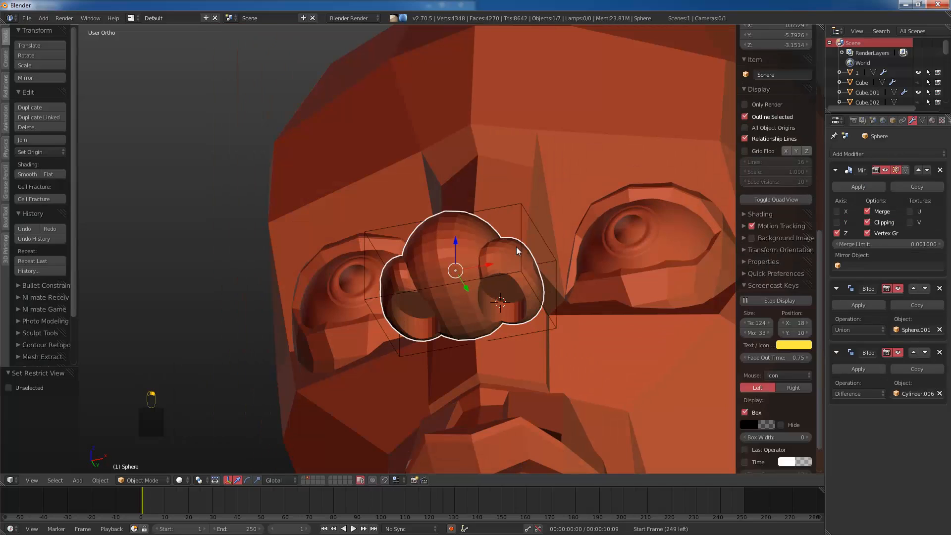
left_click(858, 187)
left_click(859, 187)
left_click(858, 187)
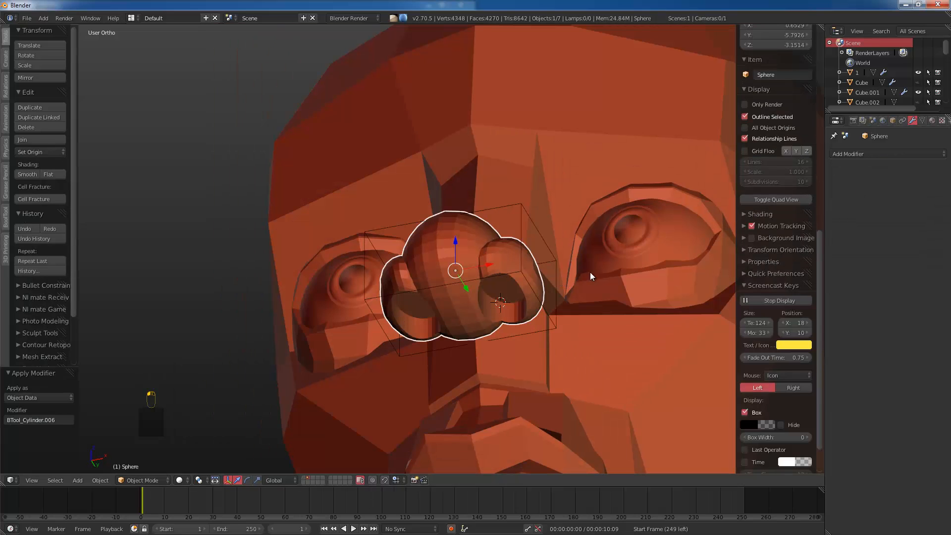
Step: Delete the leftover wireframe nostril sphere used for the Union boolean
key("KP_1")
key("KP_3")
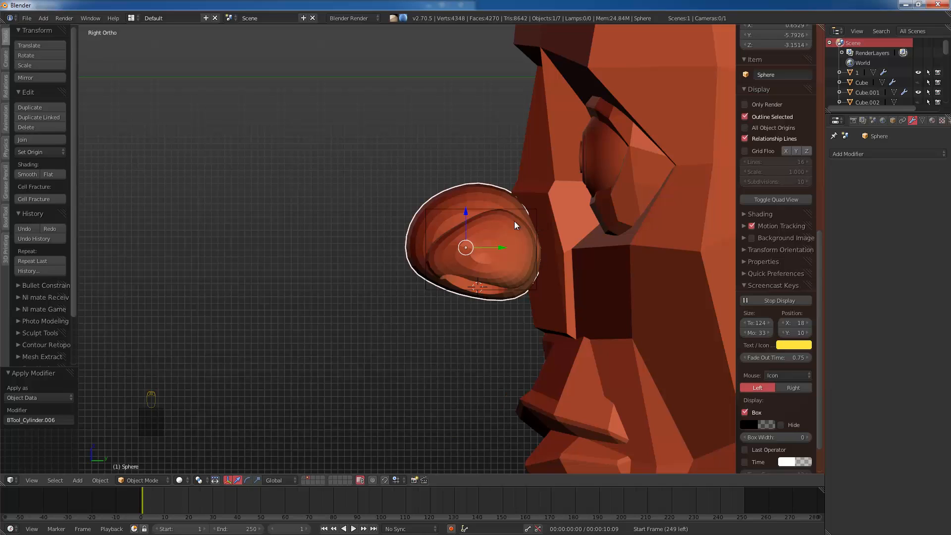
middle_click_drag(514, 221, 433, 292)
key("x")
left_click(474, 263)
Step: Select the finished nose and, in right side view, move it back and slightly down against the face
right_click(461, 237)
scroll(433, 292, "down", 1)
key("KP_1")
key("KP_3")
key("g")
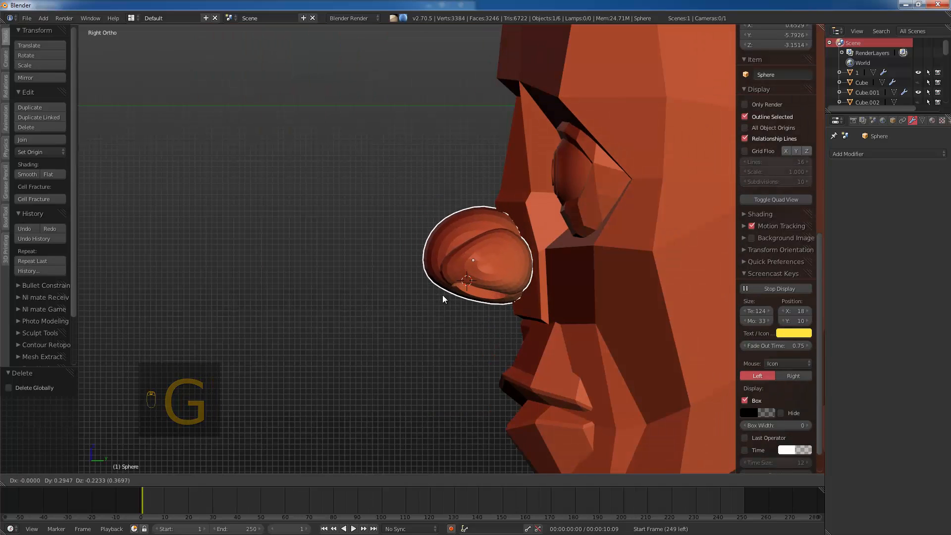
left_click(435, 296)
Step: In the face mesh's Edit Mode, move the two lower nose-bridge vertices by -0.625 in Y and -0.732 in Z into the nose
right_click(525, 268)
key("Tab")
key("z")
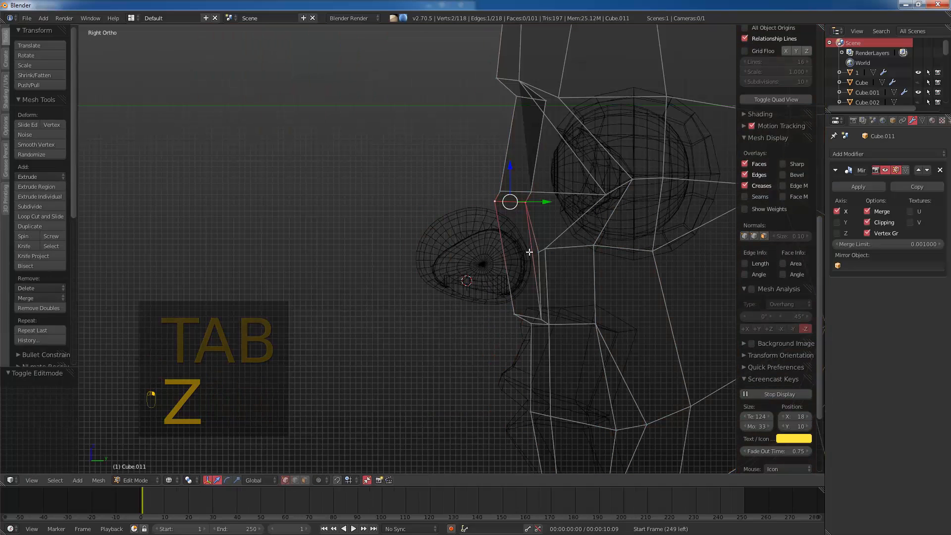
key("g")
left_click(490, 251)
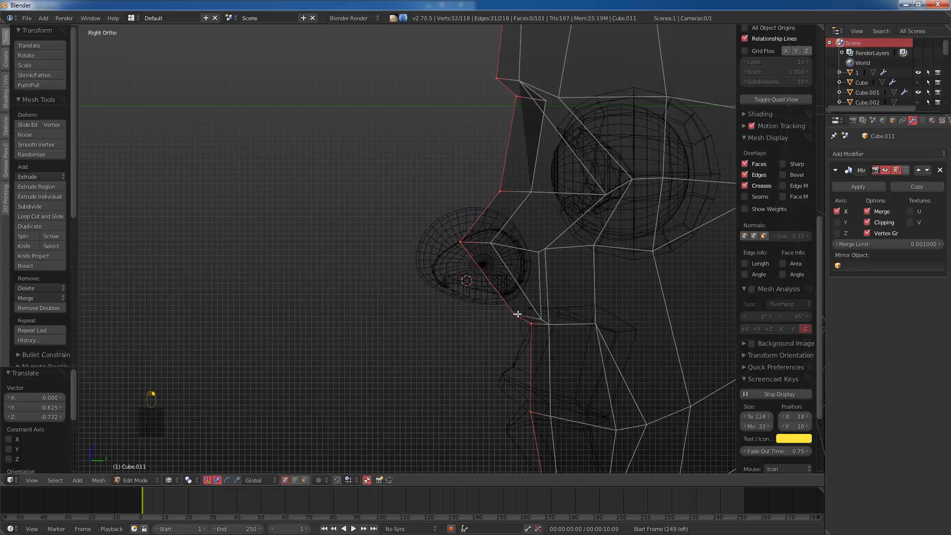
Step: Select the two vertices below the nose and move them by -0.473 in Y and 0.554 in Z into it
right_click(518, 314)
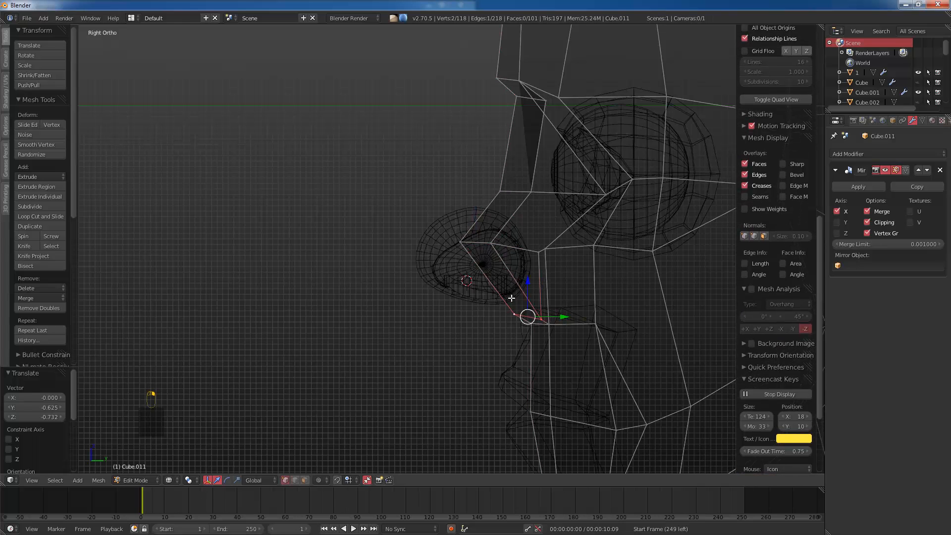
key("g")
left_click(485, 268)
key("z")
Step: In front view, scale the two nose-base vertices closer together and return to Object Mode
middle_click_drag(487, 267, 576, 274)
key("KP_2")
key("KP_1")
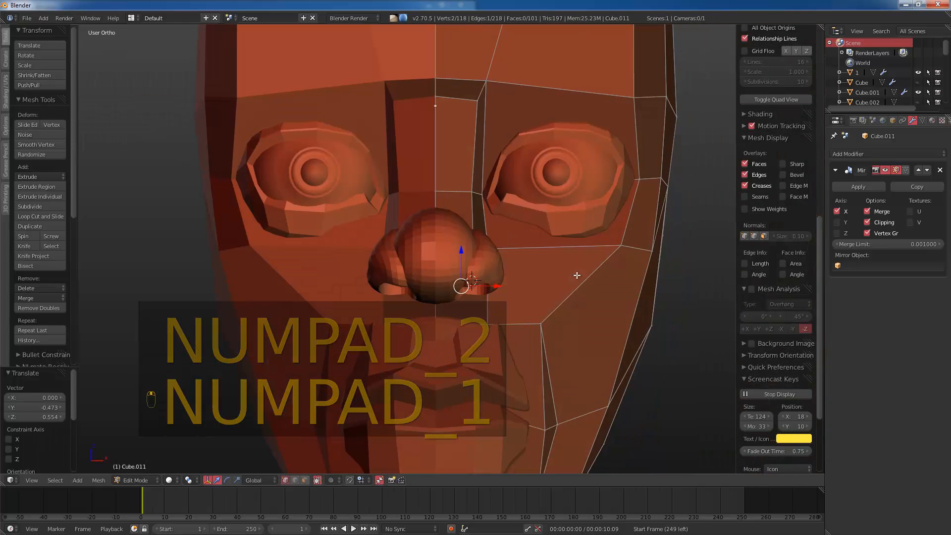
key("s")
left_click(544, 287)
key("Tab")
middle_click_drag(497, 289, 452, 254)
key("Tab")
key("Tab")
Step: In right side view, select the mouth object and move it by -0.472 in Y and 0.064 in Z
key("KP_1")
key("KP_3")
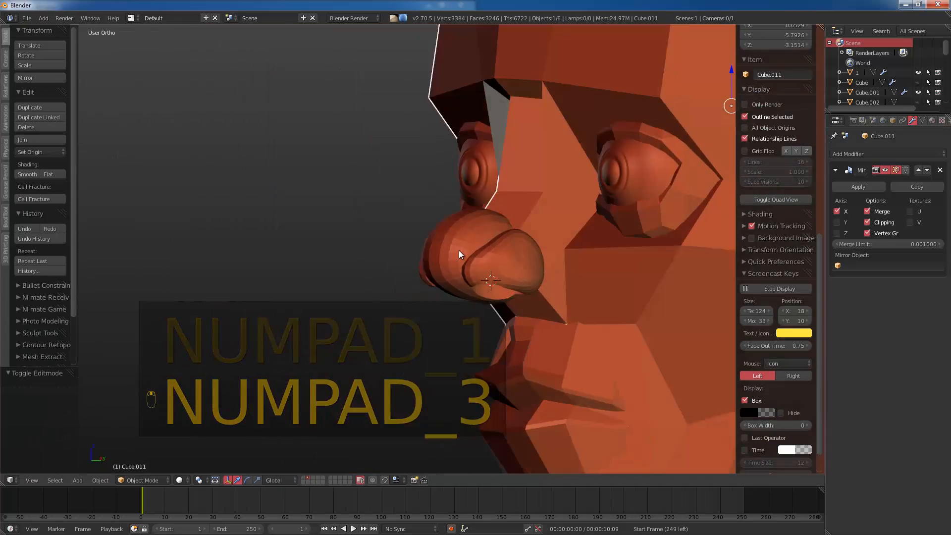
key("z")
key("z")
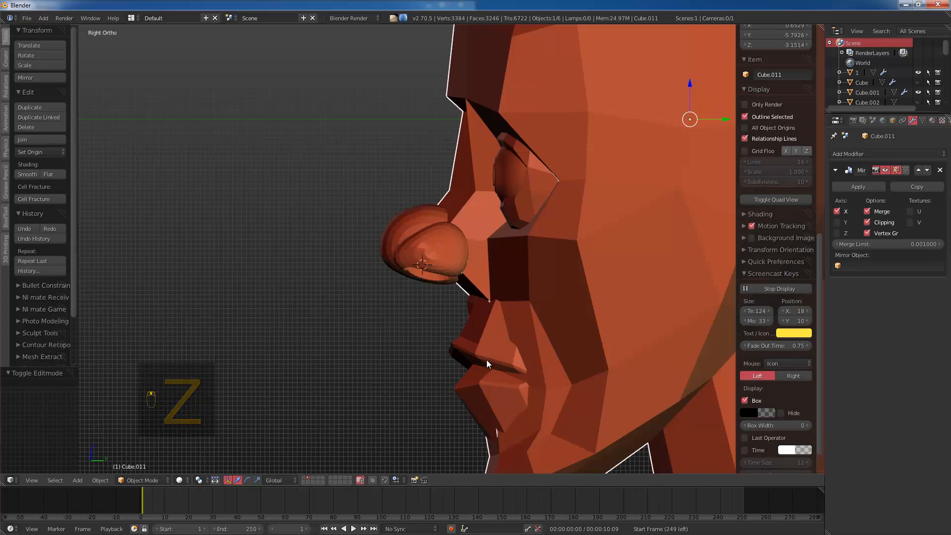
right_click(487, 361)
key("g")
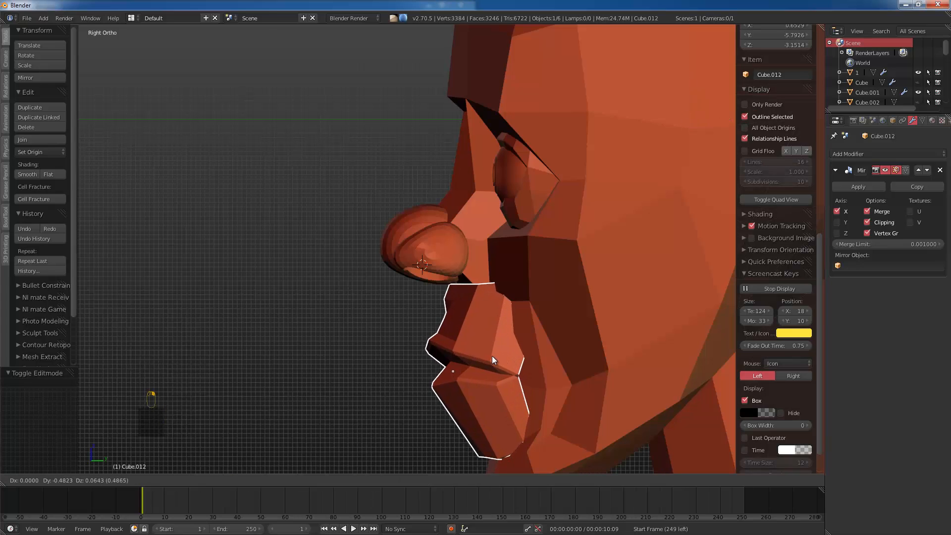
left_click(492, 356)
scroll(504, 352, "down", 1)
middle_click_drag(516, 344, 483, 326, "shift")
key("g")
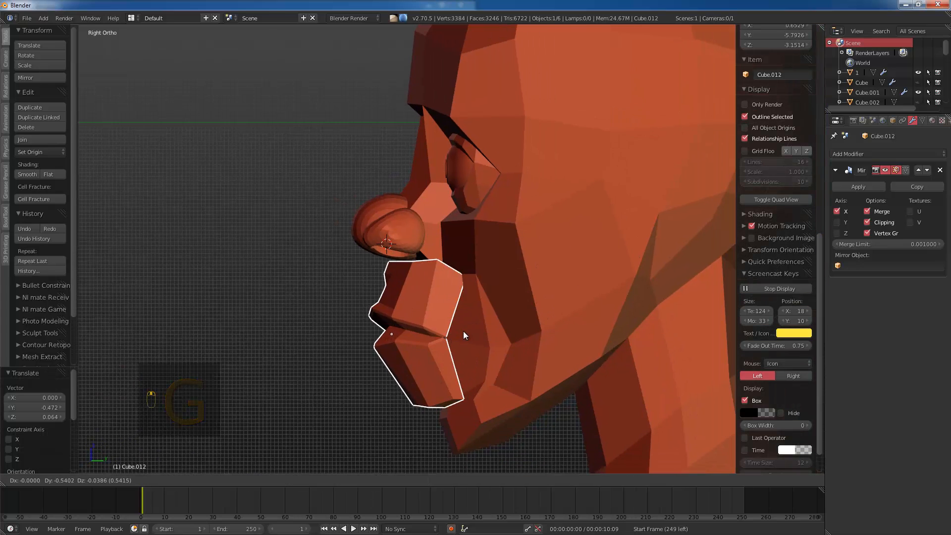
right_click(469, 331)
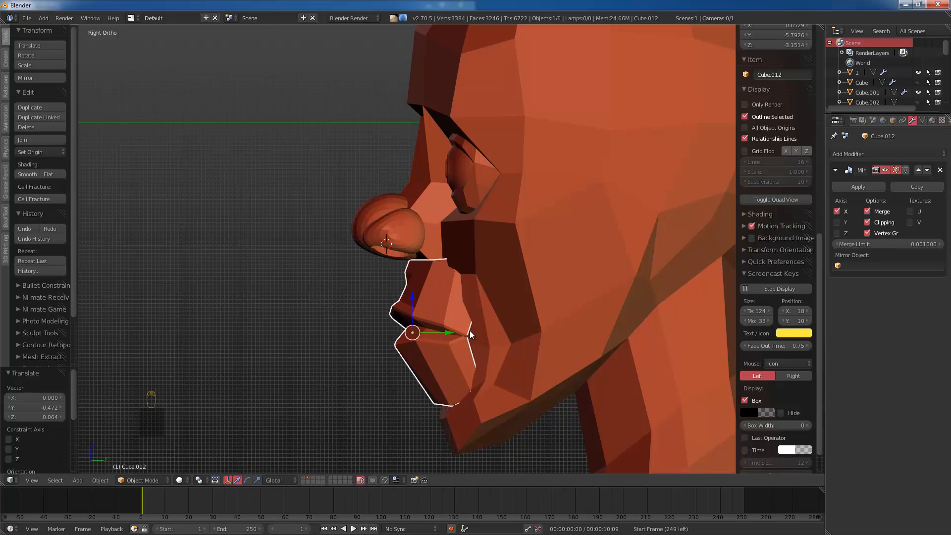
mouse_move(445, 331)
left_mouse_down()
mouse_move(430, 334)
mouse_move(457, 332)
mouse_move(436, 336)
left_mouse_up()
right_click(436, 336)
Step: Move the mouth object by -0.257 along Y so it sits further forward on the face
scroll(465, 329, "down", 1)
middle_click_drag(468, 328, 448, 343, "shift")
key("z")
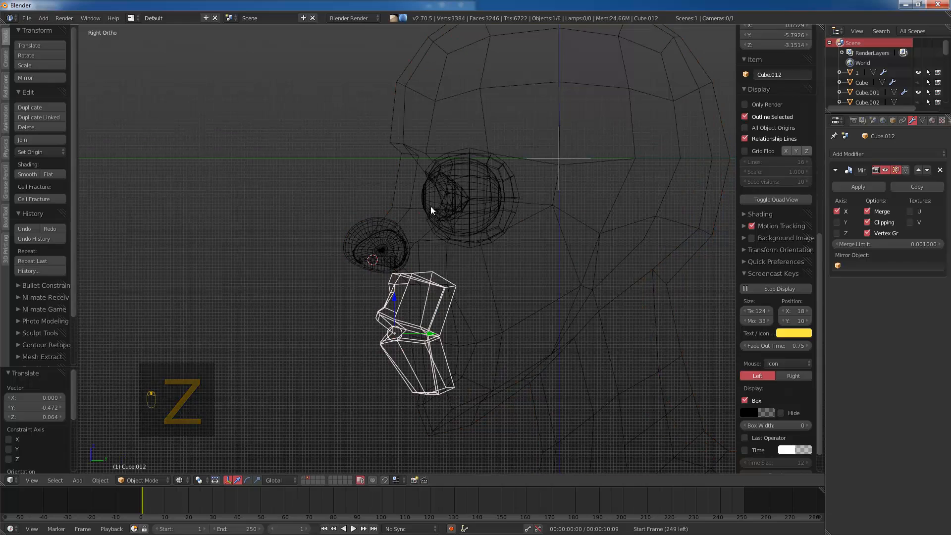
scroll(431, 206, "down", 1)
key("z")
scroll(453, 203, "up", 3)
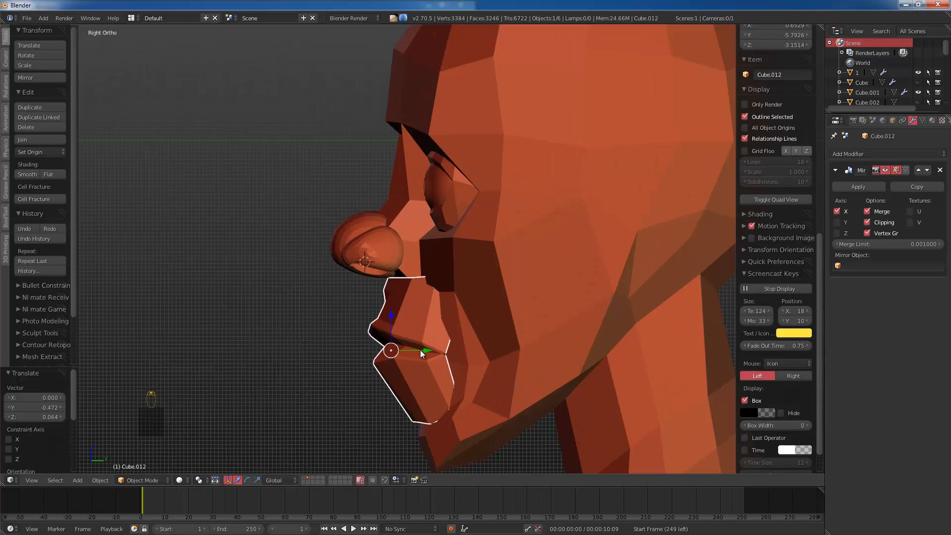
left_click_drag(421, 350, 445, 354)
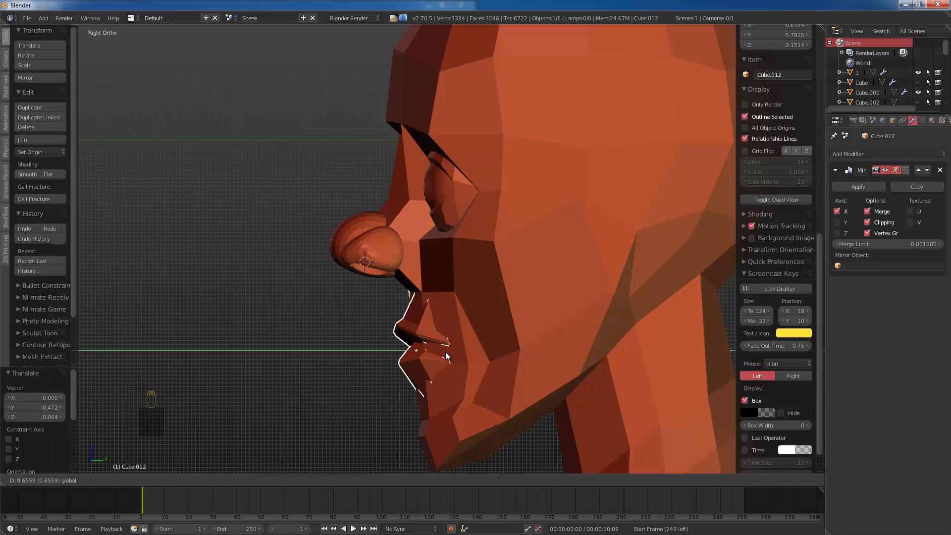
left_click_drag(444, 352, 421, 337)
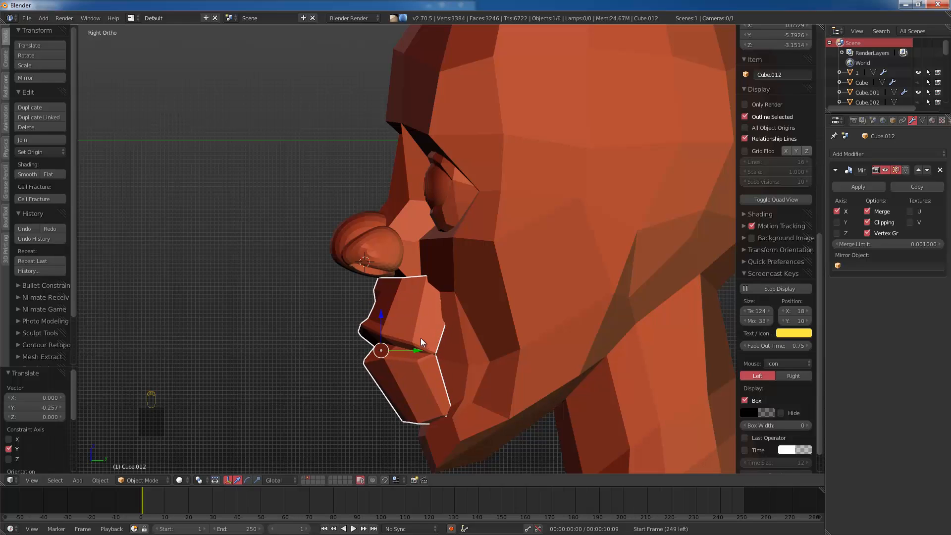
Step: Lasso-select the mouth's back vertices in Edit Mode, move them 0.643 along Y and scale them to 1.328 along Z
key("Tab")
key("z")
key("a")
left_click_drag(364, 268, 361, 284, "ctrl")
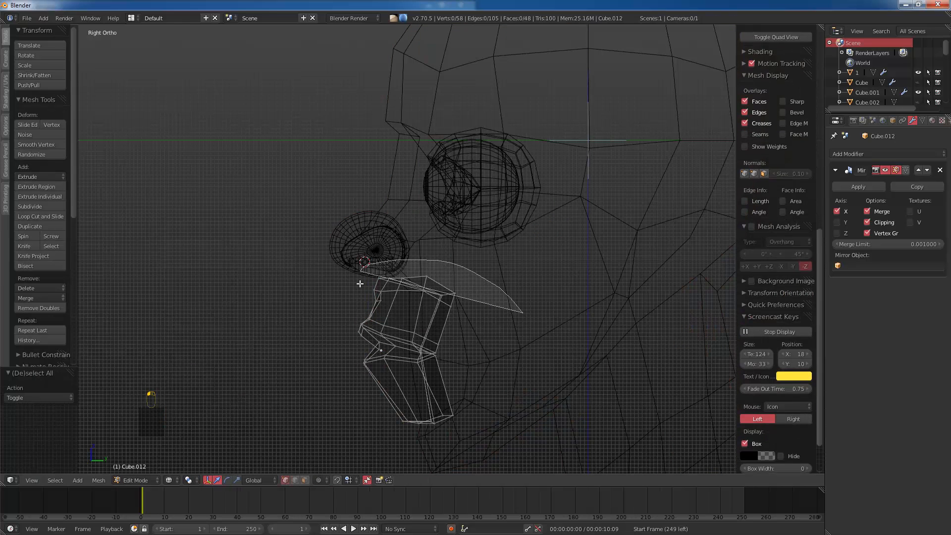
left_click_drag(431, 317, 490, 347, "ctrl")
mouse_move(490, 394)
left_mouse_down("ctrl")
mouse_move(395, 390)
mouse_move(527, 419)
left_mouse_up("ctrl")
key("z")
left_click_drag(456, 337, 482, 333)
key("s")
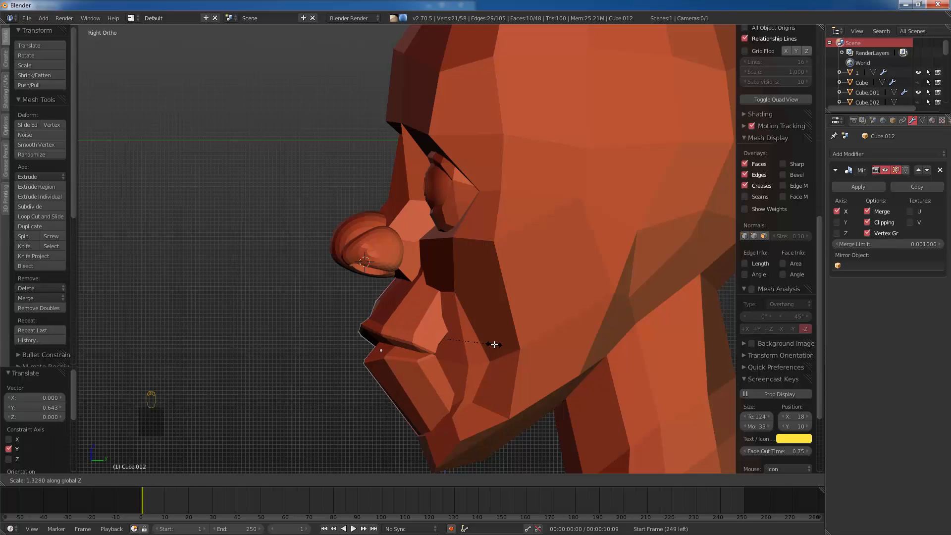
left_click(493, 344)
middle_click_drag(492, 344, 397, 362)
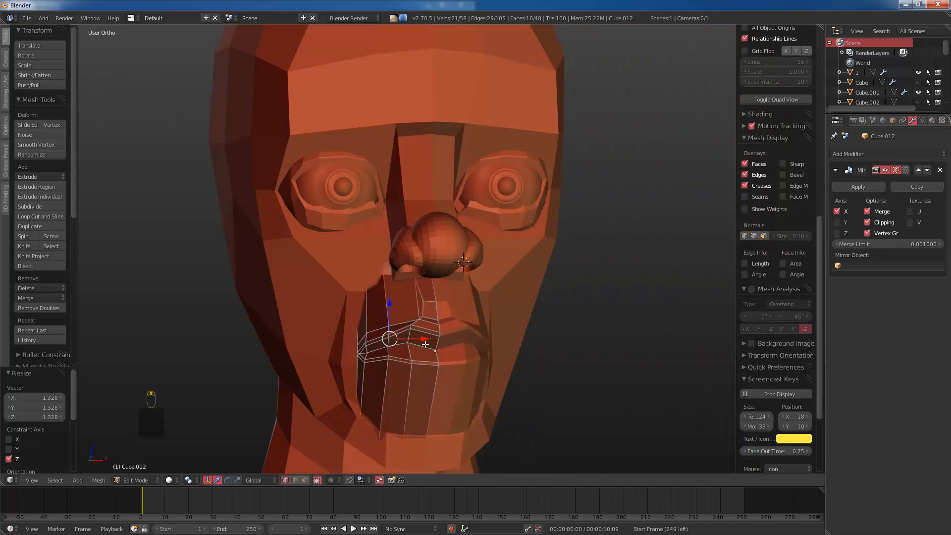
left_click_drag(425, 344, 415, 338)
key("ctrl+z")
middle_click_drag(416, 338, 367, 342)
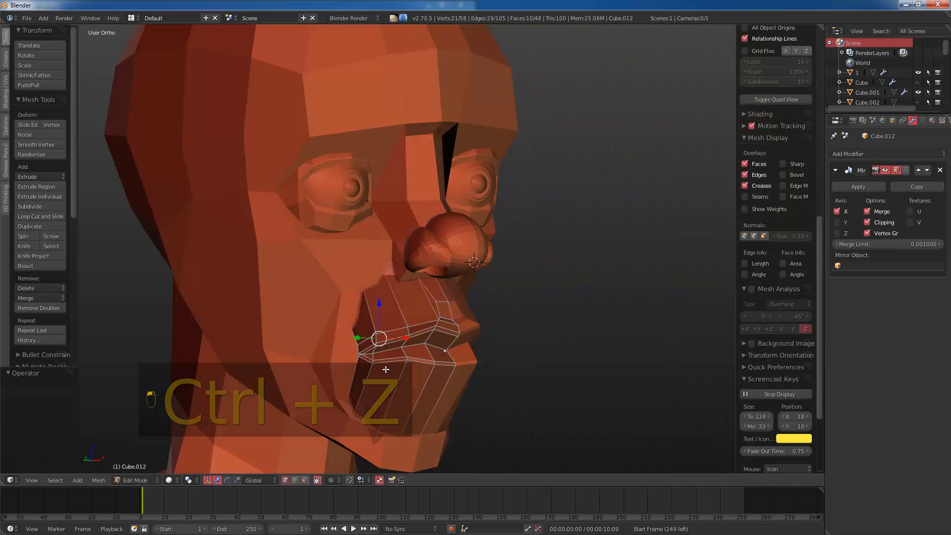
Step: Lasso-select the mouth's corner vertices in wireframe, enable proportional editing and move them about -0.32 along X
key("z")
key("a")
left_click_drag(360, 374, 339, 373, "ctrl")
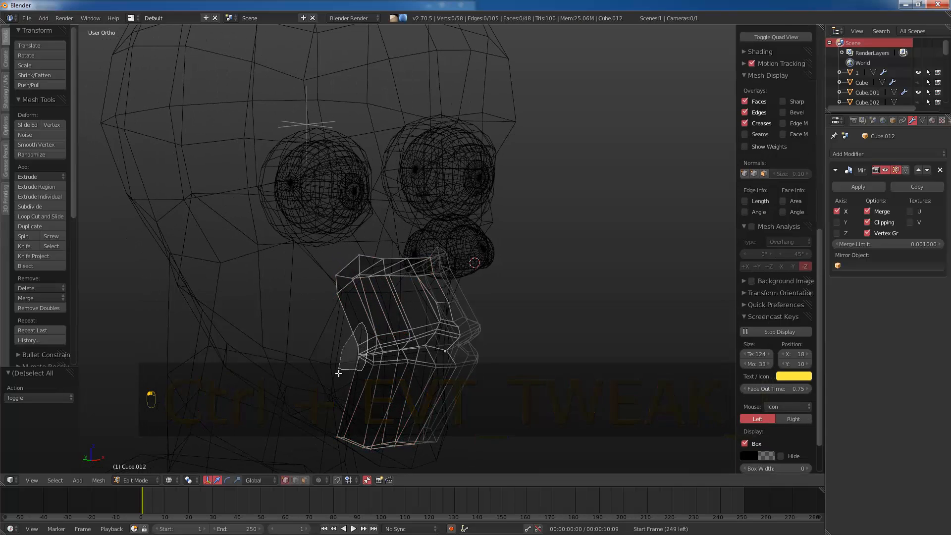
key("z")
key("o")
key("g")
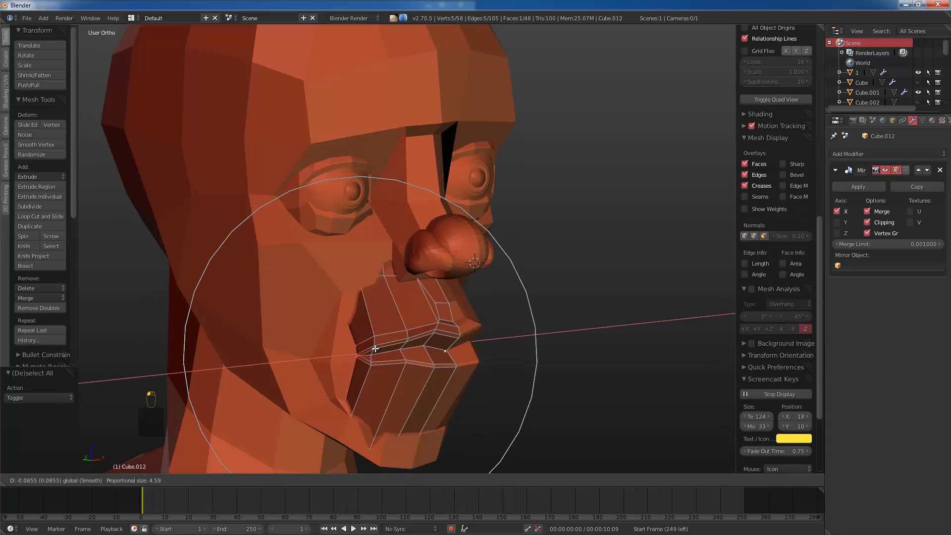
left_click(375, 349)
key("ctrl+z")
key("x")
scroll(367, 352, "up", 6)
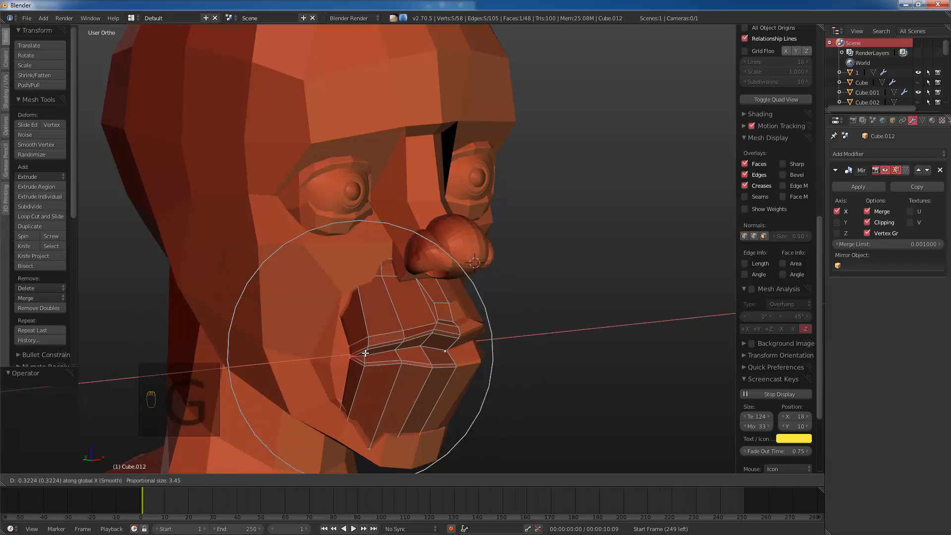
left_click(366, 353)
Step: Move the mouth-corner vertices 0.433 along Y, shift them by 0.440, -0.030, 0.212 and return to Object Mode
left_click_drag(334, 350, 318, 343)
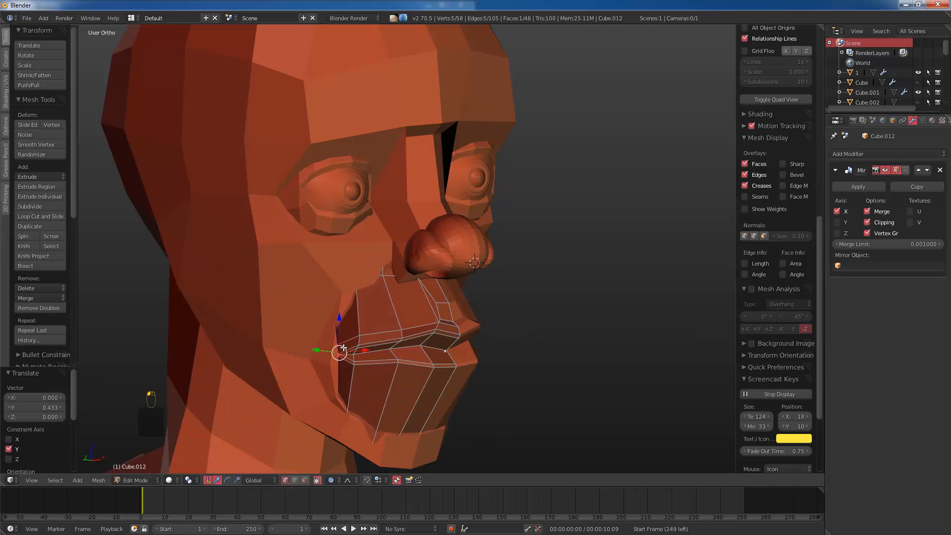
middle_click_drag(366, 353, 326, 363)
key("g")
left_click(347, 358)
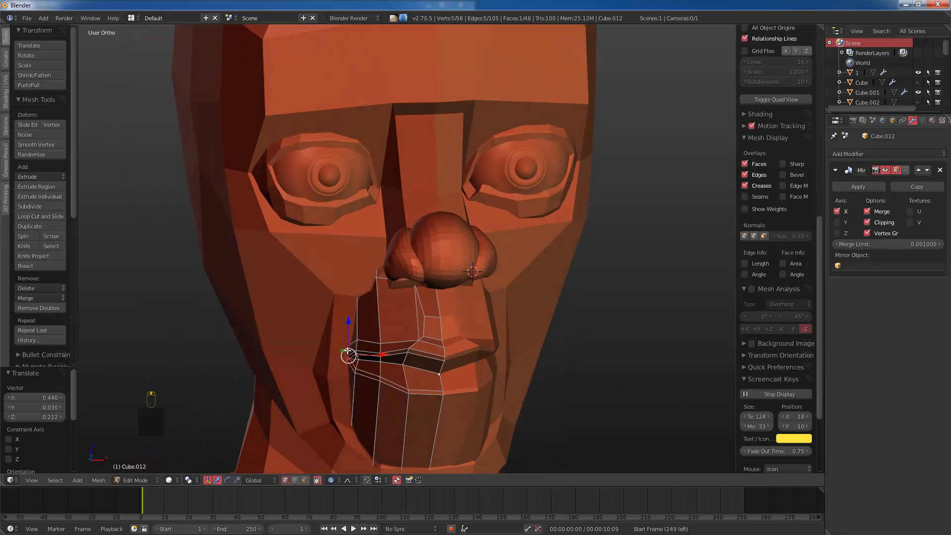
key("Tab")
key("KP_1")
key("s")
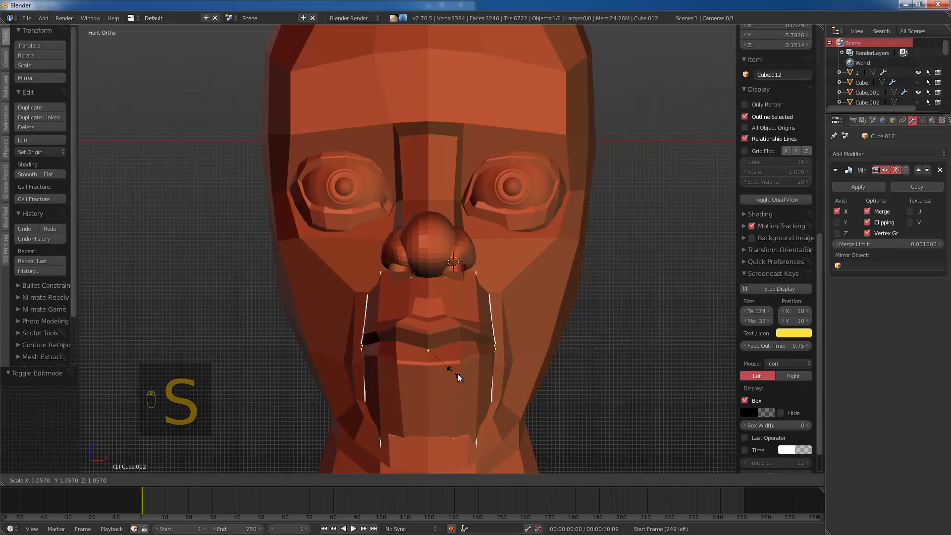
right_click(459, 373)
Step: Select the head object and switch it to Sculpt Mode in right side view
middle_click_drag(492, 370, 513, 351)
right_click(513, 351)
key("Tab")
key("KP_1")
key("KP_3")
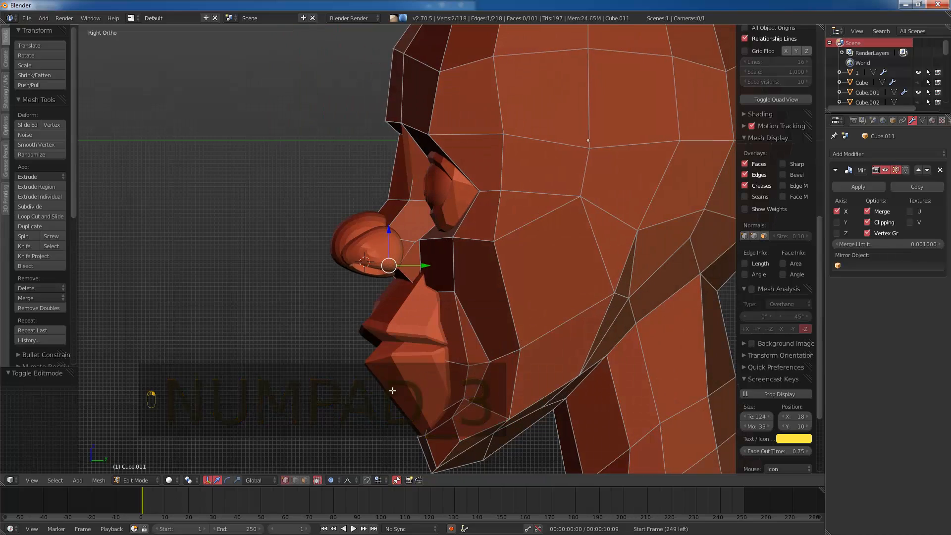
left_click(137, 480)
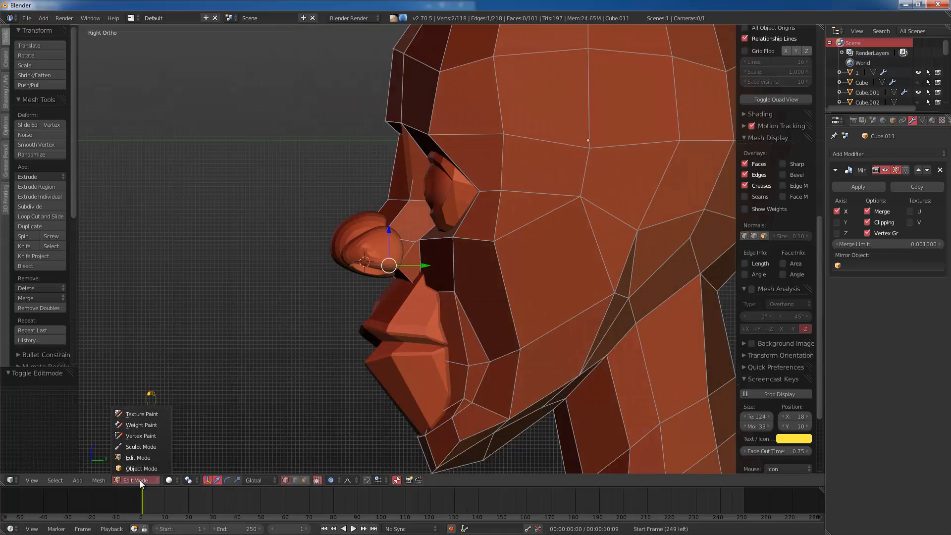
left_click(150, 449)
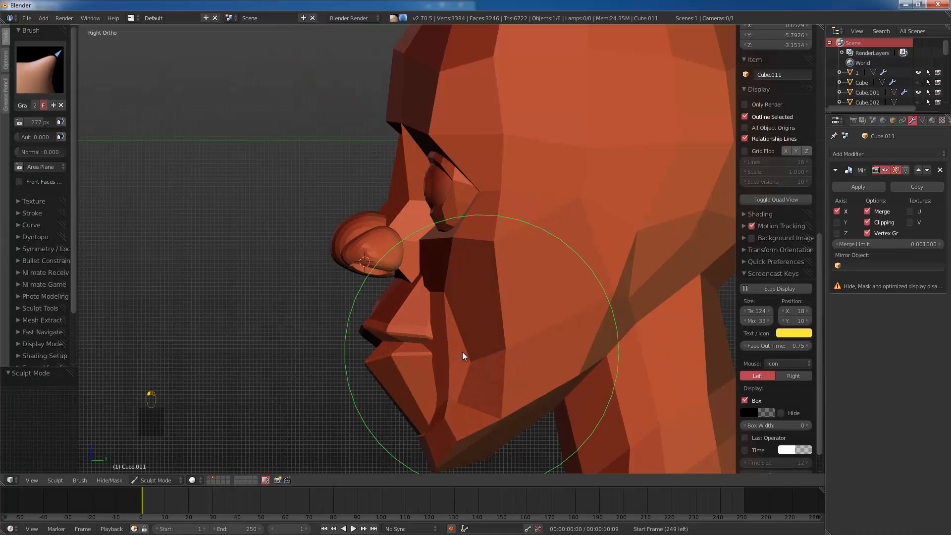
Step: Reshape the cheek, brow and upper forehead of the head in profile with the Grab brush
mouse_move(462, 352)
left_mouse_down()
mouse_move(475, 346)
mouse_move(456, 337)
mouse_move(453, 320)
left_mouse_up()
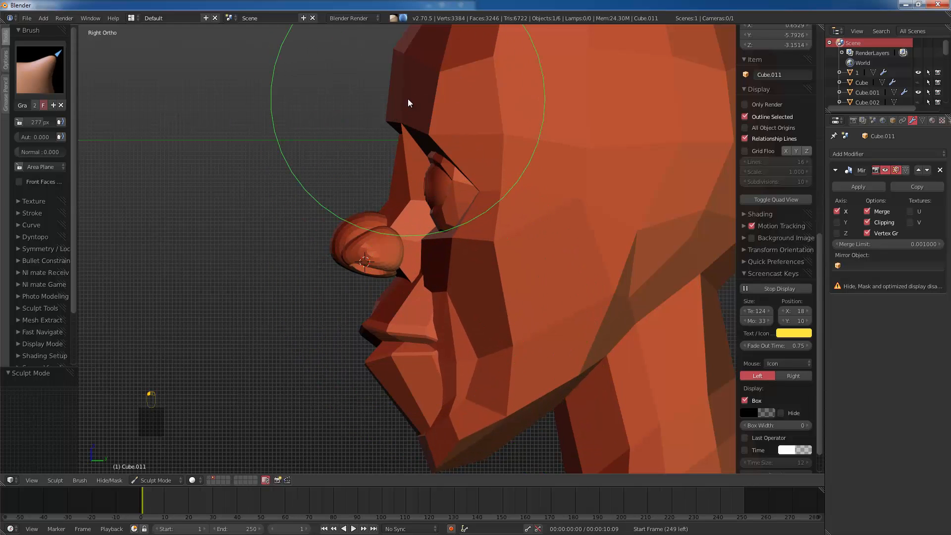
left_click_drag(408, 99, 403, 99)
mouse_move(440, 139)
middle_mouse_down("shift")
mouse_move(437, 118)
mouse_move(458, 272)
mouse_move(452, 266)
middle_mouse_up("shift")
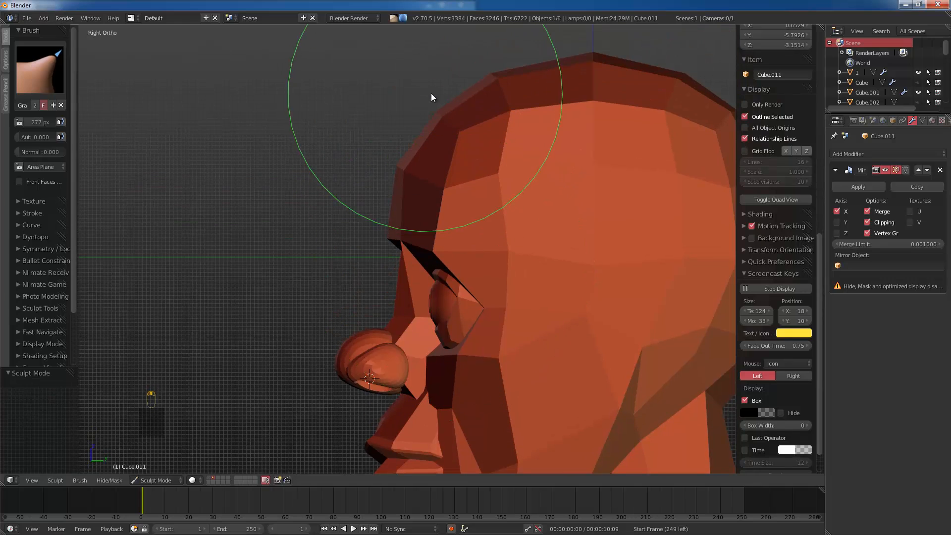
left_click_drag(471, 92, 454, 87)
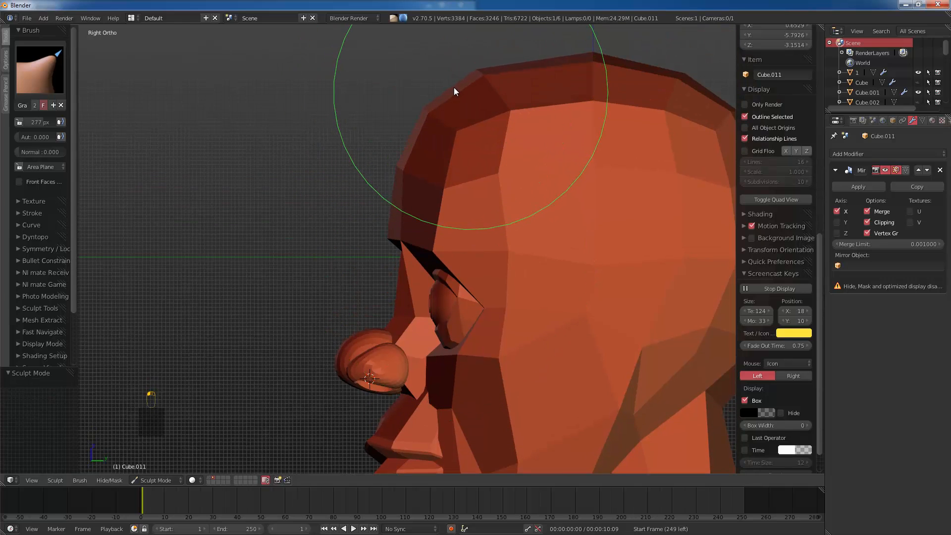
left_click_drag(498, 133, 489, 144)
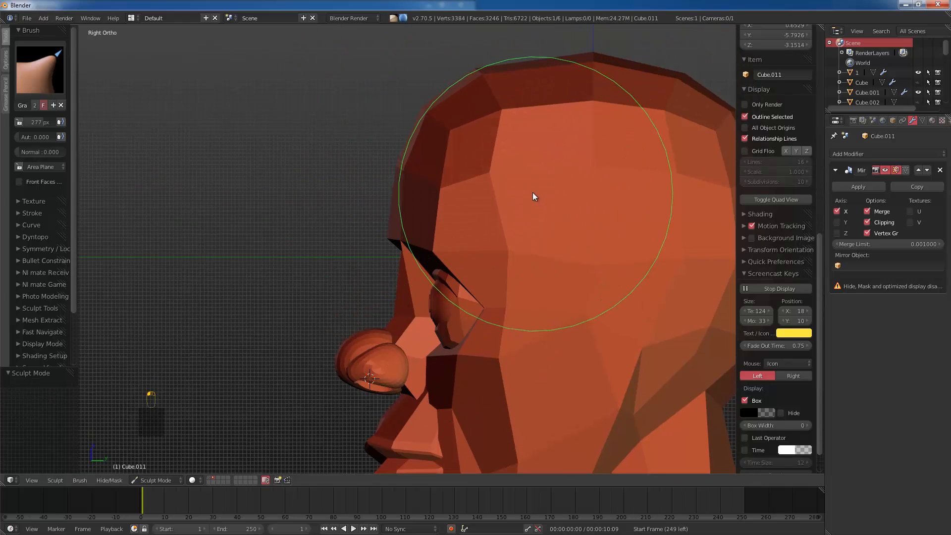
Step: Reshape the crown and back of the skull in profile with the Grab brush
scroll(501, 202, "down", 4)
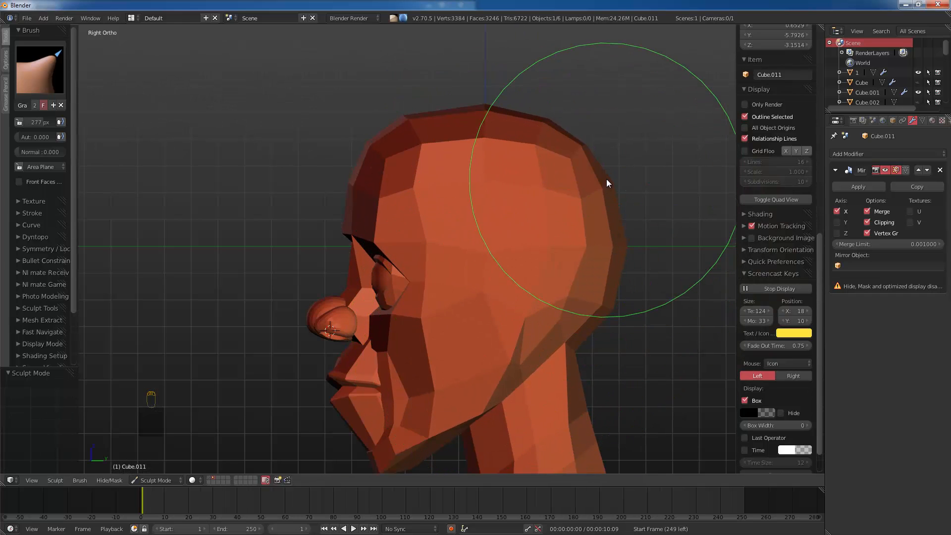
left_click_drag(609, 177, 611, 176)
left_click_drag(542, 122, 540, 116)
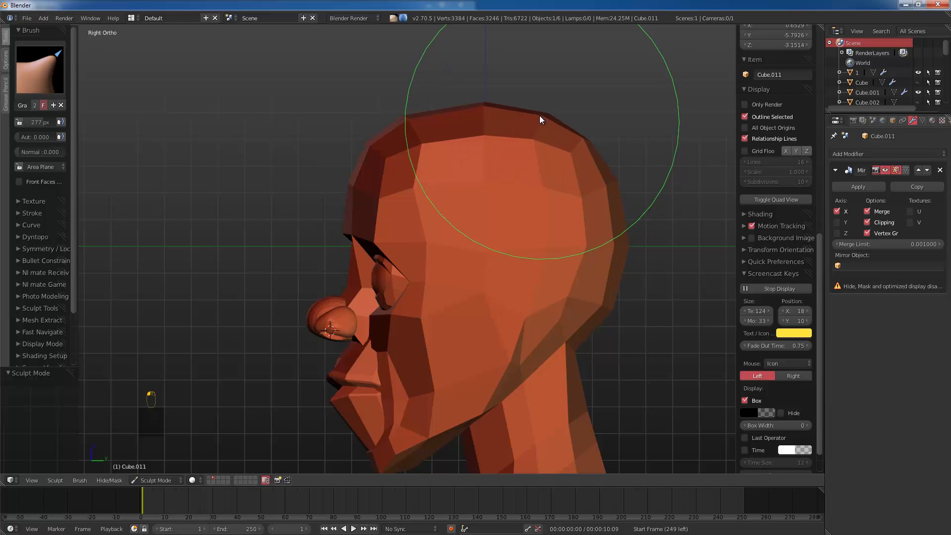
mouse_move(599, 257)
left_mouse_down()
mouse_move(585, 264)
mouse_move(622, 254)
left_mouse_up()
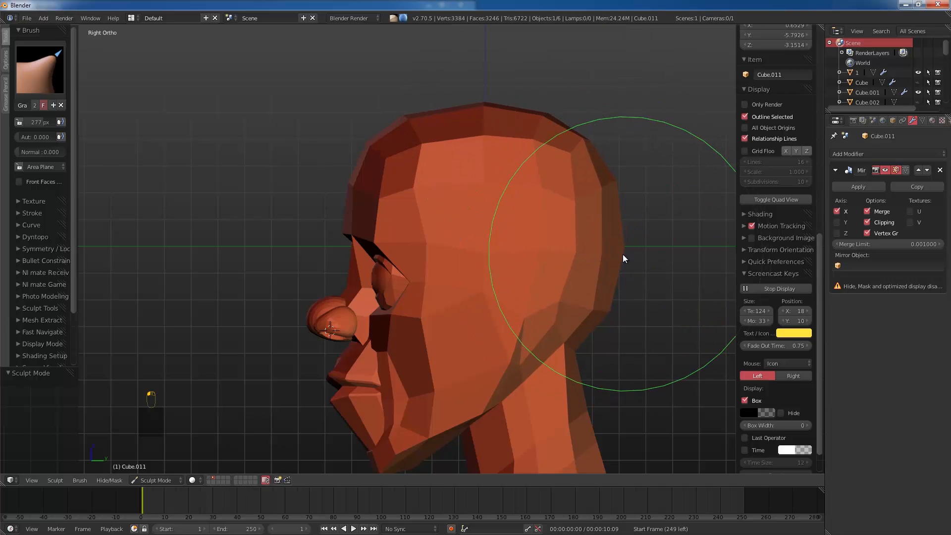
Step: Return the head to Object Mode and deselect everything in front view
middle_click_drag(569, 365, 545, 247)
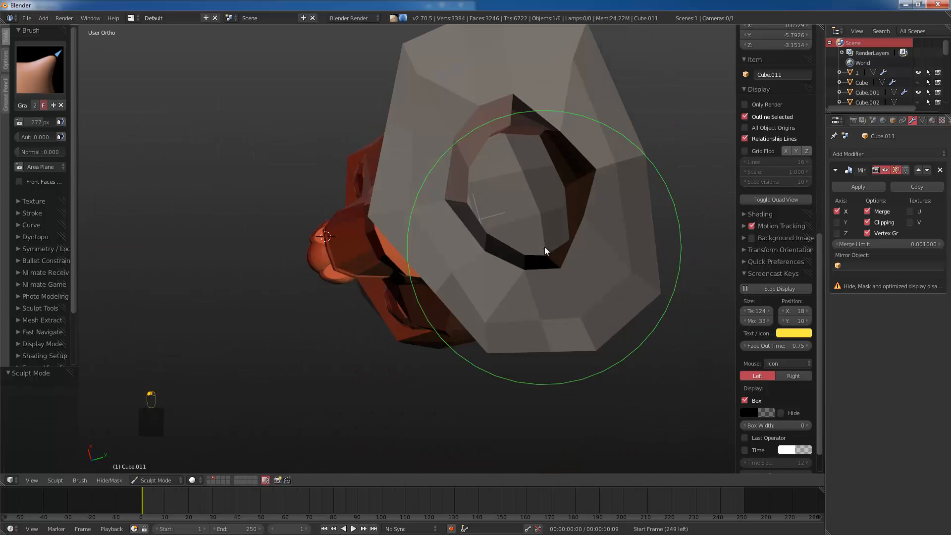
middle_click_drag(551, 296, 507, 289)
left_click(155, 480)
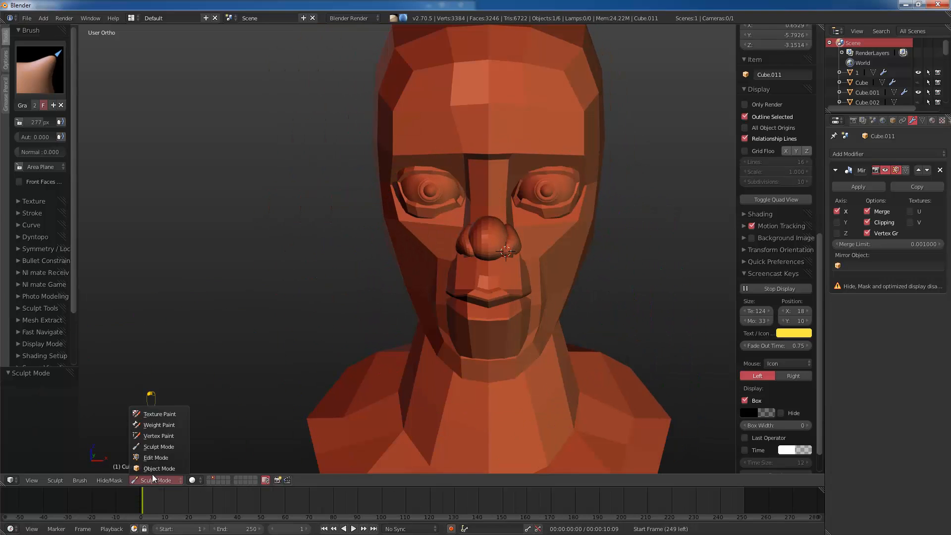
left_click(165, 460)
left_click(139, 481)
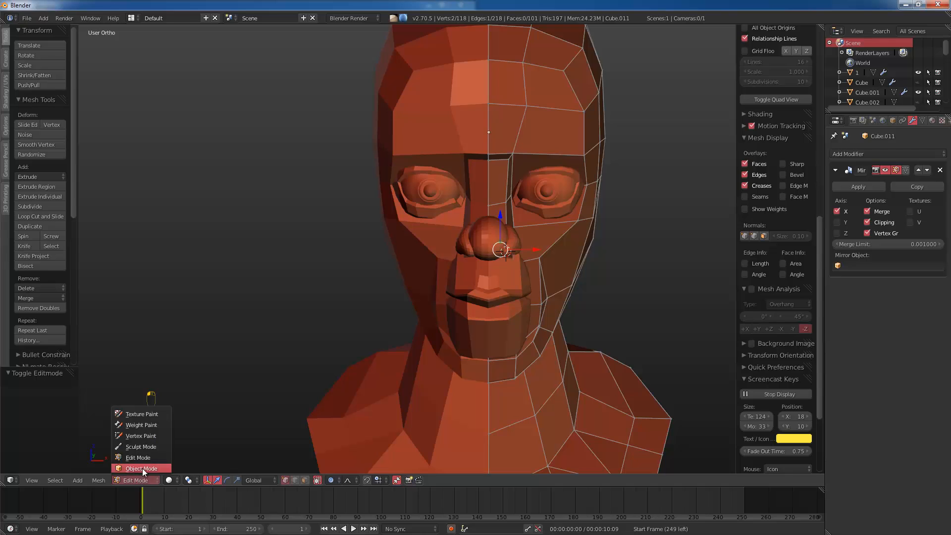
left_click(142, 469)
middle_click_drag(223, 431, 301, 395)
key("a")
middle_click_drag(411, 290, 449, 381)
key("KP_1")
key("a")
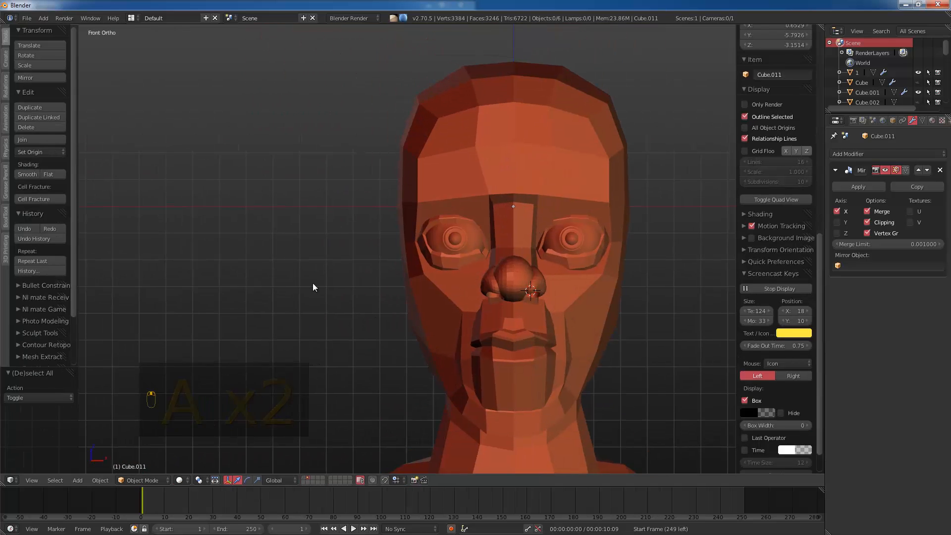
Step: Place the 3D cursor beside the head, add a mesh cube there and scale it to 0.259 along Y
left_click(264, 268)
key("shift+a")
mouse_move(265, 269)
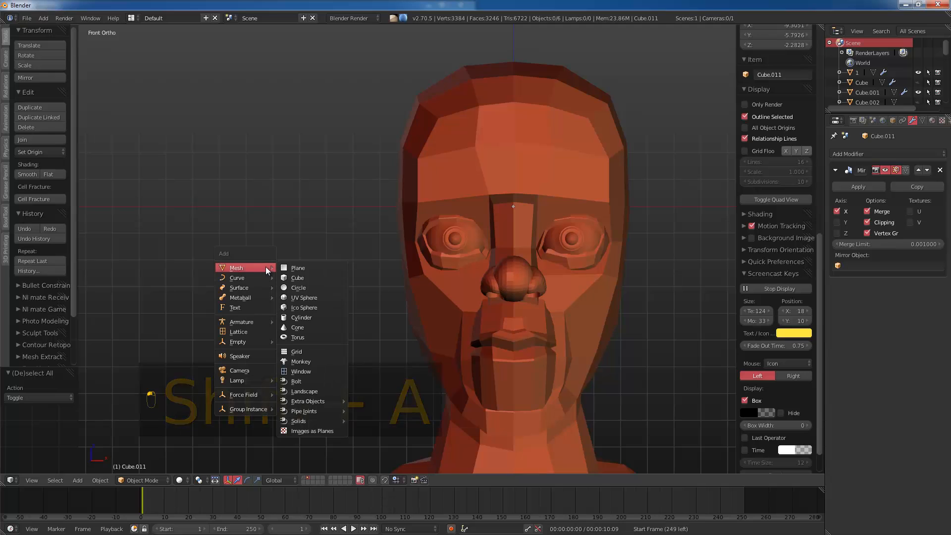
left_click(304, 280)
scroll(304, 281, "up", 2)
middle_click_drag(305, 282, 568, 393, "shift")
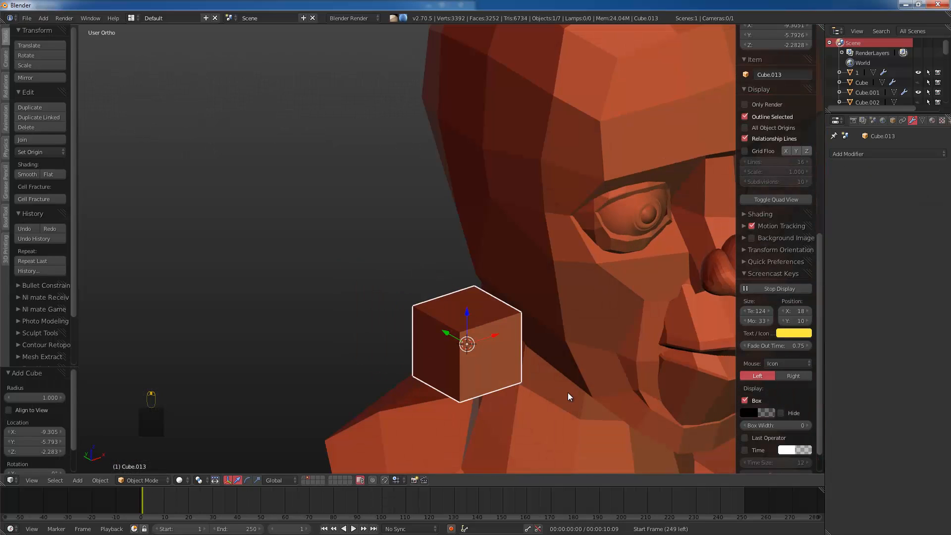
key("s")
key("y")
left_click(494, 355)
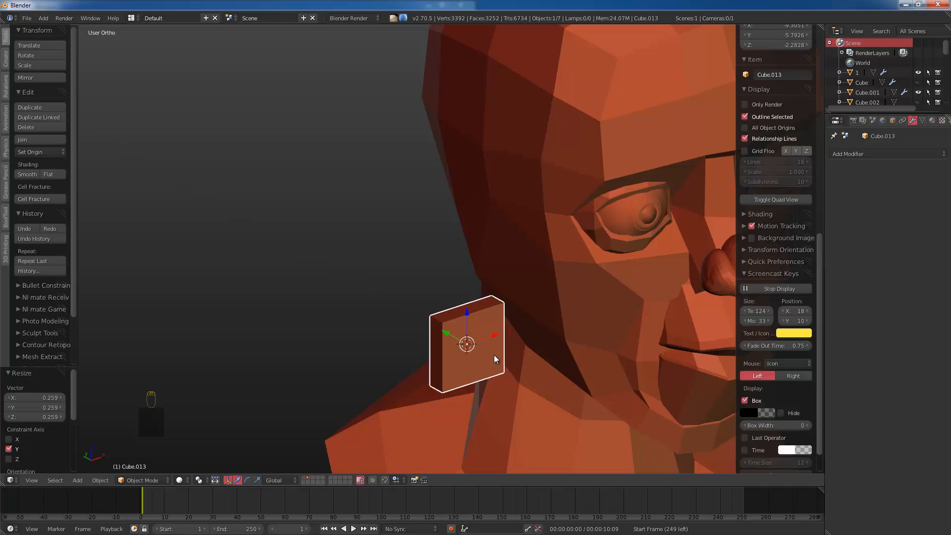
Step: In Edit Mode, stretch the flattened cube in front view by scaling it to 2.430 along Z
key("KP_1")
key("Tab")
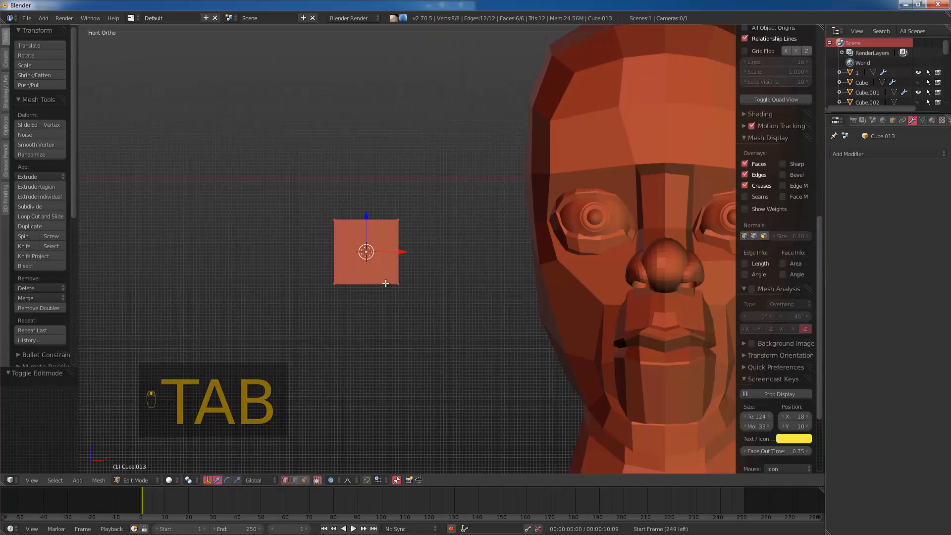
key("s")
key("z")
left_click(390, 338)
Step: Select the block's lower edge farthest from the head in wireframe and bevel it into a wide diagonal chamfer
key("z")
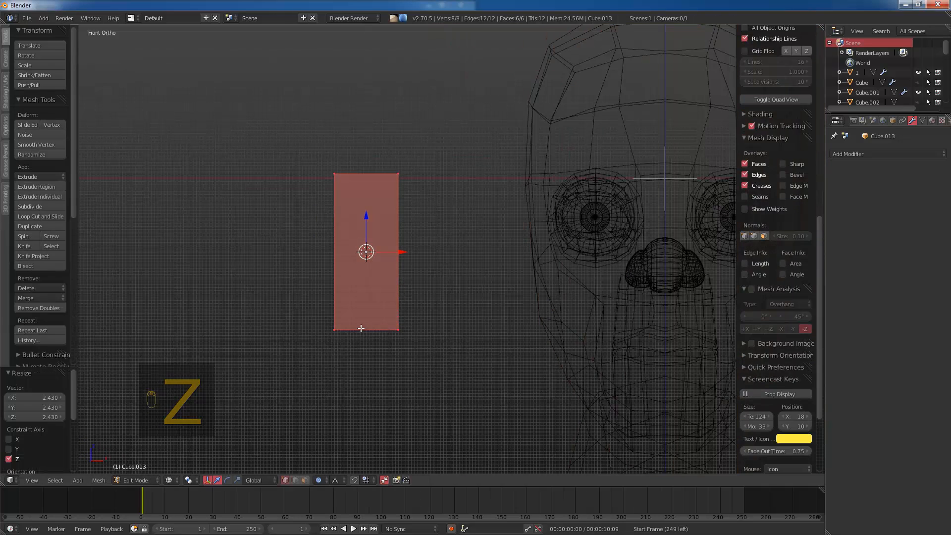
scroll(335, 352, "up", 1)
key("a")
mouse_move(336, 352)
left_mouse_down("ctrl")
mouse_move(310, 327)
mouse_move(375, 370)
left_mouse_up("ctrl")
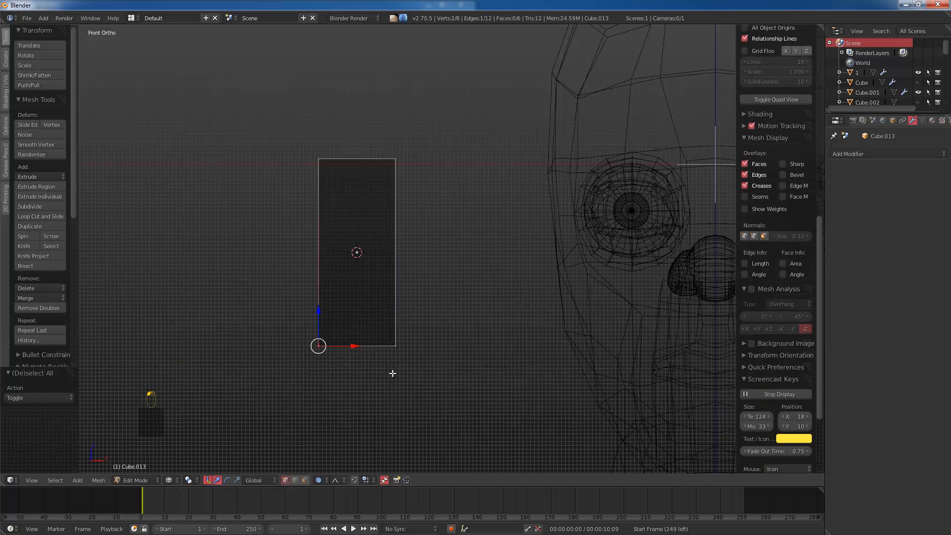
key("ctrl+b")
left_click(422, 342)
Step: Select the block's two upper side edges in edge select mode and bevel them by 0.657 with 3 segments
key("a")
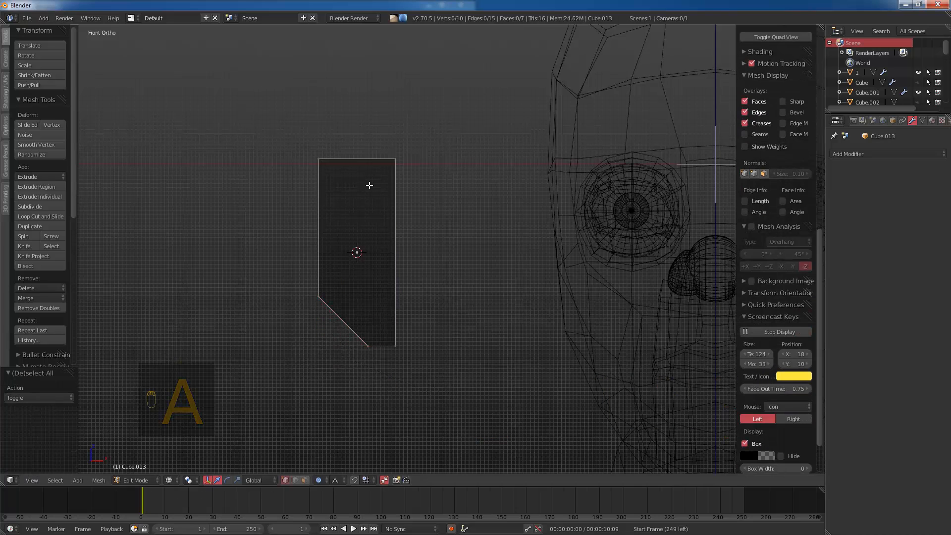
left_click_drag(323, 202, 329, 194, "ctrl")
key("ctrl+Tab")
left_click(332, 201)
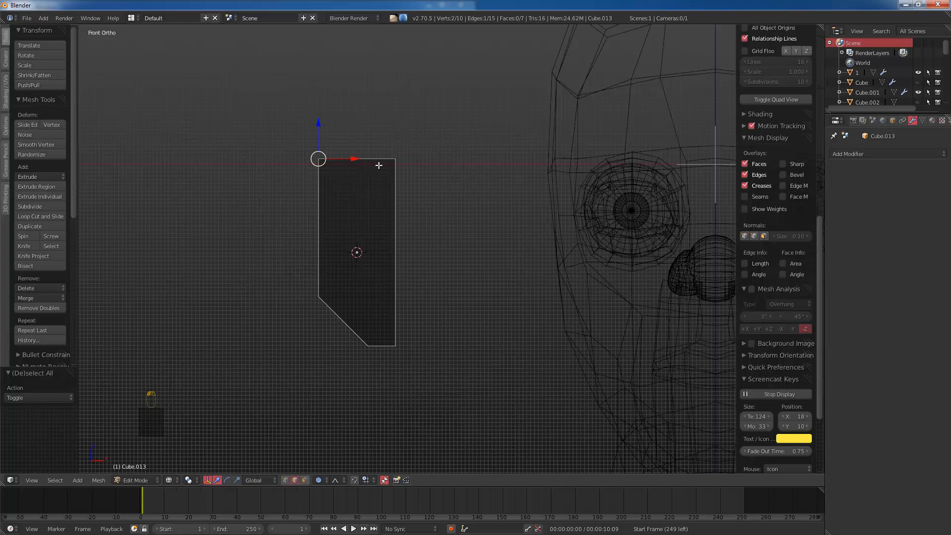
middle_click_drag(406, 184, 415, 217)
key("z")
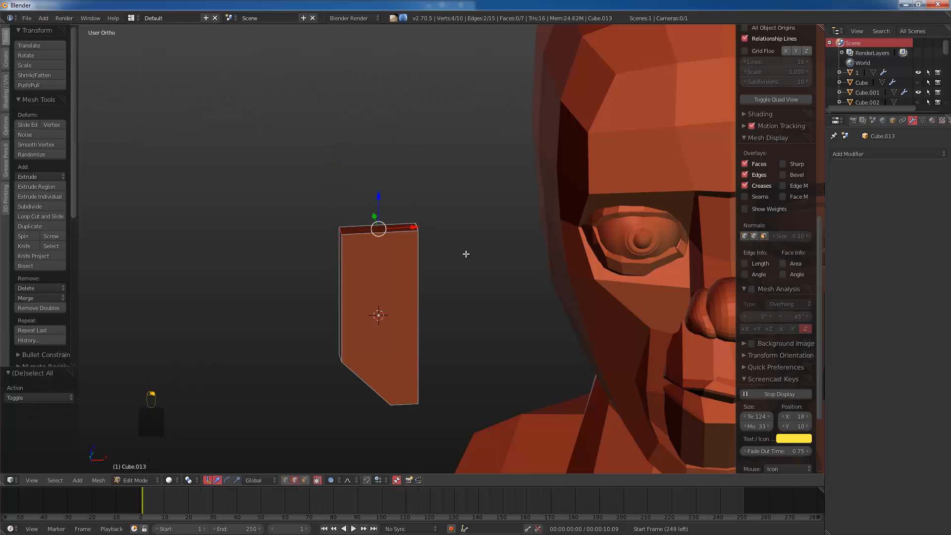
key("ctrl+b")
scroll(478, 268, "up", 2)
left_click(486, 271)
Step: Lasso-select the block's rounded top in front view and move it -1.170 along Z
key("z")
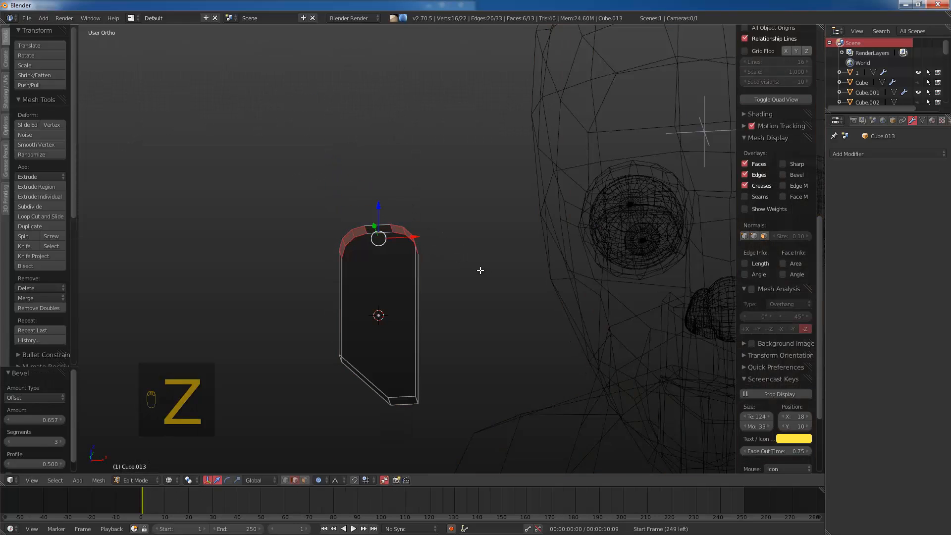
key("KP_1")
key("a")
key("a")
left_click_drag(473, 214, 307, 219, "ctrl")
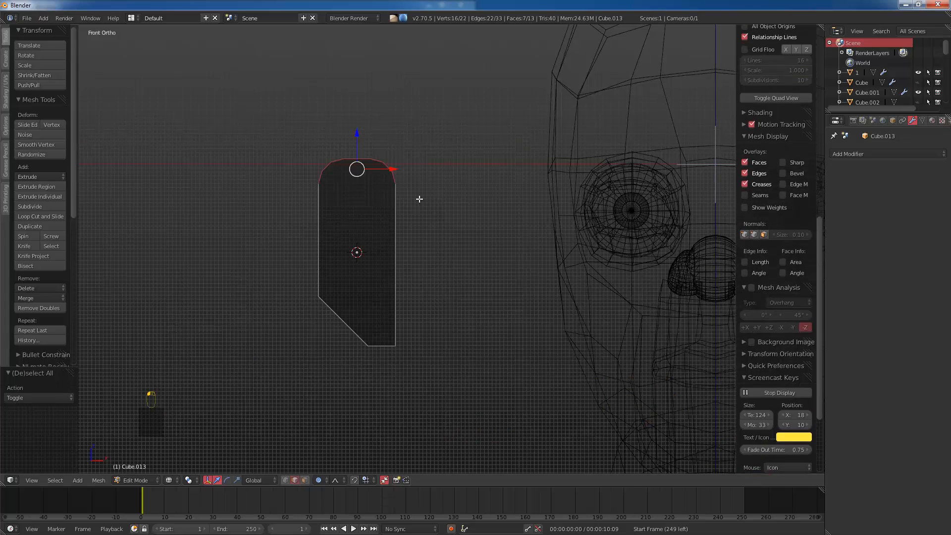
key("g")
key("z")
left_click(415, 242)
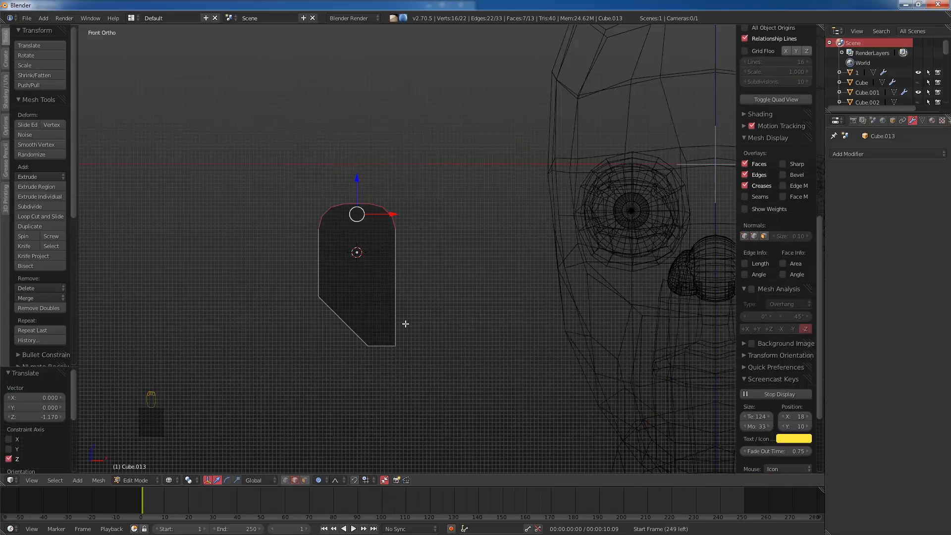
Step: Bevel the block's lower edge nearest the head with a small chamfer and return to Object Mode in solid front view
middle_click_drag(406, 323, 338, 264)
right_click(326, 242)
key("ctrl+b")
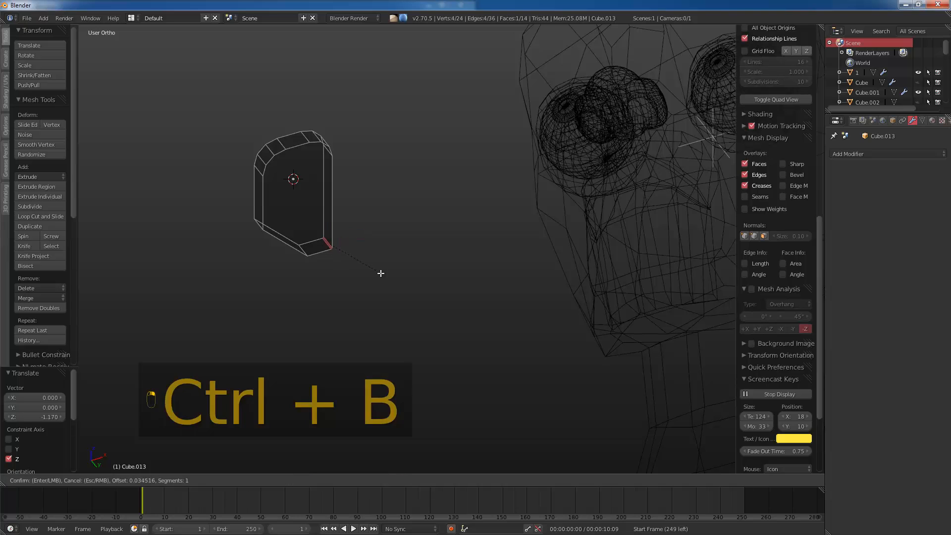
left_click(386, 279)
key("Tab")
key("KP_1")
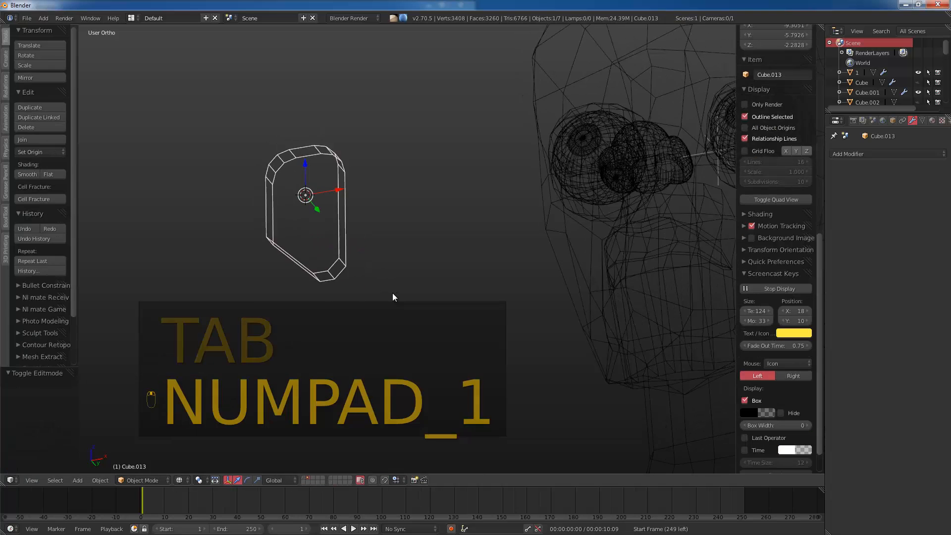
key("z")
scroll(395, 244, "down", 2)
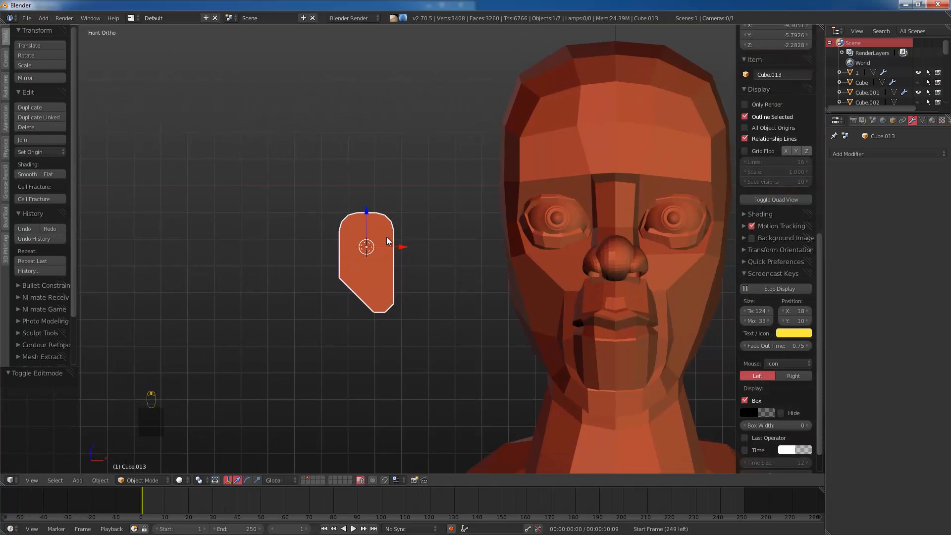
Step: Delete the beveled ear block beside the head
key("x")
left_click(391, 245)
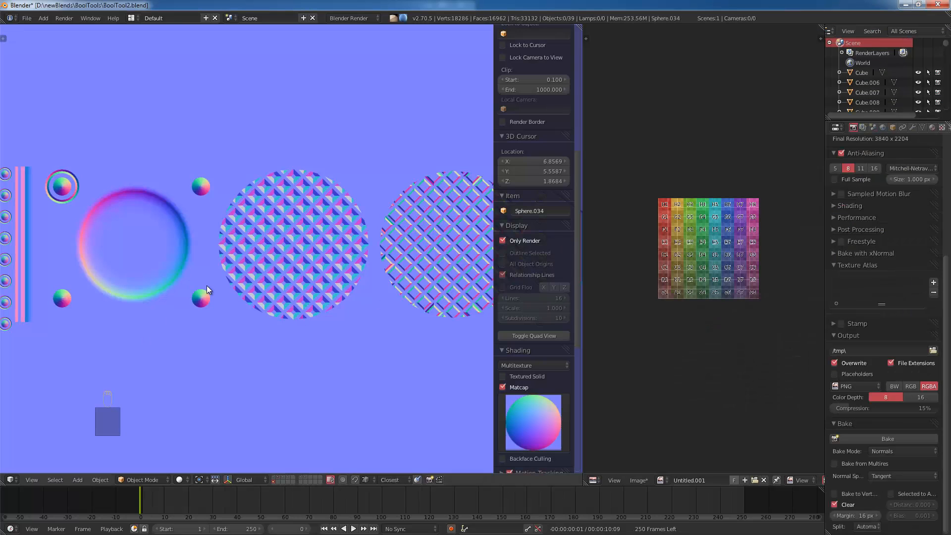
Step: Examine the patterned discs and recessed bowl in BoolTool2.blend from an angled view, checking them in wireframe
middle_click_drag(207, 286, 370, 197, "ctrl")
scroll(286, 277, "down", 3)
key("z")
key("z")
middle_click_drag(315, 283, 64, 142)
Step: Start a new file and reopen BoolTool2.blend from the BoolTools folder
left_click(27, 19)
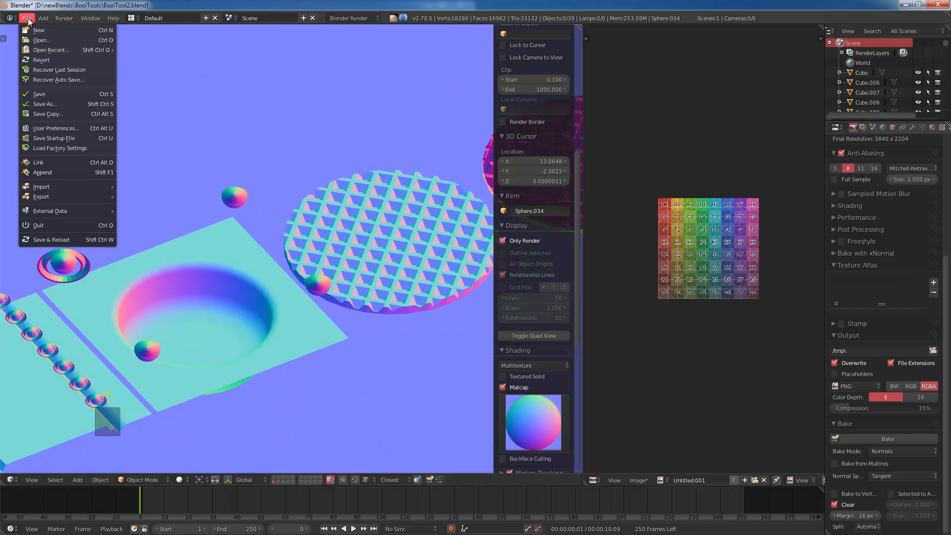
left_click(42, 30)
left_click(50, 38)
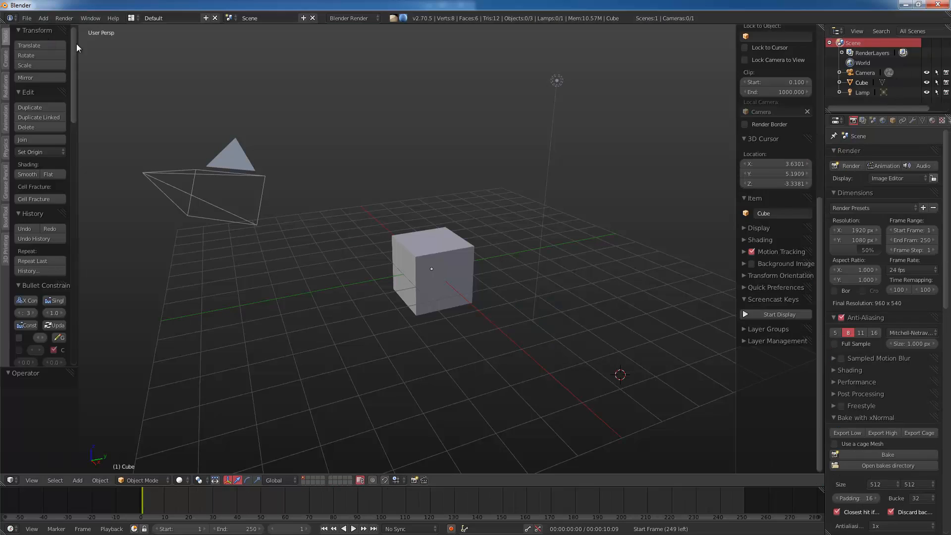
left_click(25, 19)
left_click(56, 36)
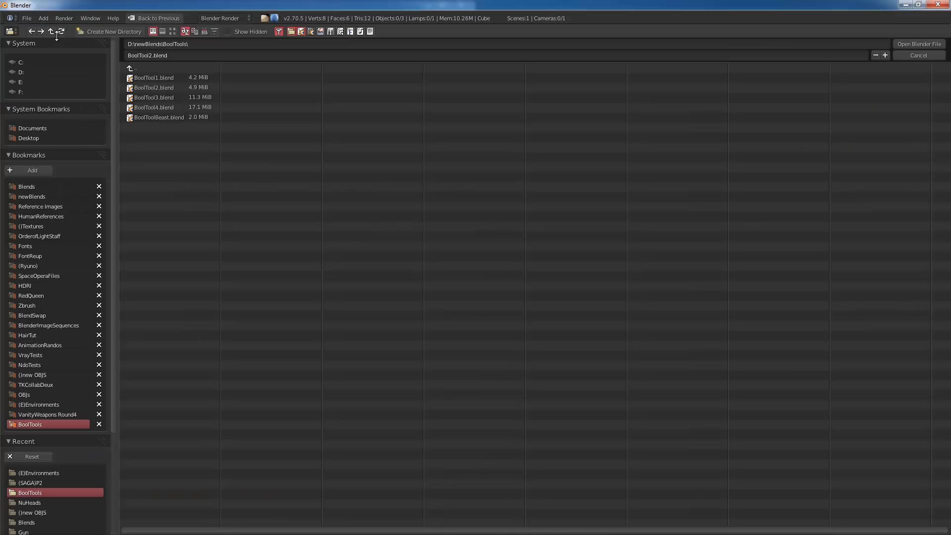
left_click(144, 56)
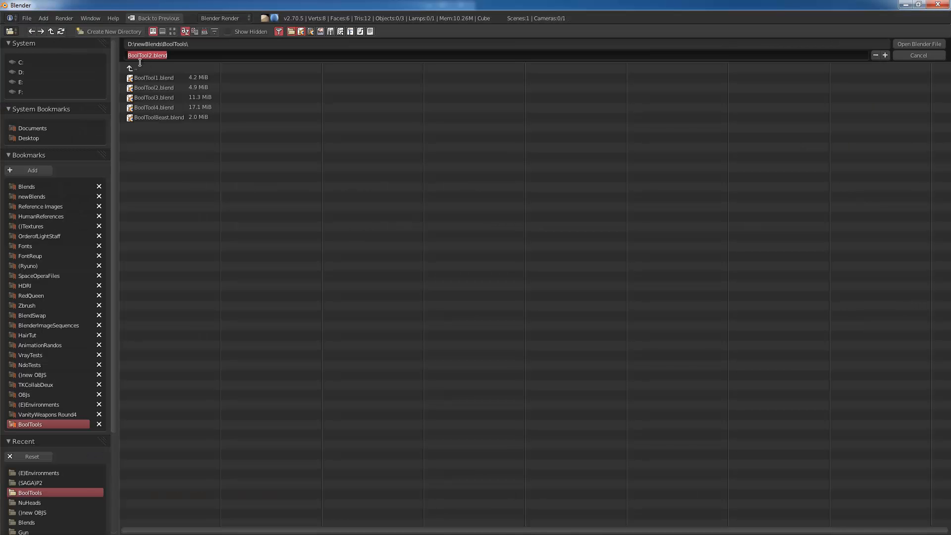
key("Return")
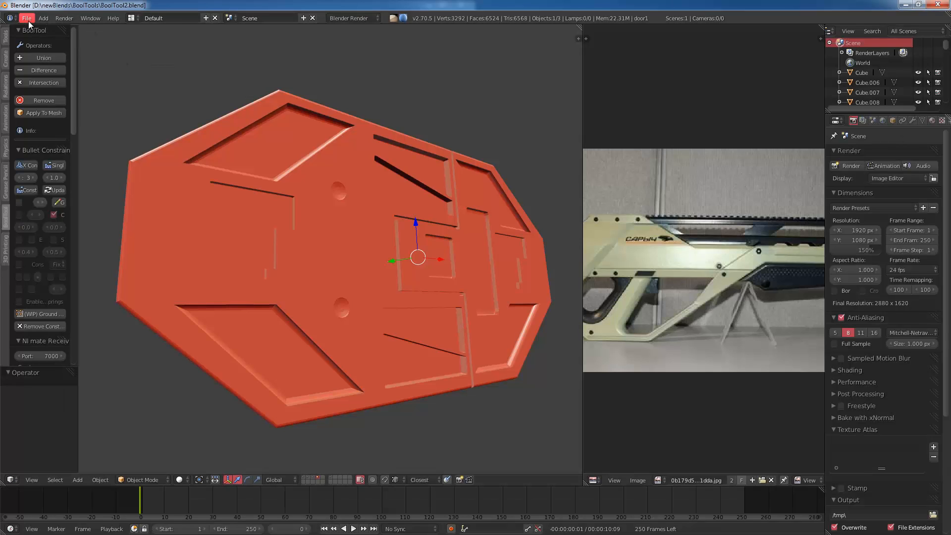
Step: Open CunchAsset.blend from the Assets2 folder inside newBlends
left_click(27, 18)
left_click(43, 40)
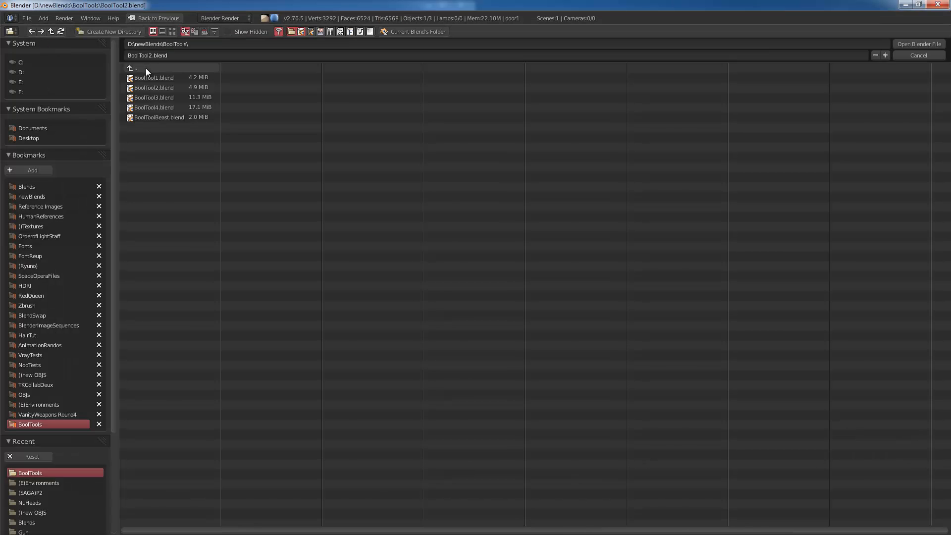
left_click(146, 68)
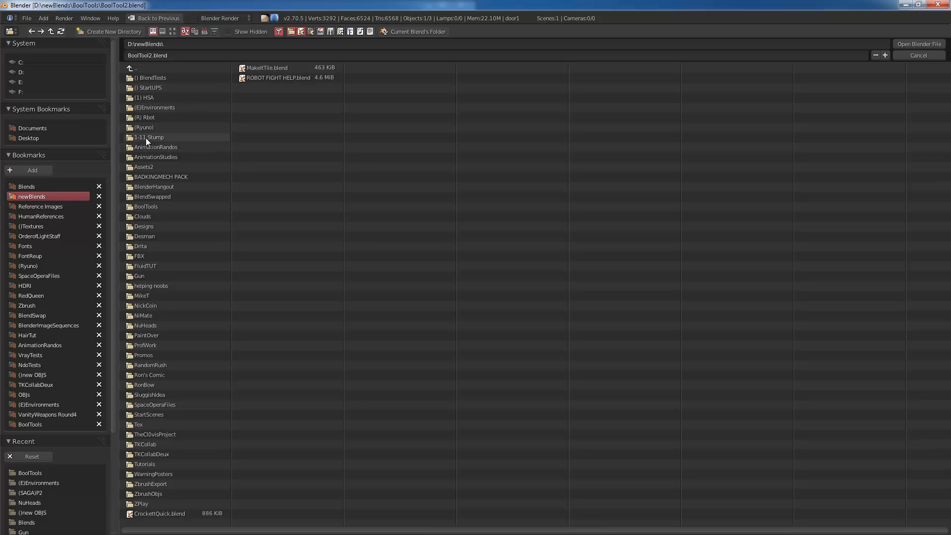
left_click(149, 167)
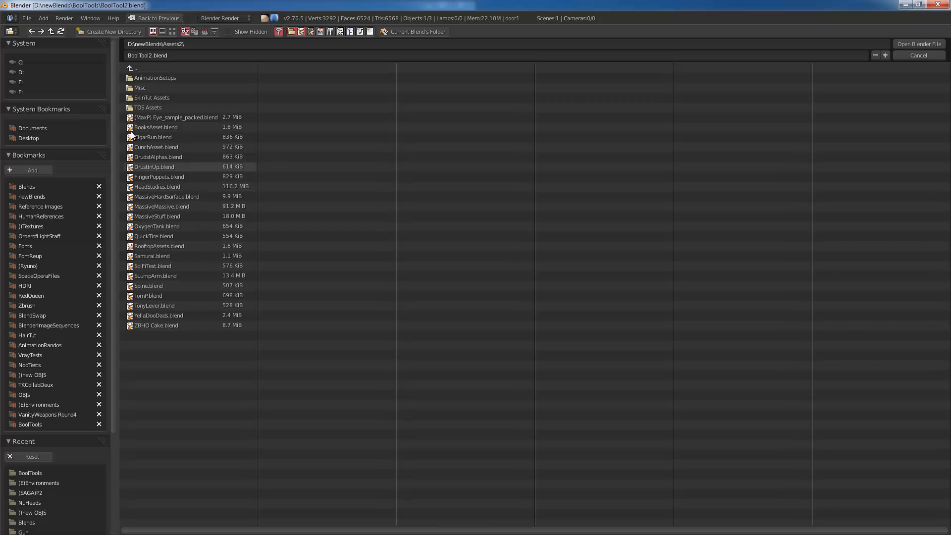
double_click(164, 147)
Step: Examine the row of hard-surface assets from several angles, select the three-slotted plate and switch the view to perspective
scroll(257, 251, "down", 2)
middle_click_drag(213, 283, 318, 291)
scroll(357, 258, "up", 2)
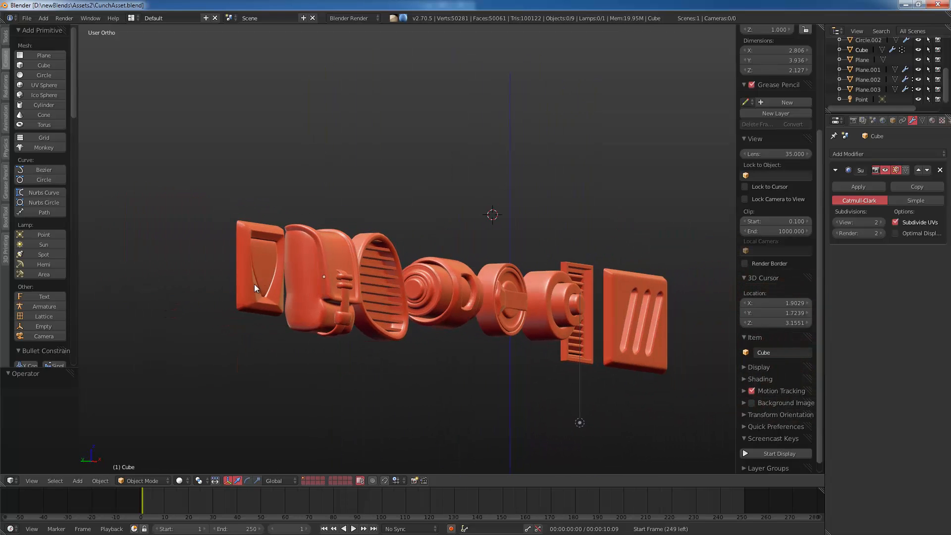
middle_click_drag(622, 304, 622, 309)
right_click(622, 309)
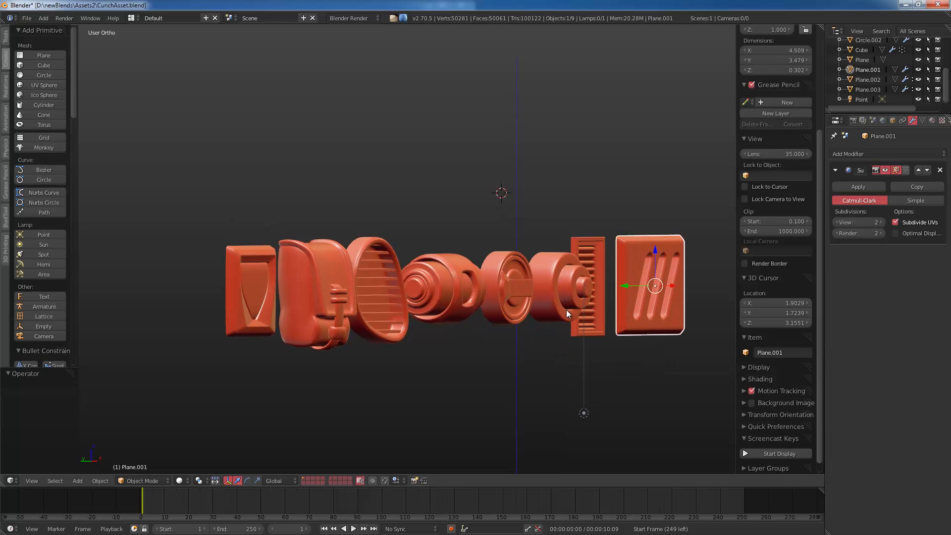
left_click(27, 18)
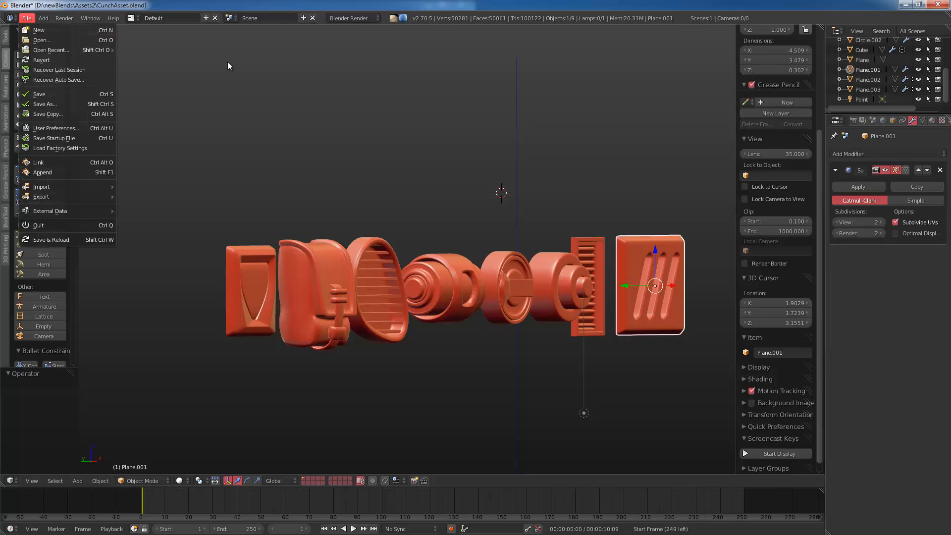
key("KP_5")
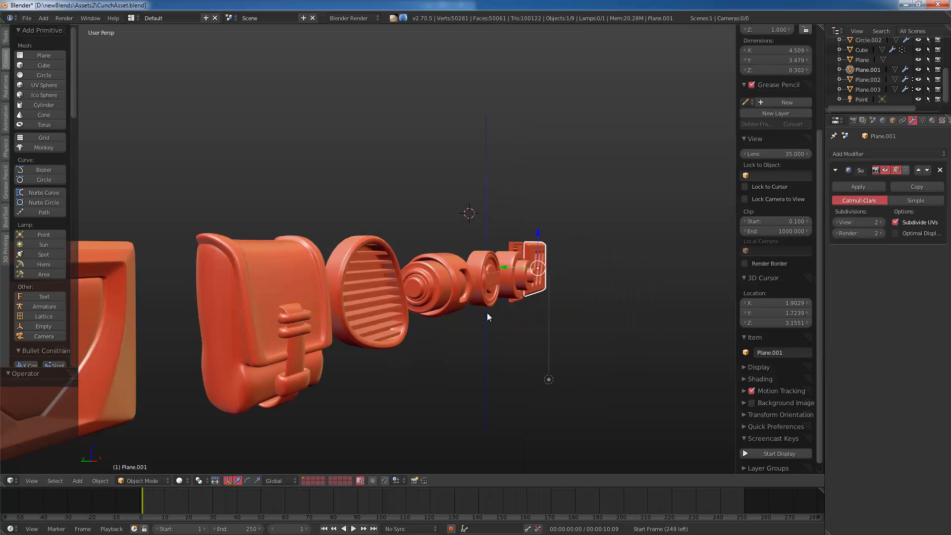
middle_click_drag(506, 362, 456, 352)
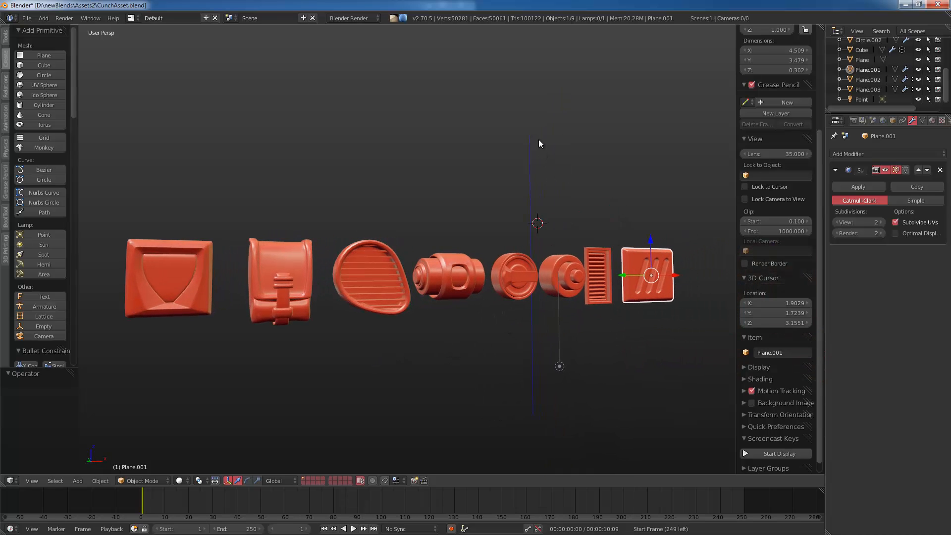
Step: Hide the three-slotted plate, reveal it again, and hide the point lamp
left_click(530, 121)
key("h")
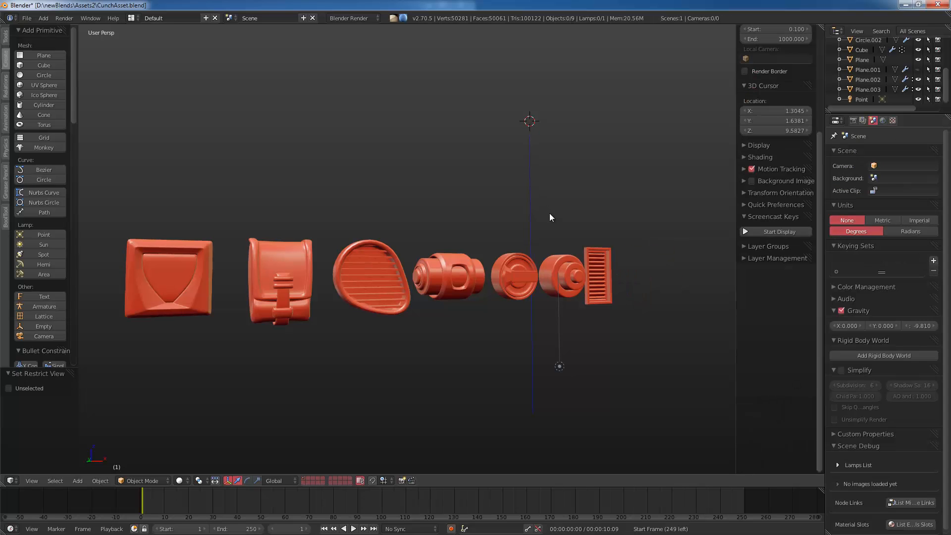
key("alt+h")
key("h")
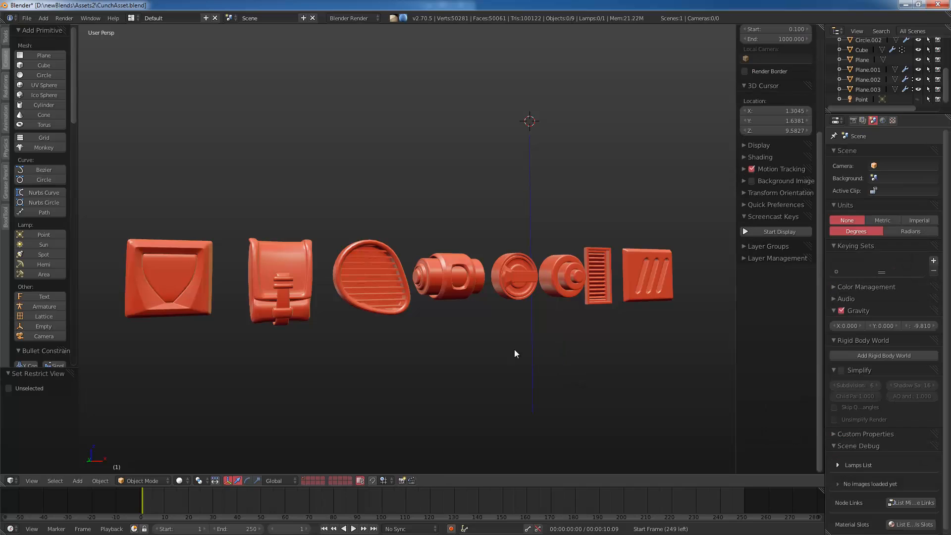
middle_click_drag(515, 349, 507, 330)
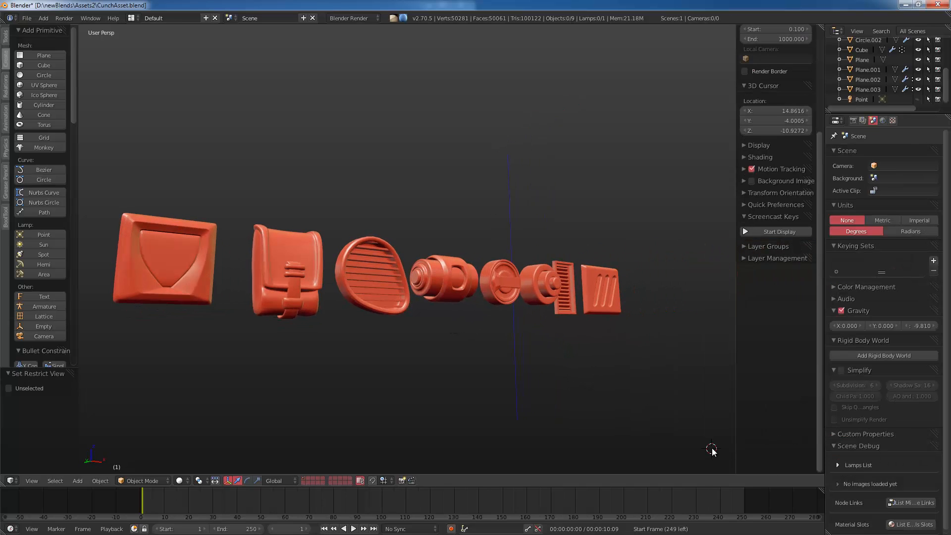
Step: Open BooksAsset.blend from the Assets2 folder
left_click(27, 19)
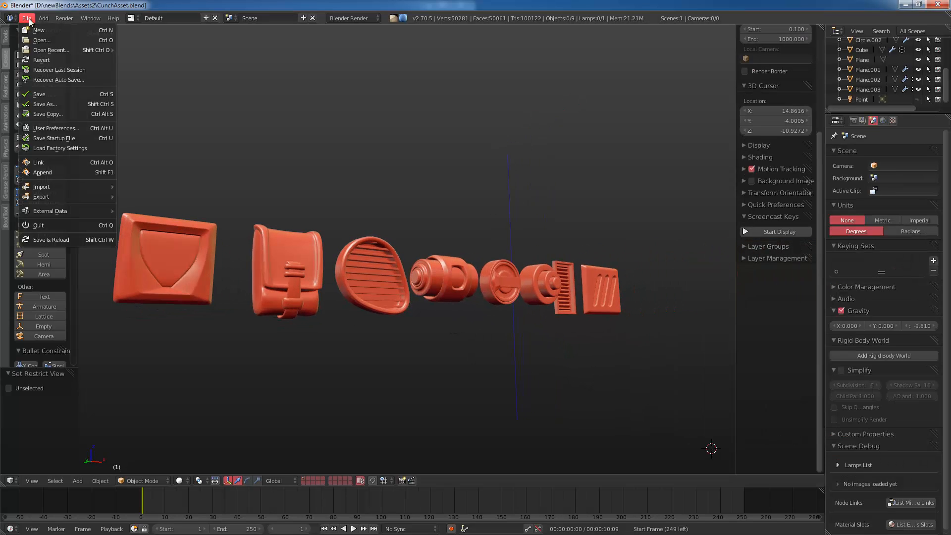
left_click(43, 41)
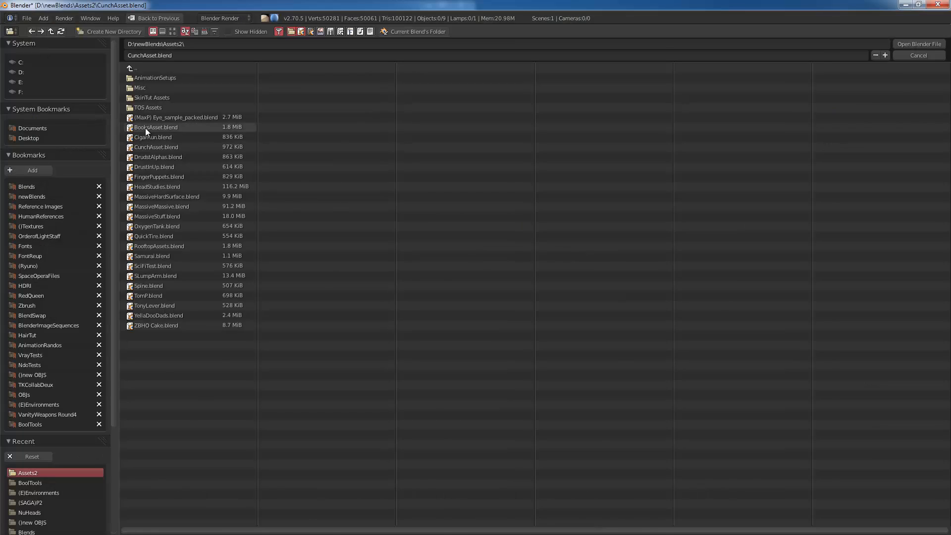
double_click(145, 127)
Step: Add a plane under the books, scaled up well beyond the grid as a floor, and make it a passive rigid body
middle_click_drag(387, 260, 361, 322)
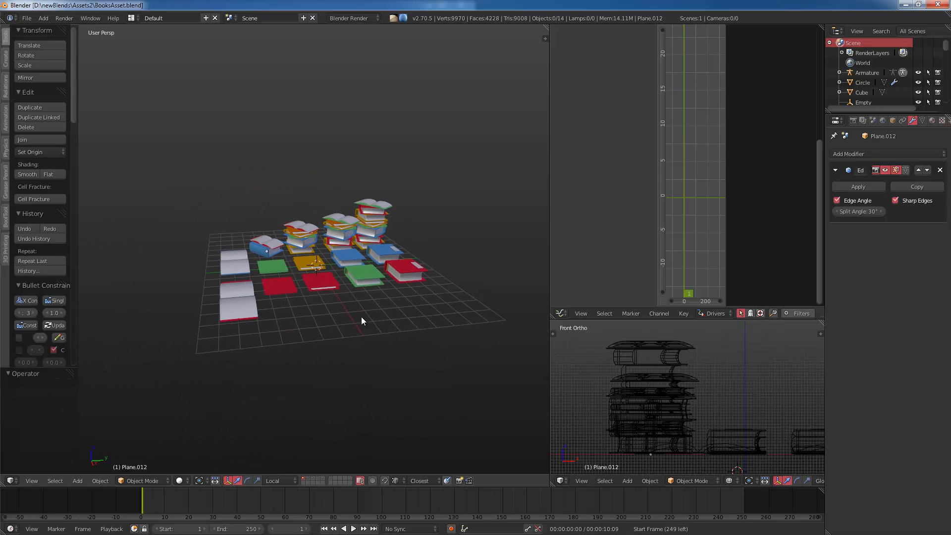
scroll(361, 317, "up", 3)
key("shift+a")
left_click(390, 318)
scroll(367, 397, "down", 4)
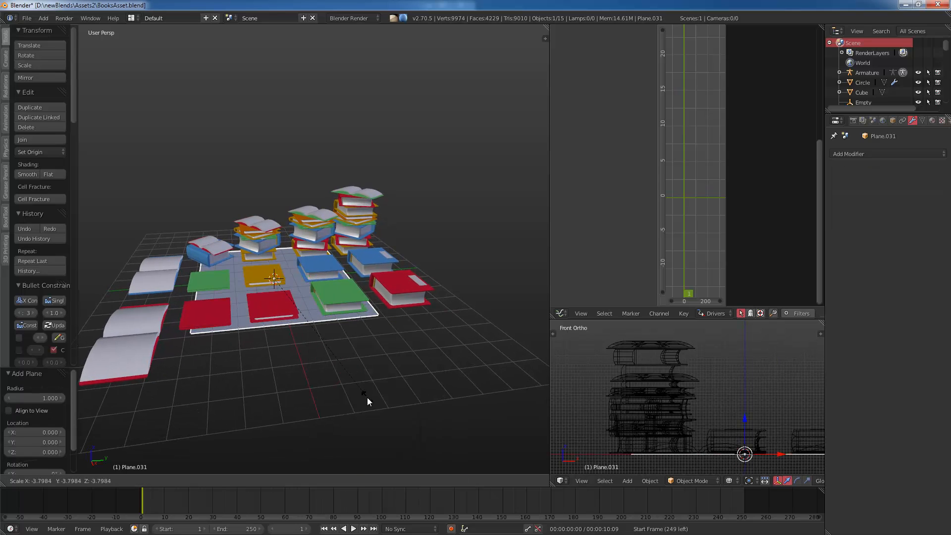
key("s")
left_click(252, 252)
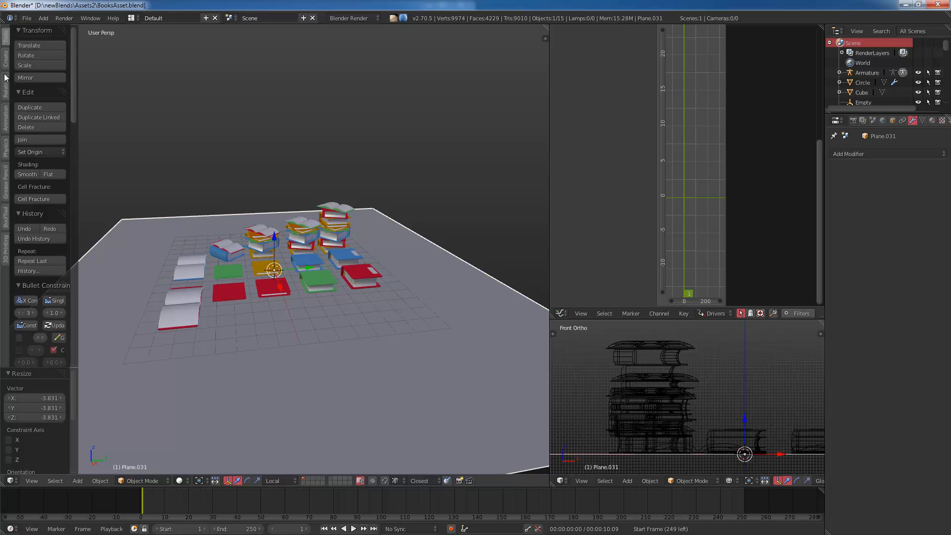
left_click(6, 144)
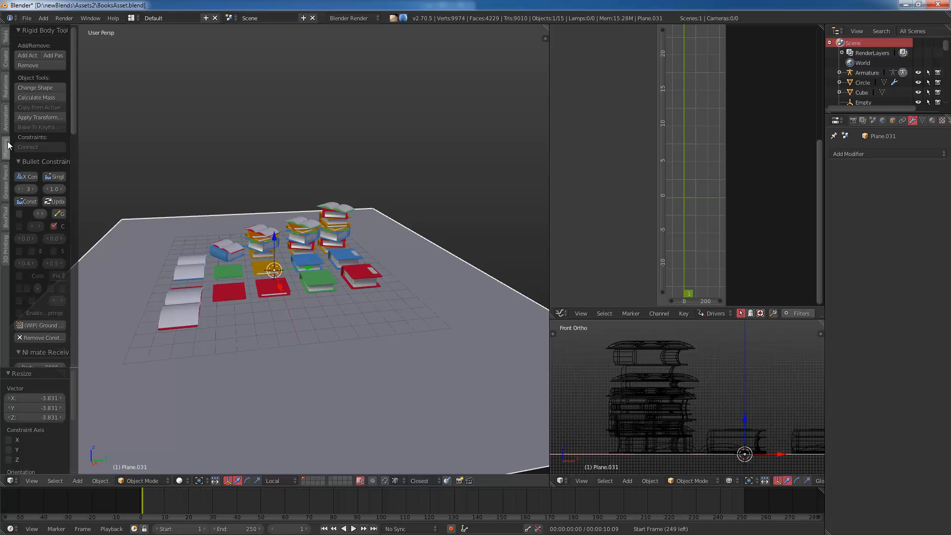
left_click(46, 53)
Step: Invert the selection to all the books, raise them along Z high above the floor and make them active rigid bodies
scroll(238, 159, "down", 1)
key("ctrl+i")
scroll(298, 208, "down", 3)
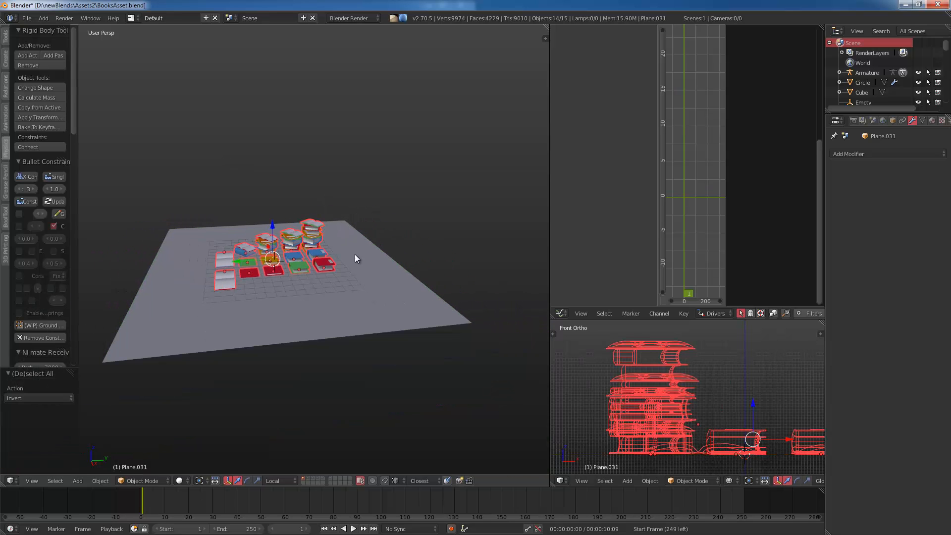
key("g")
key("z")
left_click(219, 103)
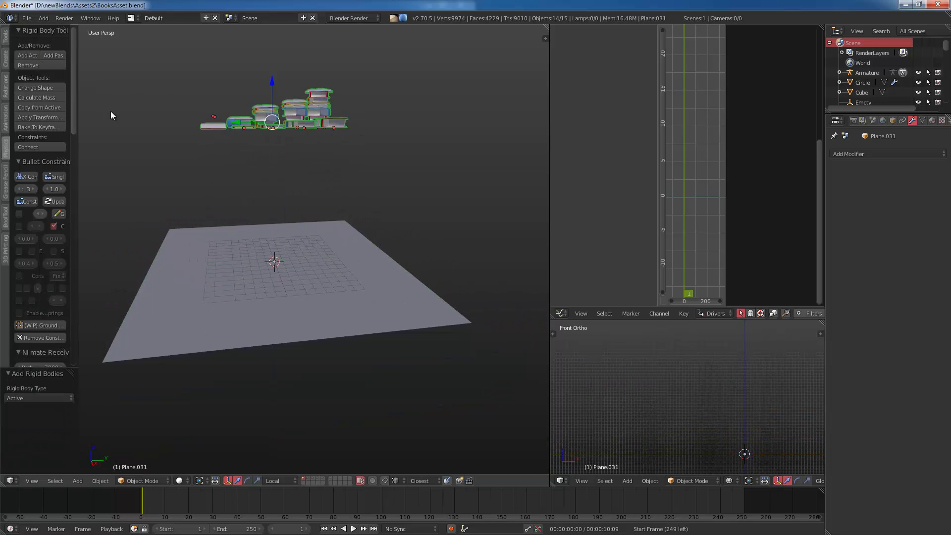
Step: Duplicate the books 3.541 units up along Z and repeat the duplication three times to stack more layers
scroll(322, 181, "down", 2)
key("shift+d")
key("z")
left_click(323, 156)
key("shift+r")
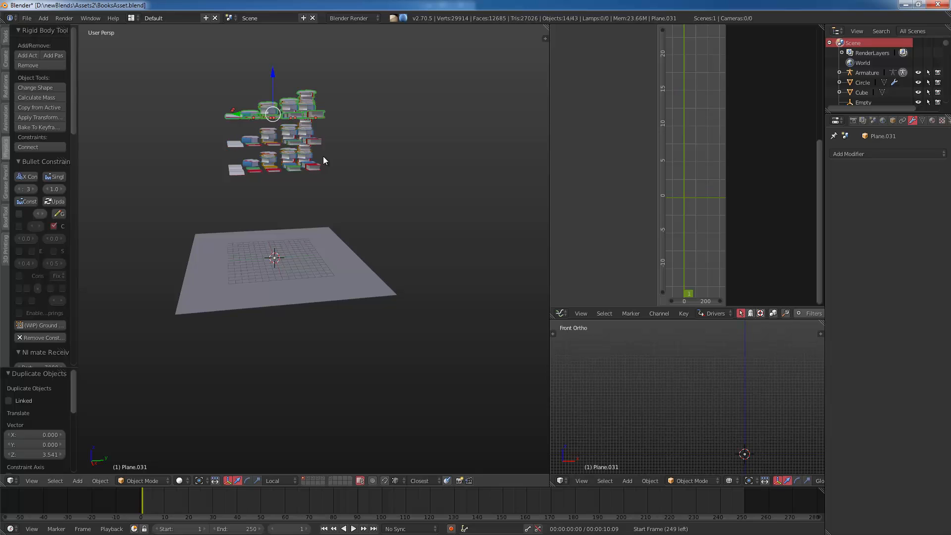
key("shift+r")
key("shift+r")
Step: Deselect everything and play the rigid body simulation, watching the books fall onto the floor from closer up
key("a")
key("alt+a")
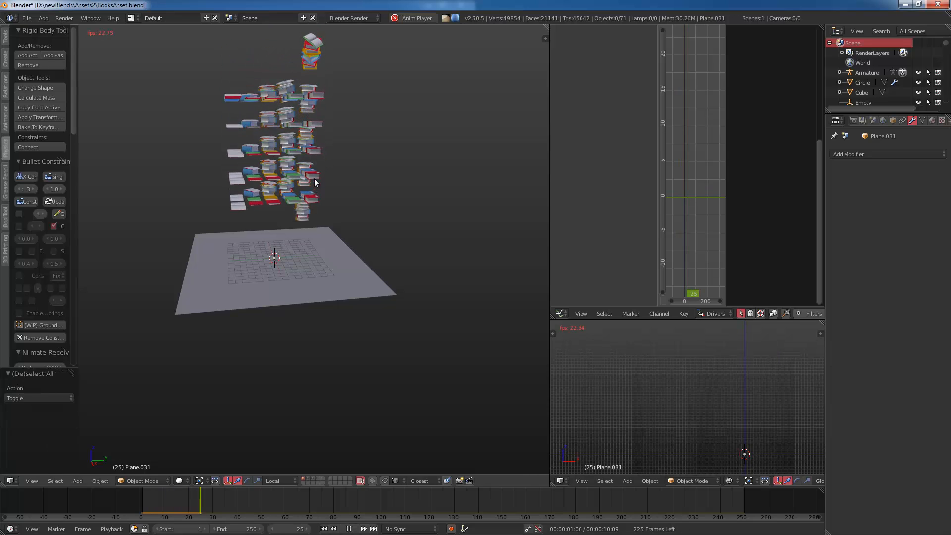
middle_click_drag(314, 178, 290, 209)
scroll(338, 222, "up", 1)
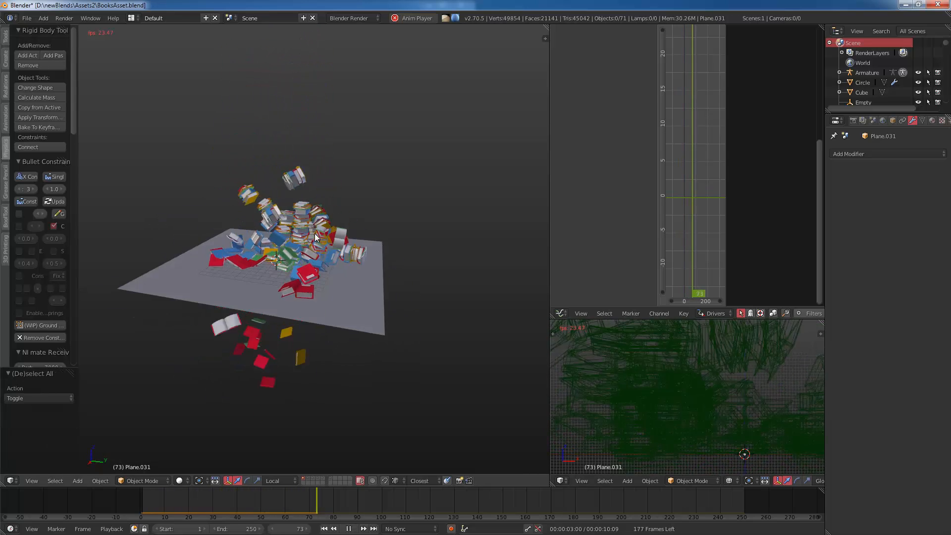
scroll(361, 274, "up", 2)
middle_click_drag(361, 275, 343, 292)
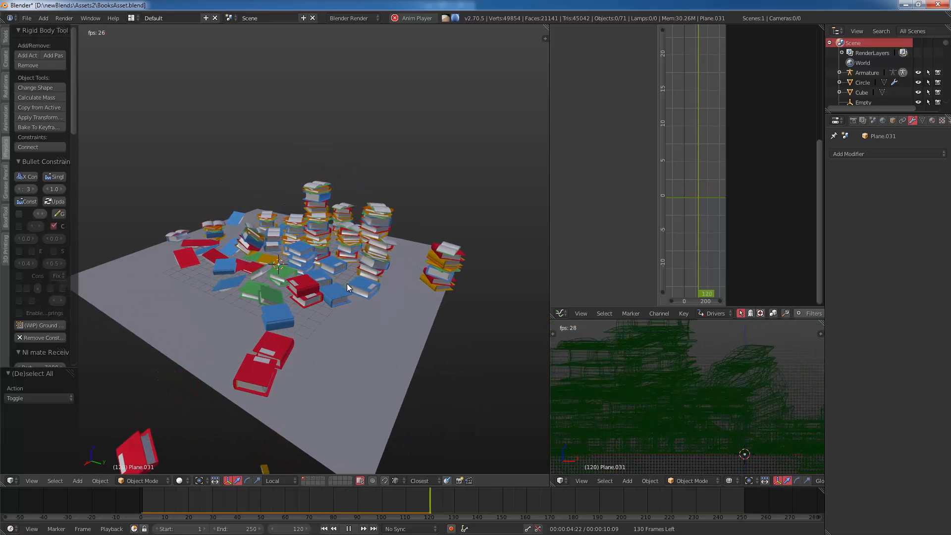
Step: Open CigarRun.blend from the Assets2 folder and view the three cigars from a lower angle
left_click(26, 18)
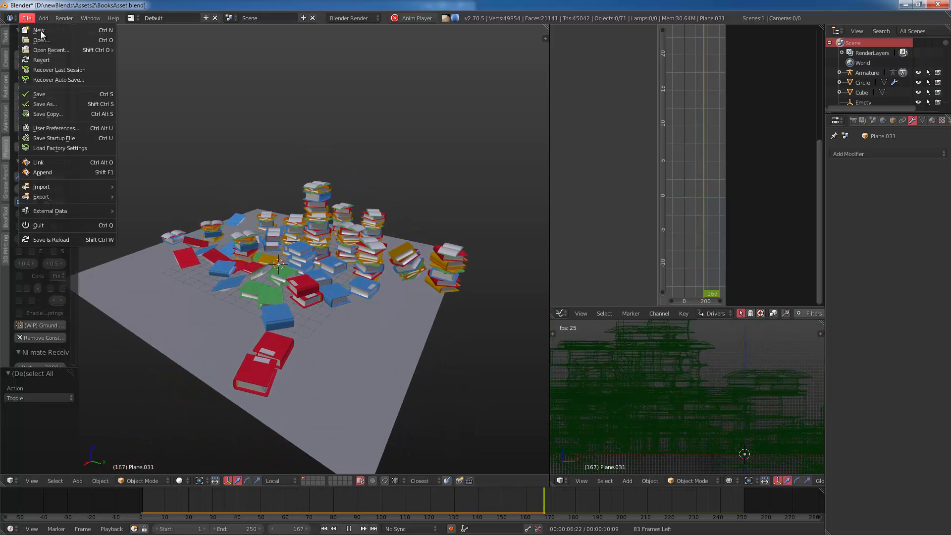
left_click(44, 39)
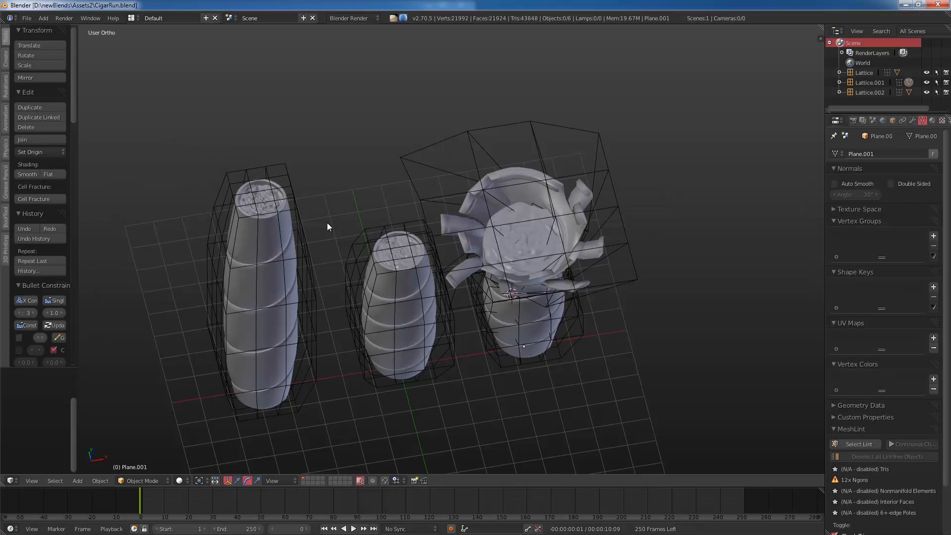
middle_click_drag(327, 222, 265, 191)
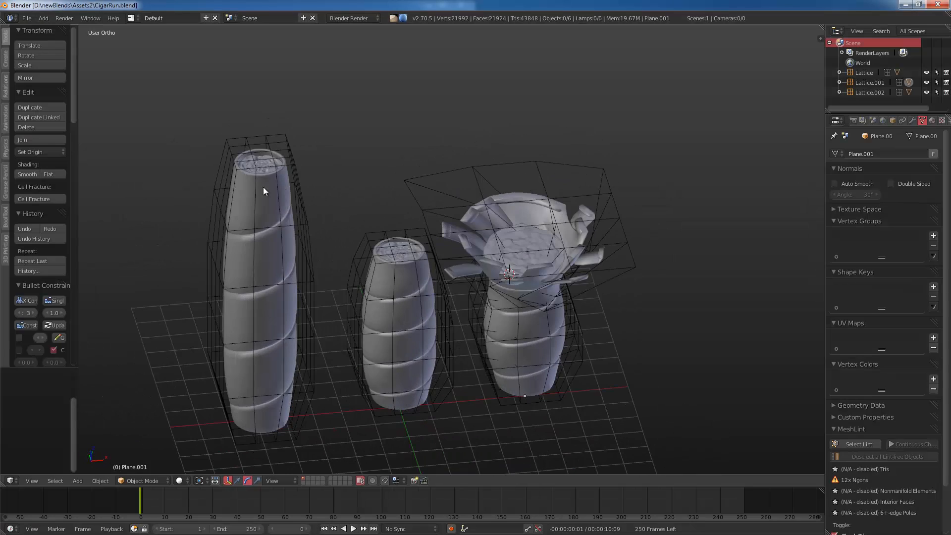
Step: Open FingerPuppets.blend, view its cylinders and blocks from another angle, and select the second-tallest notched block
left_click(27, 18)
left_click(42, 40)
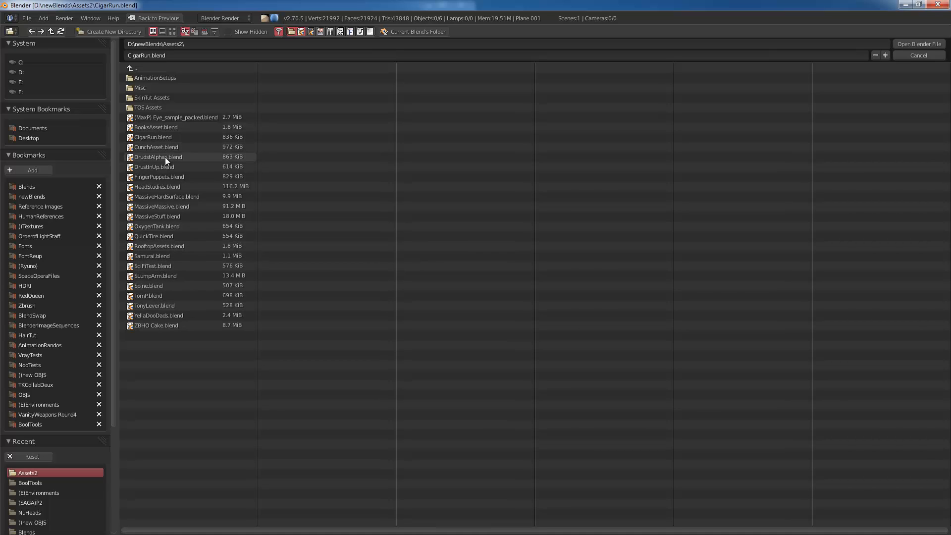
double_click(177, 177)
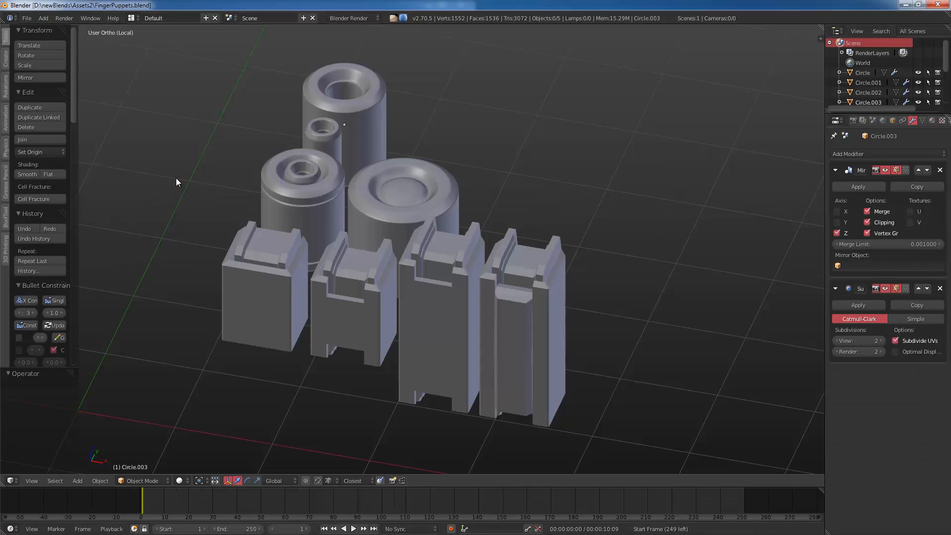
middle_click_drag(176, 177, 390, 237)
right_click(548, 241)
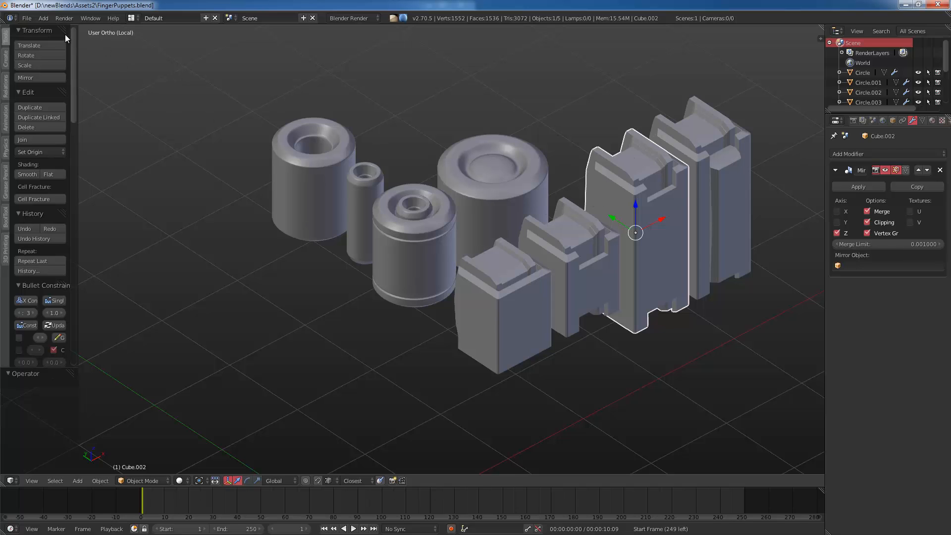
Step: Maximize the 3D view and move the selected notched block about 3.13 units up in the side view
scroll(495, 201, "down", 2)
middle_click_drag(584, 231, 532, 240)
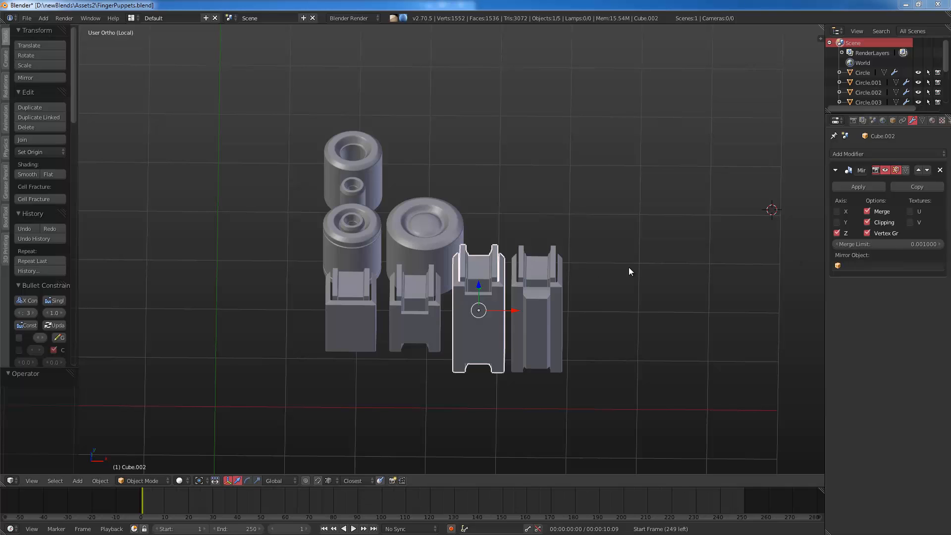
key("ctrl+Up")
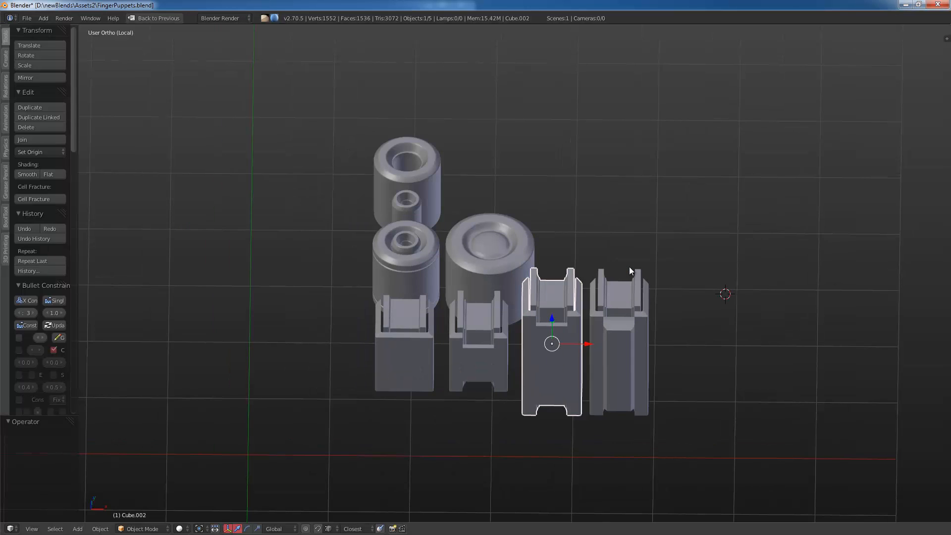
scroll(629, 267, "down", 3)
key("KP_3")
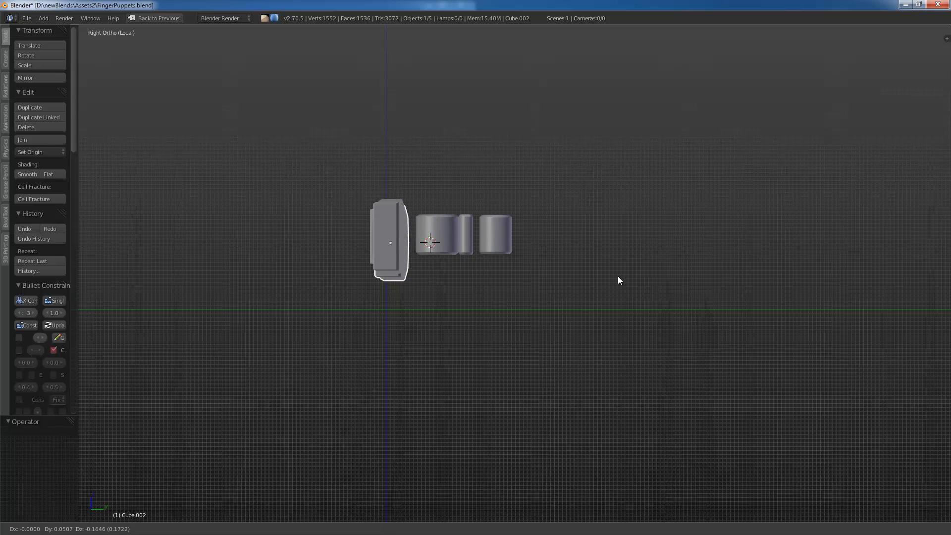
key("g")
left_click(594, 140)
Step: Rotate the raised notched block by 90° so that it lies horizontally
key("r")
right_click(528, 133)
scroll(346, 179, "up", 3)
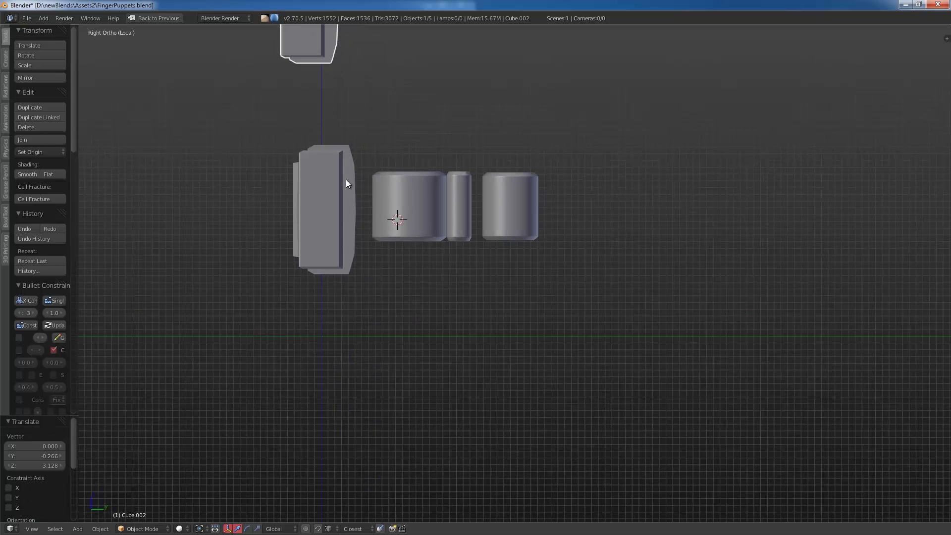
middle_click_drag(328, 88, 557, 285, "shift")
scroll(557, 284, "up", 1)
type("r90")
key("Return")
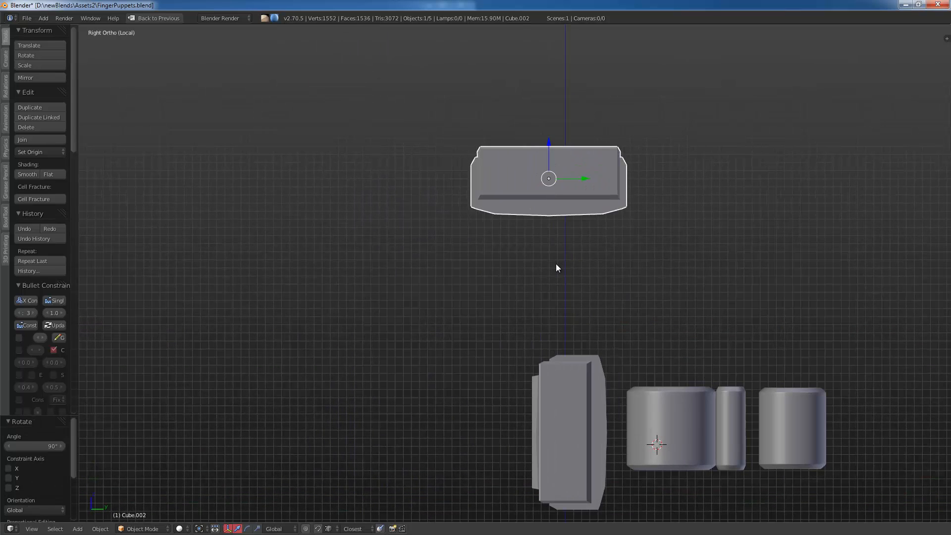
Step: Duplicate the widest cylinder about 1.95 units upward and rotate the copy 90° so its round face points along X
right_click(699, 427)
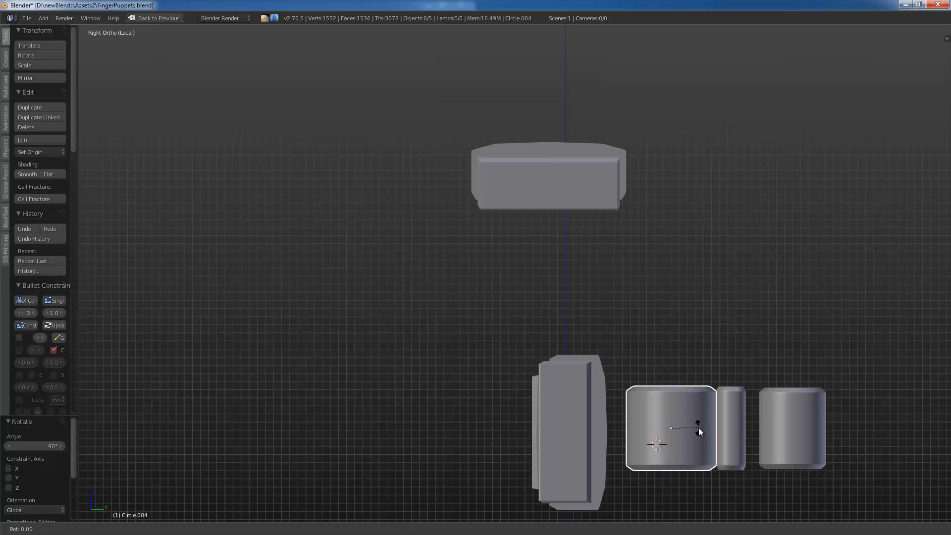
key("shift+d")
left_click(719, 253)
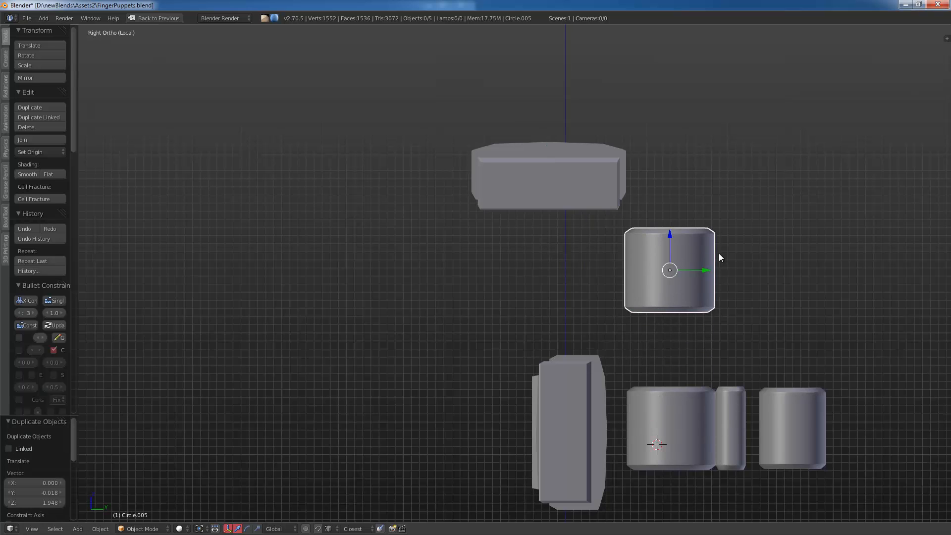
type("rz90")
key("Return")
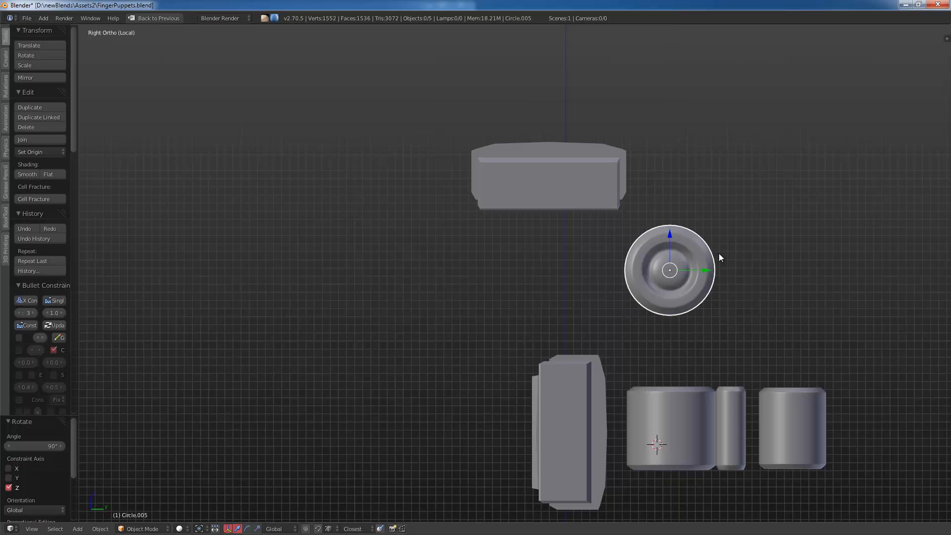
Step: Line the duplicated wheel up with the horizontal block from above and scale it to about 0.724 along X
middle_click_drag(718, 254, 709, 312)
key("KP_7")
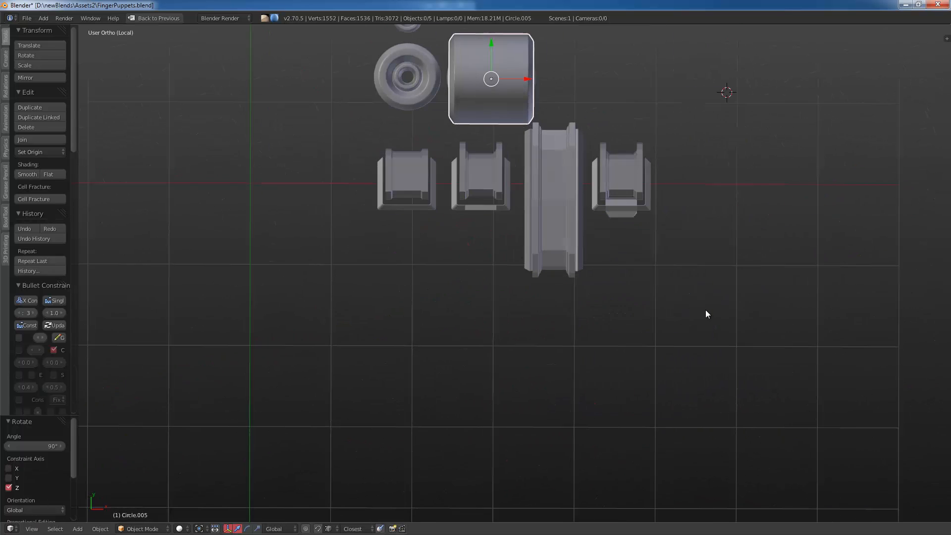
scroll(676, 277, "up", 2)
key("g")
left_click(626, 308)
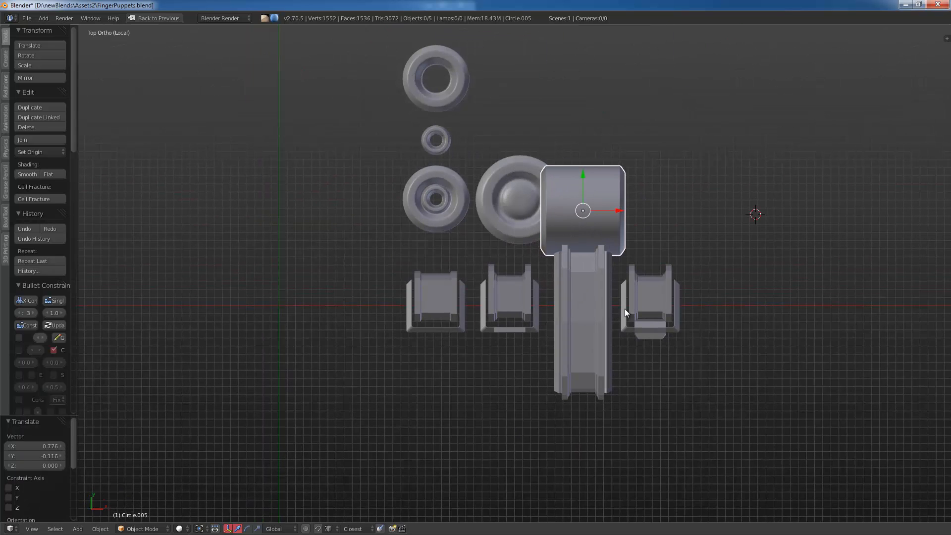
key("s")
key("x")
left_click(647, 286)
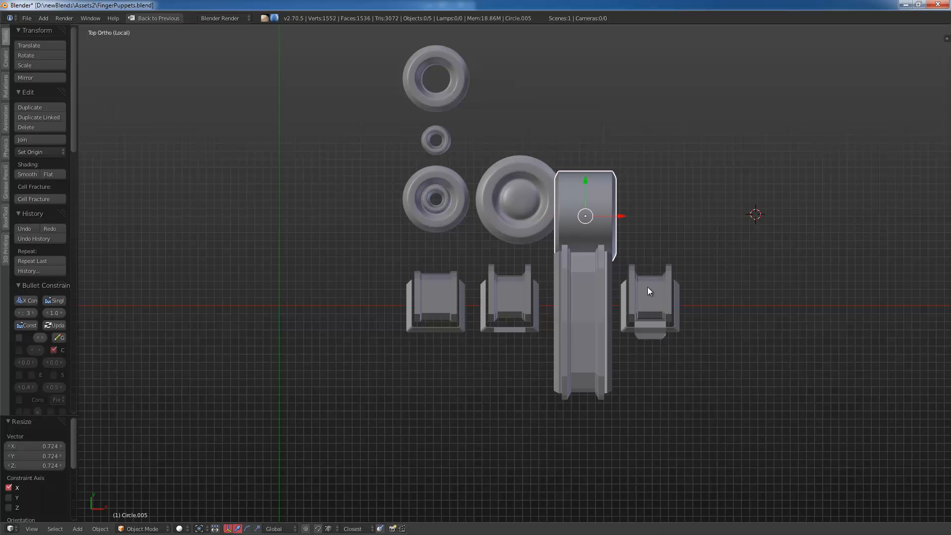
Step: Place the wheel over the end of the horizontal block in the side view, about 0.96 units higher
key("KP_1")
key("KP_3")
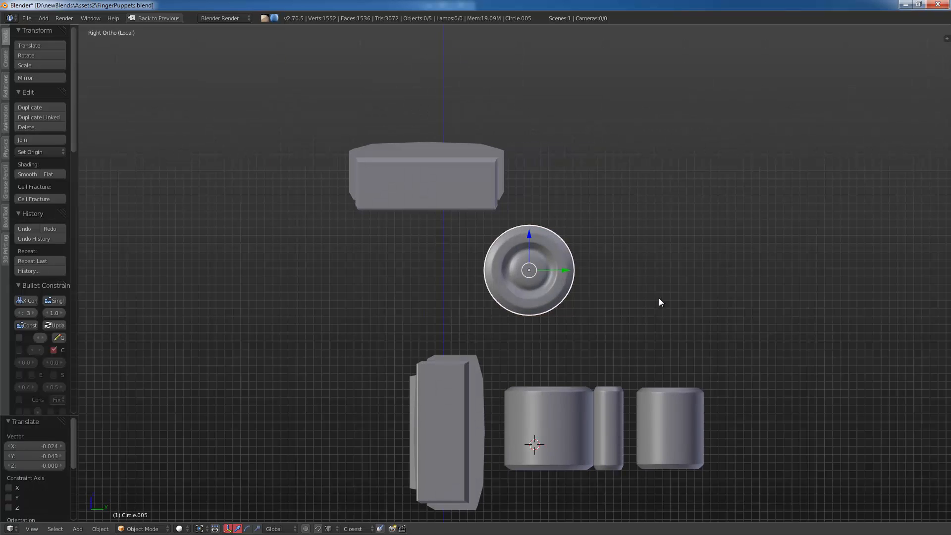
key("g")
left_click(539, 203)
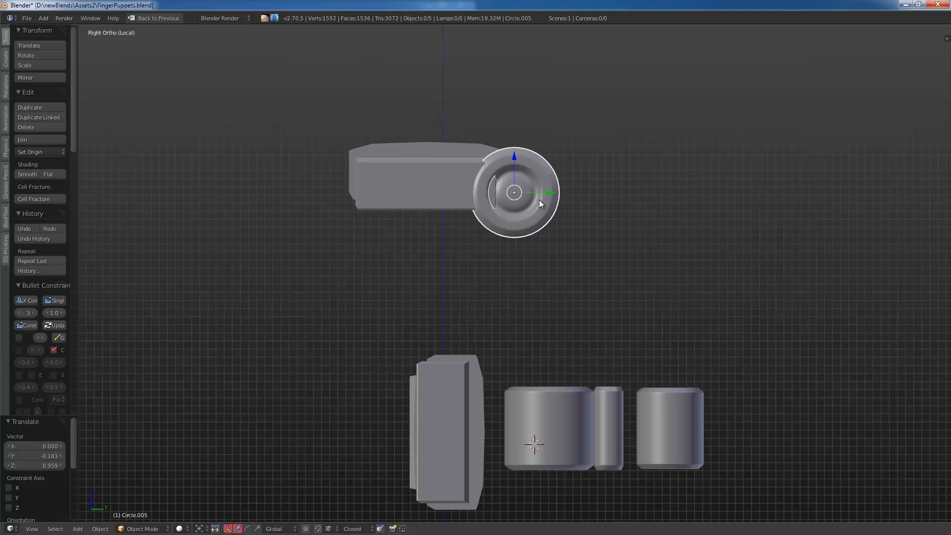
Step: Duplicate the horizontal block, rotate the copy about 72°, and place it below the wheel as the second finger segment
right_click(460, 188)
key("shift+d")
left_click(607, 251)
key("r")
left_click(551, 294)
key("g")
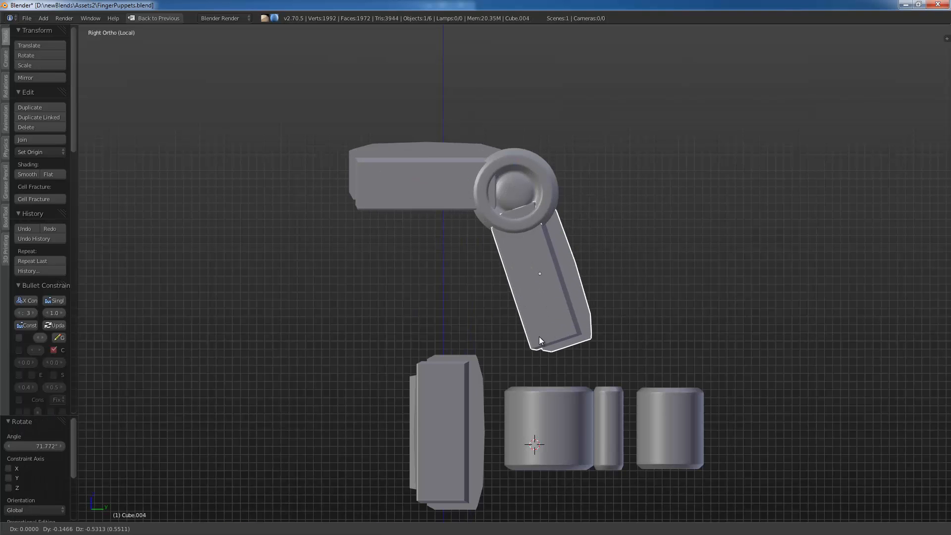
left_click(550, 343)
Step: Duplicate the joint wheel onto the lower end of the second finger segment
right_click(546, 184)
key("shift+d")
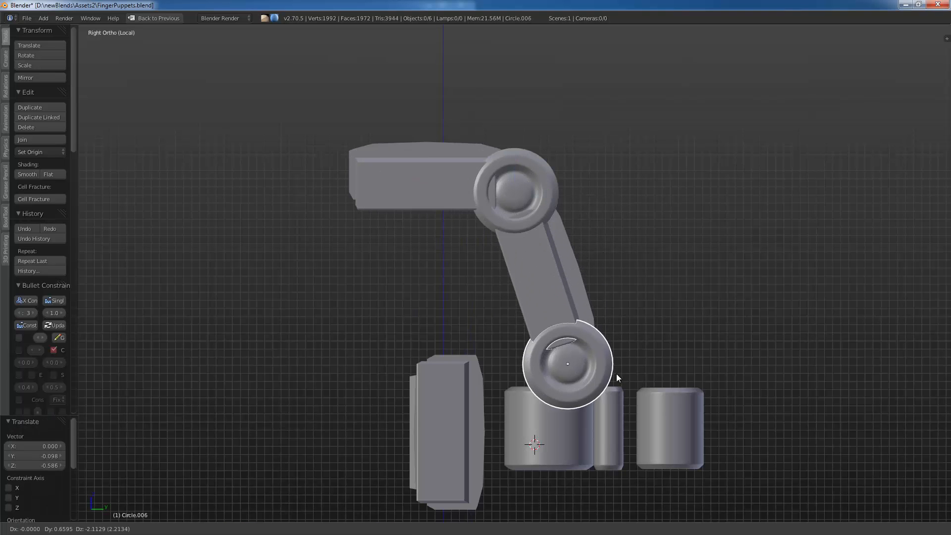
left_click(617, 375)
Step: Move the assembled finger parts about 1.75 units along Y and 3.2 units up, away from the spare parts
right_click(466, 181, "shift")
middle_click_drag(573, 286, 493, 337, "shift")
scroll(492, 332, "down", 2)
key("g")
left_click(578, 170)
Step: Duplicate the second finger segment, rotate the copy about 42.6°, and fit it below the lower joint wheel
right_click(578, 170)
key("shift+d")
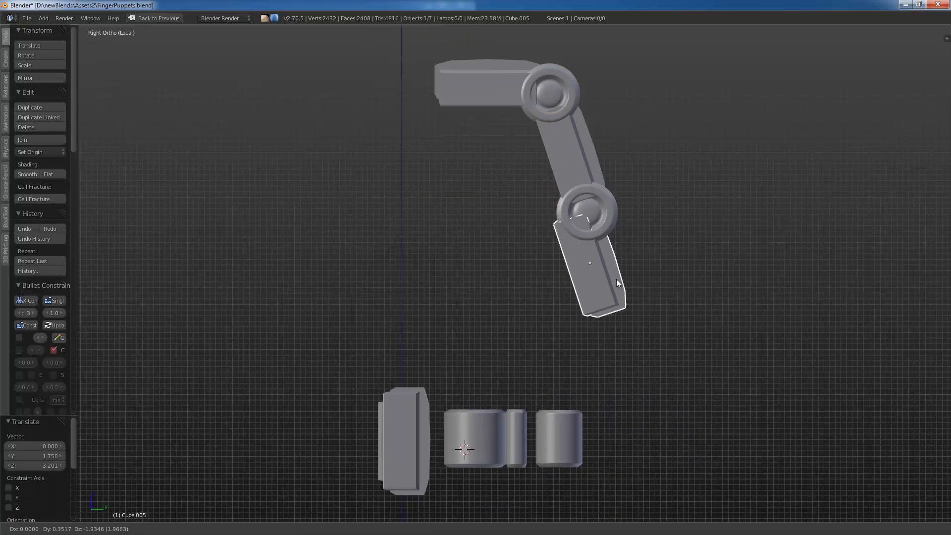
left_click(617, 278)
key("r")
left_click(602, 303)
key("g")
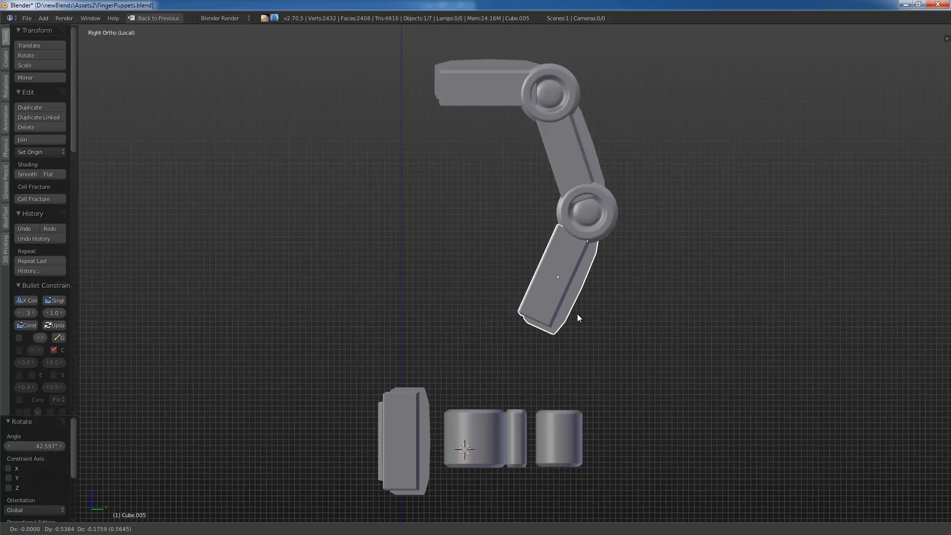
left_click(582, 313)
Step: Taper the last finger segment by moving the vertices of its outer bottom corner inward in wireframe
key("Tab")
scroll(609, 298, "up", 2)
key("z")
key("a")
scroll(704, 402, "up", 2)
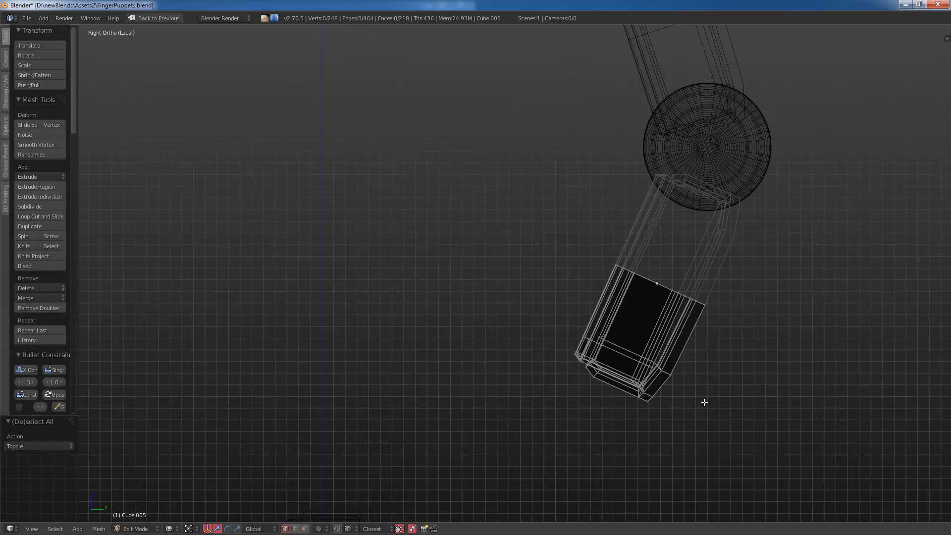
mouse_move(685, 344)
left_mouse_down("ctrl")
mouse_move(622, 399)
mouse_move(675, 415)
left_mouse_up("ctrl")
key("g")
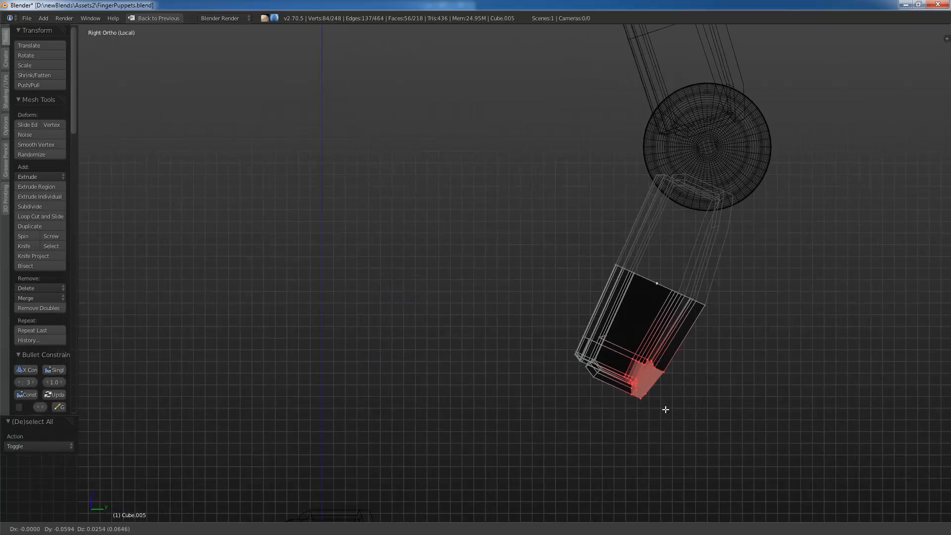
left_click(658, 404)
key("z")
scroll(673, 332, "down", 2)
key("Tab")
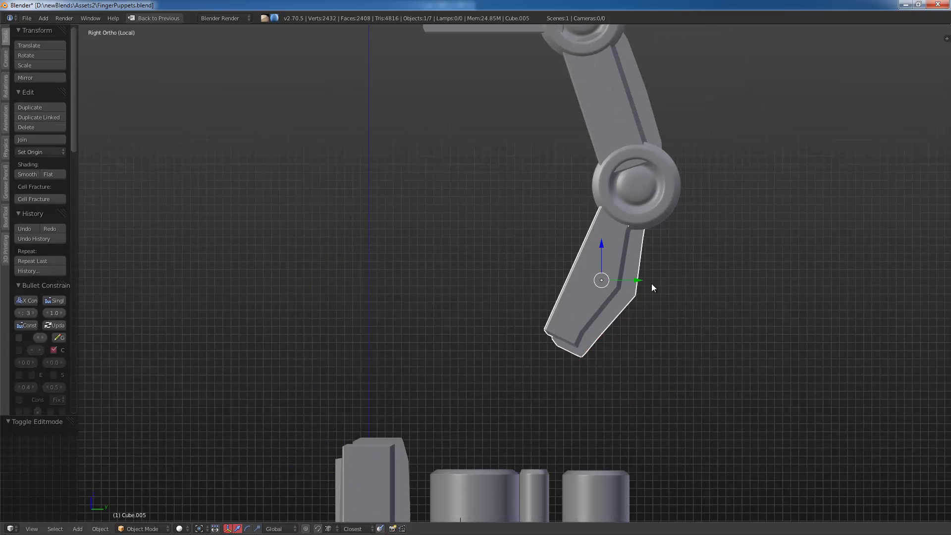
Step: Add one loop cut across the tapered fingertip and move its outer-edge vertices to round the profile
key("Tab")
key("z")
key("z")
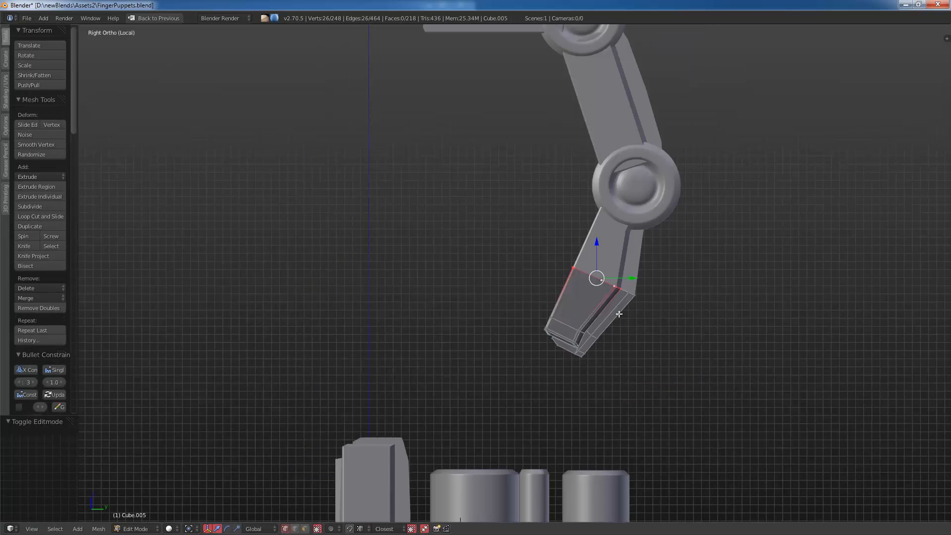
key("ctrl+f")
left_click(575, 313)
key("z")
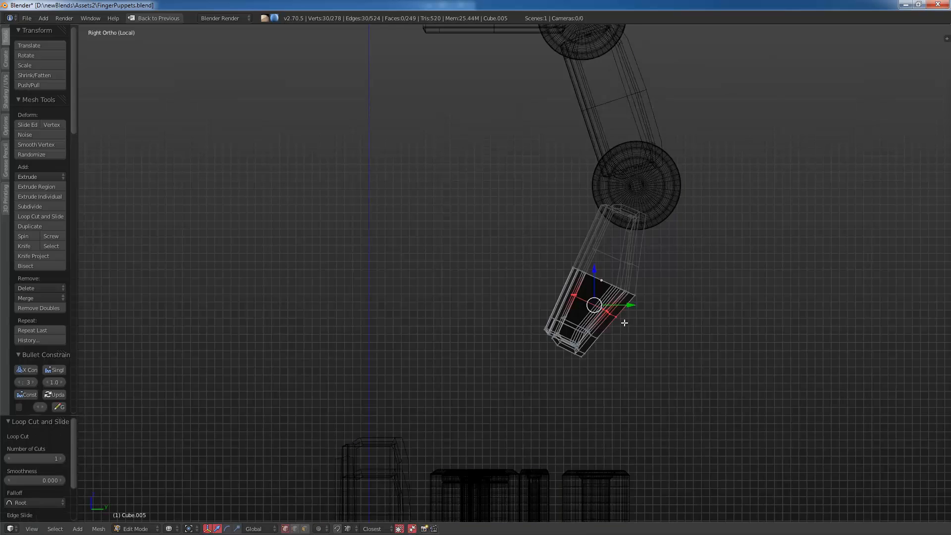
key("a")
left_click_drag(590, 317, 623, 334, "ctrl")
key("g")
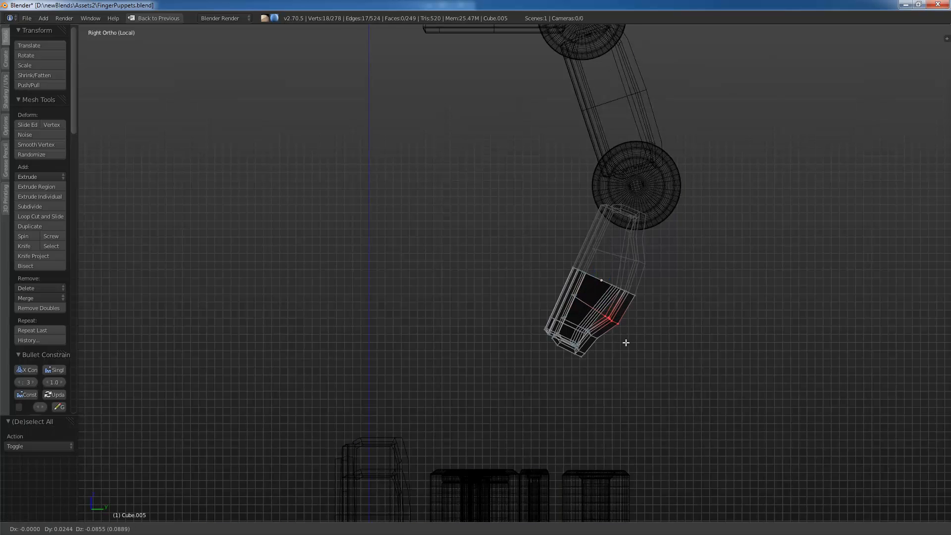
left_click(623, 341)
key("z")
key("Tab")
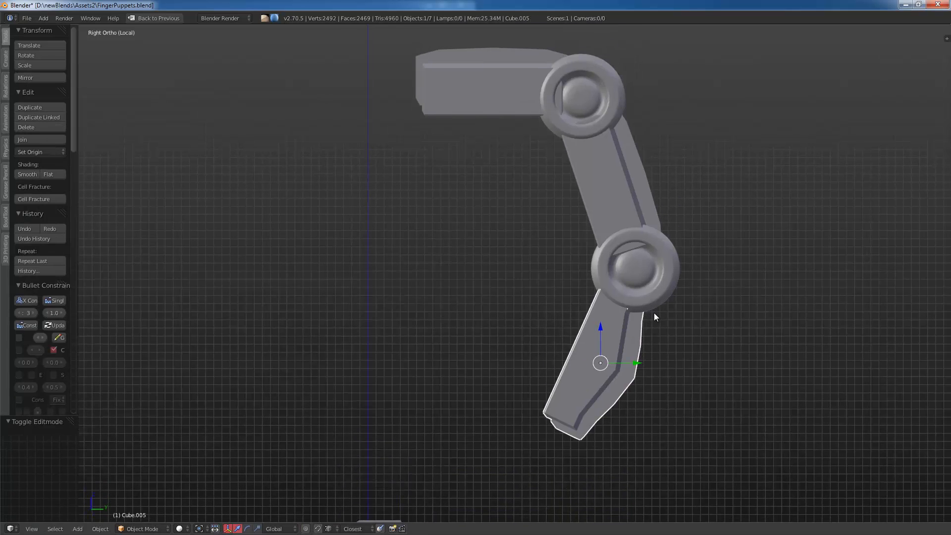
Step: Nudge the vertices at the fingertip's outer bottom corner slightly outward to refine the tip's shape
key("z")
key("Tab")
key("a")
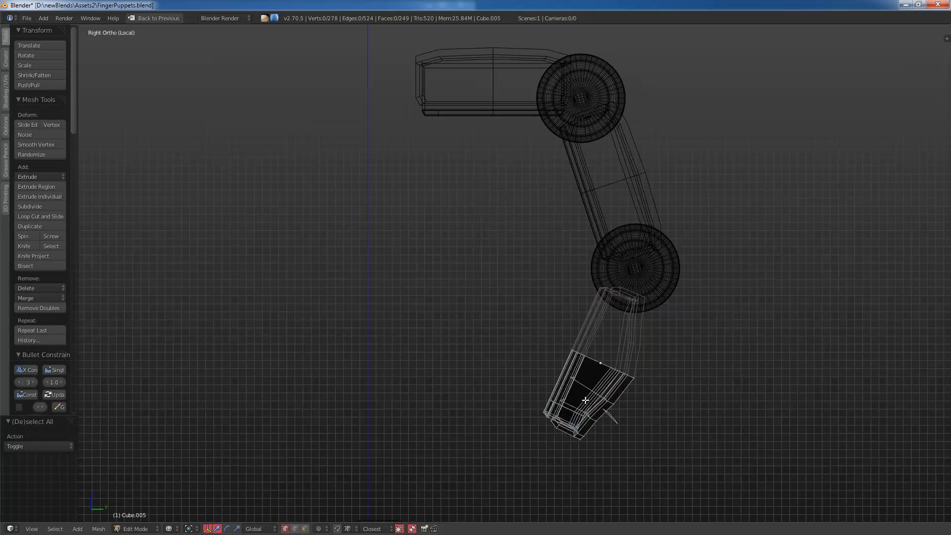
left_click_drag(613, 438, 613, 436, "ctrl")
key("g")
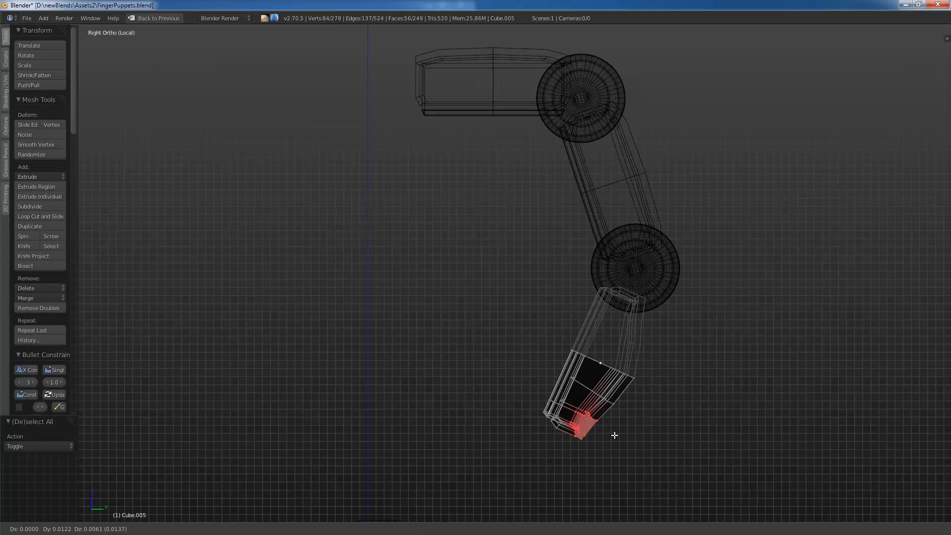
left_click(618, 437)
key("Tab")
key("z")
scroll(635, 332, "down", 2)
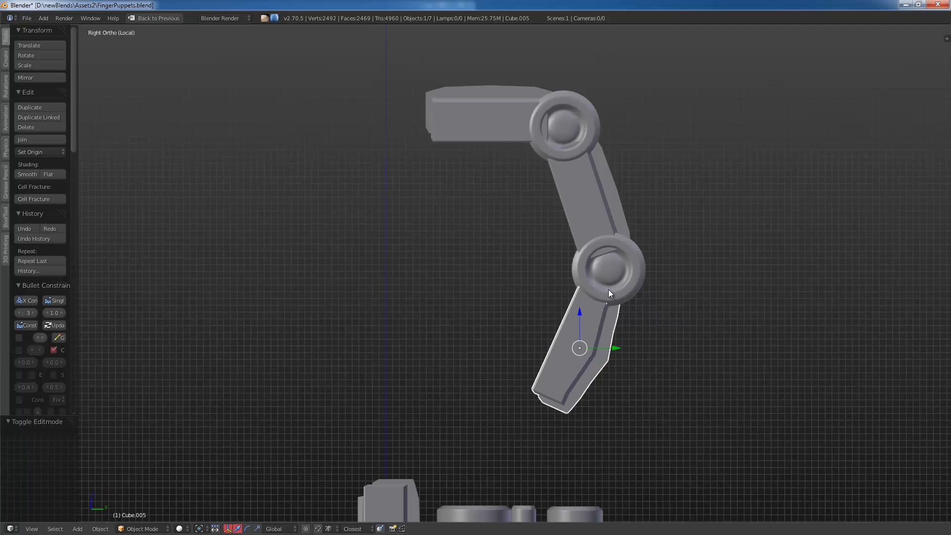
Step: Duplicate the widest spare cylinder to beside the fingertip and rotate the copy 90° about Y
middle_click_drag(596, 310, 527, 312)
key("KP_1")
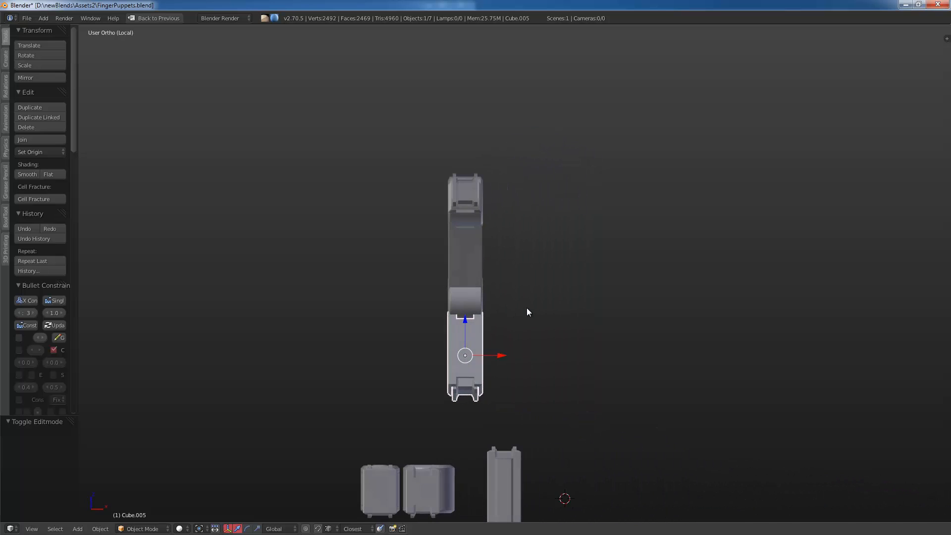
key("KP_3")
middle_click_drag(452, 391, 504, 313, "shift")
middle_click_drag(504, 313, 441, 374)
right_click(441, 374)
key("KP_1")
key("KP_3")
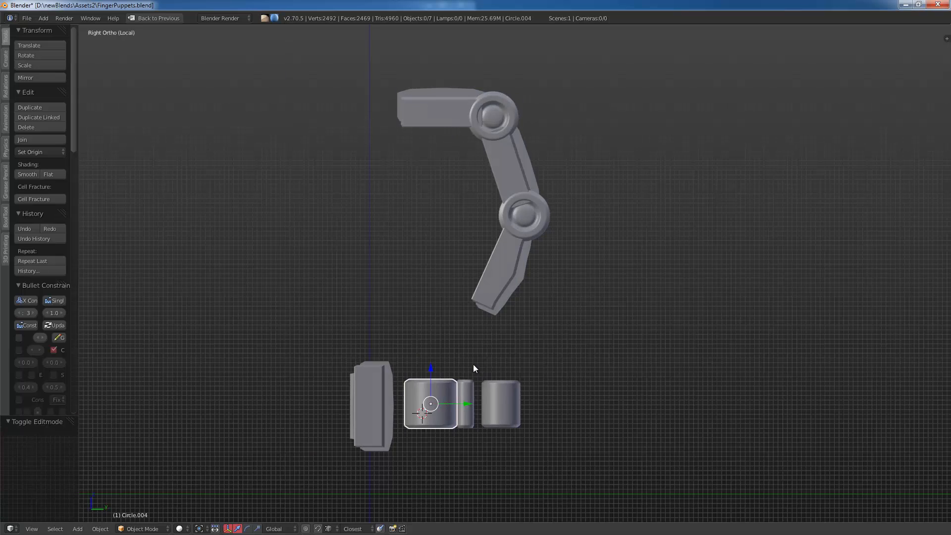
key("shift+d")
left_click(585, 295)
type("r")
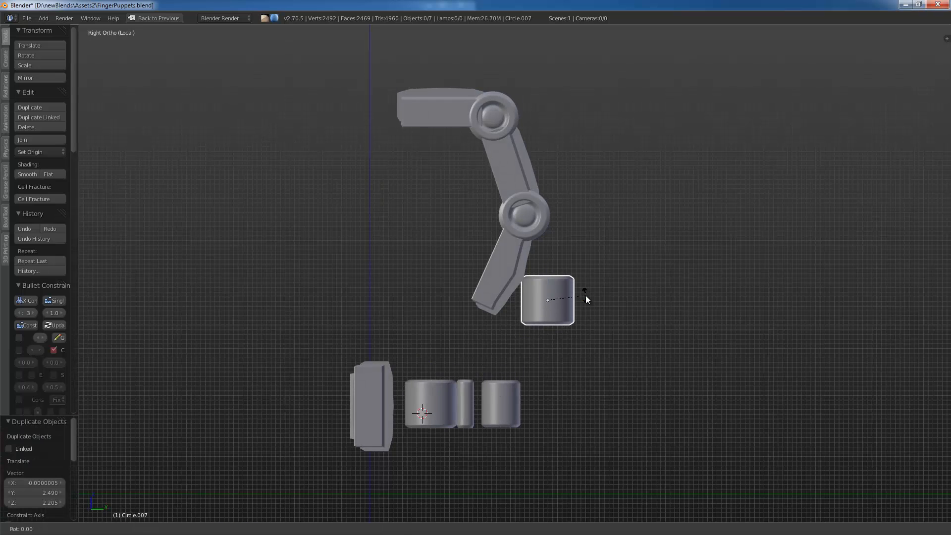
type("y90")
key("Return")
Step: Flatten the new cylinder to about 0.431 along X and scale it down uniformly into a small disc
middle_click_drag(586, 296, 551, 403)
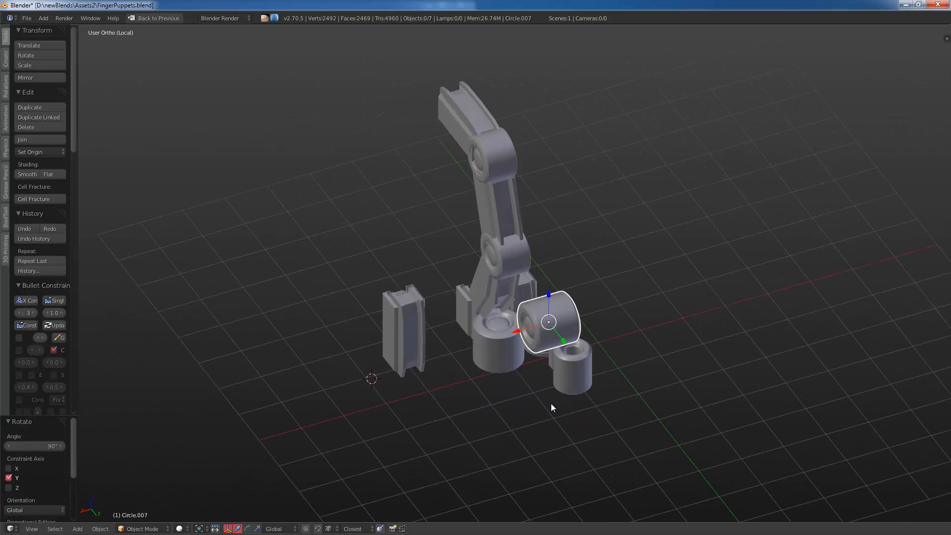
key("s")
key("x")
left_click(550, 367)
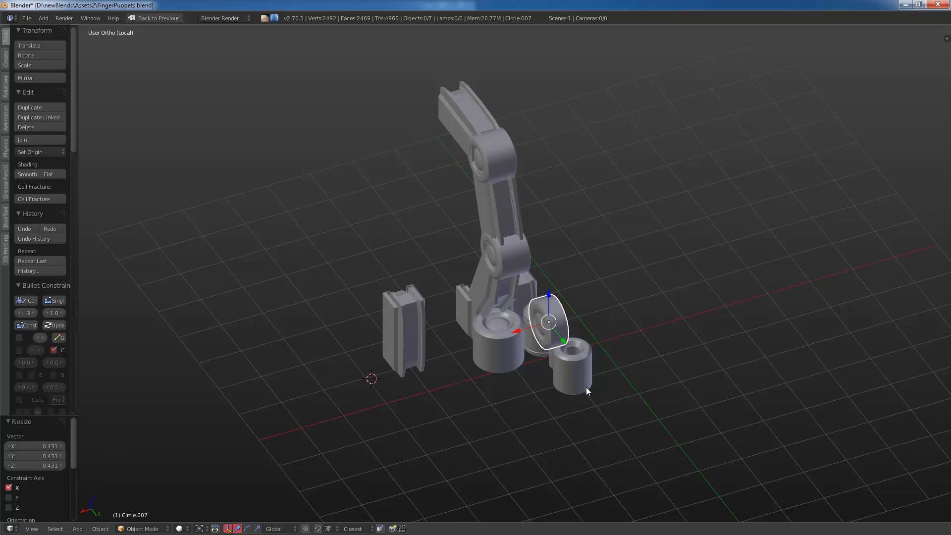
key("s")
left_click(576, 353)
Step: Move the small disc onto the inner side of the finger's lower joint
key("g")
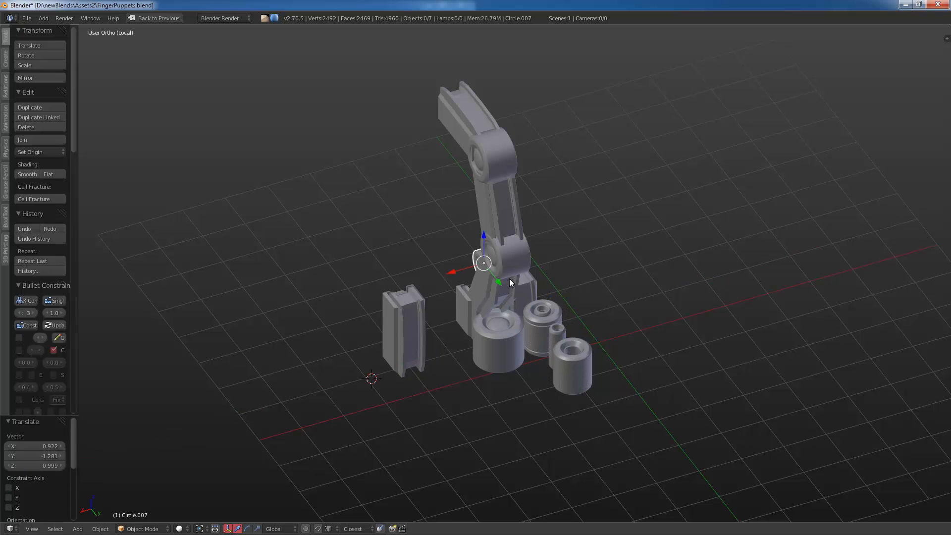
left_click(525, 266)
key("KP_1")
key("g")
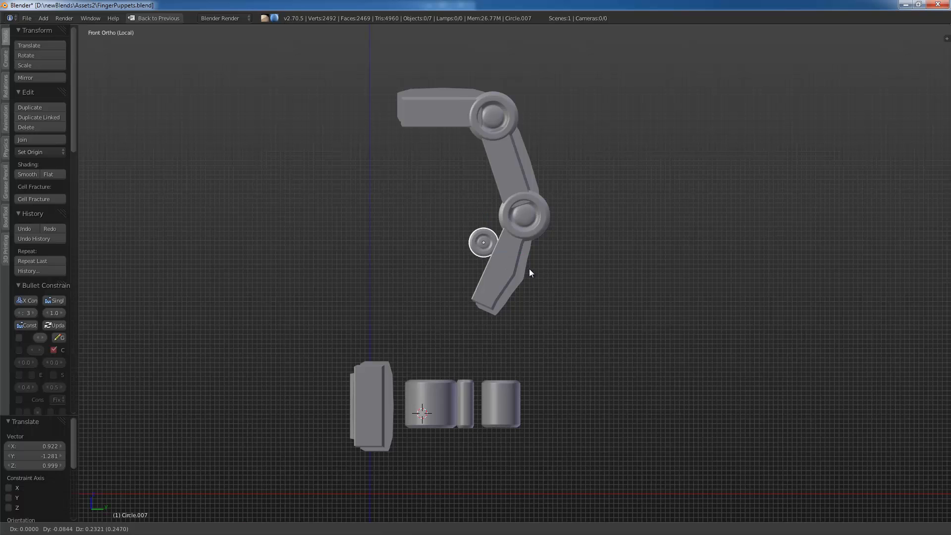
left_click(547, 252)
key("KP_1")
key("KP_3")
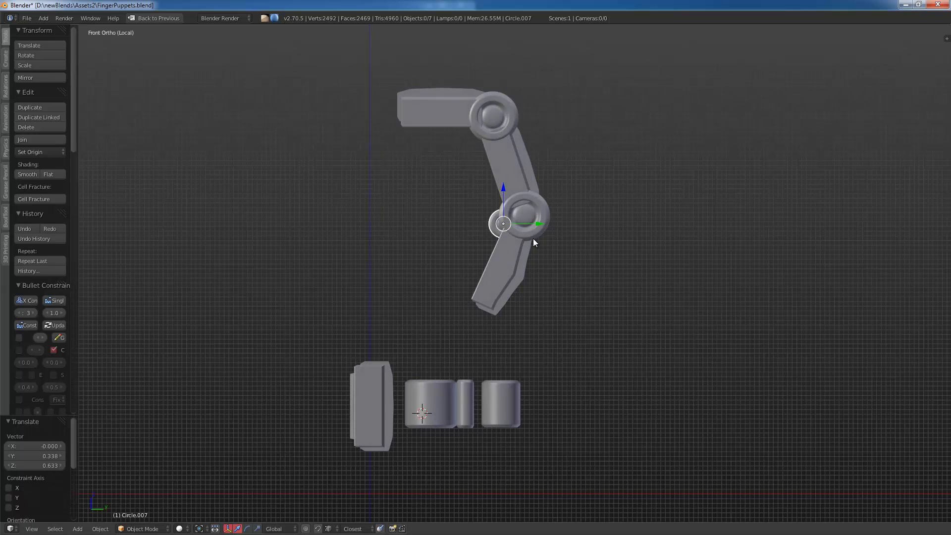
key("KP_1")
key("KP_3")
key("KP_1")
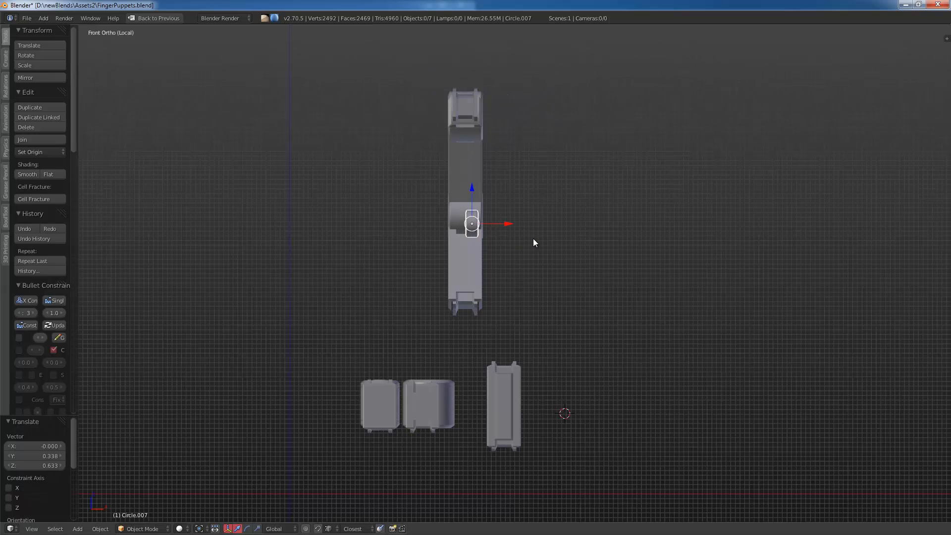
Step: Enlarge the disc in Y and Z only and shift it to line up with the lower joint
scroll(533, 238, "up", 4)
key("s")
key("shift+x")
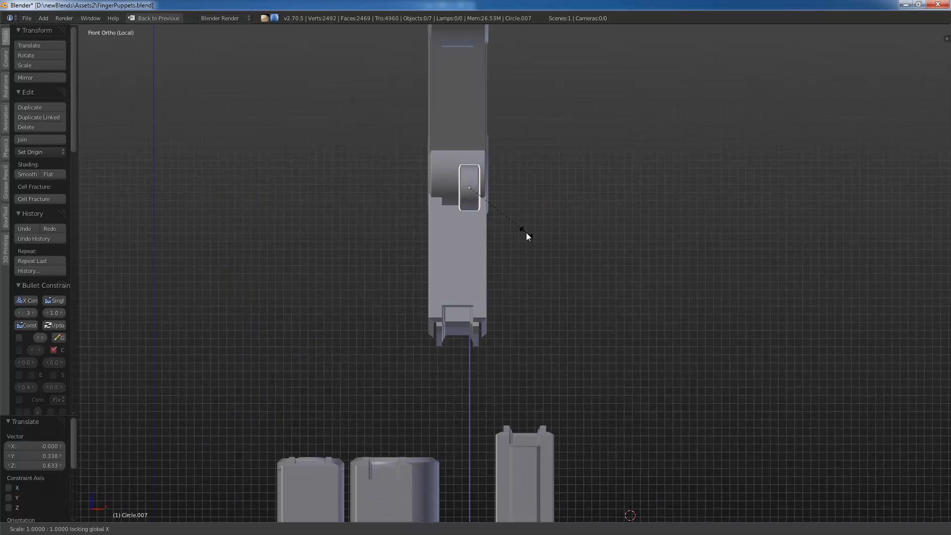
left_click(577, 266)
key("g")
left_click(586, 259)
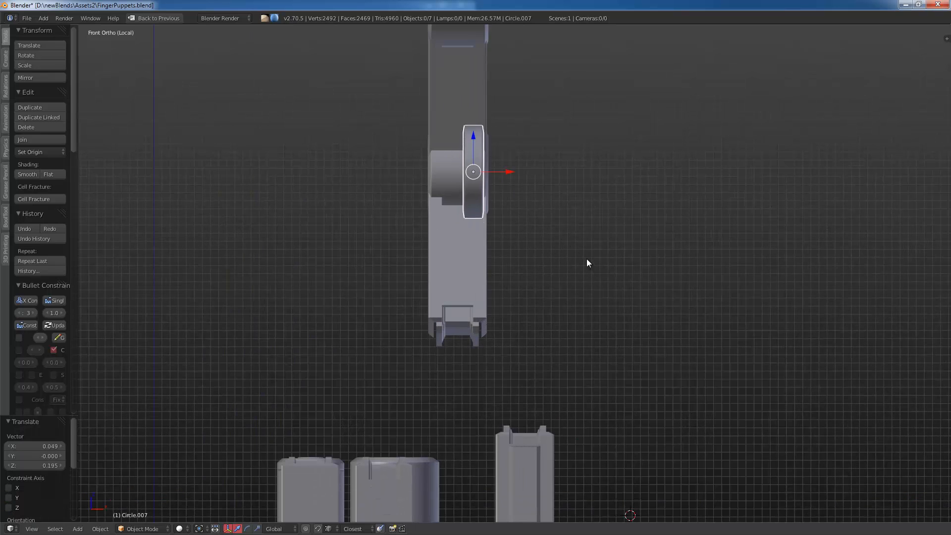
Step: Thin the disc to 0.773 along X and tuck it into the lower joint by moving it 0.208 along Y
key("s")
key("x")
left_click(562, 237)
key("KP_3")
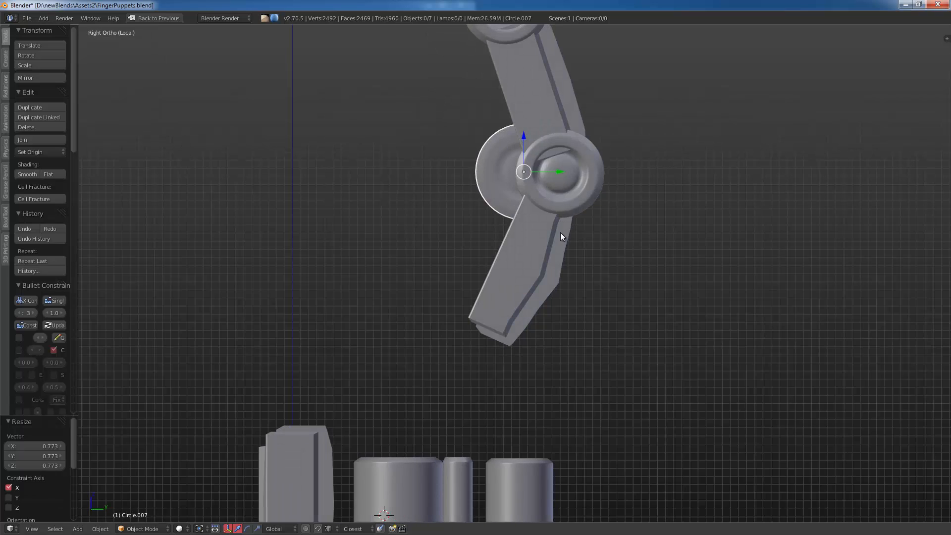
key("g")
left_click(580, 232)
Step: Duplicate the disc to the opposite side of the lower joint
key("KP_1")
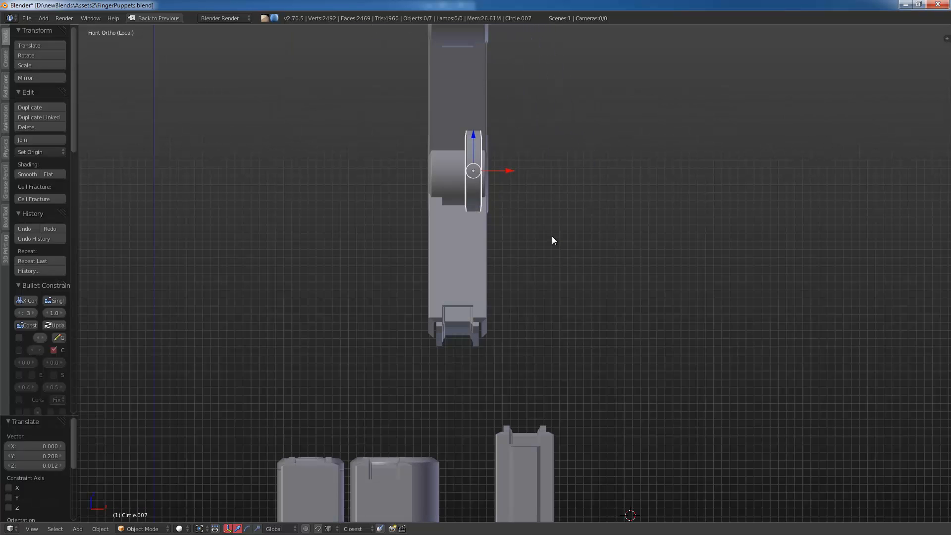
key("shift+d")
left_click(499, 266)
Step: Duplicate the disc again up to the upper joint and position the copy at that joint's inner underside
scroll(498, 267, "down", 1)
middle_click_drag(508, 265, 519, 355, "shift")
key("shift+d")
left_click(521, 188)
key("KP_3")
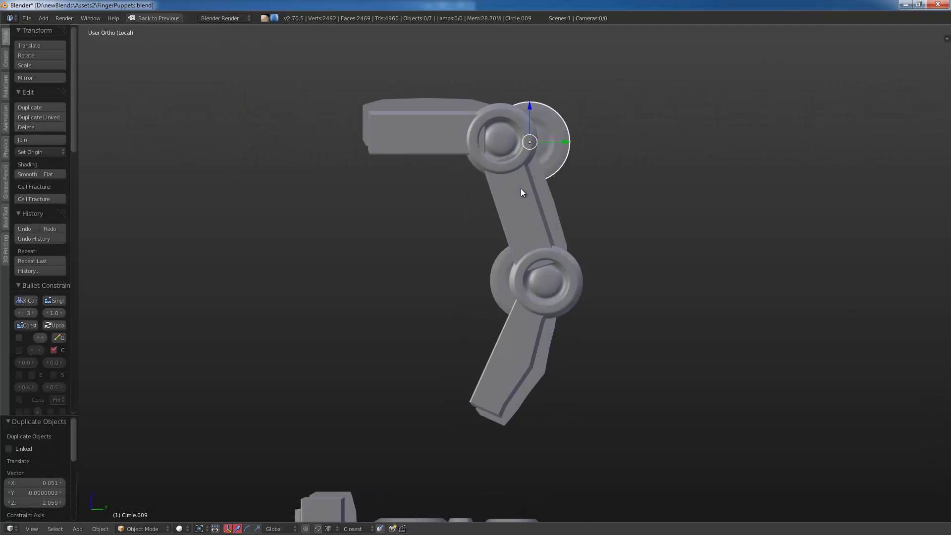
key("g")
left_click(635, 191)
key("g")
left_click(646, 195)
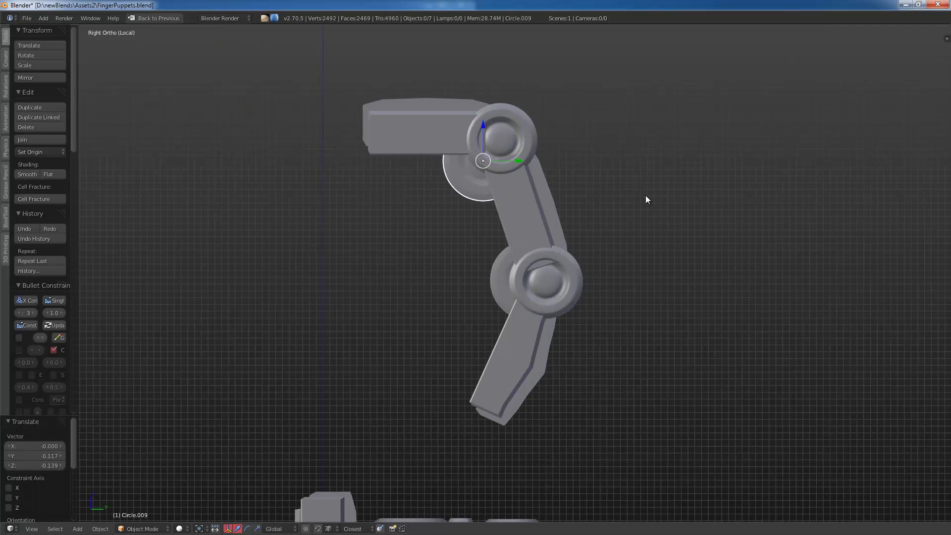
Step: Duplicate the upper joint's disc along X to the opposite side of that joint
key("KP_1")
key("shift+d")
left_click(626, 189)
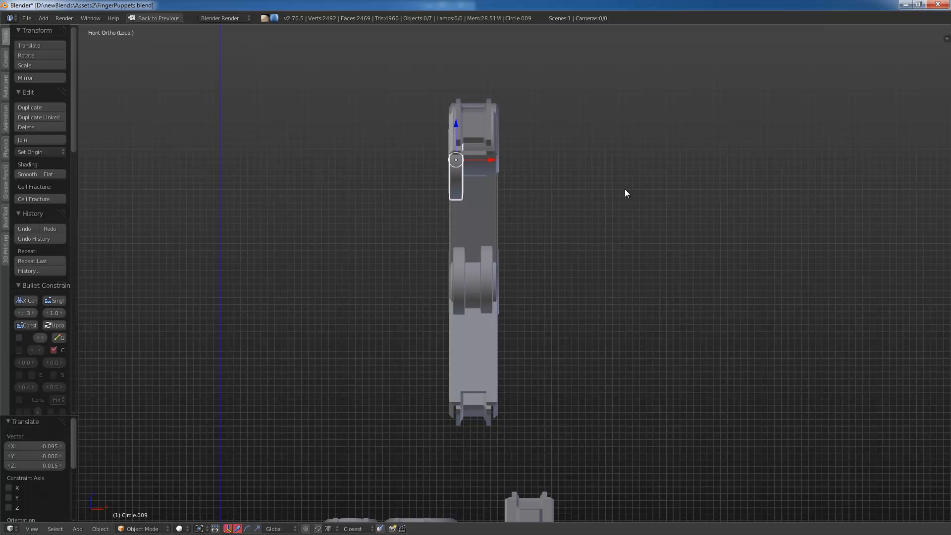
key("g")
key("x")
left_click(655, 198)
key("a")
Step: Duplicate the spare hollow cylinder nearest the finger and raise the copy 1.732 along Z
scroll(641, 284, "down", 2)
middle_click_drag(641, 283, 530, 418)
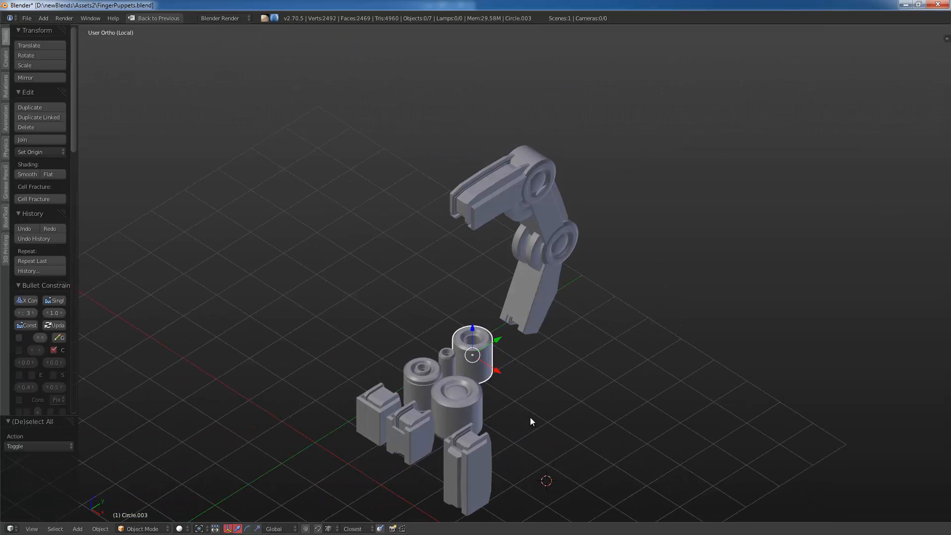
key("shift+d")
key("z")
left_click(526, 346)
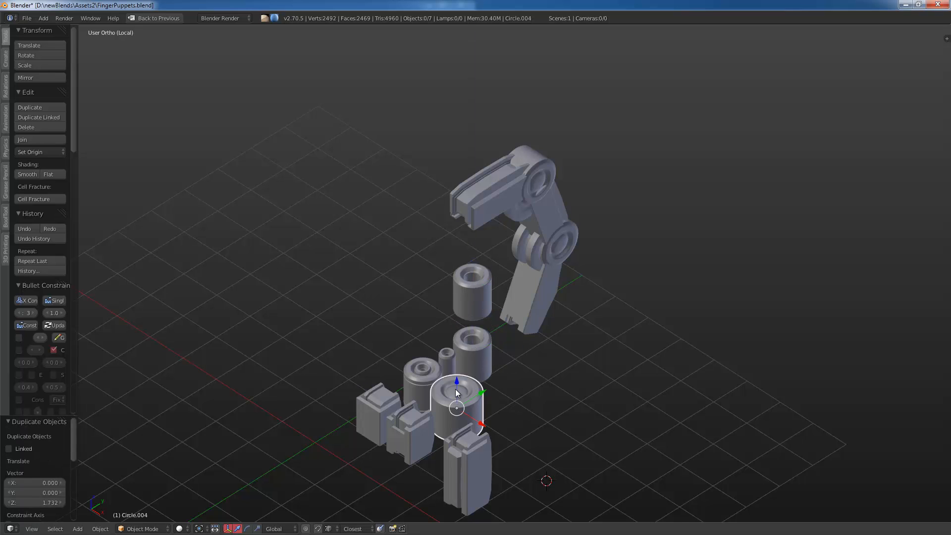
Step: Duplicate the thinnest spare cylinder and center the copy inside the raised hollow cylinder by snapping to the 3D cursor
right_click(451, 360)
key("shift+d")
left_click(489, 296)
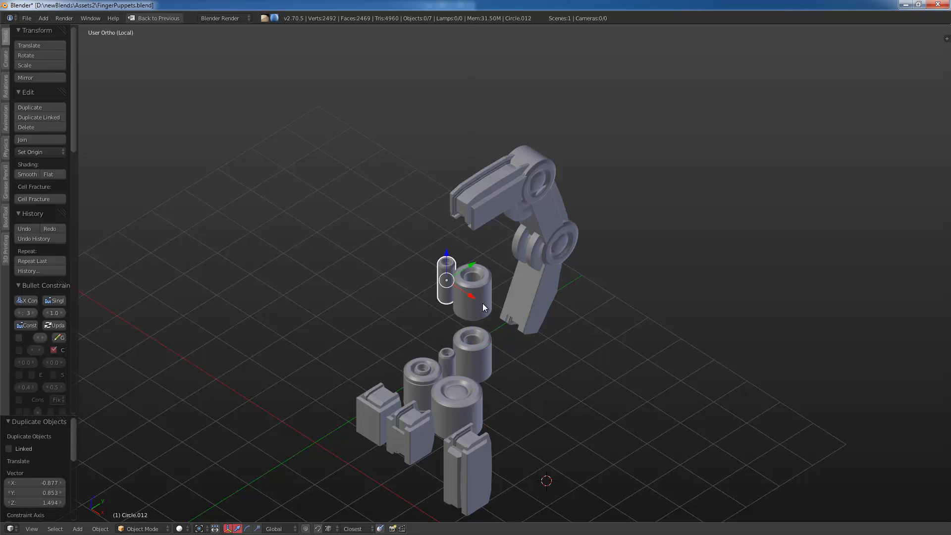
right_click(484, 294)
key("shift+s")
left_click(484, 294)
right_click(449, 269)
key("shift+s")
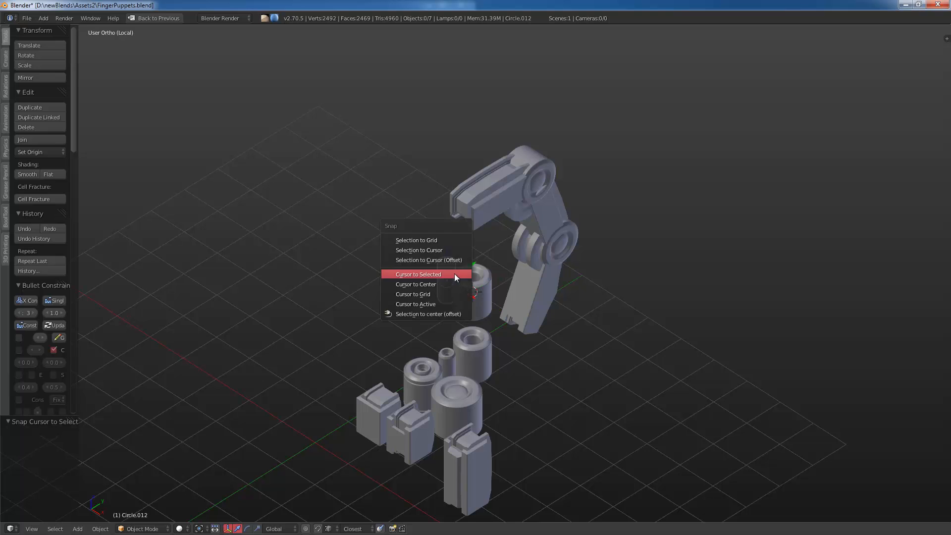
left_click(453, 250)
Step: Raise the thin cylinder along Z so it protrudes from the hollow cylinder
scroll(515, 295, "up", 1)
key("s")
key("z")
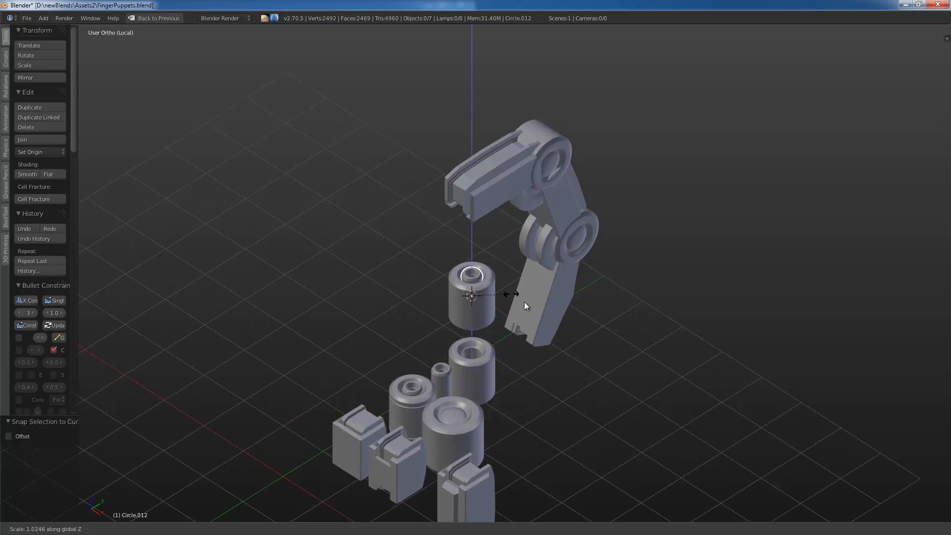
left_click(527, 333)
Step: Lengthen the thin cylinder into a long rod by moving its top-end vertices upward along Z
key("Tab")
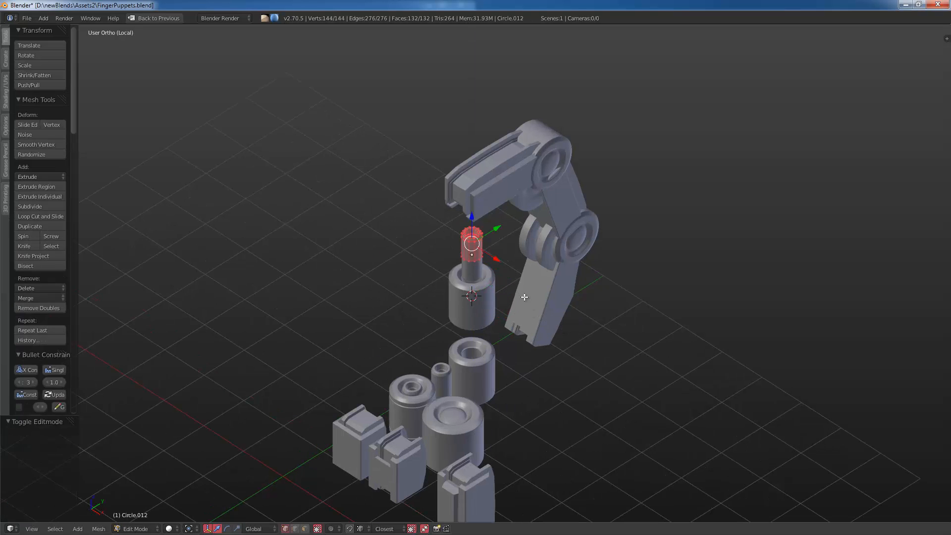
key("z")
key("a")
scroll(502, 272, "up", 1)
left_click_drag(526, 249, 420, 254, "ctrl")
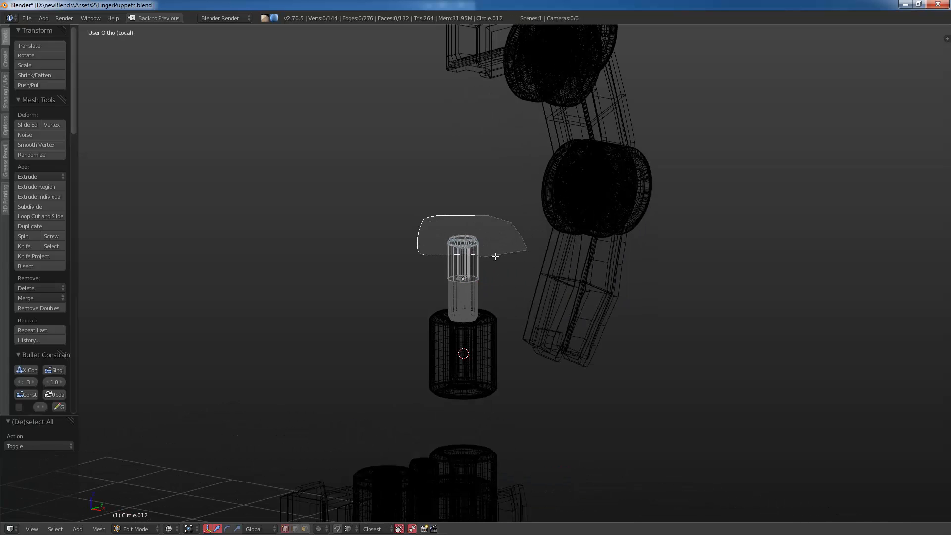
left_click_drag(495, 256, 520, 252, "ctrl")
scroll(519, 267, "down", 2)
key("g")
key("z")
left_click(533, 170)
scroll(525, 223, "down", 2)
key("Tab")
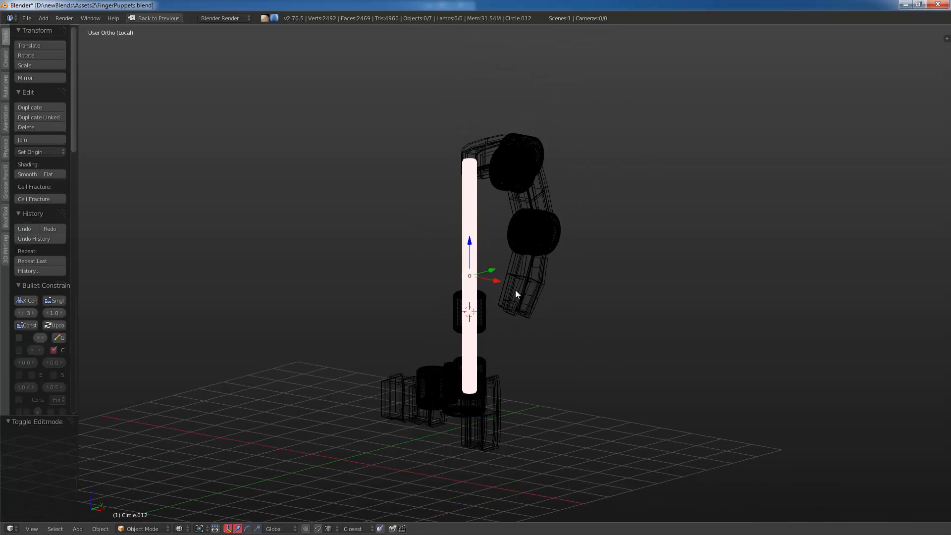
Step: Shorten the rod by lowering its top-end vertices along Z
key("Tab")
key("g")
key("z")
left_click(509, 196)
key("Tab")
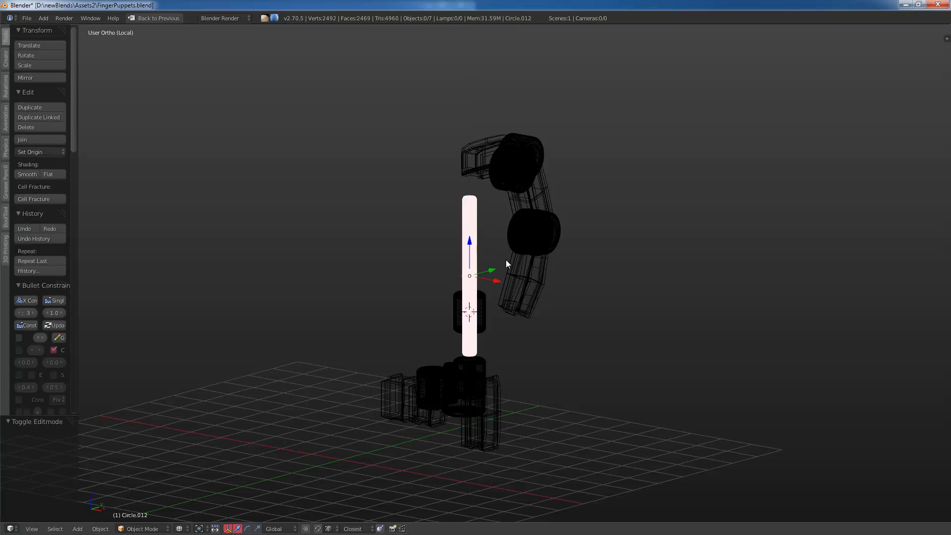
Step: Move the rod 1.429 up along Z so its lower end sits in the hollow cylinder
scroll(508, 283, "up", 1)
key("z")
key("g")
key("z")
left_click(521, 269)
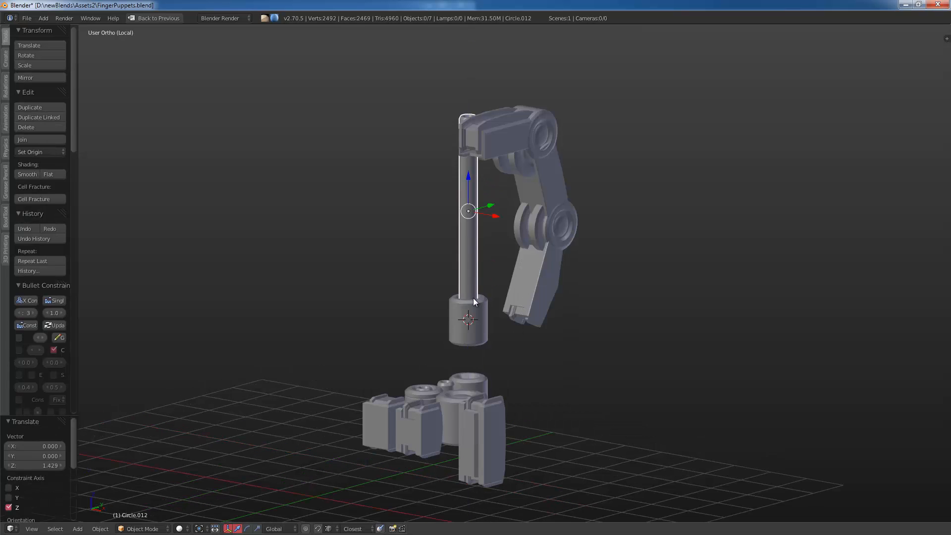
Step: Stretch the hollow cylinder around the rod's base to 1.941 along Z
right_click(474, 302)
key("s")
key("z")
left_click(477, 276)
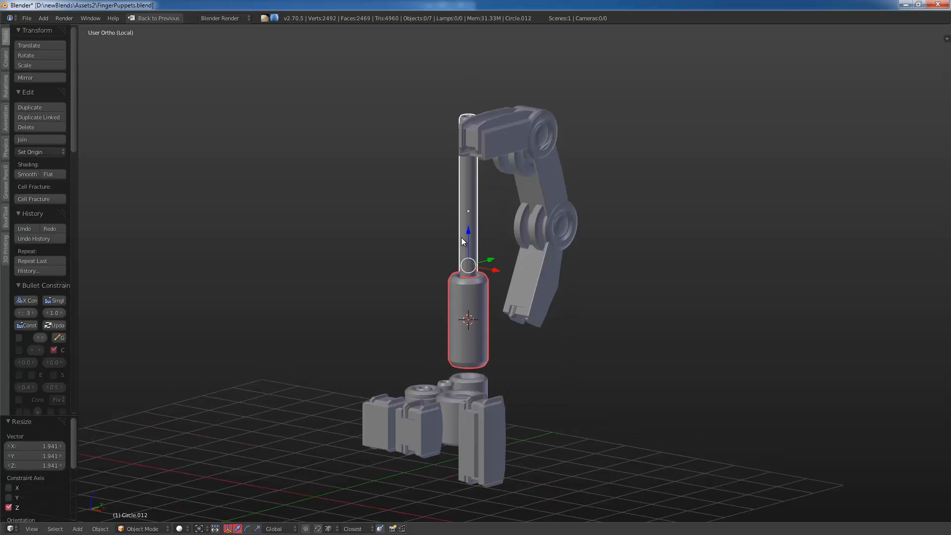
Step: Apply the Mirror modifiers on the stretched cylinder and the rod, and join the two into one piston object
key("a")
right_click(494, 300)
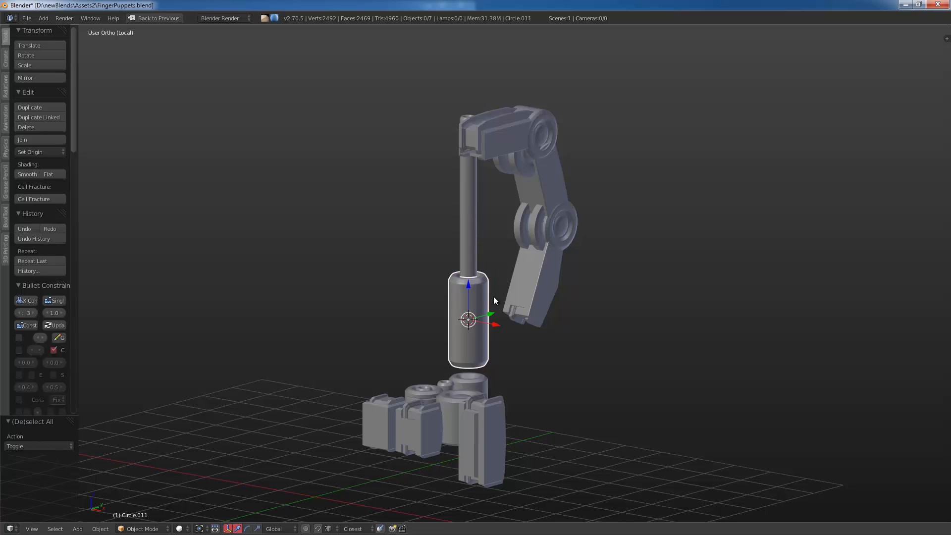
key("ctrl+Up")
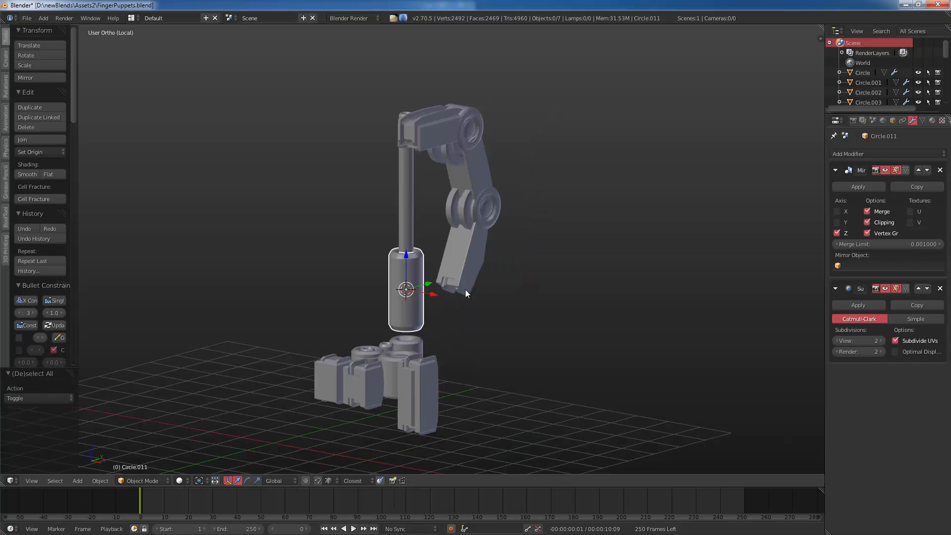
left_click(858, 186)
right_click(408, 205)
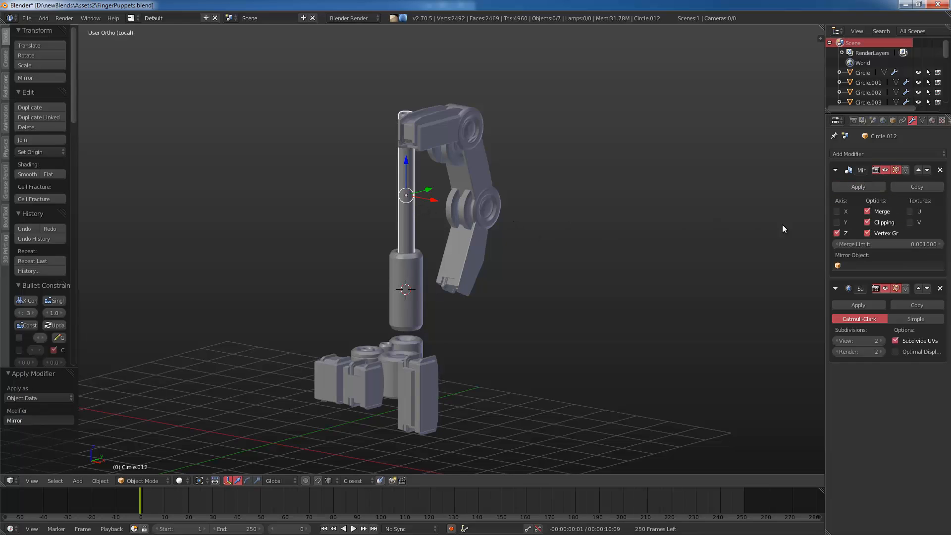
left_click(840, 188)
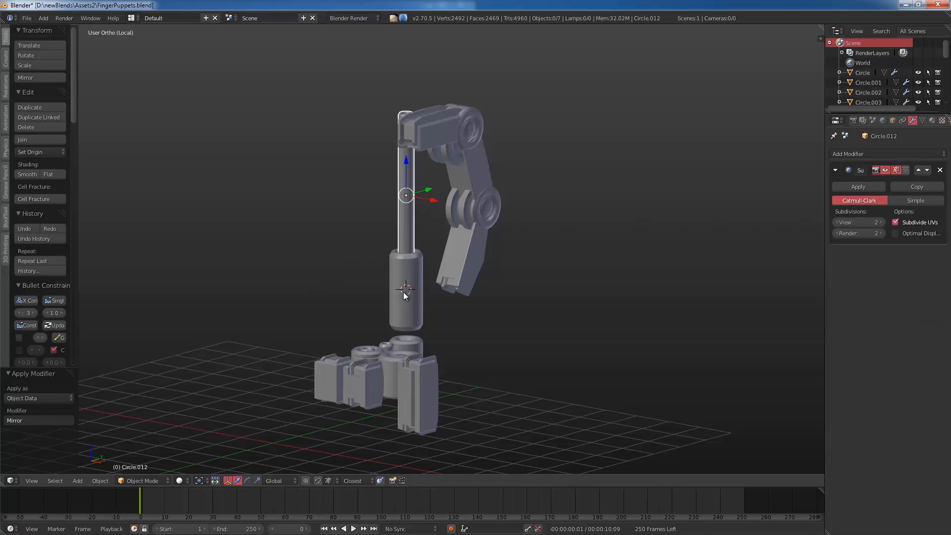
key("ctrl+j")
Step: Scale the piston to 0.541 along Z and slim it to 0.365 in X and Y
key("KP_1")
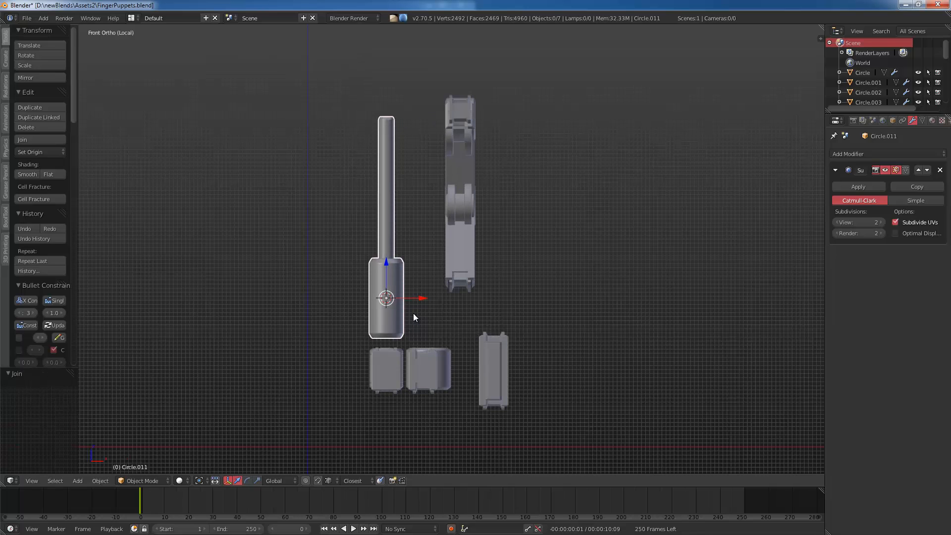
key("s")
key("z")
left_click(389, 333)
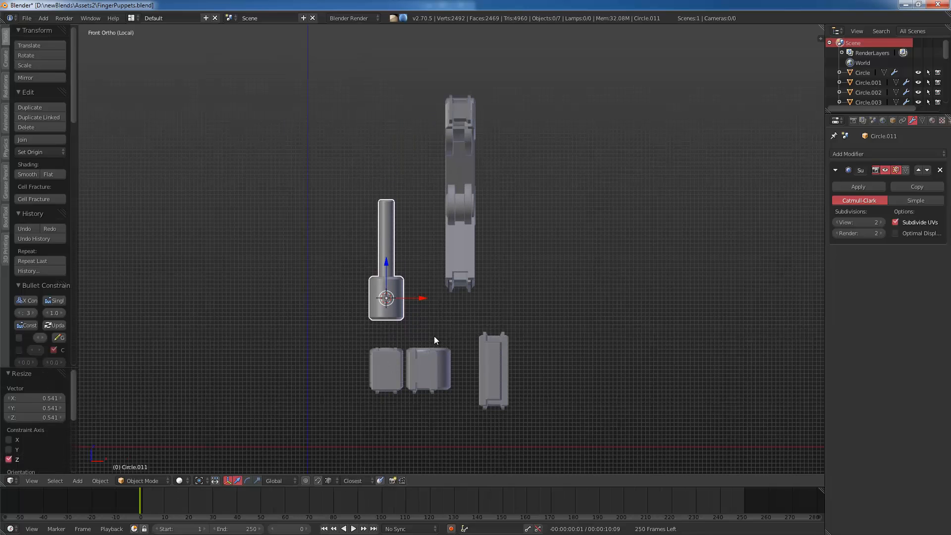
key("s")
key("shift+z")
left_click(409, 303)
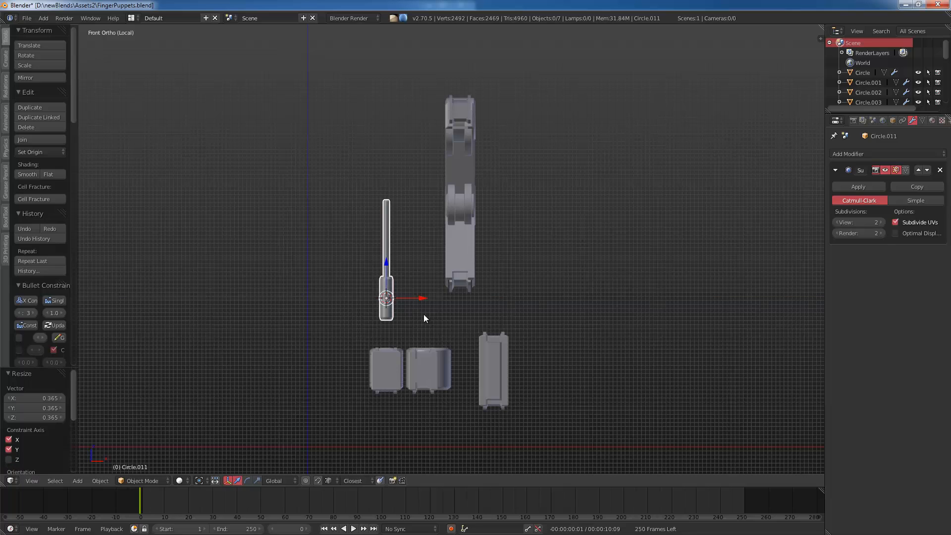
Step: Move the piston over to the inner side of the finger's lower segment
key("g")
left_click(489, 295)
key("KP_3")
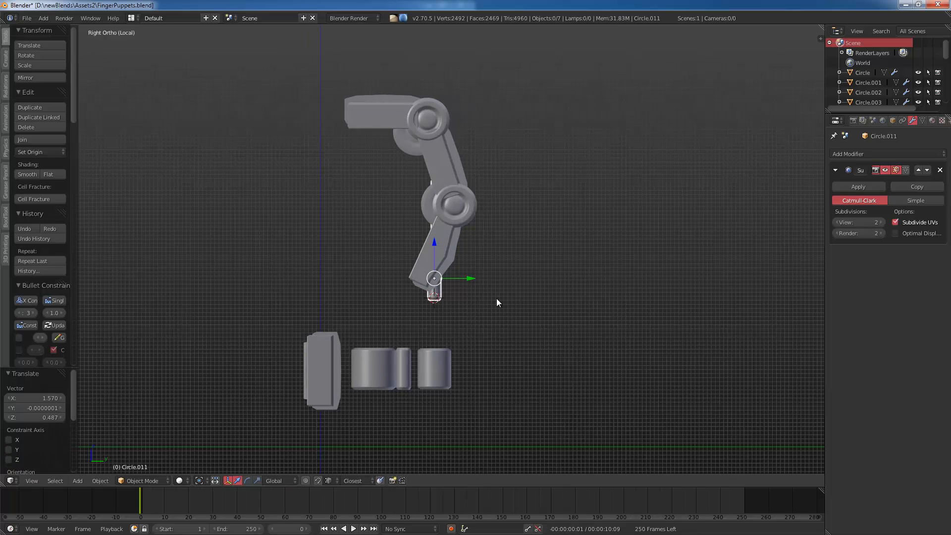
key("g")
left_click(468, 265)
Step: Try tilting the piston 17.326° alongside the fingertip, and clear its rotation
key("r")
left_click(473, 292)
key("s")
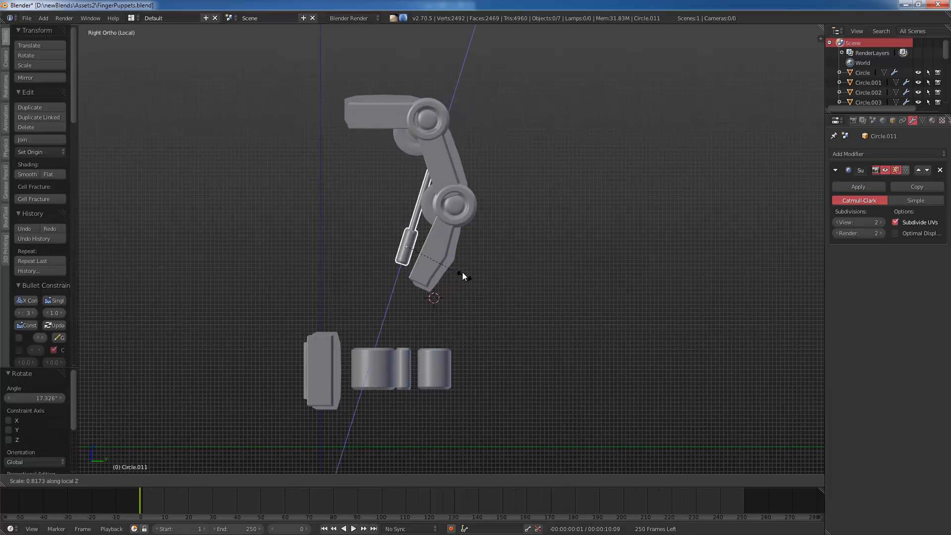
key("Escape")
middle_click_drag(456, 266, 462, 281, "shift")
scroll(462, 281, "up", 2)
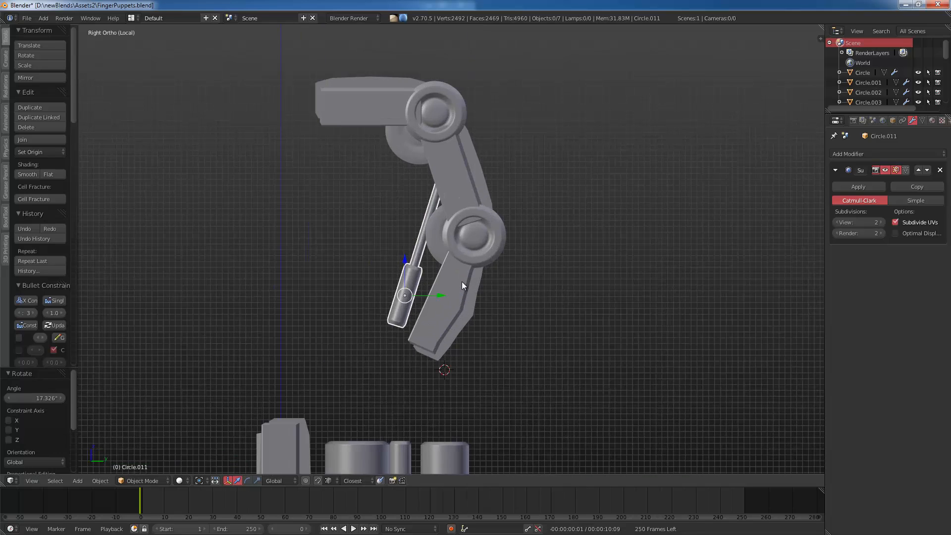
key("alt+r")
Step: Place the upright piston clear of the fingertip and shorten its rod by lowering the top-end vertices along Z
key("g")
left_click(415, 357)
key("Tab")
key("z")
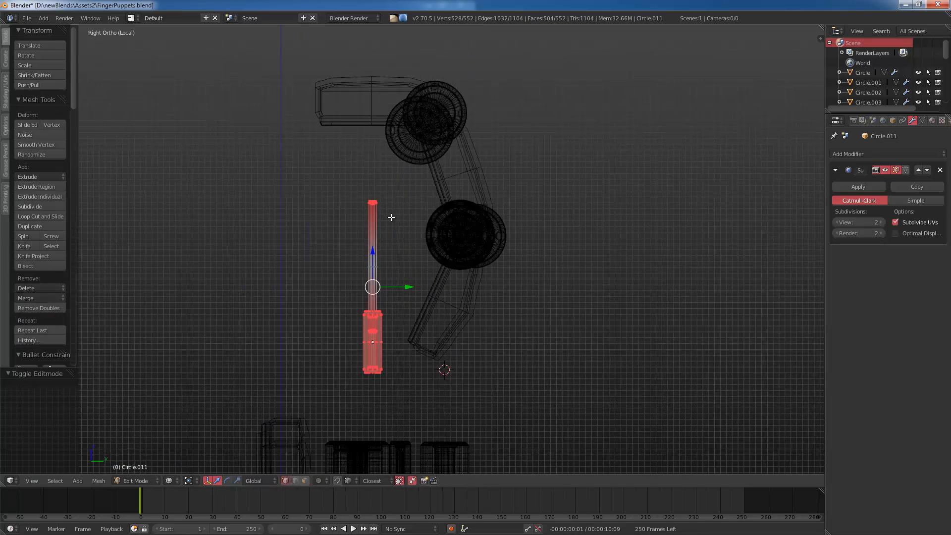
key("a")
left_click_drag(359, 233, 403, 229, "ctrl")
key("g")
key("z")
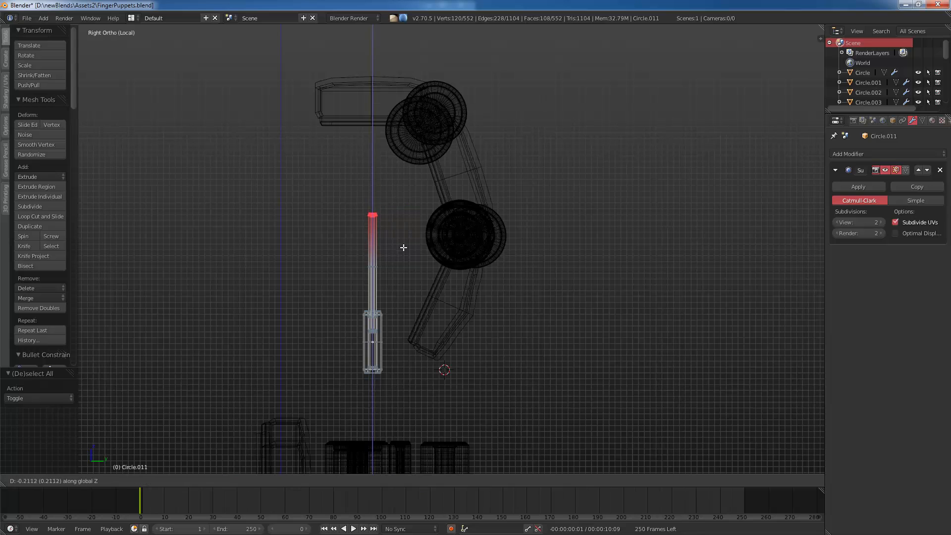
left_click(403, 254)
key("a")
key("a")
key("z")
key("Tab")
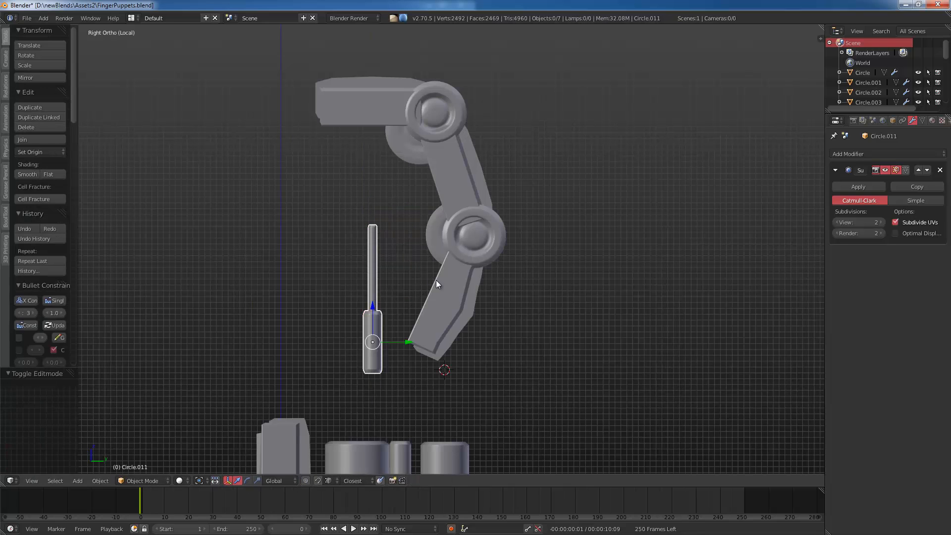
Step: Tilt the piston parallel to the fingertip segment, scale it to 0.775 and set it against the segment's inner face
key("r")
left_click(447, 313)
key("g")
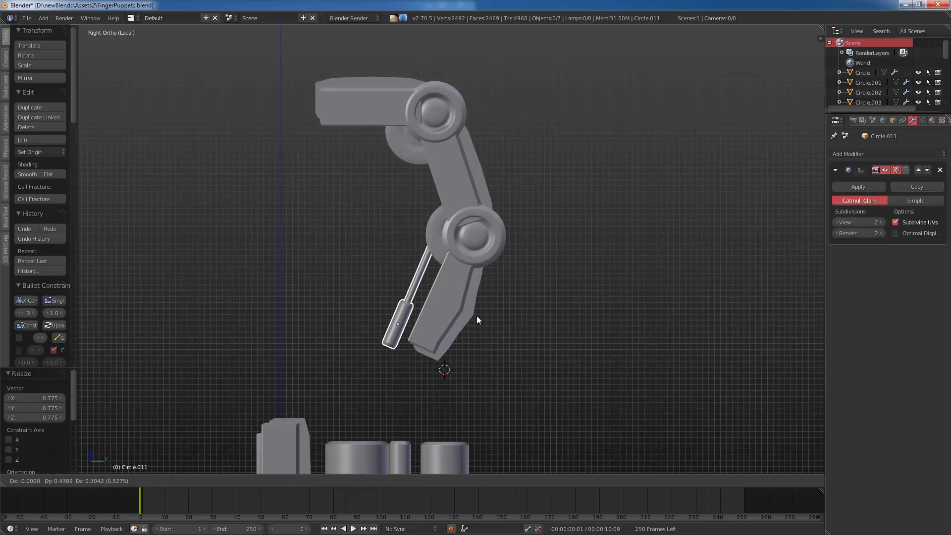
left_click(484, 314)
key("r")
left_click(488, 317)
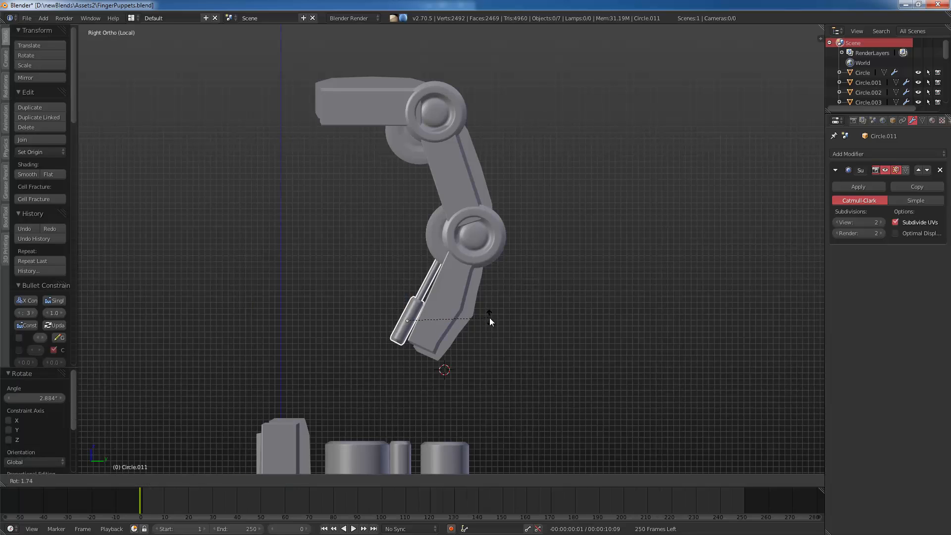
Step: Shift the piston 0.433 along X and place a duplicate of it -0.442 along X on the segment's other side
middle_click_drag(489, 317, 476, 332)
key("g")
key("x")
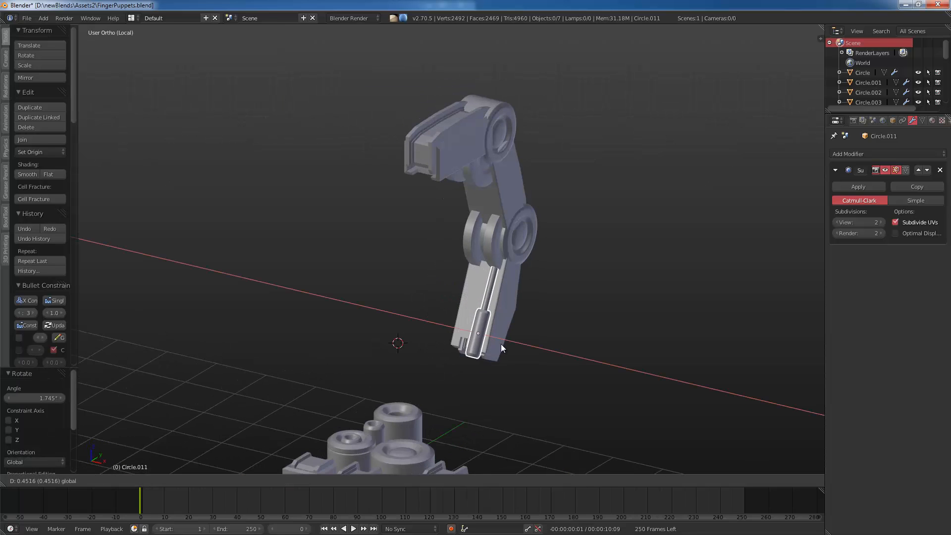
left_click(499, 343)
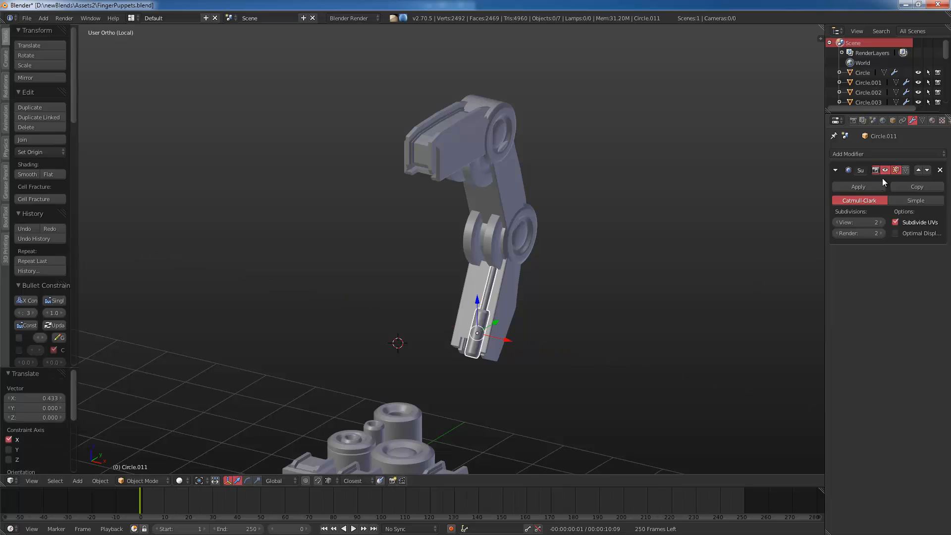
key("shift+d")
key("x")
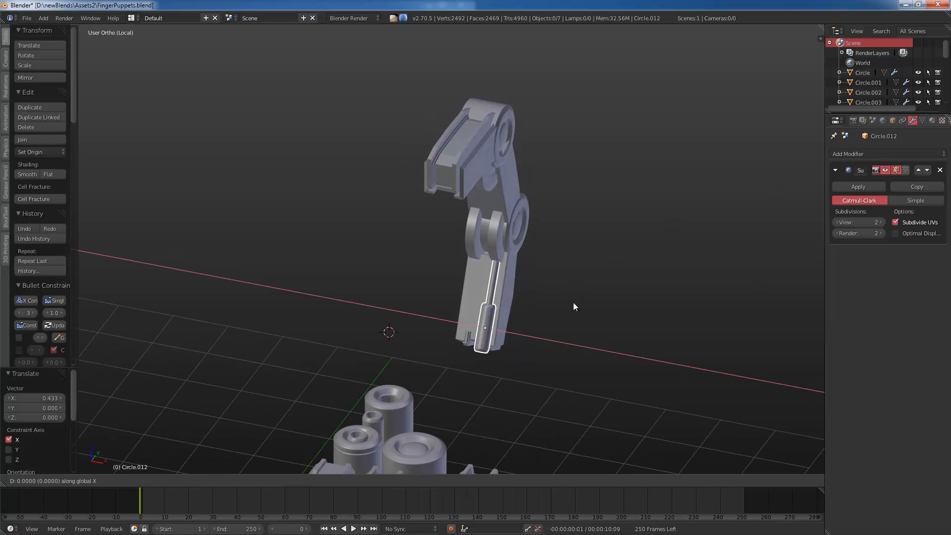
left_click(554, 293)
Step: Duplicate both fingertip pistons, rotate the copies -45.902° and fit them against the inner side of the middle segment
left_click(487, 324, "shift")
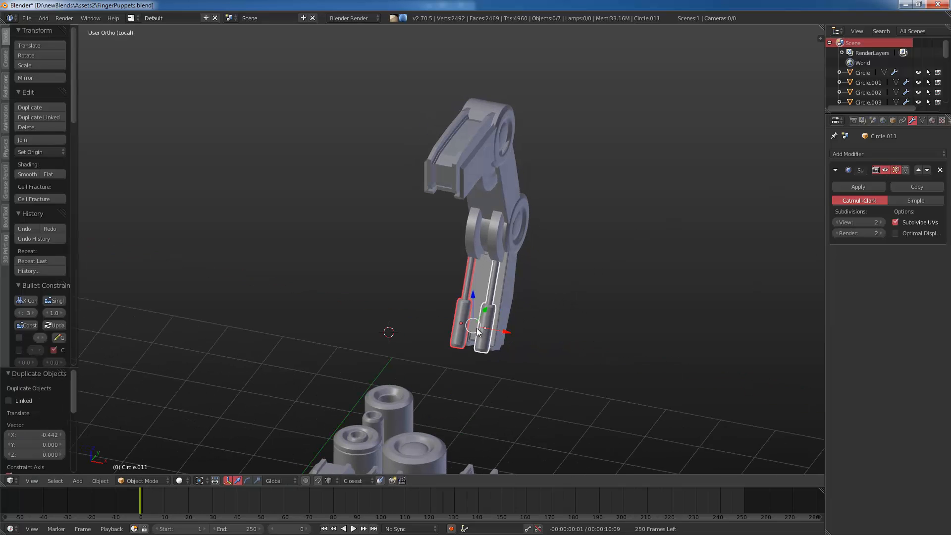
key("KP_1")
key("KP_3")
key("shift+d")
left_click(527, 237)
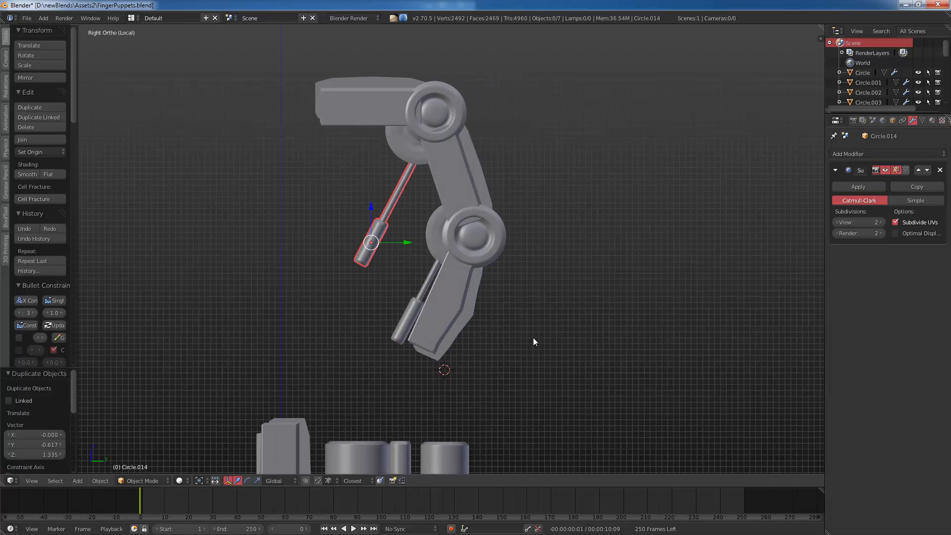
key("r")
left_click(548, 201)
key("g")
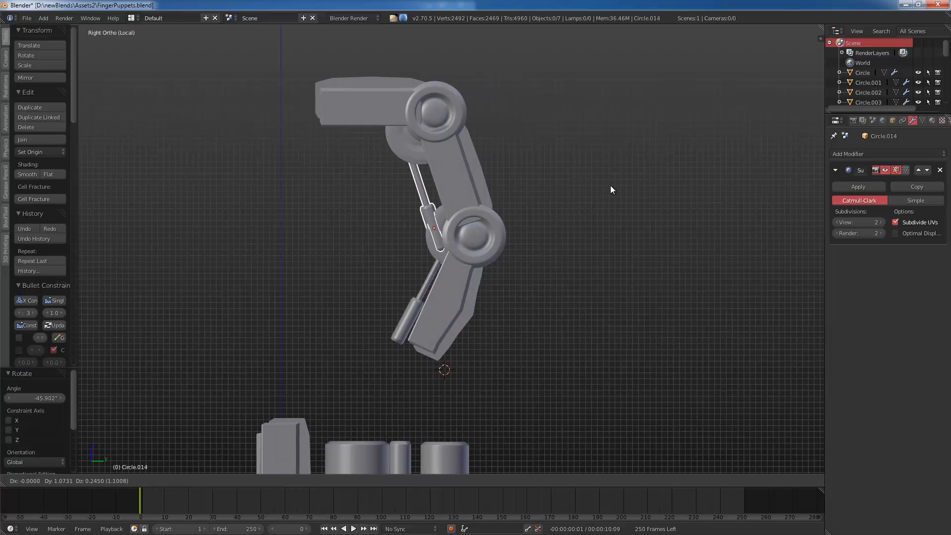
left_click(616, 184)
Step: Duplicate the middle segment's piston pair, turn the copy nearly horizontal and place it under the finger's uppermost segment
key("shift+d")
left_click(517, 261)
key("r")
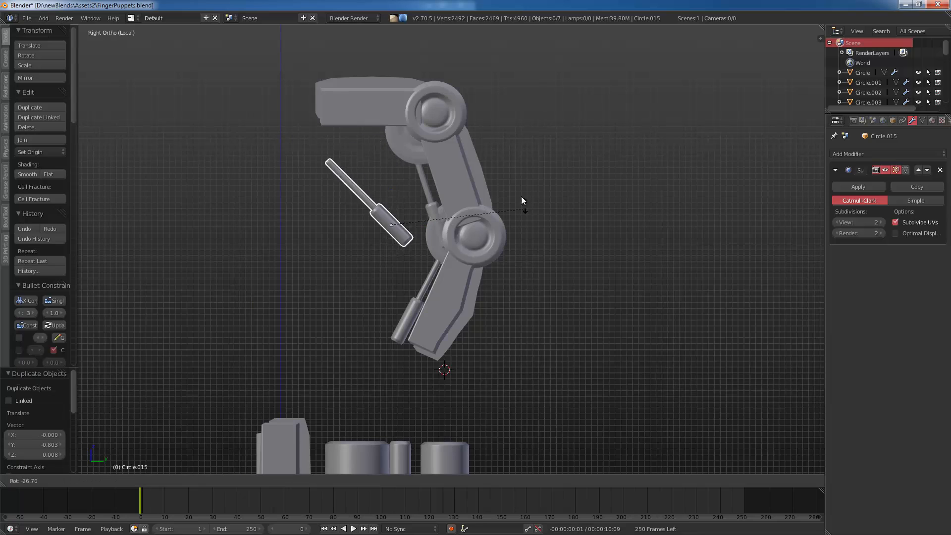
left_click(467, 131)
key("g")
left_click(481, 217)
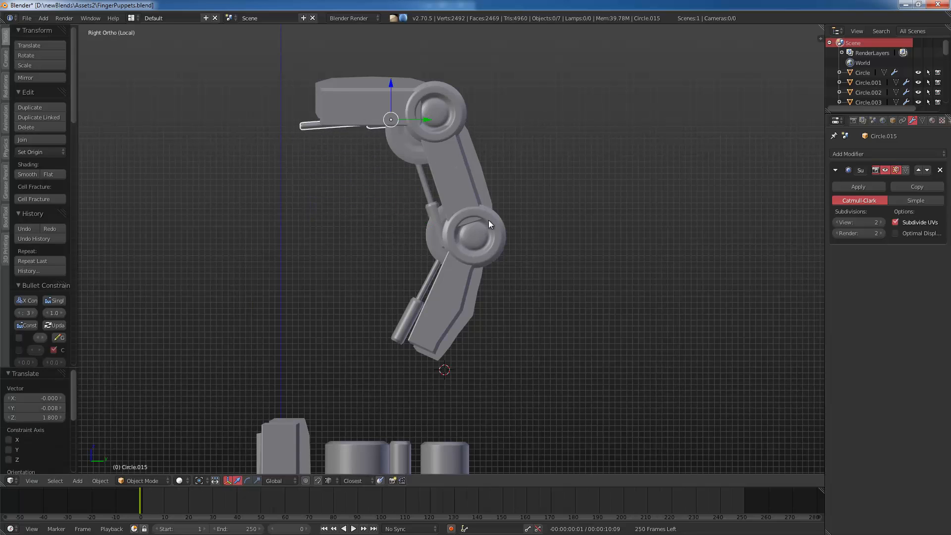
Step: Refine the angle of the uppermost piston pair and shift it 0.152 in Y and -0.127 in Z
key("r")
left_click(471, 230)
key("g")
left_click(480, 239)
key("r")
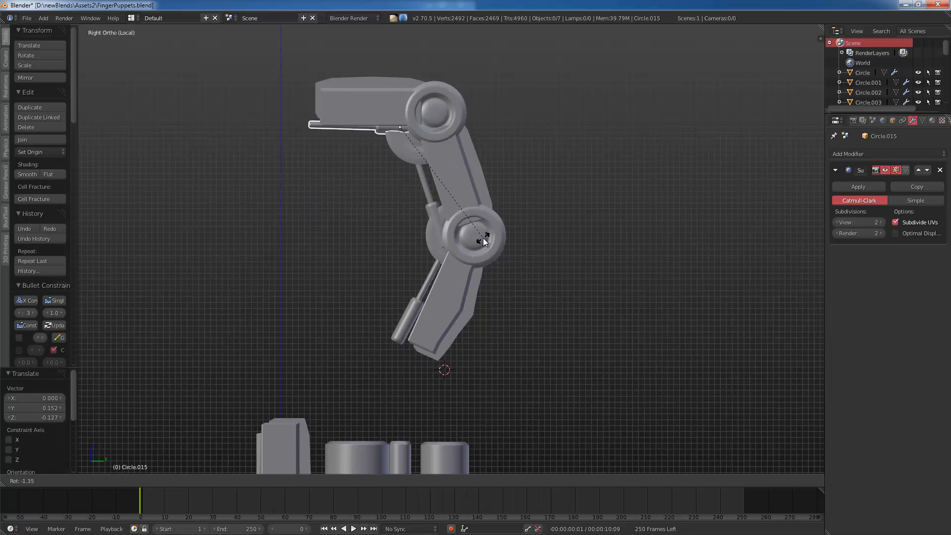
left_click(489, 239)
Step: Box-select all parts of the assembled finger in wireframe front view, leaving out the loose parts below
key("KP_1")
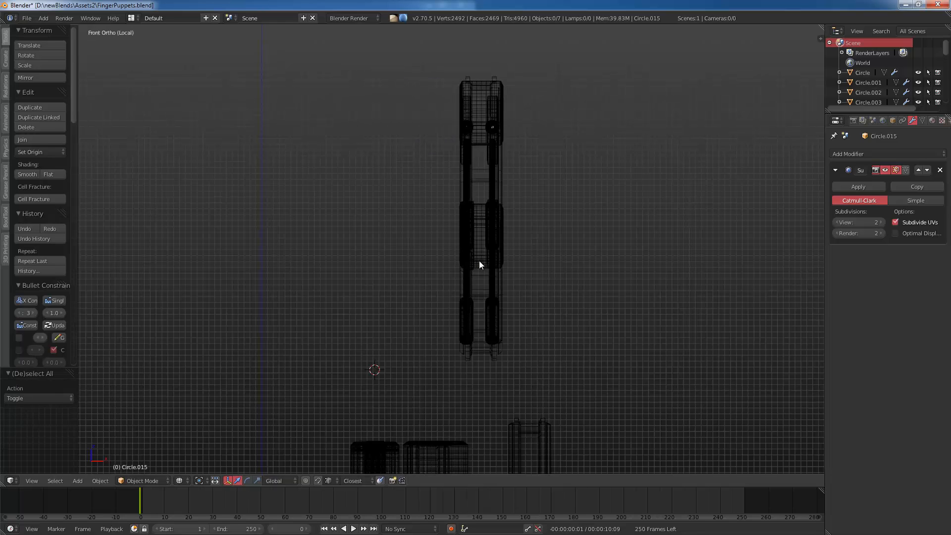
key("a")
key("a")
scroll(504, 255, "down", 1)
key("z")
key("a")
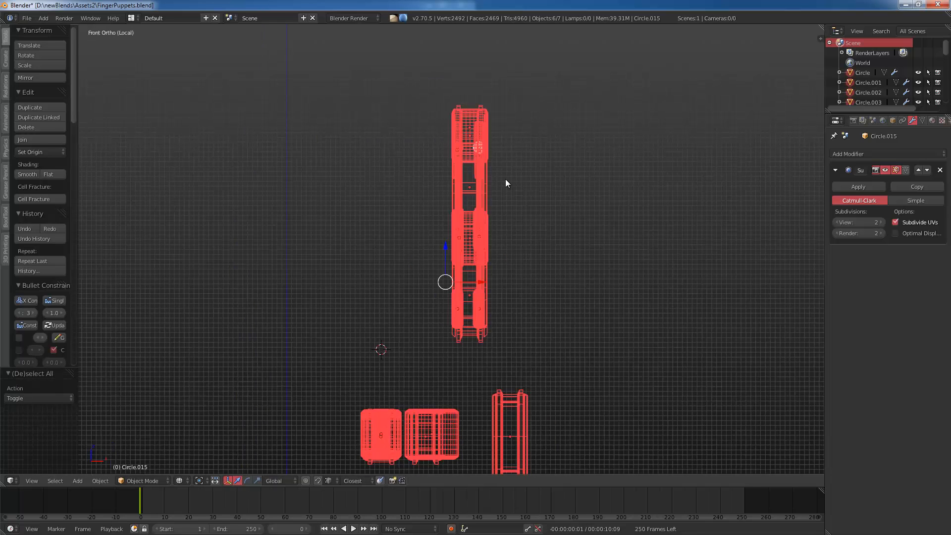
key("a")
key("b")
left_click_drag(566, 44, 405, 355)
key("z")
key("KP_7")
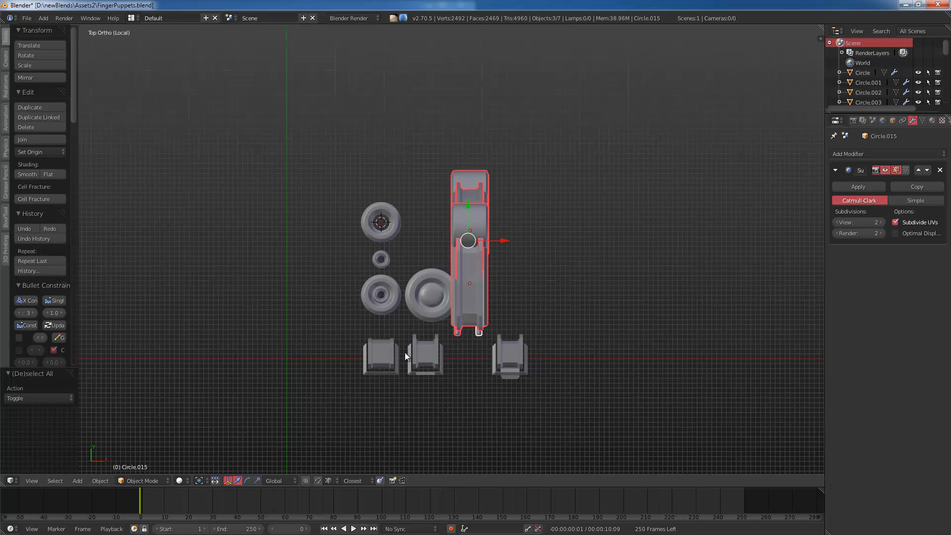
Step: Leave local view to bring back the hand model, and deselect everything
key("KP_Divide")
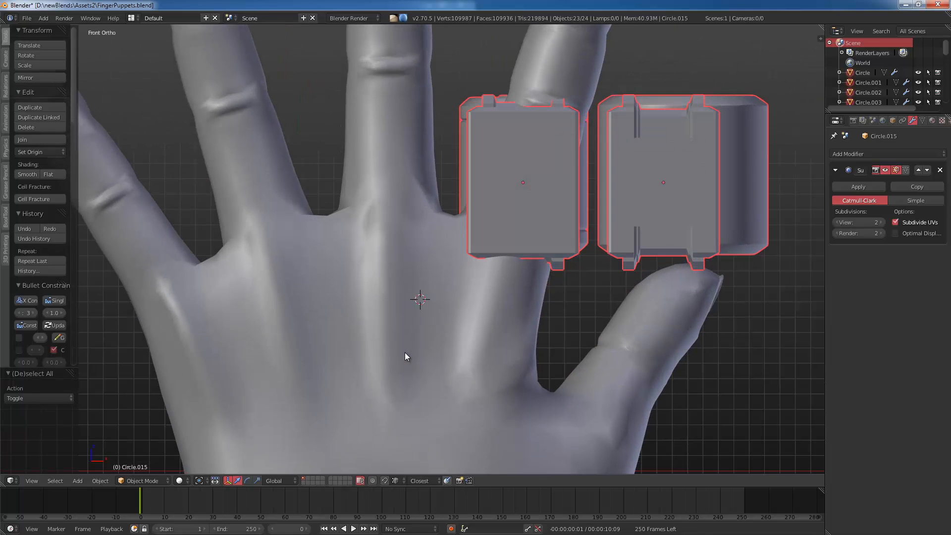
scroll(433, 393, "down", 6)
middle_click_drag(463, 334, 549, 167)
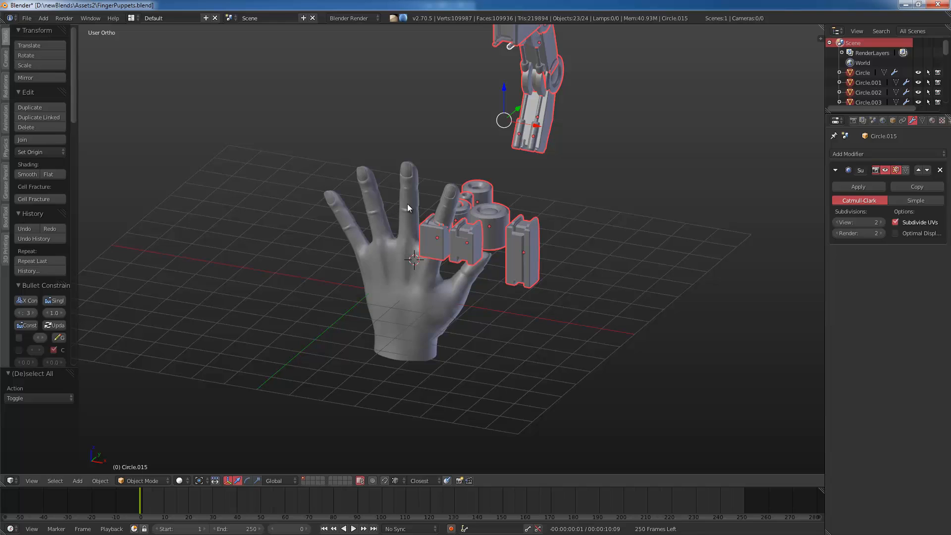
middle_click_drag(516, 168, 415, 136)
key("a")
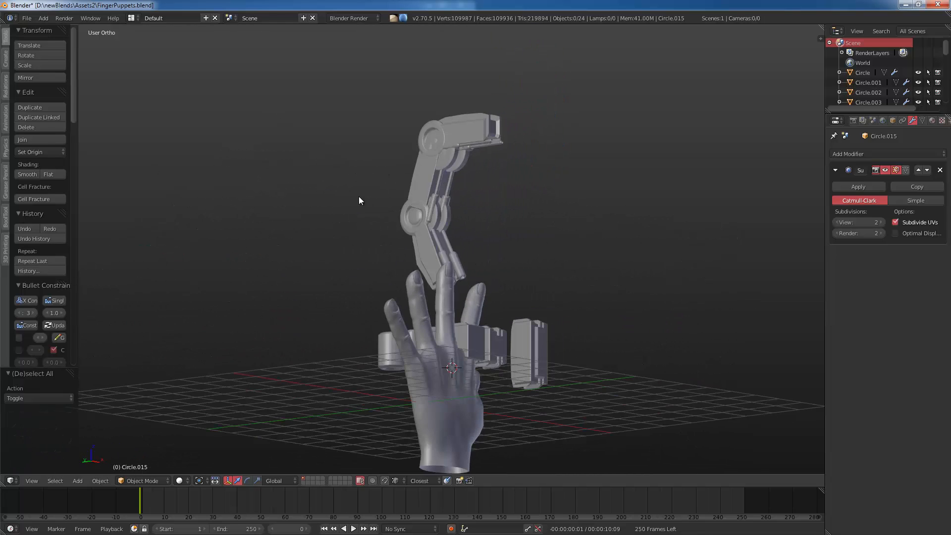
Step: Select only the assembled mechanical finger's parts above the hand, using wireframe display in front view
middle_click_drag(359, 196, 367, 188)
key("z")
key("KP_1")
key("z")
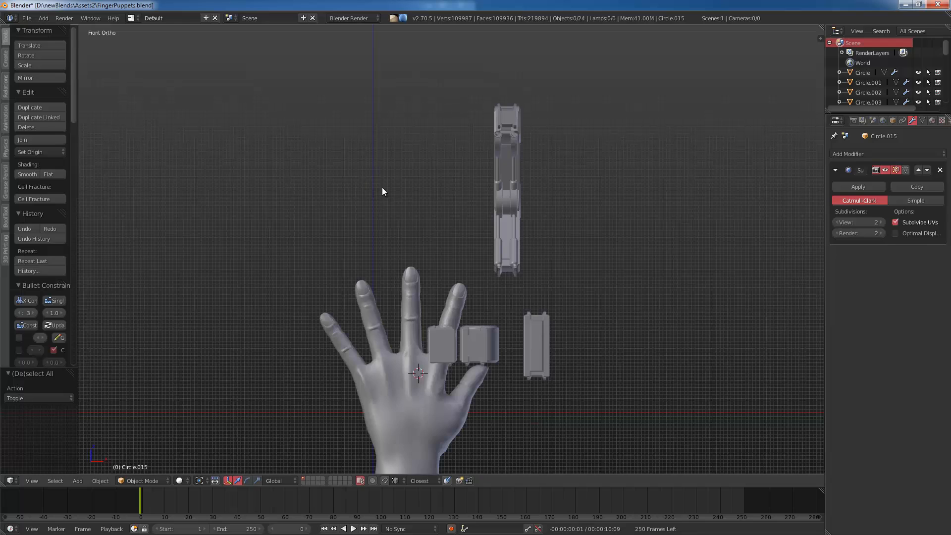
key("z")
key("a")
key("a")
key("b")
left_click_drag(577, 65, 491, 280)
key("z")
scroll(501, 286, "up", 1)
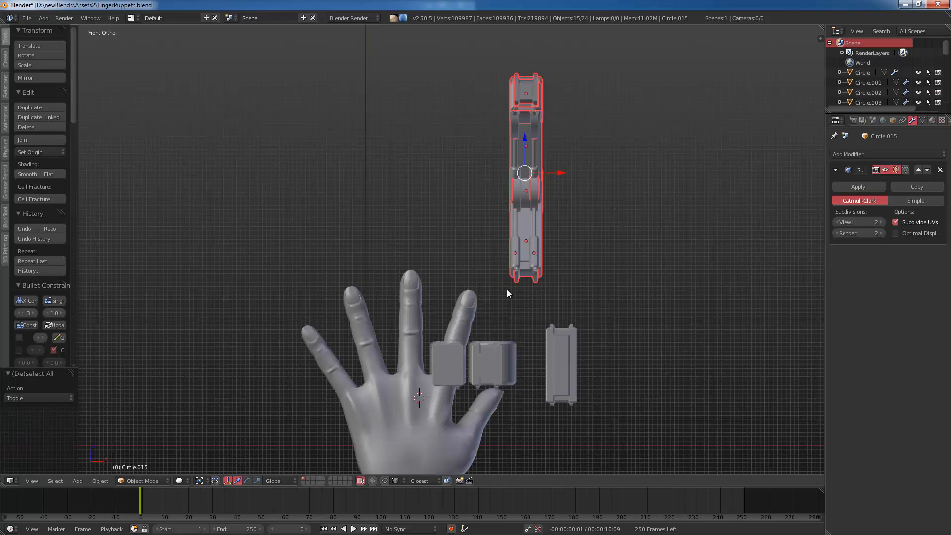
Step: Rotate the mechanical finger 90° about Z and move it next to the hand's little finger
key("r")
key("z")
key("9")
key("0")
key("Return")
key("g")
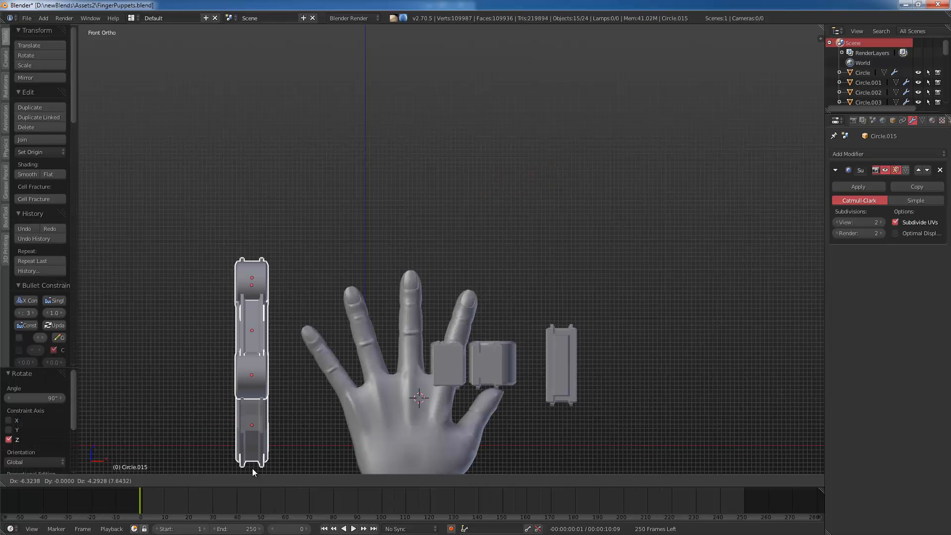
left_click(312, 411)
Step: Tilt the mechanical finger -25.073°, scale it down and move it over the hand's little finger
scroll(415, 380, "up", 3)
key("r")
left_click(480, 329)
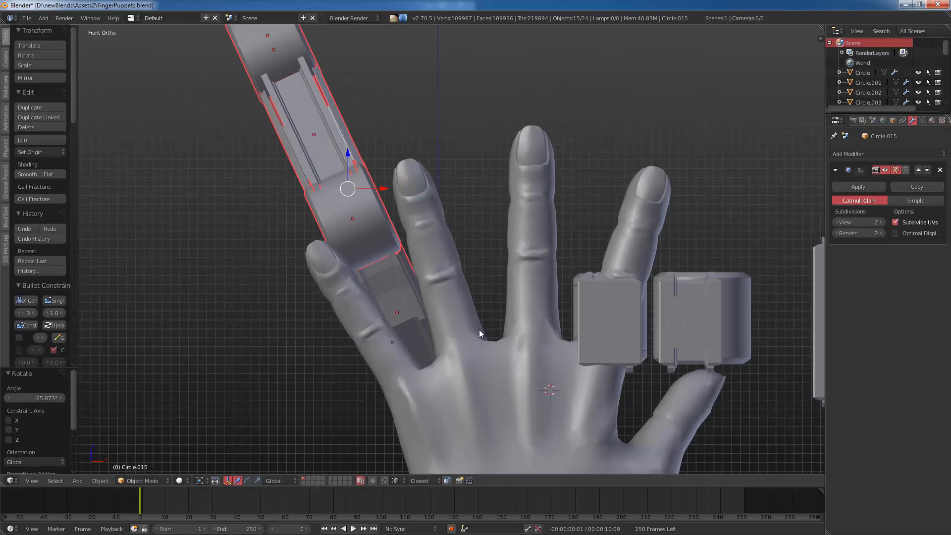
key("s")
left_click(436, 239)
key("g")
left_click(443, 340)
Step: Align the mechanical finger with the little finger's slant, scale it to 0.881 and shift it 0.061 in X and -0.100 in Z
key("r")
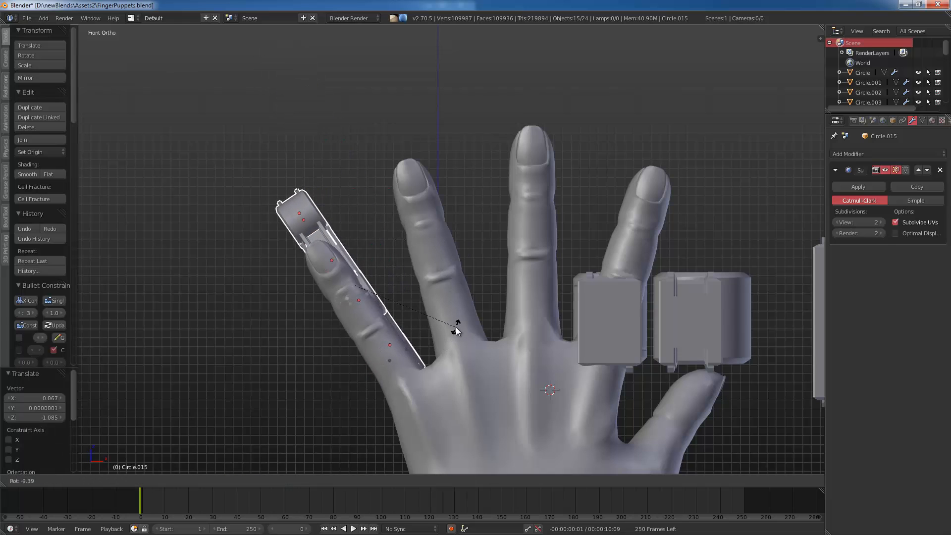
left_click(456, 327)
key("g")
left_click(449, 331)
key("r")
left_click(451, 328)
key("g")
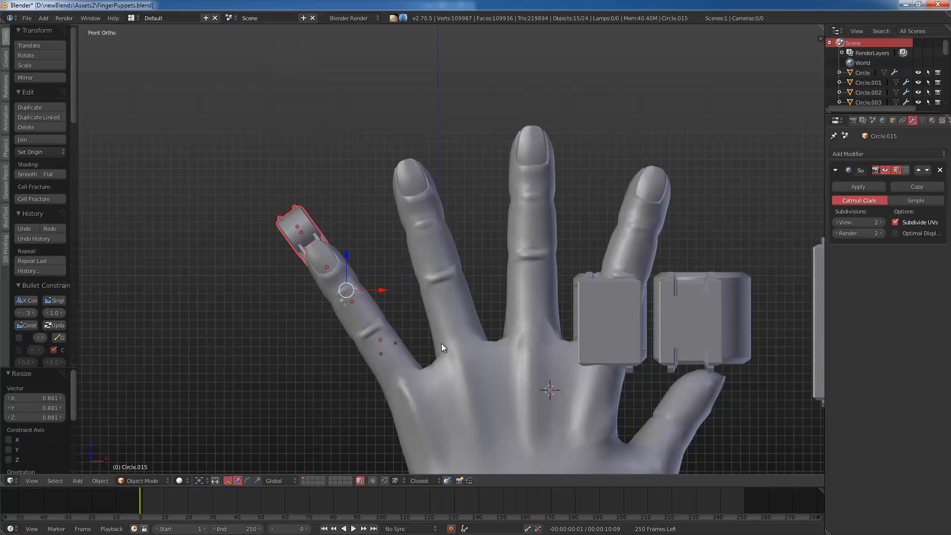
left_click(442, 342)
Step: In right side view, move the mechanical finger onto the hand's fingers and rotate it 9.186°
key("KP_3")
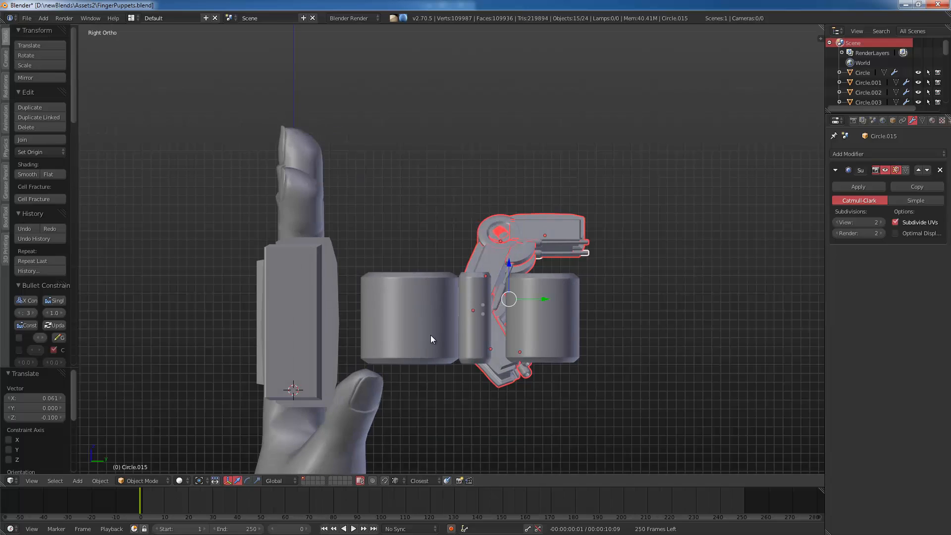
key("g")
left_click(240, 355)
key("r")
left_click(351, 364)
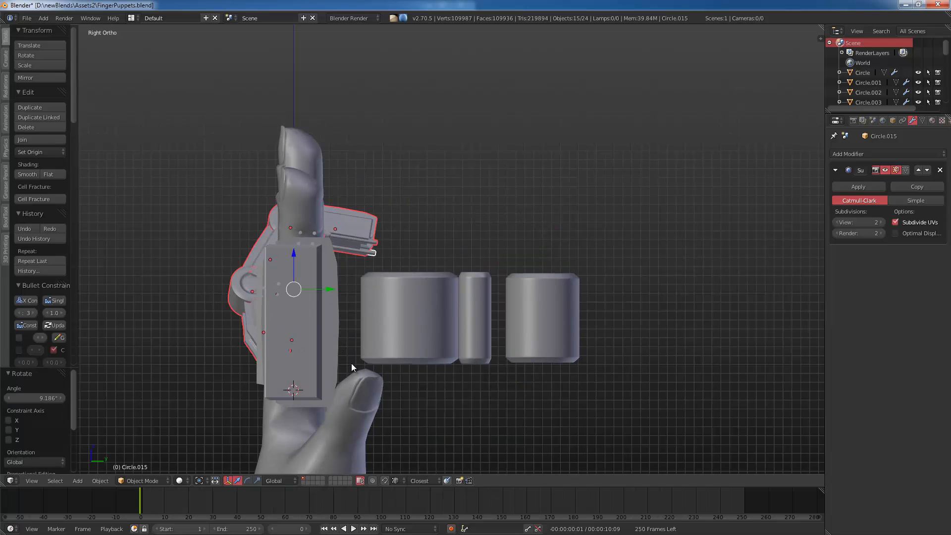
Step: Move the mechanical finger onto the hand's little finger, offset -0.022 in X and -0.134 in Z, and 0.234 along Y
key("KP_1")
key("g")
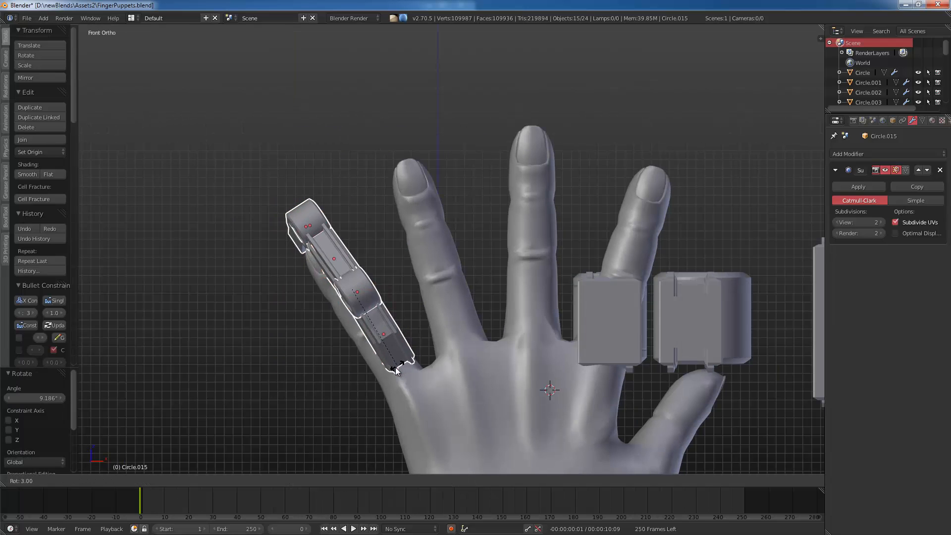
left_click(394, 379)
middle_click_drag(397, 379, 487, 266)
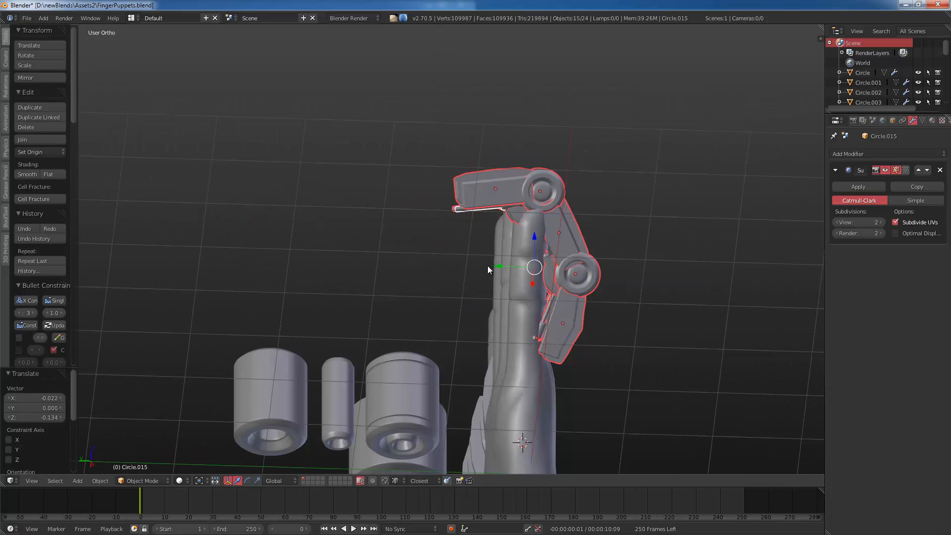
key("g")
key("y")
left_click(477, 268)
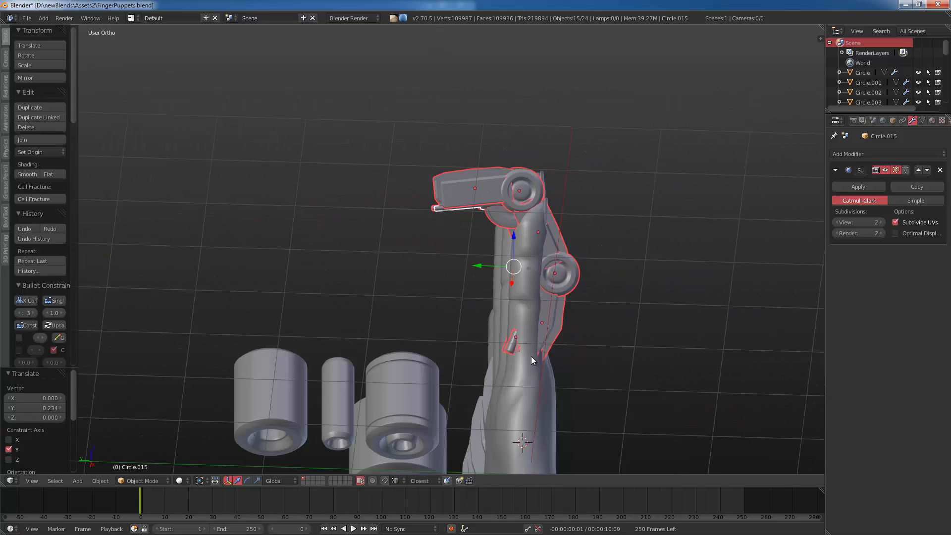
Step: Place the 3D cursor at the base of the mechanical finger and use it as the pivot point
left_click(527, 355)
key("period")
Step: Hide the hand to examine the mechanical finger on its own, and reveal the hand again
middle_click_drag(527, 357, 444, 392)
right_click(444, 389)
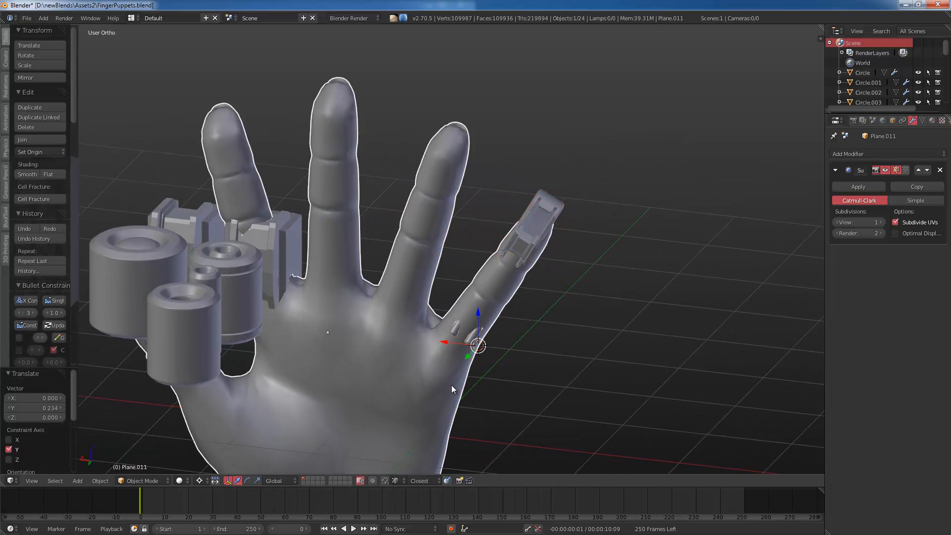
key("h")
middle_click_drag(503, 388, 324, 371)
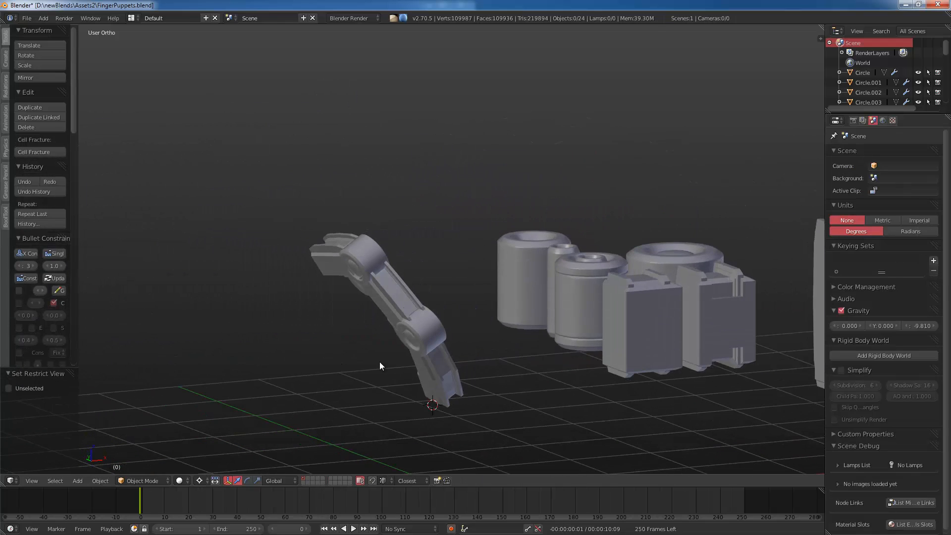
key("alt+h")
Step: Display the scene in wireframe and make the hand mesh Plane.011 unselectable
middle_click_drag(380, 362, 405, 336)
key("z")
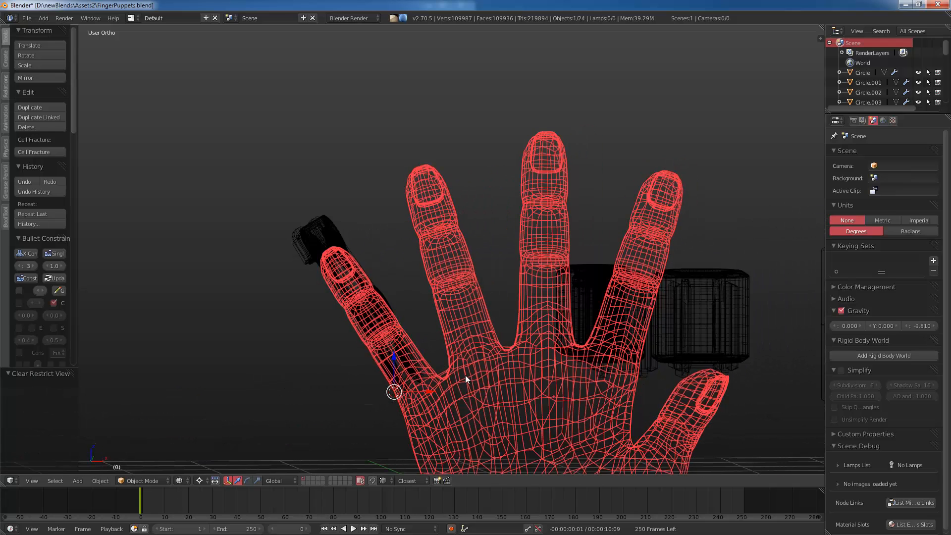
right_click(497, 368)
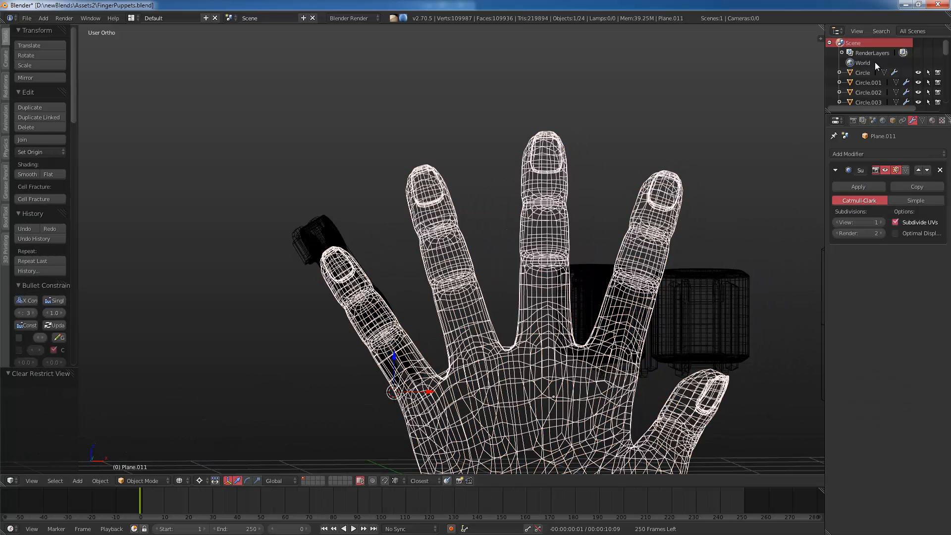
scroll(864, 78, "down", 10)
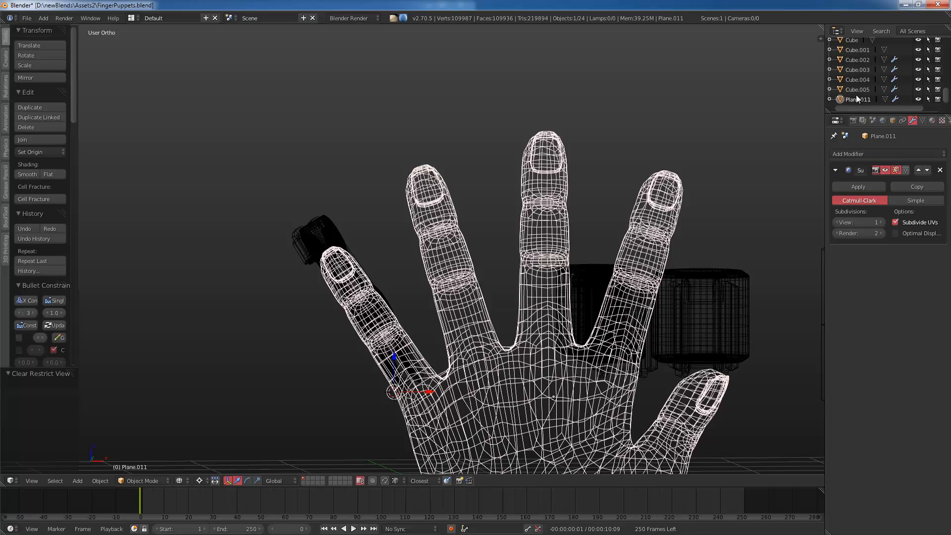
left_click(929, 100)
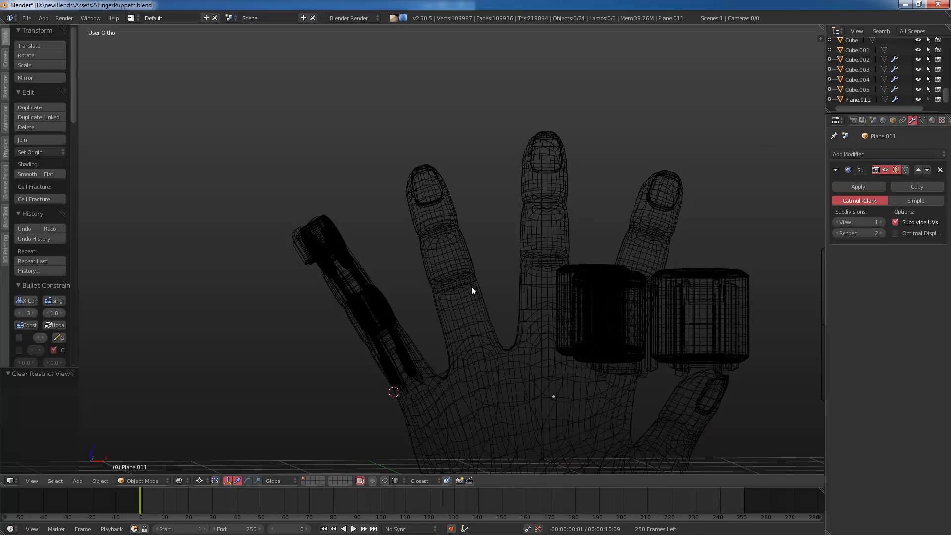
Step: Select all the spare cylinders and blocks beside the mechanical finger in front view and hide them
key("KP_1")
scroll(472, 286, "down", 4)
key("a")
key("a")
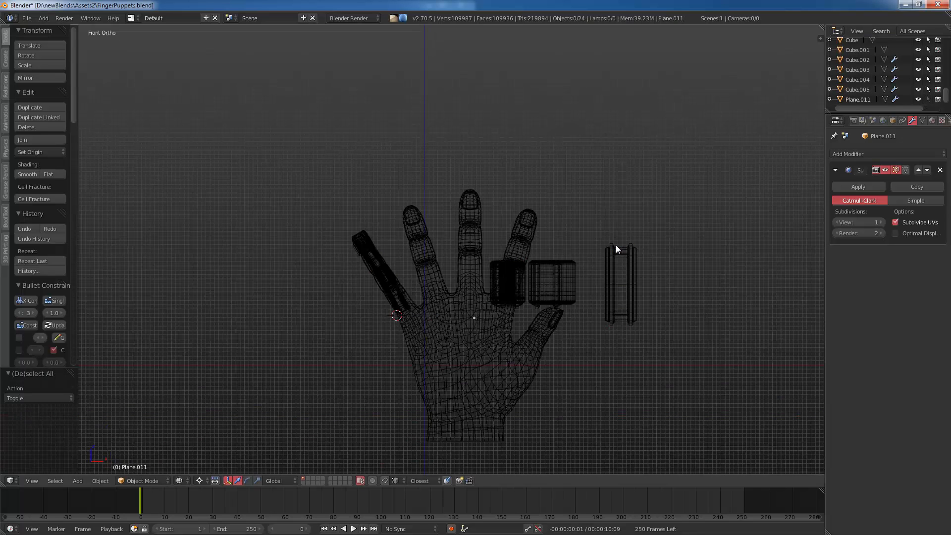
key("b")
left_click_drag(665, 166, 442, 397)
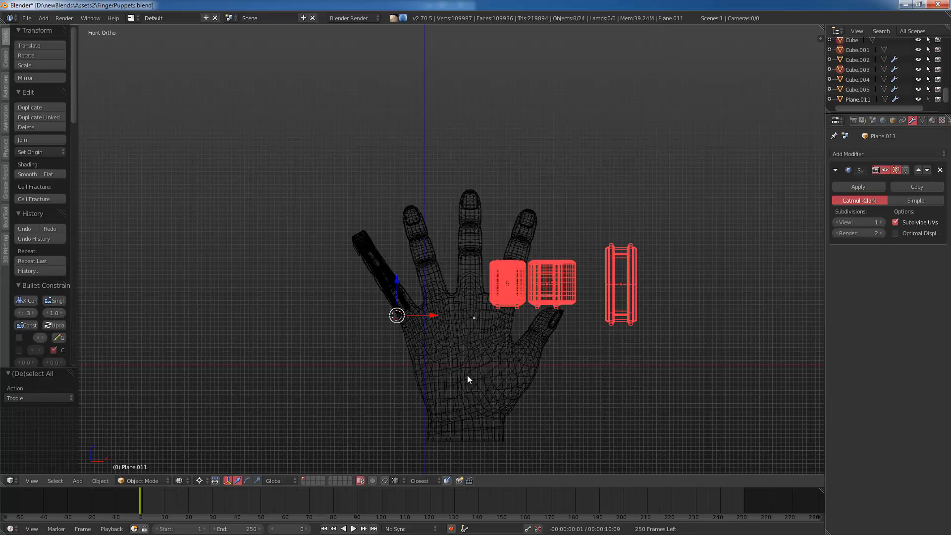
key("h")
Step: Duplicate the whole mechanical finger toward the ring finger, offset 0.807 in X and 0.495 in Z
scroll(456, 346, "up", 3)
mouse_move(475, 342)
left_mouse_down("ctrl")
mouse_move(234, 198)
mouse_move(444, 414)
mouse_move(425, 374)
left_mouse_up("ctrl")
key("shift+d")
left_click(486, 343)
key("r")
key("z")
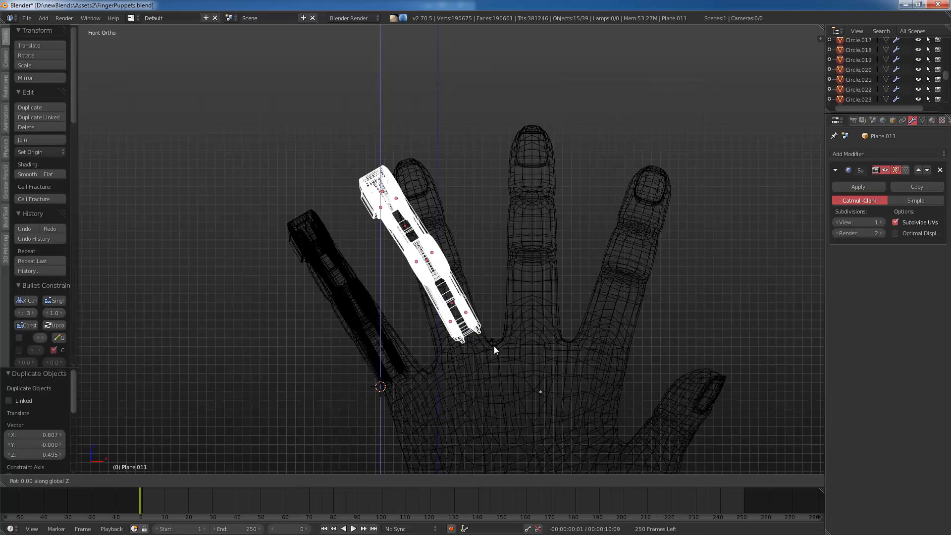
right_click(494, 346)
Step: Change the pivot to the bounding box center and rotate the copy about local Z and by -4.174° about global Z
key("comma")
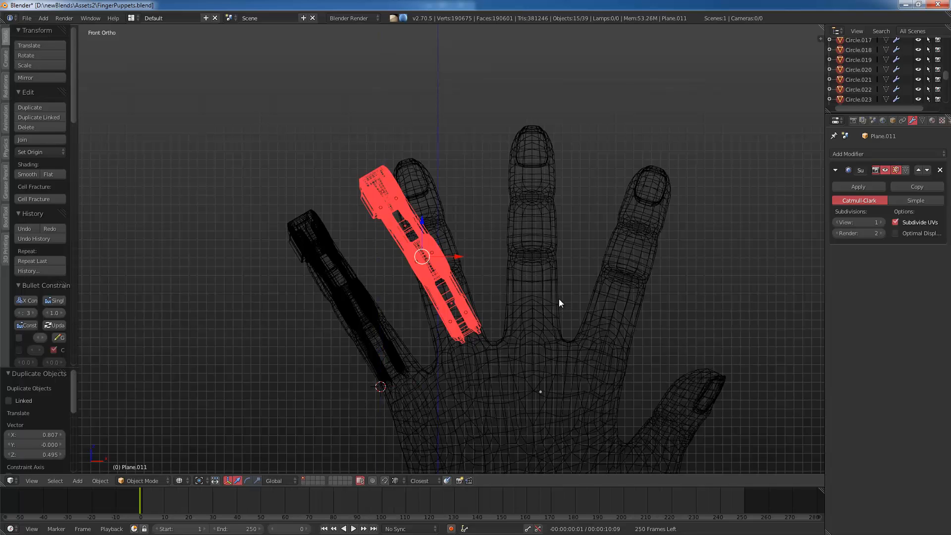
key("r")
key("z")
key("z")
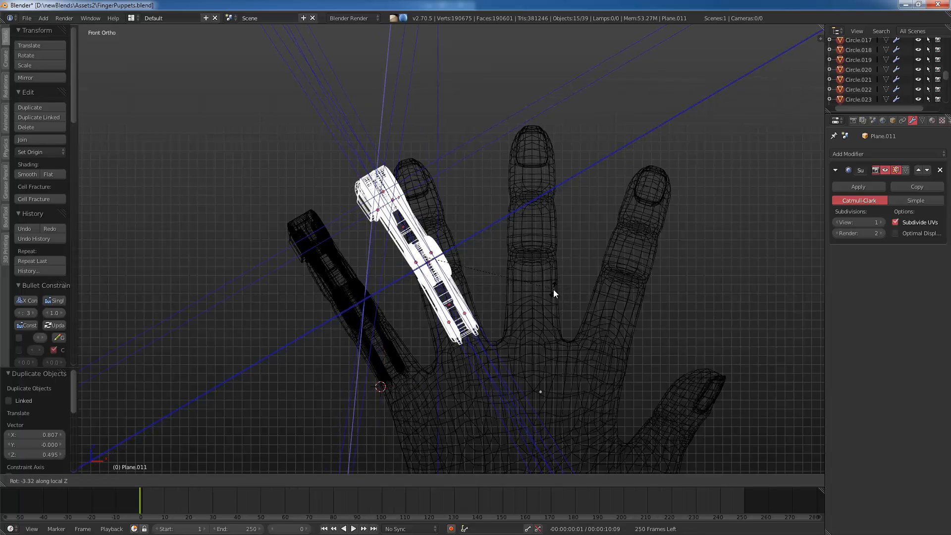
left_click(560, 288)
key("r")
key("z")
left_click(569, 276)
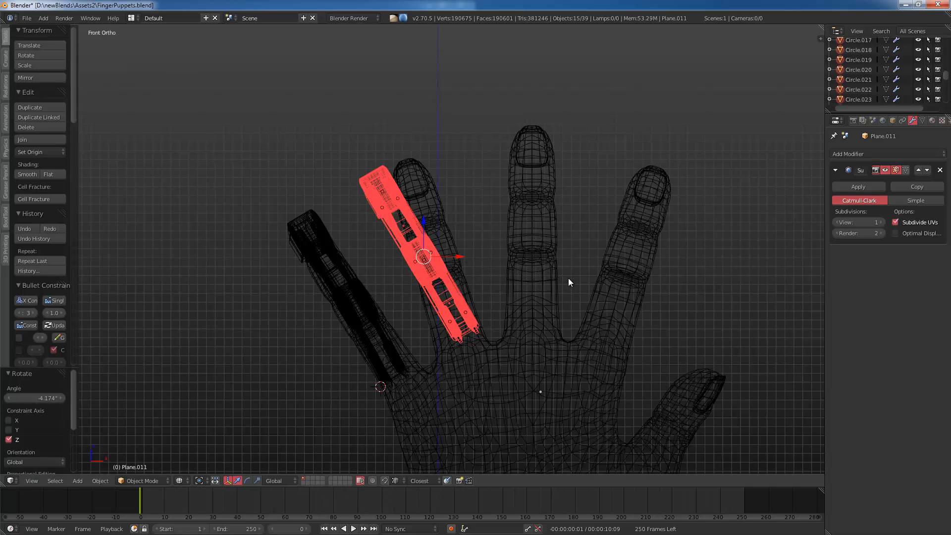
Step: Align the copied mechanical finger with the hand's ring finger through small moves and a rotation in front view
key("g")
left_click(578, 273)
key("r")
left_click(574, 284)
key("g")
left_click(578, 283)
key("g")
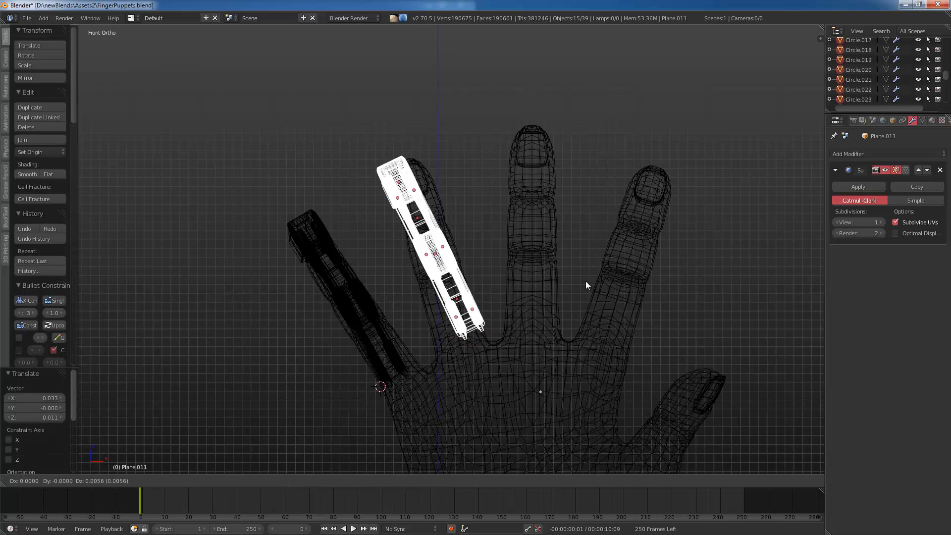
left_click(589, 282)
Step: Duplicate the ring-finger mechanism onto the middle finger, rotate it upright and shift it 0.317 in X and 0.028 in Z
key("shift+d")
left_click(617, 295)
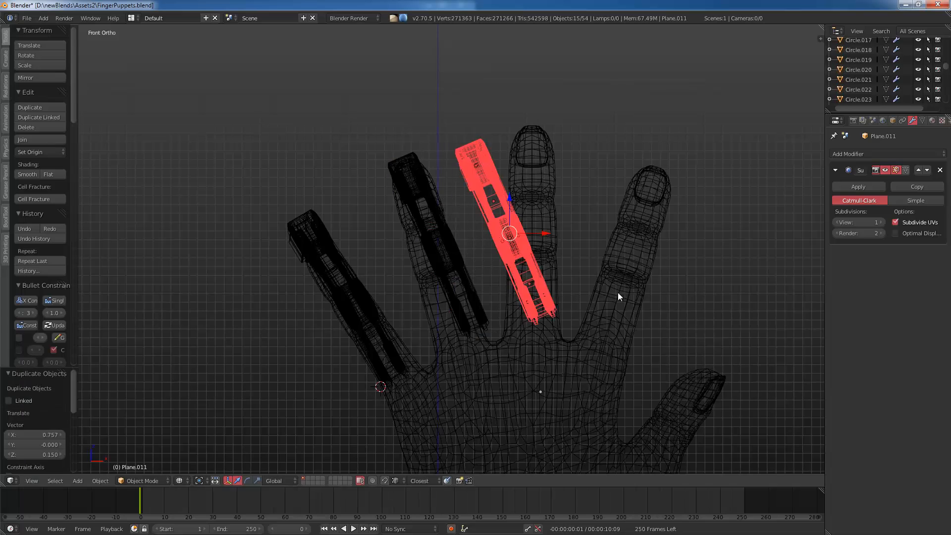
key("r")
left_click(584, 316)
key("g")
left_click(613, 314)
Step: Duplicate the middle-finger mechanism onto the index finger and tilt it to match, finishing with a -3.219° rotation
key("shift+d")
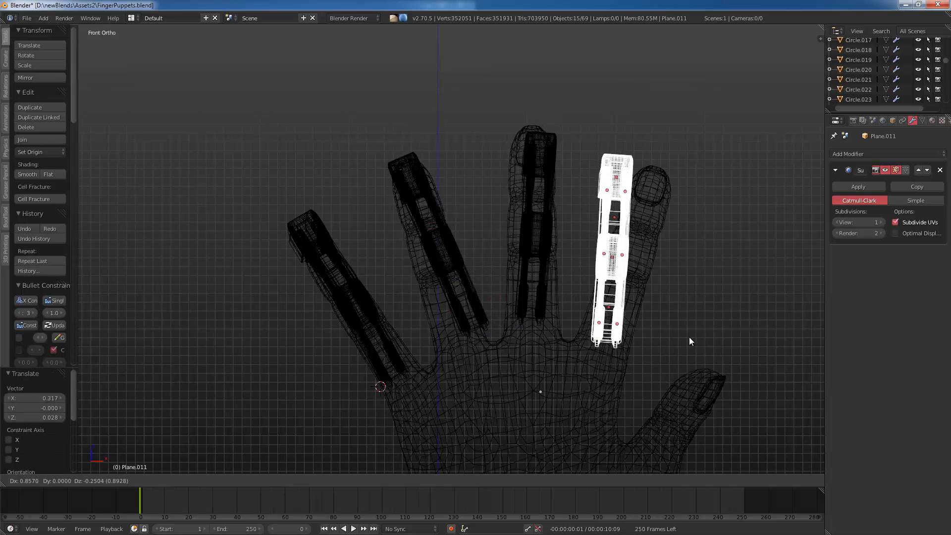
left_click(690, 340)
key("r")
left_click(659, 351)
key("r")
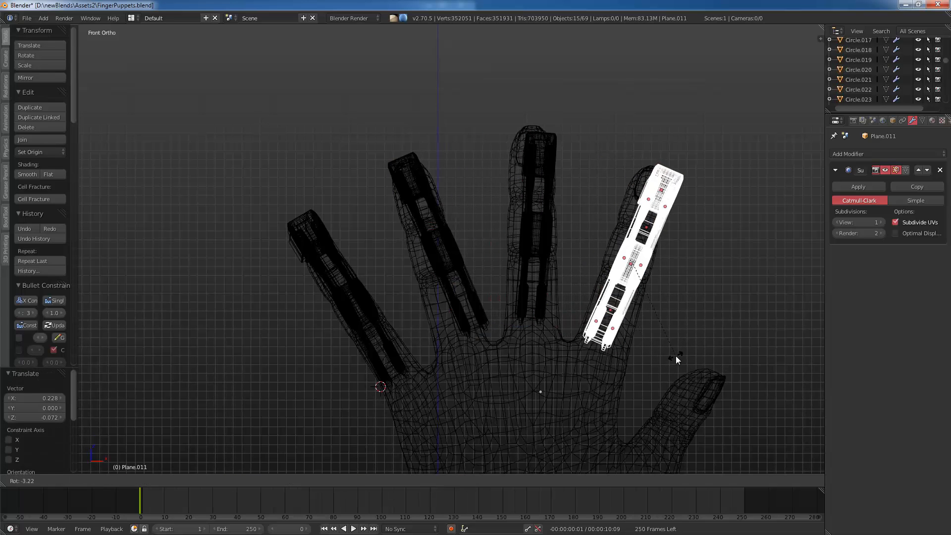
left_click(676, 355)
Step: Return the scene to solid shading and hide the hand mesh Plane.011
key("z")
mouse_move(502, 326)
middle_mouse_down()
mouse_move(589, 328)
mouse_move(441, 297)
middle_mouse_up()
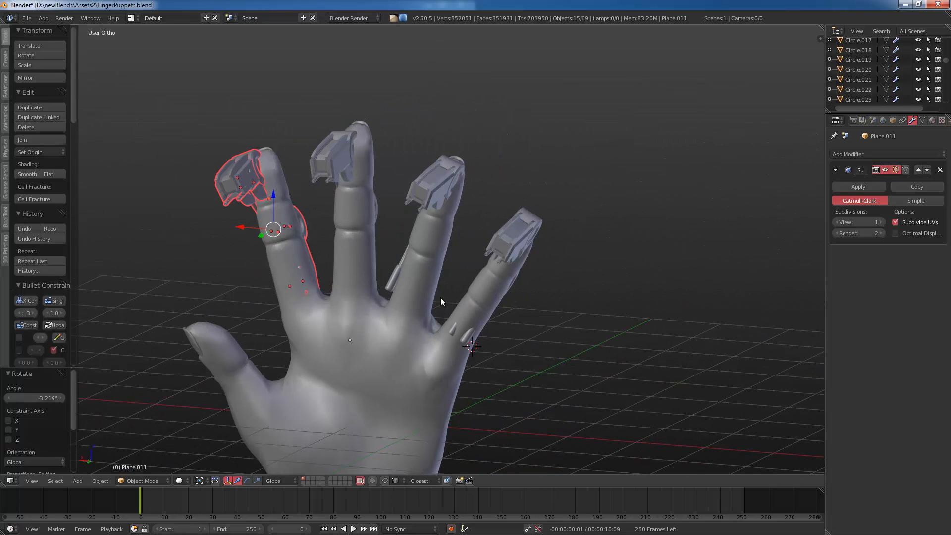
scroll(931, 74, "down", 6)
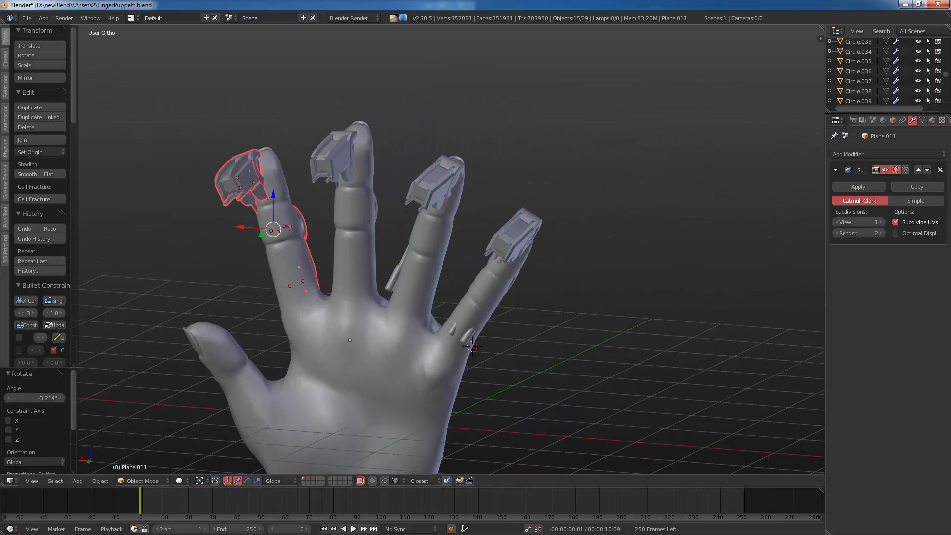
scroll(945, 78, "down", 5)
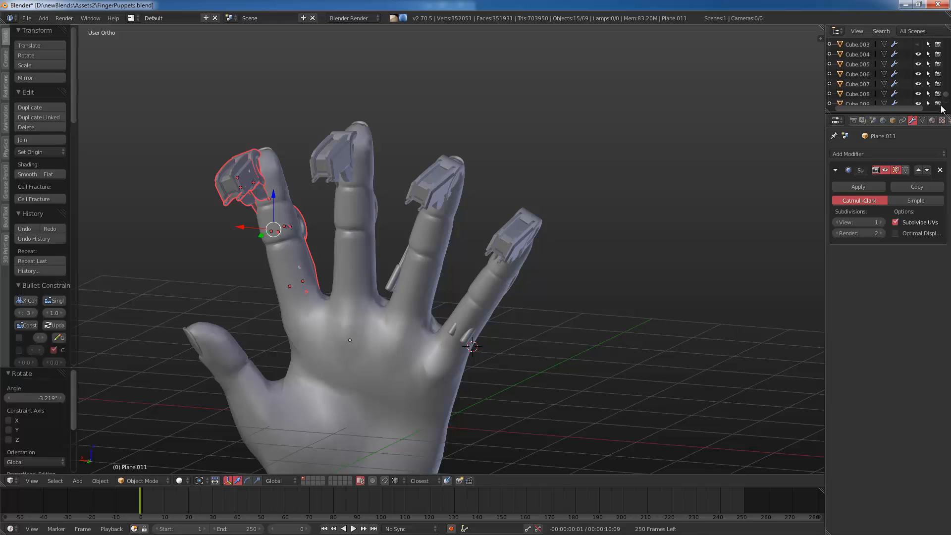
scroll(946, 99, "down", 3)
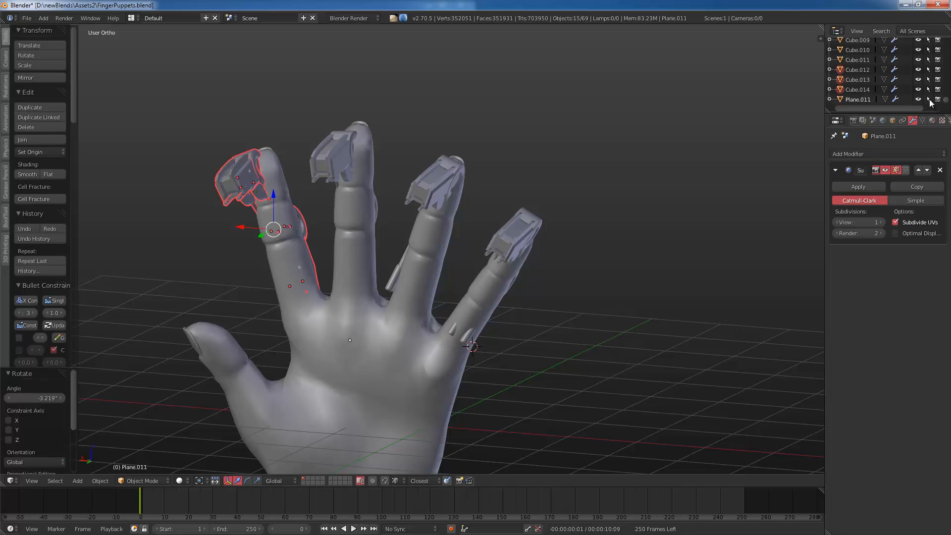
left_click(918, 99)
Step: Deselect everything and save the blend file
key("a")
middle_click_drag(492, 263, 394, 250)
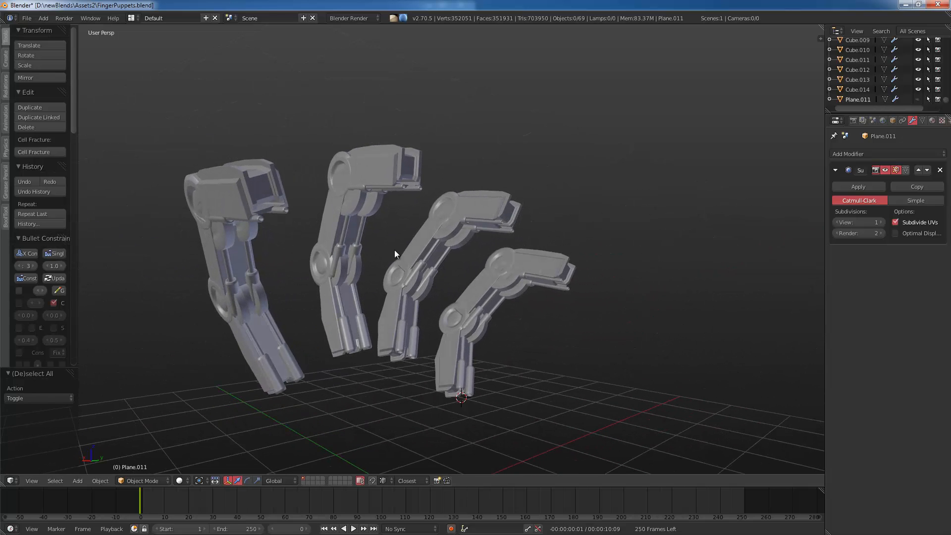
key("ctrl+s")
Step: Reveal all hidden objects, clear the selection and hide only the hand mesh again
middle_click_drag(415, 222, 361, 176)
key("alt+h")
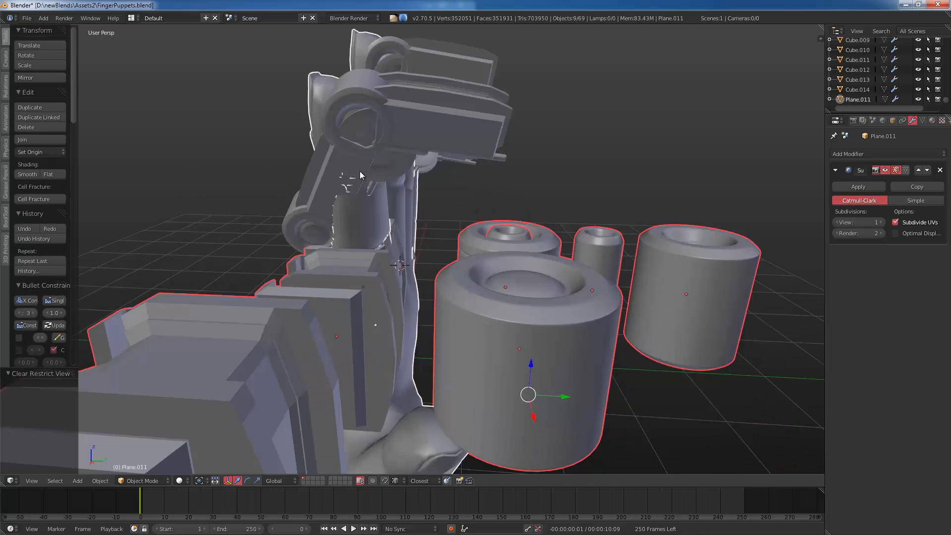
scroll(406, 257, "down", 3)
key("a")
middle_click_drag(406, 256, 421, 391)
right_click(495, 344)
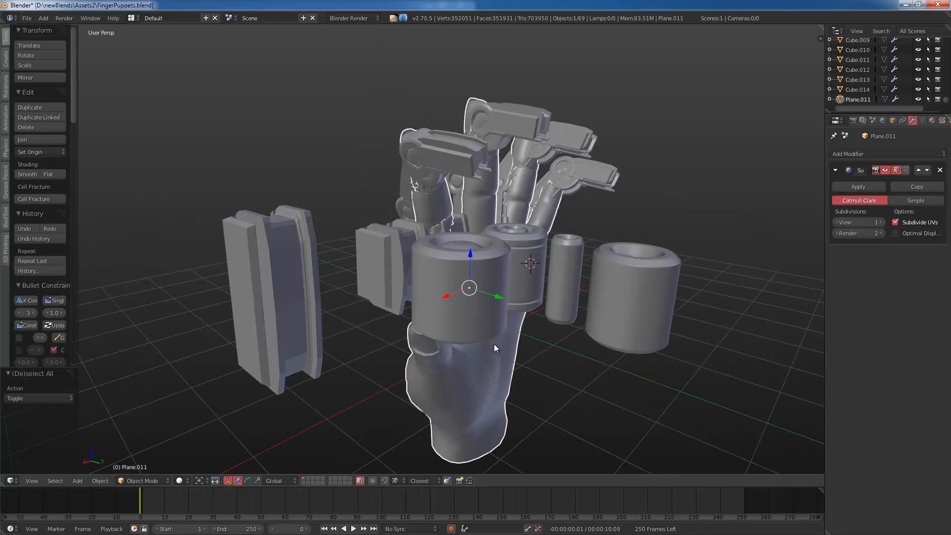
key("h")
Step: Examine the spare blocks and cylinders beside the mechanical fingers, selecting them one at a time
middle_click_drag(494, 344, 450, 293)
right_click(326, 252)
right_click(472, 291)
right_click(525, 259)
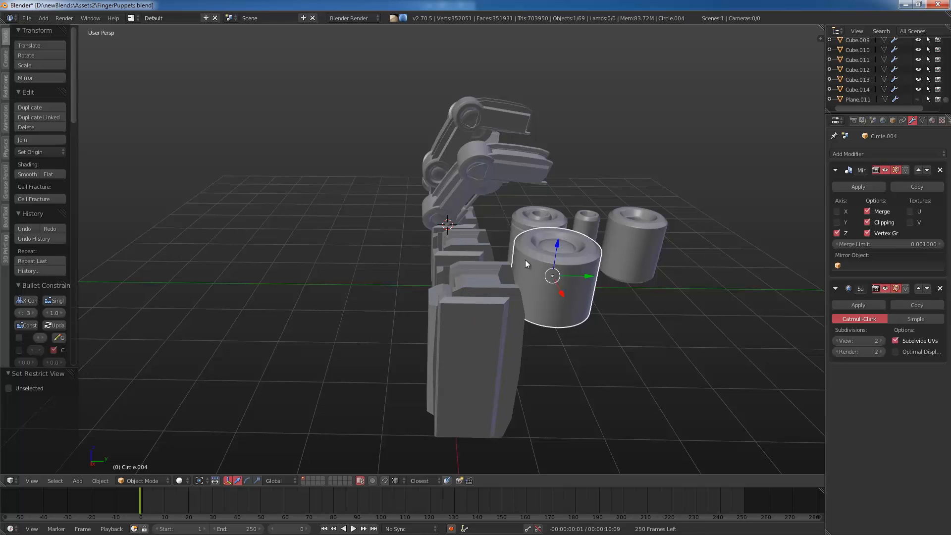
right_click(548, 216)
right_click(587, 219)
middle_click_drag(635, 219, 482, 213)
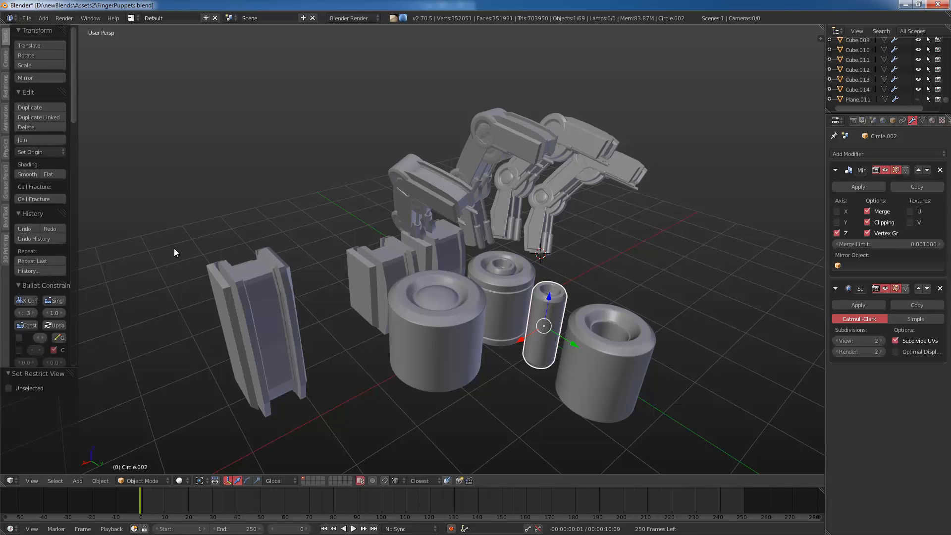
Step: Save the scene over the existing FingerPuppets.blend file
middle_click_drag(429, 242, 416, 239)
key("ctrl+s")
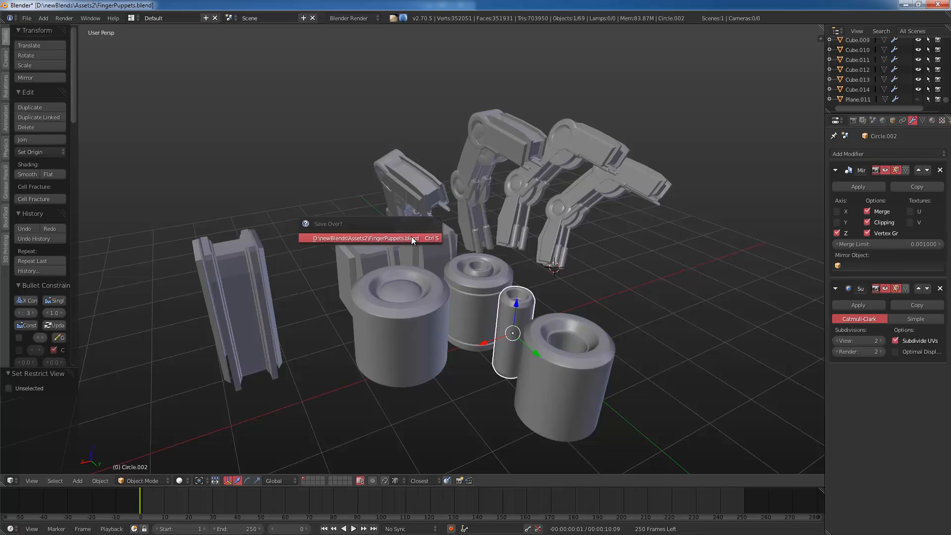
left_click(411, 237)
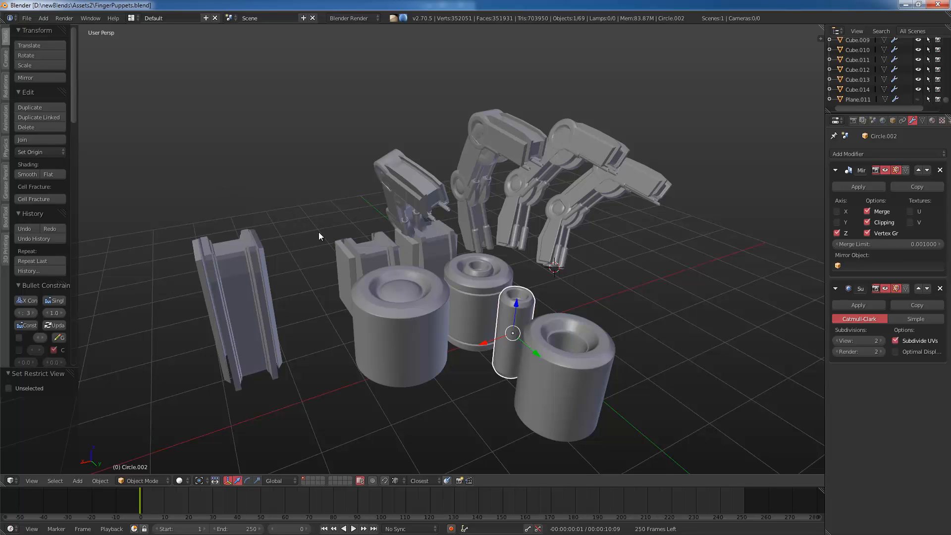
Step: Open MassiveHardSurface.blend from the Assets2 folder
left_click(27, 17)
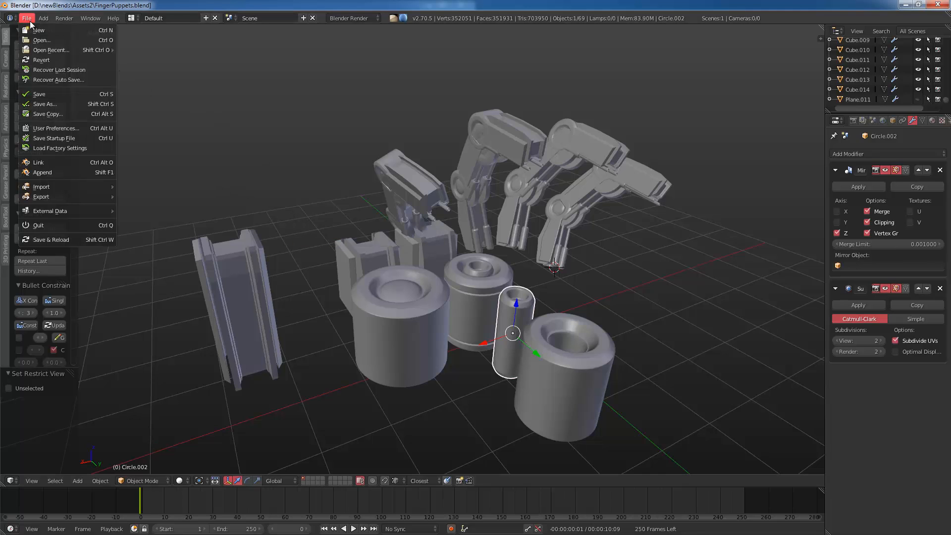
left_click(46, 37)
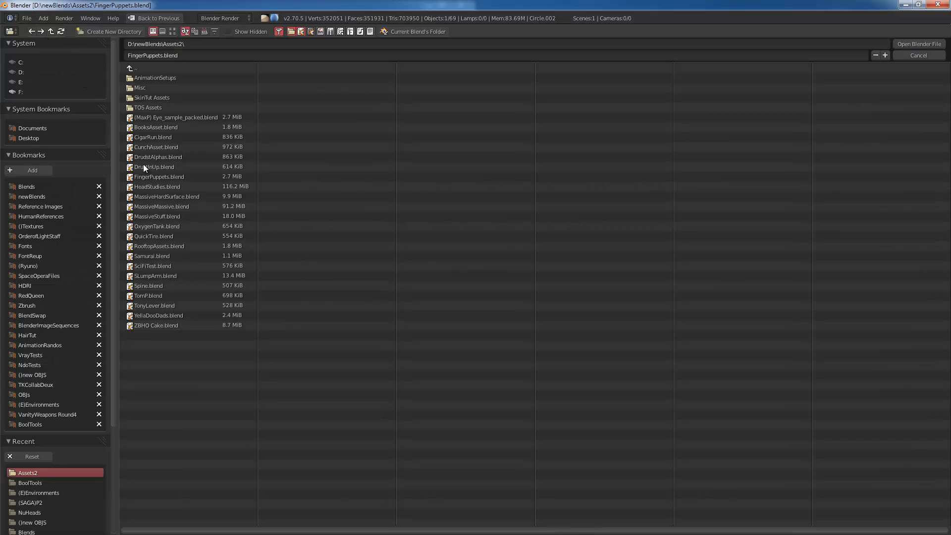
double_click(169, 199)
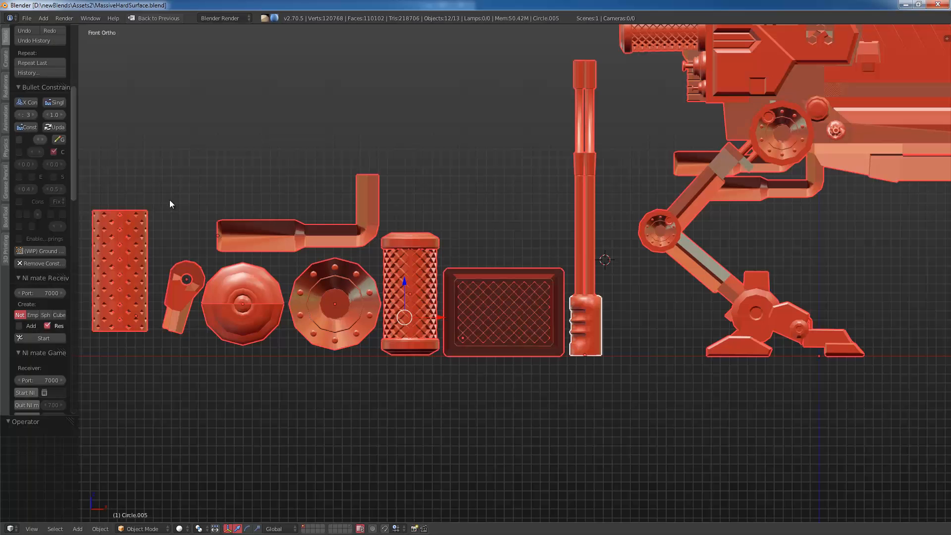
Step: Examine the loose hard-surface parts and the assembled walking mech, and clear the selection
scroll(401, 263, "down", 3)
scroll(404, 260, "up", 5)
middle_click_drag(373, 260, 373, 254)
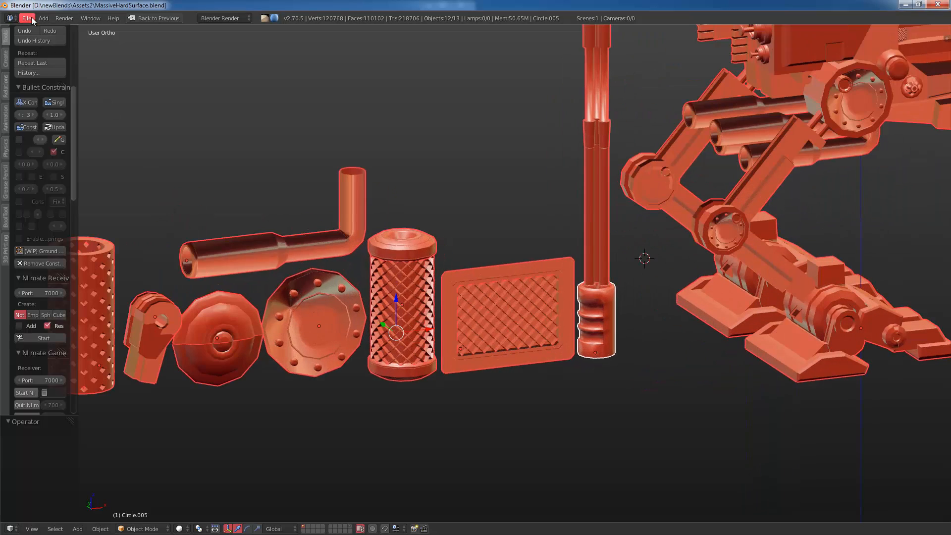
scroll(589, 271, "down", 4)
key("a")
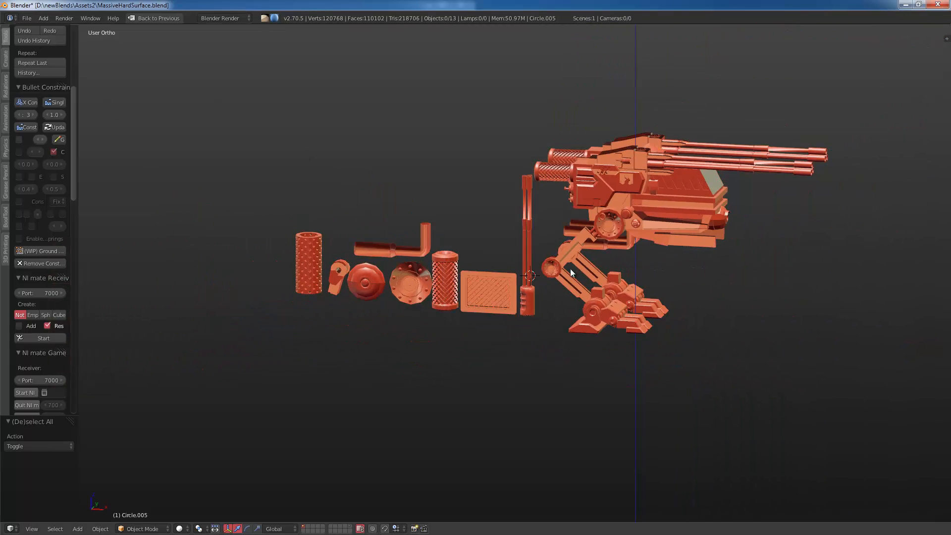
Step: Examine the diamond-patterned cylinder among the loose hard-surface parts in solid and wireframe display, and clear the selection
scroll(577, 270, "up", 1)
scroll(578, 270, "up", 1)
middle_click_drag(538, 324, 644, 281, "shift")
scroll(713, 337, "up", 3)
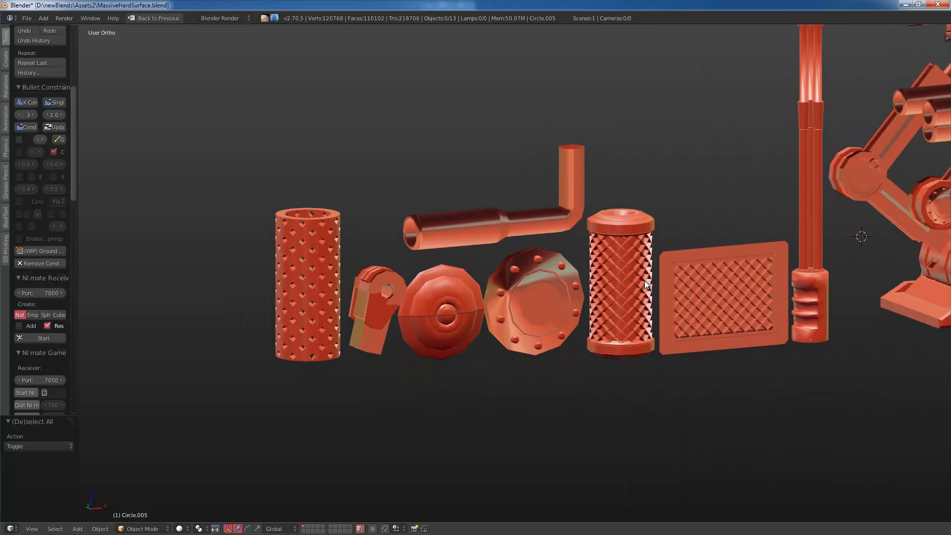
scroll(649, 265, "up", 2)
right_click(655, 257)
middle_click_drag(800, 281, 627, 286, "shift")
scroll(684, 265, "up", 3)
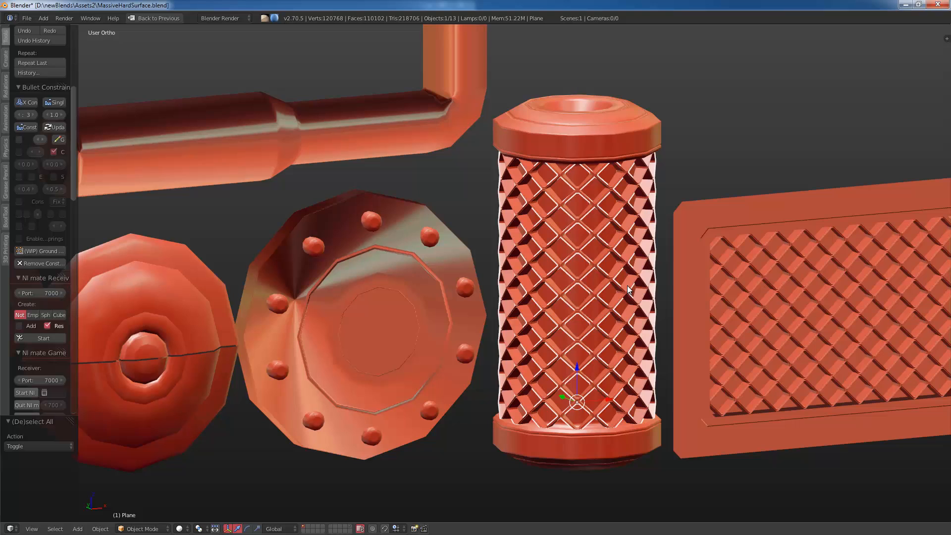
key("z")
key("z")
key("a")
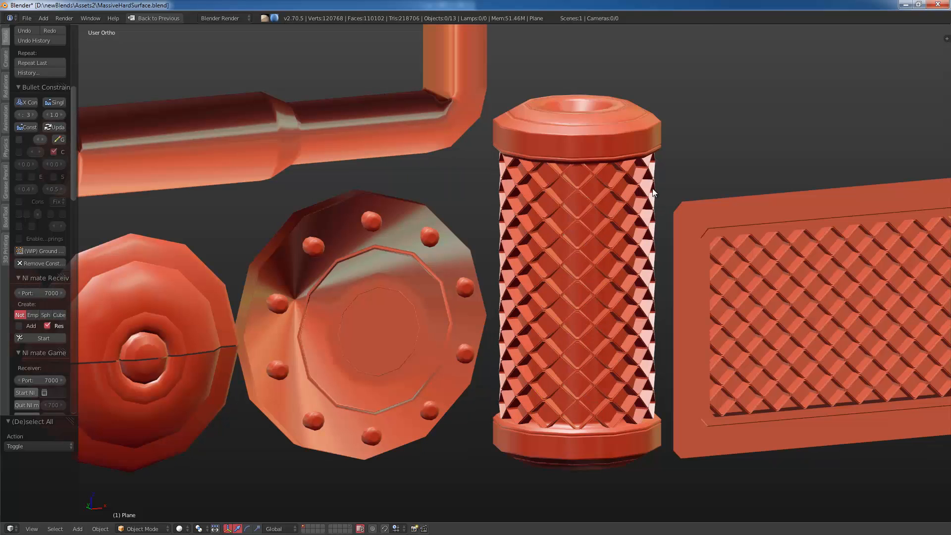
Step: Isolate both pieces of the diamond-patterned cylinder in local view and hide the walking mech that still shows
key("b")
left_click_drag(628, 61, 565, 490)
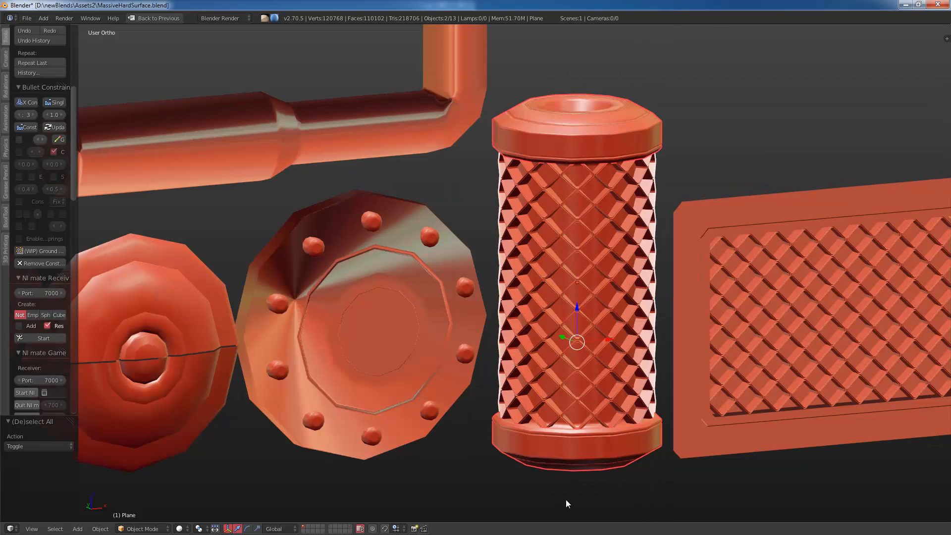
key("KP_Divide")
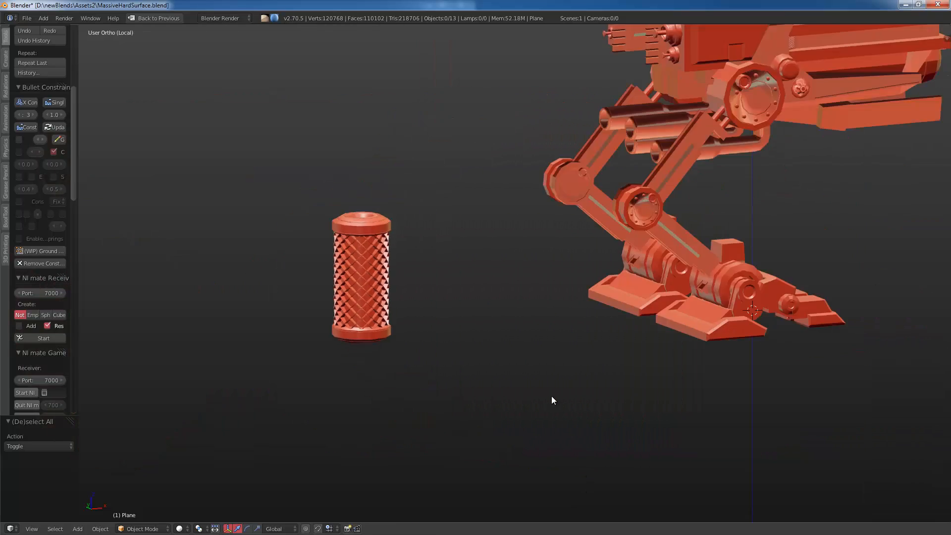
scroll(551, 396, "down", 5)
middle_click_drag(551, 396, 446, 399, "shift")
middle_click_drag(385, 309, 655, 316, "shift")
right_click(568, 141)
key("h")
scroll(515, 282, "up", 6)
scroll(497, 258, "up", 1)
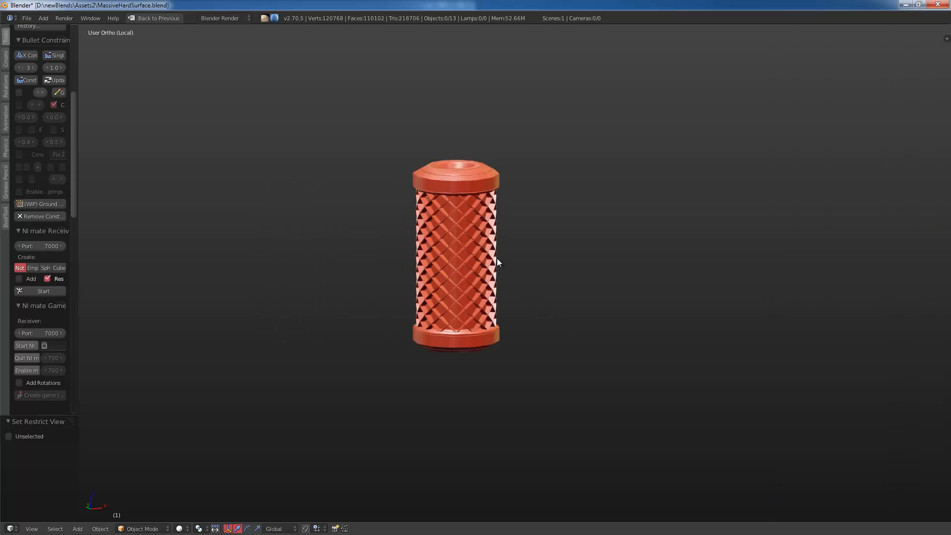
scroll(497, 258, "up", 3)
Step: Add a 32-sided cylinder, scale it down, place it beside the patterned cylinder and stretch it along Z to a similar height
key("shift+a")
mouse_move(644, 383)
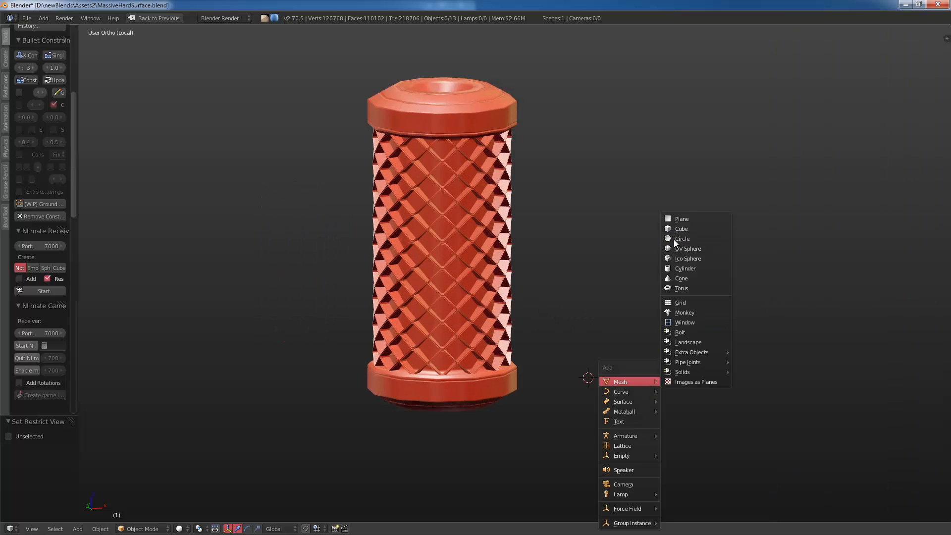
left_click(677, 268)
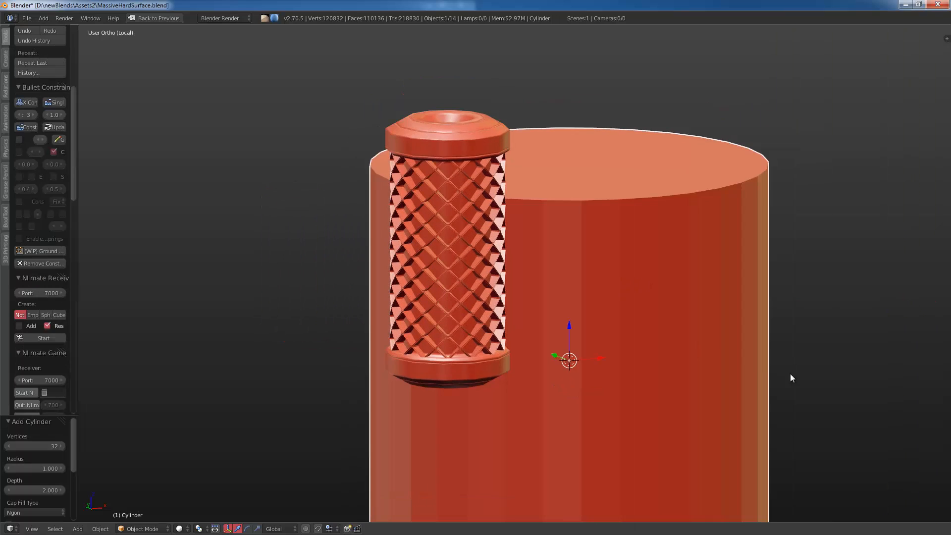
key("s")
left_click(626, 350)
key("g")
left_click(721, 248)
key("s")
key("z")
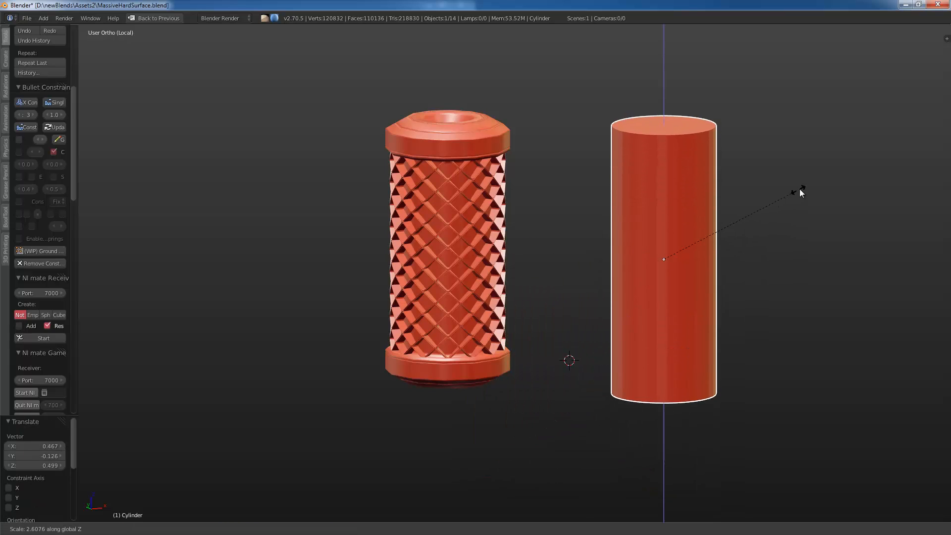
left_click(800, 189)
Step: Cut evenly spaced horizontal edge loops around the new cylinder to form a dense grid, and clear the selection
key("Tab")
key("ctrl+r")
scroll(711, 247, "up", 11)
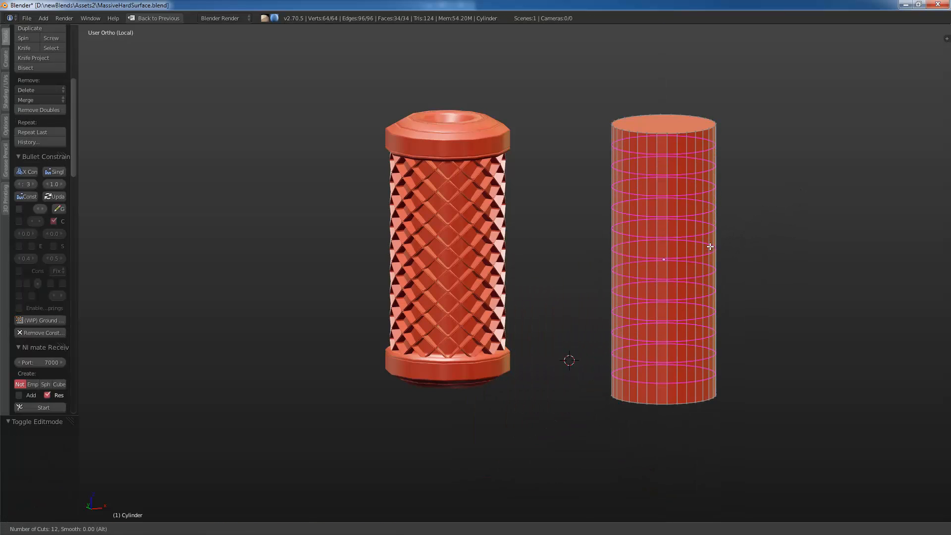
left_click(710, 246)
right_click(716, 248)
key("a")
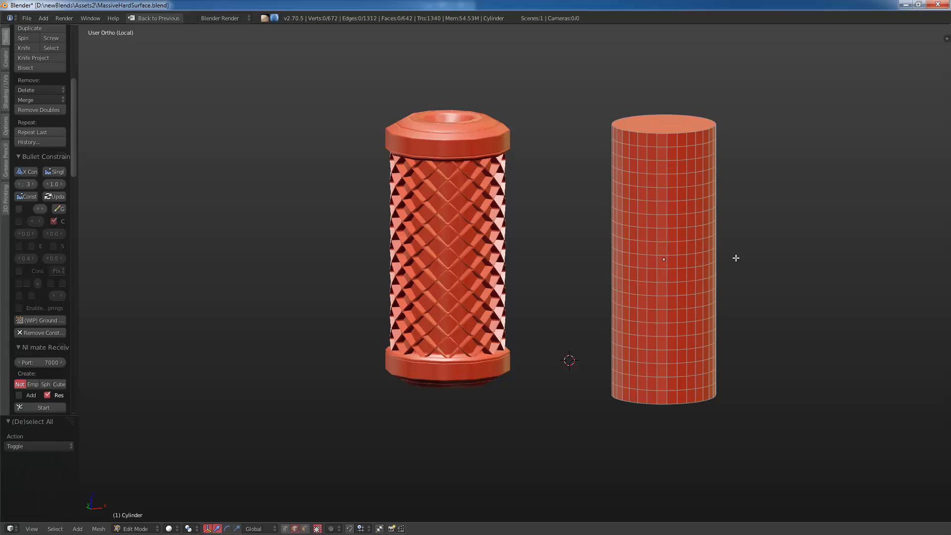
Step: Try poking all faces of the gridded cylinder and converting the triangles to quads with a 40° maximum angle
key("a")
scroll(705, 258, "up", 3)
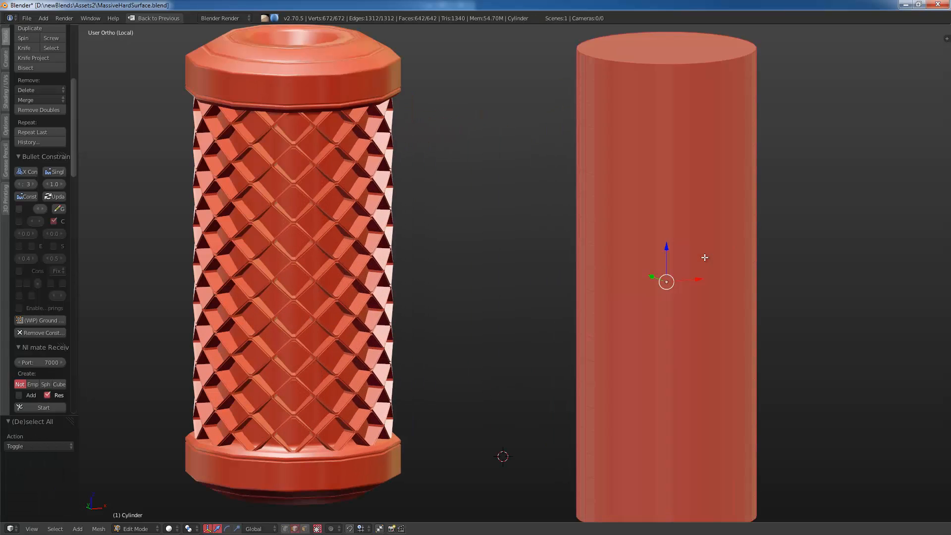
key("alt+p")
key("alt+j")
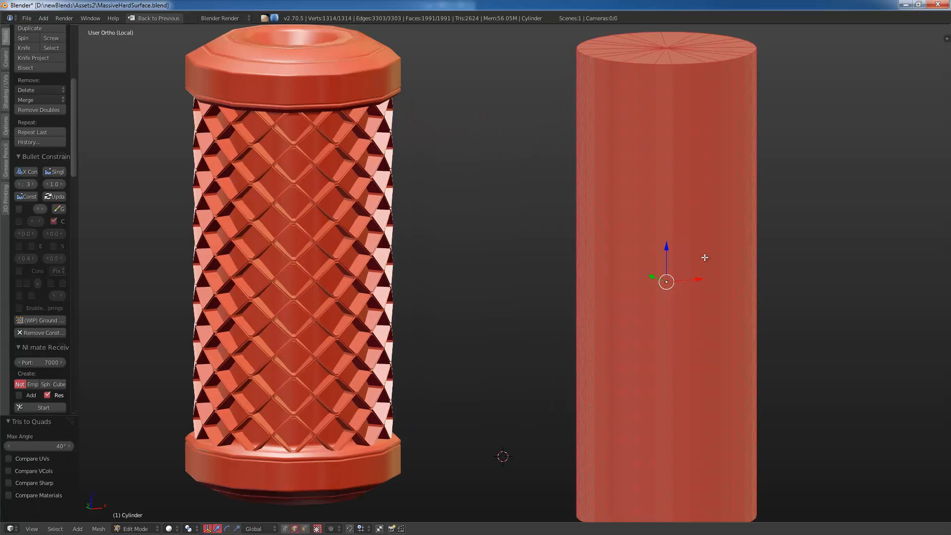
key("a")
key("a")
key("a")
key("a")
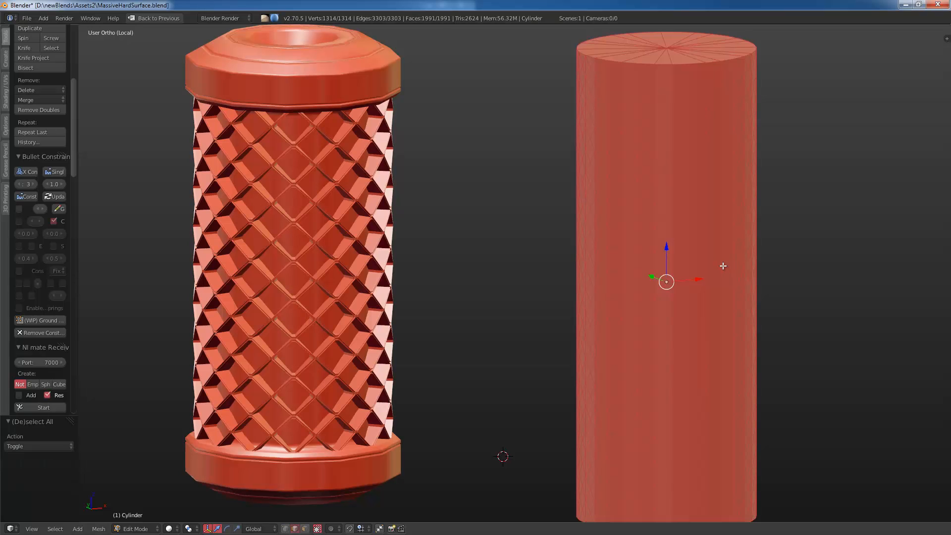
Step: Inspect the converted edge pattern up close and undo the poke and quad conversion on the cylinder
scroll(729, 240, "up", 3)
key("a")
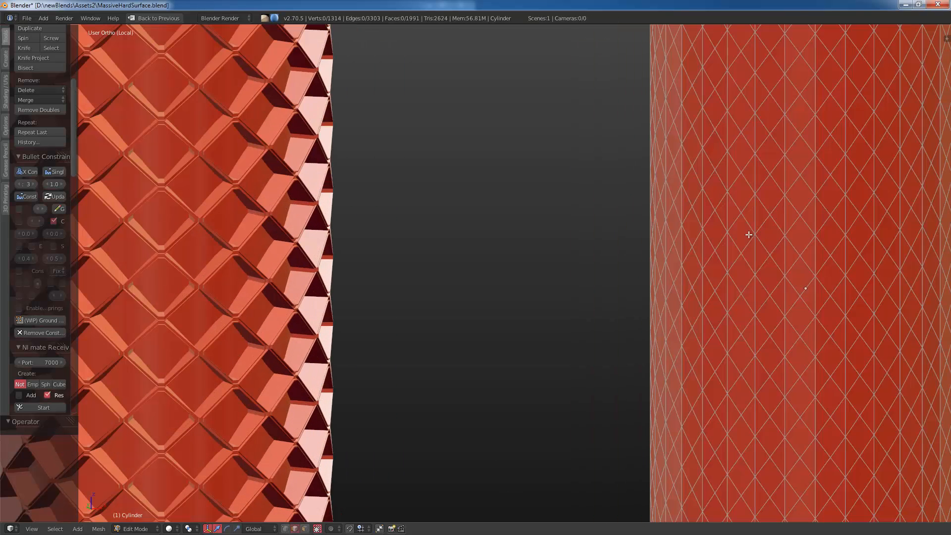
key("a")
middle_click_drag(891, 272, 716, 270, "shift")
key("a")
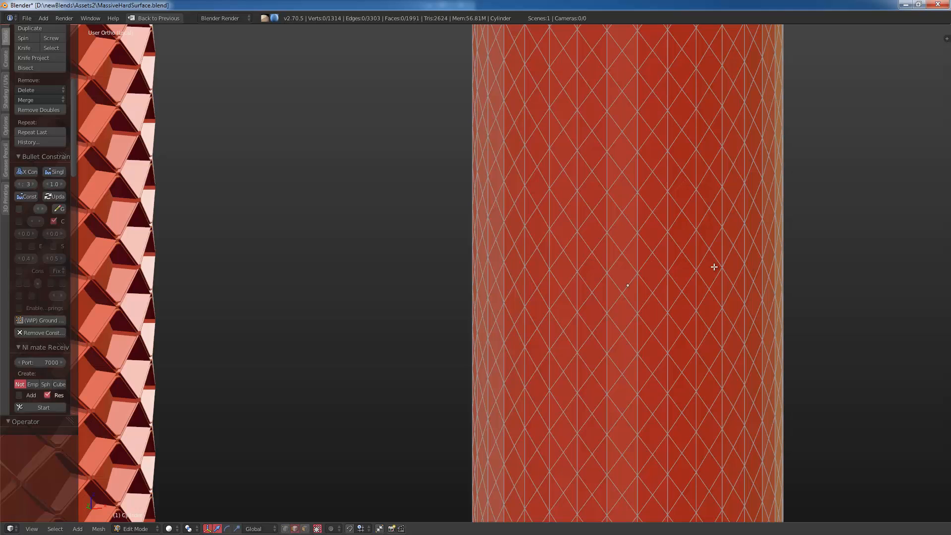
key("a")
key("ctrl+z")
key("a")
scroll(714, 272, "down", 2)
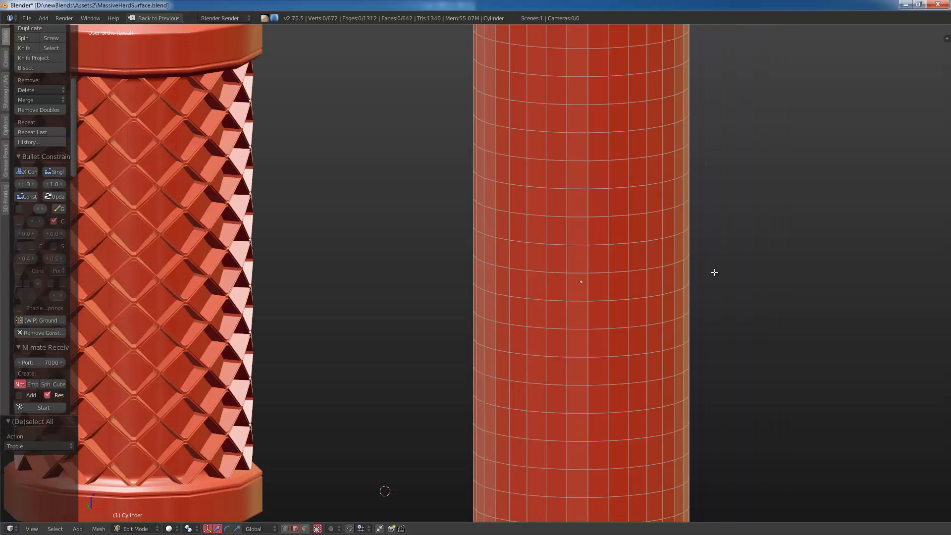
middle_click_drag(681, 298, 693, 365, "shift")
scroll(662, 244, "up", 1)
scroll(662, 244, "down", 4)
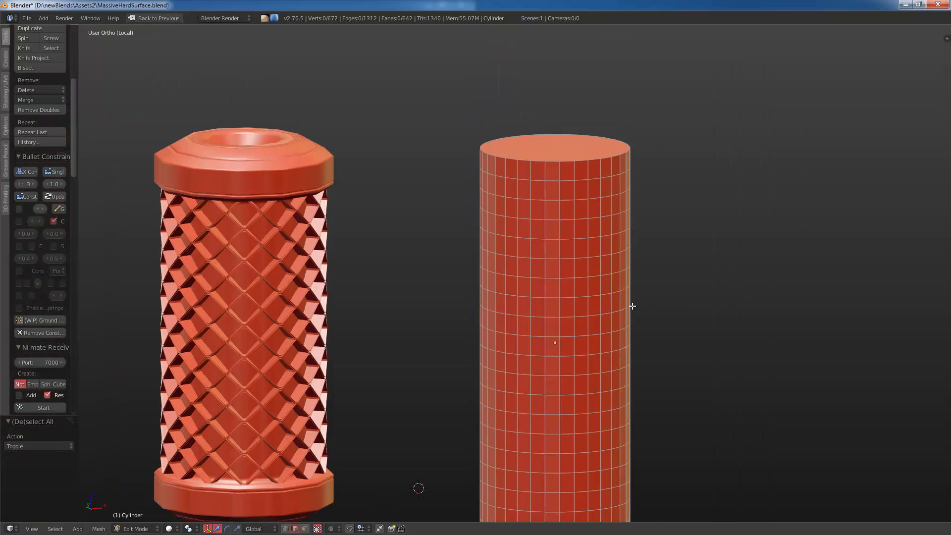
middle_click_drag(616, 321, 619, 257, "shift")
Step: Poke all faces of the gridded cylinder and convert the triangles to quads with an 82° maximum angle
key("a")
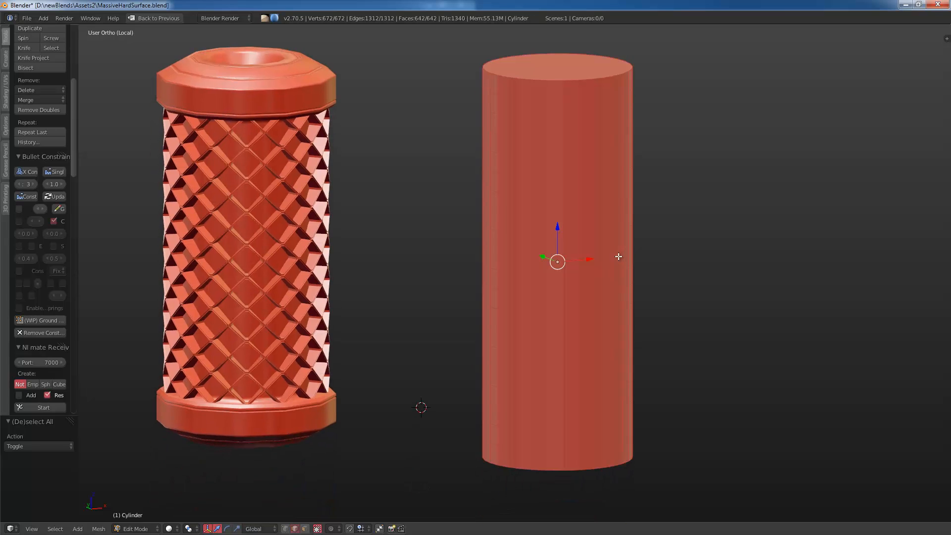
key("alt+p")
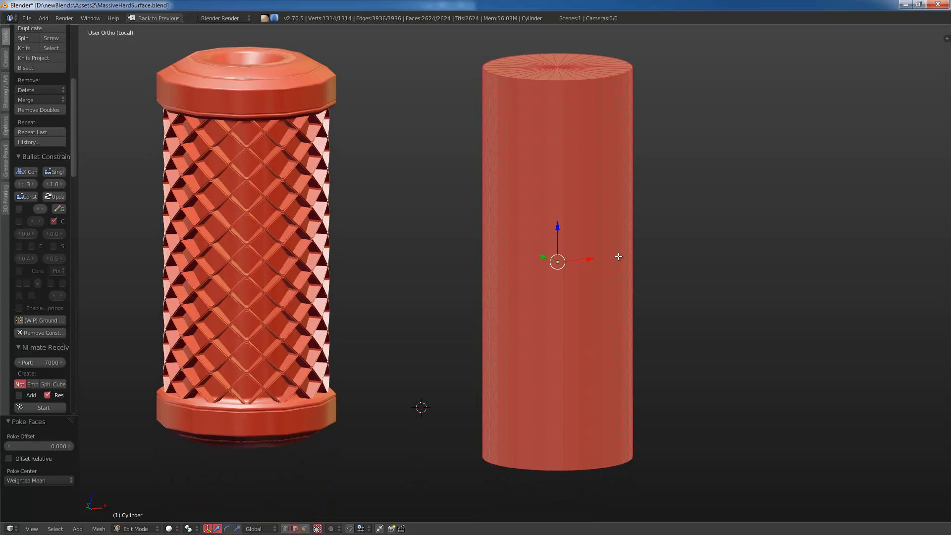
key("alt+j")
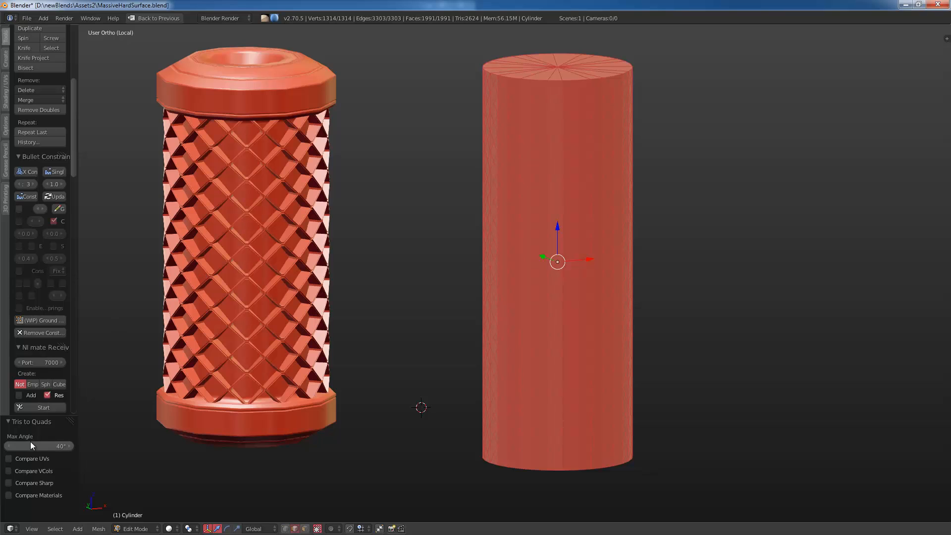
left_click_drag(31, 443, 63, 456)
Step: Examine the new cylinder's diamond mesh beside the patterned cylinder in solid and wireframe display
scroll(496, 244, "up", 4)
scroll(495, 243, "up", 1)
middle_click_drag(584, 290, 432, 436, "shift")
scroll(547, 276, "up", 5)
scroll(498, 213, "down", 8)
scroll(496, 266, "down", 4)
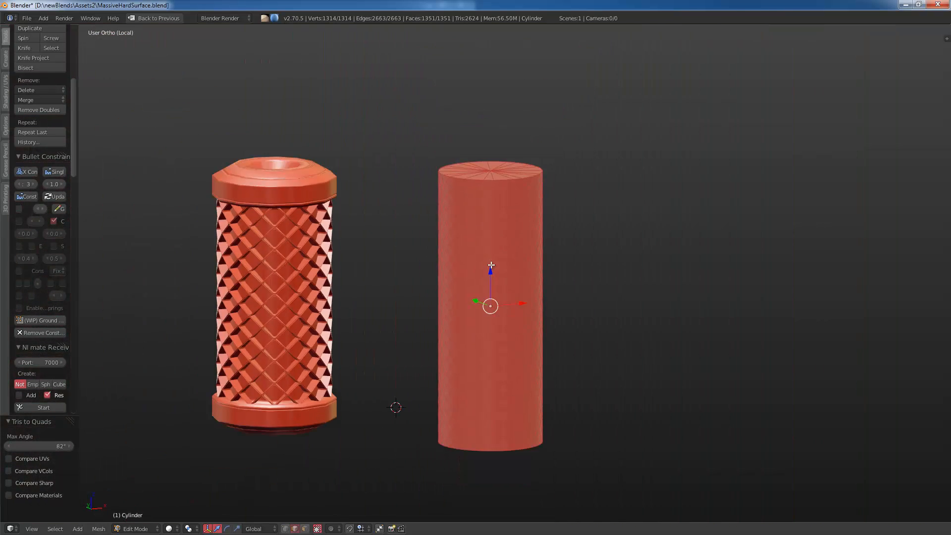
key("z")
scroll(492, 265, "up", 6)
scroll(596, 255, "down", 3)
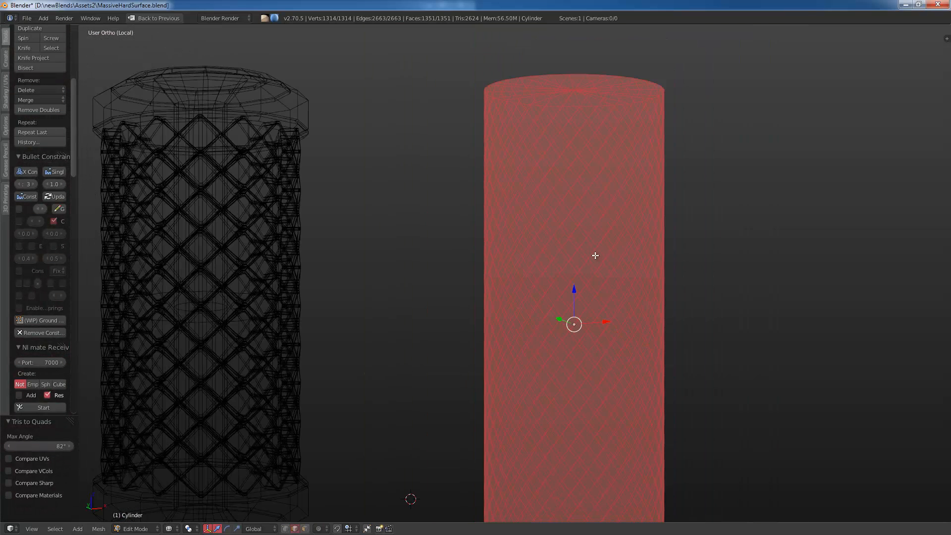
scroll(446, 350, "down", 2)
key("z")
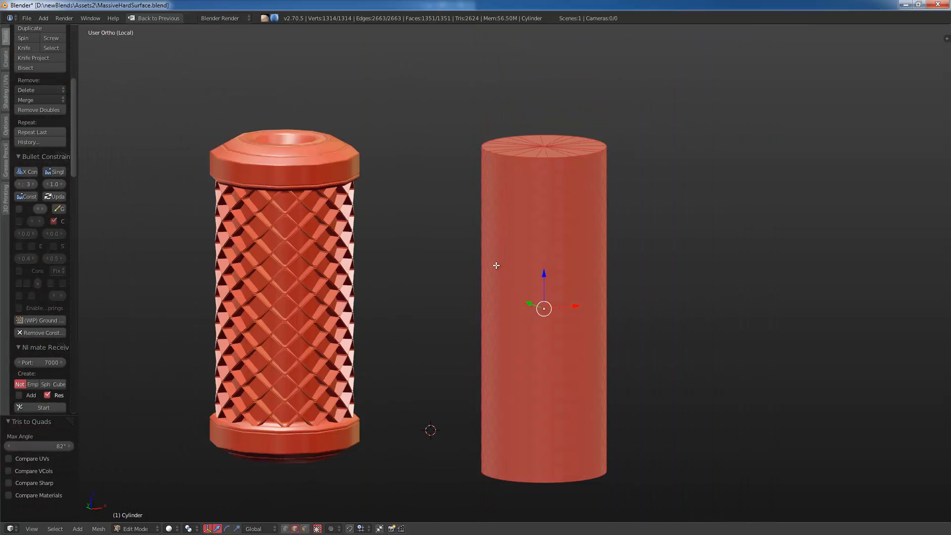
Step: Triangulate the cylinder's faces and convert them back to quads with an 82° maximum angle
key("ctrl+t")
scroll(615, 278, "up", 6)
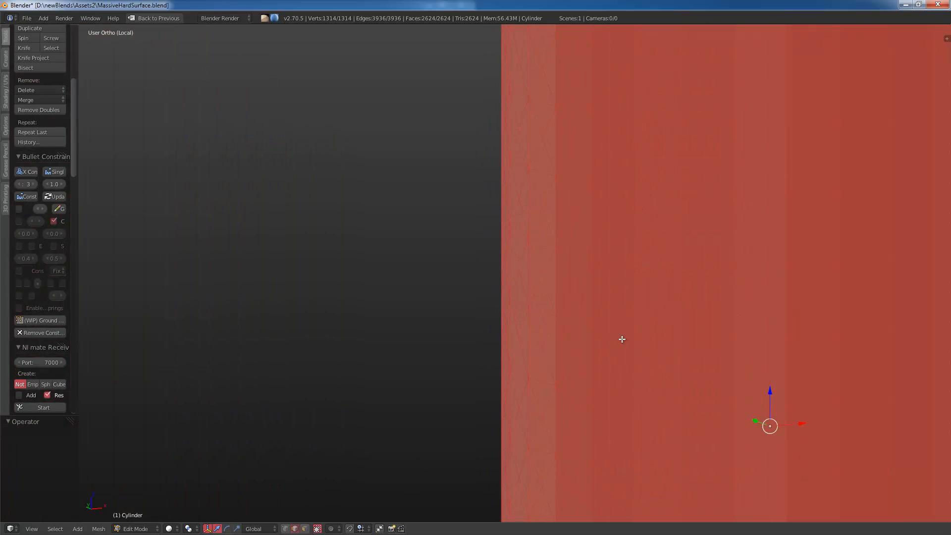
key("alt+j")
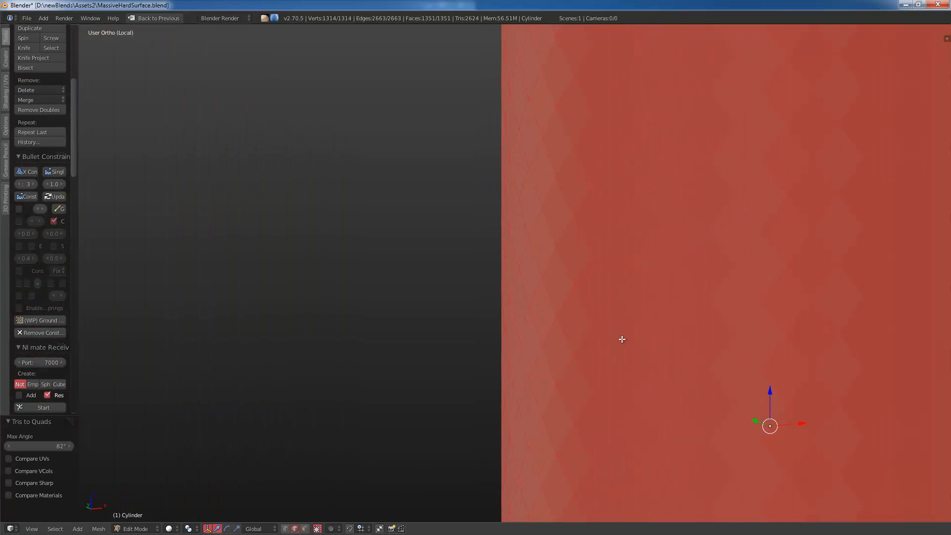
scroll(492, 342, "down", 2)
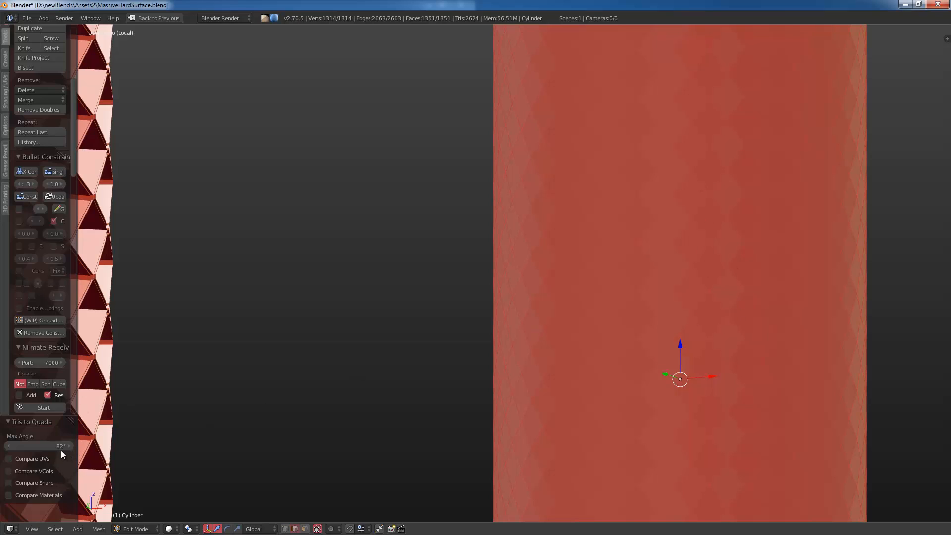
Step: Try other maximum angles for the quad conversion, including 109° and 46°
left_click_drag(40, 445, 25, 469)
left_click_drag(949, 474, 39, 470)
key("F6")
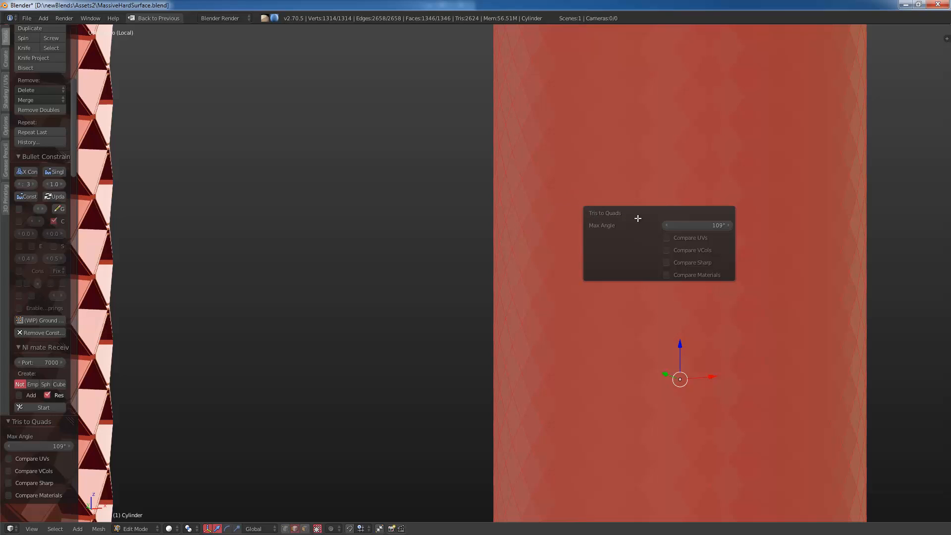
left_click_drag(700, 226, 668, 226)
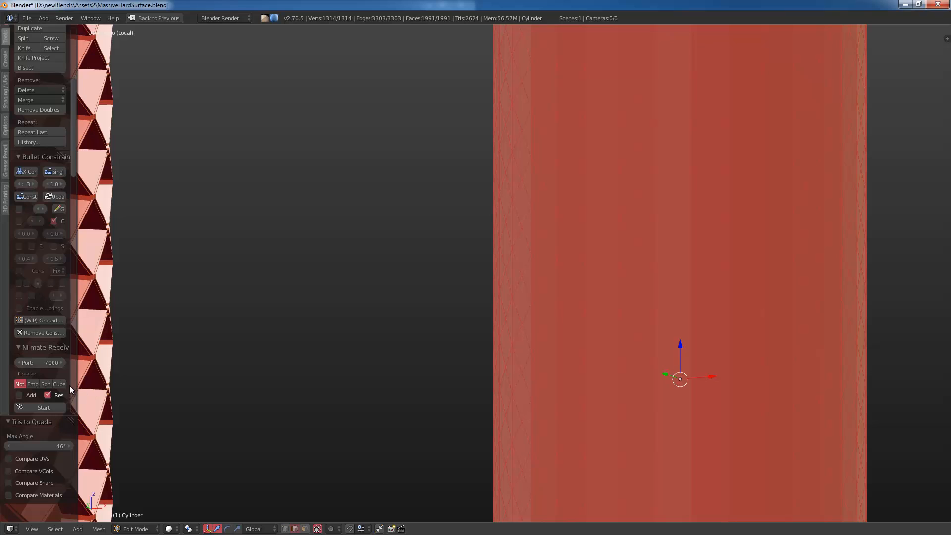
Step: Hide the tool shelf and look over the new cylinder's mesh up close
key("n")
key("n")
key("t")
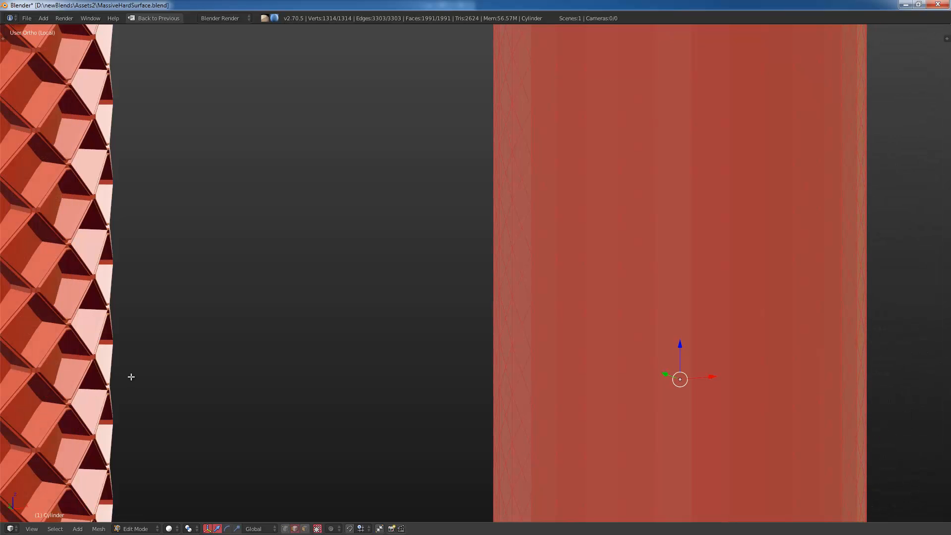
key("t")
key("t")
scroll(601, 361, "down", 5)
scroll(610, 350, "up", 4)
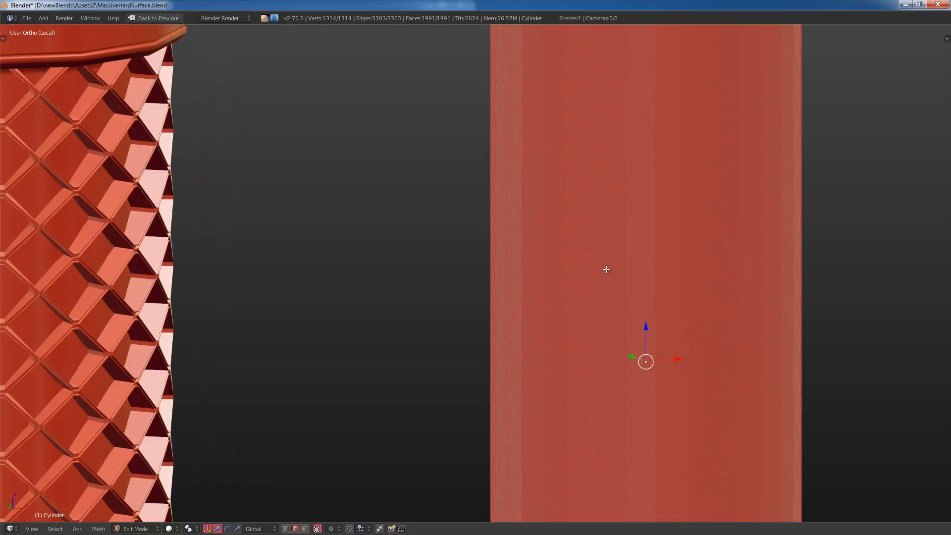
scroll(590, 297, "down", 3)
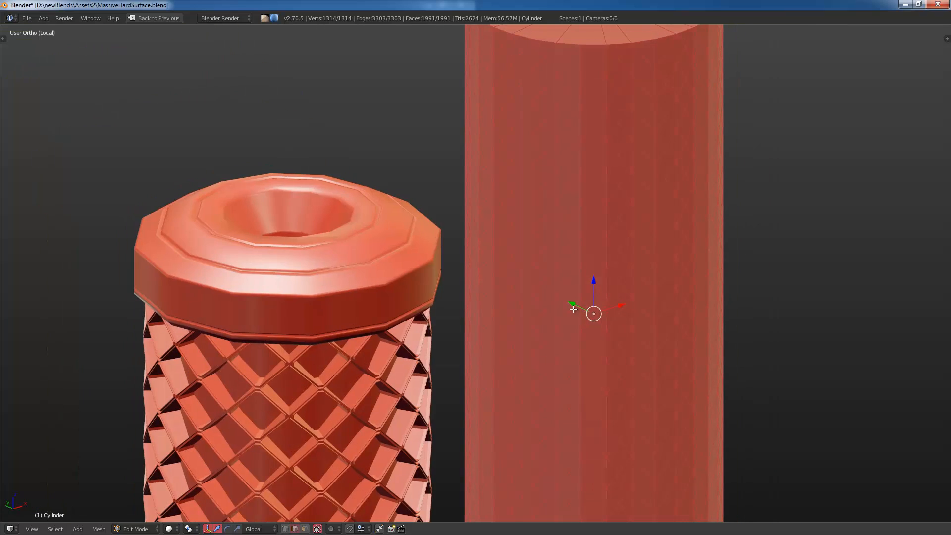
scroll(559, 300, "up", 3)
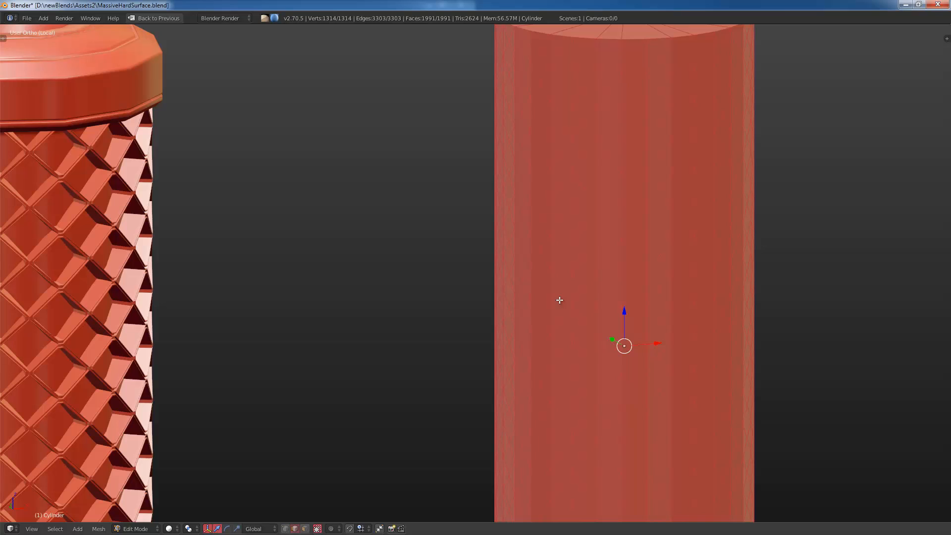
Step: Set the quad conversion's maximum angle to 96°, clear the selection and show the cylinder in front view
key("F6")
left_click_drag(659, 317, 726, 331)
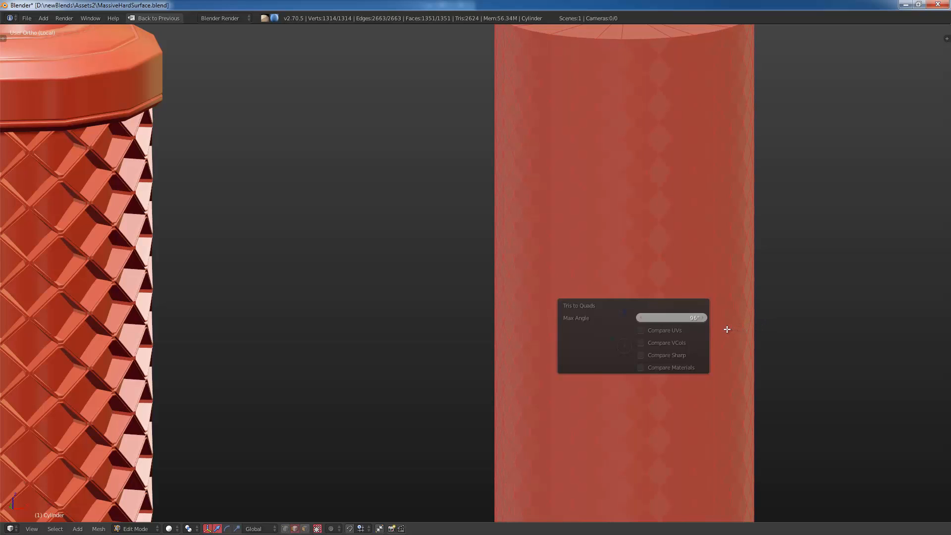
key("a")
scroll(679, 393, "down", 3)
middle_click_drag(679, 393, 597, 388)
key("KP_1")
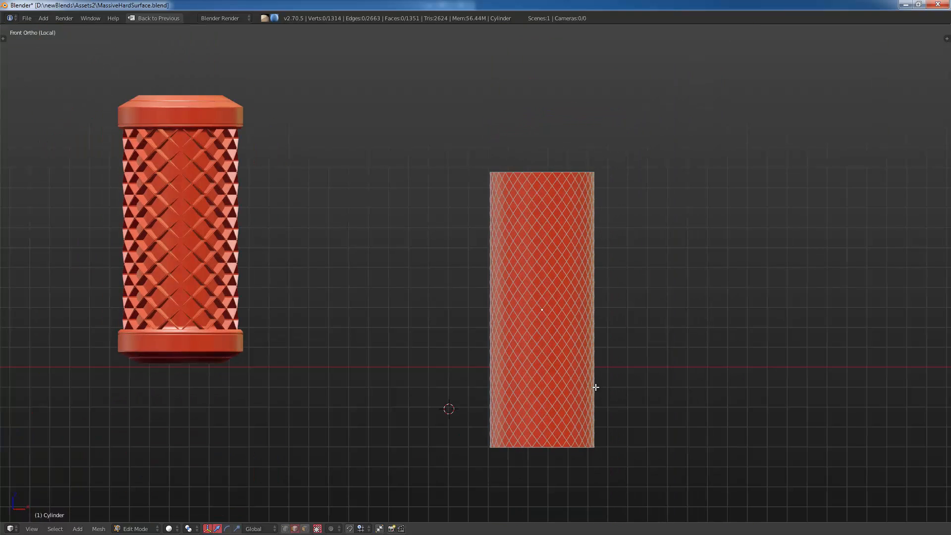
Step: Examine the cylinder's diamond-shaped mesh in wireframe and solid shading, up close and from several angles
key("z")
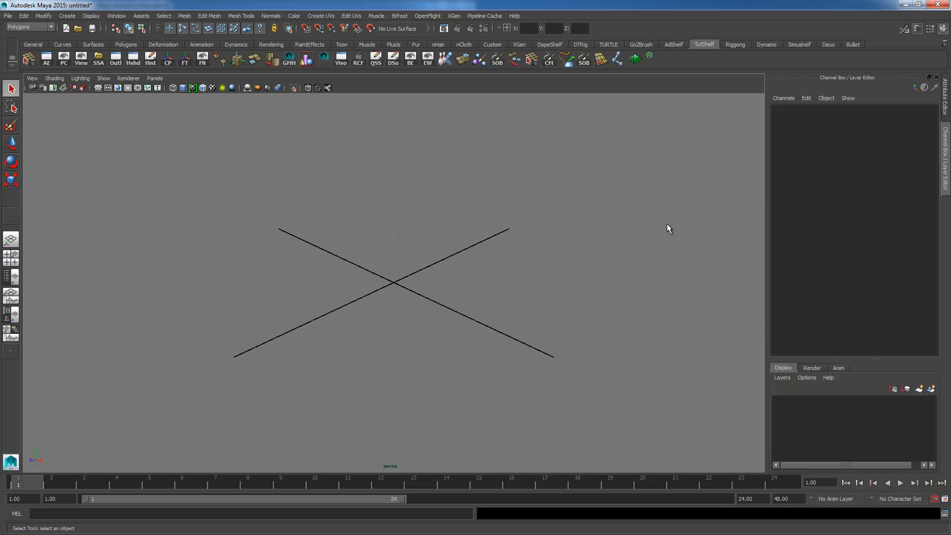
key("ctrl+space")
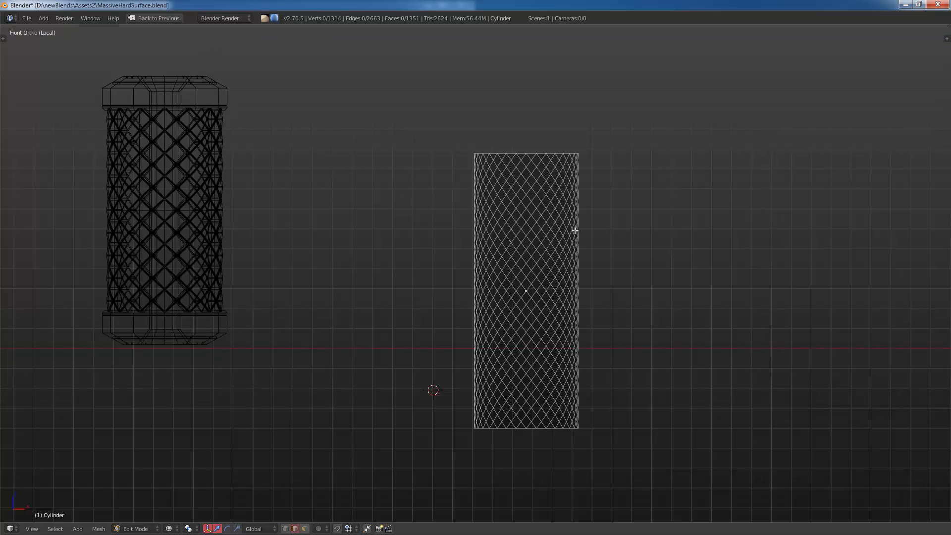
left_click(577, 231)
right_click(535, 211)
scroll(575, 198, "up", 2)
key("a")
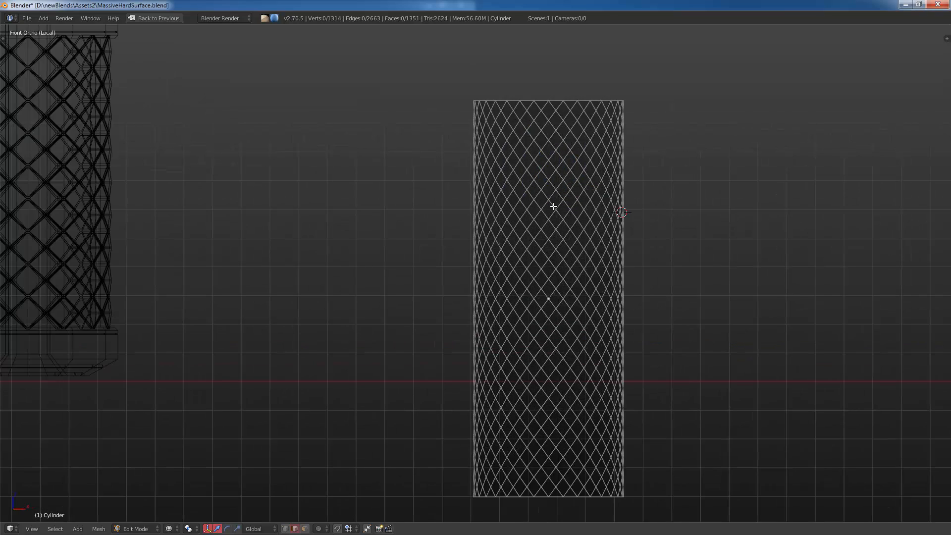
key("z")
middle_click_drag(554, 207, 566, 244)
scroll(566, 244, "up", 1)
key("a")
key("a")
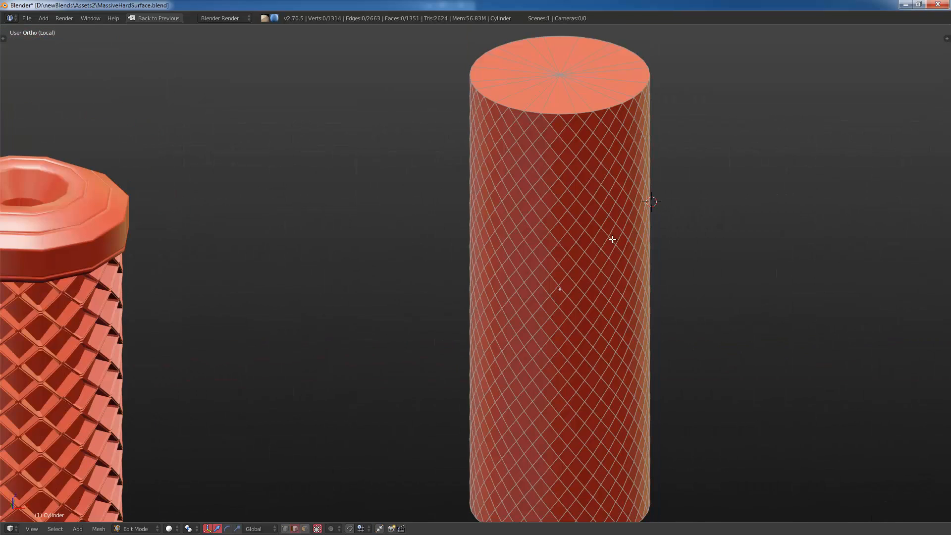
key("t")
scroll(51, 147, "up", 4)
key("t")
key("t")
key("t")
key("t")
key("t")
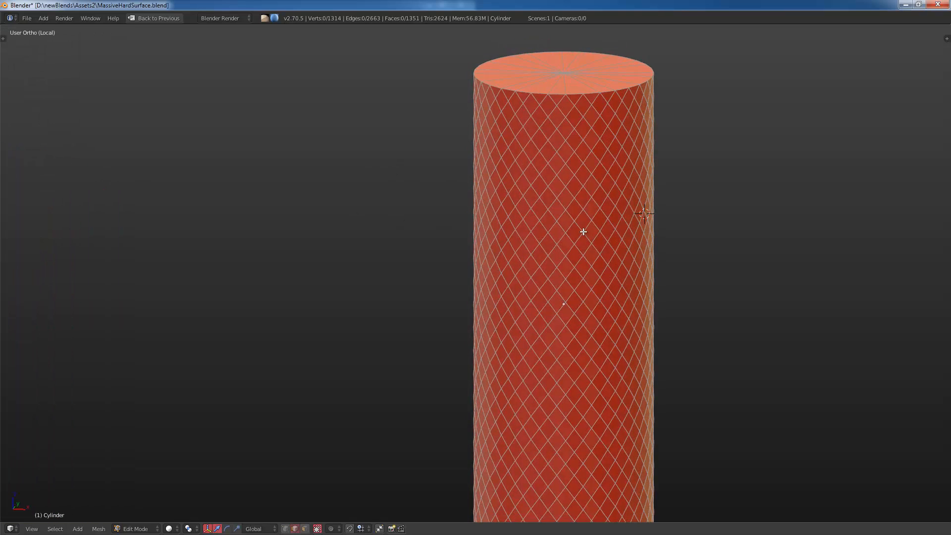
key("a")
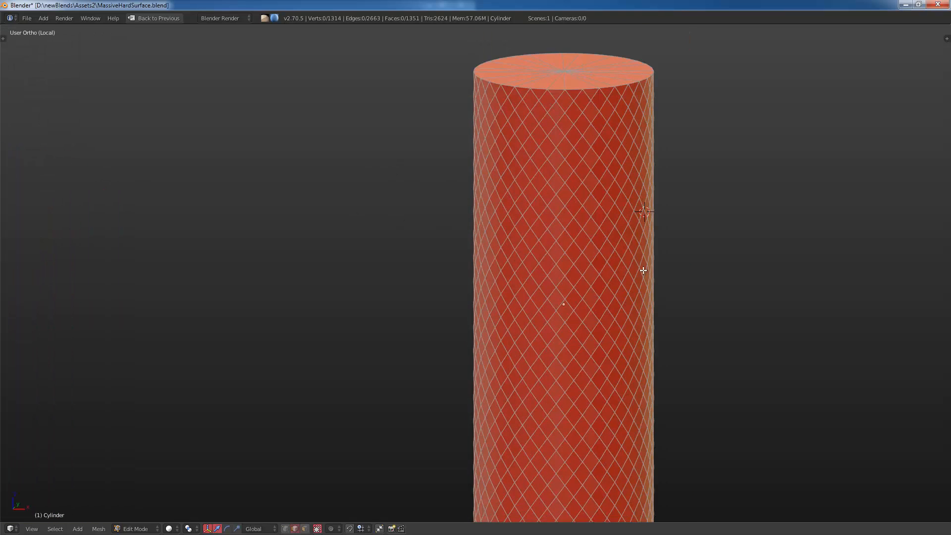
Step: Switch to face selection and select all faces of the new cylinder
key("ctrl+Tab")
left_click(625, 292)
key("a")
middle_click_drag(641, 276, 545, 262, "shift")
key("a")
scroll(527, 213, "up", 2)
middle_click_drag(510, 139, 469, 178)
scroll(469, 178, "up", 3)
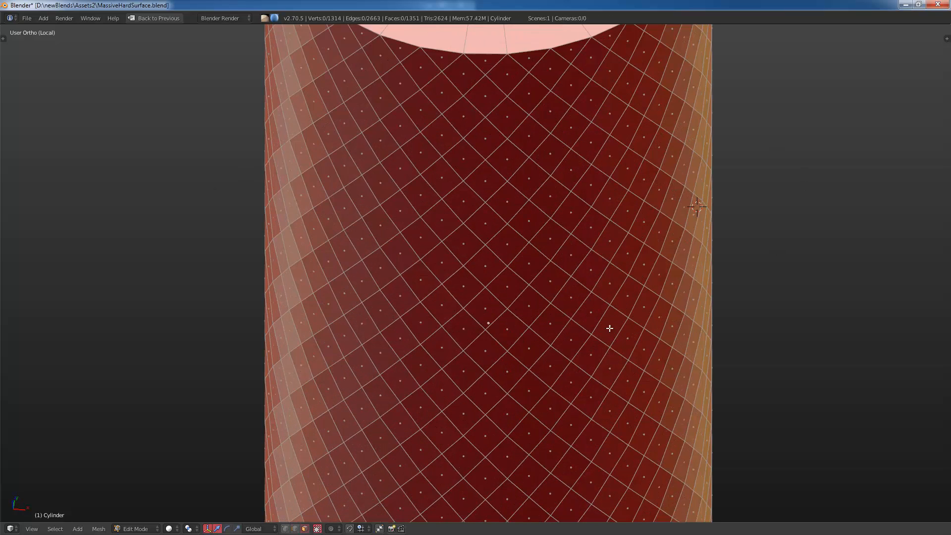
key("a")
Step: Inset every face individually by about 0.011, shrink/fatten the mesh by about 0.104 and compare it with the reference cylinder
key("i")
key("i")
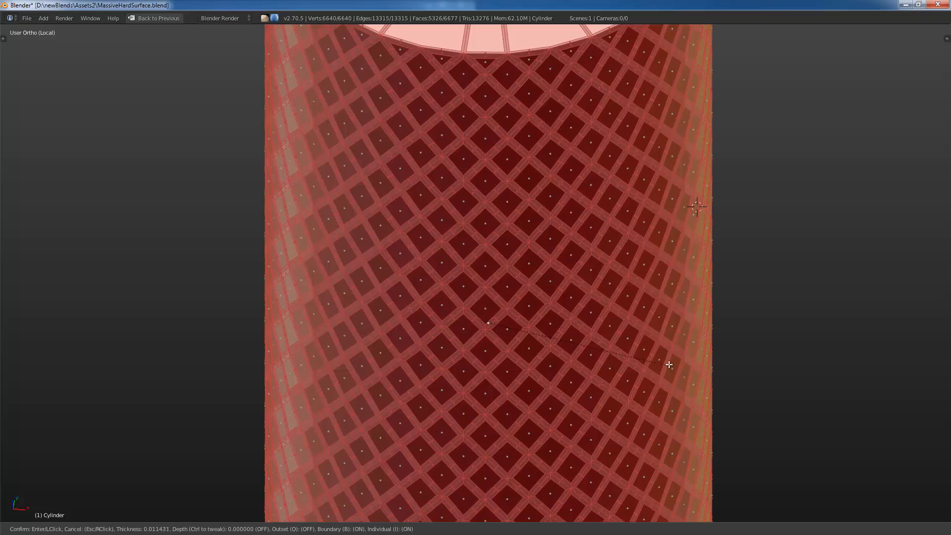
left_click(669, 365)
key("alt+s")
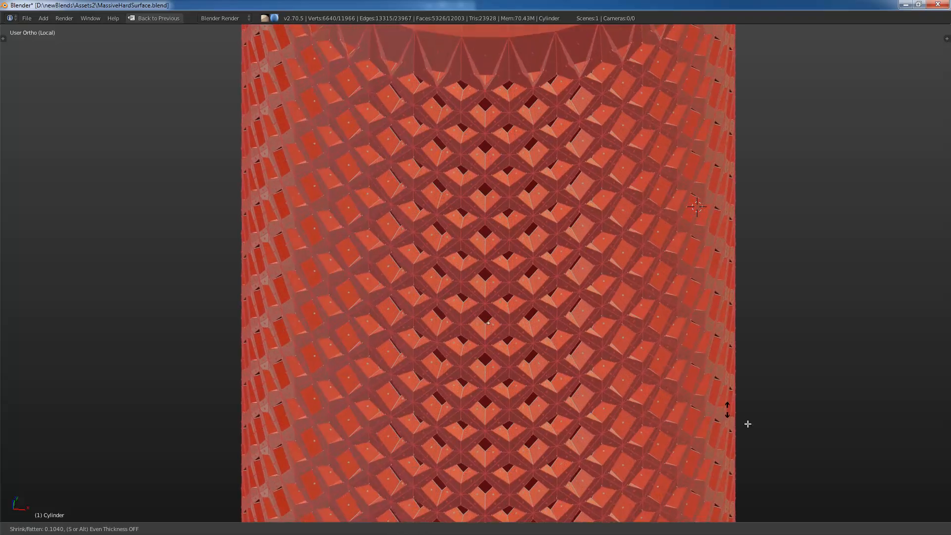
left_click(727, 409)
key("Tab")
scroll(649, 316, "down", 3)
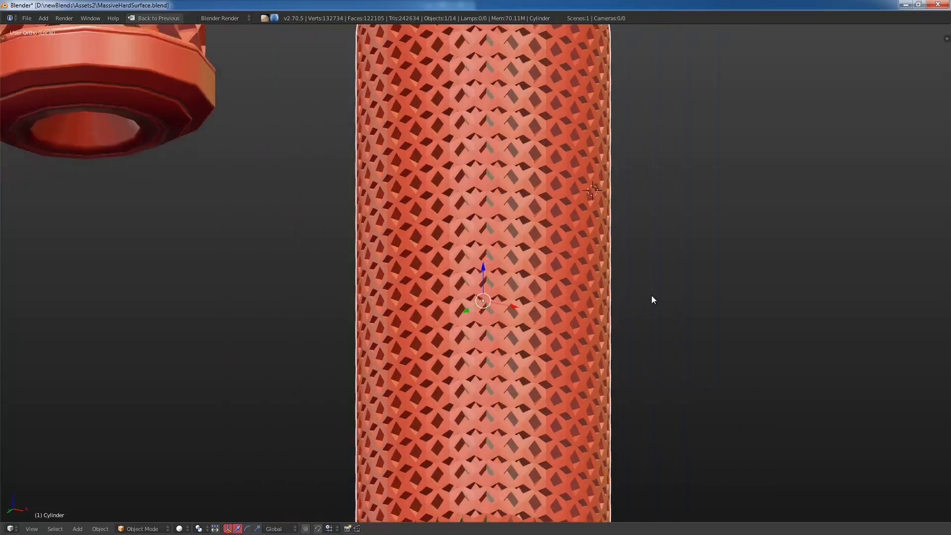
middle_click_drag(652, 296, 429, 276)
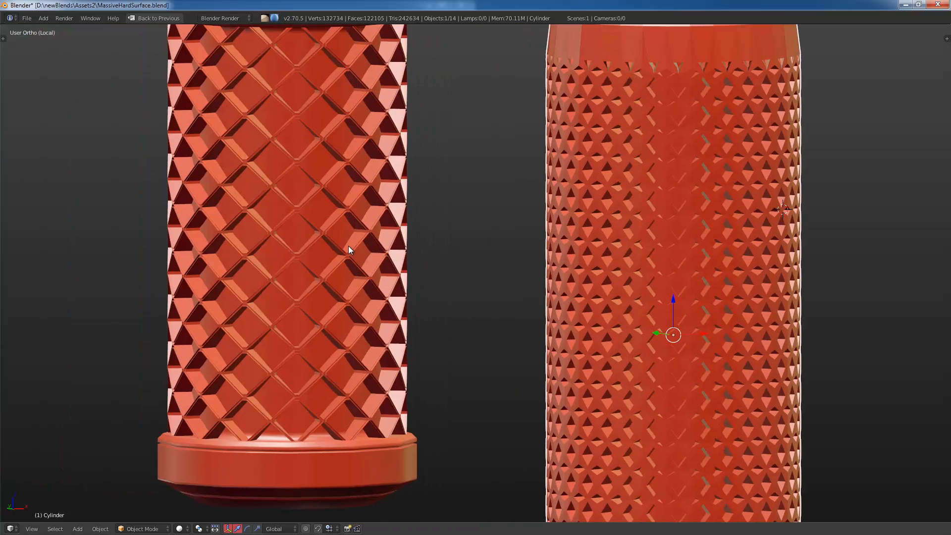
Step: Return to edit mode and undo the shrink/fatten and the individual face inset
key("Tab")
scroll(718, 227, "up", 5)
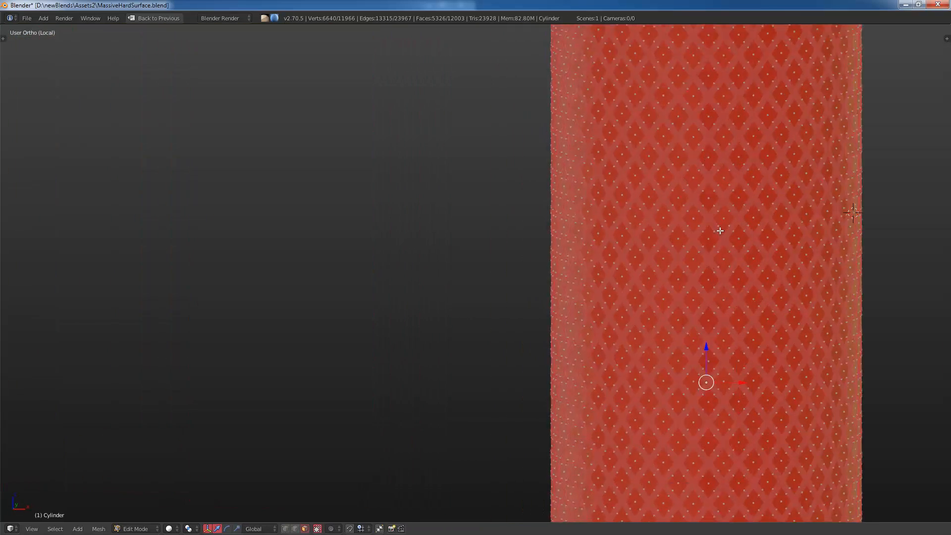
middle_click_drag(862, 263, 632, 250, "shift")
key("ctrl+z")
key("ctrl+z")
scroll(728, 277, "up", 2)
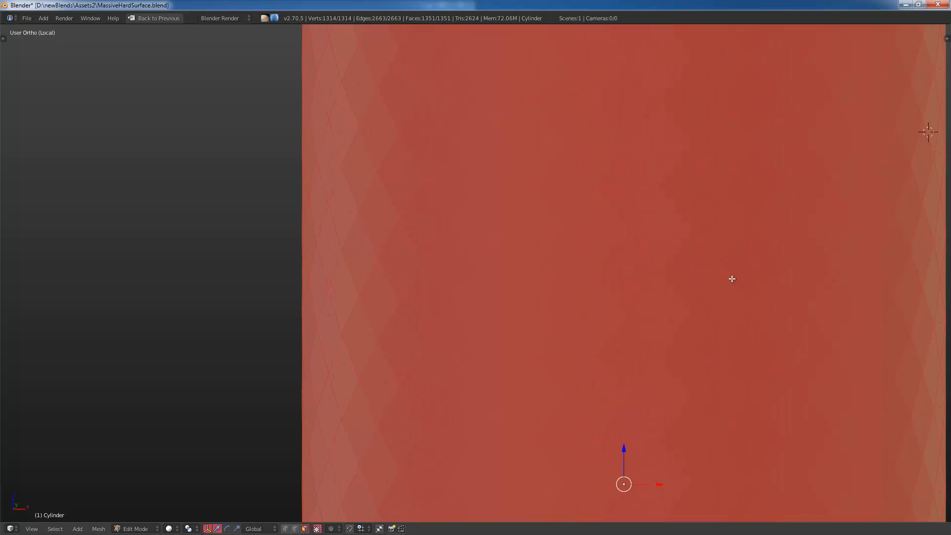
Step: Switch to edge selection and bevel all of the cylinder's edges into wide diagonal strips
key("ctrl+Tab")
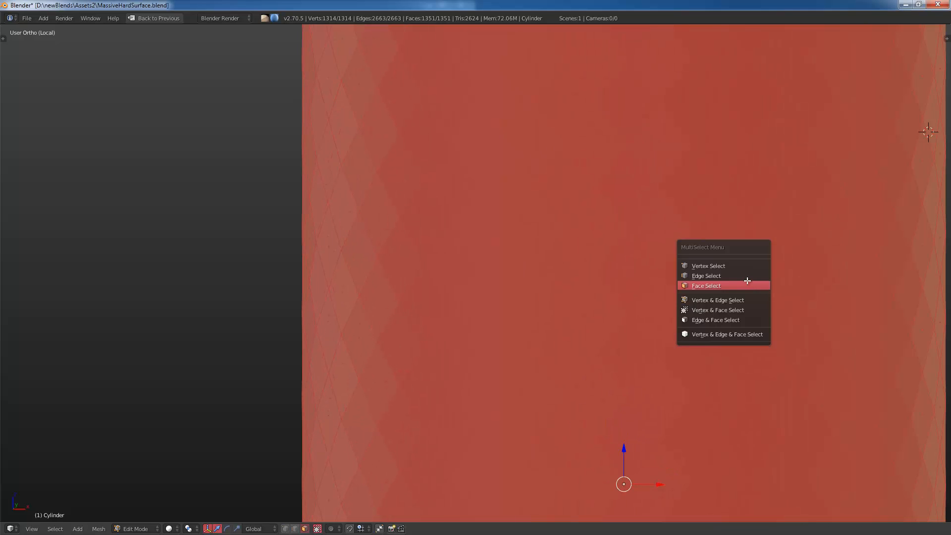
left_click(741, 275)
key("ctrl+b")
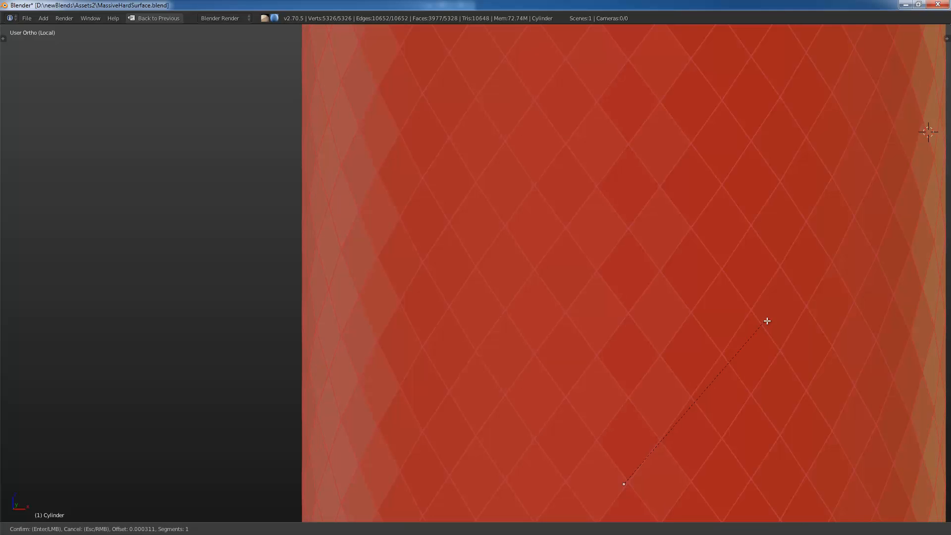
left_click(875, 212)
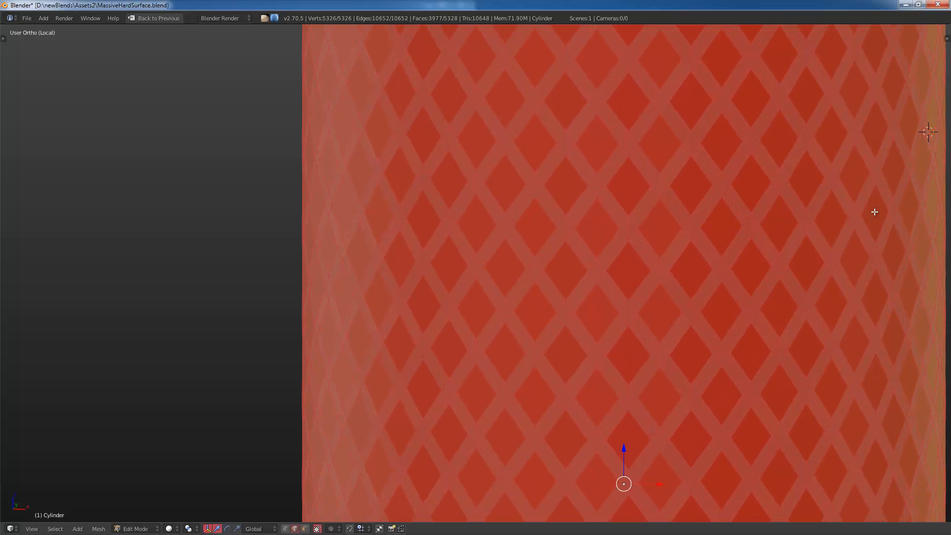
Step: Separate the selected bevel strips into their own object and return to object mode
scroll(875, 212, "down", 4)
middle_click_drag(669, 231, 632, 279)
key("p")
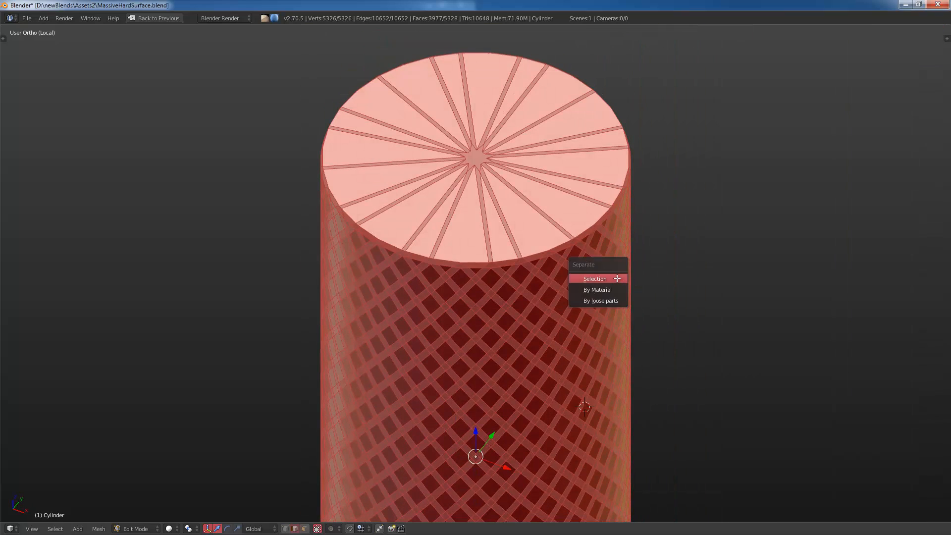
left_click(617, 279)
key("Tab")
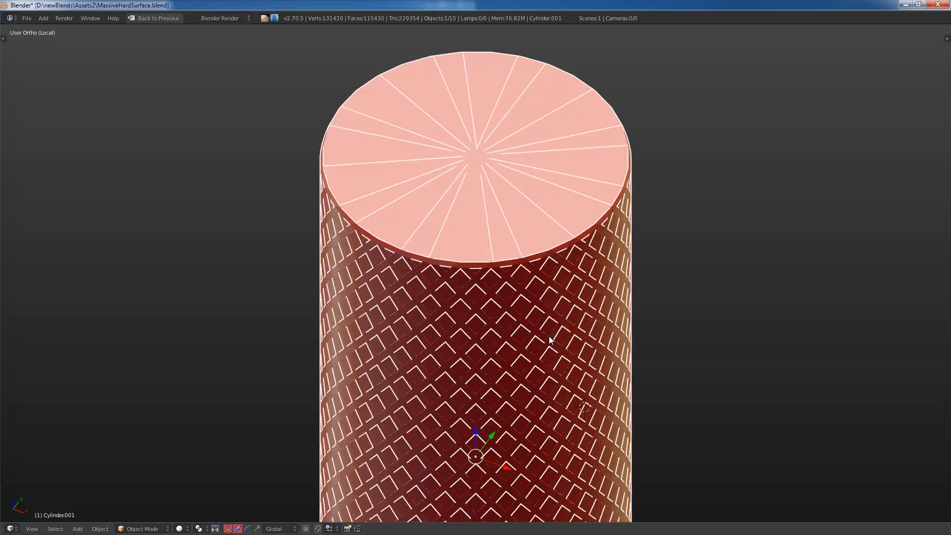
Step: Try moving the diamond panels and the lattice aside in turn to check that they are separate objects
key("z")
key("z")
key("g")
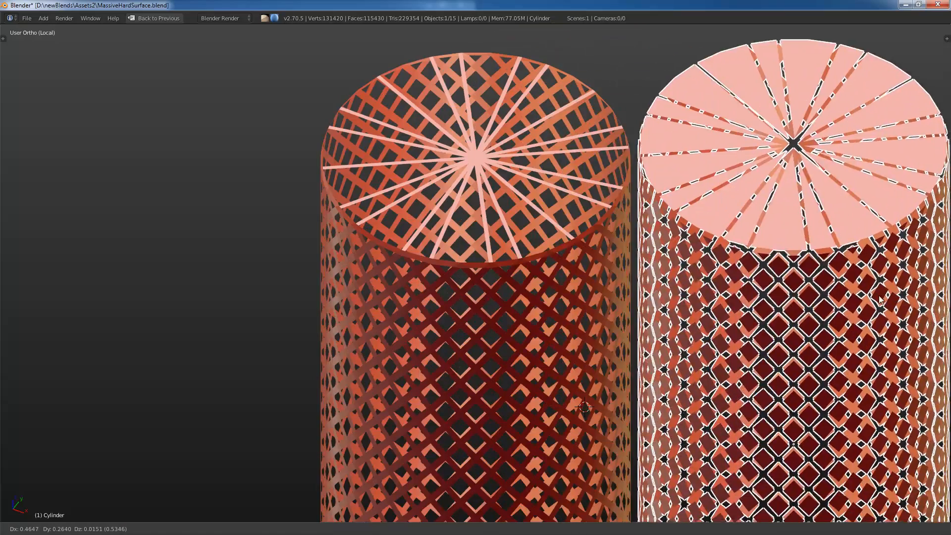
right_click(867, 324)
right_click(489, 323)
key("g")
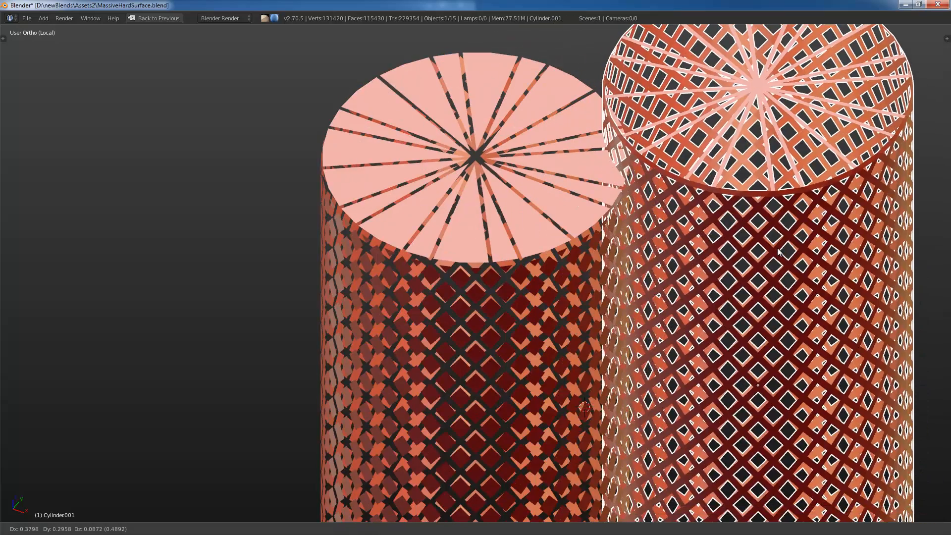
right_click(664, 270)
Step: Restore the full screen layout and add a Solidify modifier to the lattice with a thickness of -0.476
scroll(664, 270, "down", 4)
key("shift+space")
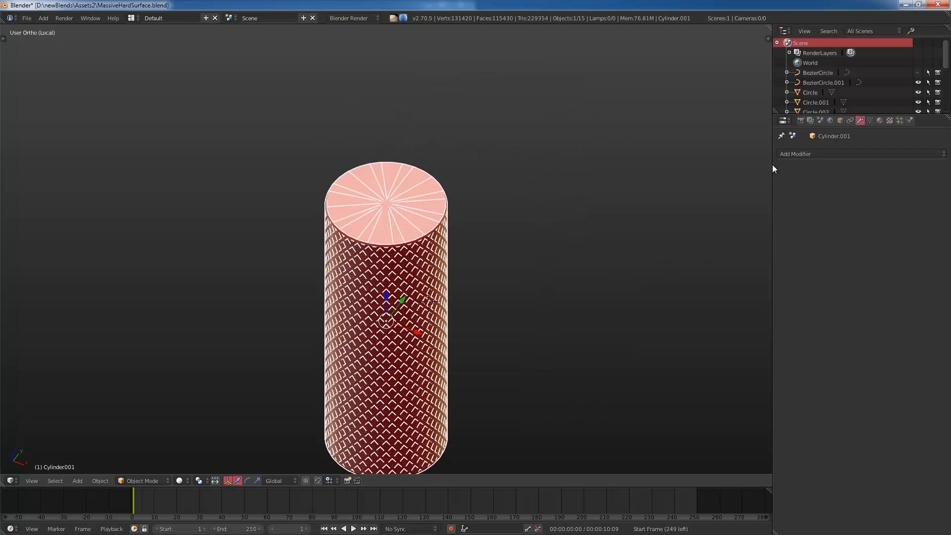
left_click(803, 153)
left_click(758, 305)
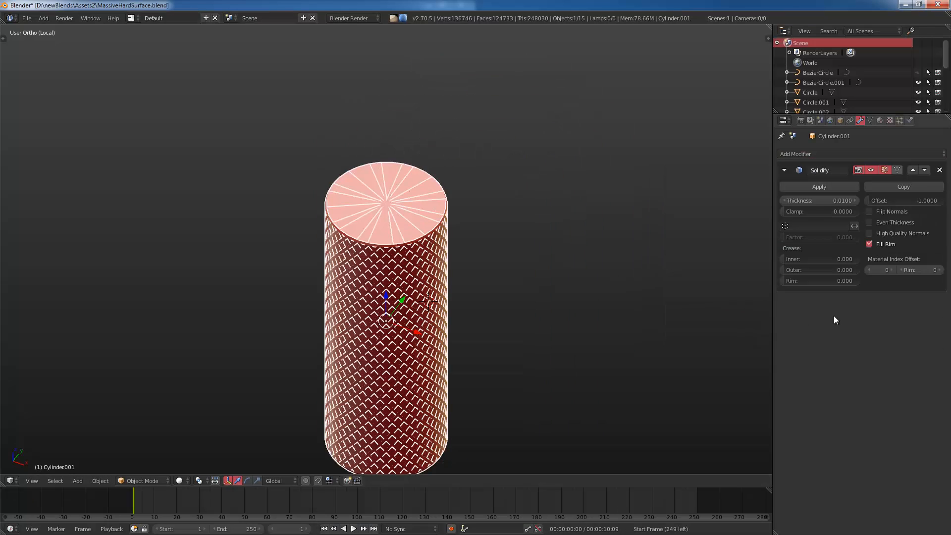
left_click_drag(825, 200, 864, 202)
left_click_drag(687, 221, 594, 234)
middle_click_drag(549, 287, 452, 279)
scroll(451, 279, "up", 8)
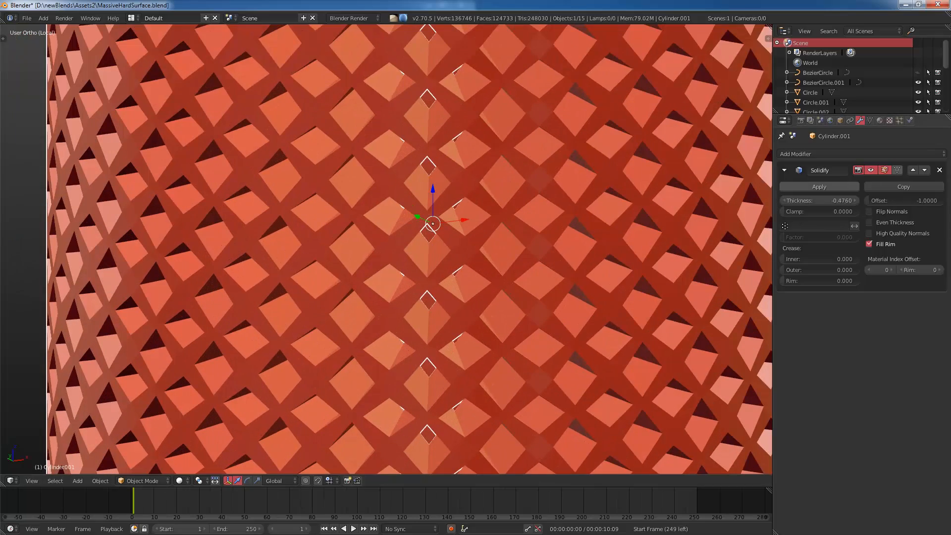
Step: Enable Even Thickness on the lattice's Solidify modifier and set its thickness to -0.146
left_click(884, 223)
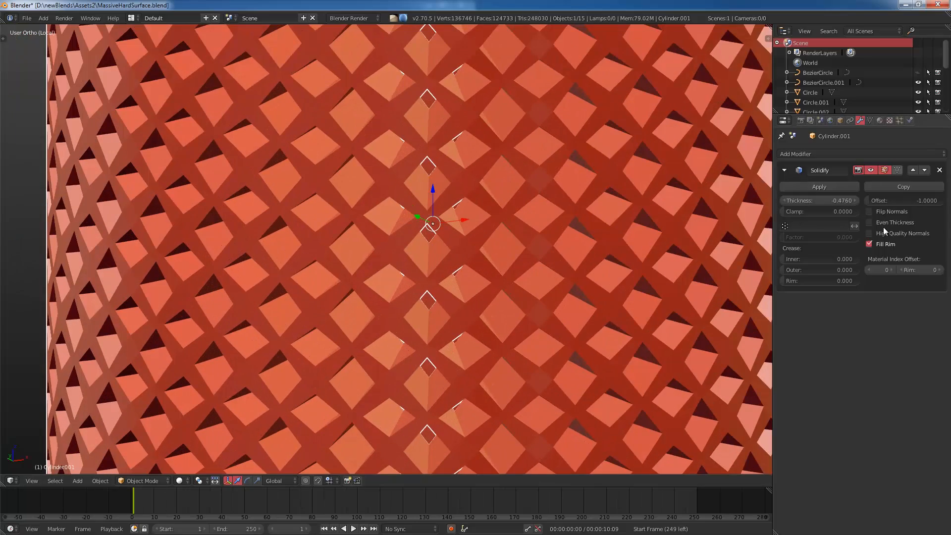
left_click_drag(823, 201, 571, 263)
scroll(527, 266, "down", 4)
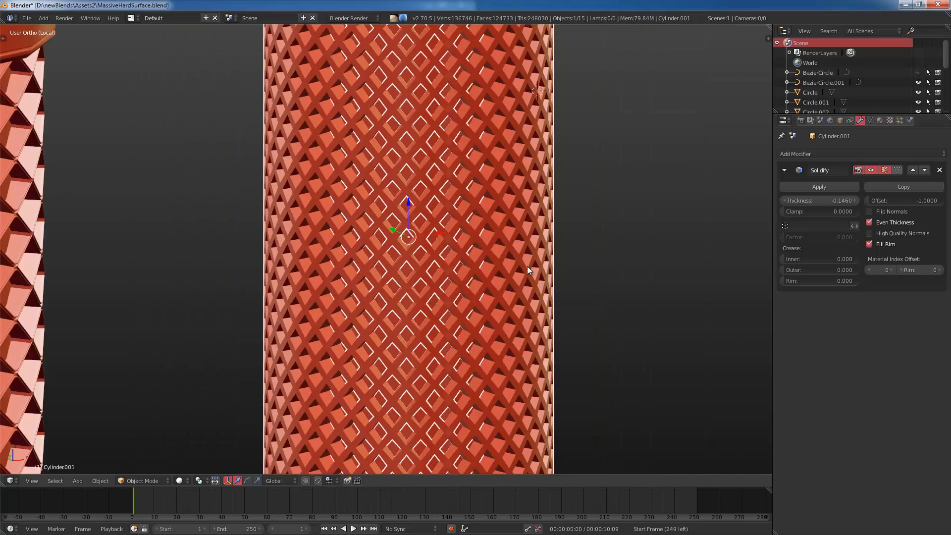
Step: In front view, add a cube and move it up so it covers the upper end of the lattice cylinder
key("KP_1")
scroll(527, 270, "down", 5)
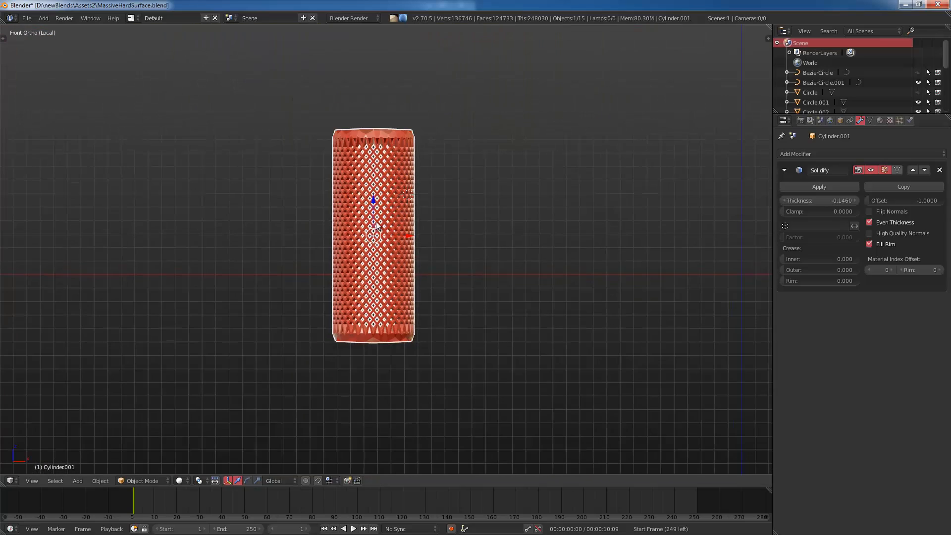
key("a")
key("shift+a")
mouse_move(379, 185)
left_click(409, 196)
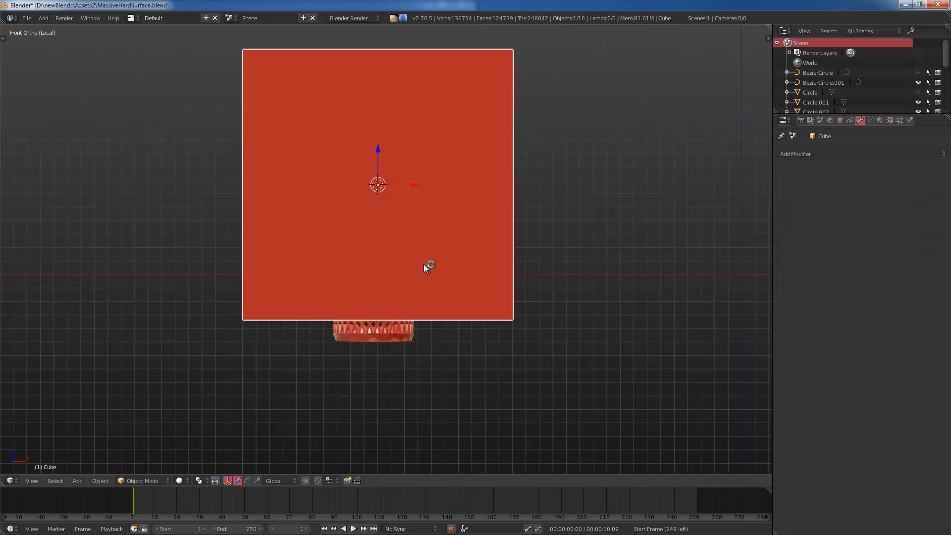
key("g")
left_click(427, 105)
Step: Duplicate the cube about 3.14 units down along Z over the cylinder's lower end and join both cubes
key("shift+d")
key("z")
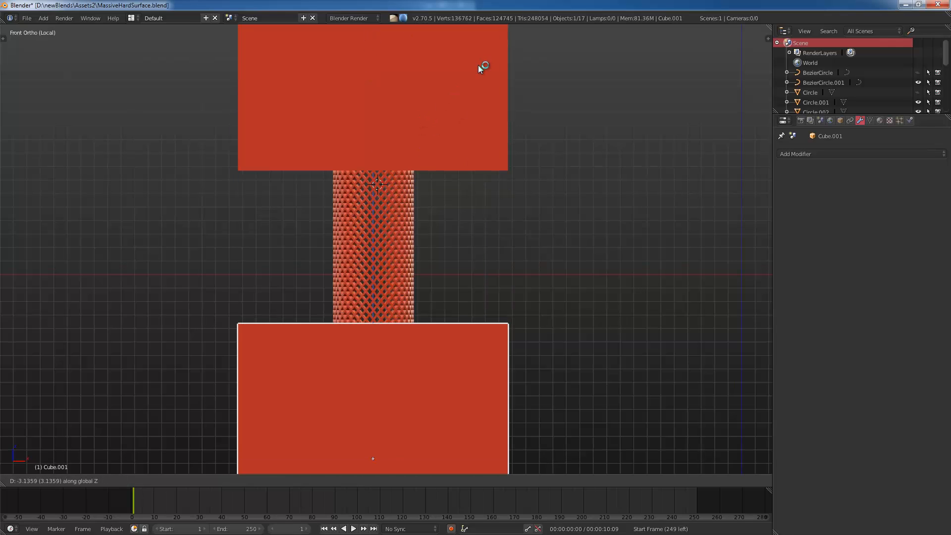
left_click(478, 64)
right_click(467, 161, "shift")
key("ctrl+j")
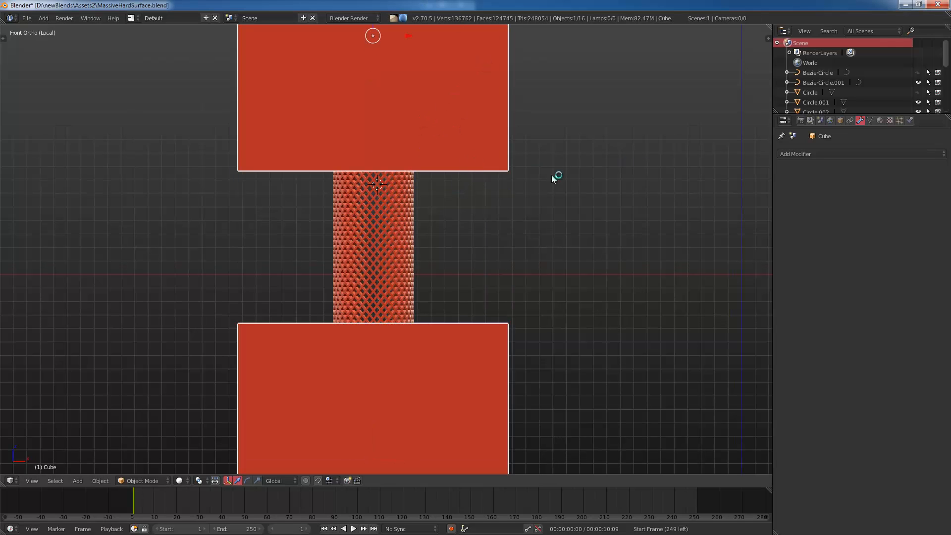
Step: Subtract the joined cubes from the lattice with a Boolean Difference to trim both ends, and inspect the open cylinder
right_click(386, 250, "shift")
key("ctrl+KP_Subtract")
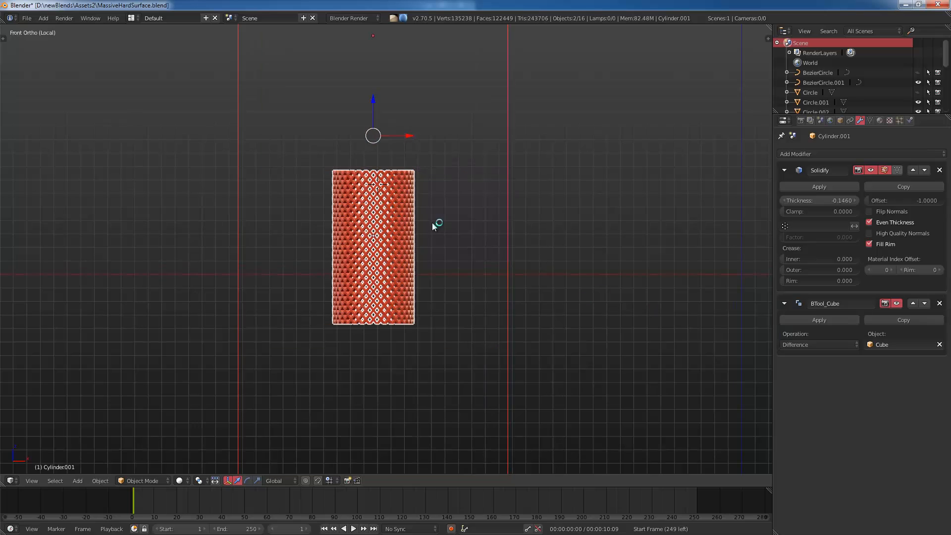
right_click(512, 243)
middle_click_drag(513, 243, 329, 279)
scroll(577, 293, "up", 8)
right_click(535, 270)
scroll(532, 259, "down", 6)
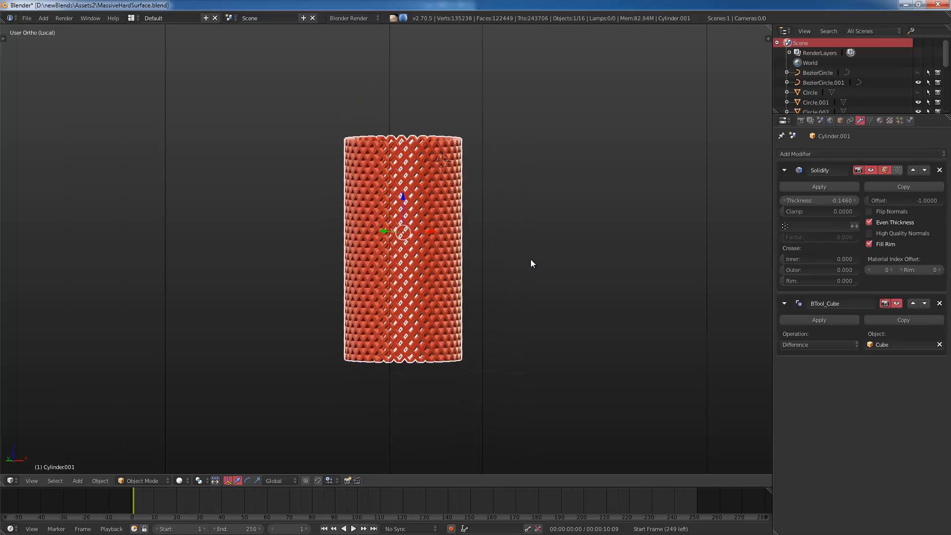
middle_click_drag(453, 206, 459, 218)
scroll(460, 218, "up", 2)
scroll(327, 176, "down", 4)
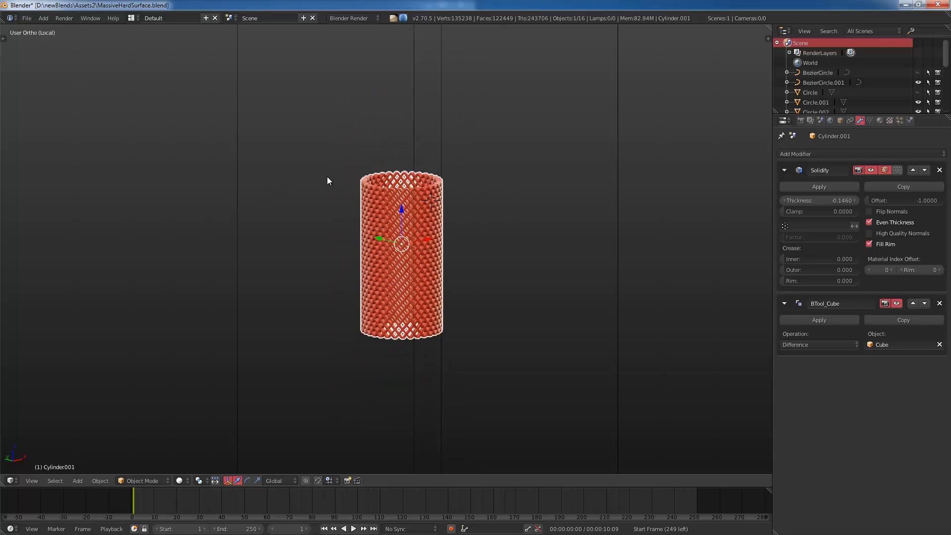
scroll(328, 176, "up", 2)
Step: Leave local view of the lattice cylinder and open AssetMassive.blend from the D:\Blends\1) Assets\MassiveAsset folder
key("KP_Divide")
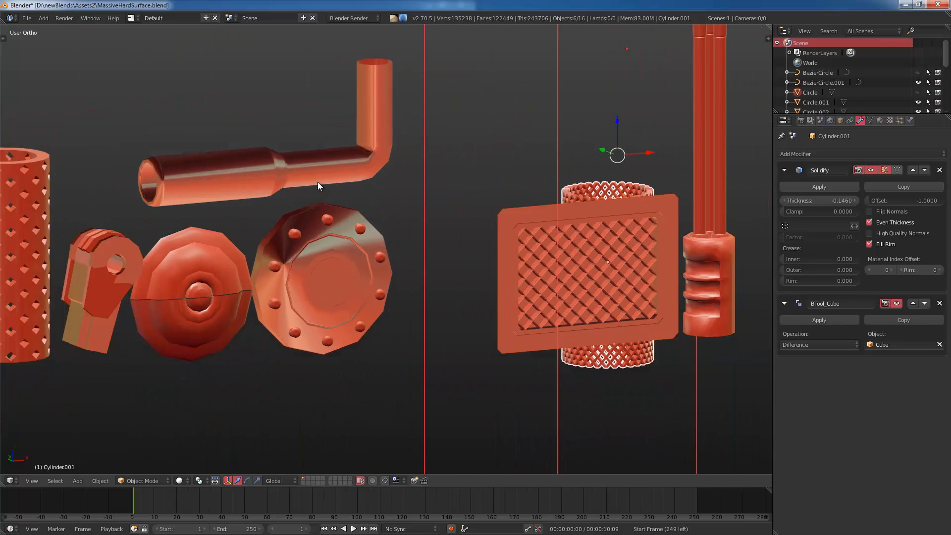
middle_click_drag(317, 182, 446, 191)
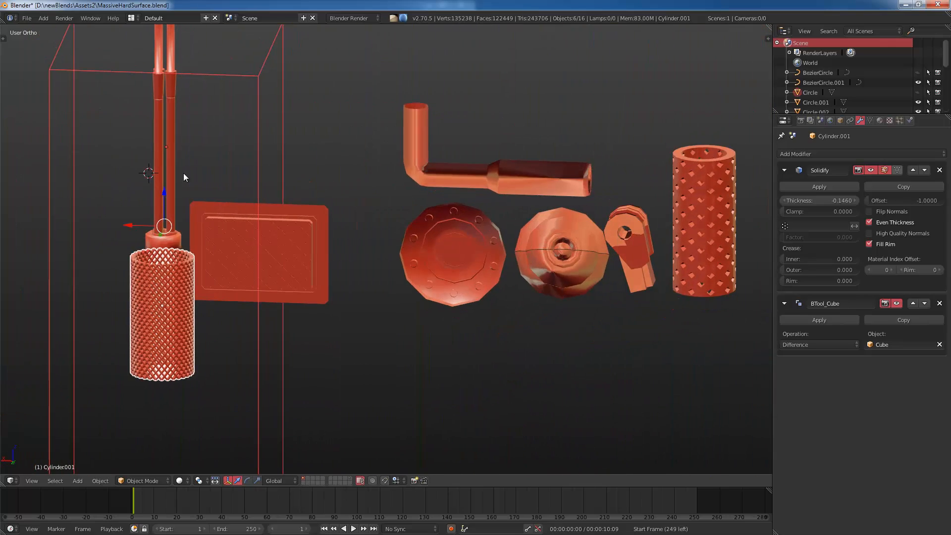
left_click(26, 18)
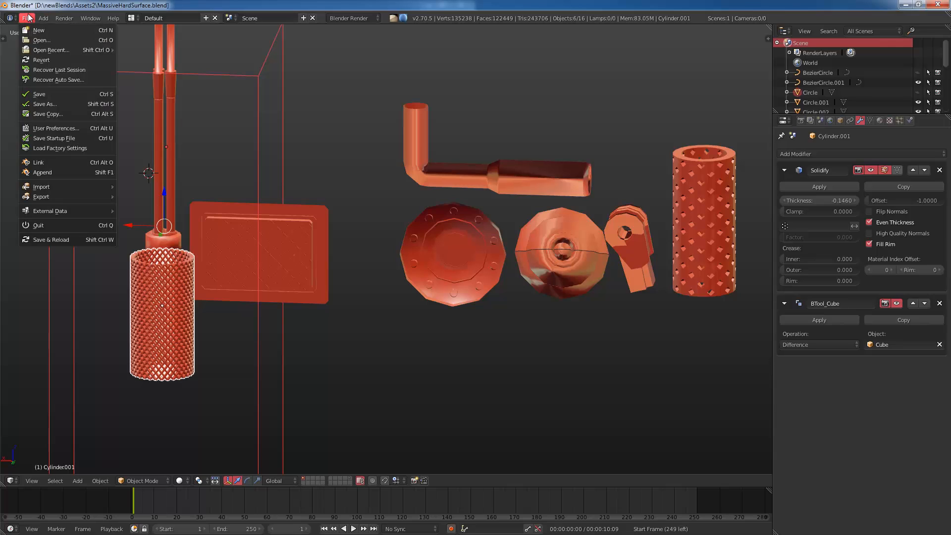
left_click(47, 39)
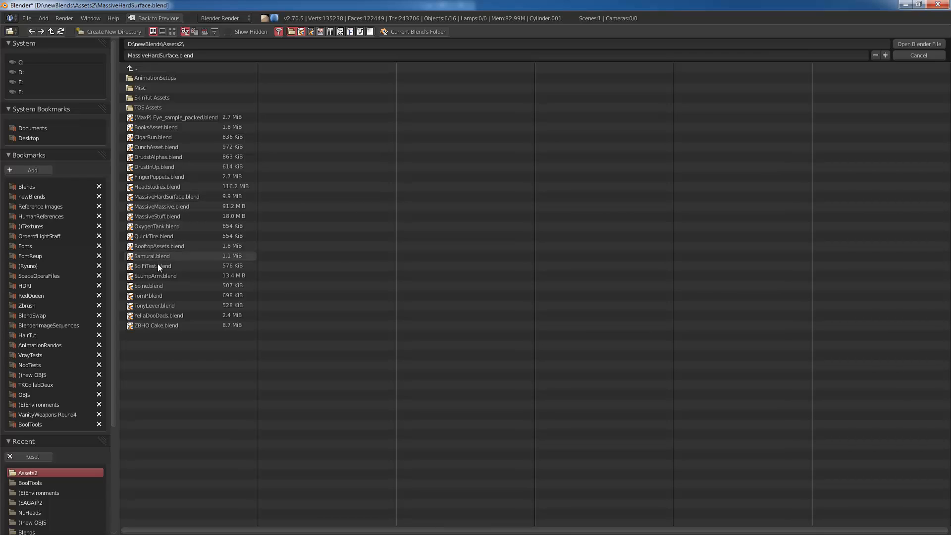
left_click(35, 188)
left_click(145, 87)
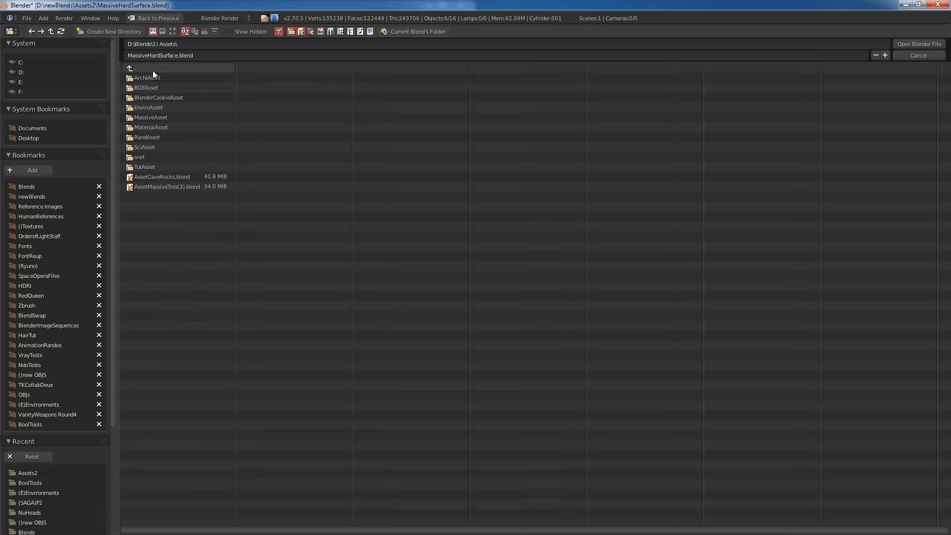
left_click(153, 70)
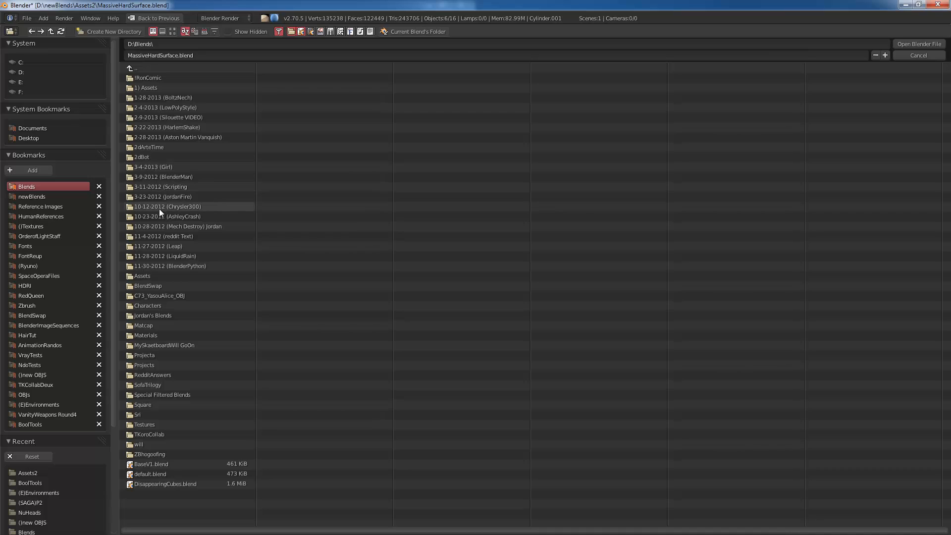
left_click(151, 88)
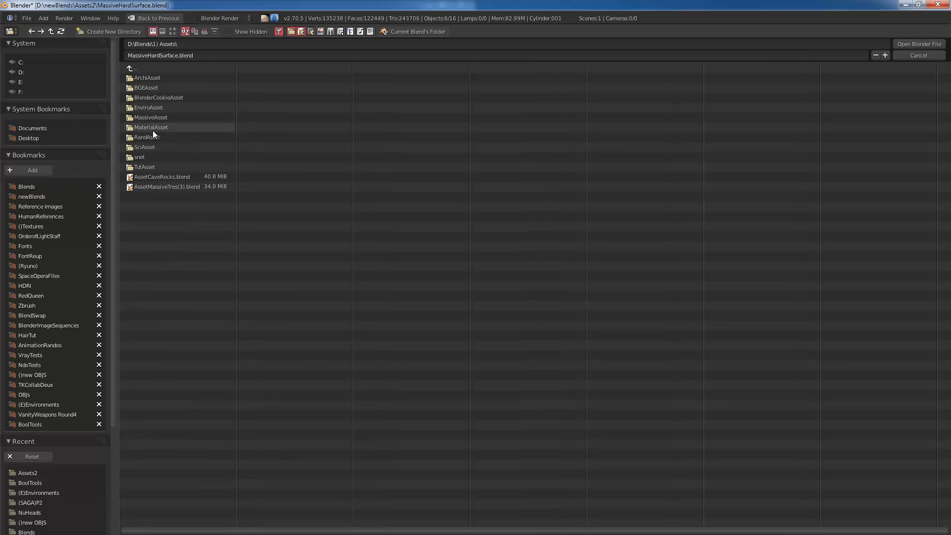
left_click(147, 126)
left_click(134, 68)
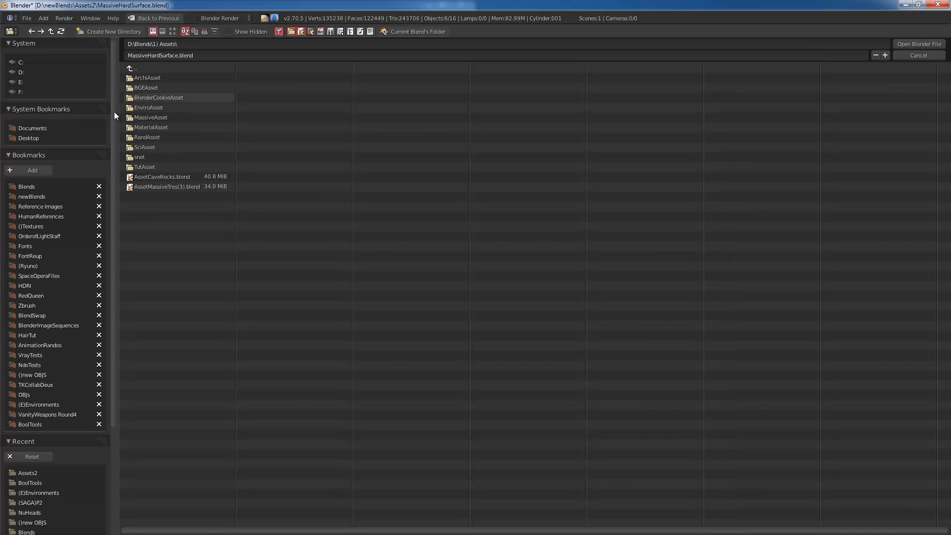
left_click(139, 118)
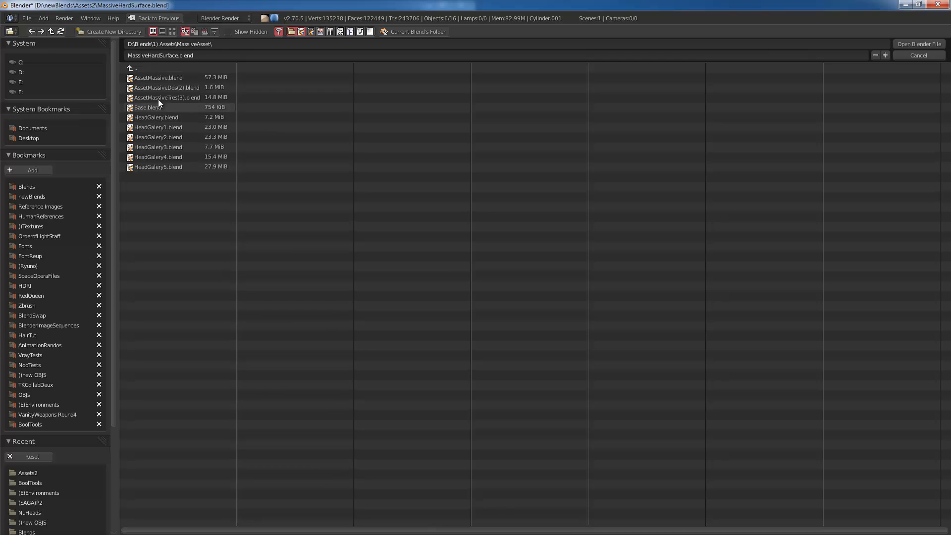
double_click(160, 78)
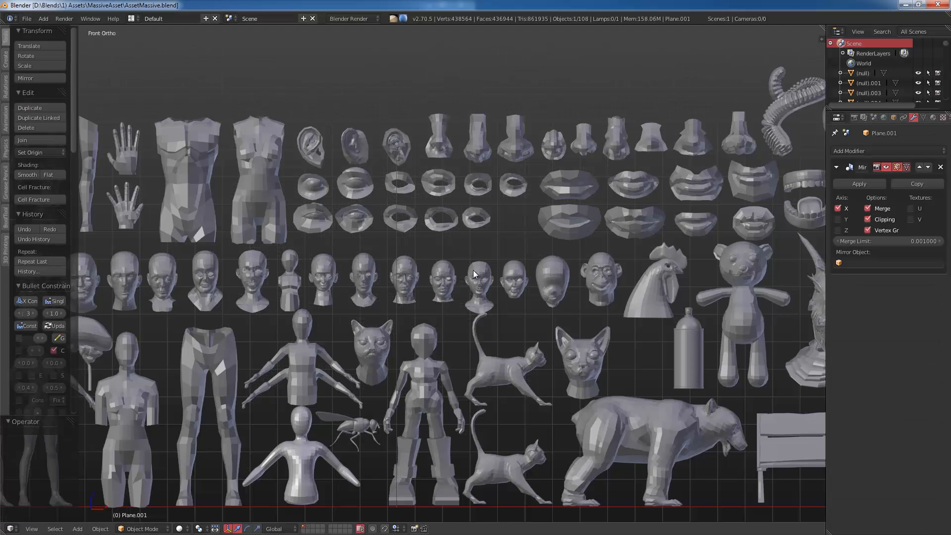
Step: Maximize the 3D view and look over the library's body-part models, including the torsos, hands, ears, noses, lips and heads
key("Home")
key("ctrl+Up")
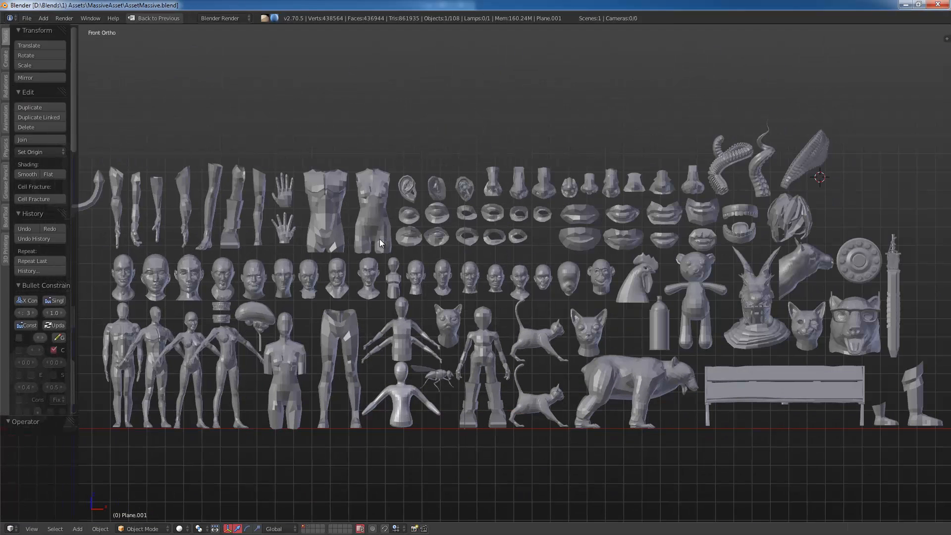
scroll(298, 215, "up", 5)
scroll(826, 156, "up", 3)
middle_click_drag(518, 233, 749, 249, "shift")
scroll(749, 248, "down", 3)
middle_click_drag(861, 176, 629, 281, "shift")
scroll(721, 255, "up", 3)
middle_click_drag(694, 280, 563, 308, "shift")
middle_click_drag(737, 249, 516, 265, "shift")
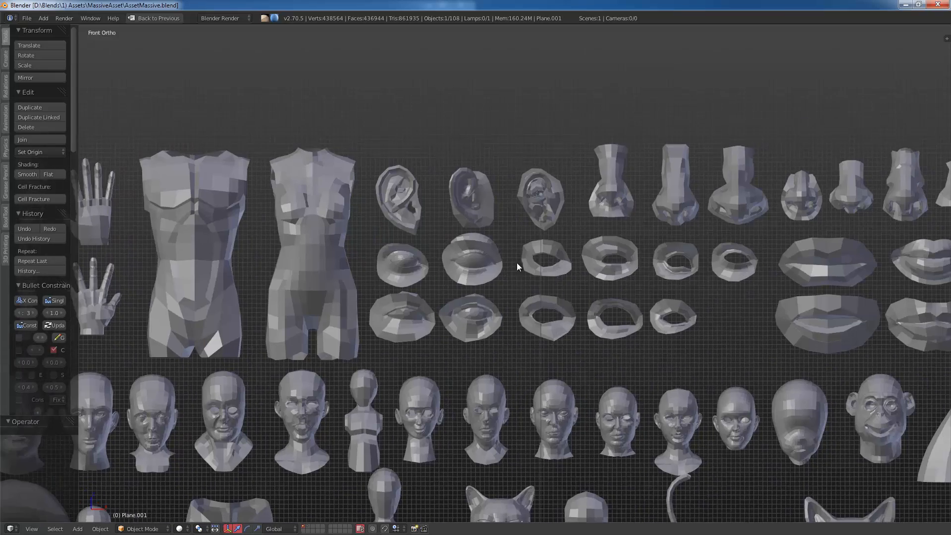
middle_click_drag(623, 195, 737, 254, "shift")
Step: Copy the third ear in the asset library's ear row and paste it into the file with the low-poly head
scroll(737, 254, "up", 5)
middle_click_drag(714, 291, 382, 70, "shift")
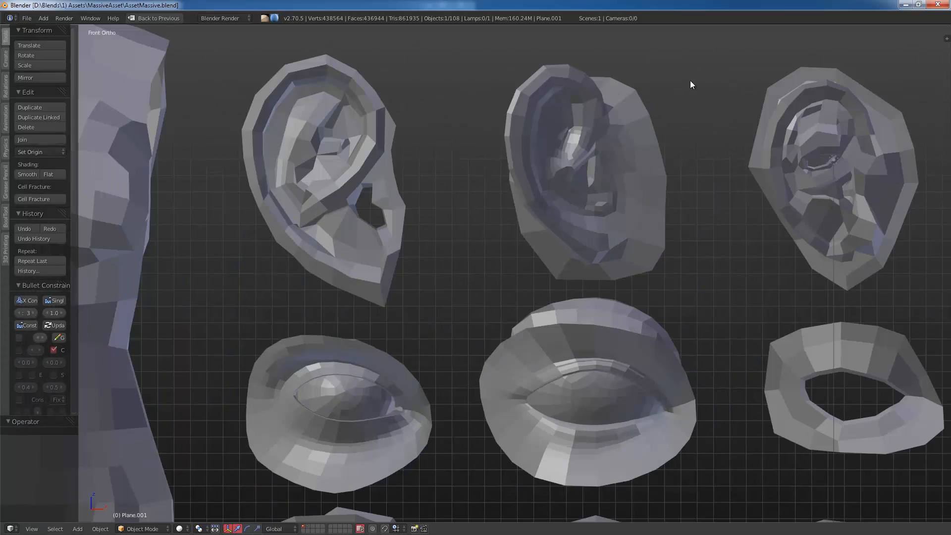
middle_click_drag(692, 85, 451, 142, "shift")
scroll(535, 211, "up", 3)
right_click(535, 211)
scroll(585, 150, "down", 3)
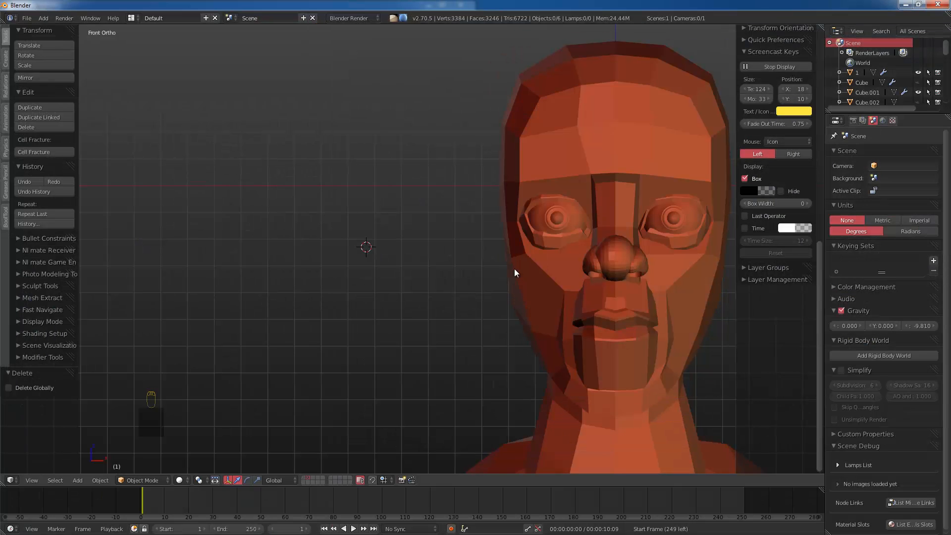
left_click(514, 269)
key("ctrl+v")
Step: Show layer 1 in solid shading, move the pasted ear to layer 2 and display that layer with the head
scroll(514, 267, "down", 4)
key("z")
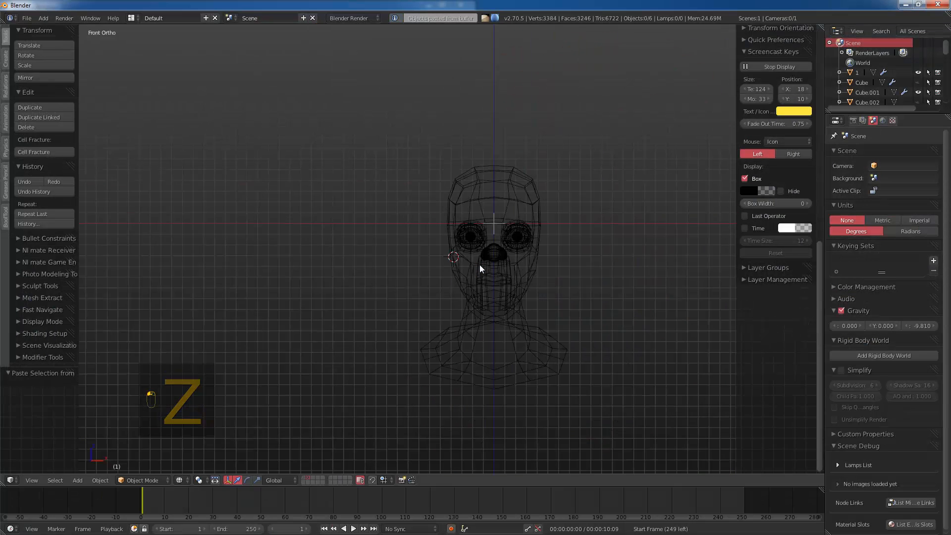
key("1")
scroll(557, 237, "up", 1)
key("z")
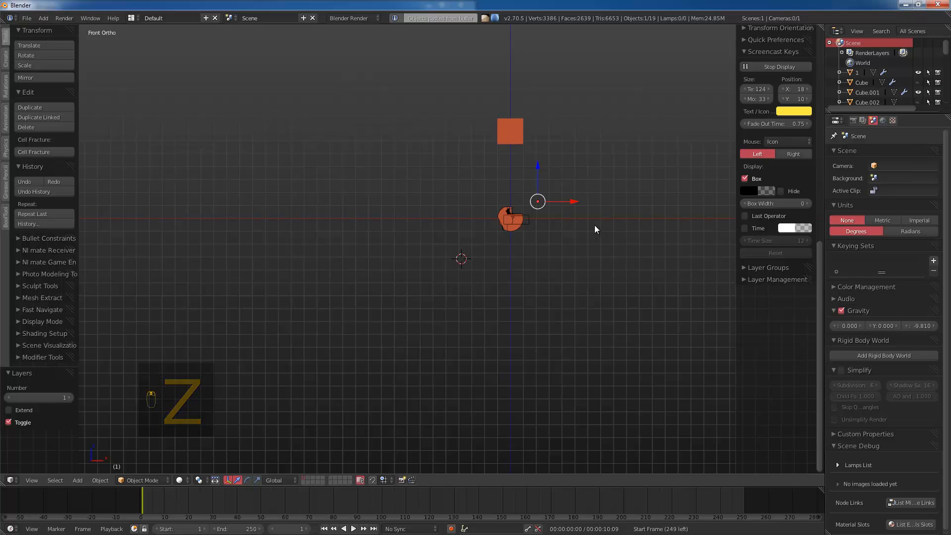
key("m")
key("2")
Step: Move the ear beside the head and scale it up by 3.477, followed by a second scaling adjustment
key("g")
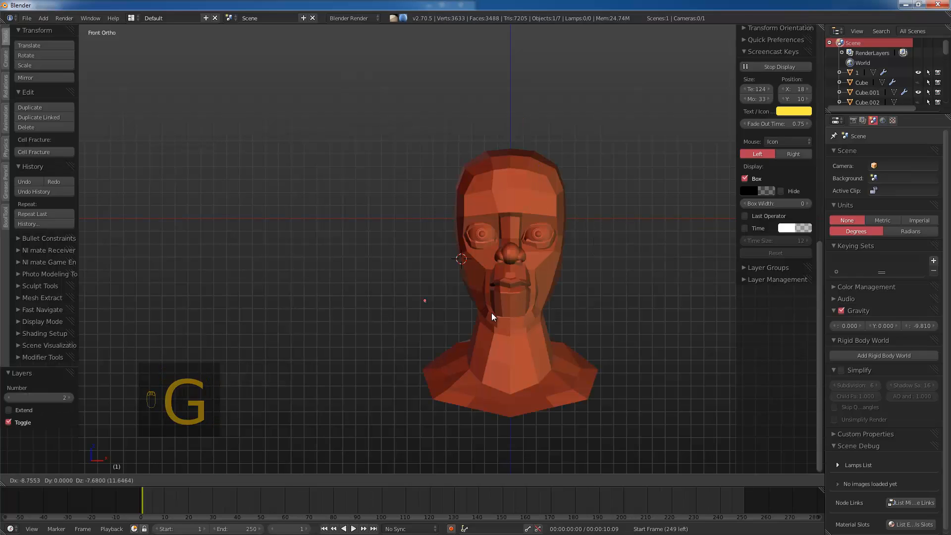
left_click(508, 227)
key("s")
left_click(462, 223)
key("s")
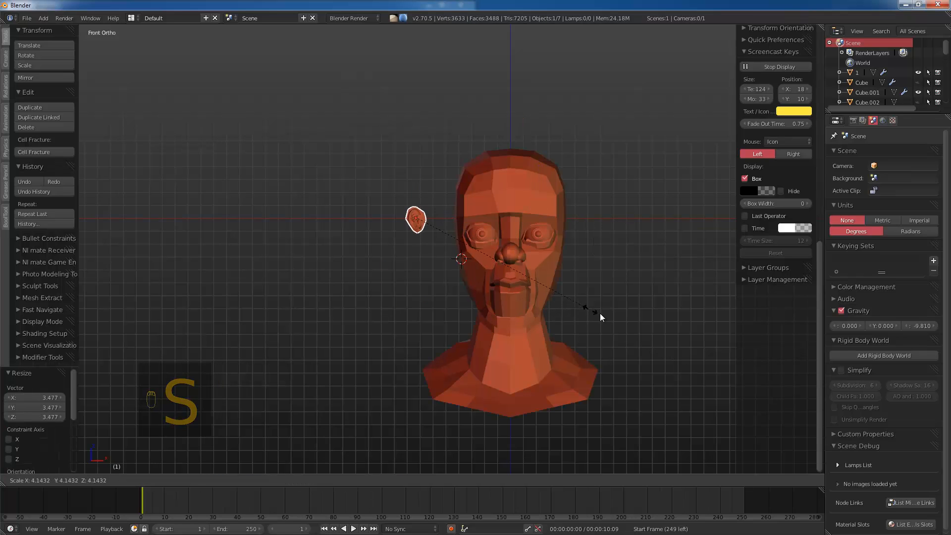
left_click(498, 233)
scroll(466, 206, "up", 2)
Step: Return to the asset library window, start a new file and delete all of its default objects
key("alt+Tab")
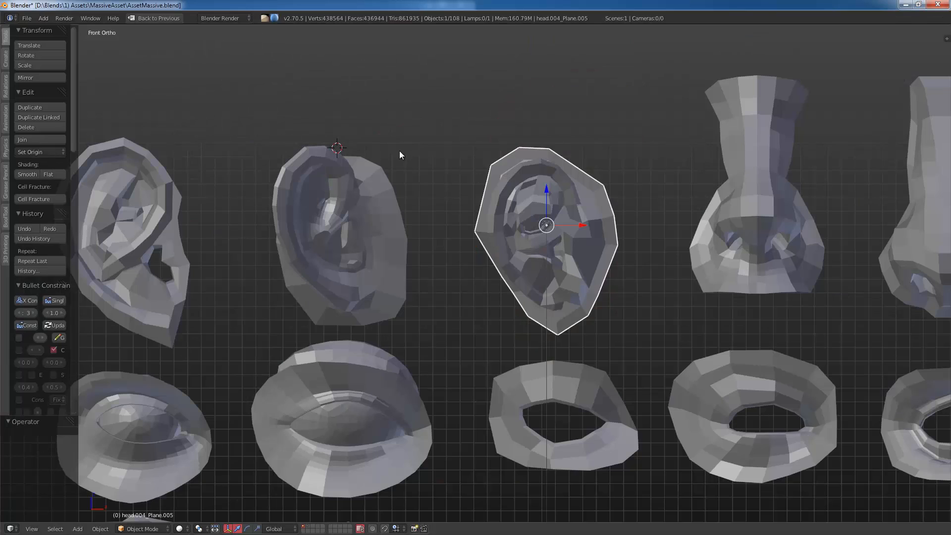
scroll(500, 181, "down", 7)
key("a")
left_click(33, 18)
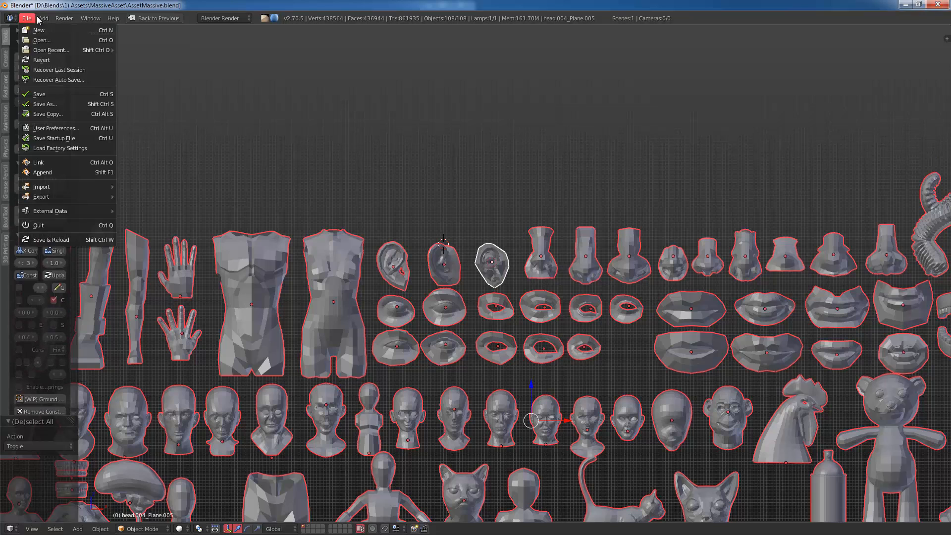
left_click(40, 30)
left_click(46, 40)
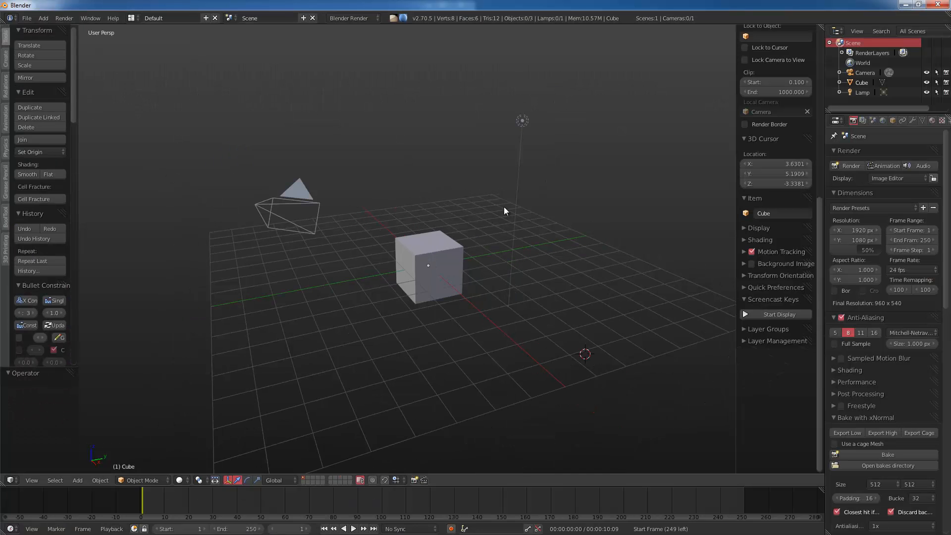
key("a")
key("Delete")
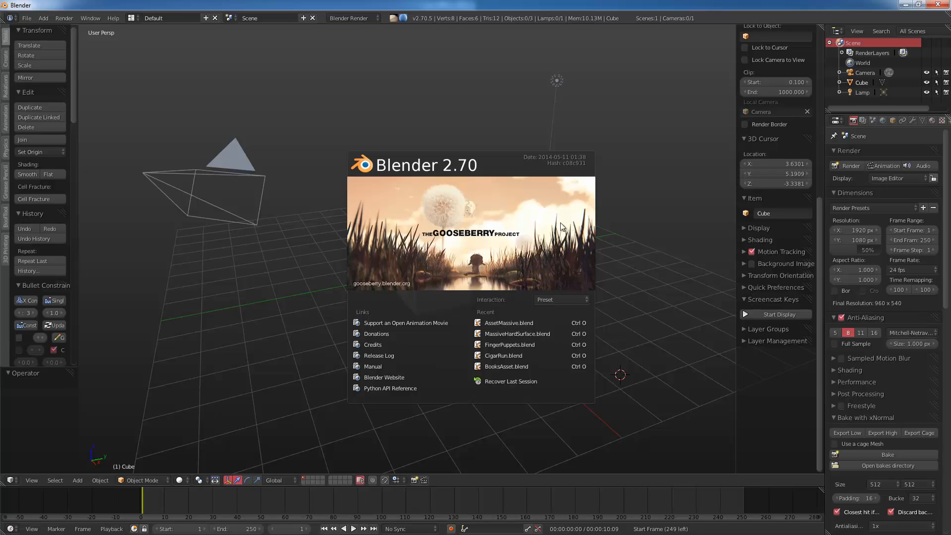
Step: Open the recent file FingerPuppets.blend and copy all of its visible objects
left_click(490, 344)
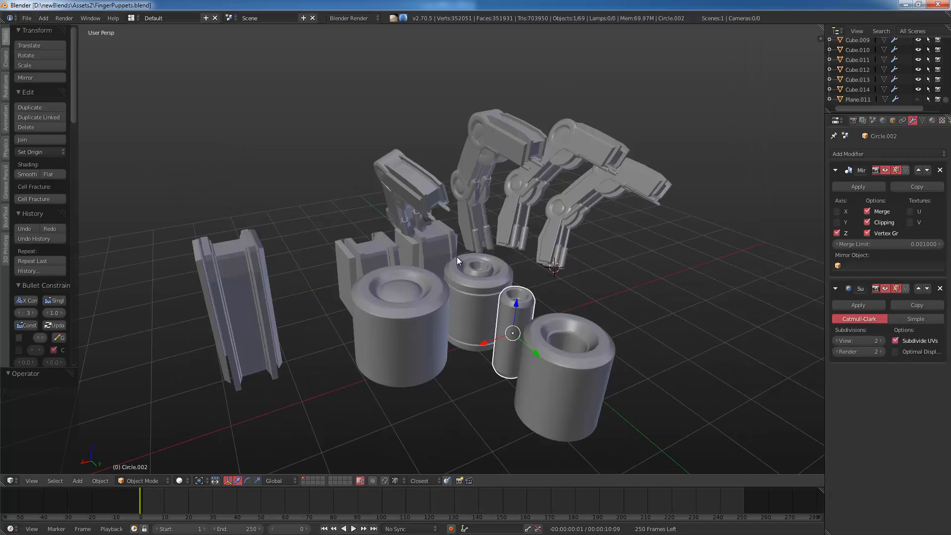
key("Home")
key("a")
key("ctrl+c")
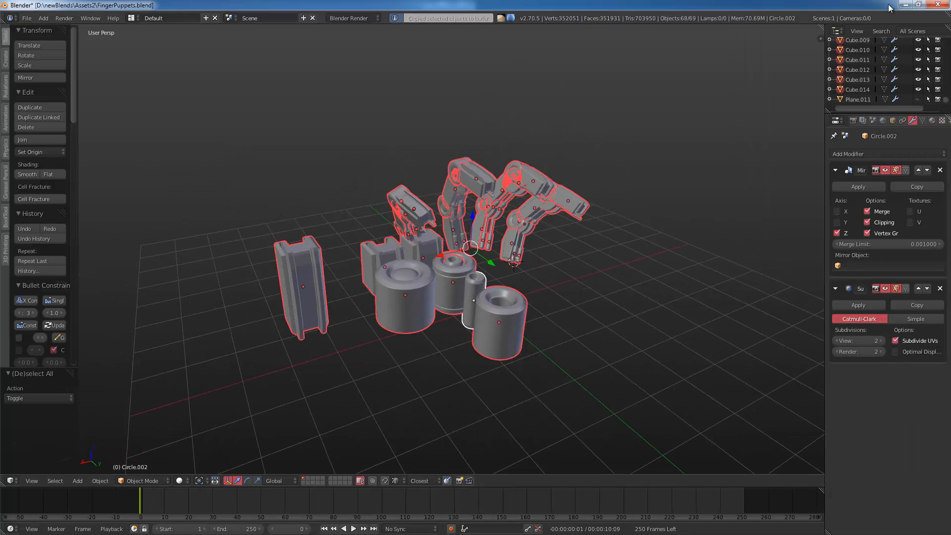
Step: Paste the copied finger parts into the empty scene, deselect them and switch to the front orthographic view
left_click(906, 5)
key("ctrl+v")
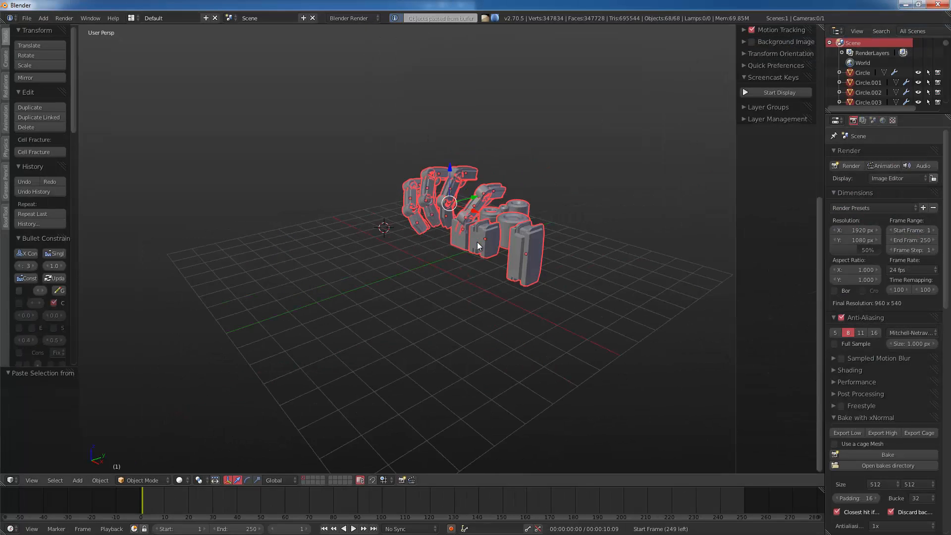
key("a")
key("KP_1")
key("KP_5")
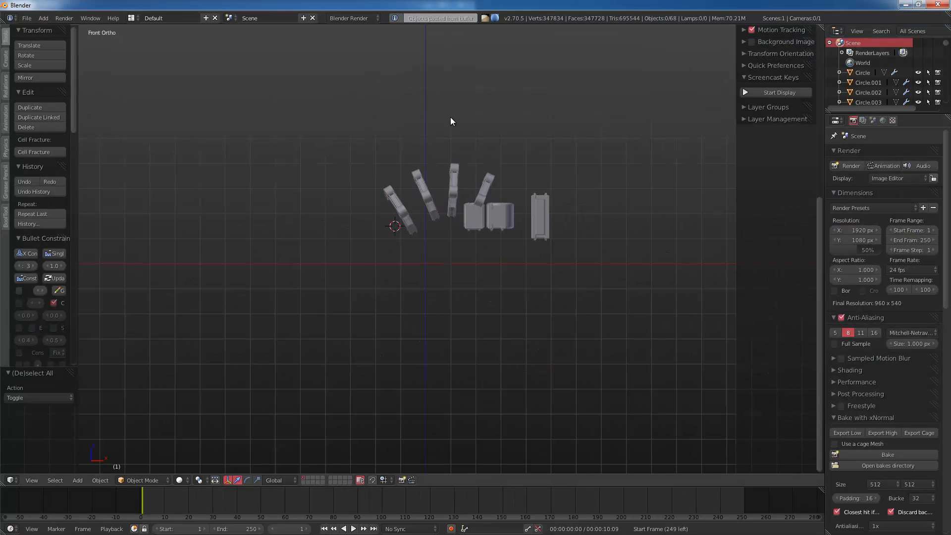
Step: Enable Simplify in the scene settings with Subdivision set to 0, and inspect the finger parts with nothing selected
key("a")
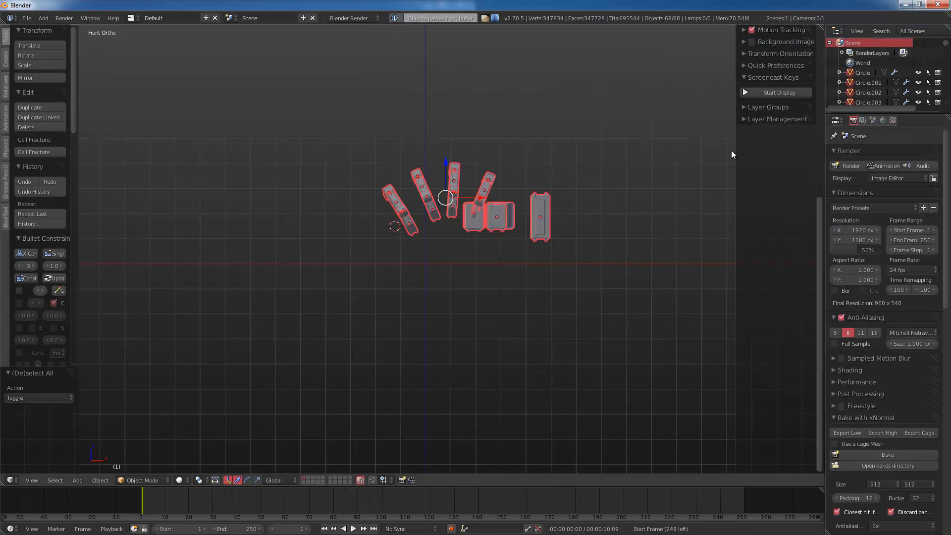
left_click(863, 120)
left_click(873, 121)
scroll(882, 460, "down", 1)
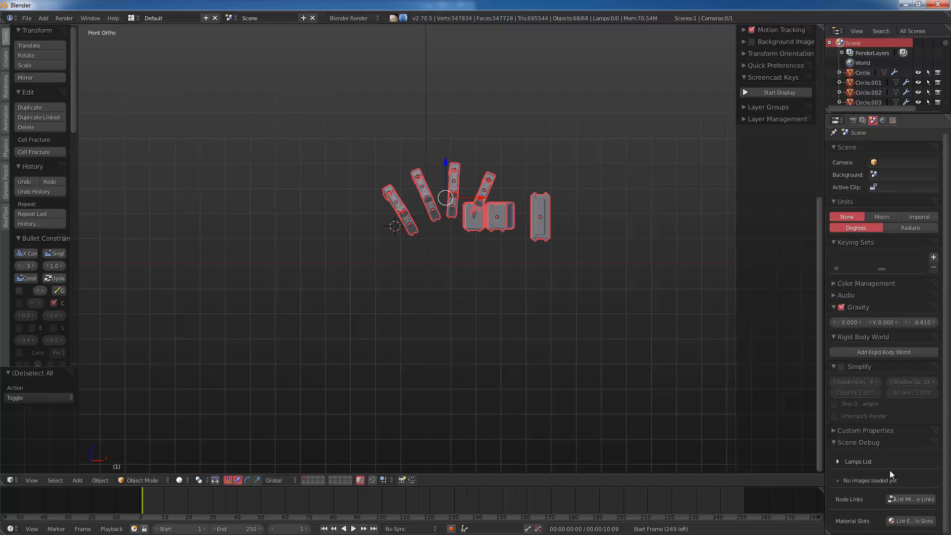
left_click(841, 367)
left_click_drag(855, 381, 739, 385)
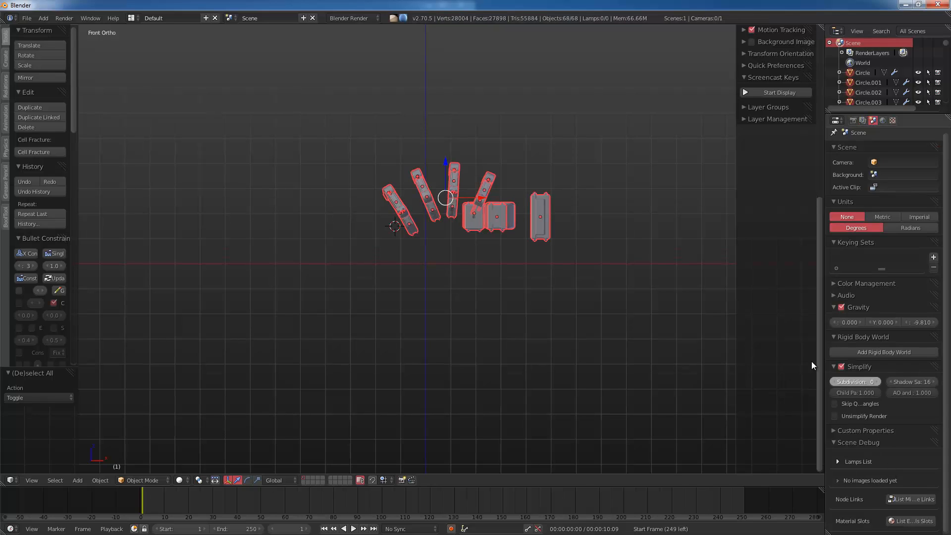
scroll(641, 327, "up", 1)
scroll(641, 327, "up", 4)
key("a")
middle_click_drag(542, 189, 316, 307, "shift")
scroll(323, 215, "down", 4)
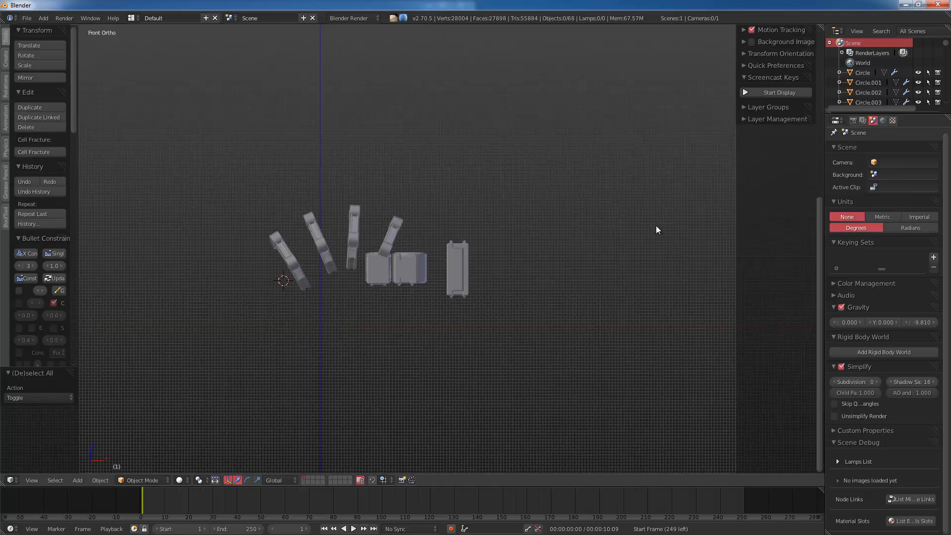
Step: Open HeadGalery5.blend from the MassiveAsset folder and leave its render result for the 3D view
scroll(655, 283, "down", 4)
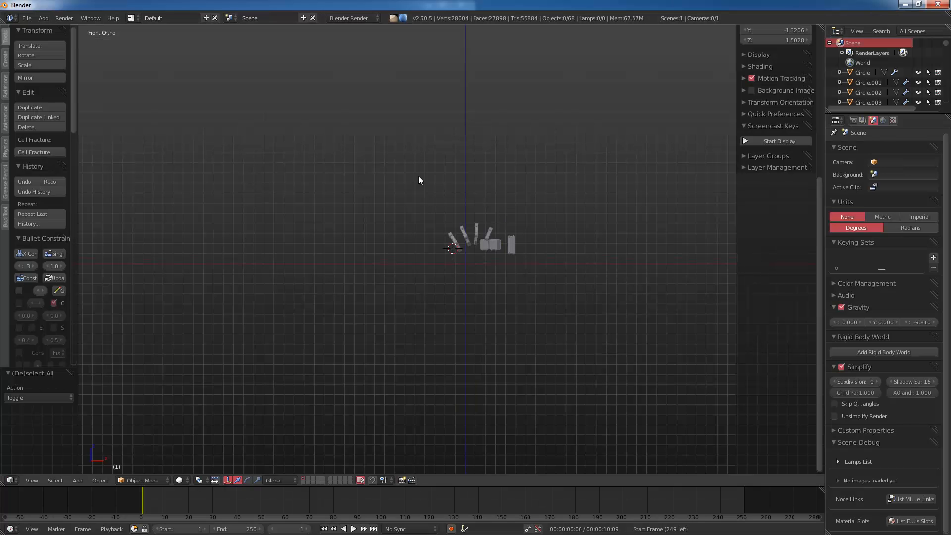
left_click(27, 19)
left_click(38, 39)
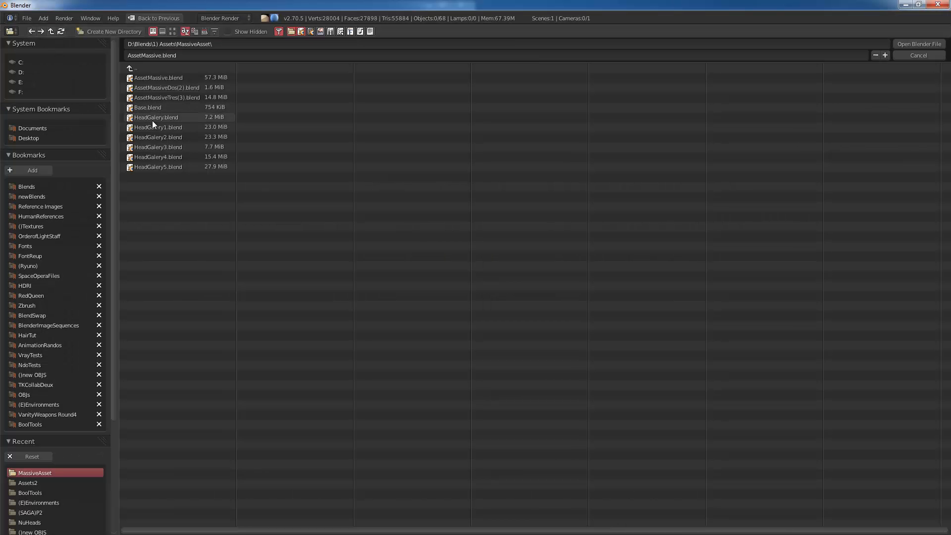
double_click(166, 167)
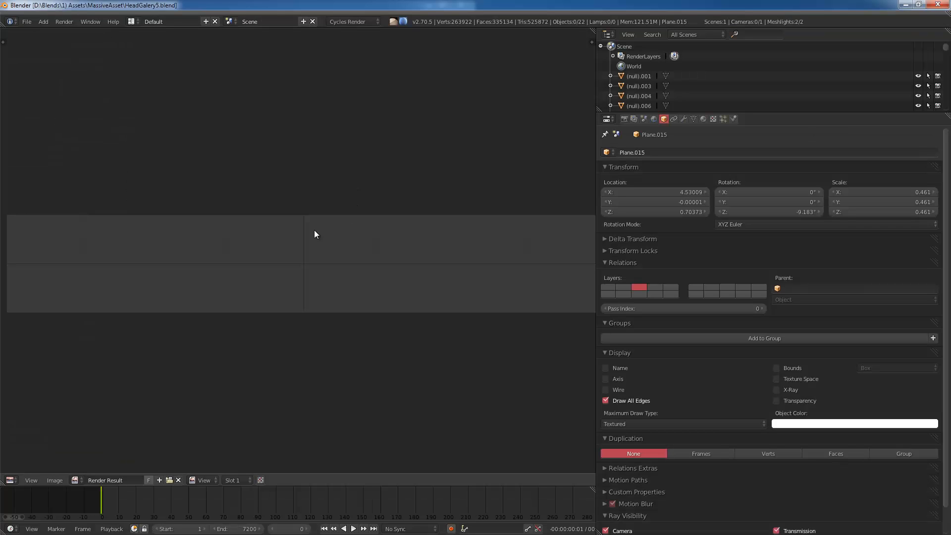
key("Escape")
Step: Look along the row of sculpted heads in the head gallery through the camera view
scroll(218, 256, "down", 2)
middle_click_drag(347, 241, 573, 245, "shift")
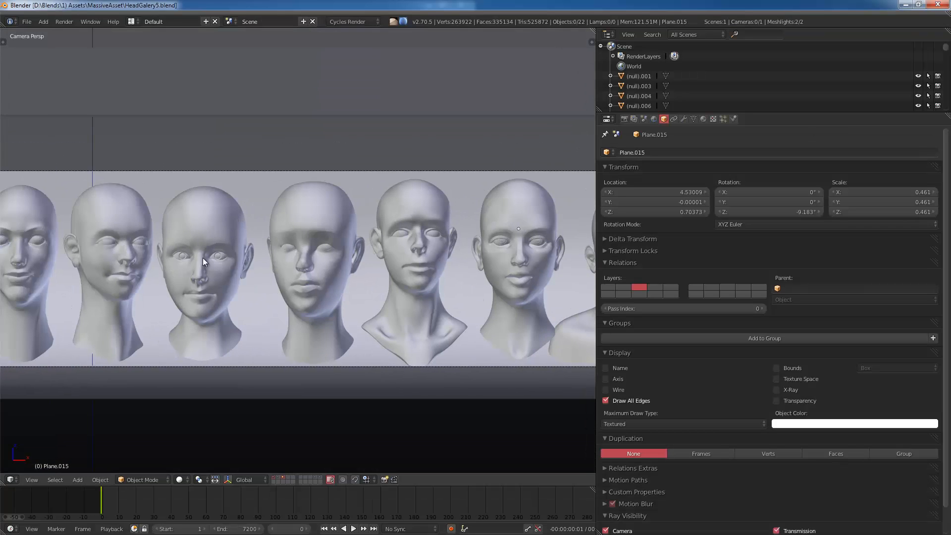
middle_click_drag(204, 257, 437, 270, "shift")
mouse_move(134, 257)
middle_mouse_down("shift")
mouse_move(392, 243)
mouse_move(338, 268)
middle_mouse_up("shift")
middle_click_drag(578, 267, 335, 262, "shift")
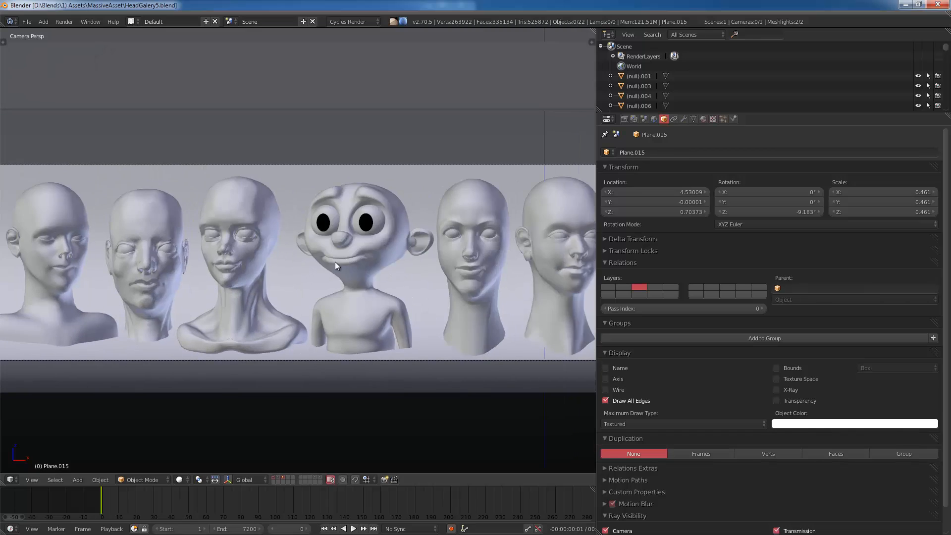
Step: Browse the remaining heads in this gallery and open HeadGalery4.blend from the MassiveAsset folder
middle_click_drag(451, 274, 244, 286, "shift")
mouse_move(545, 303)
middle_mouse_down("shift")
mouse_move(332, 299)
mouse_move(196, 316)
middle_mouse_up("shift")
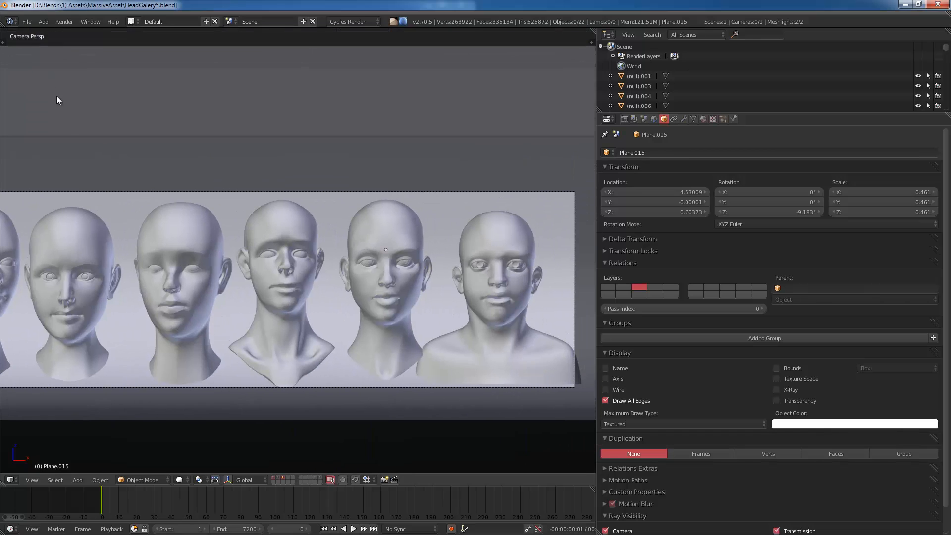
left_click(27, 21)
left_click(39, 43)
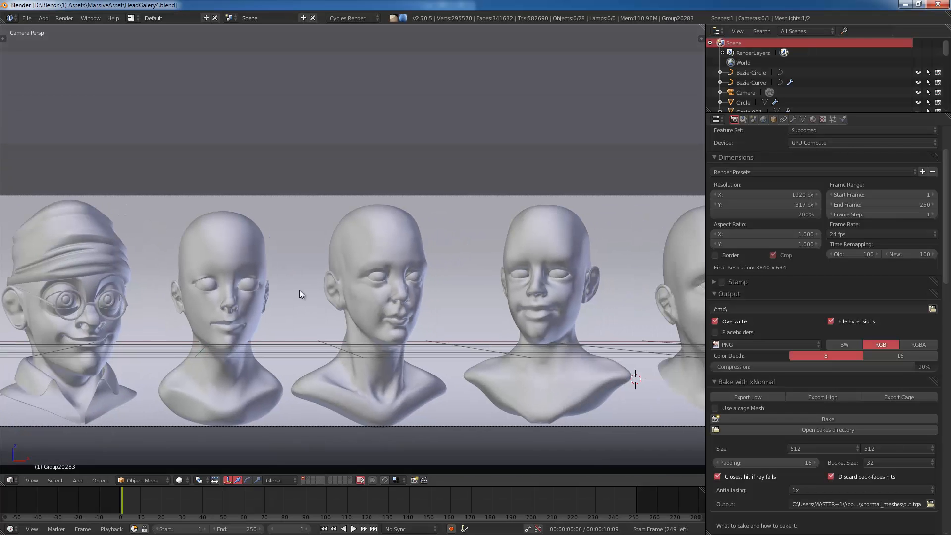
Step: Examine the full row of sculpted heads in HeadGalery4 through the camera view
middle_click_drag(380, 313, 179, 281, "shift")
middle_click_drag(258, 289, 165, 289, "shift")
mouse_move(257, 289)
middle_mouse_down("shift")
mouse_move(464, 282)
mouse_move(536, 289)
middle_mouse_up("shift")
middle_click_drag(400, 292, 644, 294, "shift")
middle_click_drag(206, 296, 347, 303, "shift")
middle_click_drag(227, 308, 382, 302, "shift")
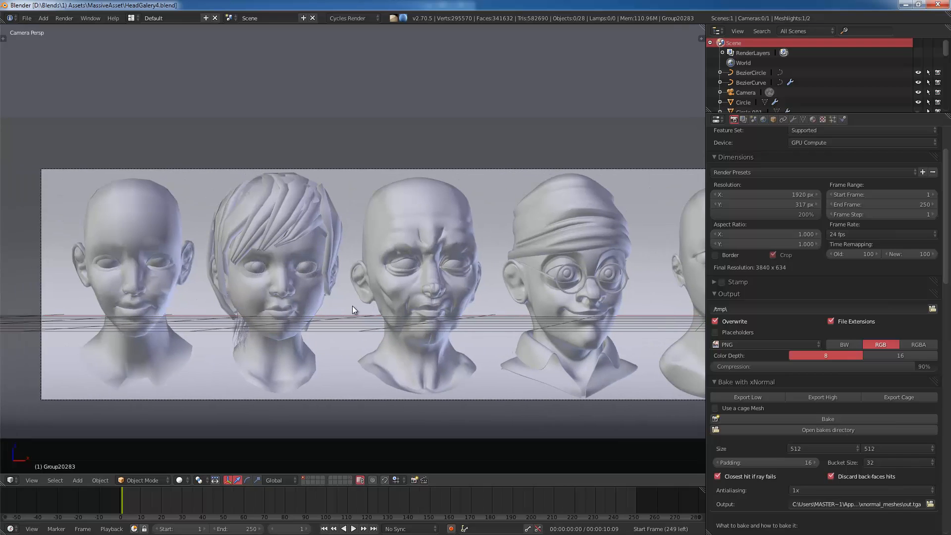
mouse_move(323, 312)
middle_mouse_down("shift")
mouse_move(357, 308)
mouse_move(182, 295)
middle_mouse_up("shift")
middle_click_drag(450, 306, 390, 304, "shift")
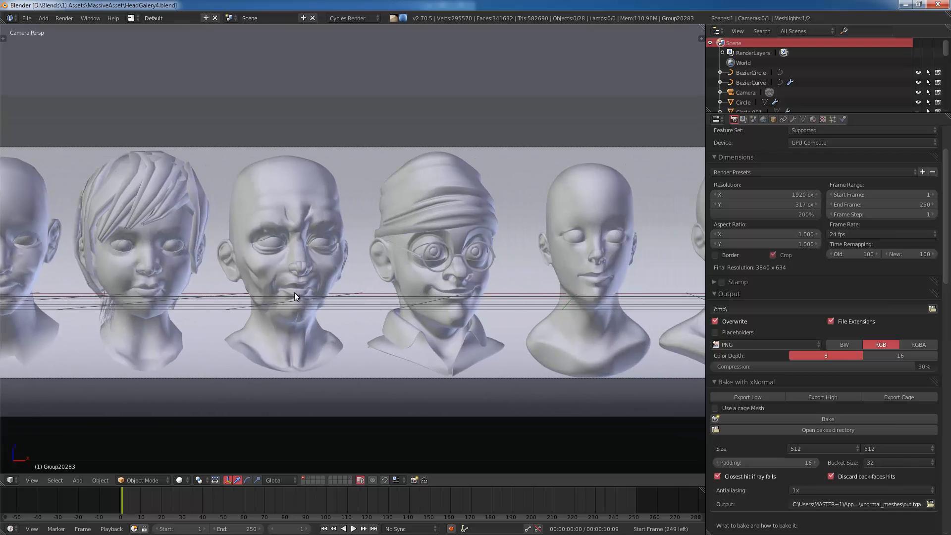
Step: Copy the bald head at the start of the gallery row and paste it into the low-poly head scene
middle_click_drag(294, 295, 572, 302, "shift")
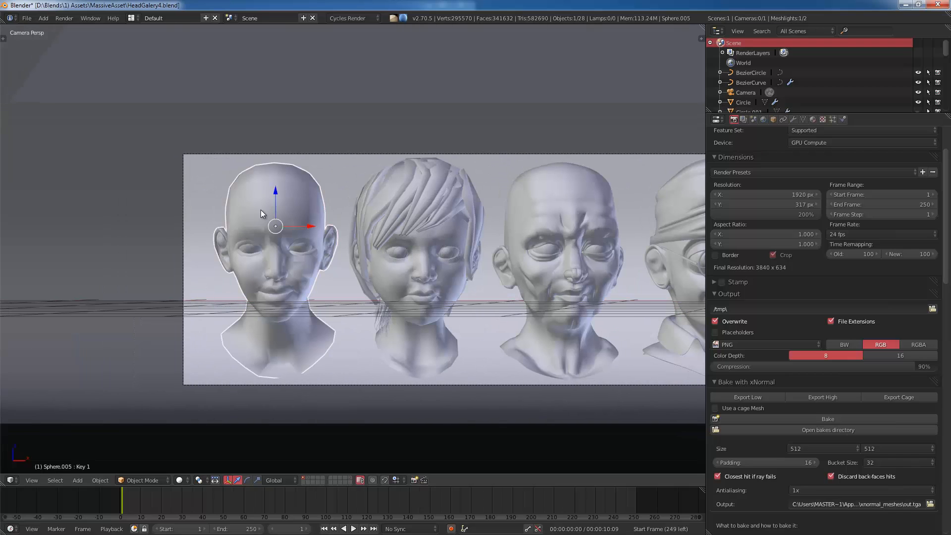
key("ctrl+c")
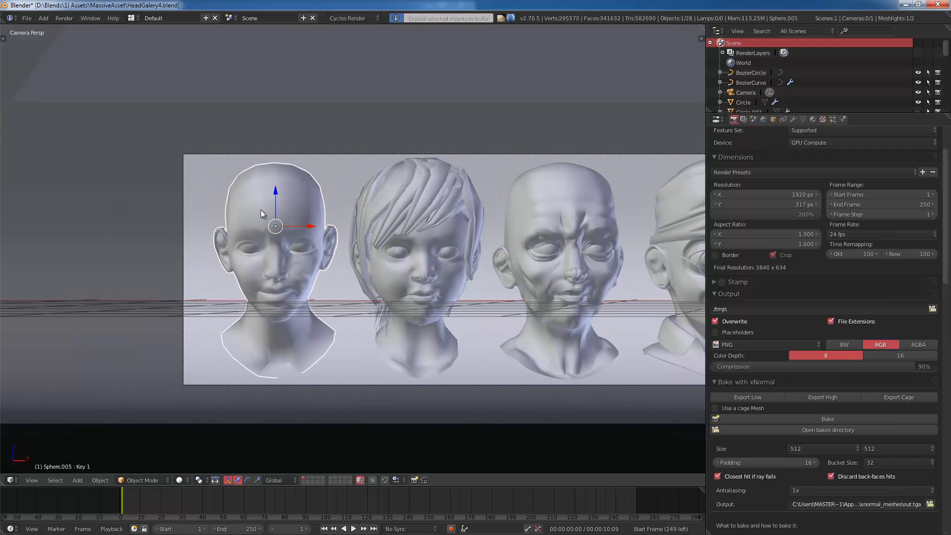
left_click(905, 5)
key("ctrl+v")
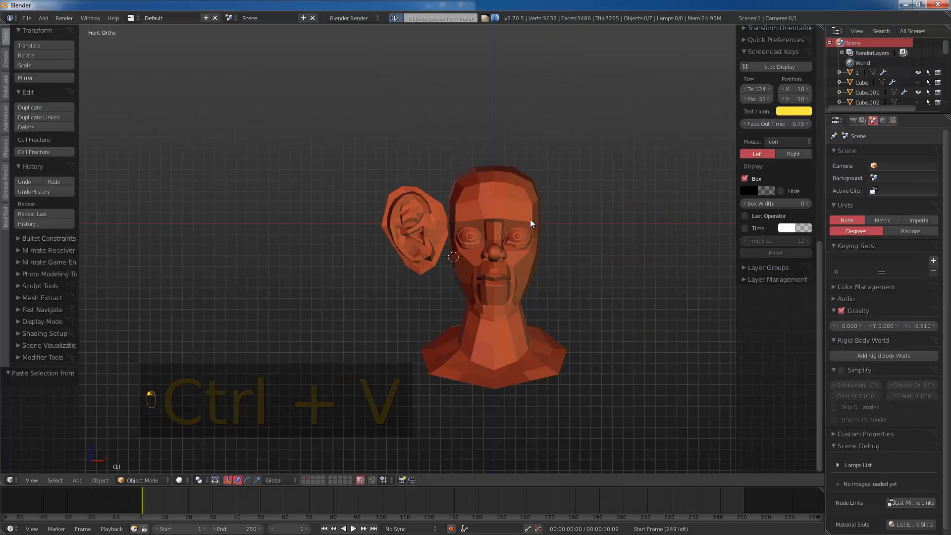
Step: Show layer 1 and scale up the pasted head
key("1")
key("2")
key("1")
scroll(526, 213, "up", 6)
key("s")
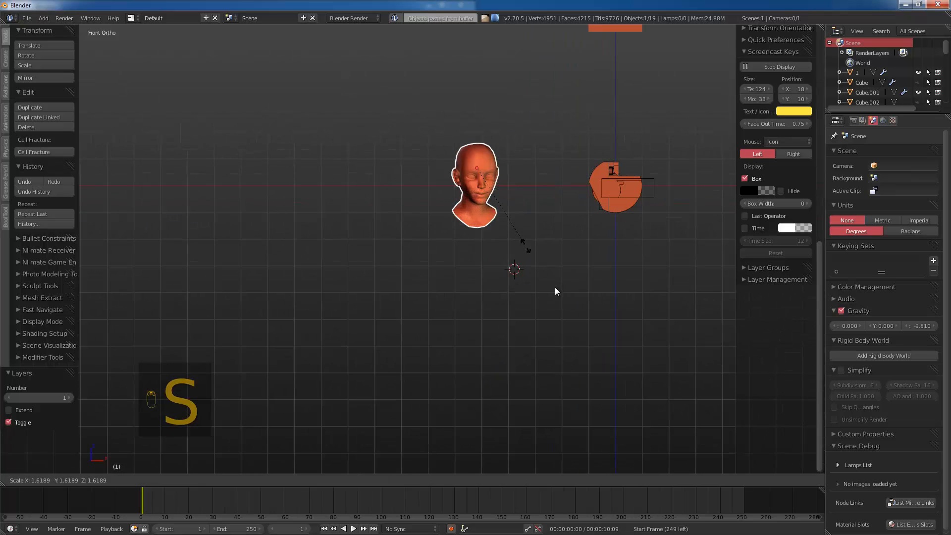
left_click(534, 269)
key("s")
left_click(569, 323)
Step: Move the pasted head to layer 2, display that layer and clear the head's rotation
key("m")
key("2")
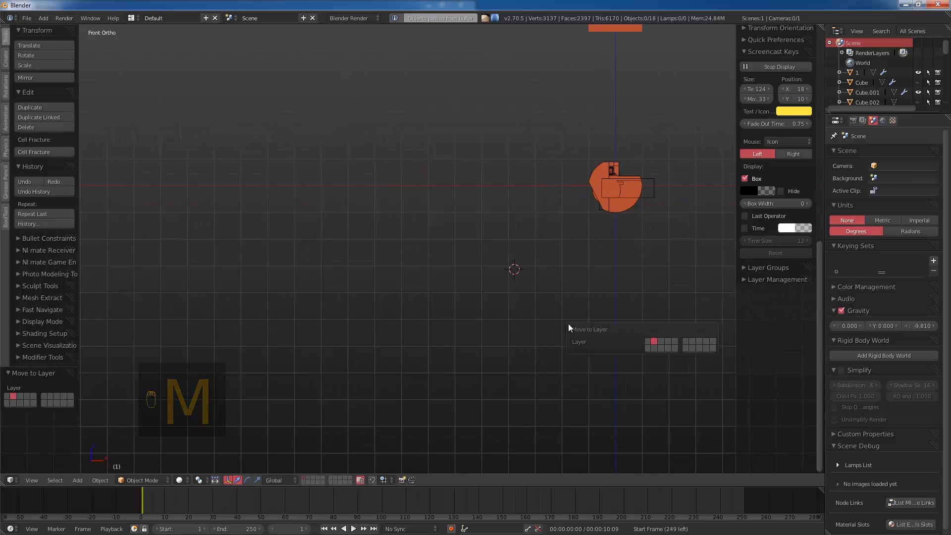
key("2")
scroll(556, 319, "down", 2)
key("alt+r")
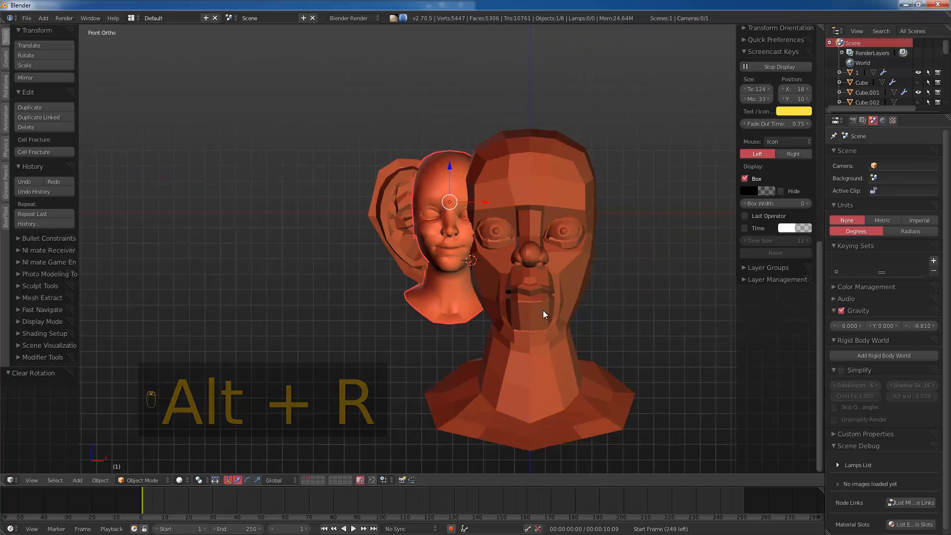
Step: Move the pasted head aside and delete it from the scene
key("g")
left_click(382, 328)
key("x")
left_click(382, 327)
Step: Rotate the separate ear beside the low-poly head about -86° around the Z axis
scroll(418, 237, "up", 4)
right_click(452, 218)
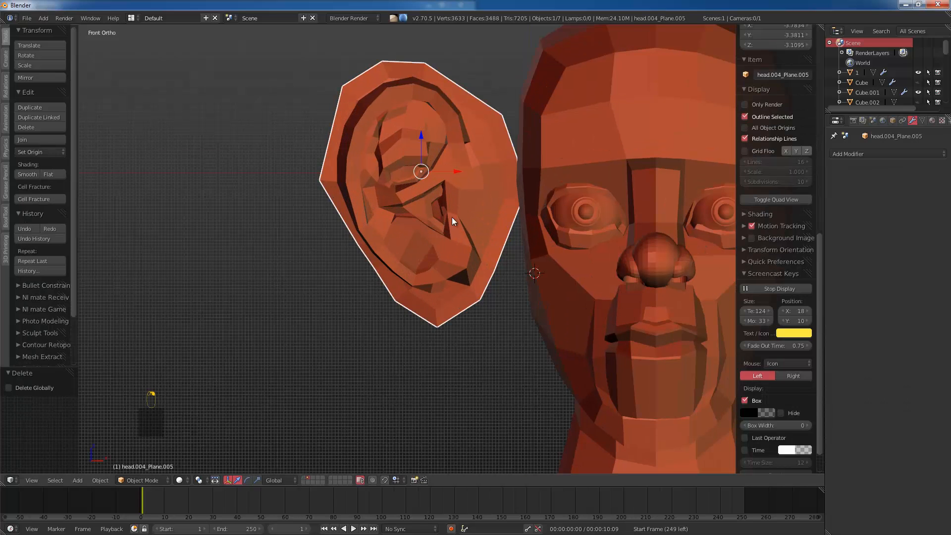
key("r")
key("z")
left_click(541, 211)
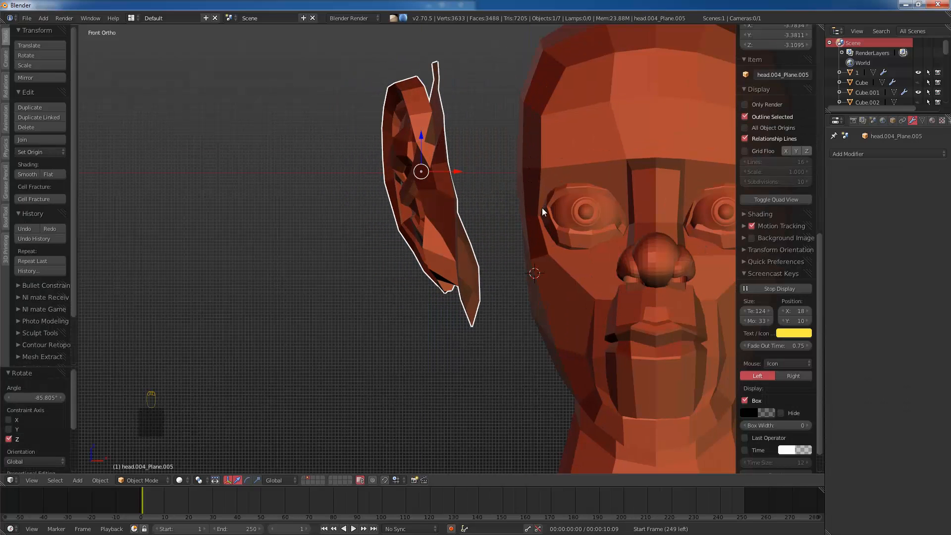
Step: Scale the ear down and place it against the side of the head at eye level
key("s")
left_click(499, 171)
key("g")
left_click(599, 239)
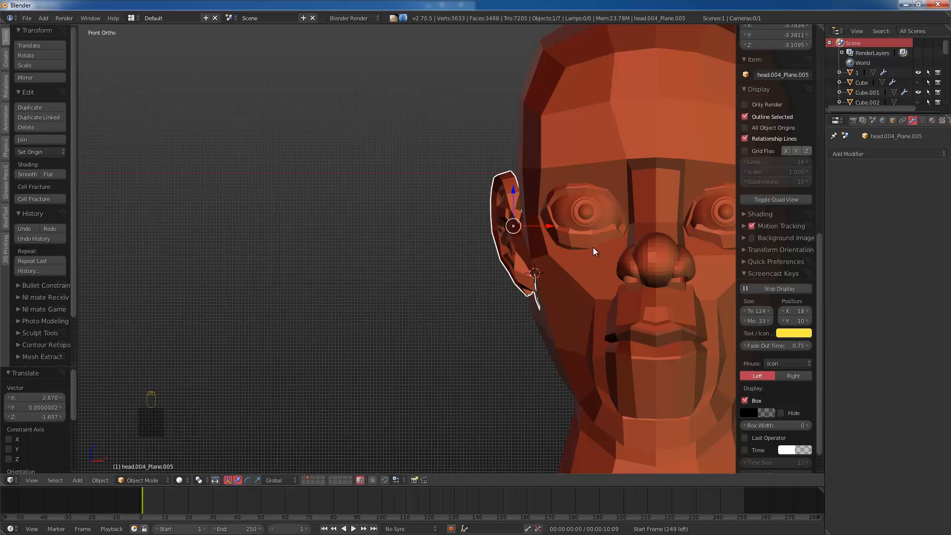
Step: Scale the ear by about 1.38 along X and reposition it slightly outward and down
key("s")
key("x")
left_click(617, 253)
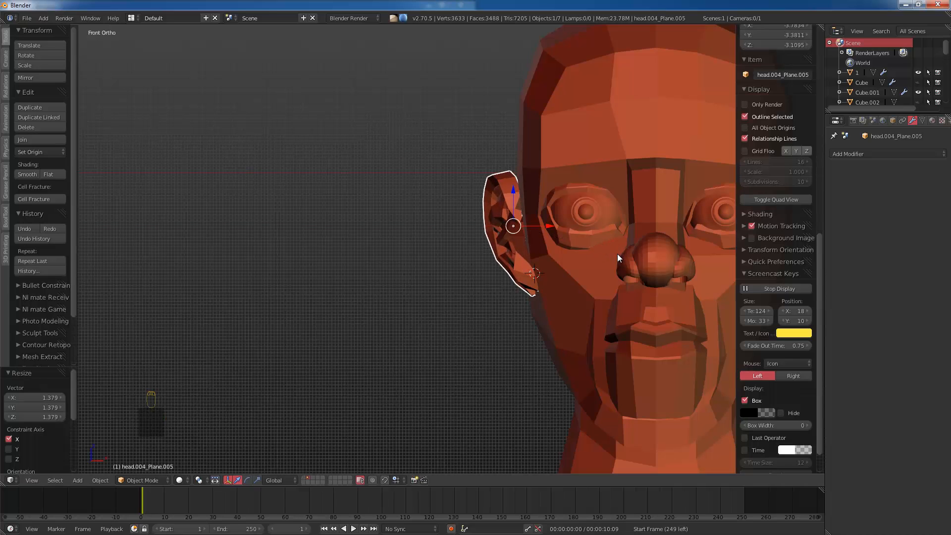
key("g")
left_click(607, 263)
Step: Scale the ear down further and slide it along Y to fit the side of the head
middle_click_drag(607, 262, 404, 228)
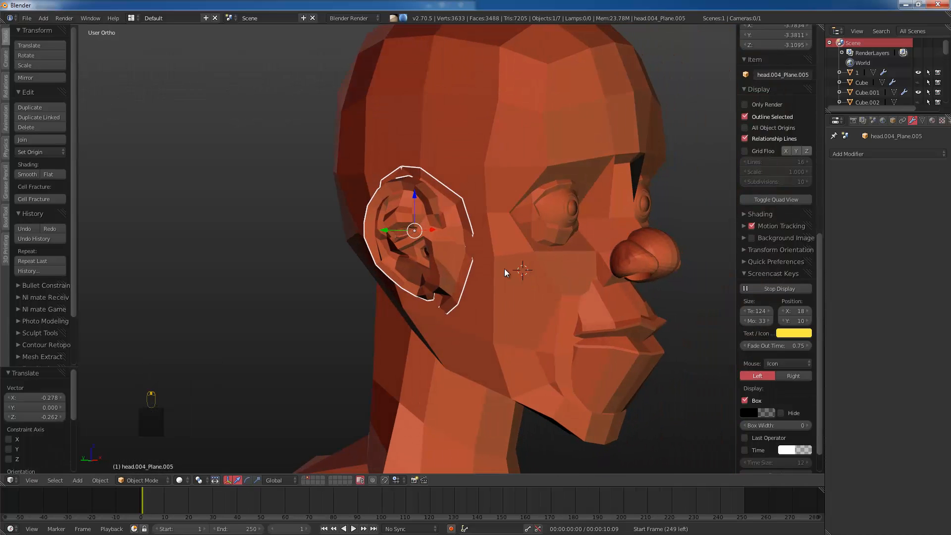
key("s")
left_click(438, 269)
middle_click_drag(438, 269, 388, 236)
key("g")
key("y")
left_click(278, 233)
Step: In Edit Mode, turn off proportional editing and move the ear's outer rim vertices nearest the face 0.451 along X
key("Tab")
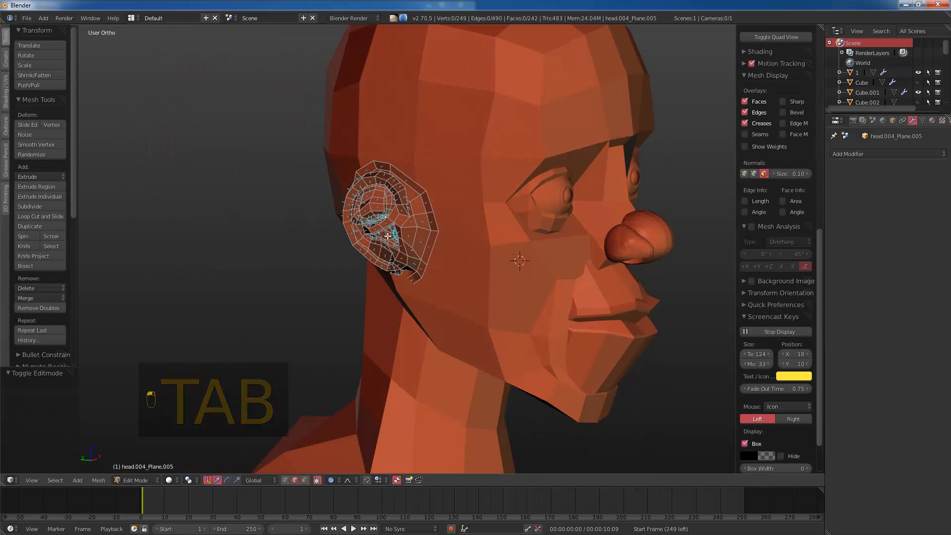
key("ctrl+Tab")
left_click(429, 196)
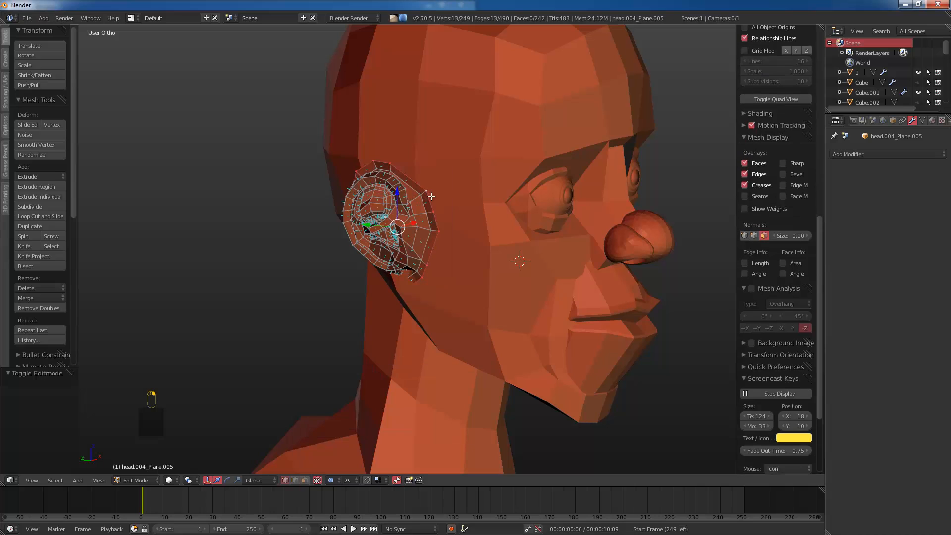
key("z")
key("z")
left_click(418, 222)
right_click(420, 221)
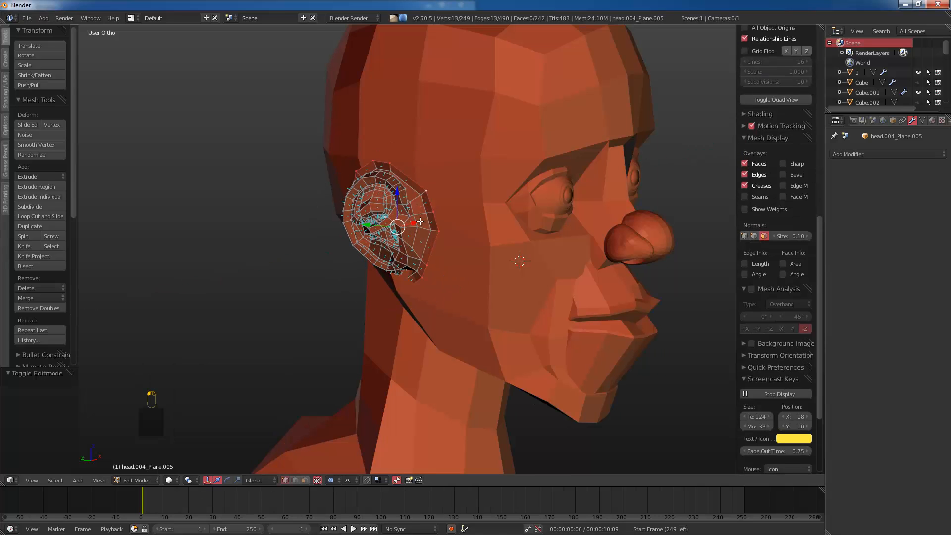
key("o")
left_click_drag(414, 222, 422, 221)
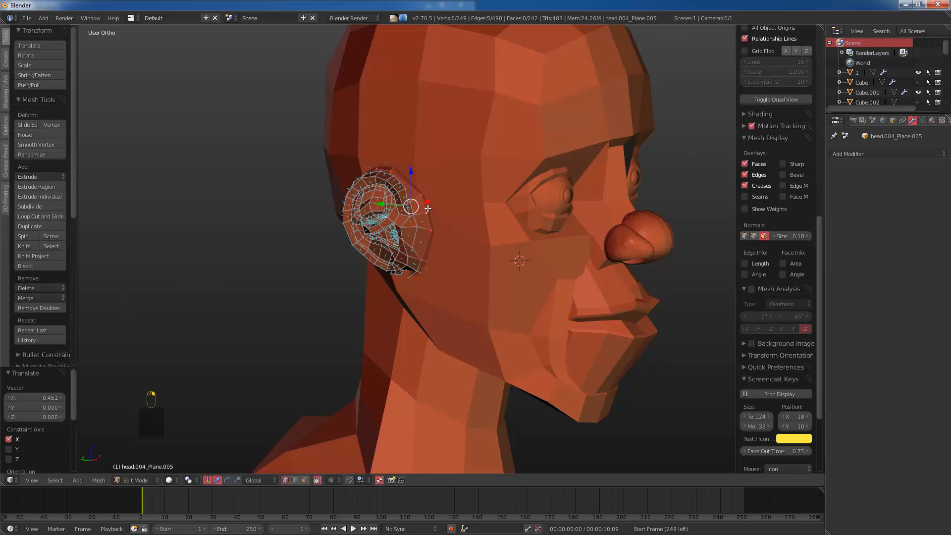
Step: Leave Edit Mode, shift the whole ear 0.251 along X into the head and deselect it in the front view
middle_click_drag(416, 255, 256, 252)
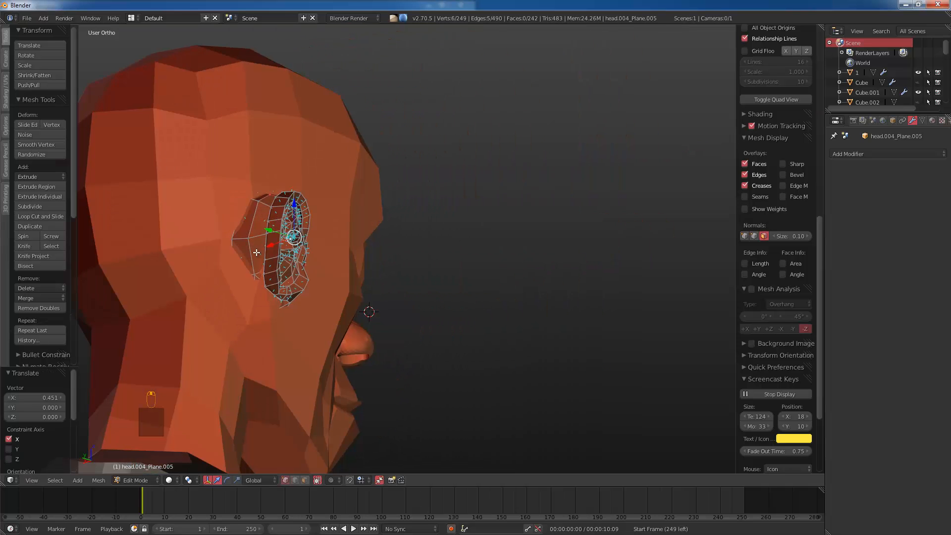
key("z")
mouse_move(290, 306)
middle_mouse_down()
mouse_move(272, 294)
mouse_move(255, 323)
mouse_move(310, 327)
mouse_move(299, 282)
middle_mouse_up()
key("z")
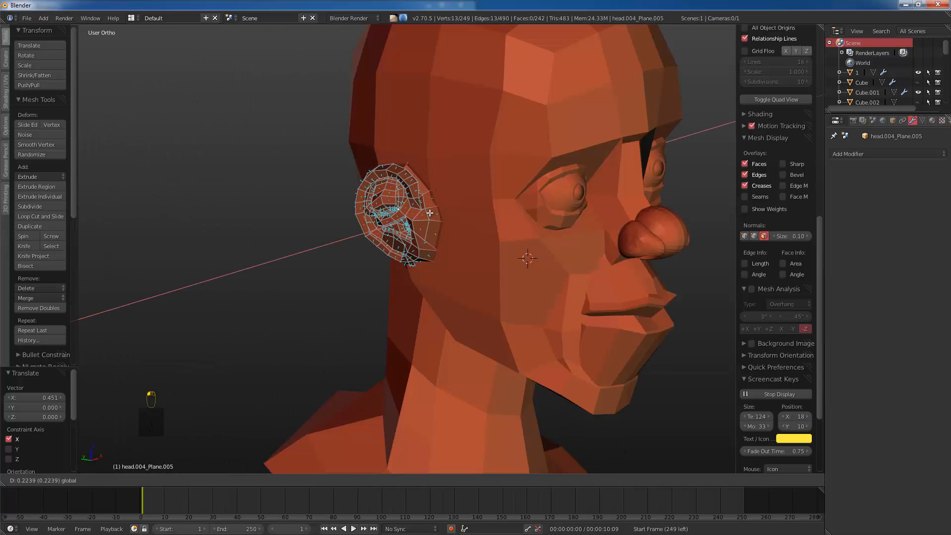
key("Tab")
key("g")
key("x")
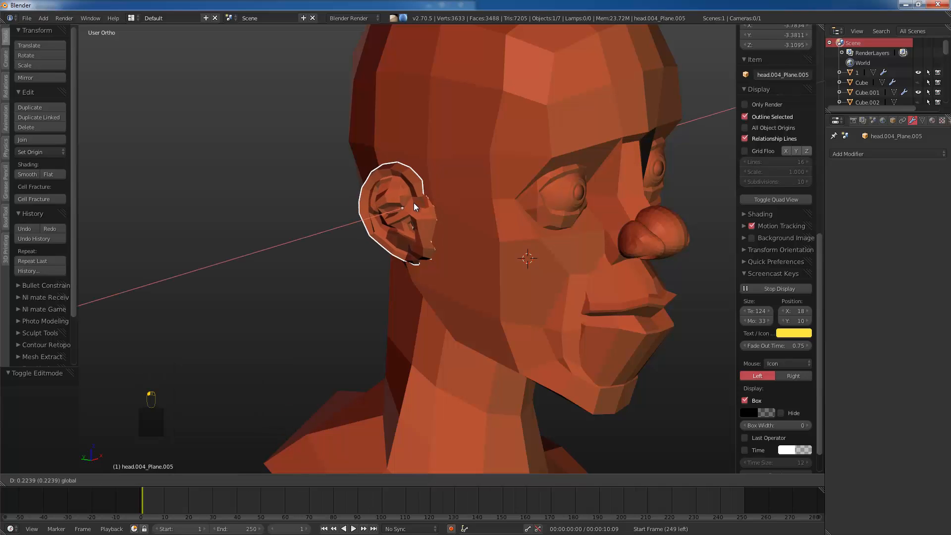
left_click(415, 204)
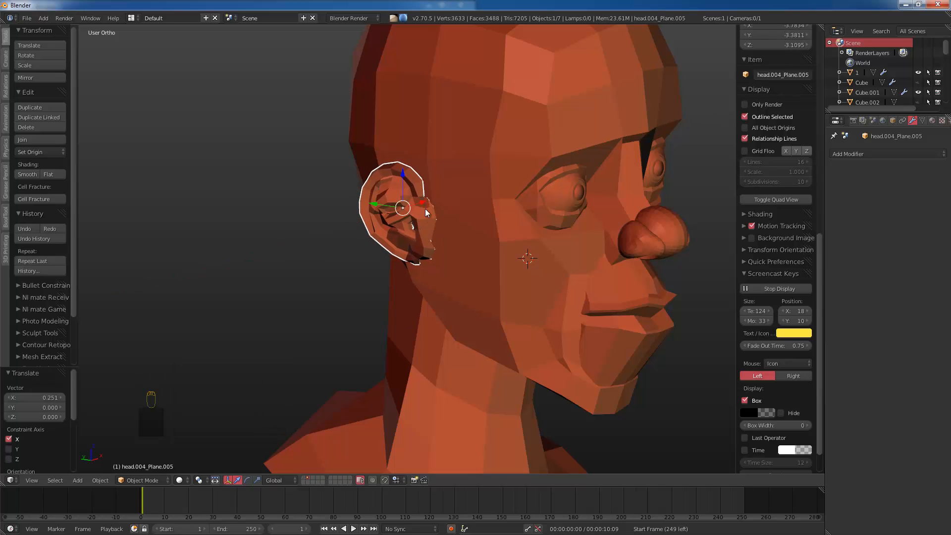
key("a")
key("KP_1")
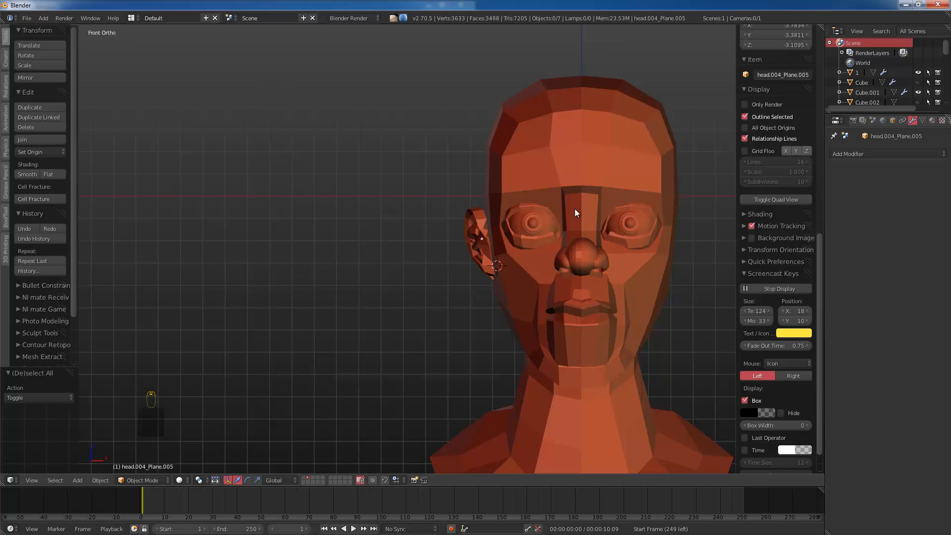
middle_click_drag(574, 210, 523, 212, "shift")
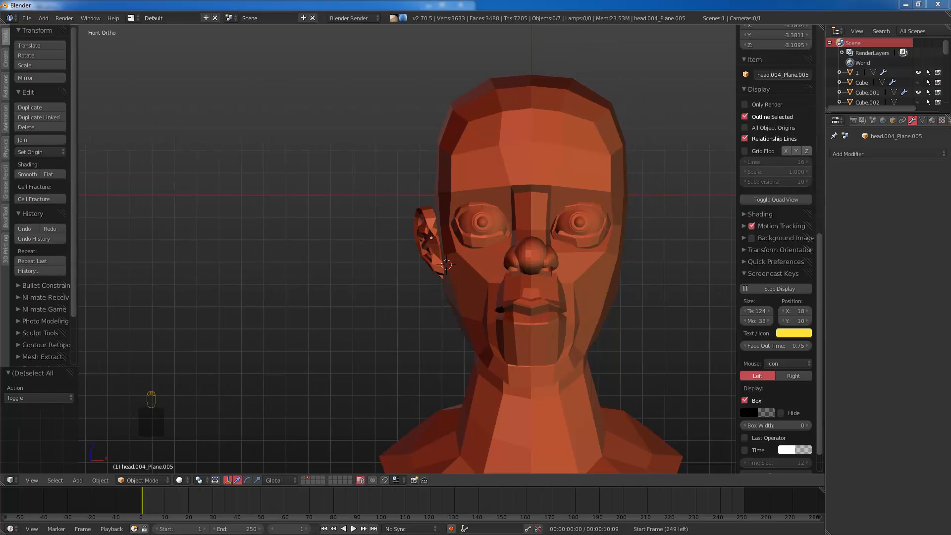
left_click_drag(950, 103, 574, 104)
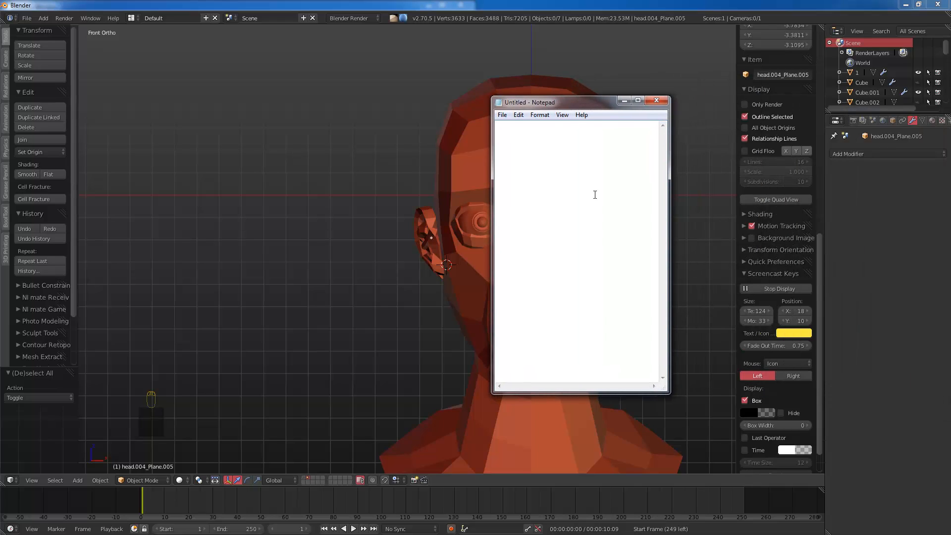
left_click(656, 102)
left_click(513, 272)
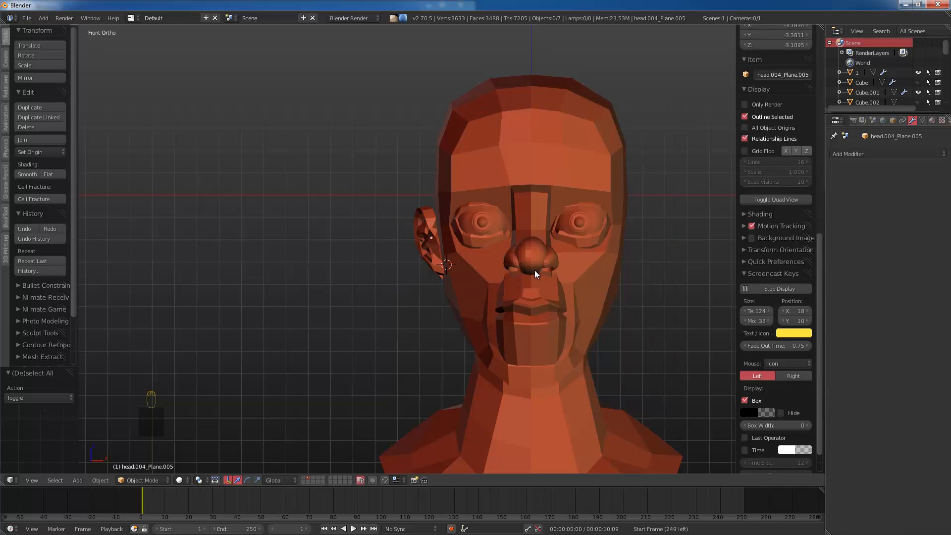
Step: Edit the mouth piece as wireframe in the right view and move its lip vertices back toward the face
middle_click_drag(226, 347, 411, 283)
key("KP_1")
key("KP_3")
scroll(396, 194, "up", 5)
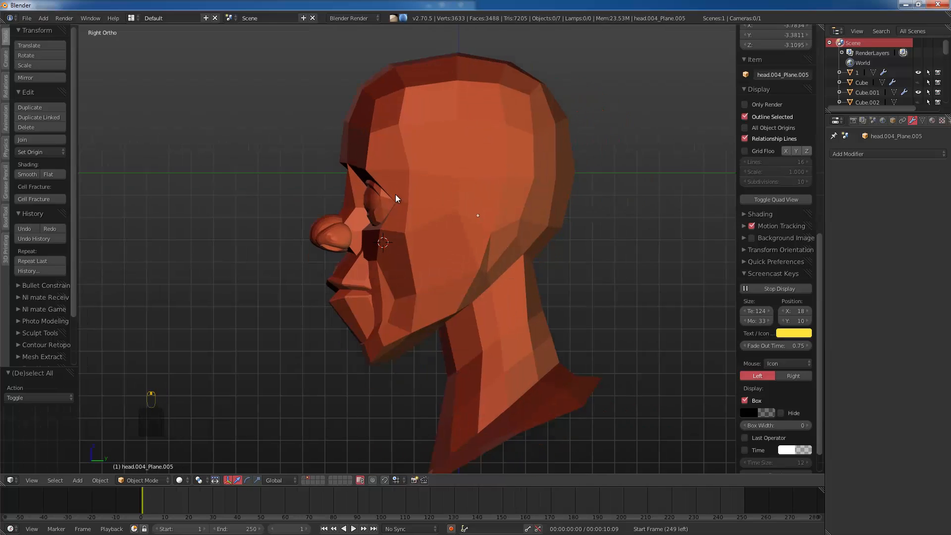
right_click(372, 272)
key("Tab")
key("z")
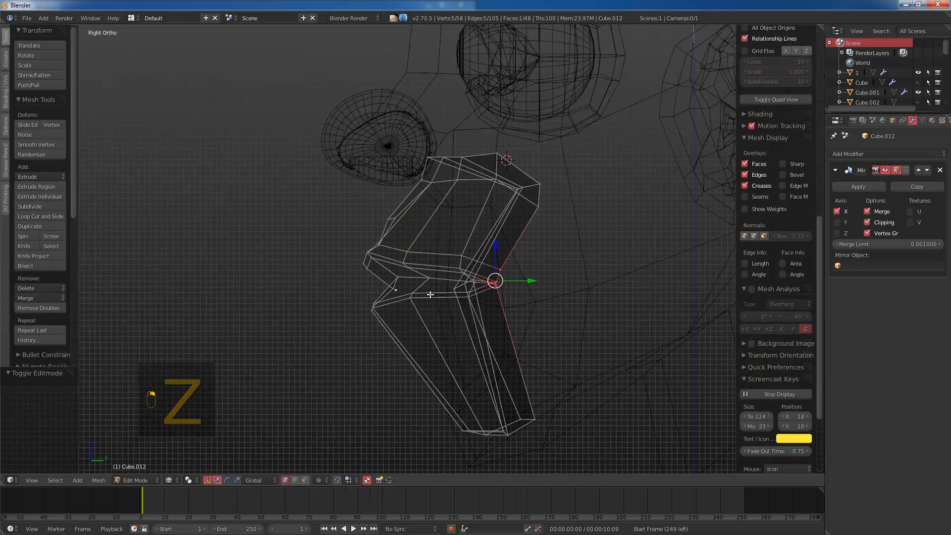
key("a")
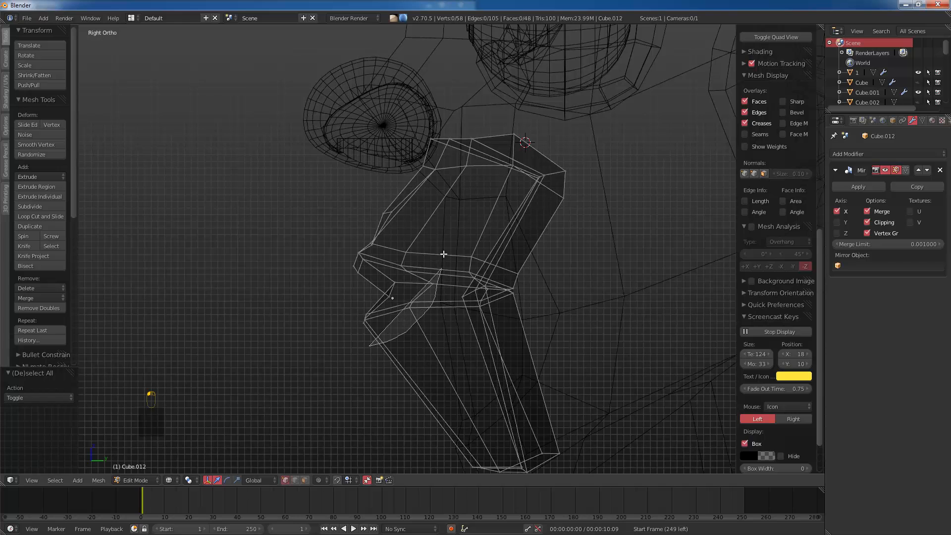
mouse_move(388, 219)
left_mouse_down("ctrl")
mouse_move(314, 291)
mouse_move(342, 358)
left_mouse_up("ctrl")
key("g")
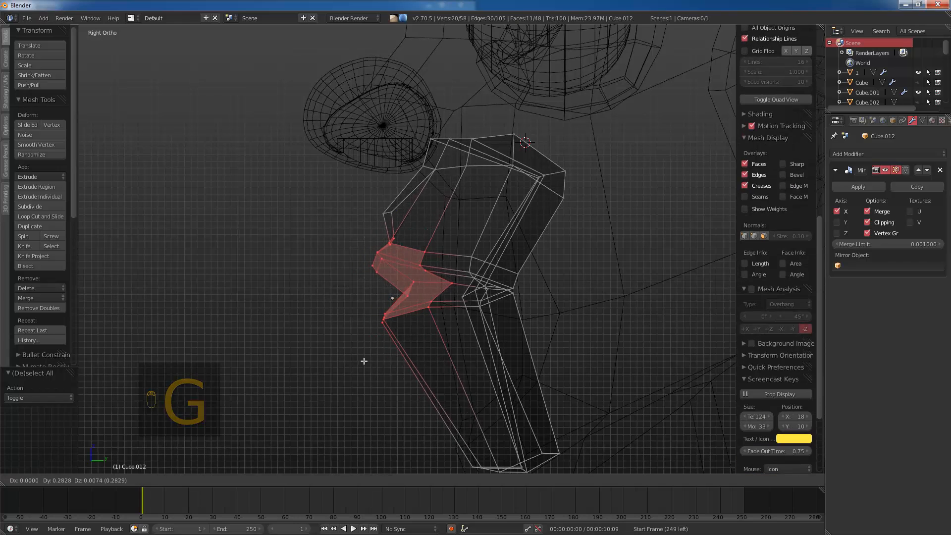
left_click(384, 260)
Step: Move the two vertices just above the upper lip back and slightly down
key("a")
right_click(386, 213)
key("g")
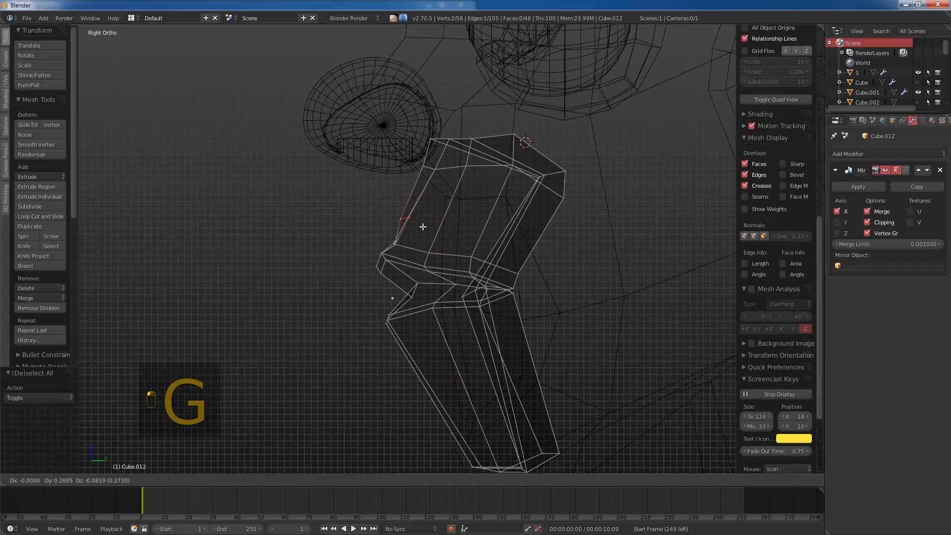
left_click(428, 227)
Step: Lasso-select the front vertices of the lips and move them slightly further back
key("a")
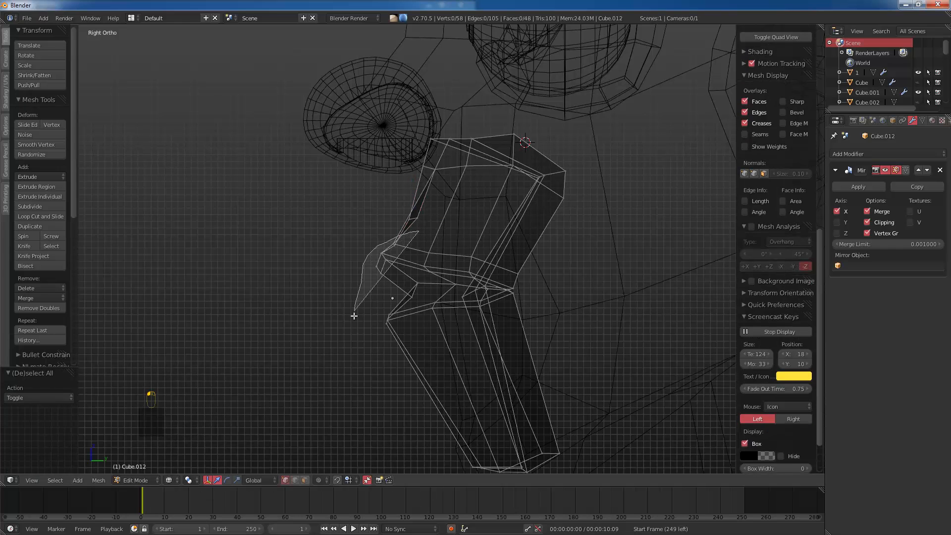
mouse_move(413, 261)
left_mouse_down("ctrl")
mouse_move(450, 239)
mouse_move(423, 258)
left_mouse_up("ctrl")
key("g")
left_click(421, 262)
Step: Select the middle column of vertices across the lips and move it 0.060 in Y and -0.022 in Z
key("a")
key("a")
key("a")
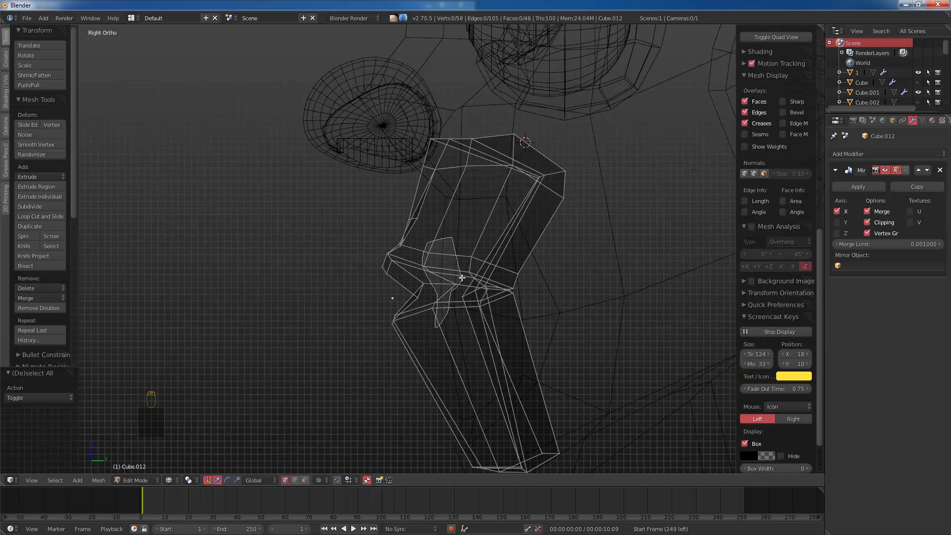
left_click_drag(461, 278, 439, 297, "ctrl")
key("g")
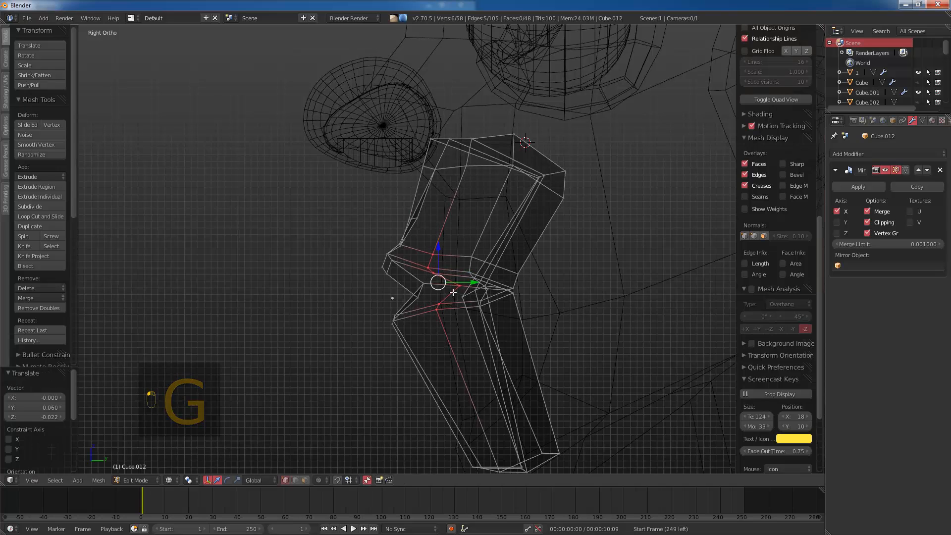
Step: Return the mouth piece to Object Mode with solid shading and examine the whole face from the front and at an angle
key("z")
key("Tab")
key("KP_1")
scroll(406, 294, "down", 5)
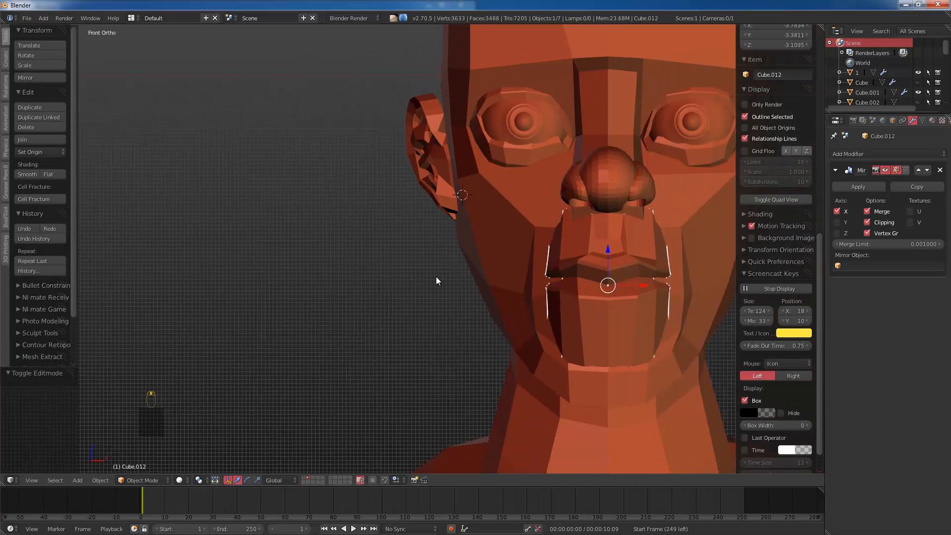
key("a")
middle_click_drag(404, 304, 455, 238)
right_click(481, 223)
key("z")
key("z")
key("z")
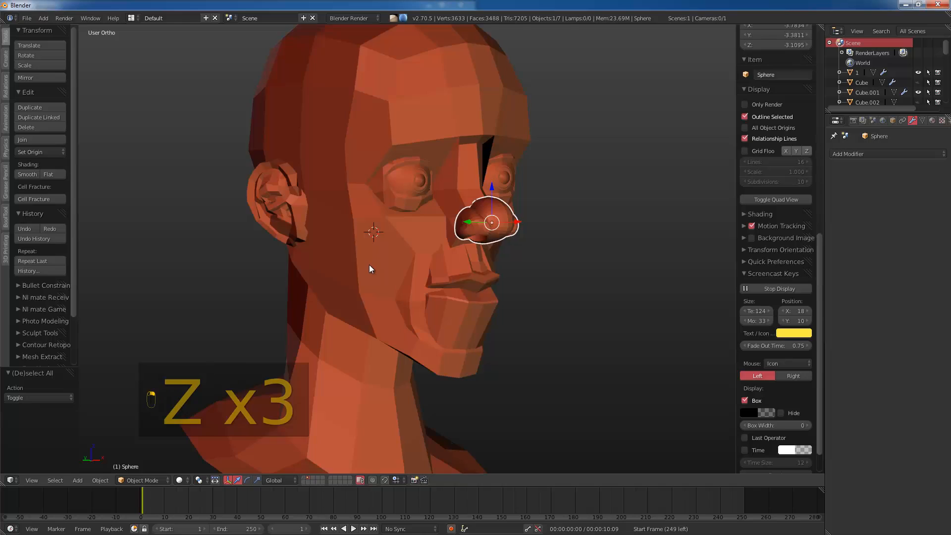
Step: Select the head mesh and apply its Mirror modifier
right_click(370, 260)
key("a")
right_click(435, 141)
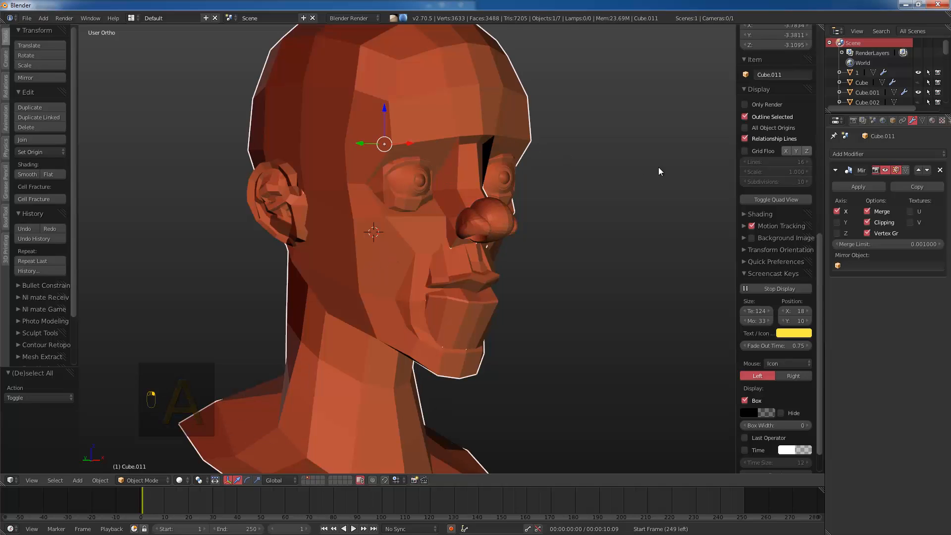
scroll(693, 171, "down", 1)
left_click(858, 187)
Step: Scale the mirrored eye piece by 1.688 in the front view and rotate it -45.96° about Z
right_click(413, 201)
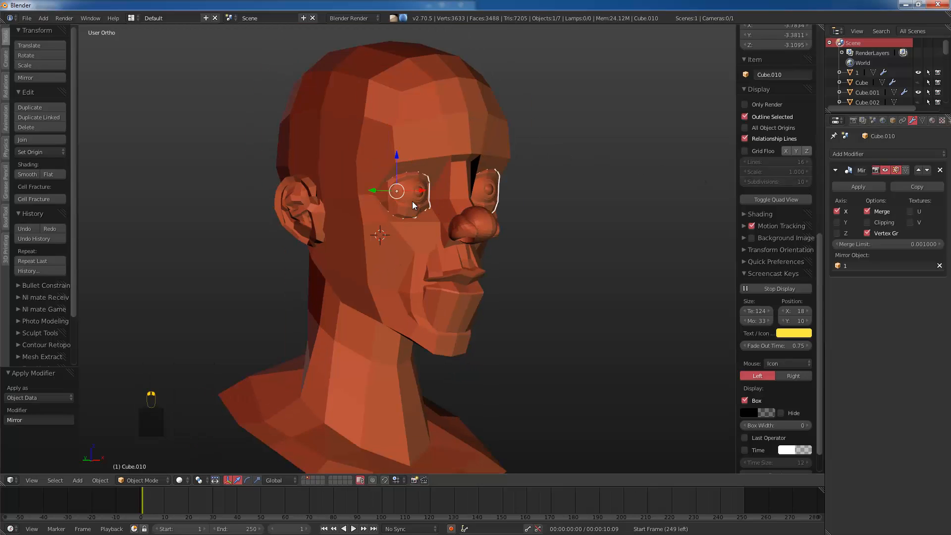
key("KP_1")
scroll(451, 226, "up", 2)
scroll(452, 226, "up", 2)
key("s")
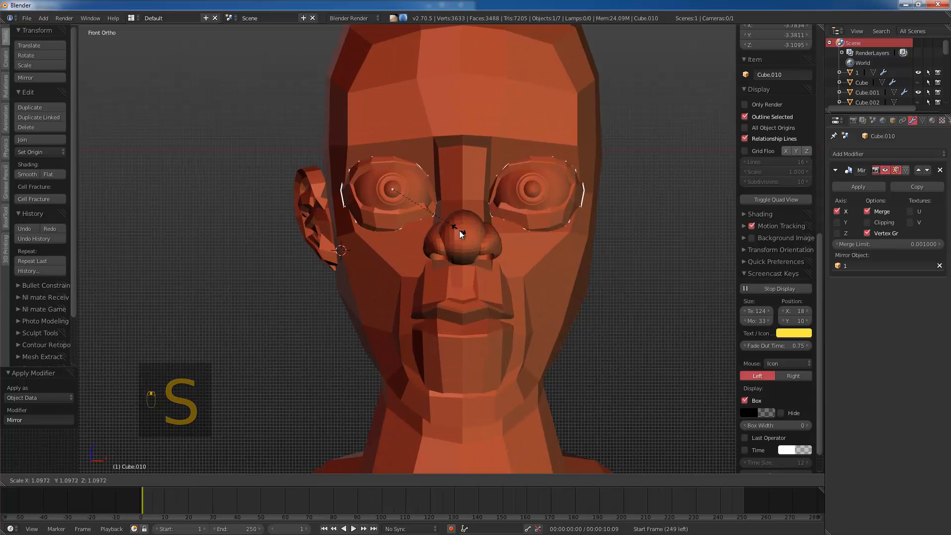
left_click(473, 277)
key("r")
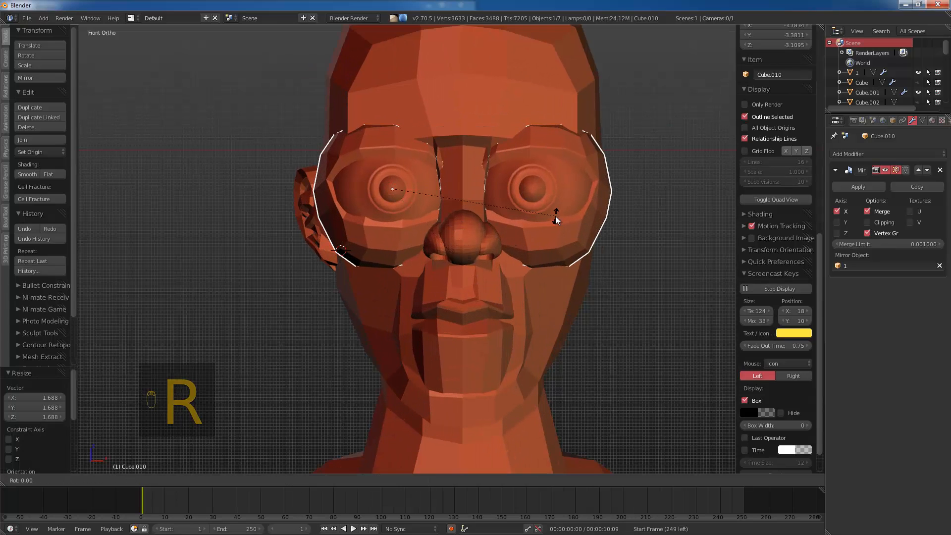
key("z")
left_click(522, 93)
Step: Scale the eye piece down slightly and move it -0.309 in X and -0.370 in Z
key("s")
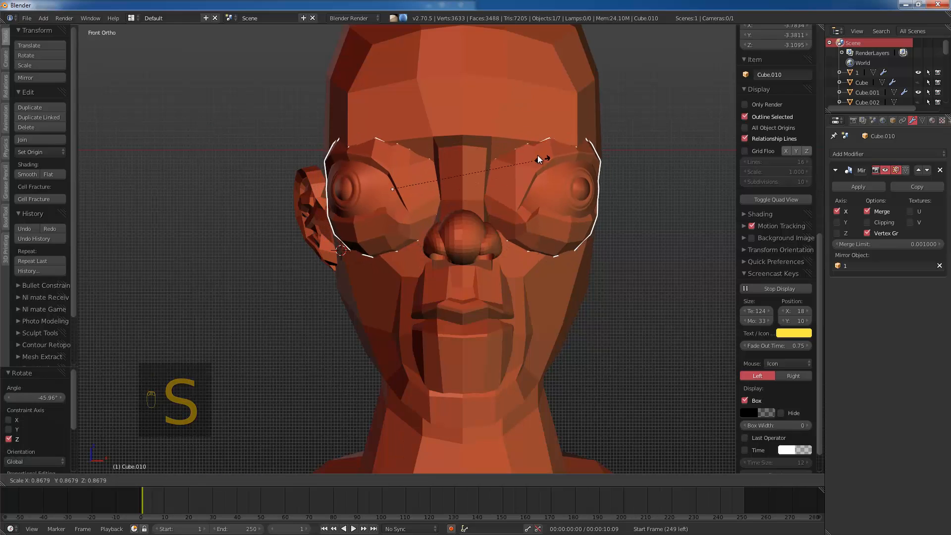
left_click(528, 147)
key("g")
left_click(422, 199)
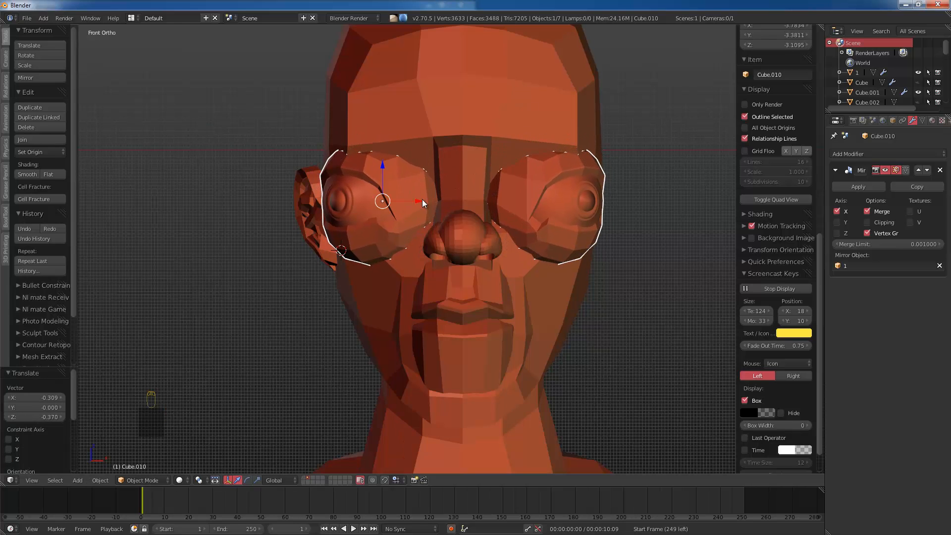
middle_click_drag(422, 199, 448, 203)
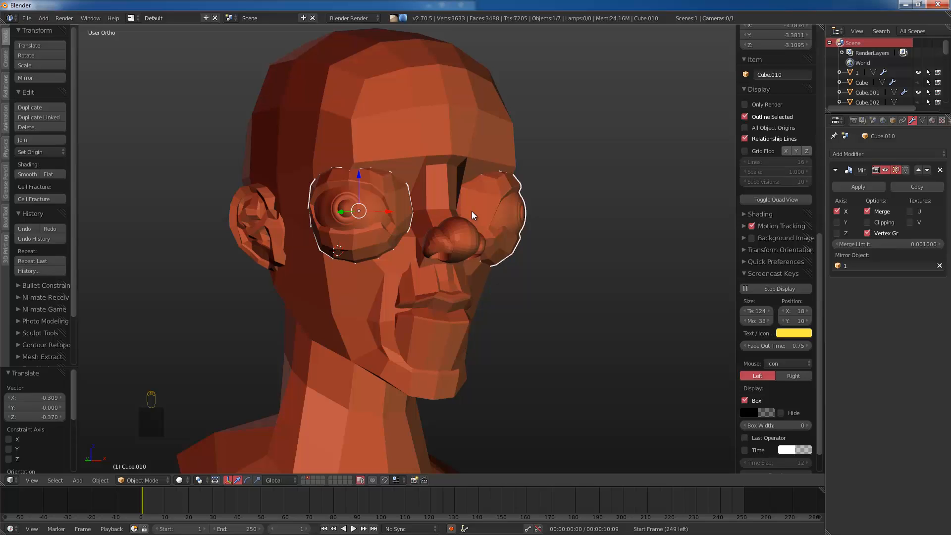
Step: Clear the eye piece's rotation and scale it down to fit the eye socket
key("alt+r")
key("KP_1")
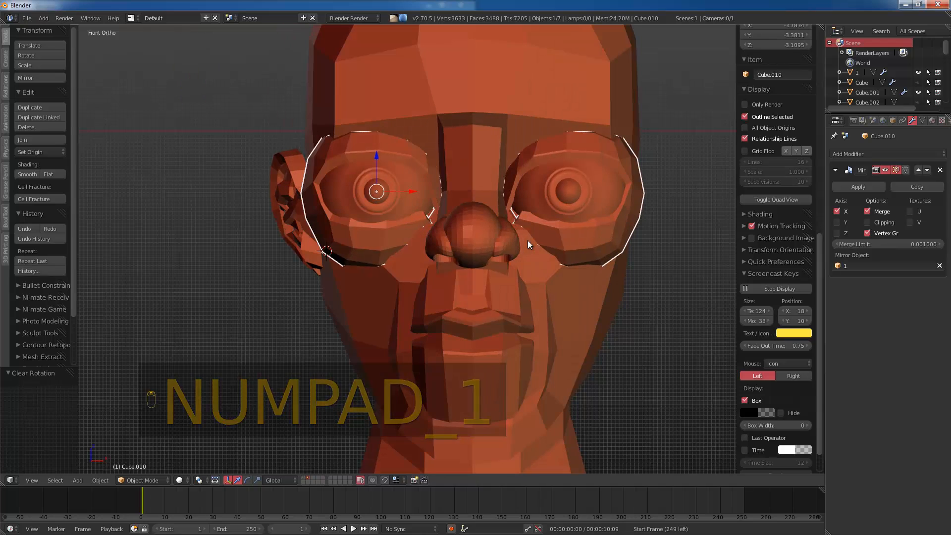
key("s")
left_click(495, 227)
Step: Move the eye piece 0.334 in X and 0.013 in Z, and shift it -0.209 along Y
key("g")
left_click(480, 216)
middle_click_drag(481, 216, 362, 209)
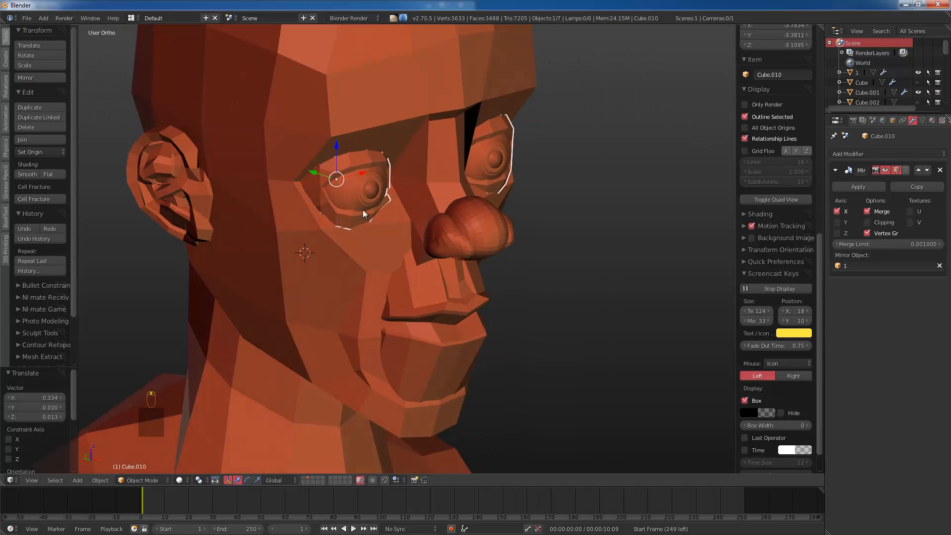
key("g")
key("y")
left_click(321, 174)
Step: Separate the linked eyeball mesh from the eyelids into its own object
middle_click_drag(321, 174, 463, 152)
right_click(464, 156, "shift")
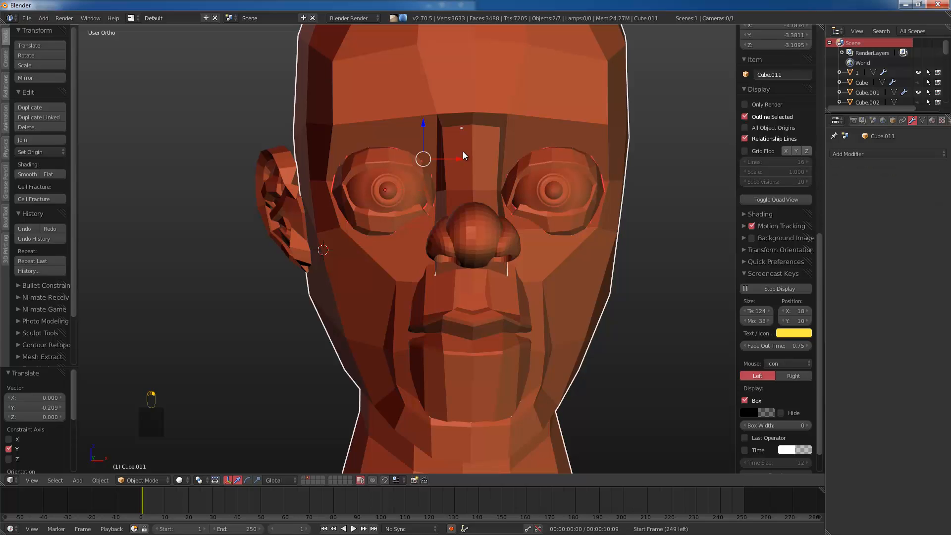
key("Tab")
scroll(460, 151, "up", 3)
key("Tab")
right_click(388, 157)
key("Tab")
key("a")
key("a")
key("a")
key("a")
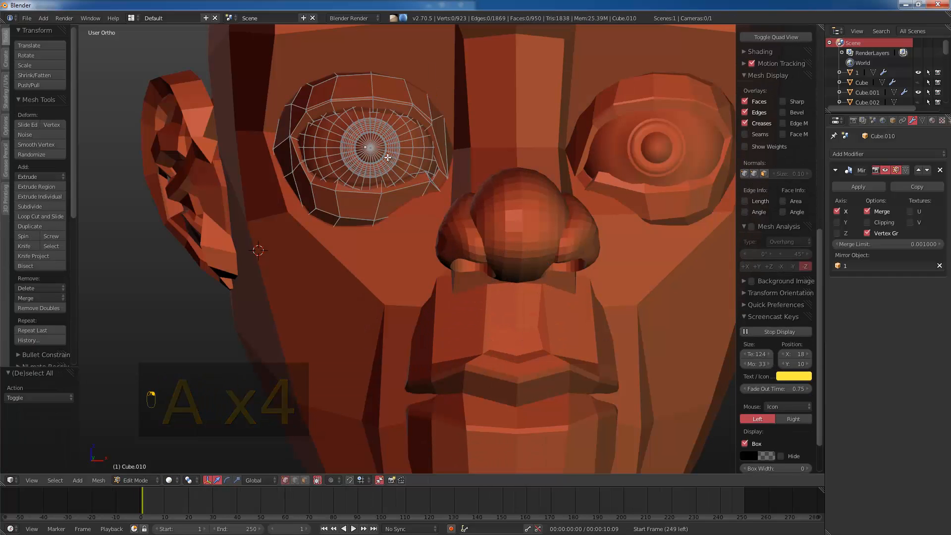
key("l")
key("p")
left_click(387, 157)
key("Tab")
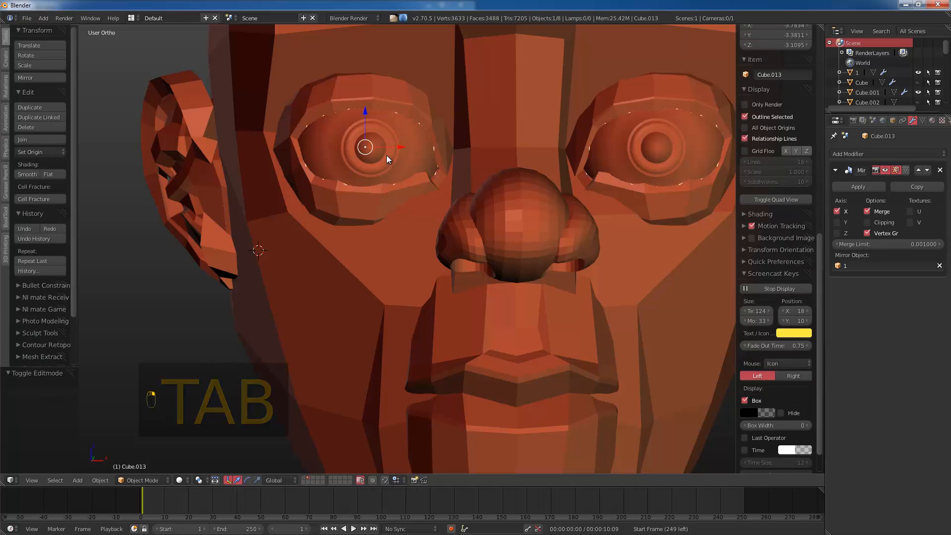
right_click(387, 155)
key("g")
right_click(390, 149)
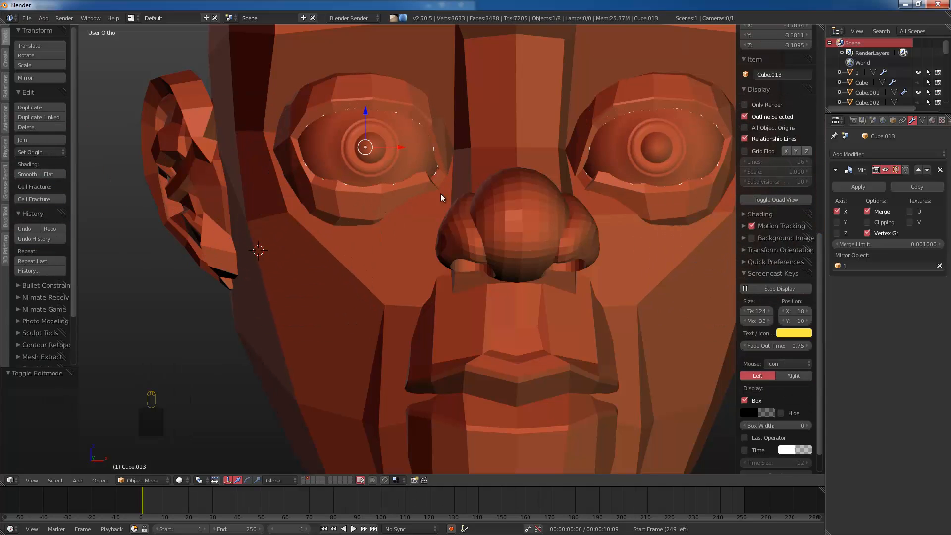
key("g")
right_click(398, 198)
Step: Isolate the eyelid piece in local view to examine its mesh, and return to the full head
key("Tab")
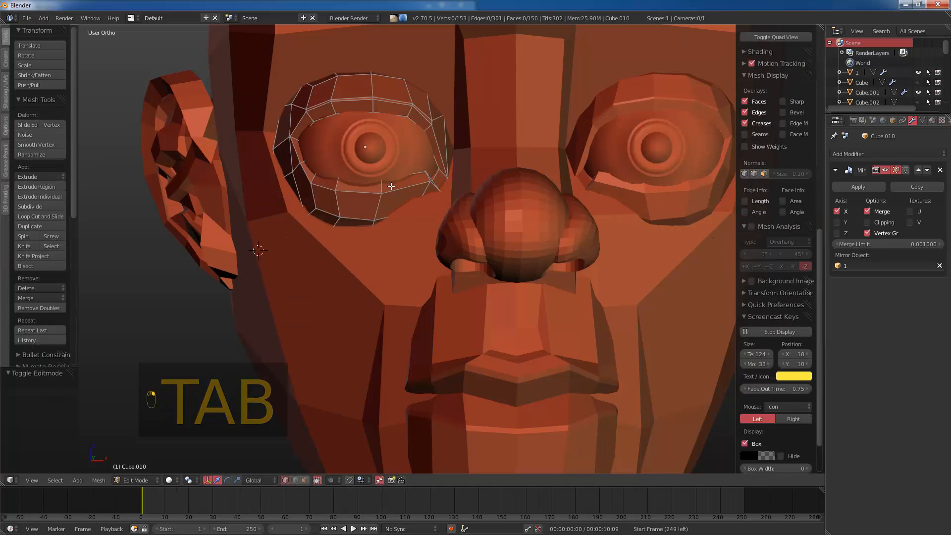
key("a")
key("a")
key("KP_Divide")
key("Tab")
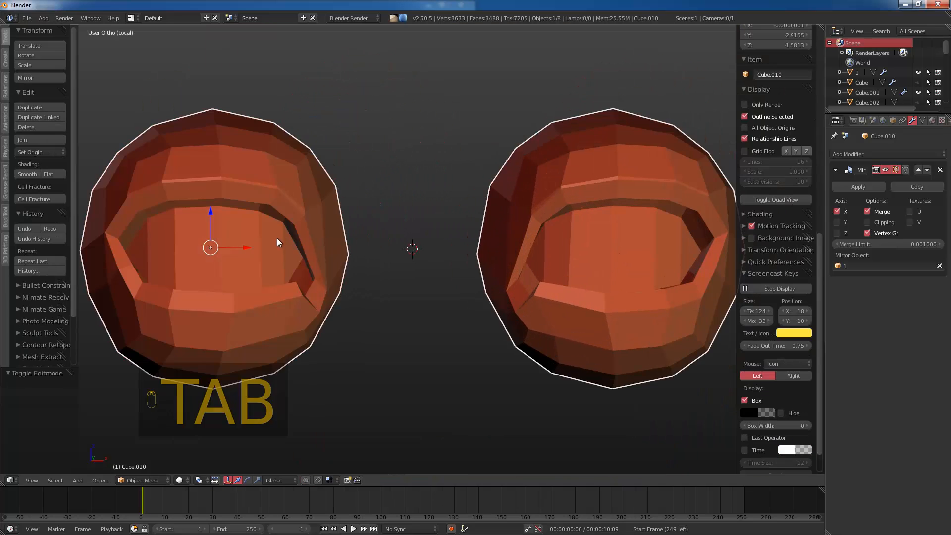
middle_click_drag(169, 227, 366, 210, "shift")
key("Tab")
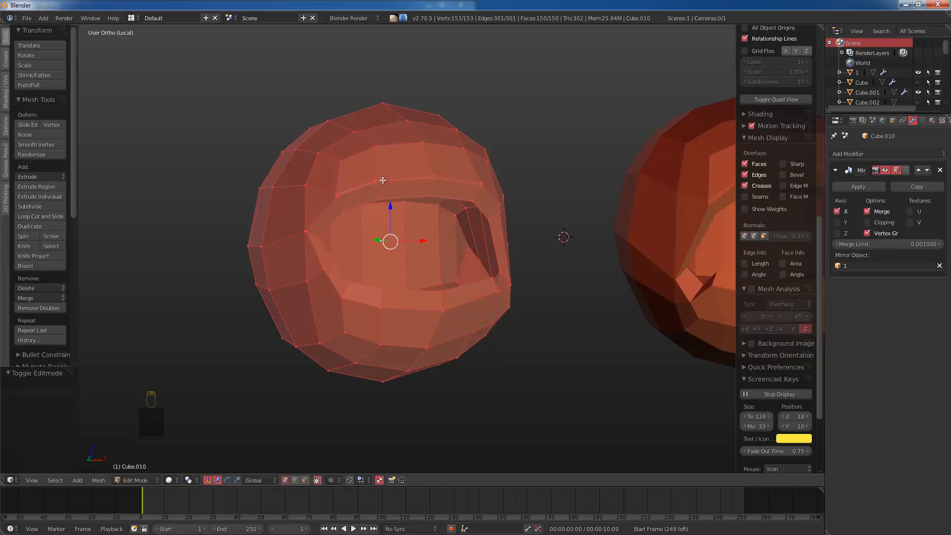
scroll(462, 216, "down", 3)
scroll(445, 238, "up", 2)
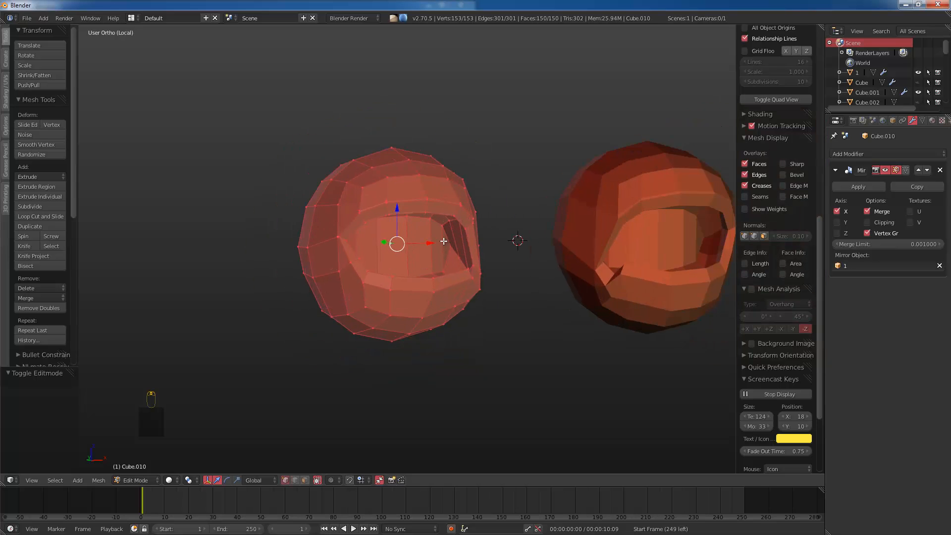
key("Tab")
middle_click_drag(441, 241, 402, 231)
key("KP_Divide")
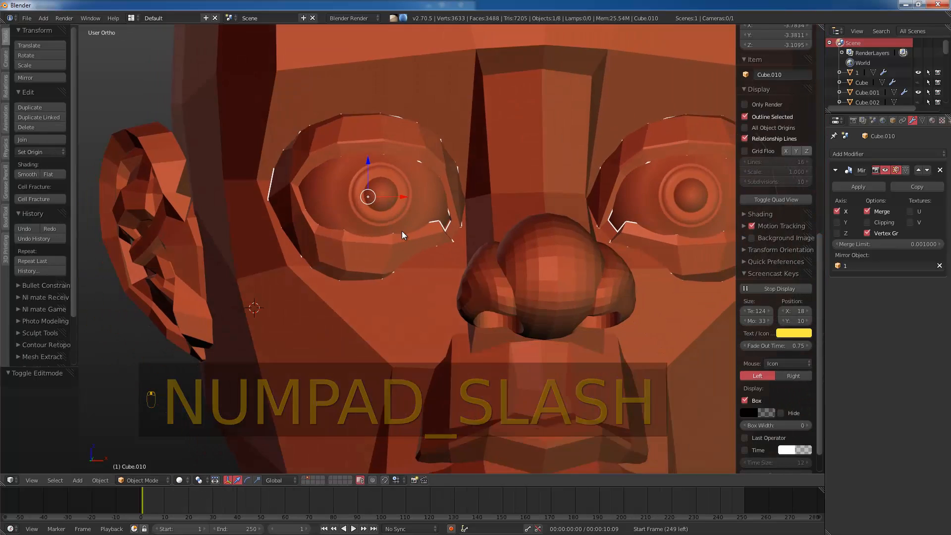
key("a")
scroll(413, 144, "down", 1)
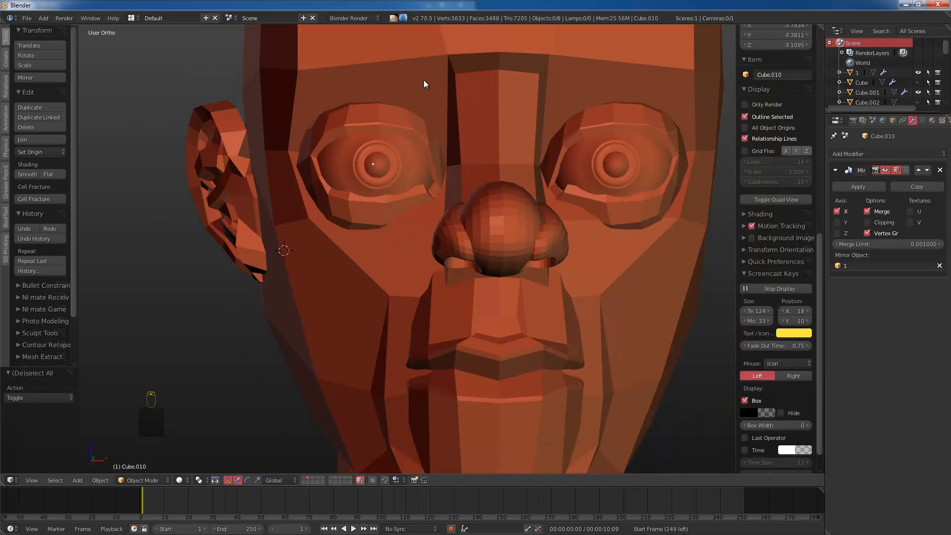
Step: Edit the head mesh and move the inner brow vertices beside the nose bridge outward and down on one side
right_click(424, 79)
key("Tab")
middle_click_drag(447, 50, 456, 75, "shift")
right_click(457, 74)
right_click(462, 95, "shift")
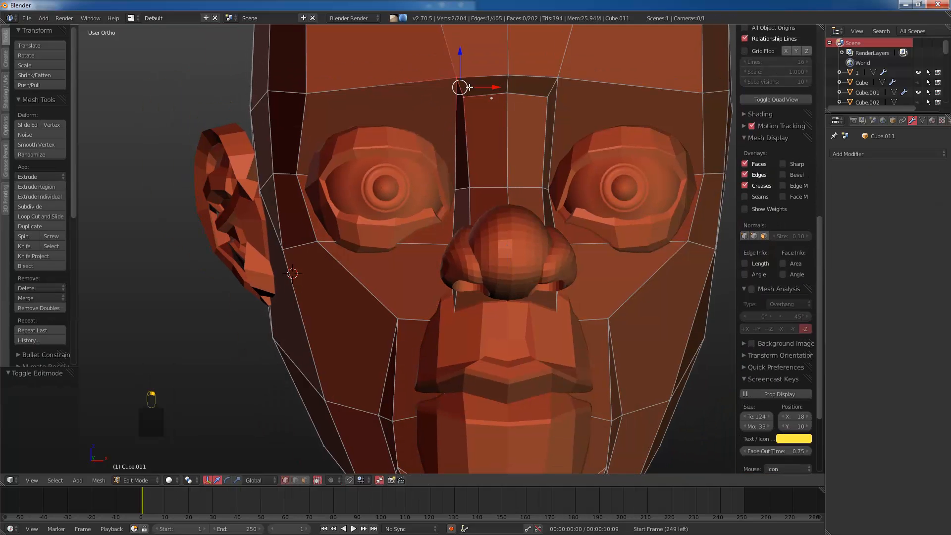
key("g")
left_click(429, 142)
scroll(436, 149, "down", 2)
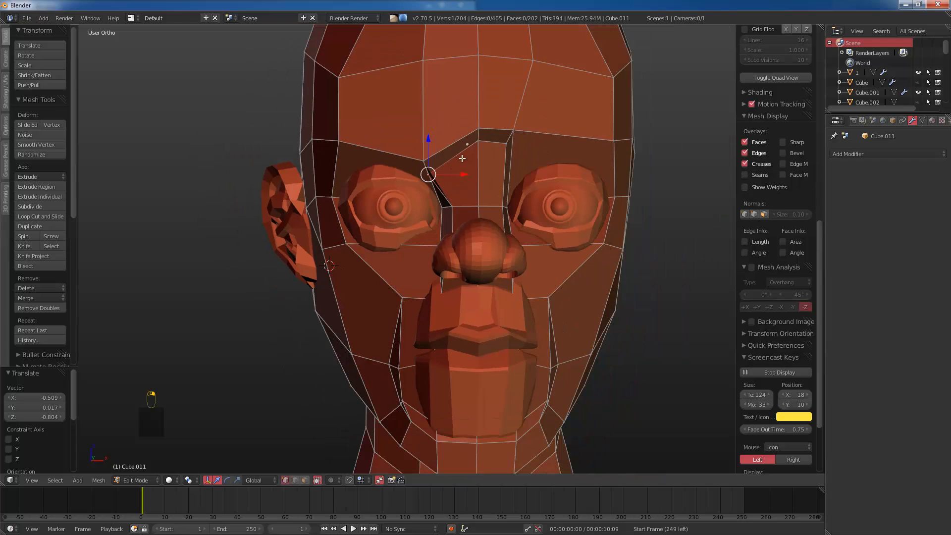
Step: Undo the one-sided inner brow vertex moves and leave mesh editing of the head
key("ctrl+z")
key("ctrl+z")
scroll(478, 164, "down", 3)
key("Tab")
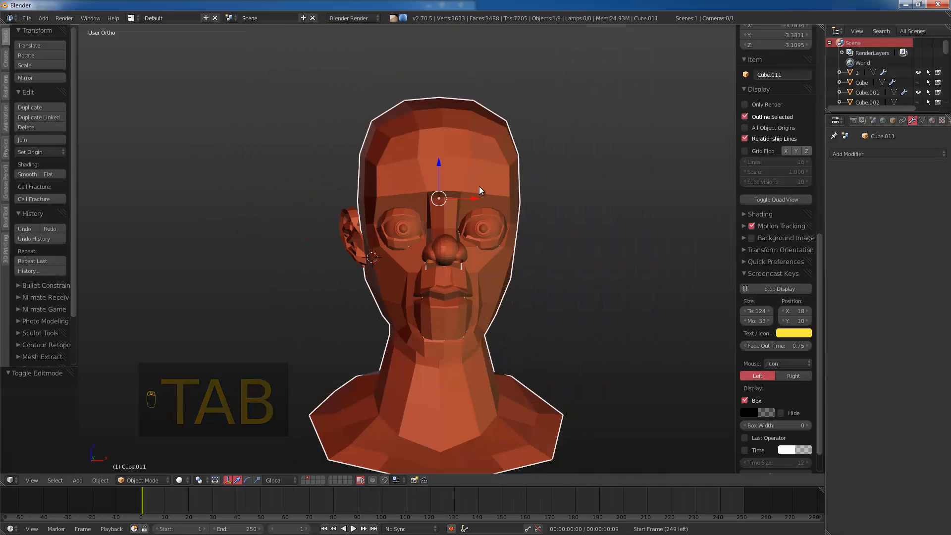
key("ctrl+z")
key("ctrl+z")
key("ctrl+z")
key("ctrl+z")
key("Tab")
key("Tab")
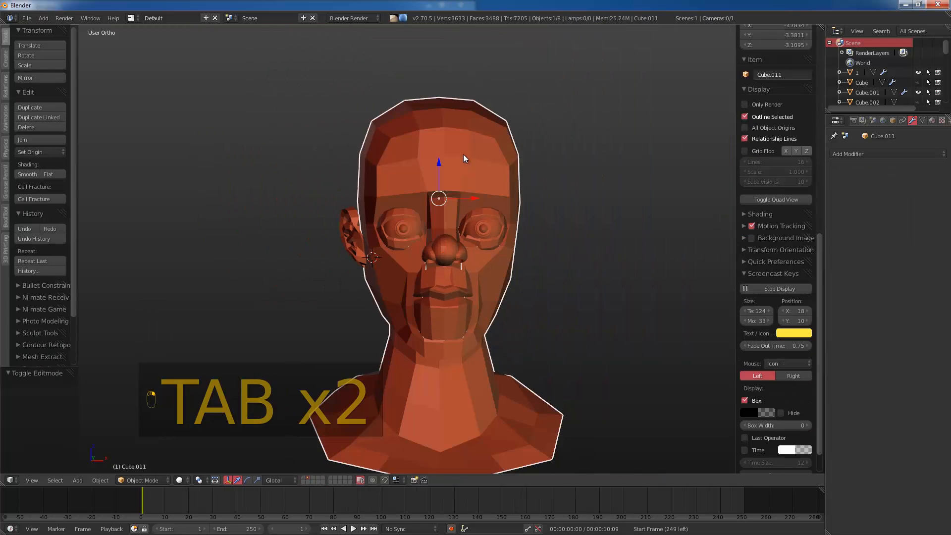
Step: Undo the separation of the eyeball from the eyelids
key("ctrl+z")
key("ctrl+z")
key("ctrl+z")
key("ctrl+z")
key("ctrl+z")
key("ctrl+z")
key("ctrl+z")
key("ctrl+z")
key("ctrl+z")
key("ctrl+z")
key("ctrl+z")
key("ctrl+z")
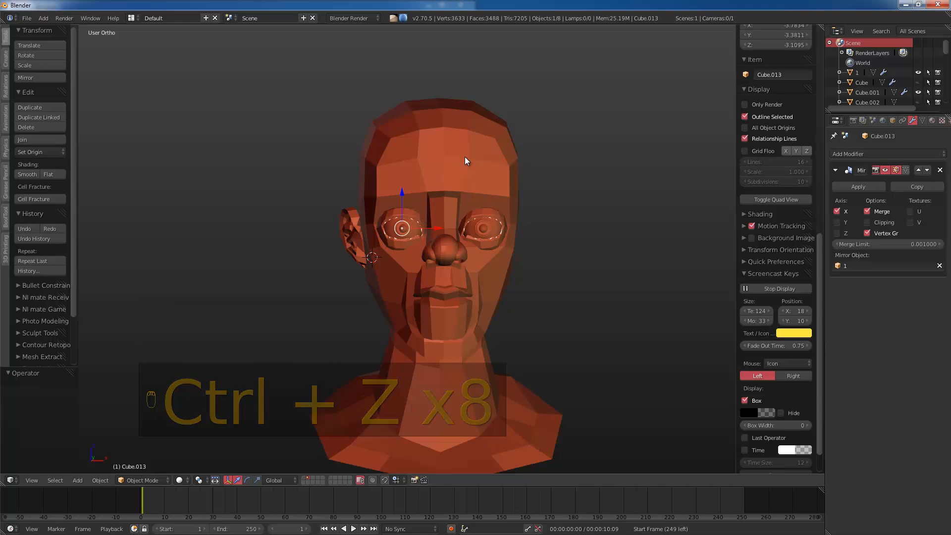
key("ctrl+z")
key("ctrl+z")
key("ctrl+z")
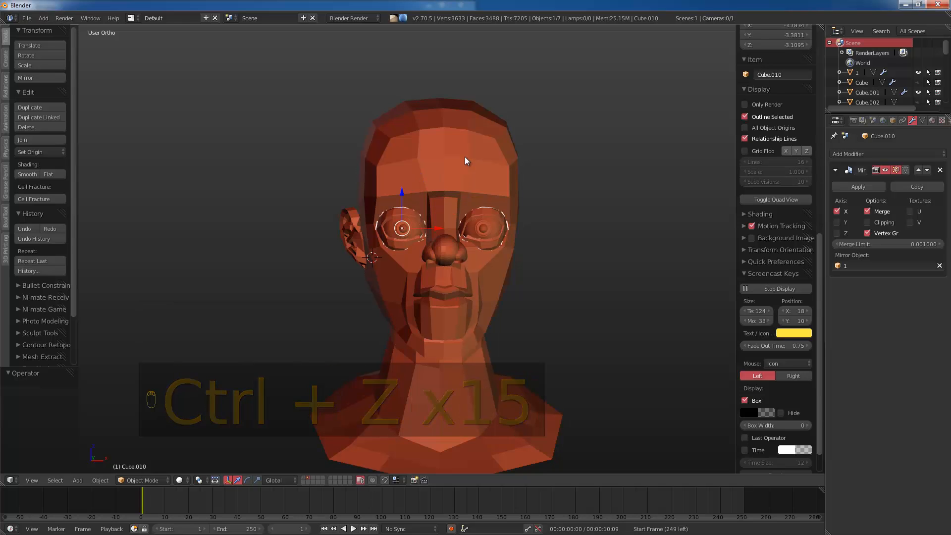
Step: Undo the eye piece's scaling, rotation and moves, and restore the head's unapplied Mirror modifier
key("ctrl+z")
key("ctrl+z")
key("ctrl+z")
key("ctrl+z")
key("ctrl+z")
key("ctrl+z")
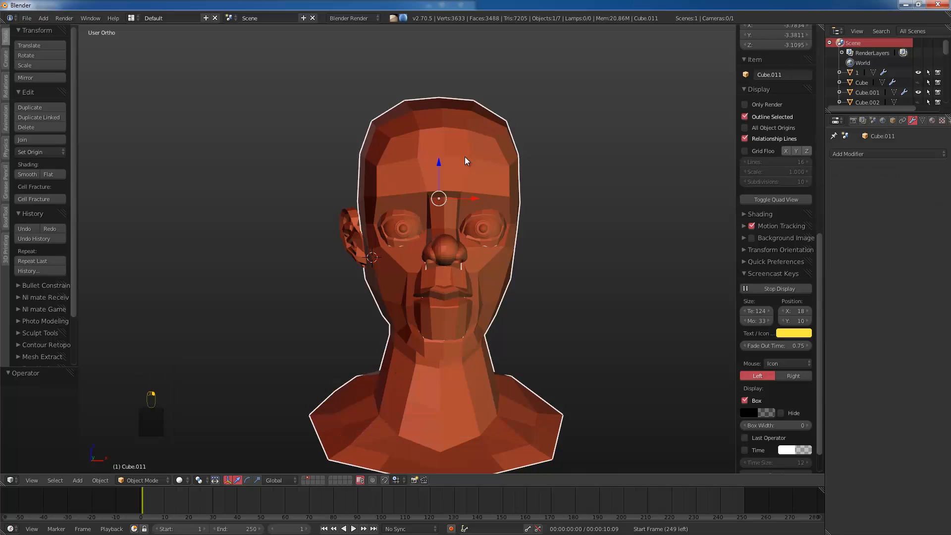
key("ctrl+z")
key("ctrl+z")
key("ctrl+z")
key("ctrl+z")
key("ctrl+z")
key("ctrl+z")
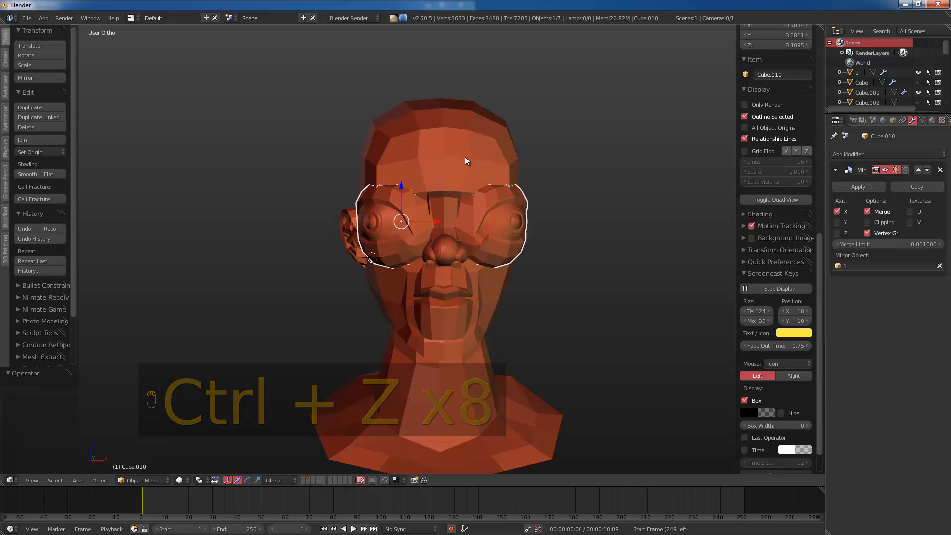
key("ctrl+z")
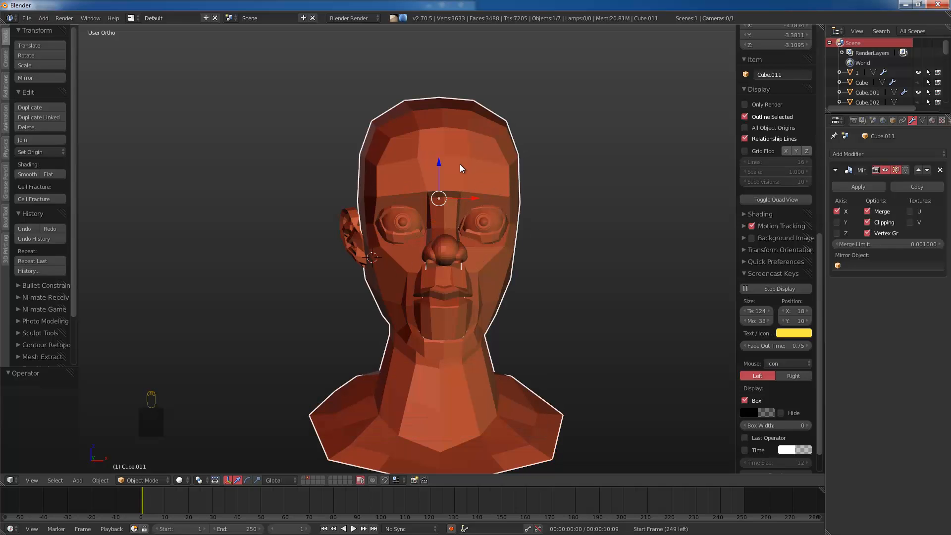
Step: Edit the head in the front view and move the two inner brow vertices 0.484 in X and -0.491 in Z
key("a")
right_click(477, 162)
key("KP_1")
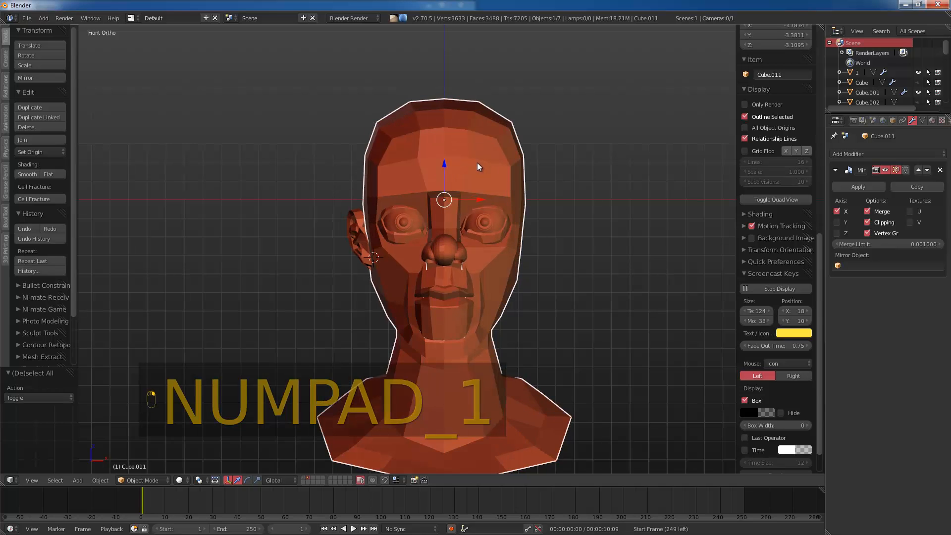
key("Tab")
scroll(507, 179, "up", 4)
scroll(506, 178, "up", 3)
right_click(491, 191)
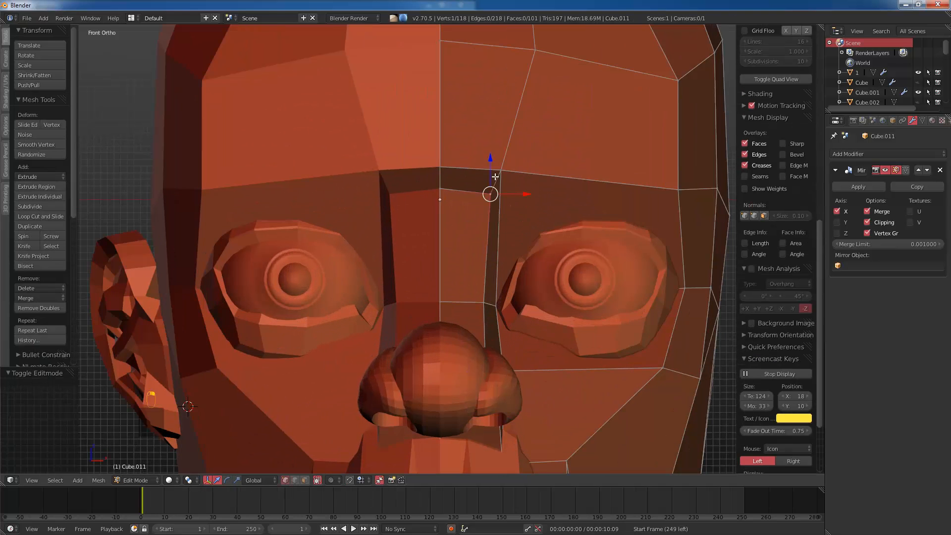
key("g")
left_click(529, 211)
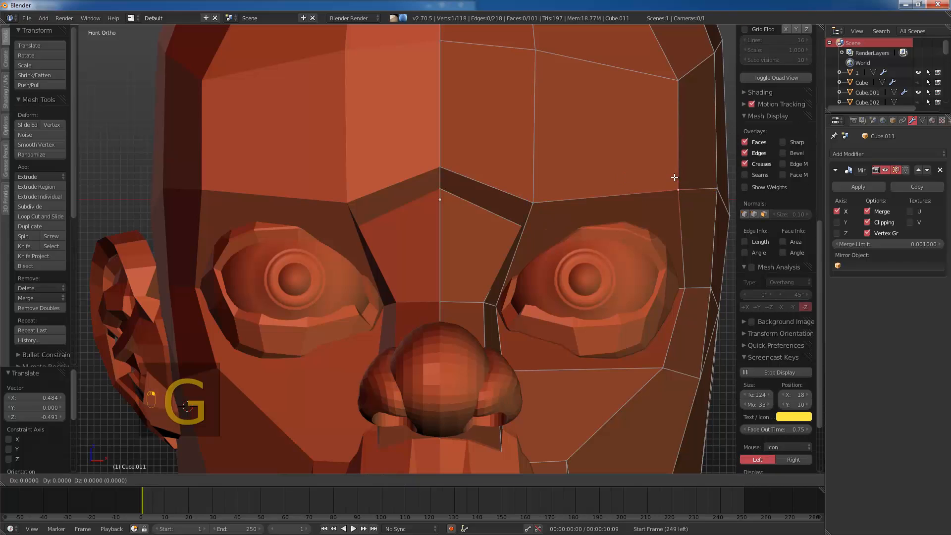
Step: Knife a vertical cut through the eye socket face, from the brow edge down to the cheek edge below the eye
scroll(570, 237, "down", 1)
key("z")
key("a")
key("z")
middle_click_drag(597, 329, 568, 319)
key("a")
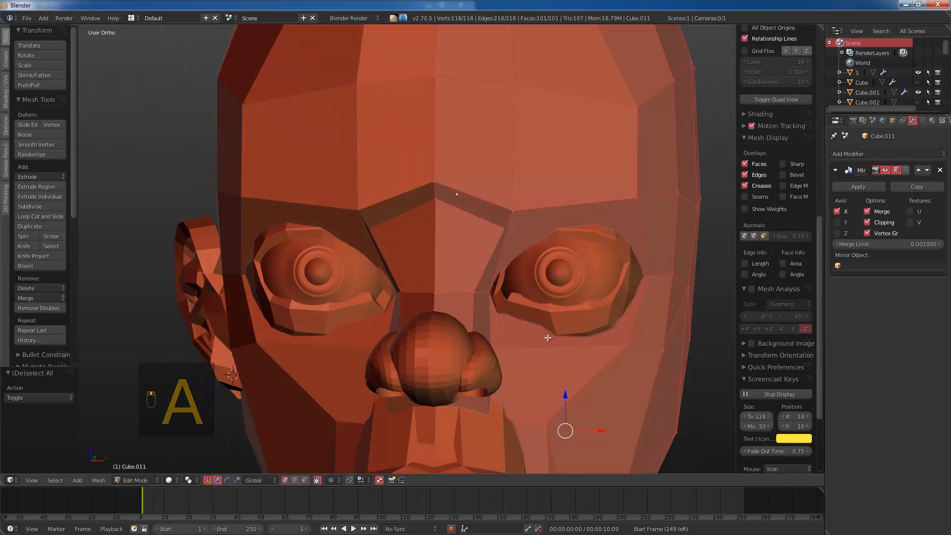
key("a")
key("k")
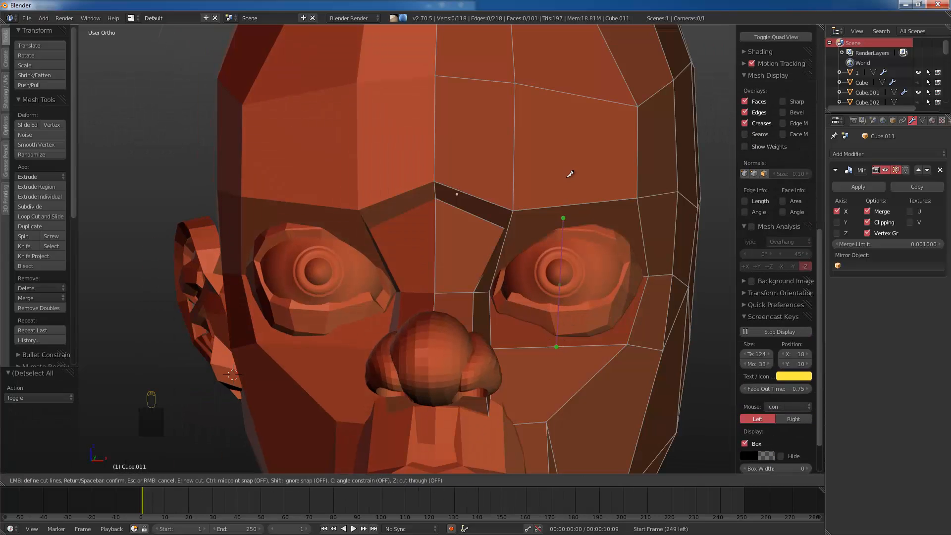
key("Return")
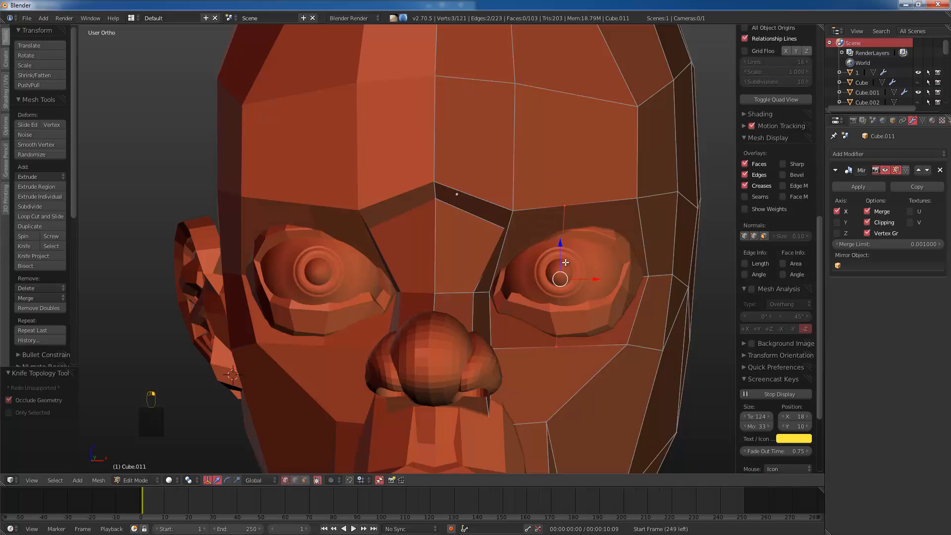
Step: Raise the new brow vertex into an arch and move the inner brow vertex 0.017 in X, 0.008 in Y and 0.134 in Z
right_click(555, 201)
key("g")
left_click(557, 174)
right_click(514, 212)
key("g")
left_click(515, 205)
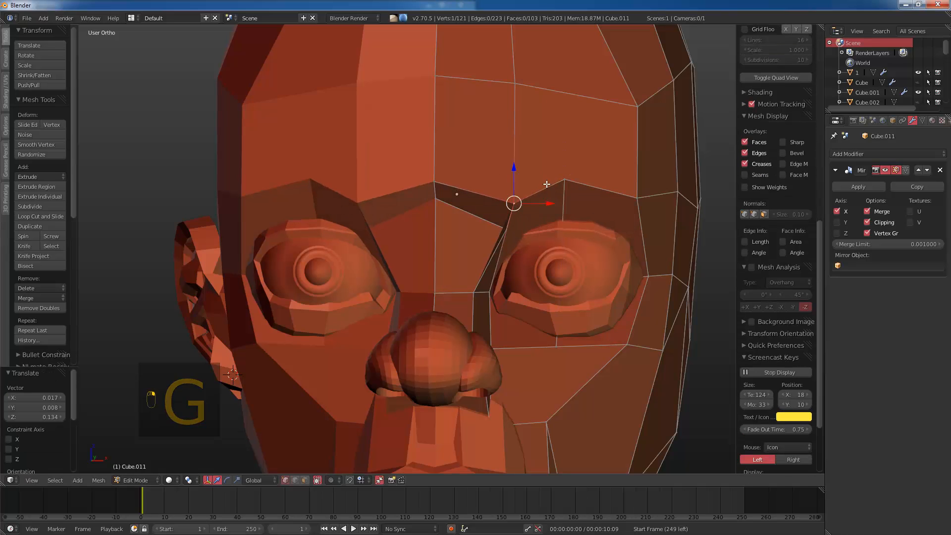
Step: Move the nose bridge's upper corner vertex -0.152 in X and 0.223 in Z, and nudge the adjacent inner brow vertex
key("g")
left_click(502, 228)
right_click(523, 208)
key("g")
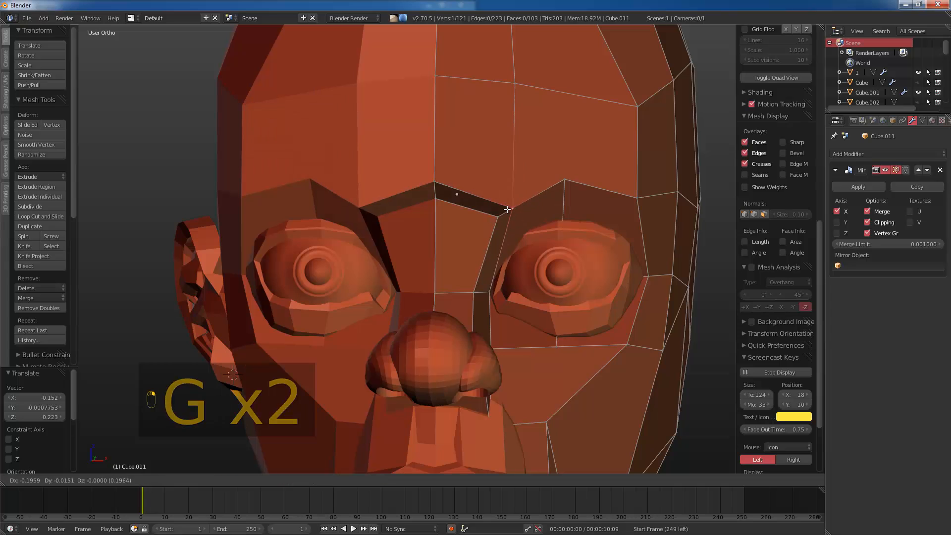
left_click(513, 209)
Step: Lower the brow's arch vertex slightly and move the outer brow vertex -0.026 in X, -0.009 in Y and -0.143 in Z
right_click(565, 183)
key("g")
left_click(572, 192)
key("g")
left_click(638, 206)
key("z")
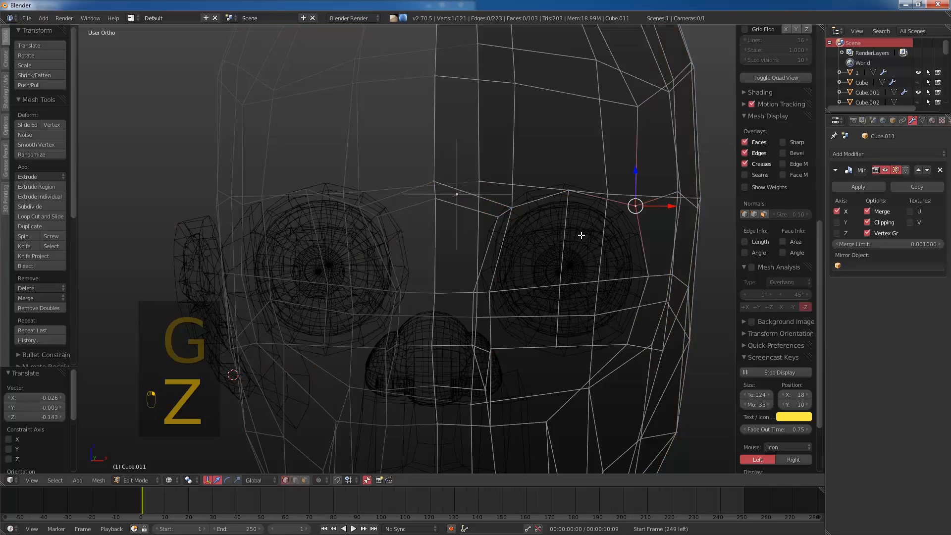
key("z")
Step: Knife a horizontal cut across the eye socket faces, from the inner edge beside the nose bridge to the outer socket edge
middle_click_drag(580, 233, 557, 239)
key("ctrl+r")
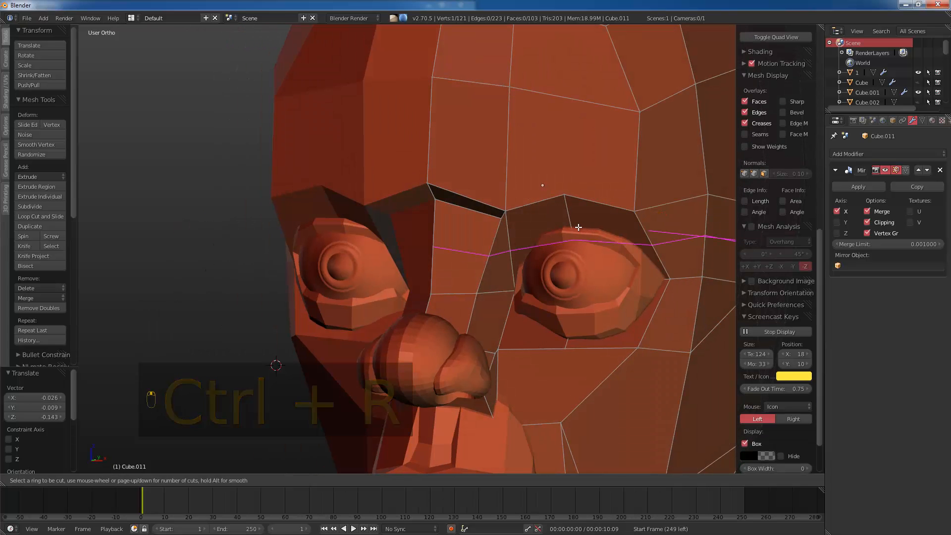
right_click(520, 251)
key("z")
key("z")
key("z")
key("a")
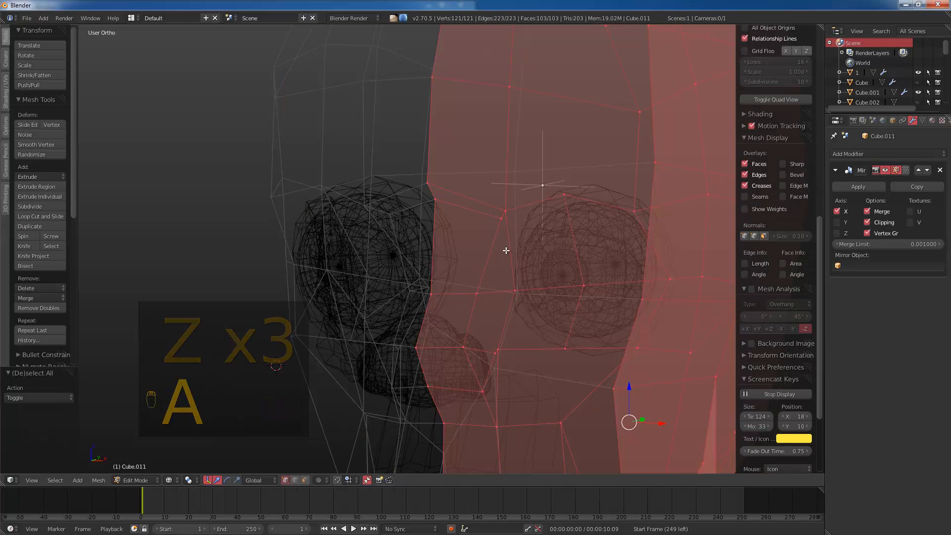
key("a")
key("k")
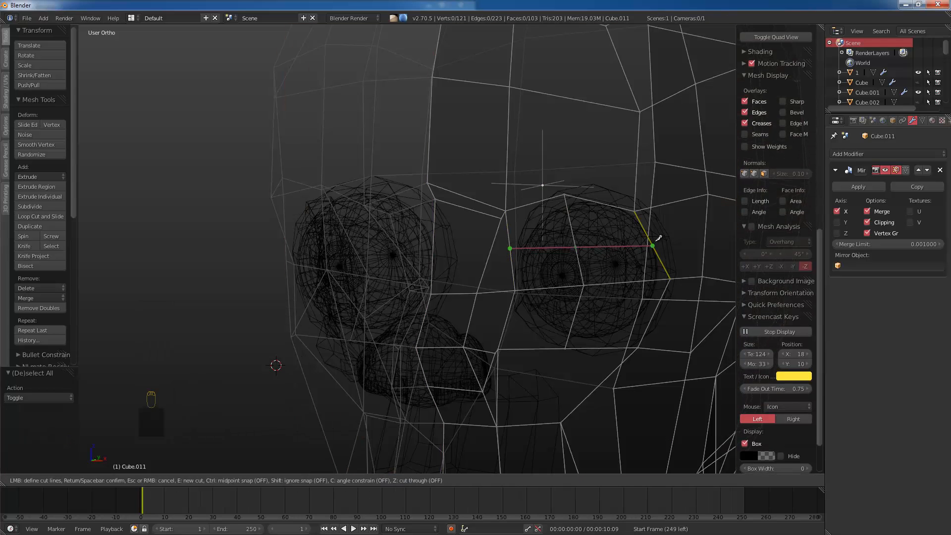
left_click(650, 240)
key("Return")
Step: Raise the new socket edges to just under the brow, and move their inner end vertex 0.190 in X, 0.055 in Y and -0.249 in Z
key("z")
key("g")
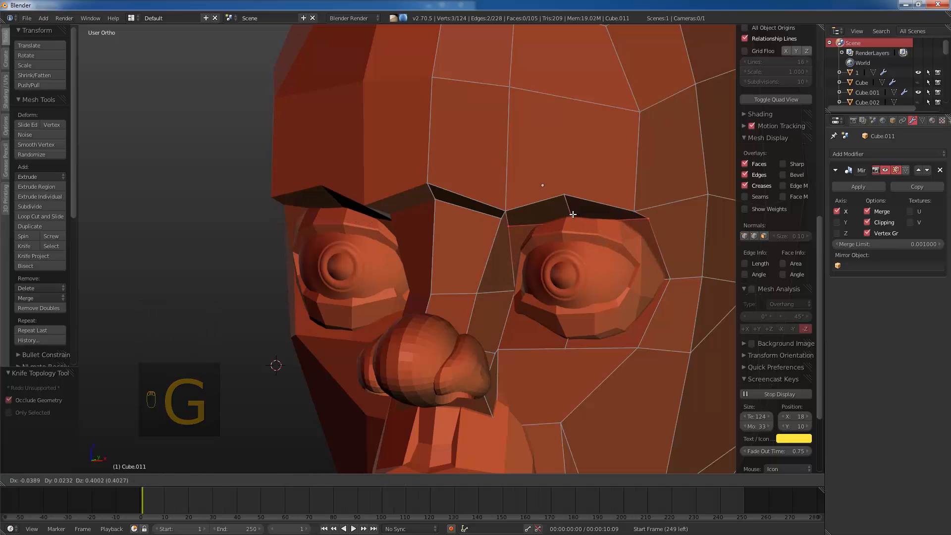
left_click(571, 214)
right_click(508, 234)
key("g")
left_click(519, 248)
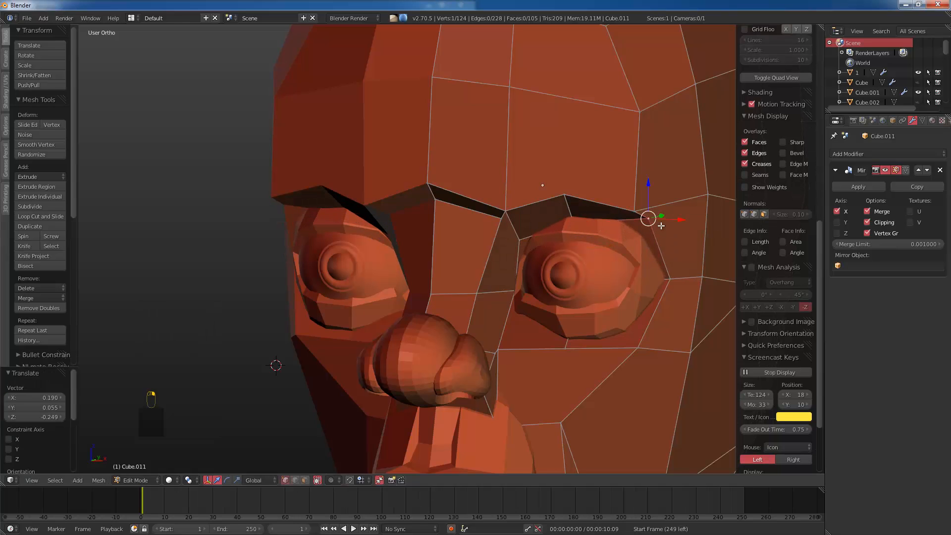
Step: Fit the outer end vertex of the new socket edges around the eyelid, and nudge the outer brow vertex up
key("g")
middle_click_drag(624, 236, 614, 248)
key("g")
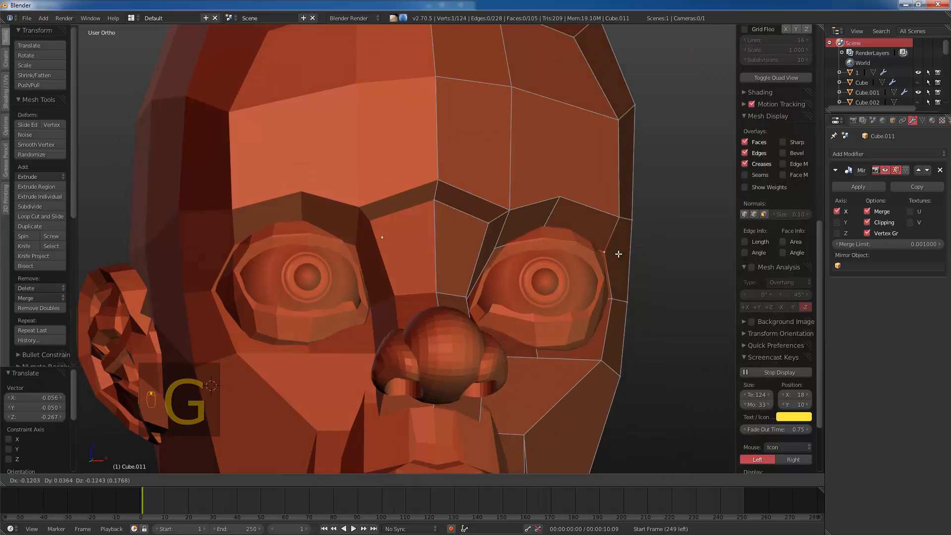
key("g")
left_click(606, 240)
right_click(619, 217)
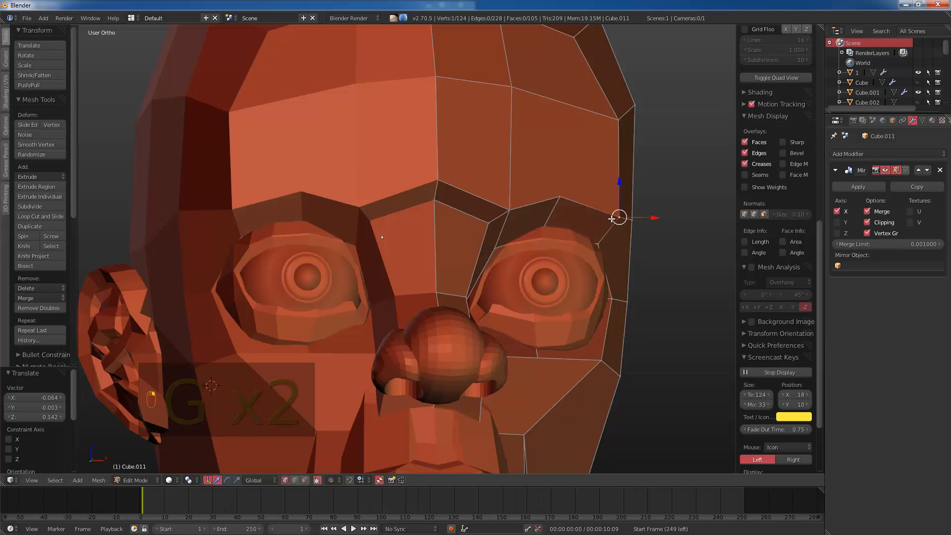
key("g")
left_click(617, 214)
Step: Reposition the inner end vertex of the new socket edges and refine the inner brow around it
middle_click_drag(552, 195, 504, 226)
right_click(515, 232)
key("g")
left_click(529, 227)
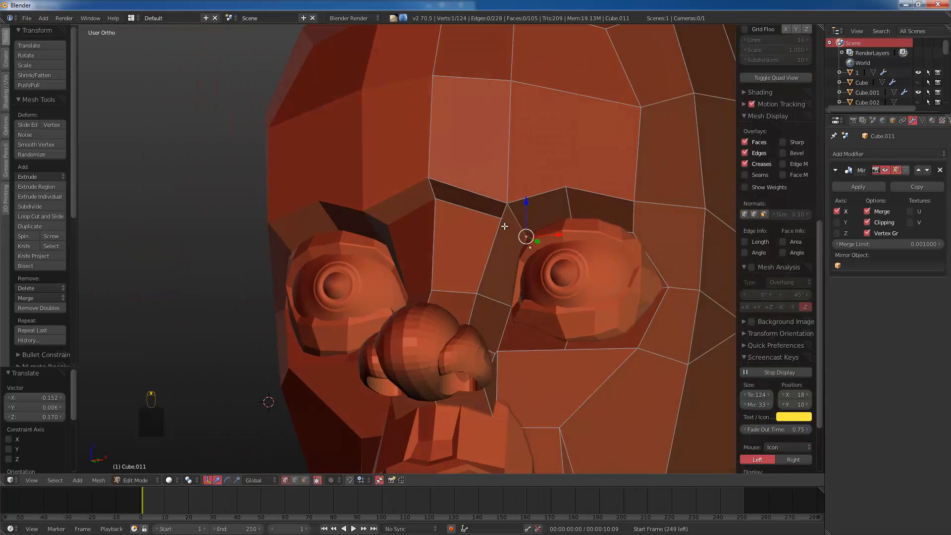
key("g")
left_click(508, 288)
scroll(509, 239, "down", 3)
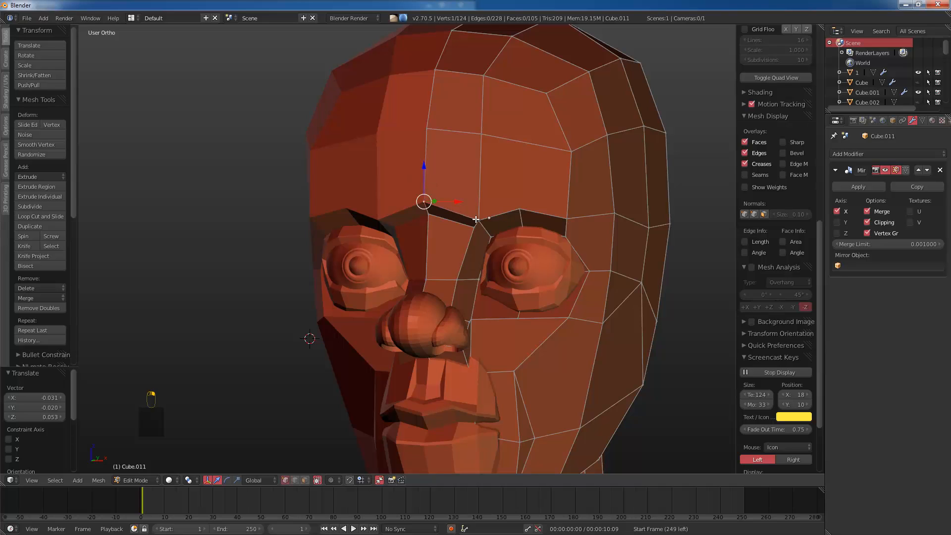
Step: Knife a horizontal cut across the lower forehead from the centre line to the temple, and slide the new edges toward the brow
right_click(477, 220, "shift")
key("a")
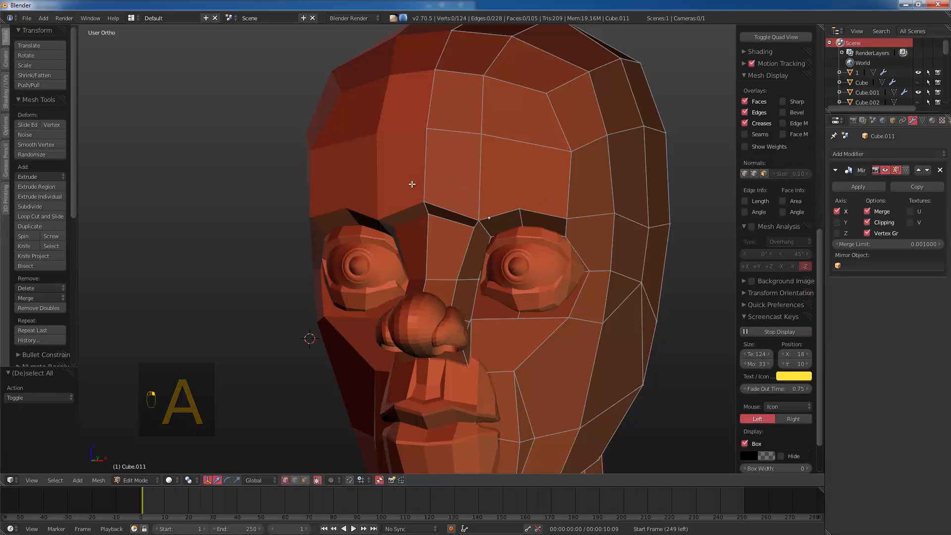
key("k")
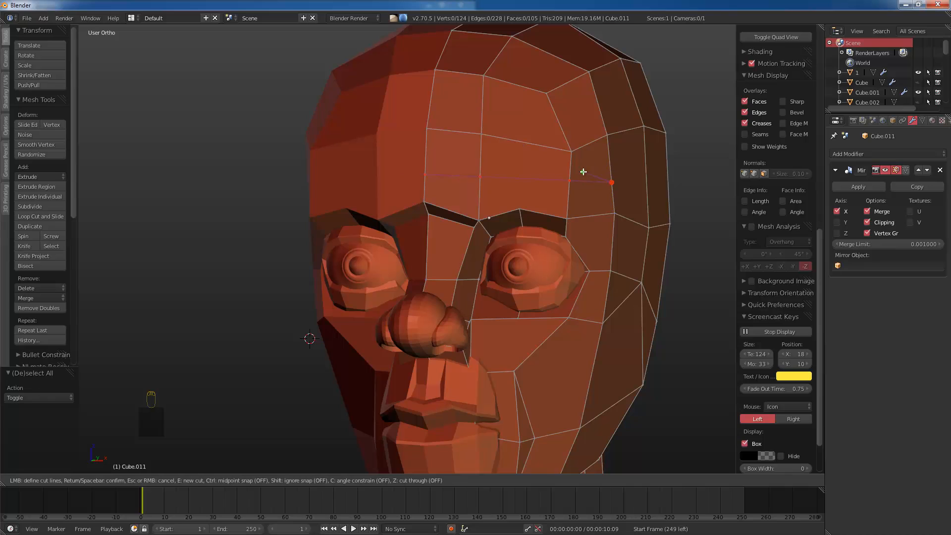
key("Return")
key("g")
key("g")
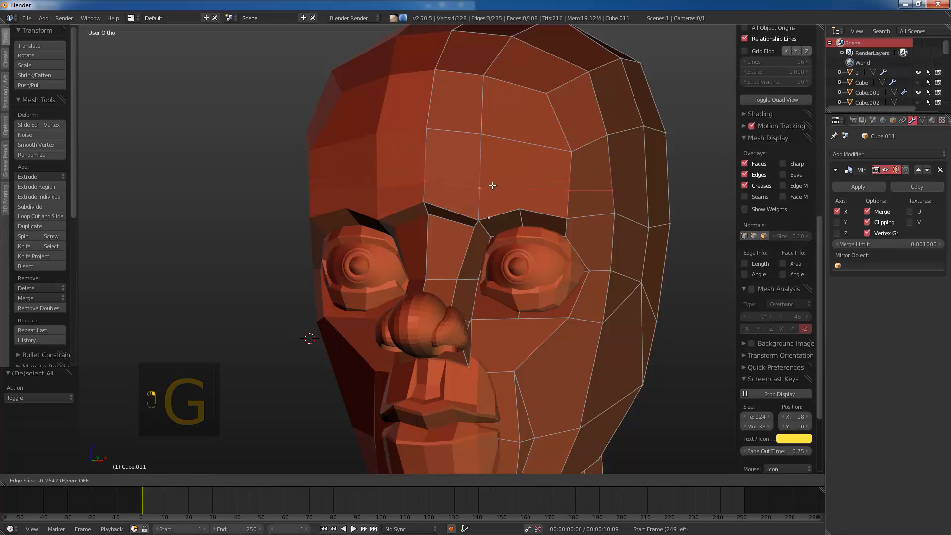
left_click(493, 186)
Step: Slide the new forehead vertex above the inner brow up by a factor of 0.200, and slide the one above the outer brow up
right_click(481, 188)
key("g")
key("g")
left_click(481, 178)
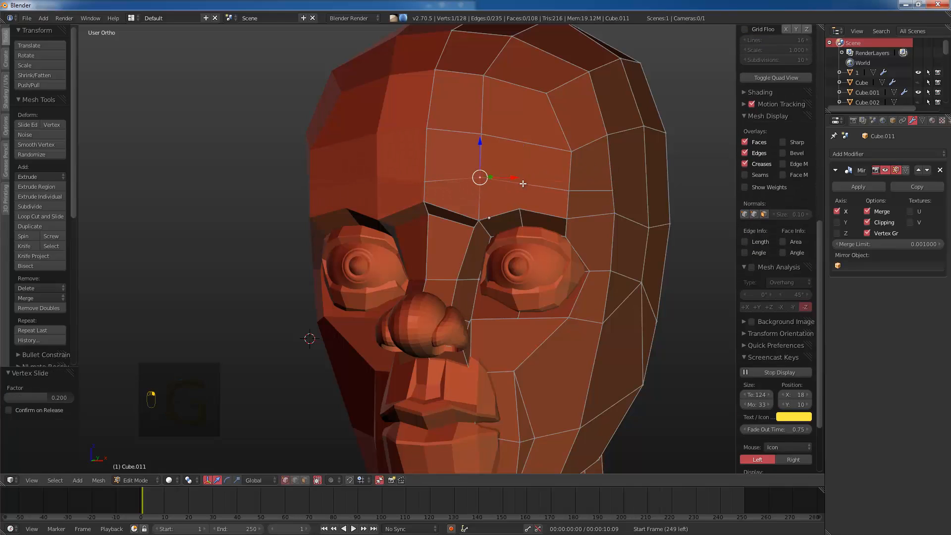
right_click(569, 191)
key("g")
key("g")
left_click(572, 182)
Step: Knife a vertical cut up the forehead from the brow's arch vertex to the upper forehead edge
middle_click_drag(617, 190, 557, 225)
key("a")
key("k")
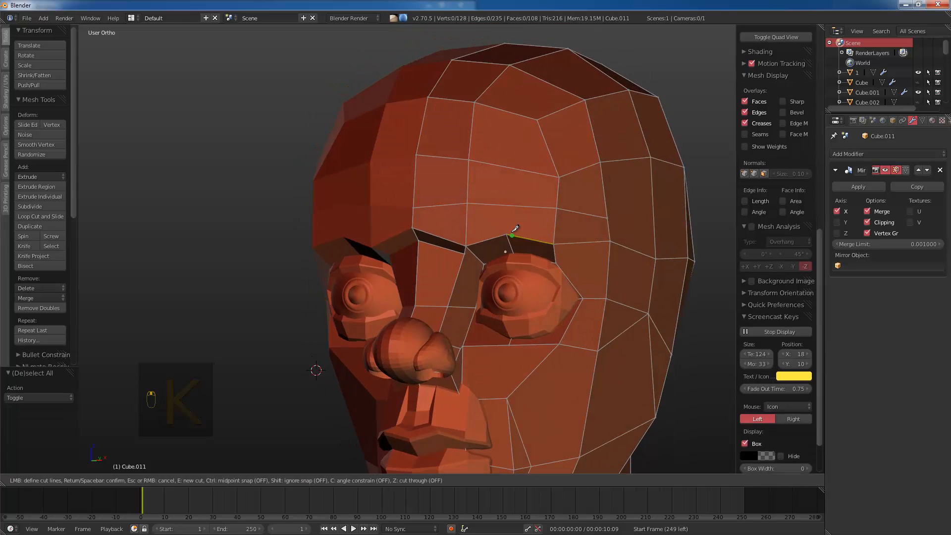
left_click(509, 229)
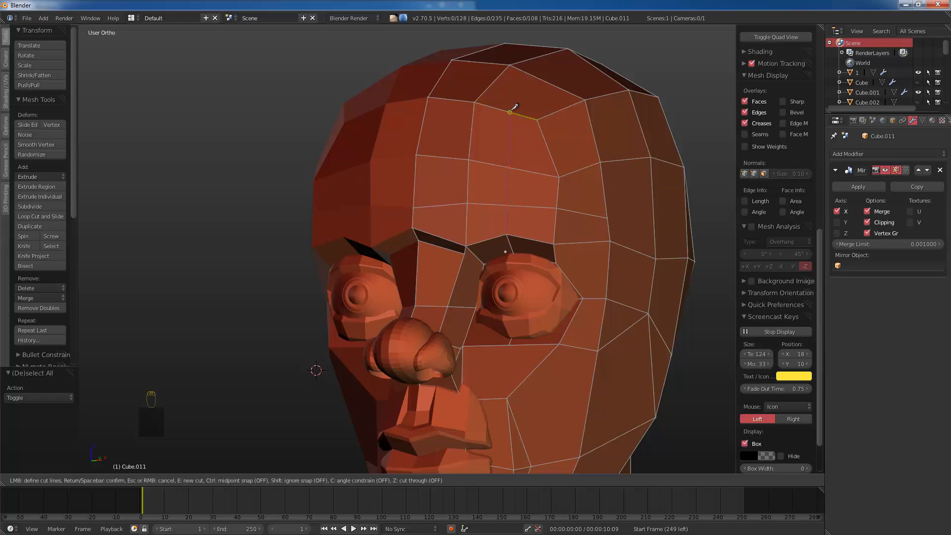
left_click(511, 112)
key("Return")
Step: Move the three new forehead vertices above the brow arch -0.042 along Y
right_click(508, 199)
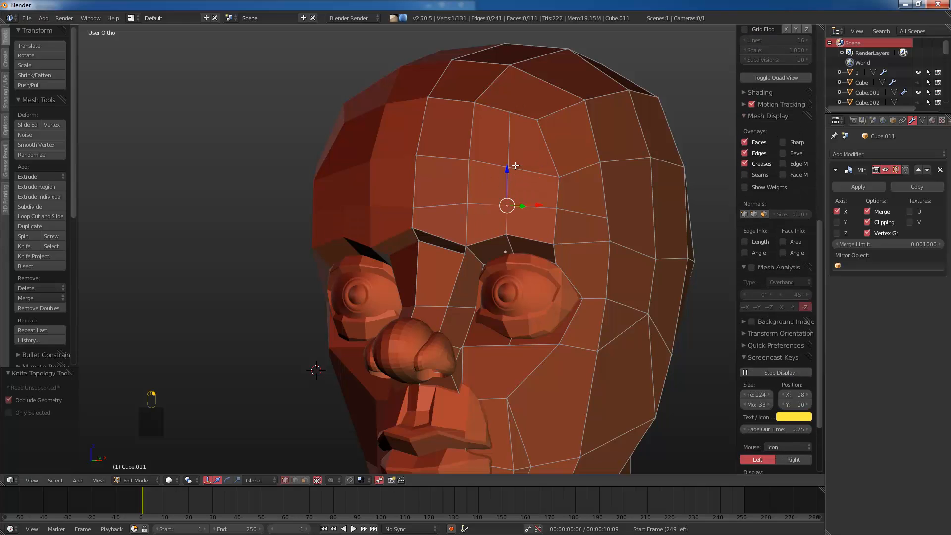
right_click(513, 166, "shift")
right_click(509, 123, "shift")
middle_click_drag(518, 143, 514, 158)
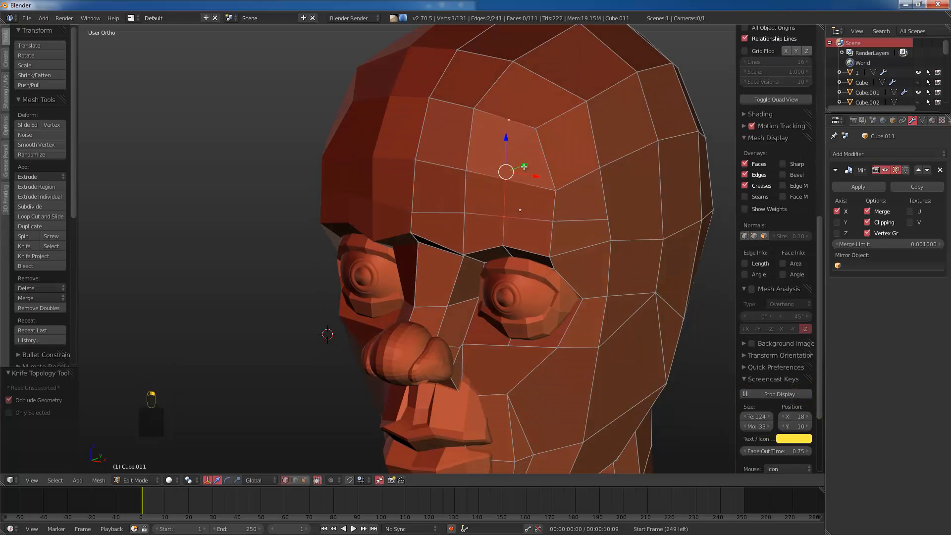
key("g")
key("y")
left_click(523, 168)
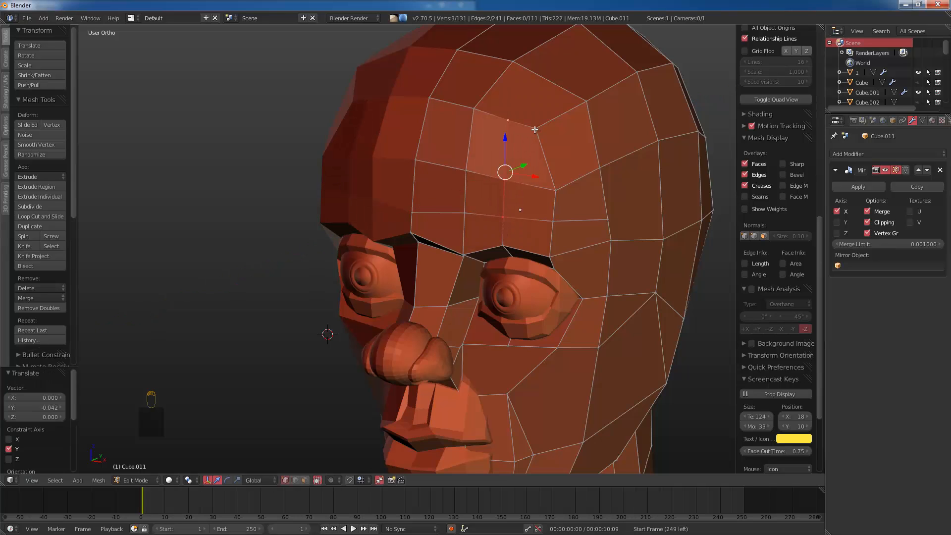
Step: Slide the upper outer forehead vertex by 0.361, and slide the short vertical edge below it outward by 0.316
right_click(536, 130)
key("g")
key("g")
left_click(556, 122)
right_click(558, 196)
right_click(557, 218, "shift")
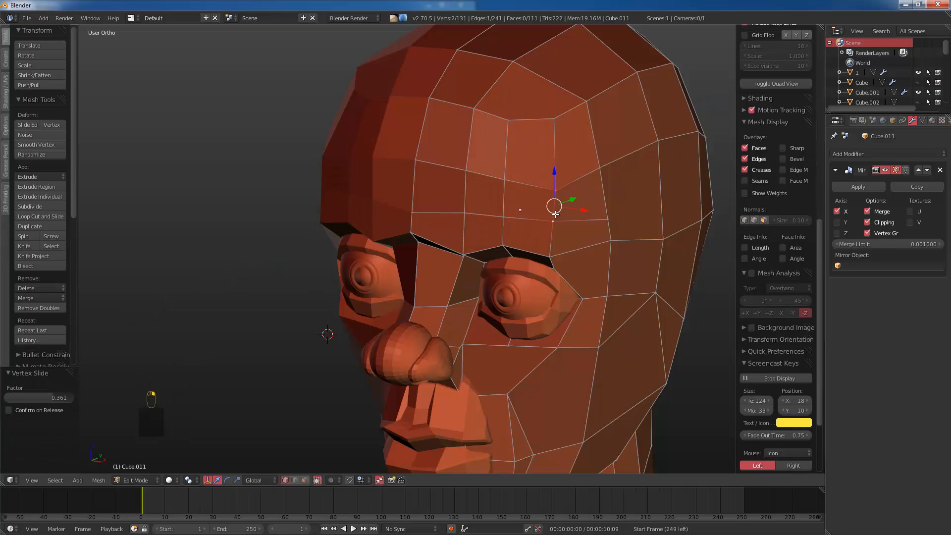
key("g")
left_click(578, 203)
Step: Slide the outer brow vertex outward by 0.257, and move it -0.080 in X, -0.006 in Y and -0.173 in Z
right_click(550, 255)
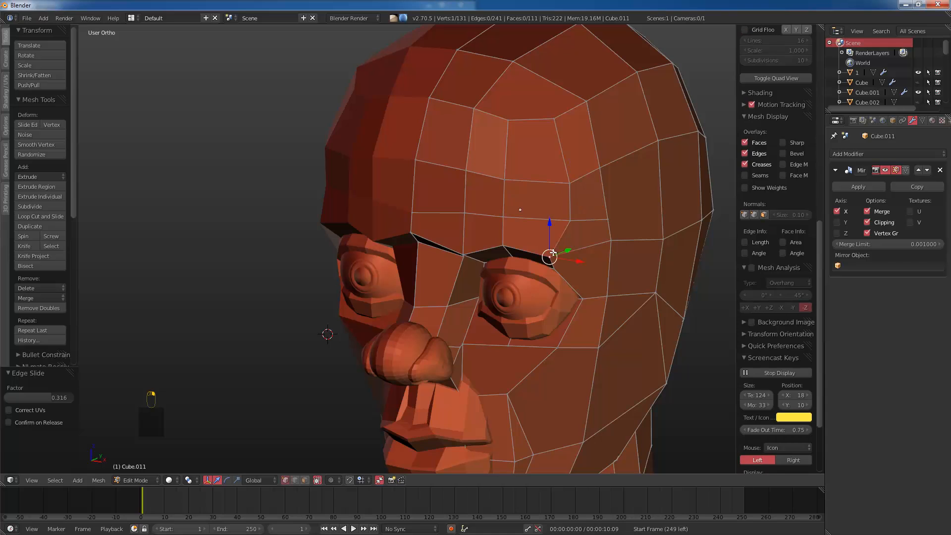
key("g")
key("g")
left_click(566, 253)
middle_click_drag(565, 253, 575, 233)
key("g")
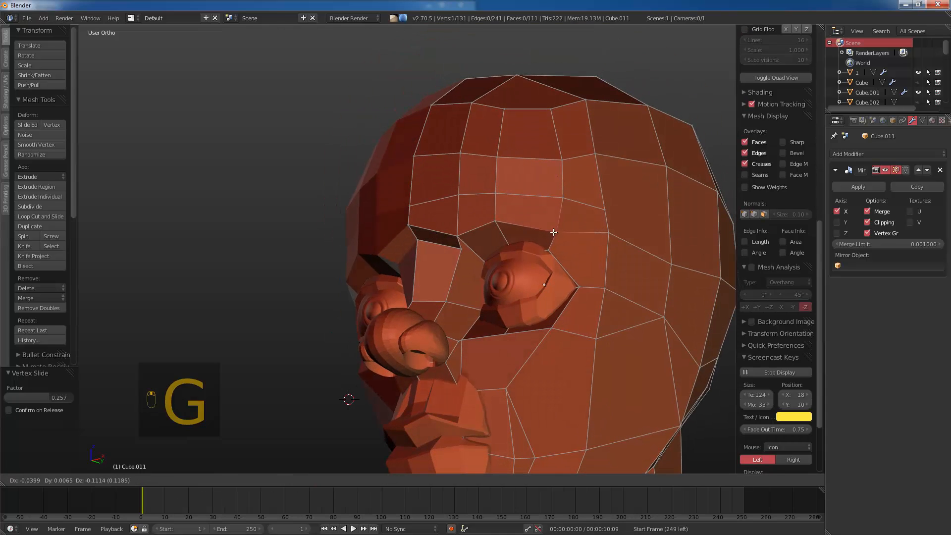
left_click(594, 285)
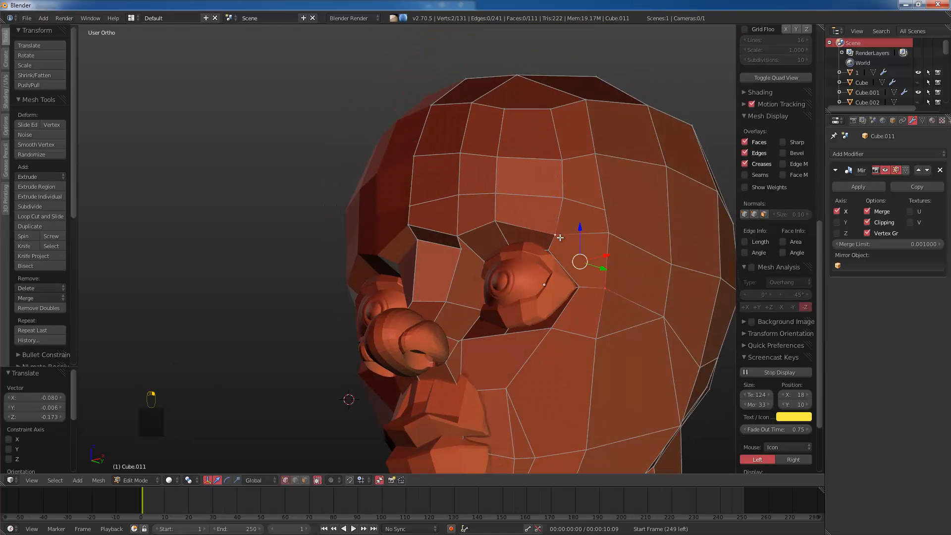
Step: Connect the outer brow vertex to the temple vertex beside the eye corner with a new edge
key("j")
right_click(601, 293)
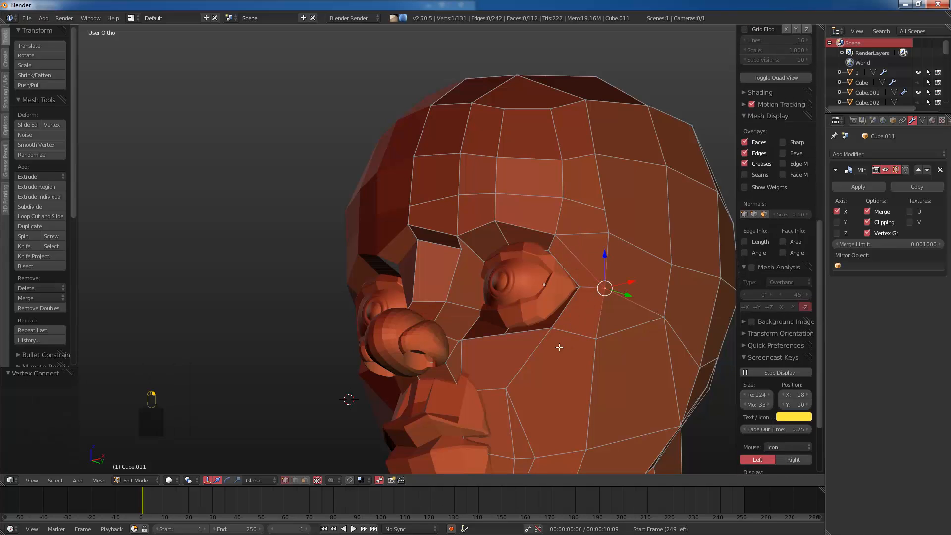
middle_click_drag(559, 333, 495, 382)
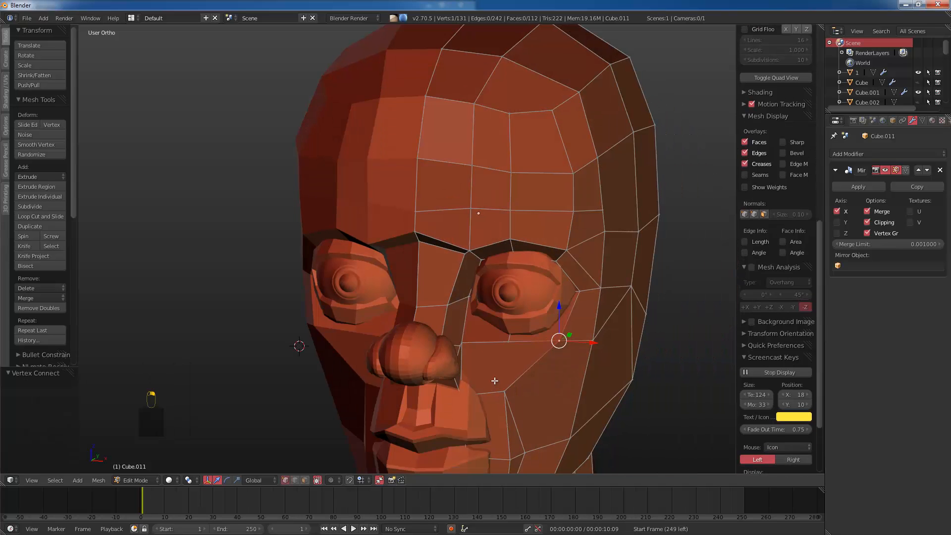
Step: Knife a cut across the cheek below the eye, from the side of the nose to the outer cheek vertex
key("a")
key("k")
left_click(467, 360)
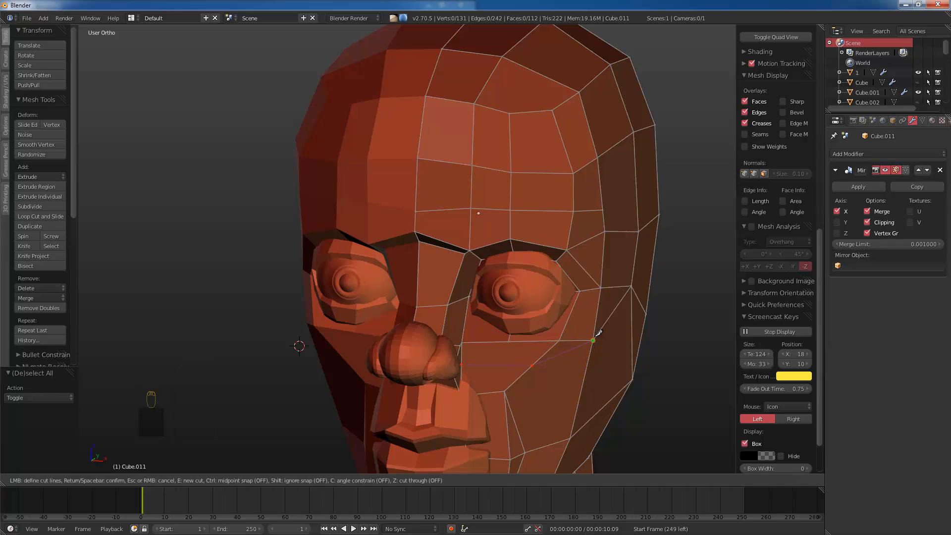
key("space")
key("a")
Step: Merge the three outer forehead vertices above the eye with the At First option
middle_click_drag(588, 275, 566, 271)
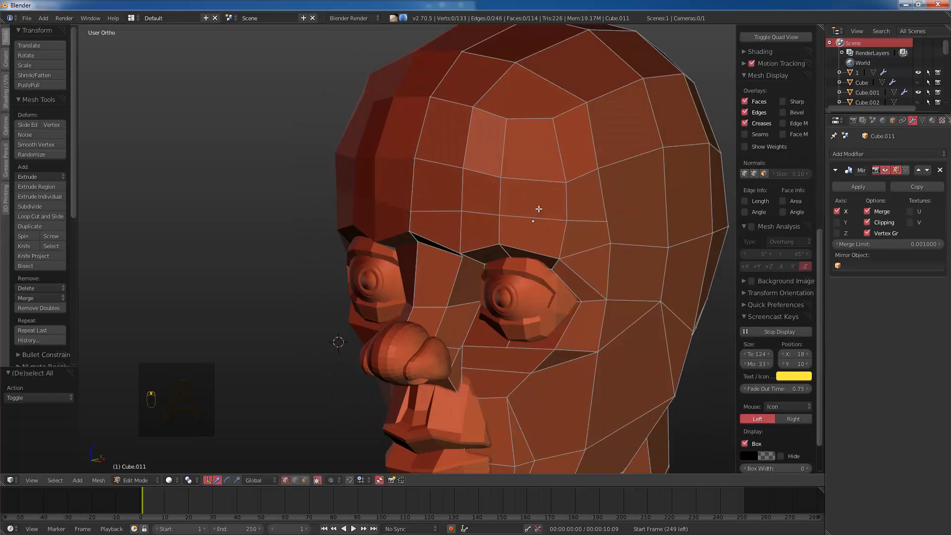
right_click(566, 203)
right_click(566, 181, "shift")
right_click(552, 117, "shift")
key("alt+m")
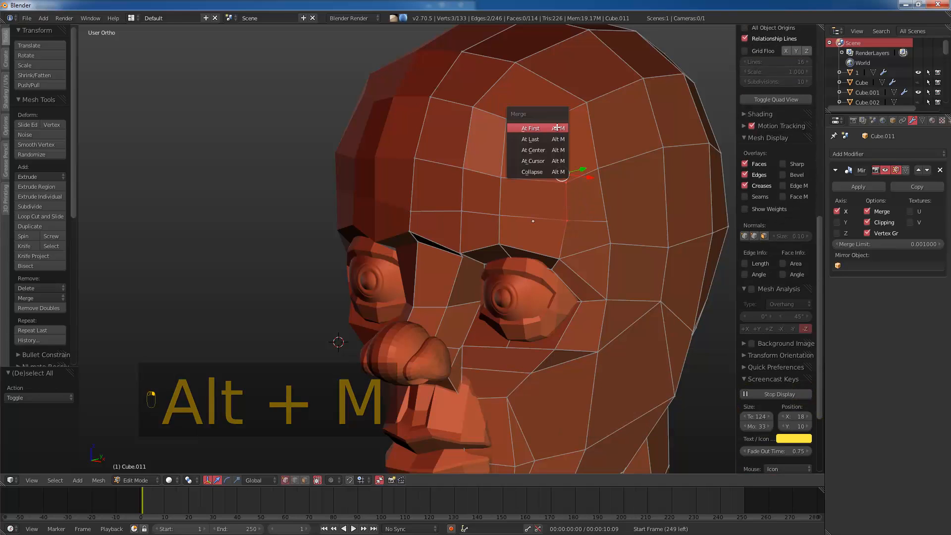
left_click(548, 128)
Step: Move the merged forehead vertex 0.008 in X, -0.103 in Y and 0.154 in Z
middle_click_drag(548, 130, 550, 169)
key("g")
left_click(516, 182)
key("g")
key("g")
left_click(502, 153)
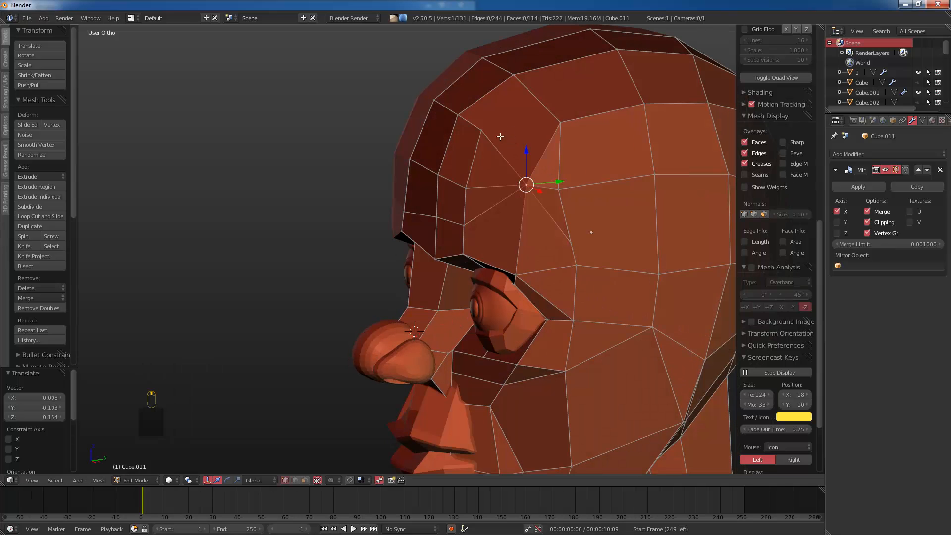
Step: Leave mesh editing of the head and review the reshaped brow and forehead from the front
key("Tab")
middle_click_drag(500, 136, 580, 112)
middle_click_drag(522, 106, 506, 119)
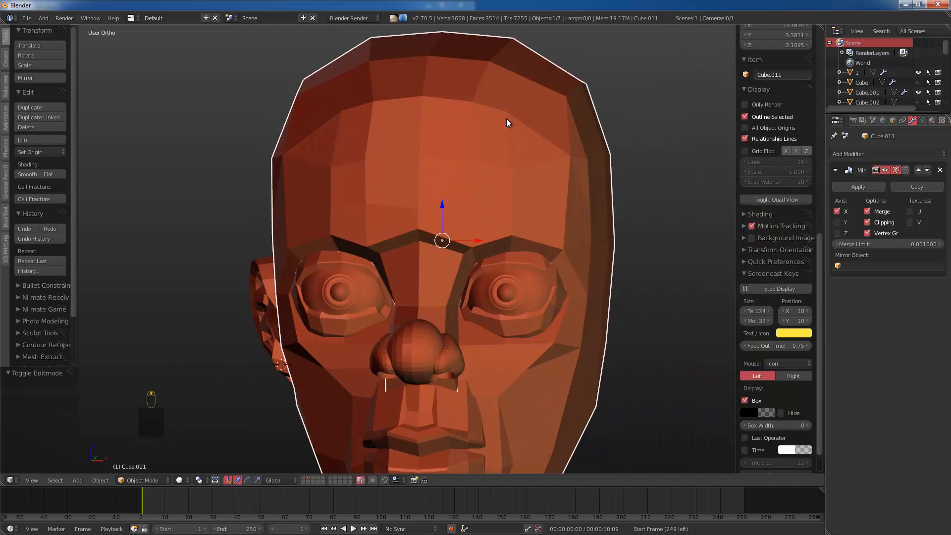
Step: Undo the last forehead vertex move and examine the head's forehead from the front and side
key("Tab")
key("ctrl+z")
key("Tab")
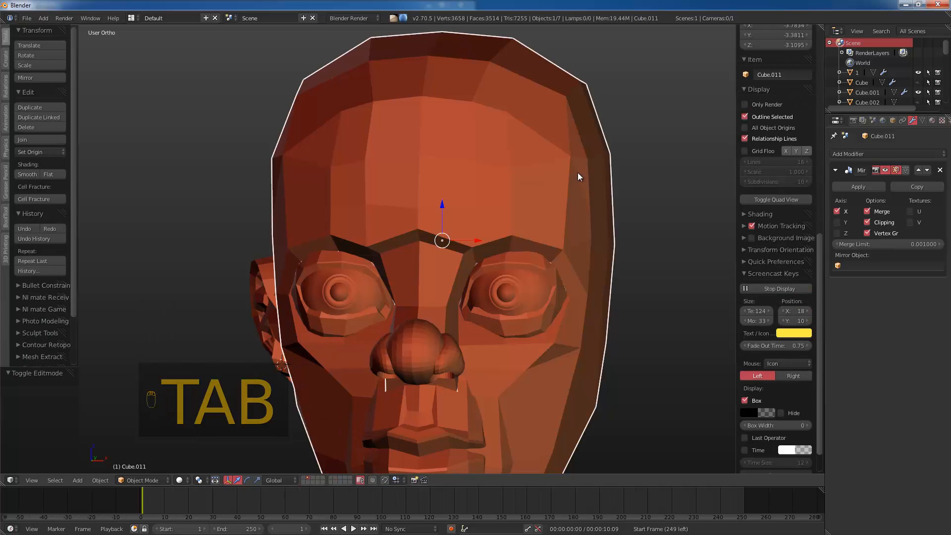
middle_click_drag(577, 172, 570, 152)
key("Tab")
key("Tab")
middle_click_drag(657, 200, 582, 183)
Step: Undo the merging of the outer forehead vertices above the eye and check the restored forehead shading
key("Tab")
key("ctrl+z")
key("ctrl+z")
key("ctrl+z")
key("ctrl+z")
key("ctrl+z")
key("ctrl+z")
key("ctrl+z")
key("ctrl+z")
key("ctrl+z")
key("ctrl+z")
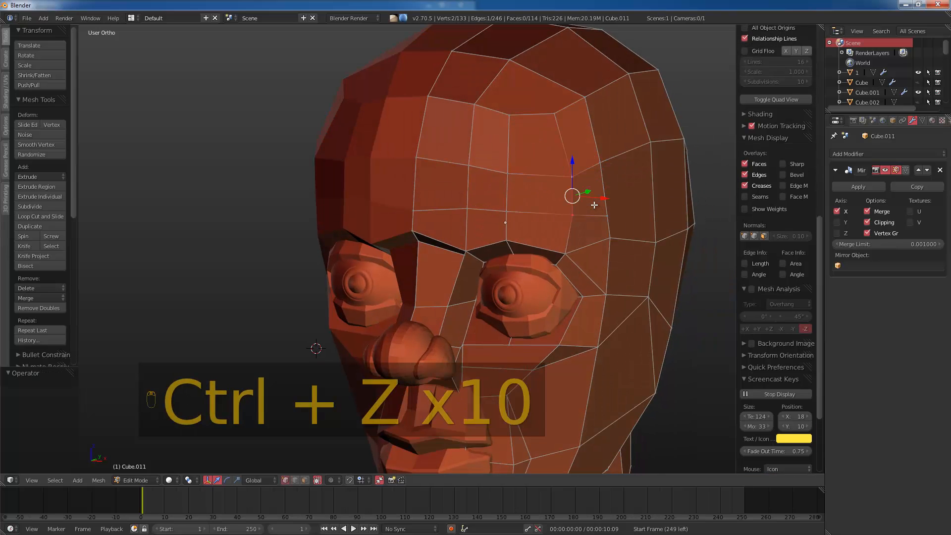
key("Tab")
key("Tab")
key("Tab")
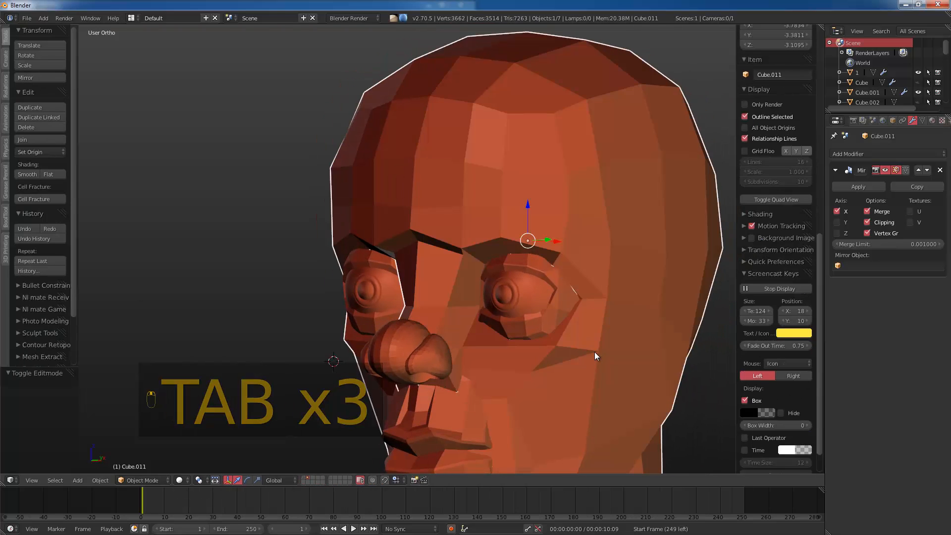
Step: Move the outer cheek vertex below the eye -0.372 in X, -0.103 in Y and 0.089 in Z
key("Tab")
middle_click_drag(596, 348, 632, 357)
right_click(510, 373)
right_click(572, 357, "shift")
key("g")
left_click(641, 352)
right_click(616, 336)
key("g")
left_click(601, 336)
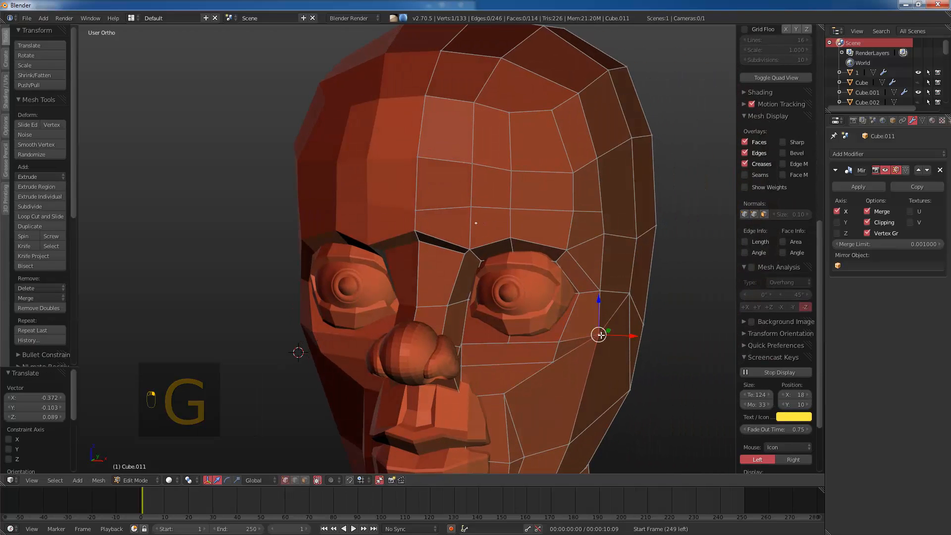
Step: Adjust the cheek vertex below the eye's outer corner and connect it to the lower cheek vertex with an edge
left_click(546, 340)
middle_click_drag(576, 357, 535, 363)
right_click(544, 363)
key("g")
left_click(545, 362)
key("j")
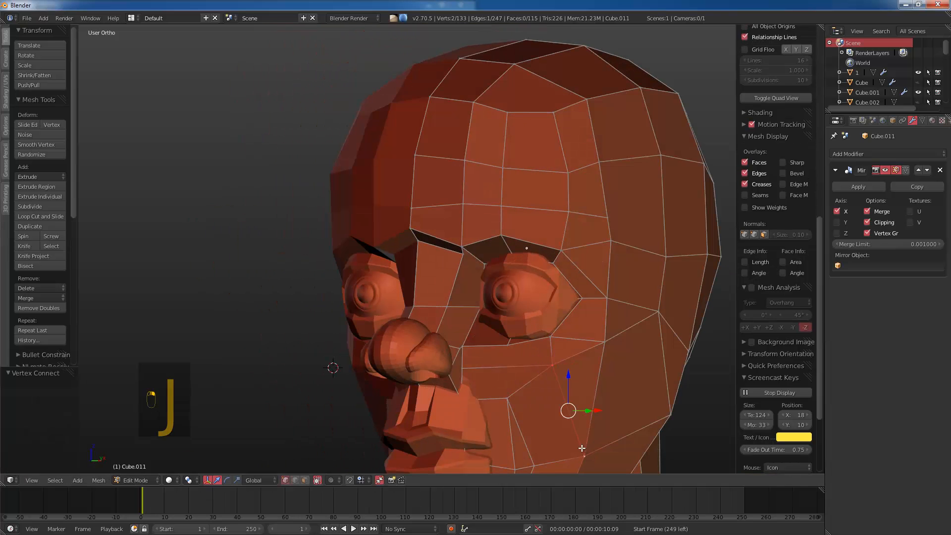
Step: Reposition a lower cheek vertex slightly and connect another pair of vertices across the lower face
middle_click_drag(587, 453, 478, 371)
right_click(523, 371)
key("g")
left_click(510, 367)
middle_click_drag(544, 380, 571, 386)
key("j")
Step: Move the lower jaw vertex -0.012 in X and -0.005 in Y, and connect it up to the side-of-face vertex
middle_click_drag(529, 359, 545, 382)
key("g")
left_click(529, 361)
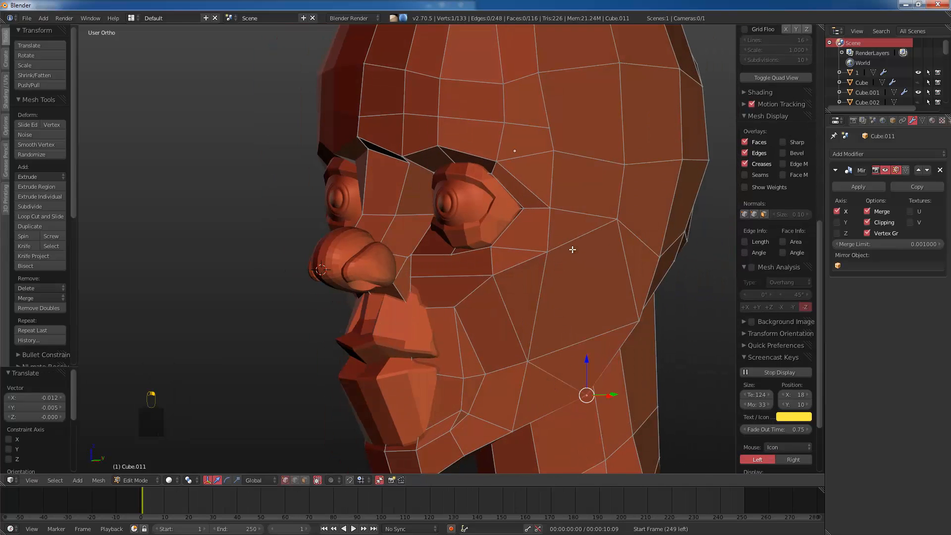
key("j")
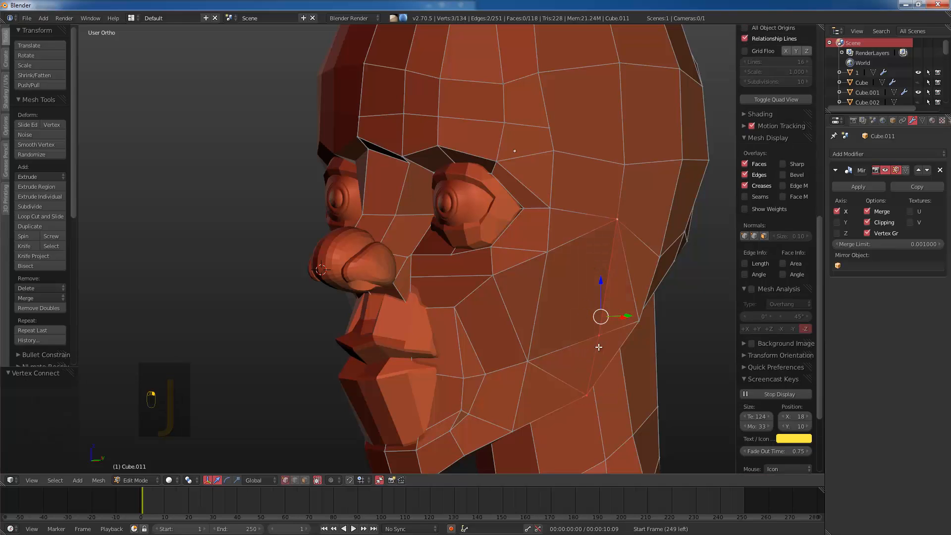
Step: Reposition the new jaw-side vertex, and move the outer vertex beside it -0.124 in X, -0.035 in Y and 0.025 in Z
right_click(599, 343)
mouse_move(591, 342)
middle_mouse_down()
mouse_move(575, 339)
mouse_move(597, 342)
middle_mouse_up()
right_click(575, 340)
key("g")
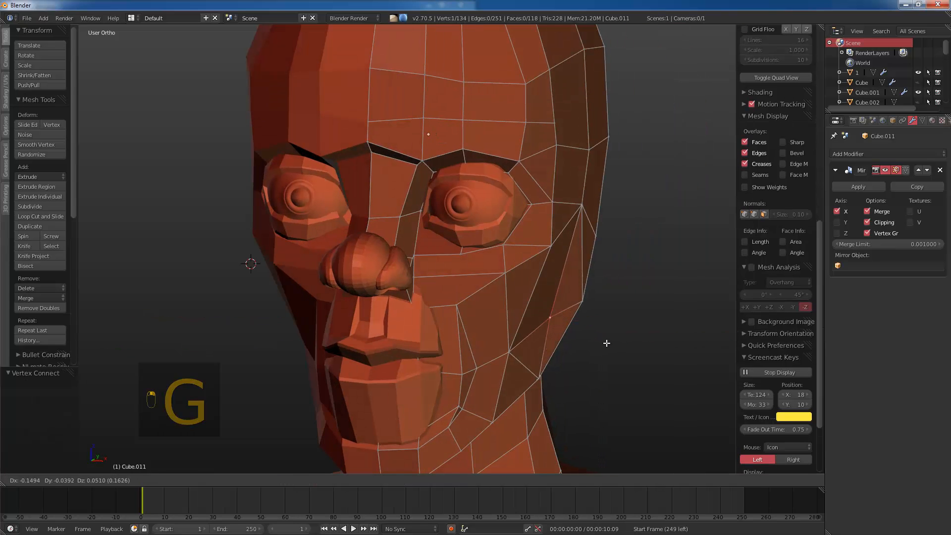
left_click(585, 304)
key("g")
left_click(583, 301)
Step: Leave mesh editing, review the head beside the ear, and apply the head's Mirror modifier
key("KP_1")
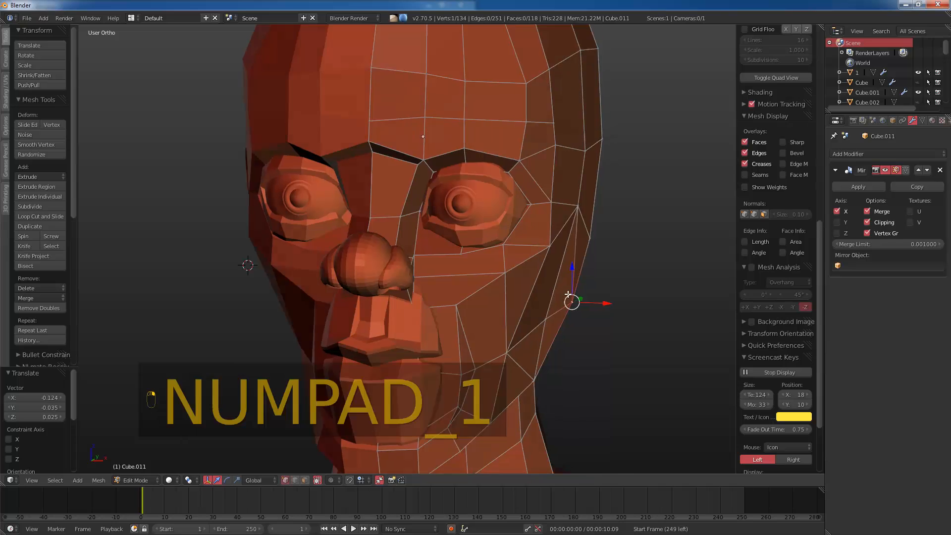
key("Tab")
middle_click_drag(540, 268, 418, 260)
key("a")
key("a")
right_click(197, 225)
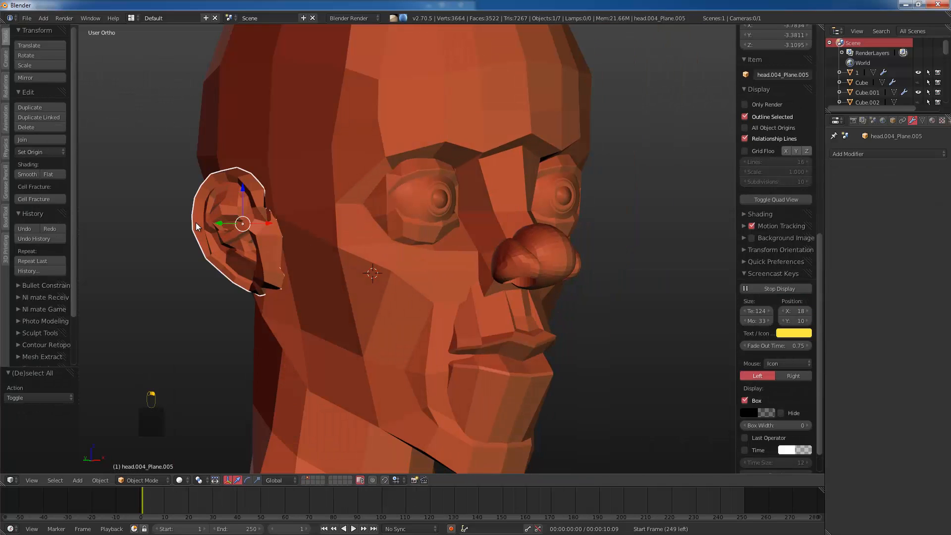
right_click(363, 117)
scroll(364, 116, "down", 3)
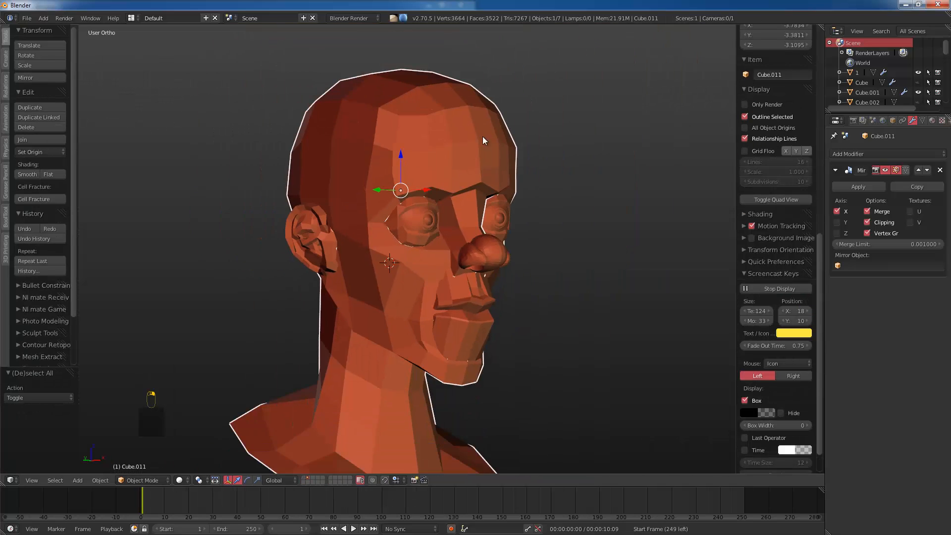
key("z")
key("z")
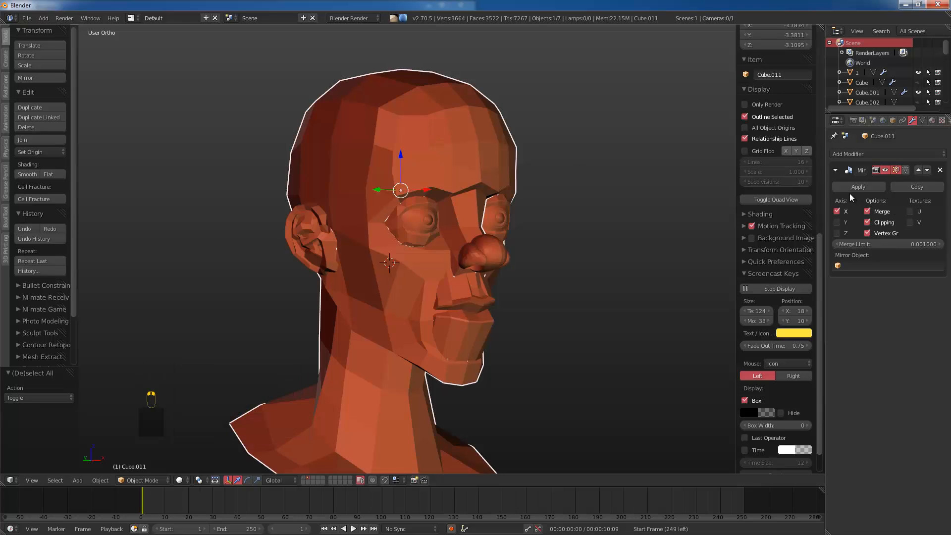
left_click(851, 189)
Step: Add the ear to the head as a live Boolean union and test it with a temporary move and scale
right_click(330, 236, "shift")
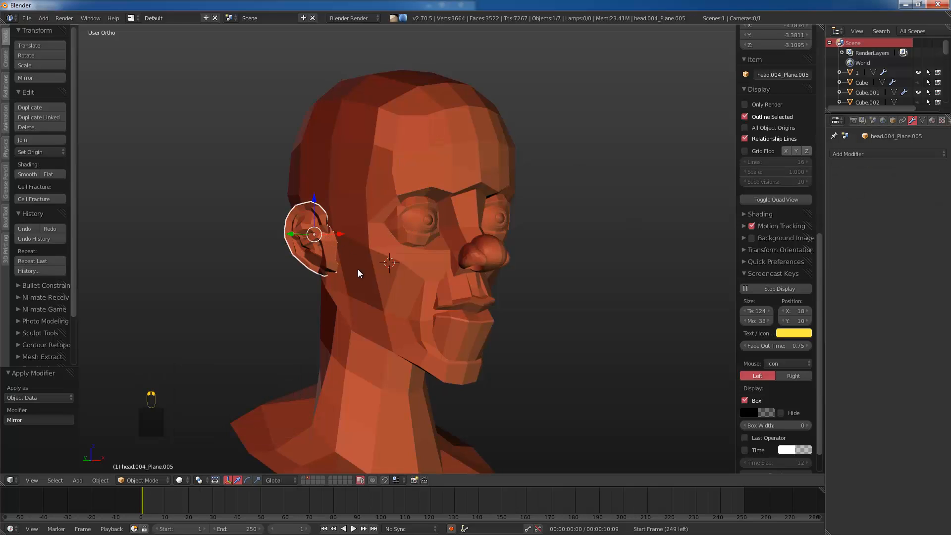
key("ctrl+KP_Add")
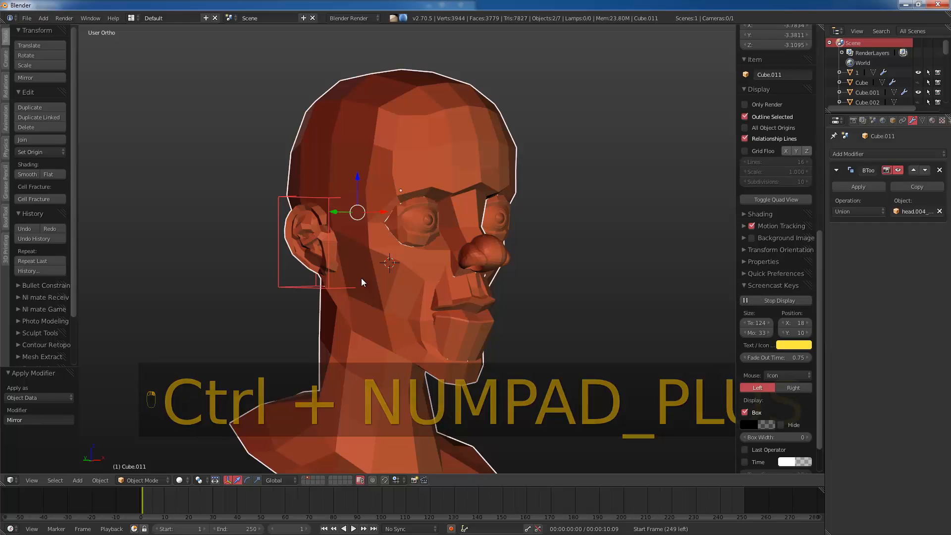
key("a")
right_click(321, 213)
key("g")
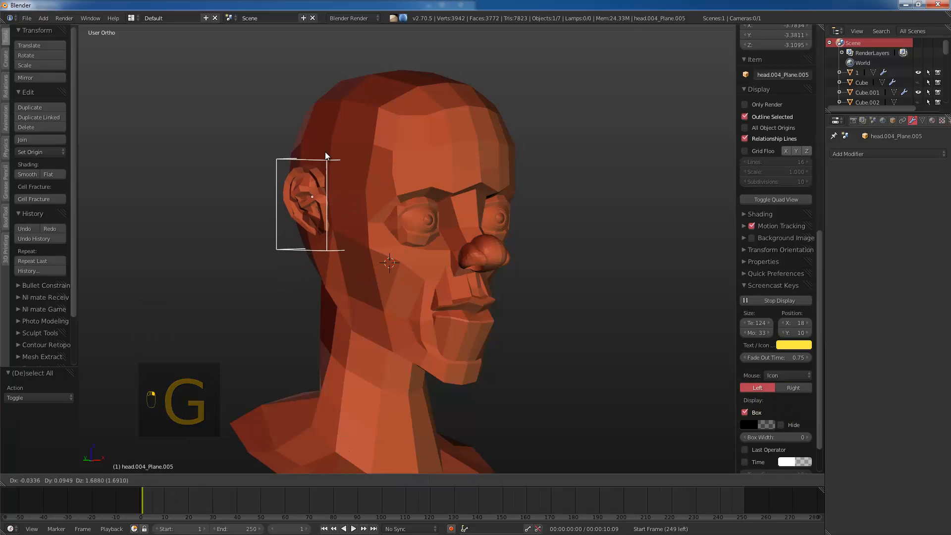
key("s")
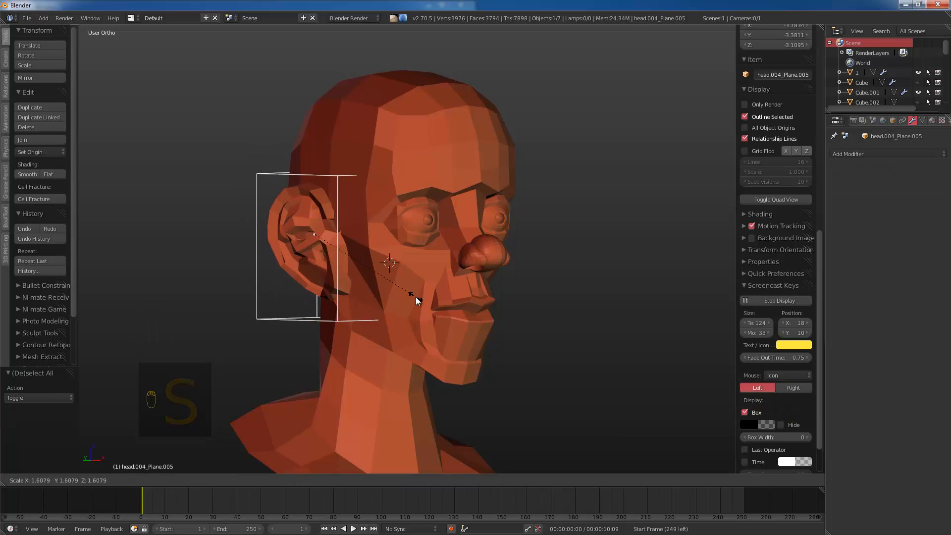
left_click(387, 256)
Step: Try a Boolean union of the combined eyeball and eyelid object with the head, and undo it
middle_click_drag(387, 257, 373, 263)
key("KP_1")
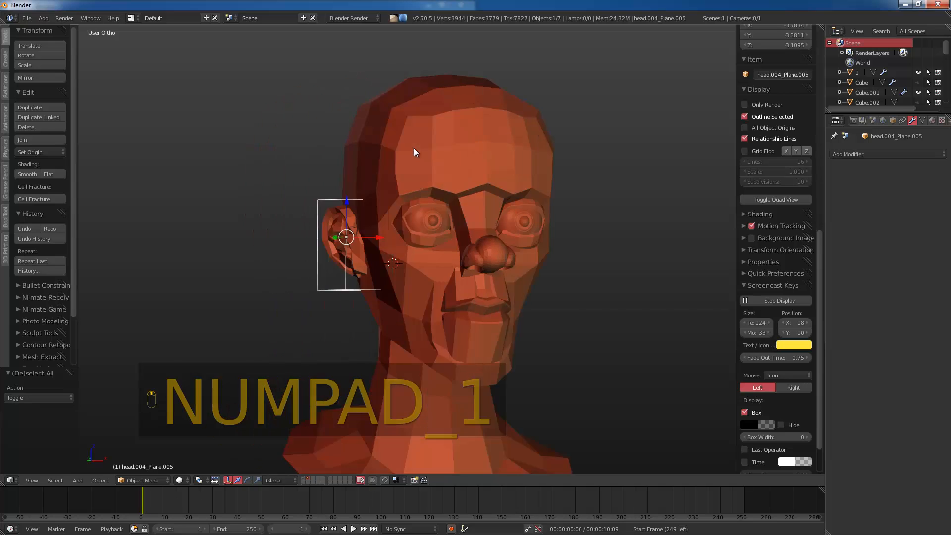
scroll(346, 211, "up", 5)
right_click(461, 229)
key("g")
right_click(473, 243)
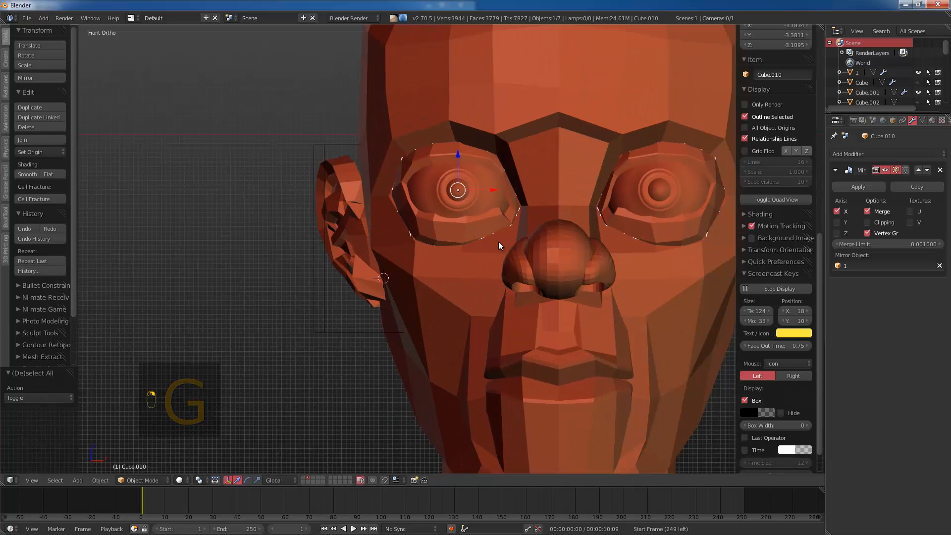
right_click(523, 130, "shift")
key("ctrl+KP_Add")
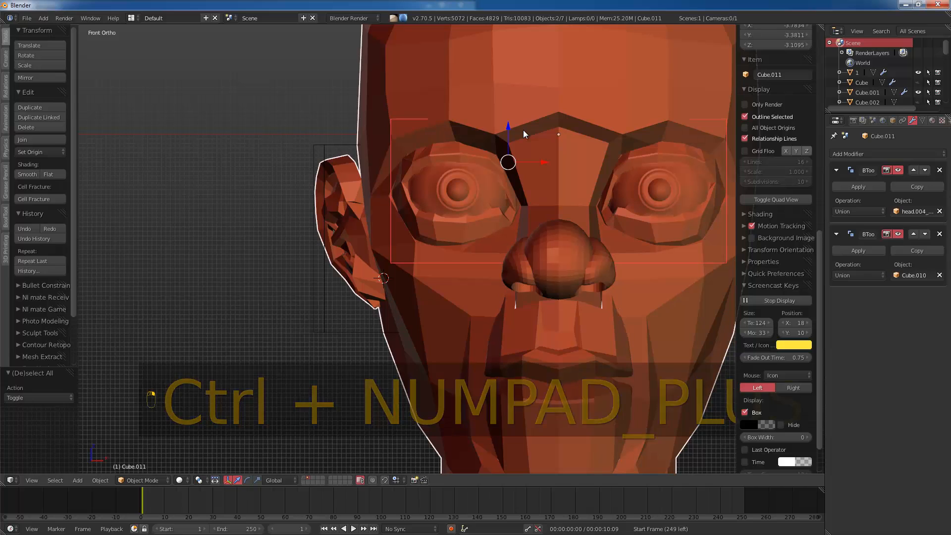
key("a")
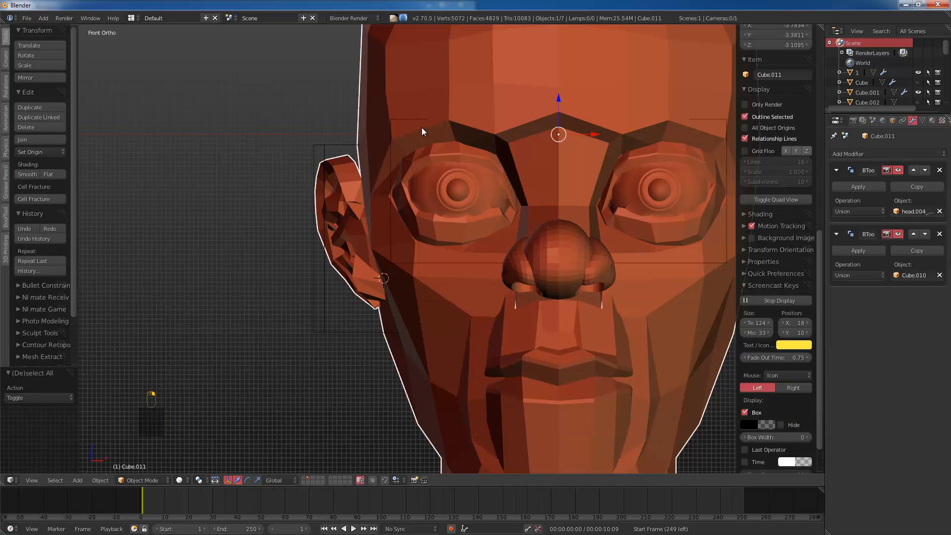
key("ctrl+z")
key("ctrl+z")
key("ctrl+z")
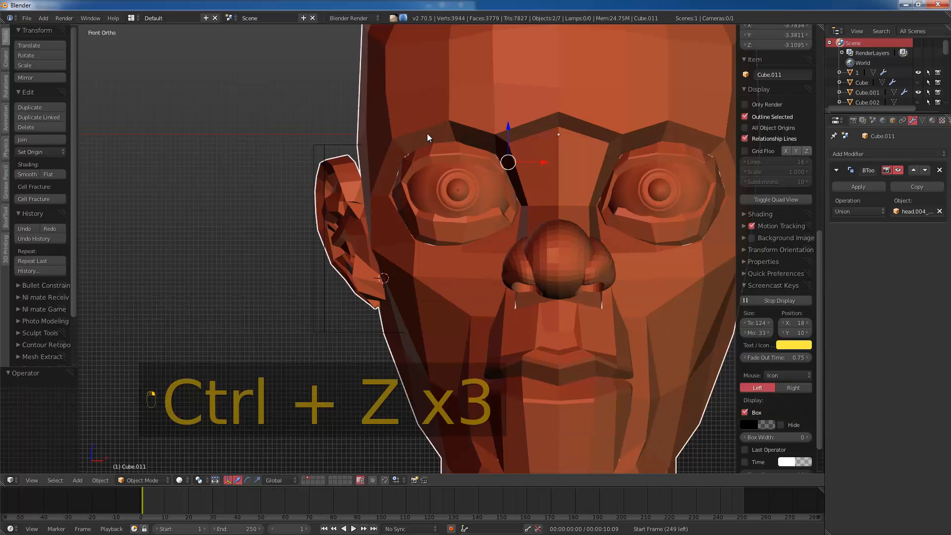
Step: Separate the linked eyeball geometry from the eyelids into its own object
right_click(450, 189)
key("Tab")
key("a")
key("a")
key("l")
key("p")
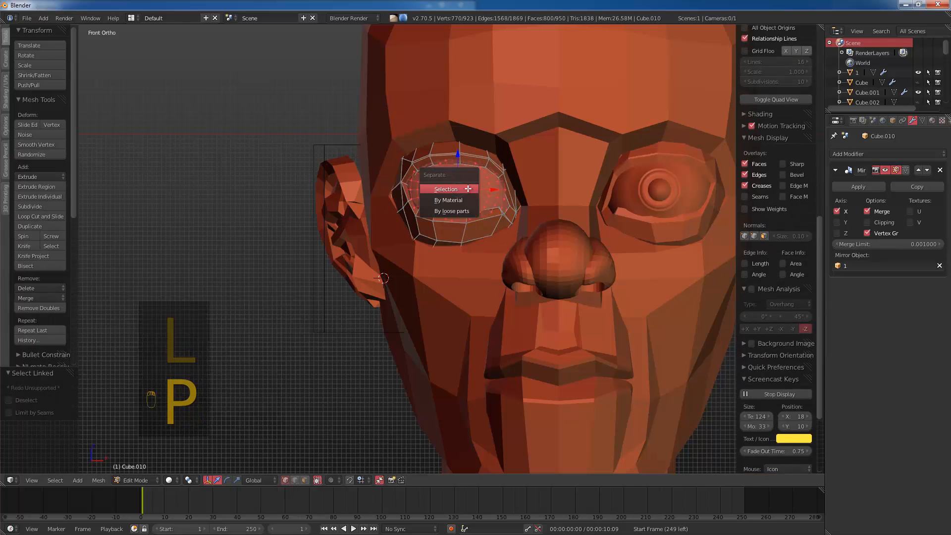
left_click(466, 189)
key("Tab")
Step: Try a Boolean union of the separated eyeball with the head, and undo it
right_click(500, 102, "shift")
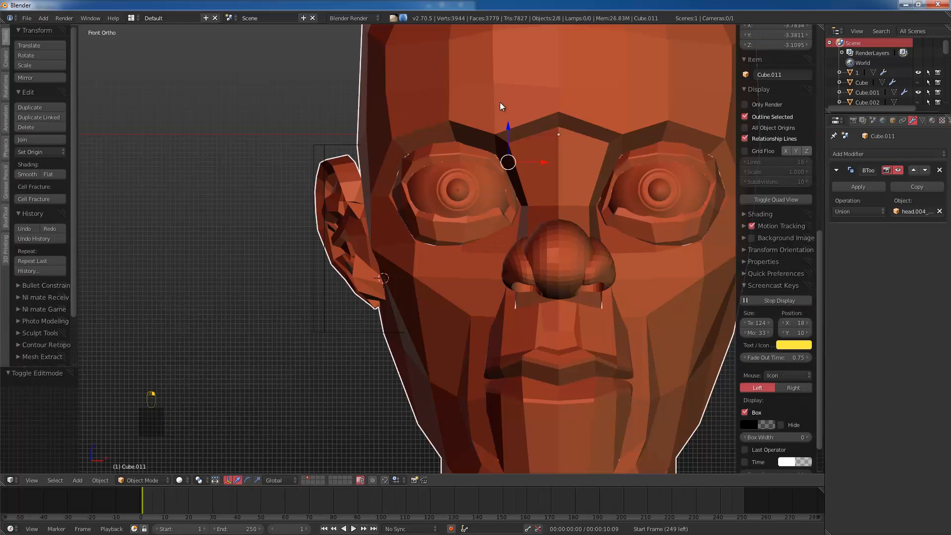
key("ctrl+KP_Add")
key("Tab")
key("Tab")
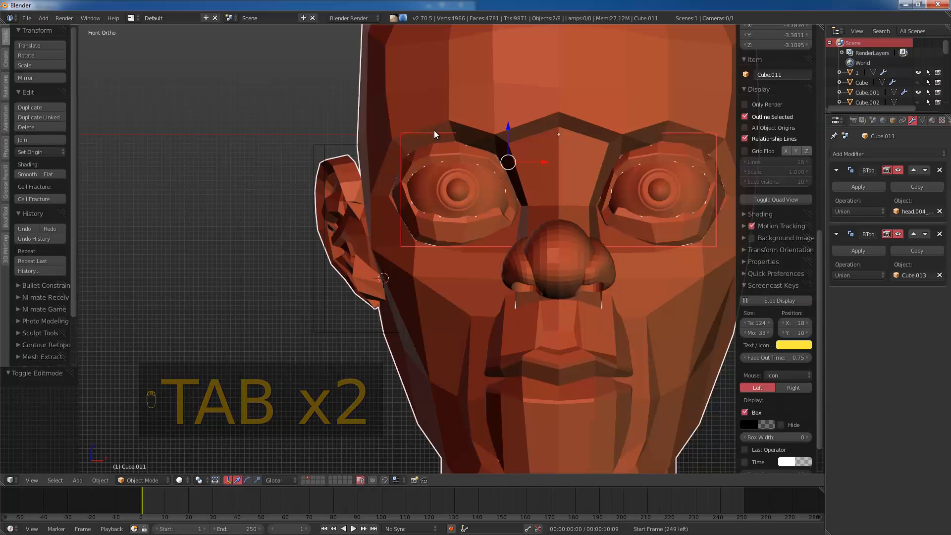
right_click(421, 141)
key("g")
right_click(418, 145)
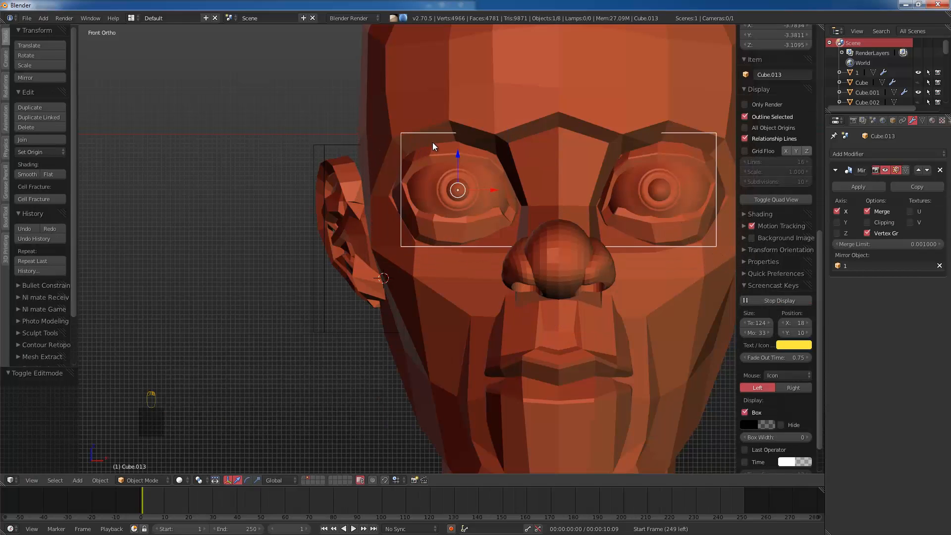
key("ctrl+z")
key("ctrl+z")
key("ctrl+z")
key("ctrl+z")
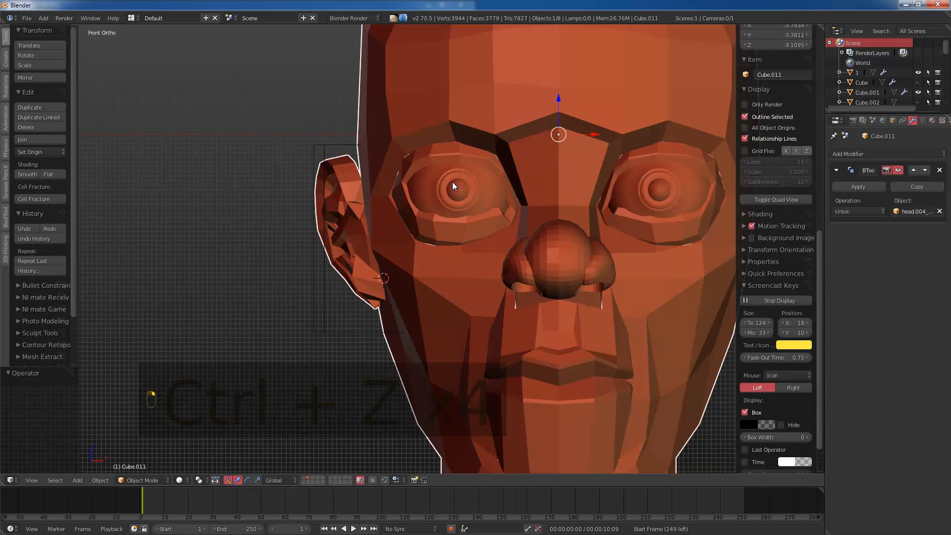
Step: Select the separated eyeball object and locate it in the outliner
key("z")
key("z")
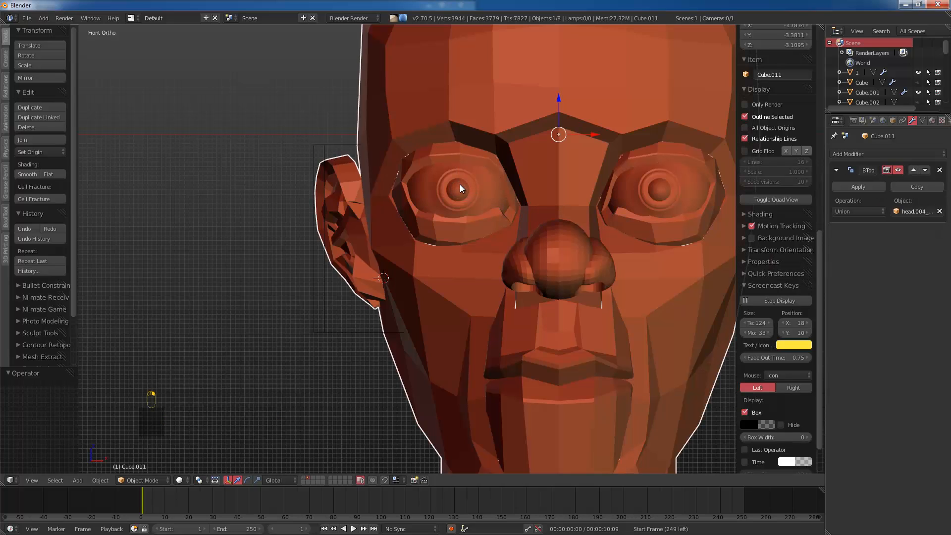
right_click(460, 188)
key("g")
right_click(429, 240)
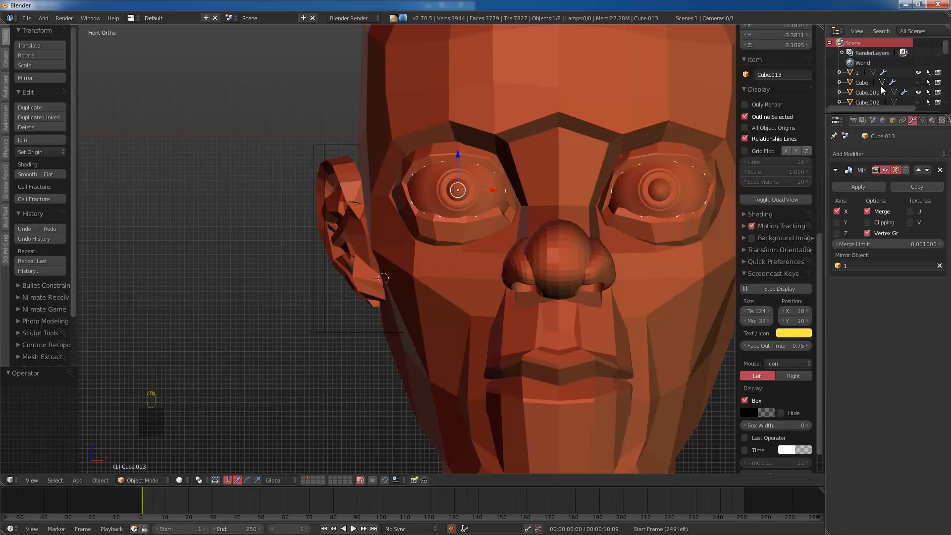
key("KP_Decimal")
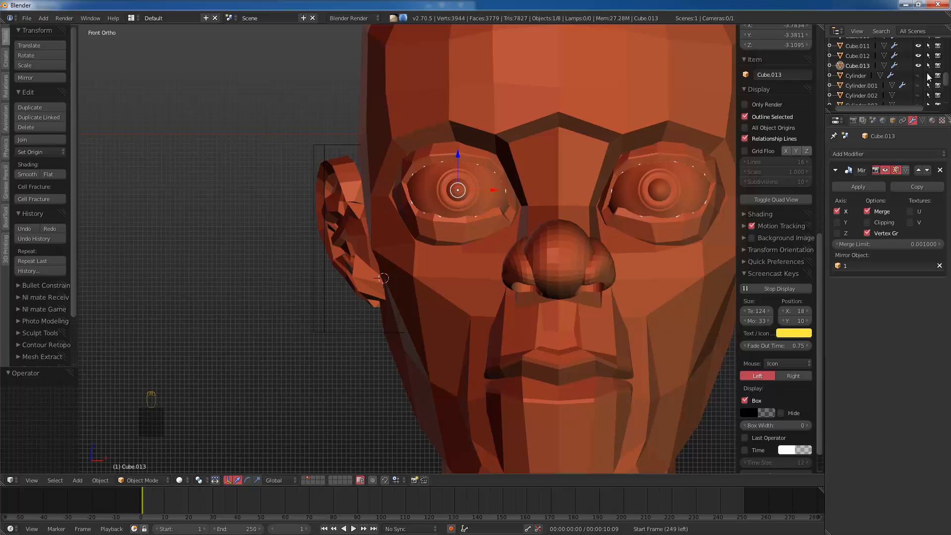
Step: Add the eyelids to the head as a live Boolean union and test them with a temporary scale and move
right_click(435, 149)
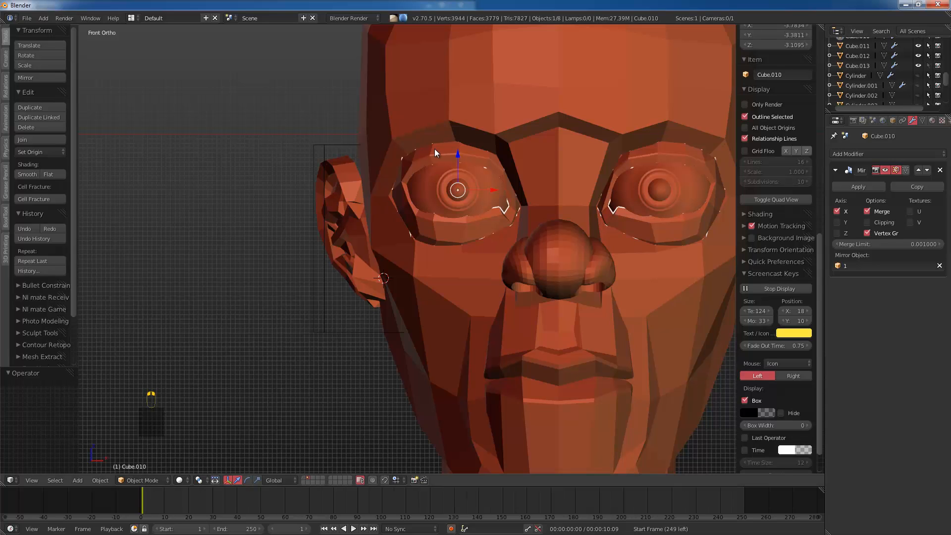
right_click(484, 109, "shift")
key("ctrl+KP_Add")
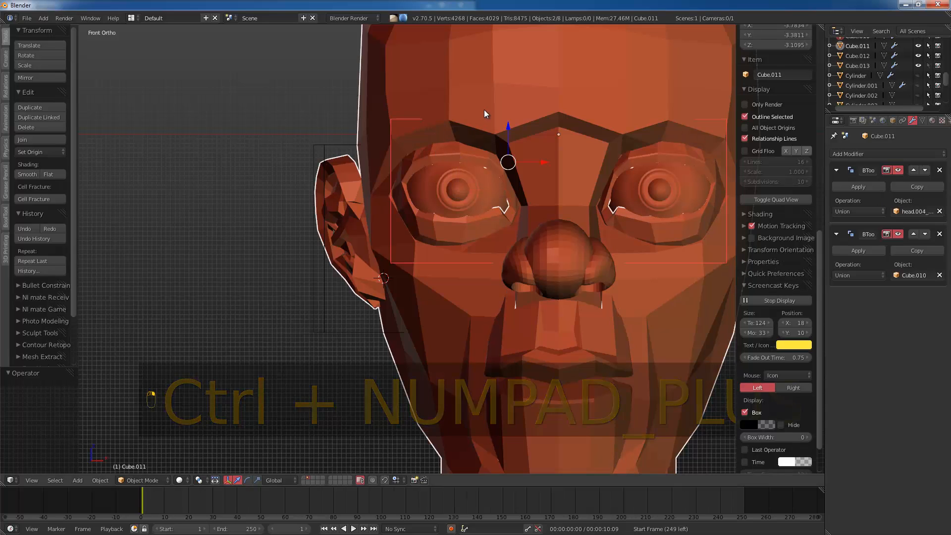
key("a")
right_click(446, 262)
key("s")
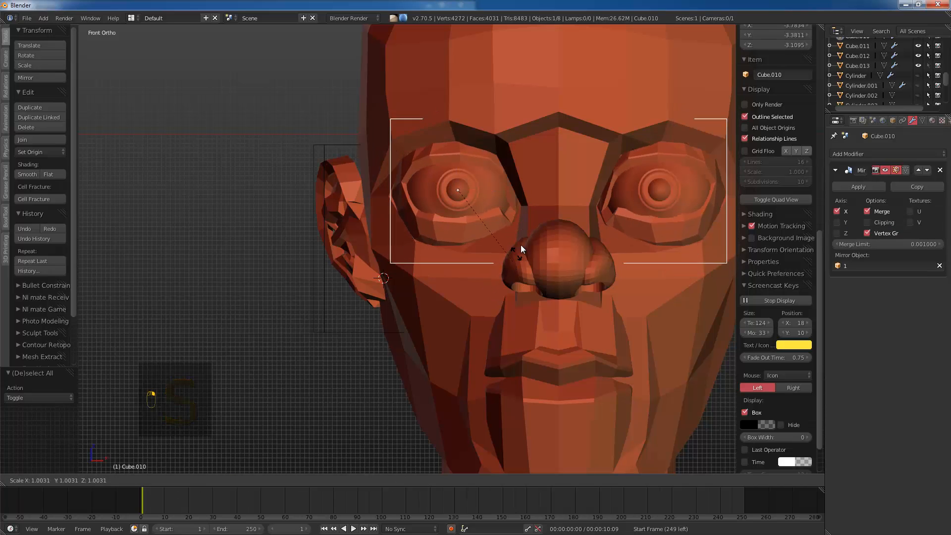
right_click(552, 278)
key("g")
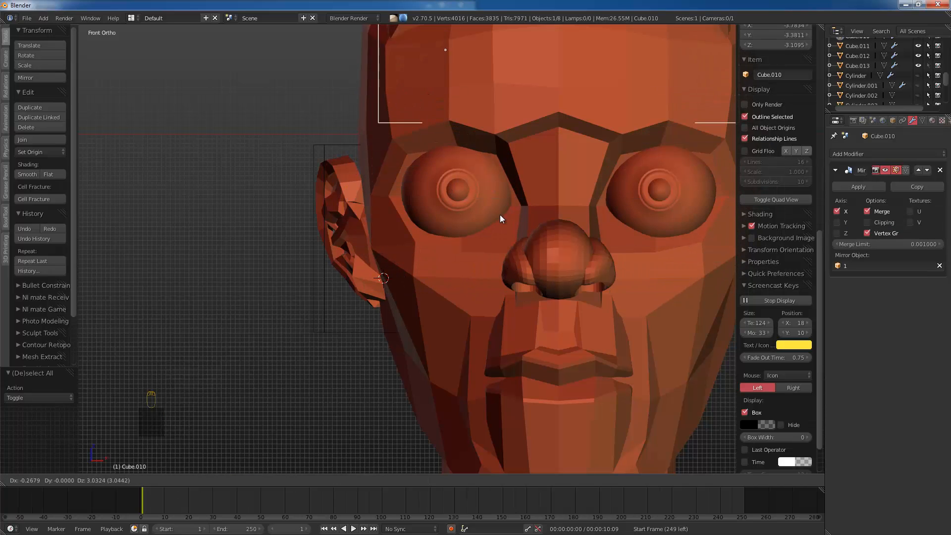
right_click(484, 258)
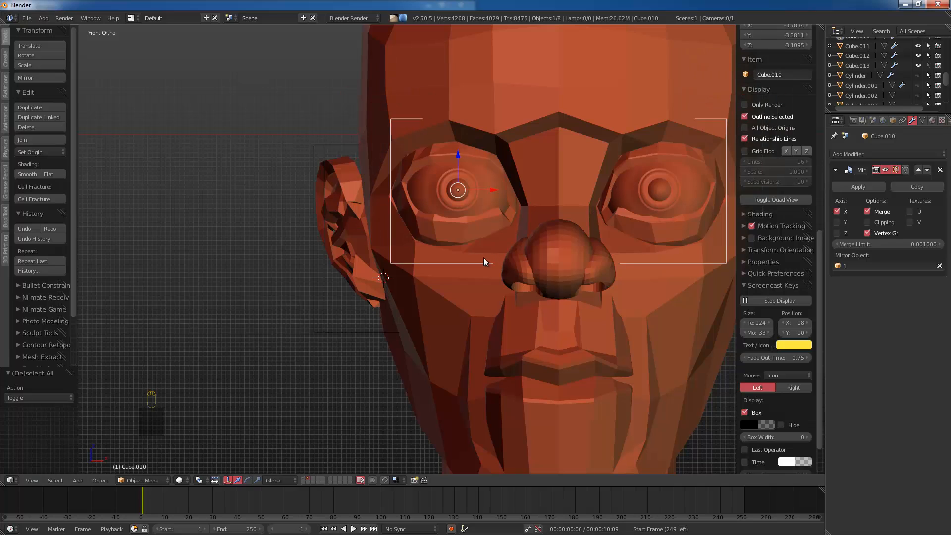
Step: Test the eyelids' live union with a temporary move and check the face from the front
middle_click_drag(447, 205, 494, 229)
key("z")
scroll(390, 240, "up", 3)
key("z")
key("g")
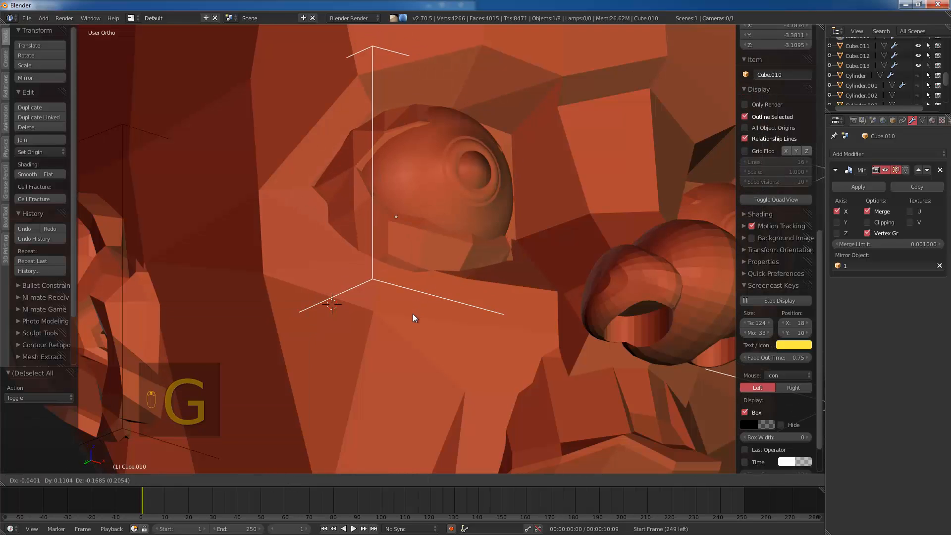
left_click(405, 296)
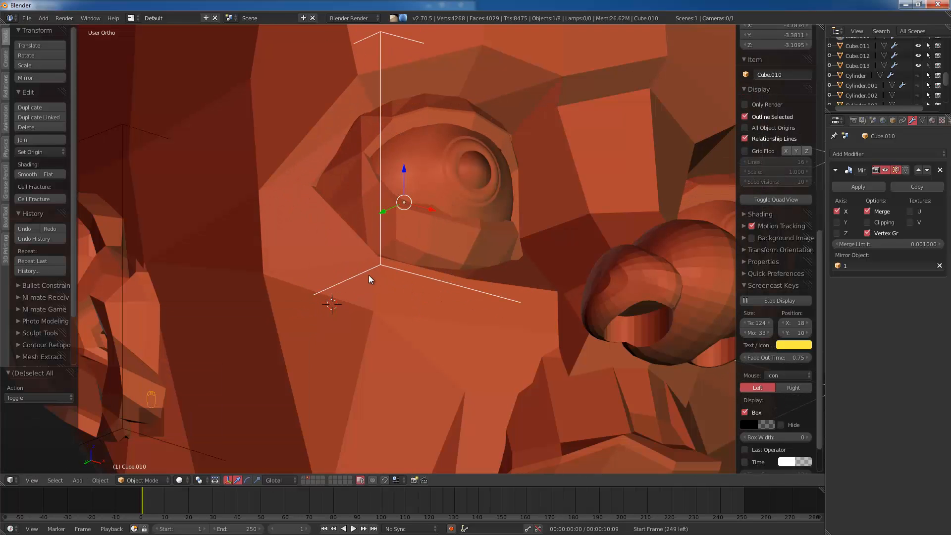
key("KP_1")
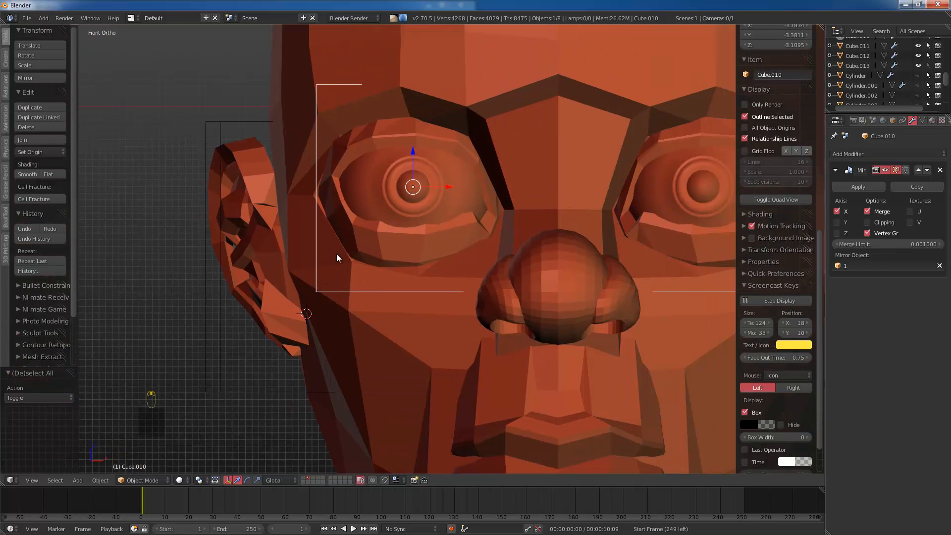
middle_click_drag(337, 254, 295, 248, "shift")
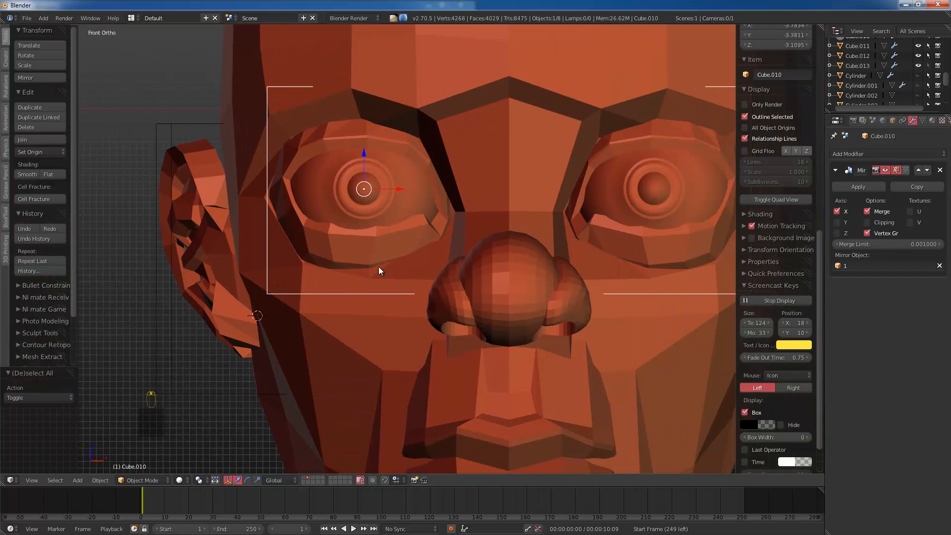
scroll(447, 269, "down", 2)
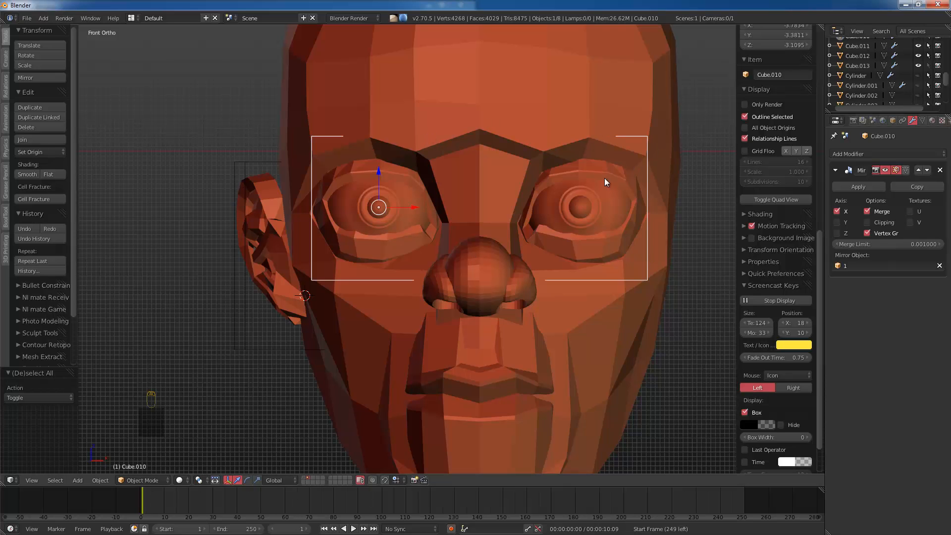
scroll(476, 259, "up", 1)
Step: Move the nose along Y back into the face and lower it about 0.1 along Z
right_click(476, 259)
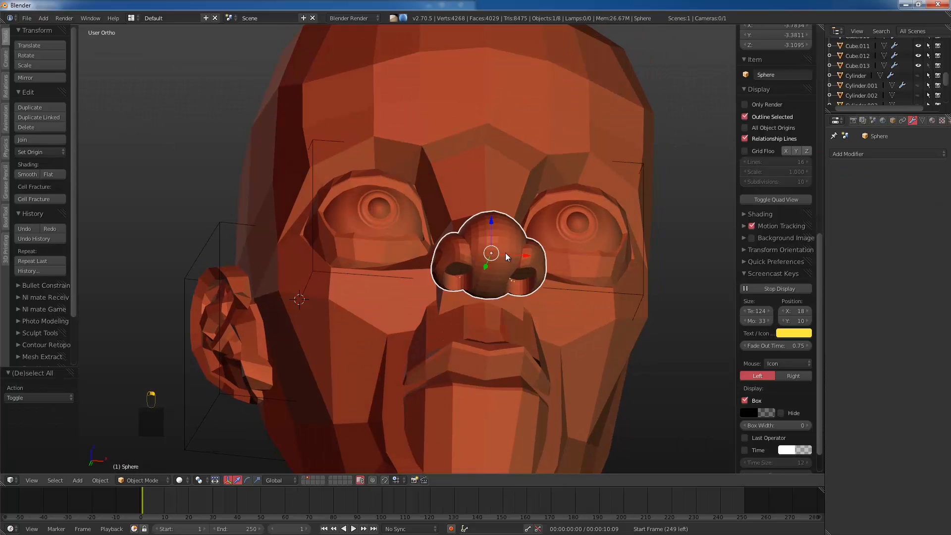
middle_click_drag(505, 253, 489, 296)
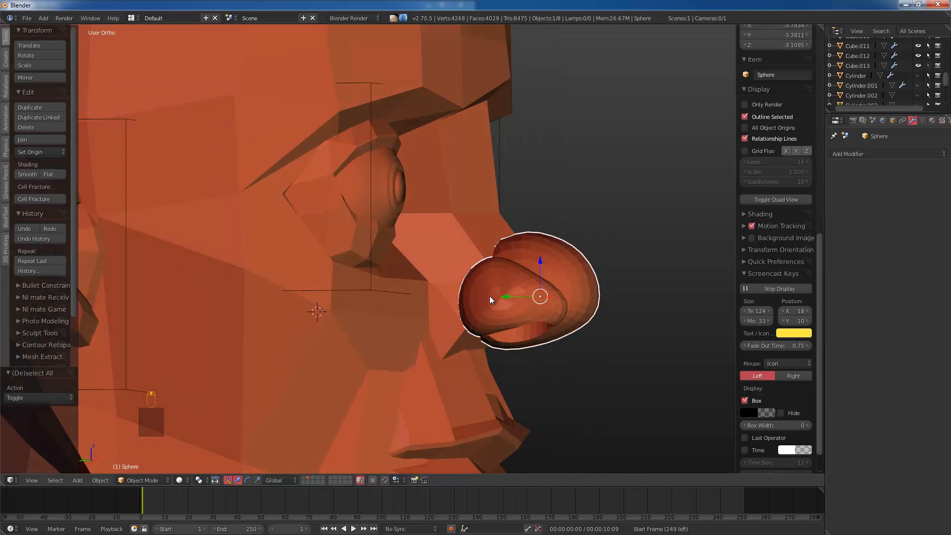
key("g")
key("y")
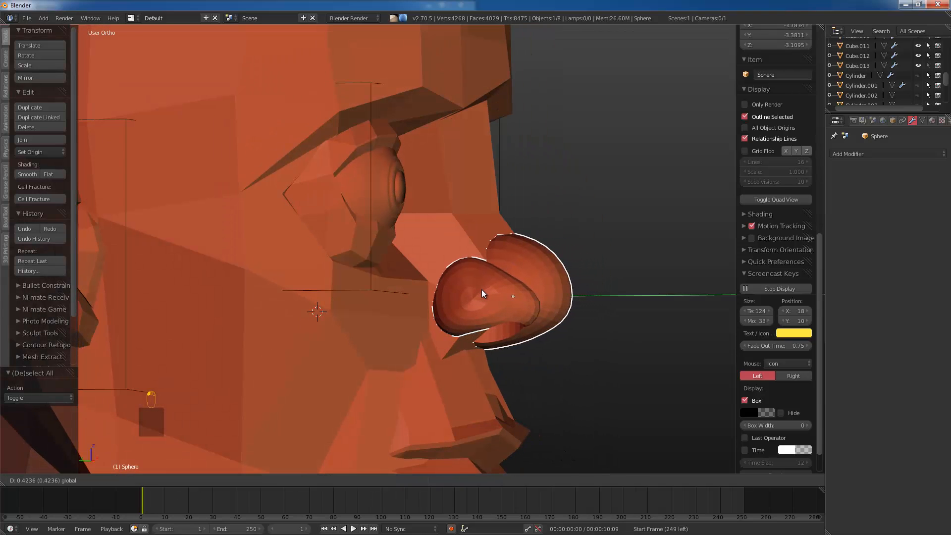
left_click(481, 290)
middle_click_drag(481, 296, 511, 290)
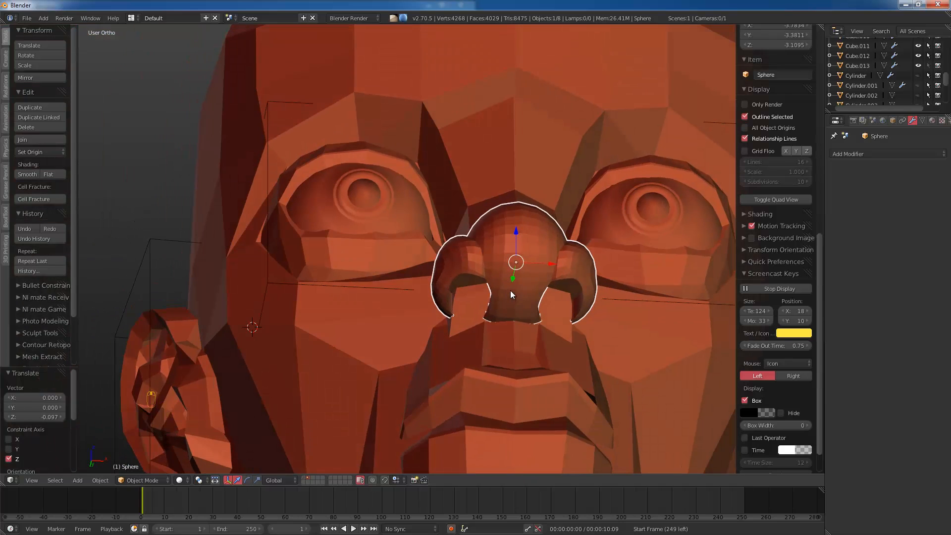
scroll(262, 212, "down", 4)
middle_click_drag(317, 254, 372, 218)
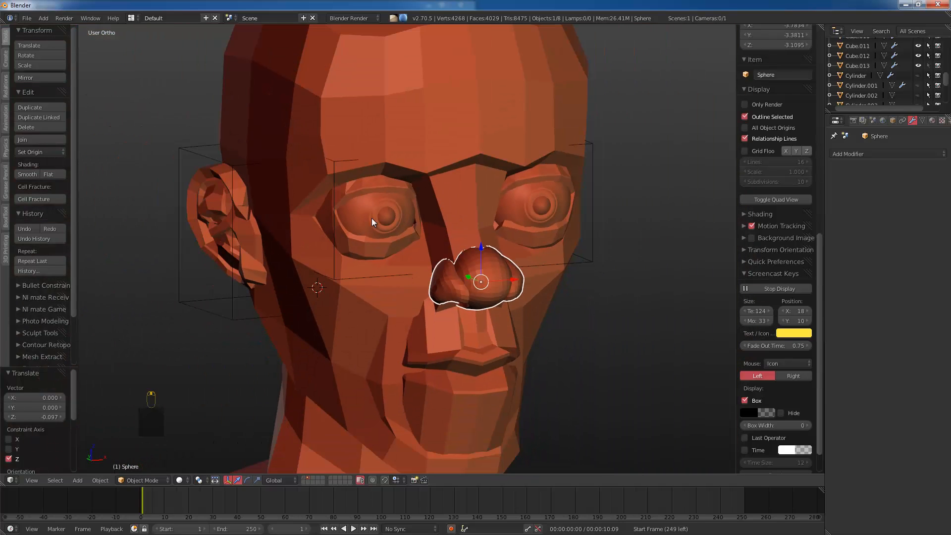
Step: Add the nose to the head as a live Boolean union
right_click(380, 316)
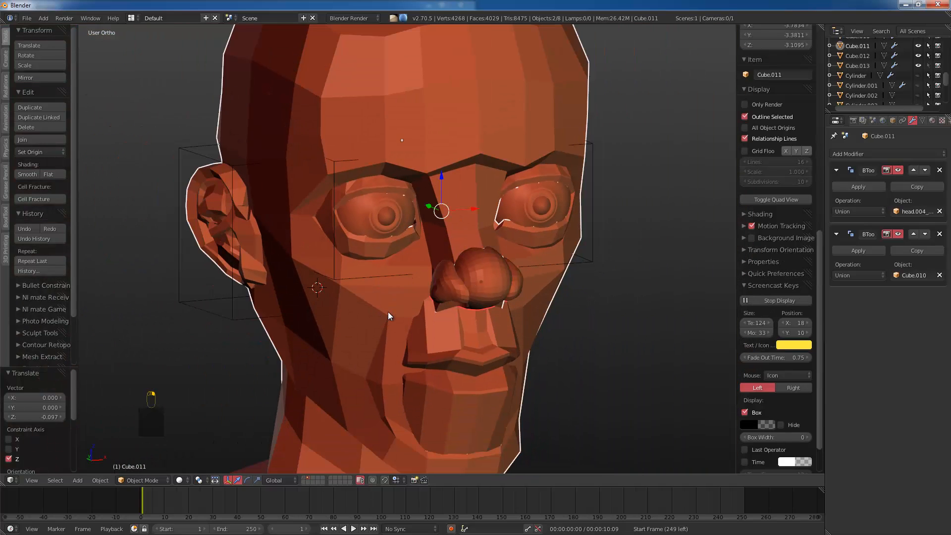
key("a")
right_click(510, 273)
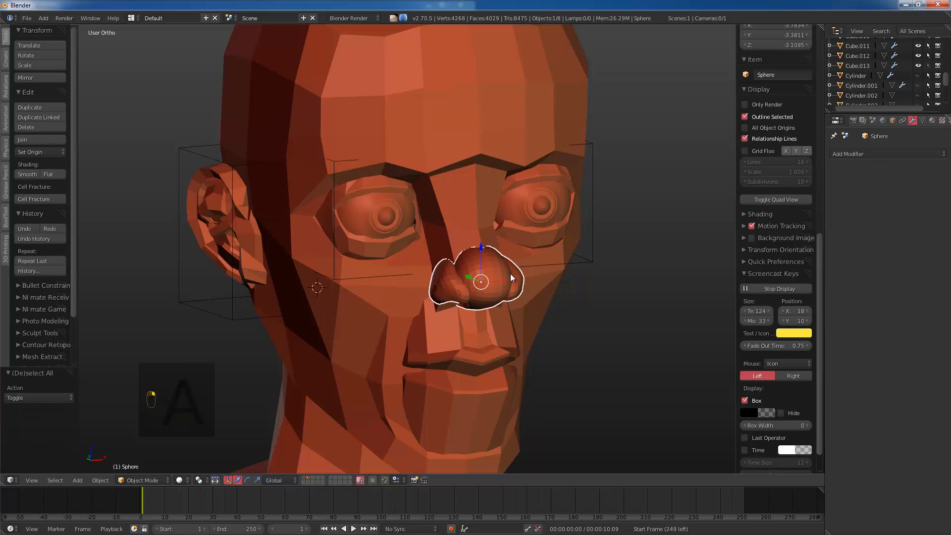
right_click(375, 320)
key("ctrl+KP_Add")
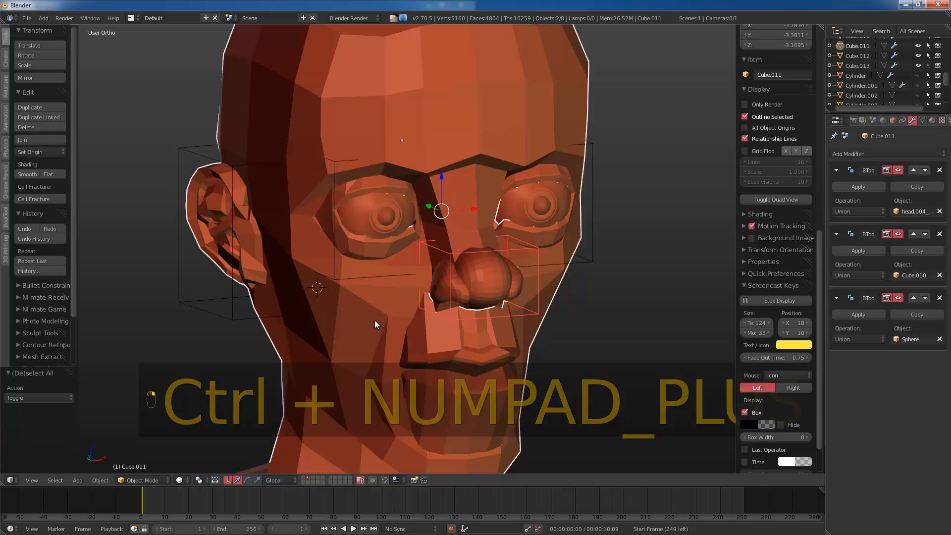
Step: Select the nose and test its live union with the head by temporarily scaling it
key("KP_1")
key("a")
key("a")
right_click(417, 302)
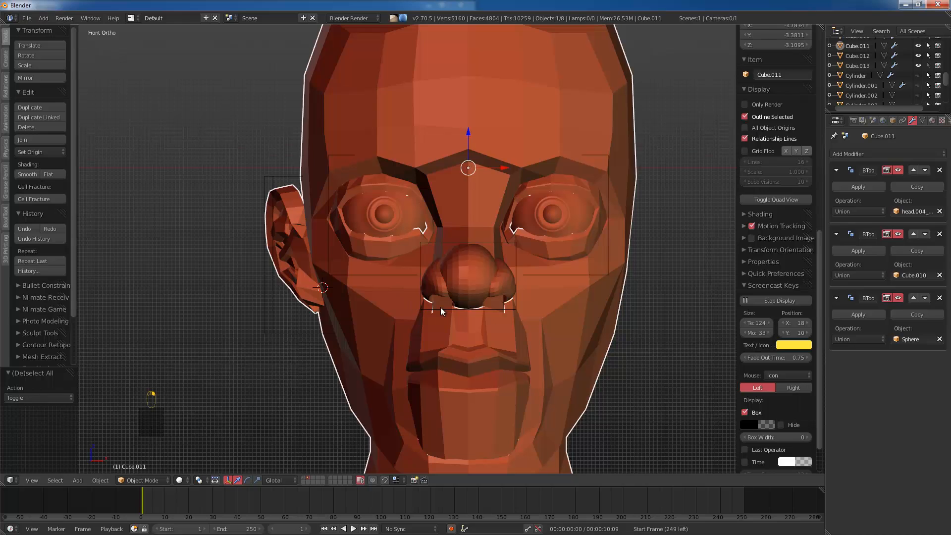
right_click(442, 307)
key("Escape")
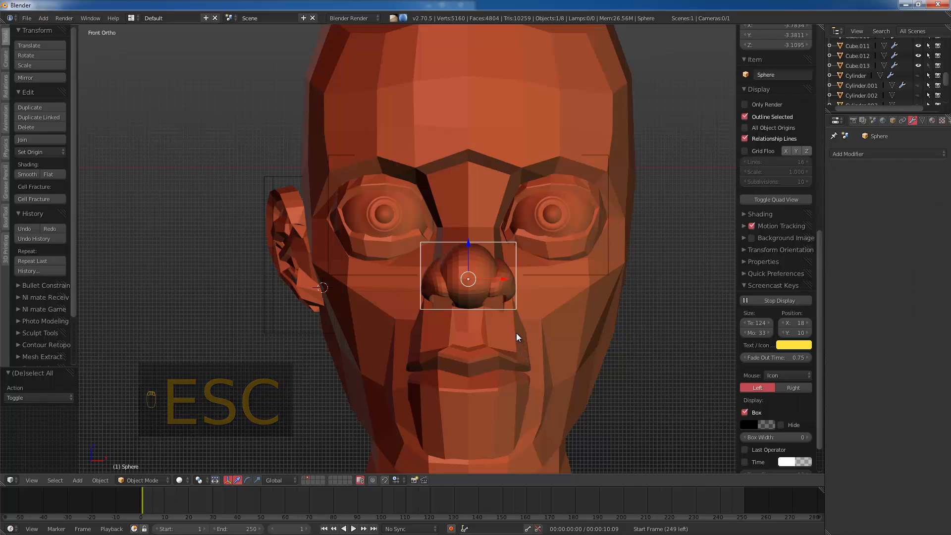
middle_click_drag(516, 333, 495, 290)
key("a")
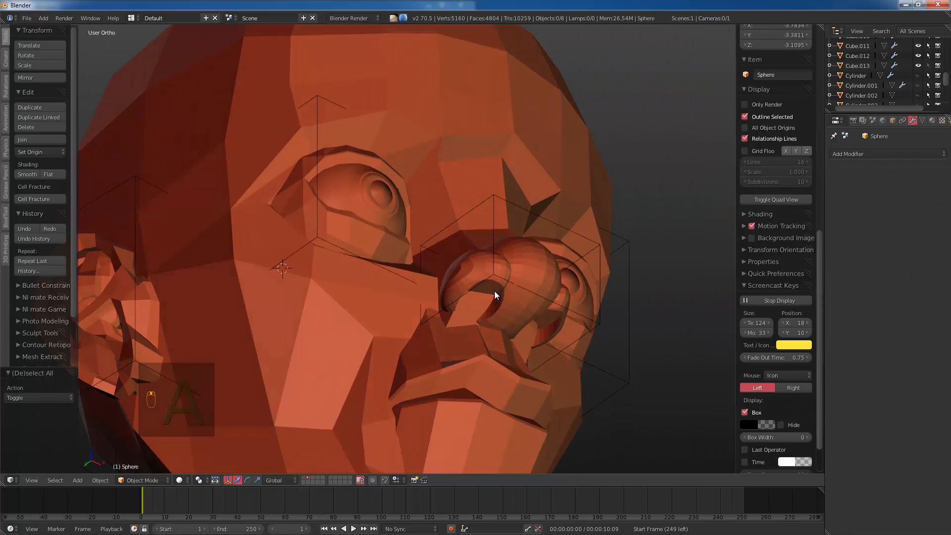
right_click(502, 278)
right_click(501, 279)
key("s")
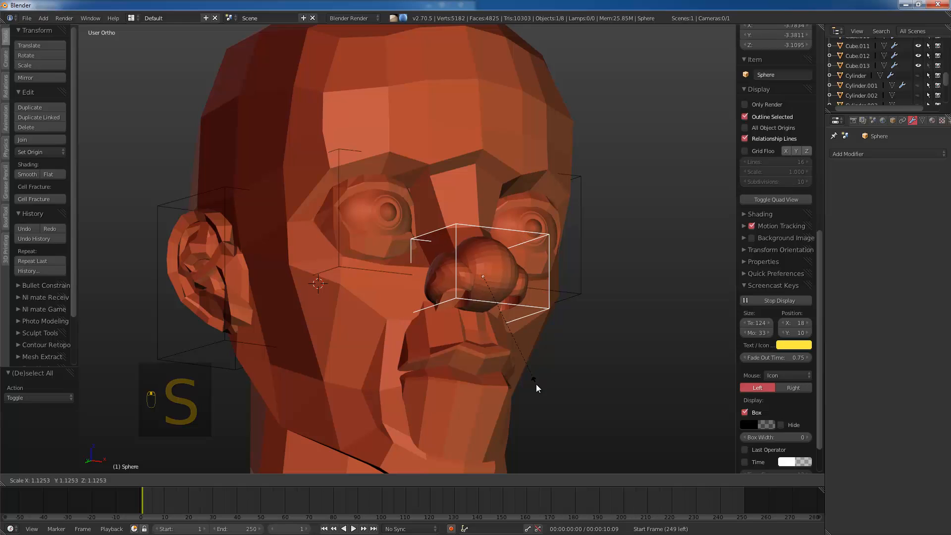
left_click(536, 383)
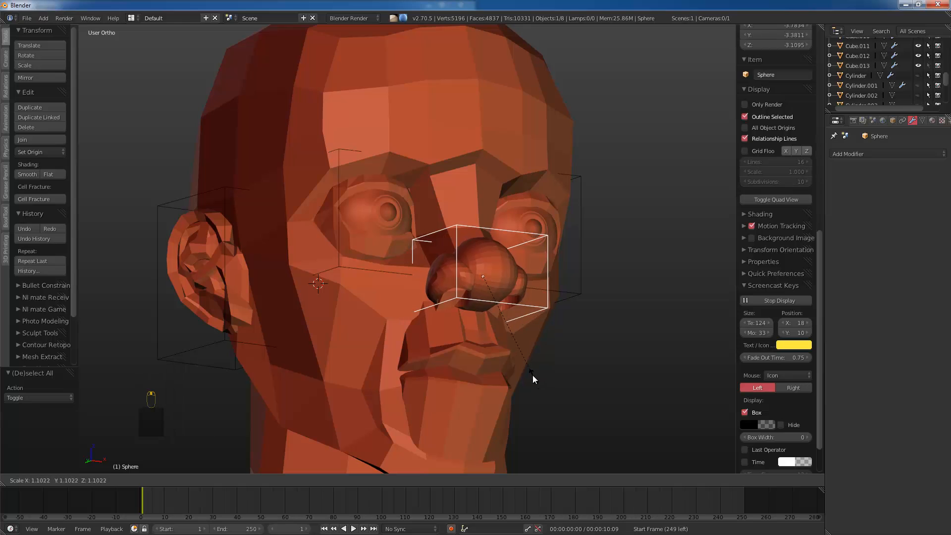
Step: Try moving the nose along Z and stretching it vertically, and undo the change
key("g")
key("z")
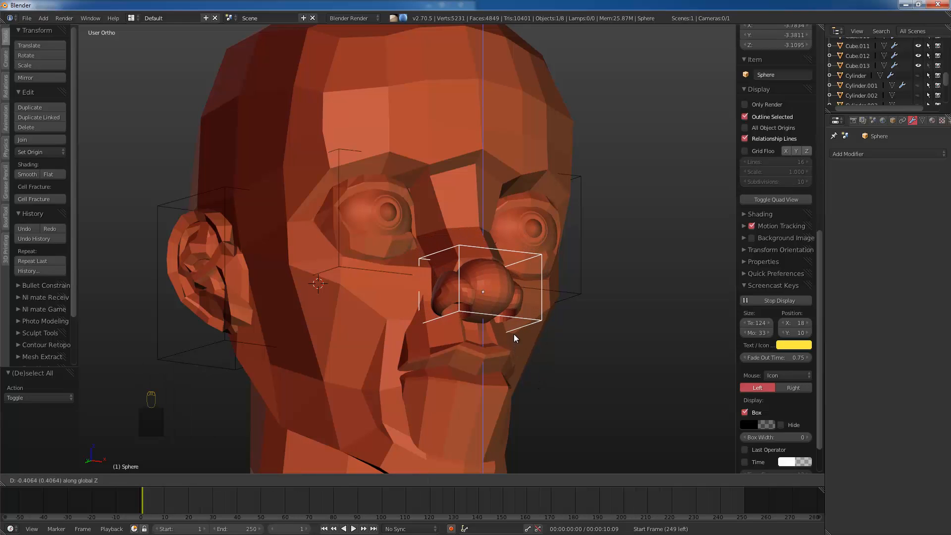
left_click(515, 321)
middle_click_drag(513, 322, 519, 389)
key("s")
key("z")
left_click(538, 353)
key("ctrl+z")
Step: Widen the mouth piece by moving the vertices at its outer corner outward in its mesh
right_click(495, 373)
key("s")
key("x")
right_click(476, 388)
key("Tab")
key("z")
key("a")
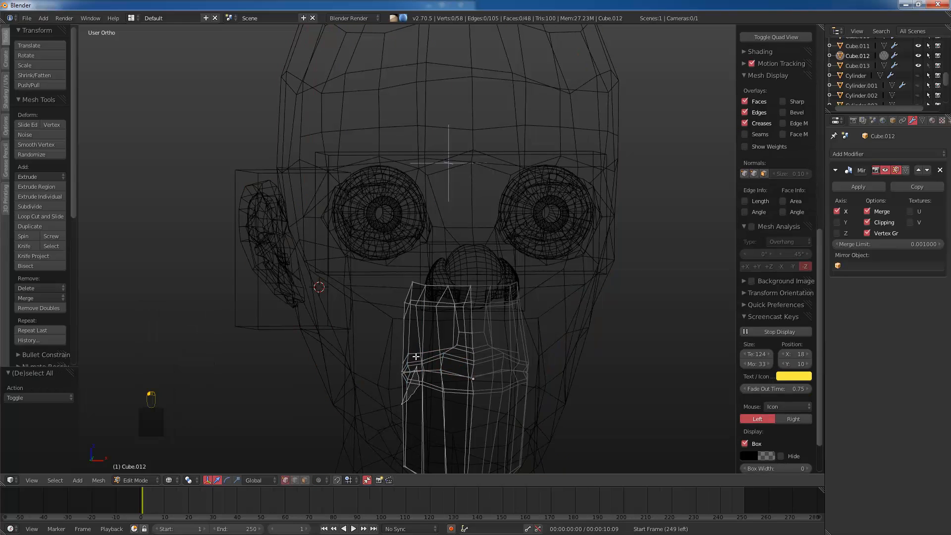
left_click_drag(378, 355, 380, 365, "ctrl")
key("z")
left_click_drag(439, 372, 385, 367)
mouse_move(384, 367)
middle_mouse_down()
mouse_move(512, 379)
mouse_move(435, 395)
middle_mouse_up()
key("Tab")
key("Tab")
Step: Slide the lip edges midway between the mouth's corner and centre by a factor of -0.221
key("z")
key("a")
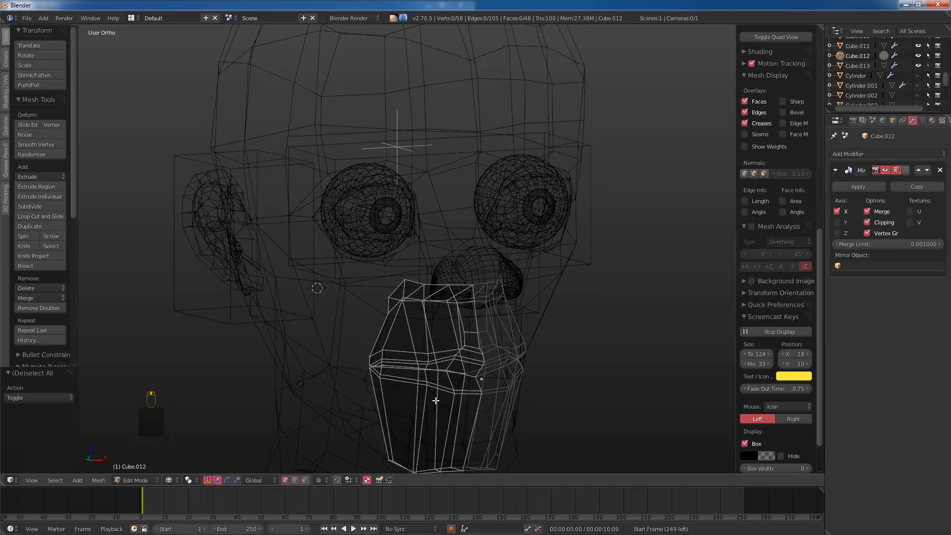
left_click_drag(434, 395, 430, 343, "ctrl")
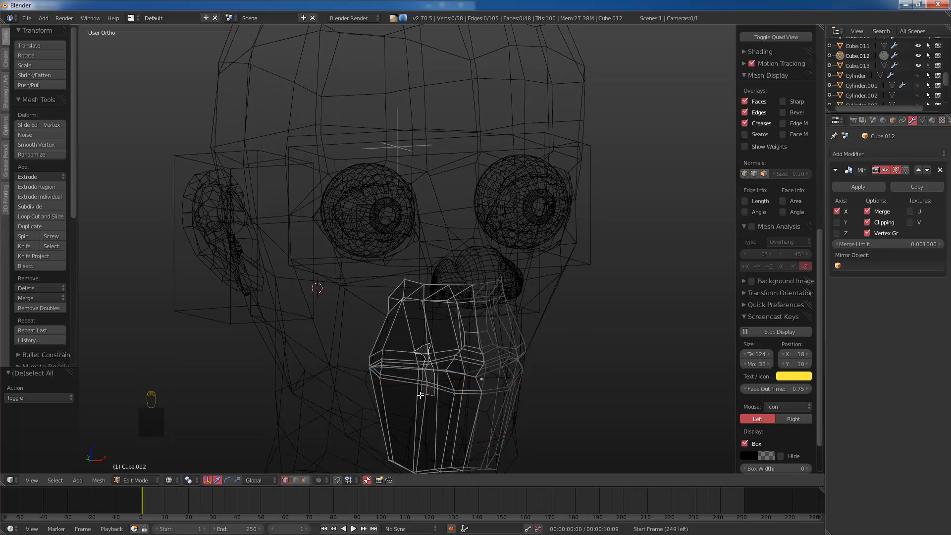
left_click_drag(420, 395, 422, 396, "ctrl")
key("z")
key("g")
key("g")
left_click(437, 384)
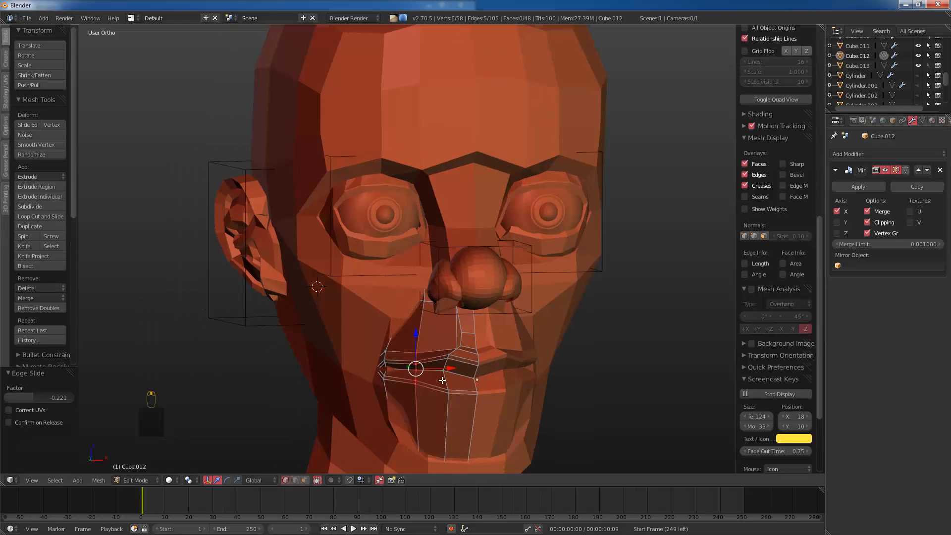
key("Tab")
key("Tab")
Step: Slide the lip edges nearest the mouth's centre line by a factor of 0.149 and finish editing the mesh
key("z")
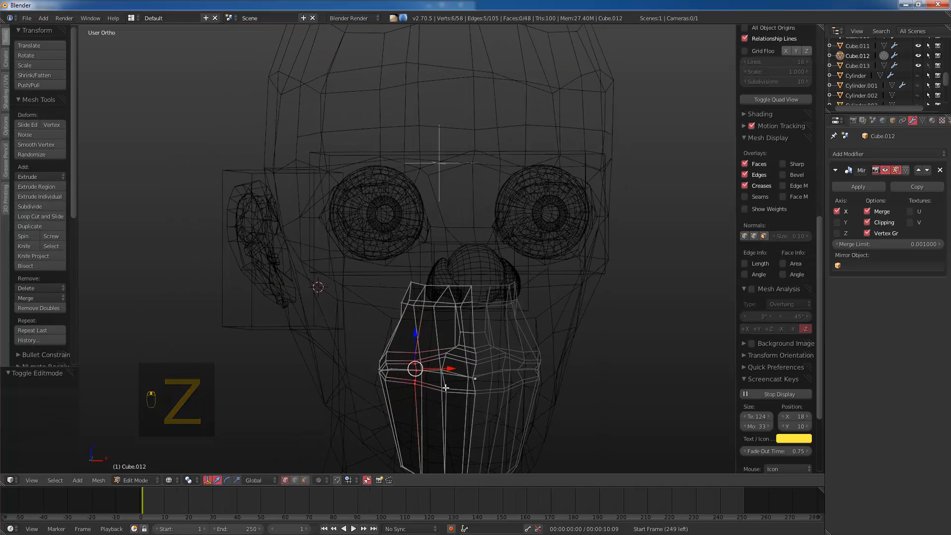
key("z")
key("z")
key("a")
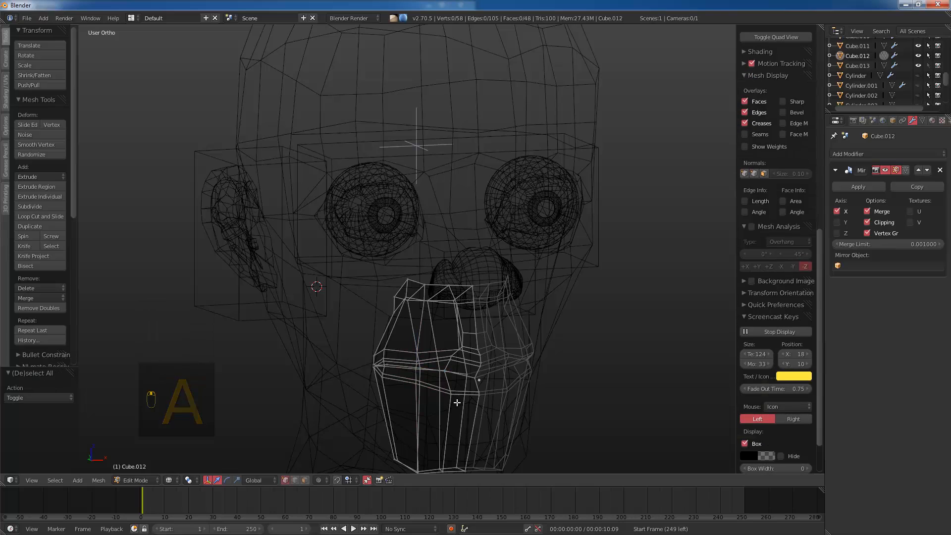
left_click_drag(456, 399, 464, 350, "ctrl")
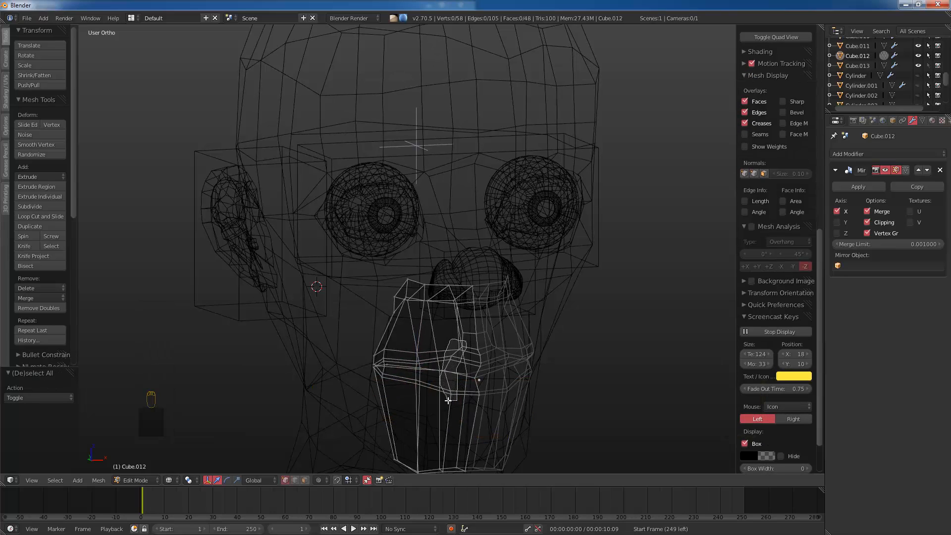
left_click_drag(449, 400, 448, 400, "ctrl")
key("z")
key("g")
key("g")
left_click(465, 385)
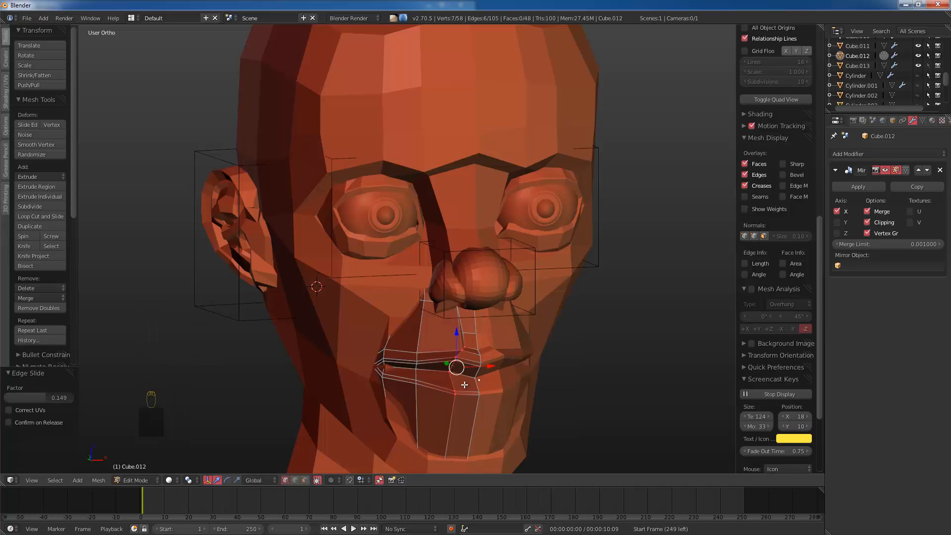
key("Tab")
Step: Add the mouth piece to the head as a live Boolean union and inspect the joined face from the side
middle_click_drag(450, 379, 420, 369)
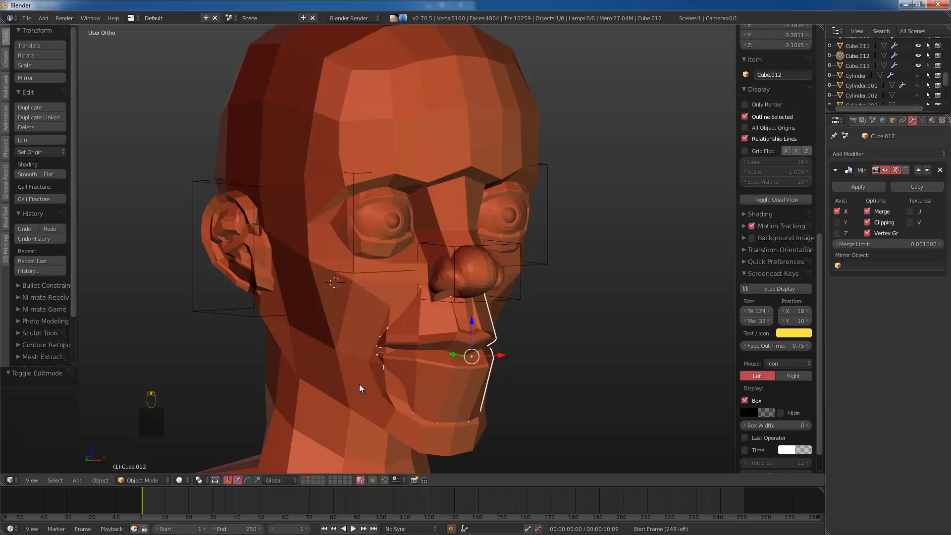
right_click(369, 395)
key("ctrl+KP_Add")
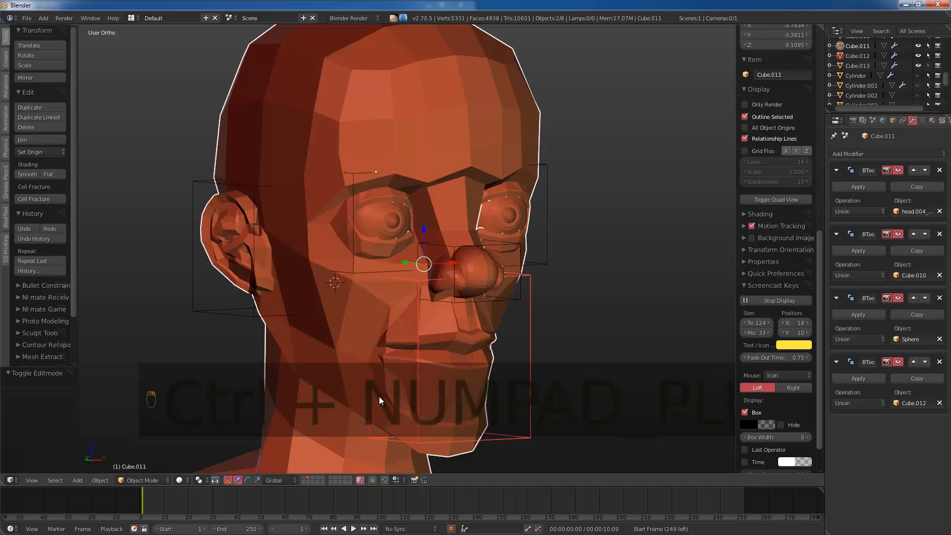
key("a")
right_click(527, 362)
middle_click_drag(527, 362, 417, 361)
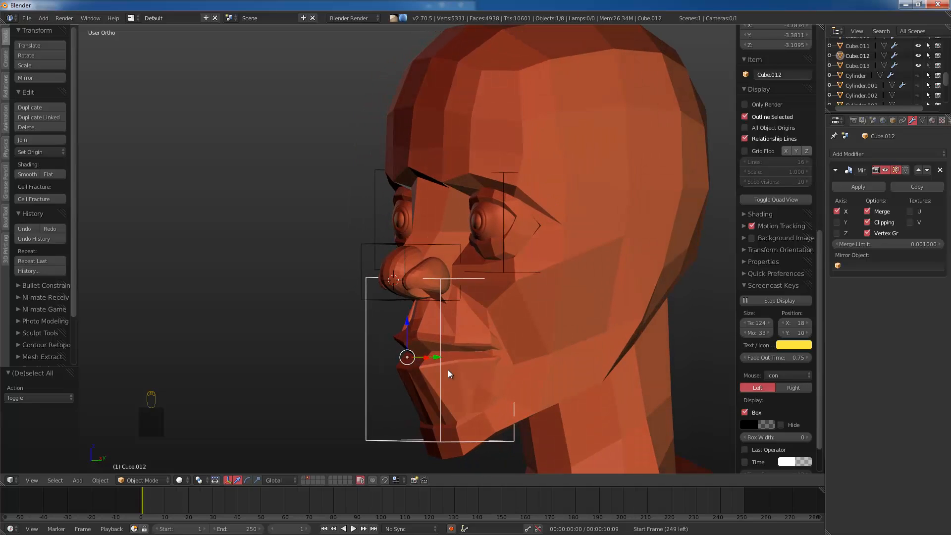
Step: In the right side view, move the head's chin vertices forward and rotate them about 11 degrees
key("KP_1")
key("KP_3")
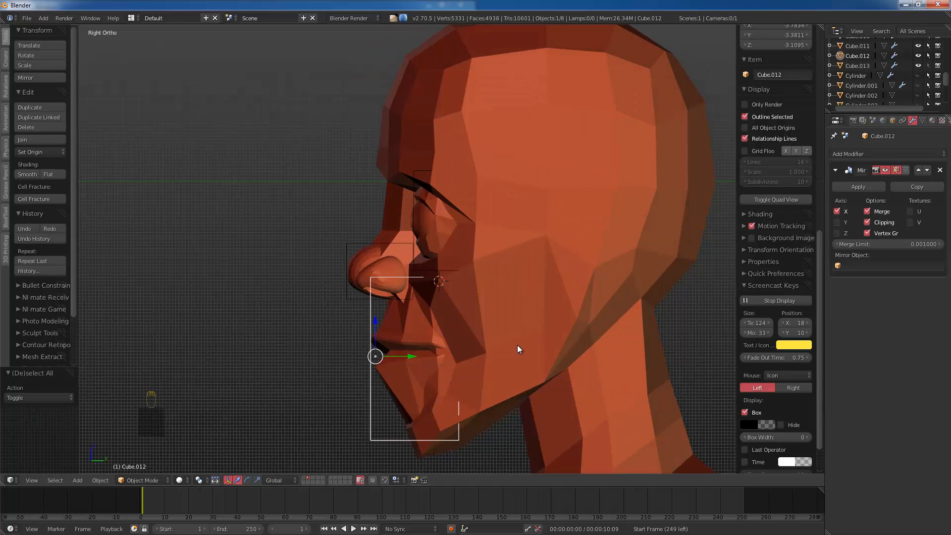
right_click(517, 345)
key("Tab")
key("z")
key("a")
mouse_move(517, 345)
left_mouse_down("ctrl")
mouse_move(517, 409)
mouse_move(516, 369)
mouse_move(457, 339)
left_mouse_up("ctrl")
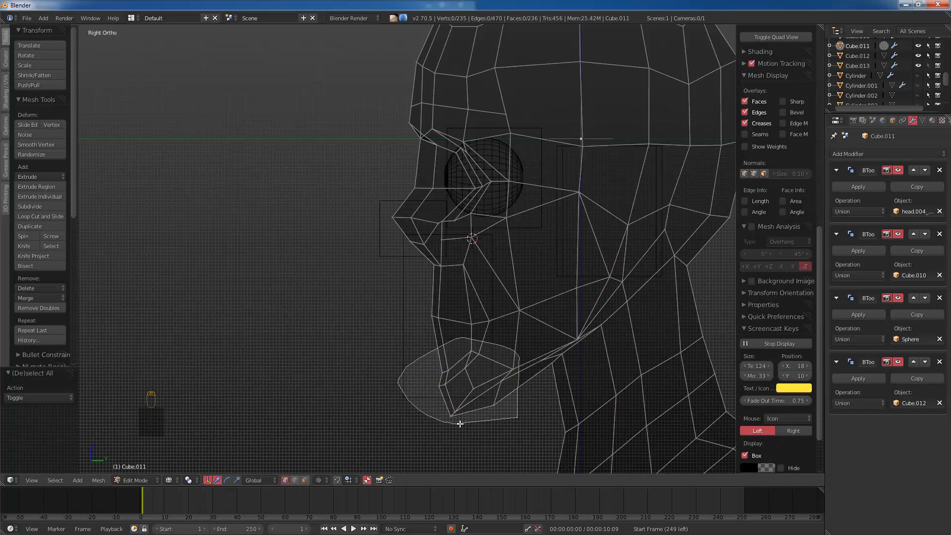
left_click_drag(460, 424, 510, 410, "ctrl")
key("g")
left_click(501, 411)
key("r")
left_click(505, 414)
key("g")
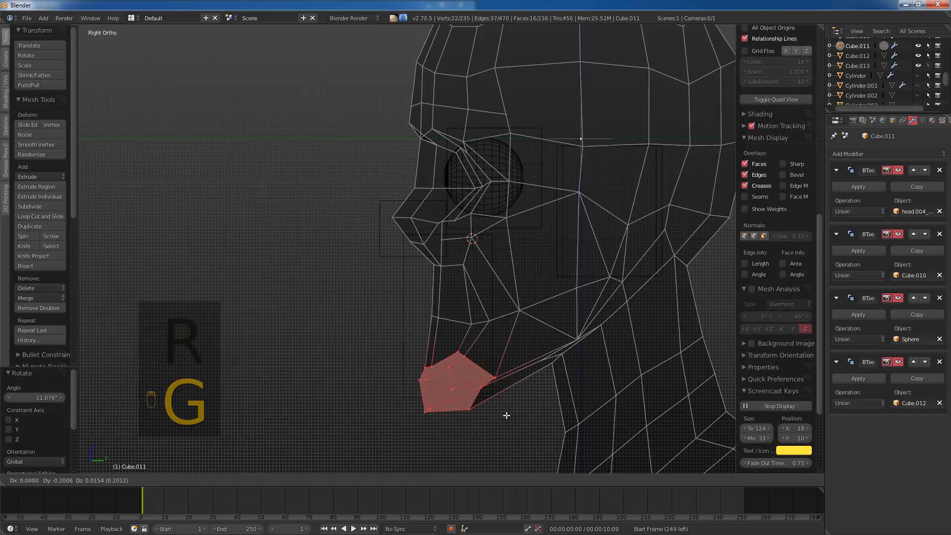
left_click(507, 416)
Step: Reposition the front vertices of the head mesh at mouth level
key("a")
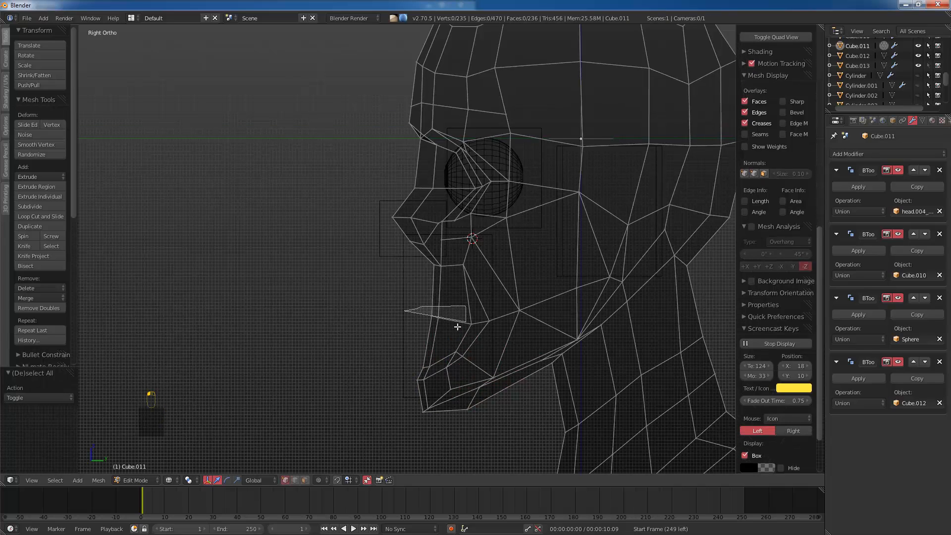
left_click_drag(458, 327, 457, 327, "ctrl")
key("g")
left_click(443, 332)
key("a")
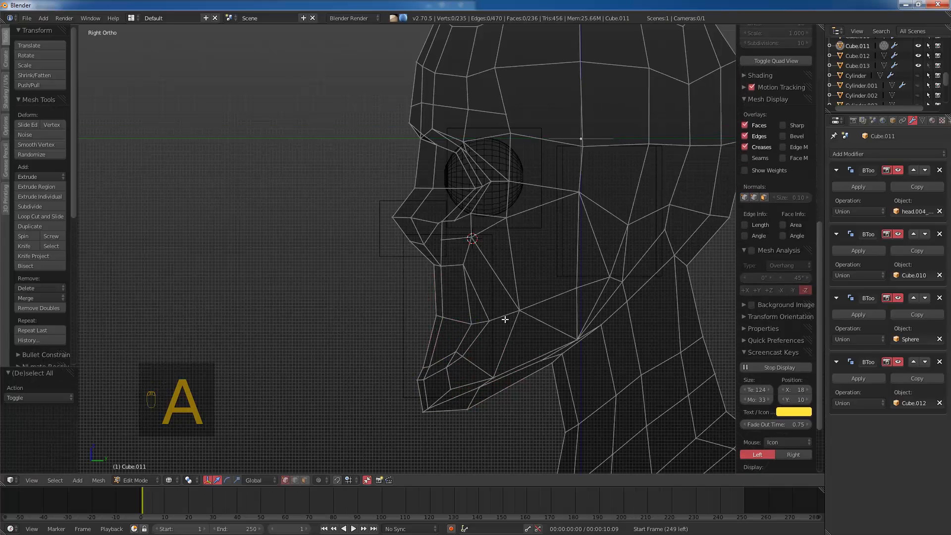
Step: Move the head mesh's cheek vertices beside the mouth corner by about 0.123 on Y and 0.278 on Z, and check the face from the front
left_click_drag(493, 333, 493, 331, "ctrl")
key("g")
left_click(496, 316)
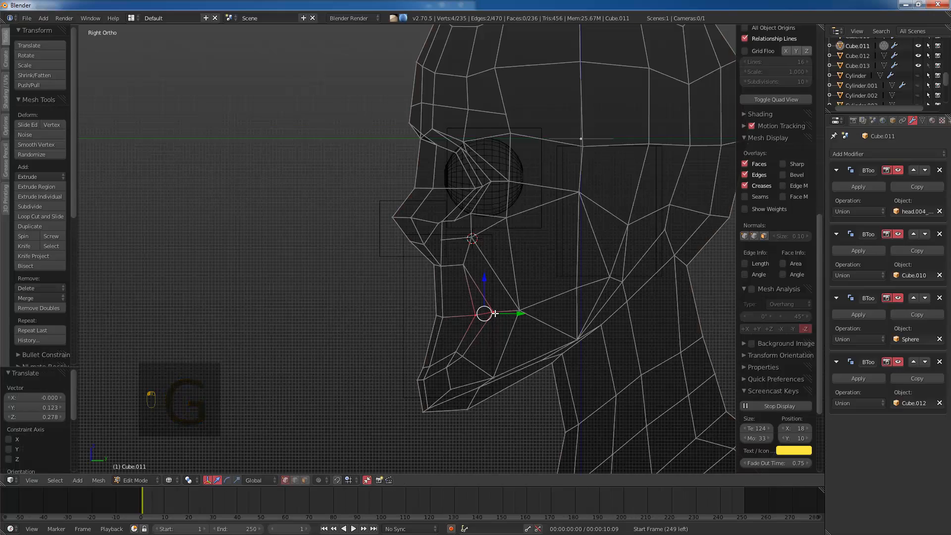
key("z")
scroll(471, 320, "down", 1)
key("Tab")
mouse_move(449, 322)
middle_mouse_down()
mouse_move(494, 320)
mouse_move(503, 341)
mouse_move(525, 339)
middle_mouse_up()
key("KP_1")
key("KP_3")
key("KP_1")
key("KP_3")
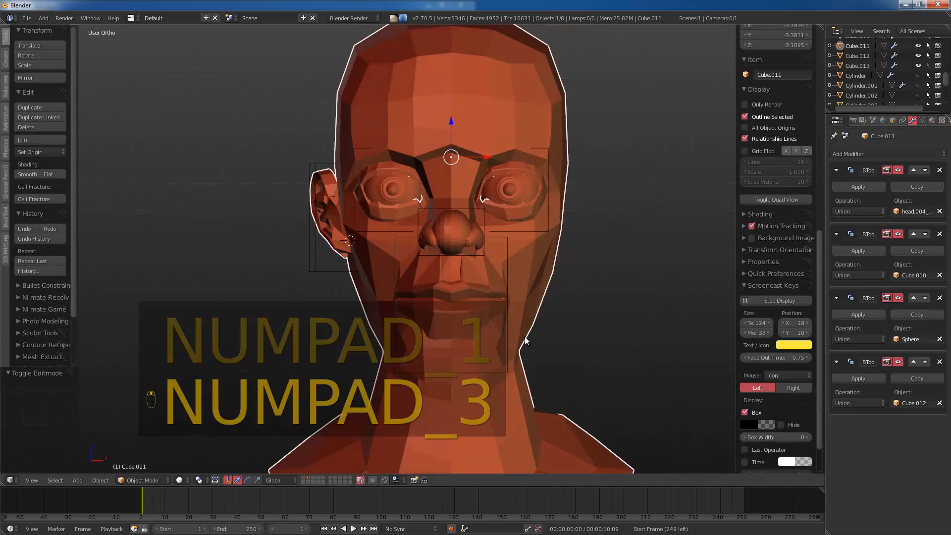
Step: Reposition the lower jaw and chin vertices of the head mesh in the right side view
key("Tab")
key("z")
key("a")
mouse_move(508, 361)
left_mouse_down("ctrl")
mouse_move(425, 388)
mouse_move(414, 414)
mouse_move(468, 400)
left_mouse_up("ctrl")
key("g")
left_click(484, 395)
key("a")
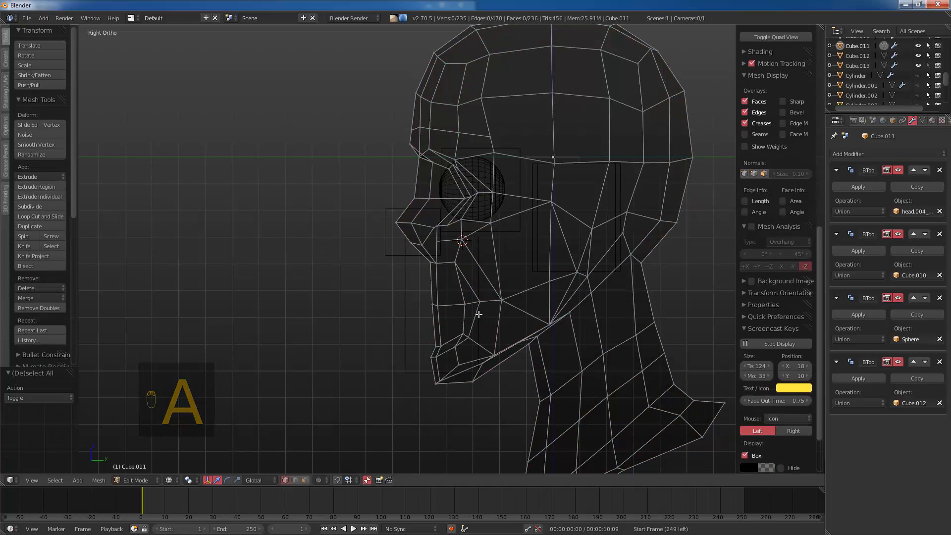
Step: Move the mouth-level vertices forward, finish editing the head mesh and check the face from the front
left_click_drag(455, 323, 452, 322, "ctrl")
key("g")
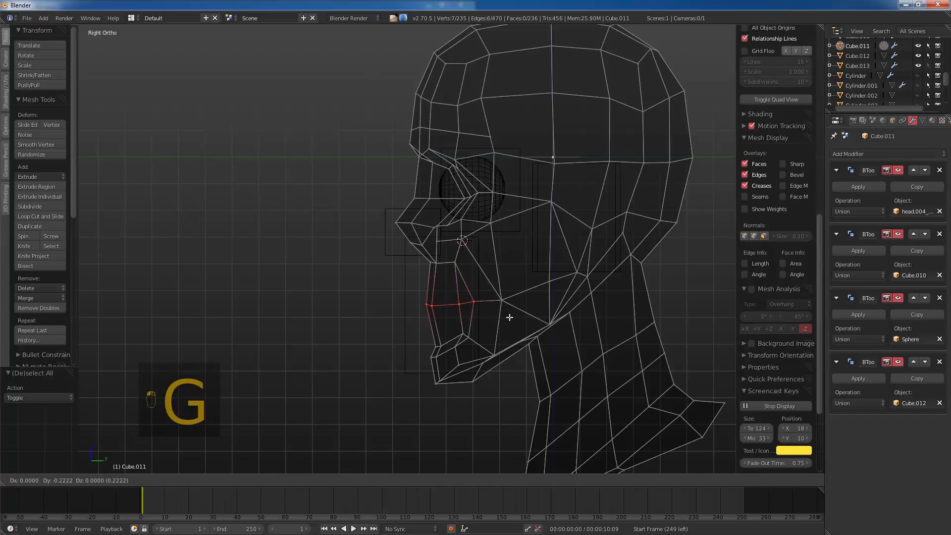
left_click(434, 315)
key("Tab")
middle_click_drag(434, 316, 531, 319)
key("z")
key("KP_1")
key("a")
key("a")
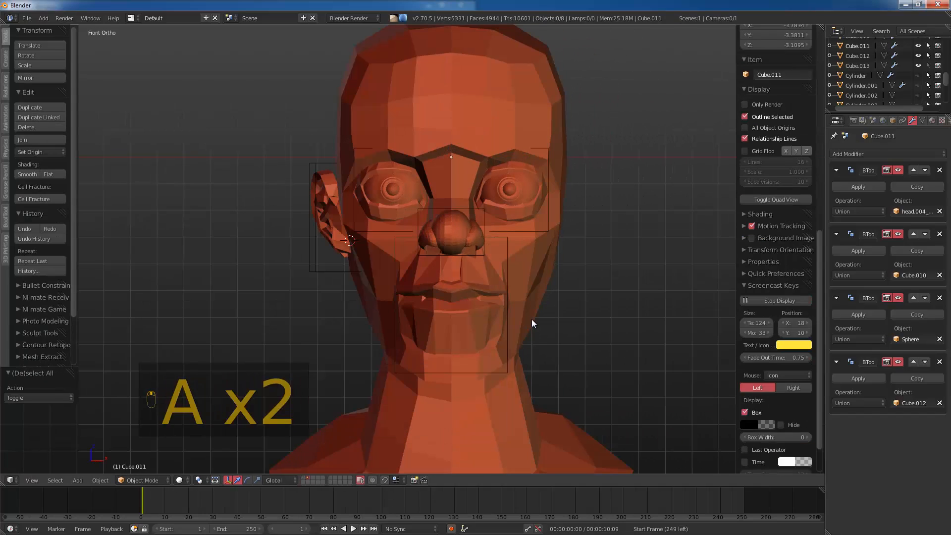
Step: Convert the head with its live Boolean unions into a plain mesh
right_click(534, 271)
middle_click_drag(535, 272, 592, 267)
middle_click_drag(465, 242, 542, 272, "shift")
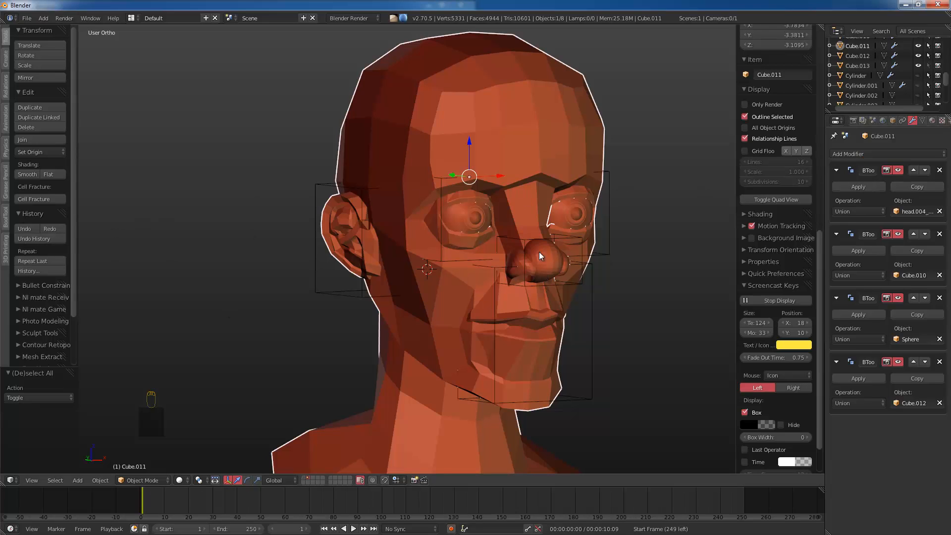
key("alt+c")
left_click(531, 265)
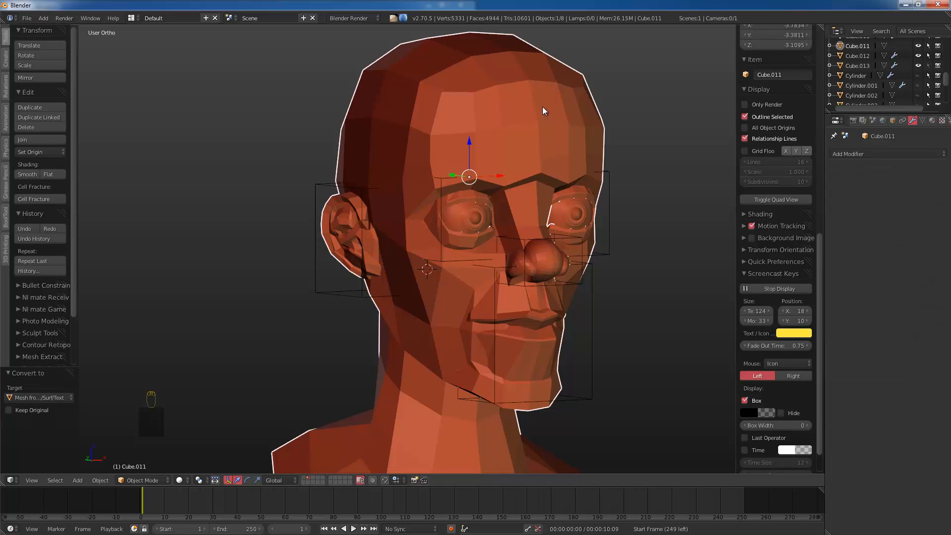
Step: Delete the leftover ear, eyelid, nose and mouth source parts, keeping the converted head and the eyes
key("a")
key("a")
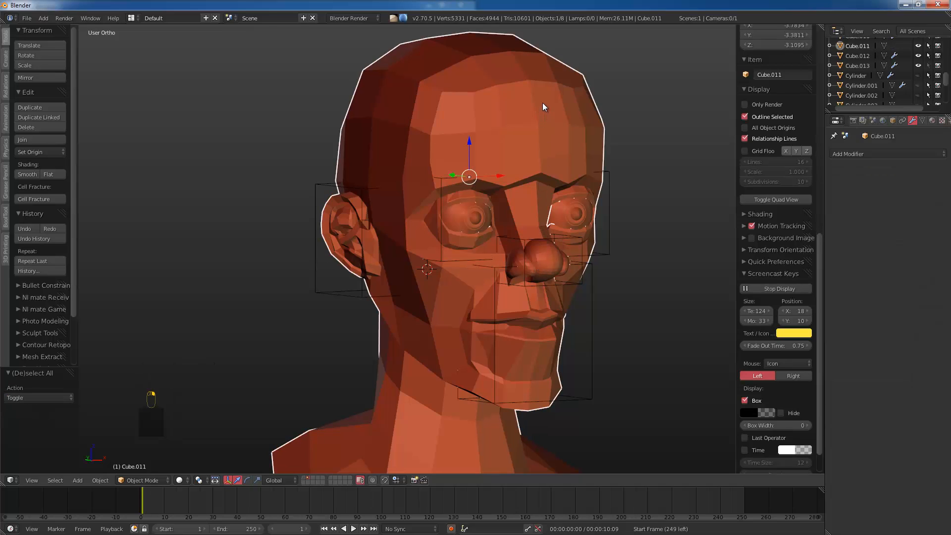
key("z")
key("ctrl+i")
key("x")
left_click(509, 103)
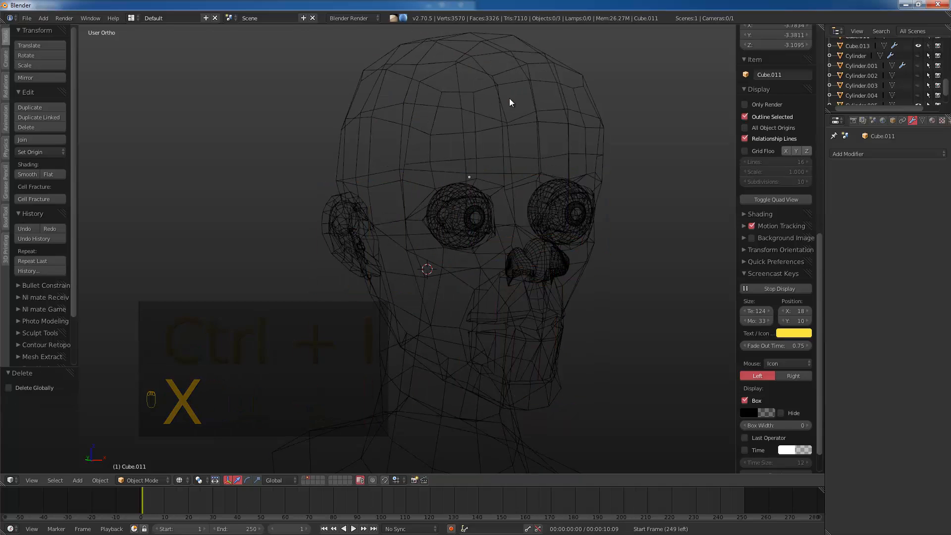
key("z")
key("a")
key("a")
right_click(523, 156)
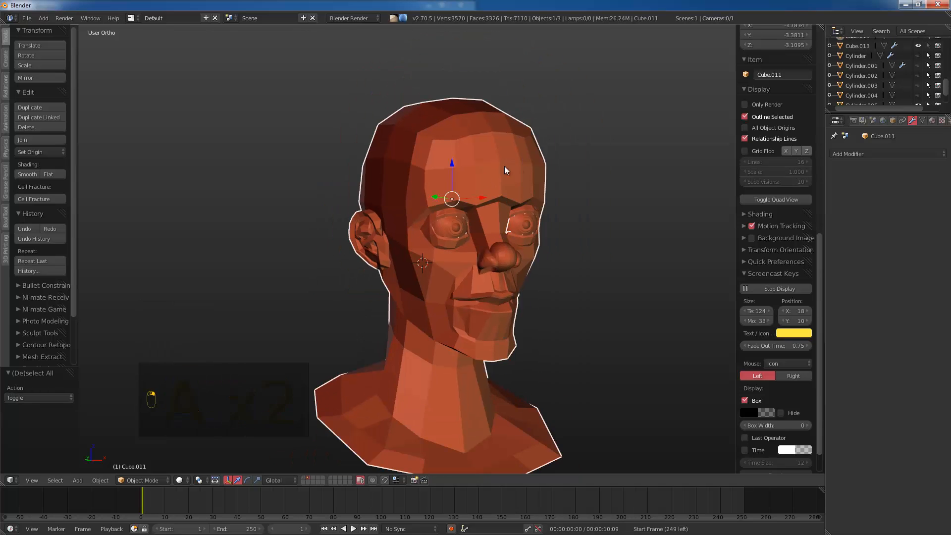
middle_click_drag(504, 165, 377, 200)
key("Tab")
key("Tab")
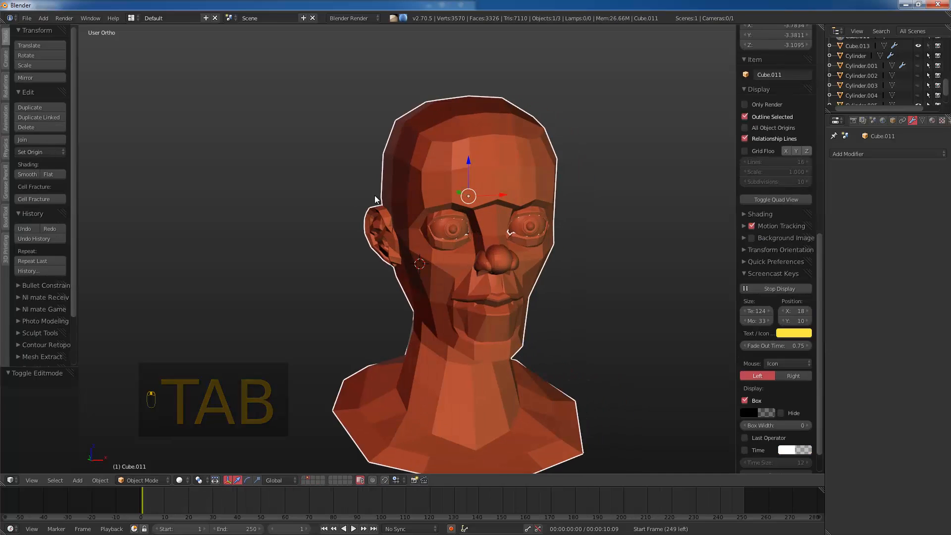
Step: Add a Bezier curve beside the head, stand it upright about the X axis and scale its points by about 3.916
key("a")
key("a")
key("shift+a")
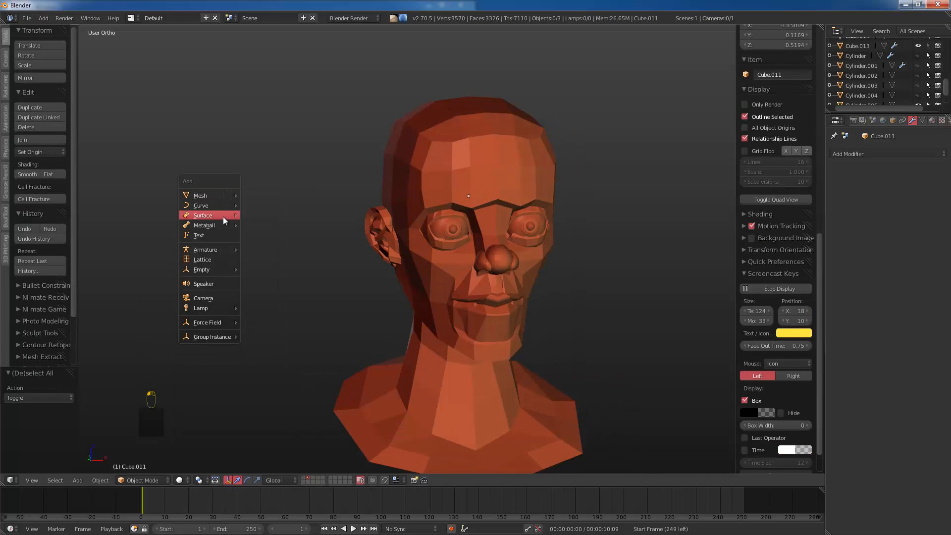
mouse_move(219, 207)
left_click(274, 205)
key("r")
key("x")
key("9")
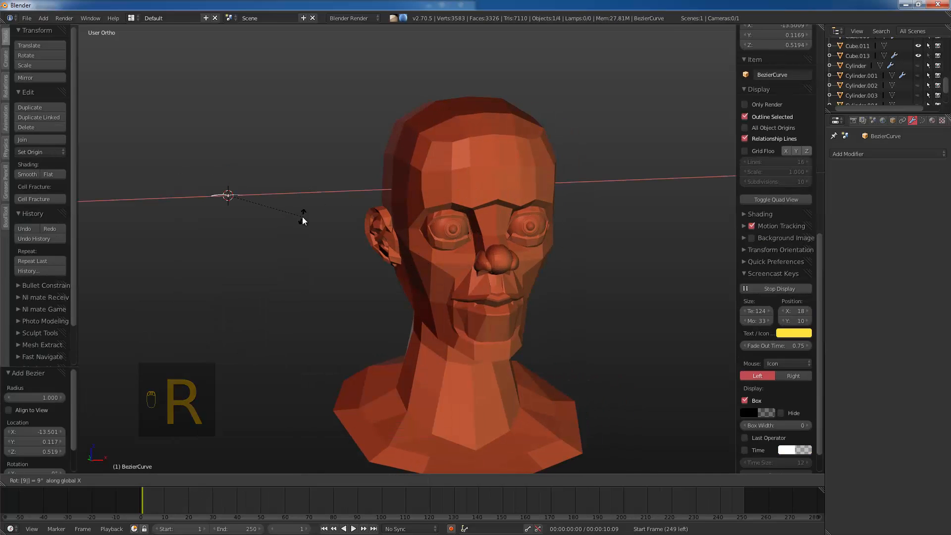
left_click(302, 216)
key("Tab")
key("s")
left_click(285, 282)
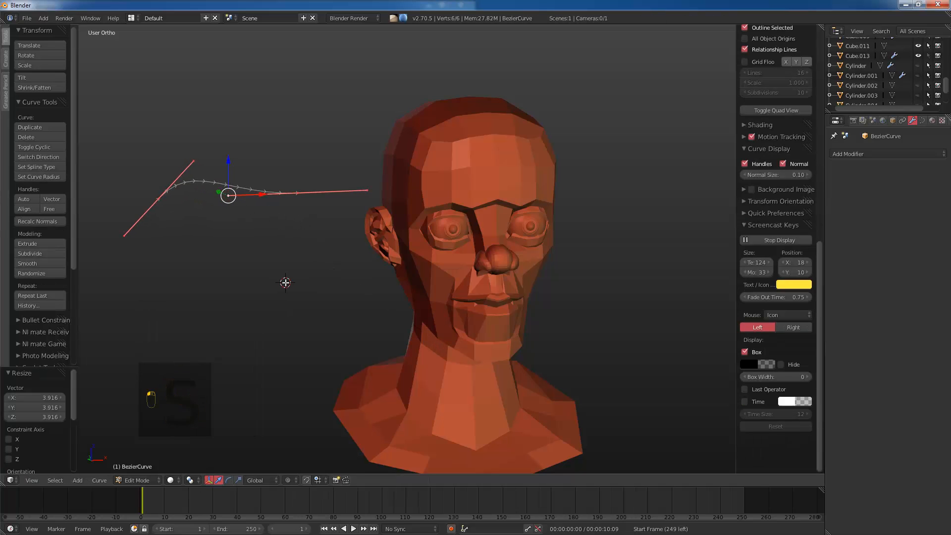
Step: Add a Bezier circle below the curve and rotate it 90 degrees about the X axis
key("shift+a")
key("Tab")
key("shift+a")
mouse_move(296, 279)
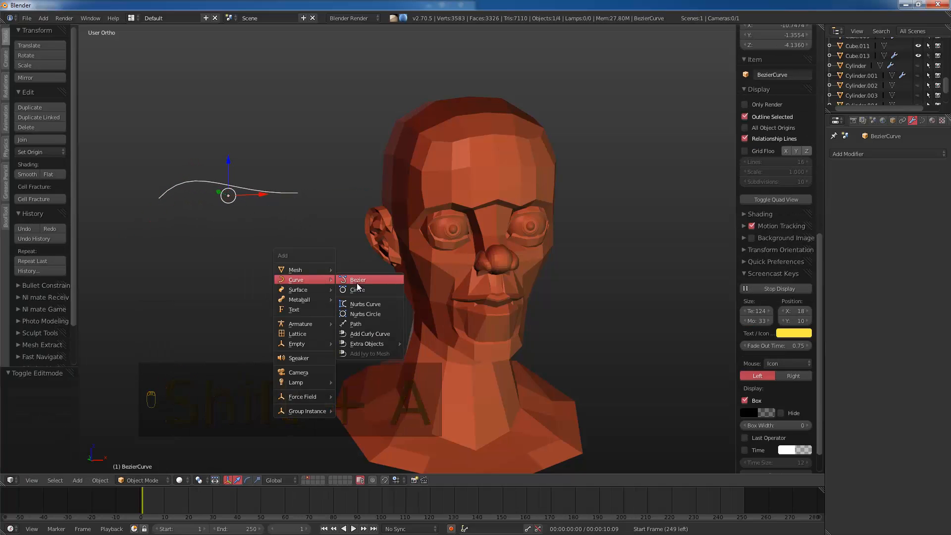
left_click(358, 287)
key("r")
key("x")
key("9")
key("0")
left_click(358, 288)
key("Tab")
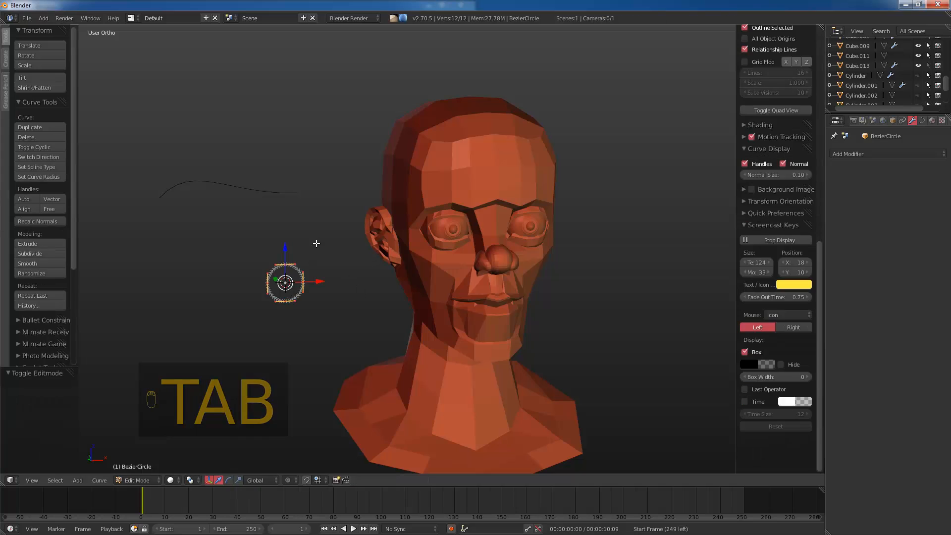
key("Tab")
Step: Set BezierCircle as the bevel object of the Bezier curve to turn it into a tube
right_click(289, 196)
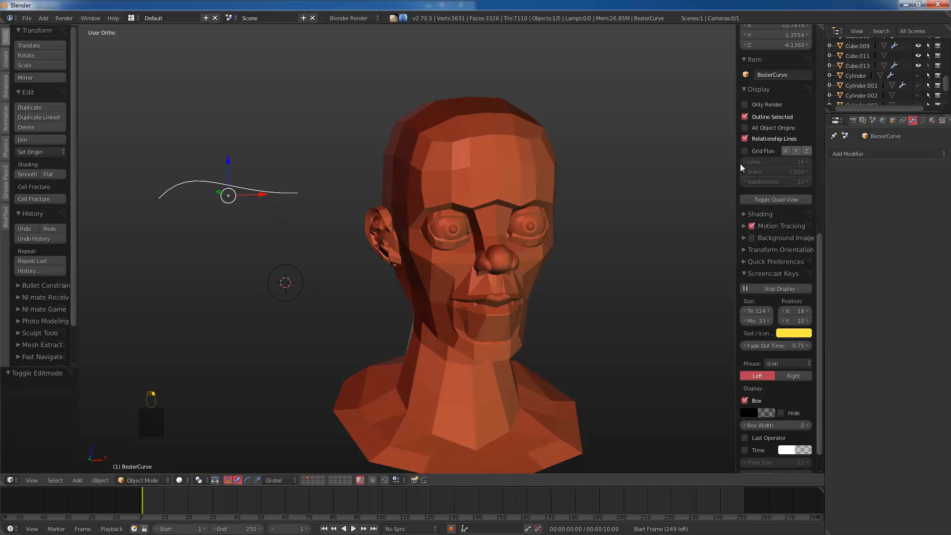
left_click(922, 120)
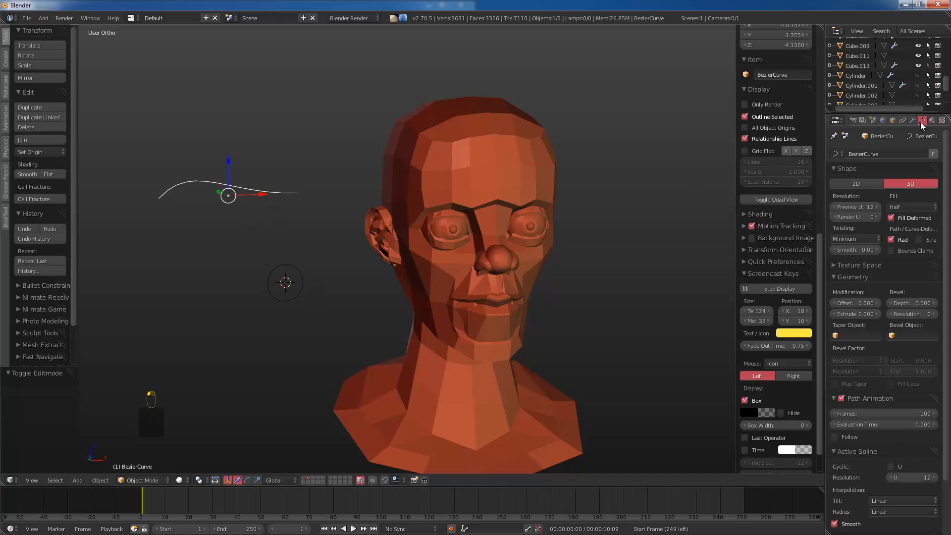
left_click(904, 337)
left_click(891, 350)
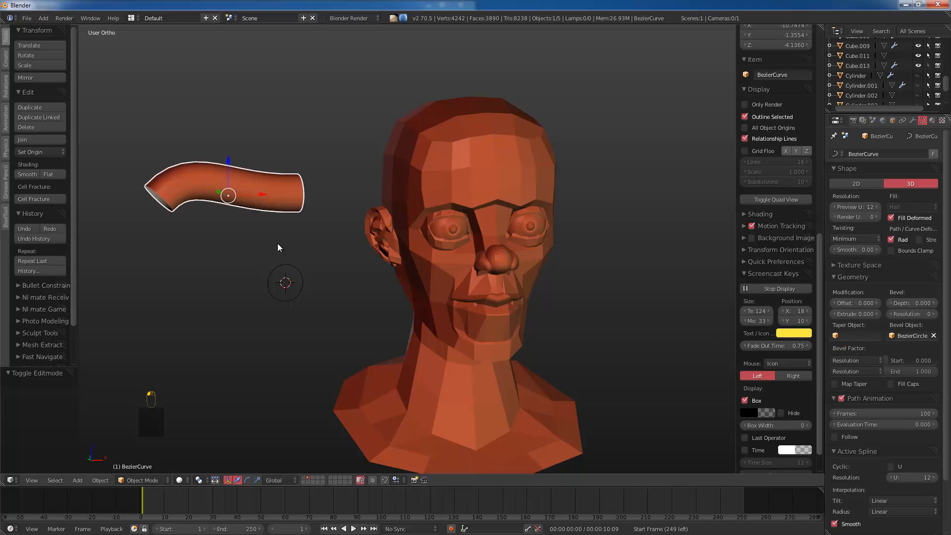
Step: Extrude the curve's end point three times, over the head, down its far side and back towards the neck
key("Tab")
right_click(297, 192)
key("e")
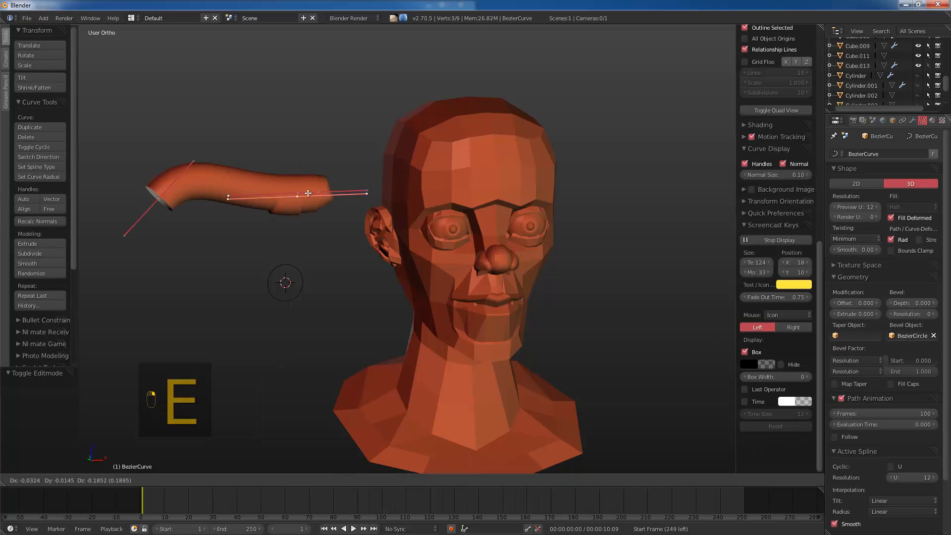
left_click(503, 82)
key("e")
left_click(700, 223)
key("e")
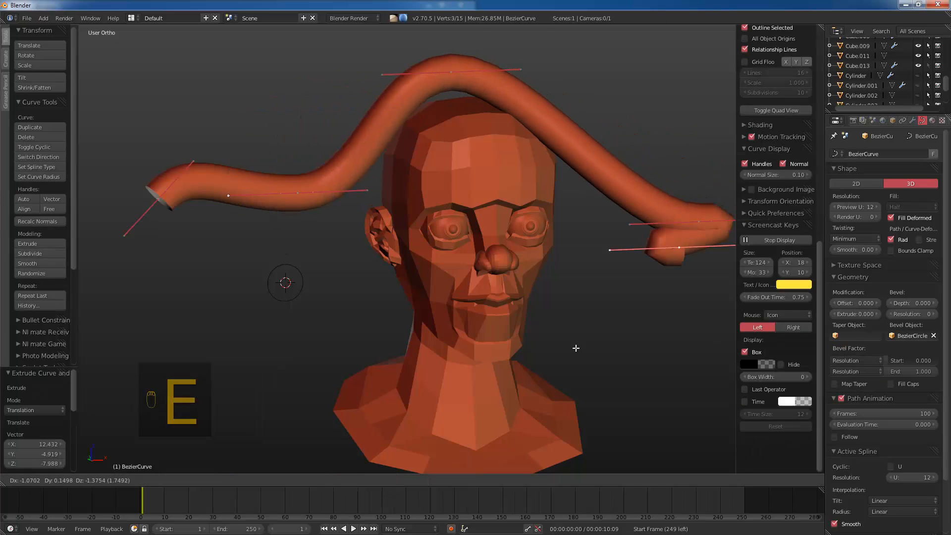
left_click(497, 368)
Step: Rotate and move the tube's end point outward beside the neck, and raise the preceding point's handle to smooth the bend
key("r")
left_click(418, 265)
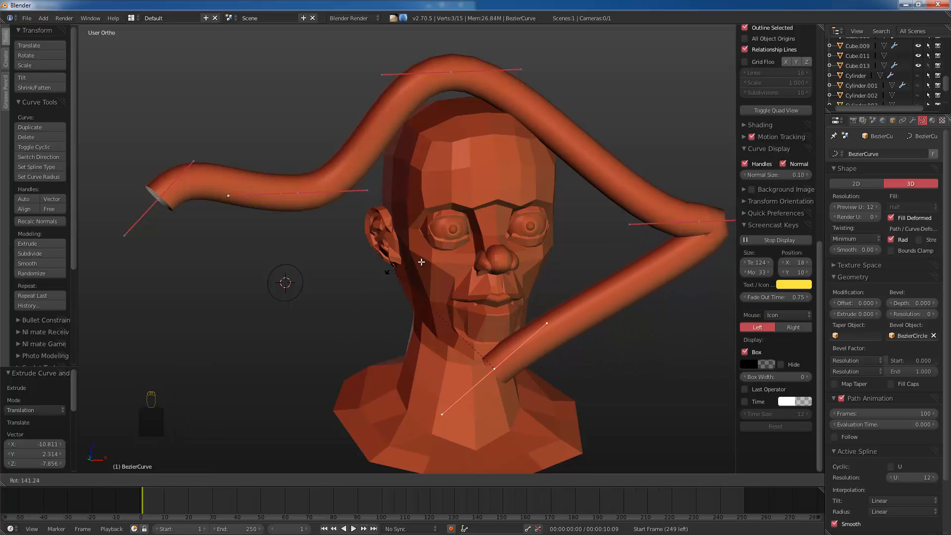
key("g")
left_click(635, 235)
right_click(630, 224)
key("g")
left_click(581, 105)
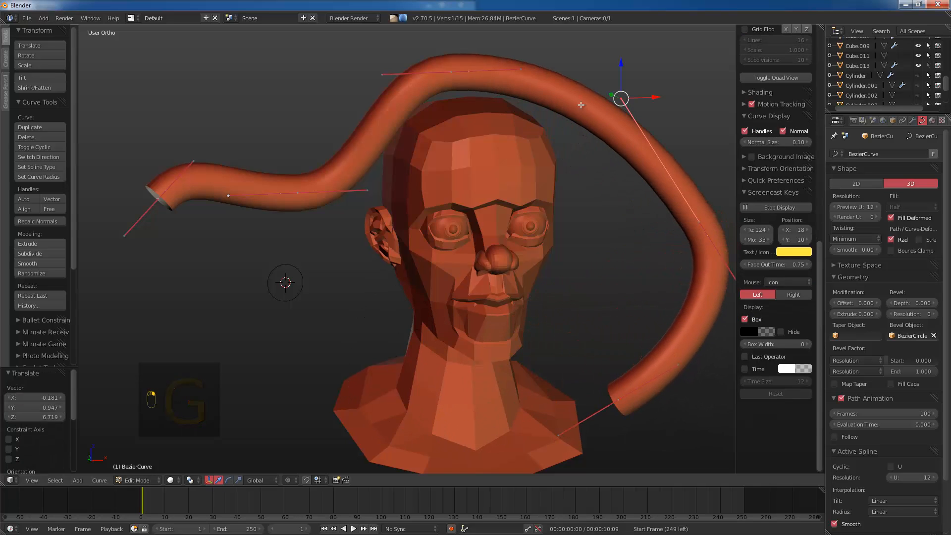
Step: Tilt the handle of the point above the head, and scale the point beside the ear by about 1.824 and move it towards the ear
right_click(359, 74)
key("g")
left_click(314, 138)
right_click(297, 190)
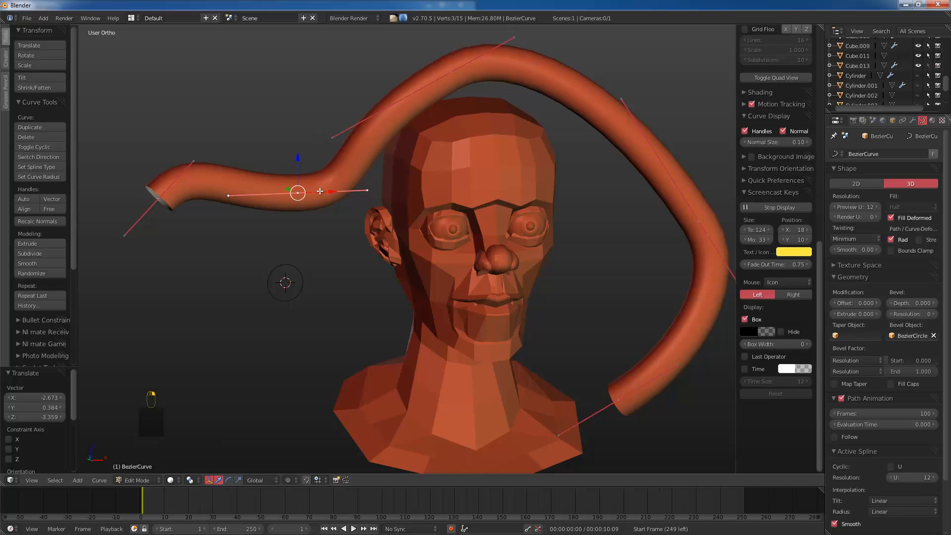
key("g")
key("s")
left_click(425, 270)
key("g")
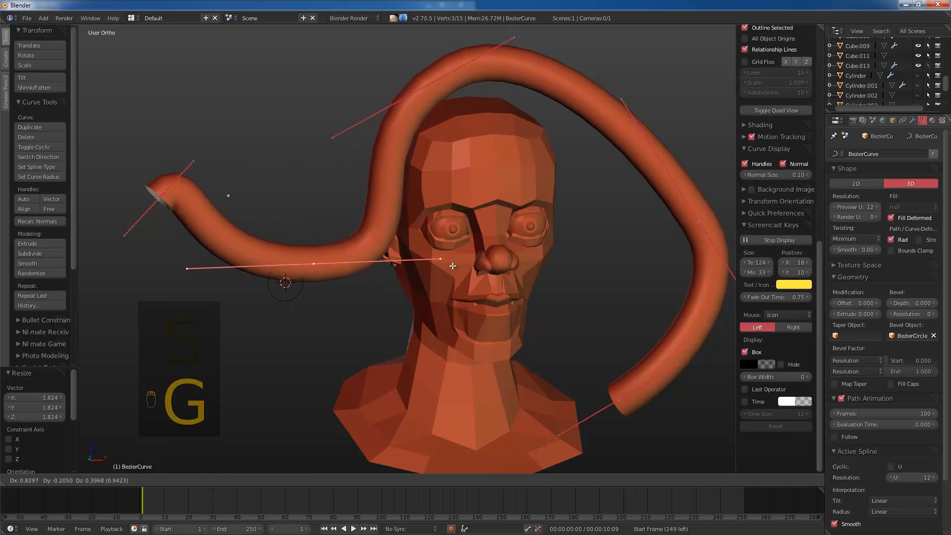
left_click(485, 242)
Step: Move the tube's free start point outward, lengthen and rotate its handles, and finish editing the curve
key("g")
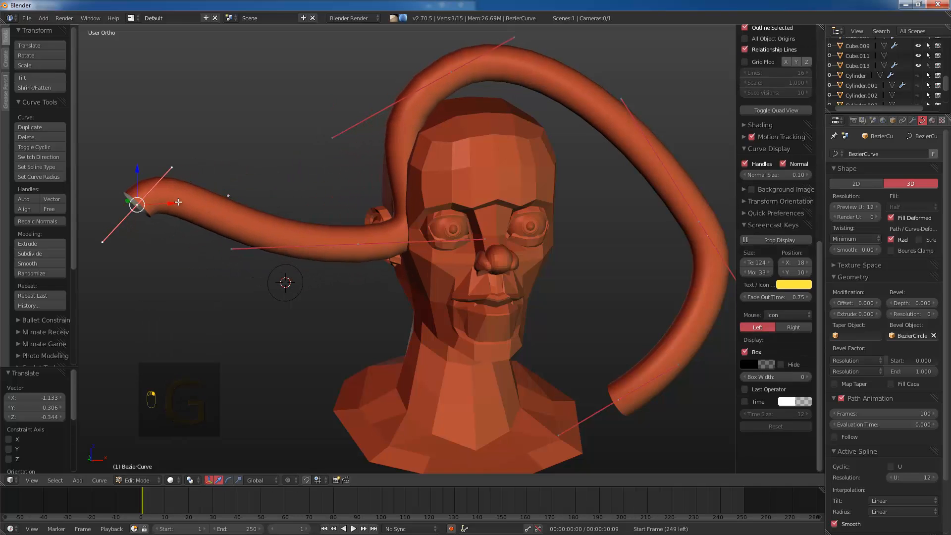
key("s")
key("g")
left_click(280, 153)
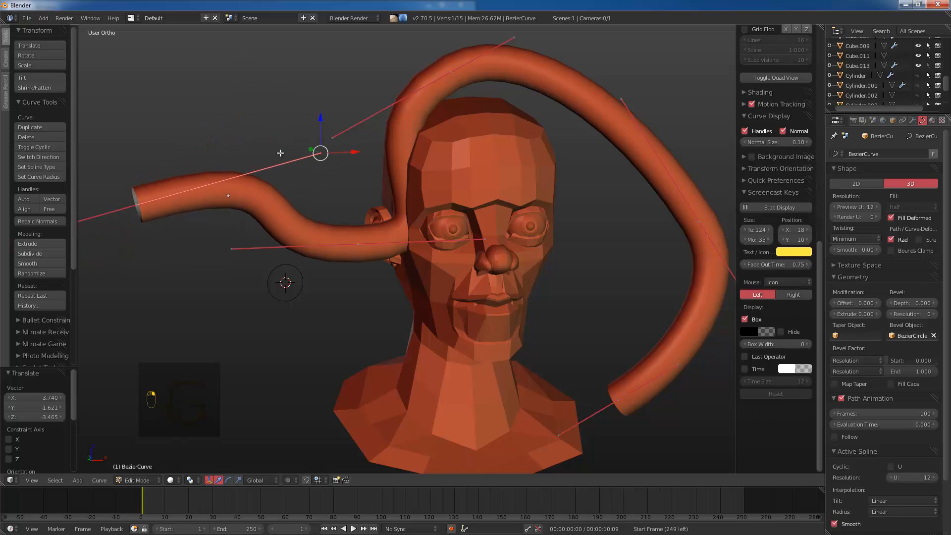
right_click(134, 202)
key("g")
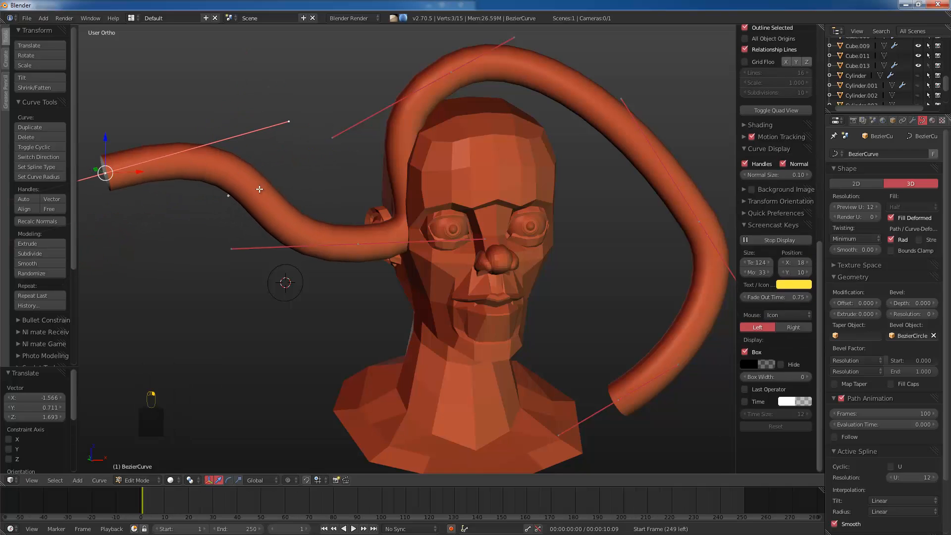
scroll(259, 189, "down", 2)
key("r")
left_click(300, 195)
key("Tab")
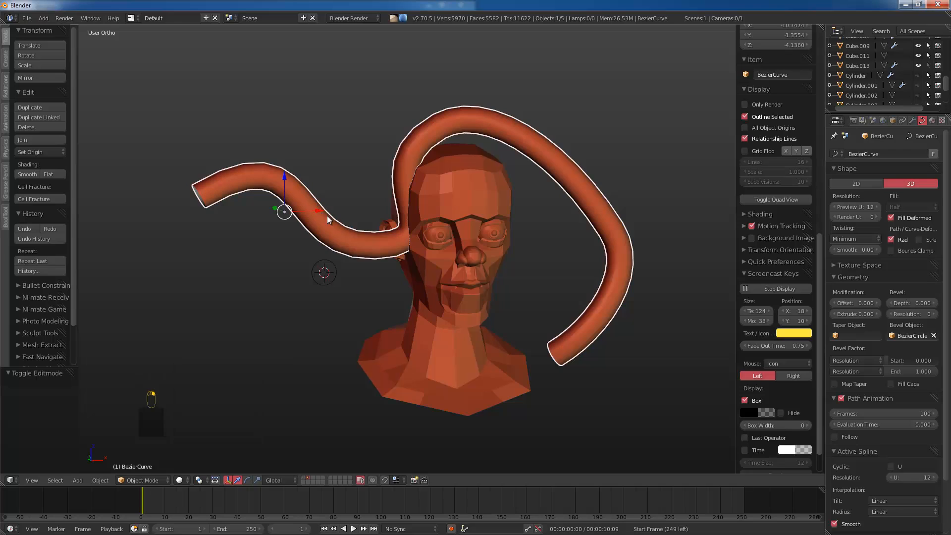
Step: Examine the tube around the head from the side and at closer range
key("a")
scroll(509, 140, "up", 1)
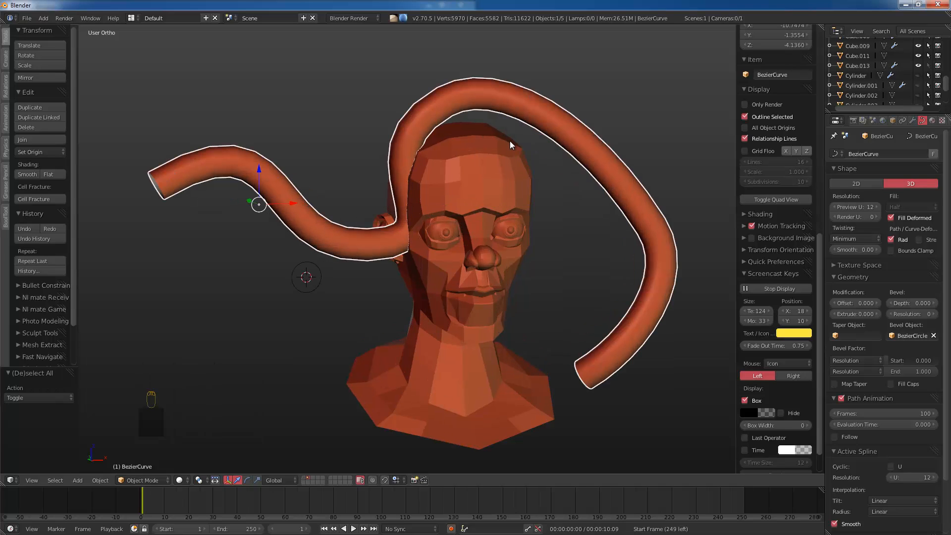
middle_click_drag(510, 140, 472, 118)
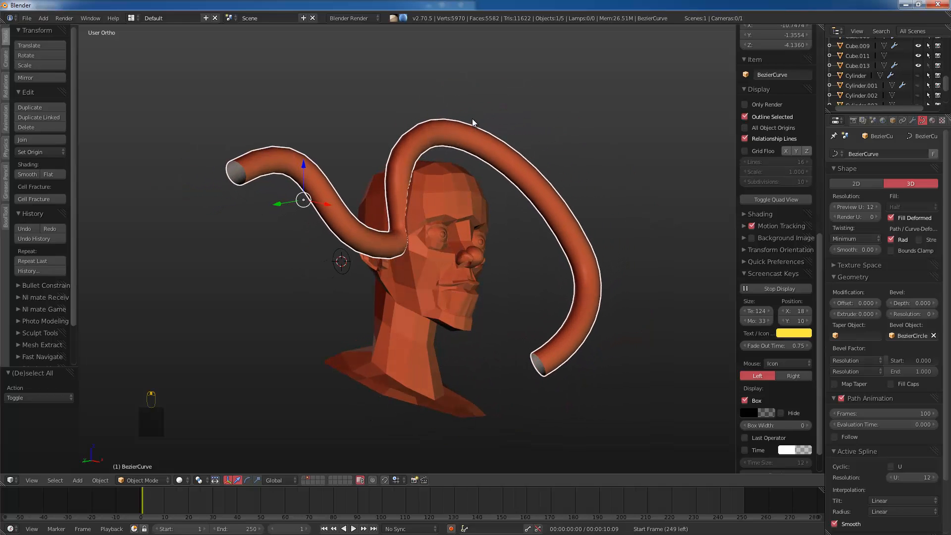
scroll(471, 118, "up", 2)
middle_click_drag(414, 144, 388, 120)
key("Tab")
key("Tab")
Step: Try moving the tube curve and its bevel circle separately
key("g")
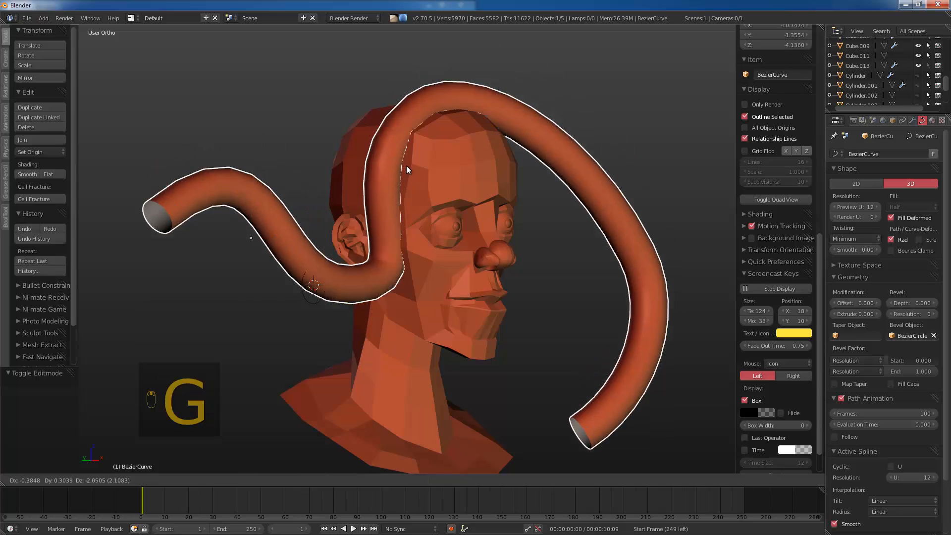
right_click(302, 209)
right_click(305, 264)
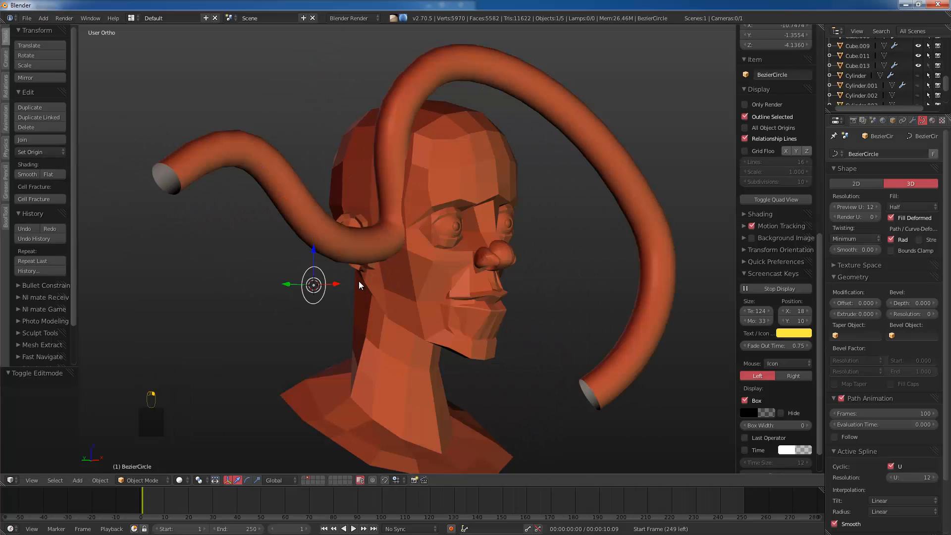
key("g")
right_click(341, 209)
right_click(462, 37)
key("g")
right_click(470, 466)
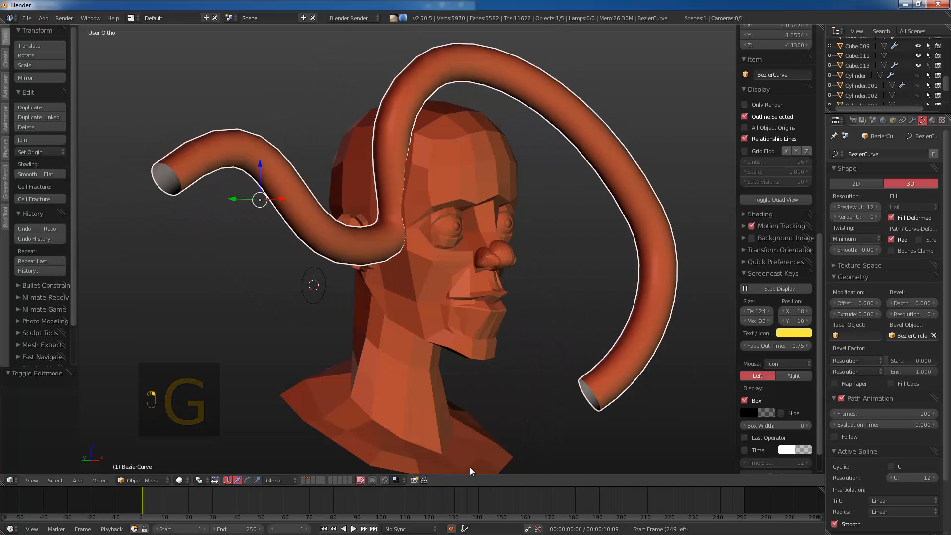
Step: Convert the tube curve around the head to a mesh and check its geometry in edit mode
key("Tab")
key("Tab")
key("Tab")
right_click(319, 286)
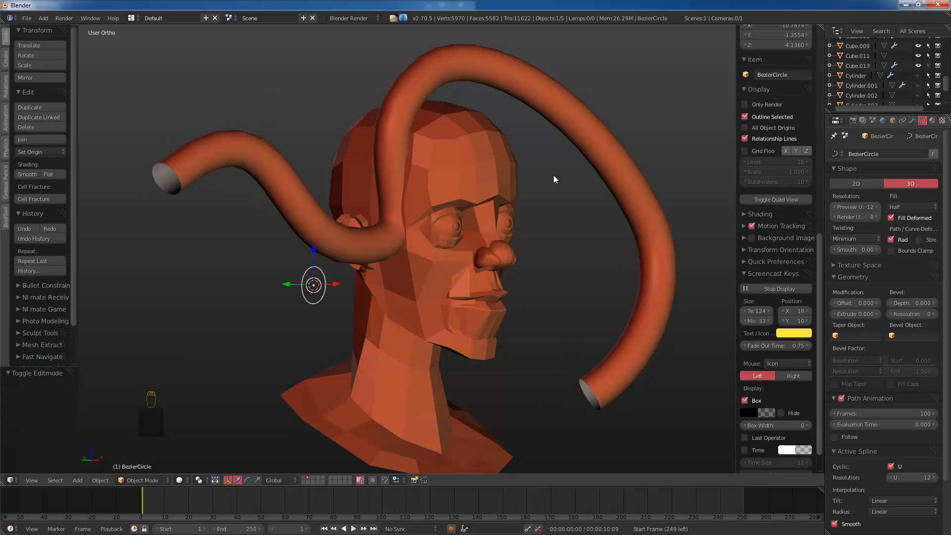
right_click(589, 158)
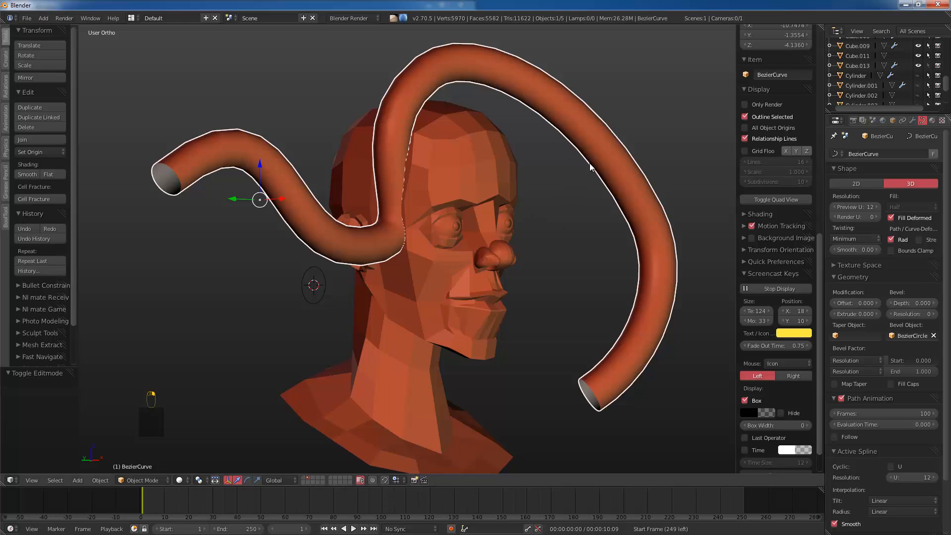
key("alt+c")
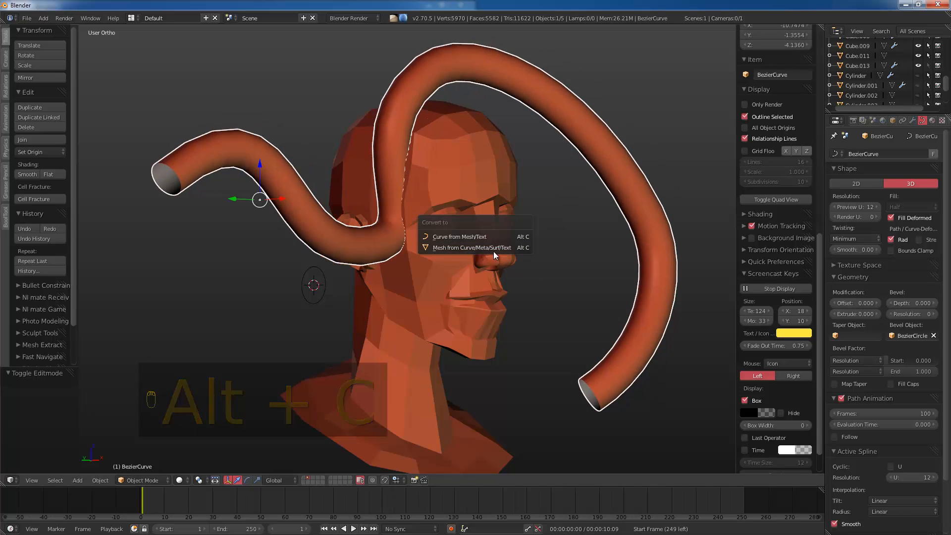
left_click(493, 248)
key("Tab")
key("Tab")
Step: Subtract the tube mesh from the head with a Boolean difference and shift the tube cutter to reposition the groove
middle_click_drag(448, 174, 478, 147)
right_click(469, 150, "shift")
key("ctrl+KP_Subtract")
right_click(522, 57)
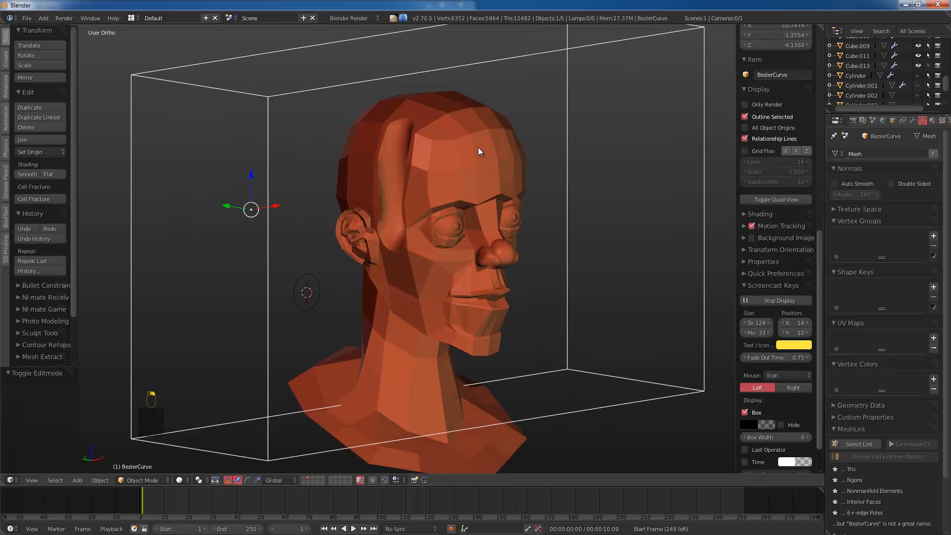
key("g")
left_click(477, 191)
middle_click_drag(477, 191, 511, 197)
Step: Delete the tube cutter object from the scene
key("x")
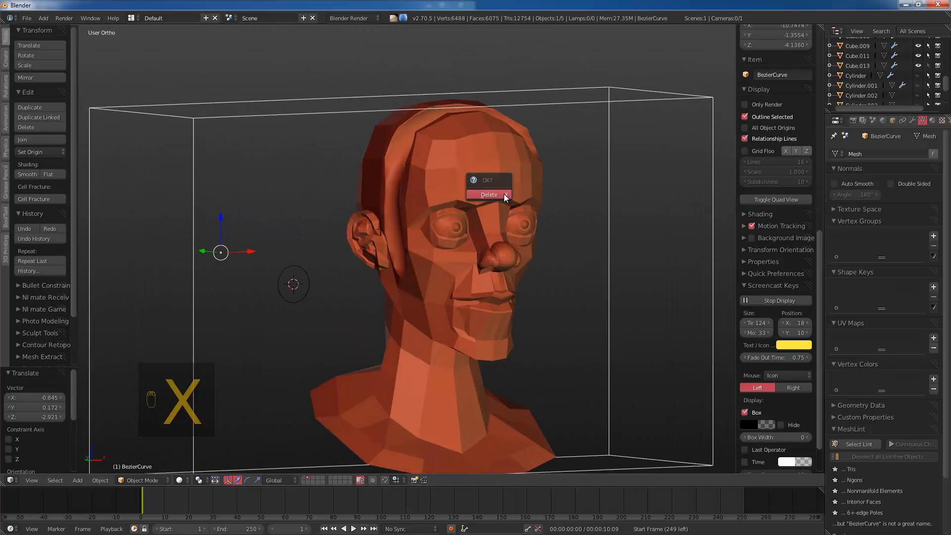
left_click(500, 191)
middle_click_drag(453, 179, 432, 201)
scroll(432, 203, "up", 2)
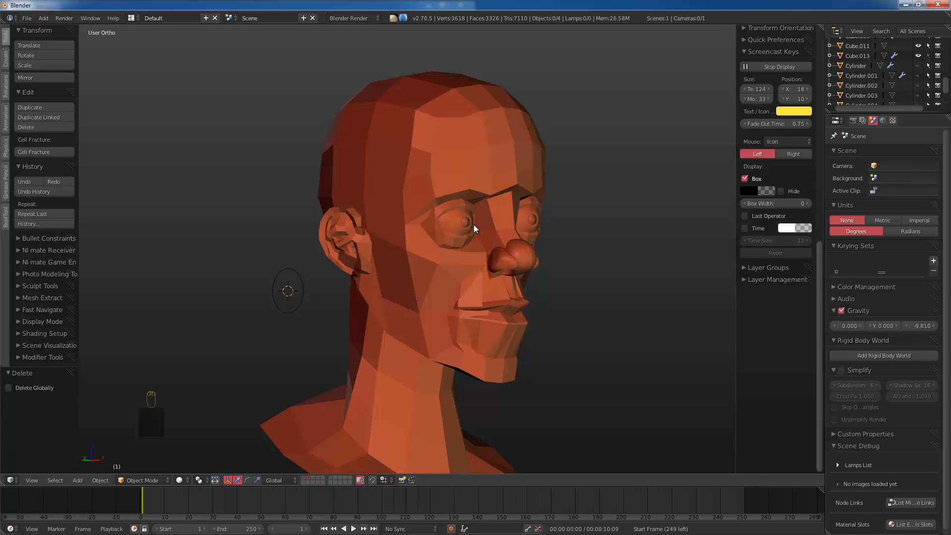
Step: Examine the head mesh's topology around the ear, eye and nose in edit mode, in both solid and wireframe display
middle_click_drag(474, 225, 263, 320)
scroll(248, 311, "up", 3)
scroll(286, 296, "up", 2)
key("Tab")
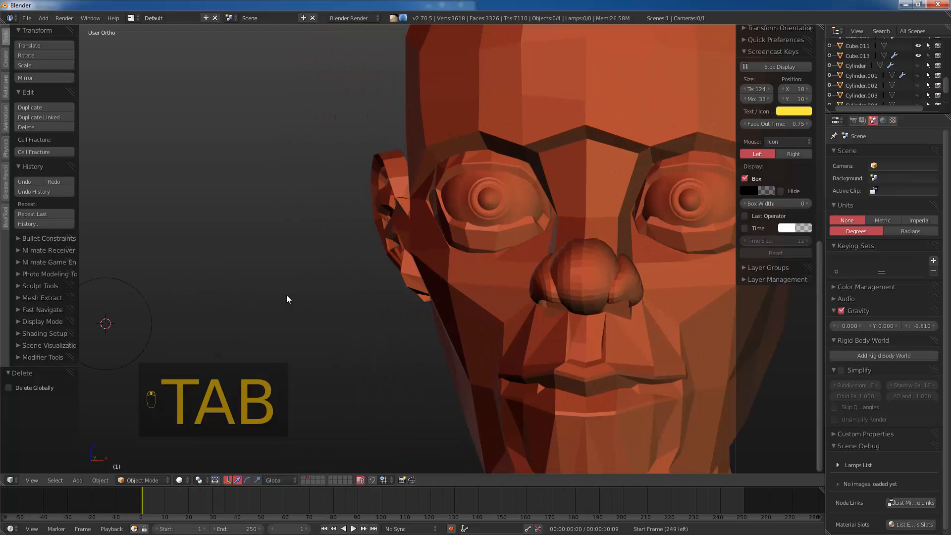
right_click(477, 273)
middle_click_drag(476, 274, 567, 359)
key("Tab")
key("a")
scroll(526, 301, "up", 8)
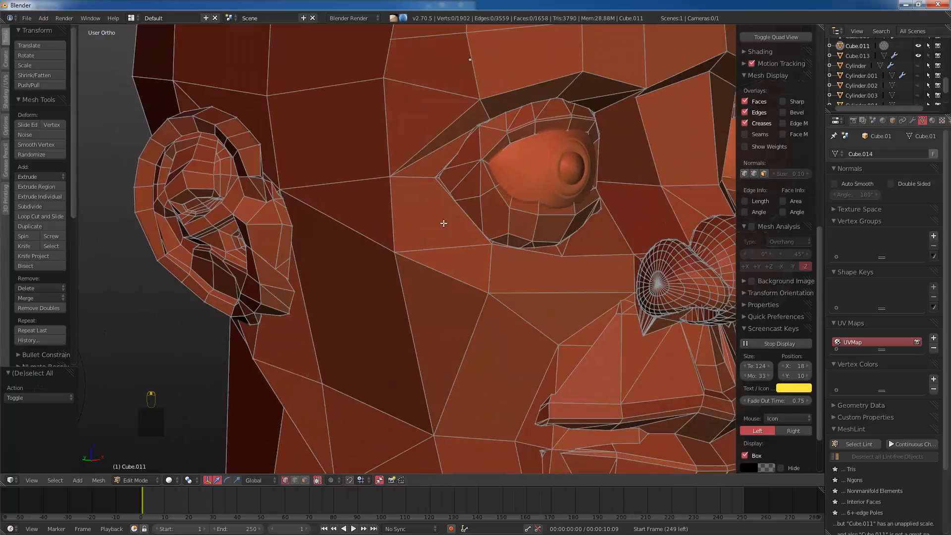
scroll(542, 227, "down", 5)
key("z")
middle_click_drag(484, 250, 448, 229)
key("z")
scroll(447, 230, "down", 5)
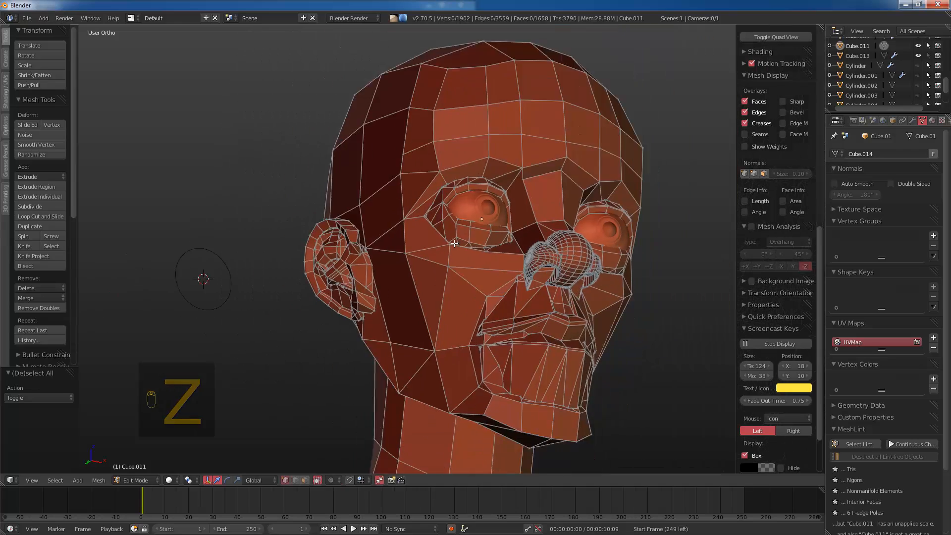
key("Tab")
Step: Add a Catmull-Clark subdivision of level 1 to the head, apply it, and check the denser mesh in edit mode
left_click(912, 121)
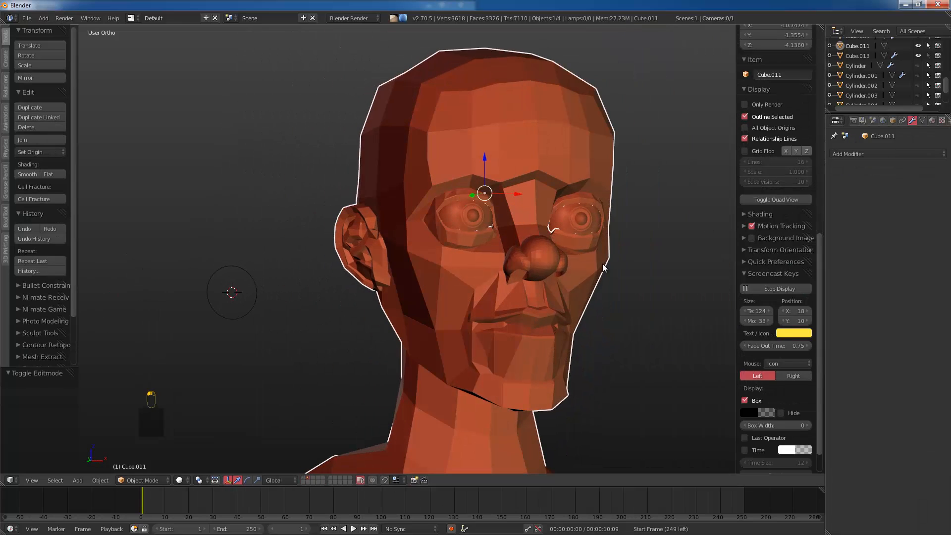
key("ctrl+1")
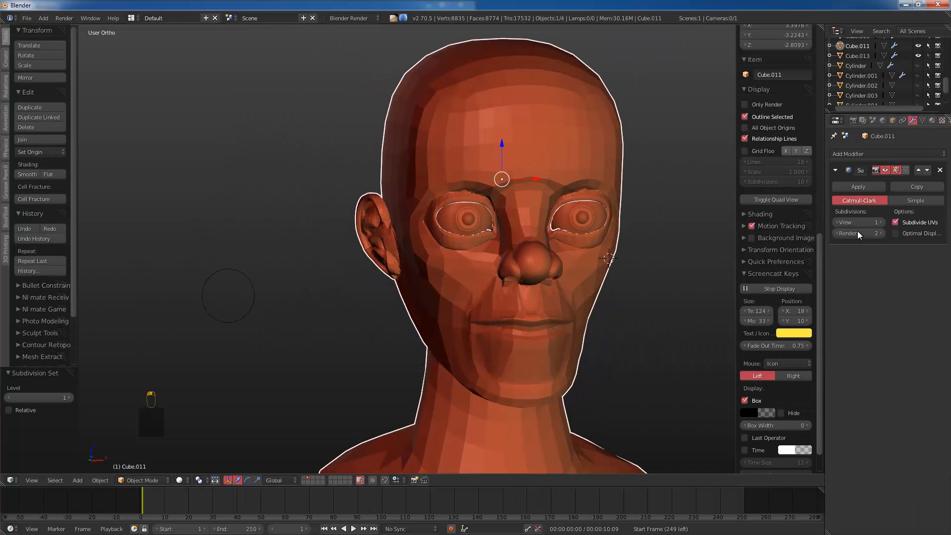
left_click(859, 186)
key("Tab")
middle_click_drag(485, 278, 541, 282)
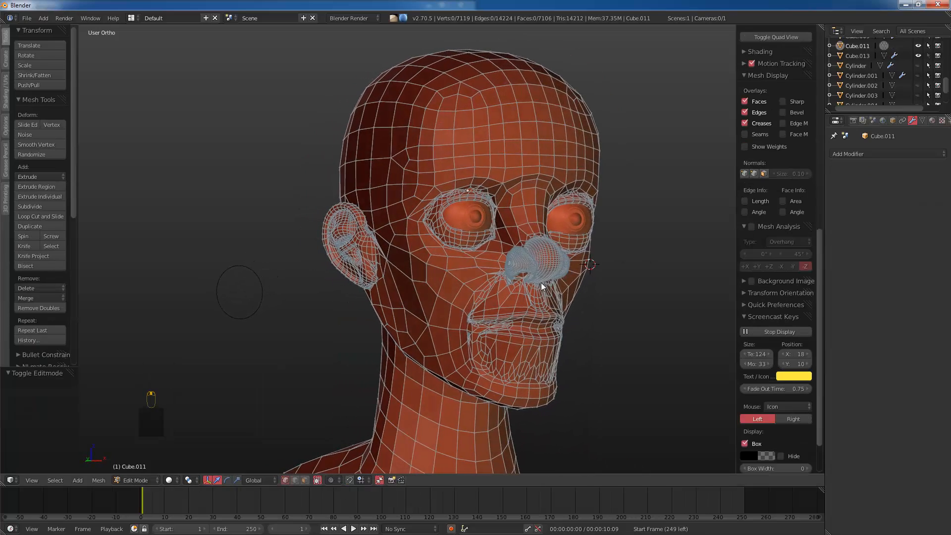
key("Tab")
Step: Switch the head to Sculpt Mode and enable dynamic topology while viewing it from the front
left_click(146, 481)
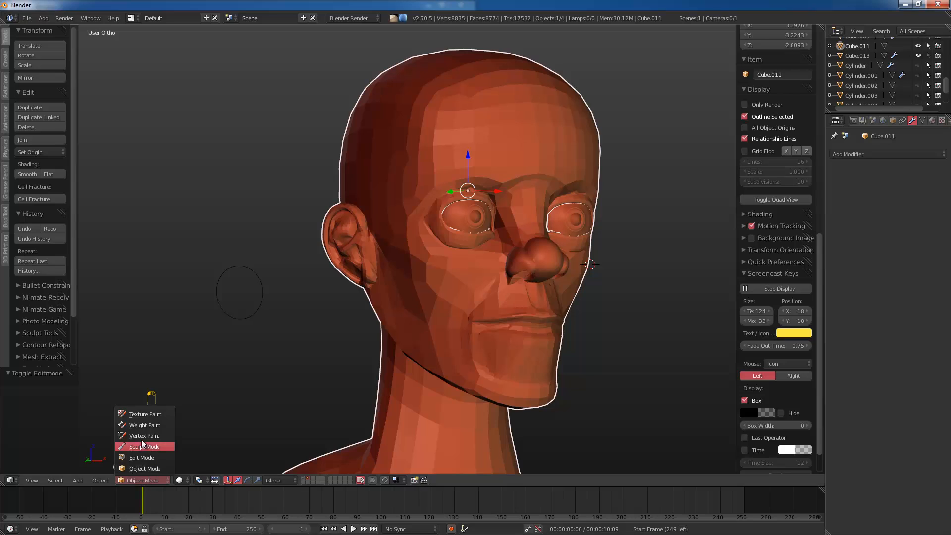
left_click(139, 446)
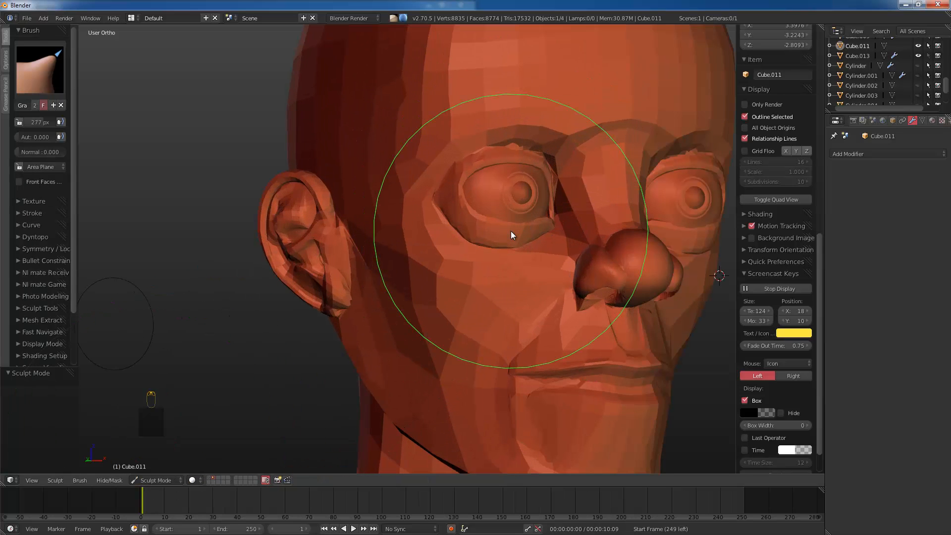
key("KP_1")
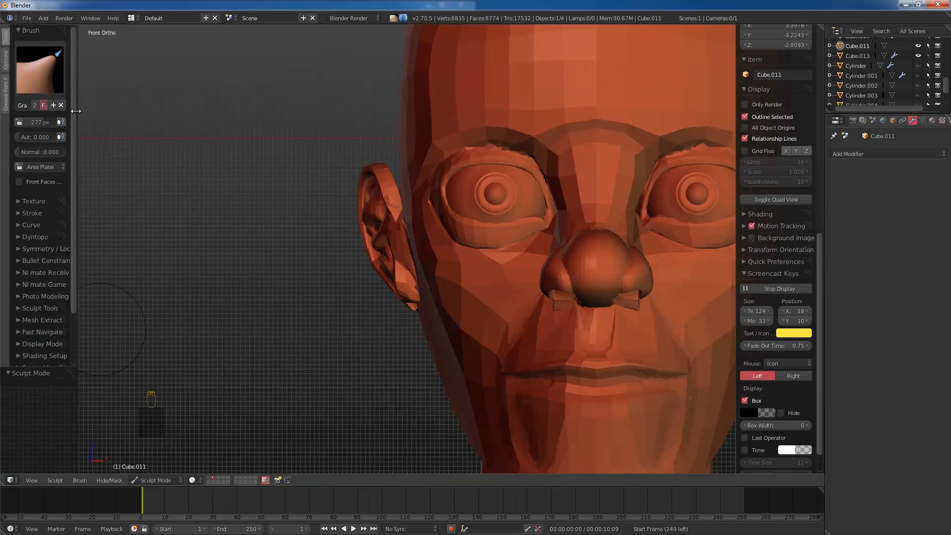
key("ctrl+d")
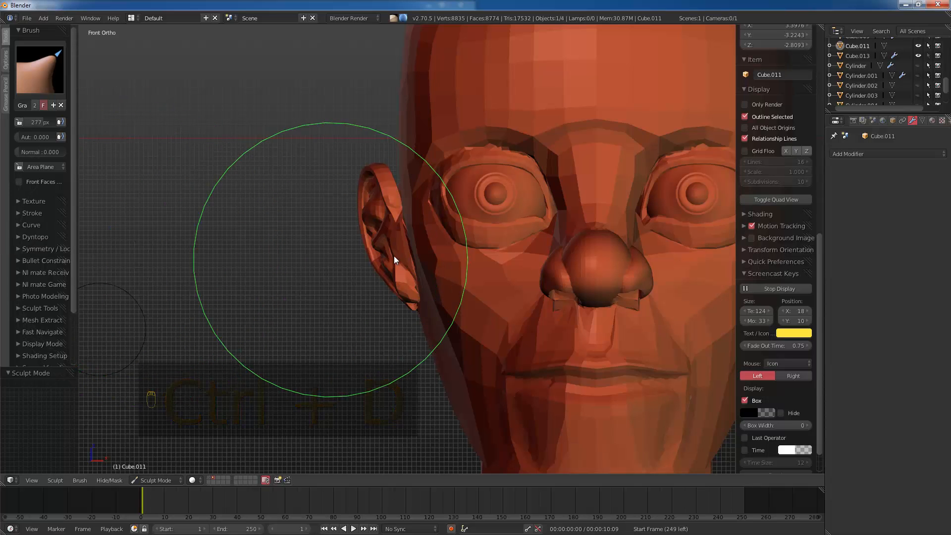
key("ctrl+d")
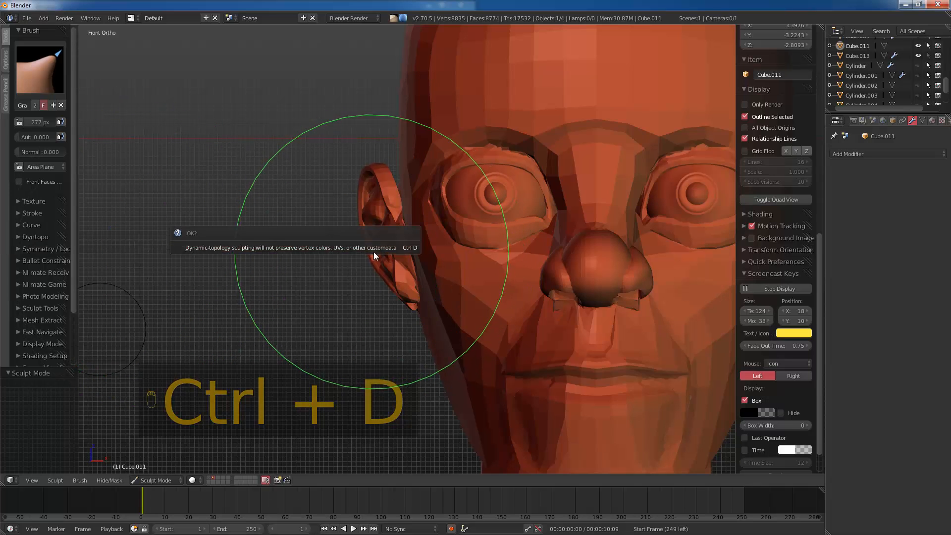
left_click(335, 249)
scroll(533, 191, "down", 3)
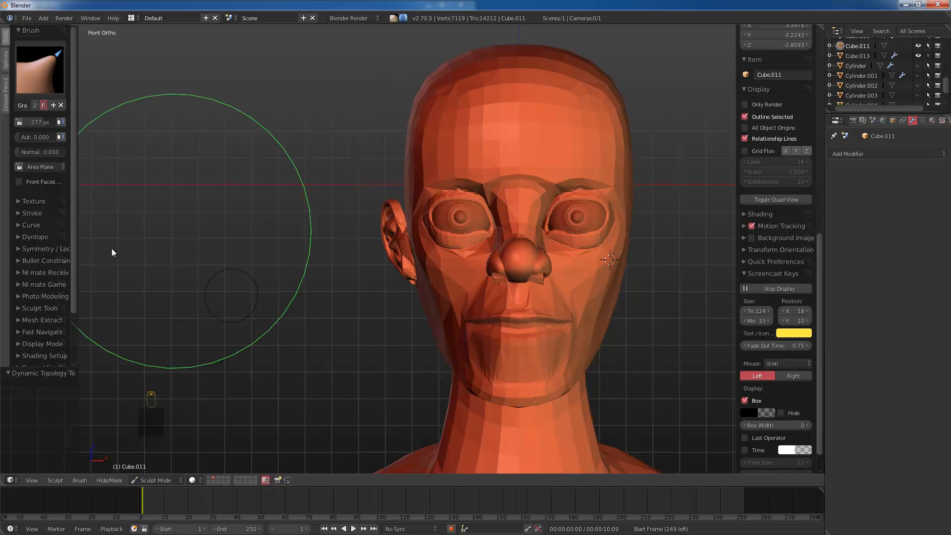
Step: Try viewport lighting presets such as Softblend, Yellow Clay and Purpleboogers, choose Candy, and hide the view properties
scroll(783, 396, "down", 2)
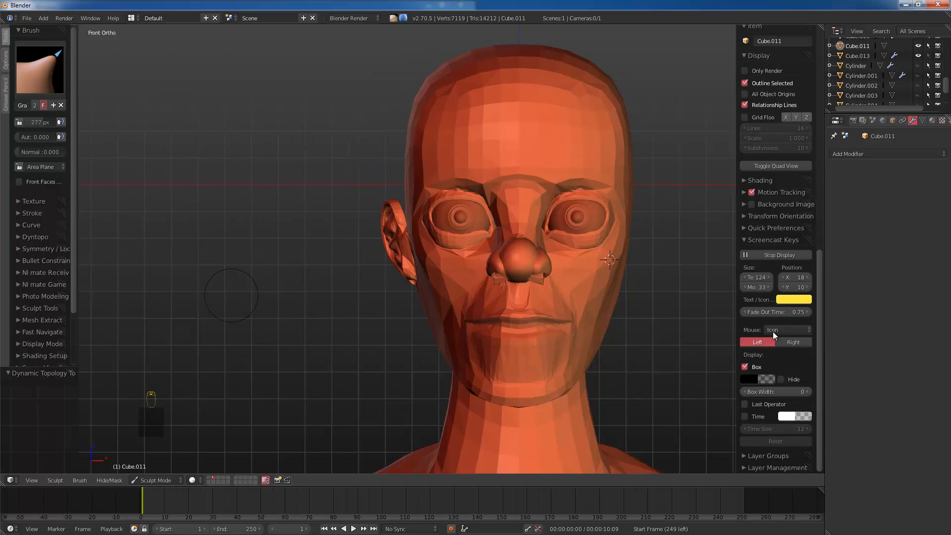
left_click(762, 229, "ctrl")
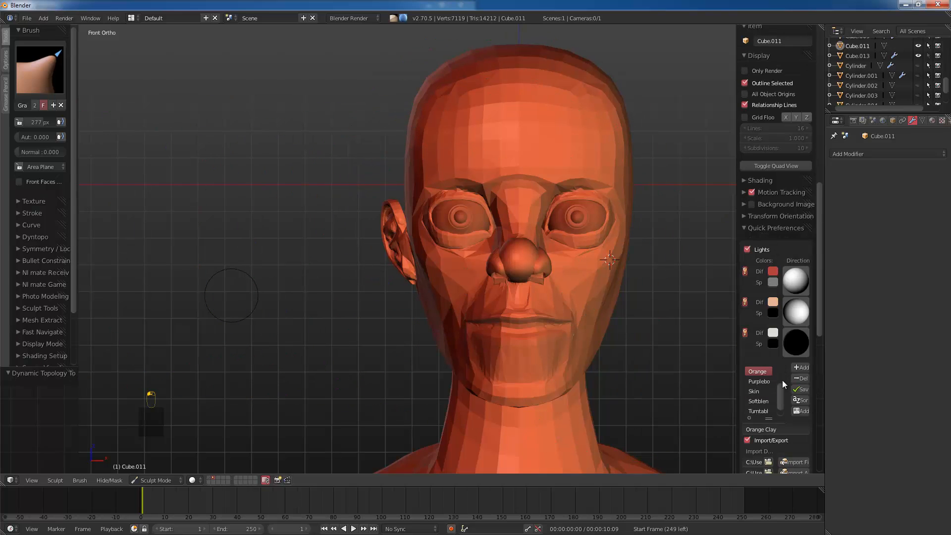
left_click(758, 401)
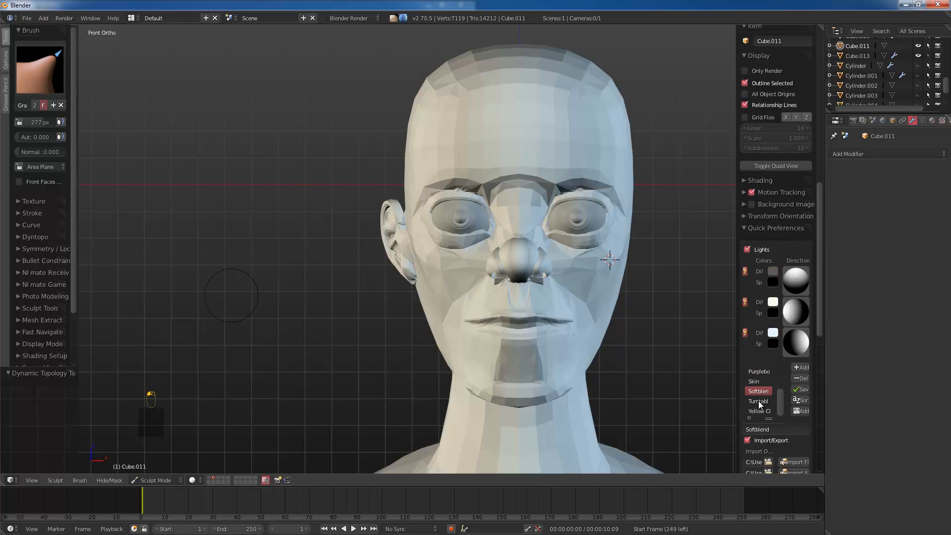
left_click(759, 401)
left_click(760, 411)
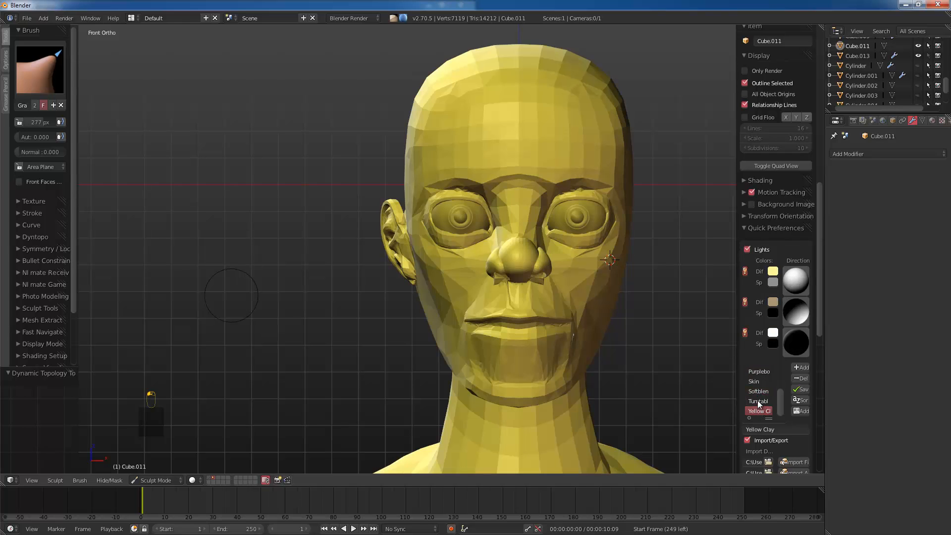
left_click(758, 400)
scroll(756, 381, "up", 2)
left_click(756, 380)
left_click(759, 391)
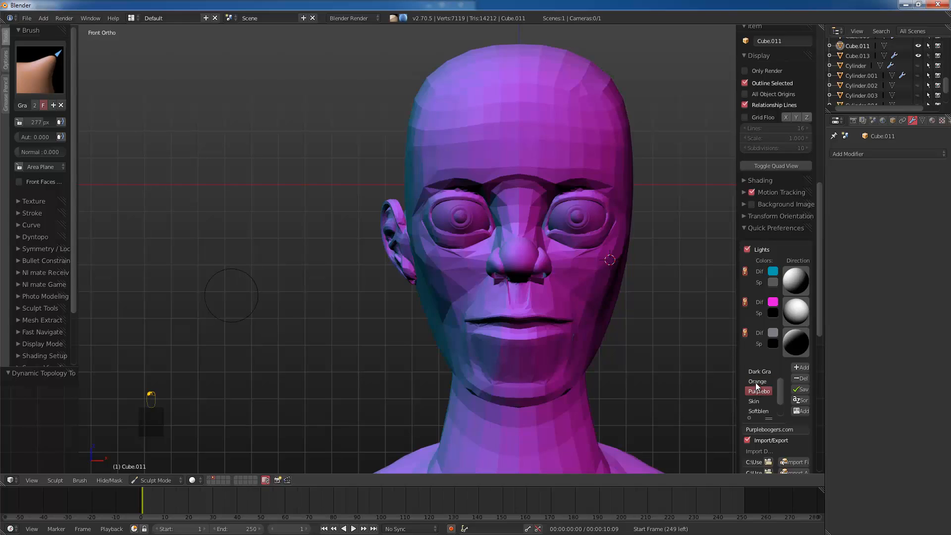
left_click(755, 373)
scroll(757, 385, "up", 2)
left_click(757, 379)
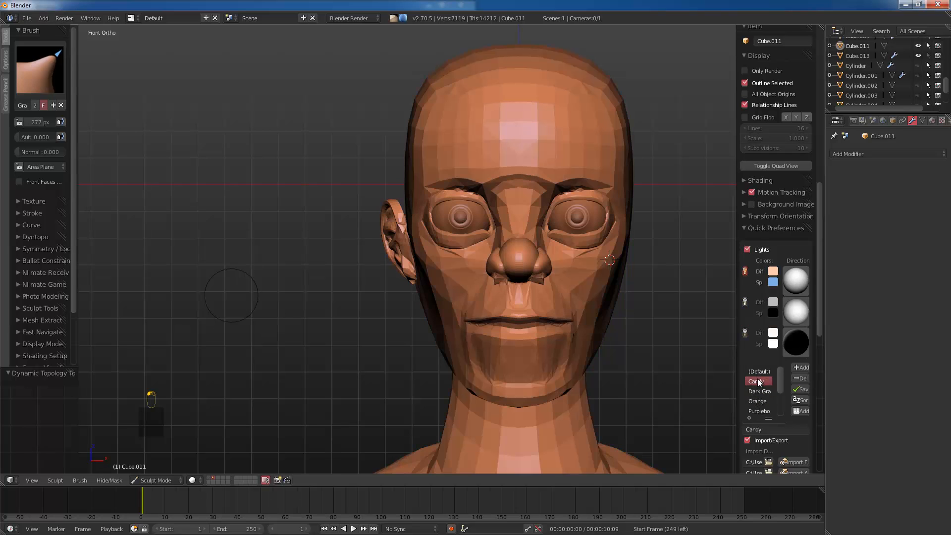
left_click(757, 372)
left_click(758, 382)
scroll(513, 293, "up", 2)
scroll(766, 391, "down", 1)
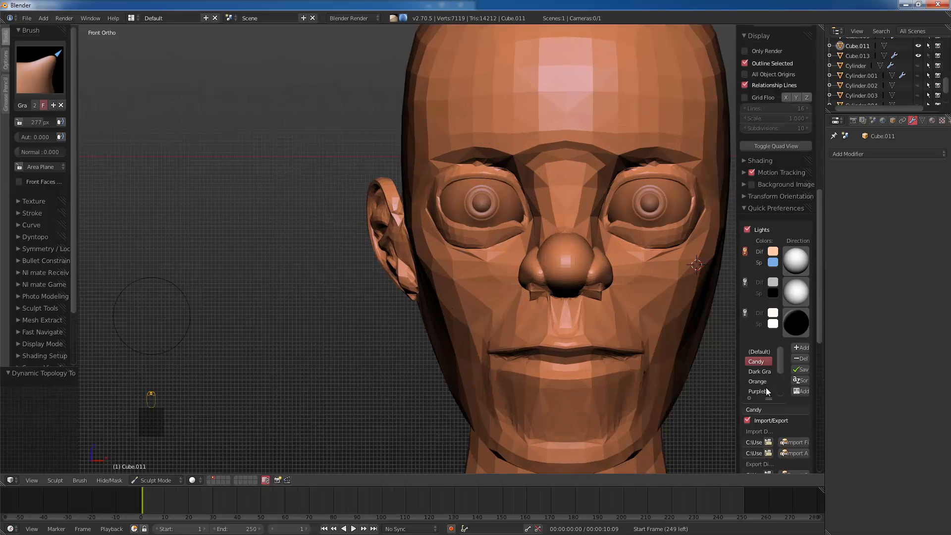
key("a")
key("n")
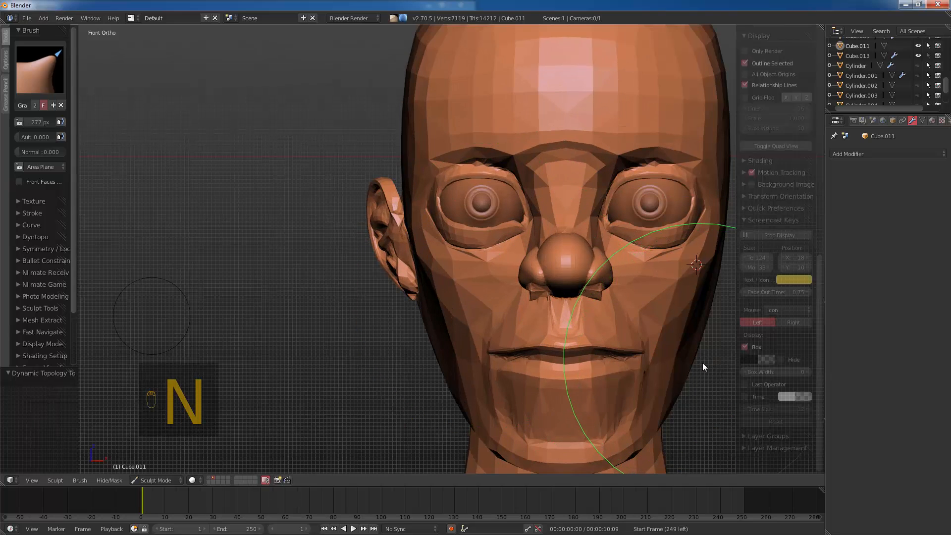
Step: Choose the Polish brush and reduce its radius to 117 px over the cheek
key("t")
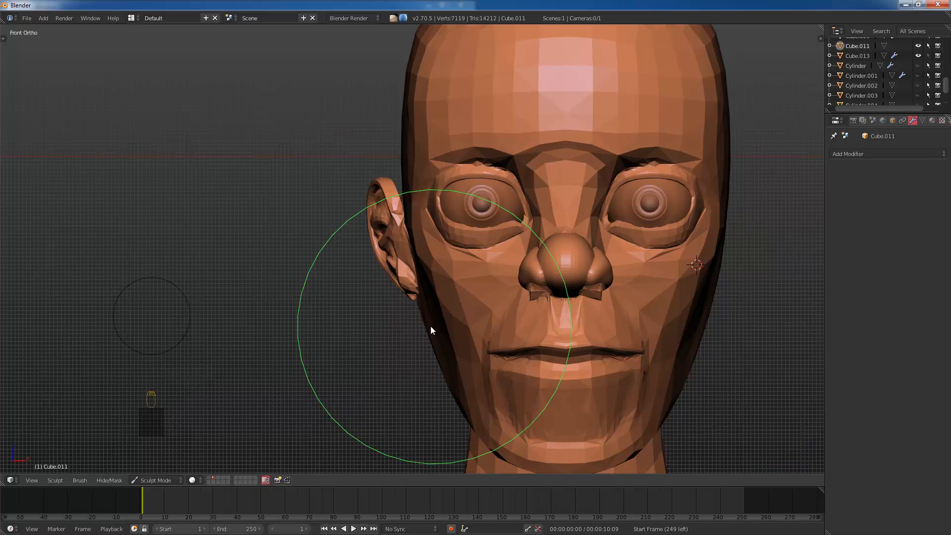
scroll(442, 314, "down", 2)
middle_click_drag(441, 314, 287, 259)
scroll(287, 259, "up", 2)
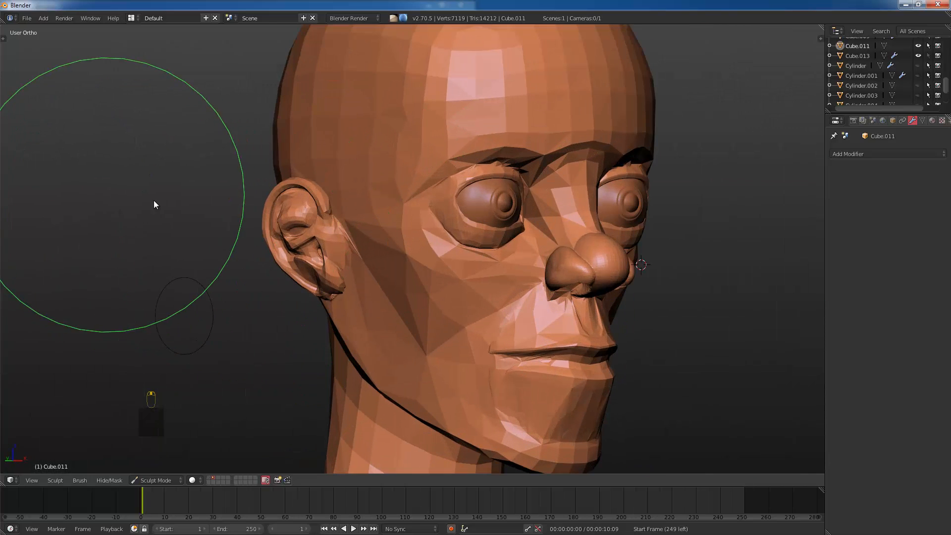
key("t")
left_click(40, 75)
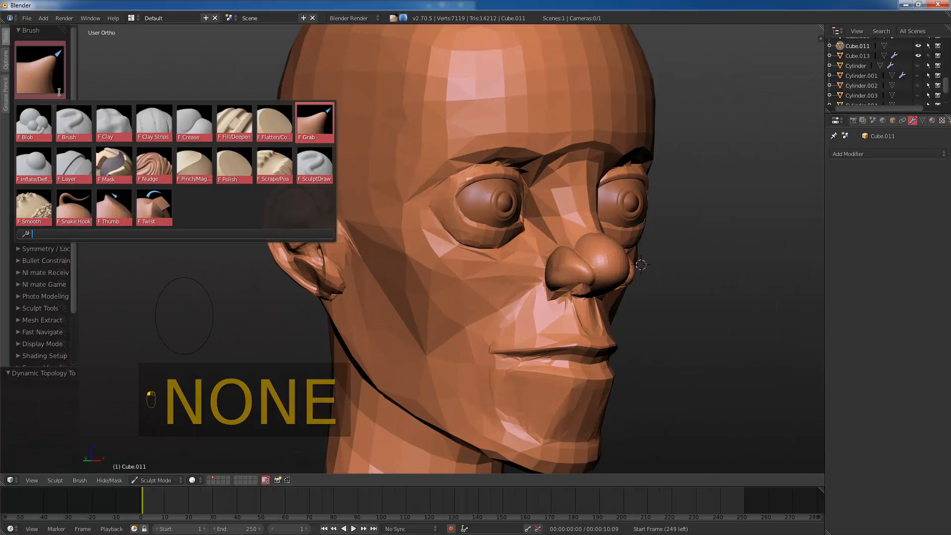
left_click(234, 163)
mouse_move(476, 219)
middle_mouse_down()
mouse_move(447, 204)
mouse_move(474, 256)
mouse_move(446, 280)
mouse_move(424, 275)
middle_mouse_up()
key("bracketleft")
key("bracketleft")
key("bracketleft")
key("bracketleft")
key("bracketleft")
key("bracketleft")
key("bracketleft")
key("bracketleft")
key("bracketleft")
key("bracketleft")
key("bracketleft")
key("bracketleft")
key("bracketleft")
key("bracketleft")
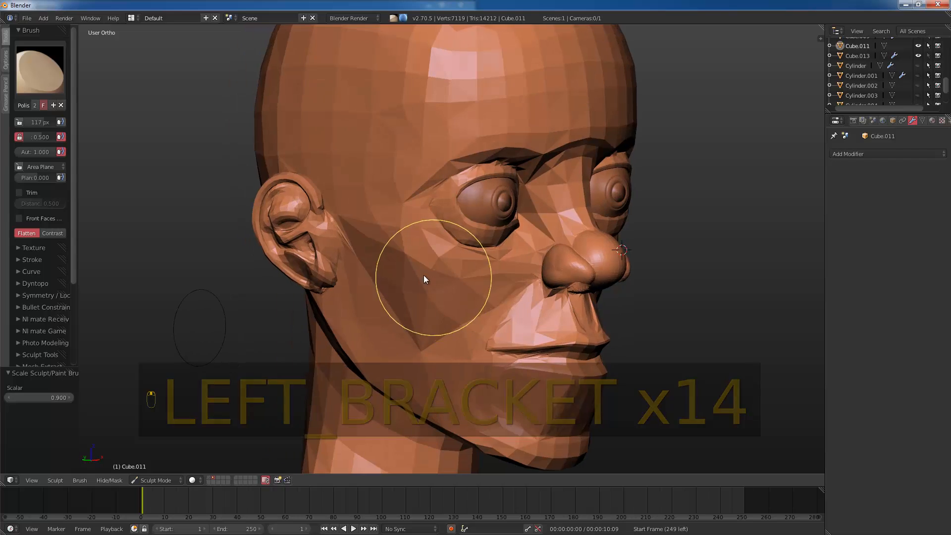
Step: Switch to the Clay Strips brush and set the dynamic topology detail size to 5 px
left_click(49, 90)
left_click(154, 130)
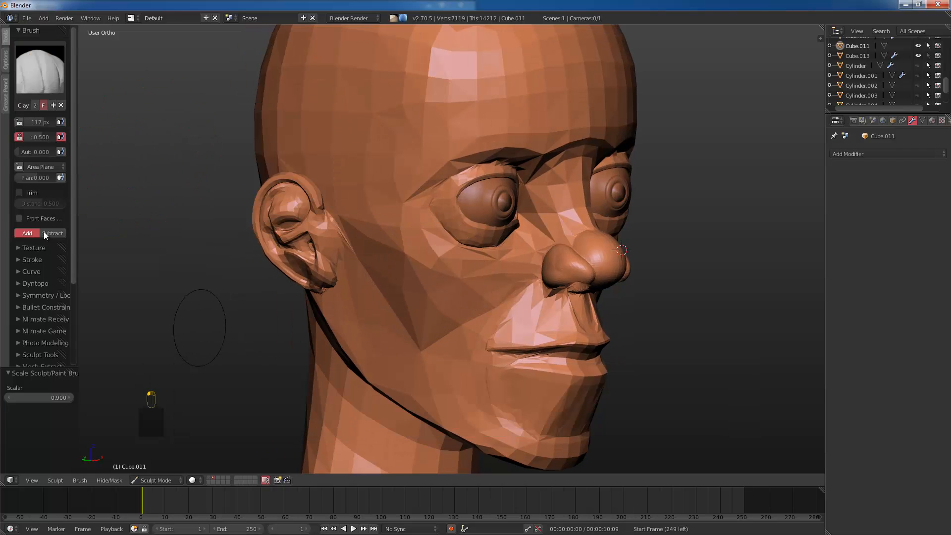
left_click(30, 283)
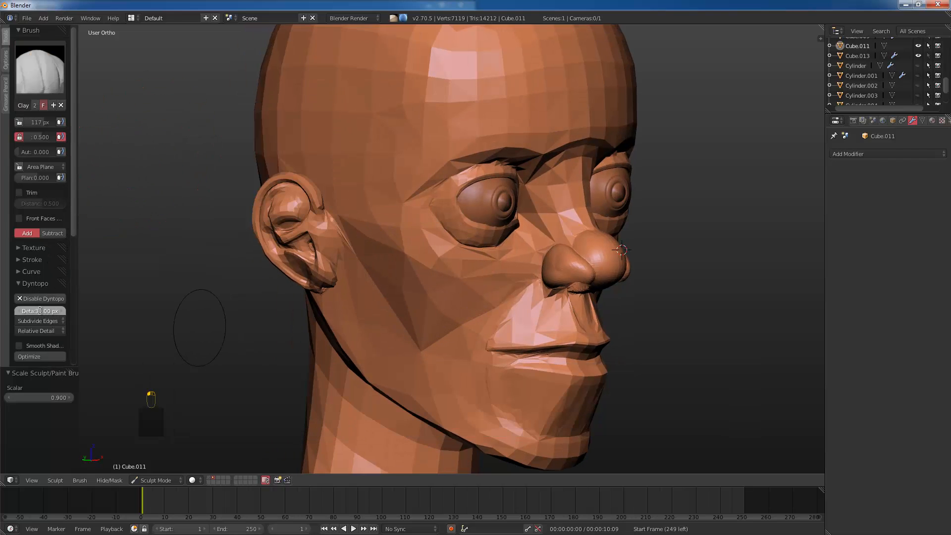
left_click(36, 311)
type("5")
key("Return")
Step: Reduce the brush to 105 px, sculpt across the cheek below the eye, and undo the last stroke
middle_click_drag(420, 223, 413, 229)
key("bracketleft")
mouse_move(464, 287)
left_mouse_down()
mouse_move(475, 288)
mouse_move(341, 277)
left_mouse_up()
key("ctrl+z")
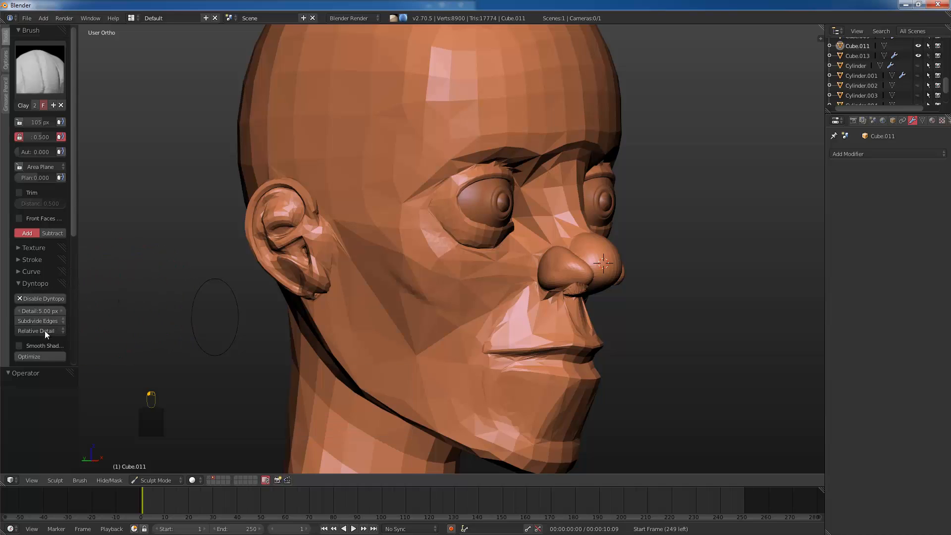
Step: Symmetrize the head mesh from -X to +X and expand the symmetry options
scroll(75, 251, "down", 5)
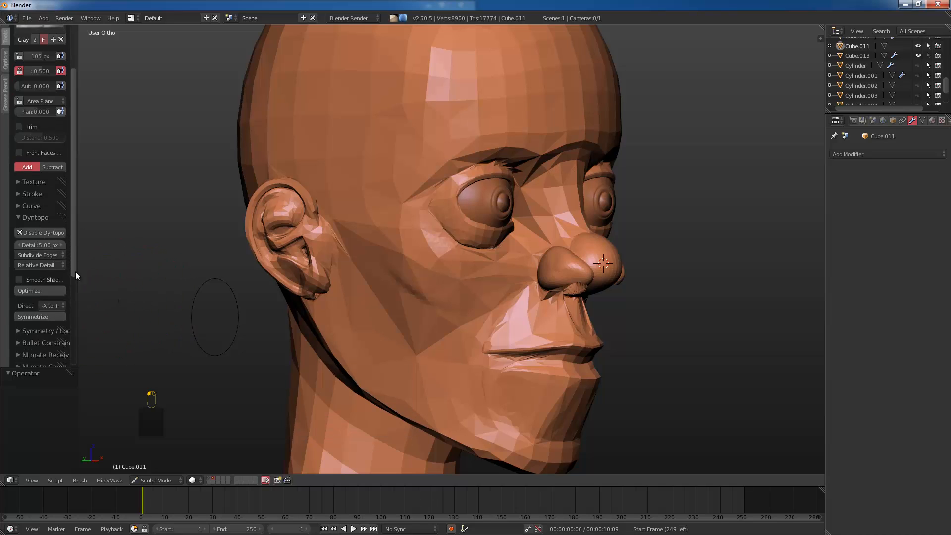
left_click(37, 283)
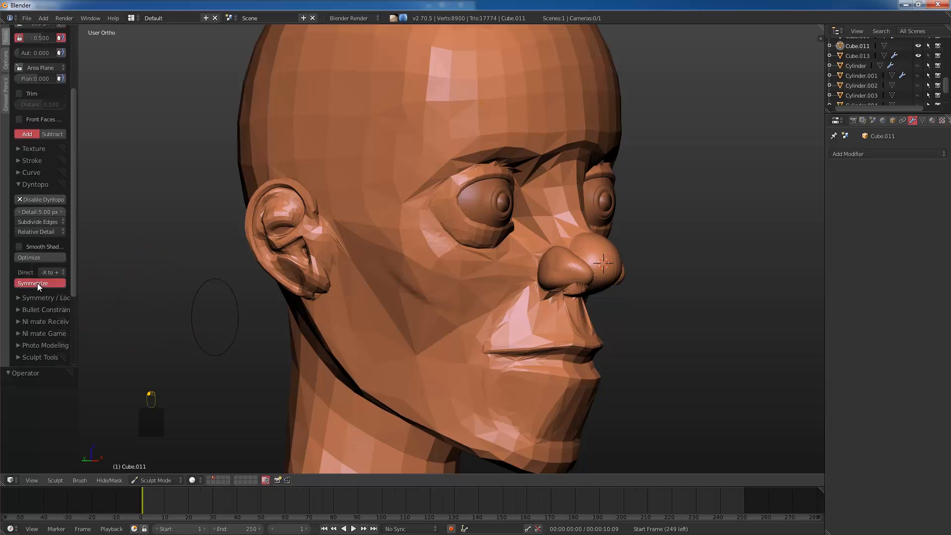
left_click(25, 173)
left_click(25, 169)
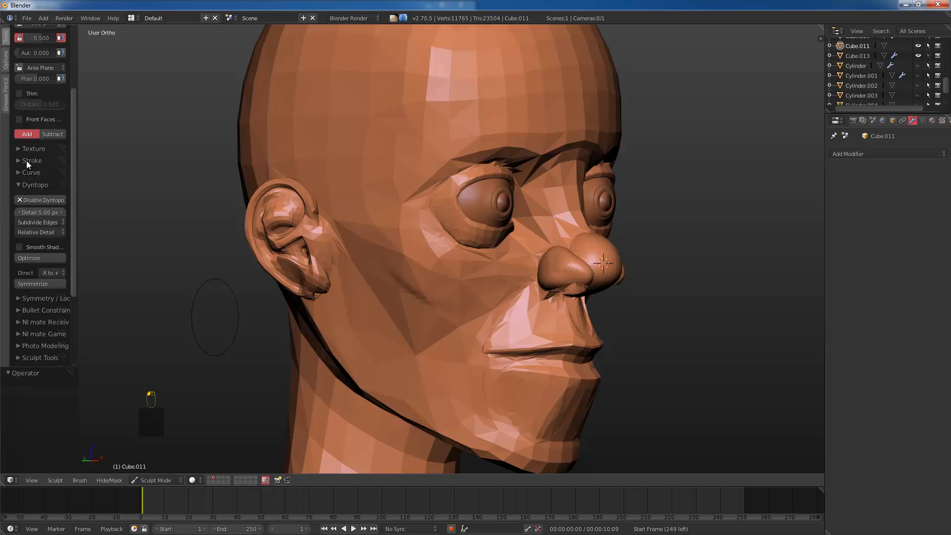
left_click(26, 161)
left_click(28, 160)
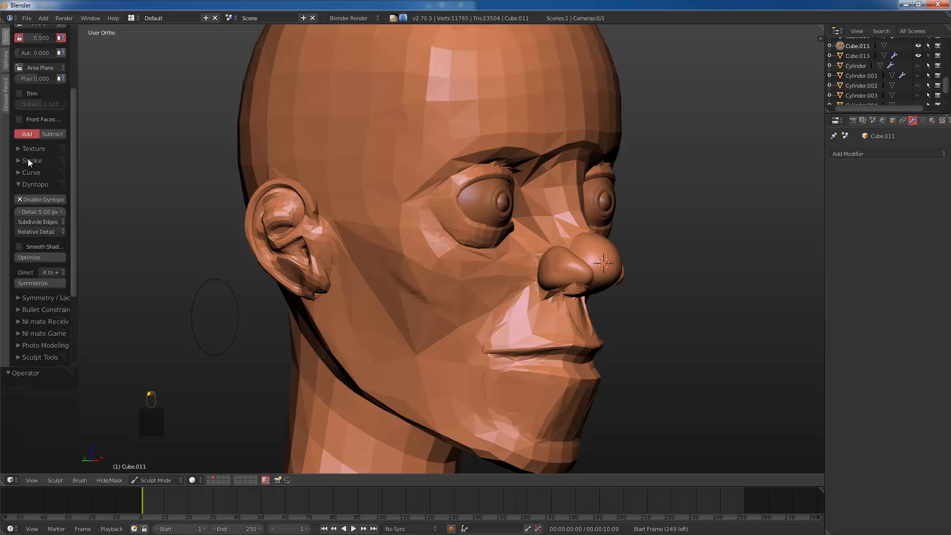
left_click(30, 184)
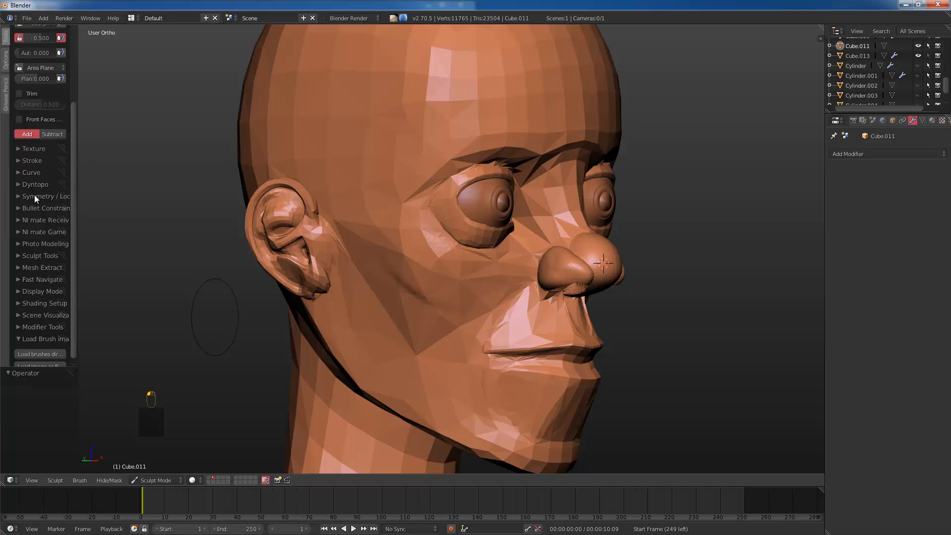
left_click(34, 196)
Step: Shrink the Clay Strips brush heavily and build up the side of the nose around the nostril wing
middle_click_drag(474, 284, 260, 280)
key("bracketleft")
key("bracketleft")
key("bracketleft")
key("bracketleft")
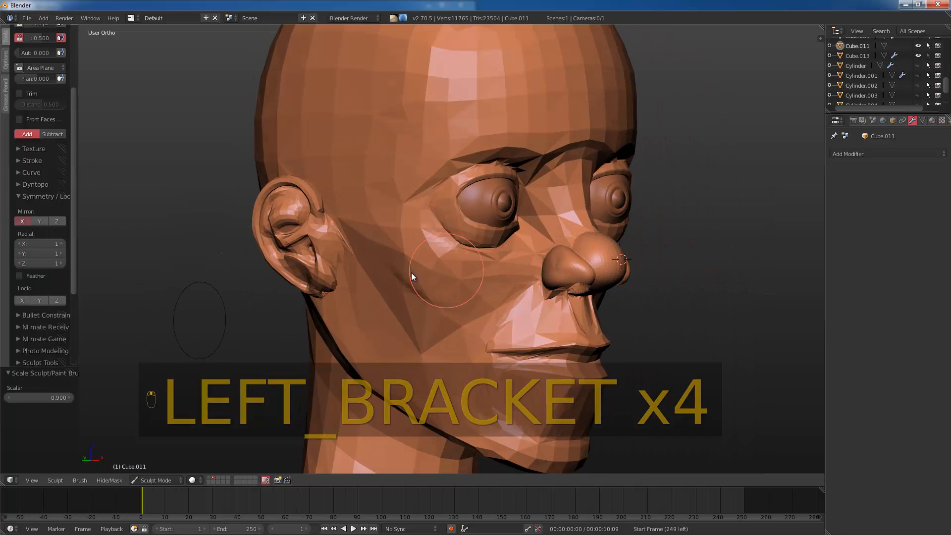
middle_click_drag(517, 279, 533, 263)
key("bracketleft")
key("bracketleft")
key("bracketleft")
key("bracketleft")
key("bracketleft")
key("bracketleft")
key("bracketleft")
key("bracketleft")
key("bracketleft")
key("bracketleft")
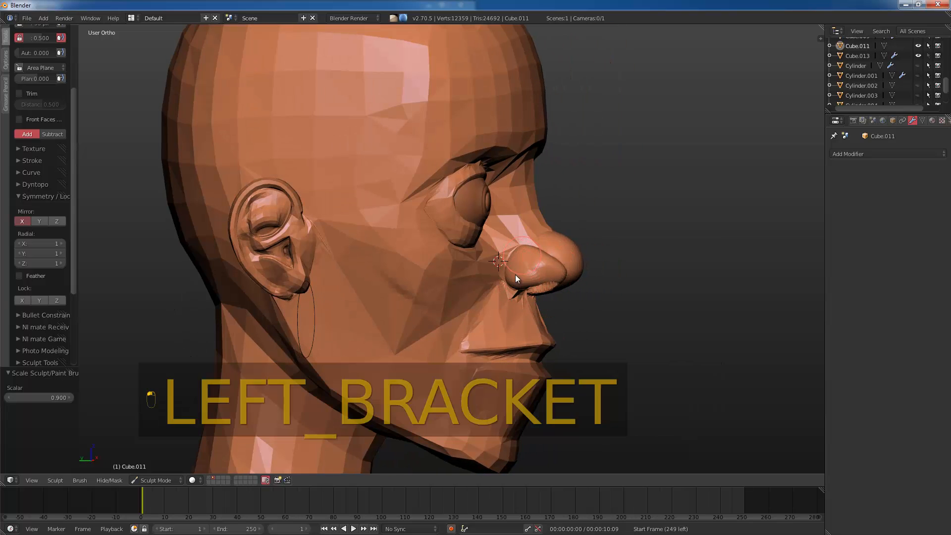
left_click_drag(516, 274, 541, 275)
middle_click_drag(541, 274, 505, 291)
mouse_move(566, 267)
left_mouse_down()
mouse_move(572, 258)
mouse_move(557, 251)
left_mouse_up()
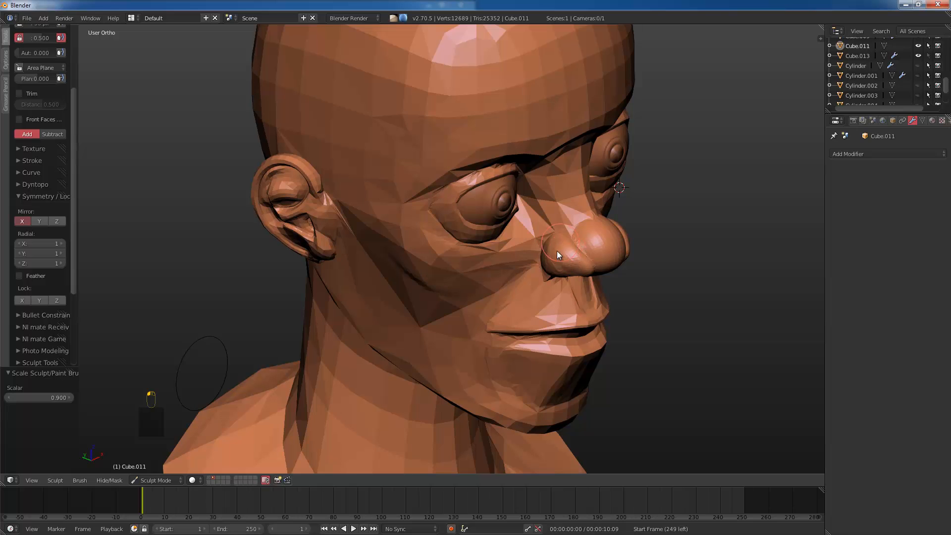
Step: Fine-tune the brush size and add clay behind the nostril wing and down beside the upper lip
mouse_move(557, 251)
middle_mouse_down()
mouse_move(590, 233)
mouse_move(533, 271)
mouse_move(537, 257)
middle_mouse_up()
key("bracketleft")
key("bracketleft")
key("bracketleft")
key("bracketright")
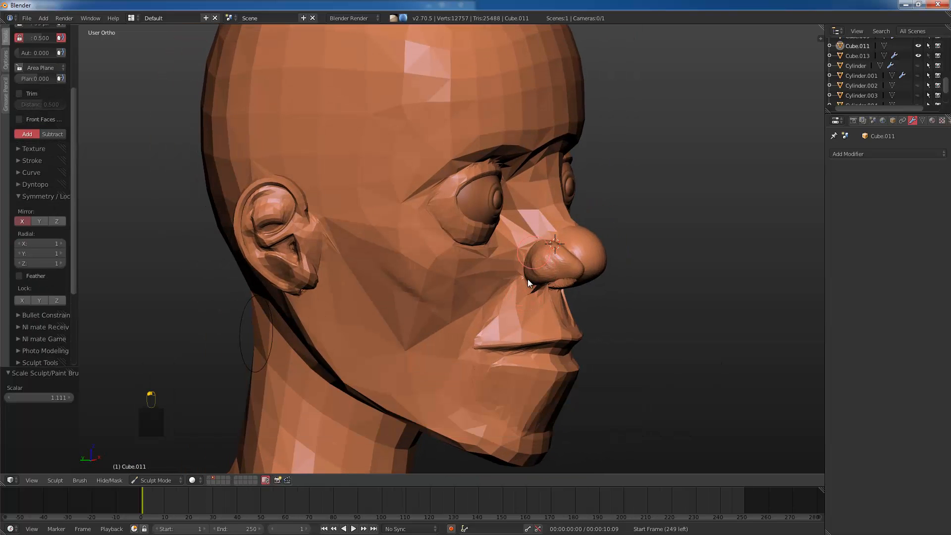
left_click_drag(527, 278, 534, 265)
mouse_move(534, 265)
middle_mouse_down()
mouse_move(519, 271)
mouse_move(528, 292)
middle_mouse_up()
left_click_drag(528, 292, 531, 321)
Step: Build up the upper lip with a slightly smaller Clay Strips brush and smooth the skin above it
middle_click_drag(530, 321, 582, 341)
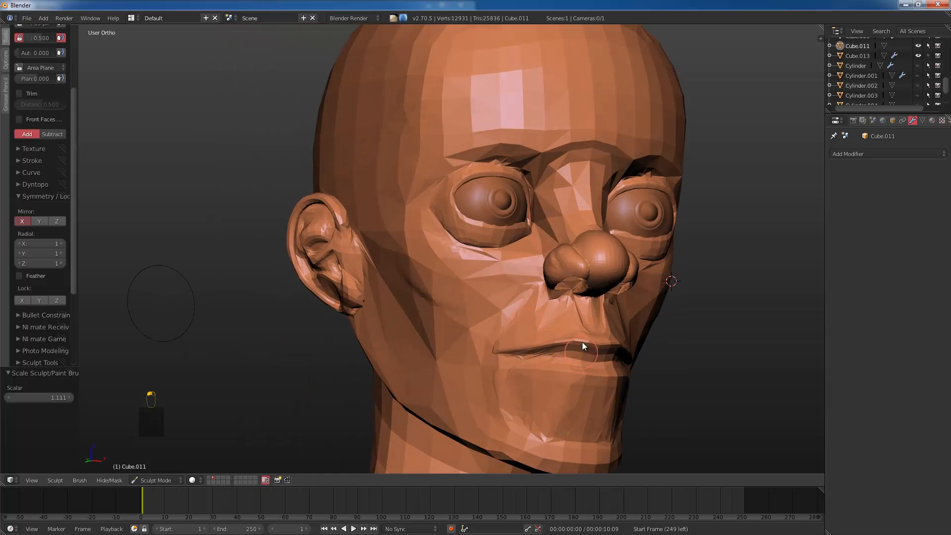
key("bracketleft")
mouse_move(563, 337)
left_mouse_down()
mouse_move(495, 353)
mouse_move(544, 335)
left_mouse_up()
middle_click_drag(524, 355, 523, 340)
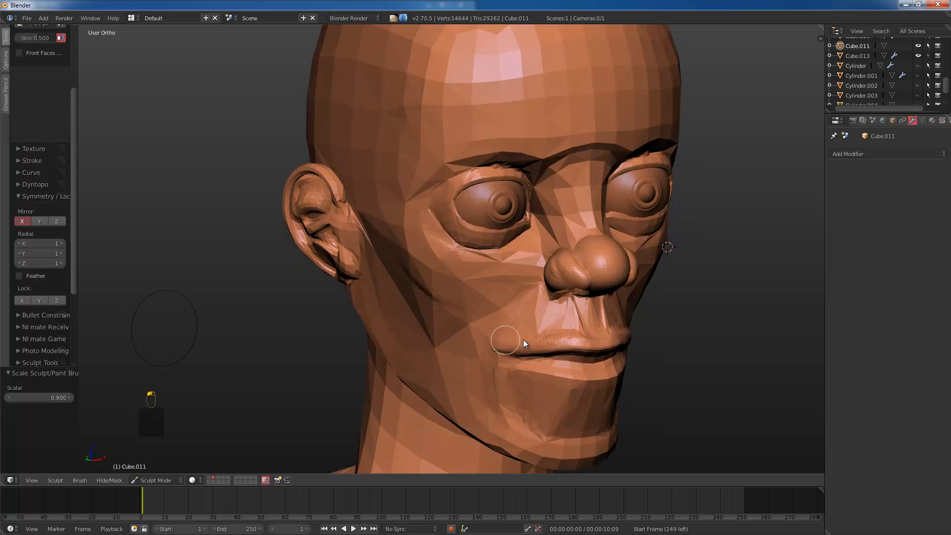
key("s")
left_click_drag(527, 333, 549, 318, "shift")
Step: Build up a fuller lower lip with Clay Strips and smooth it toward the mouth corner
mouse_move(549, 318)
middle_mouse_down()
mouse_move(510, 299)
mouse_move(505, 308)
middle_mouse_up()
key("bracketright")
mouse_move(549, 367)
left_mouse_down()
mouse_move(536, 365)
mouse_move(557, 379)
mouse_move(586, 367)
mouse_move(580, 376)
mouse_move(551, 359)
mouse_move(585, 373)
mouse_move(565, 371)
mouse_move(572, 377)
left_mouse_up()
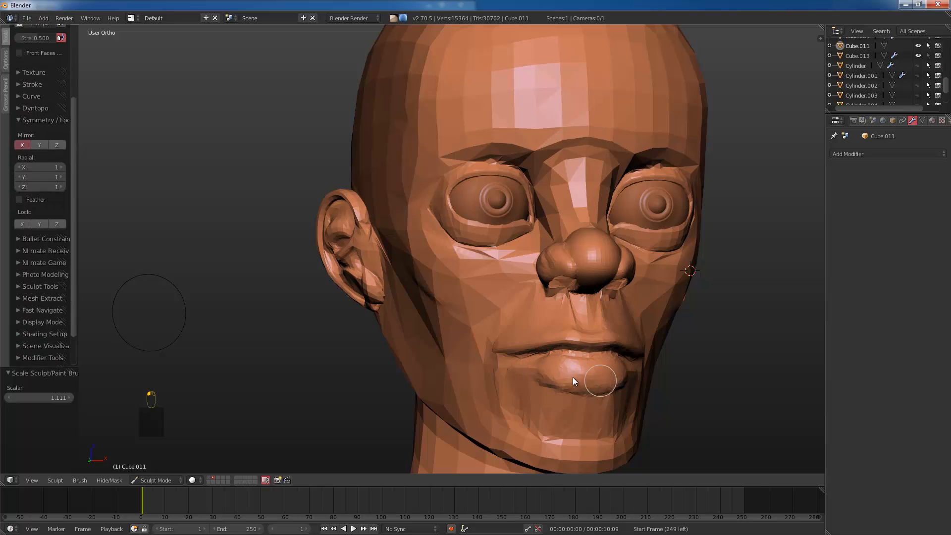
middle_click_drag(546, 392, 563, 387)
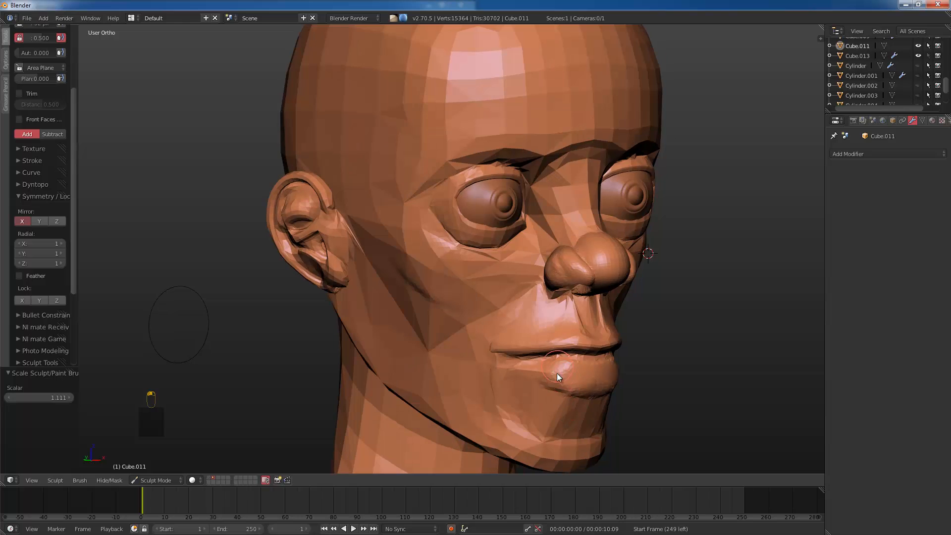
left_click_drag(518, 368, 548, 378, "shift")
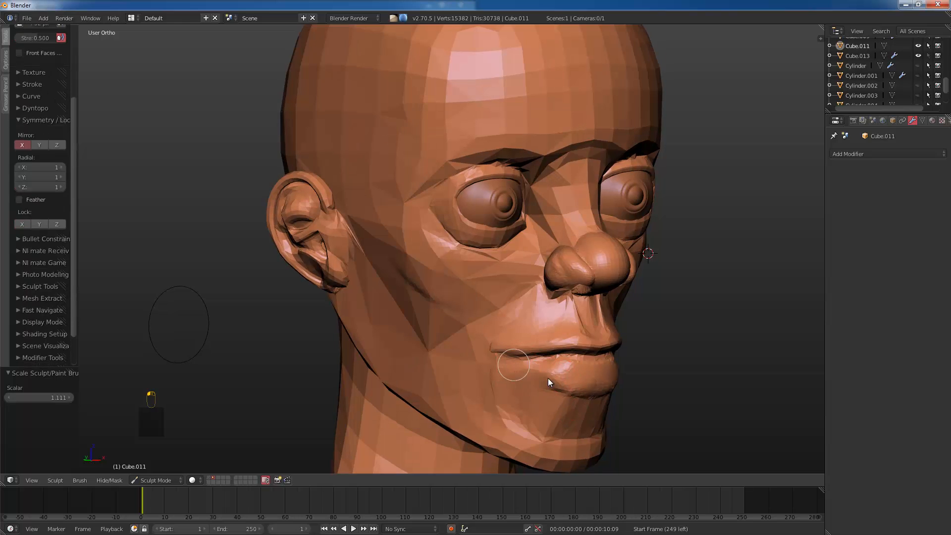
Step: Switch to the Polish brush and flatten the surfaces of the lower and upper lips
scroll(74, 67, "up", 5)
left_click(40, 70)
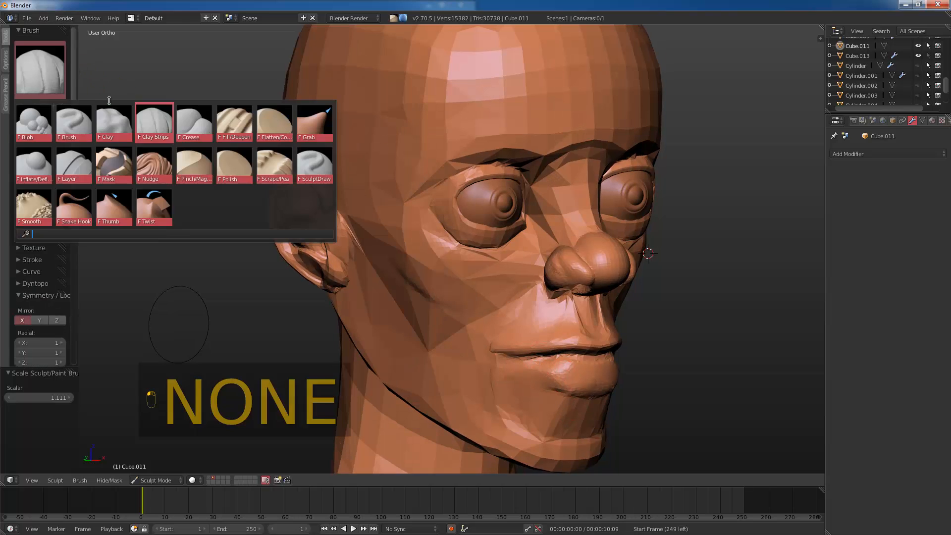
left_click(272, 167)
left_click_drag(575, 374, 537, 364)
mouse_move(602, 367)
left_mouse_down()
mouse_move(541, 363)
mouse_move(573, 404)
mouse_move(506, 369)
mouse_move(570, 377)
mouse_move(546, 350)
mouse_move(572, 344)
left_mouse_up()
Step: Adjust the Polish brush to 30 px and polish the upper lip from the mouth corner toward the nose
key("bracketleft")
key("bracketleft")
key("bracketleft")
key("bracketleft")
mouse_move(593, 352)
middle_mouse_down()
mouse_move(585, 394)
mouse_move(593, 341)
middle_mouse_up()
key("bracketright")
key("bracketright")
key("bracketright")
key("bracketright")
key("bracketright")
key("bracketright")
key("bracketright")
key("bracketright")
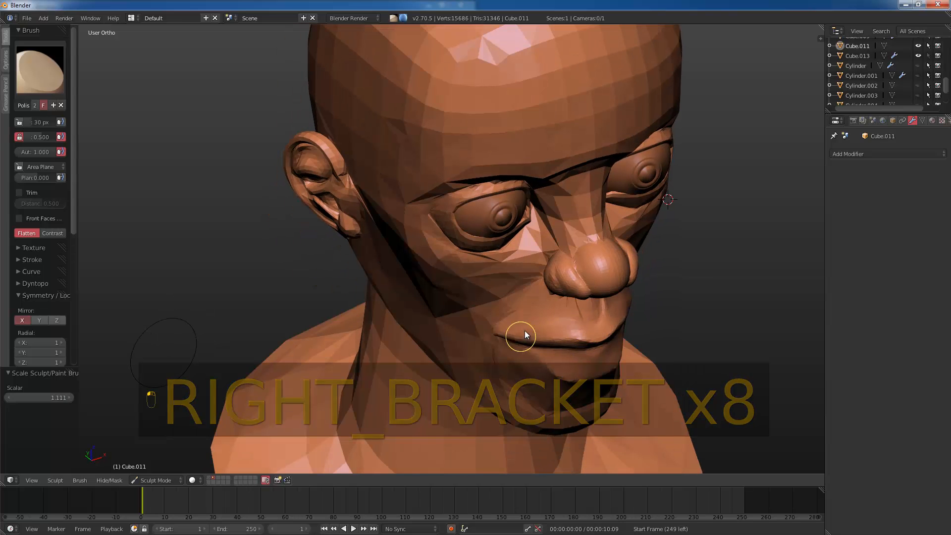
mouse_move(524, 331)
left_mouse_down()
mouse_move(497, 323)
mouse_move(566, 309)
left_mouse_up()
Step: Enlarge the Polish brush and polish the facets around the mouth corner, below the lower lip and on the chin
middle_click_drag(550, 308, 545, 233)
key("bracketright")
key("bracketright")
key("bracketright")
mouse_move(521, 313)
left_mouse_down()
mouse_move(483, 352)
mouse_move(500, 353)
left_mouse_up()
key("bracketright")
mouse_move(544, 410)
left_mouse_down()
mouse_move(600, 427)
mouse_move(564, 410)
left_mouse_up()
mouse_move(525, 380)
middle_mouse_down()
mouse_move(492, 389)
mouse_move(534, 397)
middle_mouse_up()
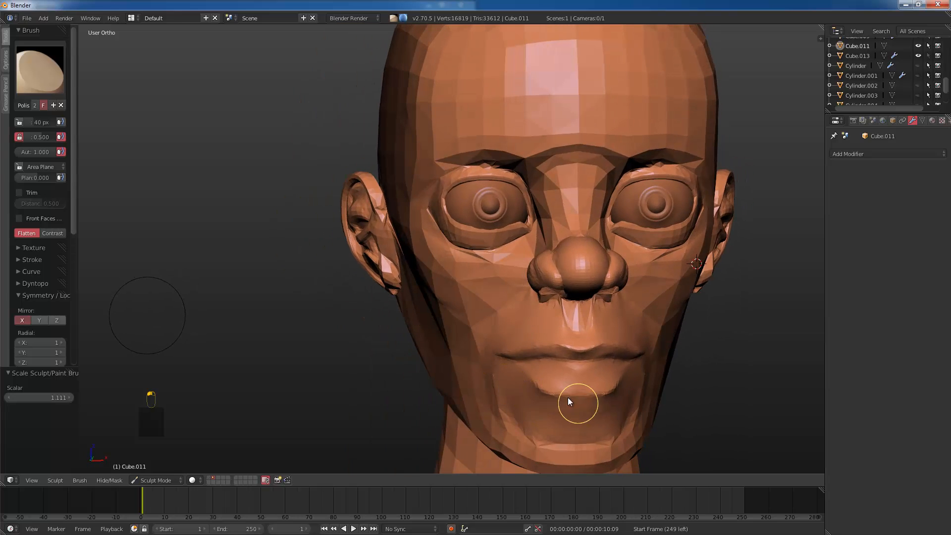
mouse_move(581, 406)
left_mouse_down()
mouse_move(525, 382)
mouse_move(569, 408)
mouse_move(586, 404)
mouse_move(530, 406)
mouse_move(533, 431)
mouse_move(531, 413)
mouse_move(461, 362)
left_mouse_up()
Step: Build up the chin and lower jaw with a 48 px Clay Strips brush and smooth the result
left_click(40, 69)
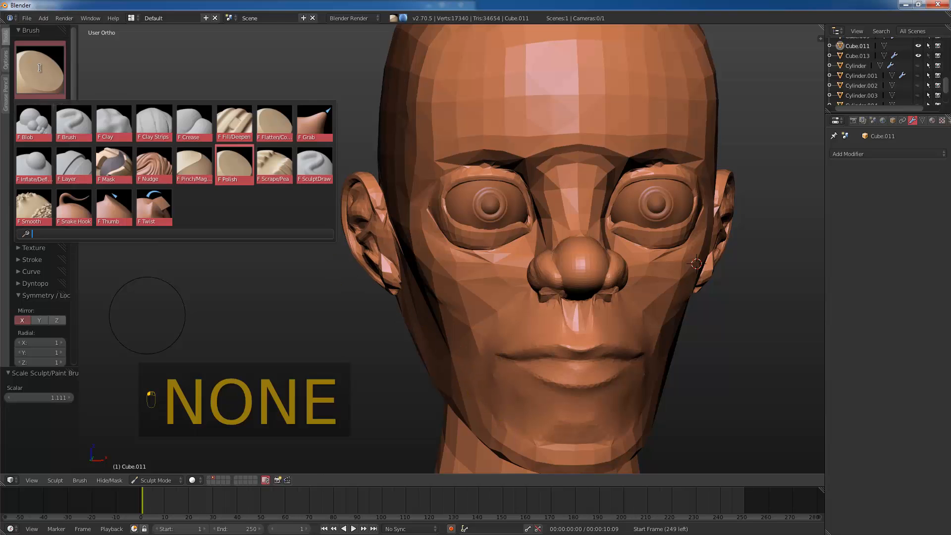
left_click(113, 120)
key("bracketright")
key("bracketright")
key("bracketright")
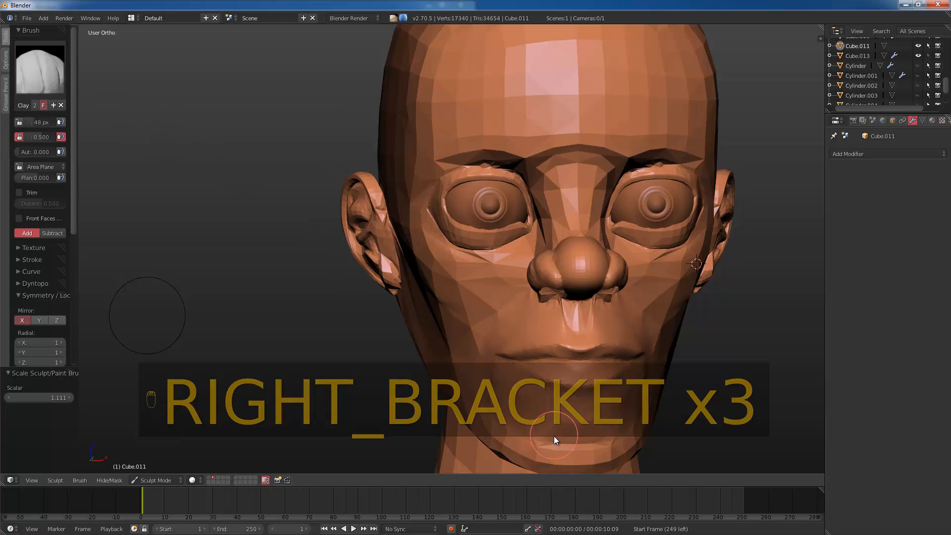
mouse_move(551, 423)
left_mouse_down()
mouse_move(566, 440)
mouse_move(572, 434)
mouse_move(535, 449)
mouse_move(548, 456)
mouse_move(584, 420)
mouse_move(543, 436)
mouse_move(539, 450)
mouse_move(535, 441)
mouse_move(558, 424)
mouse_move(545, 441)
mouse_move(569, 449)
mouse_move(493, 421)
left_mouse_up()
key("s")
key("bracketleft")
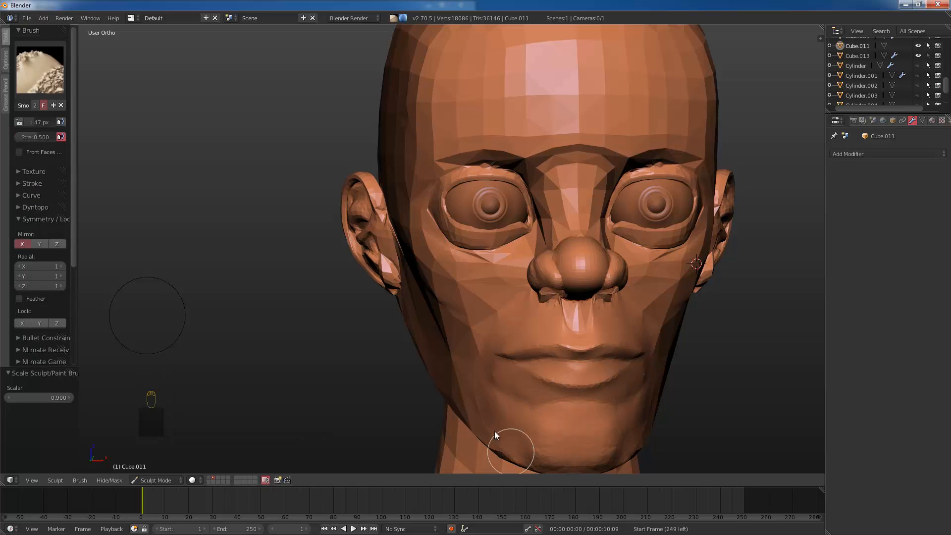
Step: Return to Clay Strips, shape the fold at the mouth corner, and smooth it with the brush reduced to 36 px
key("c")
mouse_move(495, 431)
middle_mouse_down()
mouse_move(541, 412)
mouse_move(508, 363)
middle_mouse_up()
key("bracketleft")
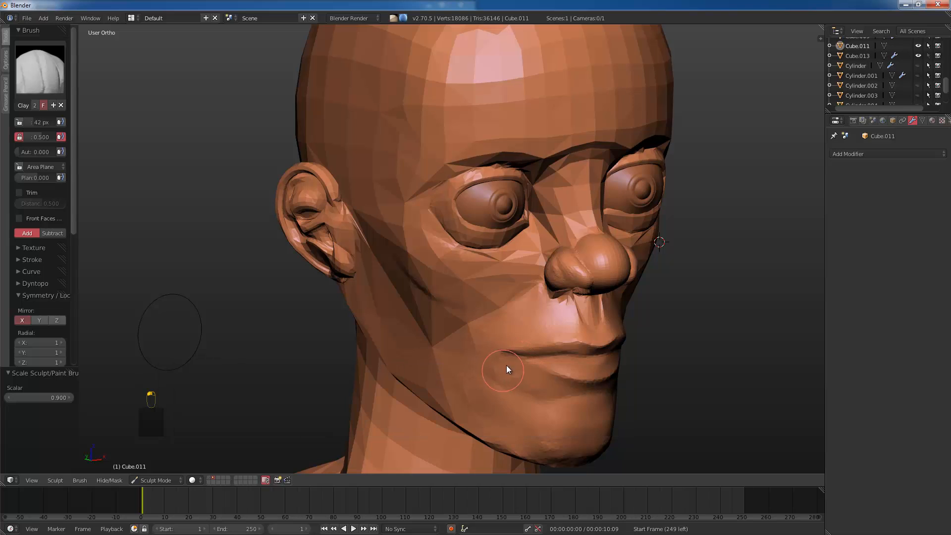
mouse_move(518, 368)
left_mouse_down("shift")
mouse_move(540, 390)
mouse_move(532, 378)
mouse_move(519, 386)
left_mouse_up("shift")
mouse_move(463, 364)
left_mouse_down("shift")
mouse_move(485, 382)
mouse_move(511, 333)
mouse_move(498, 360)
mouse_move(509, 351)
mouse_move(496, 354)
left_mouse_up("shift")
key("bracketright")
key("bracketleft")
key("bracketleft")
left_click(53, 76)
left_click(232, 164)
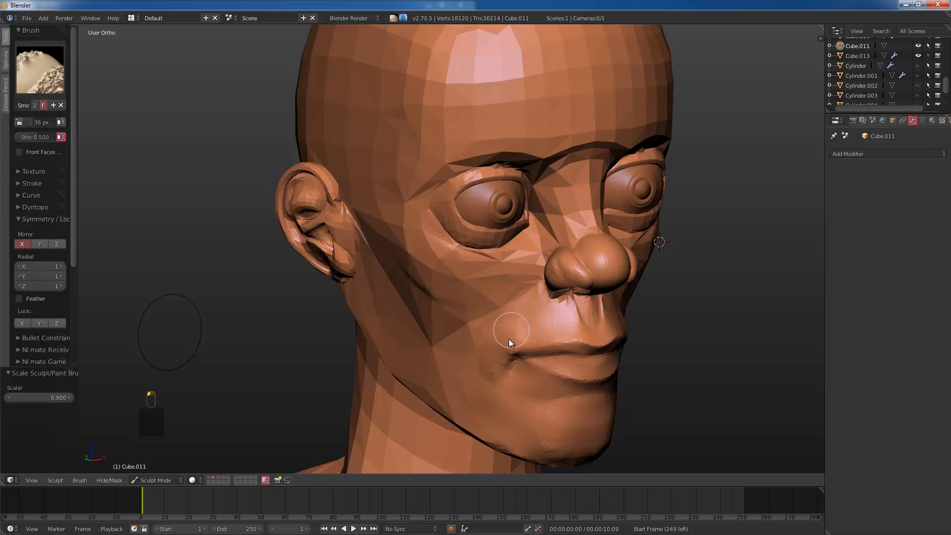
mouse_move(513, 394)
middle_mouse_down()
mouse_move(478, 379)
mouse_move(522, 350)
mouse_move(451, 322)
mouse_move(455, 298)
middle_mouse_up()
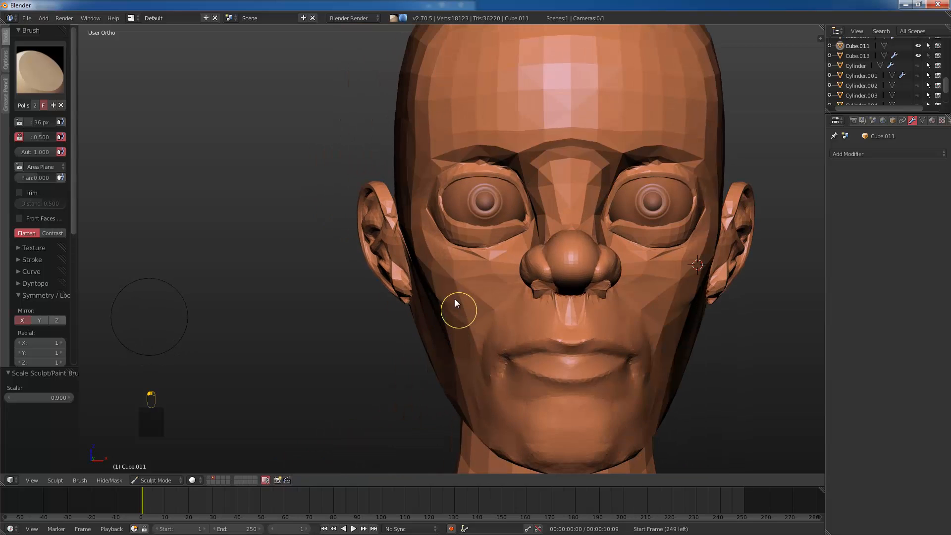
left_click(16, 79)
mouse_move(275, 193)
middle_mouse_down()
mouse_move(475, 319)
mouse_move(129, 105)
middle_mouse_up()
left_click(40, 69)
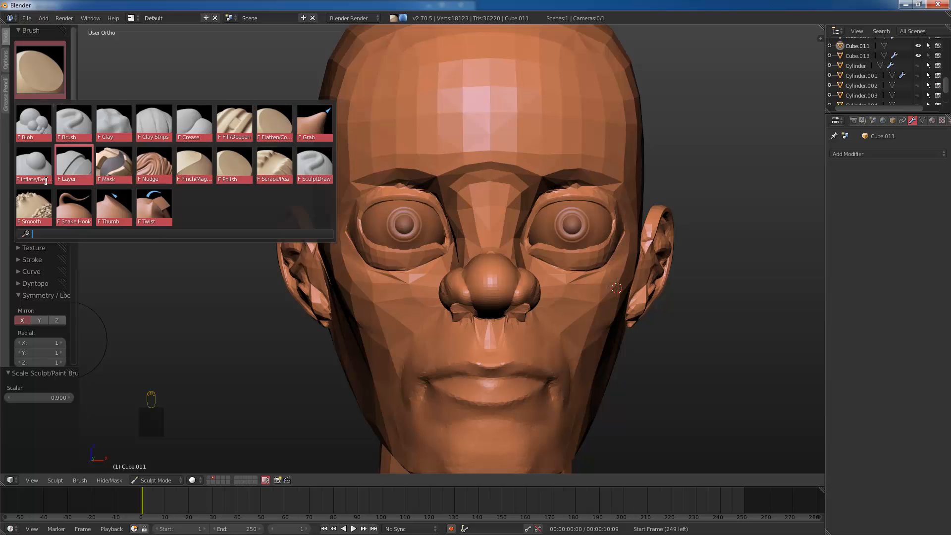
left_click(155, 130)
Step: Select a larger Polish brush and smooth the rim of the nostril on the underside of the nose
middle_click_drag(477, 284, 412, 268, "shift")
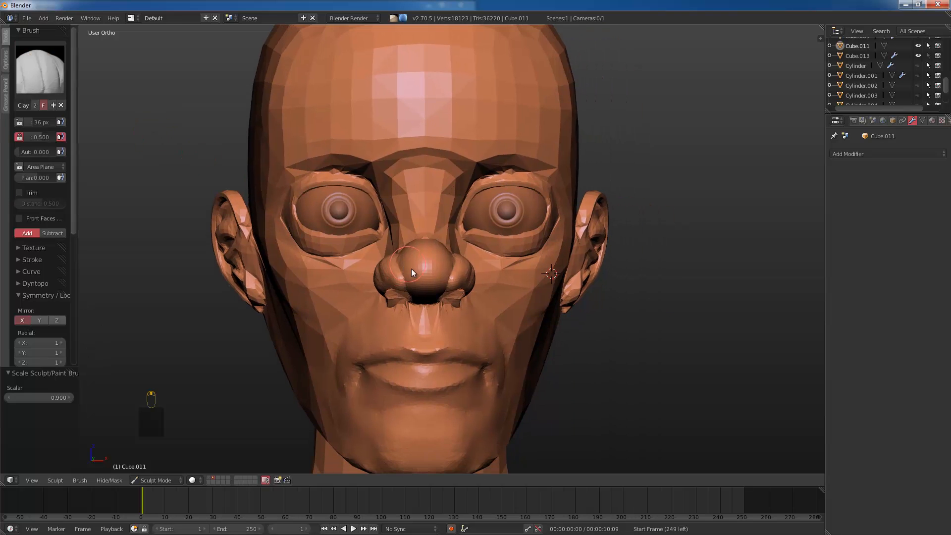
scroll(467, 309, "up", 5)
mouse_move(480, 295)
middle_mouse_down()
mouse_move(480, 247)
mouse_move(512, 240)
mouse_move(473, 218)
middle_mouse_up()
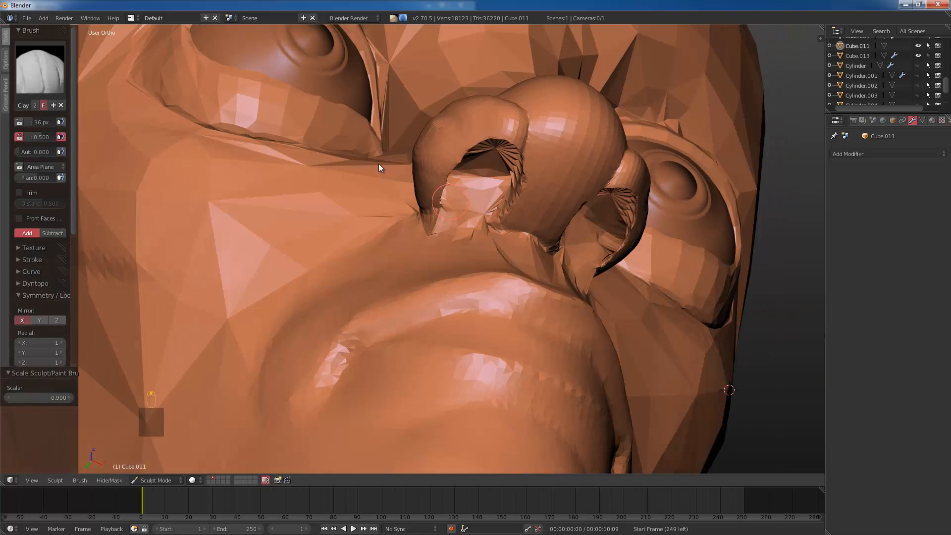
left_click(59, 77)
left_click(230, 160)
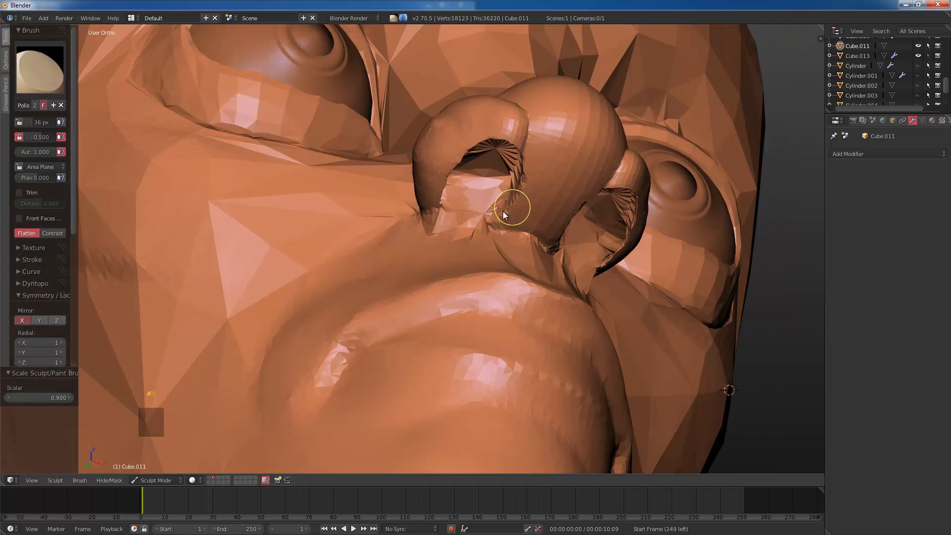
key("bracketright")
key("bracketright")
key("bracketright")
mouse_move(519, 190)
left_mouse_down()
mouse_move(516, 197)
mouse_move(522, 172)
mouse_move(501, 149)
mouse_move(519, 150)
mouse_move(483, 142)
mouse_move(442, 180)
mouse_move(453, 155)
mouse_move(438, 200)
mouse_move(468, 145)
mouse_move(502, 138)
mouse_move(522, 155)
mouse_move(518, 202)
mouse_move(499, 234)
mouse_move(527, 212)
mouse_move(544, 154)
left_mouse_up()
Step: Enlarge the Polish brush to 53 px and smooth the nostril base and the area beneath the nose
key("bracketright")
key("bracketright")
key("bracketright")
mouse_move(549, 189)
left_mouse_down()
mouse_move(546, 153)
mouse_move(511, 124)
mouse_move(581, 159)
mouse_move(515, 129)
mouse_move(472, 129)
mouse_move(426, 162)
mouse_move(433, 206)
mouse_move(445, 216)
mouse_move(435, 216)
mouse_move(472, 195)
left_mouse_up()
middle_click_drag(472, 195, 464, 221)
mouse_move(498, 322)
left_mouse_down()
mouse_move(495, 350)
mouse_move(525, 329)
left_mouse_up()
middle_click_drag(526, 329, 516, 223)
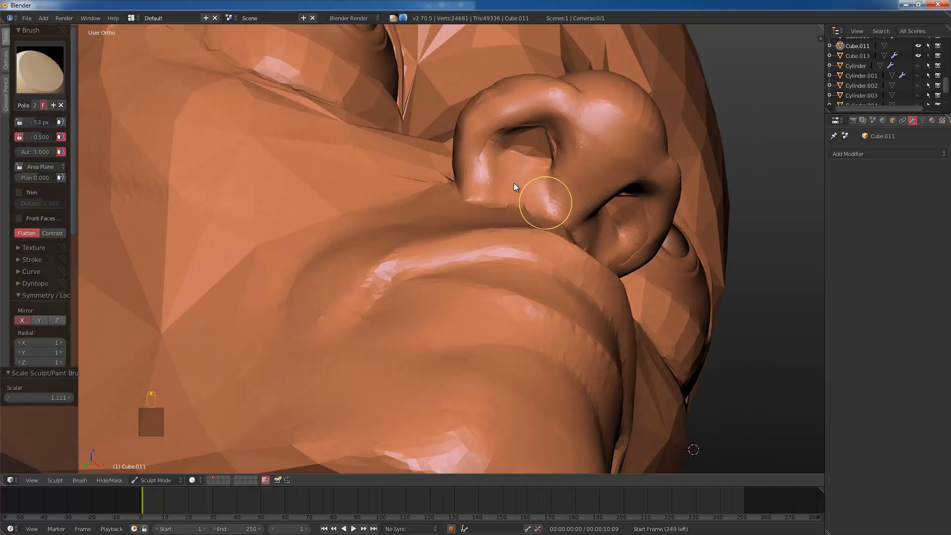
Step: Polish the inside of the nostril and build up its rim with Clay Strips at 52 px
mouse_move(536, 144)
left_mouse_down()
mouse_move(497, 148)
mouse_move(545, 144)
mouse_move(534, 179)
mouse_move(556, 132)
mouse_move(506, 166)
mouse_move(477, 168)
left_mouse_up()
left_click(122, 125)
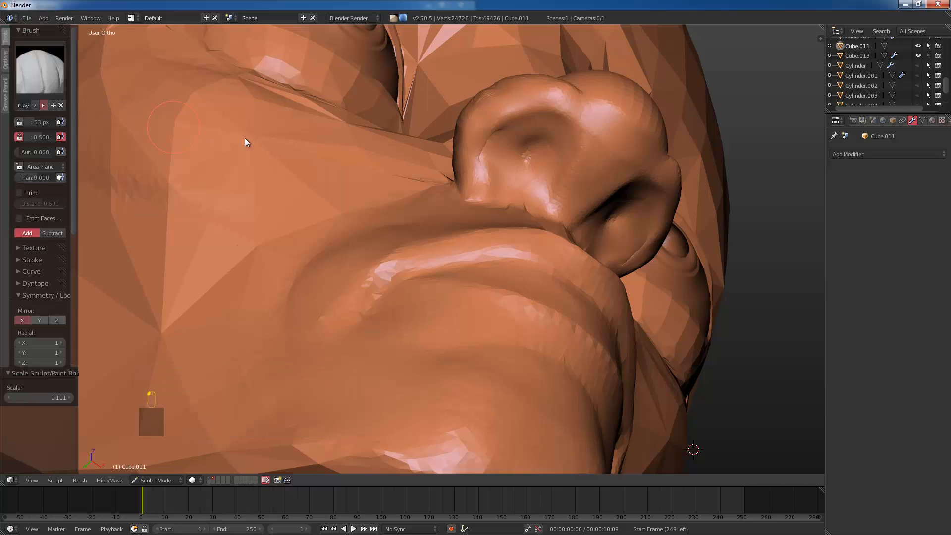
key("bracketleft")
key("bracketright")
key("bracketright")
mouse_move(474, 179)
left_mouse_down()
mouse_move(491, 117)
mouse_move(578, 117)
mouse_move(502, 117)
mouse_move(473, 146)
mouse_move(490, 118)
mouse_move(585, 122)
mouse_move(479, 129)
mouse_move(522, 101)
left_mouse_up()
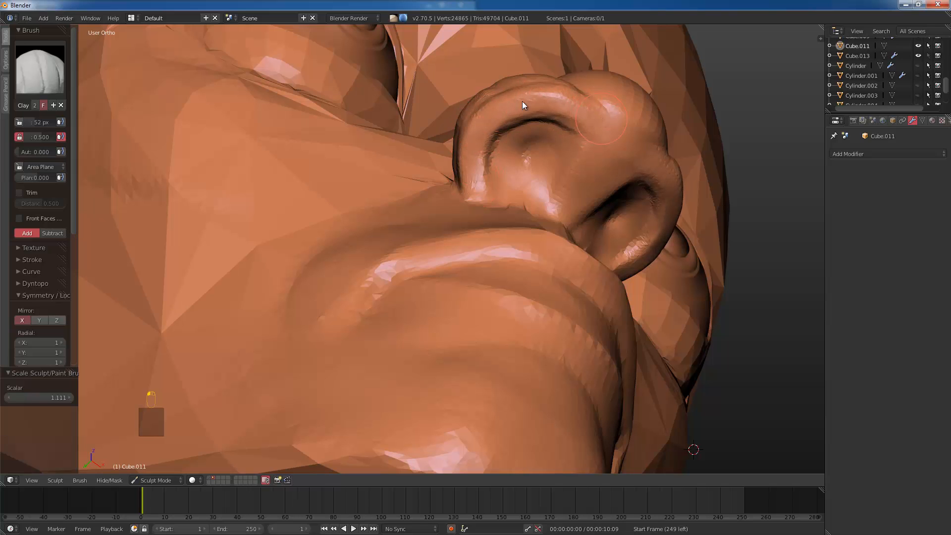
Step: Select the Polish brush at 57 px and smooth the nostril rim toward the nose tip
left_click(39, 69)
left_click(247, 164)
key("bracketright")
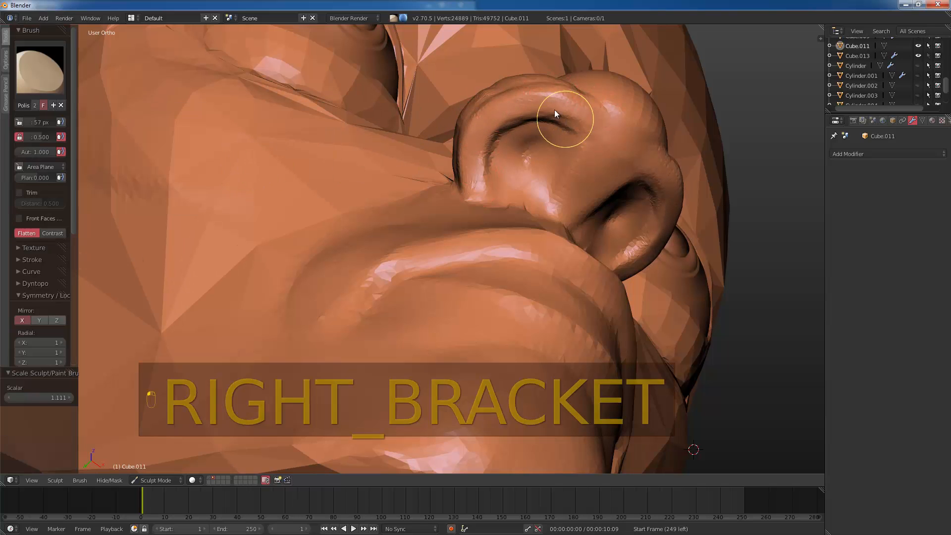
mouse_move(565, 103)
left_mouse_down()
mouse_move(487, 123)
mouse_move(479, 145)
mouse_move(492, 169)
mouse_move(531, 144)
mouse_move(561, 158)
left_mouse_up()
Step: Reduce the Polish brush to 45 px and smooth the front edge of the nostril wing
mouse_move(560, 158)
middle_mouse_down()
mouse_move(557, 209)
mouse_move(525, 239)
mouse_move(546, 267)
middle_mouse_up()
key("bracketleft")
key("bracketleft")
key("bracketleft")
mouse_move(567, 272)
left_mouse_down()
mouse_move(524, 266)
mouse_move(461, 299)
mouse_move(511, 267)
mouse_move(502, 265)
left_mouse_up()
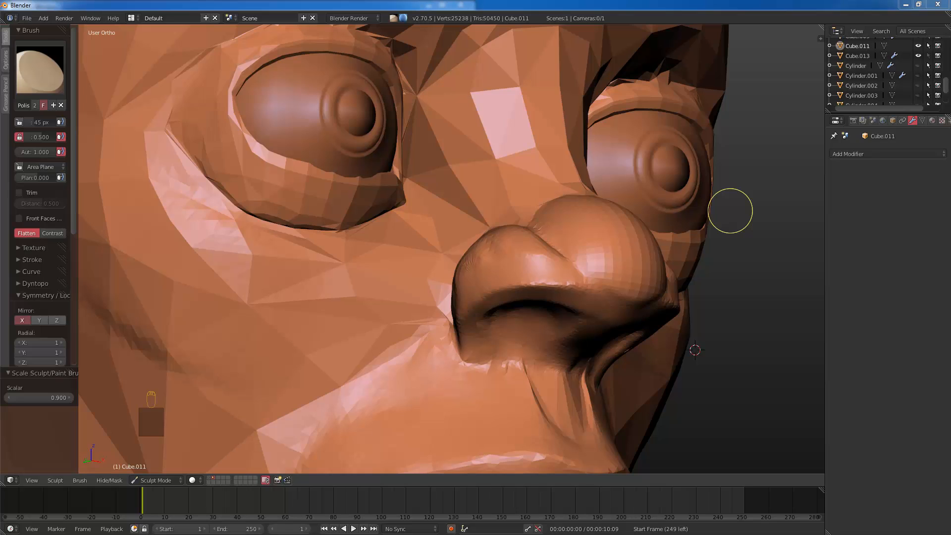
Step: Set the Polish brush to 50 px and smooth the outer side of the nostril wing
middle_click_drag(484, 245, 555, 278)
key("bracketright")
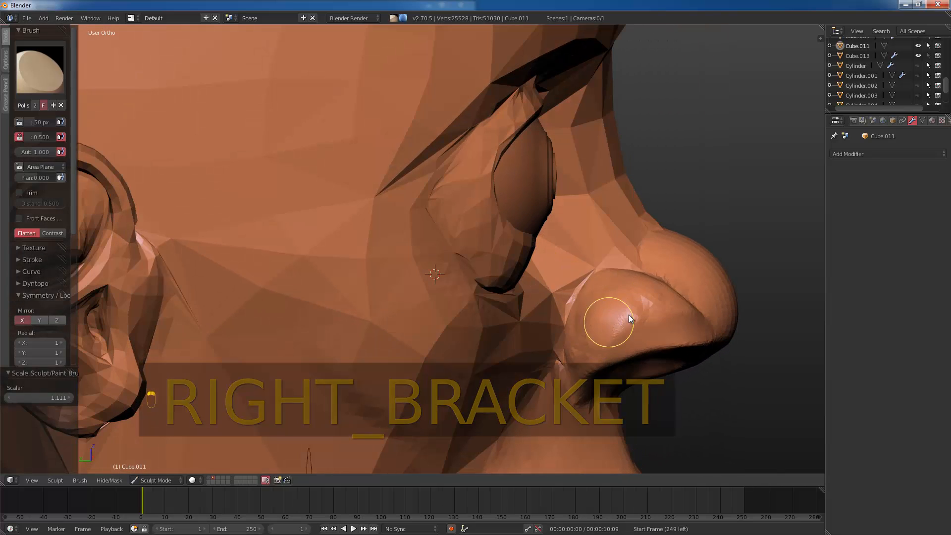
mouse_move(629, 314)
left_mouse_down()
mouse_move(596, 337)
mouse_move(619, 334)
mouse_move(594, 305)
mouse_move(596, 338)
mouse_move(619, 287)
mouse_move(633, 313)
left_mouse_up()
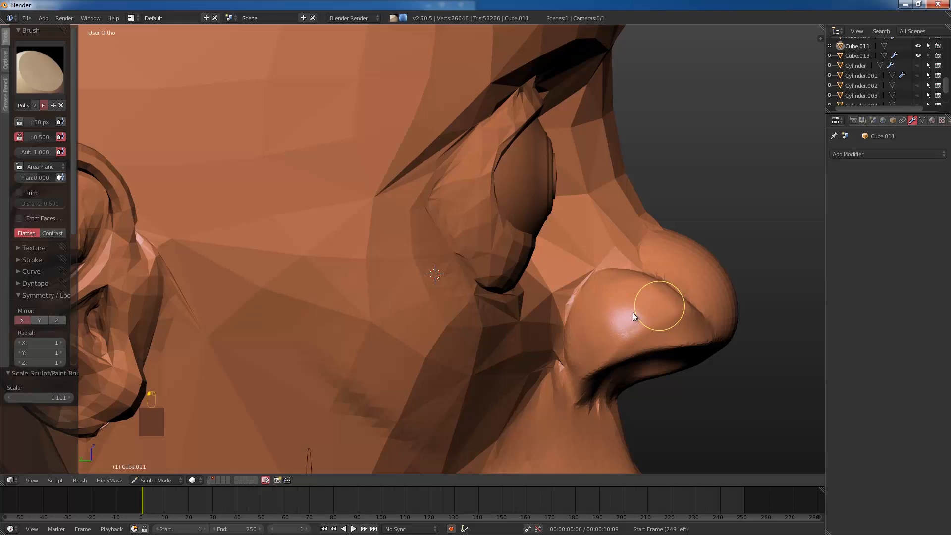
middle_click_drag(632, 312, 537, 350)
mouse_move(537, 349)
left_mouse_down()
mouse_move(543, 397)
mouse_move(552, 399)
mouse_move(525, 391)
mouse_move(484, 402)
mouse_move(548, 349)
mouse_move(572, 385)
mouse_move(561, 350)
left_mouse_up()
Step: Enlarge the Polish brush to 74 px and smooth the front of the nose tip
mouse_move(562, 350)
middle_mouse_down()
mouse_move(512, 328)
mouse_move(468, 341)
middle_mouse_up()
key("bracketright")
key("bracketright")
key("bracketright")
key("bracketright")
key("bracketright")
key("bracketright")
key("bracketright")
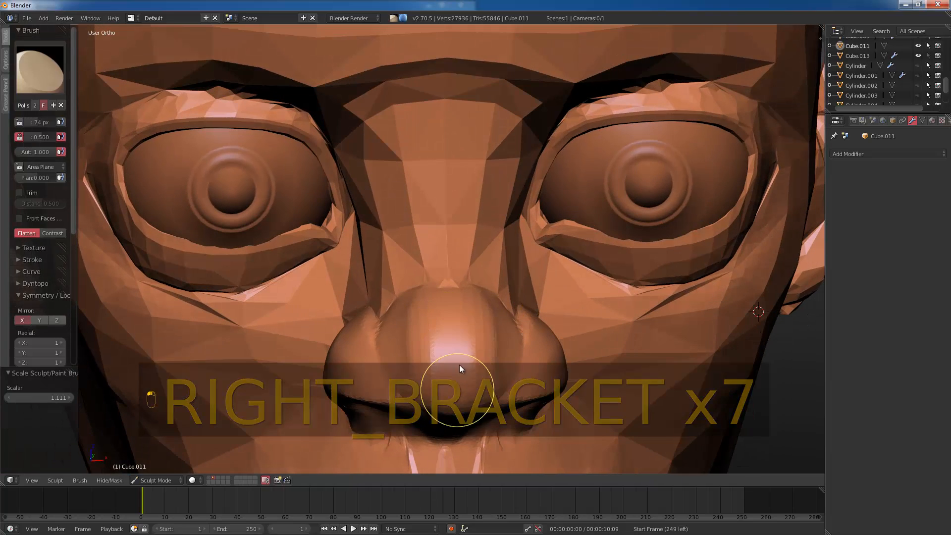
mouse_move(460, 367)
left_mouse_down()
mouse_move(447, 387)
mouse_move(450, 335)
mouse_move(450, 361)
left_mouse_up()
Step: Reduce the Polish brush and smooth the transition between the nose tip, nostril wing and bridge
middle_click_drag(450, 361, 483, 263)
key("bracketleft")
key("bracketleft")
key("bracketleft")
key("bracketleft")
mouse_move(512, 326)
left_mouse_down()
mouse_move(460, 299)
mouse_move(461, 259)
left_mouse_up()
Step: Enlarge the Polish brush to 127 px and flatten and smooth the sides of the nose bridge
middle_click_drag(461, 260, 489, 314)
key("bracketright")
key("bracketright")
key("bracketright")
key("bracketright")
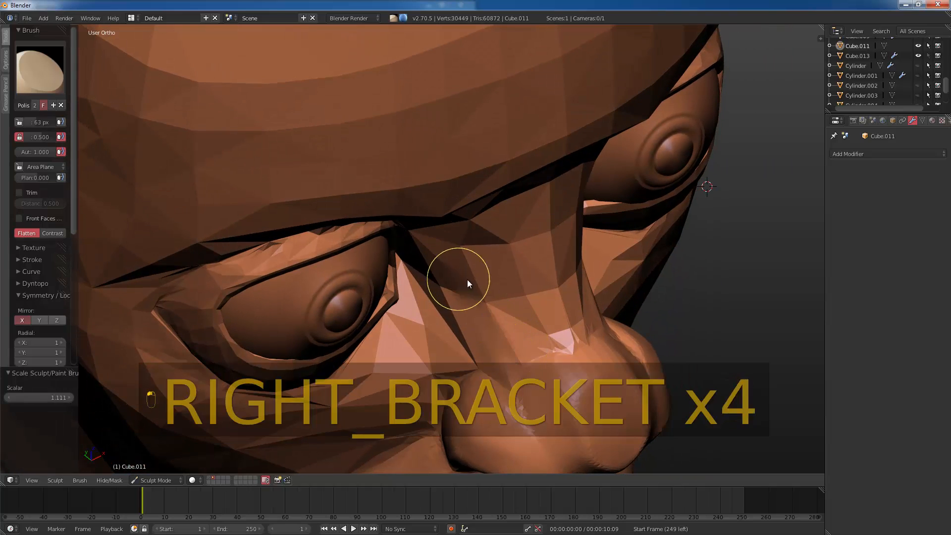
key("bracketright")
key("bracketright")
key("bracketright")
middle_click_drag(468, 280, 481, 213)
key("bracketright")
key("bracketright")
key("bracketright")
key("bracketright")
mouse_move(451, 140)
left_mouse_down()
mouse_move(512, 234)
mouse_move(464, 88)
mouse_move(518, 194)
left_mouse_up()
middle_click_drag(481, 195, 426, 193)
left_click_drag(434, 194, 436, 252, "shift")
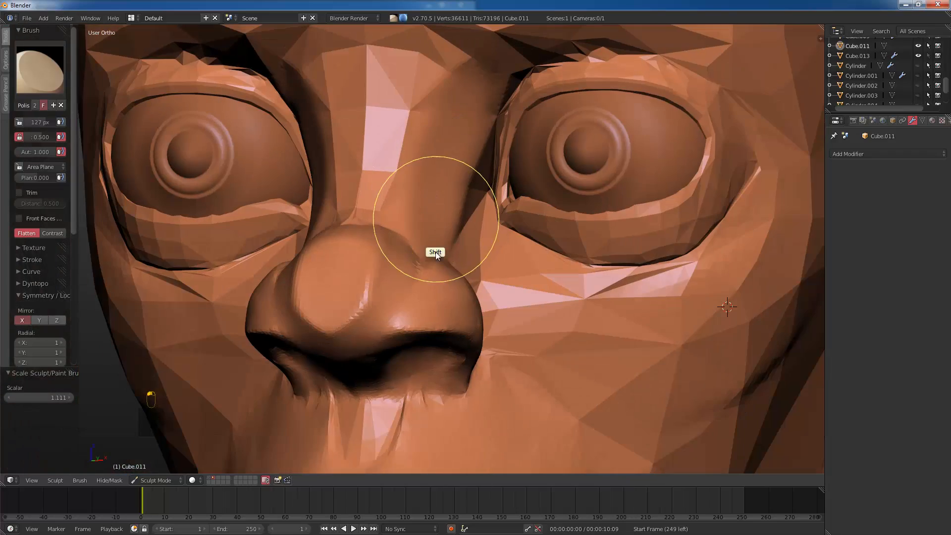
Step: Reduce the Polish brush to 114 px and smooth the inner brow beside the nose bridge
mouse_move(435, 251)
middle_mouse_down()
mouse_move(486, 323)
mouse_move(471, 257)
mouse_move(366, 106)
middle_mouse_up()
key("bracketleft")
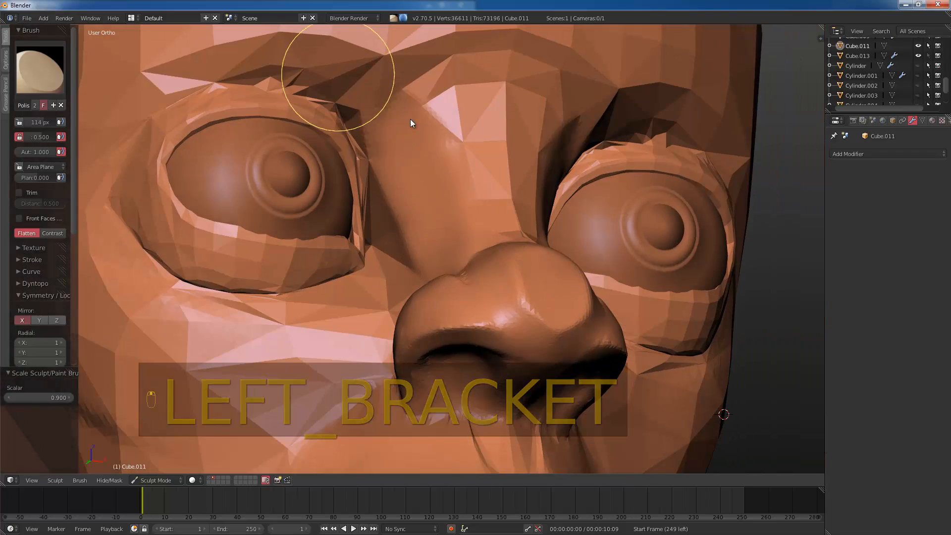
mouse_move(411, 119)
left_mouse_down()
mouse_move(385, 102)
mouse_move(417, 106)
mouse_move(384, 90)
mouse_move(394, 117)
left_mouse_up()
middle_click_drag(394, 117, 417, 150)
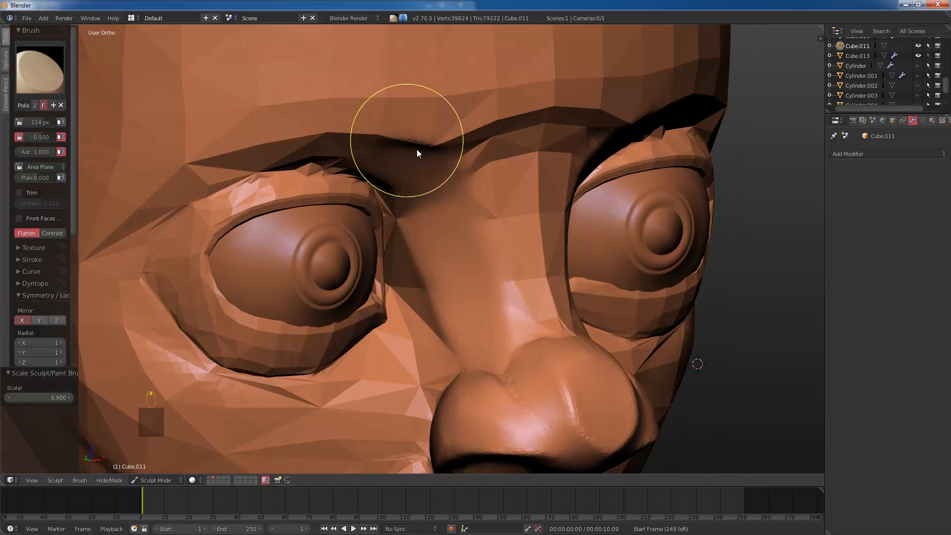
Step: Polish the area between the brows and down the nose bridge, reducing the brush to 91 px
key("bracketleft")
mouse_move(535, 210)
left_mouse_down()
mouse_move(548, 289)
mouse_move(521, 301)
mouse_move(447, 151)
mouse_move(448, 160)
mouse_move(401, 148)
left_mouse_up()
middle_click_drag(401, 149, 372, 130)
mouse_move(386, 119)
left_mouse_down()
mouse_move(383, 86)
mouse_move(504, 82)
mouse_move(355, 92)
mouse_move(344, 103)
mouse_move(401, 106)
mouse_move(448, 123)
mouse_move(457, 163)
mouse_move(430, 145)
mouse_move(463, 272)
left_mouse_up()
key("bracketleft")
Step: Switch to the Grab brush at 137 px and reshape the outer lower edge of the nostrils
scroll(396, 155, "down", 3)
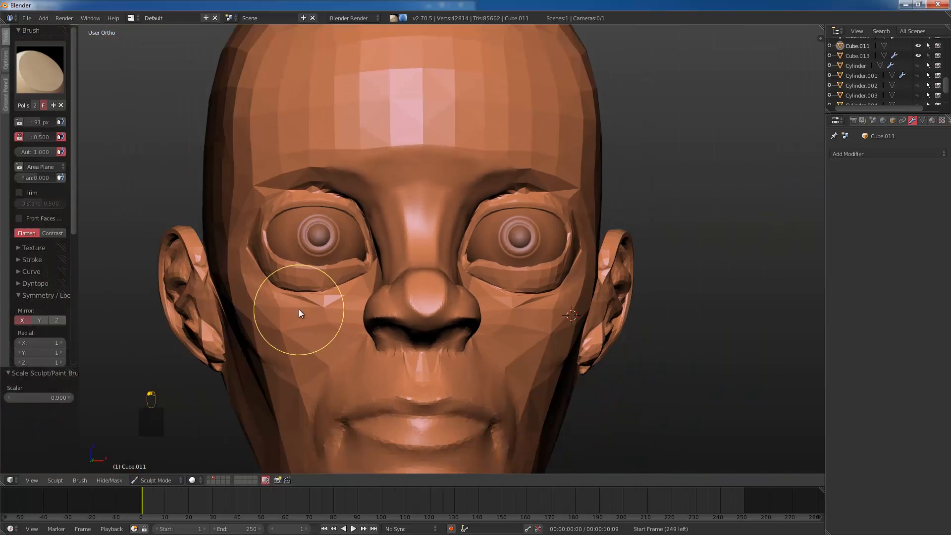
middle_click_drag(298, 309, 331, 313)
key("KP_1")
scroll(288, 280, "up", 3)
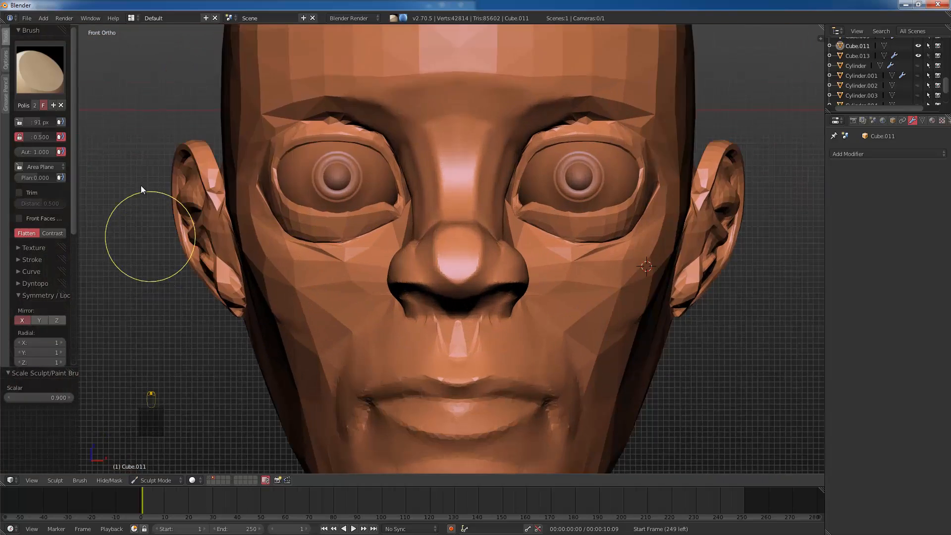
scroll(140, 185, "up", 1)
left_click(29, 73)
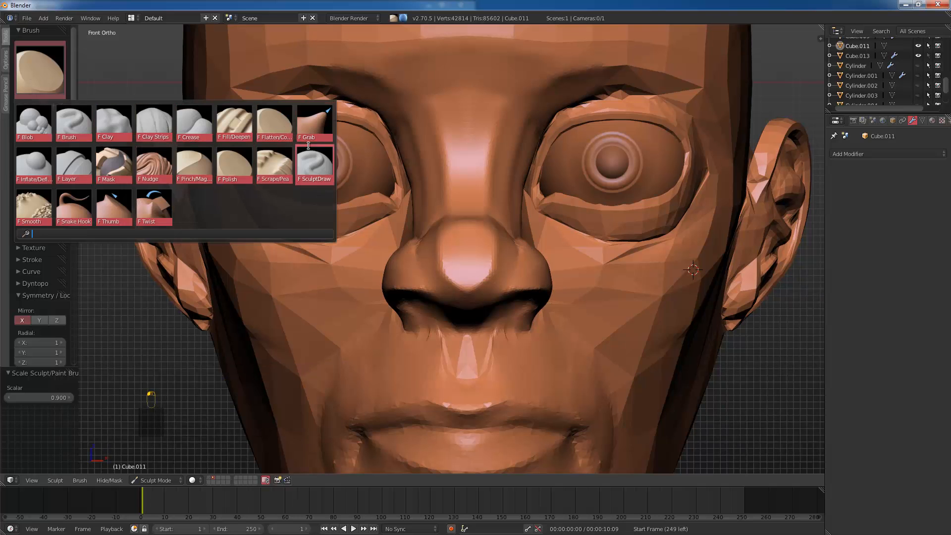
left_click(312, 128)
middle_click_drag(358, 190, 442, 296)
key("bracketright")
key("bracketright")
key("bracketright")
key("bracketright")
key("bracketright")
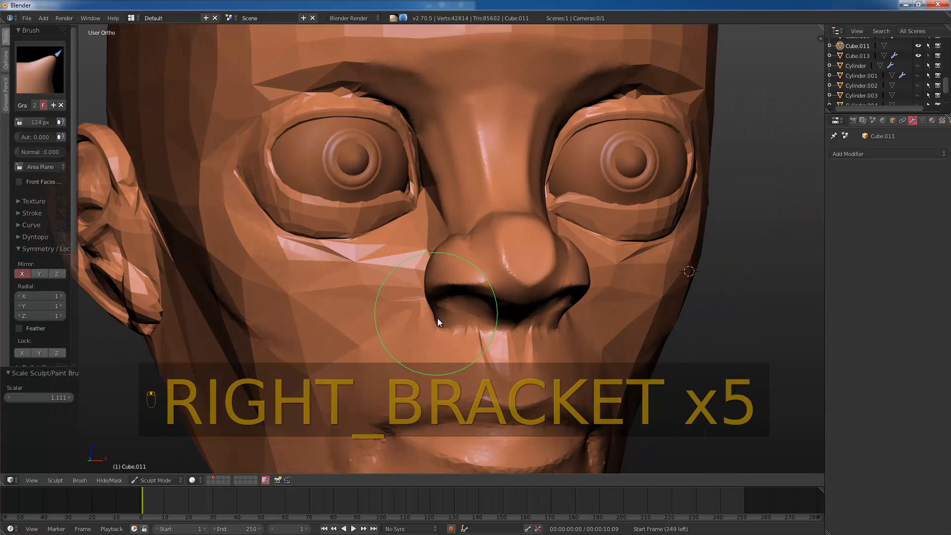
key("bracketright")
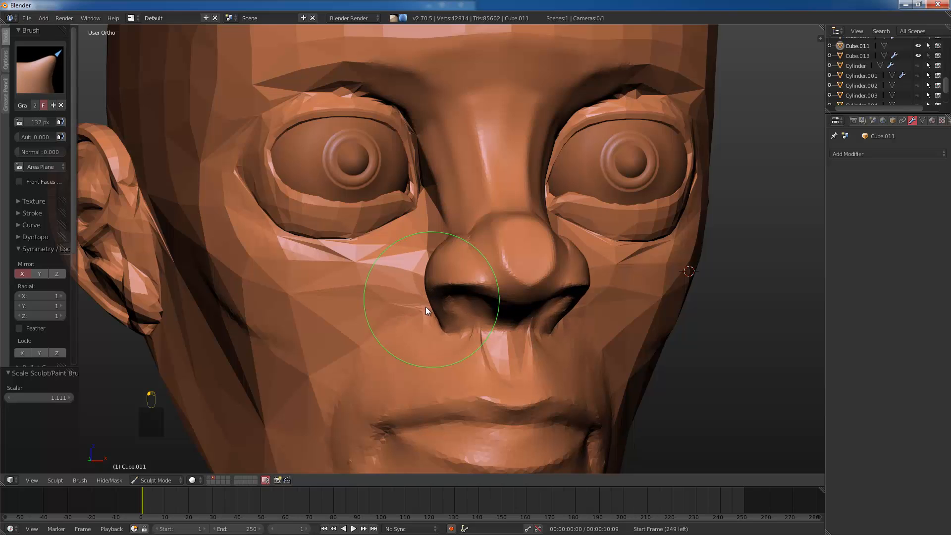
Step: Reduce the Grab brush to 80 px, adjust the nostril base, and smooth it from below
key("bracketleft")
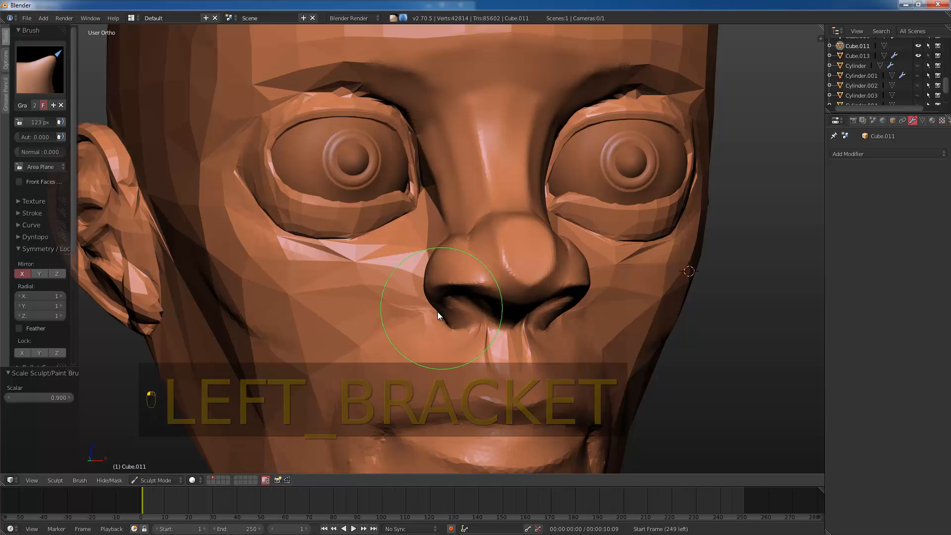
key("bracketleft")
key("bracketleft")
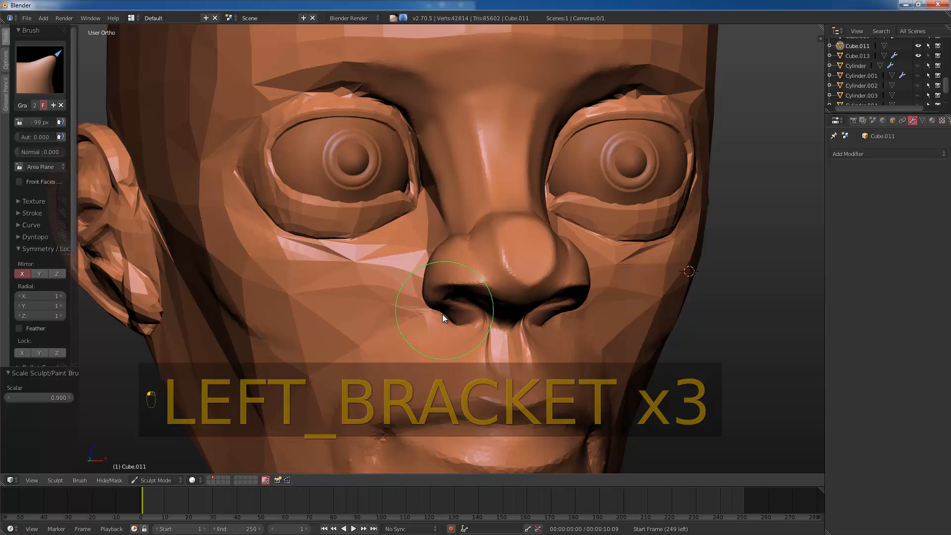
mouse_move(458, 323)
middle_mouse_down()
mouse_move(474, 279)
mouse_move(471, 227)
middle_mouse_up()
key("bracketleft")
key("bracketleft")
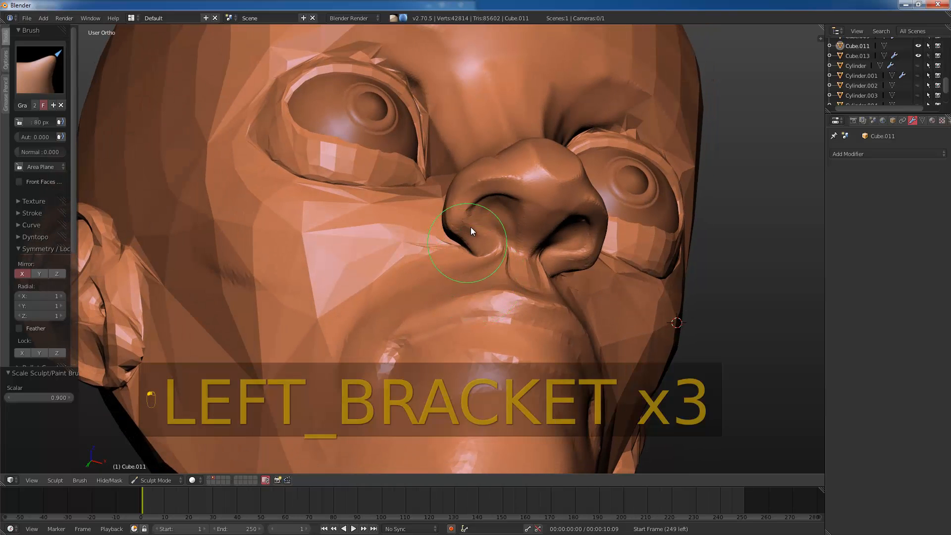
left_click_drag(471, 227, 473, 247, "shift")
Step: Try pulling the area between the inner eye corner and nose bridge upward with a 178 px Grab brush, and undo it
mouse_move(490, 248)
middle_mouse_down()
mouse_move(502, 317)
mouse_move(448, 330)
mouse_move(408, 313)
mouse_move(415, 200)
middle_mouse_up()
key("bracketright")
key("bracketright")
key("bracketright")
key("bracketright")
key("bracketright")
key("bracketright")
key("bracketright")
key("KP_1")
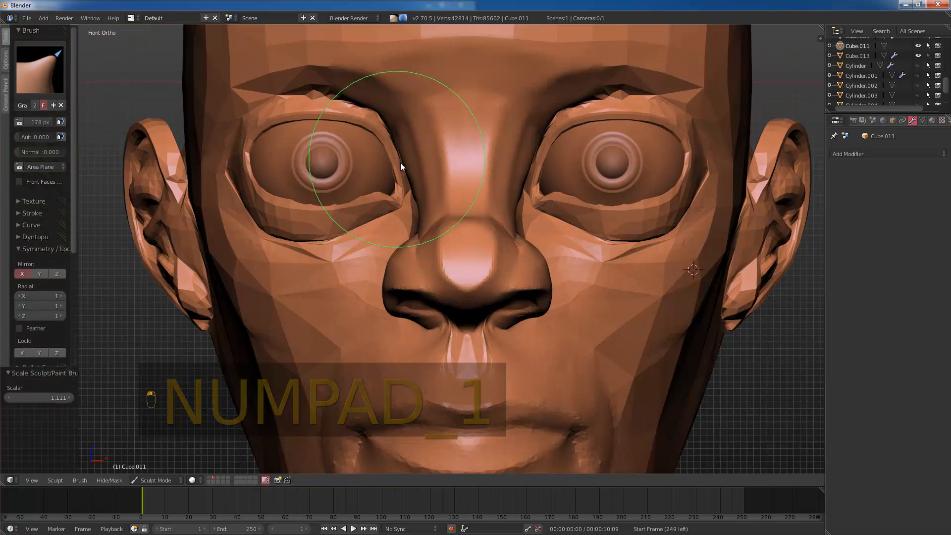
mouse_move(399, 153)
left_mouse_down()
mouse_move(412, 141)
mouse_move(396, 133)
mouse_move(400, 124)
left_mouse_up()
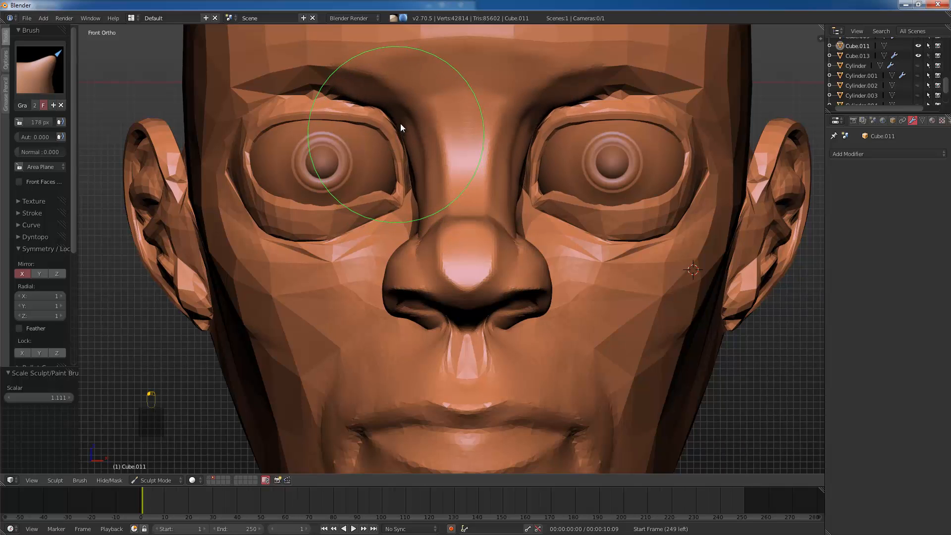
key("ctrl+z")
Step: Reduce the Grab brush to 129 px and narrow the sides of the nose bridge
key("bracketleft")
key("bracketleft")
key("bracketleft")
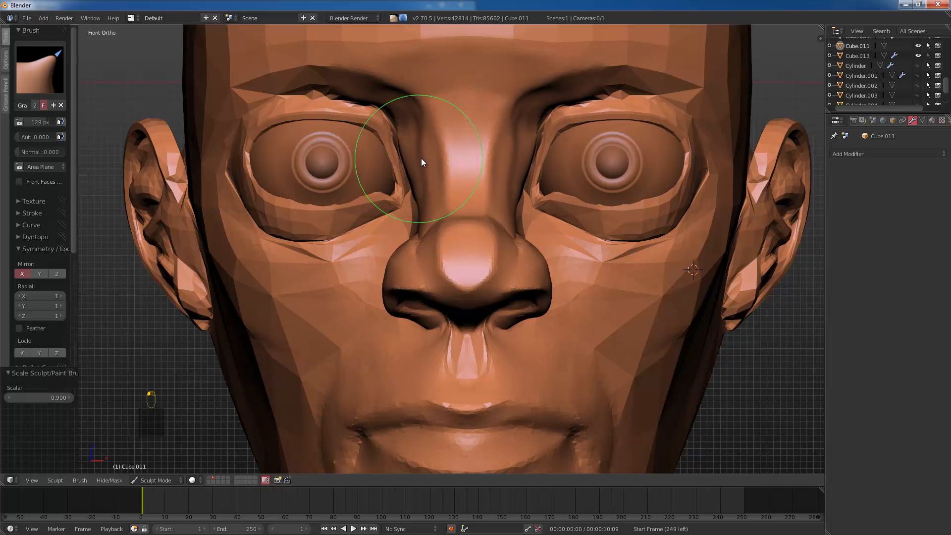
mouse_move(421, 159)
left_mouse_down()
mouse_move(427, 221)
mouse_move(376, 240)
left_mouse_up()
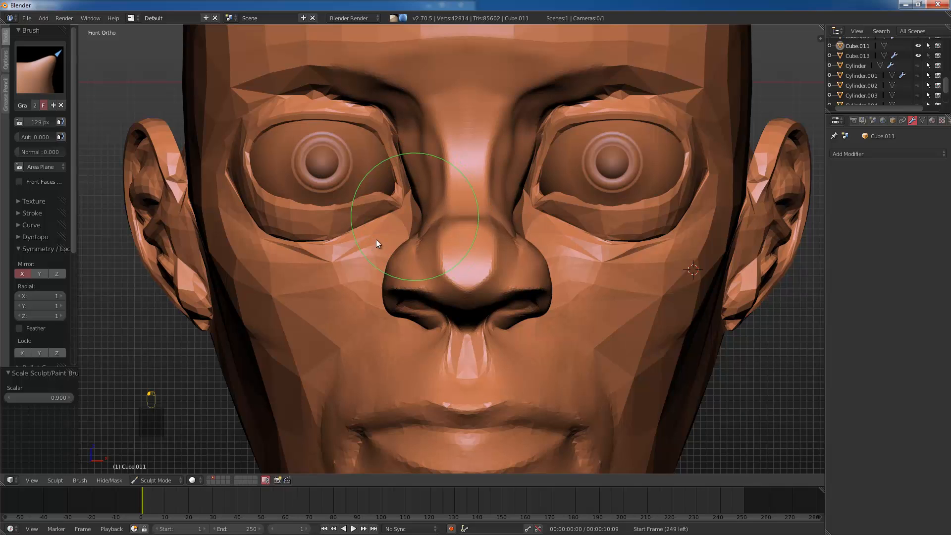
Step: Select Clay Strips at 83 px and build up the cheekbone and cheek down toward the mouth
scroll(296, 327, "down", 2)
mouse_move(295, 327)
middle_mouse_down()
mouse_move(322, 327)
mouse_move(381, 354)
middle_mouse_up()
left_click(39, 69)
left_click(153, 123)
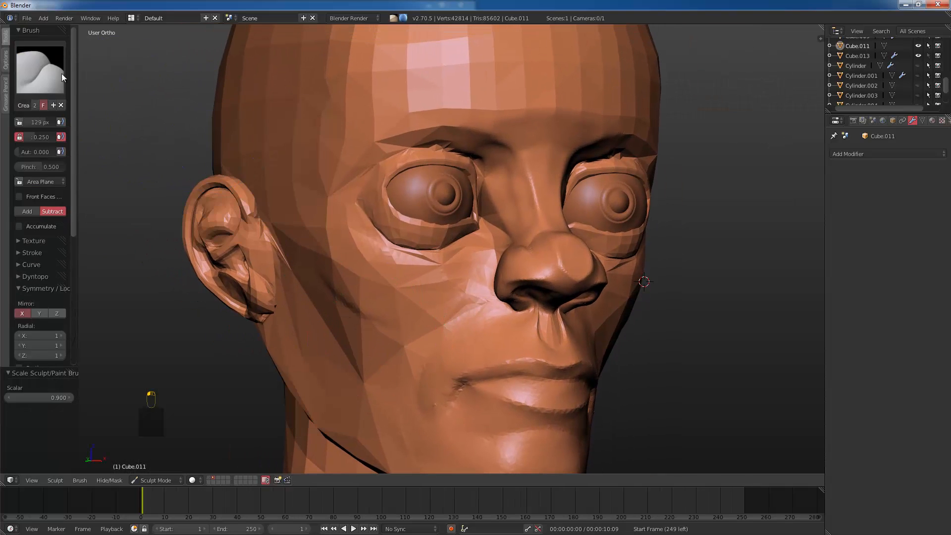
left_click(61, 75)
left_click(77, 123)
mouse_move(408, 266)
middle_mouse_down()
mouse_move(397, 284)
mouse_move(372, 275)
middle_mouse_up()
key("bracketleft")
key("bracketleft")
key("bracketleft")
key("bracketleft")
key("bracketleft")
key("bracketleft")
key("bracketleft")
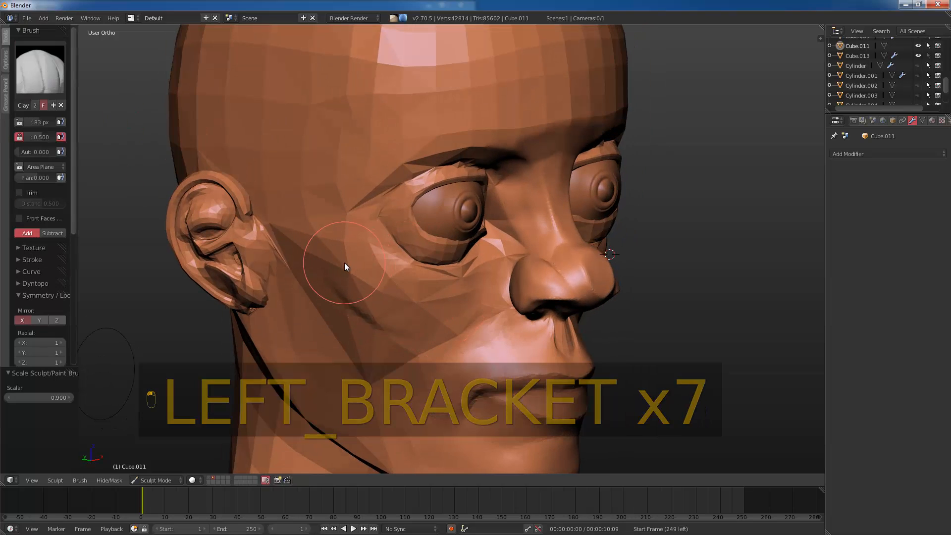
mouse_move(344, 262)
left_mouse_down()
mouse_move(400, 300)
mouse_move(384, 290)
mouse_move(449, 288)
mouse_move(346, 269)
mouse_move(464, 316)
mouse_move(451, 349)
mouse_move(480, 355)
mouse_move(477, 311)
mouse_move(512, 339)
mouse_move(517, 333)
mouse_move(515, 364)
mouse_move(370, 305)
left_mouse_up()
key("bracketleft")
Step: Select the Polish brush, expand the Dyntopo settings, and smooth the clay strokes on the cheekbone and cheek
left_click(39, 69)
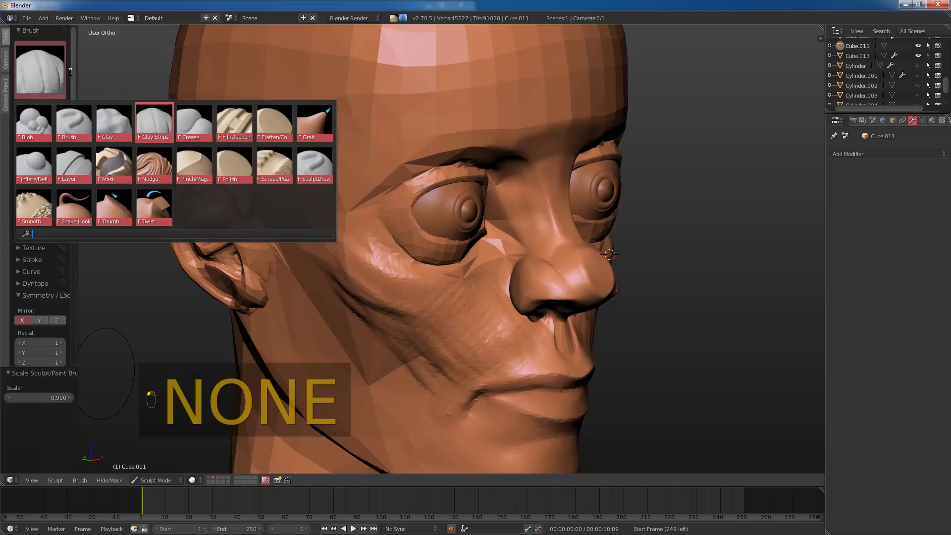
left_click(222, 166)
left_click(24, 283)
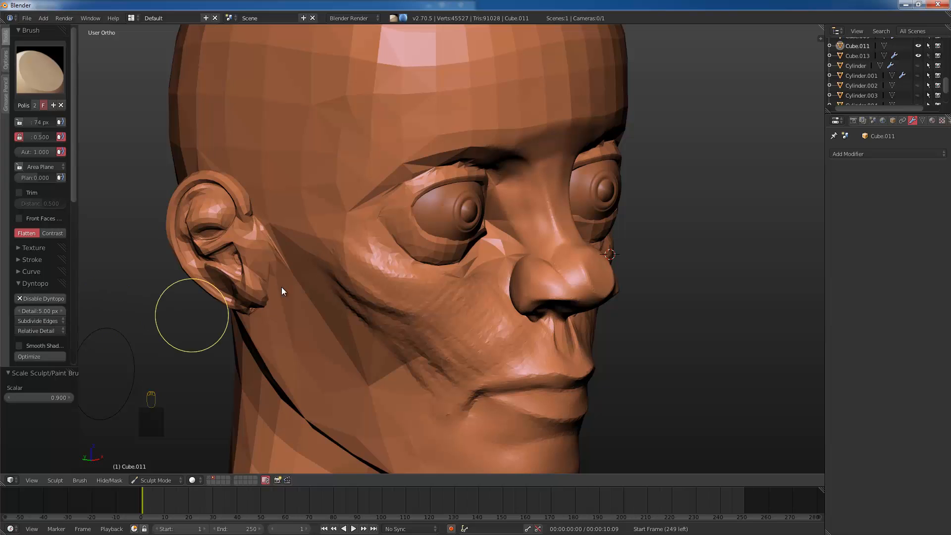
left_click_drag(395, 288, 336, 263)
mouse_move(419, 308)
left_mouse_down()
mouse_move(335, 257)
mouse_move(379, 289)
left_mouse_up()
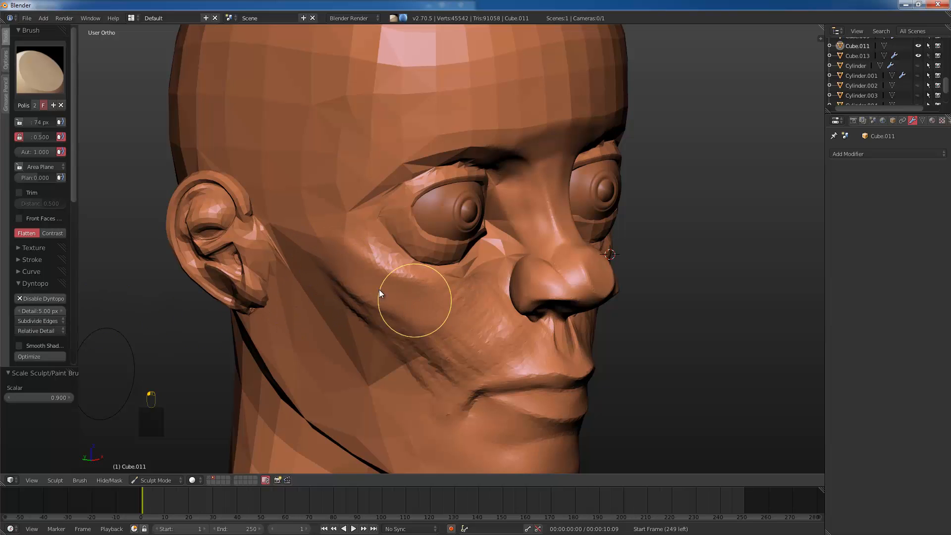
key("bracketright")
mouse_move(440, 329)
left_mouse_down()
mouse_move(427, 319)
mouse_move(467, 335)
left_mouse_up()
mouse_move(463, 297)
left_mouse_down()
mouse_move(516, 356)
mouse_move(456, 360)
mouse_move(486, 365)
mouse_move(415, 331)
mouse_move(388, 290)
mouse_move(486, 326)
mouse_move(480, 320)
left_mouse_up()
Step: Reduce the Polish brush to 36 px and smooth the cheekbone under the eye and the cheek beside the nose
middle_click_drag(480, 320, 450, 343)
key("bracketleft")
key("bracketleft")
key("bracketleft")
key("bracketleft")
key("bracketleft")
key("bracketleft")
key("bracketleft")
left_click_drag(348, 254, 423, 284)
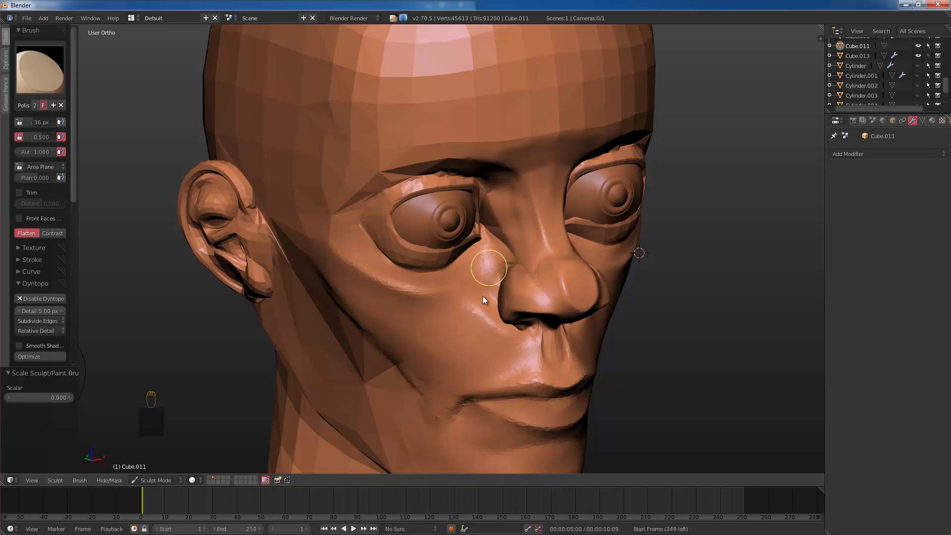
left_click_drag(509, 332, 512, 335)
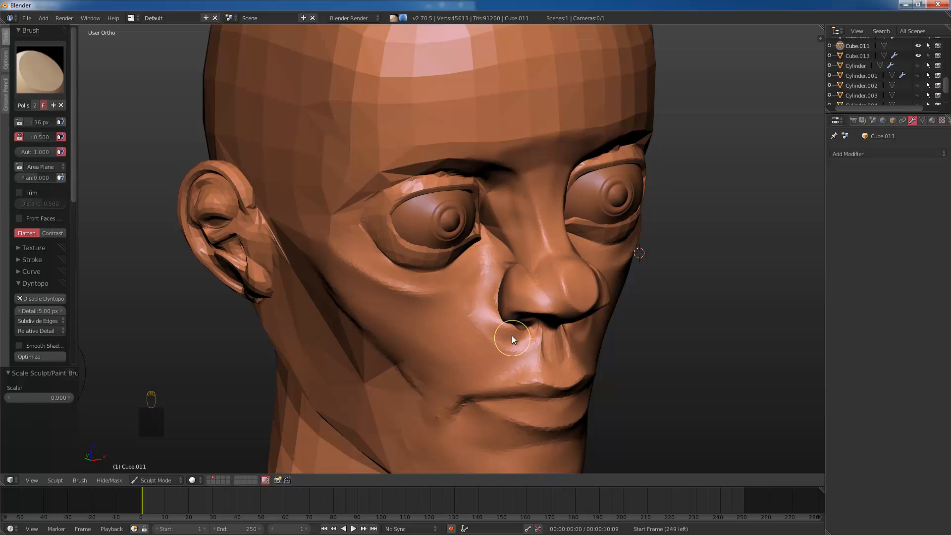
Step: Smooth the cheek beside the nostril with an enlarged brush and polish it at 43 px
key("bracketright")
key("bracketright")
key("bracketright")
key("bracketright")
middle_click_drag(512, 335, 457, 285)
mouse_move(470, 302)
left_mouse_down("shift")
mouse_move(512, 326)
mouse_move(503, 311)
mouse_move(515, 329)
left_mouse_up("shift")
key("bracketleft")
mouse_move(519, 334)
middle_mouse_down()
mouse_move(529, 294)
mouse_move(497, 338)
mouse_move(483, 312)
middle_mouse_up()
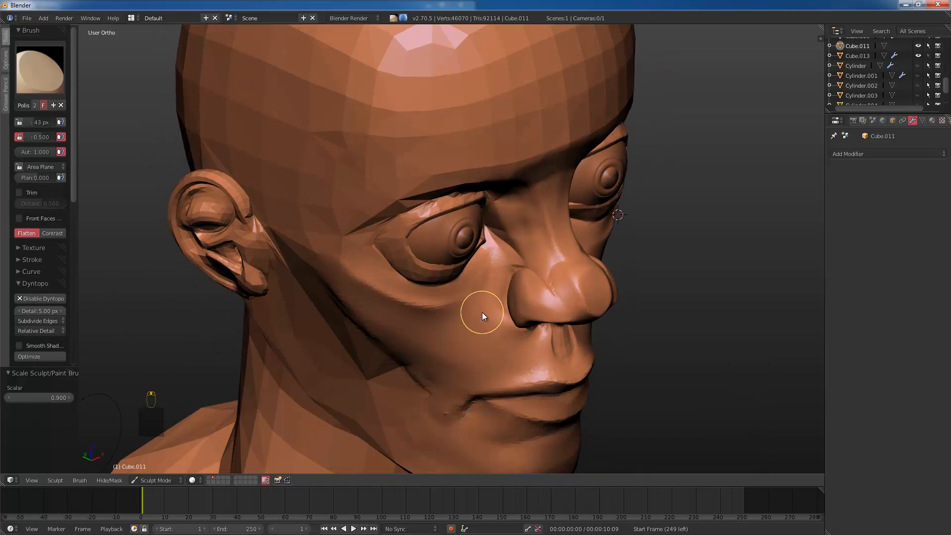
mouse_move(495, 281)
left_mouse_down()
mouse_move(517, 263)
mouse_move(503, 263)
mouse_move(490, 287)
left_mouse_up()
Step: Undo the last stroke and polish the lower eyelid with the brush at 38 px
middle_click_drag(491, 288, 412, 245)
key("bracketleft")
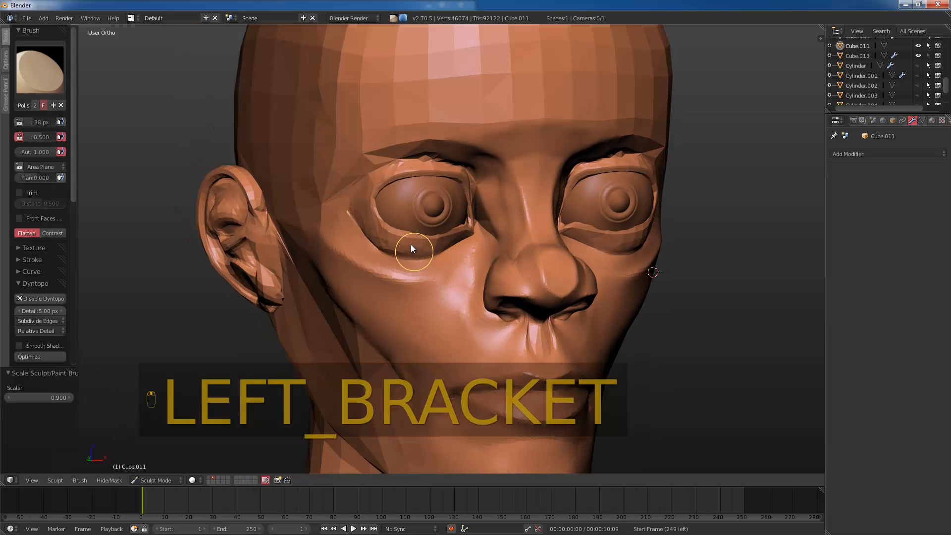
key("ctrl+z")
mouse_move(380, 218)
left_mouse_down()
mouse_move(387, 236)
mouse_move(420, 257)
mouse_move(374, 239)
mouse_move(416, 254)
mouse_move(450, 249)
mouse_move(435, 227)
left_mouse_up()
Step: Enlarge the Polish brush to 51 px and smooth the outer brow, upper eyelid and inner eye corner
key("bracketright")
mouse_move(435, 227)
middle_mouse_down()
mouse_move(448, 207)
mouse_move(417, 195)
middle_mouse_up()
key("bracketright")
key("bracketright")
key("bracketright")
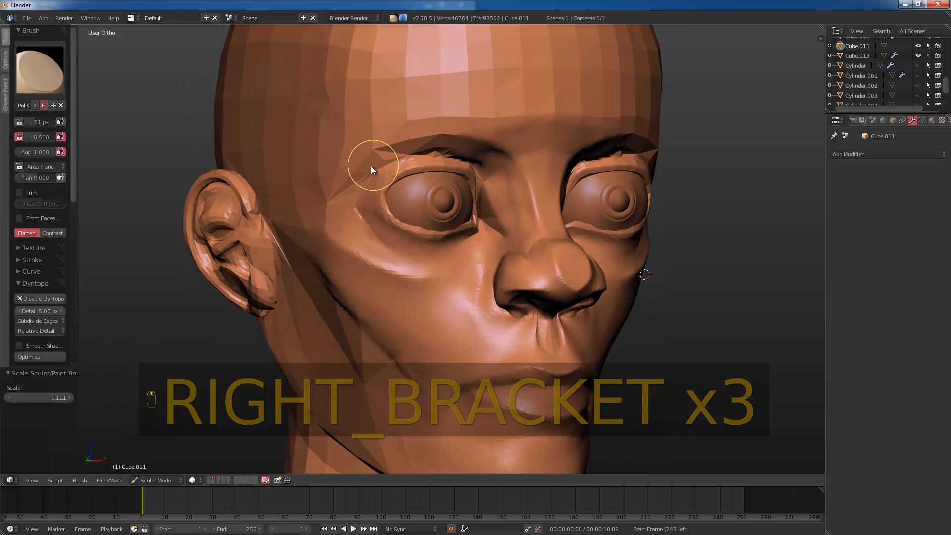
mouse_move(406, 142)
left_mouse_down()
mouse_move(466, 144)
mouse_move(502, 180)
mouse_move(504, 224)
mouse_move(492, 221)
mouse_move(495, 240)
left_mouse_up()
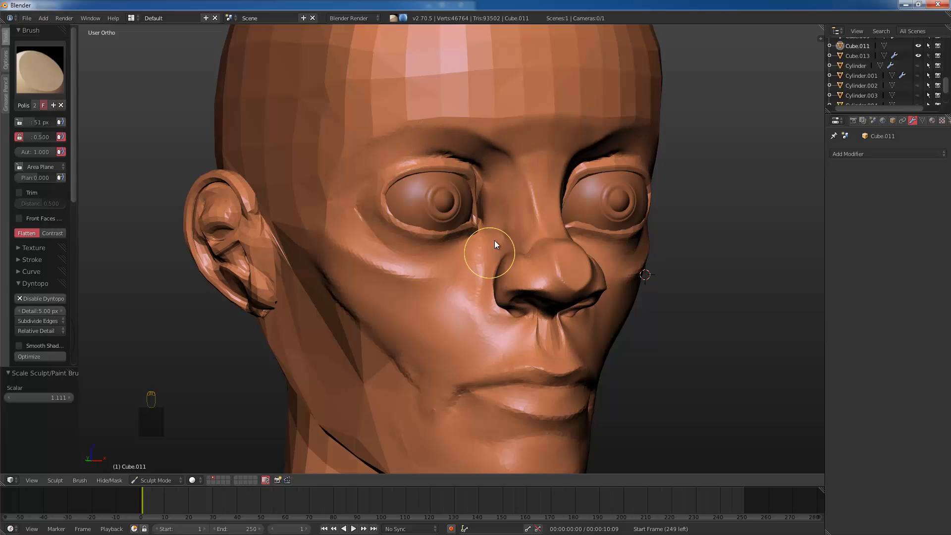
Step: Polish the brow ridge and eye socket above the upper eyelid with the 51 px brush
middle_click_drag(495, 239, 490, 222)
mouse_move(489, 222)
left_mouse_down()
mouse_move(493, 231)
mouse_move(489, 196)
mouse_move(477, 229)
mouse_move(453, 160)
mouse_move(436, 147)
mouse_move(436, 158)
mouse_move(348, 183)
mouse_move(345, 172)
mouse_move(440, 150)
mouse_move(351, 149)
mouse_move(370, 141)
mouse_move(328, 179)
mouse_move(403, 131)
mouse_move(447, 135)
mouse_move(481, 153)
mouse_move(396, 130)
mouse_move(450, 148)
left_mouse_up()
middle_click_drag(450, 149, 501, 173)
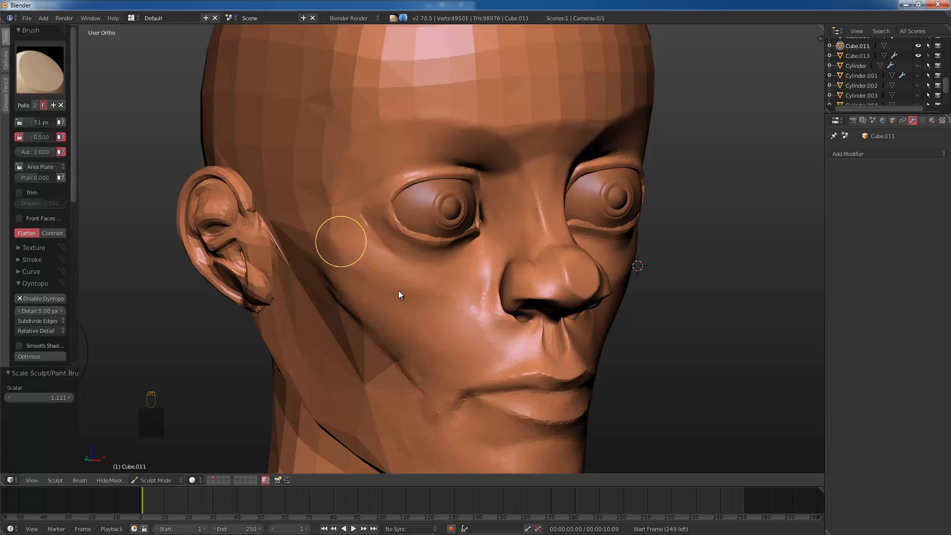
Step: Polish the outer cheekbone and build it up with the Inflate brush, enlarging the brush to 125 px
left_click_drag(436, 286, 334, 246)
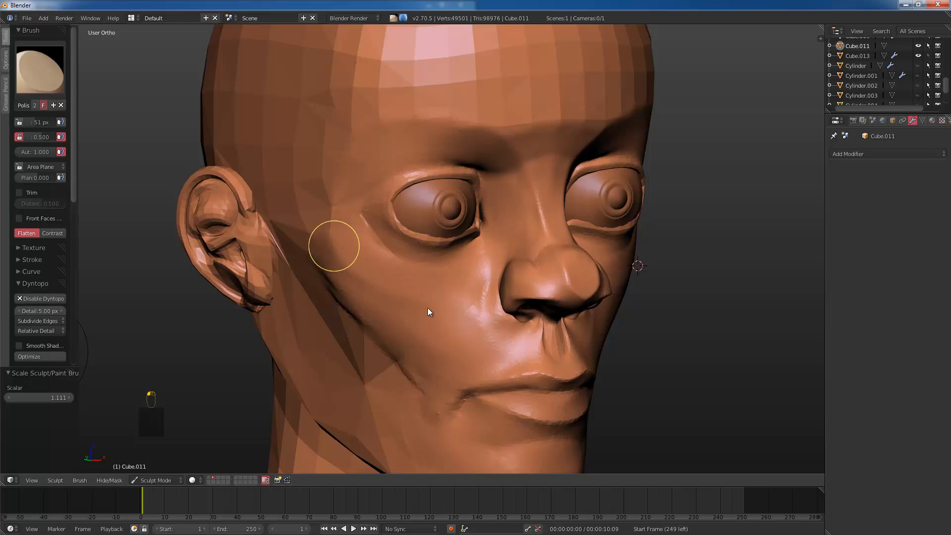
left_click(39, 69)
left_click(79, 165)
key("bracketright")
key("bracketright")
key("bracketright")
key("bracketright")
key("bracketright")
key("bracketright")
key("bracketright")
key("bracketright")
key("bracketright")
key("bracketright")
key("bracketright")
key("bracketright")
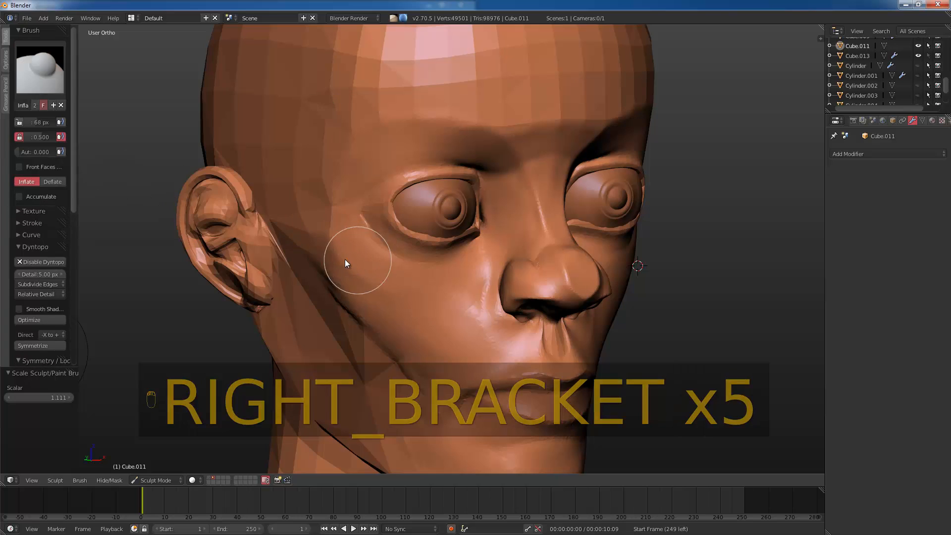
left_click_drag(318, 242, 381, 300)
key("bracketright")
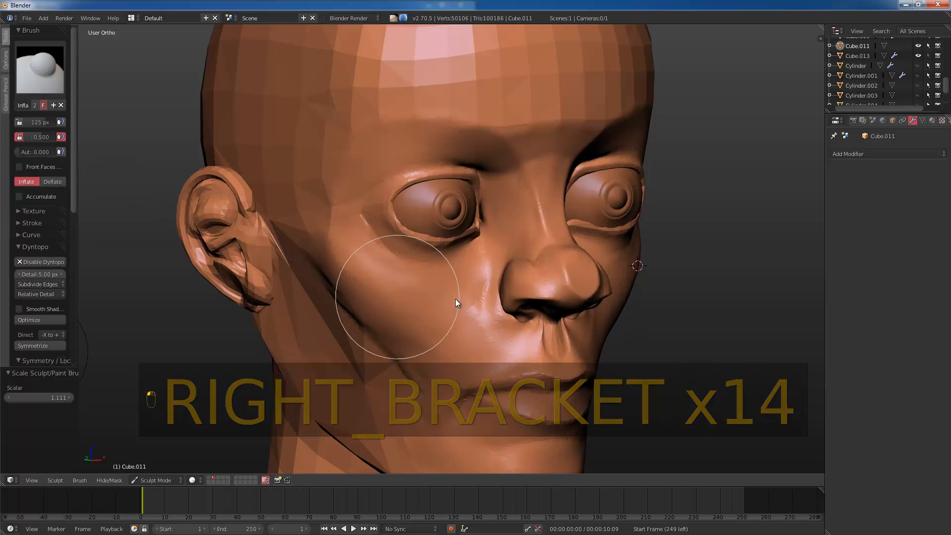
Step: Inflate the cheek below the eye towards the mouth corner with the 125 px brush
mouse_move(453, 299)
left_mouse_down()
mouse_move(344, 278)
mouse_move(411, 331)
mouse_move(381, 313)
left_mouse_up()
middle_click_drag(394, 307, 446, 303)
mouse_move(416, 302)
left_mouse_down()
mouse_move(360, 269)
mouse_move(441, 350)
mouse_move(445, 342)
left_mouse_up()
mouse_move(445, 339)
middle_mouse_down()
mouse_move(387, 316)
mouse_move(442, 352)
middle_mouse_up()
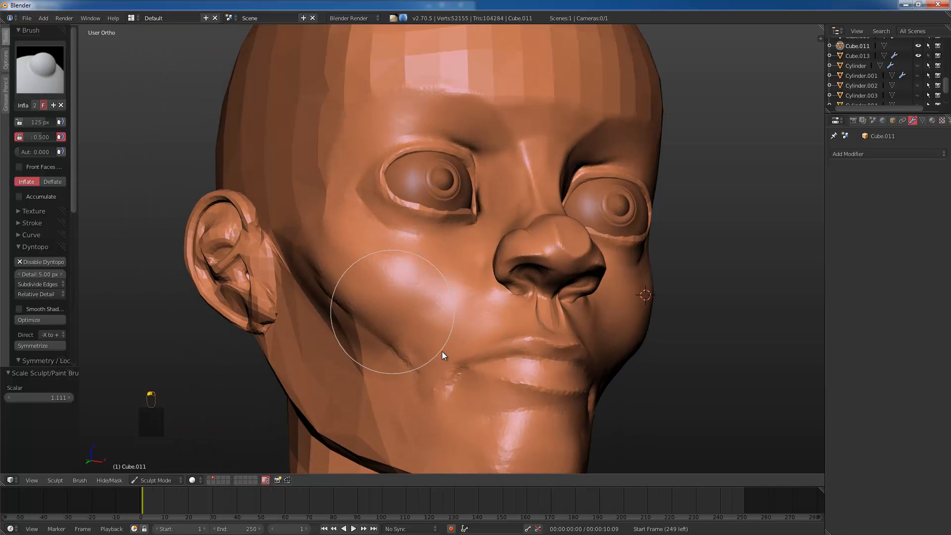
mouse_move(442, 352)
left_mouse_down()
mouse_move(462, 329)
mouse_move(446, 310)
left_mouse_up()
middle_click_drag(447, 310, 209, 193)
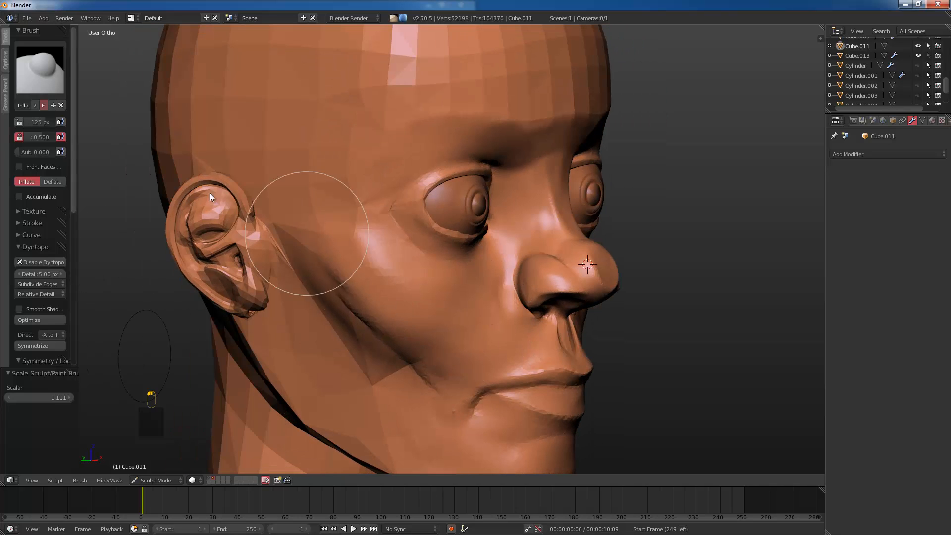
Step: Switch to the Polish brush at a smaller size and smooth the inflated cheekbone below the outer eye corner
left_click(29, 62)
left_click(233, 164)
key("bracketleft")
key("bracketleft")
key("bracketleft")
key("bracketleft")
key("bracketleft")
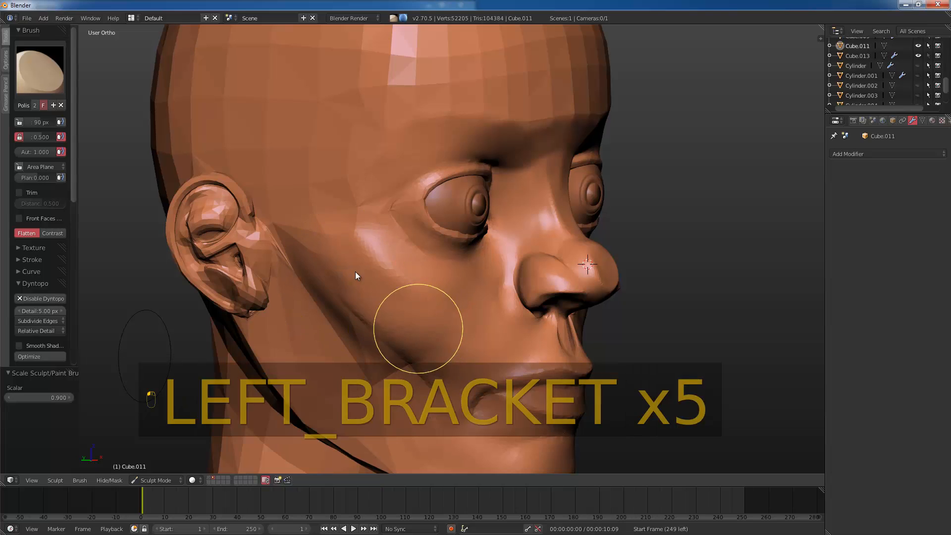
key("bracketleft")
key("bracketleft")
key("bracketleft")
key("bracketleft")
key("bracketleft")
mouse_move(357, 251)
left_mouse_down()
mouse_move(431, 291)
mouse_move(397, 283)
mouse_move(428, 284)
mouse_move(448, 326)
mouse_move(435, 345)
mouse_move(371, 325)
mouse_move(422, 376)
mouse_move(410, 333)
mouse_move(432, 321)
mouse_move(394, 343)
mouse_move(340, 290)
mouse_move(375, 303)
mouse_move(372, 274)
left_mouse_up()
middle_click_drag(370, 274, 335, 276)
middle_click_drag(521, 271, 528, 264)
Step: Reduce the Polish brush to 19 px for the area around the nostril
key("bracketleft")
key("bracketleft")
key("bracketleft")
key("bracketleft")
key("bracketleft")
key("bracketleft")
key("bracketleft")
key("bracketleft")
key("bracketleft")
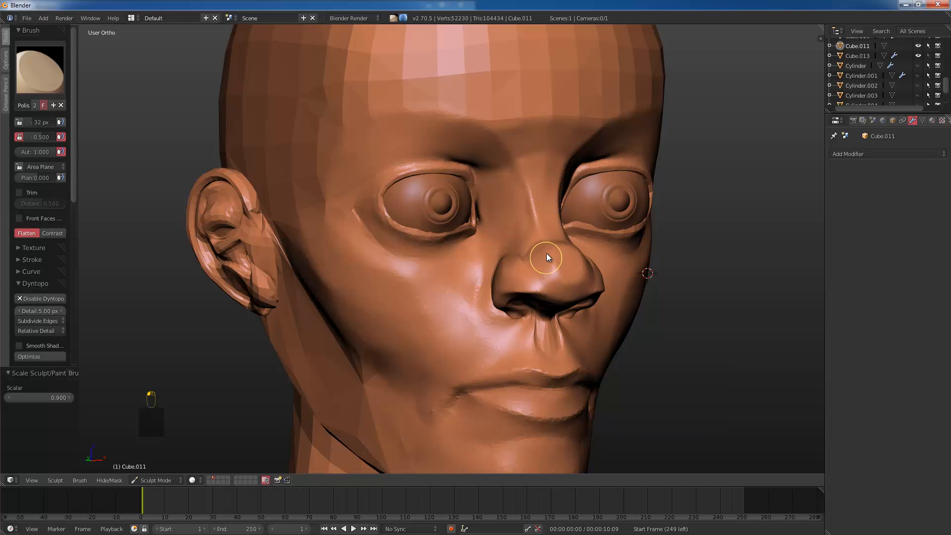
key("shift")
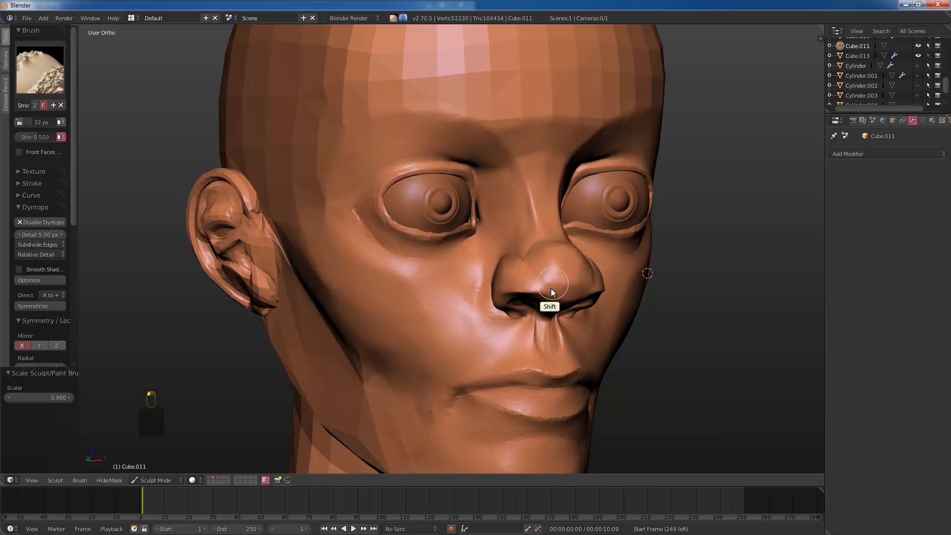
middle_click_drag(570, 282, 570, 270)
key("bracketleft")
key("bracketleft")
key("bracketleft")
key("bracketleft")
key("bracketleft")
key("bracketleft")
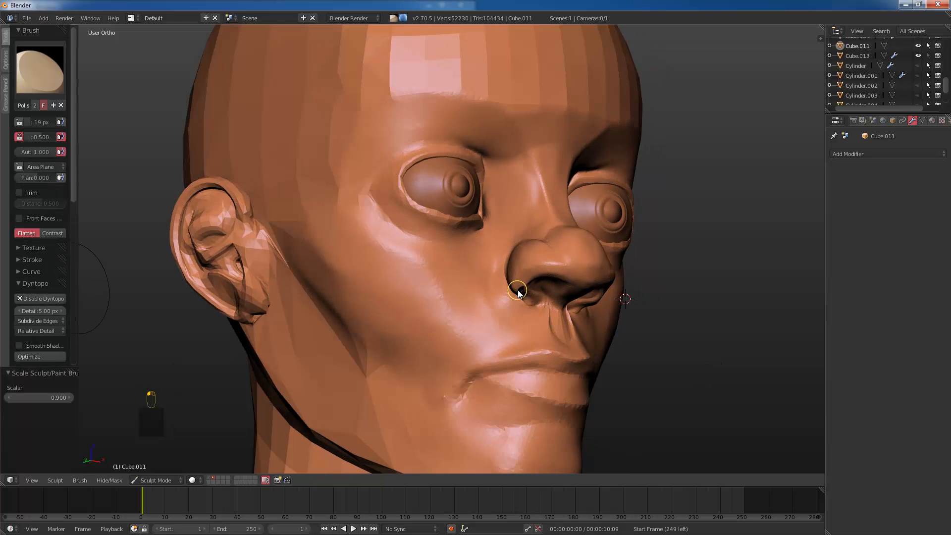
mouse_move(589, 284)
middle_mouse_down()
mouse_move(620, 257)
mouse_move(495, 245)
mouse_move(523, 324)
mouse_move(502, 252)
middle_mouse_up()
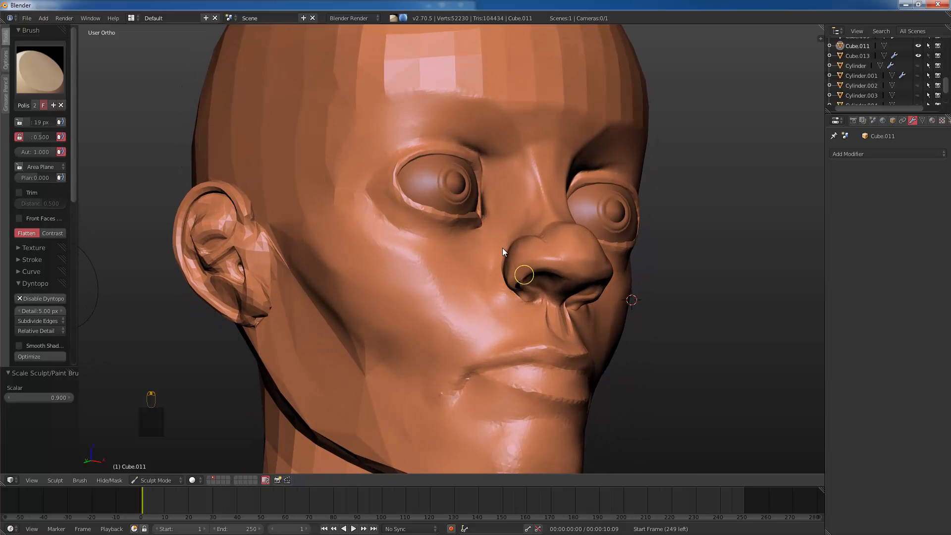
Step: Switch to the brush preset named Brush and set its size to 34 px
left_click(39, 70)
left_click(87, 138)
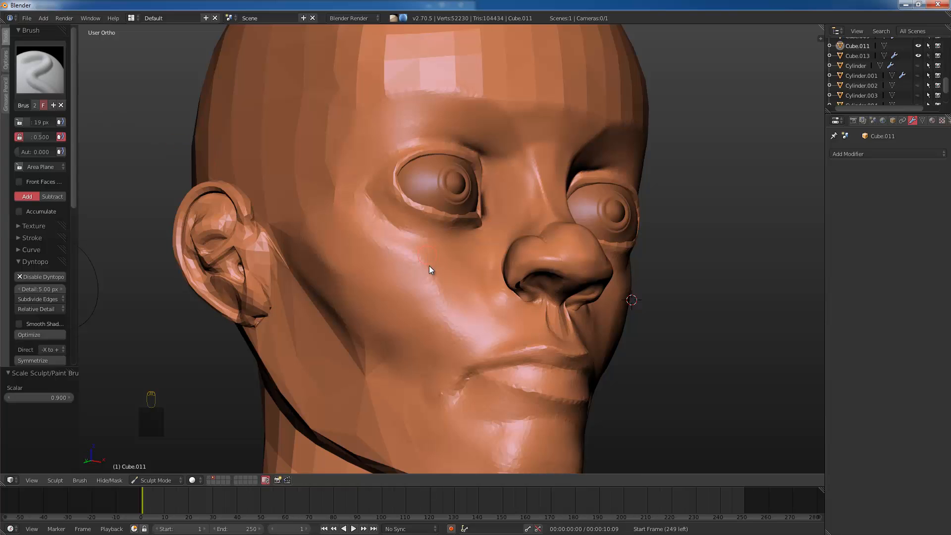
middle_click_drag(429, 265, 436, 294)
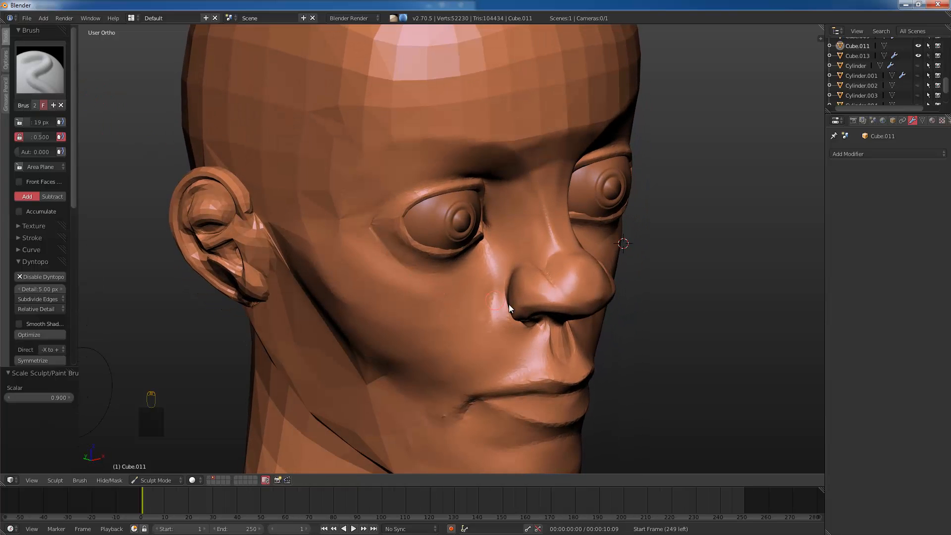
middle_click_drag(509, 304, 508, 267)
key("bracketright")
key("bracketright")
key("bracketright")
key("bracketright")
key("bracketright")
key("bracketright")
key("bracketright")
key("bracketright")
key("bracketright")
key("bracketright")
key("bracketright")
key("bracketright")
key("bracketright")
key("bracketright")
key("bracketright")
key("bracketright")
key("bracketright")
key("bracketright")
key("bracketright")
key("bracketleft")
key("bracketleft")
key("bracketleft")
key("bracketleft")
key("bracketleft")
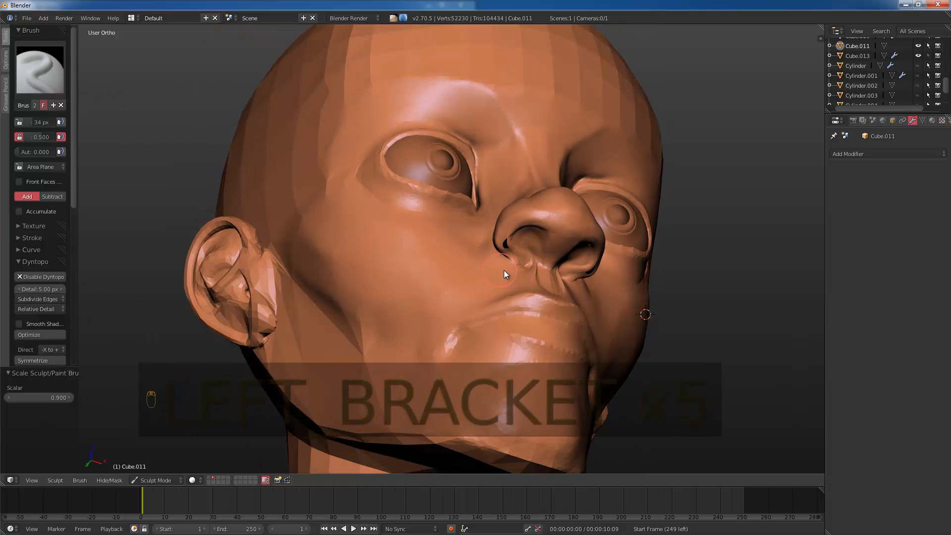
scroll(504, 269, "up", 6)
scroll(682, 248, "down", 6)
scroll(414, 210, "down", 2)
mouse_move(414, 210)
middle_mouse_down()
mouse_move(451, 252)
mouse_move(442, 251)
middle_mouse_up()
scroll(435, 242, "up", 2)
Step: Make a separate single-user copy of the preset named Brush
left_click(35, 75)
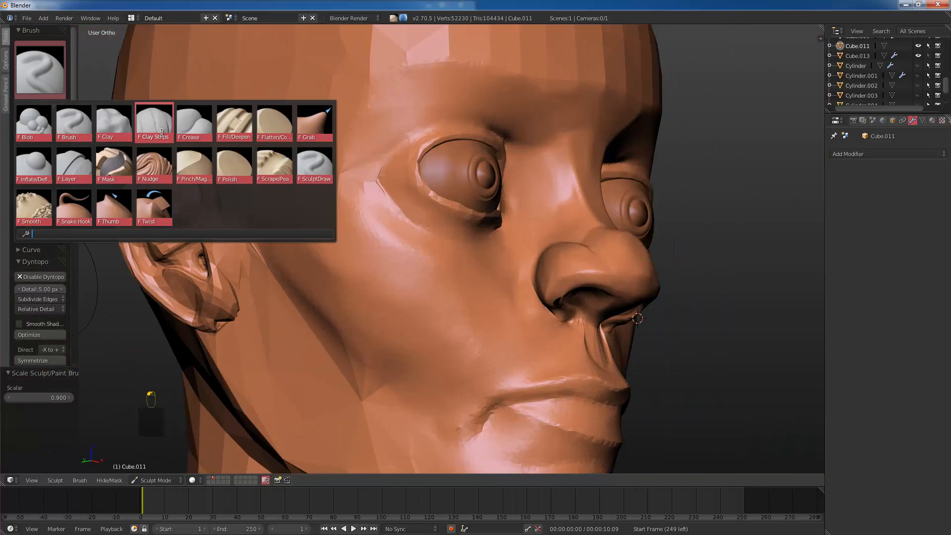
left_click(78, 123)
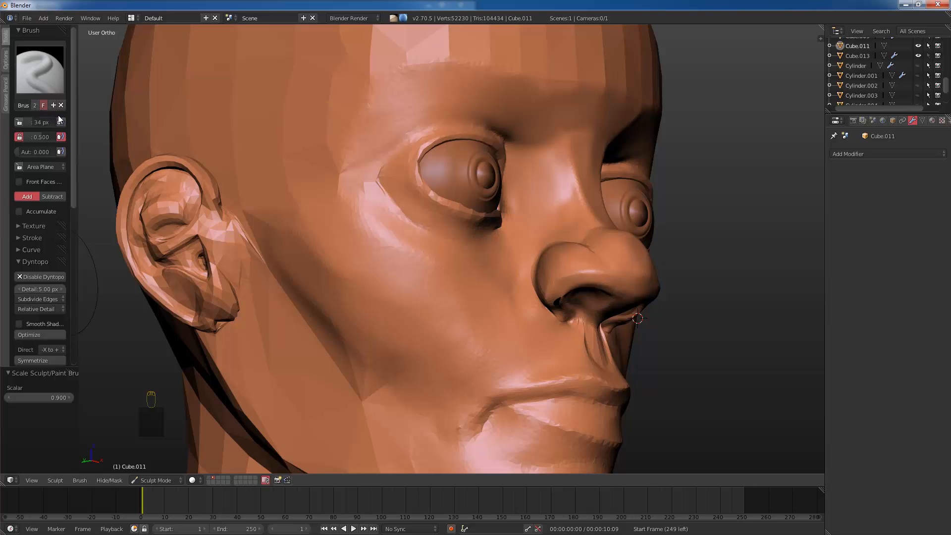
left_click(34, 105)
mouse_move(584, 305)
middle_mouse_down()
mouse_move(555, 275)
mouse_move(453, 242)
middle_mouse_up()
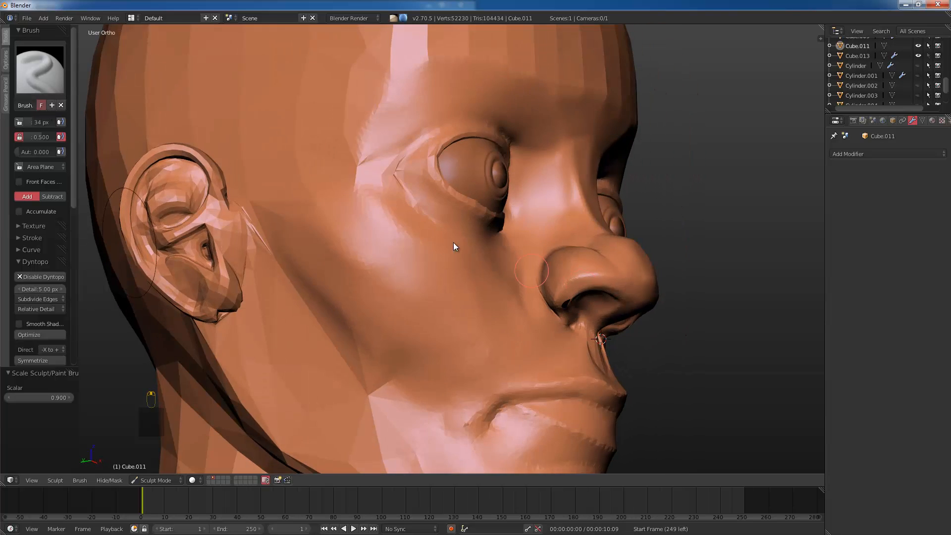
Step: Sharpen the copied brush's falloff curve by deleting one control point, lowering the remaining one and giving it vector handles
left_click(29, 259)
left_click(30, 249)
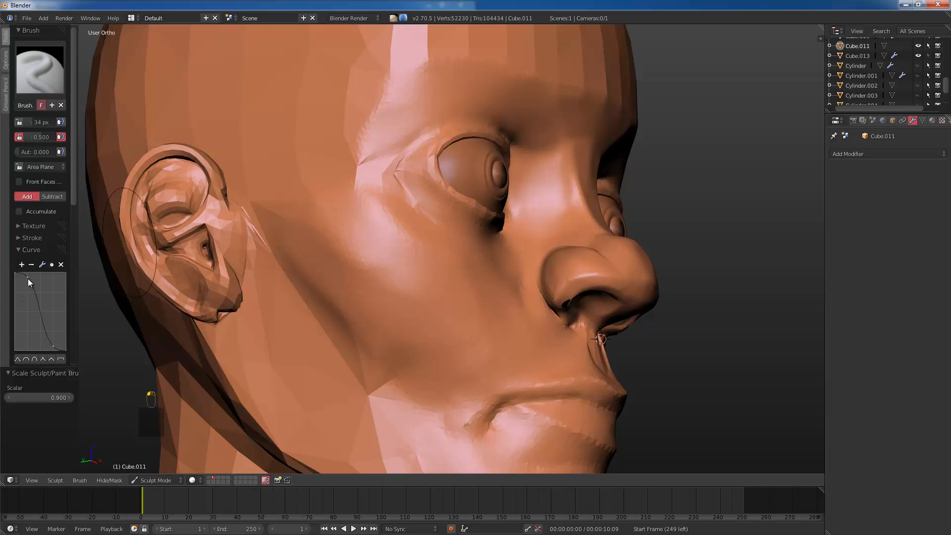
left_click(62, 264)
left_click_drag(52, 344, 29, 336)
left_click_drag(74, 192, 81, 254)
left_click(46, 154)
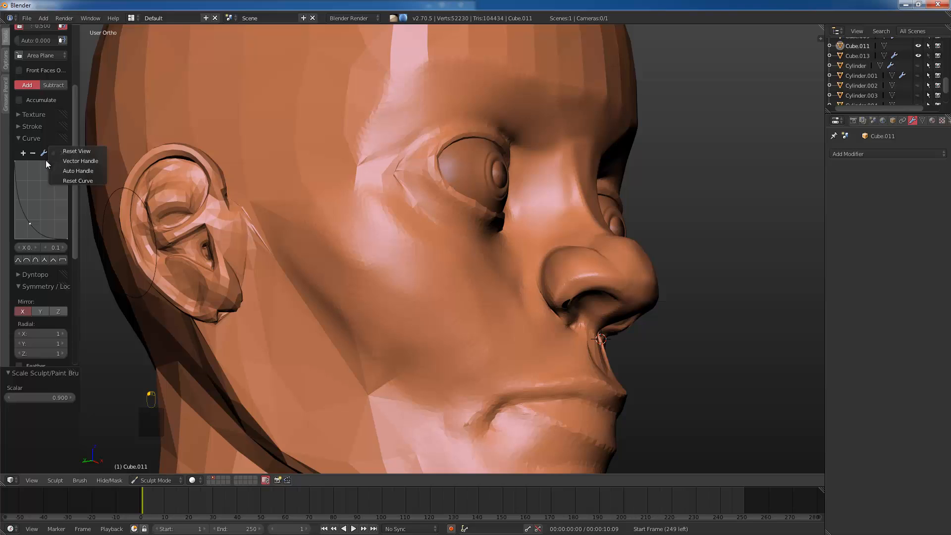
left_click(46, 155)
left_click(64, 161)
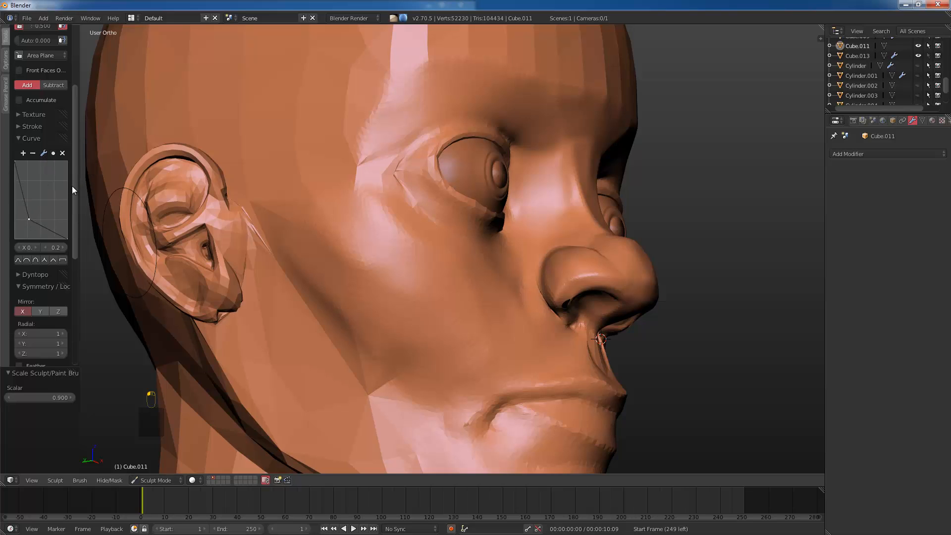
Step: Expand the brush's stroke settings and set the dynamic topology refine method to Collapse Edges
scroll(73, 183, "down", 10)
scroll(71, 209, "up", 10)
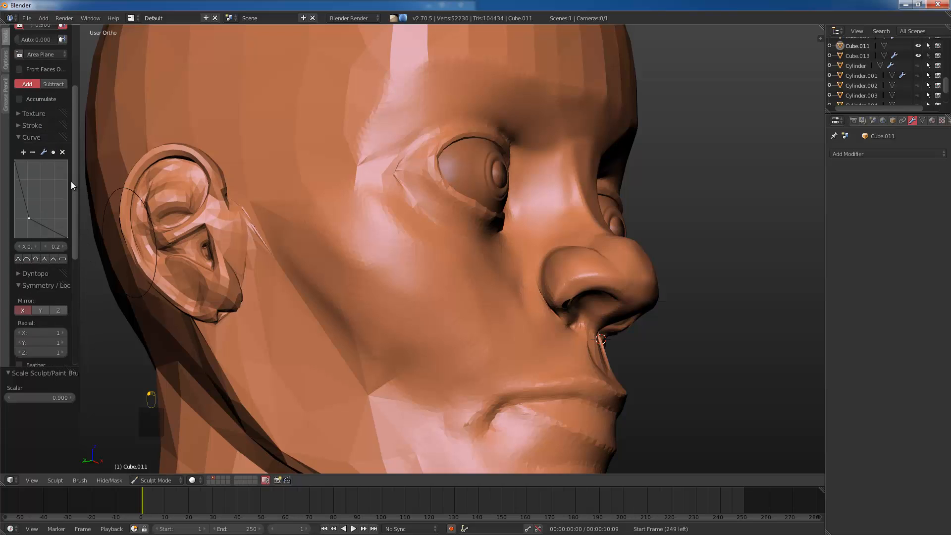
scroll(71, 185, "up", 2)
left_click(33, 145)
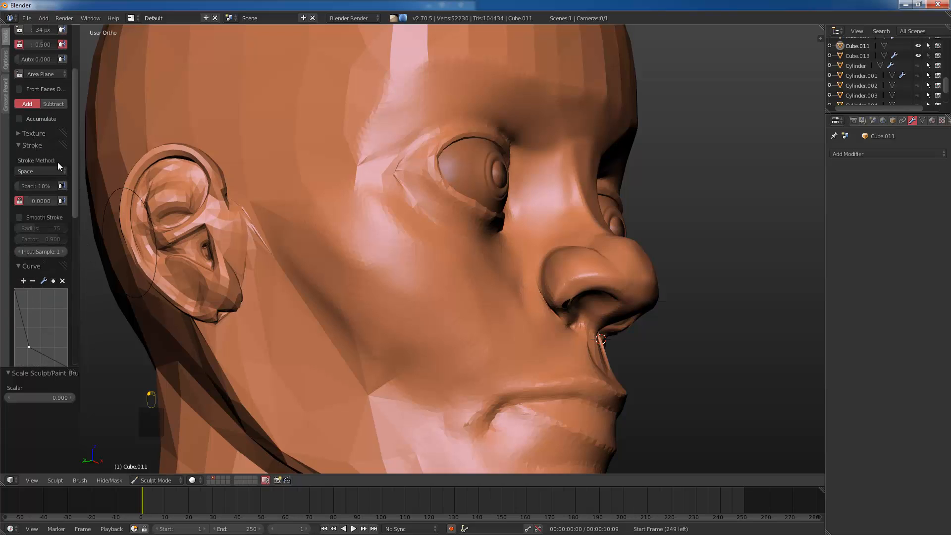
left_click_drag(75, 147, 74, 200)
scroll(60, 248, "up", 2)
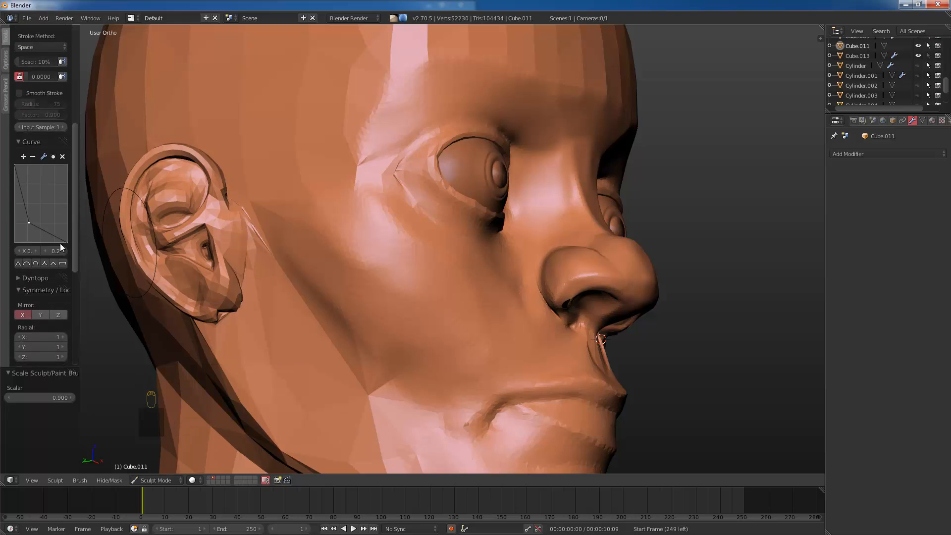
left_click(48, 279)
left_click_drag(74, 237, 78, 262)
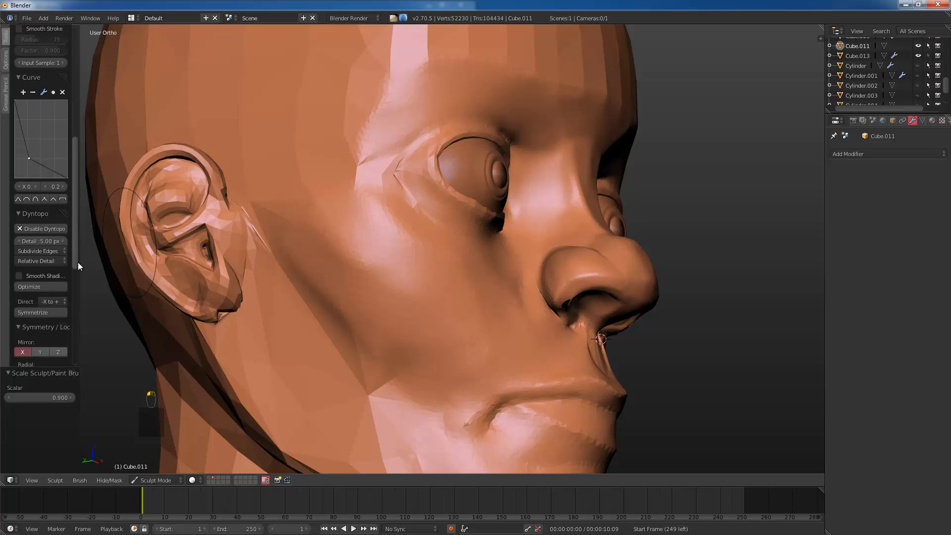
left_click(45, 257)
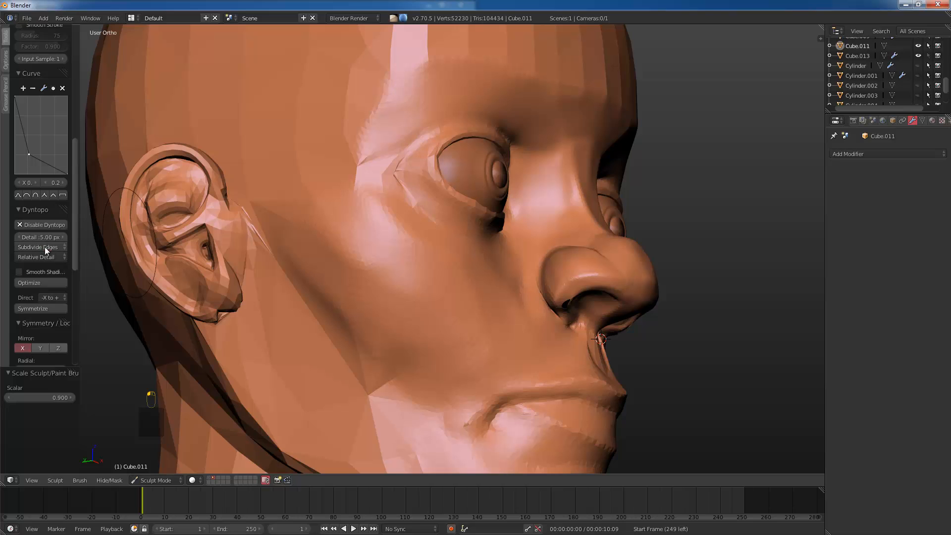
left_click(45, 247)
left_click(35, 223)
Step: Pinch the crease at the outer base of the nostril with the Pinch brush at 24 px
mouse_move(525, 235)
middle_mouse_down()
mouse_move(545, 268)
mouse_move(288, 172)
middle_mouse_up()
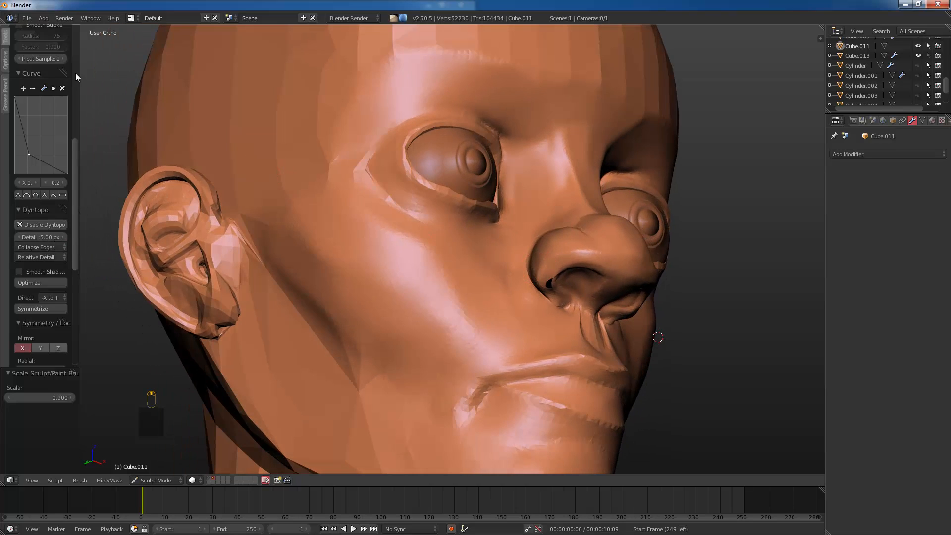
scroll(75, 72, "up", 10)
left_click(40, 68)
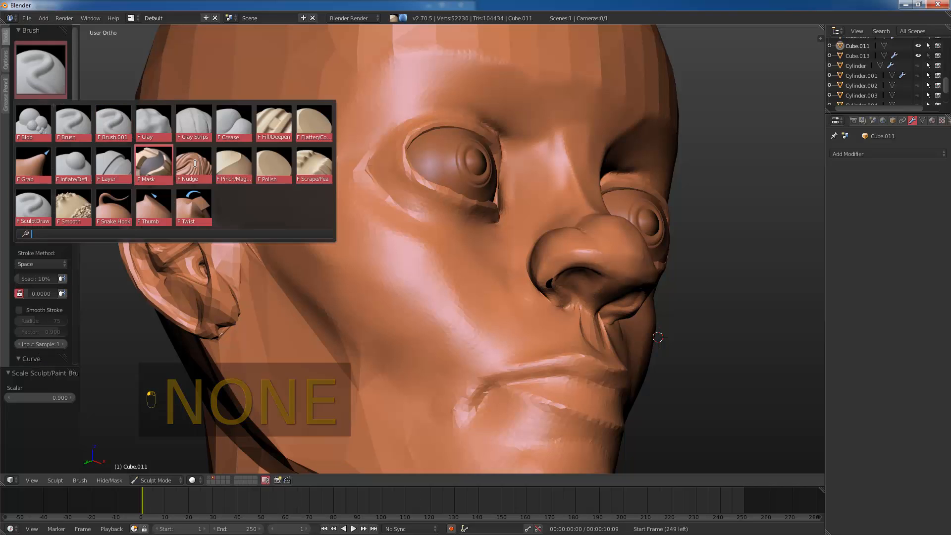
left_click(244, 171)
key("bracketleft")
key("bracketleft")
key("bracketleft")
key("bracketleft")
key("bracketleft")
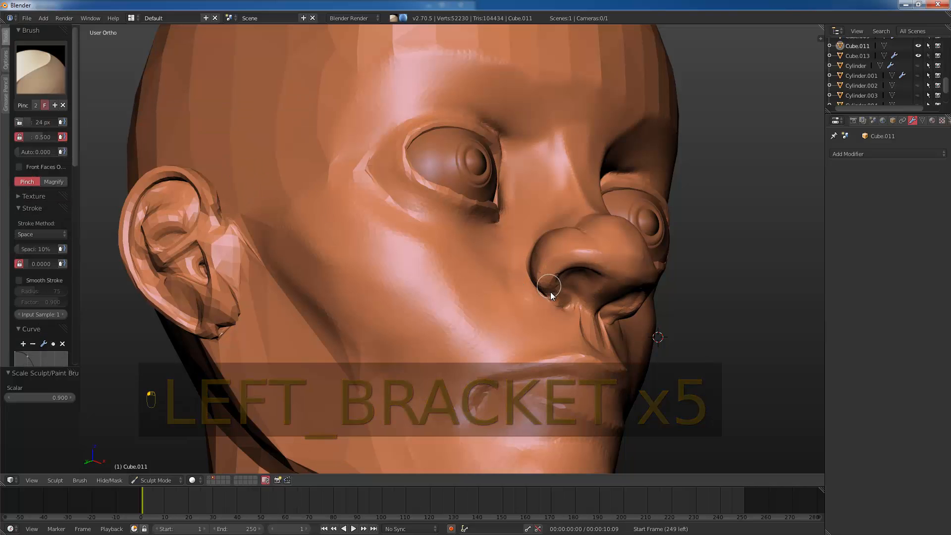
mouse_move(551, 292)
middle_mouse_down()
mouse_move(544, 275)
mouse_move(562, 303)
mouse_move(550, 298)
middle_mouse_up()
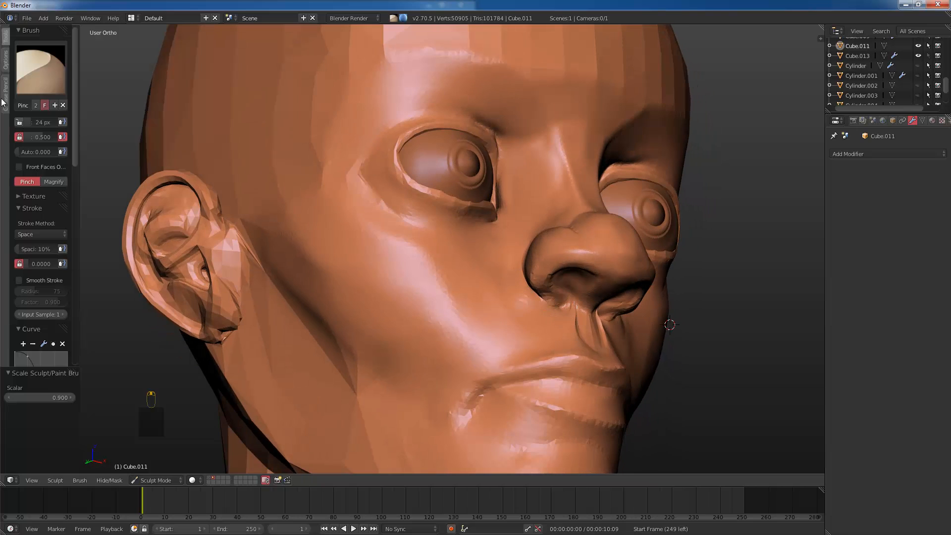
Step: Select the copied brush Brush.001 and rename it Dam
left_click(40, 67)
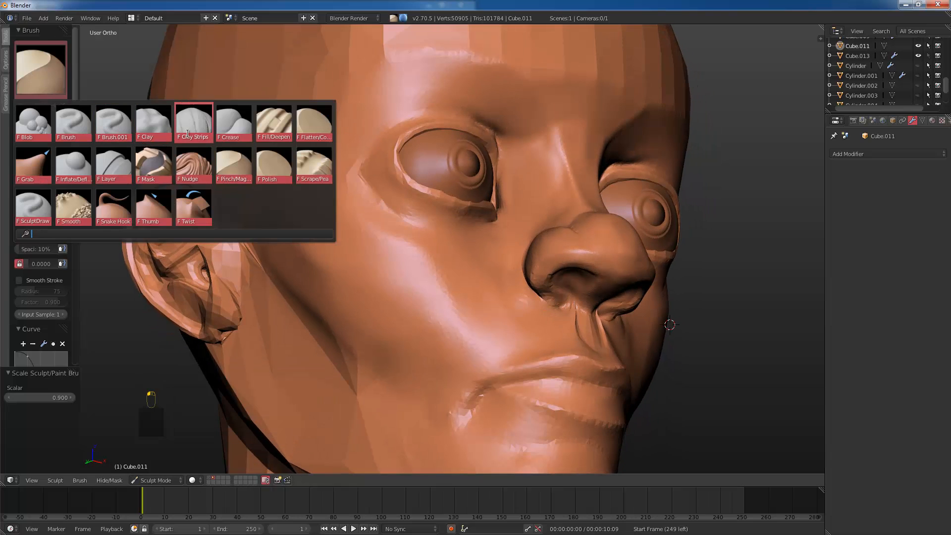
left_click(116, 131)
left_click(26, 105)
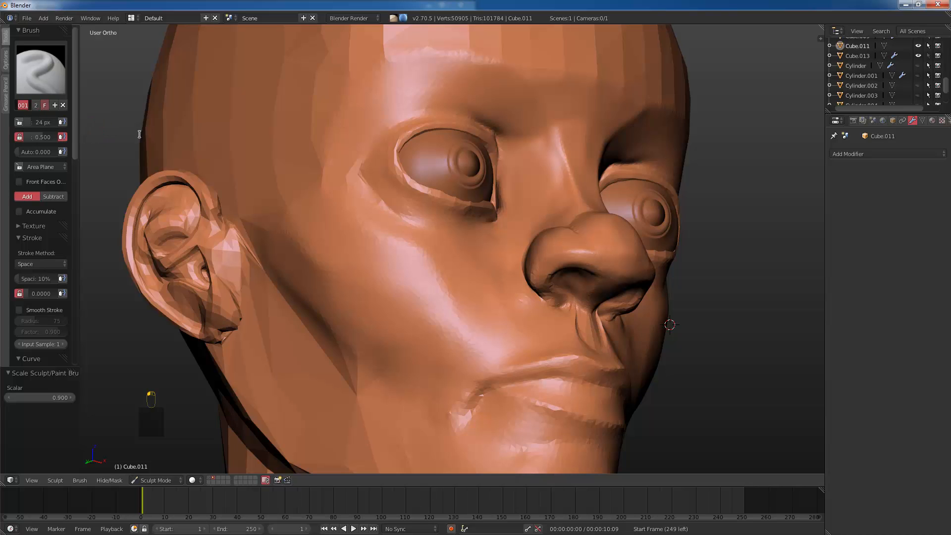
type("D")
type("am")
key("Return")
Step: Switch to the Polish brush at 30 px and smooth the outer side of the nostril wing
middle_click_drag(600, 340, 523, 303)
scroll(525, 301, "up", 3)
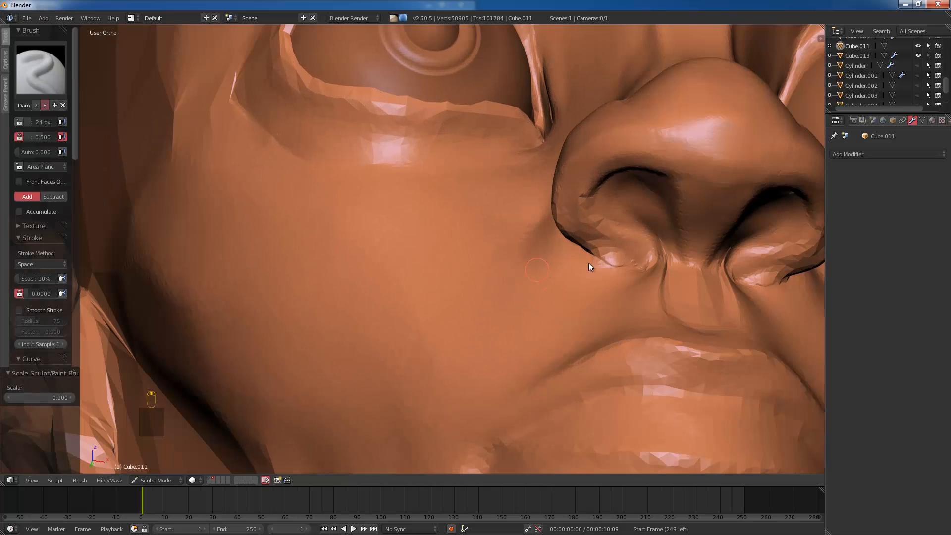
mouse_move(587, 215)
left_mouse_down("shift")
mouse_move(570, 222)
mouse_move(586, 232)
mouse_move(571, 202)
left_mouse_up("shift")
scroll(522, 313, "down", 4)
mouse_move(522, 313)
middle_mouse_down()
mouse_move(523, 283)
mouse_move(437, 248)
middle_mouse_up()
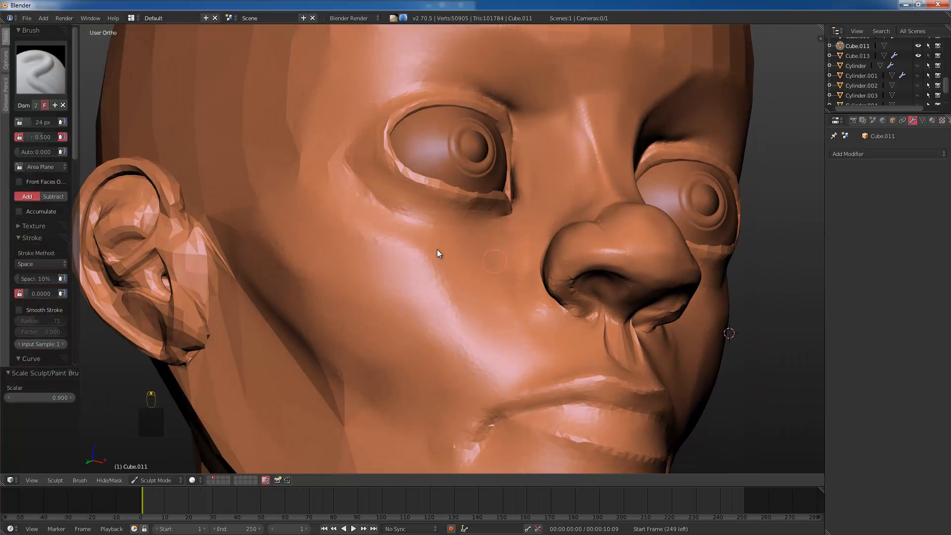
key("bracketright")
key("bracketright")
key("bracketright")
left_click(22, 82)
left_click(32, 207)
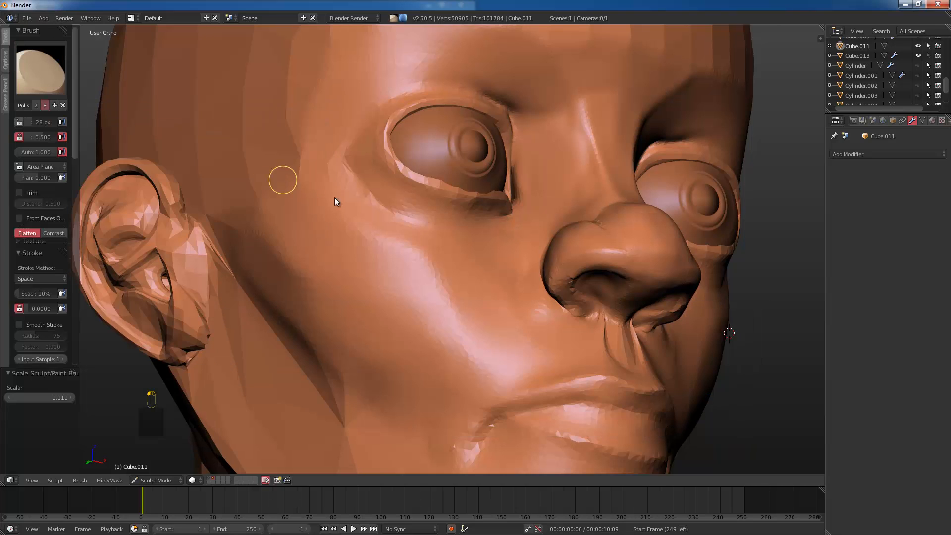
middle_click_drag(334, 197, 486, 245)
key("bracketright")
key("bracketright")
key("bracketleft")
left_click_drag(526, 217, 537, 243)
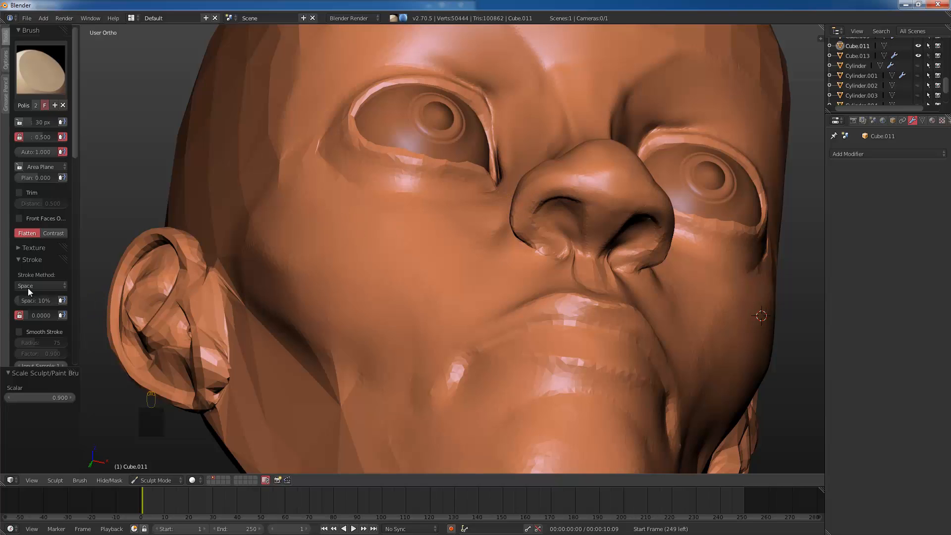
scroll(43, 189, "down", 7)
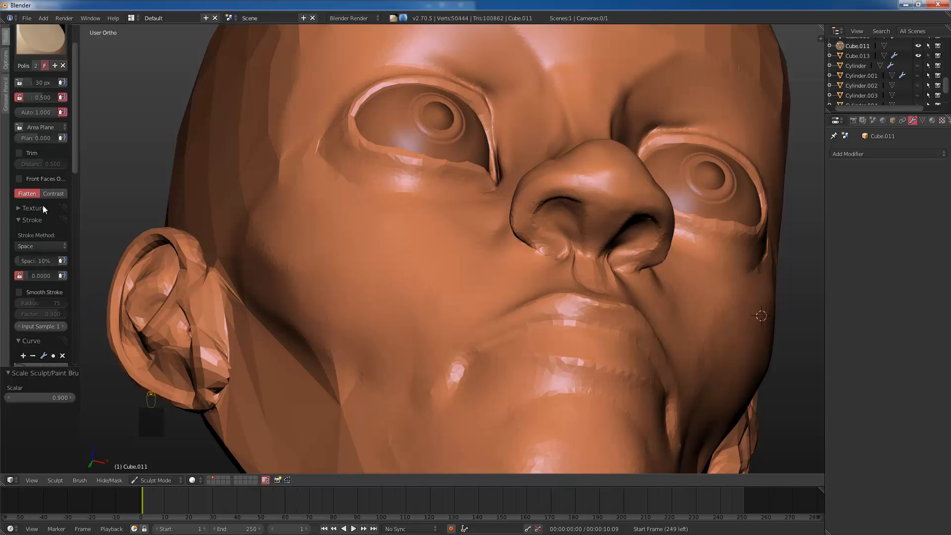
Step: Set the dynamic topology refine method to Subdivide Collapse
scroll(41, 303, "down", 5)
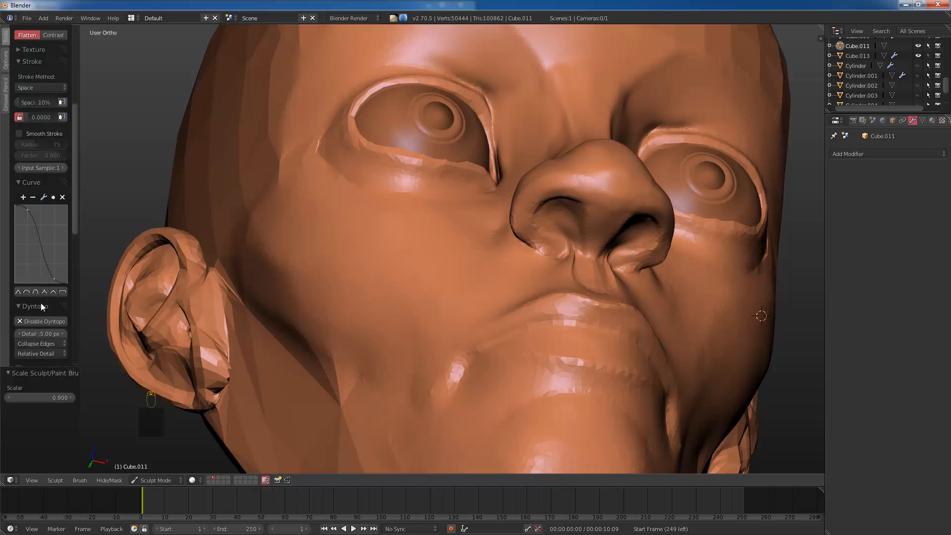
left_click(41, 313)
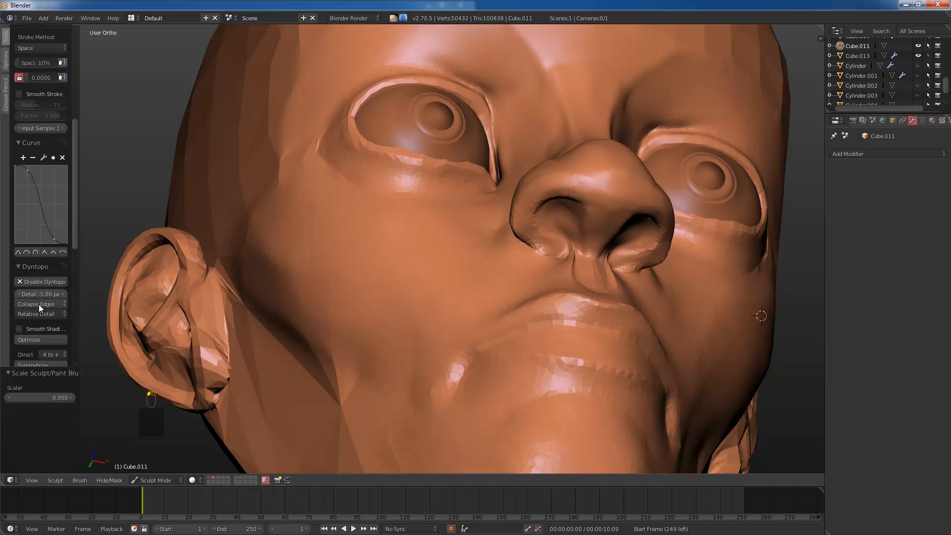
left_click(39, 304)
left_click(37, 273)
Step: Reduce the Polish brush size and smooth the crease at the outer base of the nostril wing
middle_click_drag(477, 233, 421, 280)
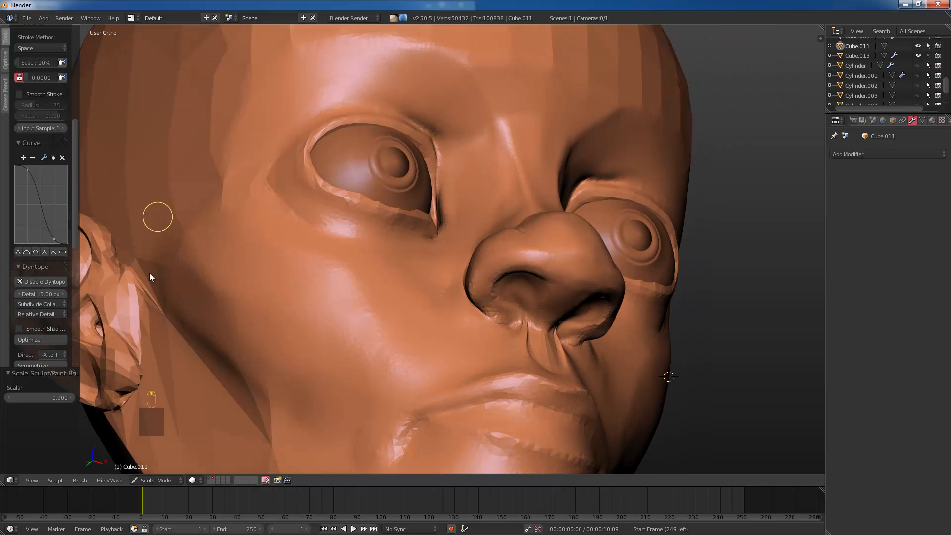
mouse_move(431, 318)
middle_mouse_down()
mouse_move(494, 261)
mouse_move(486, 258)
middle_mouse_up()
key("bracketleft")
key("bracketleft")
key("bracketleft")
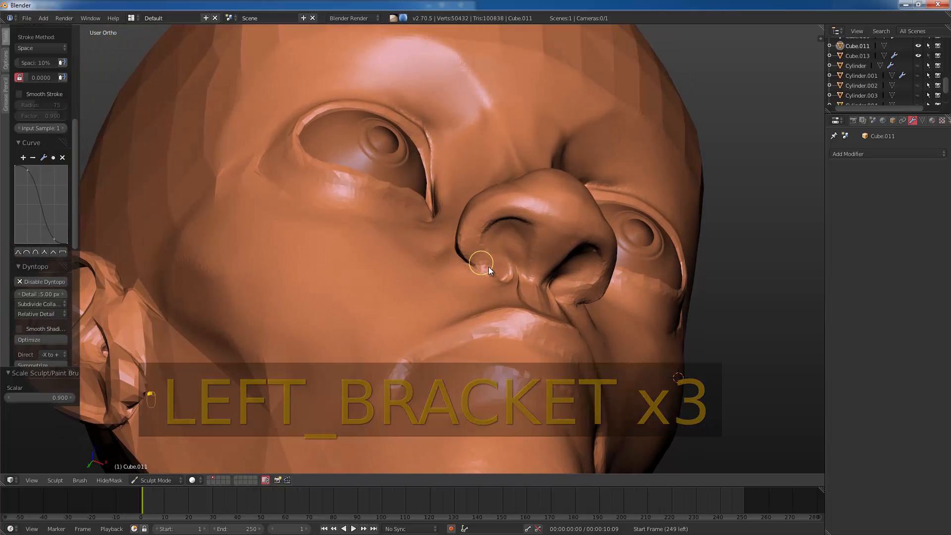
mouse_move(488, 266)
left_mouse_down()
mouse_move(468, 233)
mouse_move(482, 222)
mouse_move(464, 245)
left_mouse_up()
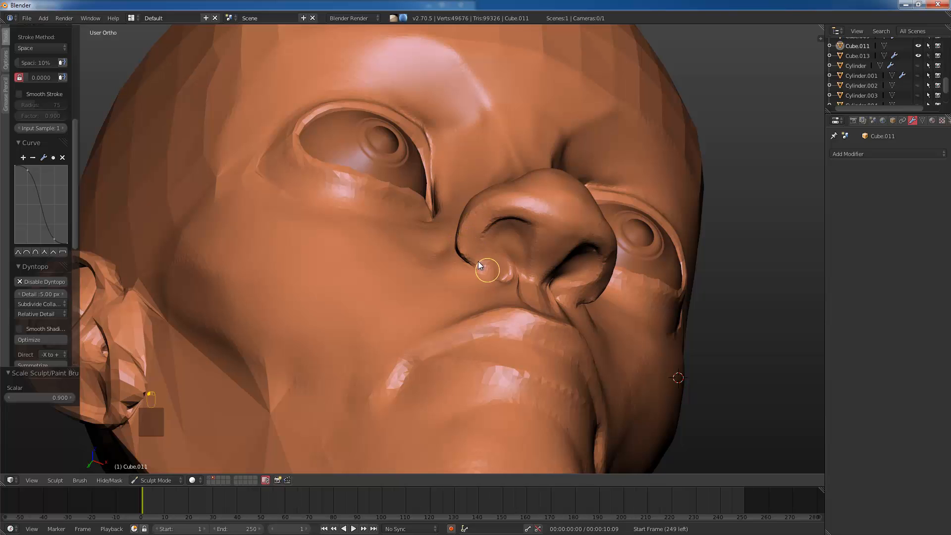
Step: Enlarge the Polish brush and smooth the skin from beneath the nostril out onto the cheek
middle_click_drag(502, 305, 481, 334)
key("bracketright")
key("bracketright")
key("bracketright")
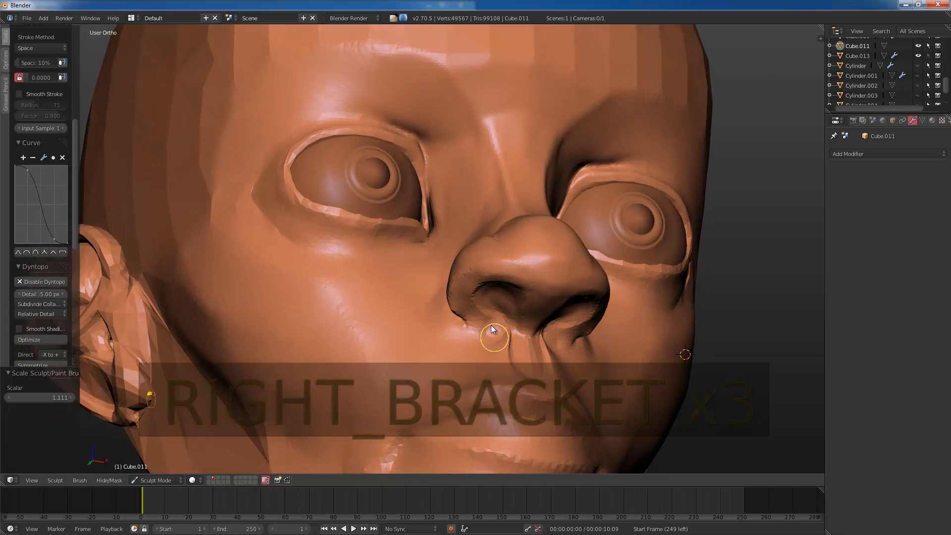
mouse_move(499, 322)
left_mouse_down()
mouse_move(495, 356)
mouse_move(478, 345)
mouse_move(438, 364)
left_mouse_up()
mouse_move(438, 364)
middle_mouse_down()
mouse_move(401, 364)
mouse_move(433, 328)
mouse_move(385, 320)
mouse_move(442, 293)
mouse_move(461, 297)
middle_mouse_up()
scroll(519, 348, "up", 5)
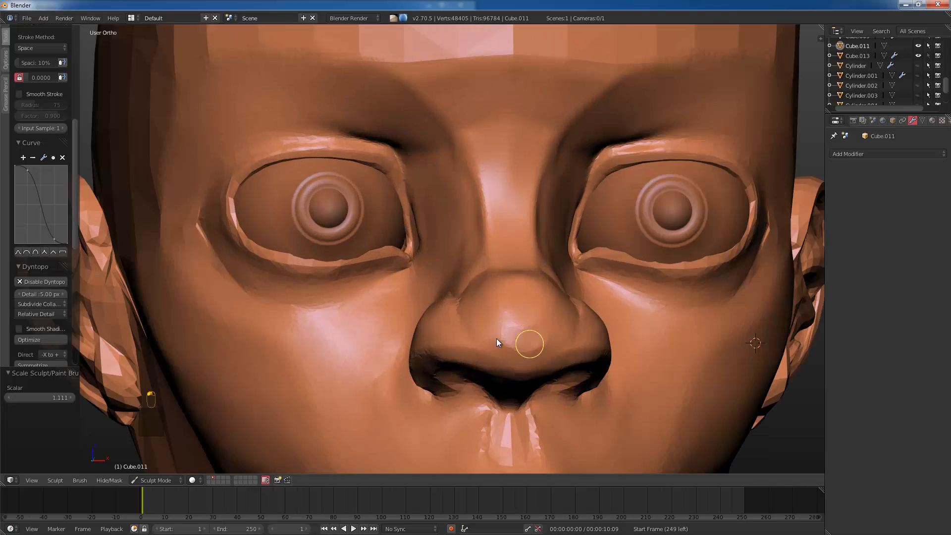
scroll(502, 326, "down", 3)
middle_click_drag(467, 306, 376, 314)
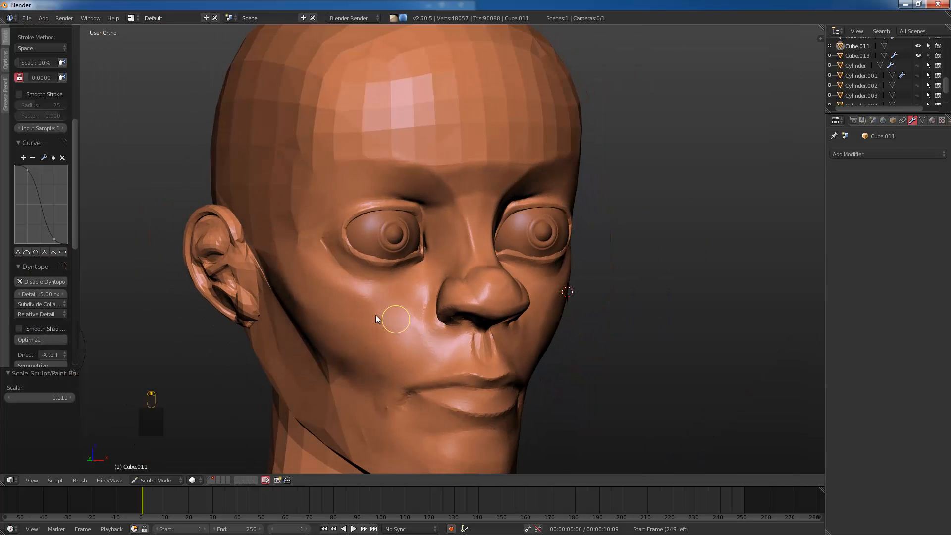
Step: Switch to Object Mode in the front view and select the mirrored eyeball object Cube.013 in wireframe display
key("KP_1")
left_click(164, 481)
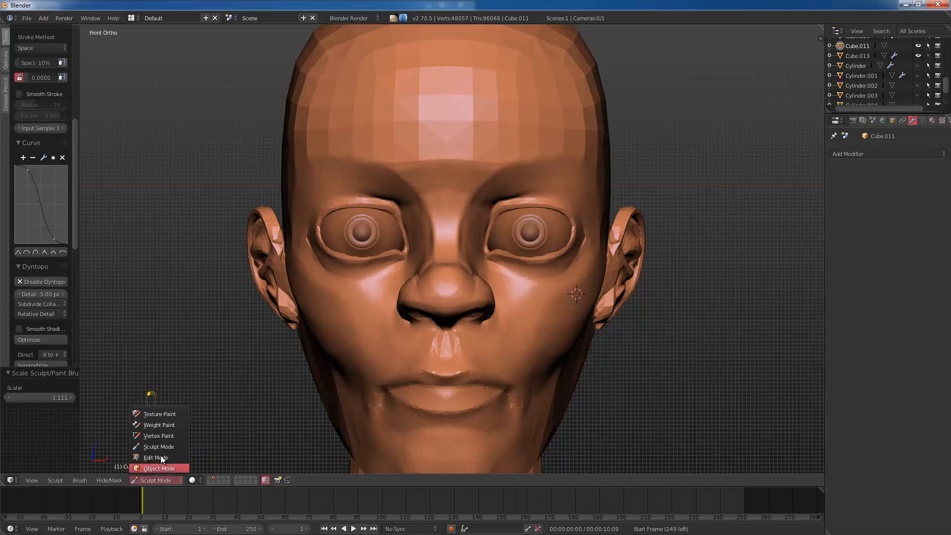
left_click(159, 468)
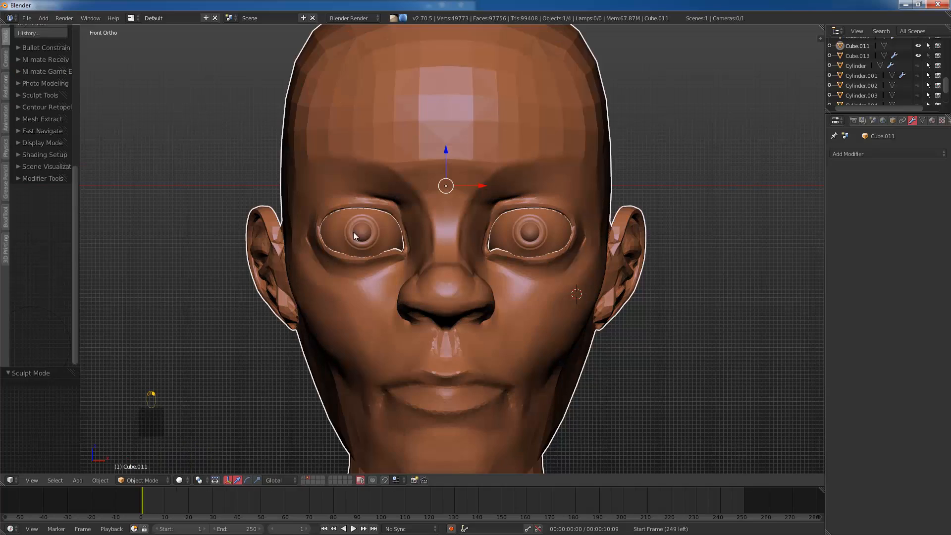
key("z")
key("z")
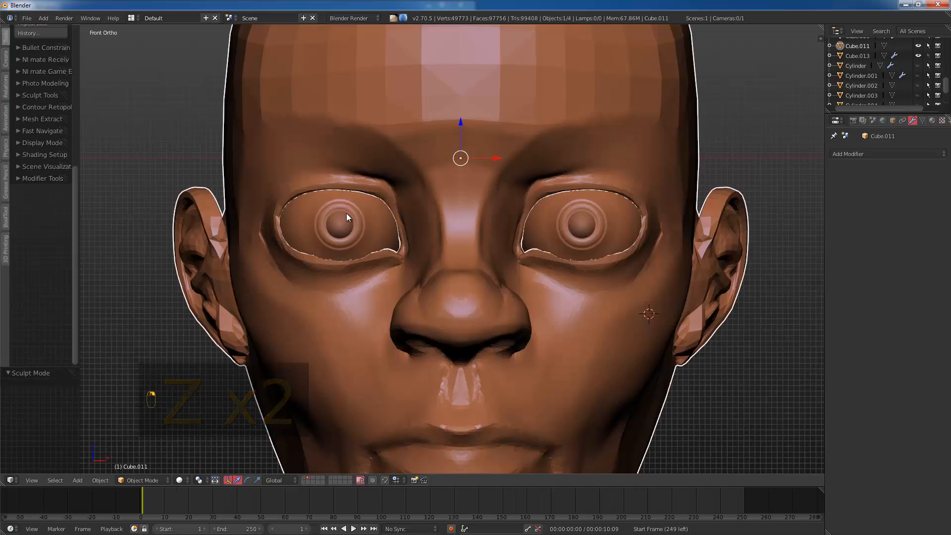
key("z")
left_click(145, 480)
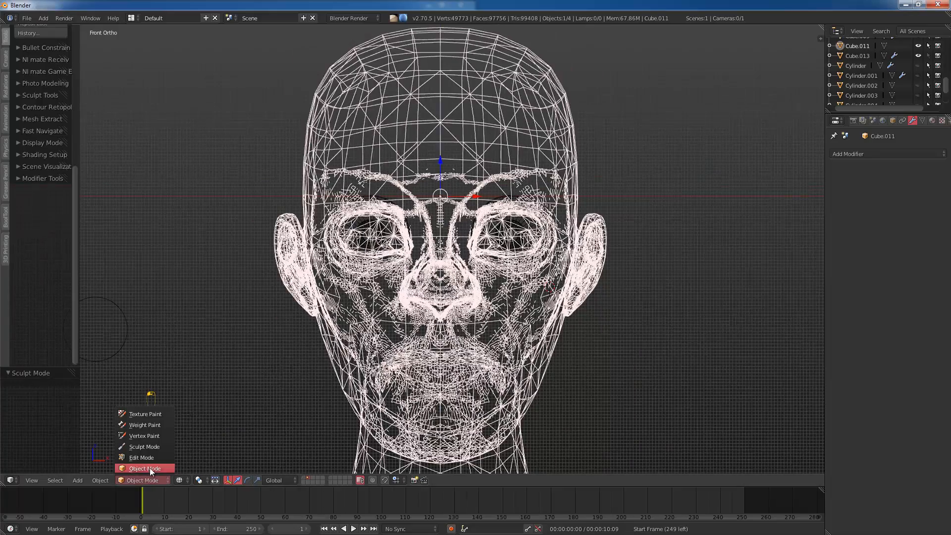
scroll(369, 232, "up", 2)
key("z")
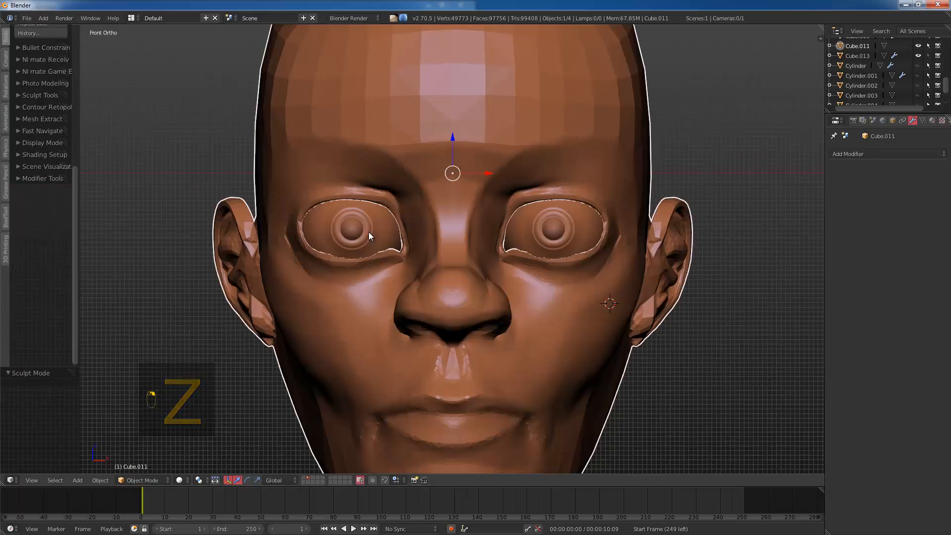
key("z")
scroll(886, 74, "up", 4)
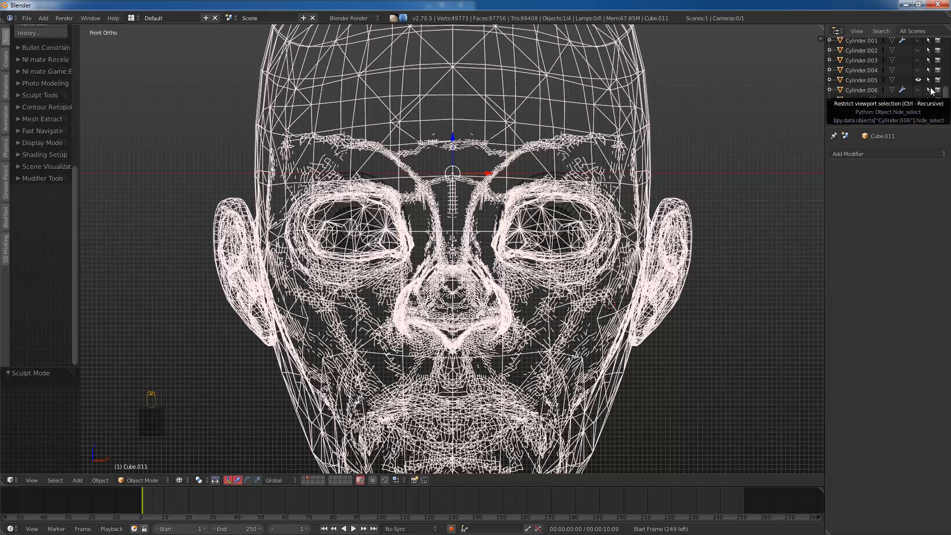
scroll(942, 85, "up", 3)
scroll(947, 71, "down", 8)
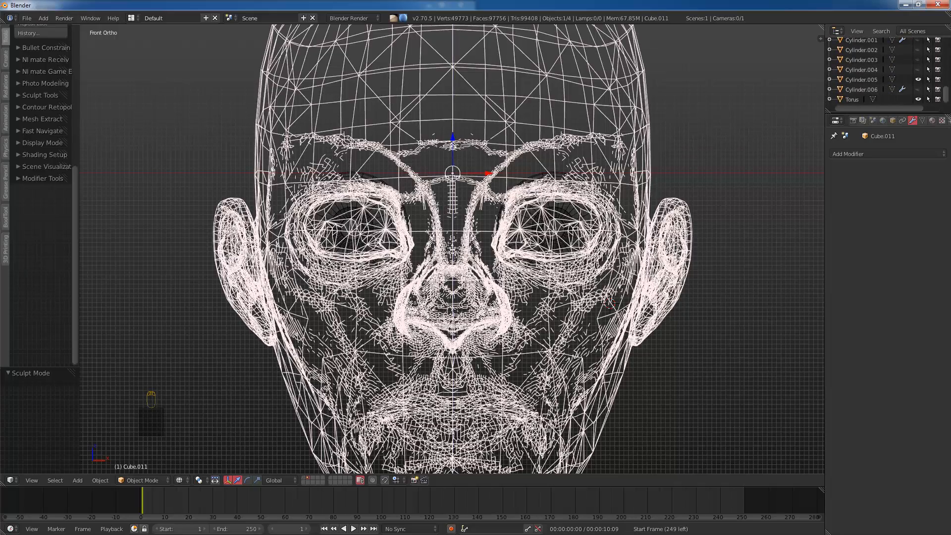
scroll(887, 70, "up", 3)
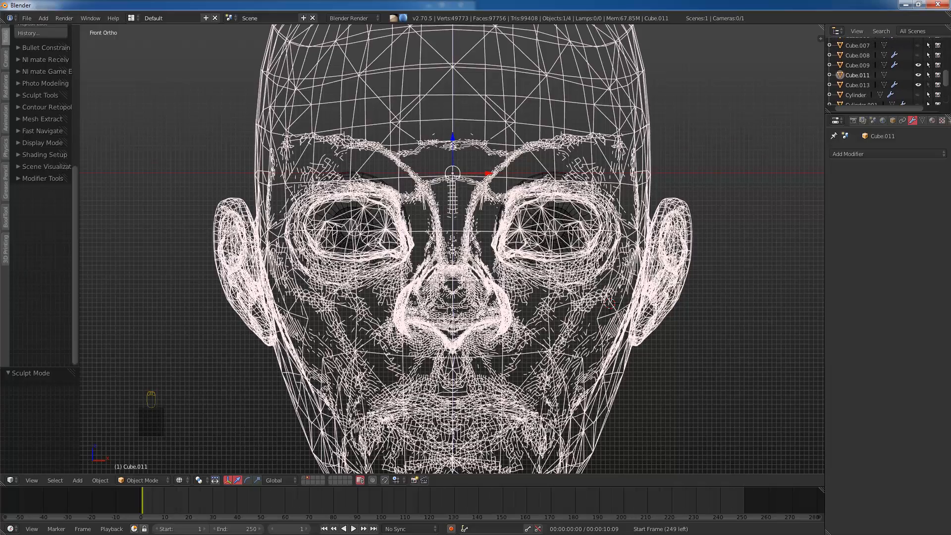
right_click(365, 233)
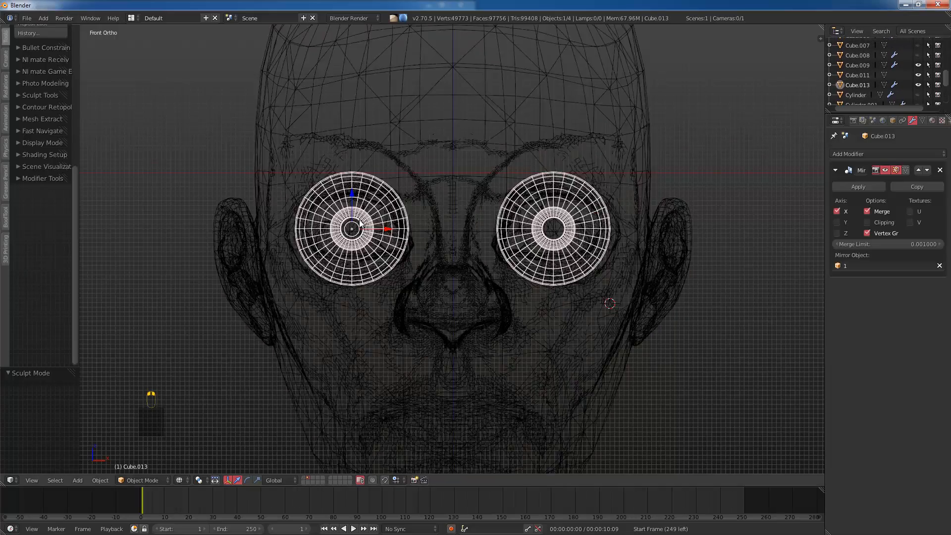
Step: Shrink the eyeballs in solid display and shift them about 0.182 along X toward the nose
key("z")
key("z")
key("z")
key("s")
left_click(429, 252)
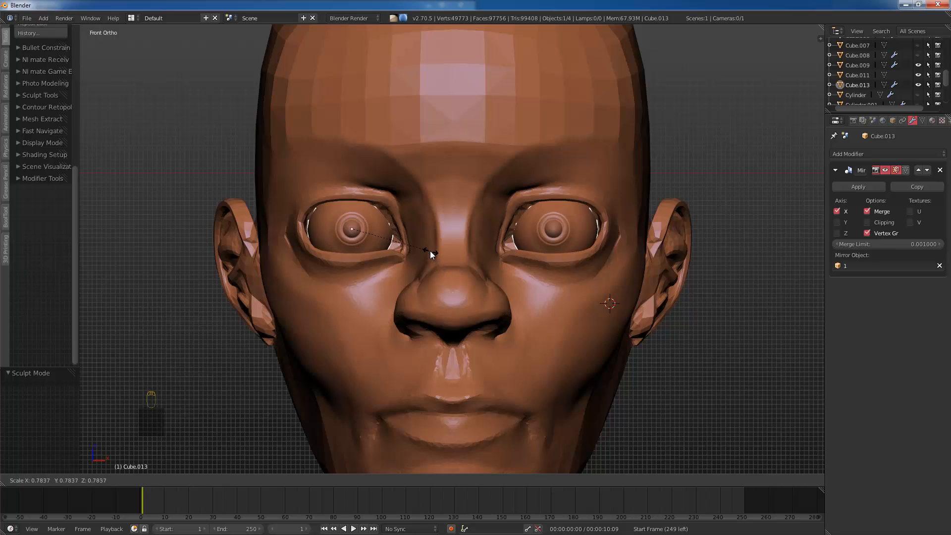
key("g")
left_click(445, 255)
key("s")
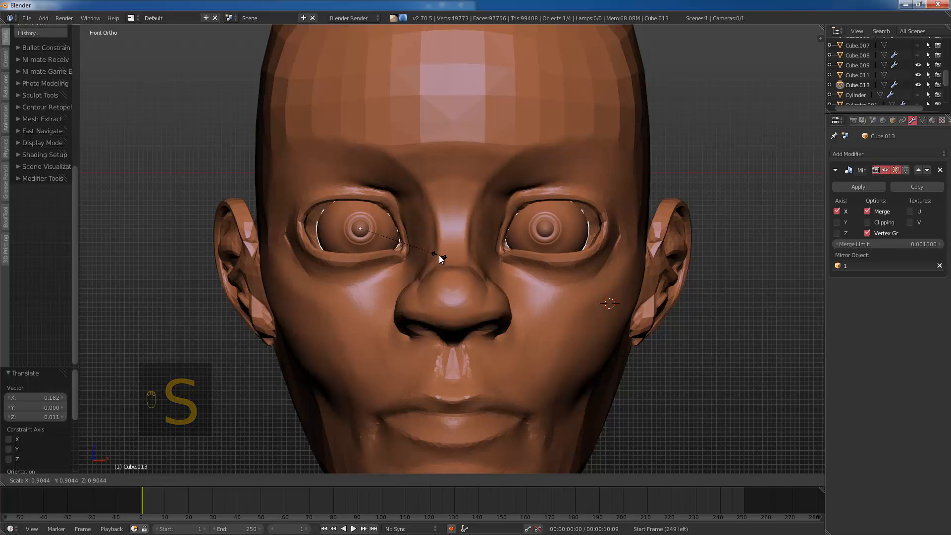
left_click(439, 255)
Step: Fine-tune the eyeballs' fit in the eye openings by nudging them and scaling them up by 1.042 and about 1.075
key("g")
left_click(436, 255)
key("s")
left_click(438, 257)
key("g")
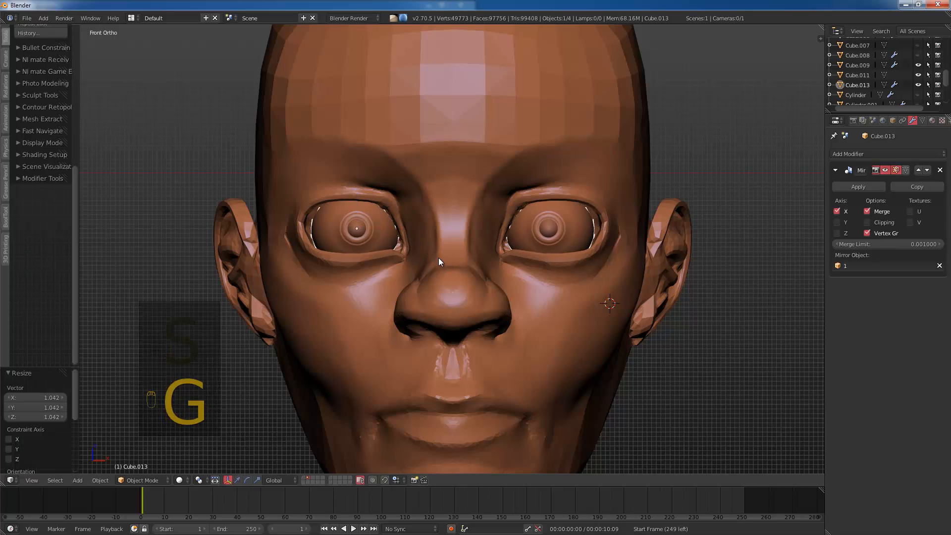
left_click(439, 258)
key("s")
left_click(445, 263)
Step: Reposition the eyeballs from the side view, raising them slightly and moving them about 0.086 along Y deeper into the head
key("KP_1")
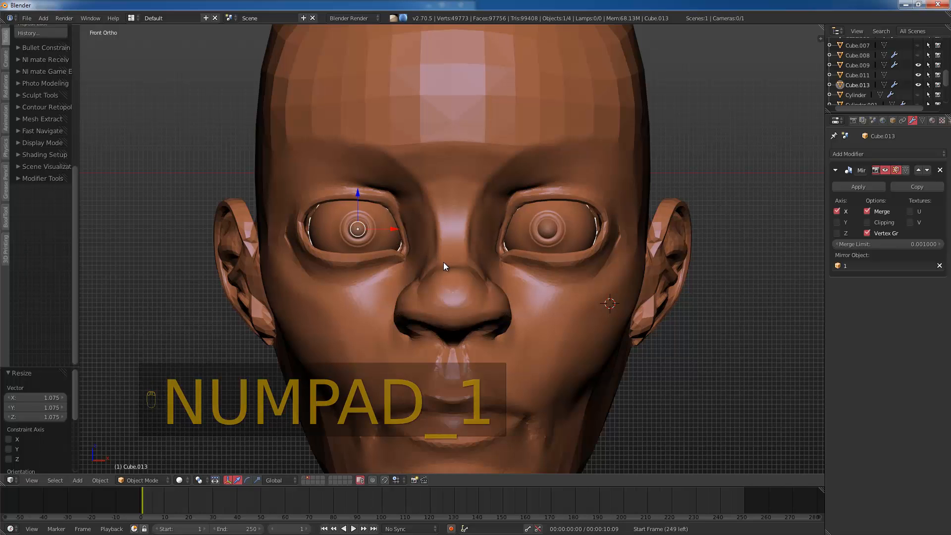
key("KP_3")
key("z")
key("z")
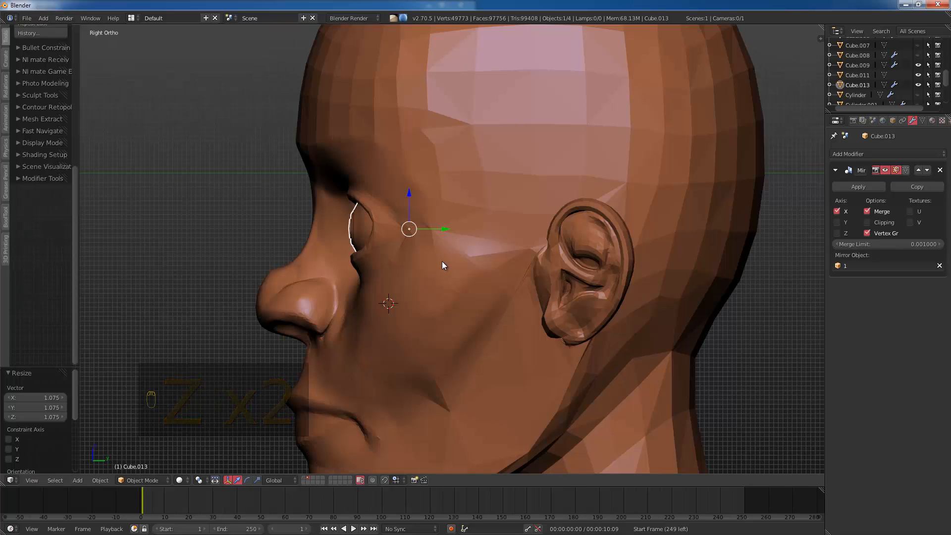
key("g")
left_click(442, 259)
key("z")
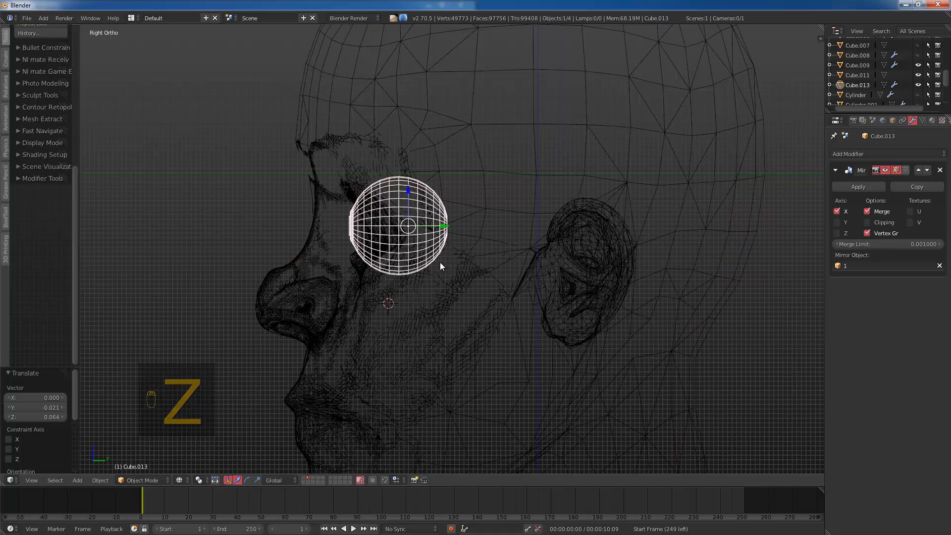
key("g")
left_click(445, 263)
key("z")
key("KP_1")
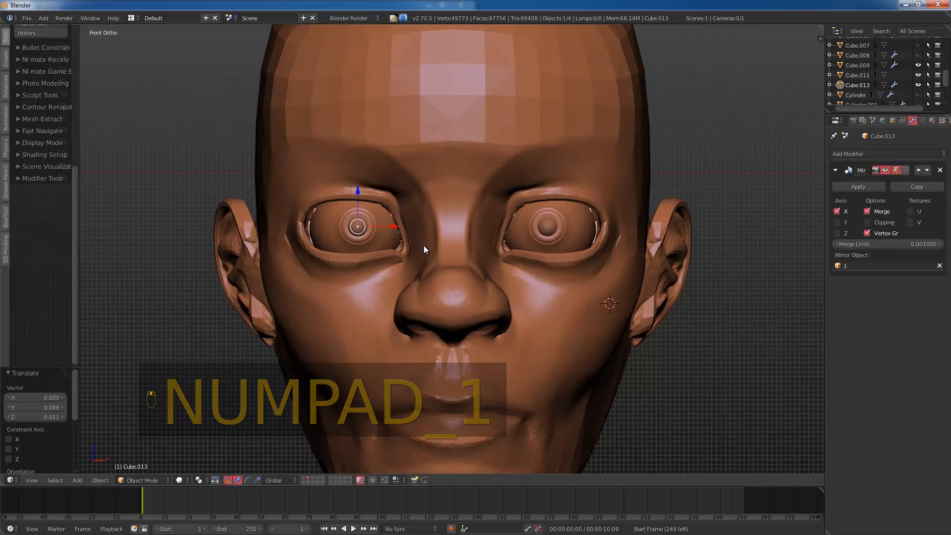
key("z")
key("z")
Step: Select the head mesh Cube.011 and return it to Sculpt Mode
right_click(352, 323)
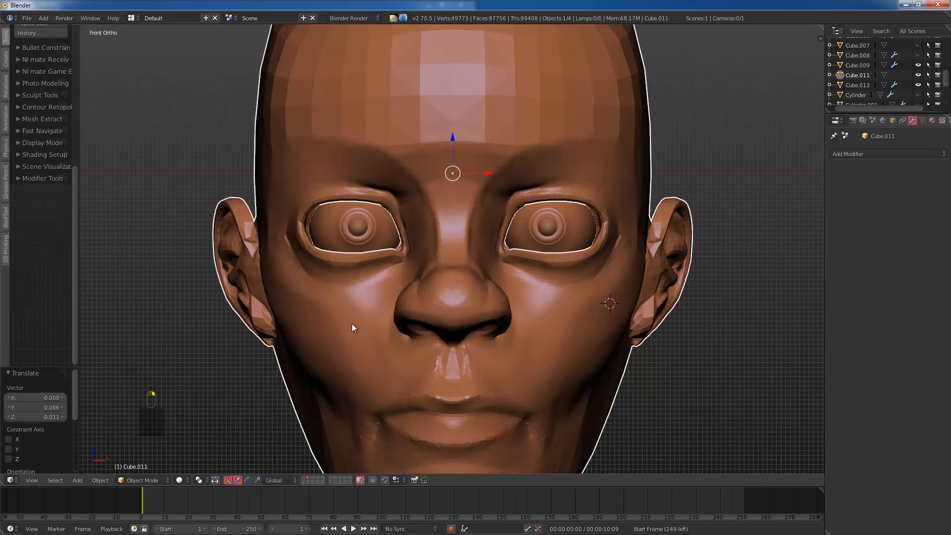
left_click(128, 480)
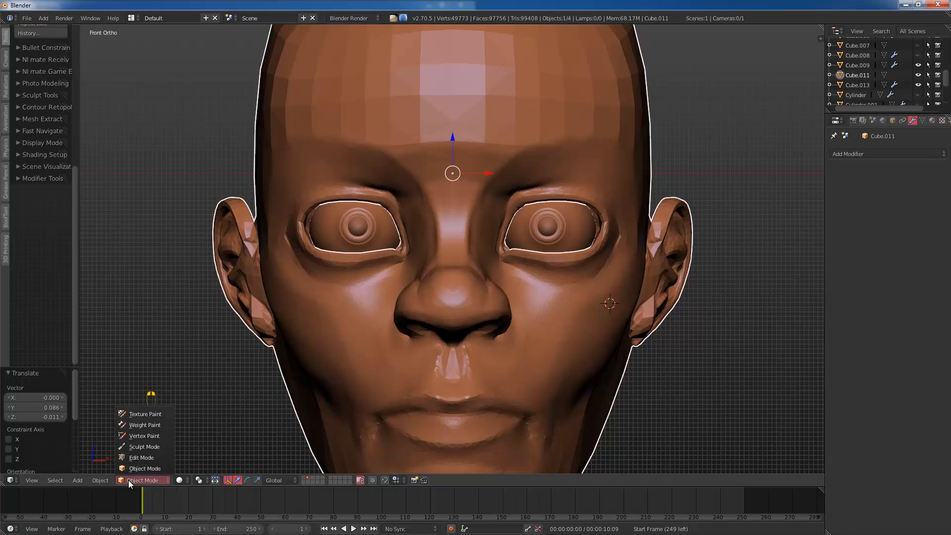
left_click(144, 446)
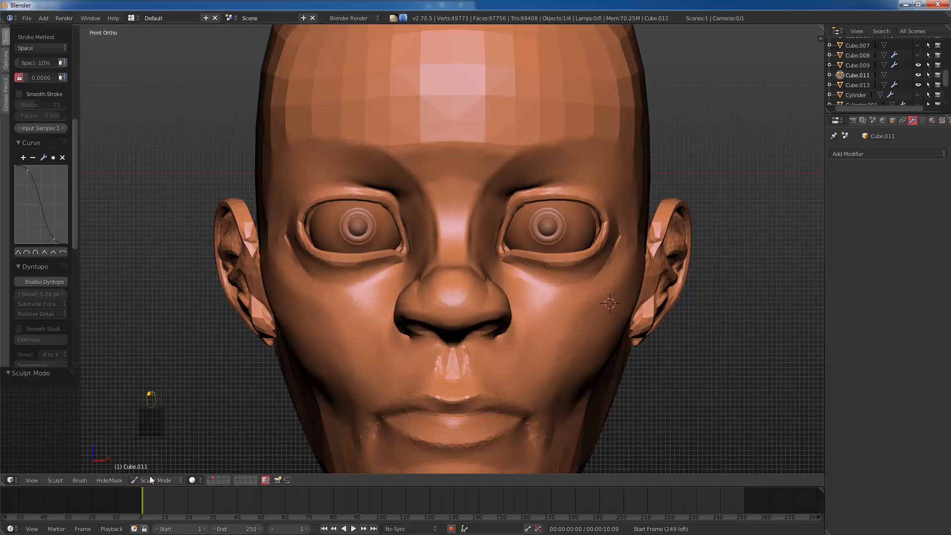
left_click(150, 476)
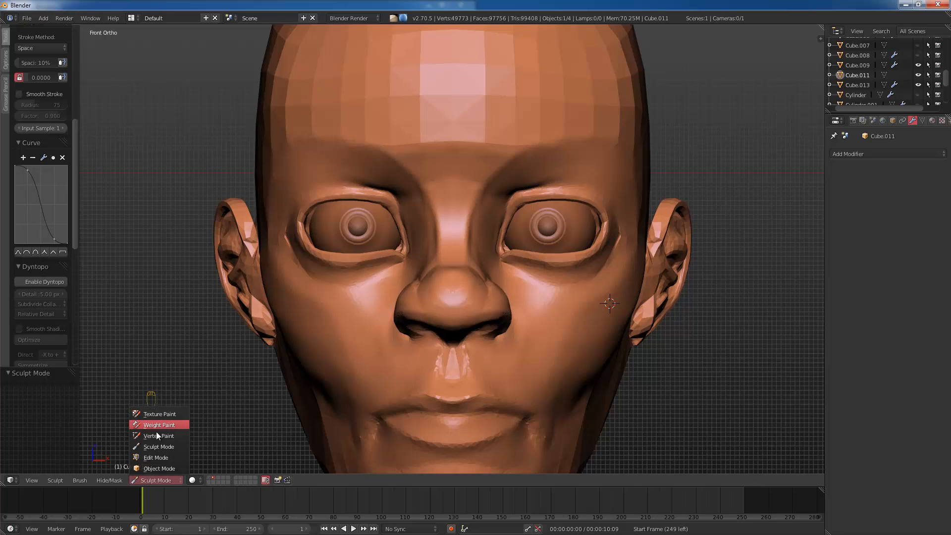
left_click(158, 447)
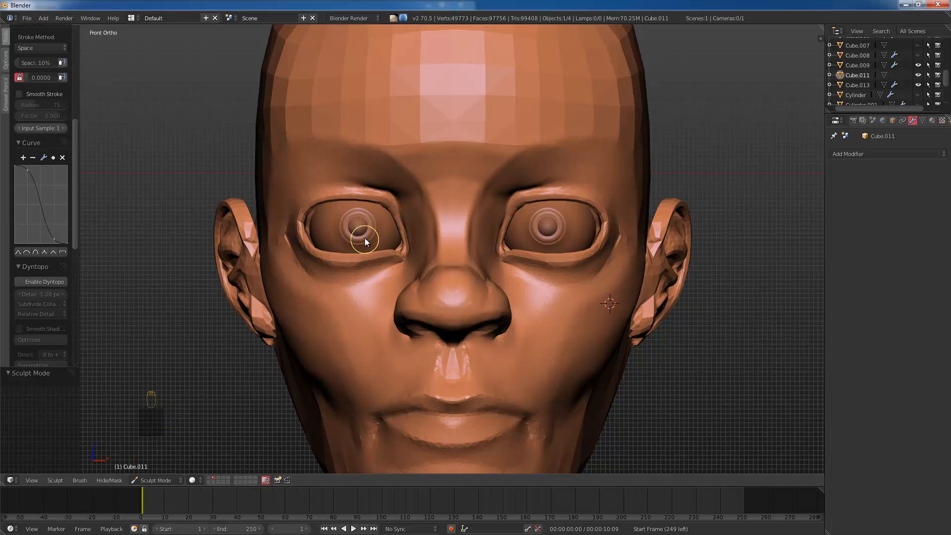
Step: Switch to the Grab brush and enlarge it to 91 px, looking down on the eyes from above
key("g")
mouse_move(352, 276)
middle_mouse_down()
mouse_move(357, 326)
mouse_move(329, 287)
middle_mouse_up()
key("bracketright")
key("bracketright")
key("bracketright")
key("bracketright")
key("bracketright")
key("bracketright")
key("bracketright")
key("bracketright")
key("bracketright")
key("bracketright")
key("bracketright")
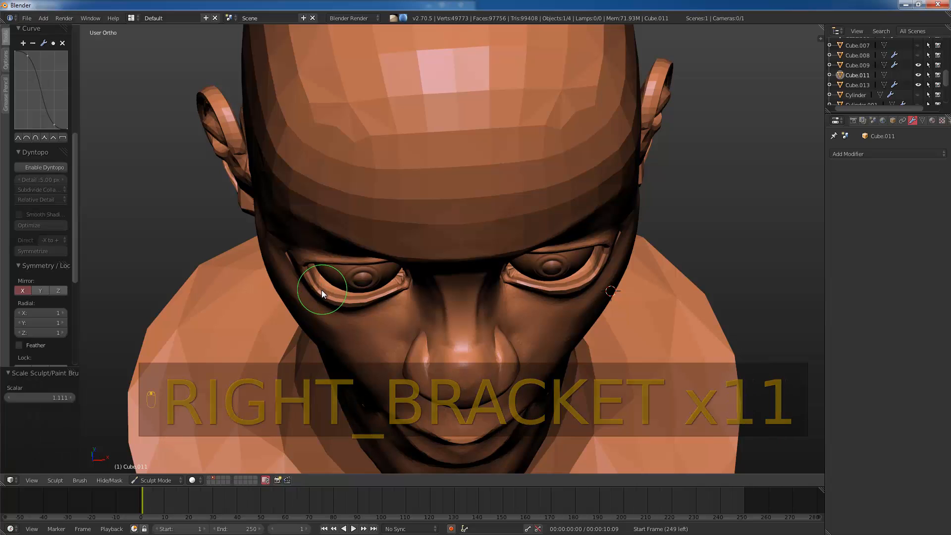
key("bracketright")
key("bracketright")
key("bracketright")
key("bracketright")
key("bracketright")
key("bracketright")
key("bracketright")
key("bracketright")
key("bracketright")
key("bracketright")
key("bracketright")
scroll(61, 95, "up", 10)
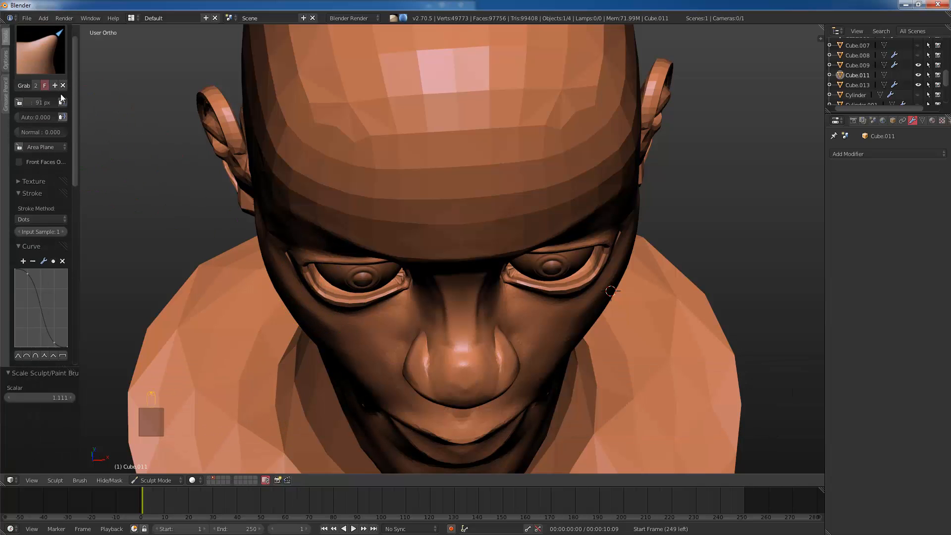
scroll(61, 94, "up", 2)
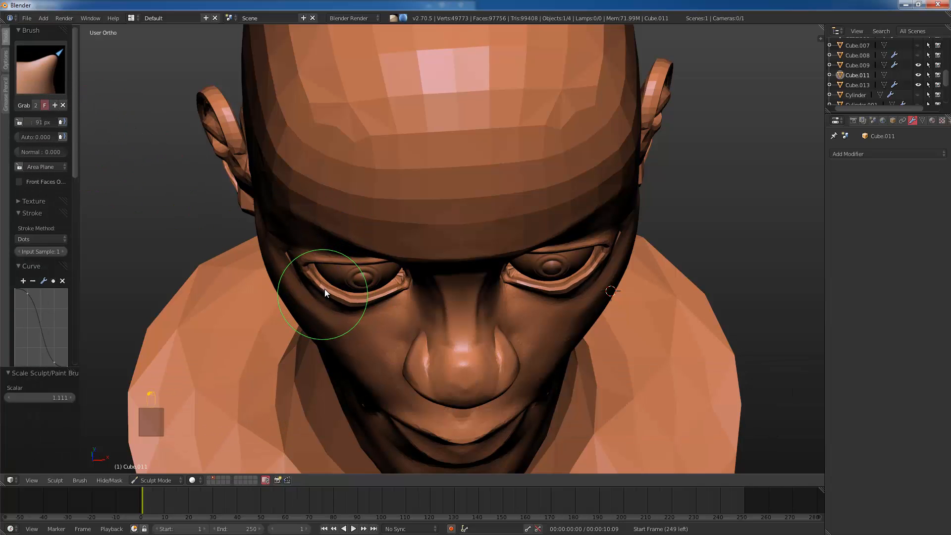
Step: Pull the lower eyelids closer to the eyeballs with the Grab brush at 111 px down to 72 px, undoing the last stroke
key("bracketright")
key("bracketright")
key("bracketright")
key("bracketright")
key("bracketright")
key("bracketleft")
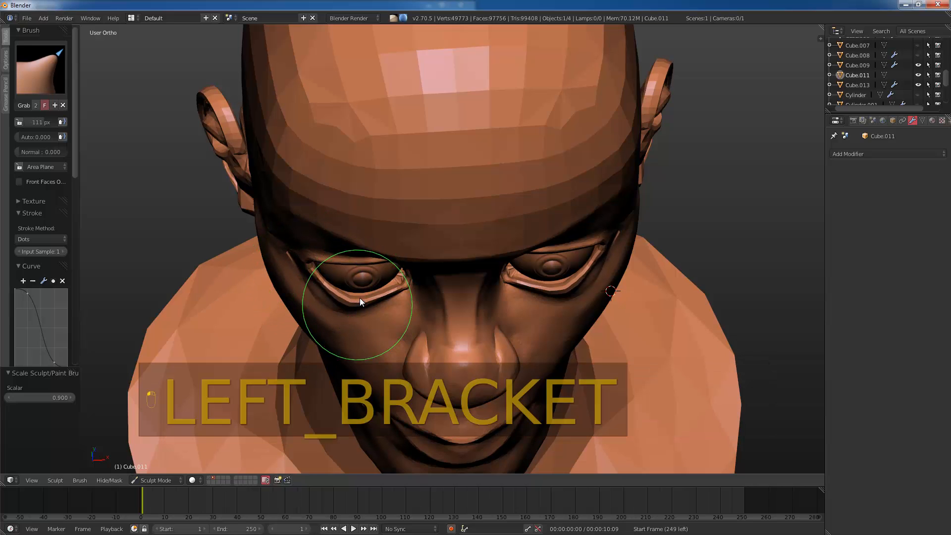
key("bracketleft")
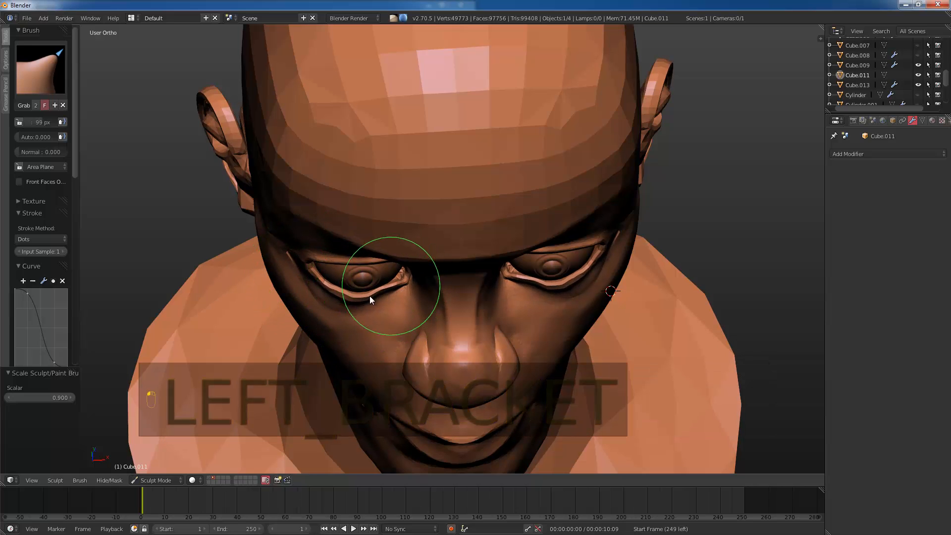
key("bracketleft")
key("bracketleft")
key("bracketleft")
key("ctrl+z")
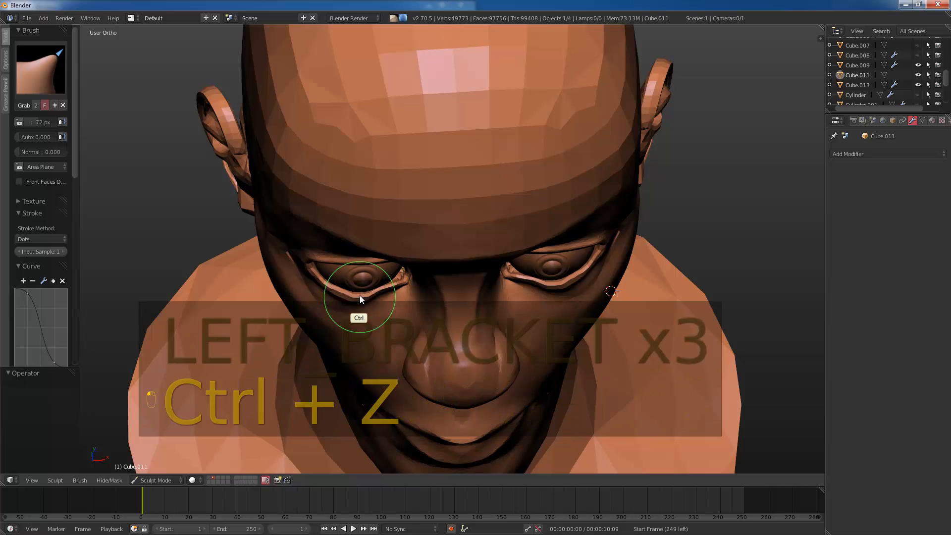
Step: Nudge the lower eyelids with the 72 px Grab brush, and pull the upper eyelids from below with it enlarged to 97 px
mouse_move(374, 286)
left_mouse_down()
mouse_move(381, 290)
mouse_move(365, 294)
mouse_move(399, 275)
mouse_move(378, 291)
left_mouse_up()
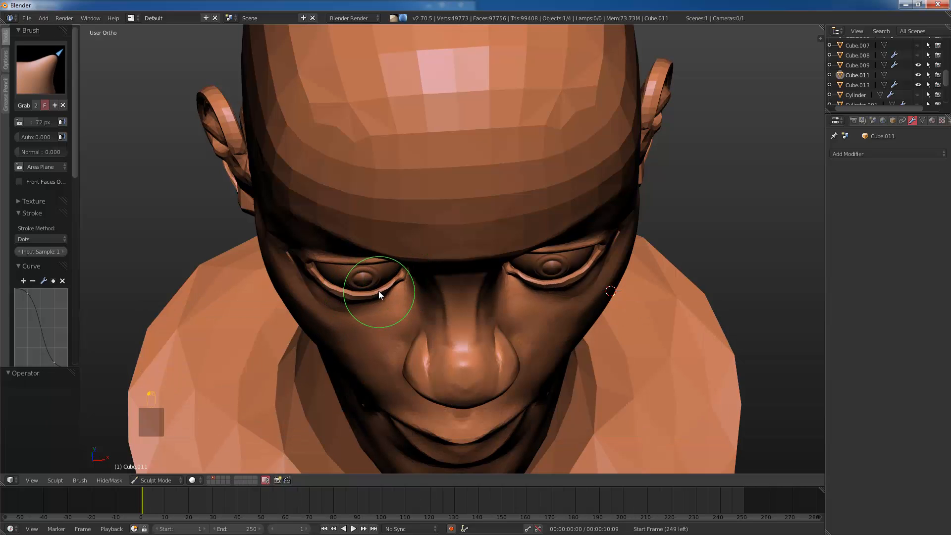
mouse_move(379, 291)
middle_mouse_down()
mouse_move(388, 161)
mouse_move(328, 163)
middle_mouse_up()
key("bracketright")
key("bracketright")
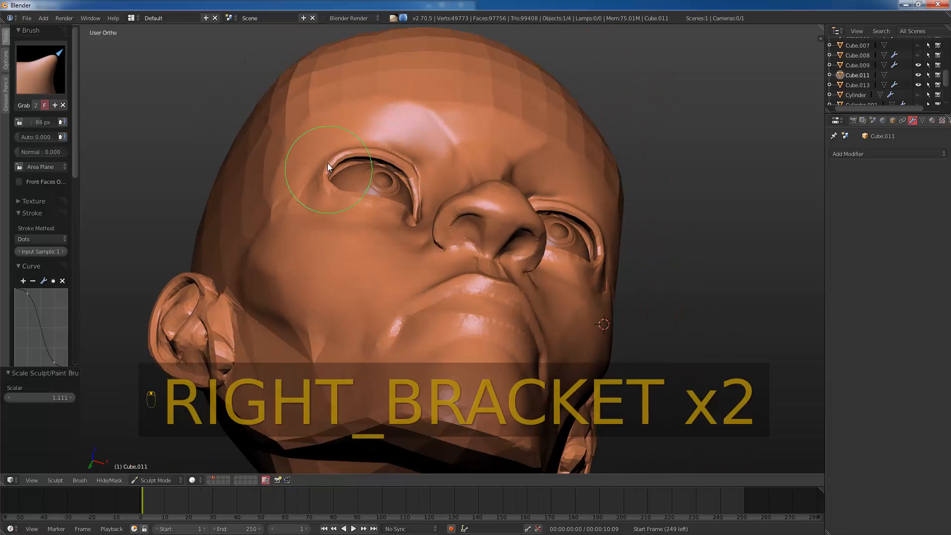
key("bracketright")
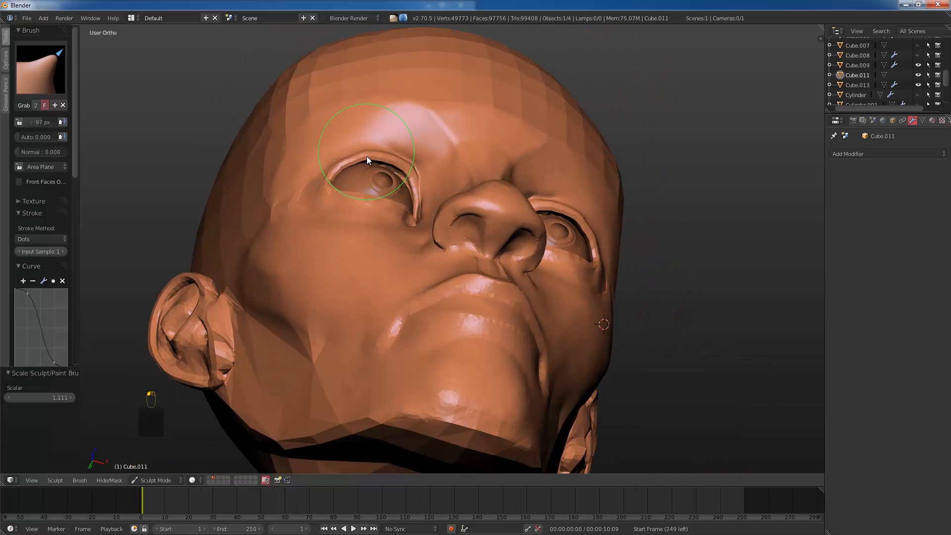
left_click_drag(367, 156, 409, 175)
Step: Smooth the skin beside the outer eye corners with the brush reduced to 70 px
mouse_move(395, 198)
middle_mouse_down()
mouse_move(398, 280)
mouse_move(400, 209)
mouse_move(380, 182)
middle_mouse_up()
key("bracketleft")
key("bracketleft")
key("bracketleft")
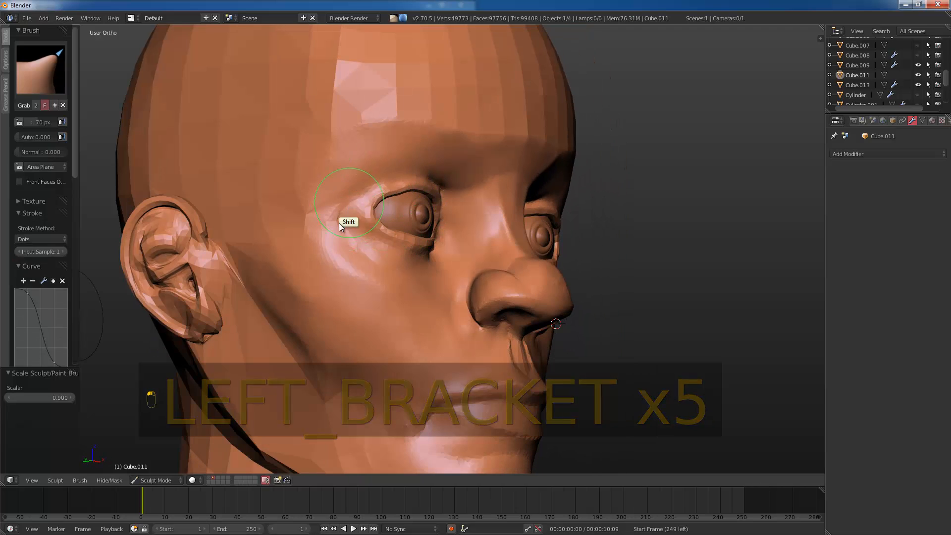
mouse_move(339, 224)
left_mouse_down("shift")
mouse_move(354, 236)
mouse_move(326, 216)
mouse_move(315, 226)
left_mouse_up("shift")
mouse_move(339, 278)
middle_mouse_down()
mouse_move(292, 286)
mouse_move(303, 264)
middle_mouse_up()
scroll(322, 293, "down", 1)
scroll(337, 223, "up", 3)
middle_click_drag(352, 207, 366, 171)
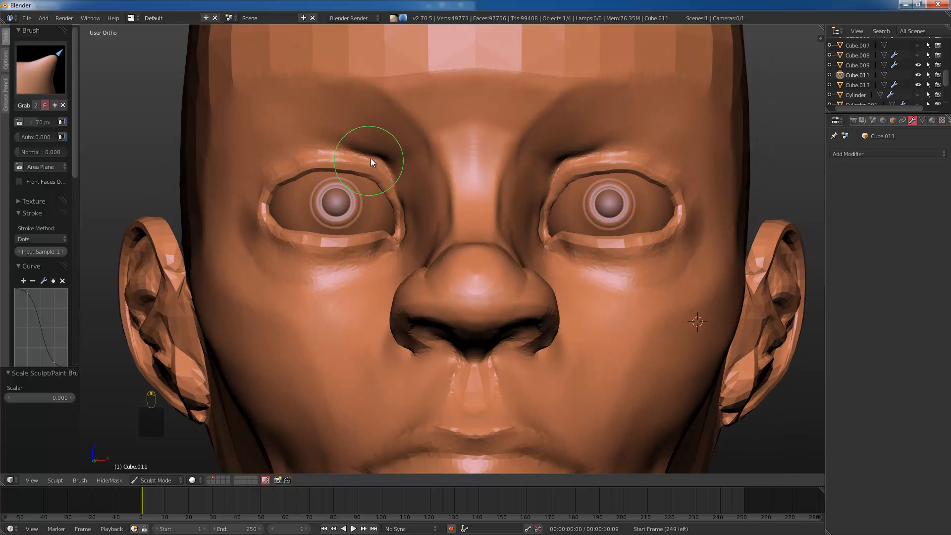
Step: Smooth the upper eyelids from the inner crease around to the outer corners with a 36 px brush
key("bracketleft")
key("bracketleft")
key("bracketleft")
key("bracketleft")
key("bracketleft")
key("bracketleft")
mouse_move(382, 166)
left_mouse_down("shift")
mouse_move(345, 151)
mouse_move(271, 181)
mouse_move(270, 224)
left_mouse_up("shift")
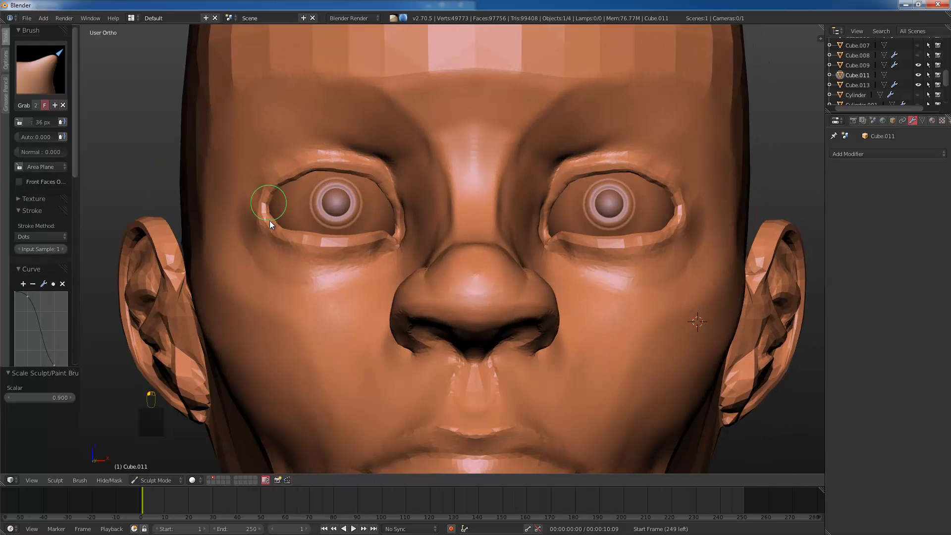
Step: Build up the outer brow ridges above the eyes with the Inflate brush at 63 px
middle_click_drag(270, 224, 280, 206)
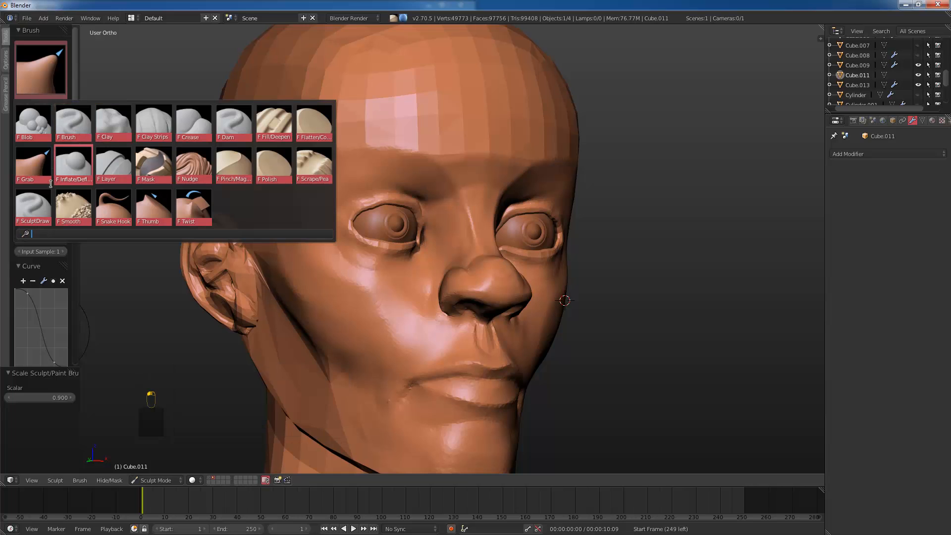
left_click(73, 165)
middle_click_drag(342, 164, 371, 162)
key("bracketright")
key("bracketright")
key("bracketright")
key("bracketright")
key("bracketright")
key("bracketright")
key("bracketright")
key("bracketright")
key("bracketright")
key("bracketright")
key("bracketright")
key("bracketright")
key("bracketright")
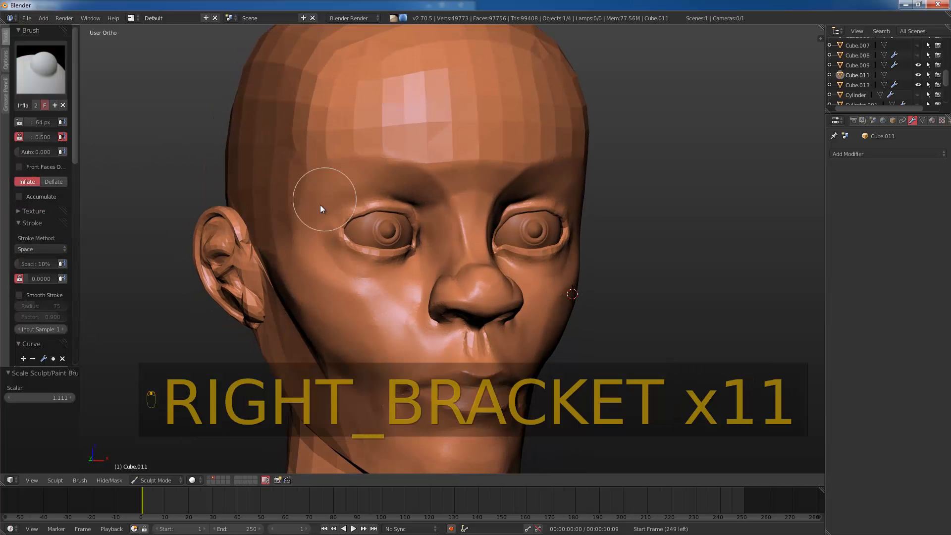
key("bracketleft")
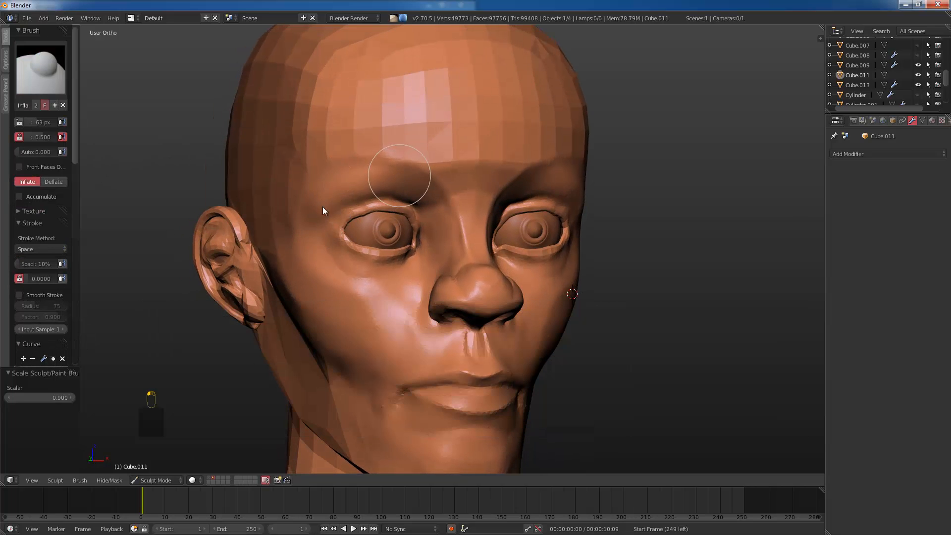
mouse_move(322, 211)
left_mouse_down()
mouse_move(398, 177)
mouse_move(346, 191)
mouse_move(354, 174)
left_mouse_up()
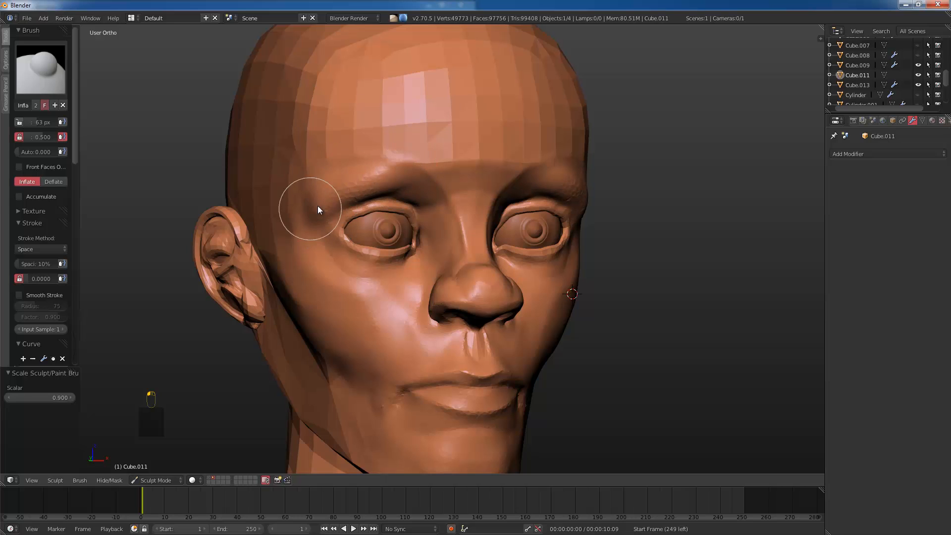
key("bracketright")
Step: Flatten the bulges at the outer ends of the brows with the Polish brush at 50 px
left_click(41, 69)
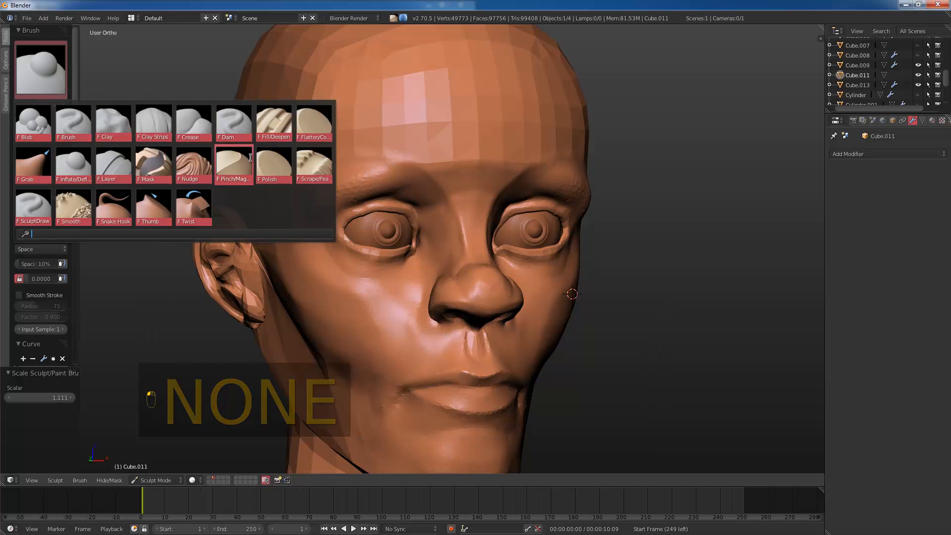
left_click(274, 166)
key("bracketleft")
key("bracketleft")
key("bracketleft")
key("bracketleft")
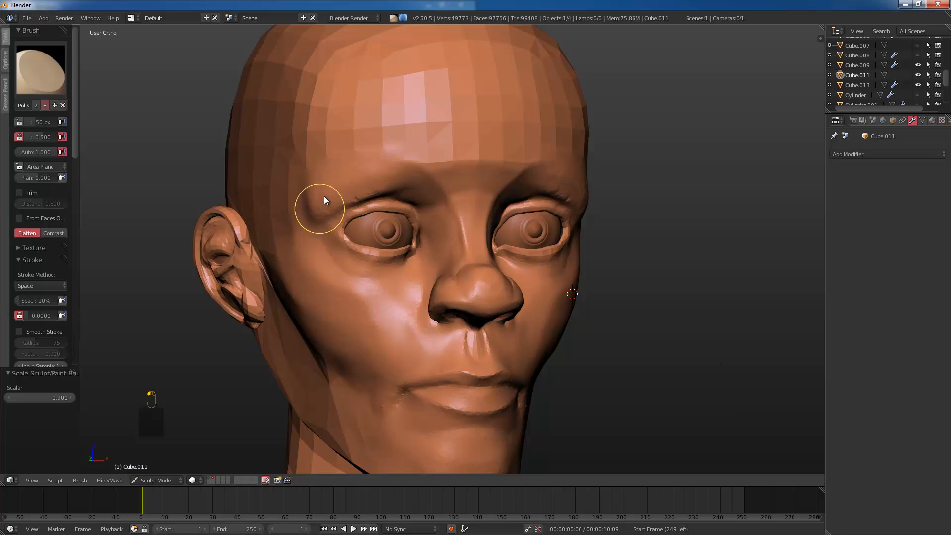
mouse_move(325, 200)
left_mouse_down()
mouse_move(316, 224)
mouse_move(311, 186)
mouse_move(313, 203)
left_mouse_up()
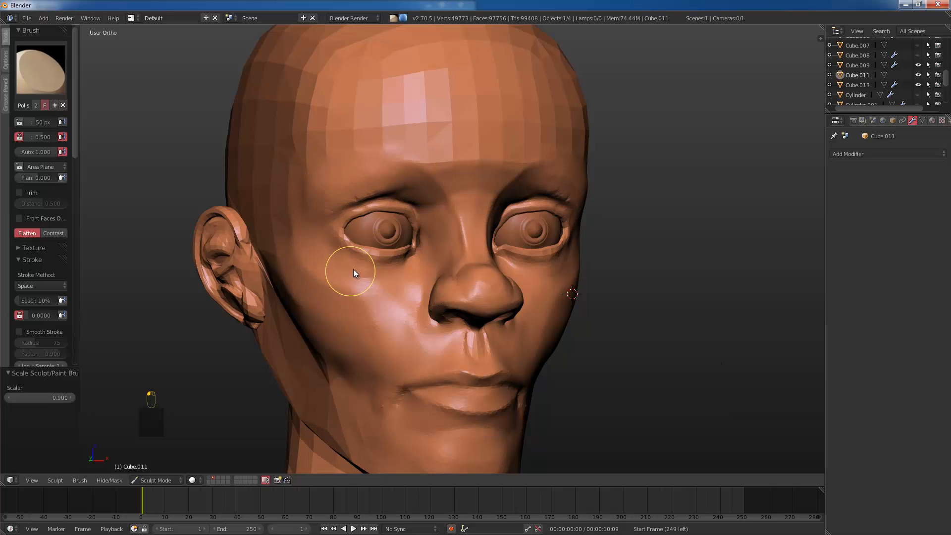
Step: Polish the lower eyelid rims down into the cheeks with the brush reduced to 32 px
key("bracketleft")
key("bracketleft")
key("bracketleft")
key("bracketleft")
key("bracketleft")
key("bracketleft")
left_click_drag(355, 253, 390, 257)
middle_click_drag(345, 230, 343, 250)
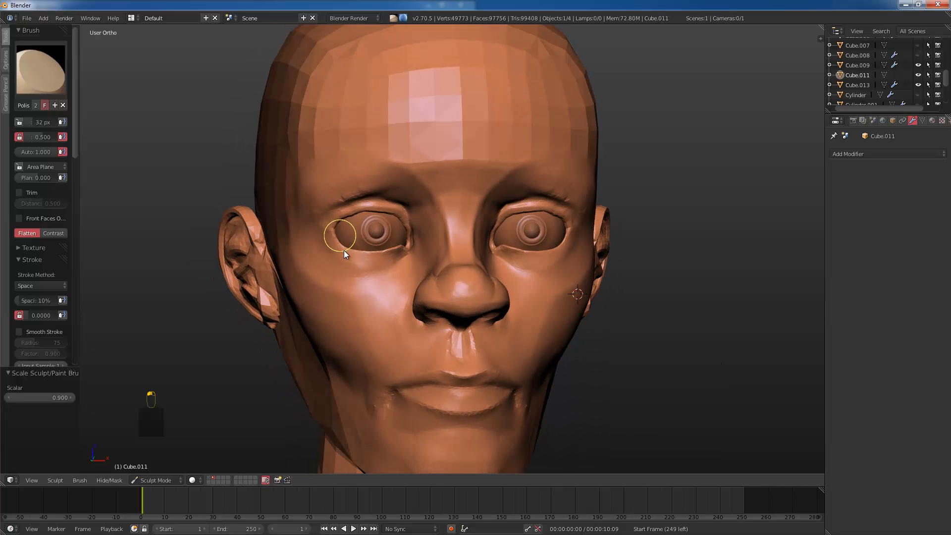
Step: Smooth the upper and lower eyelid rims around the eyeballs at 32 px, viewed close from the front
key("shift")
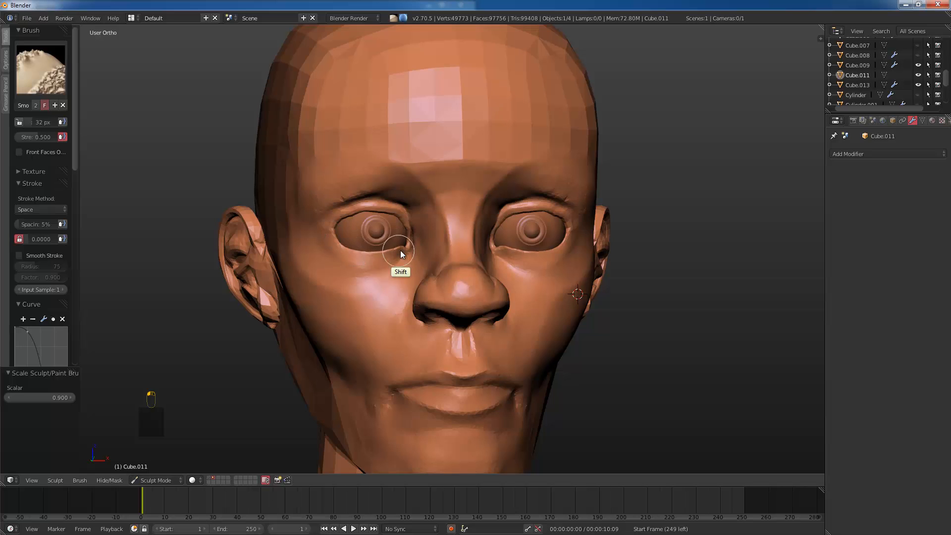
key("KP_1")
middle_click_drag(363, 237, 368, 250)
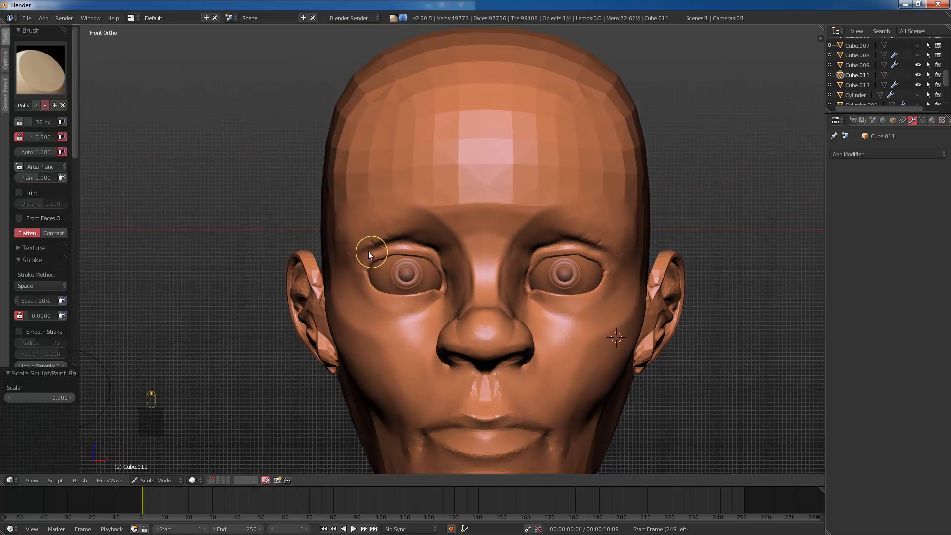
scroll(368, 251, "up", 4)
key("shift")
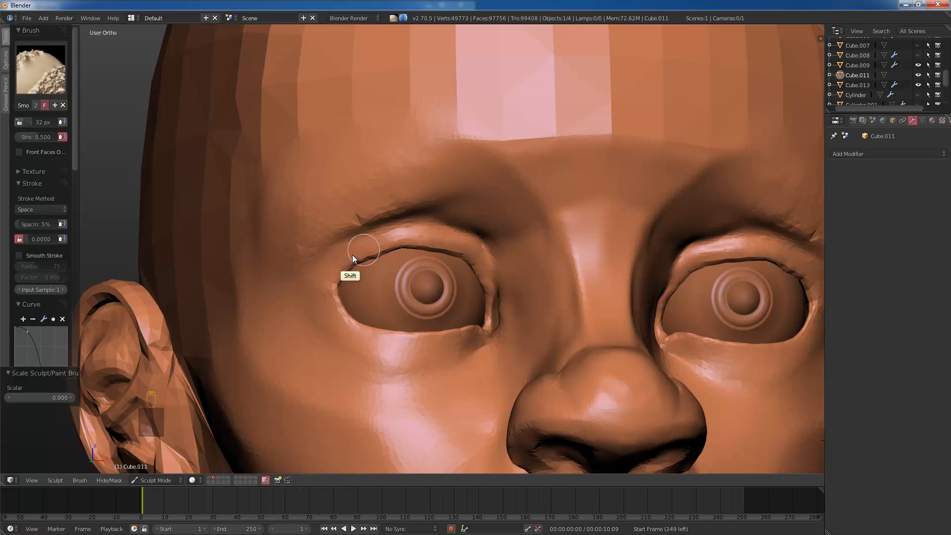
left_click_drag(352, 254, 443, 254, "shift")
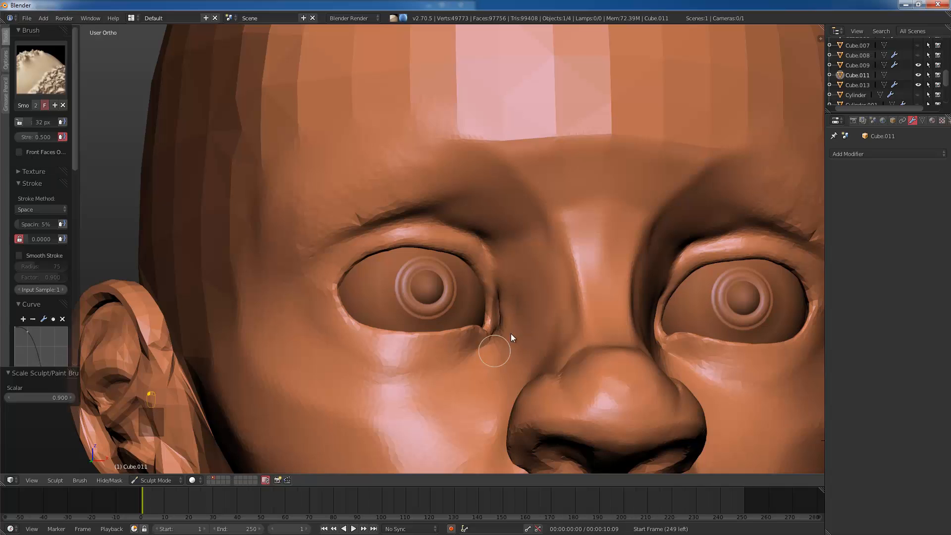
mouse_move(511, 333)
middle_mouse_down()
mouse_move(471, 344)
mouse_move(503, 329)
mouse_move(501, 319)
middle_mouse_up()
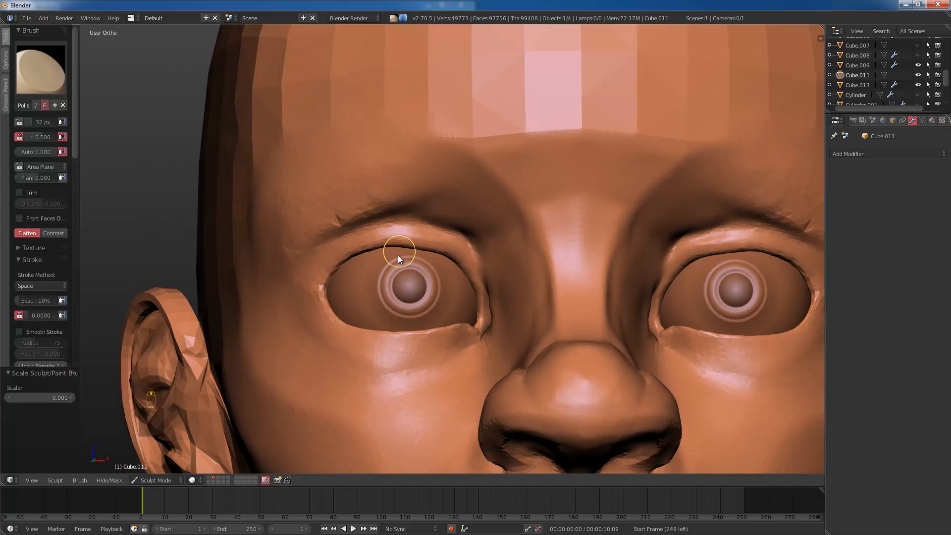
Step: Adjust the inner edges of the eyelids with the Grab brush at 101 px
key("g")
key("bracketleft")
key("bracketright")
key("bracketright")
key("bracketright")
key("bracketright")
key("bracketright")
key("bracketright")
key("bracketright")
key("bracketright")
key("bracketright")
key("bracketright")
key("bracketright")
key("bracketright")
key("bracketright")
key("bracketright")
key("bracketright")
key("bracketright")
key("bracketright")
key("bracketright")
key("bracketright")
key("bracketright")
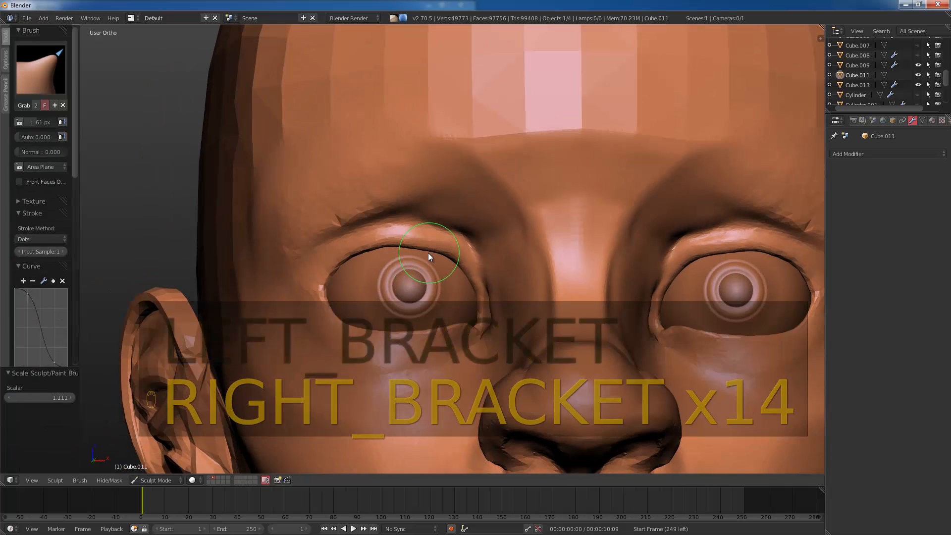
key("bracketright")
key("bracketright")
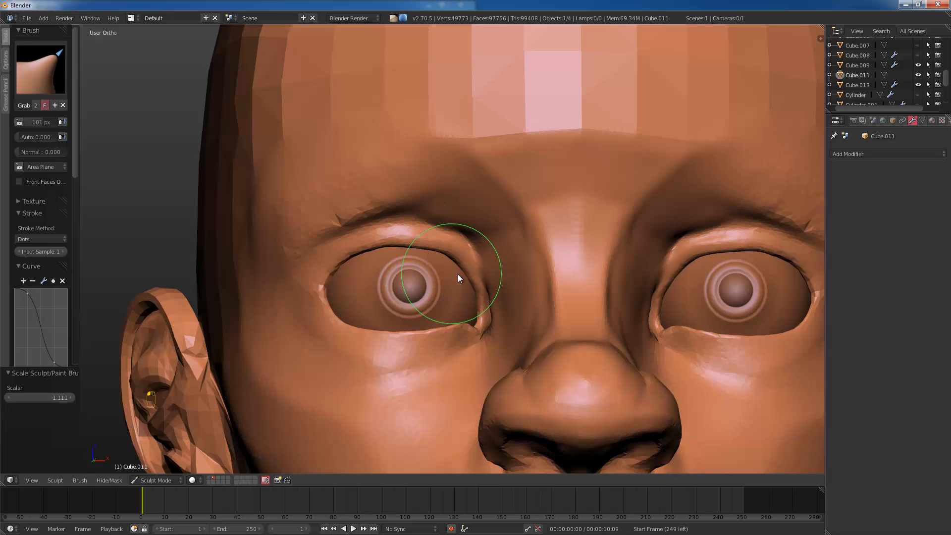
left_click_drag(465, 279, 466, 279)
Step: Flatten the inner eye corners beside the nose with the Polish brush at 40 px and smooth the surrounding lids
middle_click_drag(471, 287, 526, 311)
key("bracketleft")
key("bracketleft")
key("bracketleft")
key("bracketleft")
key("bracketleft")
left_click(49, 68)
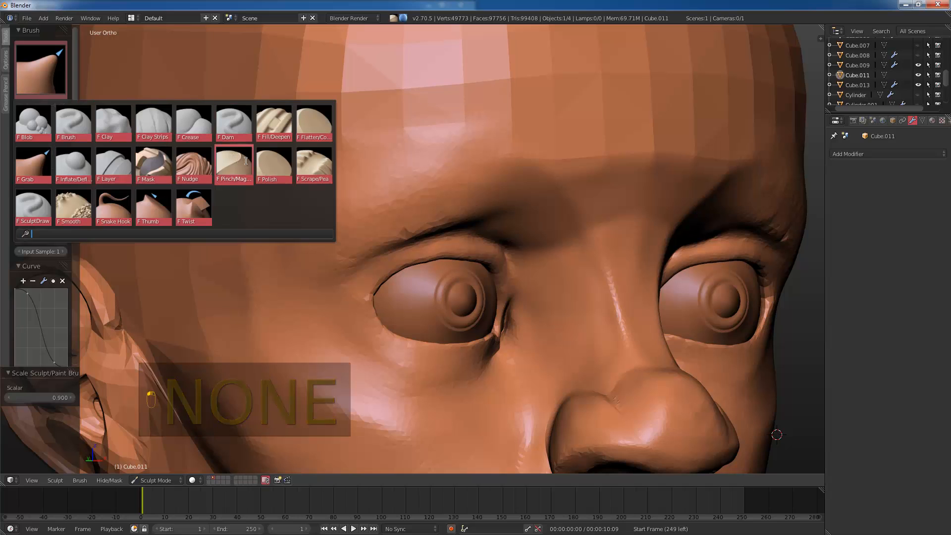
left_click(270, 161)
key("bracketleft")
key("bracketleft")
key("bracketleft")
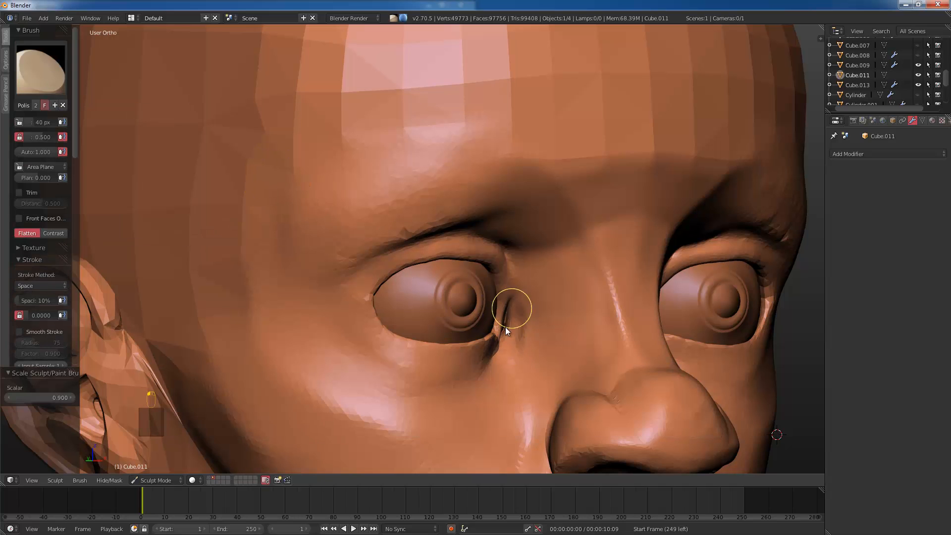
left_click_drag(514, 281, 516, 361)
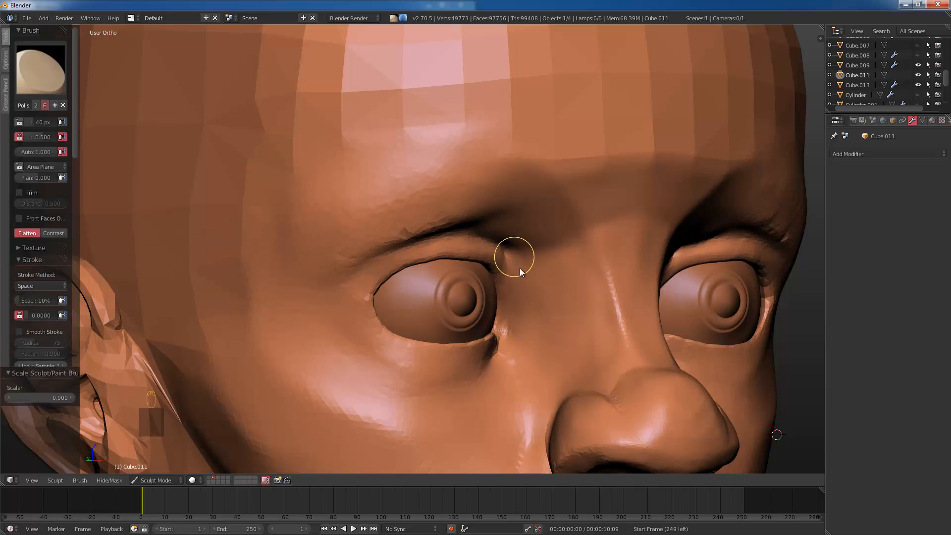
mouse_move(520, 268)
middle_mouse_down()
mouse_move(468, 271)
mouse_move(500, 297)
middle_mouse_up()
mouse_move(506, 322)
left_mouse_down("shift")
mouse_move(509, 302)
mouse_move(494, 327)
mouse_move(478, 248)
left_mouse_up("shift")
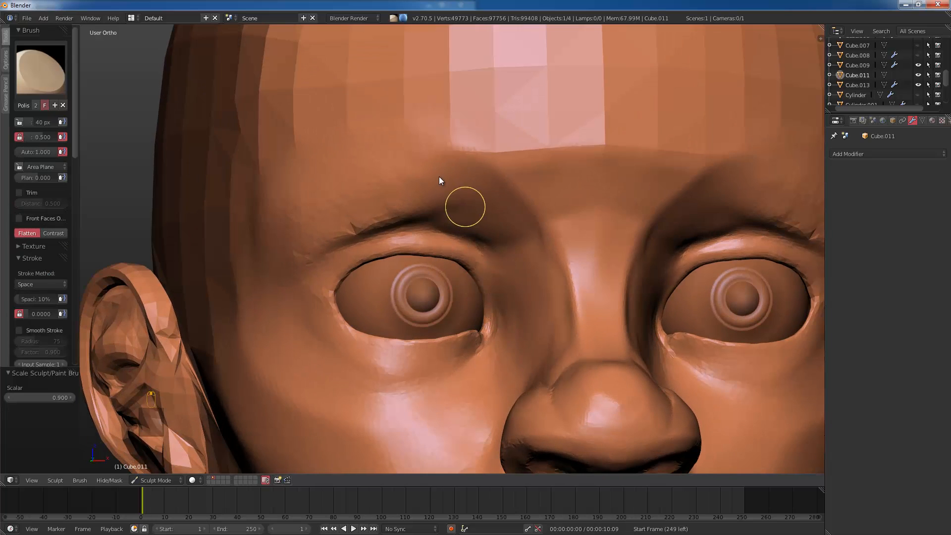
Step: Polish the brow area above the eyes with the brush enlarged to 53 px
middle_click_drag(439, 176, 452, 183)
key("bracketright")
key("bracketright")
key("bracketright")
key("bracketright")
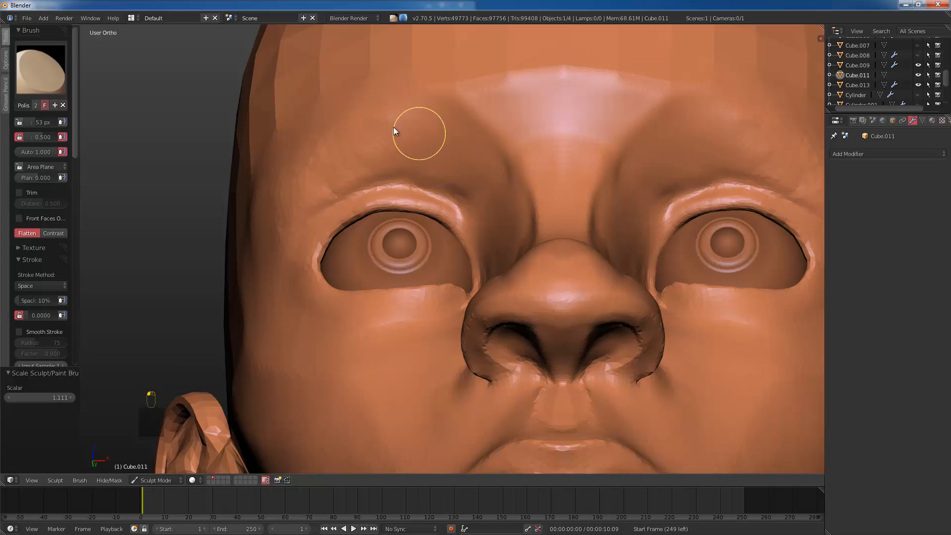
middle_click_drag(395, 132, 405, 191)
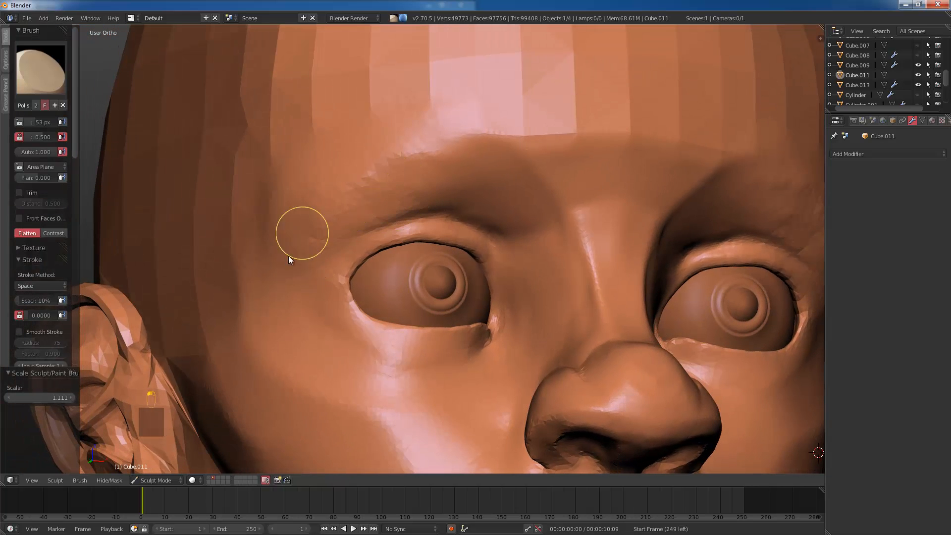
Step: Switch to the Dam brush and reshape its falloff curve into a steep, narrow drop
left_click(43, 59)
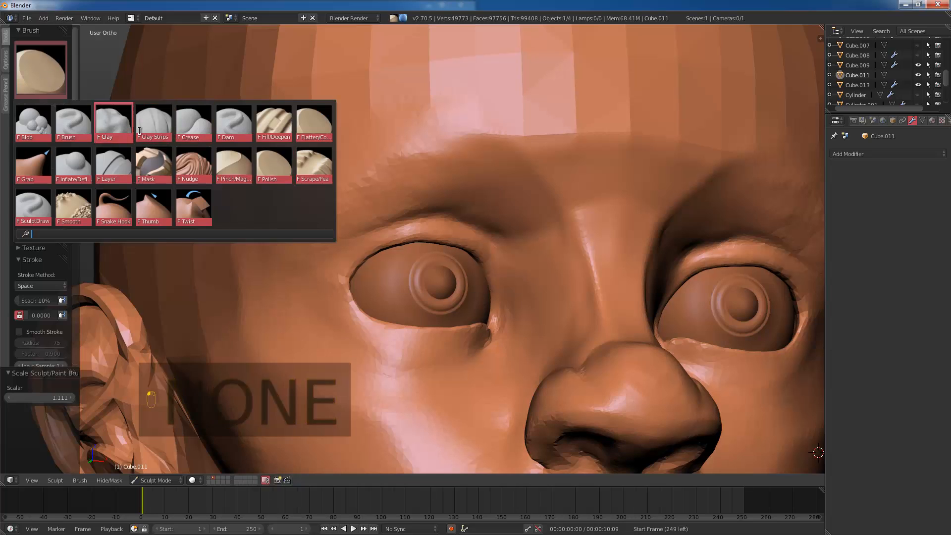
left_click(233, 126)
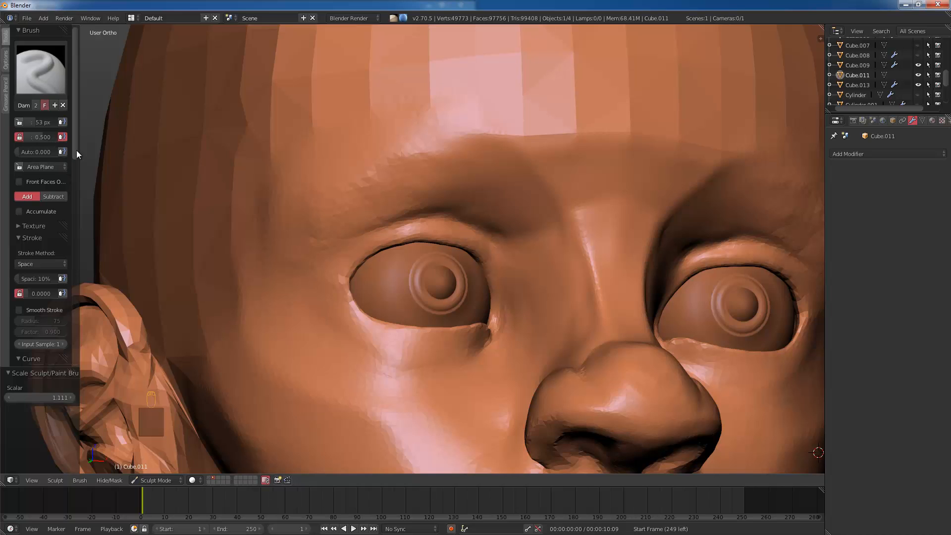
mouse_move(76, 150)
left_mouse_down()
mouse_move(76, 166)
mouse_move(73, 132)
left_mouse_up()
left_click(34, 87)
left_click(61, 115)
left_click(45, 70)
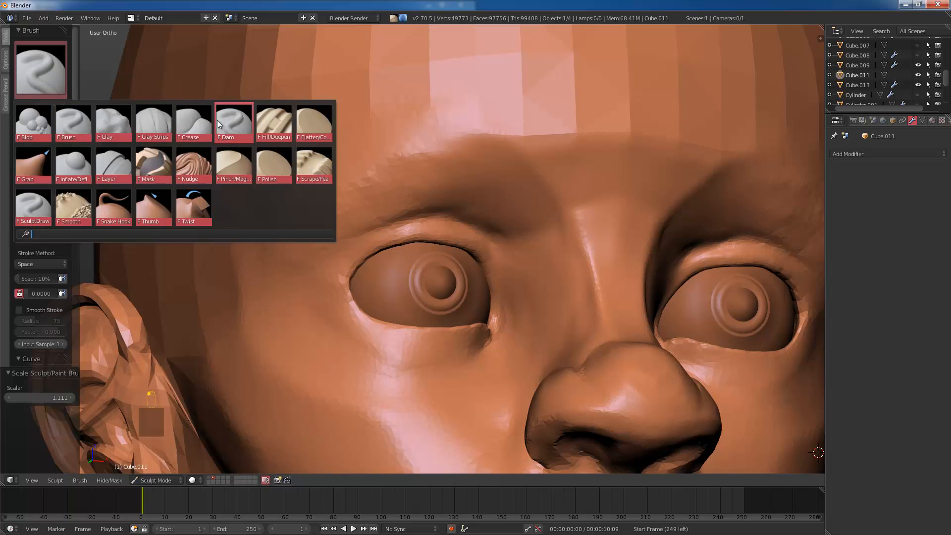
left_click(23, 102)
left_click_drag(76, 87, 66, 168)
scroll(39, 179, "down", 2)
left_click_drag(34, 204, 29, 214)
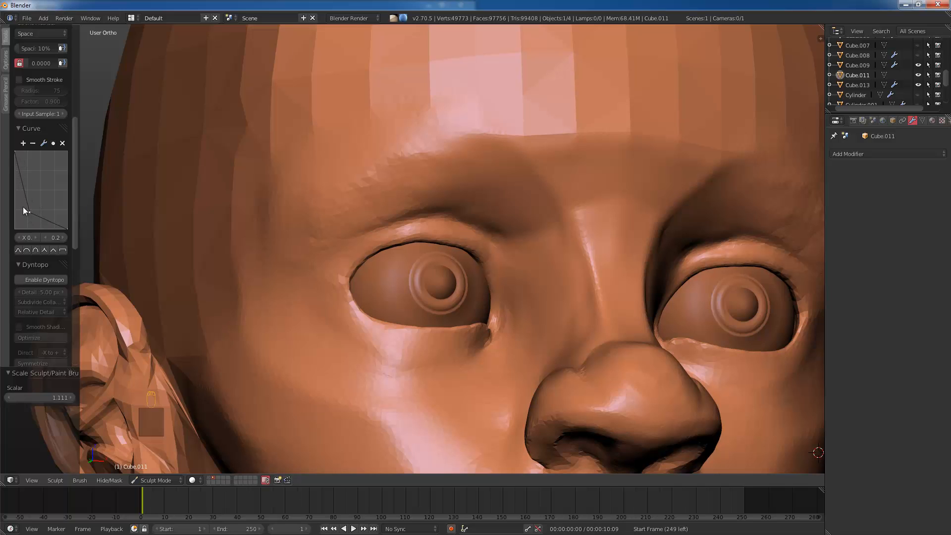
Step: Set the Dam brush to Subtract and reduce its size to 43 px for the upper eyelid creases
middle_click_drag(406, 236, 383, 221)
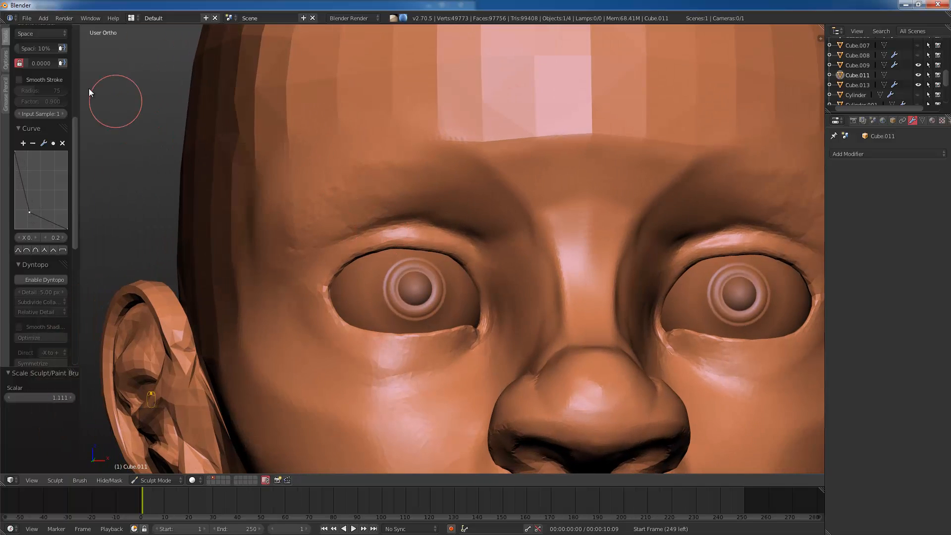
left_click_drag(73, 126, 73, 49)
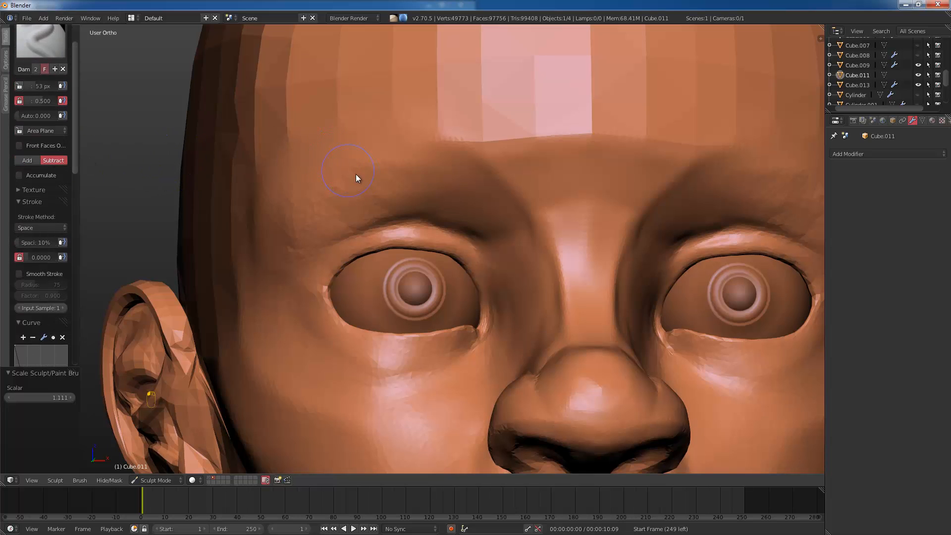
mouse_move(424, 182)
middle_mouse_down()
mouse_move(446, 194)
mouse_move(439, 178)
middle_mouse_up()
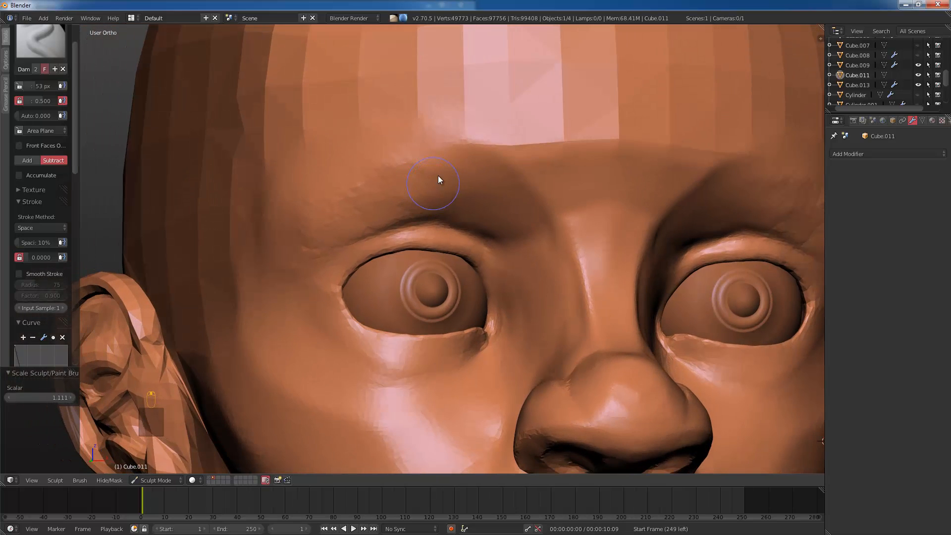
key("f")
left_click(420, 195)
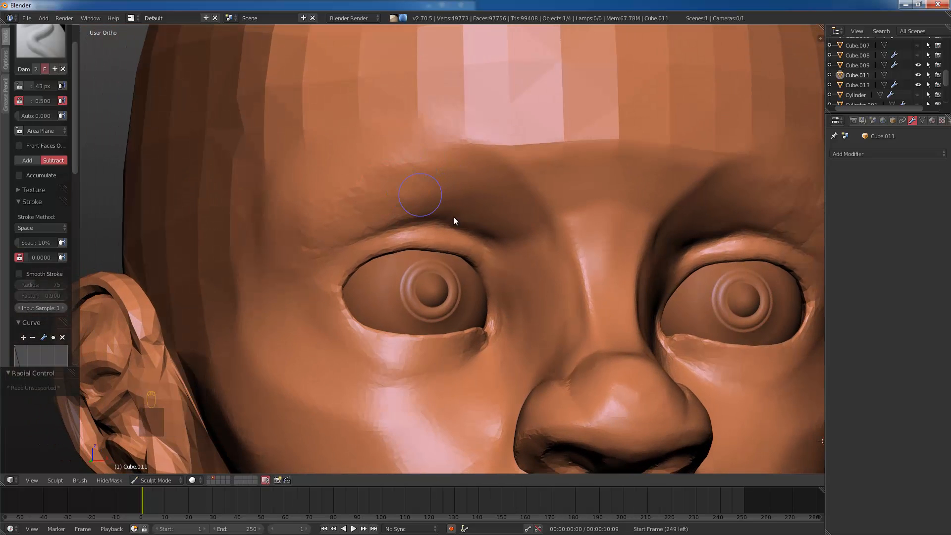
Step: Try to carve the upper eyelid crease with freehand Dam brush strokes
mouse_move(498, 266)
left_mouse_down()
mouse_move(460, 230)
mouse_move(403, 224)
mouse_move(331, 262)
mouse_move(415, 231)
mouse_move(521, 245)
mouse_move(366, 230)
mouse_move(306, 269)
left_mouse_up()
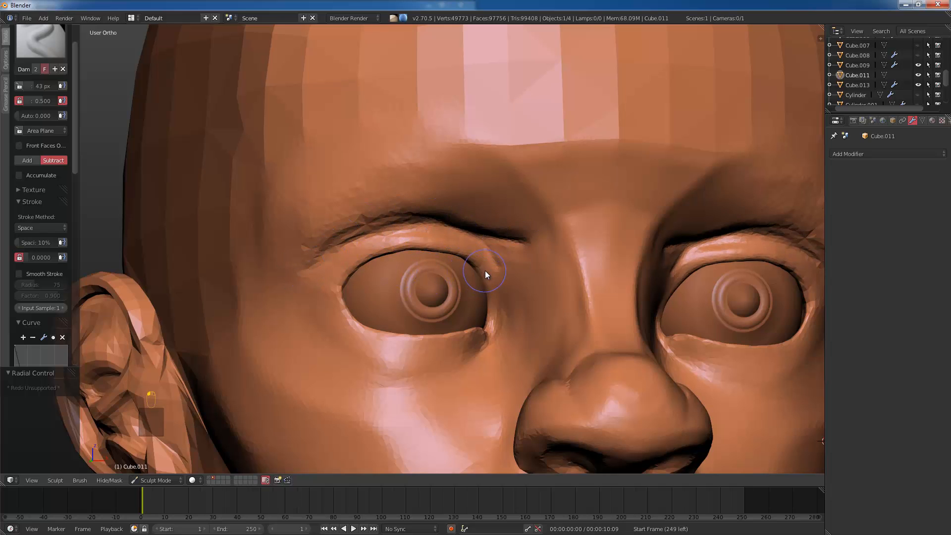
middle_click_drag(478, 255, 456, 231)
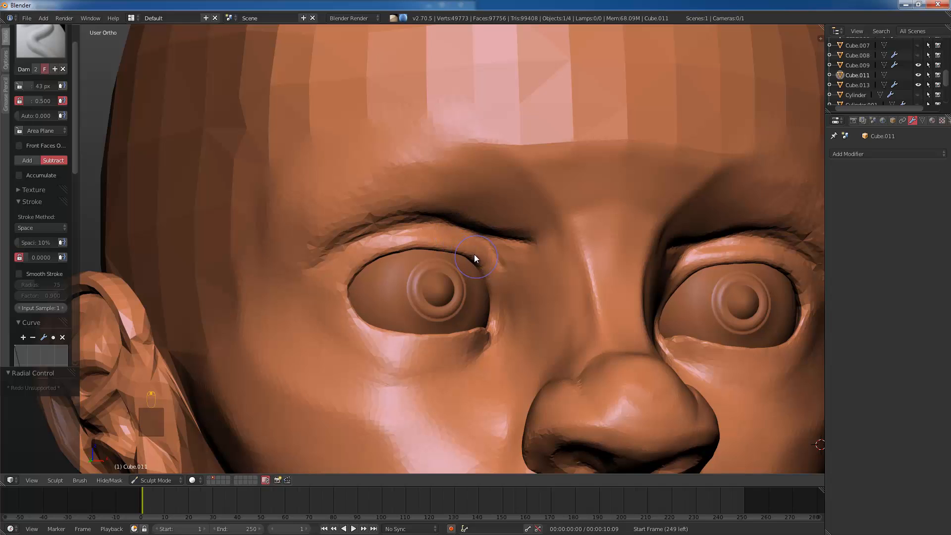
key("ctrl+z")
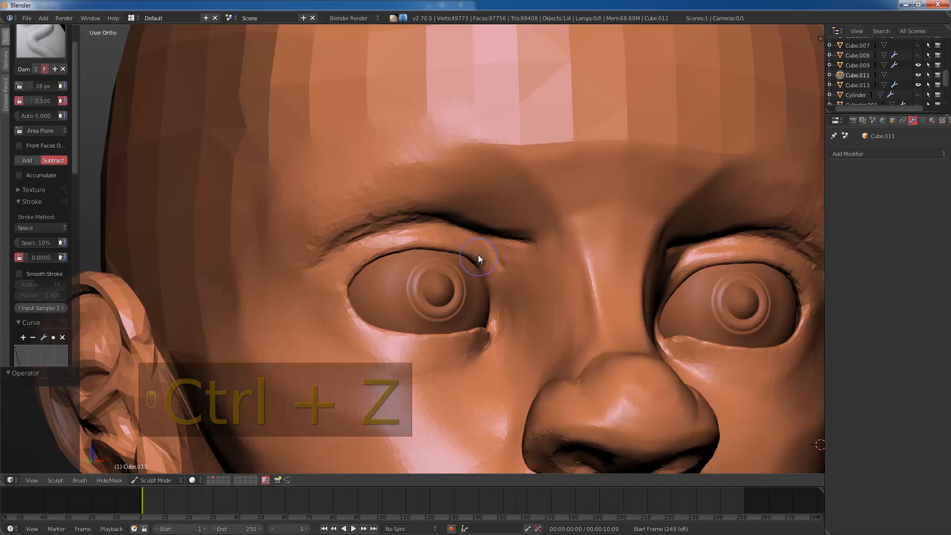
key("ctrl+z")
key("ctrl+z")
key("ctrl+z")
key("ctrl+z")
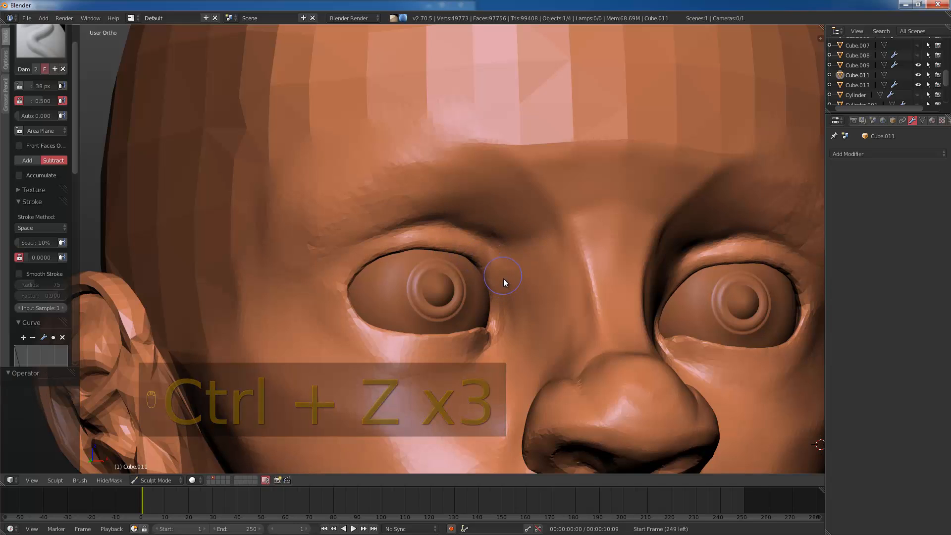
Step: Enable Smooth Stroke and carve the upper eyelid crease from the inner to the outer corner with the 38 px Dam brush
key("shift")
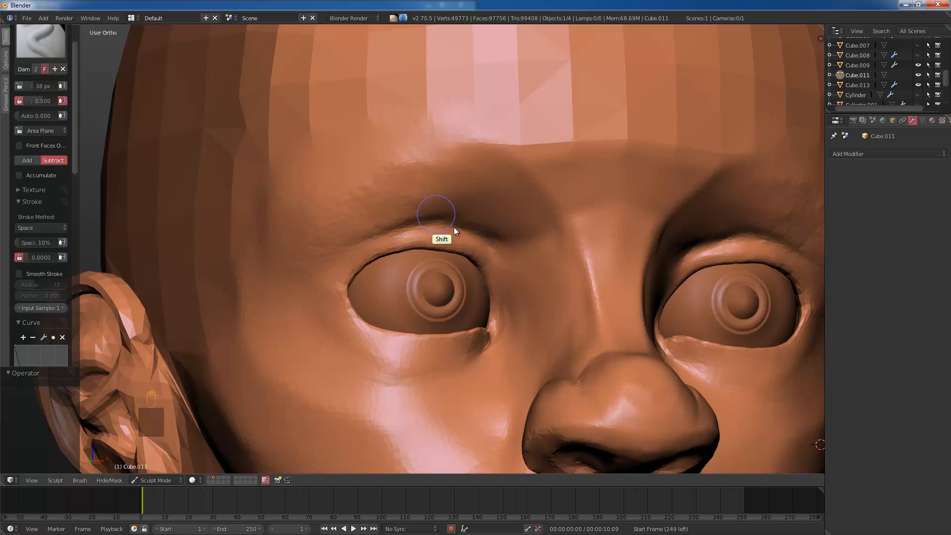
key("shift+s")
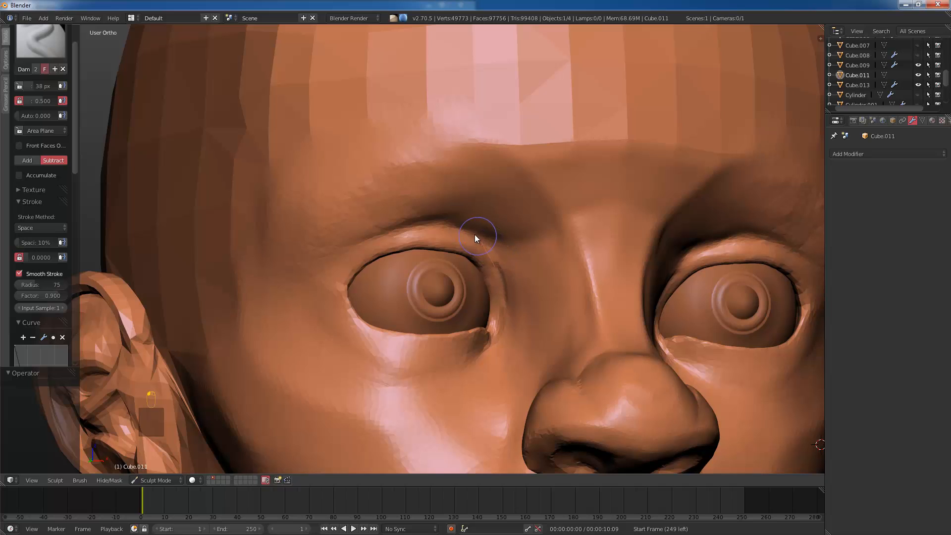
mouse_move(443, 232)
left_mouse_down()
mouse_move(425, 224)
mouse_move(352, 255)
mouse_move(317, 284)
mouse_move(444, 290)
left_mouse_up()
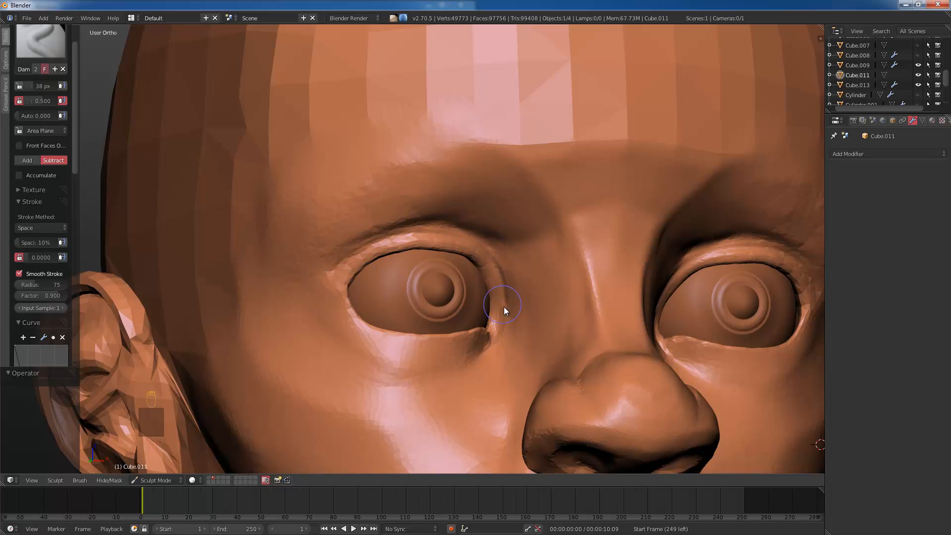
mouse_move(502, 271)
left_mouse_down()
mouse_move(484, 240)
mouse_move(452, 218)
mouse_move(410, 213)
mouse_move(295, 301)
left_mouse_up()
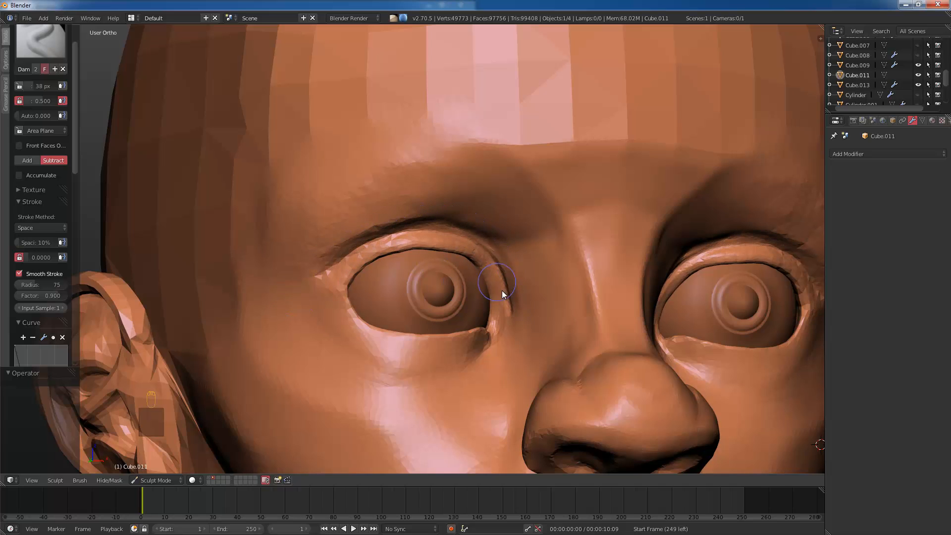
mouse_move(503, 281)
left_mouse_down()
mouse_move(471, 219)
mouse_move(419, 211)
mouse_move(348, 243)
mouse_move(305, 280)
left_mouse_up()
mouse_move(509, 245)
left_mouse_down()
mouse_move(420, 222)
mouse_move(350, 237)
mouse_move(298, 282)
left_mouse_up()
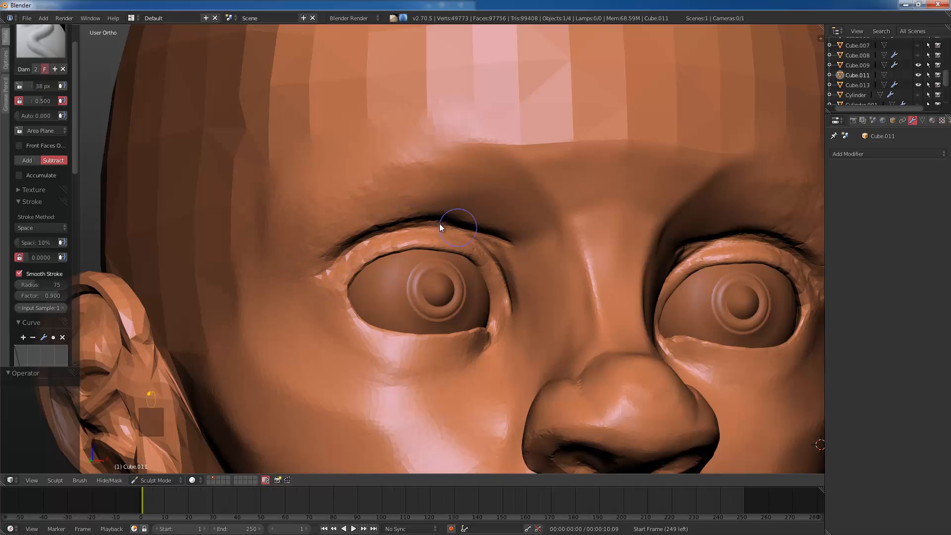
mouse_move(439, 224)
left_mouse_down()
mouse_move(372, 222)
mouse_move(314, 254)
mouse_move(287, 300)
left_mouse_up()
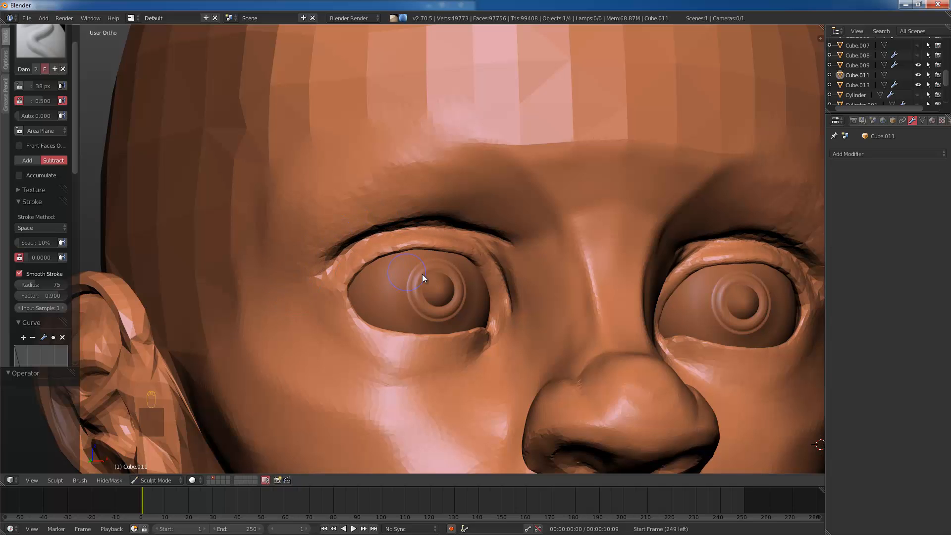
Step: Raise the upper eyelid rim below the crease with inverted Dam strokes at 34 px
mouse_move(422, 274)
middle_mouse_down()
mouse_move(390, 280)
mouse_move(452, 258)
mouse_move(465, 277)
middle_mouse_up()
key("bracketleft")
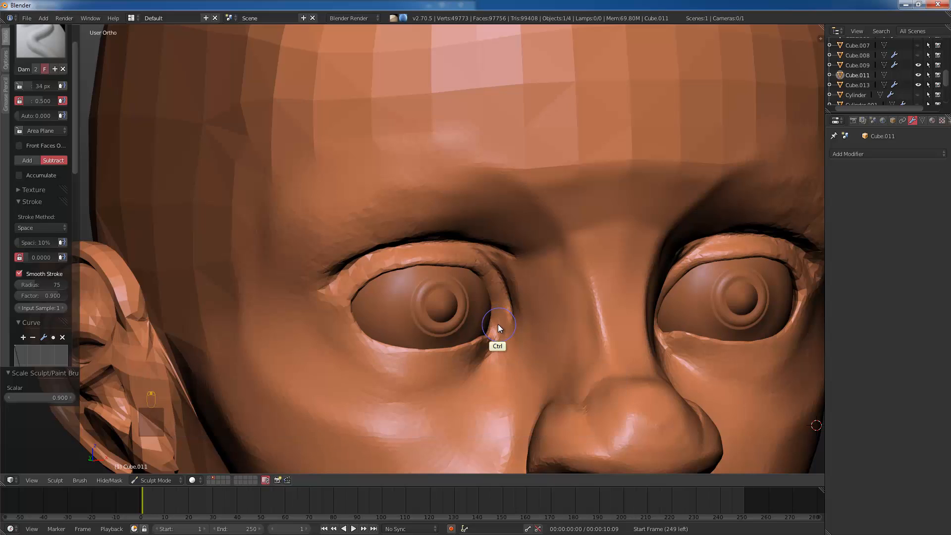
left_click_drag(499, 331, 495, 289, "ctrl")
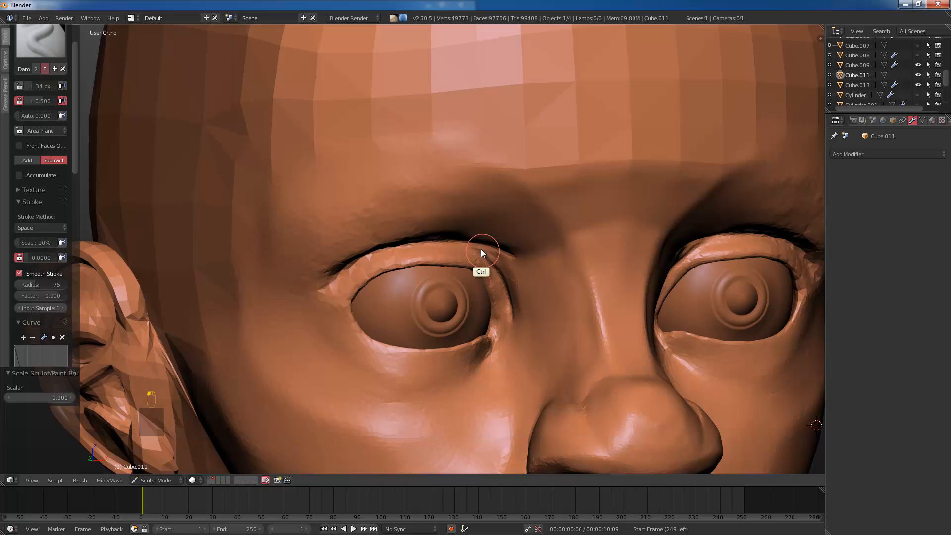
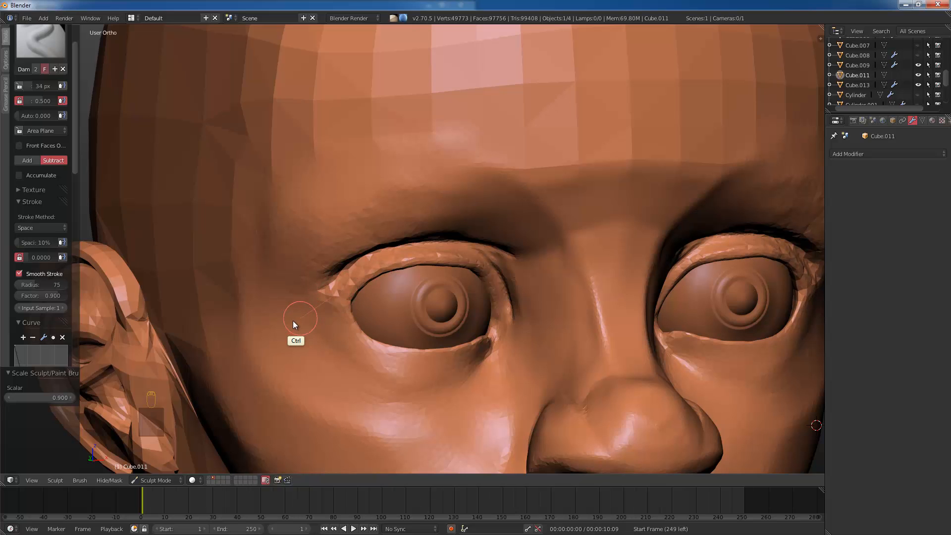
Step: Enlarge the Dam brush to 41 px and carve a short crease outward from the outer eye corner
middle_click_drag(343, 309, 407, 316)
key("bracketright")
key("bracketright")
key("bracketright")
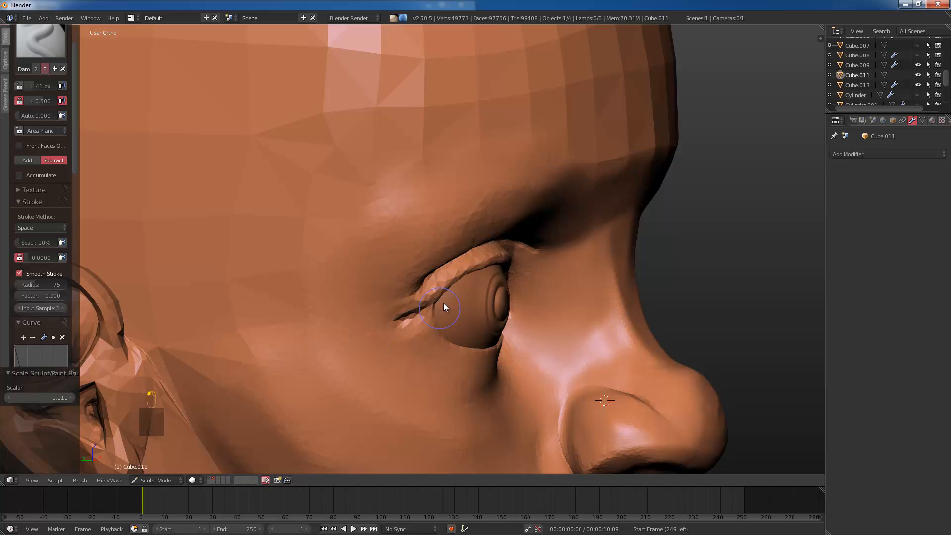
middle_click_drag(358, 334, 307, 306)
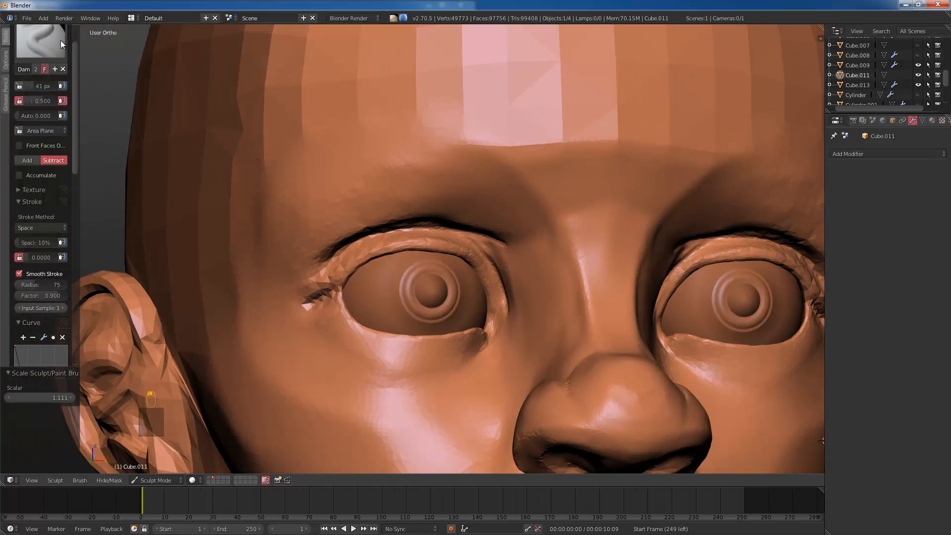
Step: Switch to the Clay Strips brush at 28 px and build up the lower eyelid rim around the eyeball
left_click(40, 42)
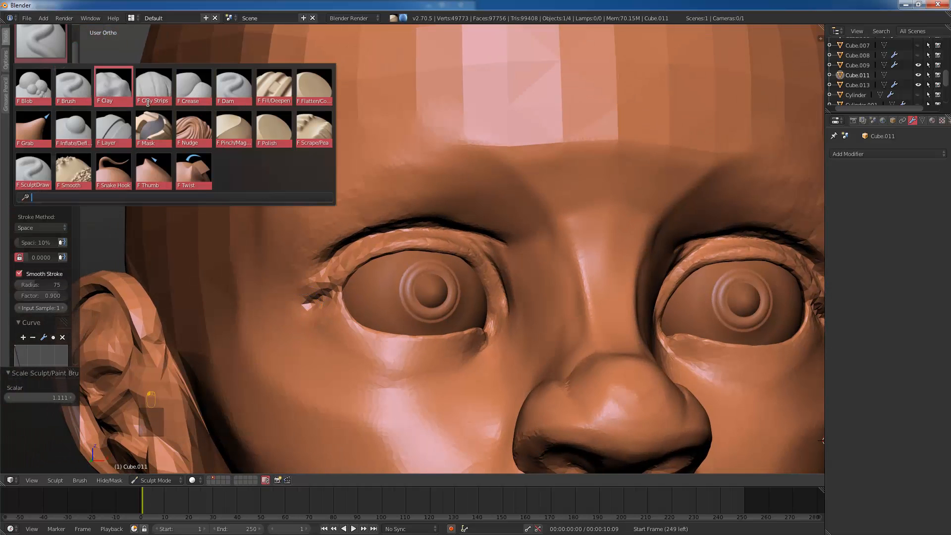
left_click(114, 87)
mouse_move(192, 130)
middle_mouse_down()
mouse_move(275, 180)
mouse_move(298, 213)
middle_mouse_up()
key("bracketleft")
key("bracketleft")
key("bracketleft")
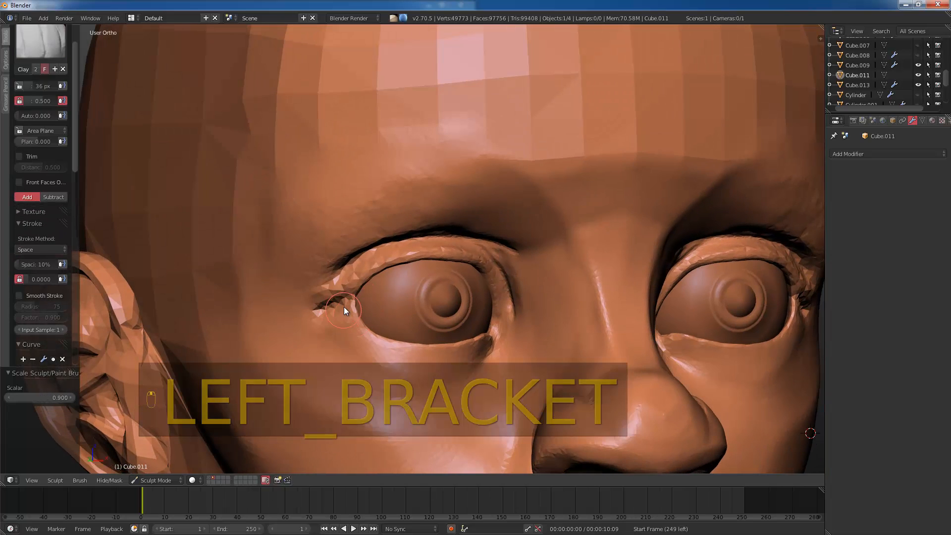
key("bracketleft")
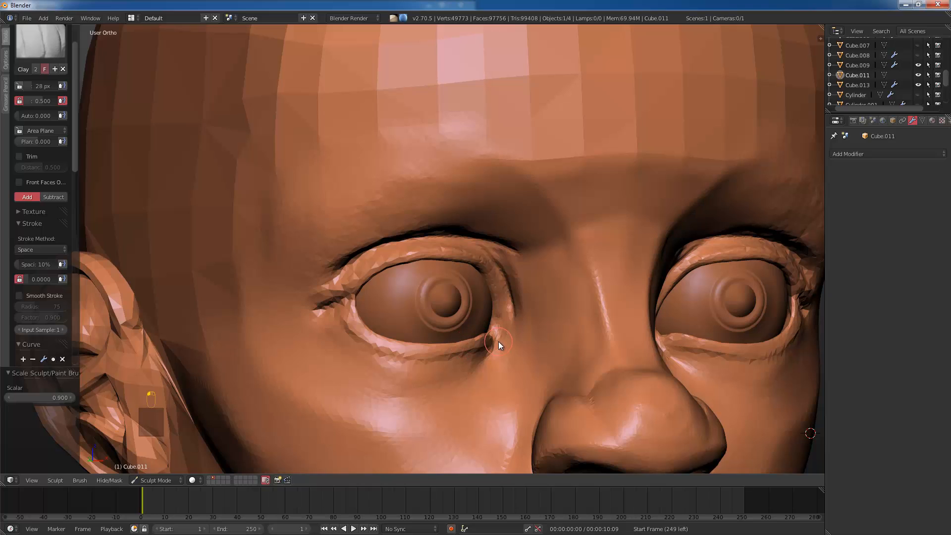
mouse_move(499, 341)
left_mouse_down()
mouse_move(458, 341)
mouse_move(349, 311)
left_mouse_up()
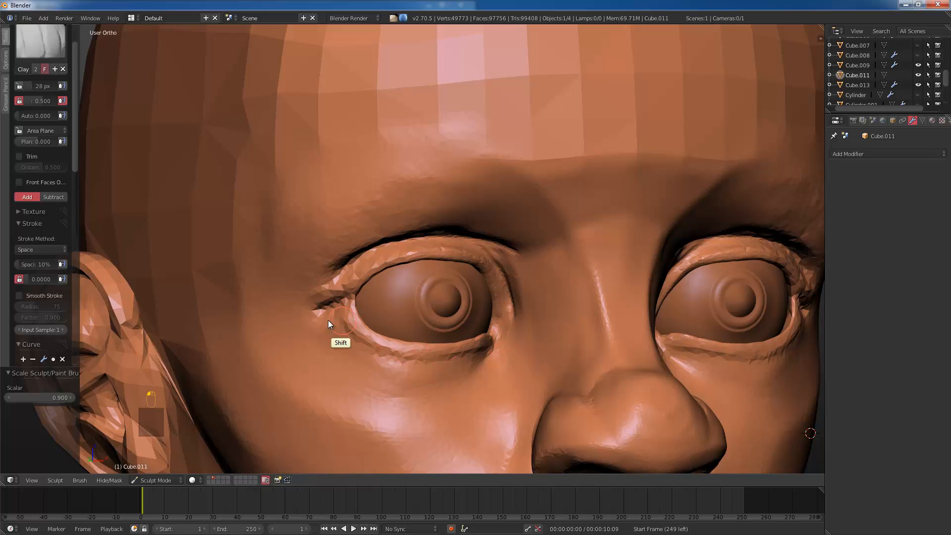
Step: Smooth the upper and lower eyelid surfaces and add clay around the inner eye corner
key("shift")
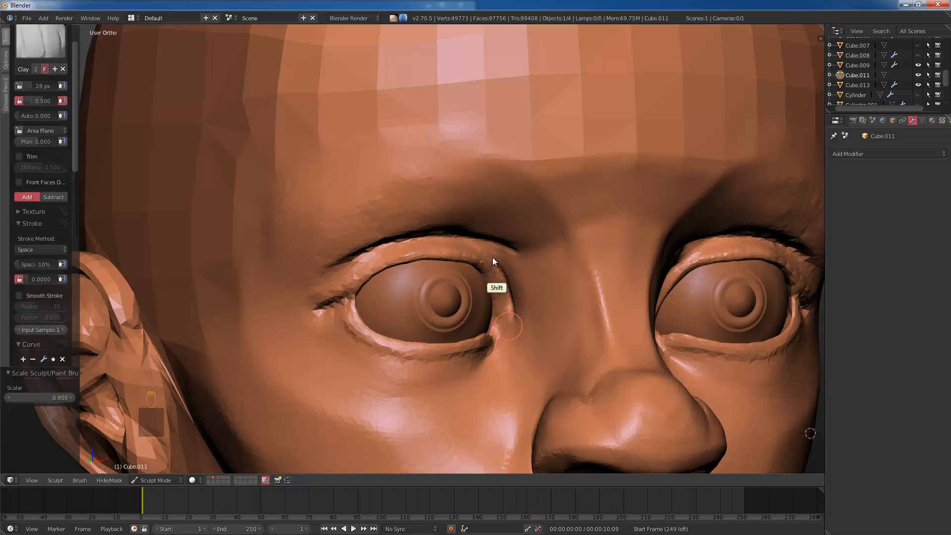
left_click_drag(494, 258, 466, 249, "shift")
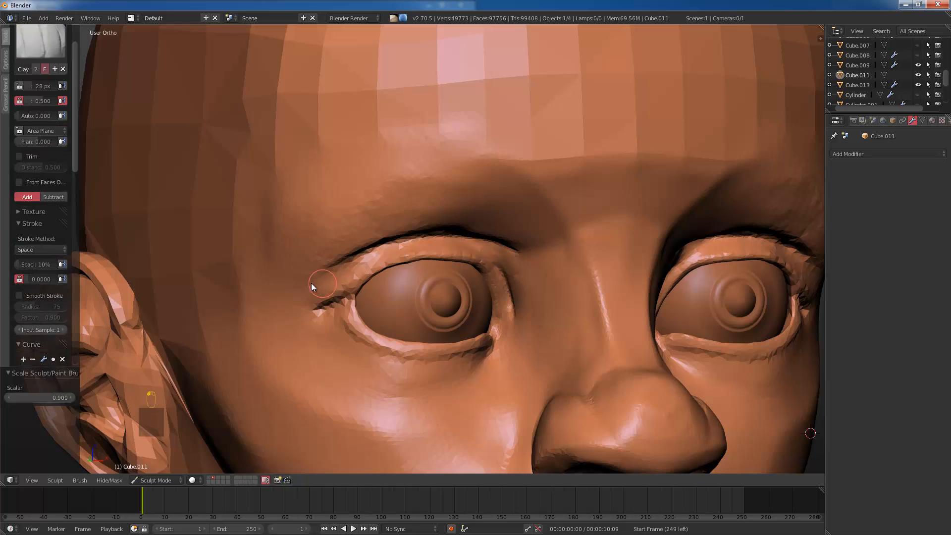
mouse_move(311, 283)
middle_mouse_down()
mouse_move(335, 281)
mouse_move(381, 304)
mouse_move(358, 322)
middle_mouse_up()
key("shift")
key("shift")
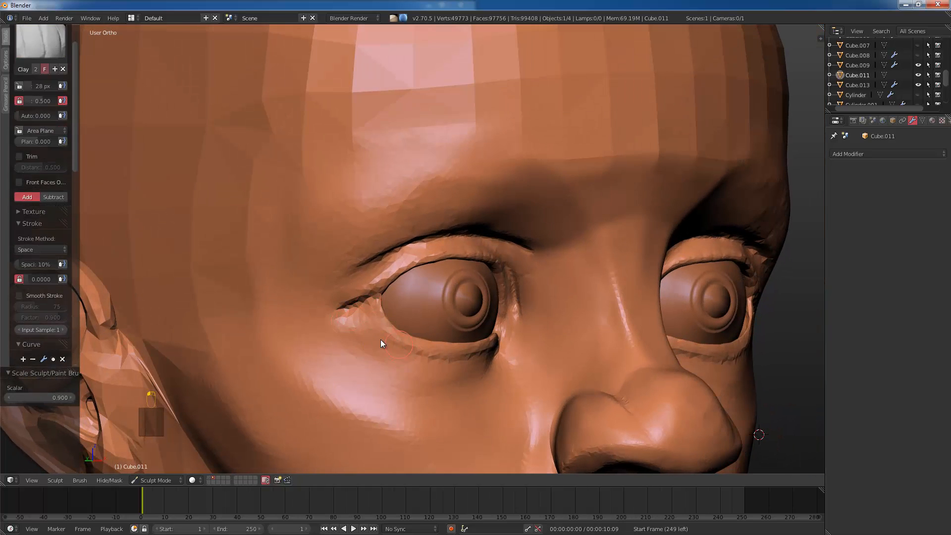
Step: Switch to the Polish brush and enlarge it to 61 px for close work on the eyelids
mouse_move(381, 340)
middle_mouse_down()
mouse_move(382, 349)
mouse_move(379, 329)
mouse_move(91, 85)
middle_mouse_up()
left_click(40, 43)
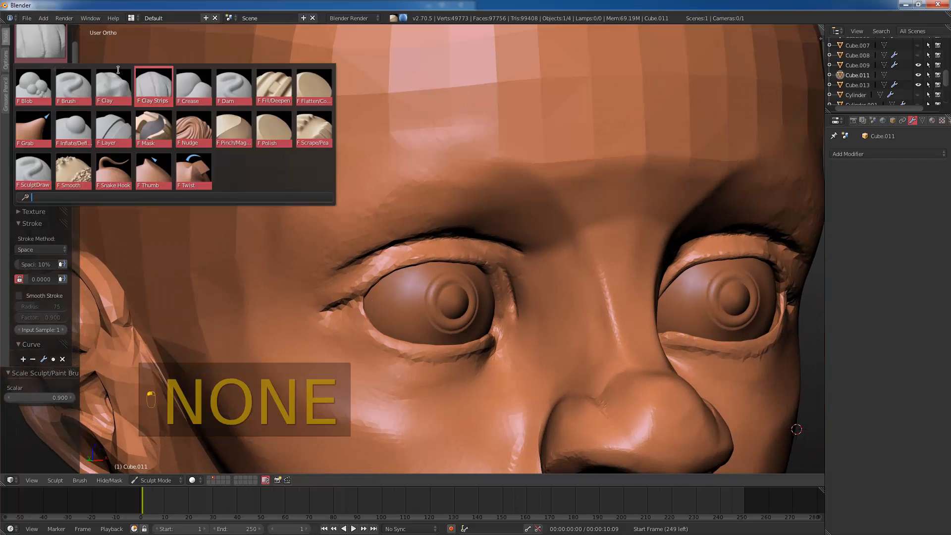
left_click(278, 143)
scroll(442, 272, "up", 6)
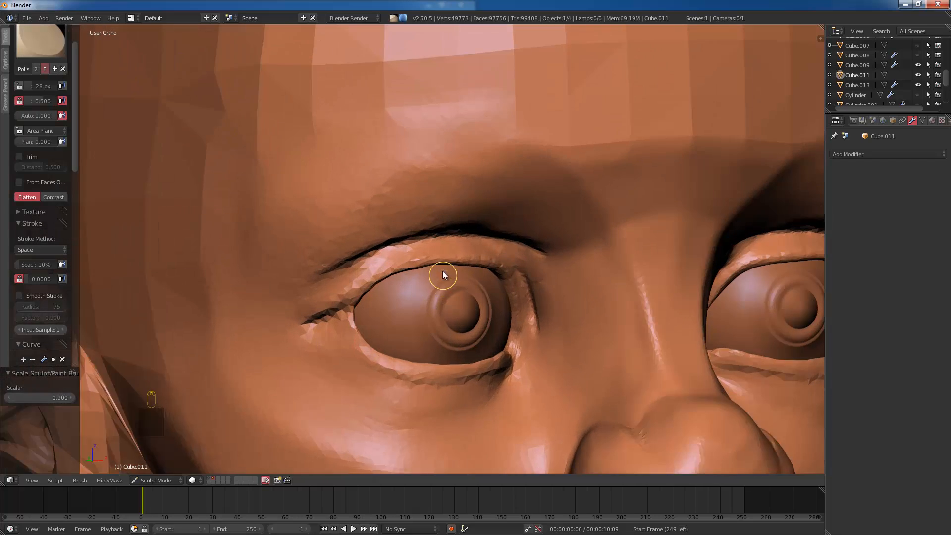
key("bracketright")
key("bracketright")
key("bracketright")
key("bracketright")
key("bracketright")
key("bracketright")
key("bracketright")
key("bracketright")
key("bracketright")
key("bracketright")
key("bracketright")
key("bracketright")
key("bracketright")
key("bracketright")
key("bracketright")
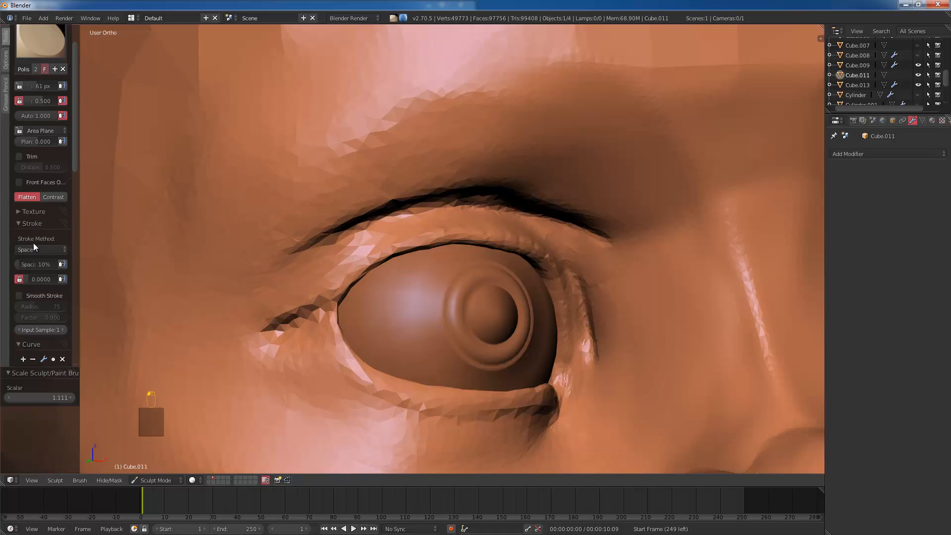
Step: Enable dynamic topology and polish the upper eyelid from the outer corner towards the inner corner
scroll(46, 267, "down", 10)
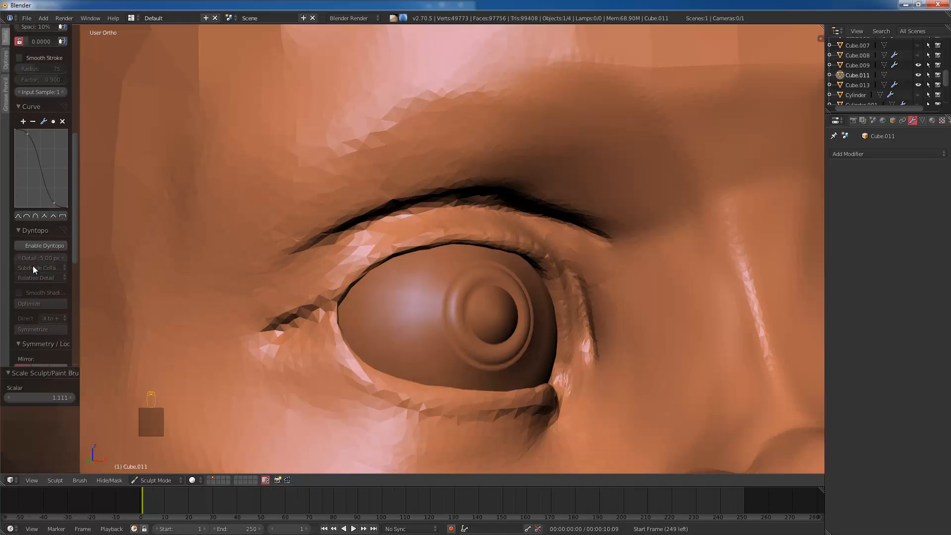
left_click(42, 246)
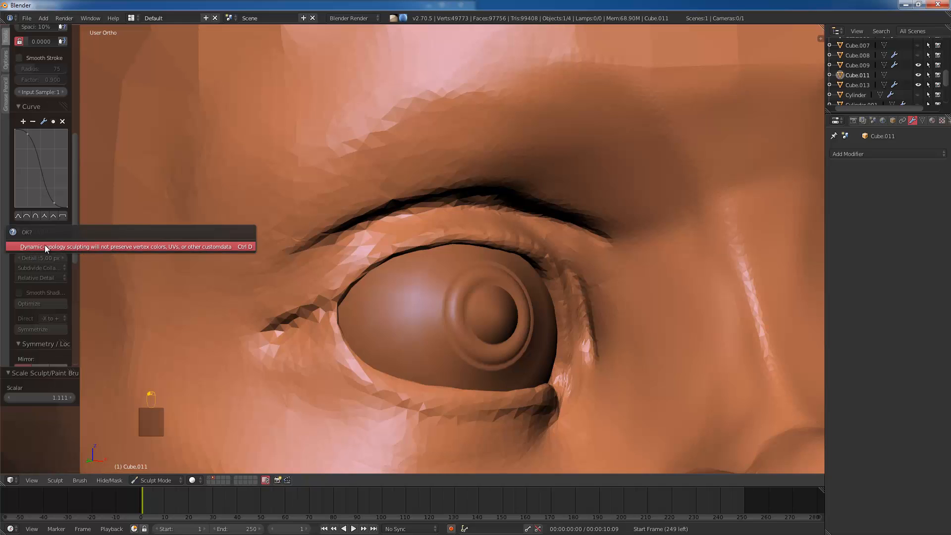
left_click(200, 248)
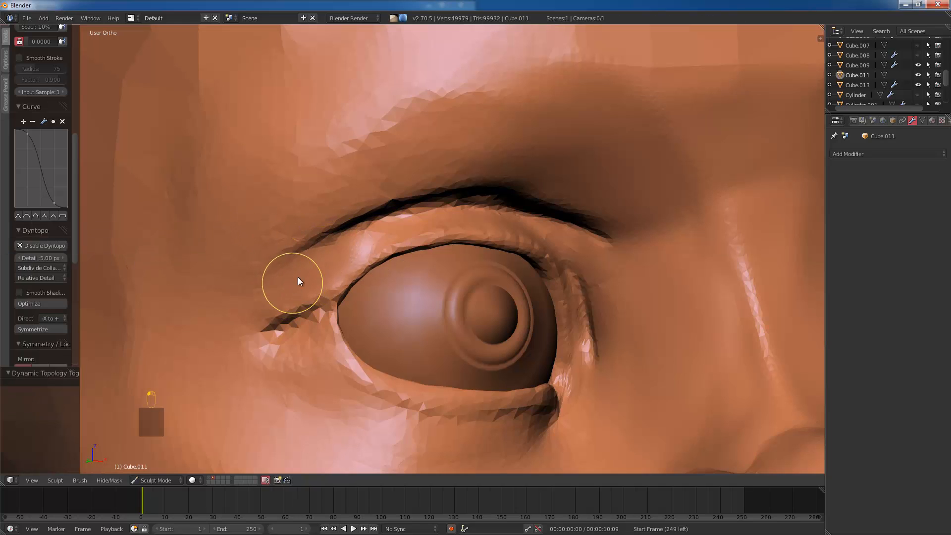
mouse_move(298, 278)
left_mouse_down()
mouse_move(369, 241)
mouse_move(451, 225)
mouse_move(430, 222)
mouse_move(536, 236)
mouse_move(524, 225)
mouse_move(581, 260)
mouse_move(575, 241)
mouse_move(567, 296)
left_mouse_up()
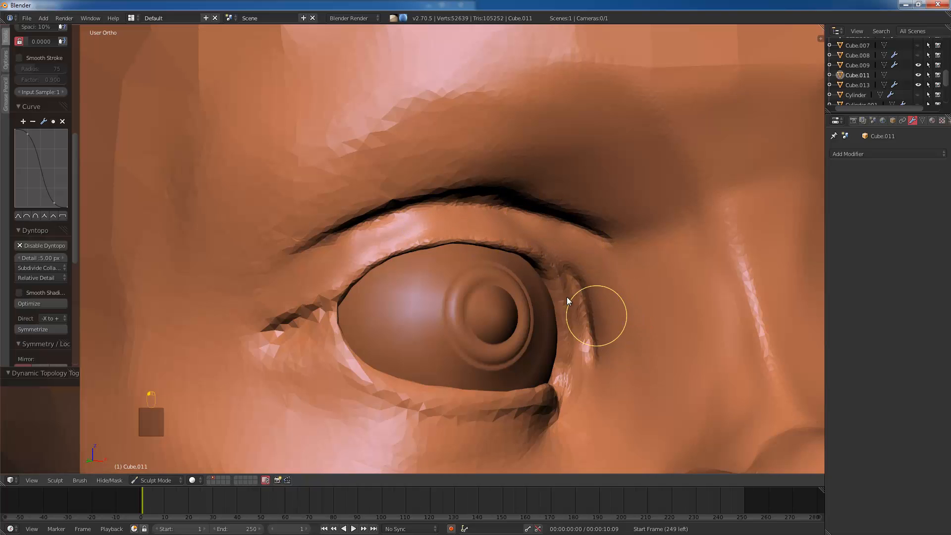
Step: Reduce the Polish brush and flatten the upper lid along its crease and the rough skin at the outer eye corner
middle_click_drag(567, 296, 518, 257)
key("bracketleft")
key("bracketleft")
key("bracketleft")
mouse_move(472, 190)
left_mouse_down()
mouse_move(489, 201)
mouse_move(453, 185)
mouse_move(287, 204)
mouse_move(413, 193)
left_mouse_up()
middle_click_drag(412, 192, 433, 234)
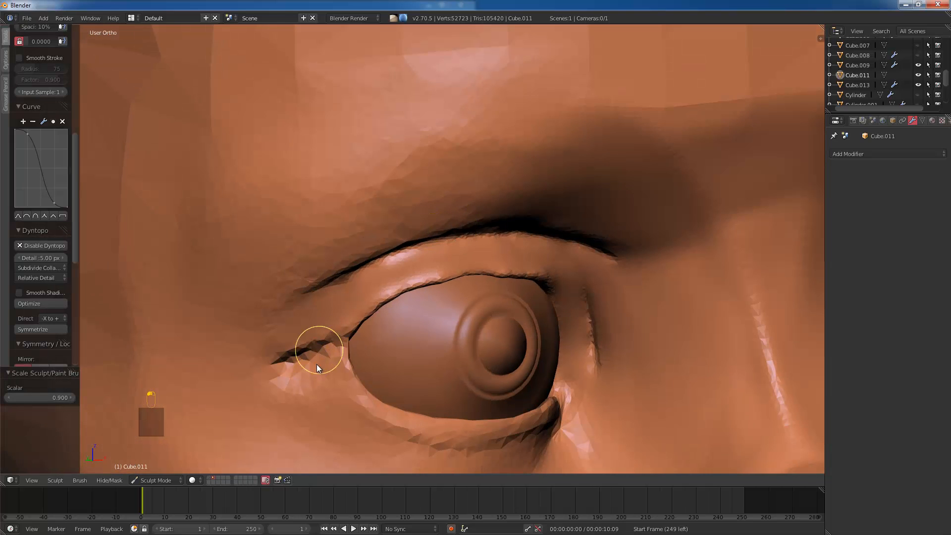
mouse_move(325, 369)
left_mouse_down()
mouse_move(335, 363)
mouse_move(264, 393)
mouse_move(287, 388)
left_mouse_up()
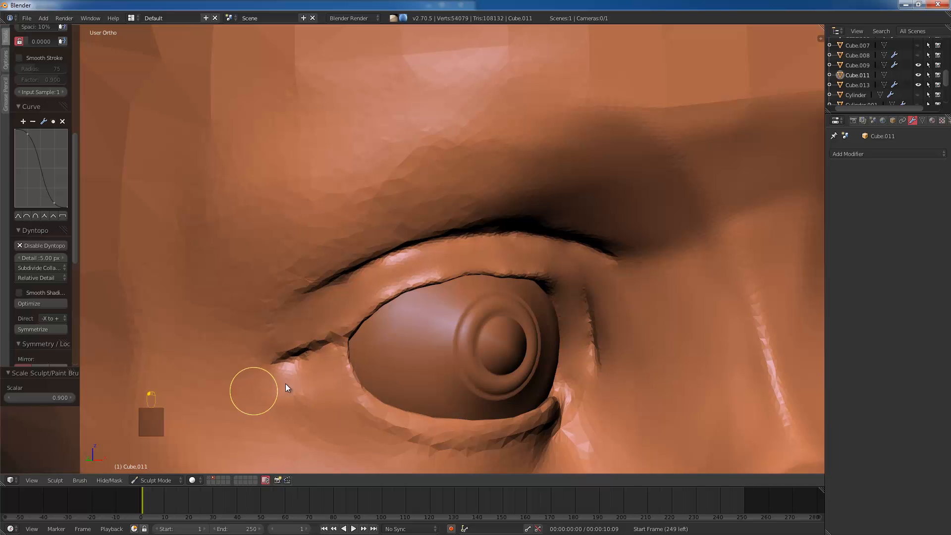
Step: Enlarge the Polish brush and flatten the lower eyelid and the skin beneath the eye
scroll(411, 414, "down", 3)
middle_click_drag(411, 414, 371, 359)
scroll(369, 355, "up", 1)
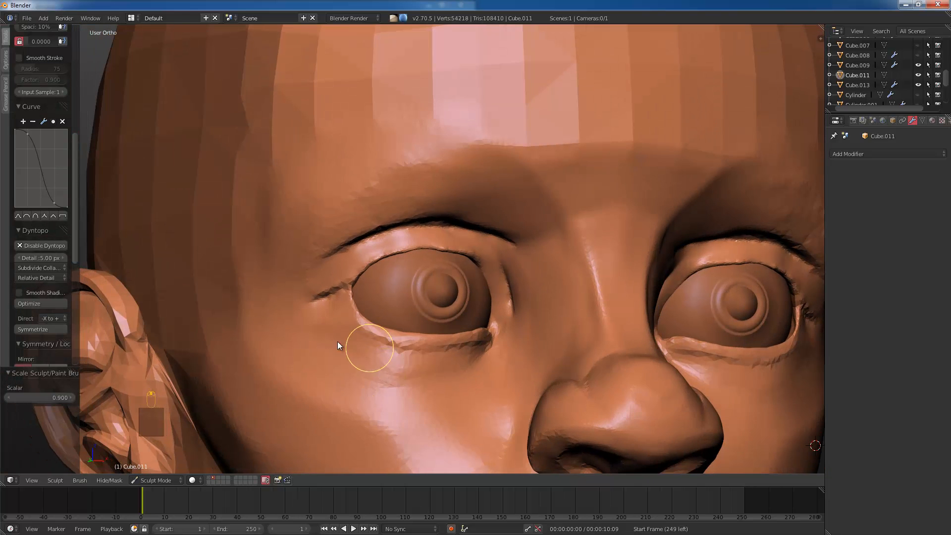
key("bracketright")
key("bracketright")
key("bracketright")
key("bracketright")
key("bracketright")
mouse_move(323, 328)
left_mouse_down()
mouse_move(430, 360)
mouse_move(470, 360)
mouse_move(447, 371)
left_mouse_up()
Step: Shrink the Polish brush and refine the lower lid rim towards the inner eye corner
key("bracketleft")
key("bracketleft")
key("bracketleft")
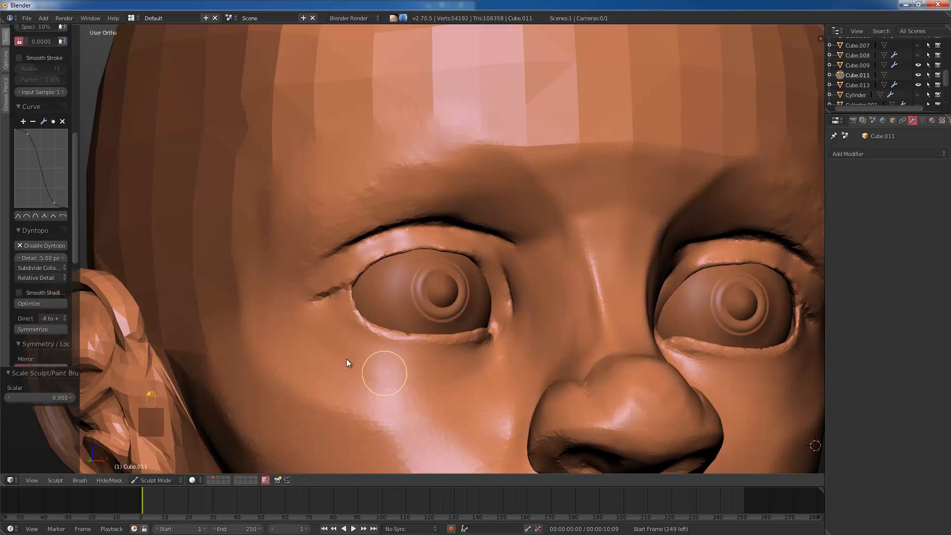
middle_click_drag(390, 351, 366, 364)
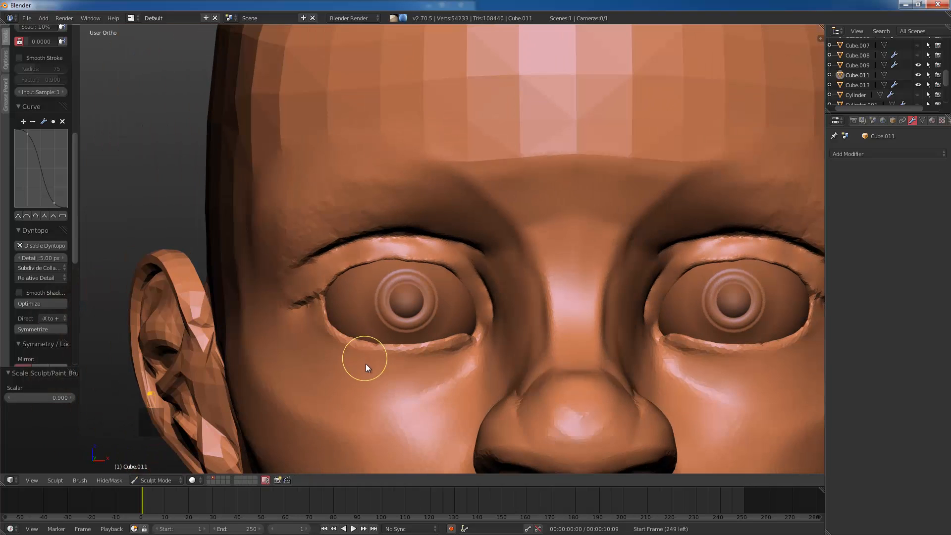
key("bracketleft")
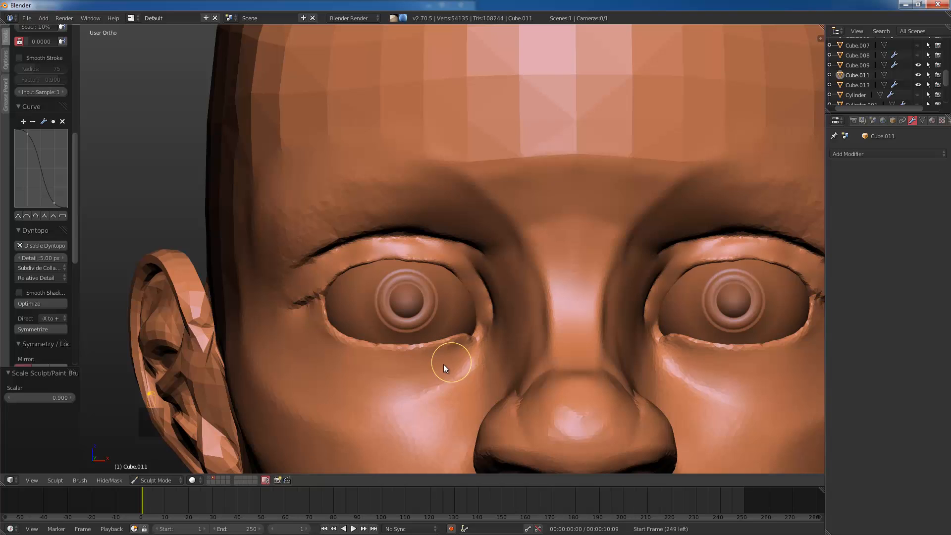
Step: Reduce the Polish brush and polish the upper eyelid rim along the edge of the eyeball towards the outer corner
middle_click_drag(444, 365, 456, 363)
left_click(426, 279)
key("bracketleft")
key("bracketleft")
key("bracketleft")
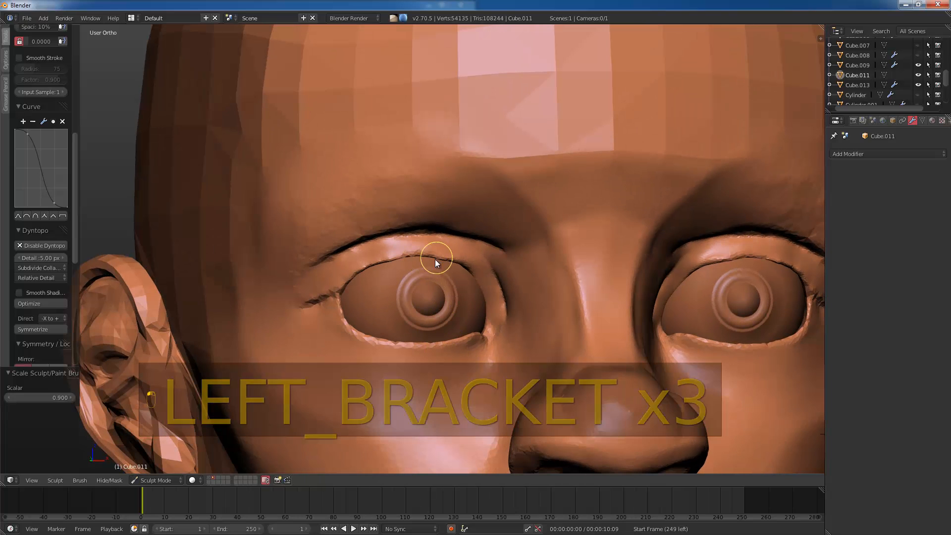
left_click_drag(458, 269, 460, 267)
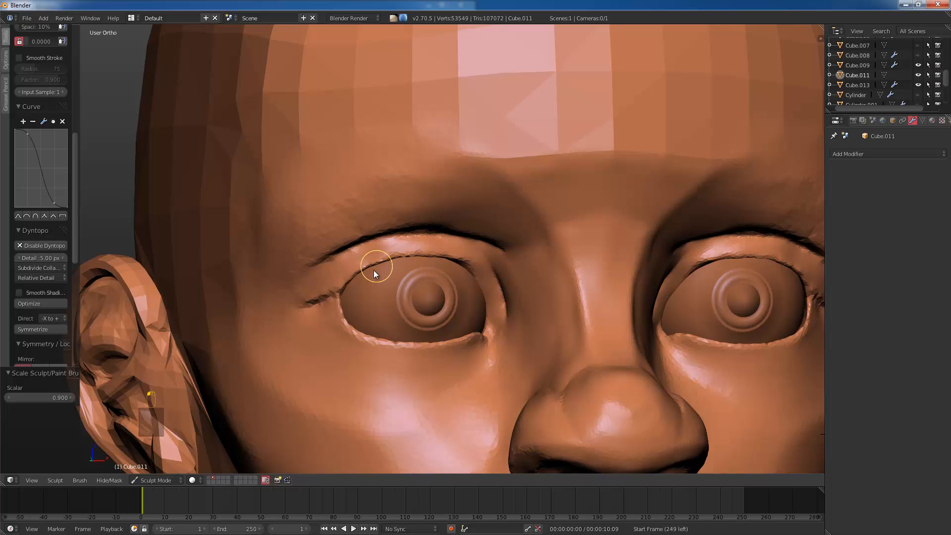
left_click_drag(355, 284, 346, 292)
Step: Switch to a much larger Grab brush in front view and pull the upper eyelid down over the eyeball
mouse_move(380, 296)
middle_mouse_down()
mouse_move(396, 296)
mouse_move(390, 261)
middle_mouse_up()
key("g")
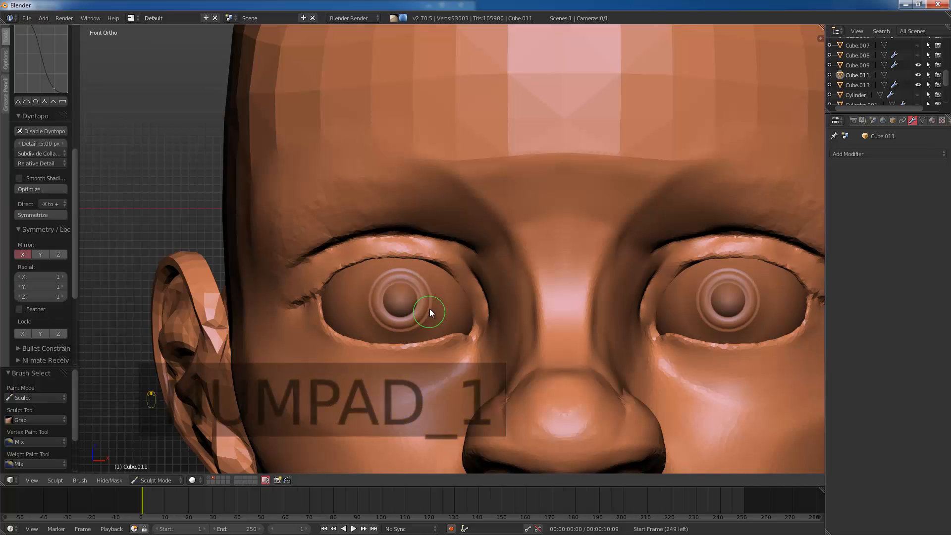
key("g")
key("bracketright")
key("bracketright")
key("bracketright")
key("bracketright")
key("bracketright")
key("bracketright")
key("bracketright")
key("bracketright")
key("bracketright")
key("bracketright")
key("bracketright")
key("bracketright")
key("bracketright")
key("bracketright")
key("bracketright")
key("bracketright")
key("bracketright")
key("bracketright")
key("bracketright")
key("bracketright")
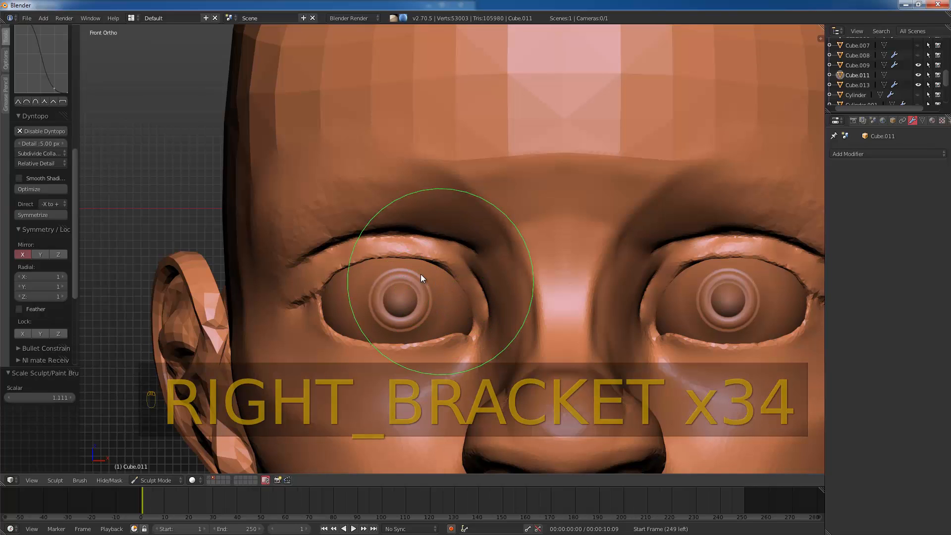
left_click_drag(357, 272, 360, 272)
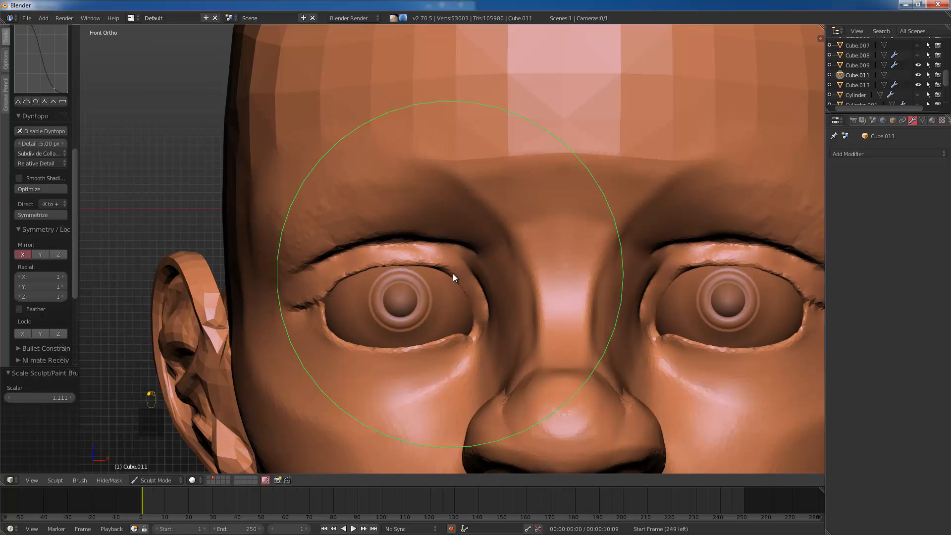
left_click_drag(463, 277, 464, 284)
Step: Shrink the Grab brush and pull the lower outer part of the eye opening inwards and upwards
key("bracketleft")
key("bracketleft")
key("bracketleft")
key("bracketleft")
key("bracketleft")
key("bracketleft")
key("bracketleft")
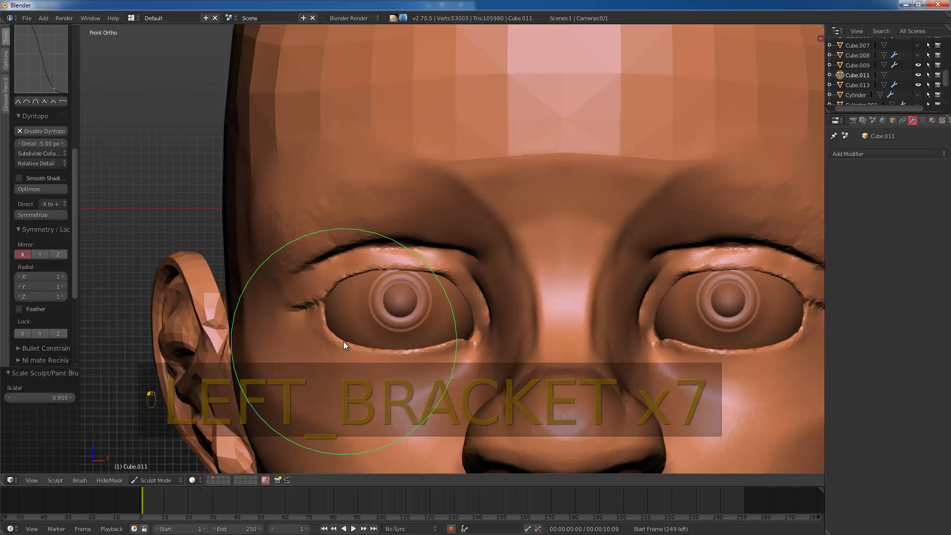
left_click_drag(343, 341, 347, 334)
key("bracketleft")
key("bracketleft")
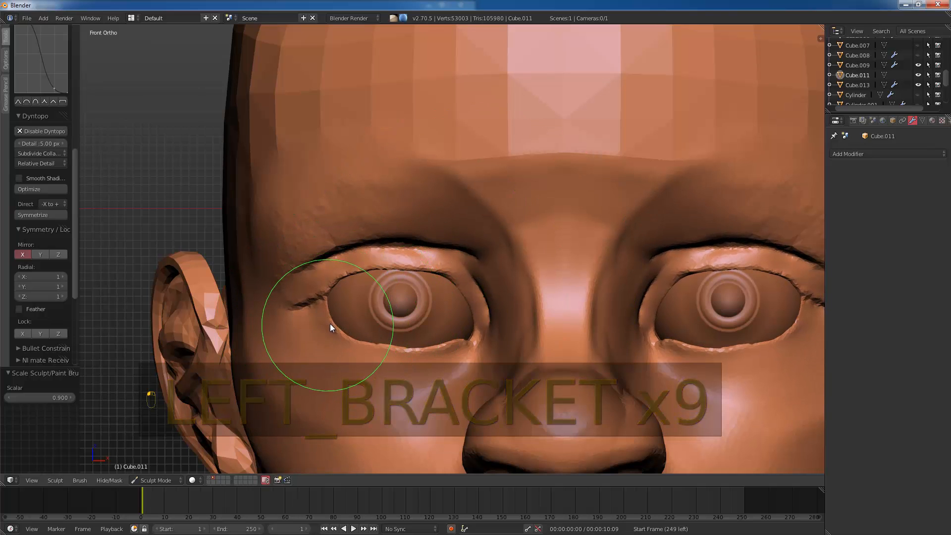
Step: Adjust the Grab brush size and pull the inner eye corner towards the nose
mouse_move(329, 323)
middle_mouse_down()
mouse_move(439, 322)
mouse_move(456, 328)
mouse_move(424, 325)
mouse_move(480, 356)
middle_mouse_up()
key("bracketright")
key("bracketright")
key("bracketright")
key("bracketright")
key("bracketright")
mouse_move(434, 337)
middle_mouse_down()
mouse_move(459, 352)
mouse_move(393, 331)
middle_mouse_up()
key("bracketright")
key("bracketright")
key("bracketleft")
key("bracketleft")
key("bracketleft")
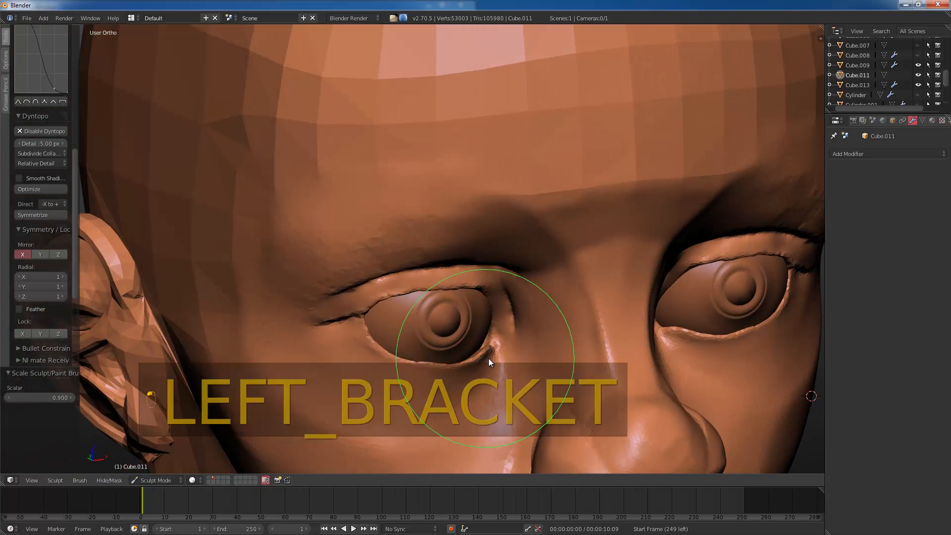
key("bracketleft")
key("bracketleft")
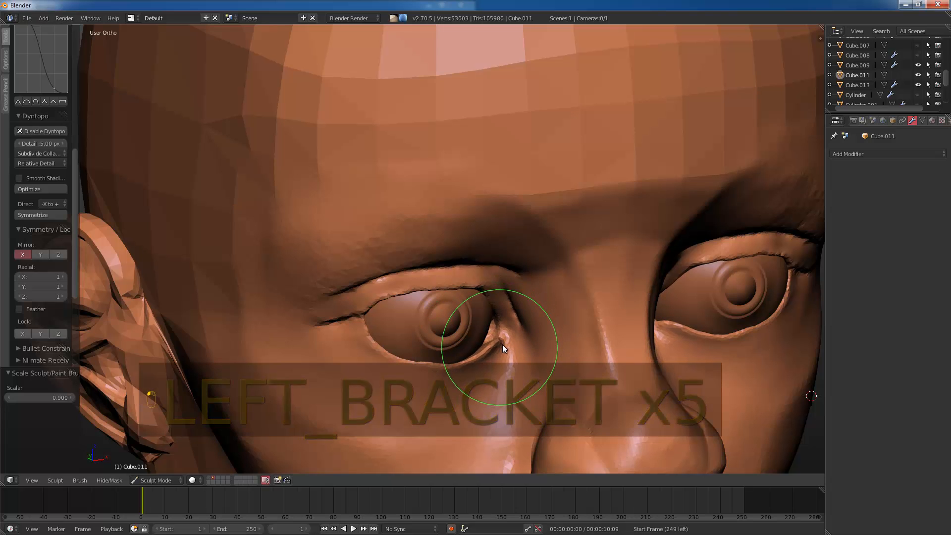
key("KP_1")
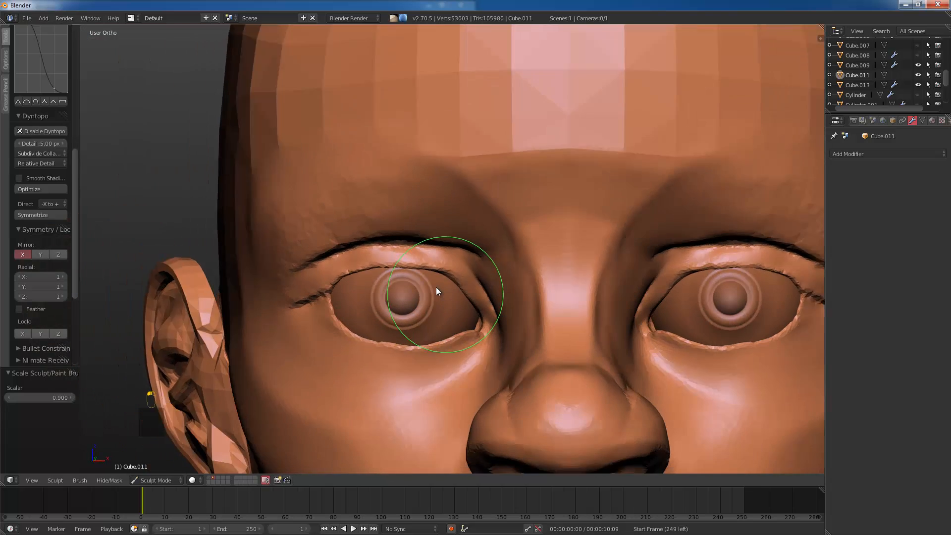
Step: Switch to the Polish brush, reduce it to 75 px and polish the temple, brow and lower forehead
scroll(414, 260, "down", 3)
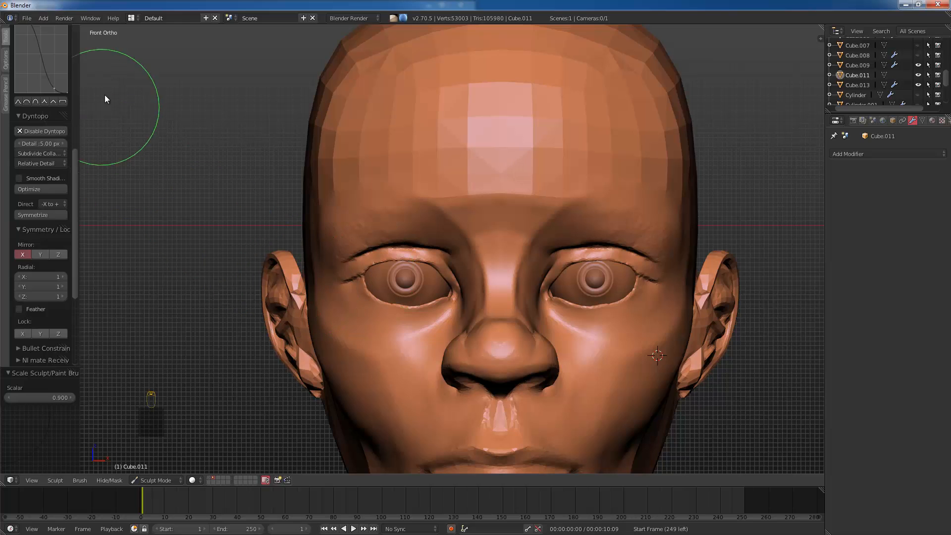
scroll(75, 77, "up", 5)
left_click(64, 83)
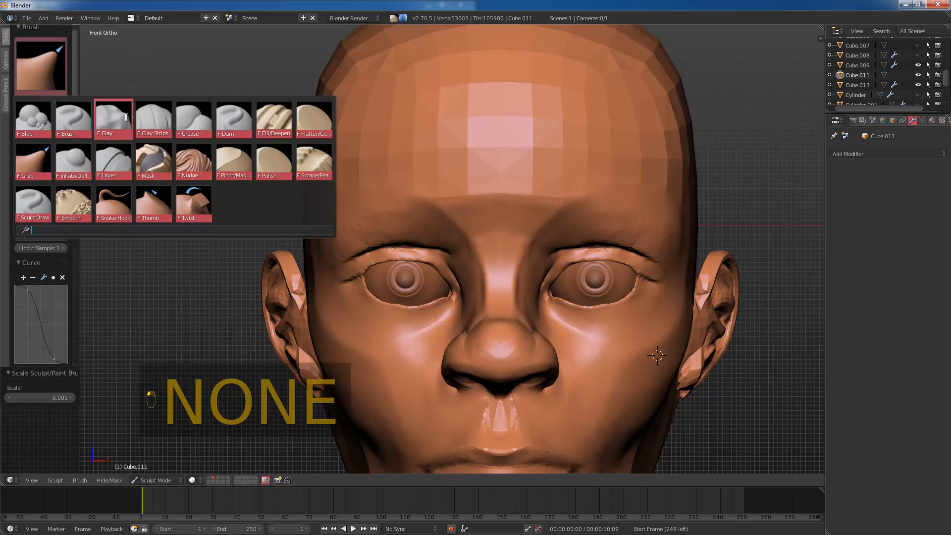
left_click(234, 161)
middle_click_drag(404, 266, 409, 236)
key("bracketleft")
key("bracketleft")
key("bracketleft")
key("bracketleft")
key("bracketleft")
key("bracketleft")
key("bracketleft")
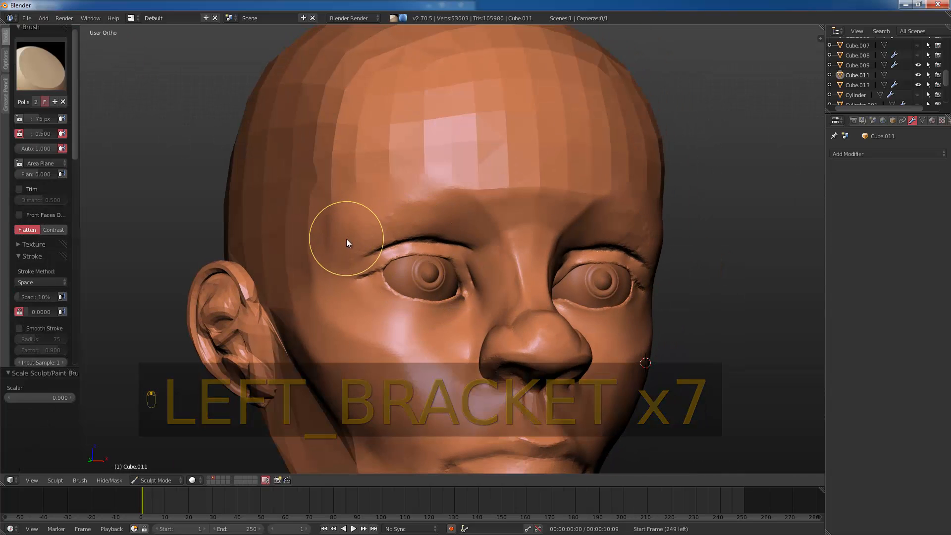
mouse_move(346, 238)
left_mouse_down()
mouse_move(392, 189)
mouse_move(542, 190)
mouse_move(370, 183)
mouse_move(577, 174)
mouse_move(415, 159)
mouse_move(414, 140)
mouse_move(491, 115)
mouse_move(475, 186)
left_mouse_up()
Step: Reduce the Polish brush to 48 px and flatten the inner brow and the area between the eyes
key("bracketleft")
key("bracketleft")
key("bracketleft")
key("bracketleft")
key("bracketleft")
key("bracketleft")
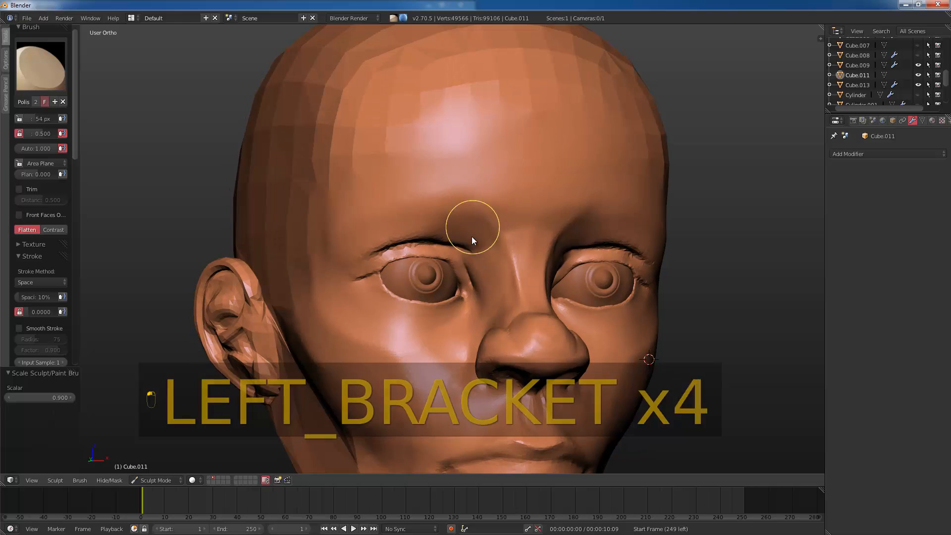
mouse_move(492, 250)
left_mouse_down()
mouse_move(500, 299)
mouse_move(505, 239)
mouse_move(532, 280)
mouse_move(512, 213)
mouse_move(545, 206)
mouse_move(527, 224)
left_mouse_up()
middle_click_drag(527, 224, 433, 212)
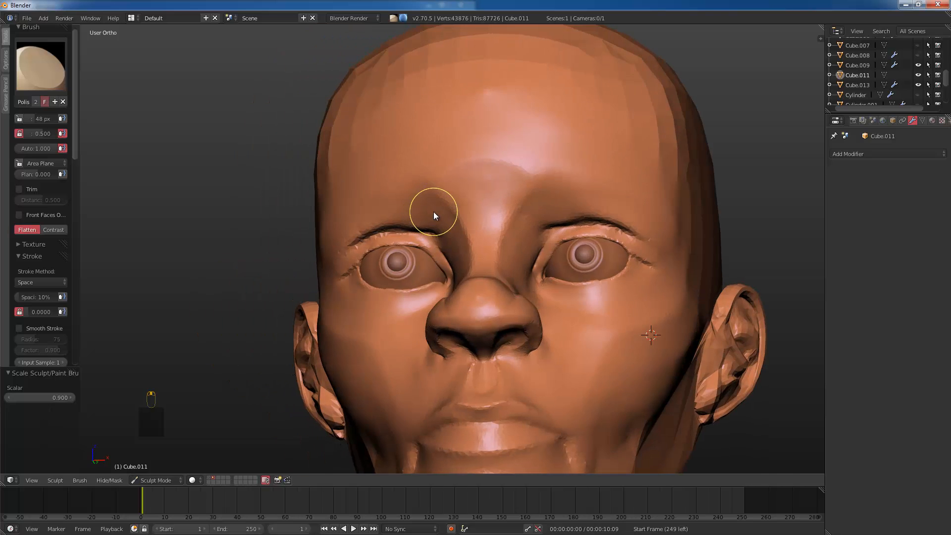
Step: Enlarge the Polish brush to 64 px and polish the side of the jaw and lower cheek
key("KP_1")
middle_click_drag(485, 337, 450, 231)
key("KP_1")
scroll(366, 311, "down", 3)
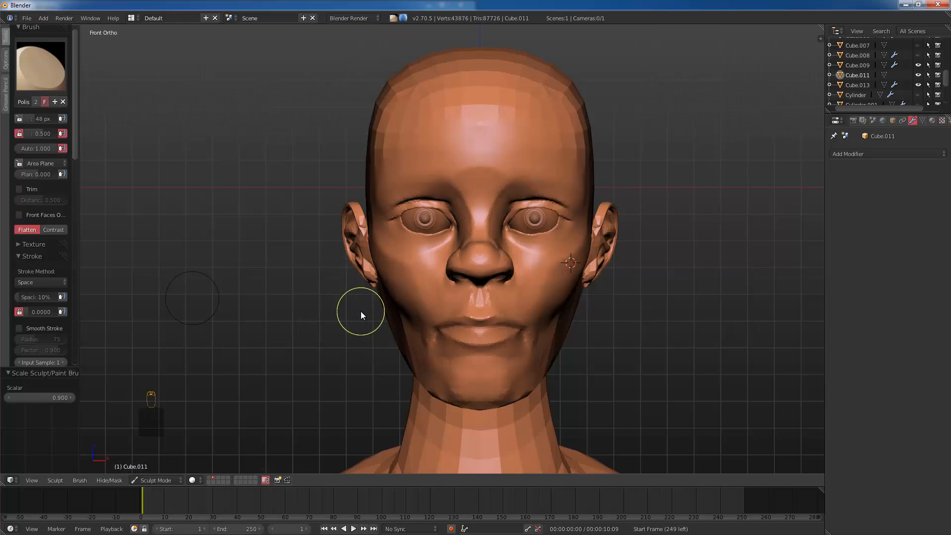
middle_click_drag(350, 322, 427, 307)
key("bracketright")
key("bracketright")
key("bracketright")
key("bracketright")
key("bracketright")
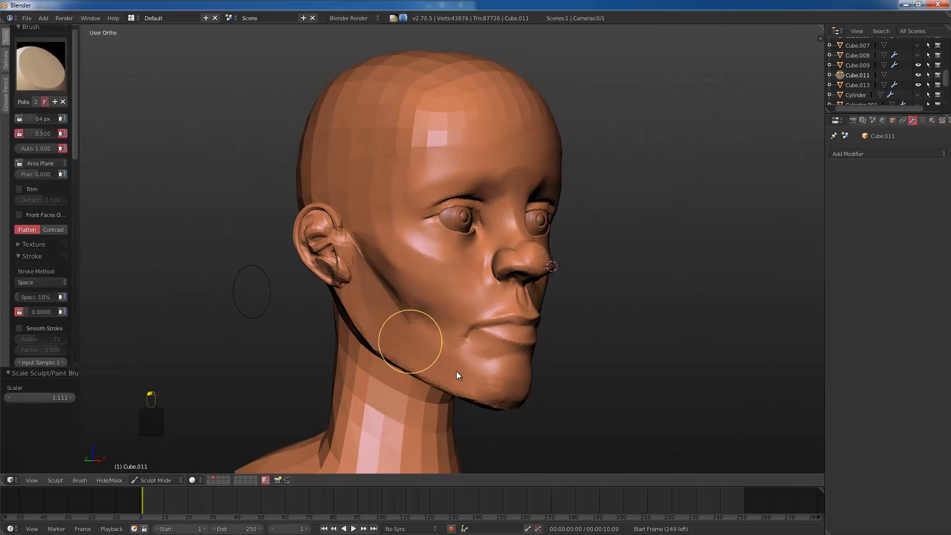
mouse_move(465, 376)
left_mouse_down()
mouse_move(408, 343)
mouse_move(408, 321)
mouse_move(438, 325)
mouse_move(363, 253)
mouse_move(402, 302)
mouse_move(388, 325)
mouse_move(394, 335)
left_mouse_up()
middle_click_drag(395, 336, 426, 306)
Step: Set the Polish brush to 57 px and polish the cheekbone and the chin
key("bracketleft")
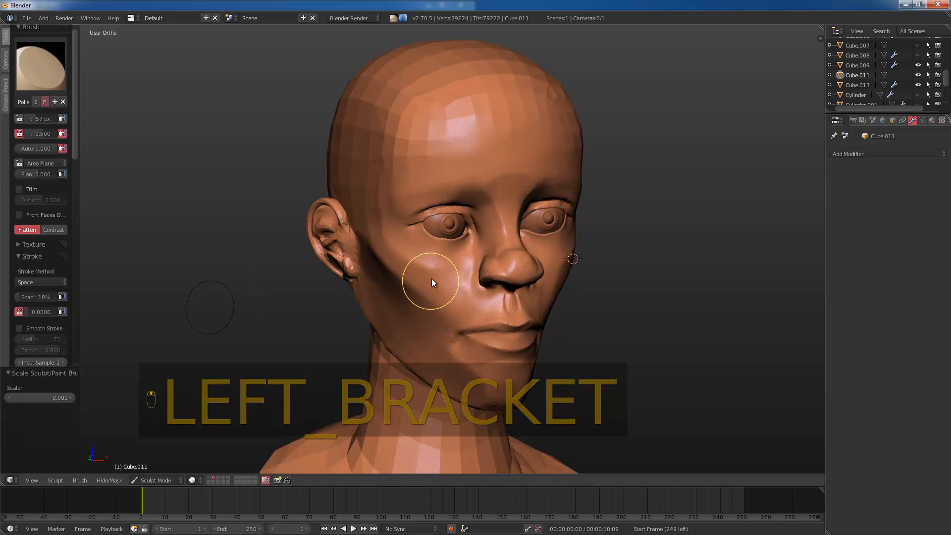
left_click_drag(409, 276, 453, 281)
mouse_move(454, 301)
middle_mouse_down()
mouse_move(413, 290)
mouse_move(458, 297)
middle_mouse_up()
mouse_move(497, 387)
left_mouse_down()
mouse_move(515, 387)
mouse_move(499, 400)
left_mouse_up()
Step: Reduce the Polish brush to 40 px and polish the jawline from the chin towards the ear from below
mouse_move(498, 400)
middle_mouse_down()
mouse_move(505, 369)
mouse_move(486, 383)
middle_mouse_up()
key("bracketleft")
key("bracketleft")
key("bracketleft")
key("bracketleft")
key("bracketleft")
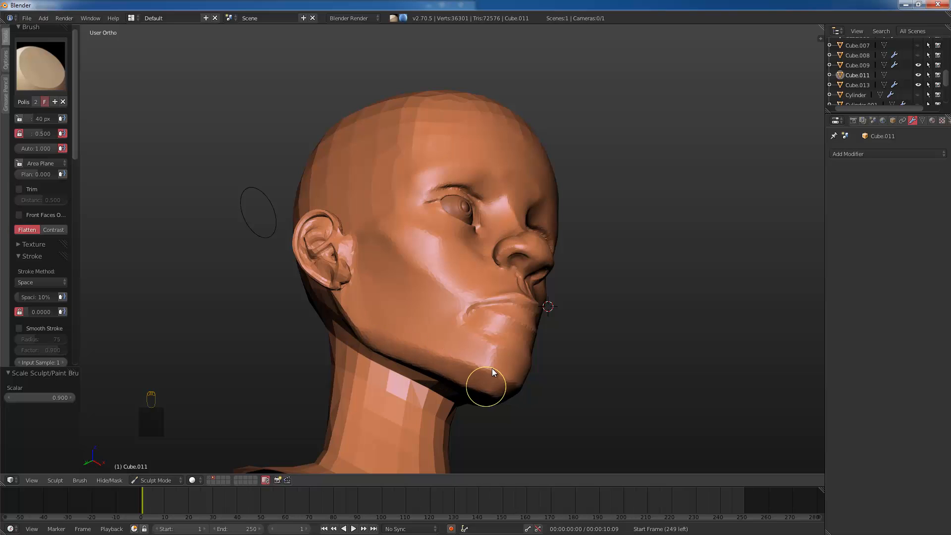
middle_click_drag(484, 382, 449, 354)
mouse_move(473, 348)
left_mouse_down()
mouse_move(375, 329)
mouse_move(402, 325)
left_mouse_up()
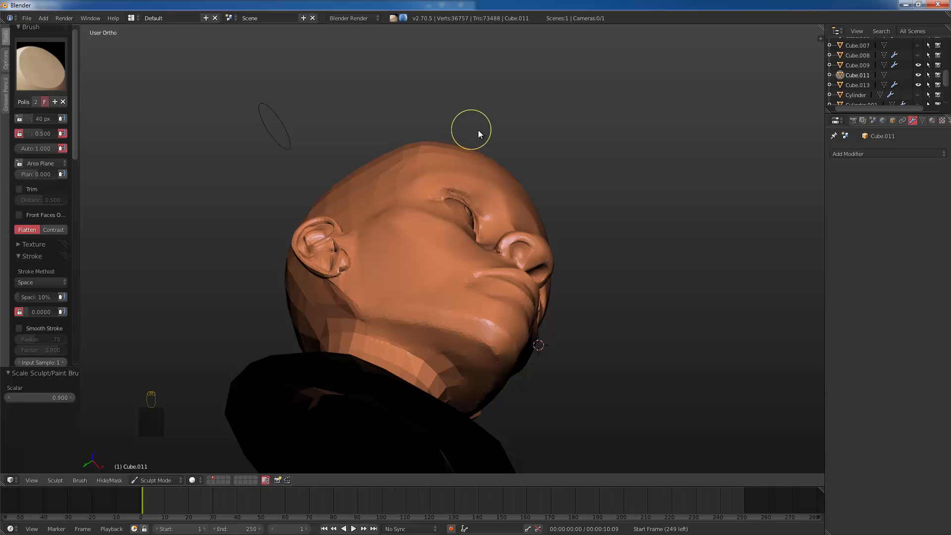
Step: Reduce the brush to 22 px and smooth the lower cheek beside the mouth corner
key("KP_1")
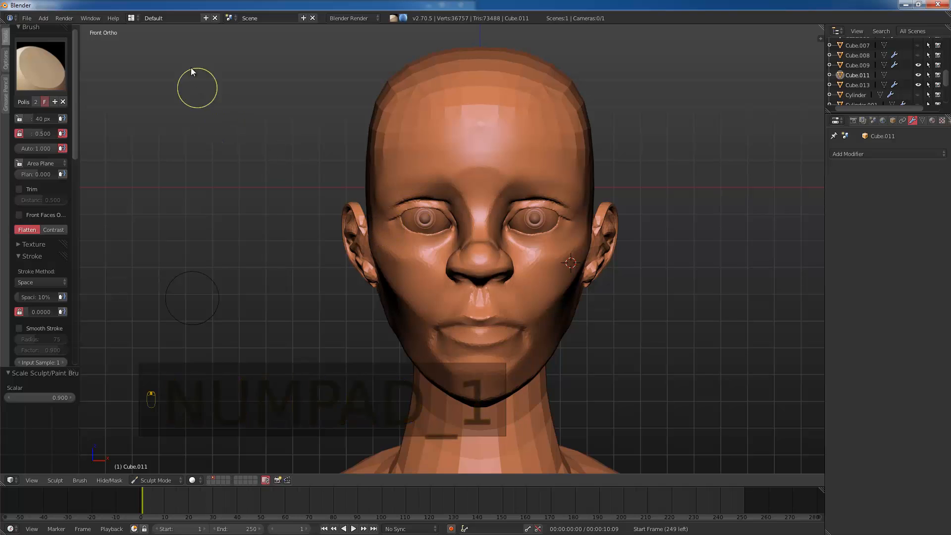
left_click(41, 64)
middle_click_drag(600, 338, 629, 327)
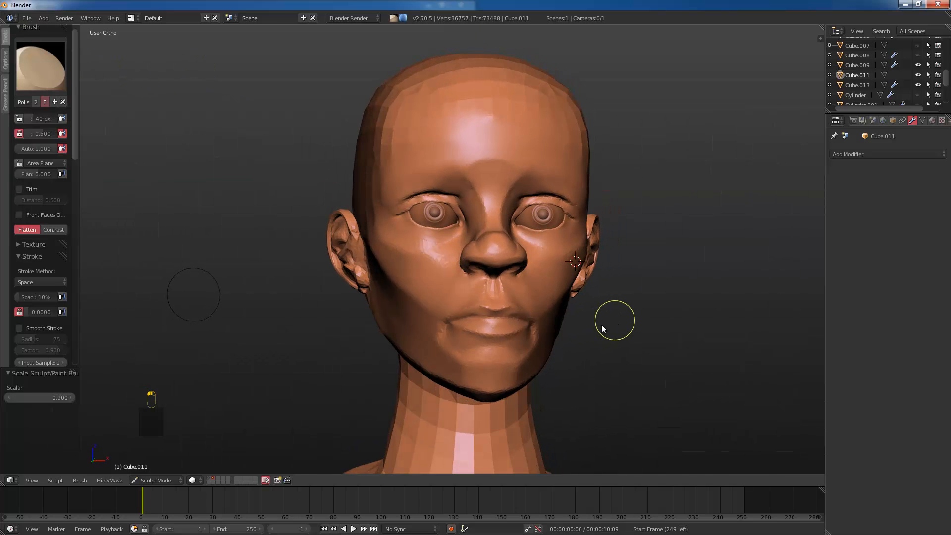
key("bracketleft")
key("bracketleft")
key("bracketleft")
key("bracketleft")
key("bracketleft")
key("bracketleft")
key("bracketleft")
key("bracketleft")
key("shift")
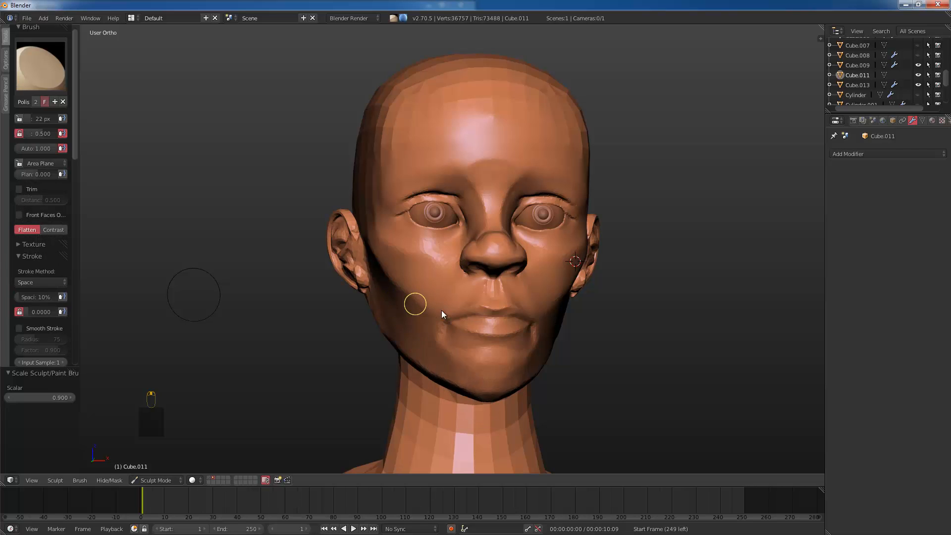
Step: Enlarge the brush to 28 px and smooth the cheek from beside the nose to the cheekbone
middle_click_drag(441, 310, 421, 285)
key("bracketright")
key("bracketright")
key("bracketright")
key("bracketright")
key("bracketright")
key("shift")
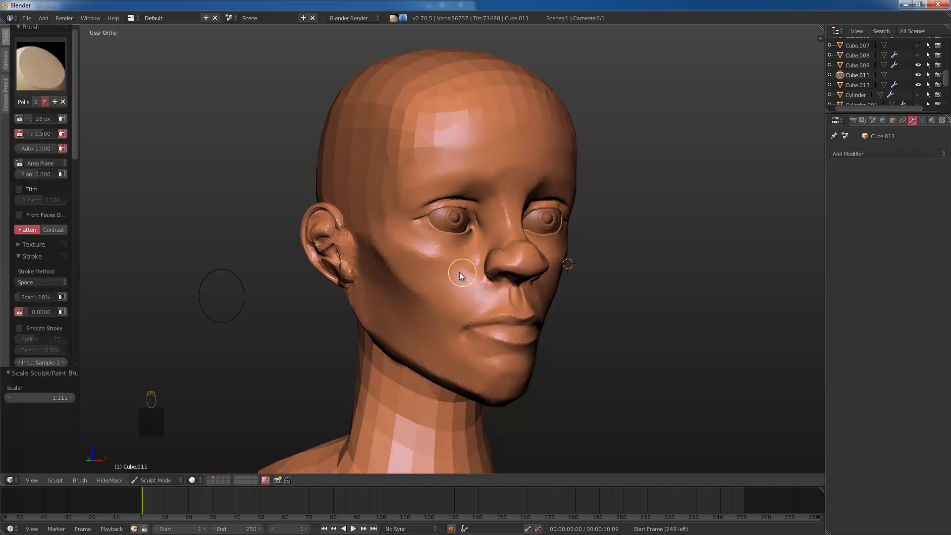
key("shift")
mouse_move(468, 280)
left_mouse_down("shift")
mouse_move(480, 281)
mouse_move(476, 259)
mouse_move(438, 260)
mouse_move(409, 244)
left_mouse_up("shift")
middle_click_drag(408, 245, 400, 243)
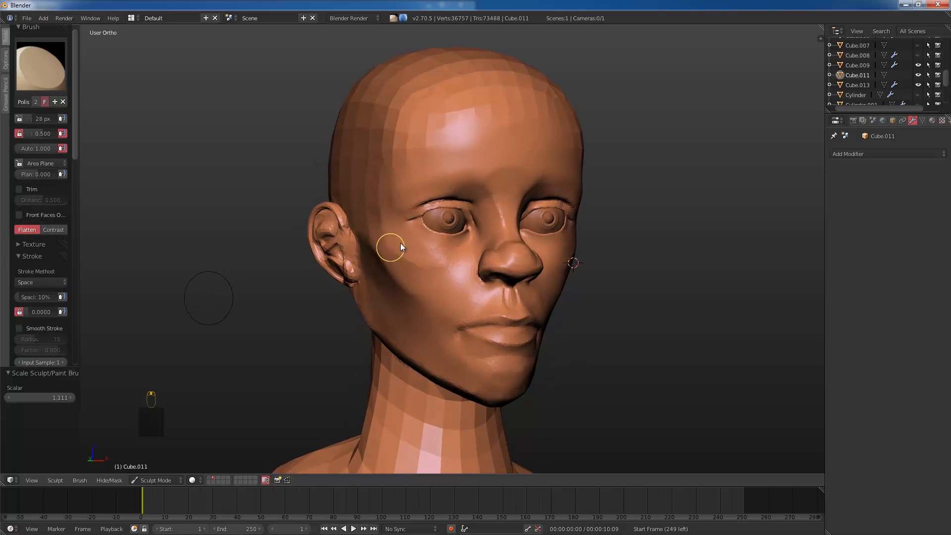
Step: Smooth the skin from the lower forehead between the brows down to the outer cheekbone
key("shift")
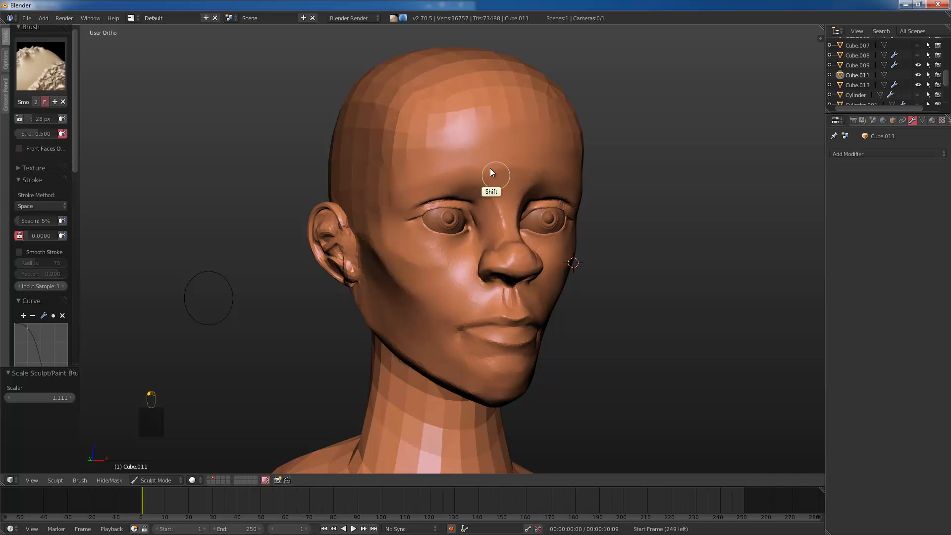
mouse_move(497, 166)
left_mouse_down("shift")
mouse_move(438, 158)
mouse_move(402, 167)
mouse_move(475, 115)
mouse_move(509, 115)
mouse_move(460, 101)
mouse_move(415, 168)
mouse_move(397, 250)
mouse_move(409, 262)
left_mouse_up("shift")
key("shift+t")
Step: Switch to the Grab brush, enlarge it to 124 px and adjust the cheek around the mouth corner
mouse_move(433, 260)
middle_mouse_down()
mouse_move(482, 278)
mouse_move(461, 295)
mouse_move(471, 284)
middle_mouse_up()
key("g")
key("bracketright")
key("bracketright")
key("bracketright")
key("bracketright")
key("bracketright")
key("bracketright")
key("bracketright")
key("bracketright")
key("bracketright")
key("bracketright")
key("bracketright")
key("bracketright")
key("bracketright")
key("bracketright")
key("bracketright")
key("bracketright")
key("bracketright")
key("bracketright")
key("bracketright")
key("bracketright")
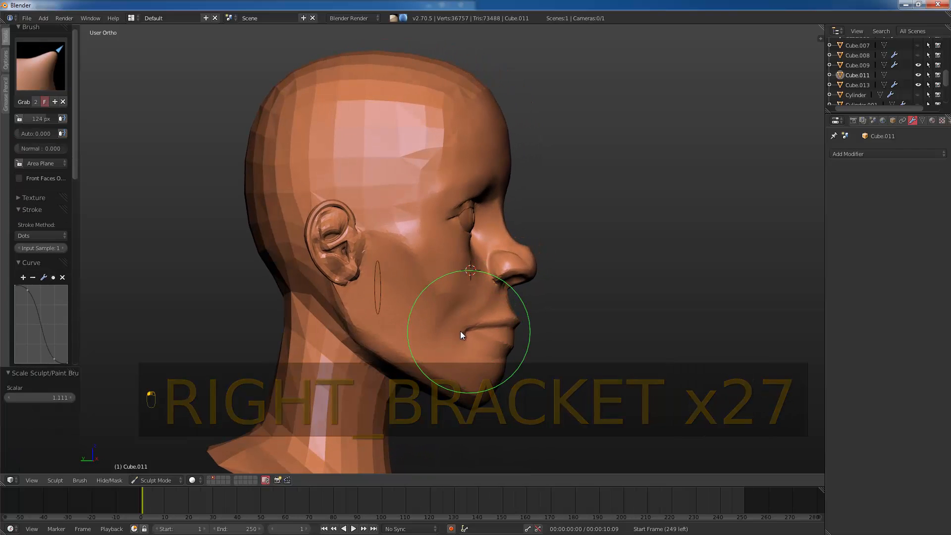
Step: Reduce the brush to 89 px and smooth the cheek beside the mouth corner
middle_click_drag(446, 332, 441, 307)
key("bracketleft")
key("bracketleft")
key("bracketleft")
key("bracketleft")
key("bracketleft")
key("shift")
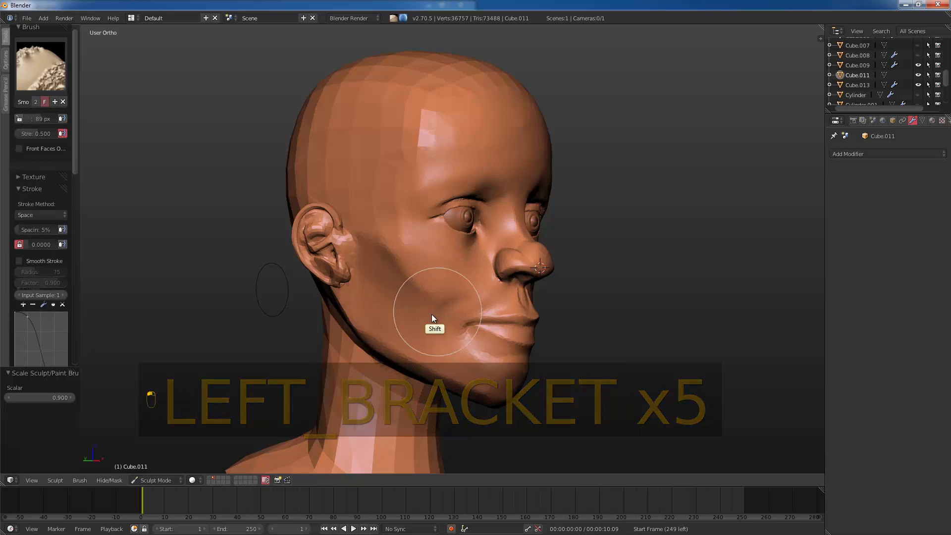
Step: Enlarge the Grab brush and nudge the lower cheek beside the mouth corner
mouse_move(398, 275)
middle_mouse_down()
mouse_move(391, 299)
mouse_move(429, 319)
middle_mouse_up()
key("bracketright")
key("bracketright")
key("bracketright")
left_click_drag(438, 318, 430, 316)
key("bracketleft")
Step: Reduce the Grab brush to 78 px and pull the mouth corners outward in the front view
mouse_move(430, 317)
middle_mouse_down()
mouse_move(427, 333)
mouse_move(388, 275)
middle_mouse_up()
key("bracketleft")
key("bracketleft")
key("bracketleft")
key("KP_1")
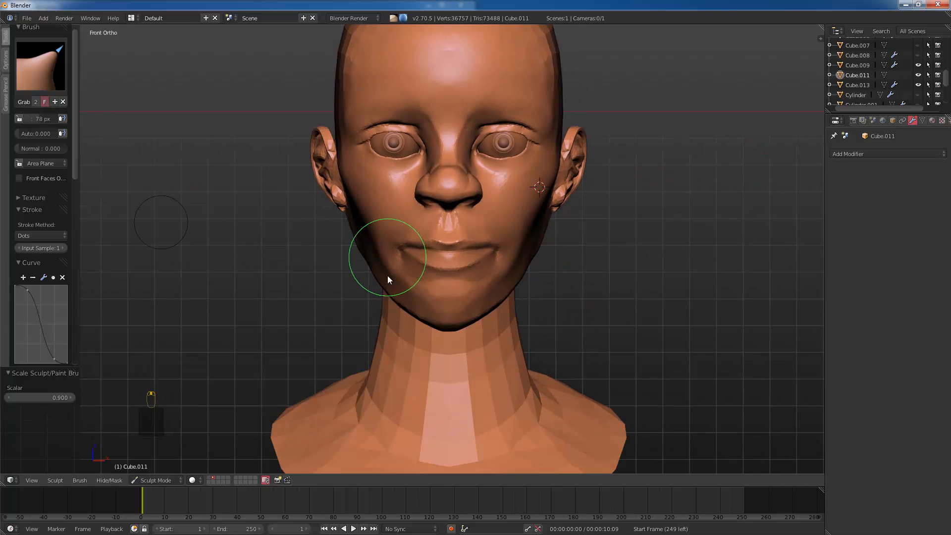
scroll(396, 267, "up", 5)
left_click_drag(398, 251, 380, 257)
Step: Enlarge the Grab brush to 263 px and move the mouth corners slightly inward
key("bracketright")
key("bracketright")
key("bracketright")
key("bracketright")
key("bracketright")
key("bracketright")
key("bracketright")
key("bracketright")
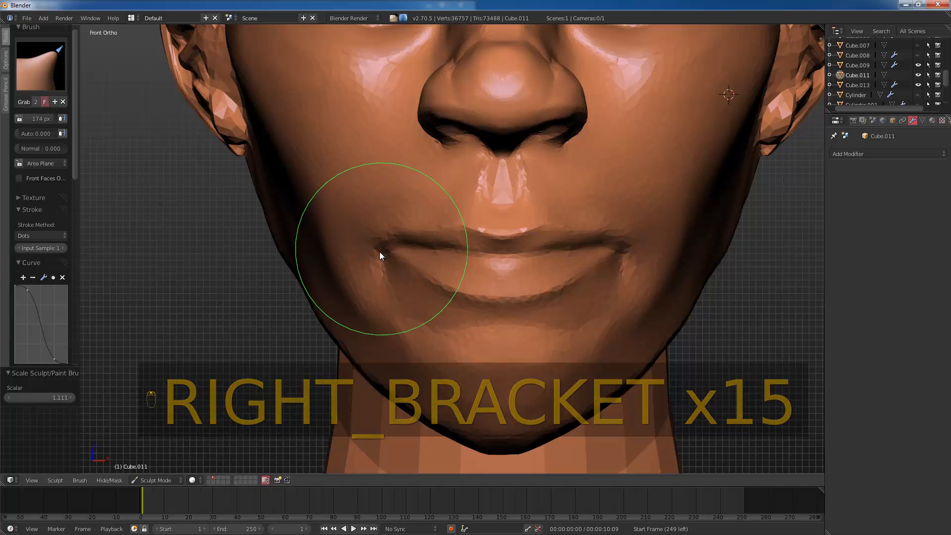
key("bracketright")
key("bracketright")
key("bracketright")
key("bracketright")
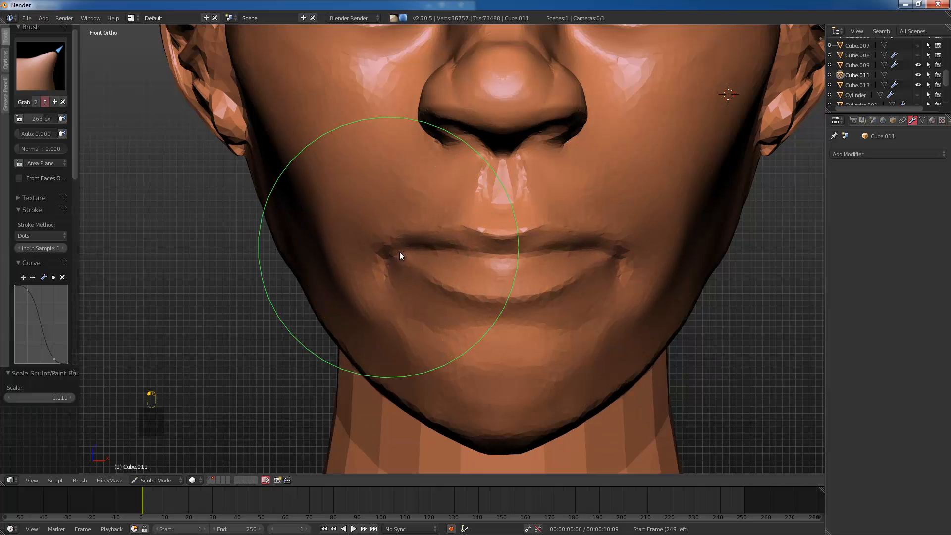
Step: Reduce the Grab brush to 153 px and raise the upper lip beside its centre
key("bracketleft")
key("bracketleft")
key("bracketleft")
key("bracketleft")
key("bracketleft")
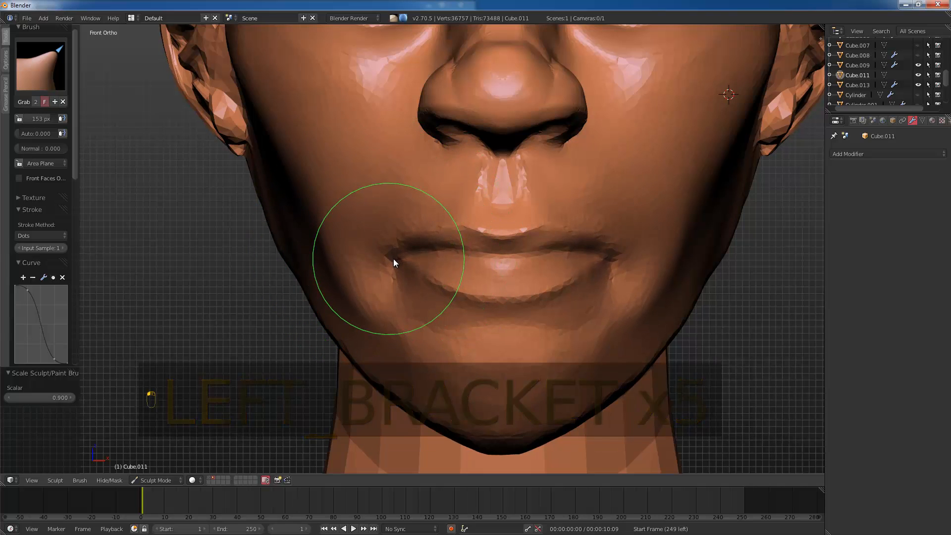
left_click_drag(435, 251, 461, 219)
Step: Enlarge the Grab brush to 350 px and adjust the overall shape of the mouth
key("bracketright")
key("bracketright")
key("bracketright")
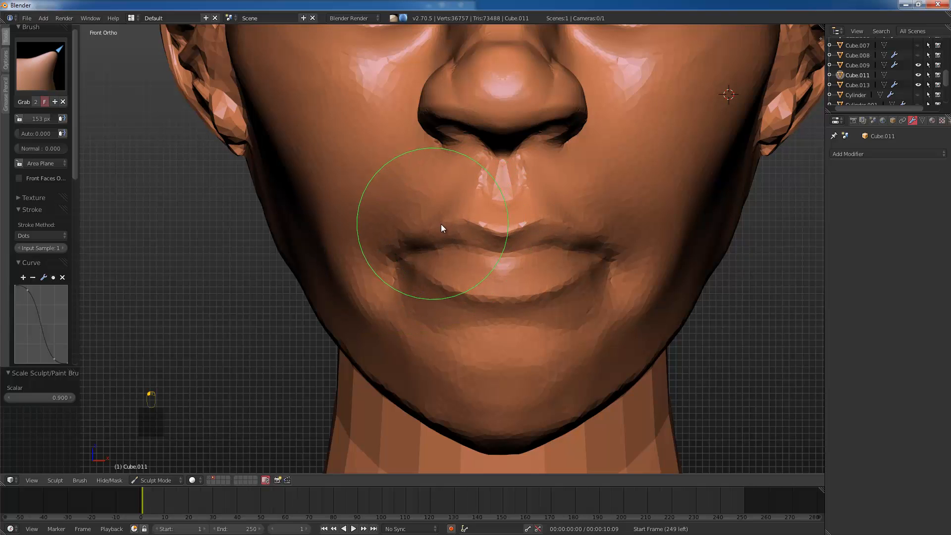
key("bracketright")
key("bracketright")
key("bracketright")
key("bracketright")
key("bracketright")
key("bracketright")
key("bracketright")
key("bracketright")
key("bracketright")
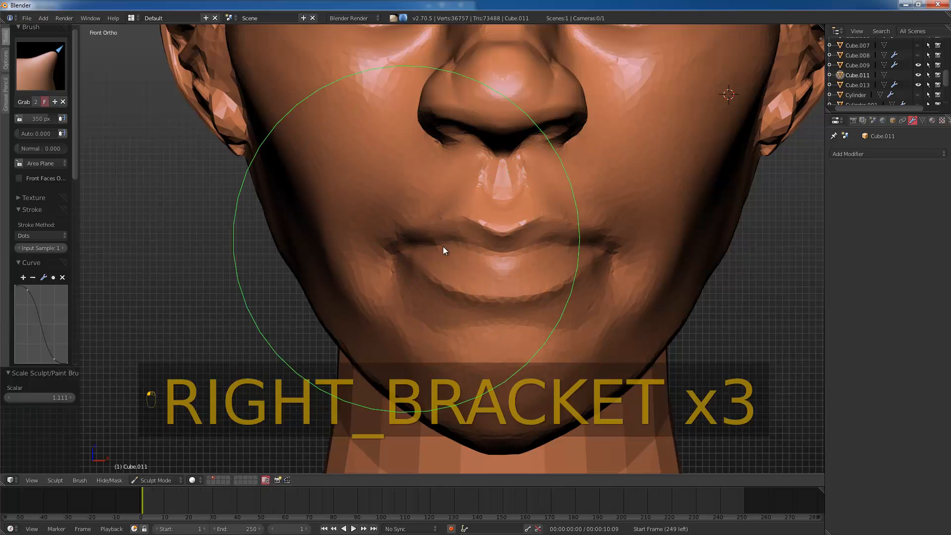
Step: Set the Grab brush to 385 px and adjust the lower cheek and jaw from the side
middle_click_drag(403, 297, 415, 314)
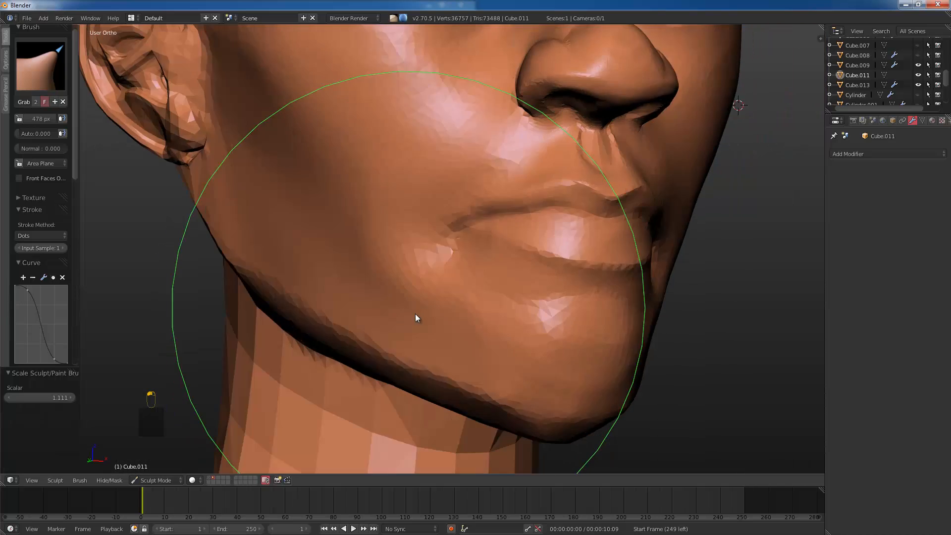
key("bracketleft")
key("bracketleft")
key("bracketleft")
key("bracketleft")
mouse_move(411, 350)
middle_mouse_down()
mouse_move(504, 355)
mouse_move(491, 375)
middle_mouse_up()
key("bracketright")
key("bracketright")
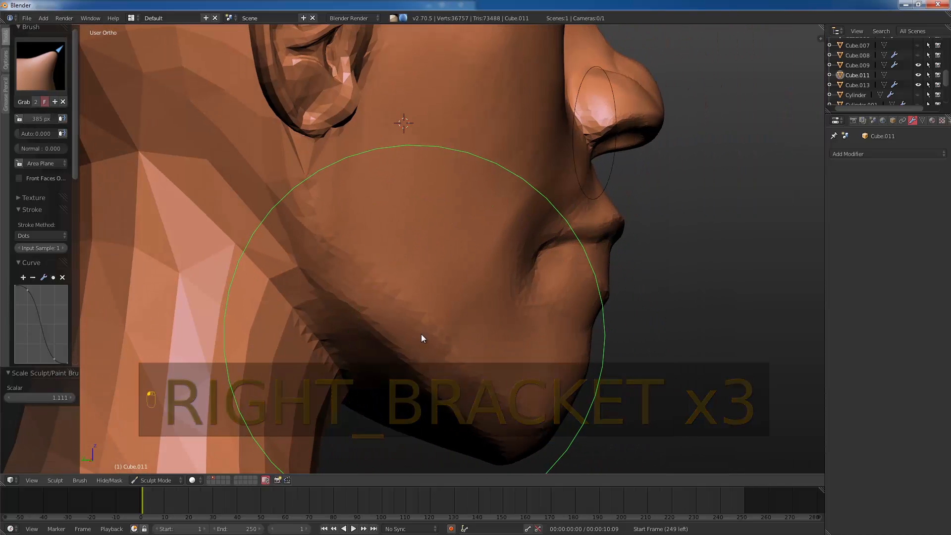
Step: Reduce the Grab brush to 162 px and refine the area around the mouth and lower cheek
mouse_move(423, 336)
middle_mouse_down()
mouse_move(331, 321)
mouse_move(423, 325)
mouse_move(393, 334)
mouse_move(446, 272)
mouse_move(433, 269)
middle_mouse_up()
key("bracketleft")
key("bracketleft")
key("bracketleft")
key("bracketleft")
key("bracketleft")
key("bracketleft")
key("bracketleft")
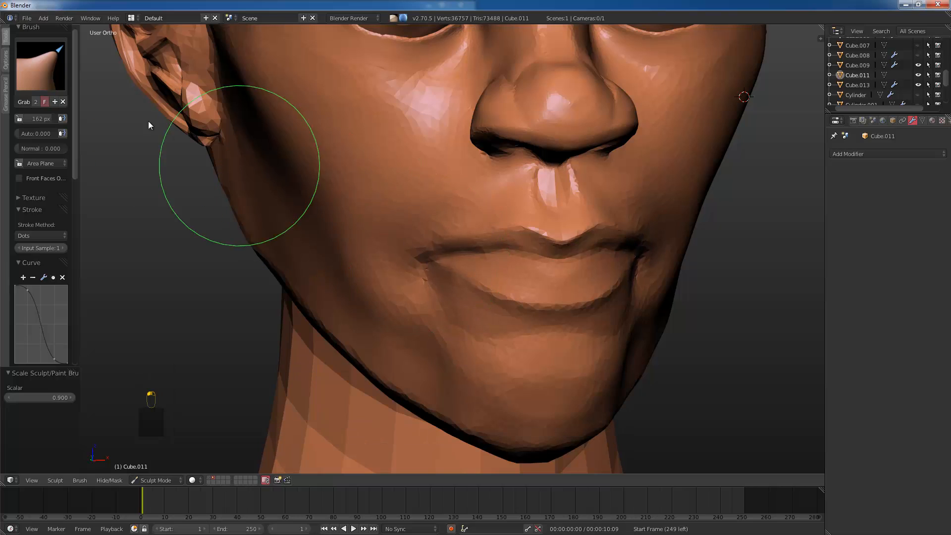
Step: Switch to the subtracting Dam brush at 43 px and carve the line between the lips from centre to corner
left_click(60, 81)
left_click(212, 123)
key("bracketleft")
key("bracketleft")
key("bracketleft")
key("bracketleft")
key("bracketleft")
key("bracketleft")
key("bracketleft")
key("bracketleft")
key("bracketleft")
key("bracketleft")
key("bracketleft")
key("bracketleft")
key("bracketleft")
key("bracketleft")
key("bracketleft")
key("bracketleft")
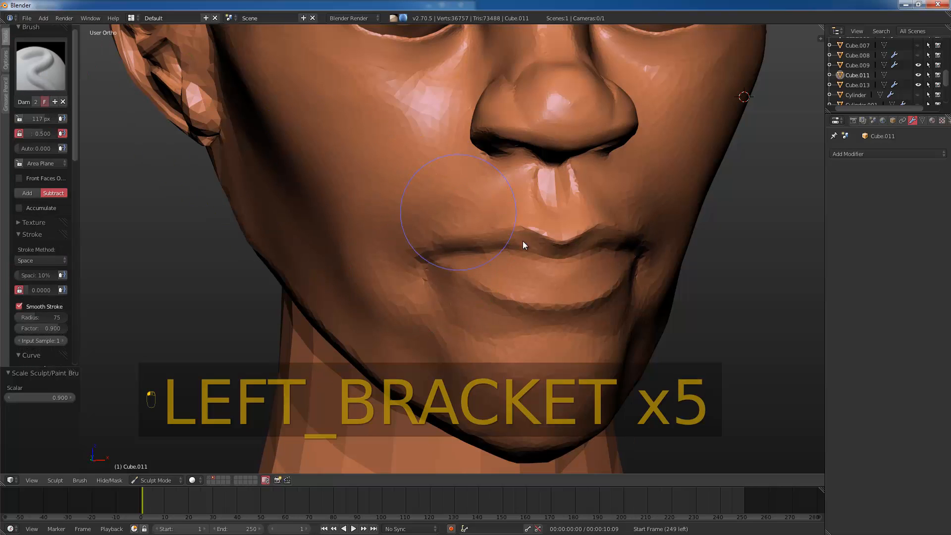
key("bracketleft")
key("bracketleft")
key("bracketleft")
key("bracketleft")
key("bracketleft")
key("bracketleft")
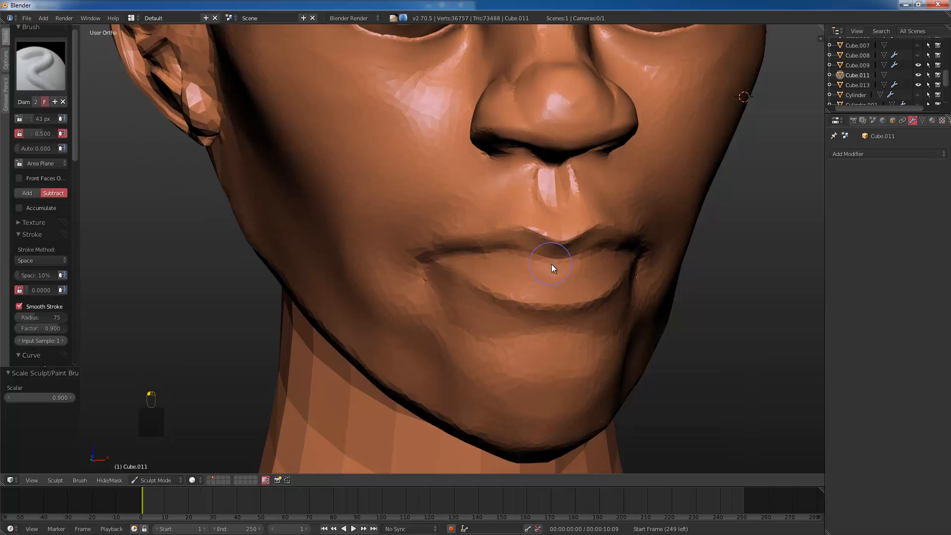
mouse_move(552, 264)
left_mouse_down()
mouse_move(479, 244)
mouse_move(384, 266)
left_mouse_up()
Step: Deepen the lip line and mouth corner crease with the Dam brush at 34 to 37 px, smoothing the corner
key("bracketleft")
key("bracketleft")
key("bracketleft")
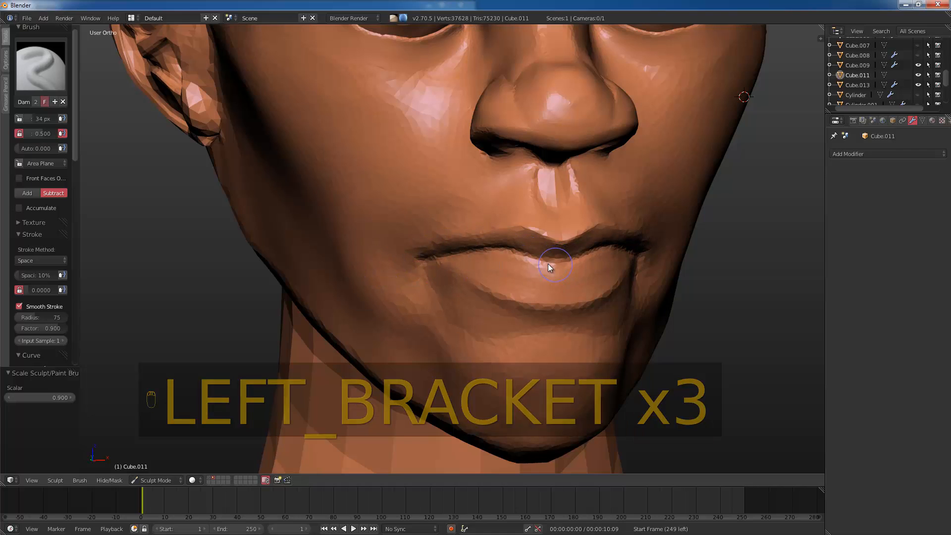
mouse_move(489, 251)
left_mouse_down()
mouse_move(407, 263)
mouse_move(406, 317)
left_mouse_up()
key("bracketright")
left_click_drag(437, 230, 406, 316)
left_click_drag(445, 225, 432, 241, "shift")
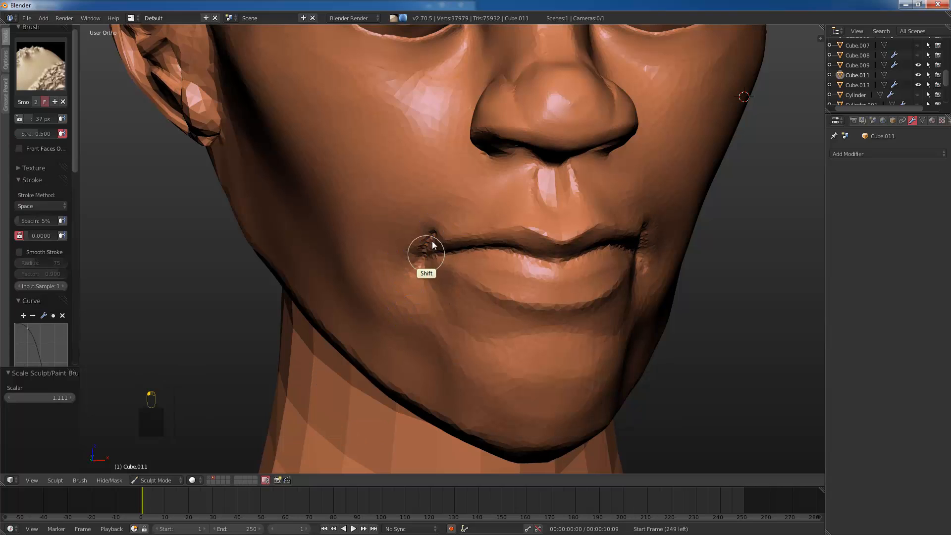
Step: Switch to the Polish brush and flatten the upper lip along its length
left_click(45, 69)
left_click(274, 159)
middle_click_drag(332, 234, 426, 233)
key("bracketleft")
left_click_drag(525, 239, 584, 220)
left_click_drag(537, 235, 599, 213)
middle_click_drag(617, 213, 518, 203)
mouse_move(526, 210)
left_mouse_down()
mouse_move(574, 190)
mouse_move(601, 194)
mouse_move(519, 203)
mouse_move(588, 193)
left_mouse_up()
middle_click_drag(601, 213, 534, 252)
Step: Polish the lower lip, the mouth corner and the skin below it with a brush of about 40 px
key("bracketright")
key("bracketright")
key("bracketright")
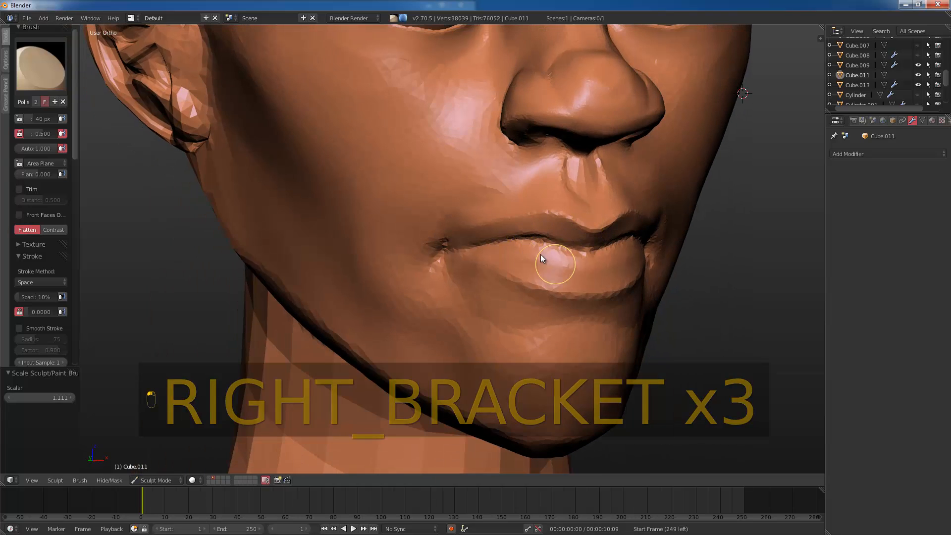
mouse_move(540, 254)
left_mouse_down()
mouse_move(528, 265)
mouse_move(578, 277)
mouse_move(547, 301)
mouse_move(483, 275)
mouse_move(433, 274)
mouse_move(438, 258)
mouse_move(453, 257)
mouse_move(445, 260)
mouse_move(433, 240)
mouse_move(455, 196)
mouse_move(424, 281)
mouse_move(480, 333)
mouse_move(506, 343)
mouse_move(565, 334)
mouse_move(495, 307)
left_mouse_up()
key("bracketleft")
key("bracketright")
key("bracketright")
key("bracketright")
key("bracketright")
key("bracketright")
key("bracketleft")
key("bracketleft")
key("bracketleft")
key("bracketleft")
key("bracketleft")
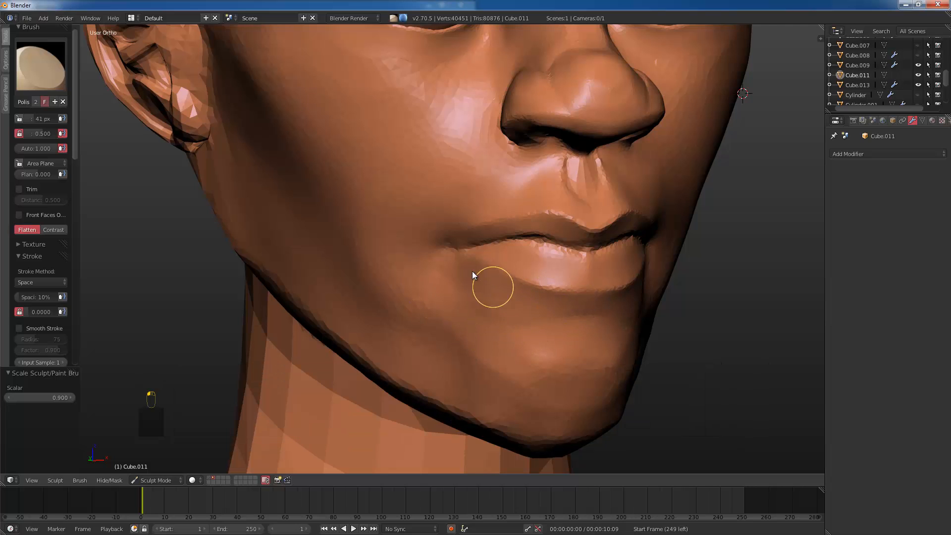
Step: Enlarge the Polish brush to 55 px and polish the chin below the lower lip
key("bracketright")
key("bracketright")
key("bracketright")
mouse_move(567, 356)
left_mouse_down()
mouse_move(518, 378)
mouse_move(534, 381)
mouse_move(525, 395)
mouse_move(501, 396)
left_mouse_up()
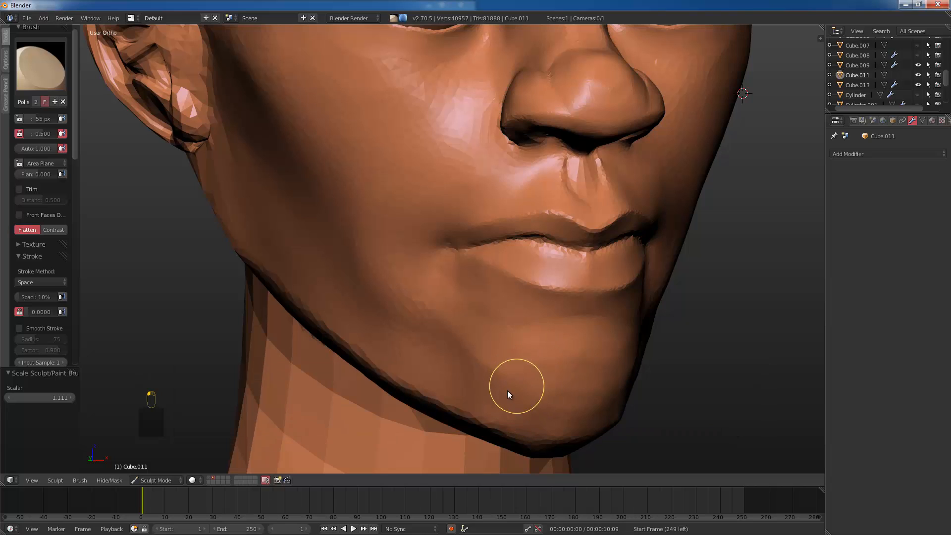
key("shift")
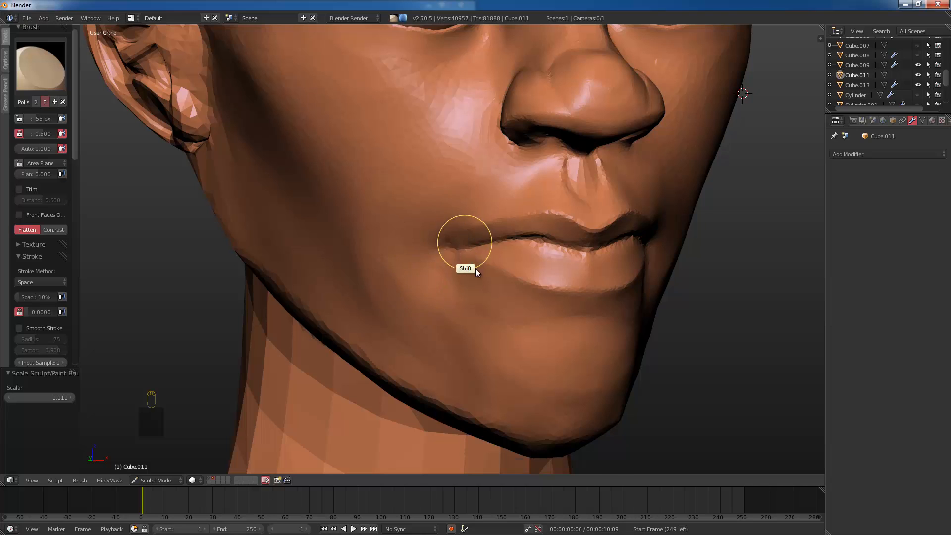
Step: Enlarge the Polish brush to 61 px and polish the cheek from beside the nose to the cheekbone
middle_click_drag(476, 269, 559, 298)
key("bracketright")
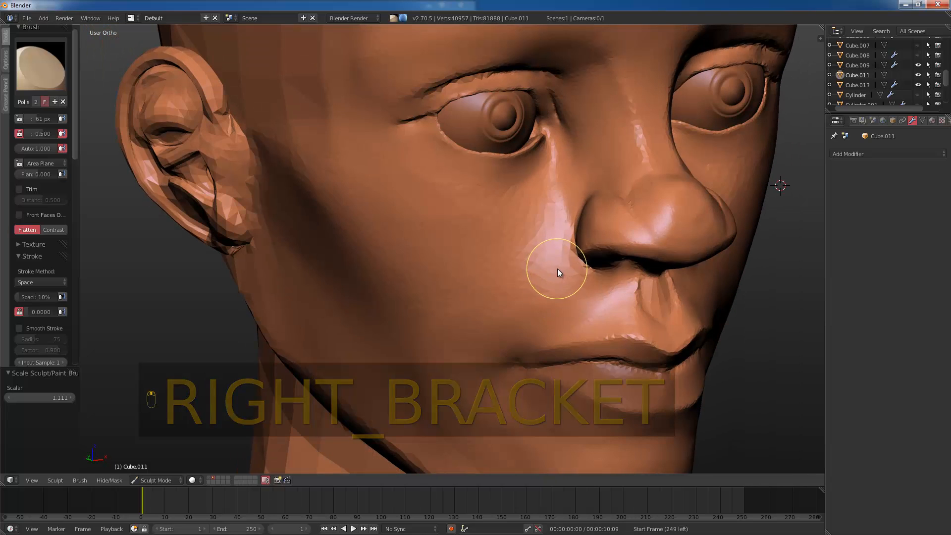
mouse_move(563, 276)
left_mouse_down()
mouse_move(505, 319)
mouse_move(539, 260)
mouse_move(511, 241)
mouse_move(524, 228)
mouse_move(502, 244)
mouse_move(516, 206)
mouse_move(393, 178)
mouse_move(524, 198)
mouse_move(387, 192)
left_mouse_up()
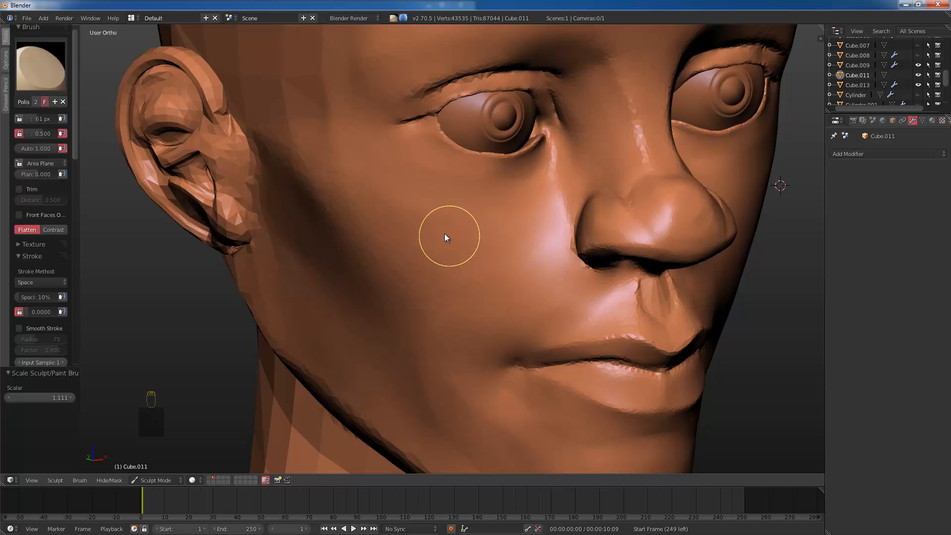
Step: Polish the area around the nose, then smooth the philtrum and upper lip with a smaller brush
middle_click_drag(445, 236, 407, 224)
mouse_move(426, 149)
middle_mouse_down()
mouse_move(442, 246)
mouse_move(494, 176)
mouse_move(567, 210)
middle_mouse_up()
mouse_move(567, 210)
left_mouse_down()
mouse_move(573, 231)
mouse_move(571, 201)
mouse_move(588, 210)
mouse_move(622, 190)
mouse_move(643, 255)
mouse_move(623, 286)
left_mouse_up()
middle_click_drag(622, 286, 644, 306)
key("bracketleft")
mouse_move(617, 336)
left_mouse_down("shift")
mouse_move(622, 357)
mouse_move(587, 378)
mouse_move(567, 351)
mouse_move(537, 346)
mouse_move(612, 346)
mouse_move(608, 317)
left_mouse_up("shift")
key("shift+t")
mouse_move(608, 317)
middle_mouse_down()
mouse_move(588, 224)
mouse_move(603, 238)
mouse_move(590, 239)
middle_mouse_up()
mouse_move(564, 311)
middle_mouse_down()
mouse_move(563, 256)
mouse_move(551, 269)
mouse_move(559, 222)
mouse_move(551, 256)
middle_mouse_up()
Step: Switch to the Grab brush, bring it to 72 px and reshape the nostrils from below
key("g")
key("bracketright")
key("bracketright")
key("bracketright")
key("bracketright")
key("bracketright")
key("bracketright")
key("bracketright")
key("bracketright")
key("bracketright")
key("bracketright")
key("bracketright")
key("bracketright")
key("bracketright")
key("bracketleft")
key("bracketleft")
key("bracketleft")
key("bracketleft")
key("bracketleft")
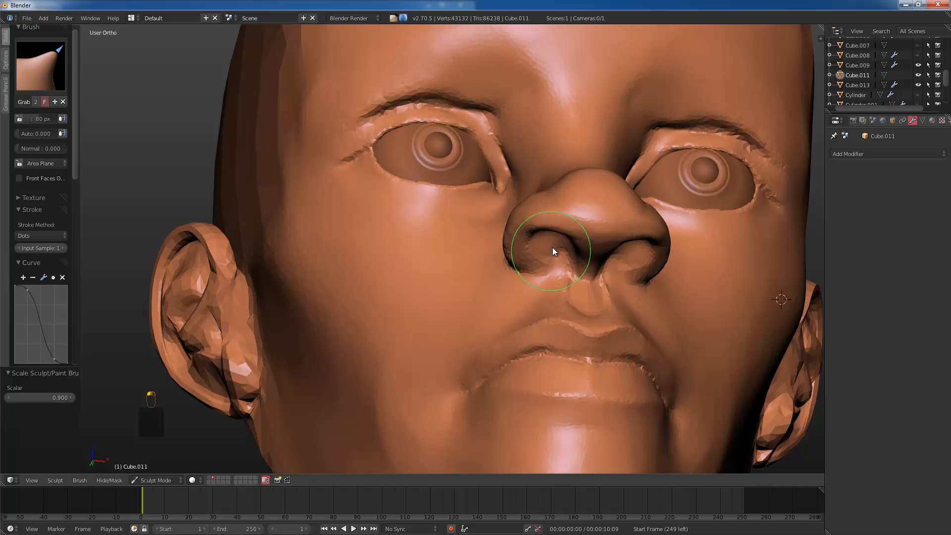
key("bracketleft")
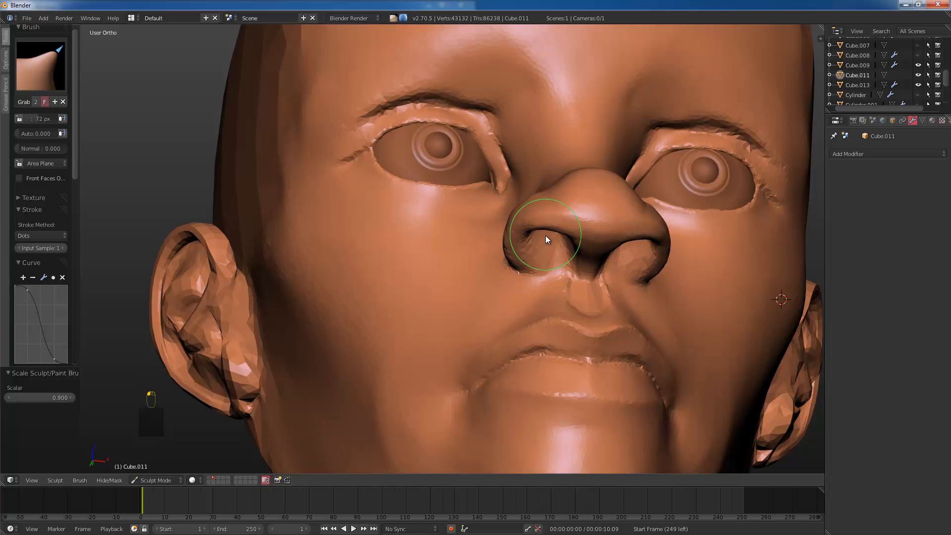
Step: Lasso-mask the areas around both nostrils, then clear the mask
middle_click_drag(545, 236, 549, 248)
middle_click_drag(515, 282, 571, 245)
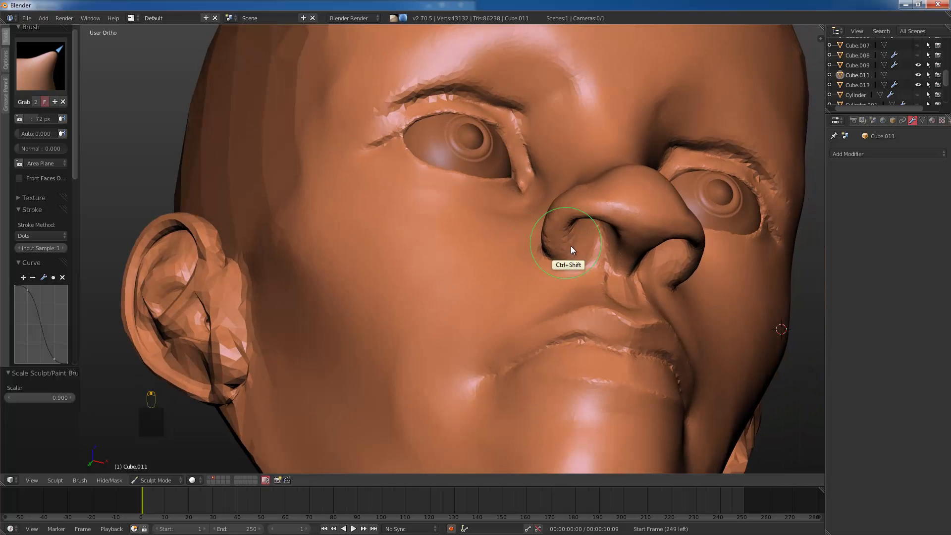
mouse_move(575, 266)
left_mouse_down("ctrl+shift")
mouse_move(565, 233)
mouse_move(585, 216)
mouse_move(618, 223)
mouse_move(533, 186)
mouse_move(587, 308)
mouse_move(617, 249)
left_mouse_up("ctrl+shift")
mouse_move(618, 248)
middle_mouse_down()
mouse_move(596, 269)
mouse_move(537, 295)
middle_mouse_up()
key("bracketright")
key("bracketright")
key("bracketright")
key("bracketright")
key("bracketright")
key("bracketright")
key("bracketright")
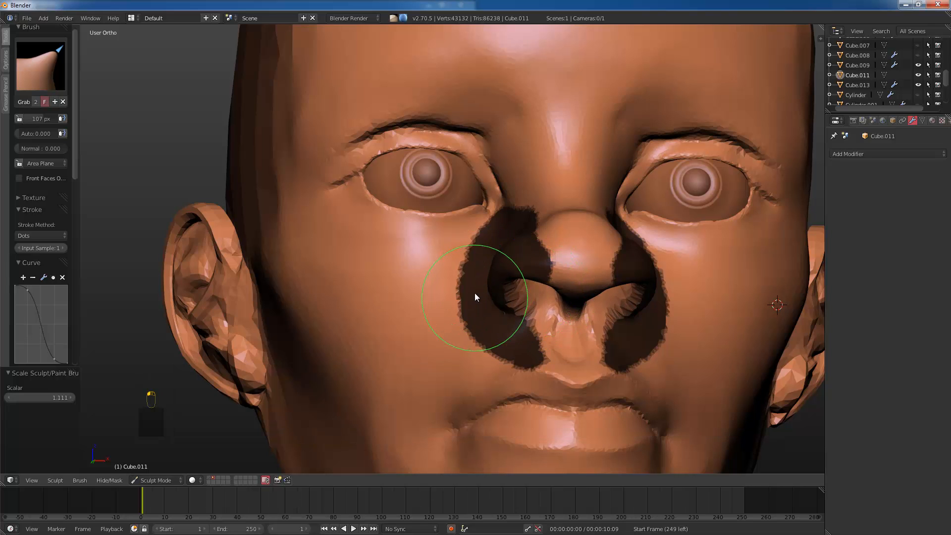
key("alt+m")
Step: Reduce the Grab brush to 66 px and lasso-mask the eyelids and skin around both eyes
mouse_move(483, 287)
middle_mouse_down()
mouse_move(592, 261)
mouse_move(559, 299)
middle_mouse_up()
key("bracketleft")
key("bracketleft")
key("bracketleft")
key("bracketleft")
key("bracketleft")
key("bracketleft")
key("bracketleft")
key("bracketleft")
key("bracketleft")
key("bracketleft")
key("bracketleft")
key("shift+bracketleft")
key("bracketright")
key("bracketright")
key("bracketright")
key("bracketright")
key("bracketright")
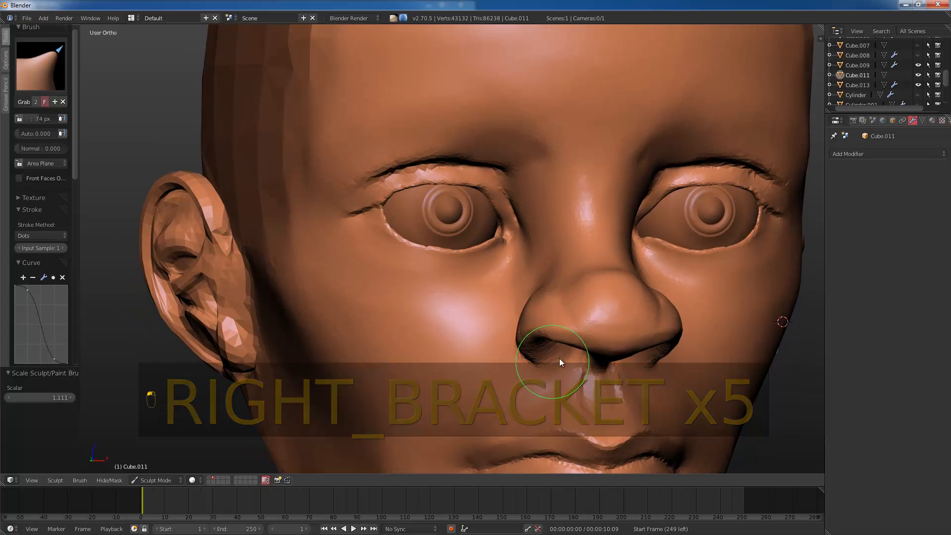
middle_click_drag(560, 358, 551, 332)
key("bracketleft")
key("bracketleft")
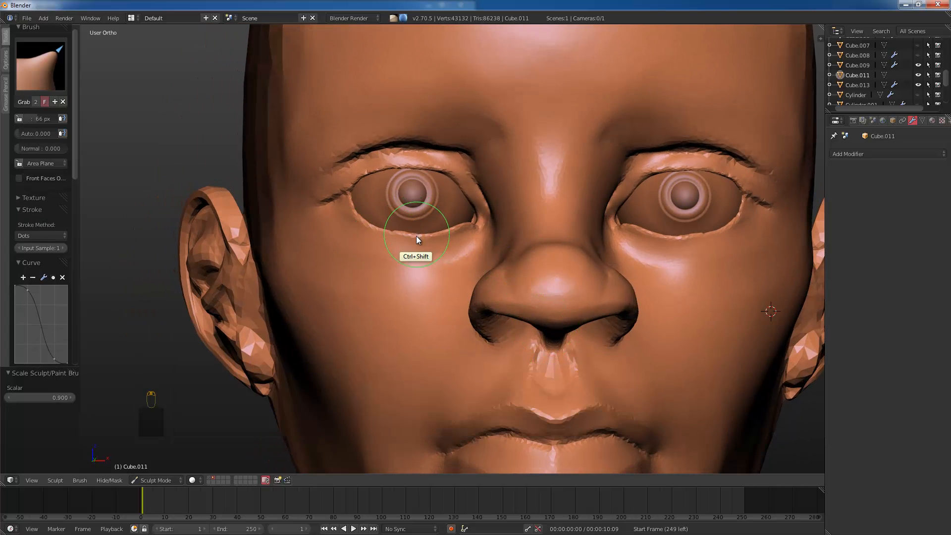
mouse_move(492, 201)
left_mouse_down("ctrl+shift")
mouse_move(451, 148)
mouse_move(337, 156)
mouse_move(303, 195)
mouse_move(427, 250)
mouse_move(485, 209)
left_mouse_up("ctrl+shift")
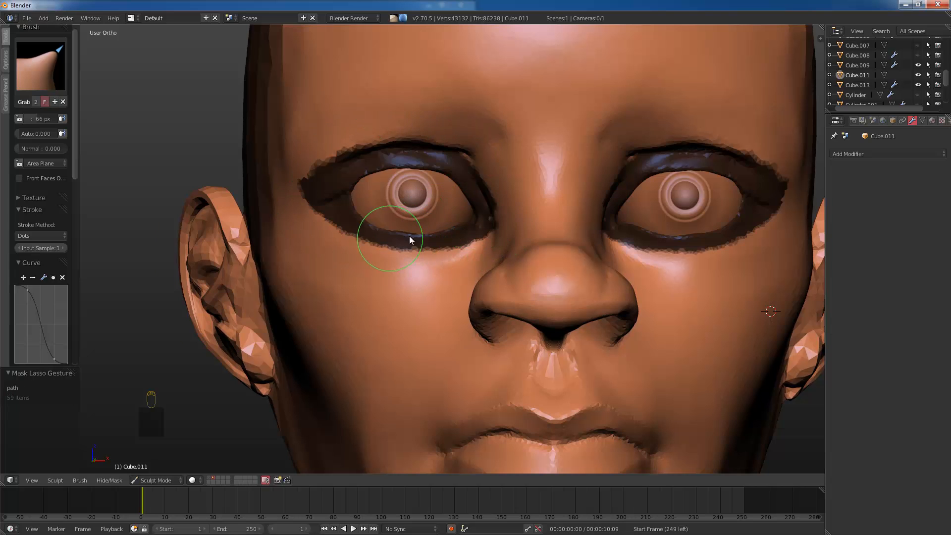
Step: Smooth the skin bordering the masked eyes, then clear the mask
middle_click_drag(410, 235, 459, 197)
key("shift")
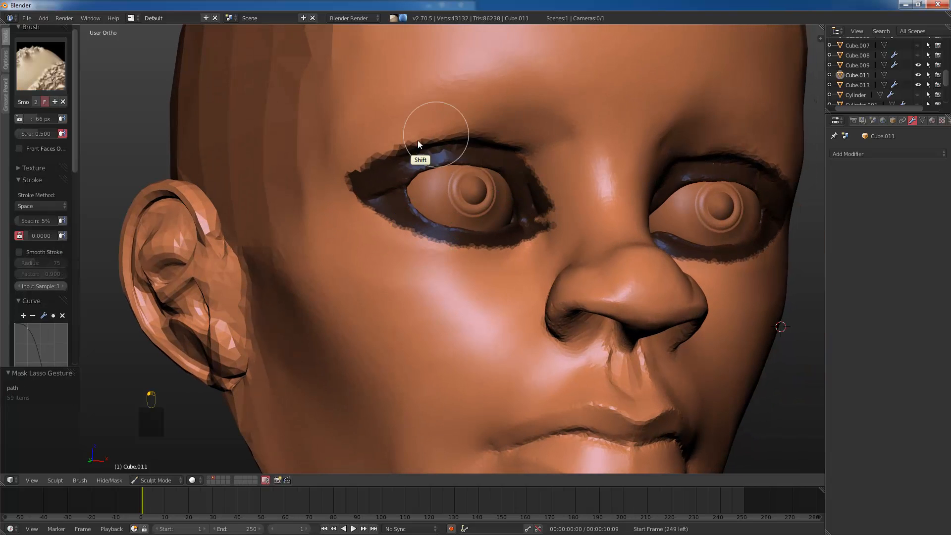
mouse_move(378, 143)
left_mouse_down("shift")
mouse_move(469, 123)
mouse_move(359, 169)
mouse_move(435, 233)
mouse_move(536, 231)
left_mouse_up("shift")
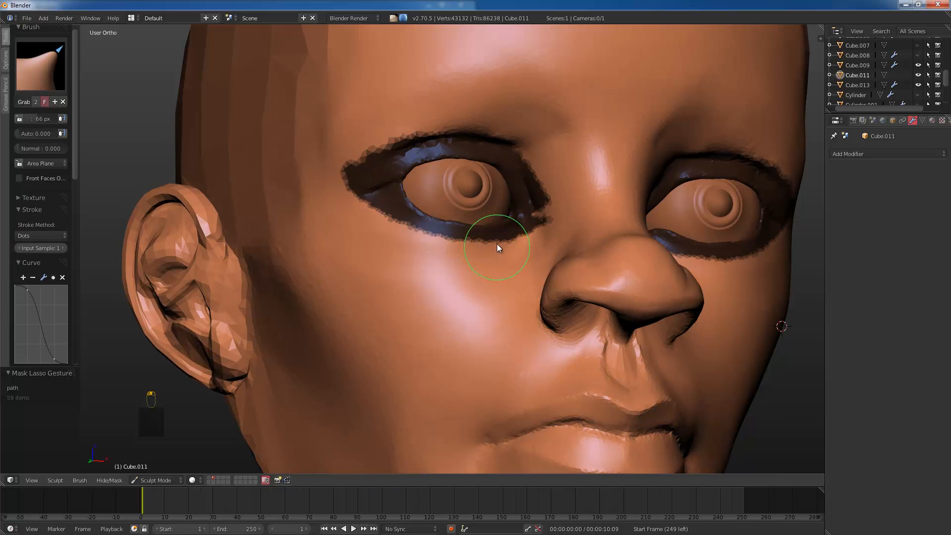
key("alt+m")
Step: Reduce the brush to 33 px and smooth along the upper eyelid
middle_click_drag(500, 237, 484, 248)
middle_click_drag(469, 203, 498, 196)
key("bracketleft")
key("bracketleft")
key("bracketleft")
key("bracketleft")
key("bracketleft")
key("bracketleft")
mouse_move(375, 187)
left_mouse_down("shift")
mouse_move(447, 167)
mouse_move(489, 166)
mouse_move(516, 182)
left_mouse_up("shift")
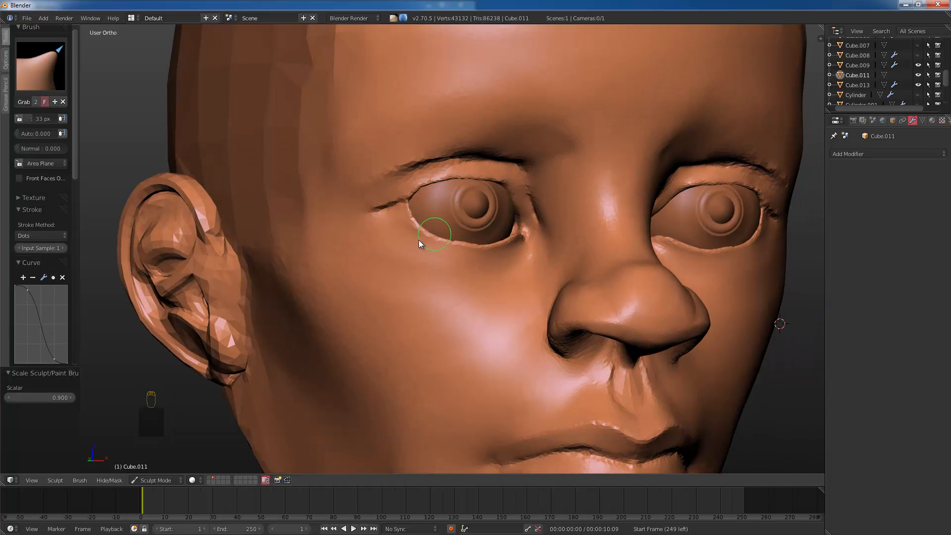
Step: Paint a mask stroke around the outer brow with the Mask brush, then undo it
key("m")
mouse_move(500, 144)
left_mouse_down()
mouse_move(436, 121)
mouse_move(350, 218)
mouse_move(374, 244)
left_mouse_up()
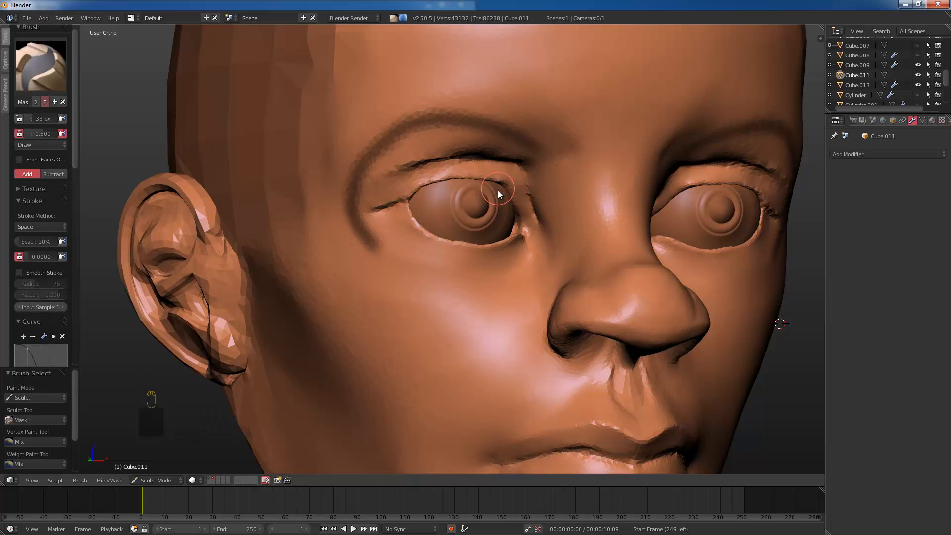
middle_click_drag(484, 192, 470, 194)
key("ctrl+z")
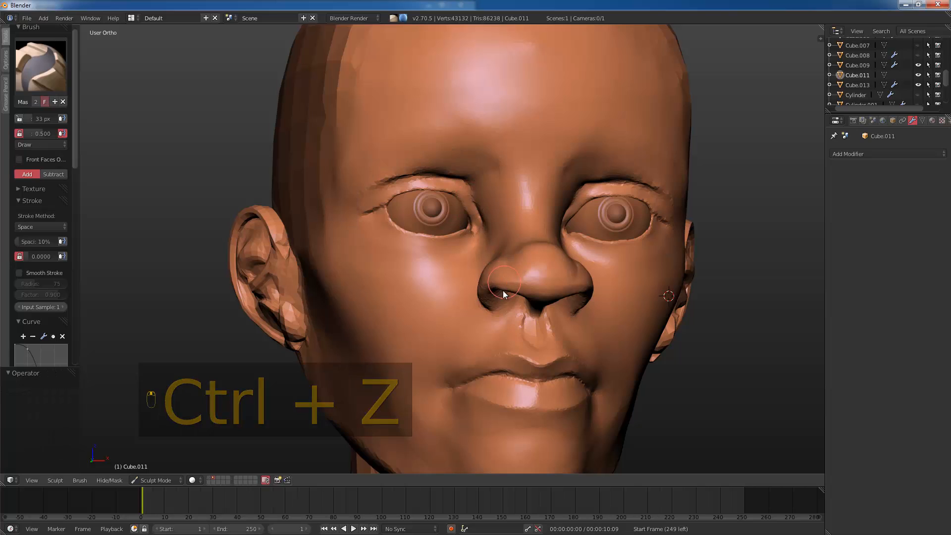
Step: Paint a mask above and beside the mouth and on the chin with the Mask brush at 36 px
mouse_move(504, 289)
middle_mouse_down()
mouse_move(509, 313)
mouse_move(536, 321)
middle_mouse_up()
scroll(511, 315, "down", 4)
key("m")
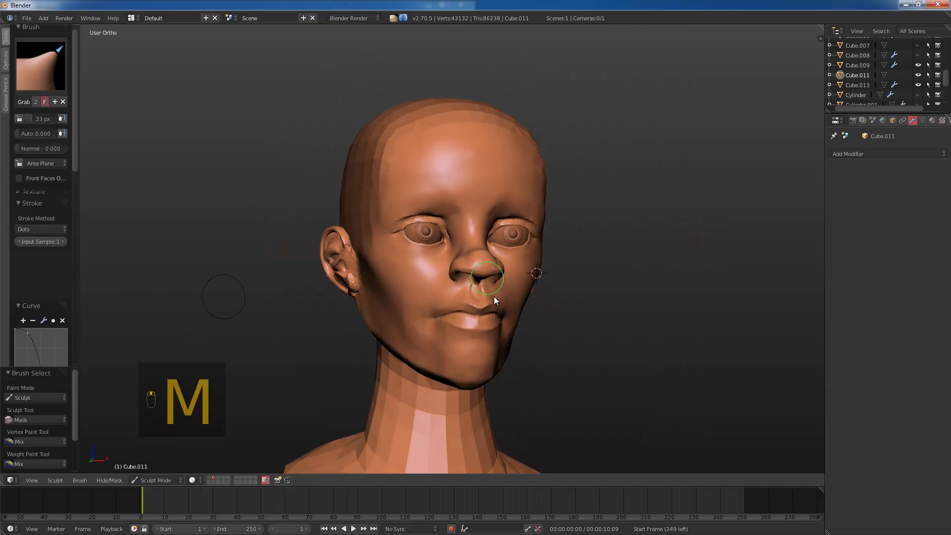
mouse_move(459, 293)
left_mouse_down()
mouse_move(428, 302)
mouse_move(416, 332)
mouse_move(459, 293)
mouse_move(414, 322)
left_mouse_up()
key("bracketright")
key("m")
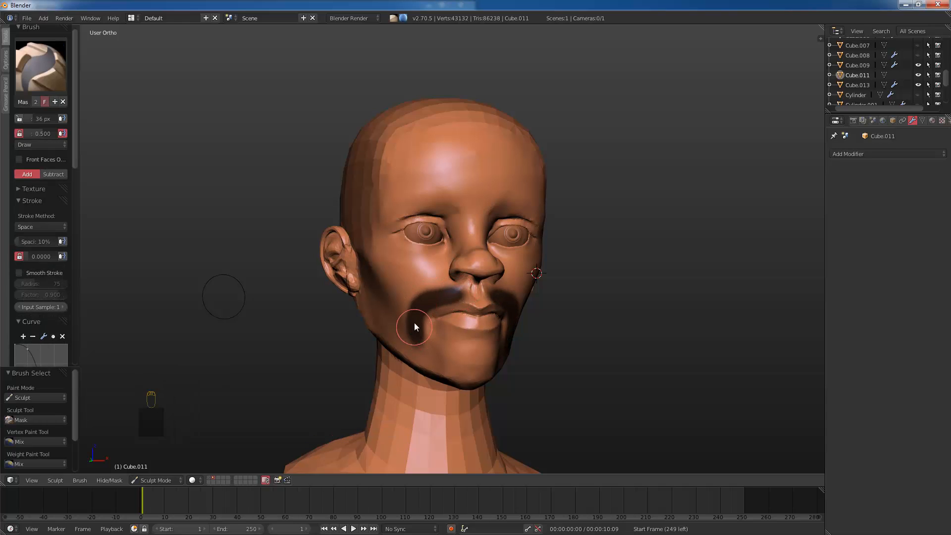
left_click_drag(454, 365, 456, 380)
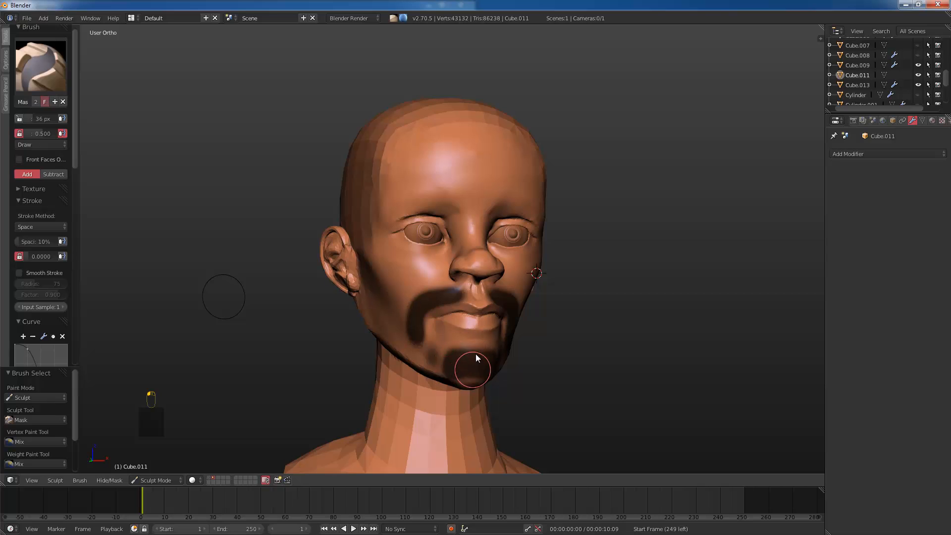
Step: Enlarge the Mask brush to 44 px, extend the mask over the jaw and chin, then clear it
middle_click_drag(477, 357, 449, 373)
key("bracketright")
key("bracketright")
key("bracketright")
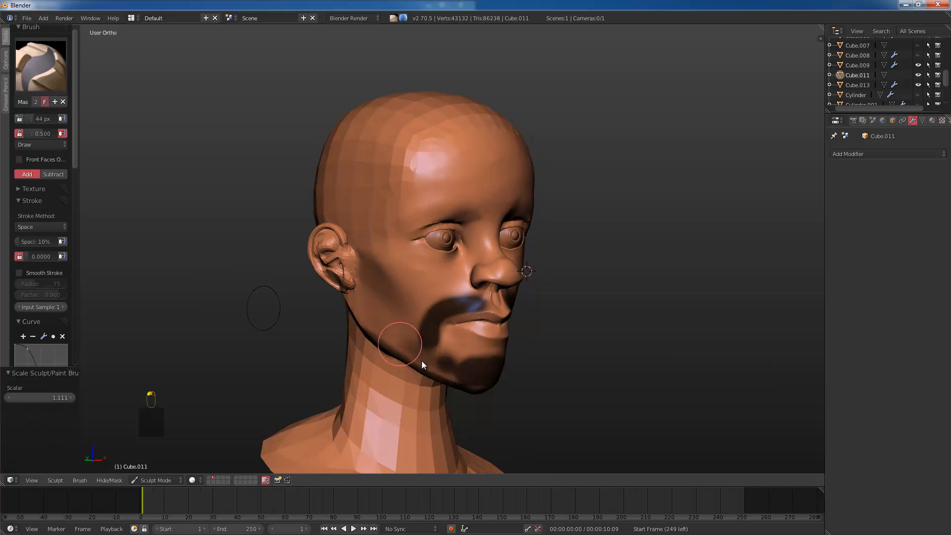
mouse_move(421, 361)
left_mouse_down()
mouse_move(347, 277)
mouse_move(355, 273)
mouse_move(378, 327)
mouse_move(462, 377)
mouse_move(352, 239)
mouse_move(383, 323)
mouse_move(436, 356)
mouse_move(426, 328)
mouse_move(457, 299)
left_mouse_up()
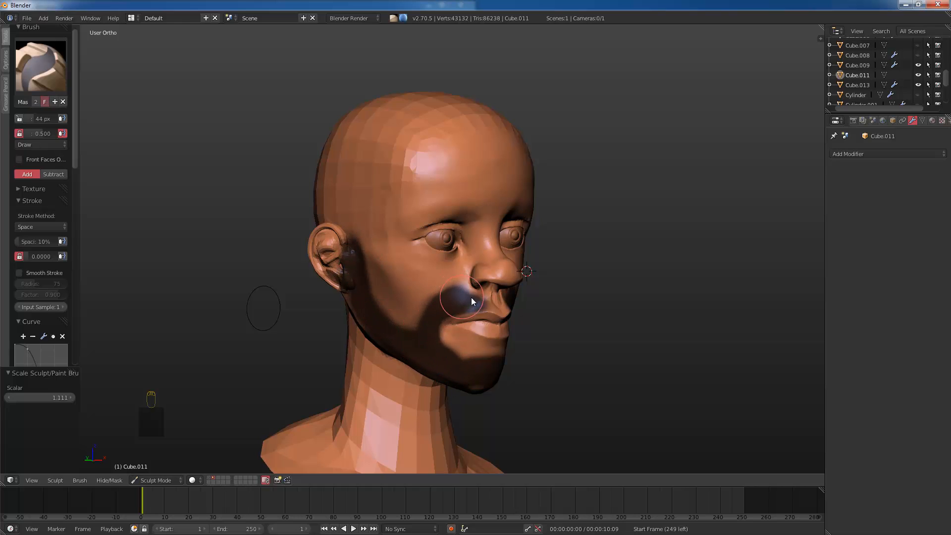
middle_click_drag(446, 343, 421, 345)
left_click_drag(464, 332, 458, 380)
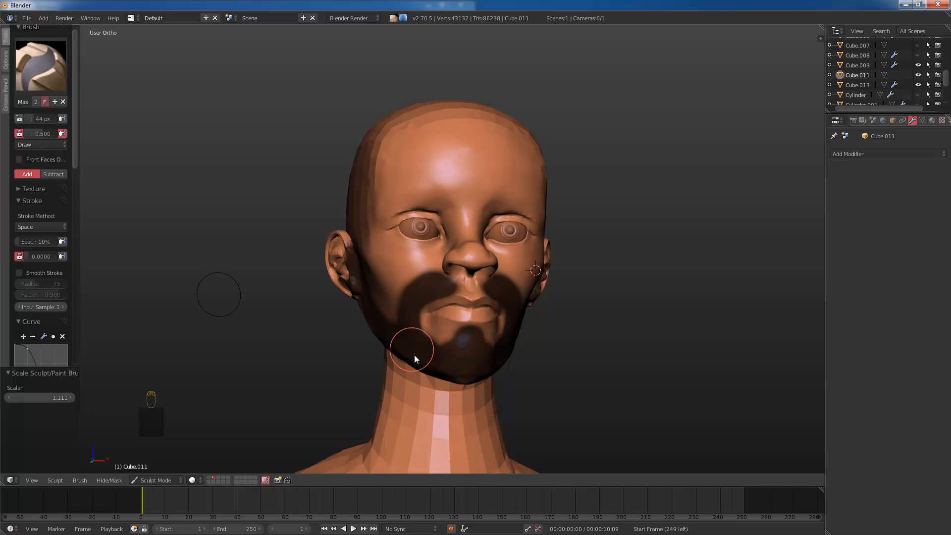
middle_click_drag(415, 354, 441, 306)
key("alt+m")
scroll(493, 281, "up", 5)
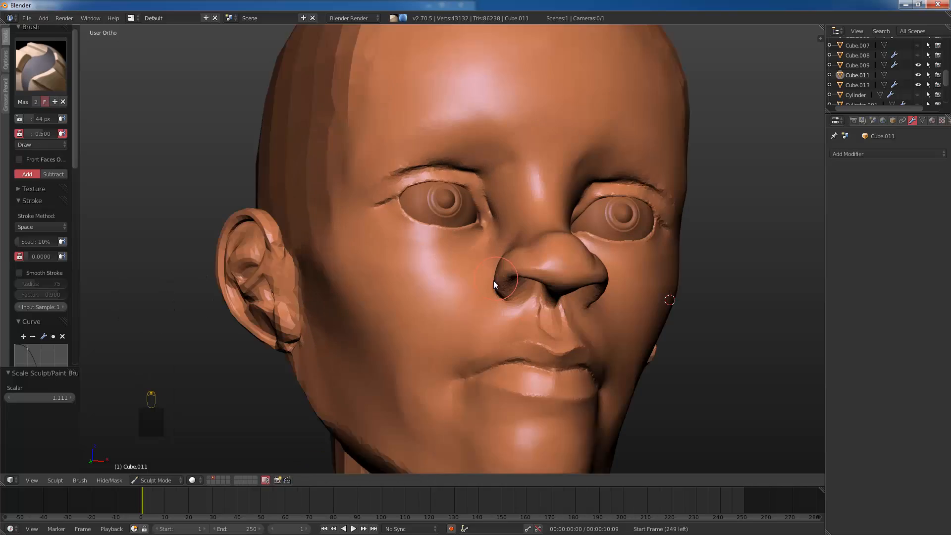
Step: Switch to the Polish brush at 48 px and polish the lower cheek and jaw
mouse_move(493, 280)
middle_mouse_down()
mouse_move(468, 299)
mouse_move(479, 330)
middle_mouse_up()
scroll(479, 330, "down", 2)
left_click(47, 71)
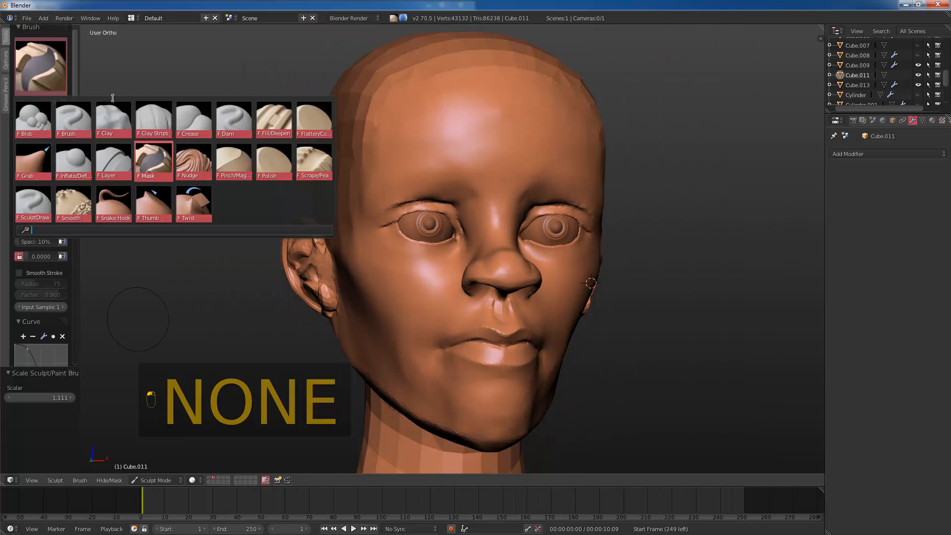
left_click(272, 163)
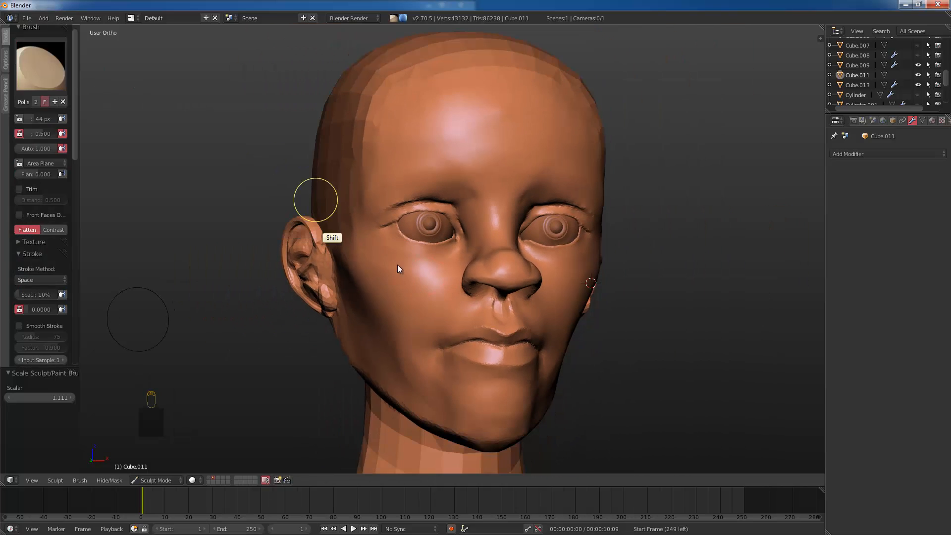
mouse_move(427, 293)
middle_mouse_down("shift")
mouse_move(405, 253)
mouse_move(423, 303)
middle_mouse_up("shift")
key("bracketright")
left_click_drag(395, 327, 382, 316)
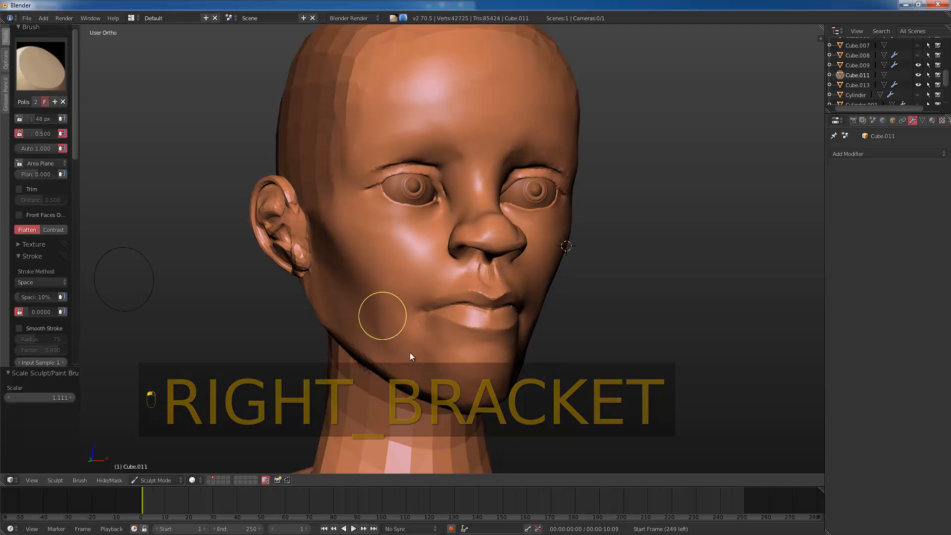
mouse_move(410, 352)
left_mouse_down()
mouse_move(389, 309)
mouse_move(407, 367)
mouse_move(421, 365)
mouse_move(421, 355)
mouse_move(422, 370)
mouse_move(364, 336)
mouse_move(377, 302)
left_mouse_up()
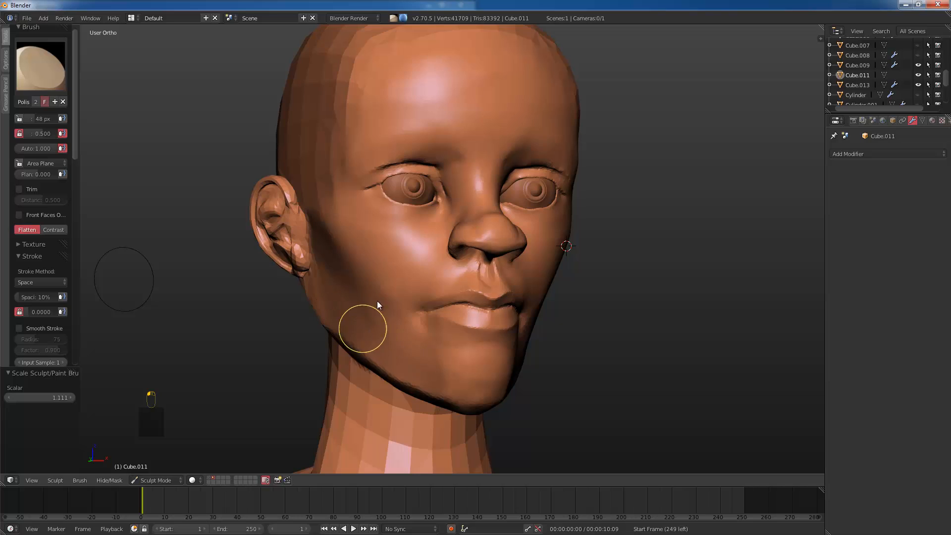
Step: Reduce the Polish brush to 43 px and polish the jawline and the temple in front of the ear
middle_click_drag(377, 304, 370, 331)
key("bracketleft")
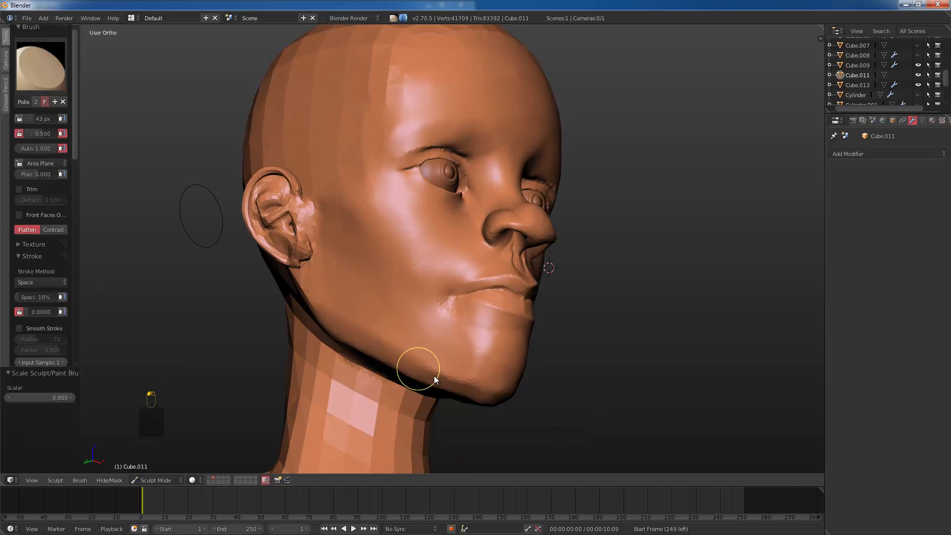
mouse_move(435, 380)
left_mouse_down()
mouse_move(456, 374)
mouse_move(291, 281)
mouse_move(350, 317)
left_mouse_up()
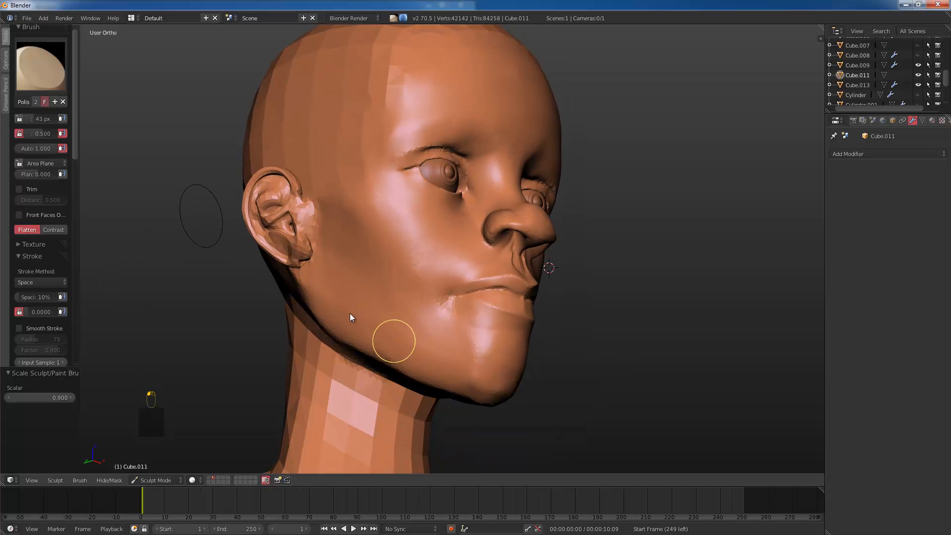
mouse_move(350, 318)
middle_mouse_down()
mouse_move(384, 312)
mouse_move(371, 229)
middle_mouse_up()
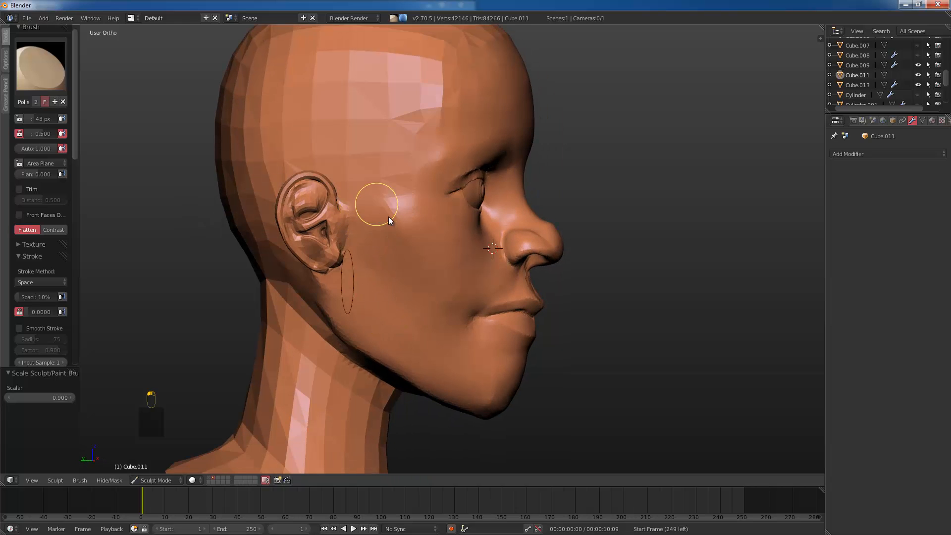
left_click_drag(388, 188, 369, 138)
Step: Enlarge the Polish brush to 94 px and polish the side of the forehead above the temple
mouse_move(369, 138)
middle_mouse_down()
mouse_move(358, 144)
mouse_move(382, 117)
mouse_move(393, 150)
middle_mouse_up()
key("bracketright")
key("bracketright")
key("bracketright")
key("bracketright")
key("bracketright")
key("bracketright")
key("bracketright")
key("bracketright")
key("bracketright")
key("bracketright")
key("bracketright")
key("bracketright")
key("bracketright")
key("bracketright")
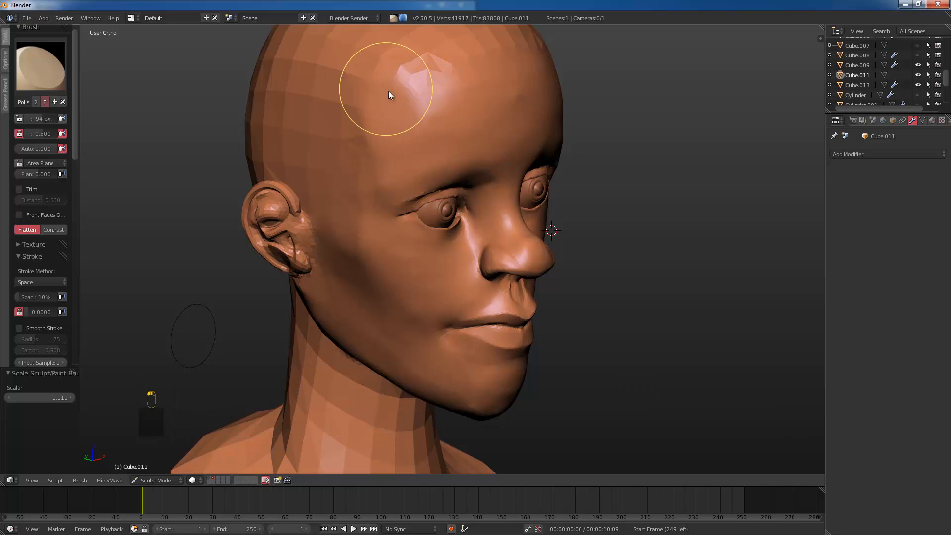
mouse_move(388, 91)
left_mouse_down()
mouse_move(374, 65)
mouse_move(423, 138)
mouse_move(390, 119)
left_mouse_up()
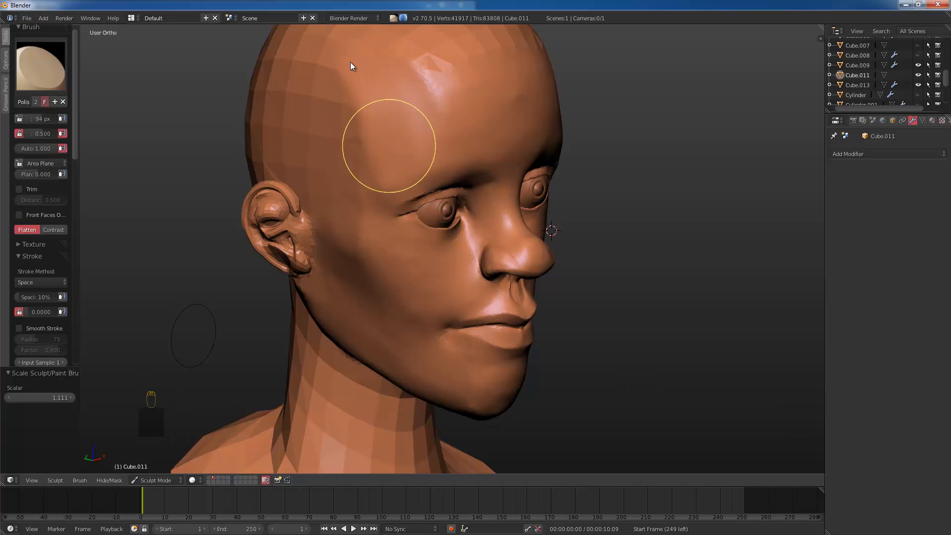
mouse_move(350, 61)
left_mouse_down()
mouse_move(390, 104)
mouse_move(384, 96)
left_mouse_up()
Step: Reduce the brush to 27 px and smooth the brow crease above the eye
mouse_move(384, 97)
middle_mouse_down()
mouse_move(359, 91)
mouse_move(382, 195)
mouse_move(409, 183)
mouse_move(401, 94)
mouse_move(426, 253)
mouse_move(462, 243)
middle_mouse_up()
key("Return")
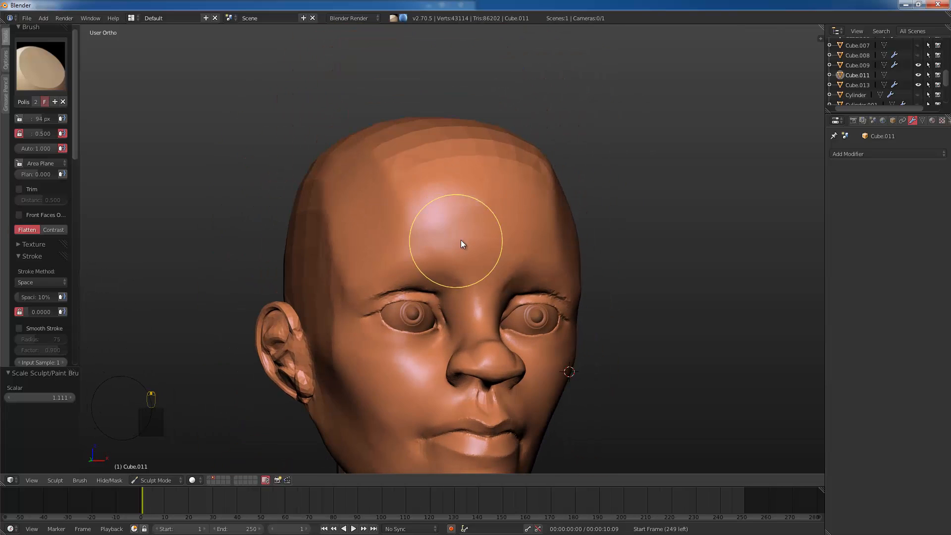
key("bracketleft")
key("bracketleft")
key("bracketleft")
key("bracketleft")
key("bracketleft")
key("bracketleft")
key("bracketleft")
key("bracketleft")
key("bracketleft")
key("bracketleft")
key("bracketleft")
key("bracketleft")
key("bracketleft")
key("bracketleft")
key("bracketleft")
key("bracketleft")
key("bracketleft")
key("bracketleft")
key("bracketleft")
key("bracketleft")
key("shift")
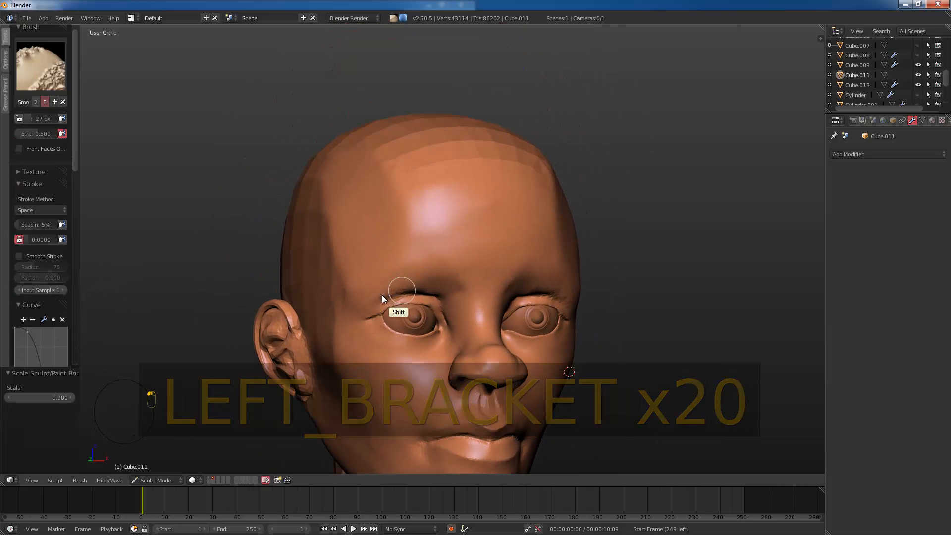
mouse_move(382, 295)
left_mouse_down("shift")
mouse_move(412, 287)
mouse_move(394, 292)
mouse_move(415, 295)
left_mouse_up("shift")
Step: Enlarge the Polish brush to 128 px and polish across the forehead
mouse_move(415, 266)
middle_mouse_down()
mouse_move(408, 278)
mouse_move(428, 257)
middle_mouse_up()
key("bracketright")
key("bracketright")
key("bracketright")
key("bracketright")
key("bracketright")
key("bracketright")
key("bracketright")
key("bracketright")
key("bracketright")
key("bracketright")
key("bracketright")
key("bracketright")
key("bracketright")
key("bracketright")
key("bracketright")
key("bracketright")
key("bracketright")
key("bracketright")
key("bracketright")
key("bracketright")
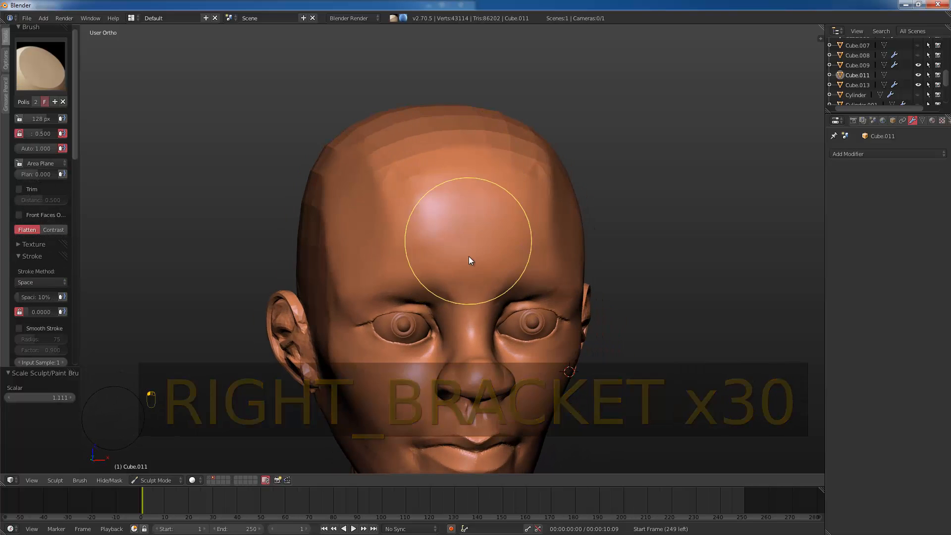
mouse_move(468, 257)
left_mouse_down()
mouse_move(447, 149)
mouse_move(465, 240)
mouse_move(440, 147)
mouse_move(443, 215)
mouse_move(403, 212)
mouse_move(388, 193)
mouse_move(382, 214)
mouse_move(357, 181)
mouse_move(404, 204)
left_mouse_up()
mouse_move(404, 204)
middle_mouse_down()
mouse_move(375, 168)
mouse_move(356, 203)
middle_mouse_up()
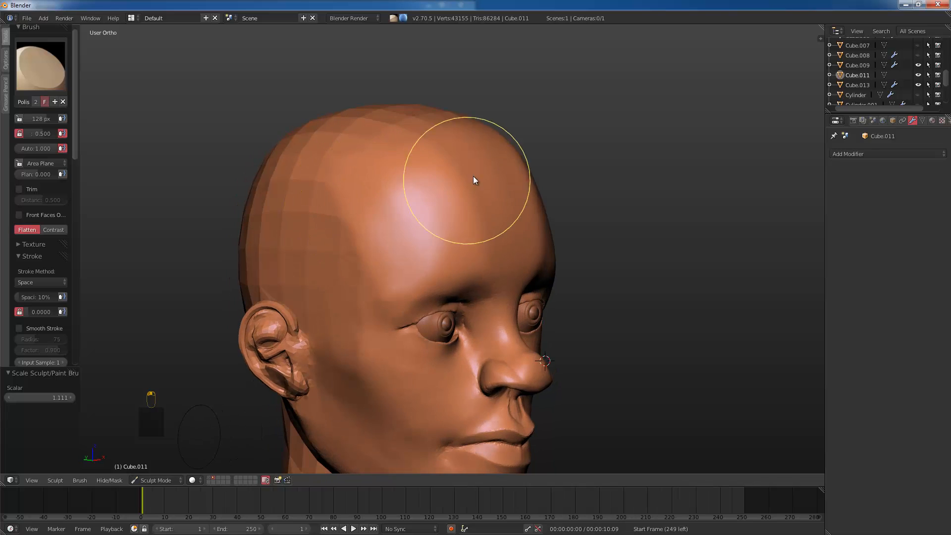
mouse_move(474, 178)
left_mouse_down()
mouse_move(477, 232)
mouse_move(467, 163)
mouse_move(492, 230)
mouse_move(484, 156)
mouse_move(497, 221)
mouse_move(484, 240)
mouse_move(482, 174)
mouse_move(446, 198)
left_mouse_up()
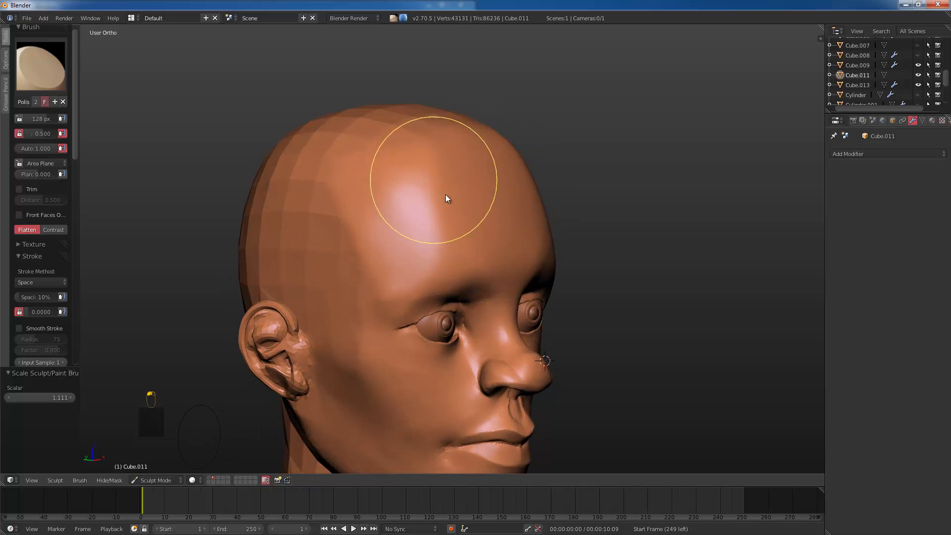
Step: Polish the upper forehead and the top of the skull with the 128 px brush
middle_click_drag(446, 199, 438, 149)
mouse_move(437, 149)
left_mouse_down()
mouse_move(318, 111)
mouse_move(424, 127)
mouse_move(286, 115)
mouse_move(346, 181)
mouse_move(378, 206)
mouse_move(345, 170)
mouse_move(427, 236)
left_mouse_up()
middle_click_drag(427, 233, 415, 128)
left_click_drag(415, 128, 391, 175)
middle_click_drag(391, 176, 386, 187)
mouse_move(386, 187)
left_mouse_down()
mouse_move(465, 149)
mouse_move(422, 159)
mouse_move(412, 140)
mouse_move(441, 194)
mouse_move(486, 176)
left_mouse_up()
Step: Polish the side of the skull above the ear and continue over the rear of the crown
middle_click_drag(486, 176, 361, 248)
mouse_move(361, 248)
left_mouse_down()
mouse_move(397, 257)
mouse_move(282, 215)
mouse_move(340, 239)
mouse_move(390, 285)
mouse_move(369, 255)
left_mouse_up()
mouse_move(298, 225)
middle_mouse_down()
mouse_move(317, 231)
mouse_move(308, 225)
middle_mouse_up()
left_click_drag(308, 225, 269, 218)
middle_click_drag(256, 201, 267, 207)
left_click_drag(267, 203, 222, 164)
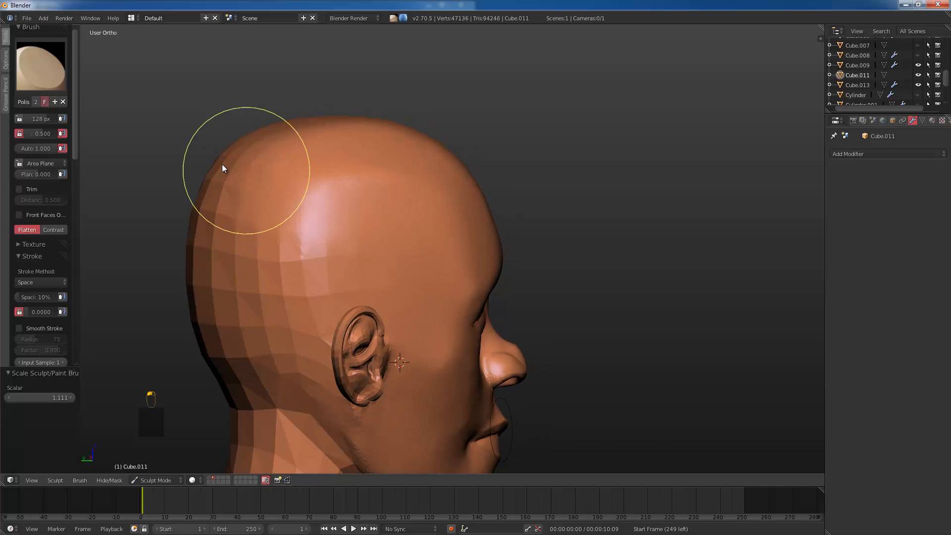
Step: Polish the rear side of the skull down to behind the ear with the 128 px brush
middle_click_drag(222, 164, 251, 203)
mouse_move(251, 203)
left_mouse_down()
mouse_move(254, 186)
mouse_move(354, 209)
mouse_move(327, 170)
mouse_move(293, 249)
mouse_move(352, 296)
mouse_move(265, 323)
mouse_move(278, 384)
mouse_move(318, 416)
mouse_move(335, 398)
mouse_move(320, 353)
left_mouse_up()
mouse_move(320, 353)
middle_mouse_down()
mouse_move(312, 357)
mouse_move(326, 380)
mouse_move(336, 301)
mouse_move(318, 288)
middle_mouse_up()
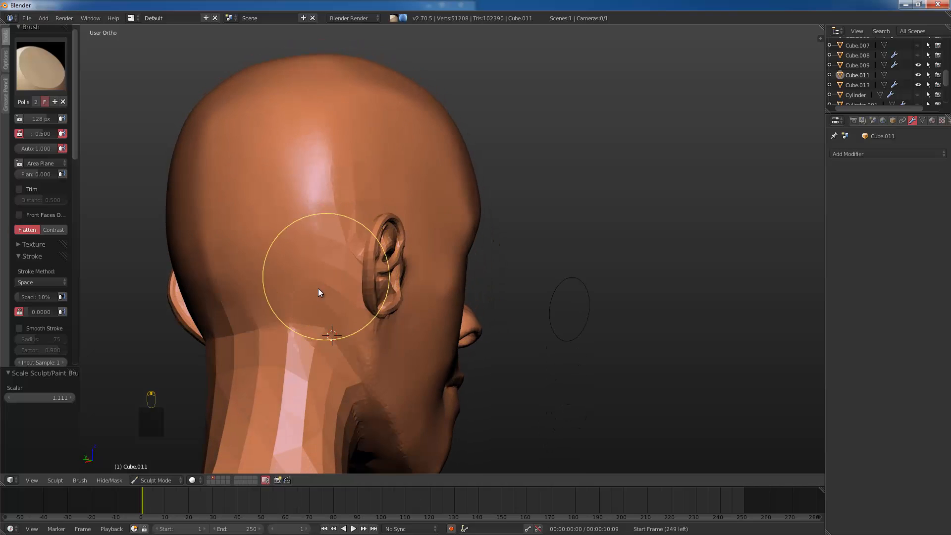
Step: Reduce the Polish brush to 58 px and polish the area below and behind the ear
key("bracketleft")
key("bracketleft")
key("bracketleft")
key("bracketleft")
key("bracketleft")
key("bracketleft")
key("bracketleft")
mouse_move(334, 349)
middle_mouse_down()
mouse_move(313, 339)
mouse_move(335, 325)
middle_mouse_up()
key("bracketleft")
key("bracketleft")
key("bracketleft")
key("bracketleft")
key("bracketleft")
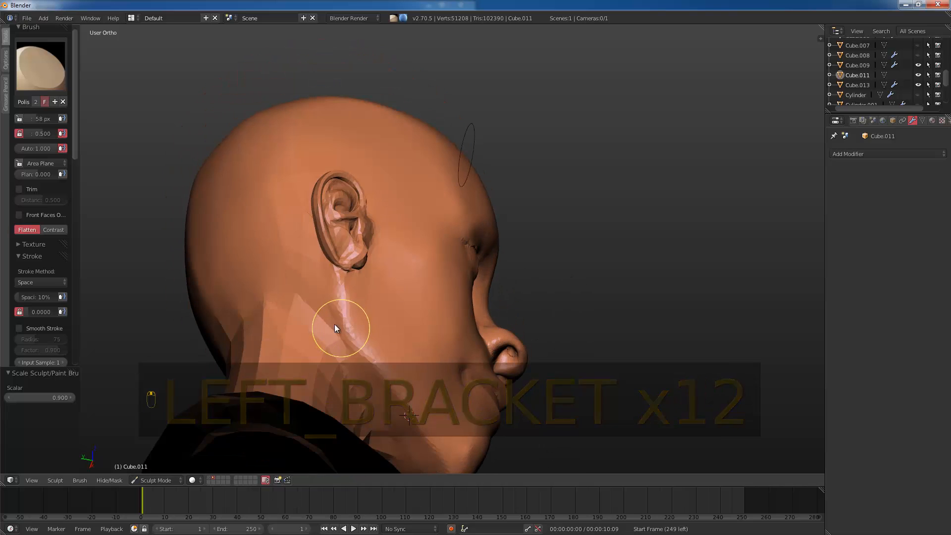
mouse_move(334, 324)
left_mouse_down()
mouse_move(357, 347)
mouse_move(330, 314)
mouse_move(339, 336)
mouse_move(296, 316)
mouse_move(282, 256)
left_mouse_up()
Step: Enlarge the Polish brush to 71 px and polish the faceted area of the skull just behind the ear
key("bracketright")
key("bracketright")
key("bracketright")
middle_click_drag(279, 237, 308, 278)
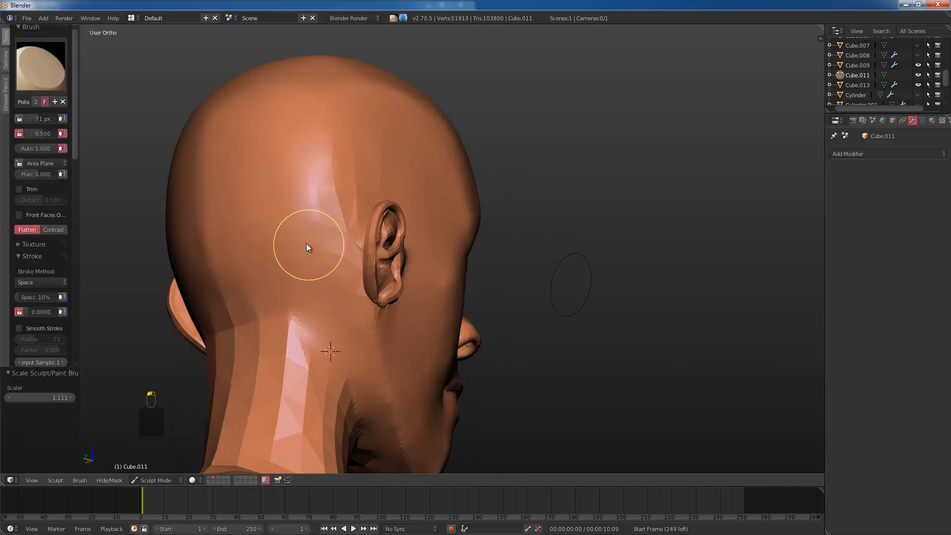
mouse_move(306, 243)
left_mouse_down()
mouse_move(323, 175)
mouse_move(325, 198)
left_mouse_up()
Step: Enlarge the Polish brush to 142 px and polish the back of the head
middle_click_drag(324, 198, 295, 237)
key("bracketright")
key("bracketright")
key("bracketright")
key("bracketright")
key("bracketright")
key("bracketright")
key("bracketright")
mouse_move(291, 246)
left_mouse_down()
mouse_move(335, 188)
mouse_move(284, 201)
mouse_move(322, 143)
mouse_move(328, 111)
mouse_move(292, 226)
left_mouse_up()
Step: In the right side view, enlarge the Grab brush to 263 px and pull the back of the skull outward
key("KP_1")
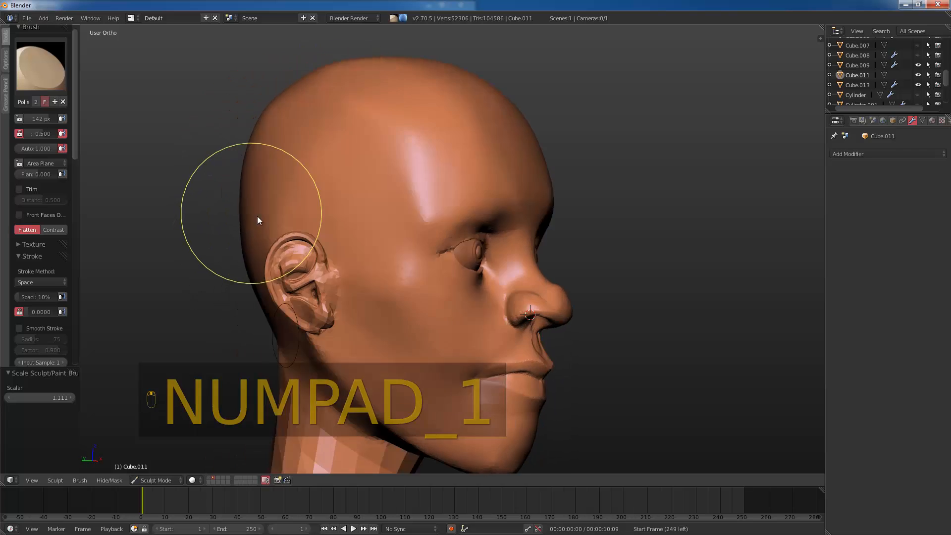
middle_click_drag(340, 315, 355, 272)
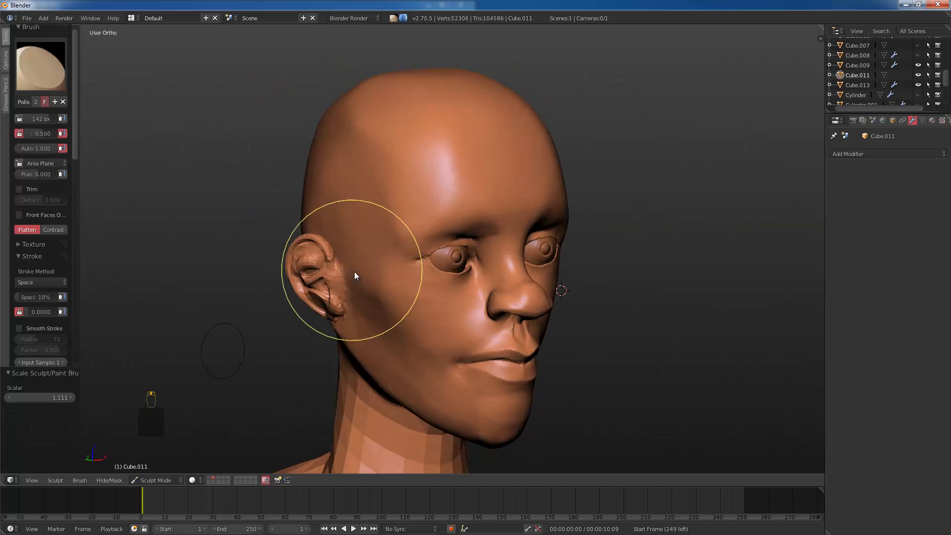
key("KP_1")
key("KP_3")
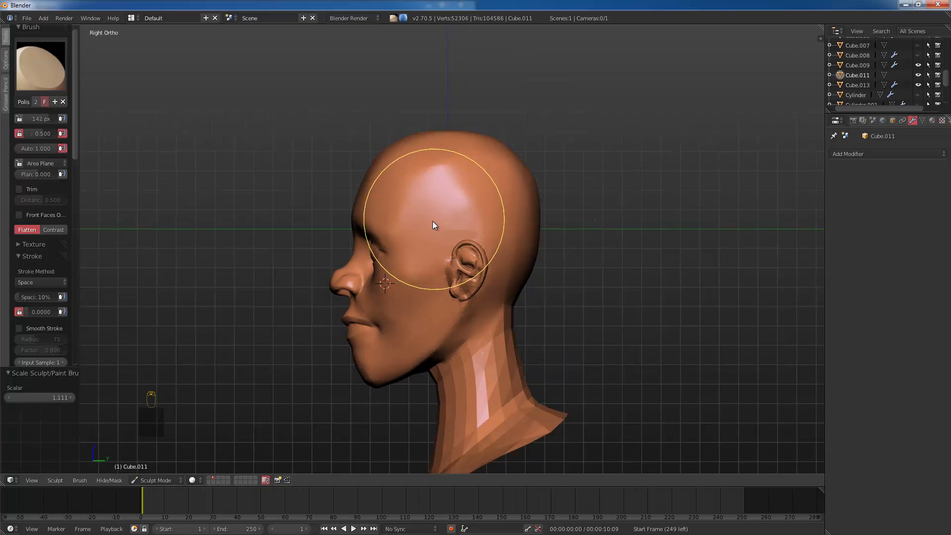
key("g")
key("bracketright")
key("bracketright")
key("bracketright")
key("bracketright")
key("bracketright")
key("bracketright")
key("bracketright")
key("bracketright")
key("bracketright")
key("bracketright")
key("bracketright")
left_click_drag(489, 157, 497, 154)
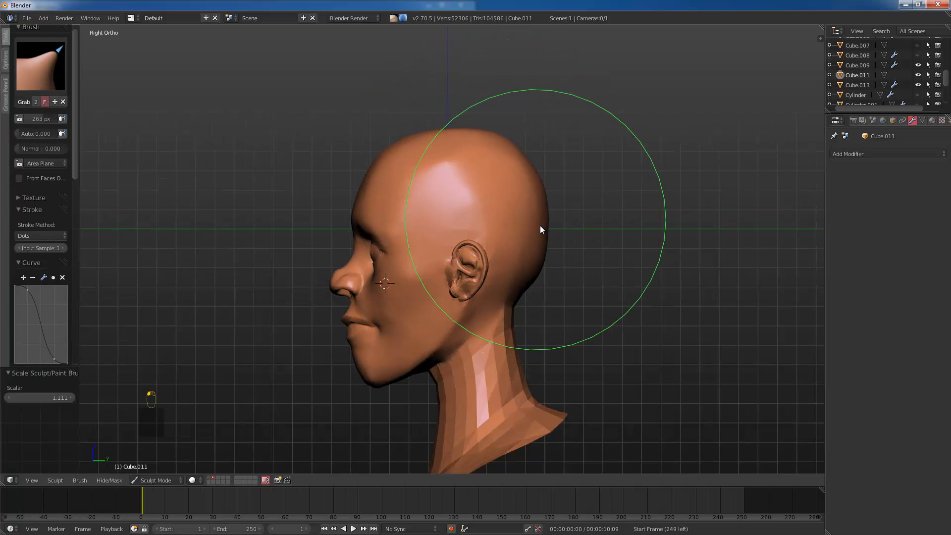
Step: Reduce the Grab brush to 212 px, raise the crown and push the nape of the neck inward
key("bracketleft")
key("bracketleft")
key("bracketleft")
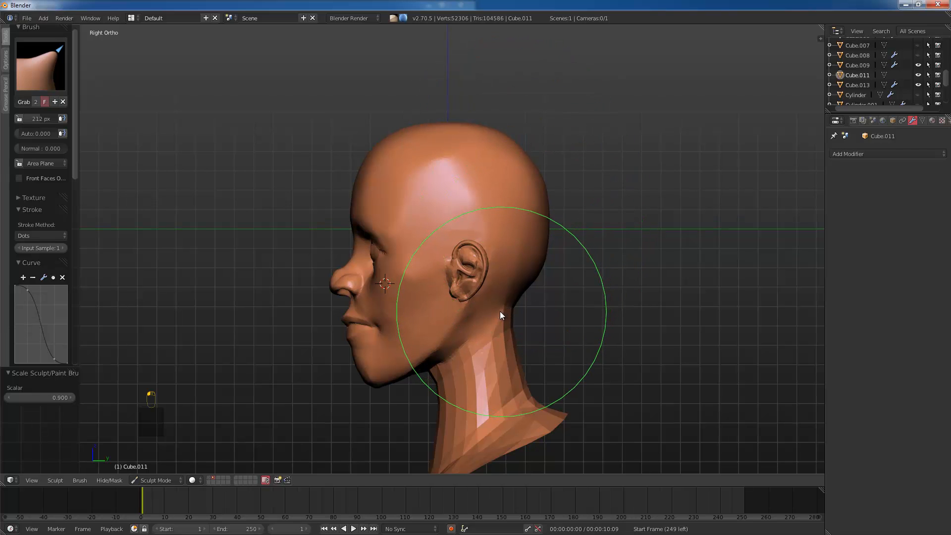
Step: Reduce the Grab brush to 110 px and pull the chin slightly forward in profile
key("bracketleft")
key("bracketleft")
key("bracketleft")
key("bracketleft")
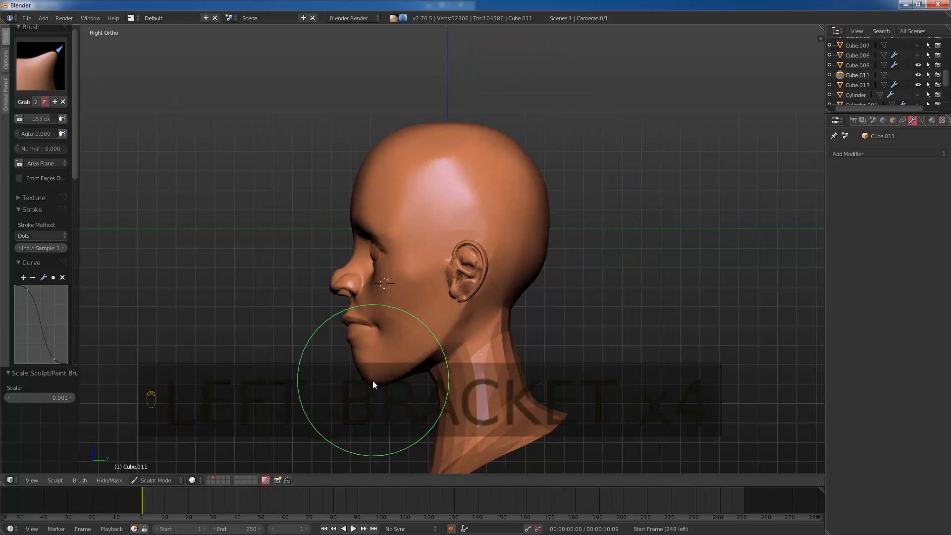
key("bracketleft")
key("bracketleft")
key("bracketleft")
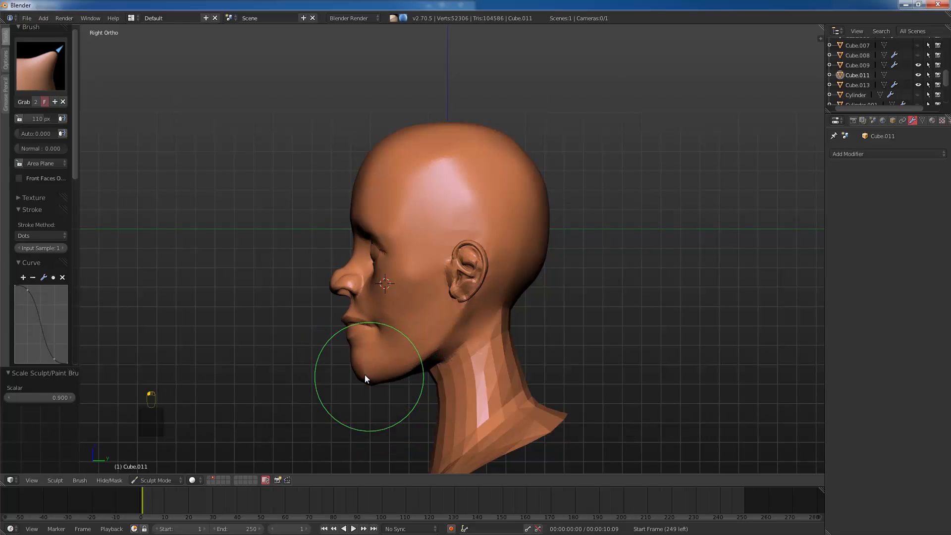
Step: Refine the front of the chin with a 72 px Grab brush and the jawline with an 88 px one
key("bracketleft")
key("bracketleft")
key("bracketleft")
key("bracketleft")
key("bracketleft")
key("bracketleft")
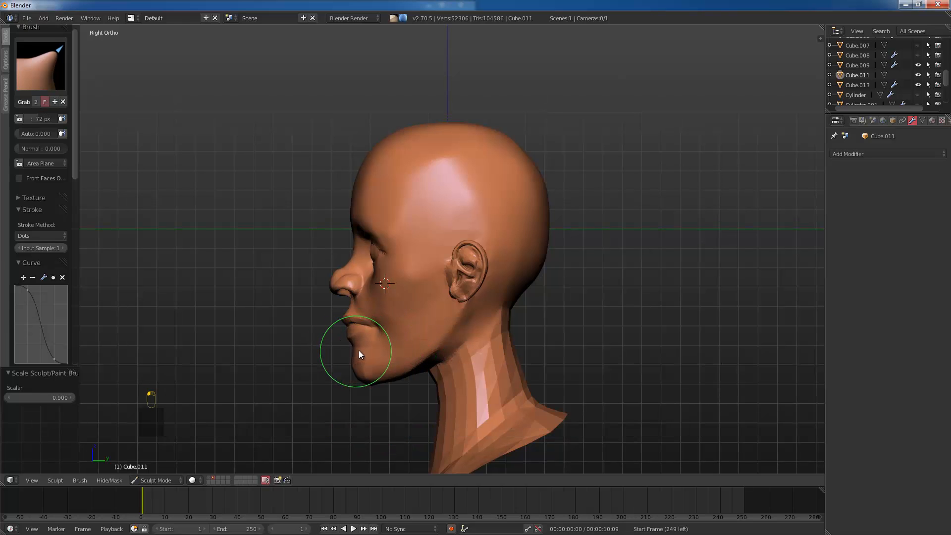
key("bracketright")
key("bracketright")
key("bracketright")
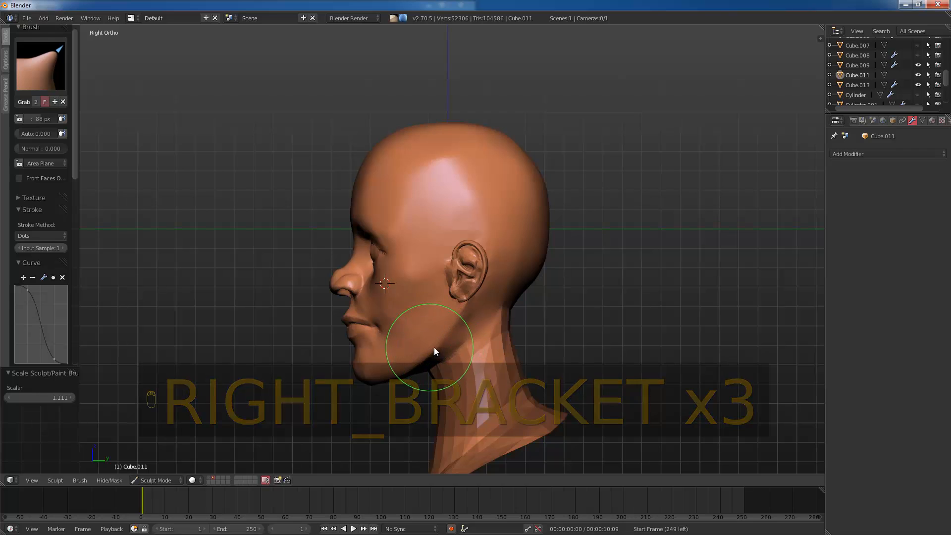
Step: Move the ear slightly lower with the Grab brush and adjust the area beneath it at 218 px
key("bracketright")
key("bracketright")
key("bracketright")
key("bracketright")
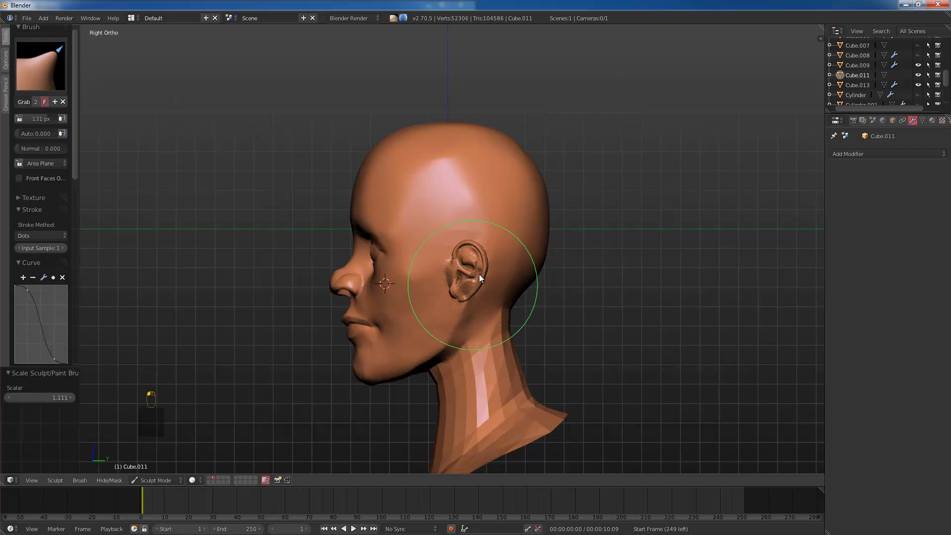
key("bracketright")
key("bracketright")
key("bracketright")
mouse_move(468, 272)
left_mouse_down()
mouse_move(456, 273)
mouse_move(461, 282)
left_mouse_up()
key("bracketright")
key("bracketright")
left_click_drag(451, 327, 459, 320)
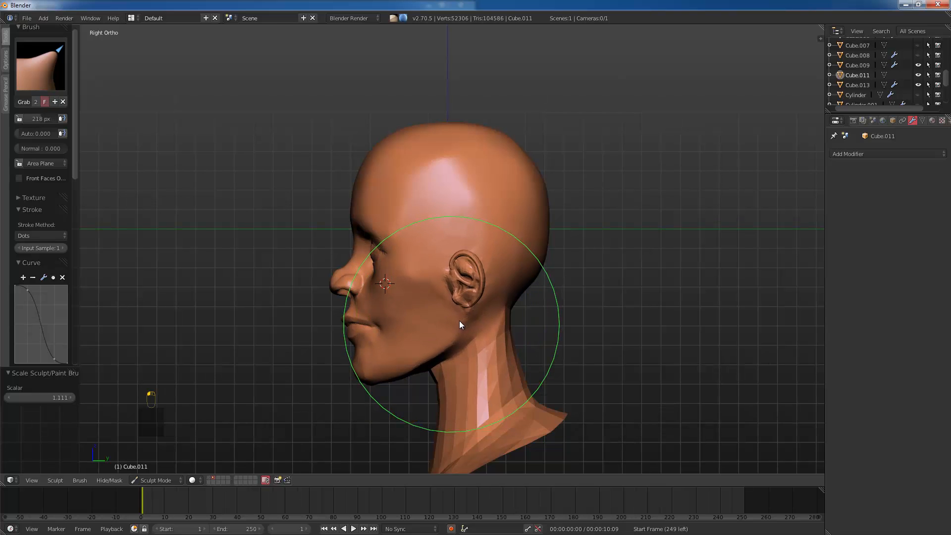
Step: Pull the forehead forward with the Grab brush at 176 px and adjust the side of the skull at 158 px
key("bracketleft")
key("bracketleft")
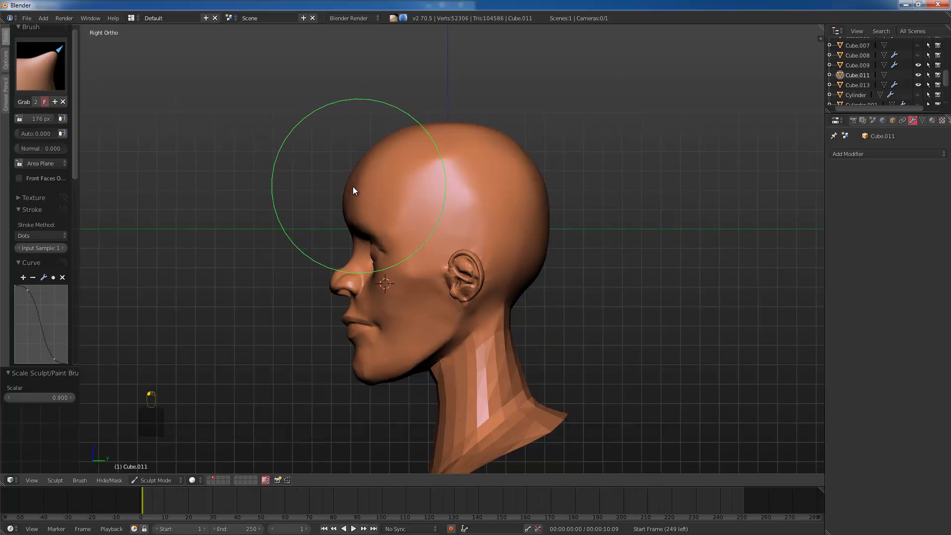
mouse_move(350, 191)
middle_mouse_down()
mouse_move(456, 203)
mouse_move(377, 206)
middle_mouse_up()
key("bracketleft")
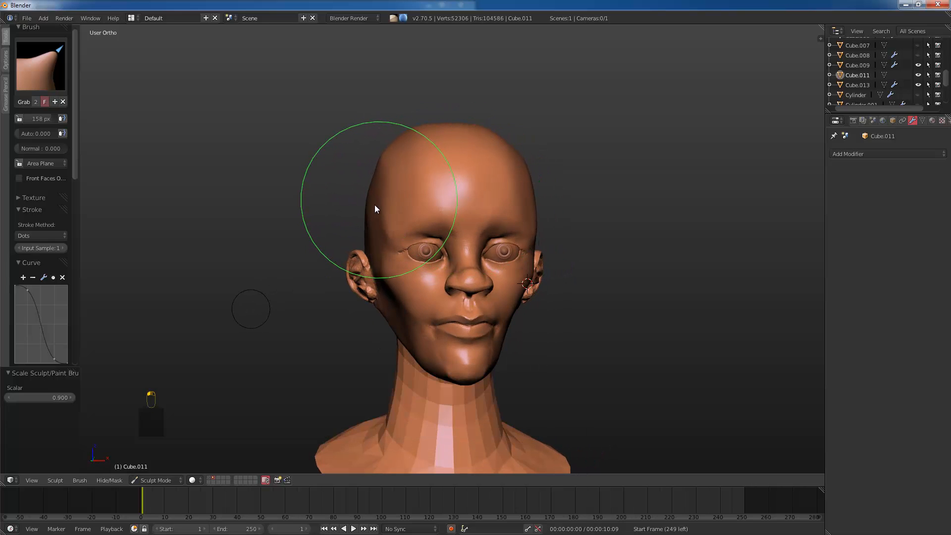
key("bracketleft")
key("bracketleft")
key("bracketleft")
key("bracketleft")
key("bracketleft")
Step: Switch to the Polish brush at 48 px and polish from the temple down over the cheek
left_click(41, 66)
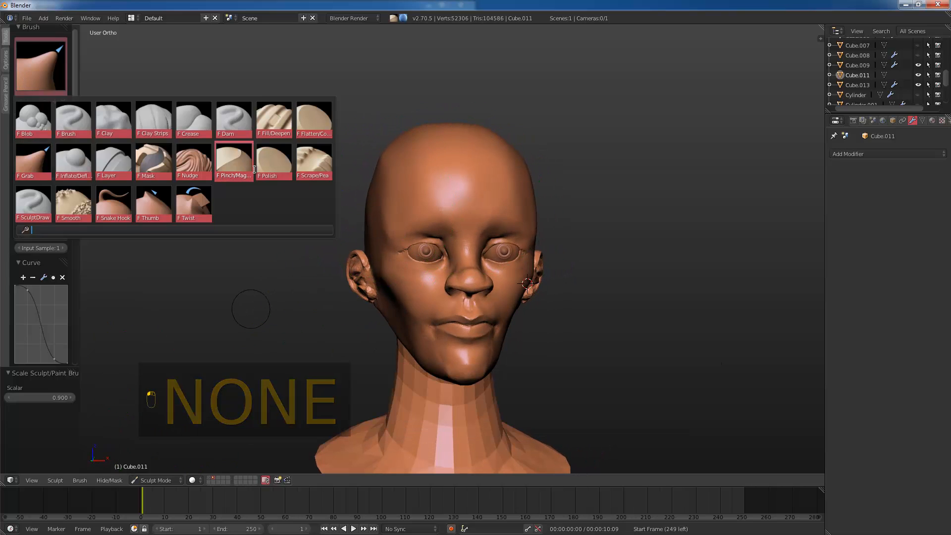
left_click(254, 161)
middle_click_drag(363, 214, 420, 218)
key("bracketleft")
key("bracketleft")
key("bracketleft")
key("bracketleft")
key("bracketleft")
key("bracketleft")
key("bracketleft")
key("bracketleft")
key("bracketleft")
key("bracketleft")
key("bracketleft")
key("bracketleft")
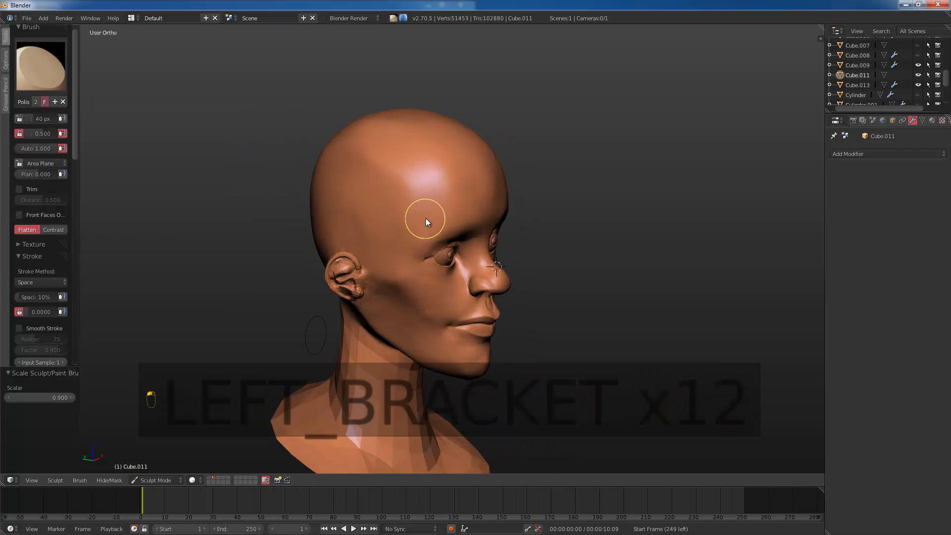
key("bracketright")
key("bracketright")
key("bracketright")
mouse_move(422, 218)
left_mouse_down()
mouse_move(407, 219)
mouse_move(394, 171)
mouse_move(346, 156)
mouse_move(383, 196)
mouse_move(396, 277)
mouse_move(429, 357)
mouse_move(404, 317)
left_mouse_up()
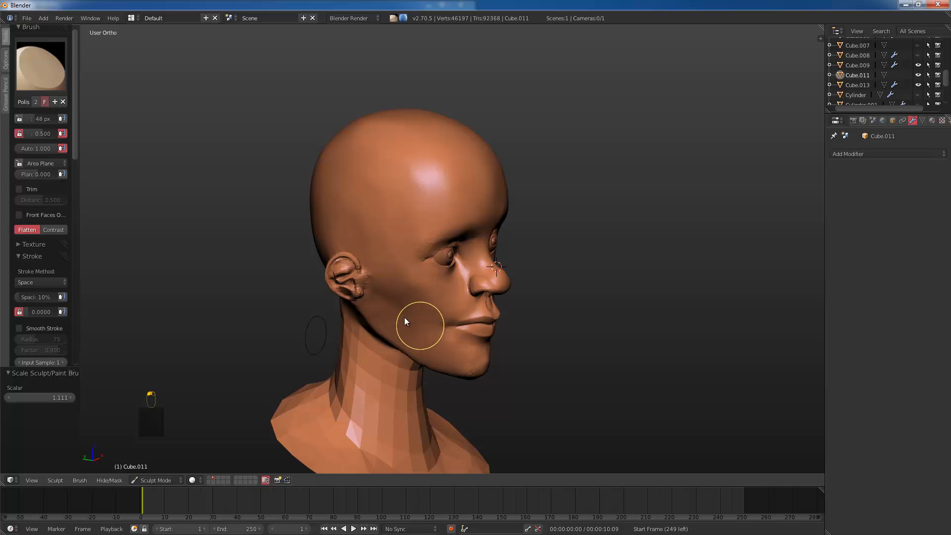
Step: Polish the temple and outer brow beside the eye, enlarging the brush to 53 px
middle_click_drag(404, 317, 438, 358)
middle_click_drag(461, 306, 450, 307)
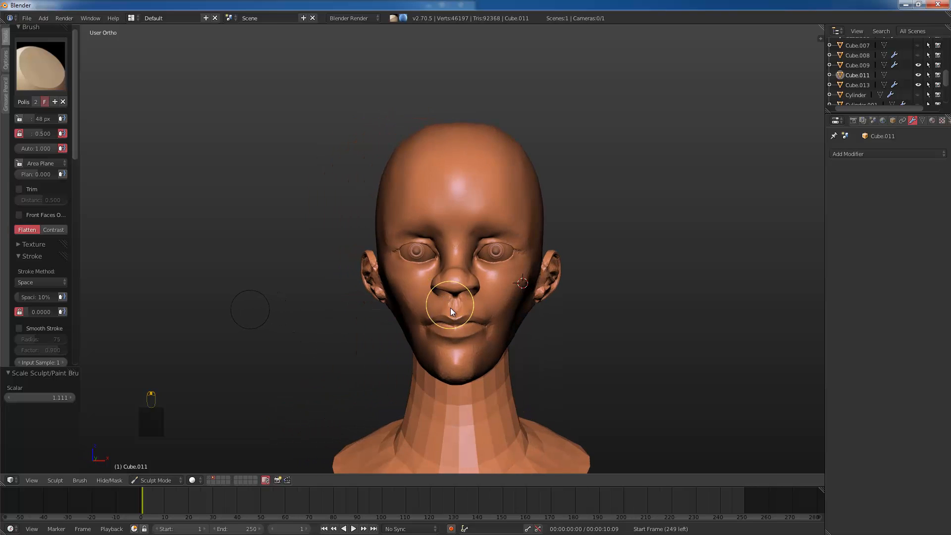
scroll(417, 288, "up", 4)
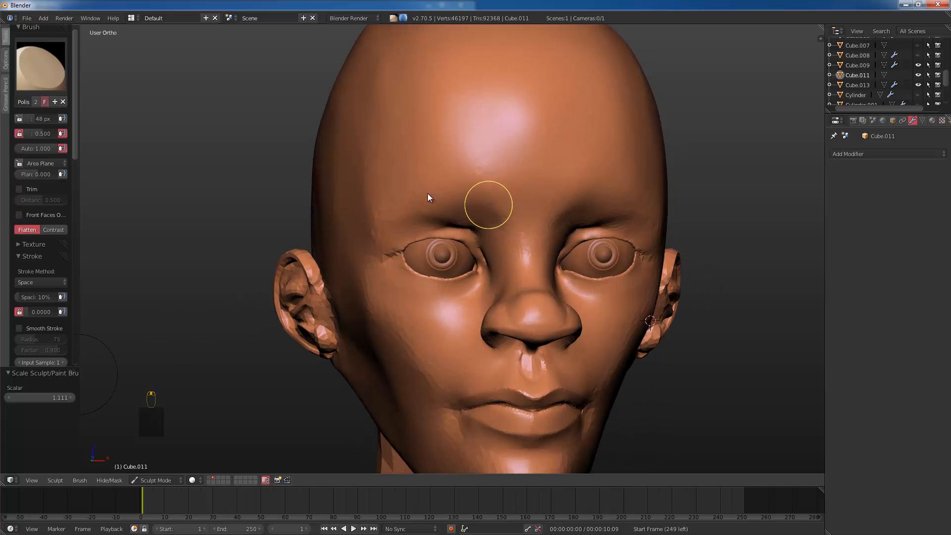
mouse_move(378, 217)
left_mouse_down()
mouse_move(457, 209)
mouse_move(390, 217)
mouse_move(461, 221)
mouse_move(363, 221)
left_mouse_up()
key("bracketright")
middle_click_drag(363, 216, 474, 221)
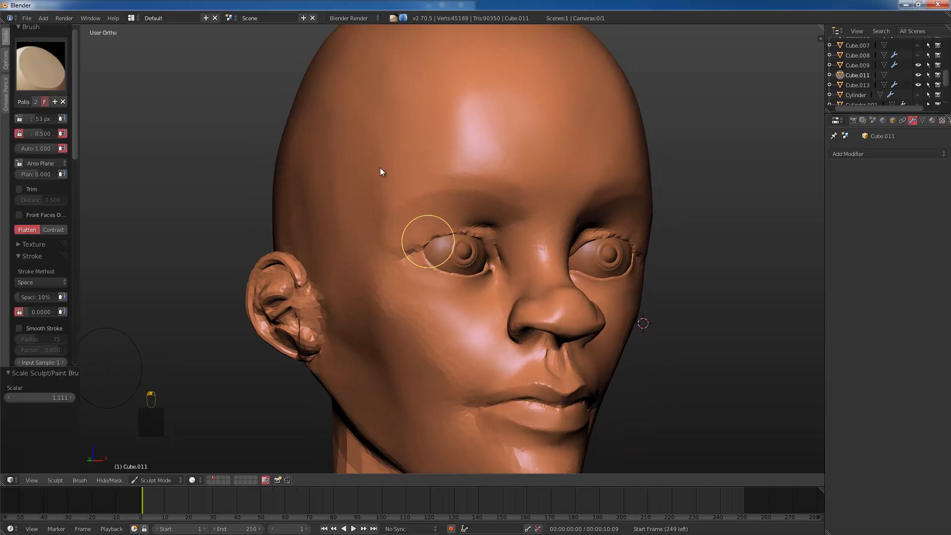
Step: Switch to the Clay Strips brush at 33 px, build up the upper eyelid and smooth the area below the brow
left_click(41, 68)
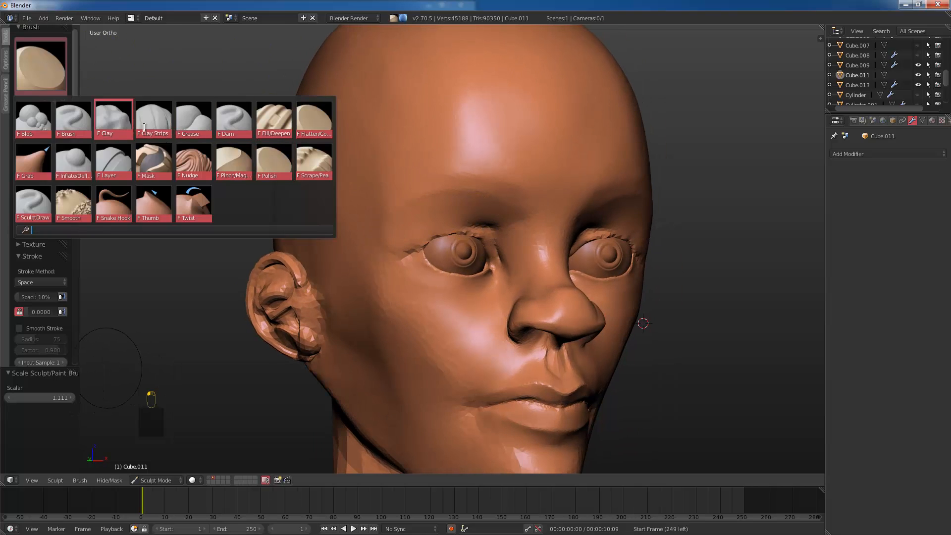
left_click(117, 122)
middle_click_drag(504, 204, 488, 222)
key("bracketleft")
key("bracketleft")
key("bracketleft")
key("bracketleft")
key("bracketleft")
key("bracketleft")
mouse_move(432, 243)
left_mouse_down()
mouse_move(396, 259)
mouse_move(477, 243)
mouse_move(397, 263)
mouse_move(421, 243)
mouse_move(488, 254)
mouse_move(405, 258)
mouse_move(419, 243)
mouse_move(486, 256)
left_mouse_up()
middle_click_drag(487, 256, 525, 239)
mouse_move(482, 216)
left_mouse_down("shift")
mouse_move(500, 218)
mouse_move(442, 210)
mouse_move(412, 237)
mouse_move(432, 218)
left_mouse_up("shift")
middle_click_drag(458, 213, 427, 211)
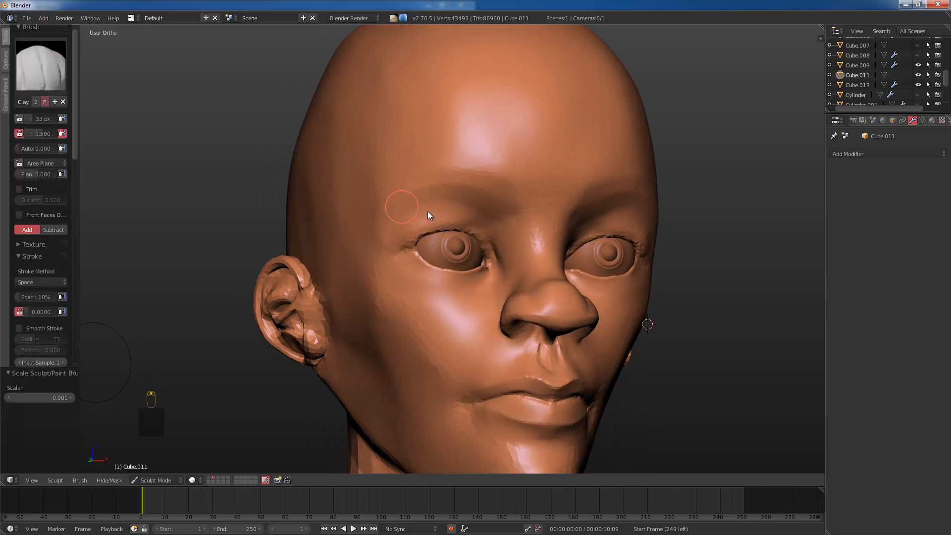
Step: Add clay at the inner corner of the eye and smooth the upper eyelid toward the outer corner
mouse_move(497, 263)
left_mouse_down()
mouse_move(451, 222)
mouse_move(491, 262)
left_mouse_up()
mouse_move(479, 217)
left_mouse_down("shift")
mouse_move(489, 225)
mouse_move(420, 213)
mouse_move(401, 242)
left_mouse_up("shift")
mouse_move(401, 242)
middle_mouse_down()
mouse_move(377, 249)
mouse_move(295, 150)
middle_mouse_up()
key("KP_1")
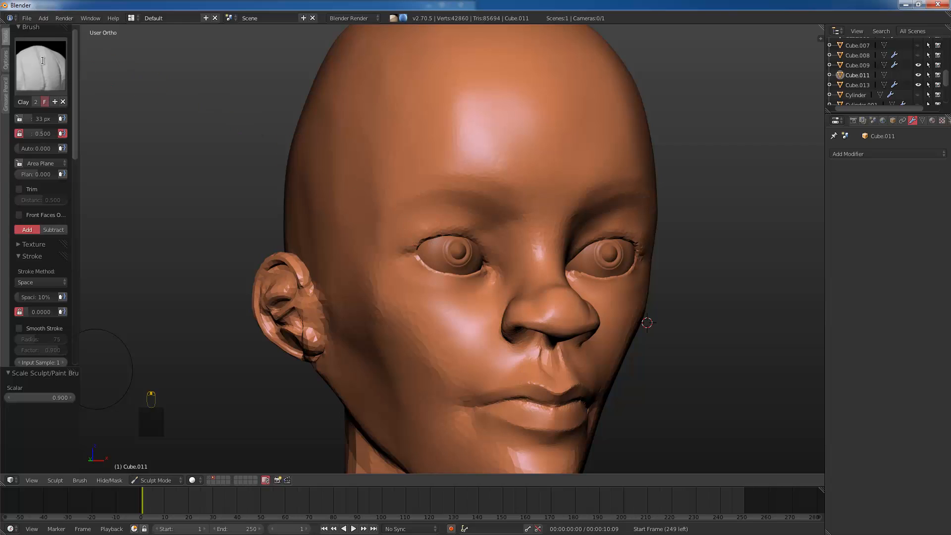
Step: Switch to the Pinch brush at 36 px and pinch the upper eyelid edge from the inner corner outward
left_click(41, 64)
left_click(285, 161)
left_click(41, 65)
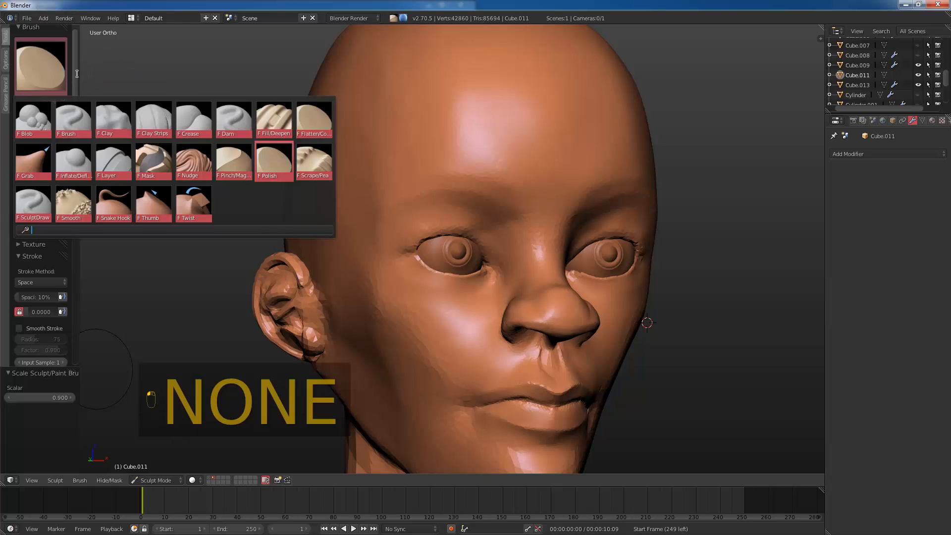
left_click(234, 164)
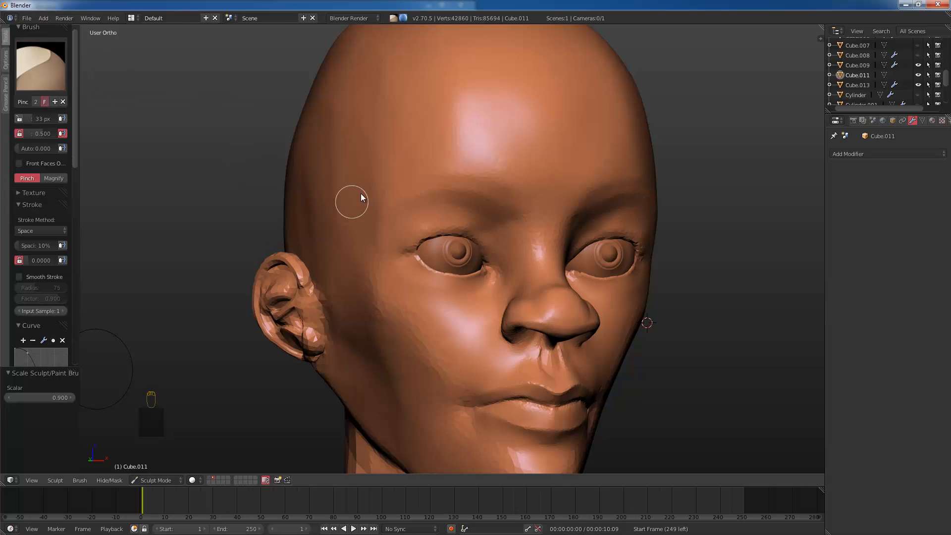
scroll(516, 261, "up", 4)
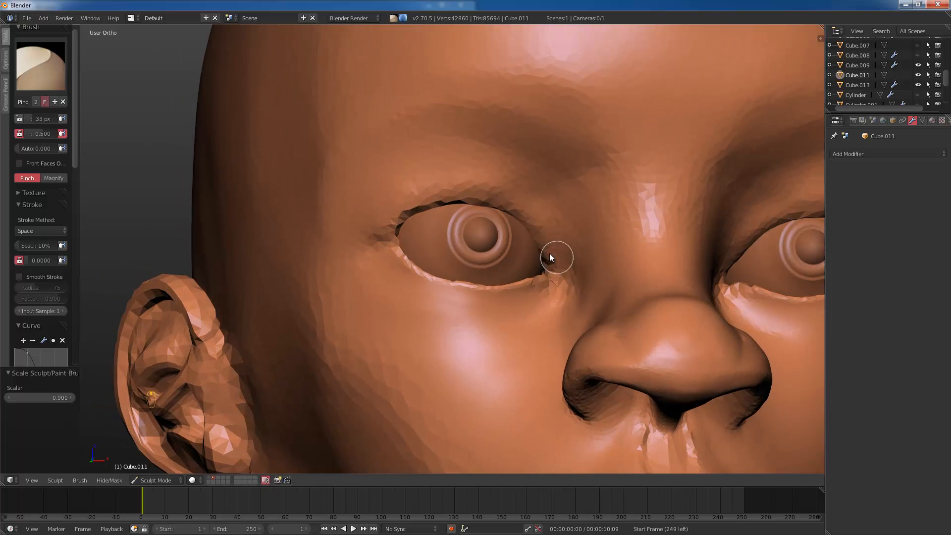
scroll(535, 242, "up", 2)
key("bracketright")
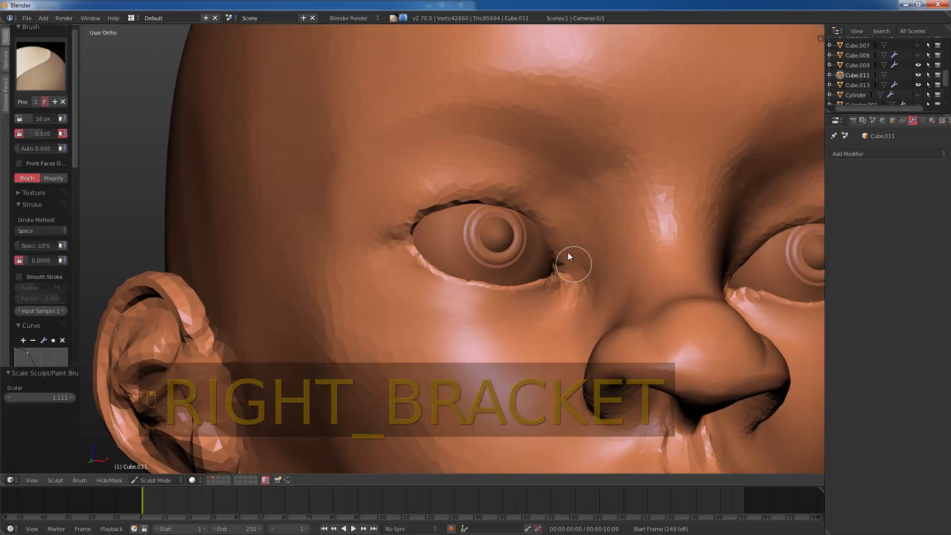
mouse_move(567, 253)
left_mouse_down()
mouse_move(578, 271)
mouse_move(528, 205)
mouse_move(539, 215)
mouse_move(436, 178)
left_mouse_up()
Step: Raise the Pinch brush strength to 1.000 and sharpen the eyelid edges and eye corners
left_click_drag(56, 135, 67, 135)
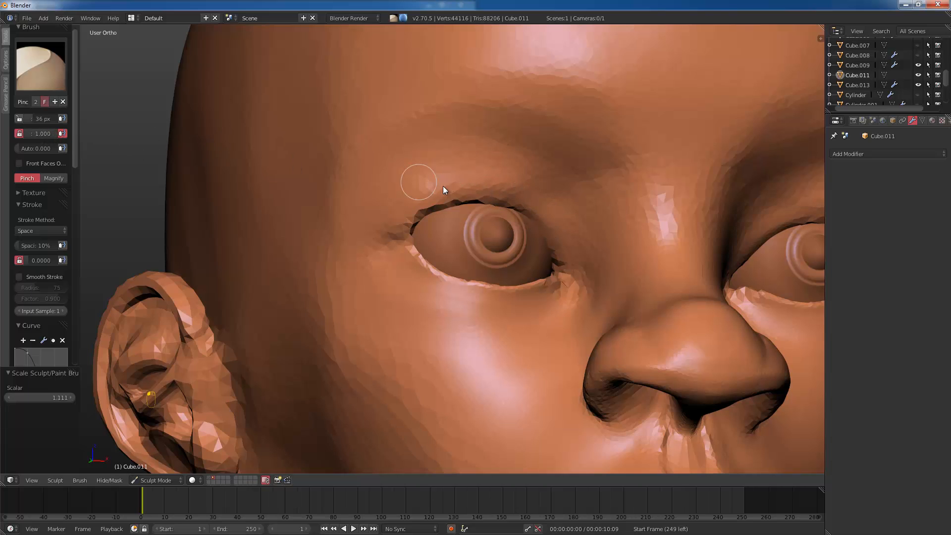
mouse_move(560, 248)
left_mouse_down()
mouse_move(492, 189)
mouse_move(438, 191)
mouse_move(375, 223)
left_mouse_up()
mouse_move(514, 195)
left_mouse_down()
mouse_move(380, 233)
mouse_move(427, 204)
mouse_move(545, 222)
mouse_move(503, 288)
mouse_move(403, 236)
mouse_move(552, 265)
left_mouse_up()
mouse_move(562, 268)
middle_mouse_down()
mouse_move(596, 268)
mouse_move(697, 302)
middle_mouse_up()
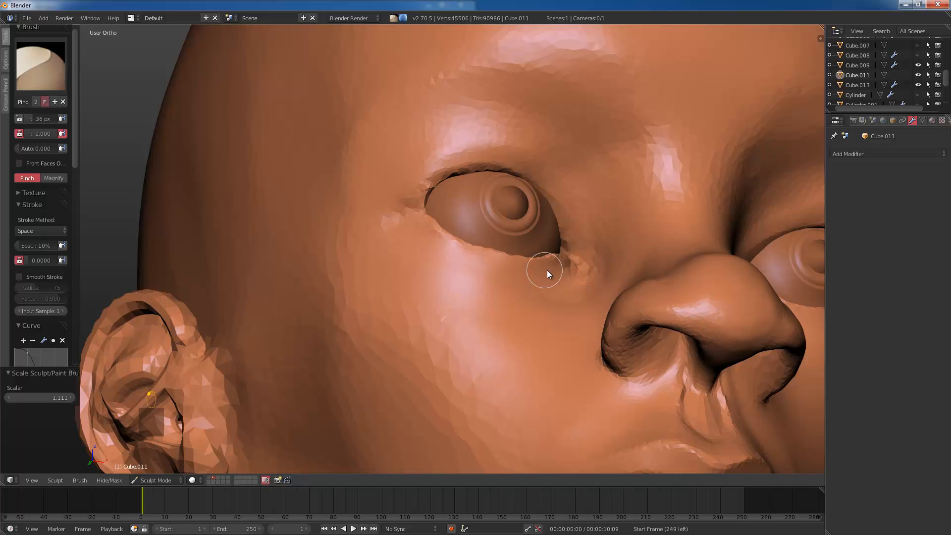
Step: Switch to the Clay Strips brush at 25 px and carve inward around the nose tip and the side of the nostril
scroll(456, 266, "down", 5)
left_click(42, 65)
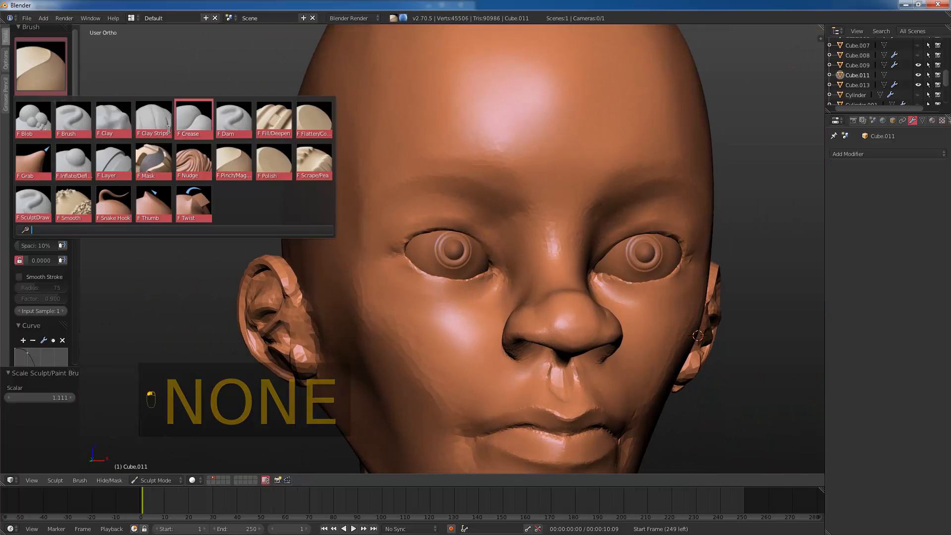
left_click(171, 136)
key("bracketleft")
key("bracketleft")
key("bracketleft")
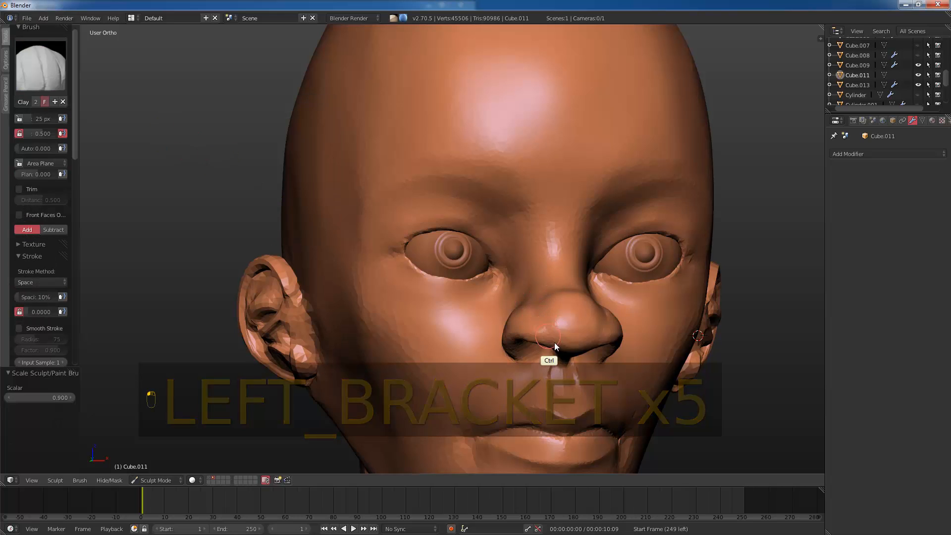
left_click_drag(560, 346, 545, 286, "ctrl")
middle_click_drag(544, 285, 557, 339)
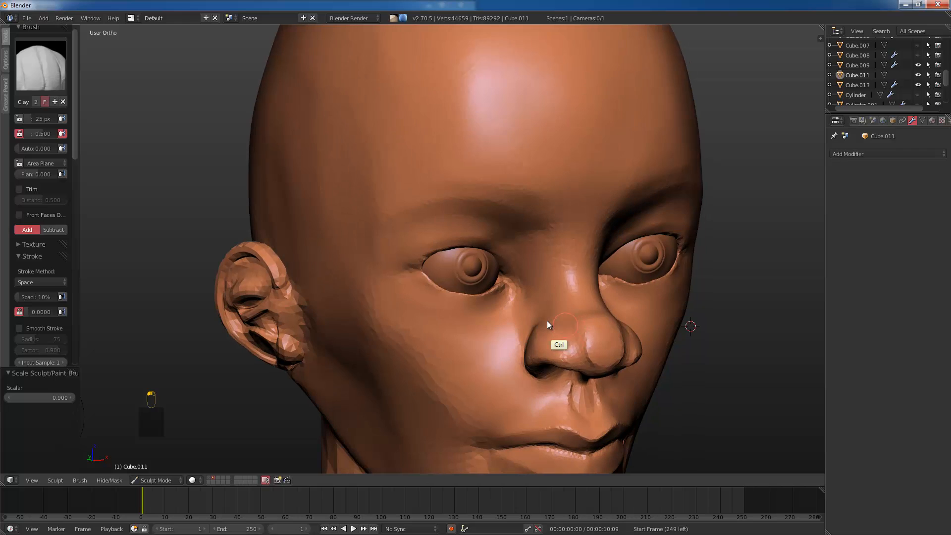
mouse_move(548, 325)
left_mouse_down("ctrl")
mouse_move(570, 338)
mouse_move(523, 334)
left_mouse_up("ctrl")
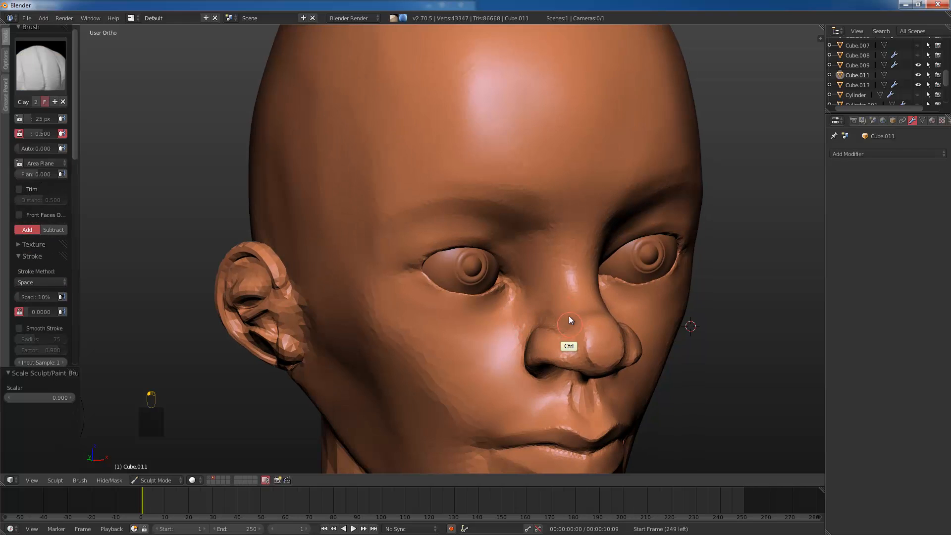
Step: Enlarge the Clay Strips brush to about 32 px, then carve and smooth the side of the nose bridge
key("bracketright")
key("bracketright")
key("bracketright")
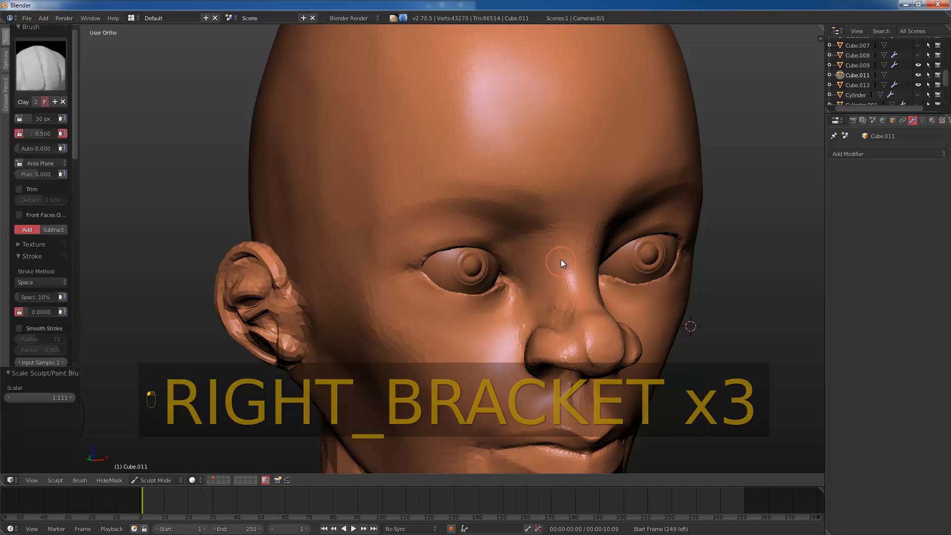
mouse_move(577, 269)
left_mouse_down()
mouse_move(577, 287)
mouse_move(575, 244)
mouse_move(554, 295)
left_mouse_up()
key("bracketleft")
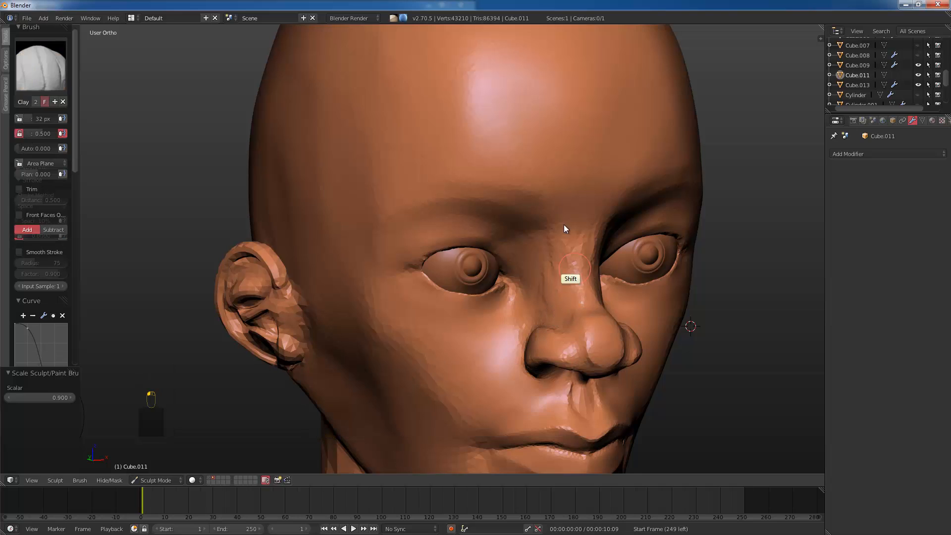
Step: Switch to the Grab brush, enlarge it to 153 px, and push the nostril wings inward toward the nose tip
mouse_move(542, 288)
middle_mouse_down()
mouse_move(519, 246)
mouse_move(534, 278)
middle_mouse_up()
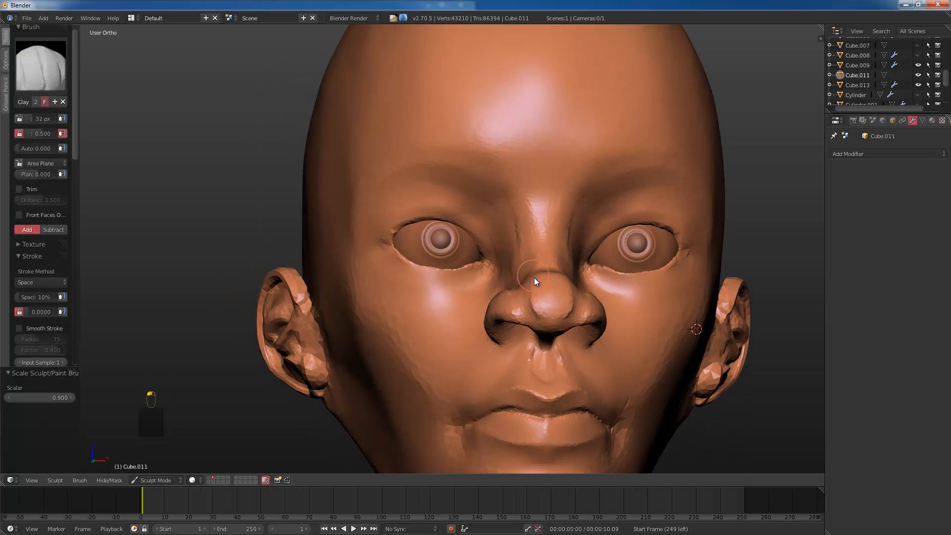
key("g")
key("bracketright")
key("bracketright")
key("bracketright")
key("bracketright")
key("bracketright")
key("bracketright")
key("bracketright")
key("bracketright")
key("bracketright")
key("bracketright")
key("bracketright")
key("bracketright")
key("bracketright")
key("bracketright")
key("bracketright")
key("bracketright")
key("bracketright")
key("bracketright")
key("bracketright")
key("bracketright")
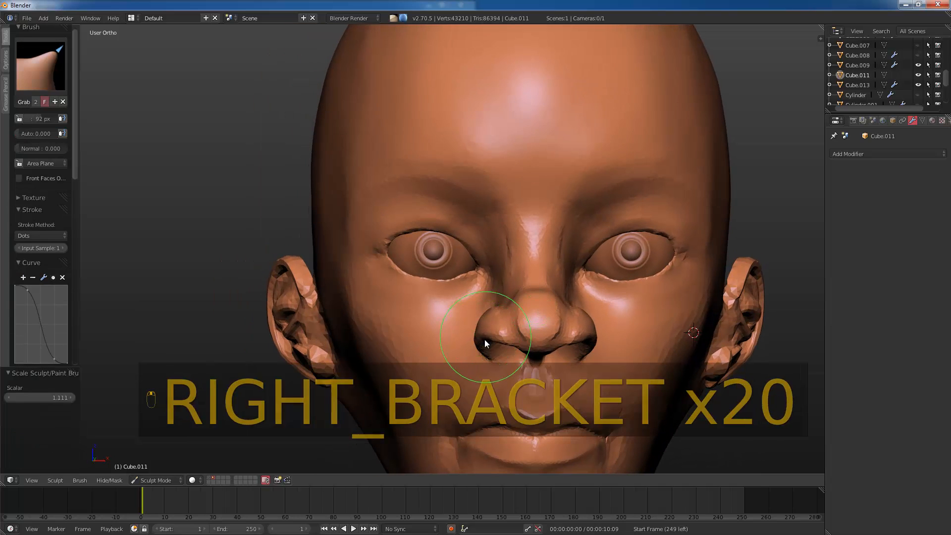
key("ctrl+z")
key("bracketright")
key("bracketright")
key("bracketright")
key("bracketright")
key("bracketright")
key("bracketright")
key("bracketright")
key("bracketright")
key("bracketright")
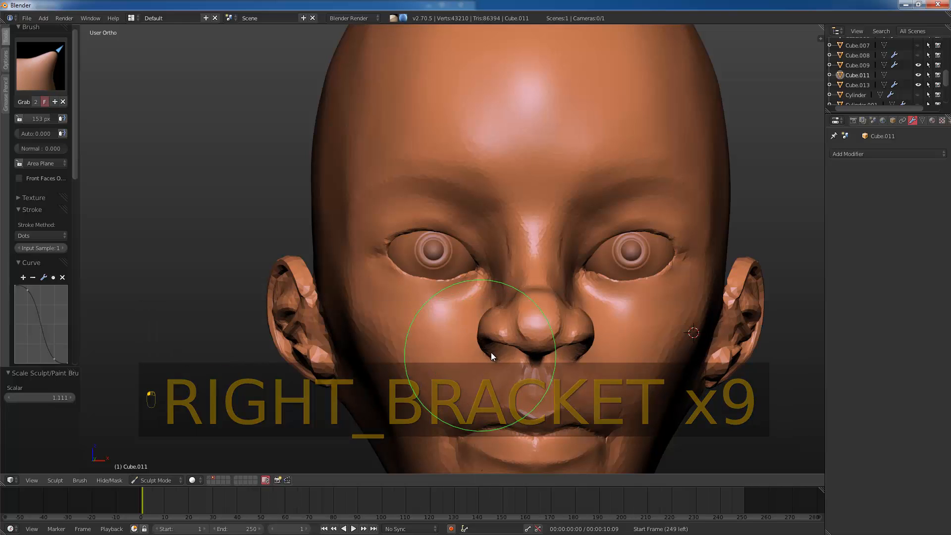
key("bracketleft")
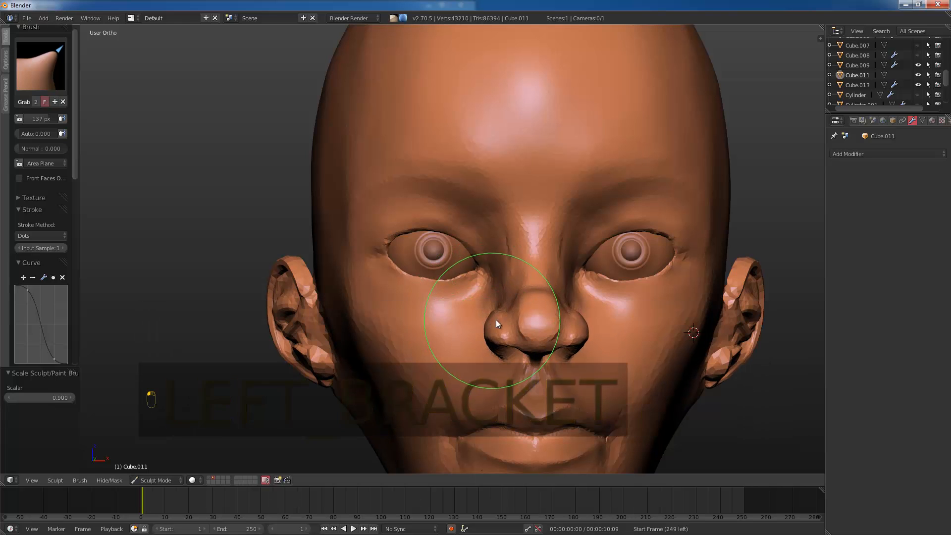
Step: Reduce the Grab brush to 99 px and reshape the nostril wing from a three-quarter view
middle_click_drag(495, 319, 557, 303)
key("bracketleft")
key("bracketleft")
key("bracketleft")
key("bracketleft")
left_click_drag(558, 330, 565, 335)
middle_click_drag(549, 325, 542, 353)
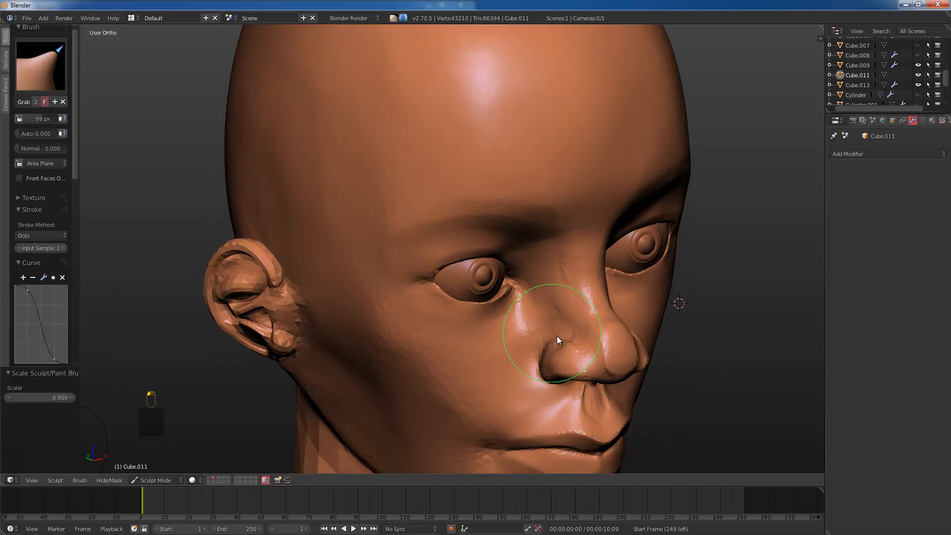
left_click_drag(556, 336, 569, 322)
key("bracketleft")
Step: Adjust the underside of the nostrils with the Grab brush at 108 and 87 px, and smooth the area beneath the nose
mouse_move(569, 316)
middle_mouse_down()
mouse_move(545, 295)
mouse_move(513, 336)
middle_mouse_up()
key("bracketright")
key("bracketright")
key("bracketright")
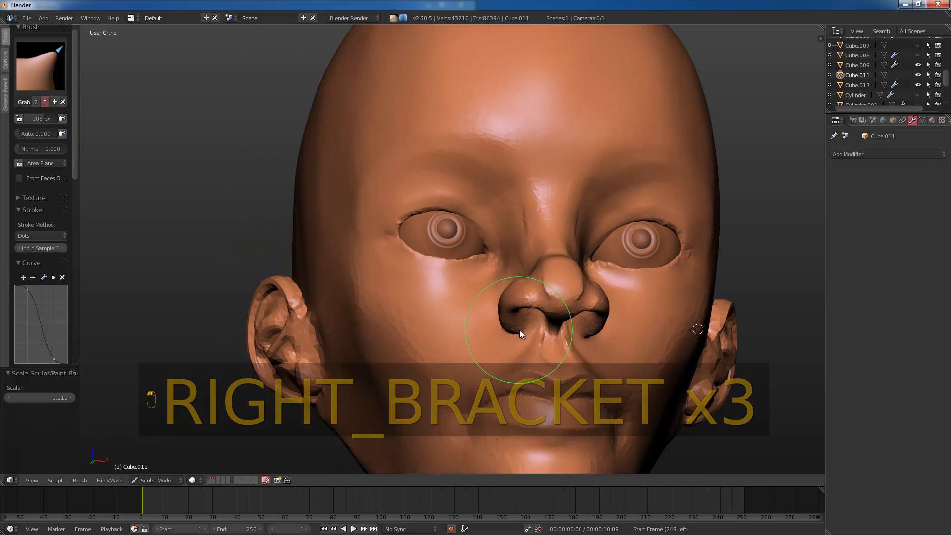
key("bracketleft")
key("bracketleft")
key("bracketleft")
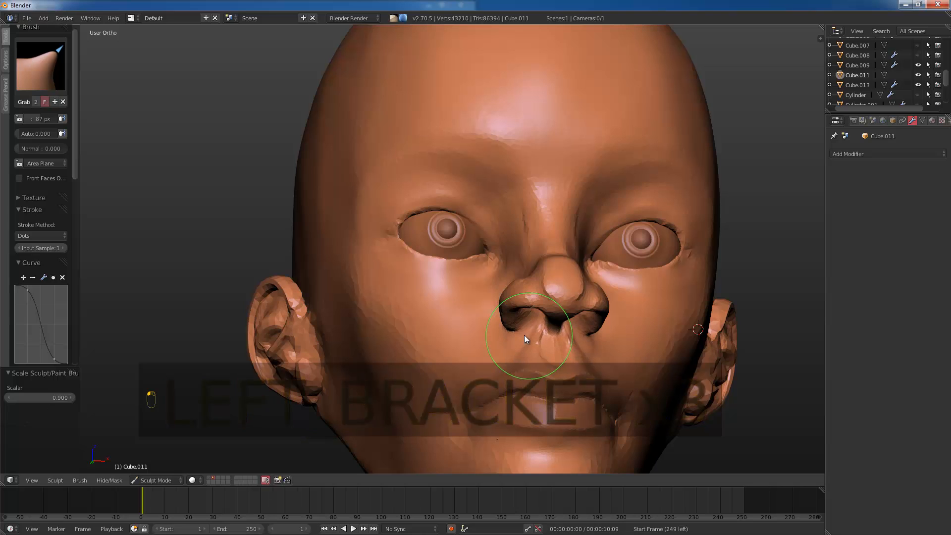
key("shift+bracketleft")
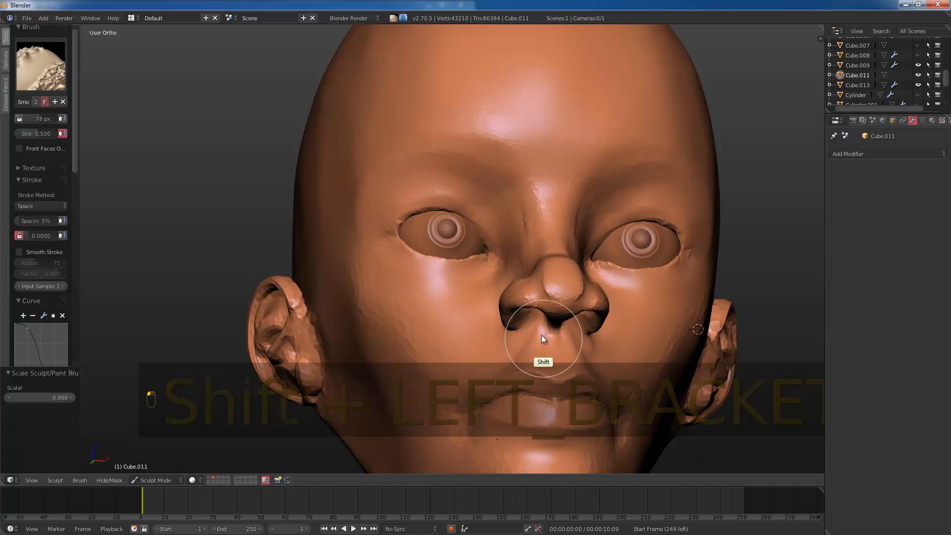
Step: Refine the nostril wing with the Grab brush at 105 px from below and at a smaller size in profile
middle_click_drag(528, 329, 535, 301)
key("bracketright")
key("bracketright")
key("bracketright")
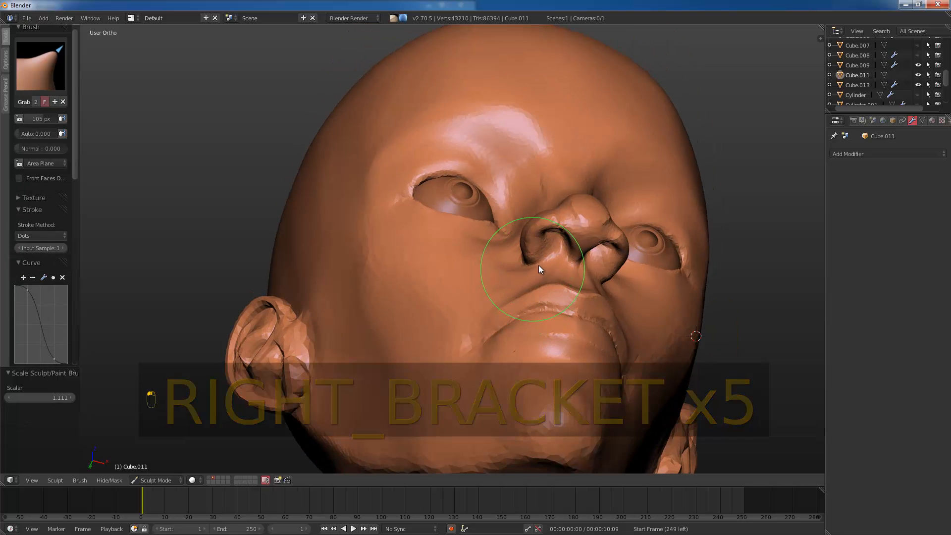
mouse_move(539, 264)
middle_mouse_down()
mouse_move(613, 311)
mouse_move(564, 352)
middle_mouse_up()
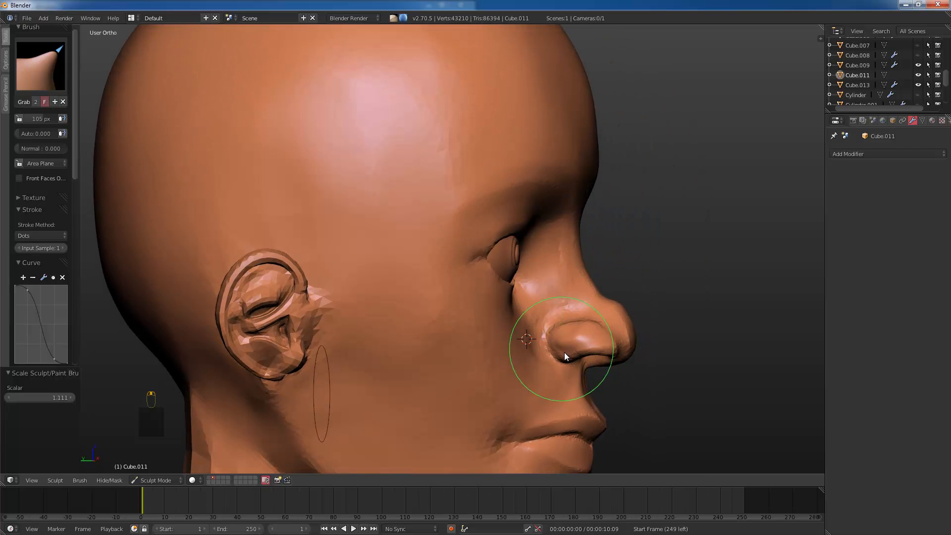
key("bracketleft")
key("bracketleft")
key("bracketleft")
key("bracketleft")
key("bracketleft")
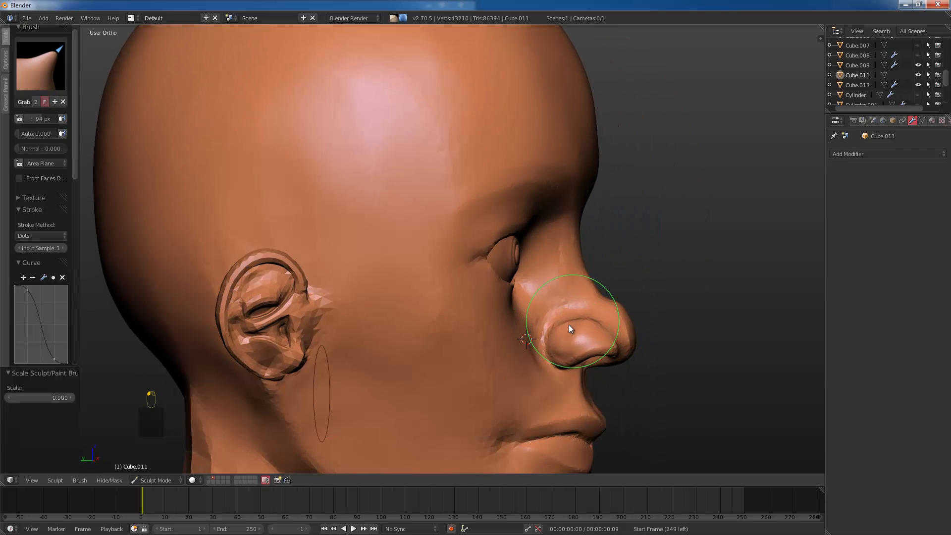
Step: Enlarge the Grab brush to 112 px and pull the rear of the nostril wing forward in profile
key("shift")
key("g")
mouse_move(545, 331)
middle_mouse_down()
mouse_move(529, 343)
mouse_move(536, 331)
middle_mouse_up()
key("bracketright")
key("bracketright")
key("bracketright")
key("bracketright")
key("bracketright")
key("bracketright")
key("bracketright")
key("bracketright")
key("bracketright")
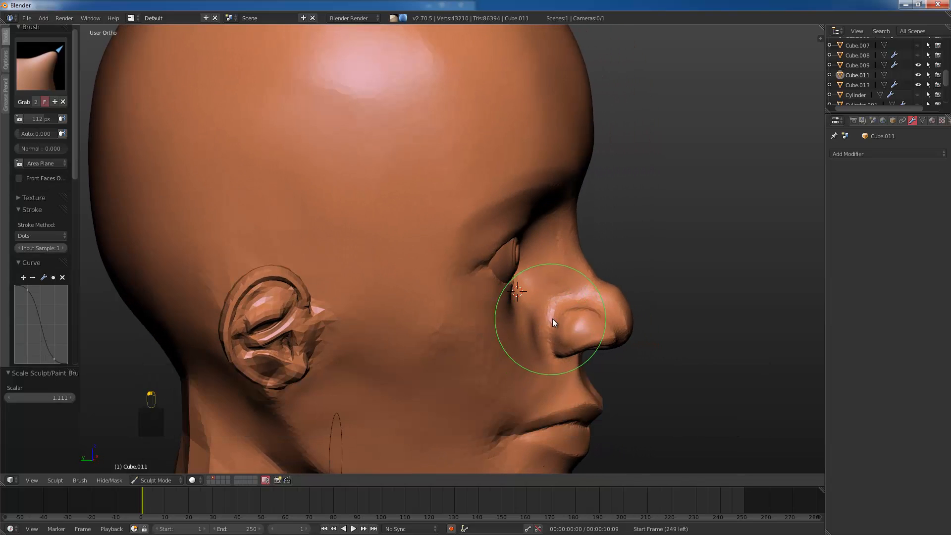
Step: Reduce the brush to 72 px and smooth the cheek beside the nostril
scroll(49, 274, "down", 4)
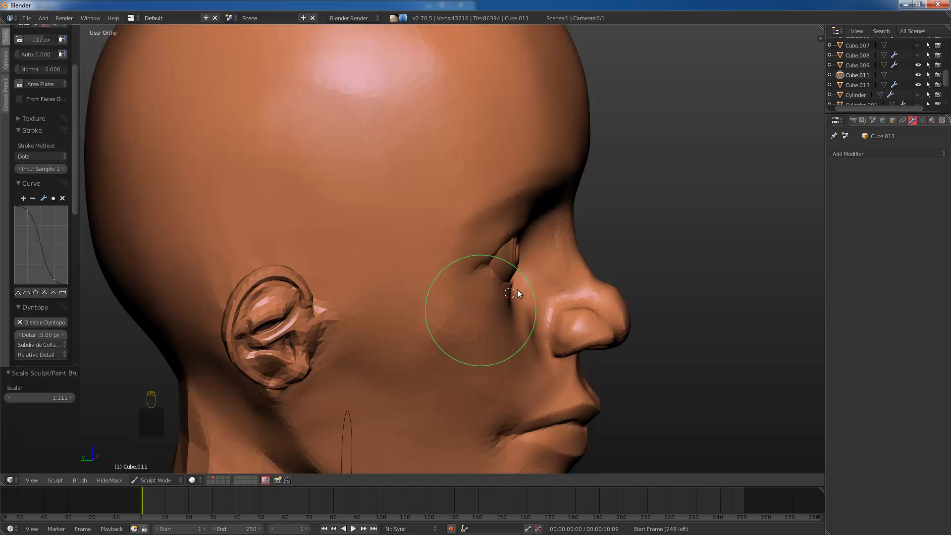
middle_click_drag(471, 308, 537, 343)
key("bracketleft")
key("bracketleft")
key("bracketleft")
key("bracketleft")
key("bracketleft")
key("bracketleft")
key("bracketleft")
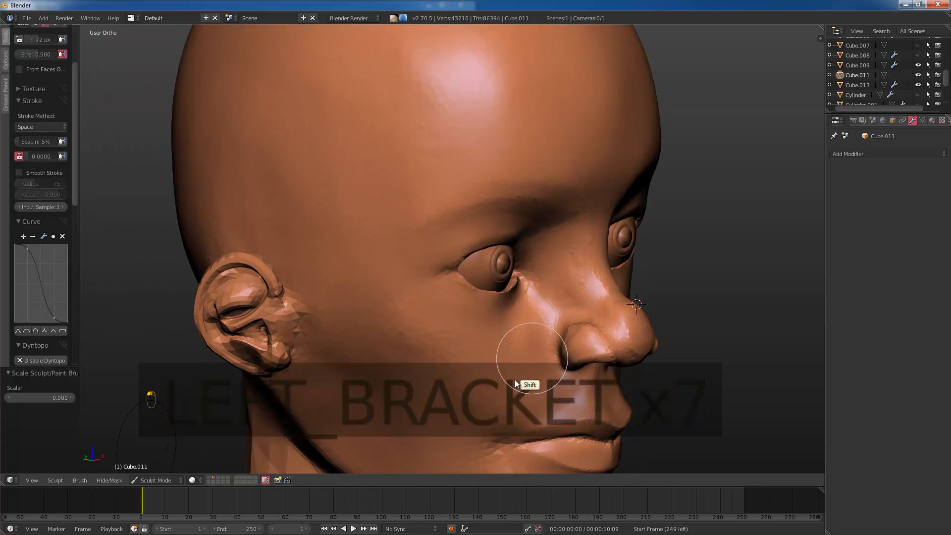
Step: Set the Dyntopo detail type to Constant Detail
left_click(36, 355)
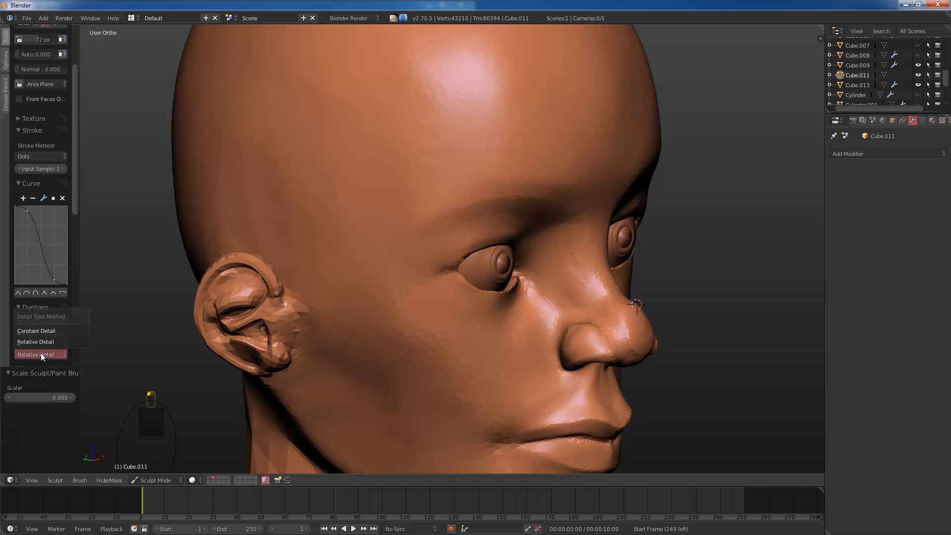
left_click(37, 338)
mouse_move(446, 318)
middle_mouse_down()
mouse_move(504, 319)
mouse_move(540, 338)
middle_mouse_up()
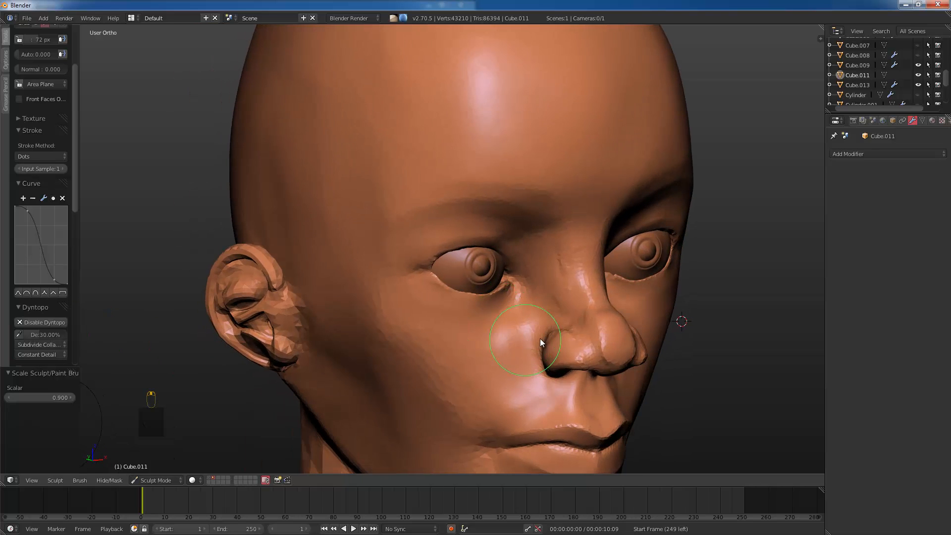
Step: Smooth the side of the nose bridge and reduce the Grab brush to 57 px
key("shift")
middle_click_drag(542, 266, 512, 201)
key("bracketleft")
key("bracketleft")
key("bracketleft")
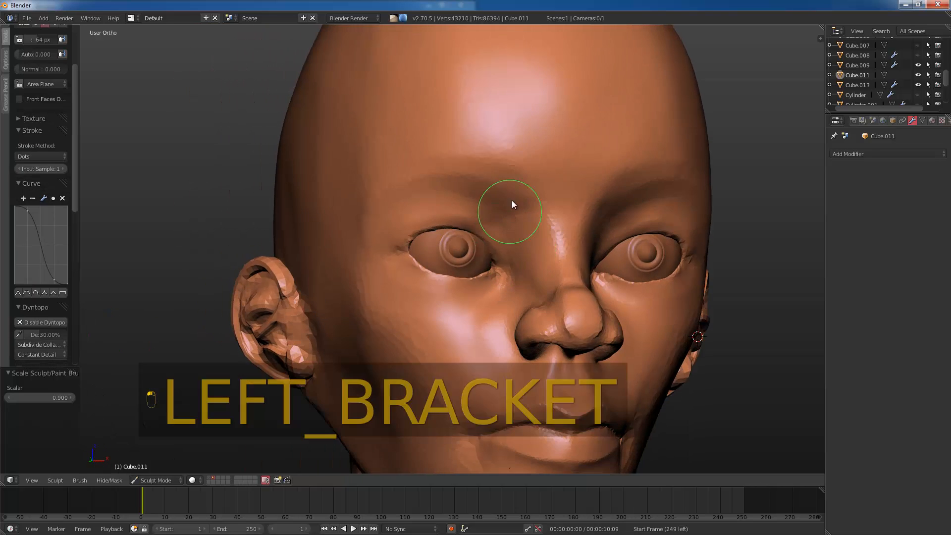
middle_click_drag(356, 230, 274, 186)
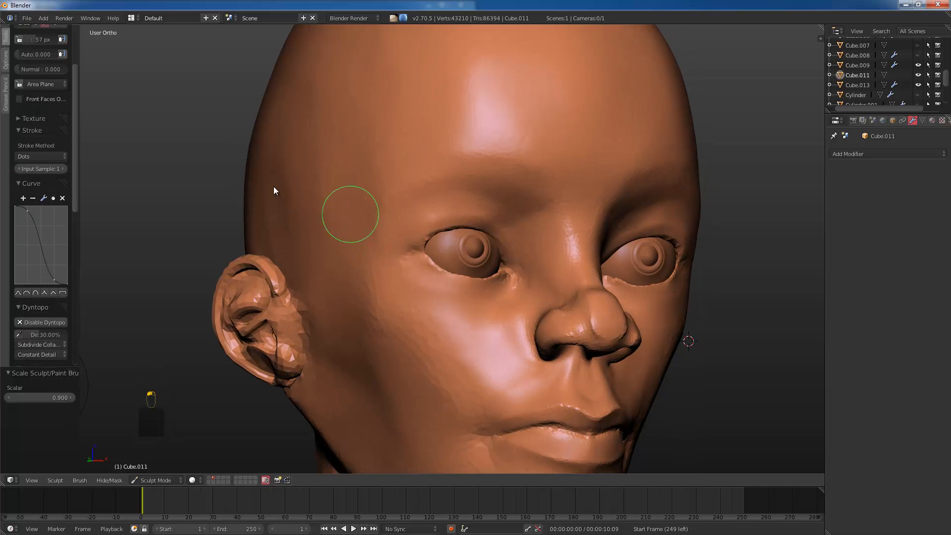
Step: Switch to the Dam brush and reduce it to 28 px for carving around the eye
scroll(73, 57, "up", 5)
left_click(59, 61)
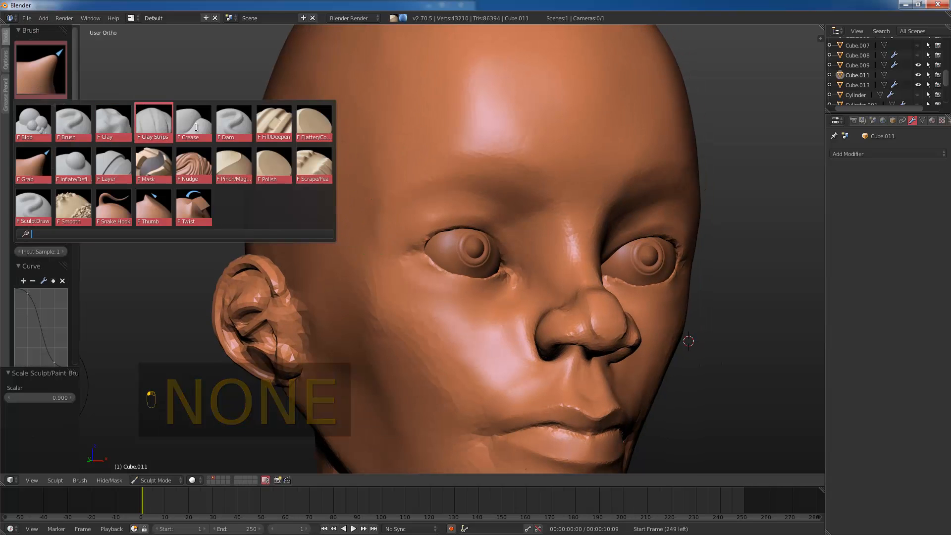
left_click(231, 120)
key("bracketleft")
key("bracketleft")
key("bracketleft")
middle_click_drag(490, 242, 481, 247)
key("bracketleft")
key("bracketleft")
key("bracketleft")
key("bracketleft")
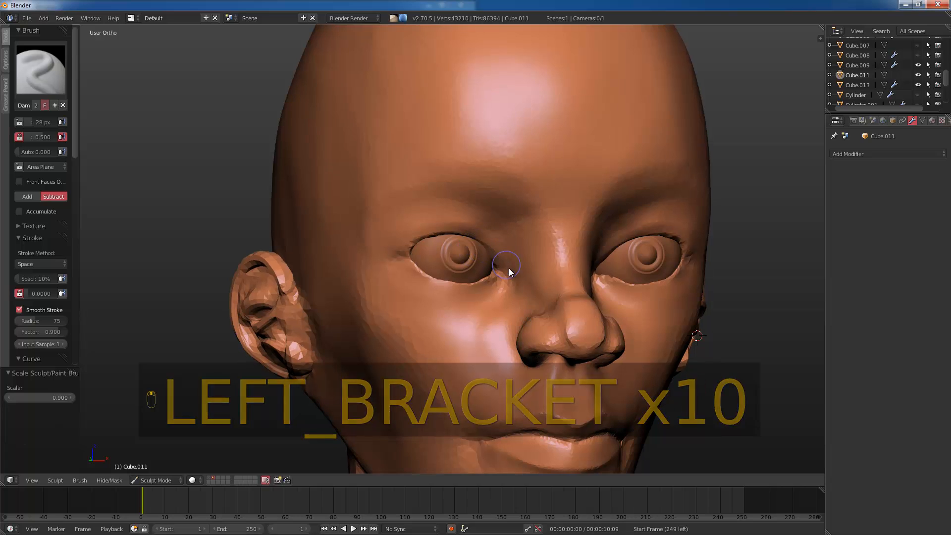
Step: Try carving with the Dam brush around the upper eyelid and across the forehead above the brow
left_click_drag(507, 276, 481, 224)
key("ctrl+z")
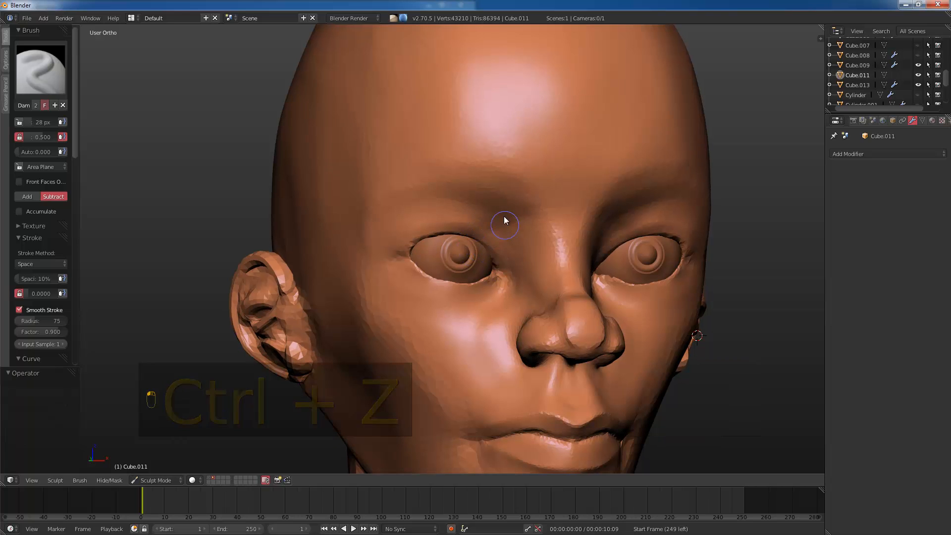
middle_click_drag(501, 214, 505, 219)
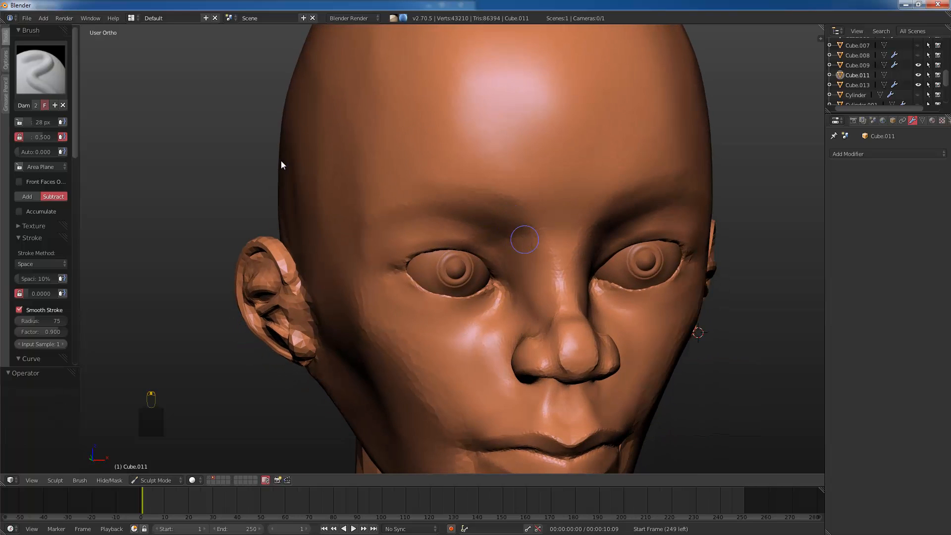
left_click_drag(506, 171, 361, 148)
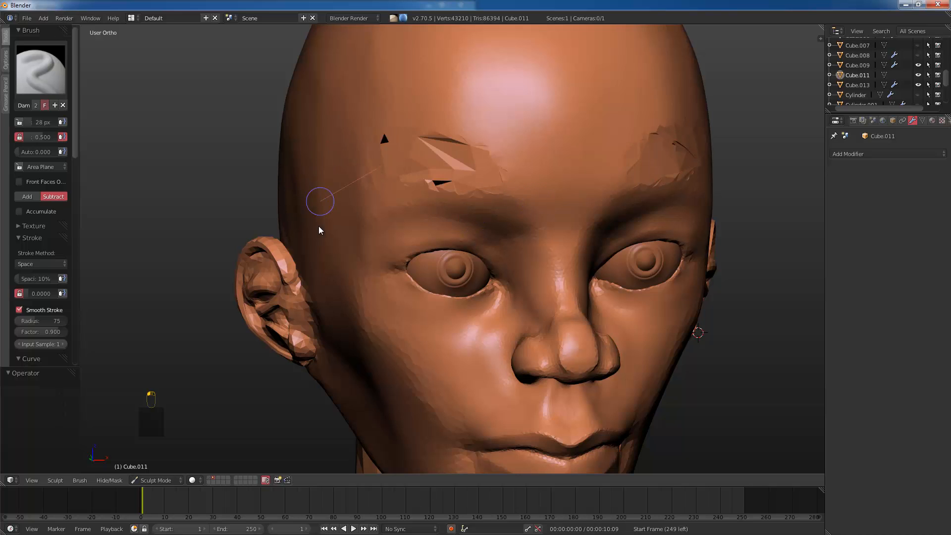
key("ctrl+z")
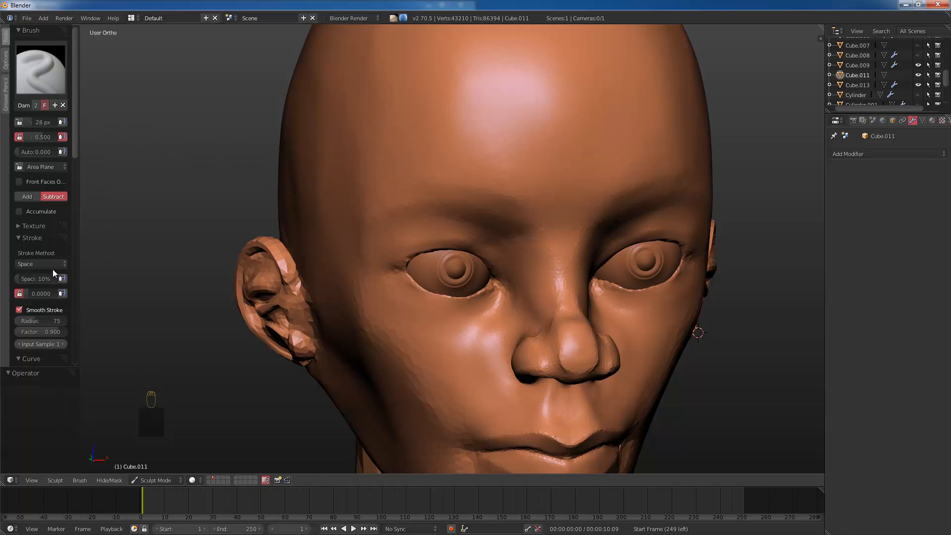
Step: Set the Dyntopo constant detail size to 5%
scroll(53, 272, "down", 12)
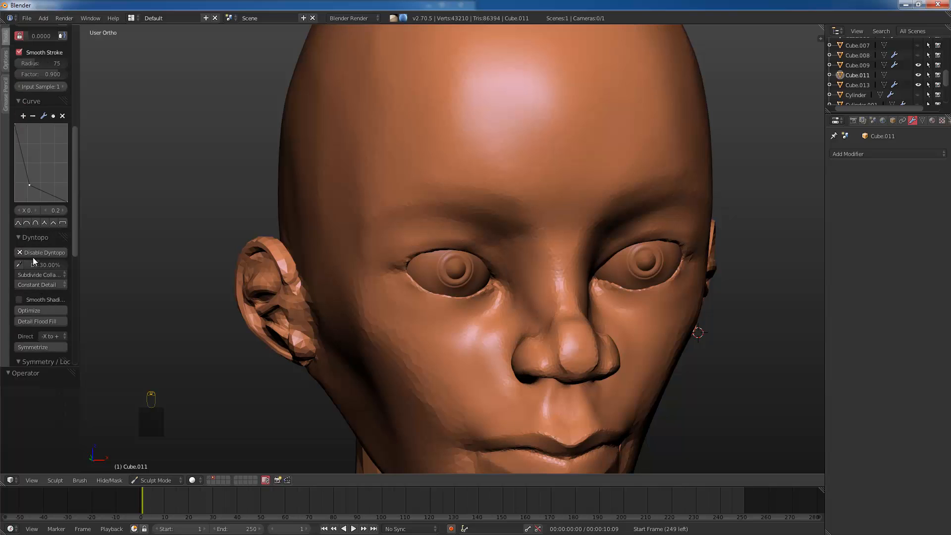
left_click(48, 265)
type("5")
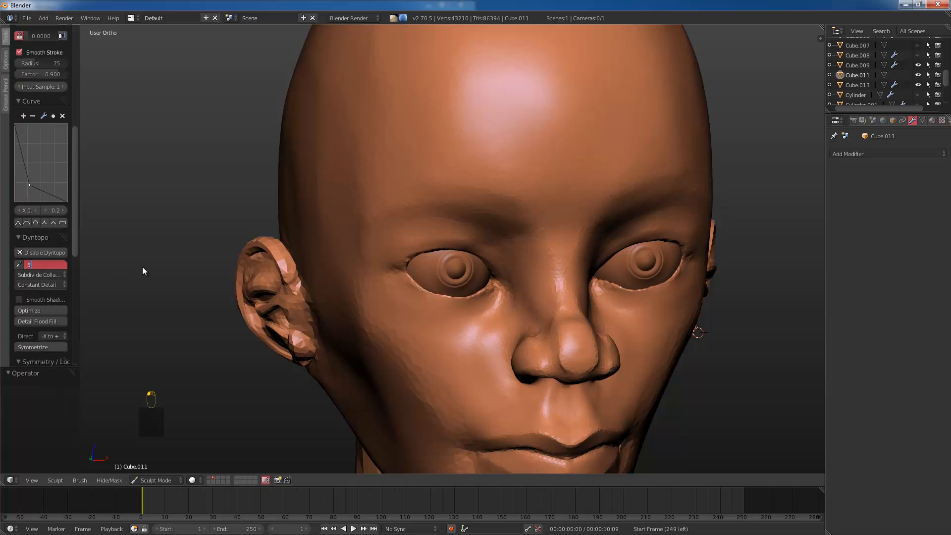
key("Return")
Step: Reduce the Dam brush to 22 px and carve a crease above the upper eyelid from the inner corner to the outer corner
middle_click_drag(478, 173, 499, 177)
key("bracketleft")
key("bracketleft")
key("bracketleft")
mouse_move(520, 263)
left_mouse_down()
mouse_move(486, 218)
mouse_move(433, 224)
left_mouse_up()
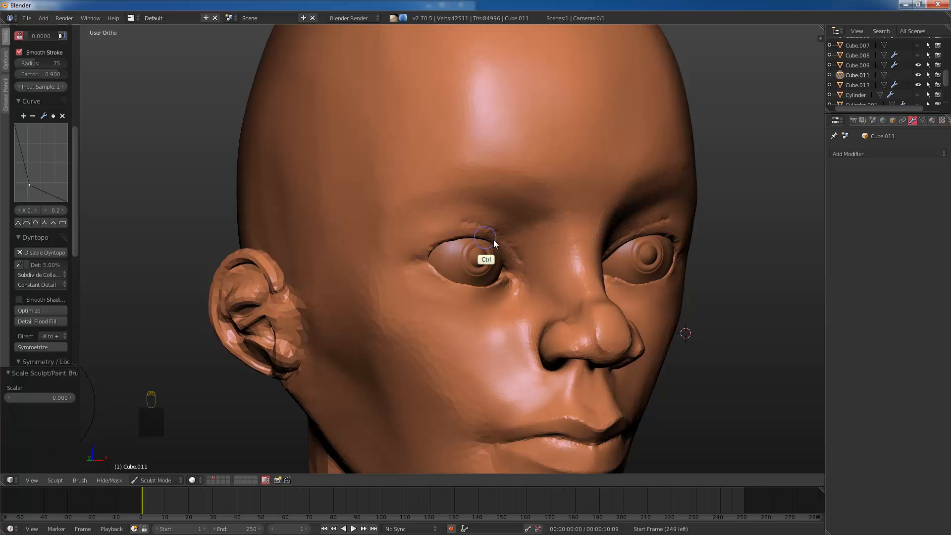
key("ctrl+z")
scroll(536, 253, "up", 5)
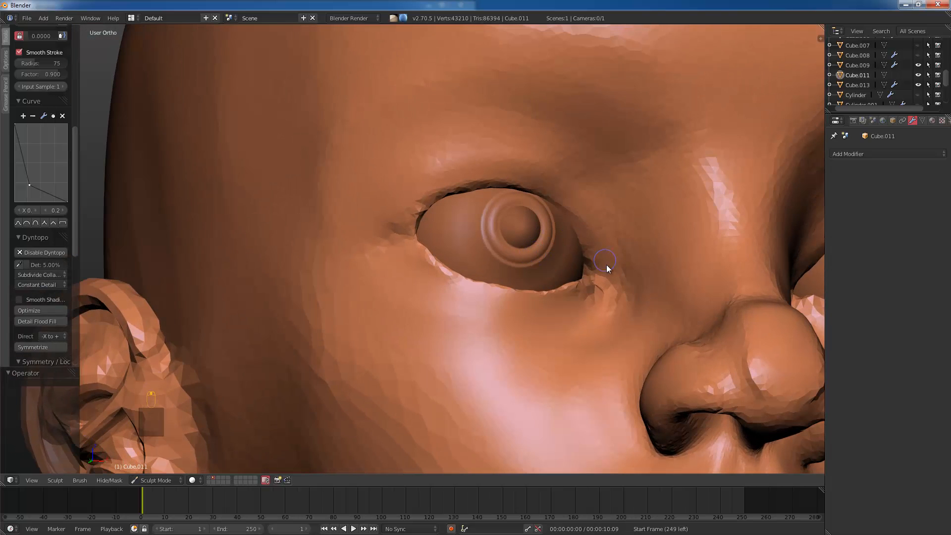
mouse_move(587, 203)
left_mouse_down()
mouse_move(543, 170)
mouse_move(489, 159)
mouse_move(416, 178)
mouse_move(346, 228)
mouse_move(486, 197)
left_mouse_up()
mouse_move(649, 203)
left_mouse_down()
mouse_move(530, 165)
mouse_move(384, 179)
mouse_move(277, 255)
mouse_move(463, 194)
mouse_move(538, 204)
left_mouse_up()
key("KP_4")
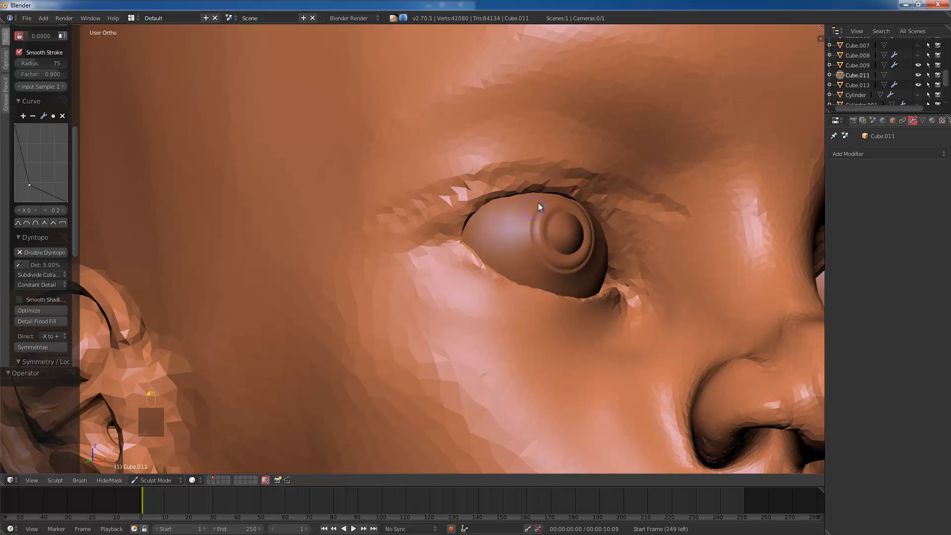
key("ctrl+z")
mouse_move(545, 208)
middle_mouse_down()
mouse_move(520, 216)
mouse_move(525, 223)
middle_mouse_up()
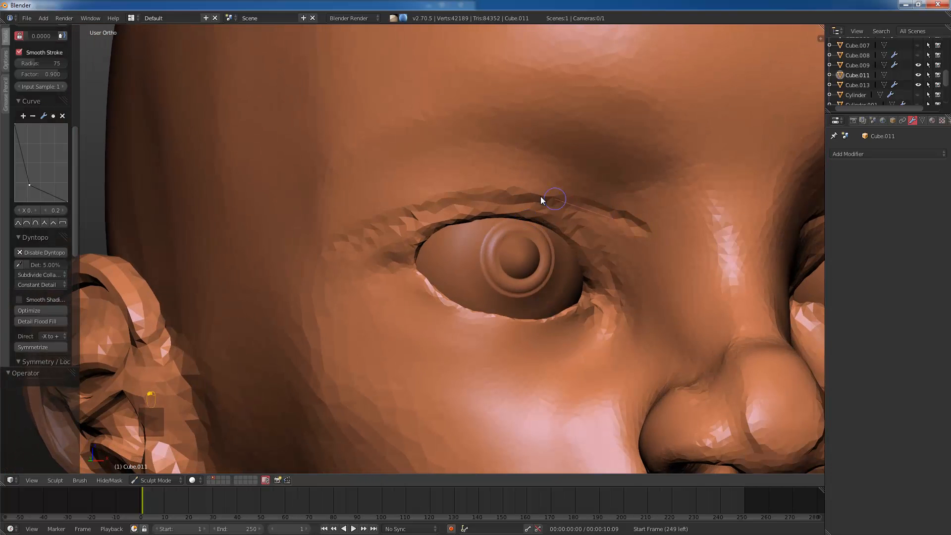
mouse_move(541, 199)
left_mouse_down()
mouse_move(365, 206)
mouse_move(304, 252)
left_mouse_up()
key("ctrl+z")
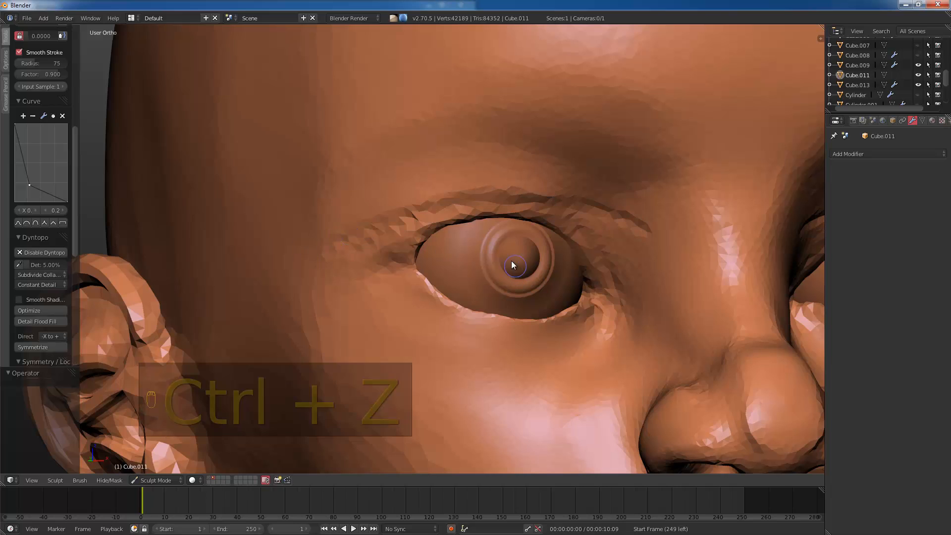
scroll(47, 199, "up", 10)
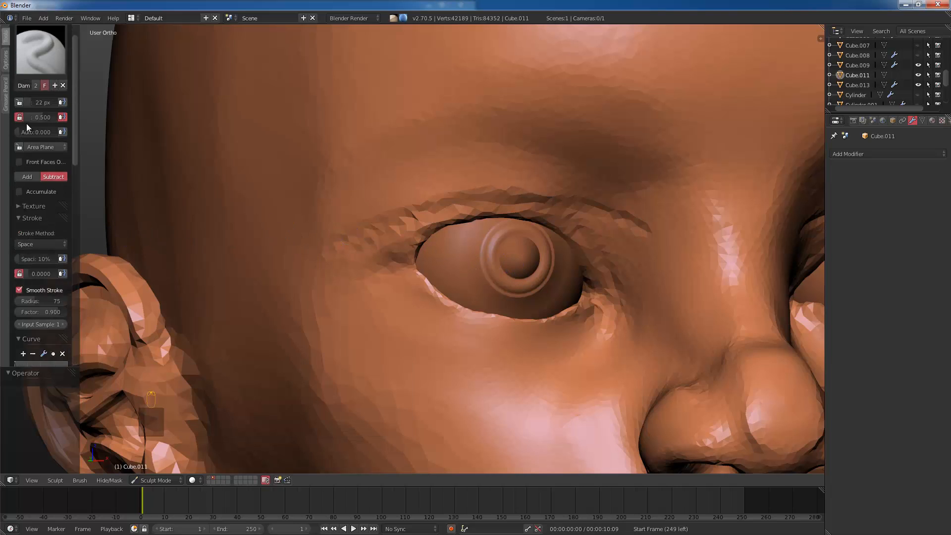
scroll(30, 119, "up", 2)
left_click(30, 90)
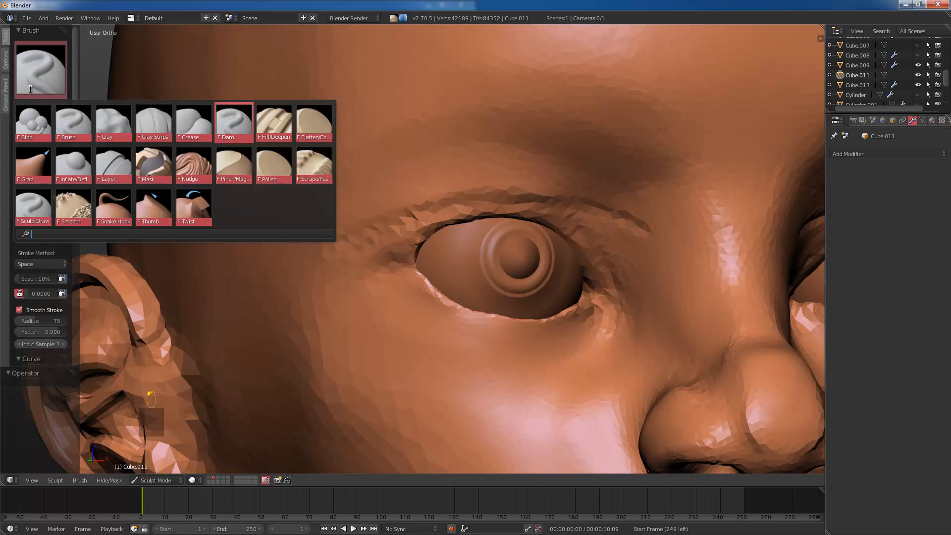
Step: Detail flood fill the head mesh at 5% constant detail and stroke the Dam brush along the crease above the upper eyelid
scroll(44, 345, "down", 12)
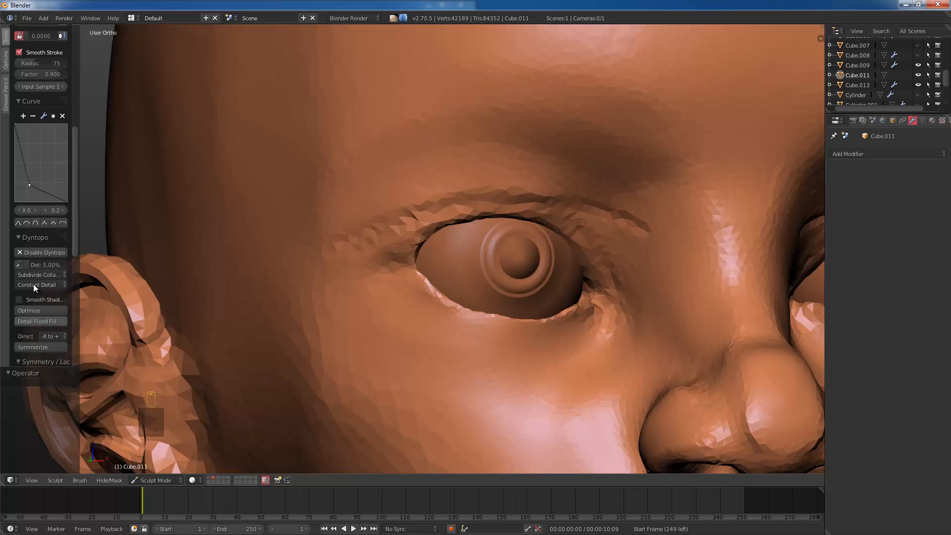
left_click(37, 321)
left_click(45, 265)
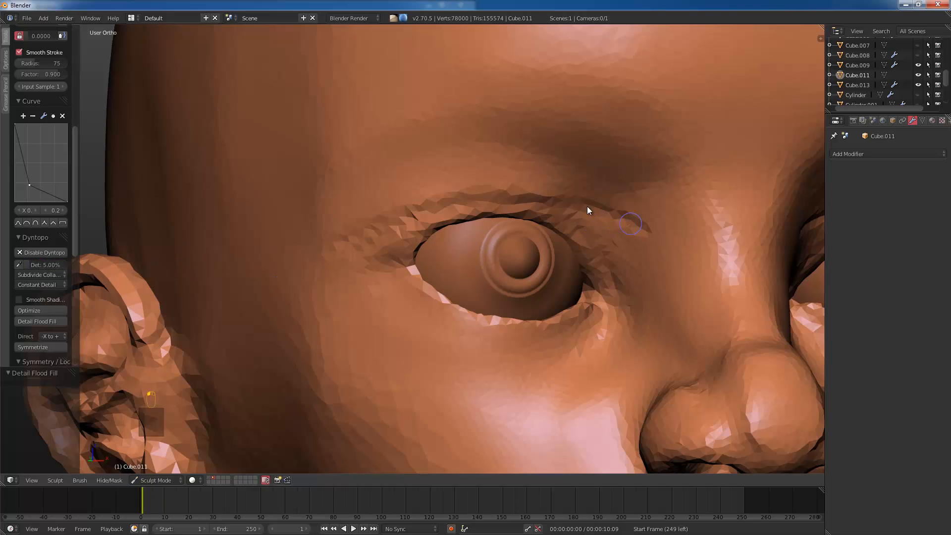
mouse_move(587, 206)
left_mouse_down()
mouse_move(505, 193)
mouse_move(432, 196)
mouse_move(277, 263)
left_mouse_up()
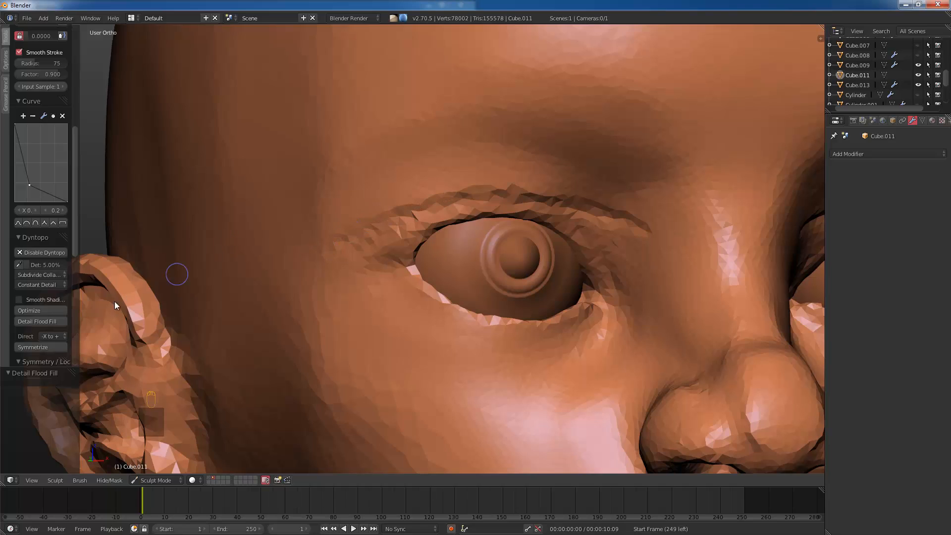
Step: Switch the Dyntopo detail type from Constant Detail to Relative Detail
scroll(46, 299, "down", 5)
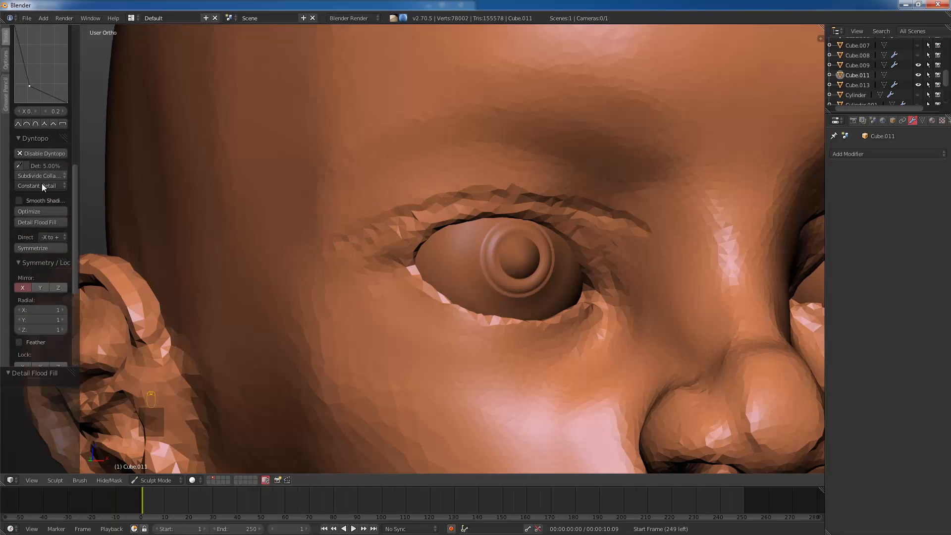
left_click(42, 185)
left_click(37, 166)
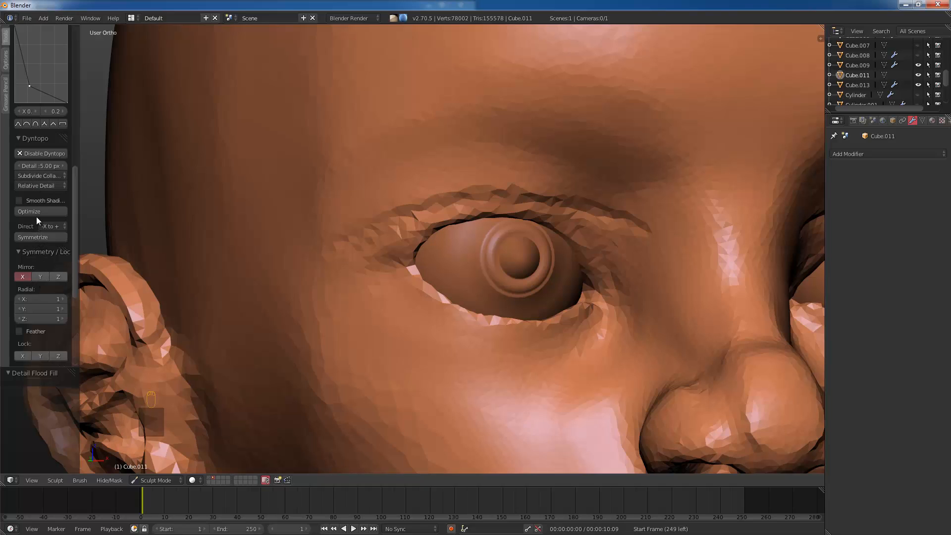
left_click(34, 185)
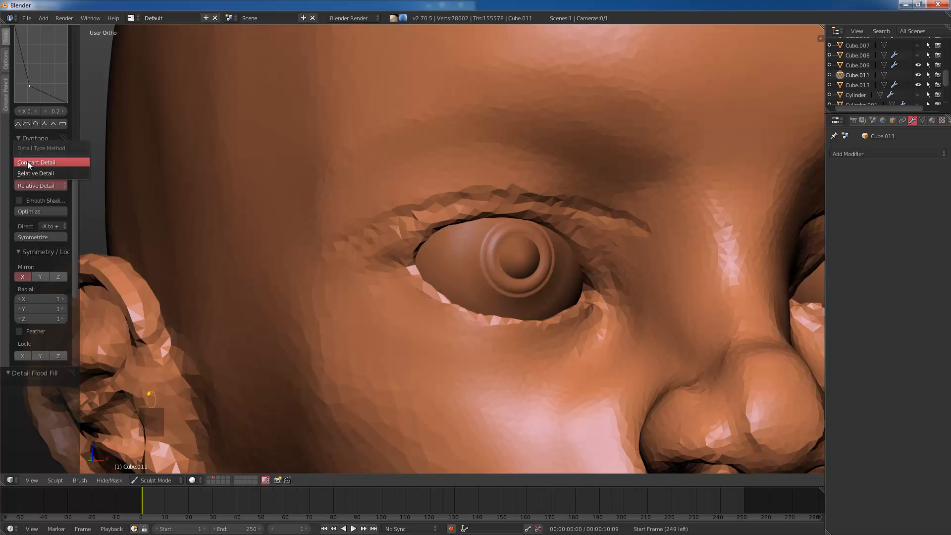
Step: Examine the whole head from the front in orthographic view to judge the carved eyelids and overall proportions
scroll(553, 301, "down", 2)
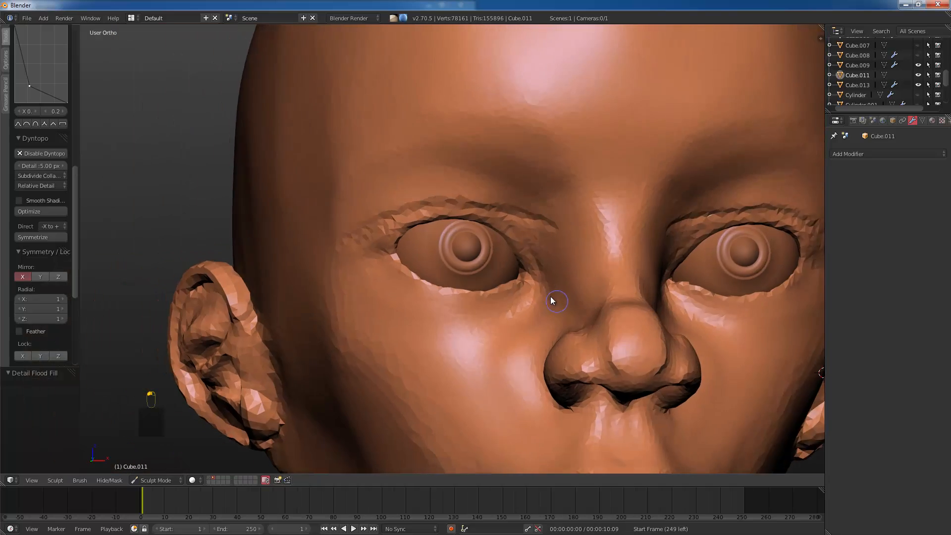
scroll(552, 300, "down", 5)
key("KP_1")
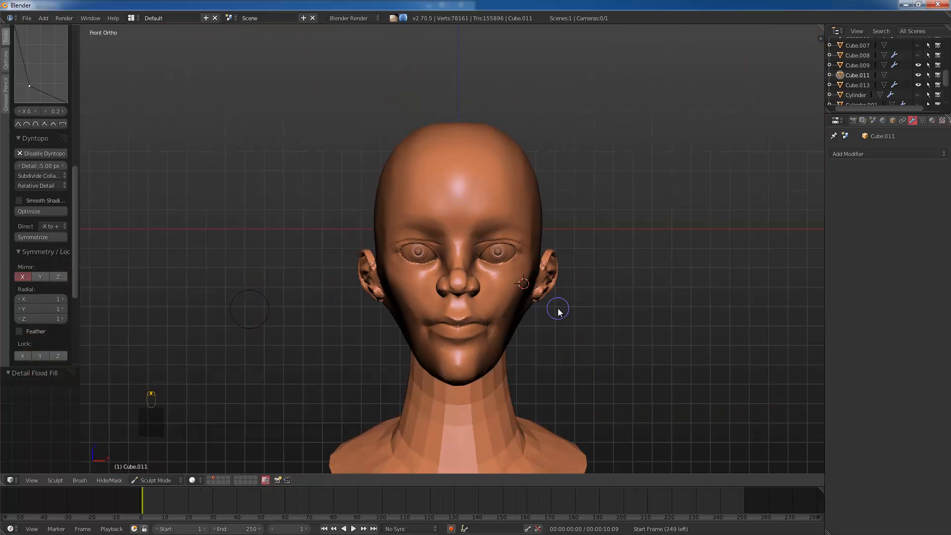
key("KP_5")
key("KP_5")
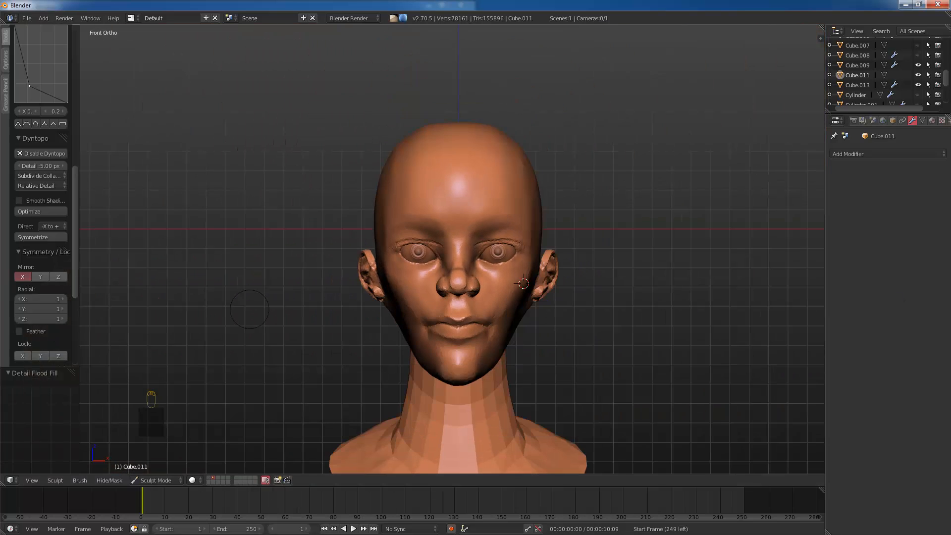